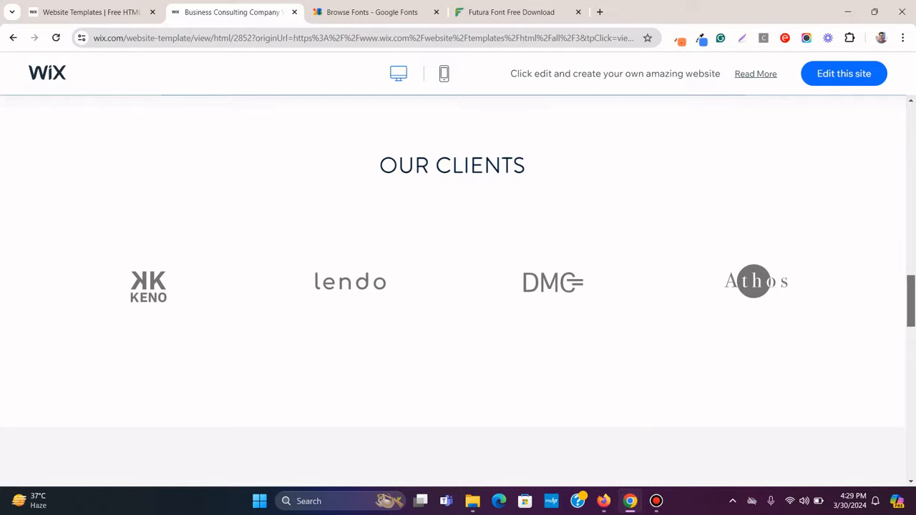
Examine the consulting template's home page, covering the client logos, testimonials, contact form, map and footer
scroll(458, 301, "down", 1)
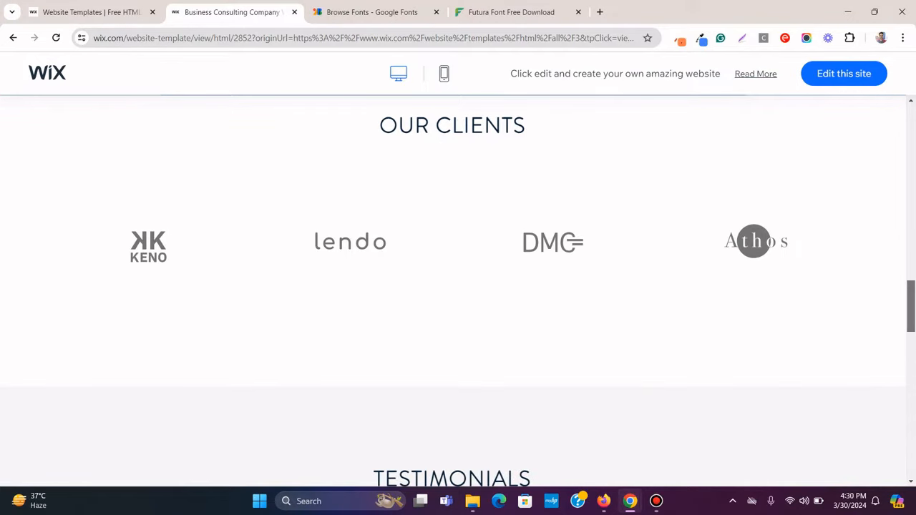
scroll(458, 301, "down", 2)
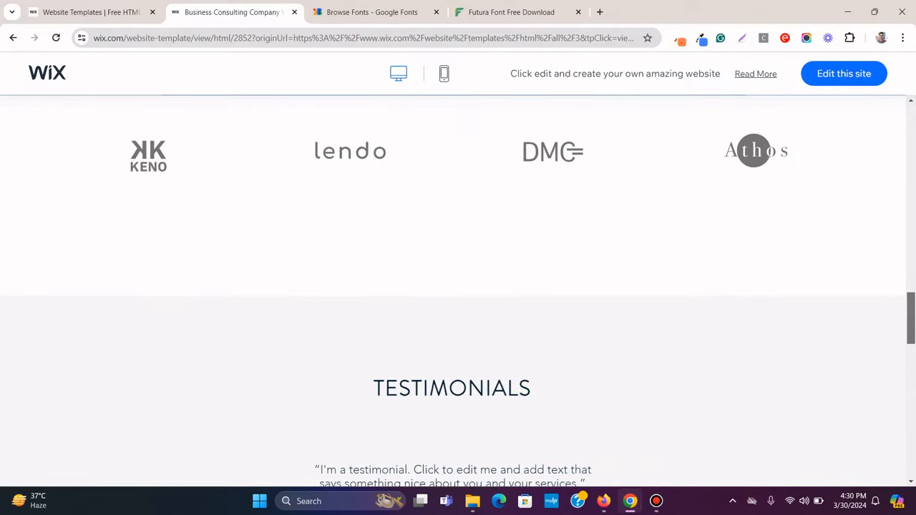
scroll(458, 287, "up", 2)
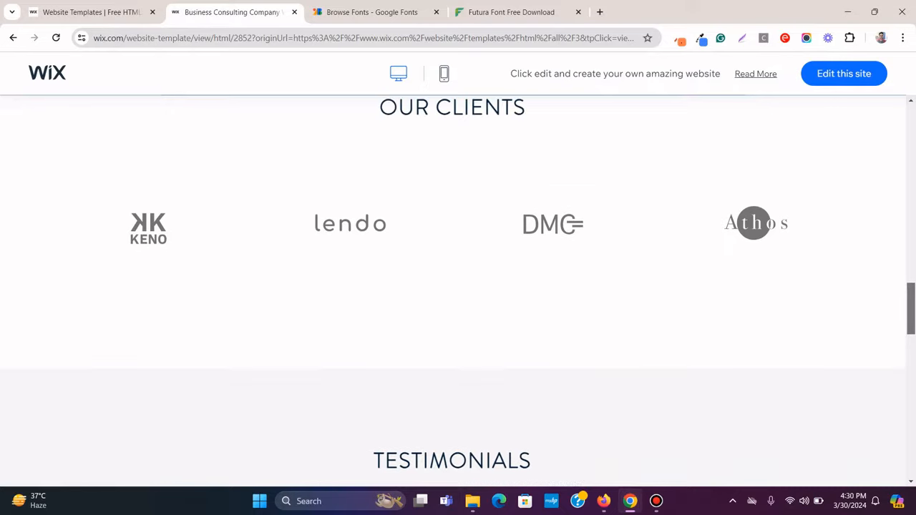
scroll(458, 286, "down", 1)
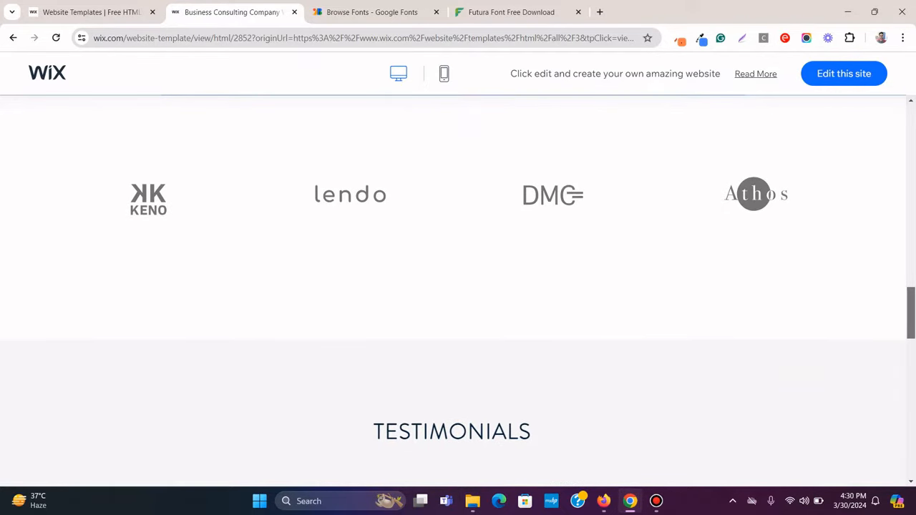
scroll(458, 286, "down", 2)
scroll(458, 287, "down", 10)
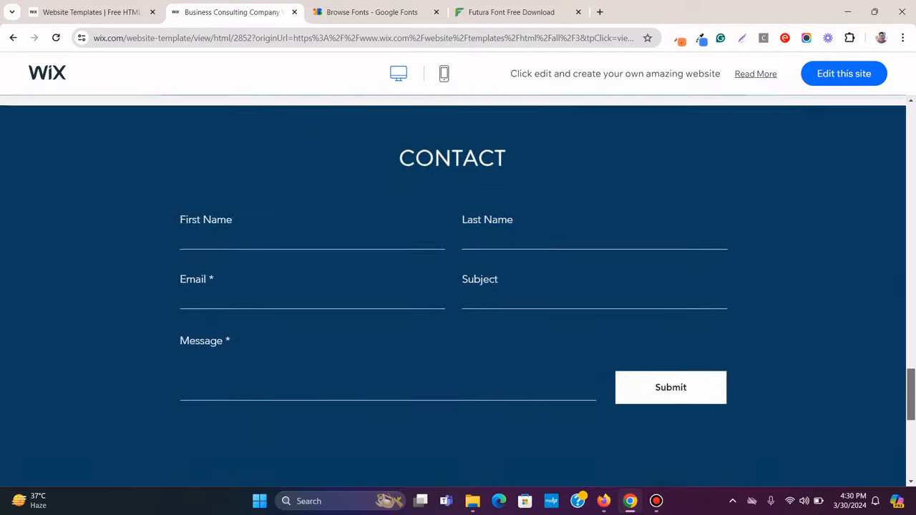
scroll(458, 286, "down", 1)
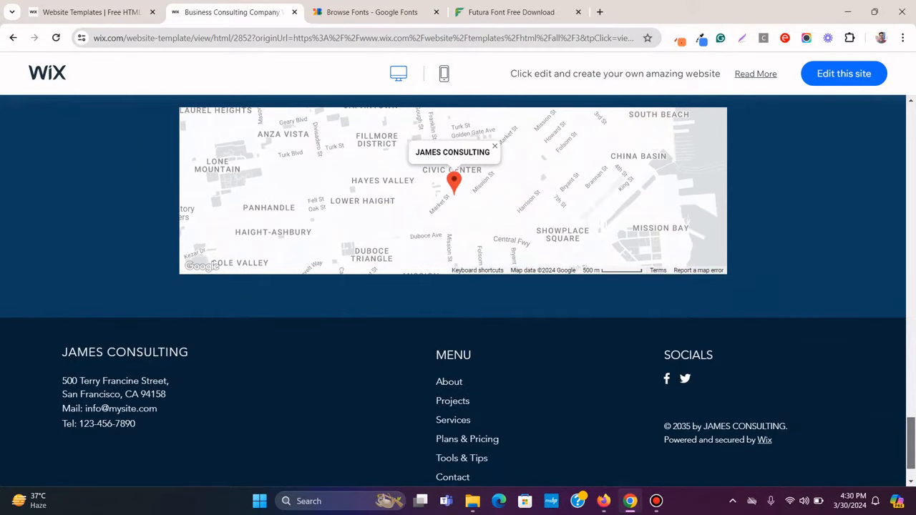
scroll(458, 286, "up", 20)
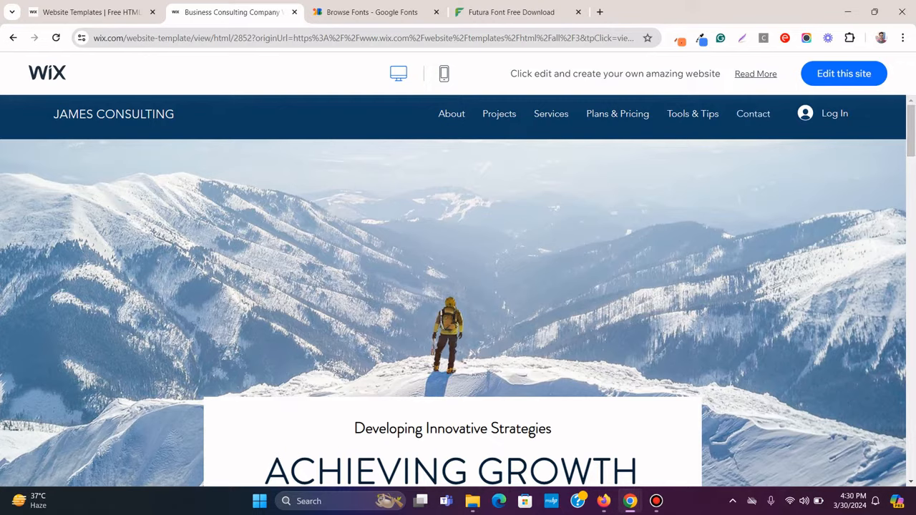
scroll(458, 286, "down", 20)
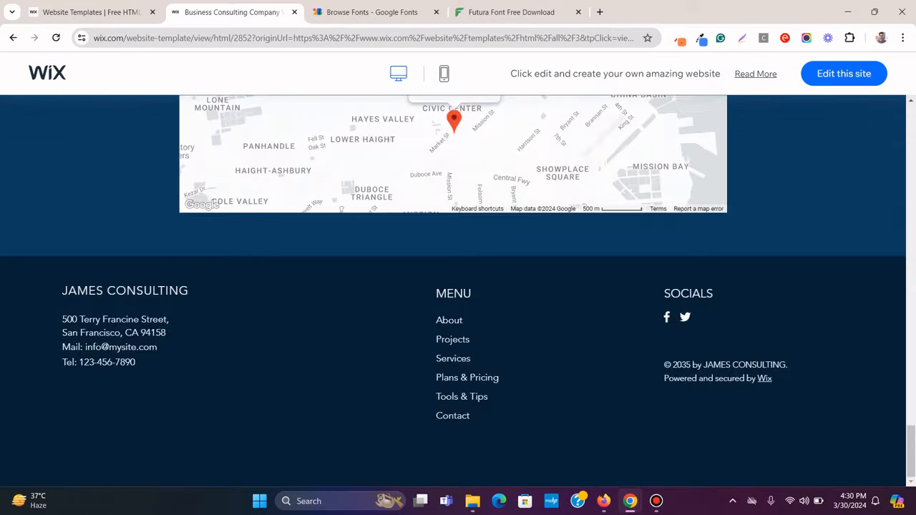
Review the contact form's fields on the home page and return to the page header
left_click_drag(910, 451, 911, 389)
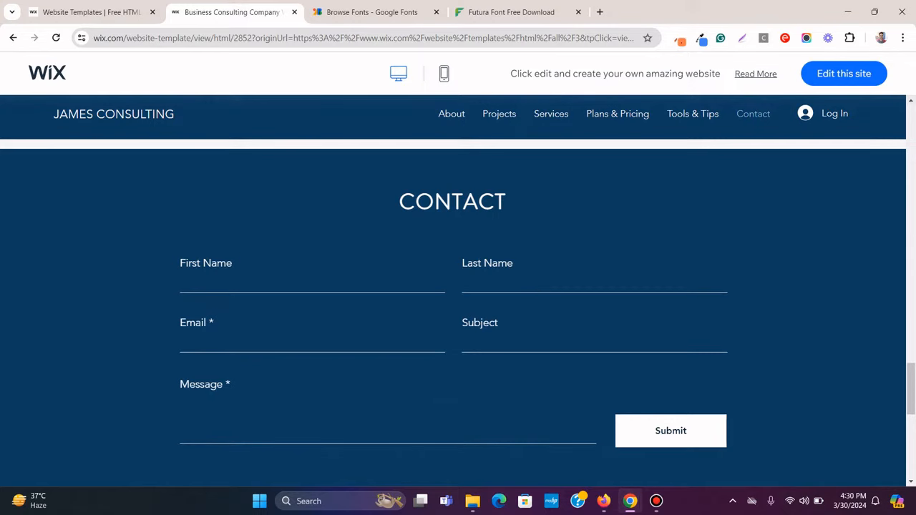
scroll(453, 301, "down", 2)
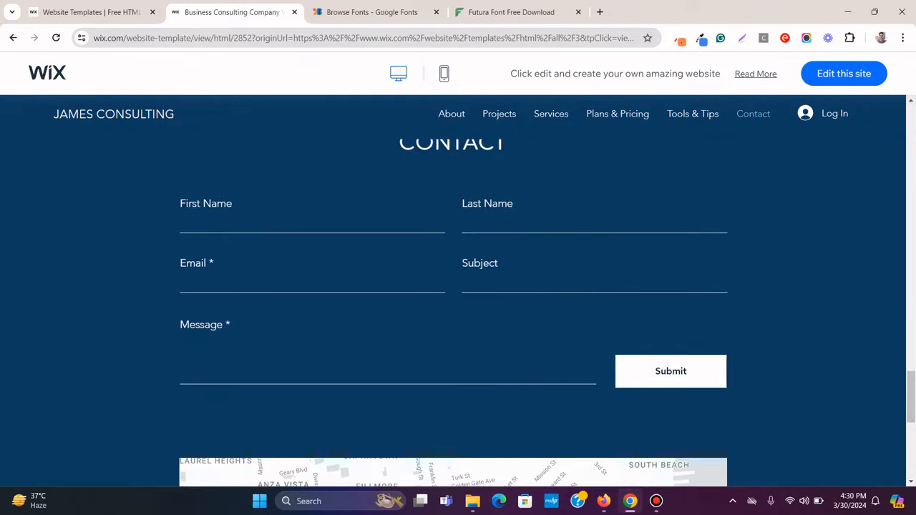
scroll(453, 301, "up", 2)
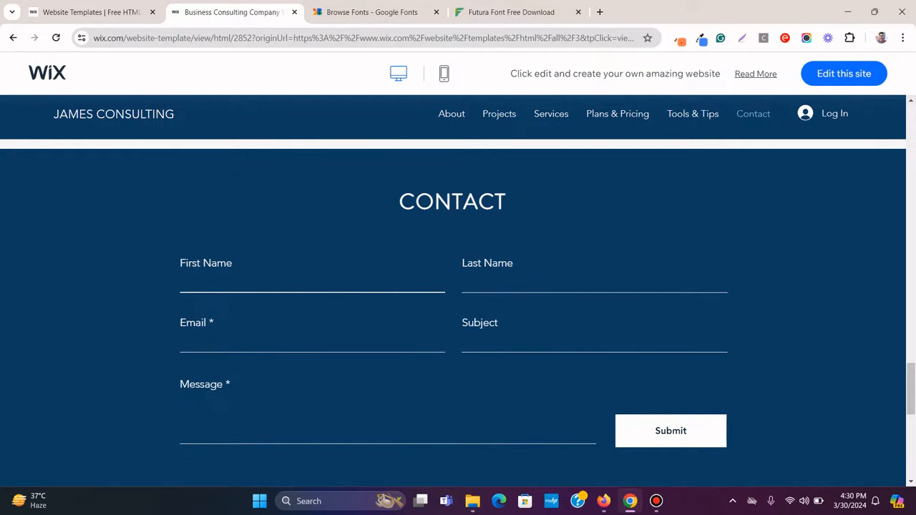
left_click_drag(911, 389, 911, 131)
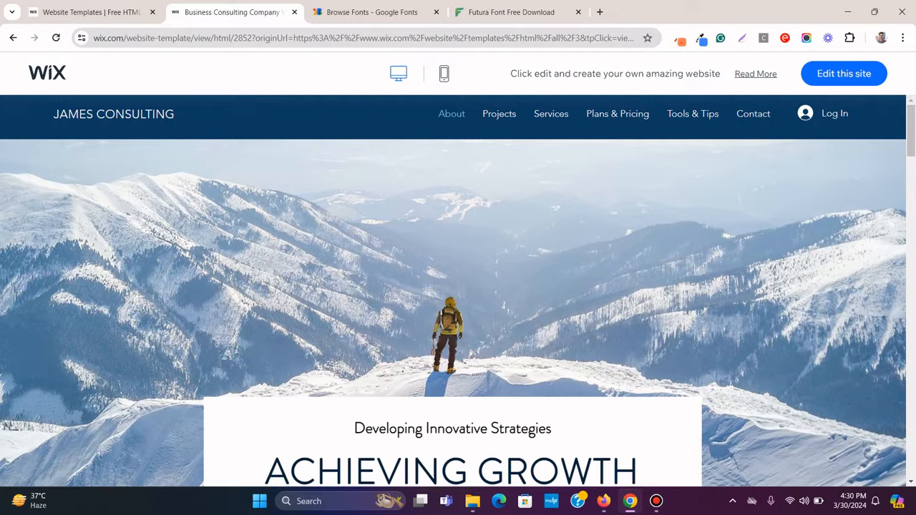
Open the template's About page and examine its layout from the heading through to the footer
left_click(452, 113)
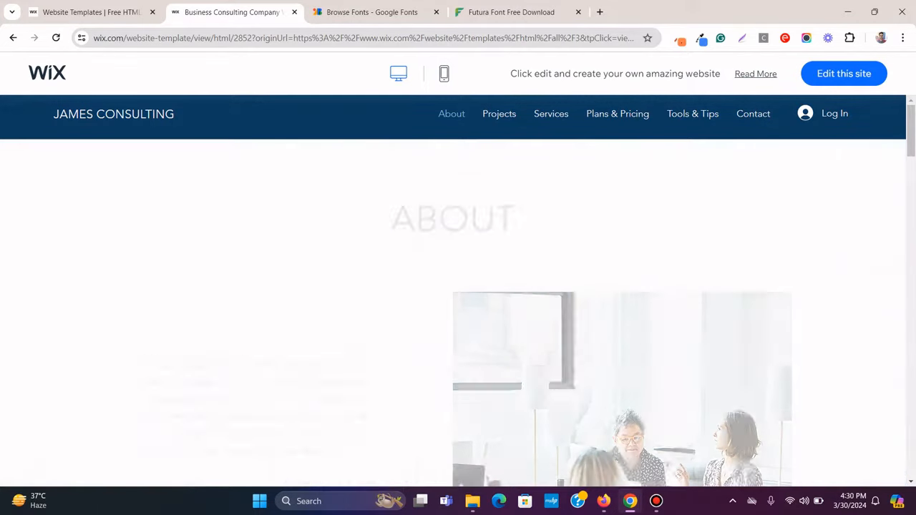
scroll(452, 287, "down", 15)
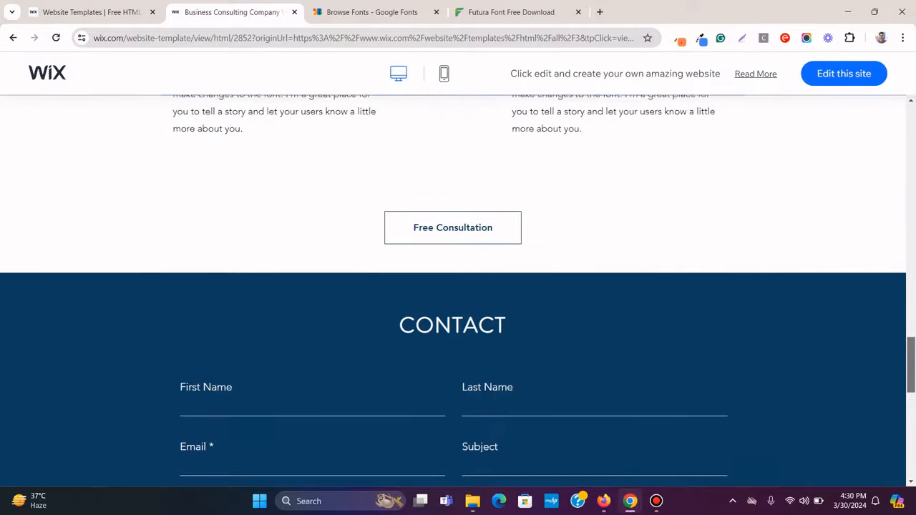
scroll(453, 286, "up", 3)
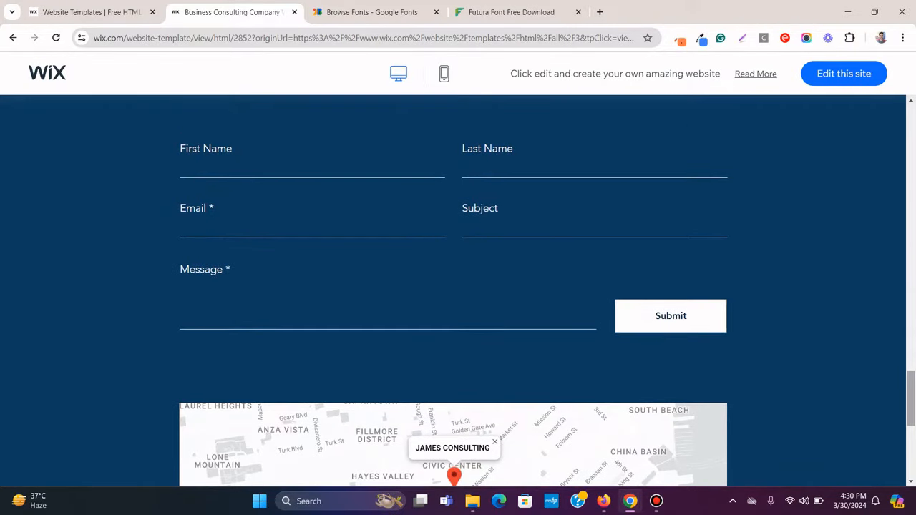
scroll(453, 286, "down", 5)
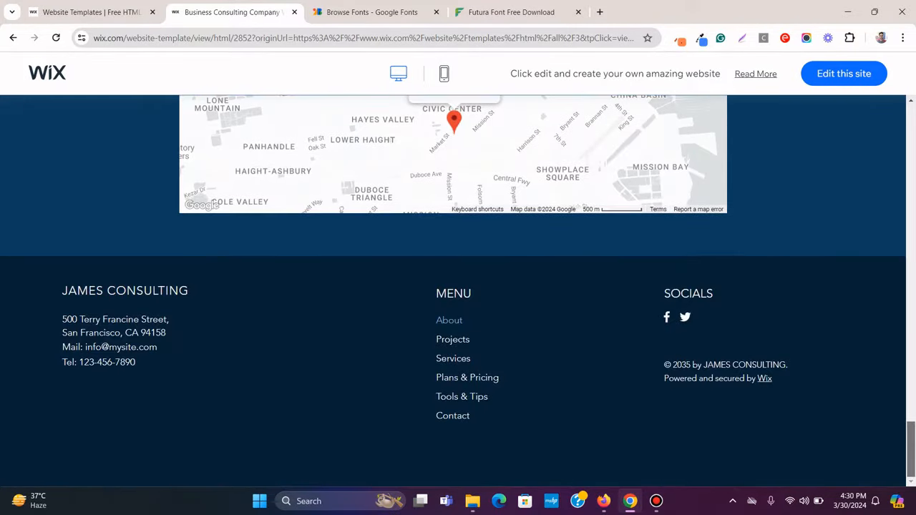
scroll(452, 287, "up", 9)
scroll(452, 287, "up", 12)
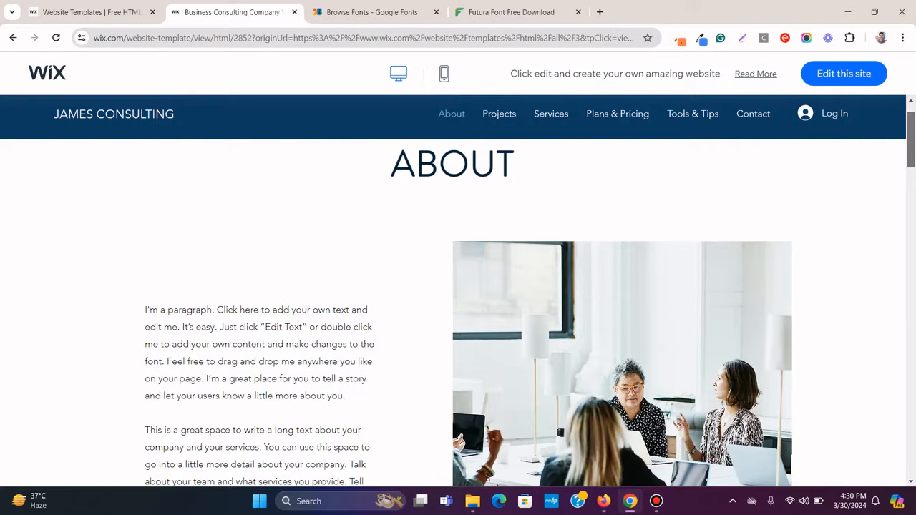
scroll(453, 287, "up", 1)
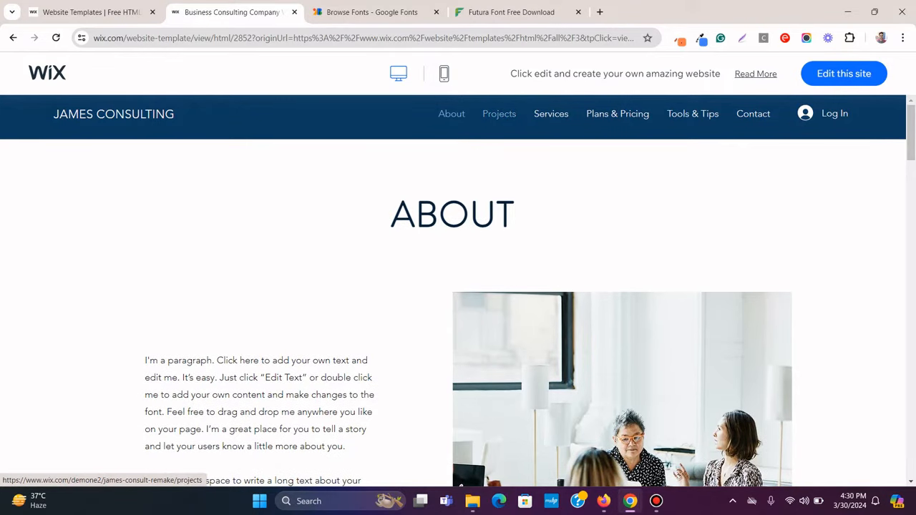
Open the template's Projects page and look over its project entries and full layout
left_click(498, 114)
scroll(453, 308, "down", 5)
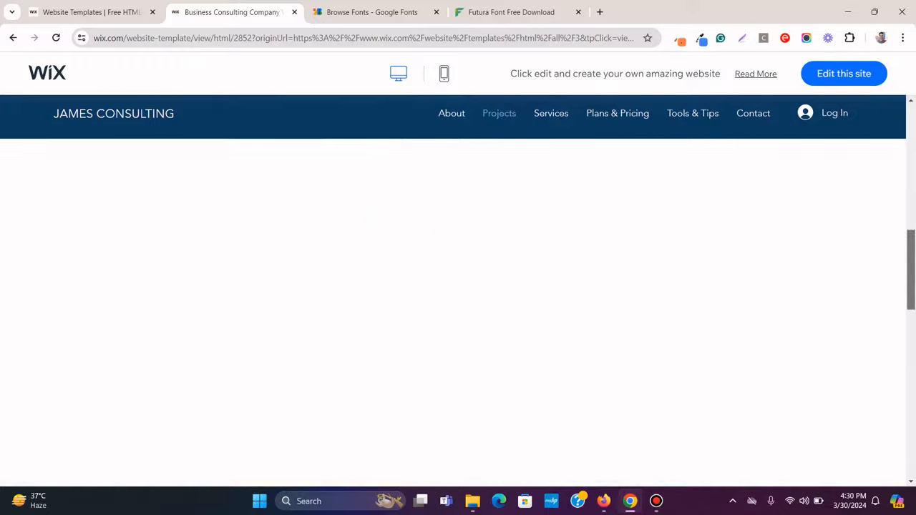
scroll(458, 308, "down", 10)
scroll(458, 307, "up", 15)
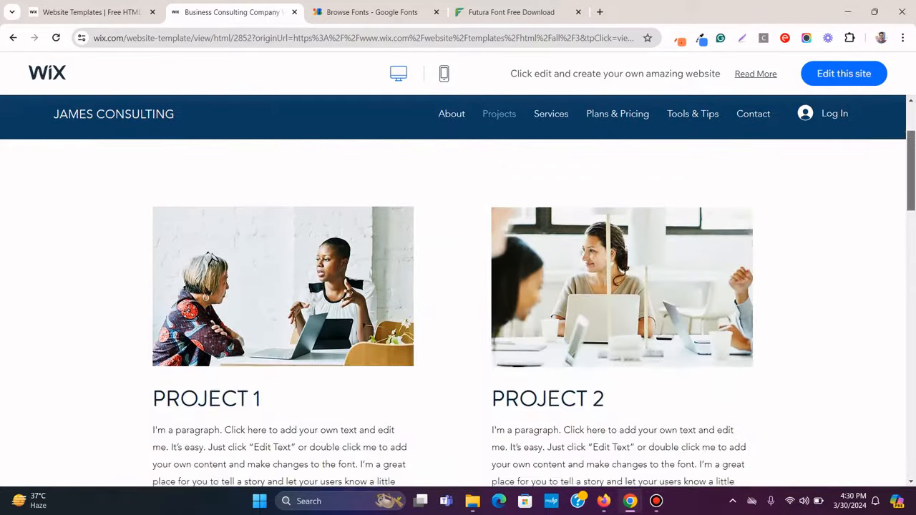
scroll(453, 307, "up", 2)
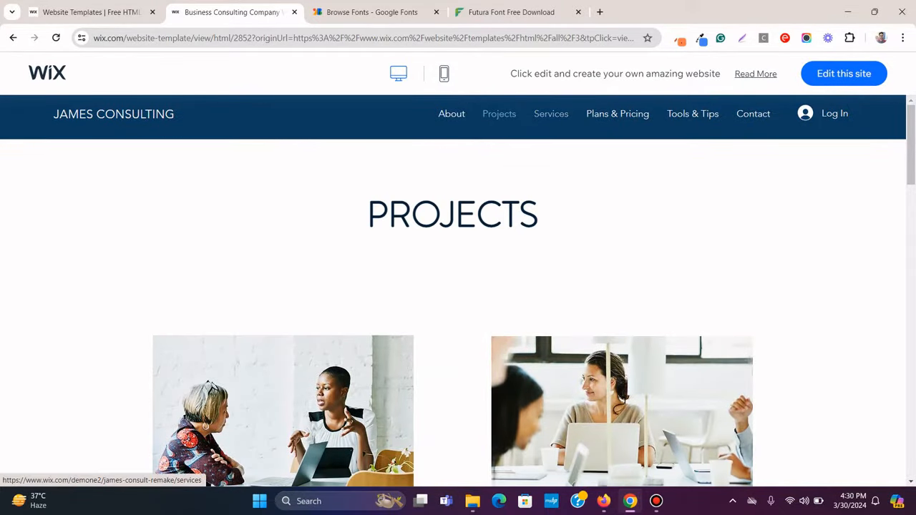
Open the template's Services page and look over its bookable consulting services down the whole page
left_click(551, 114)
scroll(458, 308, "down", 8)
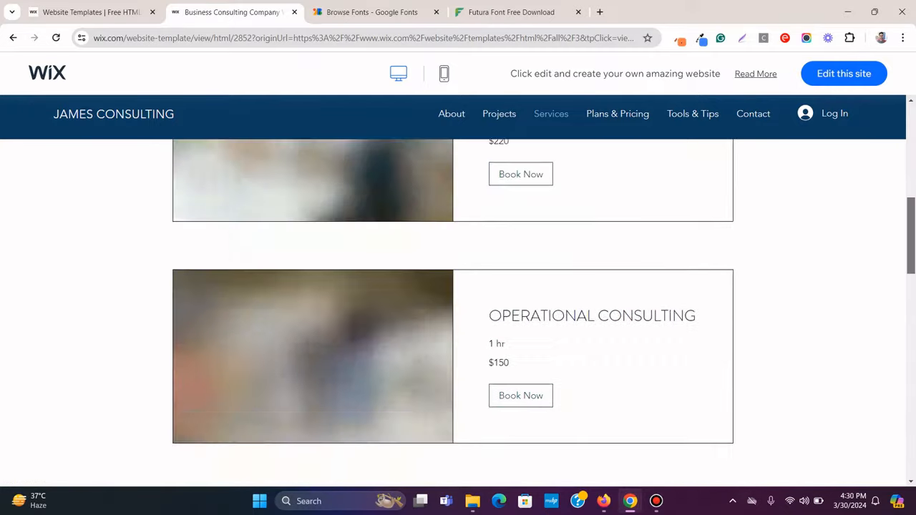
scroll(457, 307, "down", 14)
scroll(457, 307, "up", 20)
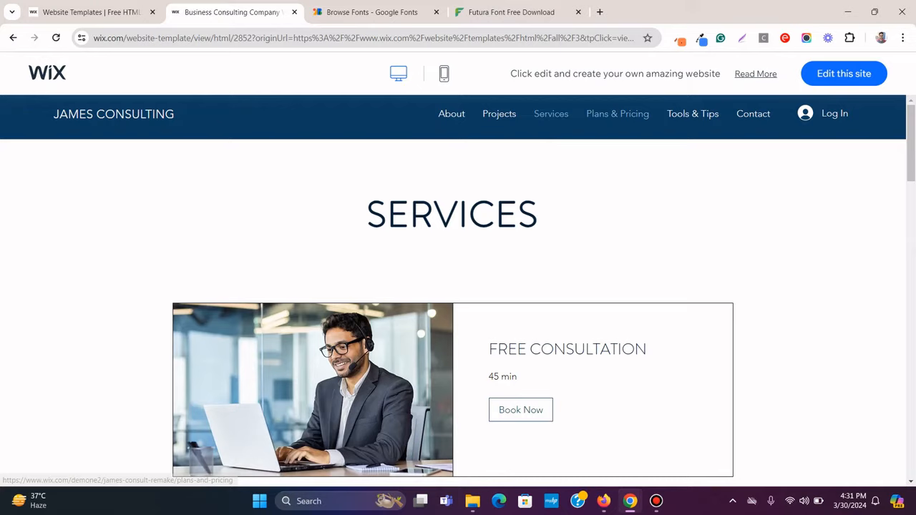
Open the template's Plans & Pricing page and examine its pricing plan cards
left_click(617, 114)
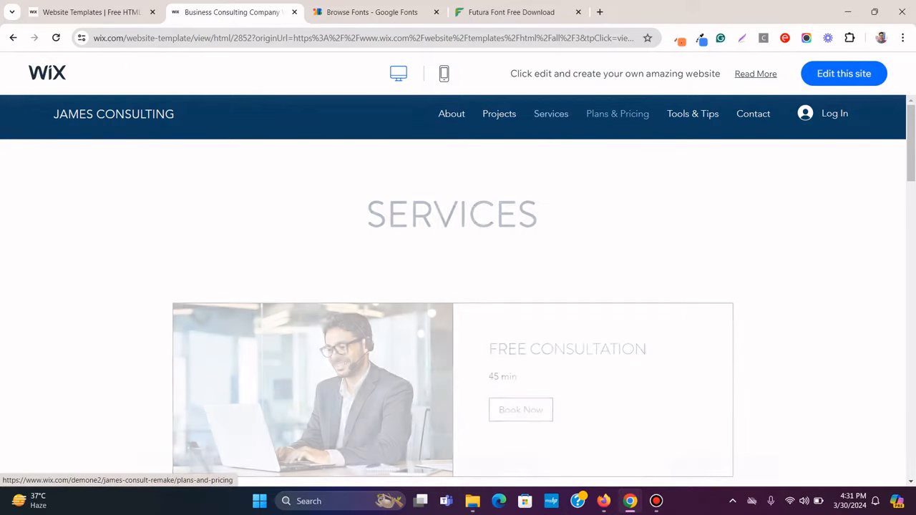
mouse_move(910, 143)
left_mouse_down()
mouse_move(910, 407)
mouse_move(910, 144)
left_mouse_up()
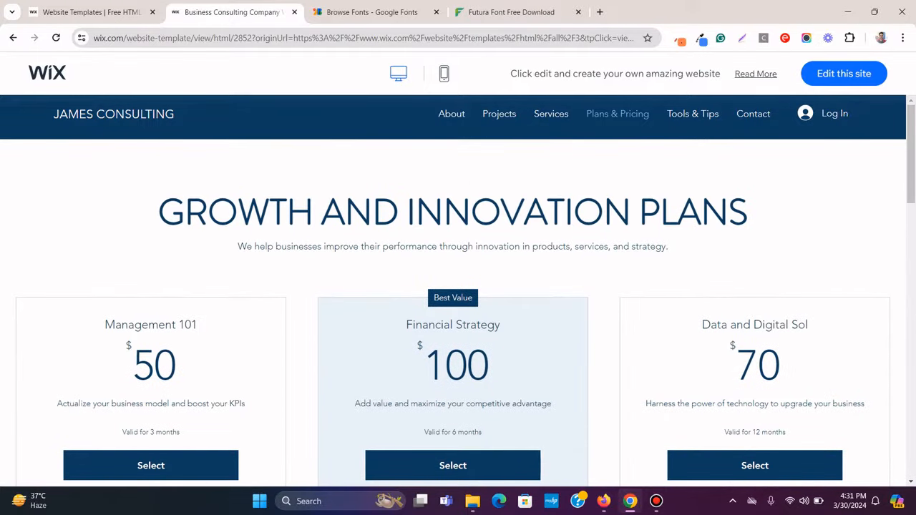
scroll(453, 308, "down", 2)
scroll(452, 307, "up", 2)
Open the Tools & Tips page to examine its files and folders list, and visit the Contact section
left_click(692, 114)
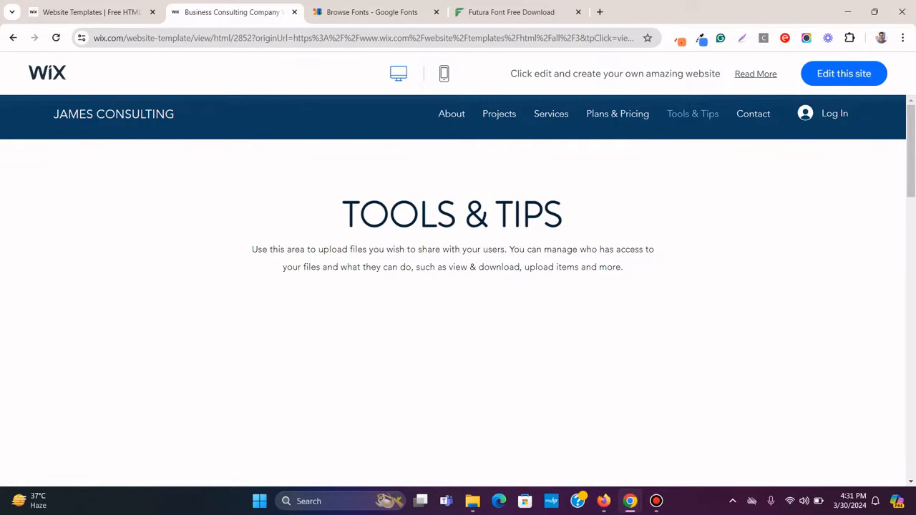
scroll(453, 307, "down", 3)
scroll(453, 308, "up", 2)
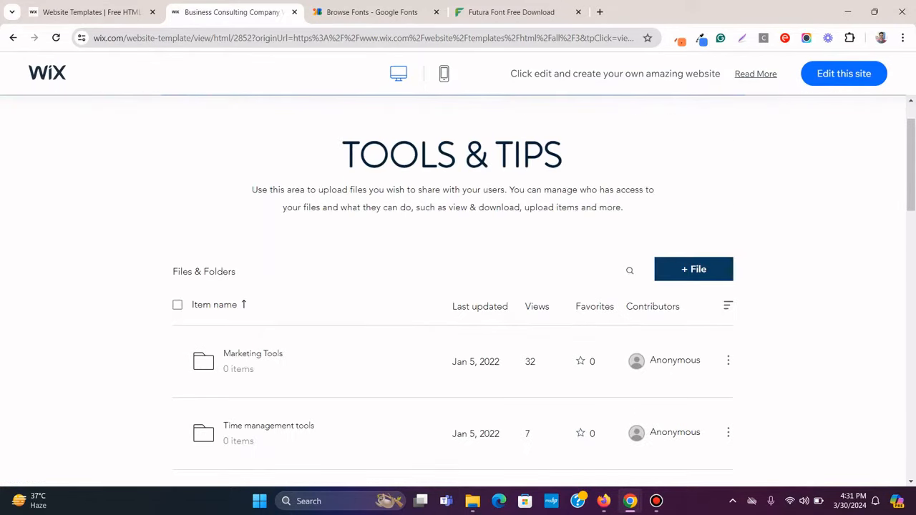
scroll(452, 308, "up", 1)
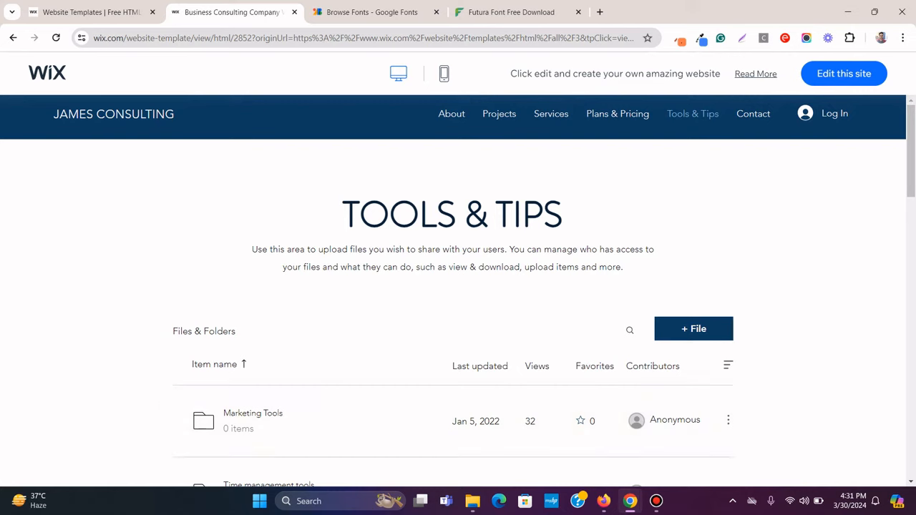
scroll(453, 308, "down", 2)
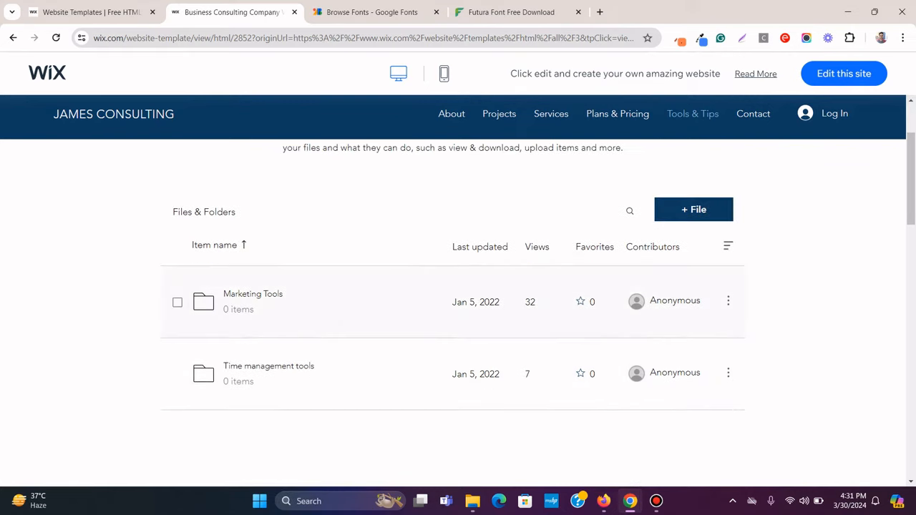
scroll(453, 307, "up", 2)
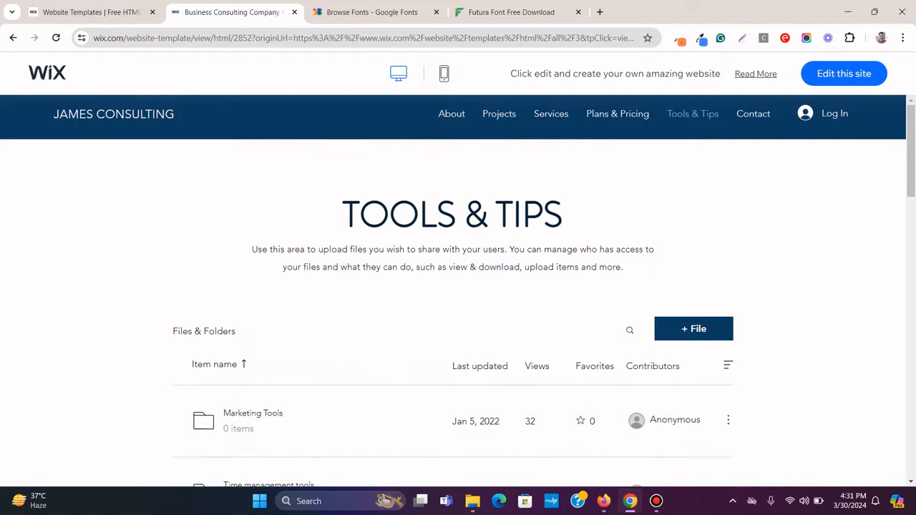
left_click(754, 114)
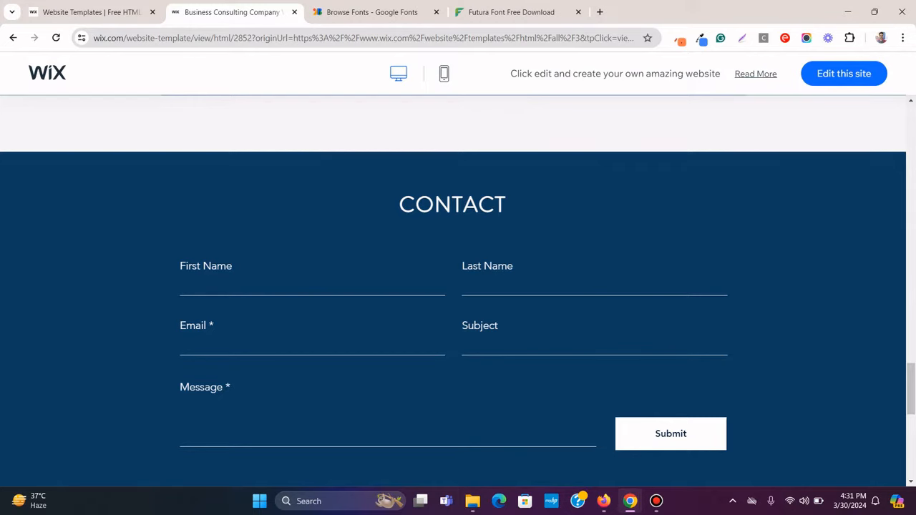
left_click_drag(911, 388, 911, 128)
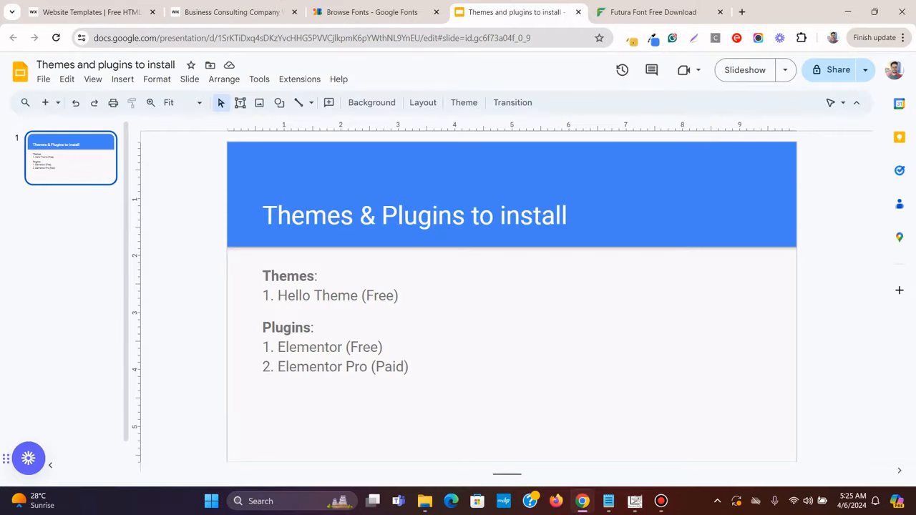
Point out the Elementor and Elementor Pro entries in the Plugins list on the Themes & Plugins slide
left_click_drag(277, 347, 329, 347)
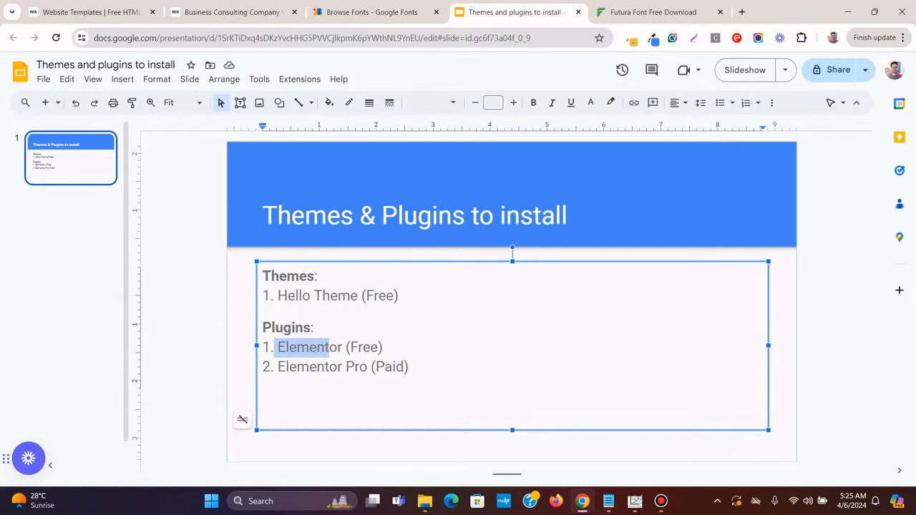
left_click(346, 366)
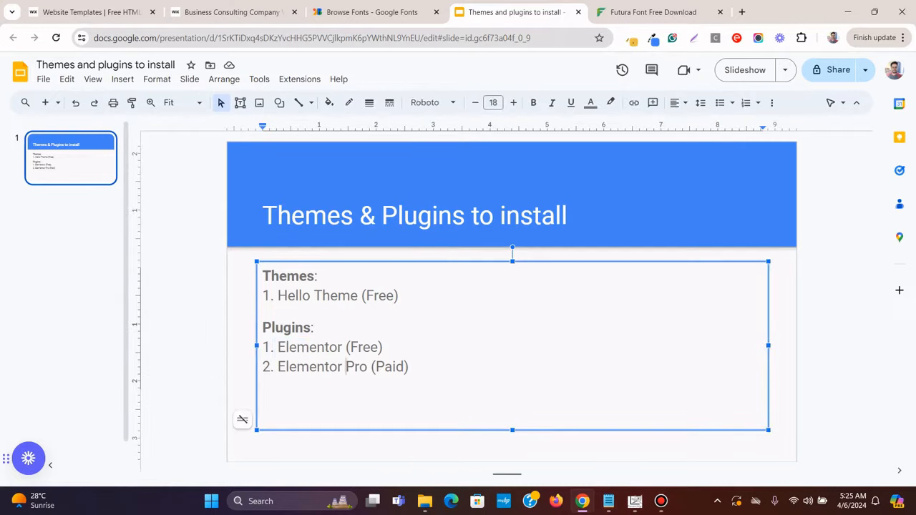
Open wix.tasvirwebsolutions.com in a new browser tab placed directly after the Themes and plugins presentation
left_click(741, 11)
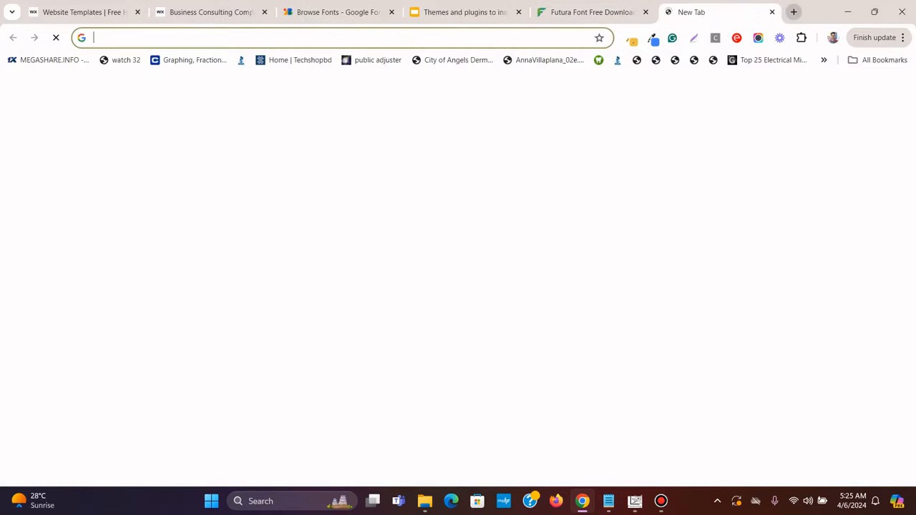
left_click_drag(665, 12, 615, 11)
left_click(286, 38)
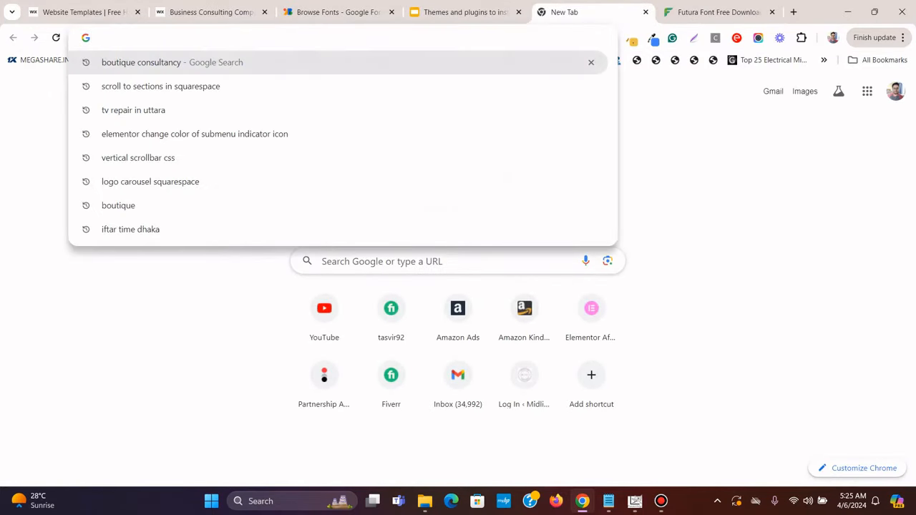
type("wix.tasvirwebsolutions.com")
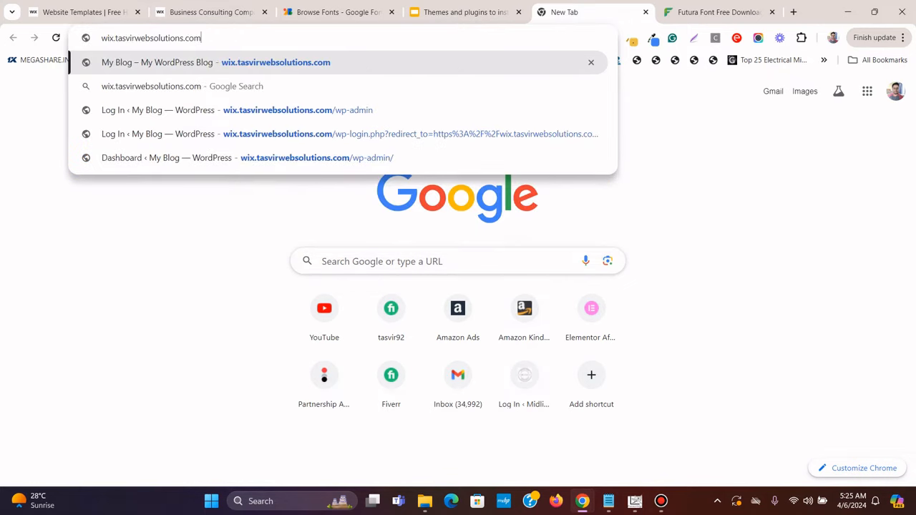
key("Return")
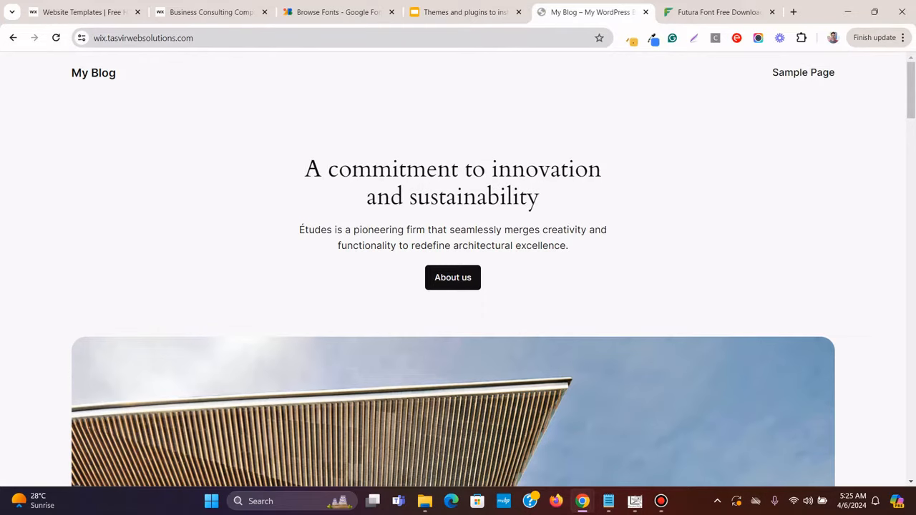
Open the site's wp-admin address in another new tab beside the front page and go to the installed themes
left_click(219, 37)
right_click(219, 37)
left_click(258, 148)
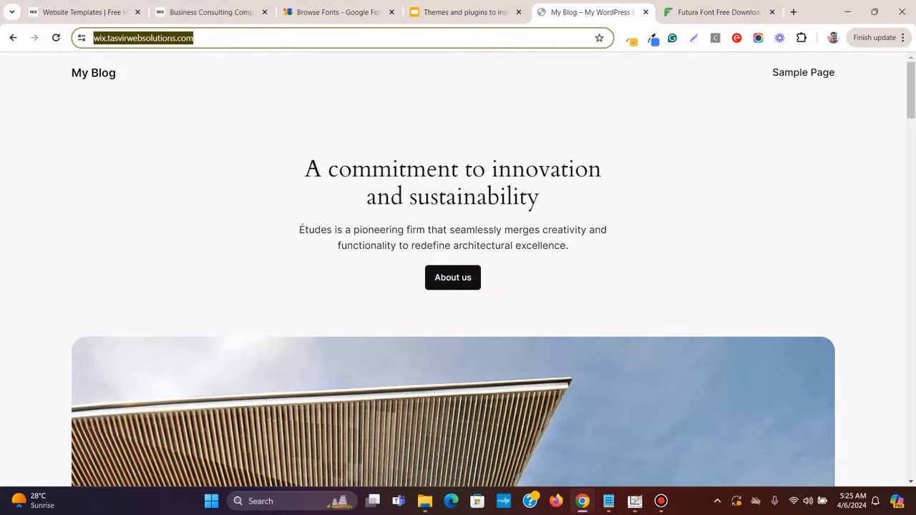
left_click(793, 12)
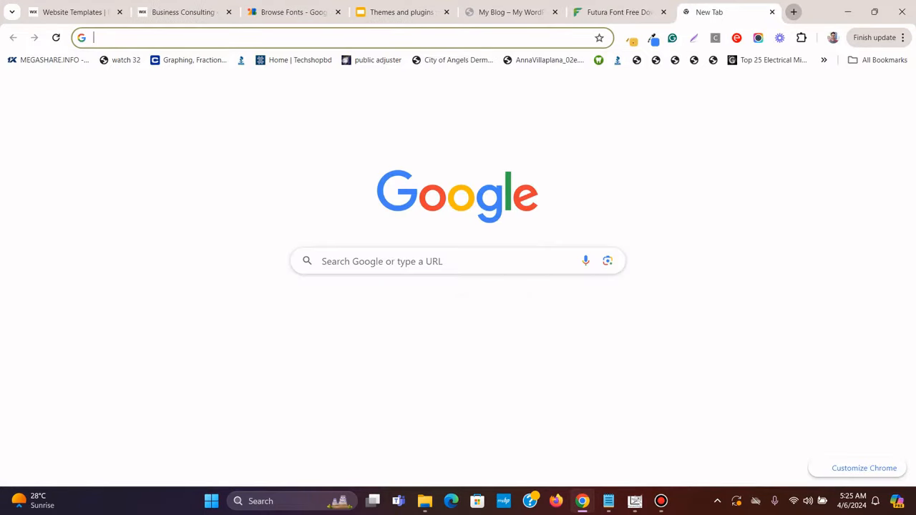
left_click_drag(723, 13, 614, 12)
right_click(467, 37)
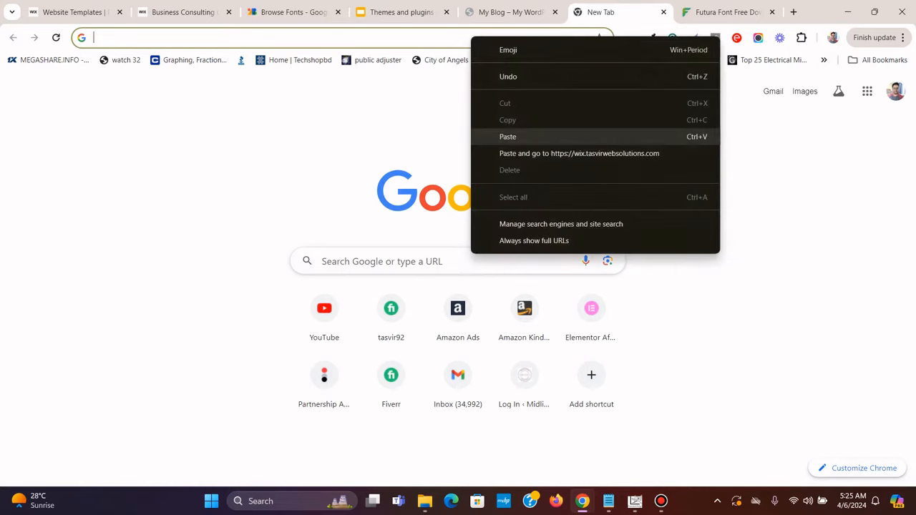
left_click(494, 137)
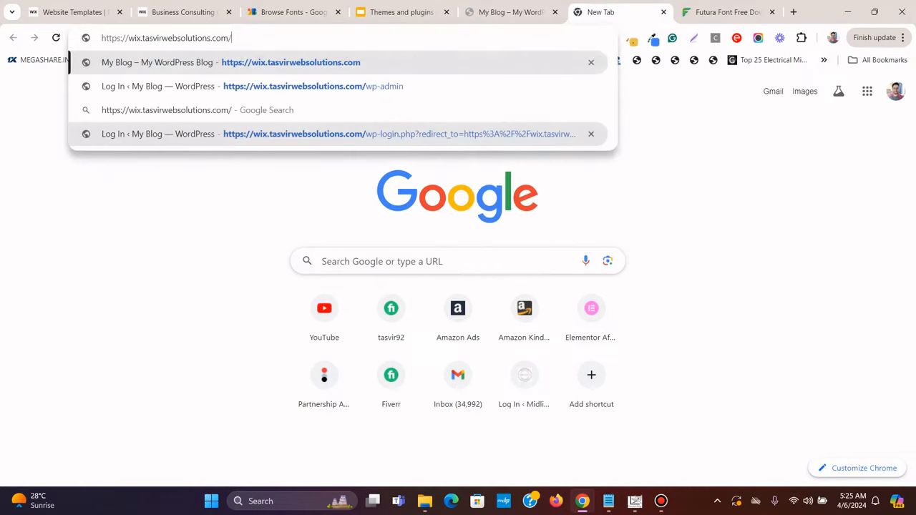
type("wp-admin")
key("Return")
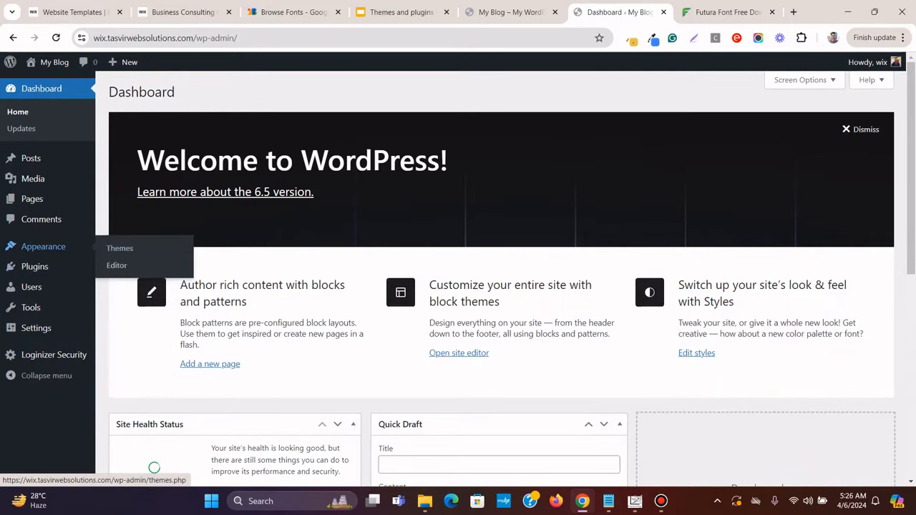
left_click(119, 247)
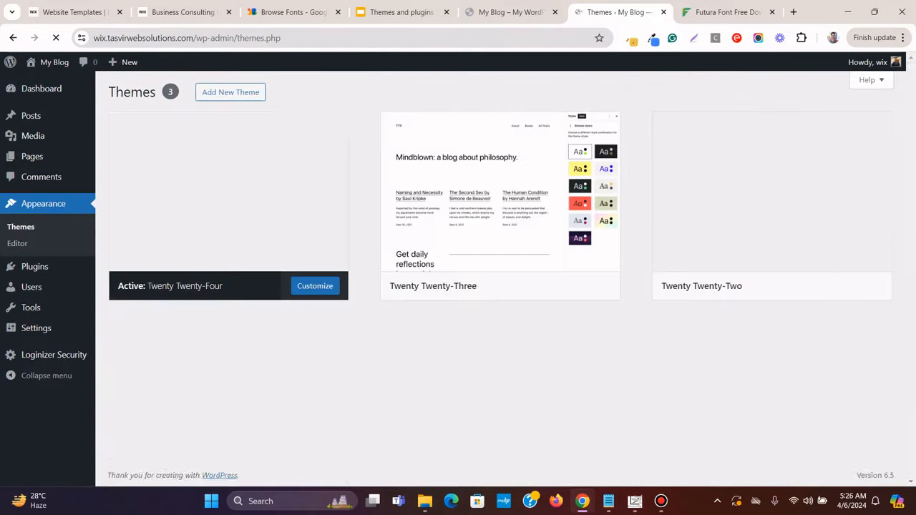
Examine the site's current front page from header to footer to see the active theme's default design
left_click(511, 12)
scroll(458, 269, "down", 20)
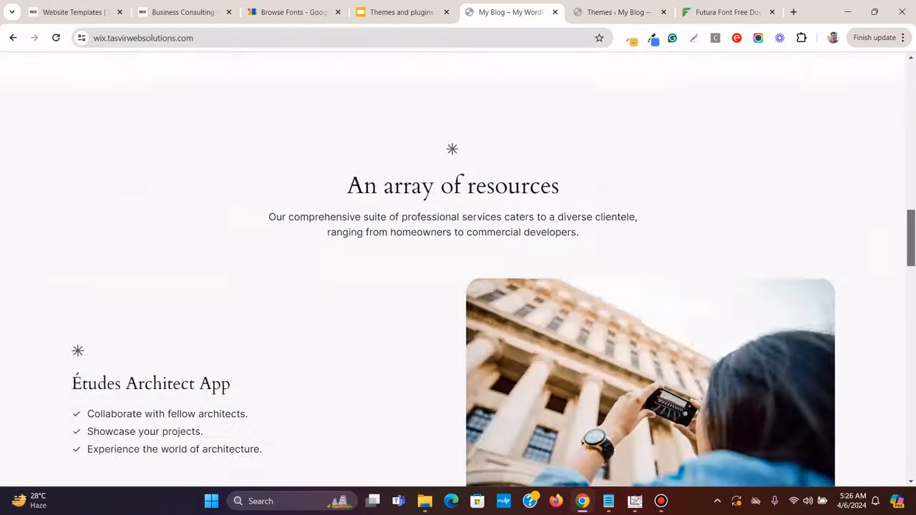
scroll(458, 268, "up", 12)
scroll(458, 269, "down", 6)
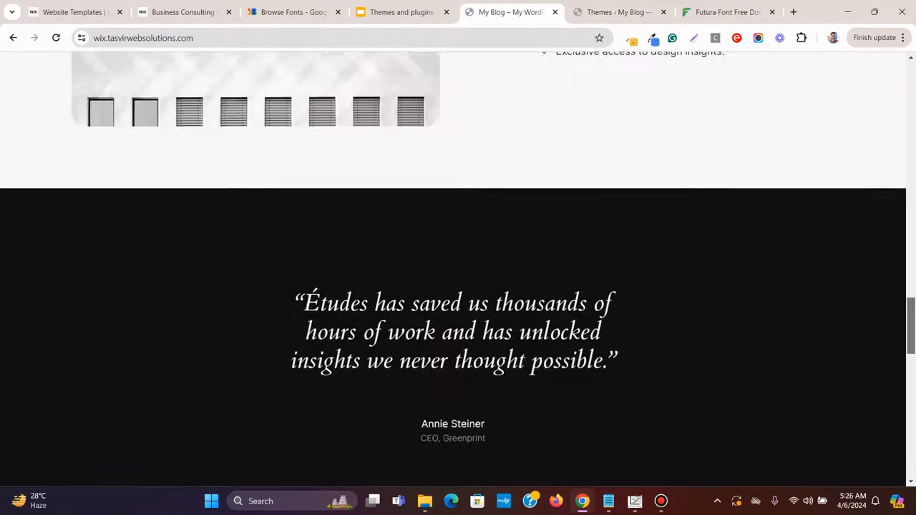
scroll(458, 269, "up", 18)
scroll(458, 268, "down", 6)
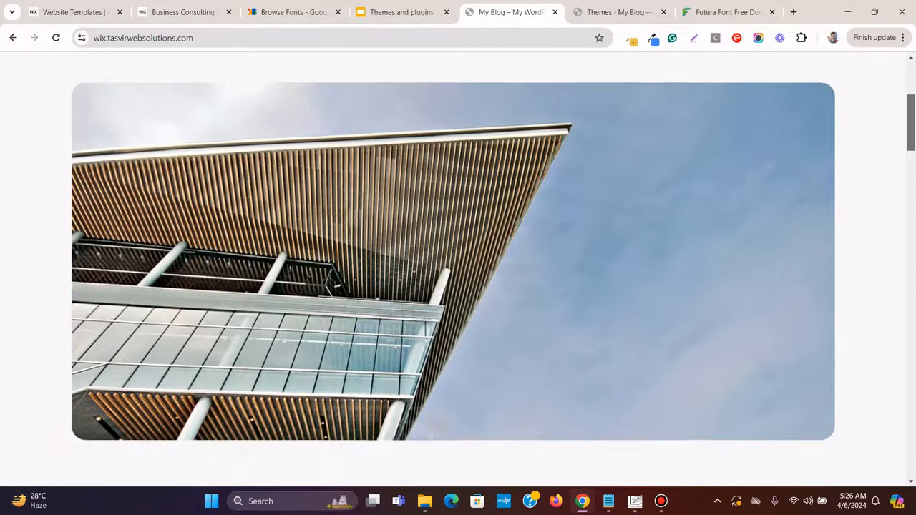
scroll(458, 269, "up", 10)
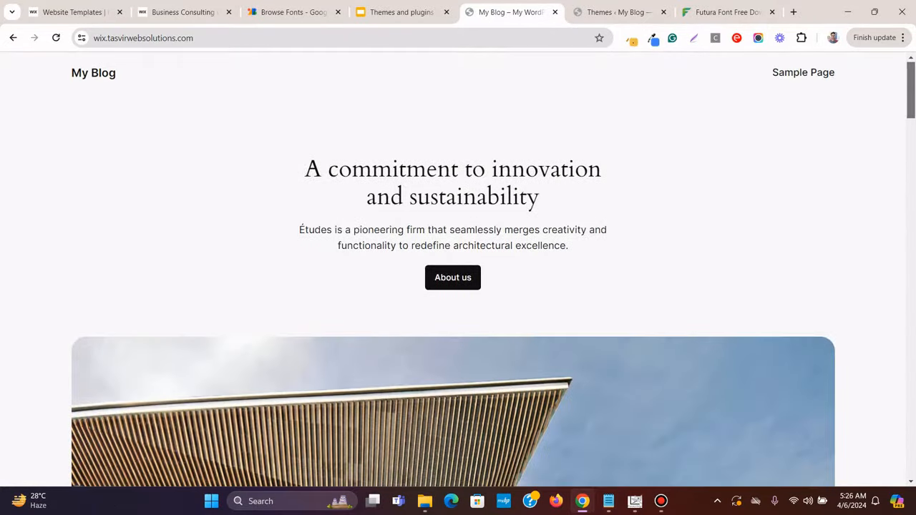
scroll(458, 269, "down", 20)
scroll(458, 269, "up", 3)
left_click_drag(909, 408, 910, 87)
Install the Hello Elementor theme from the popular WordPress themes and activate it
left_click(620, 12)
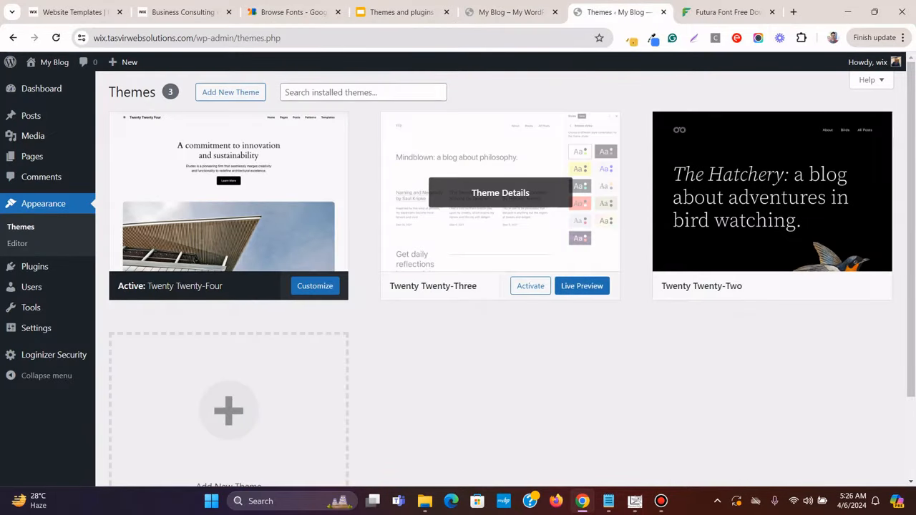
left_click(230, 92)
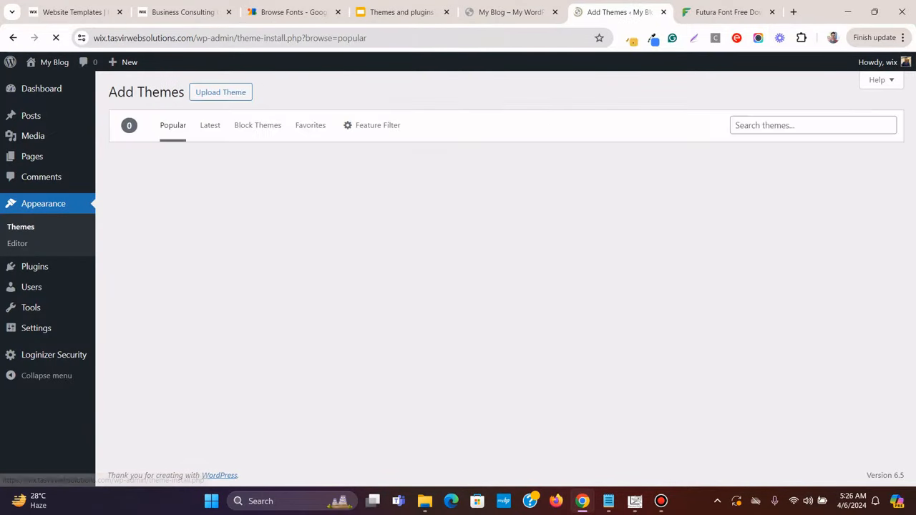
left_click(801, 127)
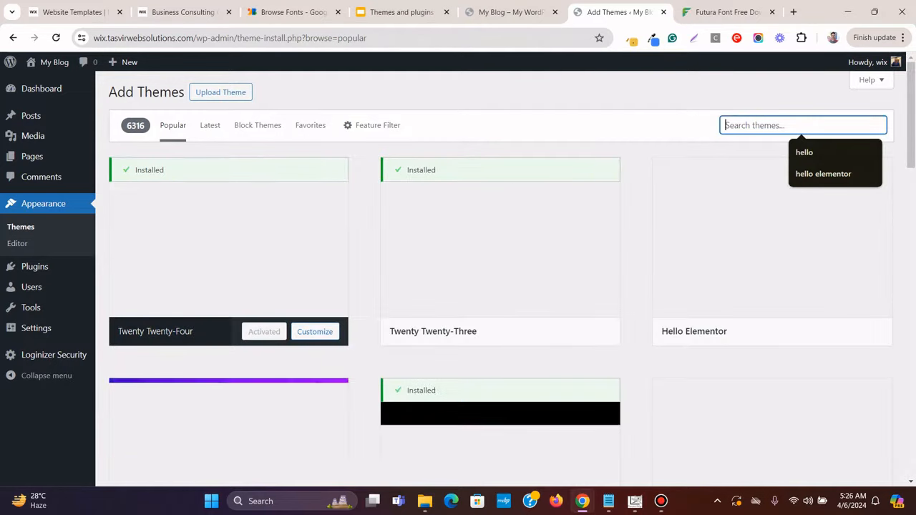
left_click(665, 126)
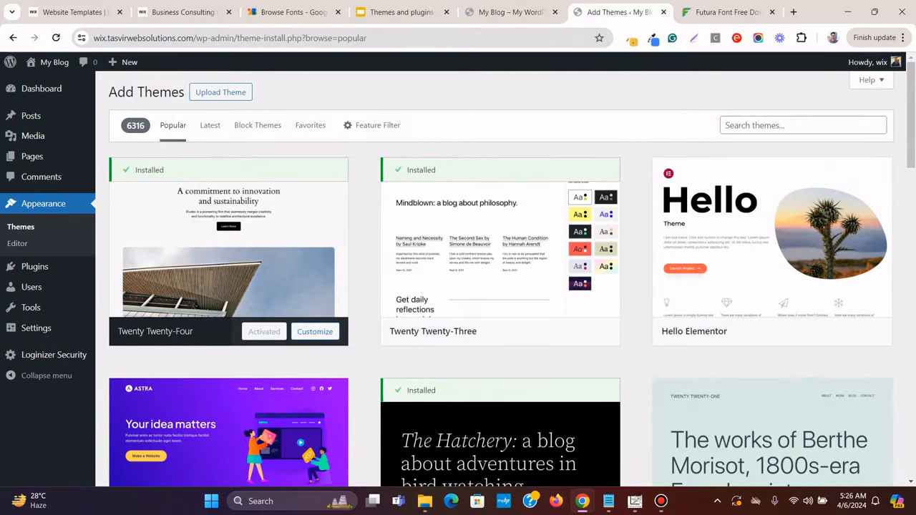
mouse_move(779, 247)
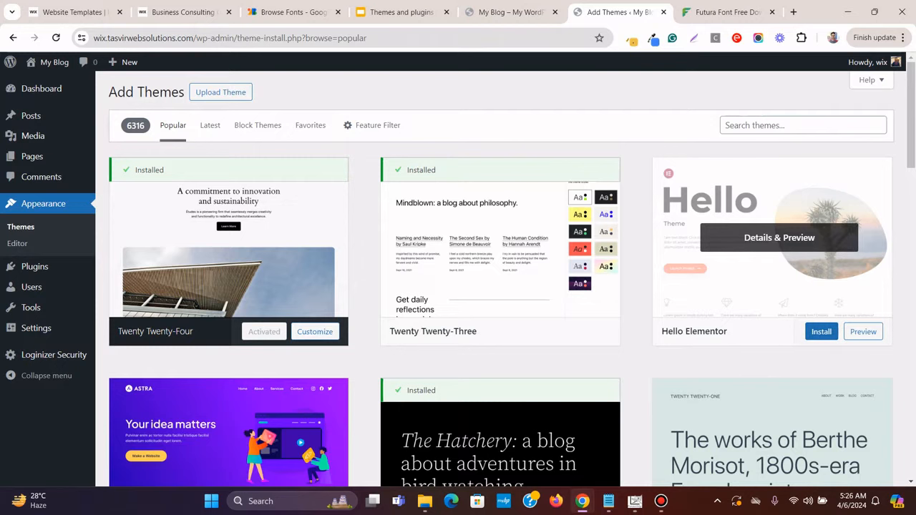
left_click(821, 331)
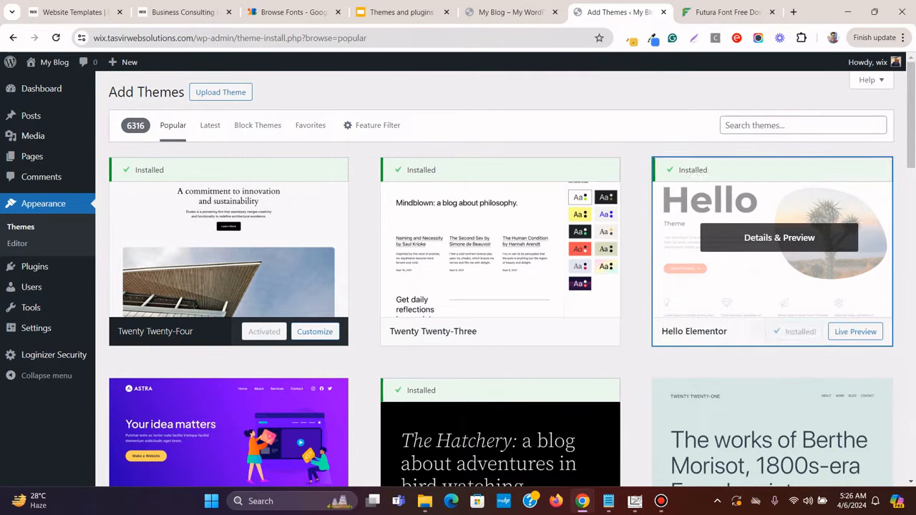
left_click(802, 331)
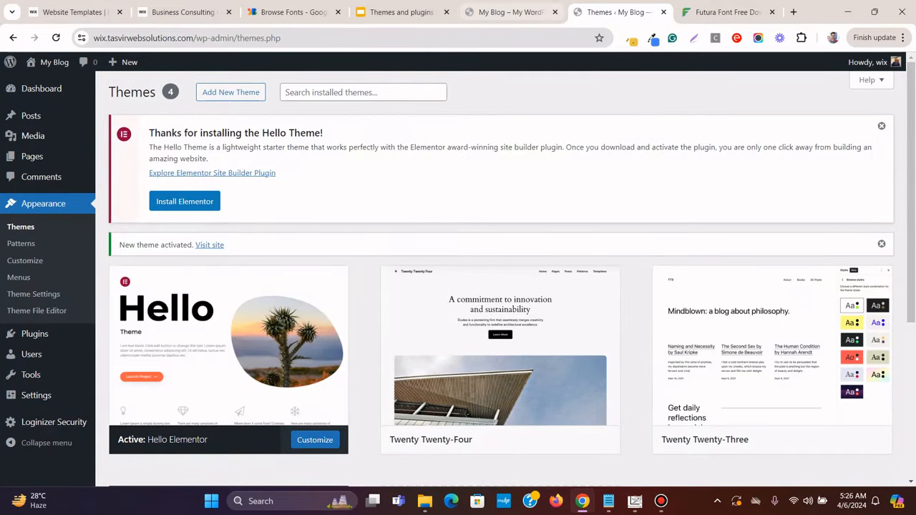
Reload the site's front page to check its look under the Hello Elementor theme, and return to the admin
left_click(510, 12)
key("F5")
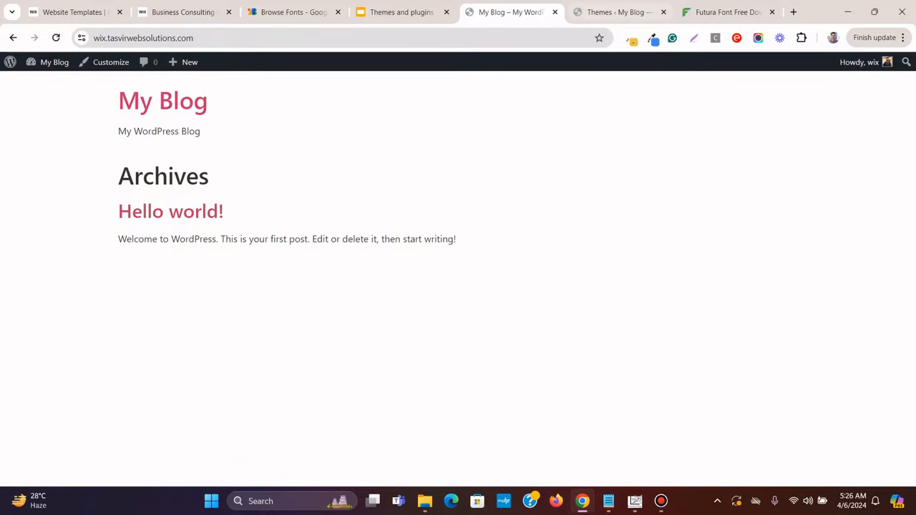
left_click(588, 14)
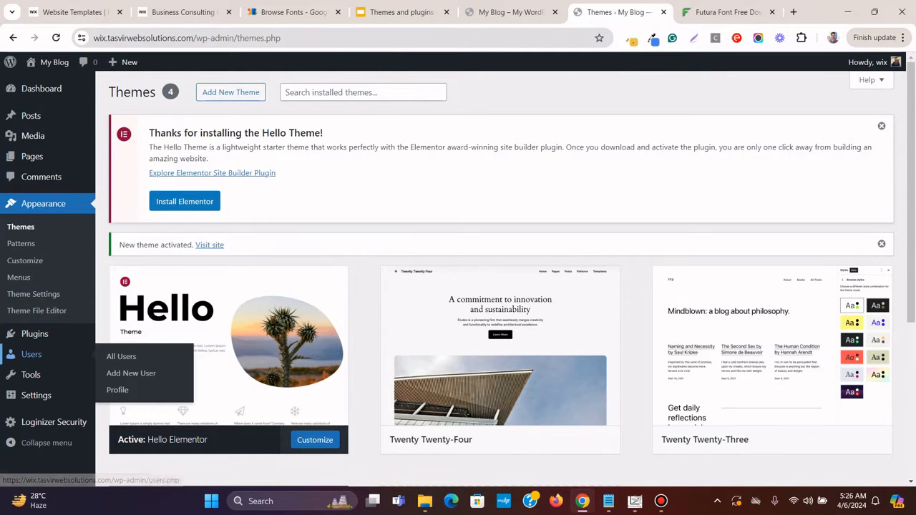
Search the plugin directory for "elementor", then install and activate the Elementor Website Builder plugin
mouse_move(34, 334)
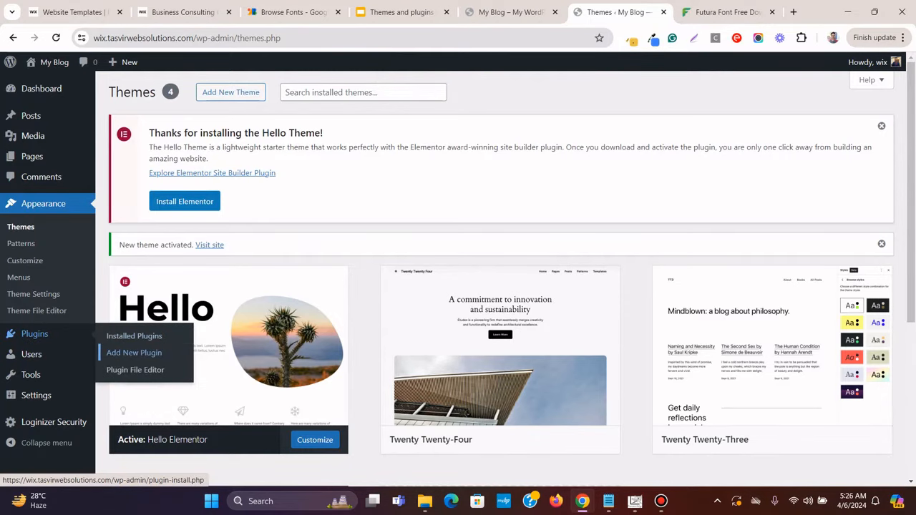
left_click(134, 352)
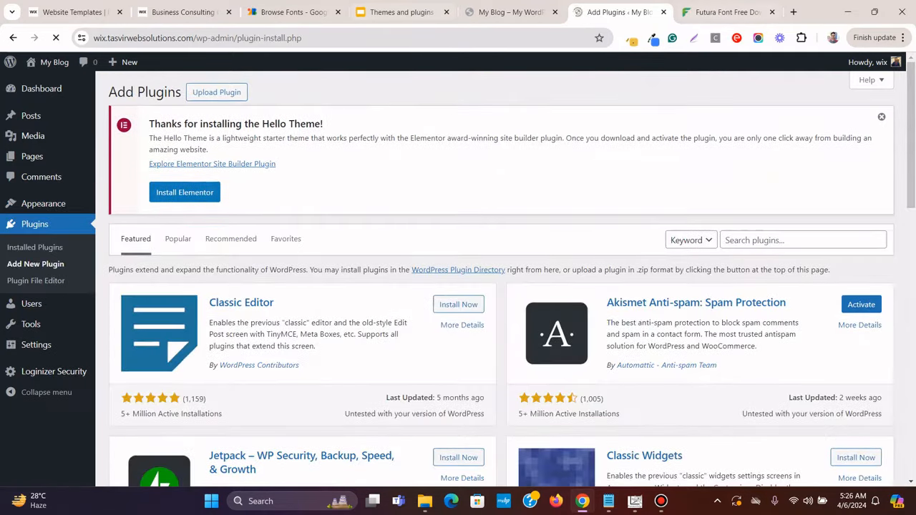
left_click(401, 13)
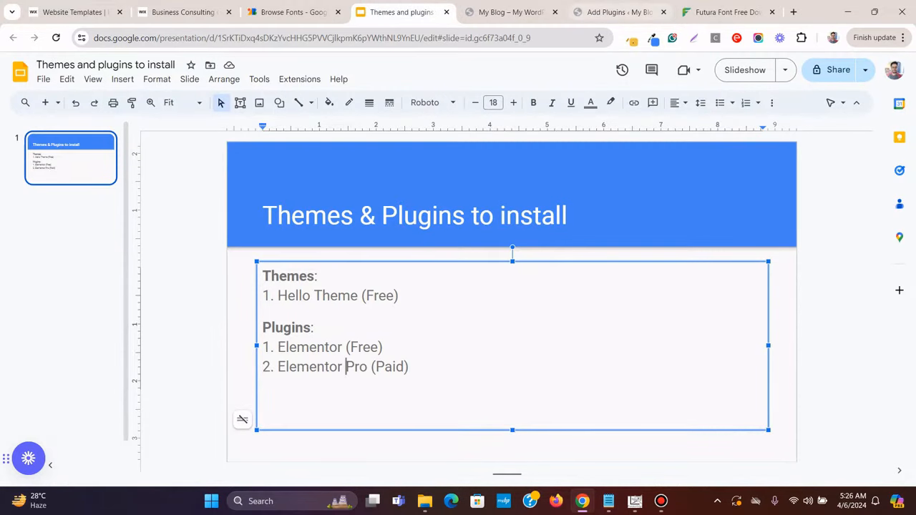
left_click(620, 12)
left_click(802, 239)
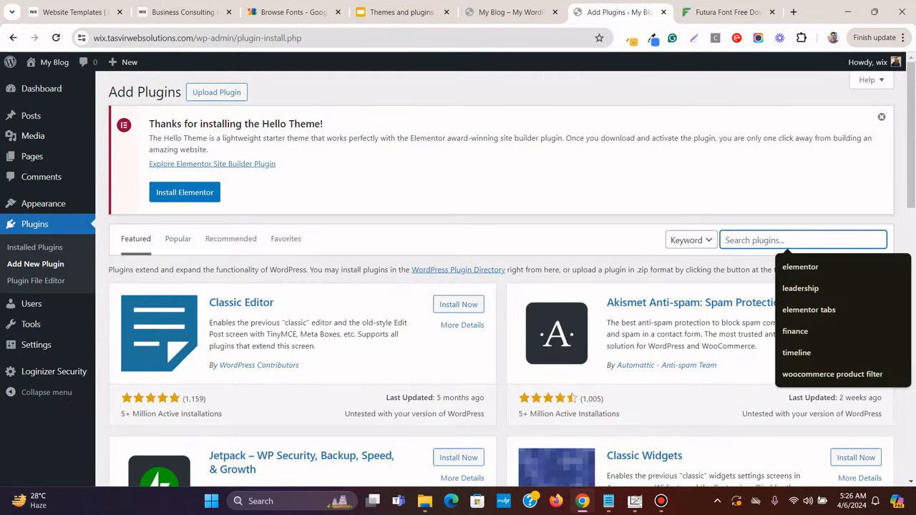
left_click(801, 266)
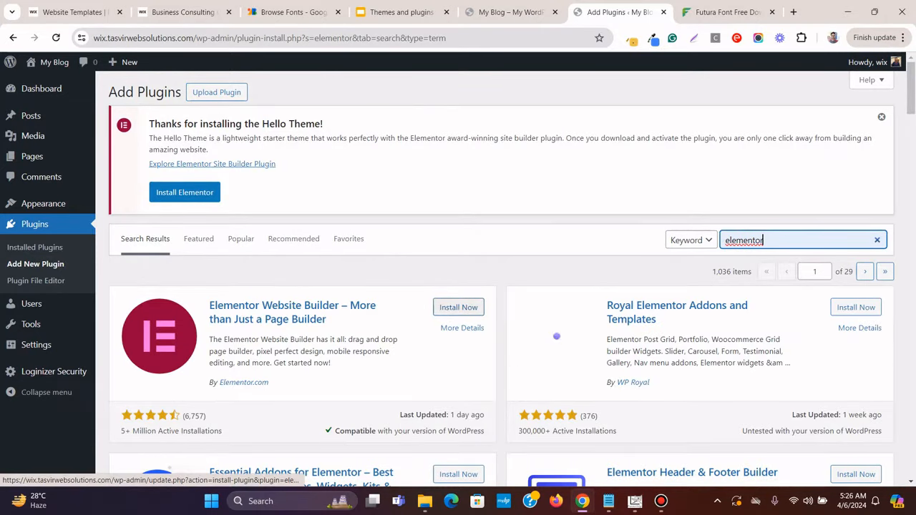
left_click(457, 307)
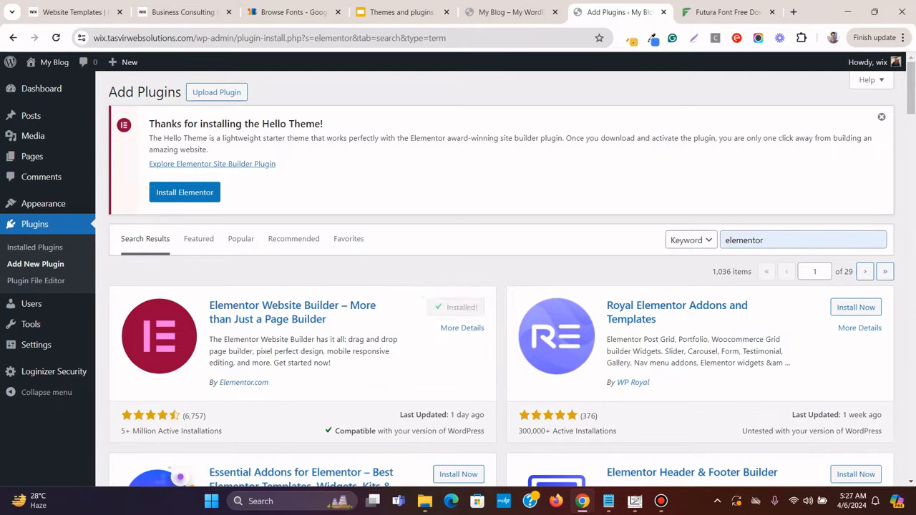
left_click(458, 307)
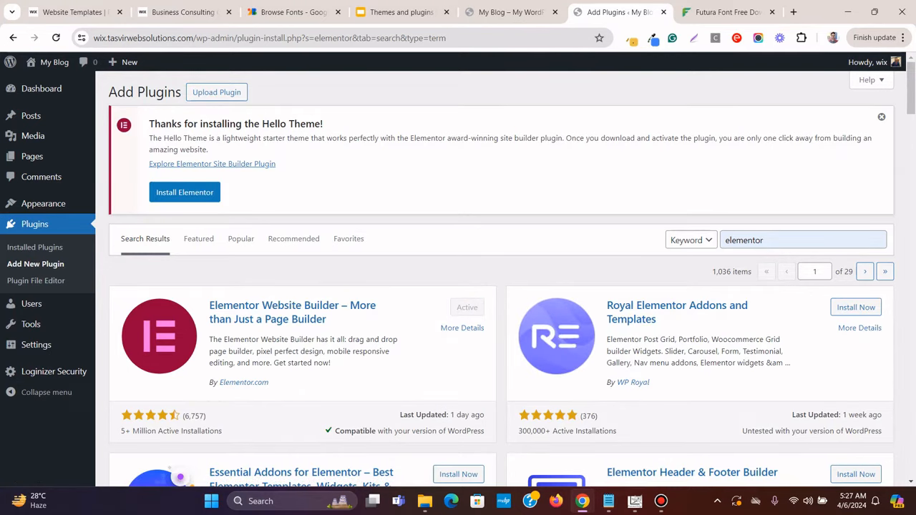
Reload the admin page, exit Elementor's onboarding to the WordPress dashboard, and return to the Themes & Plugins slide
scroll(501, 287, "down", 3)
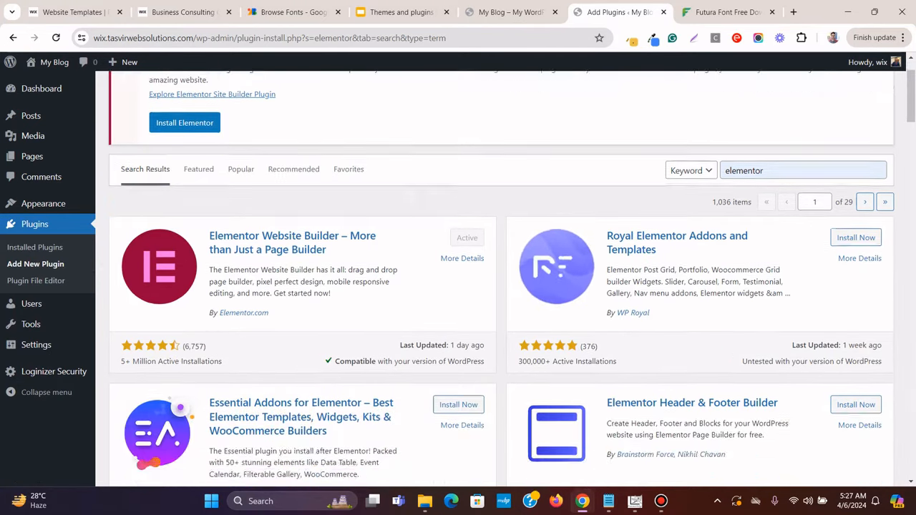
scroll(501, 287, "up", 2)
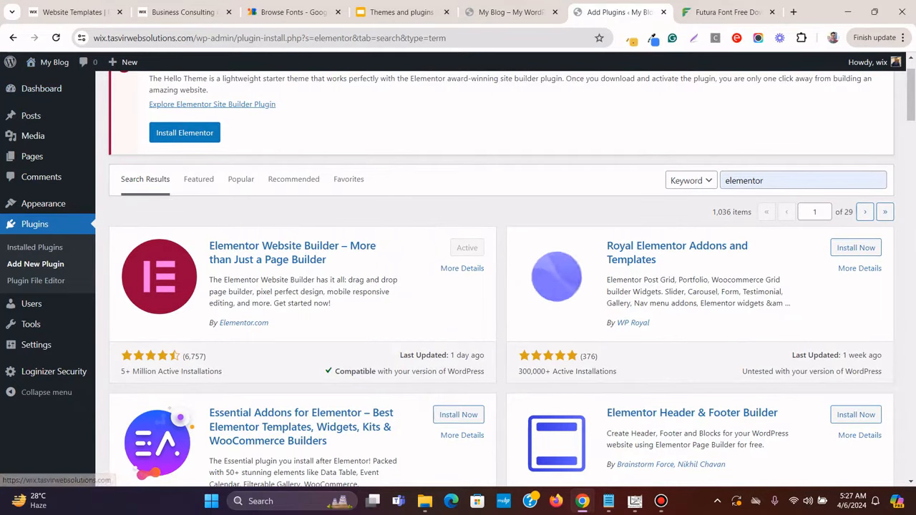
left_click(56, 38)
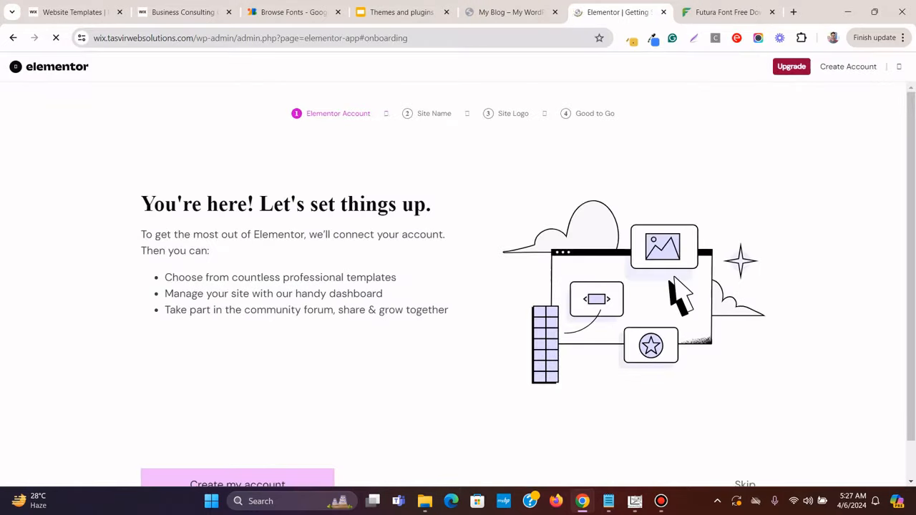
left_click(898, 66)
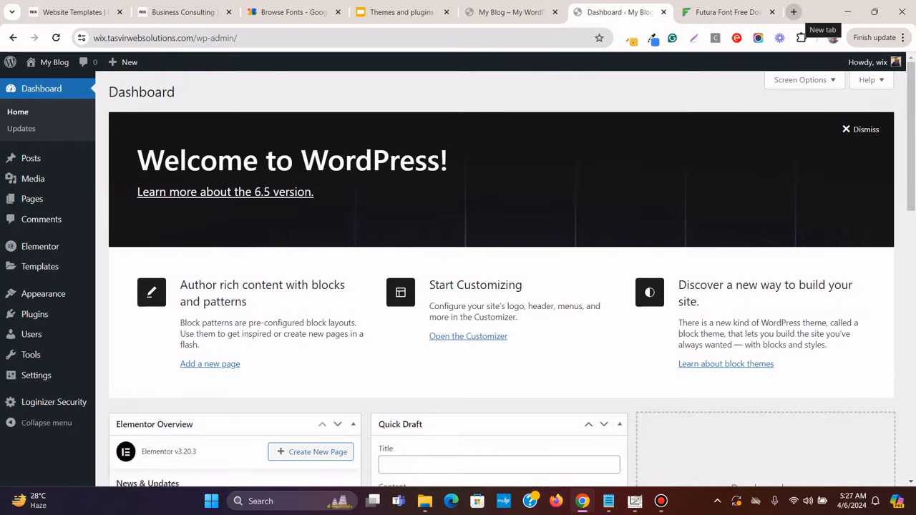
left_click(400, 12)
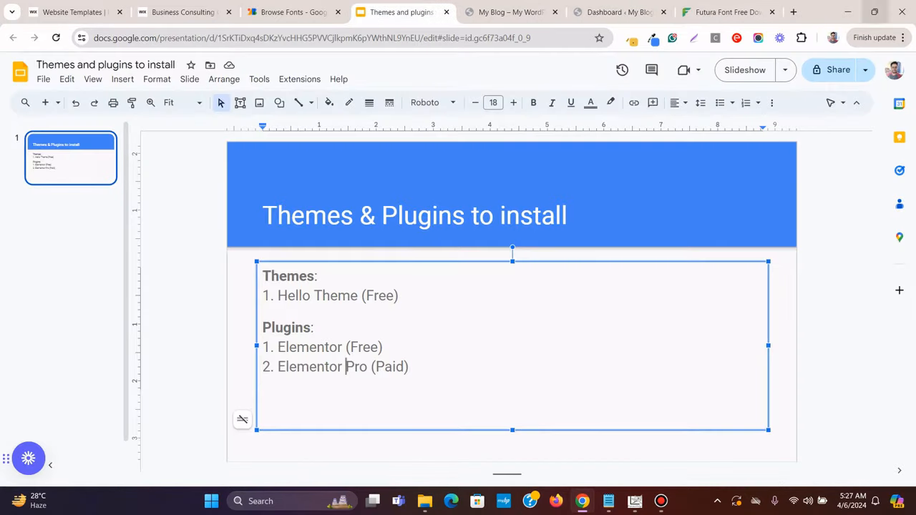
Open elementor.com in a new browser tab and go to the pricing page for the Page Builder Plugin
left_click(793, 12)
left_click(153, 38)
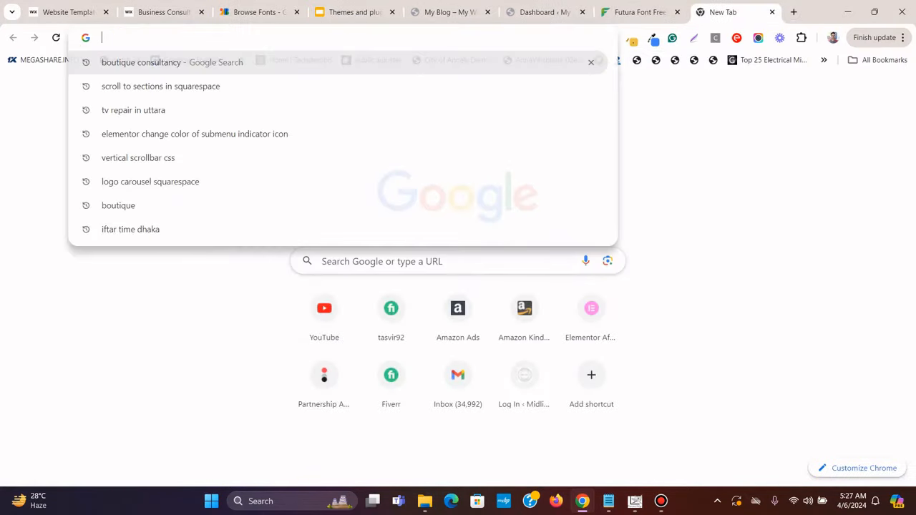
type("elementor.com")
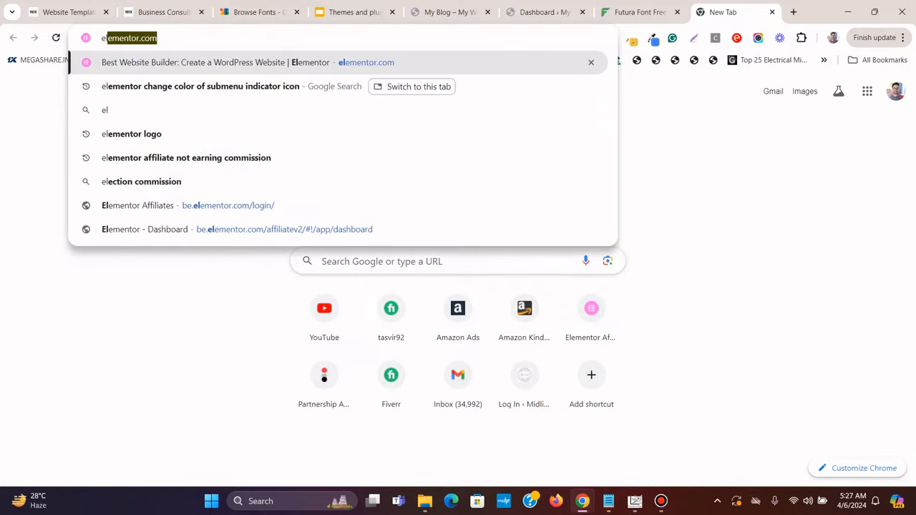
key("Return")
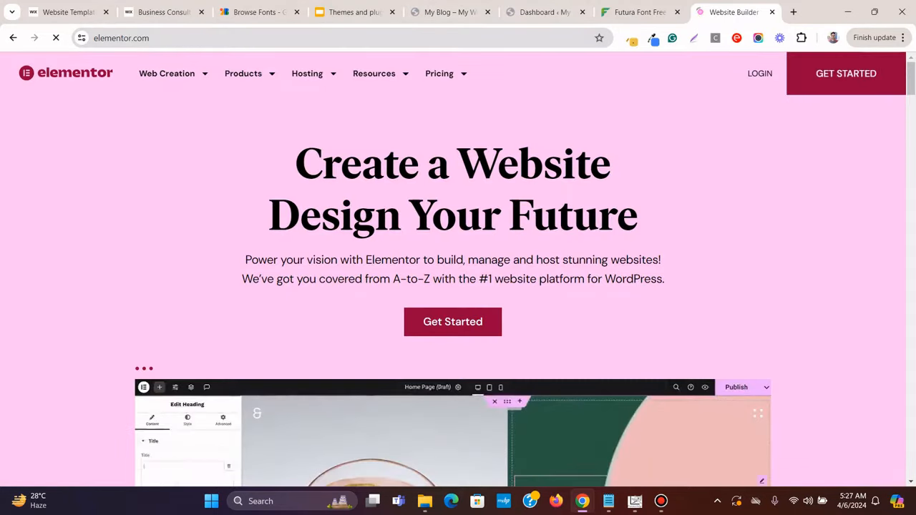
mouse_move(439, 75)
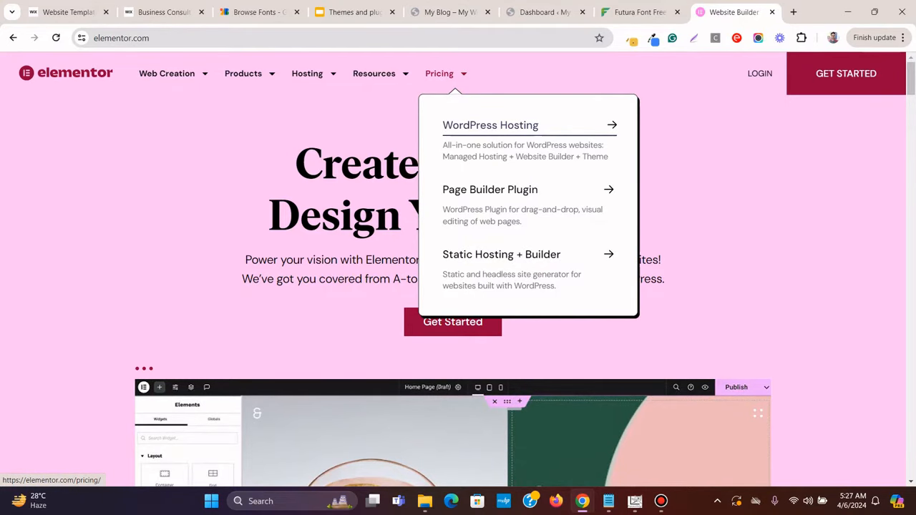
left_click(490, 189)
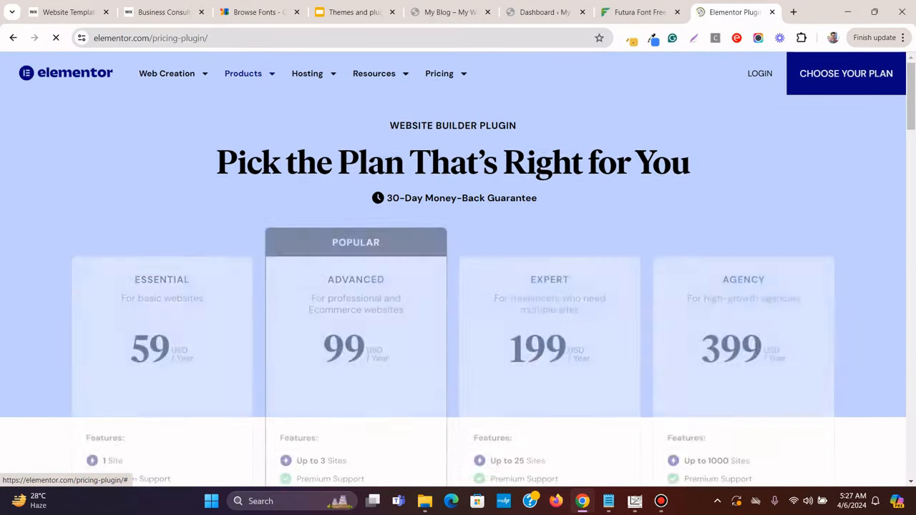
Compare the prices, site limits and included features of the Essential, Advanced, Expert and Agency plans
scroll(243, 74, "down", 3)
scroll(163, 239, "up", 2)
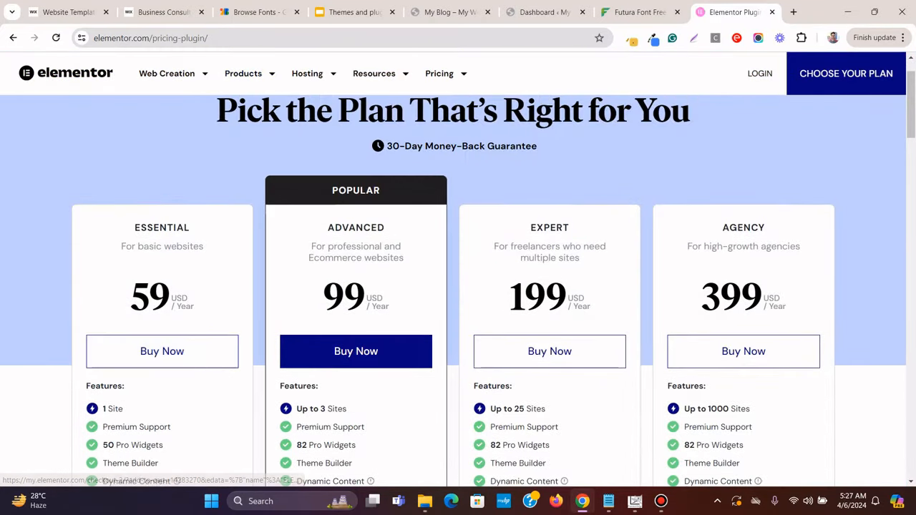
scroll(458, 279, "down", 1)
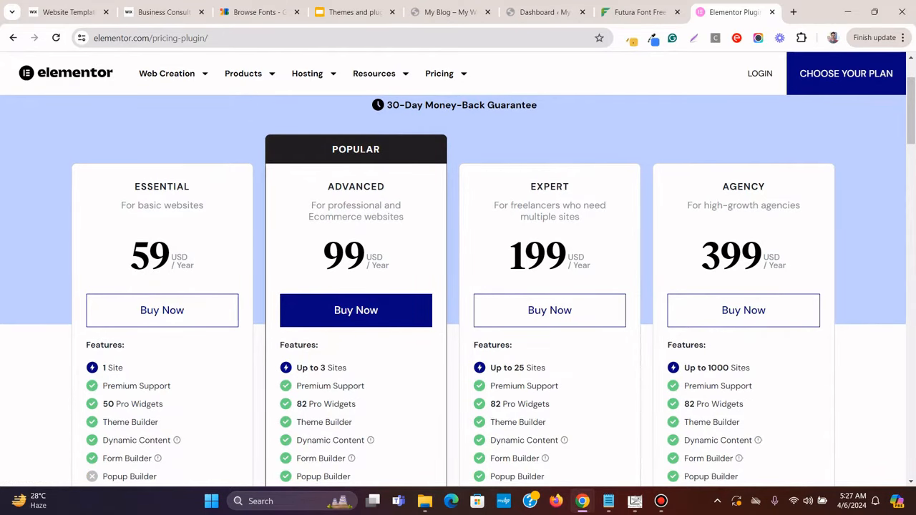
scroll(458, 286, "down", 2)
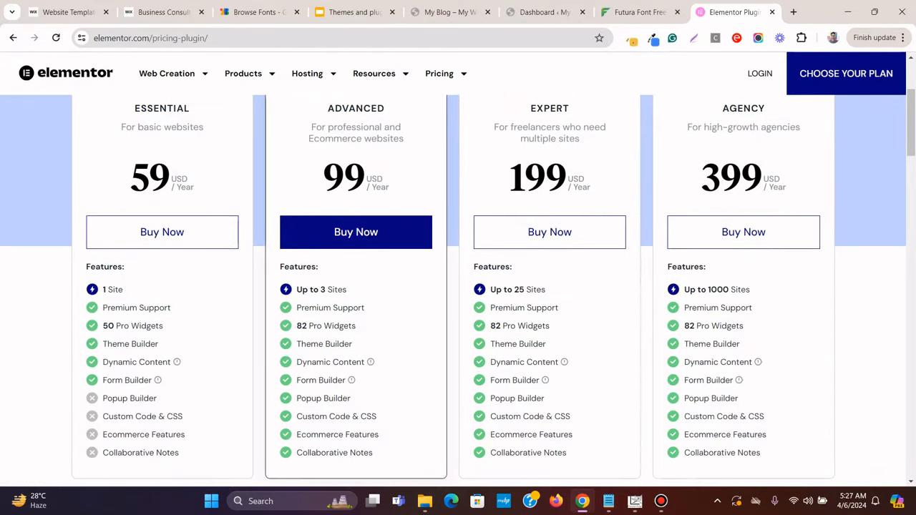
scroll(458, 286, "down", 3)
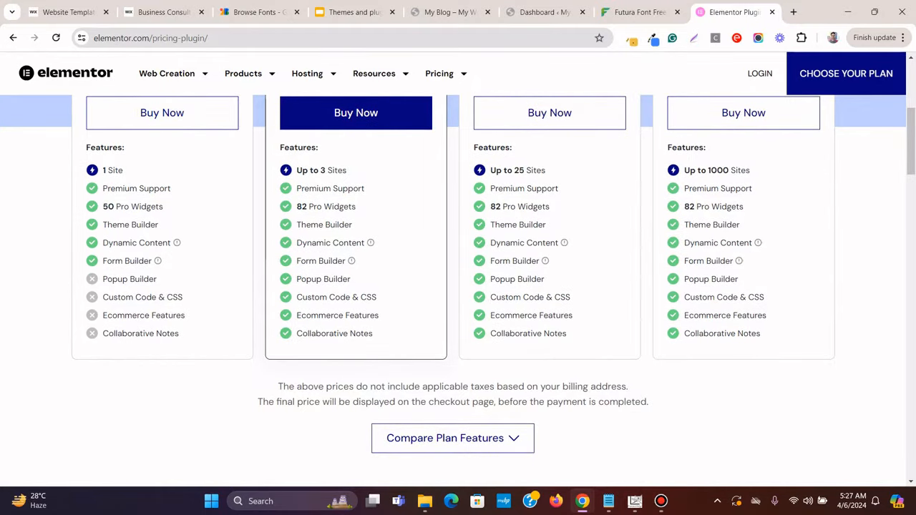
scroll(162, 172, "up", 2)
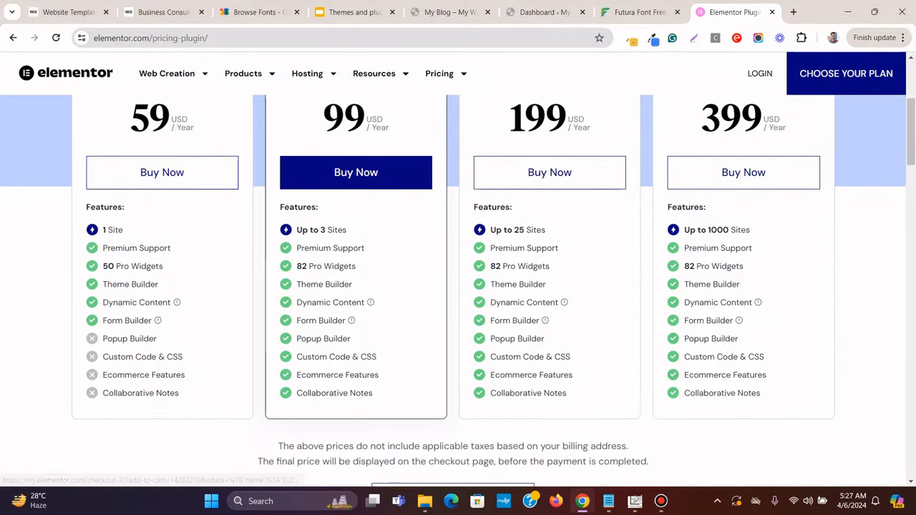
scroll(457, 286, "up", 3)
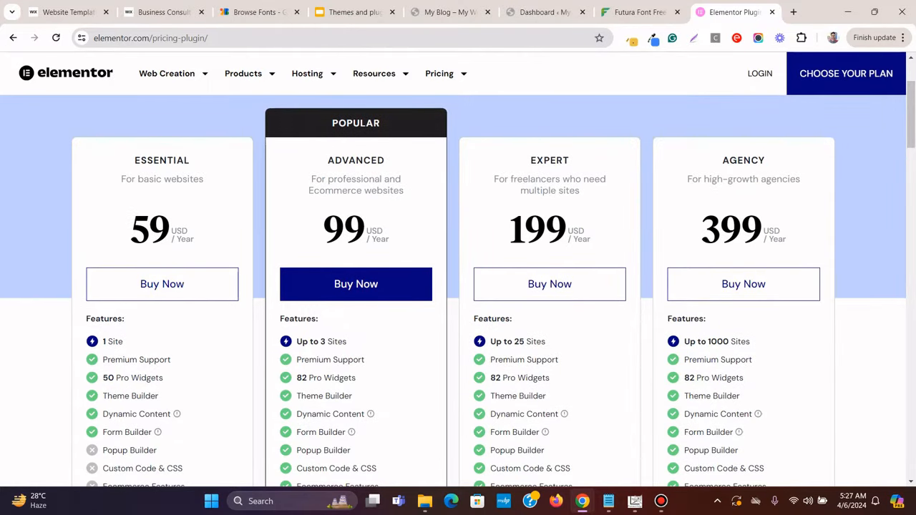
scroll(458, 286, "down", 3)
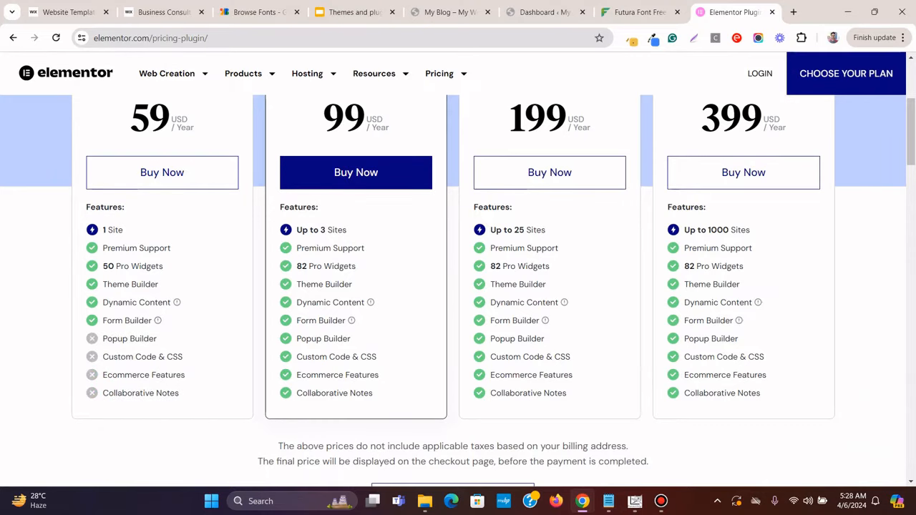
scroll(458, 286, "down", 1)
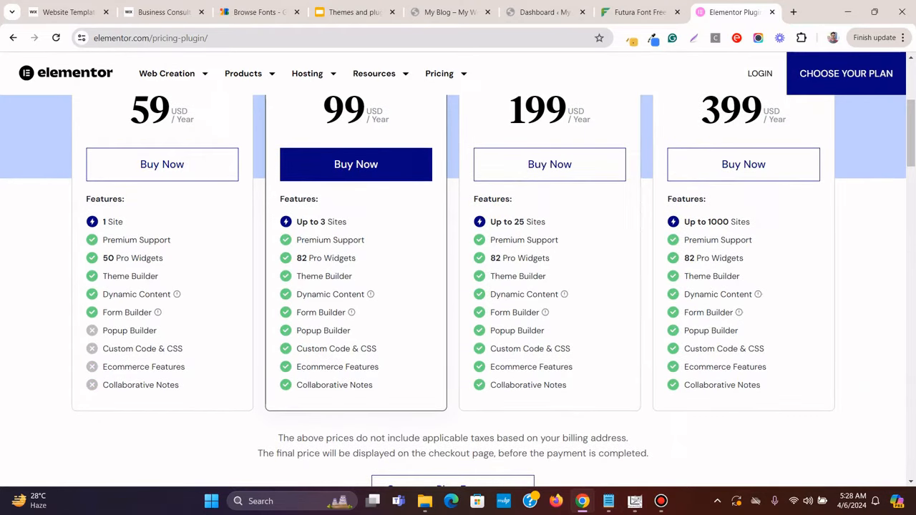
scroll(458, 286, "down", 1)
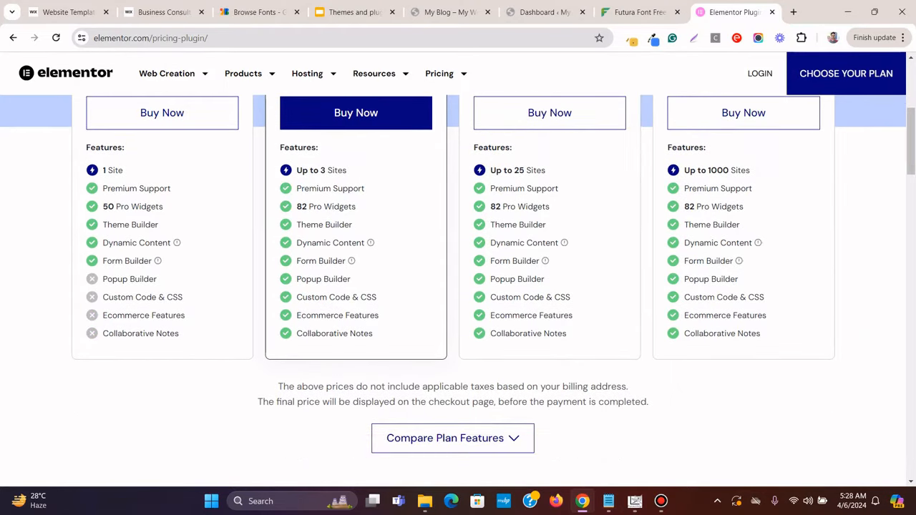
scroll(458, 286, "up", 5)
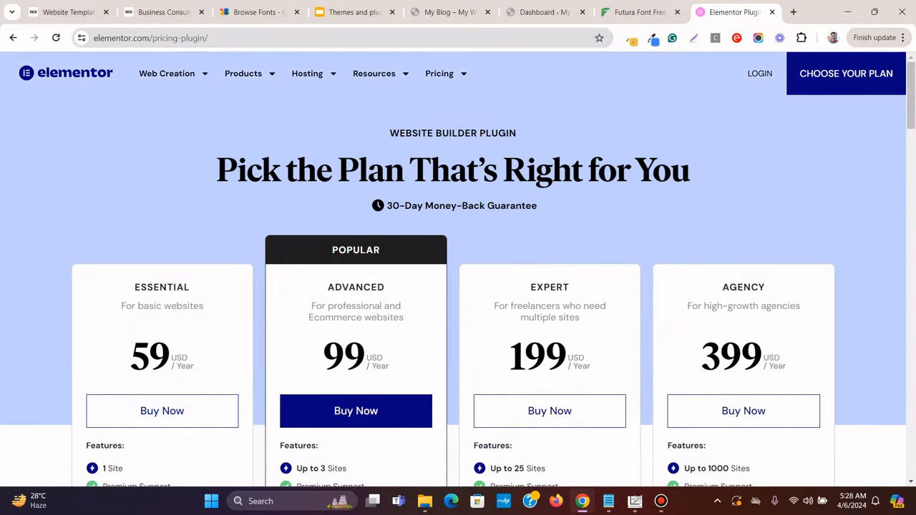
scroll(458, 287, "down", 2)
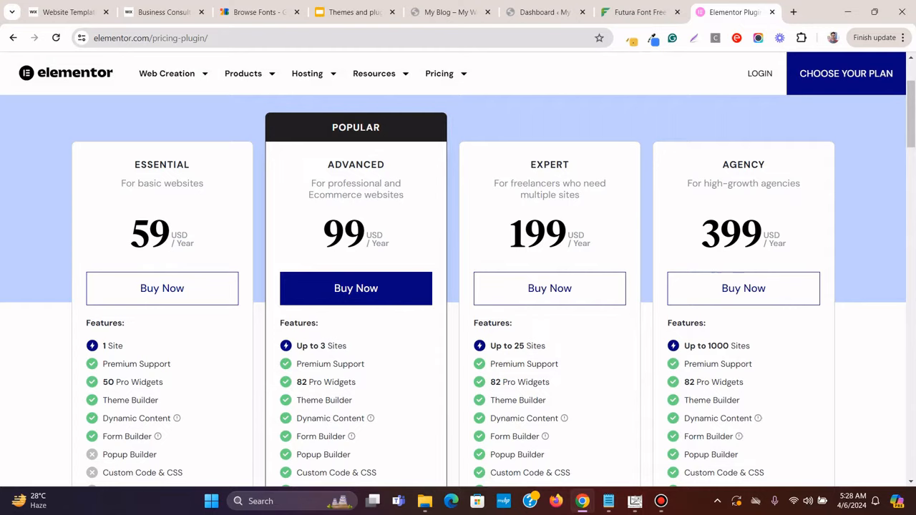
scroll(457, 286, "down", 2)
scroll(458, 287, "up", 2)
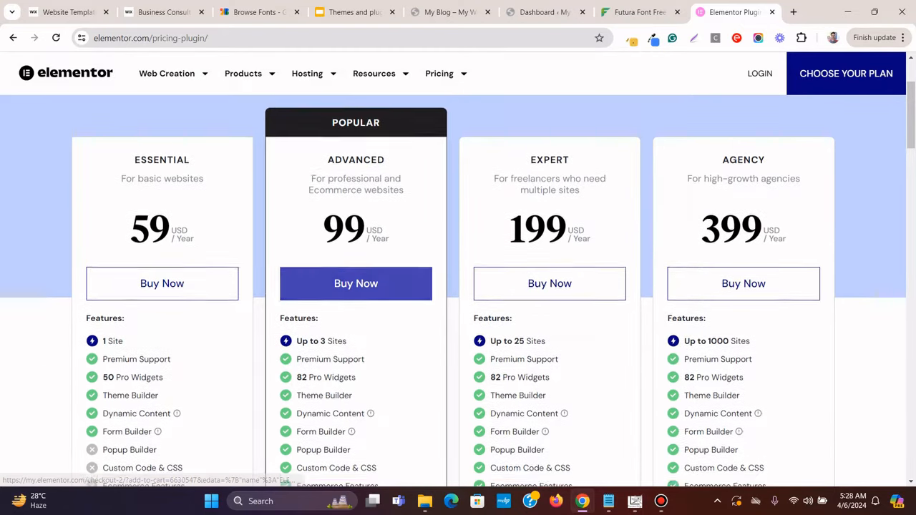
scroll(458, 286, "down", 2)
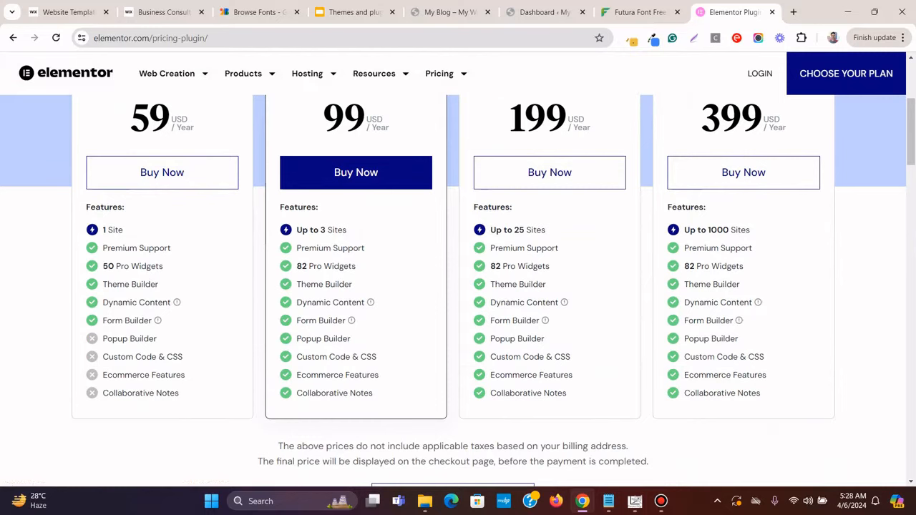
Examine the Advanced plan's features against those the Essential plan lacks, and dismiss the Have Questions popup
left_click_drag(296, 248, 376, 356)
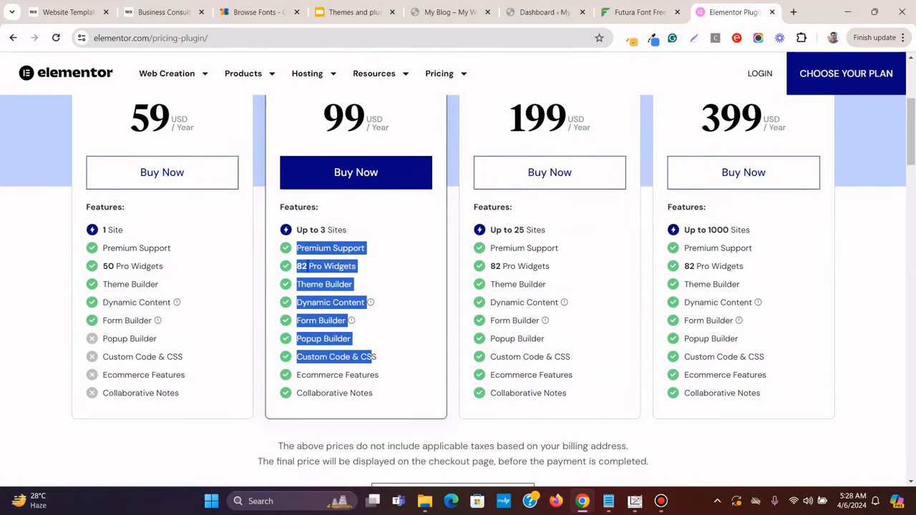
left_click(308, 266)
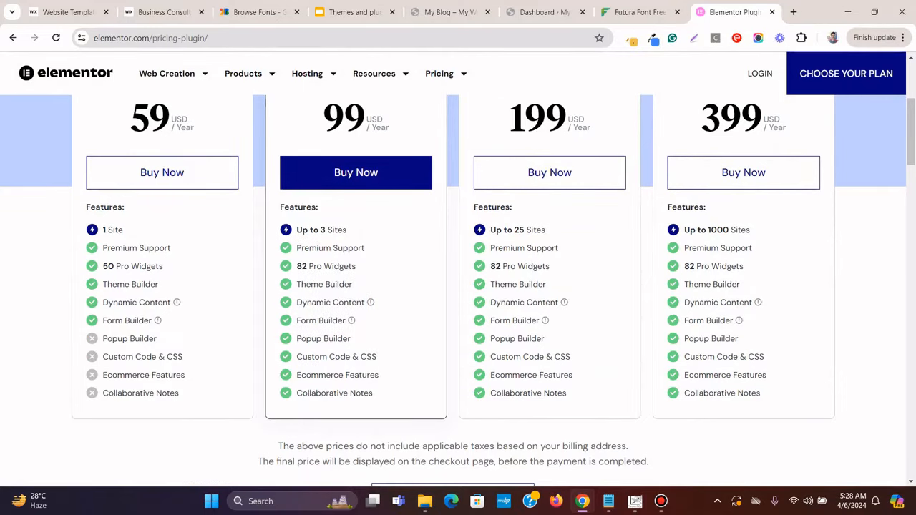
scroll(308, 266, "up", 1)
scroll(308, 266, "up", 2)
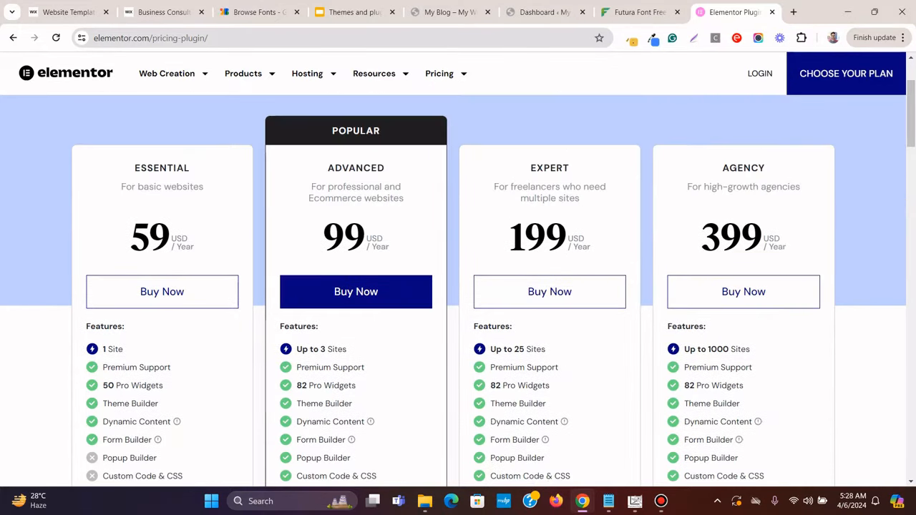
scroll(308, 267, "down", 1)
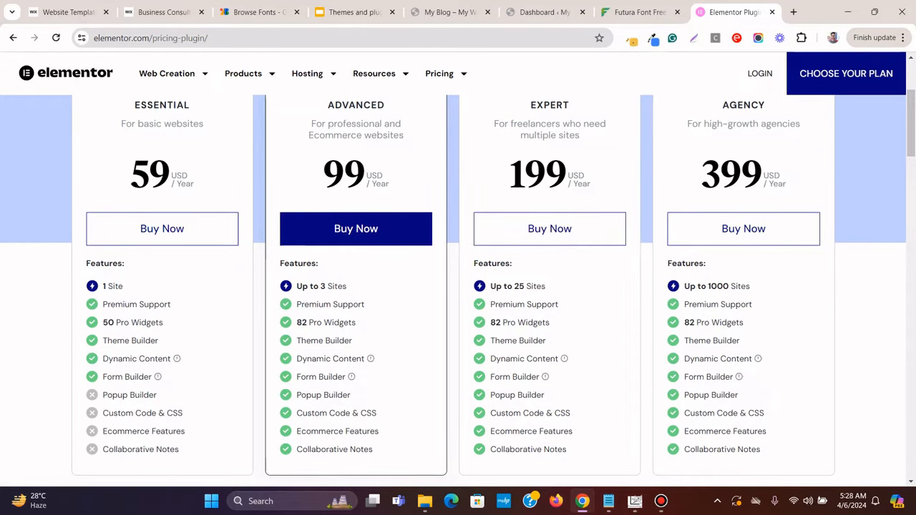
scroll(103, 279, "down", 2)
left_click_drag(103, 278, 184, 315)
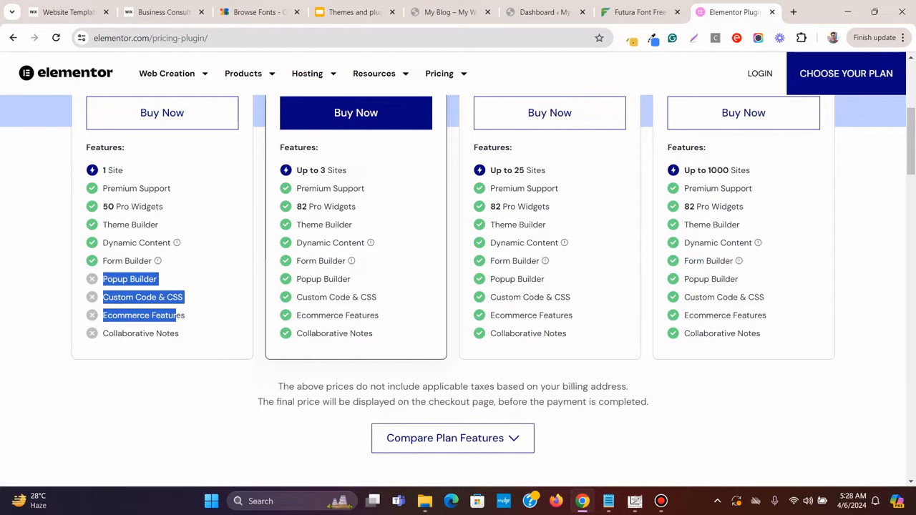
left_click(184, 315)
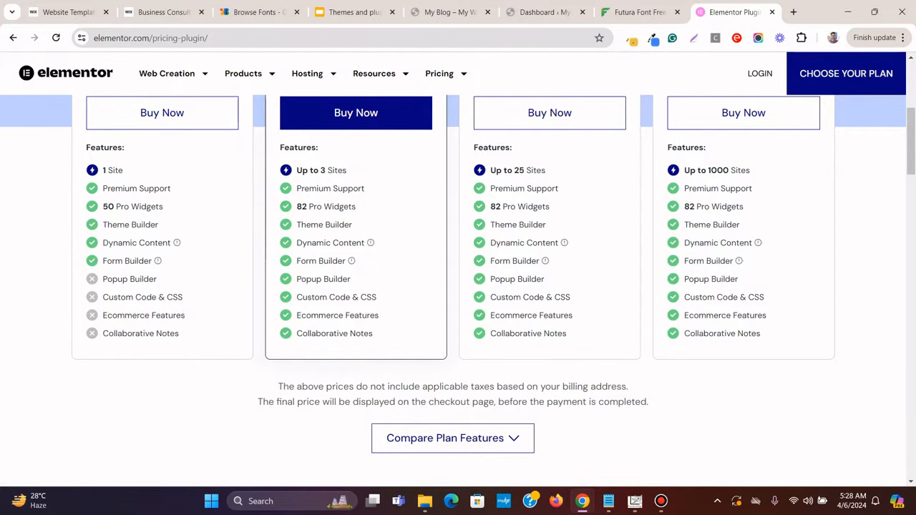
scroll(452, 269, "up", 5)
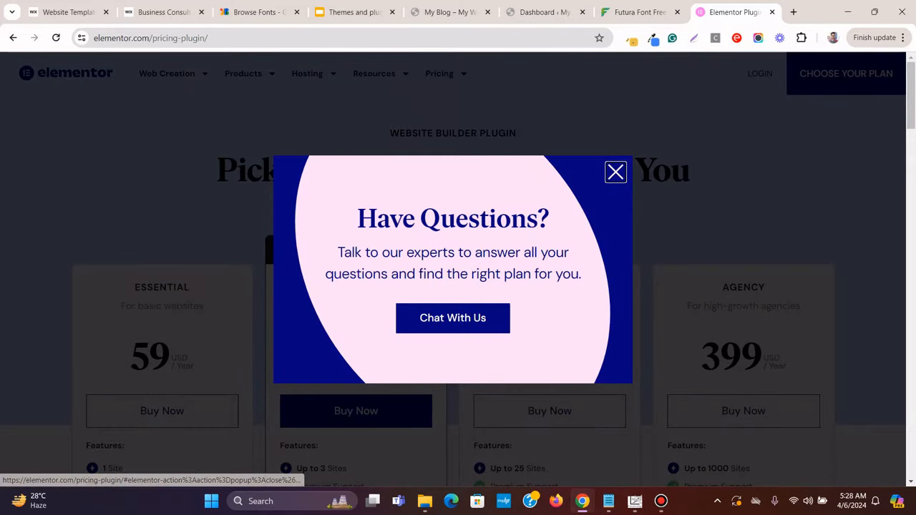
left_click(615, 172)
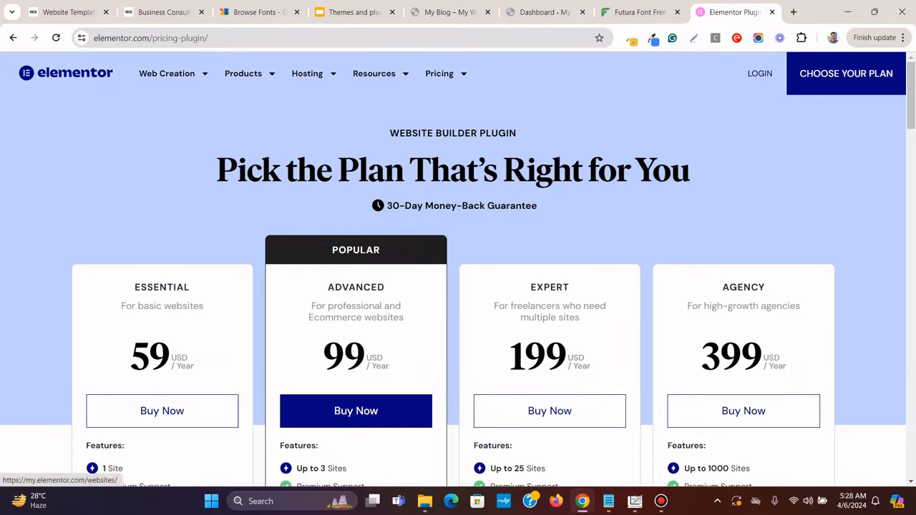
Log in to the Elementor account, and open the installed plugins list in the WordPress admin
left_click(760, 74)
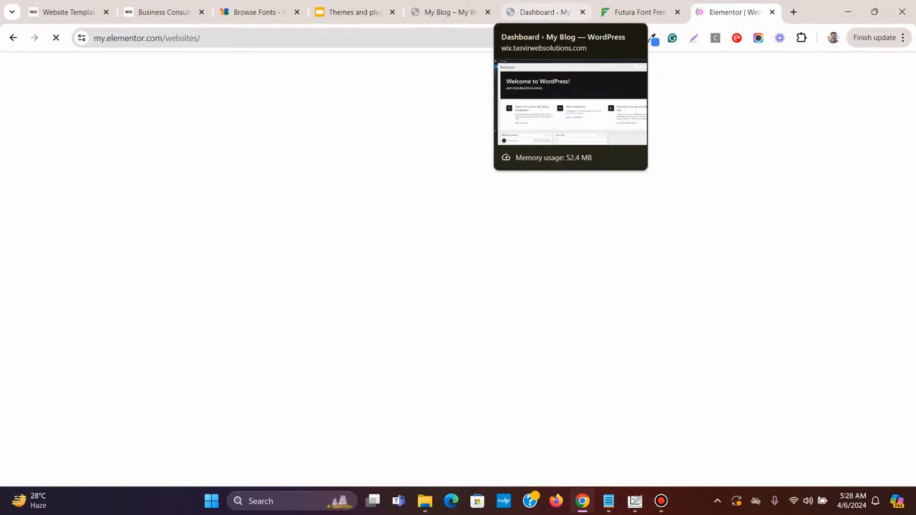
left_click(543, 12)
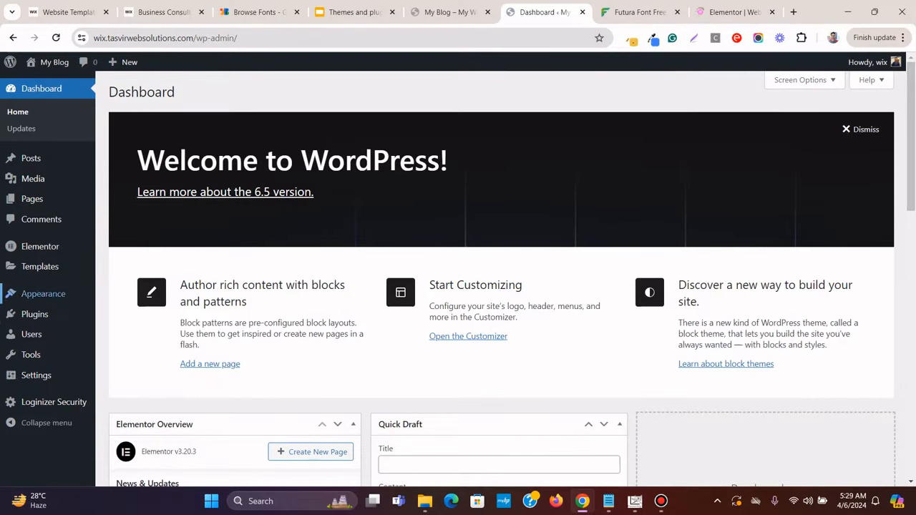
mouse_move(43, 315)
left_click(134, 315)
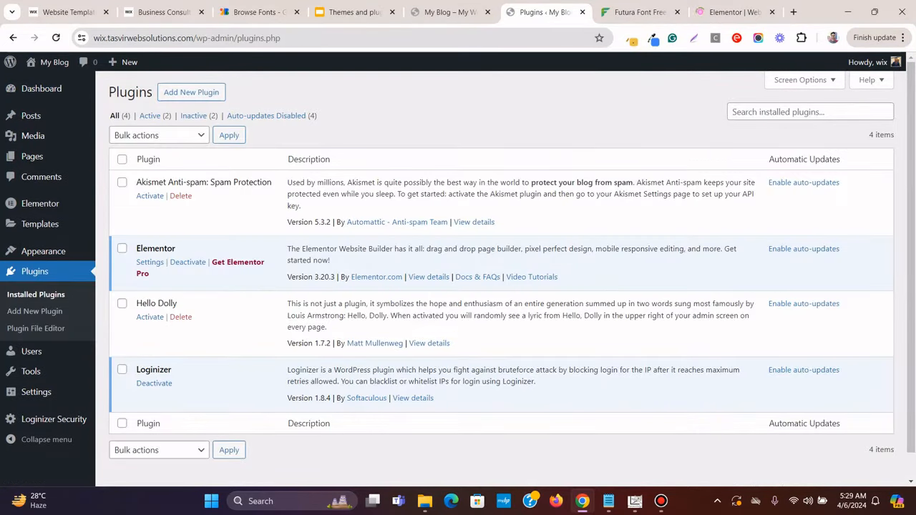
Download the Elementor Pro Expert plugin zip from the Elementor account, return to the WordPress plugins page and dismiss the download history
left_click(733, 12)
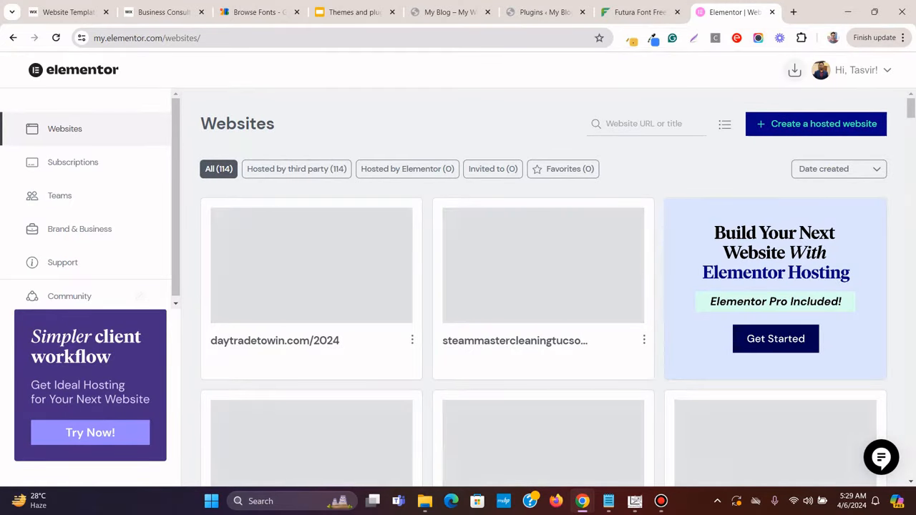
left_click(794, 71)
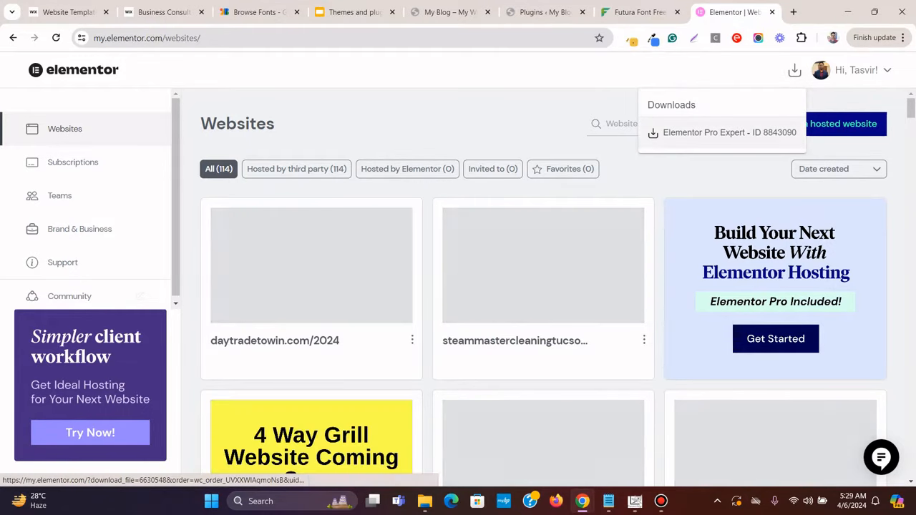
left_click(729, 133)
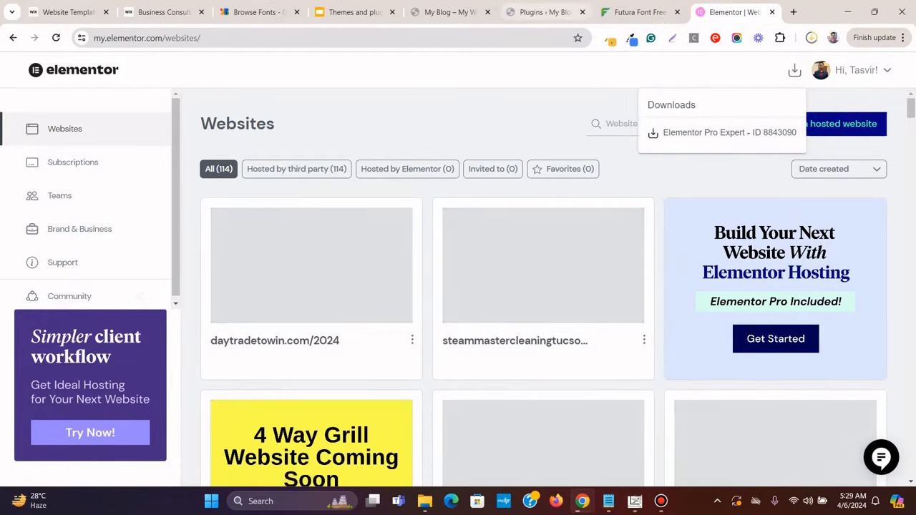
left_click(545, 12)
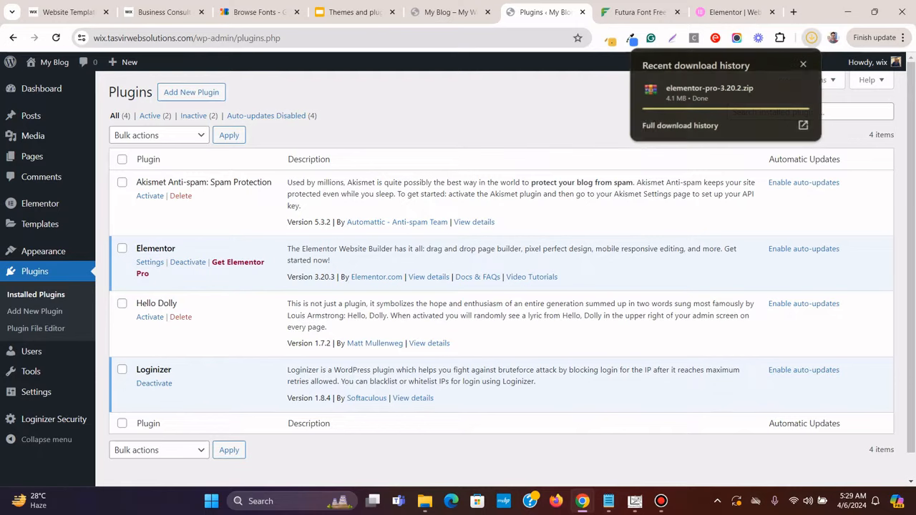
left_click(812, 38)
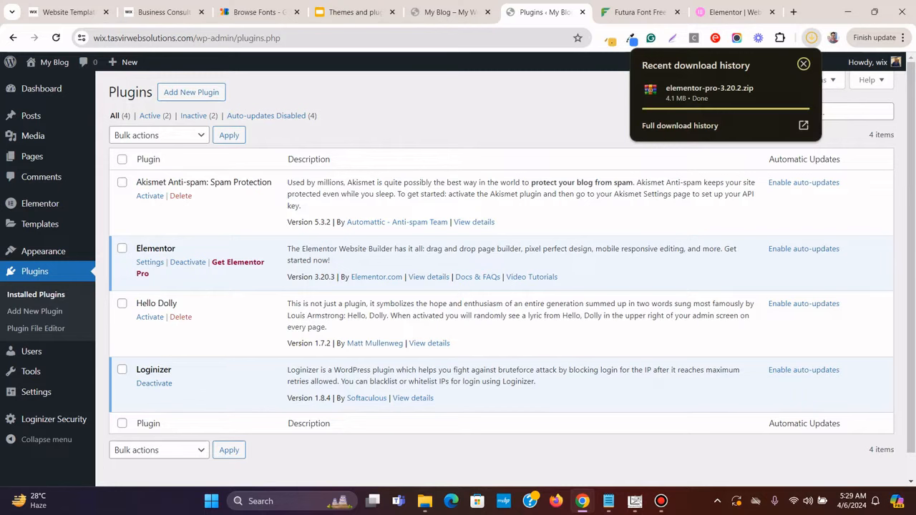
left_click(803, 64)
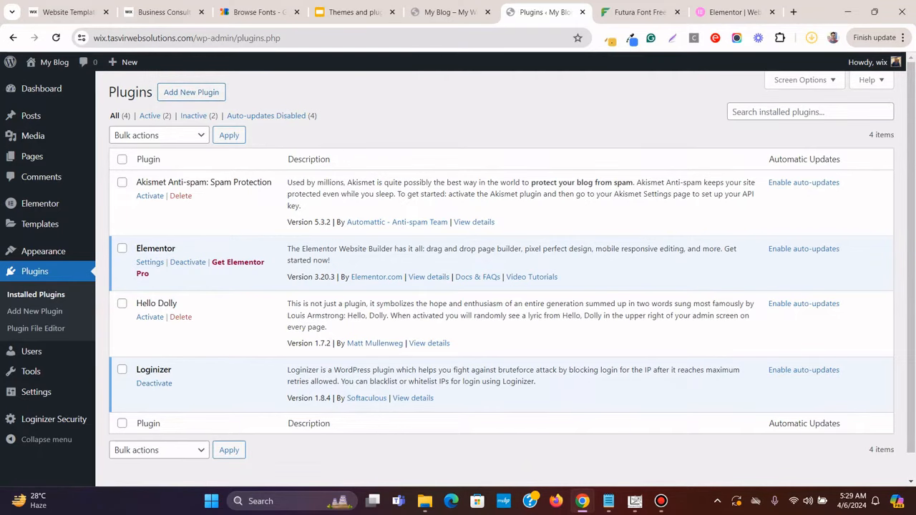
Upload elementor-pro-3.20.2.zip as a new WordPress plugin, install it and activate it
left_click(191, 91)
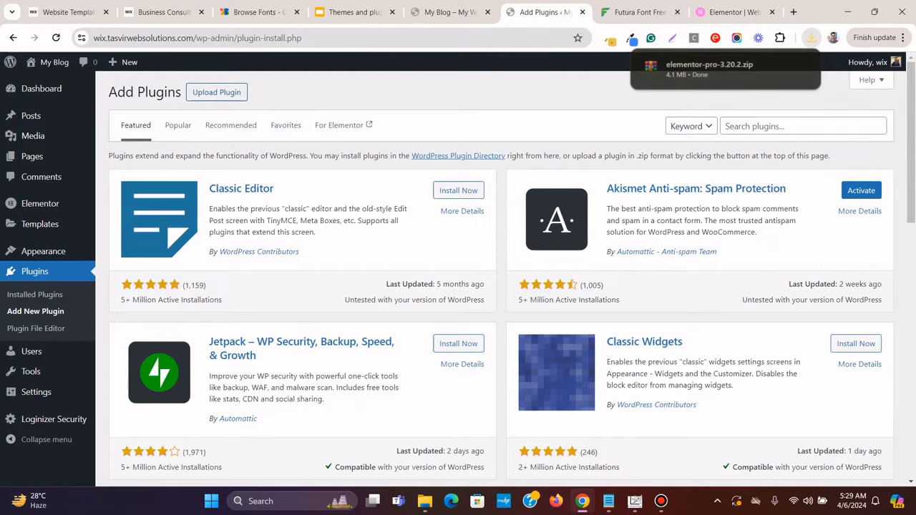
left_click(216, 92)
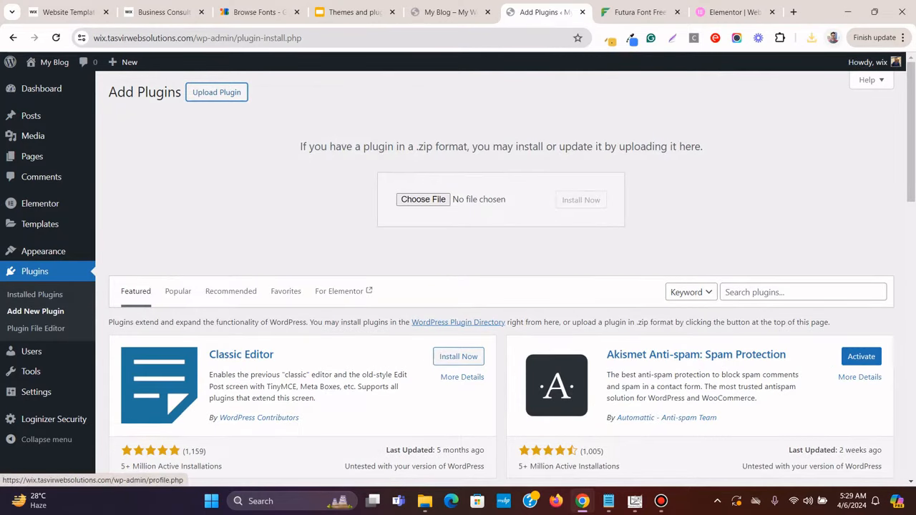
left_click(810, 37)
left_click_drag(708, 91, 422, 200)
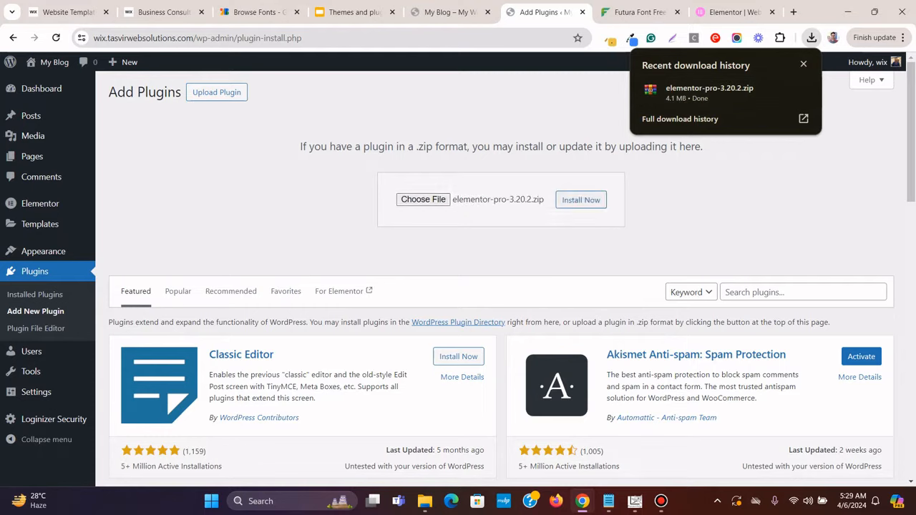
left_click(581, 200)
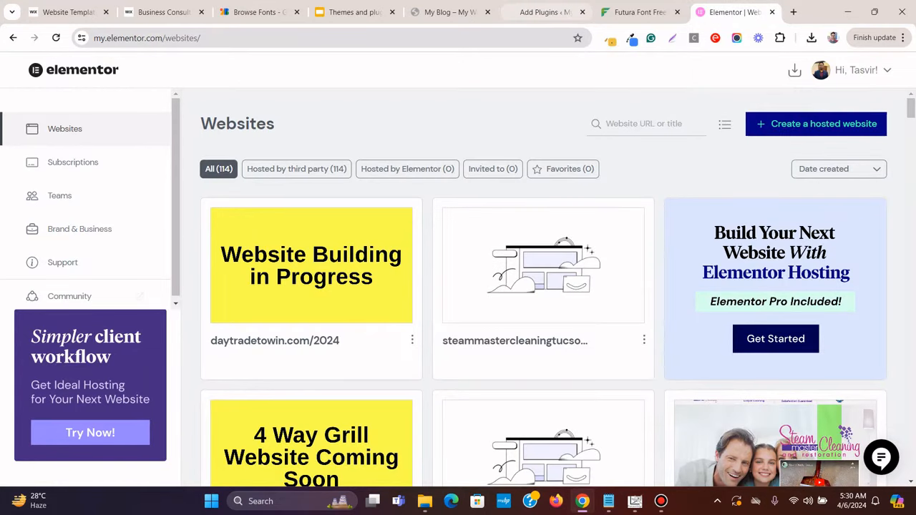
left_click(543, 12)
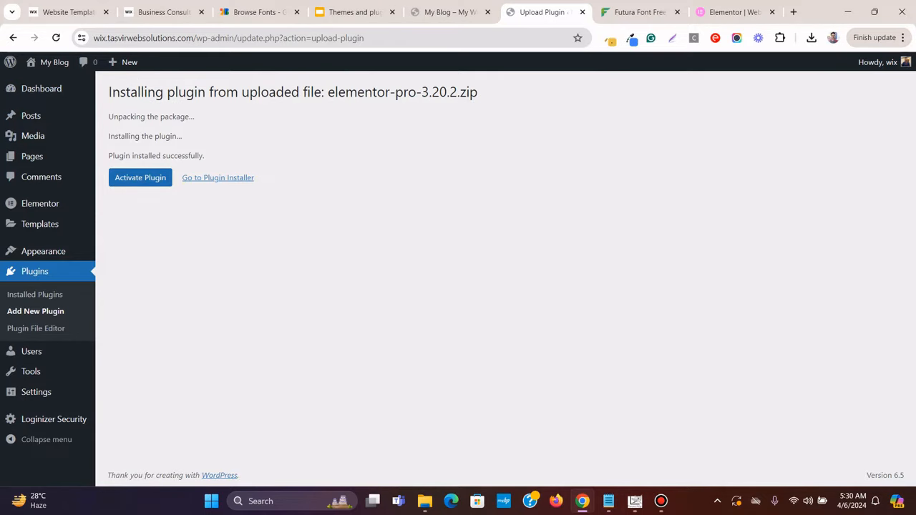
left_click(140, 177)
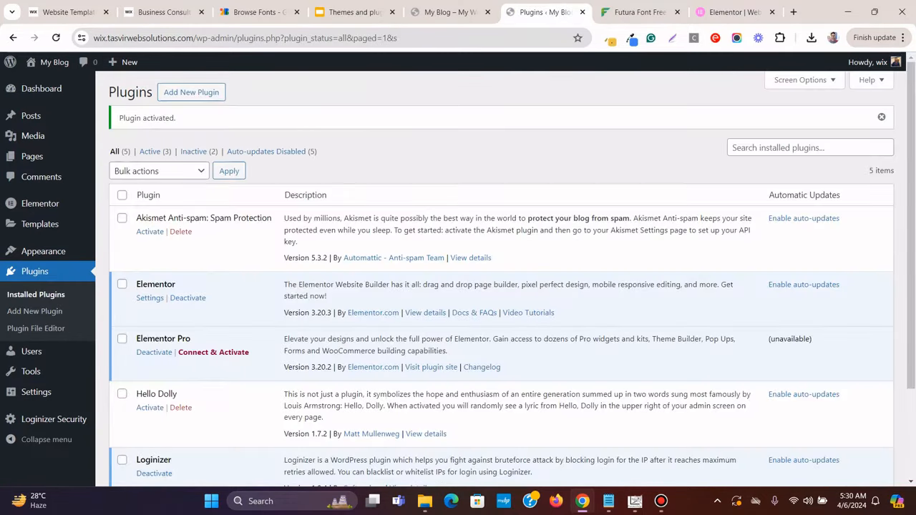
Connect Elementor Pro to the Elementor account and activate its license for the site
scroll(501, 286, "down", 2)
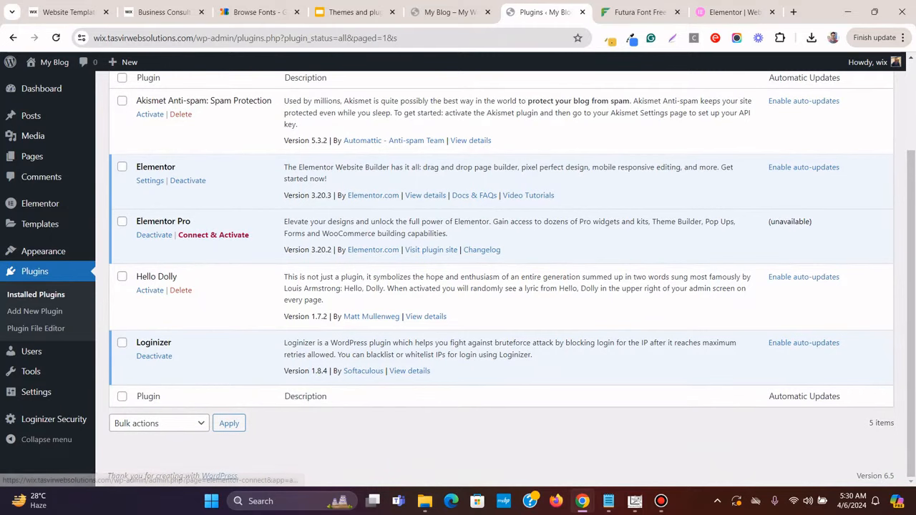
scroll(501, 286, "up", 1)
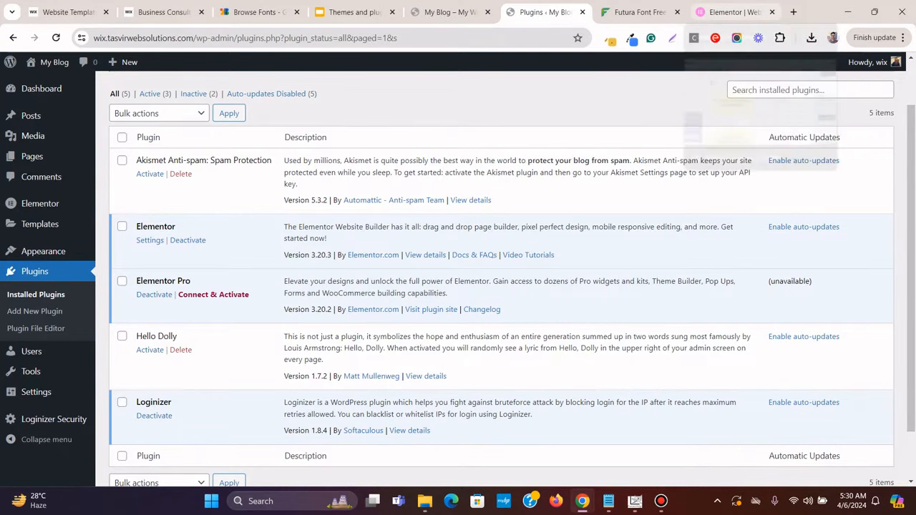
left_click(660, 501)
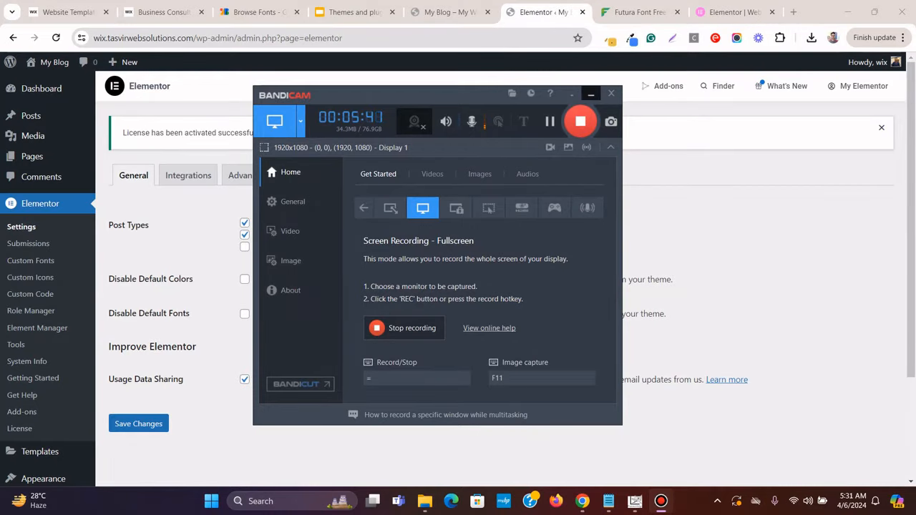
left_click(590, 93)
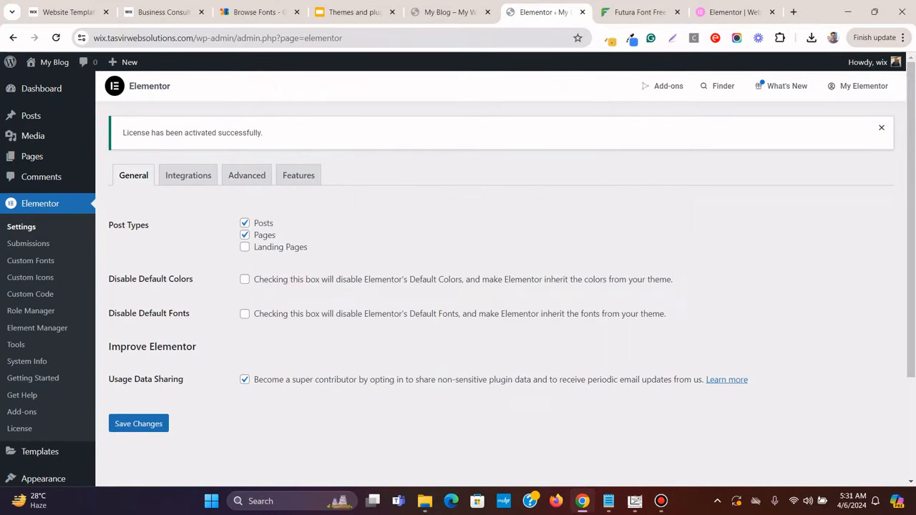
Read the license notice and look over the Elementor general settings and the entries of its admin submenu
left_click_drag(264, 132, 136, 132)
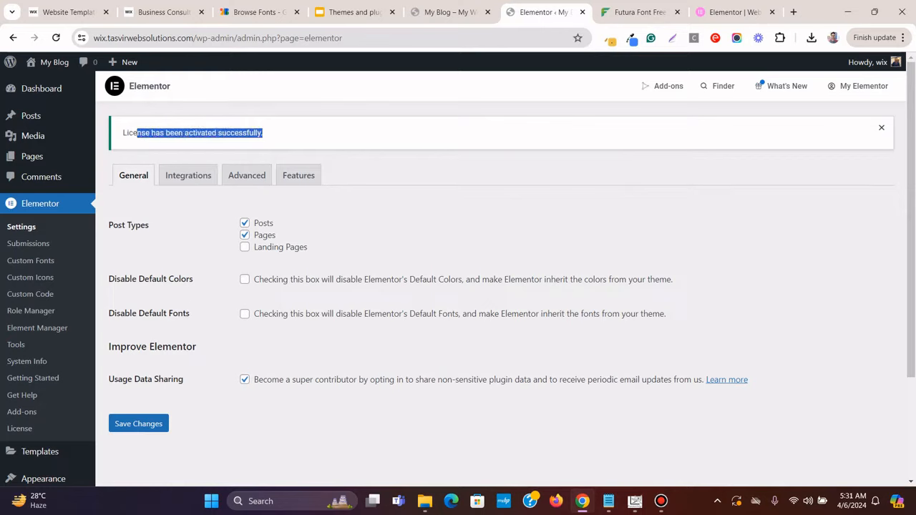
left_click(137, 133)
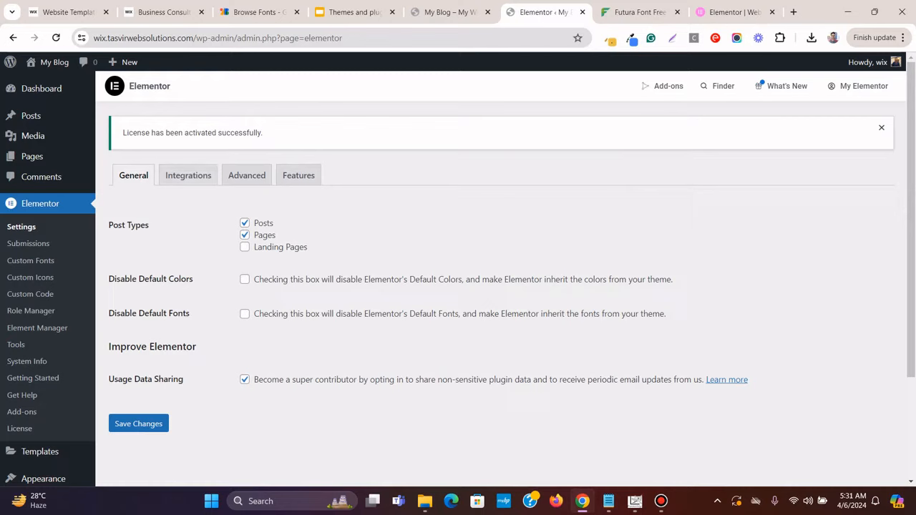
scroll(29, 243, "down", 1)
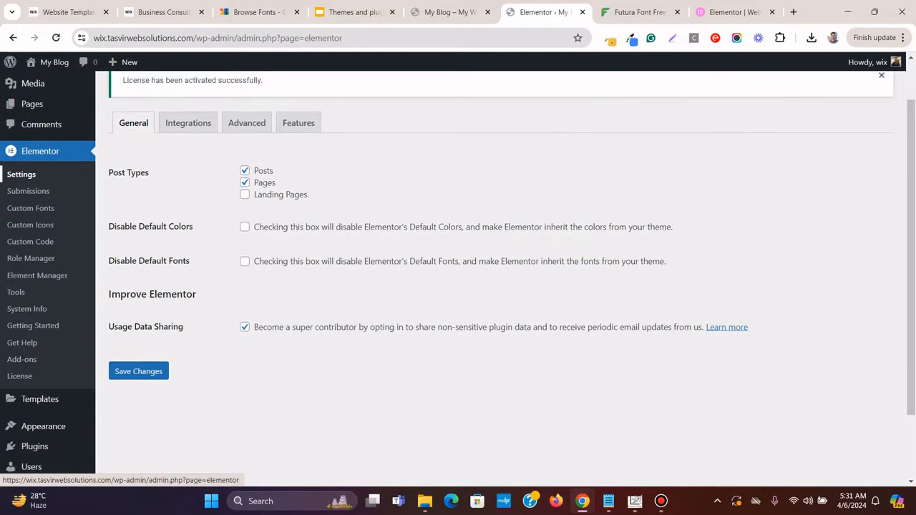
scroll(28, 243, "up", 1)
scroll(29, 242, "down", 2)
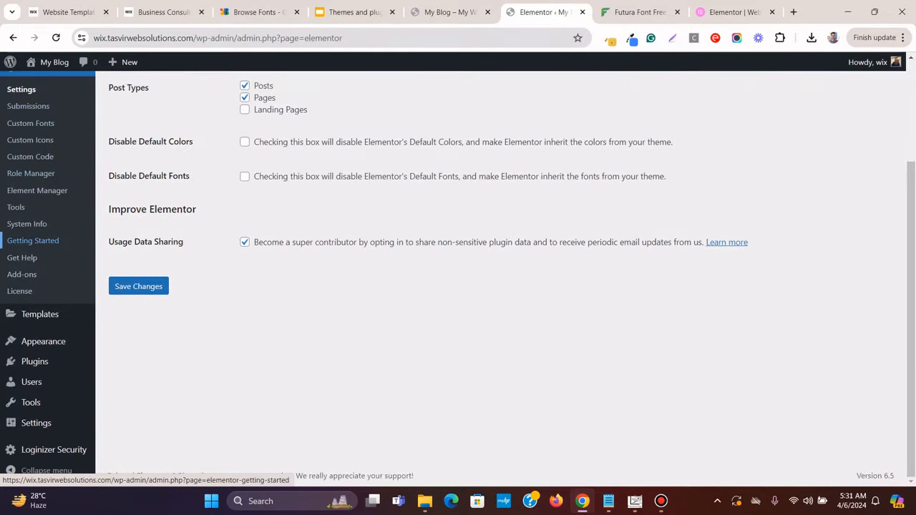
scroll(29, 242, "up", 2)
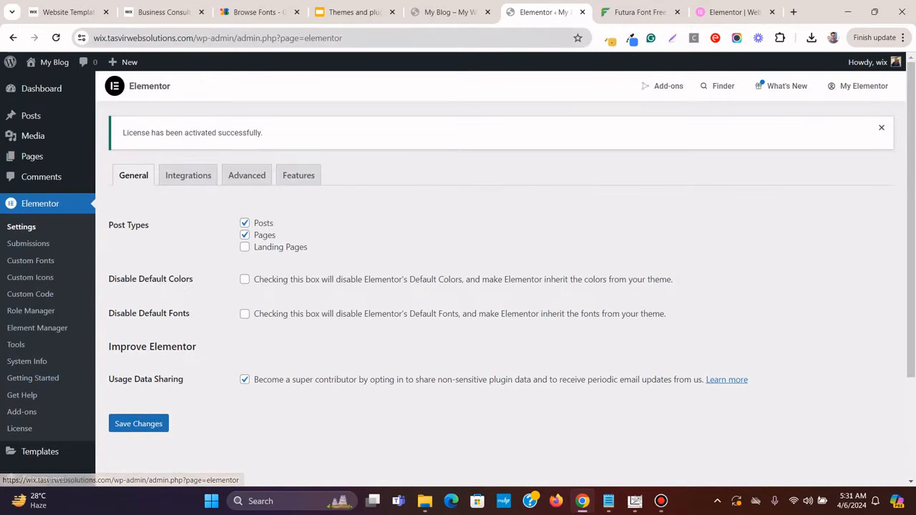
Switch to the Wix business consulting template preview and look over its hero and the Services, Projects and Clients headings
left_click(163, 12)
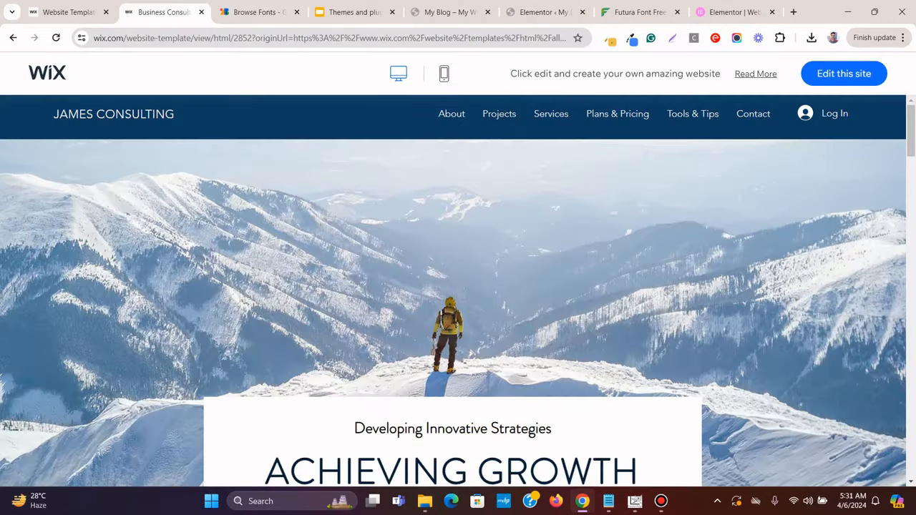
scroll(458, 286, "down", 6)
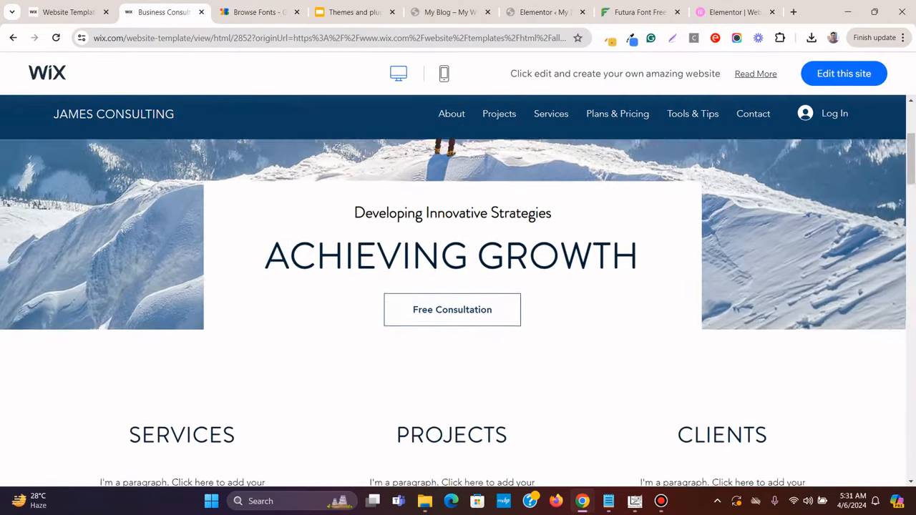
scroll(458, 286, "up", 3)
scroll(458, 286, "up", 3)
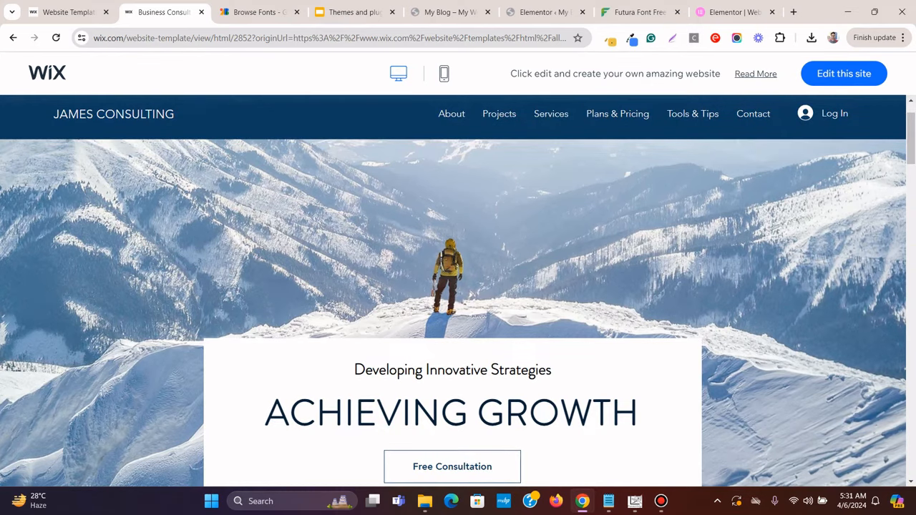
scroll(457, 287, "up", 1)
left_click(660, 501)
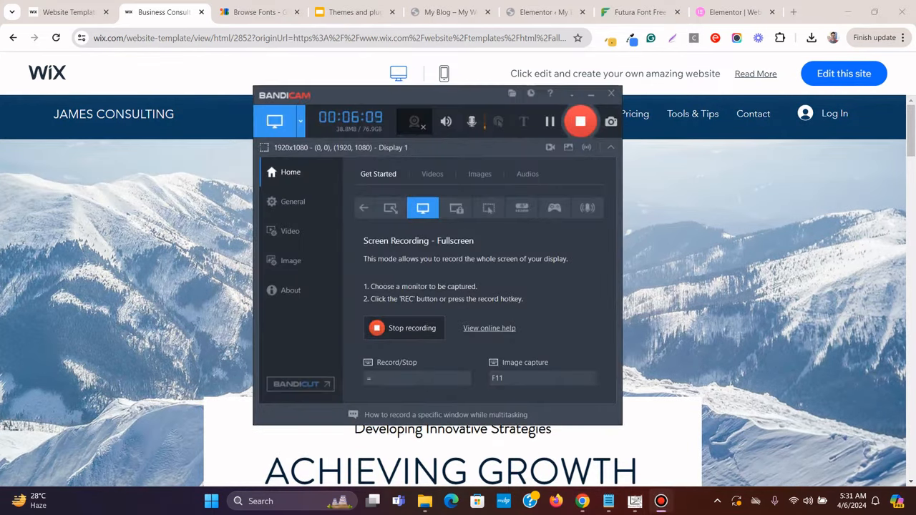
left_click(580, 121)
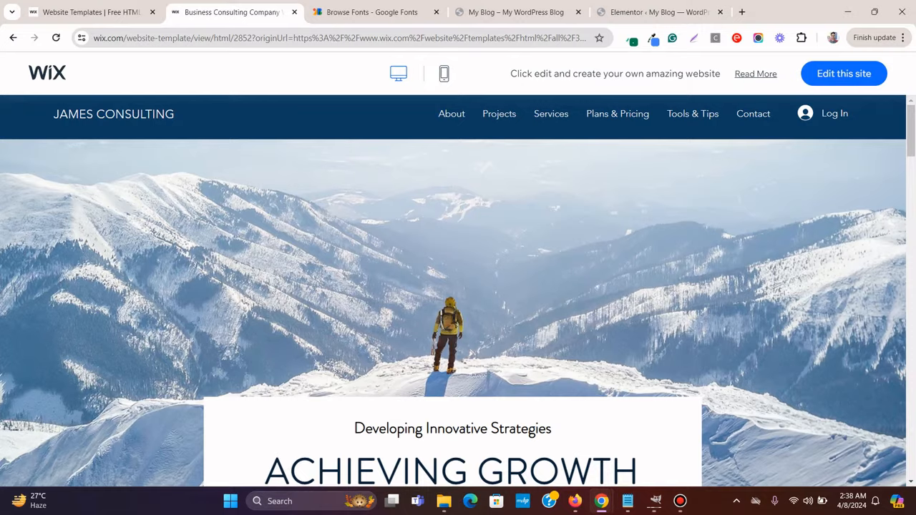
Examine the header and hero section of the Wix template, glancing at the WordPress Elementor page in between
scroll(458, 286, "down", 2)
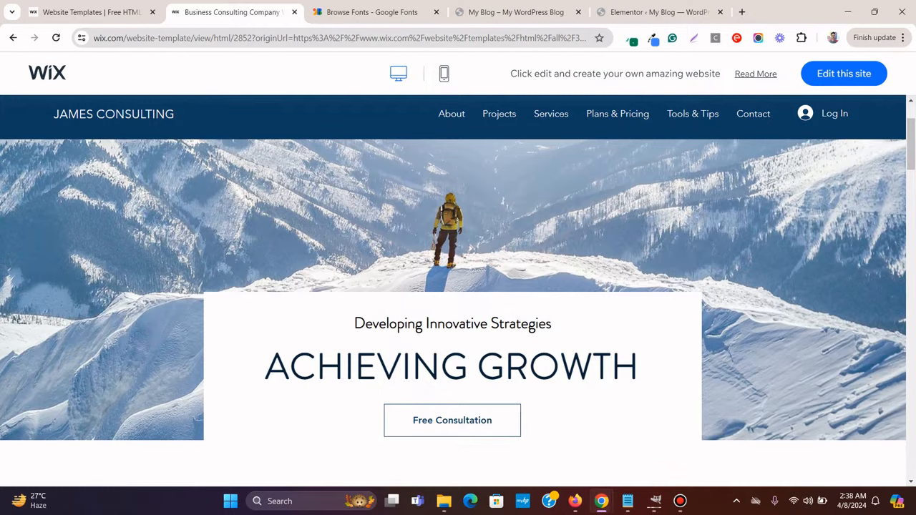
scroll(457, 313, "up", 1)
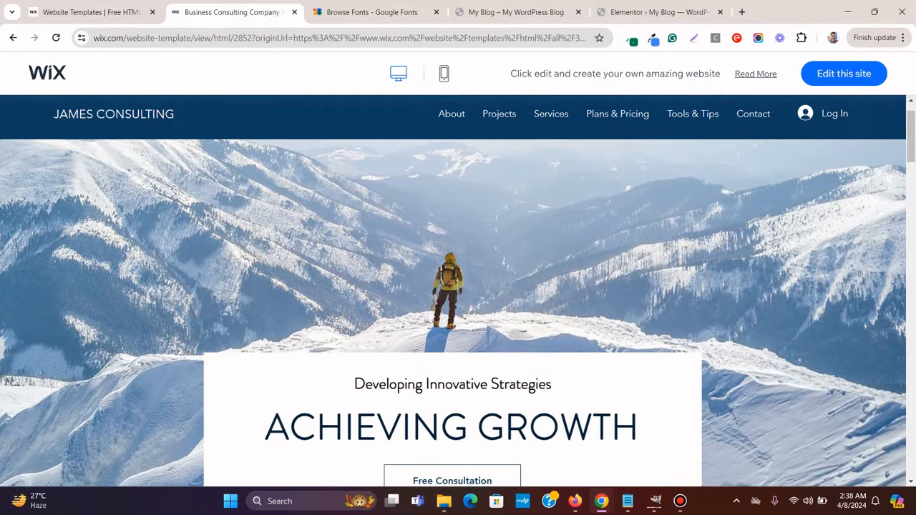
scroll(458, 311, "down", 2)
scroll(458, 312, "up", 1)
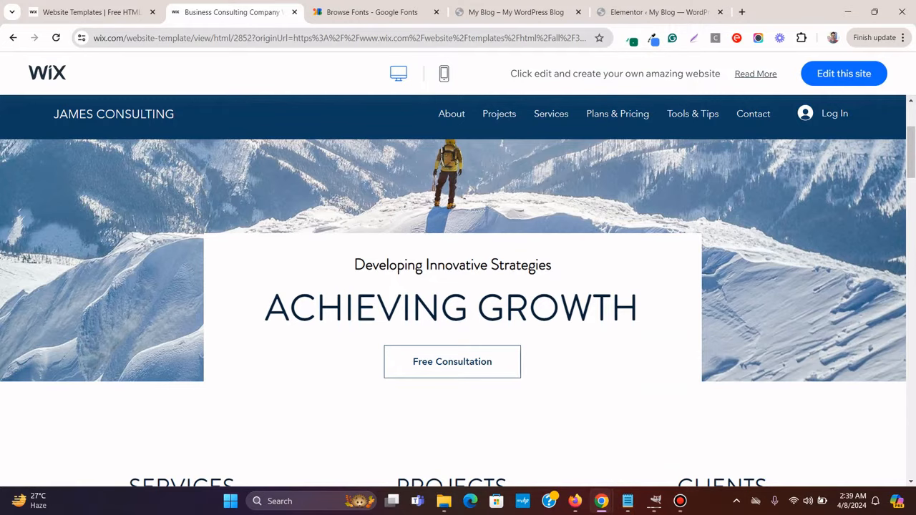
scroll(458, 286, "up", 2)
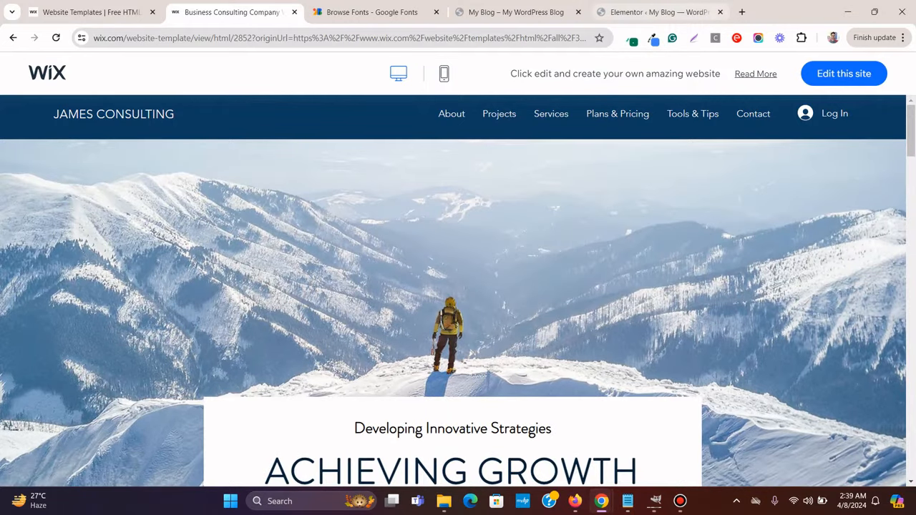
left_click(657, 12)
left_click(229, 12)
scroll(458, 286, "down", 2)
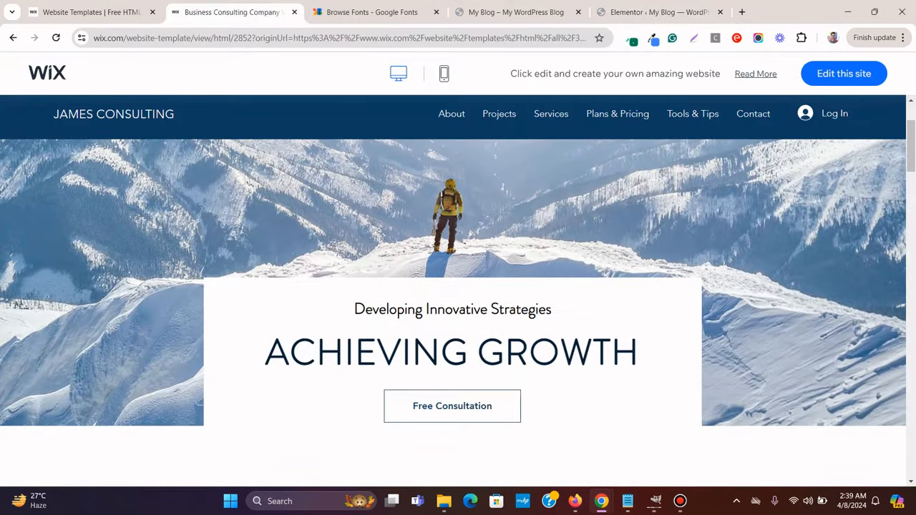
scroll(458, 286, "up", 2)
scroll(458, 286, "down", 4)
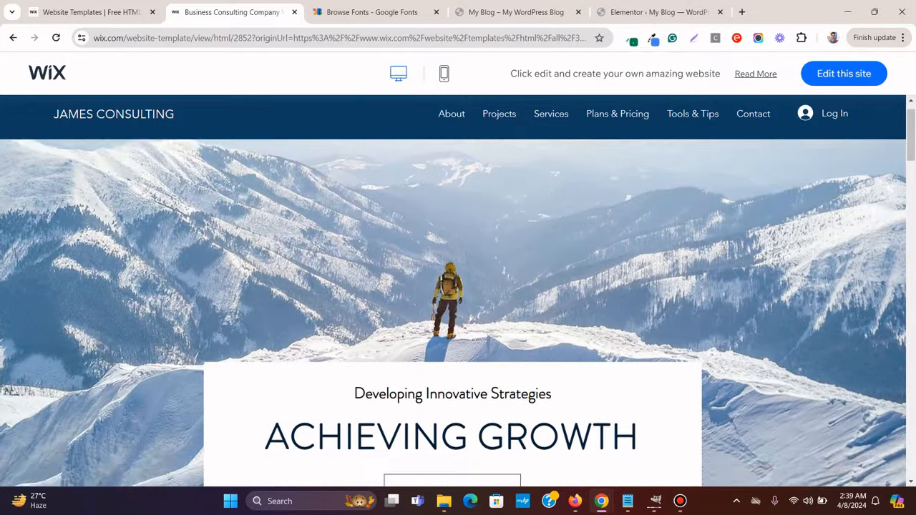
scroll(457, 286, "up", 4)
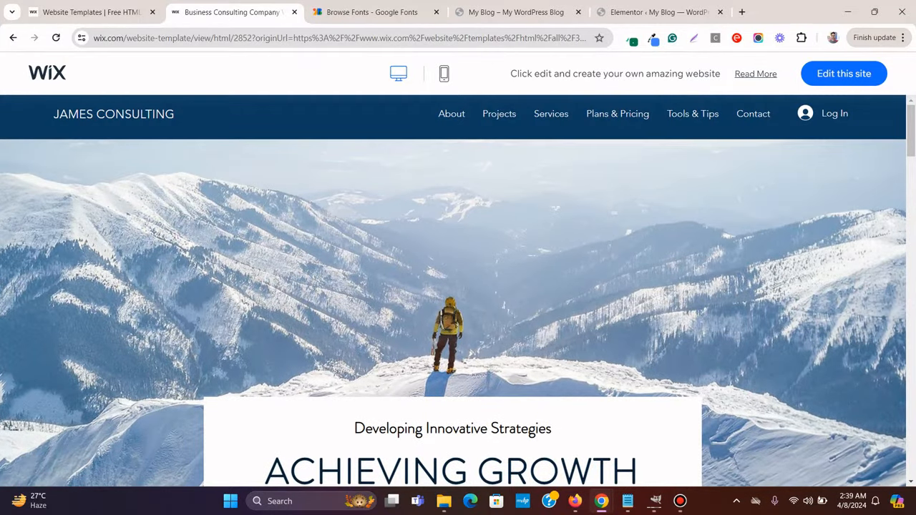
scroll(457, 286, "down", 4)
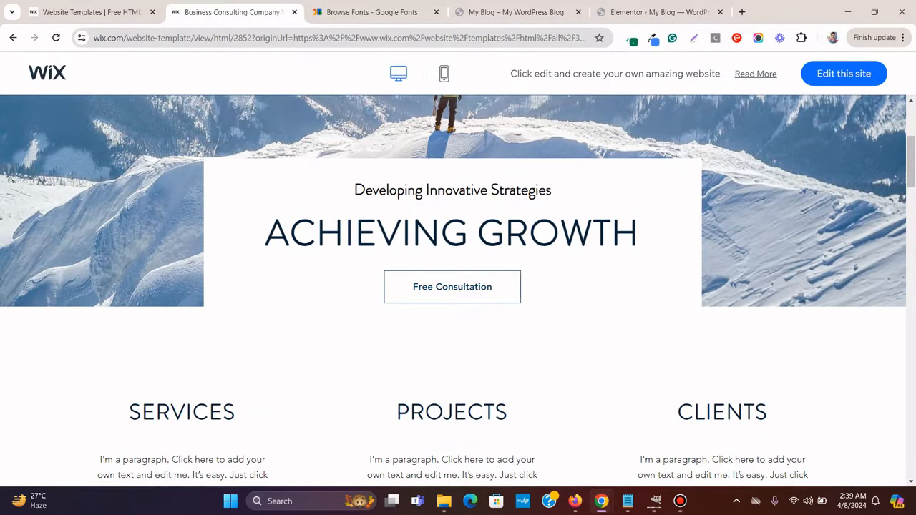
Inspect the ACHIEVING GROWTH heading with the browser's developer tools and turn on element selection
right_click(295, 229)
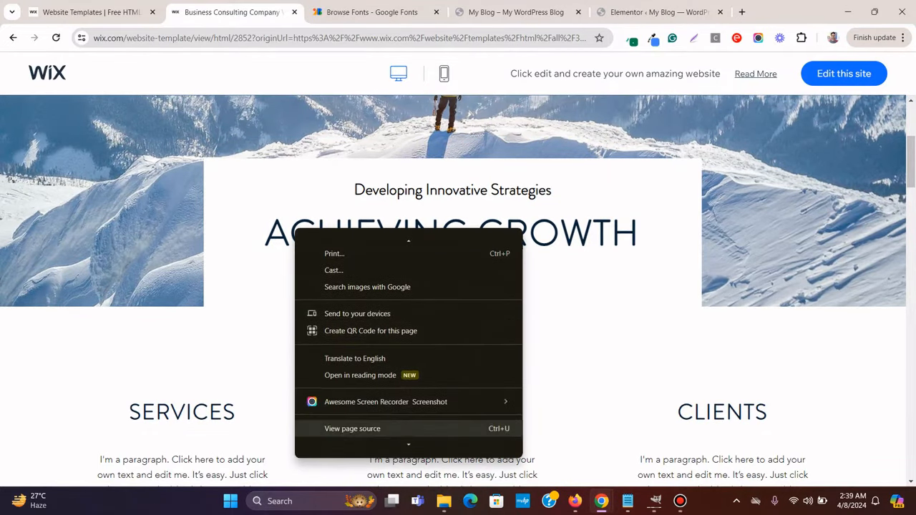
scroll(358, 429, "down", 2)
left_click(336, 444)
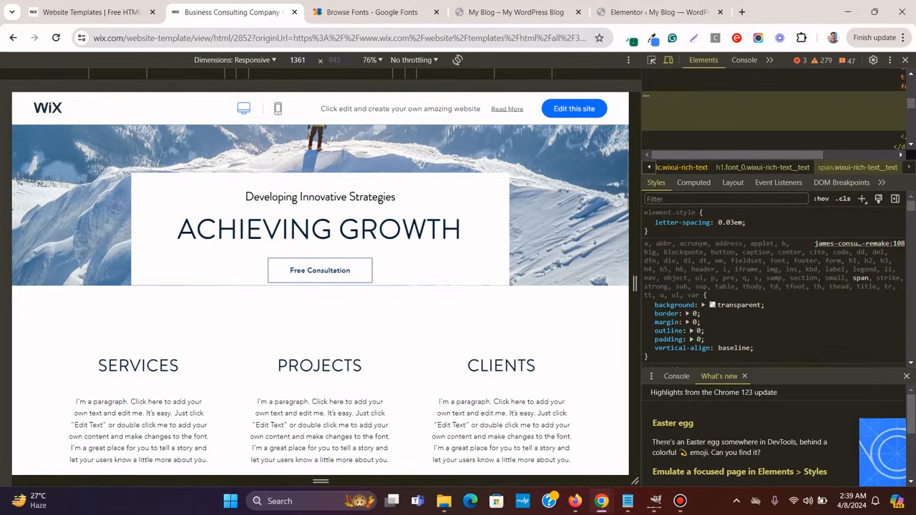
left_click(651, 60)
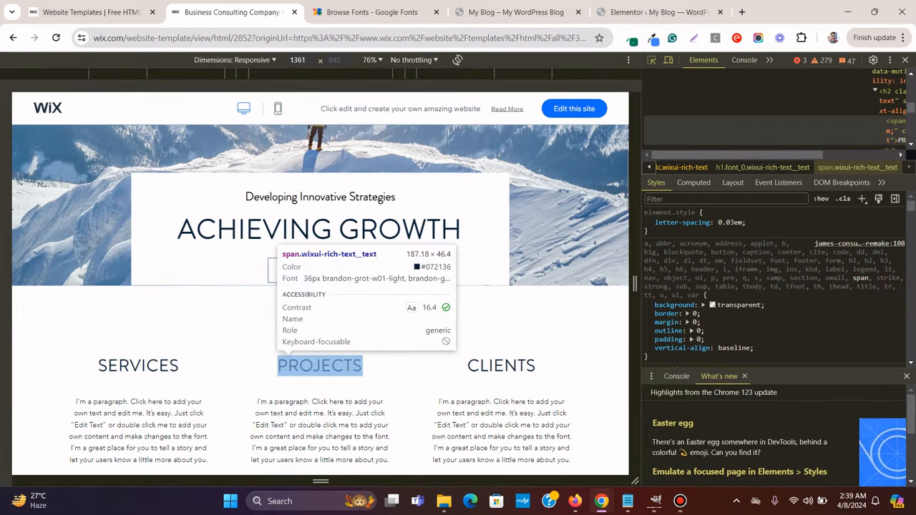
Examine the fonts, colors and sizes of the column headings, paragraphs and More Info buttons, continuing to the About Us section
scroll(320, 286, "down", 5)
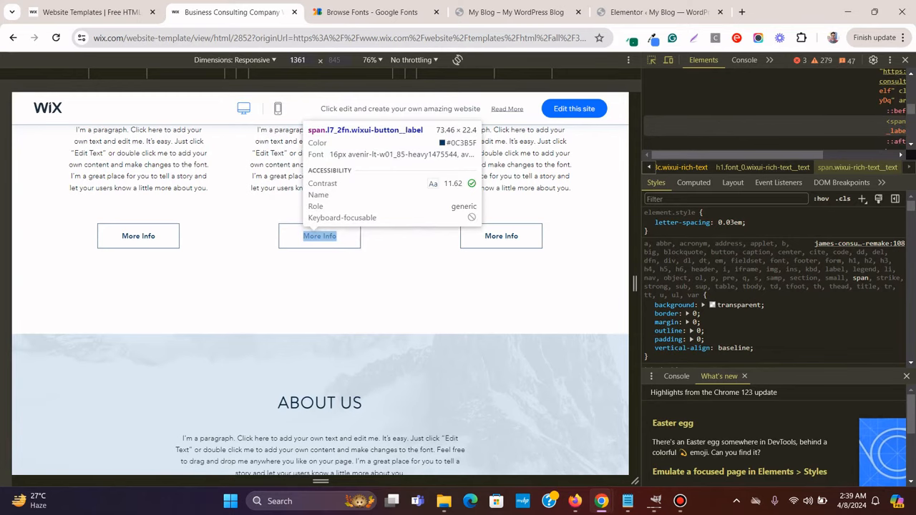
scroll(320, 286, "up", 7)
scroll(320, 287, "down", 3)
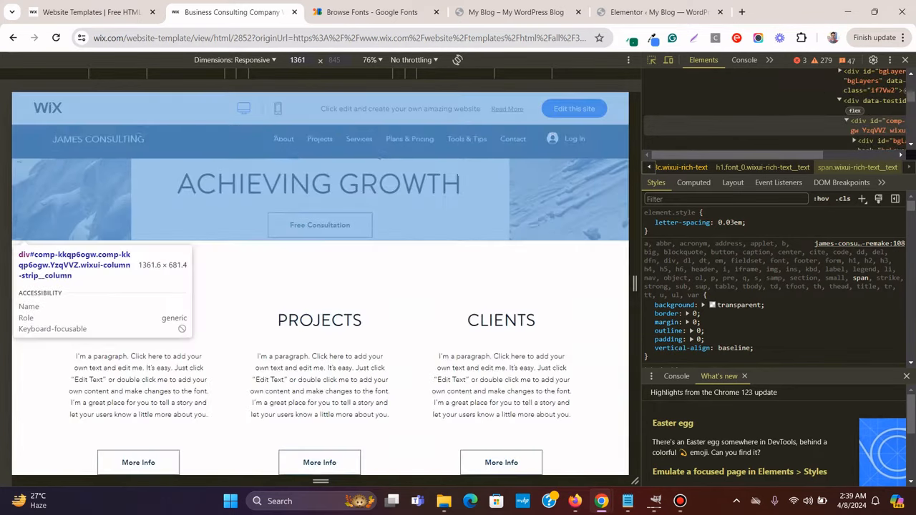
scroll(319, 286, "down", 2)
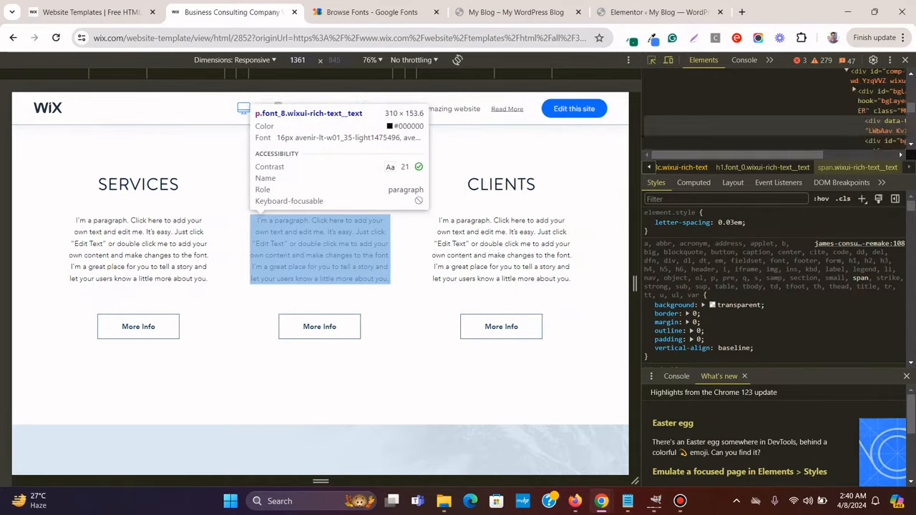
scroll(136, 136, "down", 4)
scroll(136, 136, "down", 7)
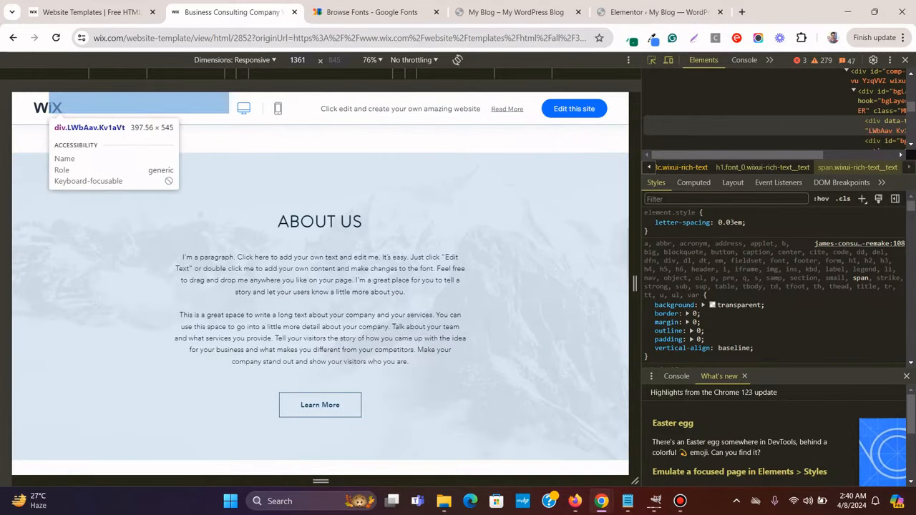
Examine the text styles of the Our Clients, Testimonials and Contact sections down to the map, then close the developer tools
scroll(136, 136, "up", 3)
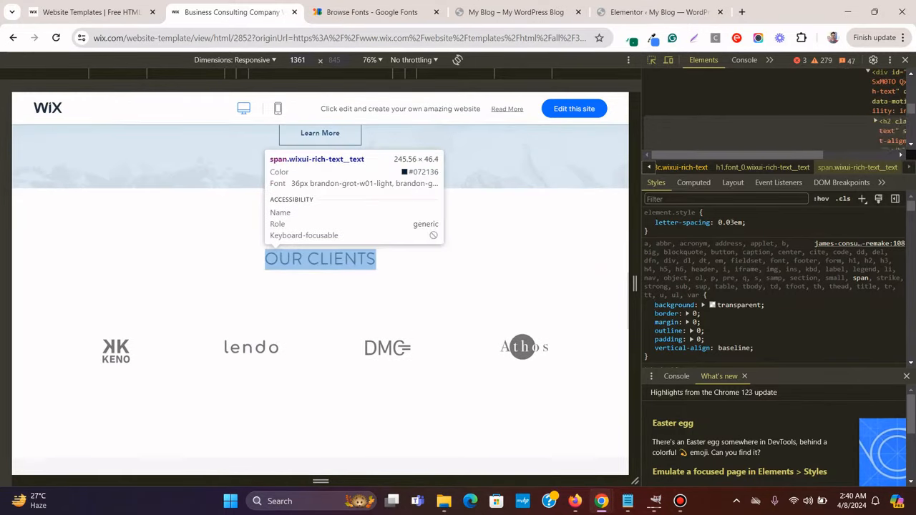
scroll(320, 287, "down", 5)
scroll(320, 250, "down", 3)
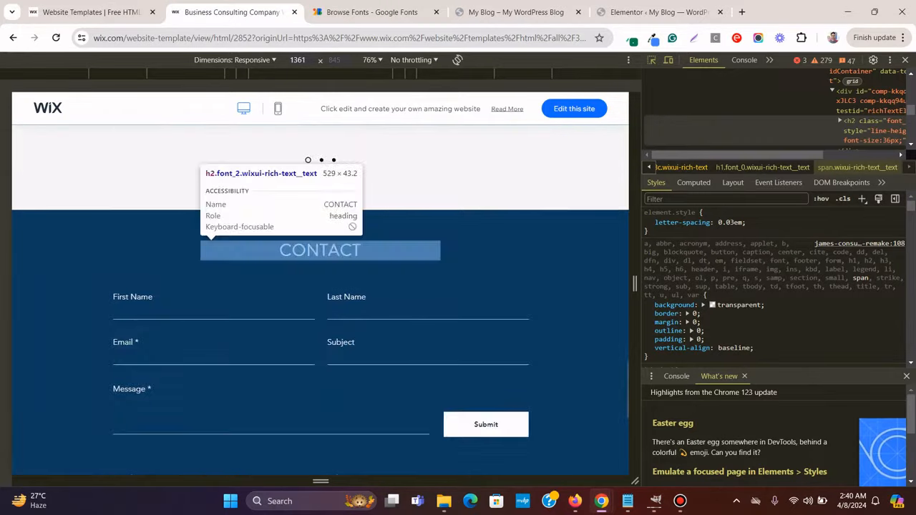
scroll(319, 214, "up", 2)
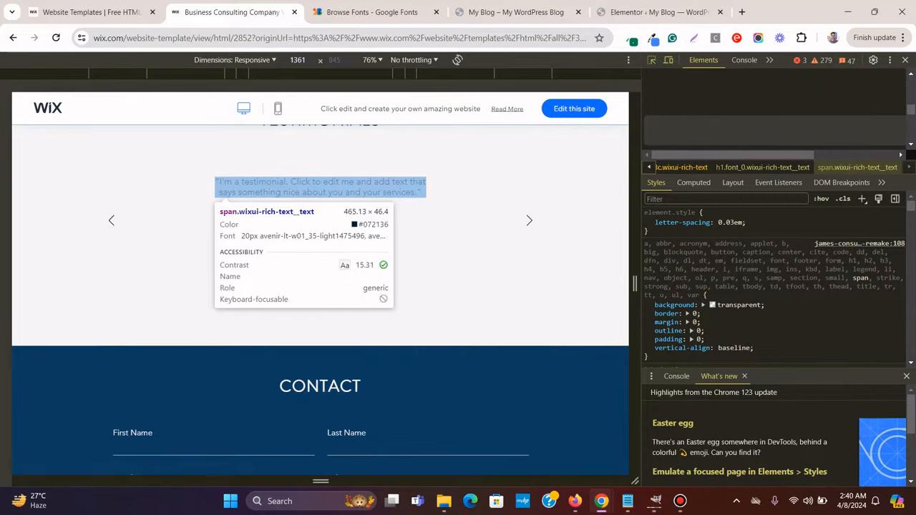
scroll(319, 214, "down", 2)
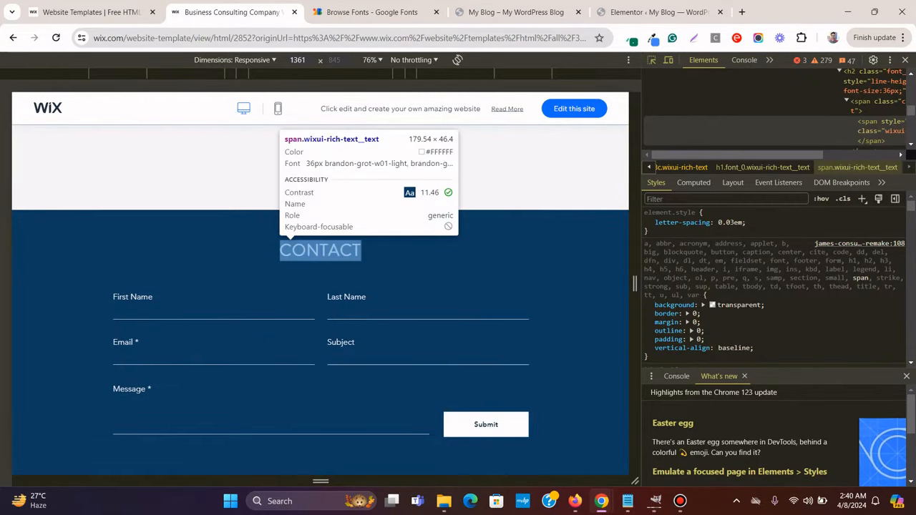
scroll(357, 322, "down", 3)
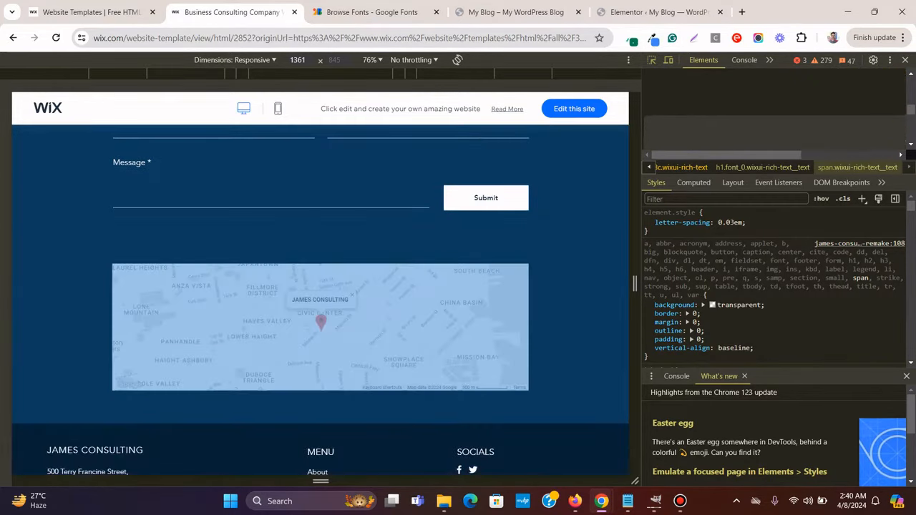
scroll(358, 322, "down", 2)
left_click(904, 60)
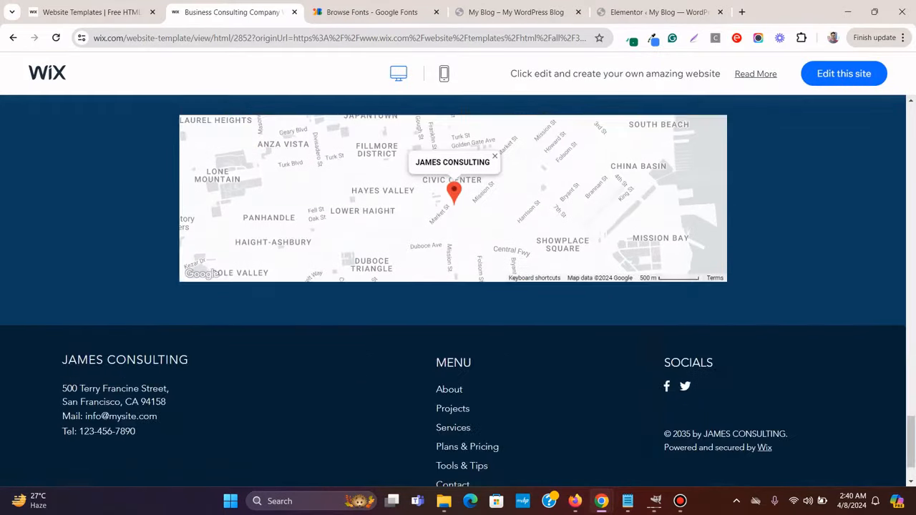
Look over the Wix template from the footer back up through the Our Clients and About Us sections to the hero
scroll(617, 114, "up", 20)
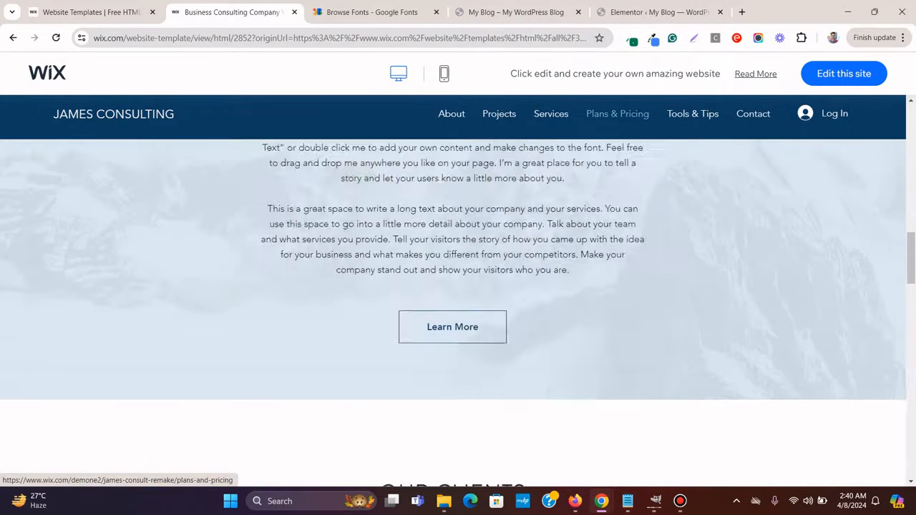
scroll(618, 115, "up", 1)
scroll(617, 114, "down", 2)
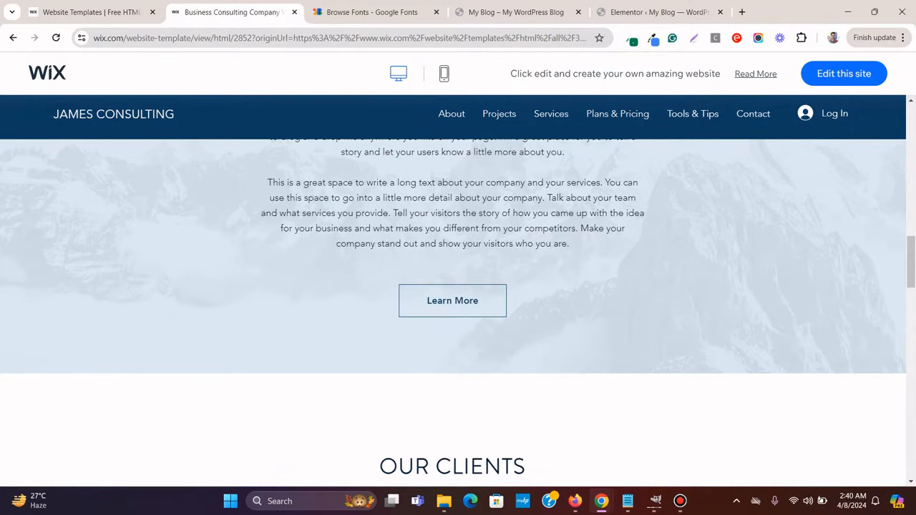
scroll(452, 312, "up", 12)
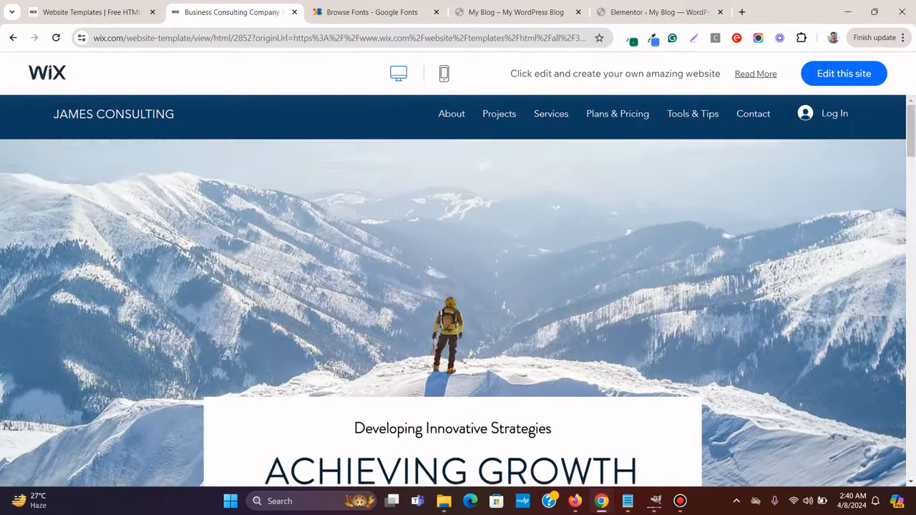
scroll(452, 312, "down", 3)
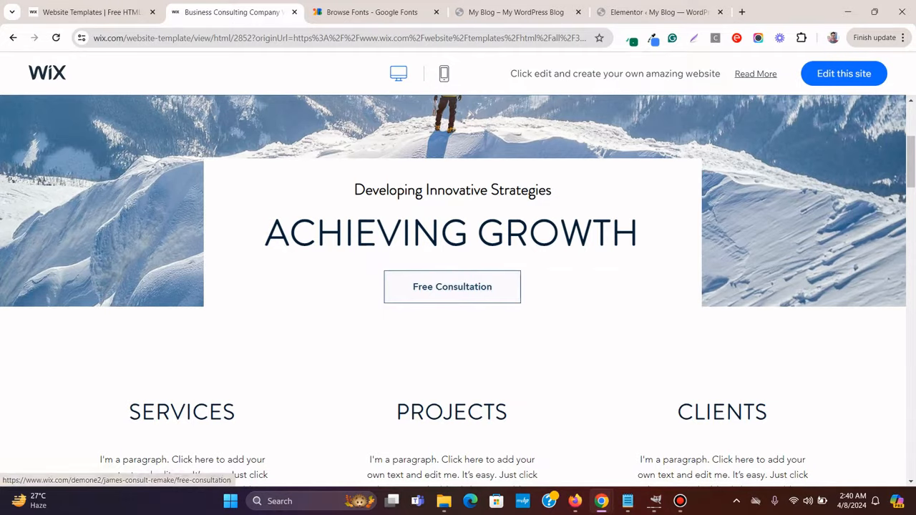
scroll(457, 286, "up", 3)
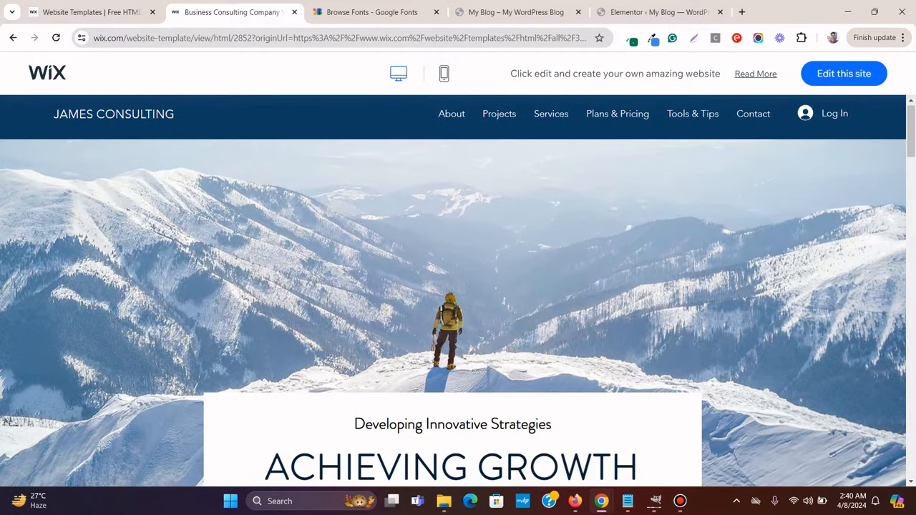
scroll(458, 312, "down", 2)
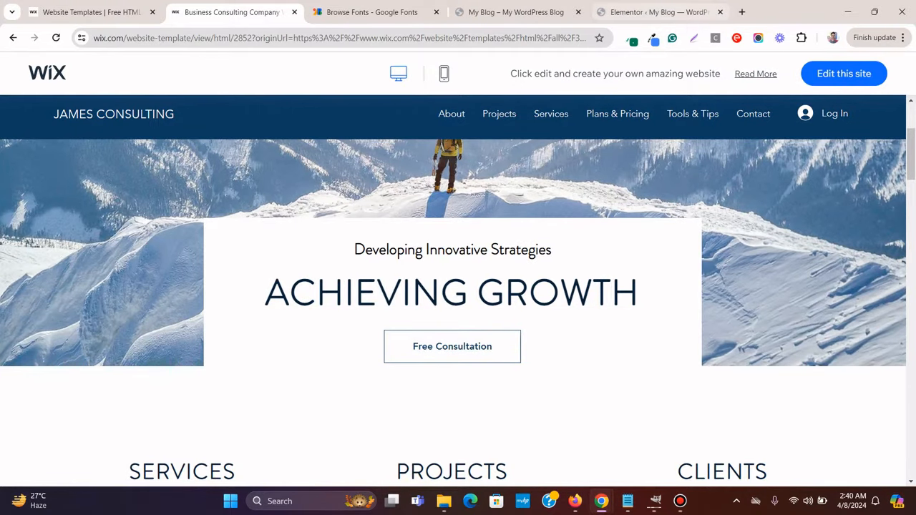
Switch to the WordPress admin, start a new page and dismiss the block editor's welcome guide
left_click(657, 12)
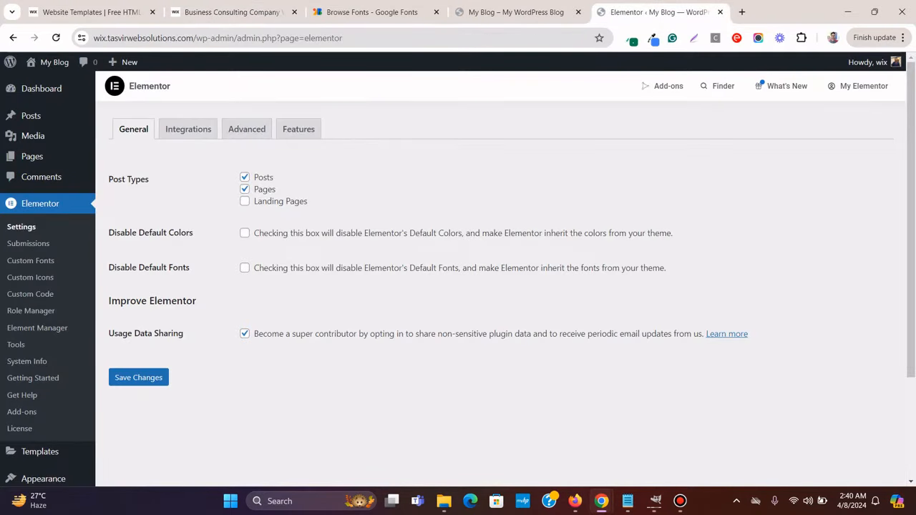
scroll(29, 300, "down", 2)
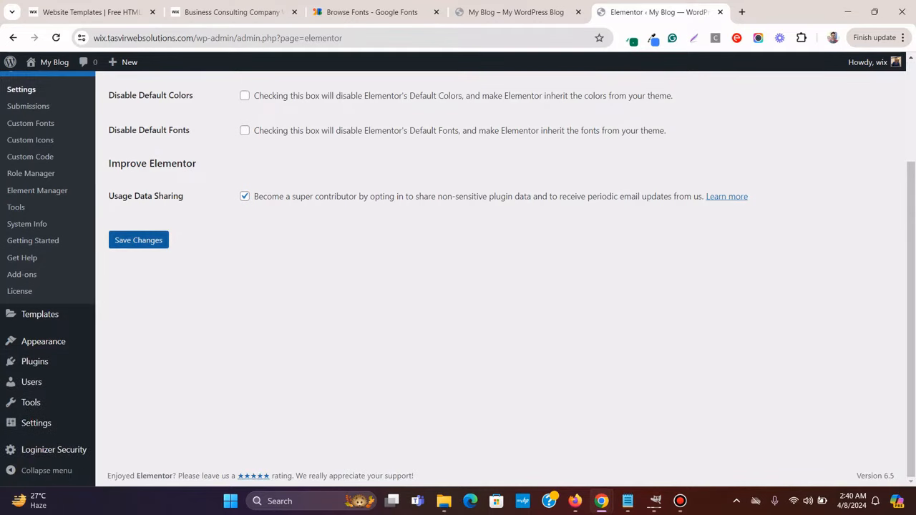
mouse_move(33, 314)
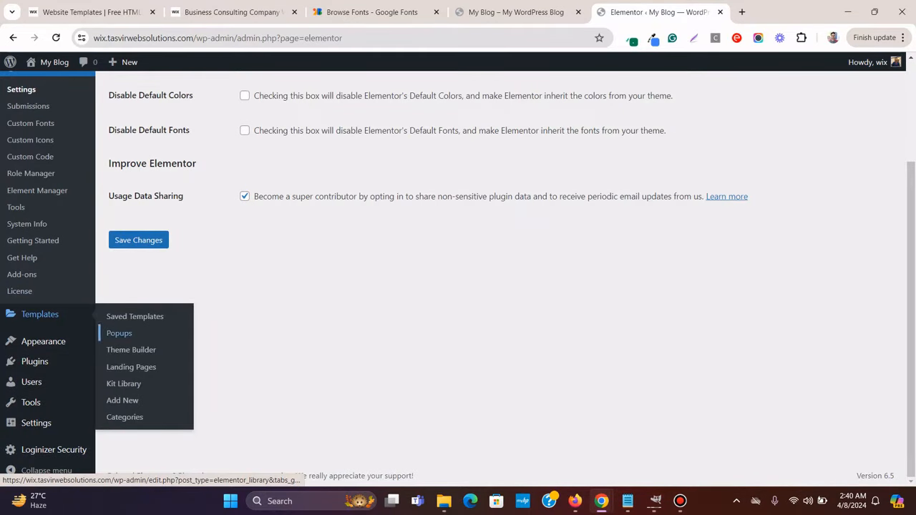
scroll(129, 343, "up", 2)
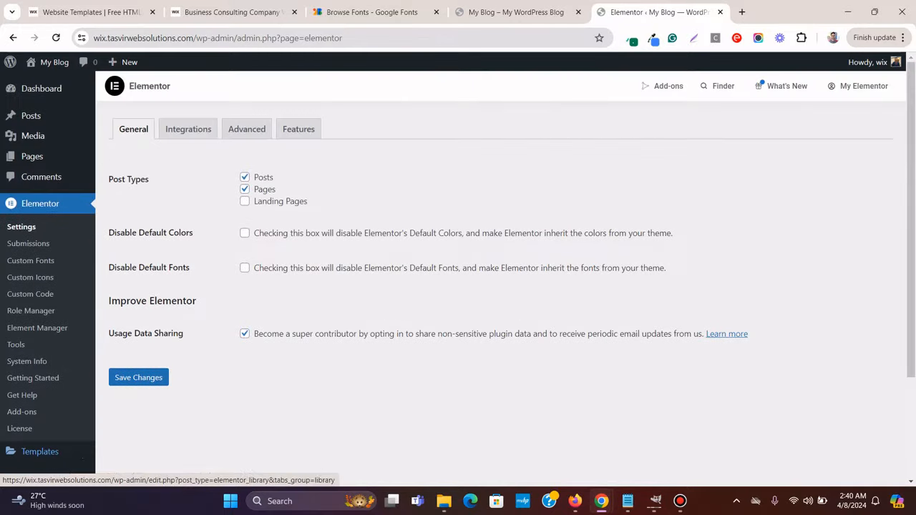
mouse_move(32, 156)
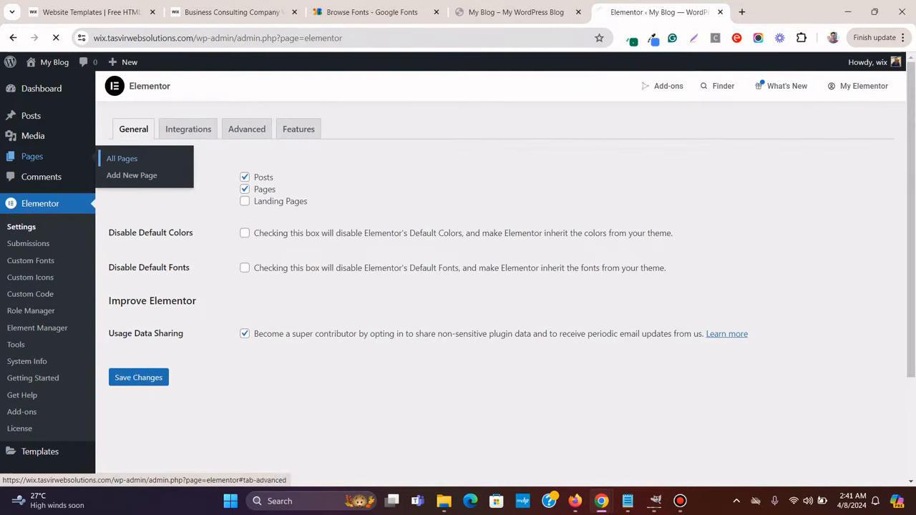
left_click(125, 159)
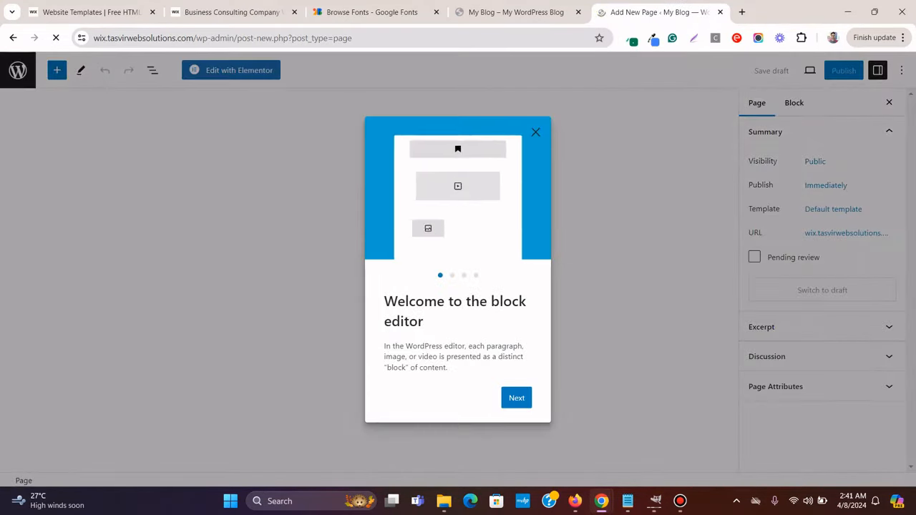
key("Escape")
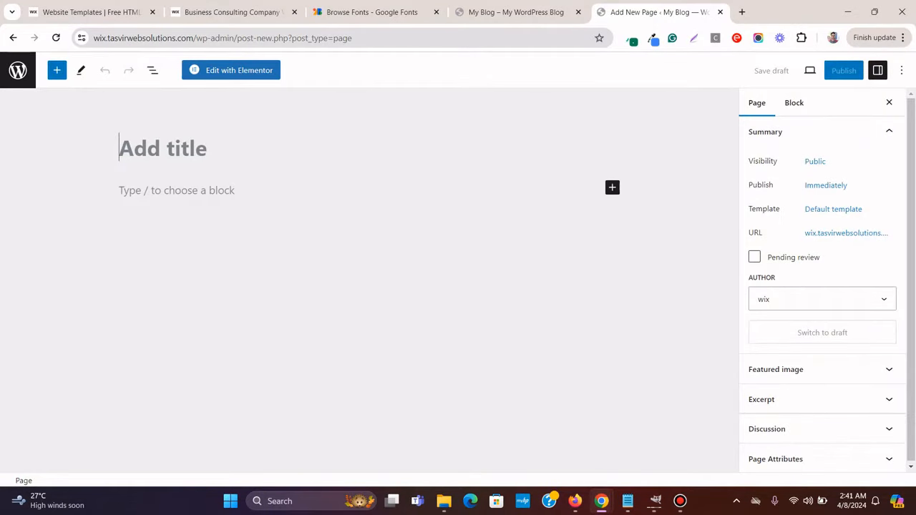
Title the new page "fonts and colors" and save it as a draft
type("fonts an")
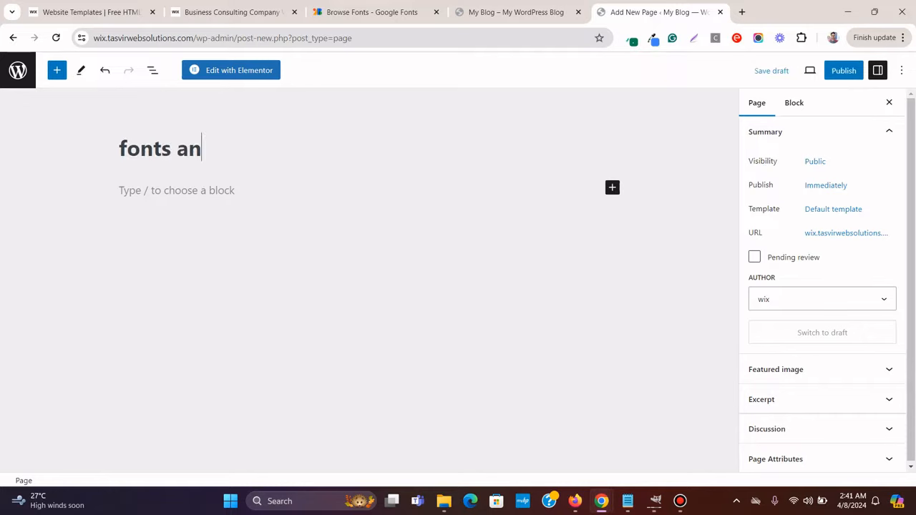
type("d colors")
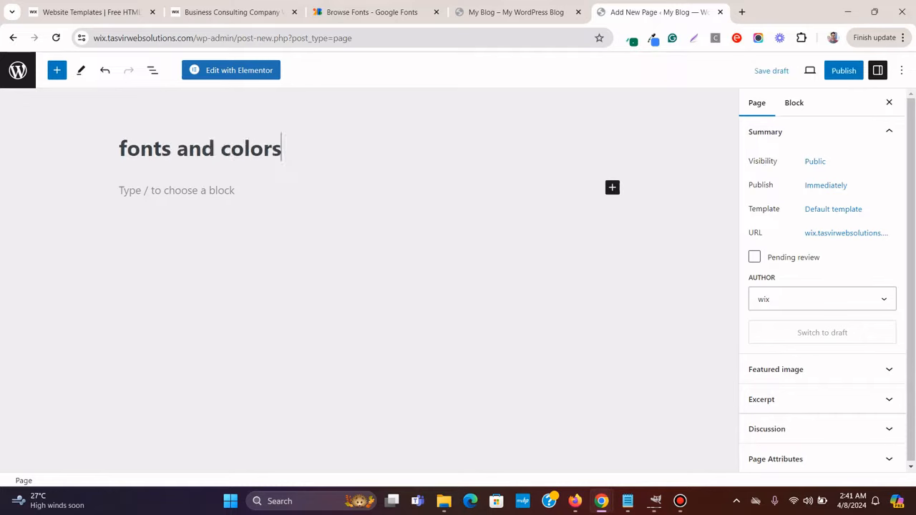
key("ctrl+s")
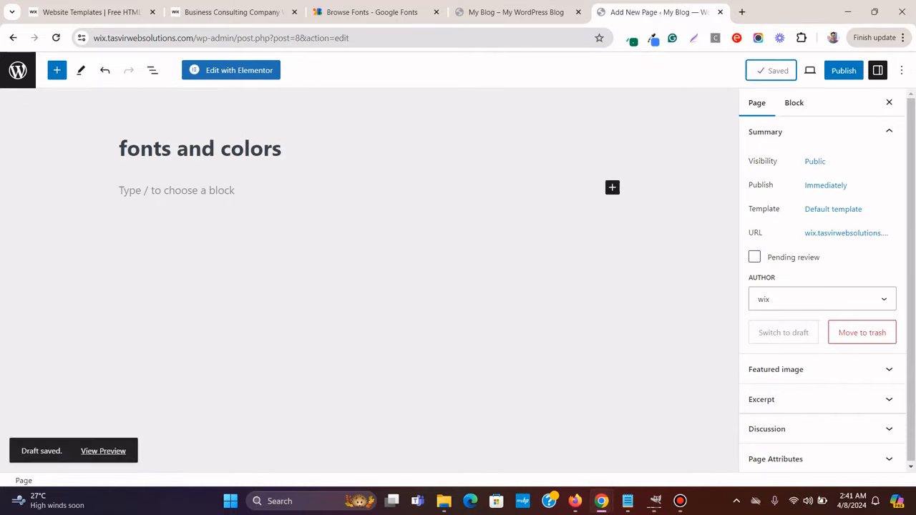
Open the "fonts and colors" page in the Elementor editor and dismiss the Elementor AI introduction
left_click(230, 70)
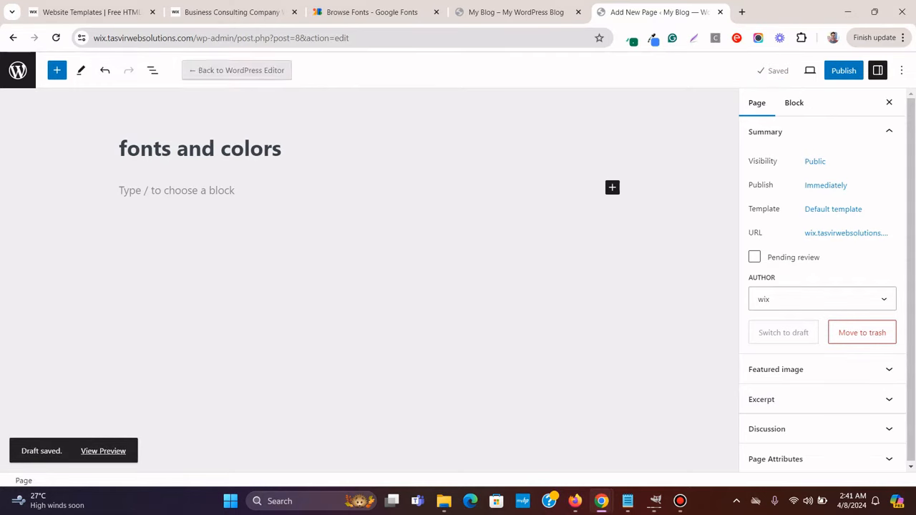
left_click(680, 501)
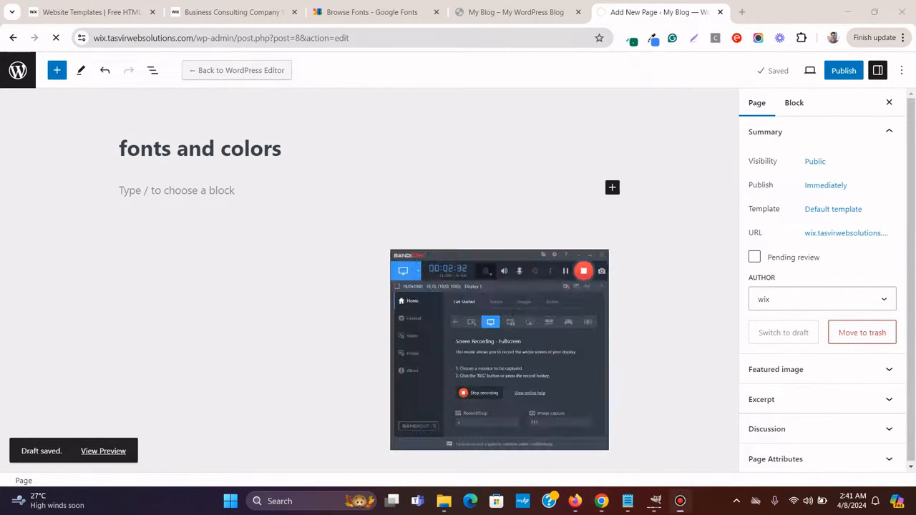
left_click(590, 94)
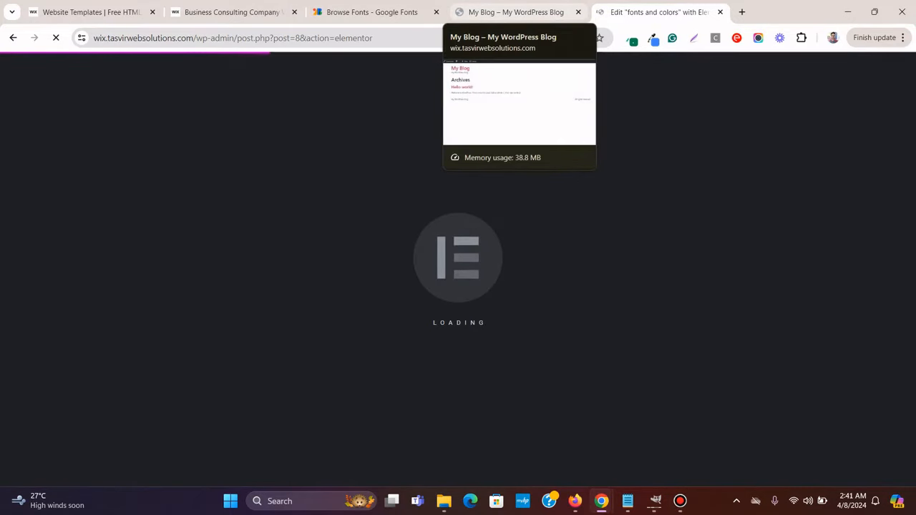
left_click(515, 13)
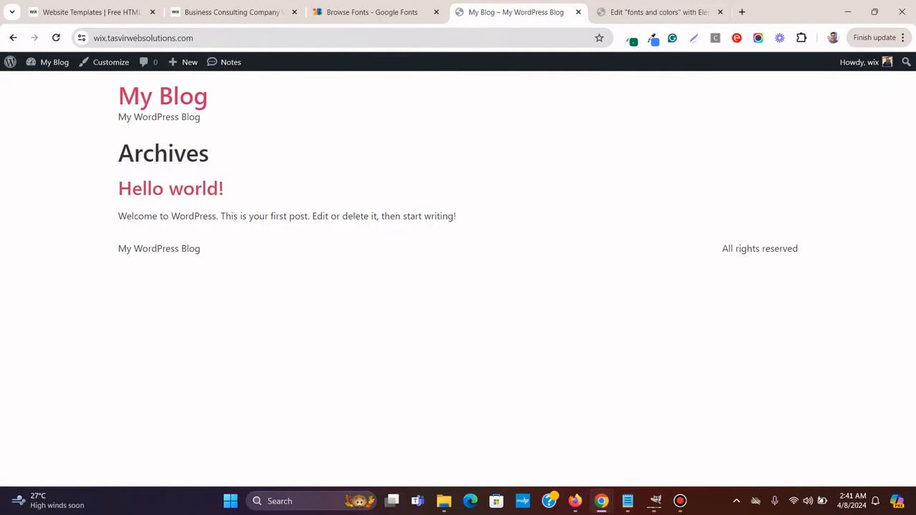
left_click(659, 12)
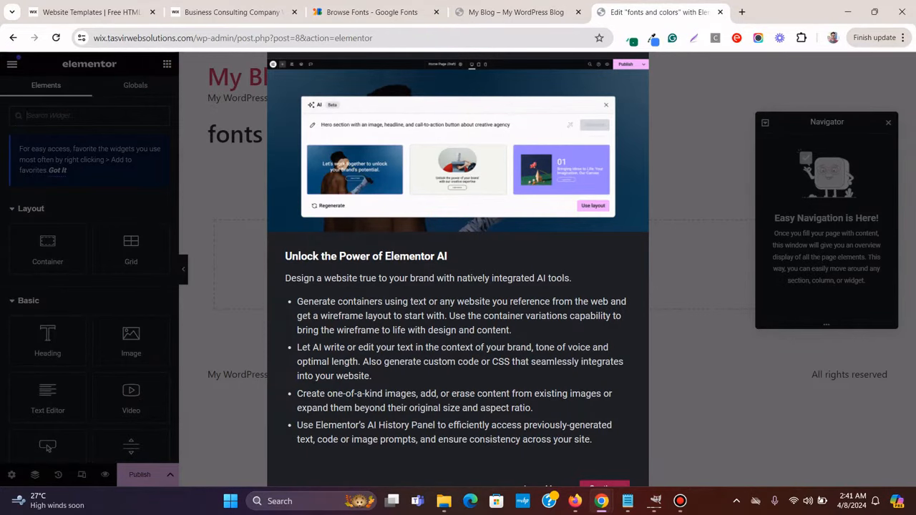
left_click(604, 485)
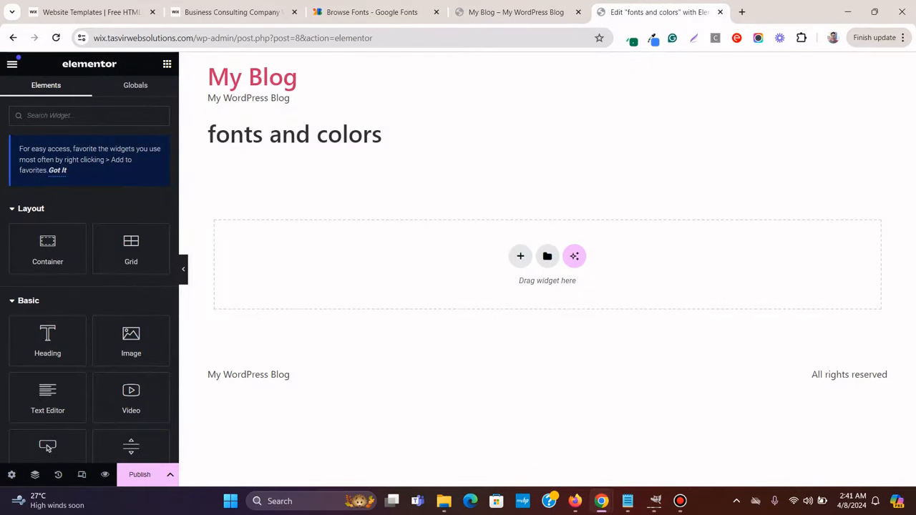
Return to the Wix template and review the ACHIEVING GROWTH and SERVICES headings and the sections down to the contact form and map
left_click(515, 12)
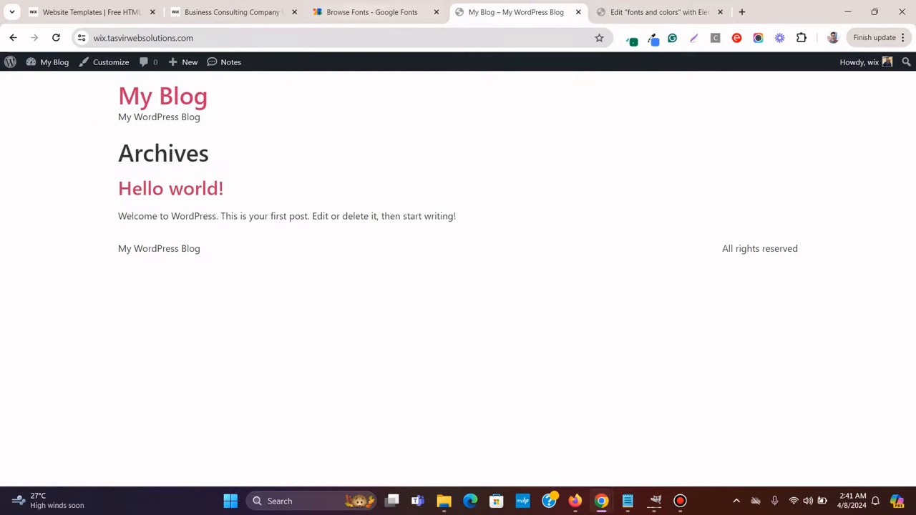
left_click(236, 12)
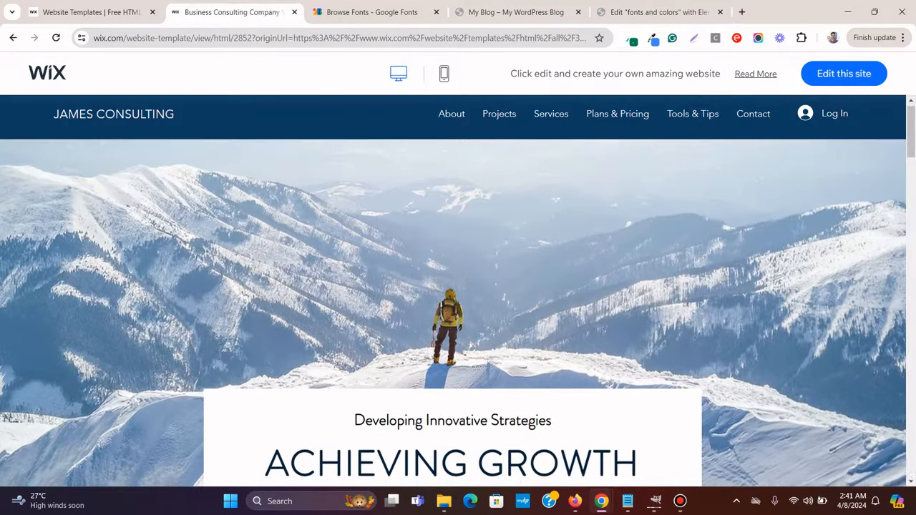
scroll(458, 311, "down", 4)
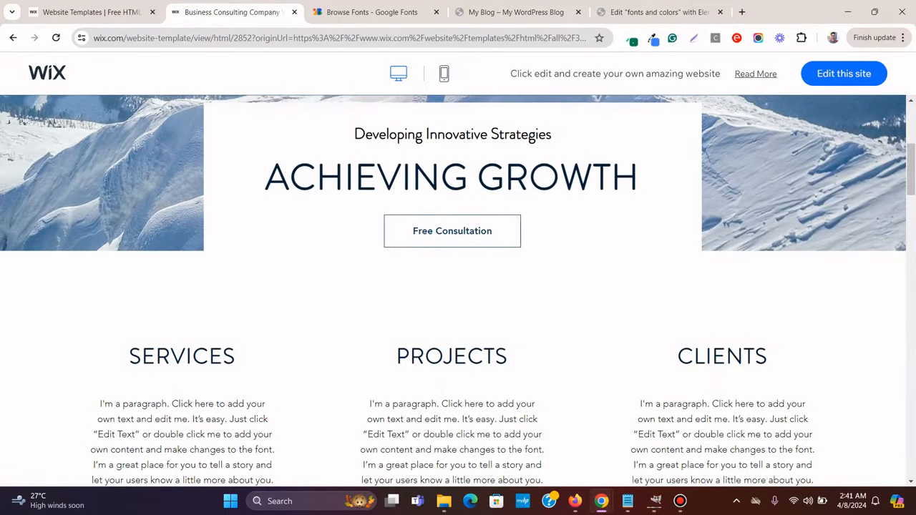
scroll(458, 229, "up", 2)
left_click_drag(638, 294, 345, 293)
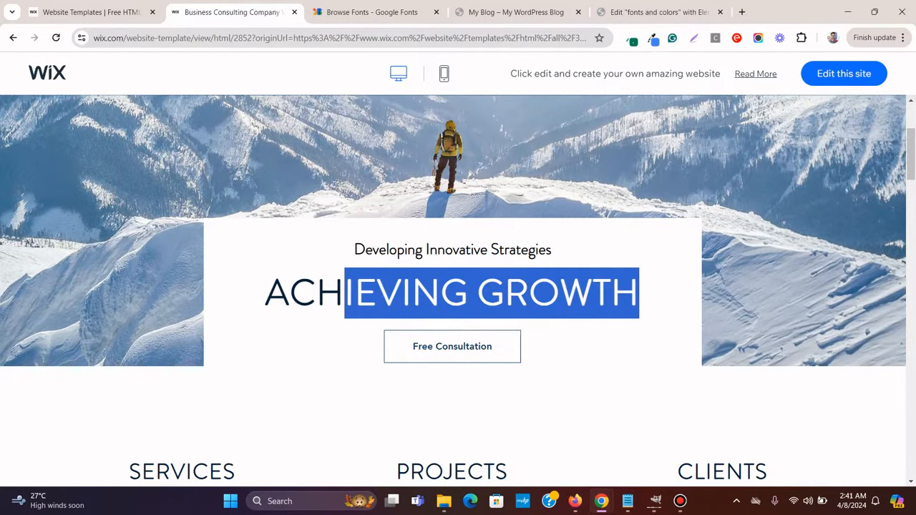
left_click_drag(345, 293, 265, 293)
scroll(457, 286, "down", 1)
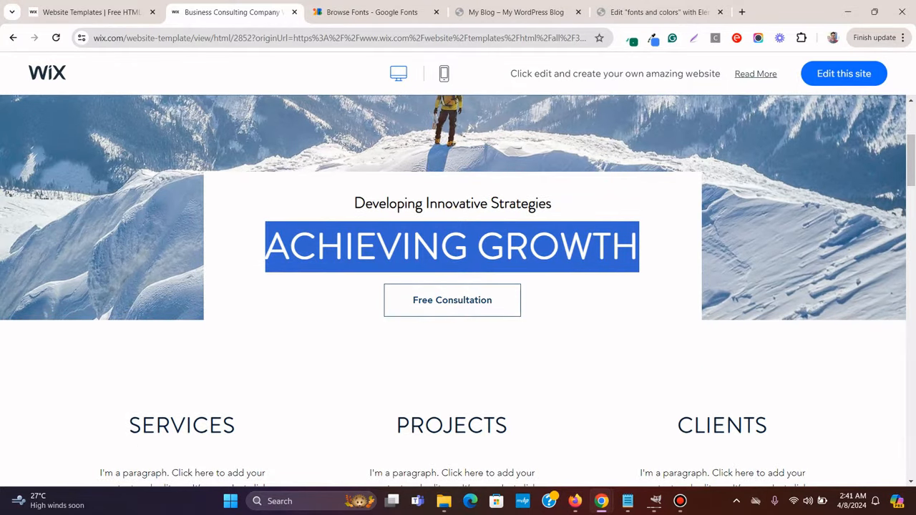
scroll(458, 286, "down", 3)
left_click_drag(236, 233, 128, 233)
scroll(128, 233, "down", 5)
scroll(458, 286, "down", 15)
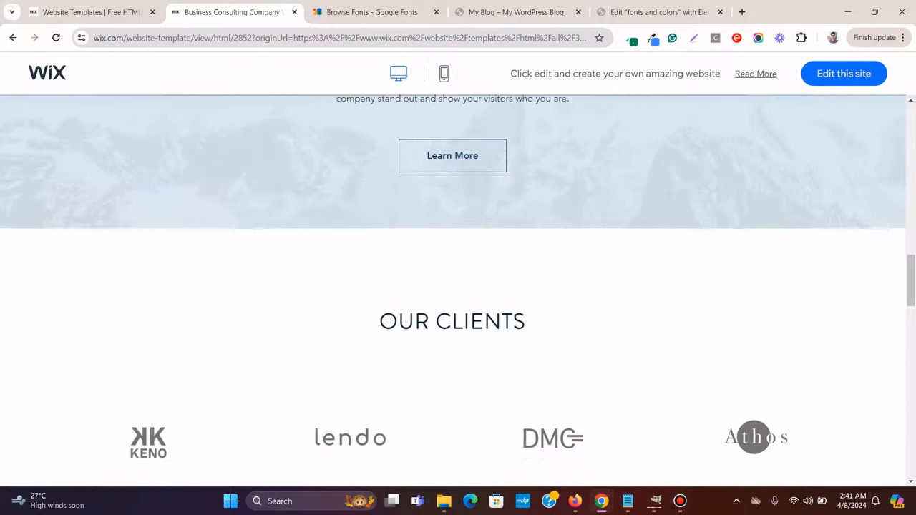
scroll(753, 192, "down", 3)
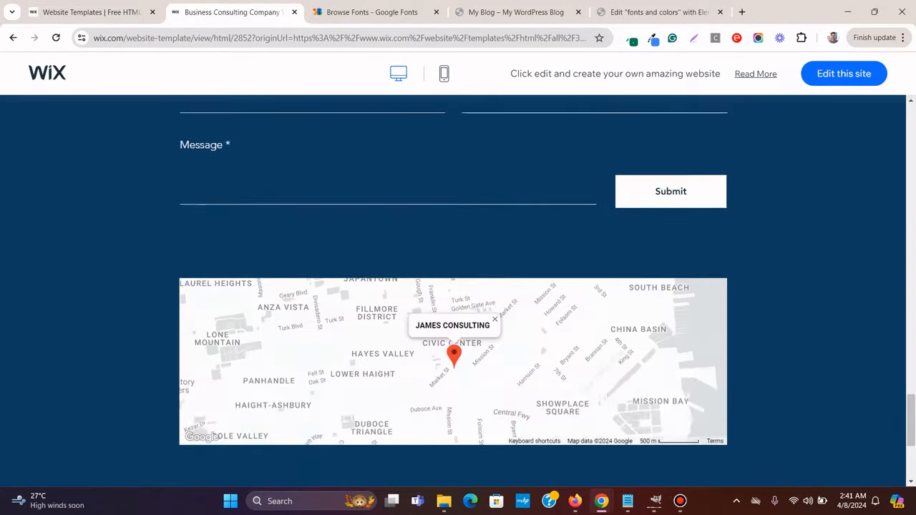
Return to the home page's hero section and inspect the font styles of the "Developing Innovative Strategies" tagline
scroll(753, 192, "up", 15)
scroll(753, 191, "up", 12)
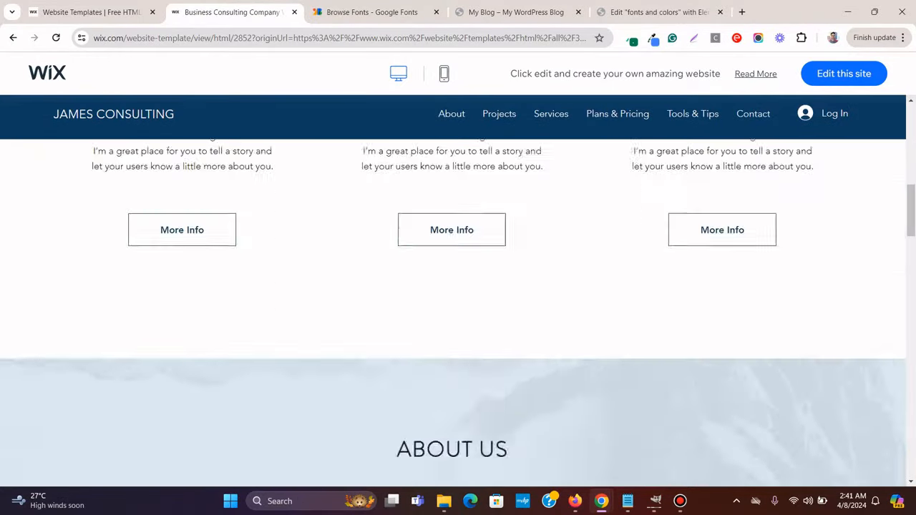
scroll(458, 312, "down", 2)
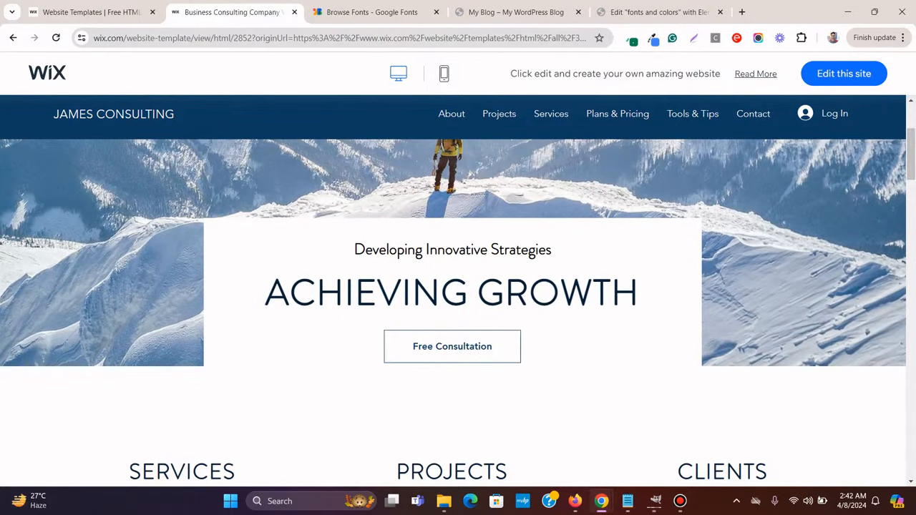
right_click(405, 248)
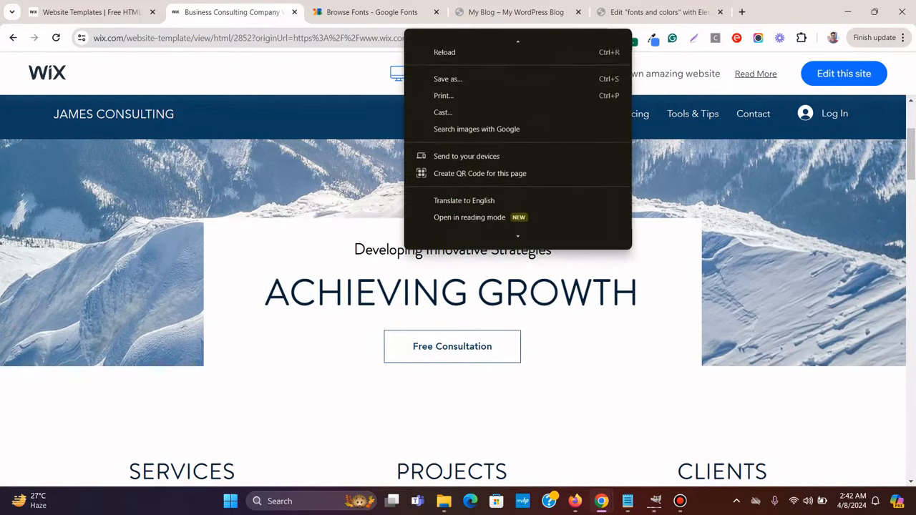
left_click(444, 237)
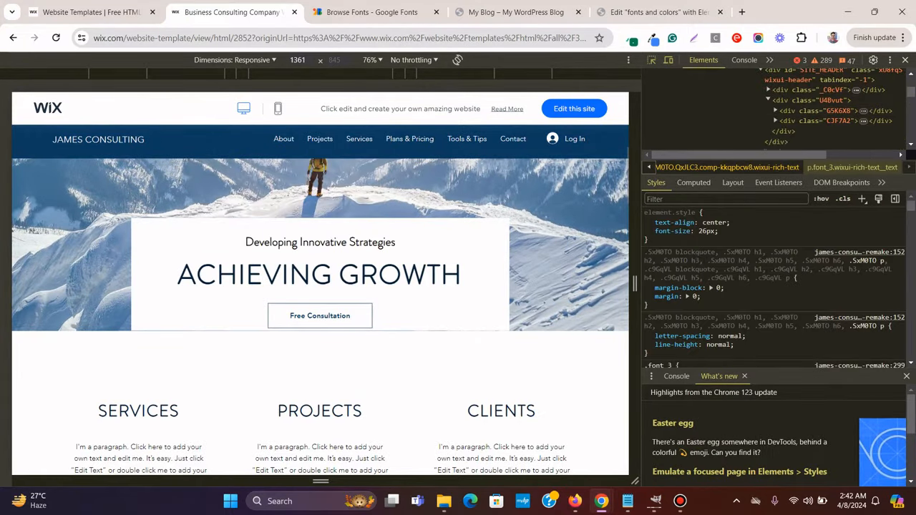
key("F12")
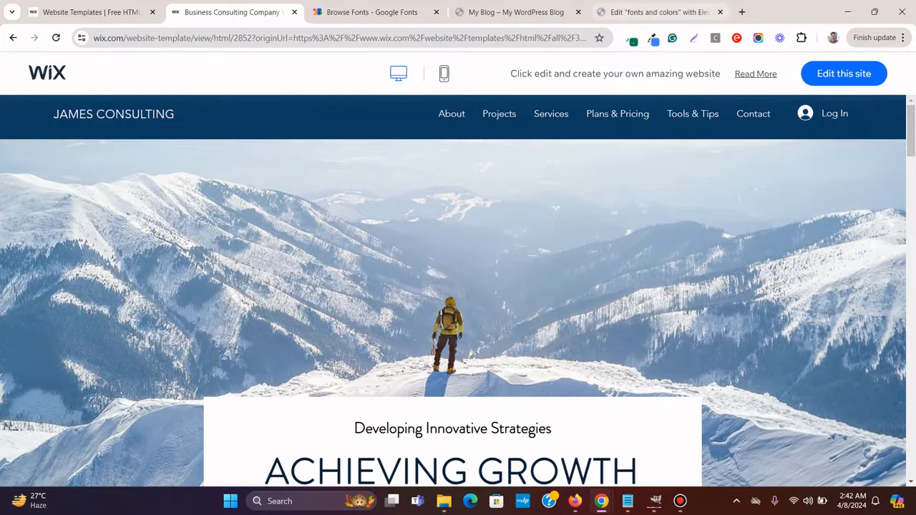
Switch to the "fonts and colors" page in Elementor and add a single-column Flexbox container
left_click(658, 13)
left_click(520, 255)
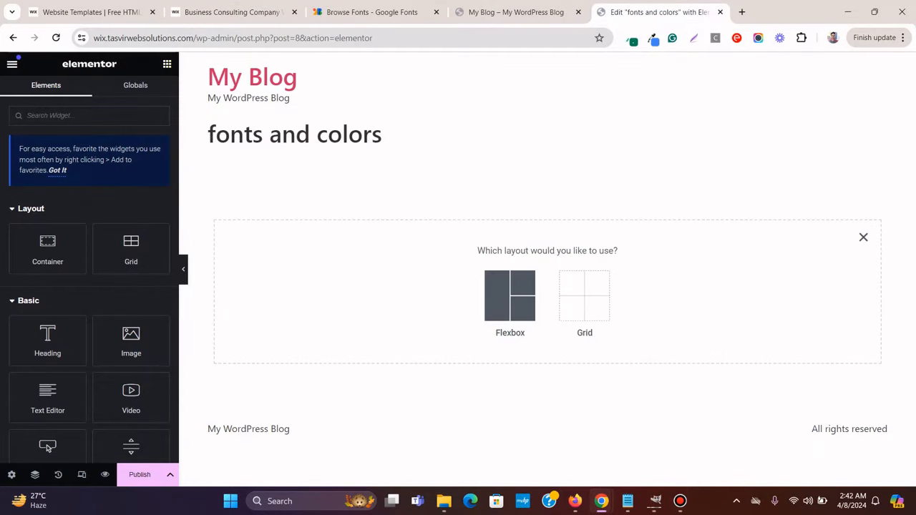
left_click(510, 293)
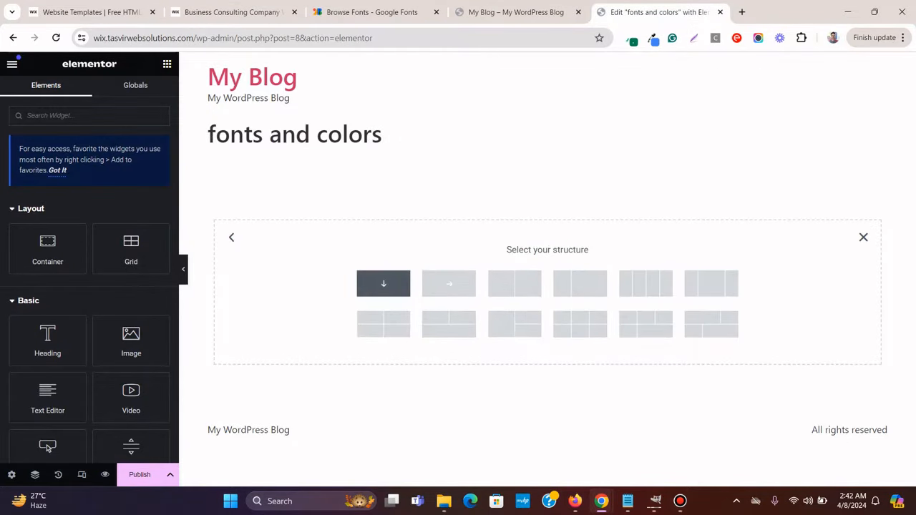
left_click(383, 283)
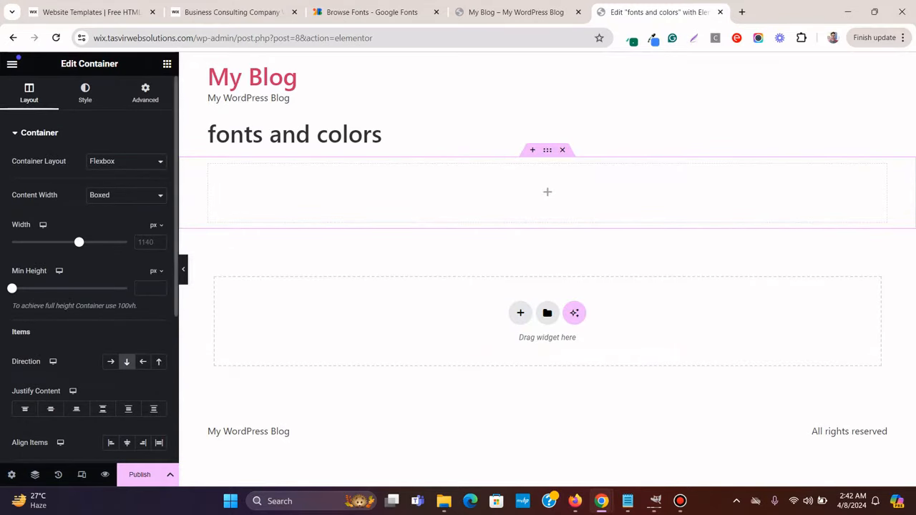
Place a Heading widget in the new container and save the page as a draft
left_click(167, 64)
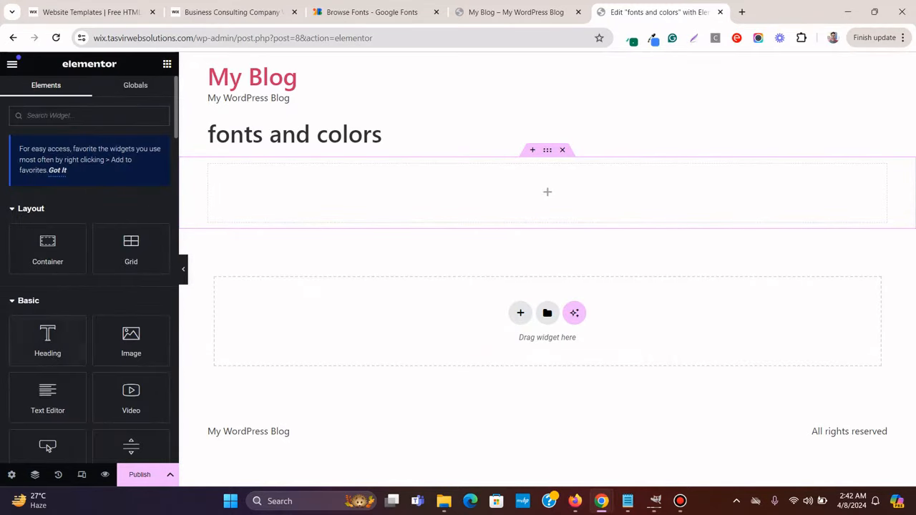
left_click_drag(47, 336, 373, 210)
left_click(170, 474)
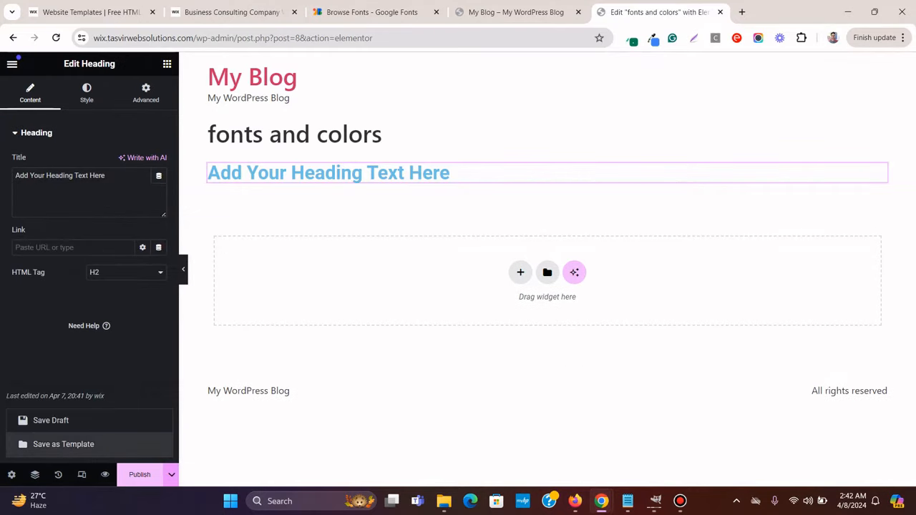
left_click(50, 420)
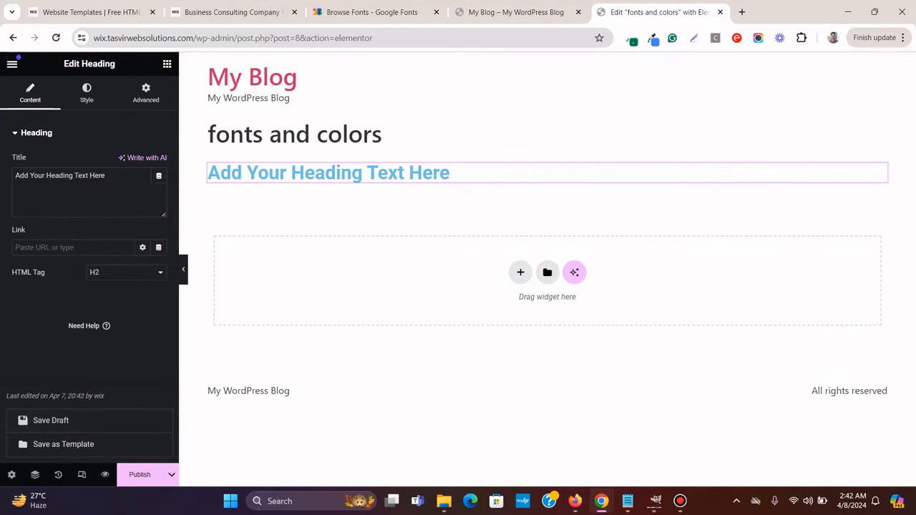
Open the WordPress dashboard from the live blog in a new tab and bring up the Elementor options
left_click(515, 12)
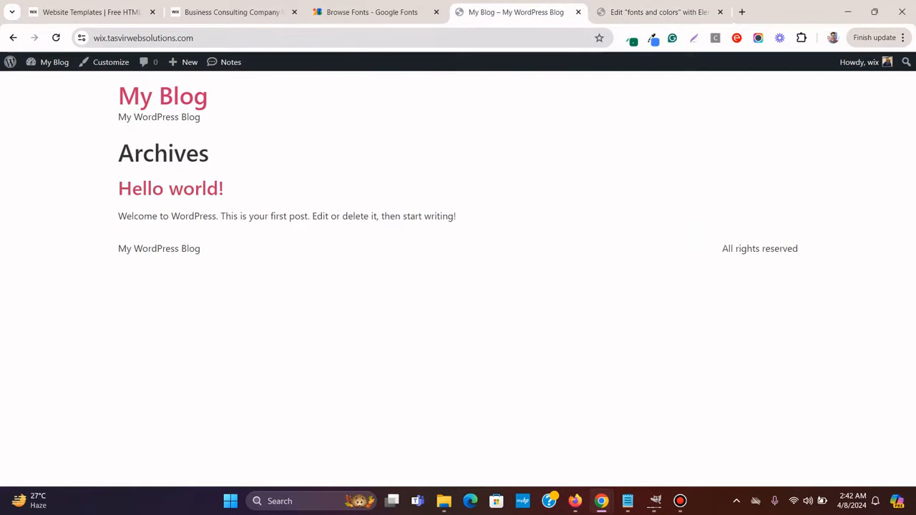
mouse_move(49, 63)
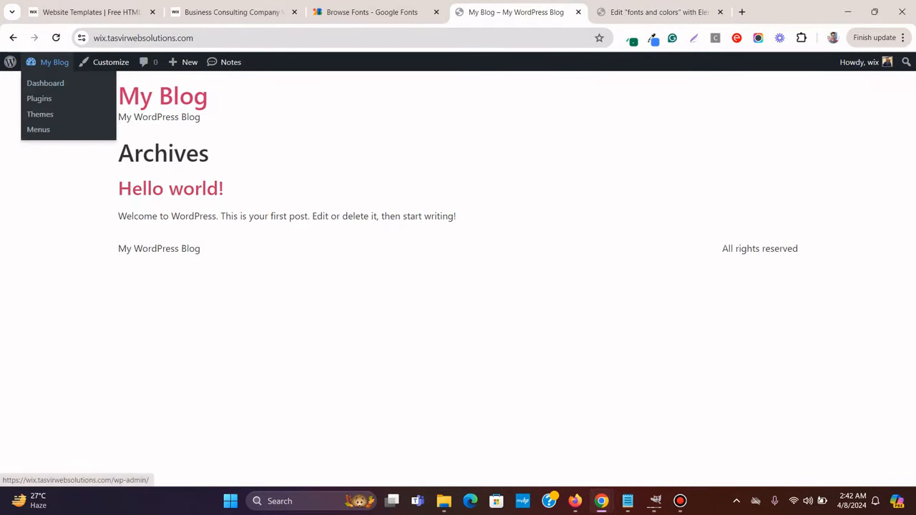
right_click(52, 82)
left_click(107, 90)
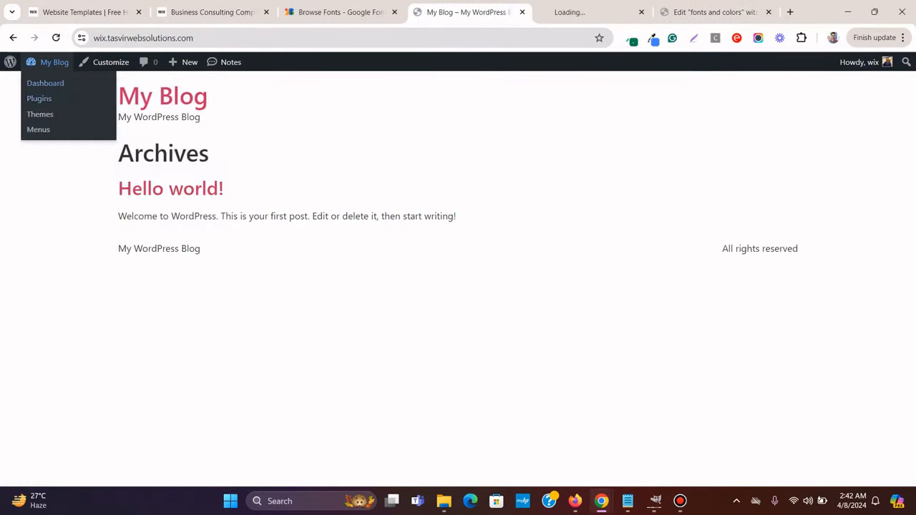
left_click(592, 12)
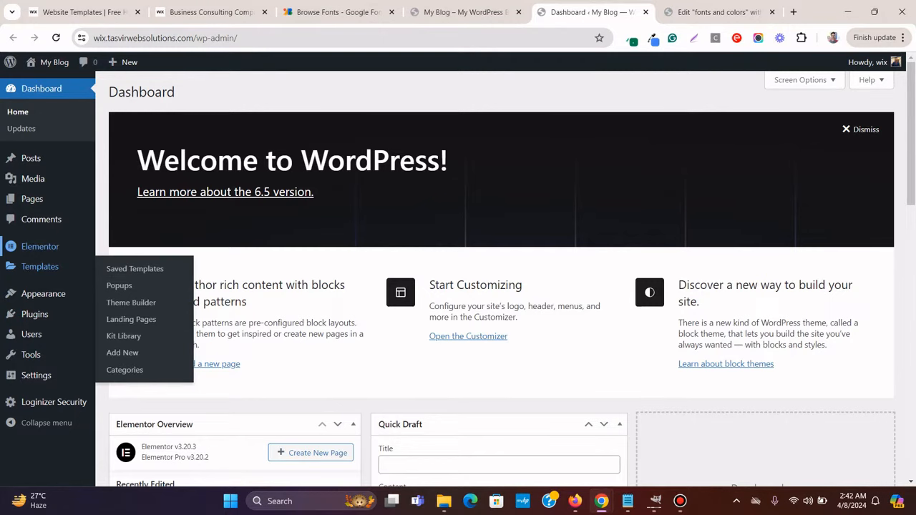
mouse_move(43, 246)
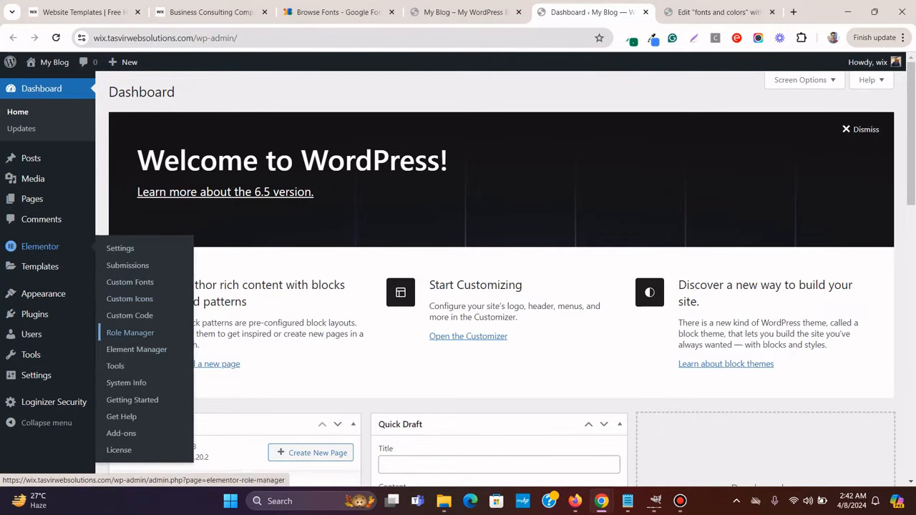
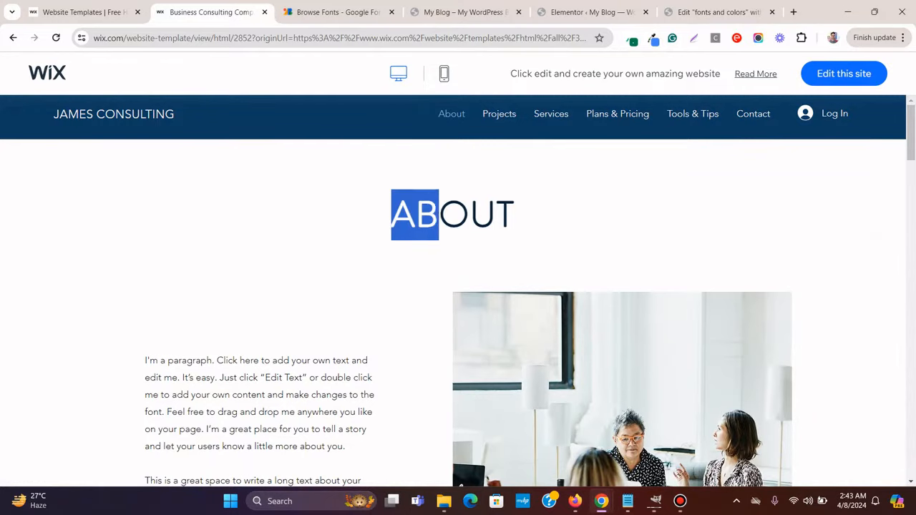
Review the Wix template's About page from its title down through the OUR TEAM section and member profiles
left_click(536, 219)
scroll(537, 219, "down", 7)
scroll(458, 286, "down", 8)
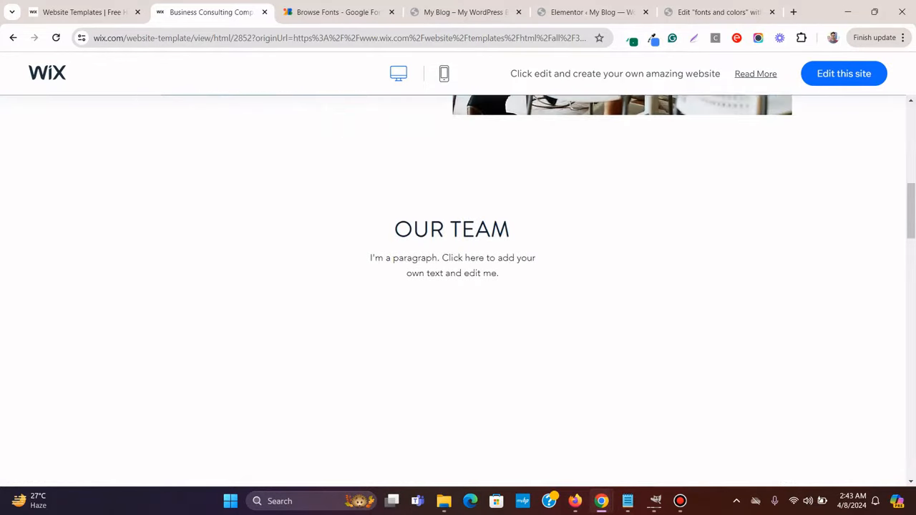
scroll(458, 286, "down", 4)
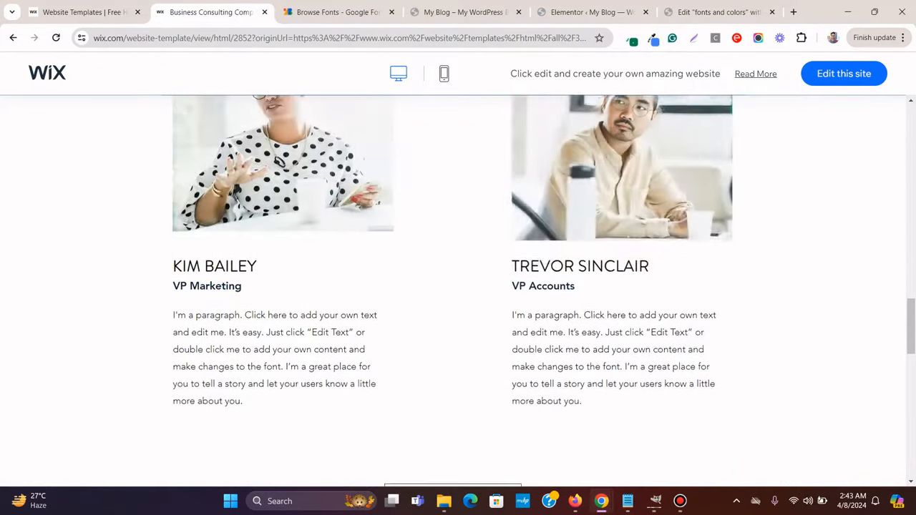
scroll(458, 286, "up", 6)
scroll(570, 141, "up", 4)
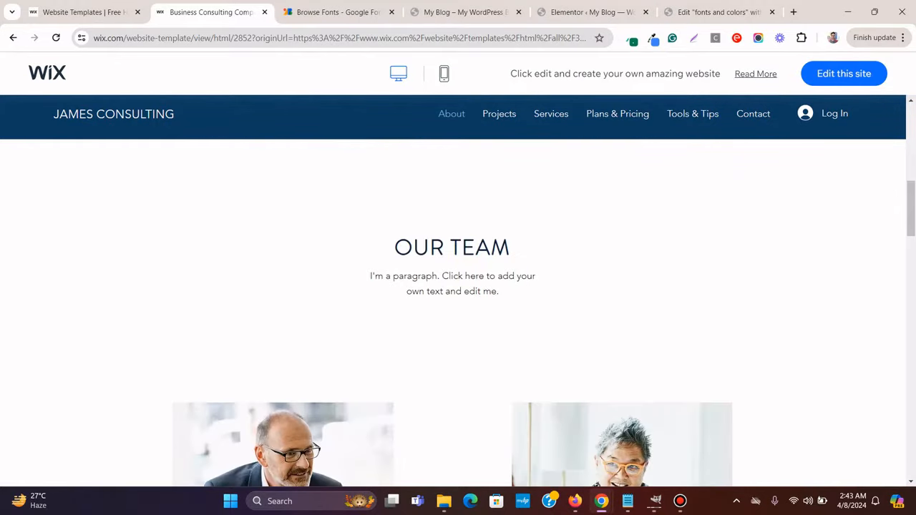
scroll(571, 141, "down", 6)
Inspect the font, size and color of the team member names, job titles and OUR TEAM heading on the About page
right_click(570, 141)
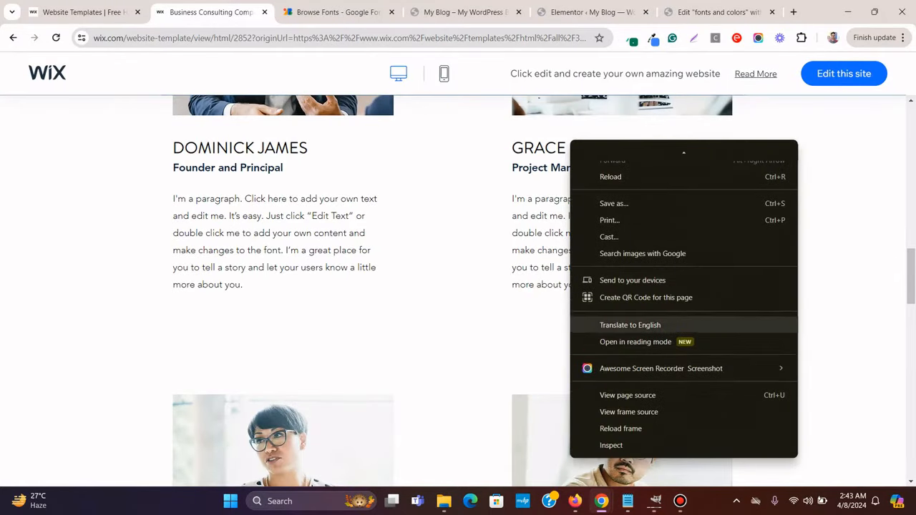
left_click(611, 443)
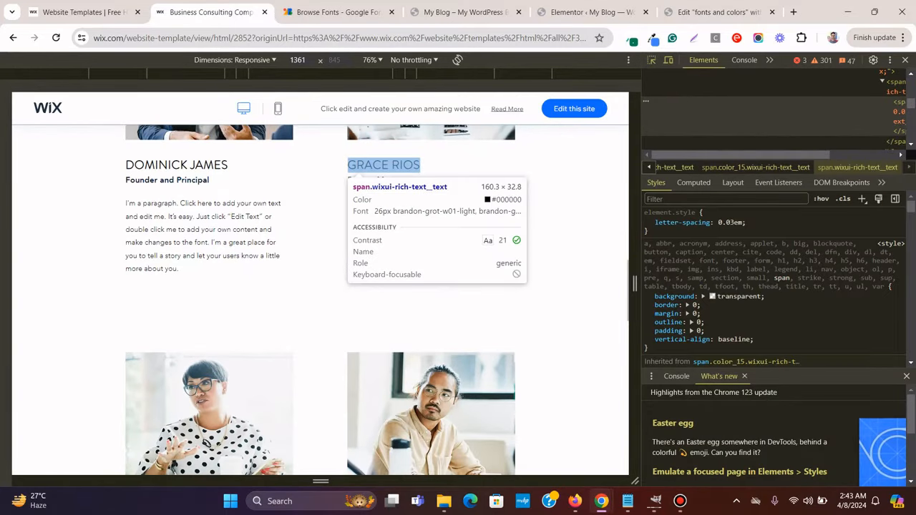
scroll(319, 287, "up", 5)
mouse_move(320, 194)
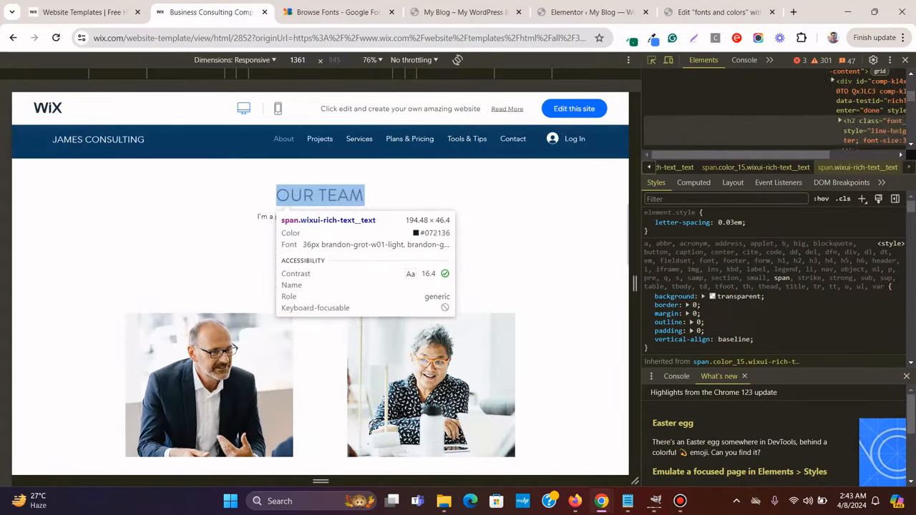
scroll(320, 194, "down", 1)
scroll(319, 194, "down", 5)
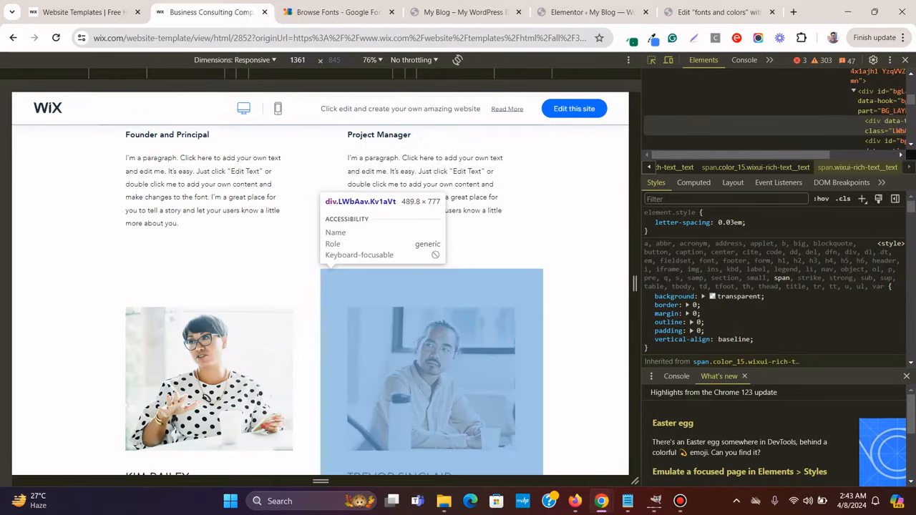
scroll(321, 194, "up", 2)
mouse_move(384, 256)
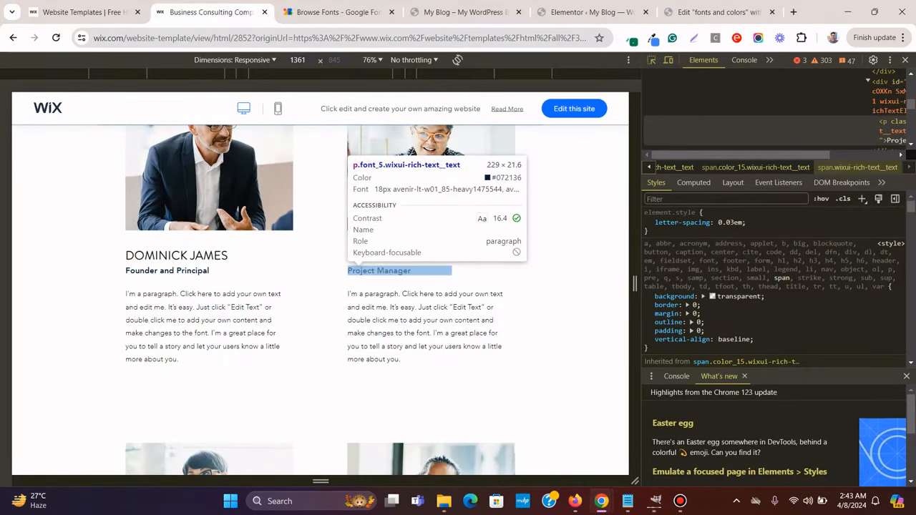
mouse_move(176, 256)
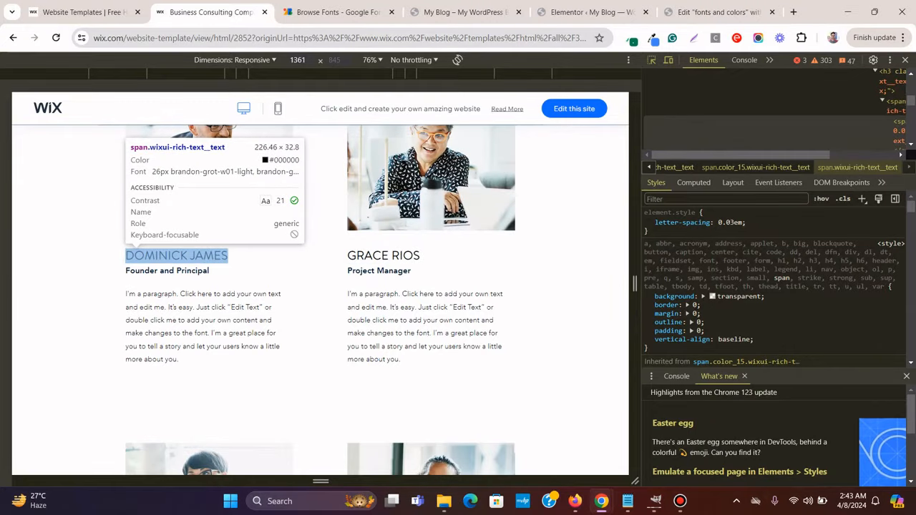
scroll(176, 255, "down", 10)
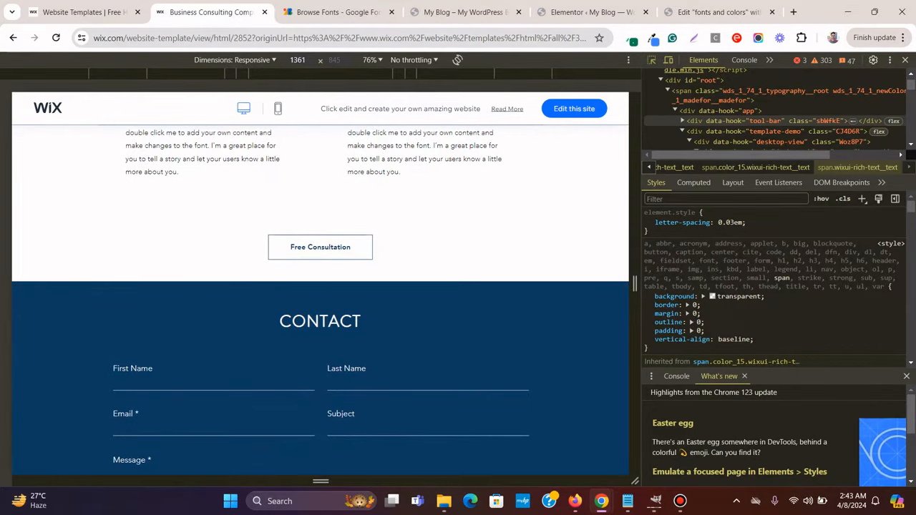
key("F12")
Open the template's Projects page and review its heading, project entries and contact section
scroll(457, 286, "up", 15)
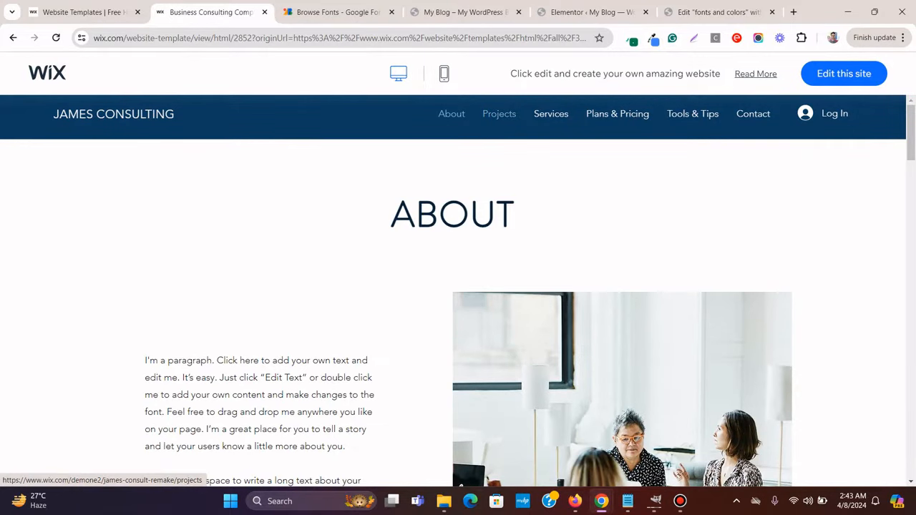
left_click(499, 114)
scroll(458, 286, "down", 5)
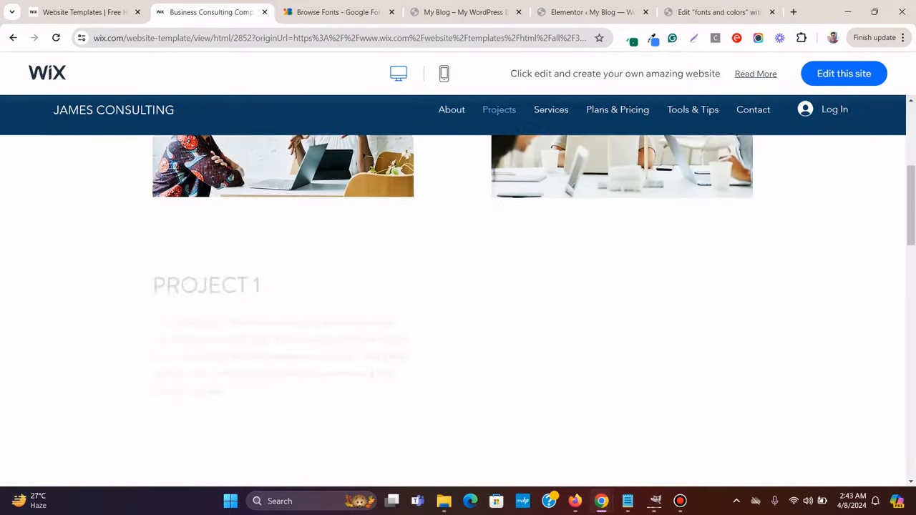
scroll(458, 286, "down", 8)
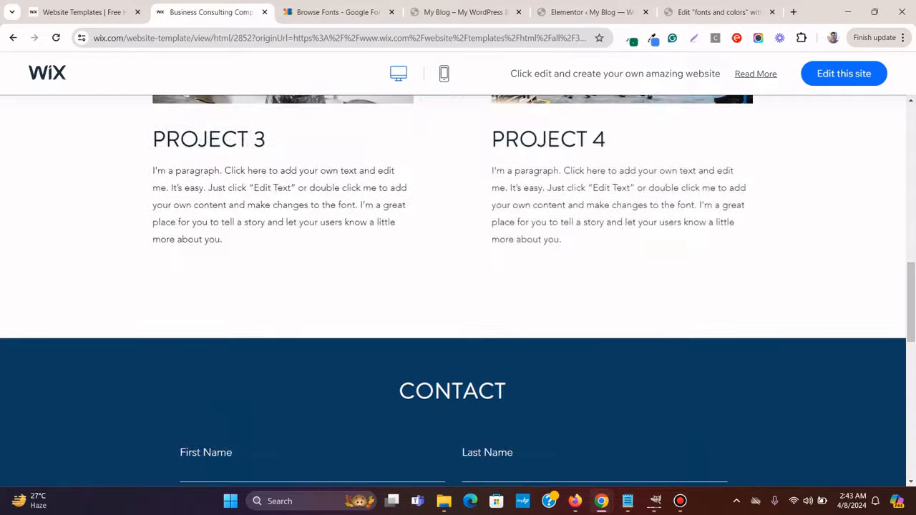
scroll(458, 286, "down", 3)
scroll(458, 286, "up", 15)
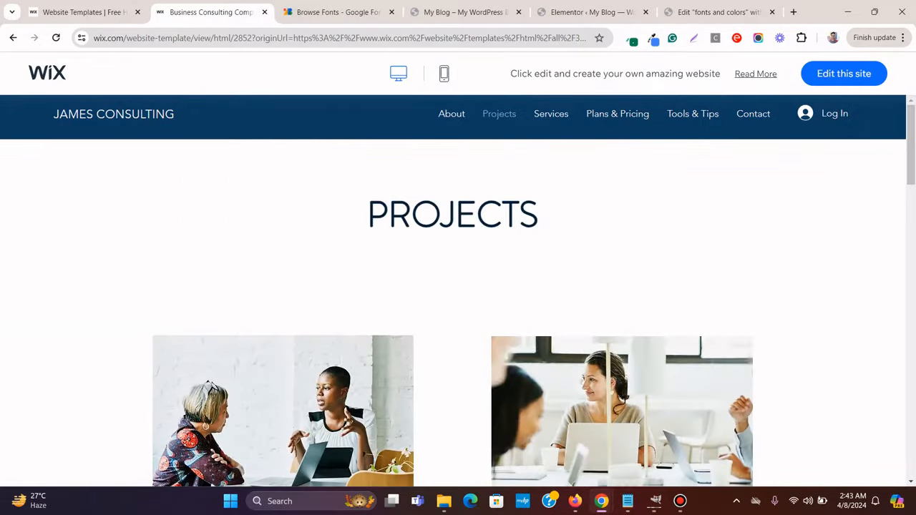
Open the template's Services page and inspect the font, size and color of the FREE CONSULTATION title
left_click(551, 113)
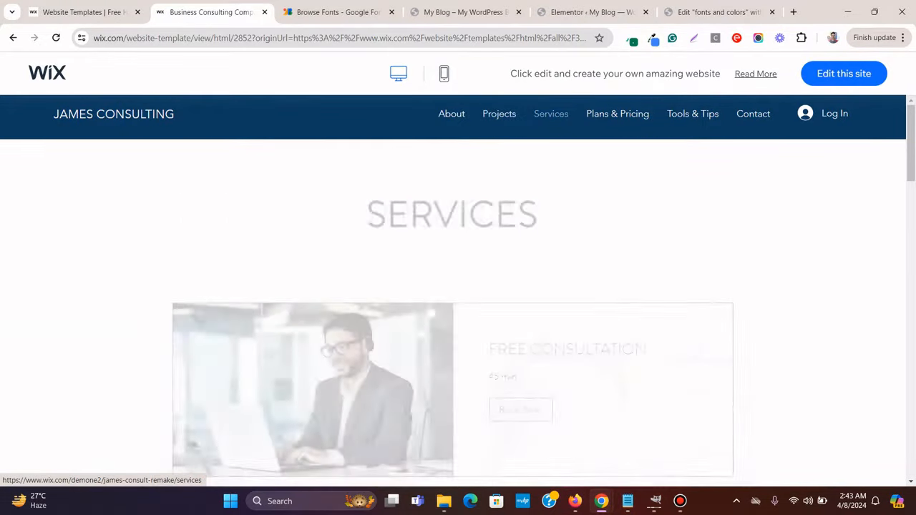
scroll(457, 286, "down", 3)
scroll(611, 292, "up", 2)
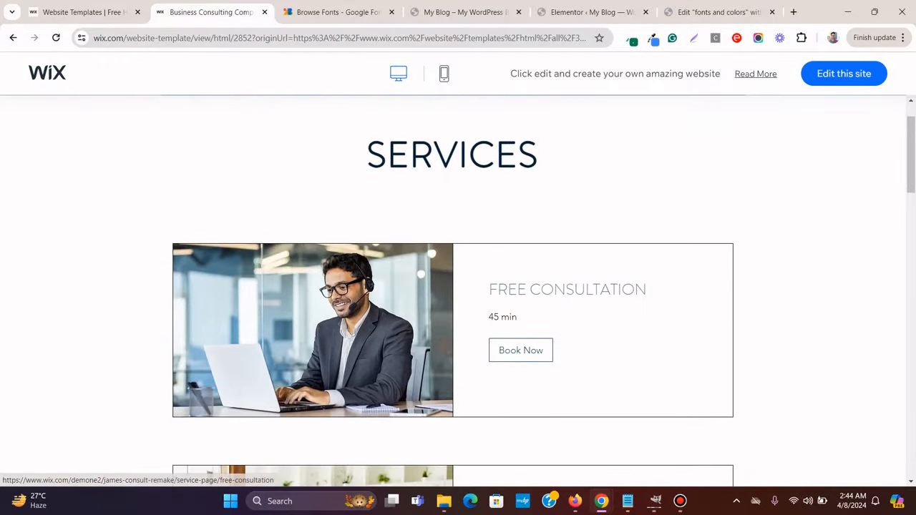
right_click(610, 292)
left_click(651, 435)
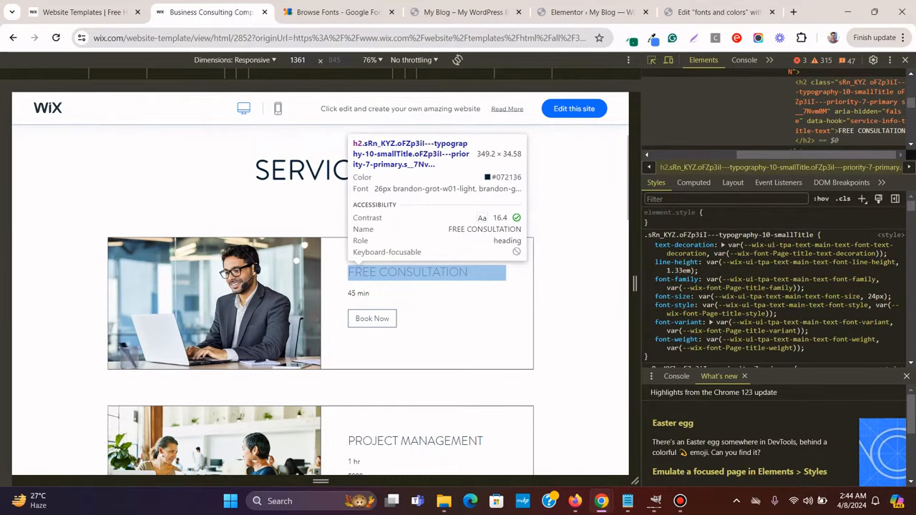
scroll(320, 293, "down", 3)
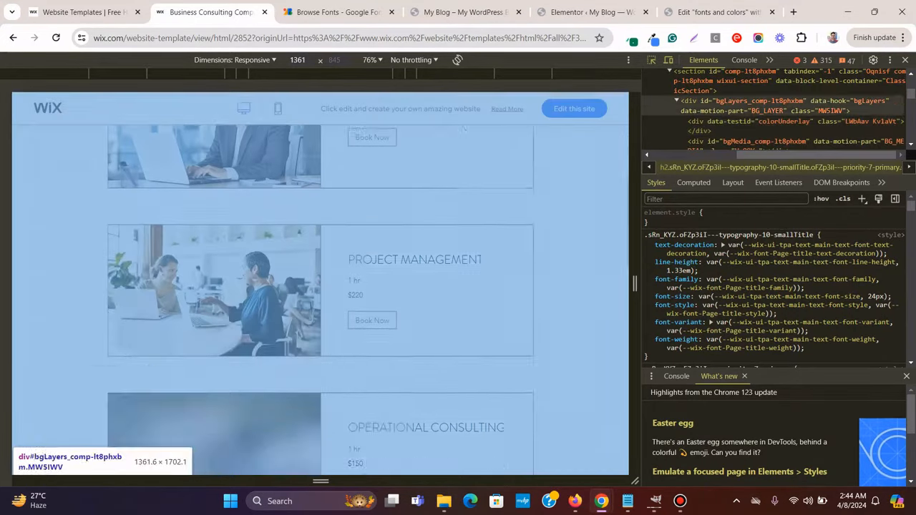
key("F12")
Review the remaining service entries, contact section, map and footer of the Services page
scroll(523, 286, "down", 10)
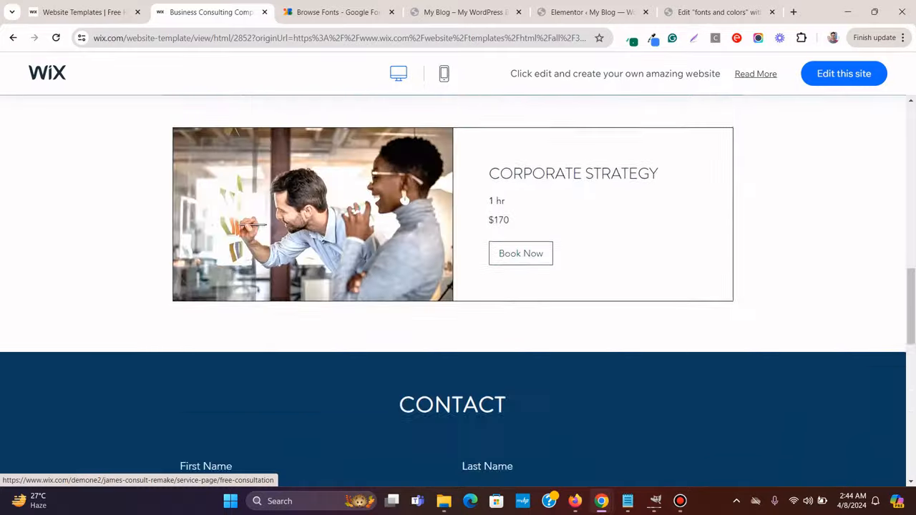
scroll(522, 286, "up", 3)
scroll(522, 286, "down", 9)
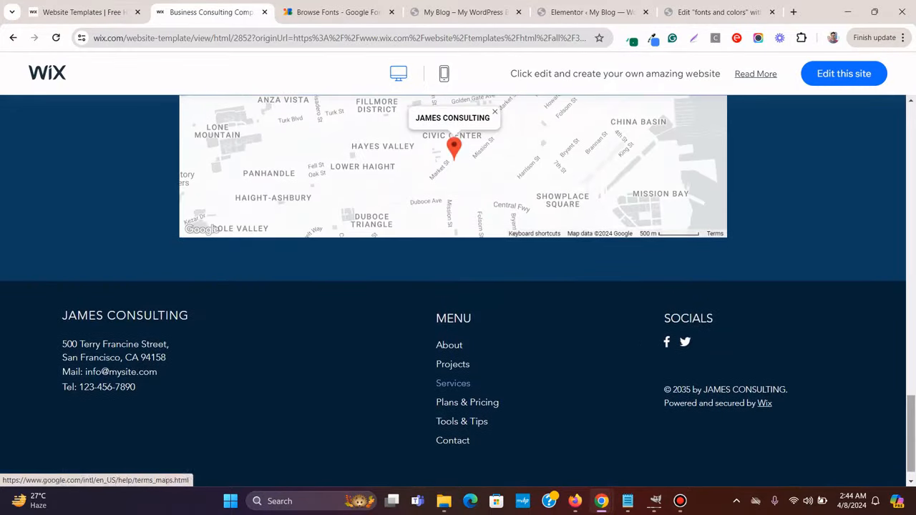
scroll(522, 286, "up", 2)
scroll(522, 286, "up", 19)
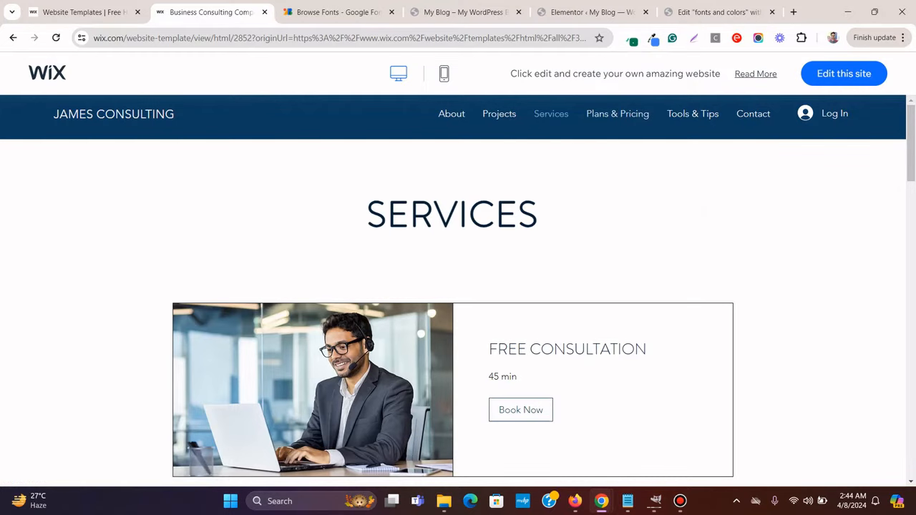
Review the template's Plans & Pricing page and Contact section, ending at the top of the home page
left_click(618, 114)
scroll(618, 286, "down", 5)
scroll(458, 286, "up", 5)
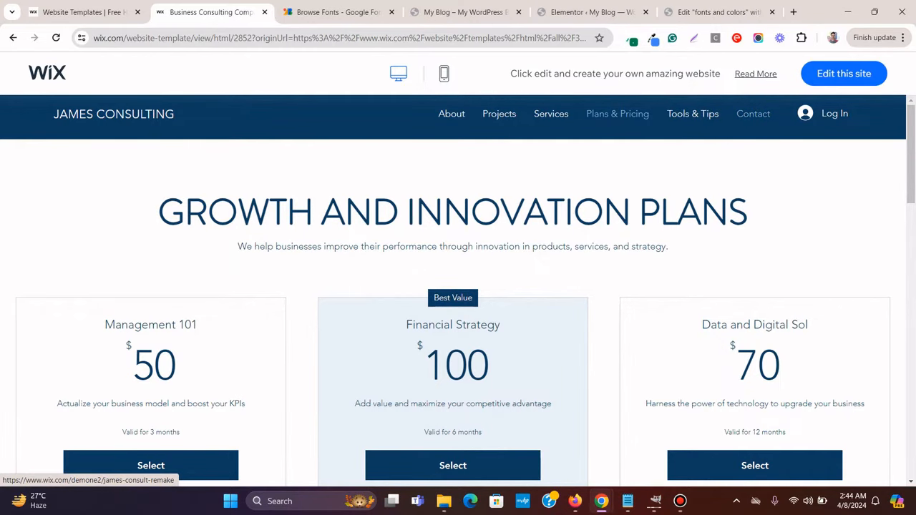
left_click(753, 114)
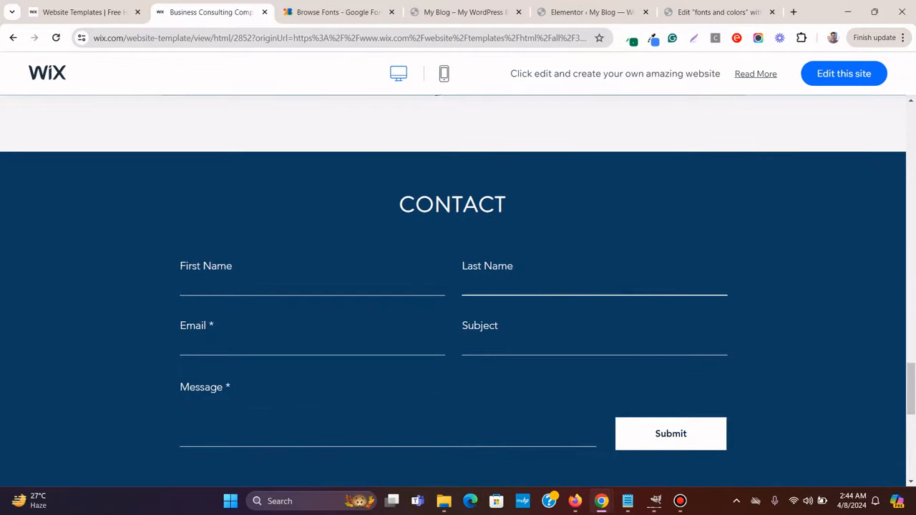
left_click_drag(911, 389, 911, 131)
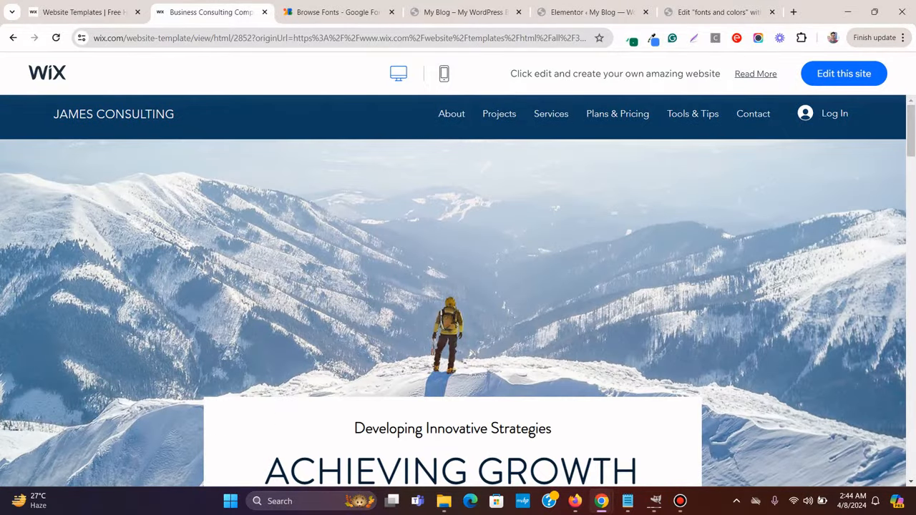
Move the "fonts and colors" editor tab directly beside the Wix template tab and compare the two pages
left_click(715, 13)
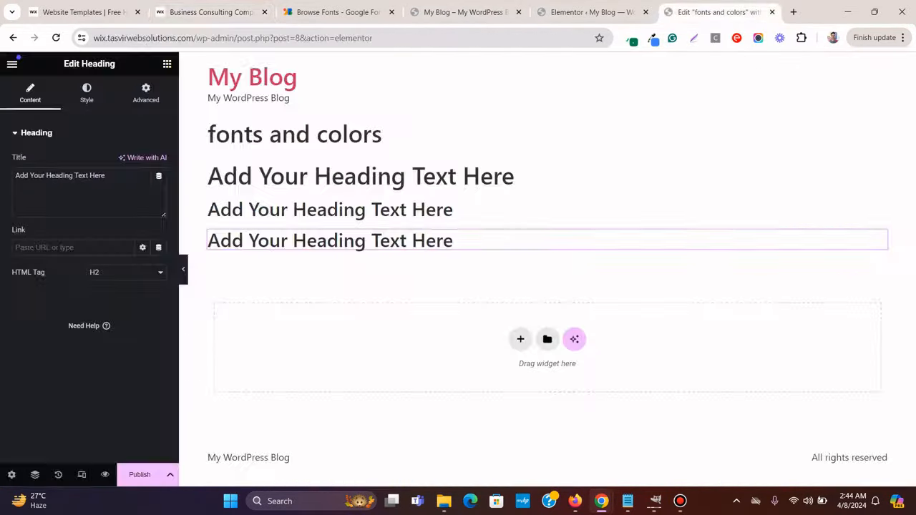
left_click_drag(715, 12, 333, 12)
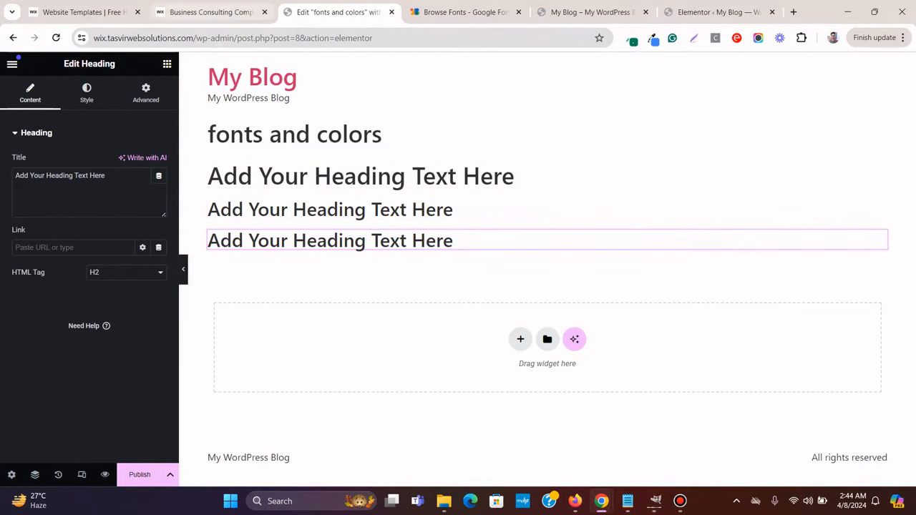
left_click(212, 12)
scroll(458, 286, "down", 3)
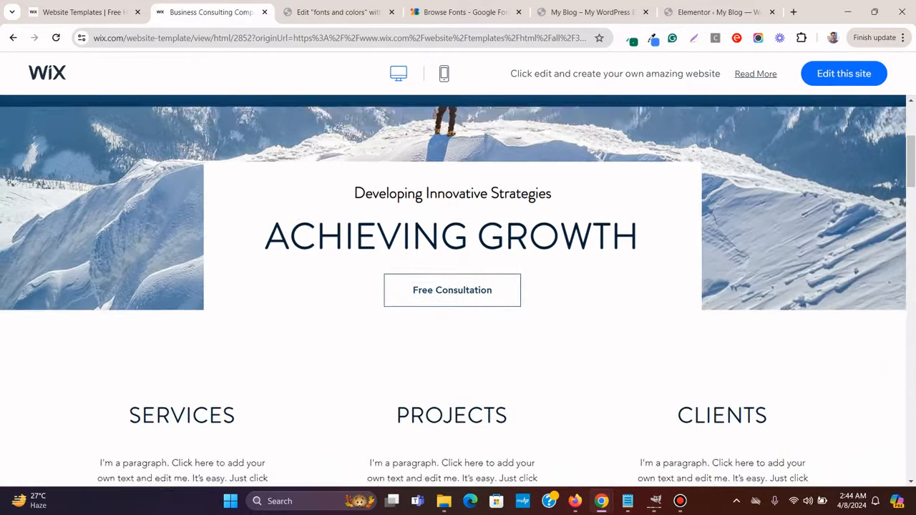
scroll(458, 286, "up", 2)
left_click(338, 12)
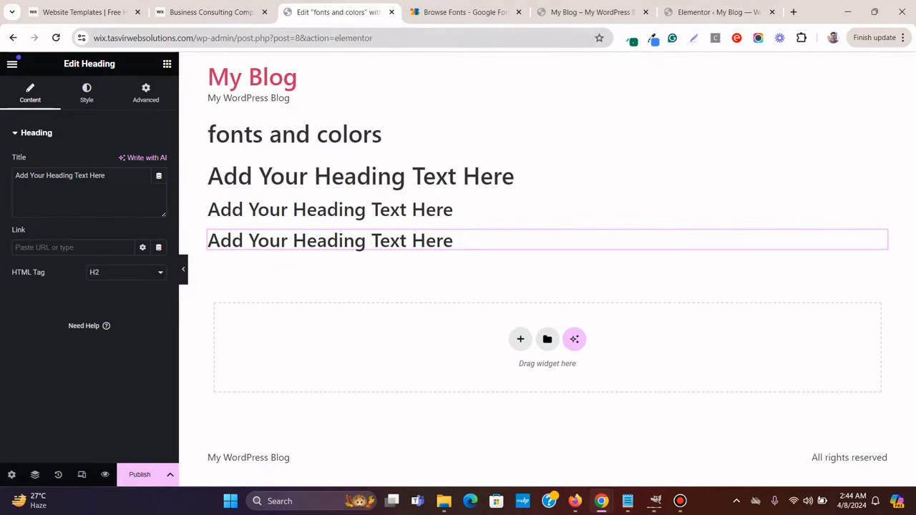
Add a Text Editor widget below the third heading on the "fonts and colors" page and save the draft
left_click(167, 64)
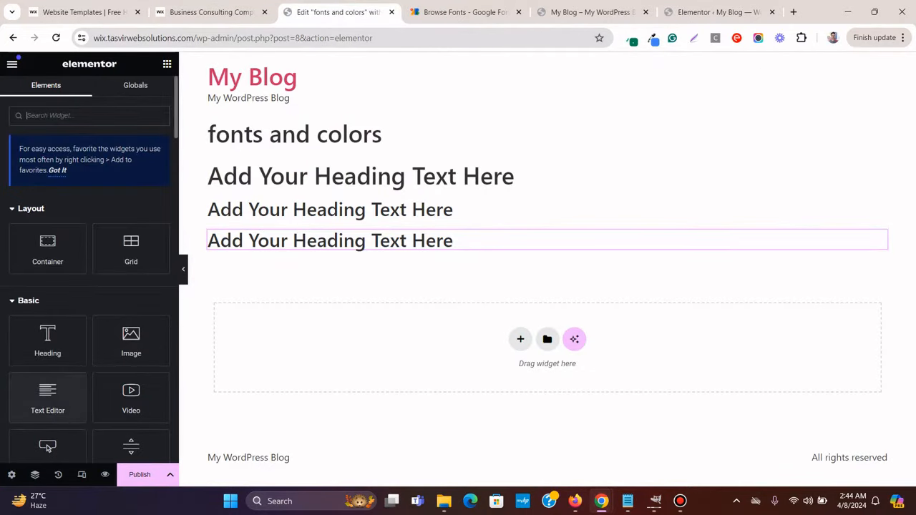
left_click_drag(47, 399, 339, 246)
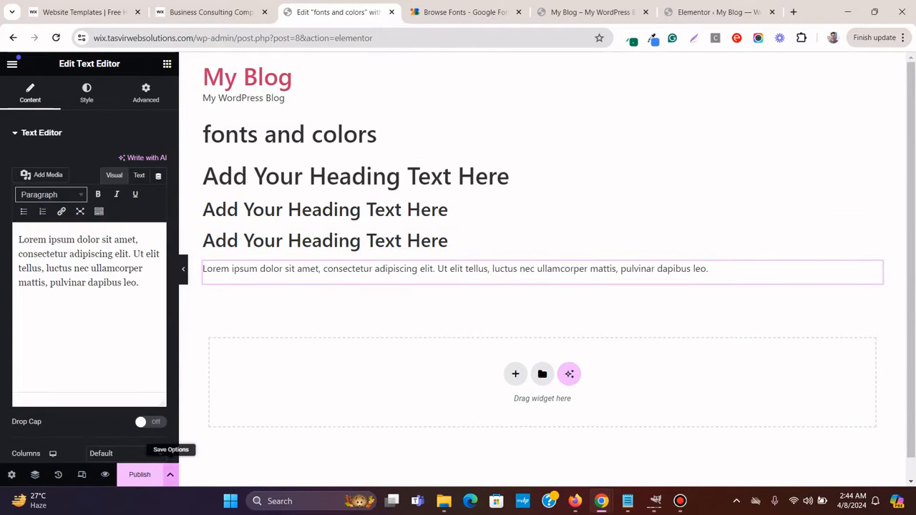
left_click(170, 474)
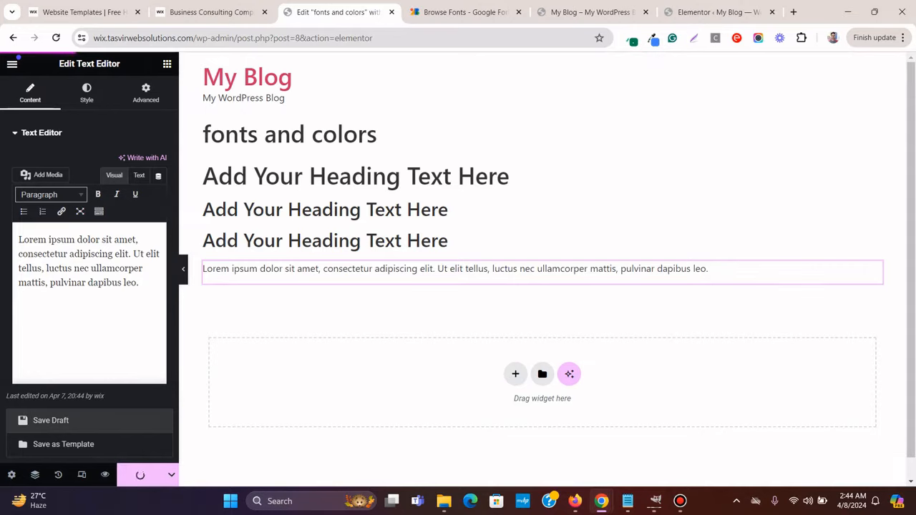
left_click(171, 475)
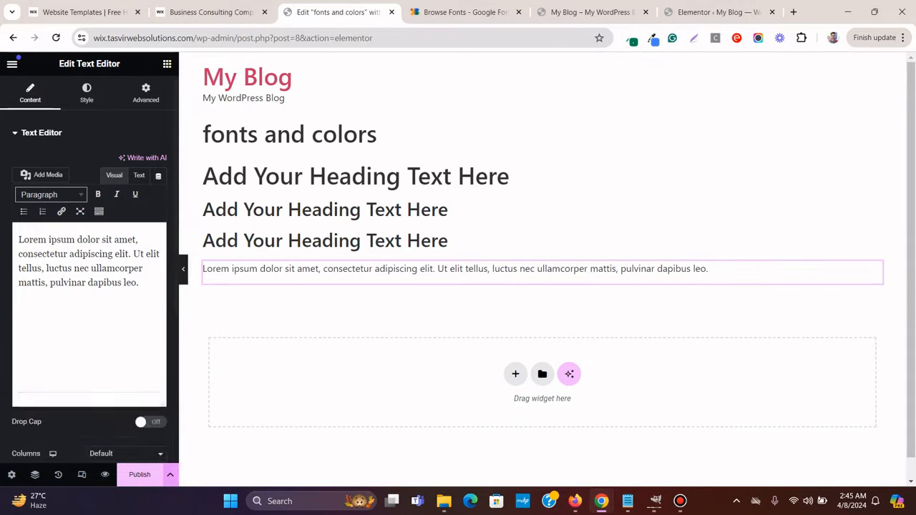
Add a Button widget below the Lorem ipsum paragraph and save the page as a draft
left_click(167, 63)
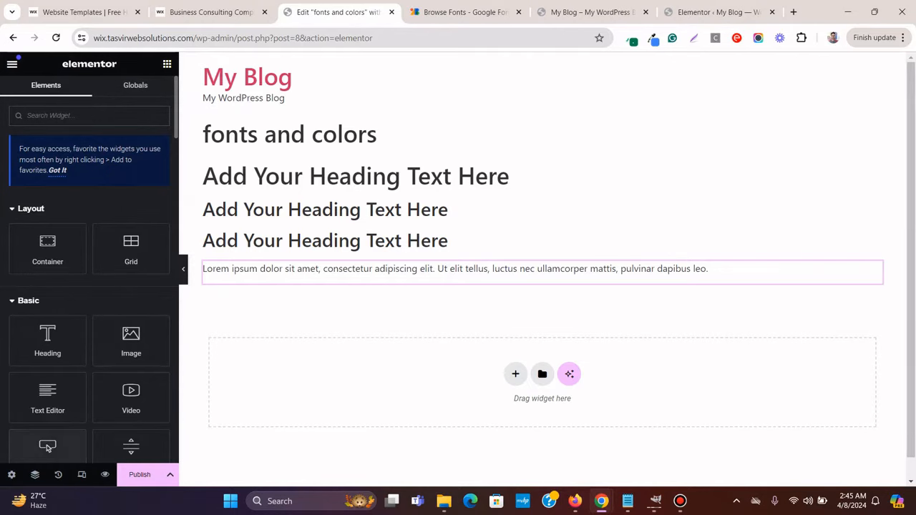
left_click_drag(47, 447, 311, 279)
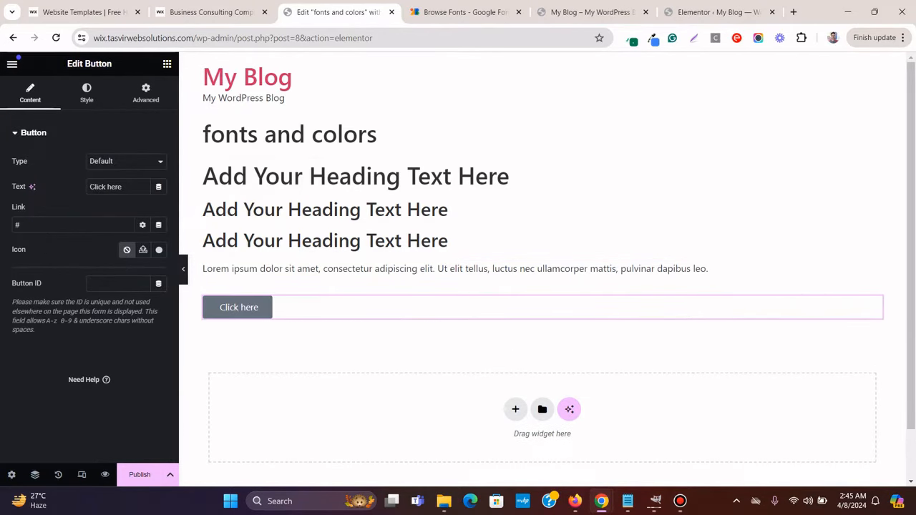
left_click(171, 474)
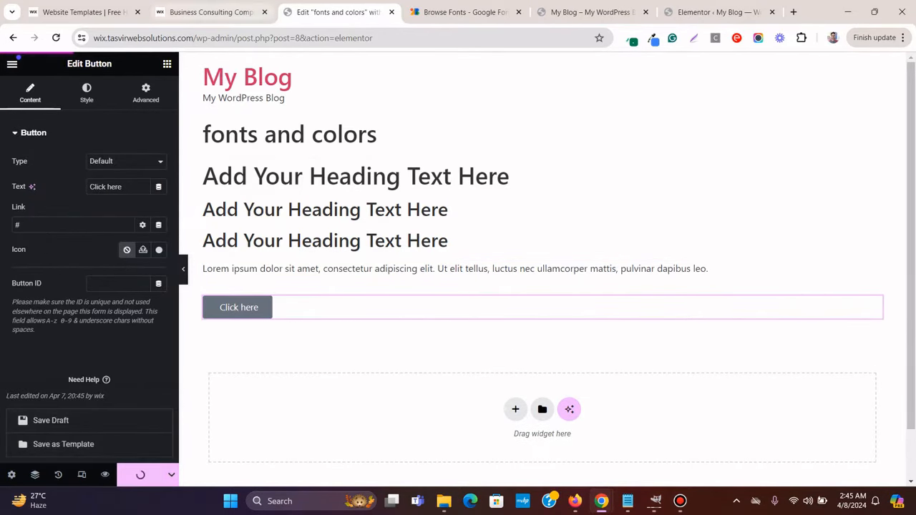
Inspect the font, size and color of the ACHIEVING GROWTH heading on the Wix template's home page
left_click(209, 12)
scroll(452, 290, "down", 5)
scroll(452, 290, "up", 2)
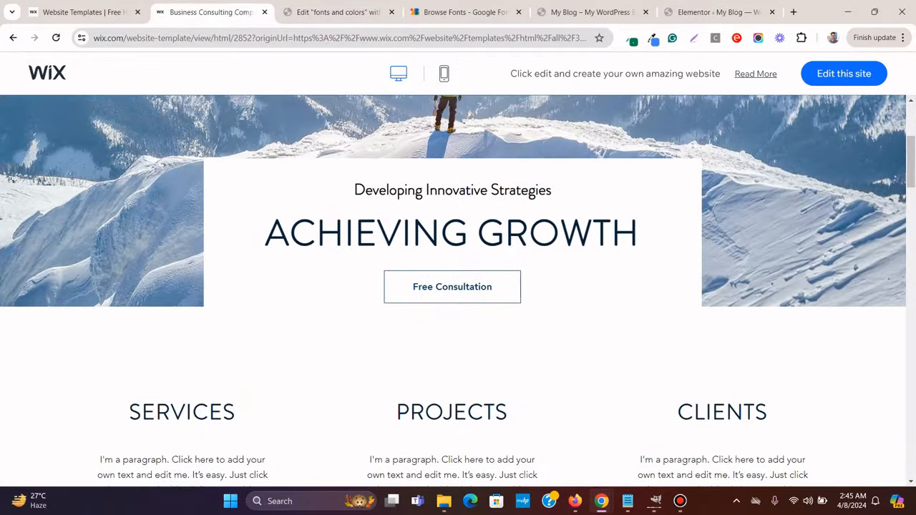
scroll(458, 290, "up", 3)
scroll(458, 291, "down", 3)
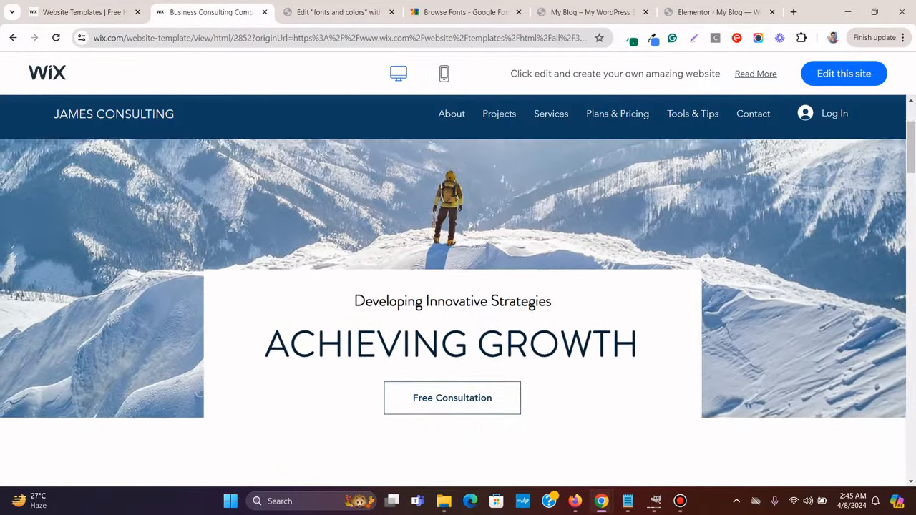
scroll(458, 291, "up", 1)
right_click(357, 232)
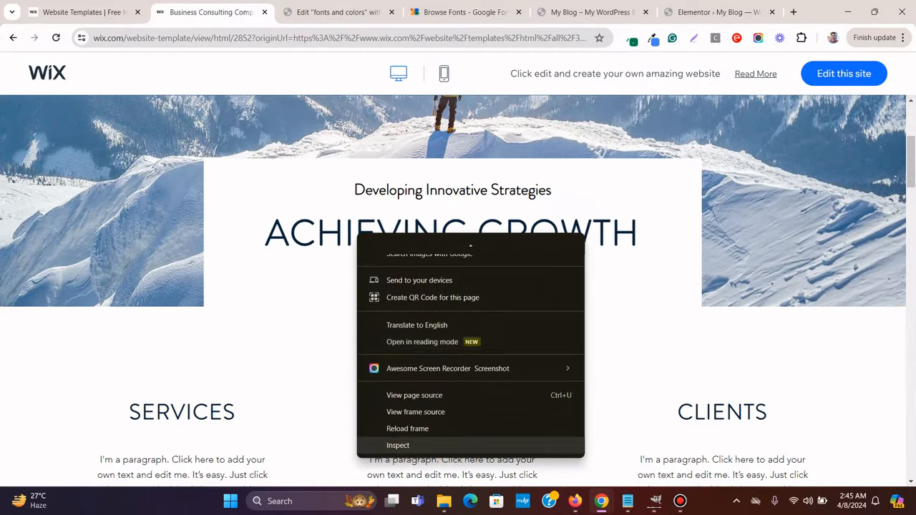
left_click(408, 445)
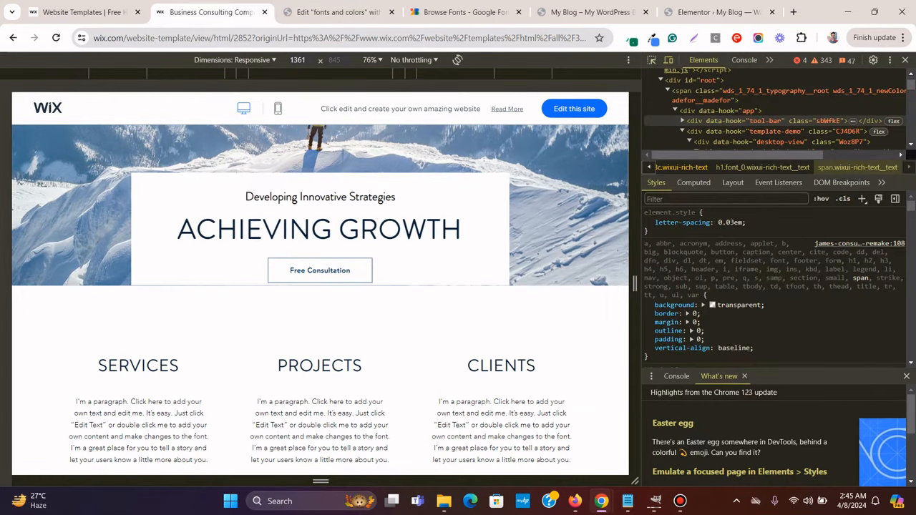
scroll(774, 123, "down", 5)
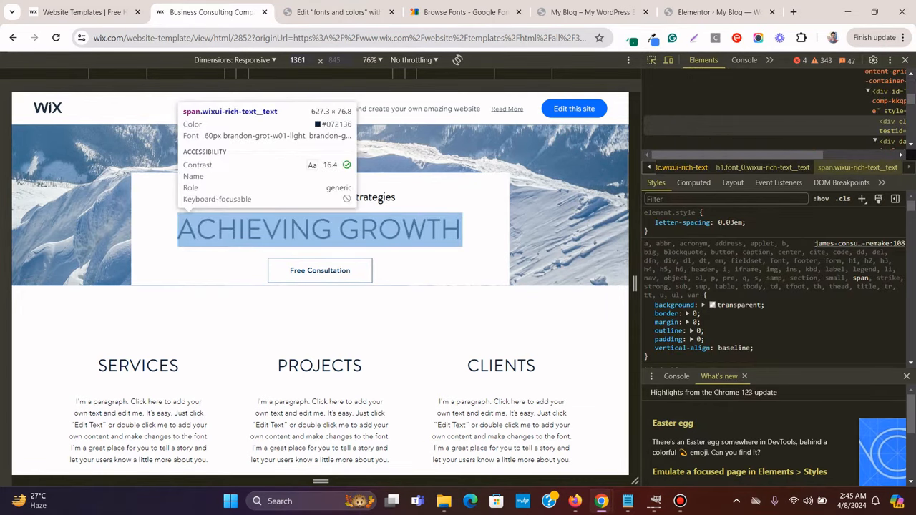
scroll(774, 124, "down", 3)
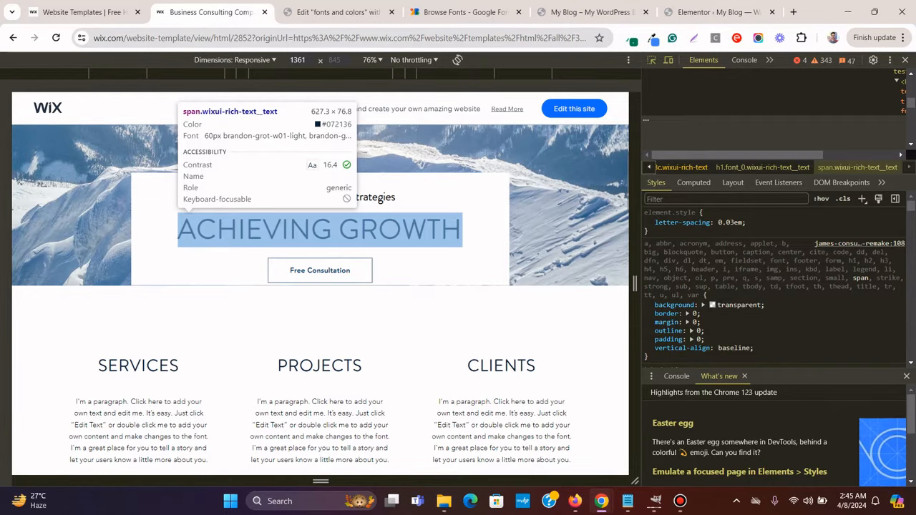
scroll(774, 123, "up", 5)
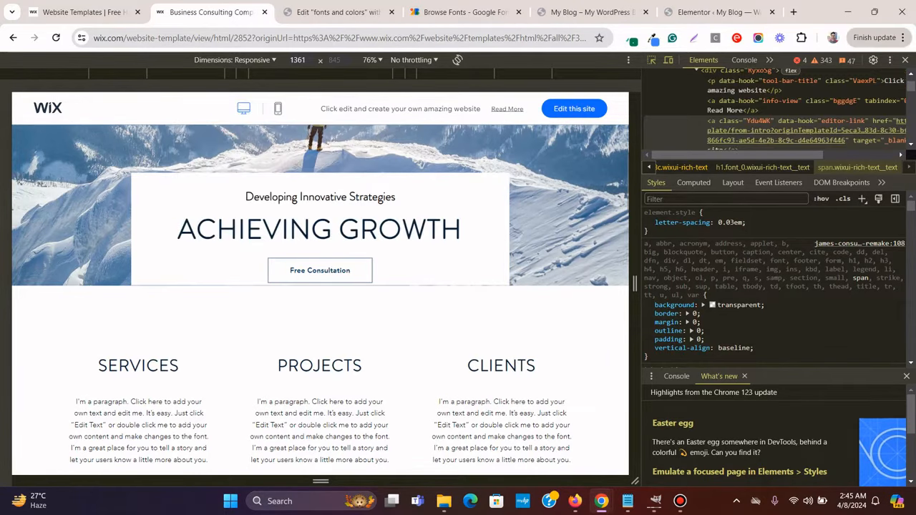
Search Google in a new tab for "brandon grot font free download" and look over the results
key("ctrl+t")
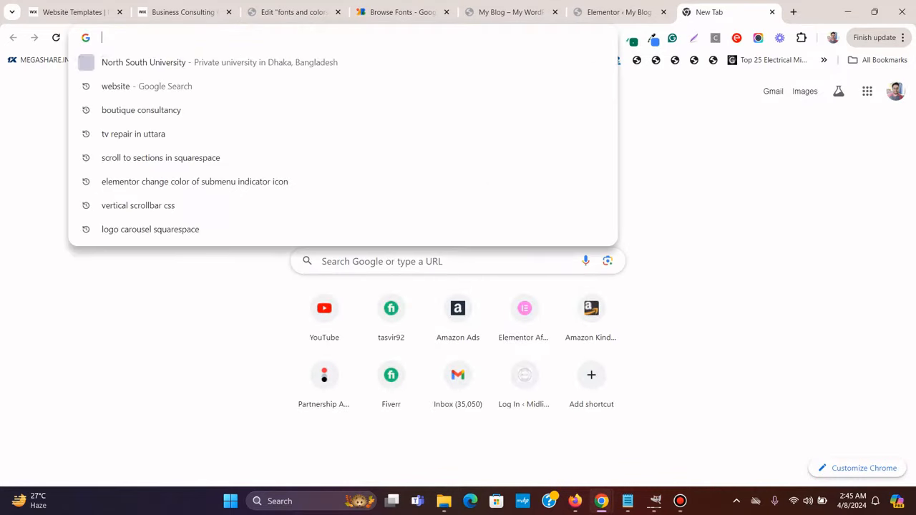
type("bran")
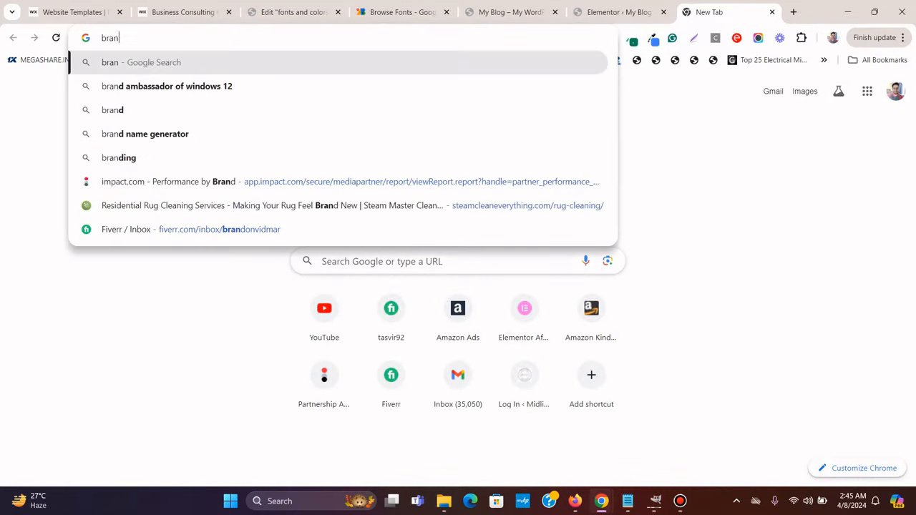
type("don g")
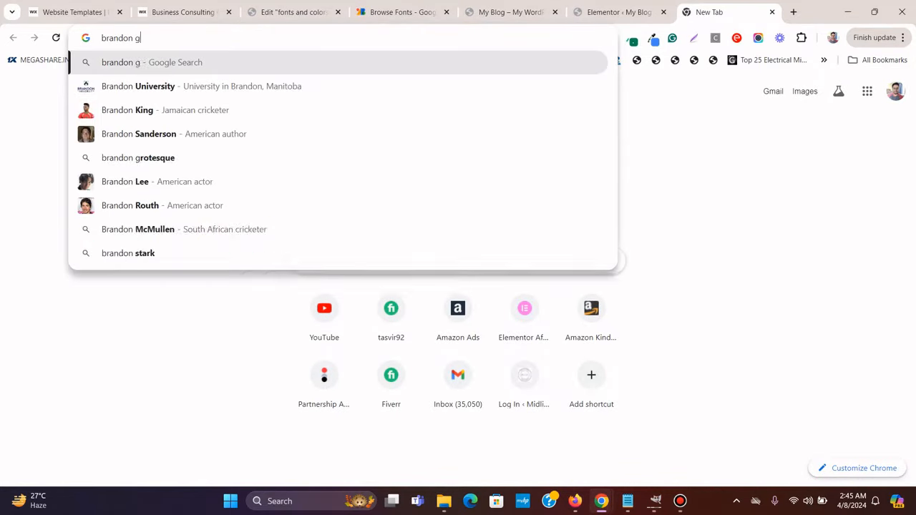
type("rot ")
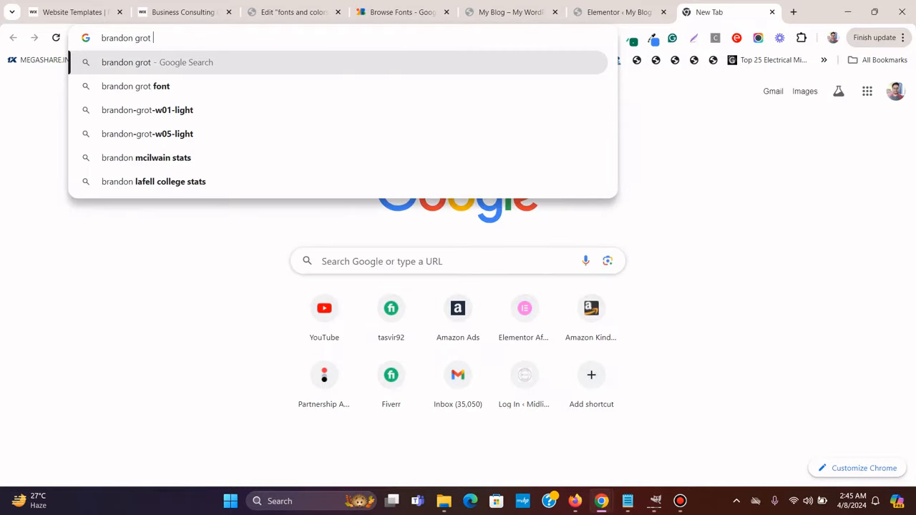
type("fo")
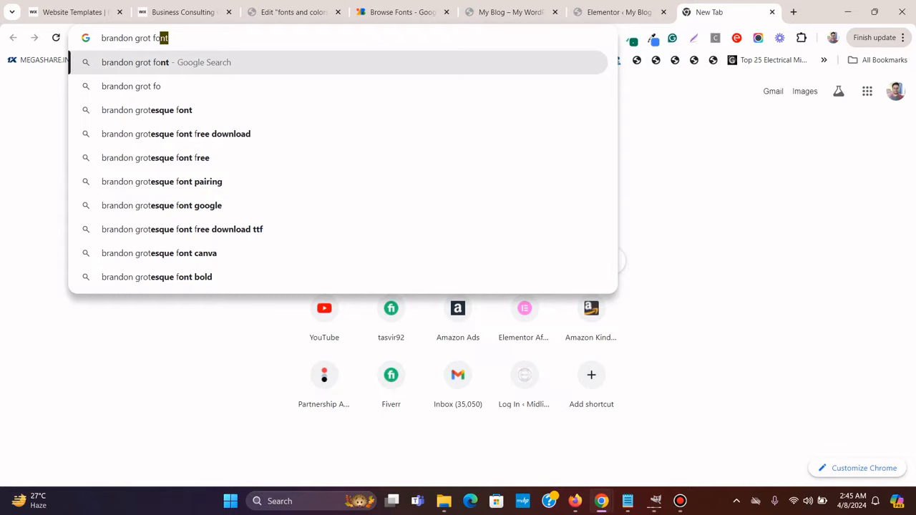
type("nt f")
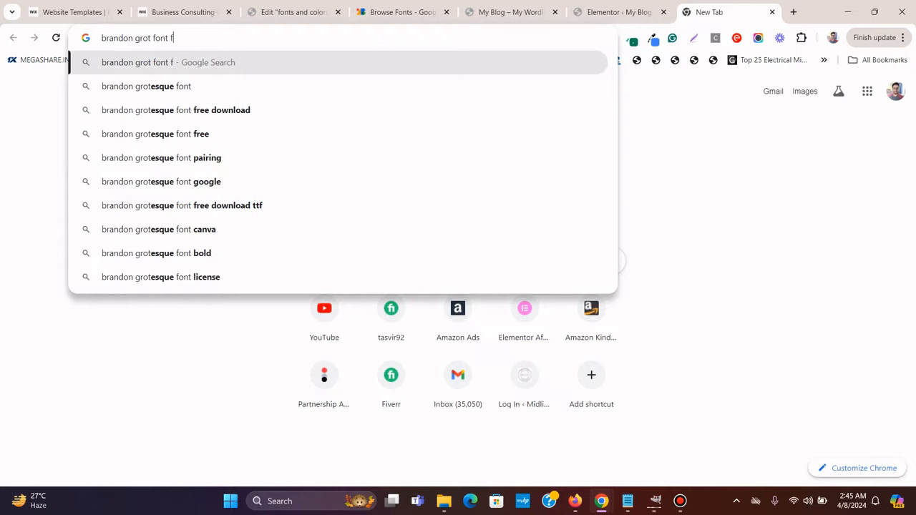
type("ree")
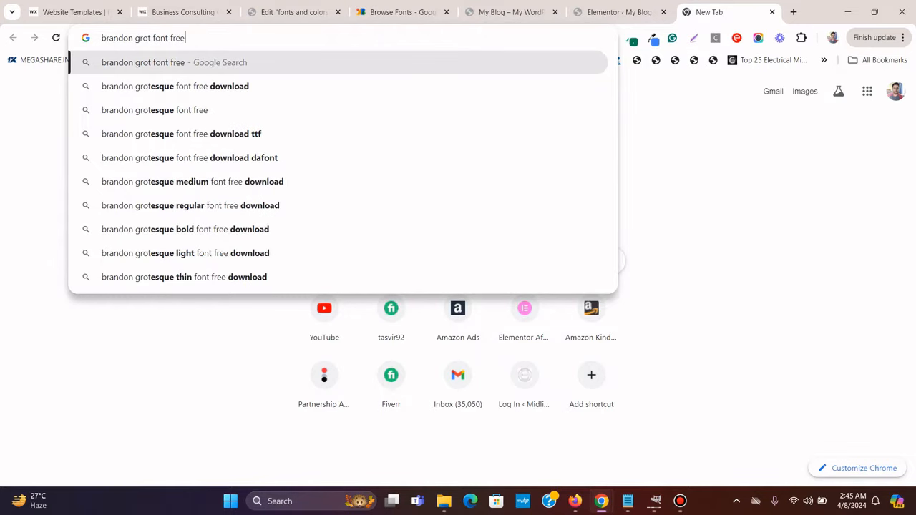
type(" download")
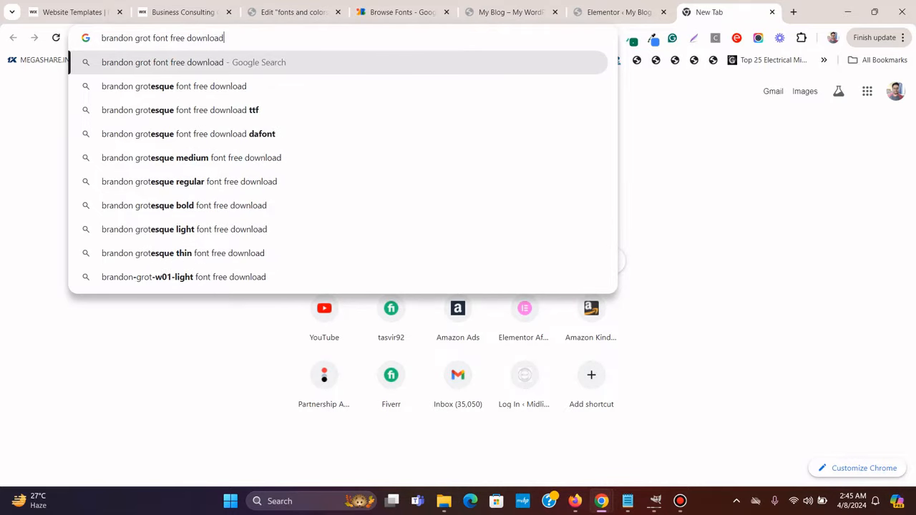
key("Return")
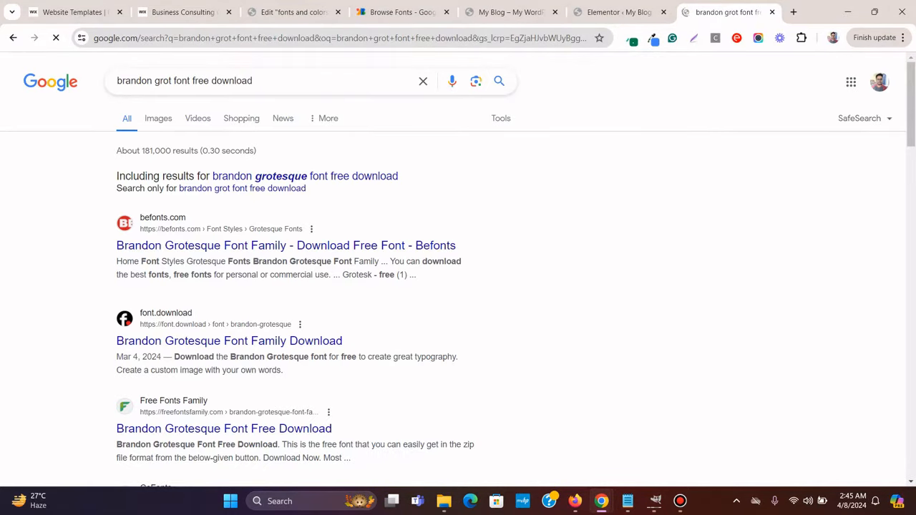
scroll(372, 188, "down", 1)
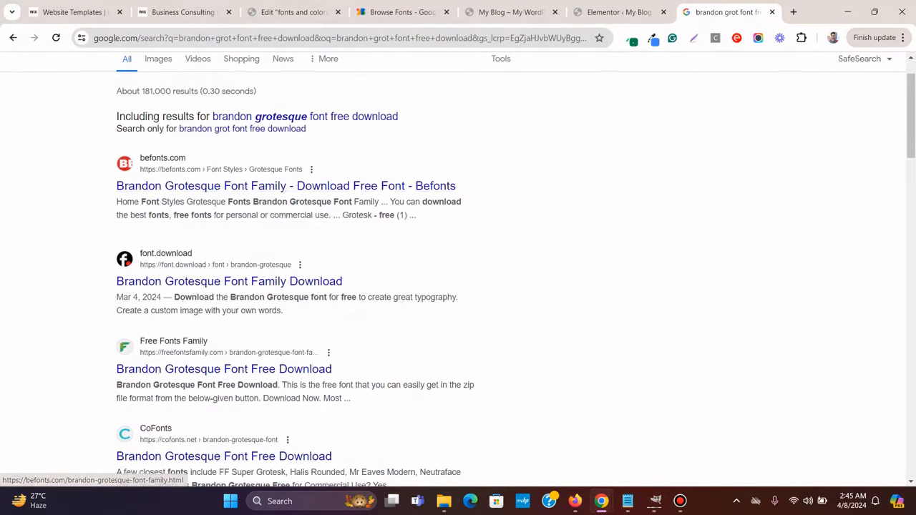
scroll(286, 244, "up", 1)
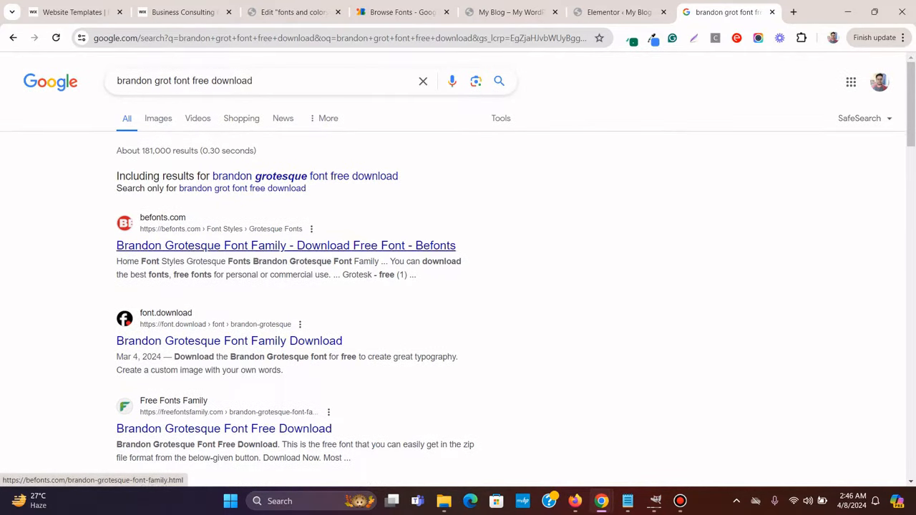
Open the Befonts Brandon Grotesque result in a new tab, place that tab after the My Blog tab and review the page
right_click(389, 244)
left_click(430, 257)
left_click_drag(724, 12, 534, 13)
scroll(457, 286, "down", 5)
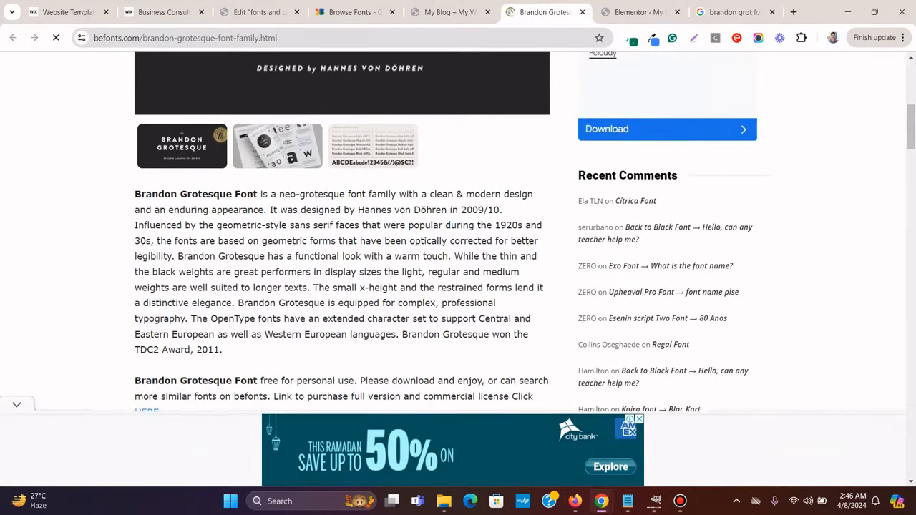
scroll(540, 146, "up", 6)
scroll(540, 146, "down", 3)
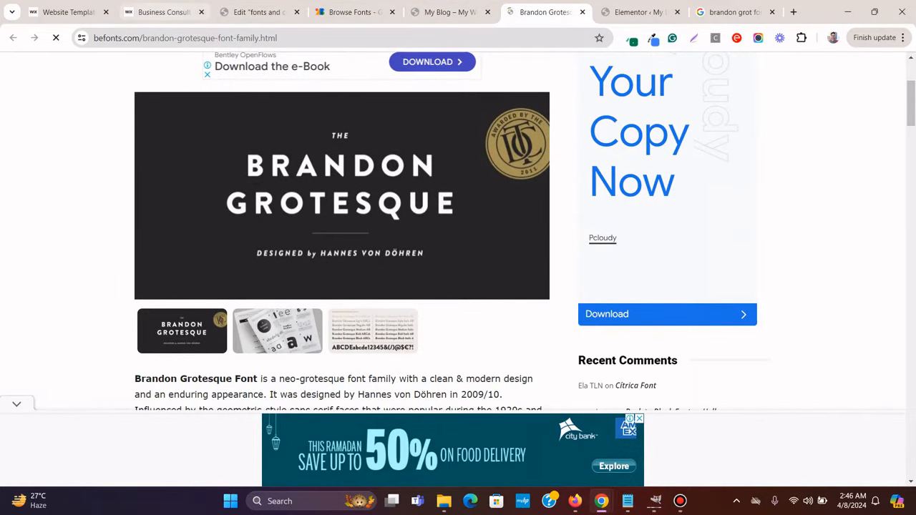
Compare the Wix template's lettering with the Befonts font sample and close the Befonts tab
left_click(164, 13)
left_click(543, 12)
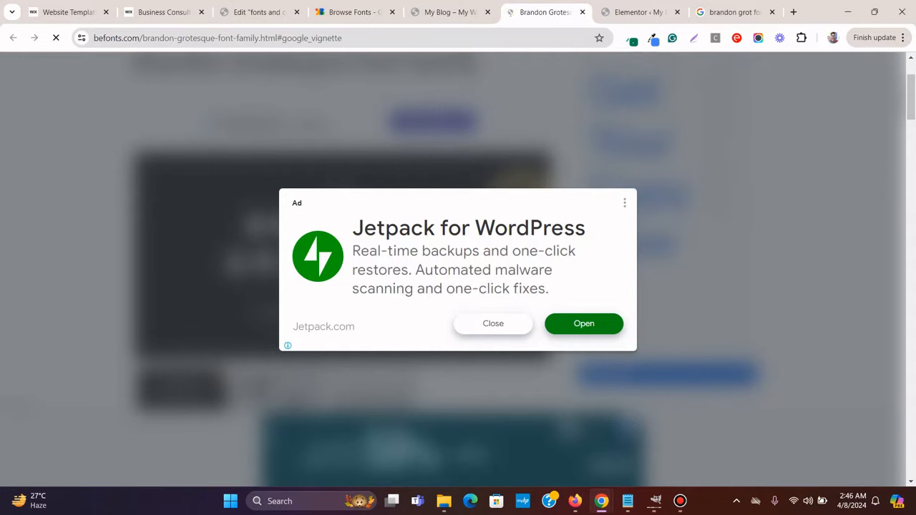
left_click(583, 12)
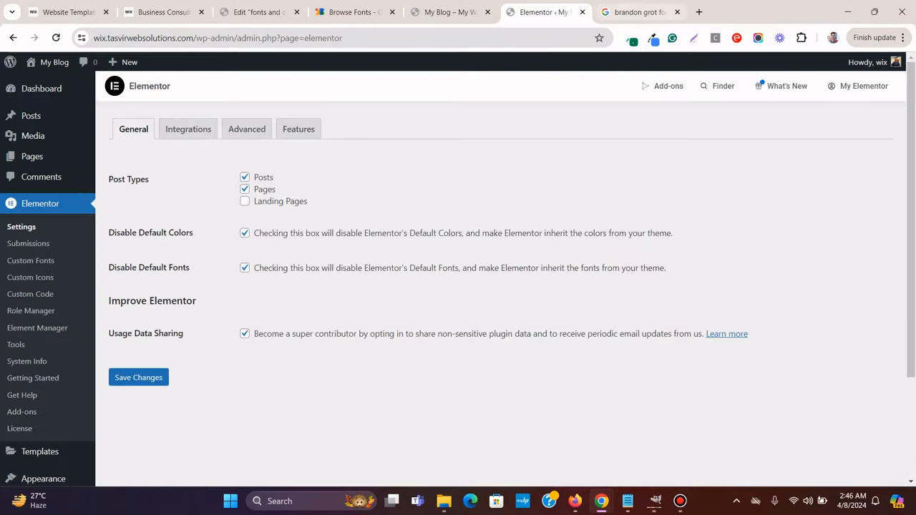
Reopen the Befonts result from the Google search, check its license and download section, and close its tab
left_click(637, 12)
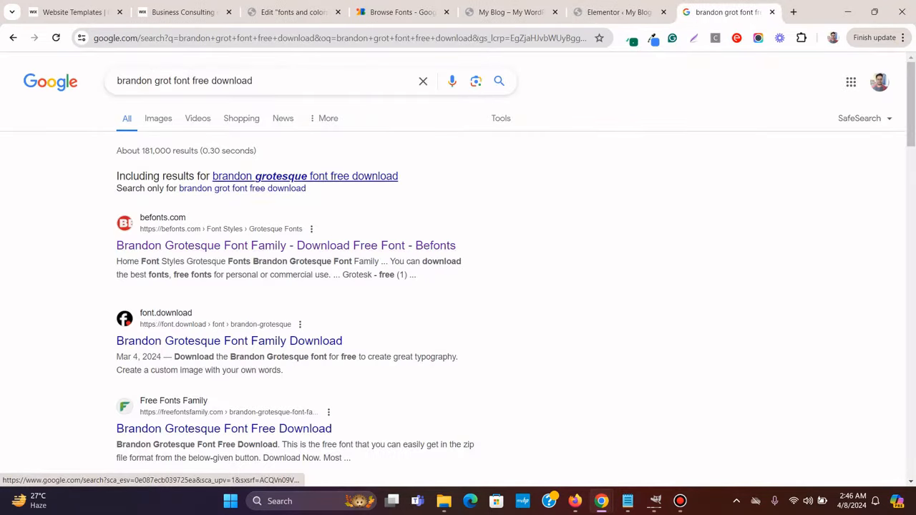
scroll(279, 245, "down", 1)
right_click(276, 186)
key("Escape")
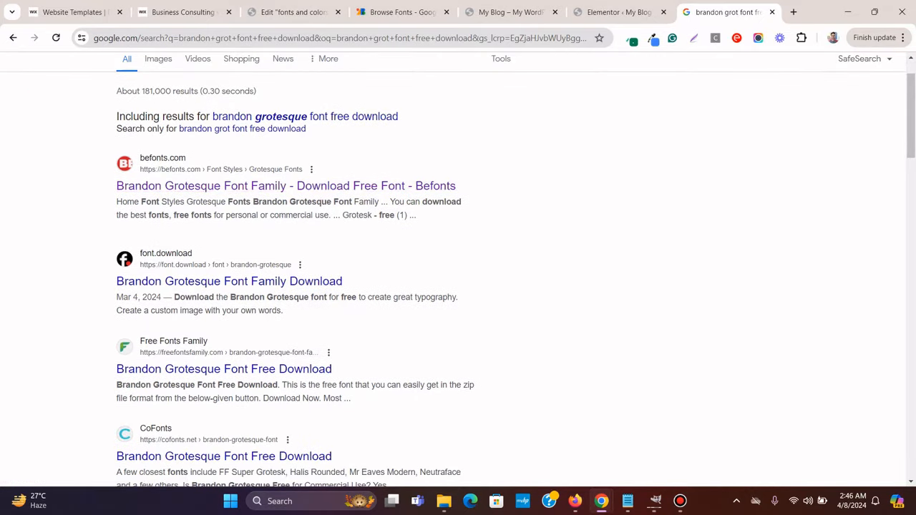
left_click(734, 12)
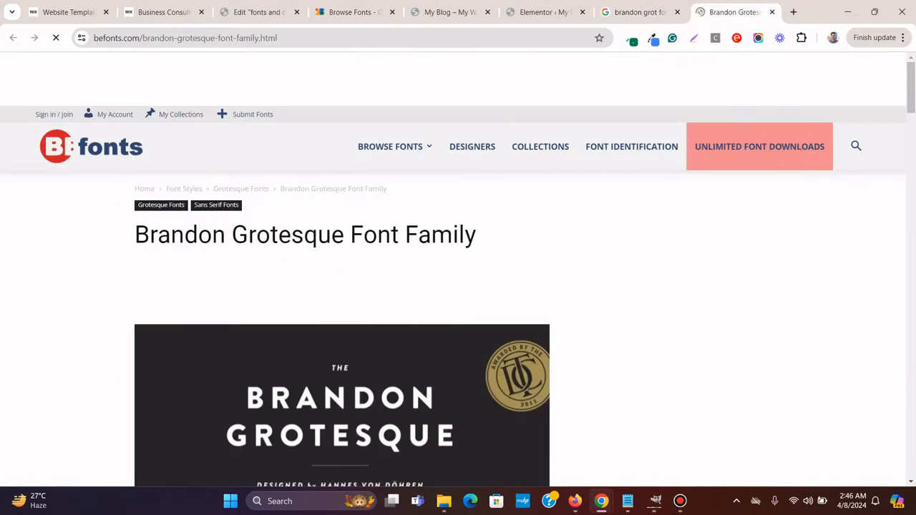
scroll(458, 286, "down", 15)
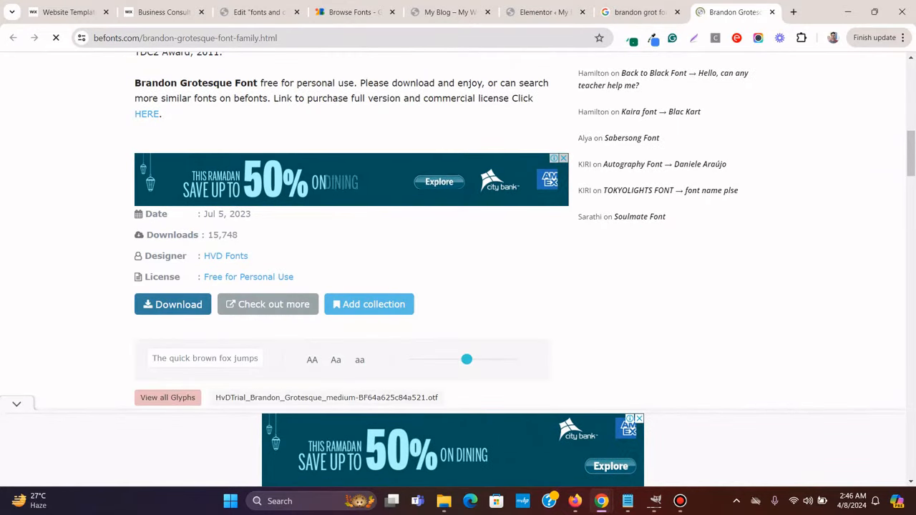
key("ctrl+w")
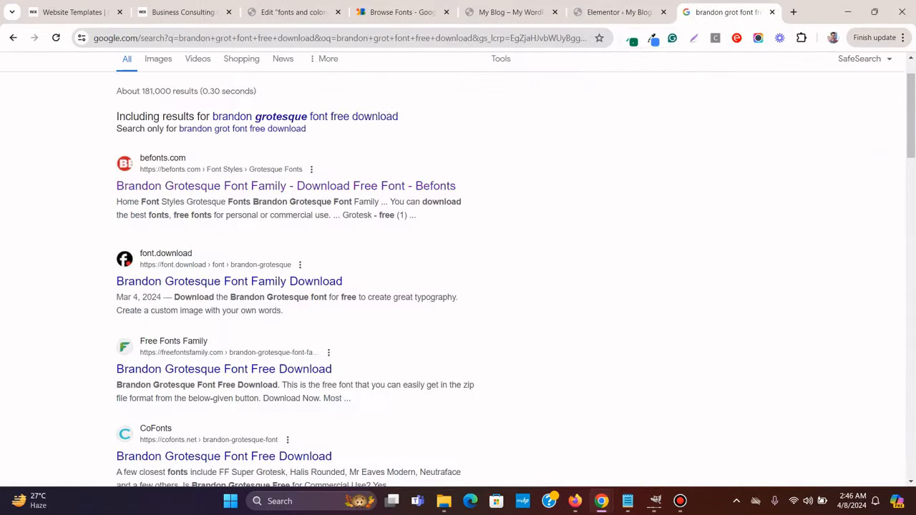
Open the Free Fonts Family "Brandon Grotesque Font Free Download" result in a new tab
scroll(458, 279, "down", 3)
scroll(458, 279, "up", 2)
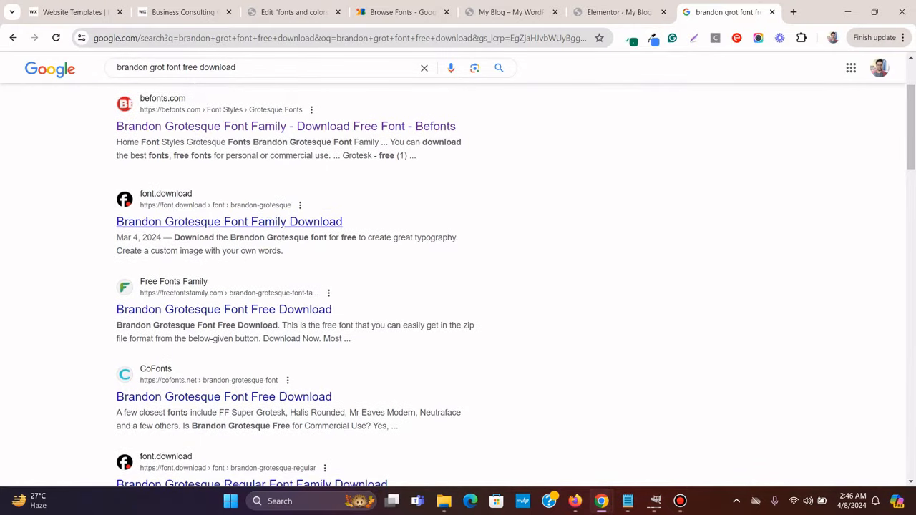
left_click(328, 319)
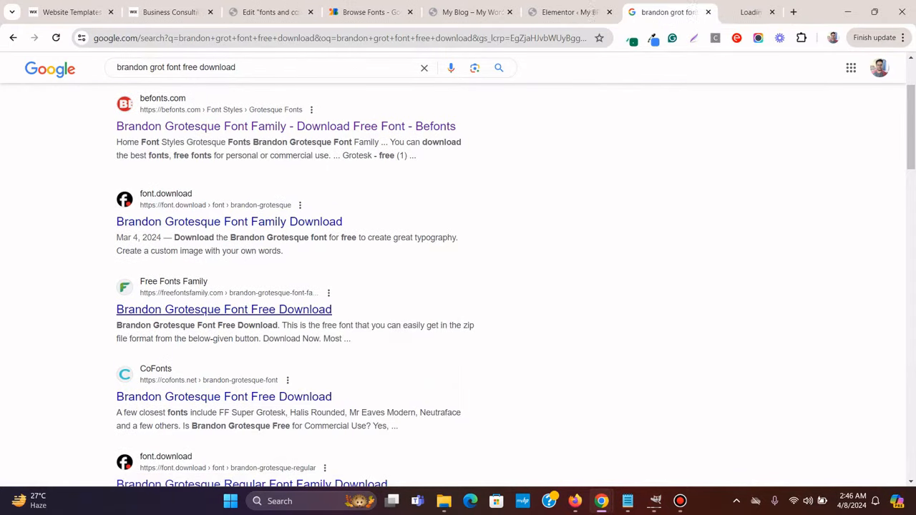
left_click(733, 12)
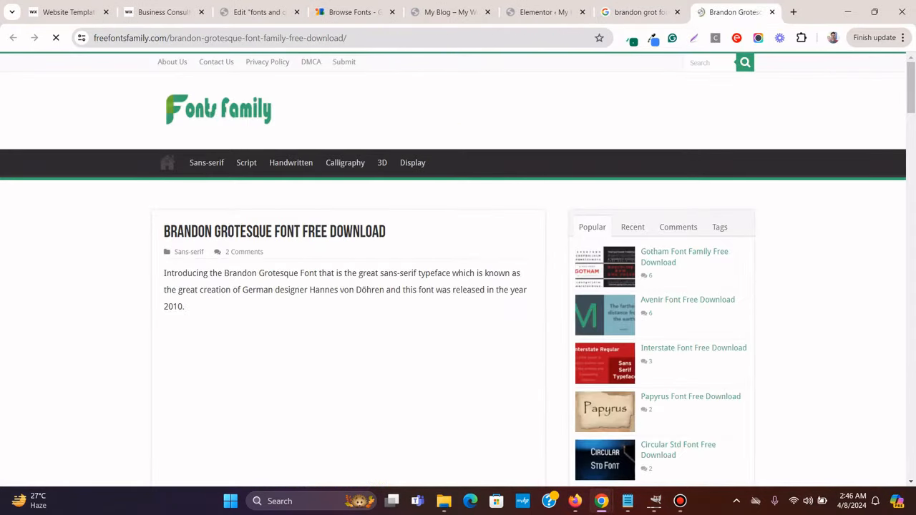
Examine the font details and sample preview on the Free Fonts Family page for Brandon Grotesque
scroll(458, 229, "down", 3)
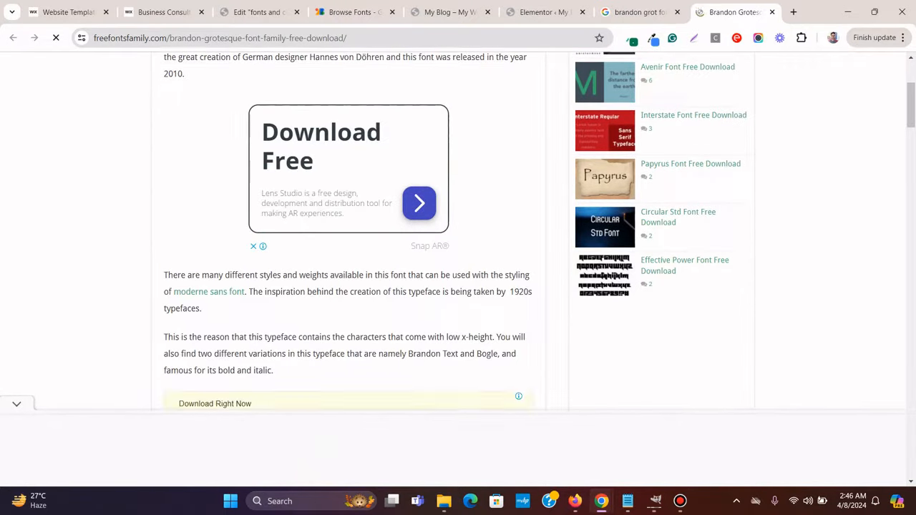
scroll(458, 236, "down", 4)
scroll(458, 236, "down", 3)
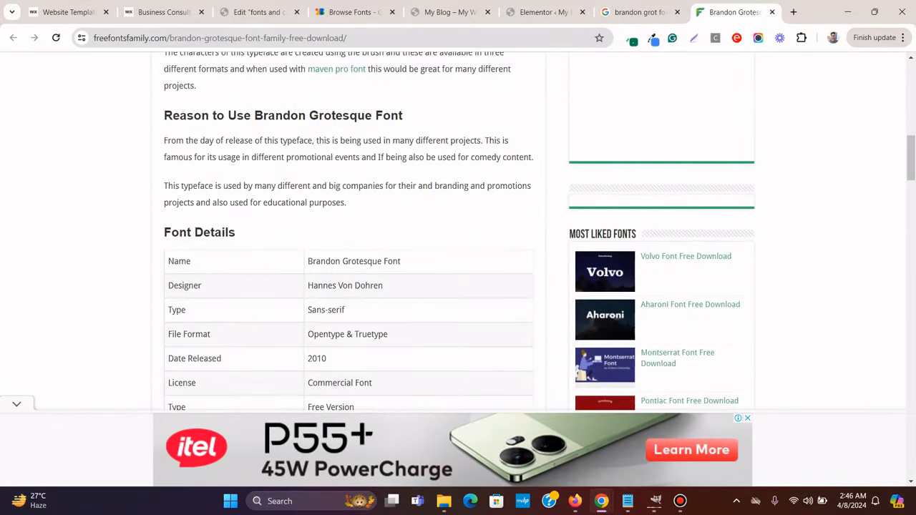
scroll(458, 229, "down", 2)
scroll(457, 229, "down", 1)
scroll(458, 229, "down", 3)
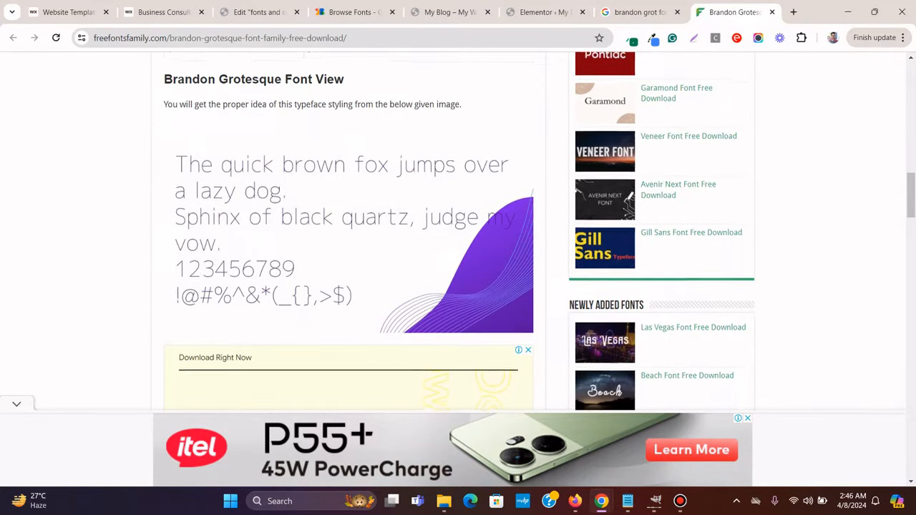
scroll(458, 229, "down", 3)
Look through the Brandon Grotesque page for its included typefaces, license info and the free zip download
scroll(458, 229, "up", 15)
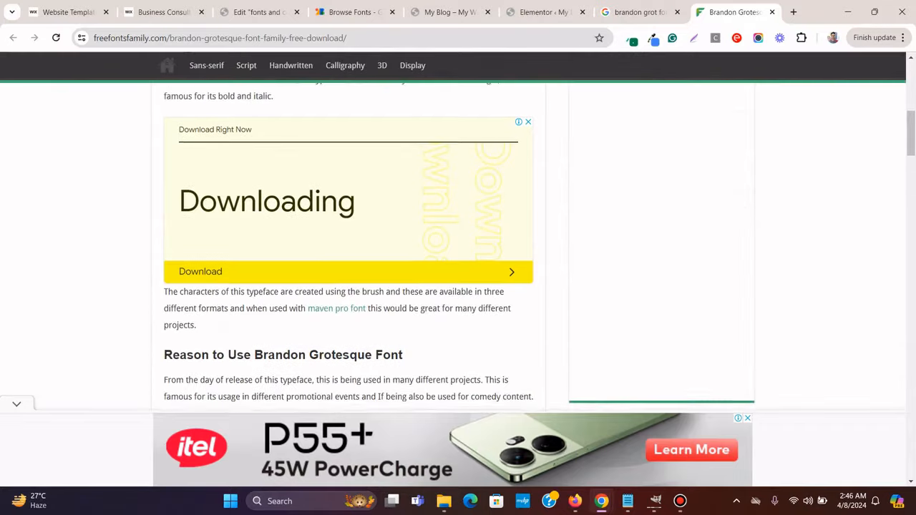
scroll(307, 200, "down", 3)
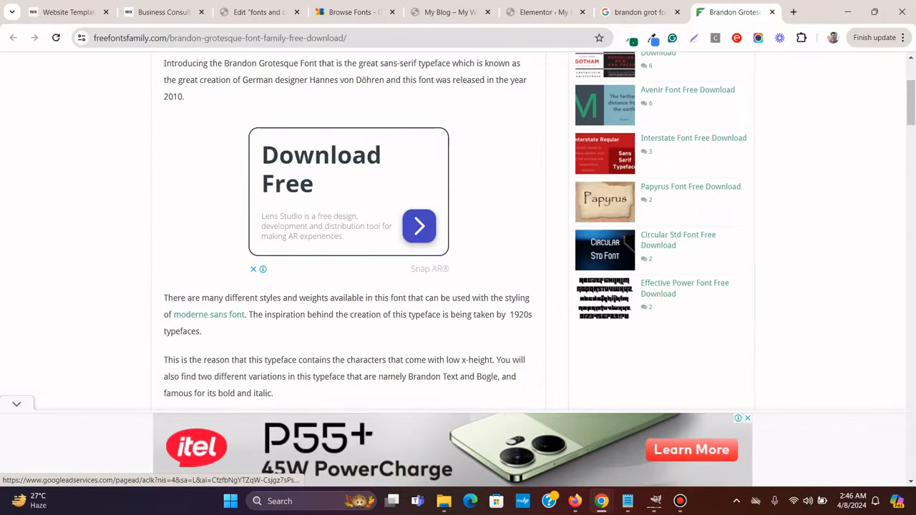
scroll(308, 200, "up", 1)
scroll(307, 200, "down", 3)
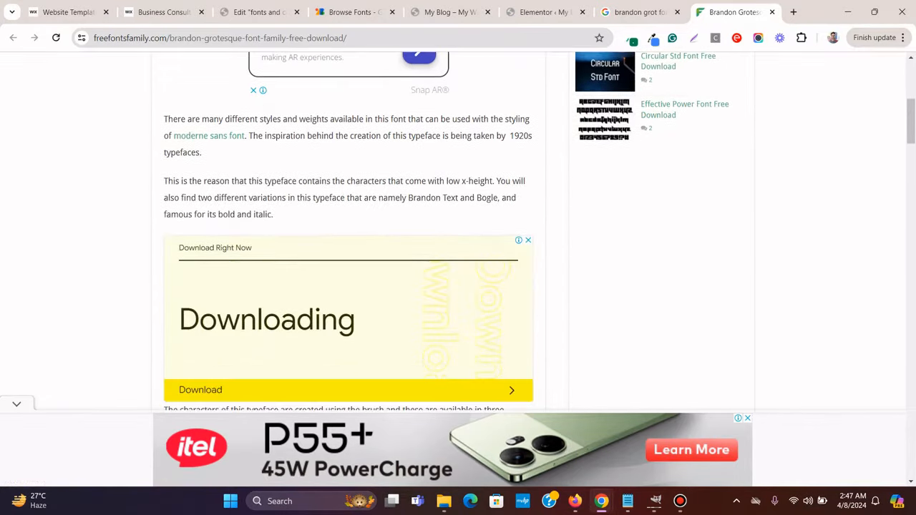
scroll(348, 229, "down", 4)
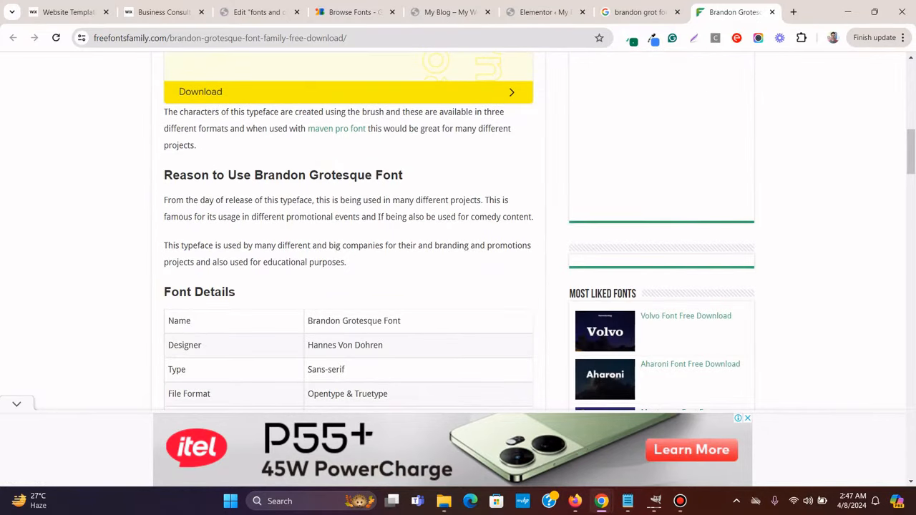
scroll(348, 229, "down", 3)
scroll(349, 229, "down", 3)
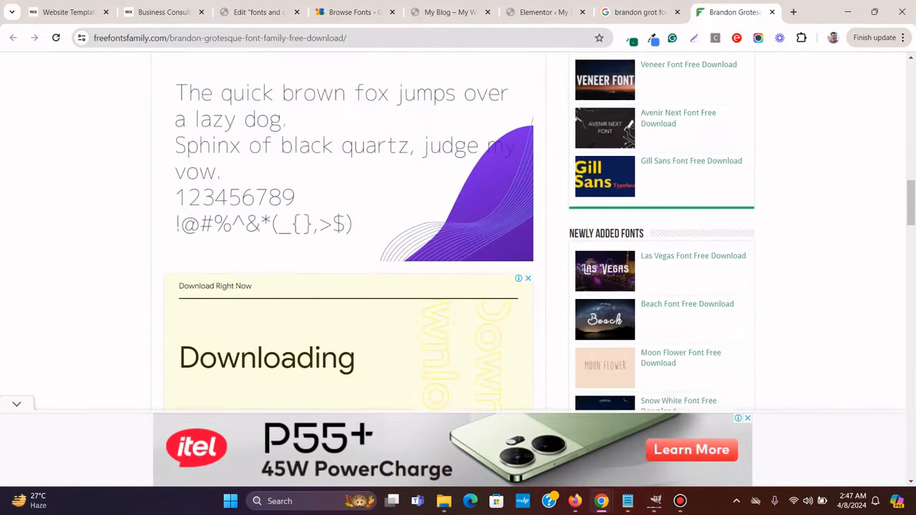
scroll(348, 229, "down", 6)
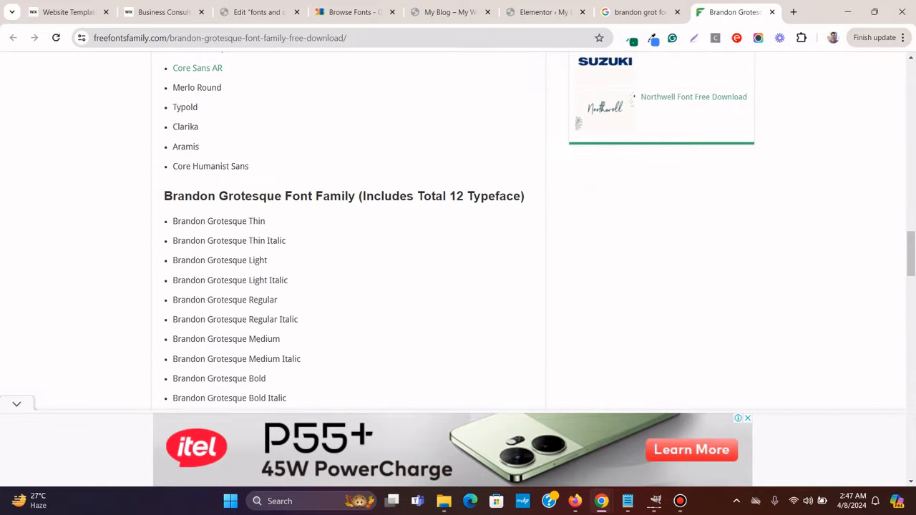
scroll(348, 229, "down", 2)
scroll(349, 229, "down", 4)
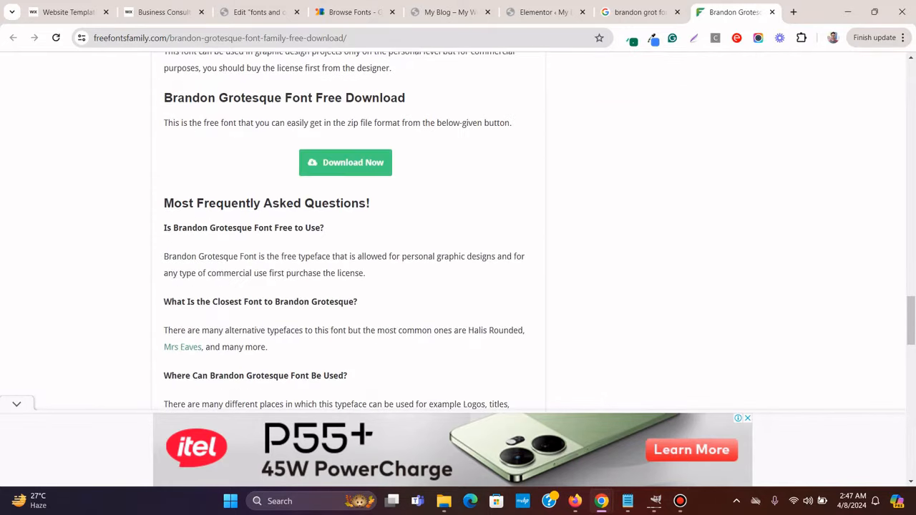
scroll(348, 229, "up", 1)
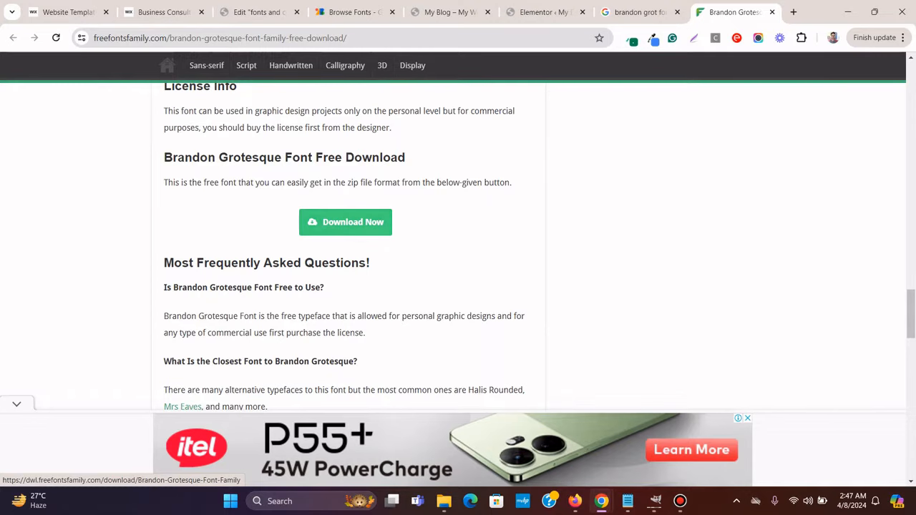
scroll(345, 222, "down", 1)
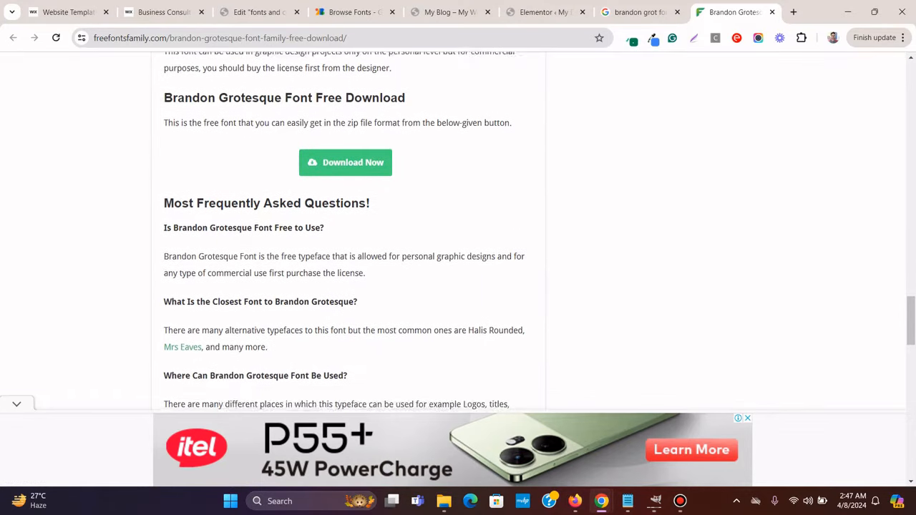
Download the Brandon Grotesque font family zip from the Free Fonts Family page, continuing through to its separate download page
scroll(345, 222, "up", 1)
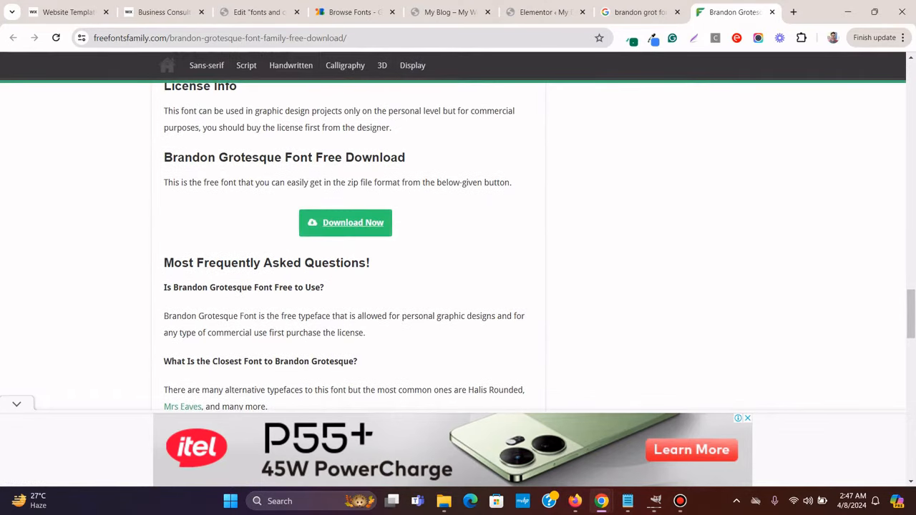
scroll(345, 222, "up", 3)
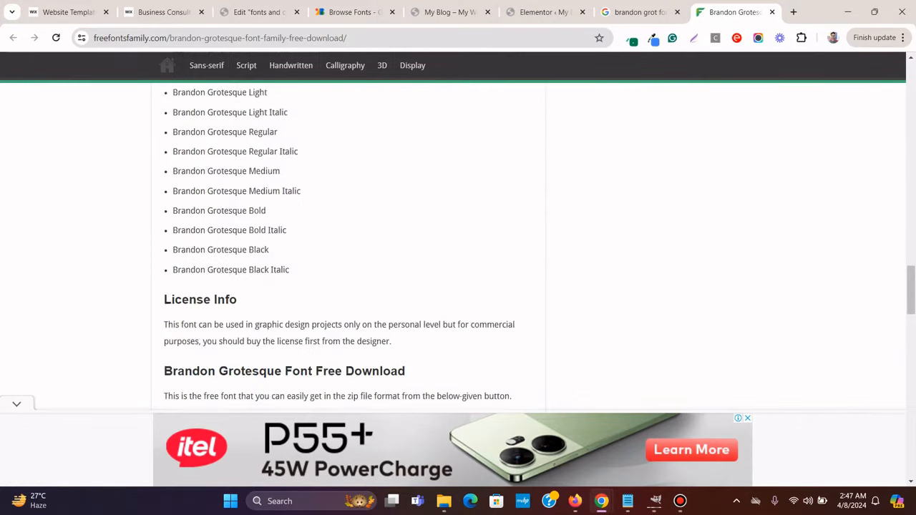
scroll(345, 244, "up", 15)
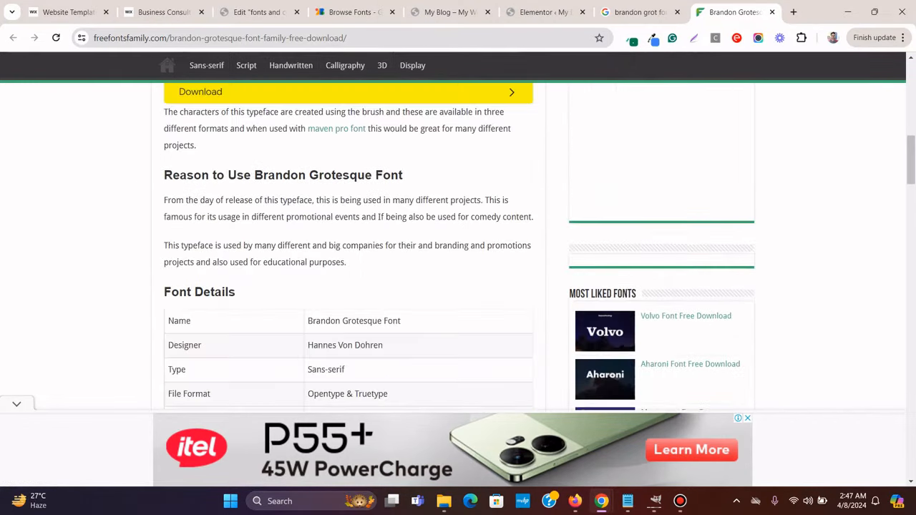
scroll(344, 243, "up", 10)
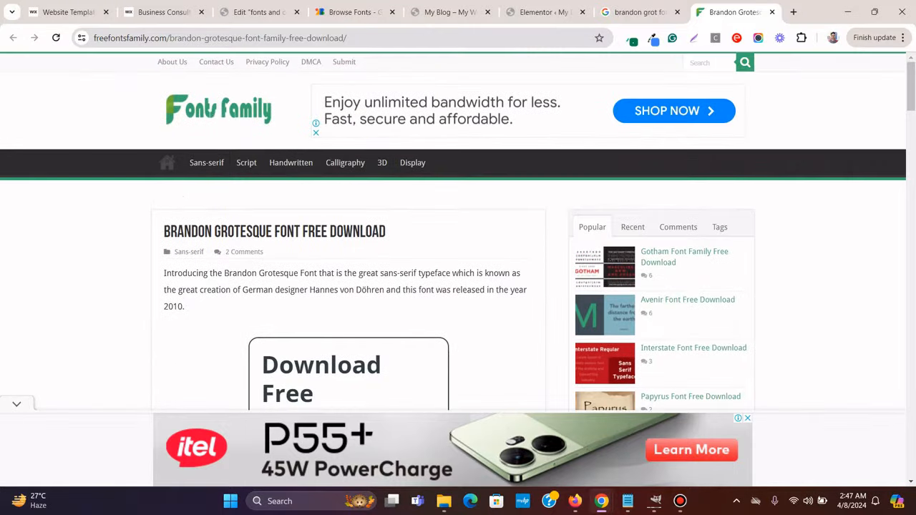
scroll(458, 229, "down", 5)
scroll(345, 229, "down", 12)
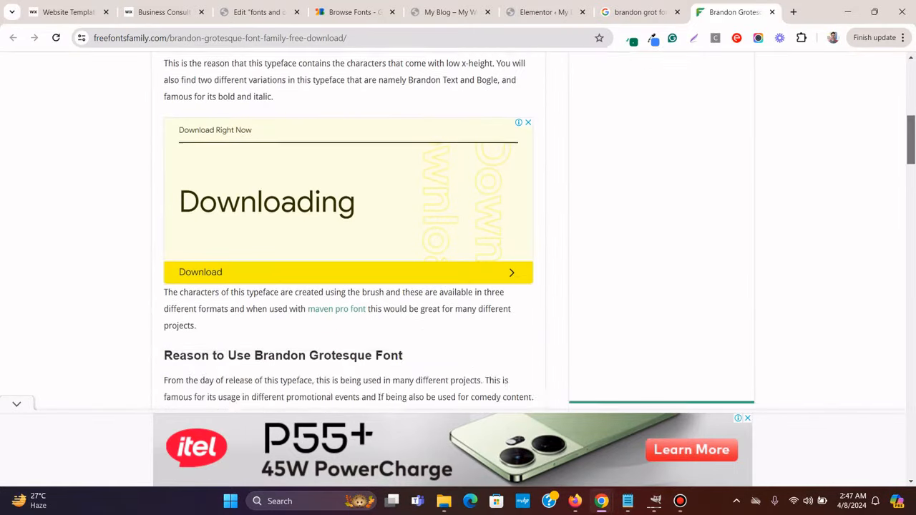
scroll(345, 215, "down", 4)
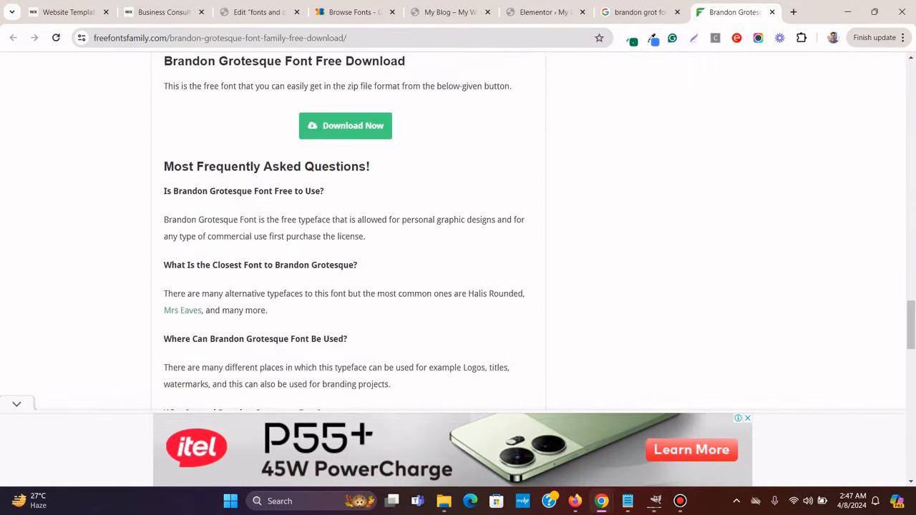
left_click(345, 125)
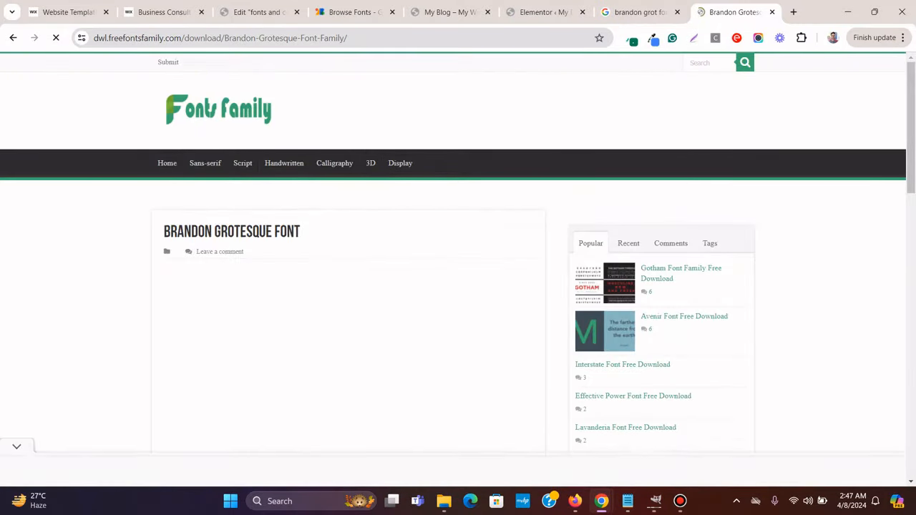
scroll(458, 236, "down", 5)
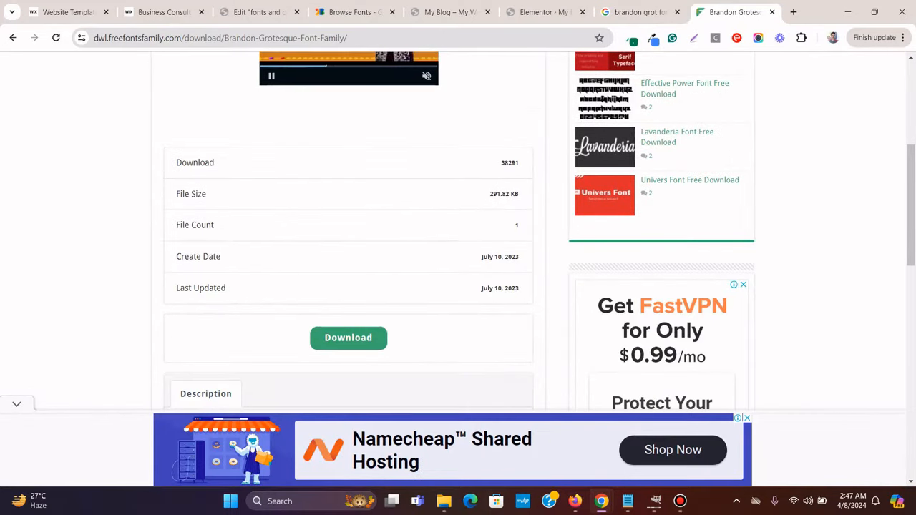
left_click(347, 337)
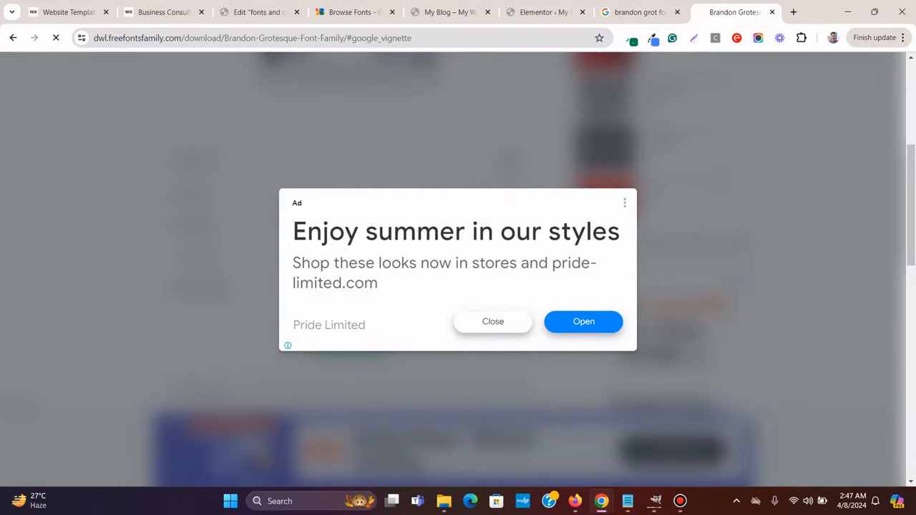
scroll(493, 321, "up", 5)
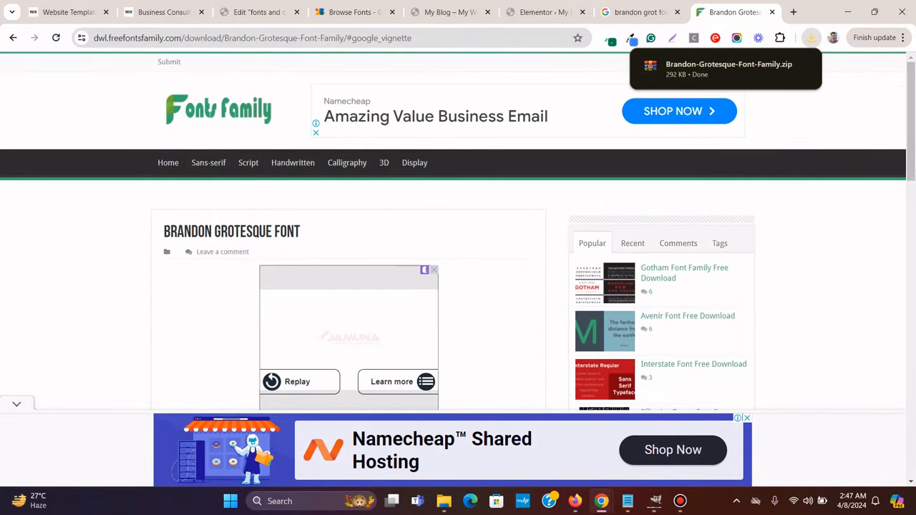
Show the downloaded Brandon-Grotesque-Font-Family zip in its folder and copy it
left_click(779, 66)
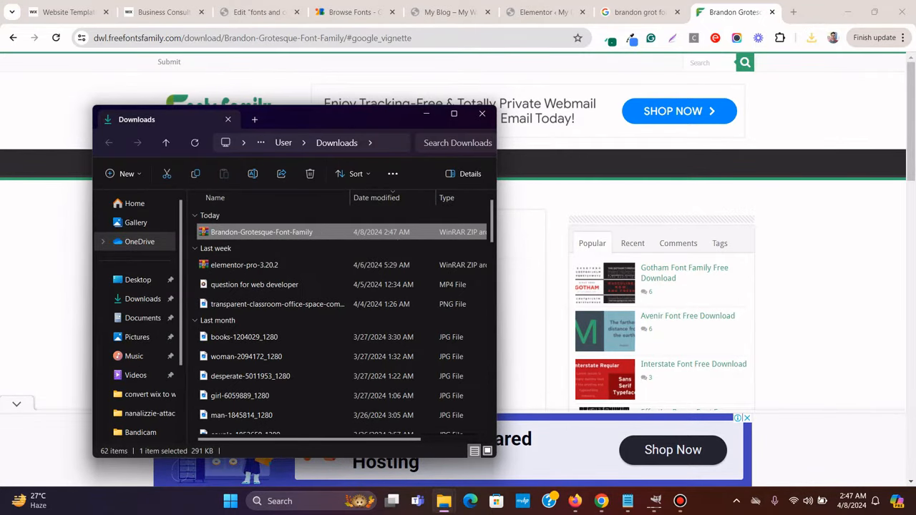
right_click(286, 231)
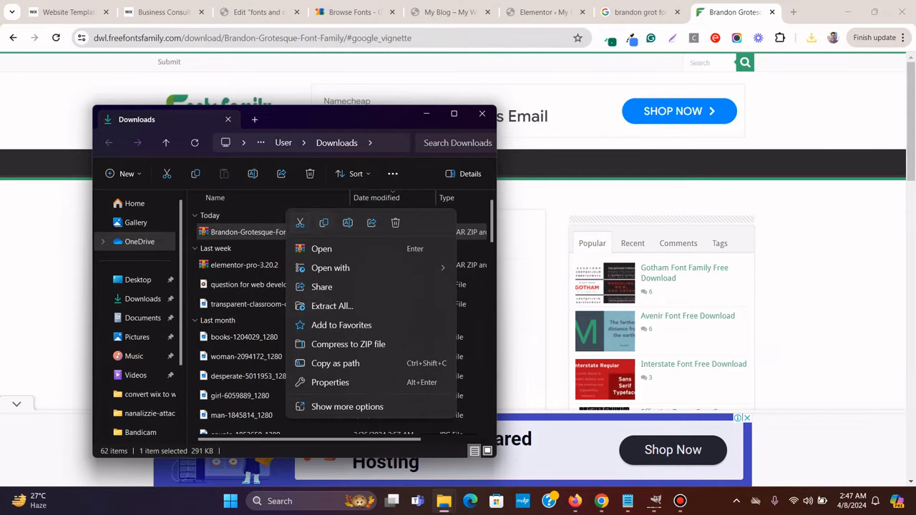
left_click(323, 223)
Paste the copied font zip into the "convert wix to wordpress" folder inside Youtube videos on the Desktop
left_click(138, 279)
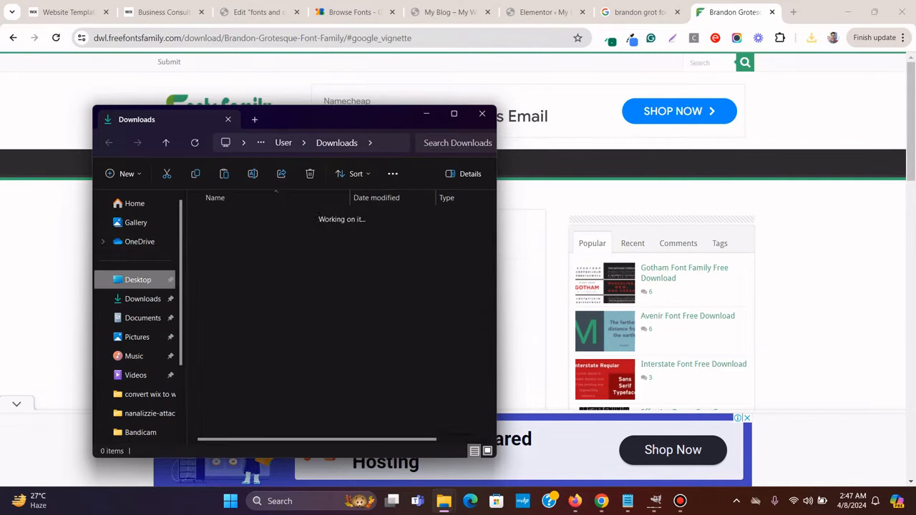
scroll(271, 335, "down", 1)
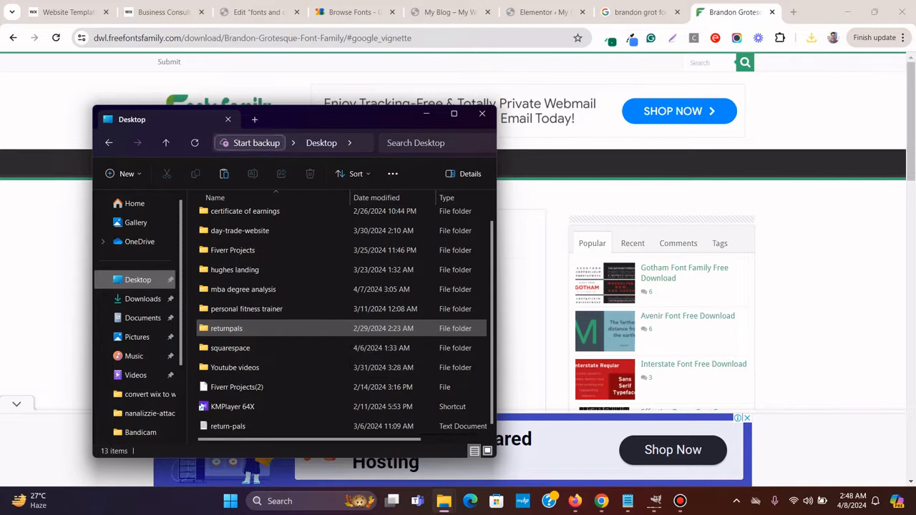
scroll(286, 308, "up", 1)
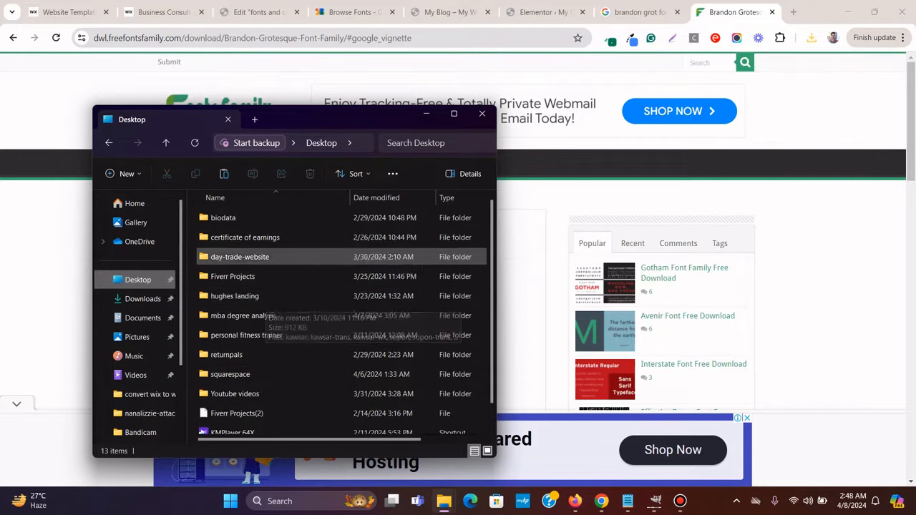
scroll(286, 309, "down", 1)
double_click(235, 367)
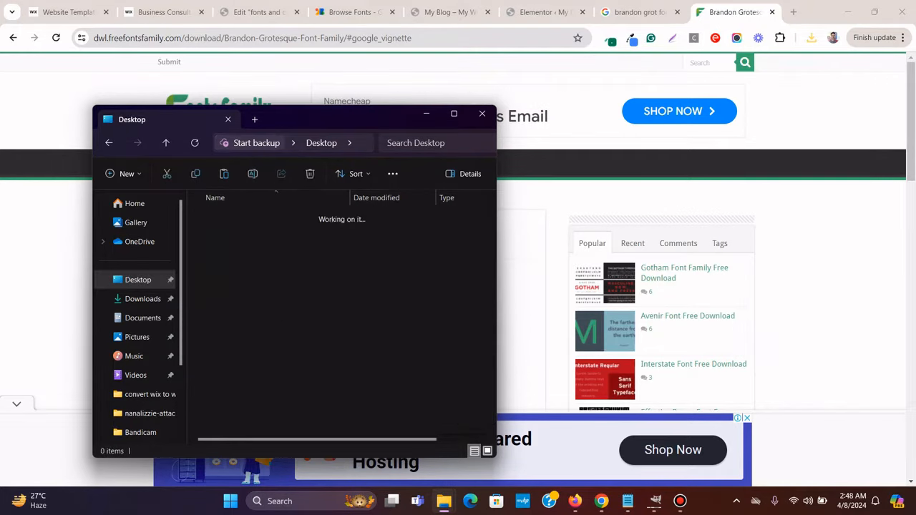
double_click(250, 218)
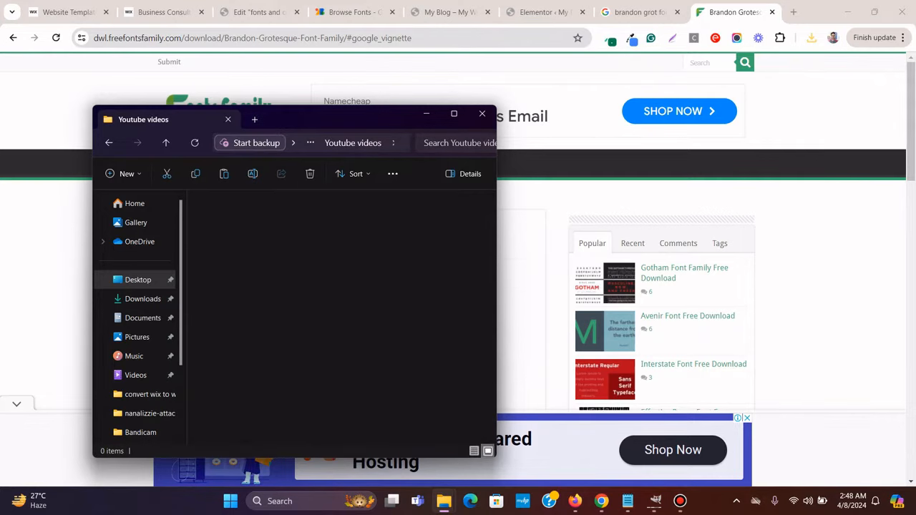
right_click(425, 368)
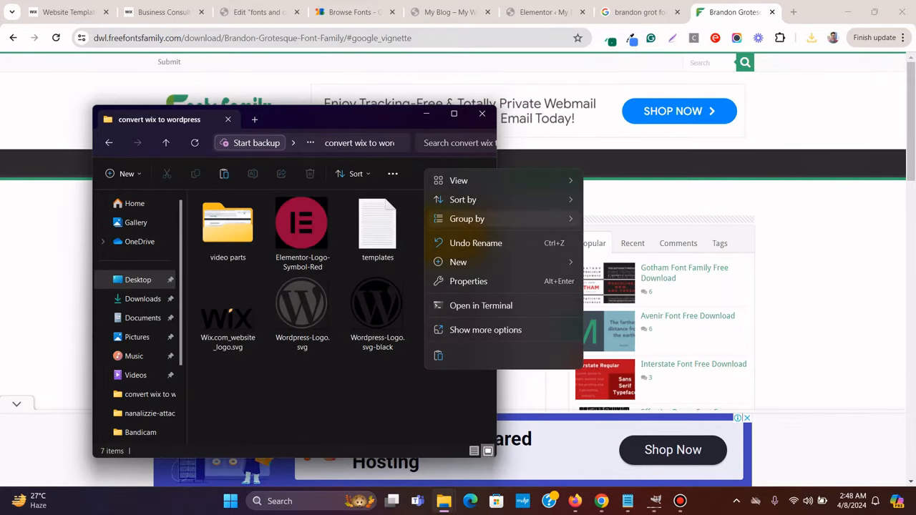
left_click(408, 286)
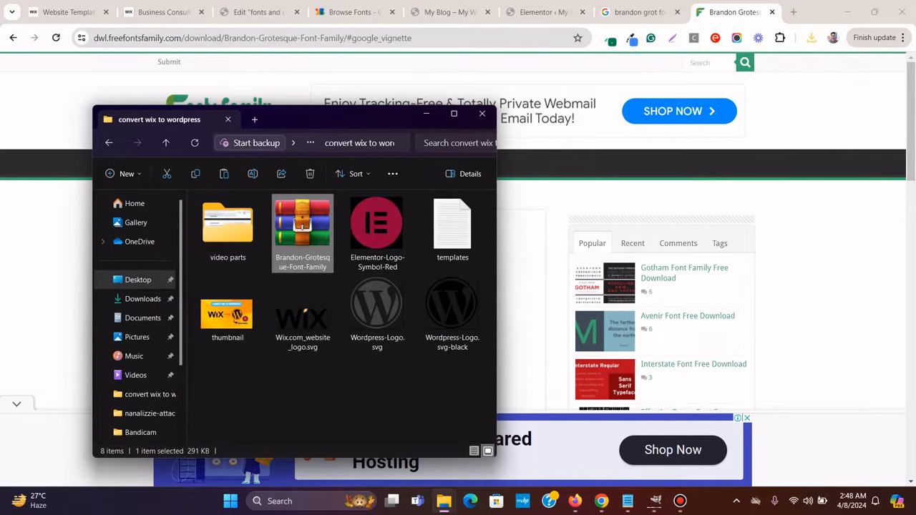
Extract the Brandon-Grotesque-Font-Family zip into a folder of the same name within "convert wix to wordpress"
right_click(322, 236)
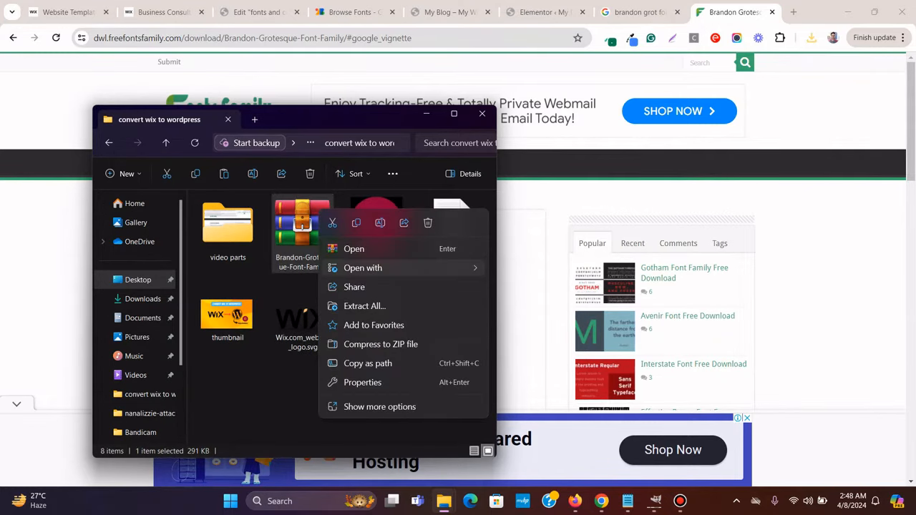
mouse_move(372, 267)
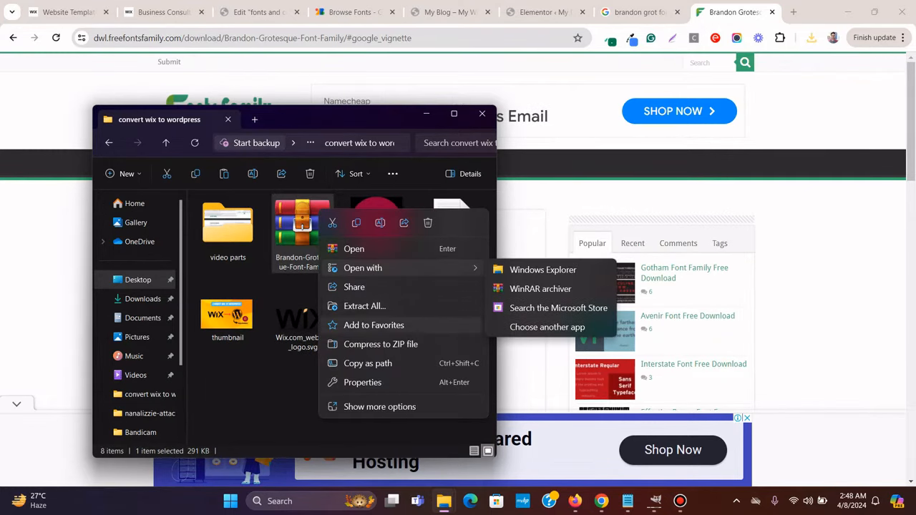
left_click(372, 306)
left_click(550, 368)
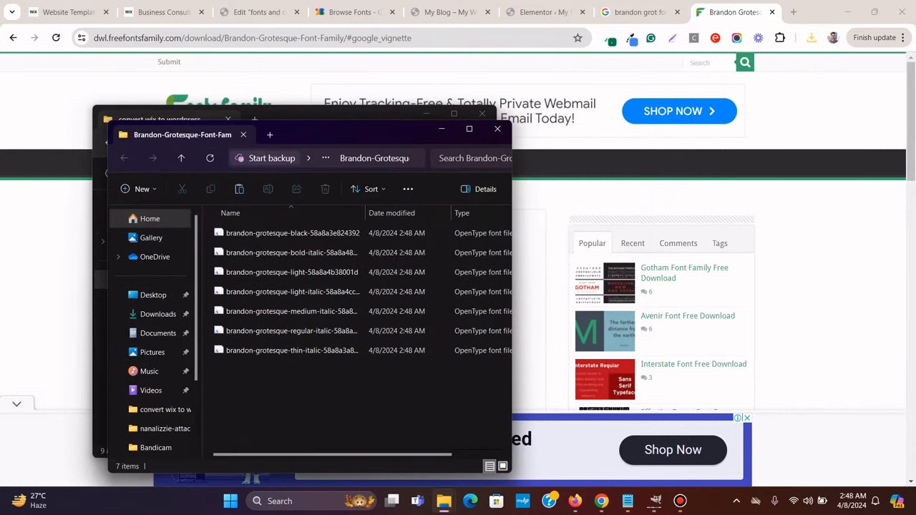
Locate the extracted Brandon-Grotesque-Font-Family folder in its parent folder, reopen it and review the OpenType font files inside
left_click(181, 158)
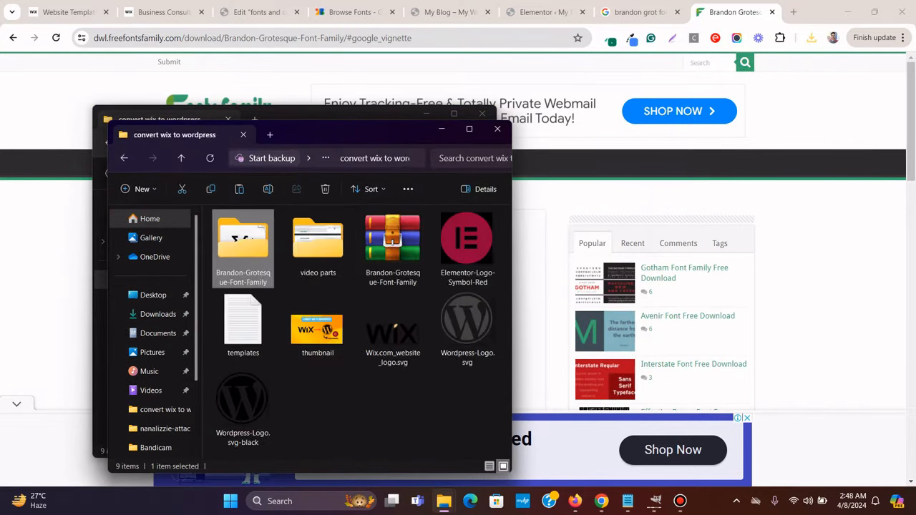
double_click(243, 235)
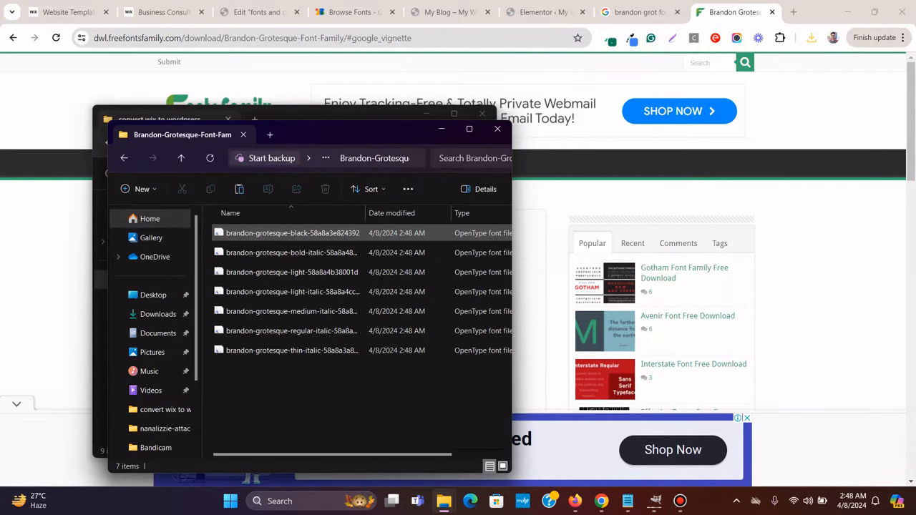
left_click(469, 129)
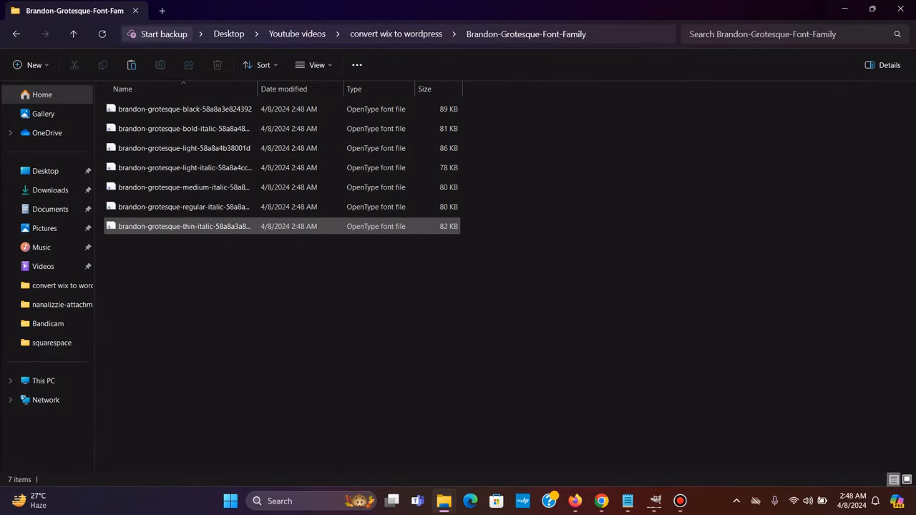
left_click(872, 9)
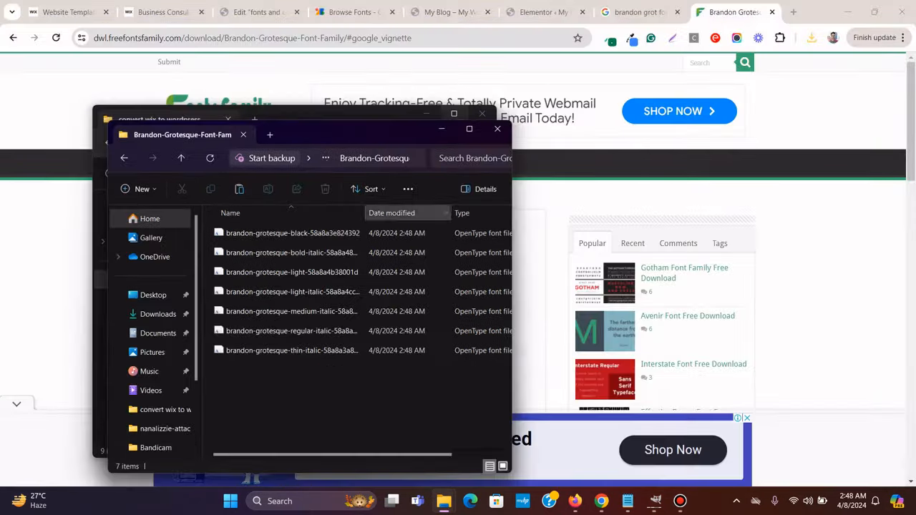
Return to the browser and bring up the Elementor settings page of the WordPress site
left_click(166, 12)
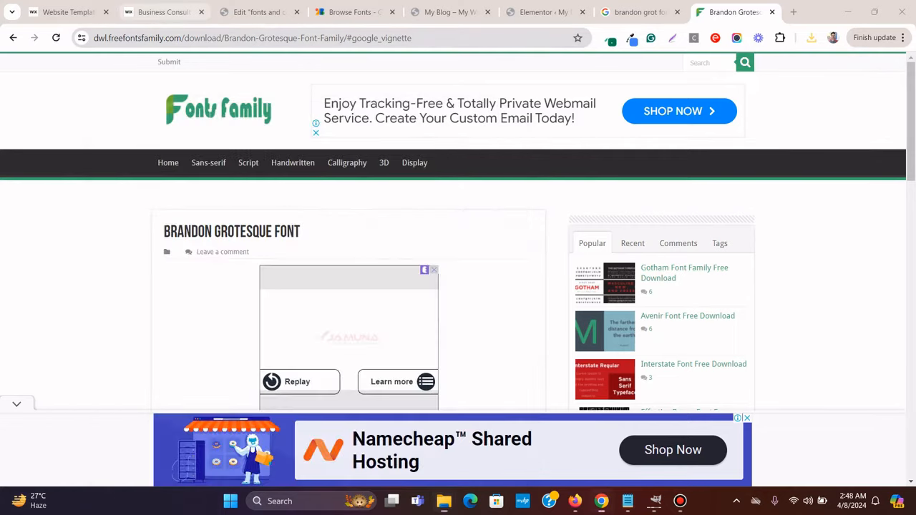
left_click(164, 12)
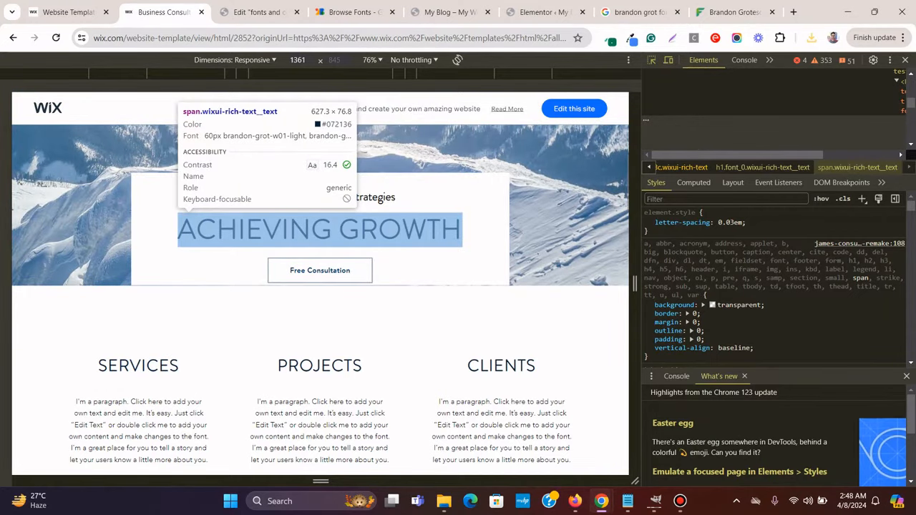
left_click(257, 12)
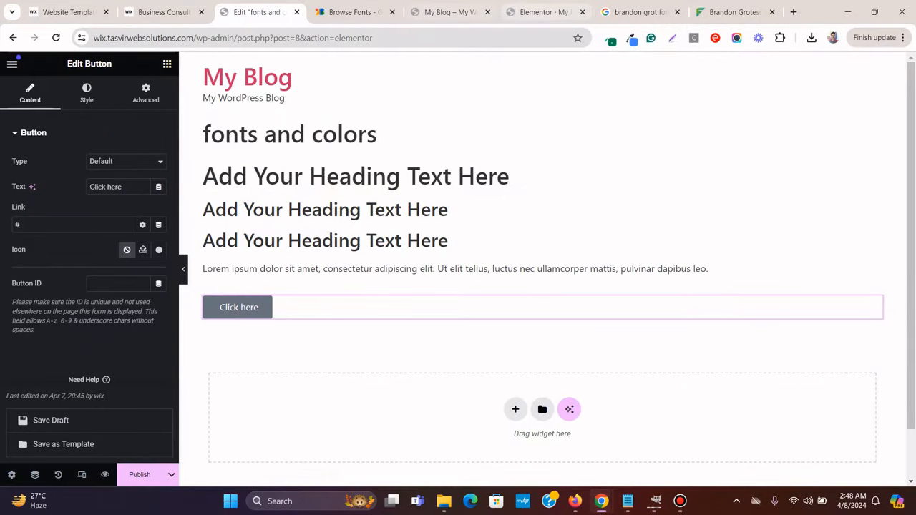
left_click(447, 12)
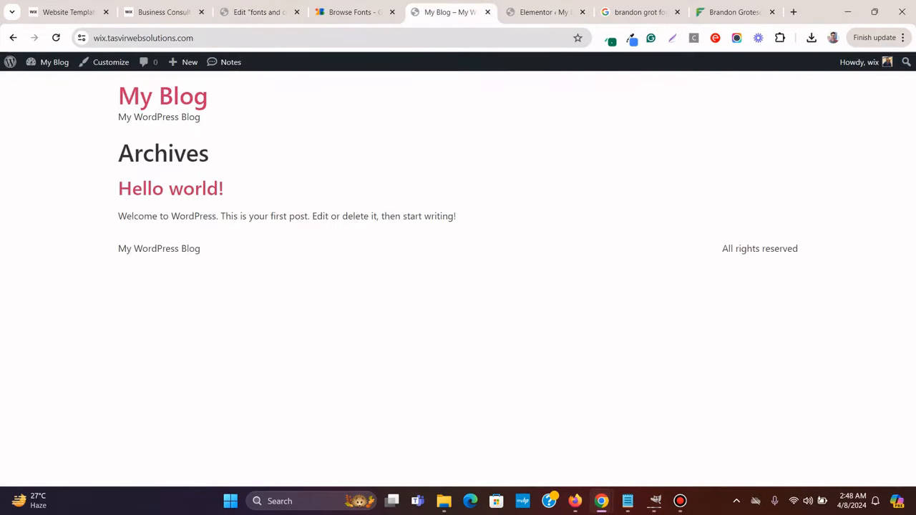
left_click(544, 12)
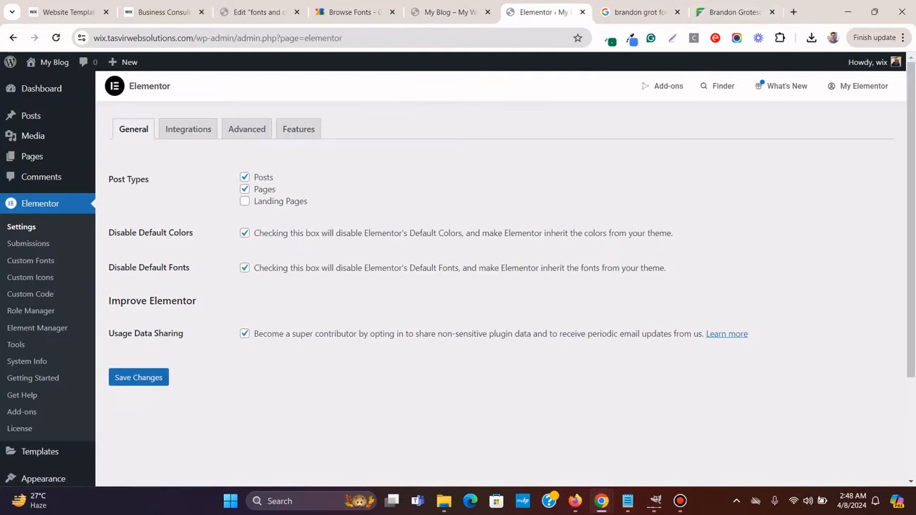
left_click(639, 12)
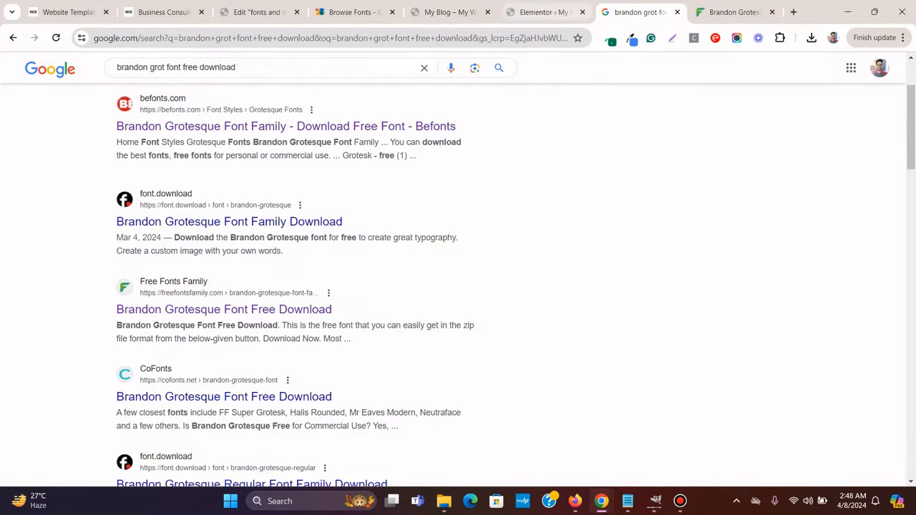
left_click(543, 12)
left_click(639, 12)
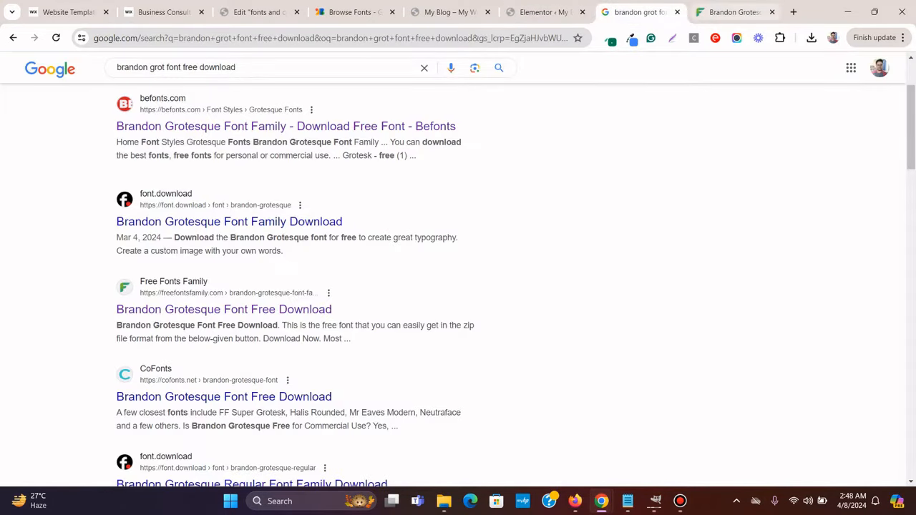
left_click(544, 12)
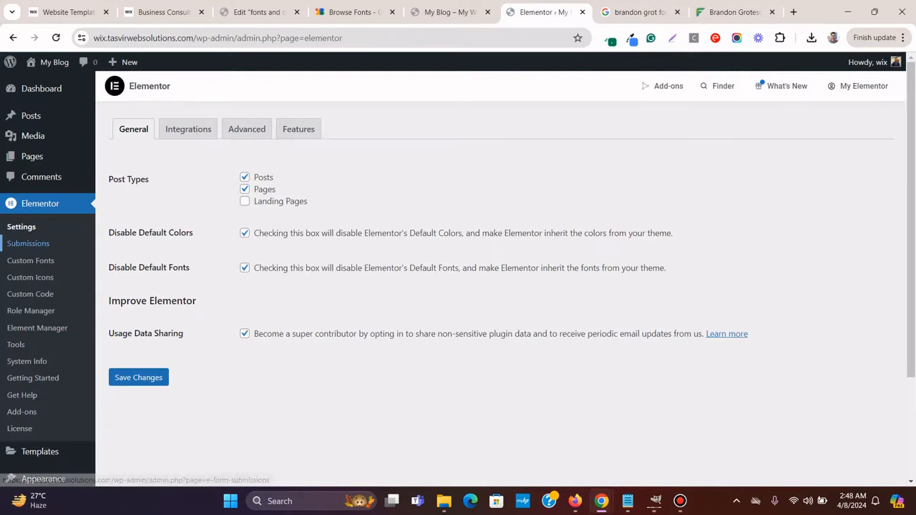
Open Elementor's Custom Fonts page in the WordPress dashboard
scroll(34, 301, "down", 3)
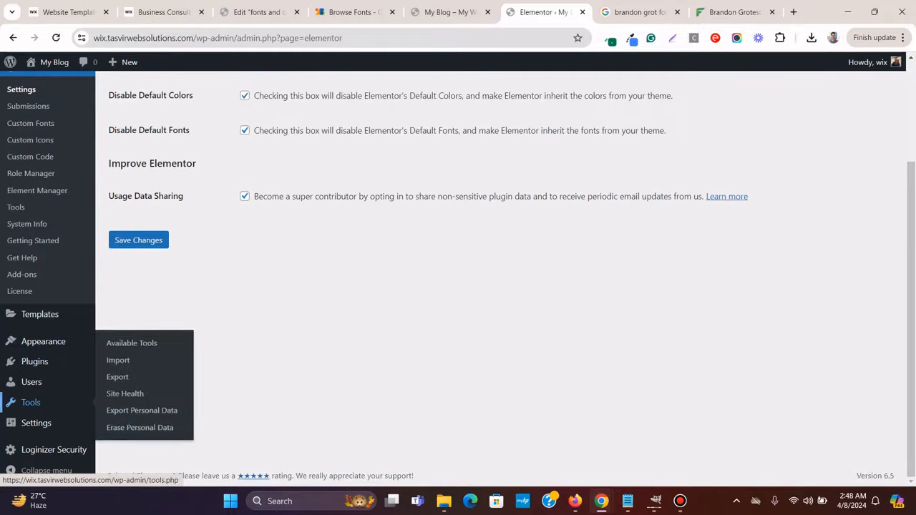
scroll(34, 357, "up", 3)
scroll(34, 358, "down", 3)
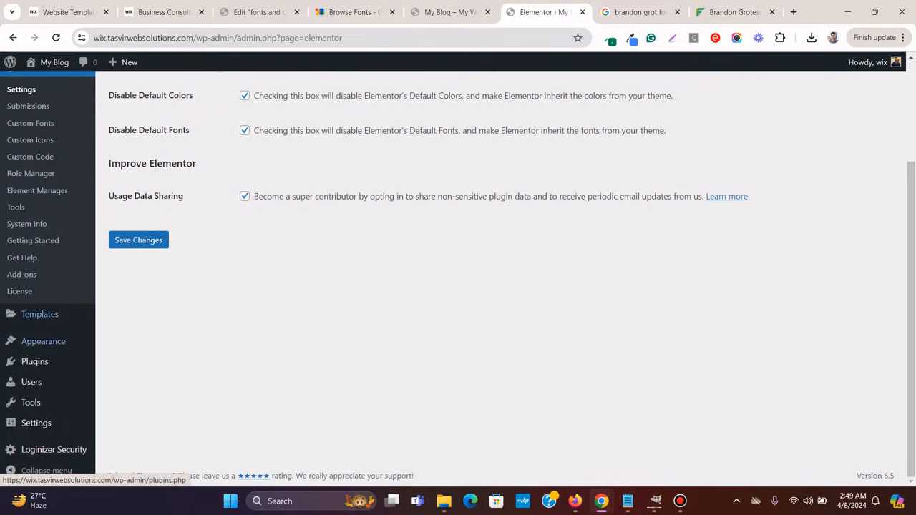
scroll(31, 300, "up", 2)
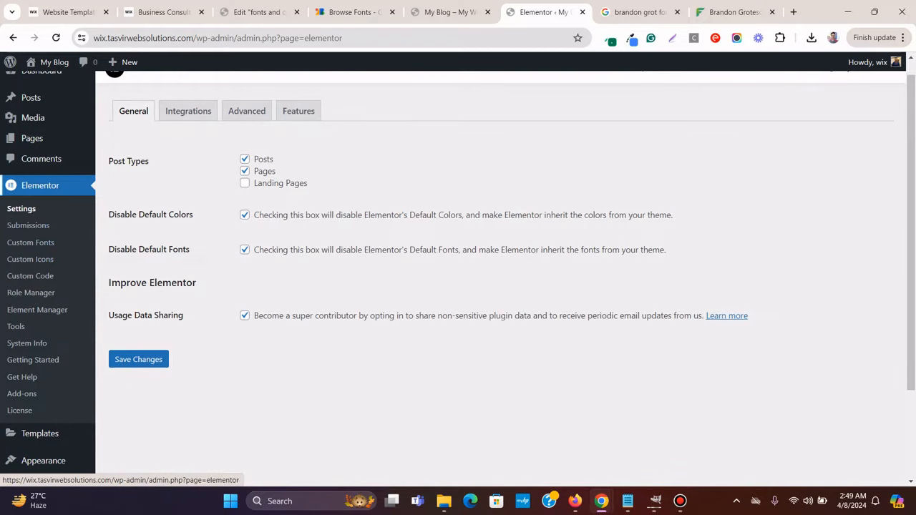
left_click(30, 242)
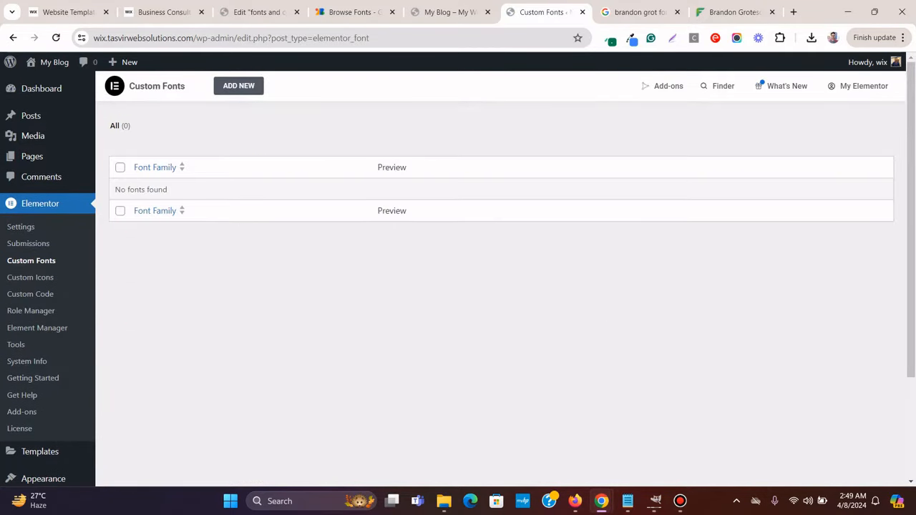
Create a new custom font family named "Brandon Grot" and add a font variation to it
left_click(239, 85)
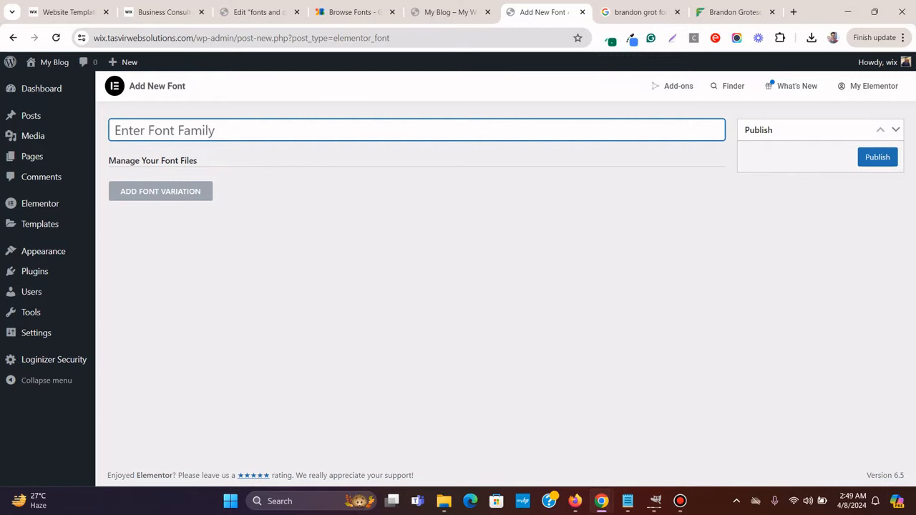
type("Brandon Grot")
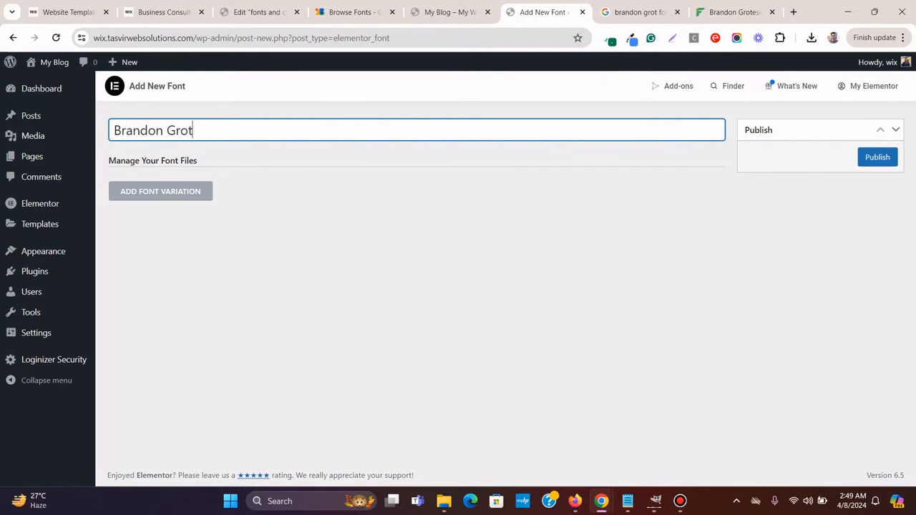
left_click(680, 501)
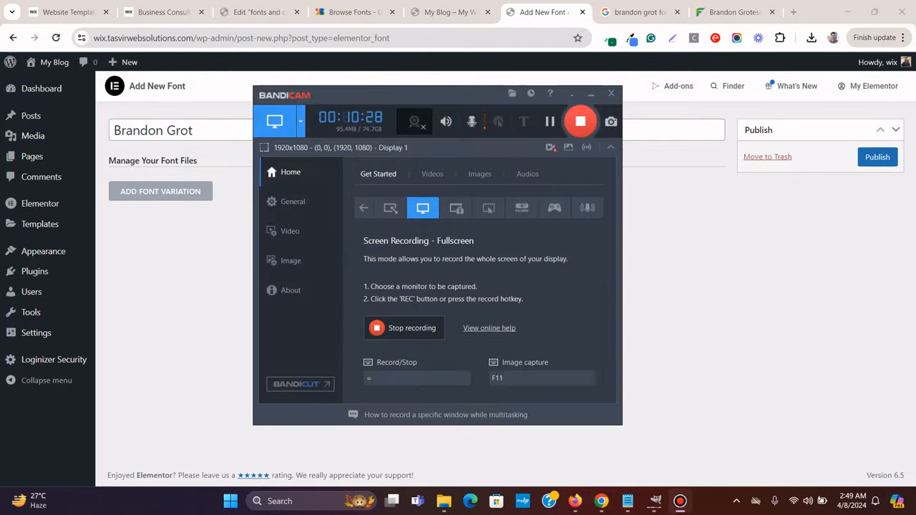
left_click(680, 501)
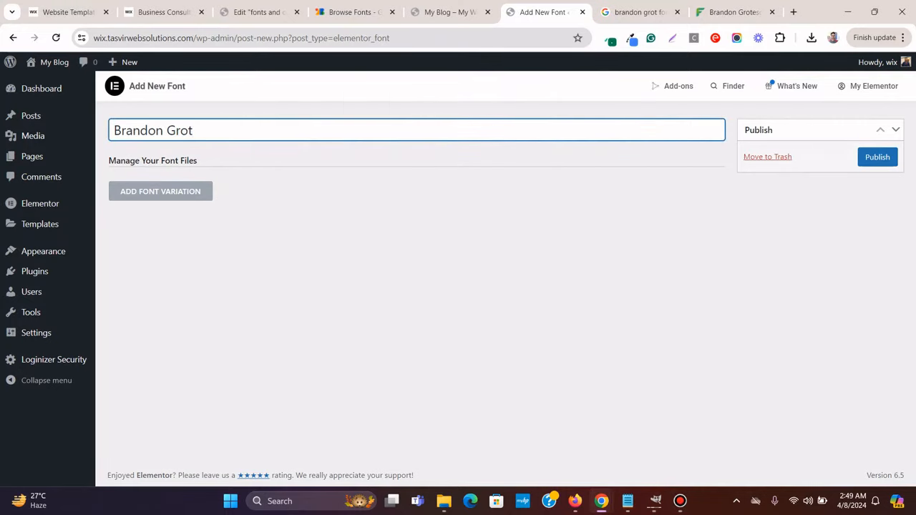
left_click(160, 192)
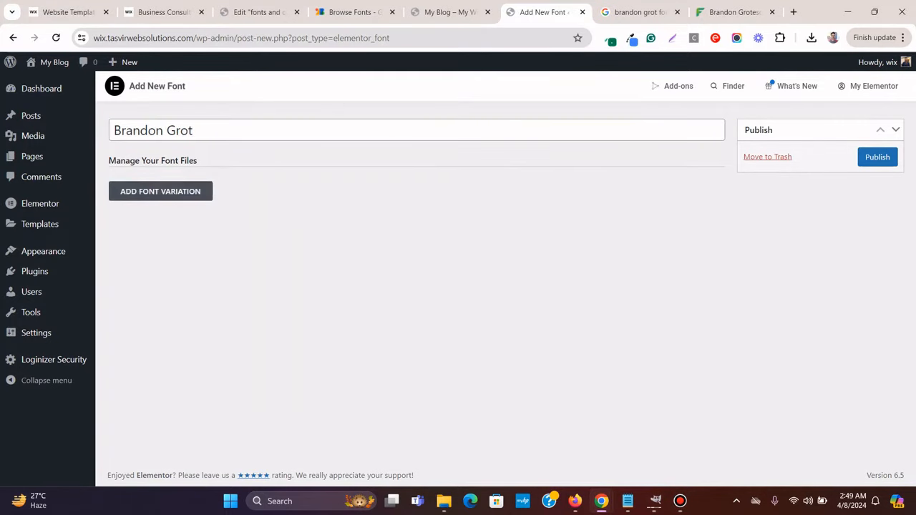
scroll(412, 286, "down", 1)
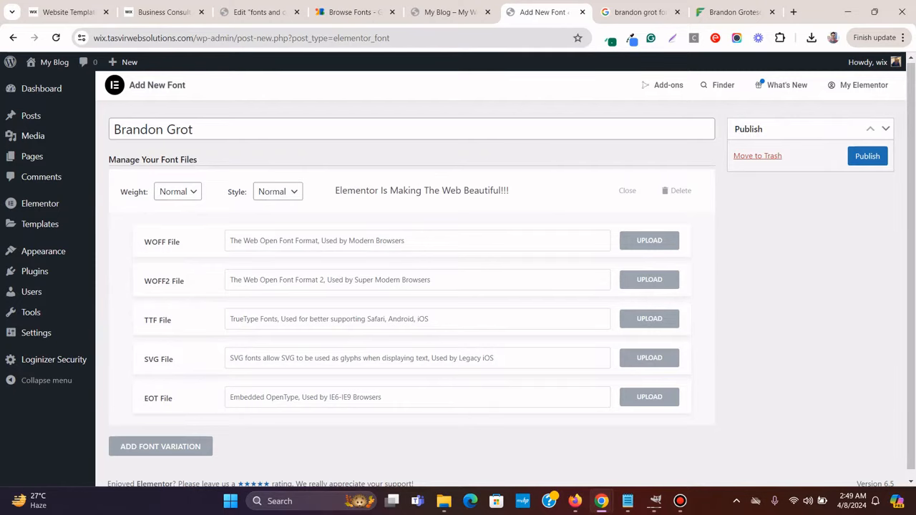
Check the file type of the brandon-grotesque-light font in the Brandon-Grotesque-Font-Family folder through its file properties
mouse_move(444, 501)
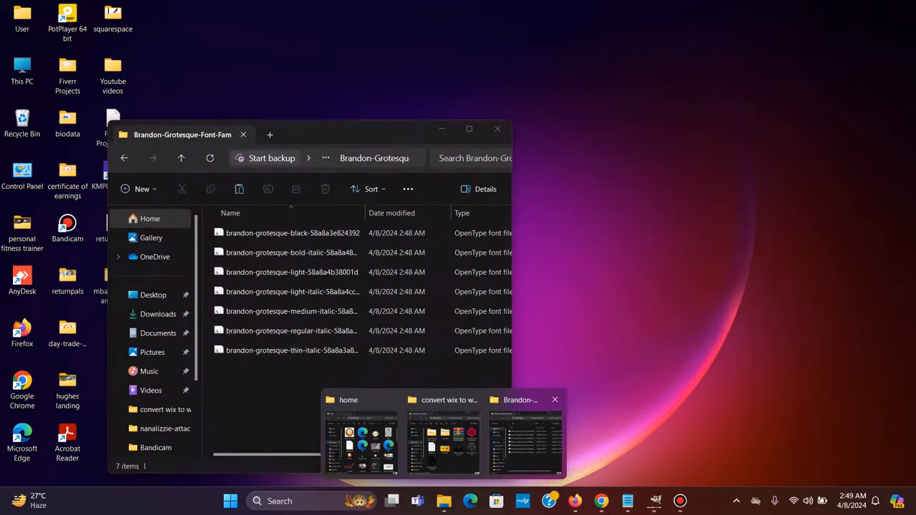
left_click(526, 438)
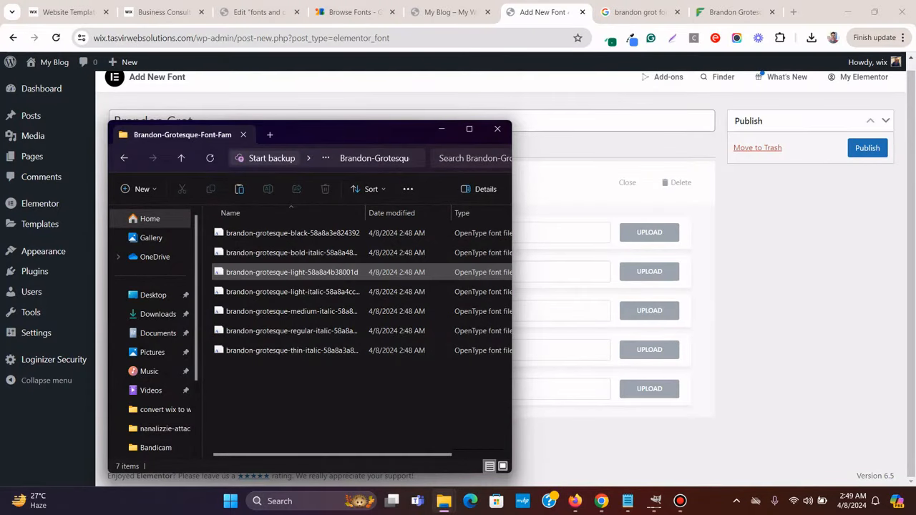
left_click(337, 271)
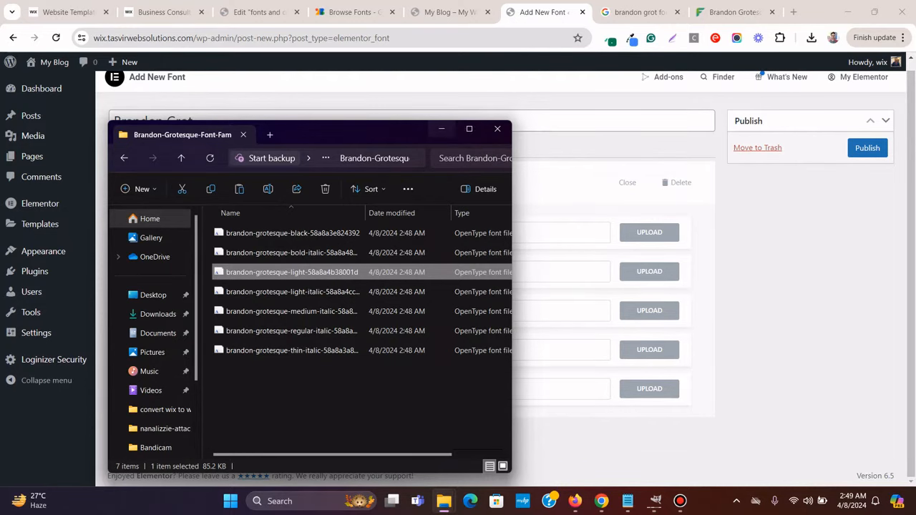
left_click(441, 129)
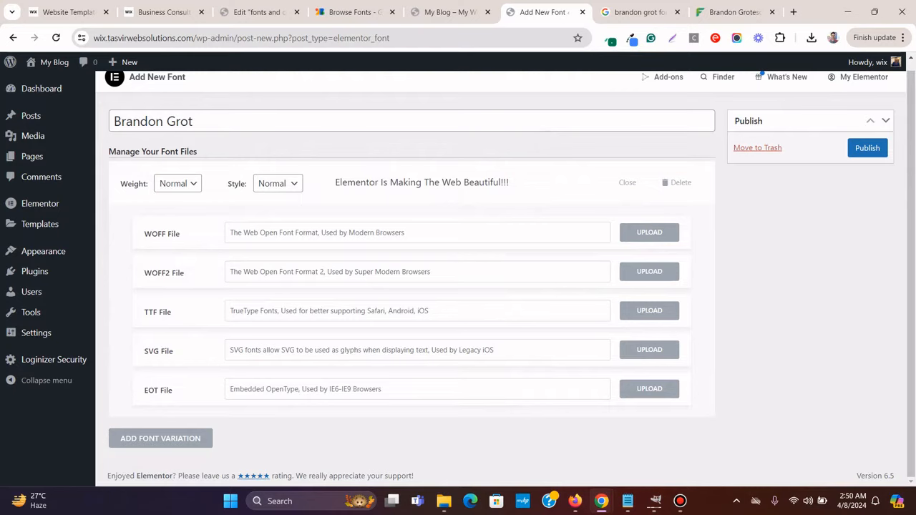
mouse_move(444, 501)
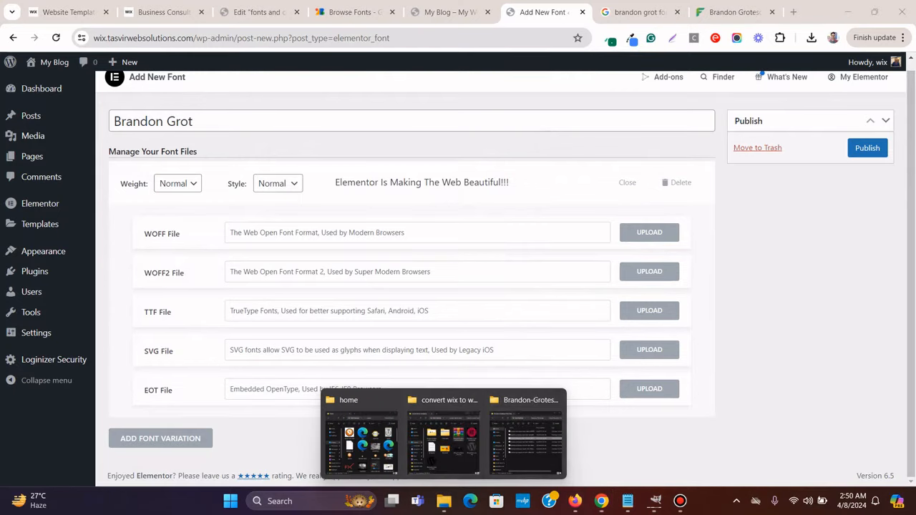
left_click(526, 438)
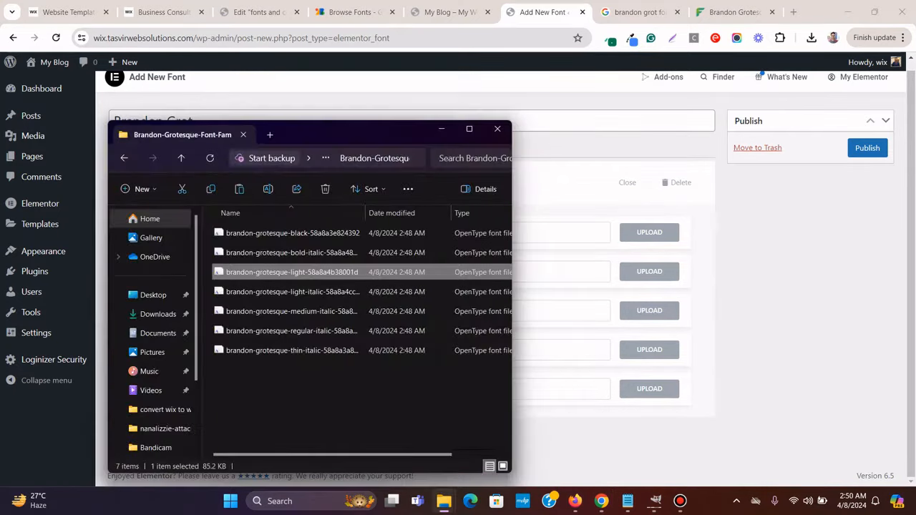
right_click(356, 273)
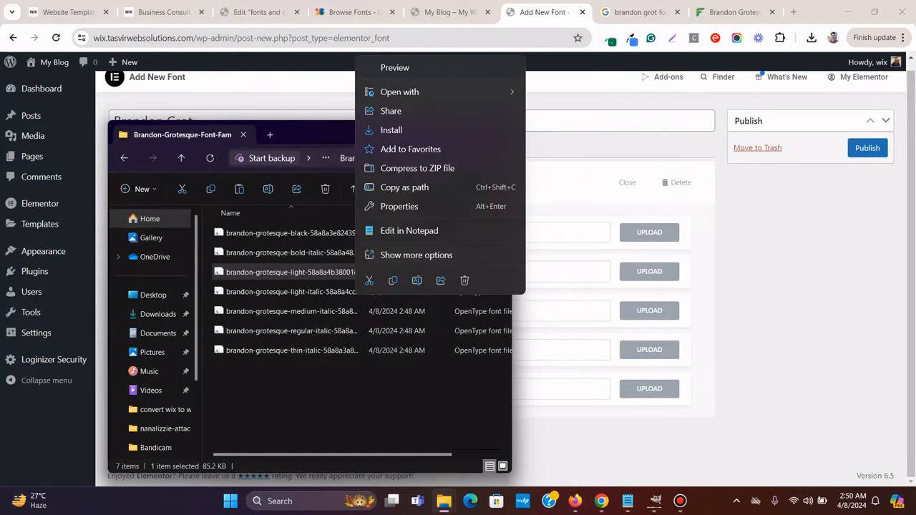
left_click(399, 206)
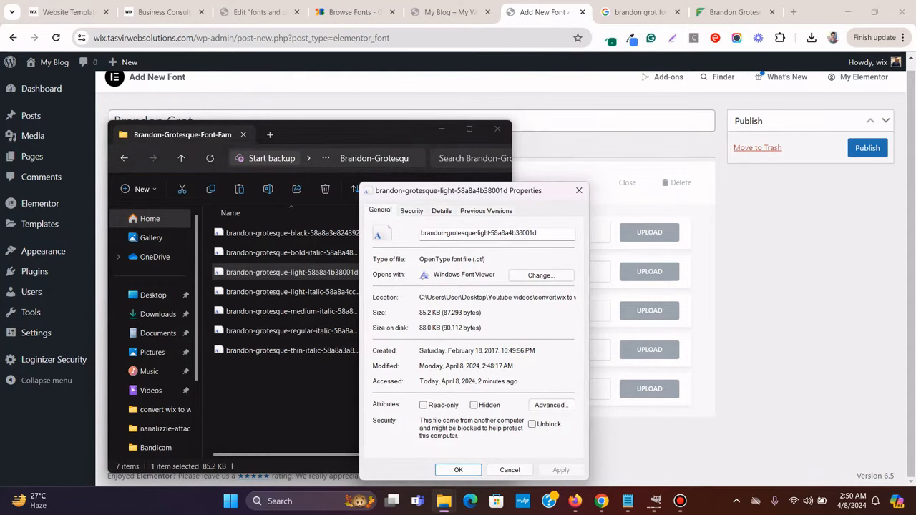
left_click(578, 190)
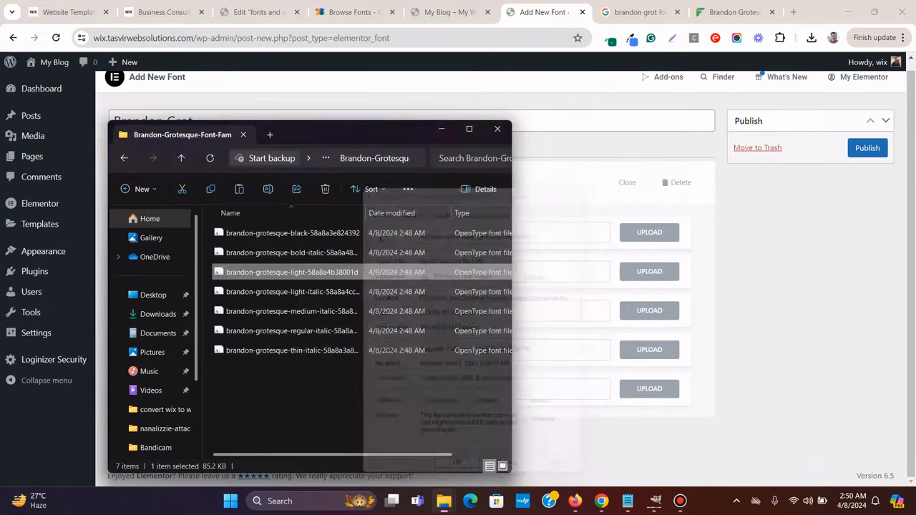
left_click(441, 129)
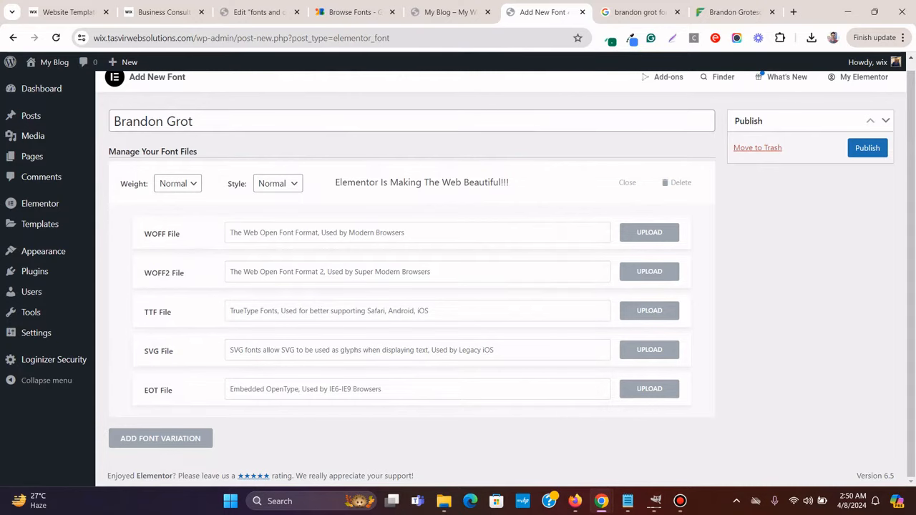
Try to upload the brandon-grotesque-light .otf file as the variation's WOFF2 file
left_click(649, 271)
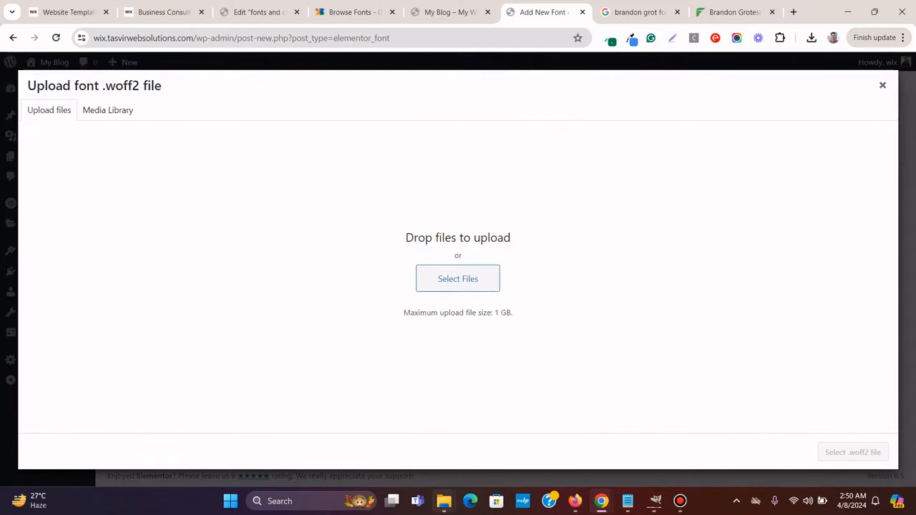
mouse_move(444, 500)
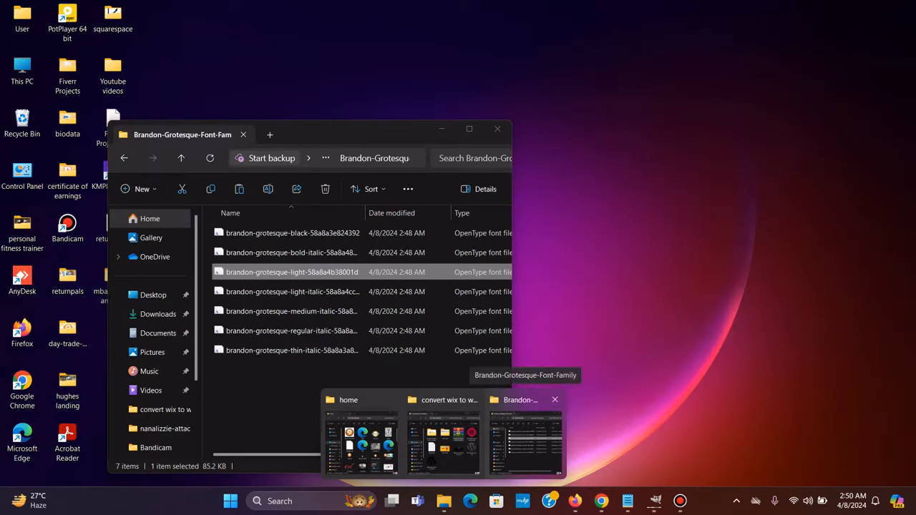
left_click(525, 436)
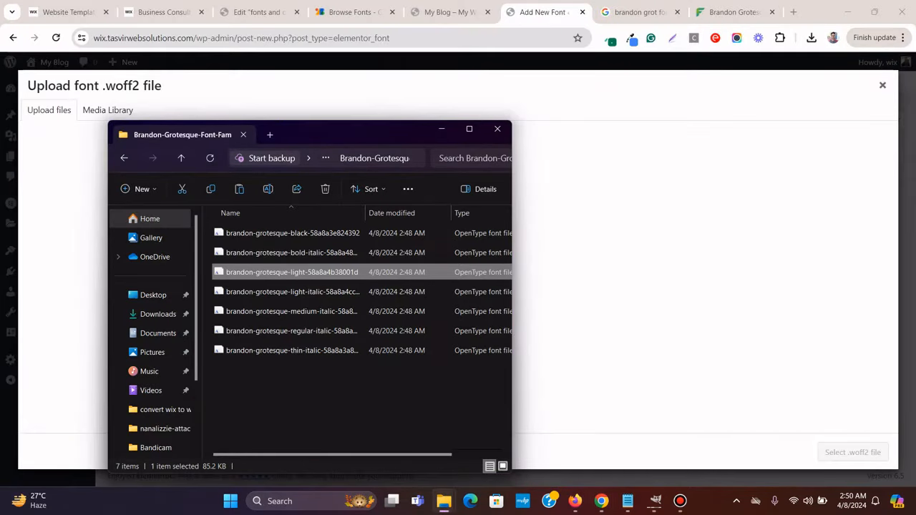
left_click_drag(315, 271, 593, 219)
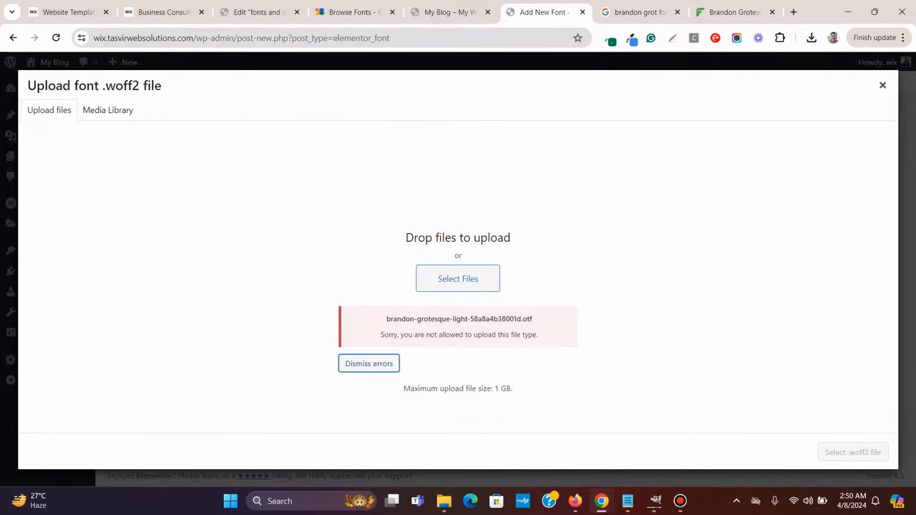
left_click(882, 85)
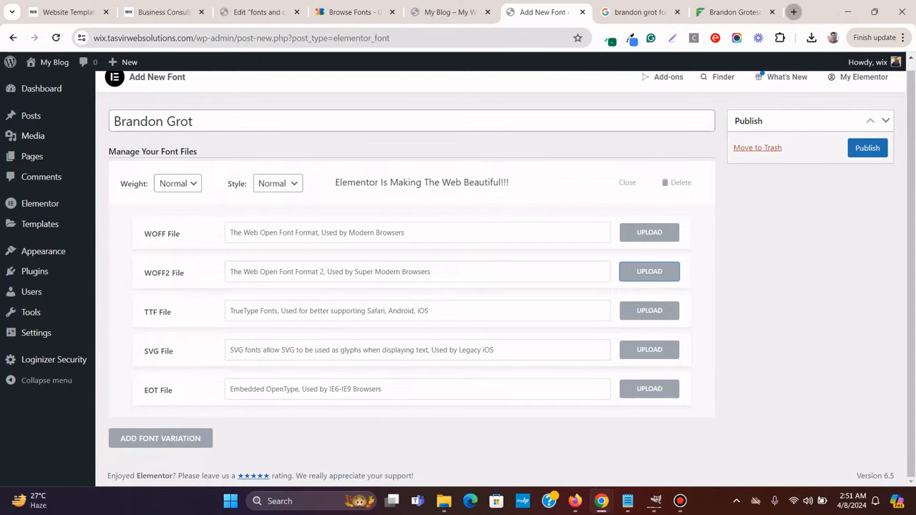
Search Google in a new browser tab for "convert otf to ttf"
left_click(793, 11)
type("conver")
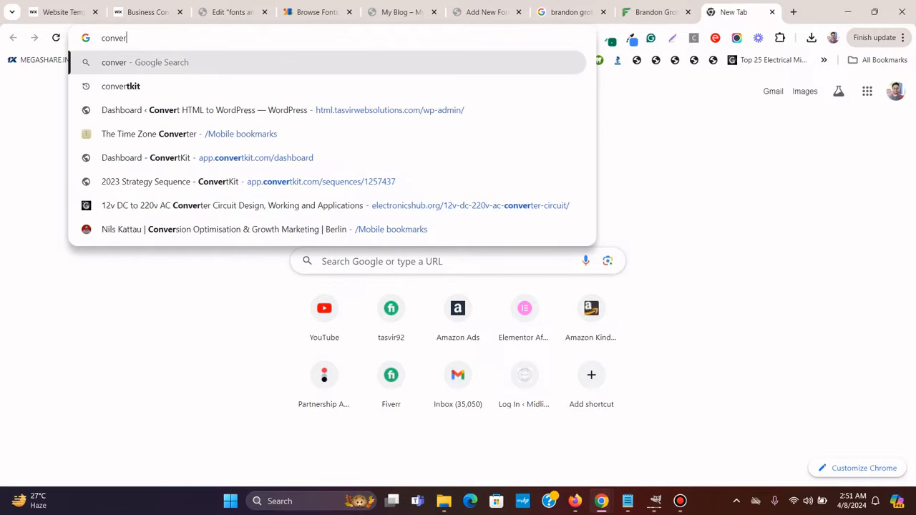
type("t")
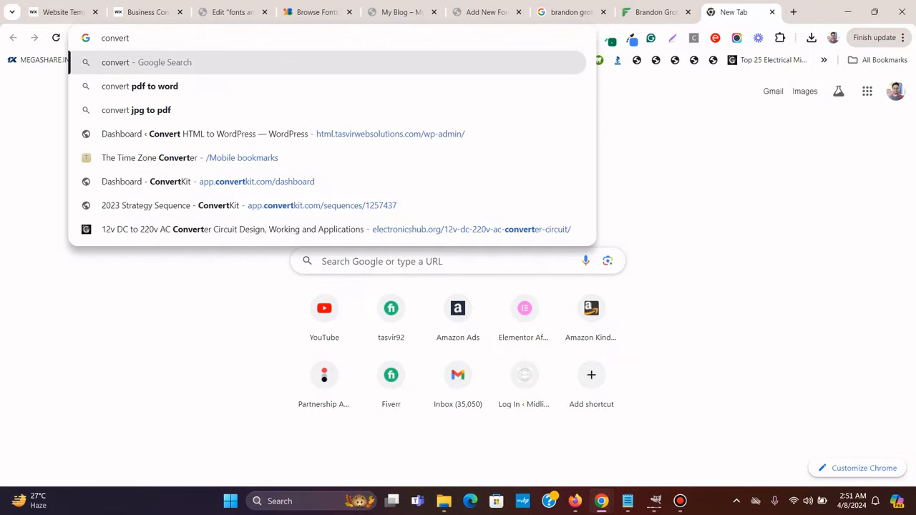
type(" otf to ttf")
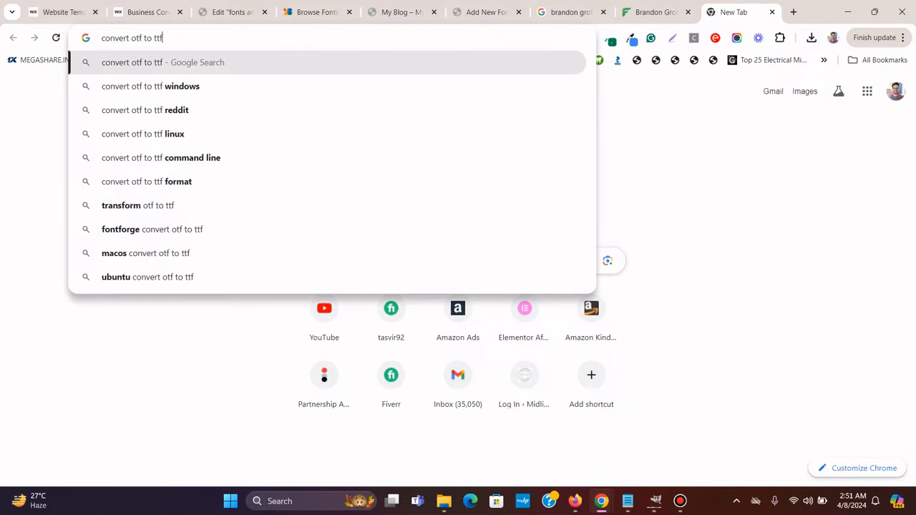
key("Return")
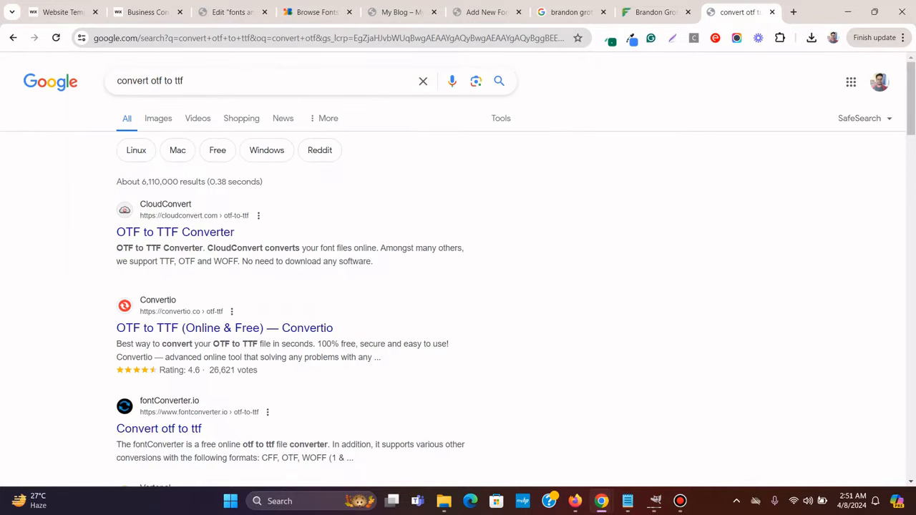
Open CloudConvert's OTF to TTF Converter from the search results in a separate tab
right_click(213, 233)
left_click(247, 246)
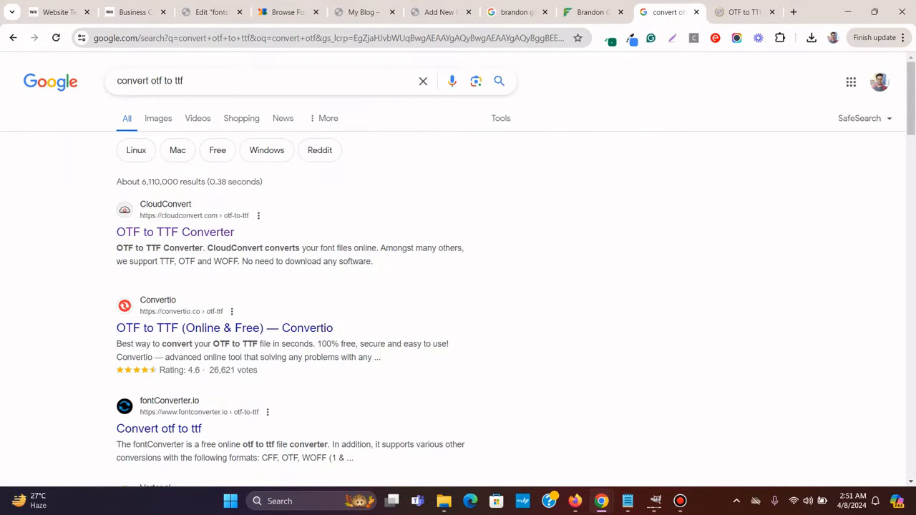
left_click(742, 13)
scroll(458, 286, "down", 2)
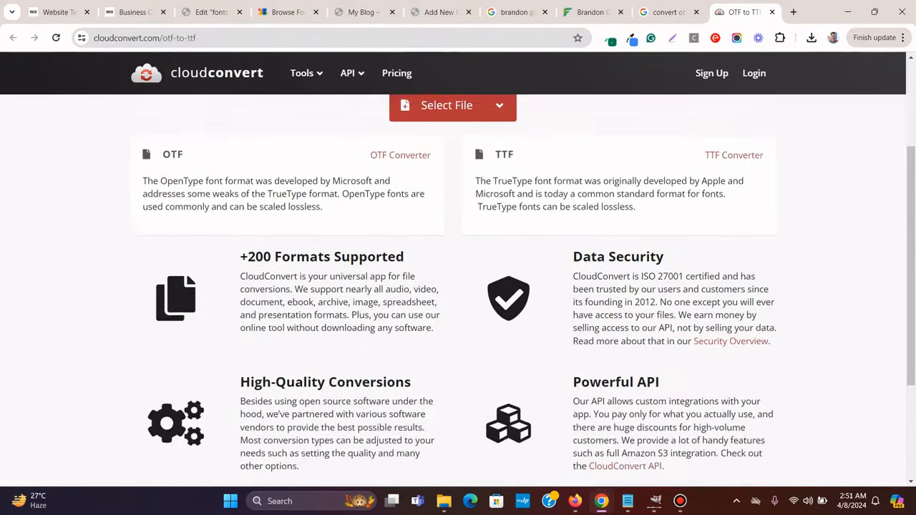
Try to convert the brandon-grotesque-light .otf file from the Brandon-Grotesque-Font-Family folder to TTF with CloudConvert, and close its tab
scroll(499, 199, "up", 1)
left_click(499, 199)
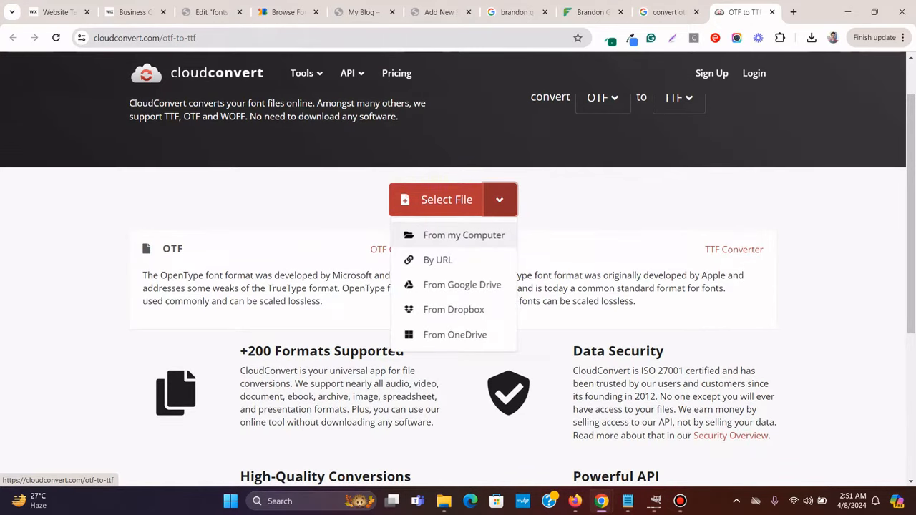
left_click(464, 235)
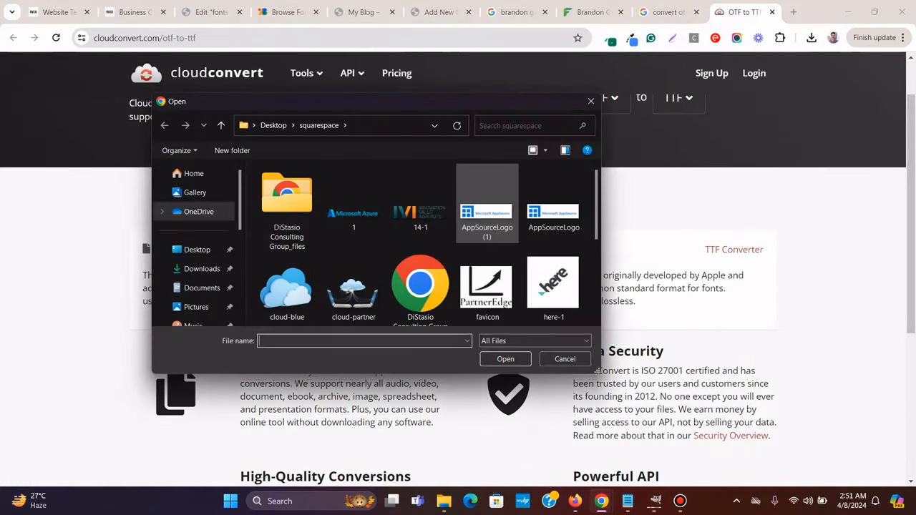
left_click(197, 249)
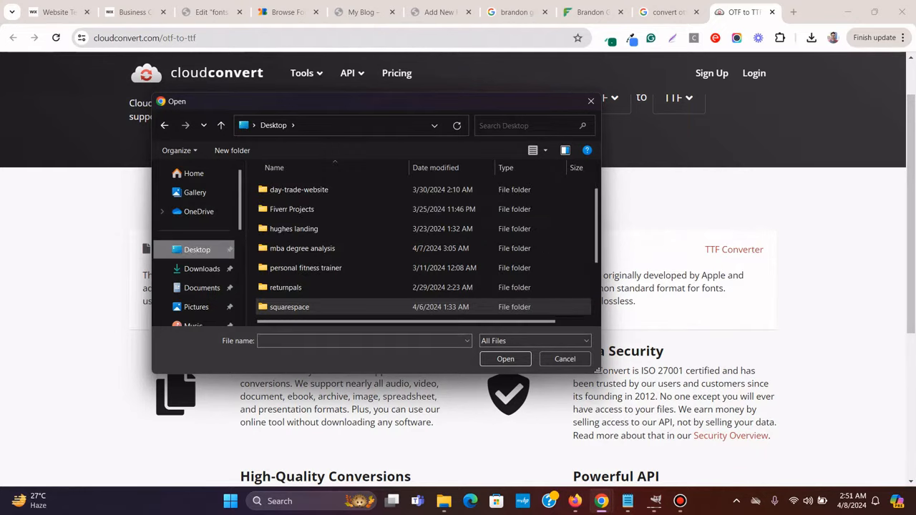
scroll(422, 250, "down", 2)
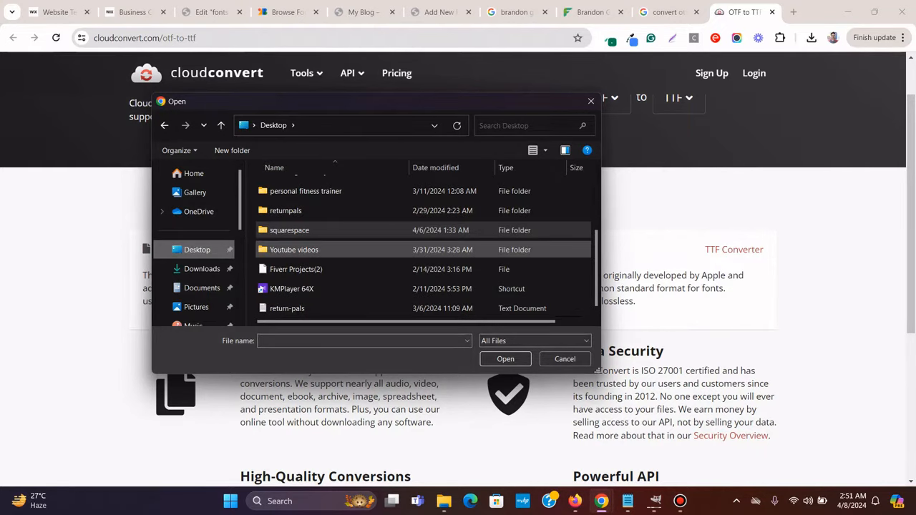
double_click(293, 249)
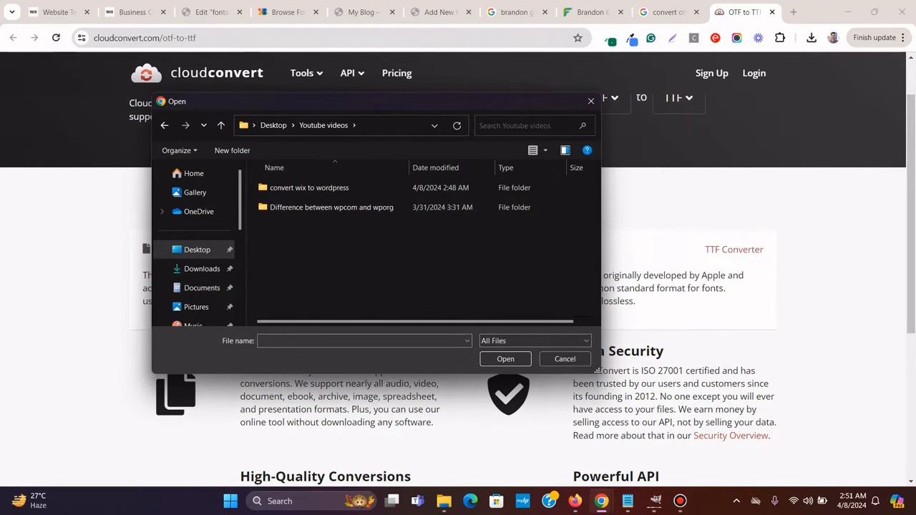
double_click(309, 188)
double_click(286, 204)
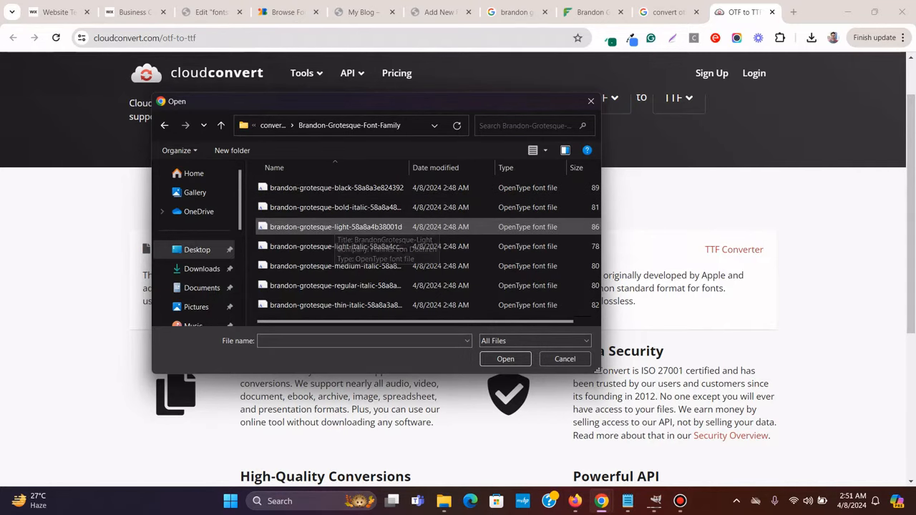
left_click(336, 227)
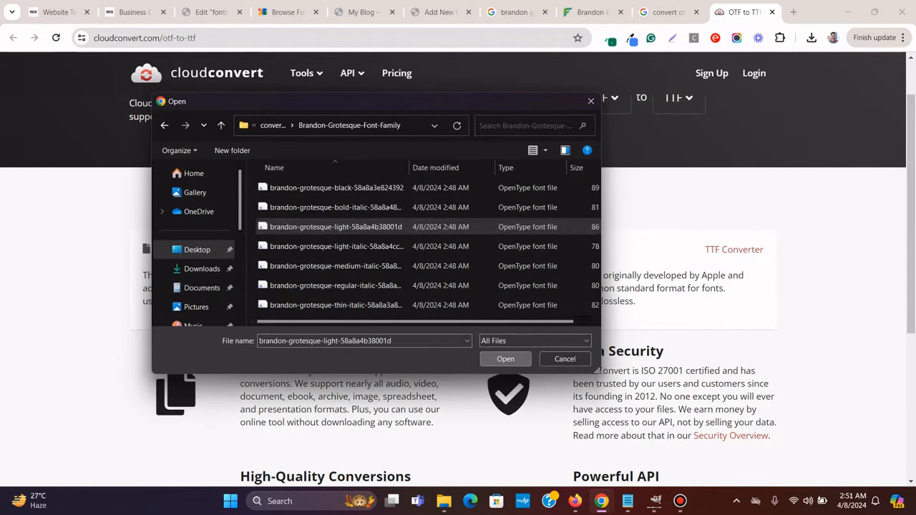
left_click(505, 359)
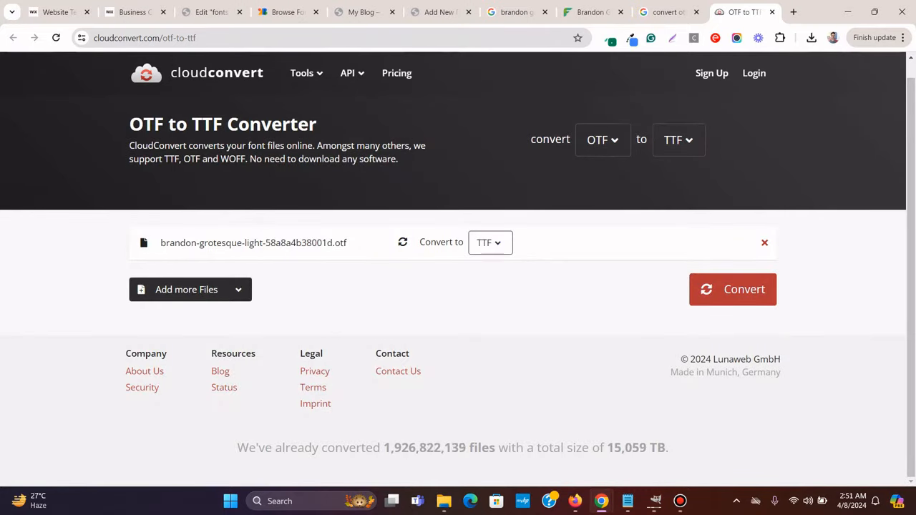
left_click(733, 289)
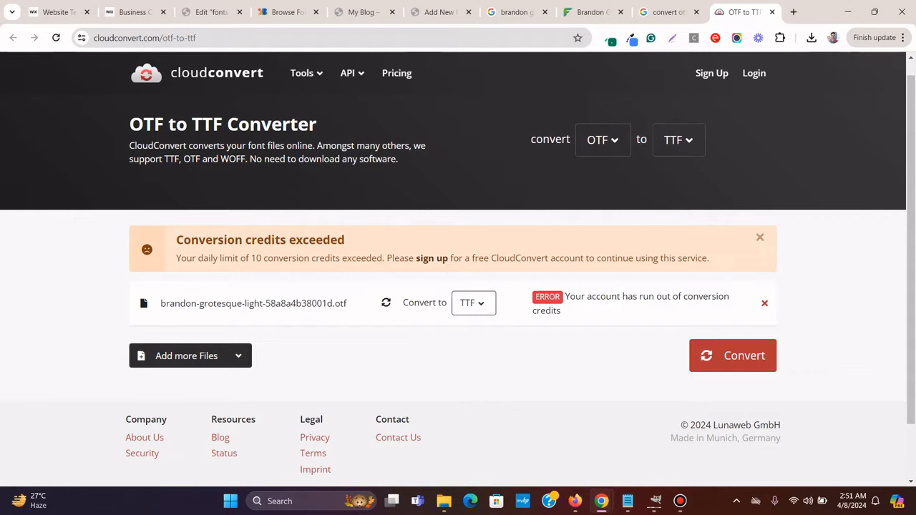
left_click(772, 12)
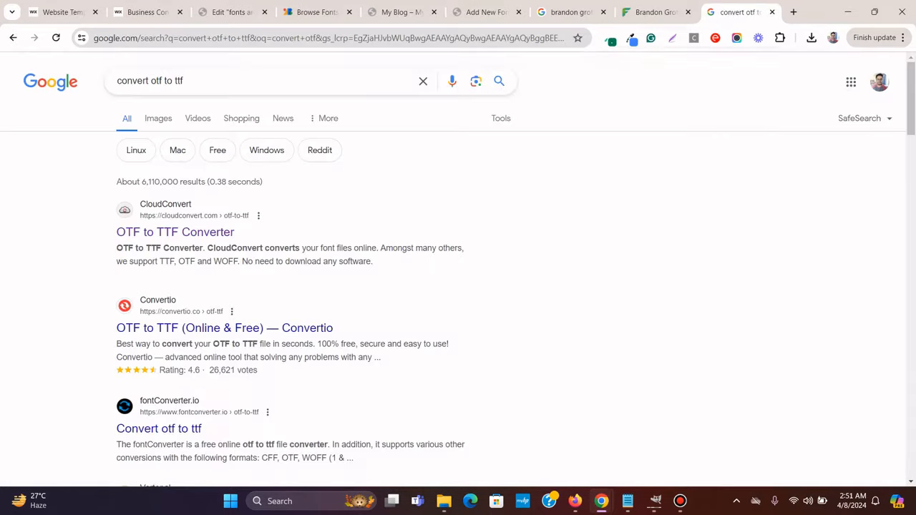
Open Convertio's OTF to TTF converter from the search results in a separate tab
scroll(457, 272, "down", 2)
right_click(273, 212)
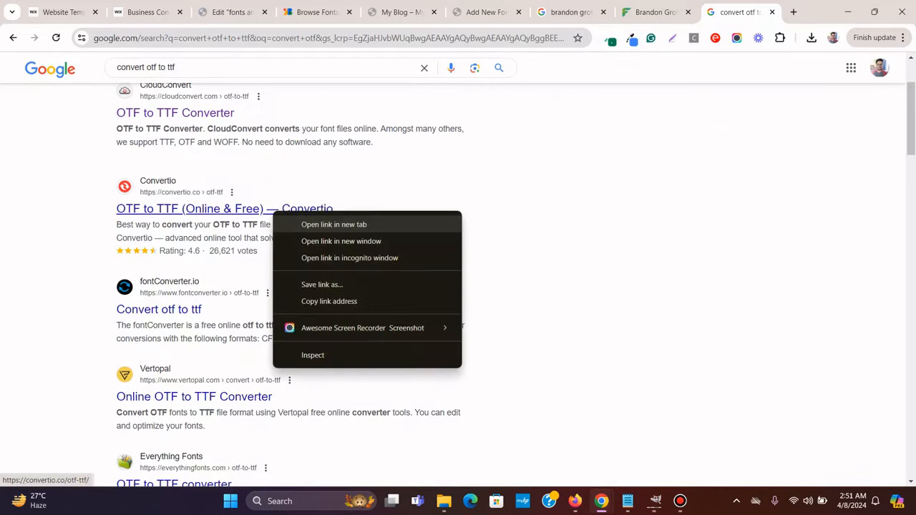
left_click(315, 225)
key("ctrl+Tab")
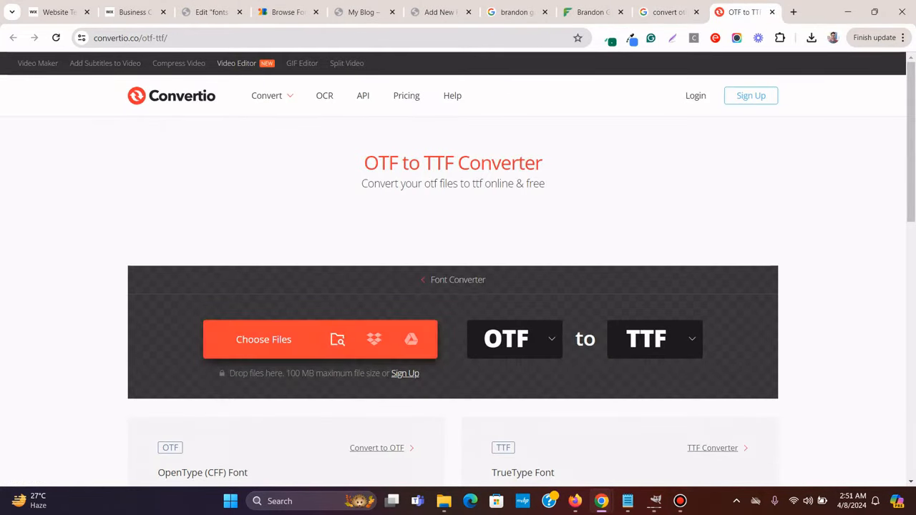
Convert the brandon-grotesque-light .otf file to TTF with Convertio and download the converted file
left_click(263, 339)
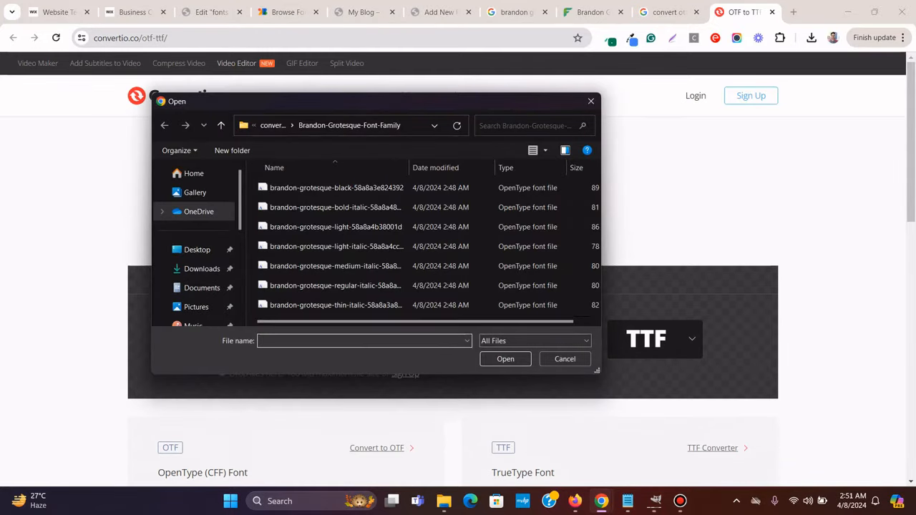
left_click(337, 226)
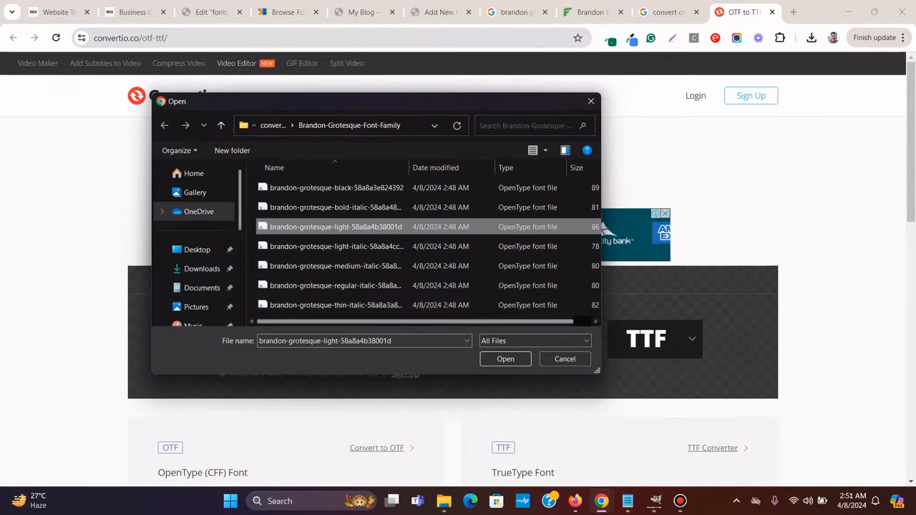
left_click(505, 359)
scroll(505, 358, "down", 2)
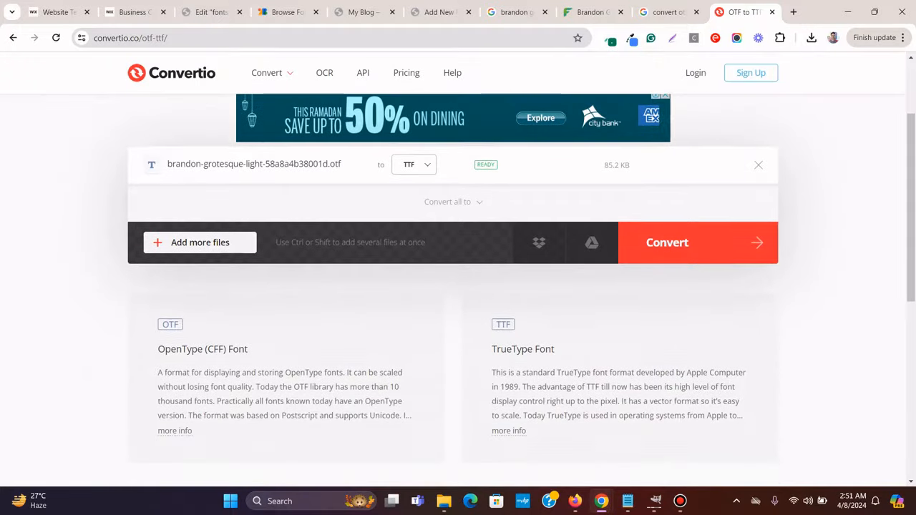
left_click(667, 242)
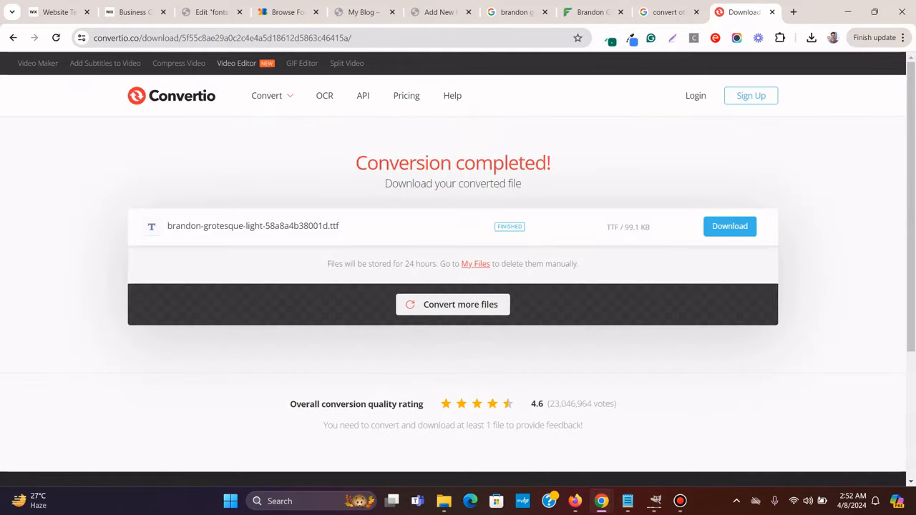
left_click(730, 226)
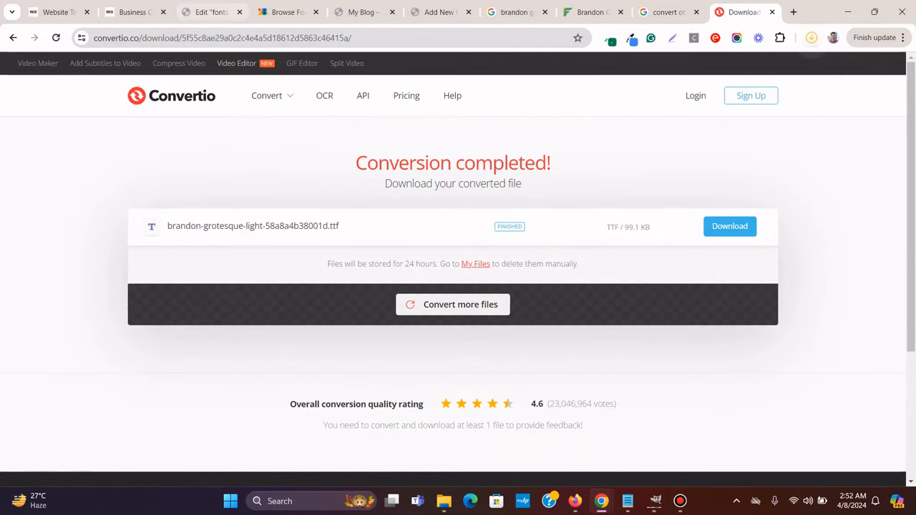
Upload the downloaded brandon-grotesque-light .ttf as the TTF file of the Brandon Grot font variation in WordPress
left_click(211, 12)
left_click(437, 12)
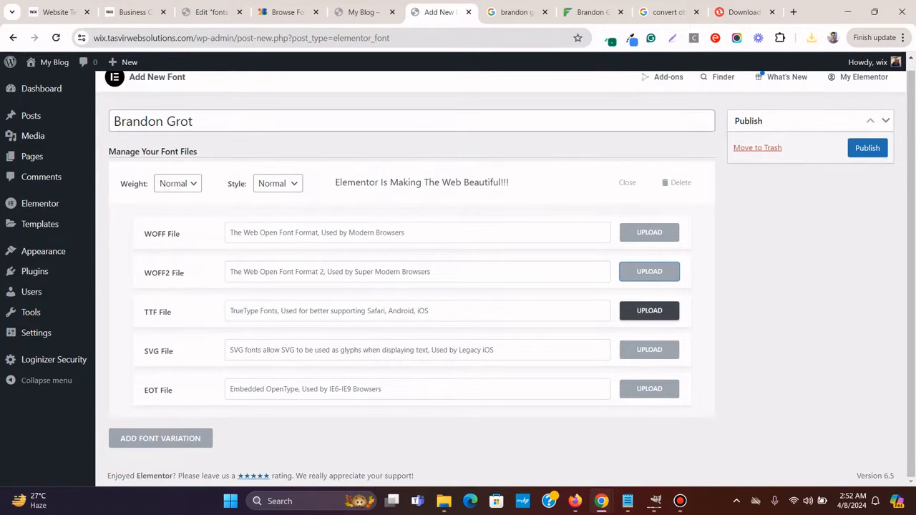
left_click(649, 310)
left_click(811, 37)
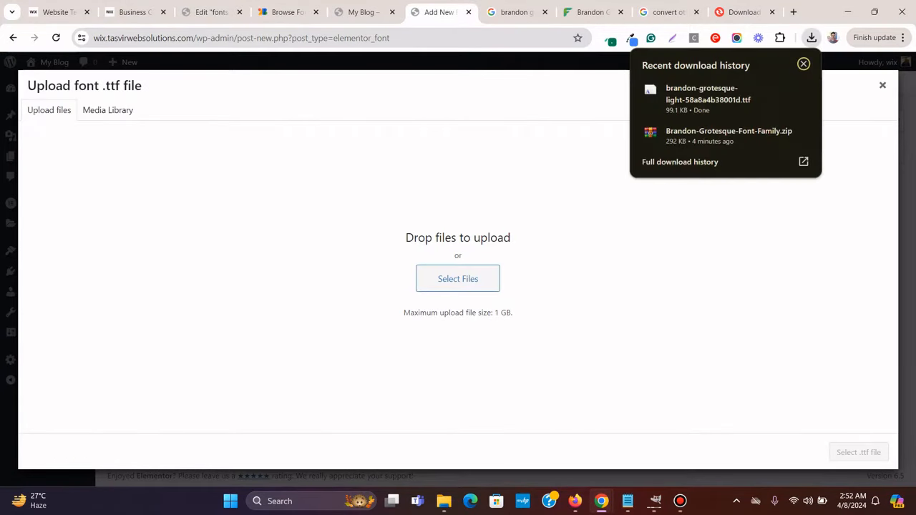
left_click_drag(704, 95, 623, 97)
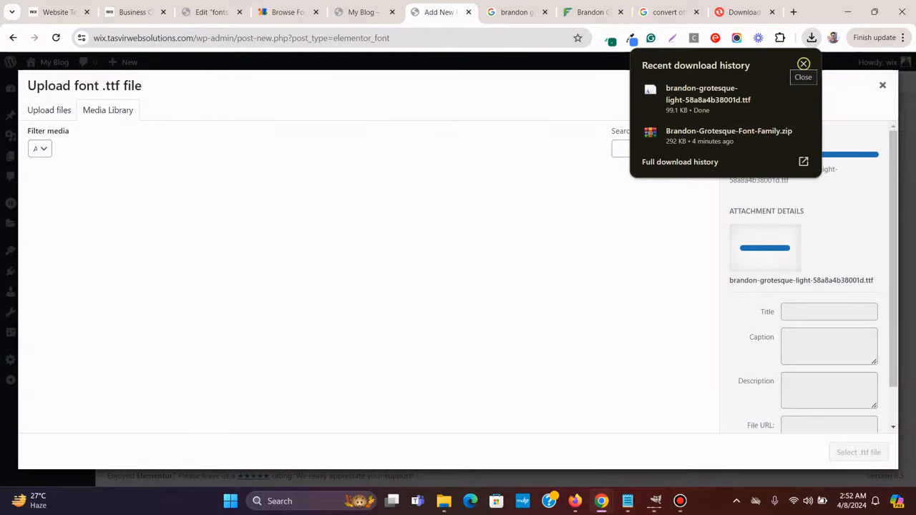
left_click(804, 63)
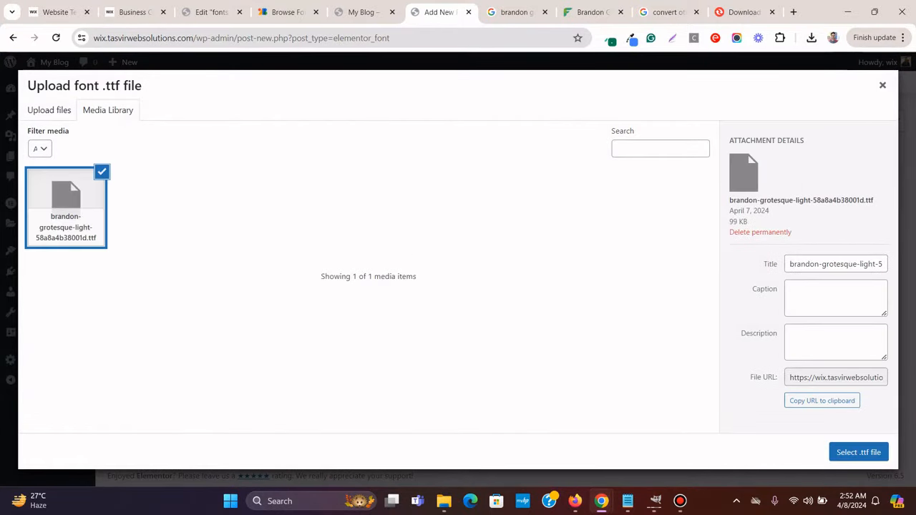
left_click(859, 452)
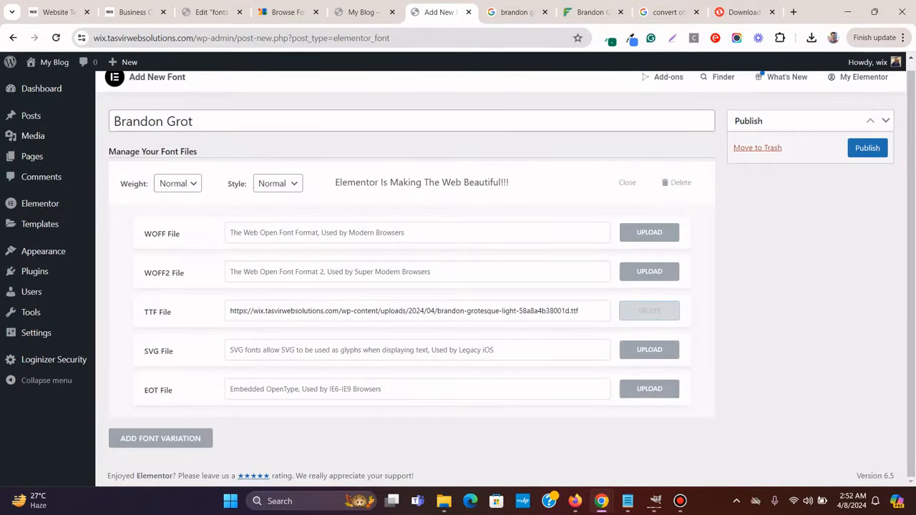
Publish the Brandon Grot custom font
scroll(501, 279, "up", 1)
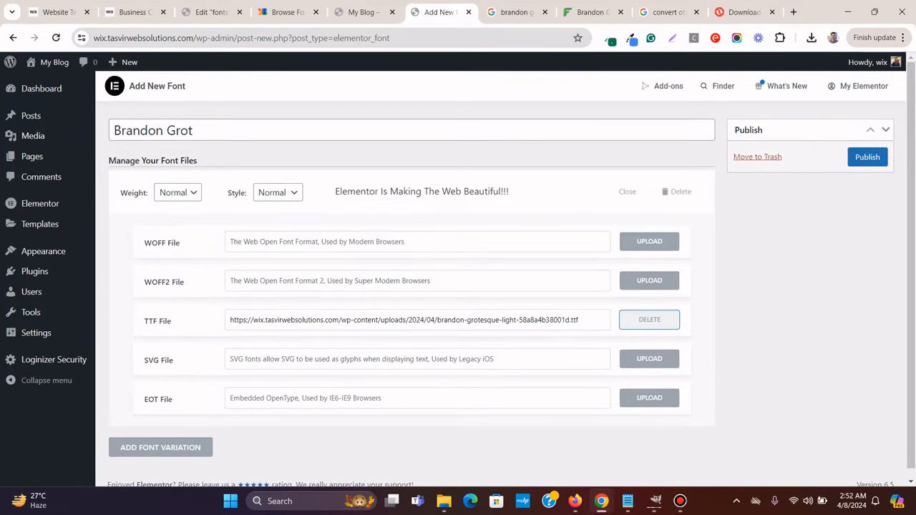
scroll(500, 279, "down", 1)
left_click(867, 147)
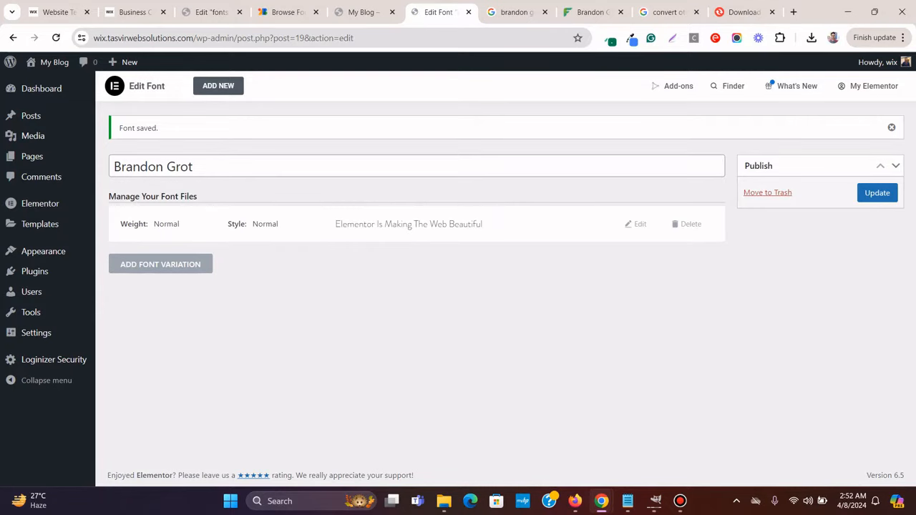
Return to the Wix Business Consulting template and inspect the fonts of its section paragraphs and the "Developing Innovative Strategies" subtitle
left_click(362, 12)
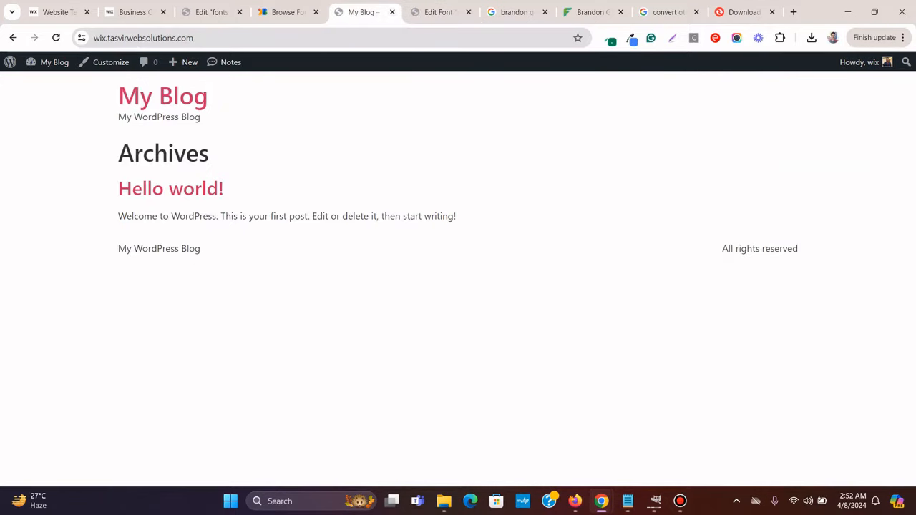
left_click(438, 12)
left_click(211, 12)
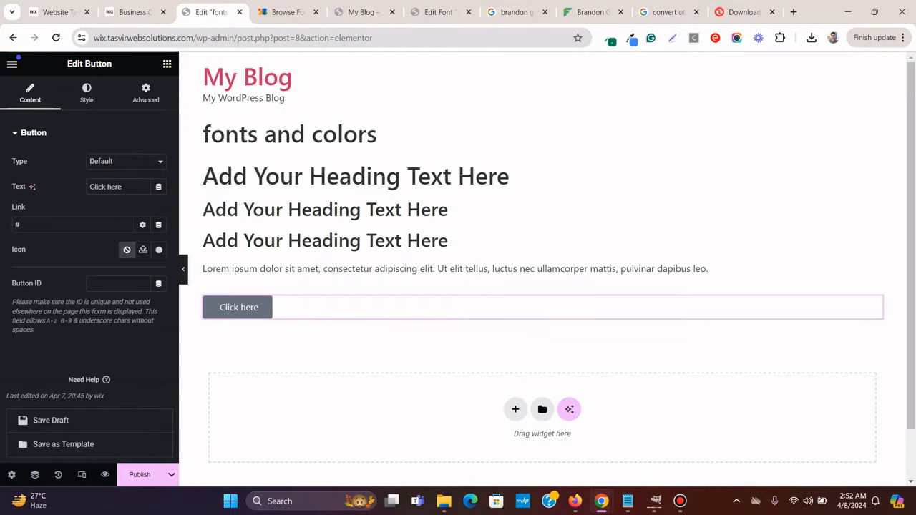
left_click(135, 12)
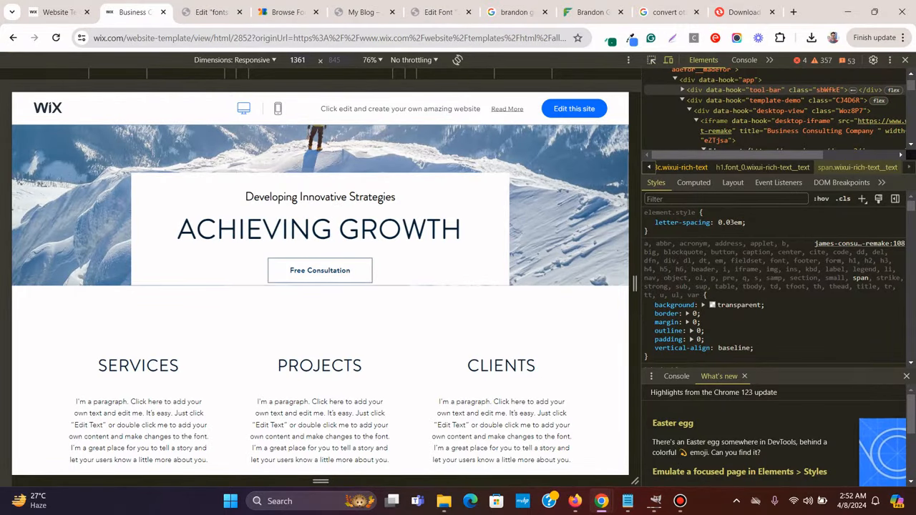
scroll(320, 229, "down", 1)
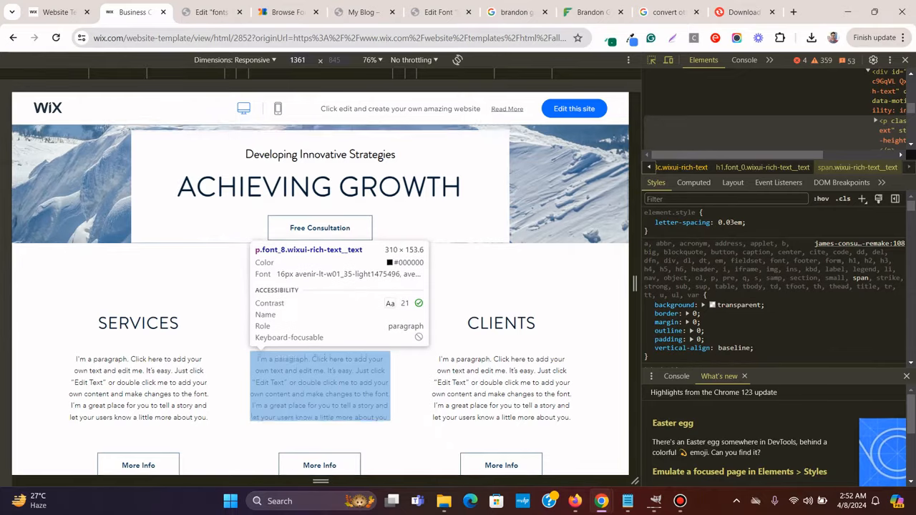
scroll(320, 379, "up", 1)
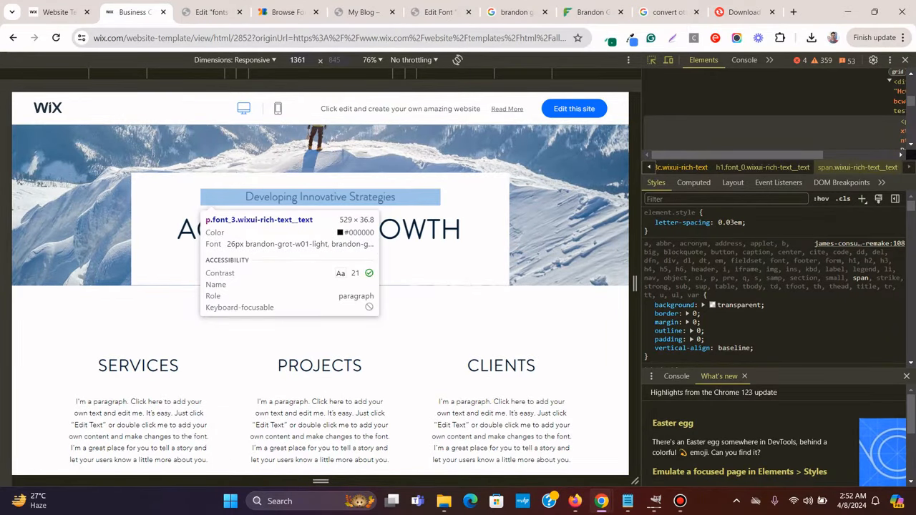
Search Google for "avenir font free download" in place of the OTF to TTF converter query
scroll(320, 293, "down", 3)
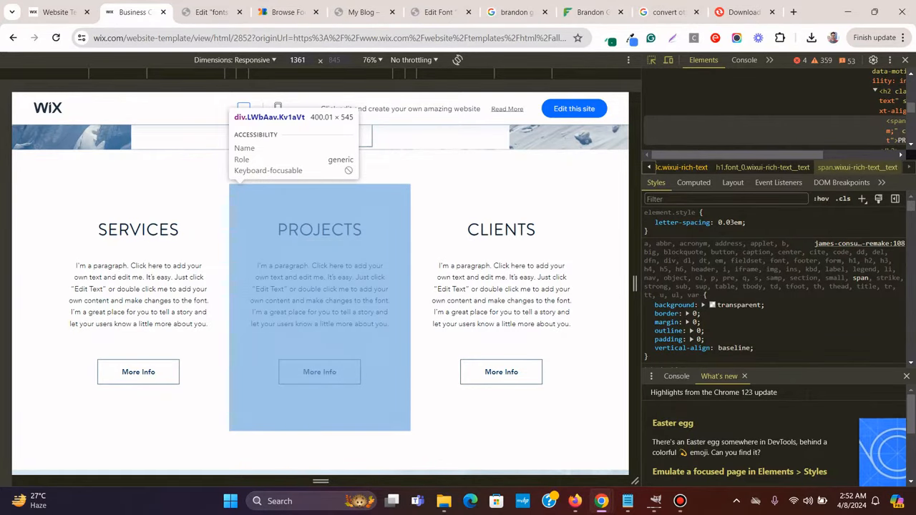
left_click(665, 12)
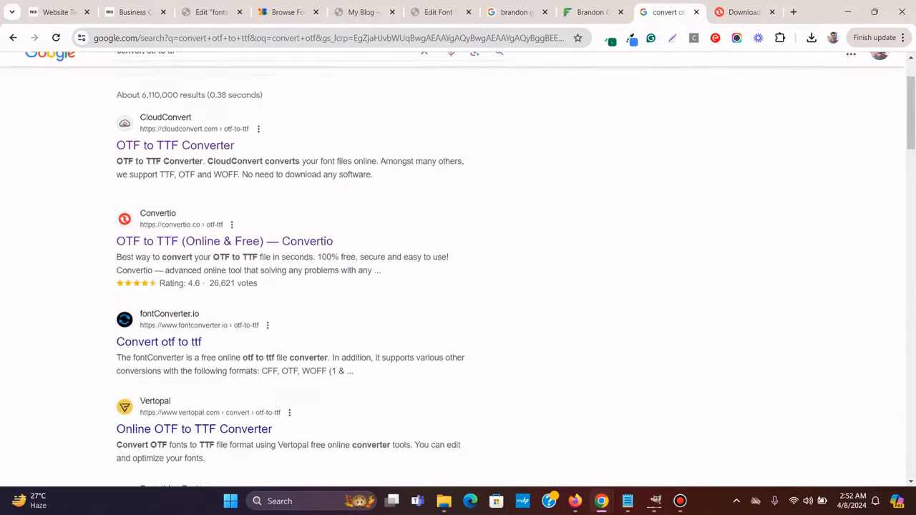
scroll(319, 151, "up", 2)
triple_click(236, 81)
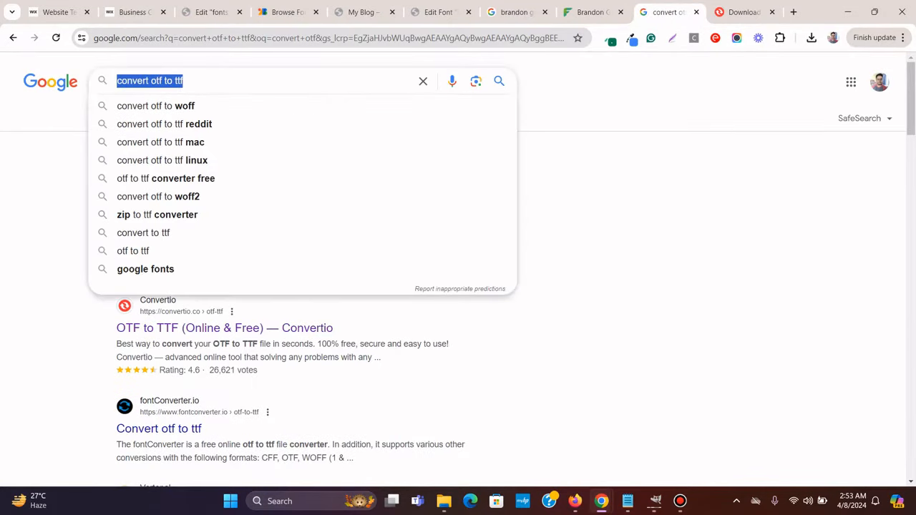
type("avenir")
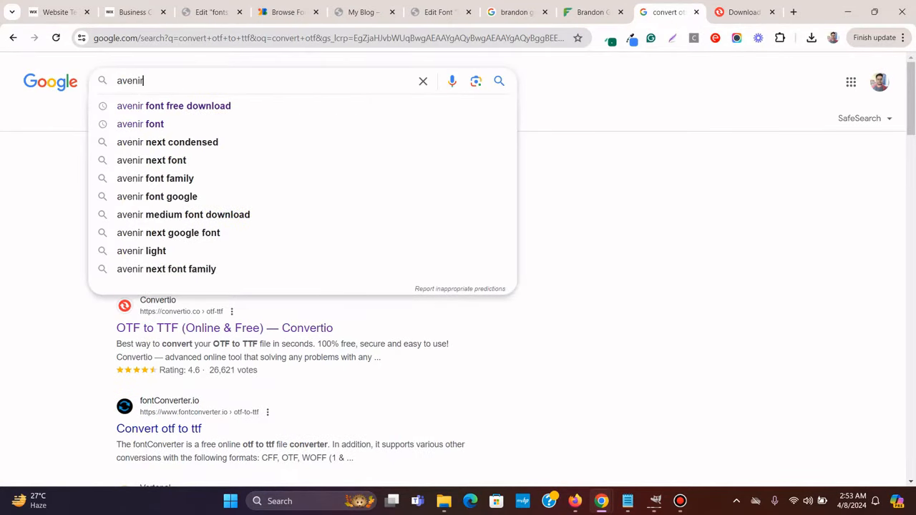
key("Down")
key("Return")
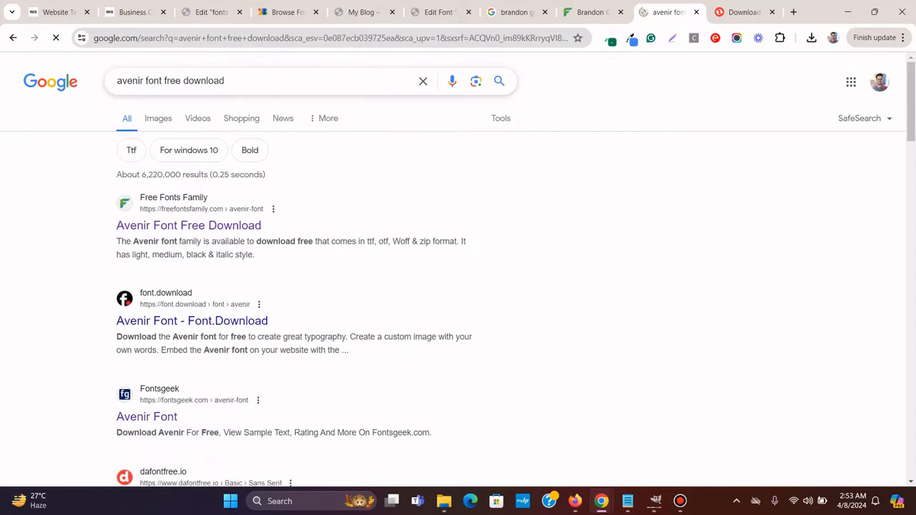
Open the Free Fonts Family result for Avenir in a new tab and close the finished Convertio download page
right_click(234, 225)
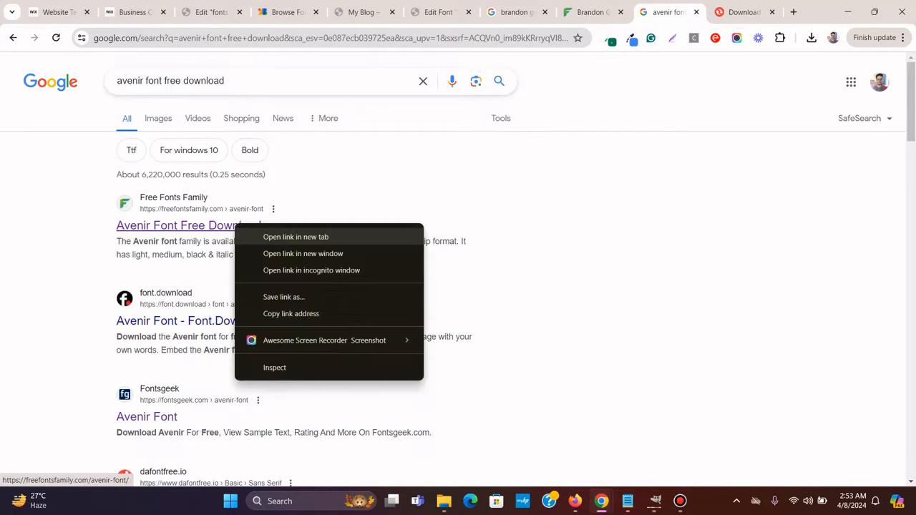
left_click(296, 237)
key("ctrl+Tab")
key("ctrl+Tab")
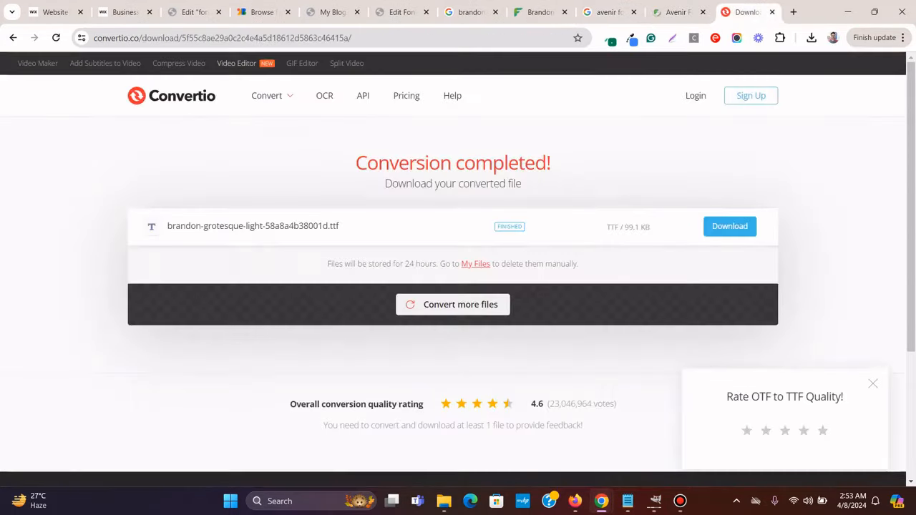
key("ctrl+w")
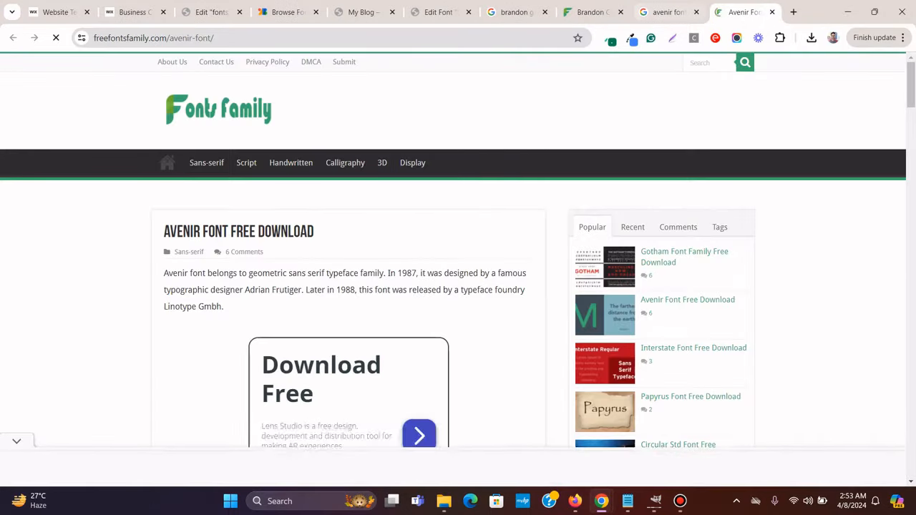
Download the Avenir font zip archive from the Free Fonts Family site, dismissing the ad that appears
scroll(481, 187, "down", 10)
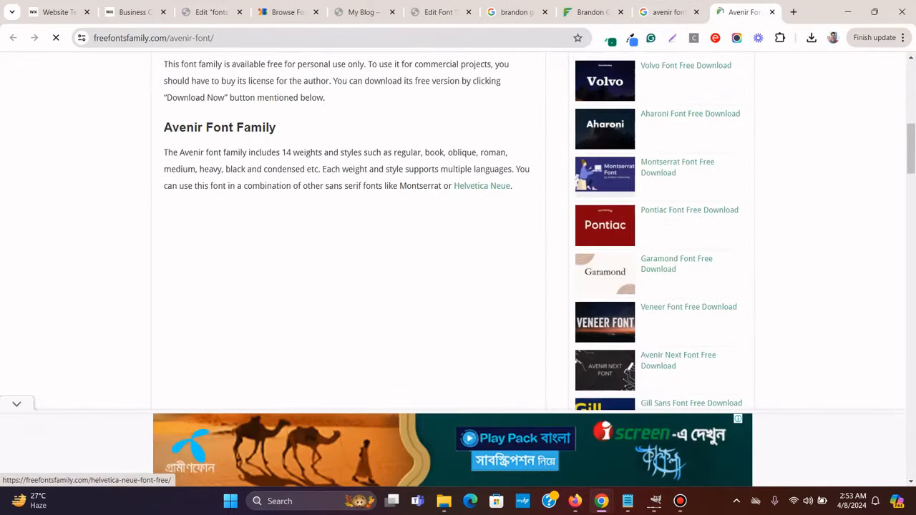
scroll(633, 241, "down", 9)
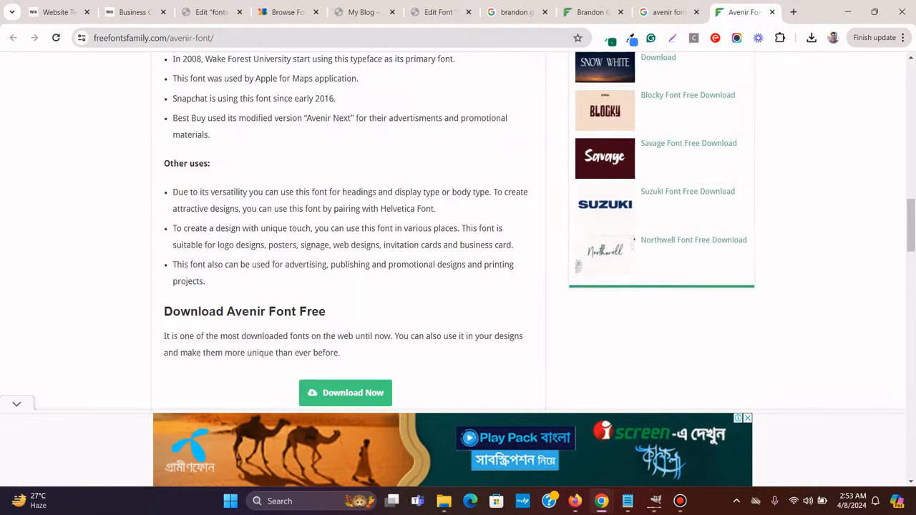
scroll(346, 214, "down", 3)
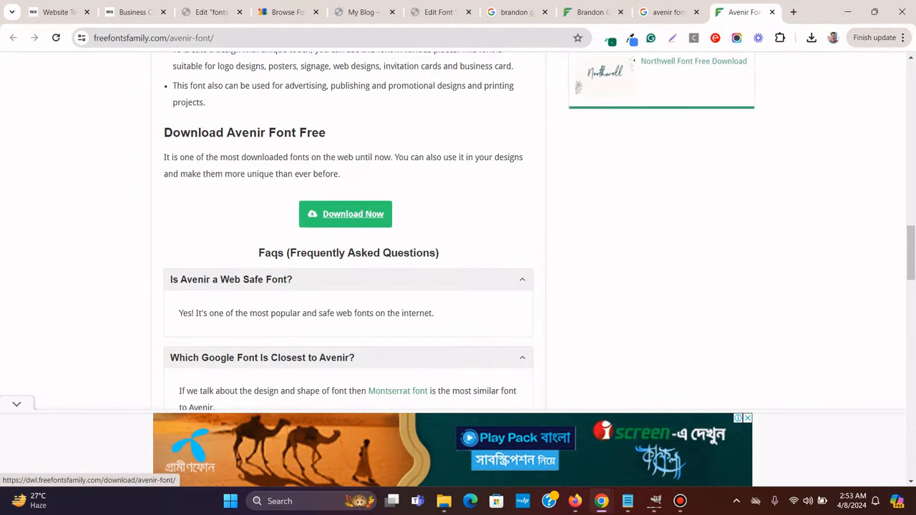
left_click(346, 214)
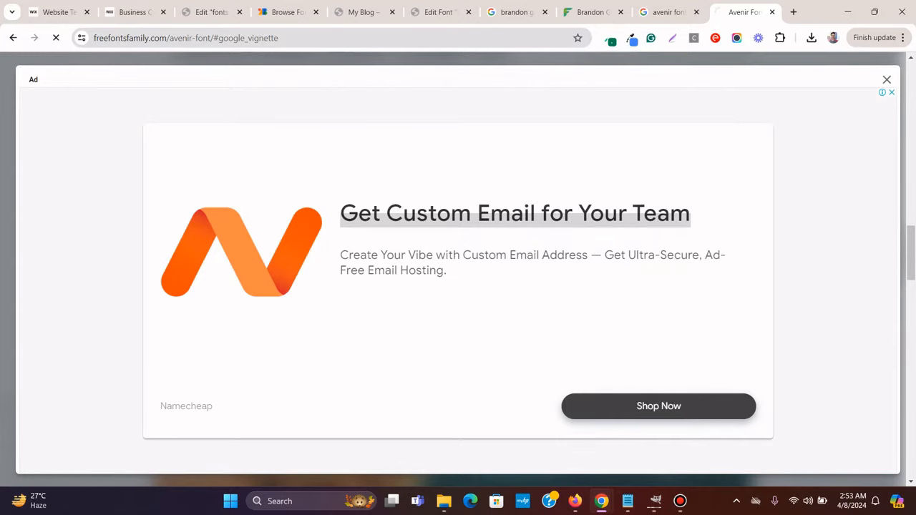
scroll(605, 133, "down", 2)
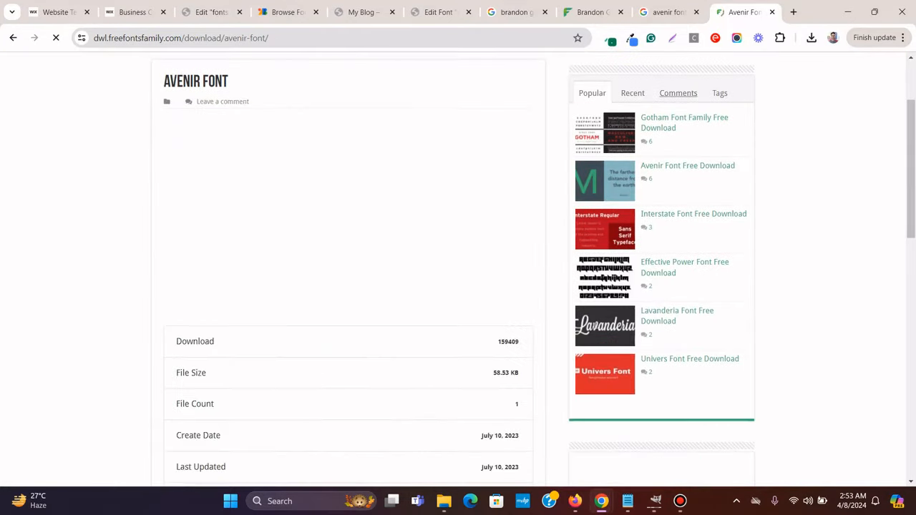
scroll(604, 132, "down", 2)
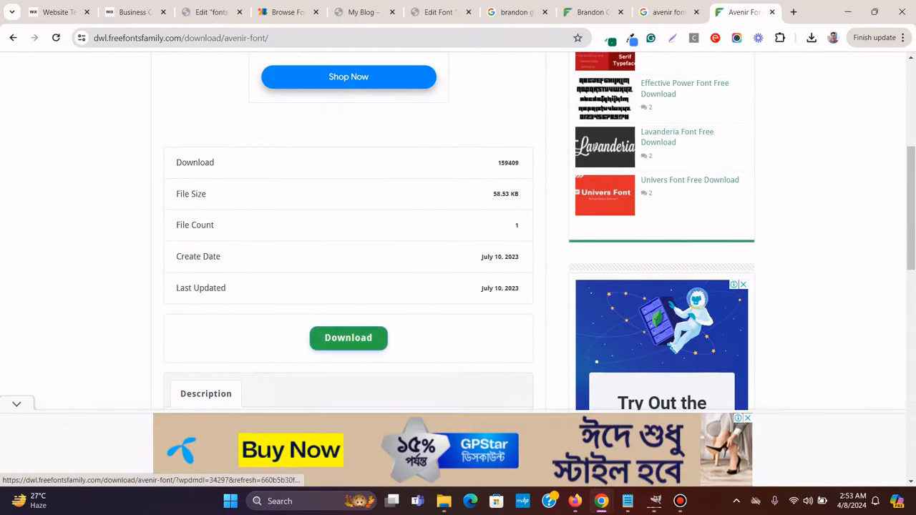
left_click(348, 338)
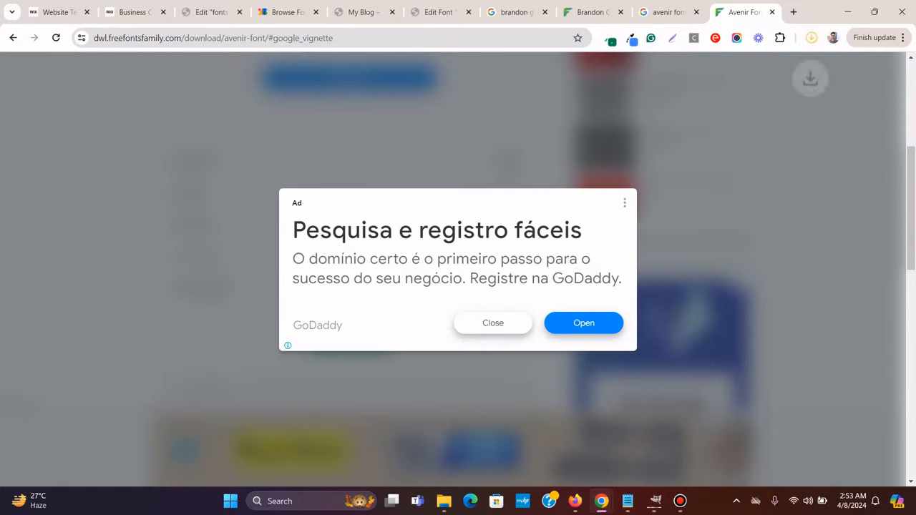
left_click(493, 323)
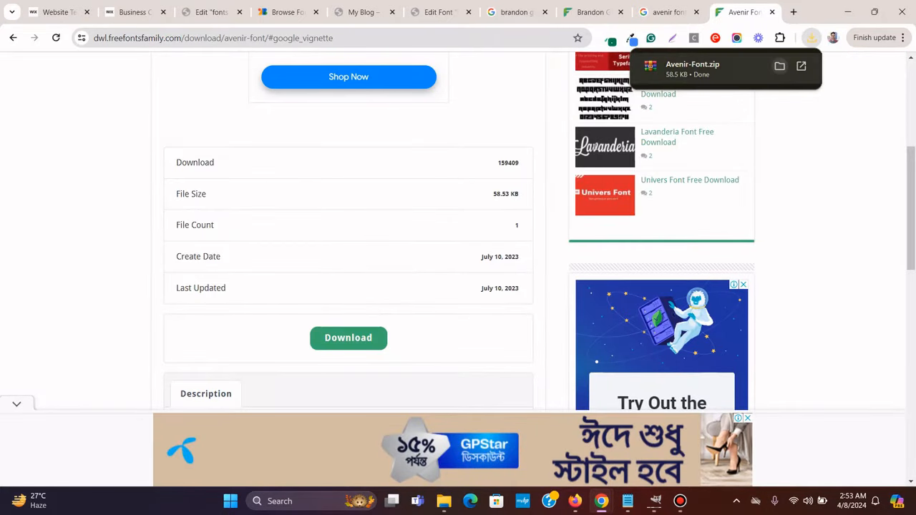
Transfer the downloaded Avenir-Font archive from the Downloads folder into the "convert wix to wordpress" folder
left_click(779, 66)
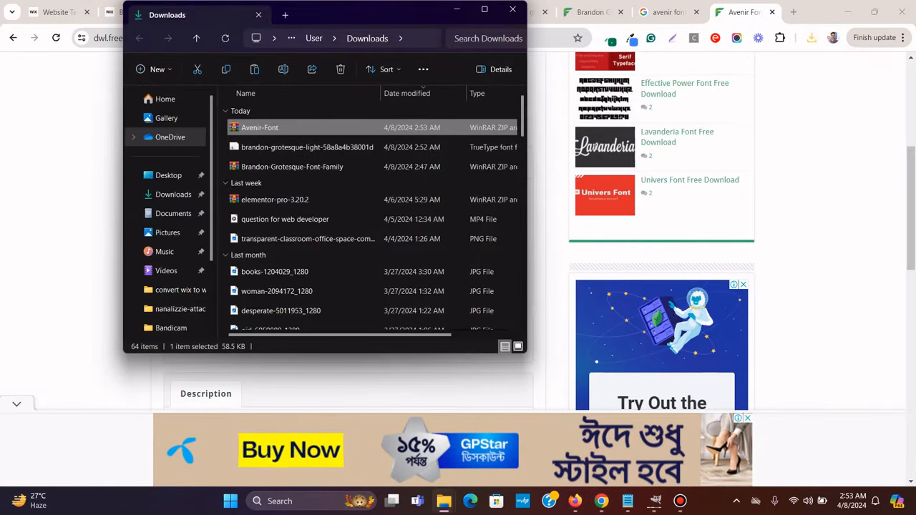
right_click(298, 131)
left_click(309, 145)
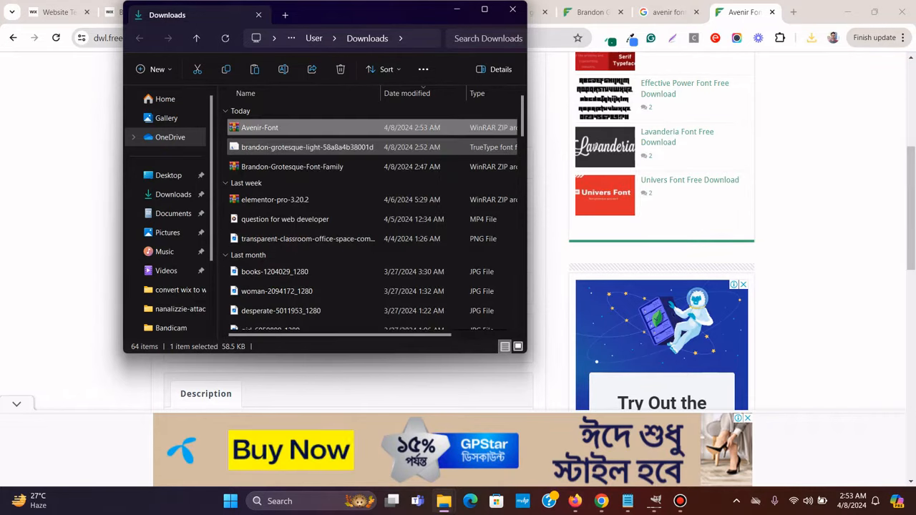
left_click(512, 9)
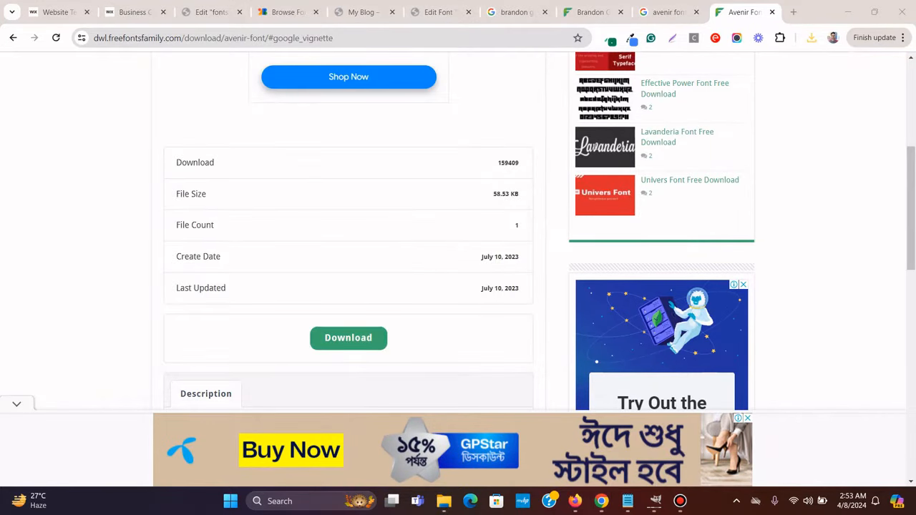
mouse_move(443, 501)
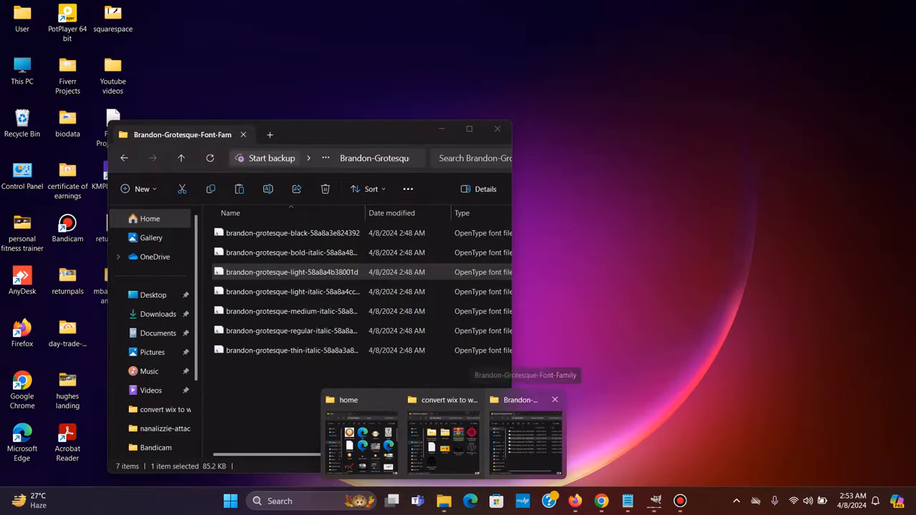
left_click(525, 437)
left_click(123, 157)
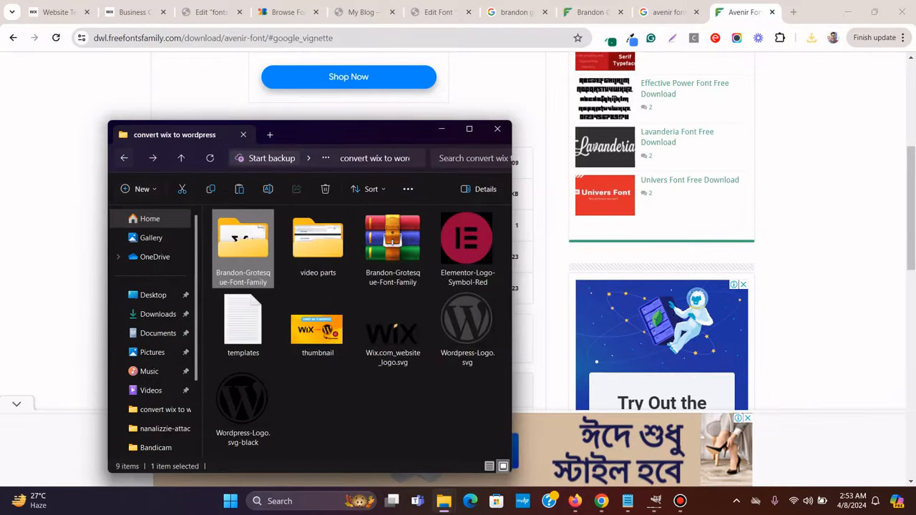
right_click(369, 455)
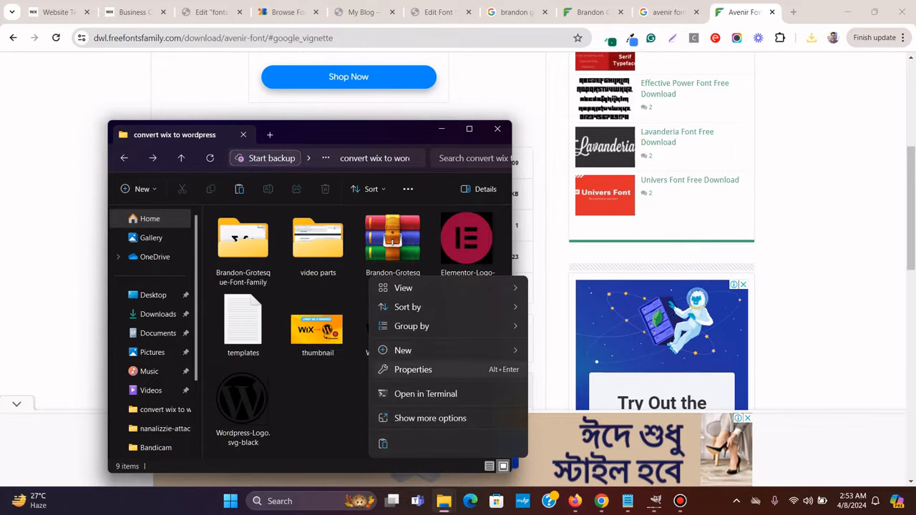
left_click(382, 444)
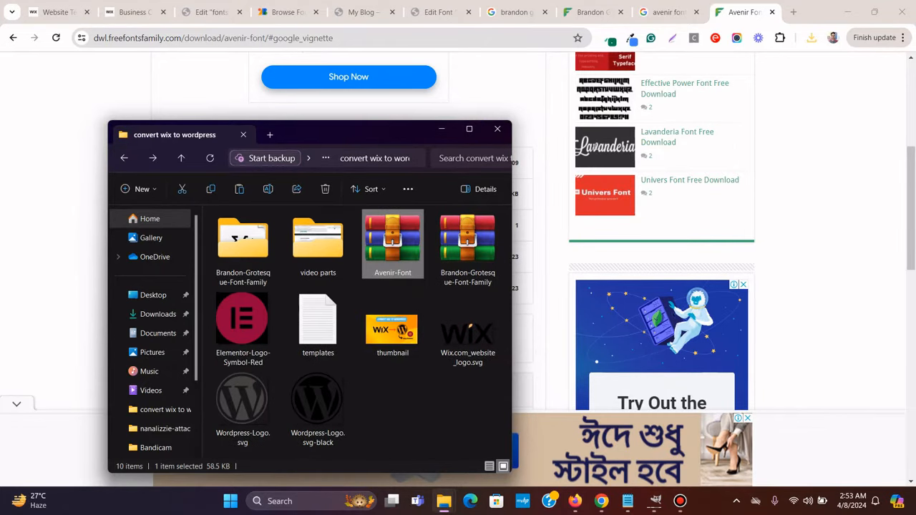
Extract the Avenir-Font archive into an Avenir-Font folder inside "convert wix to wordpress" and close the extracted files window
right_click(365, 212)
left_click(419, 305)
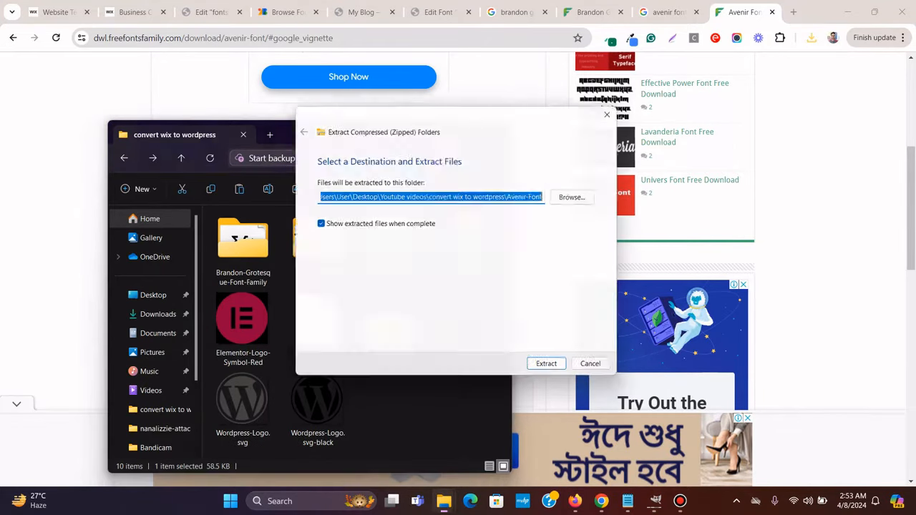
key("Return")
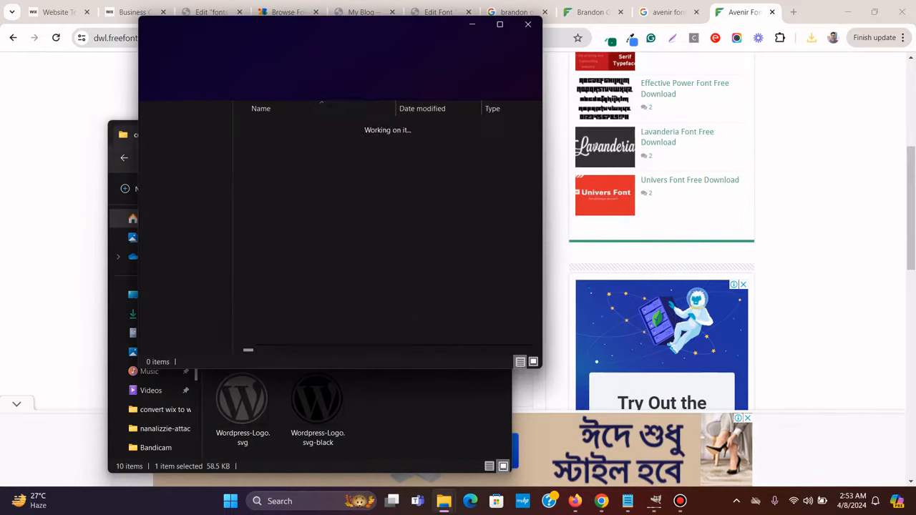
left_click(528, 24)
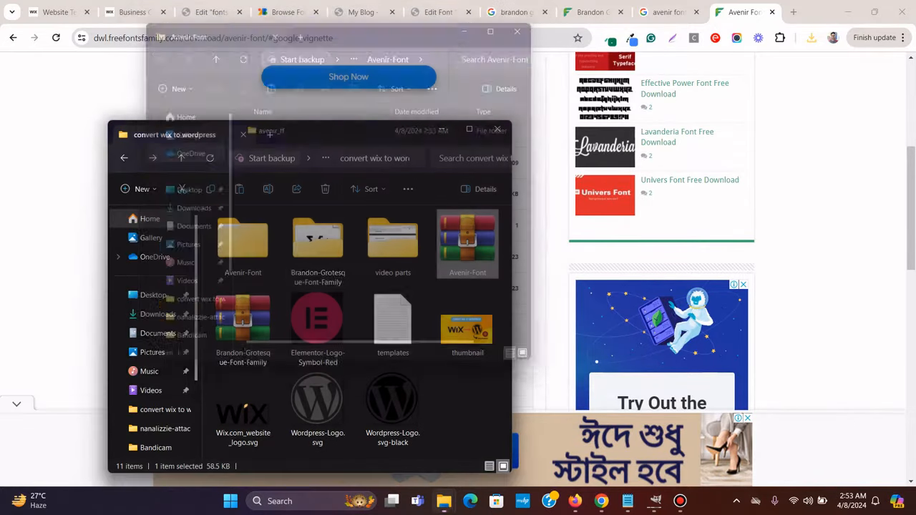
Preview the AvenirLTStd-Roman font file in the extracted avenir_ff folder, then close the preview
double_click(243, 243)
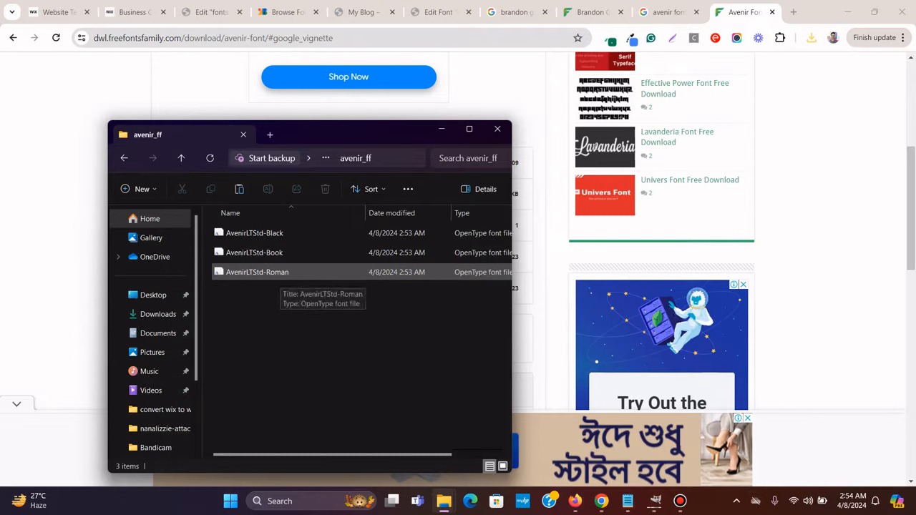
left_click(280, 273)
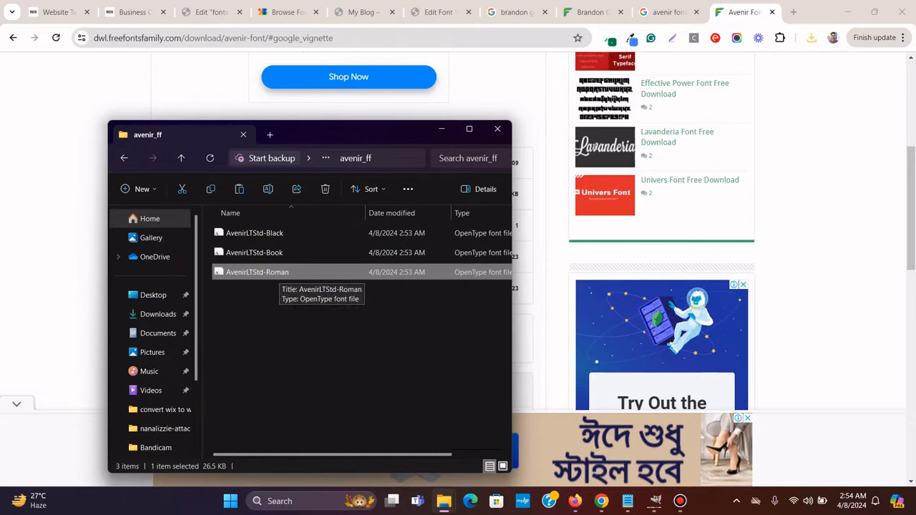
key("Return")
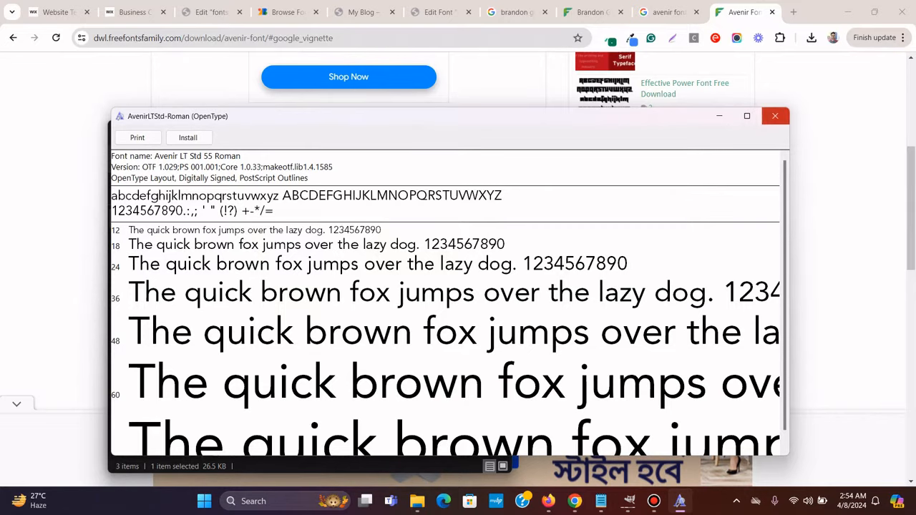
left_click(774, 115)
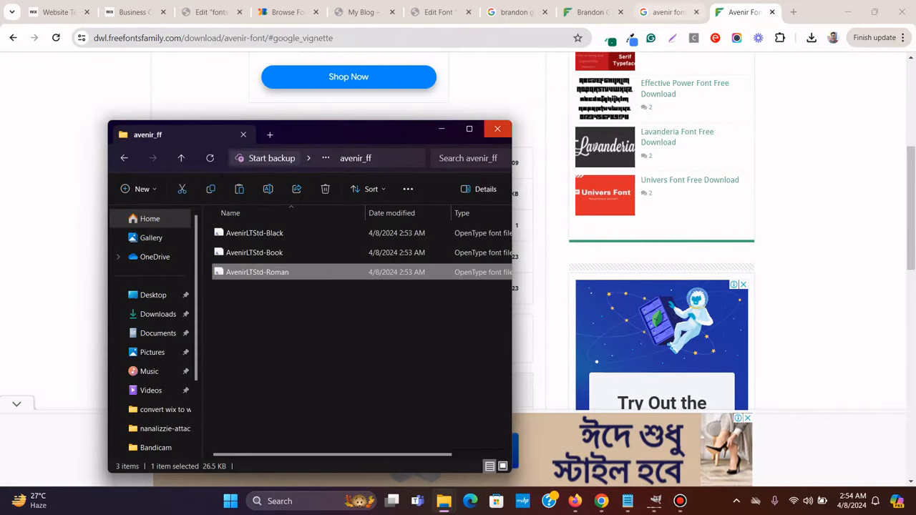
Start a new custom font in the WordPress Elementor font editor and name the font family "Avenir Standard"
left_click(668, 12)
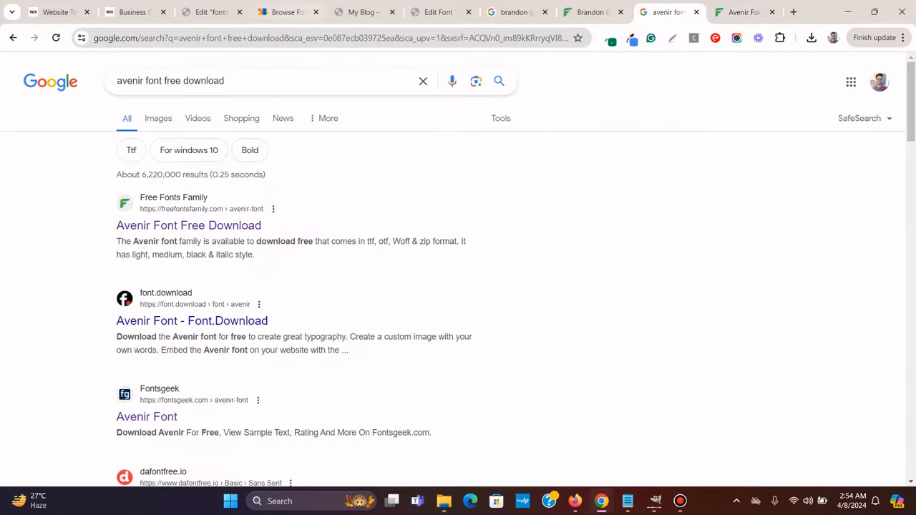
left_click(213, 13)
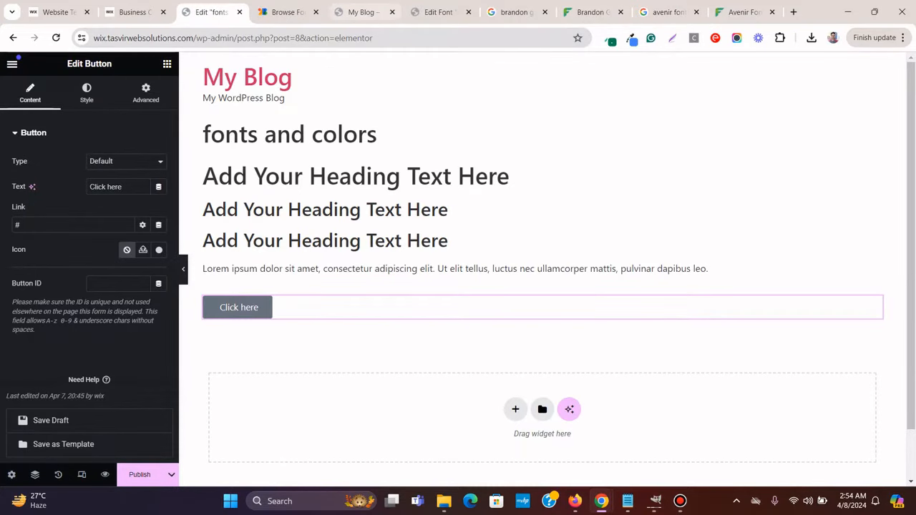
left_click(438, 13)
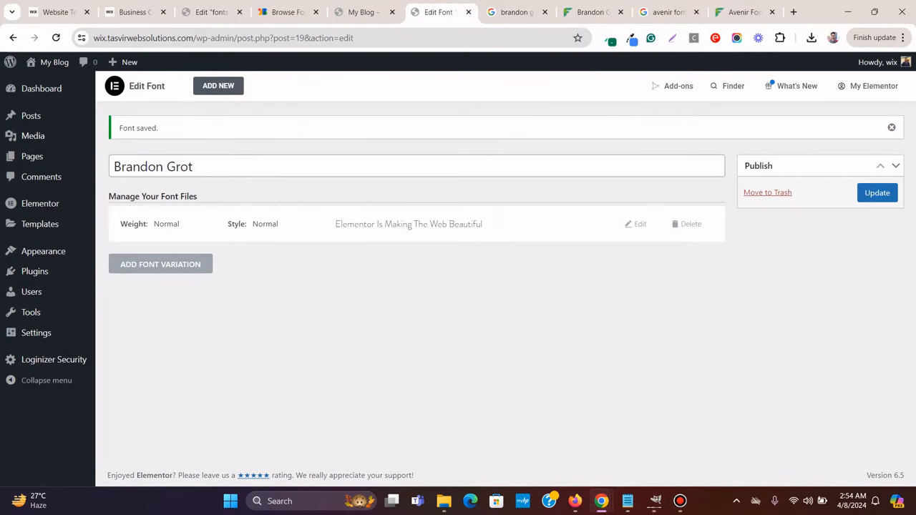
left_click(218, 85)
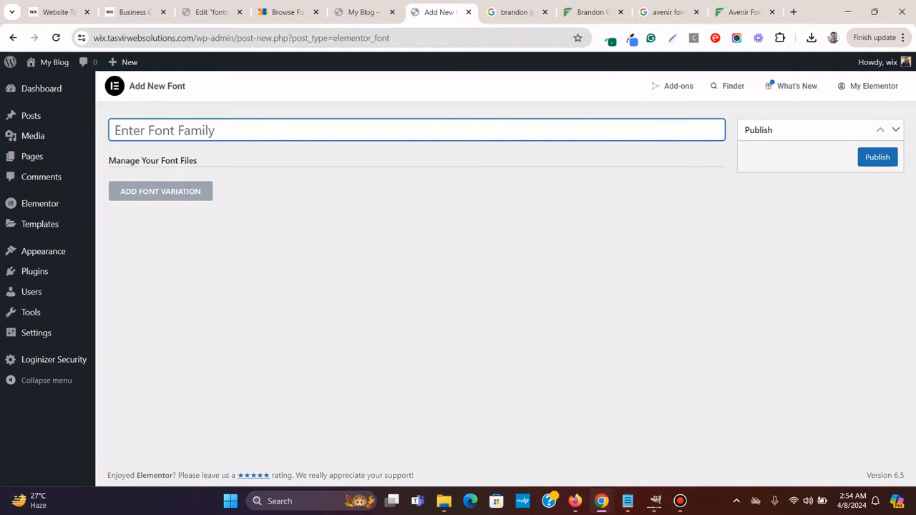
type("Avenir Standard")
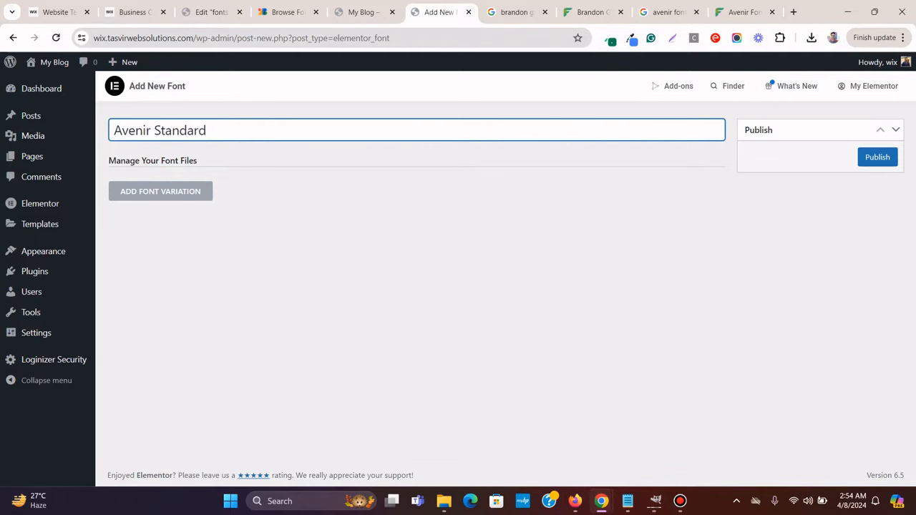
Add a font variation to the Avenir Standard font, and search Google for "convert otf to ttf"
left_click(160, 191)
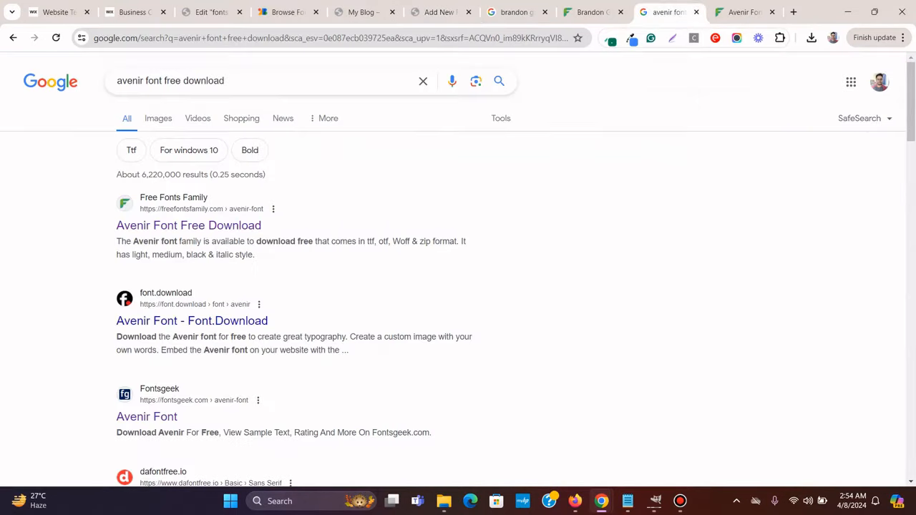
left_click(667, 12)
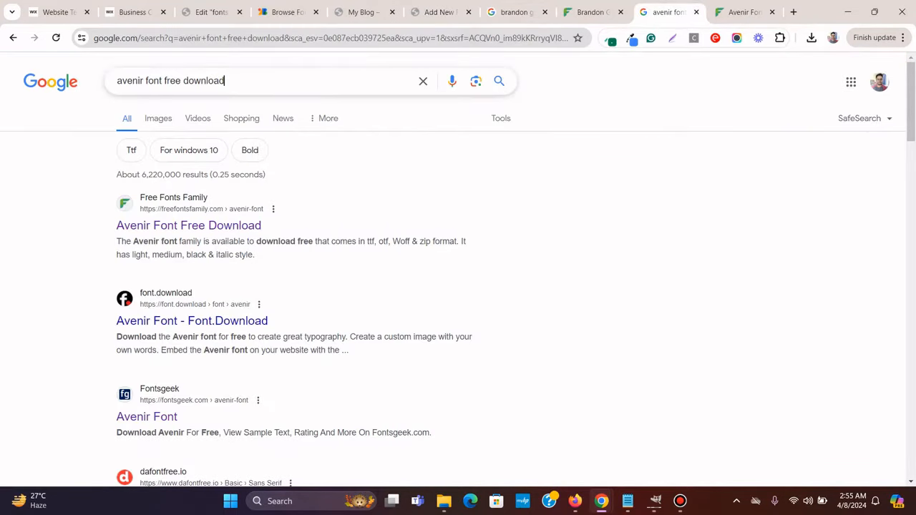
key("ctrl+shift+Left")
key("BackSpace")
key("BackSpace")
key("BackSpace")
key("BackSpace")
key("BackSpace")
key("BackSpace")
key("BackSpace")
key("BackSpace")
key("BackSpace")
key("BackSpace")
key("BackSpace")
key("BackSpace")
key("BackSpace")
key("BackSpace")
key("BackSpace")
key("BackSpace")
key("BackSpace")
key("BackSpace")
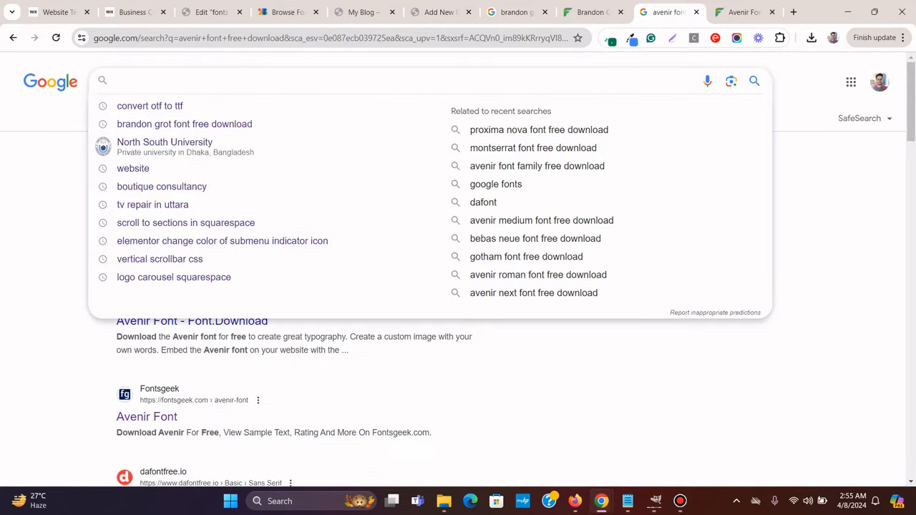
left_click(150, 106)
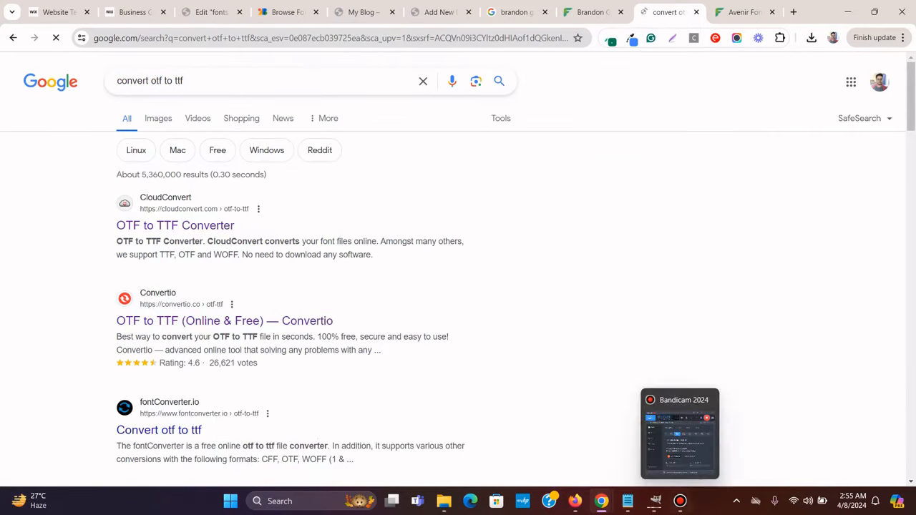
left_click(679, 500)
left_click(680, 501)
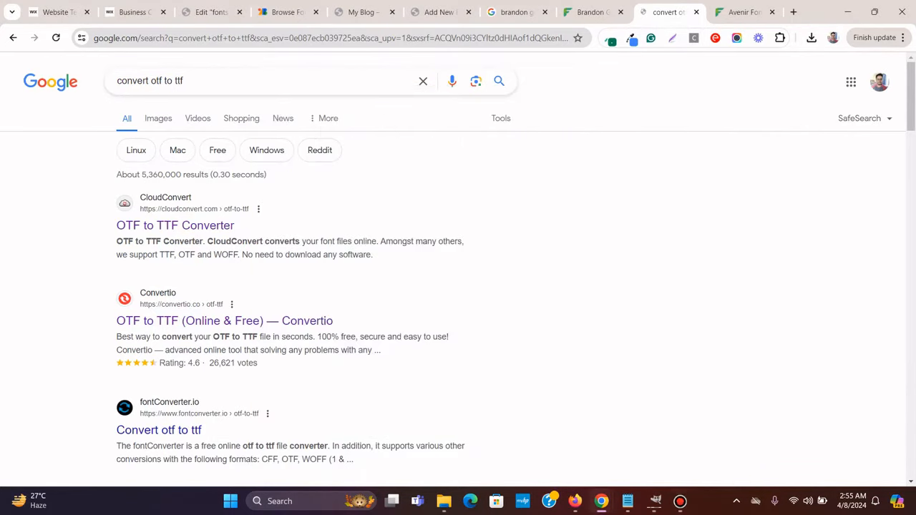
Open Convertio's OTF to TTF search result in a separate browser tab and switch to it
scroll(225, 320, "down", 1)
right_click(254, 260)
left_click(290, 268)
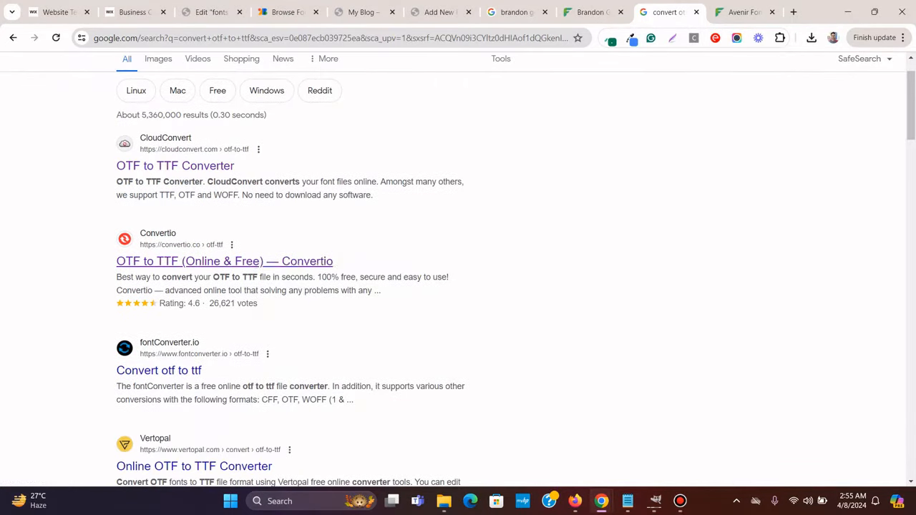
left_click(677, 12)
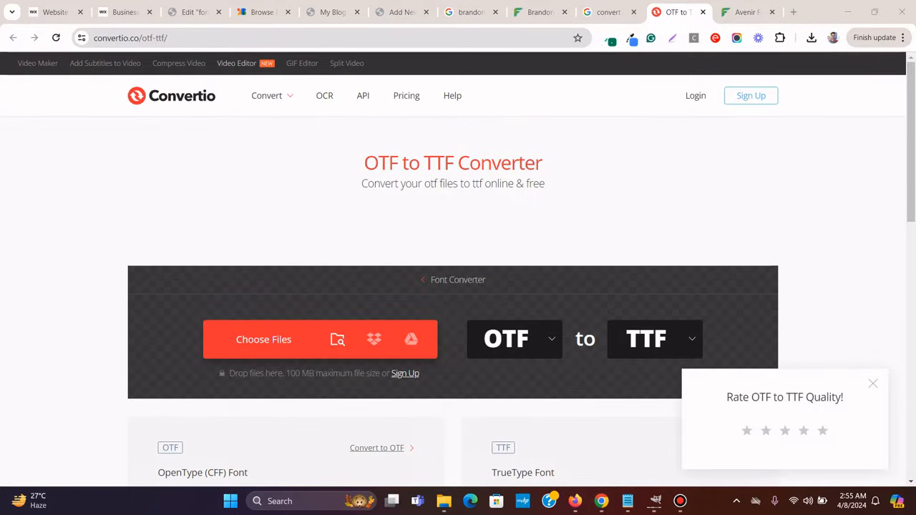
Convert the AvenirLTStd-Roman font file from the avenir_ff folder to TTF with Convertio and download the converted file
mouse_move(444, 501)
left_click(526, 438)
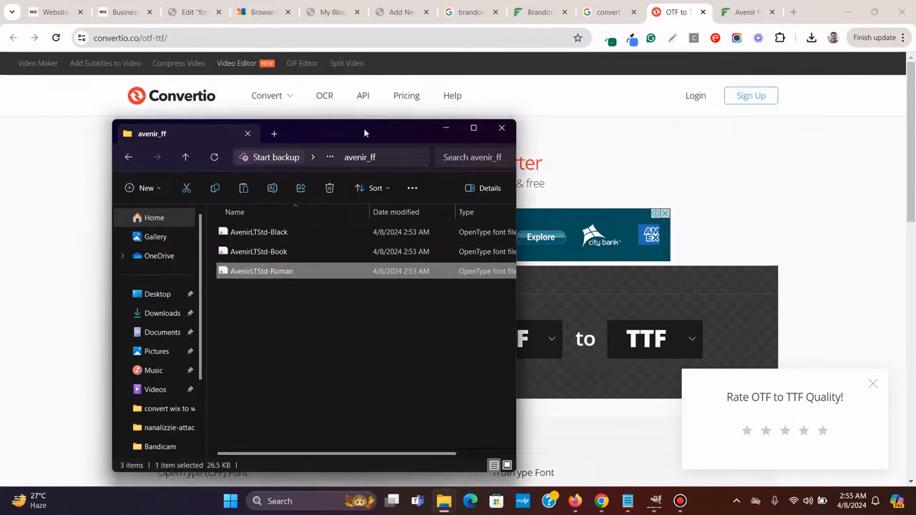
left_click_drag(364, 128, 753, 122)
left_click_drag(646, 265, 321, 347)
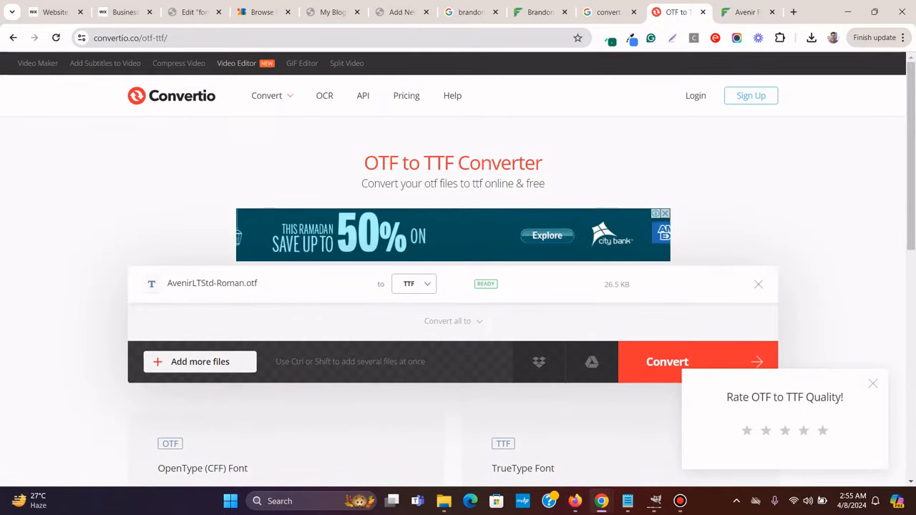
scroll(458, 269, "down", 1)
left_click(681, 301)
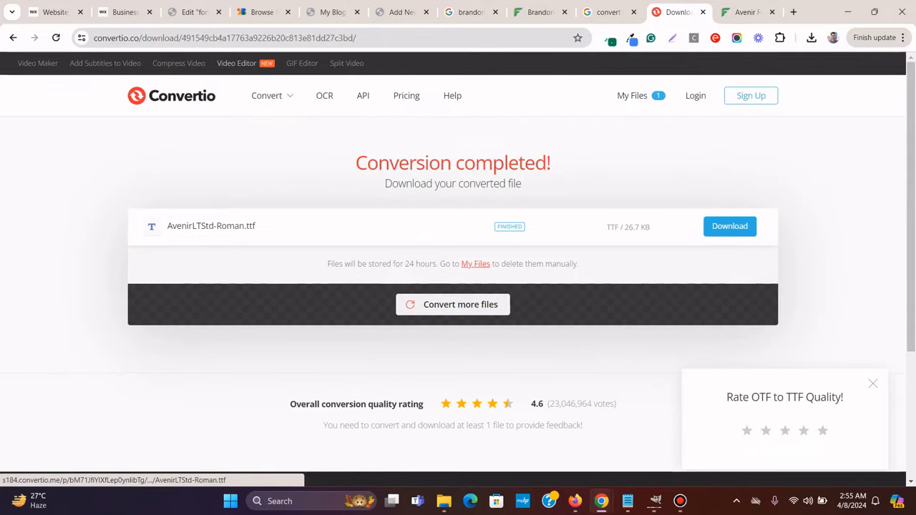
left_click(729, 226)
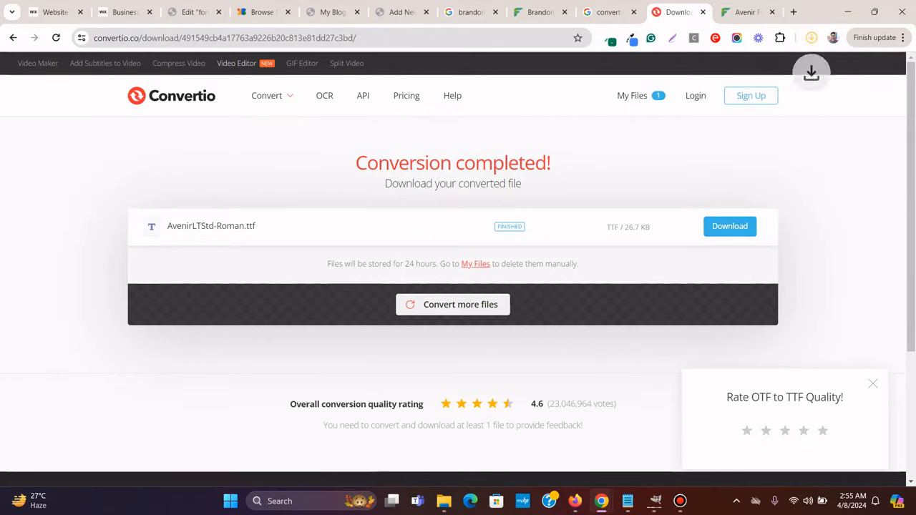
Upload the downloaded AvenirLTStd-Roman.ttf as the TTF file of the Avenir Standard variation in Elementor and publish the font
left_click(193, 12)
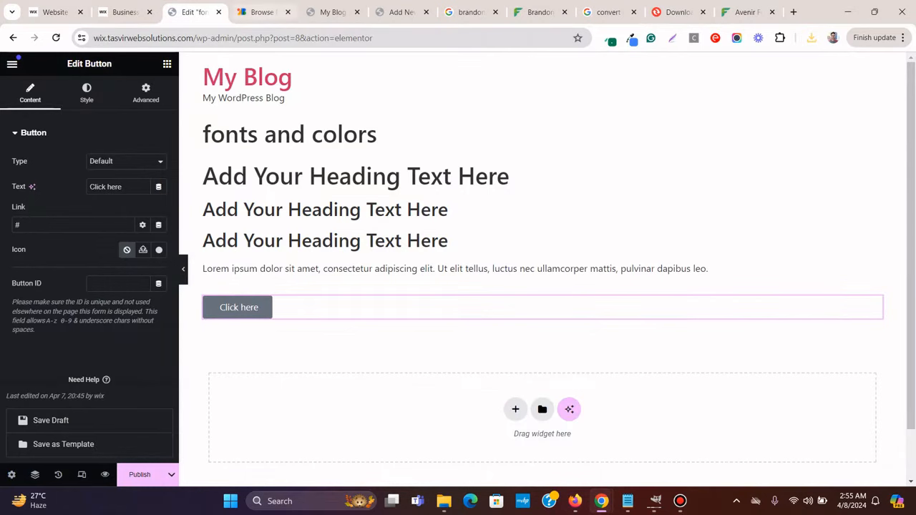
left_click(400, 13)
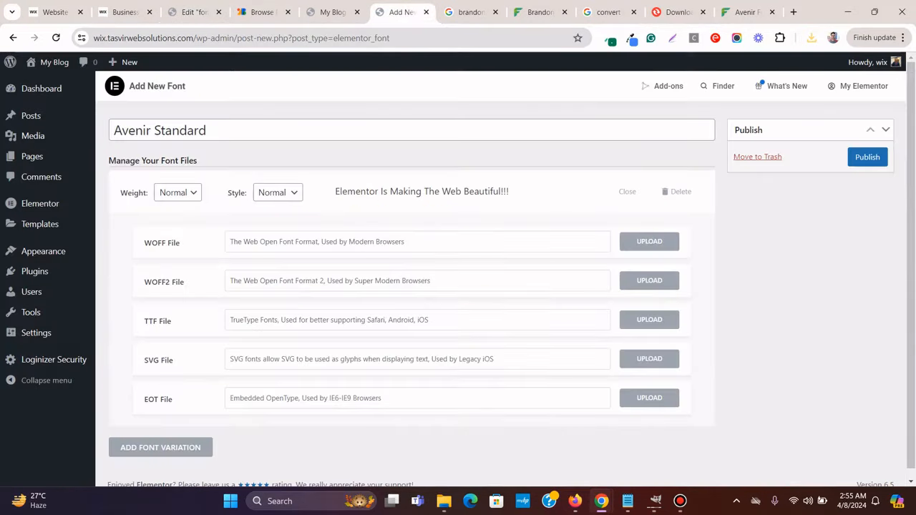
scroll(501, 272, "down", 1)
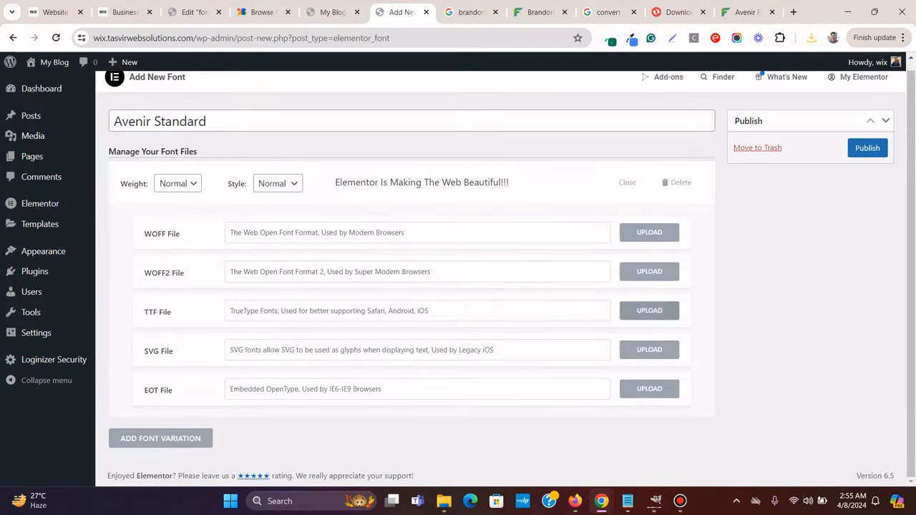
left_click(649, 319)
left_click(811, 38)
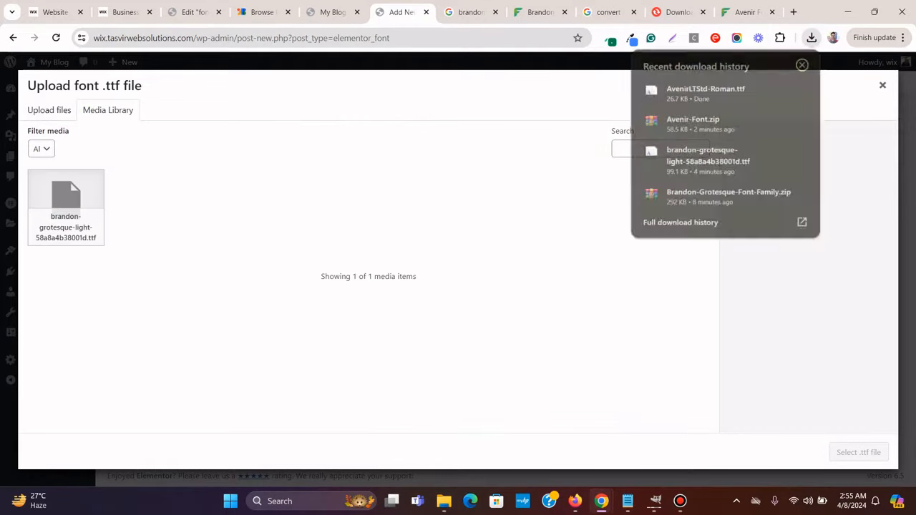
left_click_drag(687, 92, 615, 135)
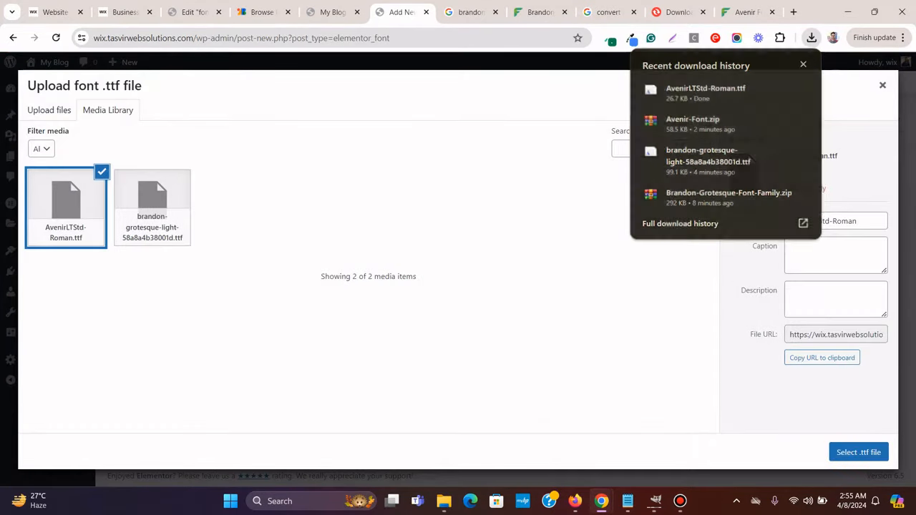
left_click(803, 64)
left_click(858, 452)
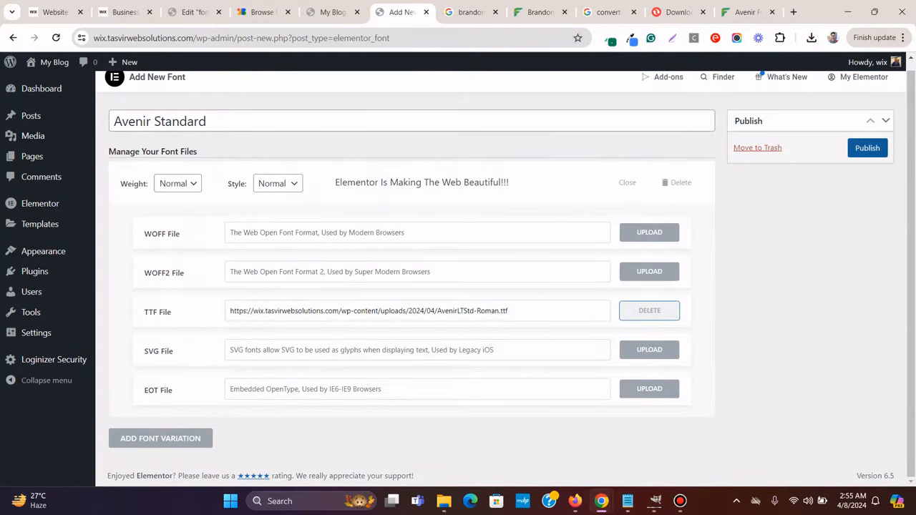
left_click(867, 147)
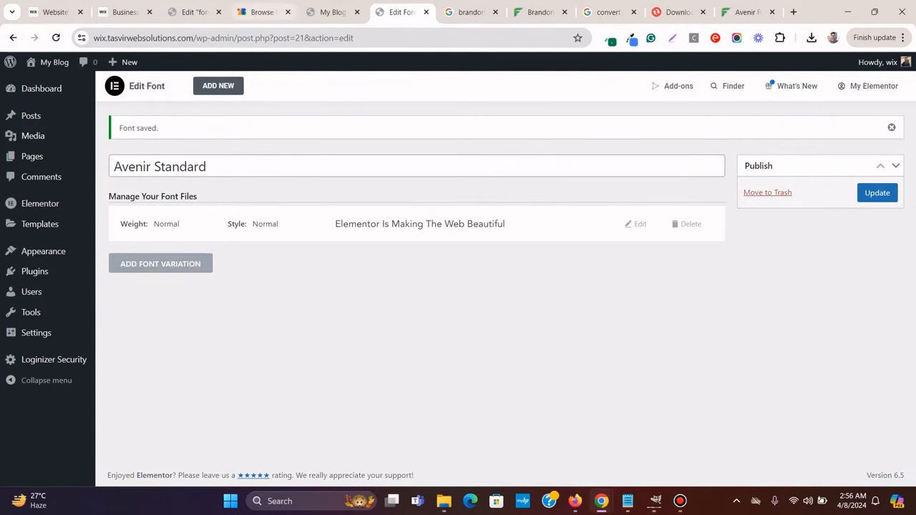
Inspect the font of the More Info button under Projects on the Wix template page
left_click(126, 12)
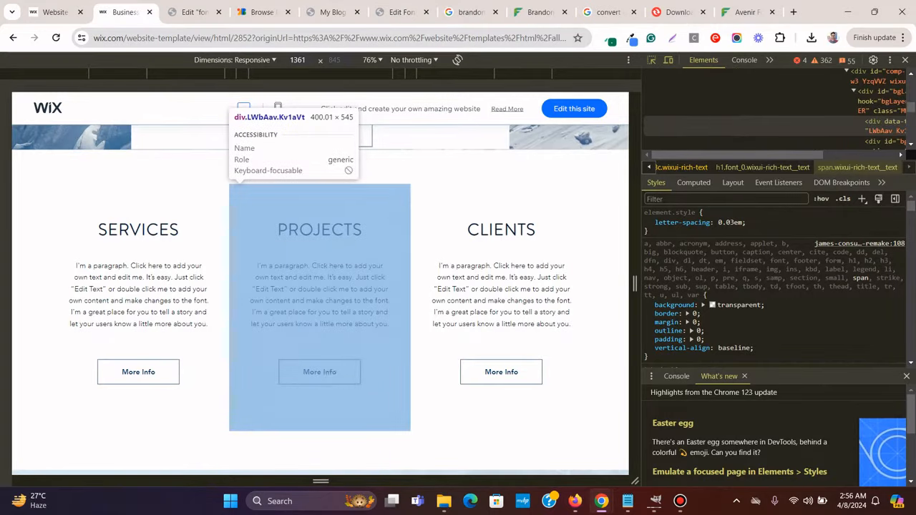
scroll(319, 326, "down", 1)
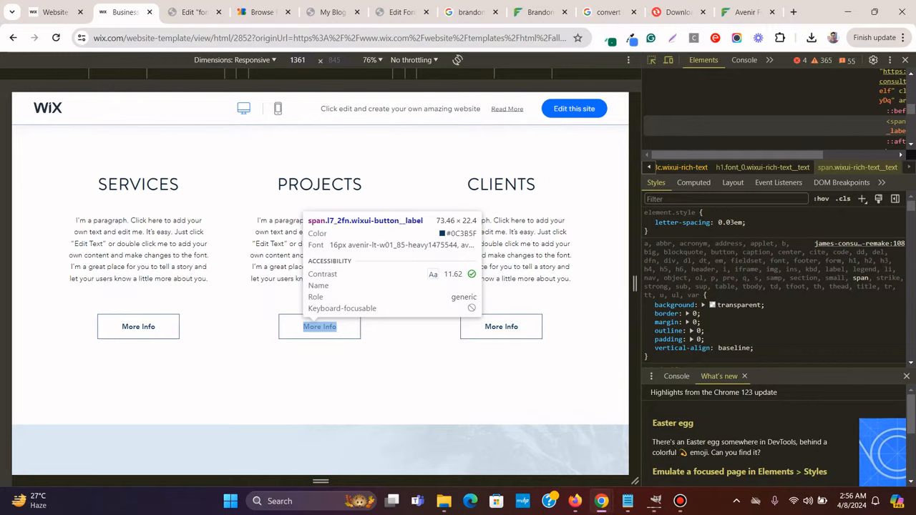
Start another custom font in the Elementor font editor, name the family "Avenir Bold" and add a font variation
left_click(195, 12)
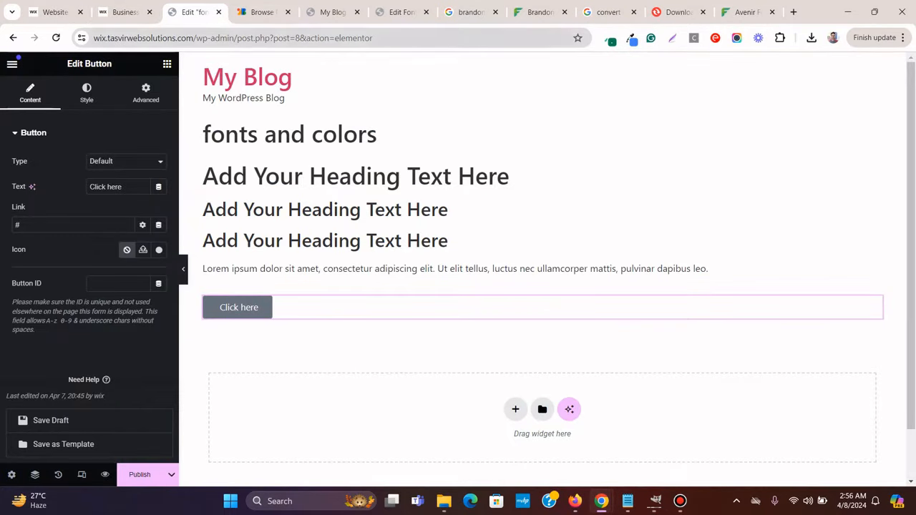
left_click(400, 13)
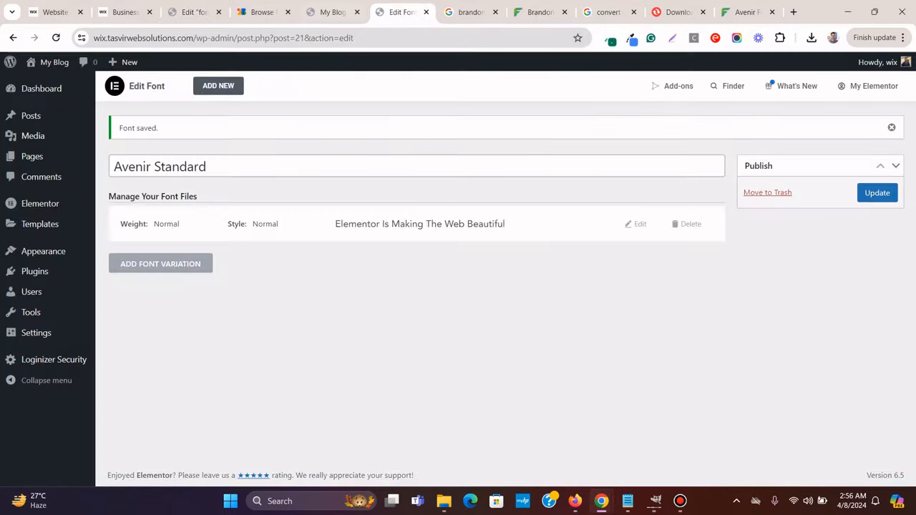
left_click(333, 12)
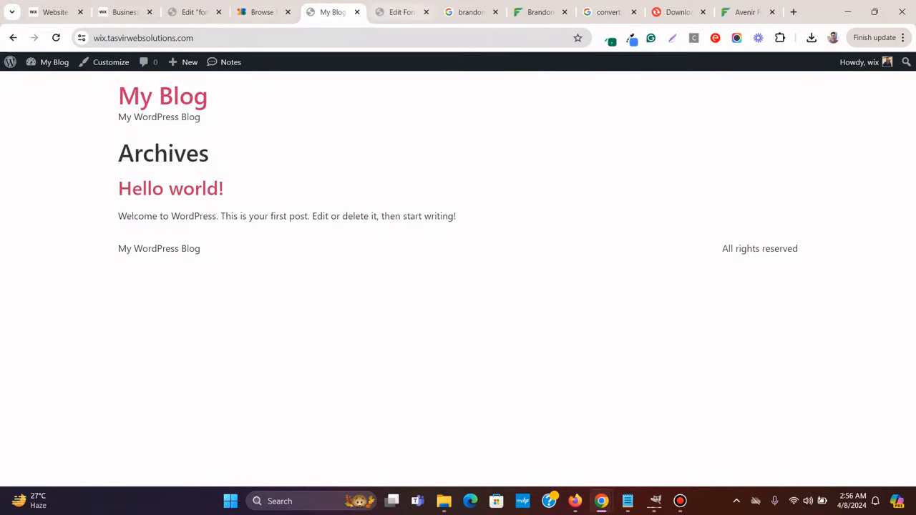
left_click(400, 13)
left_click(218, 85)
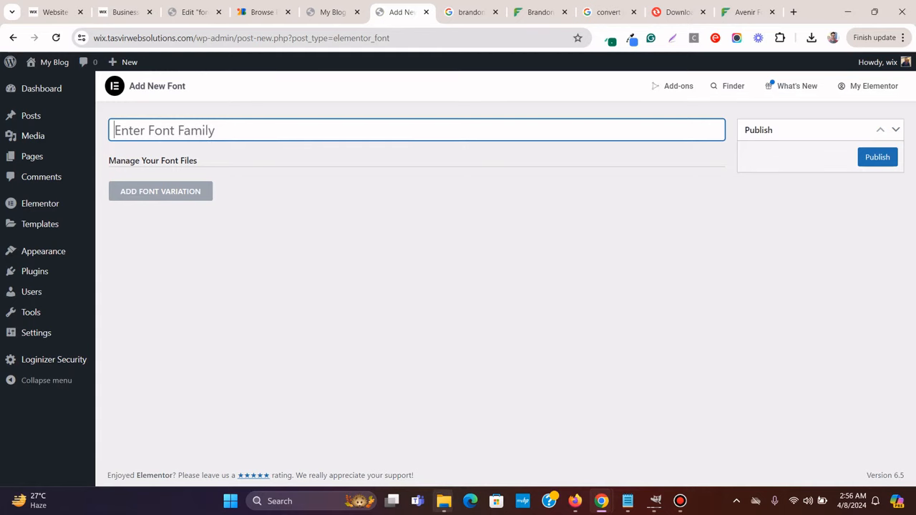
type("Av")
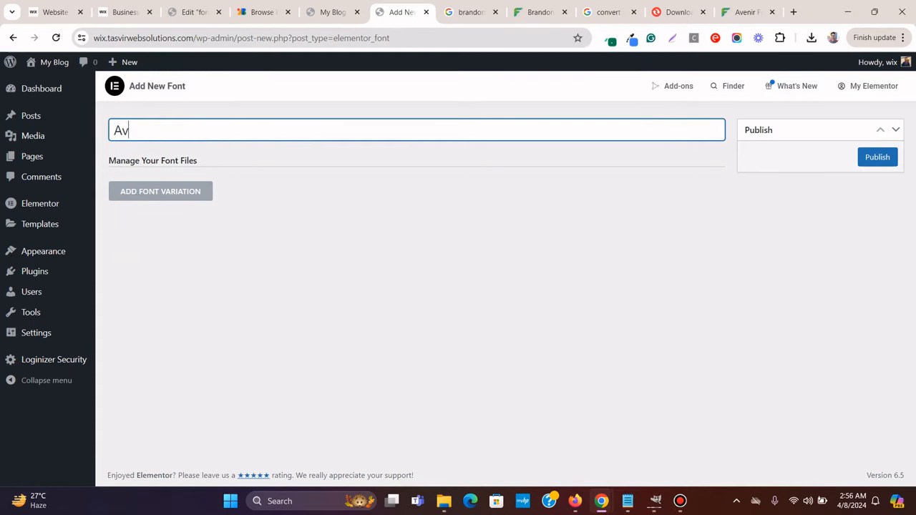
type("enir Bold")
left_click(160, 191)
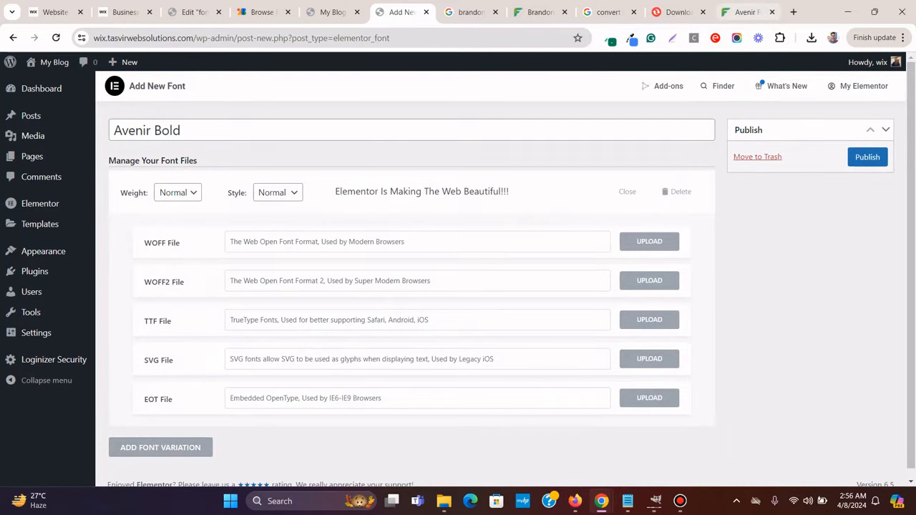
Convert the AvenirLTStd-Book font file from the avenir_ff folder to TTF with Convertio and download the converted file
left_click(676, 12)
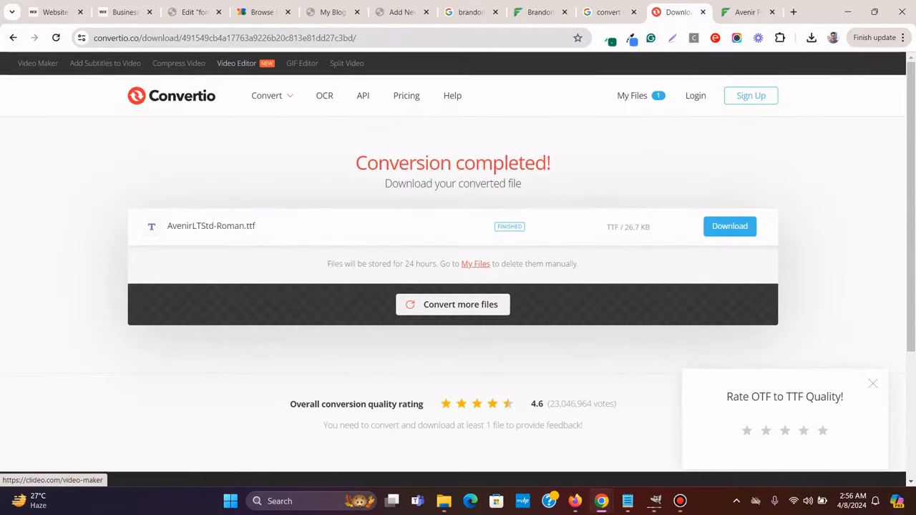
left_click(13, 37)
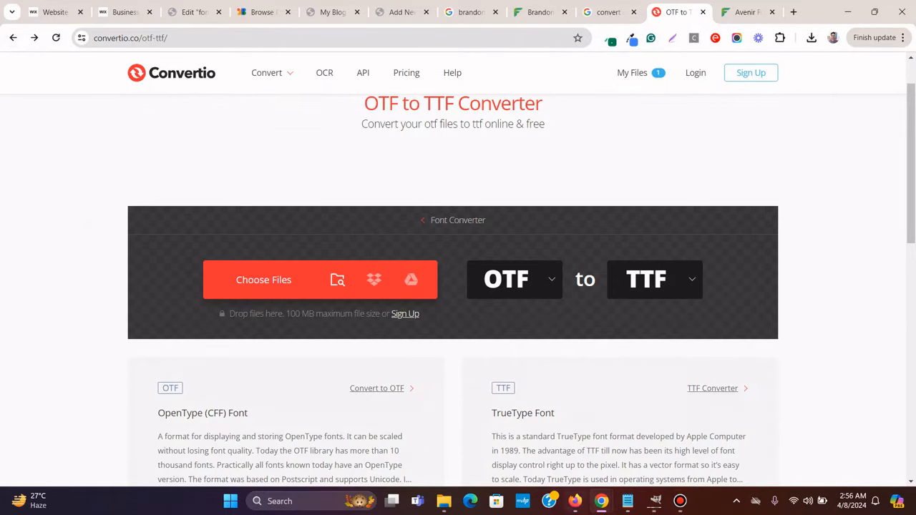
left_click(444, 501)
left_click(526, 437)
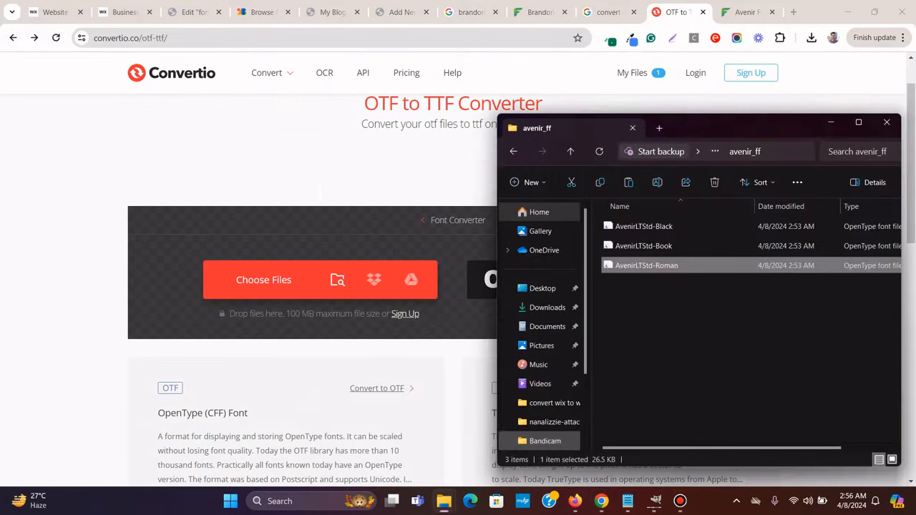
left_click(644, 246)
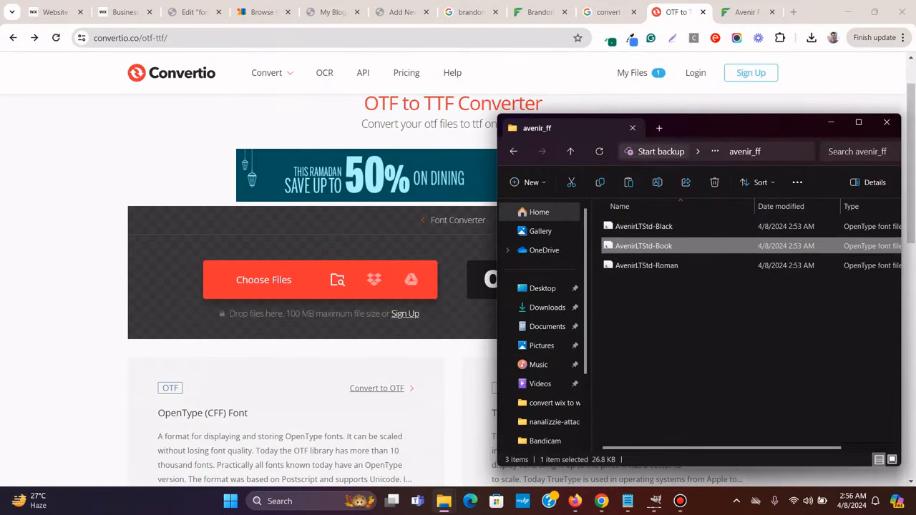
left_click_drag(644, 246, 394, 304)
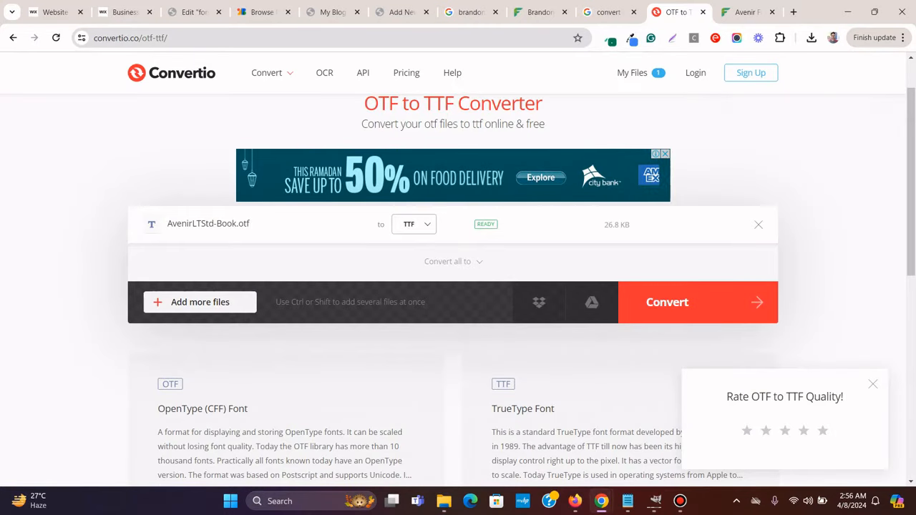
left_click(694, 302)
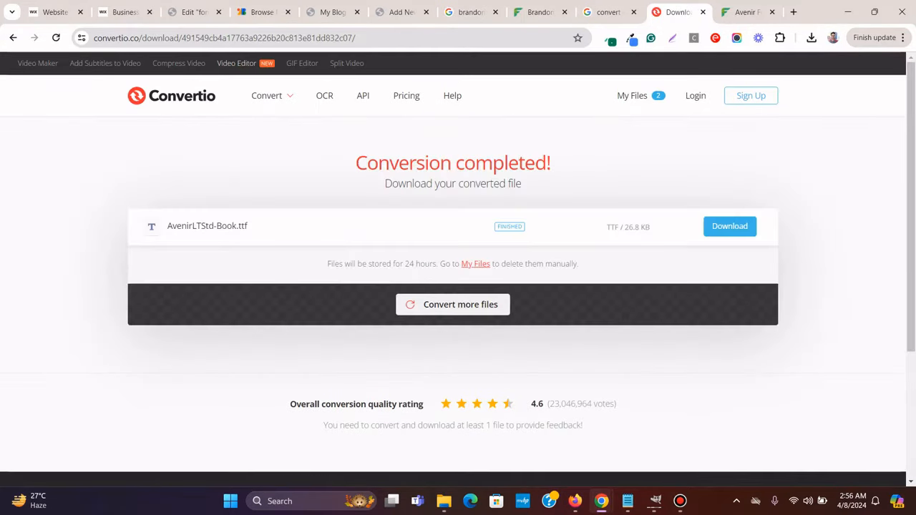
left_click(730, 226)
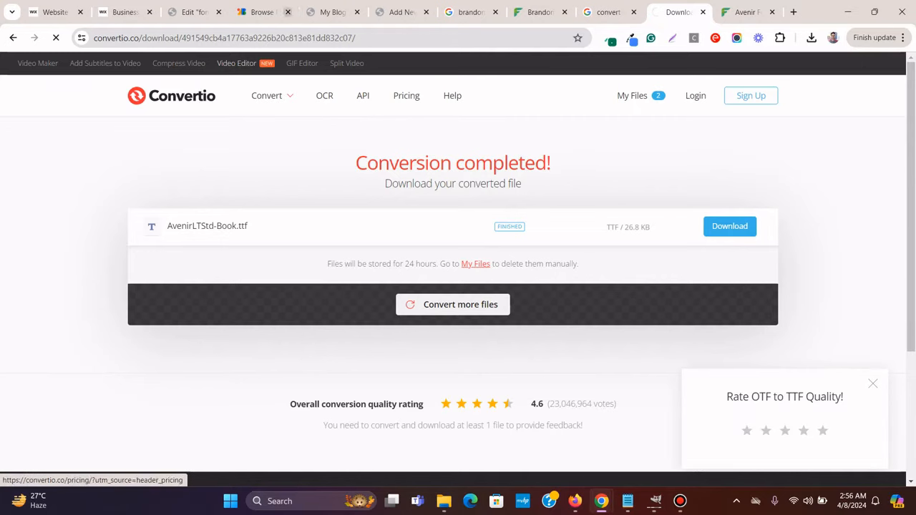
Upload the downloaded AvenirLTStd-Book.ttf as the TTF file of the Avenir Bold variation in the Elementor font editor
left_click(193, 11)
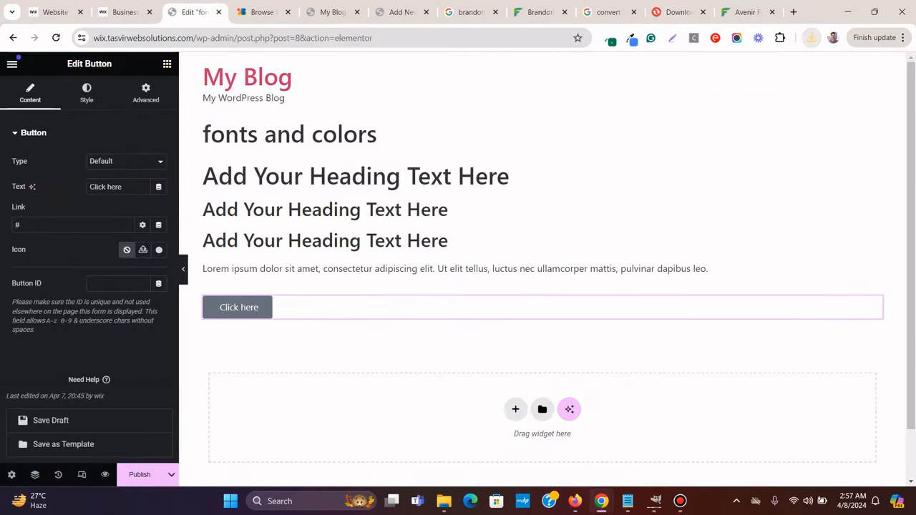
left_click(262, 11)
left_click(400, 12)
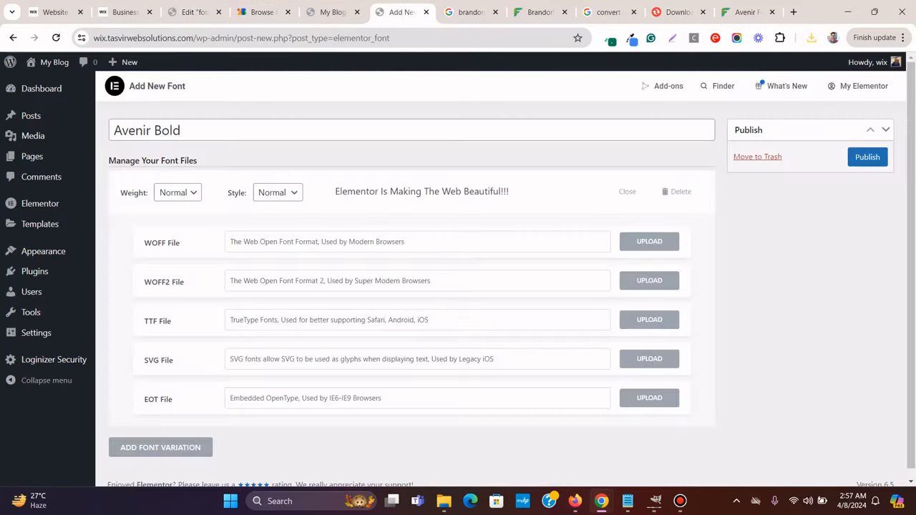
left_click(648, 319)
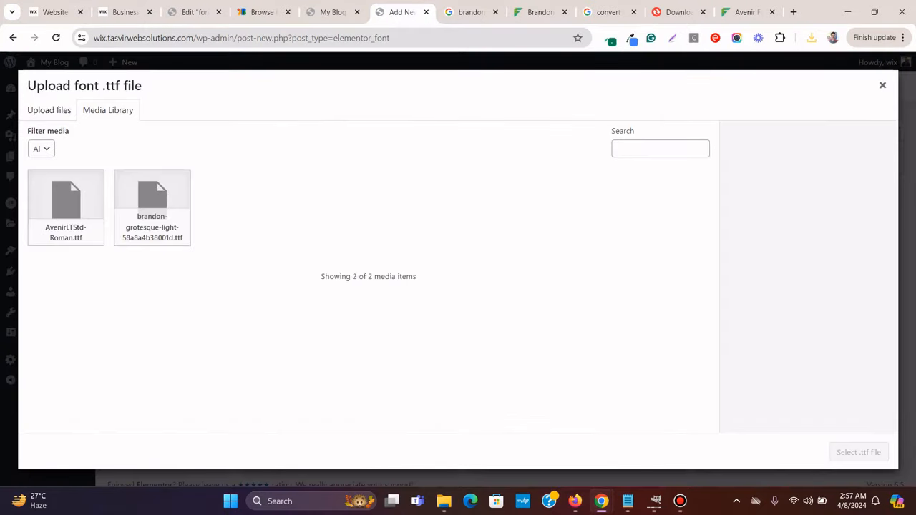
left_click(811, 37)
left_click_drag(701, 92, 429, 214)
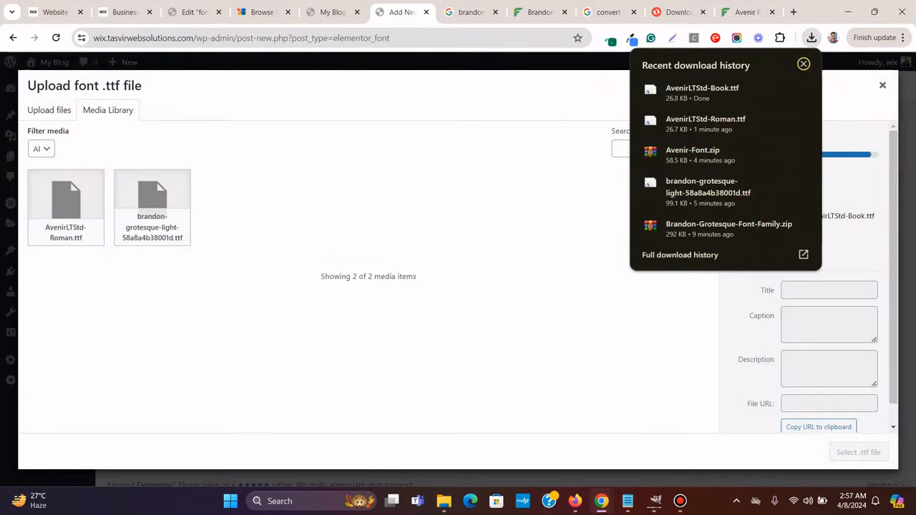
left_click(803, 64)
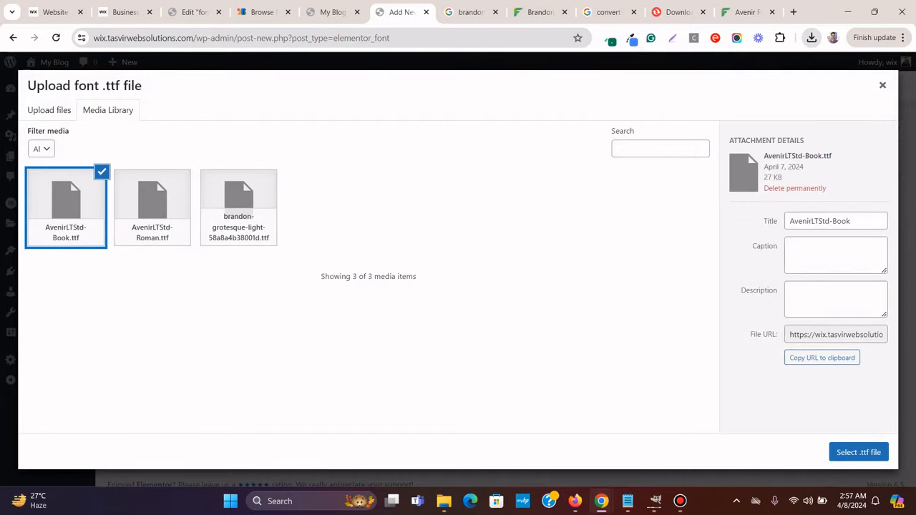
left_click(858, 451)
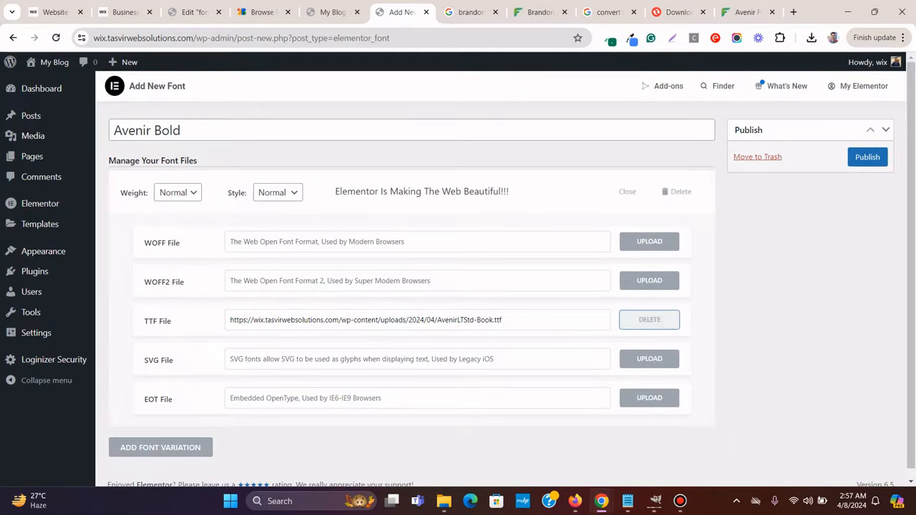
Publish the Avenir Bold font and open its variation for editing to show the font file entries
left_click(867, 157)
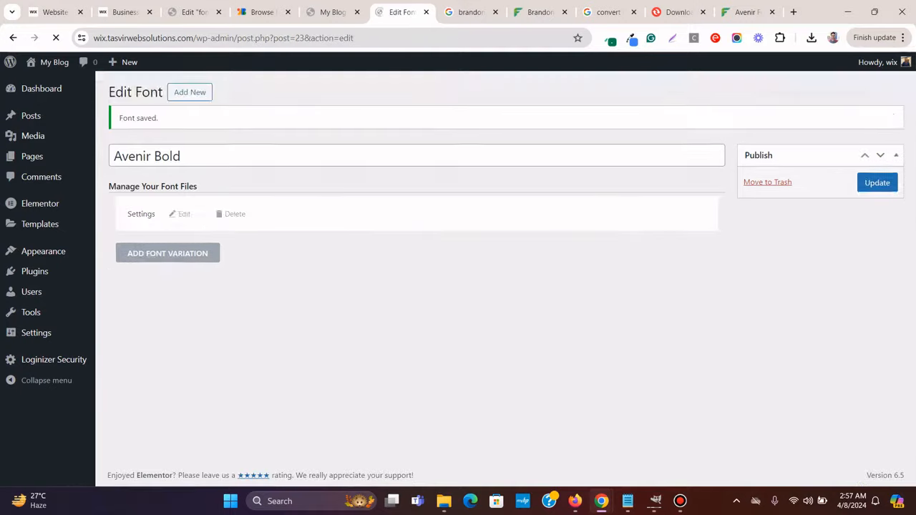
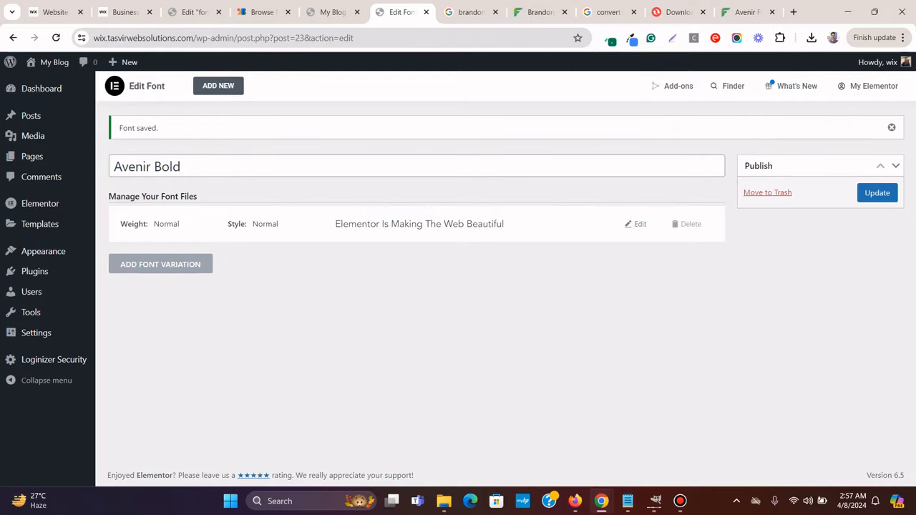
left_click(635, 223)
scroll(458, 275, "down", 1)
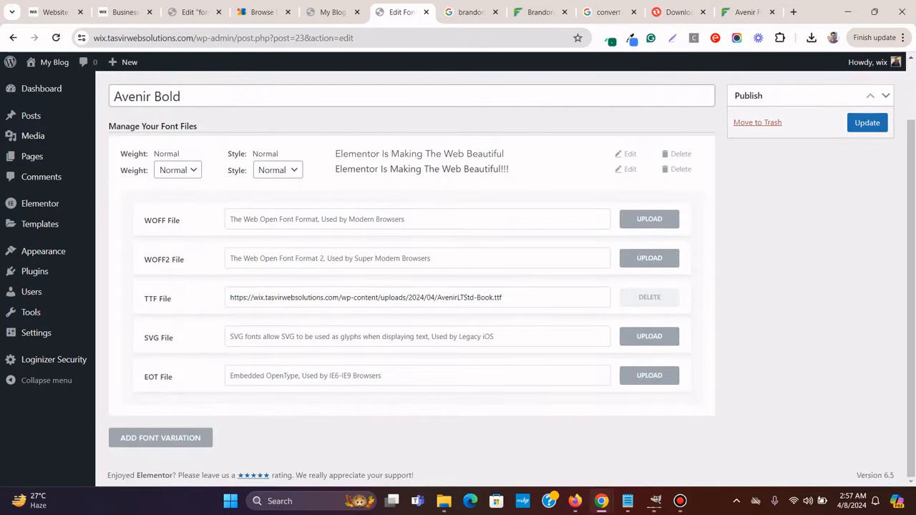
Convert the AvenirLTStd-Black font file from the avenir_ff folder to TTF with Convertio and download the converted file
left_click(678, 11)
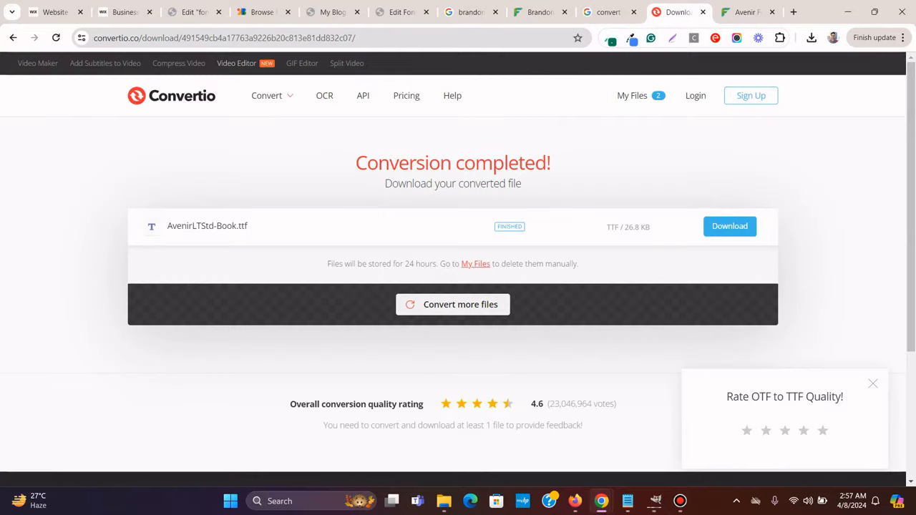
mouse_move(443, 501)
left_click(524, 435)
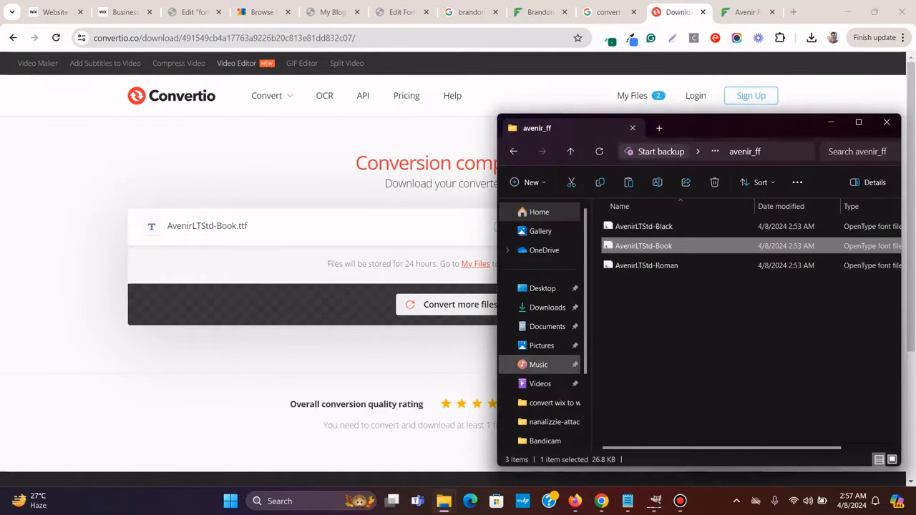
left_click_drag(644, 226, 712, 264)
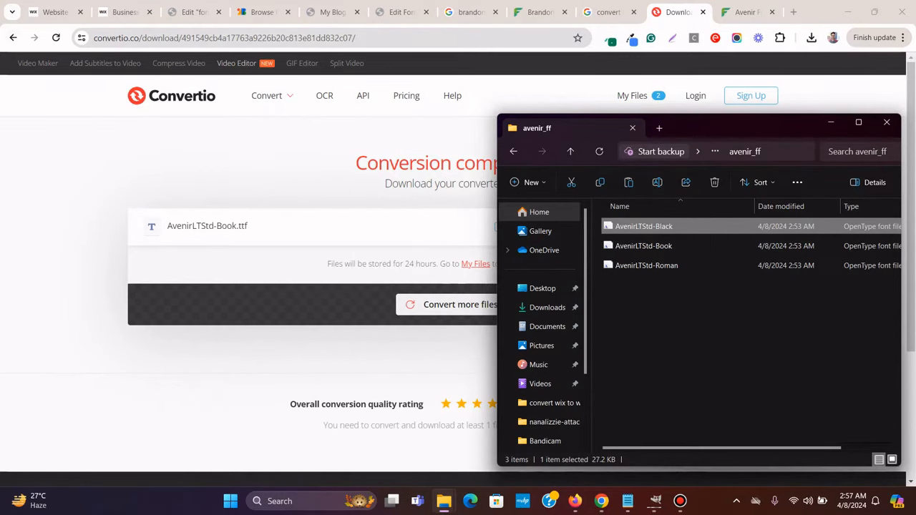
left_click(12, 37)
mouse_move(444, 501)
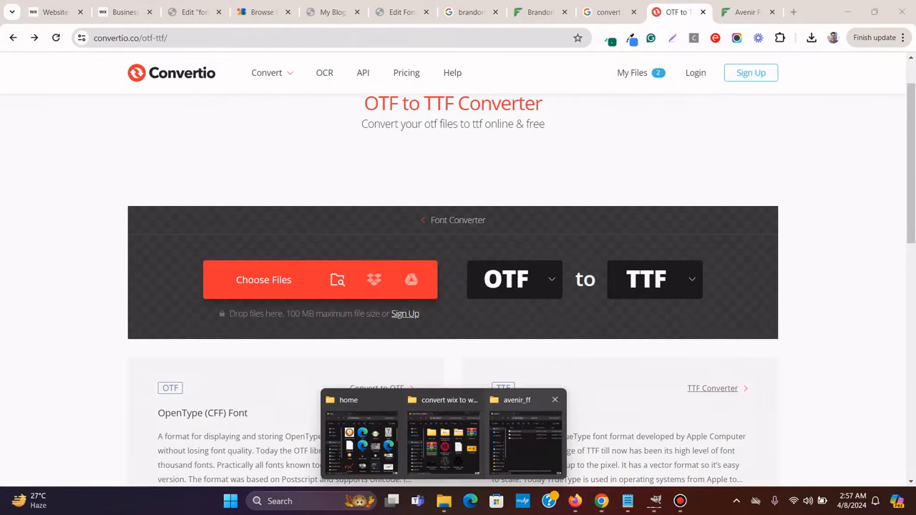
left_click(525, 436)
left_click_drag(644, 226, 365, 273)
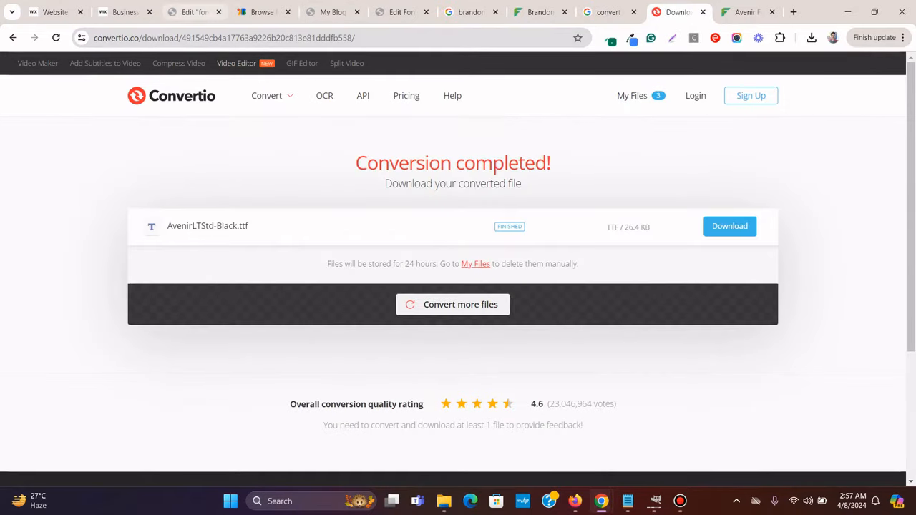
left_click(400, 12)
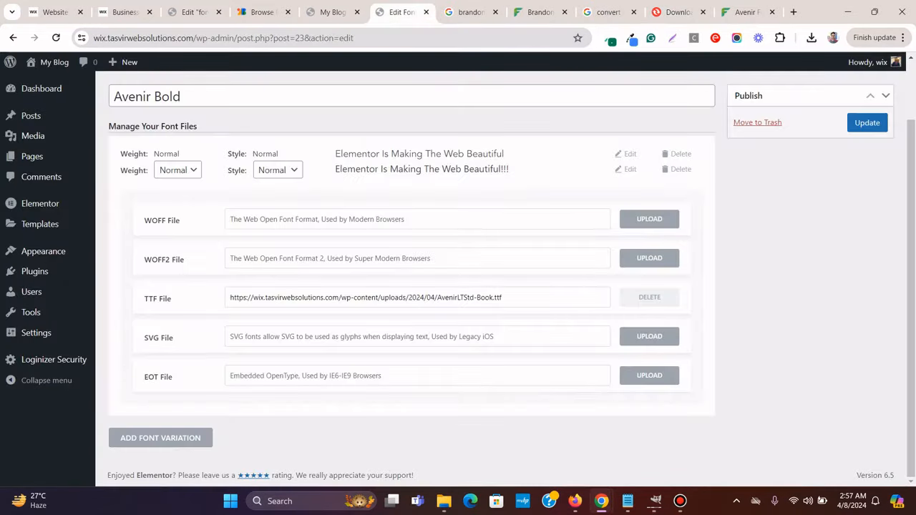
left_click(747, 12)
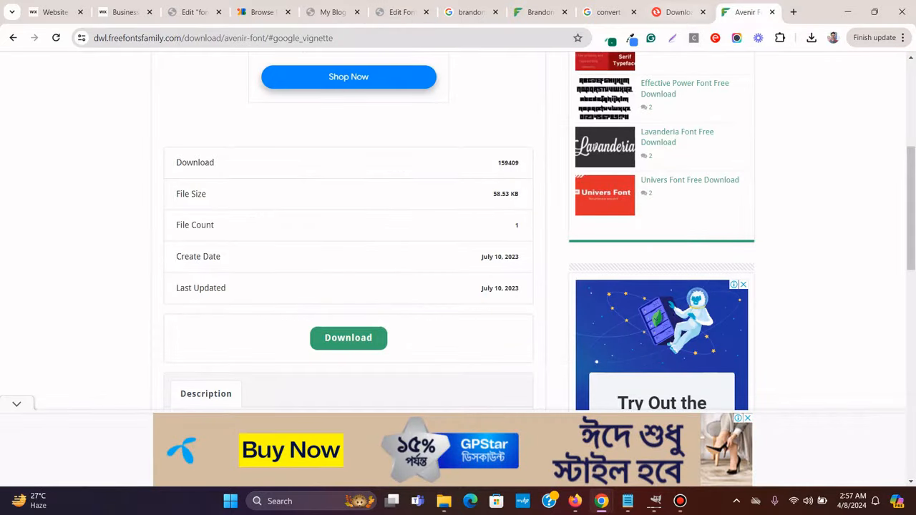
left_click(678, 12)
left_click(729, 226)
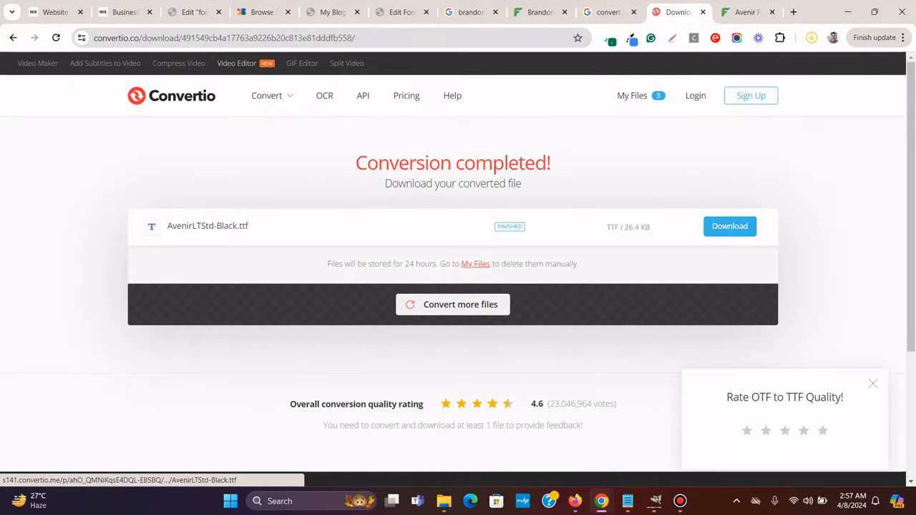
Replace the Avenir Bold variation's TTF file with the downloaded AvenirLTStd-Black.ttf and update the font
left_click(401, 11)
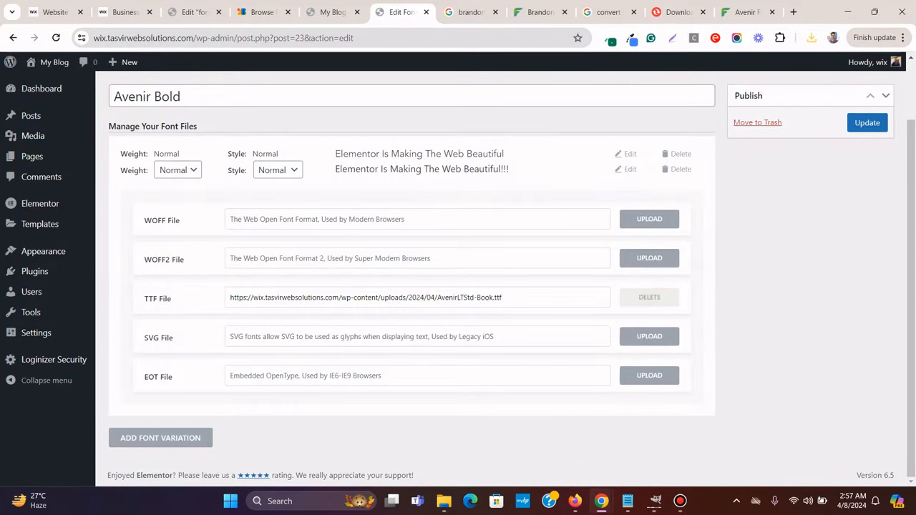
left_click(649, 298)
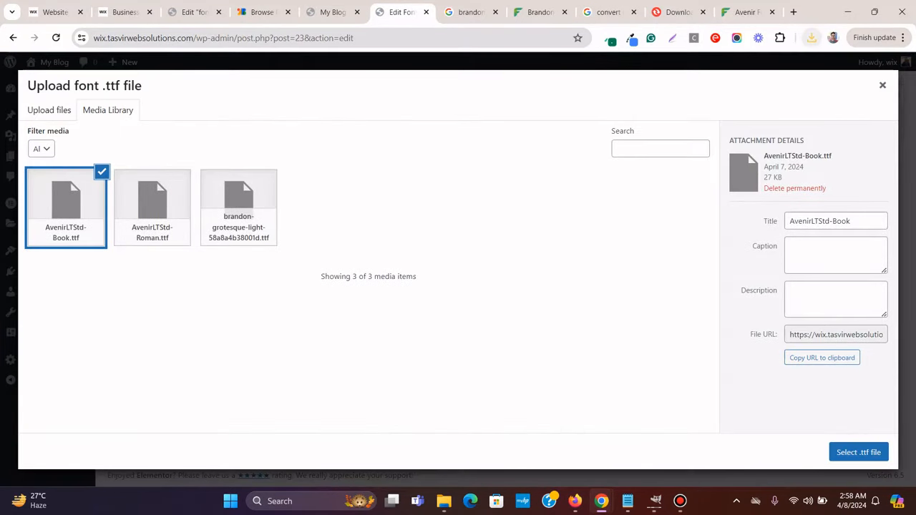
left_click_drag(701, 89, 311, 187)
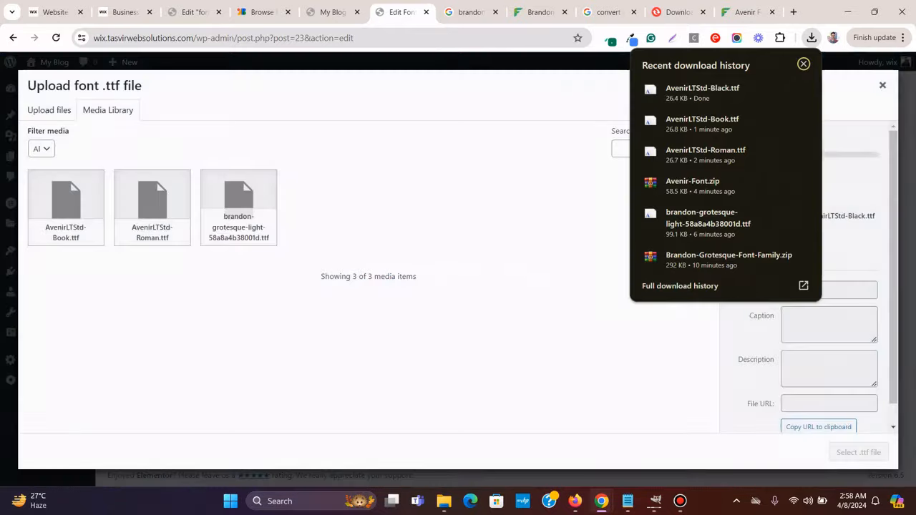
left_click(803, 64)
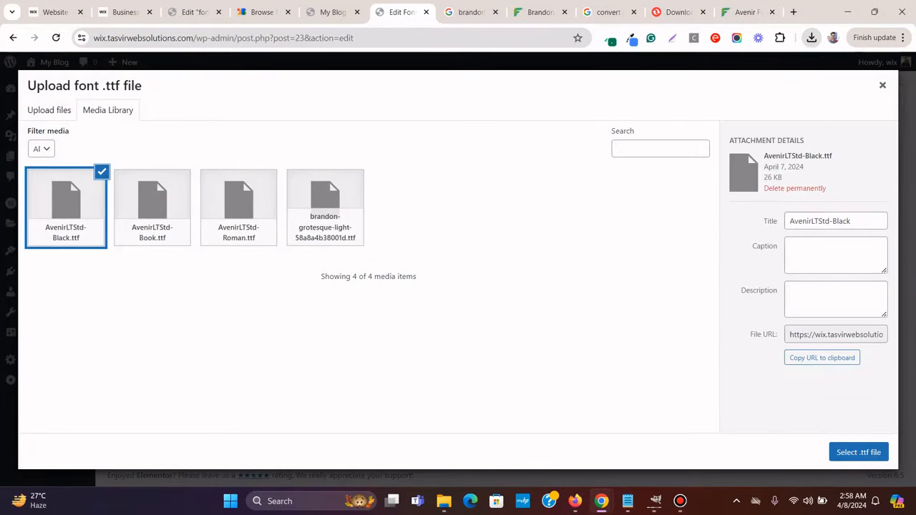
left_click(858, 451)
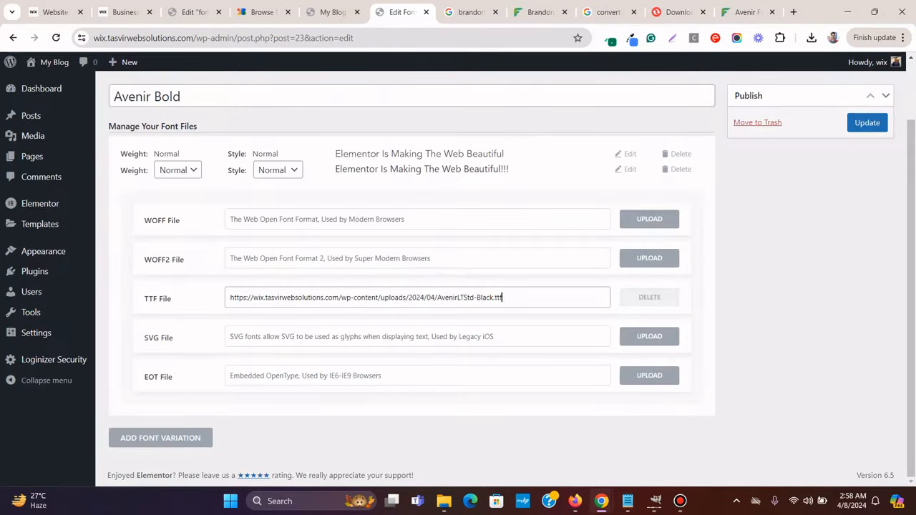
key("Return")
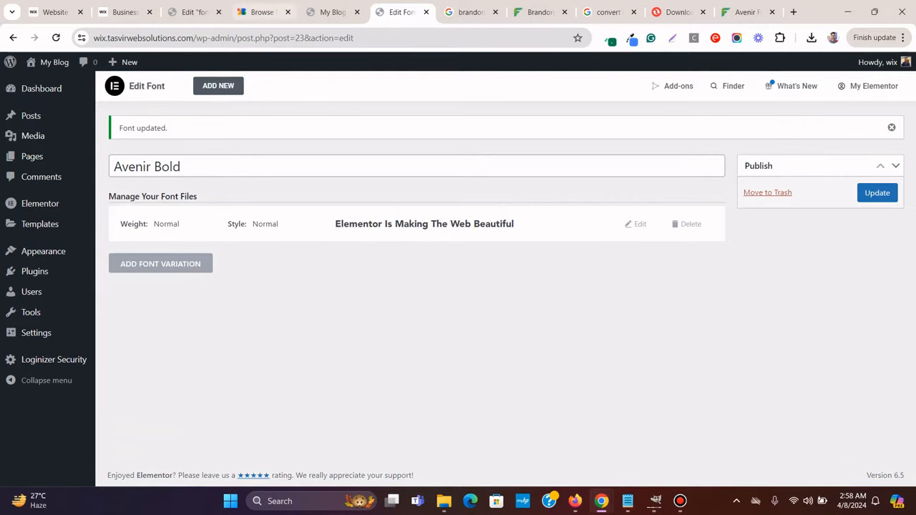
Reload the fonts and colors page in the Elementor editor so it picks up the custom fonts
left_click(332, 13)
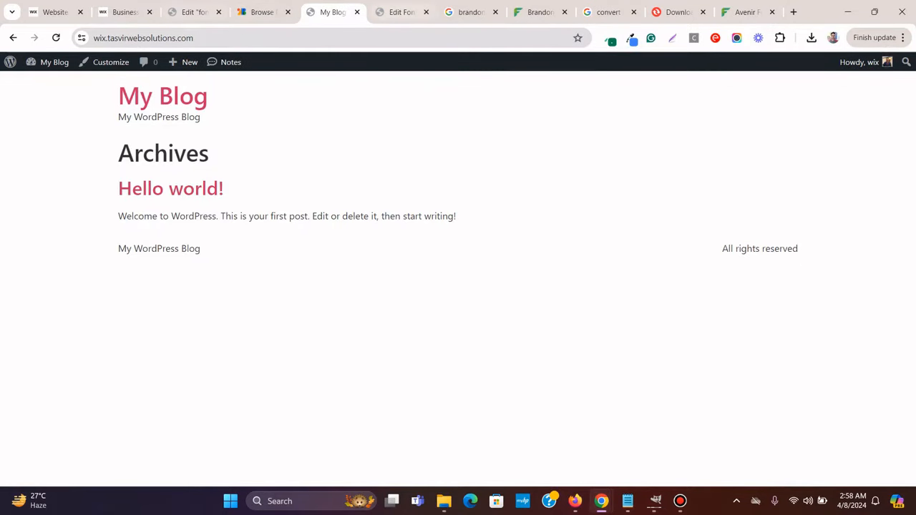
left_click(400, 13)
left_click(195, 12)
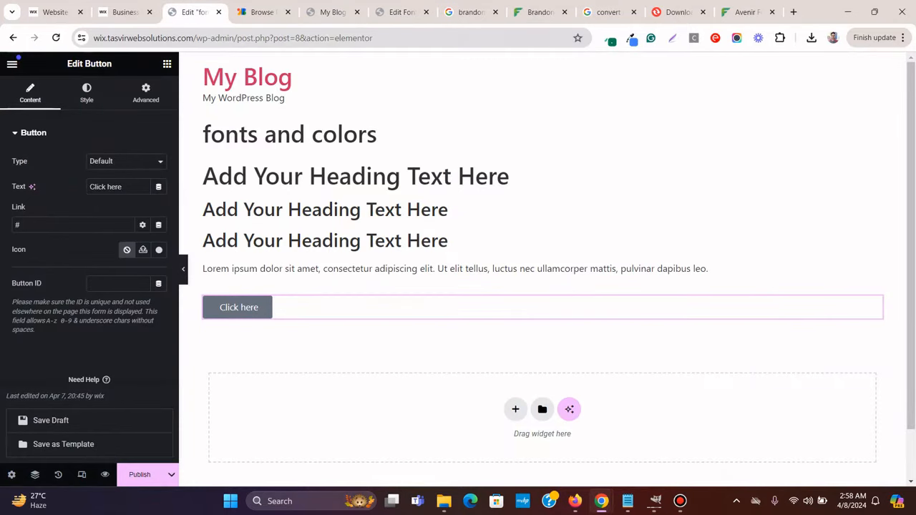
left_click(56, 38)
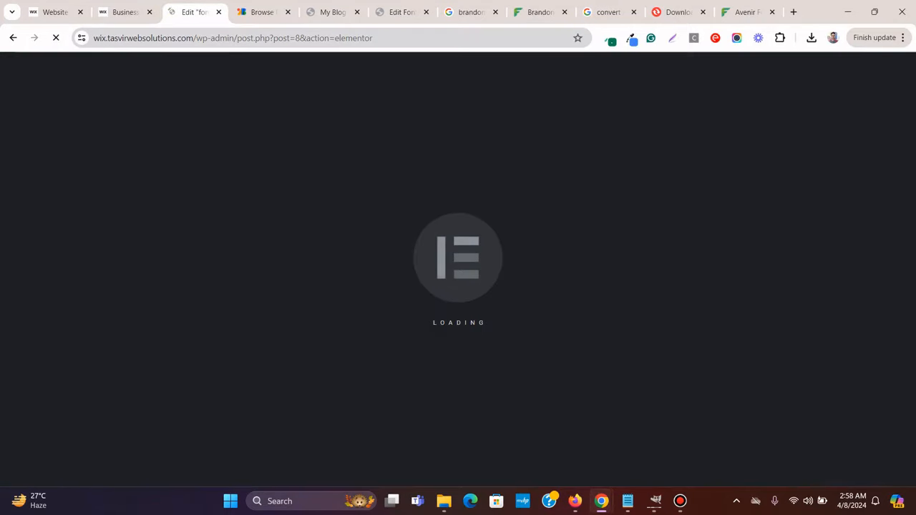
Review the header, hero text and Free Consultation button on the Wix template page without developer tools, and return to the Elementor editor
left_click(125, 12)
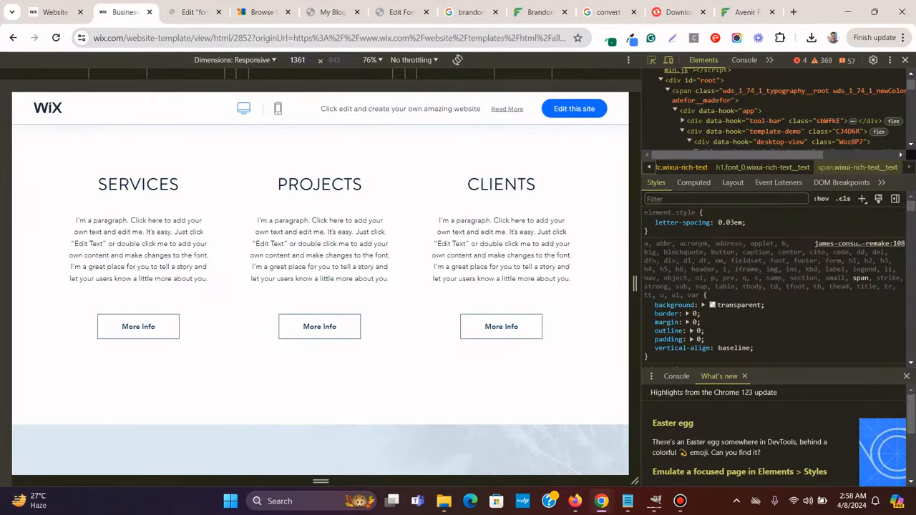
key("F12")
scroll(458, 287, "up", 7)
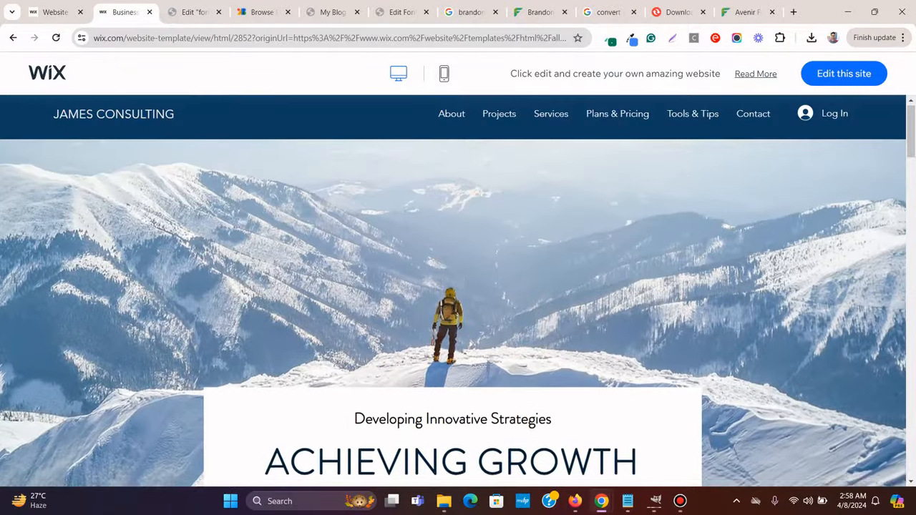
scroll(453, 346, "down", 4)
scroll(452, 347, "up", 2)
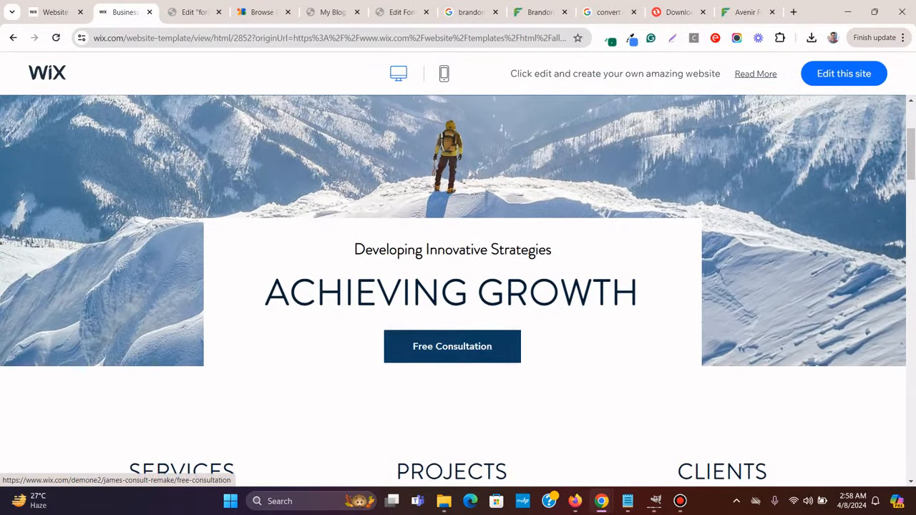
scroll(452, 346, "up", 2)
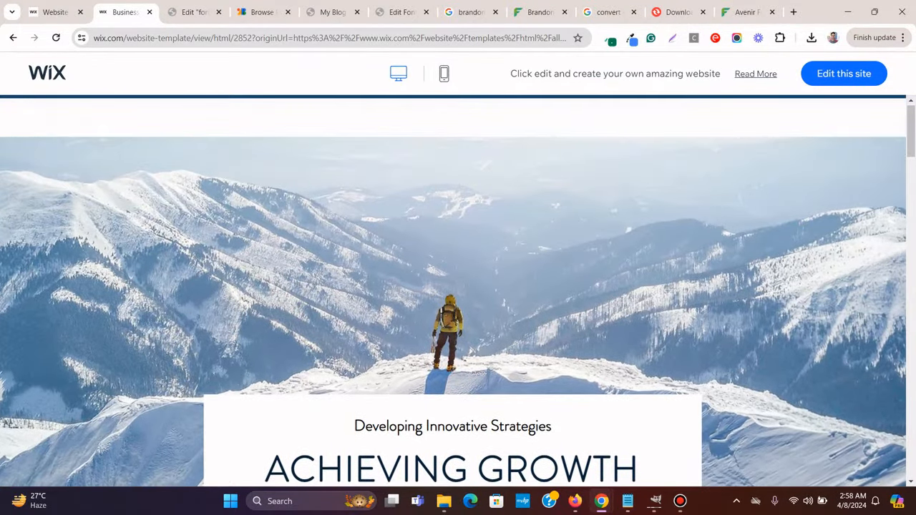
scroll(458, 311, "down", 2)
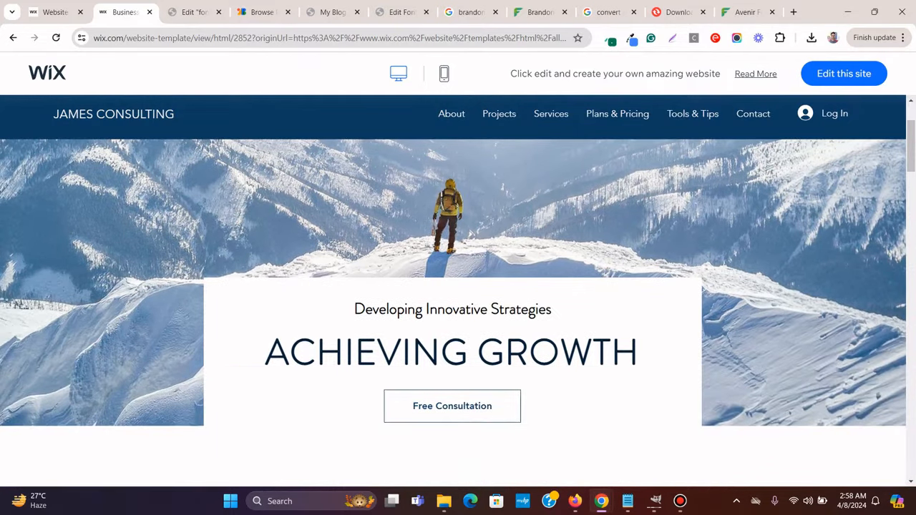
scroll(458, 312, "up", 1)
scroll(458, 312, "down", 1)
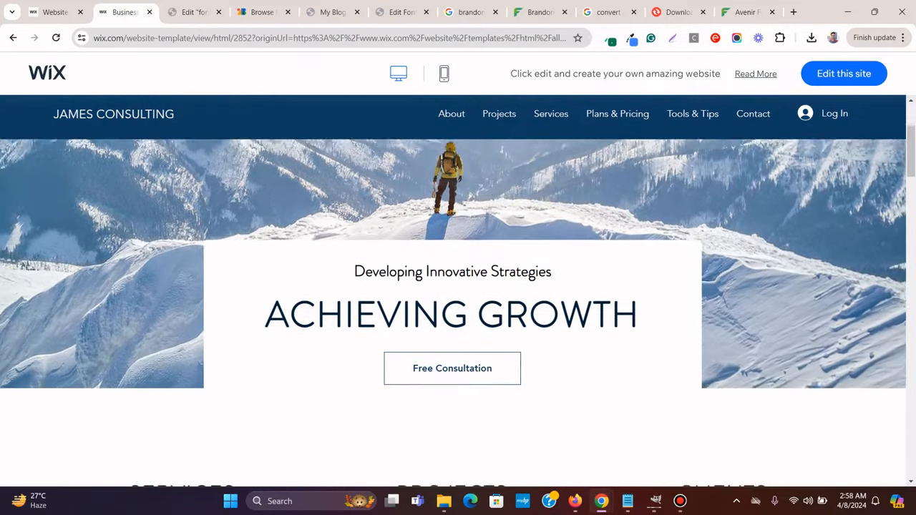
scroll(458, 312, "up", 2)
scroll(458, 312, "down", 3)
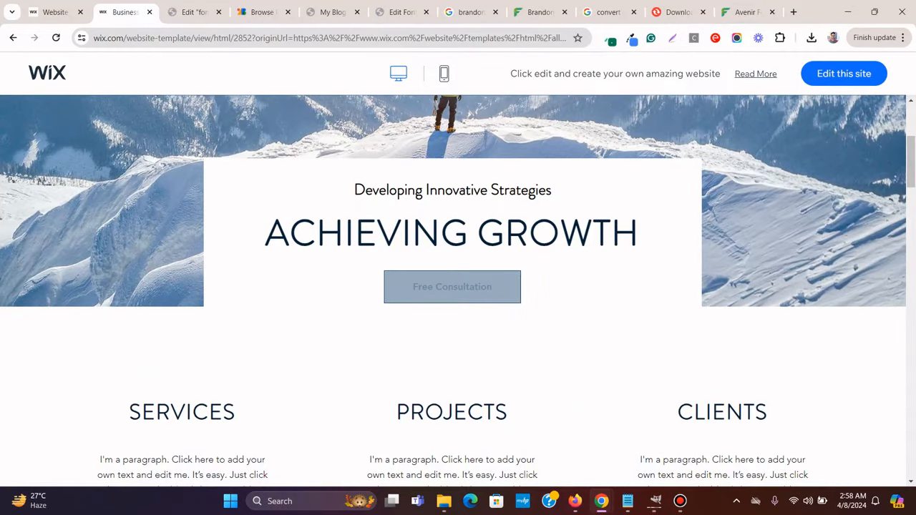
scroll(452, 347, "up", 1)
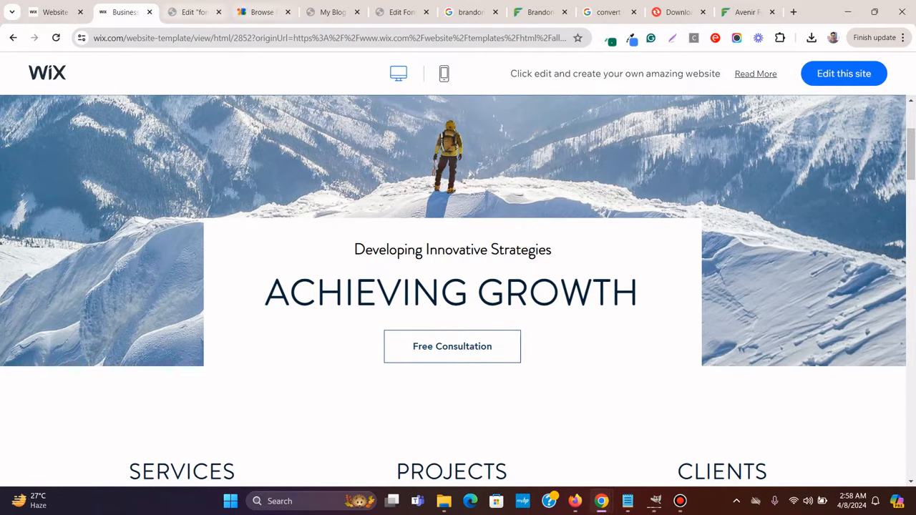
key("ctrl+Tab")
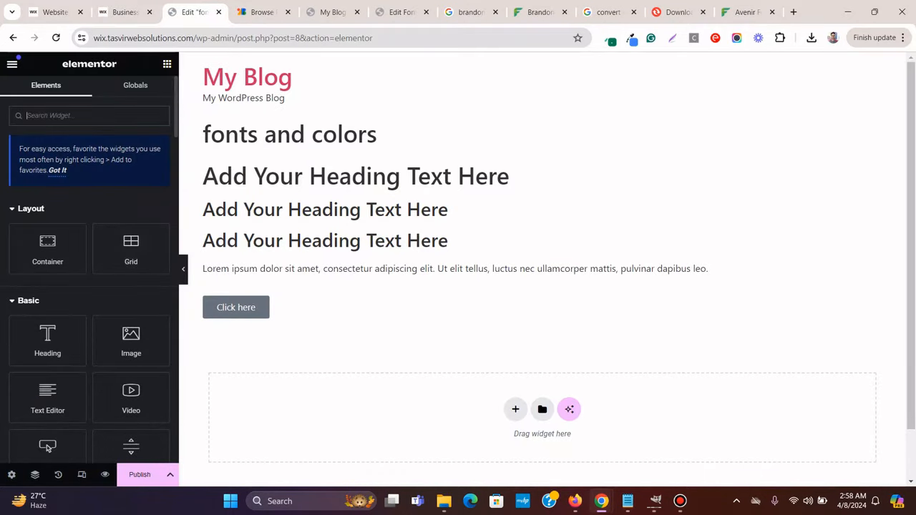
Add a custom global font style named H1 in Elementor's site settings
left_click(11, 63)
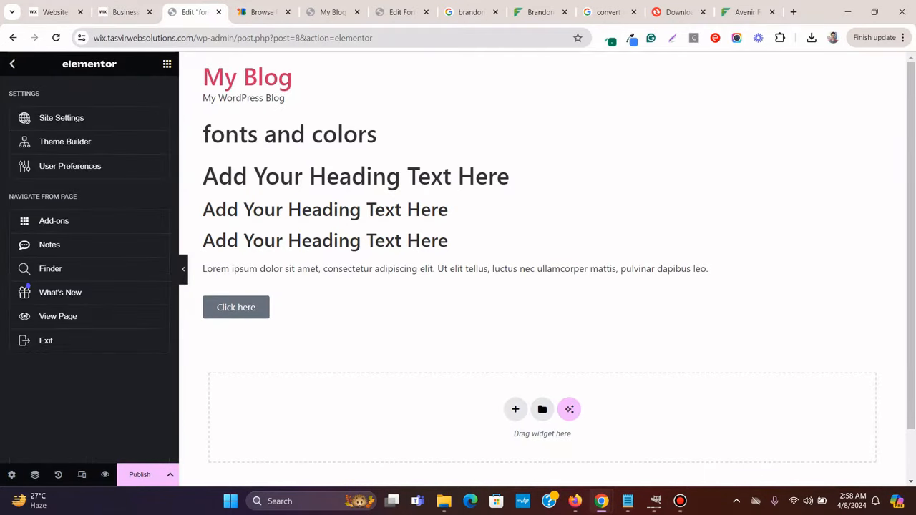
left_click(62, 117)
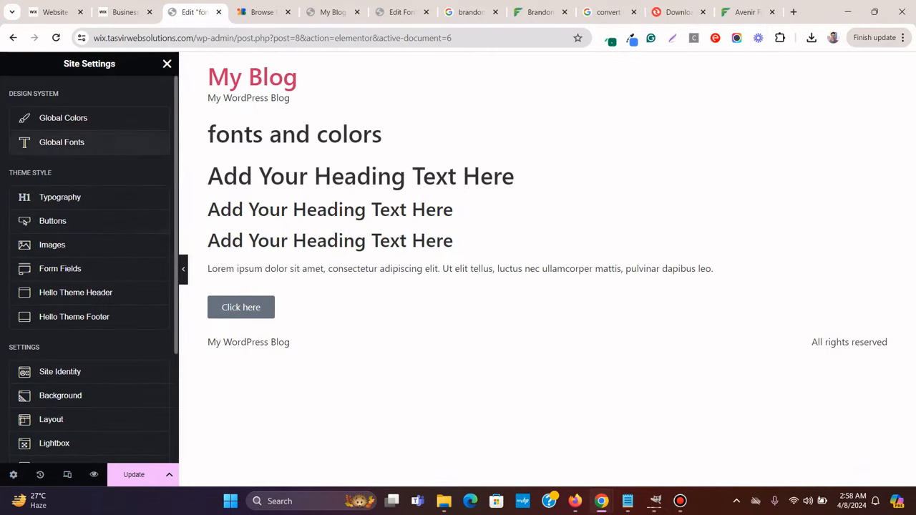
left_click(62, 142)
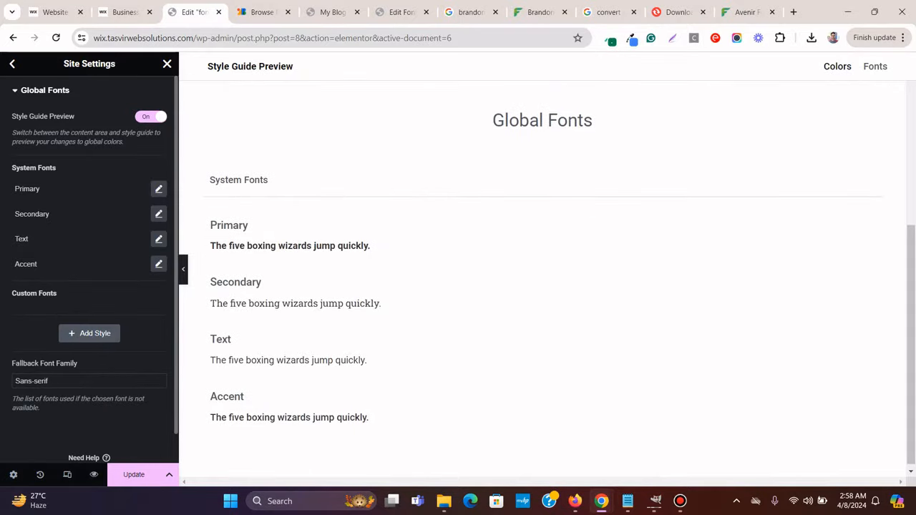
left_click(89, 332)
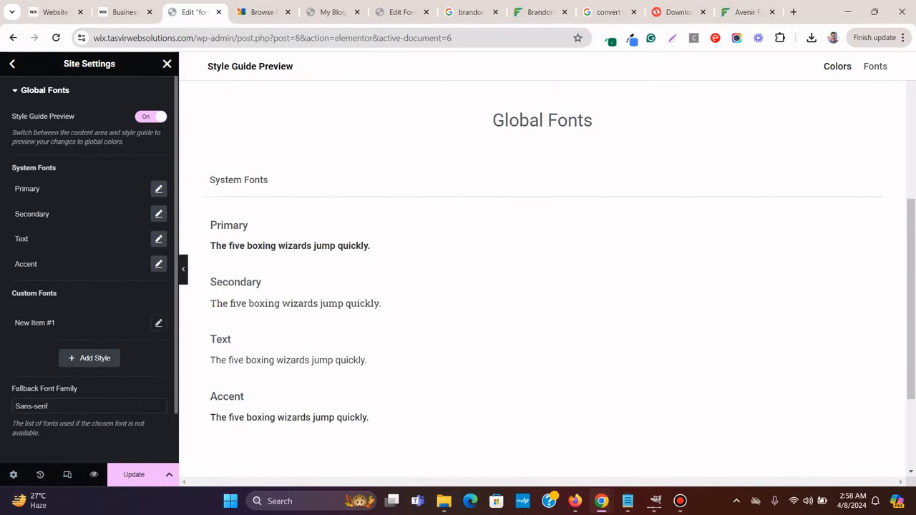
left_click(56, 322)
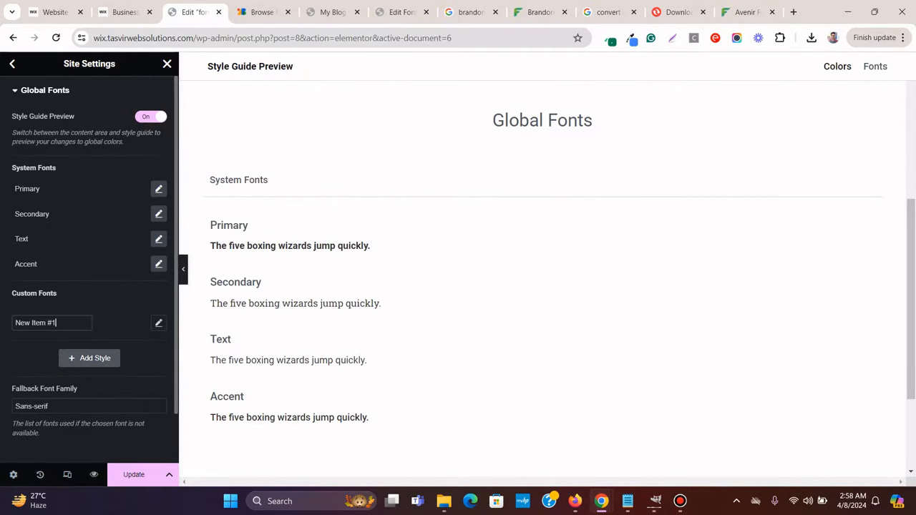
key("ctrl+a")
type("H1")
Set the H1 style's font family to Brandon Grot
left_click(158, 322)
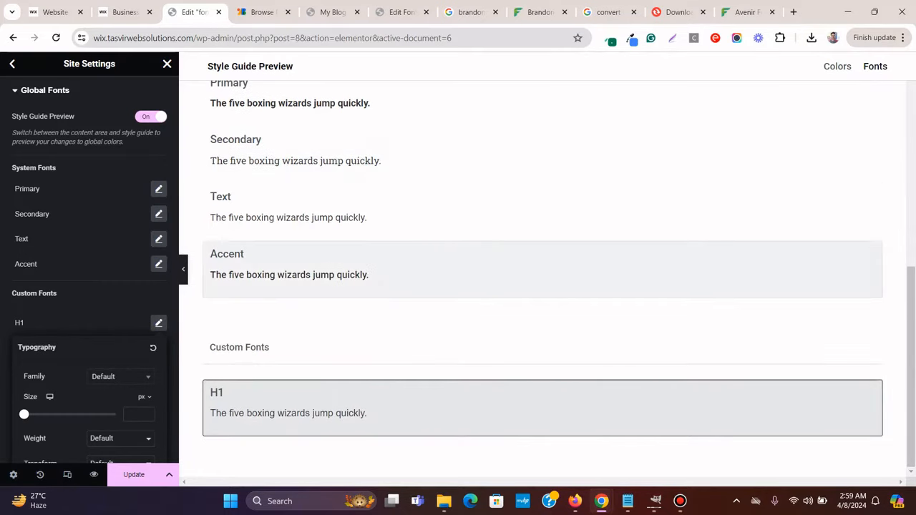
left_click(120, 376)
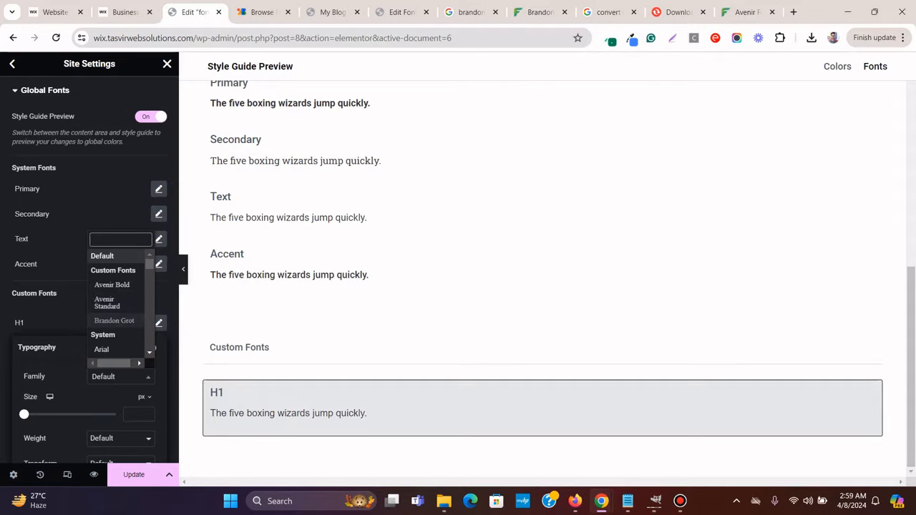
left_click(114, 320)
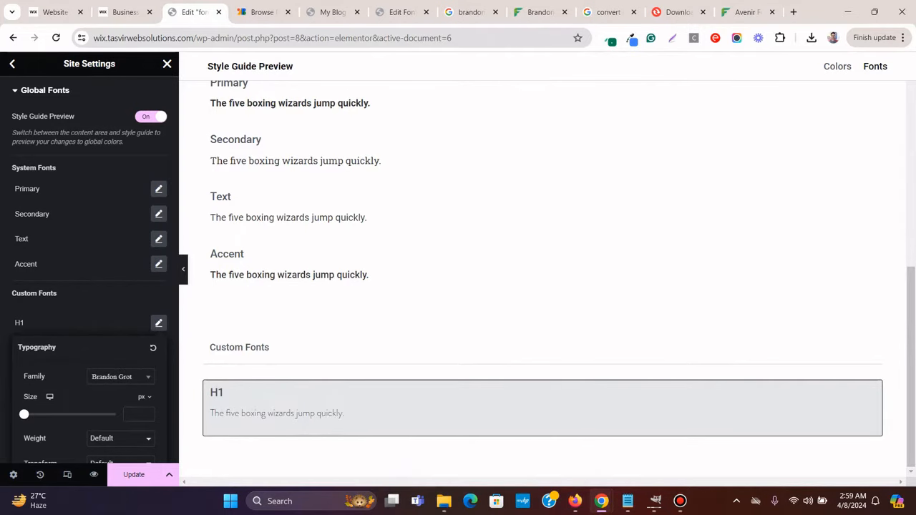
Inspect the ACHIEVING GROWTH heading on the Wix template page and set the H1 style's font size to 60 px
left_click(125, 12)
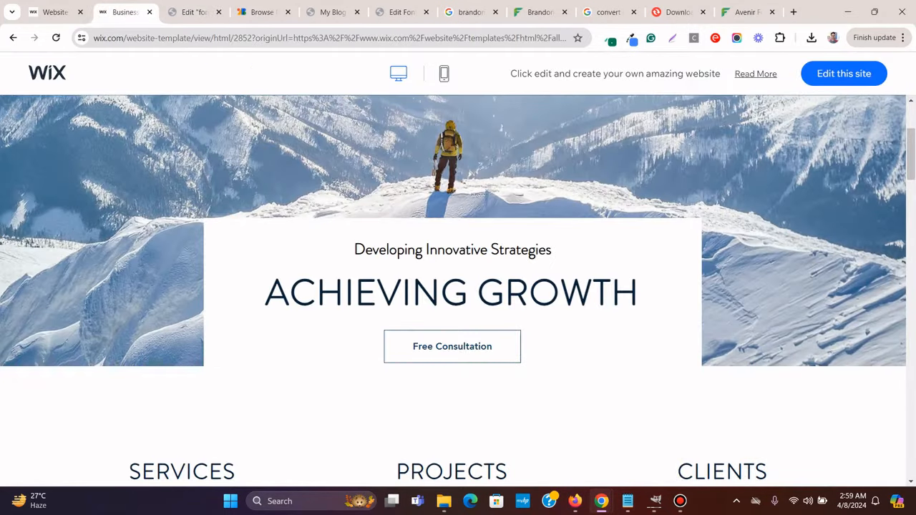
right_click(521, 299)
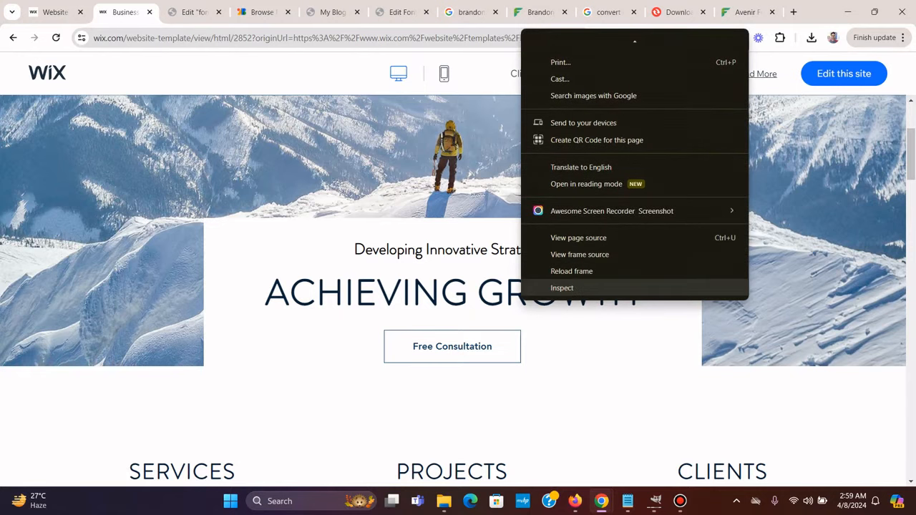
left_click(562, 288)
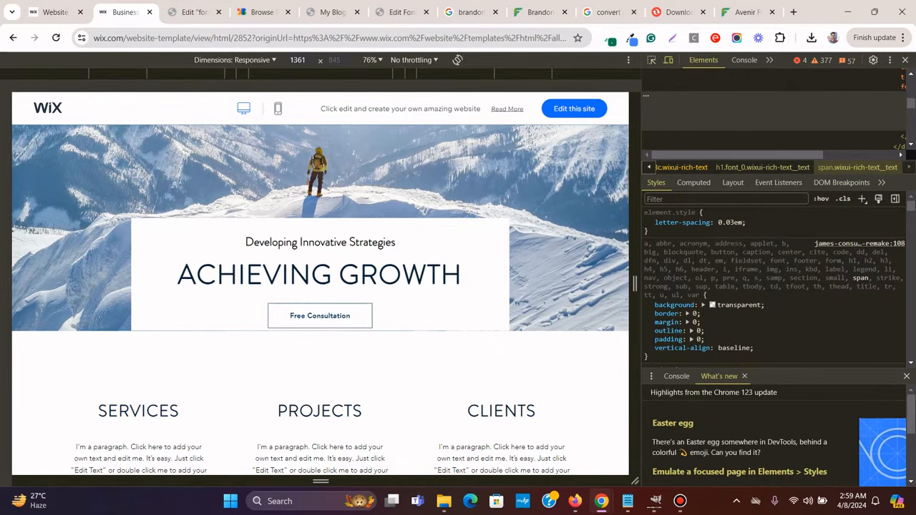
scroll(774, 125, "up", 5)
scroll(774, 125, "down", 3)
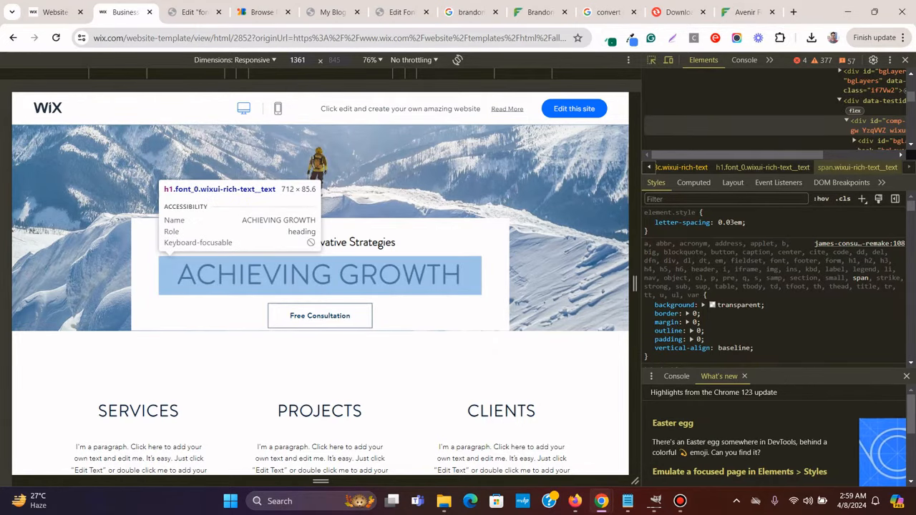
left_click(193, 13)
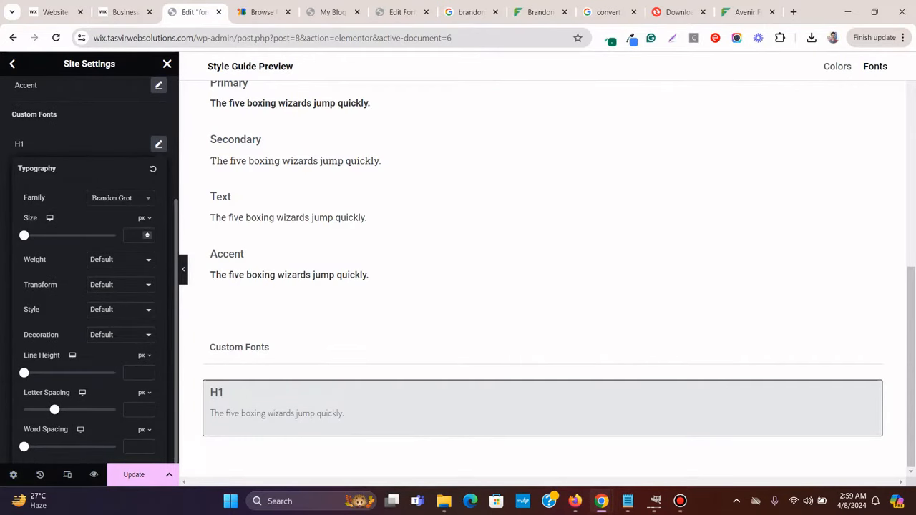
type("60")
scroll(542, 253, "down", 1)
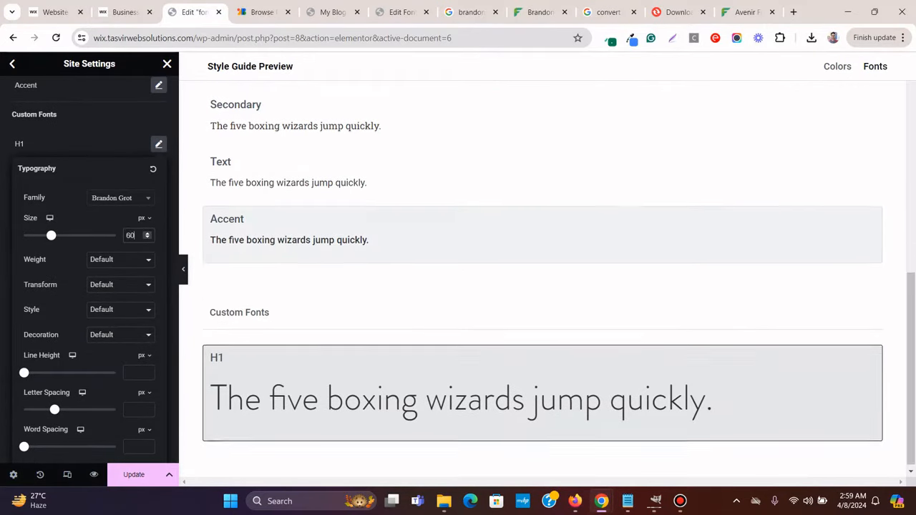
Check the Wix hero heading again and set the H1 style's transform to Uppercase and weight to Bold
left_click(123, 12)
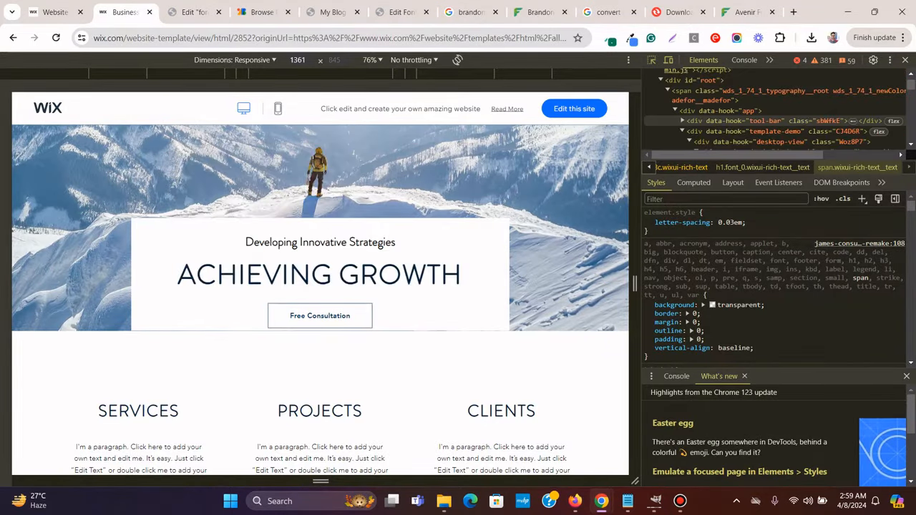
left_click(194, 12)
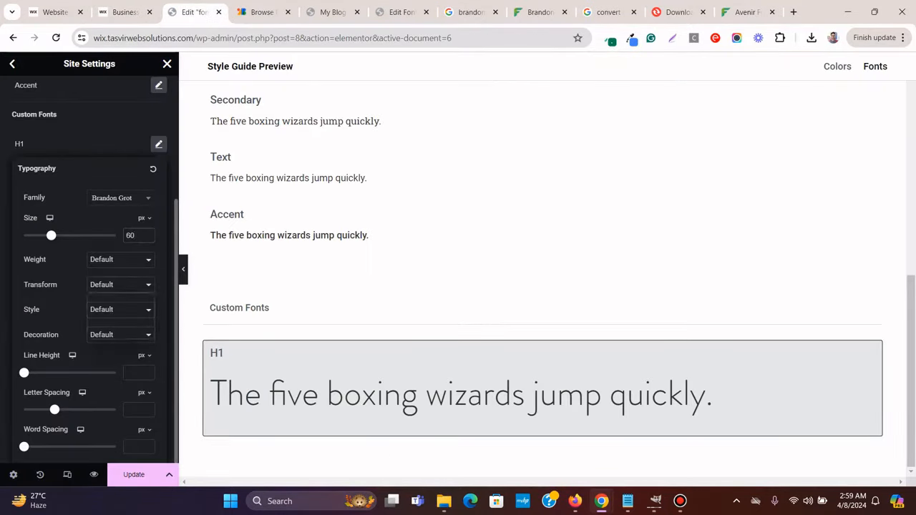
left_click(120, 284)
left_click(108, 302)
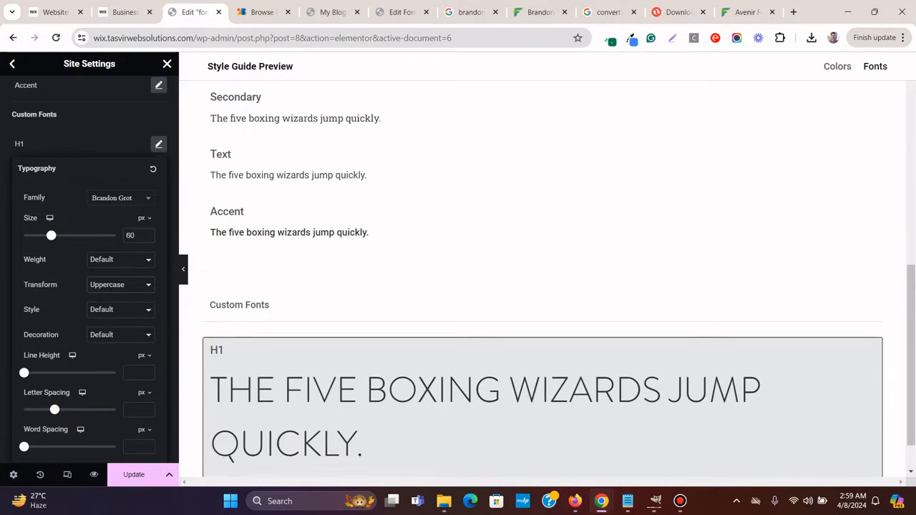
left_click(120, 259)
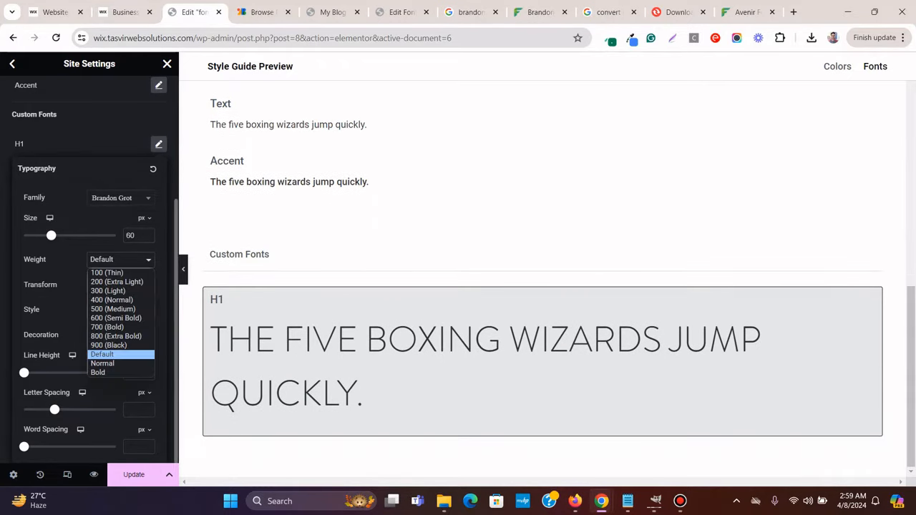
left_click(120, 372)
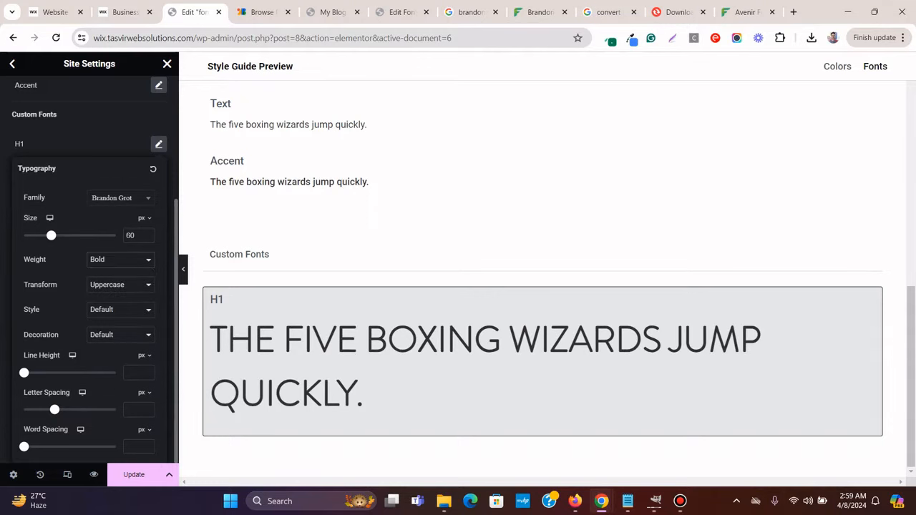
Compare the H1 style preview with the Wix hero heading and save the updated site settings
left_click(123, 12)
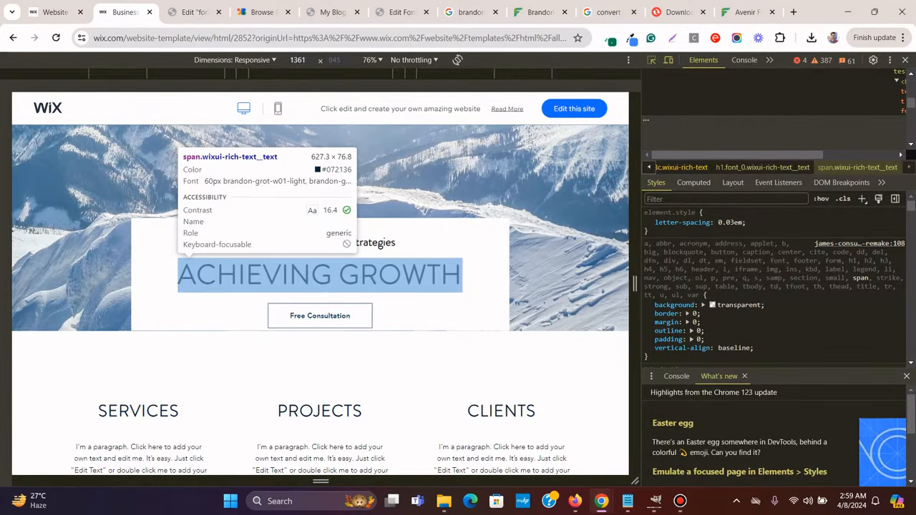
left_click(193, 12)
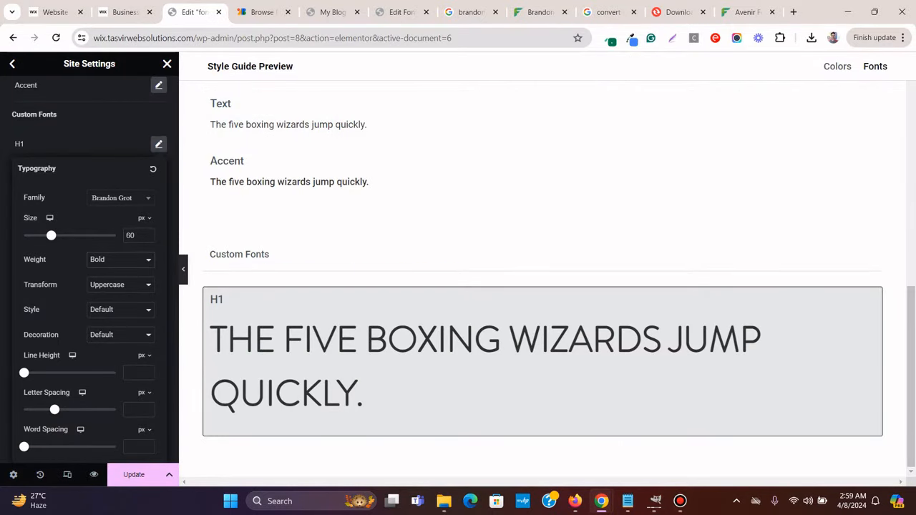
left_click(183, 269)
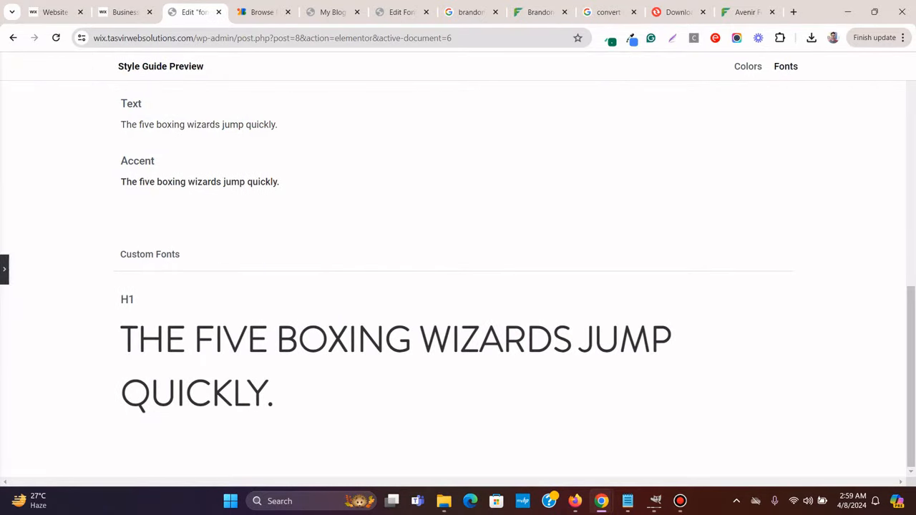
left_click(4, 269)
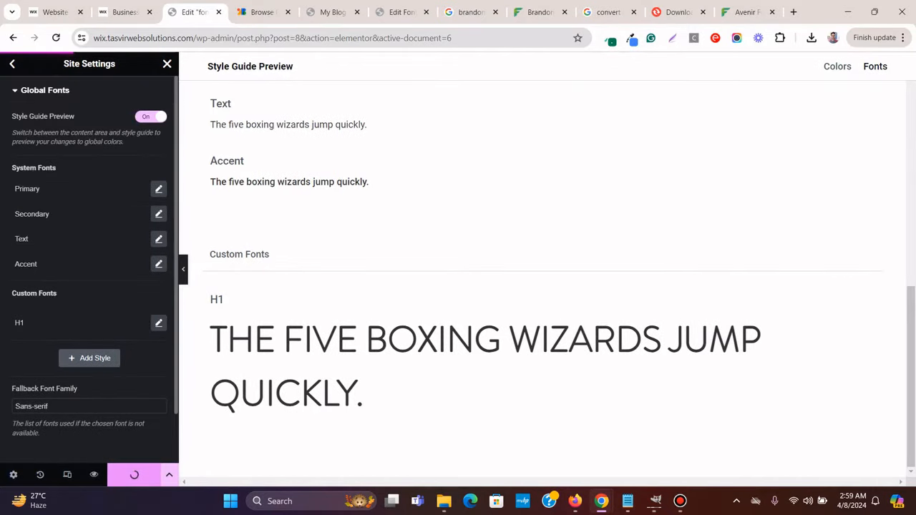
Close the Wix template page and reopen it without the developer tools
left_click(149, 12)
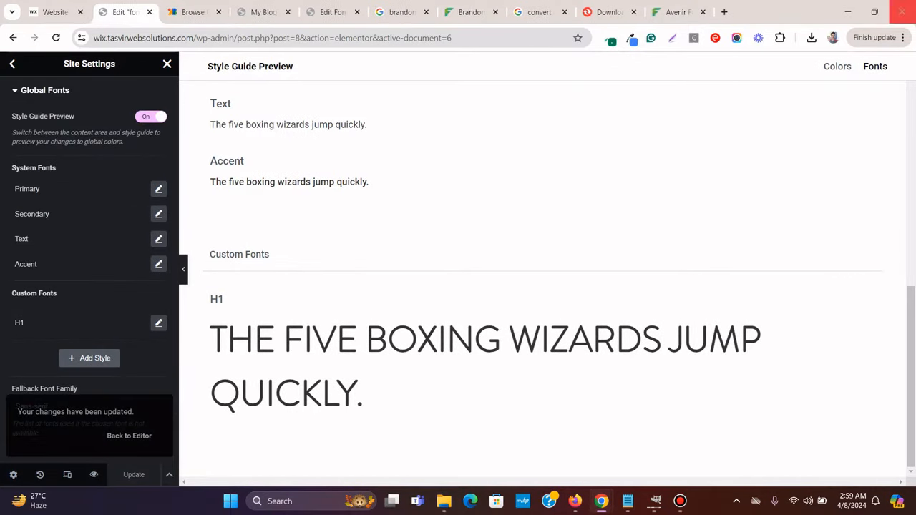
right_click(761, 15)
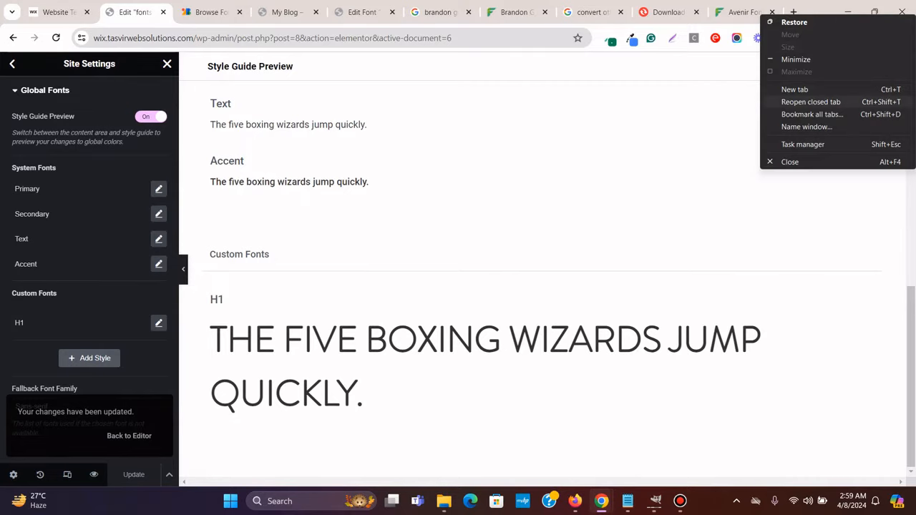
left_click(810, 102)
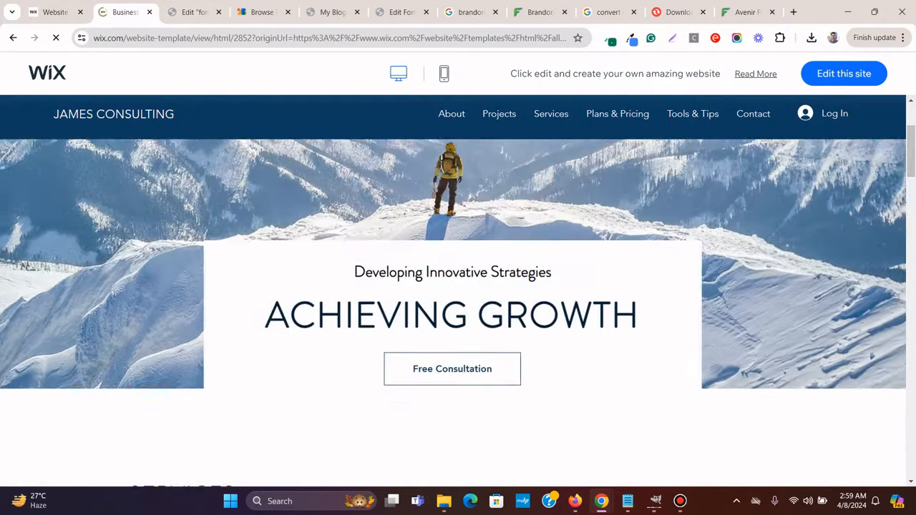
scroll(452, 286, "down", 2)
Add a second custom global font style named H2 in Elementor and open its typography settings
left_click(195, 13)
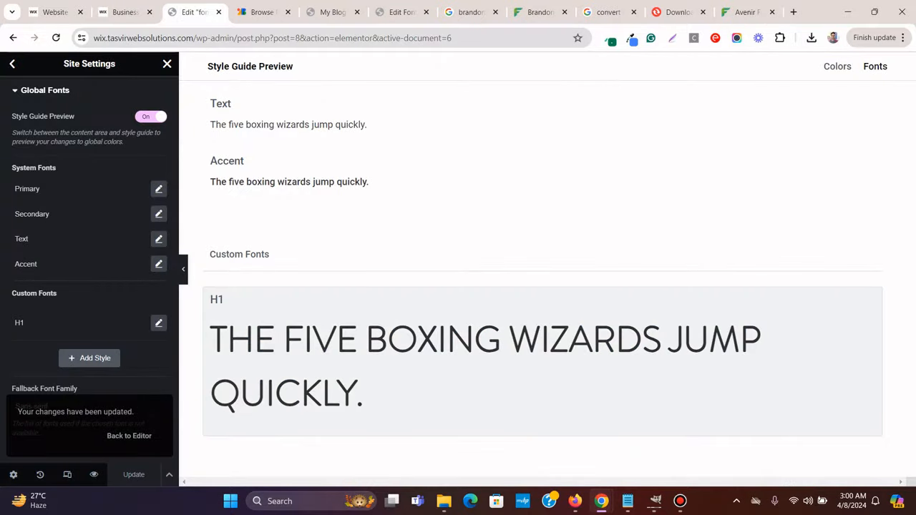
left_click(57, 348)
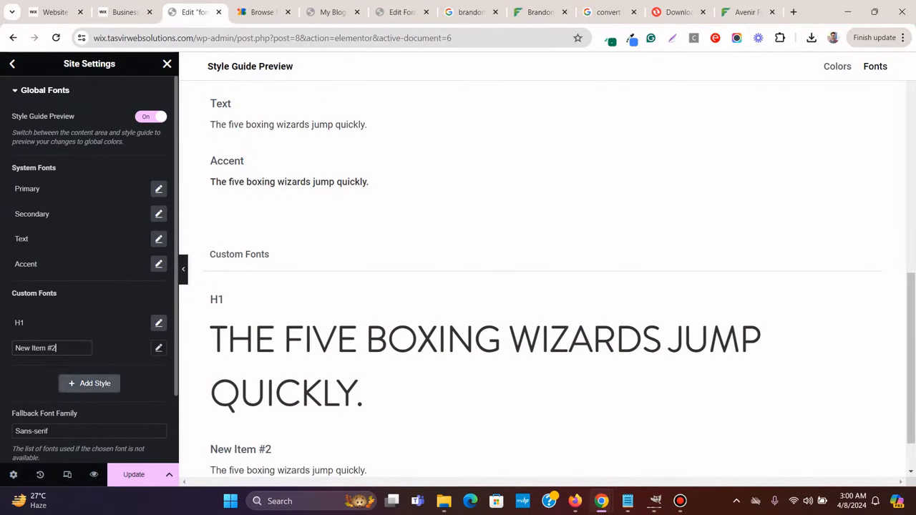
key("ctrl+a")
type("H2")
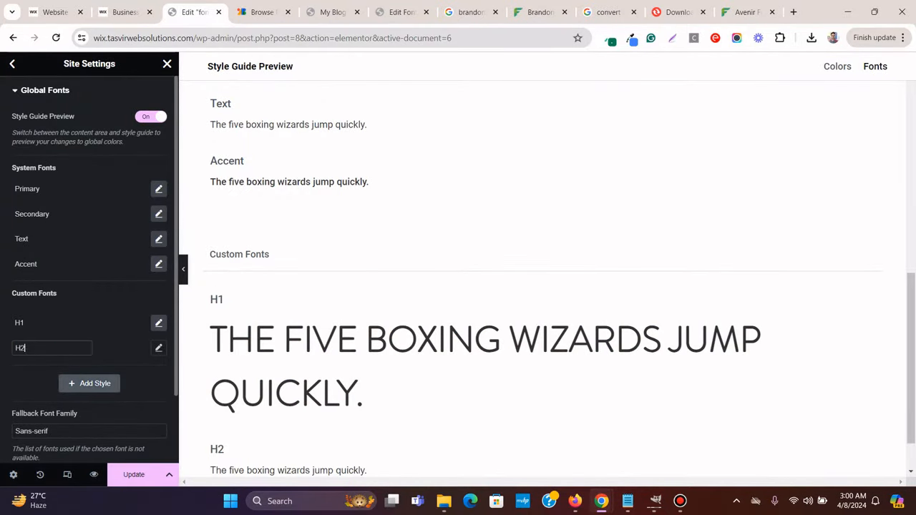
left_click(158, 348)
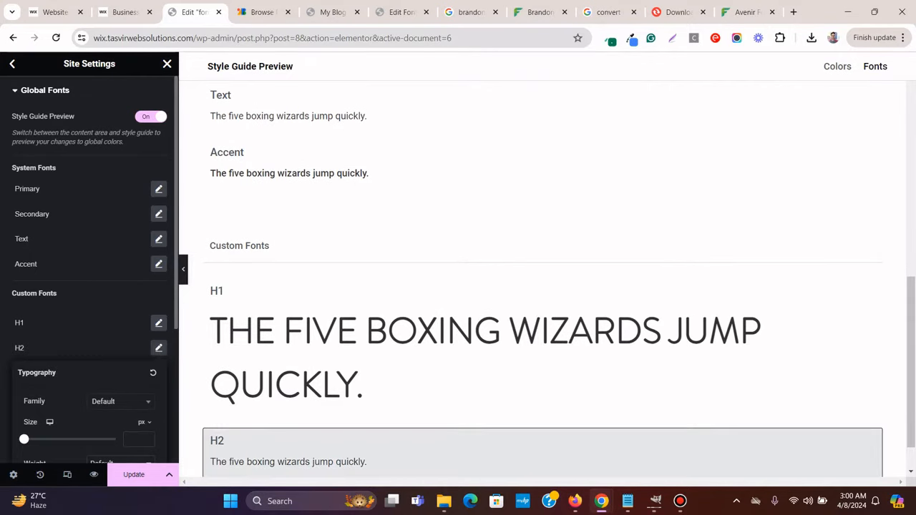
scroll(90, 321, "down", 2)
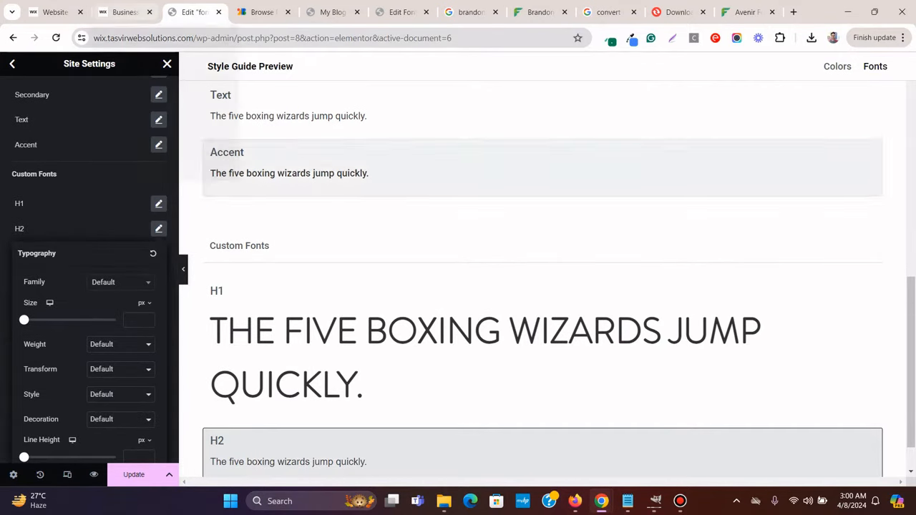
scroll(322, 172, "down", 1)
Inspect the PROJECTS heading on the Wix template page in the browser's developer tools
left_click(123, 12)
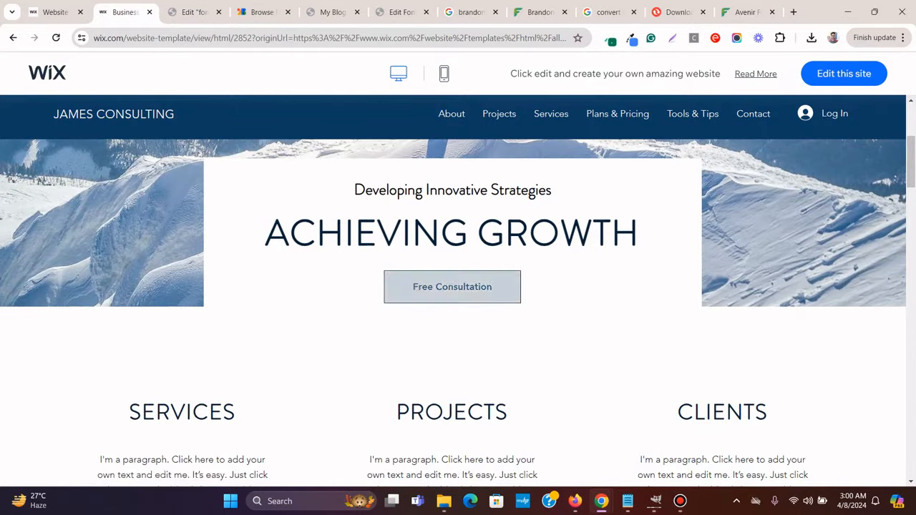
scroll(452, 287, "down", 3)
right_click(472, 233)
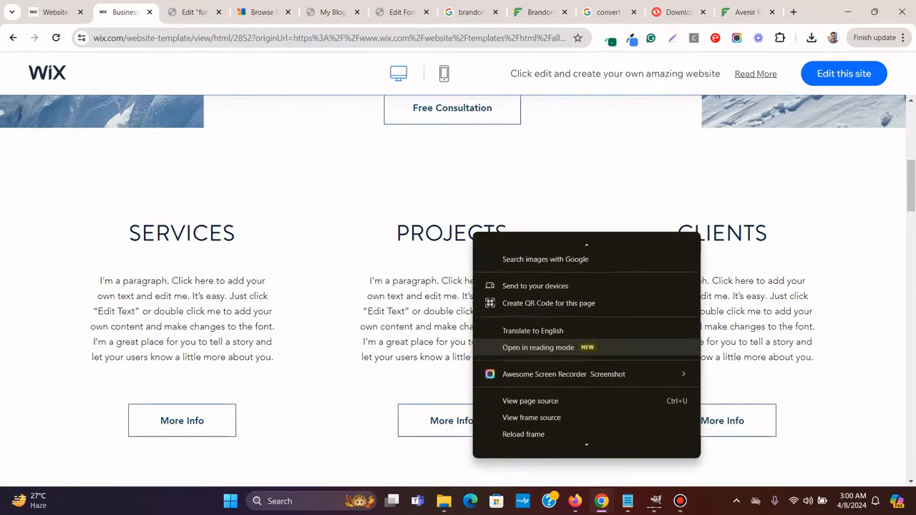
left_click(513, 445)
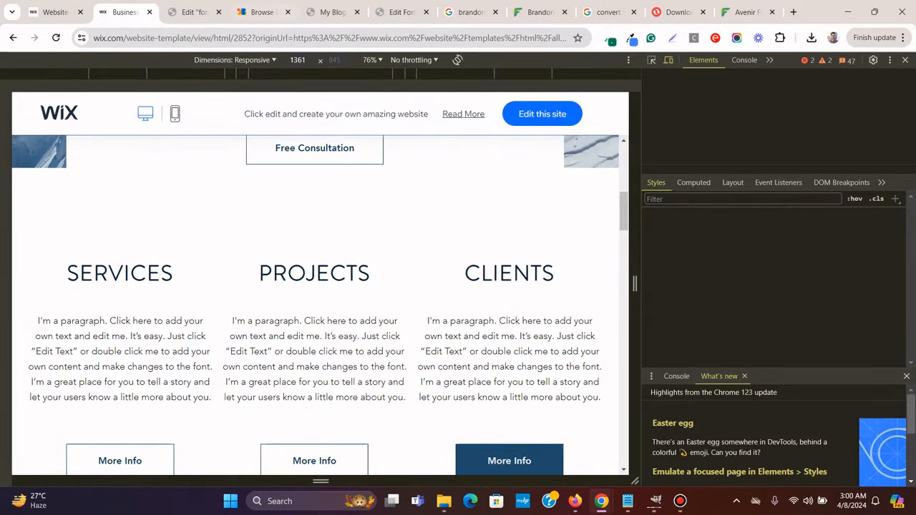
Switch back to the Elementor site settings and set the H1 style's line height to 1.2 em
left_click(198, 12)
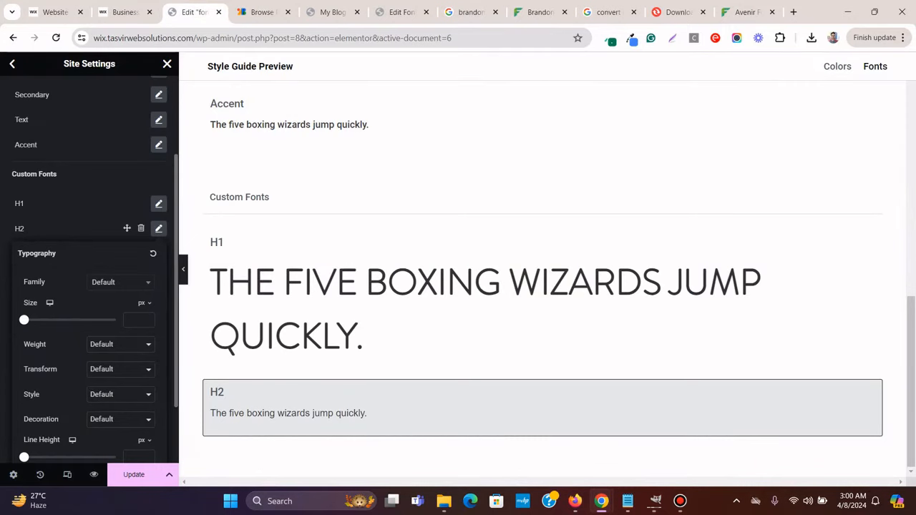
left_click(158, 229)
left_click(158, 203)
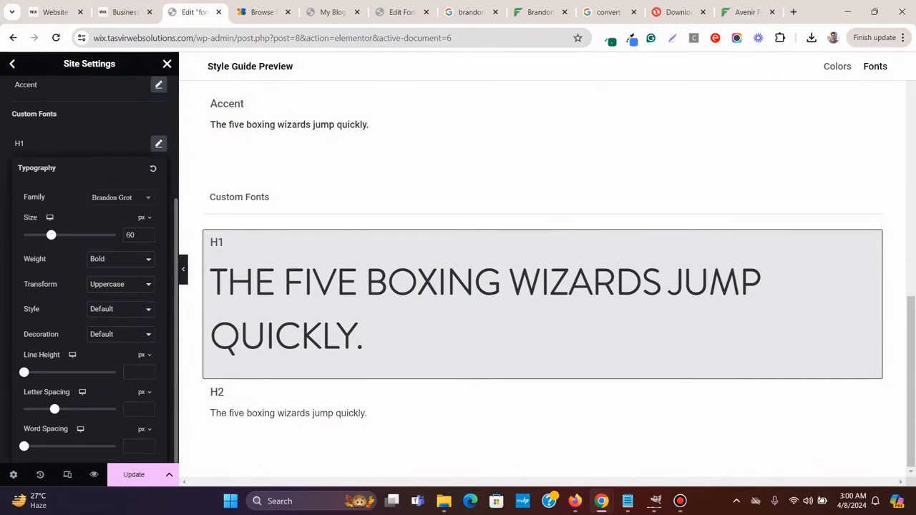
left_click(144, 355)
left_click(141, 372)
type("1.2")
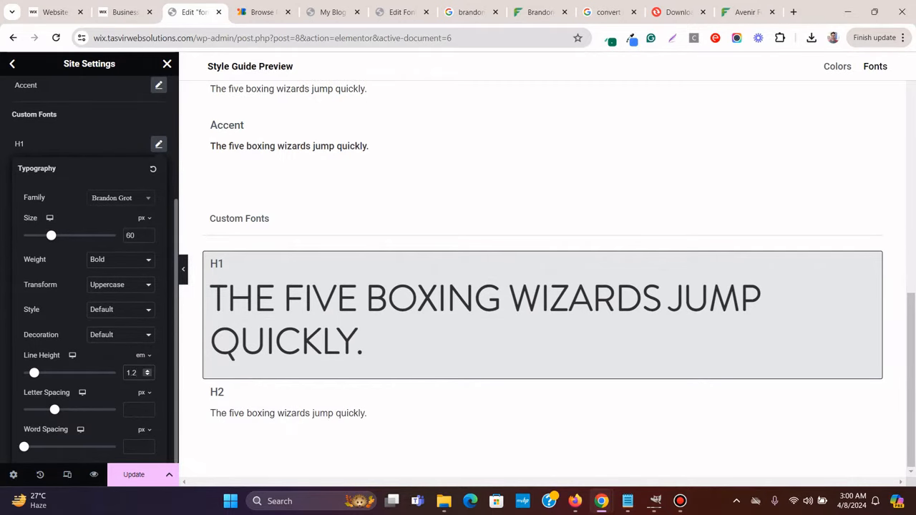
left_click(159, 144)
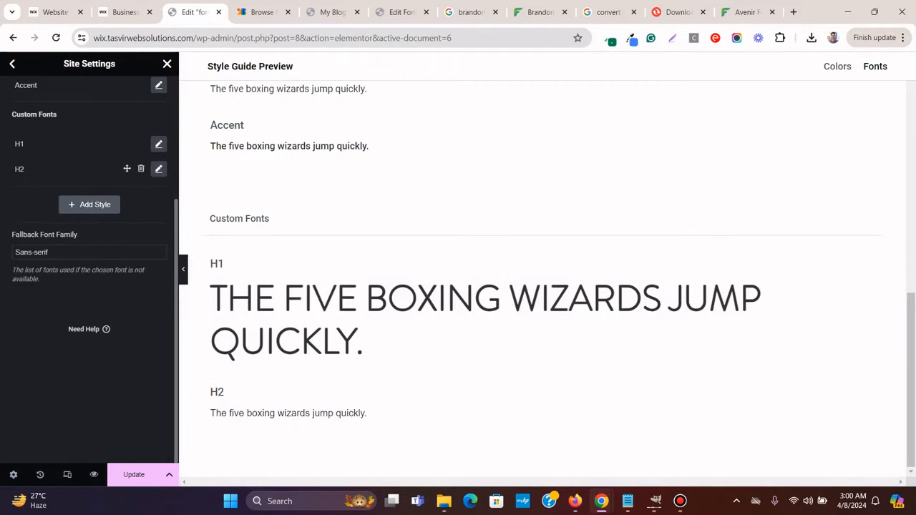
Set the H2 style's family to Brandon Grot and, after checking the Wix section headings, its size to 36 px
left_click(159, 169)
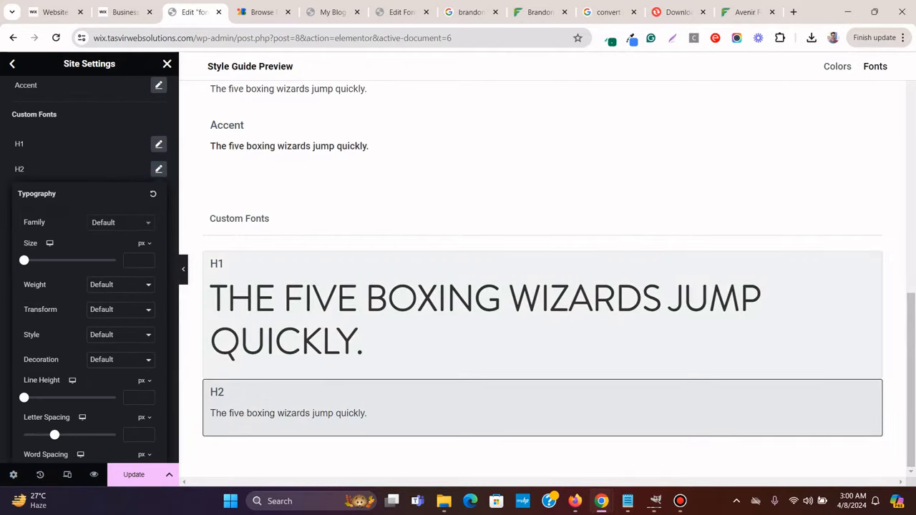
left_click(120, 222)
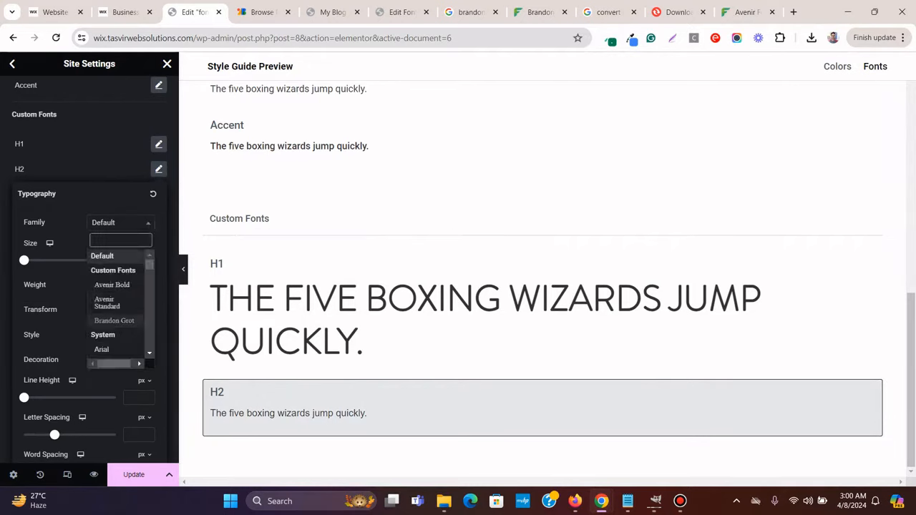
left_click(114, 320)
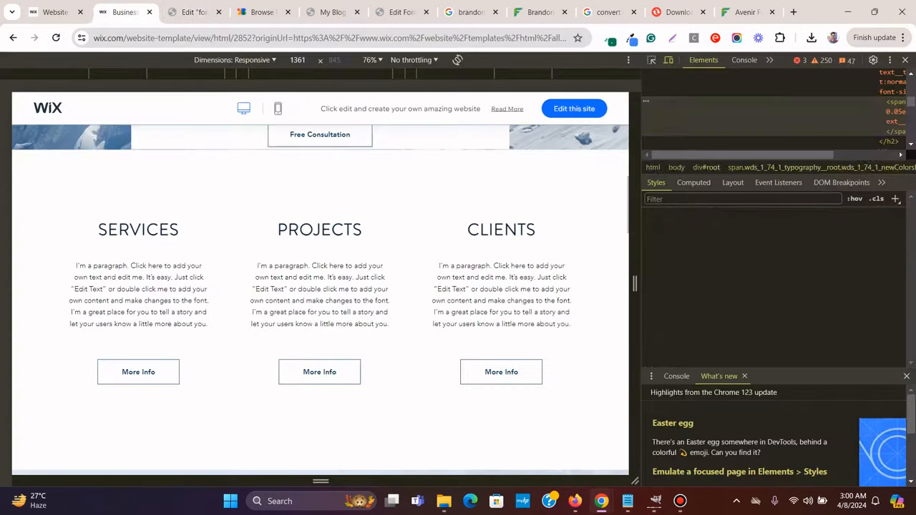
left_click(125, 12)
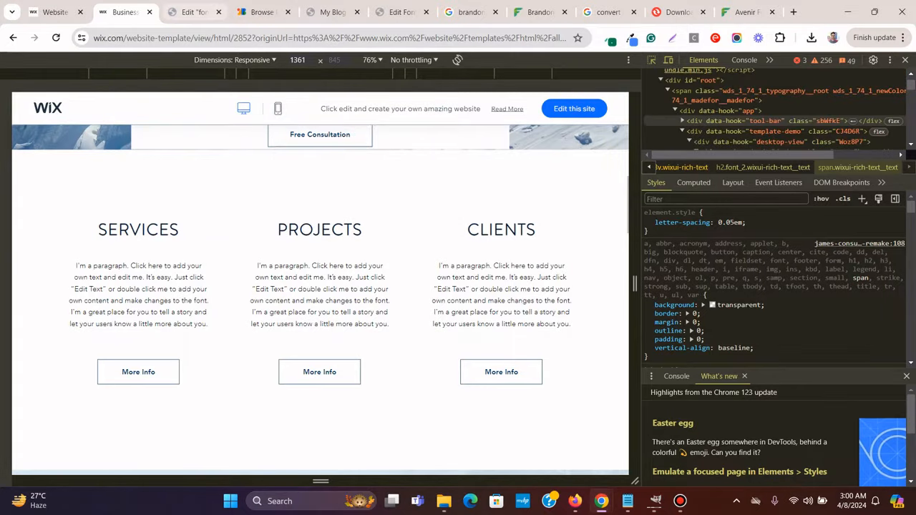
left_click(194, 12)
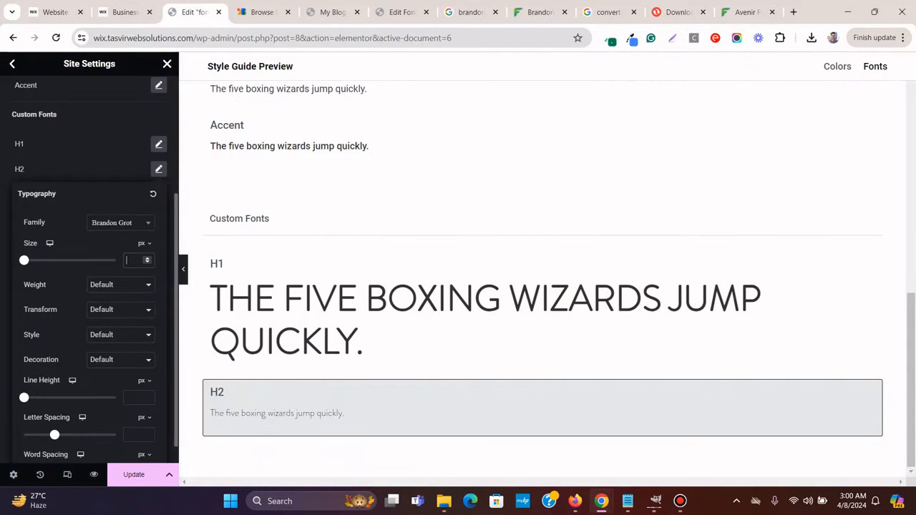
type("36")
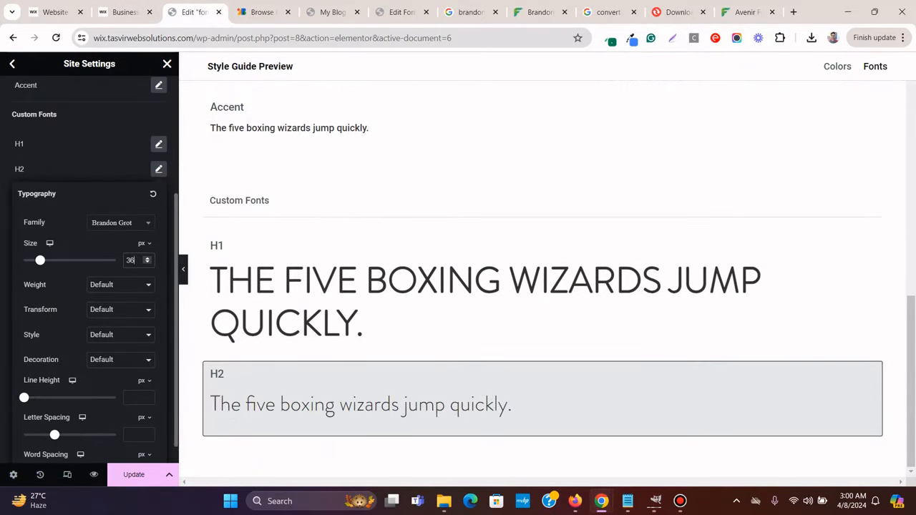
Set the H2 style's weight to Bold and its transform to Uppercase
left_click(120, 259)
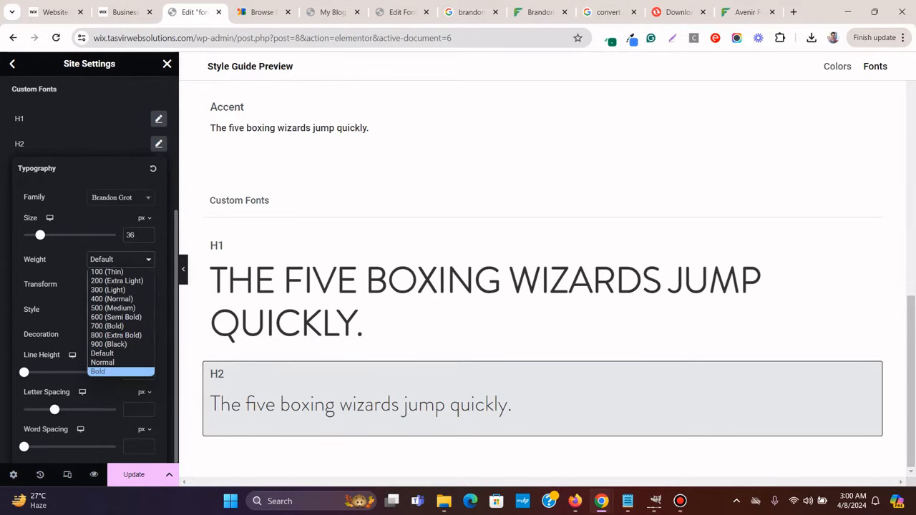
left_click(102, 370)
left_click(120, 284)
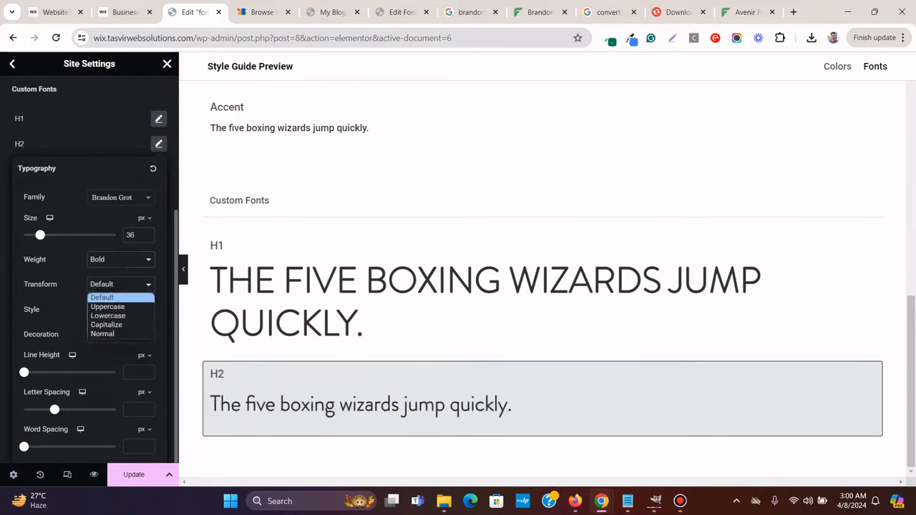
left_click(103, 305)
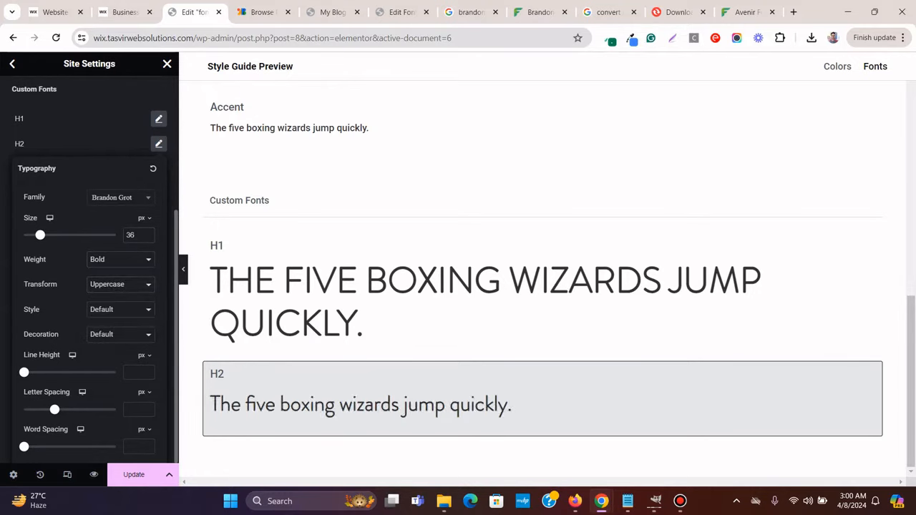
Set the H2 style's line height to 1.2 em and close its typography settings
left_click(145, 355)
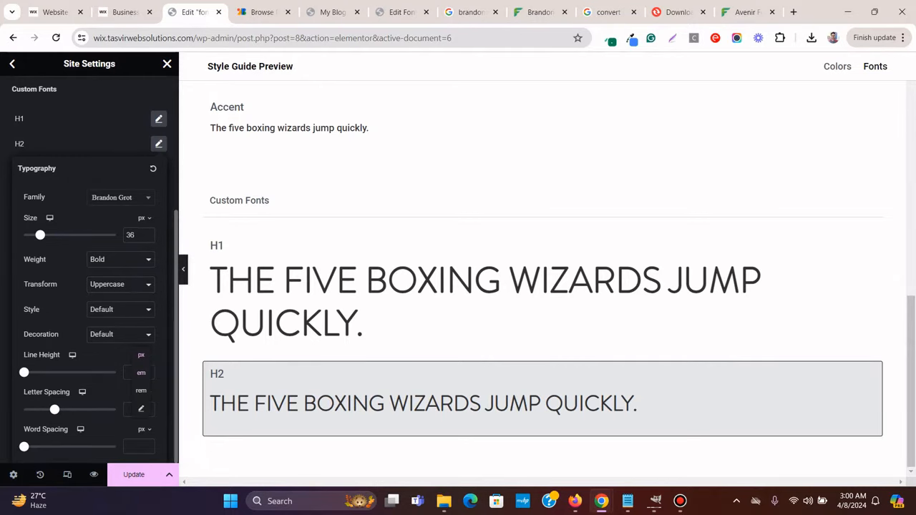
left_click(141, 372)
type("1.2")
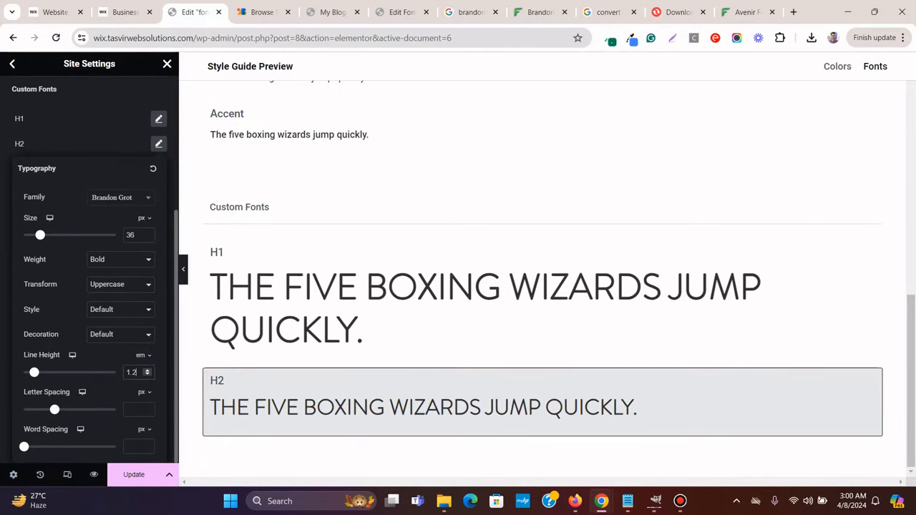
left_click(159, 144)
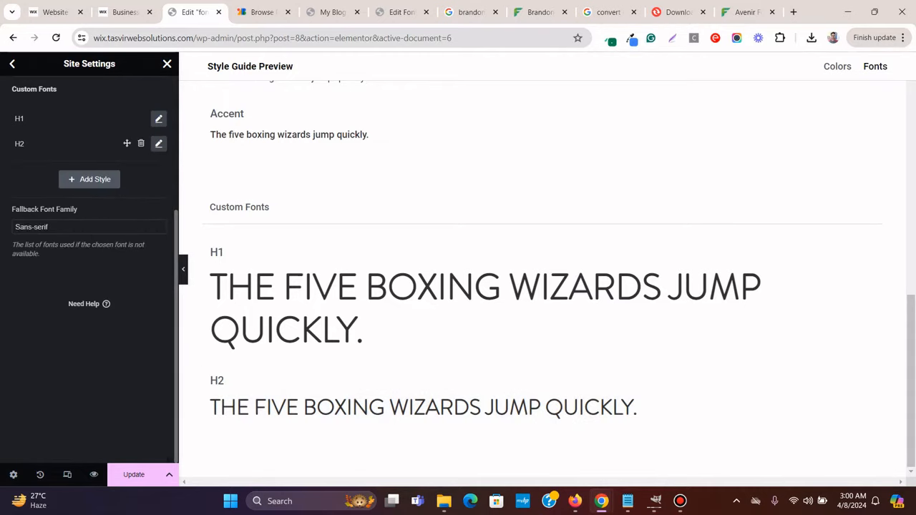
Close the developer tools on the Wix template and look through its home and Projects pages for other heading styles
left_click(125, 12)
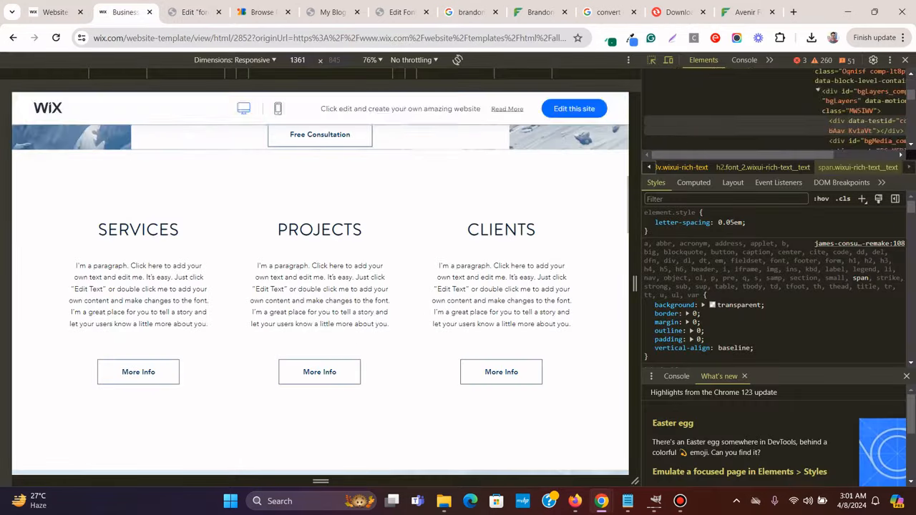
key("F12")
scroll(458, 286, "down", 10)
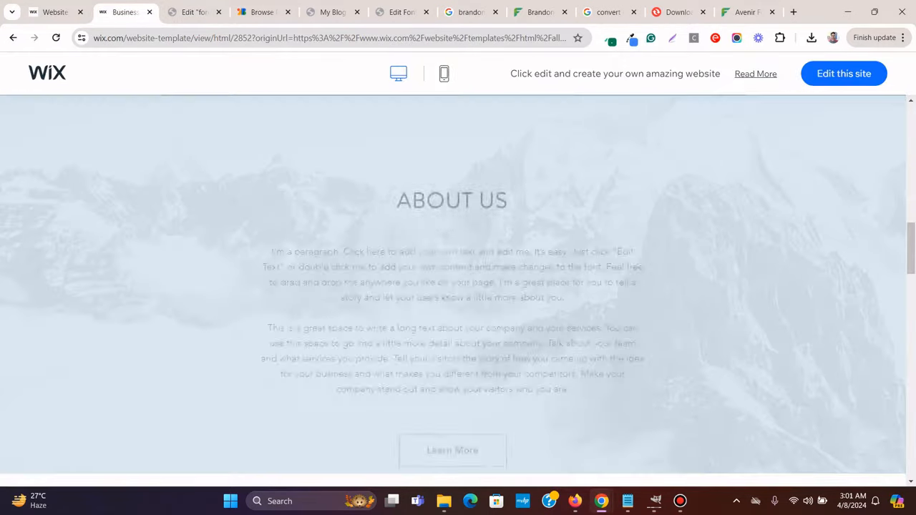
scroll(458, 286, "down", 15)
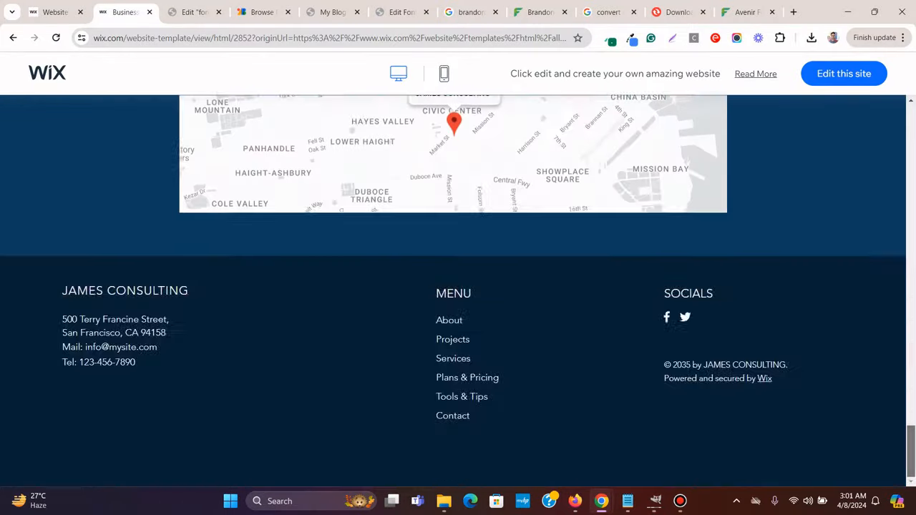
key("Home")
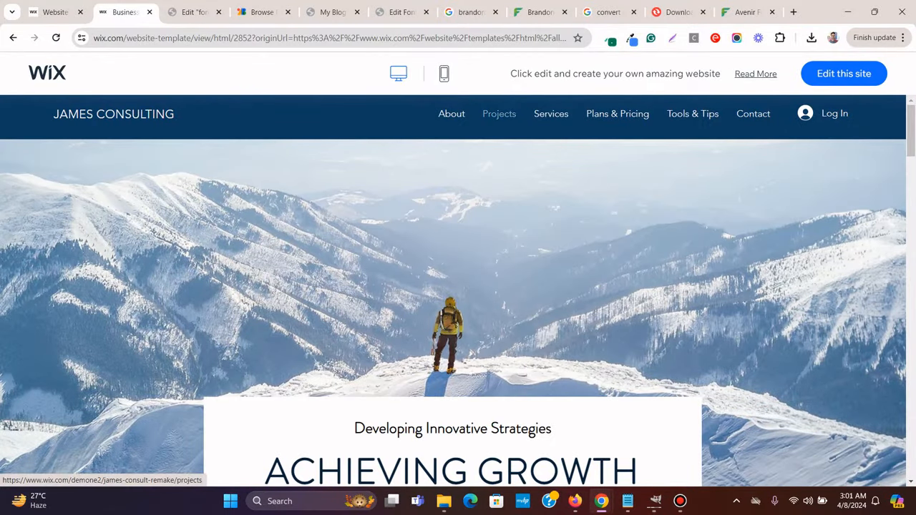
left_click(498, 114)
scroll(458, 286, "down", 10)
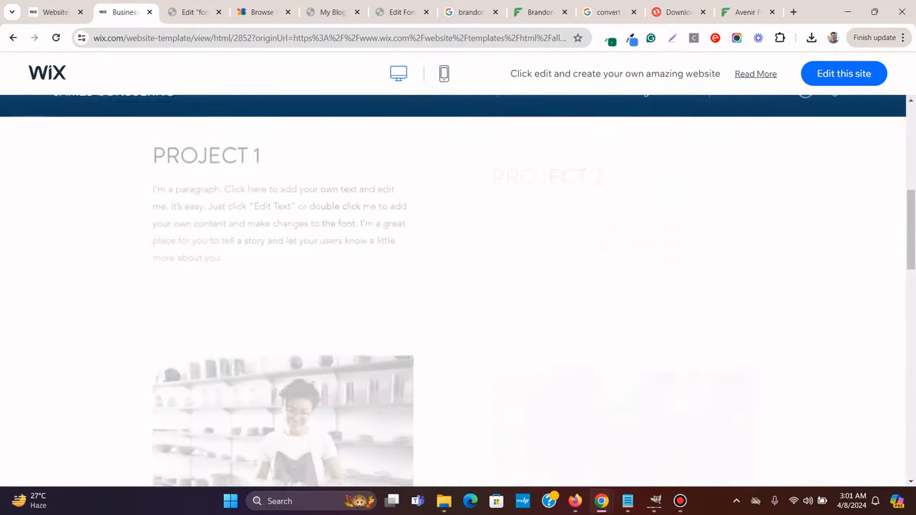
scroll(458, 287, "down", 5)
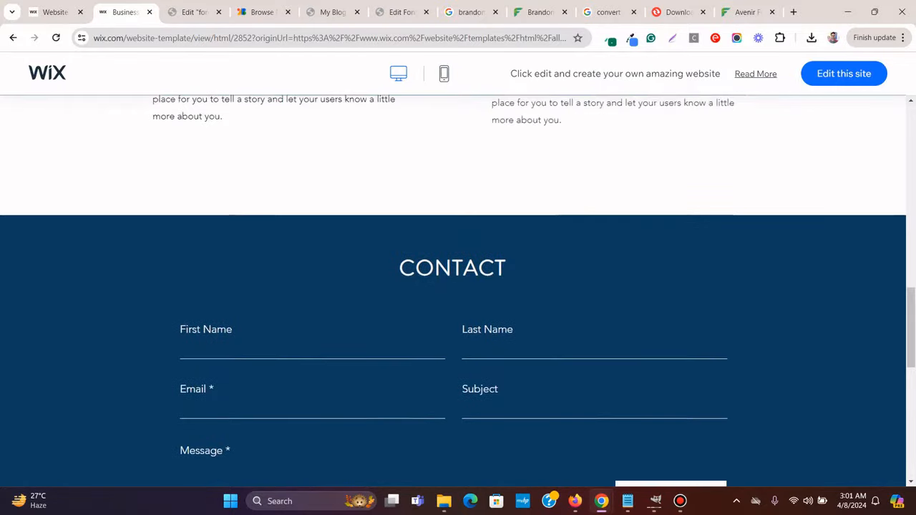
scroll(458, 286, "up", 10)
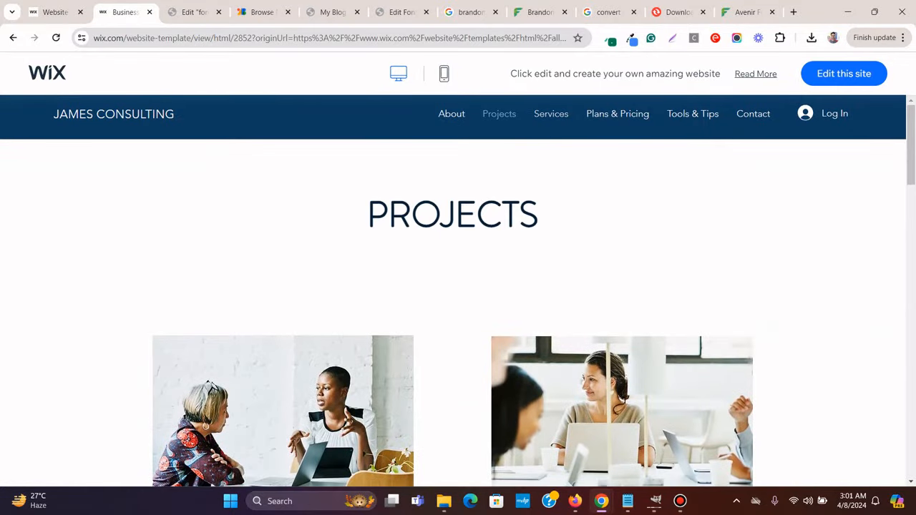
Open the Wix template's Services page and inspect the font of the FREE CONSULTATION heading
left_click(551, 114)
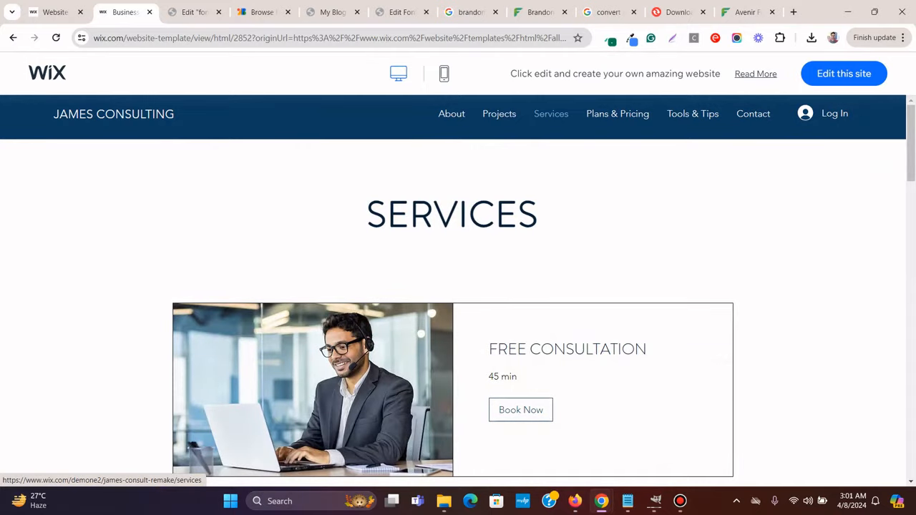
scroll(458, 286, "down", 4)
scroll(458, 286, "up", 1)
right_click(566, 227)
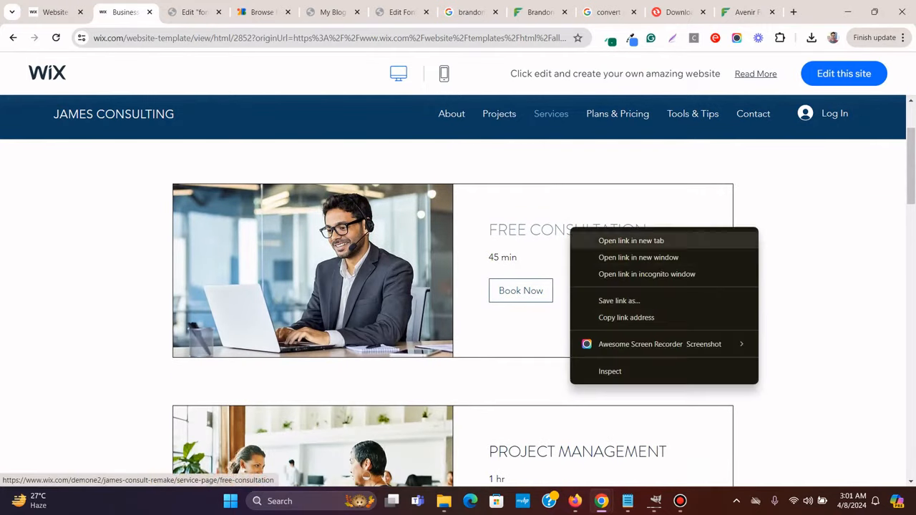
left_click(608, 370)
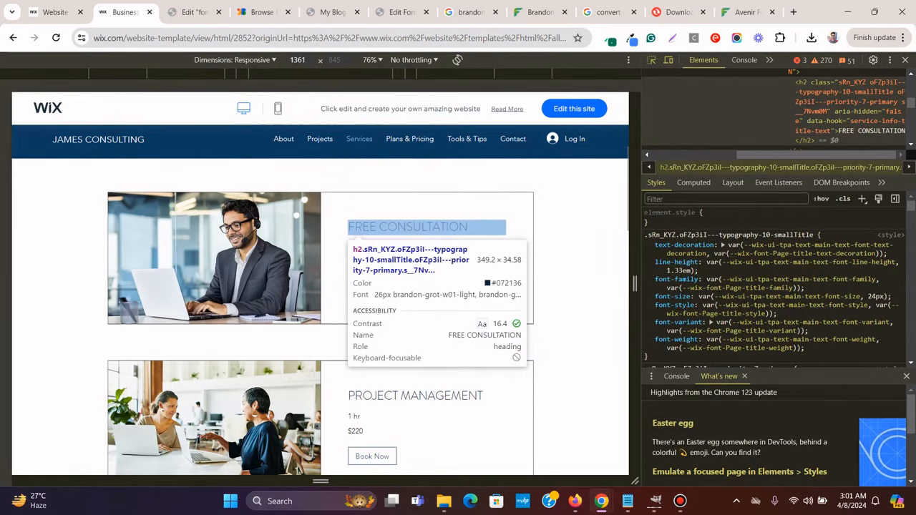
Add a third custom global font style named H3 in Elementor and set its family to Brandon Grot
key("ctrl+Tab")
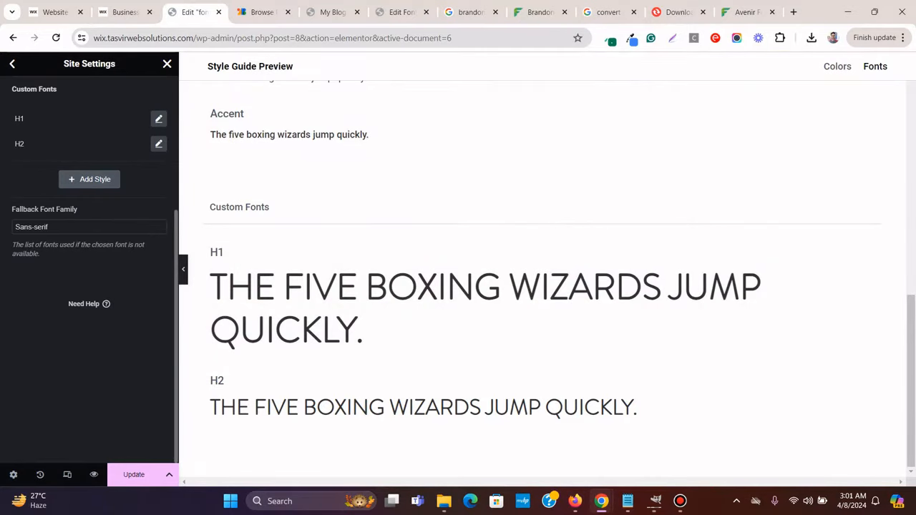
left_click(89, 179)
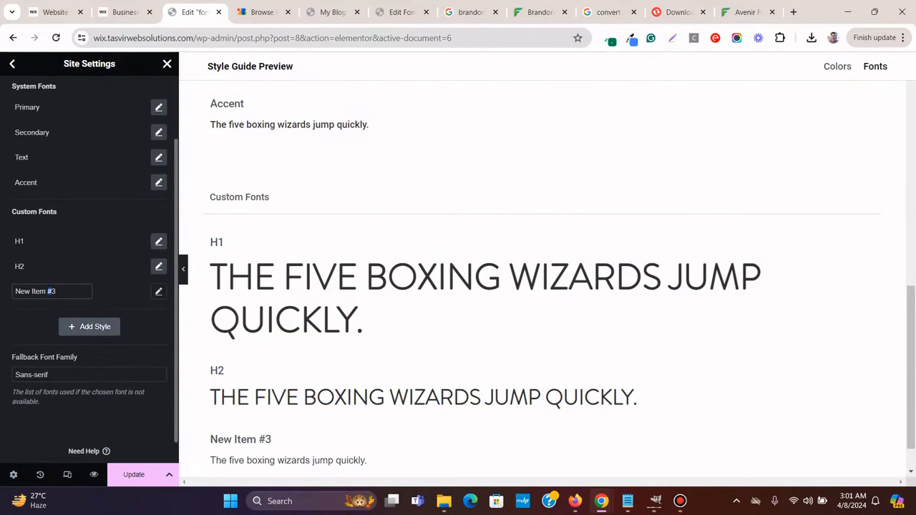
type("H3")
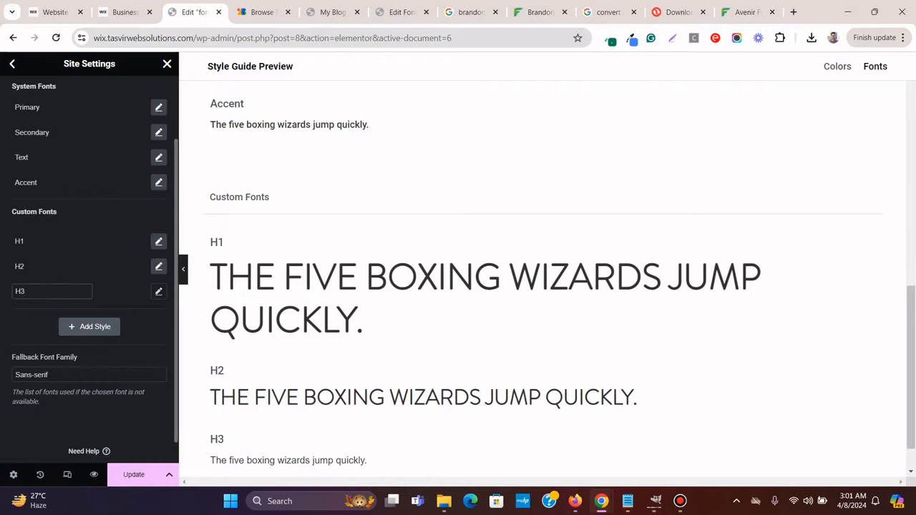
scroll(486, 287, "down", 1)
left_click(158, 291)
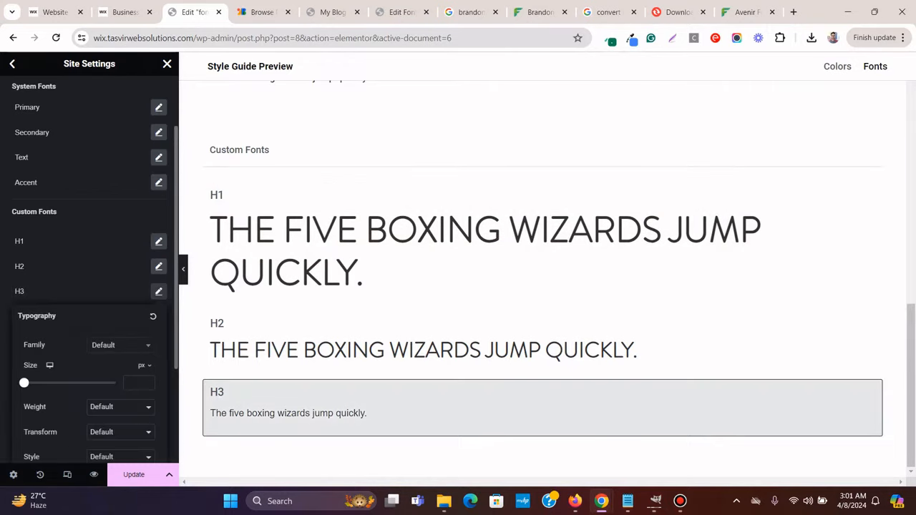
left_click(120, 345)
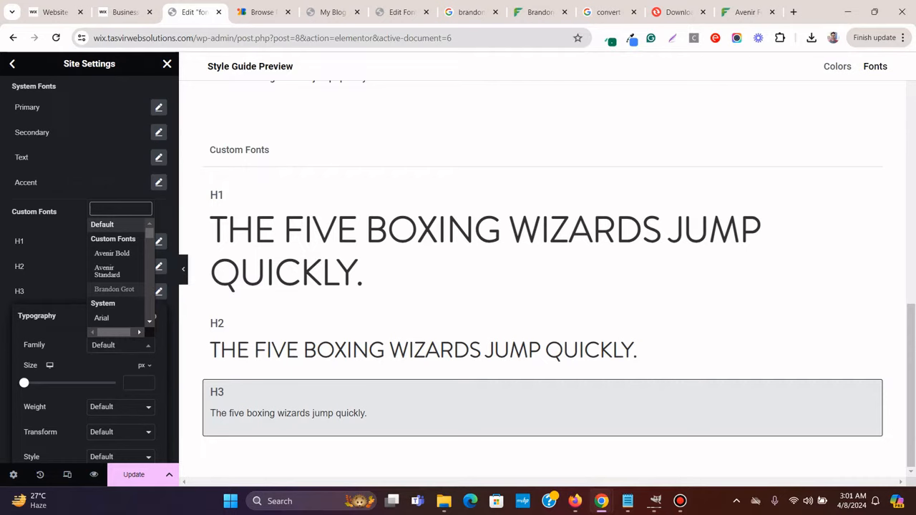
left_click(114, 289)
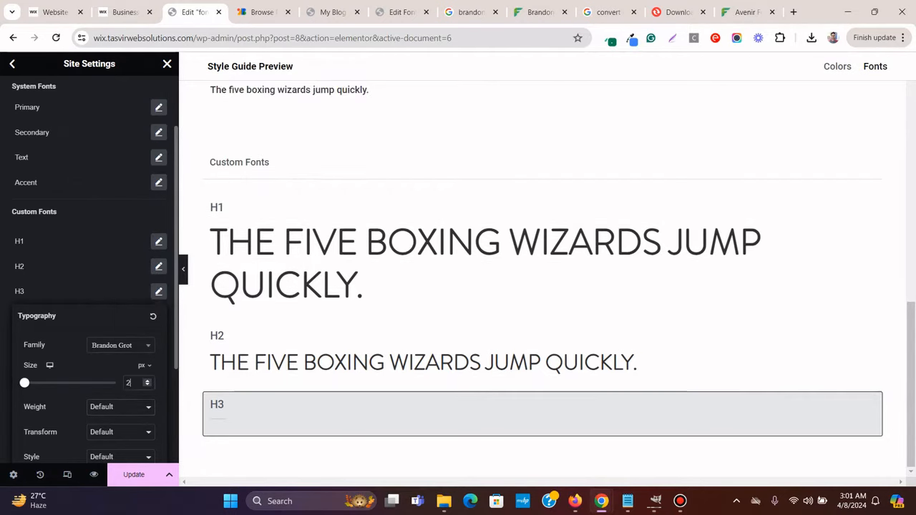
Set the H3 style's size to 26 px with uppercase transform, and close the developer tools on the Wix template
left_click_drag(23, 383, 35, 383)
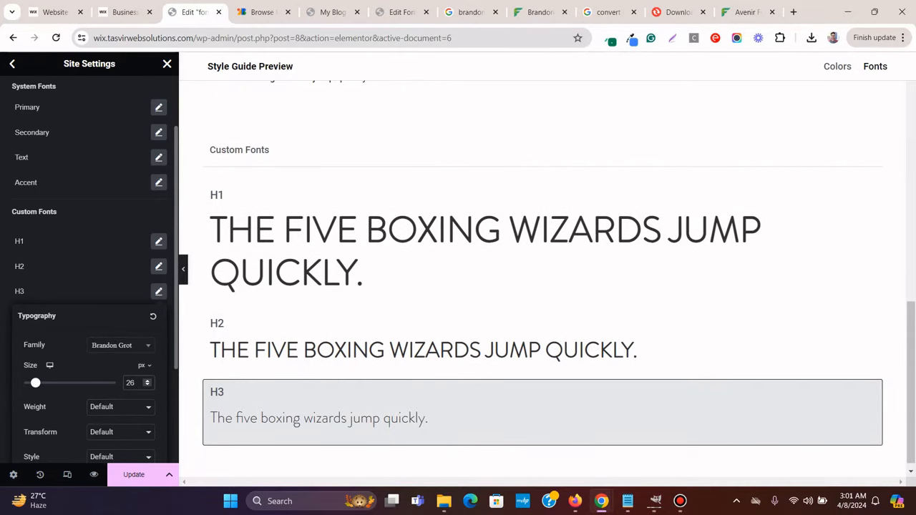
scroll(89, 286, "down", 2)
left_click(120, 313)
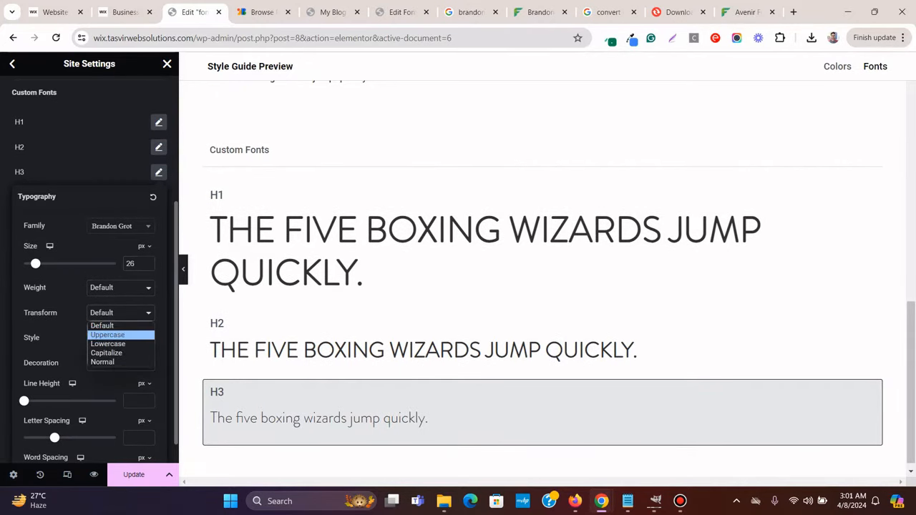
left_click(107, 334)
left_click(126, 12)
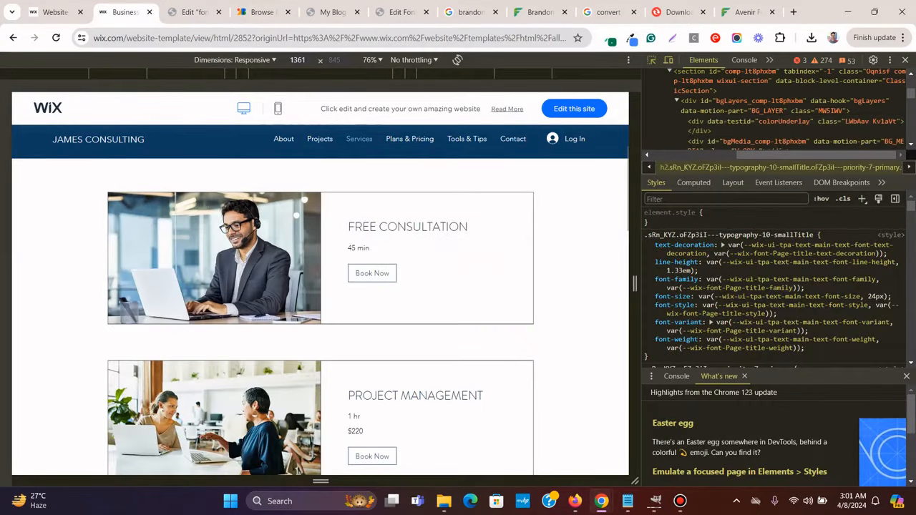
key("F12")
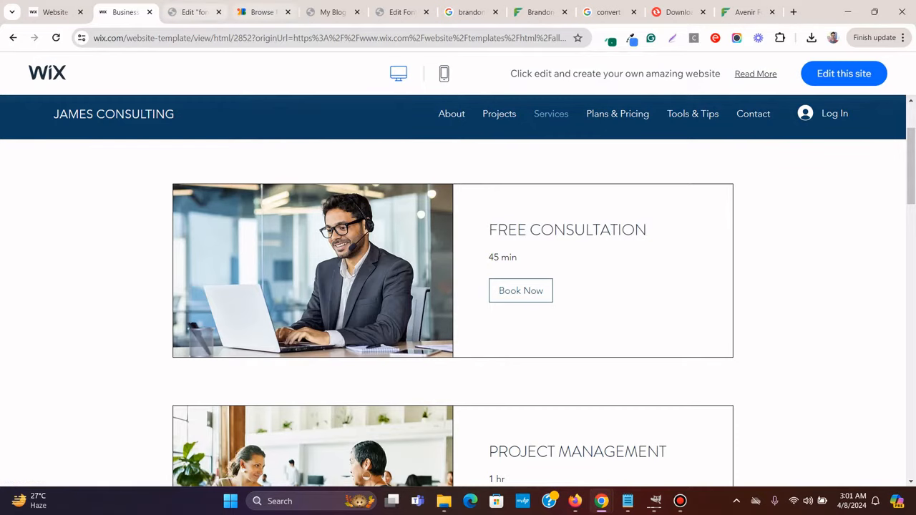
Set the H3 style's line height to 1.2 em in Elementor and save the site settings
left_click(190, 12)
scroll(458, 344, "down", 1)
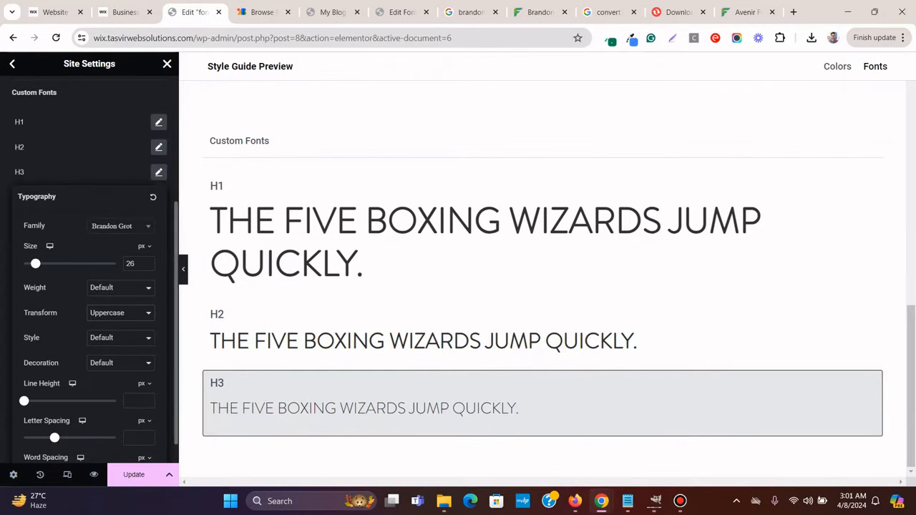
left_click(144, 383)
left_click(142, 401)
type("1.2")
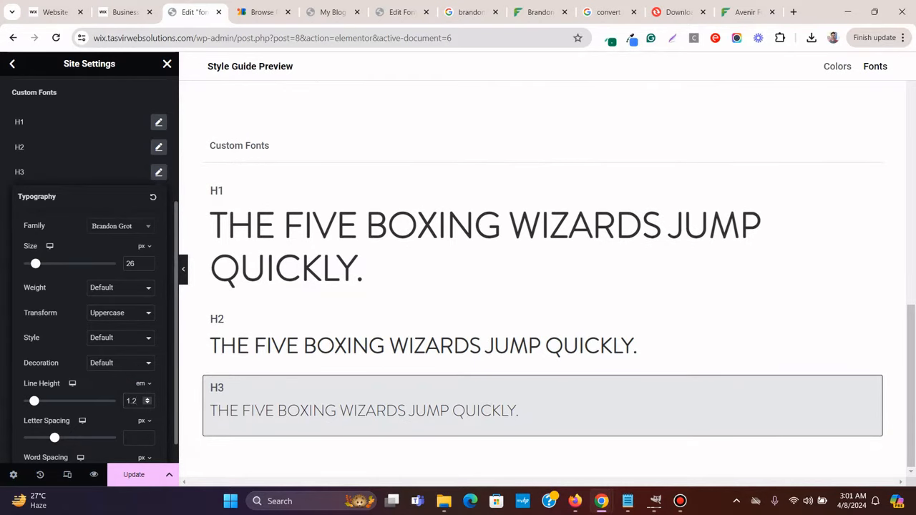
left_click(133, 474)
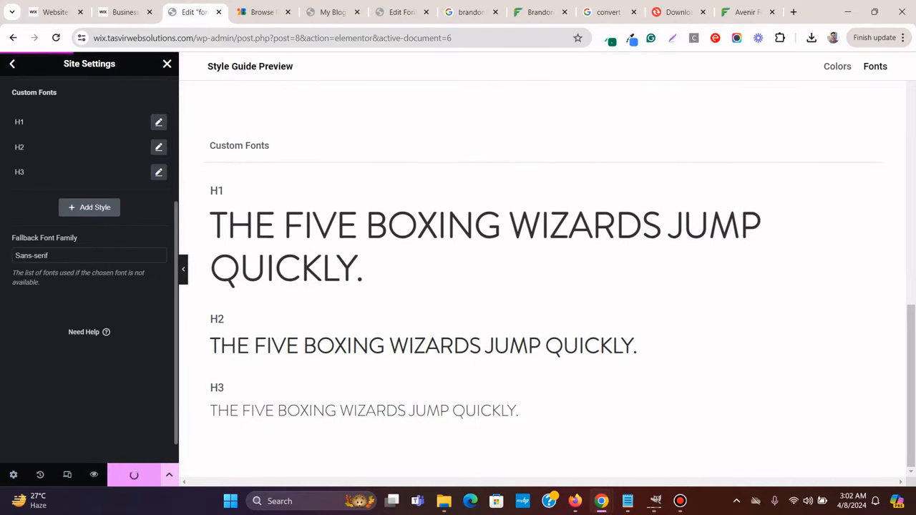
Look through the Wix template's Services, Plans & Pricing and home pages for any remaining text styles
left_click(125, 12)
scroll(457, 286, "down", 10)
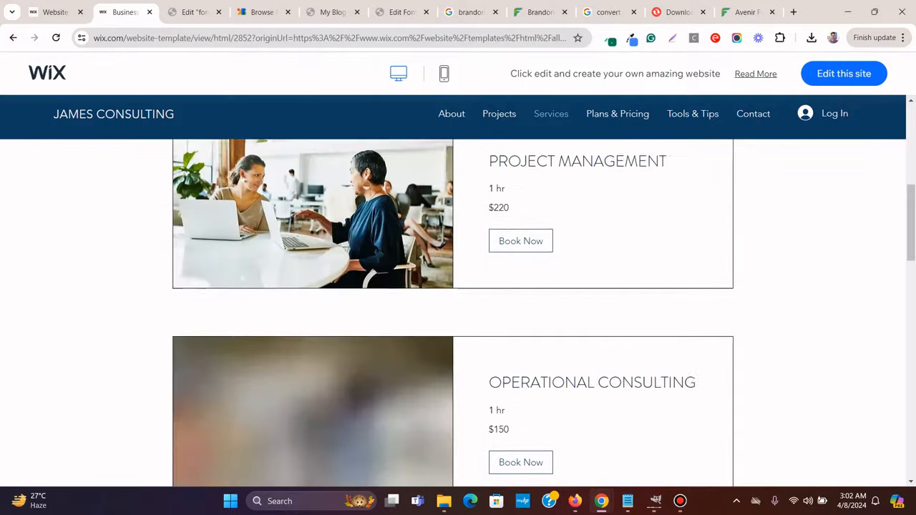
scroll(458, 287, "down", 5)
scroll(458, 286, "up", 15)
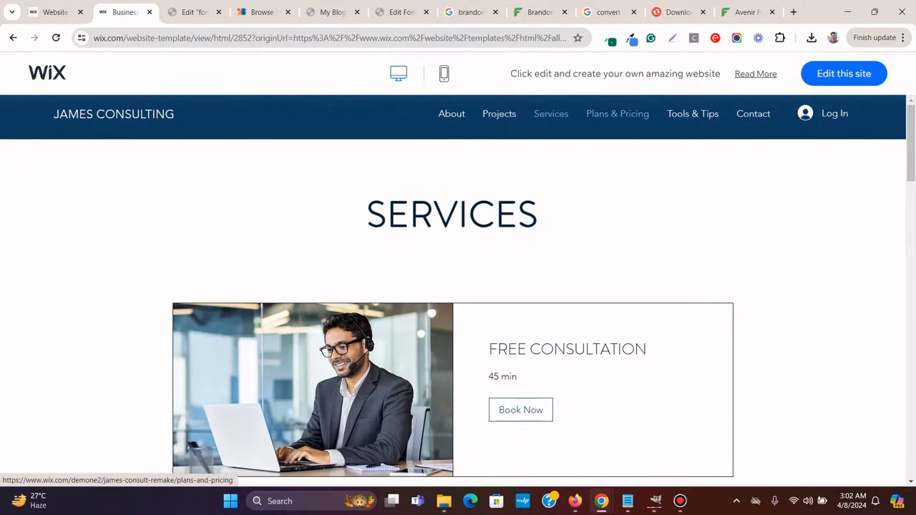
left_click(616, 114)
scroll(458, 286, "down", 8)
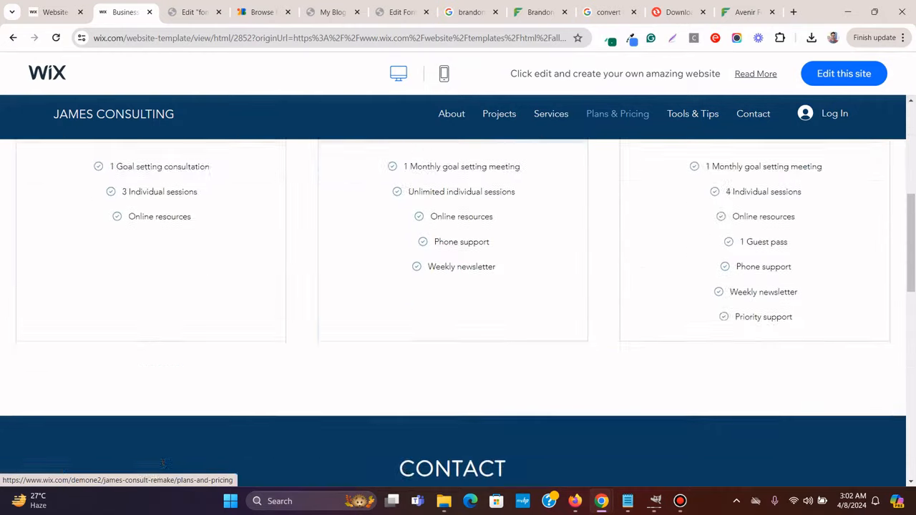
scroll(458, 286, "up", 10)
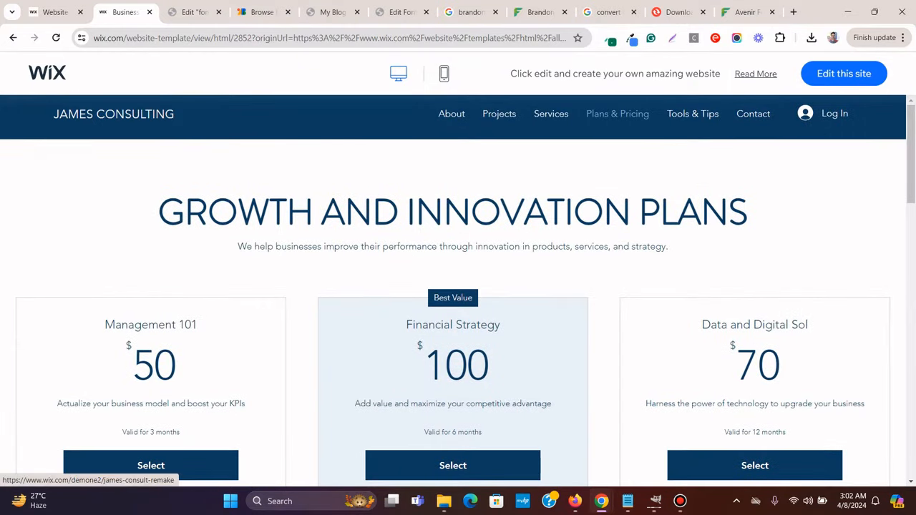
left_click(114, 114)
scroll(458, 286, "down", 6)
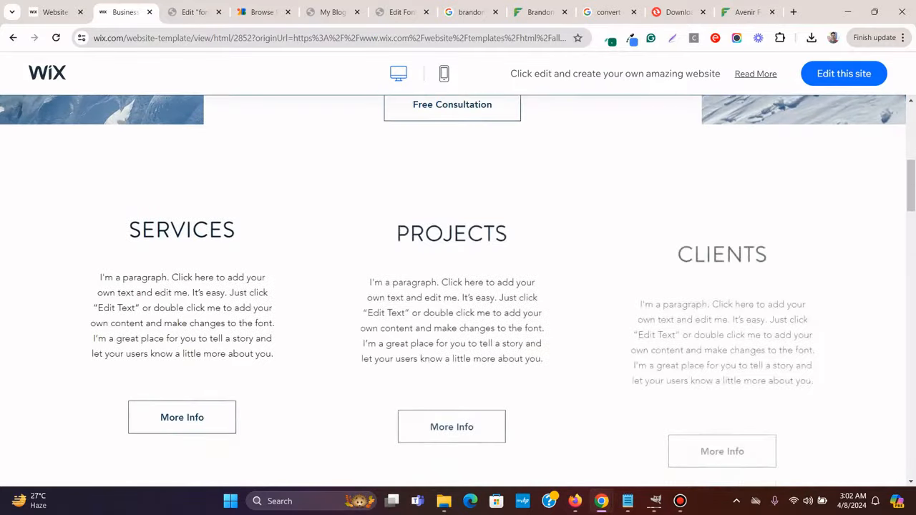
scroll(458, 286, "down", 2)
Add a fourth custom global font style named body in Elementor and set its family to Avenir Standard
left_click(193, 12)
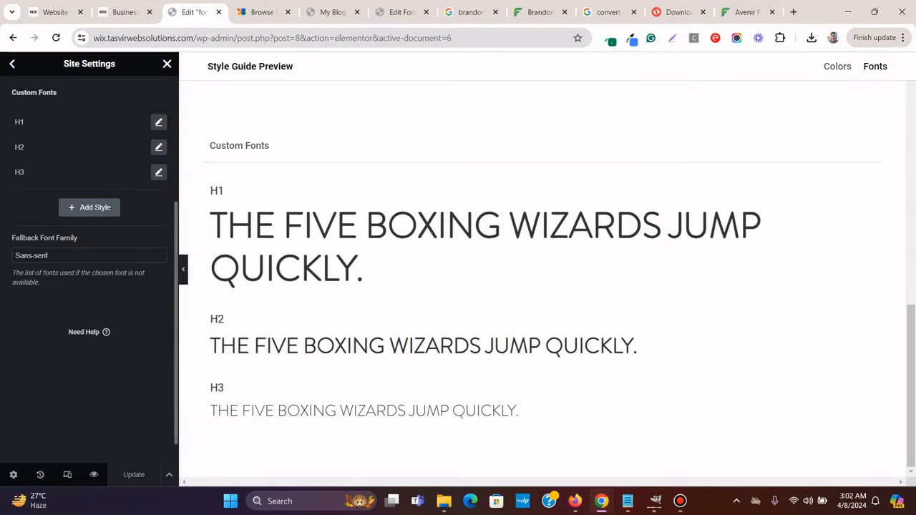
scroll(100, 343, "up", 4)
scroll(100, 343, "down", 1)
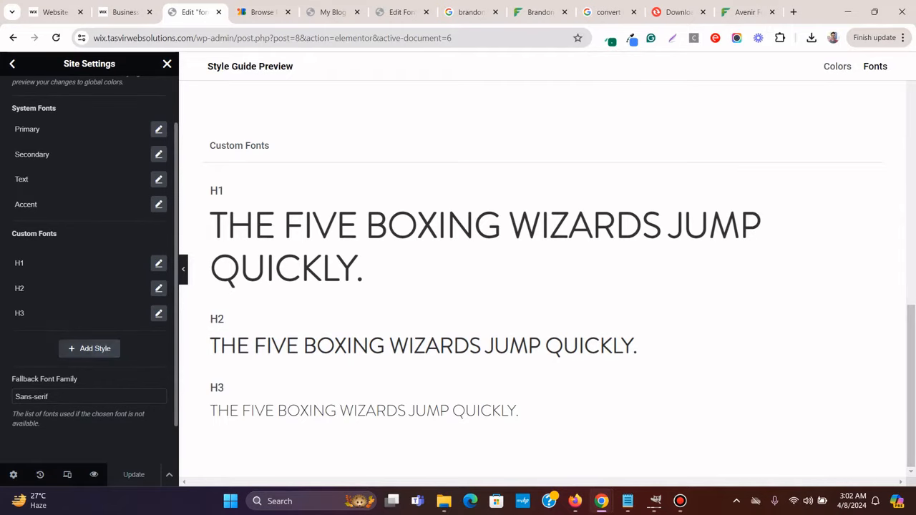
left_click(90, 348)
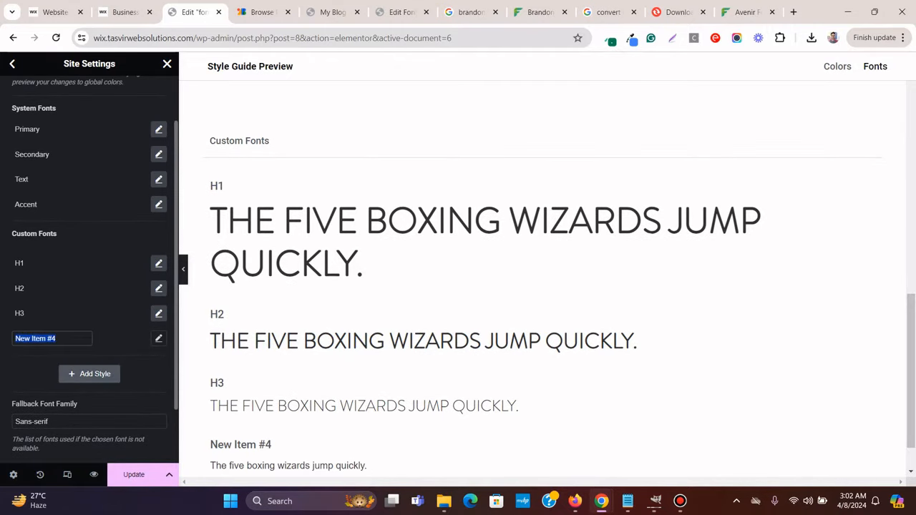
type("body")
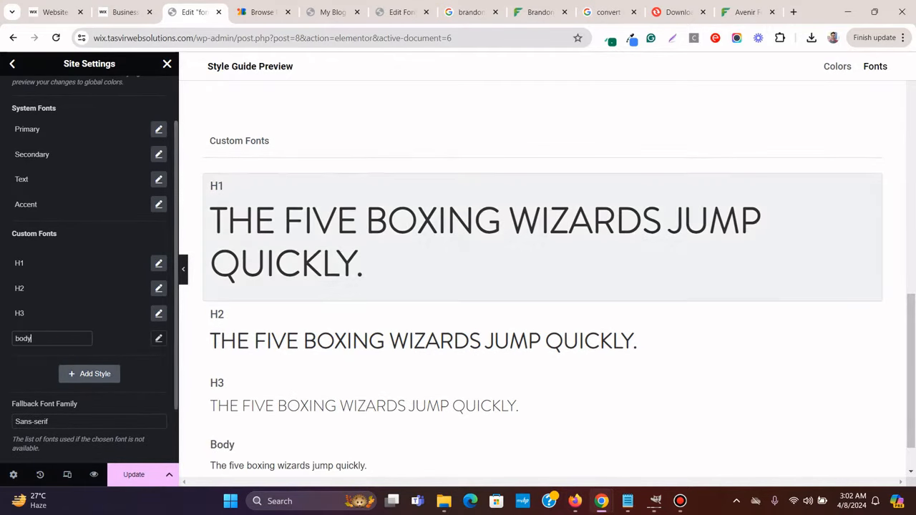
left_click(159, 338)
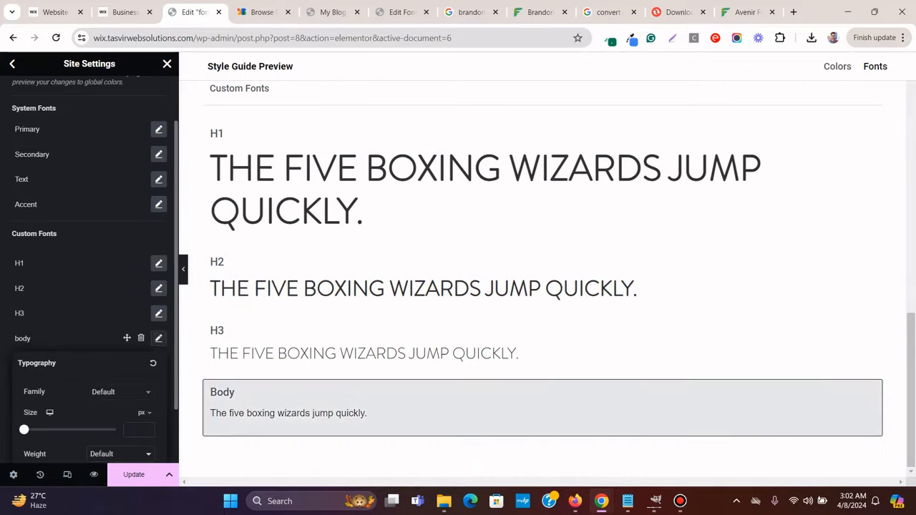
left_click(121, 392)
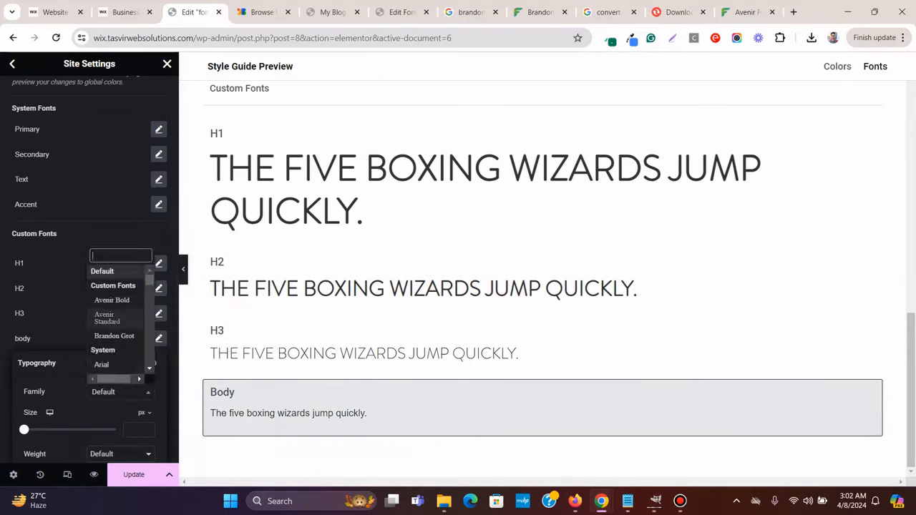
left_click(107, 317)
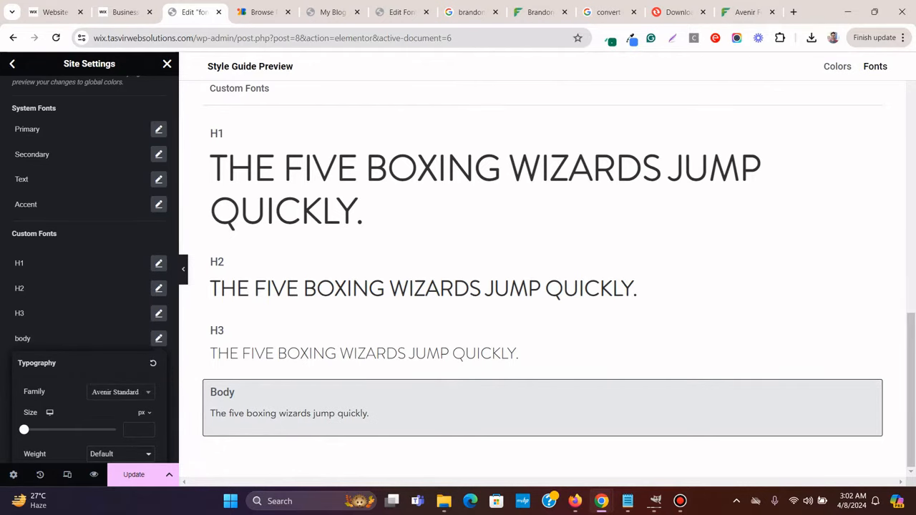
Inspect the font size and line height of the paragraph under PROJECTS on the Wix template's home page
left_click(124, 12)
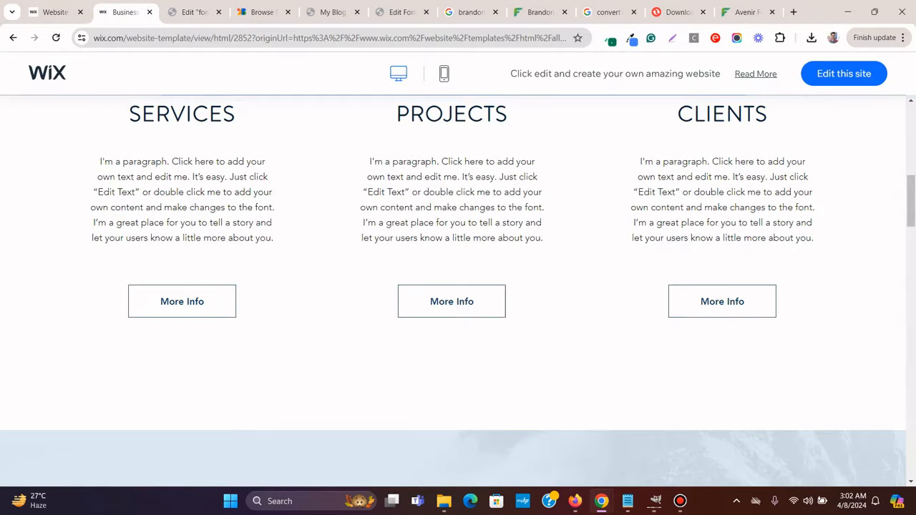
scroll(458, 286, "down", 1)
scroll(458, 286, "up", 1)
right_click(462, 193)
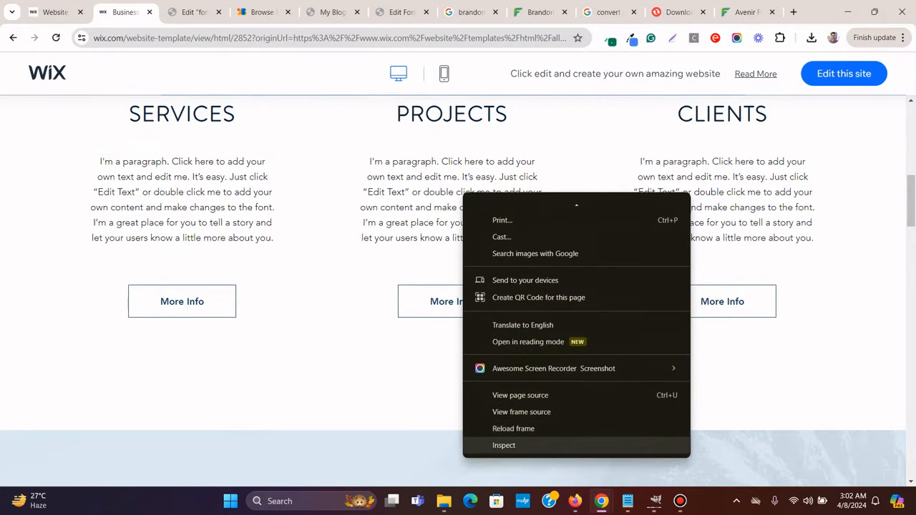
left_click(507, 445)
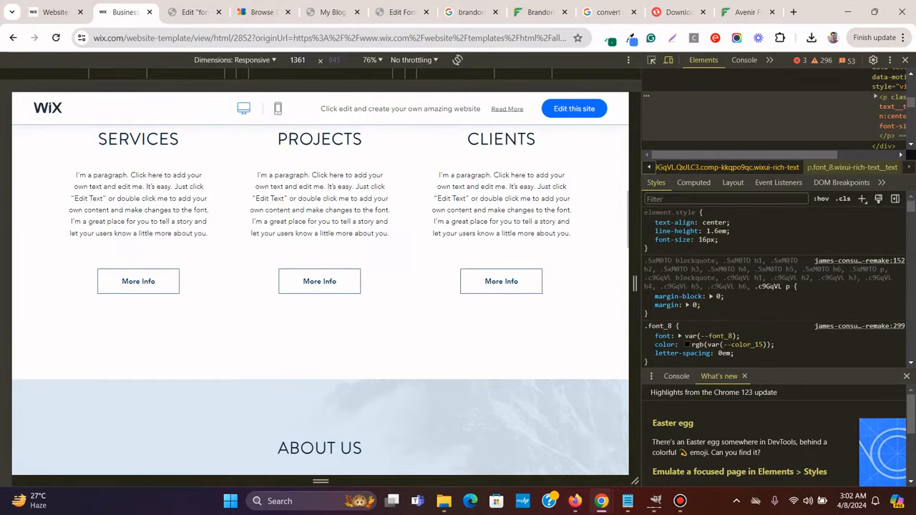
key("ctrl+shift+c")
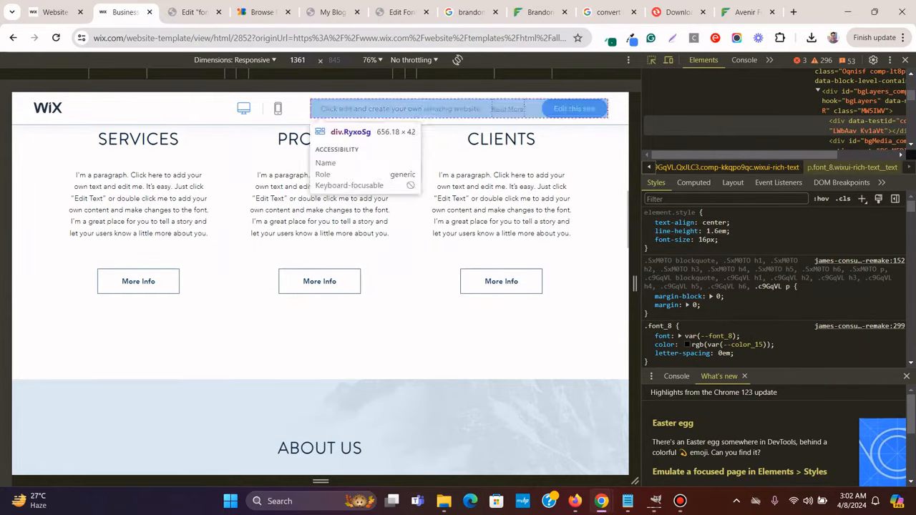
Set the body style's size to 16 px and line height to 1.6 em in Elementor, and save the site settings
left_click(190, 13)
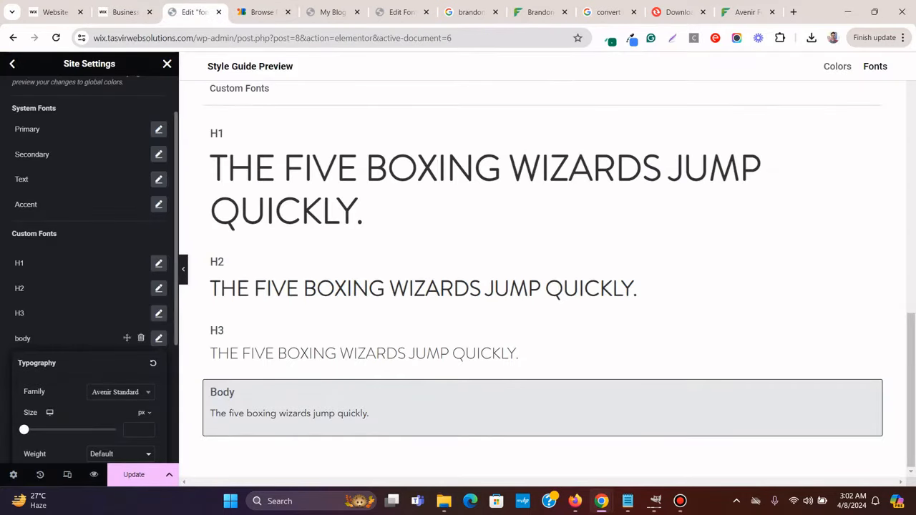
scroll(140, 338, "down", 1)
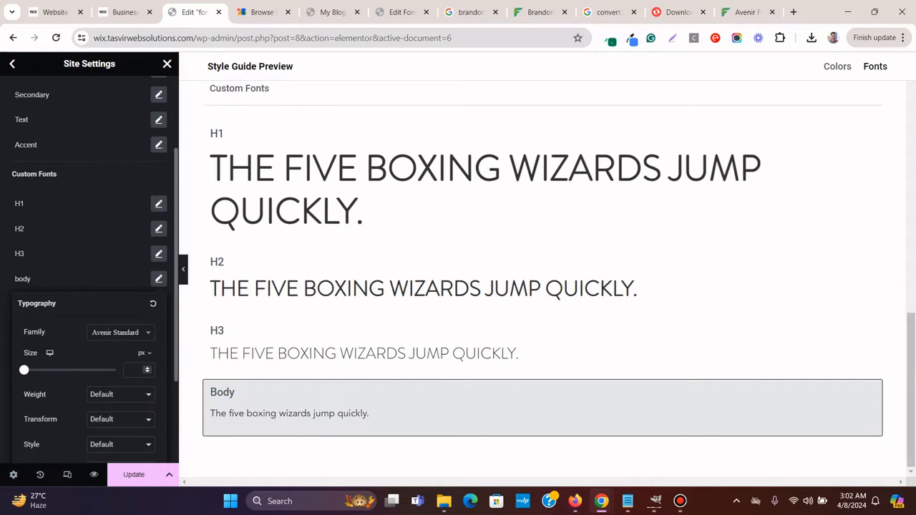
type("16")
scroll(90, 286, "down", 2)
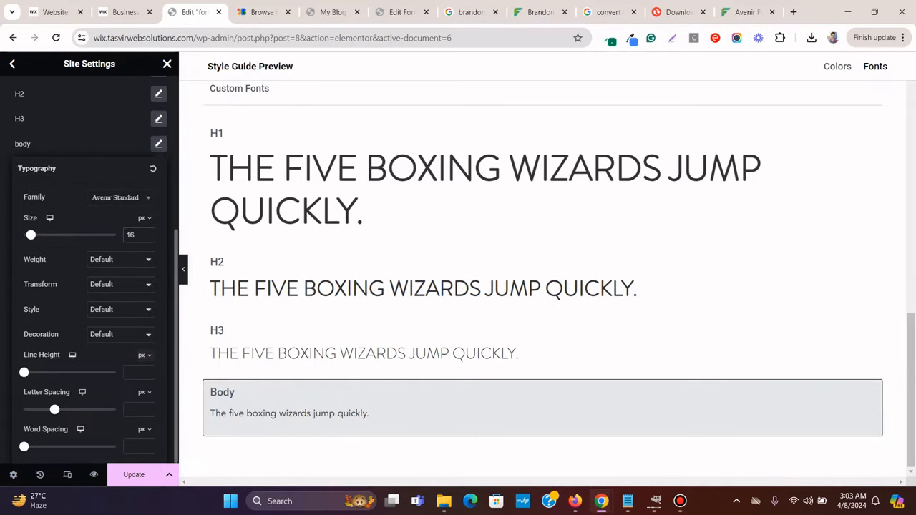
left_click(145, 355)
left_click(141, 372)
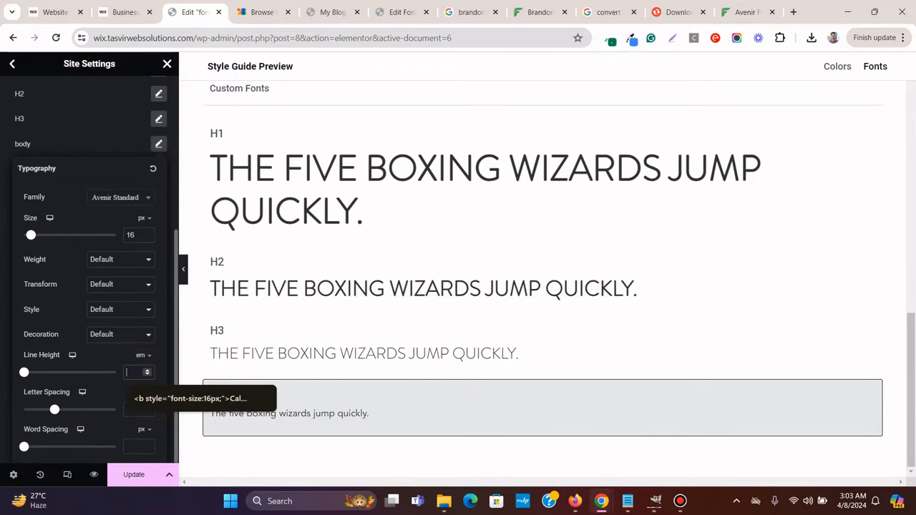
type("1.6")
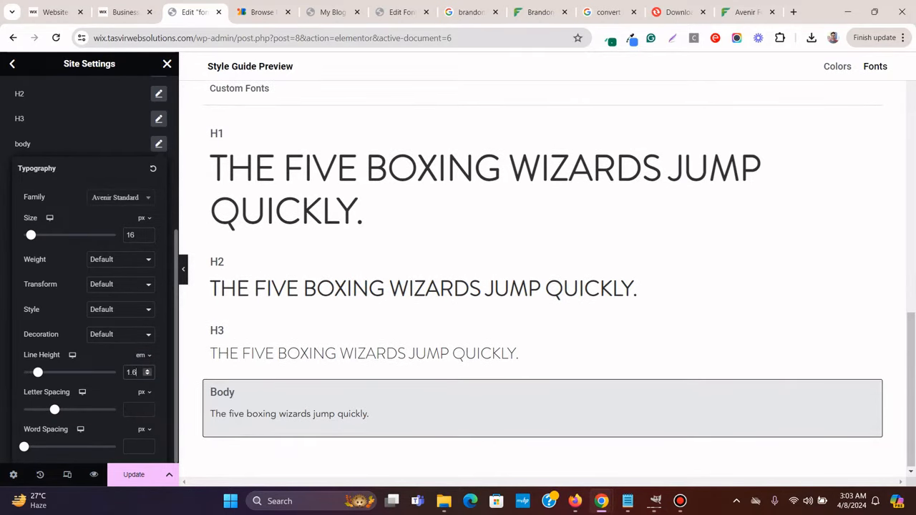
left_click(159, 144)
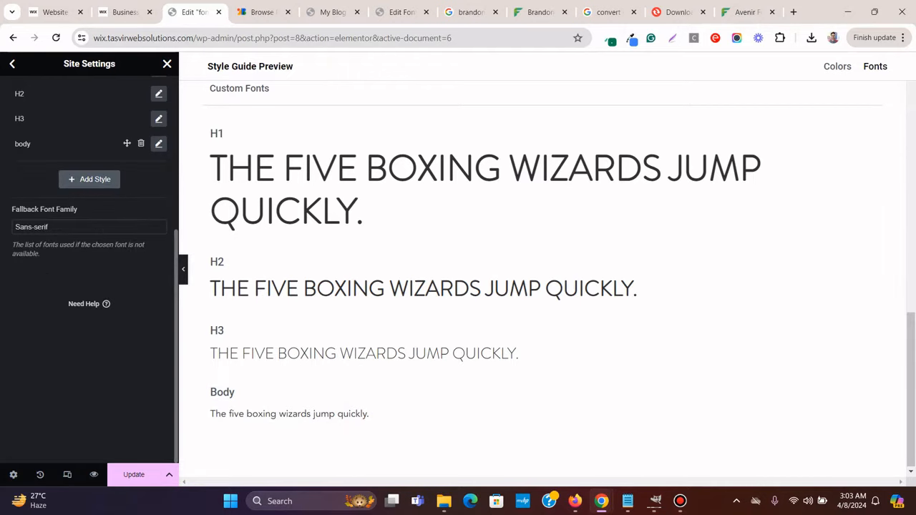
left_click(134, 475)
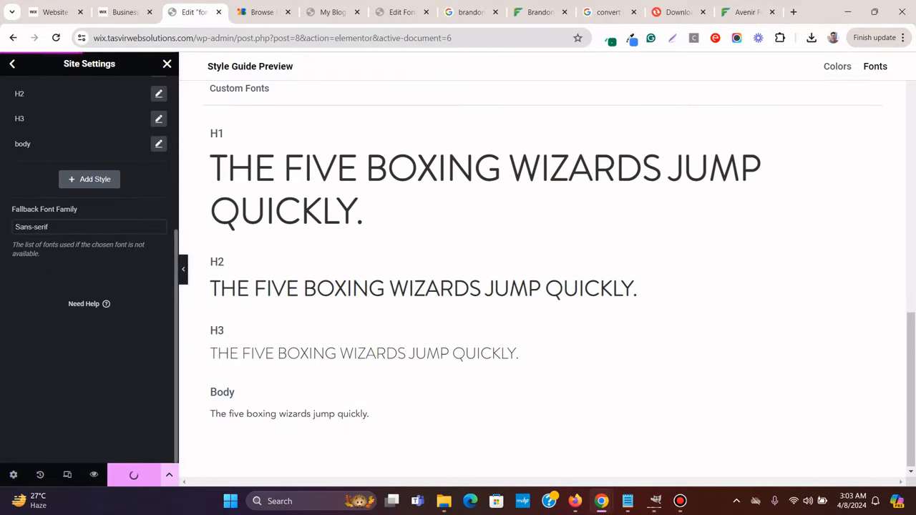
Inspect the Wix template's More Info button font and add a custom global font style named btn text in Elementor
left_click(124, 12)
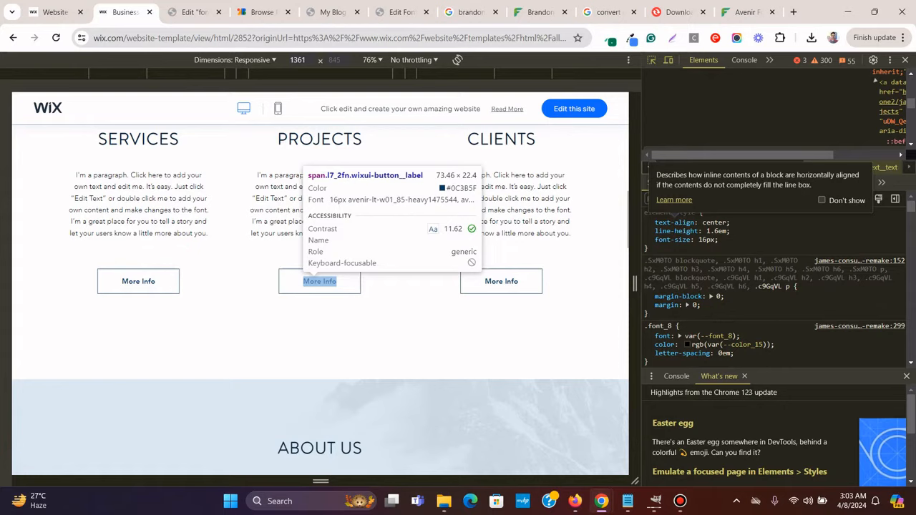
left_click(190, 12)
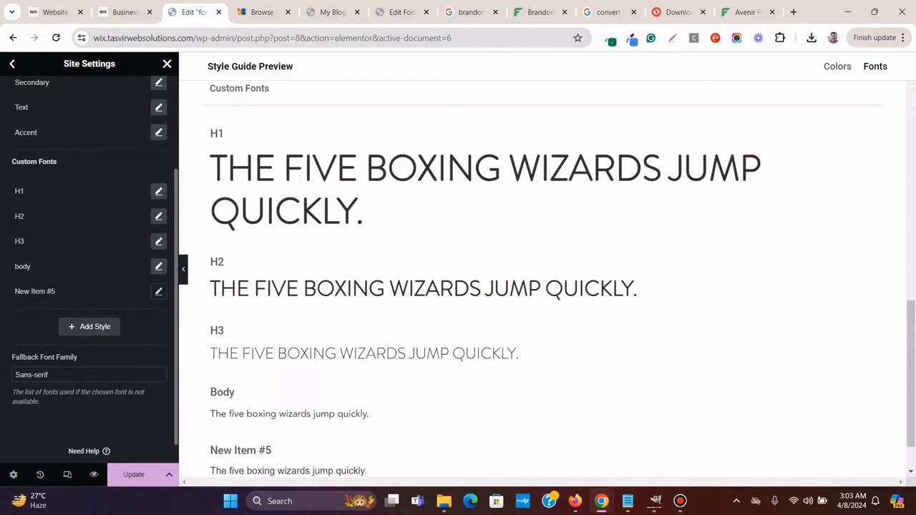
left_click_drag(60, 292, 14, 293)
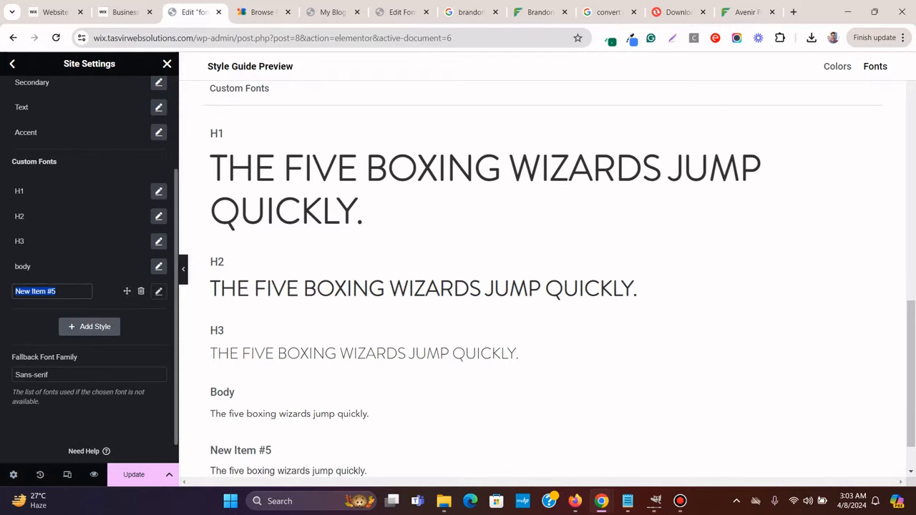
type("btn")
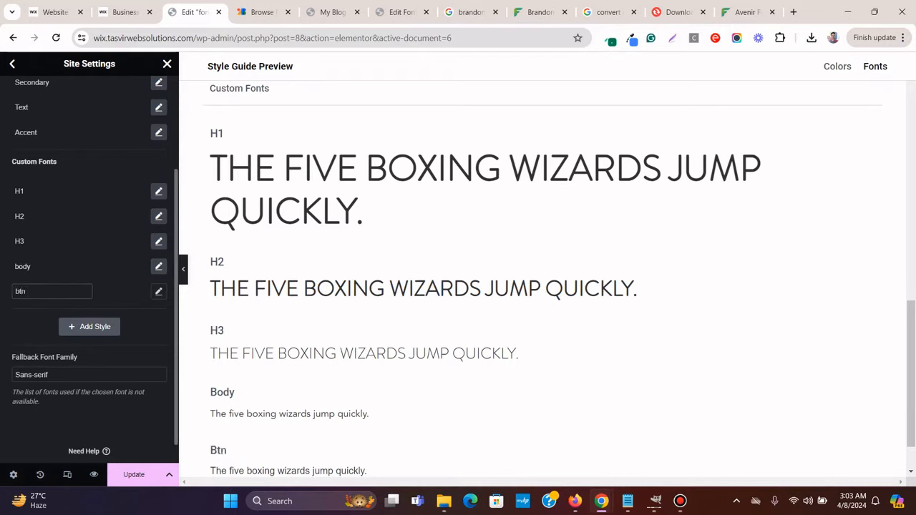
type(" text")
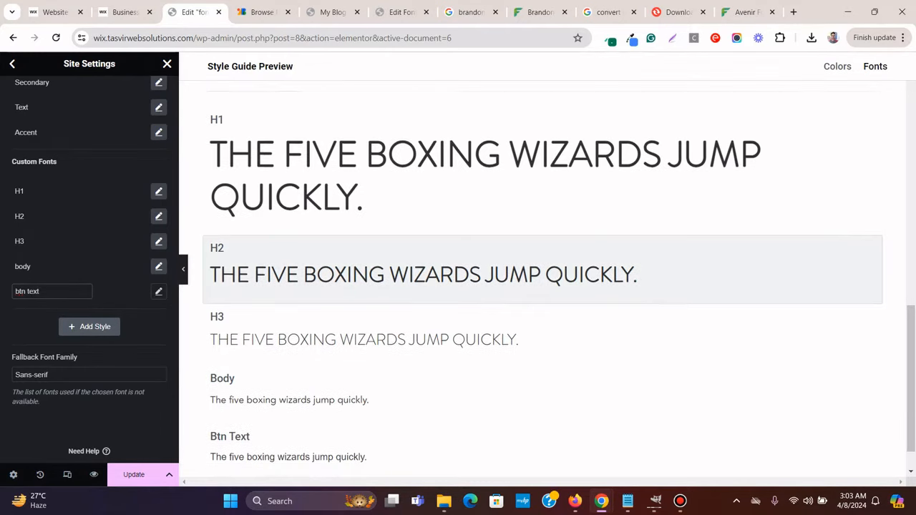
Set the btn text global font style's family to Avenir Bold and its size to 16 px
scroll(542, 283, "down", 1)
left_click(158, 291)
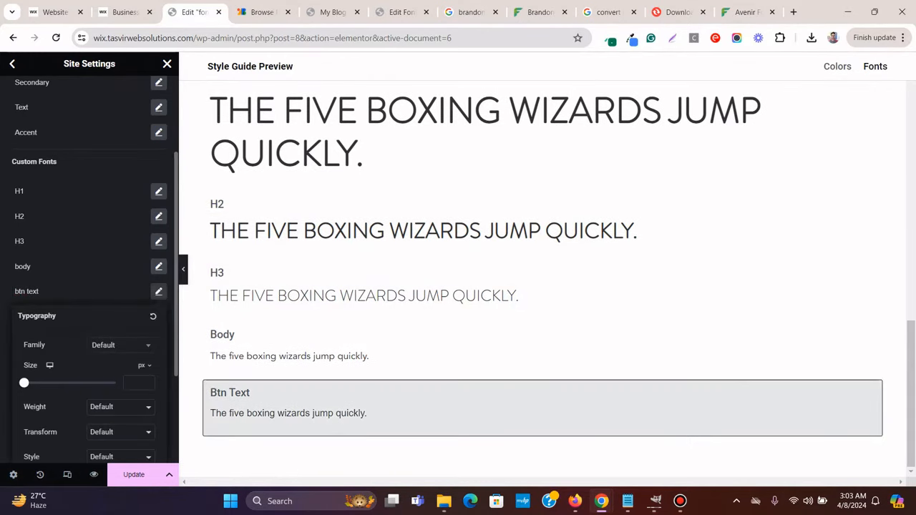
left_click(120, 345)
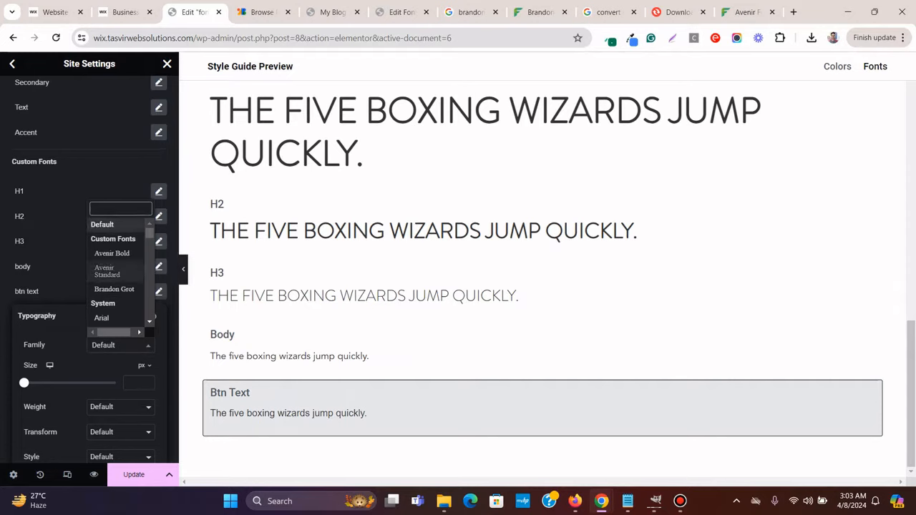
left_click(112, 254)
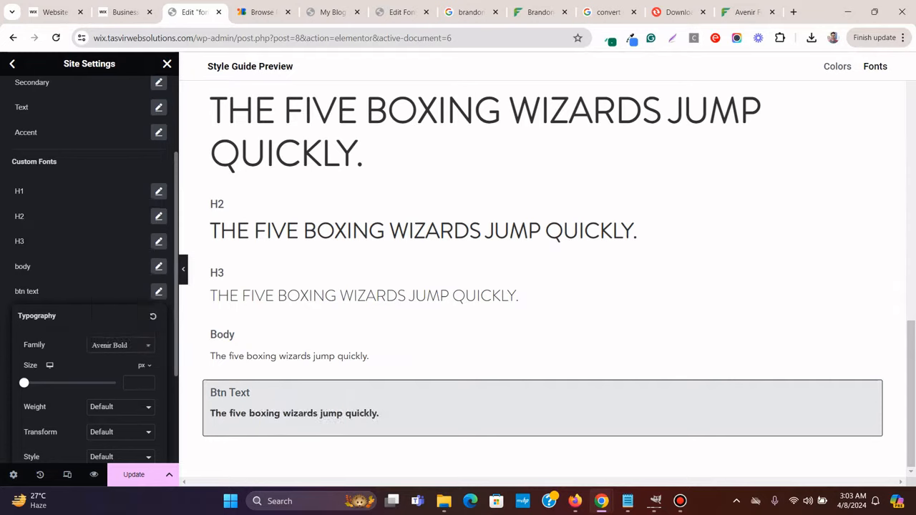
left_click(128, 382)
type("16")
Set the btn text style's line height to 1.6 em, save the site settings and leave the global fonts
scroll(141, 290, "down", 2)
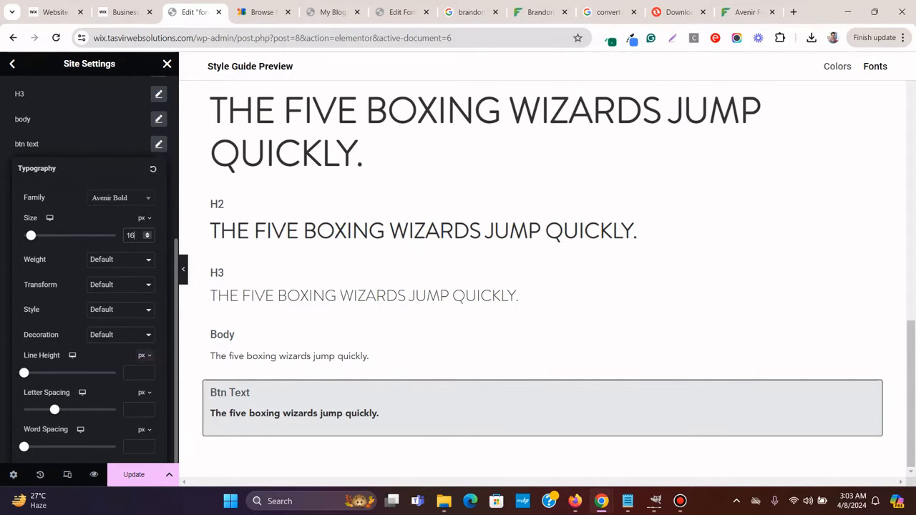
left_click(144, 356)
left_click(142, 372)
type("1.6")
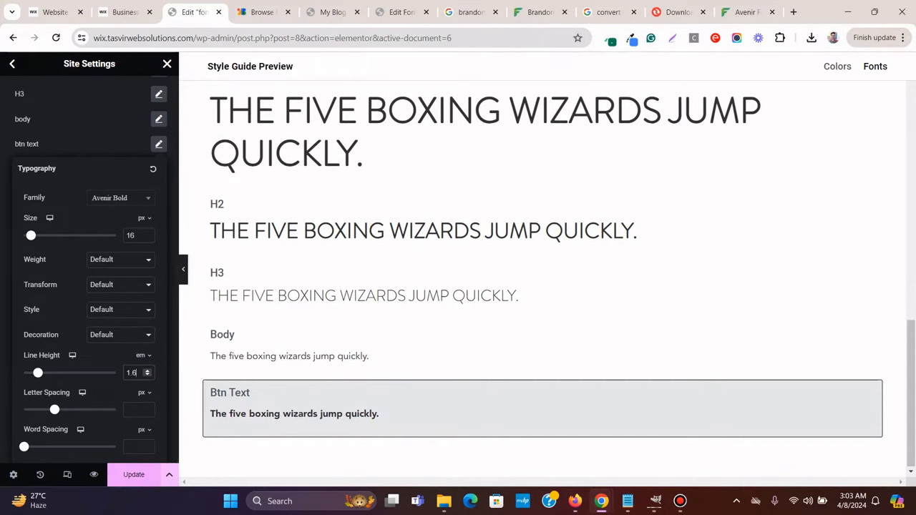
left_click(134, 474)
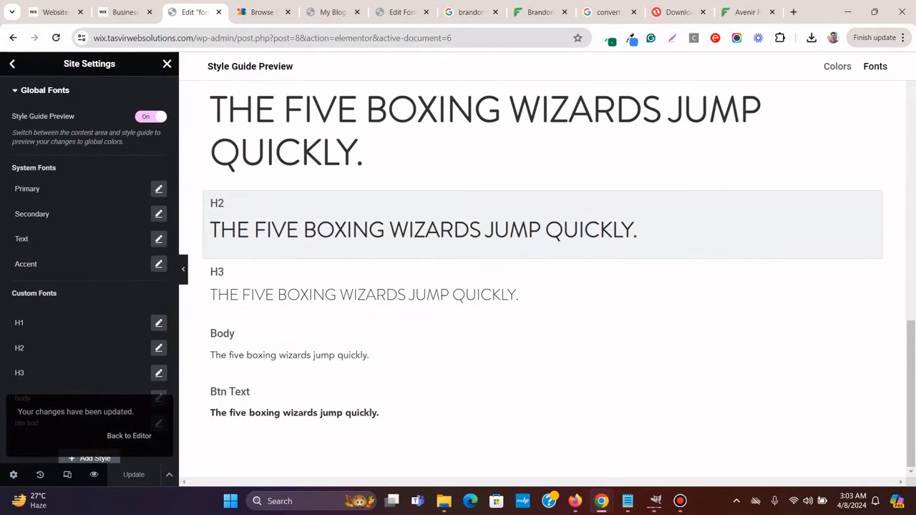
scroll(544, 236, "up", 2)
scroll(543, 336, "down", 2)
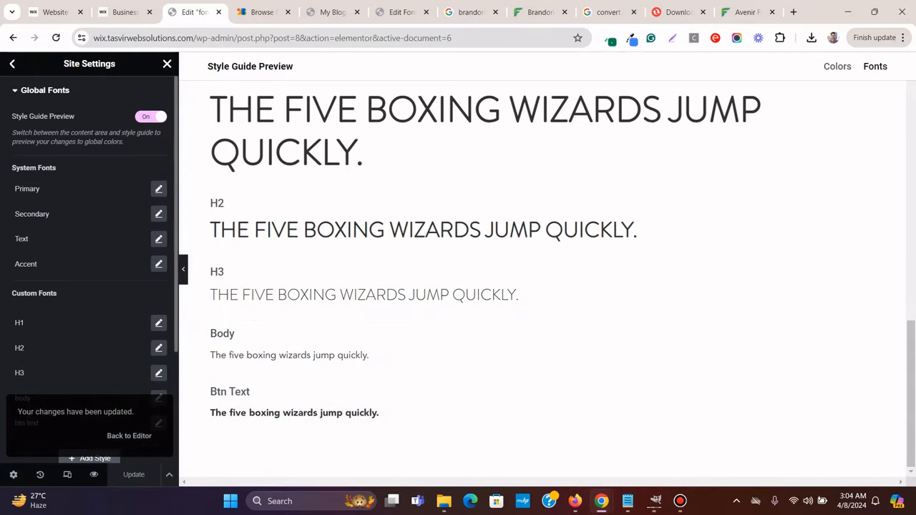
left_click(13, 63)
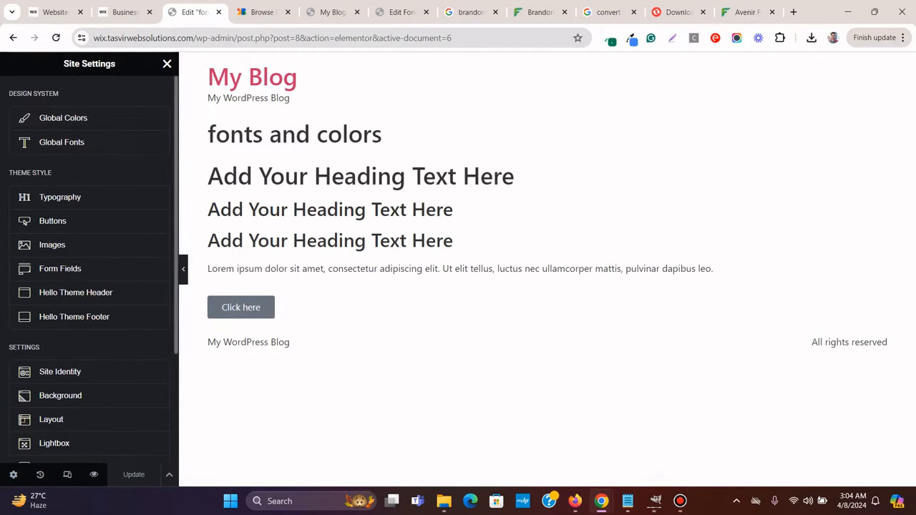
Close the developer tools on the Wix template's page and view its hero section at full width
left_click(121, 12)
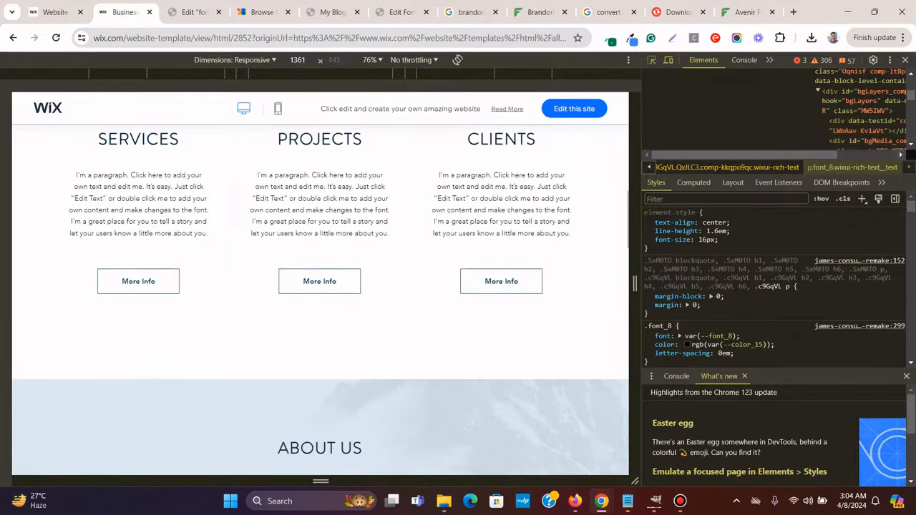
key("F12")
scroll(457, 286, "up", 8)
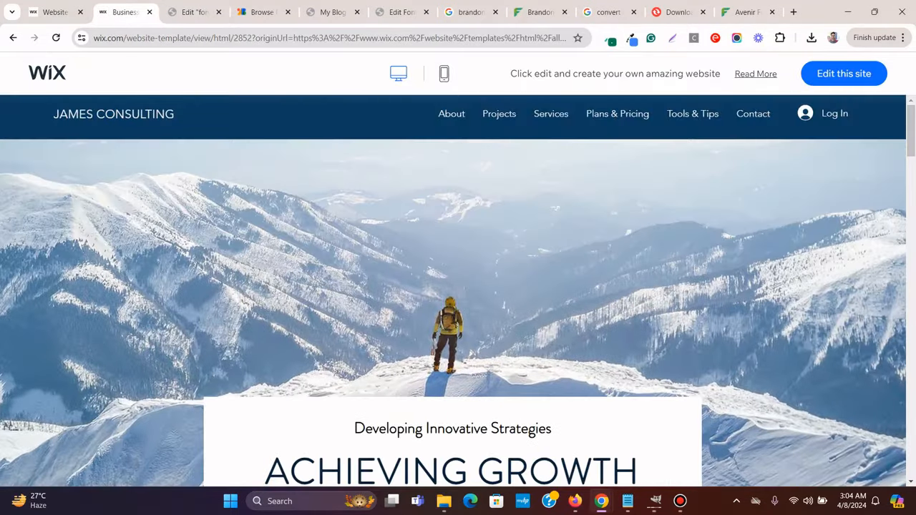
Assign the body global font to the Body typography in Elementor's theme style settings
left_click(194, 12)
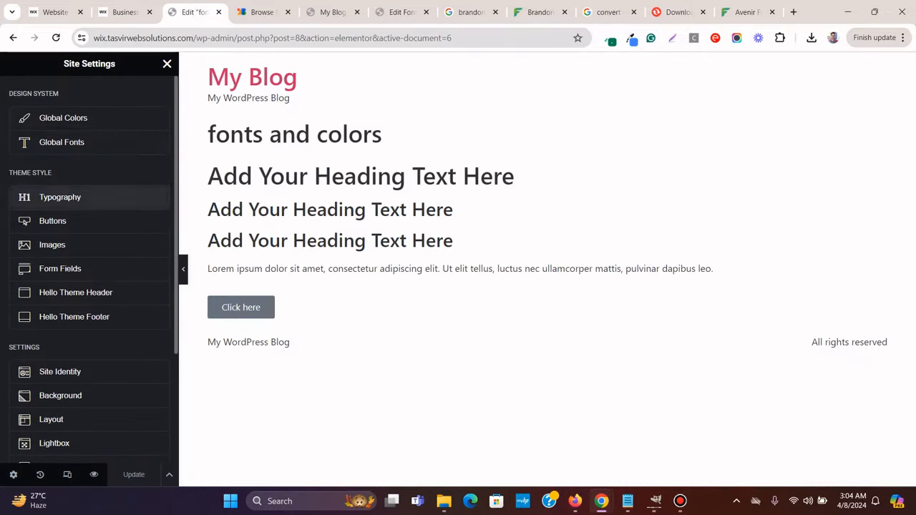
left_click(60, 197)
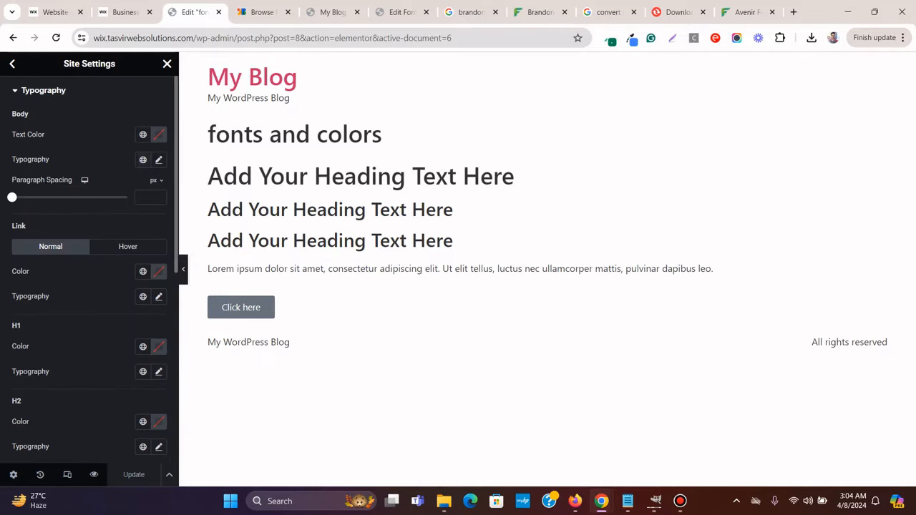
left_click(143, 158)
scroll(86, 308, "down", 3)
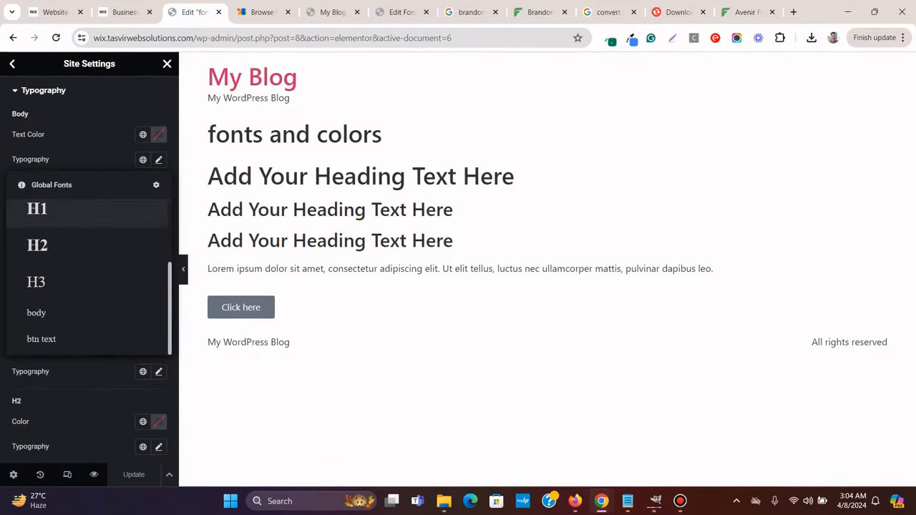
left_click(36, 313)
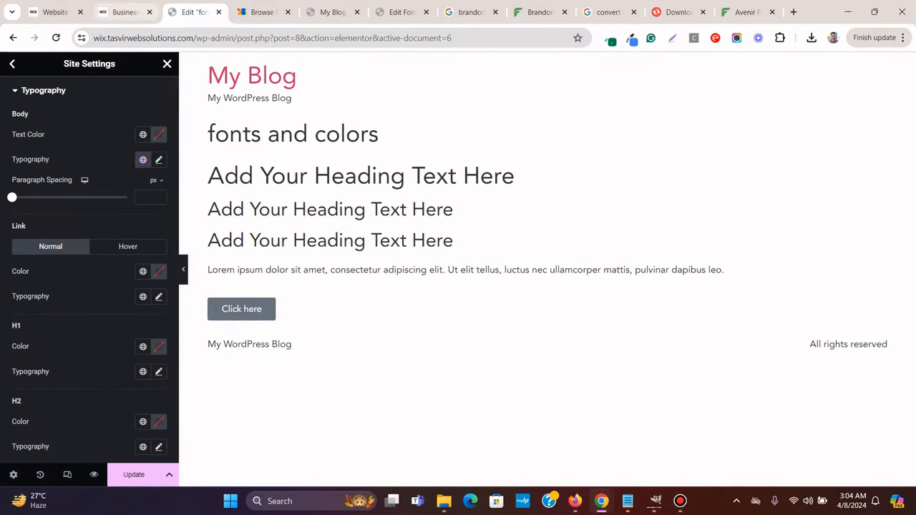
Inspect the text color of the paragraphs under the service headings on the Wix template's home page
left_click(125, 12)
scroll(452, 286, "down", 6)
scroll(453, 286, "up", 1)
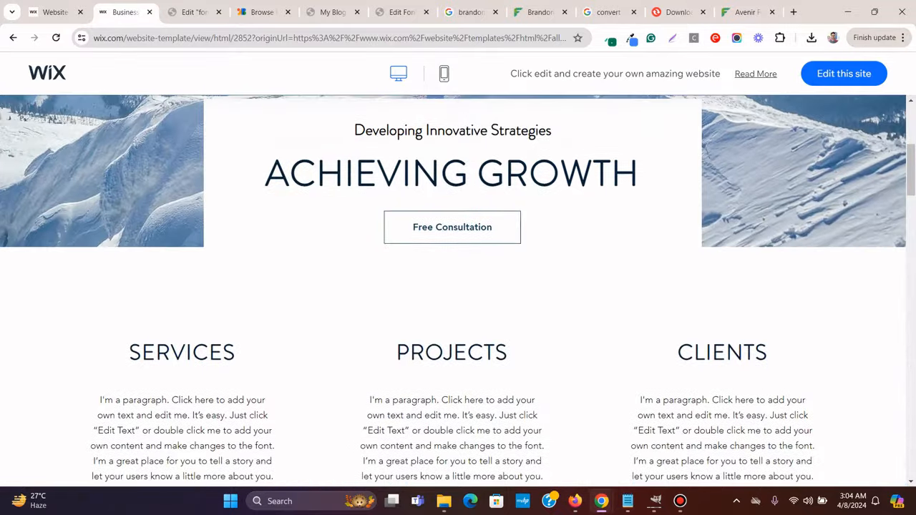
scroll(452, 229, "down", 3)
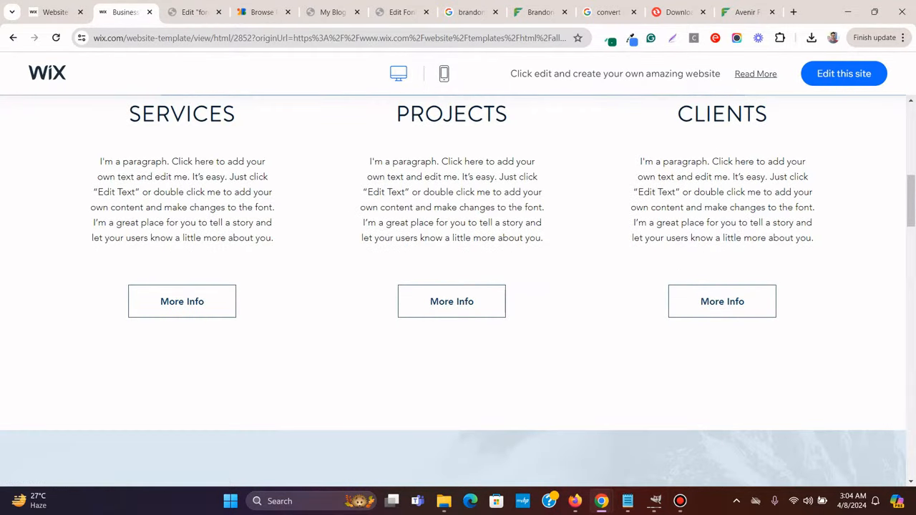
scroll(453, 286, "up", 3)
scroll(452, 286, "down", 3)
scroll(452, 286, "up", 2)
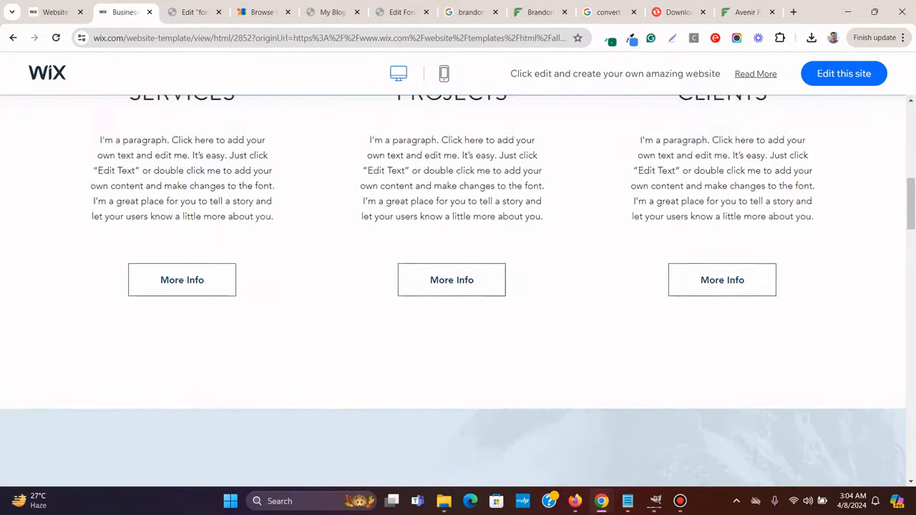
right_click(469, 244)
scroll(543, 429, "down", 5)
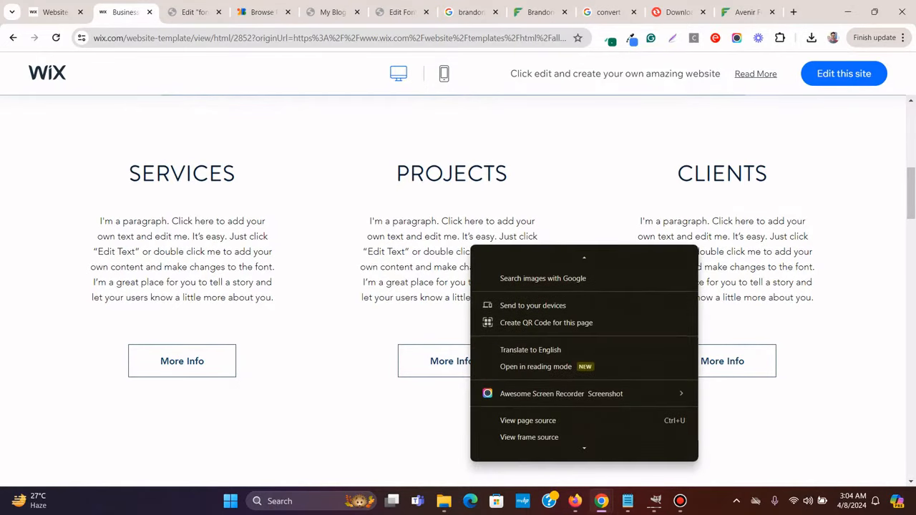
left_click(529, 448)
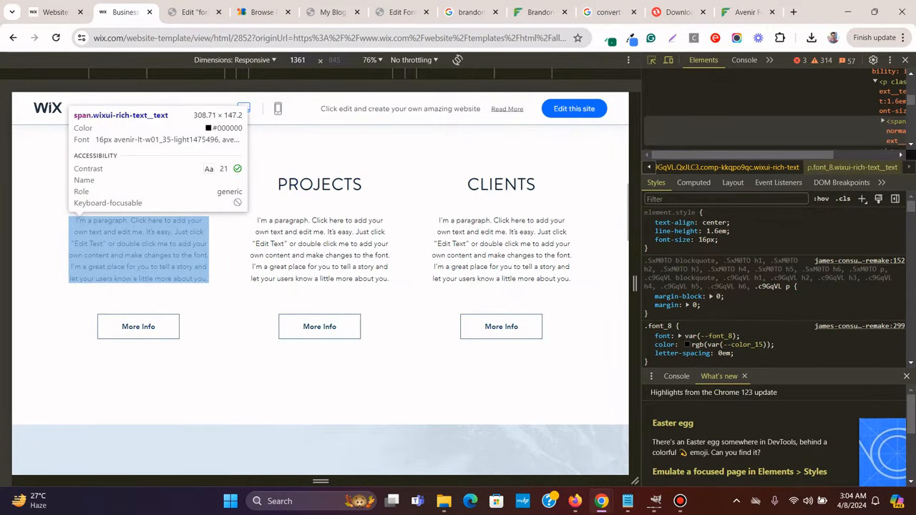
Set the Body text color to #000 in Elementor, create it as a global color named black, and save the site settings
left_click(190, 12)
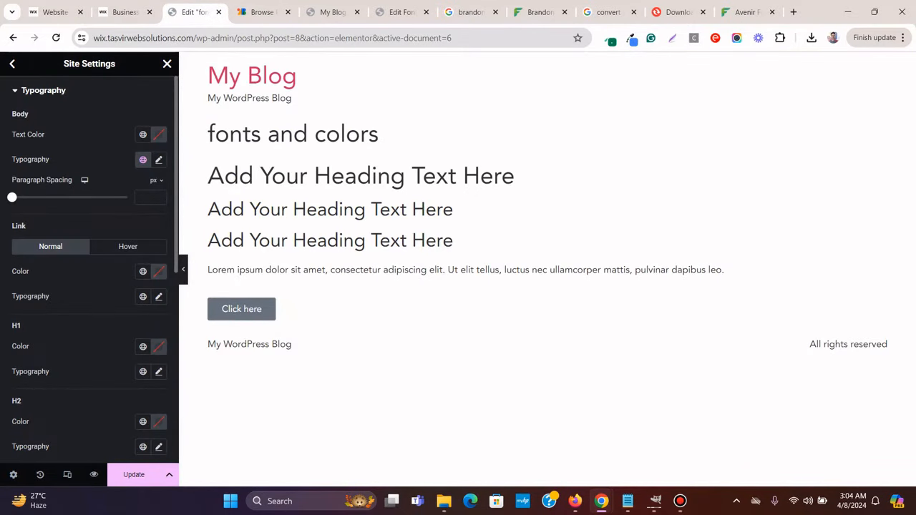
left_click(159, 135)
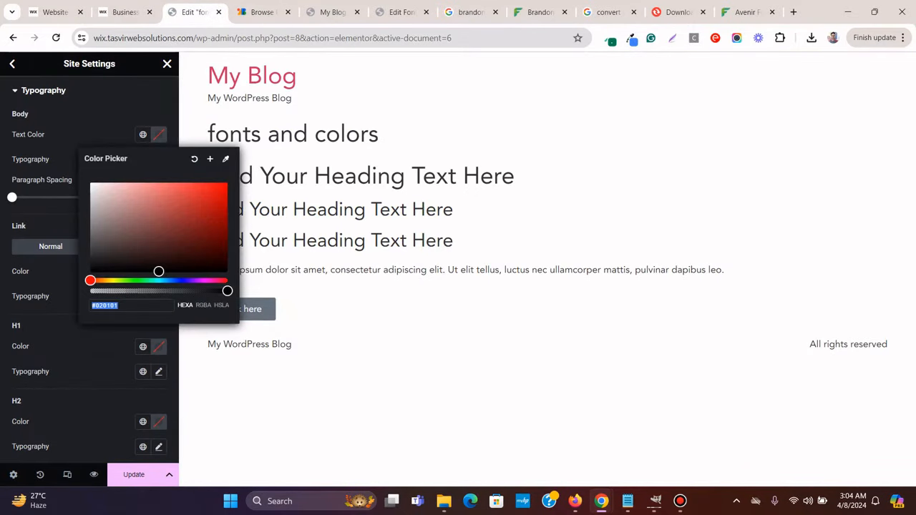
type("000")
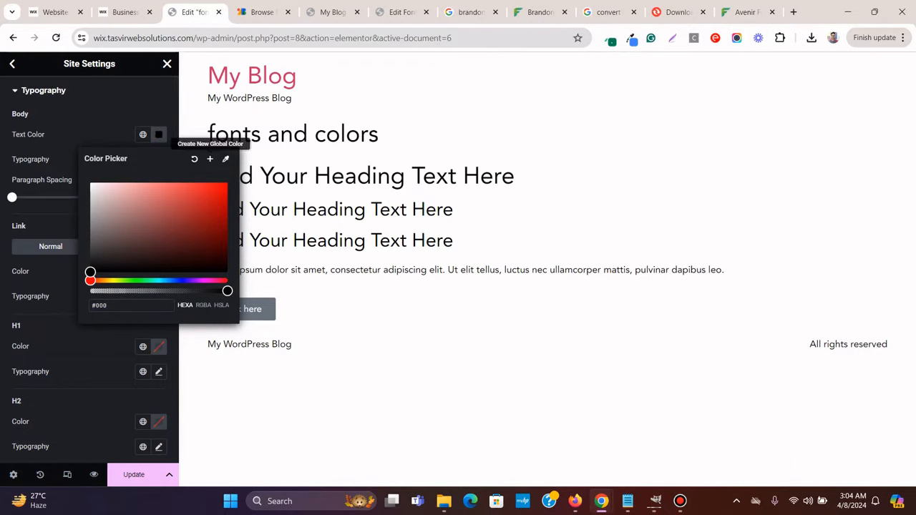
left_click(209, 159)
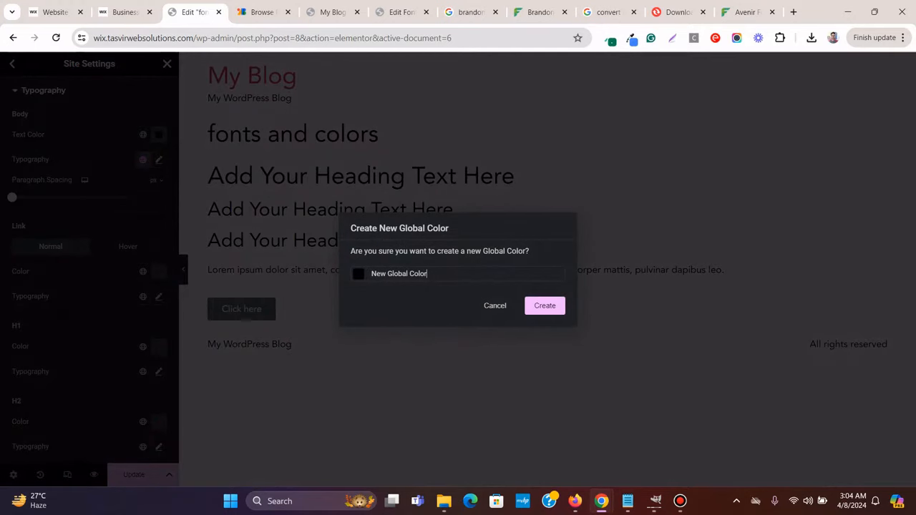
key("ctrl+a")
type("bla")
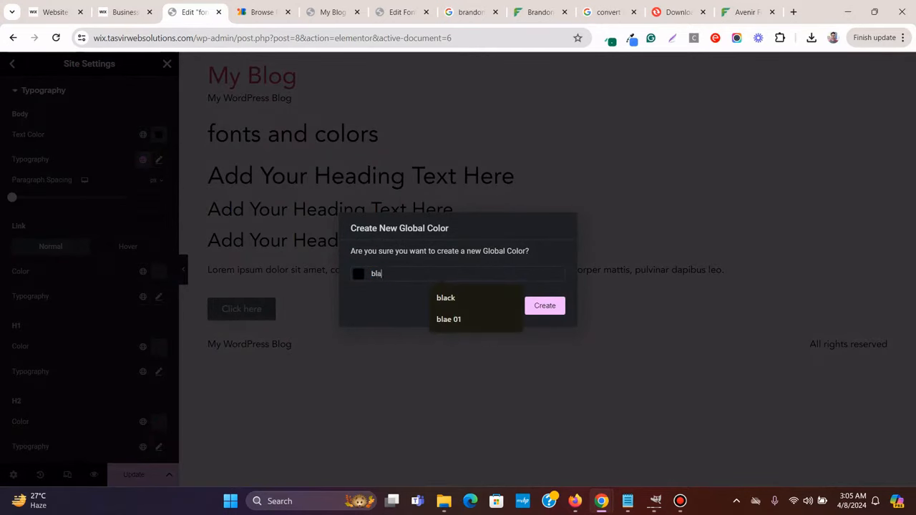
type("ck")
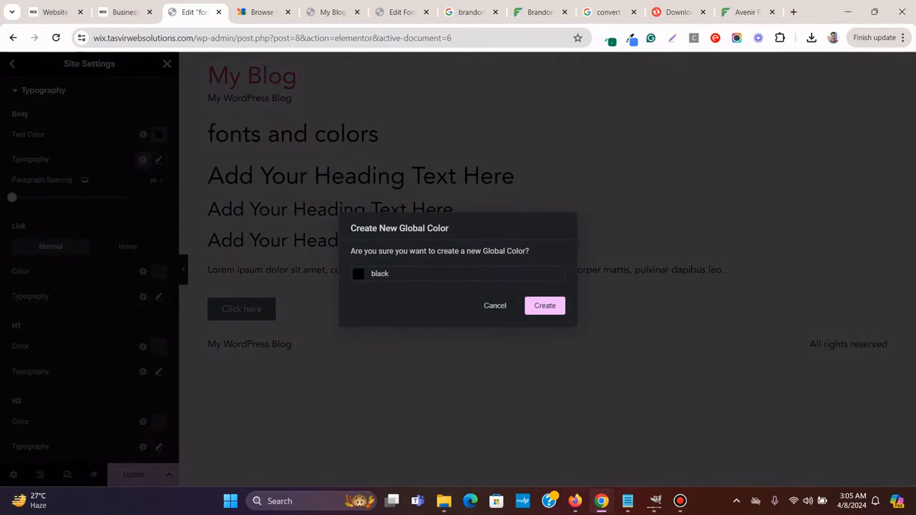
key("Return")
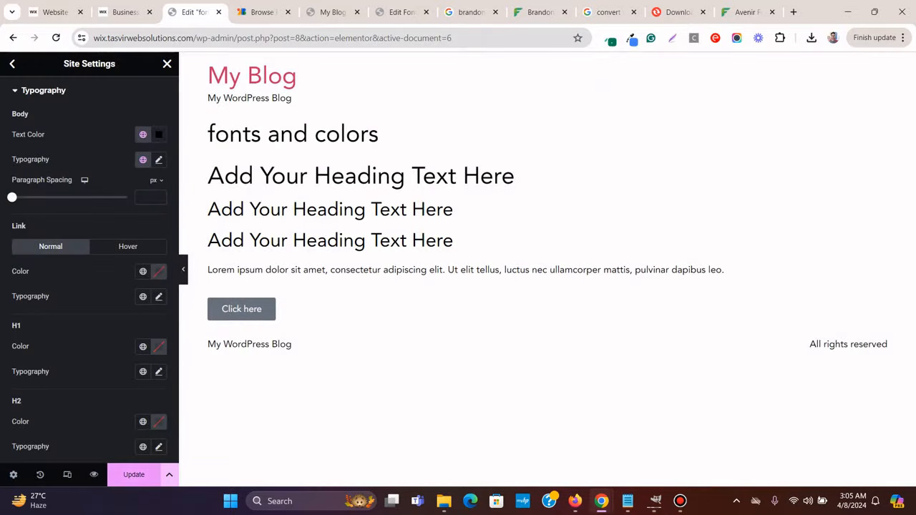
left_click(134, 474)
left_click(680, 501)
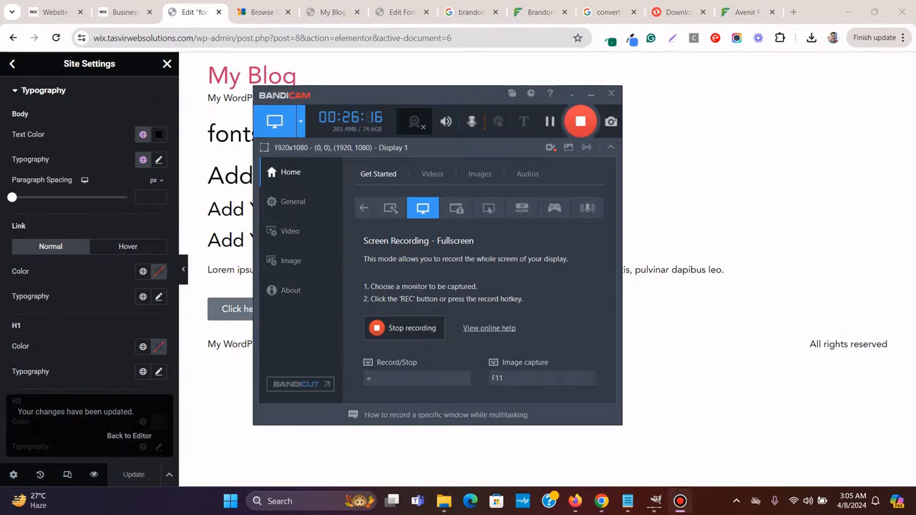
left_click(680, 501)
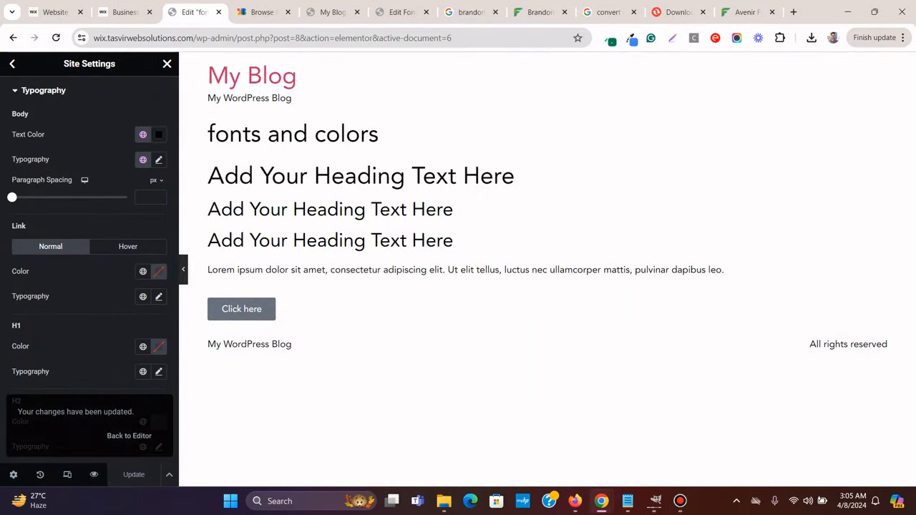
Check the Wix template's main heading and assign the H1 global font to the H1 typography in Elementor
left_click(123, 12)
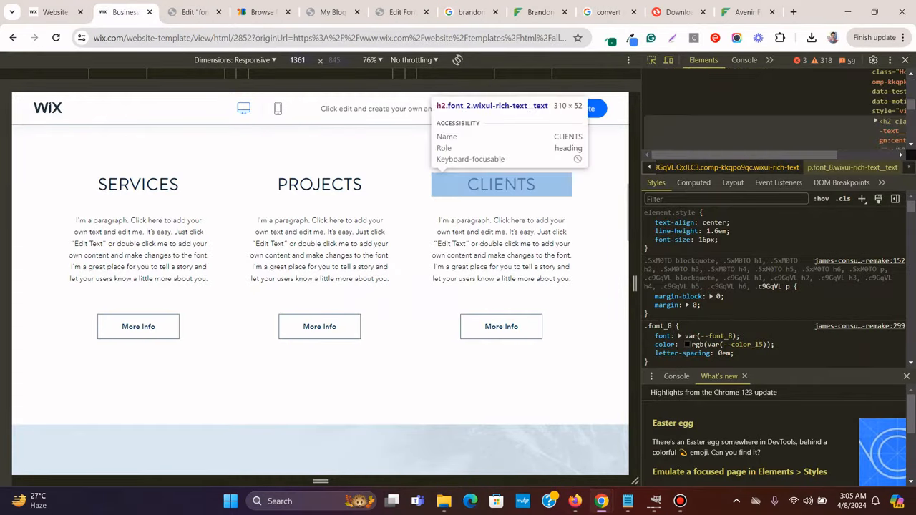
scroll(501, 250, "up", 5)
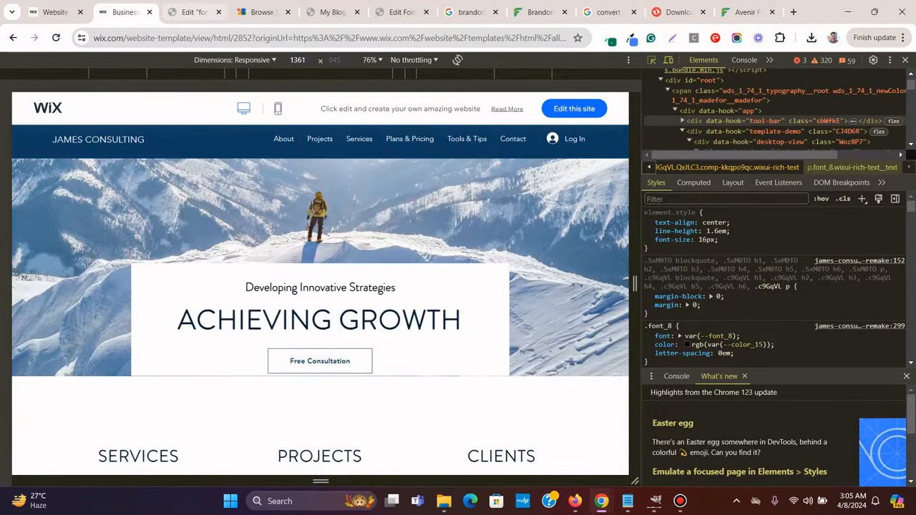
left_click(190, 12)
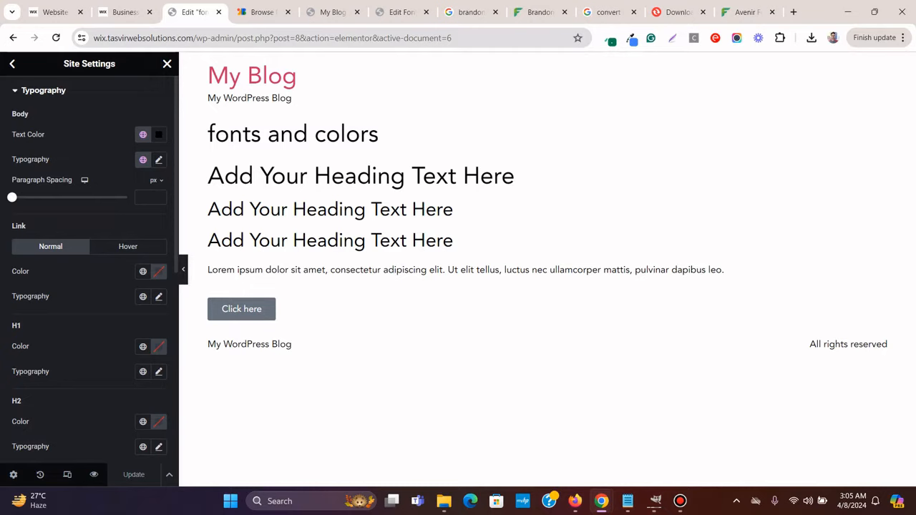
scroll(143, 252, "down", 2)
left_click(143, 252)
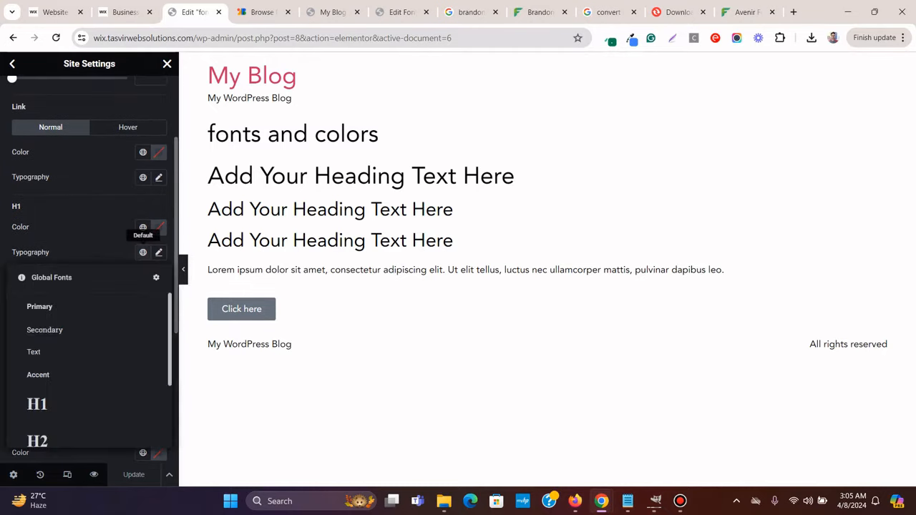
scroll(86, 336, "down", 1)
scroll(86, 346, "up", 1)
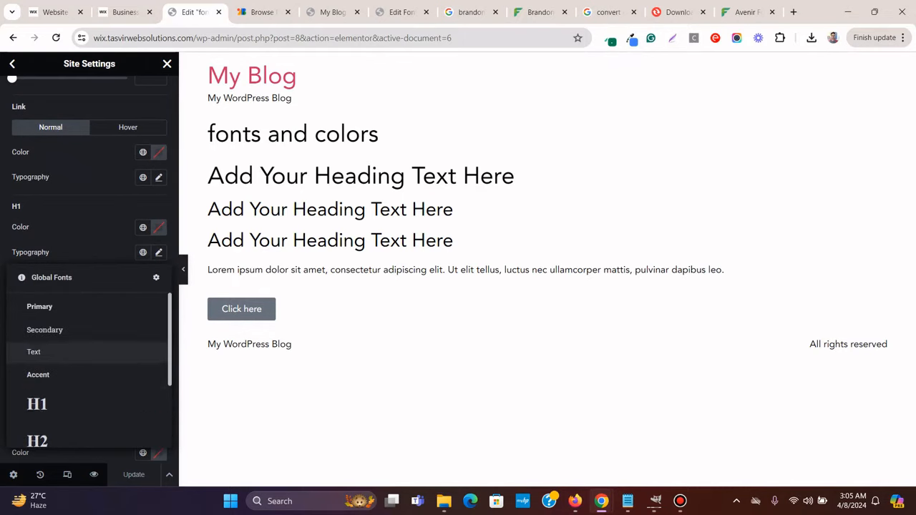
left_click(143, 252)
left_click(143, 252)
left_click(93, 405)
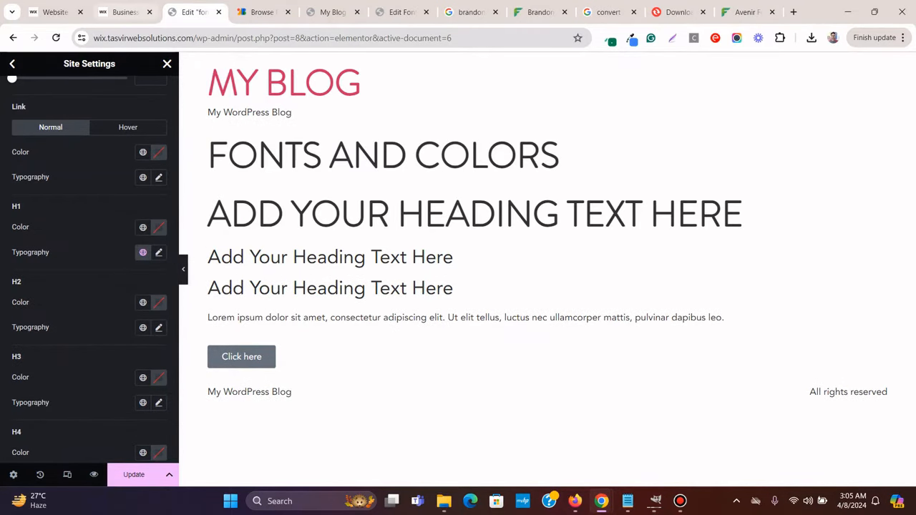
Try to sample the main heading's color on the Wix template's home page with the eyedropper color picker
left_click(120, 12)
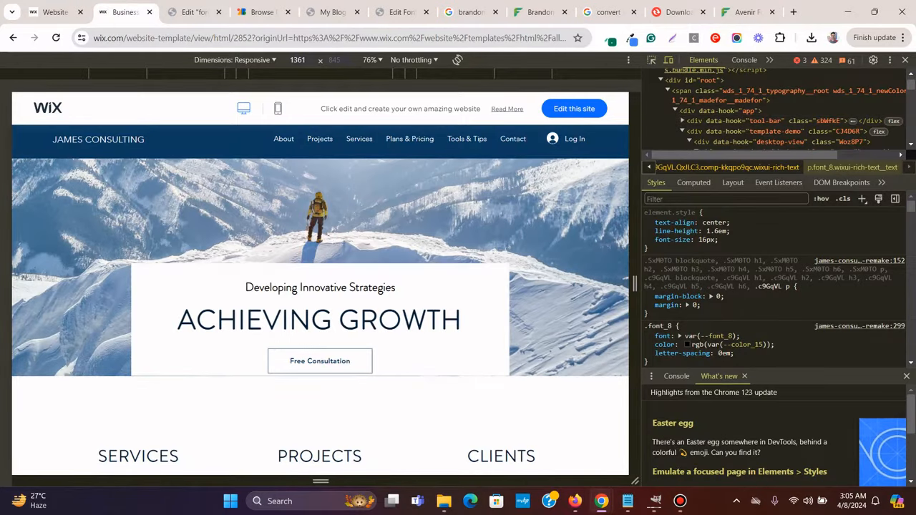
left_click(651, 60)
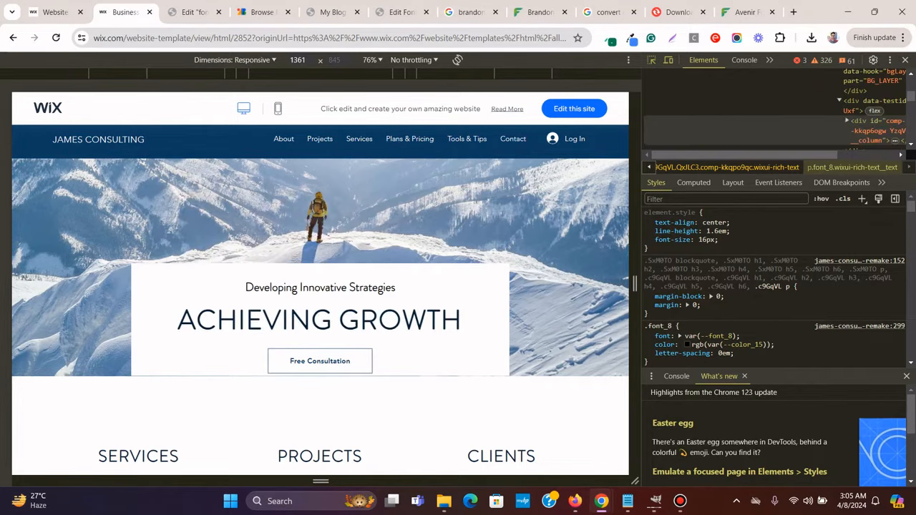
key("F12")
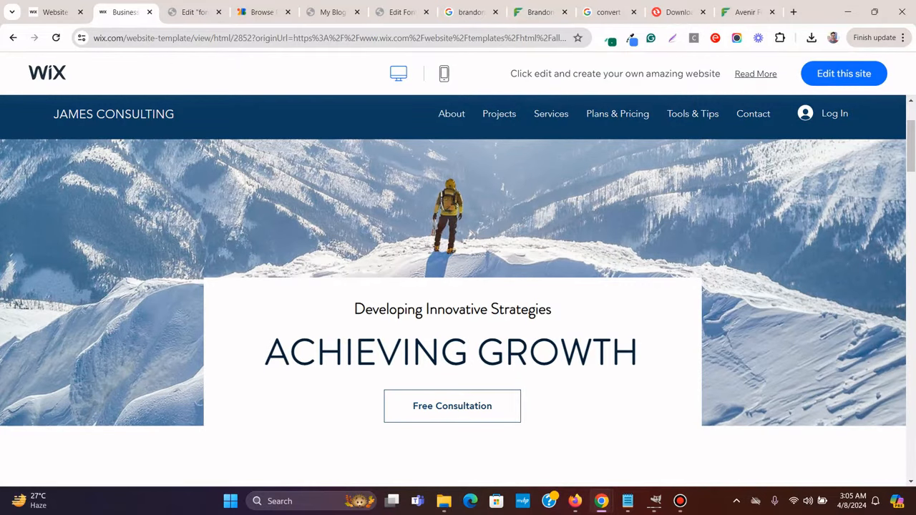
left_click(610, 39)
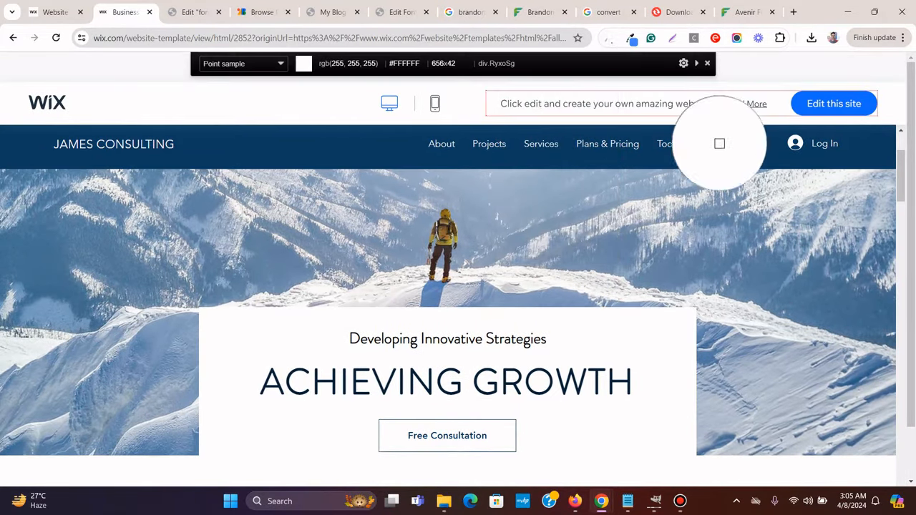
left_click(709, 61)
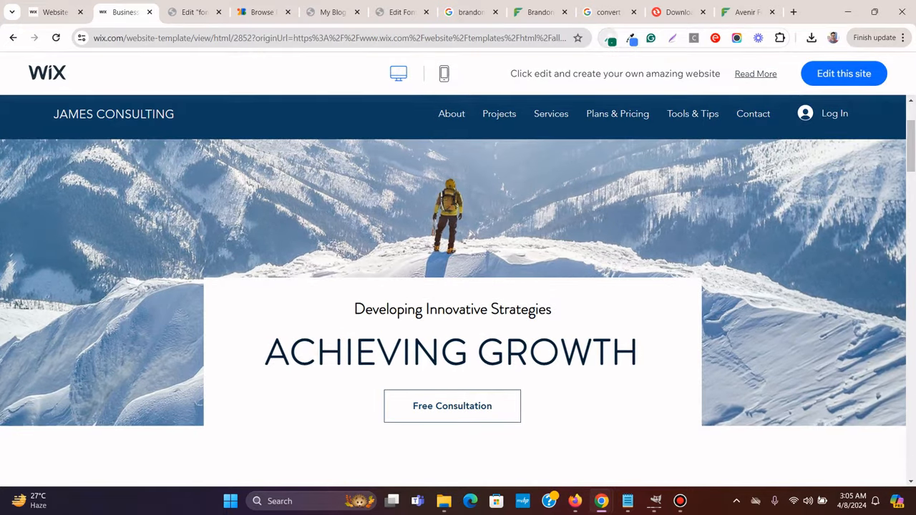
left_click(610, 40)
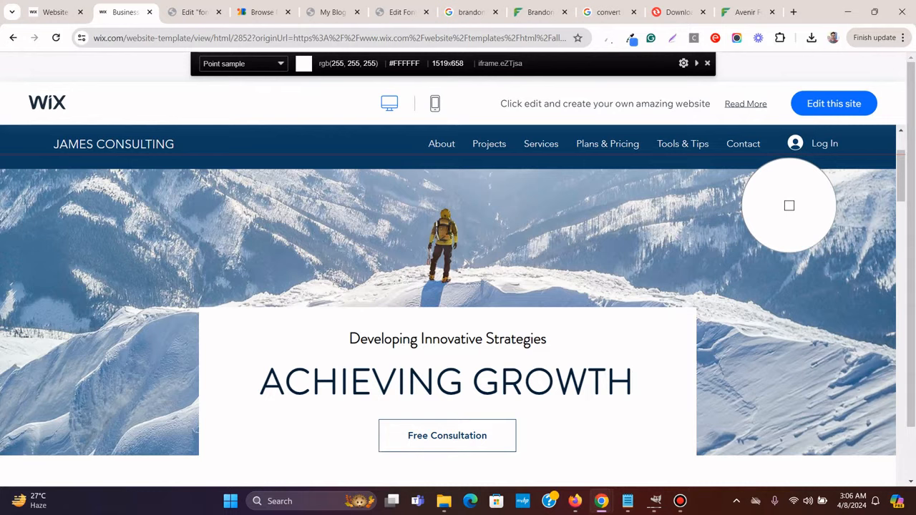
left_click(807, 204)
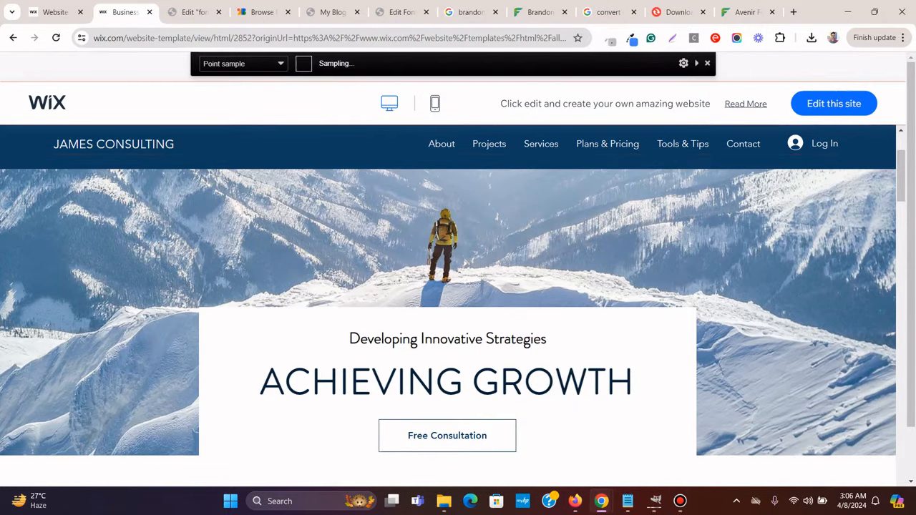
left_click(707, 63)
Inspect the ACHIEVING GROWTH heading on the Wix template in the developer tools to examine its text color
scroll(458, 286, "down", 4)
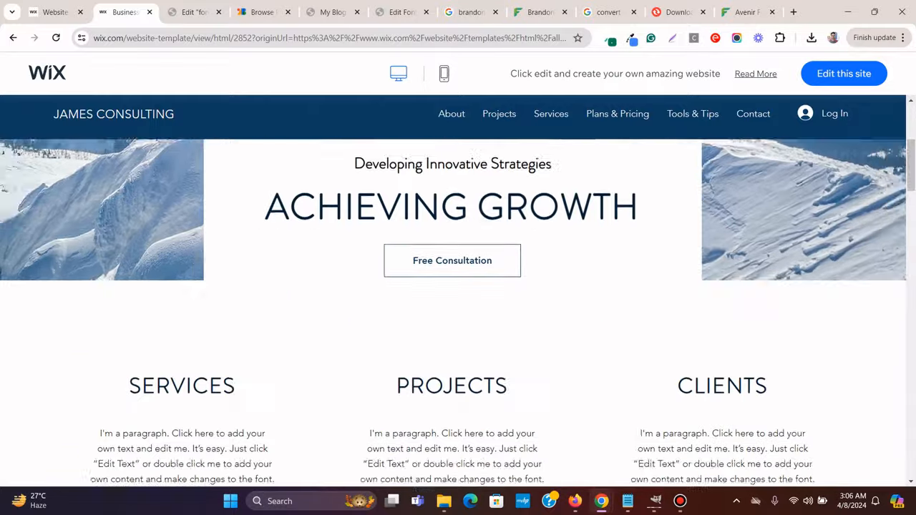
scroll(458, 286, "up", 3)
right_click(536, 229)
scroll(578, 429, "down", 3)
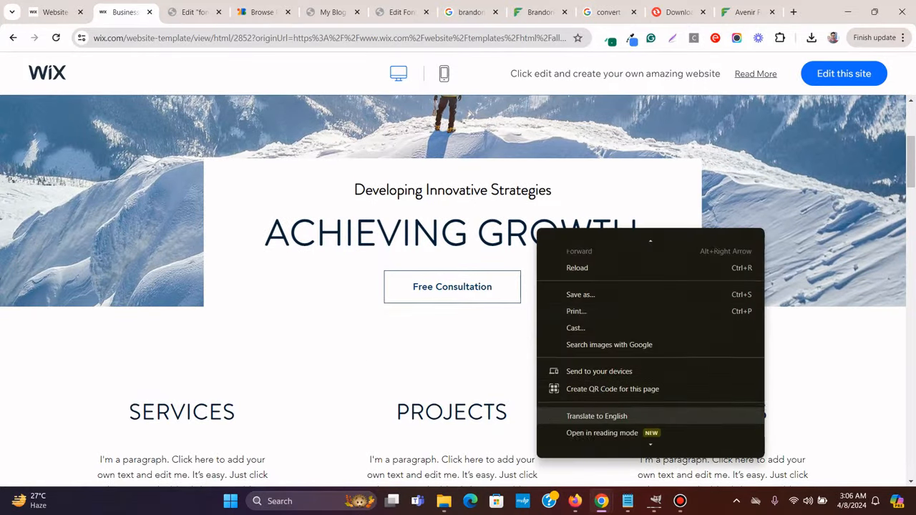
left_click(578, 445)
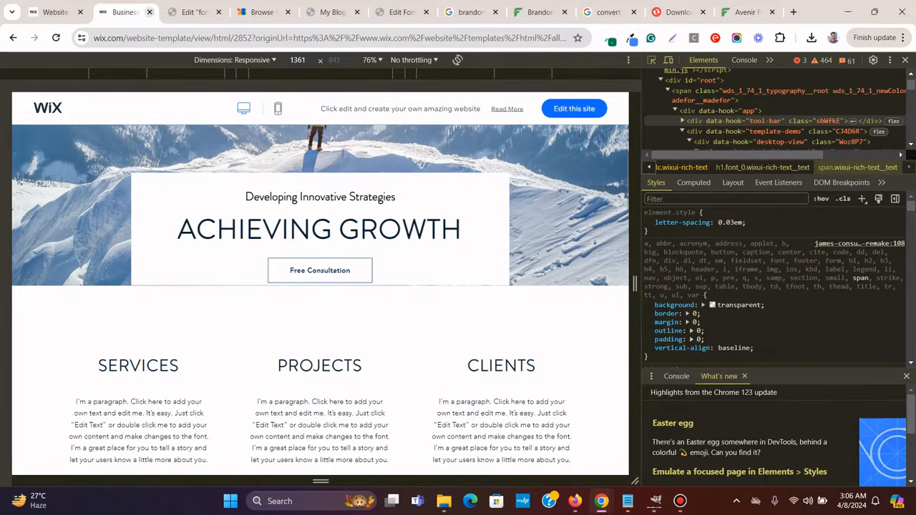
Set the H1 color to #072136 in Elementor and create it as a global color named heading
left_click(188, 13)
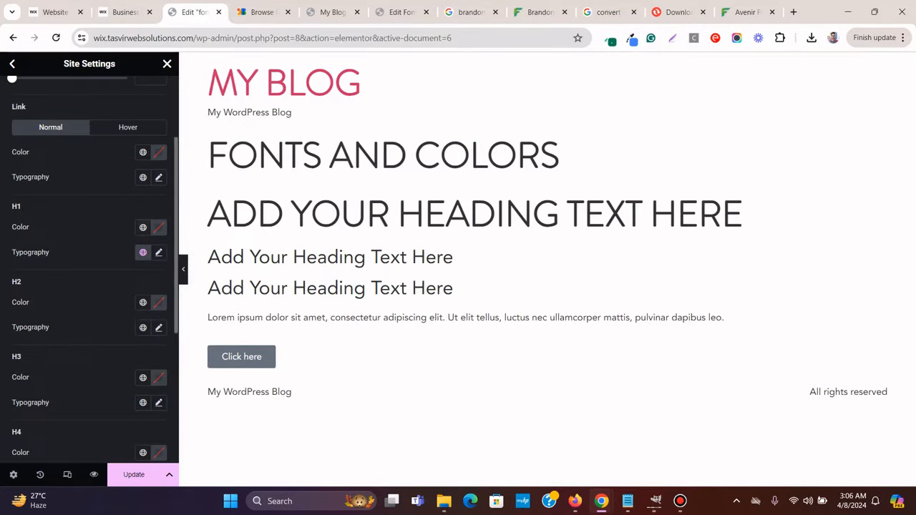
left_click(159, 227)
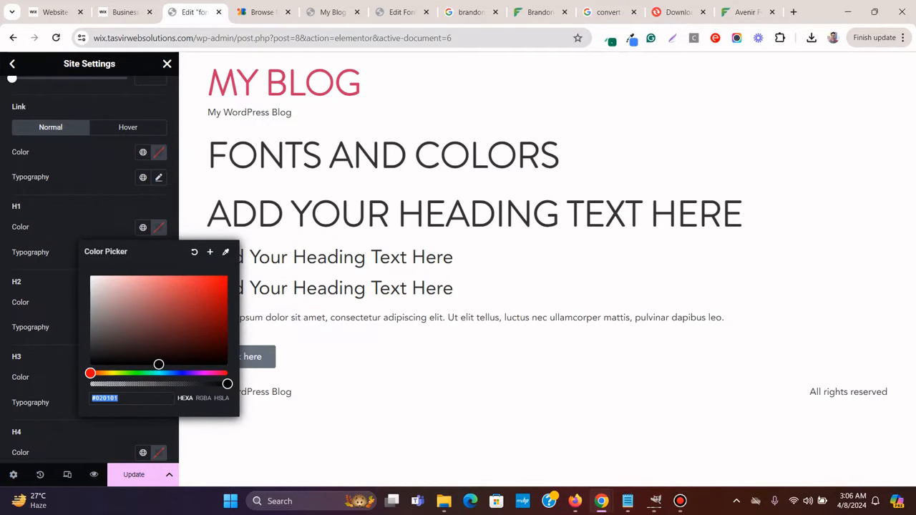
type("#0")
type("2136")
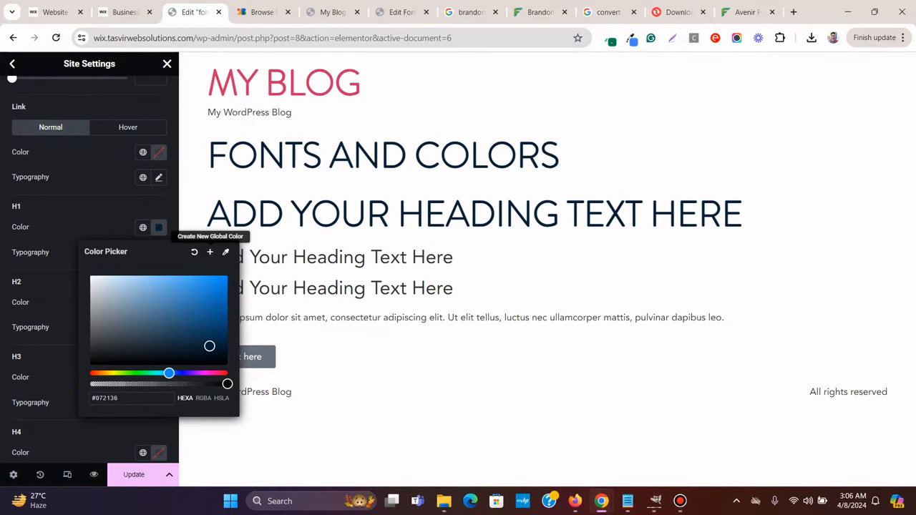
left_click(209, 251)
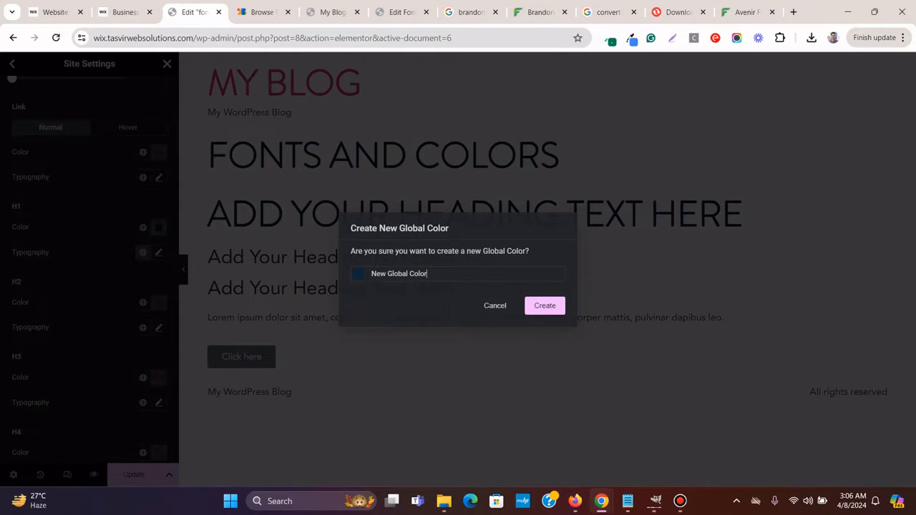
key("ctrl+a")
type("heading")
key("Return")
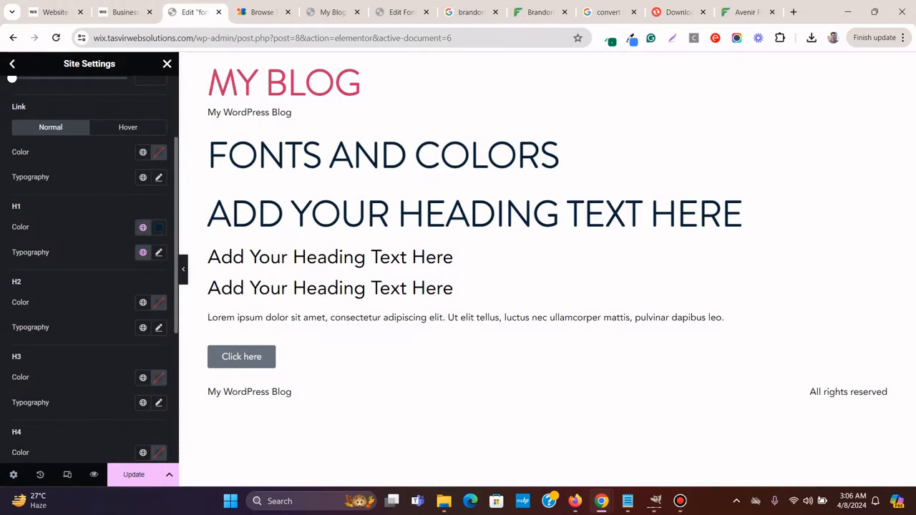
Assign the heading global color and the H2 global font to the H2 style
left_click(143, 302)
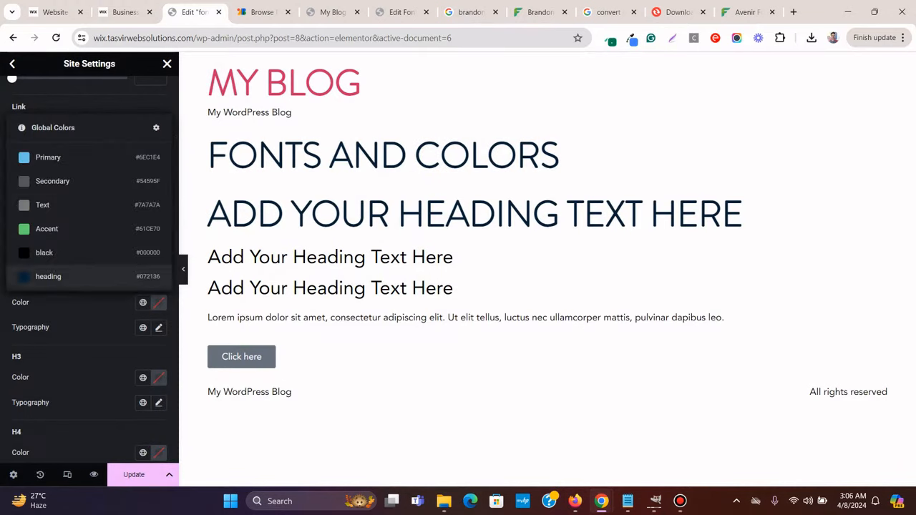
left_click(89, 276)
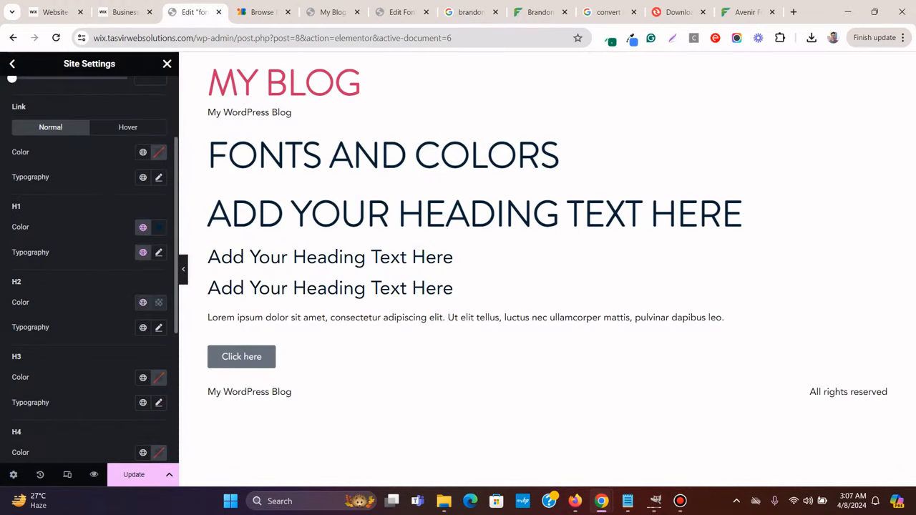
left_click(143, 327)
left_click(29, 308)
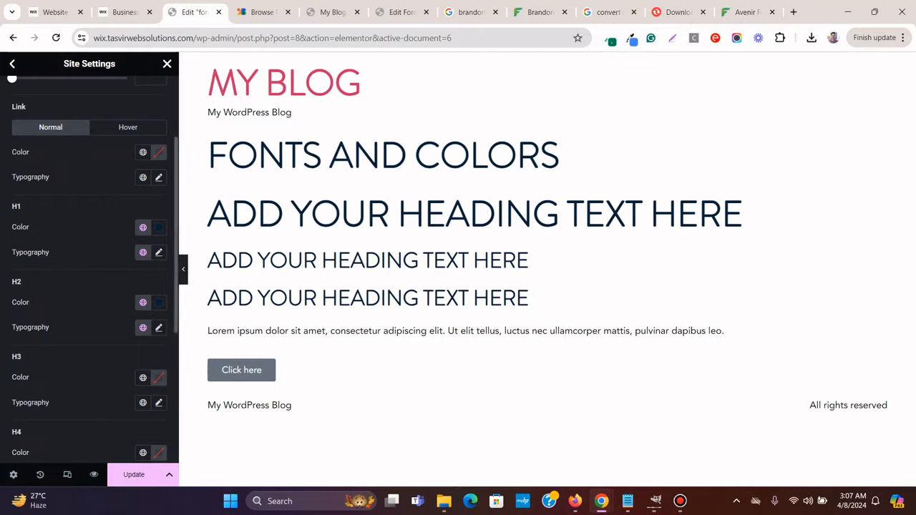
Assign the heading global color and the matching heading global font to the H3 style, and save the site settings
scroll(90, 265, "down", 2)
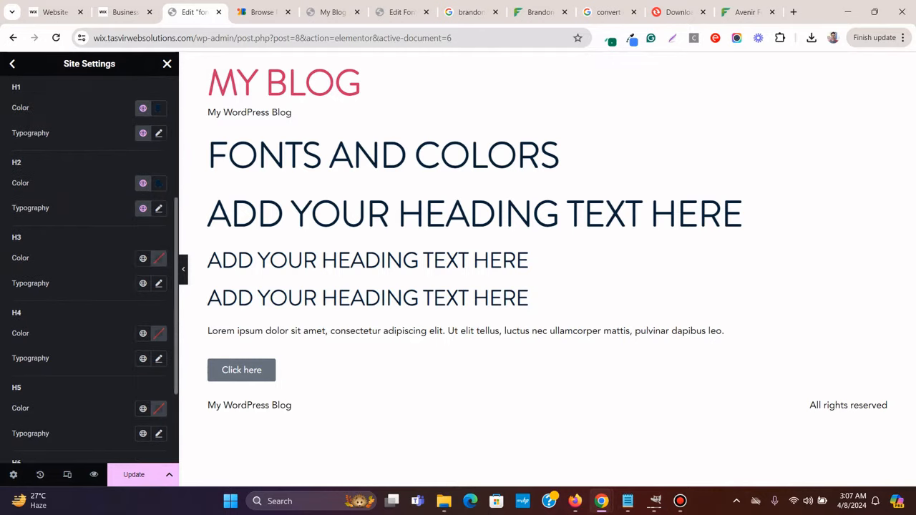
left_click(142, 257)
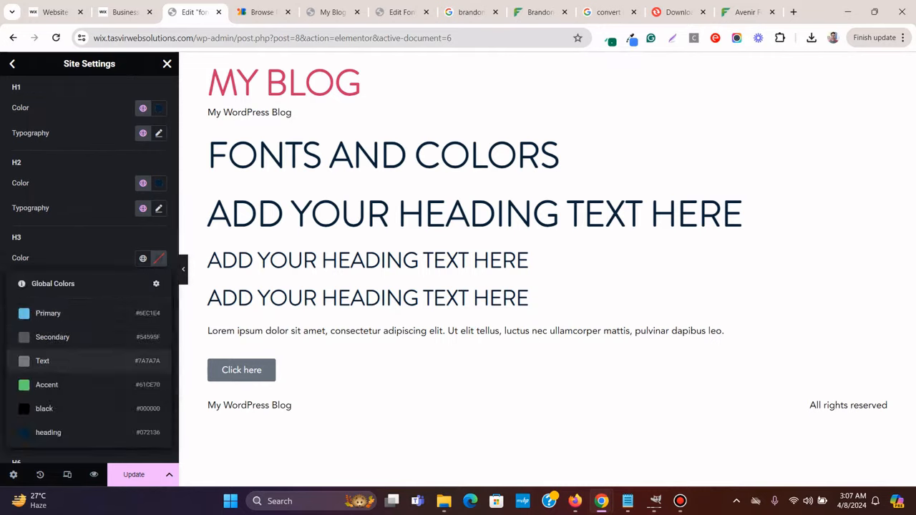
left_click(48, 432)
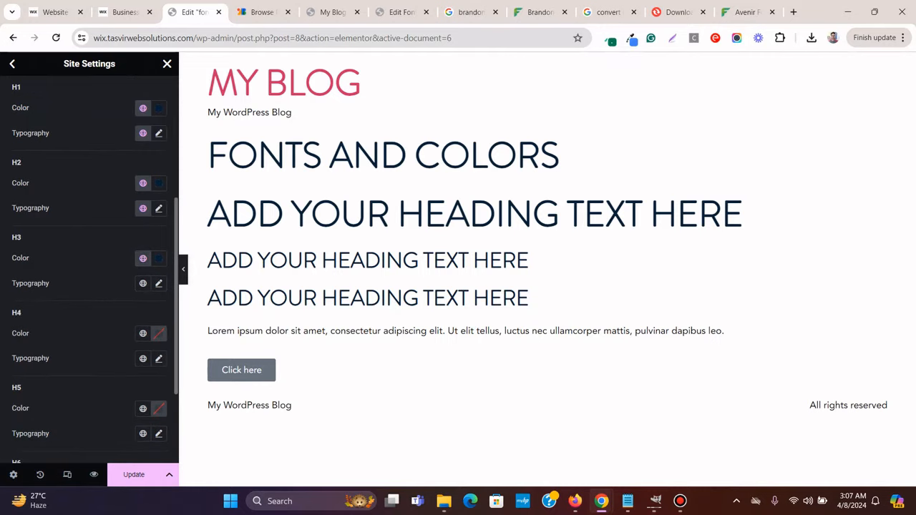
left_click(143, 283)
scroll(86, 400, "down", 3)
left_click(43, 402)
left_click(134, 474)
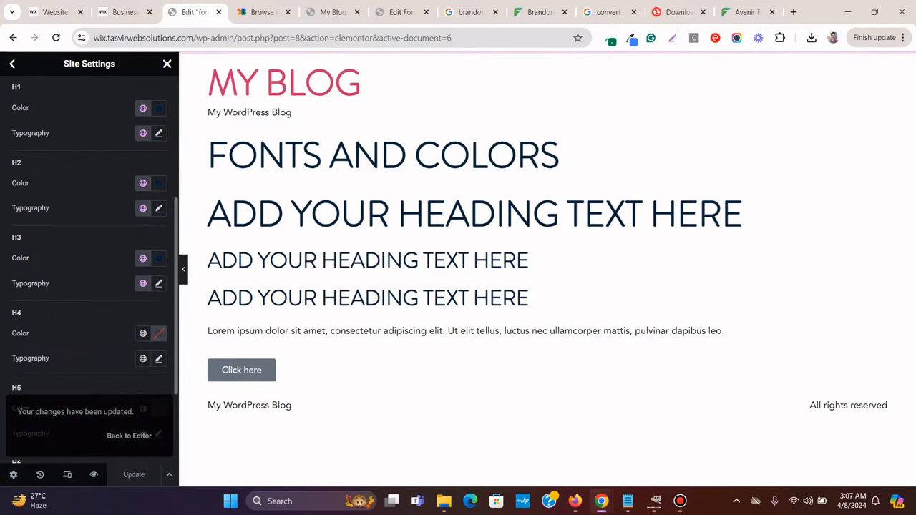
scroll(89, 272, "down", 1)
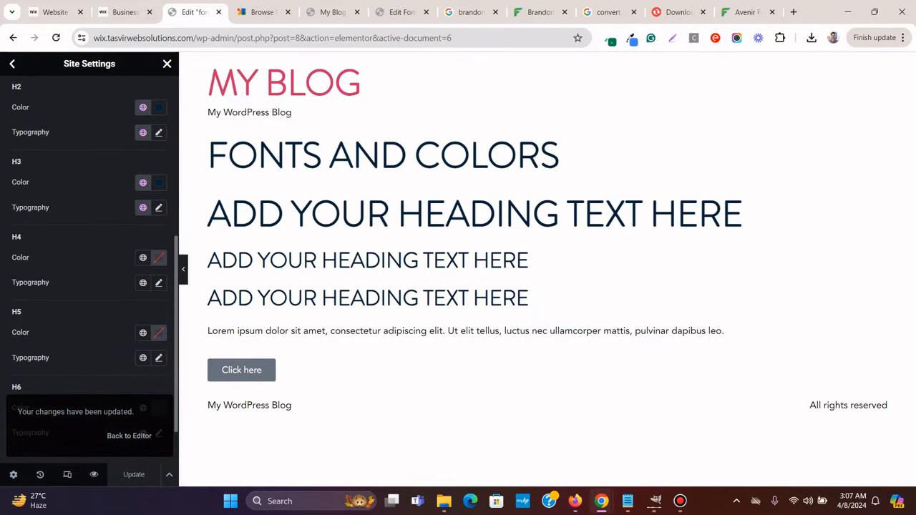
scroll(89, 272, "up", 4)
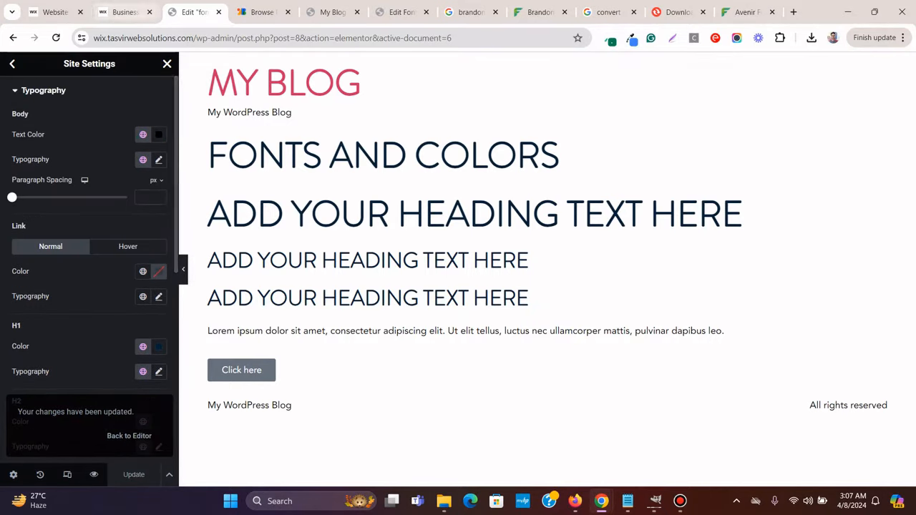
scroll(89, 272, "down", 4)
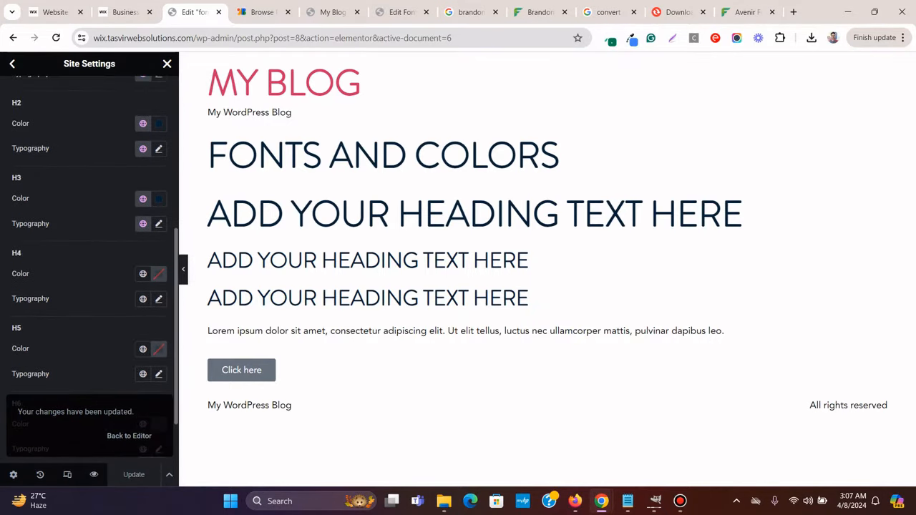
scroll(88, 272, "up", 4)
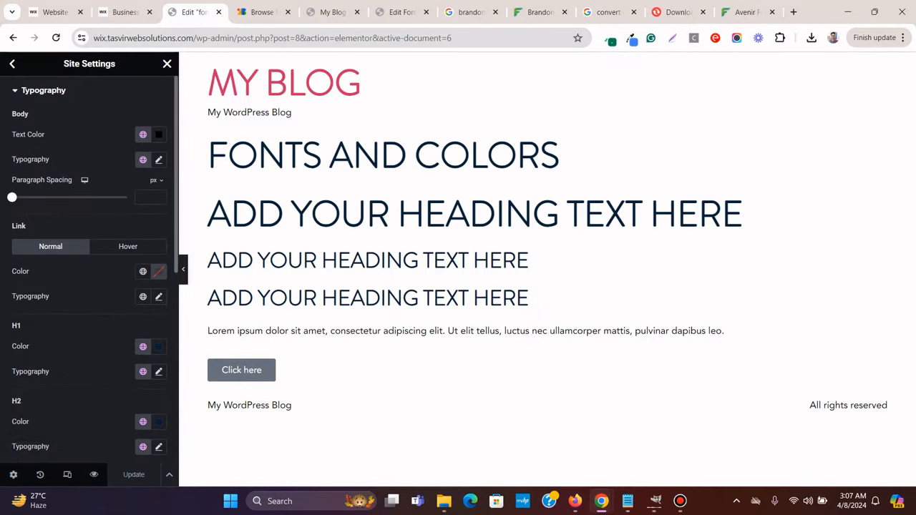
Check the Wix template's Free Consultation button and assign the button global font to the Buttons typography in Elementor's theme style settings
left_click(12, 64)
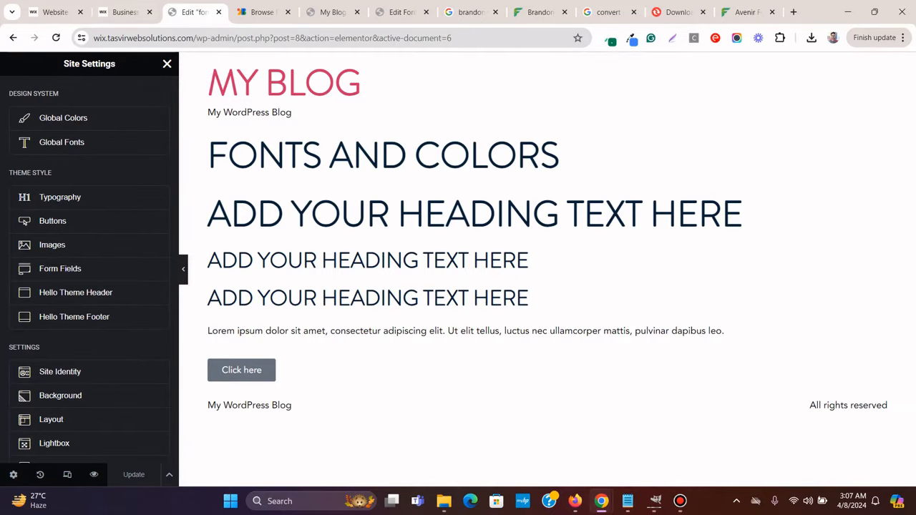
left_click(132, 12)
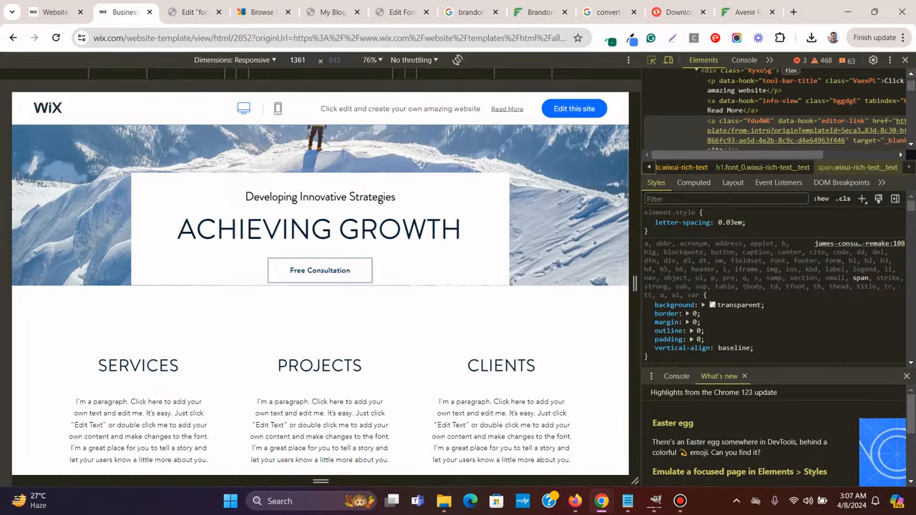
left_click(905, 60)
scroll(452, 290, "up", 2)
scroll(453, 290, "down", 2)
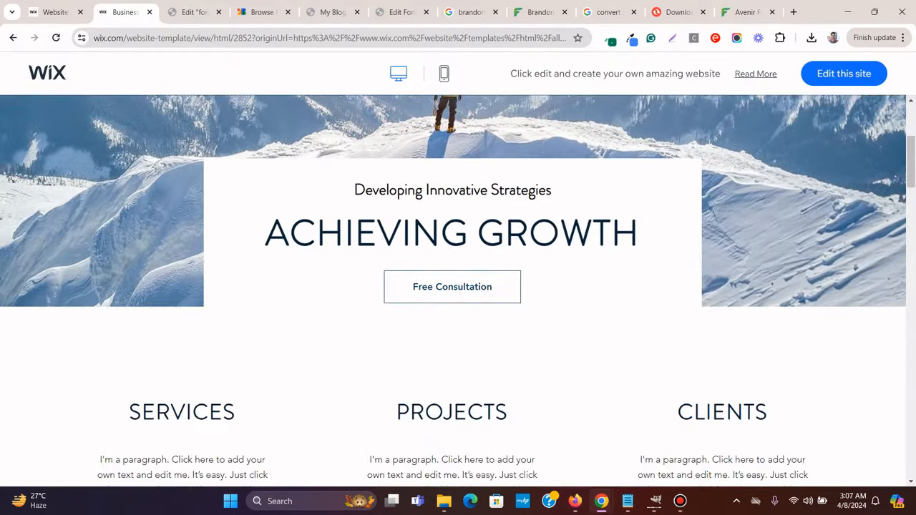
left_click(192, 12)
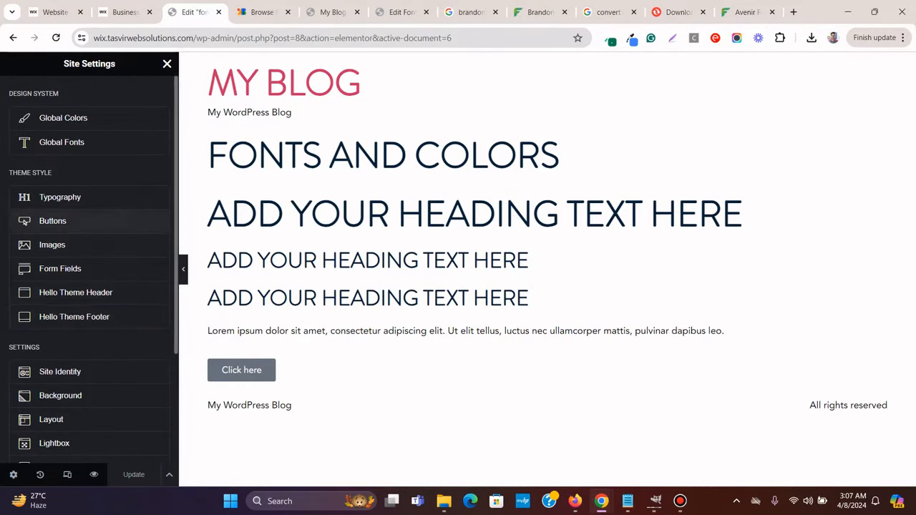
left_click(25, 221)
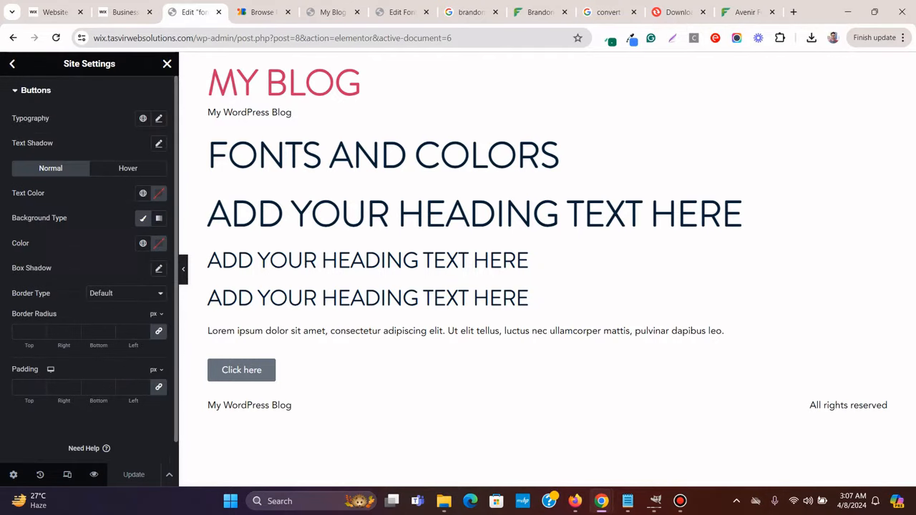
left_click(143, 119)
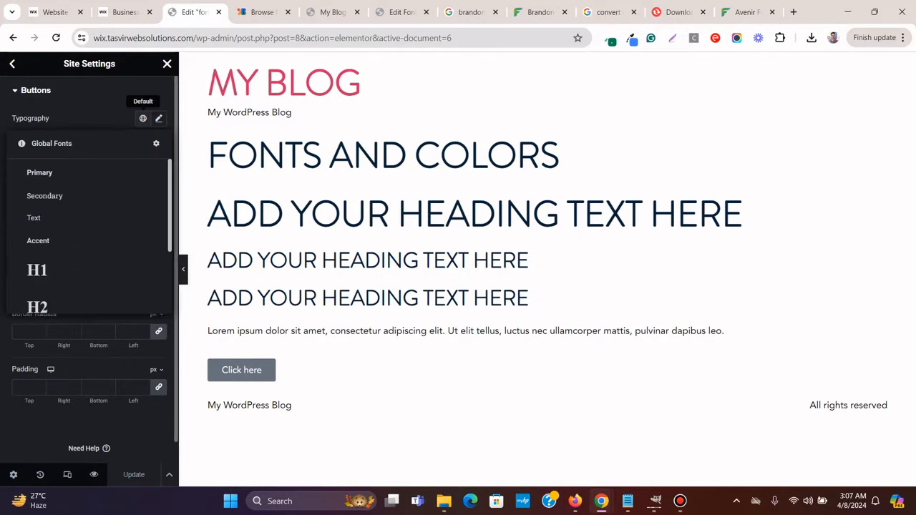
scroll(84, 246, "down", 2)
left_click(41, 297)
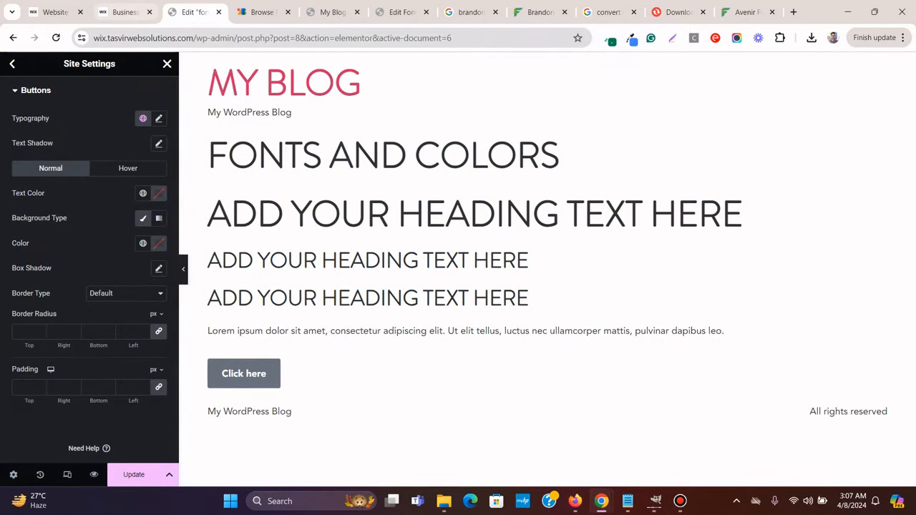
On the Wix template page, try sampling the Free Consultation button's color with the page color picker and inspect the button element
left_click(122, 12)
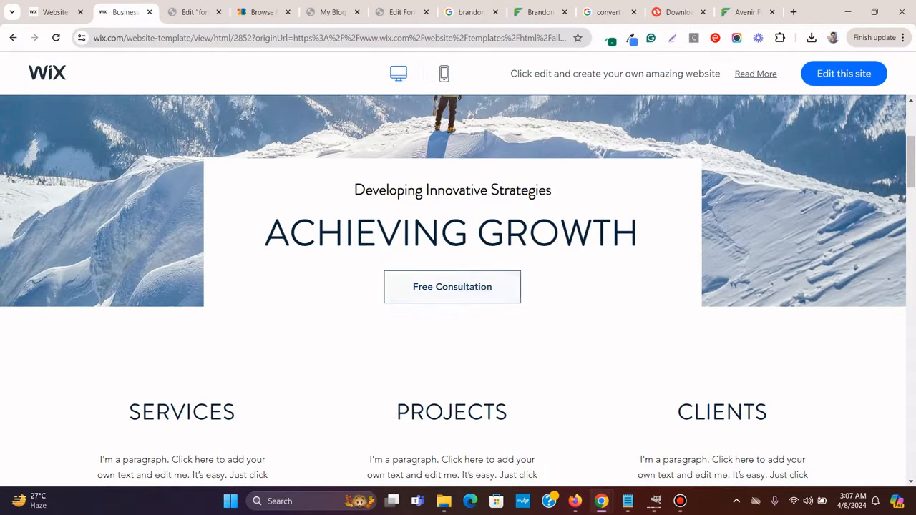
left_click(609, 37)
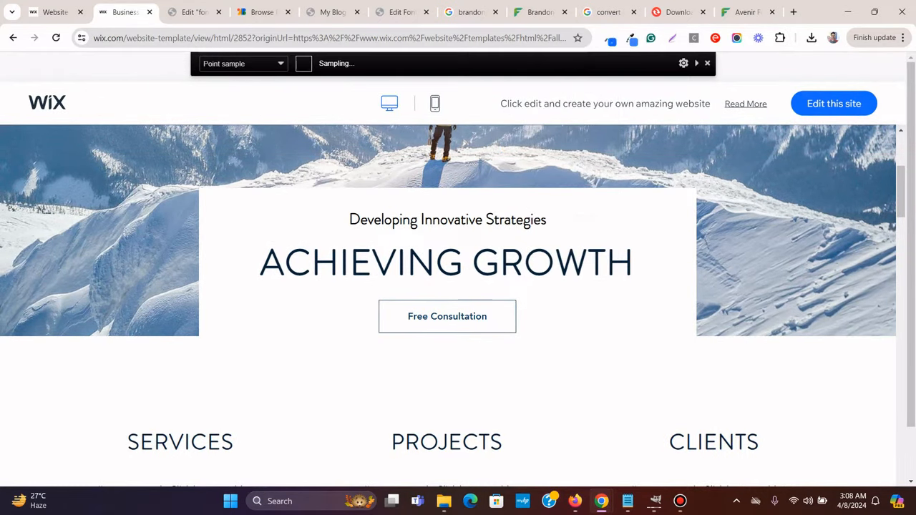
left_click(707, 63)
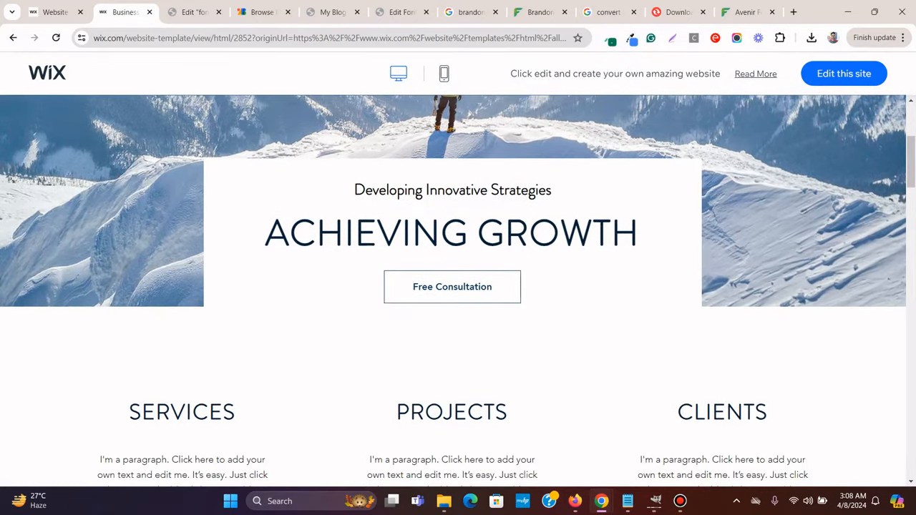
right_click(456, 287)
left_click(497, 429)
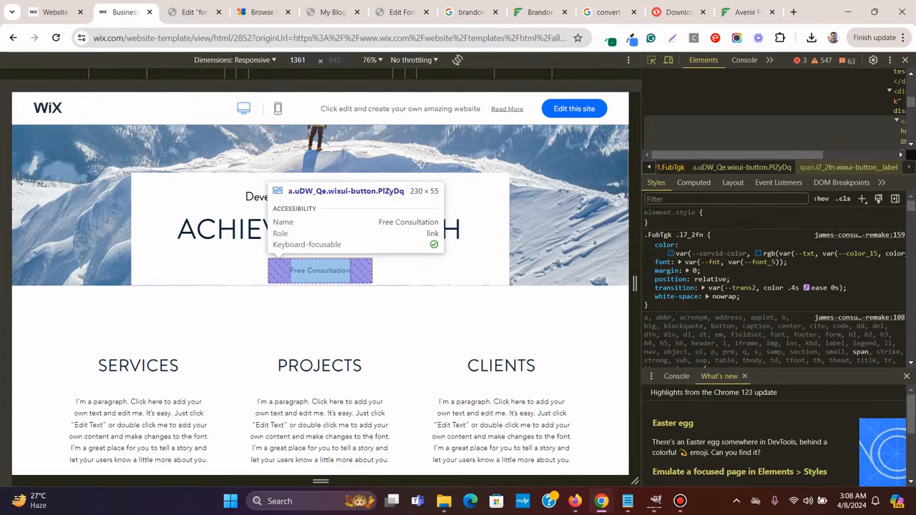
key("F12")
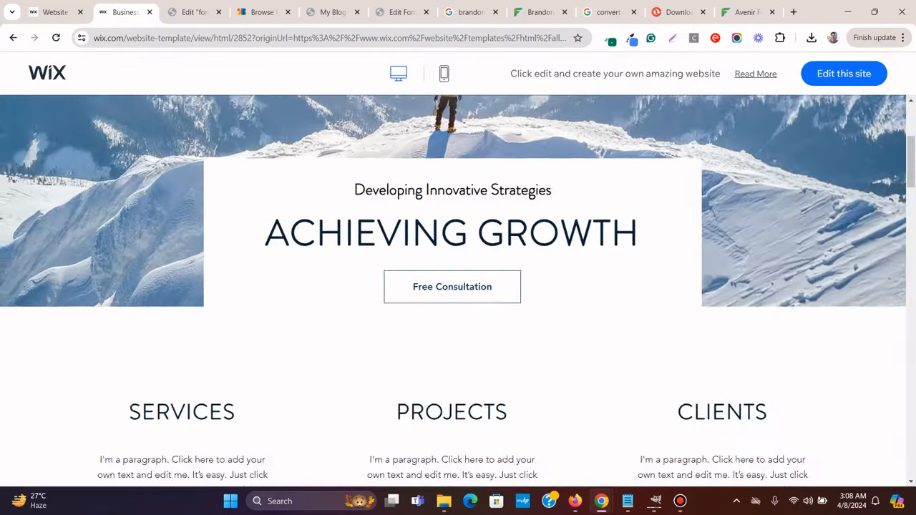
Try sampling colors around the Wix template's header and the area near the Free Consultation button with the page color picker
scroll(452, 286, "up", 4)
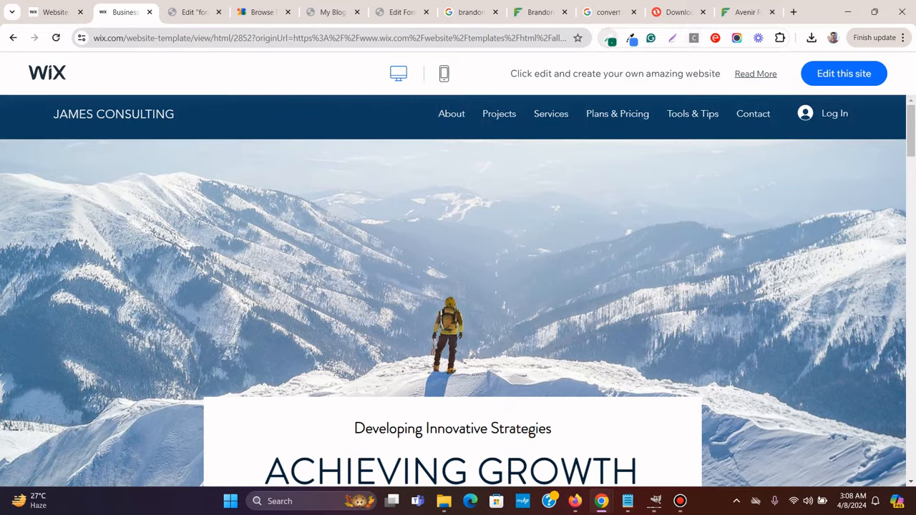
left_click(610, 38)
left_click(556, 55)
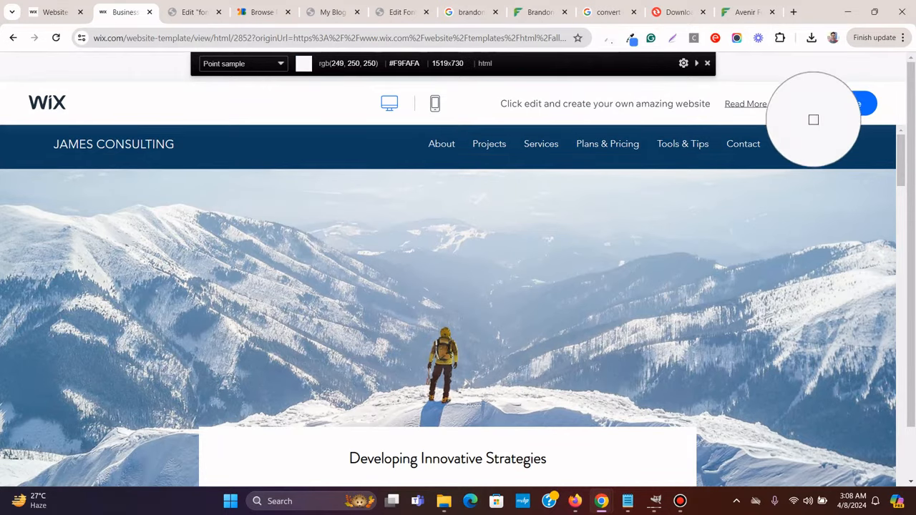
left_click(707, 63)
scroll(458, 287, "down", 4)
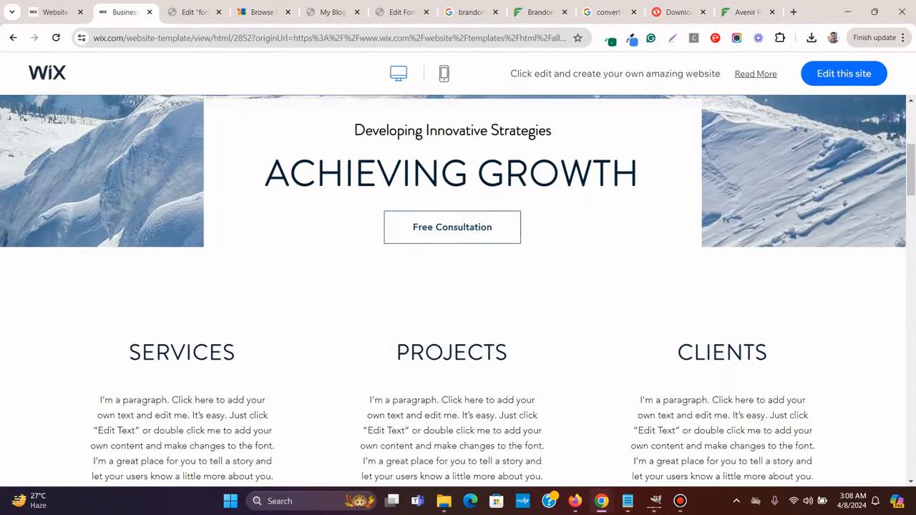
left_click(610, 37)
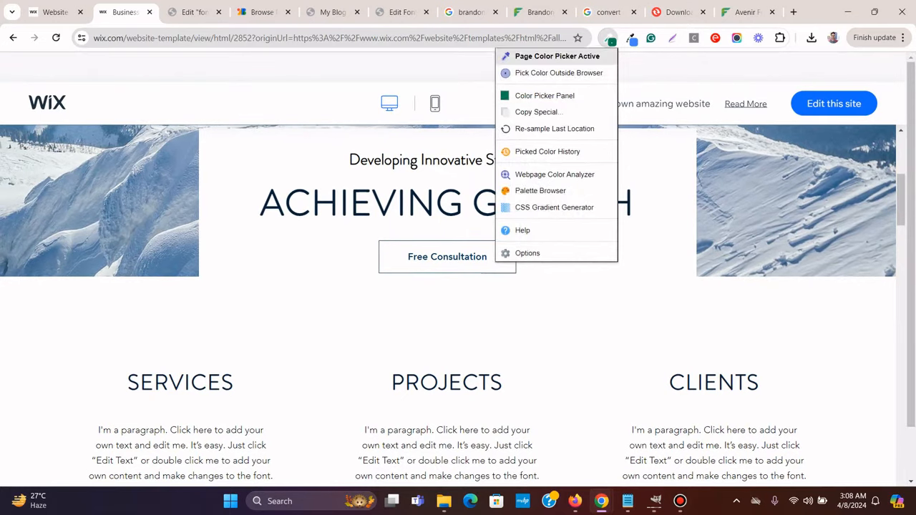
left_click(551, 55)
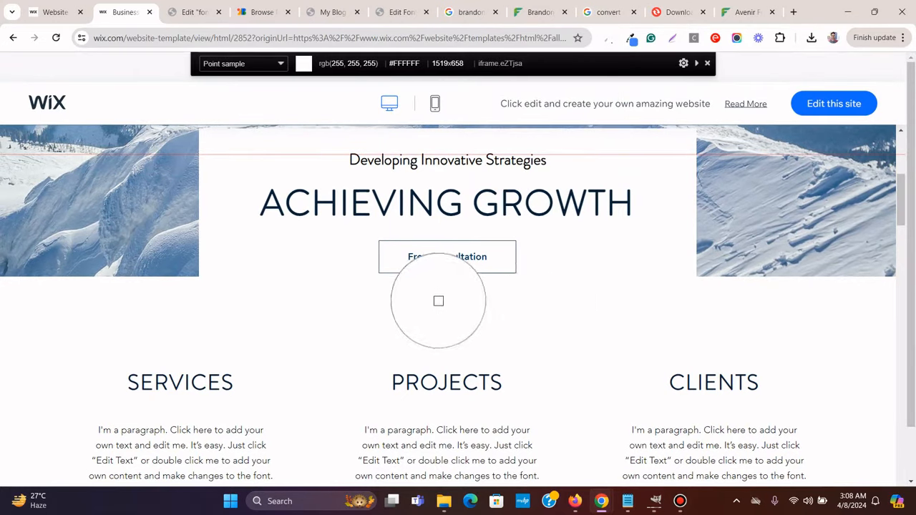
left_click(665, 254)
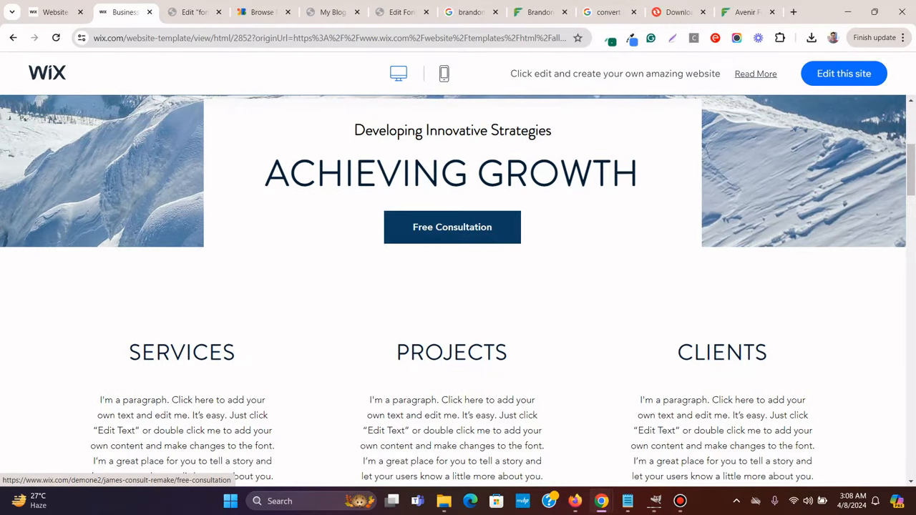
Inspect the Free Consultation button's label element to read its text color
right_click(500, 238)
left_click(538, 381)
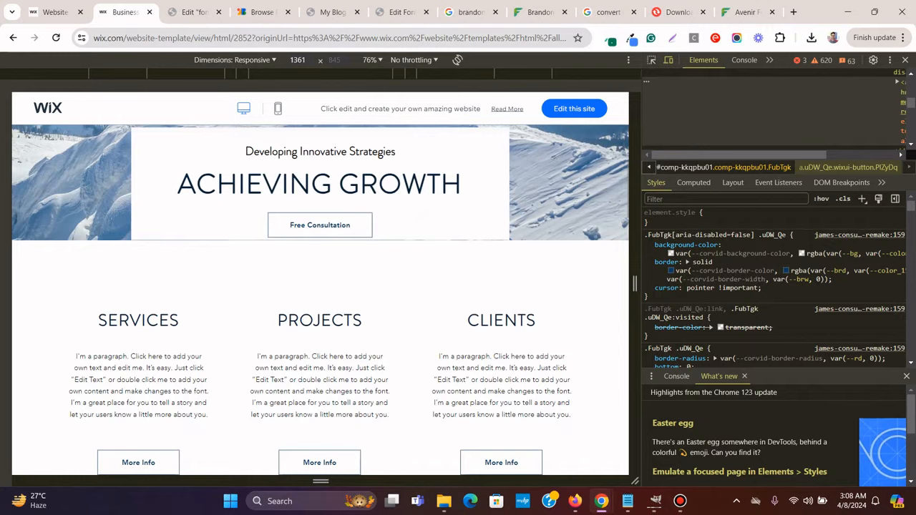
left_click(651, 60)
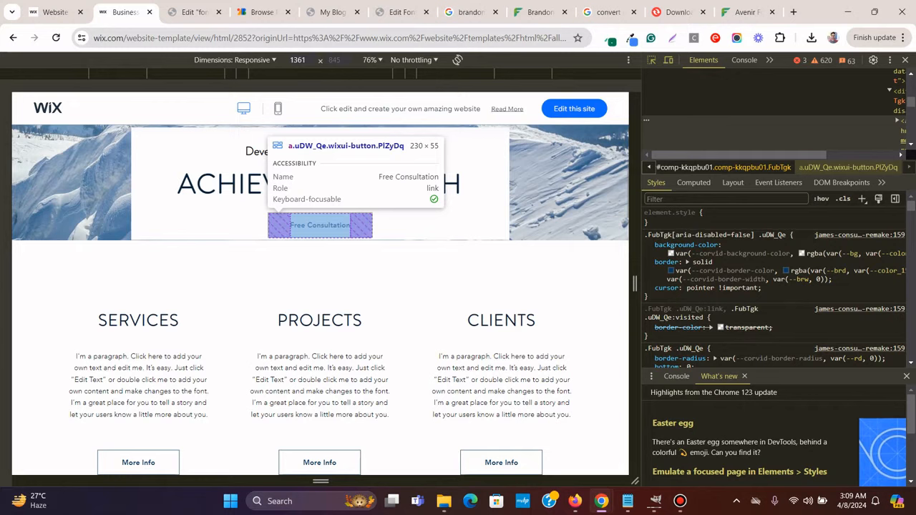
left_click(320, 225)
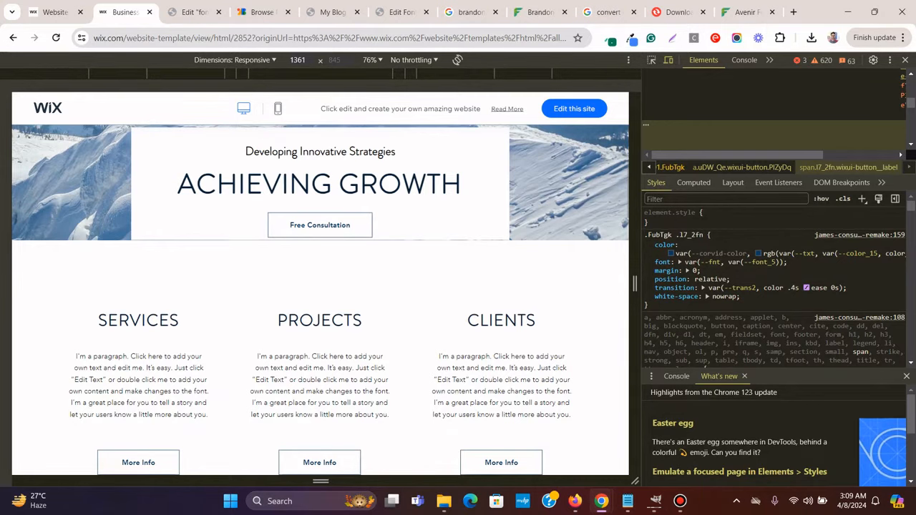
left_click(651, 60)
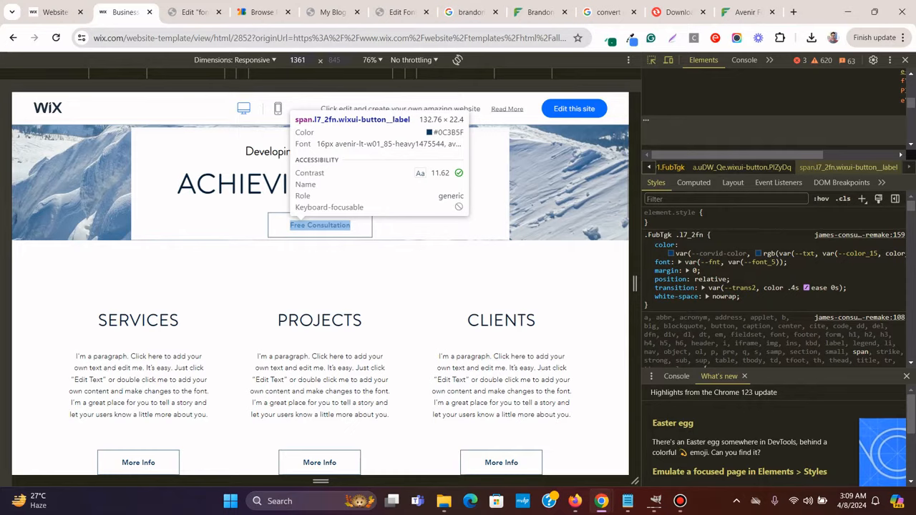
left_click(320, 224)
Return to the Elementor site settings and set the Buttons text color to #0C3B5F
left_click(191, 12)
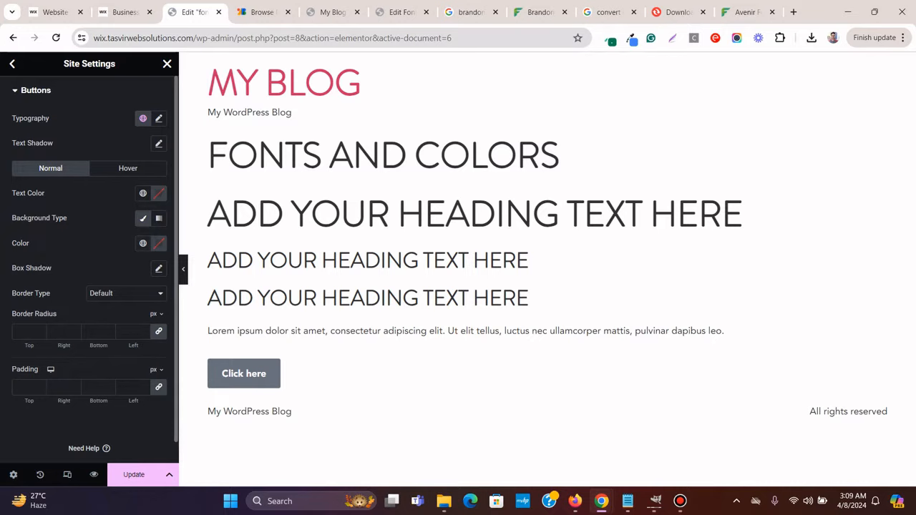
left_click(159, 193)
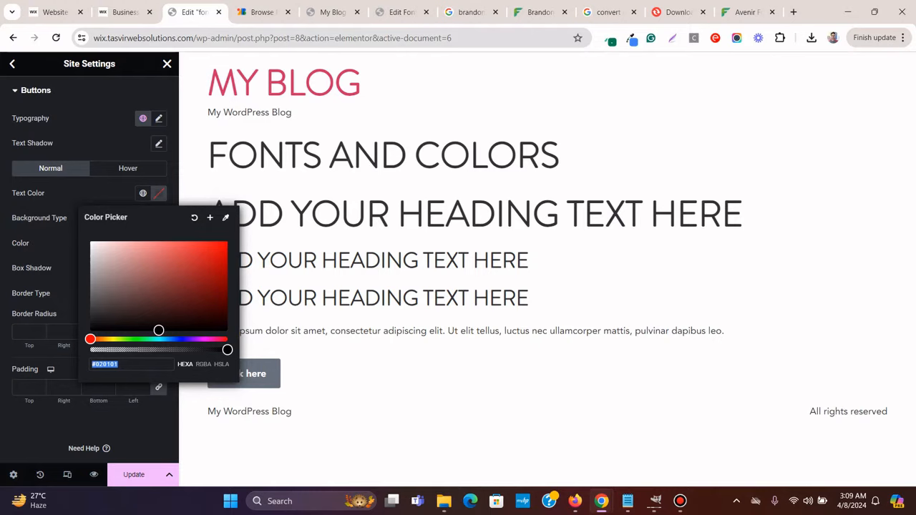
type("#0c3")
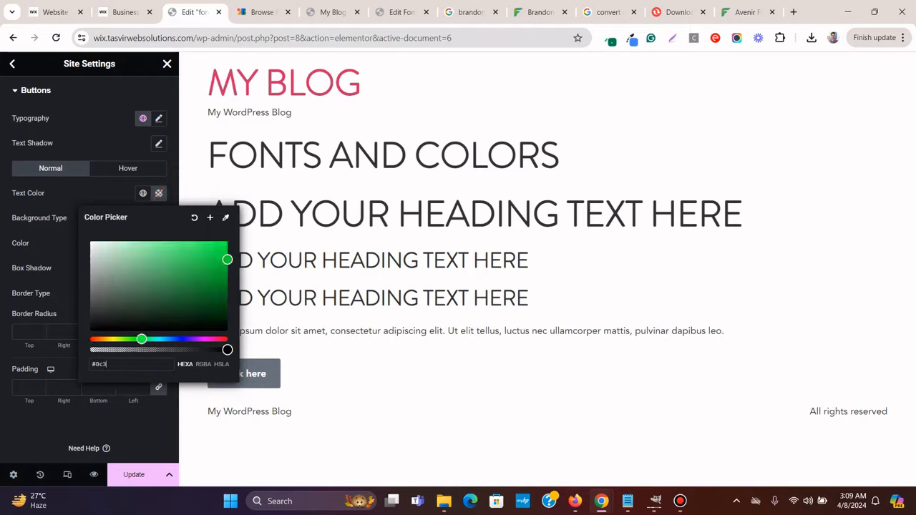
type("b5f")
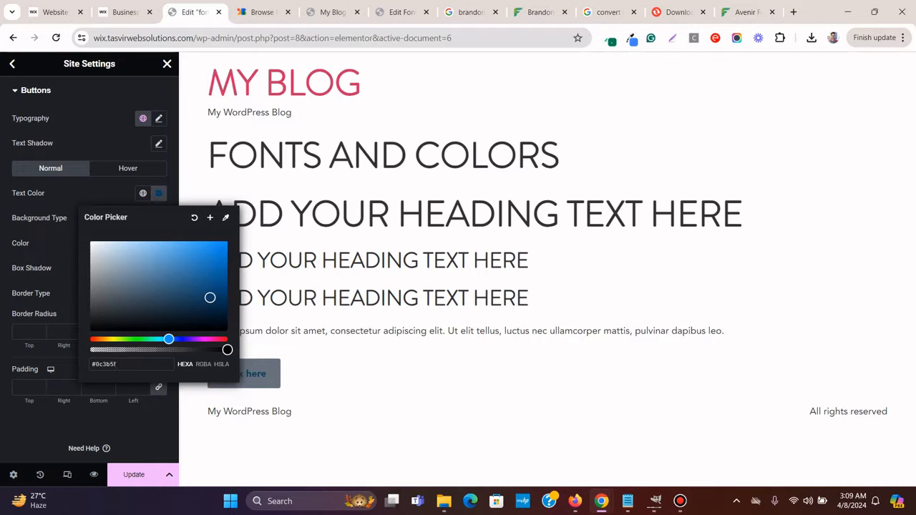
left_click(159, 193)
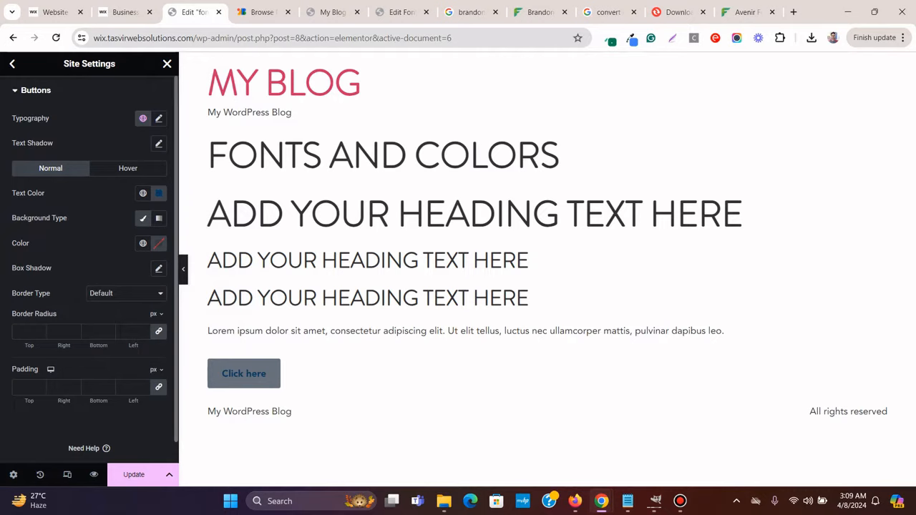
Recheck the Free Consultation button on the Wix template against the Elementor button preview
key("ctrl+shift+Tab")
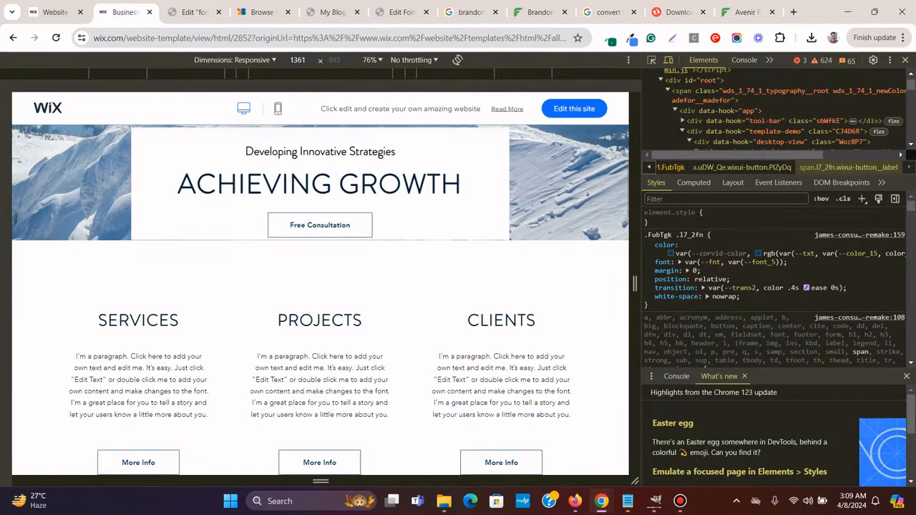
left_click(651, 60)
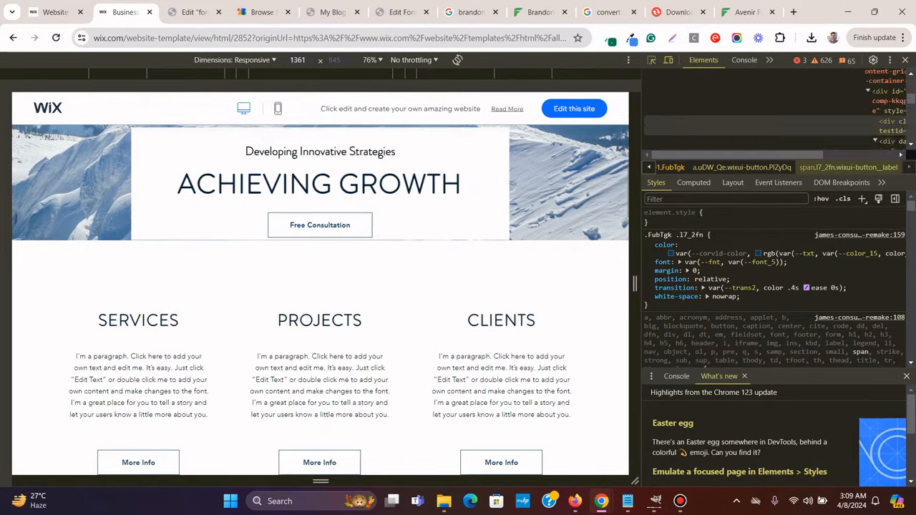
left_click(190, 11)
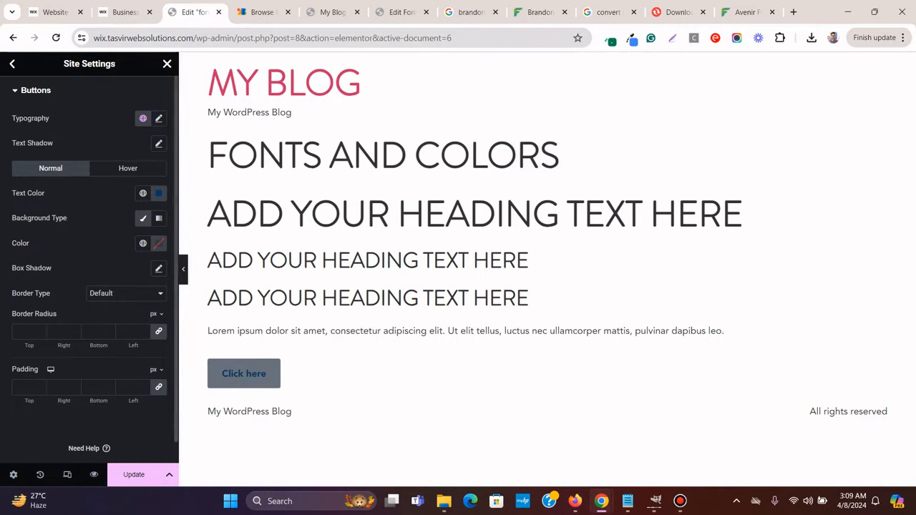
left_click(125, 12)
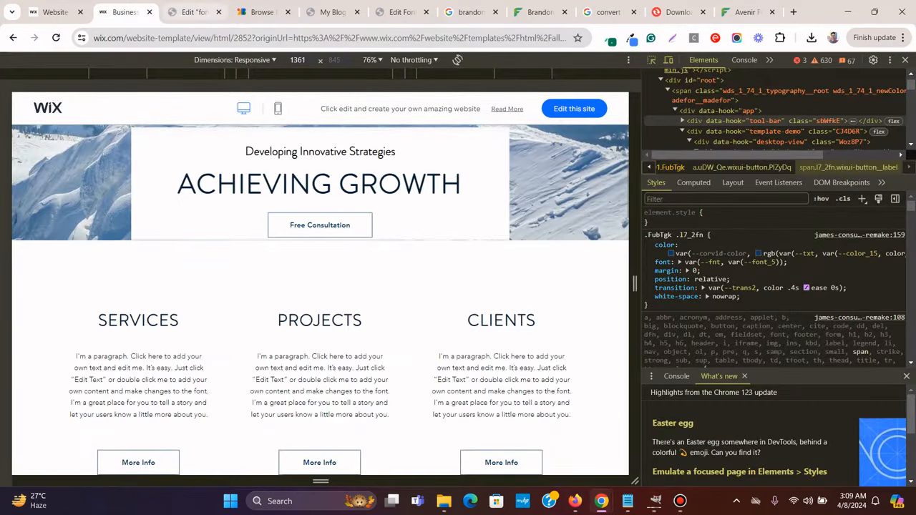
Create a new global color named btncolor in Elementor from the Buttons text color
left_click(189, 11)
left_click(159, 193)
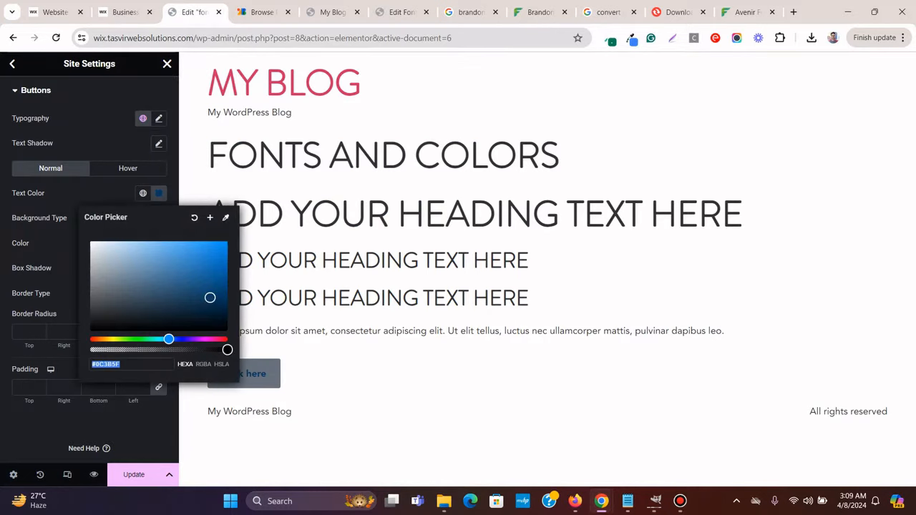
left_click(210, 216)
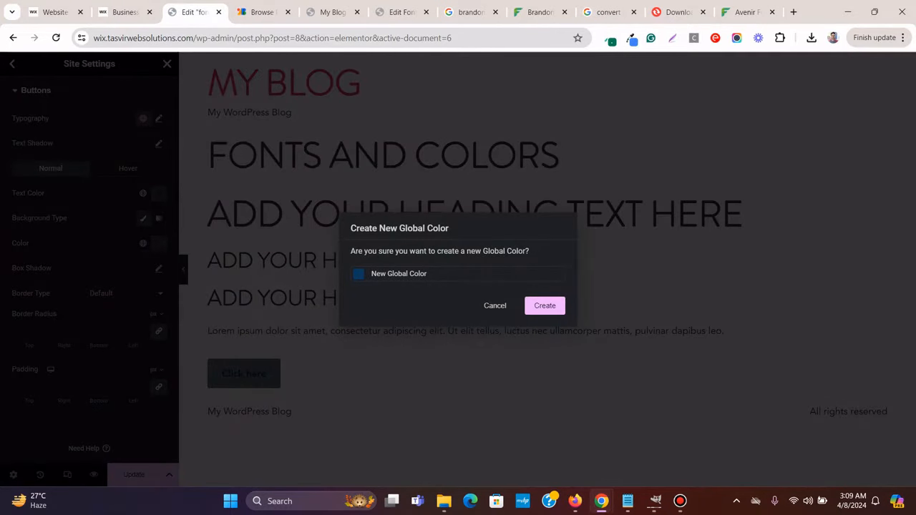
type("btn")
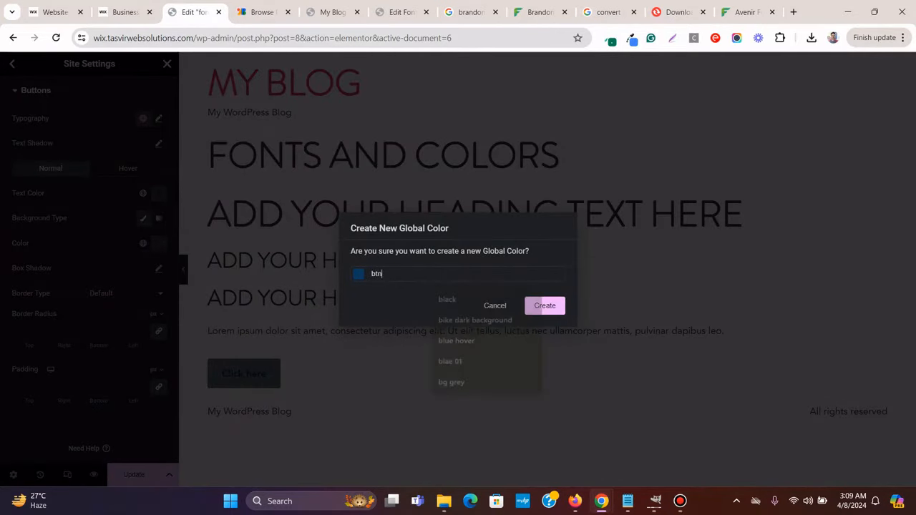
type("color")
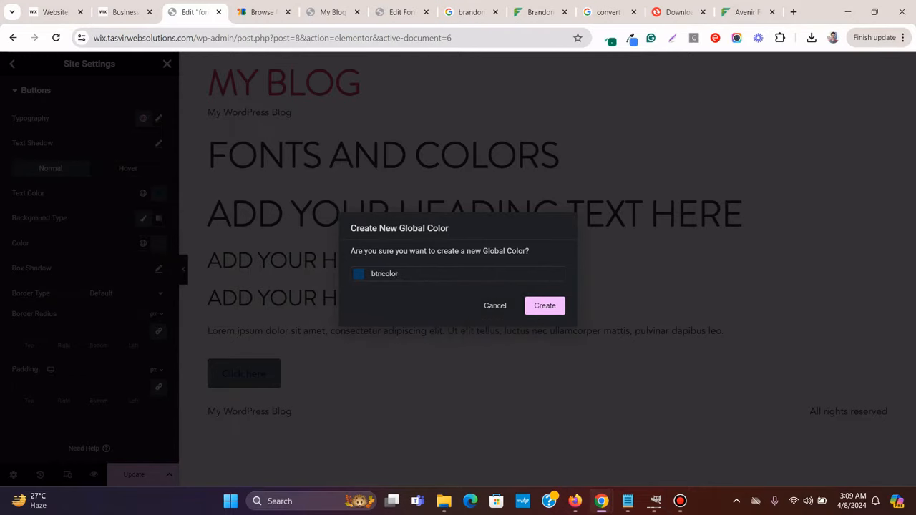
left_click(544, 306)
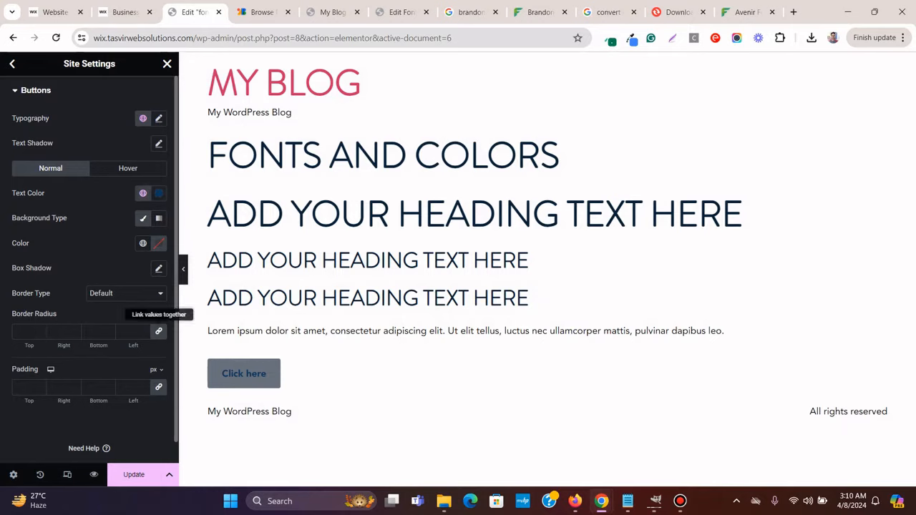
Set the Buttons border radius to 0 px on all corners and the border type to Solid, matching the Wix template
left_click(158, 331)
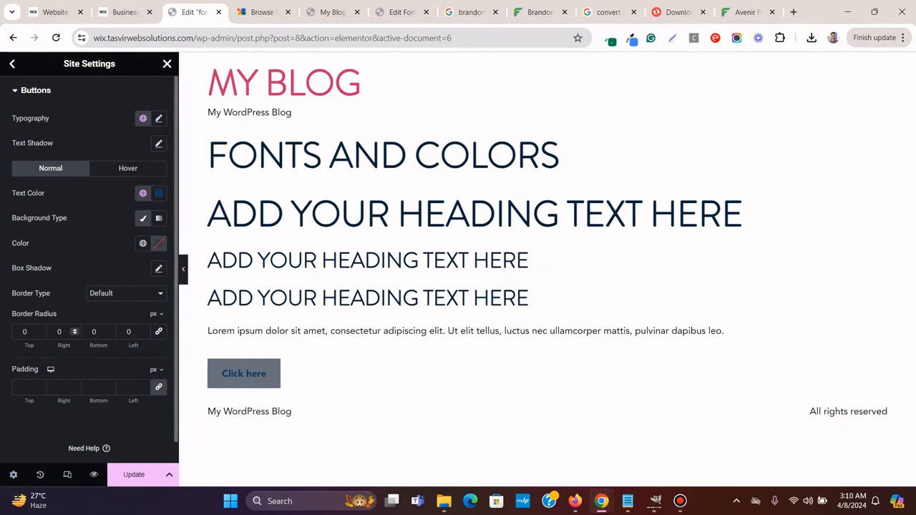
left_click(126, 12)
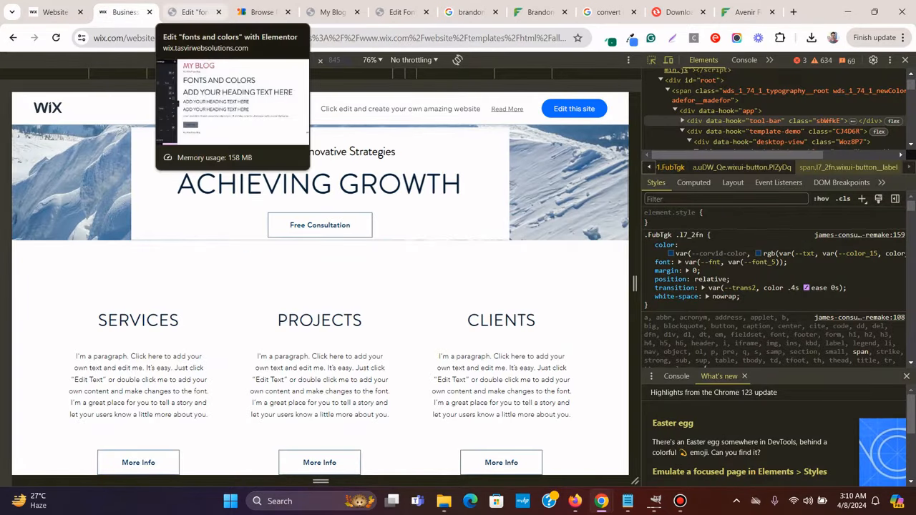
left_click(191, 13)
left_click(126, 292)
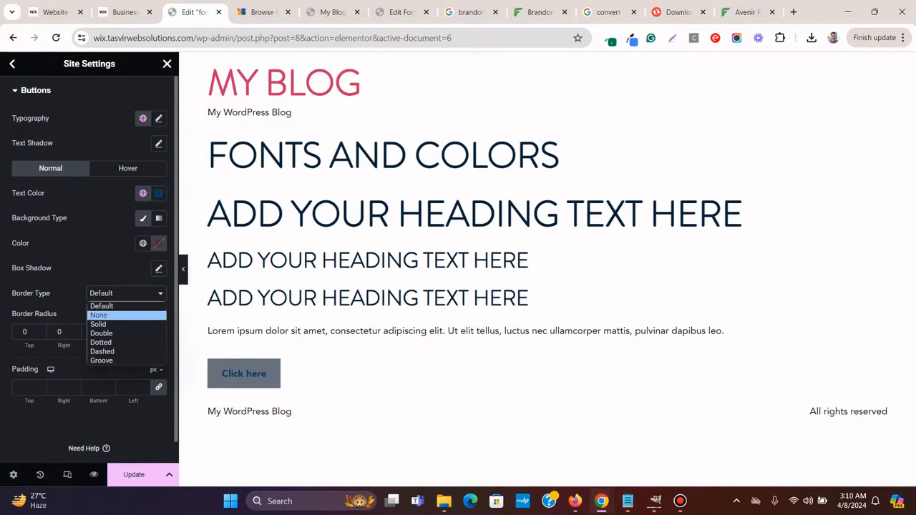
left_click(120, 323)
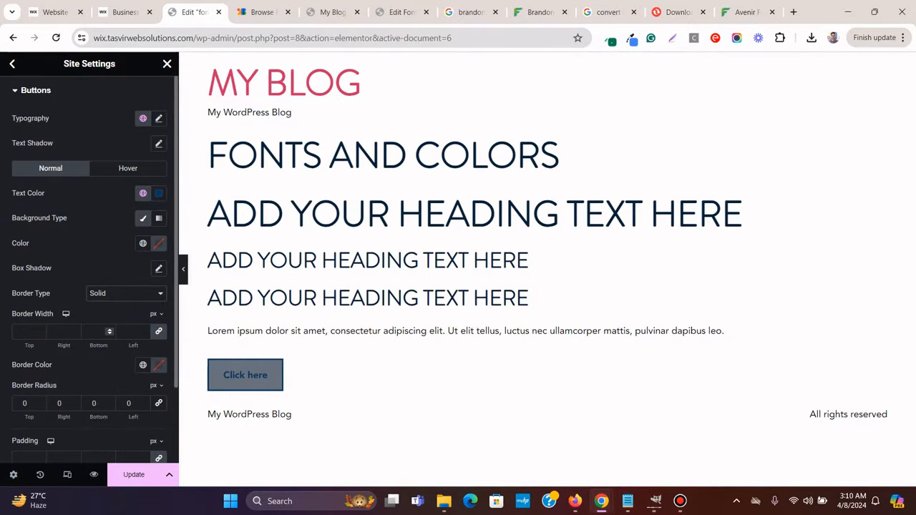
Assign the btncolor global color to the Buttons border color
left_click(143, 365)
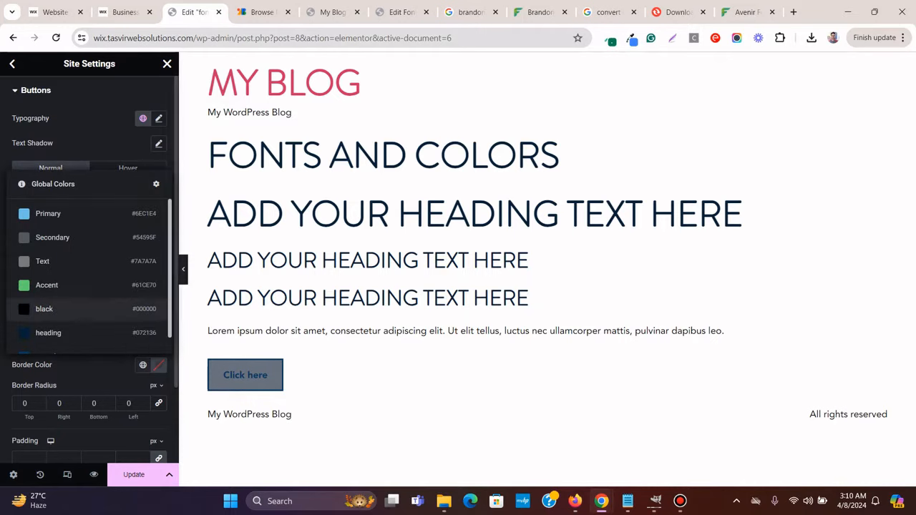
scroll(93, 313, "down", 1)
left_click(49, 338)
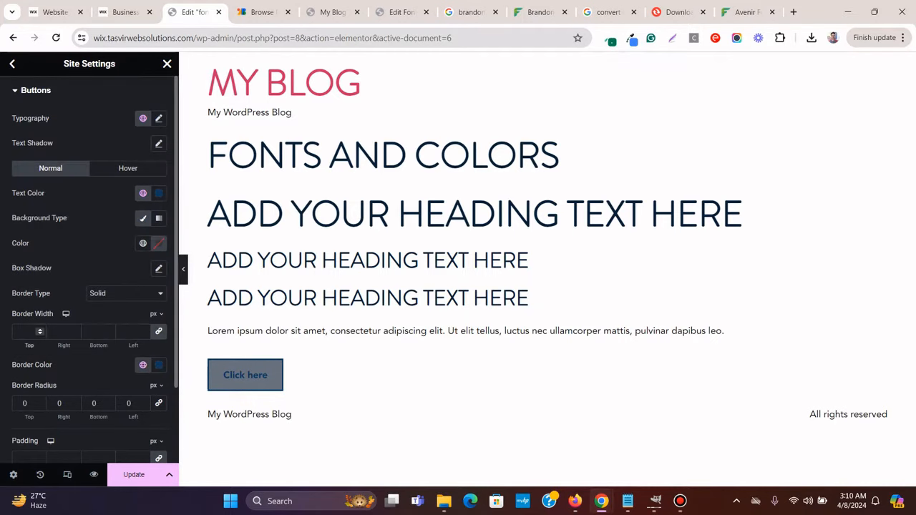
Set the Buttons border width to 1 px on all sides and check it against the Wix template's buttons
type("1")
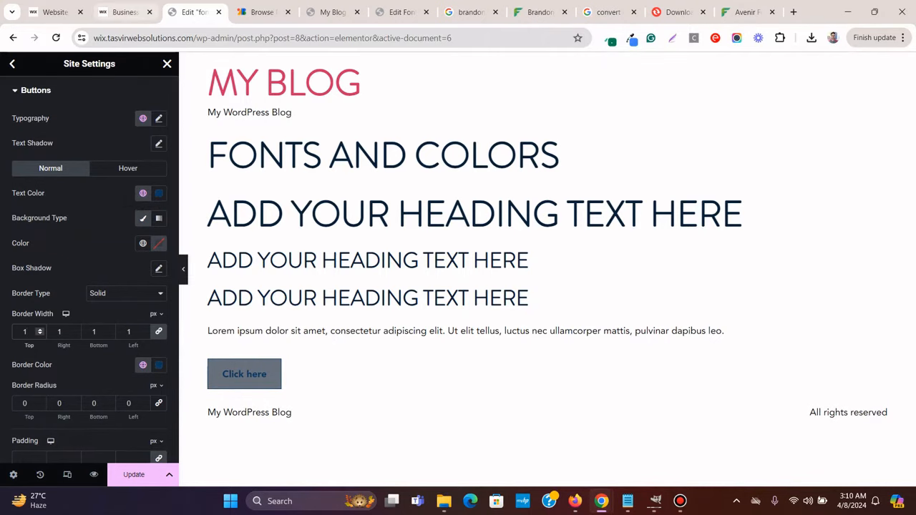
left_click(123, 12)
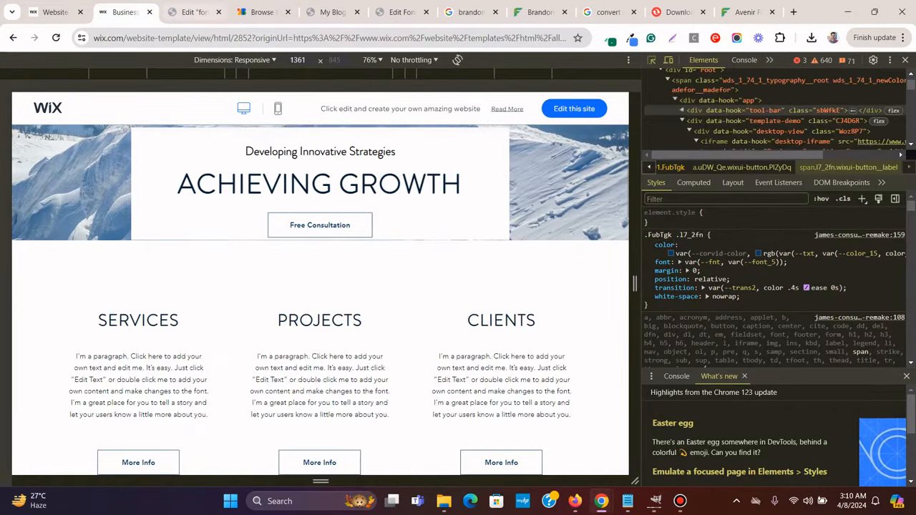
left_click(192, 12)
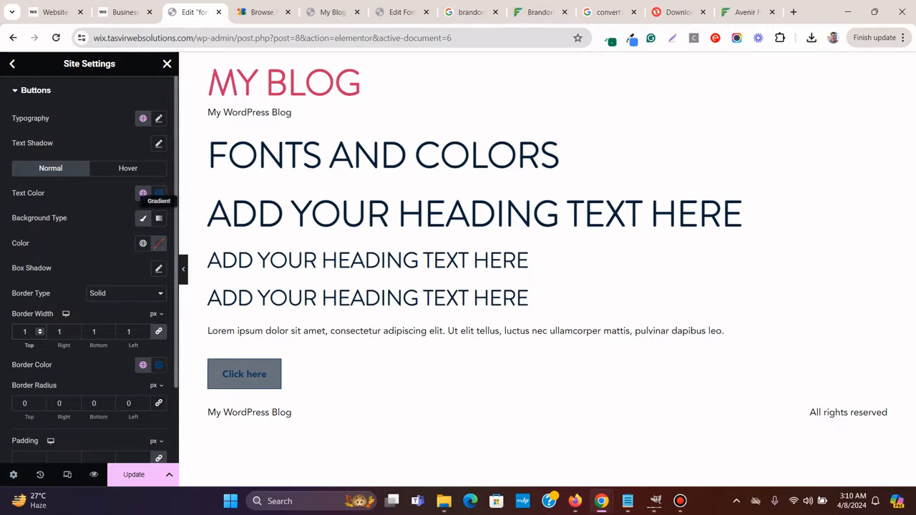
Make the Buttons normal background color fully transparent with #02010100
left_click(159, 243)
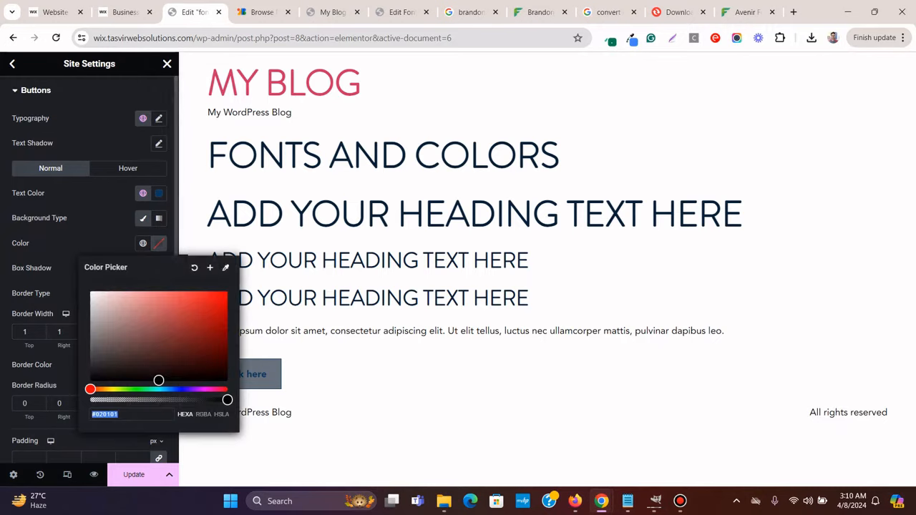
left_click_drag(228, 400, 90, 399)
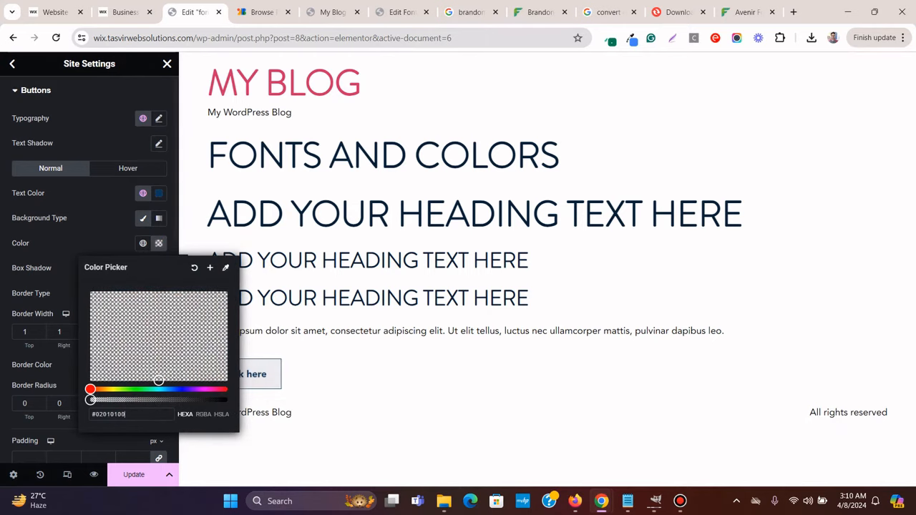
left_click(57, 365)
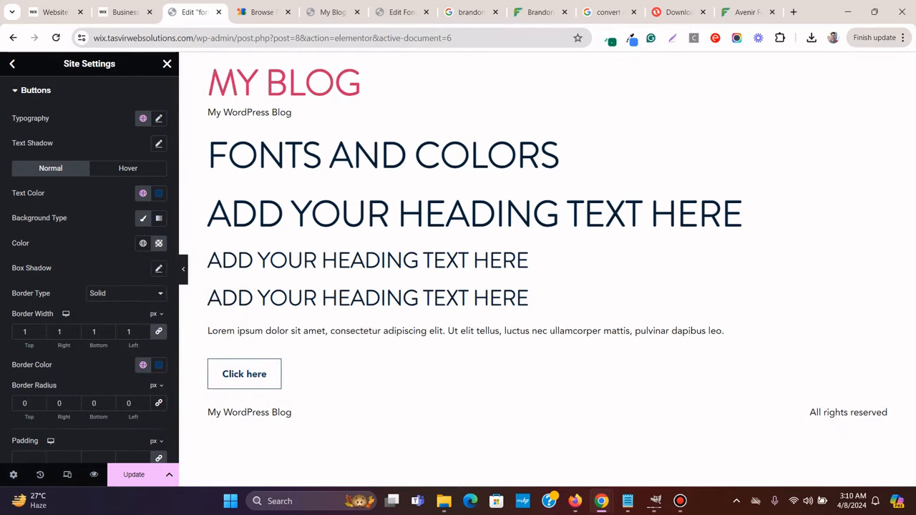
Close the developer tools on the Wix template and check how its Free Consultation button behaves on hover
left_click(125, 11)
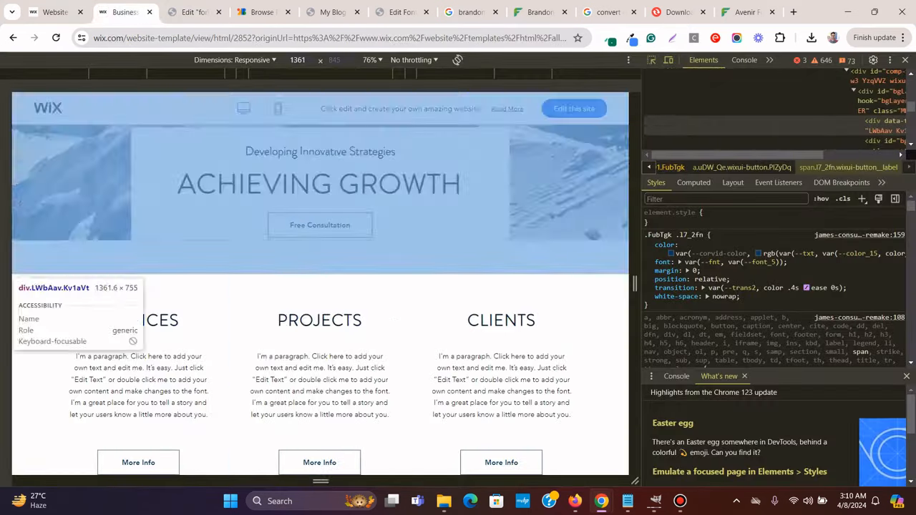
left_click(905, 60)
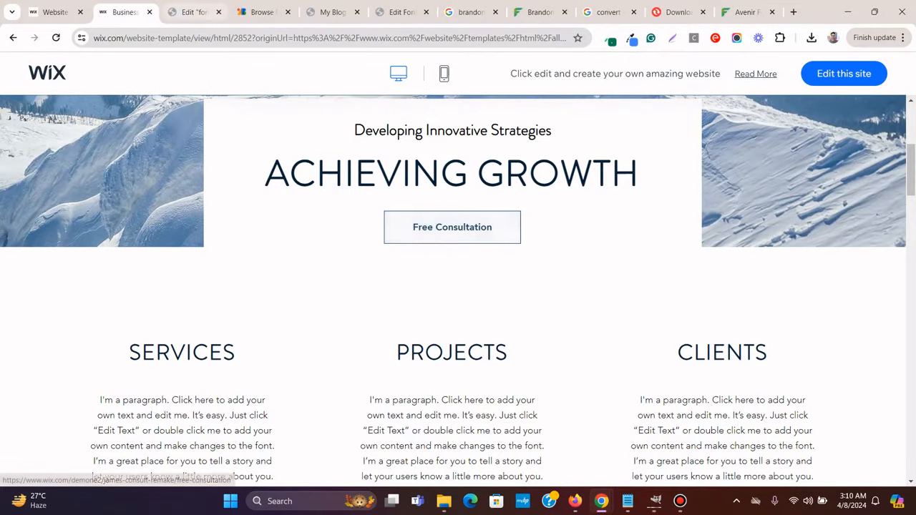
left_click(195, 12)
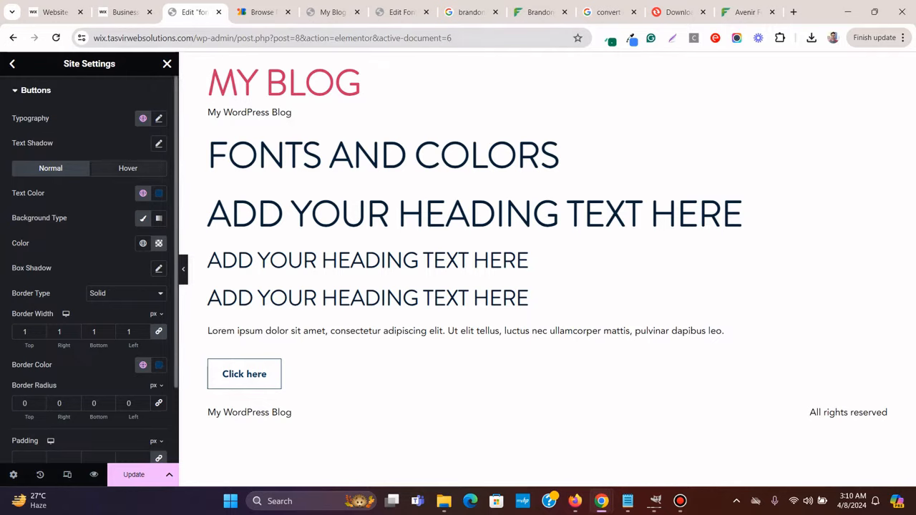
Assign the btncolor global color to the Buttons background for the hover state
left_click(128, 168)
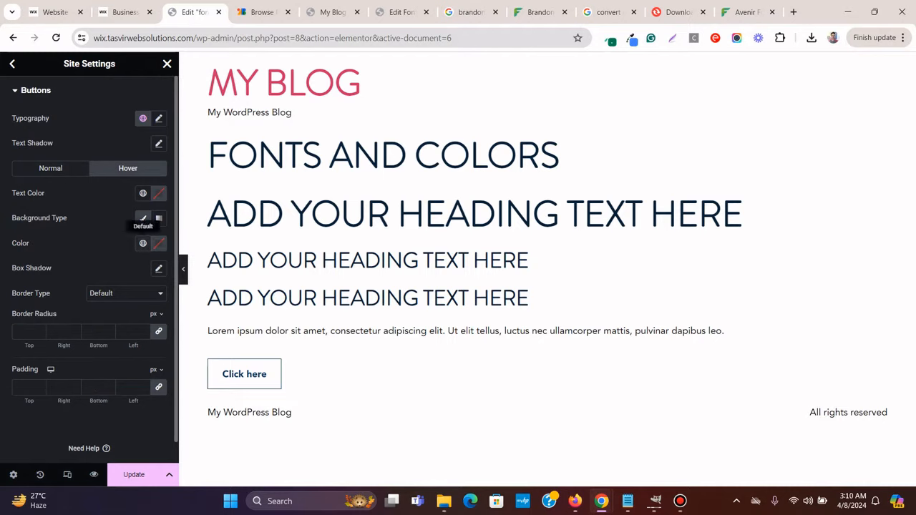
left_click(143, 243)
scroll(87, 372, "down", 1)
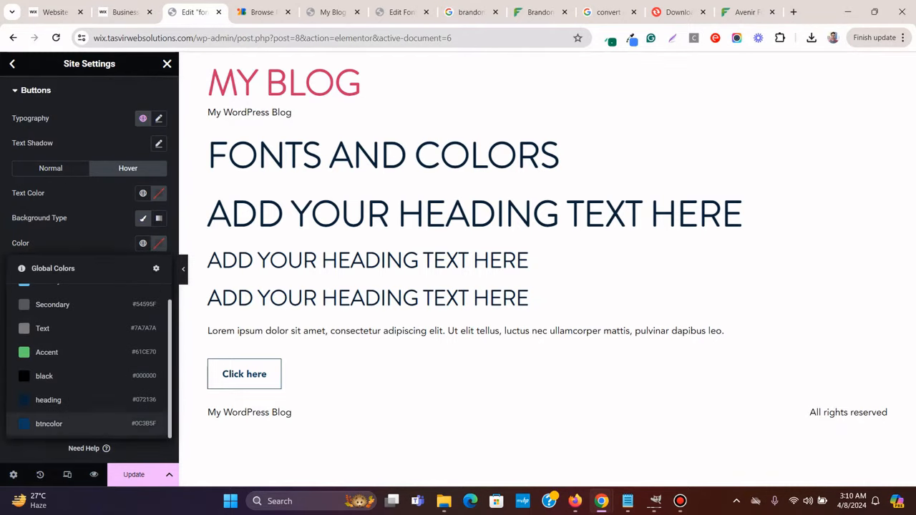
left_click(79, 423)
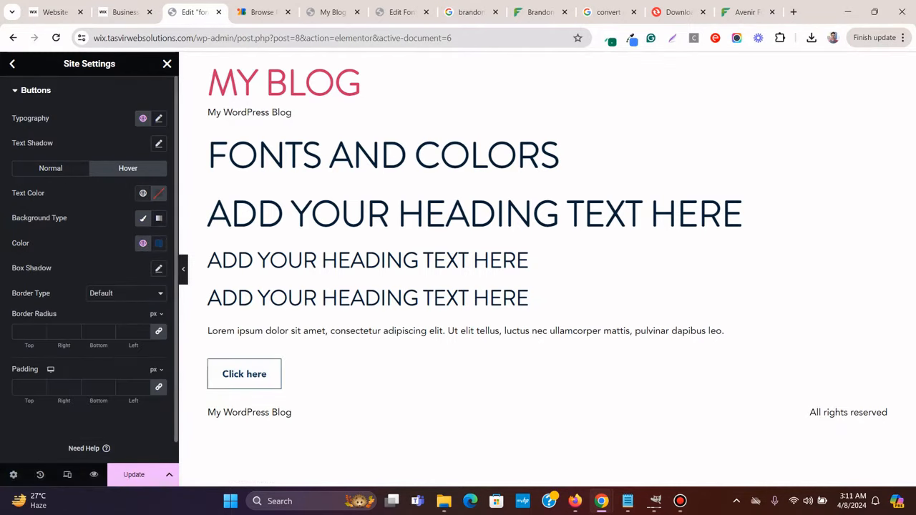
Set the Buttons hover text color to #fff and create it as a new global color named white
left_click(143, 193)
scroll(87, 286, "down", 1)
scroll(86, 306, "up", 1)
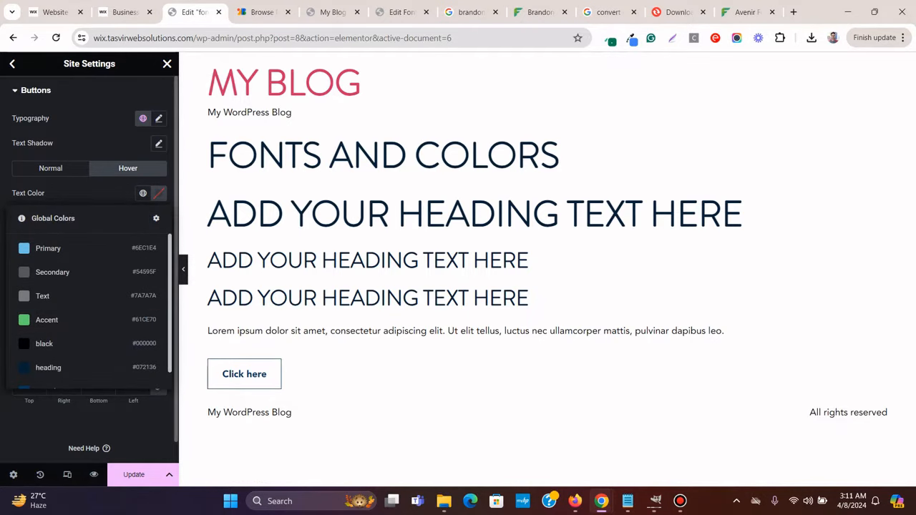
left_click(143, 193)
left_click(159, 193)
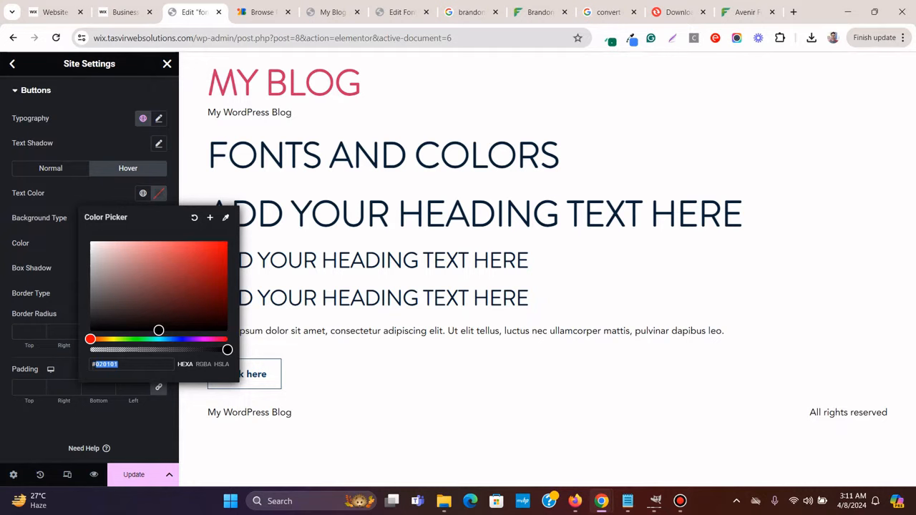
type("#fff")
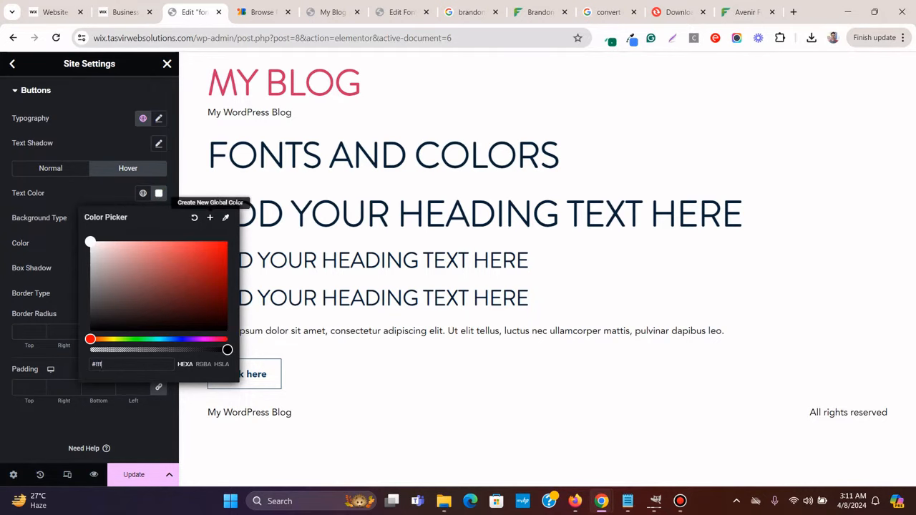
left_click(210, 217)
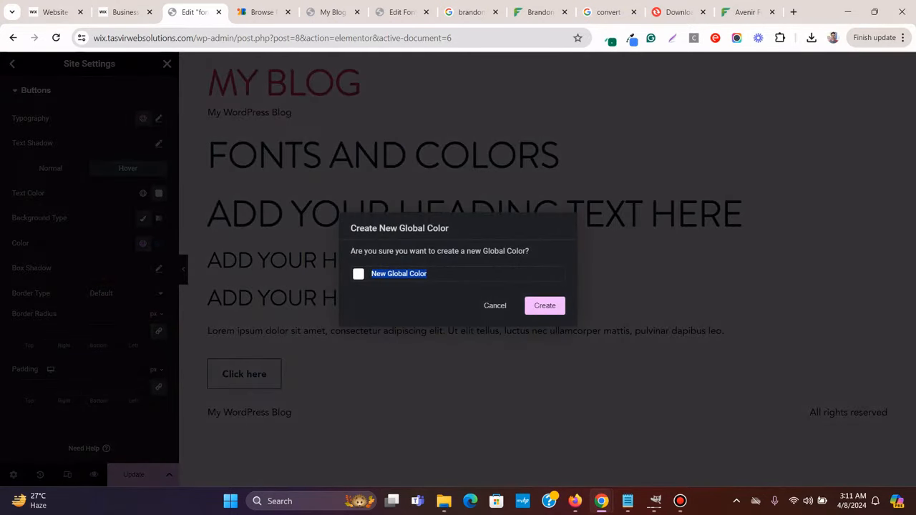
type("white")
key("Return")
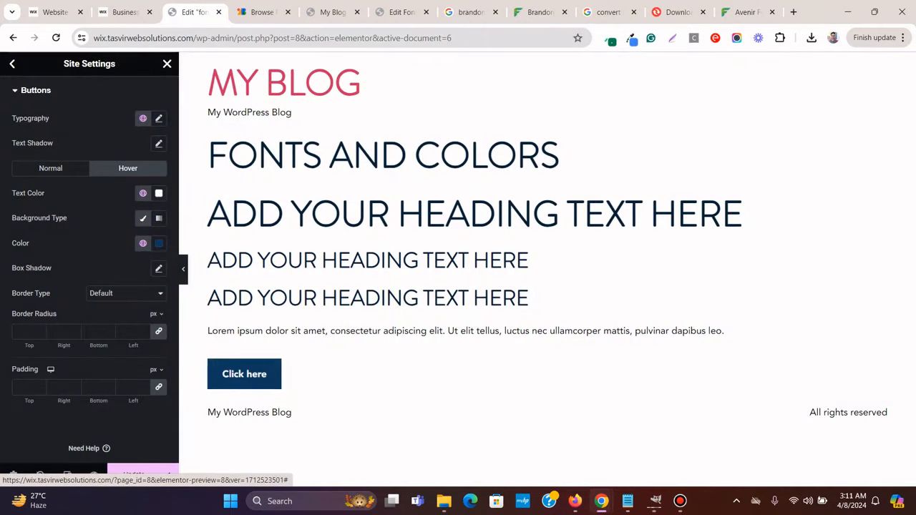
Compare the button styling with the Wix template and save the Elementor site settings
left_click(123, 12)
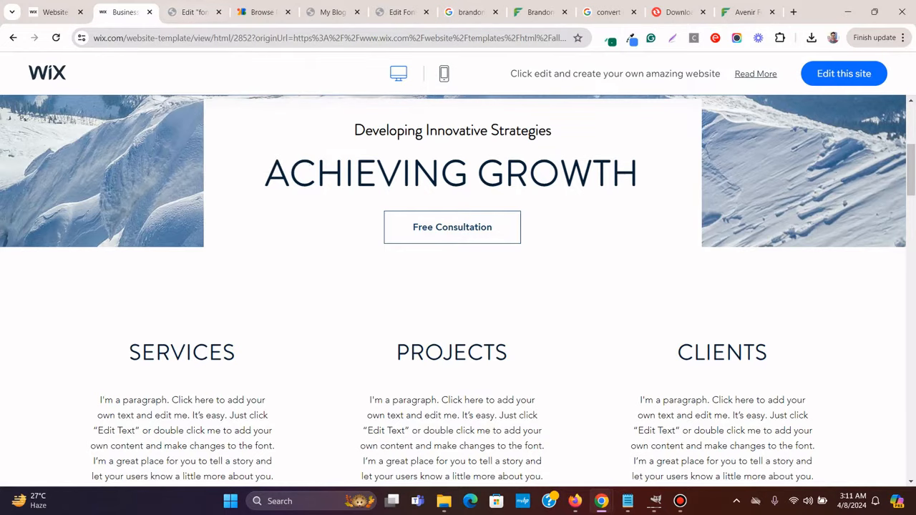
left_click(191, 12)
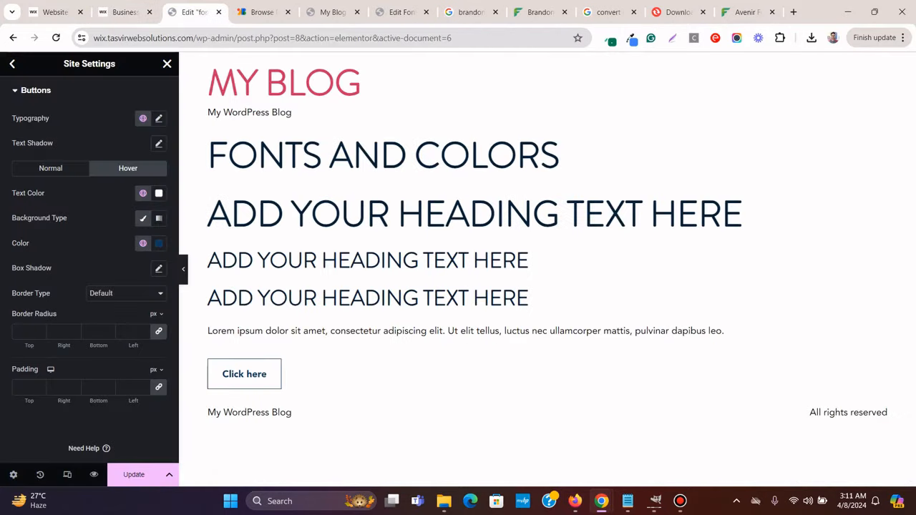
left_click(133, 475)
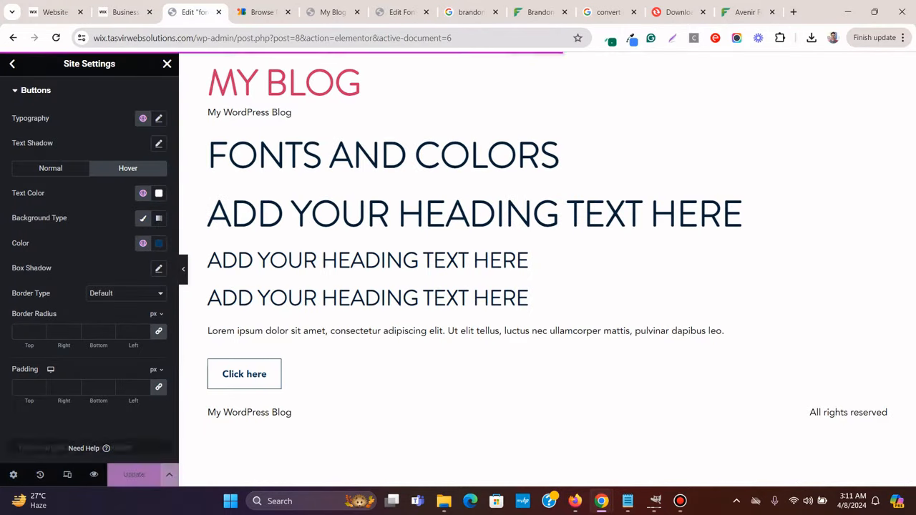
Set the Buttons top and bottom padding to 20 px with 0 on the sides, save the changes and reload the editor
scroll(159, 364, "down", 1)
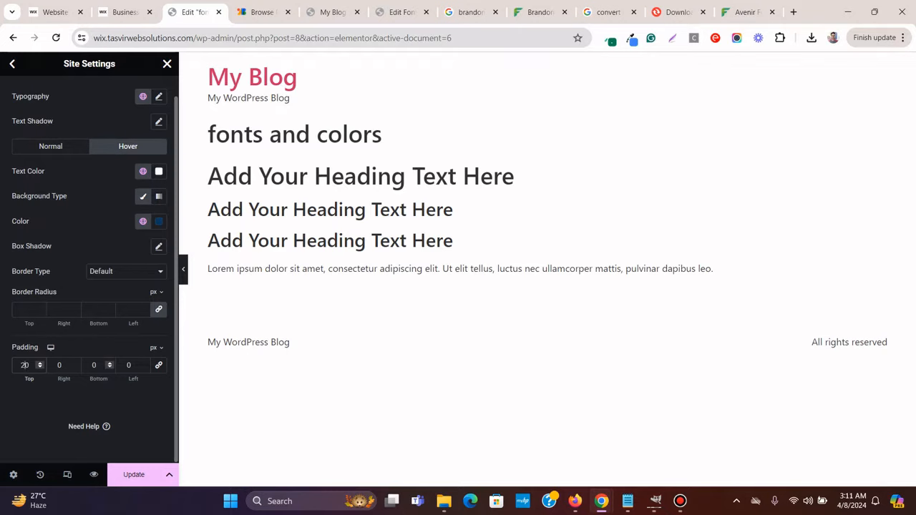
type("2")
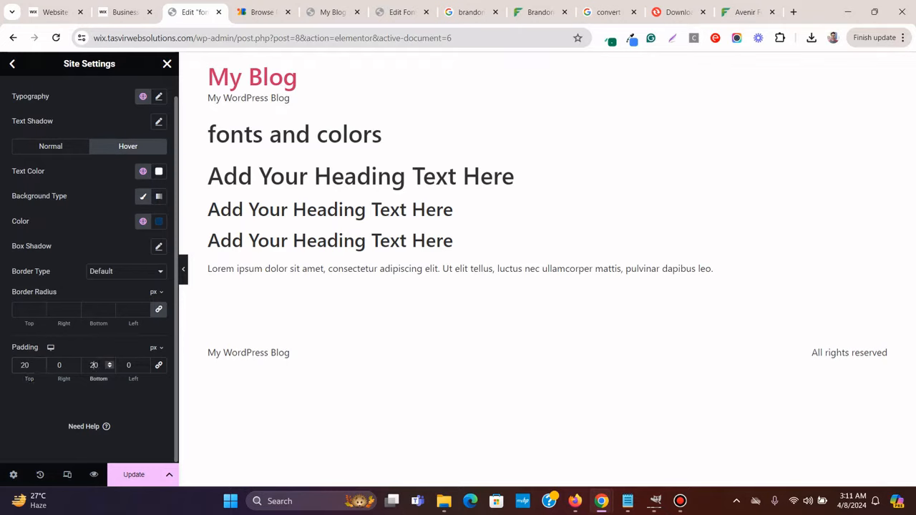
key("ctrl+s")
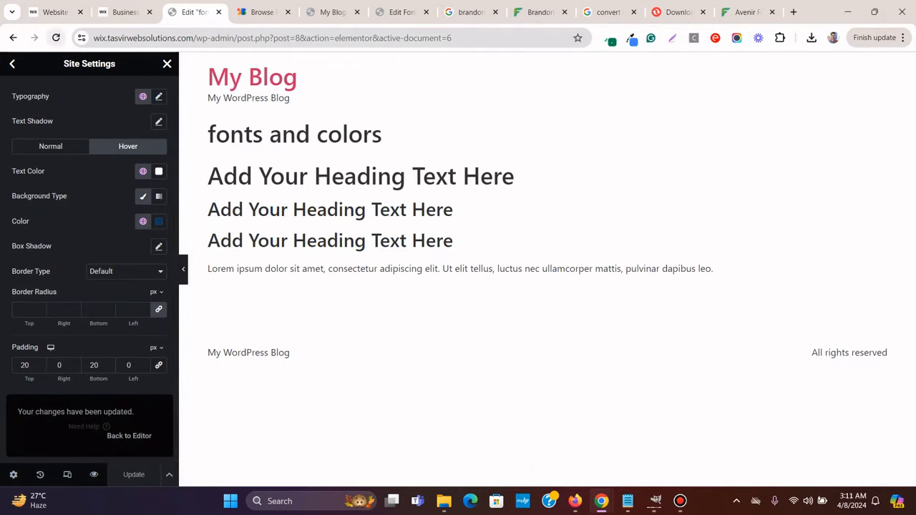
key("F5")
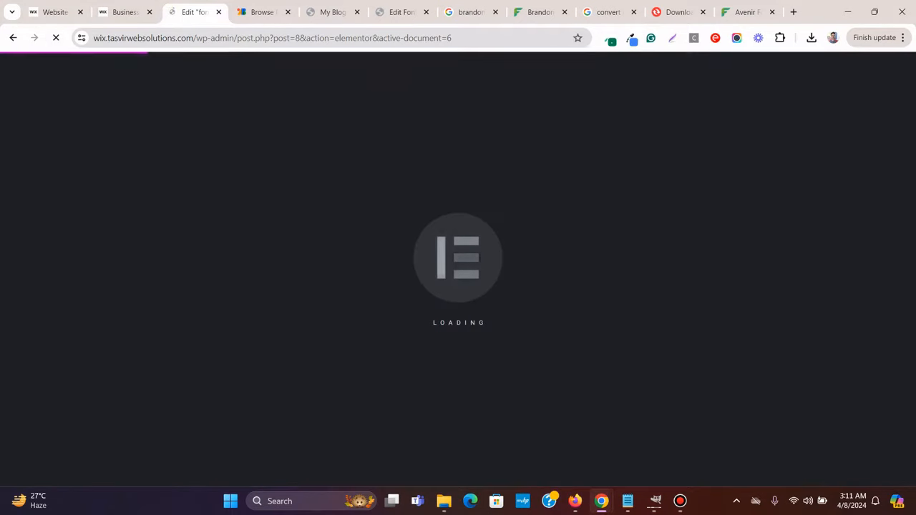
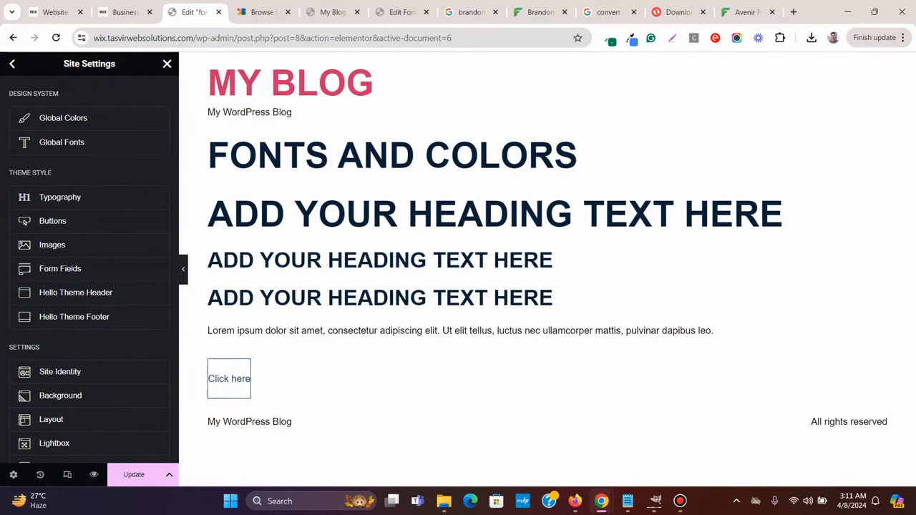
left_click(56, 37)
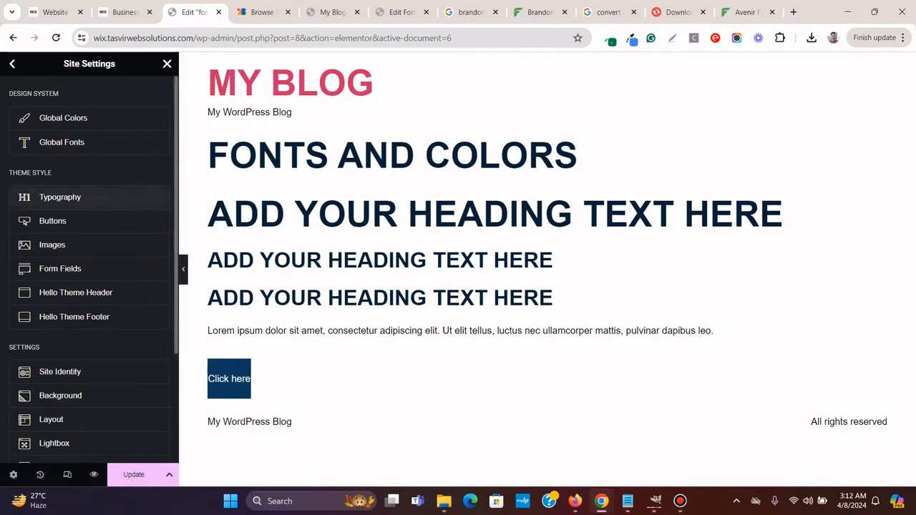
Reopen the Buttons settings and set the right and left padding to 30 px
left_click(52, 221)
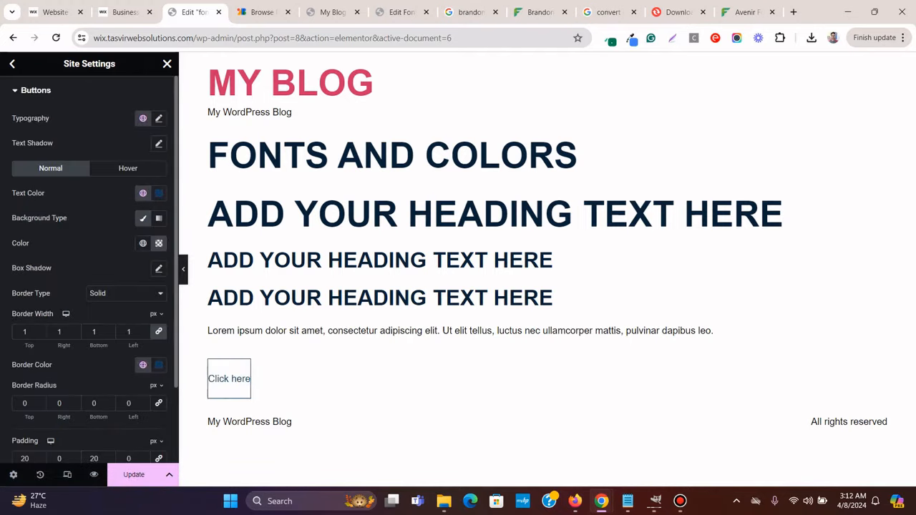
scroll(40, 309, "down", 2)
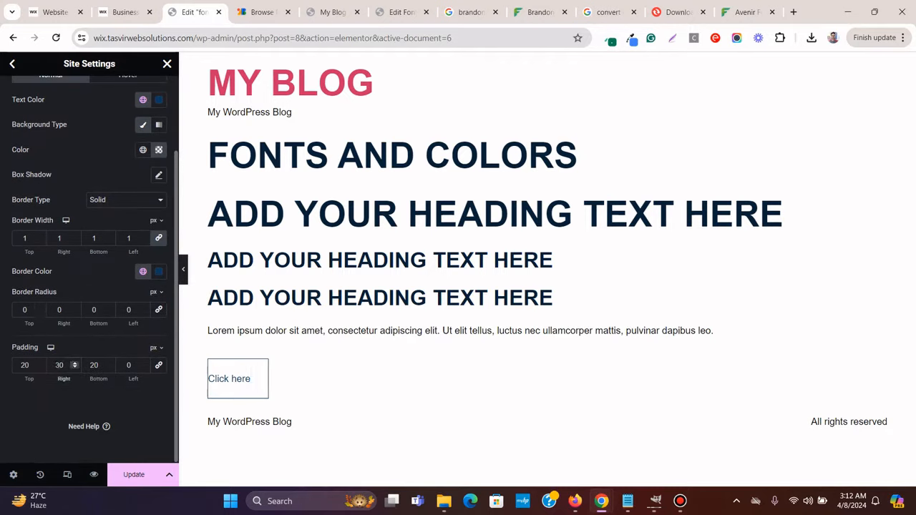
left_click(129, 365)
type("30")
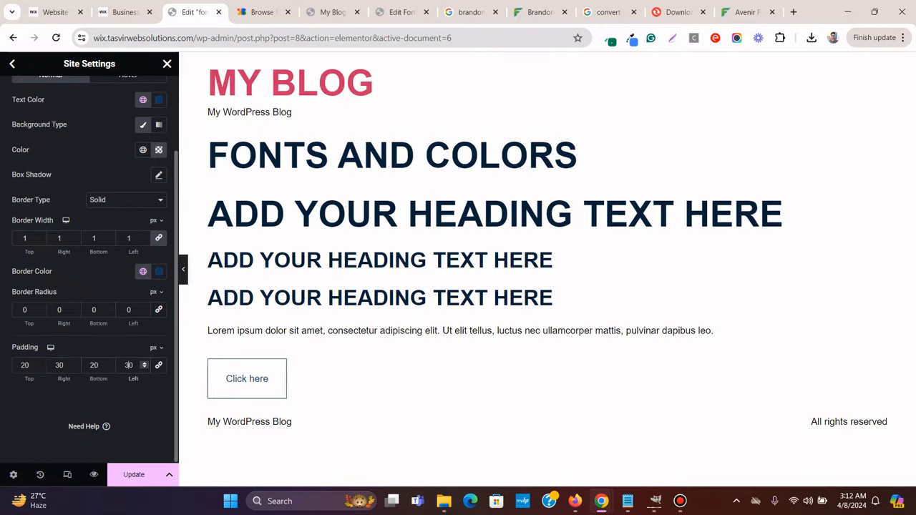
scroll(90, 286, "up", 2)
scroll(89, 286, "down", 2)
Increase the Buttons right and left padding to 40 px
double_click(60, 364)
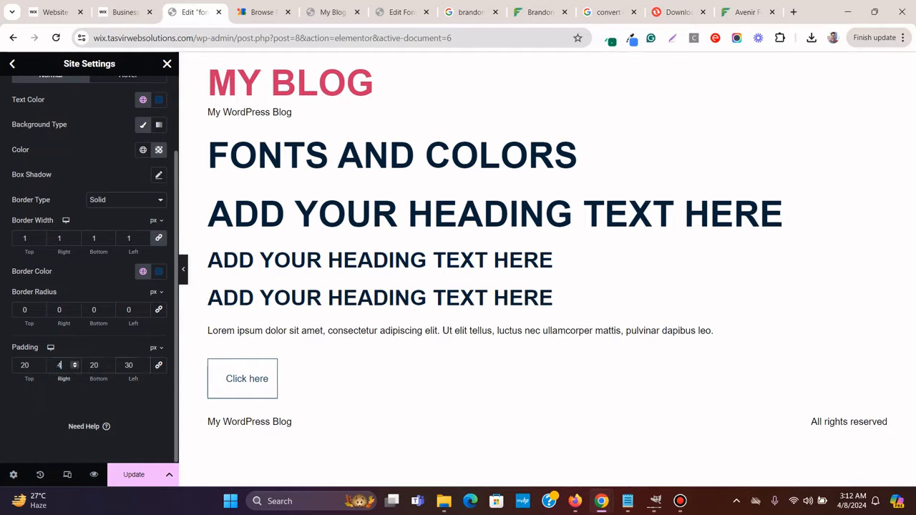
type("40")
key("Tab")
key("Tab")
type("40")
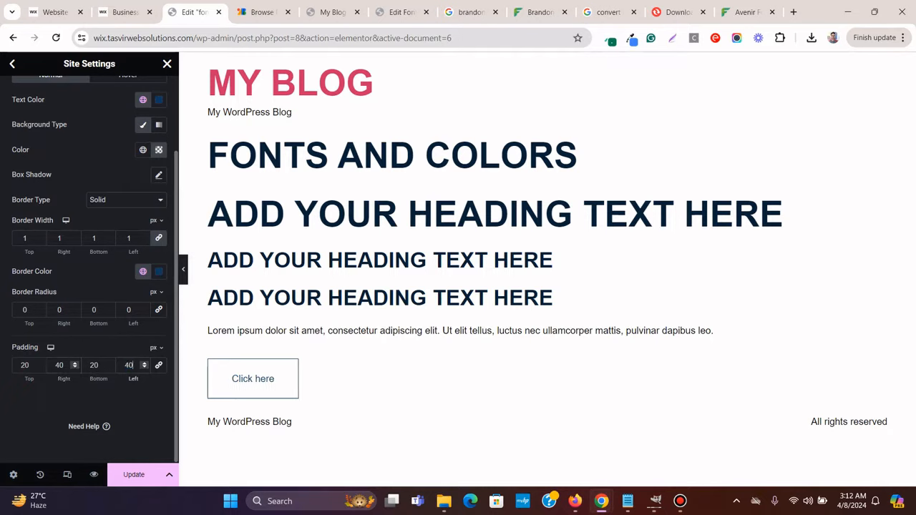
Reduce the Buttons top and bottom padding to 15 px each and update the site settings
left_click(40, 367)
left_click(40, 367)
left_click(40, 368)
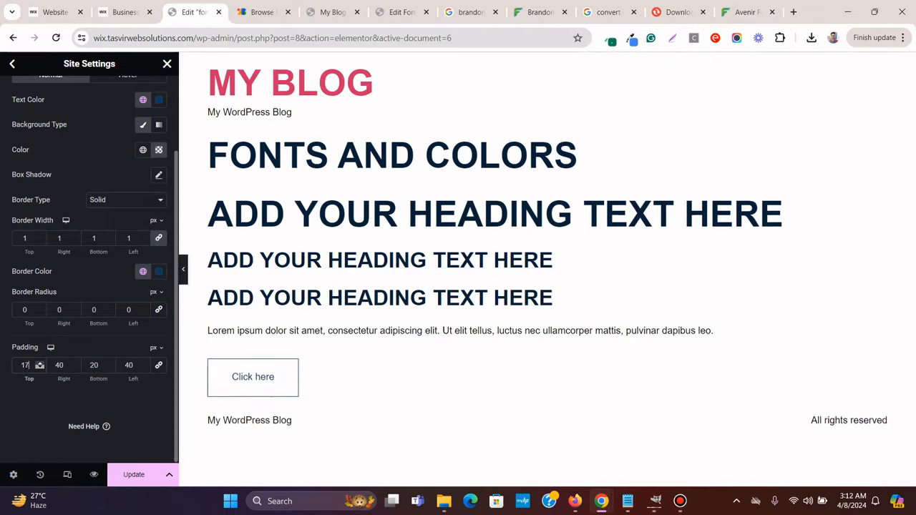
left_click(40, 367)
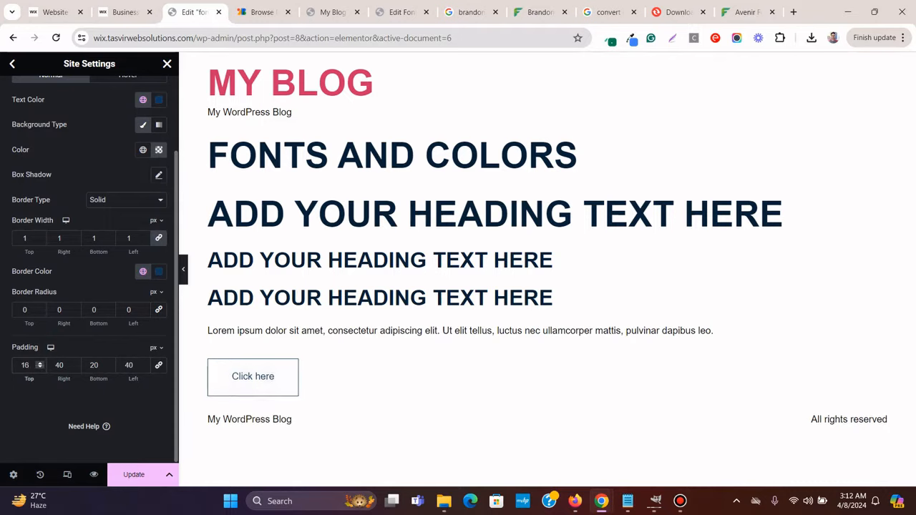
left_click(40, 367)
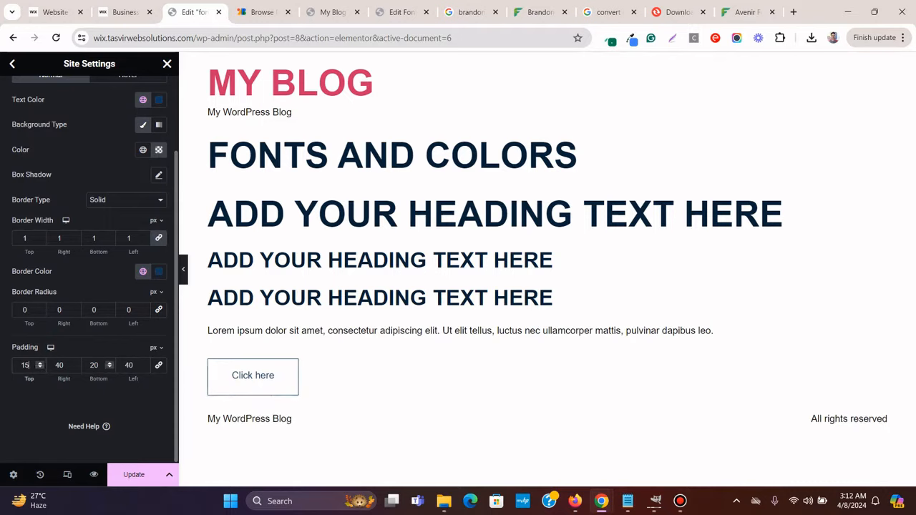
left_click(109, 367)
left_click(110, 368)
left_click(109, 368)
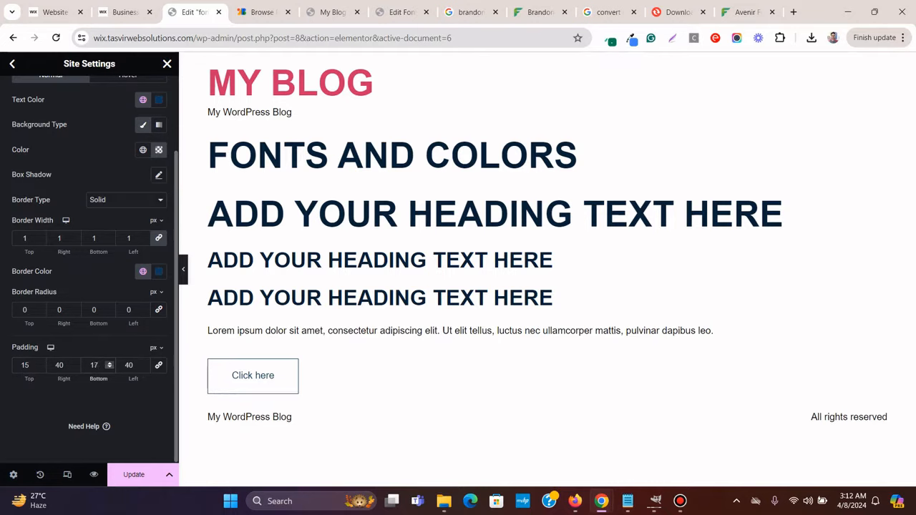
left_click(110, 368)
left_click(109, 368)
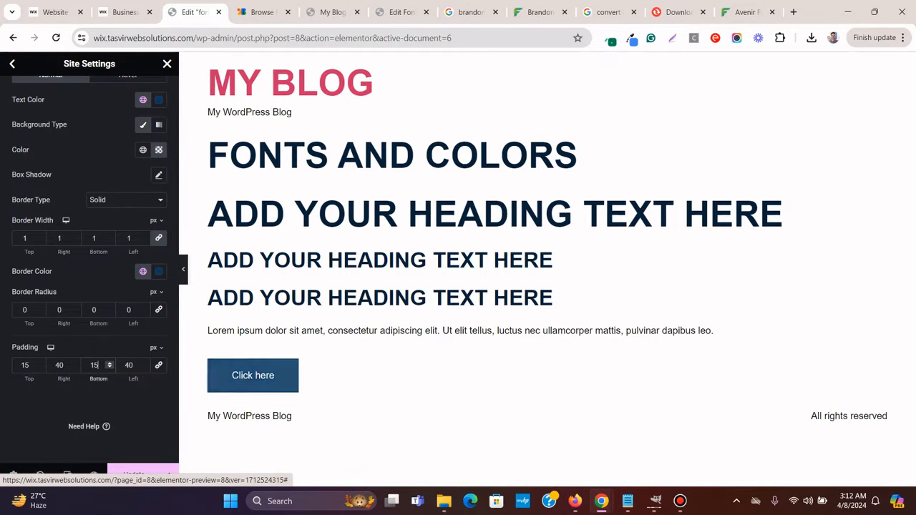
left_click(134, 474)
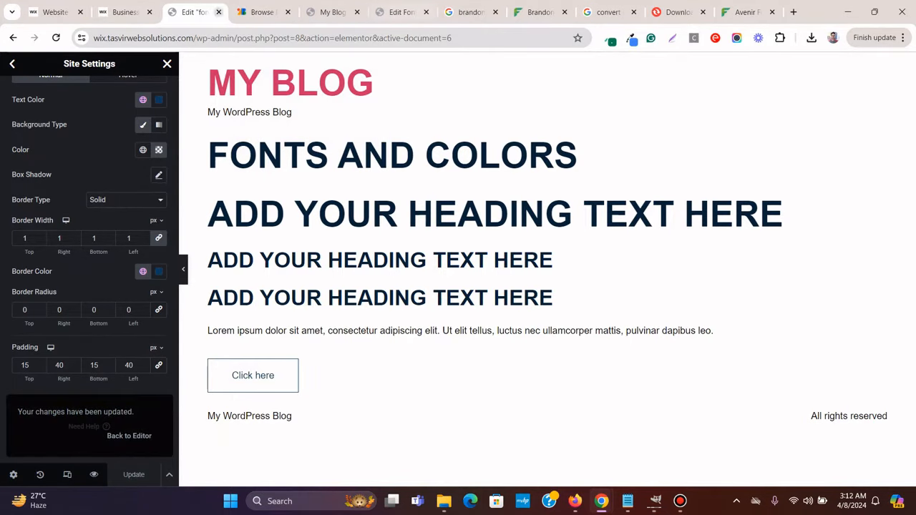
Close the editor tab, preview the "fonts and colors" draft from the WordPress Pages list in a separate tab, and close the preview
left_click(218, 12)
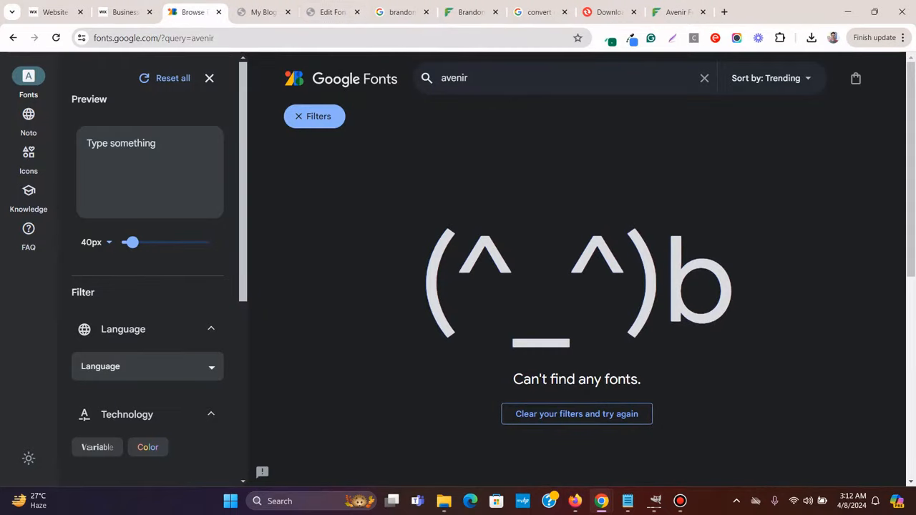
left_click(334, 12)
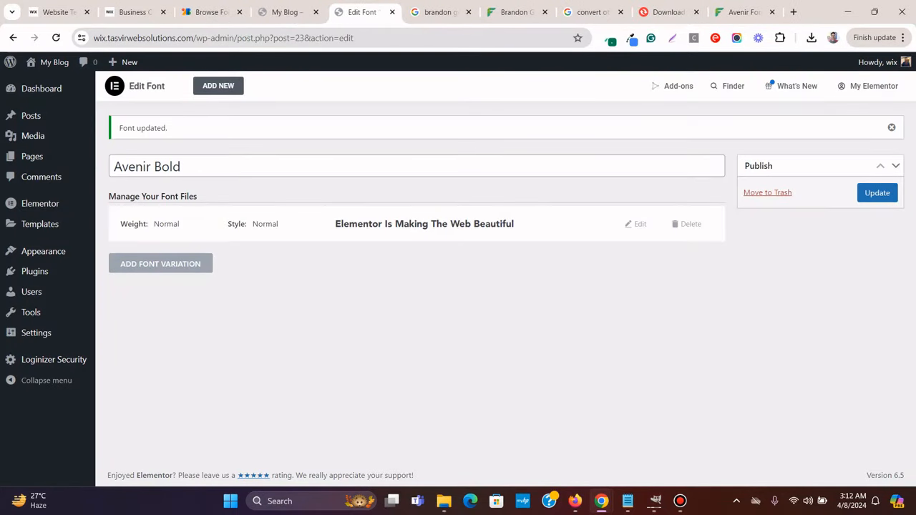
mouse_move(31, 156)
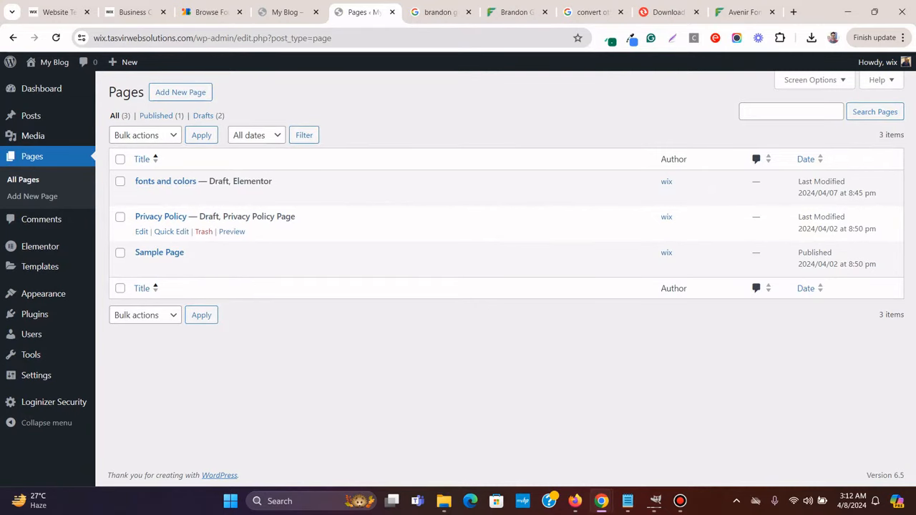
right_click(236, 195)
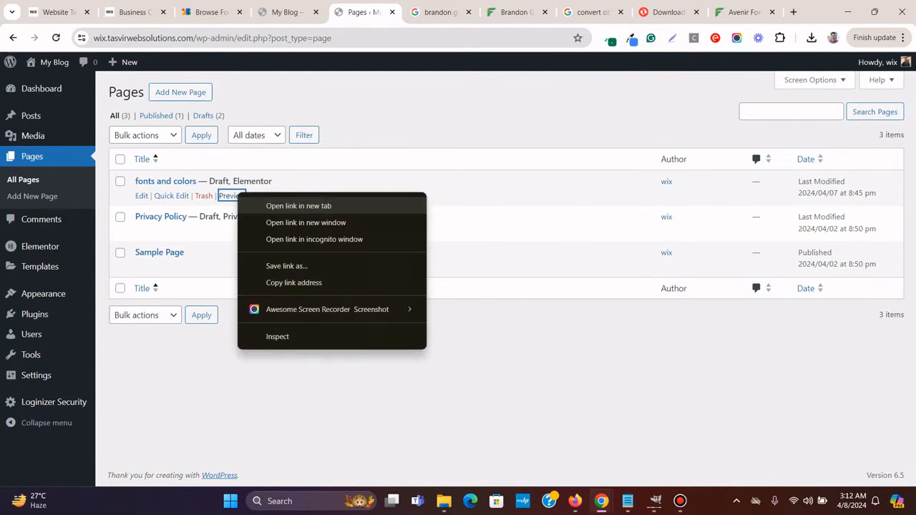
left_click(287, 205)
left_click(400, 12)
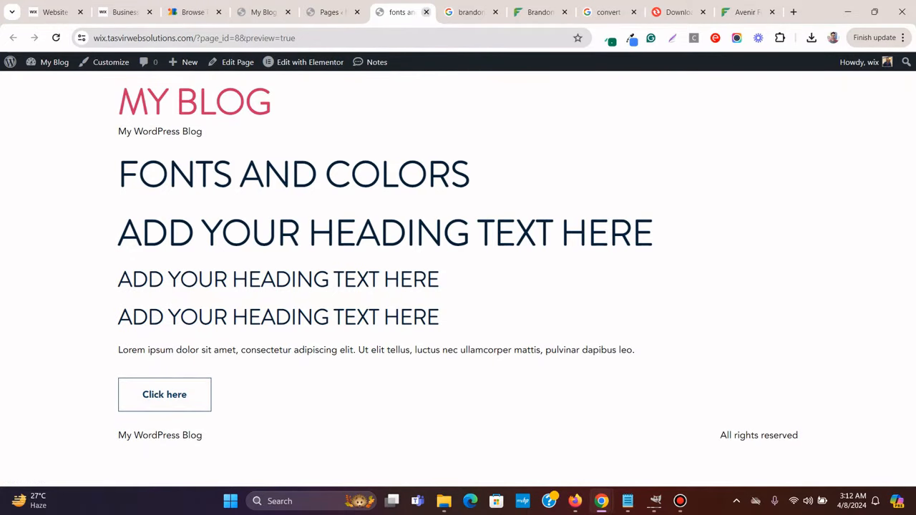
left_click(425, 12)
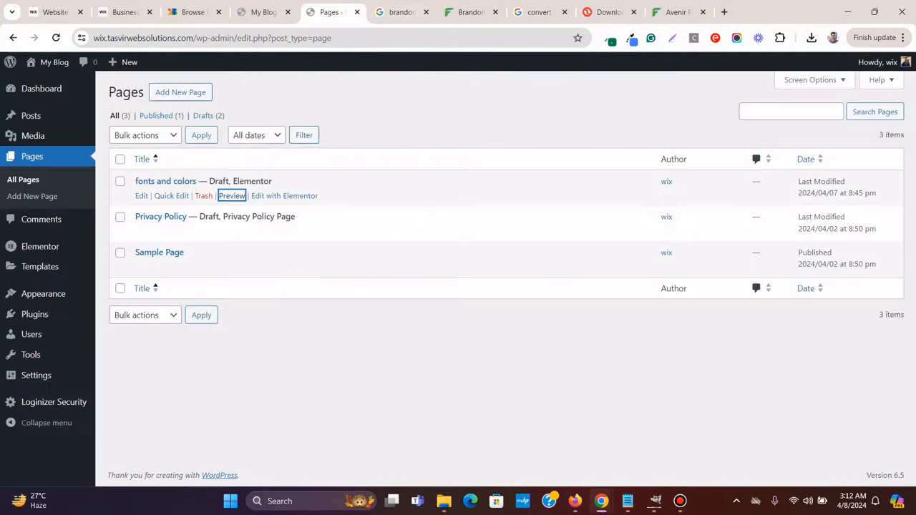
Open the "fonts and colors" page with Elementor in a new tab and place that tab directly after Google Fonts
right_click(303, 195)
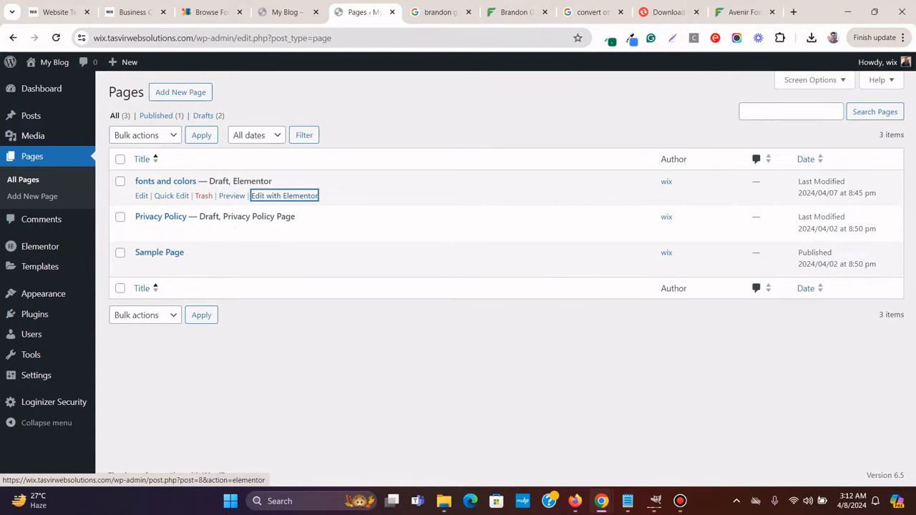
left_click(357, 207)
left_click_drag(401, 12, 262, 11)
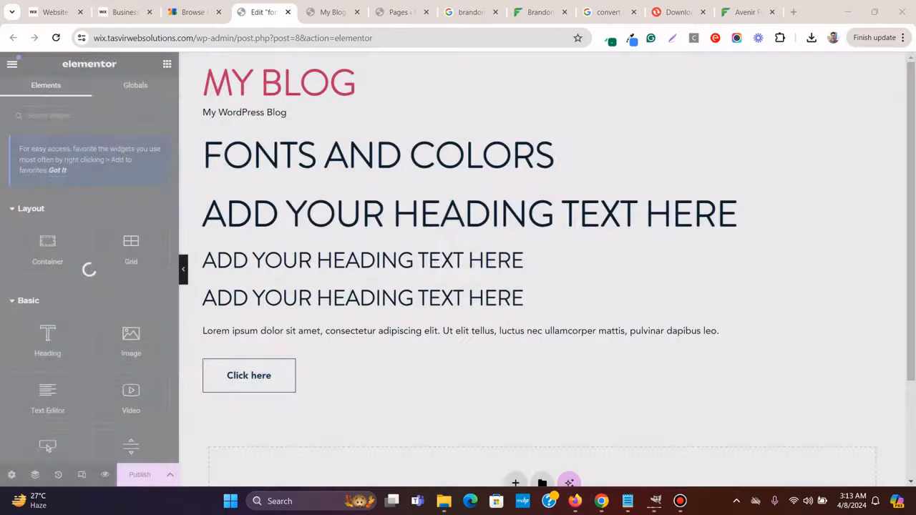
left_click(680, 501)
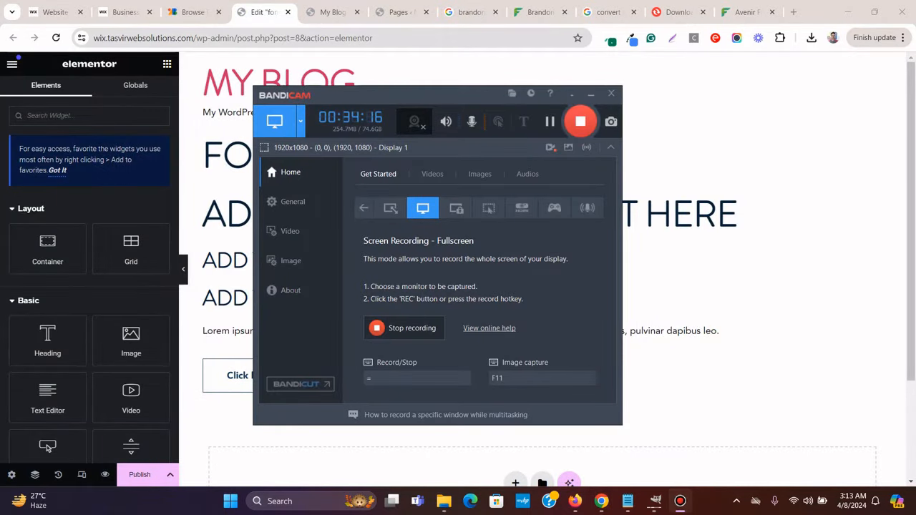
left_click(680, 501)
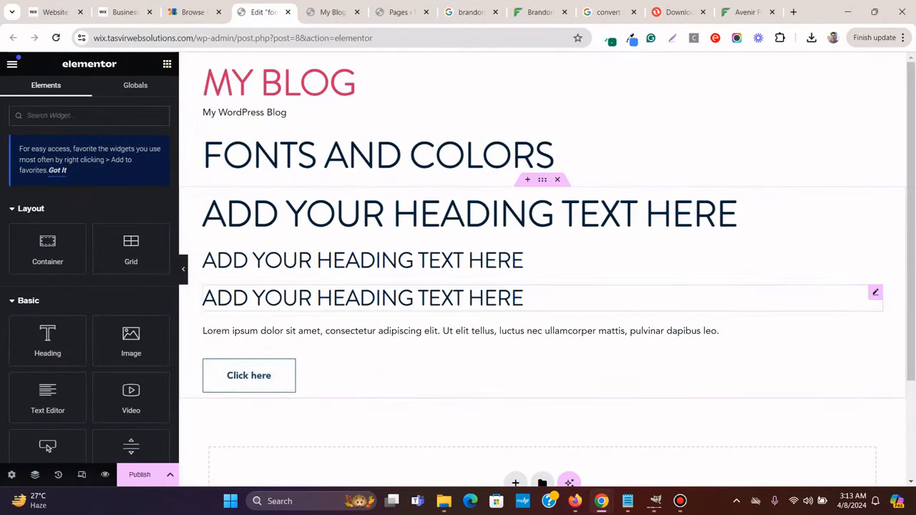
Set the HTML tag of the last heading, above the Lorem ipsum paragraph, to H3 and save the page as a draft
left_click(363, 298)
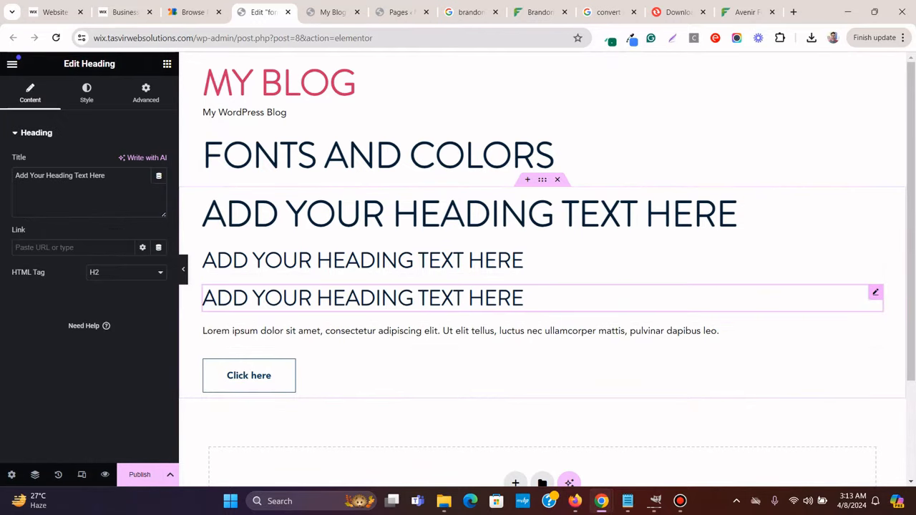
left_click(127, 273)
left_click(126, 303)
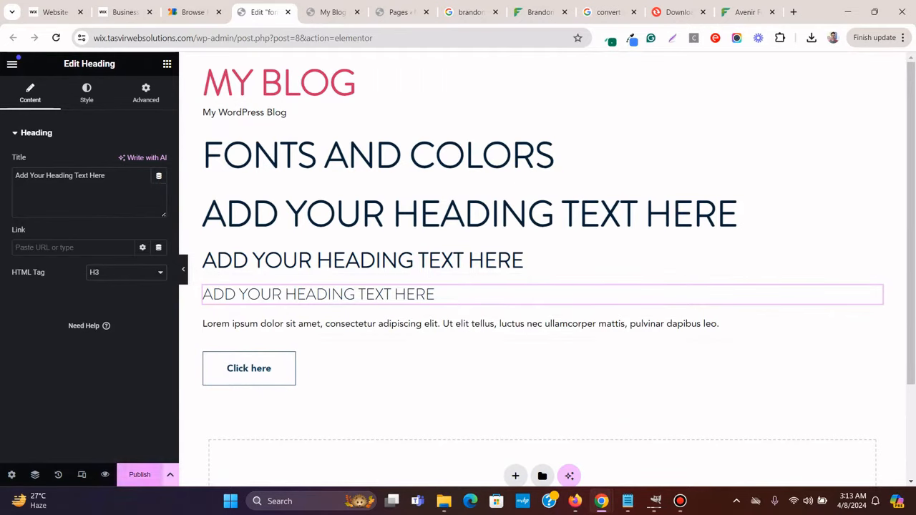
left_click(170, 475)
left_click(50, 420)
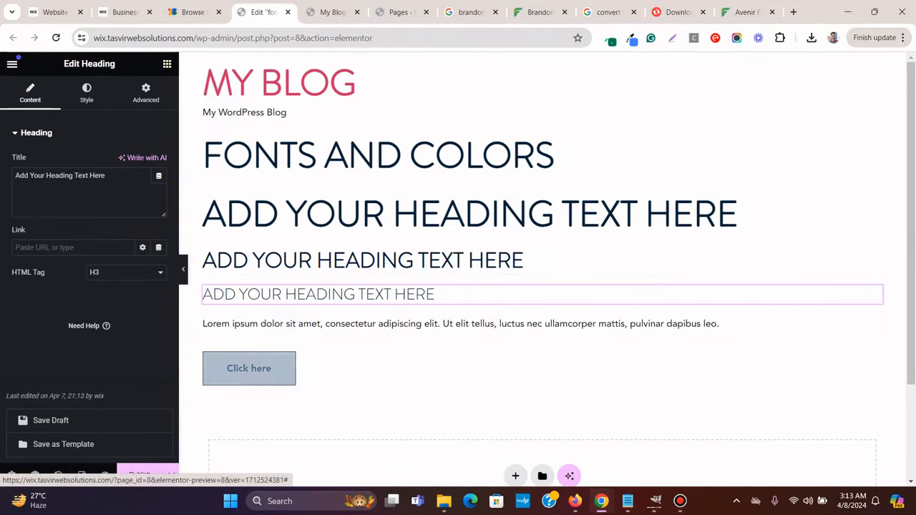
Switch to the Wix business template and examine the headings, paragraphs and buttons throughout its page sections
left_click(125, 13)
scroll(457, 286, "up", 1)
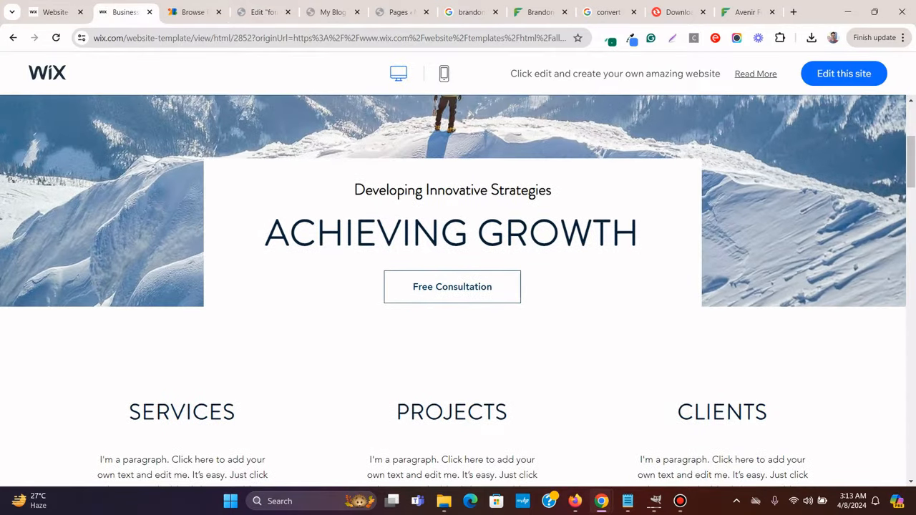
scroll(458, 286, "up", 3)
scroll(457, 286, "down", 3)
scroll(458, 286, "down", 7)
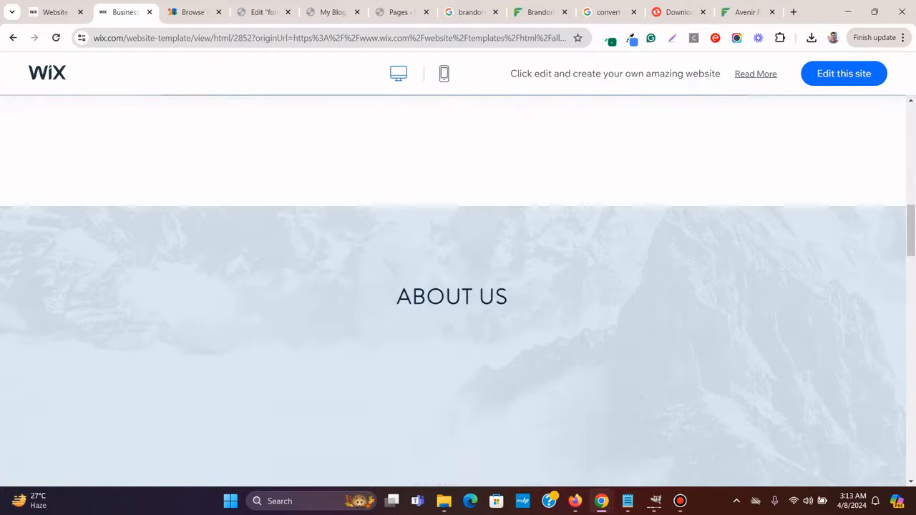
scroll(458, 286, "down", 4)
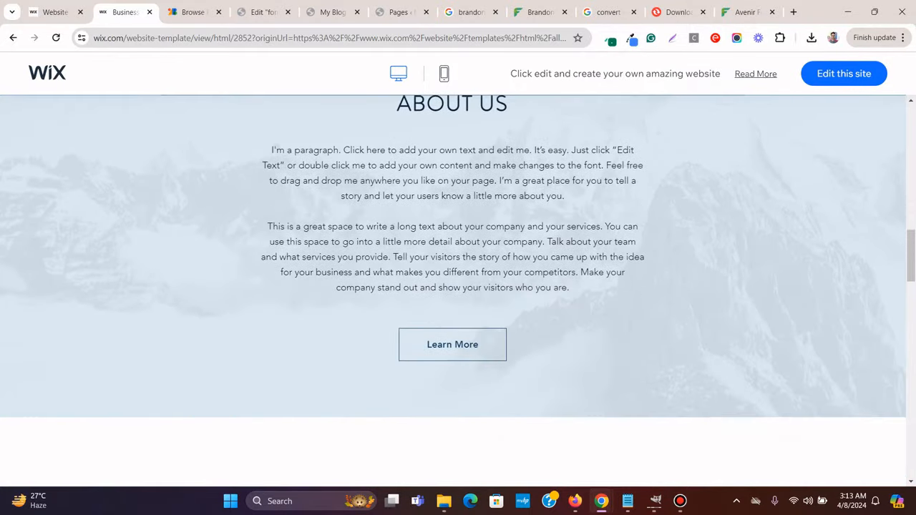
scroll(458, 286, "down", 4)
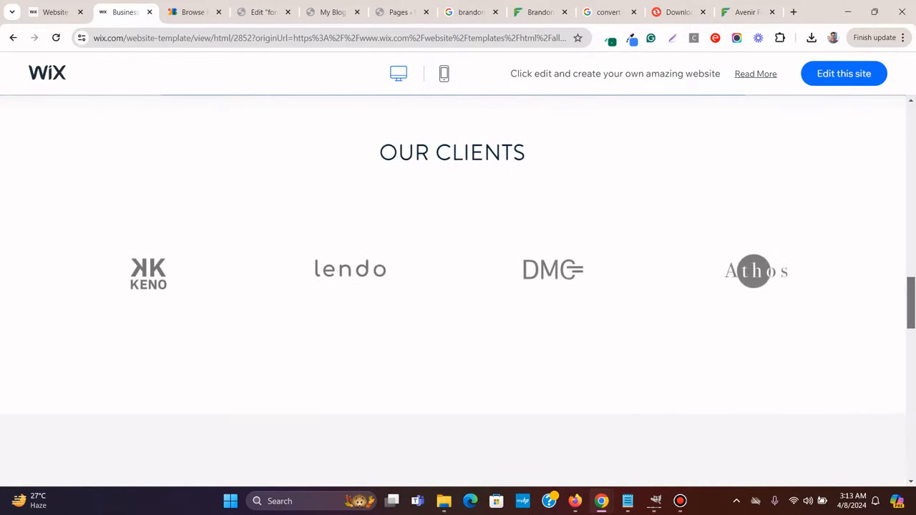
scroll(458, 287, "down", 8)
scroll(457, 286, "down", 3)
scroll(458, 286, "up", 20)
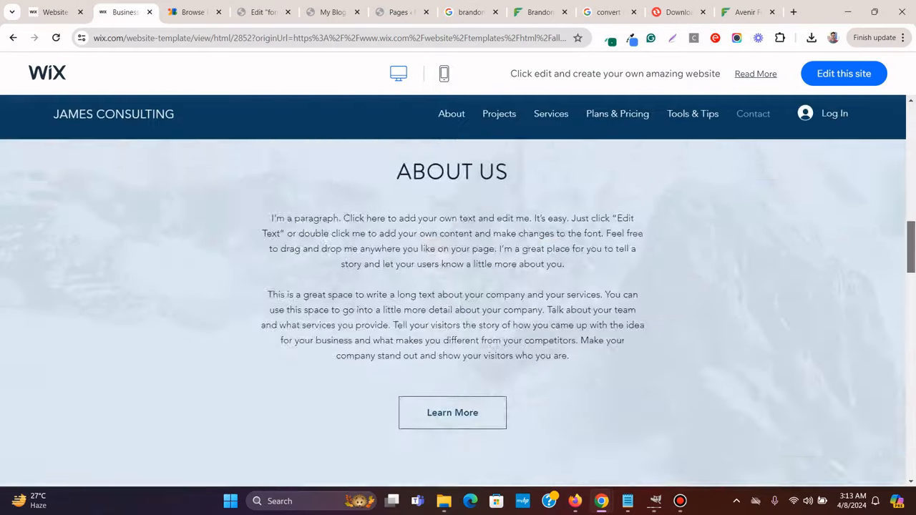
Review the James Consulting template's homepage down to the contact form and footer, and compare it with the fonts and colors page in Elementor
scroll(457, 311, "up", 1)
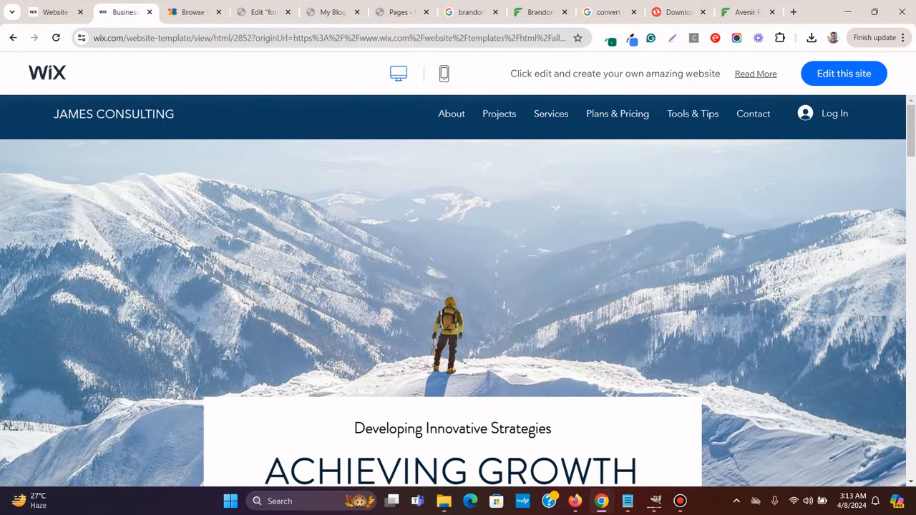
scroll(458, 286, "down", 20)
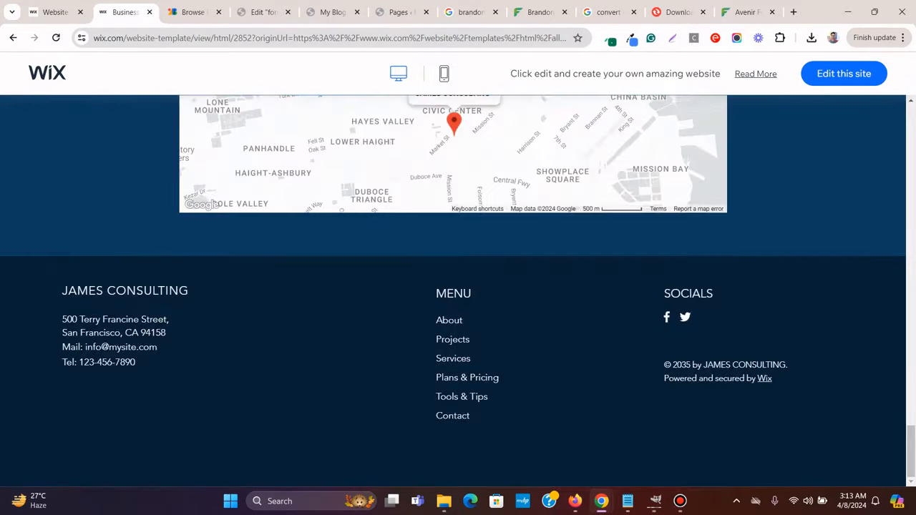
scroll(458, 287, "up", 7)
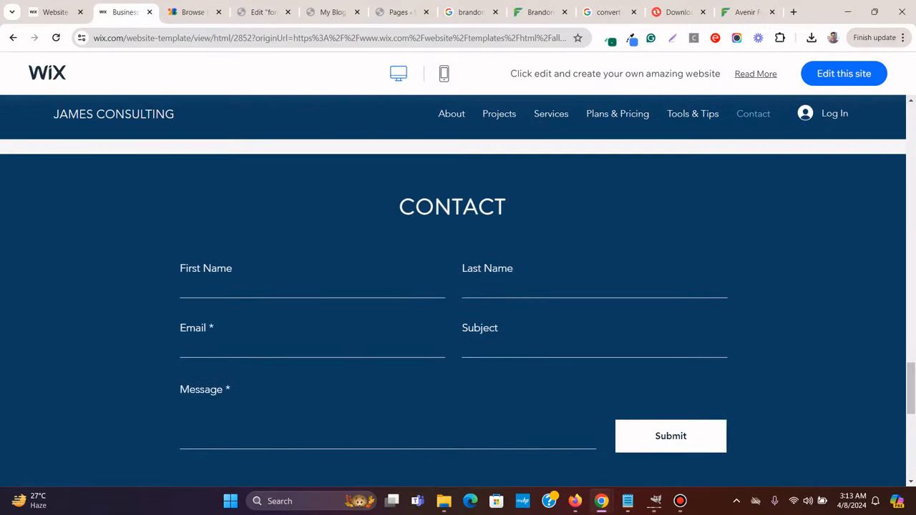
left_click(264, 12)
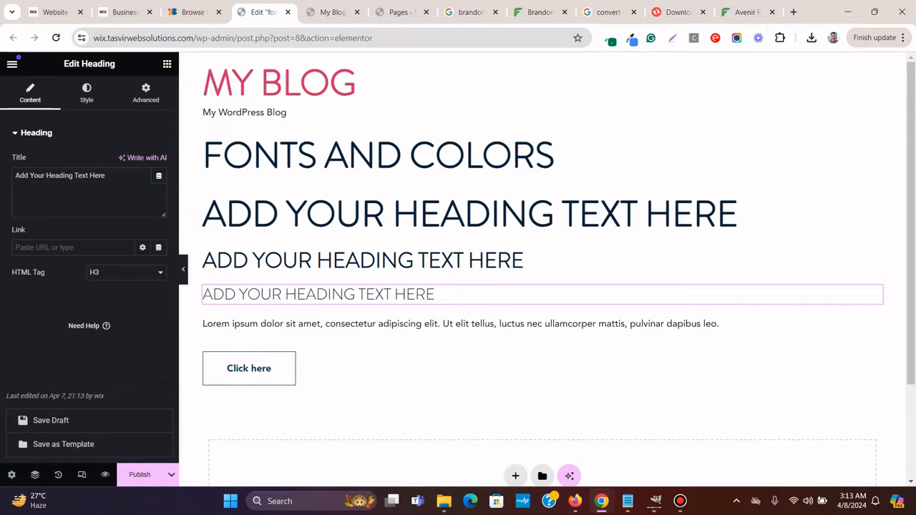
left_click(192, 12)
left_click(122, 12)
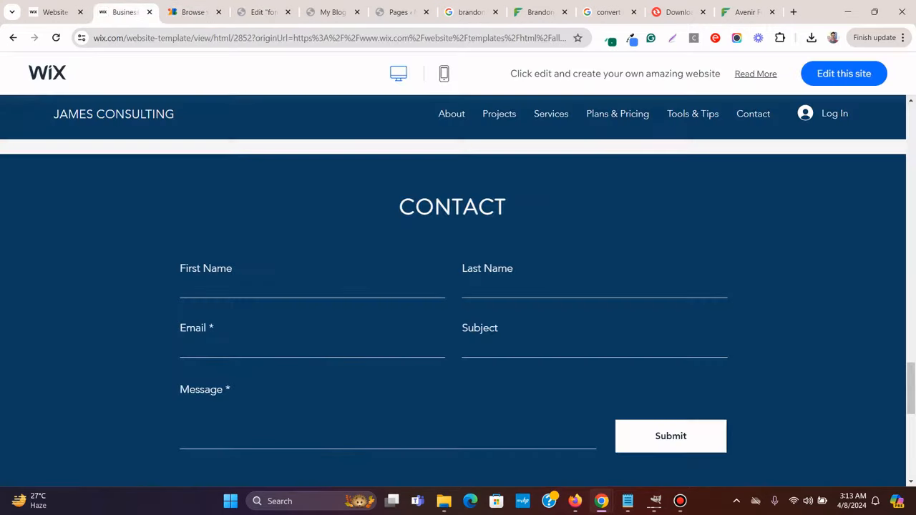
scroll(453, 307, "up", 20)
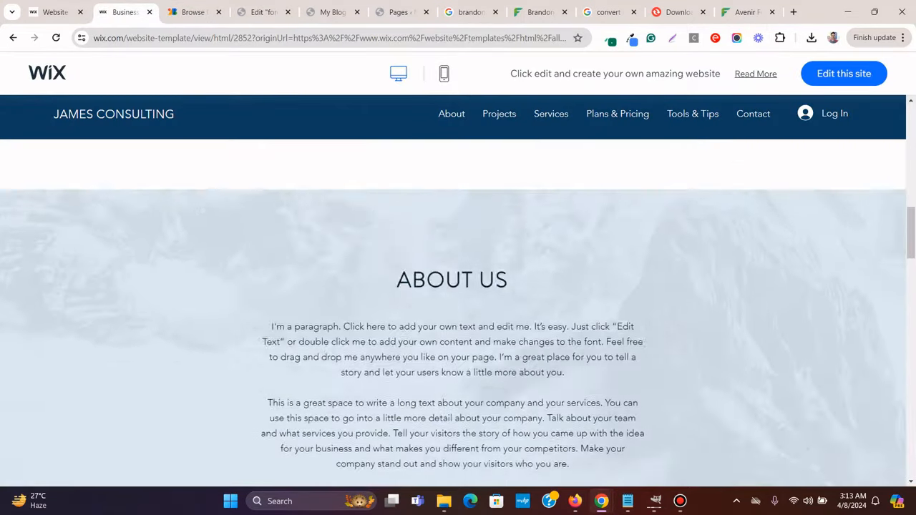
scroll(453, 307, "up", 8)
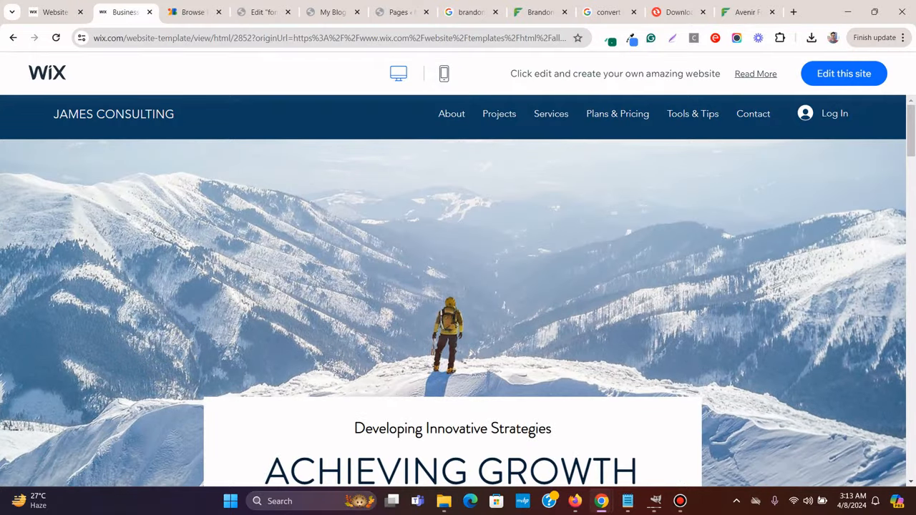
left_click(261, 12)
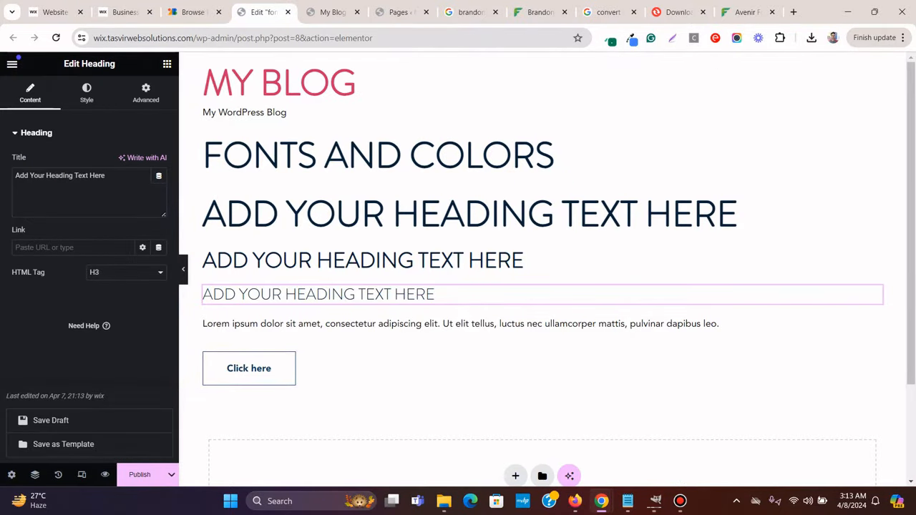
left_click(679, 501)
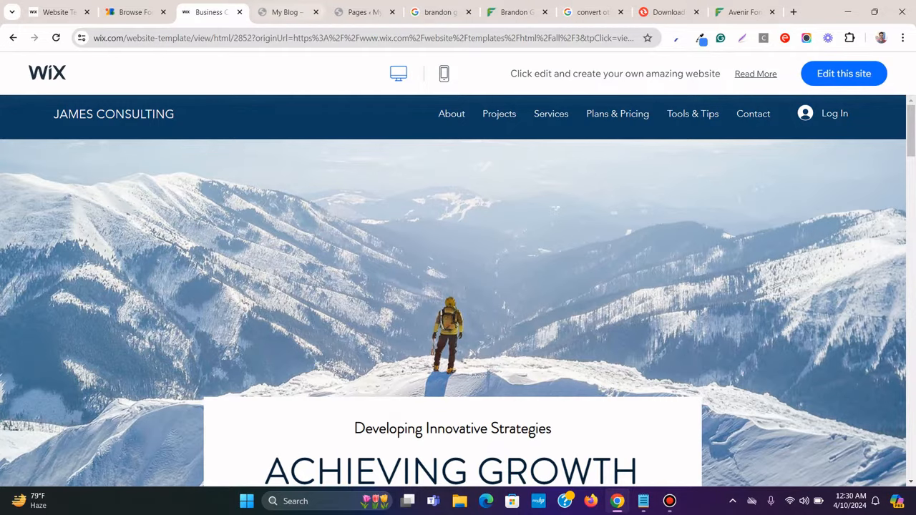
Check the WordPress blog's front page against the template homepage, examining the template's contact form, map and footer
left_click(284, 12)
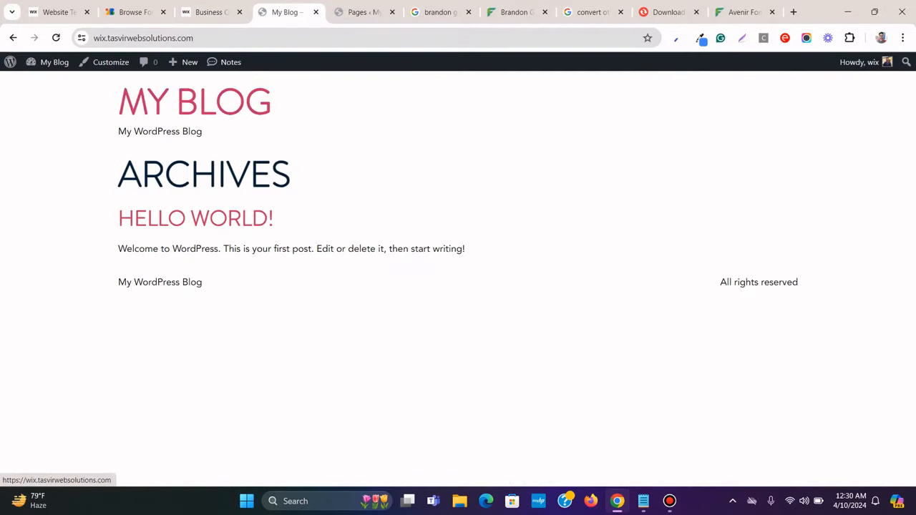
left_click(208, 12)
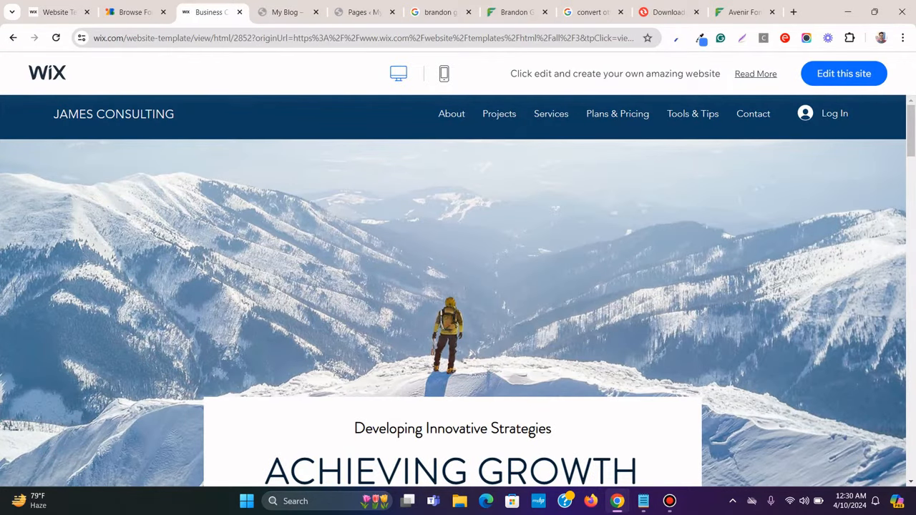
scroll(458, 286, "down", 20)
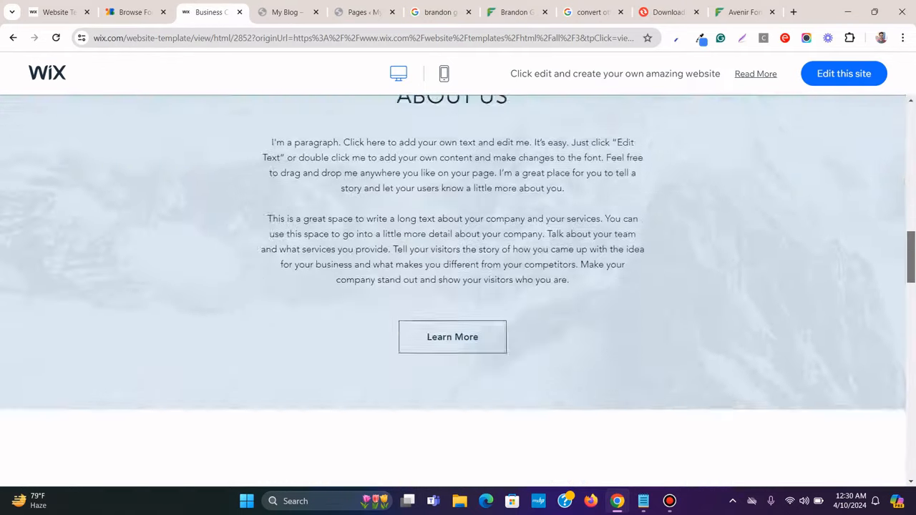
scroll(458, 286, "down", 5)
scroll(458, 287, "up", 7)
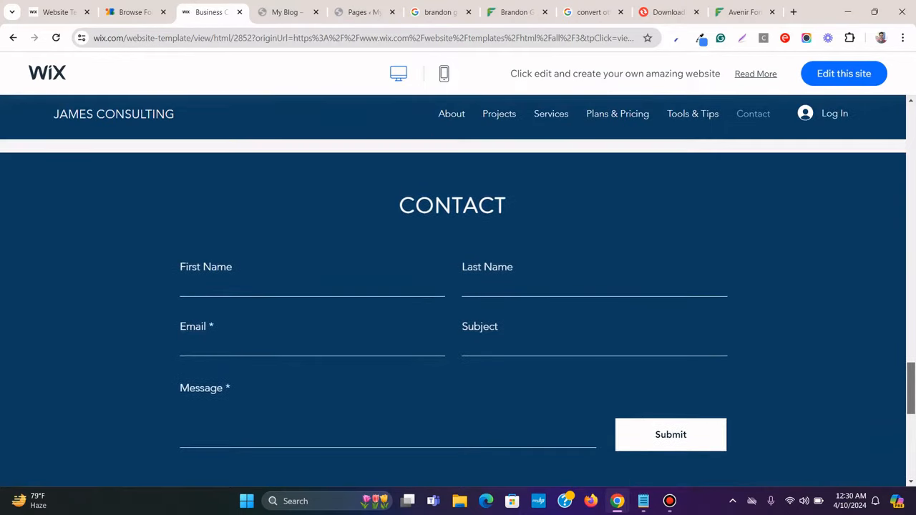
scroll(458, 286, "down", 6)
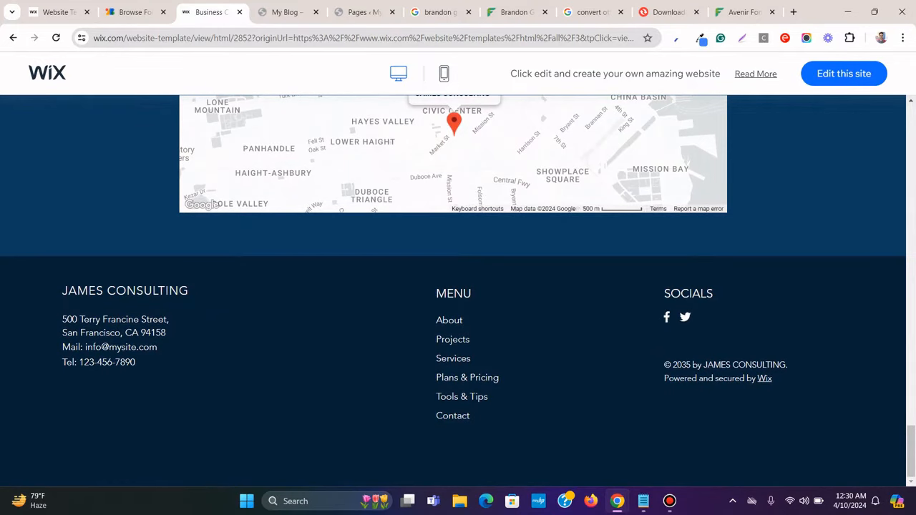
scroll(458, 287, "up", 20)
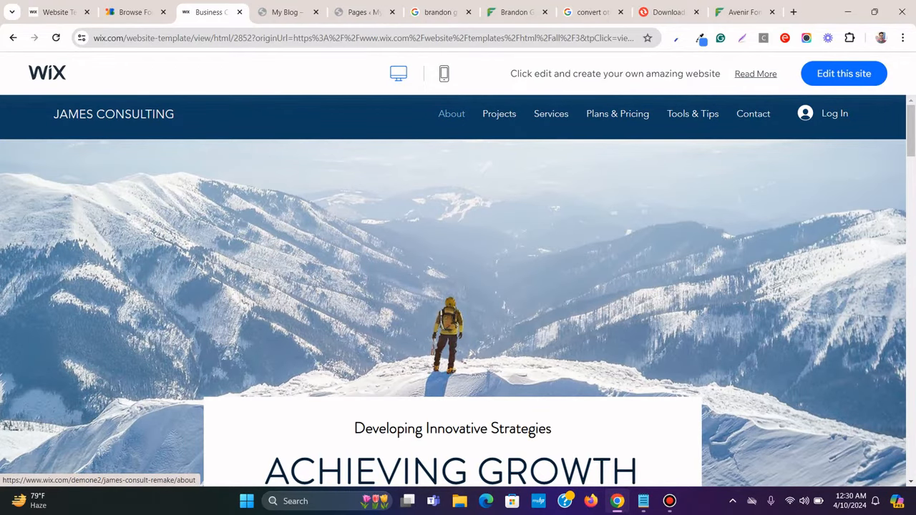
Open the template's About page and examine its layout, from the heading through the team profiles to the contact section and footer
left_click(452, 114)
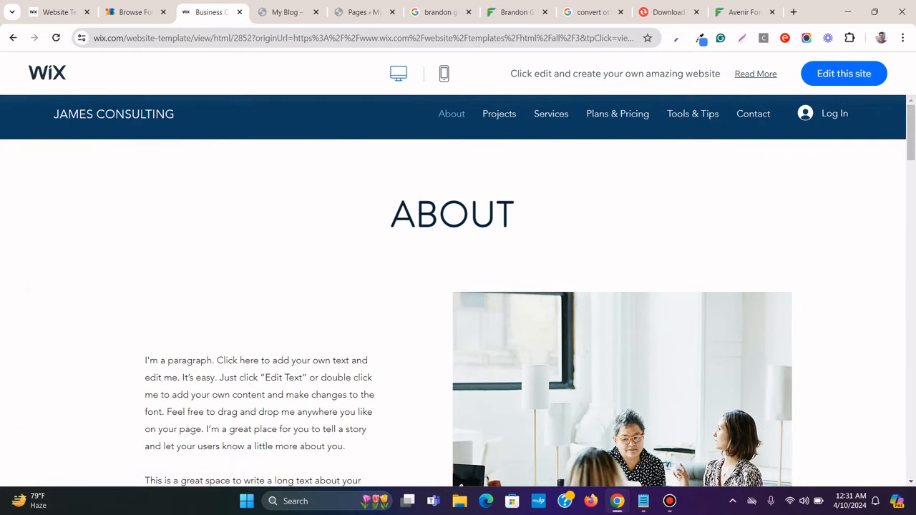
scroll(458, 286, "down", 10)
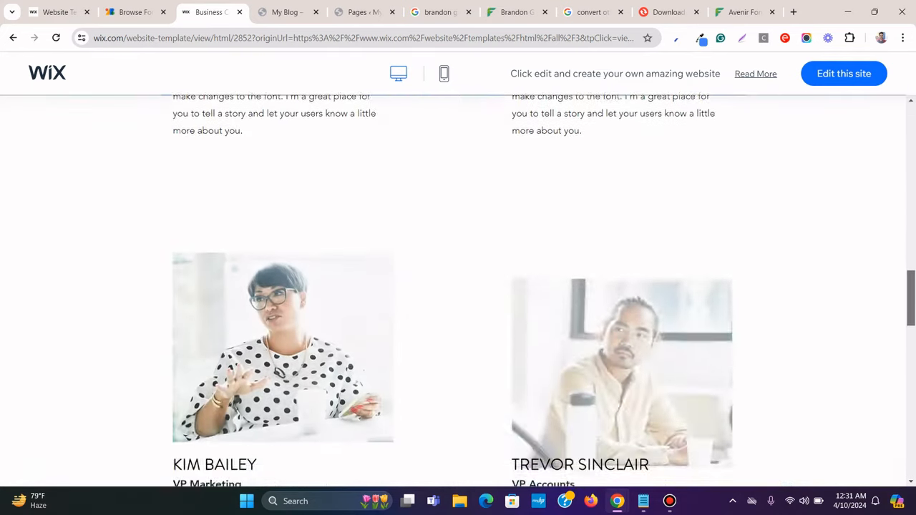
scroll(457, 286, "down", 10)
scroll(458, 286, "down", 2)
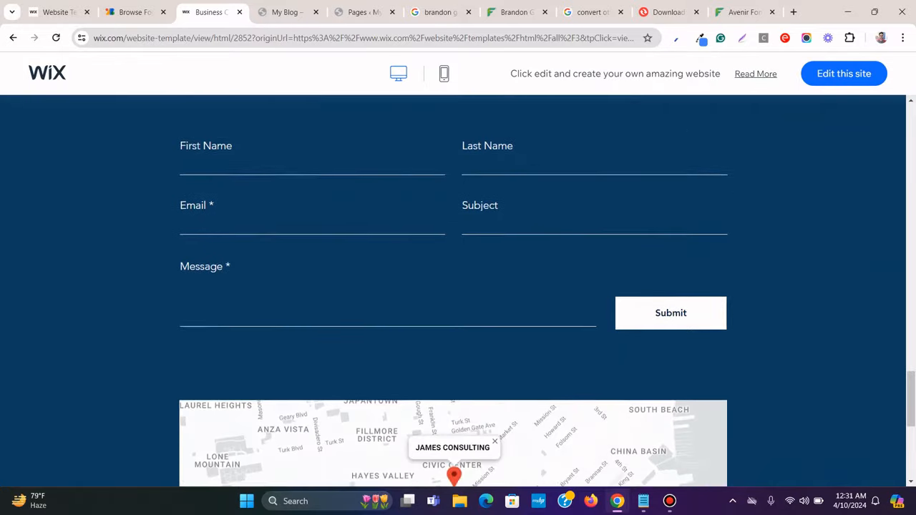
scroll(458, 286, "down", 5)
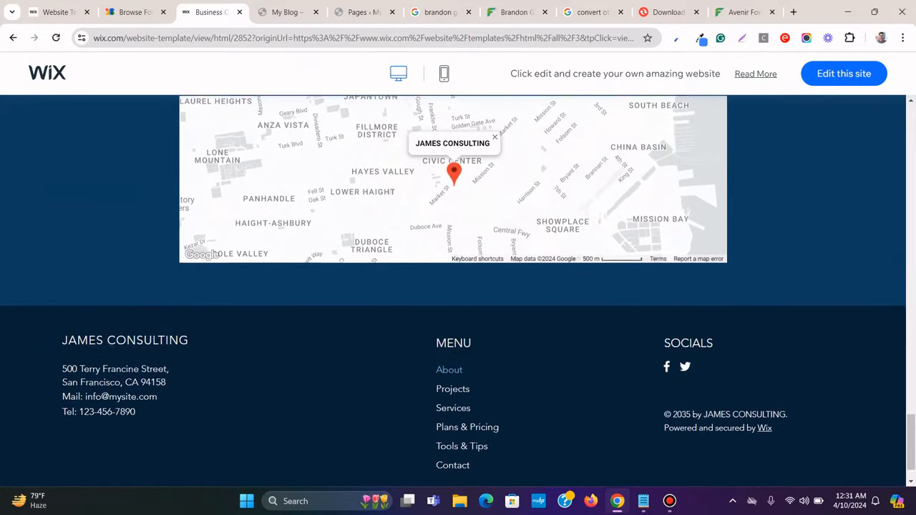
scroll(458, 286, "up", 5)
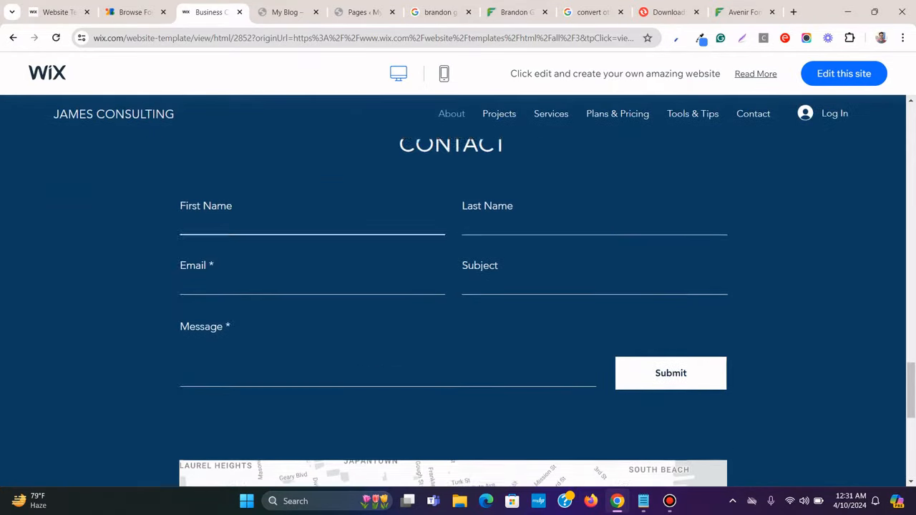
scroll(457, 286, "down", 4)
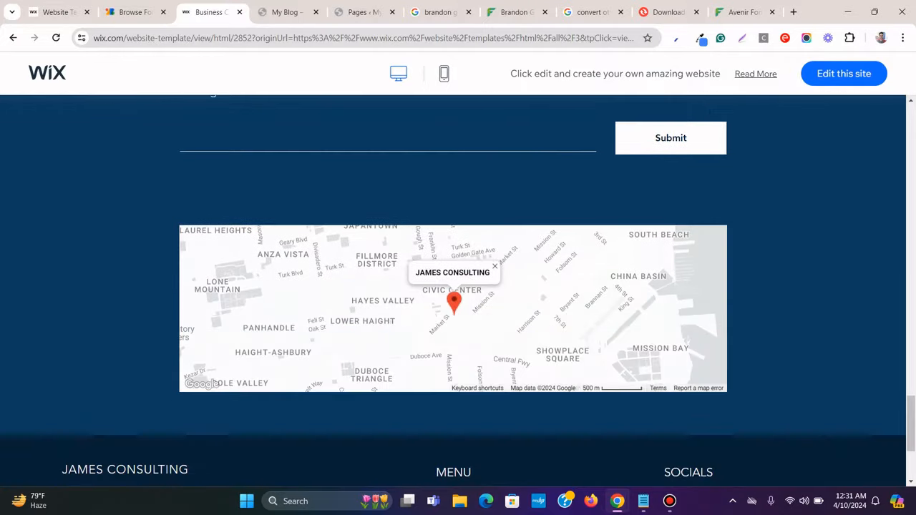
scroll(458, 286, "down", 1)
scroll(458, 287, "down", 2)
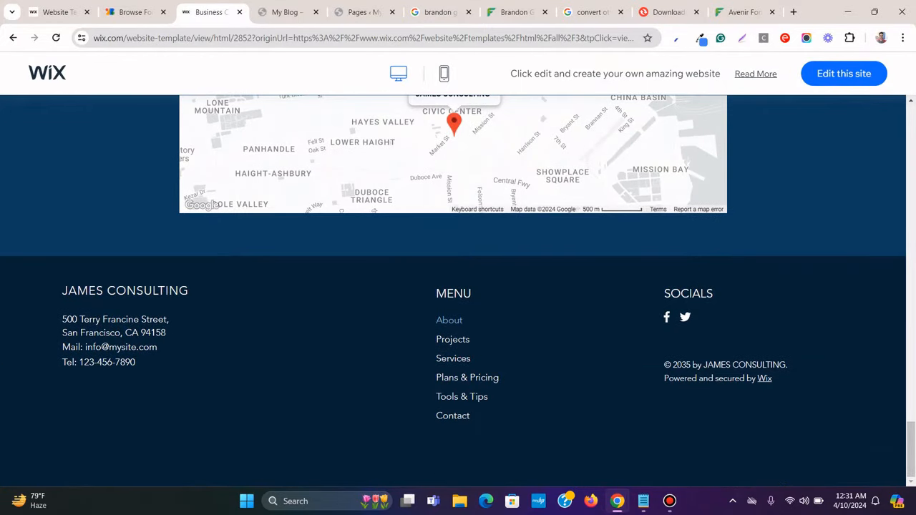
left_click_drag(910, 448, 910, 107)
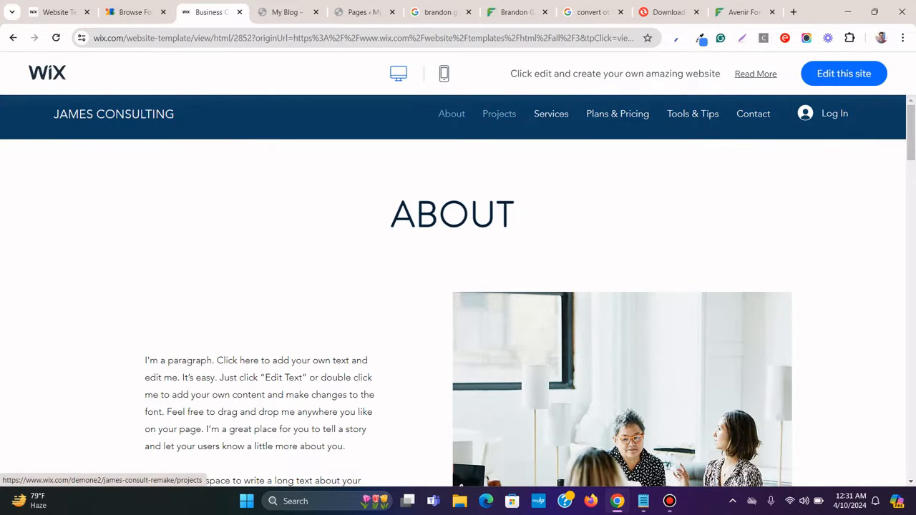
Open the template's Projects page and examine its header, contact section and footer against the other pages
left_click(499, 113)
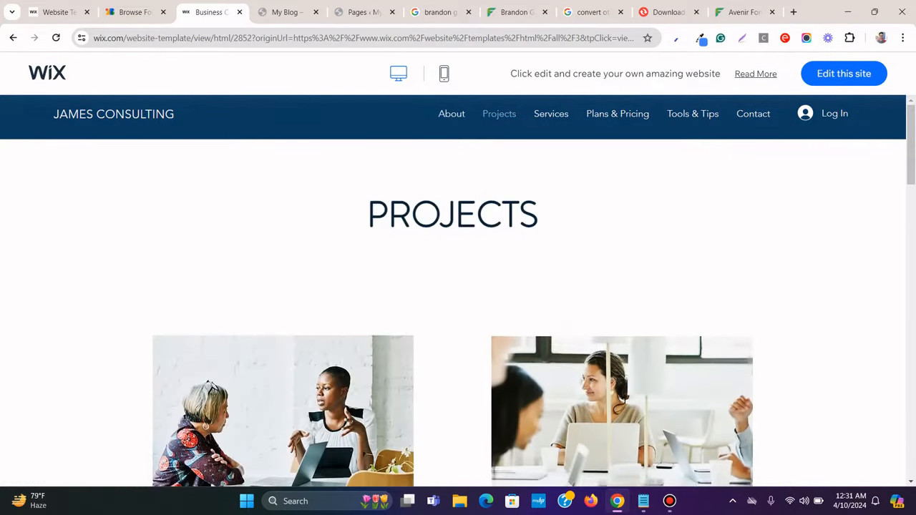
scroll(458, 286, "down", 3)
scroll(458, 286, "down", 3)
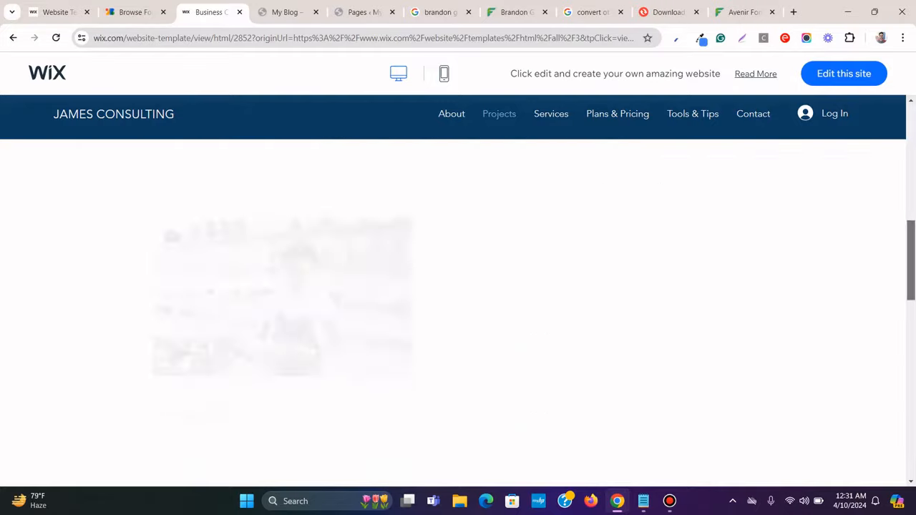
scroll(457, 286, "down", 10)
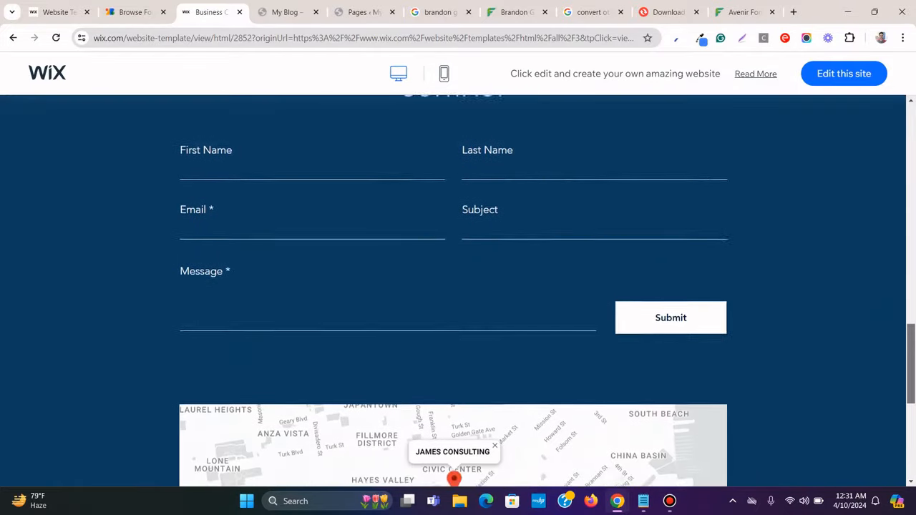
scroll(458, 286, "down", 5)
scroll(458, 286, "up", 5)
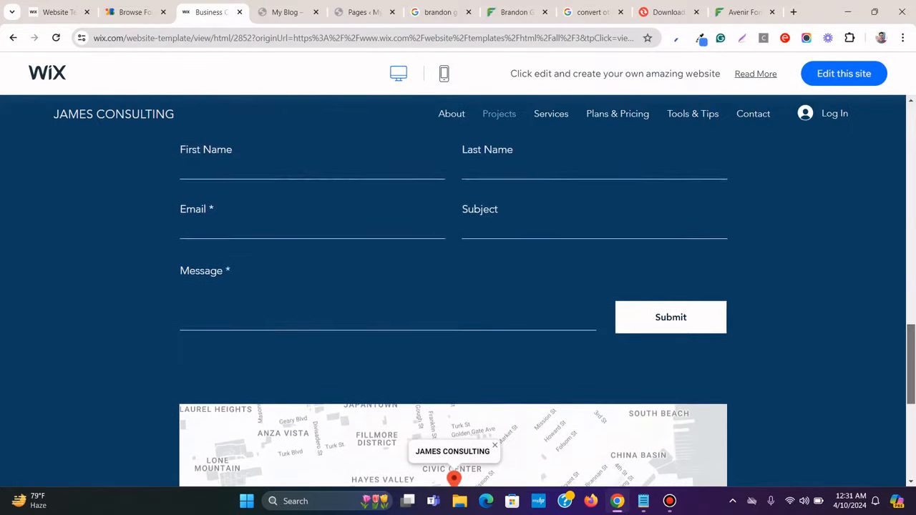
scroll(458, 287, "down", 5)
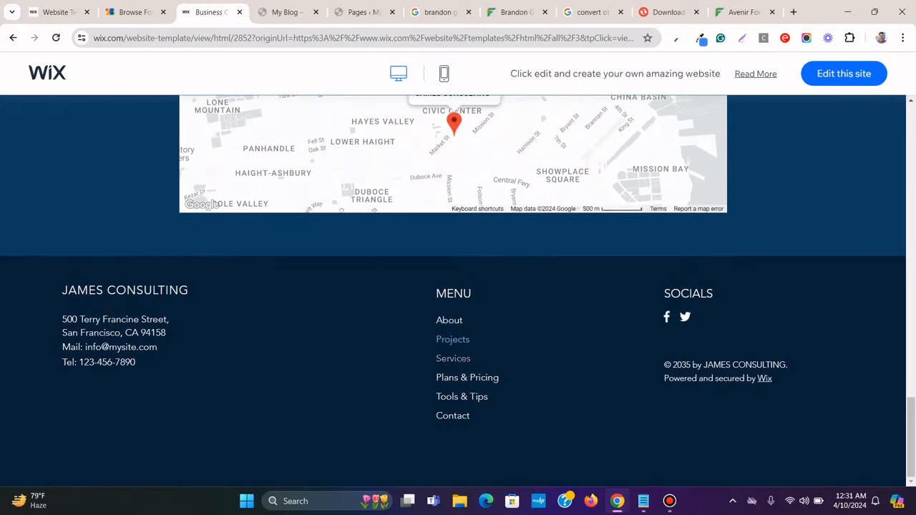
left_click_drag(911, 436, 911, 145)
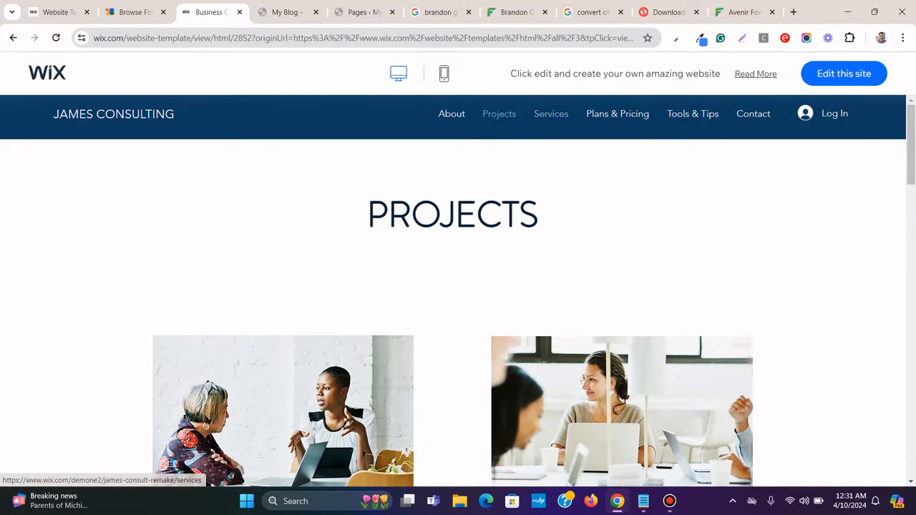
Check the template's Services page and return to the Pages list in the WordPress admin
left_click(551, 114)
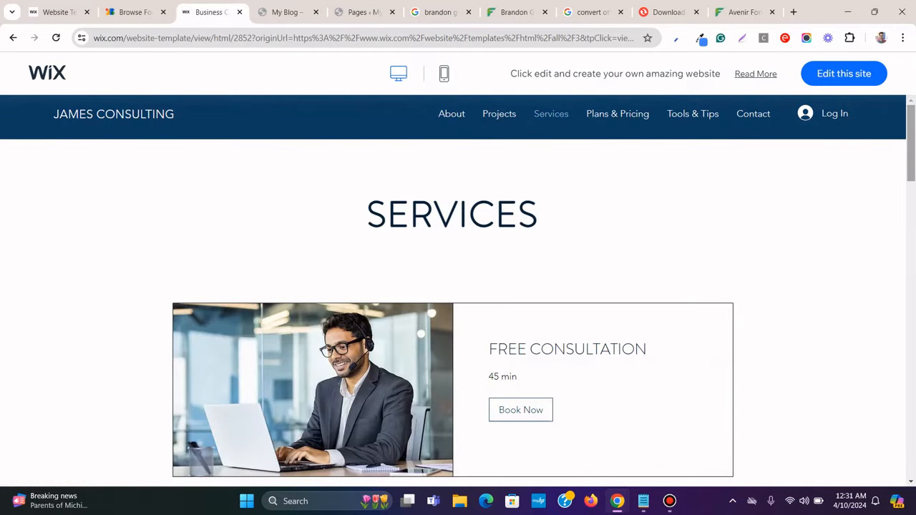
mouse_move(911, 143)
left_mouse_down()
mouse_move(911, 440)
mouse_move(910, 143)
left_mouse_up()
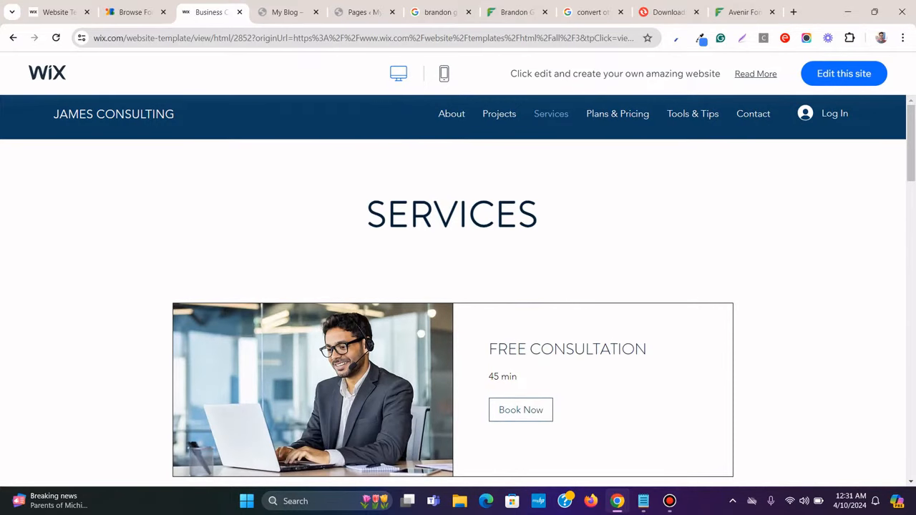
left_click(358, 12)
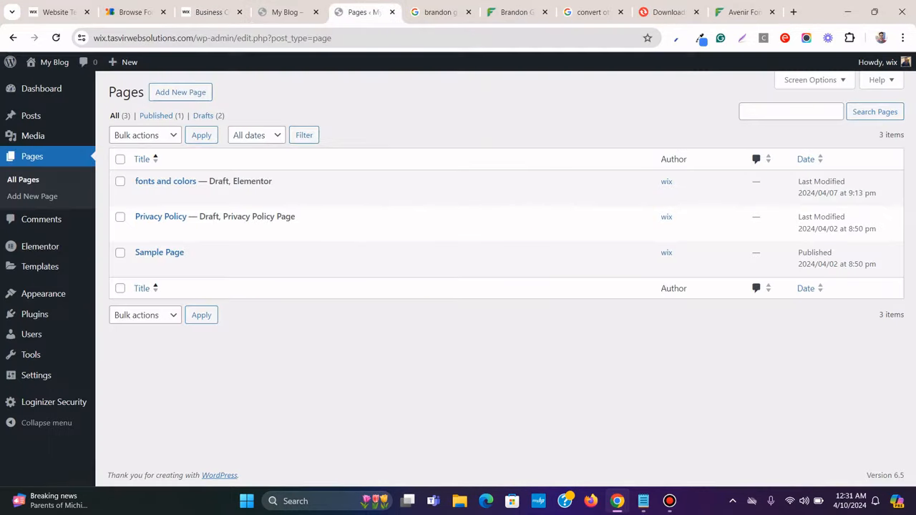
mouse_move(40, 267)
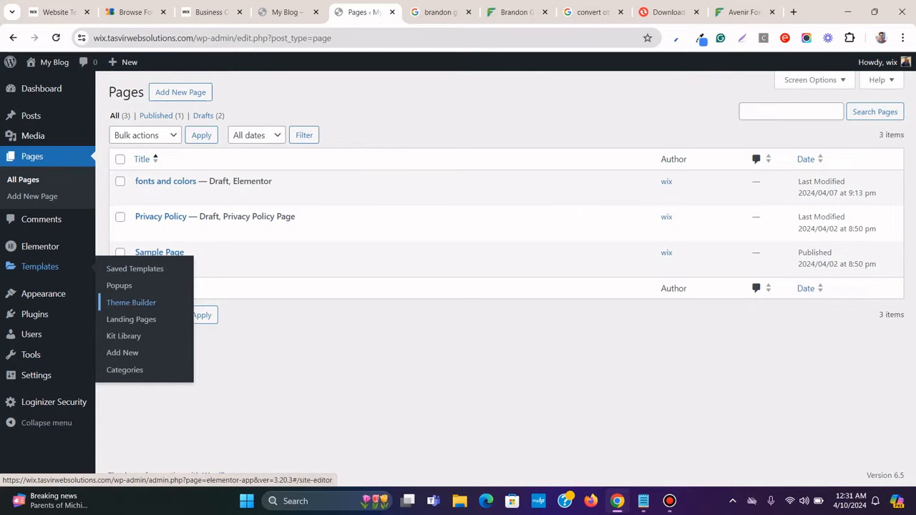
right_click(126, 302)
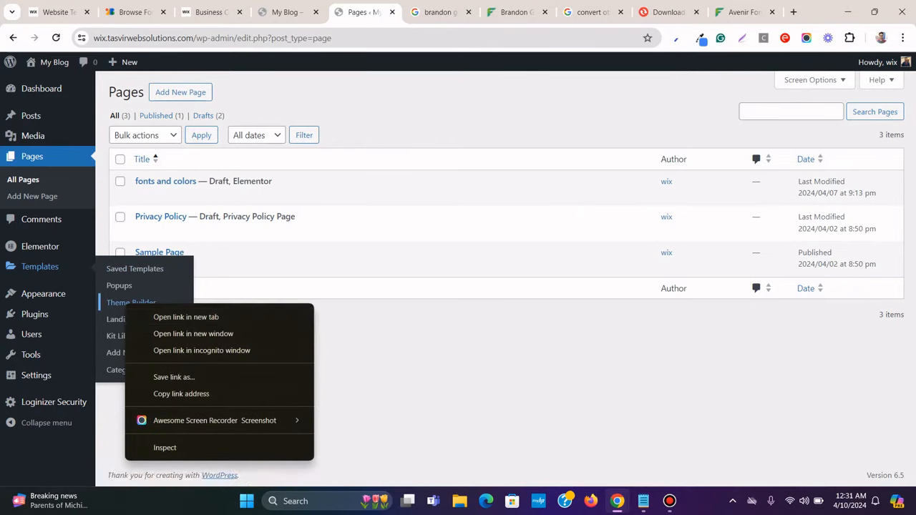
left_click(336, 230)
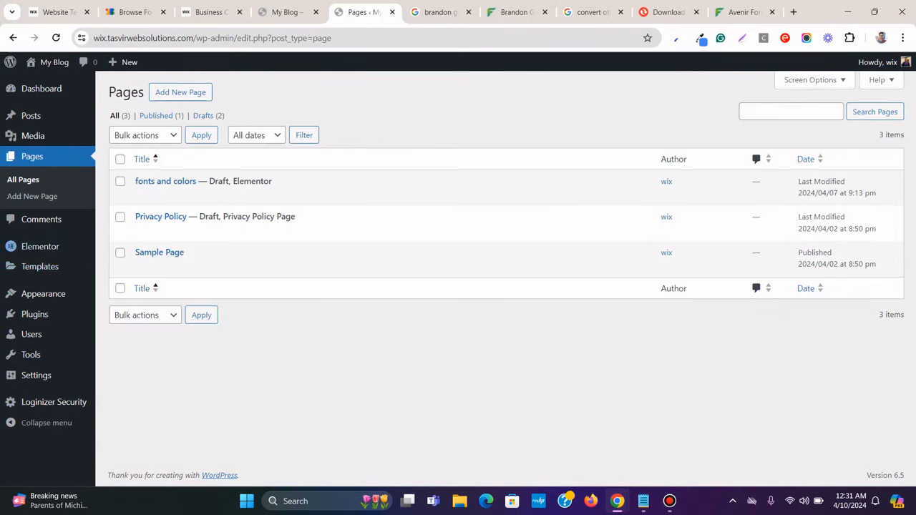
Open Elementor's Theme Builder in a separate tab and check its site parts against the template's homepage
mouse_move(40, 267)
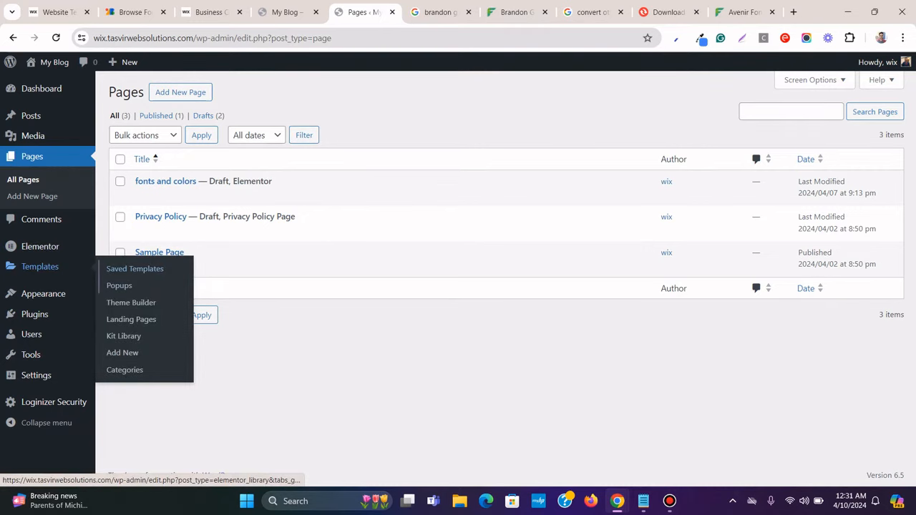
right_click(125, 303)
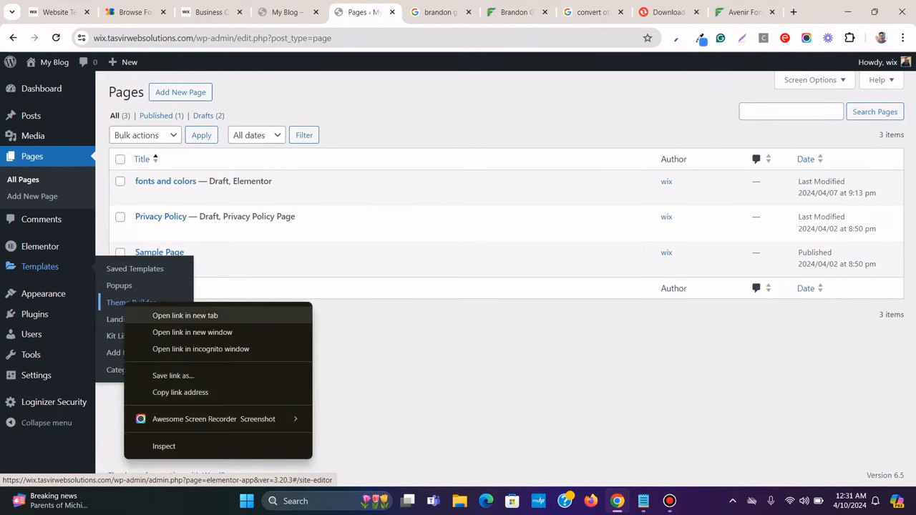
left_click(184, 315)
left_click(401, 12)
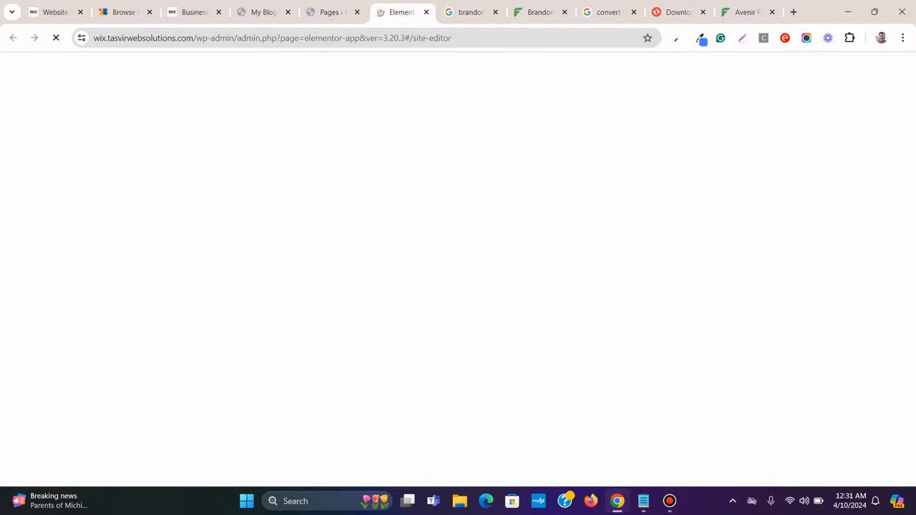
left_click_drag(400, 12, 333, 12)
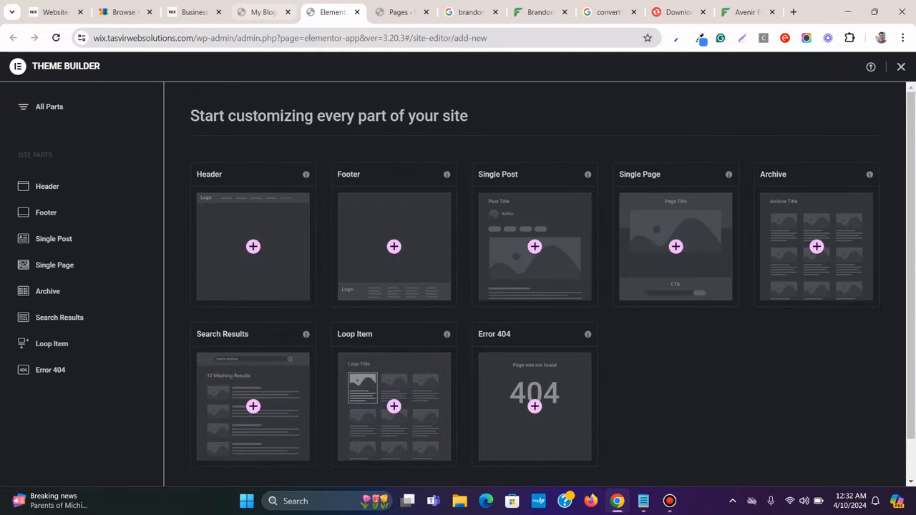
left_click_drag(192, 12, 261, 12)
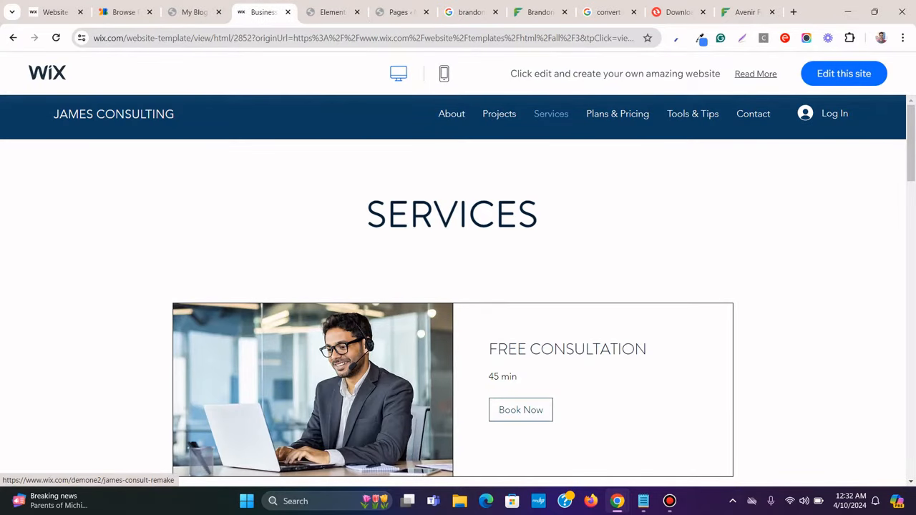
left_click(113, 114)
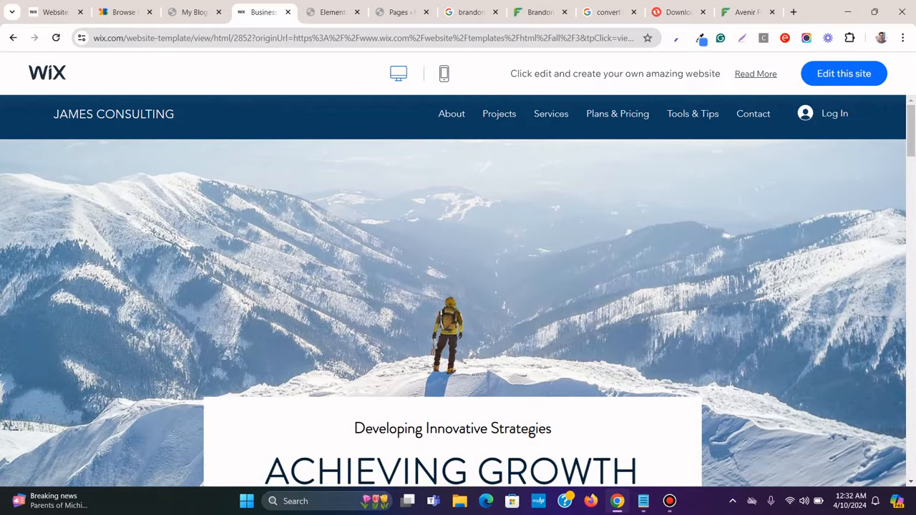
key("ctrl+Tab")
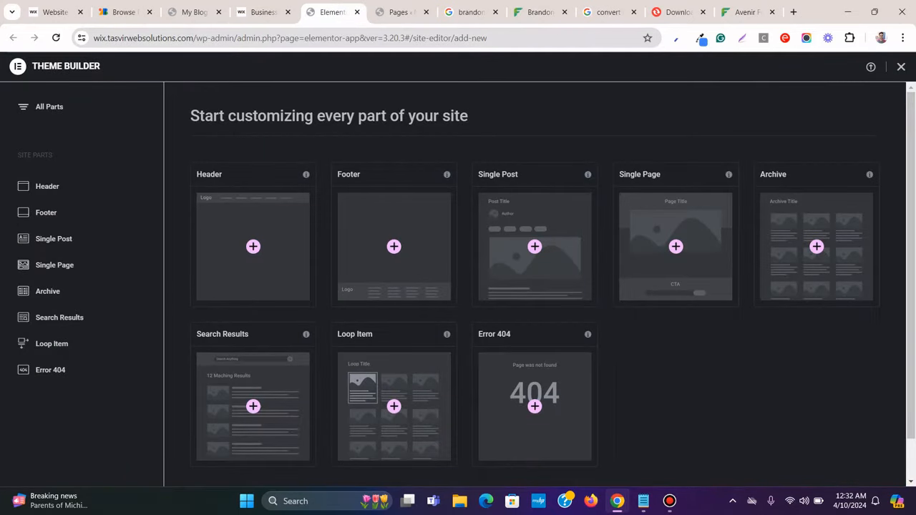
left_click(357, 12)
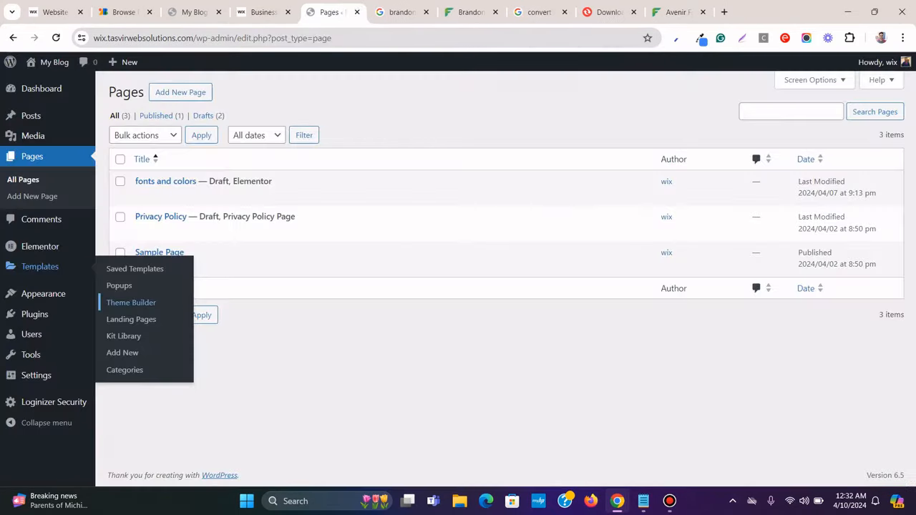
Open the template's Tools & Tips page, examine its heading, file list and shared sections, and return to the template's homepage
left_click(257, 12)
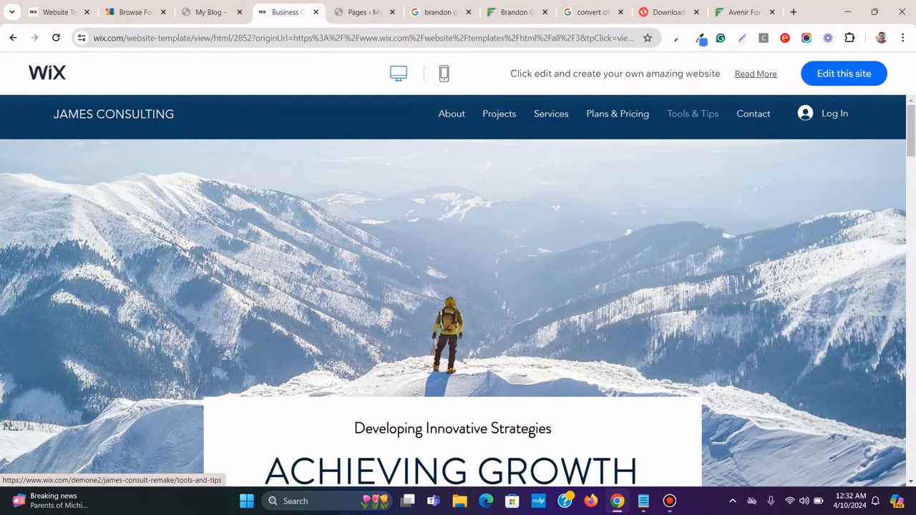
left_click(693, 113)
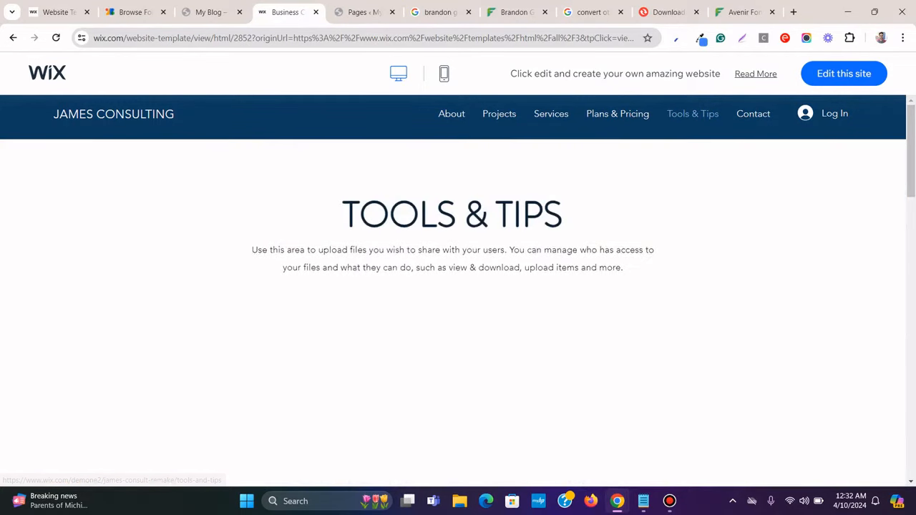
scroll(453, 312, "down", 4)
scroll(453, 286, "up", 3)
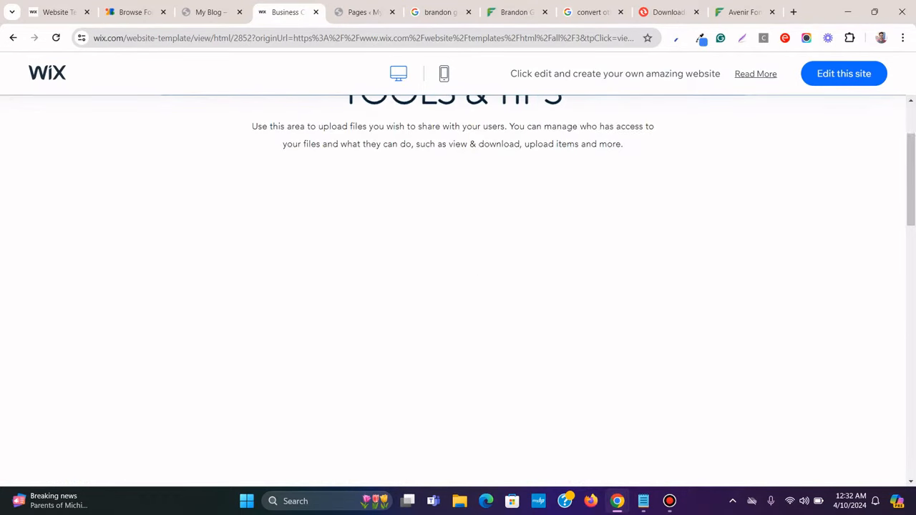
scroll(453, 286, "down", 7)
scroll(453, 286, "down", 4)
scroll(453, 286, "up", 6)
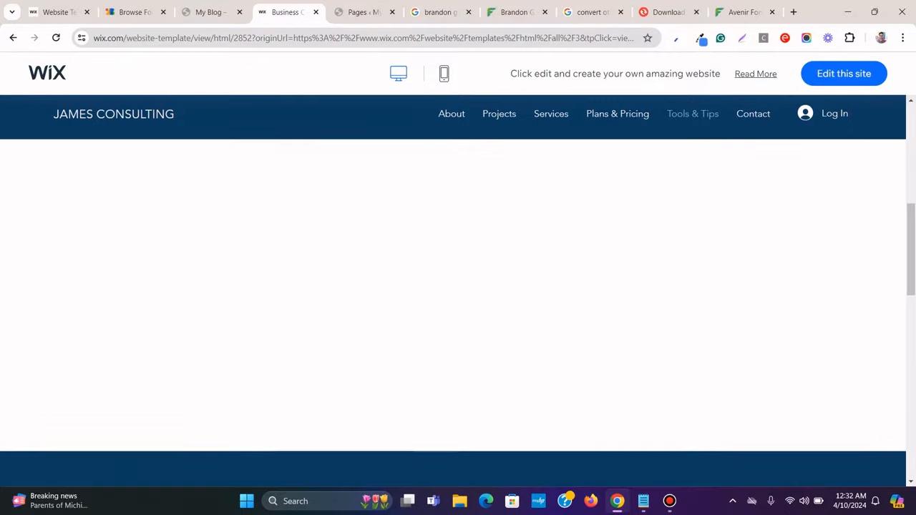
scroll(453, 286, "up", 2)
scroll(452, 286, "down", 3)
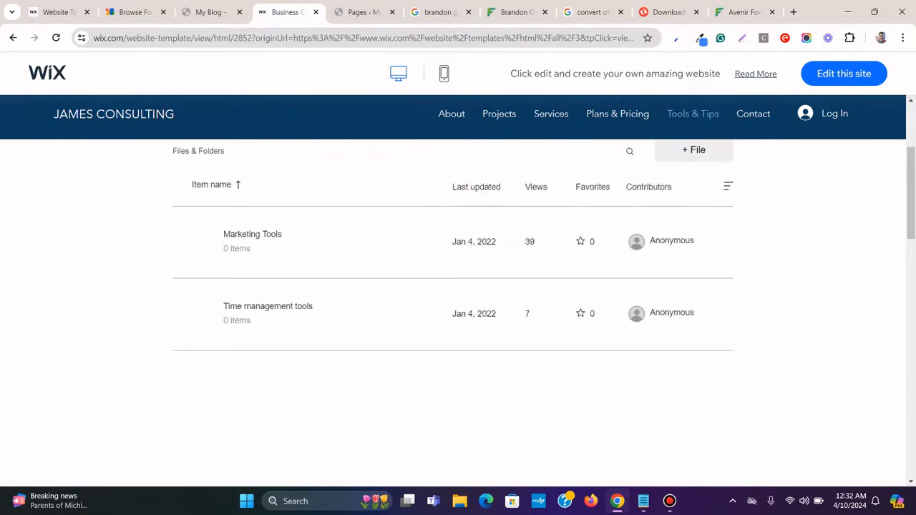
scroll(453, 286, "up", 2)
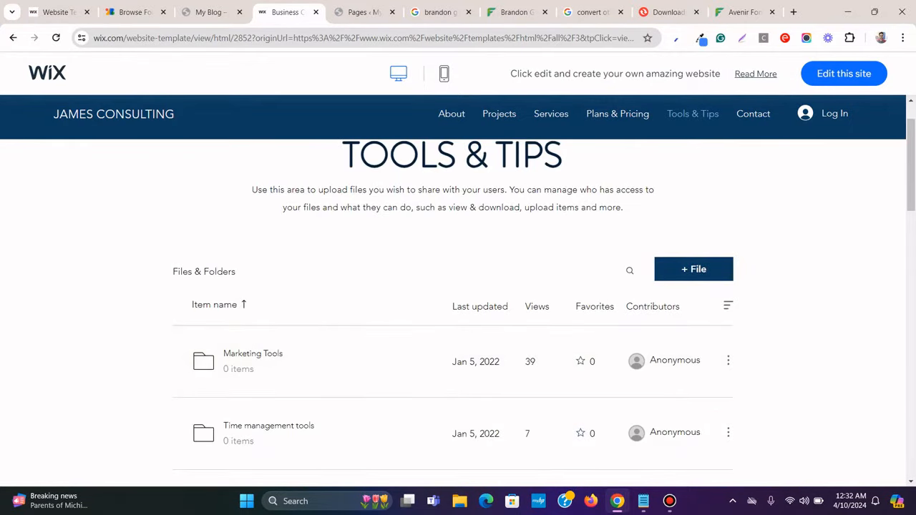
scroll(453, 286, "down", 3)
scroll(453, 286, "up", 4)
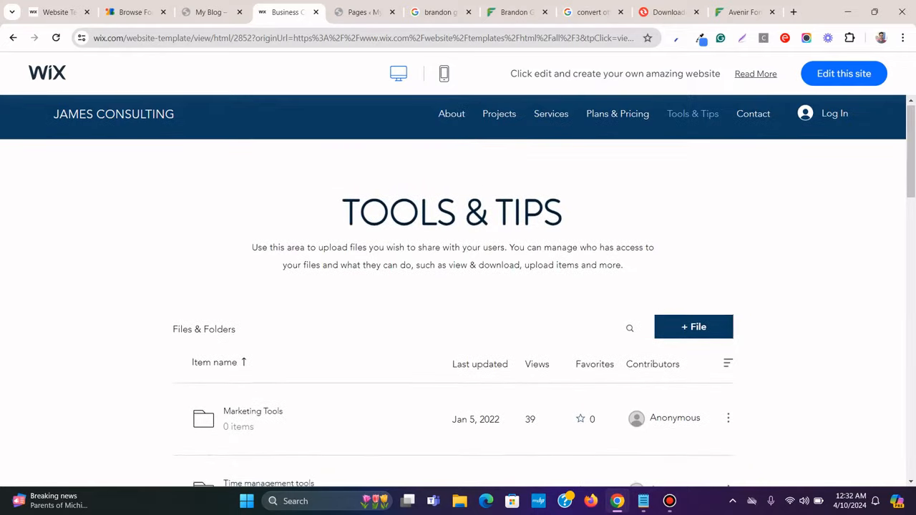
scroll(453, 286, "down", 3)
scroll(453, 286, "up", 3)
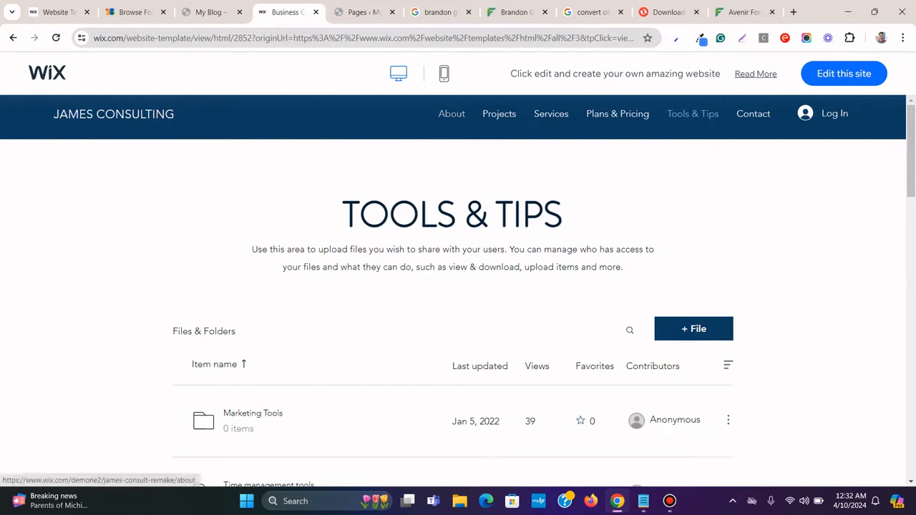
left_click(113, 115)
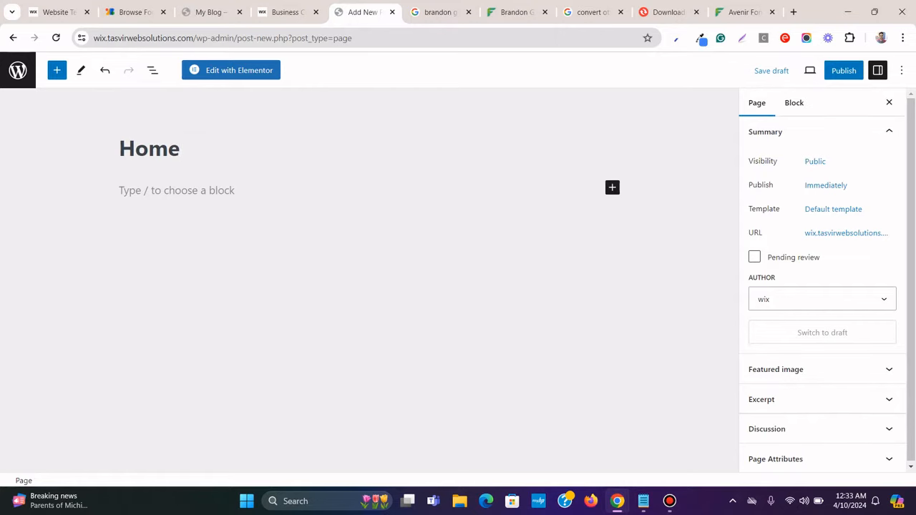
Publish the new Home page and return to the Pages list
left_click(844, 71)
left_click(794, 70)
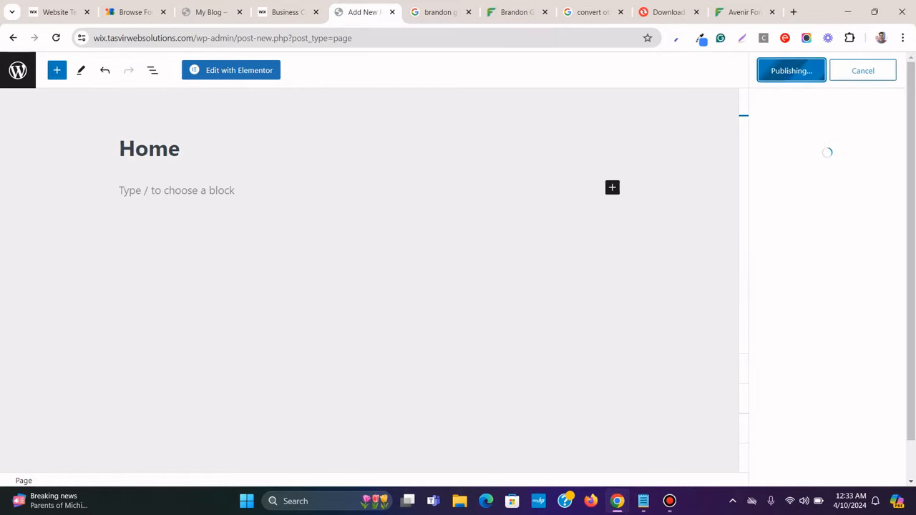
left_click(18, 70)
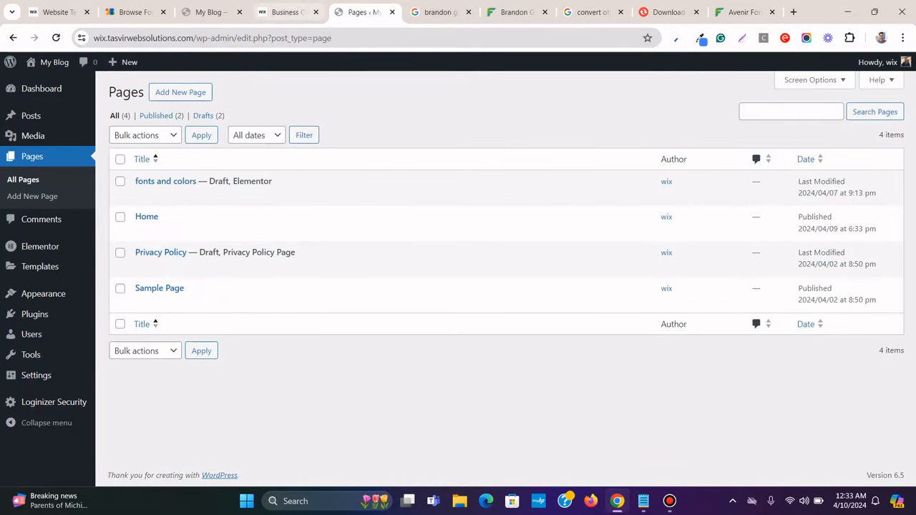
Check the template's navigation for the first page name, and publish a new WordPress page titled About
left_click(285, 13)
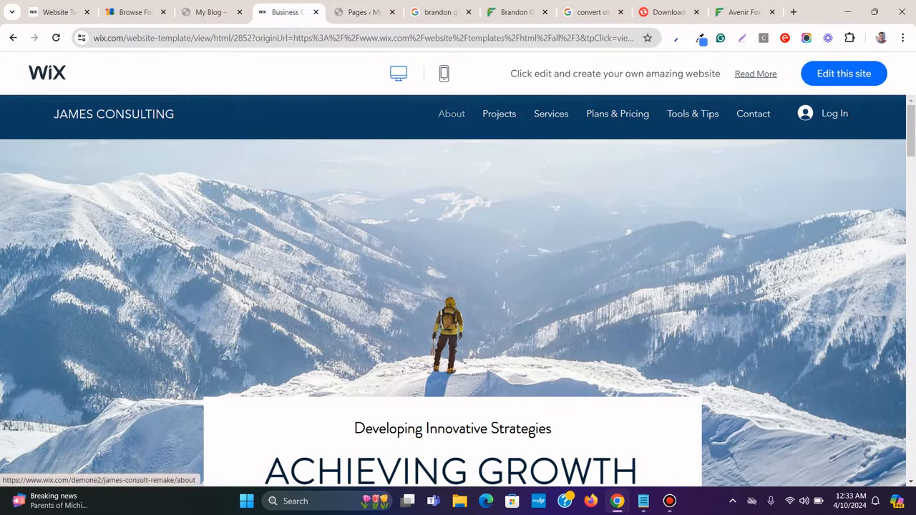
left_click(365, 13)
left_click(181, 92)
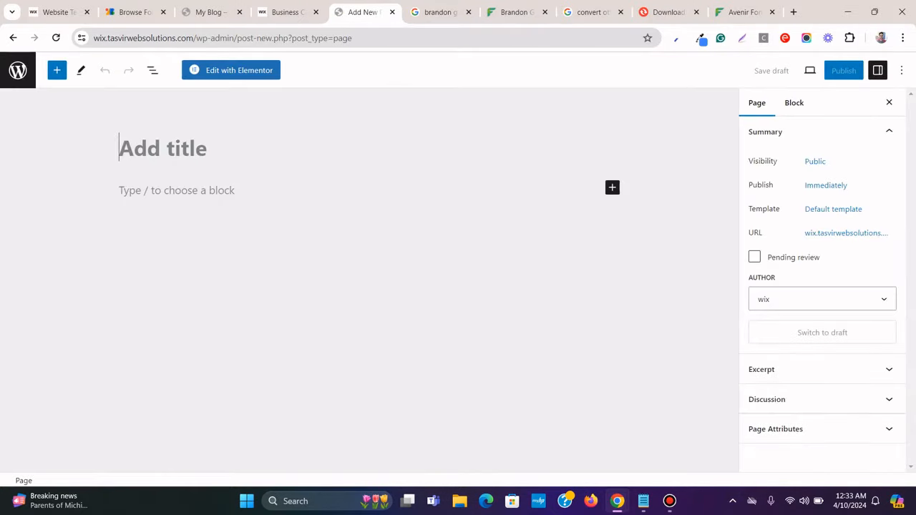
type("About")
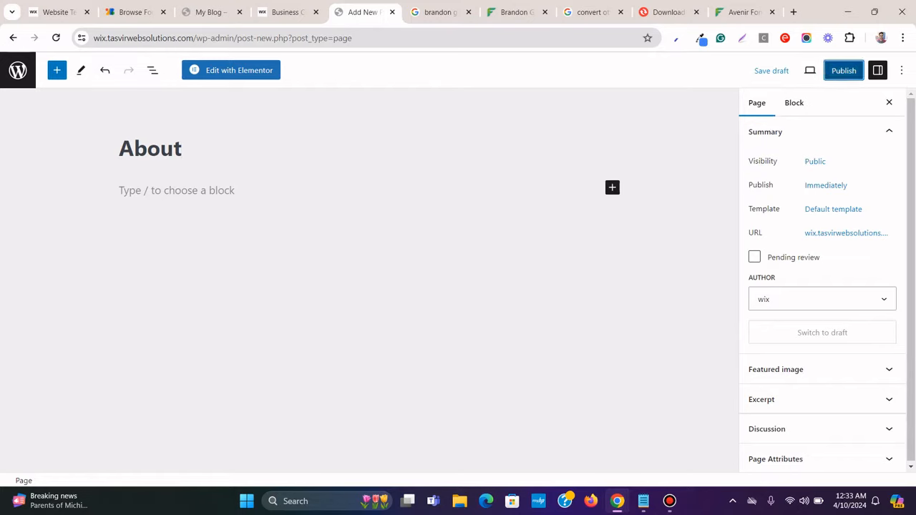
left_click(844, 71)
left_click(786, 70)
Check which page follows About in the template's navigation, and publish a new WordPress page titled Projects
left_click(287, 12)
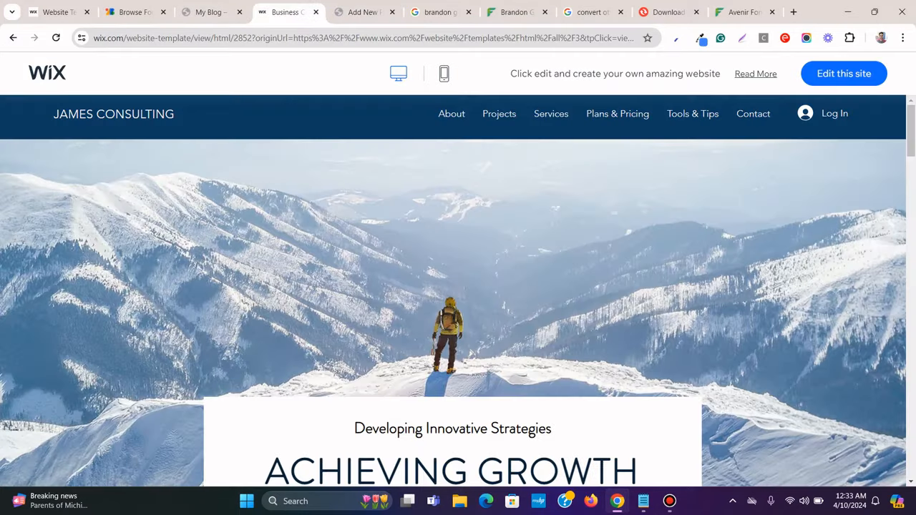
left_click(362, 13)
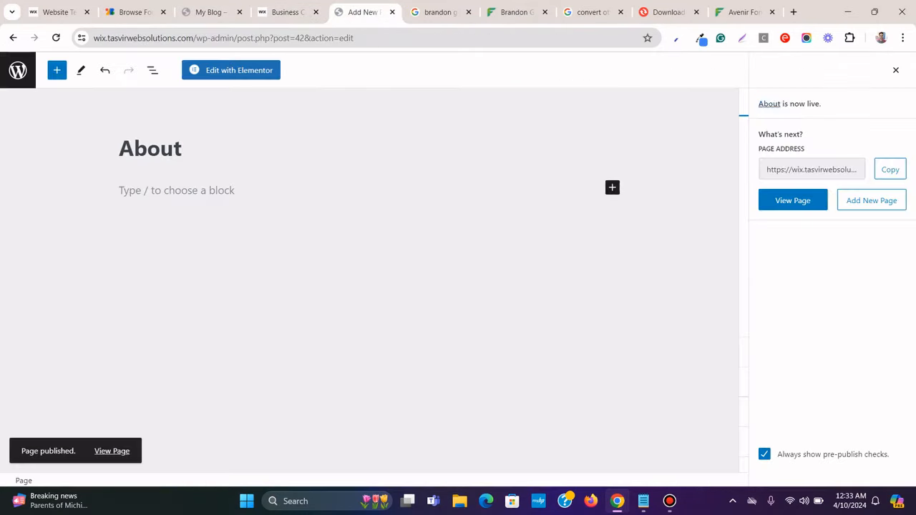
left_click(18, 70)
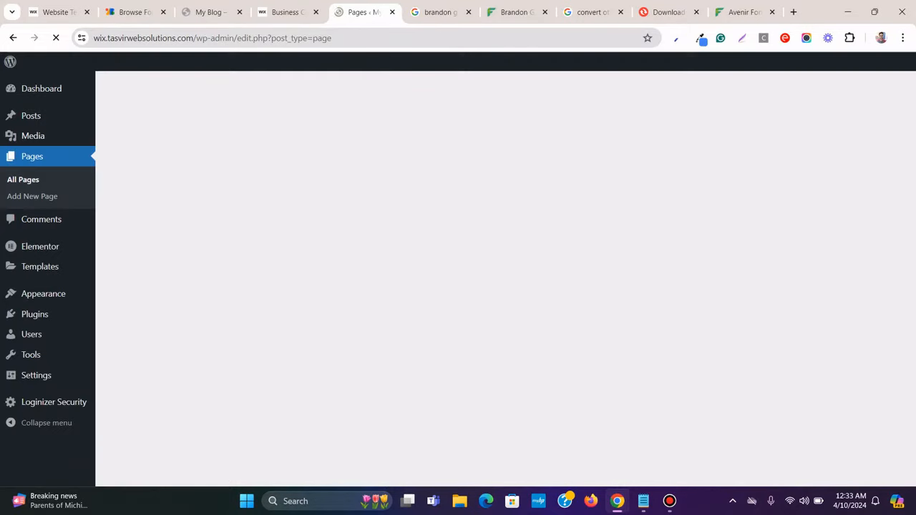
left_click(180, 92)
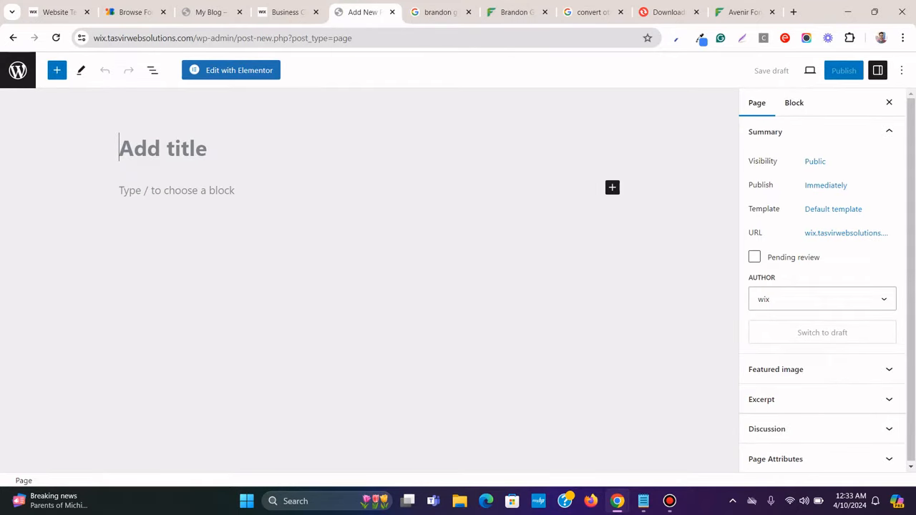
type("Projects")
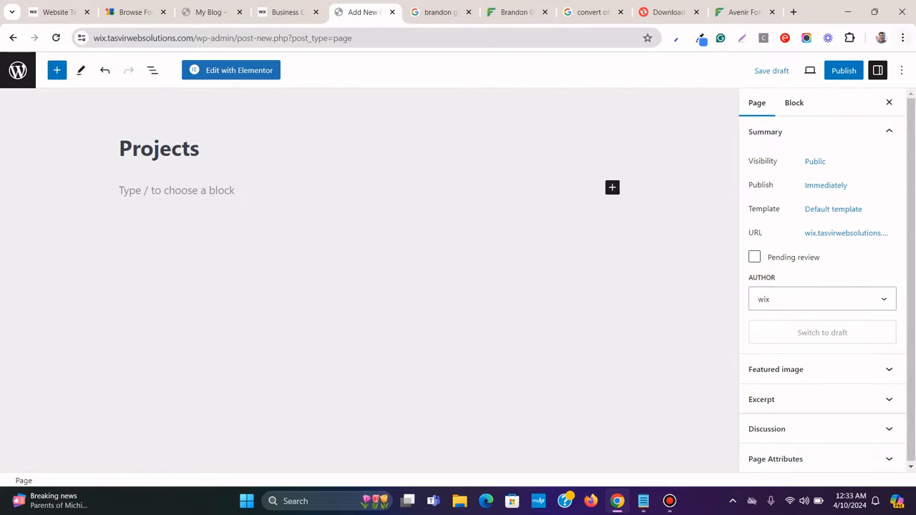
left_click(843, 70)
left_click(791, 68)
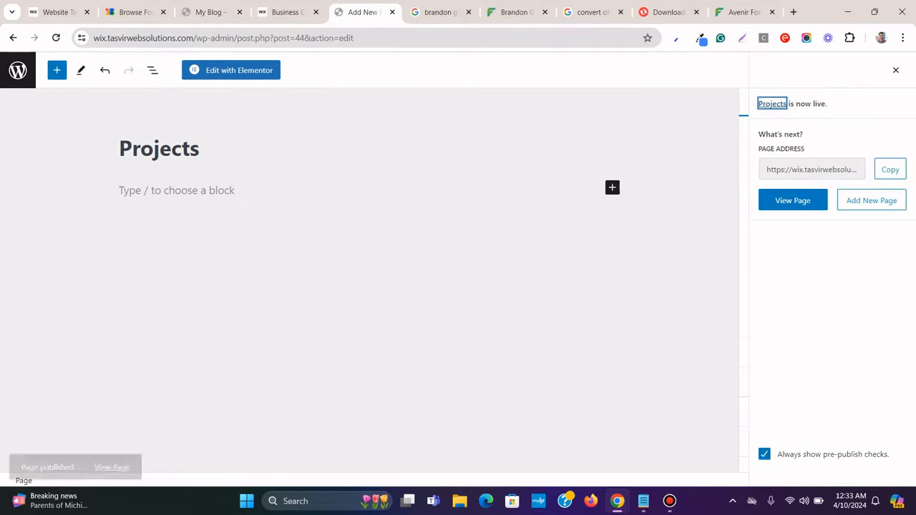
Check which page follows Projects in the template's navigation, and publish a new WordPress page titled Services
left_click(286, 12)
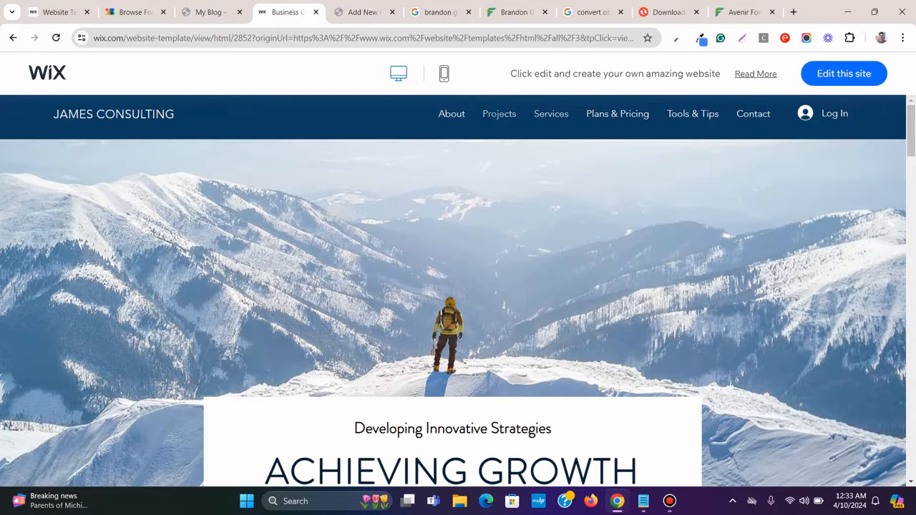
left_click(363, 12)
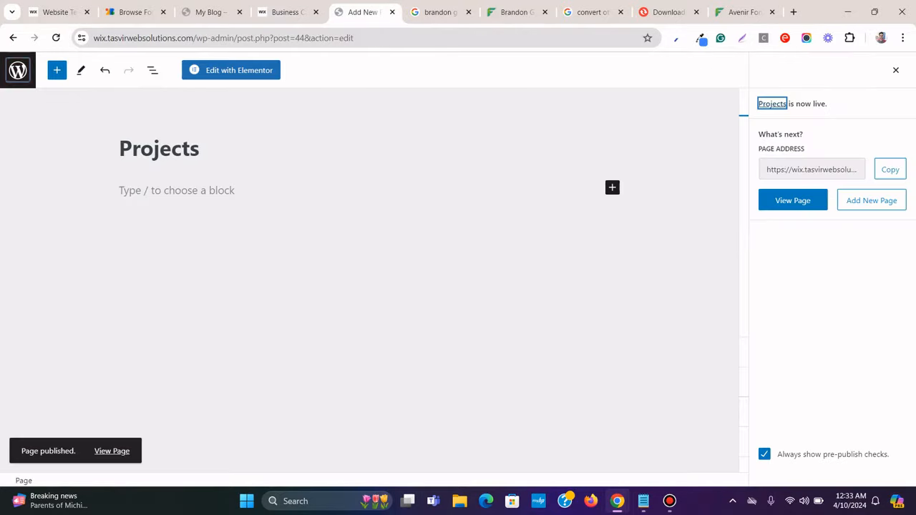
left_click(17, 70)
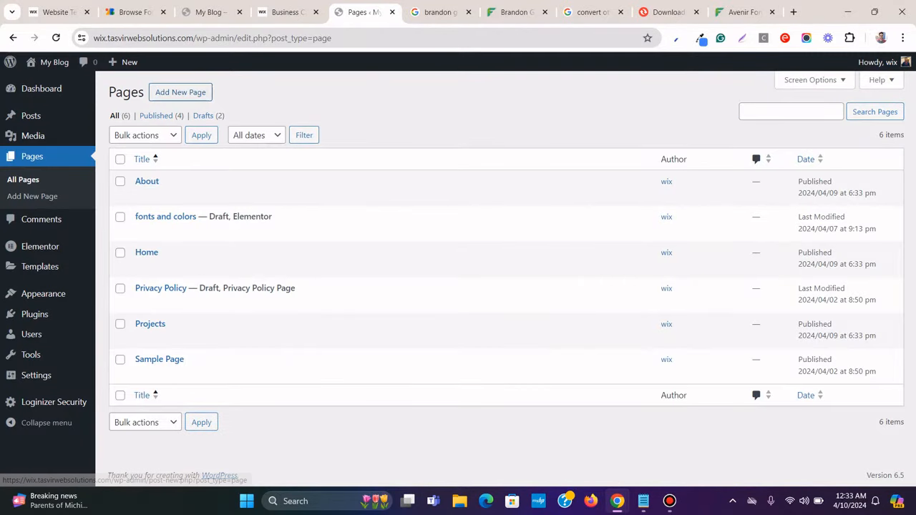
left_click(180, 91)
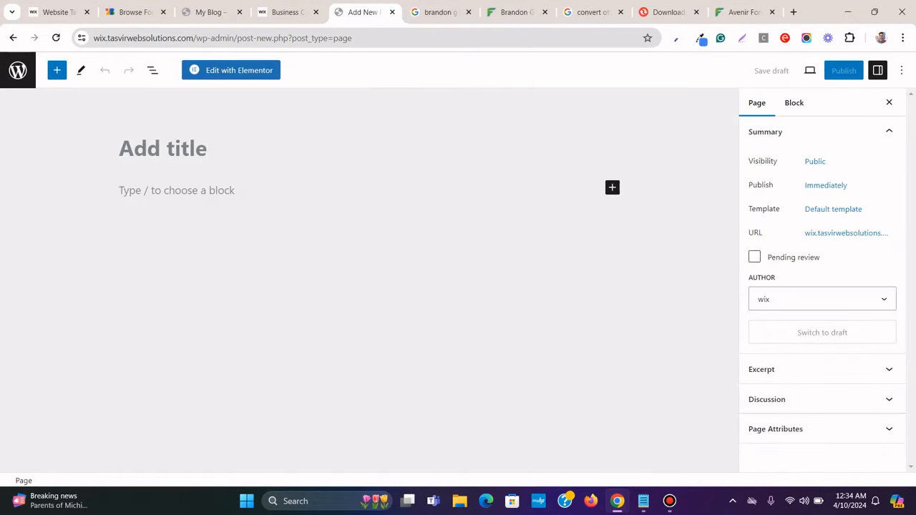
type("Services")
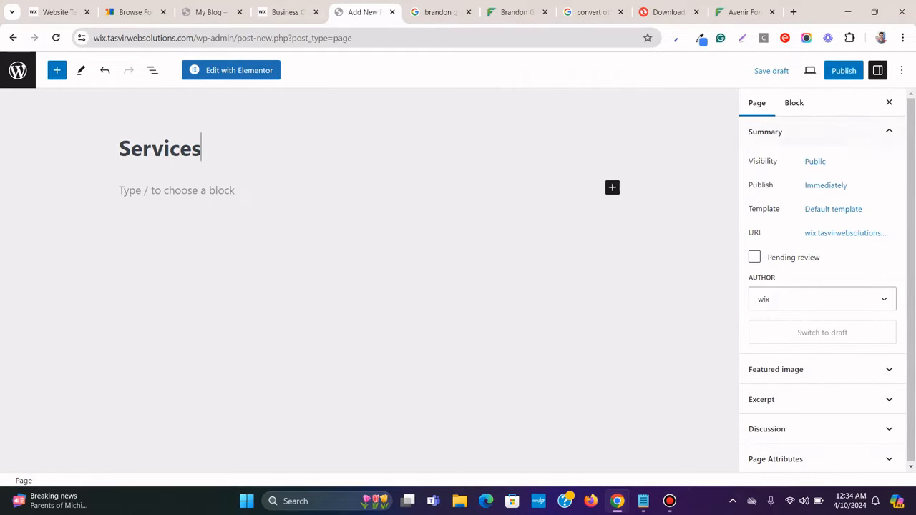
left_click(844, 70)
left_click(793, 70)
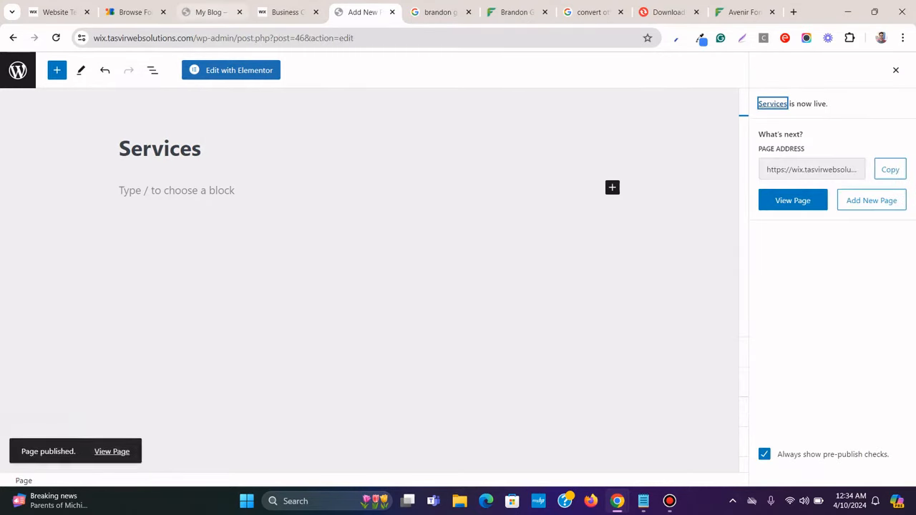
Check which page follows Services in the template's navigation, and publish a new WordPress page titled Plans & Pricing
left_click(287, 12)
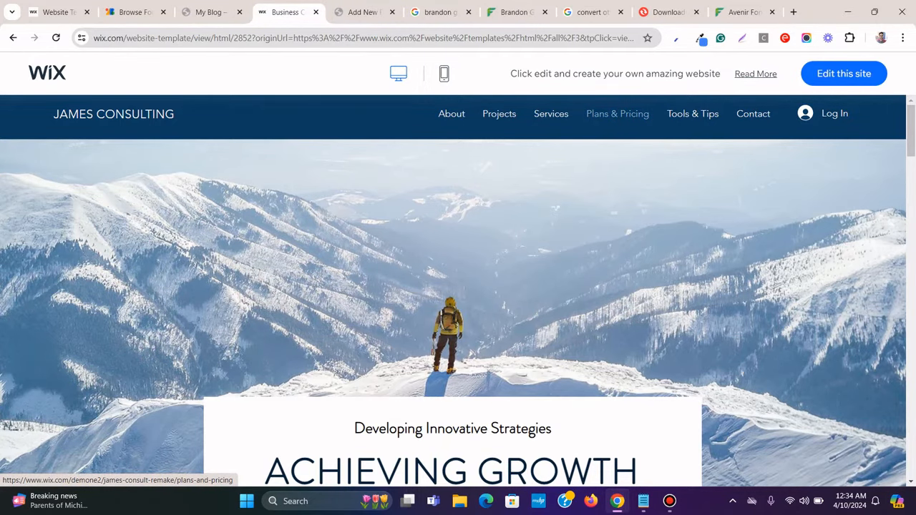
left_click(362, 12)
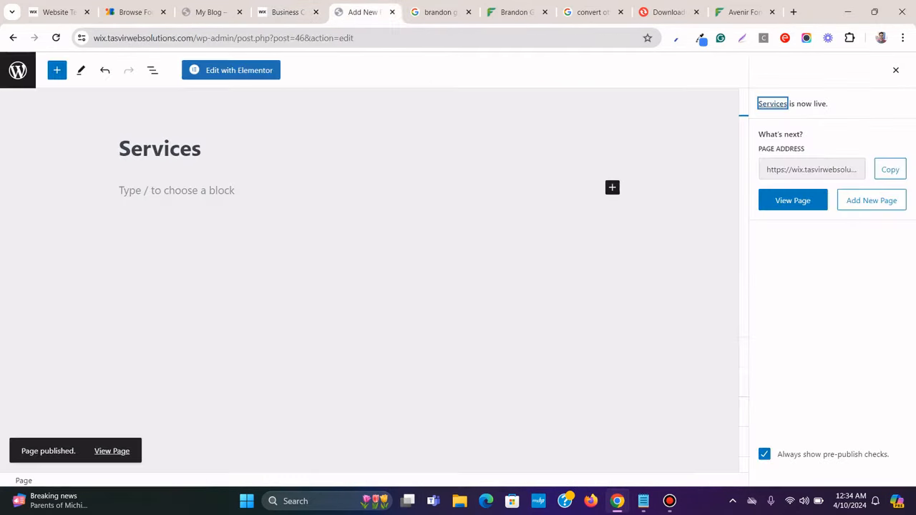
left_click(18, 70)
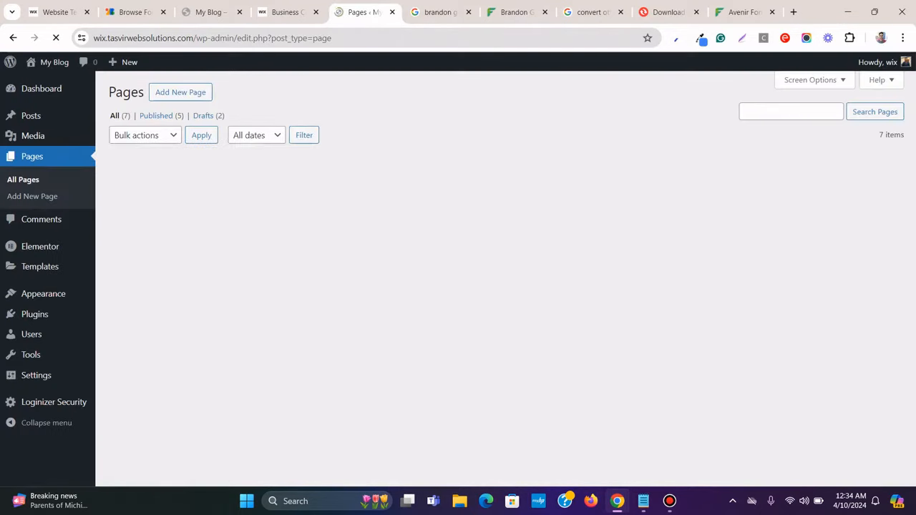
left_click(181, 91)
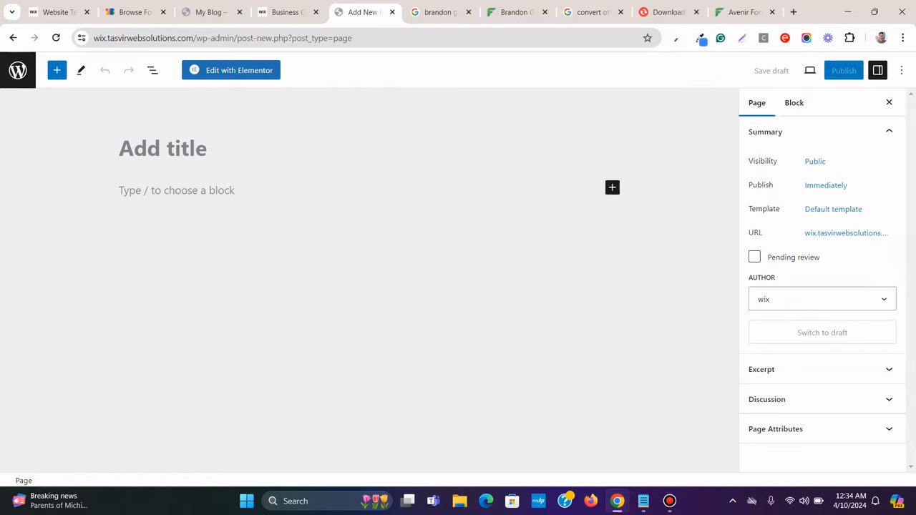
type("Plans & Pricing")
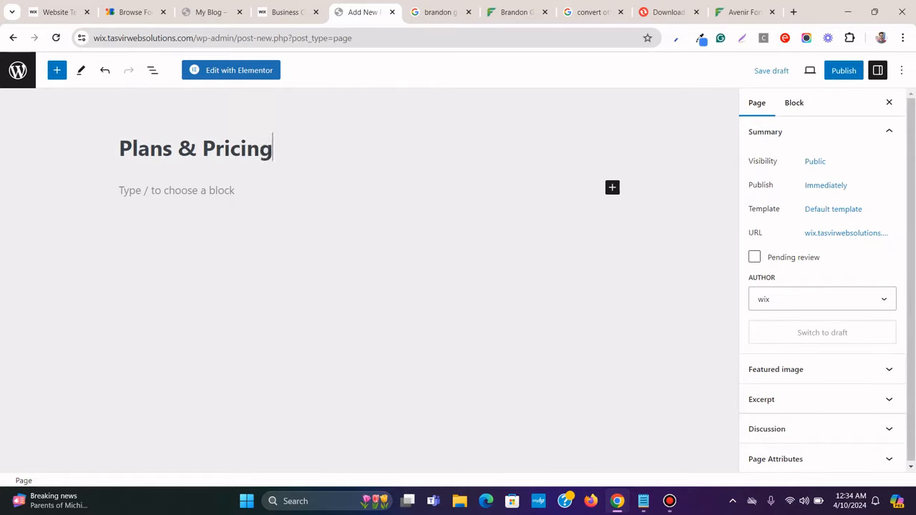
left_click(844, 70)
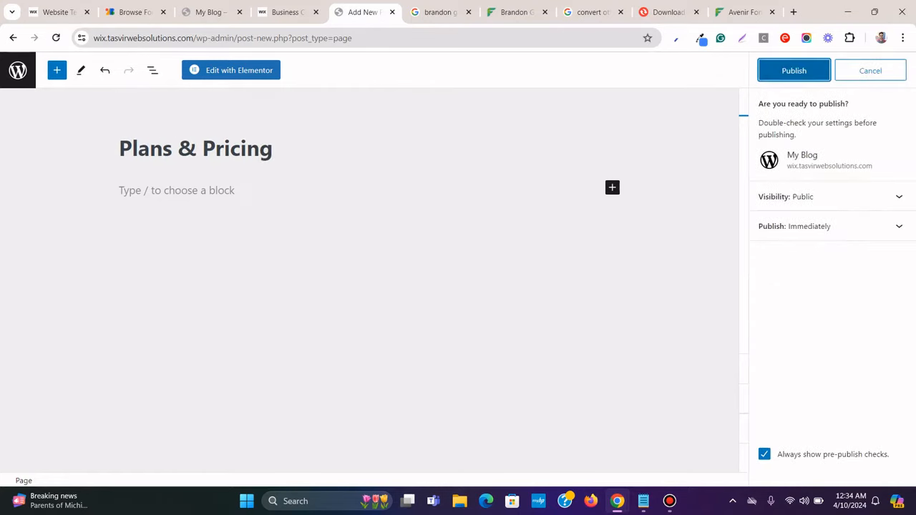
left_click(792, 70)
Check the template's remaining navigation entries, and publish a new WordPress page titled Contact
left_click(286, 12)
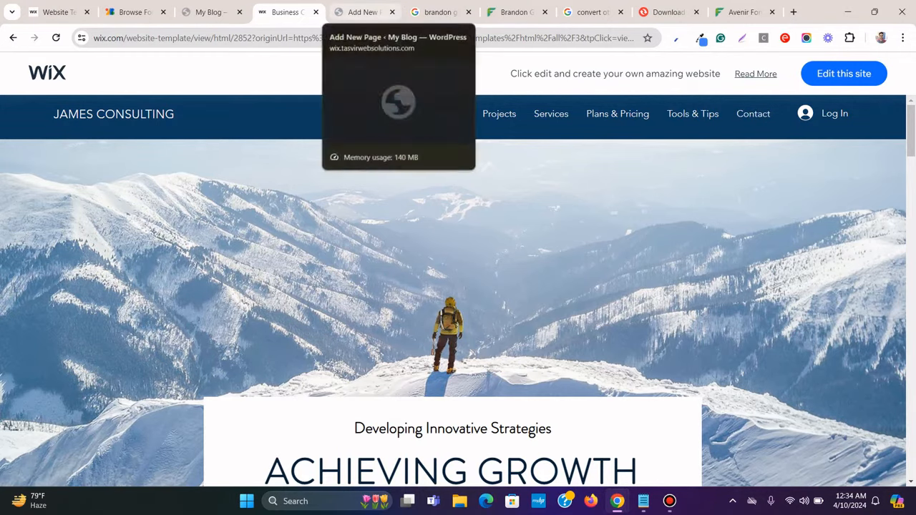
left_click(361, 12)
left_click(17, 69)
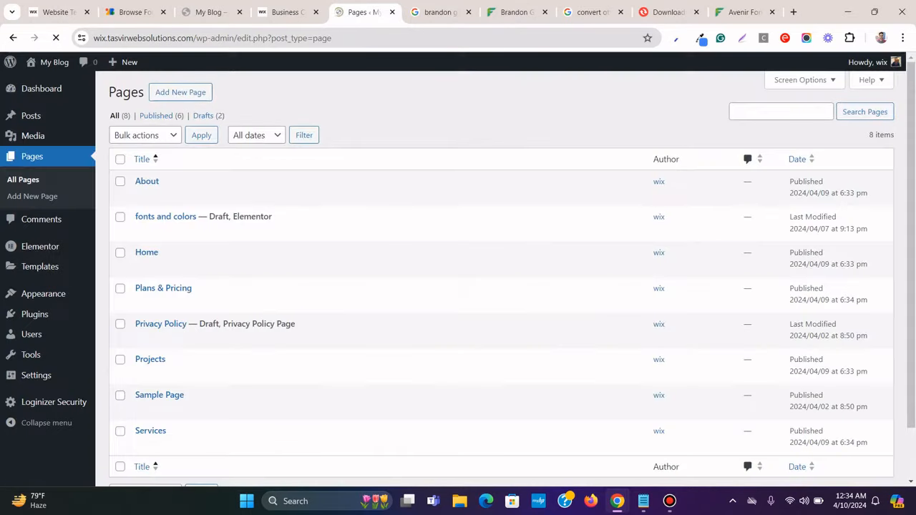
left_click(180, 91)
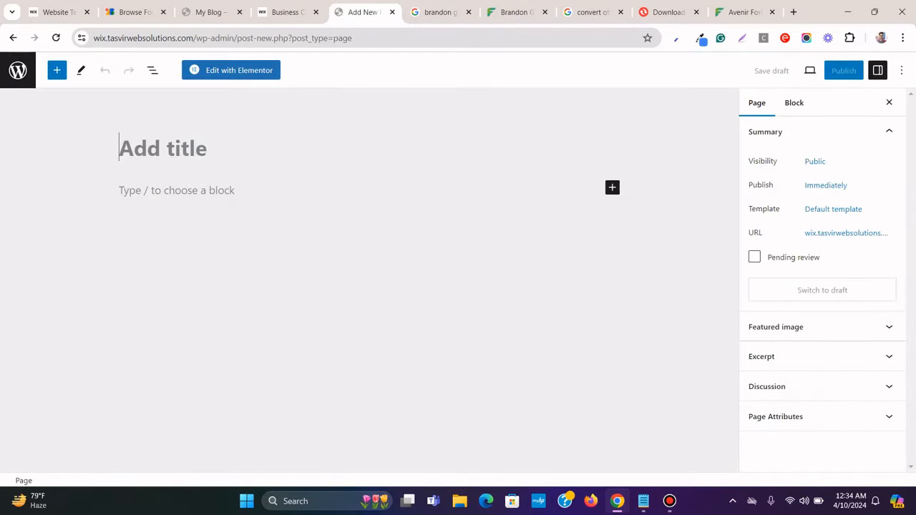
type("Contact")
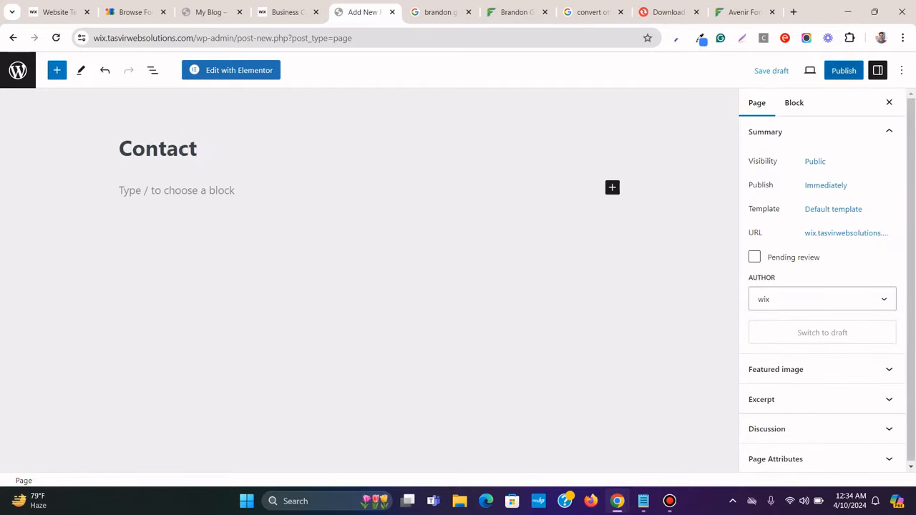
left_click(843, 70)
left_click(789, 69)
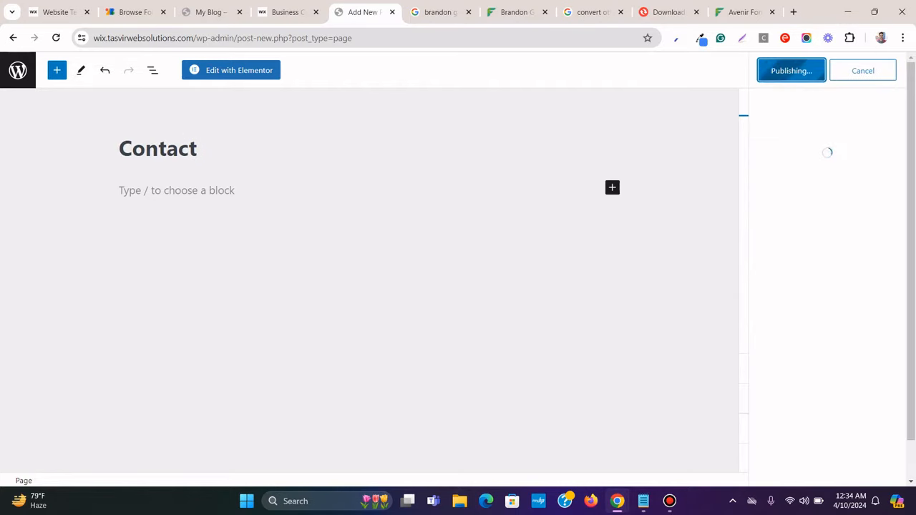
Examine what the template's Log In entry opens, close it, and return to the WordPress Pages list
left_click(287, 12)
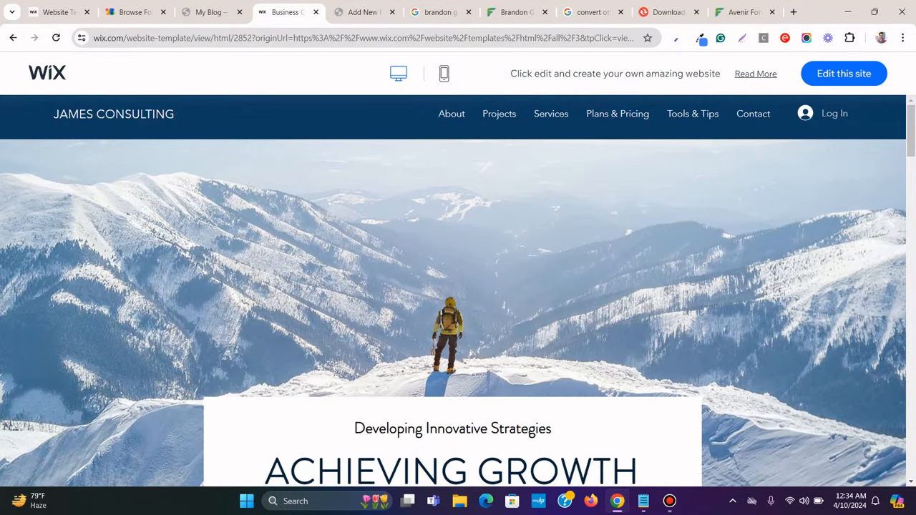
left_click(834, 113)
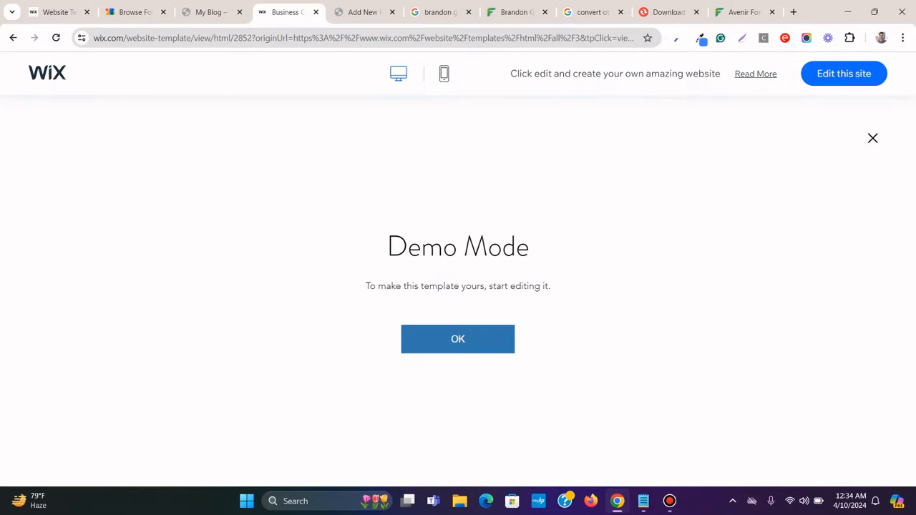
left_click(872, 138)
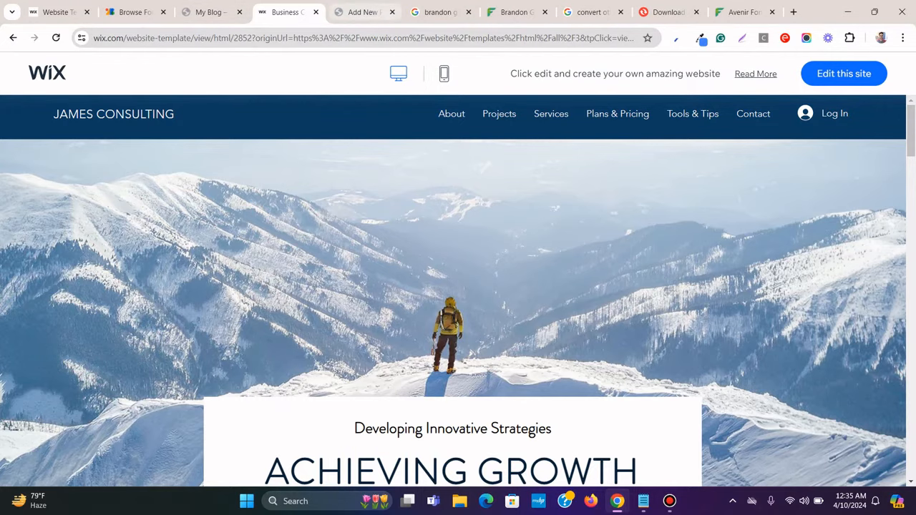
mouse_move(363, 12)
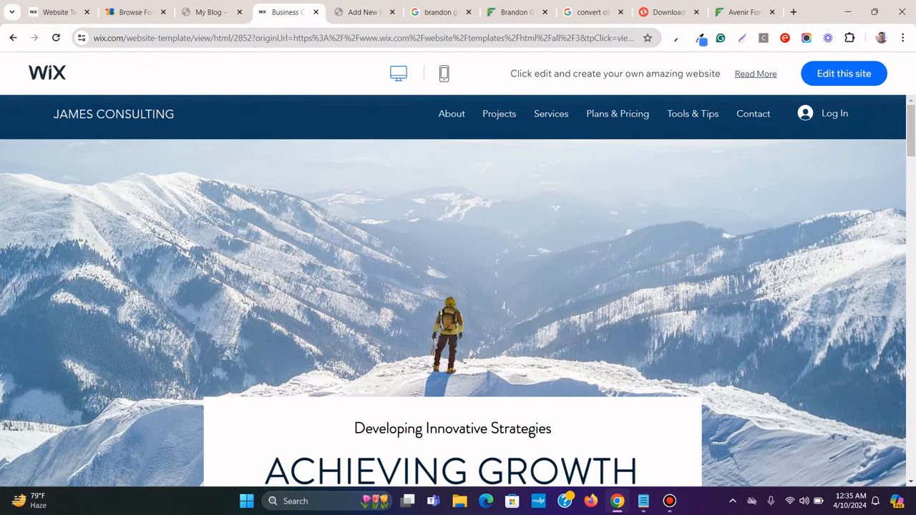
left_click(363, 13)
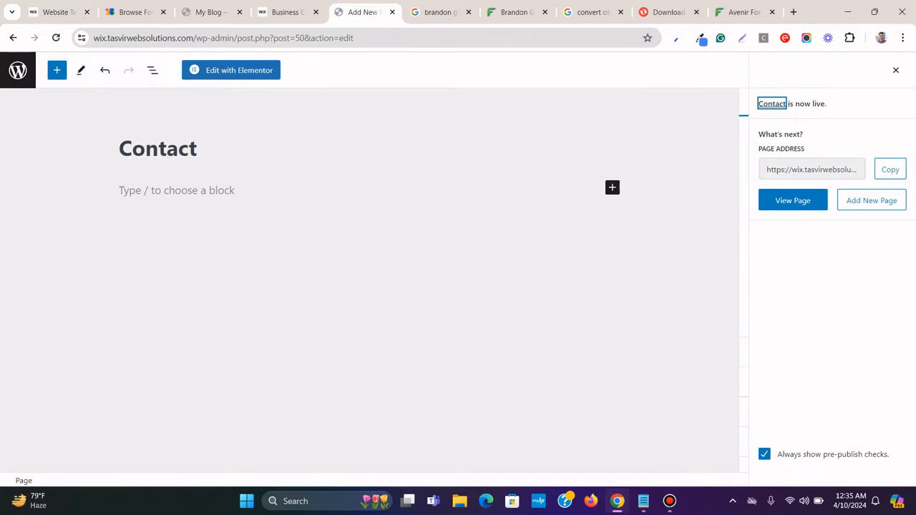
left_click(17, 70)
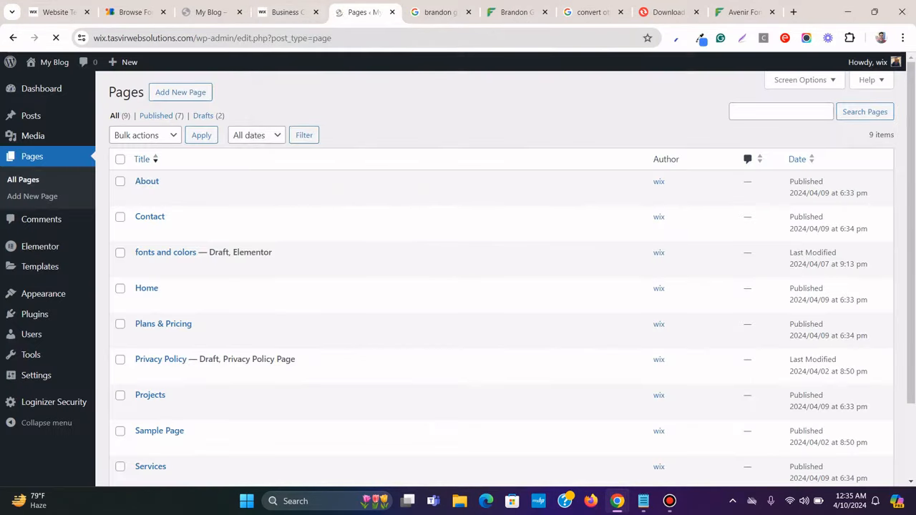
View the published About page in a separate tab, and close that tab
right_click(226, 196)
left_click(286, 208)
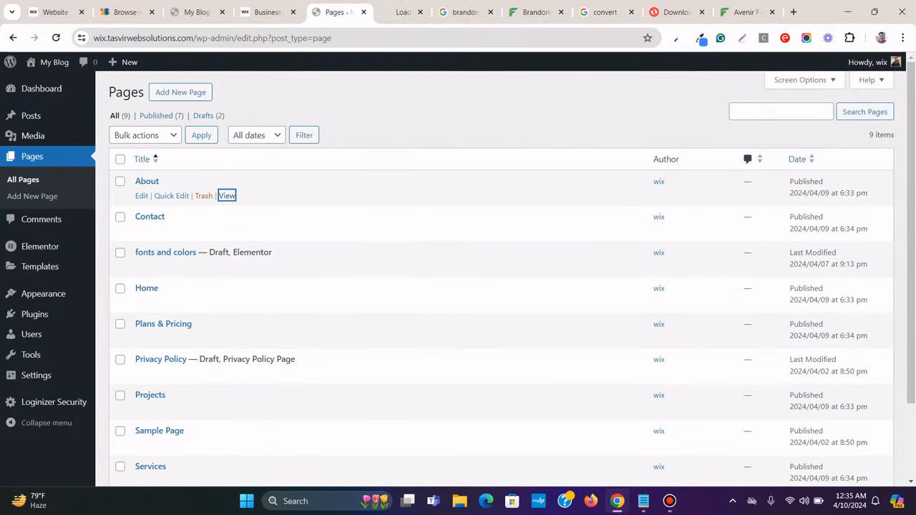
left_click(402, 12)
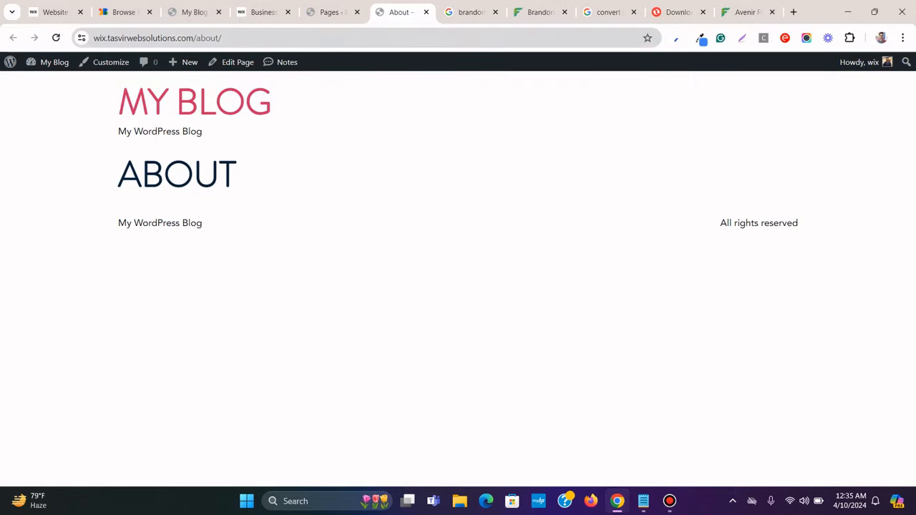
left_click(425, 12)
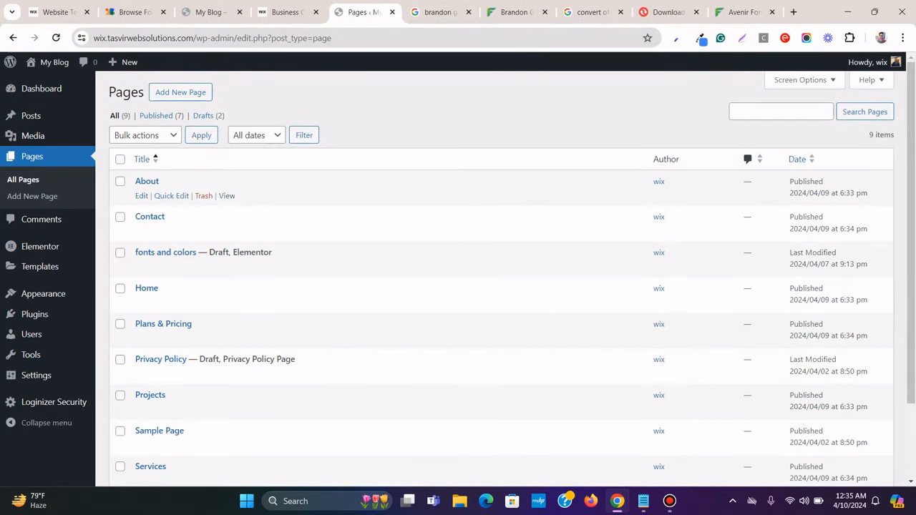
Create a new WordPress navigation menu named header menu, after a look at the template's navigation
left_click(287, 13)
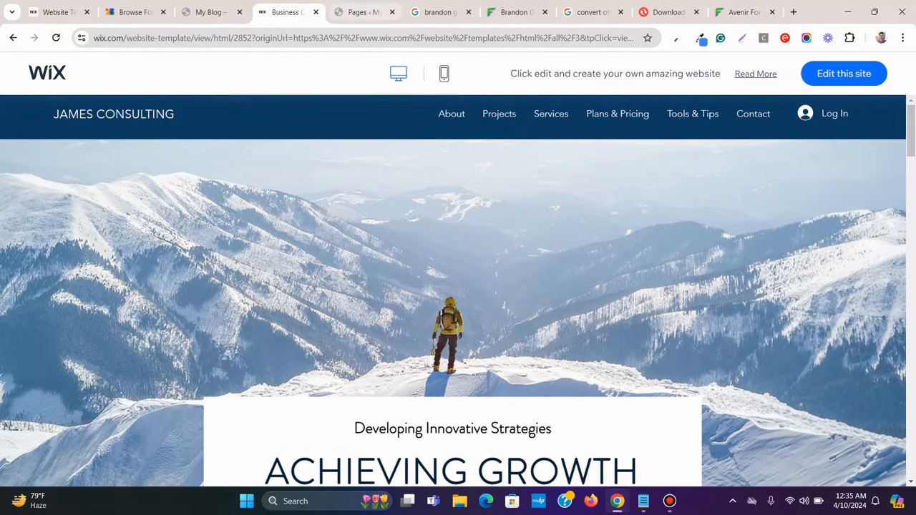
left_click(362, 12)
mouse_move(43, 293)
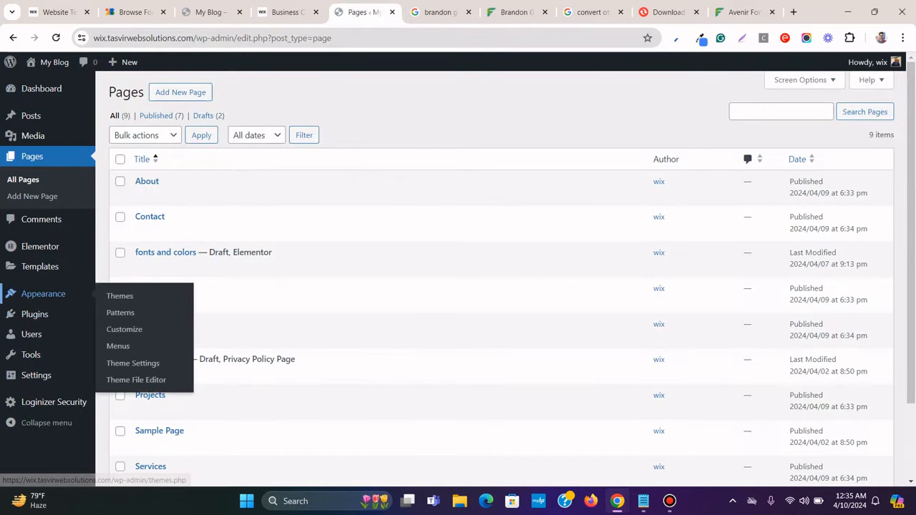
left_click(118, 346)
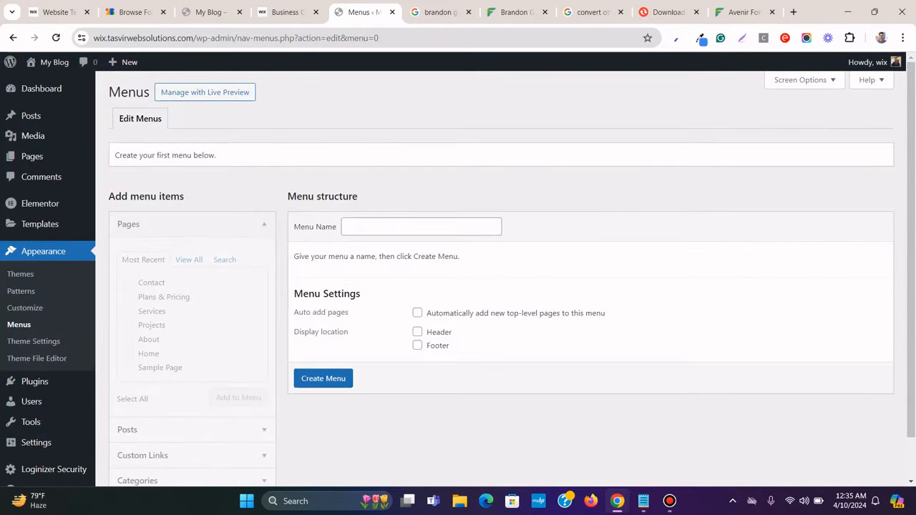
left_click(422, 226)
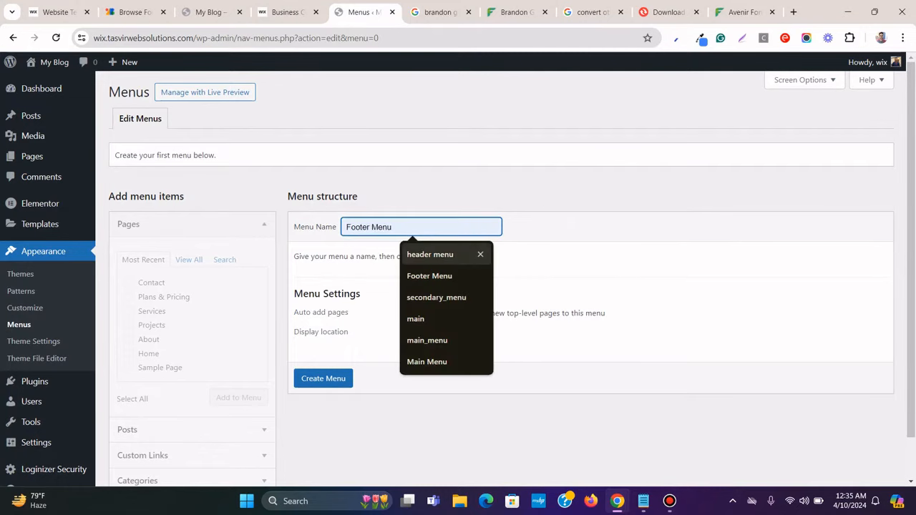
left_click(429, 256)
left_click(323, 379)
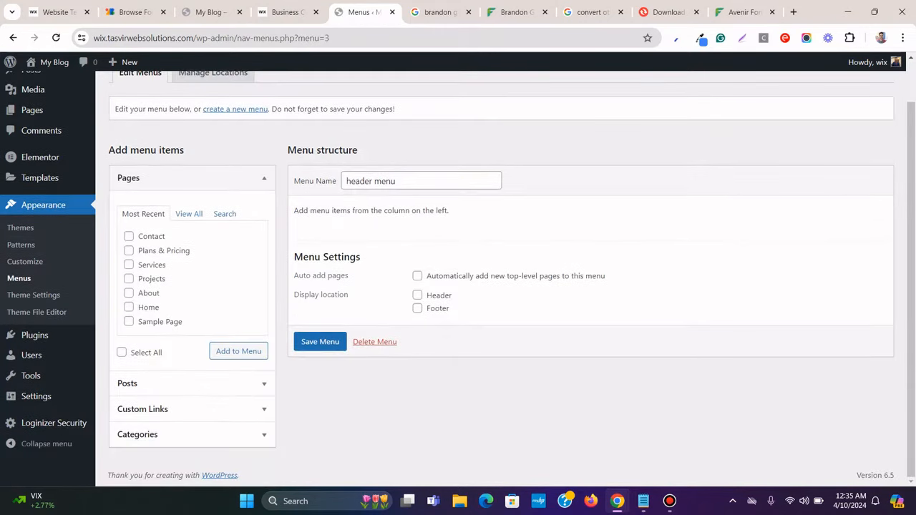
Add the About, Projects, Services, Plans & Pricing and Contact pages to the header menu
left_click(287, 12)
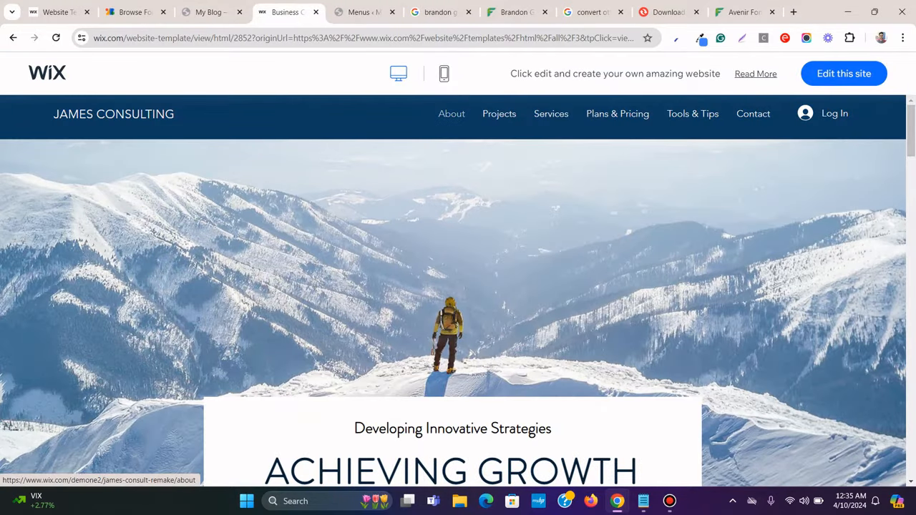
left_click(364, 11)
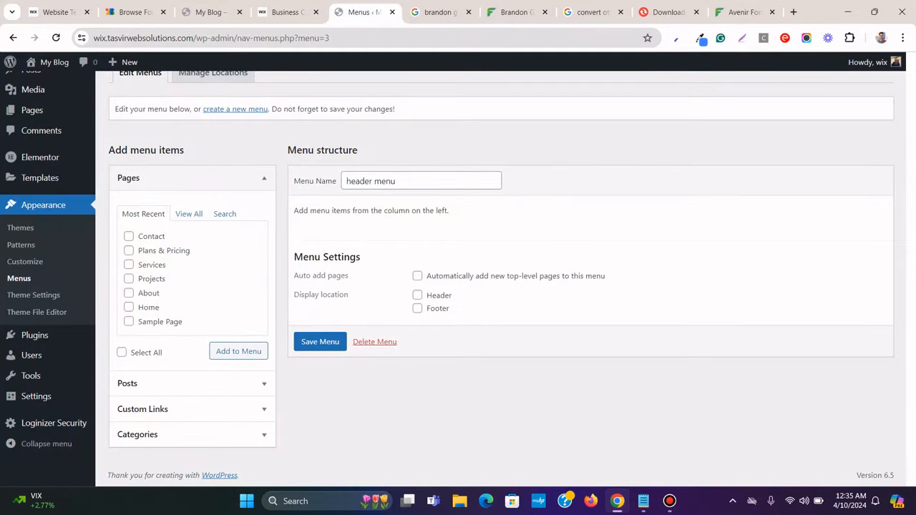
left_click(128, 293)
left_click(128, 279)
left_click(129, 264)
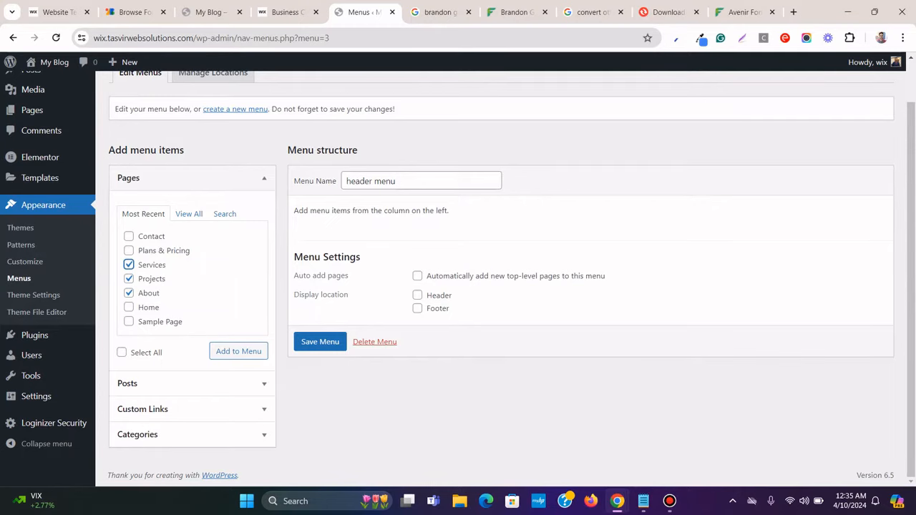
left_click(128, 250)
left_click(128, 236)
left_click(238, 350)
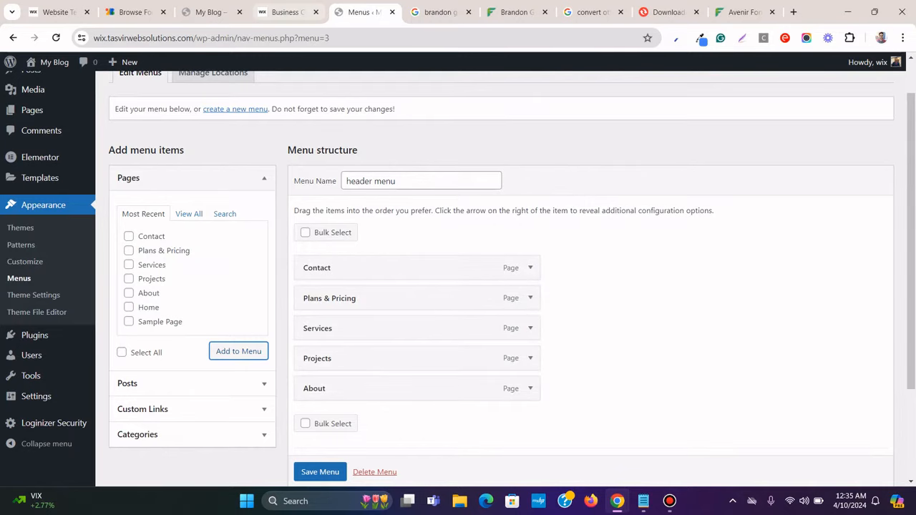
Move About to first place and Projects to second place in the header menu, matching the template's navigation
left_click_drag(357, 388, 355, 263)
left_click(286, 13)
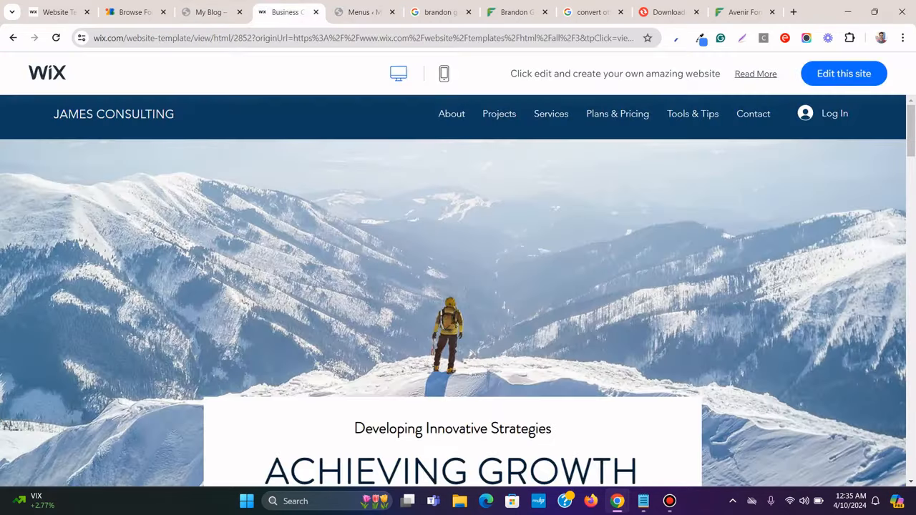
left_click(359, 12)
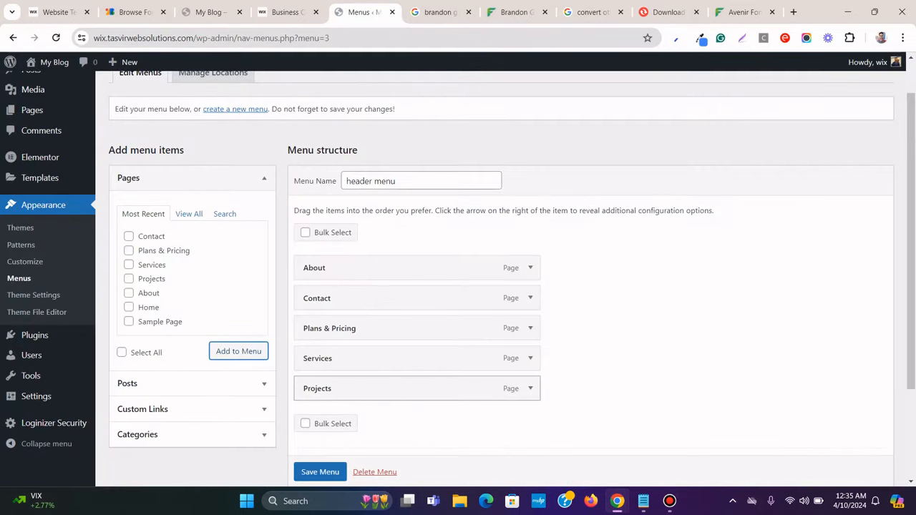
left_click_drag(358, 388, 357, 296)
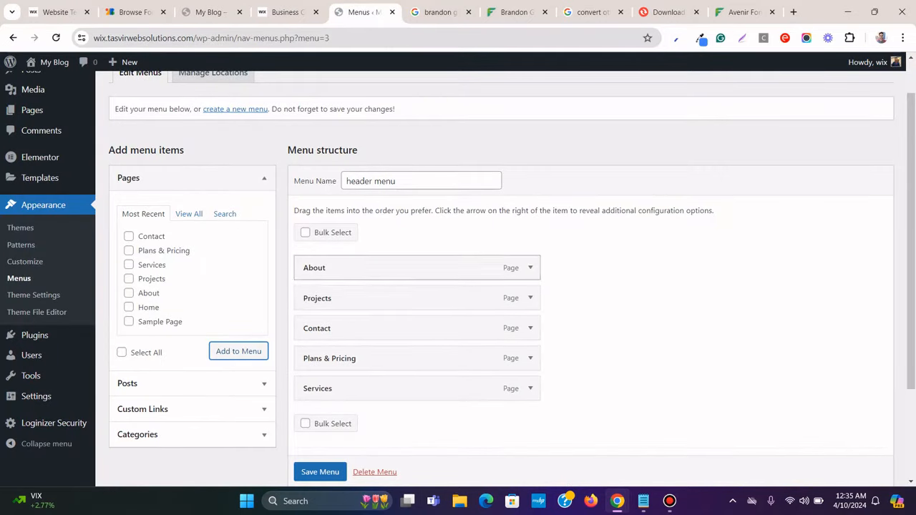
Move Services to third place and Plans & Pricing to fourth place in the header menu, following the template's order
left_click(286, 12)
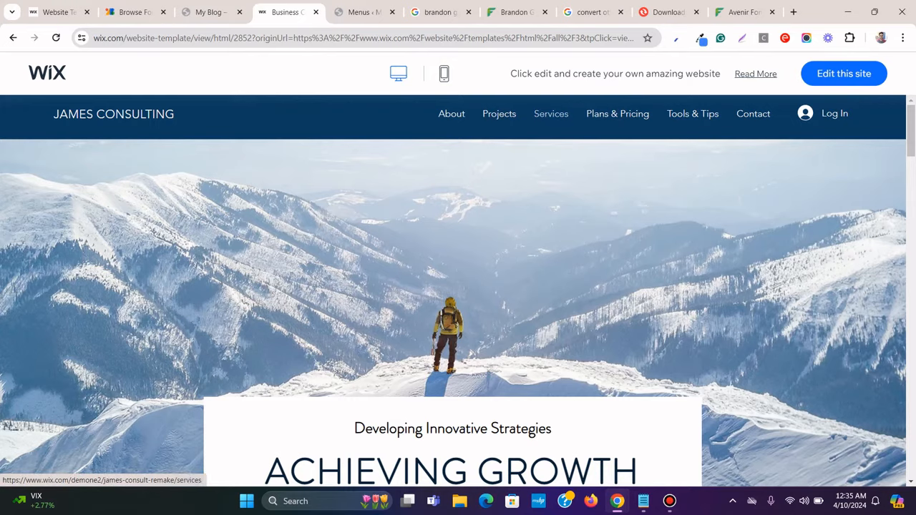
left_click(360, 12)
left_click_drag(357, 387, 357, 329)
left_click(286, 12)
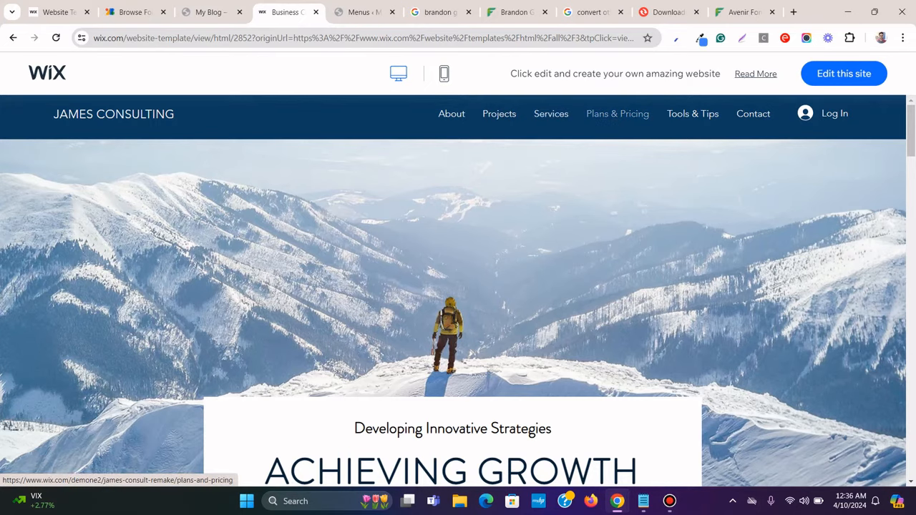
left_click(365, 12)
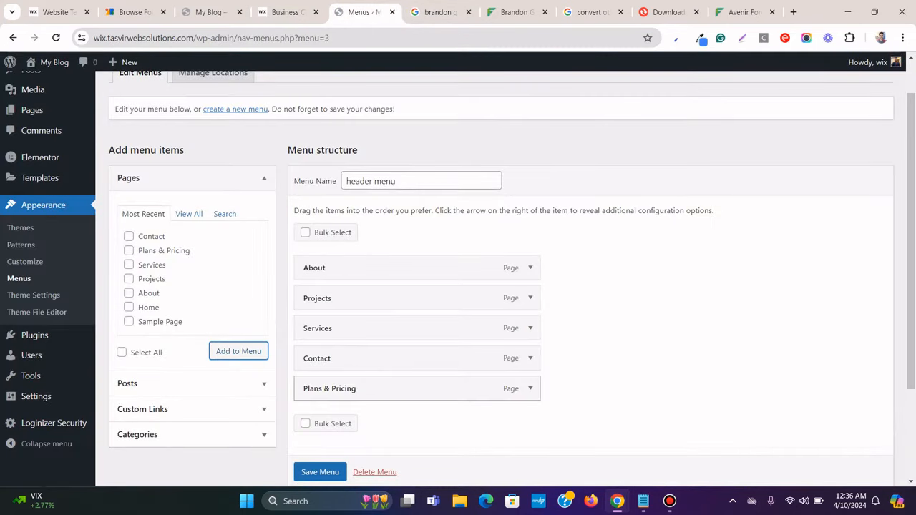
left_click_drag(358, 388, 358, 360)
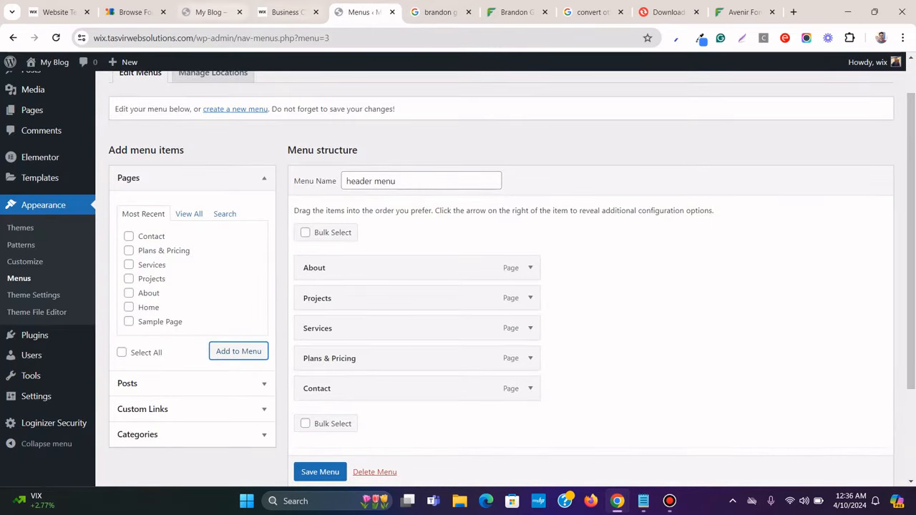
Compare the menu order with the template's navigation and save the header menu
left_click(286, 12)
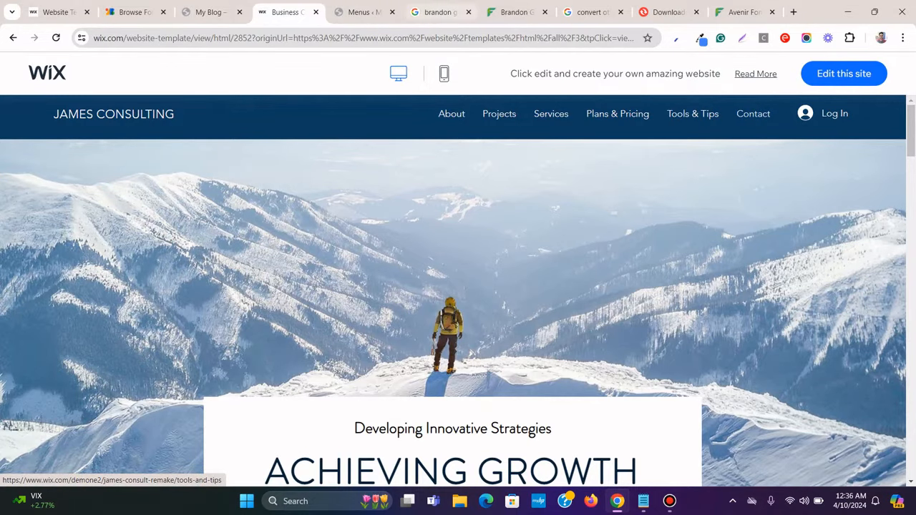
left_click(365, 13)
scroll(458, 272, "down", 1)
scroll(417, 455, "down", 3)
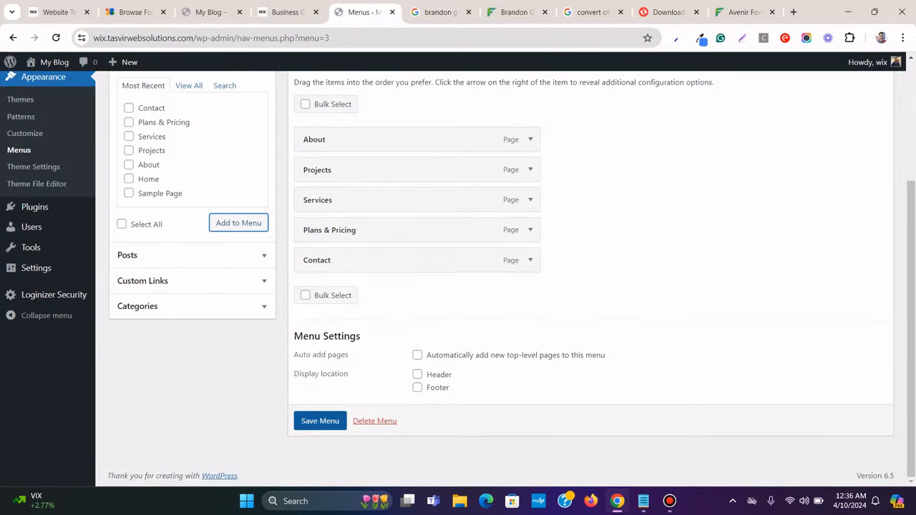
left_click(319, 421)
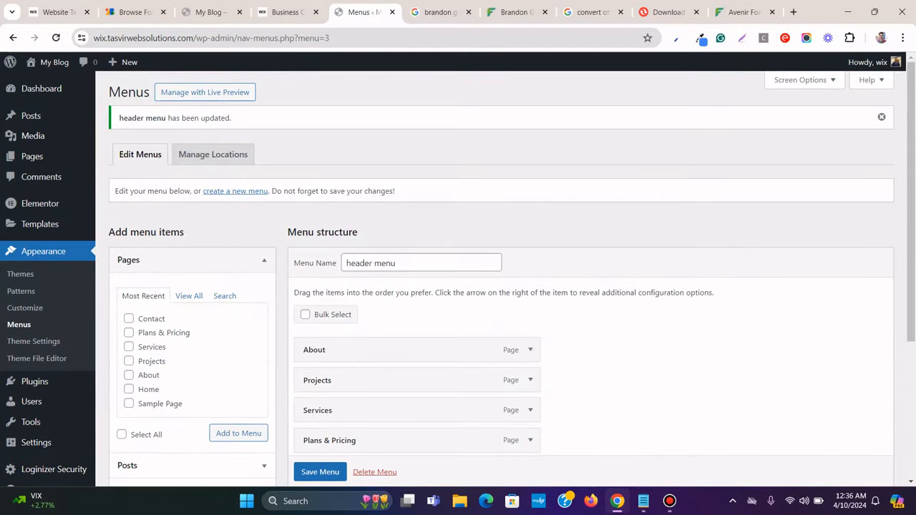
Open the Elementor Theme Builder in a separate tab beside the Wix template tab, and check the template's header
left_click(286, 13)
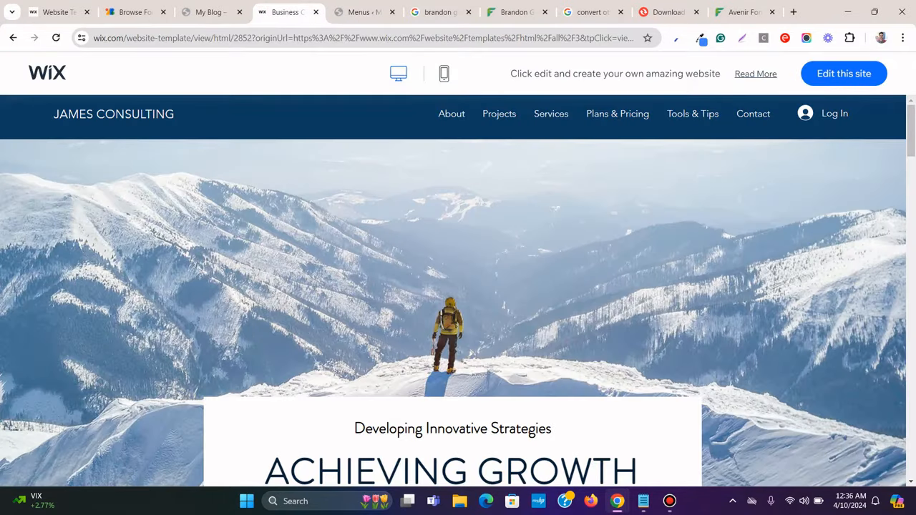
left_click(361, 12)
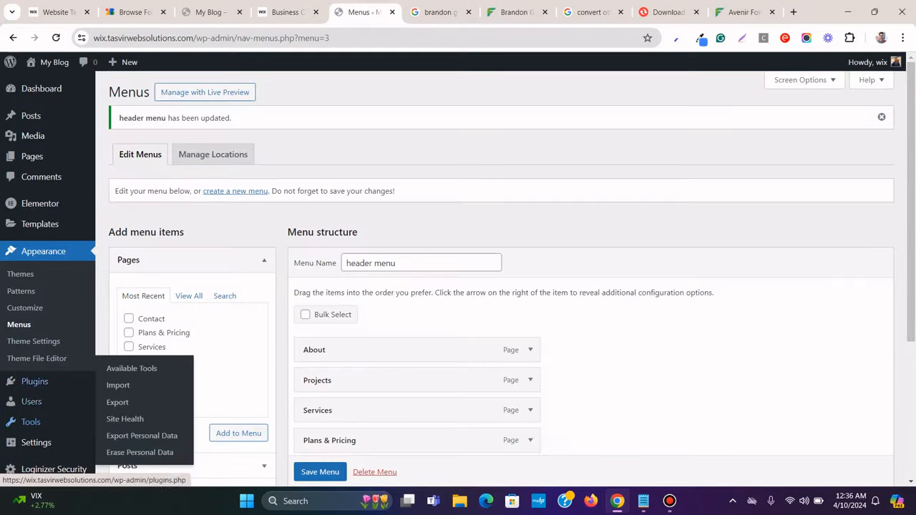
mouse_move(40, 224)
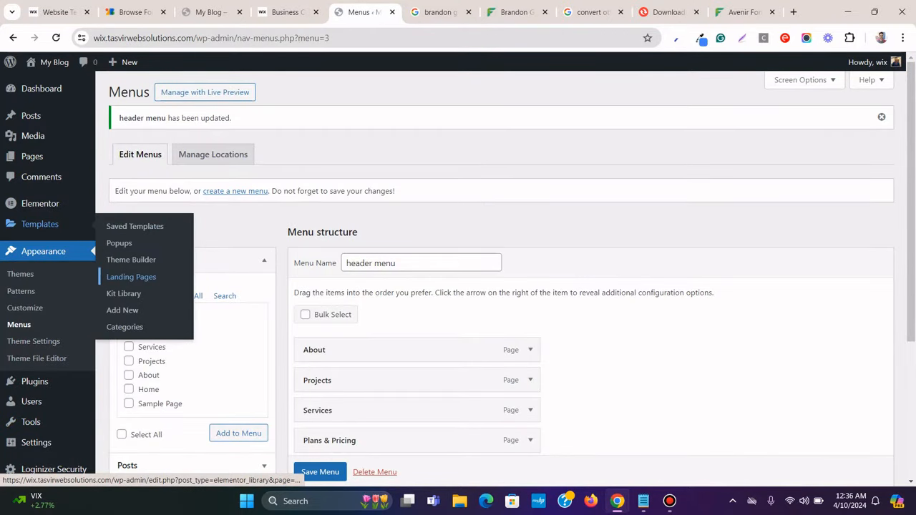
right_click(164, 274)
left_click(203, 283)
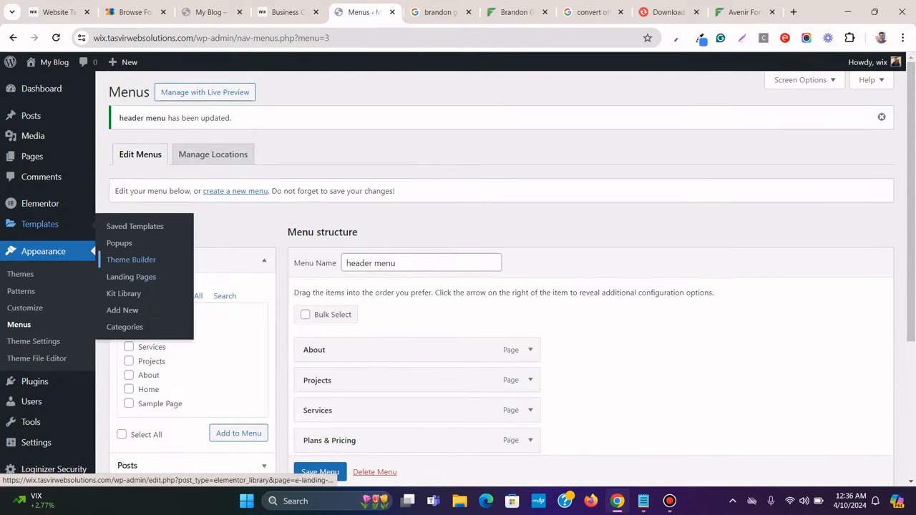
left_click_drag(401, 13, 333, 12)
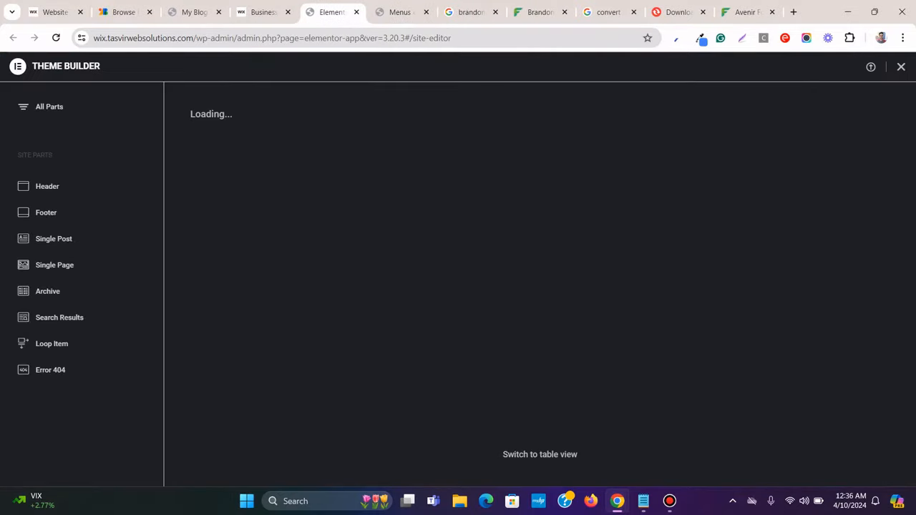
left_click(262, 12)
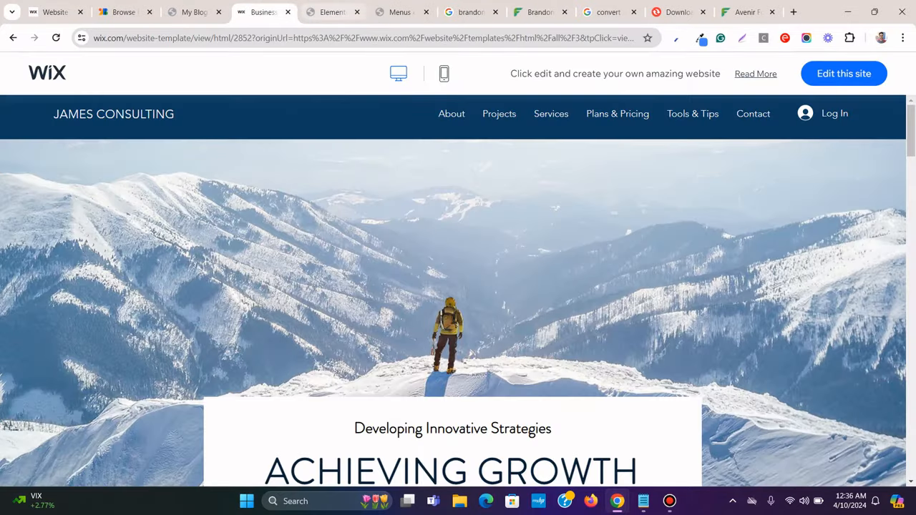
Dismiss the block library, title the new header template Main Header, and save it as a draft
left_click(332, 12)
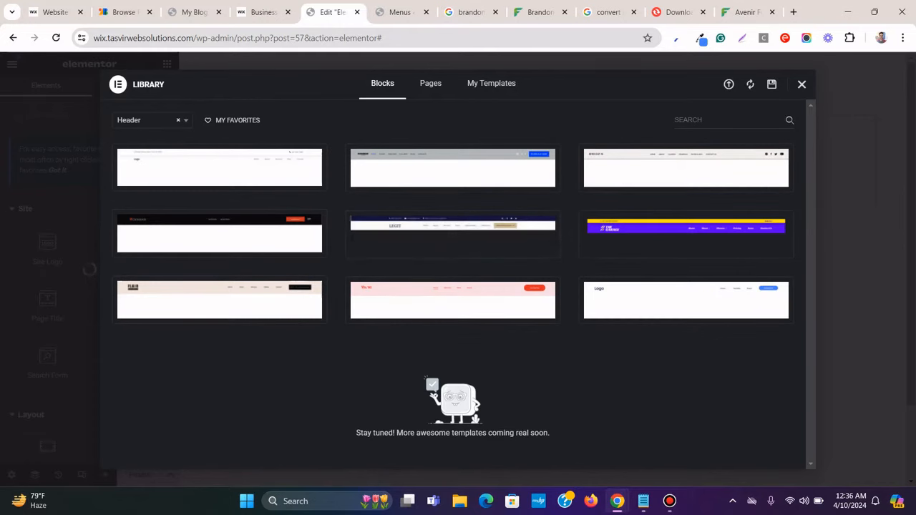
left_click(801, 84)
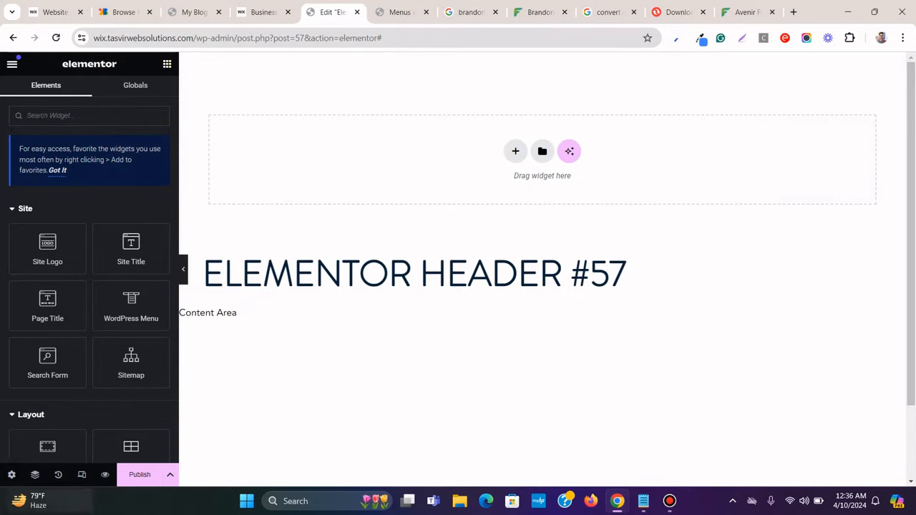
left_click(12, 474)
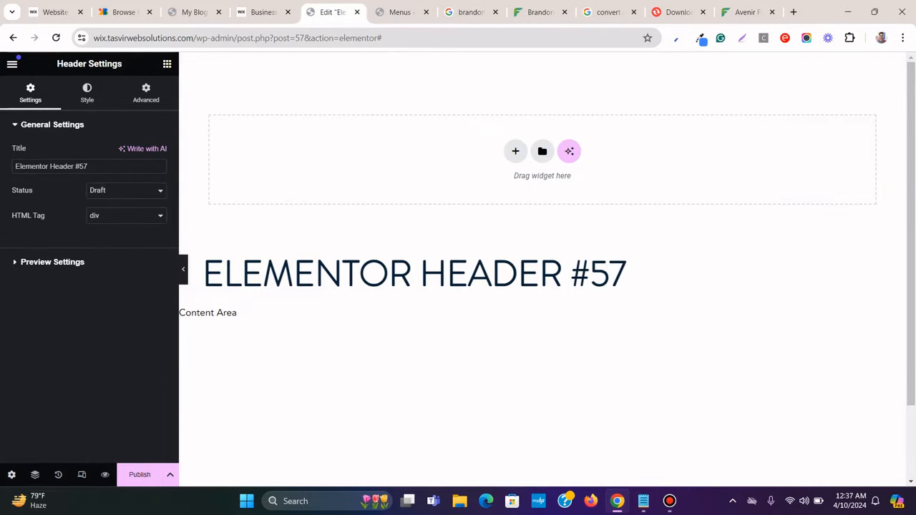
double_click(87, 166)
key("ctrl+a")
type("Main ")
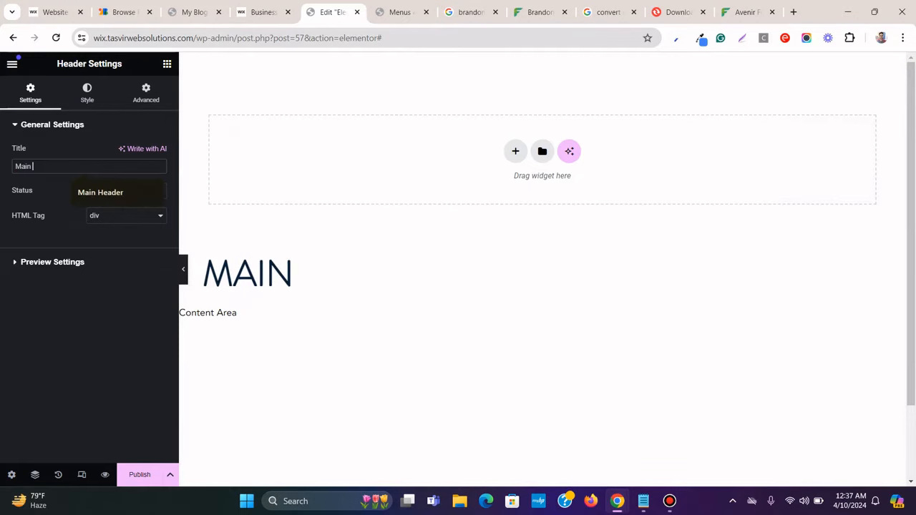
type("Header")
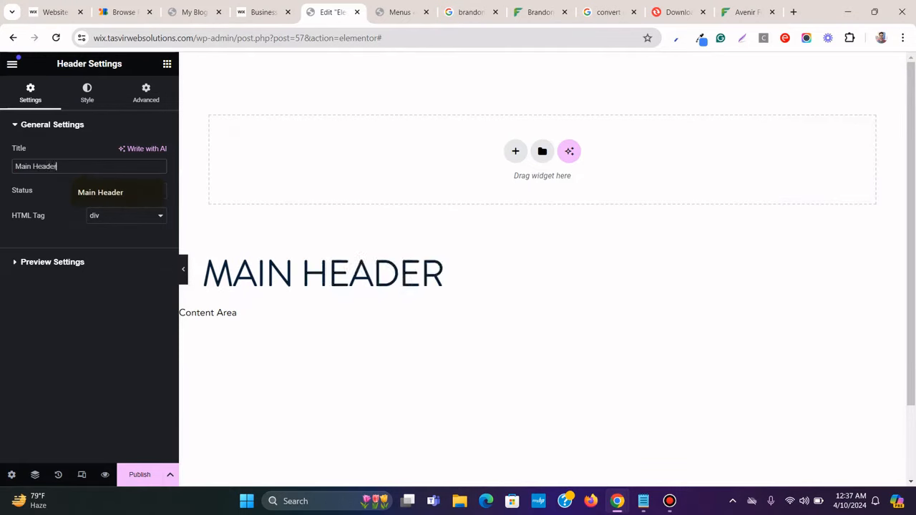
left_click(170, 475)
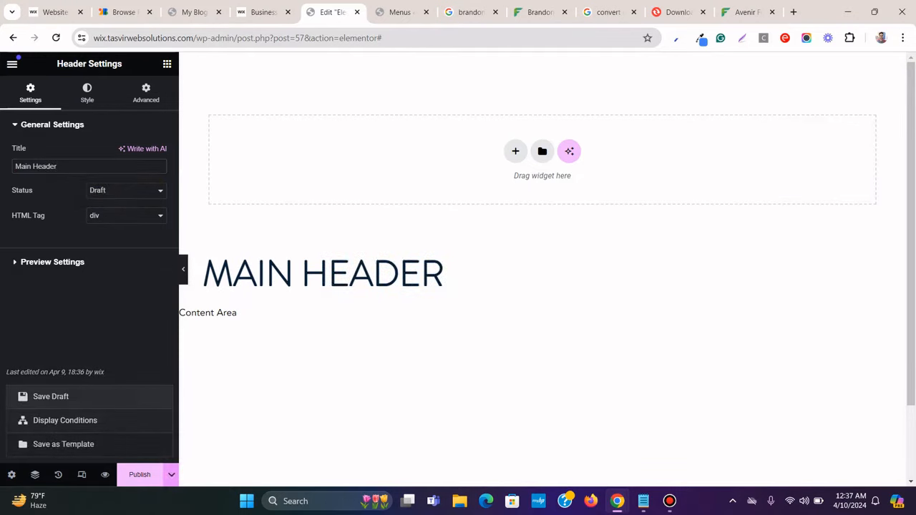
left_click(51, 396)
left_click(668, 500)
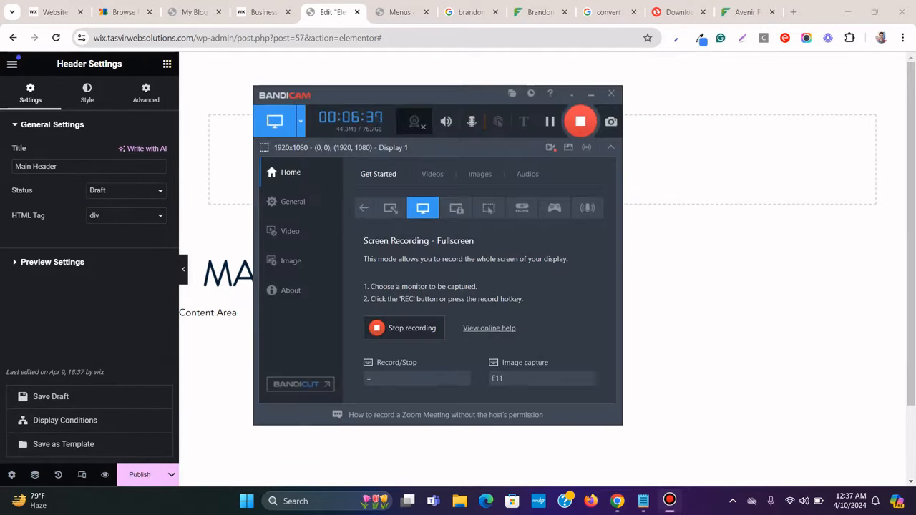
left_click(669, 501)
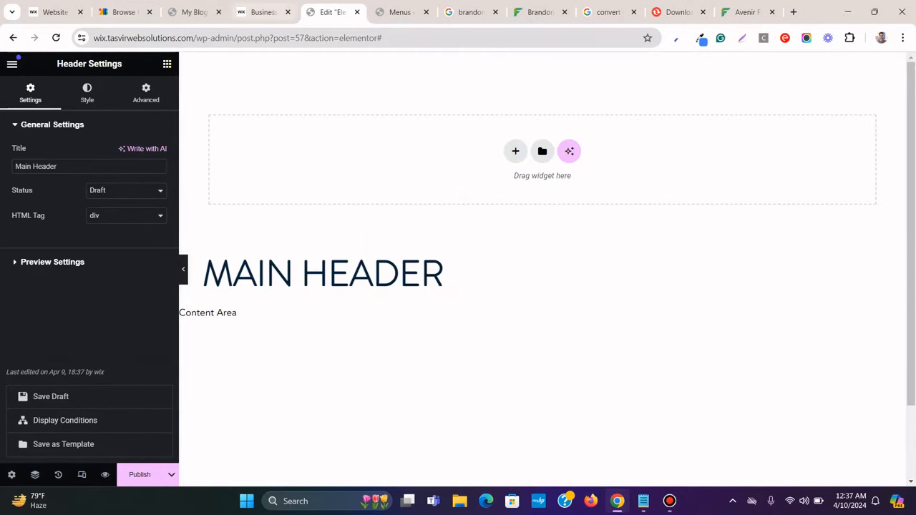
Add a two-column Flexbox container to the header after checking the template's layout, and make its first column narrower than the second
left_click(263, 12)
left_click(329, 12)
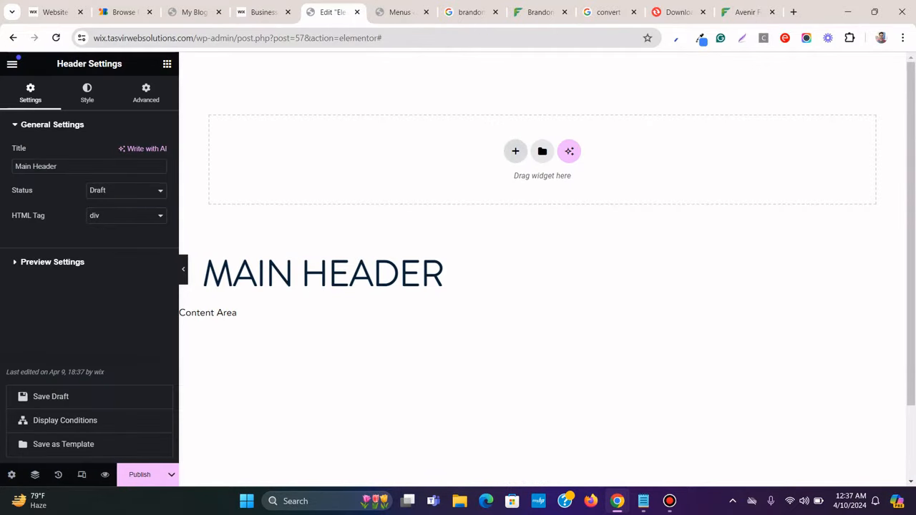
left_click(515, 151)
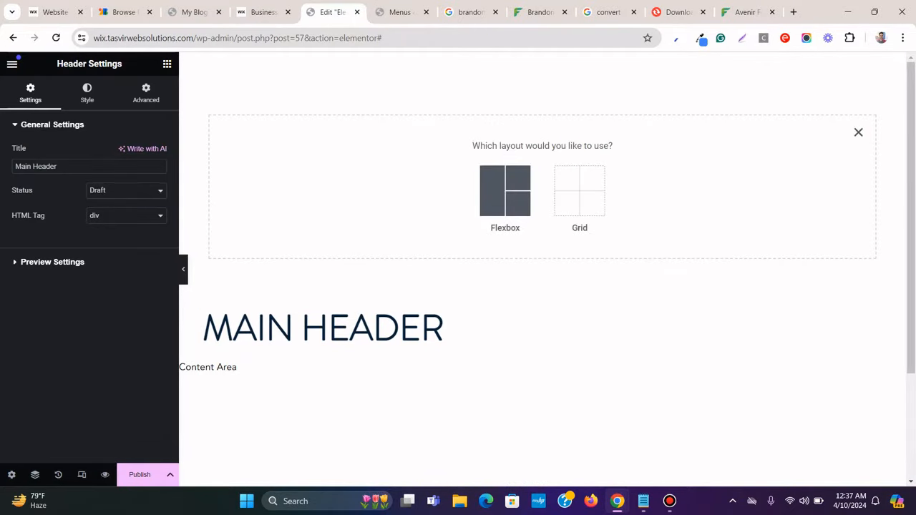
left_click(264, 12)
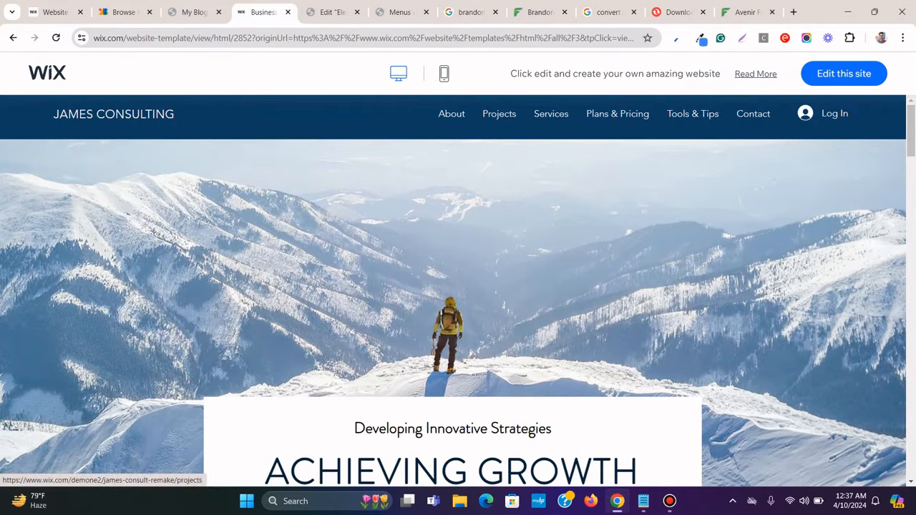
left_click(329, 13)
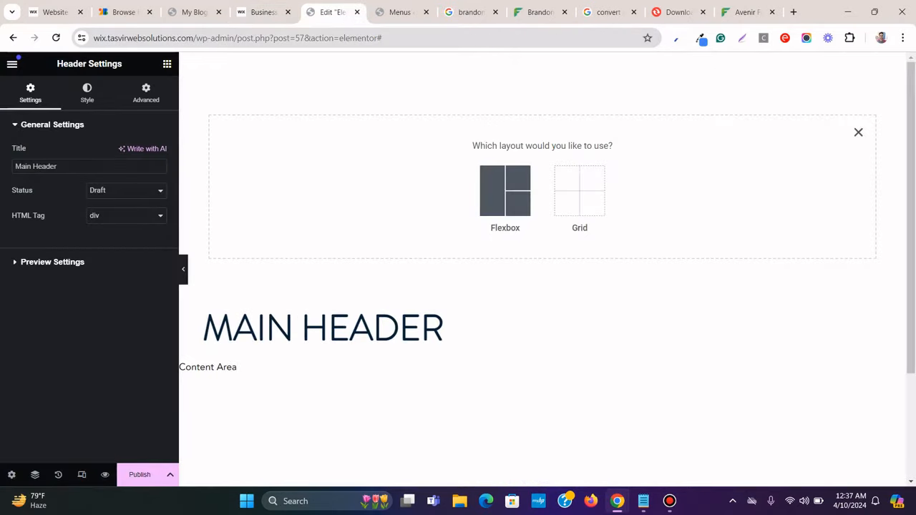
left_click(505, 190)
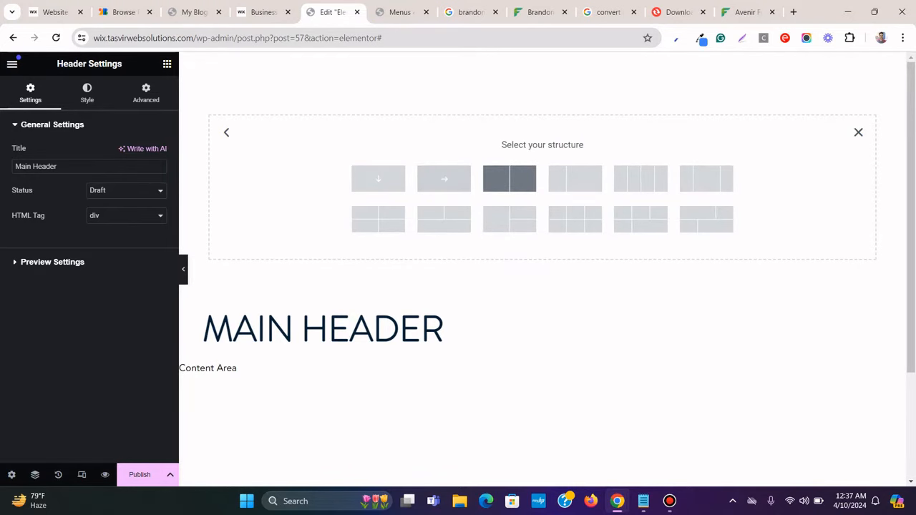
left_click(508, 178)
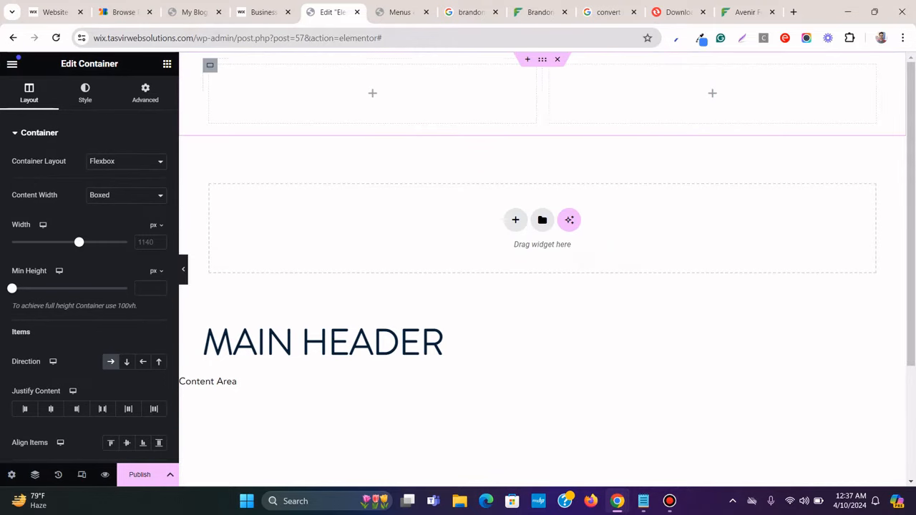
left_click_drag(542, 94, 402, 94)
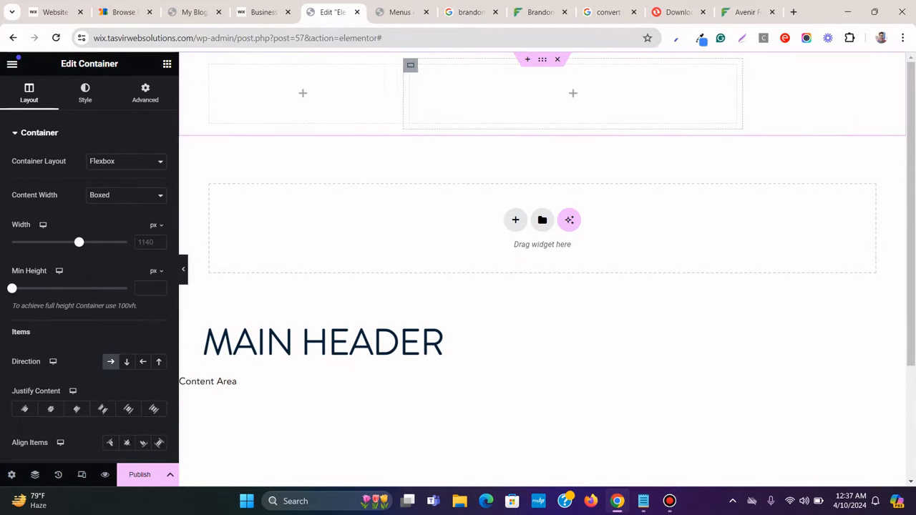
Examine the Wix template's page sections down to the contact area, checking the dark blue background they share with the header
left_click(258, 12)
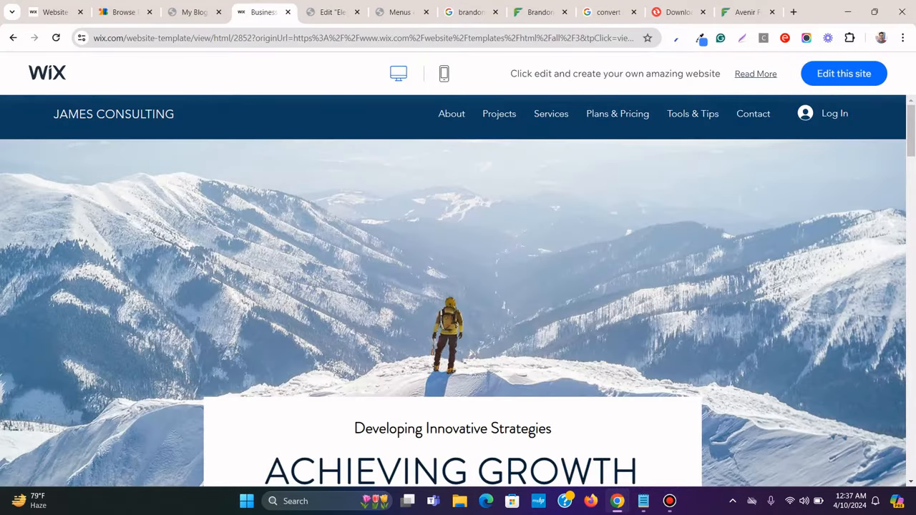
scroll(457, 286, "down", 15)
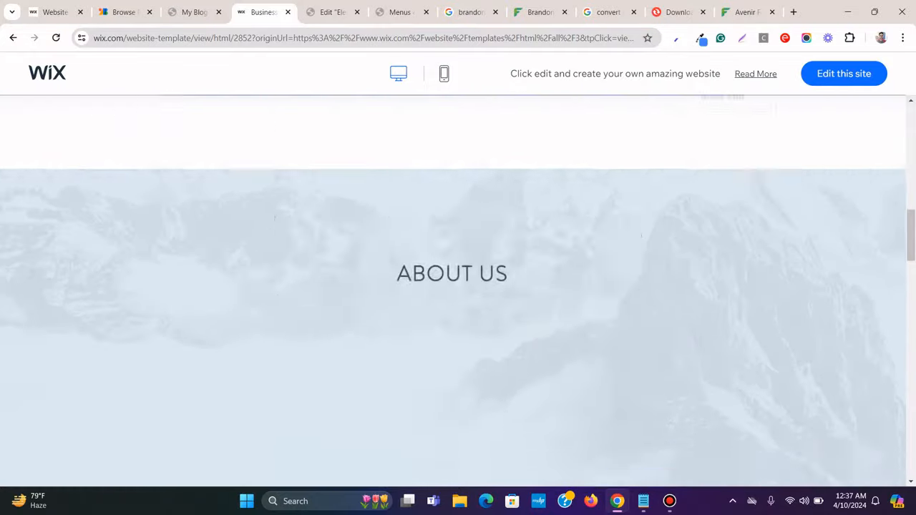
scroll(458, 286, "down", 10)
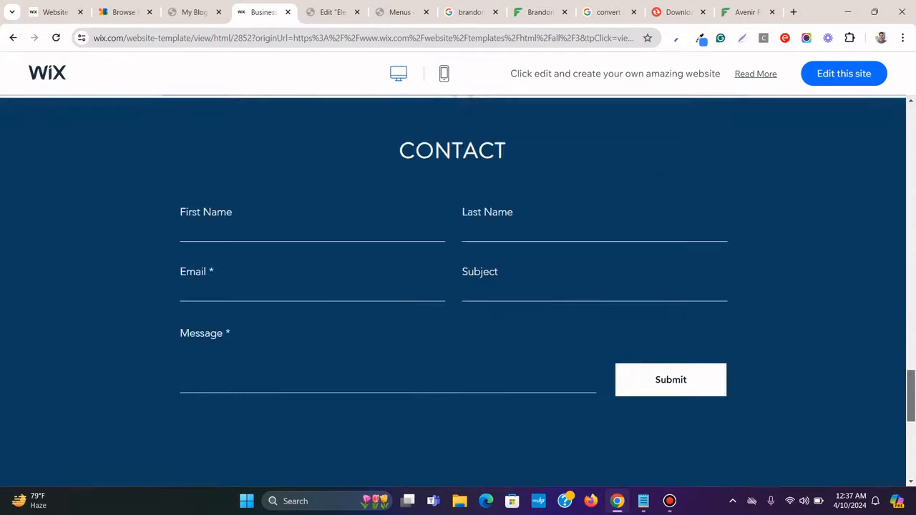
scroll(458, 286, "down", 3)
scroll(458, 286, "up", 8)
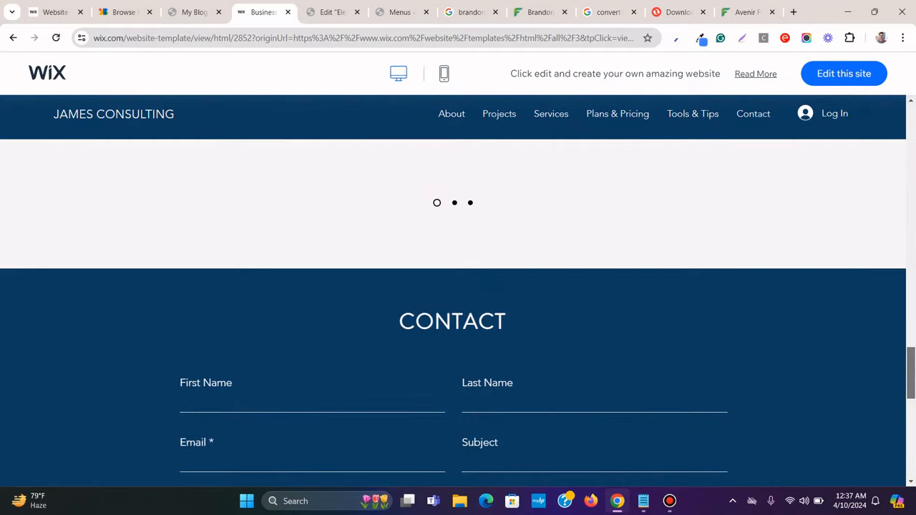
scroll(457, 286, "down", 4)
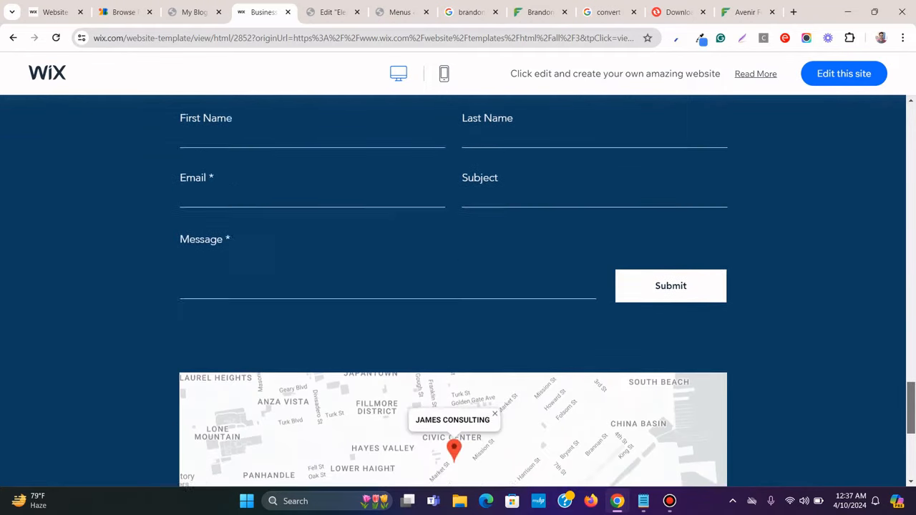
scroll(458, 287, "up", 3)
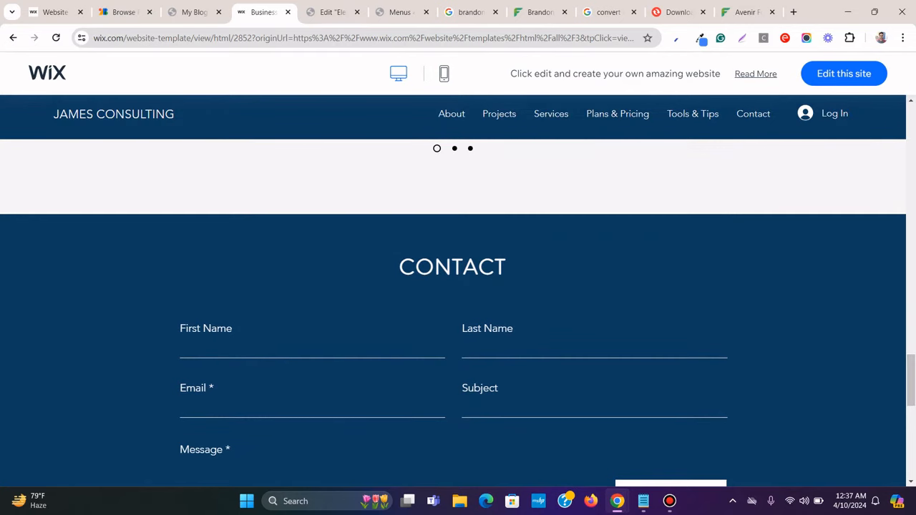
left_click(676, 38)
left_click(618, 55)
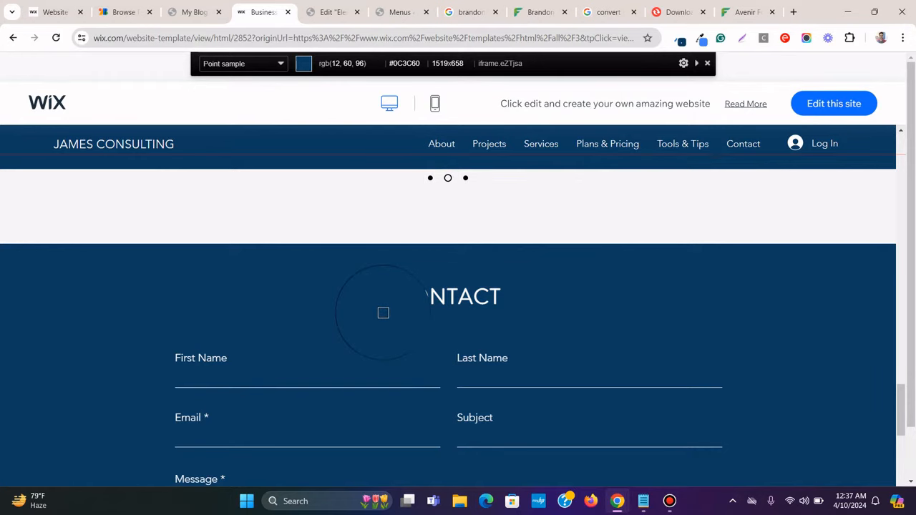
scroll(383, 319, "down", 1)
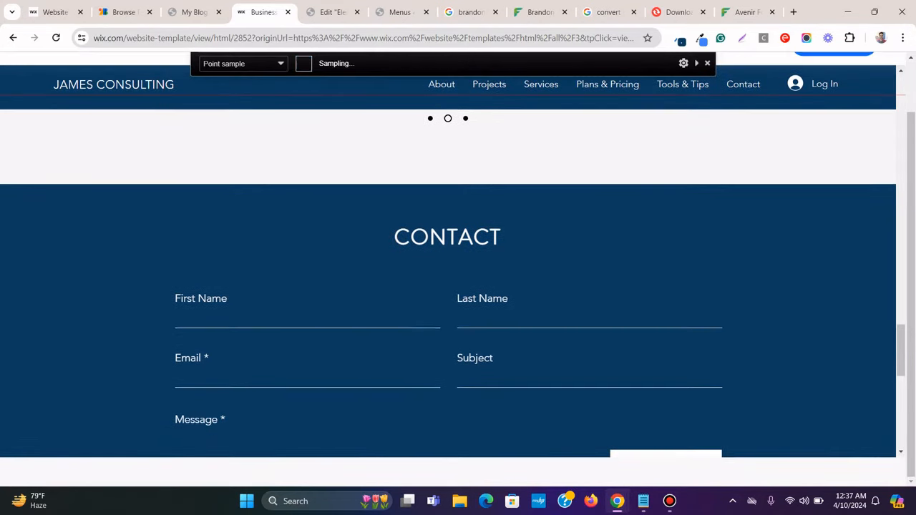
scroll(423, 251, "up", 1)
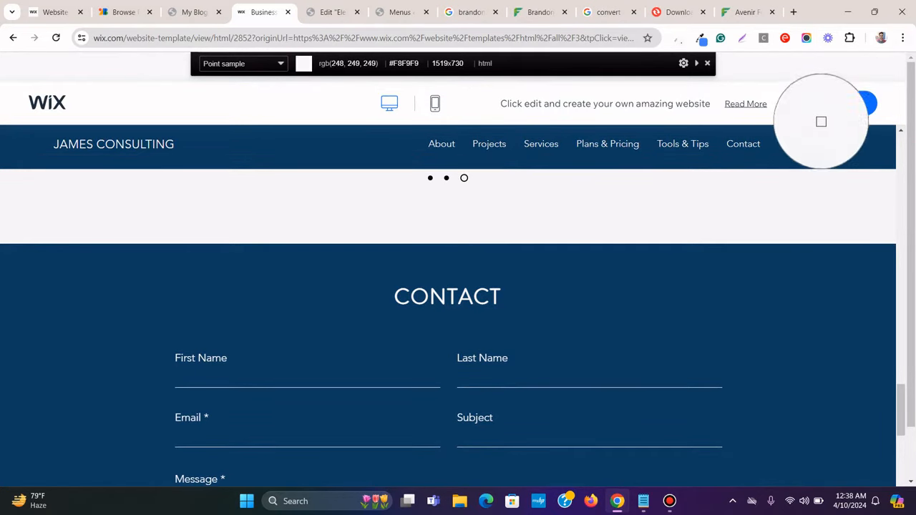
left_click(706, 64)
Sample the dark blue colour #0C3C60 from the Wix template's header bar
scroll(452, 114, "up", 20)
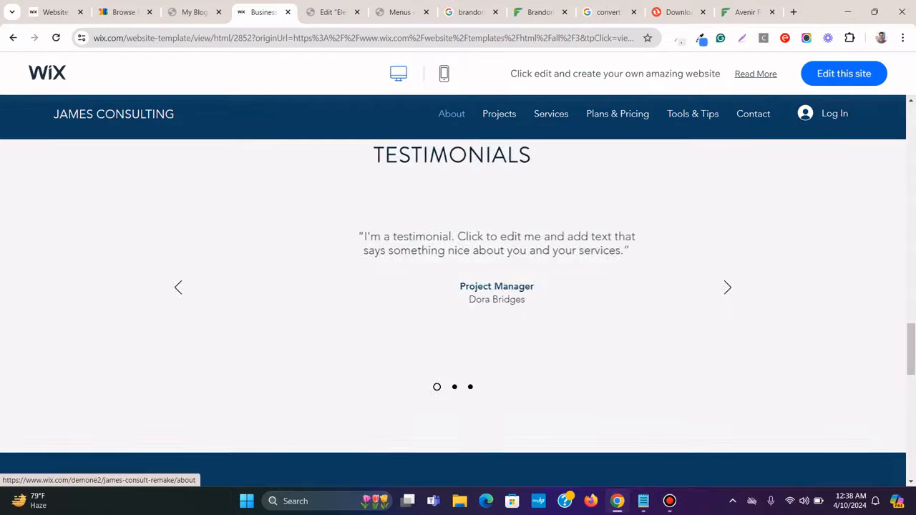
scroll(451, 114, "up", 5)
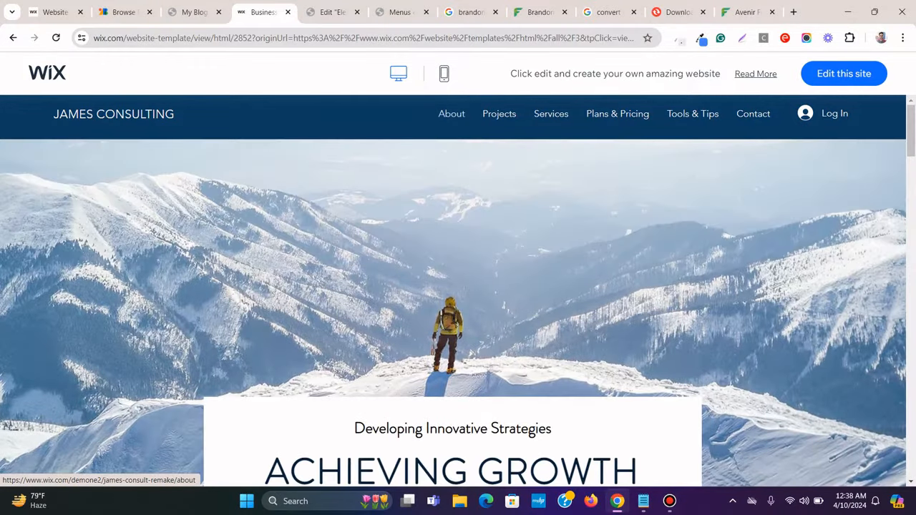
left_click(678, 39)
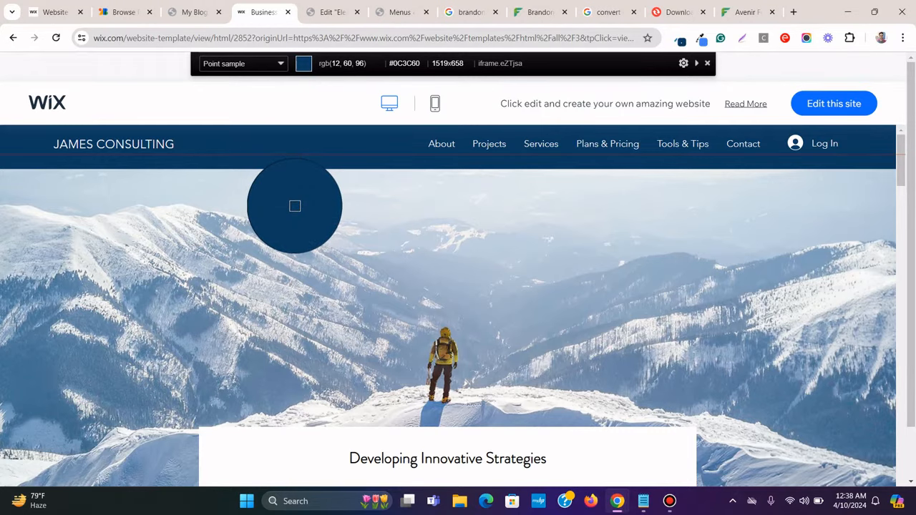
left_click(294, 206)
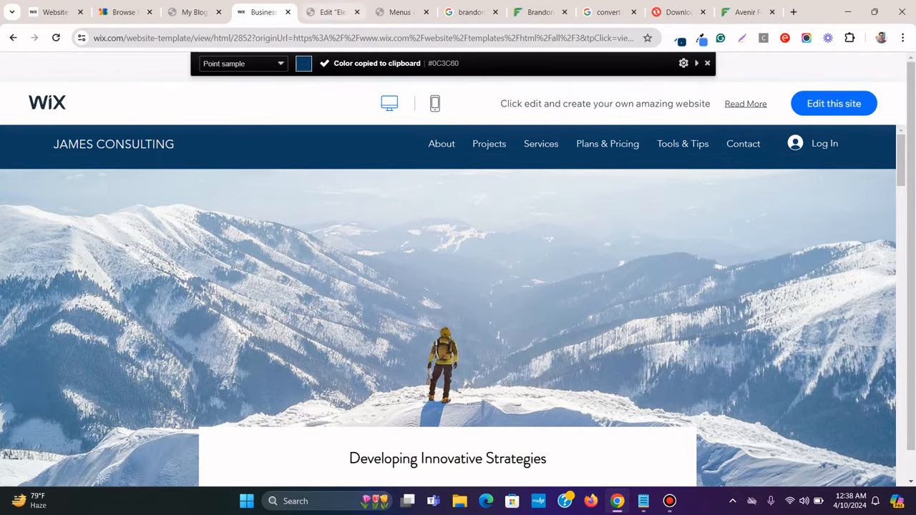
Give the outer header container in Elementor a classic background with the sampled colour #0C3C60
left_click(334, 11)
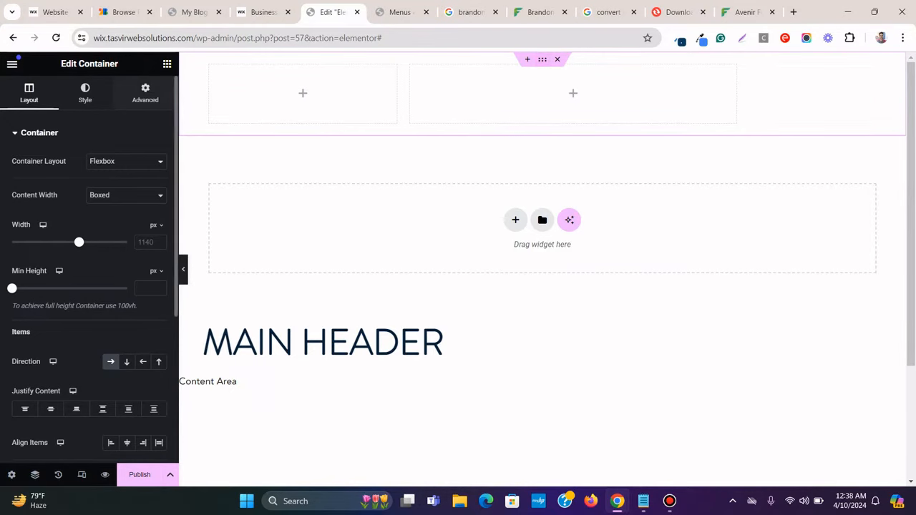
left_click(85, 93)
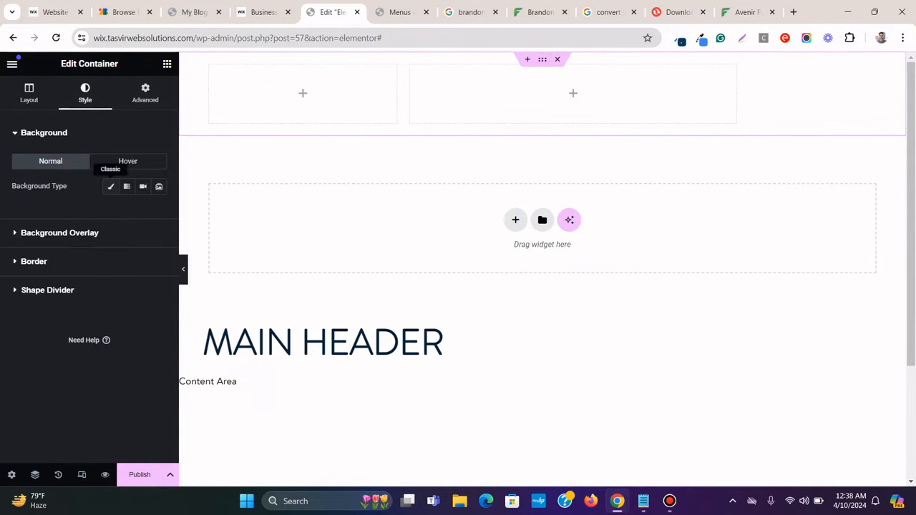
left_click(110, 186)
left_click(158, 211)
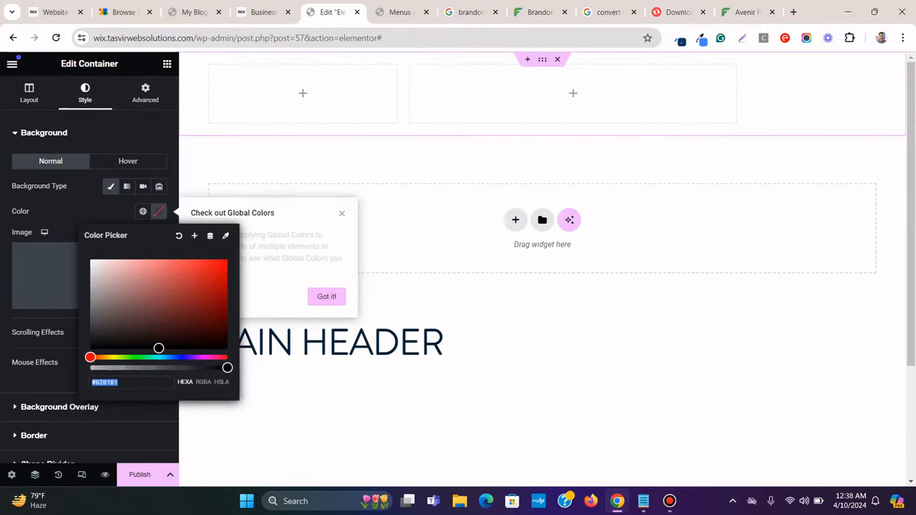
right_click(159, 383)
left_click(193, 164)
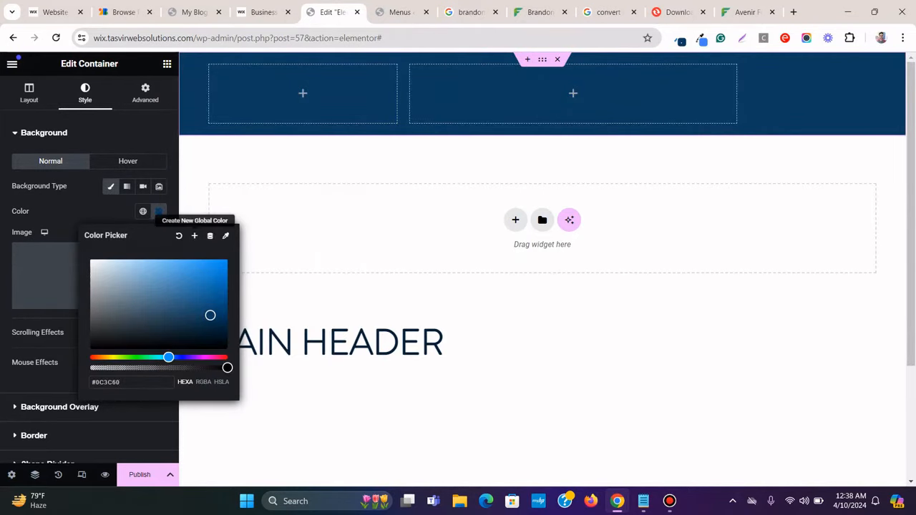
Save the container's background colour as a new global colour named navyblue
left_click(194, 236)
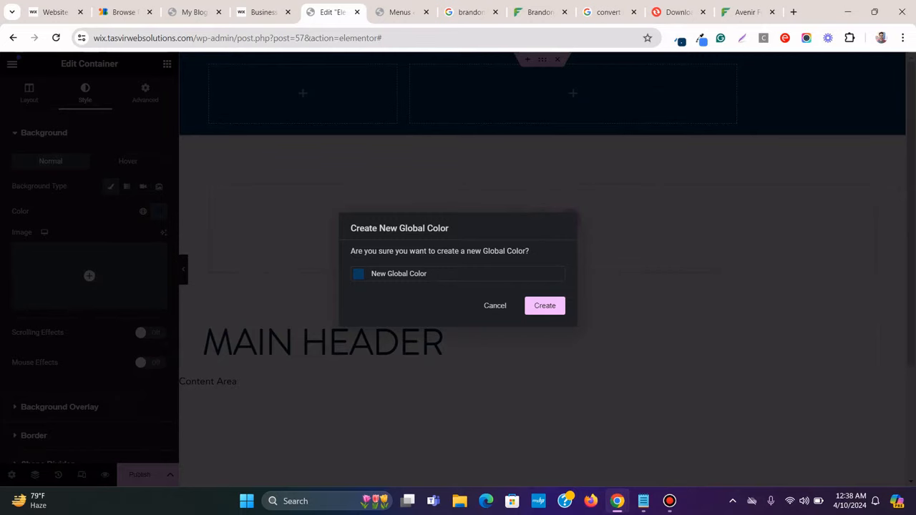
type("navyblue")
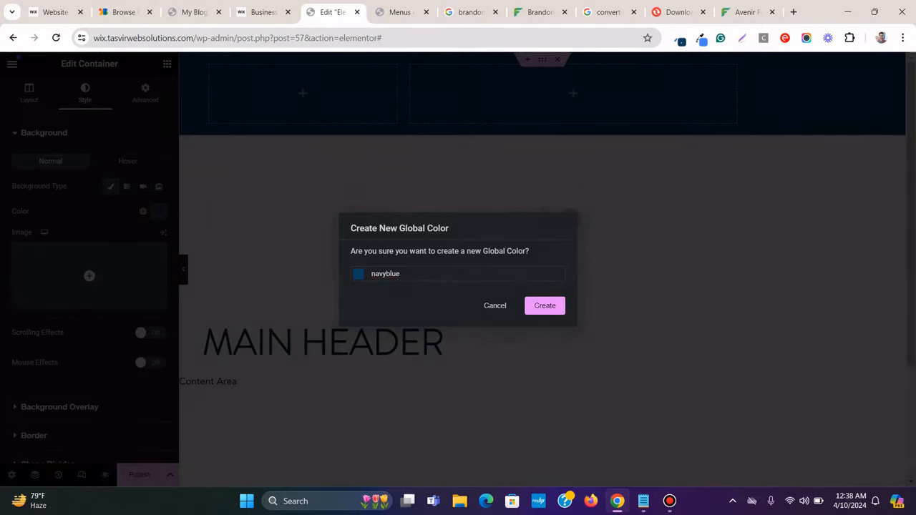
left_click(544, 305)
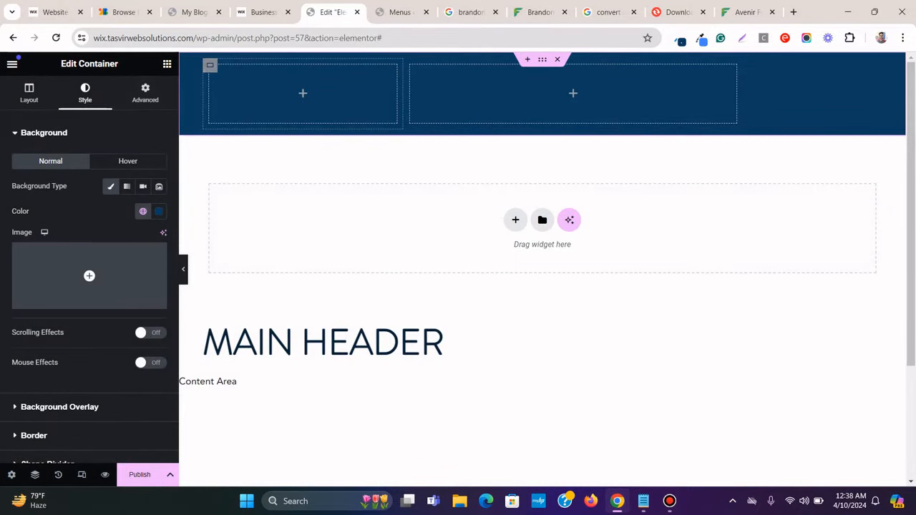
Set the first header column's width to 30% and the second's to 70%, and save the header template as a draft
left_click(209, 65)
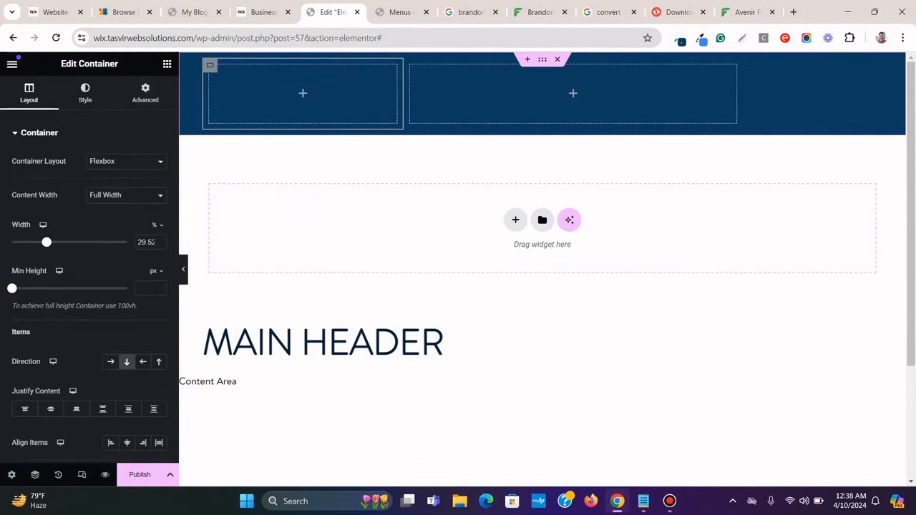
double_click(141, 242)
type("30")
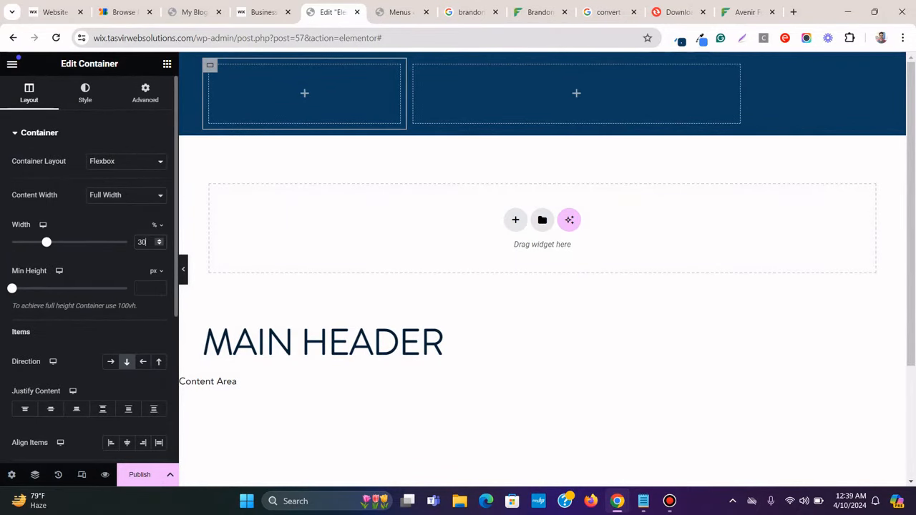
left_click(414, 65)
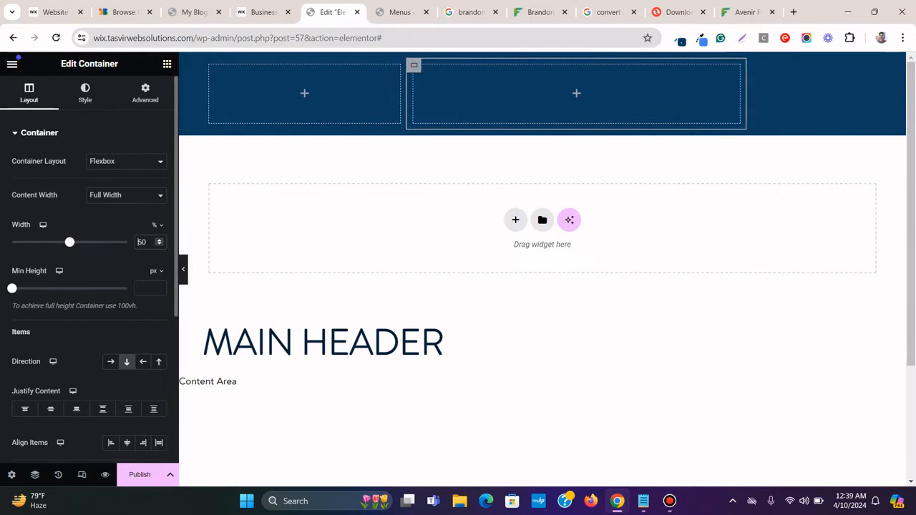
double_click(140, 242)
type("70")
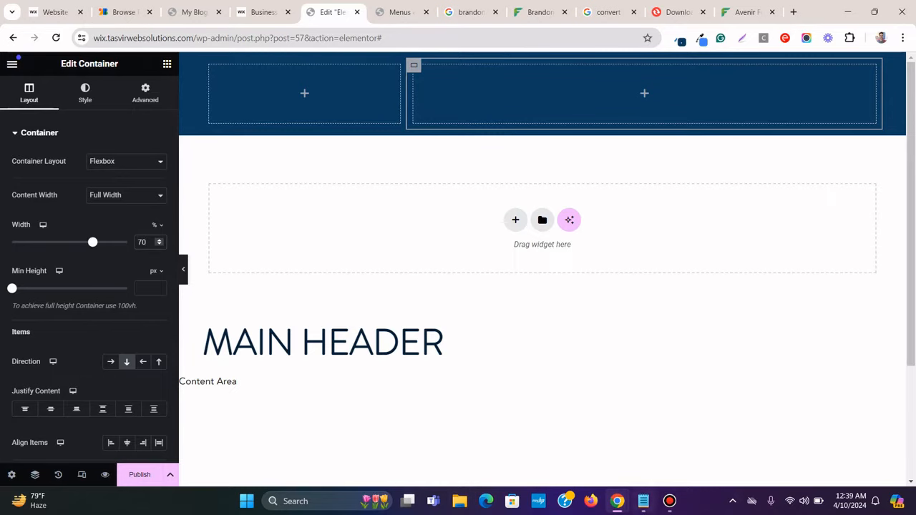
left_click(669, 500)
left_click(669, 501)
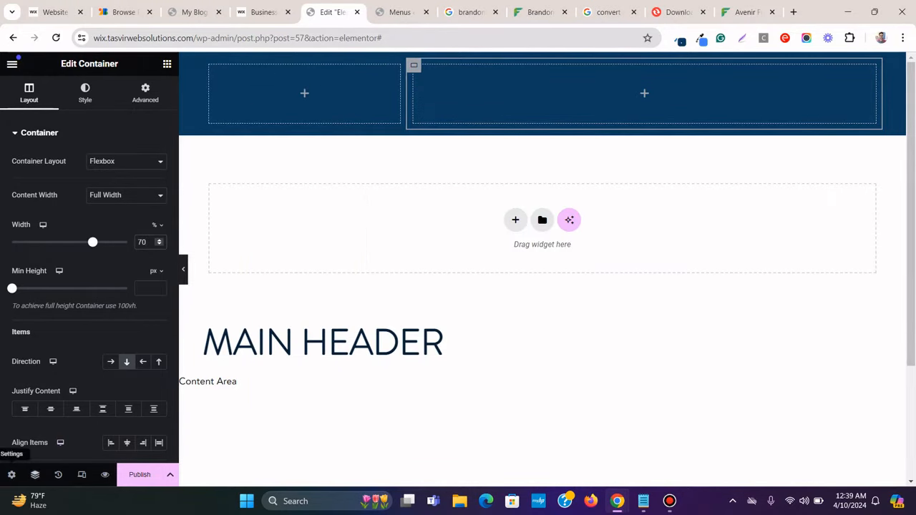
left_click(170, 475)
left_click(50, 396)
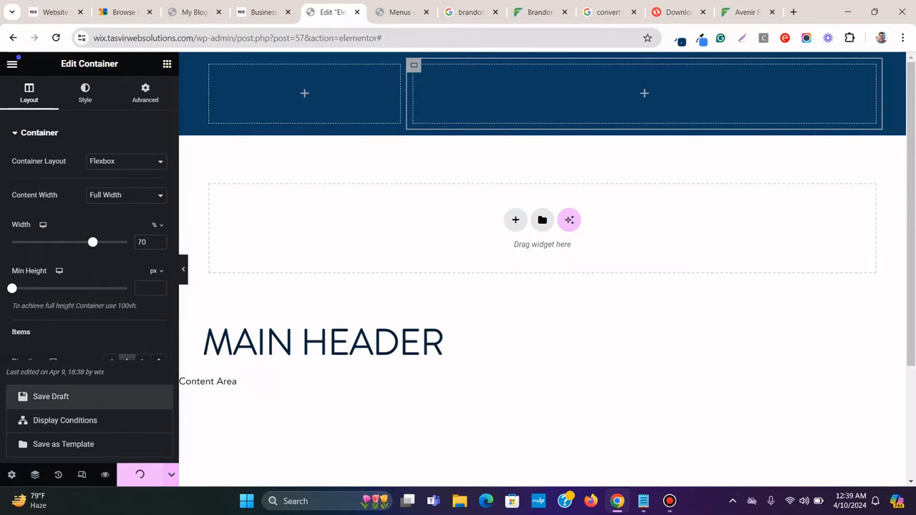
Compare the Wix template's header layout and content width with the two-column header in the Elementor editor
left_click(262, 12)
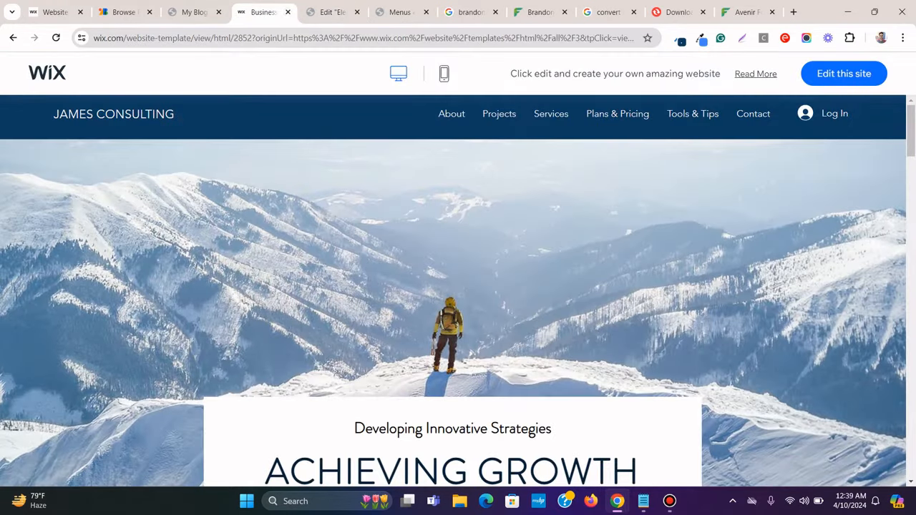
left_click(331, 12)
left_click(262, 12)
scroll(458, 312, "down", 2)
scroll(458, 286, "up", 3)
left_click(331, 12)
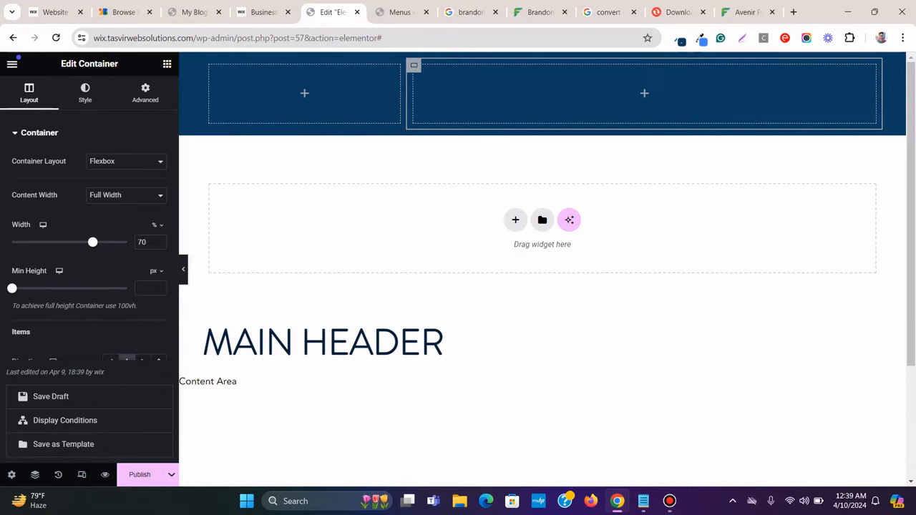
Set the site-wide content width to 1200 px in the layout settings, update the site settings, and return to the header editor
left_click(12, 64)
left_click(62, 117)
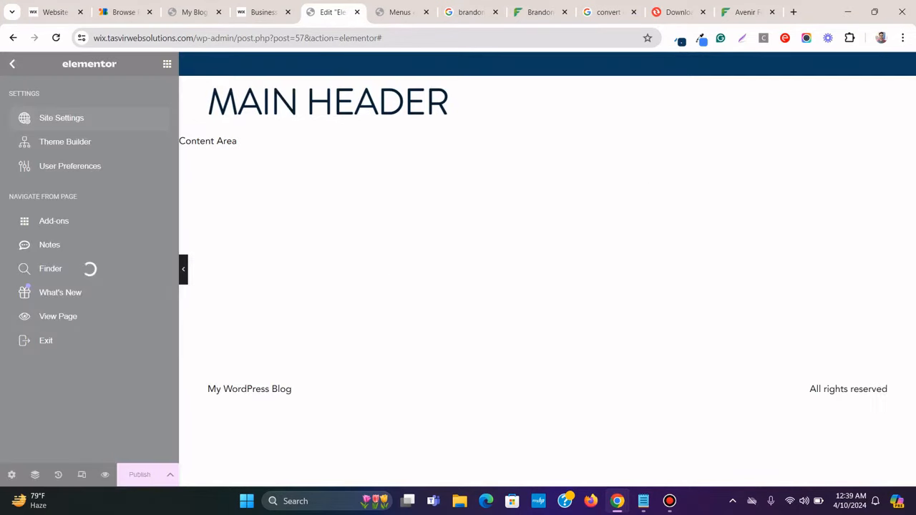
scroll(88, 265, "down", 3)
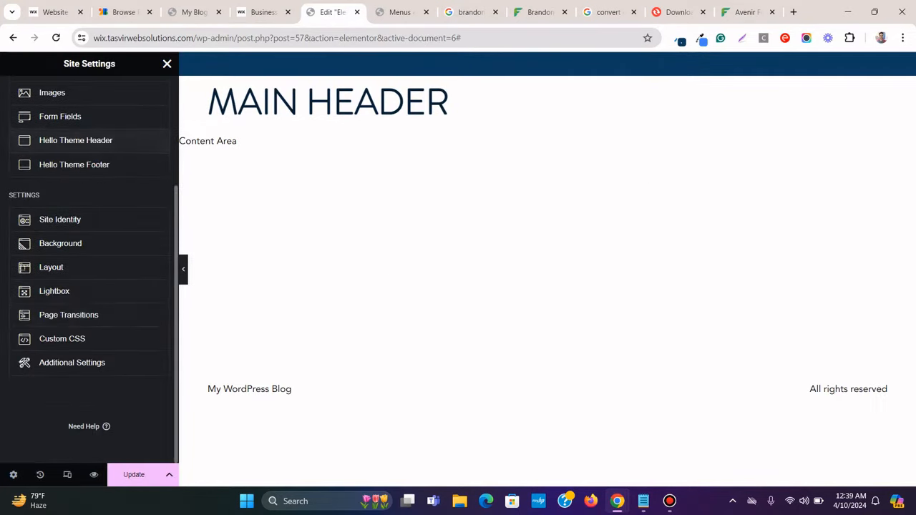
left_click(57, 267)
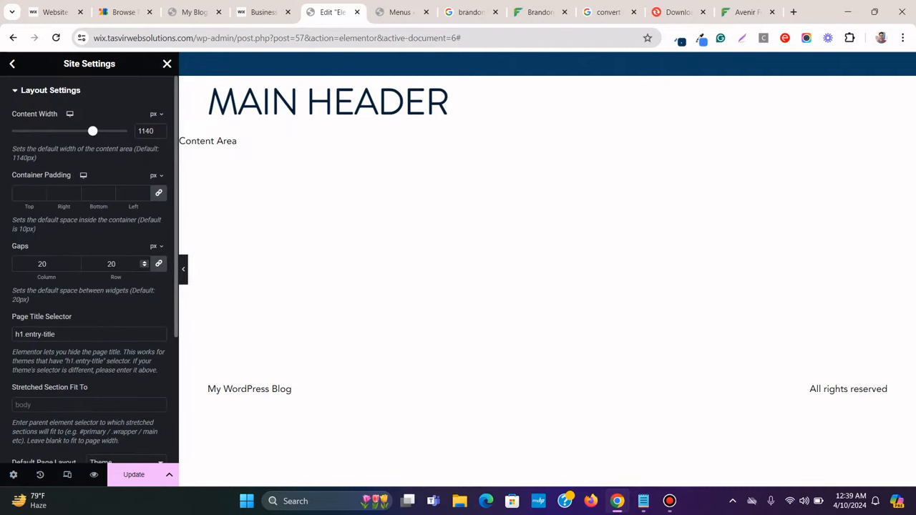
double_click(141, 131)
type("1200")
left_click(134, 474)
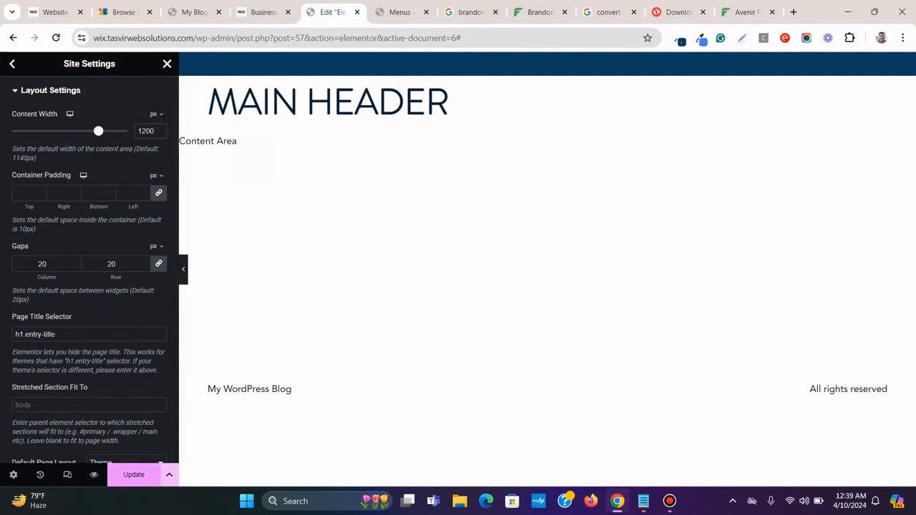
mouse_move(669, 501)
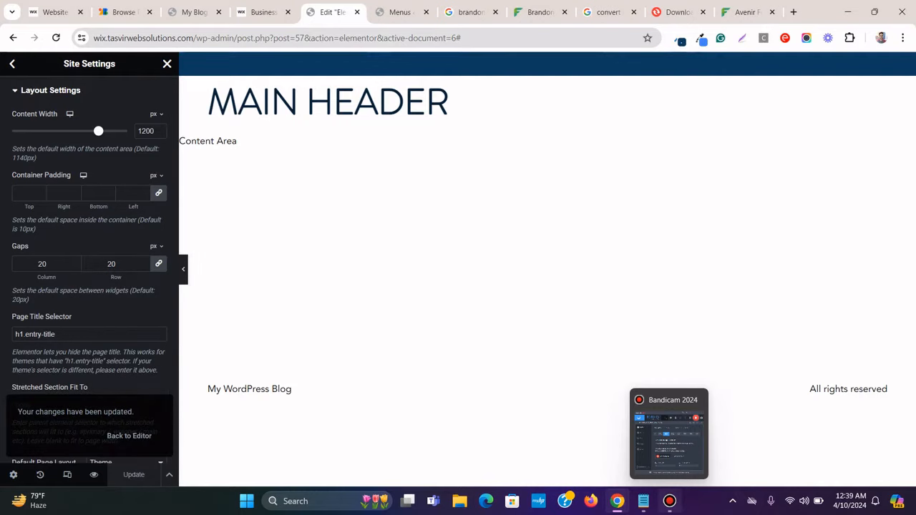
left_click(128, 436)
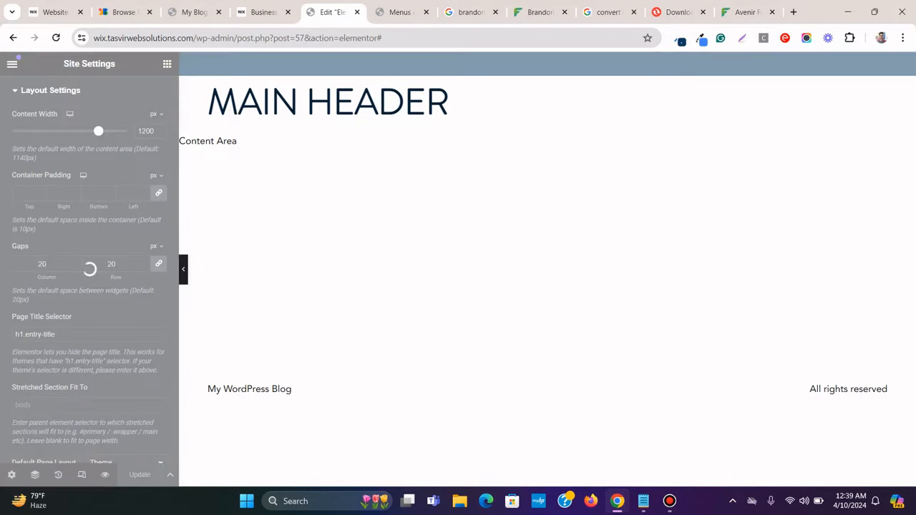
left_click(669, 501)
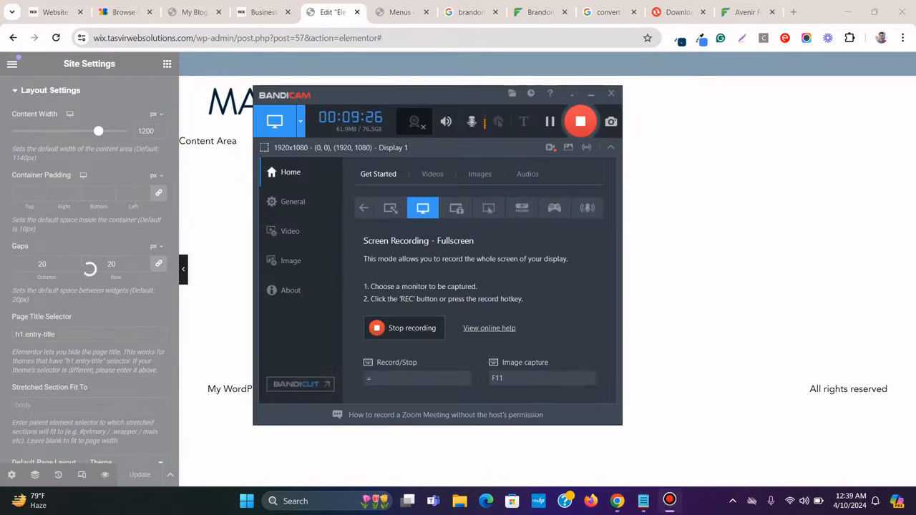
Examine how the Wix template's JAMES CONSULTING logo and its About and Projects menu links navigate, and return to the header editor
left_click(669, 501)
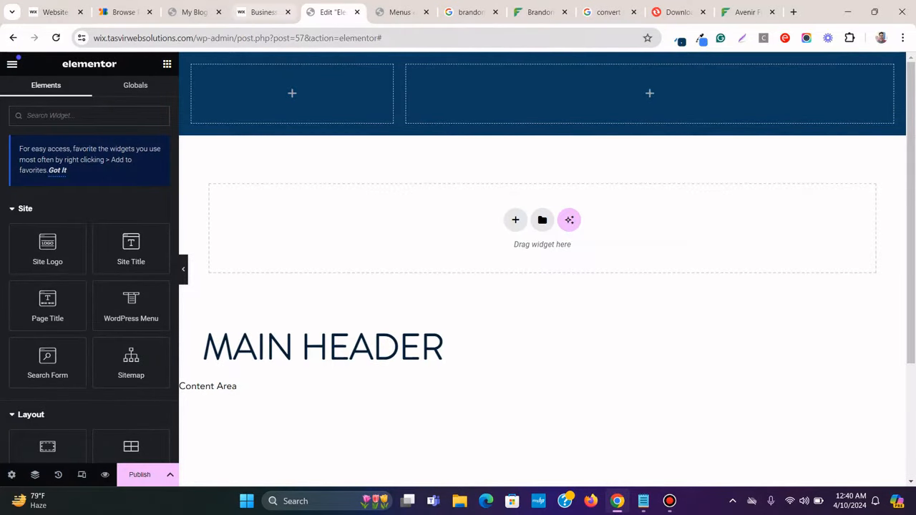
key("ctrl+shift+Tab")
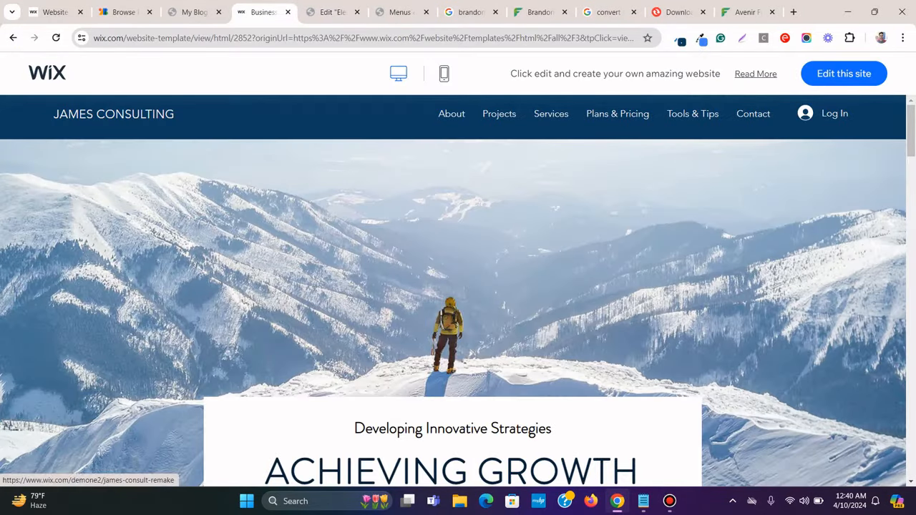
left_click_drag(175, 115, 53, 114)
right_click(161, 115)
left_click(202, 259)
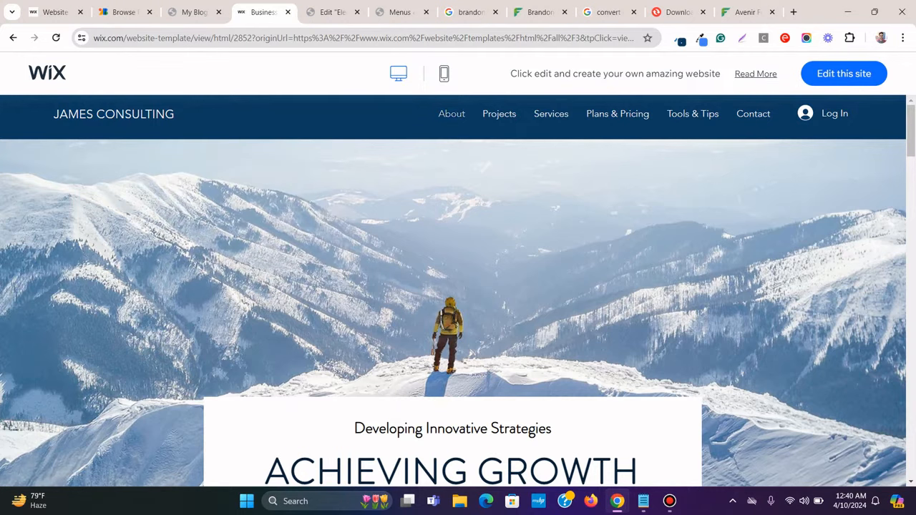
left_click(451, 114)
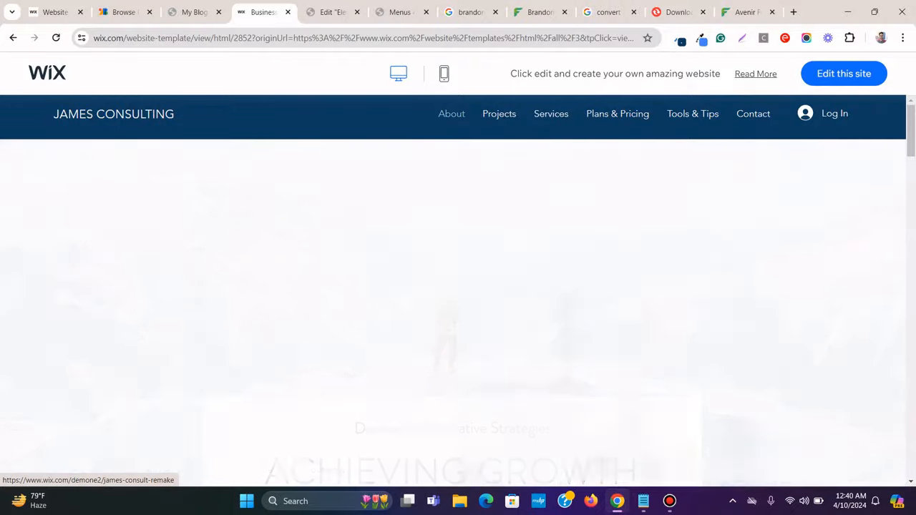
scroll(457, 290, "down", 3)
scroll(458, 291, "up", 3)
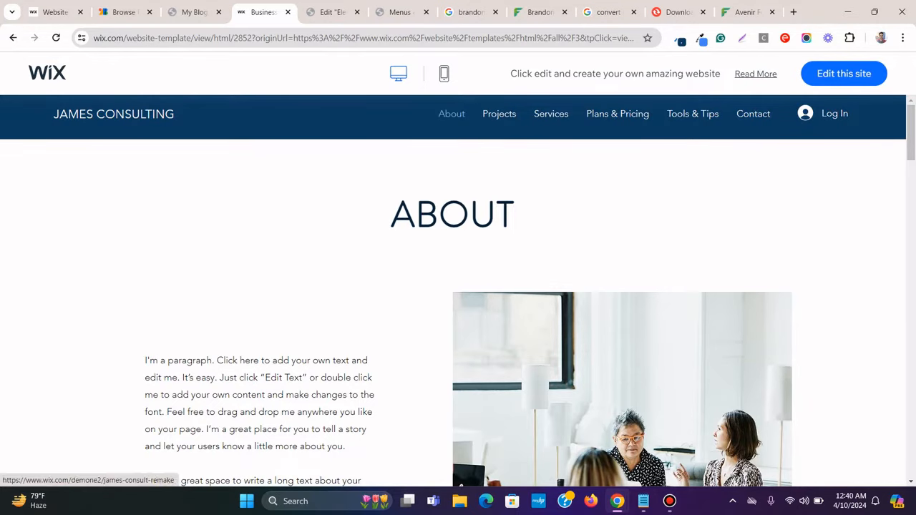
left_click(114, 115)
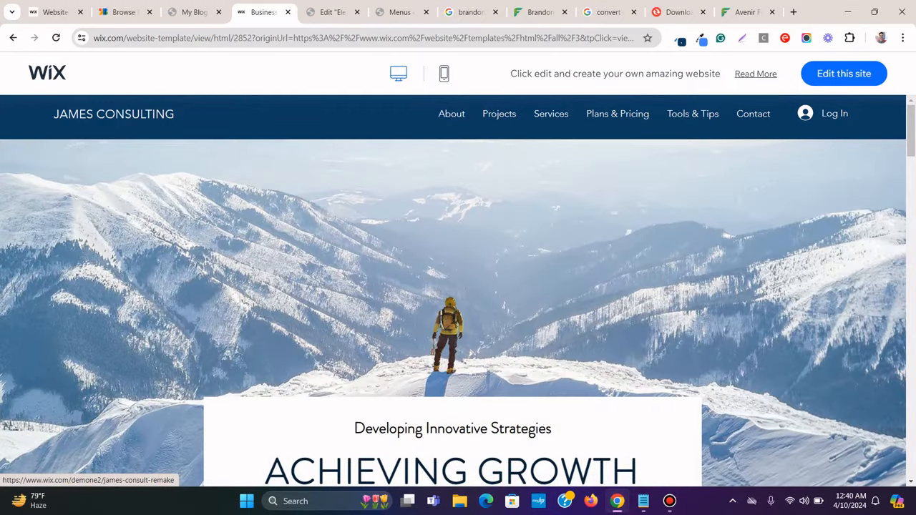
left_click(499, 114)
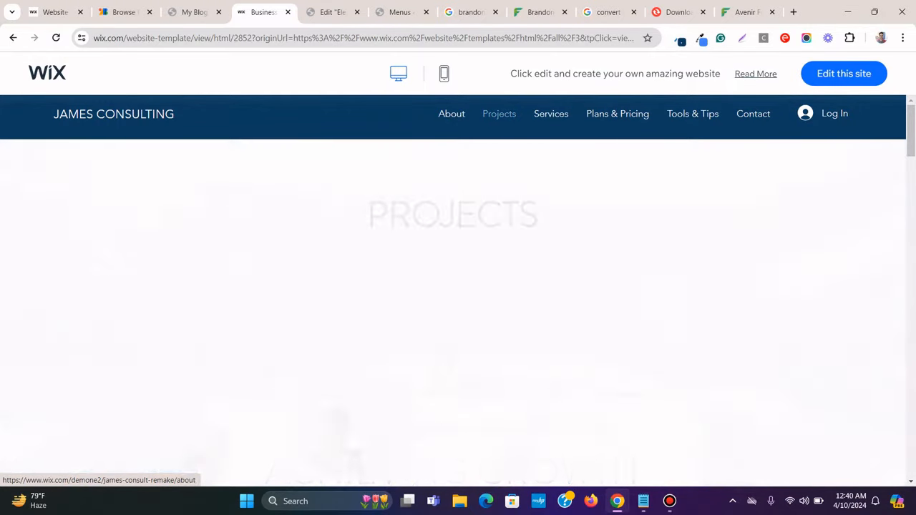
left_click(114, 114)
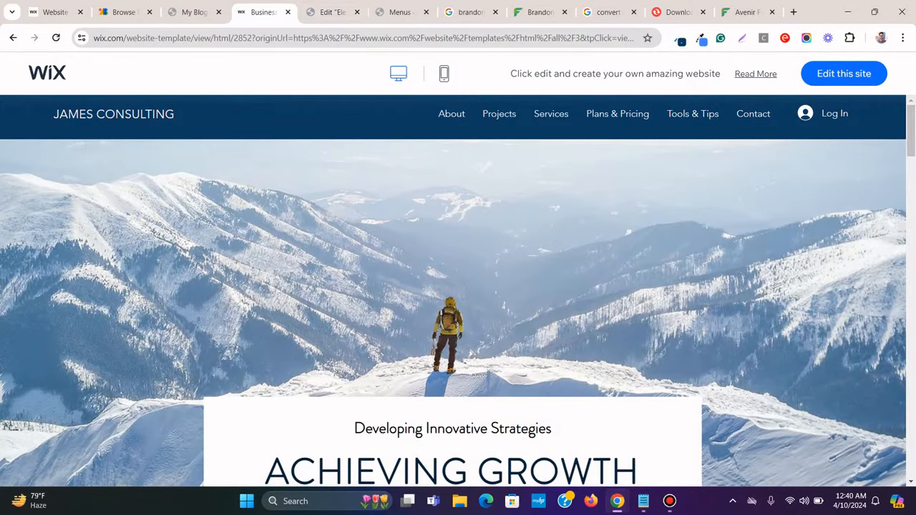
left_click(331, 12)
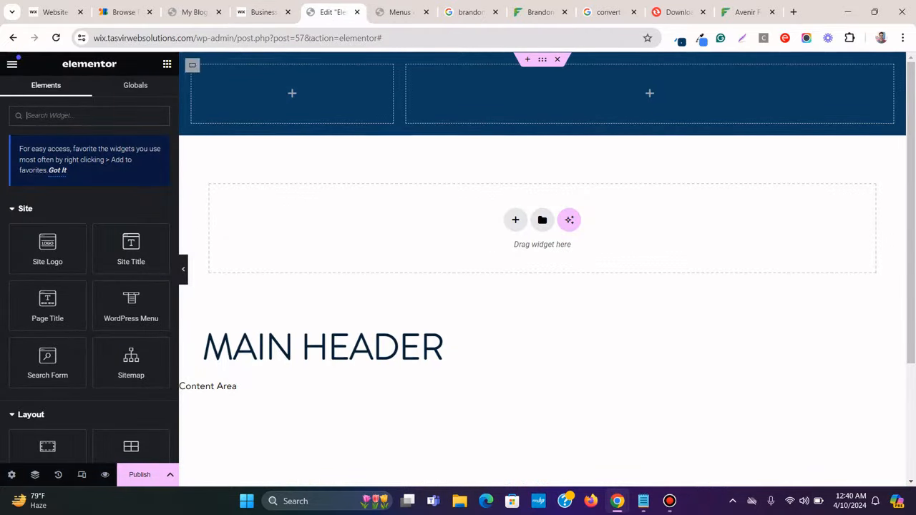
Inspect the font and colour of the Wix template's JAMES CONSULTING logo text in the developer tools, and return to the header editor
left_click(263, 12)
right_click(148, 114)
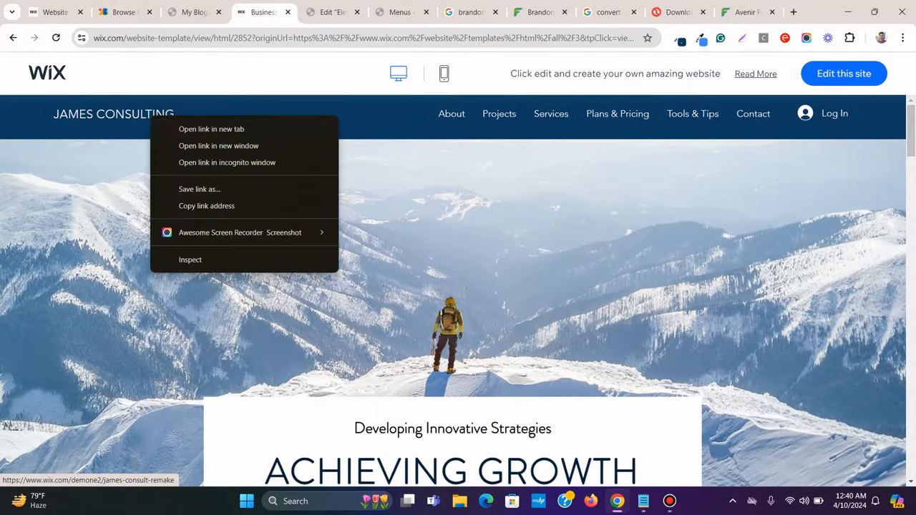
left_click(190, 260)
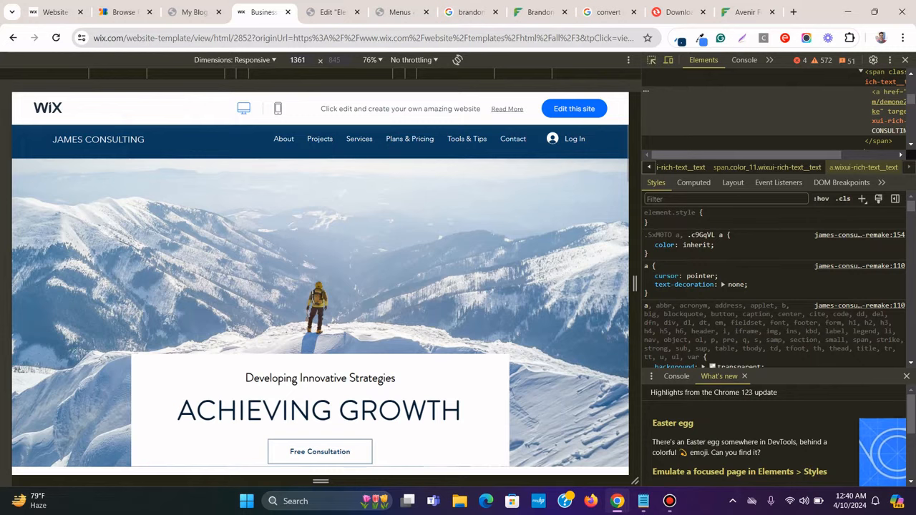
key("ctrl+shift+c")
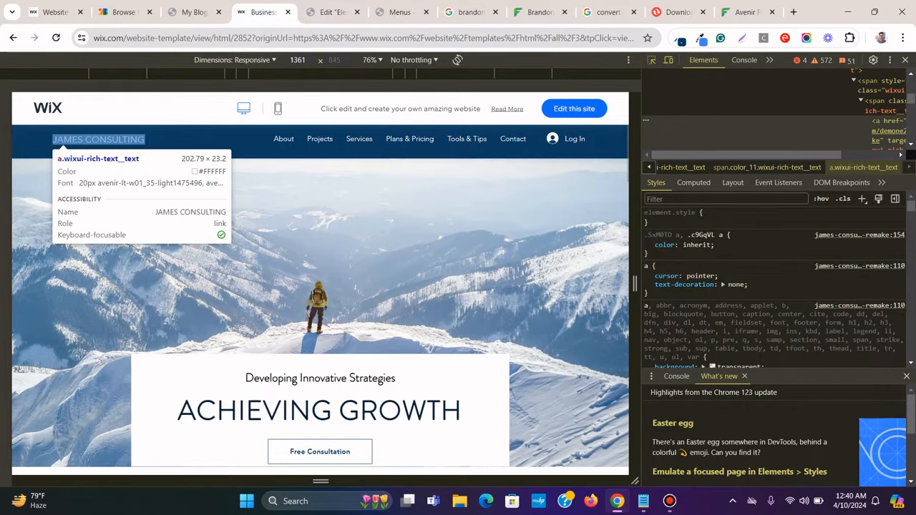
key("ctrl+Tab")
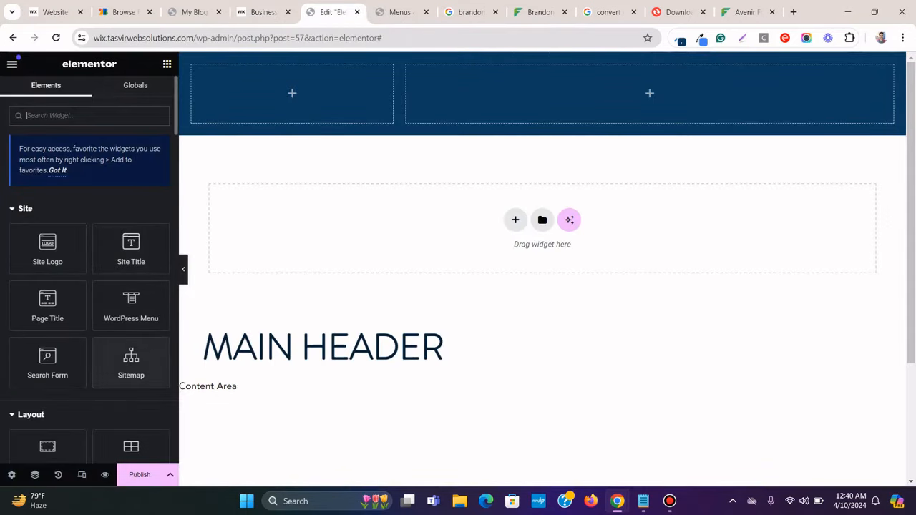
Add a Heading widget to the first header column and open its style settings
scroll(89, 286, "down", 2)
left_click_drag(47, 426, 291, 94)
left_click(87, 93)
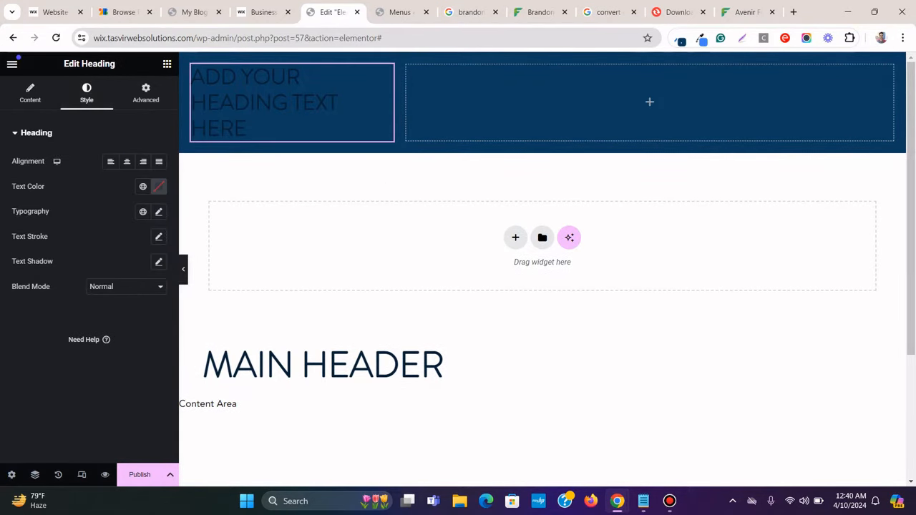
Recheck the logo text on the Wix template, close the developer tools there, and return to the heading in the header editor
left_click(159, 211)
left_click(159, 211)
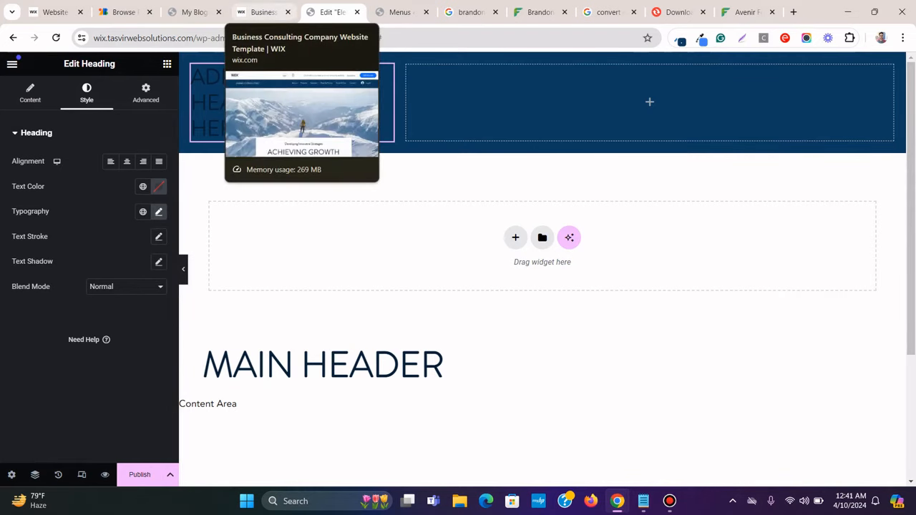
left_click(264, 12)
key("ctrl+shift+c")
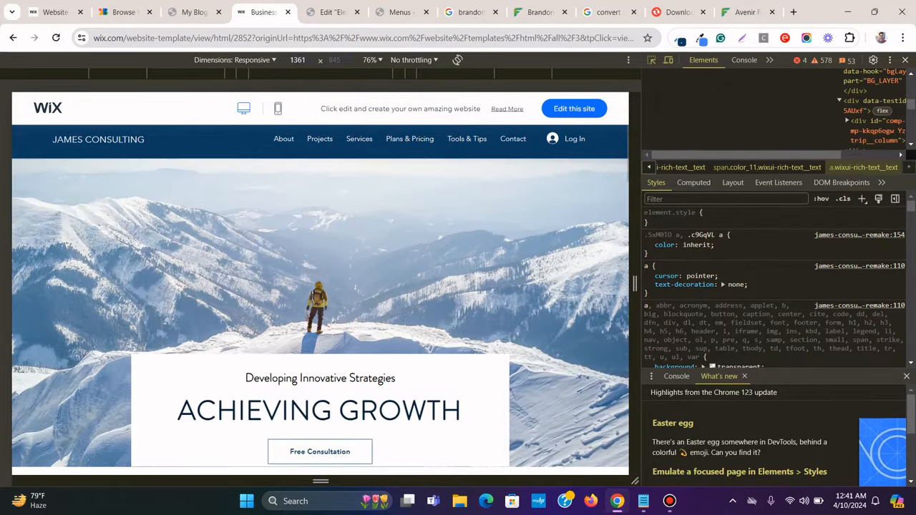
key("F12")
left_click(332, 11)
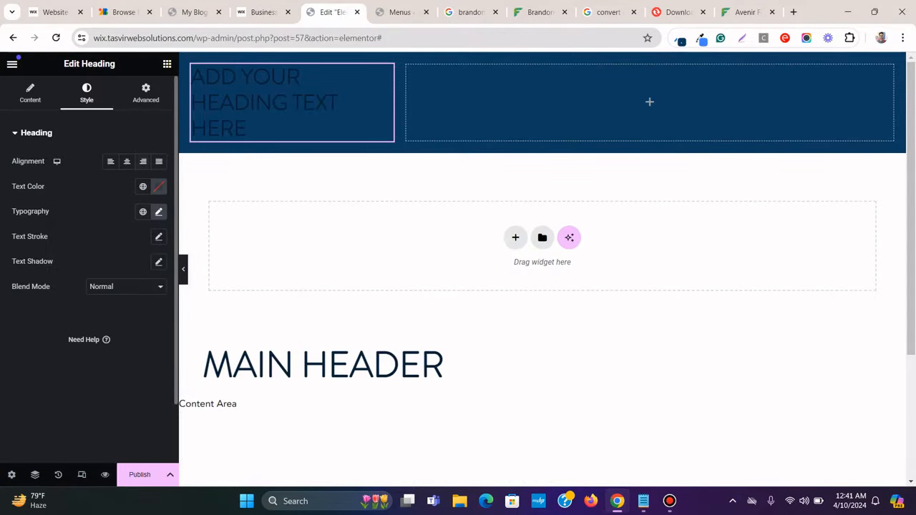
Look through the heading's content settings and the global fonts available for its typography
left_click(30, 93)
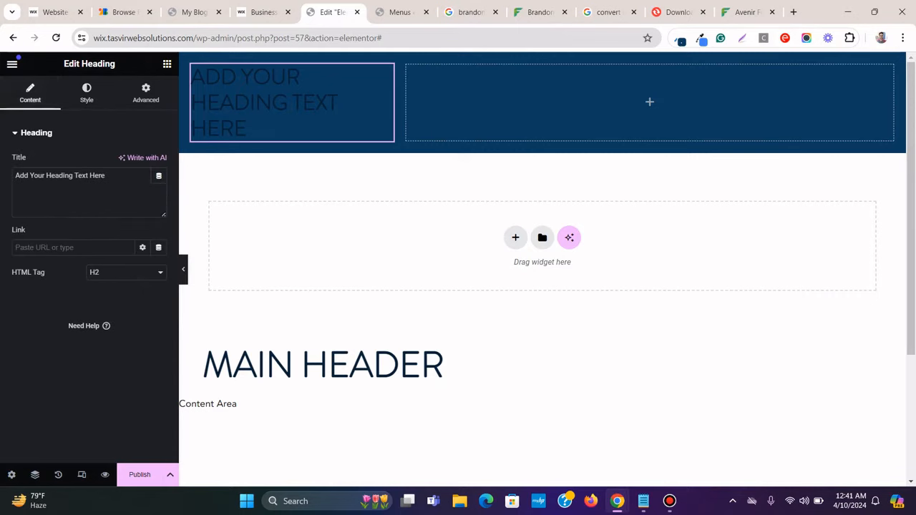
left_click(87, 93)
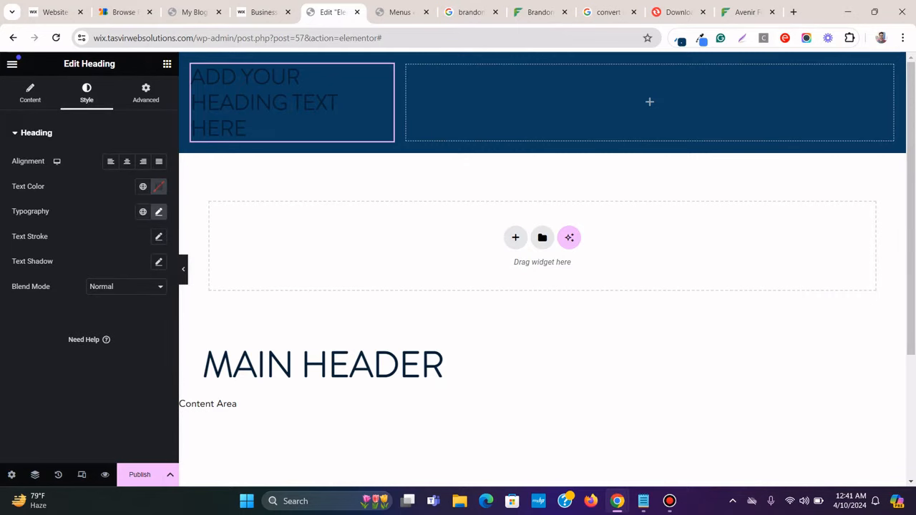
left_click(143, 211)
scroll(86, 296, "down", 3)
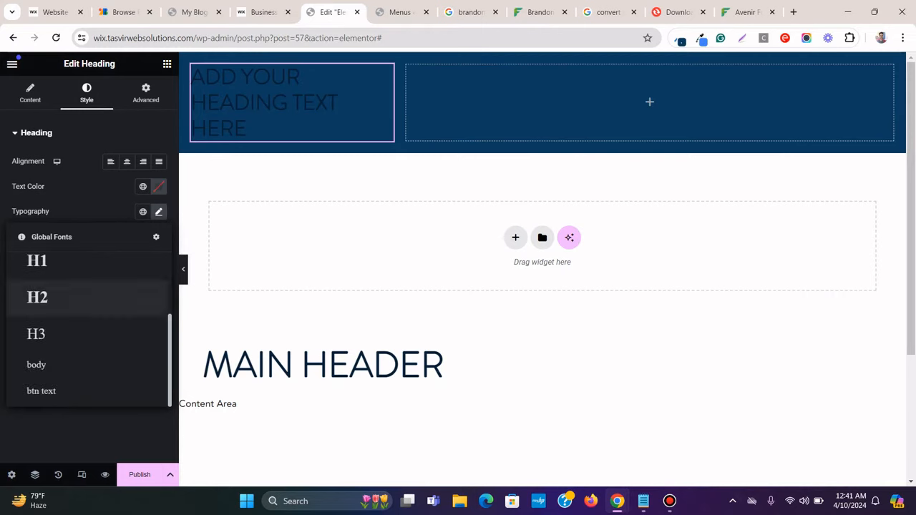
scroll(86, 296, "up", 3)
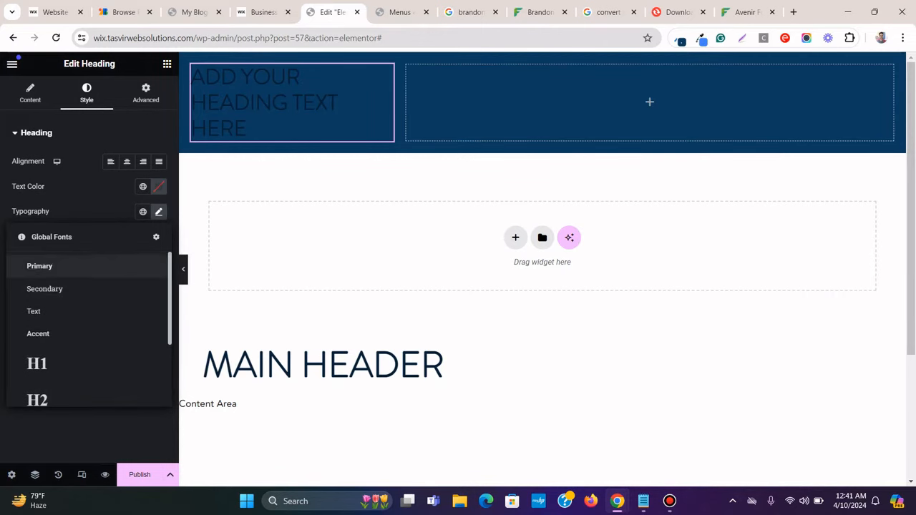
left_click(159, 212)
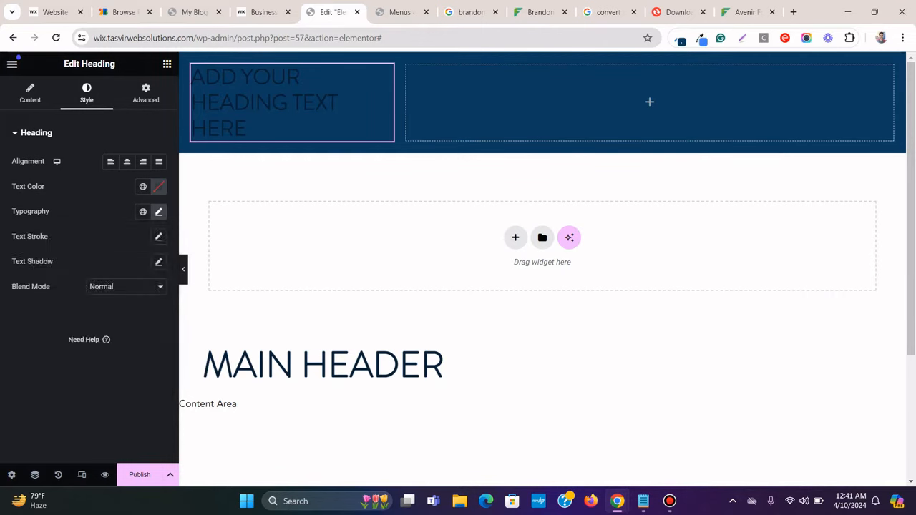
Set the heading's typography to the Avenir Standard family, weight 100 (Thin) and size 20 px
left_click(159, 212)
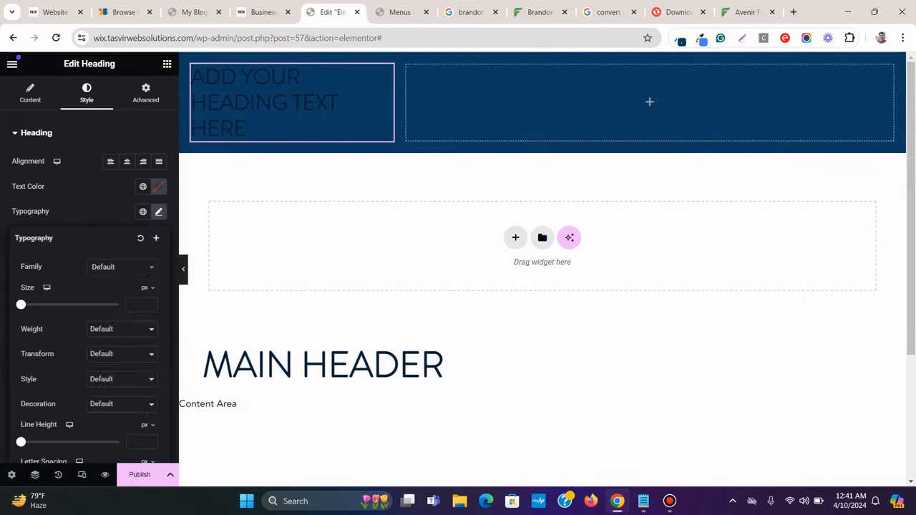
left_click(122, 266)
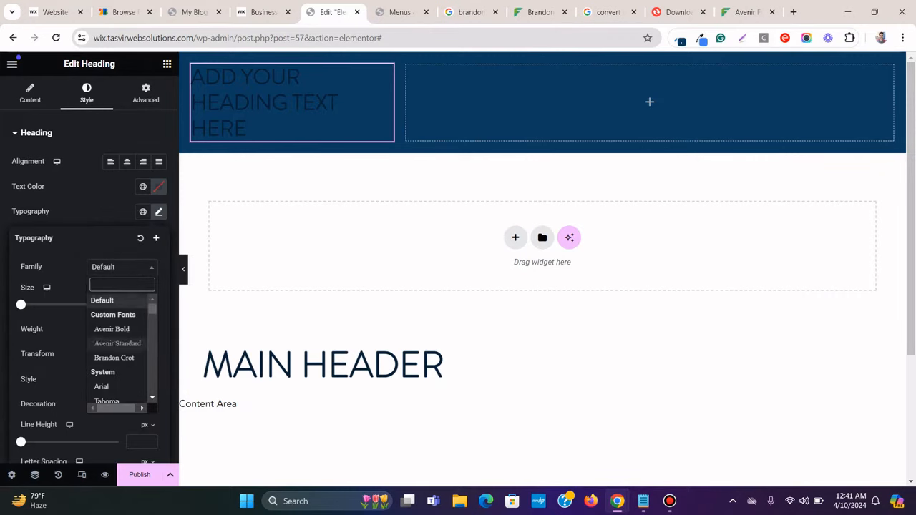
left_click(117, 344)
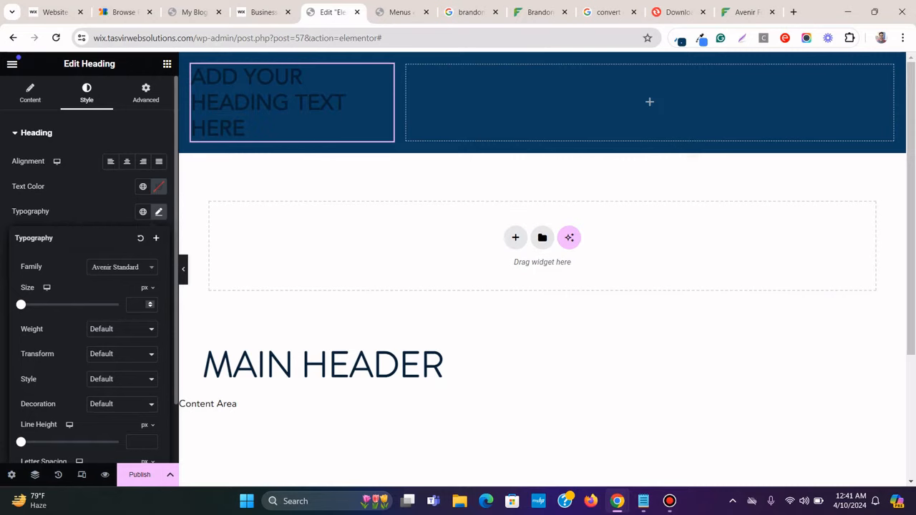
left_click(123, 330)
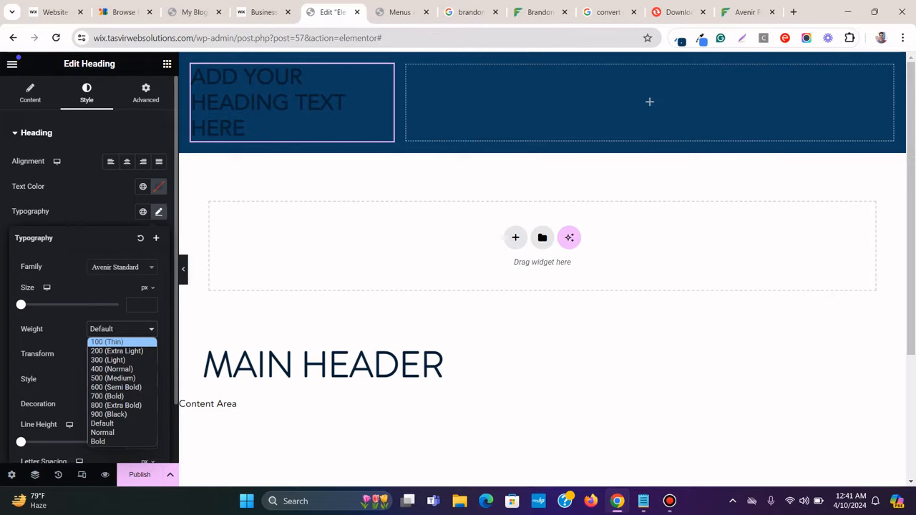
left_click(108, 342)
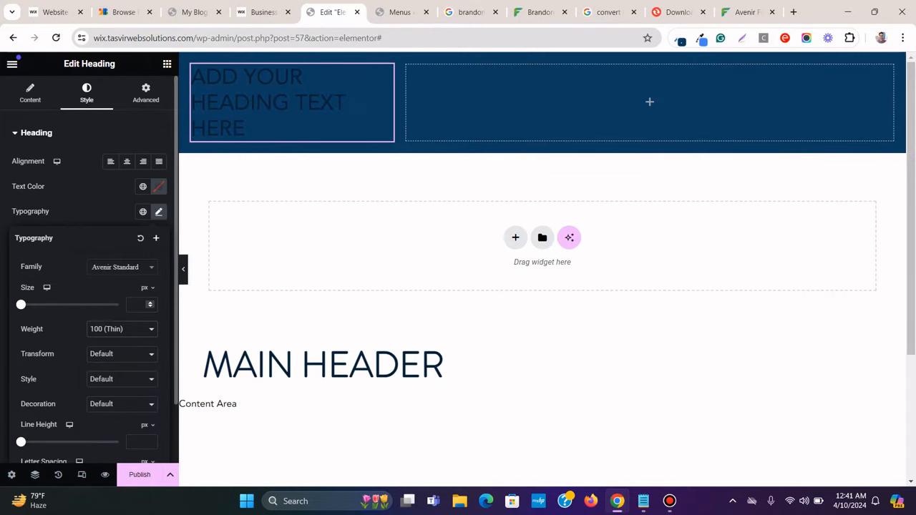
left_click(129, 304)
type("20")
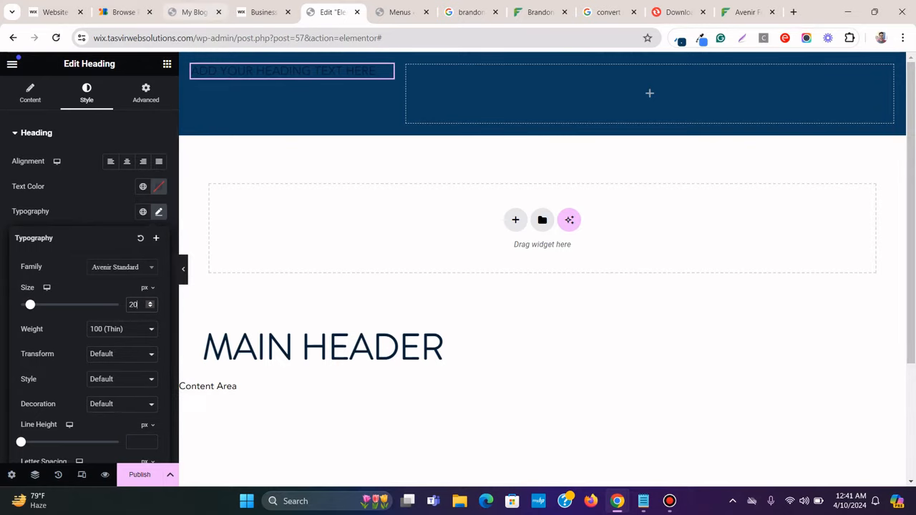
Try to replace the heading's placeholder title with the JAMES CONSULTING logo text copied from the Wix template
left_click(263, 12)
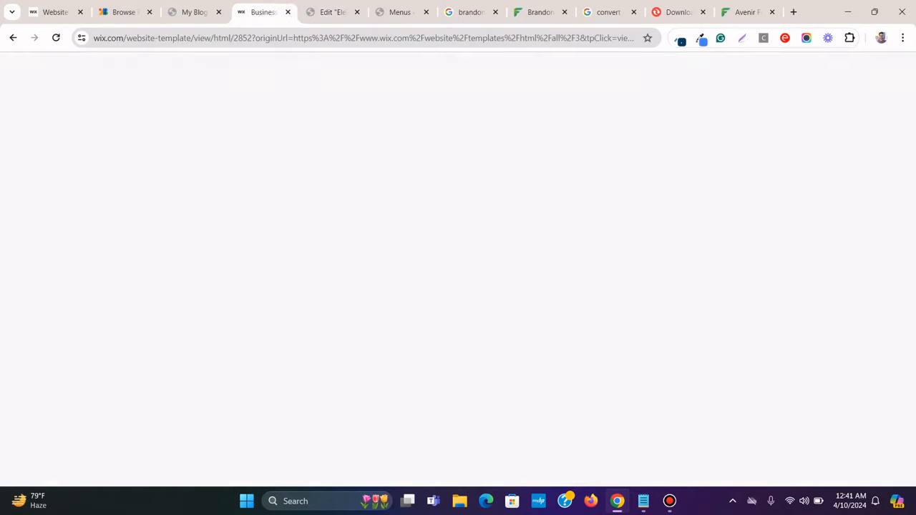
left_click_drag(175, 114, 51, 115)
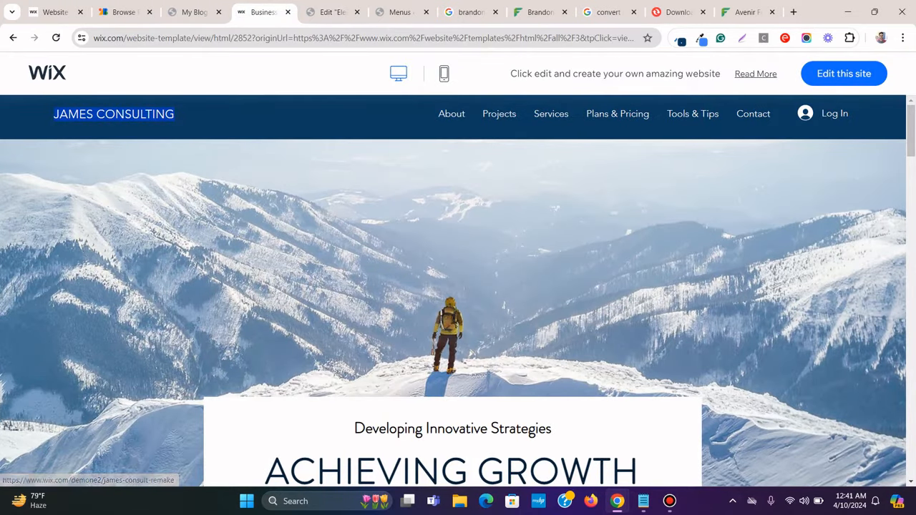
right_click(86, 119)
left_click(123, 235)
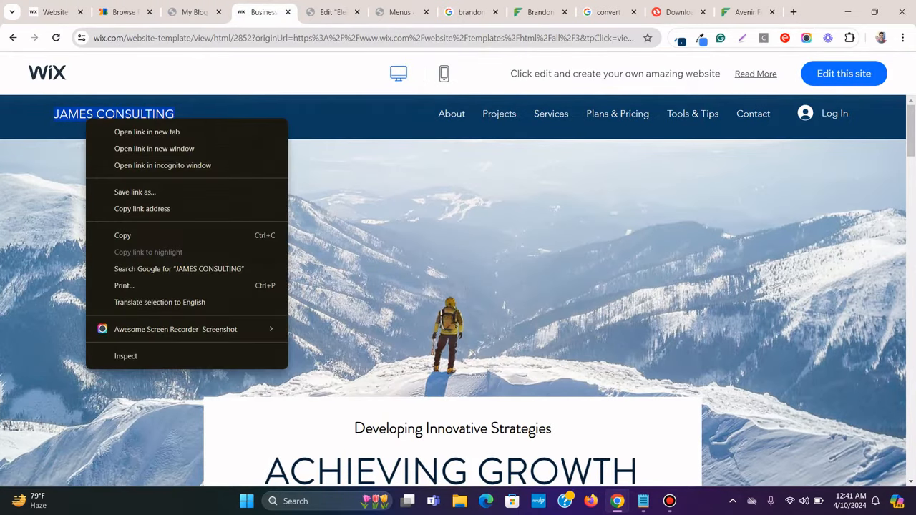
left_click(333, 12)
left_click(30, 93)
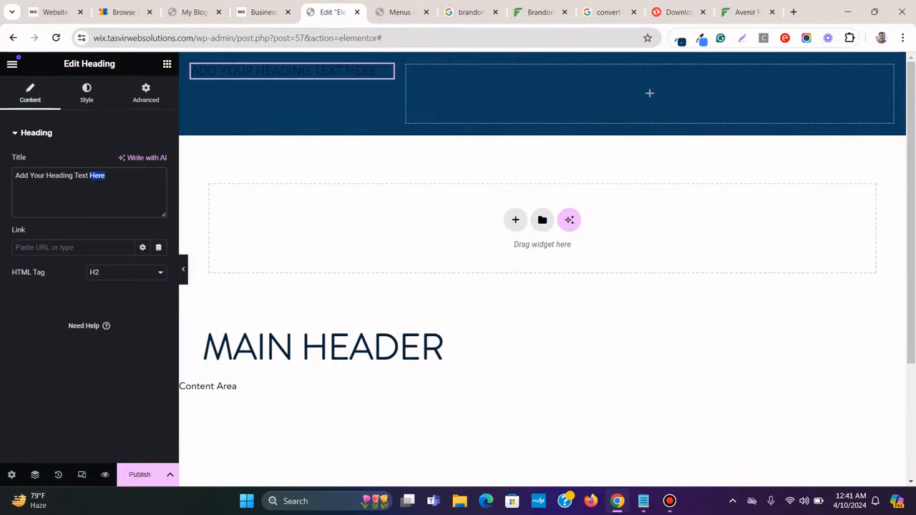
triple_click(99, 176)
right_click(100, 177)
left_click(143, 284)
key("ctrl+v")
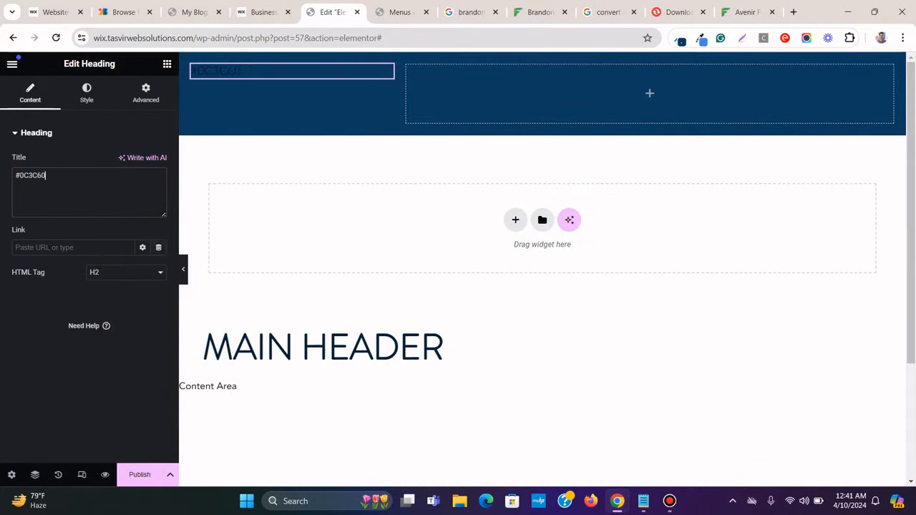
Copy the JAMES logo text from the inspected page code of the Wix template, close the developer tools and return to the header editor
left_click(262, 13)
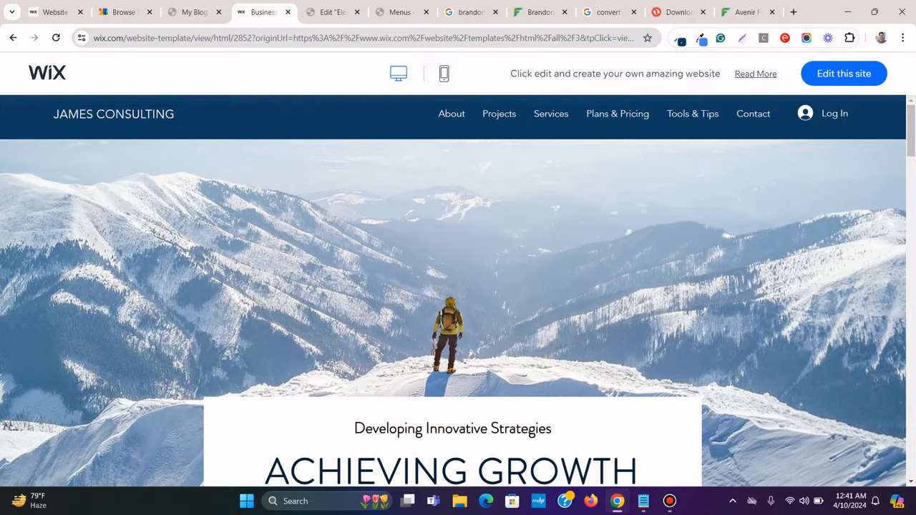
right_click(150, 113)
left_click(188, 255)
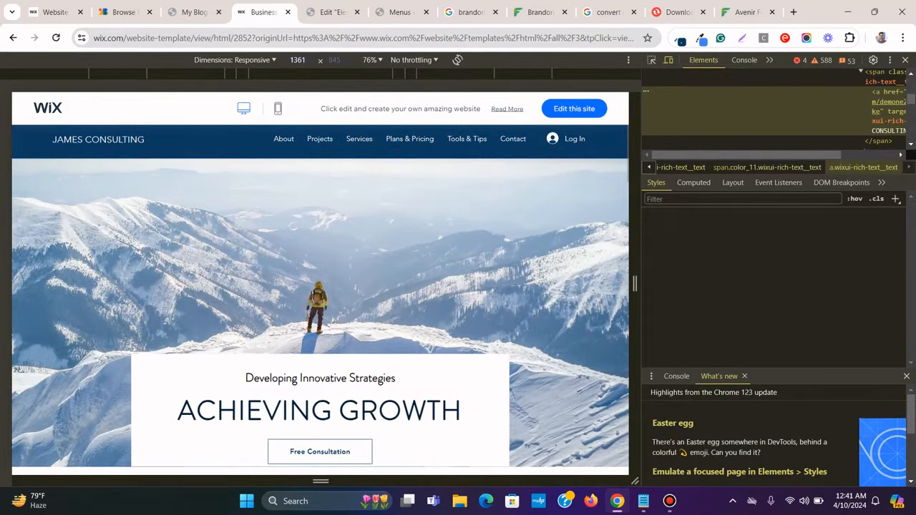
double_click(887, 121)
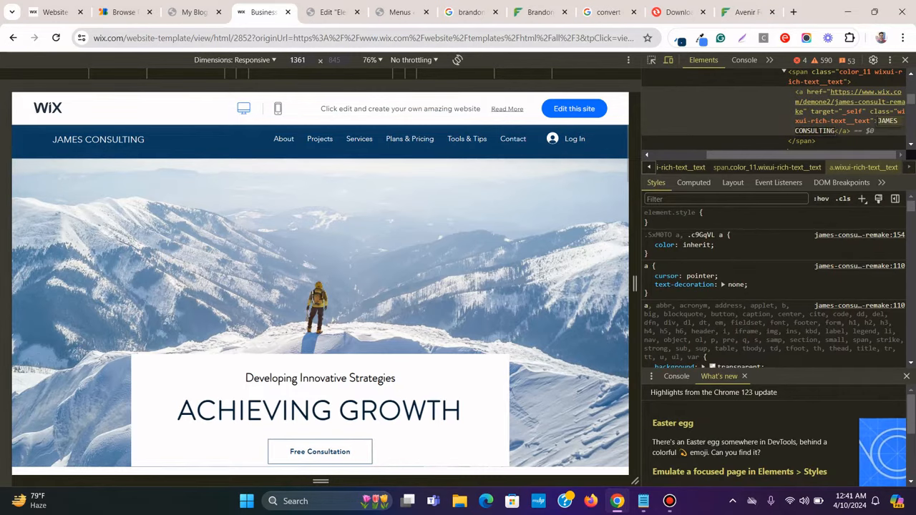
right_click(888, 121)
left_click(851, 179)
left_click(906, 60)
left_click(332, 12)
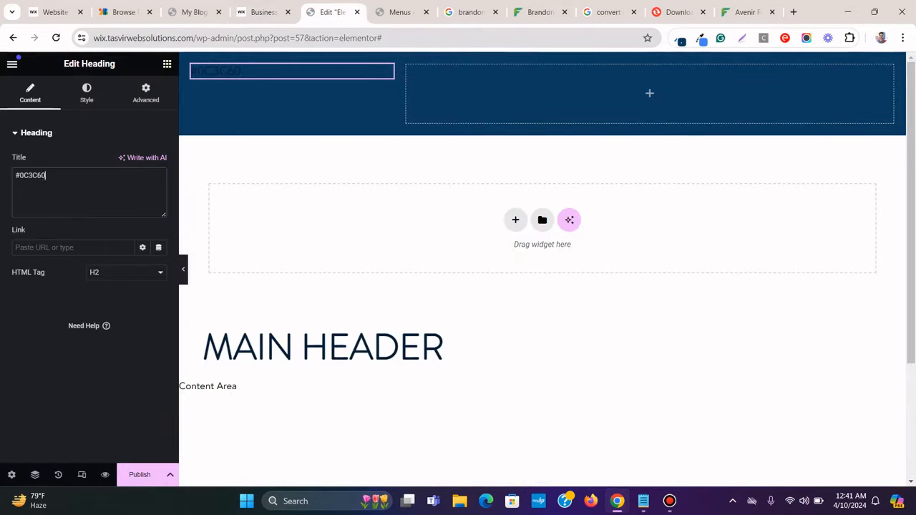
Replace the heading's title with "JAMES consulting"
key("ctrl+a")
right_click(75, 179)
left_click(100, 266)
type("consult")
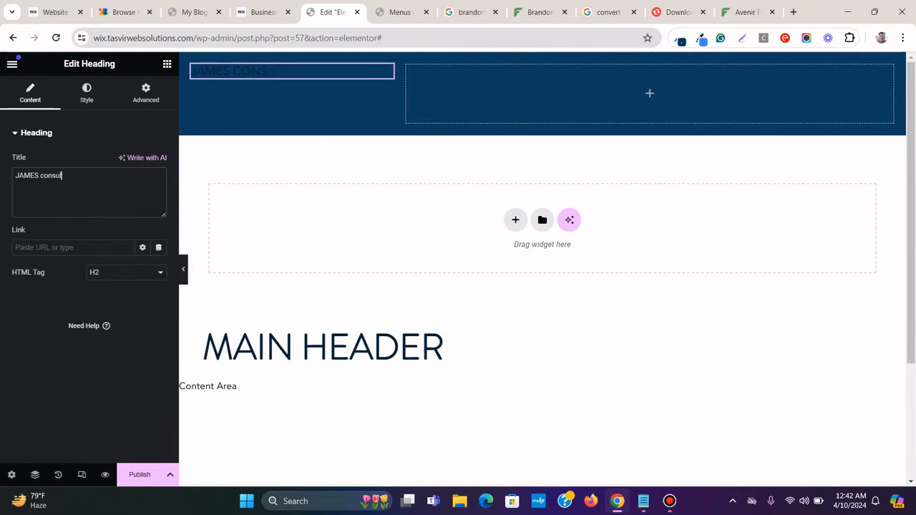
type("ing")
Set the heading's text color to the global white and save the header as a draft
left_click(87, 93)
left_click(143, 187)
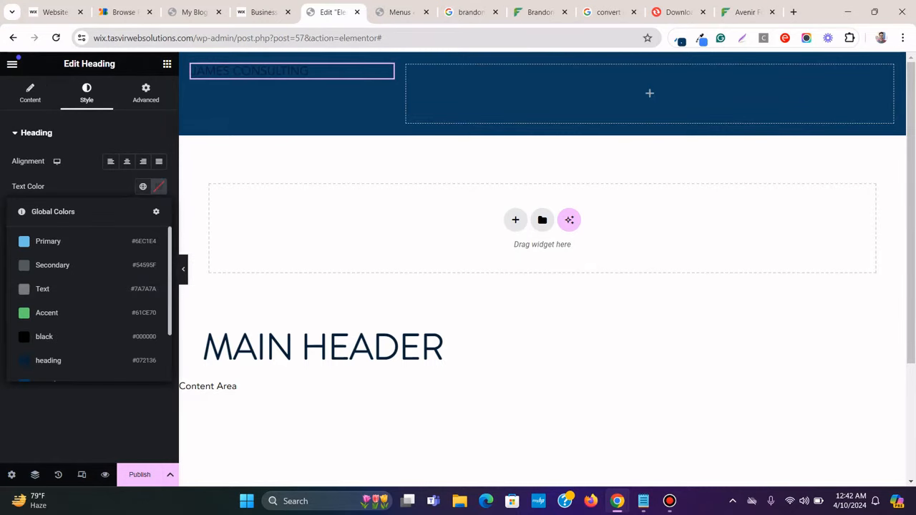
scroll(87, 336, "down", 1)
left_click(44, 342)
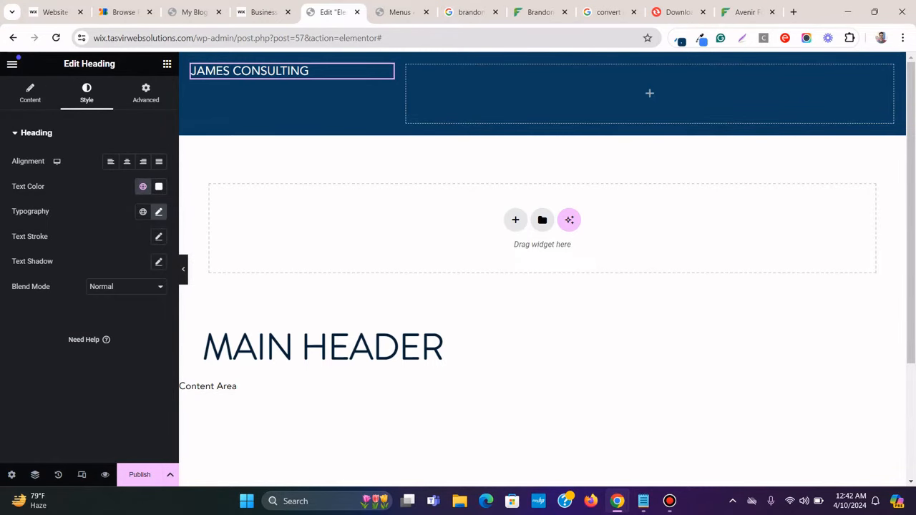
left_click(171, 475)
left_click(50, 396)
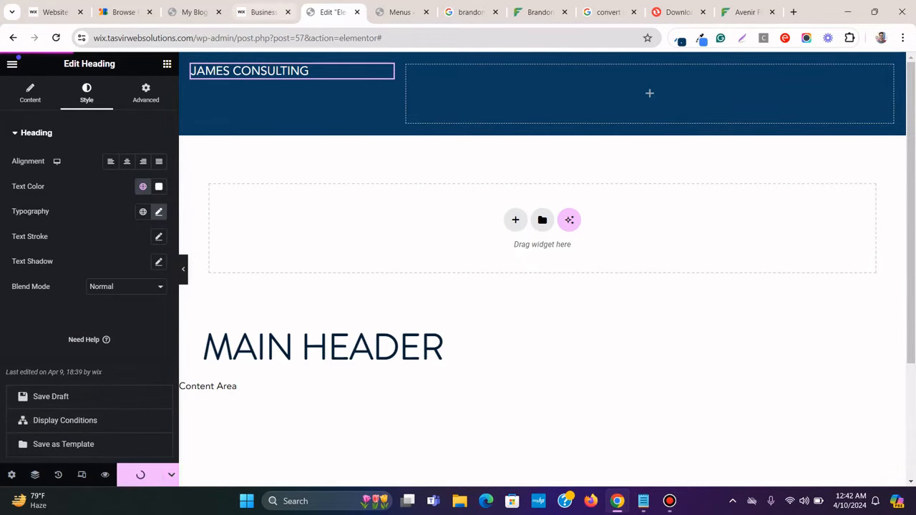
Inspect the linked logo text on the Wix template, close the developer tools and return to the header editor
left_click(263, 12)
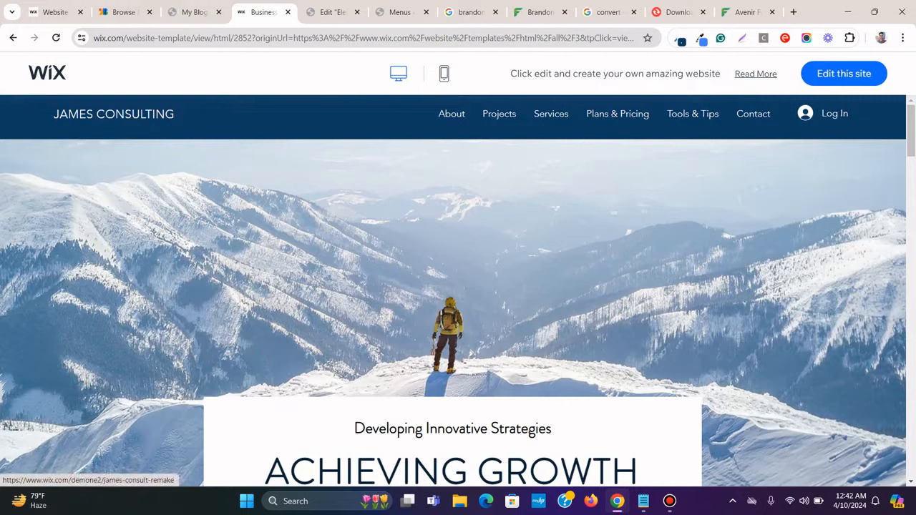
right_click(146, 116)
left_click(168, 259)
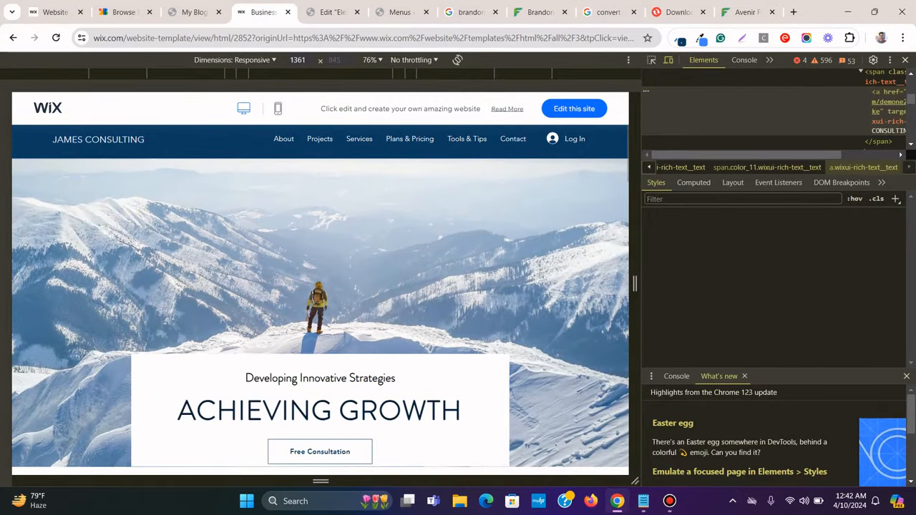
key("F12")
left_click(331, 11)
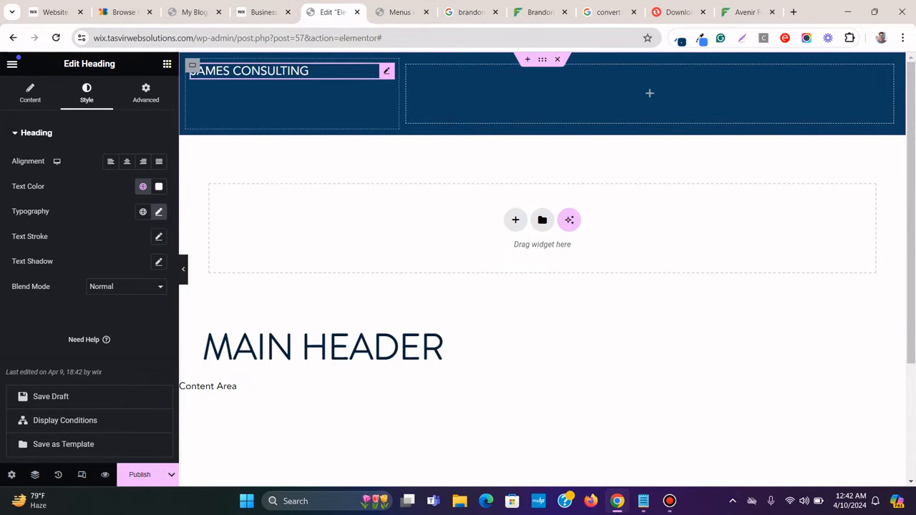
Link the heading to the dynamic Site URL and save the draft
left_click(65, 421)
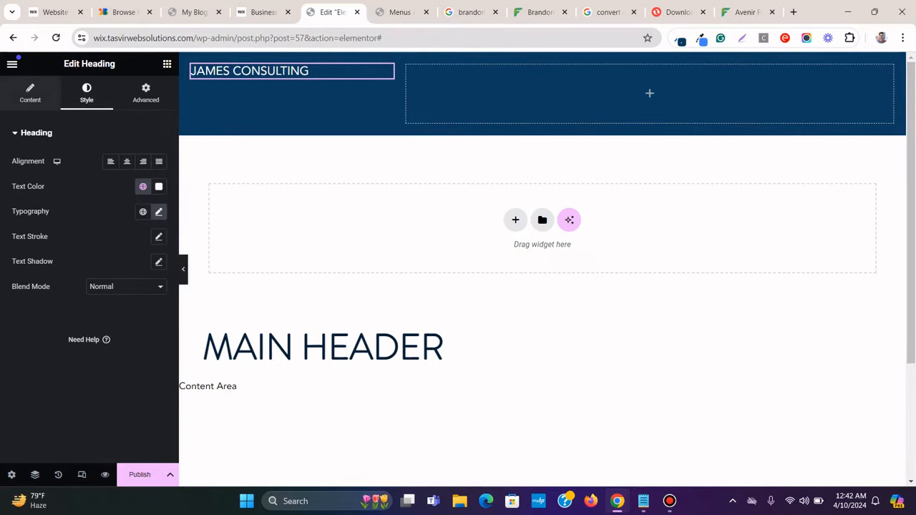
left_click(30, 93)
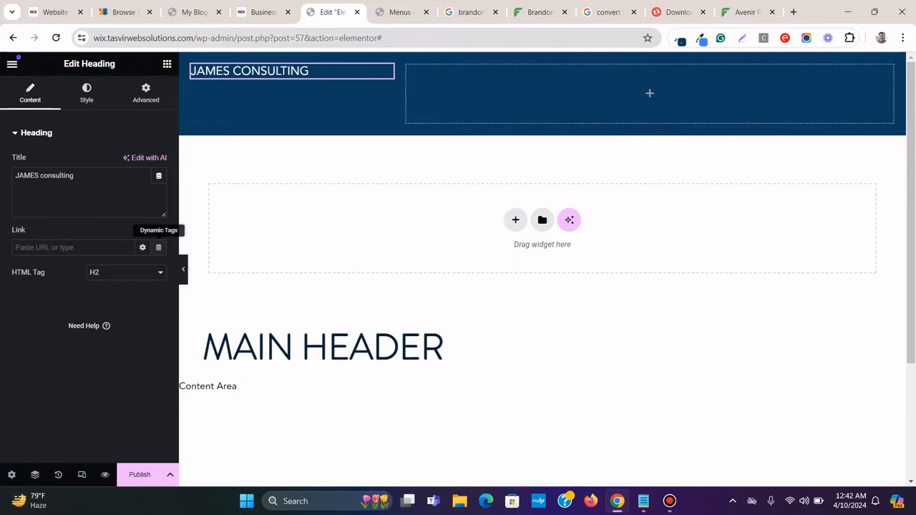
left_click(158, 246)
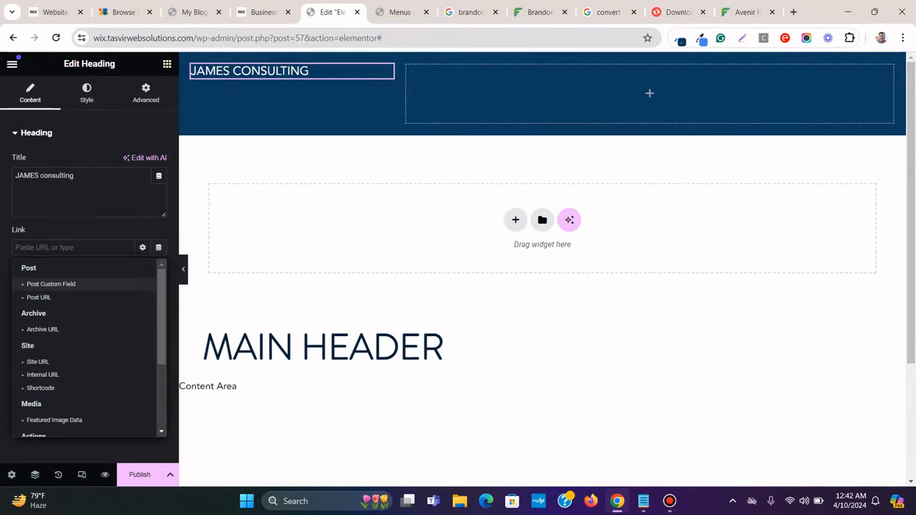
left_click(37, 361)
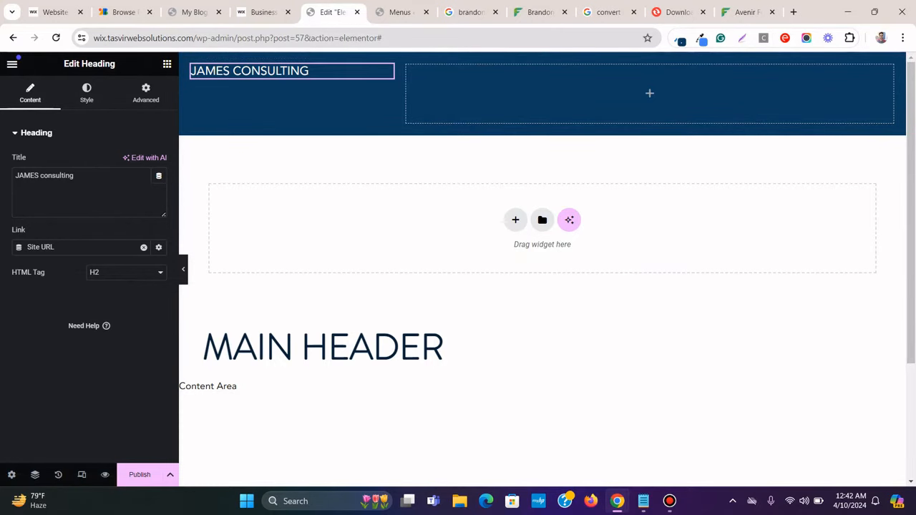
left_click(170, 475)
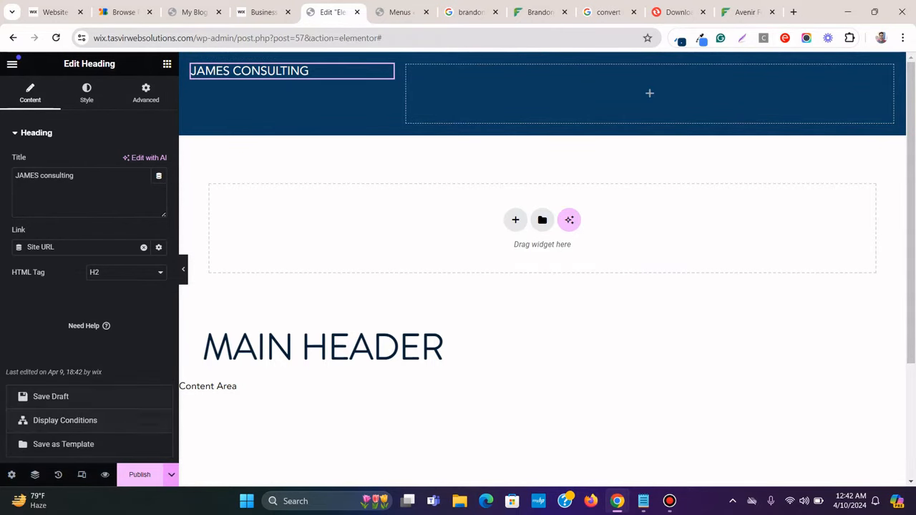
left_click(50, 396)
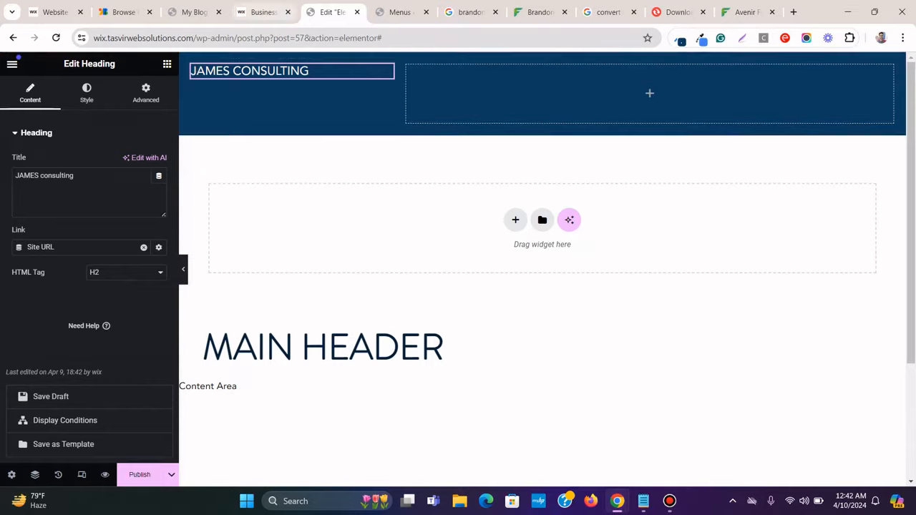
Search the widgets for "menu" and place a WordPress Menu widget in the header's empty second column
left_click(261, 13)
left_click(331, 12)
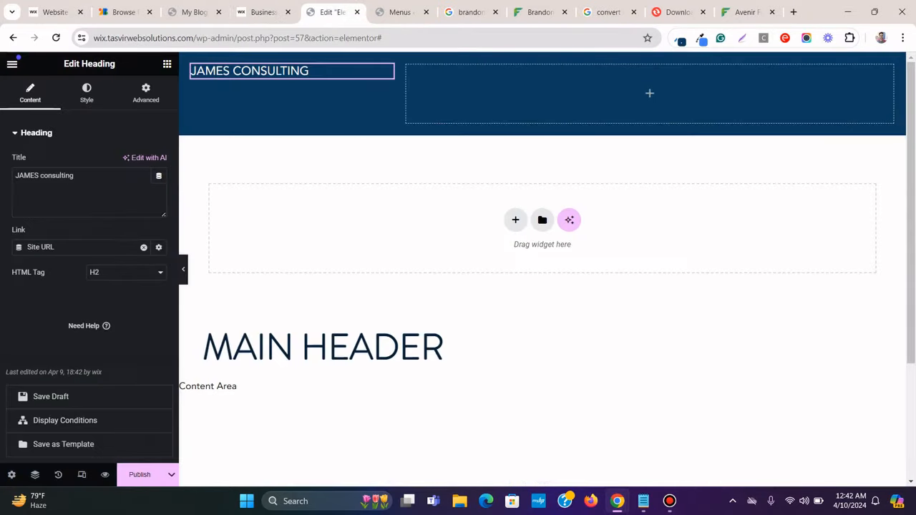
left_click(167, 63)
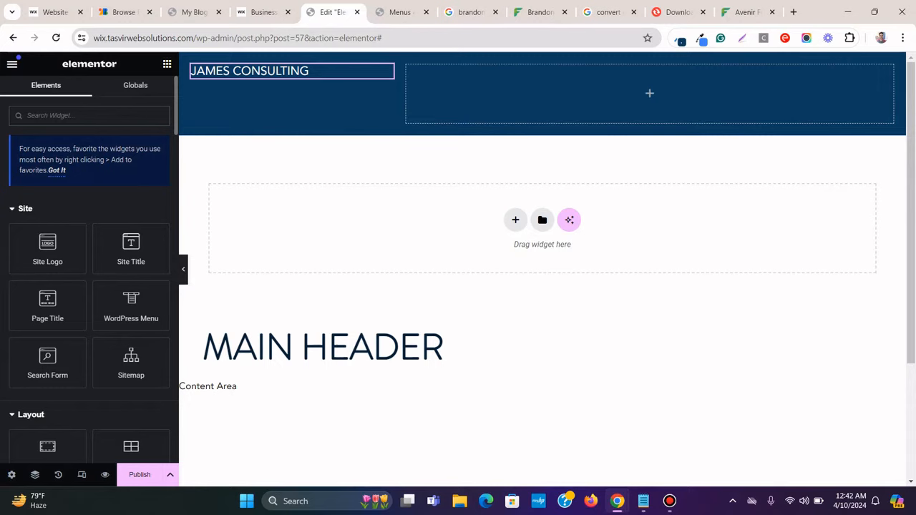
type(",emu")
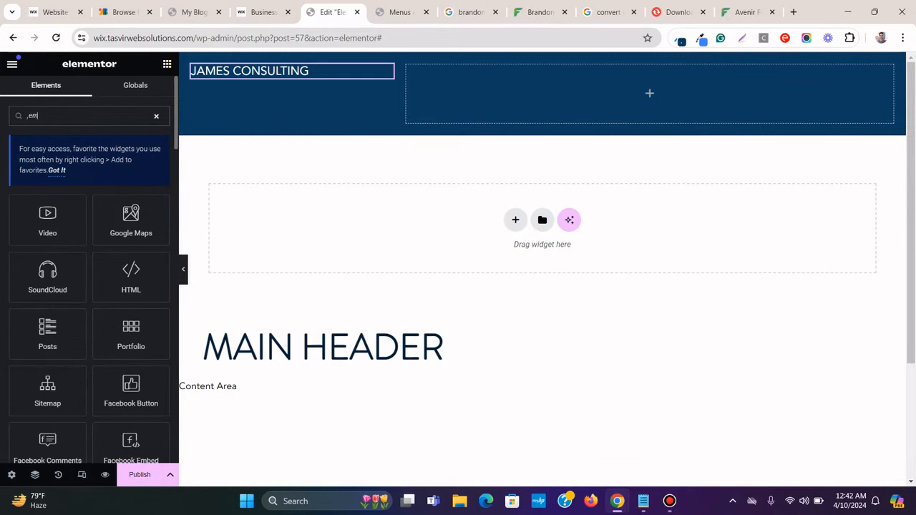
key("BackSpace")
key("BackSpace")
key("BackSpace")
key("BackSpace")
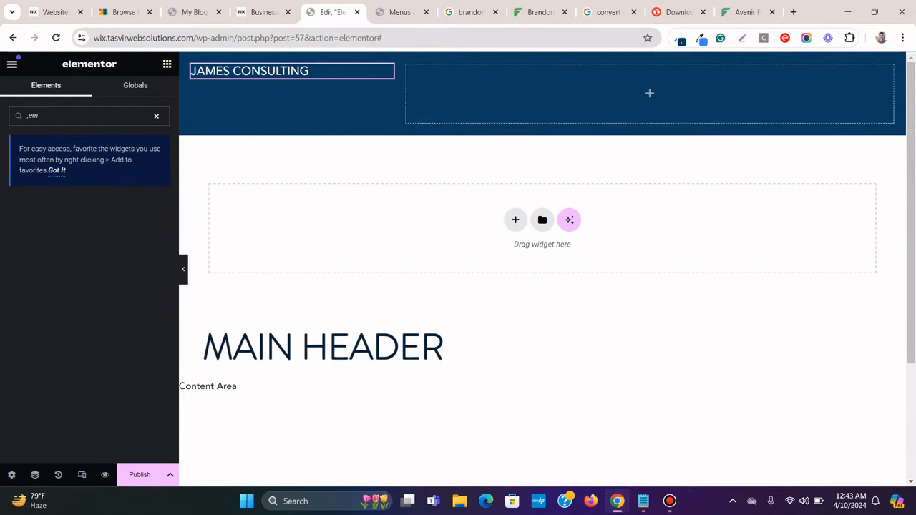
type("menu")
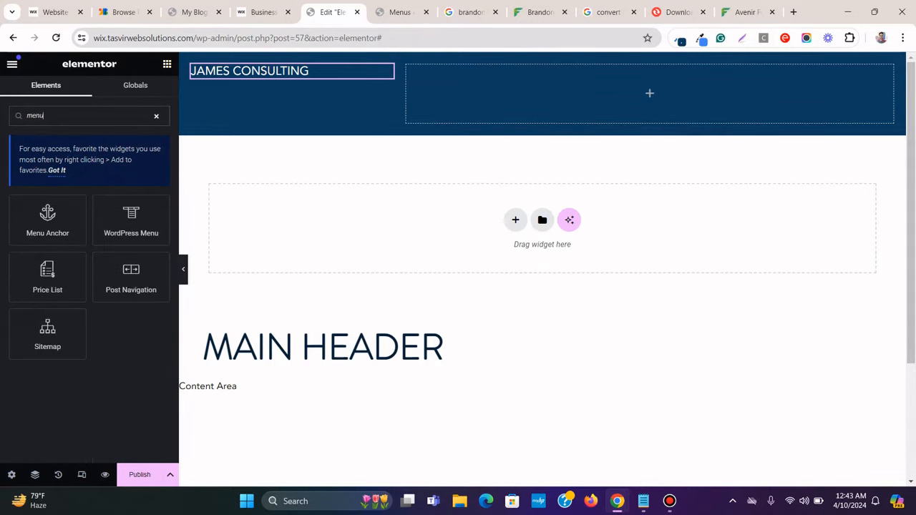
left_click_drag(131, 218, 664, 93)
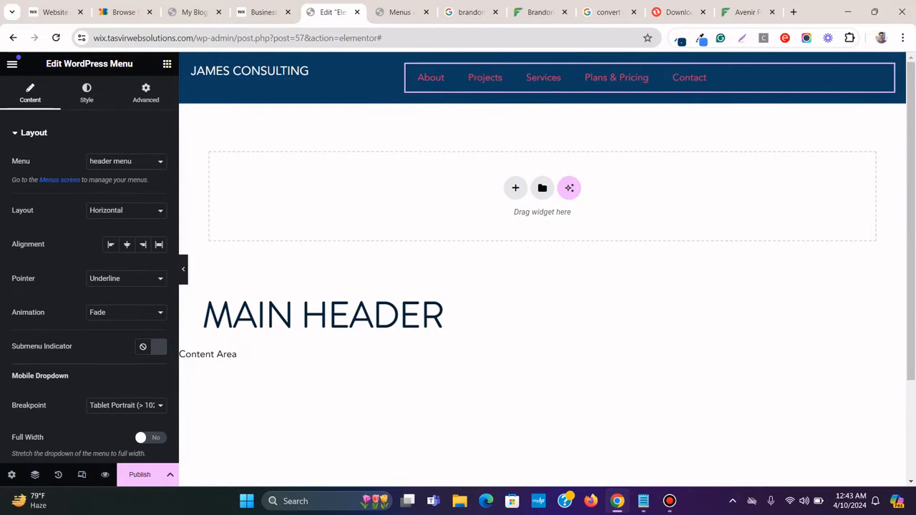
Inspect the About menu item's styling on the Wix template and return to the header editor
left_click(268, 12)
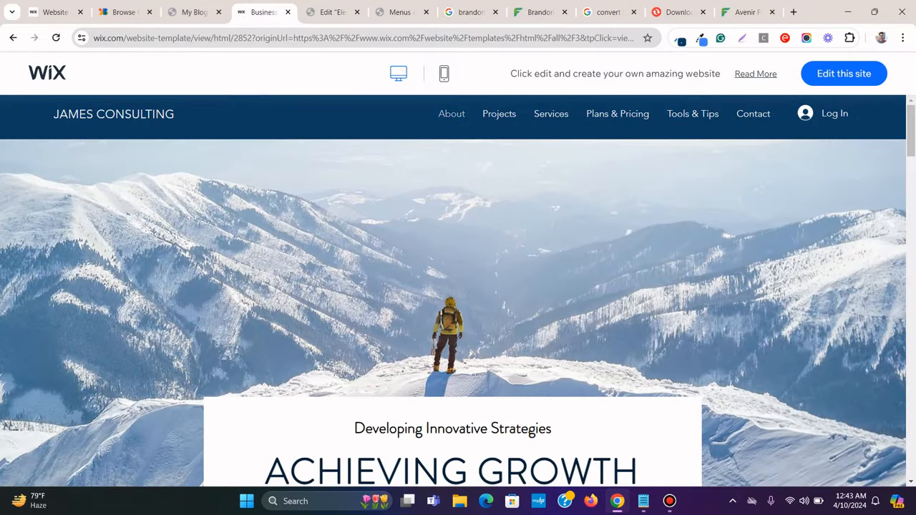
right_click(456, 113)
key("Escape")
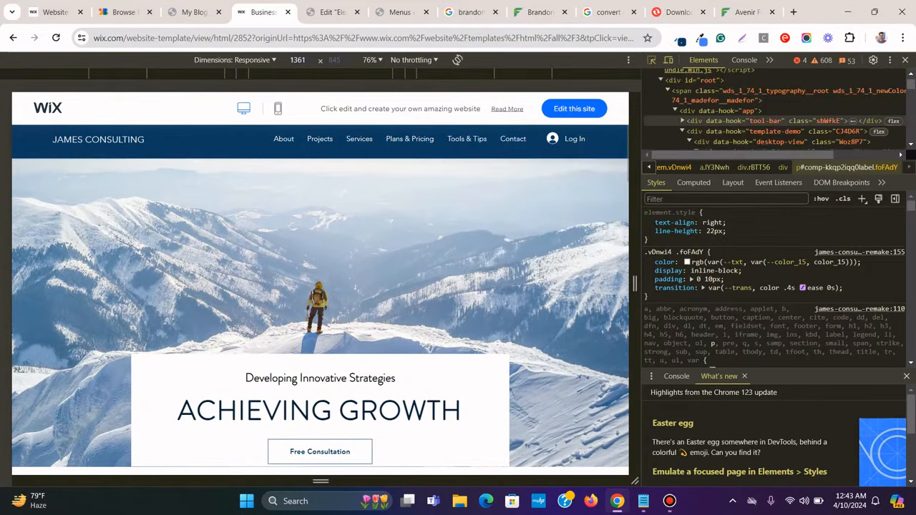
left_click(334, 12)
Set the main menu's typography size to 16 px and its normal text color to the global white
left_click(87, 93)
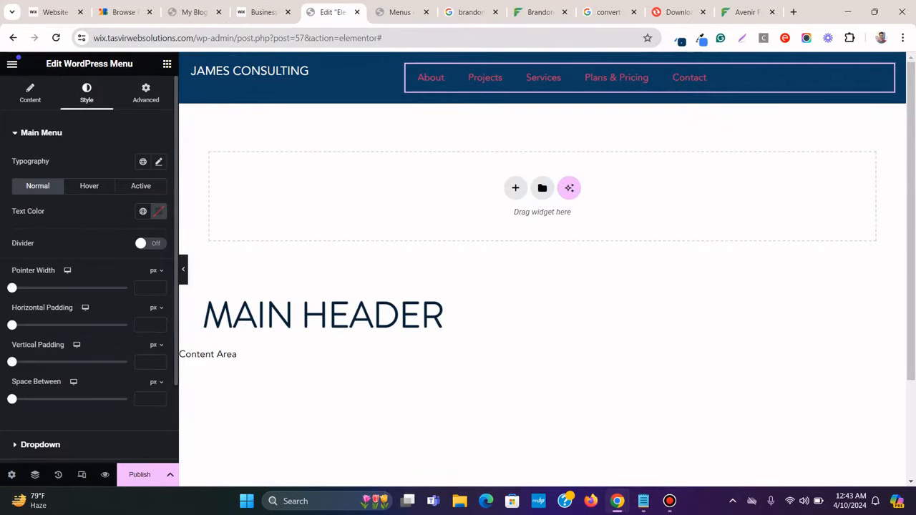
left_click(159, 162)
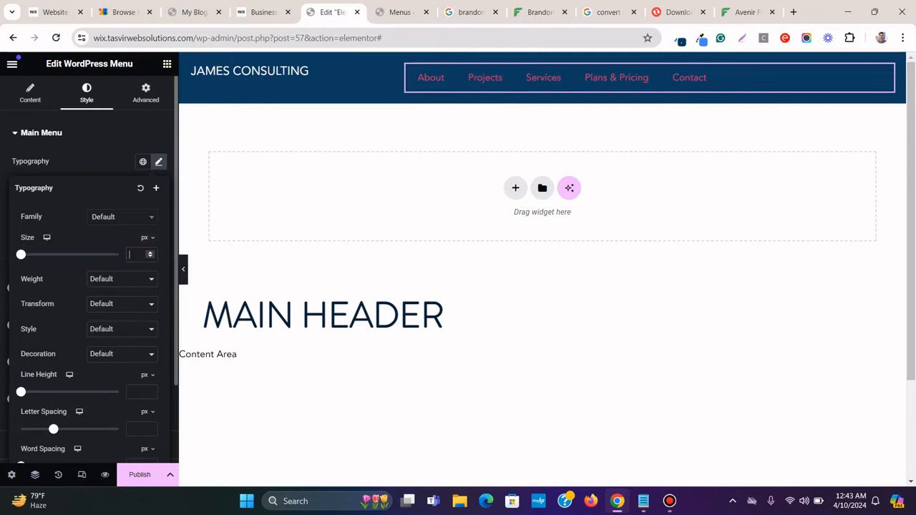
type("16")
left_click(159, 162)
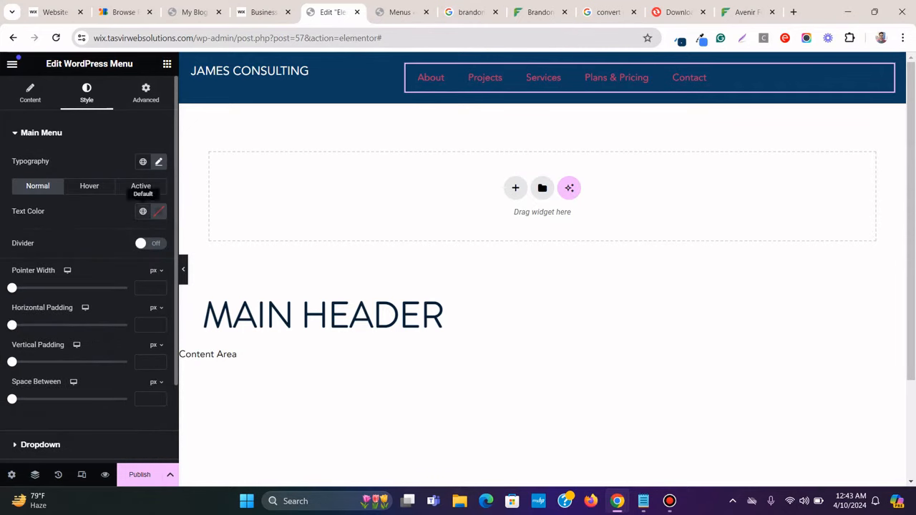
left_click(143, 211)
scroll(86, 343, "down", 2)
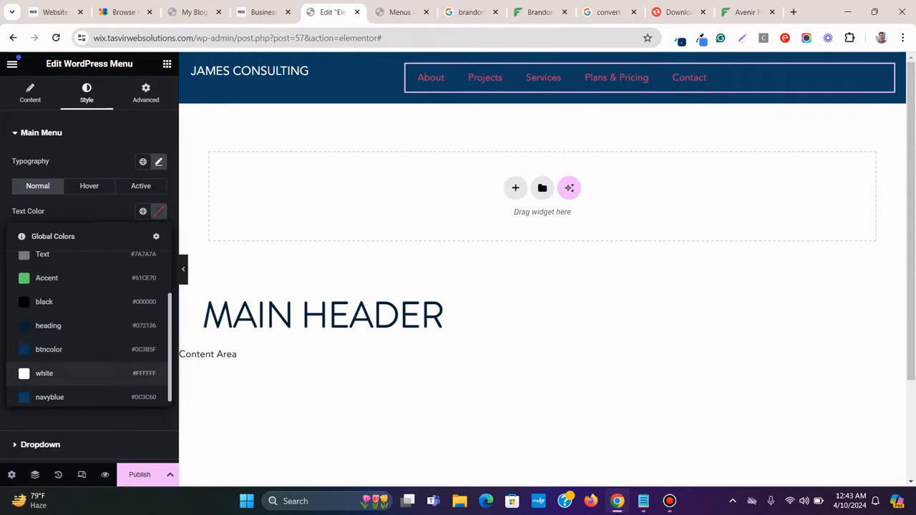
left_click(44, 373)
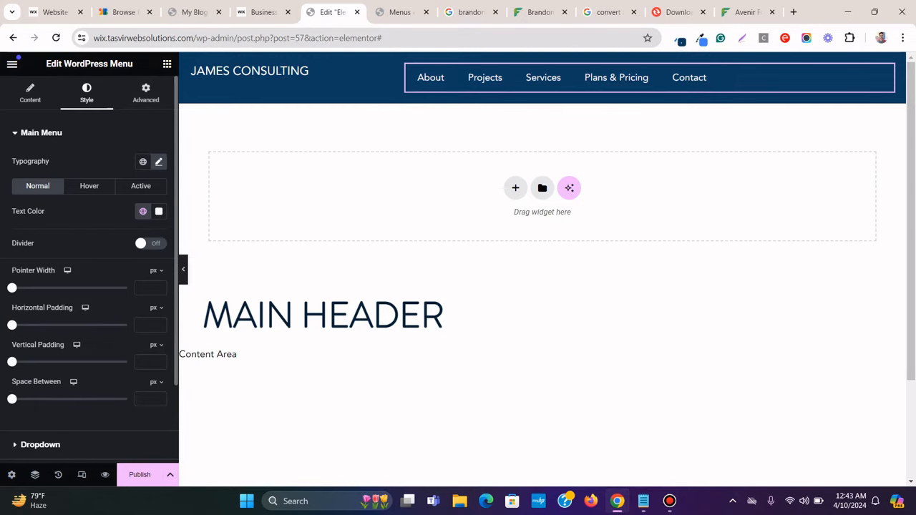
Inspect the Projects and Services menu items on the Wix template to examine their font, color and padding
left_click(263, 12)
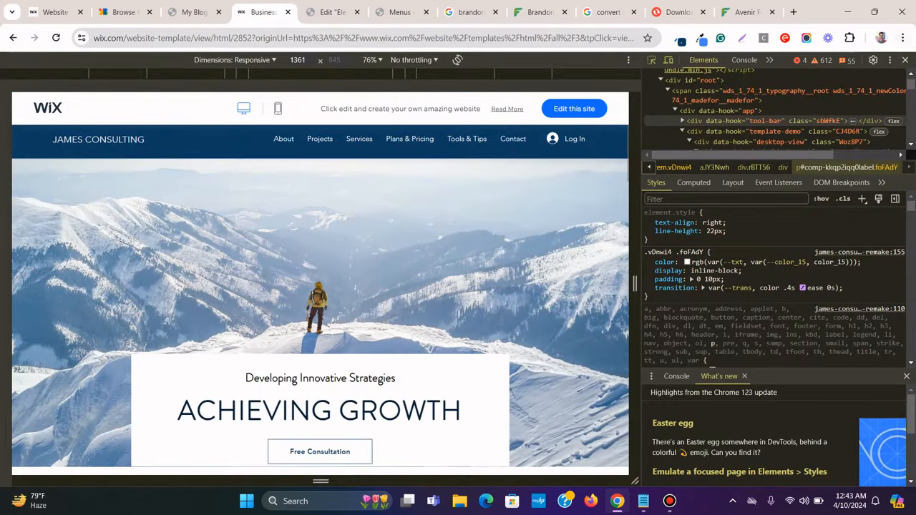
left_click(905, 60)
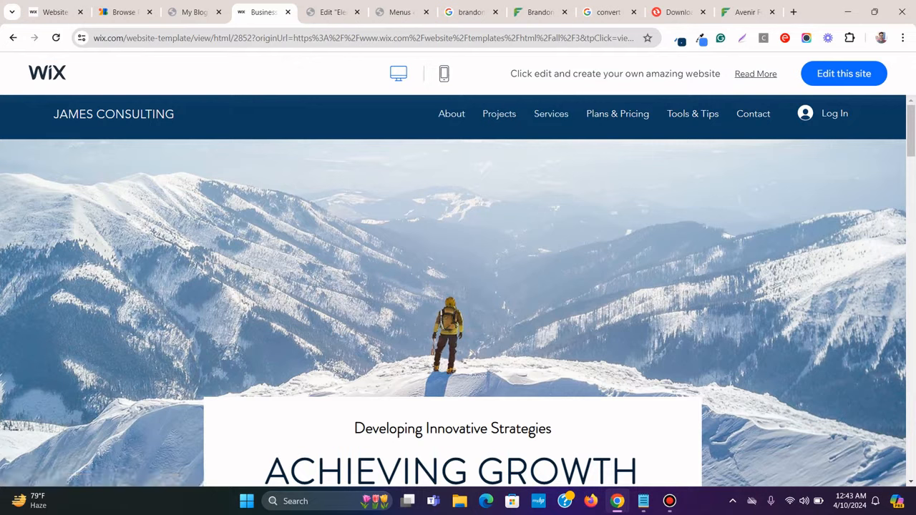
right_click(497, 112)
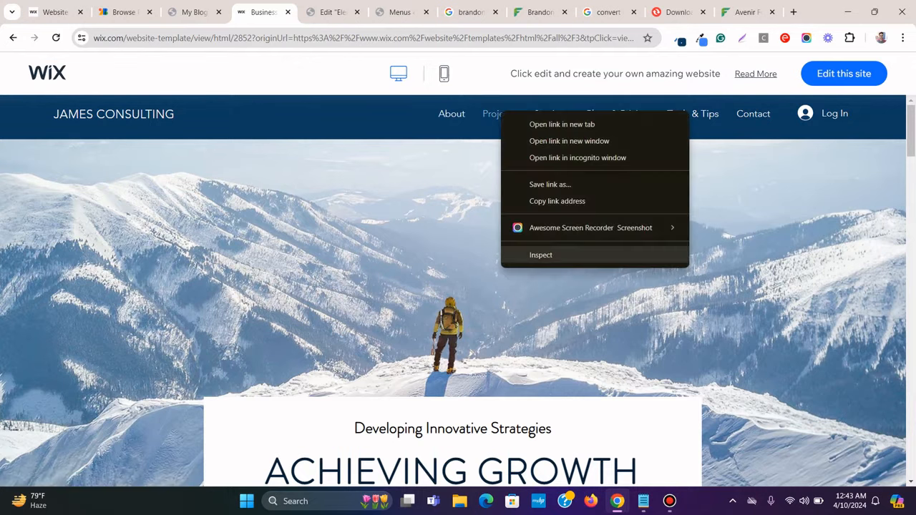
left_click(529, 254)
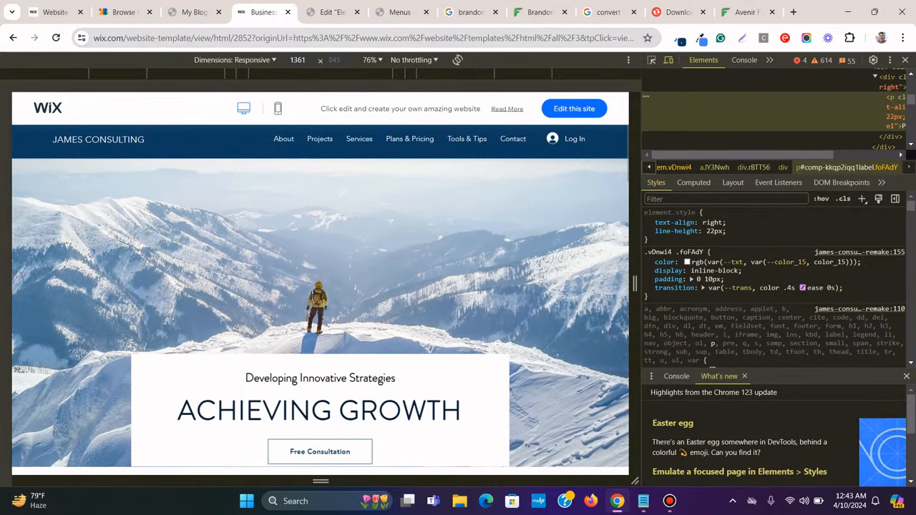
left_click(651, 61)
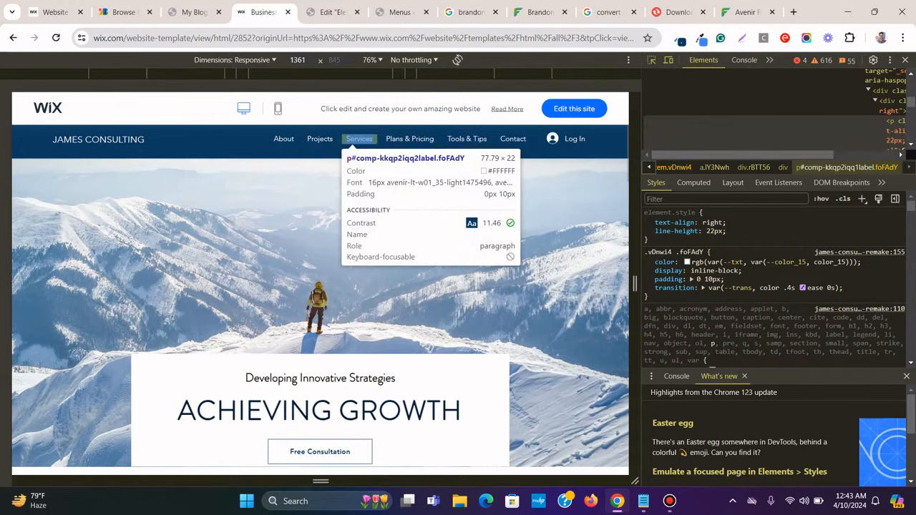
Inspect the Services and Plans & Pricing menu items on the Wix template and examine the latter's styles with the hover state forced
left_click(359, 139)
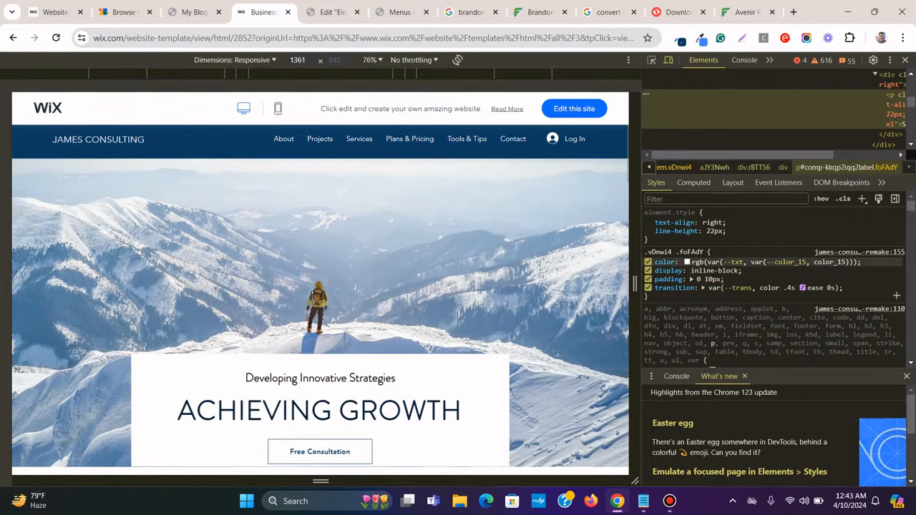
scroll(778, 286, "down", 2)
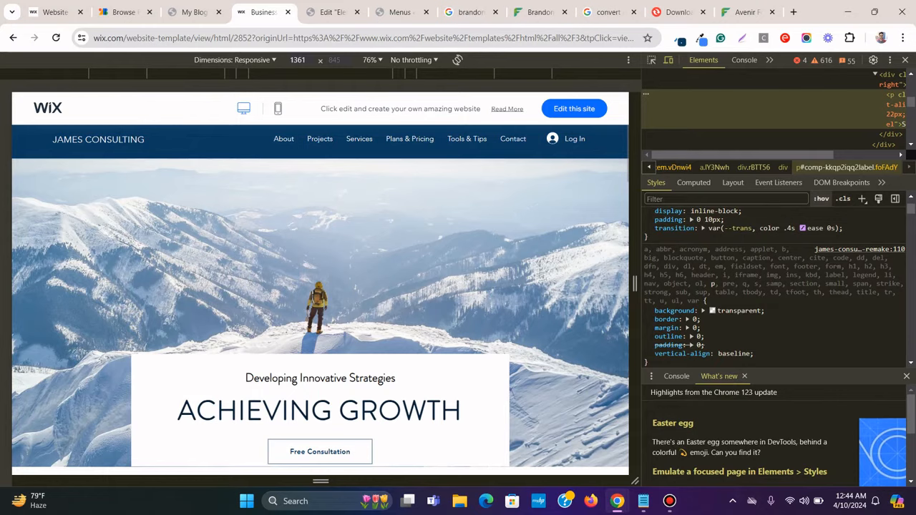
left_click(821, 199)
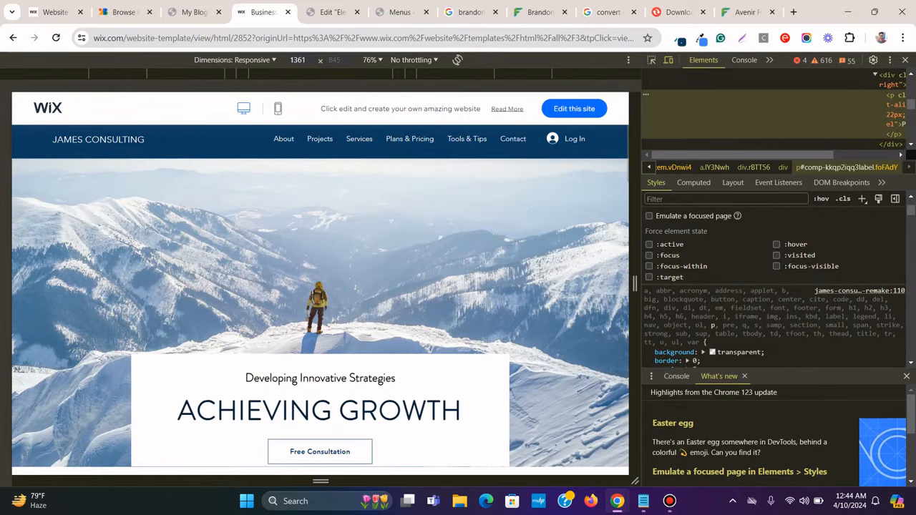
left_click(776, 244)
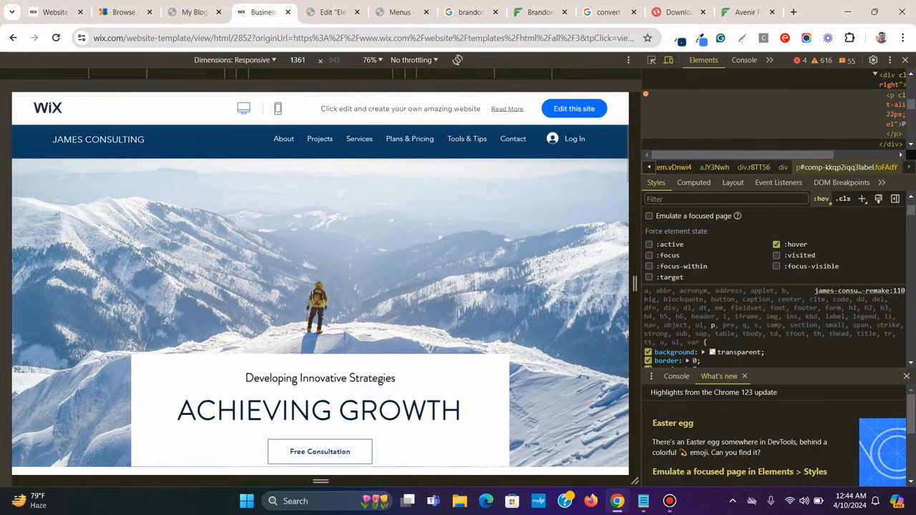
scroll(773, 322, "down", 2)
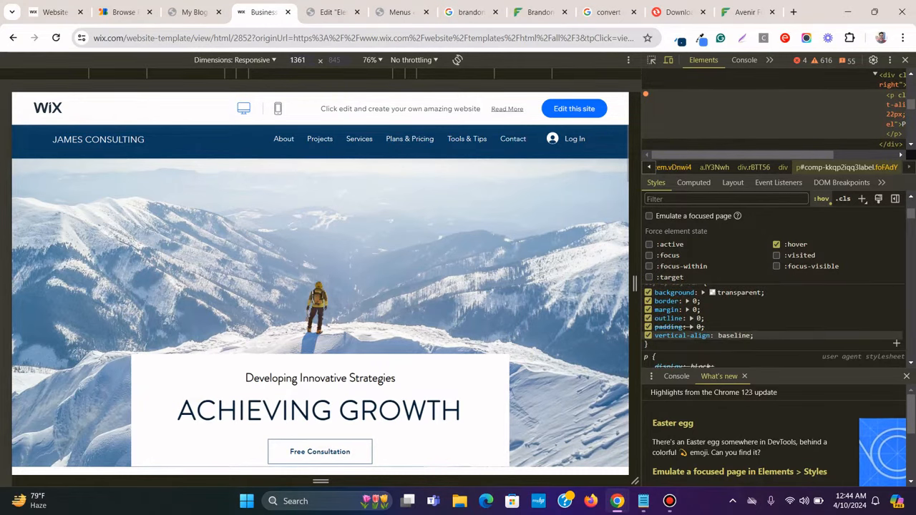
scroll(773, 329, "up", 2)
scroll(773, 326, "down", 6)
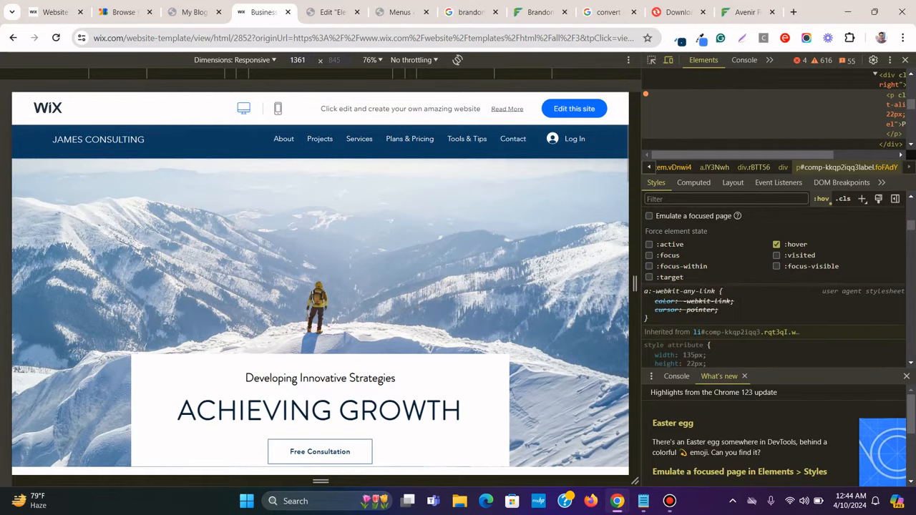
scroll(772, 326, "up", 5)
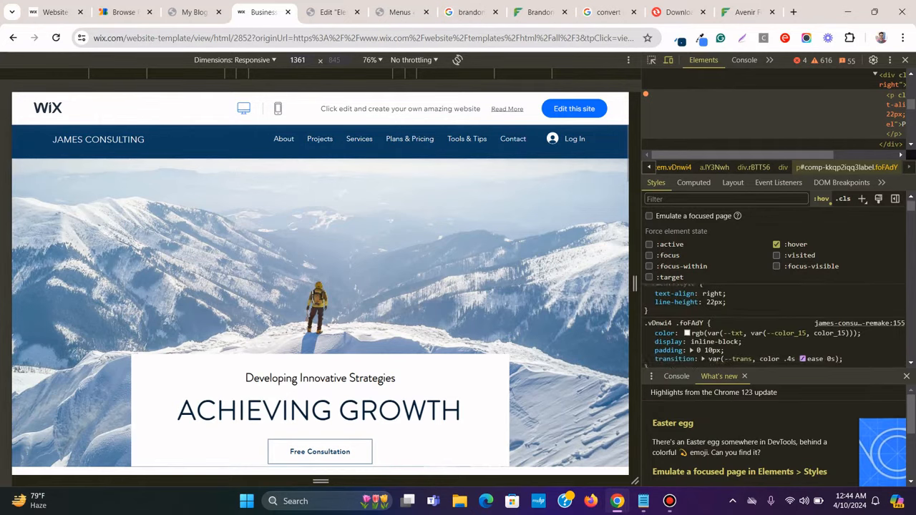
scroll(772, 325, "up", 1)
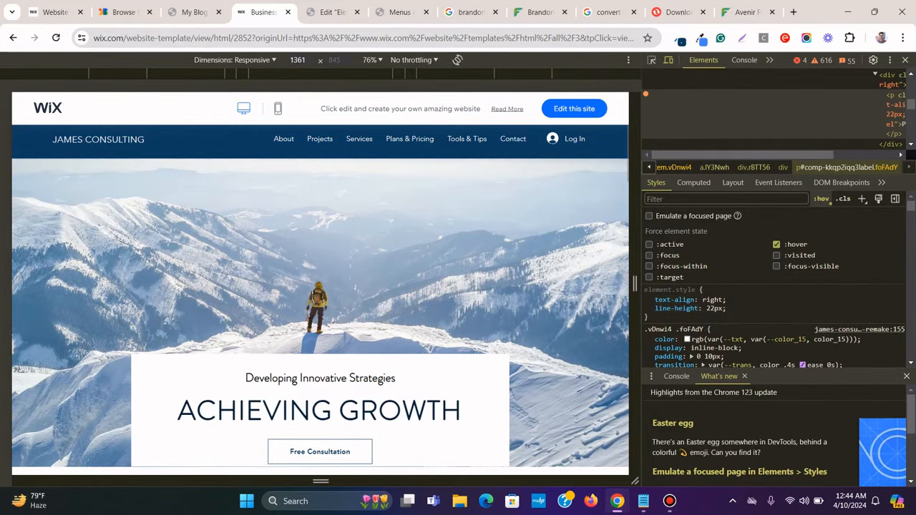
Inspect the Tools & Tips menu item, open its page, and examine the RGB value of its hover text color
left_click(649, 244)
left_click(651, 60)
left_click(467, 139)
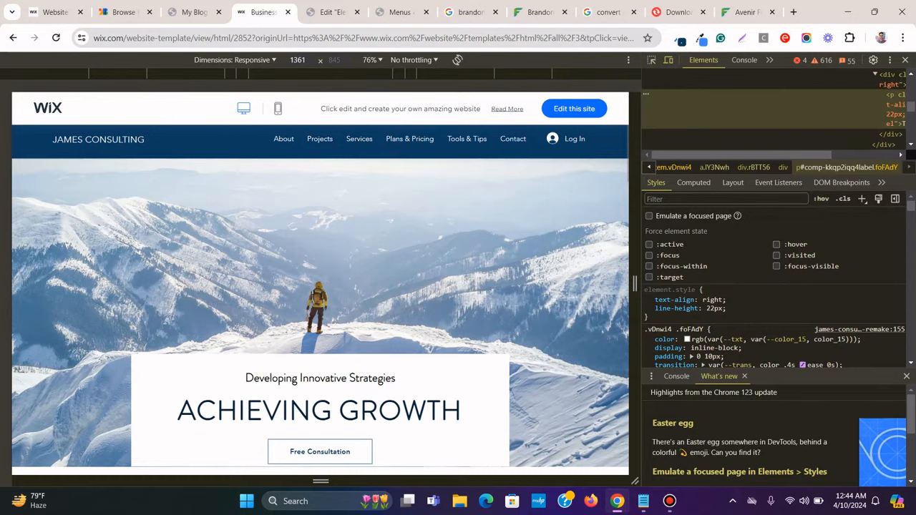
left_click(467, 139)
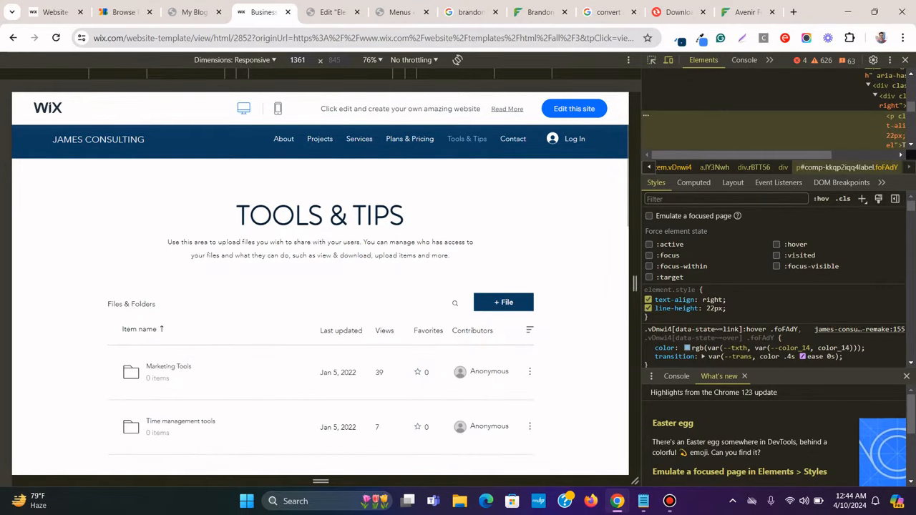
scroll(773, 329, "down", 2)
scroll(773, 330, "up", 1)
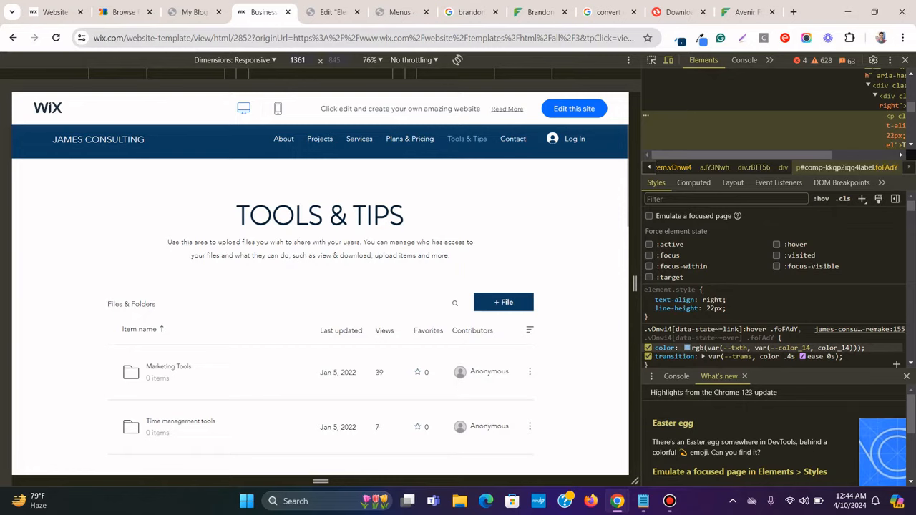
left_click(657, 348)
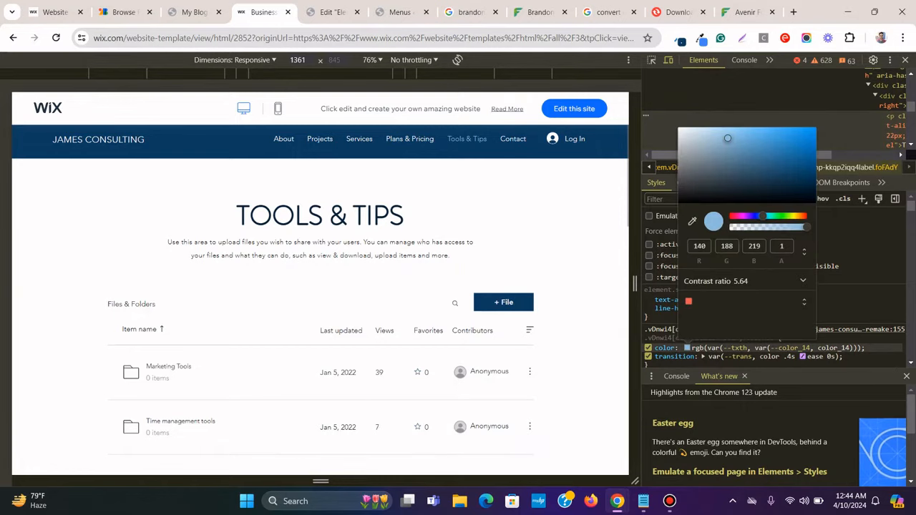
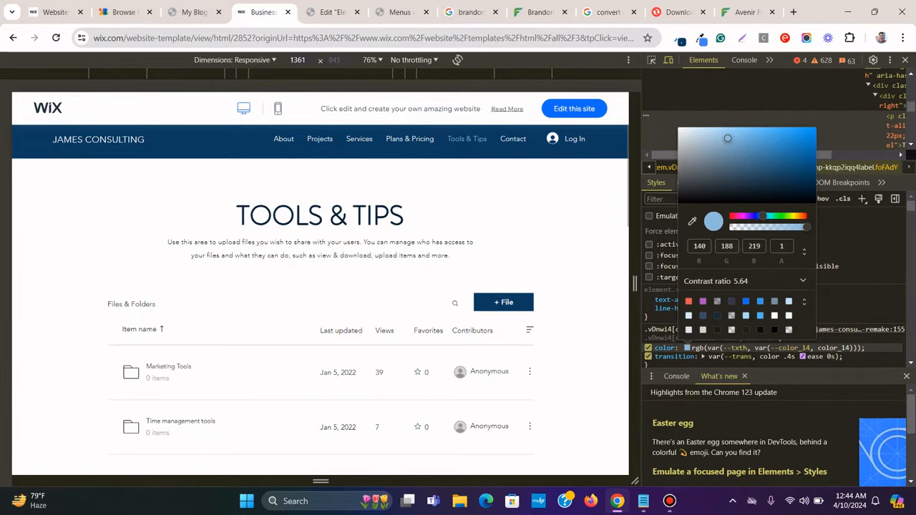
In the header editor, set the main menu's hover text color to rgba(140, 188, 219, 1), matching the Wix template
left_click(333, 12)
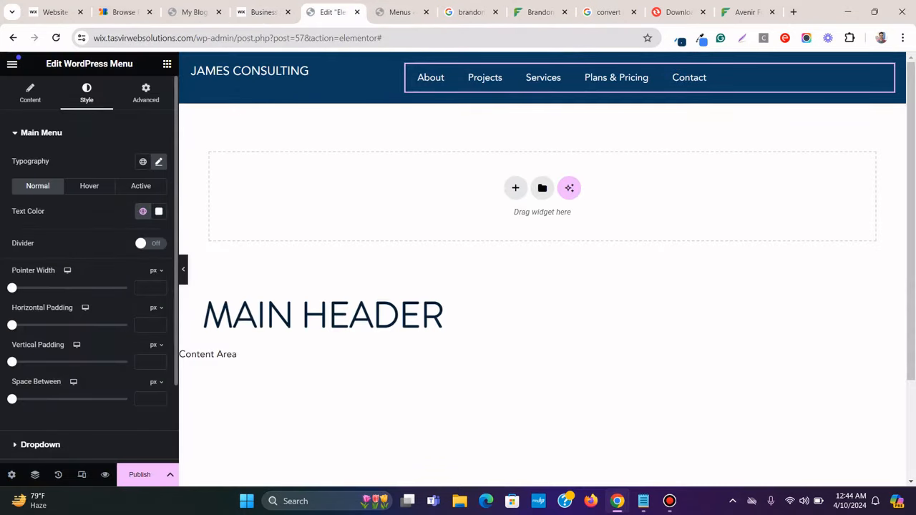
left_click(89, 186)
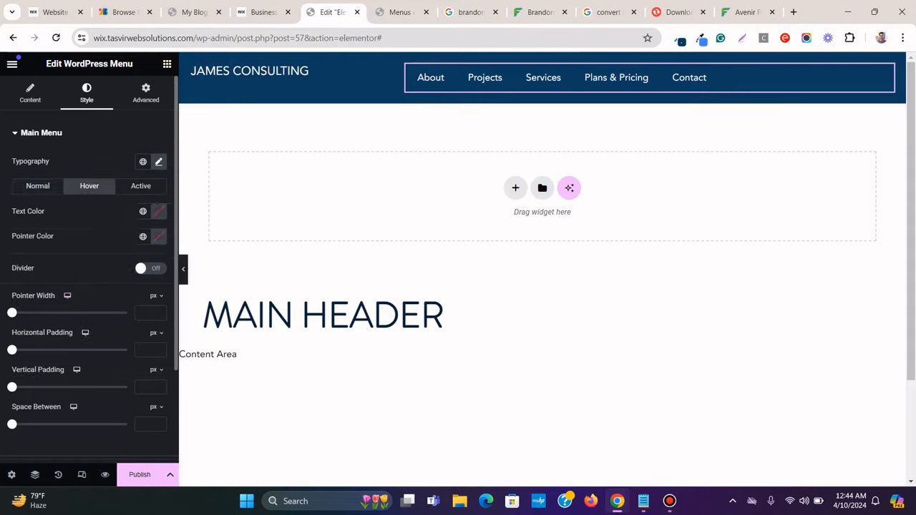
left_click(158, 211)
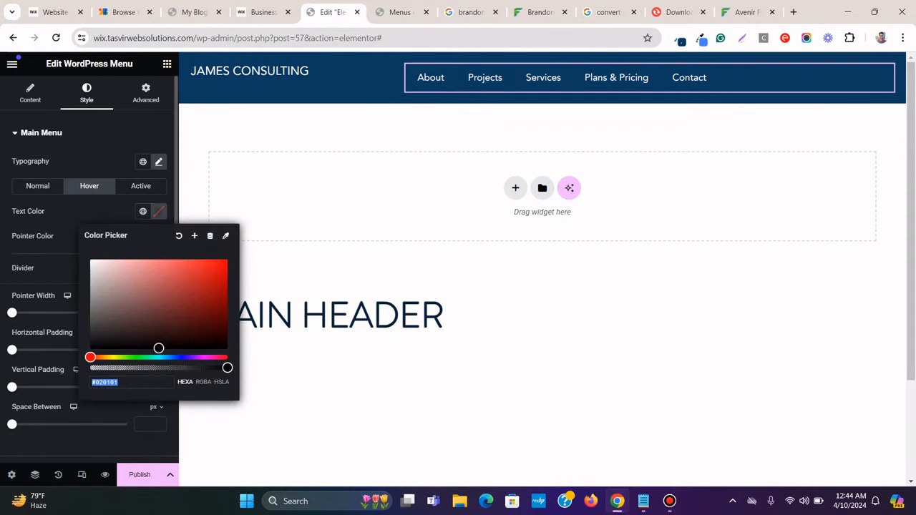
left_click(203, 382)
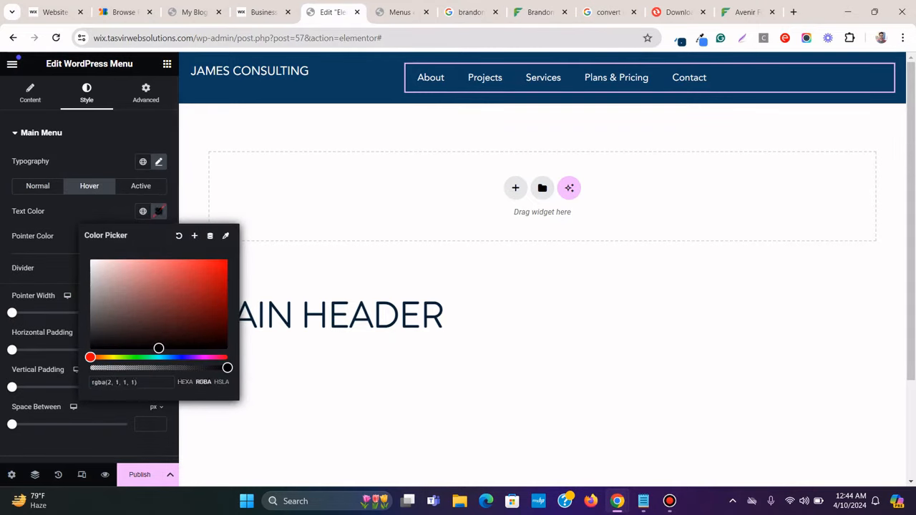
left_click(256, 12)
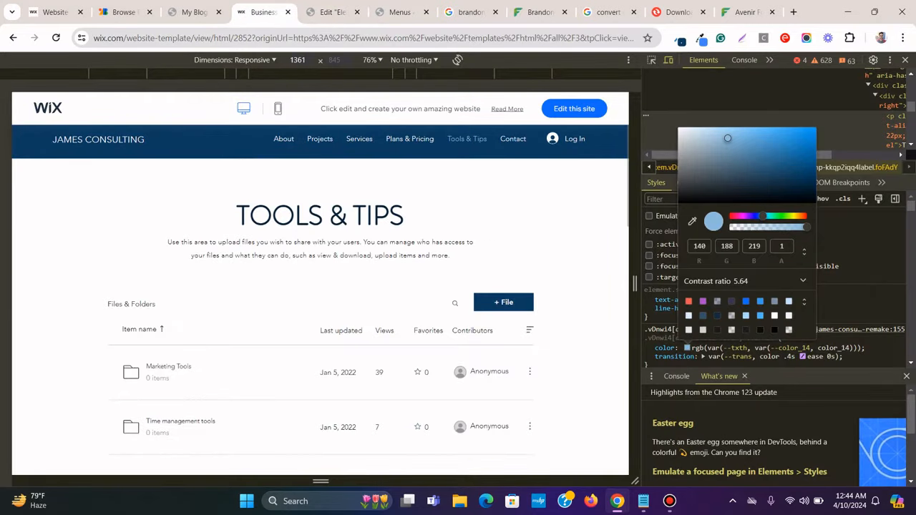
left_click(333, 12)
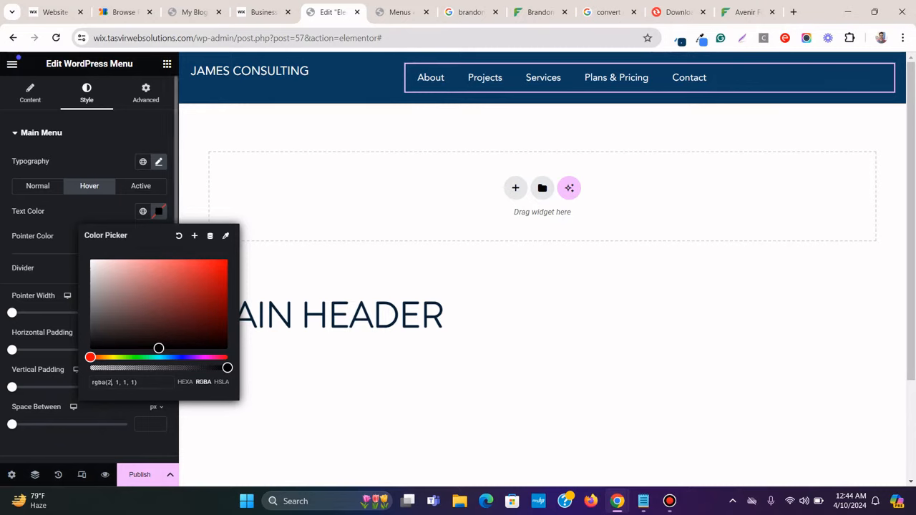
key("BackSpace")
type("140")
left_click(263, 11)
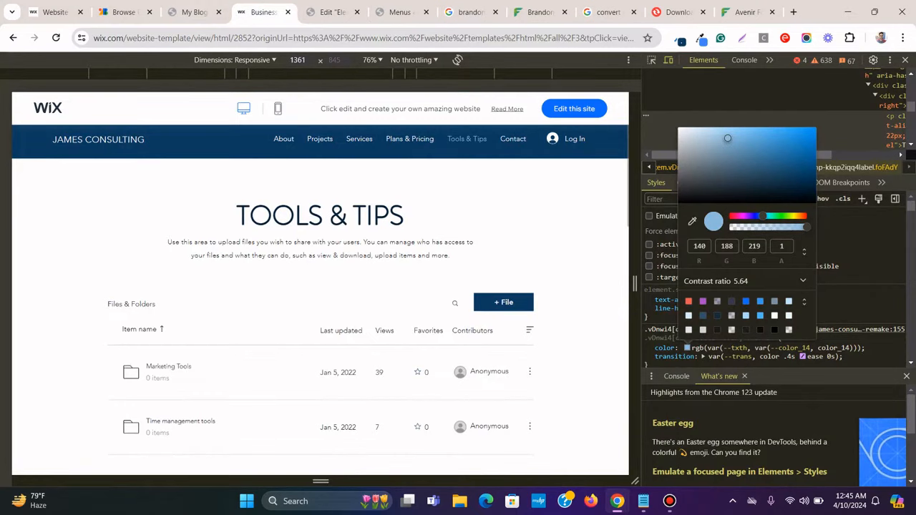
left_click(331, 12)
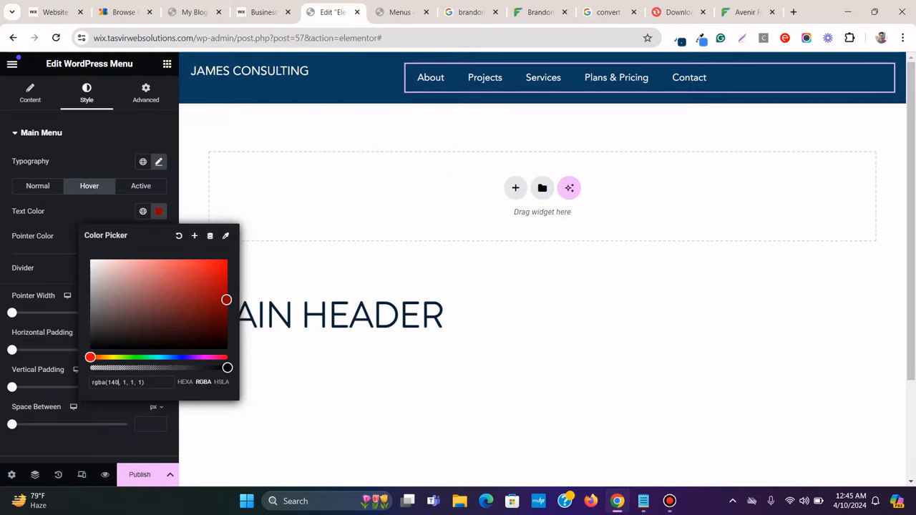
type("88")
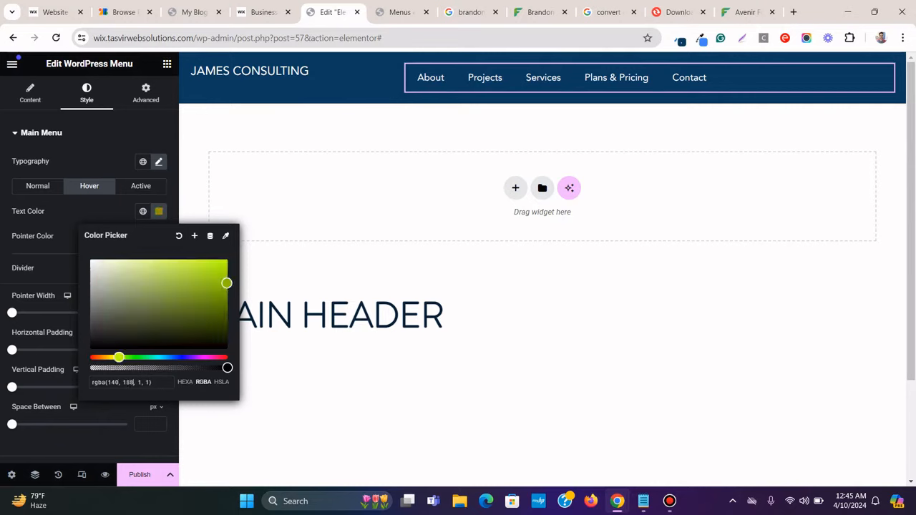
left_click(142, 382)
key("BackSpace")
type("219")
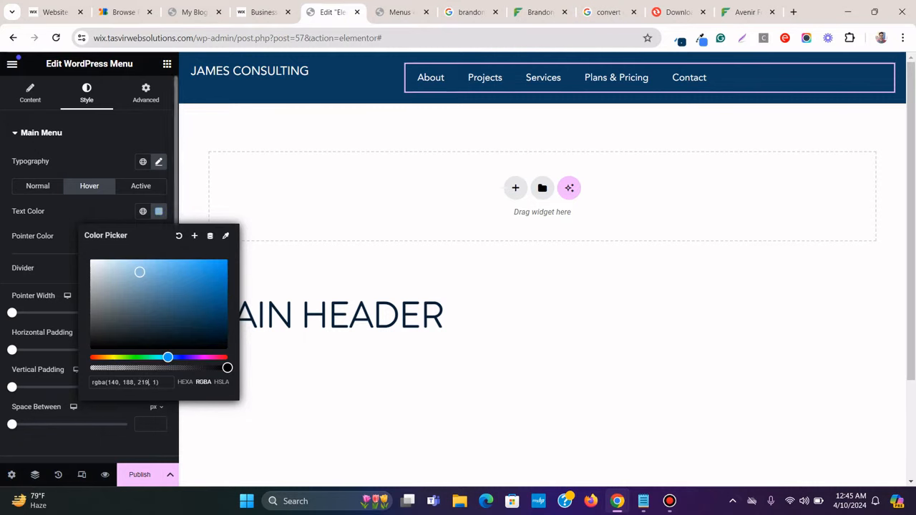
left_click(98, 211)
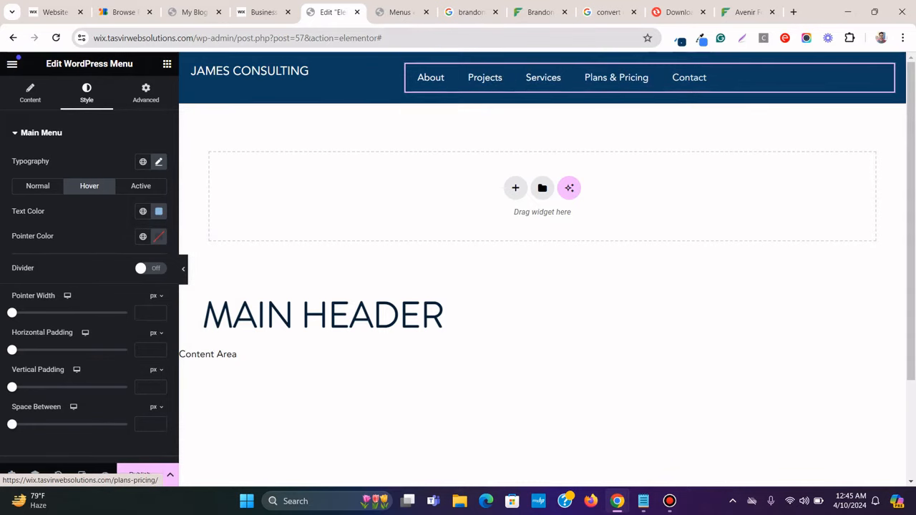
Save the menu's hover text color as a new global color named "light blue"
left_click(158, 211)
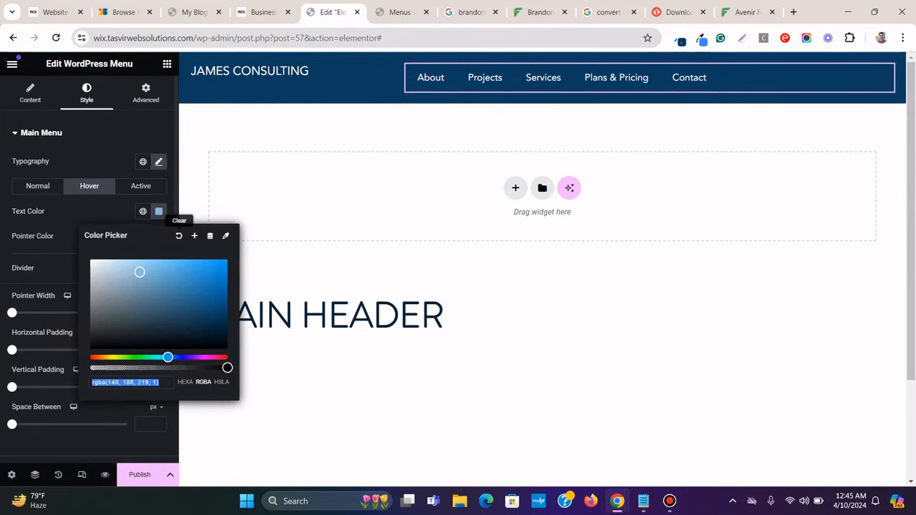
left_click(194, 236)
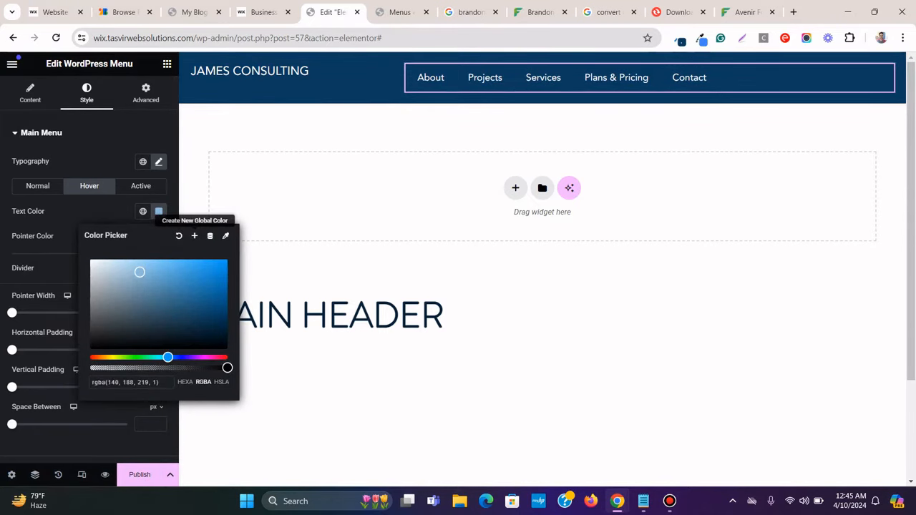
triple_click(421, 274)
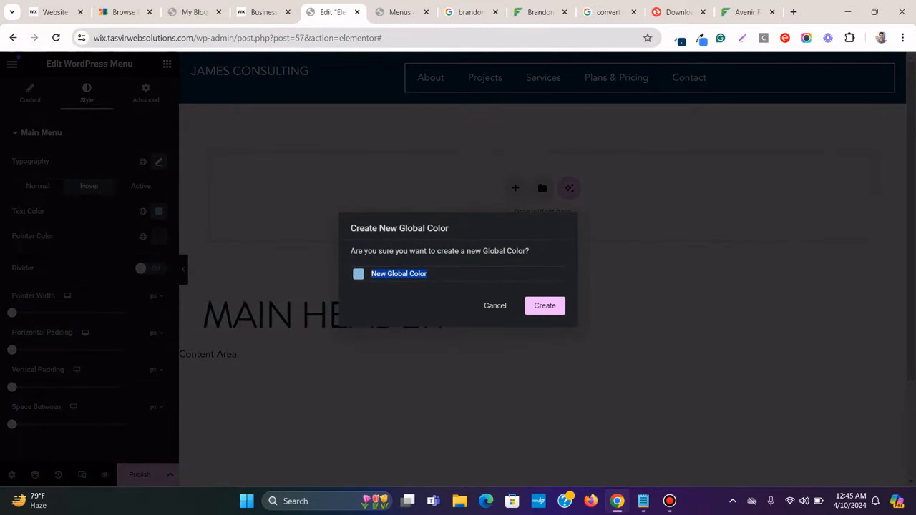
type("light")
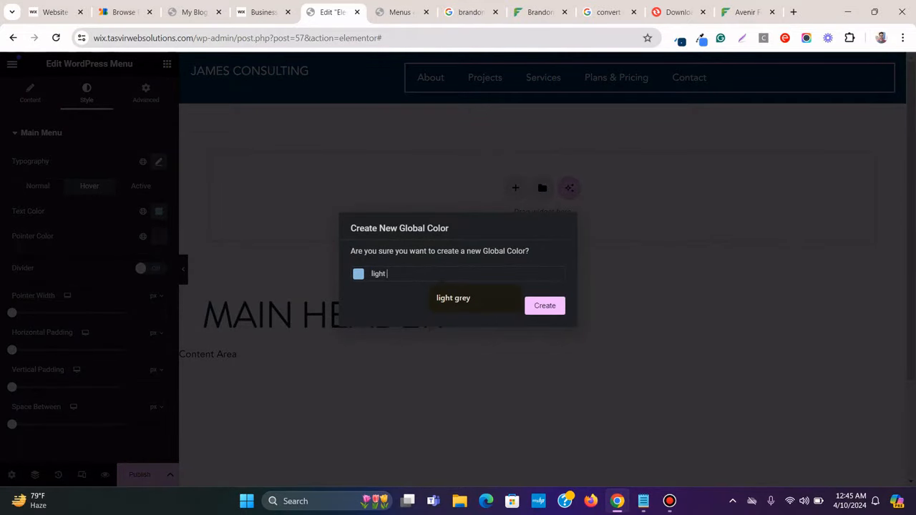
key("BackSpace")
type("blue")
key("Return")
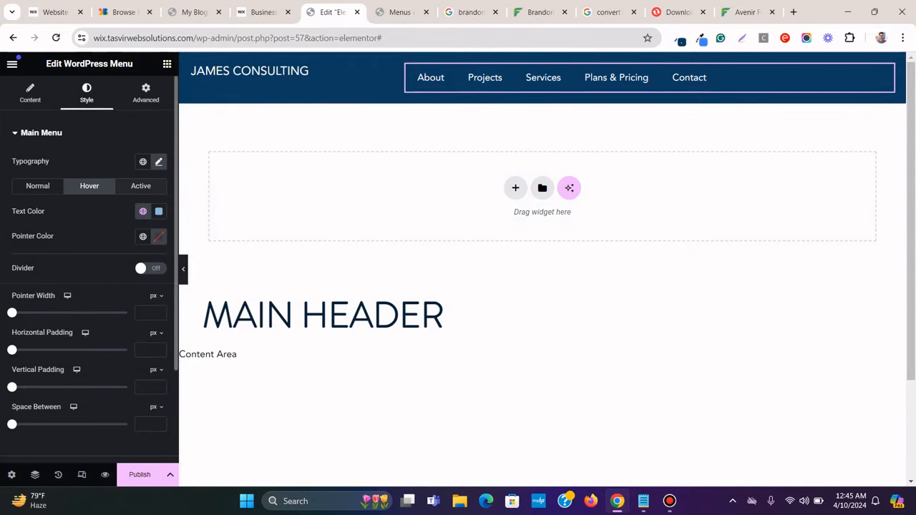
Set the main menu's active text color to the global light blue
left_click(141, 186)
left_click(143, 211)
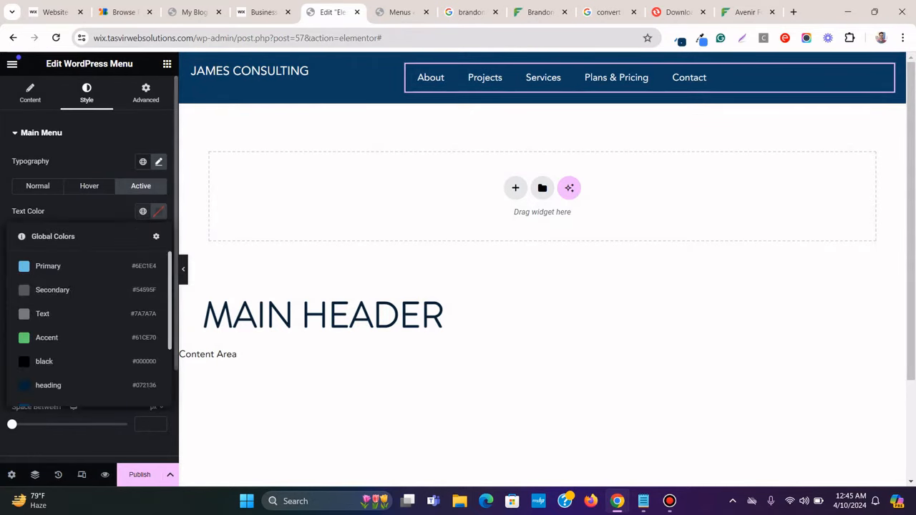
scroll(90, 322, "down", 2)
left_click(50, 390)
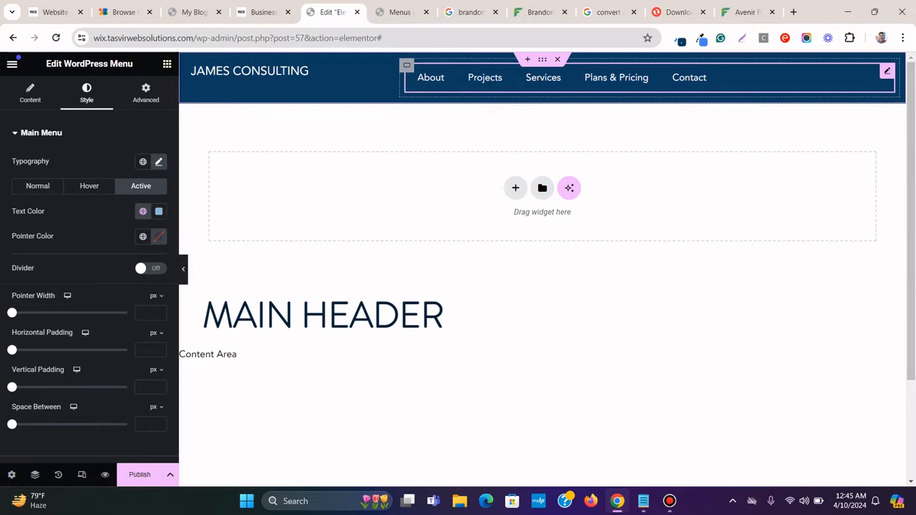
Close the developer tools on the Wix template, then return to the header editor and show the list of available widgets
left_click(263, 12)
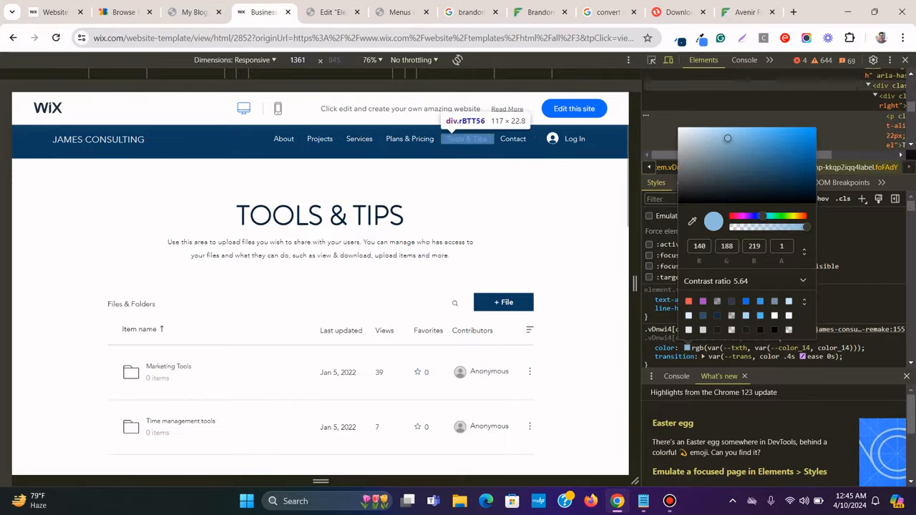
left_click(905, 60)
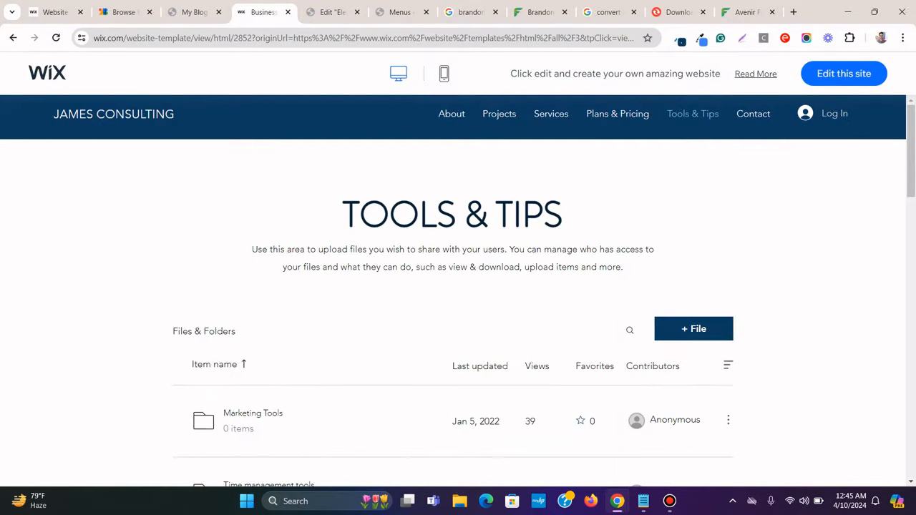
left_click(330, 12)
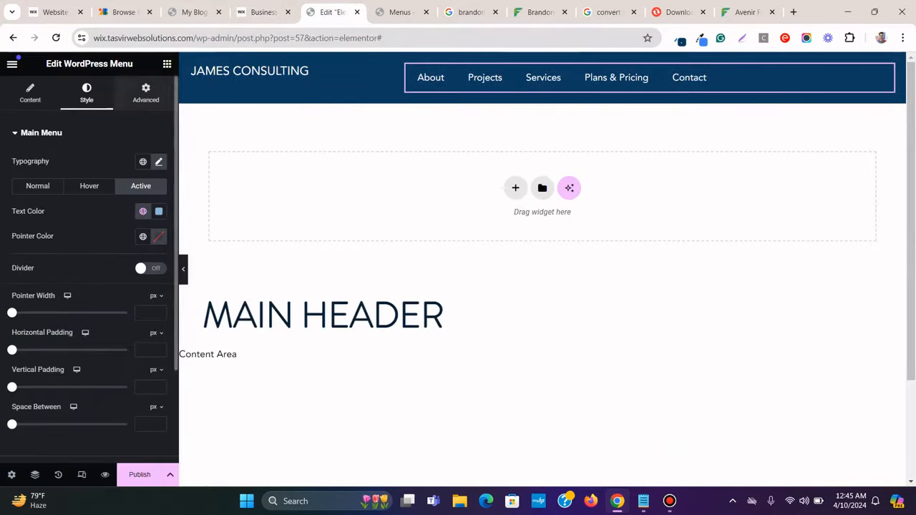
left_click(167, 64)
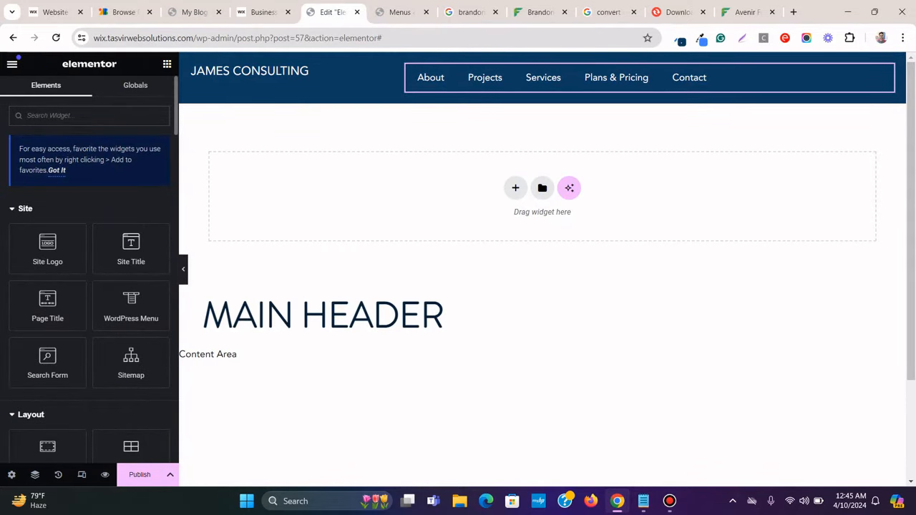
Add an Icon List widget below the header's navigation menu and delete its second and third items
type("list")
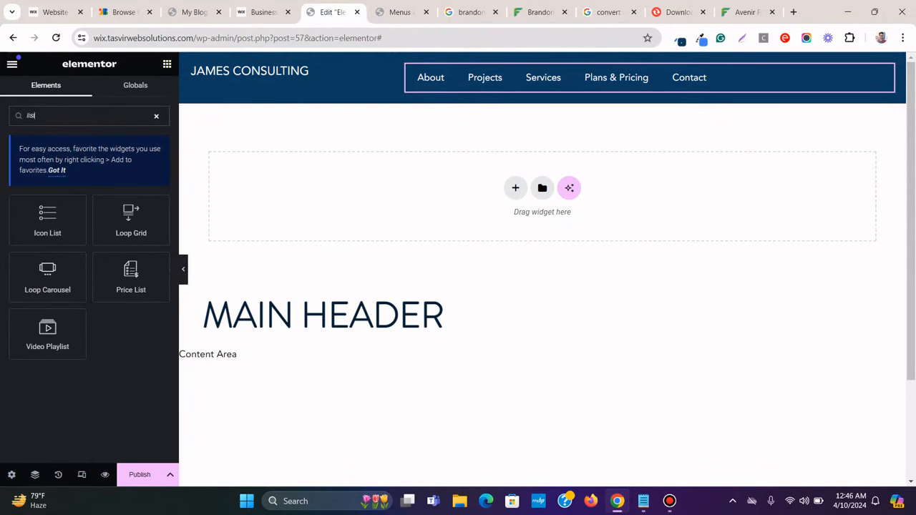
left_click_drag(48, 219, 637, 99)
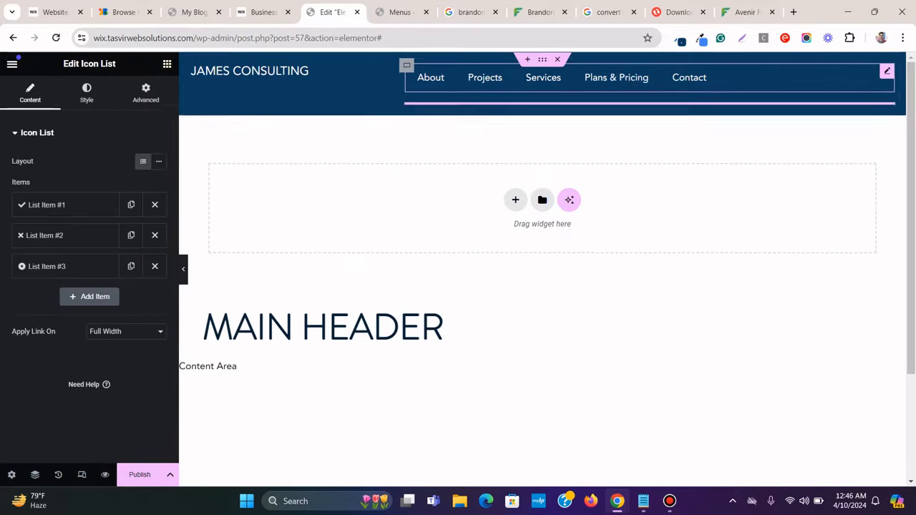
left_click(154, 235)
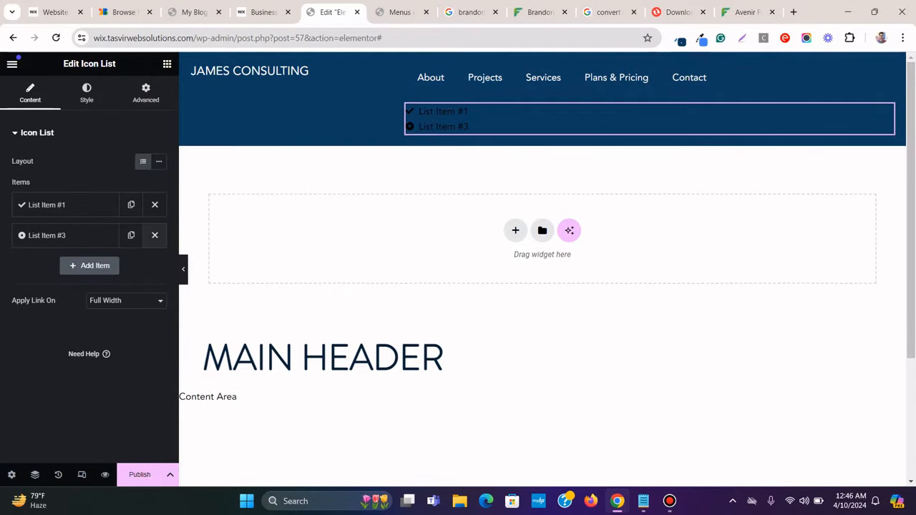
left_click(154, 235)
Set the remaining list item's text to "Log In", following the Wix template's header
left_click(87, 93)
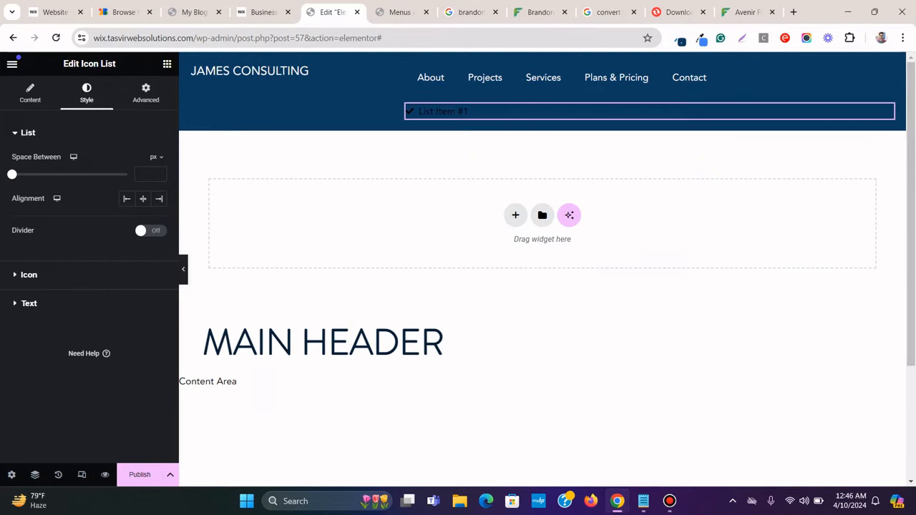
left_click(257, 12)
left_click(330, 12)
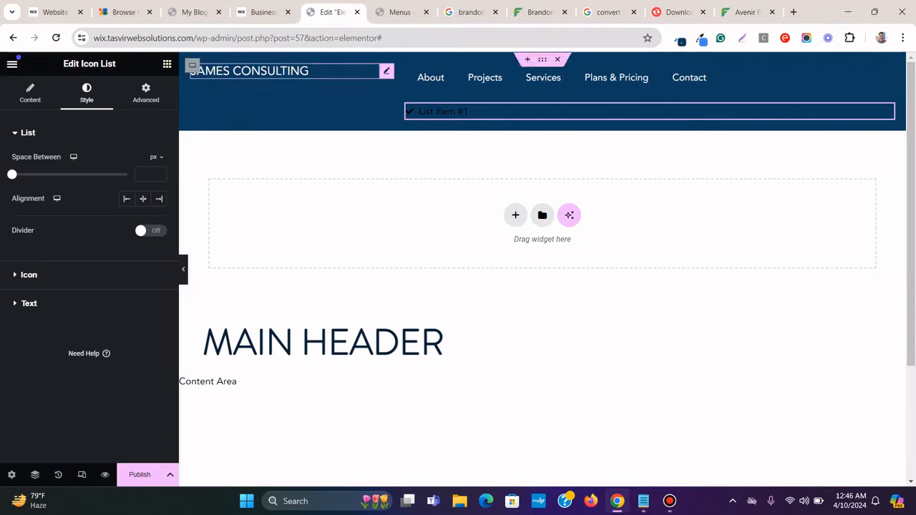
left_click(30, 93)
left_click(47, 204)
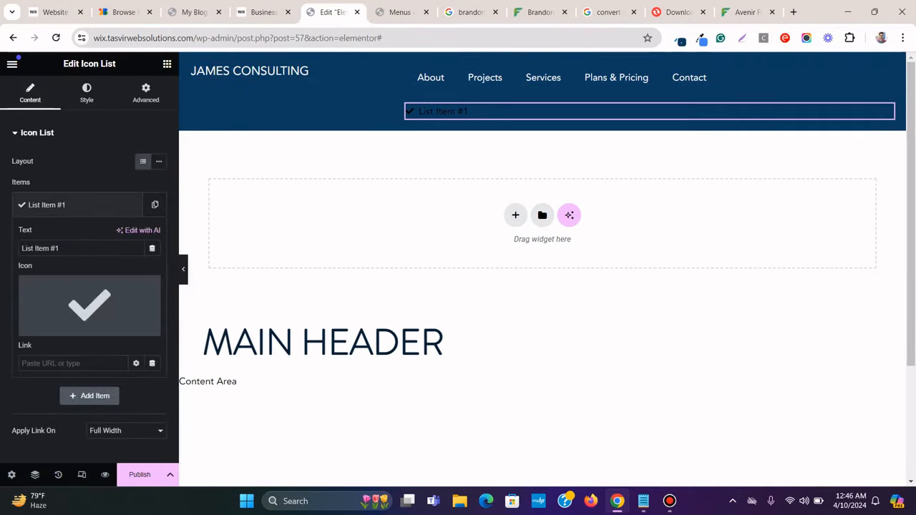
triple_click(59, 248)
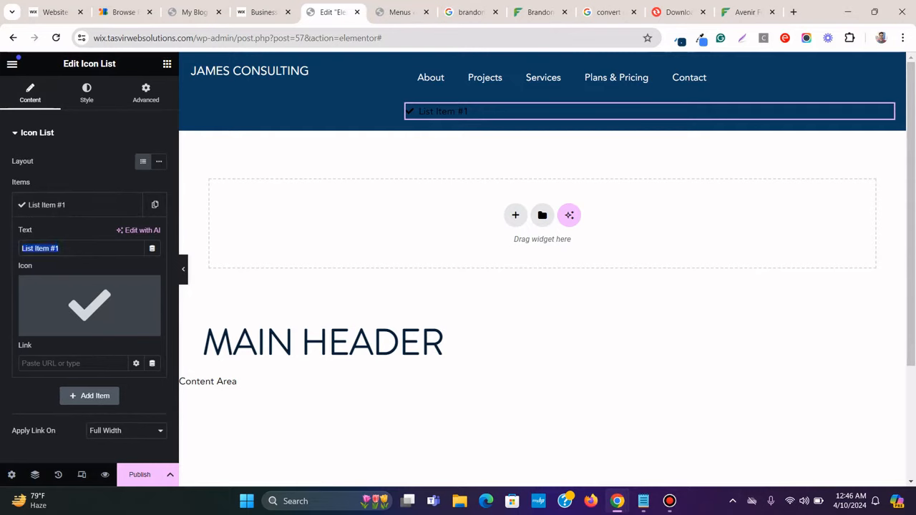
type("Log In")
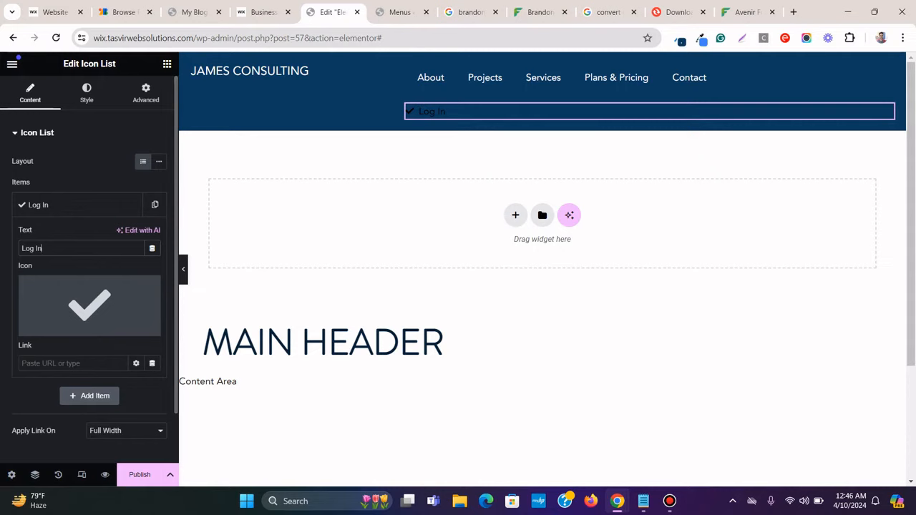
Set the Log In text's color to the global white and its font size to 16 px
left_click(86, 93)
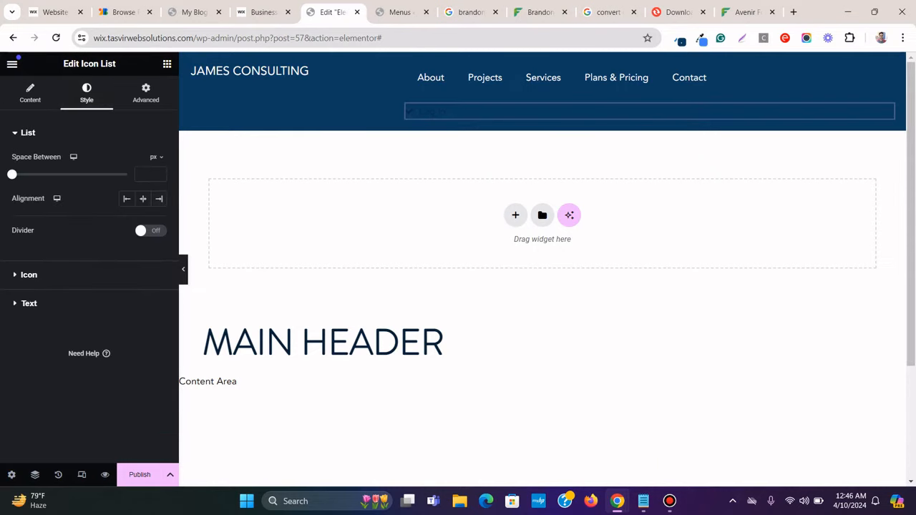
left_click(28, 303)
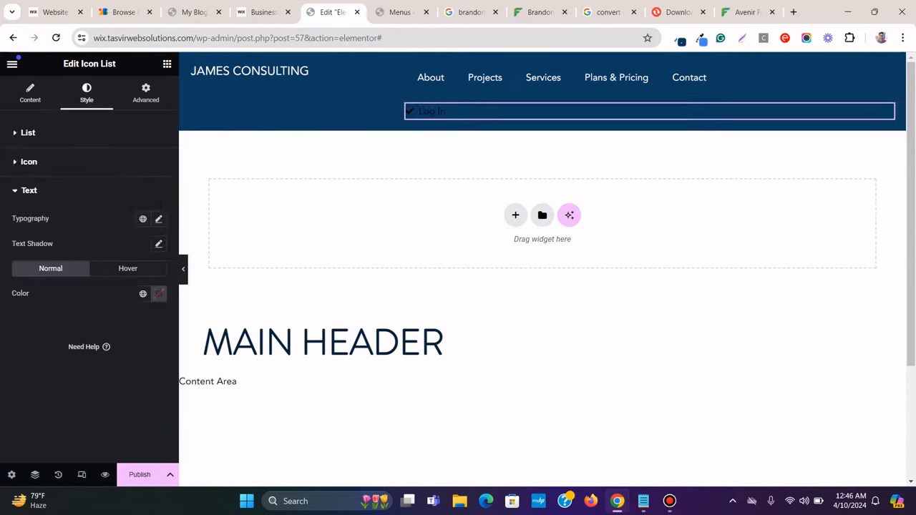
left_click(142, 293)
scroll(86, 238, "down", 2)
left_click(45, 219)
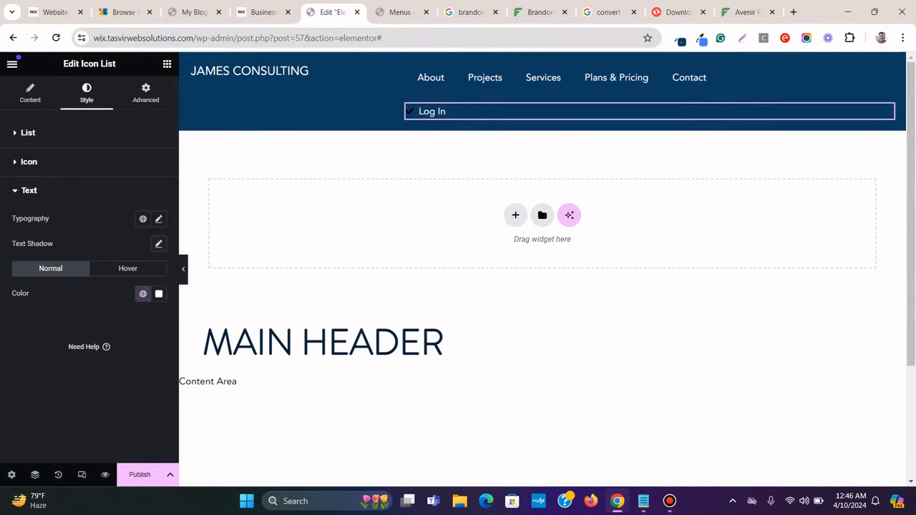
left_click(158, 218)
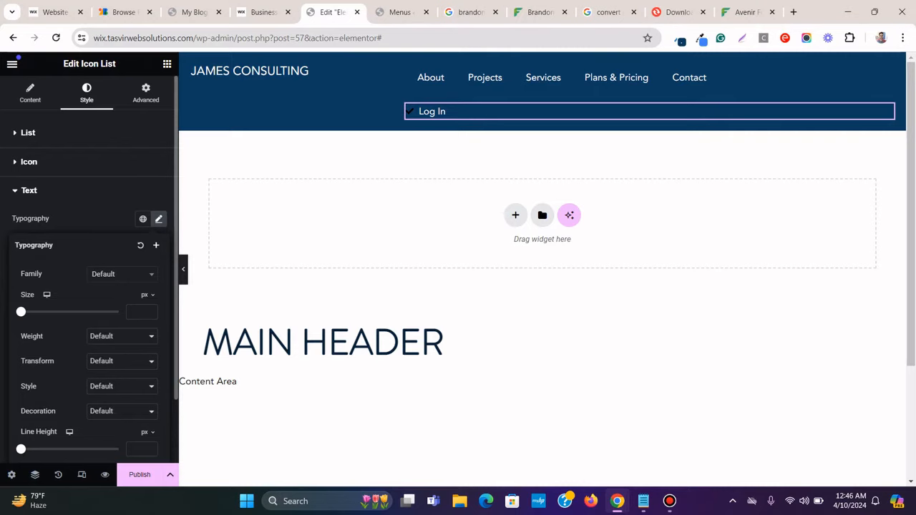
type("16")
Replace the Log In item's check icon with the solid user circle icon from the icon library
left_click(30, 93)
left_click(263, 12)
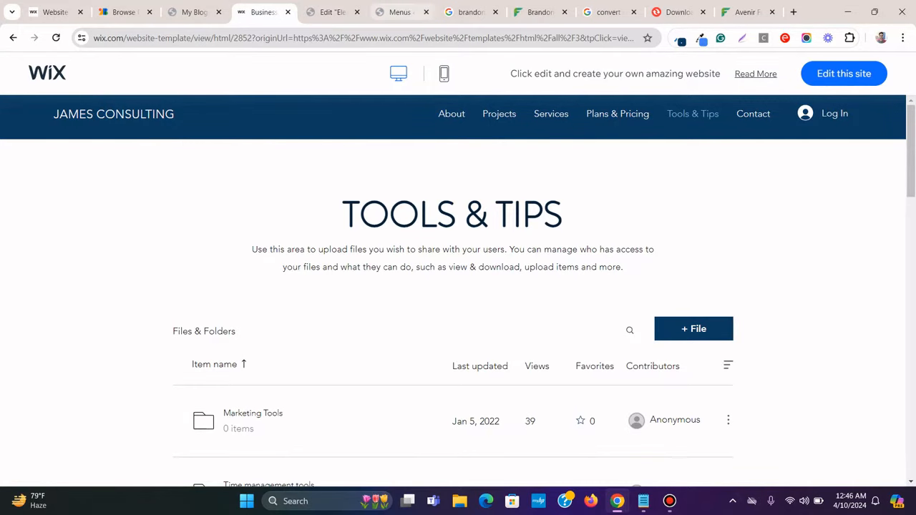
left_click(329, 13)
left_click(38, 205)
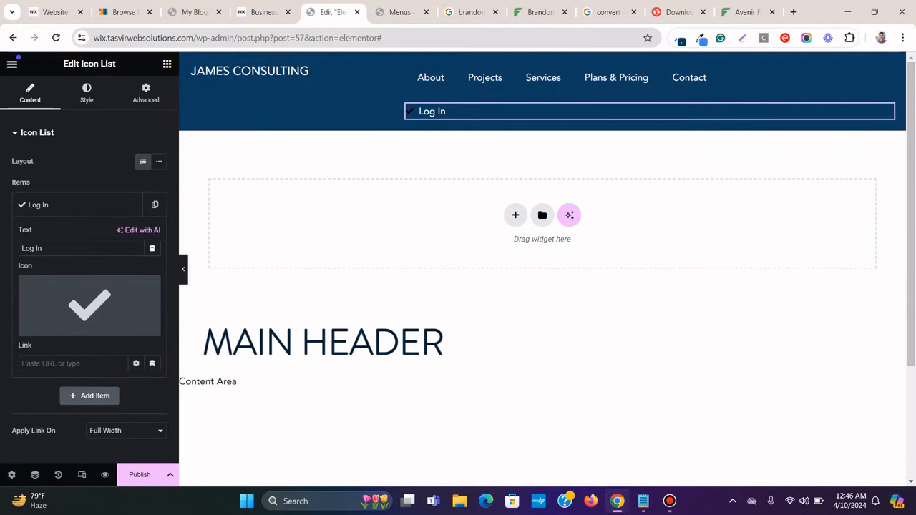
left_click(43, 325)
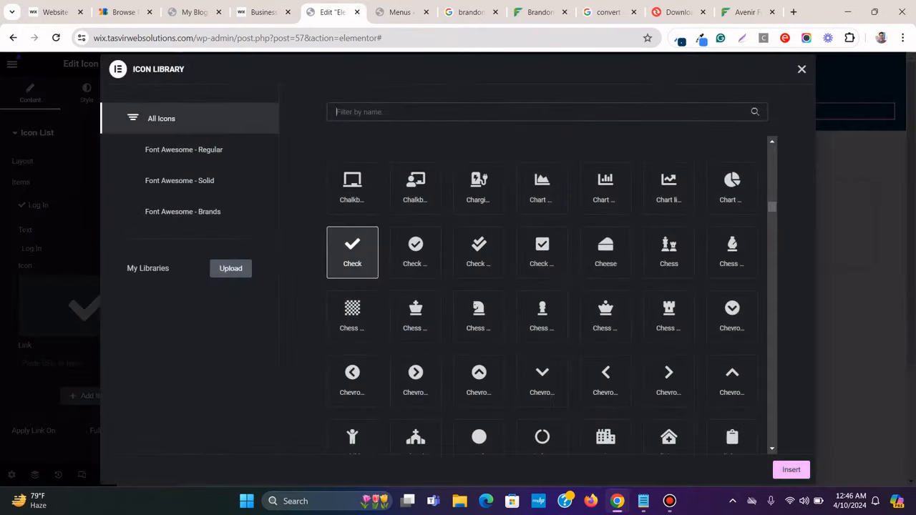
type("user")
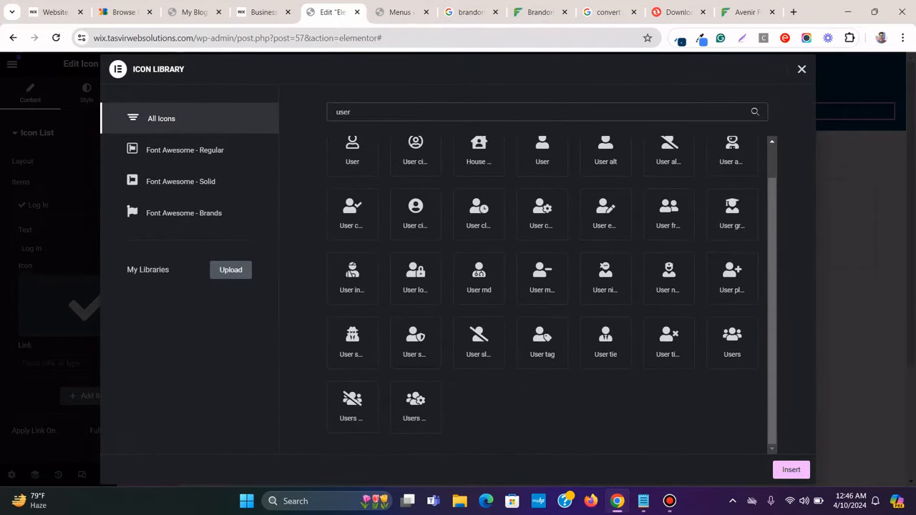
left_click(415, 214)
left_click(790, 470)
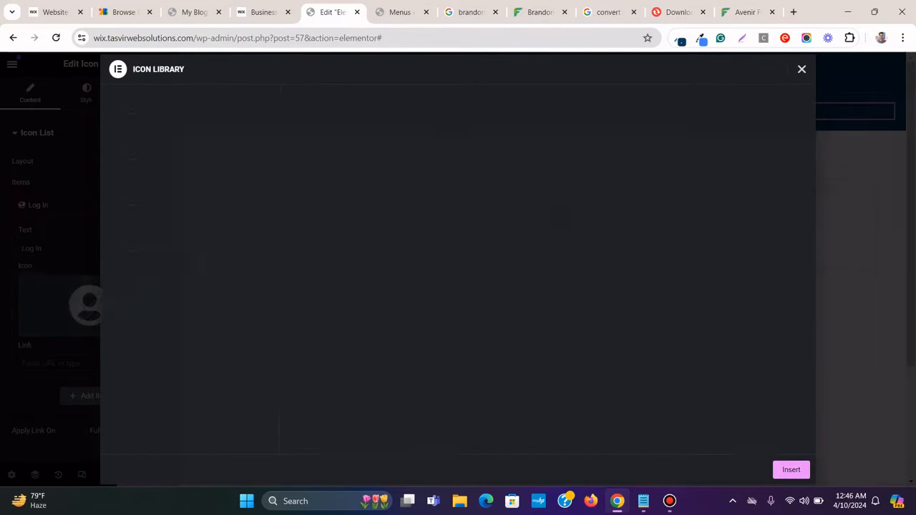
Inspect the Log In icon's size on the Wix template and close the developer tools
left_click(263, 12)
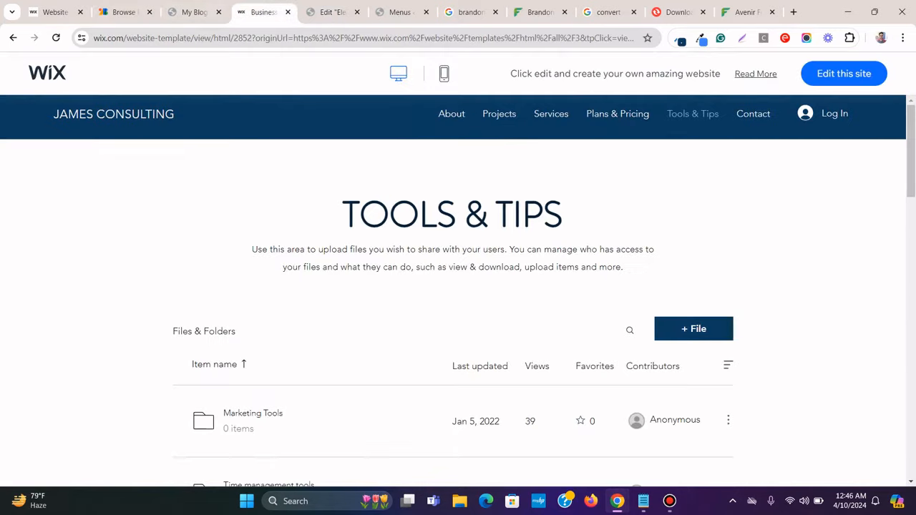
right_click(807, 111)
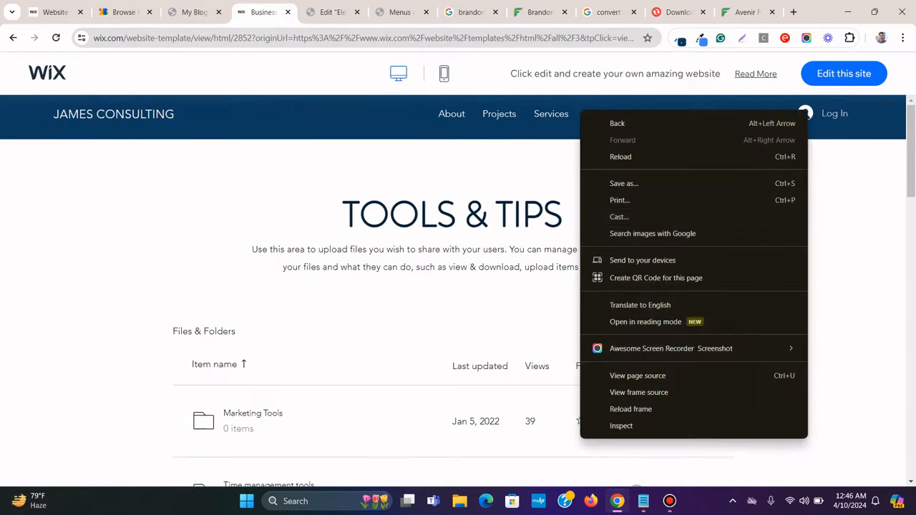
left_click(727, 423)
left_click(727, 422)
left_click(727, 422)
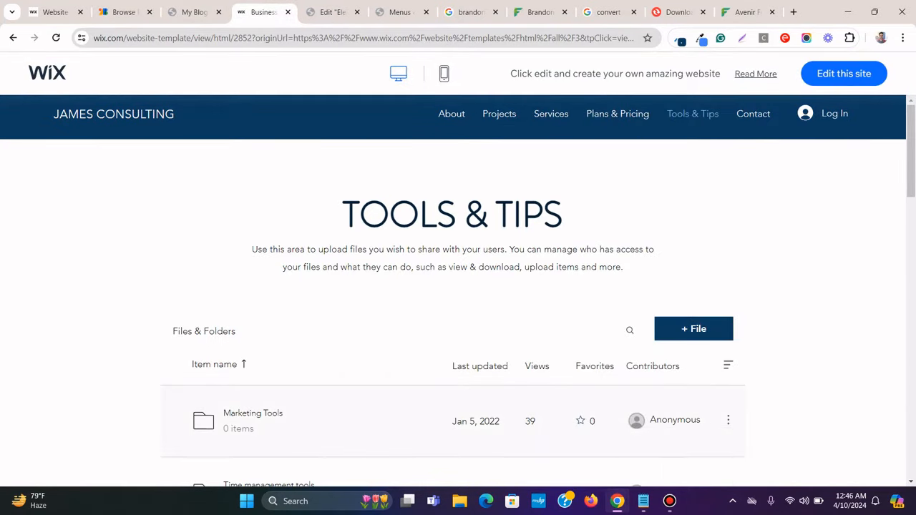
right_click(806, 112)
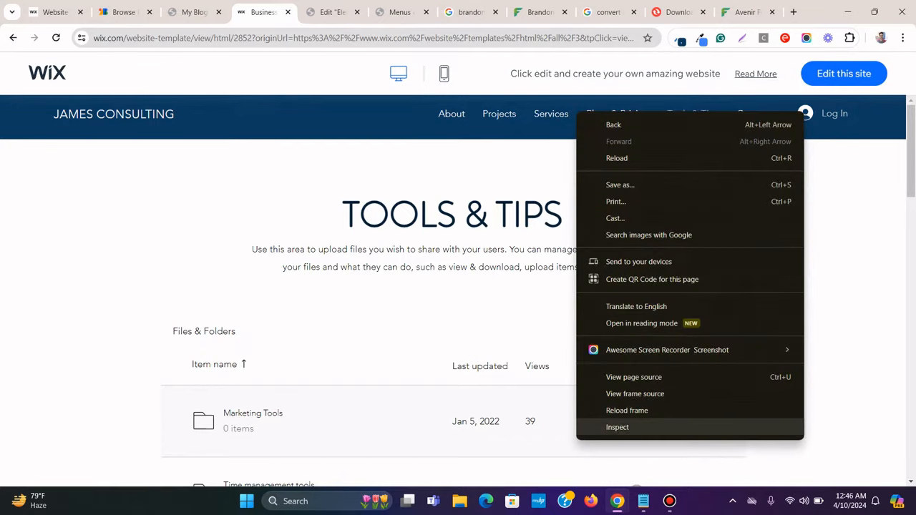
left_click(705, 427)
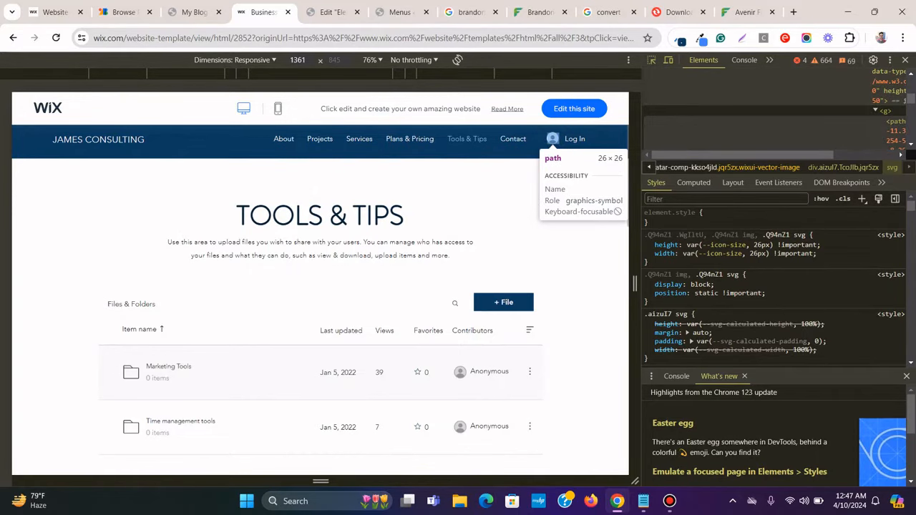
left_click(905, 61)
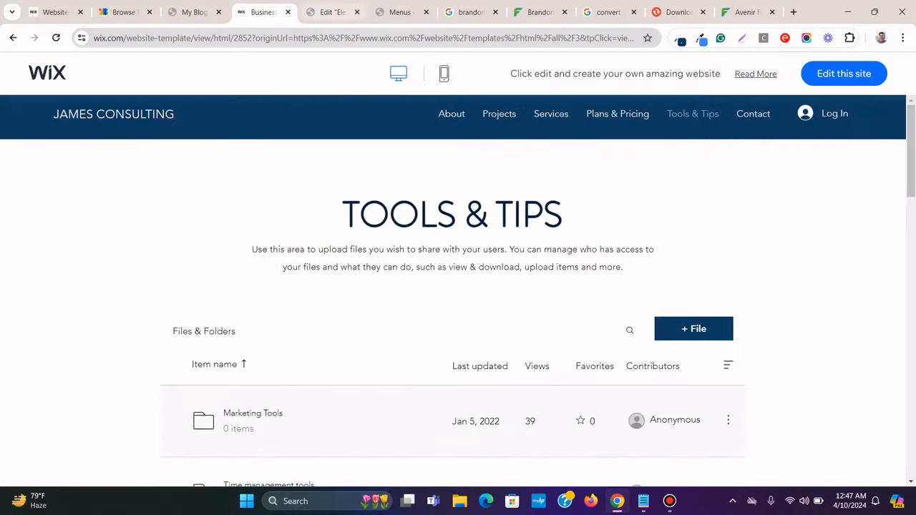
In the header editor, set the Log In icon's size to 26 px and its color to the global white
left_click(332, 12)
left_click(86, 93)
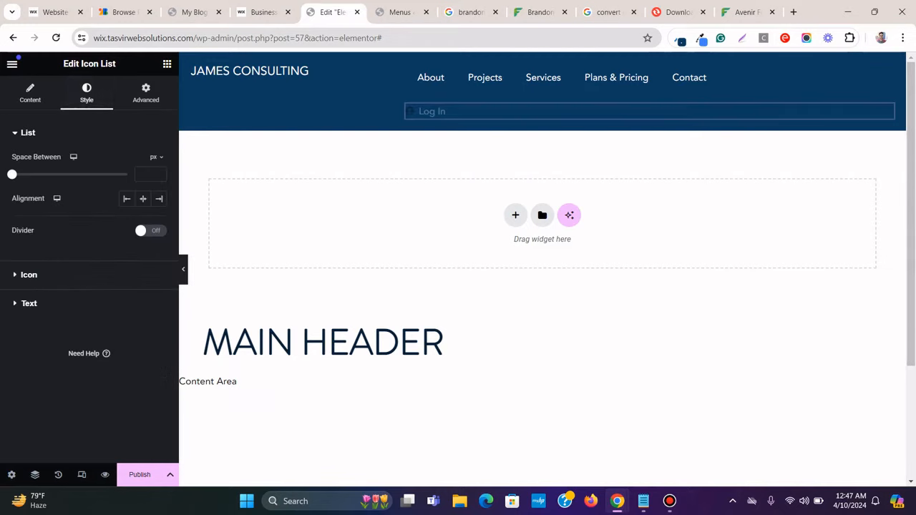
left_click(28, 274)
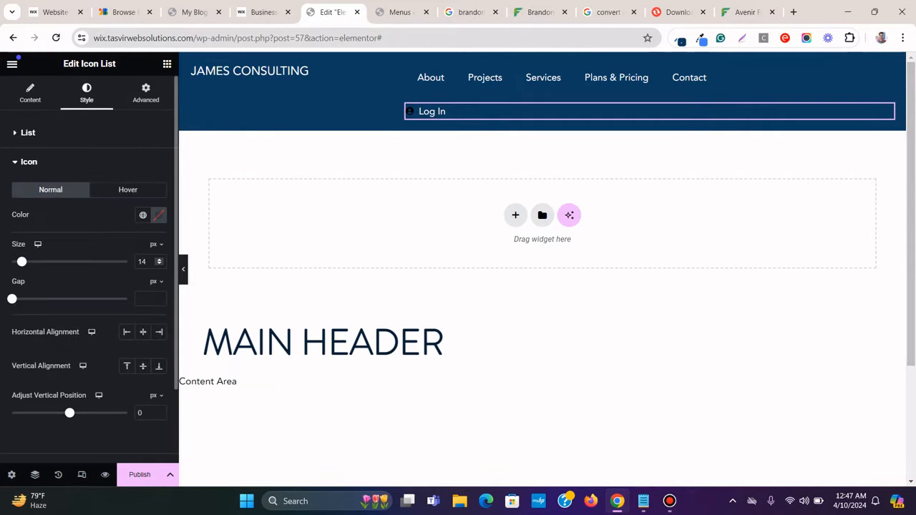
key("BackSpace")
key("BackSpace")
type("26")
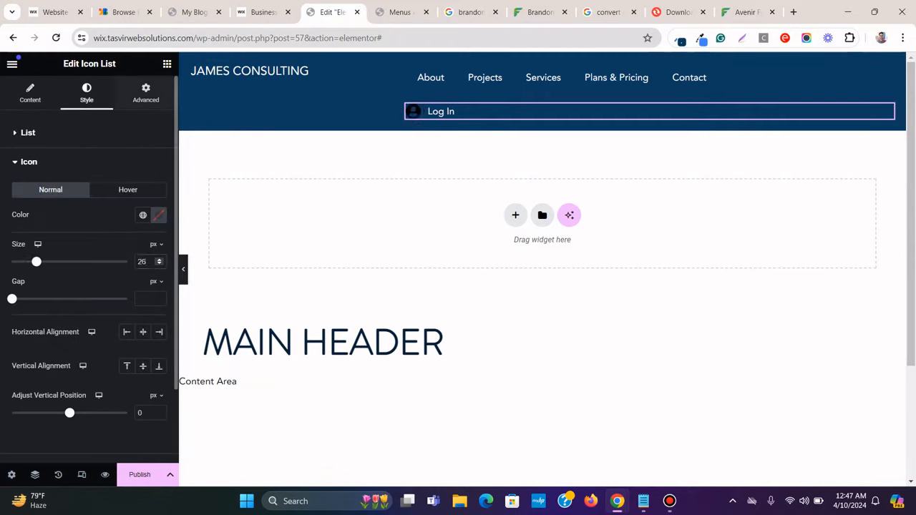
left_click(143, 216)
scroll(107, 286, "down", 2)
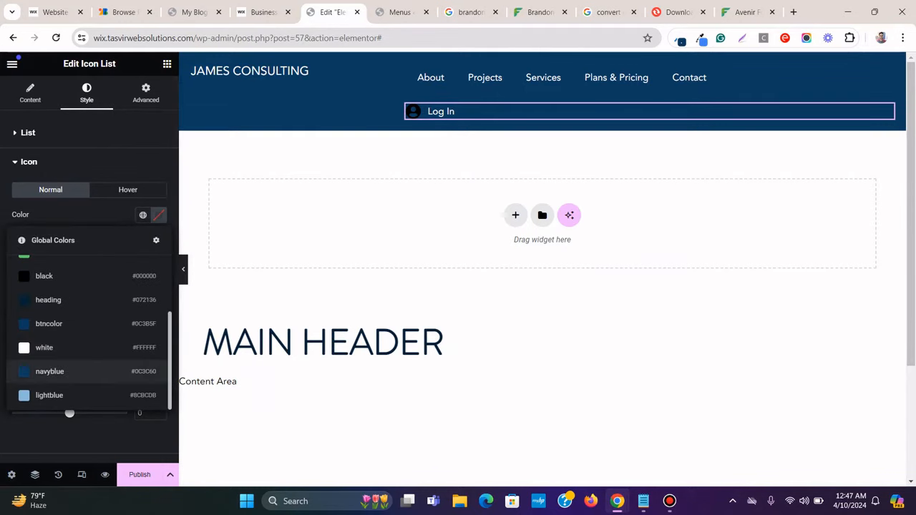
left_click(107, 347)
left_click(29, 162)
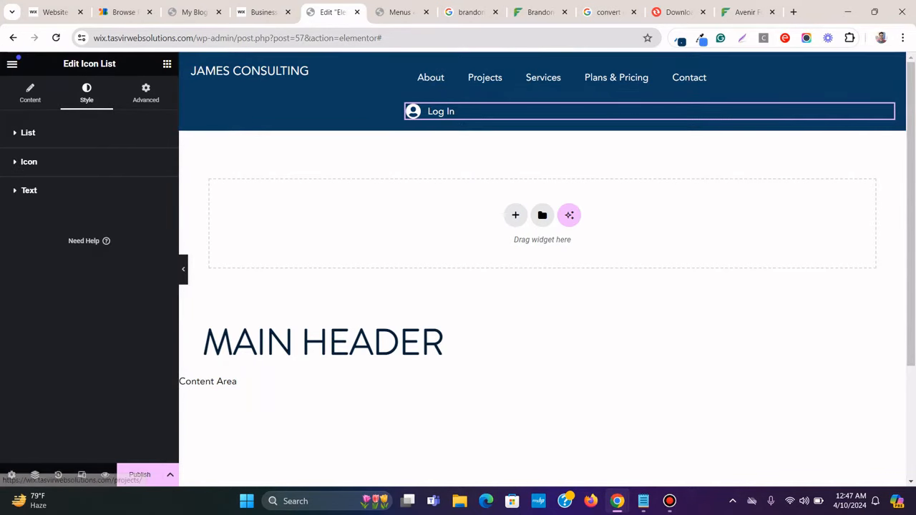
Set the menu container's direction to horizontal row and center its items vertically, comparing with the Wix header
left_click(262, 12)
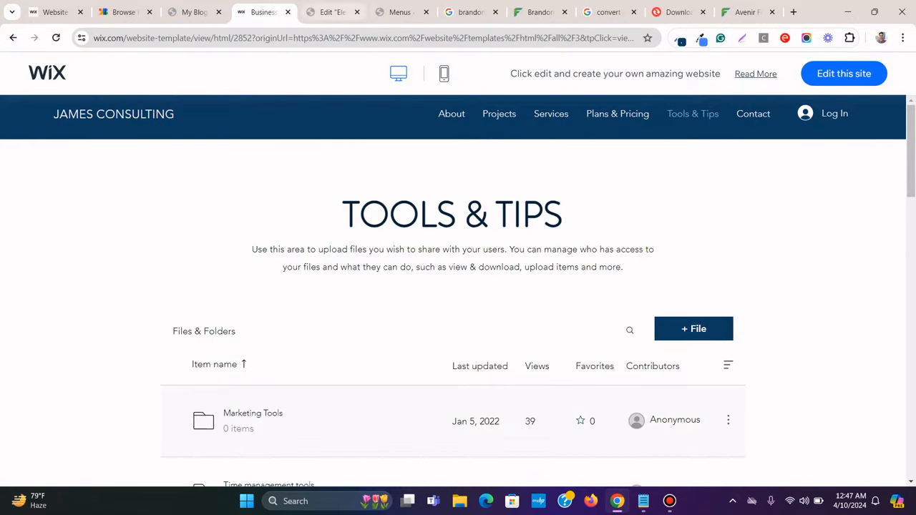
left_click(330, 12)
left_click(407, 65)
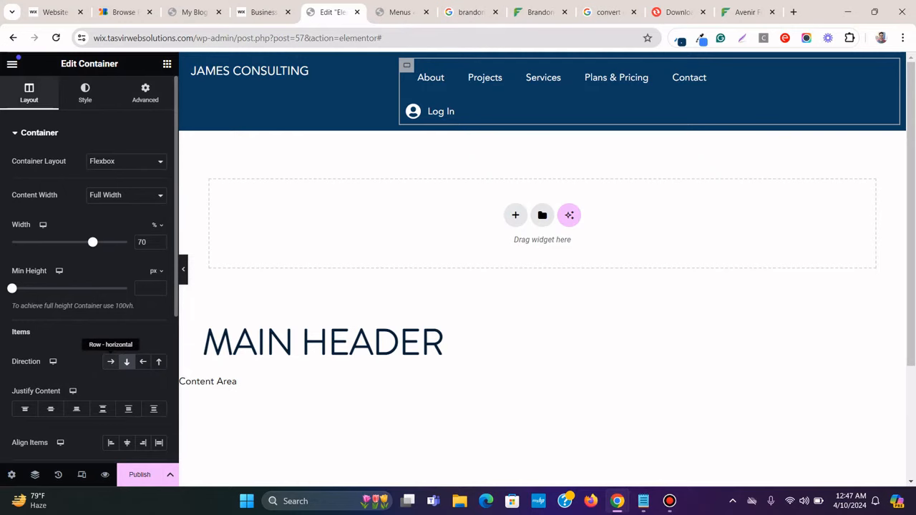
left_click(110, 361)
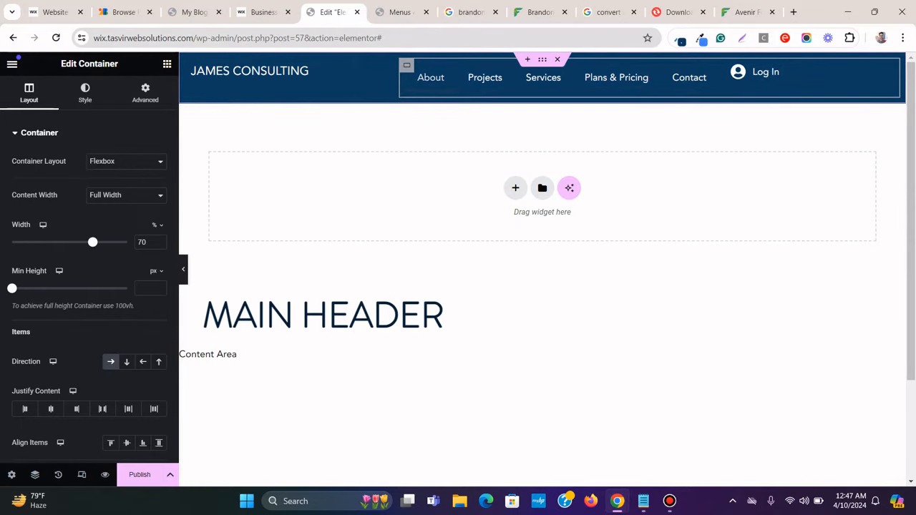
scroll(76, 349, "down", 1)
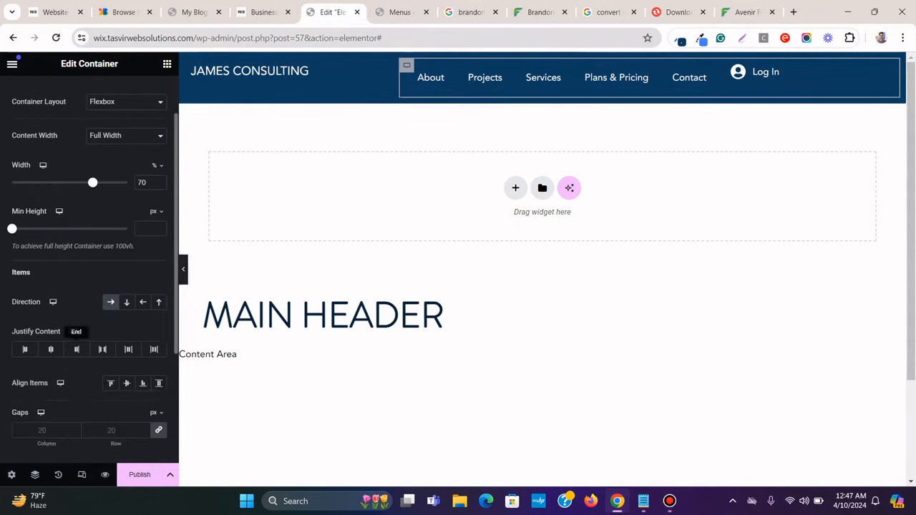
scroll(76, 349, "down", 1)
left_click(126, 323)
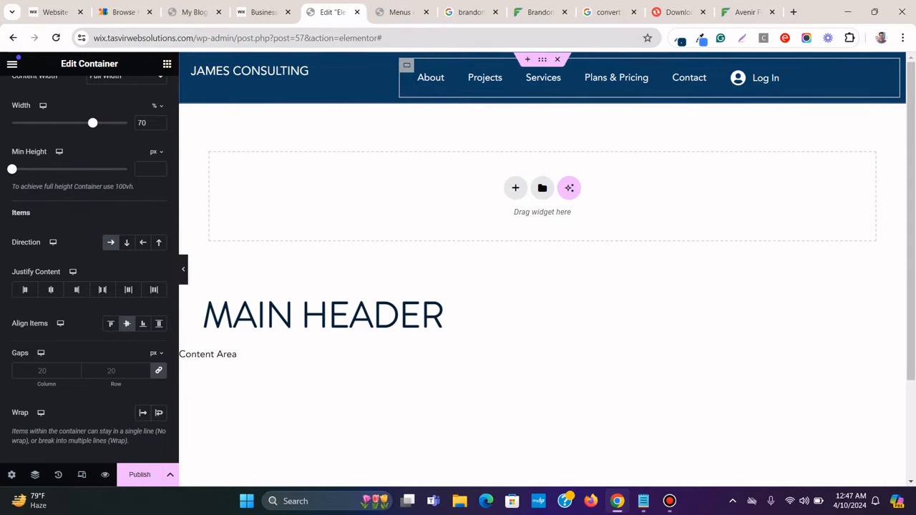
left_click(263, 12)
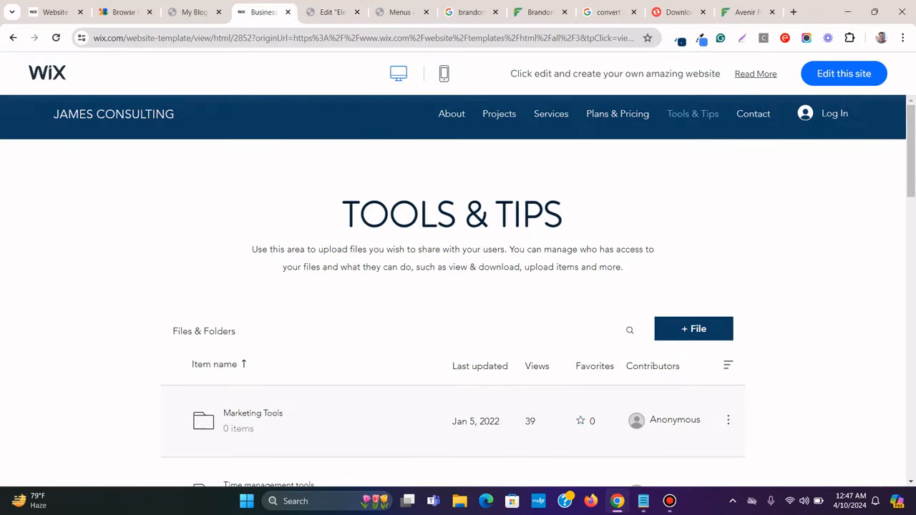
left_click(333, 12)
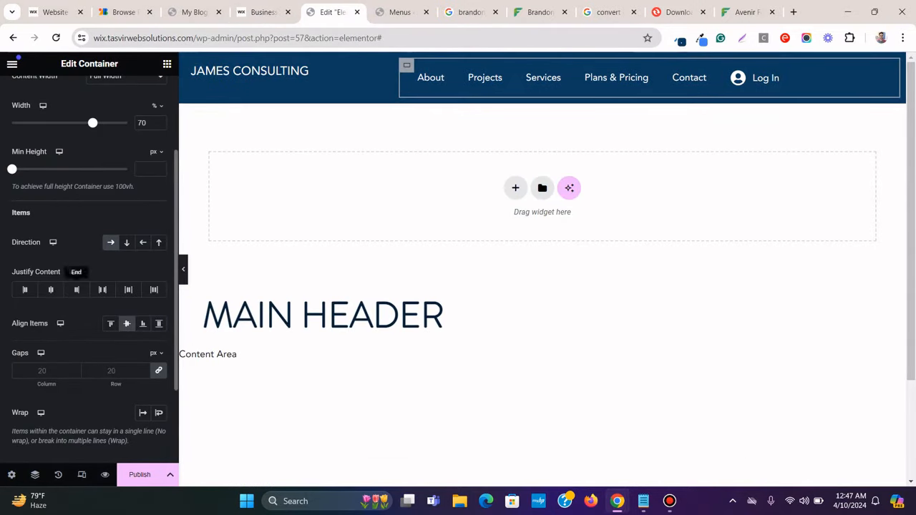
Justify the menu container's items to the end, previewing the header and comparing it with the Wix template
left_click(77, 289)
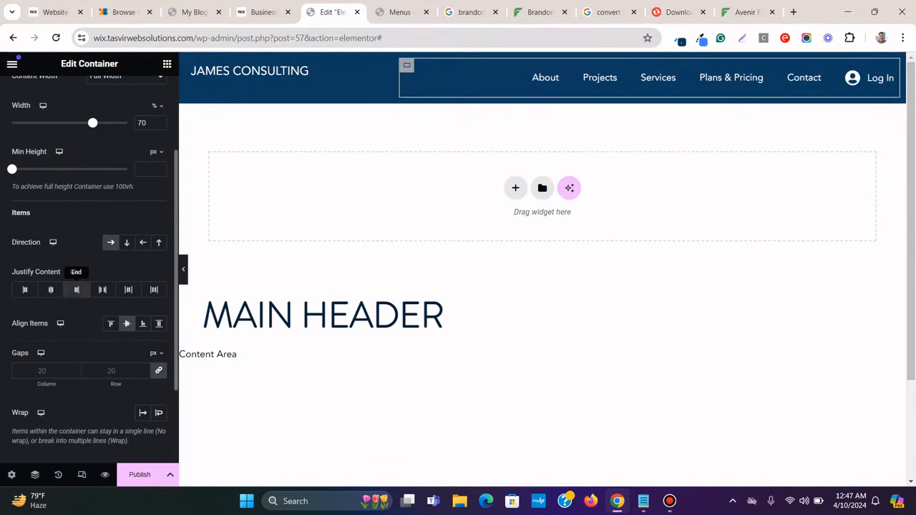
left_click(183, 269)
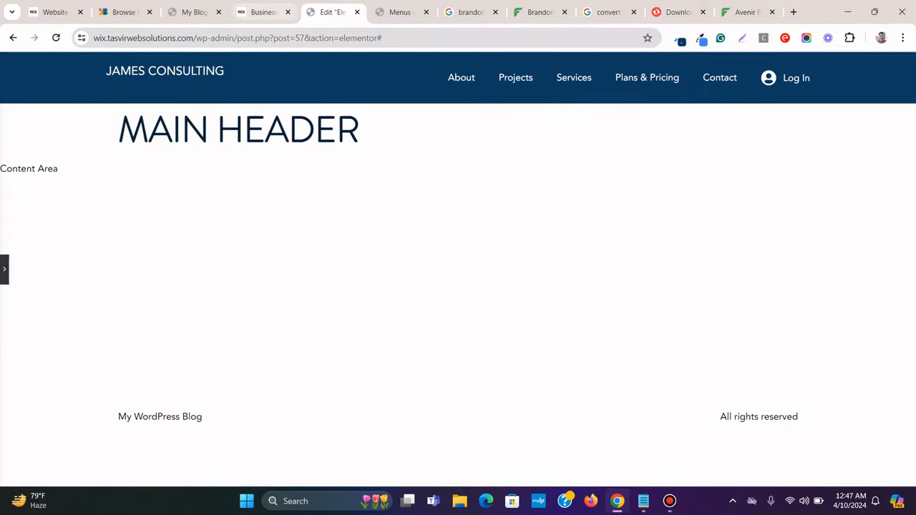
left_click(263, 12)
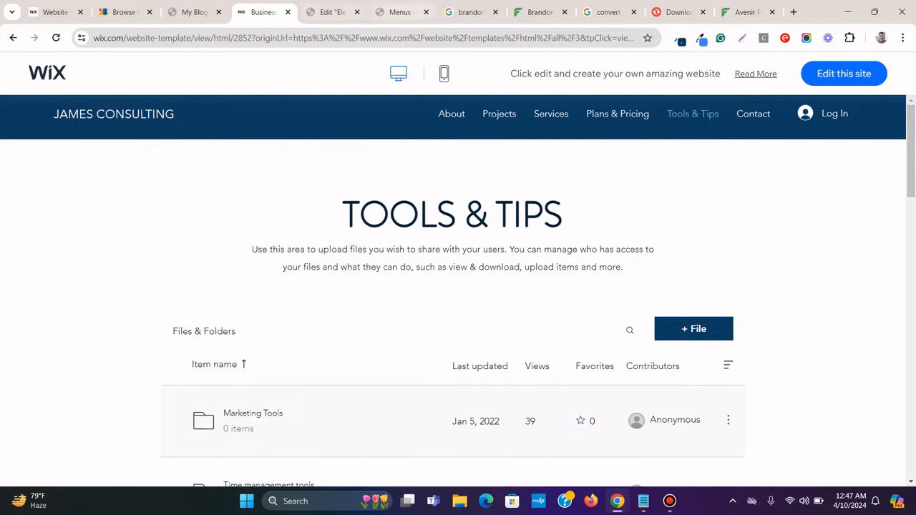
left_click(333, 12)
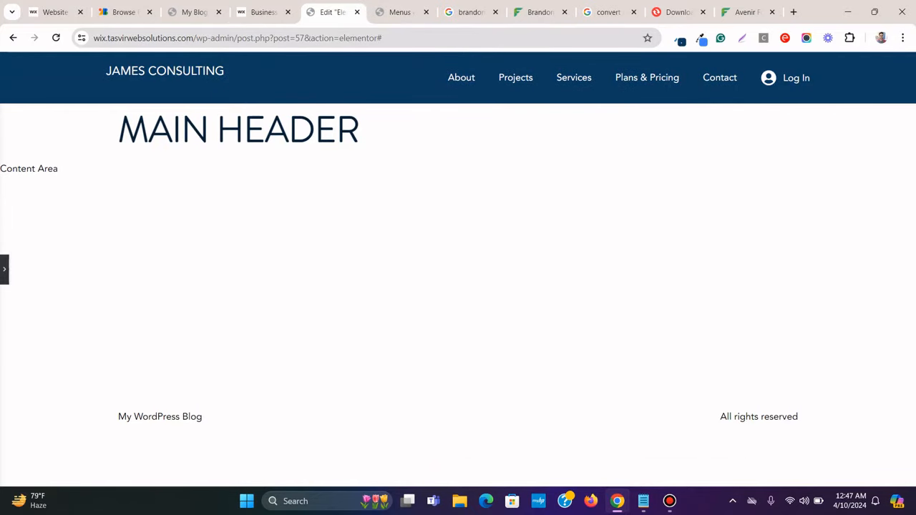
left_click(4, 270)
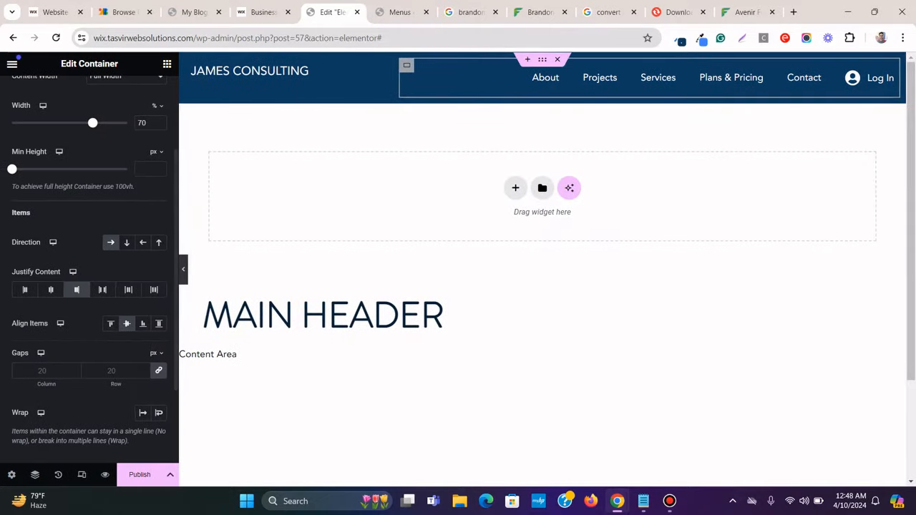
Center the outer header container's items vertically and preview the alignment of the logo with the menu
left_click(543, 60)
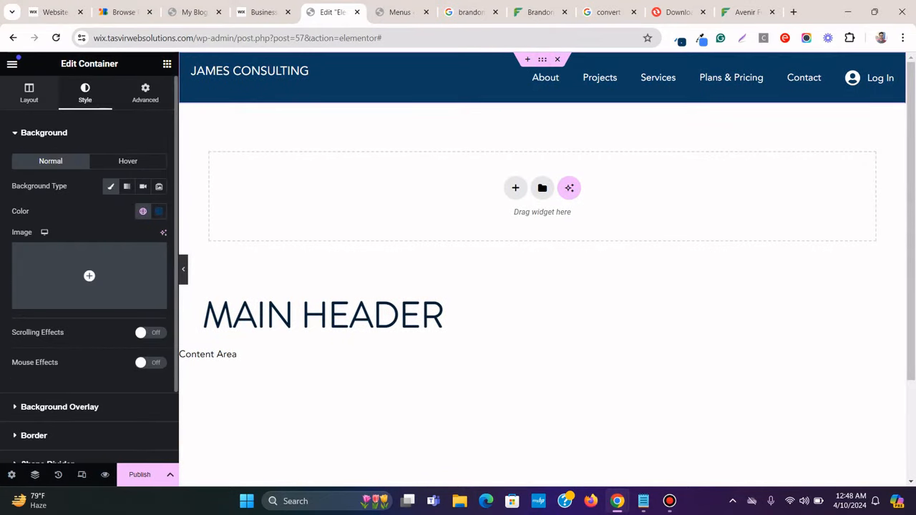
left_click(28, 93)
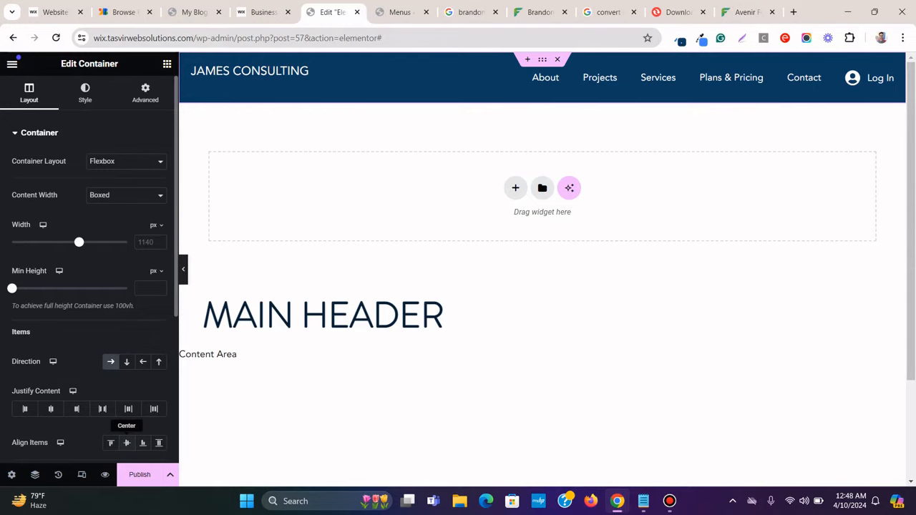
left_click(126, 443)
left_click(183, 270)
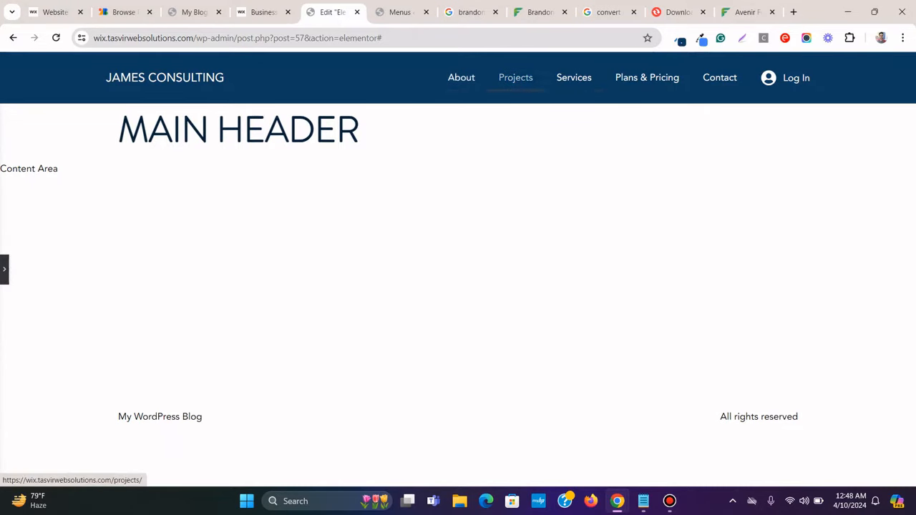
left_click(4, 270)
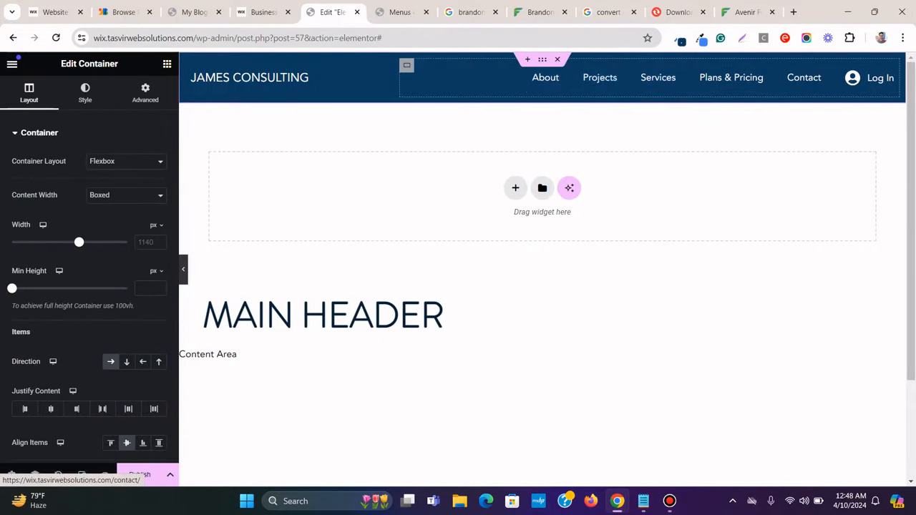
Set the navigation menu's pointer to None and preview the header menu
left_click(825, 70)
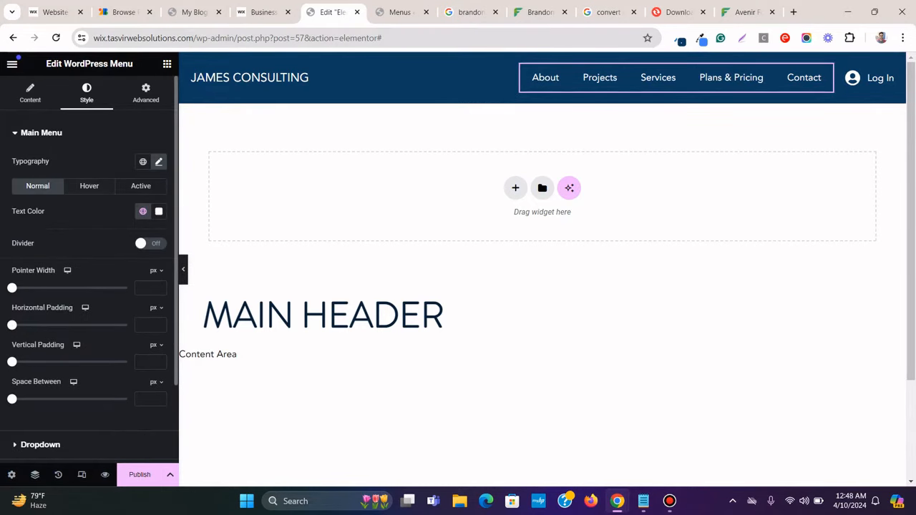
left_click(30, 93)
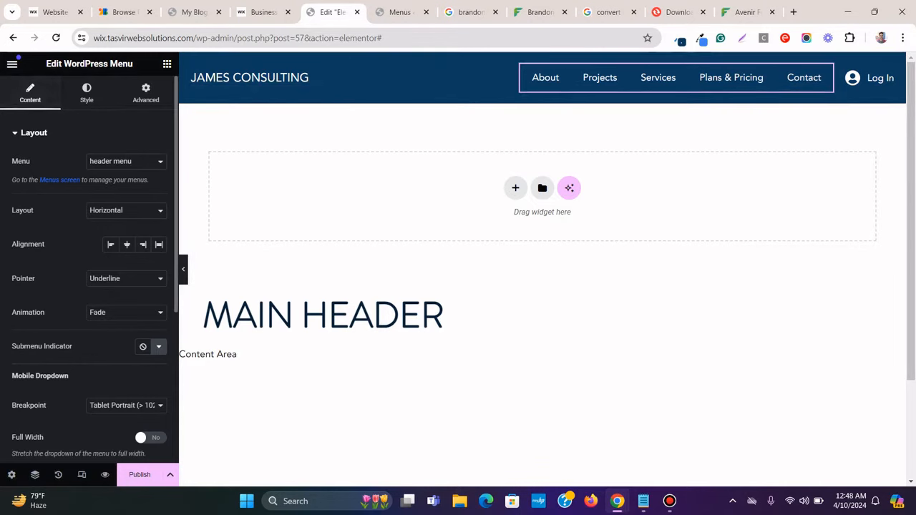
left_click(126, 278)
left_click(107, 290)
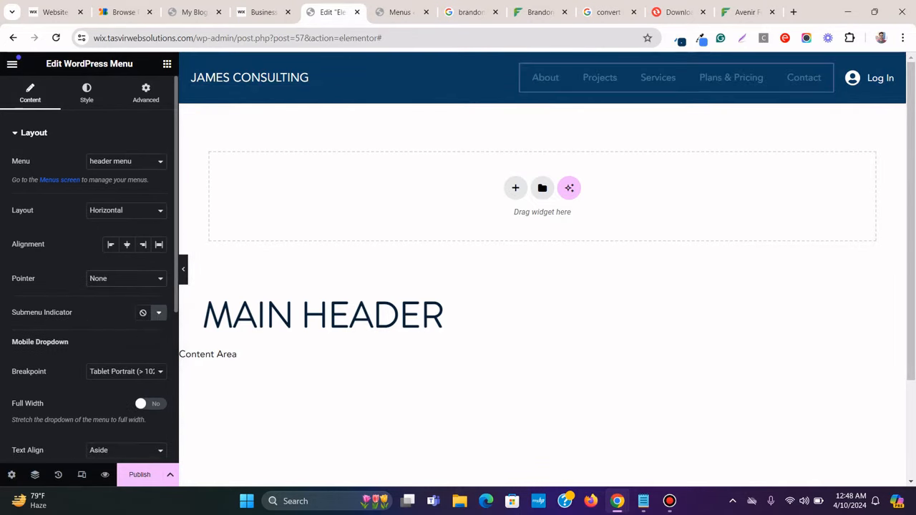
left_click(183, 270)
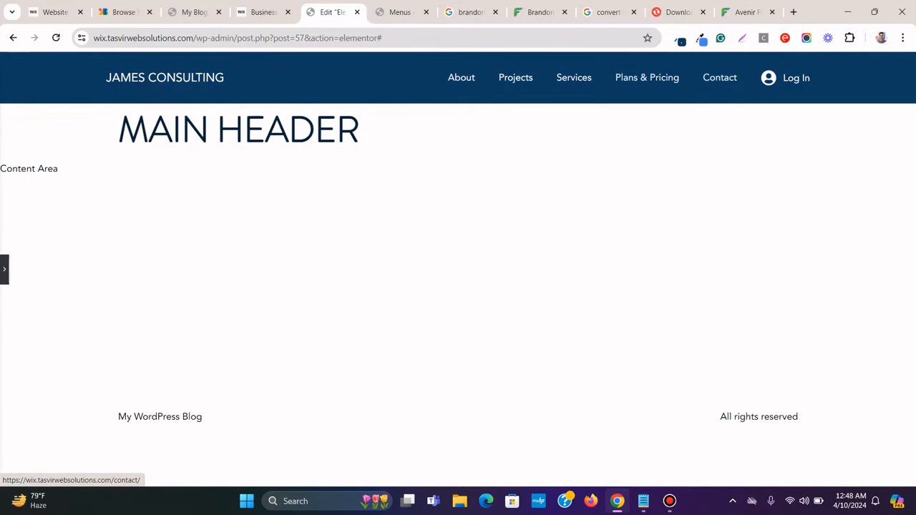
left_click(5, 270)
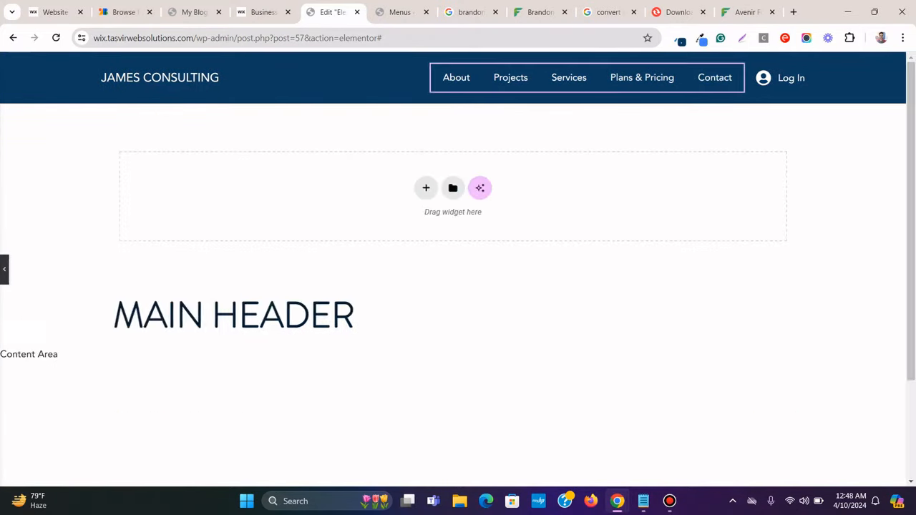
Give the Log In item in the icon list the placeholder link #
left_click(869, 78)
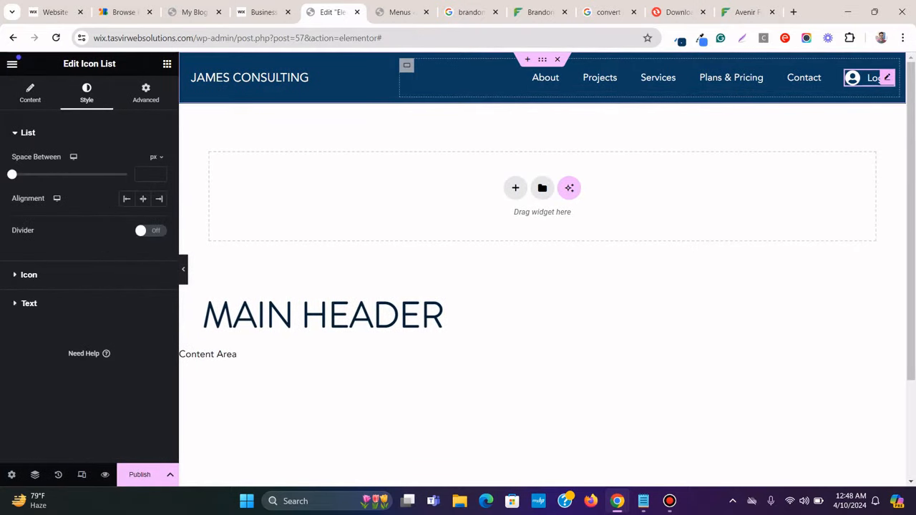
left_click(30, 93)
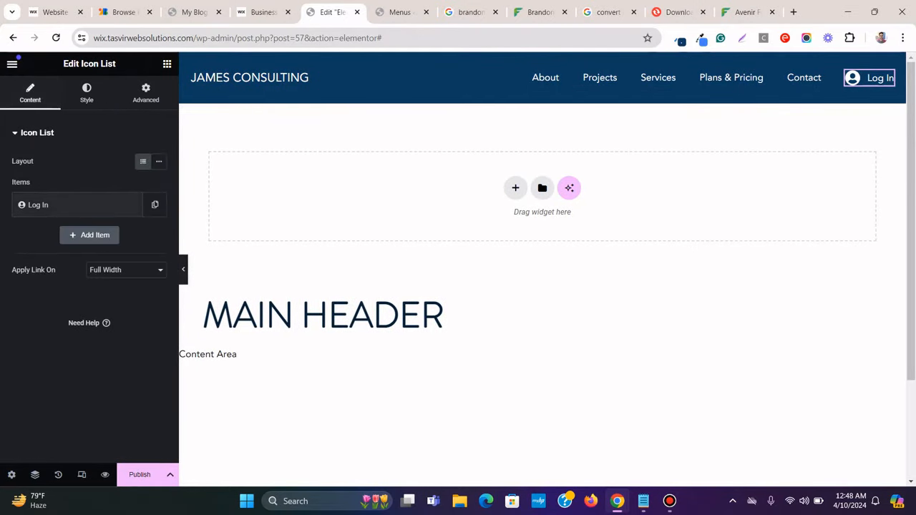
left_click(77, 206)
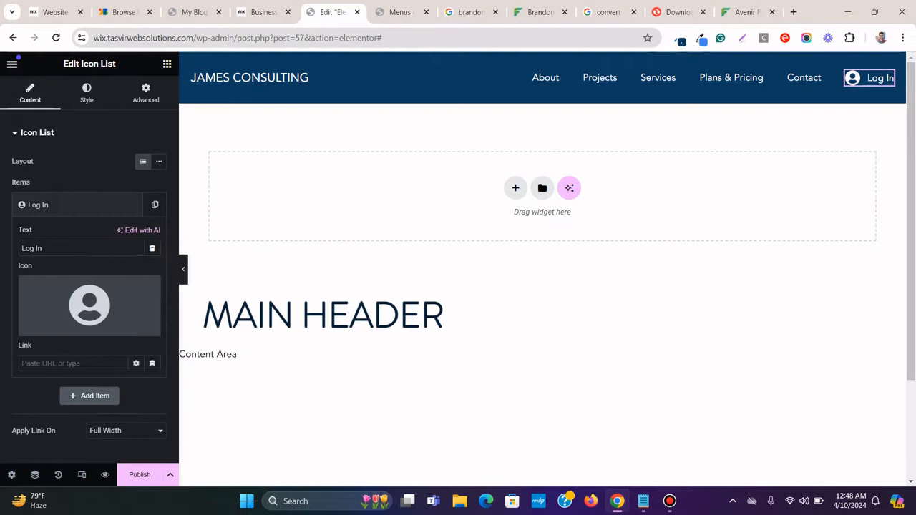
scroll(90, 272, "down", 2)
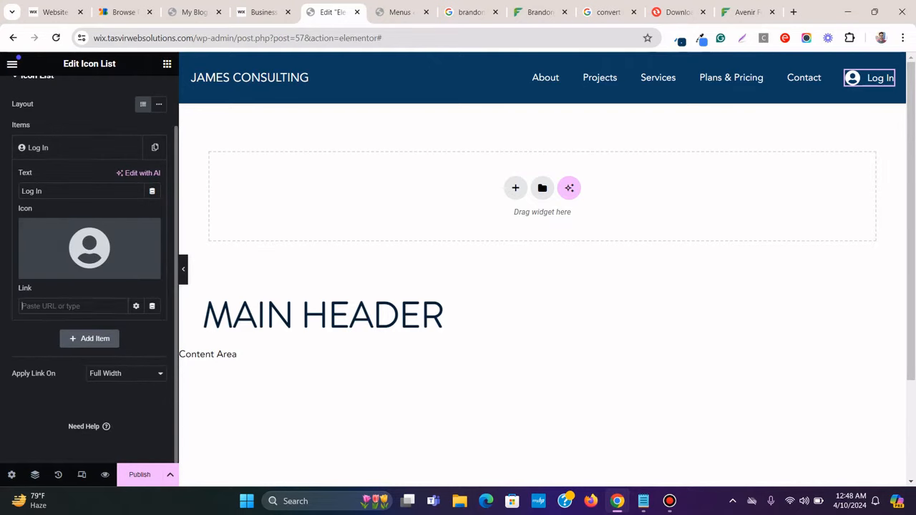
type("#")
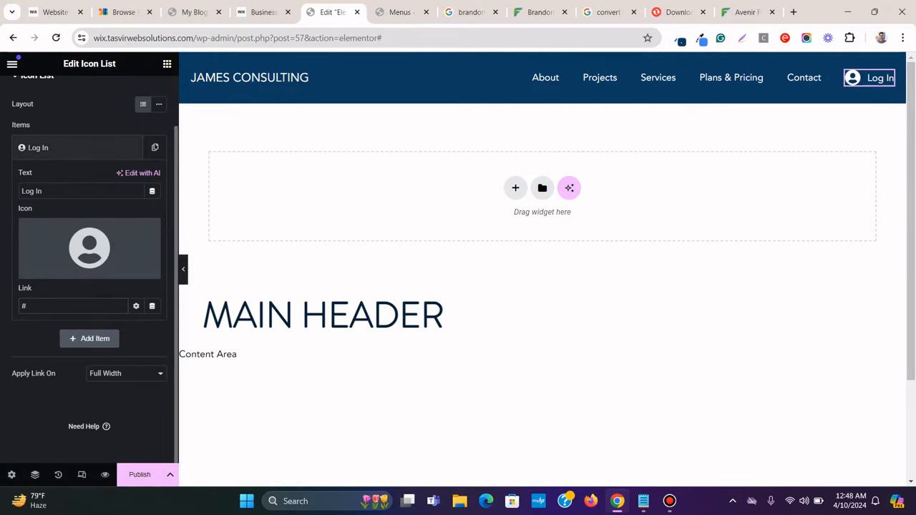
left_click(43, 147)
Set the Log In text's hover color to the global lightblue
left_click(87, 93)
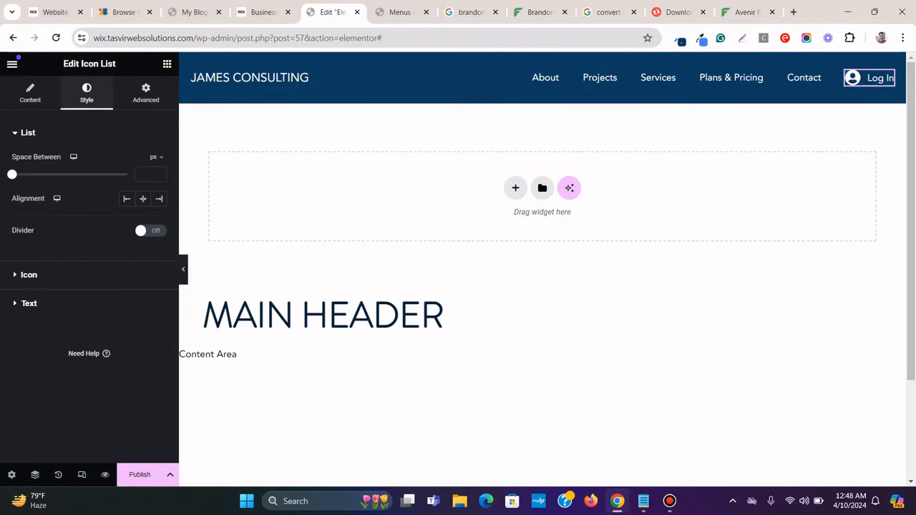
left_click(29, 303)
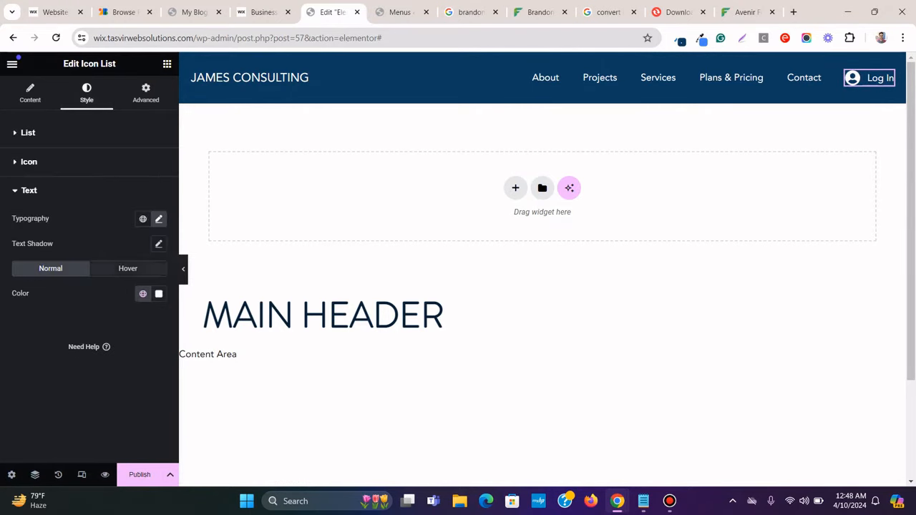
left_click(128, 268)
left_click(142, 293)
scroll(86, 215, "down", 4)
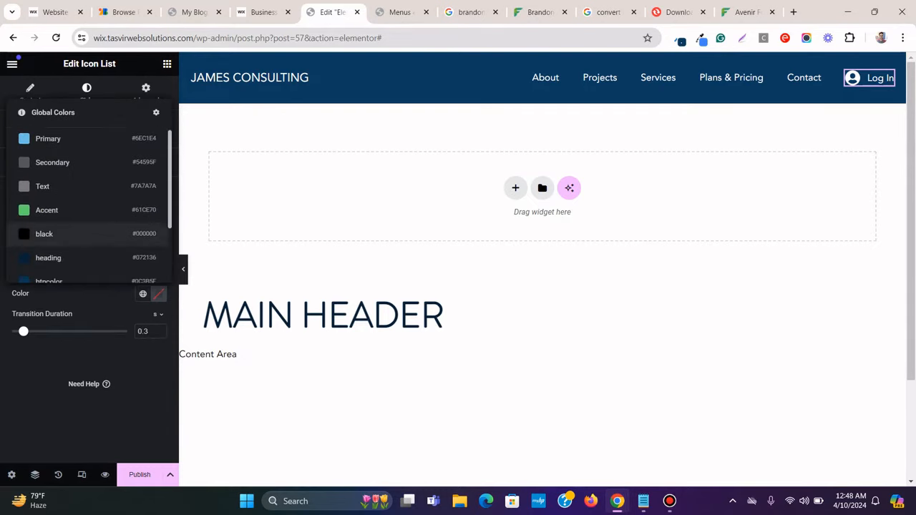
left_click(49, 267)
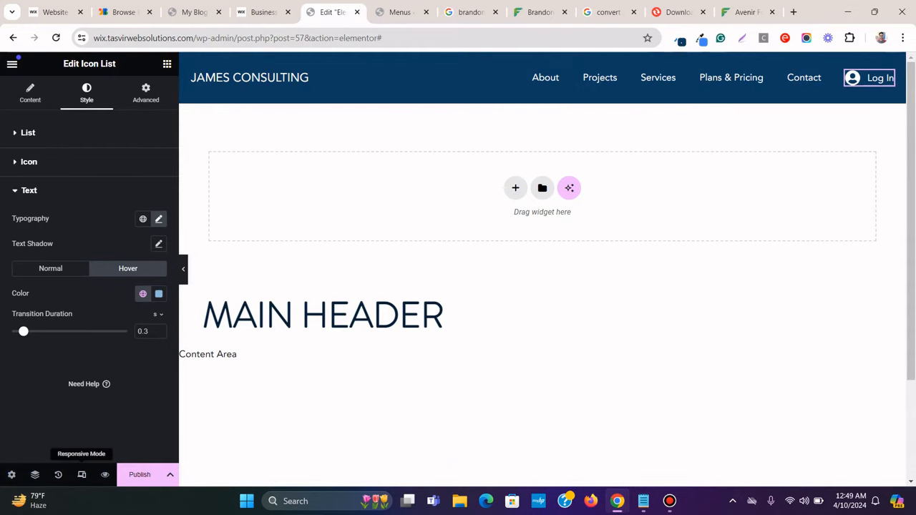
Show the header in the tablet responsive view and check how the menu's toggle opens and closes its dropdown
left_click(82, 474)
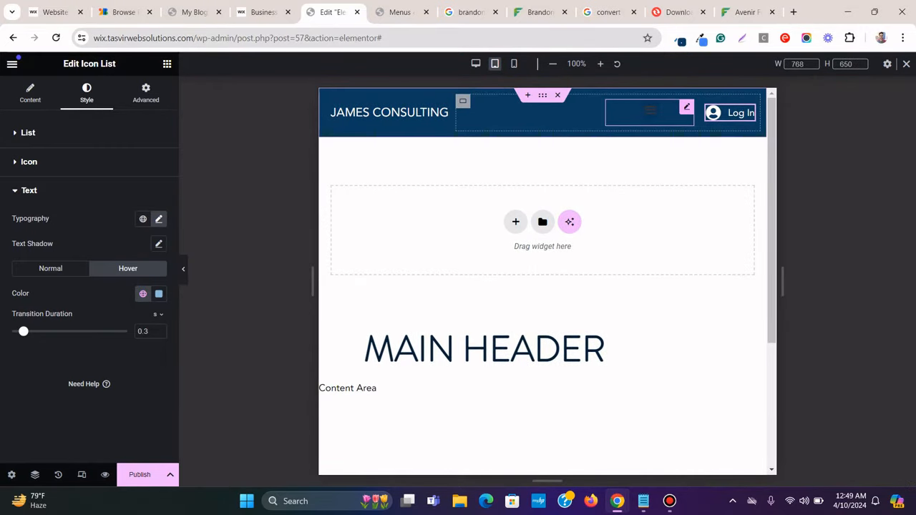
left_click(649, 111)
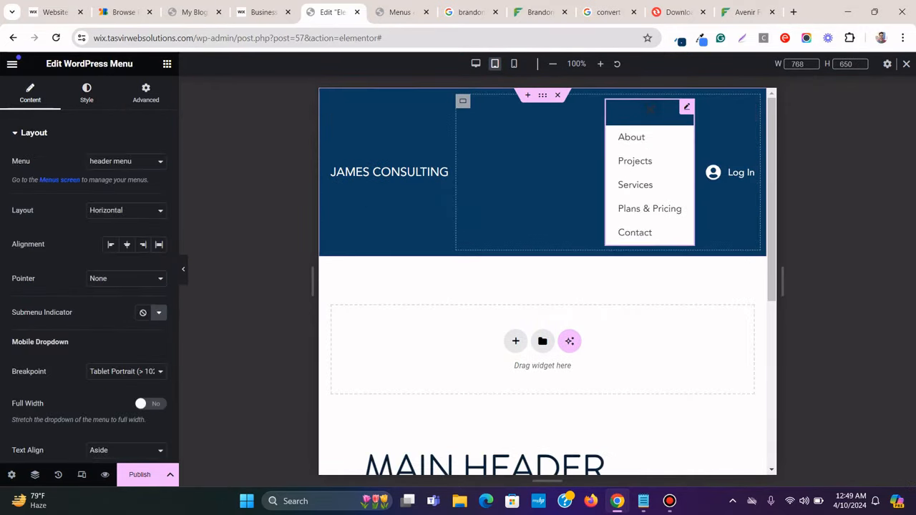
left_click(649, 110)
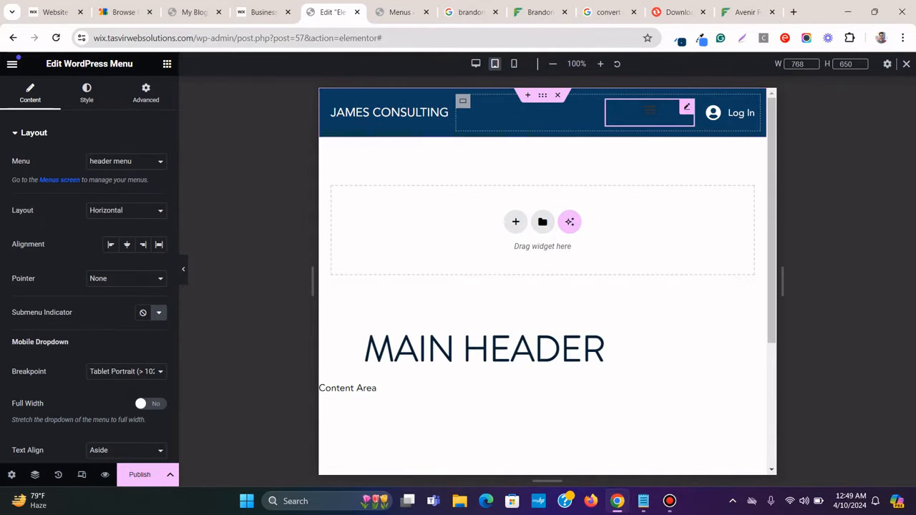
left_click(650, 110)
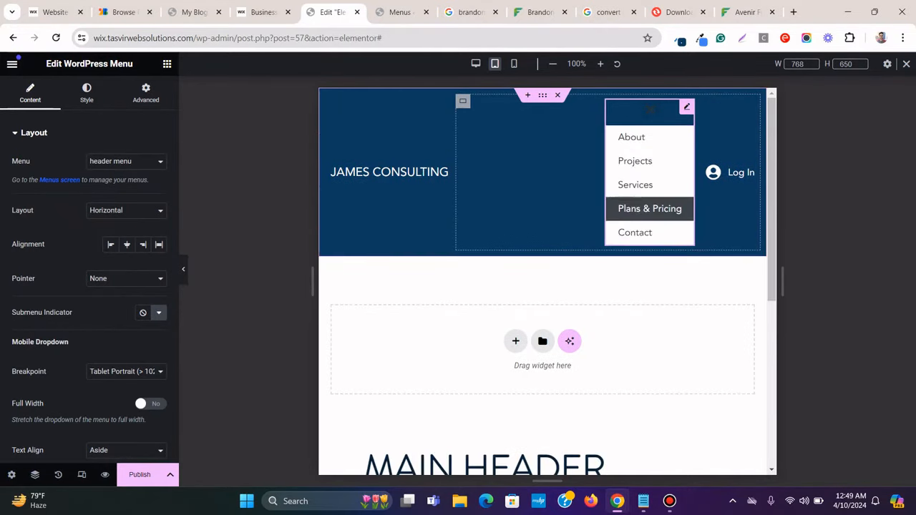
left_click(649, 110)
Set the menu toggle button's color to the global white and its background color to the global lightblue
left_click(86, 93)
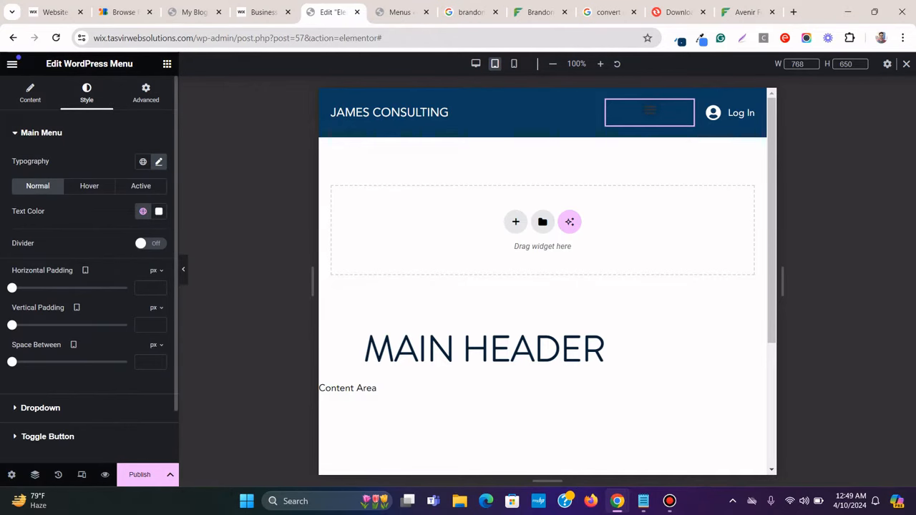
scroll(89, 269, "down", 2)
left_click(142, 383)
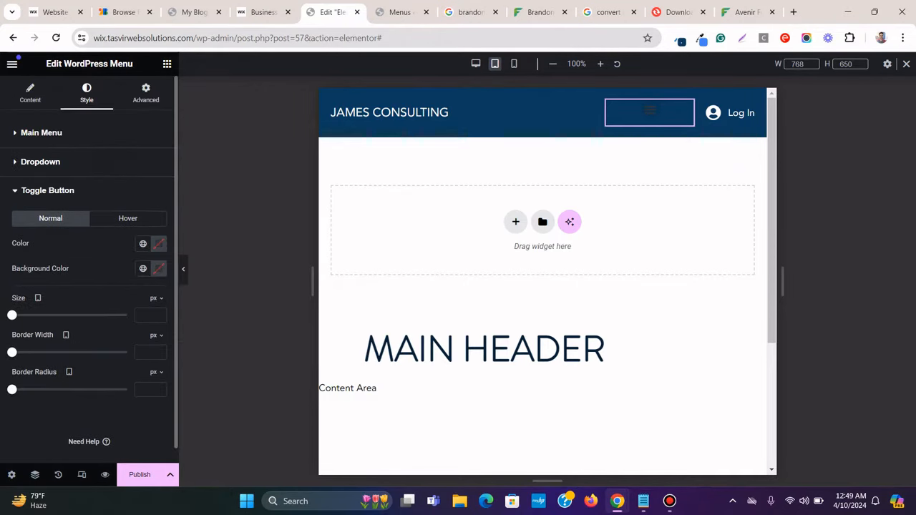
left_click(142, 268)
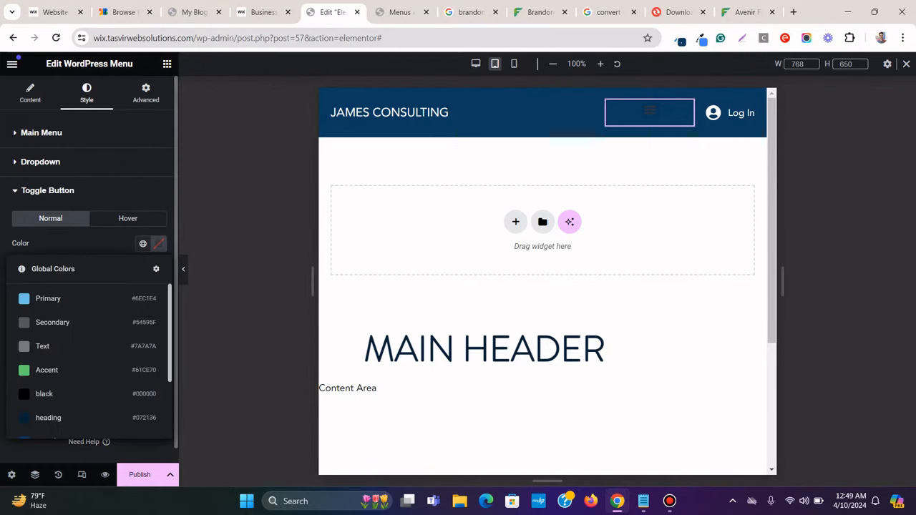
scroll(93, 331, "down", 2)
left_click(72, 378)
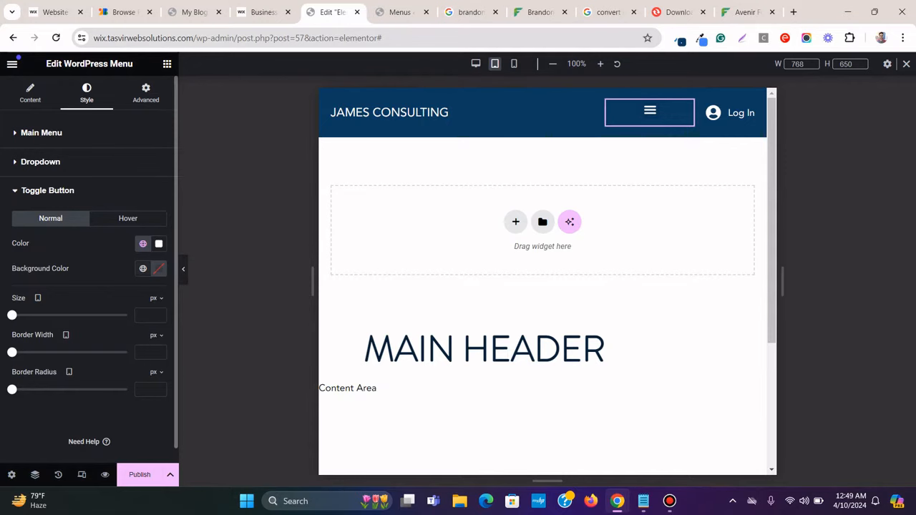
left_click(142, 268)
scroll(86, 372, "down", 2)
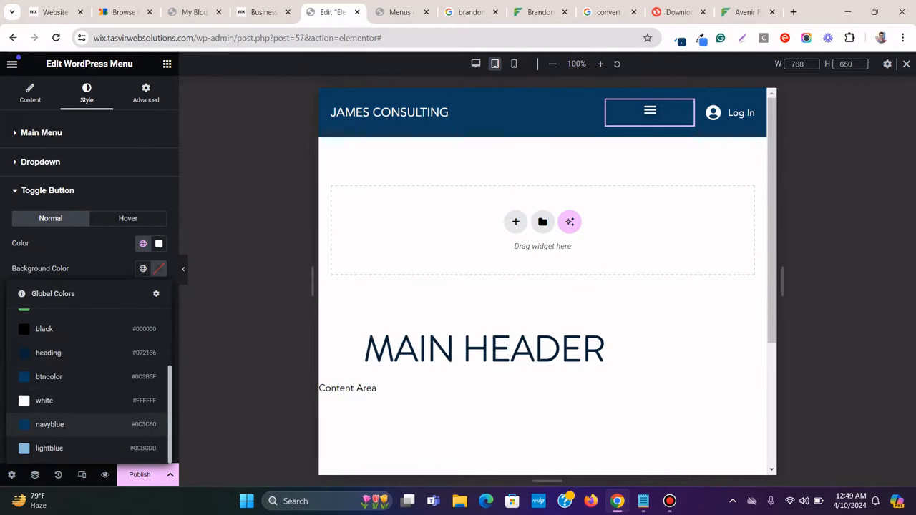
left_click(82, 447)
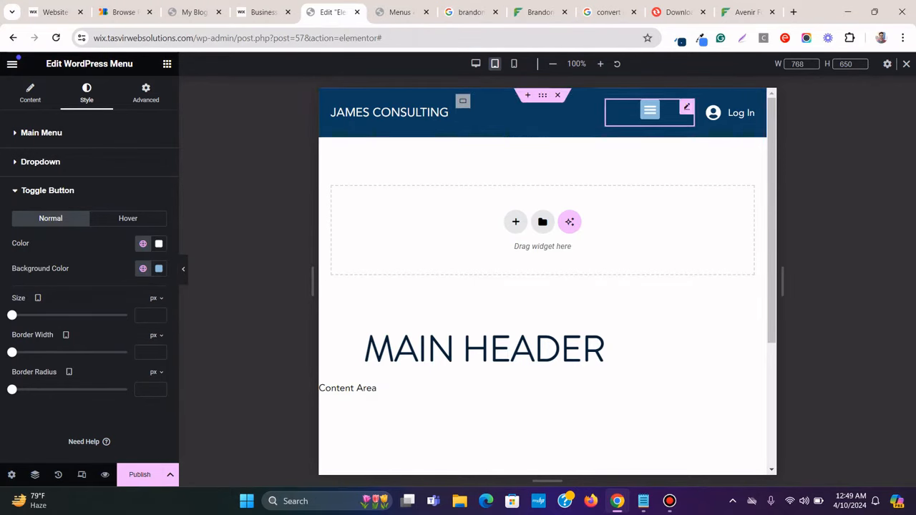
Inspect the layout settings of the header's outer and inner containers, and check the menu dropdown's width by opening and closing it
left_click(543, 96)
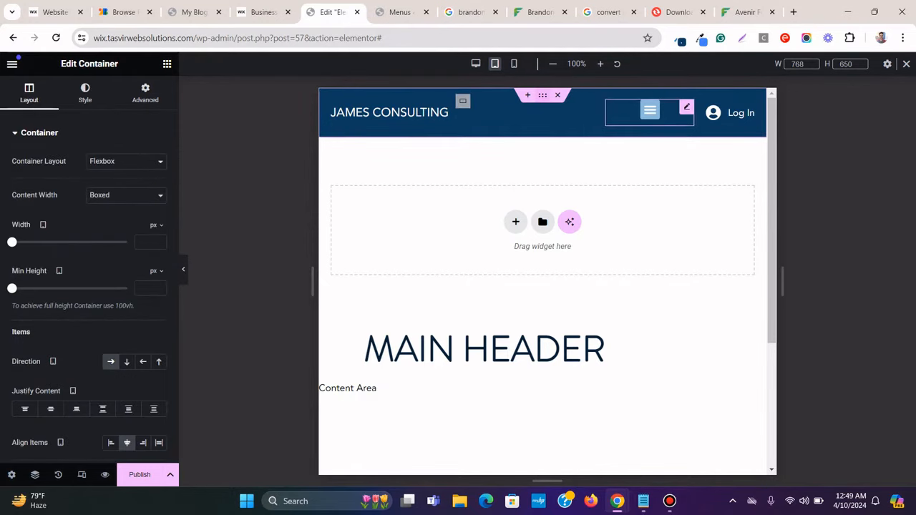
left_click(463, 101)
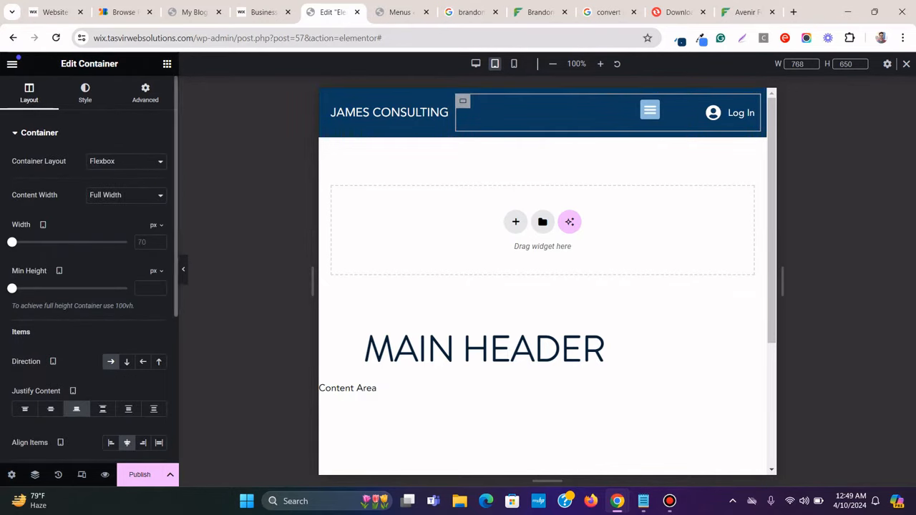
scroll(89, 322, "down", 1)
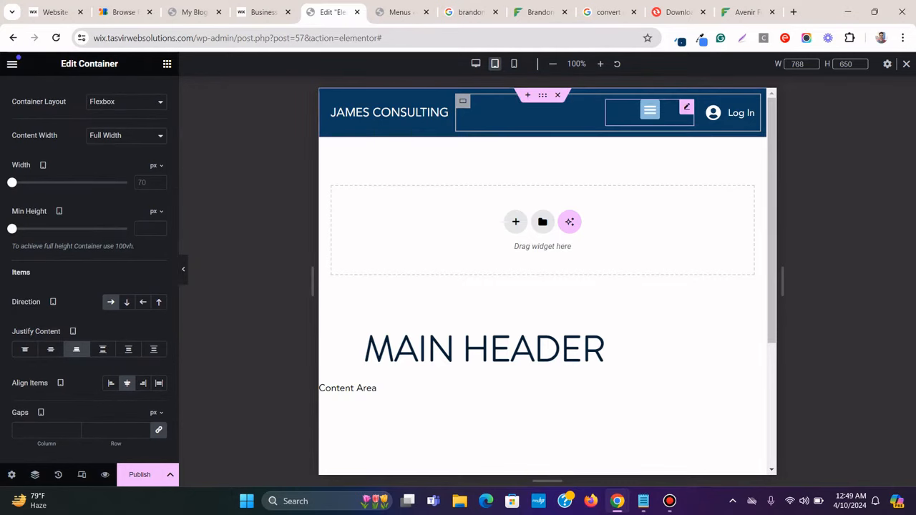
left_click(686, 106)
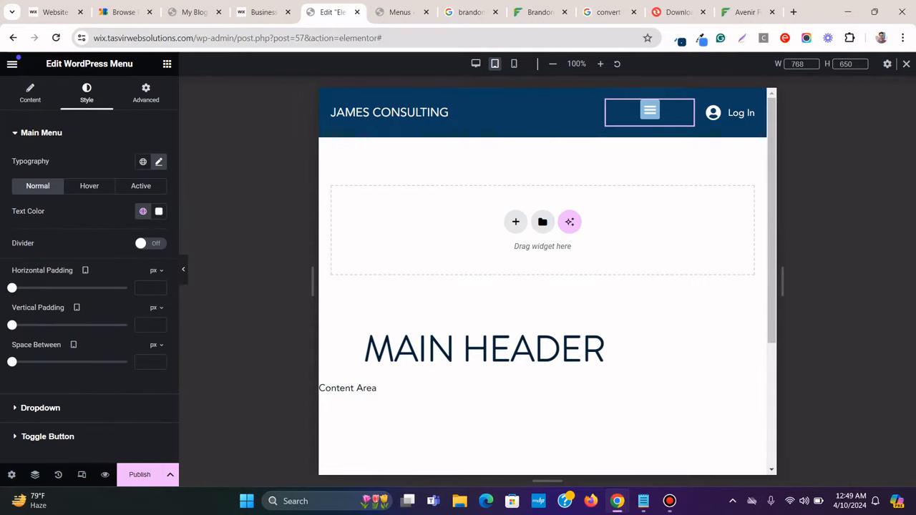
left_click(649, 109)
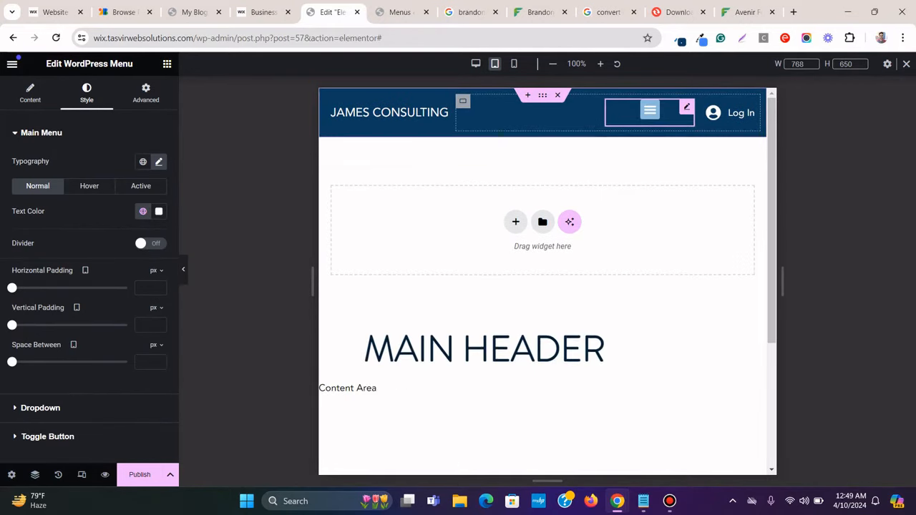
left_click(650, 109)
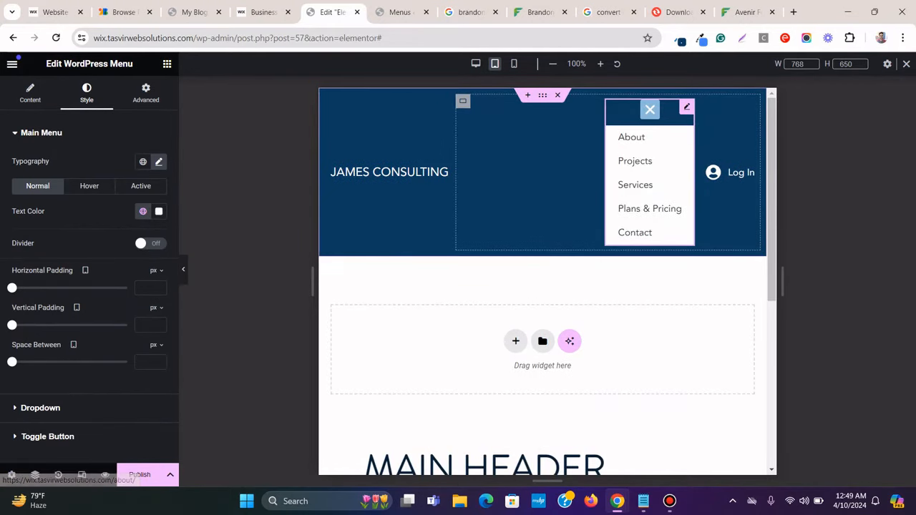
left_click(650, 110)
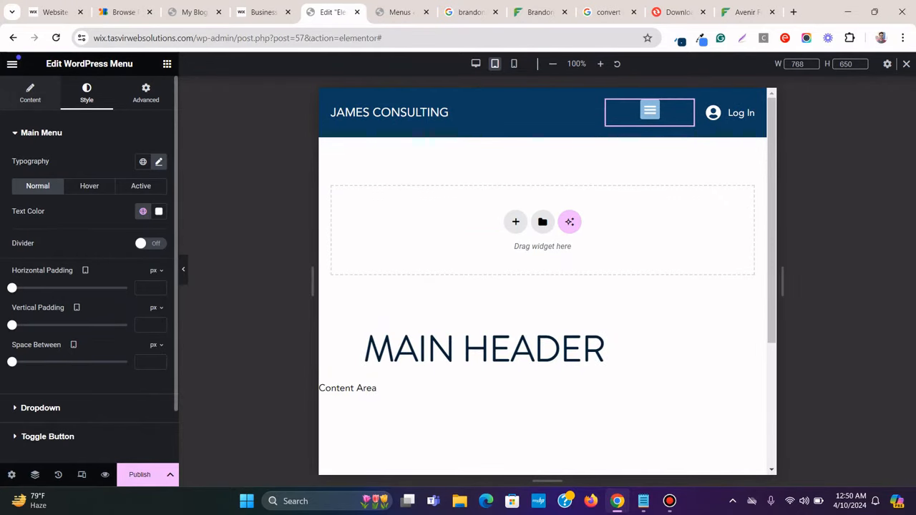
Stretch the header menu's mobile dropdown to full width and check it by opening and closing the menu
left_click(30, 93)
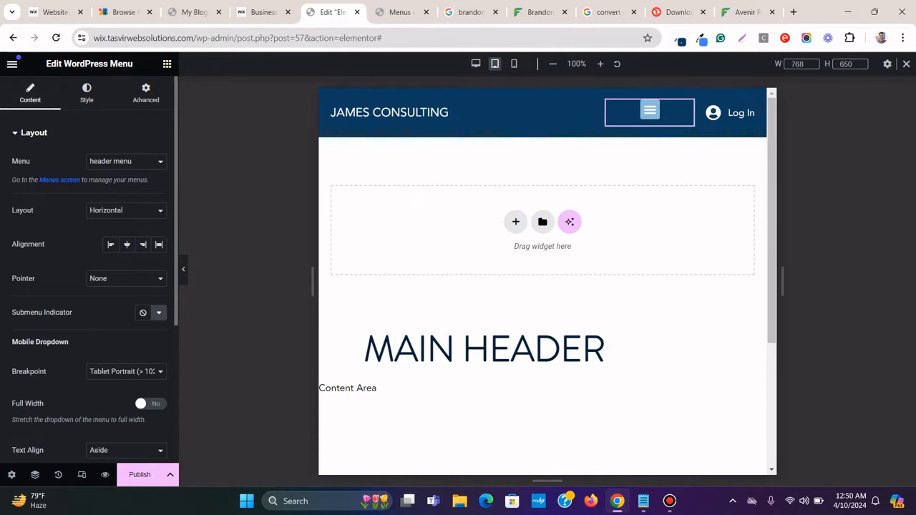
left_click(151, 403)
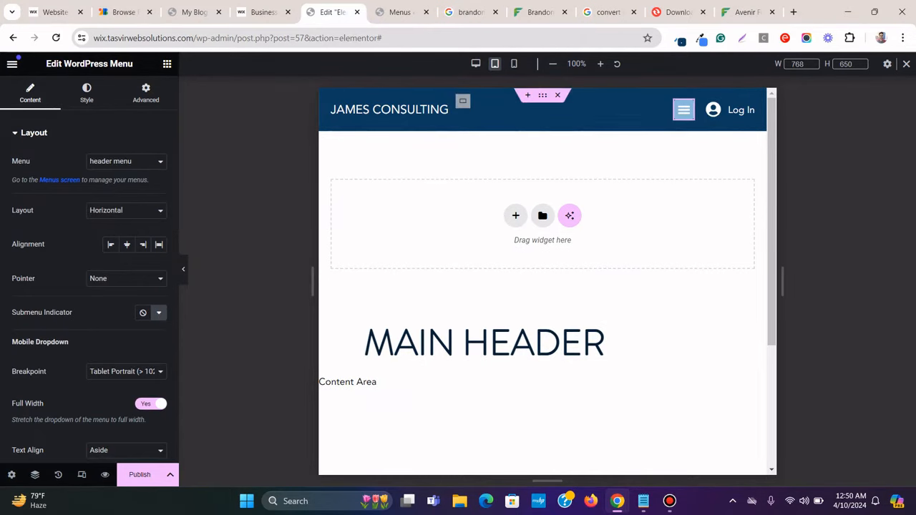
left_click(680, 113)
left_click(680, 112)
left_click(680, 112)
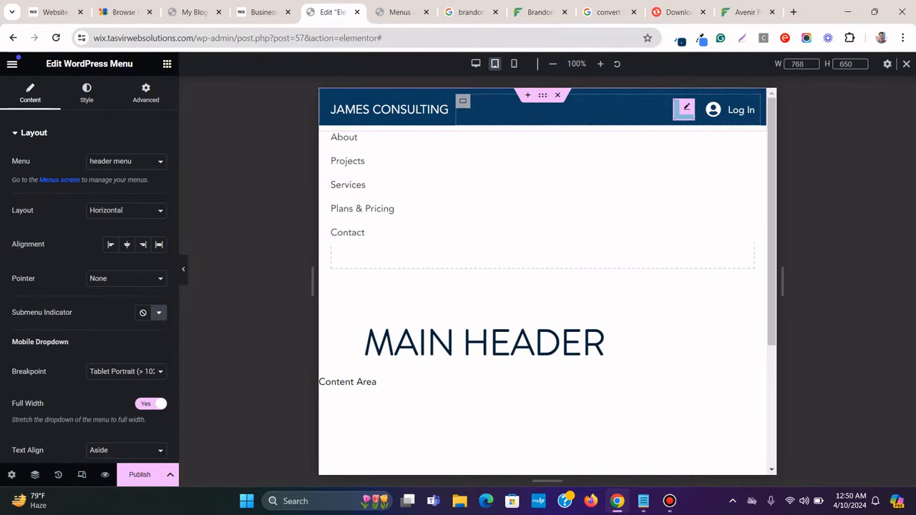
left_click(681, 112)
left_click(680, 113)
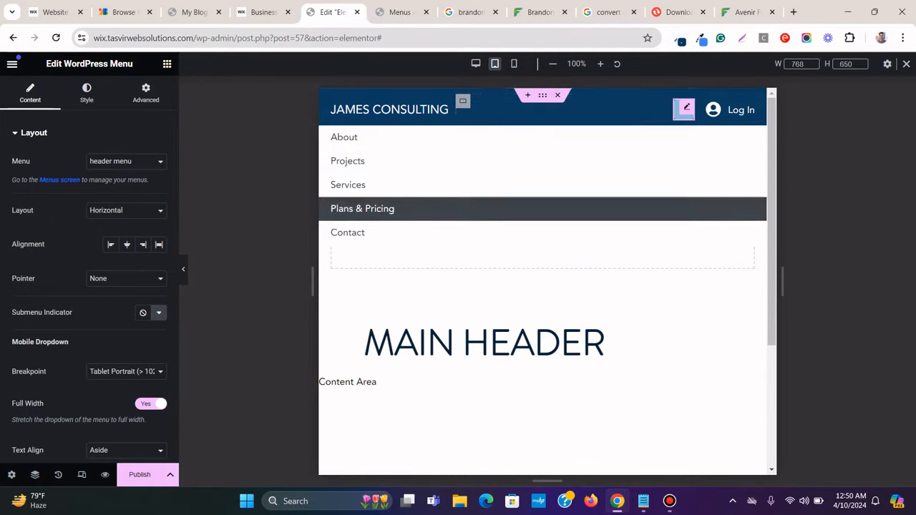
left_click(683, 109)
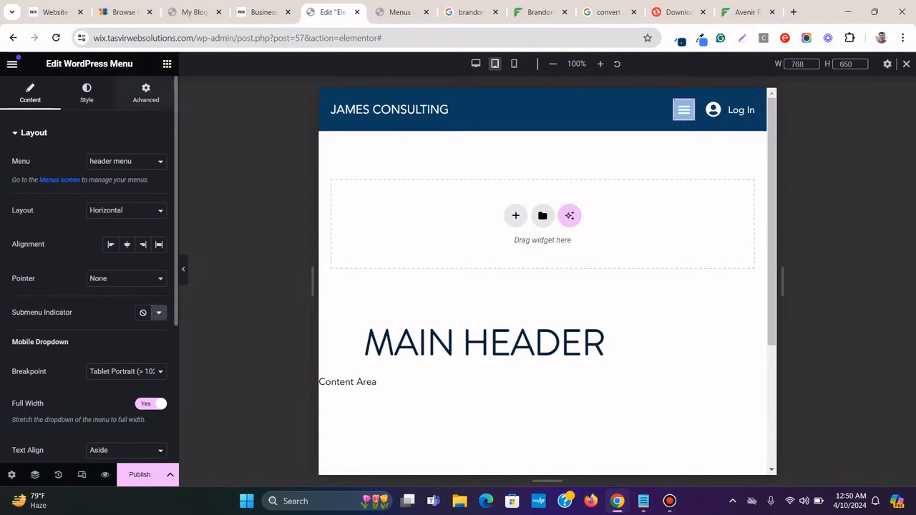
Set the menu dropdown's normal background color to the global navyblue and check it in the opened menu
left_click(87, 93)
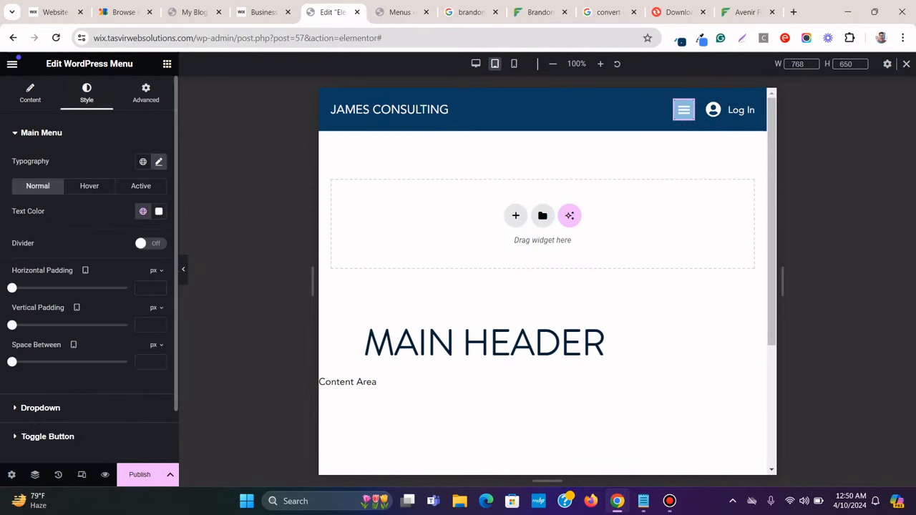
scroll(90, 286, "down", 1)
left_click(40, 347)
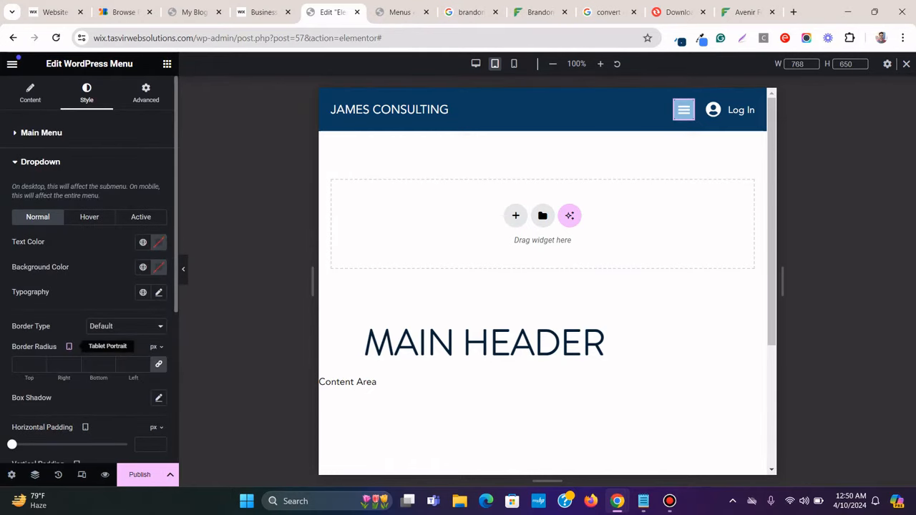
scroll(72, 343, "down", 3)
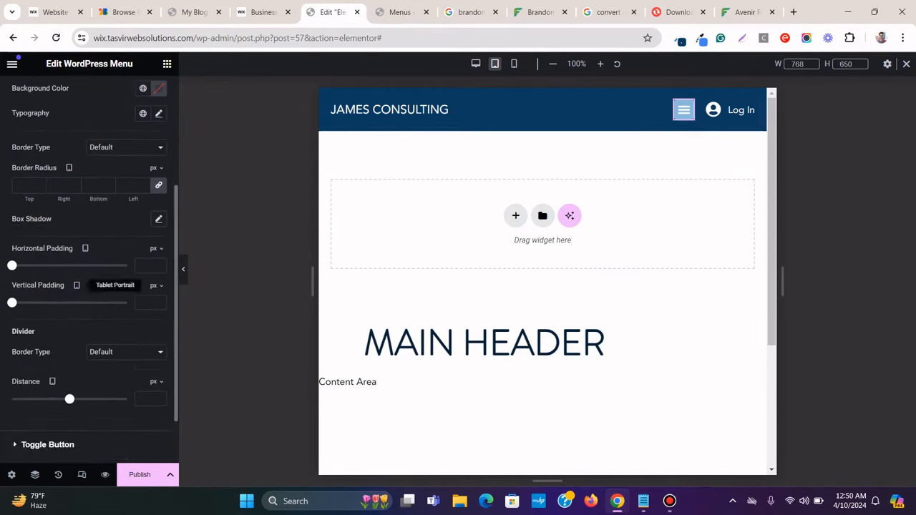
scroll(72, 343, "up", 2)
left_click(144, 207)
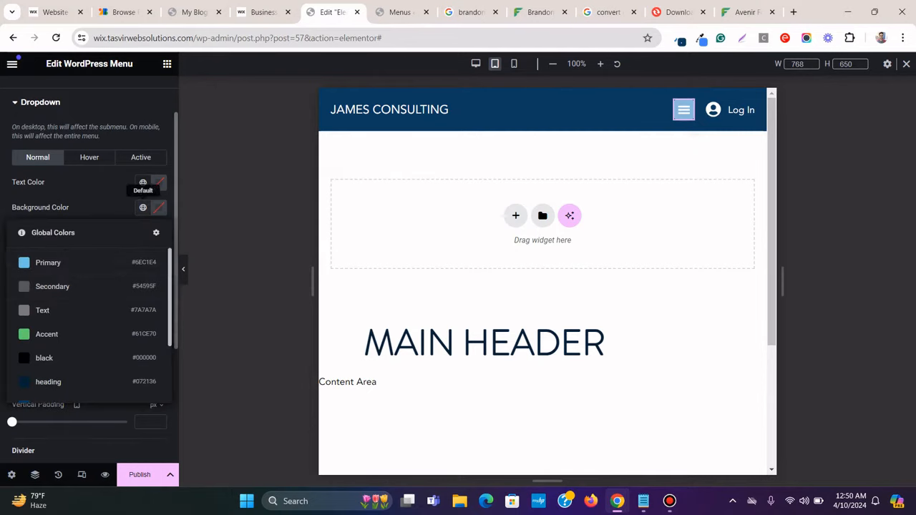
scroll(93, 315, "down", 3)
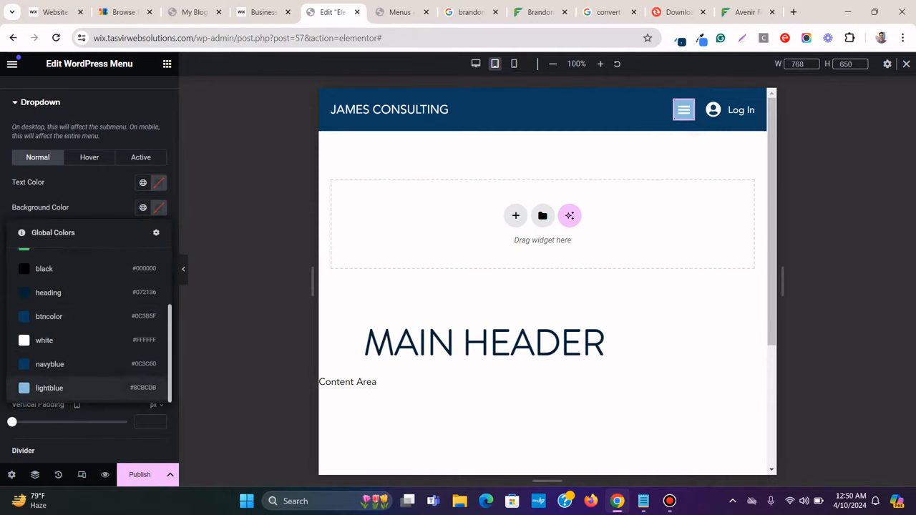
left_click(49, 364)
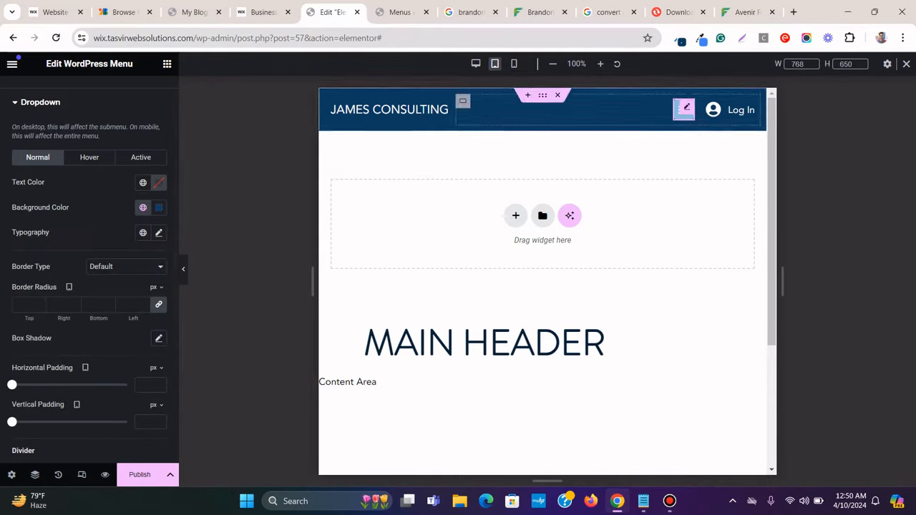
left_click(682, 111)
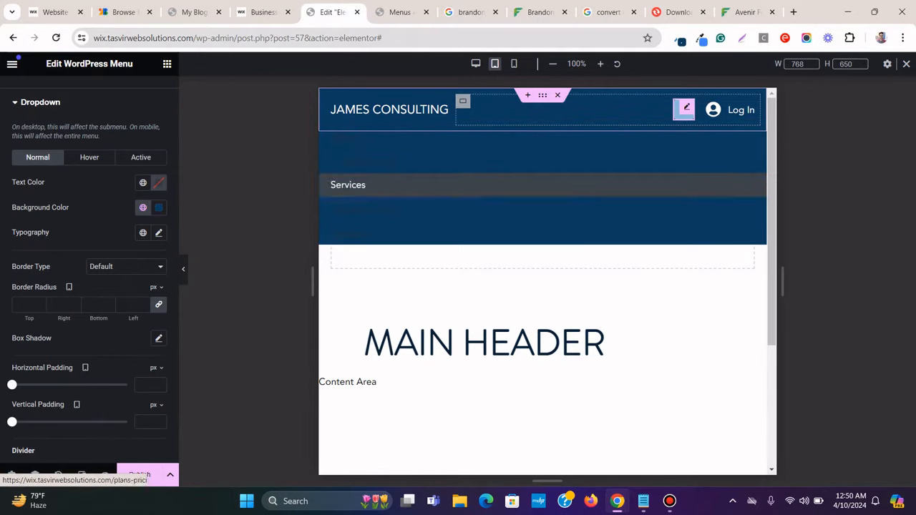
left_click(684, 109)
Set the menu dropdown's hover background color to the global lightblue
scroll(93, 272, "up", 1)
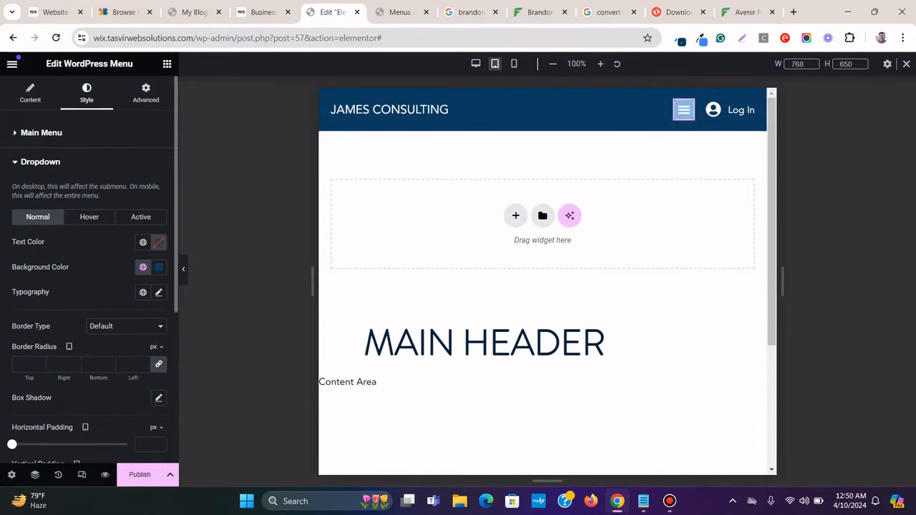
scroll(85, 181, "down", 5)
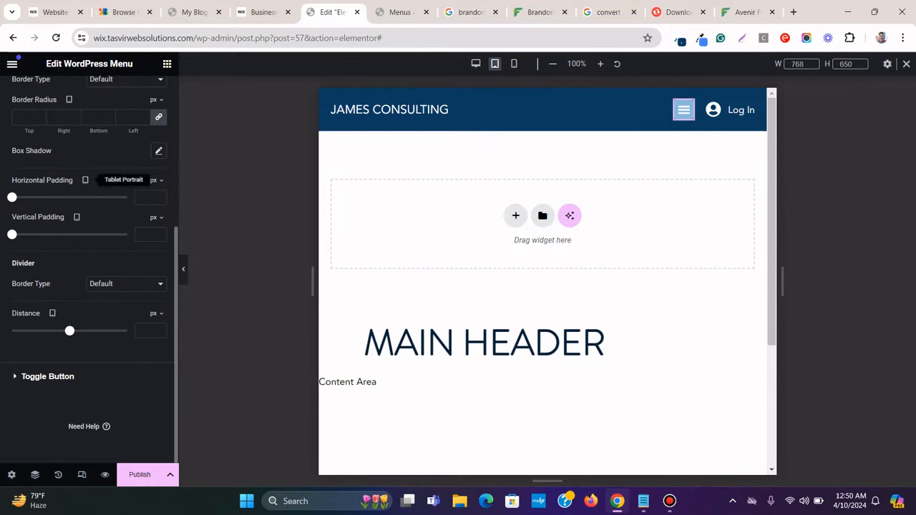
scroll(85, 180, "up", 3)
left_click(88, 148)
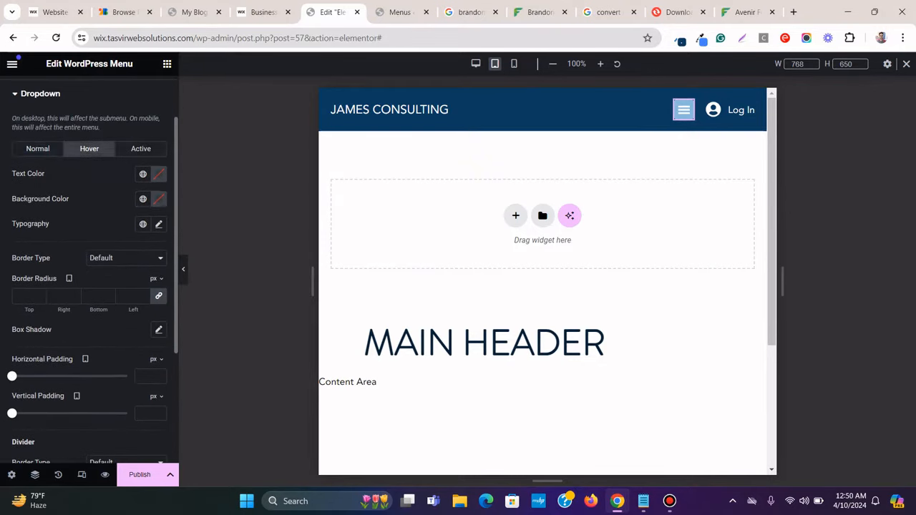
left_click(143, 199)
scroll(86, 354, "down", 2)
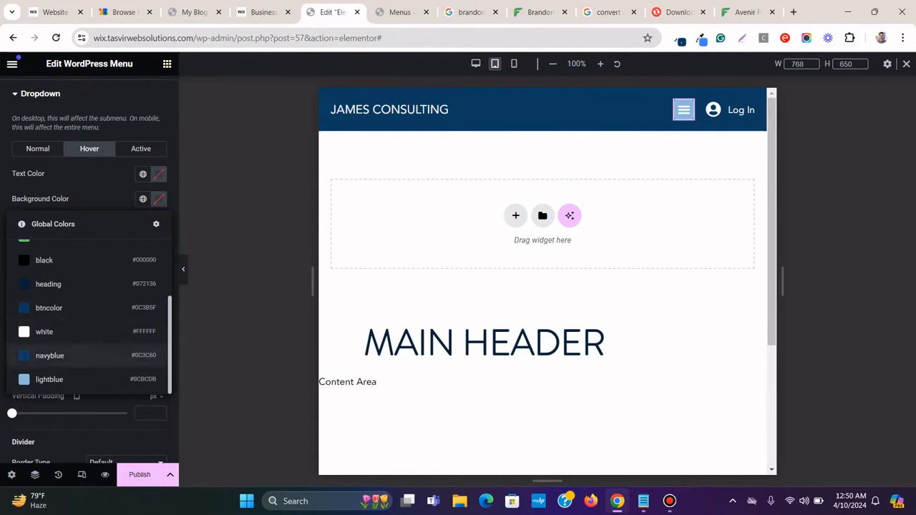
left_click(71, 379)
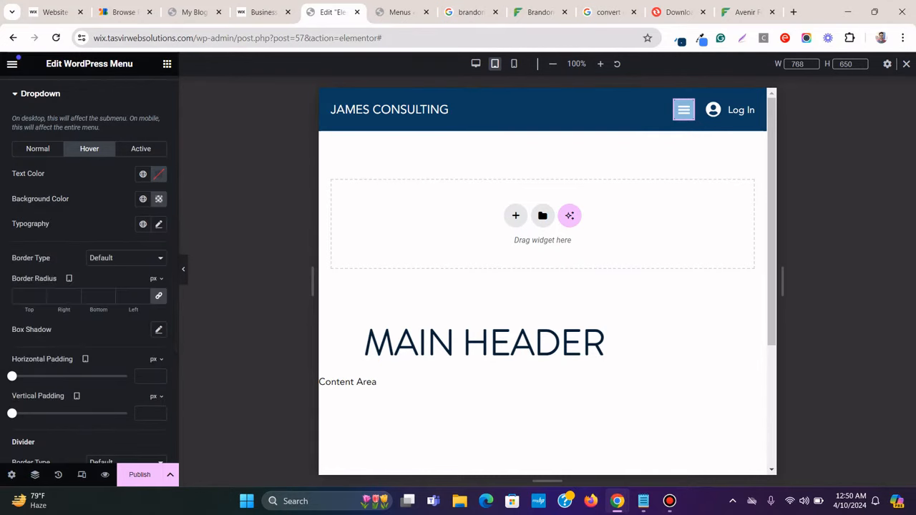
Open the global color choices for the menu dropdown's normal text color
scroll(86, 251, "up", 1)
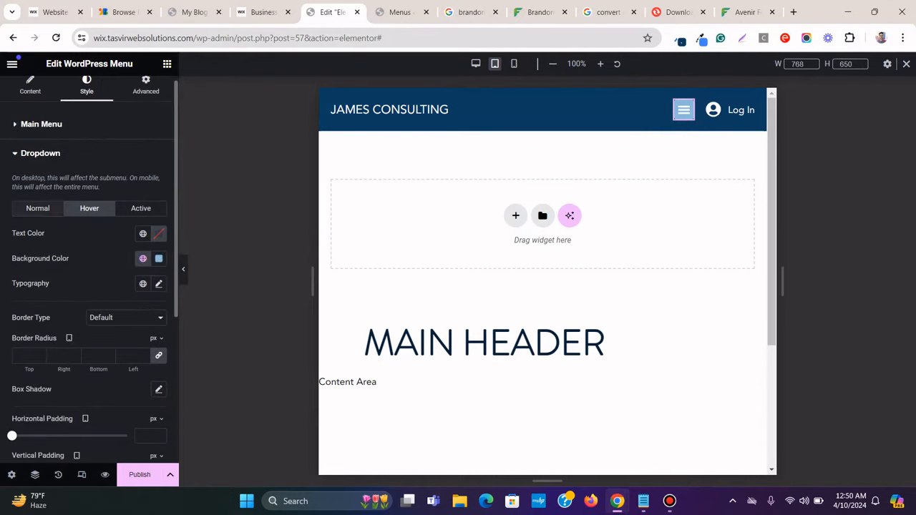
left_click(38, 207)
left_click(143, 233)
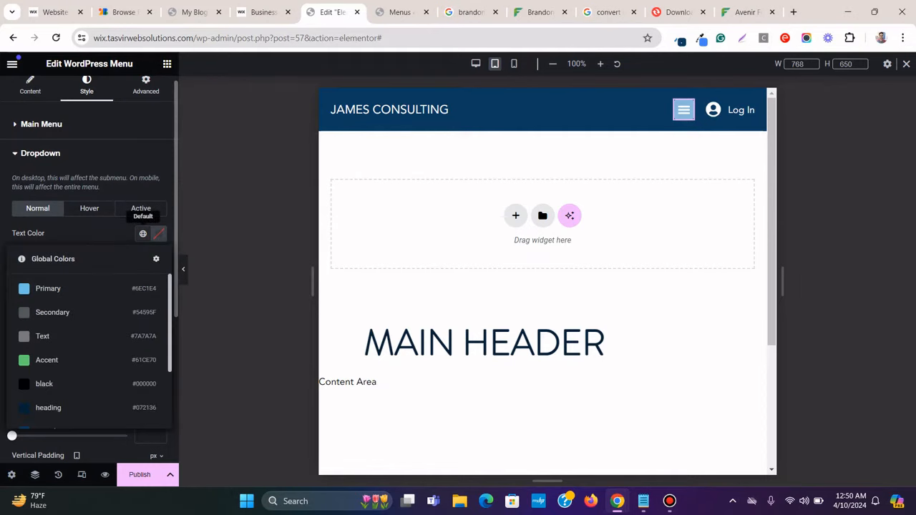
Set the menu dropdown's normal text color to the global white and preview the expanded menu in tablet view
scroll(86, 343, "down", 2)
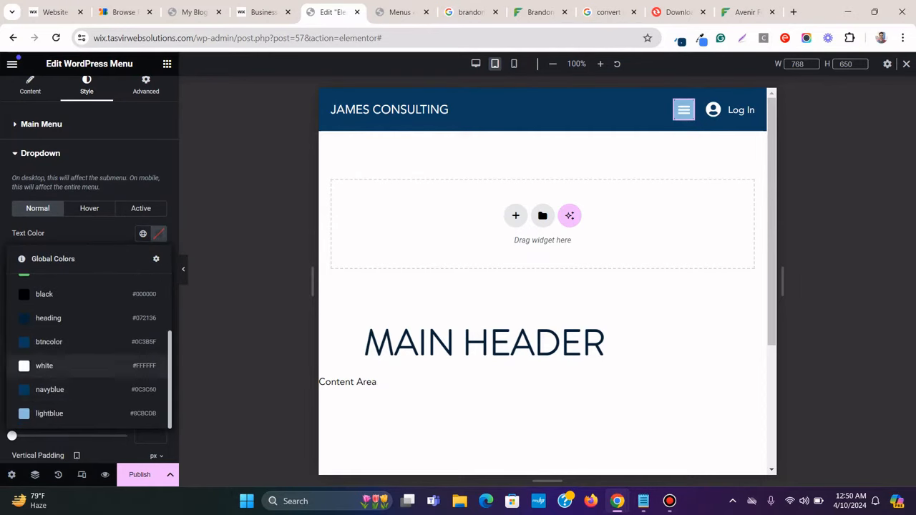
left_click(72, 363)
left_click(683, 108)
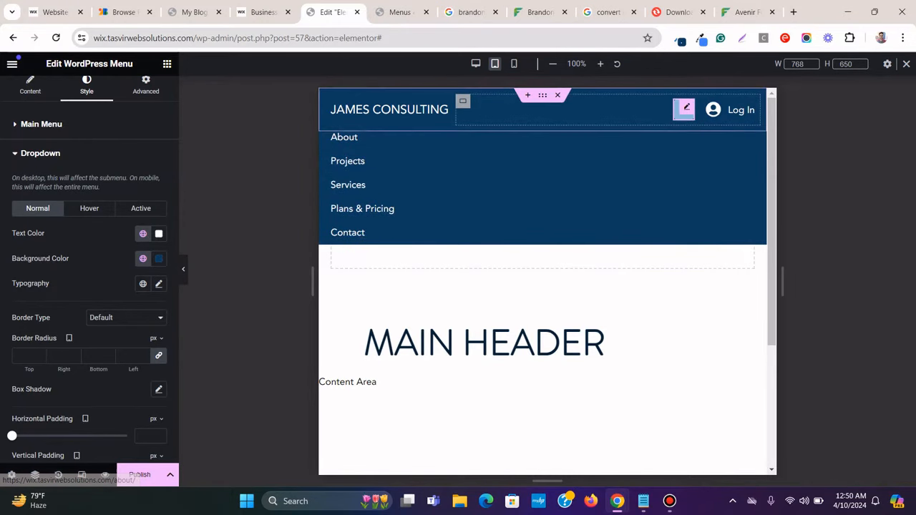
left_click(684, 109)
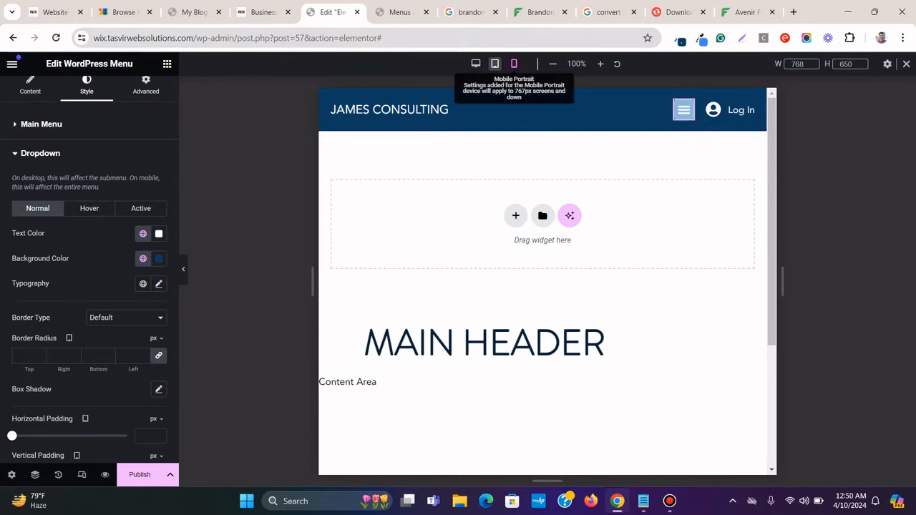
In the mobile portrait view, set the width of the container holding the JAMES CONSULTING title to 50%
left_click(513, 64)
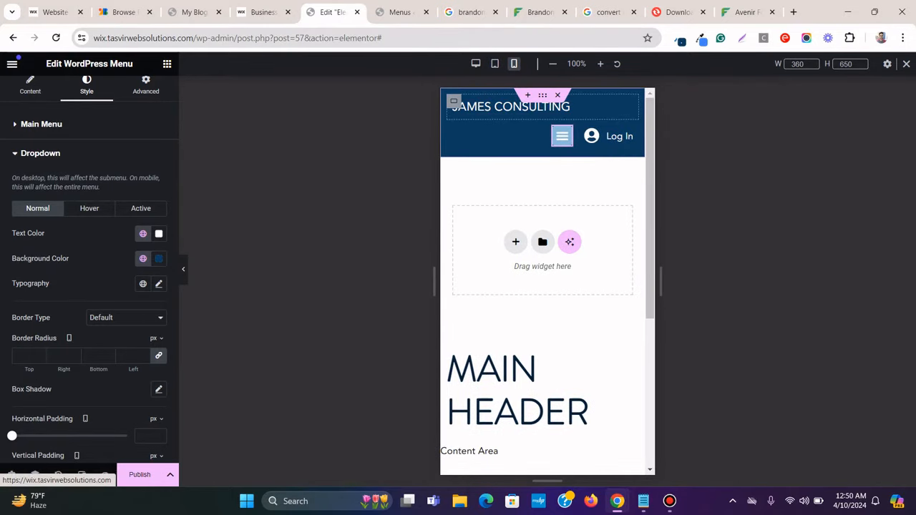
left_click(454, 102)
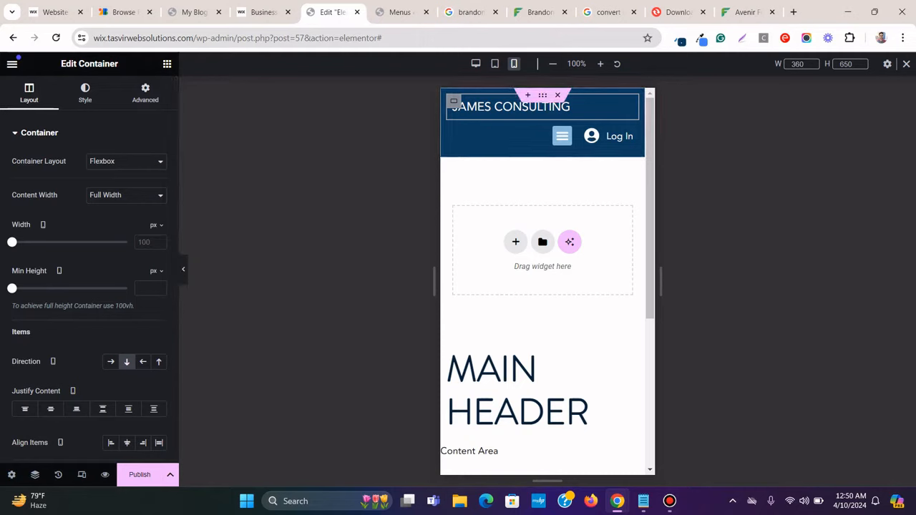
left_click(156, 225)
left_click(153, 242)
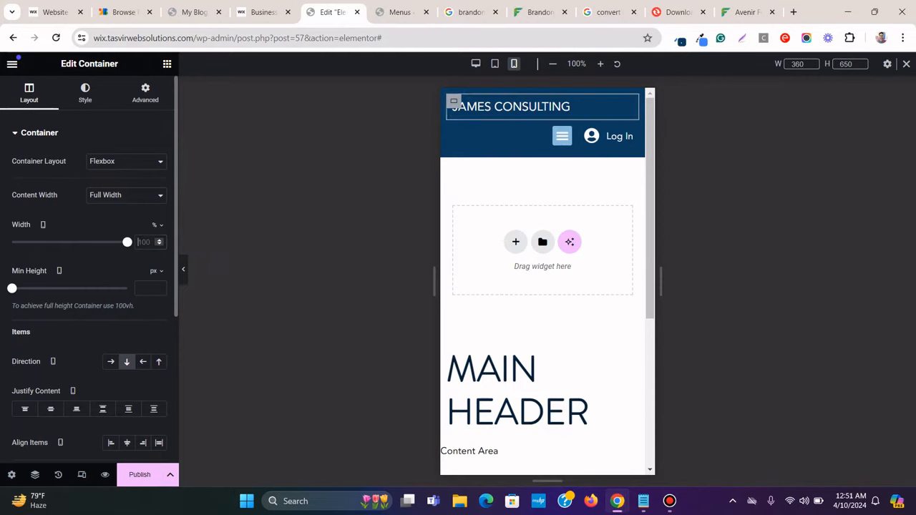
type("50")
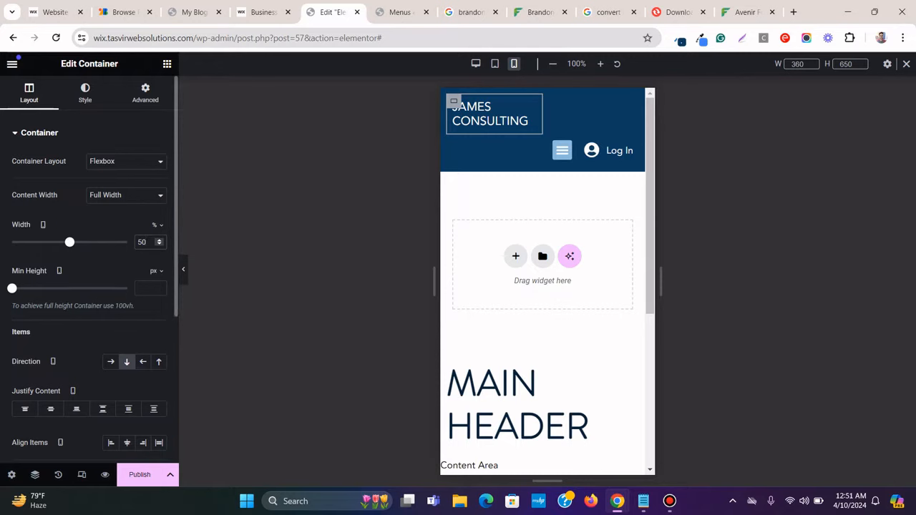
Set the mobile width of the container holding the menu toggle and Log In link to 50%
left_click(454, 142)
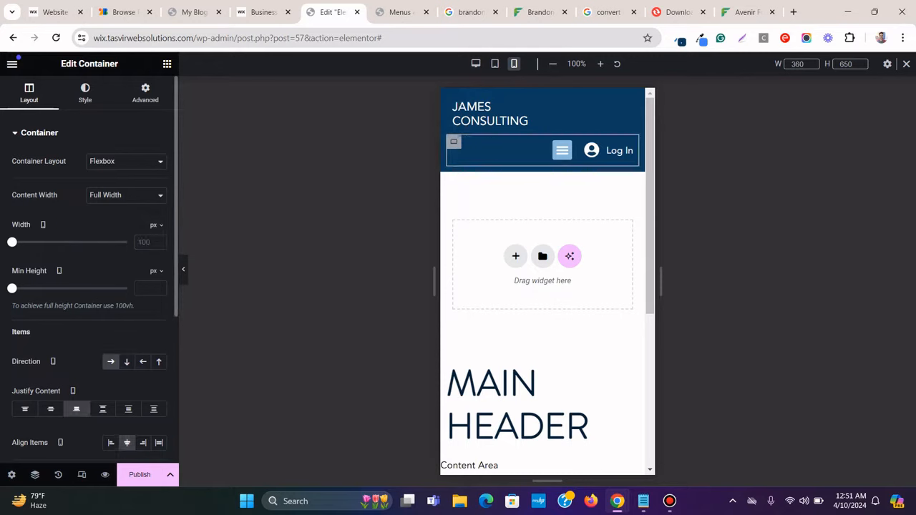
left_click(156, 225)
left_click(153, 242)
type("50")
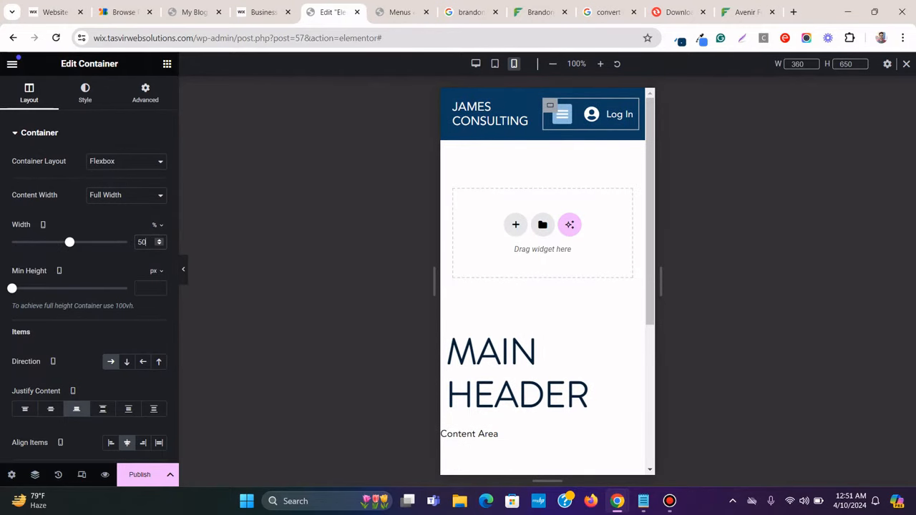
Preview the mobile header without the editing panel, test expanding and collapsing its menu, and return to the desktop editing view
left_click(183, 269)
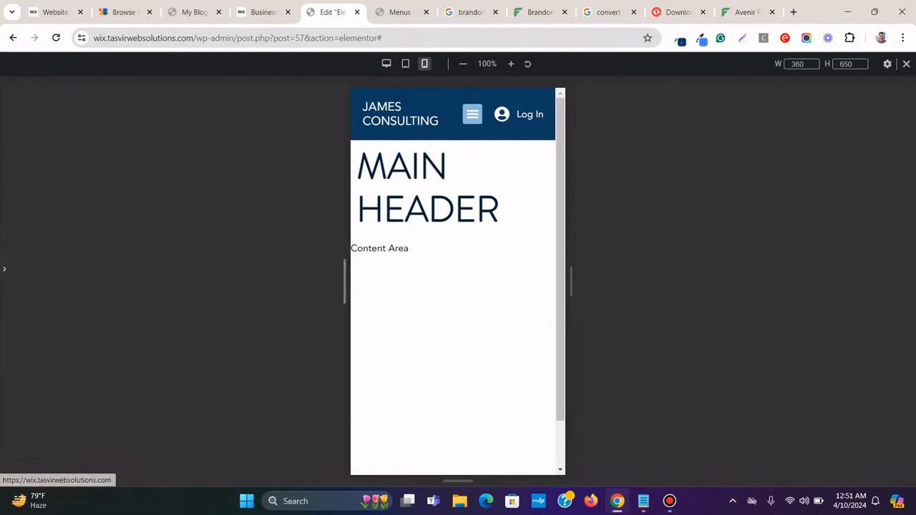
left_click(472, 114)
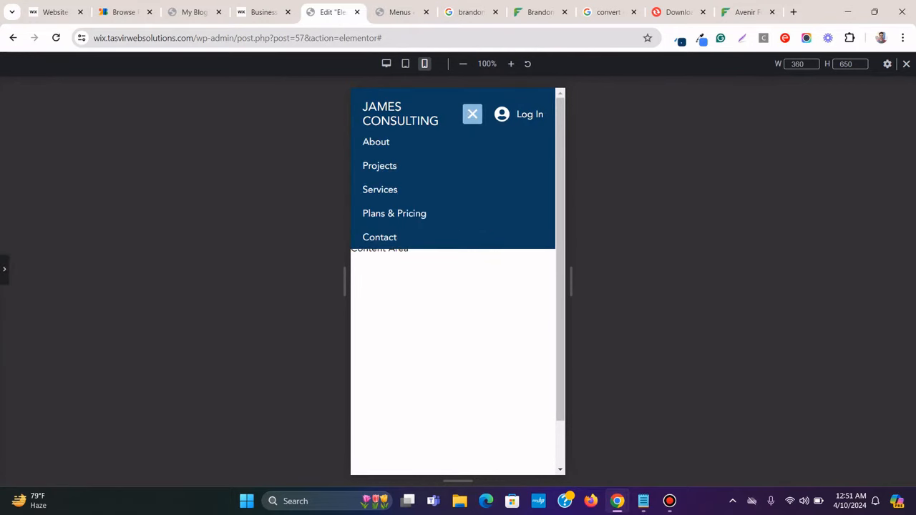
left_click(472, 114)
left_click(472, 114)
left_click(472, 115)
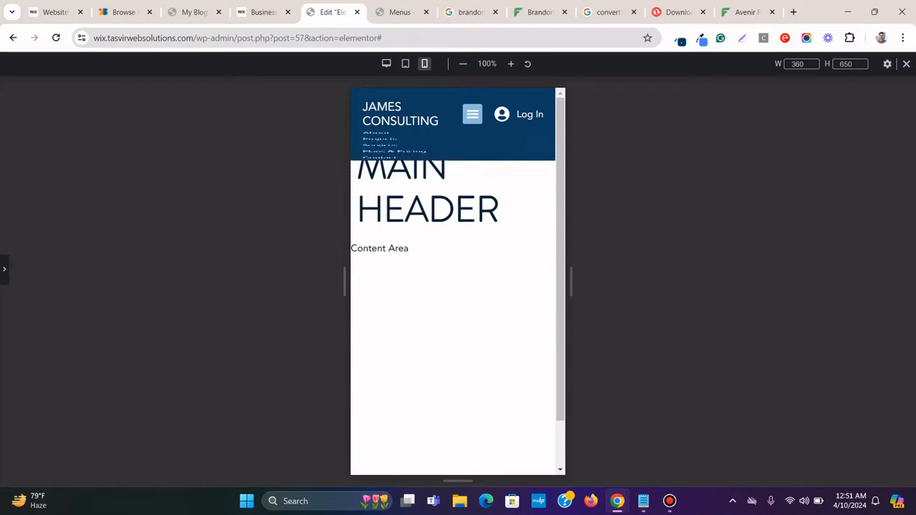
left_click(472, 114)
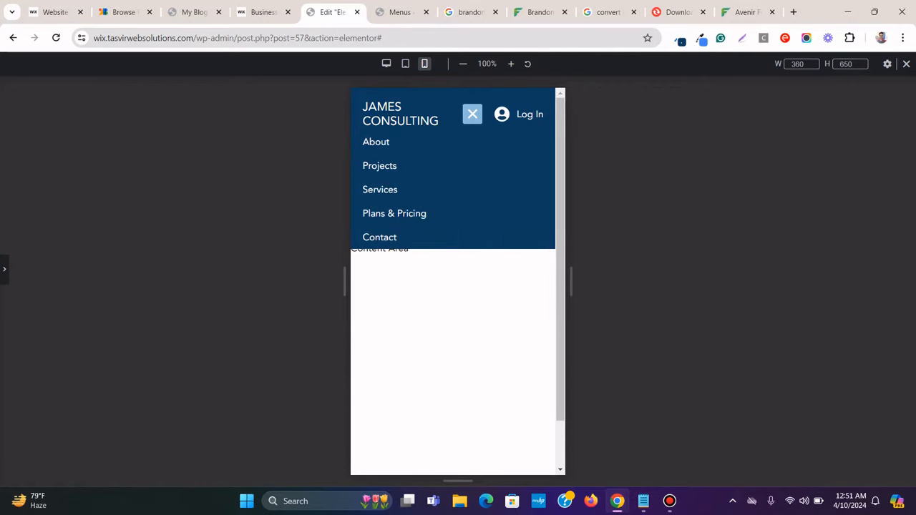
left_click(472, 115)
left_click(386, 64)
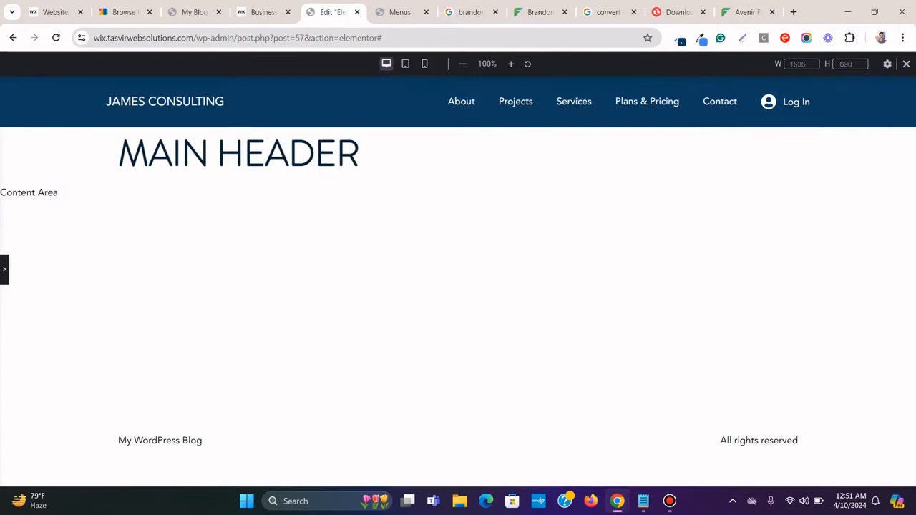
left_click(4, 268)
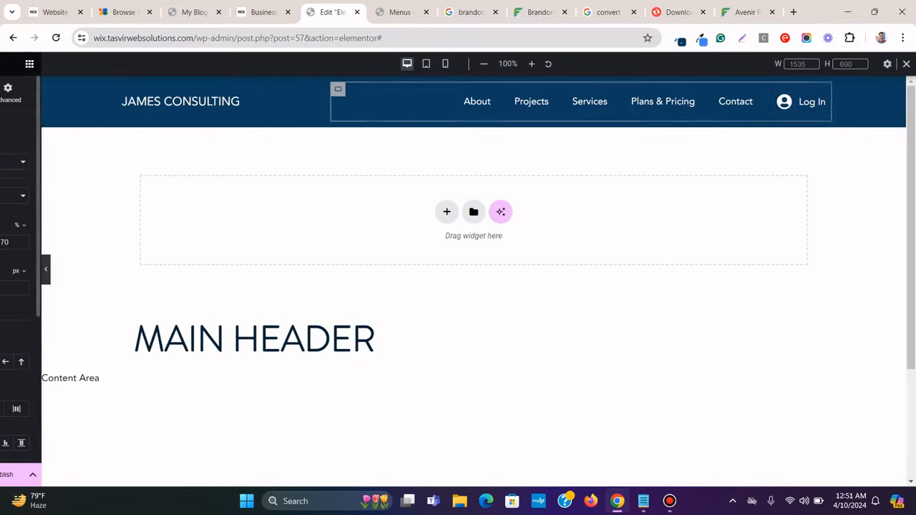
Dismiss the publish settings without adding a condition and reload the live blog's home page to check its header
left_click(140, 474)
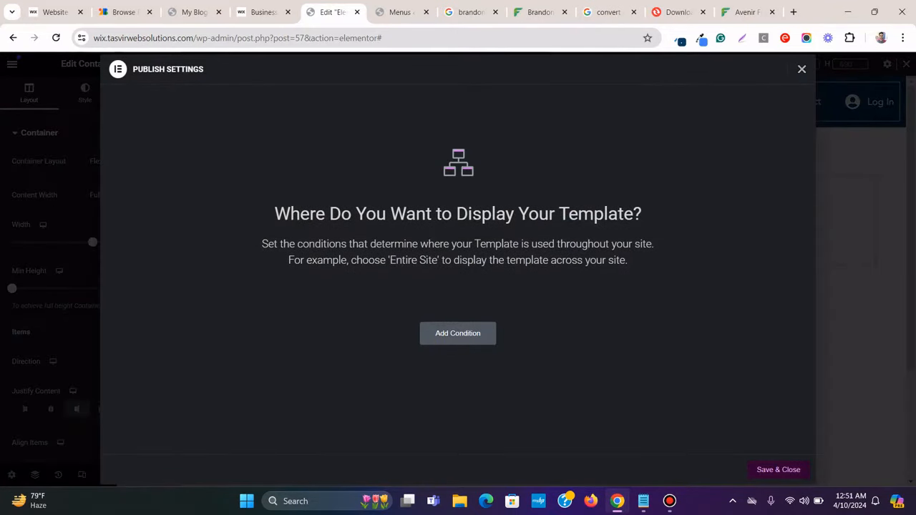
left_click(801, 69)
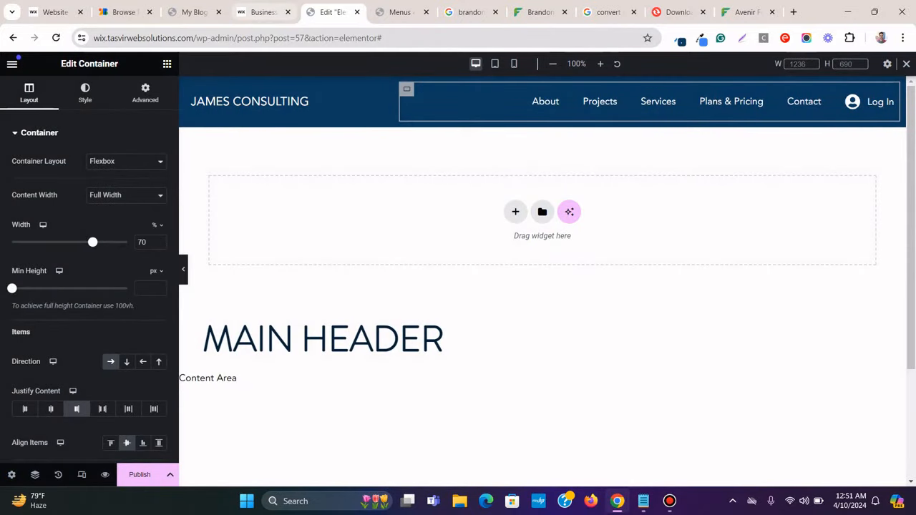
left_click(193, 12)
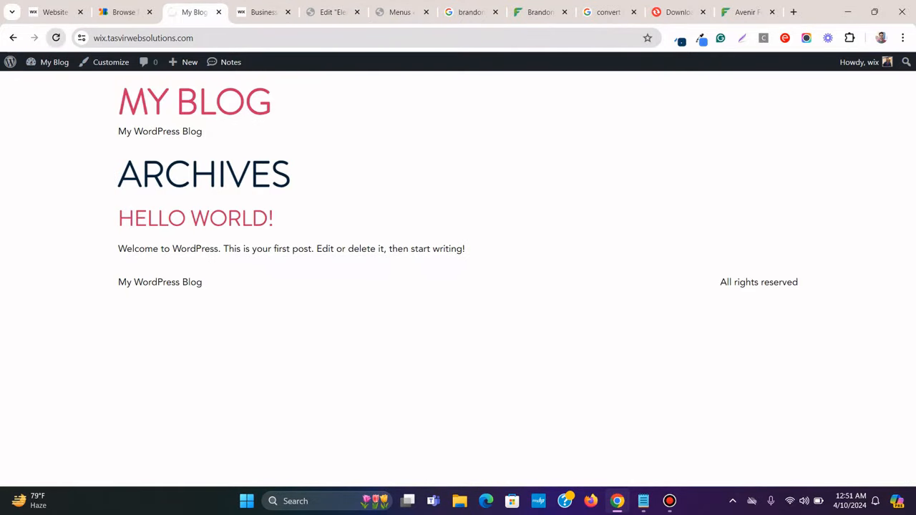
left_click(55, 37)
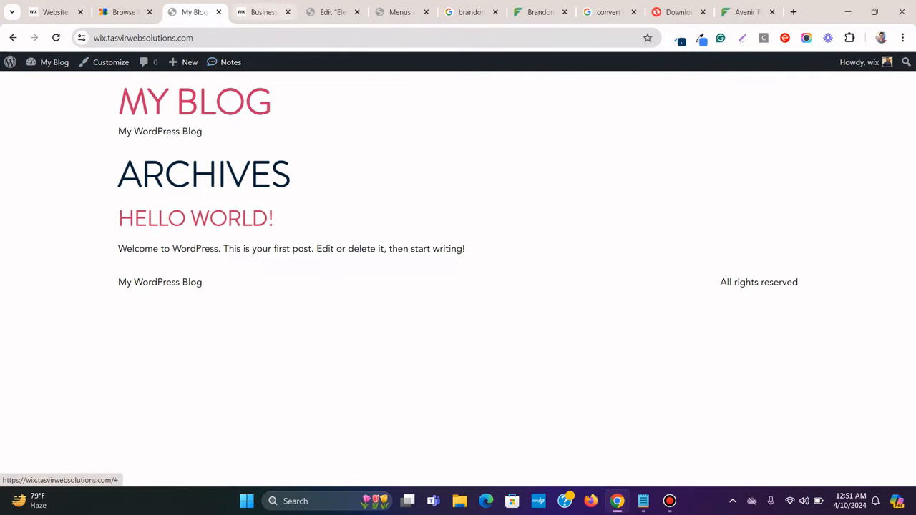
left_click(262, 12)
left_click(331, 12)
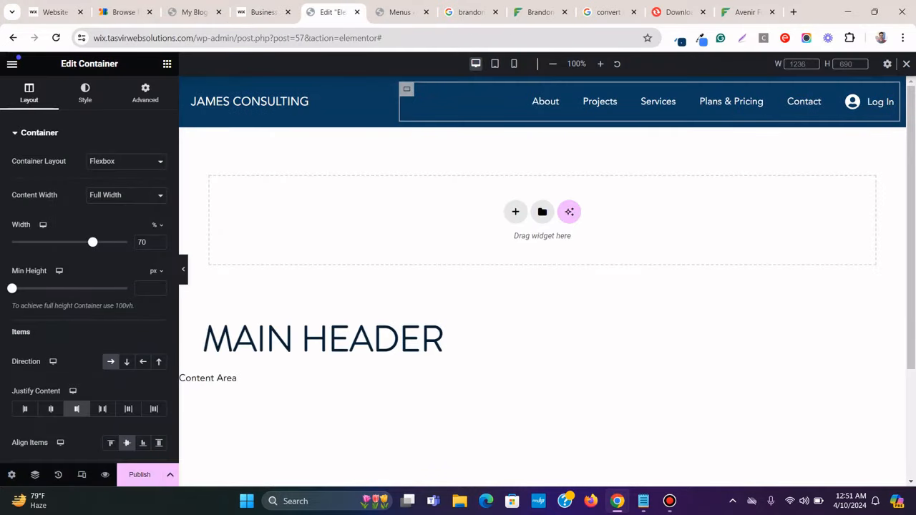
Publish the header template with a display condition that includes the Entire Site
left_click(139, 474)
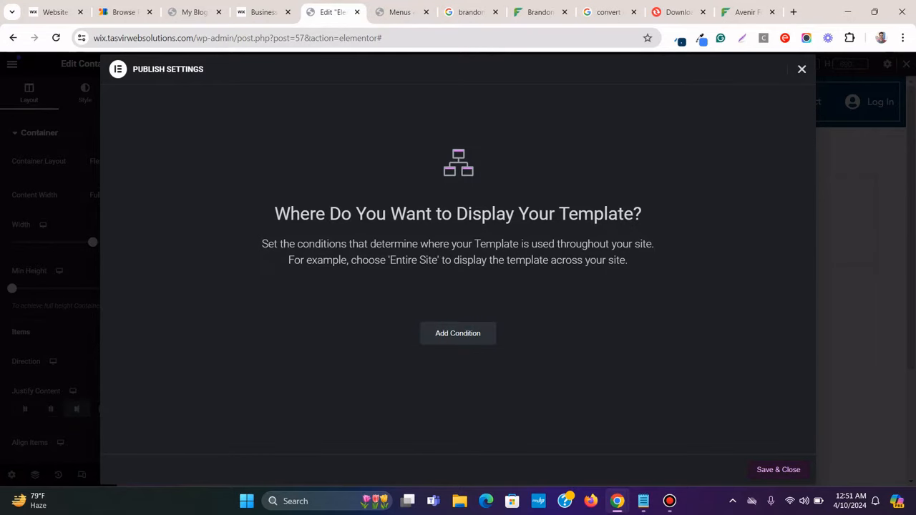
left_click(458, 333)
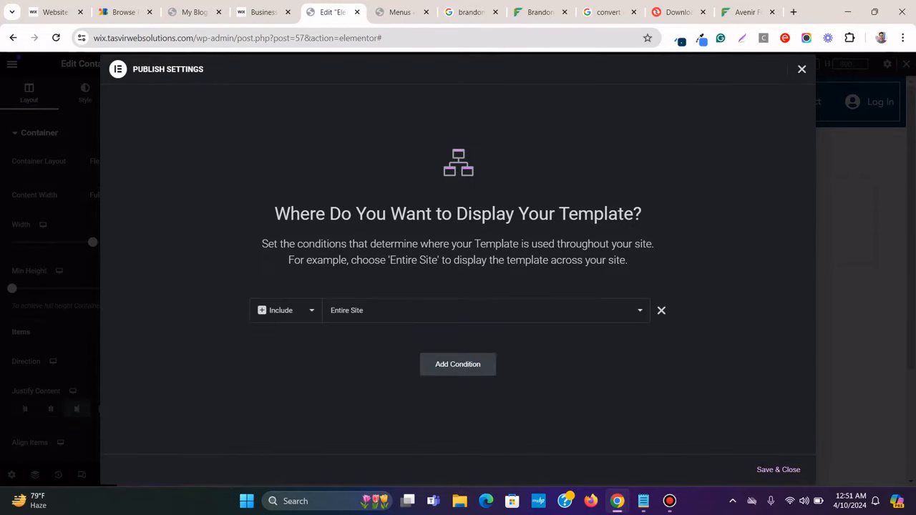
left_click(778, 469)
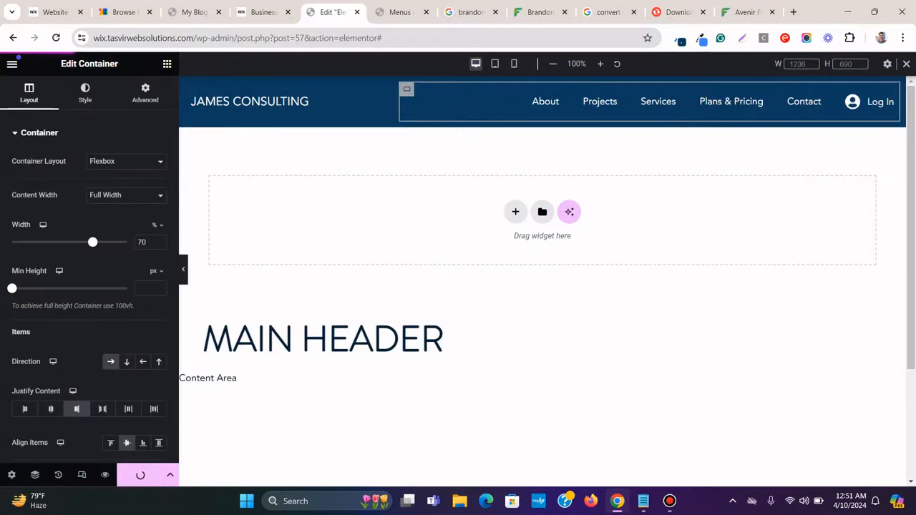
Reload the live blog and test the published header's About, Projects and site title links
left_click(193, 12)
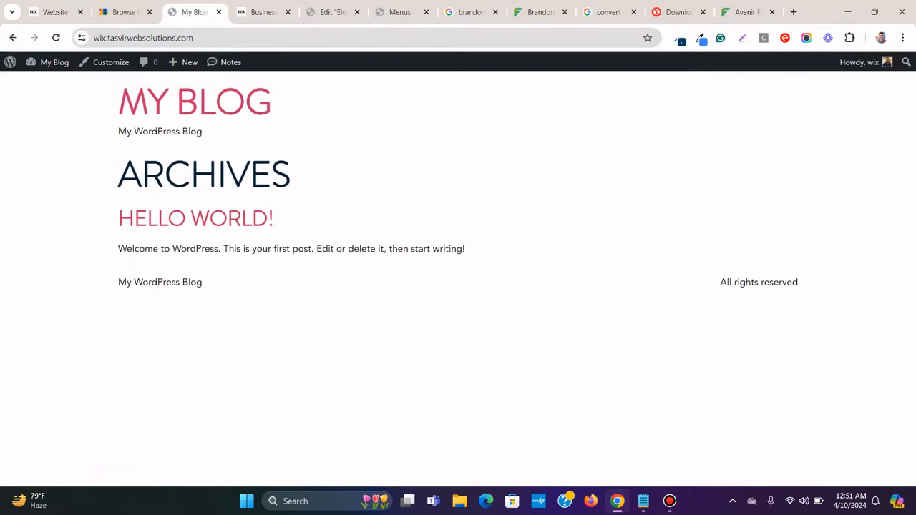
left_click(55, 37)
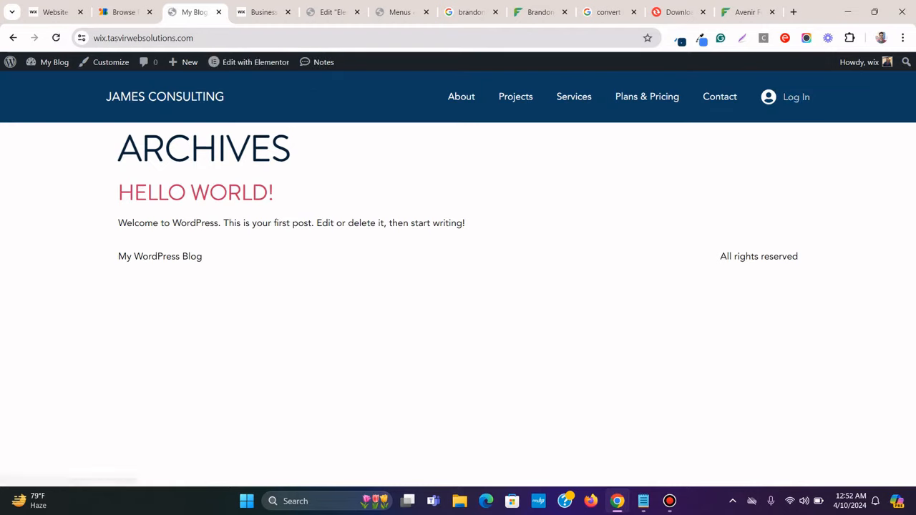
left_click(461, 97)
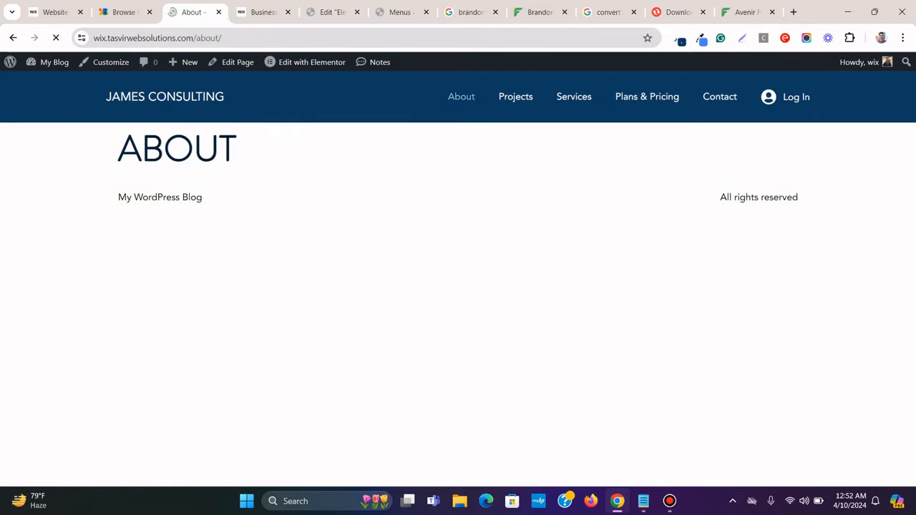
left_click(515, 97)
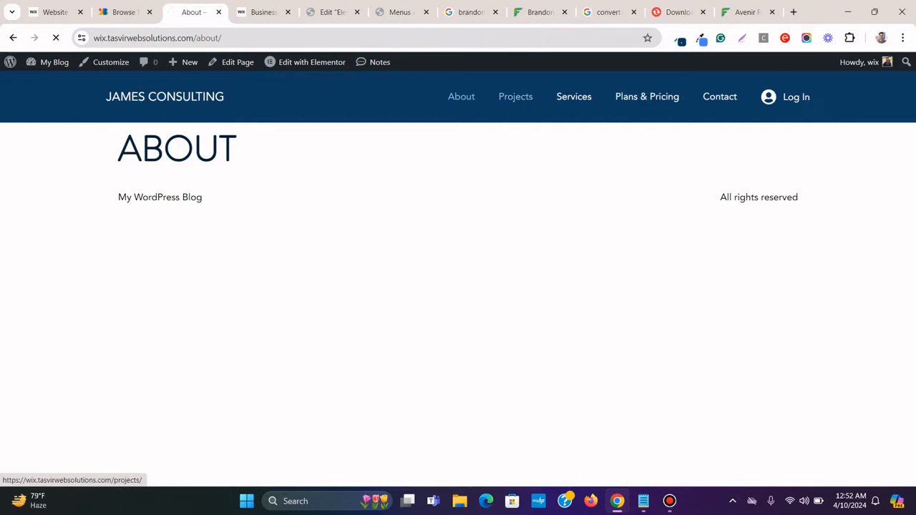
left_click(461, 96)
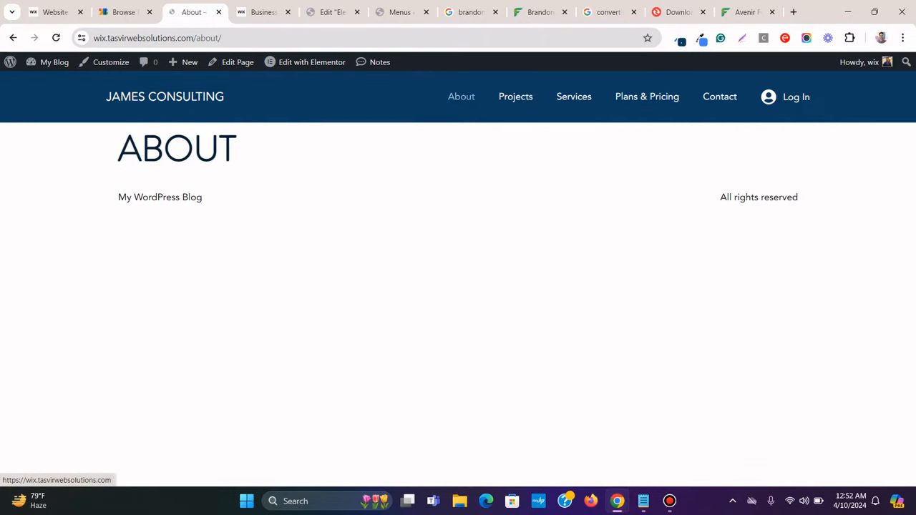
left_click(165, 96)
Examine how the header of the Wix reference template behaves while its page scrolls
left_click(262, 12)
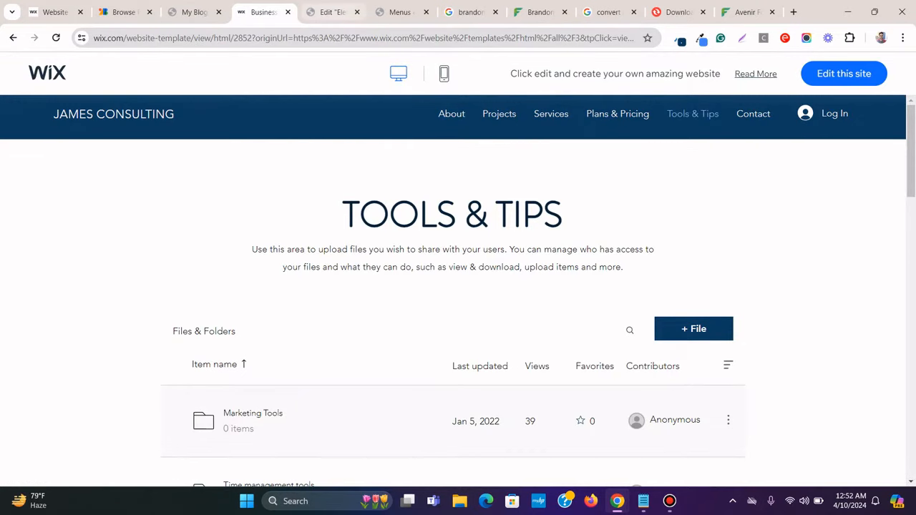
scroll(453, 287, "down", 5)
scroll(453, 286, "down", 3)
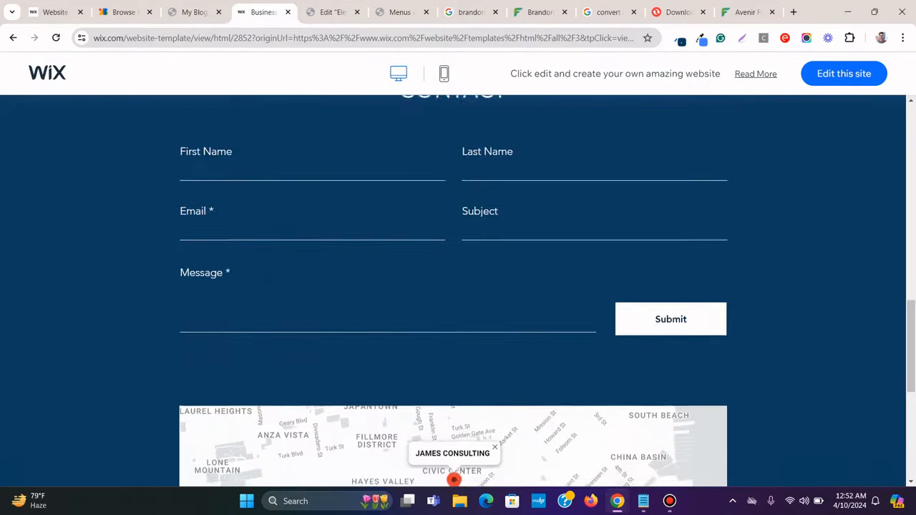
scroll(452, 287, "up", 10)
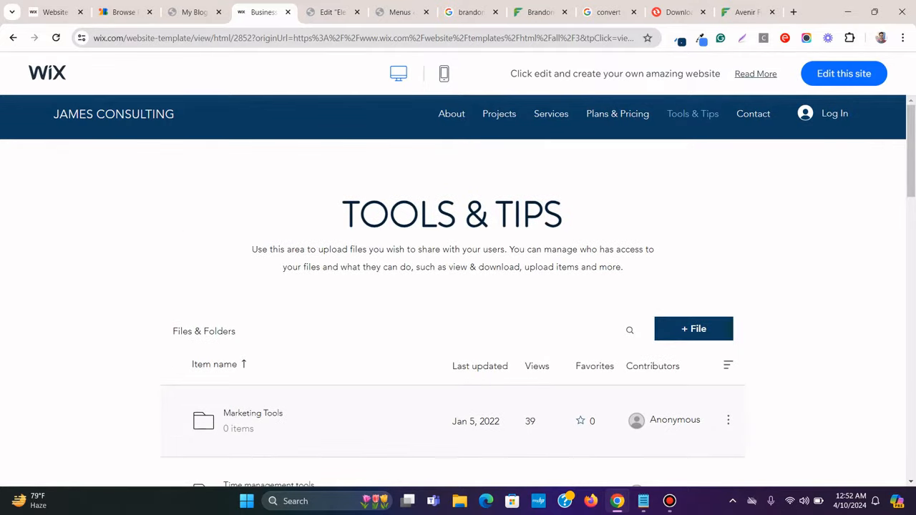
Open the motion effects settings of the header's outer container in the Elementor header template
key("ctrl+Tab")
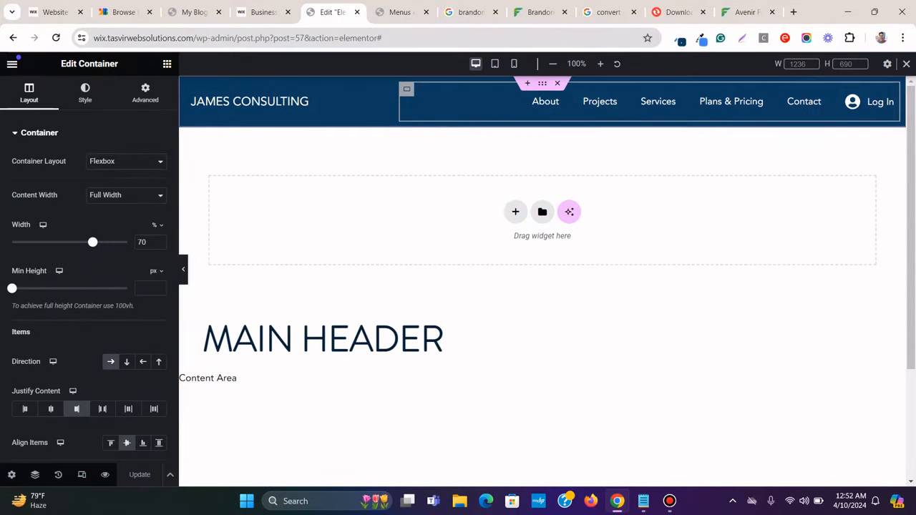
left_click_drag(542, 83, 542, 85)
left_click(542, 84)
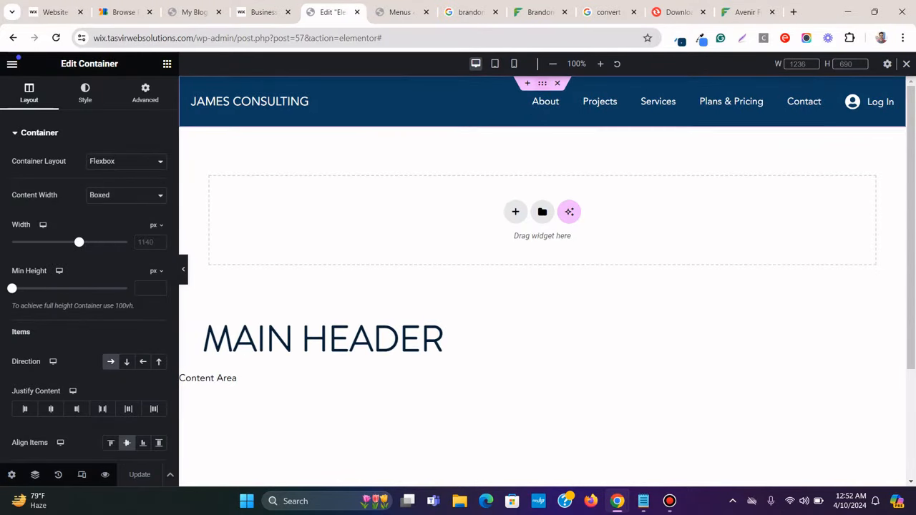
left_click(146, 93)
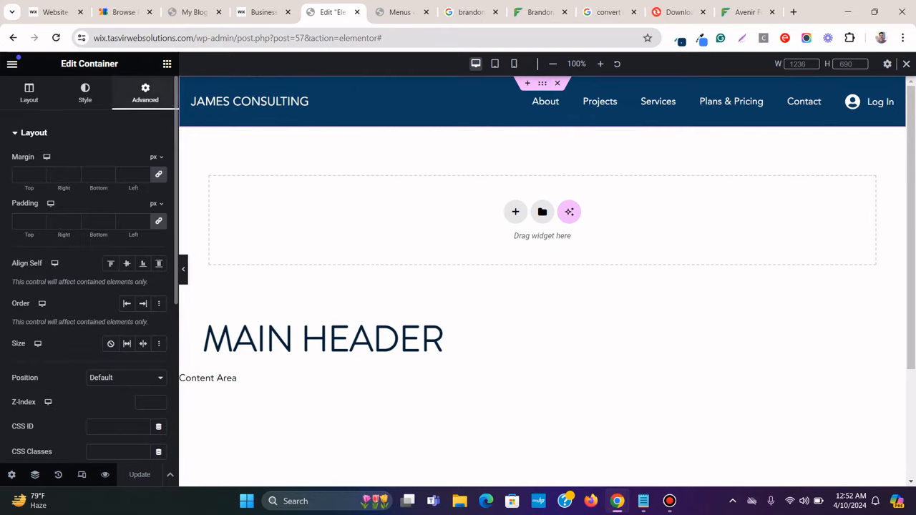
scroll(119, 223, "down", 3)
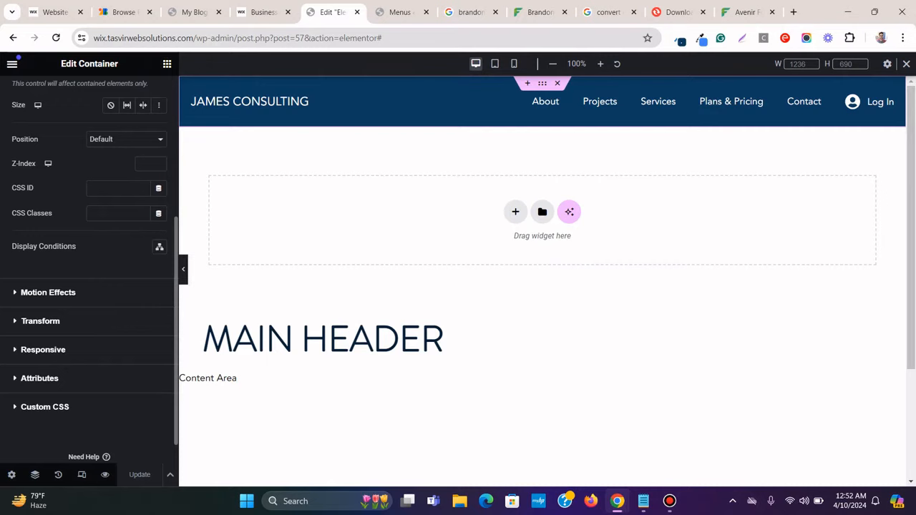
left_click(48, 292)
left_click(126, 250)
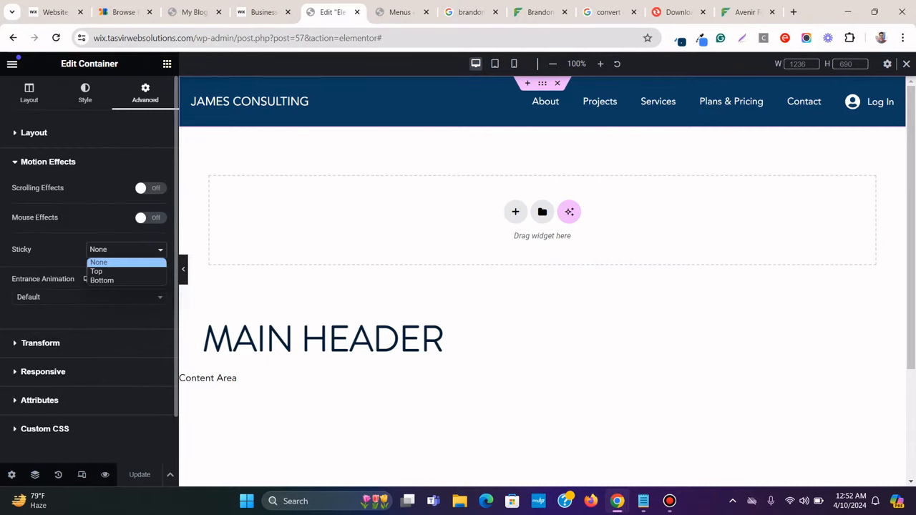
left_click(126, 249)
Try enabling scrolling effects on the header's outer container and test them in the page preview
left_click(151, 188)
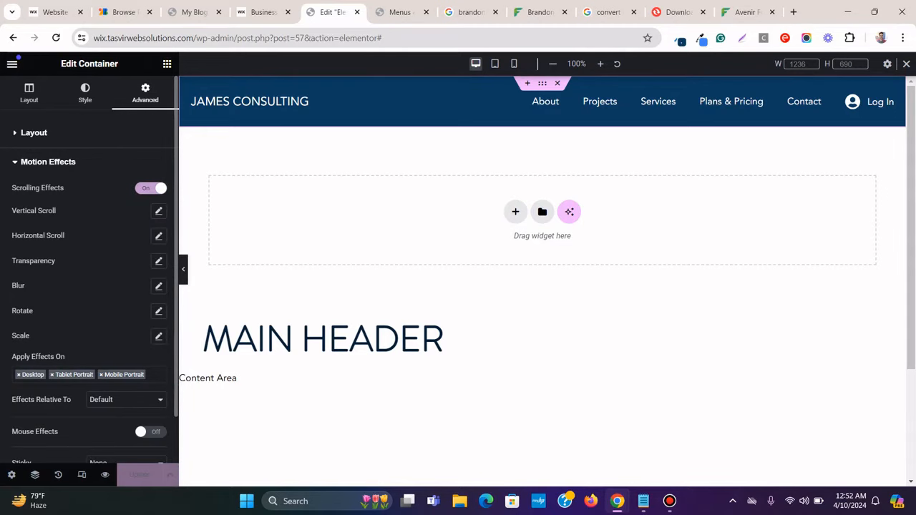
scroll(542, 286, "down", 2)
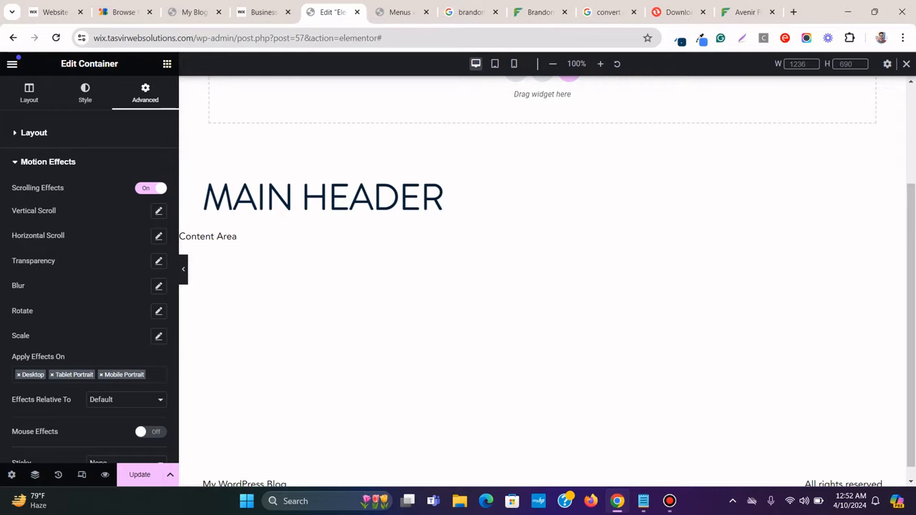
scroll(542, 286, "up", 2)
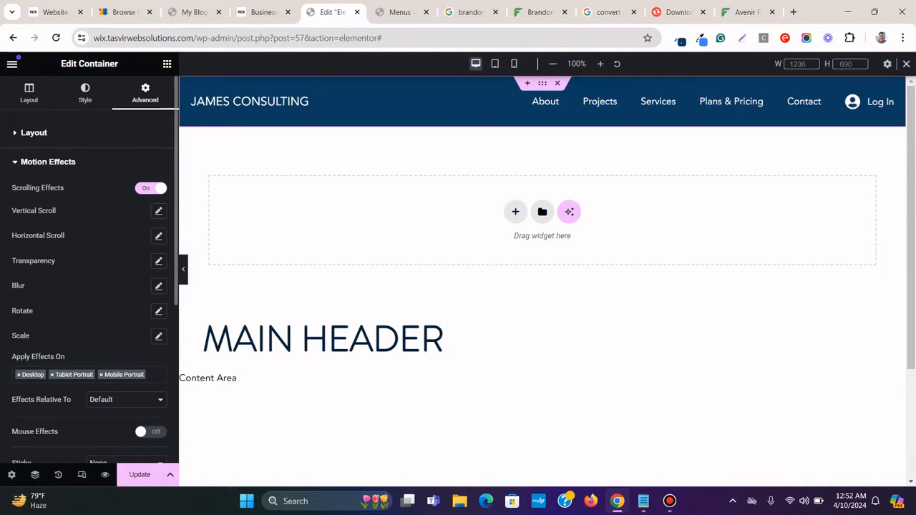
left_click(150, 188)
Set the header container's Sticky option to Top and test it by scrolling the page preview
left_click(125, 249)
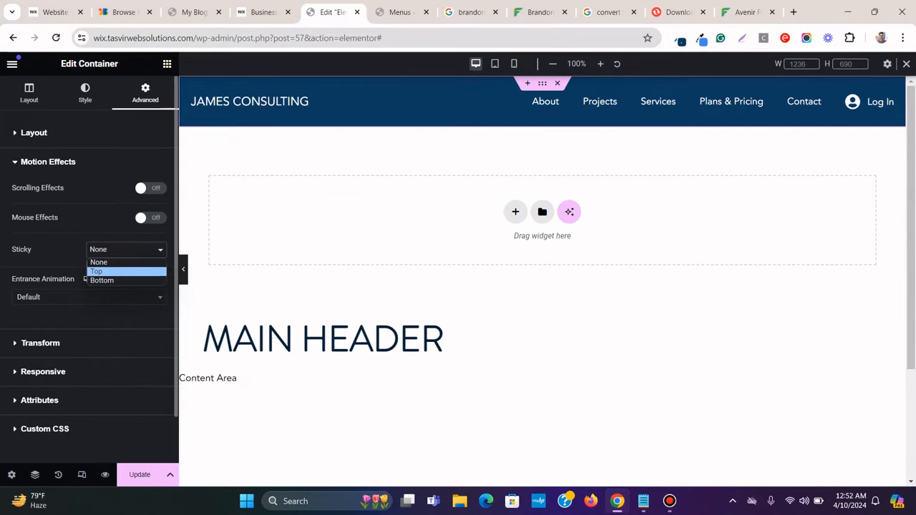
left_click(101, 271)
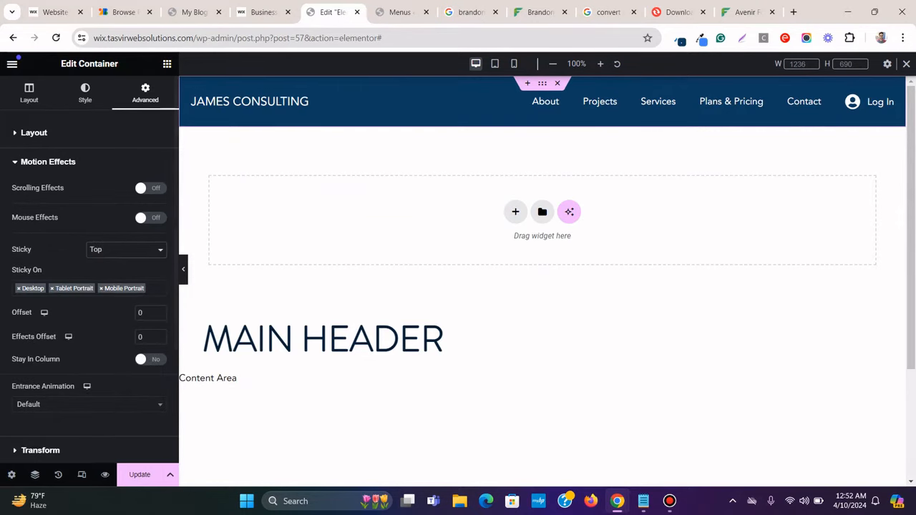
scroll(543, 286, "down", 2)
scroll(542, 286, "up", 2)
scroll(543, 286, "down", 2)
scroll(543, 286, "up", 2)
scroll(543, 287, "down", 2)
scroll(543, 286, "up", 2)
scroll(542, 286, "down", 2)
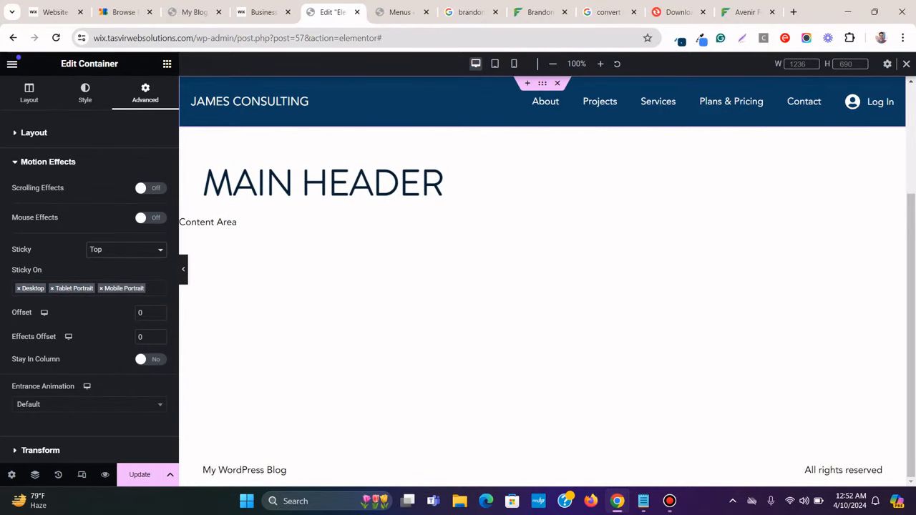
scroll(542, 286, "up", 1)
scroll(542, 286, "down", 1)
scroll(90, 286, "down", 1)
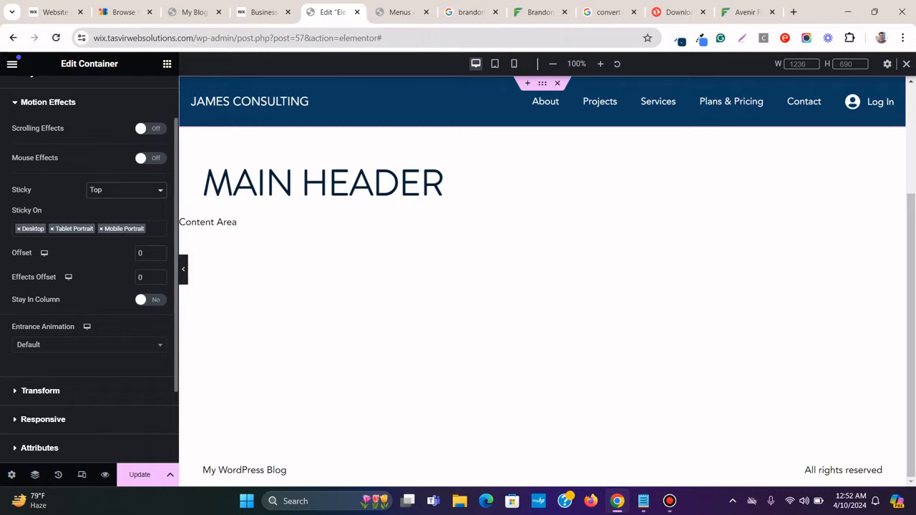
scroll(90, 272, "up", 1)
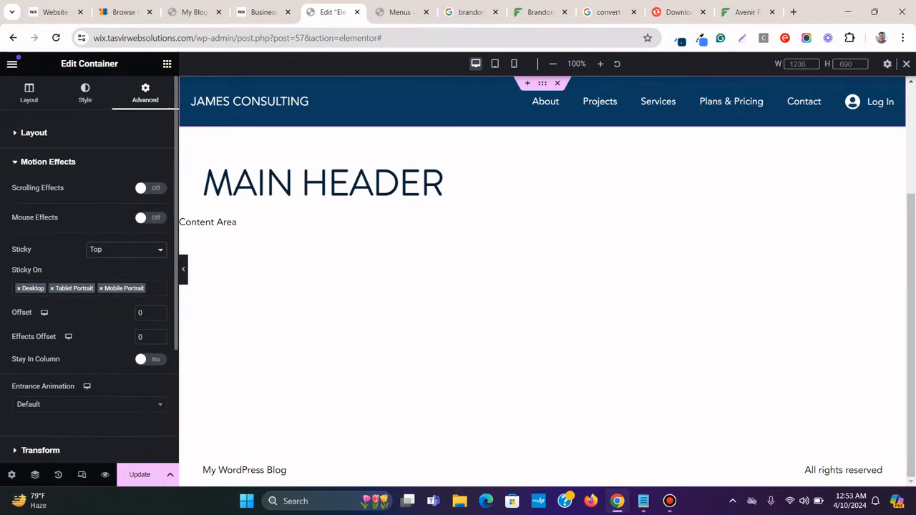
Update the header template, reload the live blog and check the header on its Projects page
left_click(140, 475)
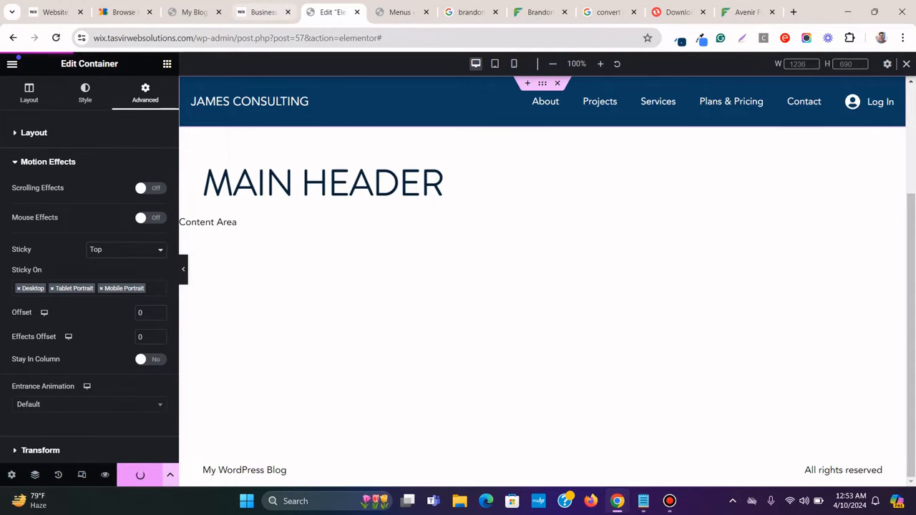
left_click(191, 12)
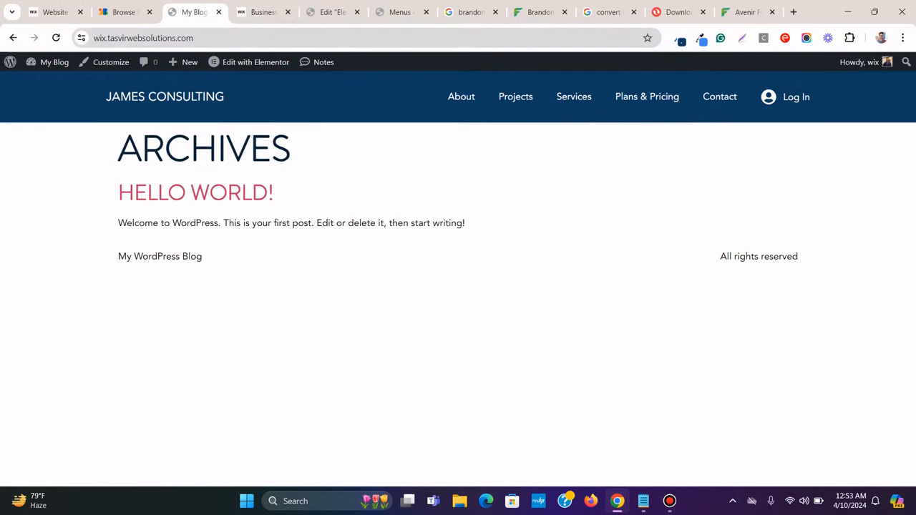
left_click(56, 38)
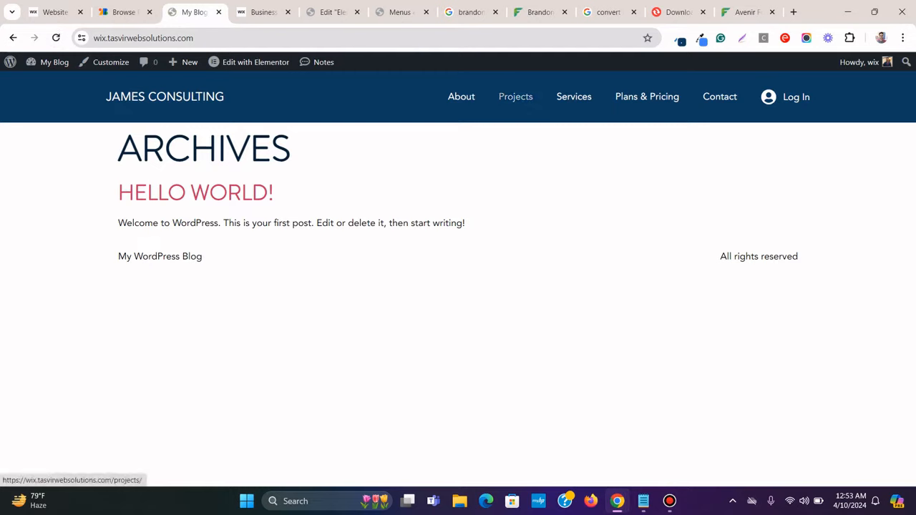
left_click(515, 97)
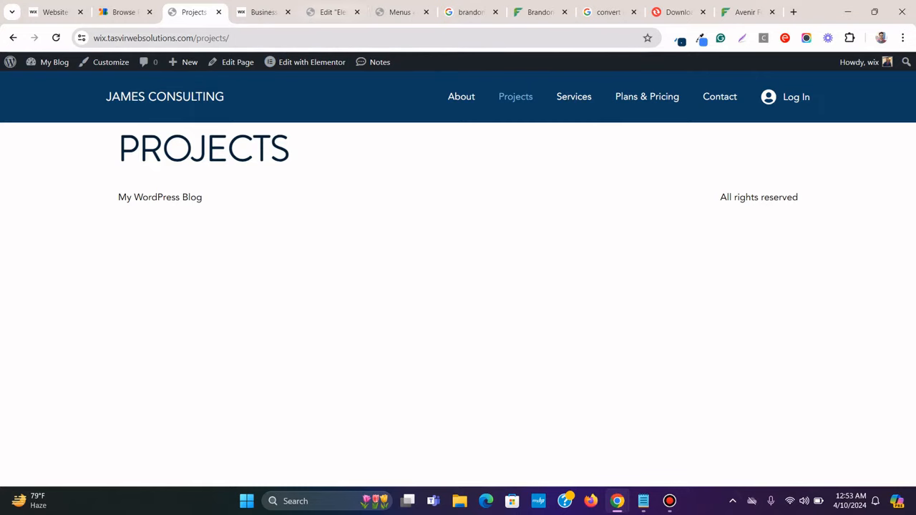
Compare the header template's full-width preview with the header of the Wix reference template
left_click(333, 12)
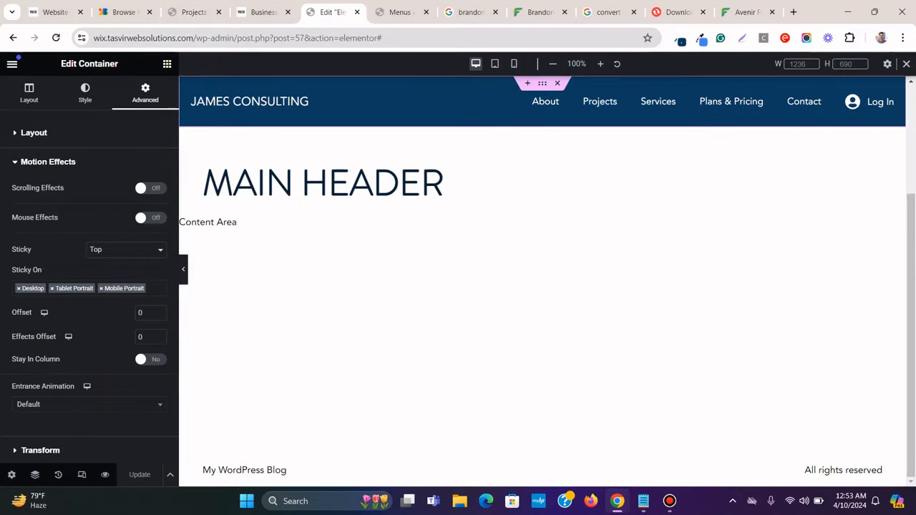
left_click(183, 270)
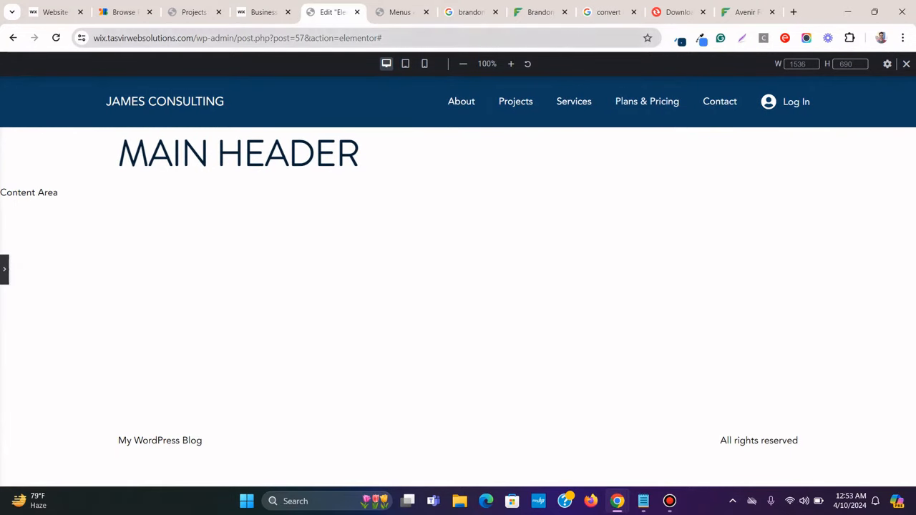
left_click(263, 12)
key("ctrl+Tab")
left_click(4, 269)
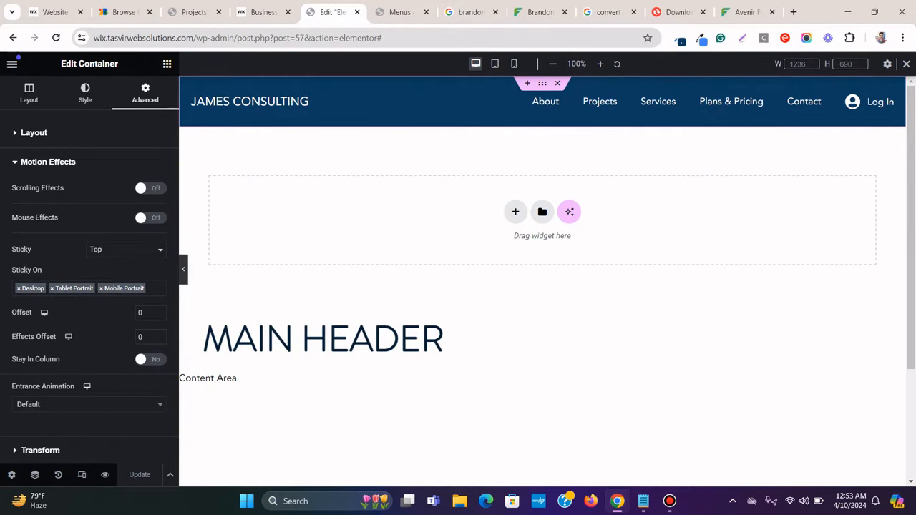
Close the header template's editor and look through the Wix reference page down to its footer
left_click(356, 11)
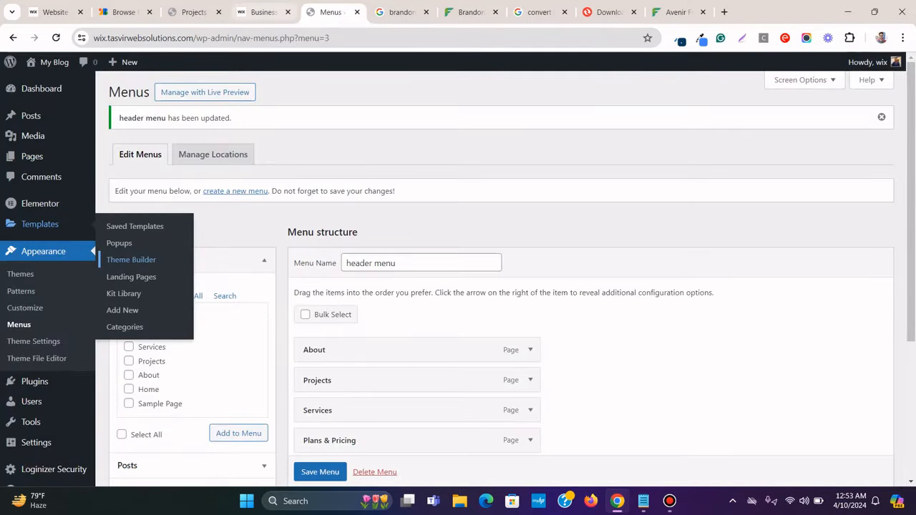
left_click(198, 11)
left_click(266, 12)
scroll(458, 287, "down", 10)
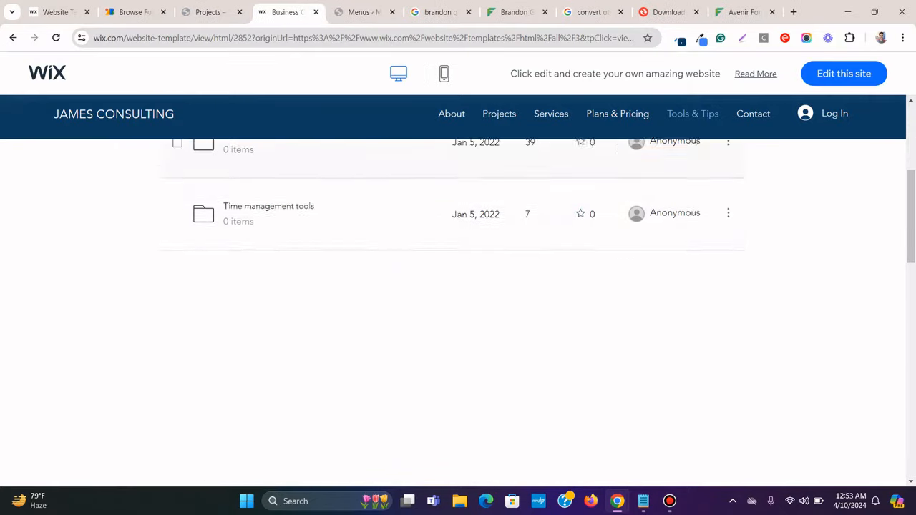
scroll(458, 286, "down", 3)
scroll(458, 286, "up", 2)
scroll(457, 286, "up", 1)
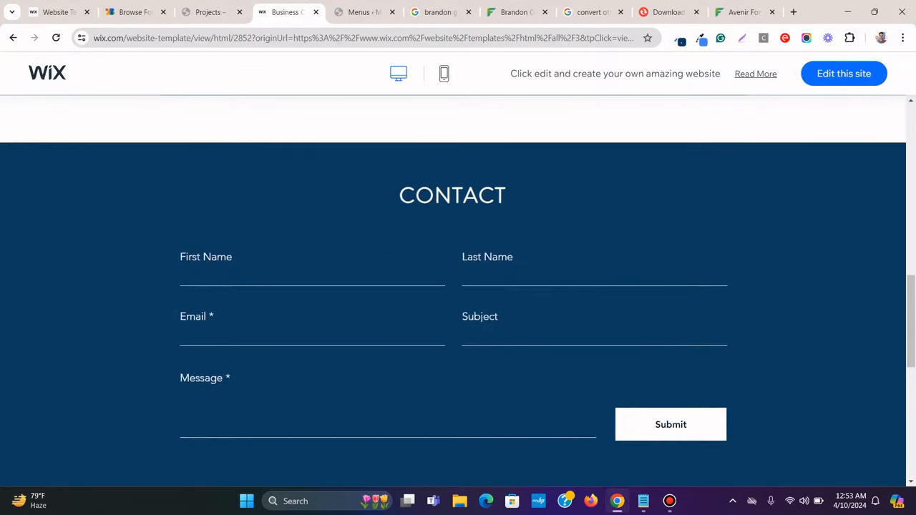
scroll(457, 287, "down", 5)
scroll(458, 287, "down", 1)
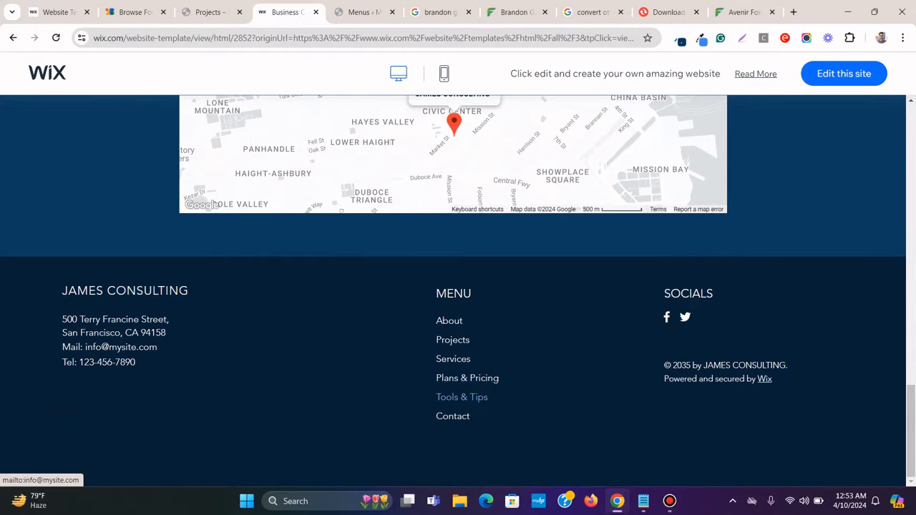
Open the Theme Builder in a new browser tab from the WordPress dashboard and add a Footer template
left_click(361, 12)
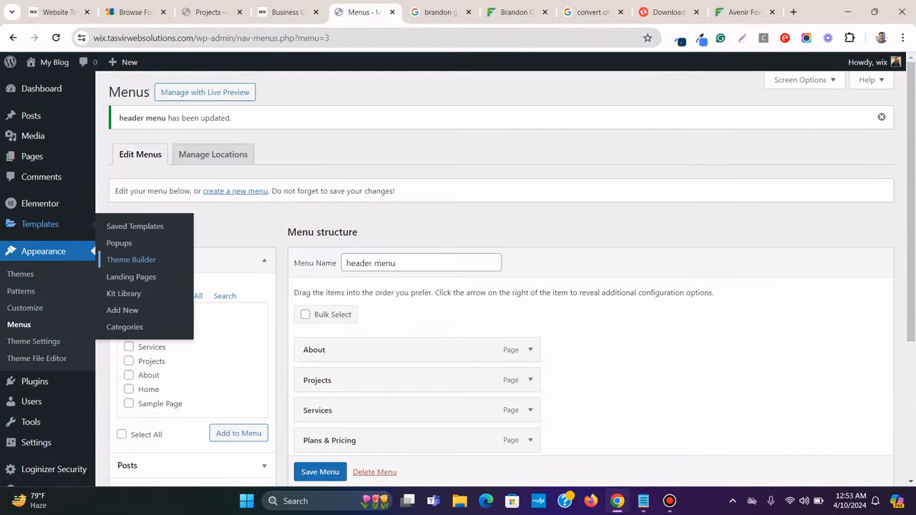
scroll(29, 308, "down", 3)
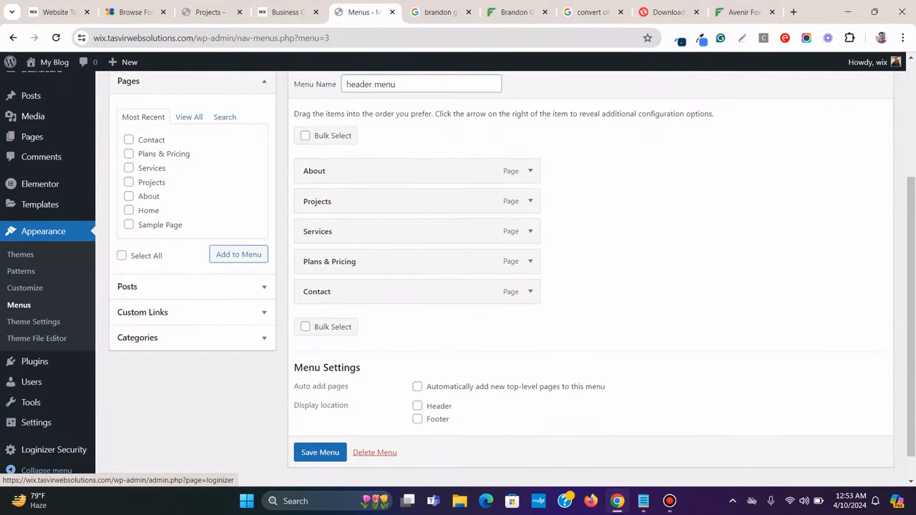
mouse_move(39, 205)
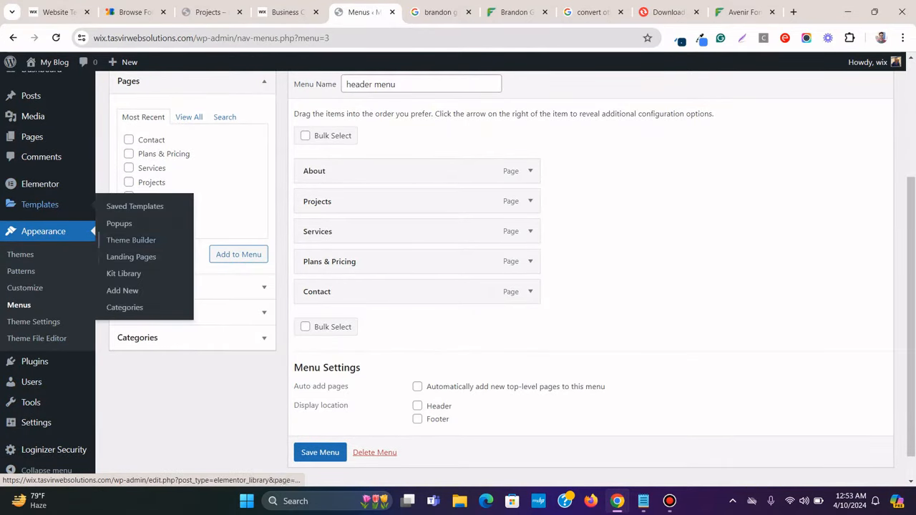
right_click(137, 240)
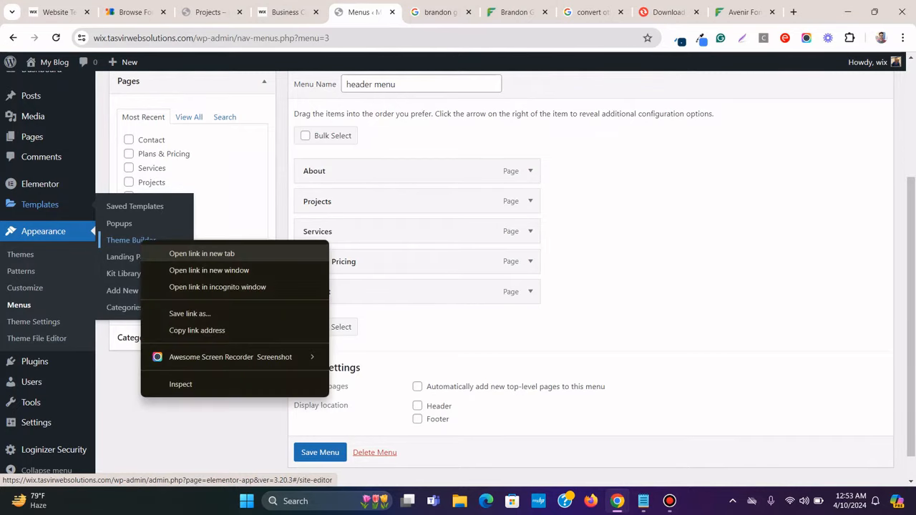
left_click(188, 250)
key("ctrl+Tab")
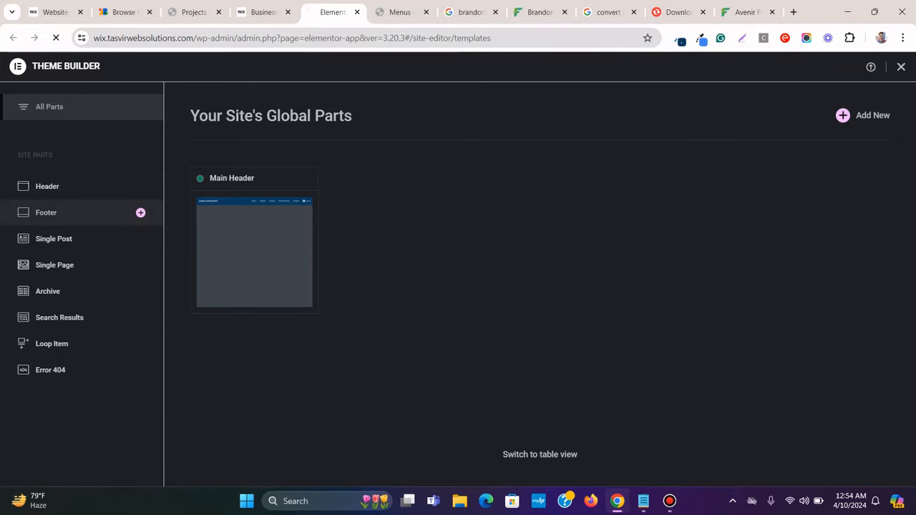
left_click(141, 213)
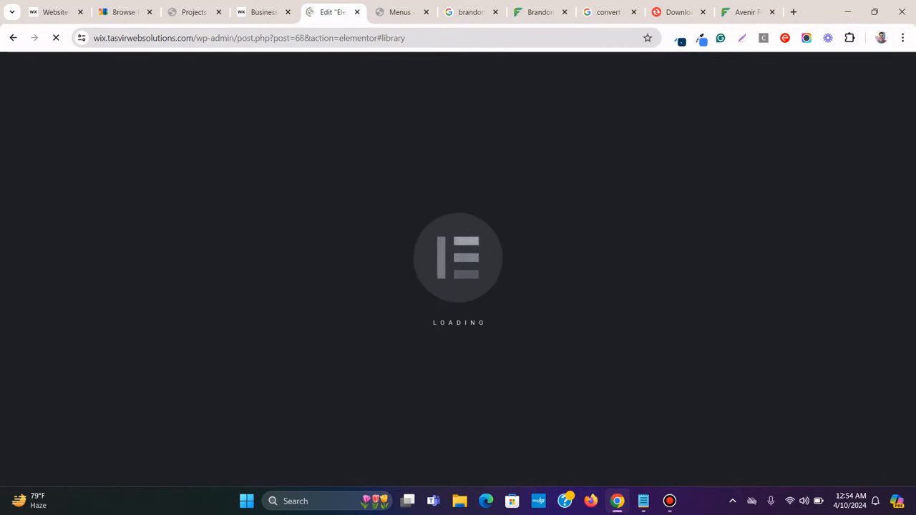
Examine the contact section, map and footer of the Wix reference page and return to the new footer template
left_click(262, 12)
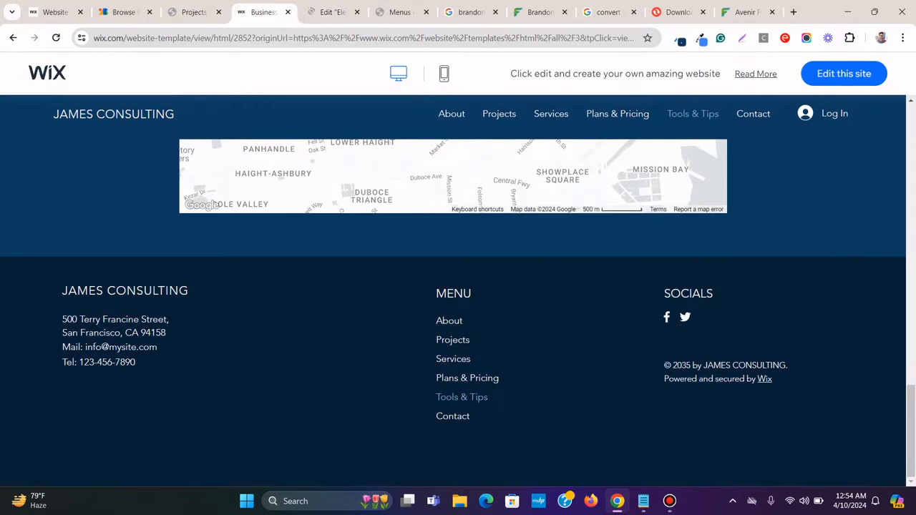
scroll(457, 287, "up", 2)
scroll(457, 286, "down", 1)
scroll(458, 286, "up", 4)
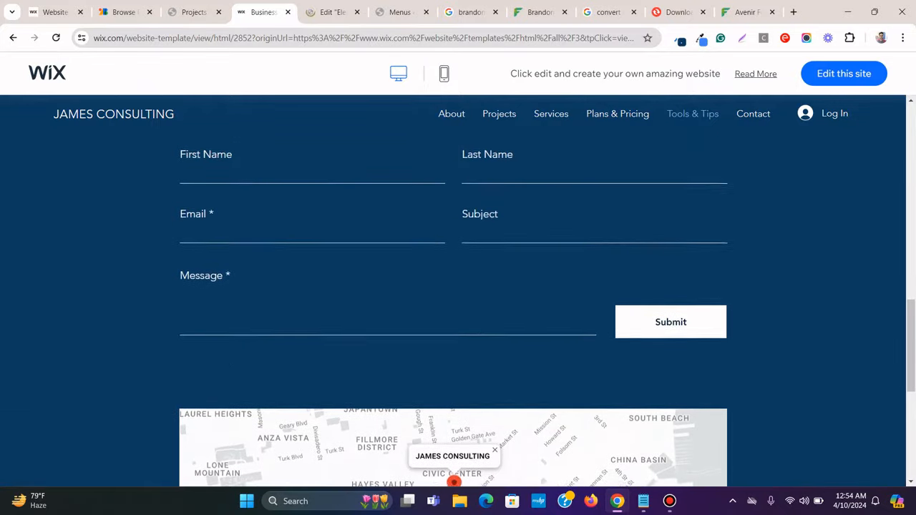
scroll(457, 286, "up", 3)
scroll(457, 286, "down", 2)
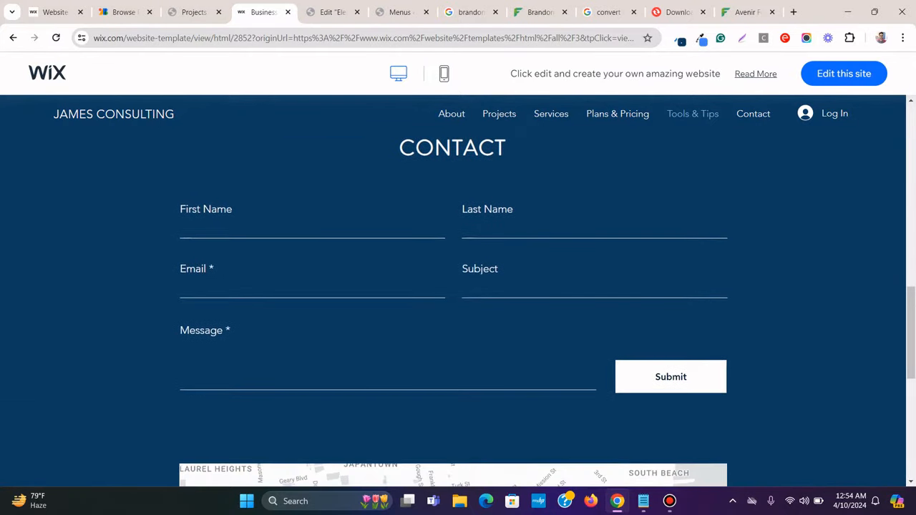
scroll(458, 286, "down", 2)
scroll(458, 286, "down", 4)
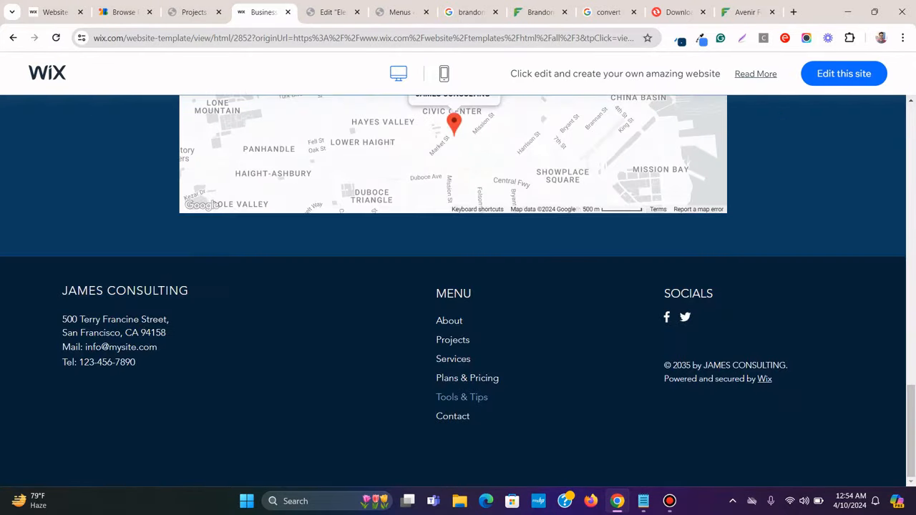
scroll(457, 287, "up", 6)
scroll(458, 287, "down", 6)
left_click(333, 12)
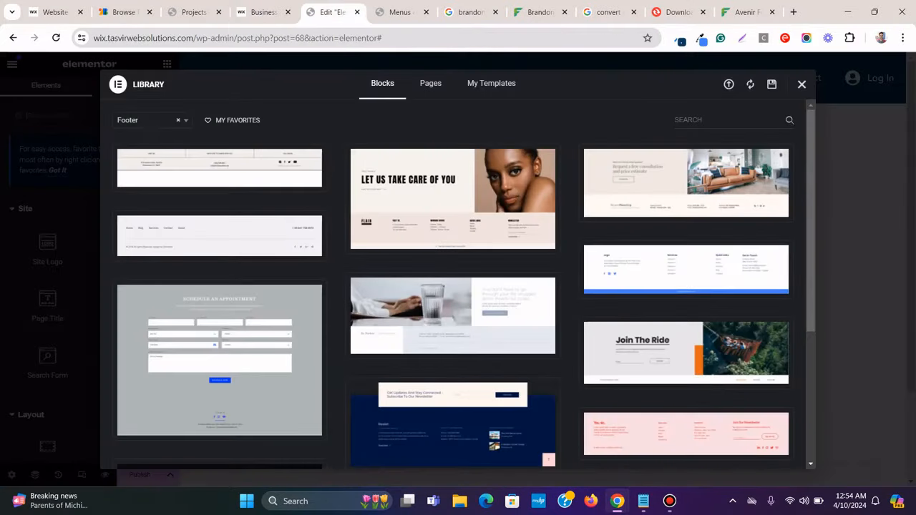
Look through the ready-made footer blocks in the template library and close it without inserting one
scroll(336, 286, "down", 3)
scroll(452, 423, "up", 3)
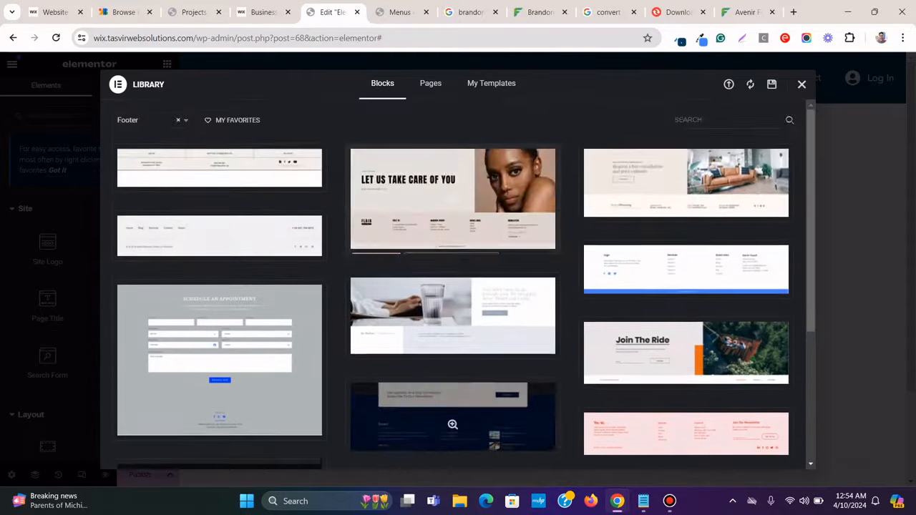
scroll(452, 423, "down", 3)
scroll(452, 304, "up", 3)
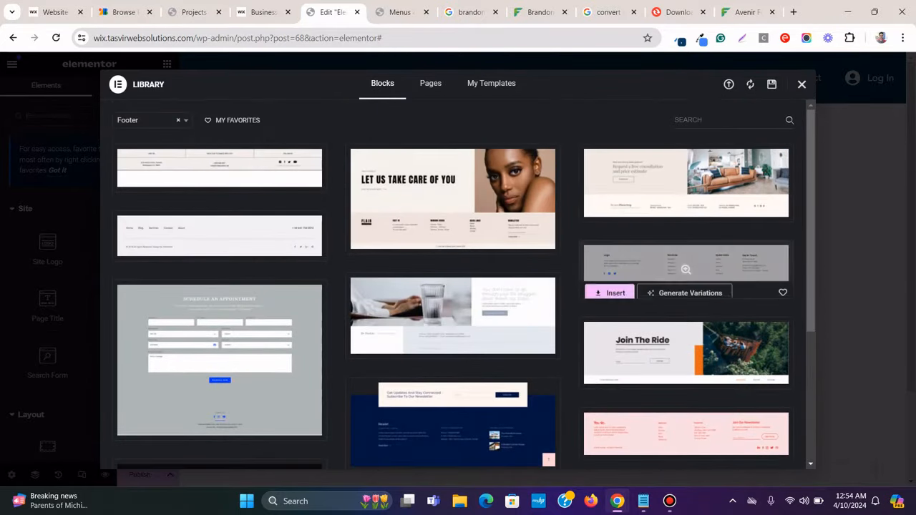
left_click(801, 84)
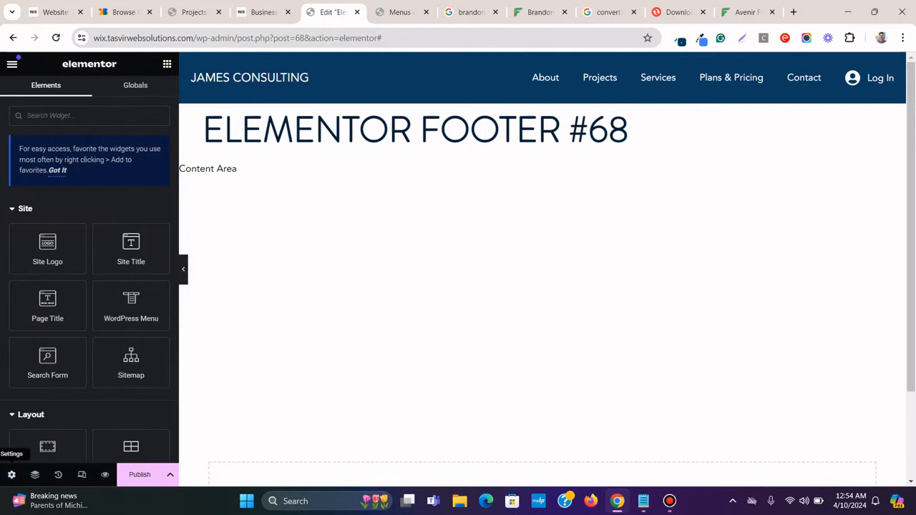
Rename the footer template as Main Footer and save it as a draft
left_click(12, 475)
left_click(100, 166)
key("ctrl+a")
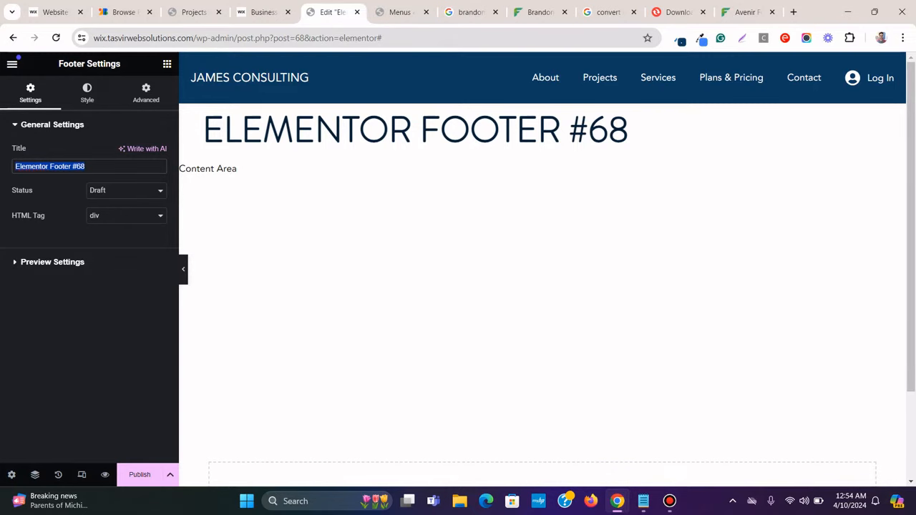
type("Main Footer")
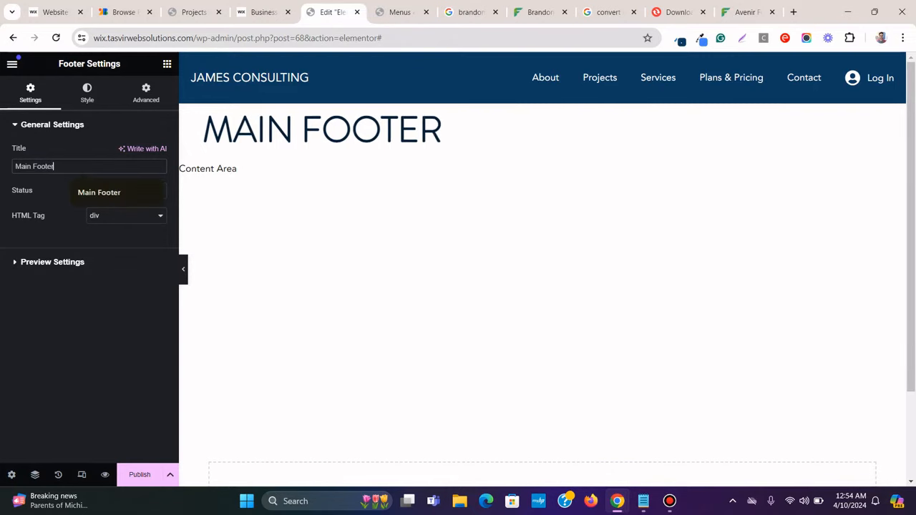
left_click(170, 475)
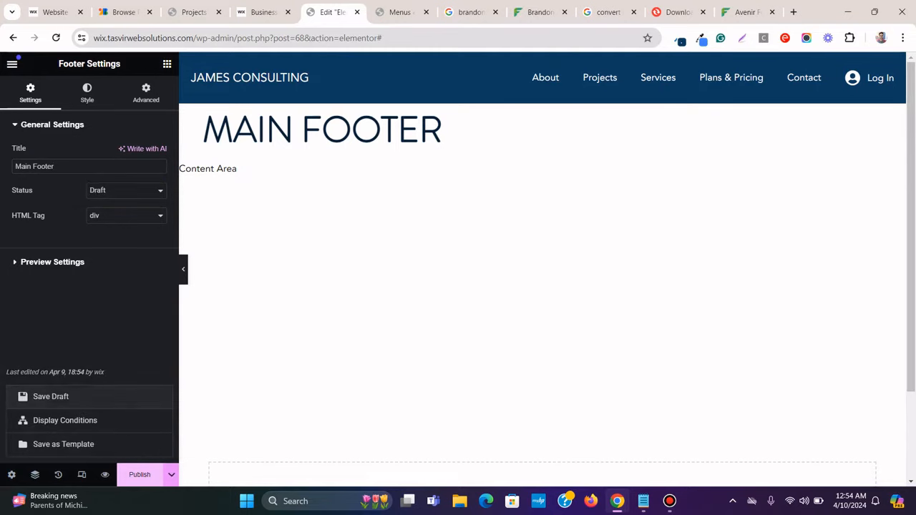
left_click(51, 397)
Compare the Wix reference footer with the current footer on the site's Projects page
left_click(263, 12)
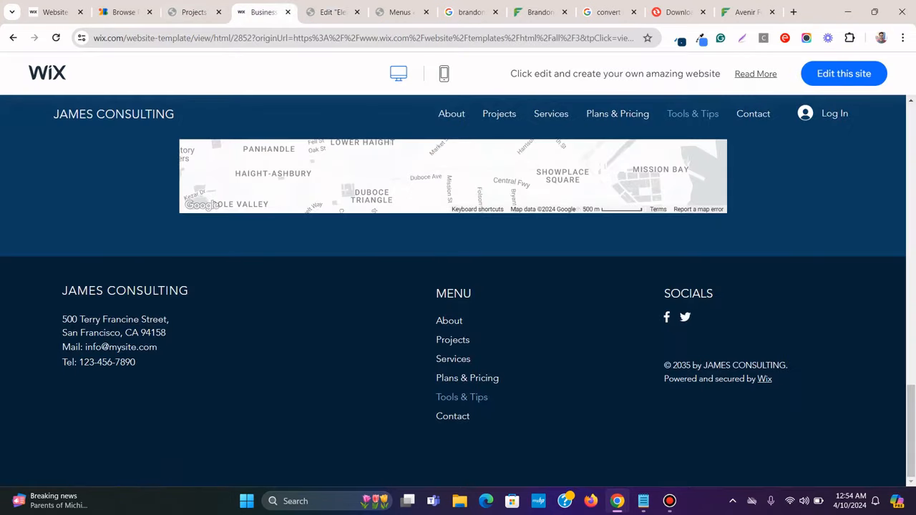
left_click(332, 12)
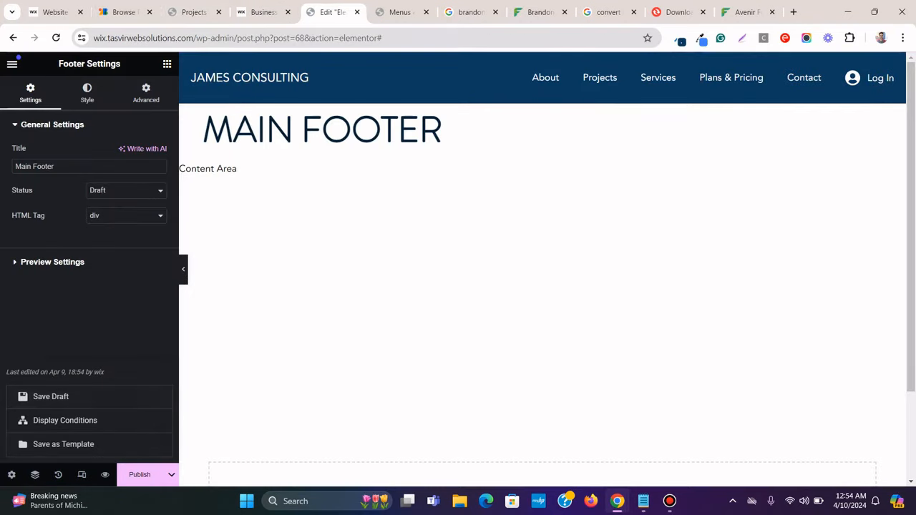
left_click(193, 12)
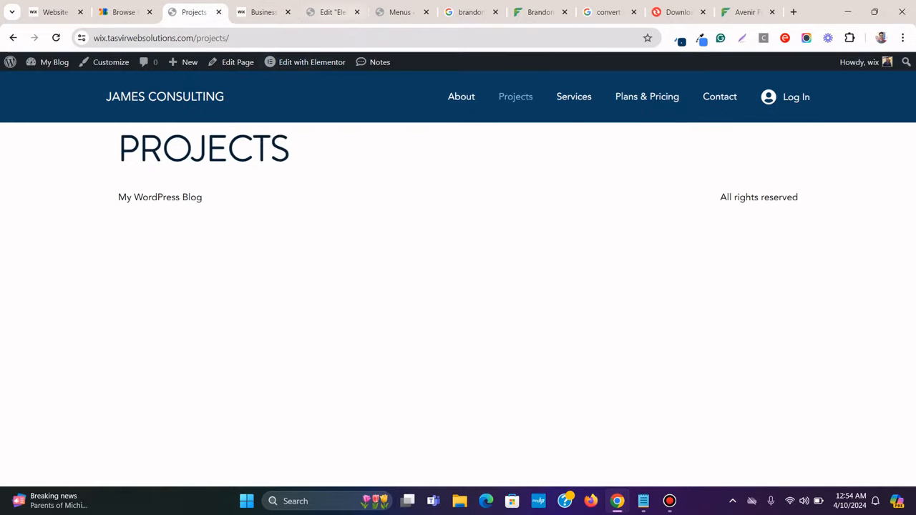
left_click(332, 12)
left_click(263, 13)
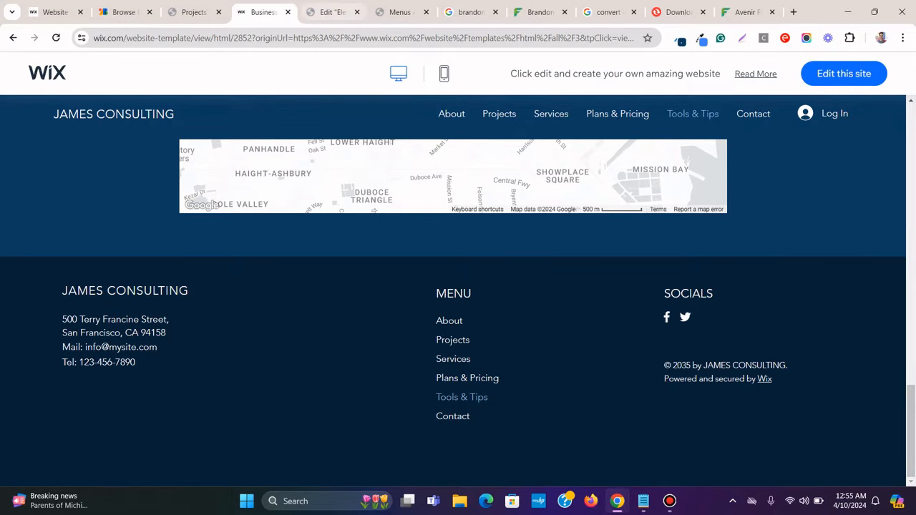
Add a single-column Flexbox container with downward direction to the footer template, checking the Wix footer's column layout
left_click(332, 12)
scroll(542, 286, "down", 2)
left_click(515, 385)
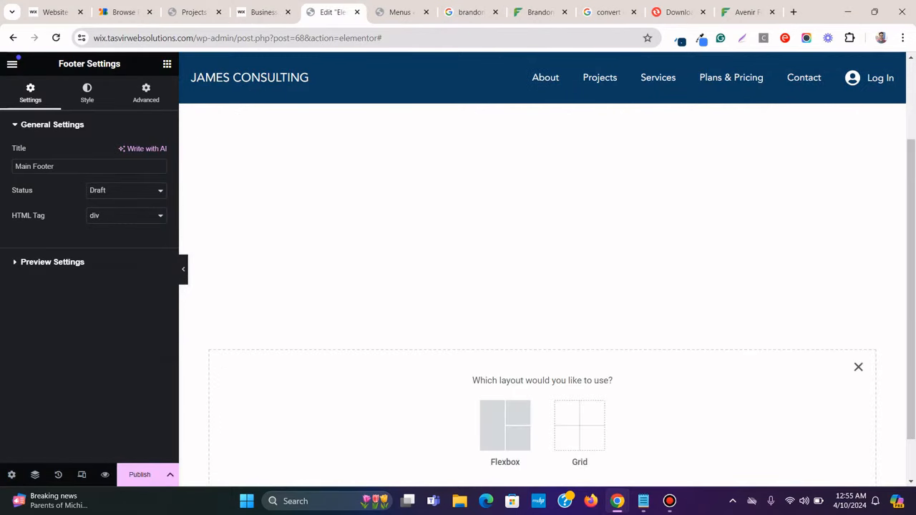
scroll(543, 358, "down", 1)
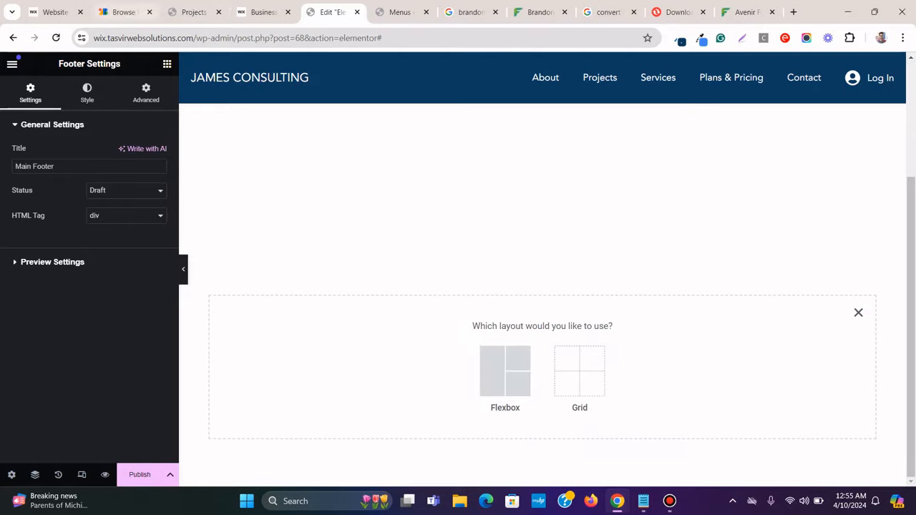
left_click(264, 12)
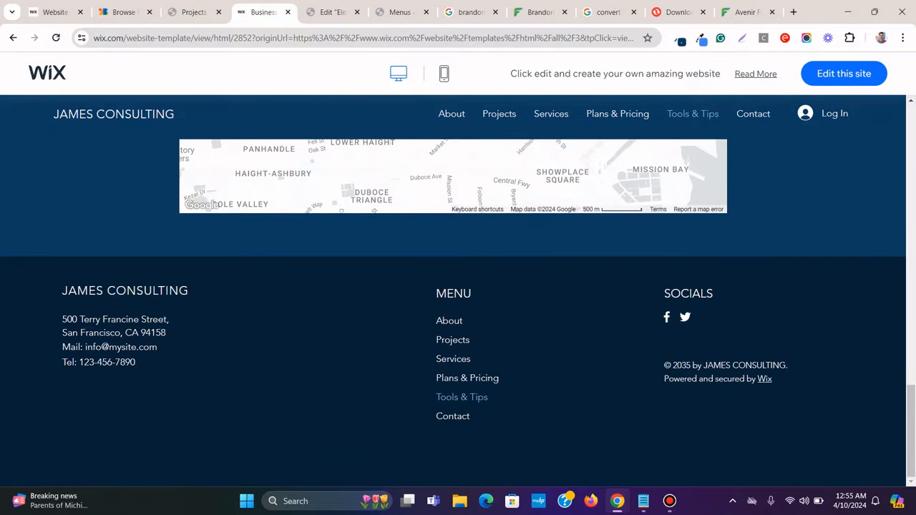
left_click(332, 12)
left_click(507, 376)
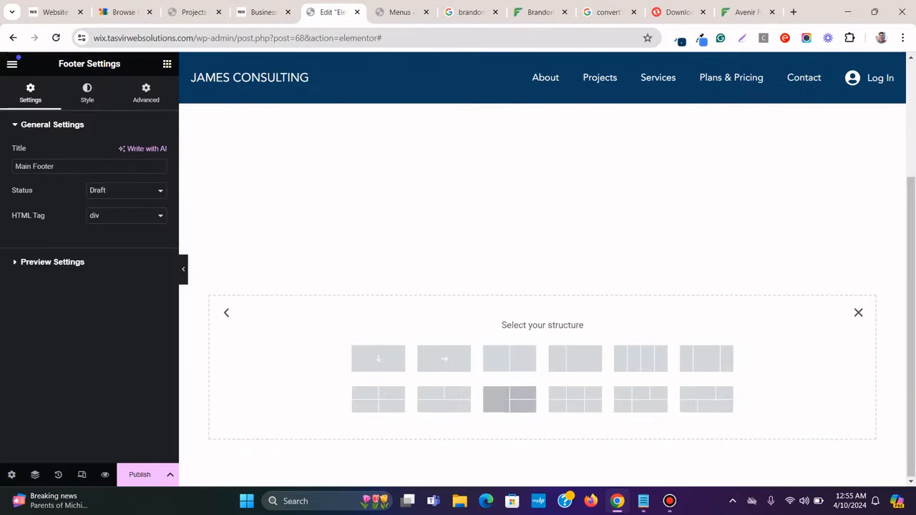
left_click(263, 12)
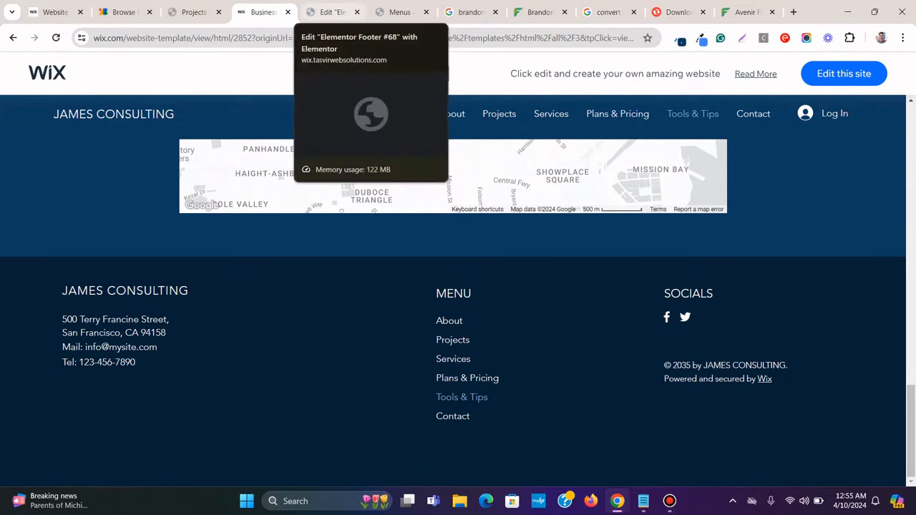
left_click(332, 12)
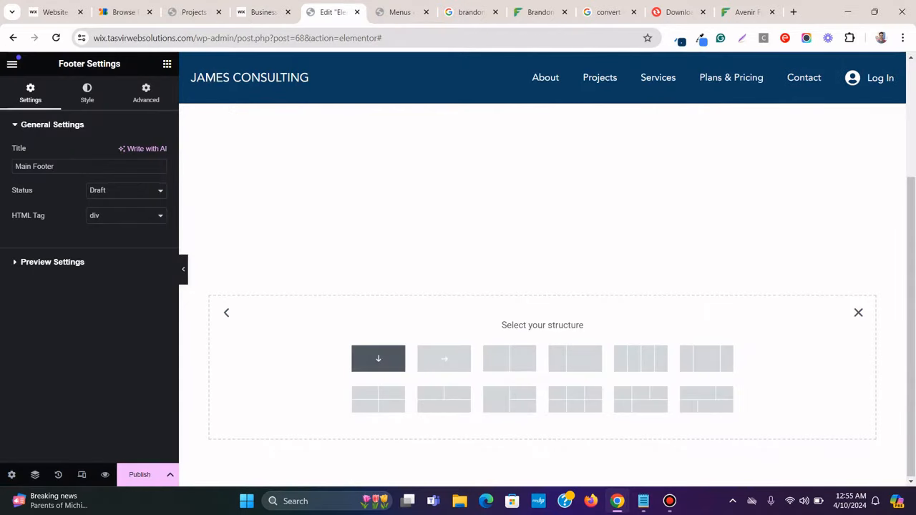
left_click(377, 357)
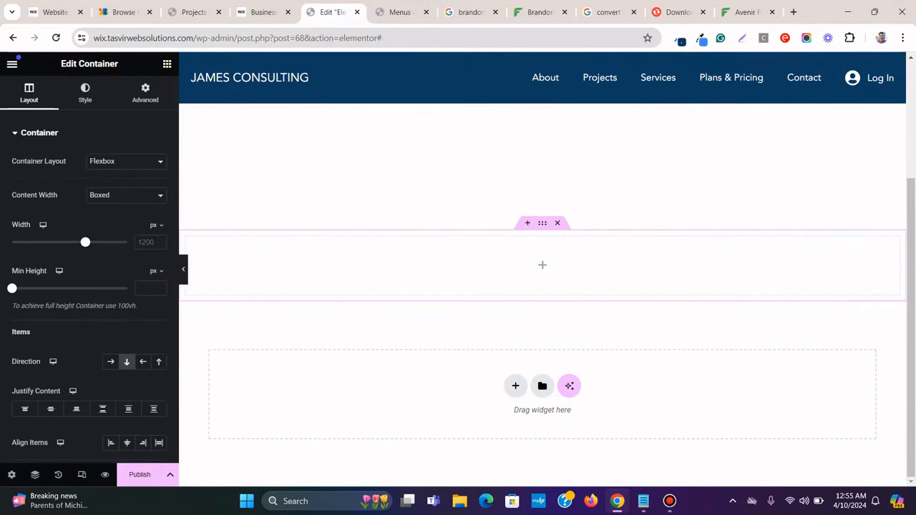
Compare the empty footer container with the layout of the Wix reference footer
left_click(262, 12)
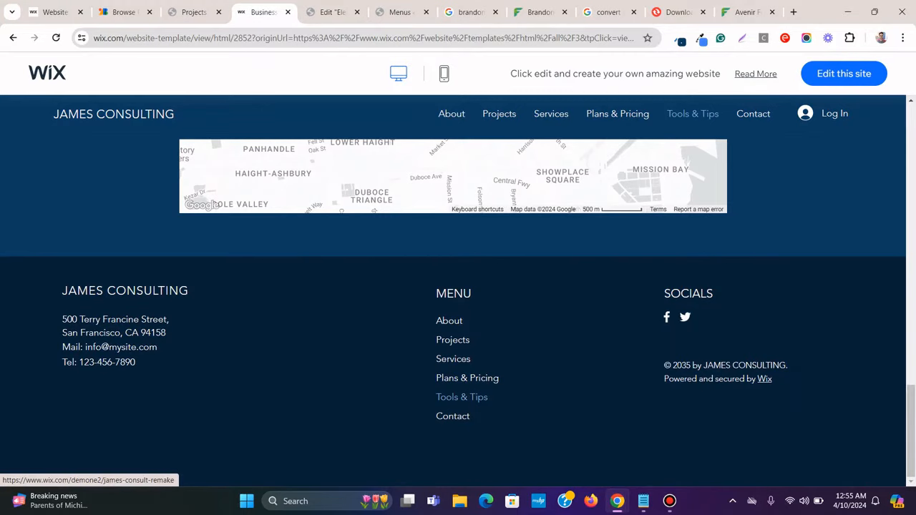
left_click(332, 12)
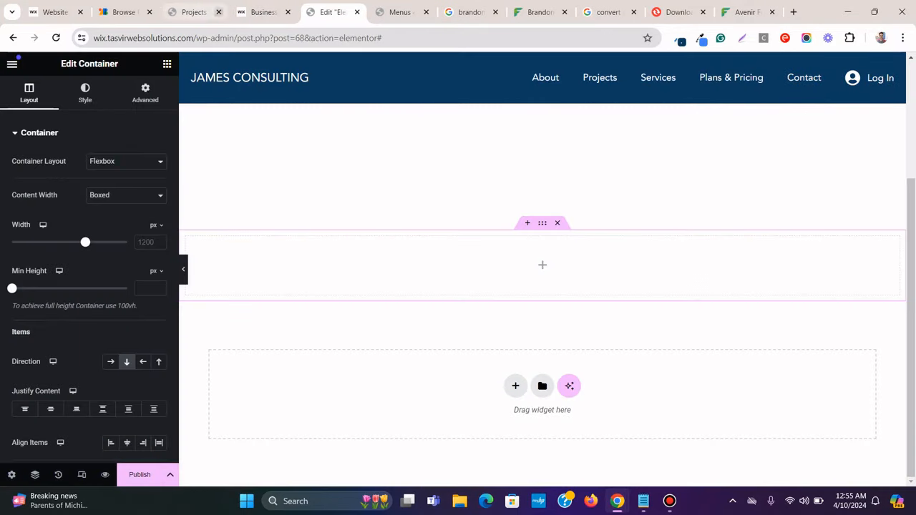
left_click(261, 13)
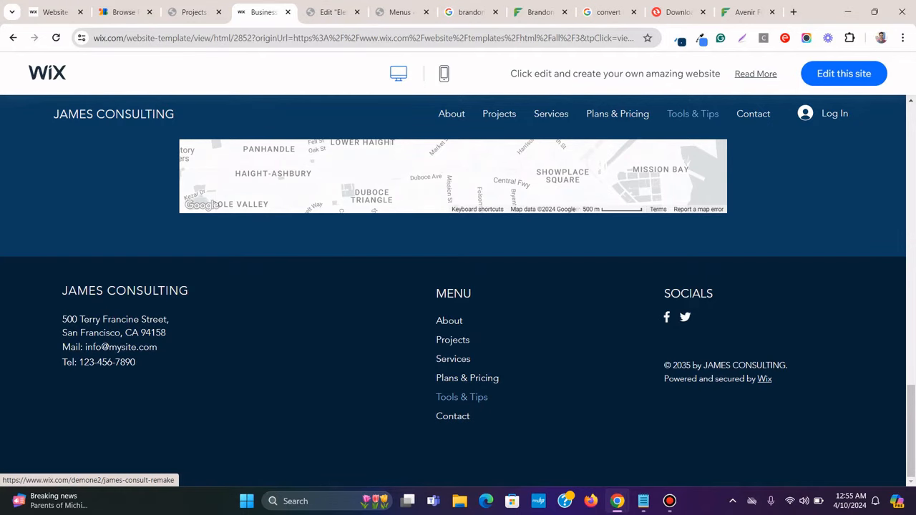
left_click(332, 12)
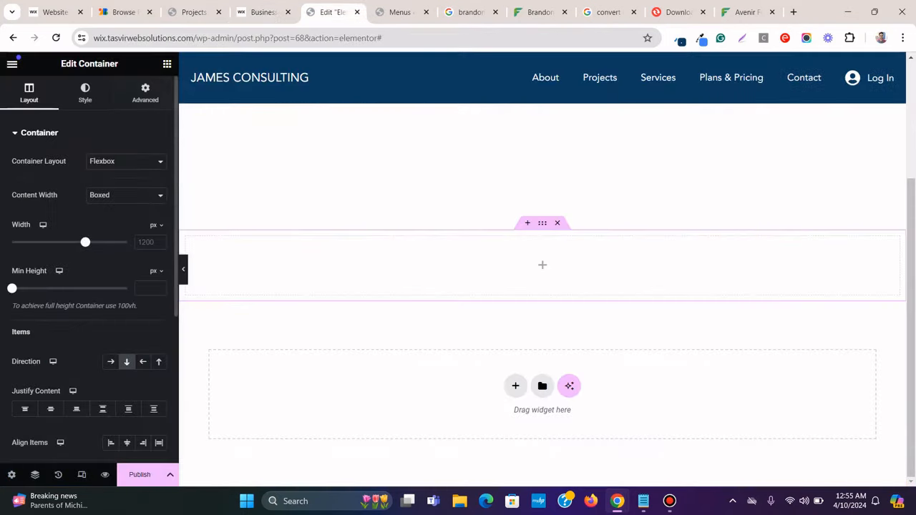
Inspect the Wix reference footer's company and contact text area in the browser developer tools to find its background colour
left_click(257, 12)
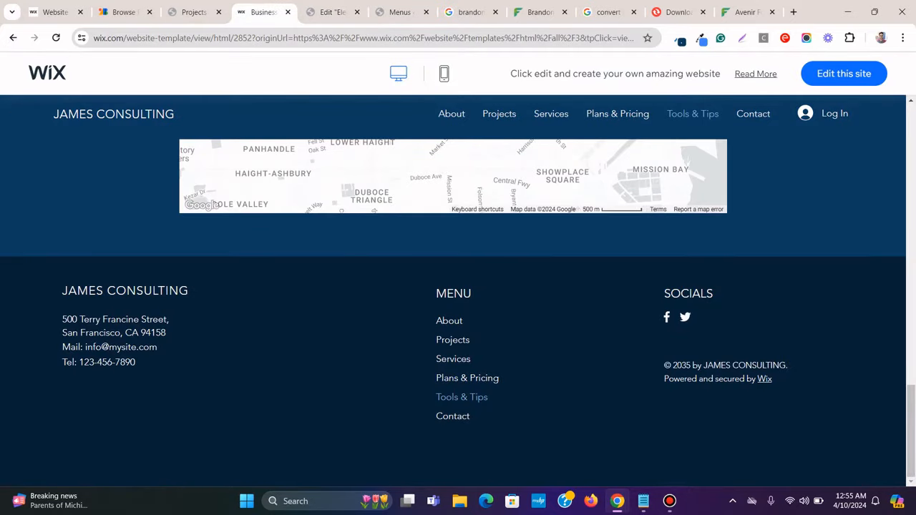
right_click(156, 292)
left_click(188, 432)
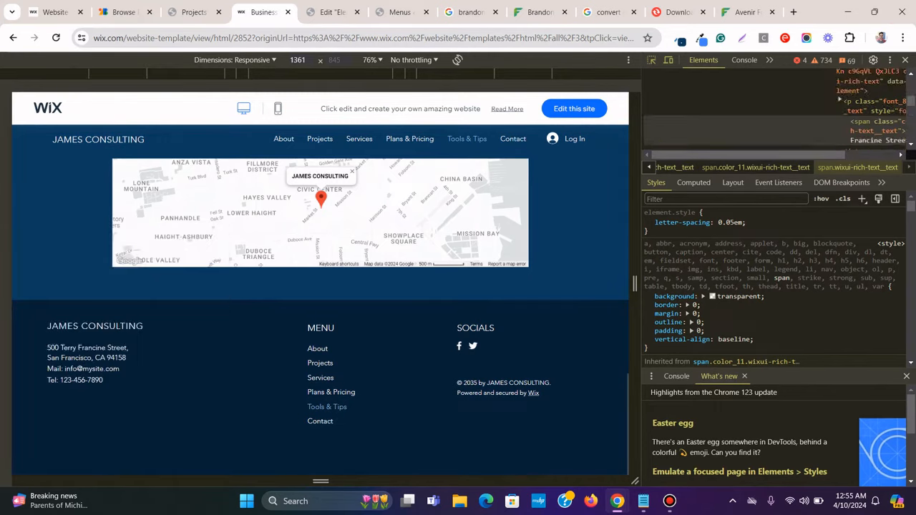
key("F12")
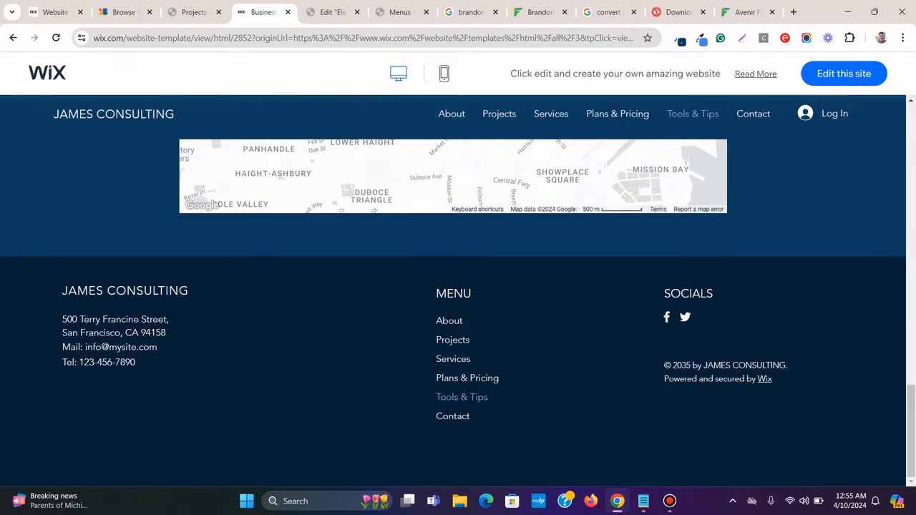
right_click(133, 347)
left_click(170, 431)
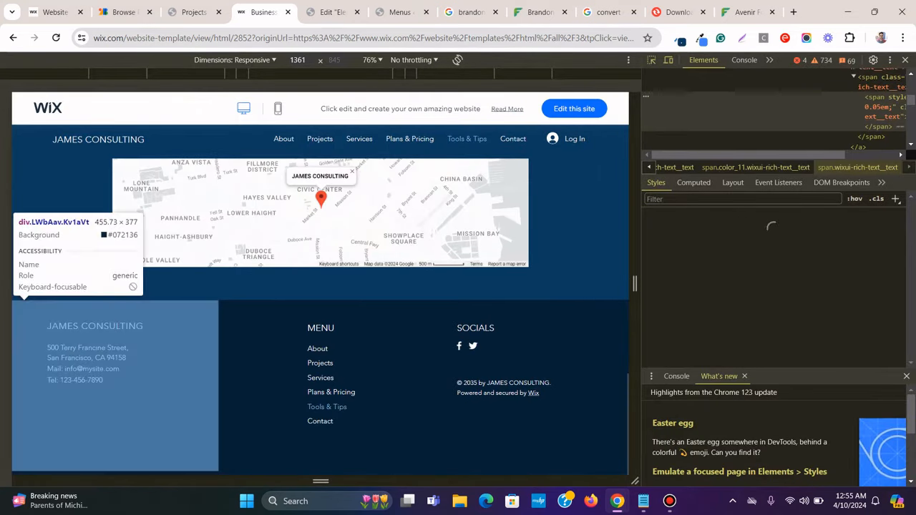
scroll(776, 115, "up", 4)
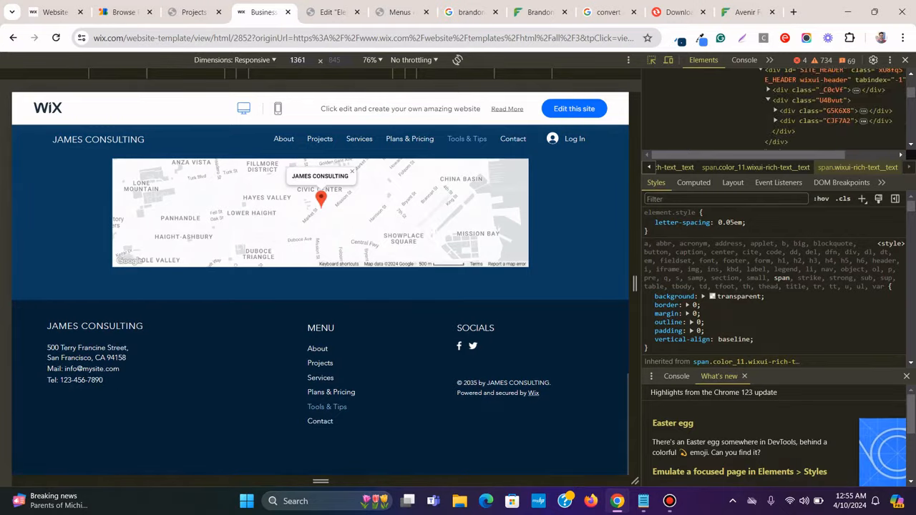
key("F12")
key("ctrl+Tab")
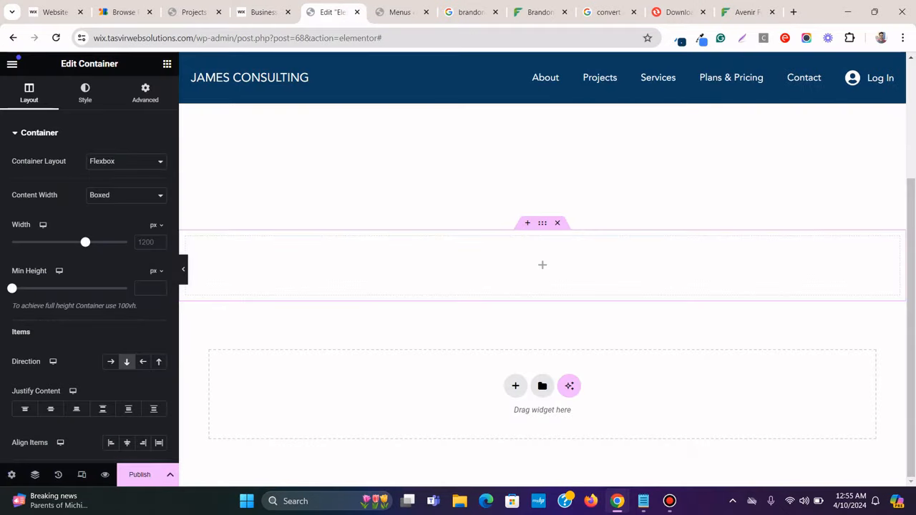
key("ctrl+shift+Tab")
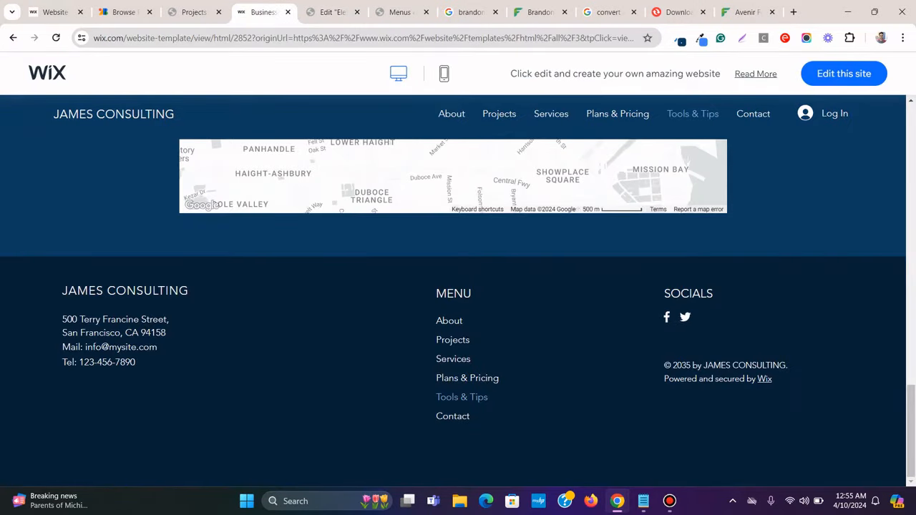
Give the footer container a classic background with the colour #072136
key("ctrl+Tab")
left_click(85, 93)
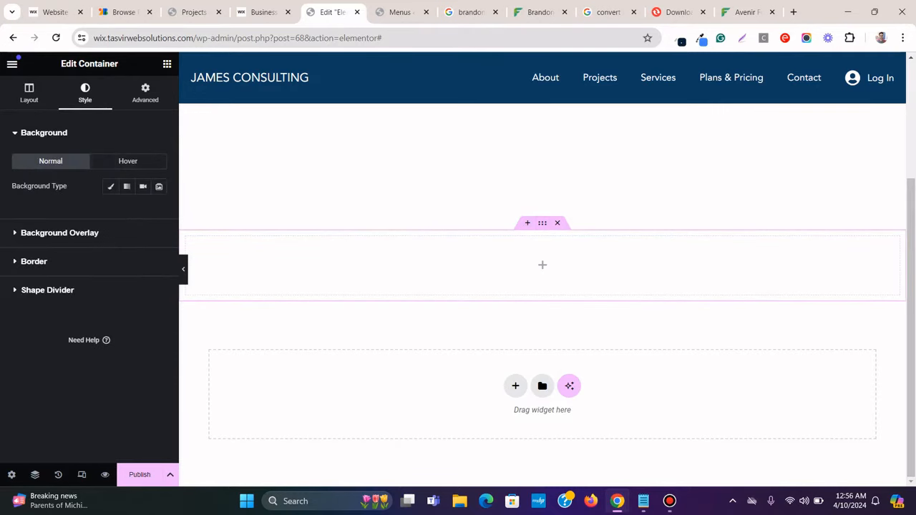
left_click(110, 186)
left_click(159, 211)
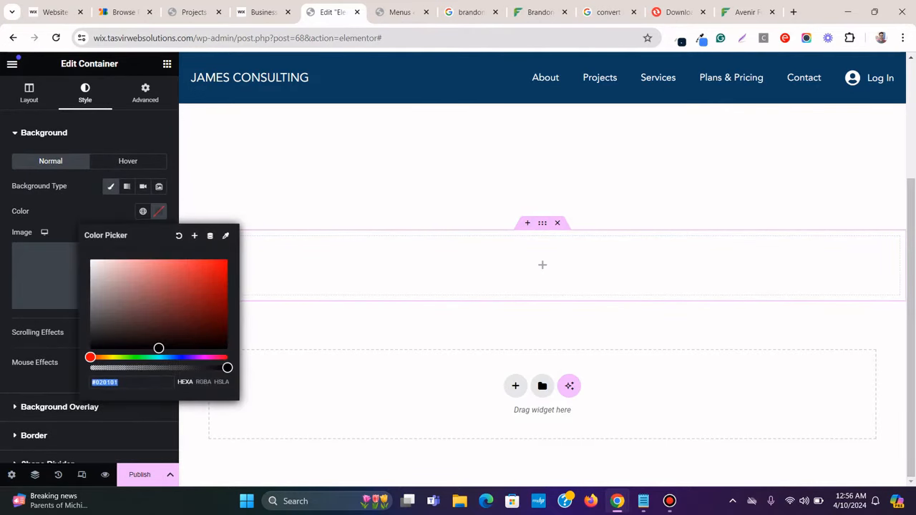
right_click(175, 381)
left_click(204, 157)
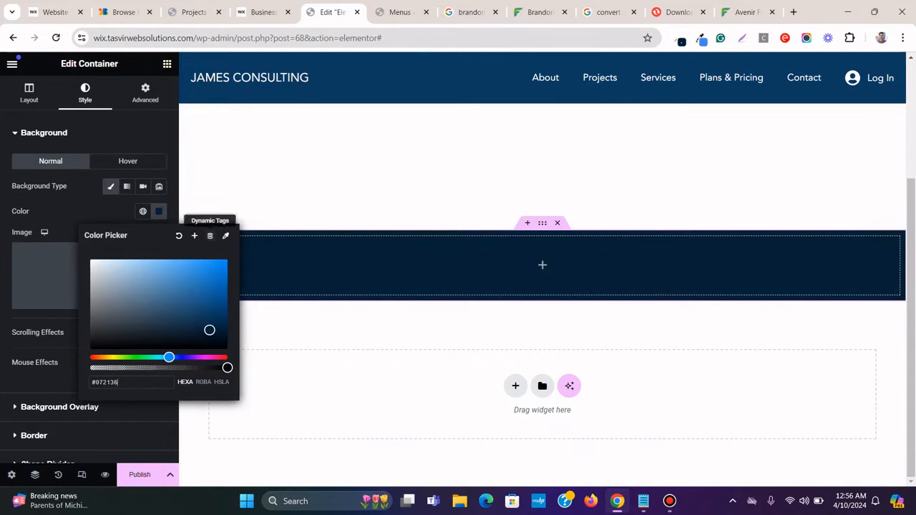
Link the footer container's background colour to the existing global colour heading (#072136)
left_click(194, 236)
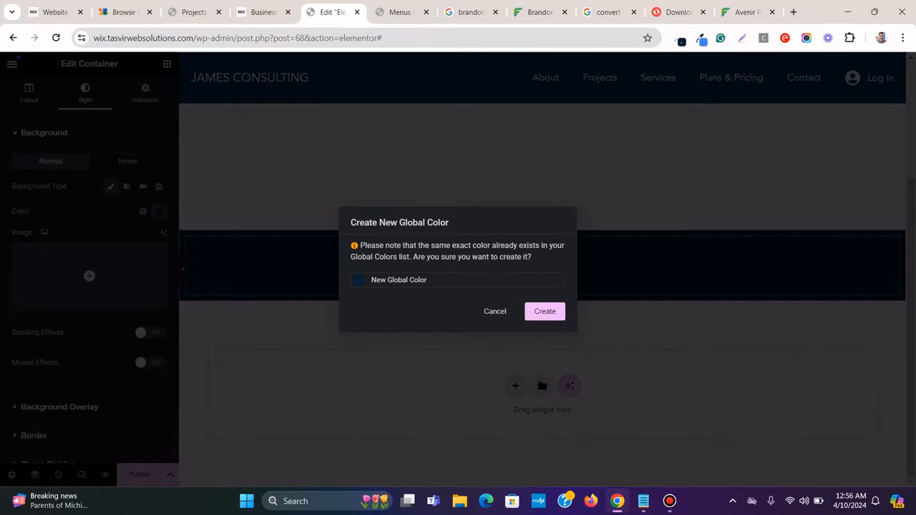
left_click(494, 312)
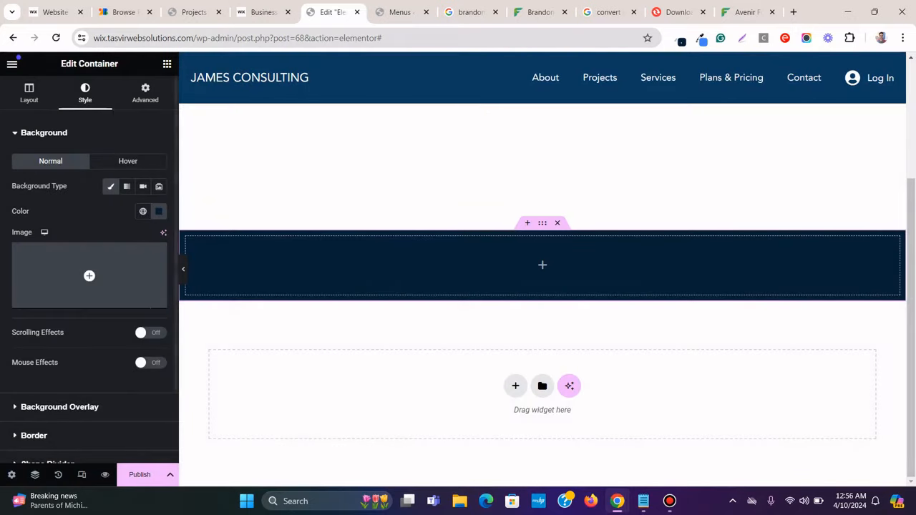
left_click(142, 211)
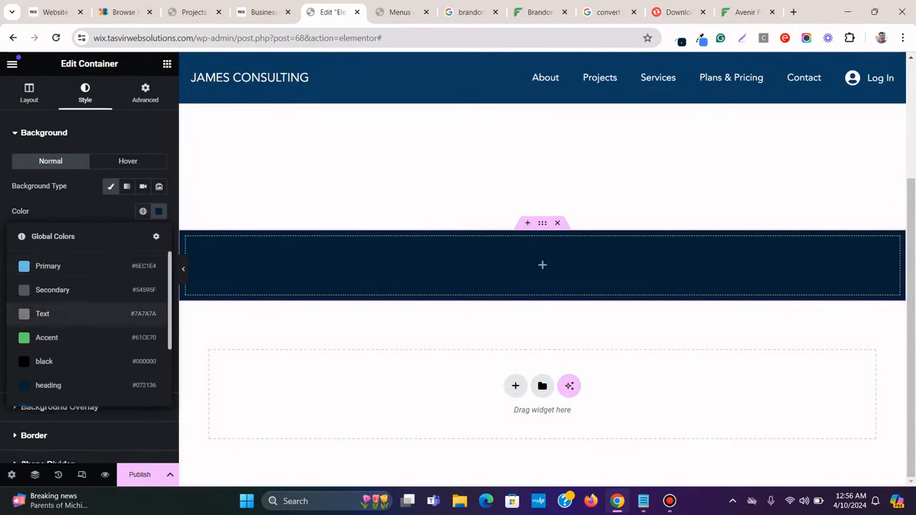
scroll(86, 319, "down", 2)
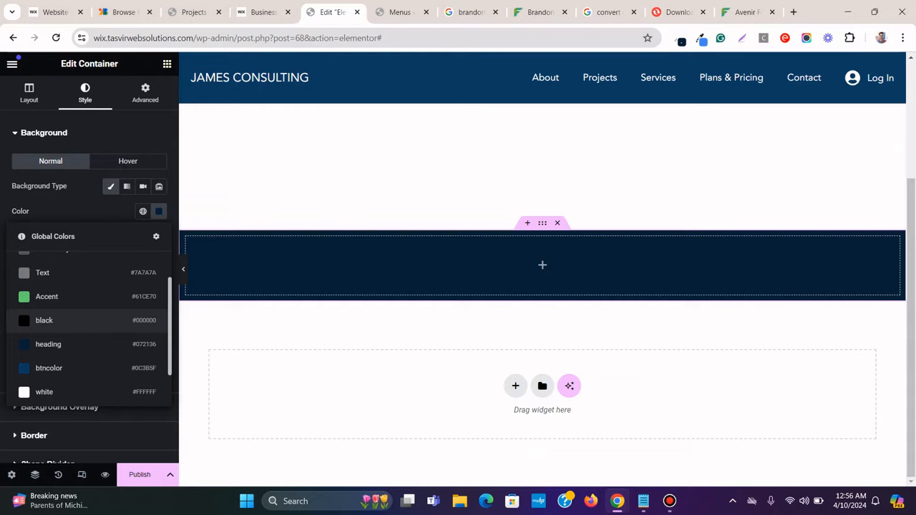
scroll(86, 308, "down", 2)
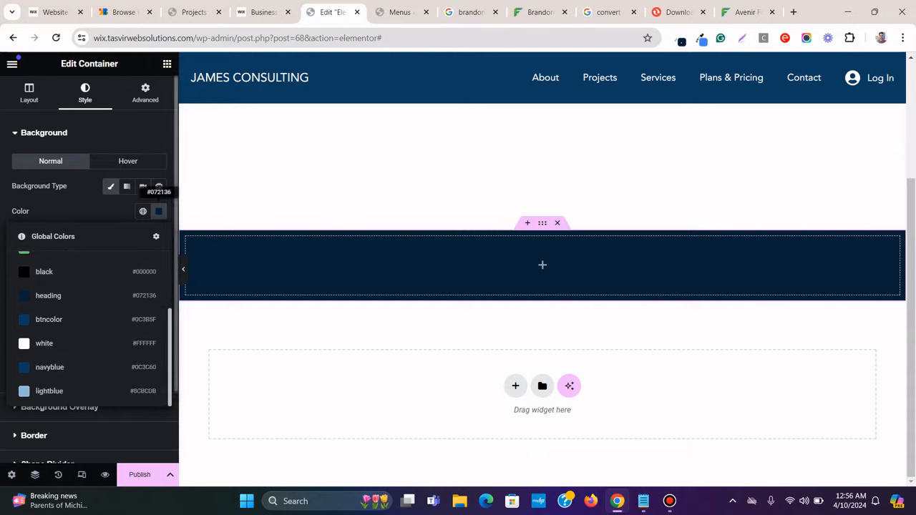
left_click(158, 211)
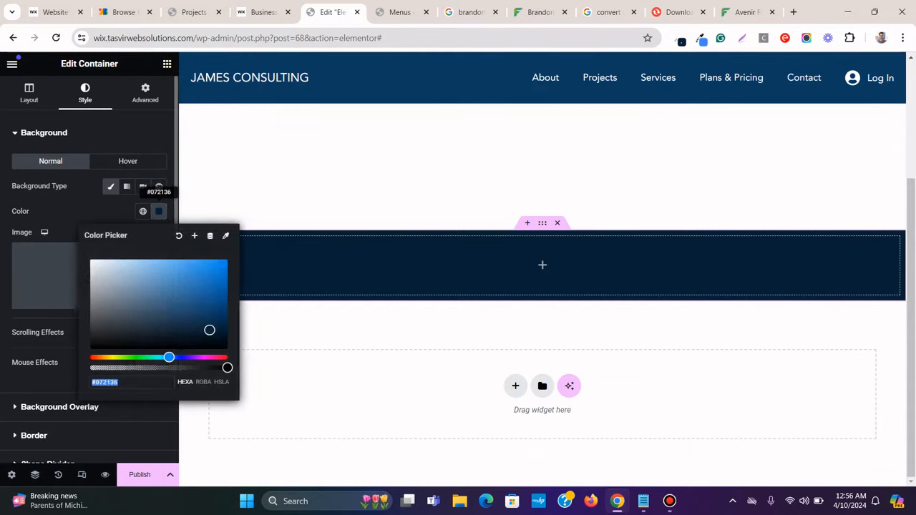
left_click(159, 211)
left_click(142, 211)
scroll(86, 295, "down", 4)
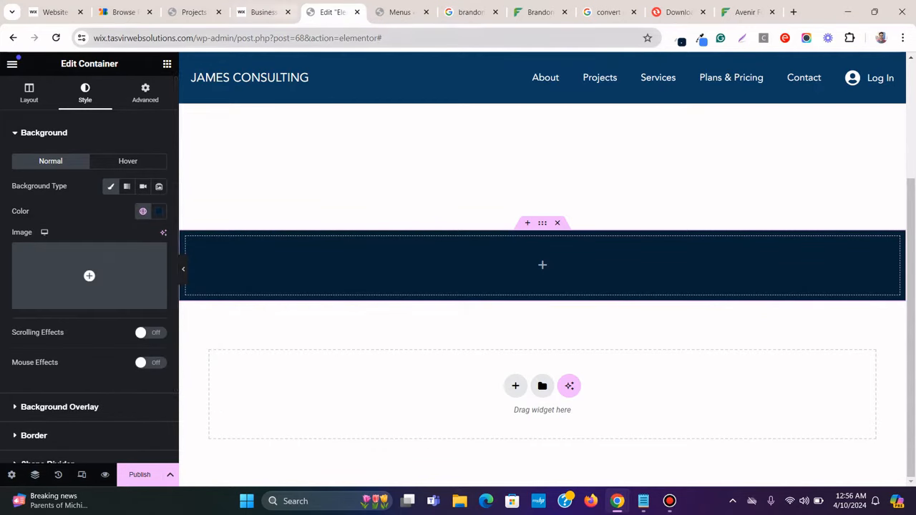
Set the footer container's unlinked padding to 50 px top and bottom and 10 px right and left
left_click(262, 12)
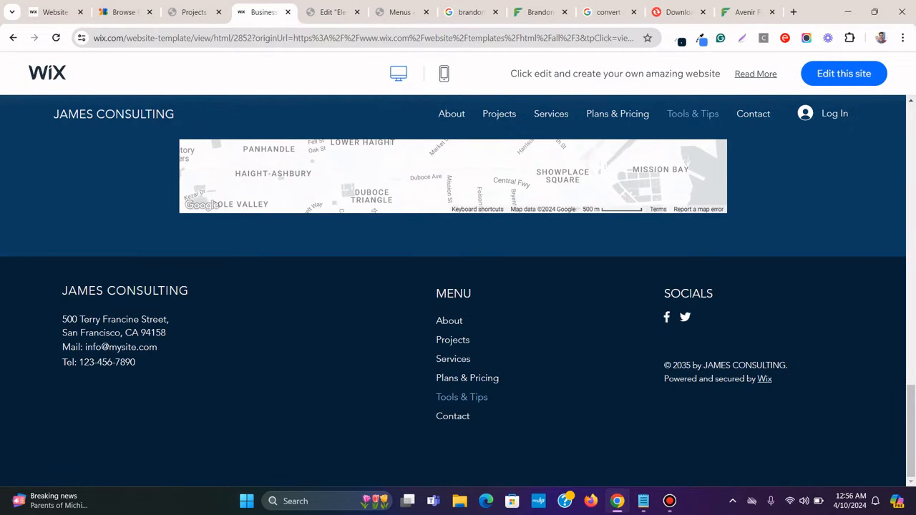
left_click(333, 12)
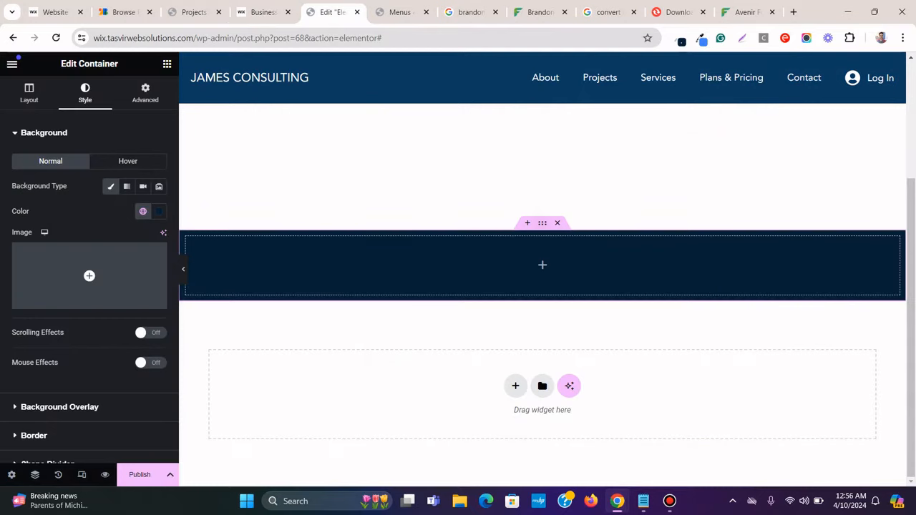
left_click(145, 93)
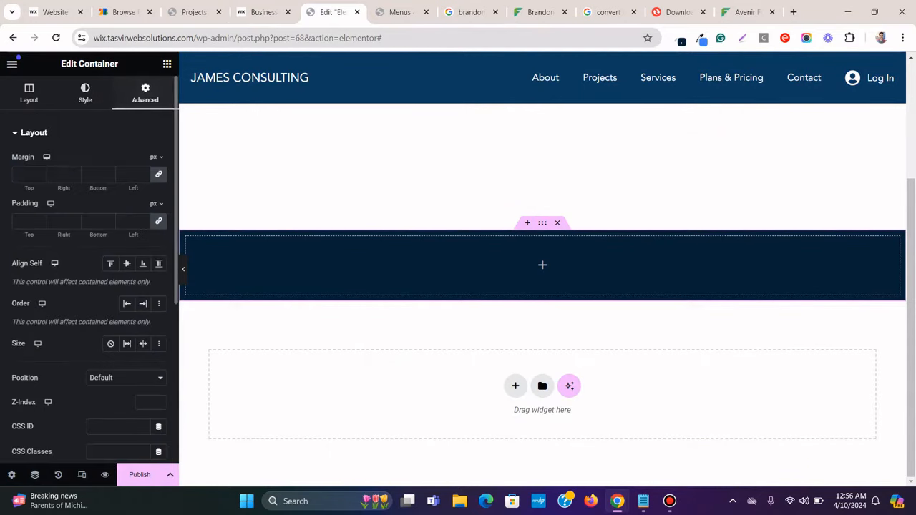
left_click(159, 221)
left_click(25, 221)
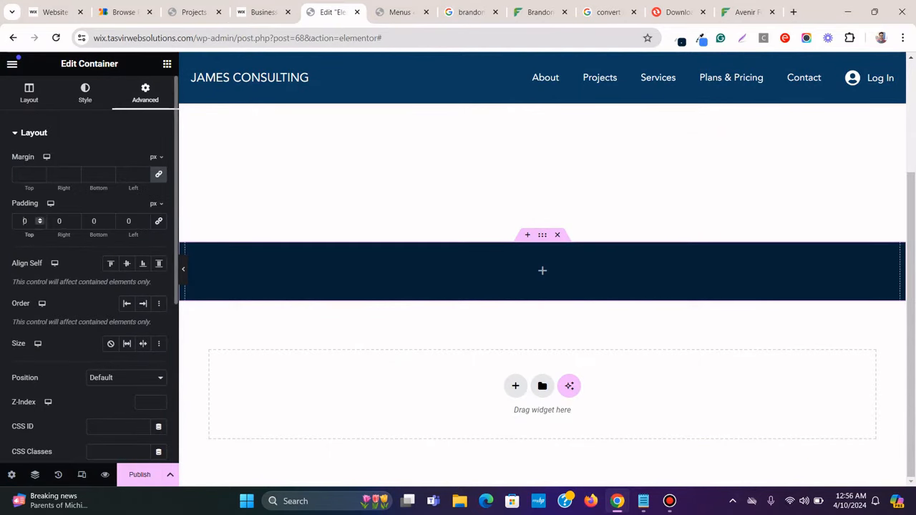
type("50")
left_click(94, 221)
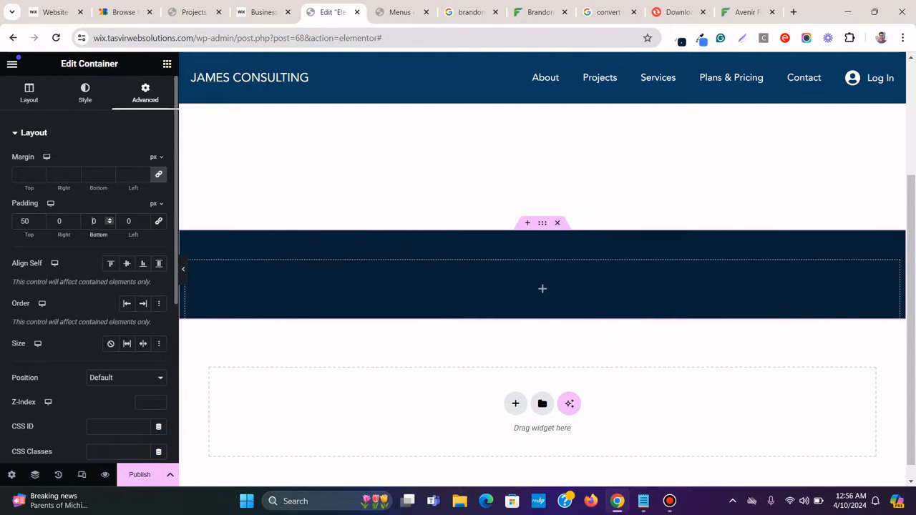
type("50")
left_click(59, 221)
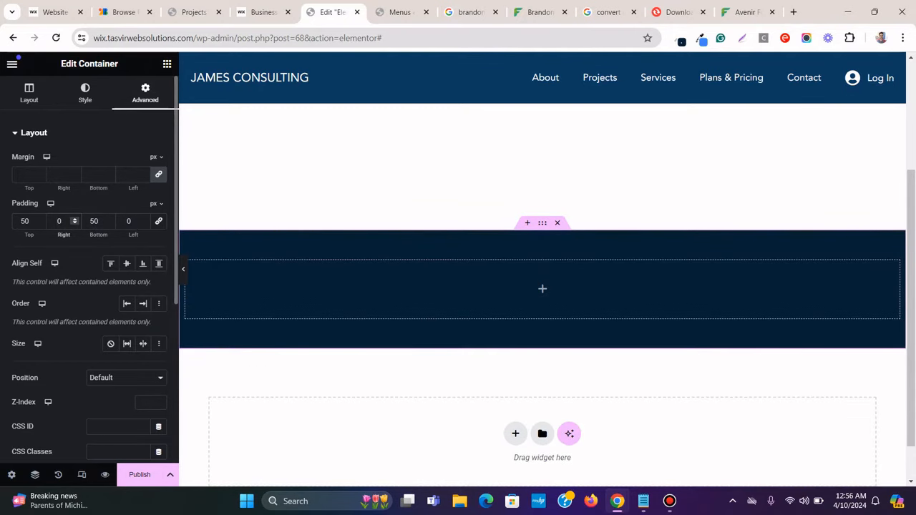
type("1")
left_click(262, 12)
key("ctrl+Tab")
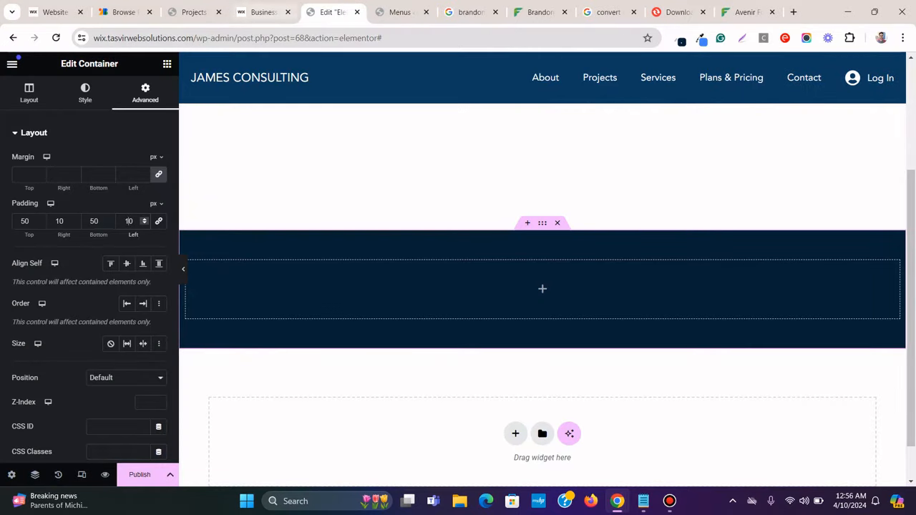
Check the Wix footer's column layout and nest a new container inside the navy footer container
left_click(262, 12)
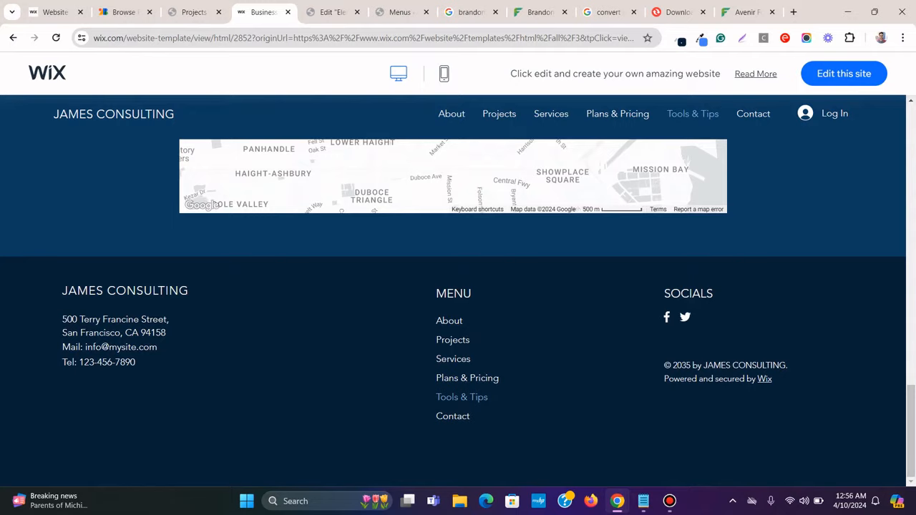
key("ctrl+Tab")
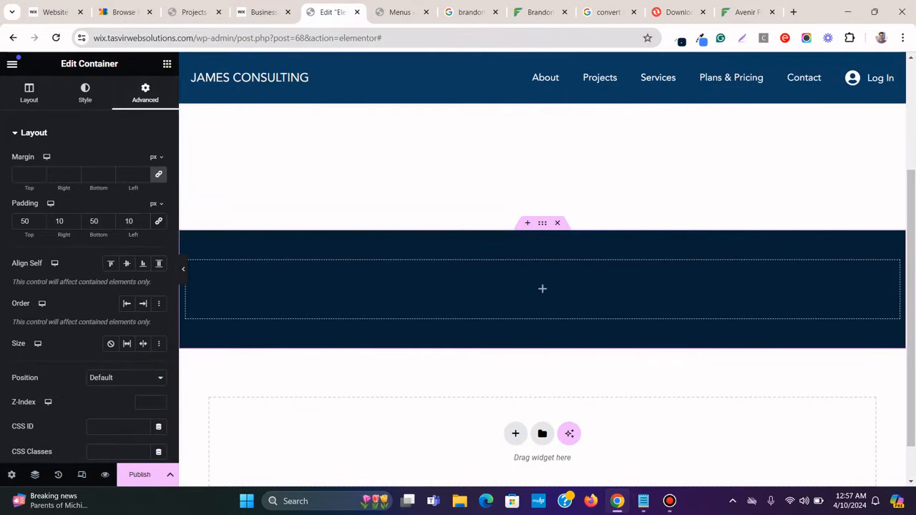
left_click(167, 64)
scroll(50, 307, "down", 2)
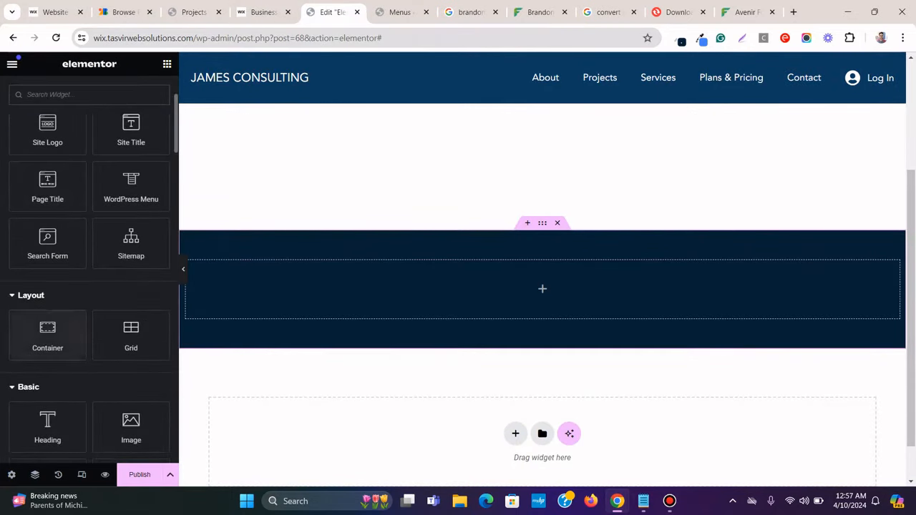
left_click_drag(47, 334, 394, 299)
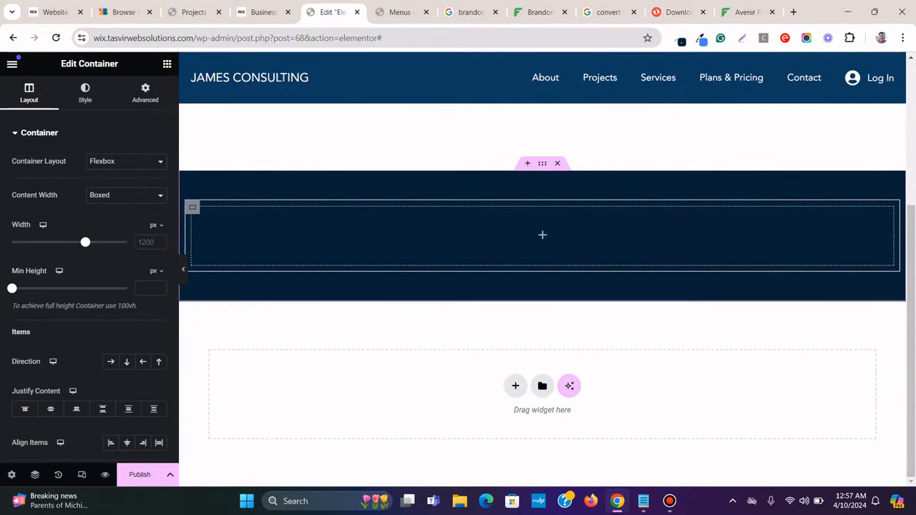
Add a Heading widget to the inner footer container and give its text the global colour white
left_click(167, 64)
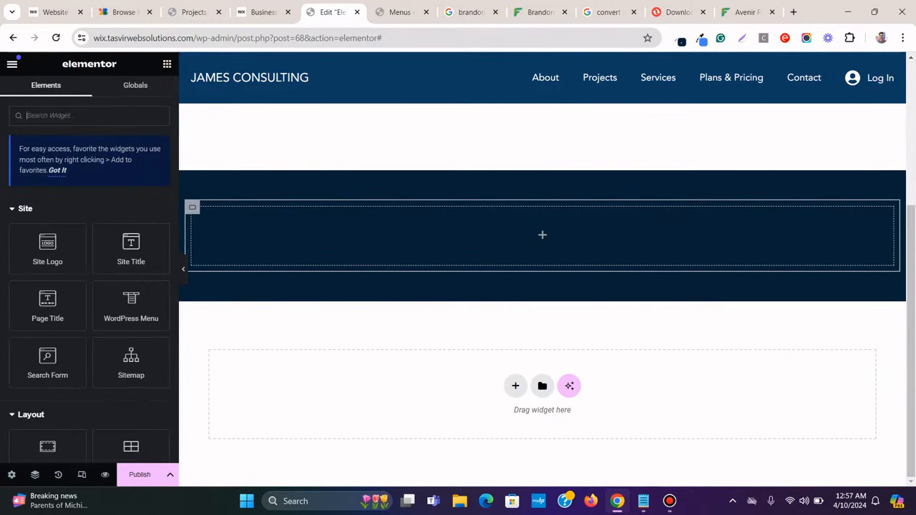
scroll(130, 301, "down", 3)
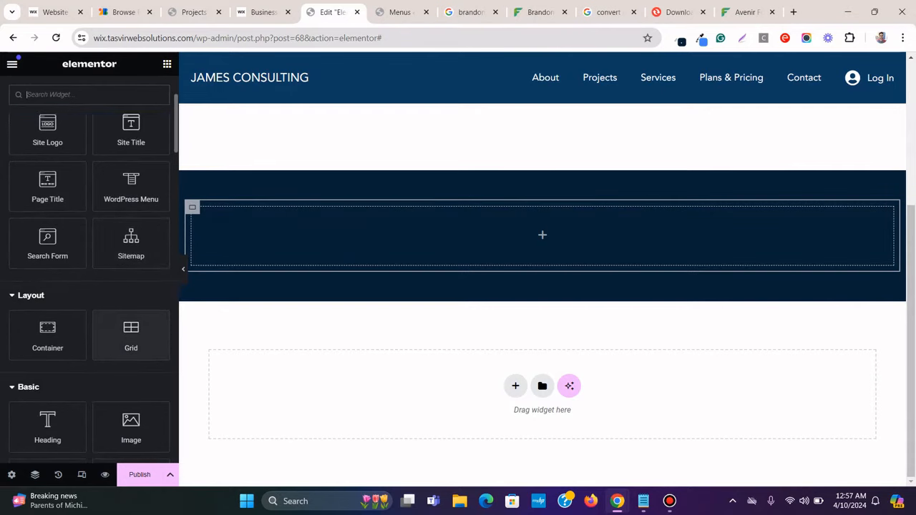
left_click_drag(48, 365, 317, 231)
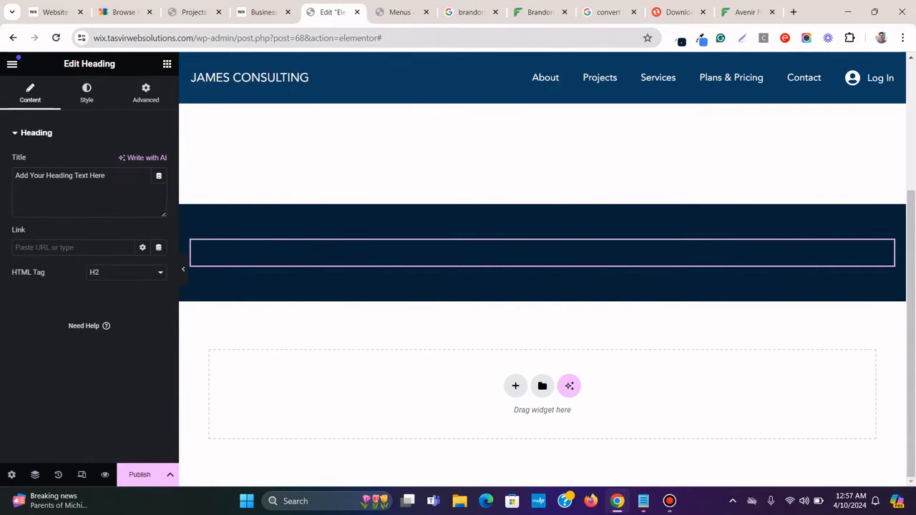
left_click(86, 93)
left_click(142, 186)
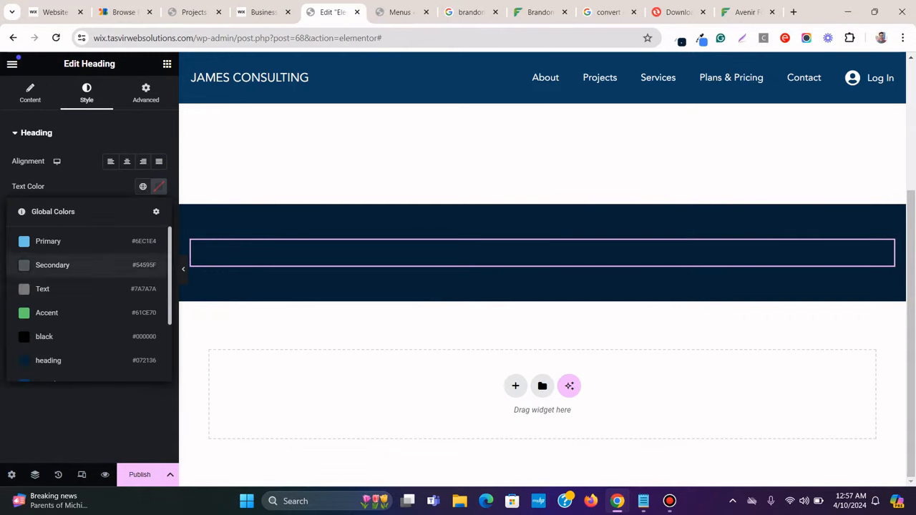
scroll(86, 322, "down", 2)
left_click(43, 317)
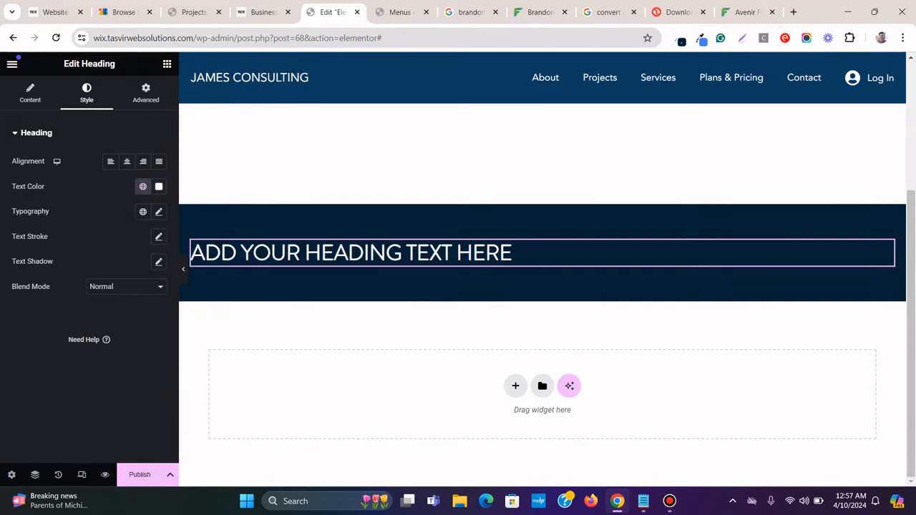
Set the footer heading's typography to Avenir Standard, weight 100 (Thin), size 20 px
left_click(159, 211)
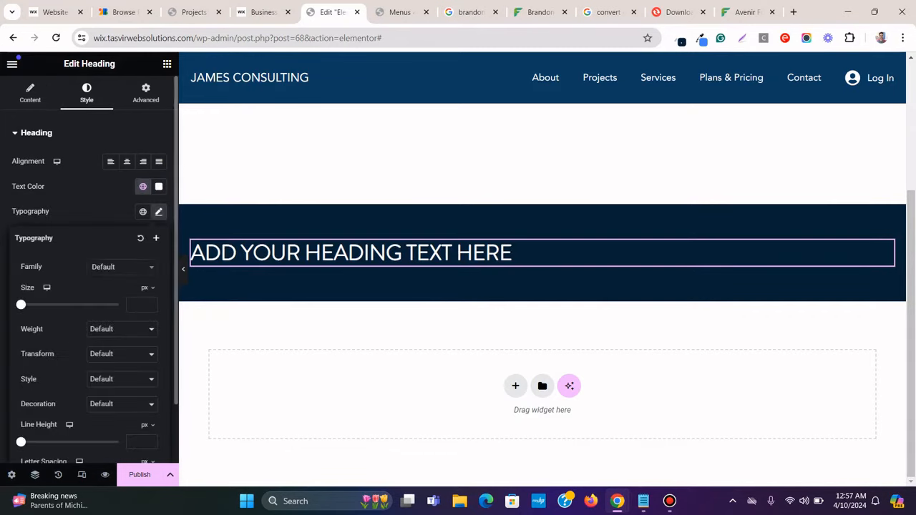
left_click(122, 266)
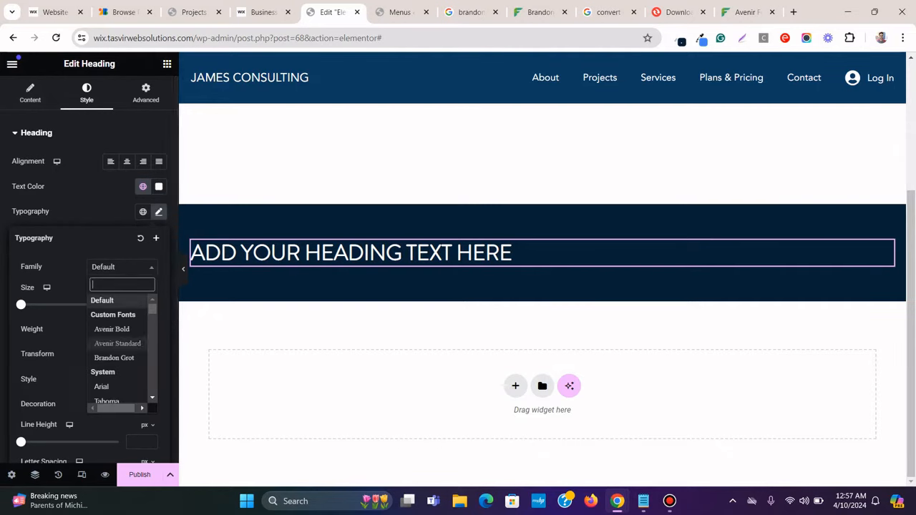
left_click(117, 344)
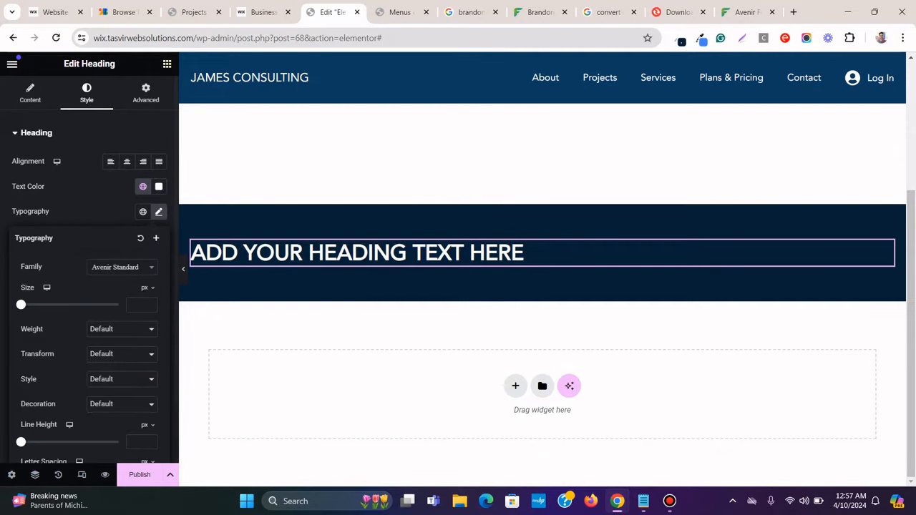
left_click(121, 328)
left_click(108, 342)
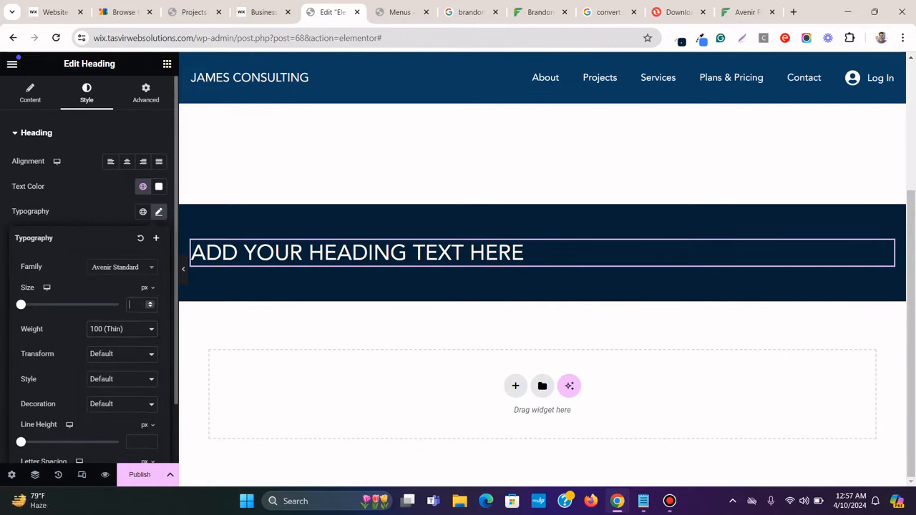
type("20")
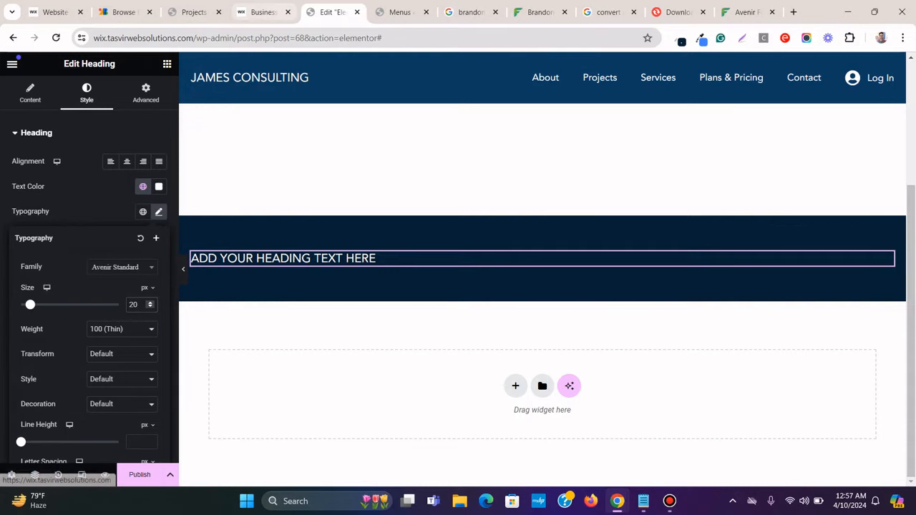
Title the footer heading "James consulting", link it to the dynamic Site URL, and check it against the Wix reference footer
left_click(30, 93)
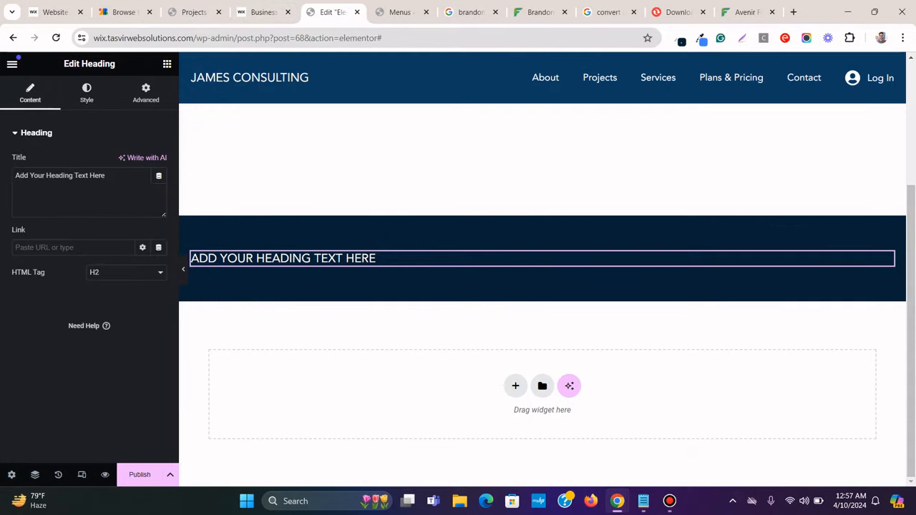
triple_click(88, 176)
type("Ja")
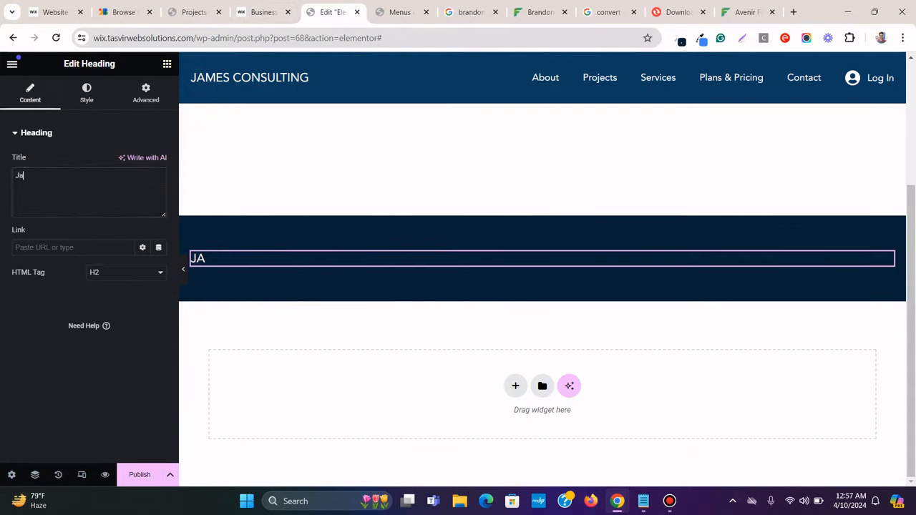
type("mes con")
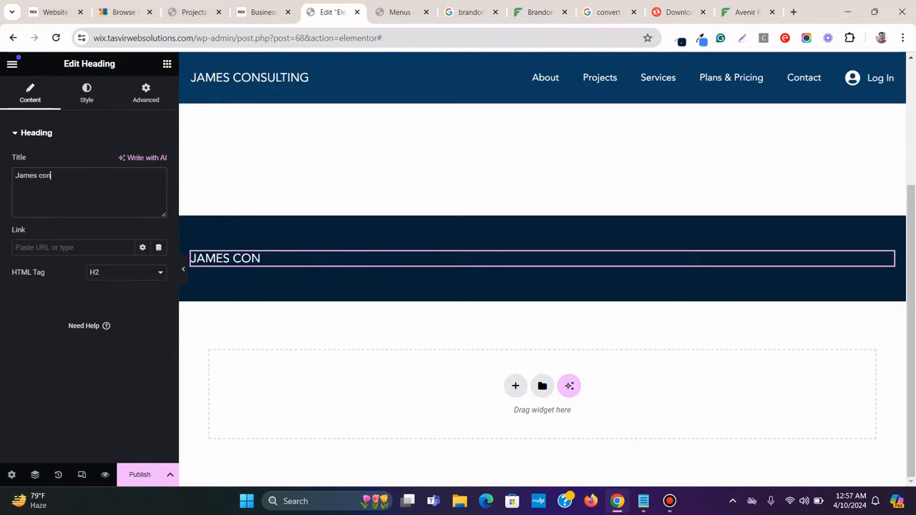
type("sulting")
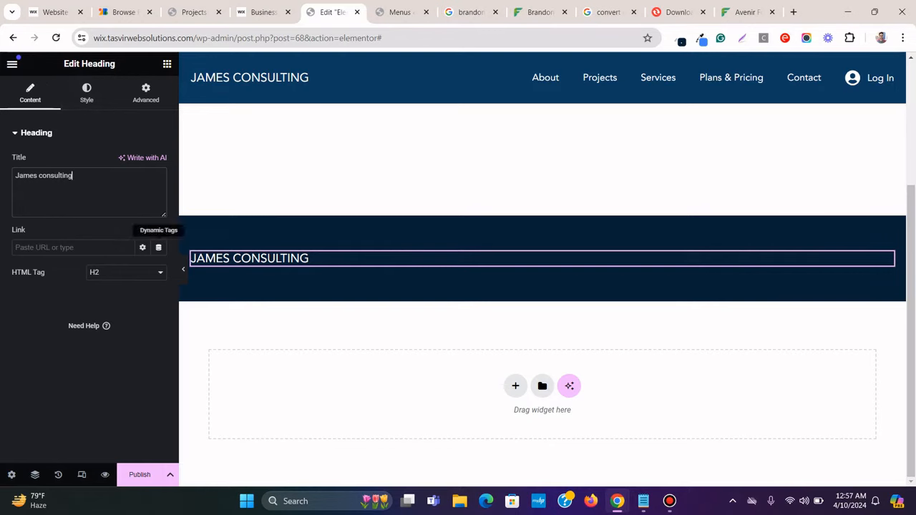
left_click(158, 247)
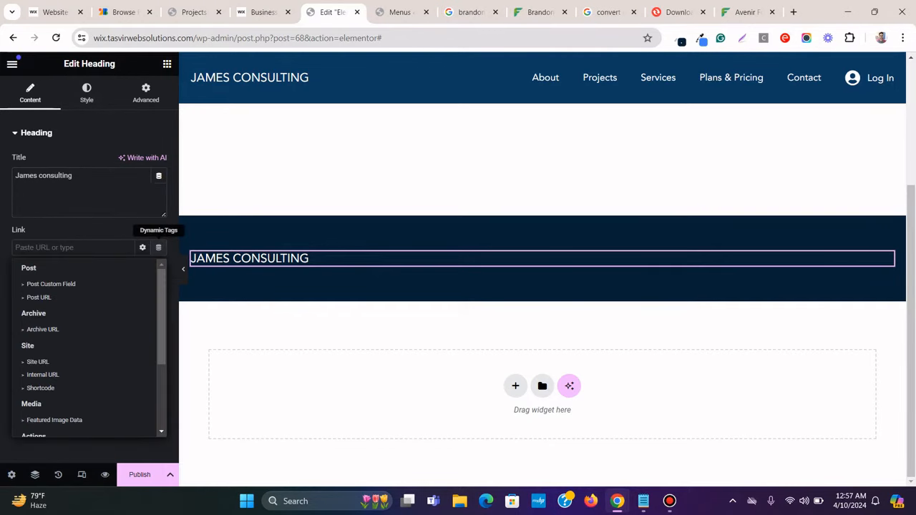
left_click(38, 362)
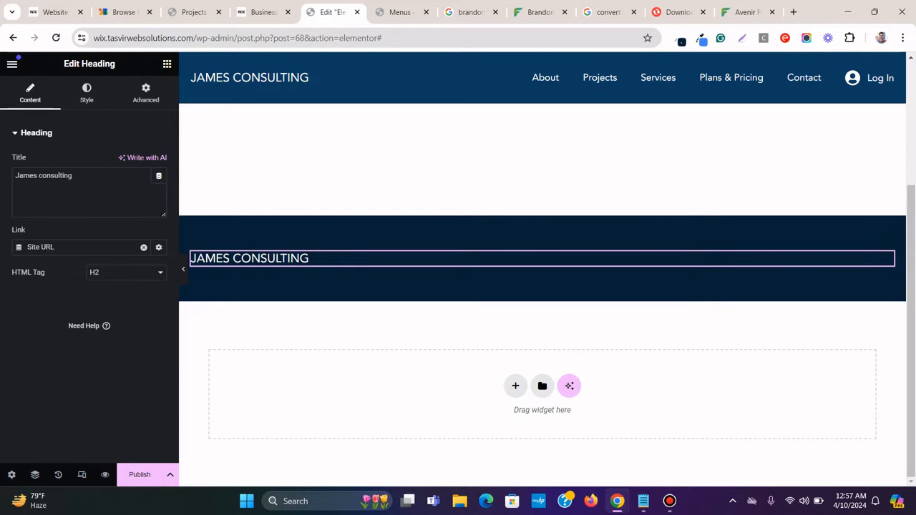
left_click(263, 12)
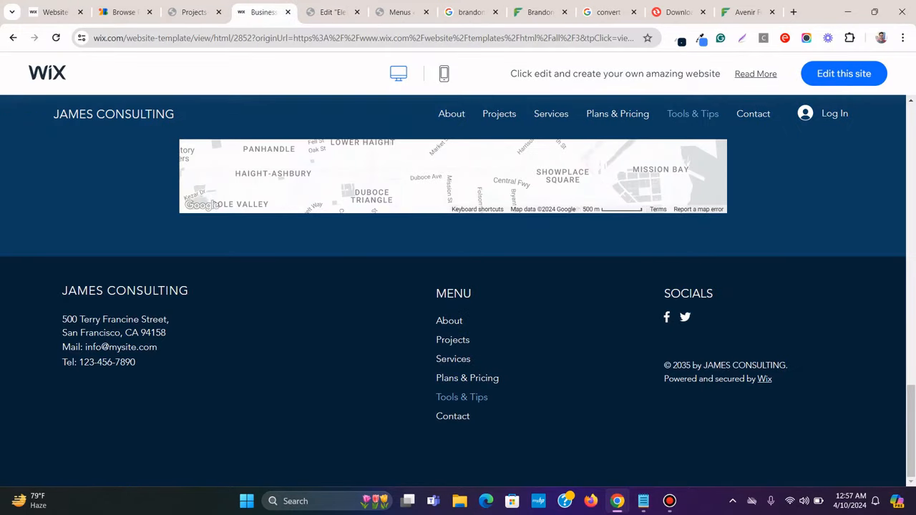
Switch to the Elementor tab and add a Text Editor widget below the James consulting heading in the navy footer
left_click(333, 12)
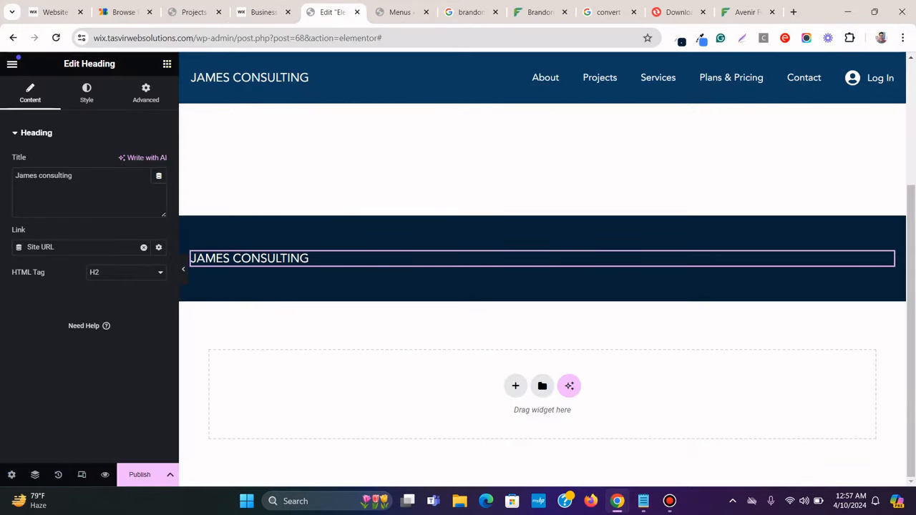
left_click(167, 64)
scroll(71, 286, "down", 5)
left_click_drag(47, 365, 266, 259)
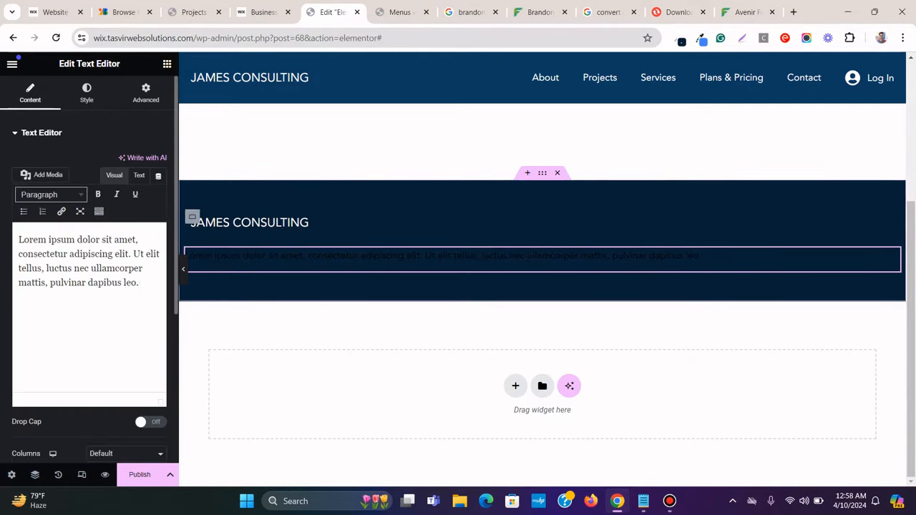
left_click(193, 217)
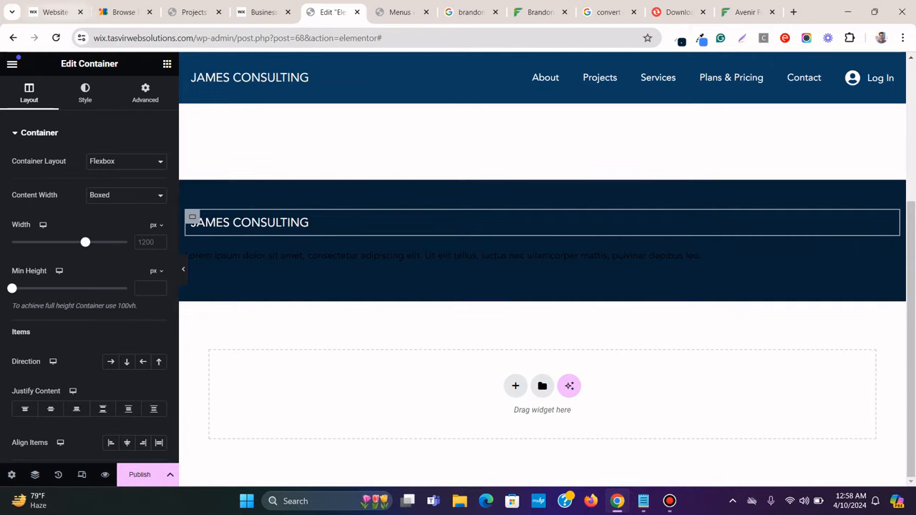
Copy the company name and contact details from the Wix footer and paste them as plain text over the Text Editor's placeholder
left_click(261, 12)
left_click_drag(136, 362, 62, 289)
right_click(90, 321)
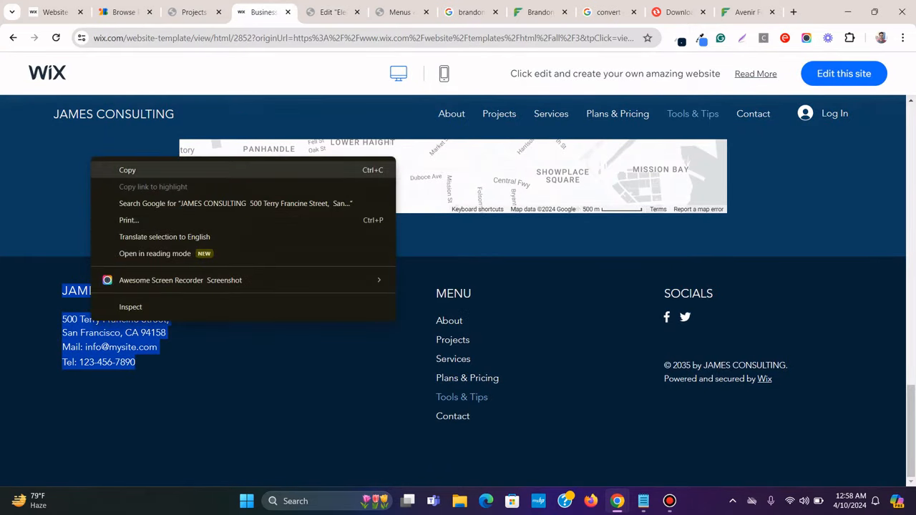
left_click(114, 170)
left_click(329, 13)
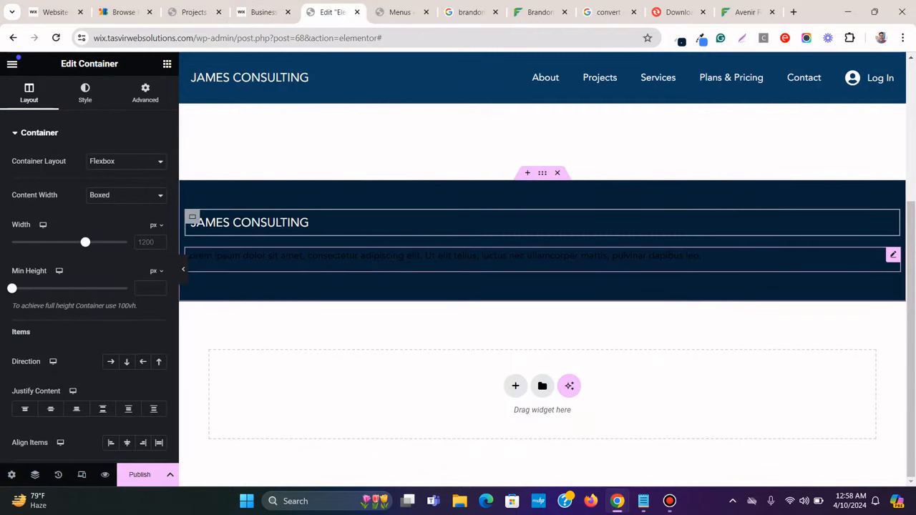
left_click(307, 256)
triple_click(71, 282)
right_click(71, 282)
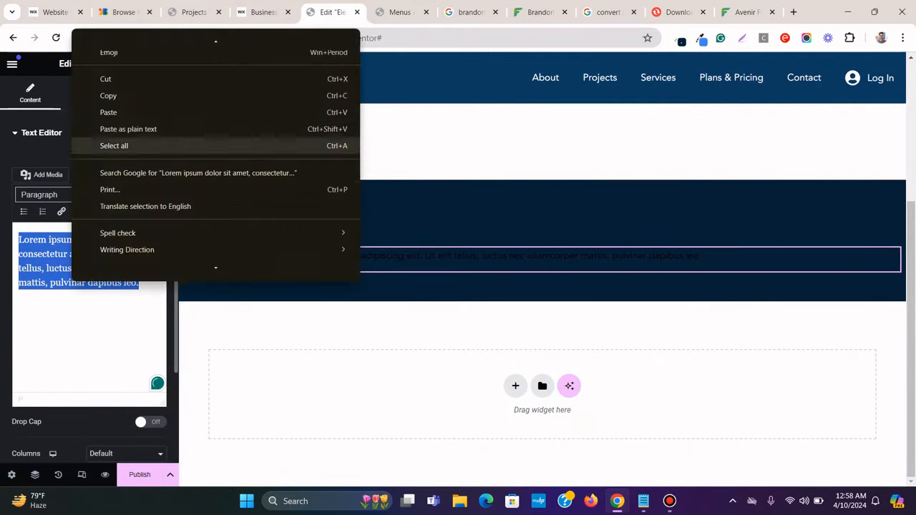
left_click(128, 129)
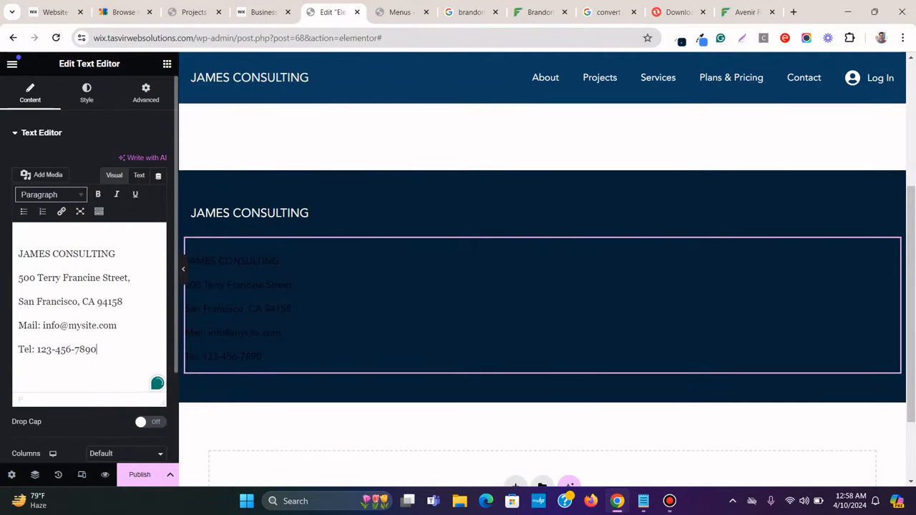
Preview the footer at full width and remove the empty line above the company name in the contact text
left_click(183, 270)
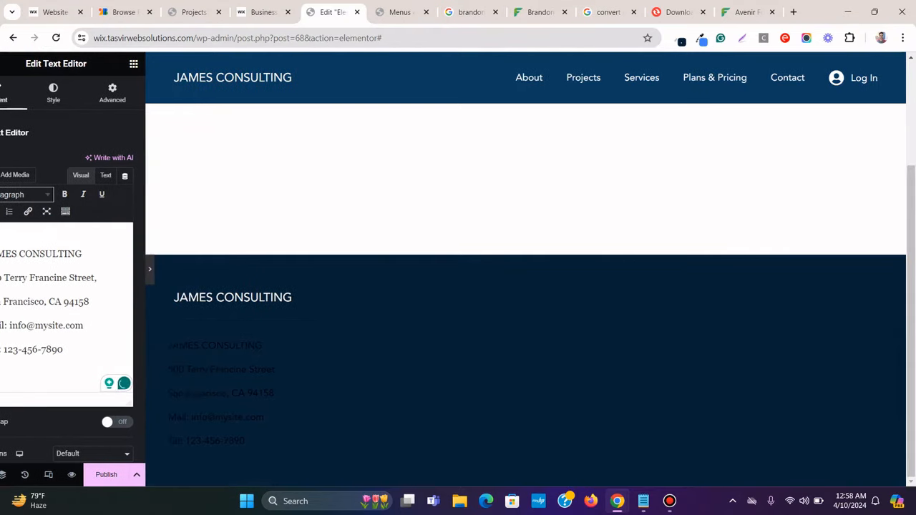
left_click(4, 269)
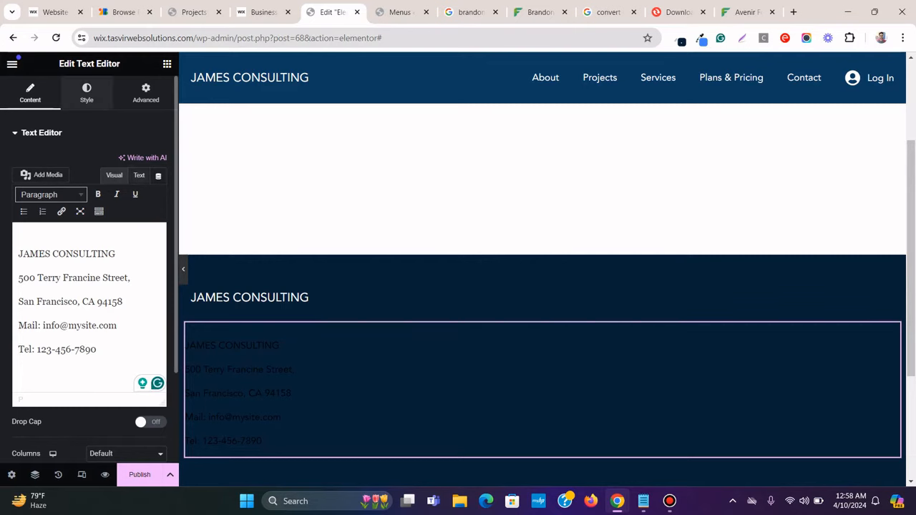
left_click(18, 254)
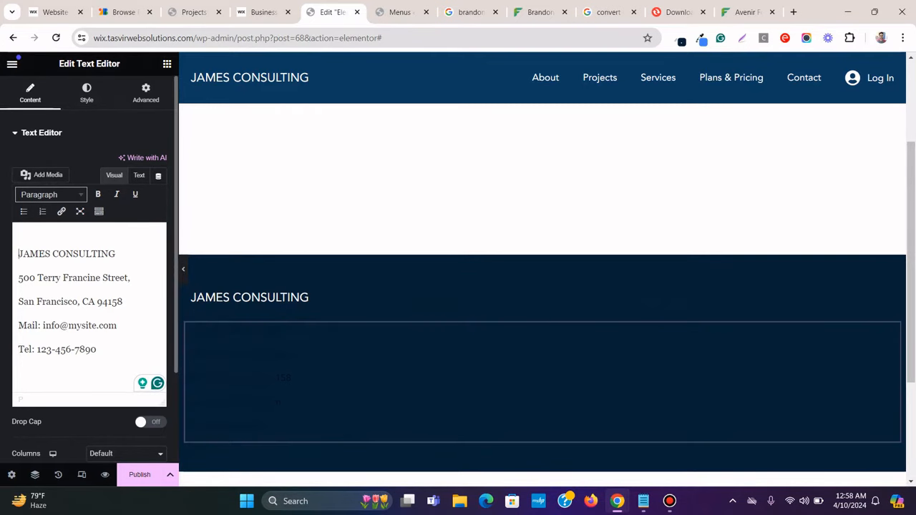
key("BackSpace")
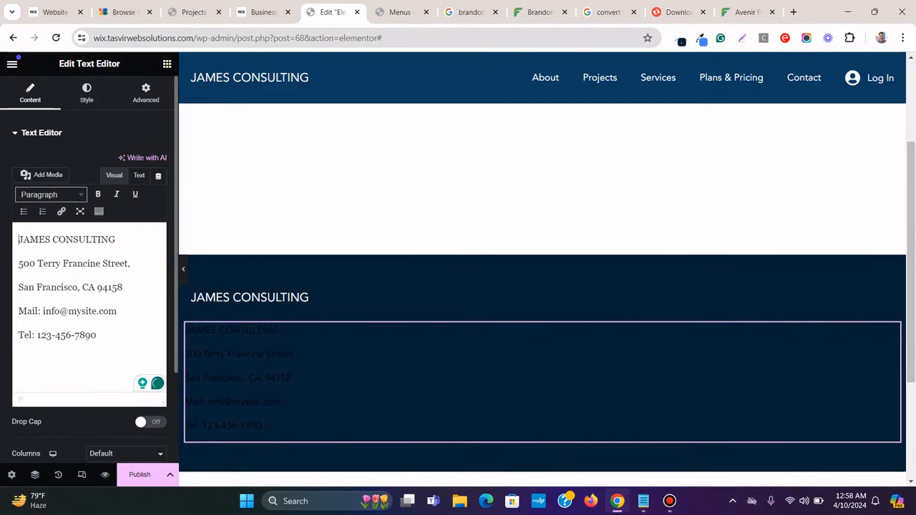
Set the contact text's colour to the global white
left_click(86, 93)
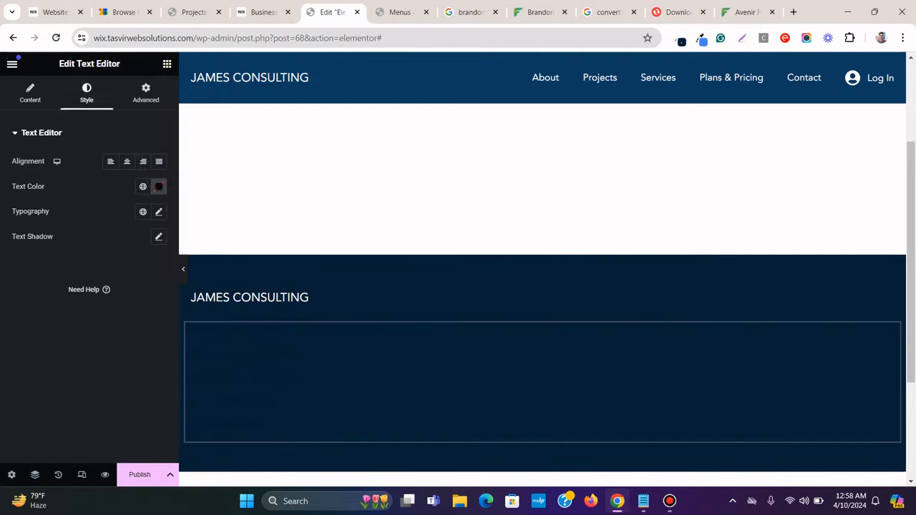
left_click(143, 186)
scroll(86, 300, "down", 2)
left_click(43, 317)
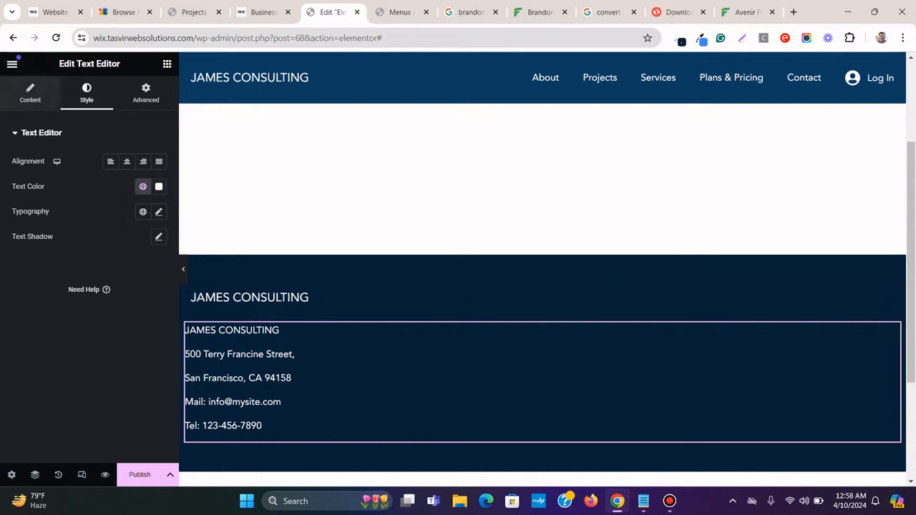
Merge the company, street, city, mail and phone paragraphs into one block separated by single line breaks
left_click(30, 93)
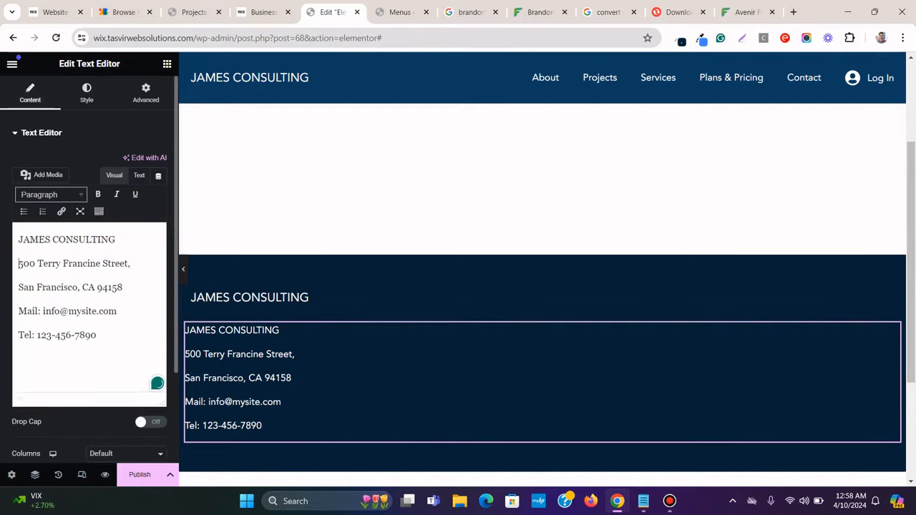
key("BackSpace")
key("shift+Return")
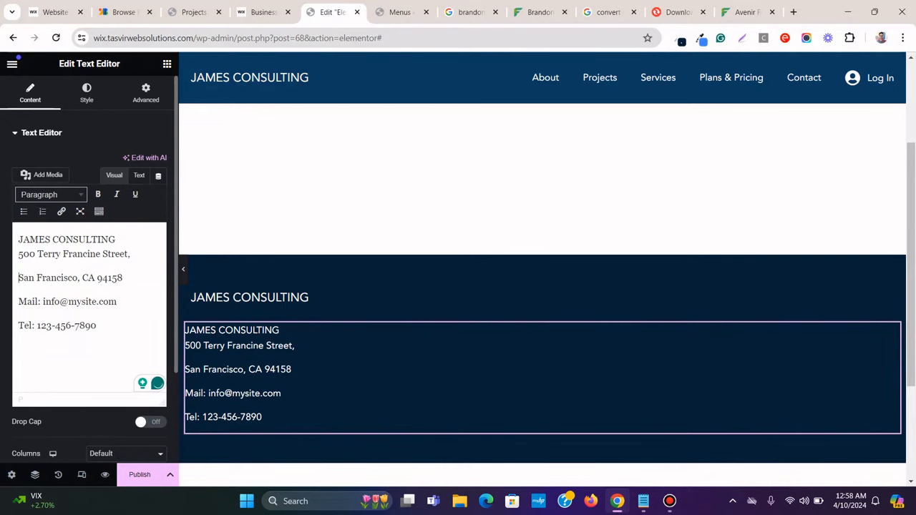
key("BackSpace")
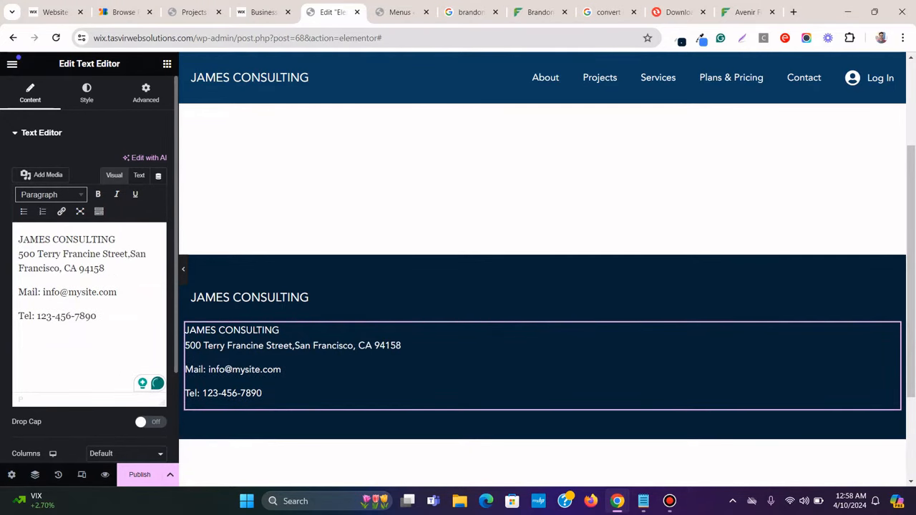
key("shift+Return")
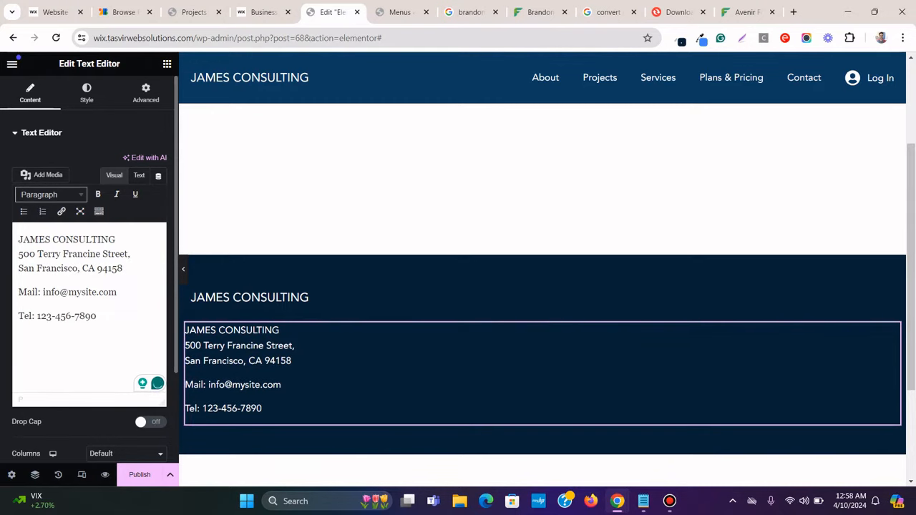
key("BackSpace")
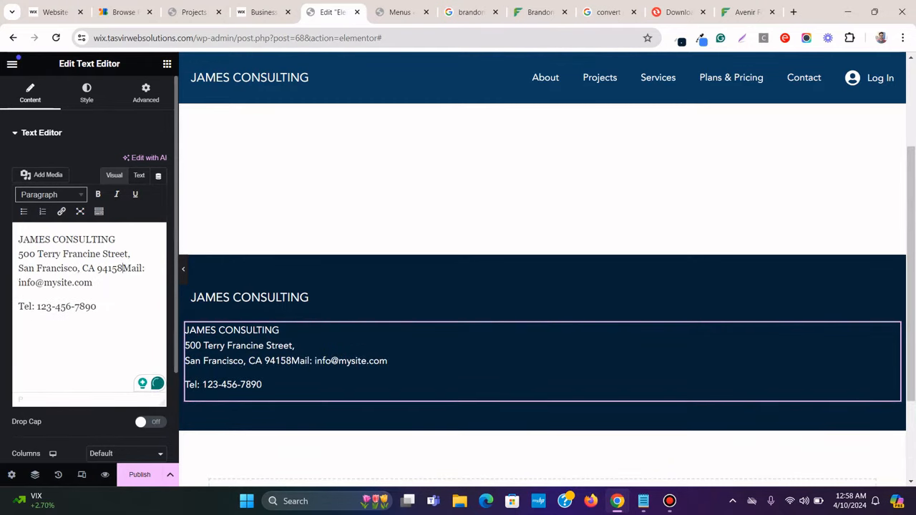
key("shift+Return")
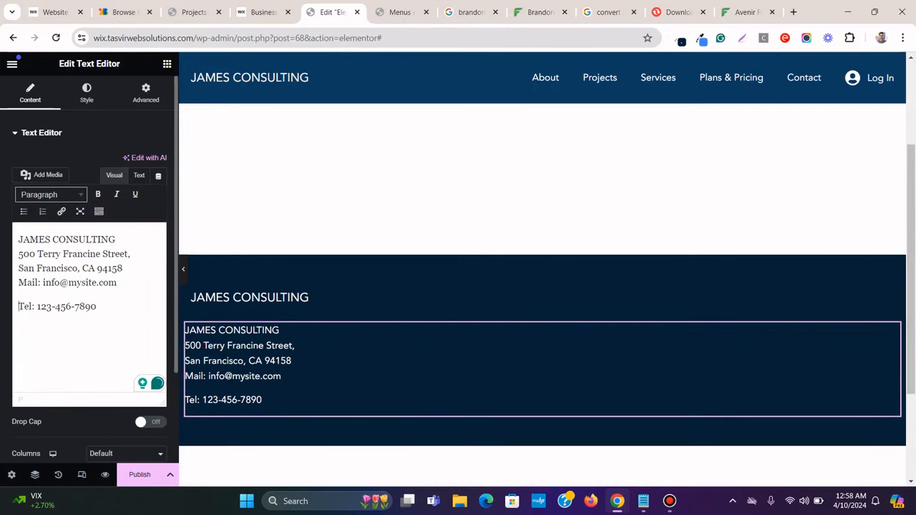
key("BackSpace")
key("shift+Return")
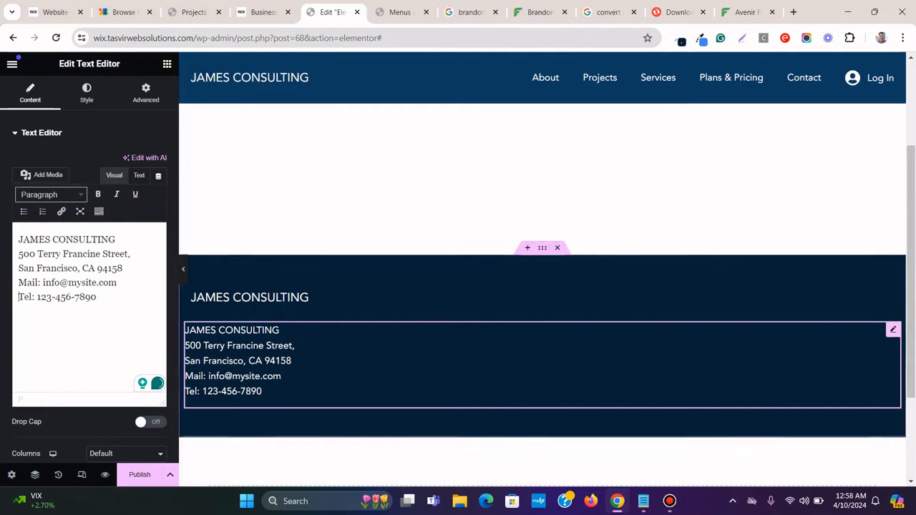
Check the Wix footer's first column and move the contact text into the inner container, beneath the James consulting heading
left_click(192, 292)
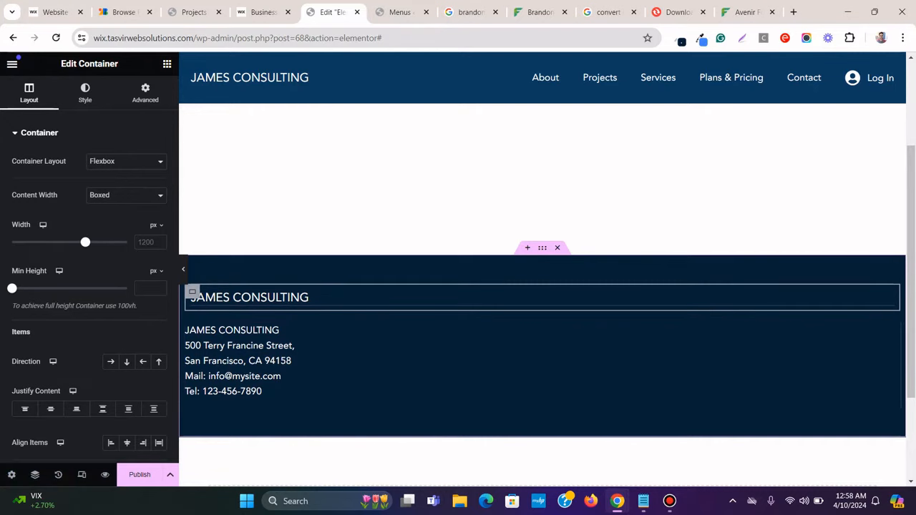
left_click(263, 12)
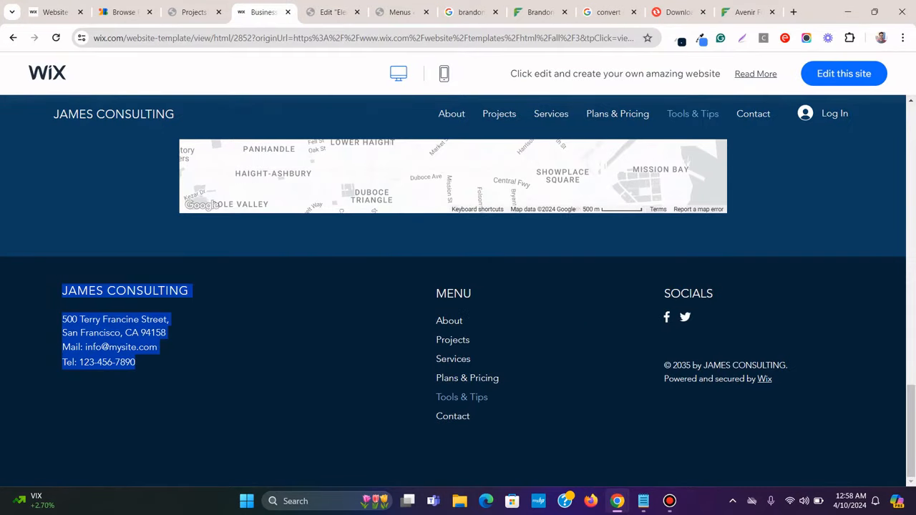
left_click(332, 12)
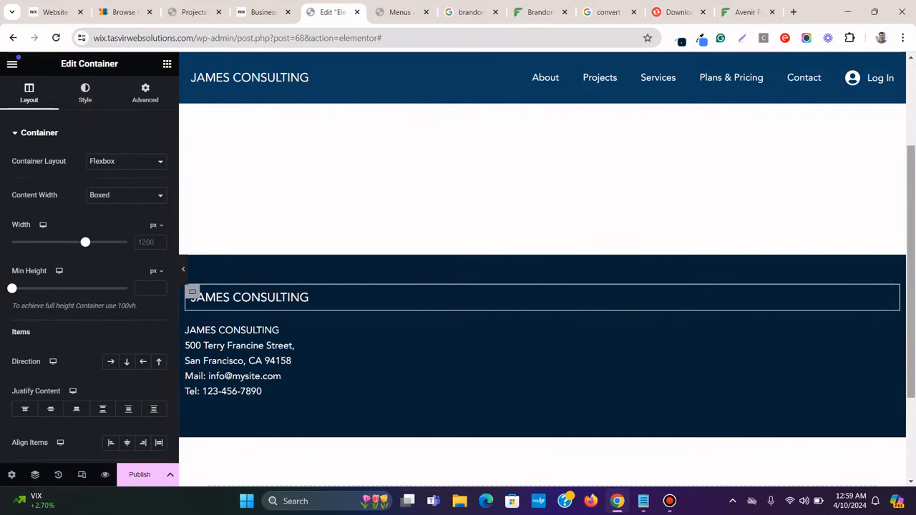
left_click_drag(787, 335, 290, 313)
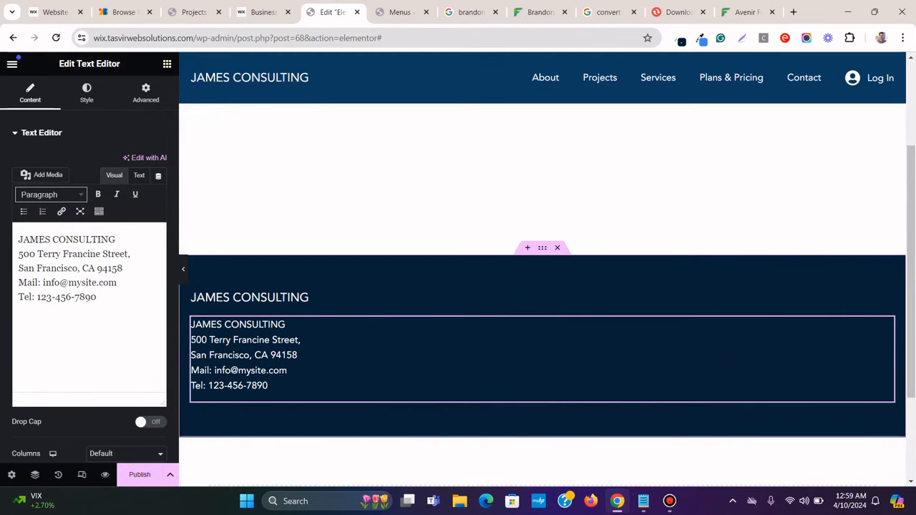
Inspect the footer's container nesting in the Navigator and preview the footer at full width
left_click(192, 292)
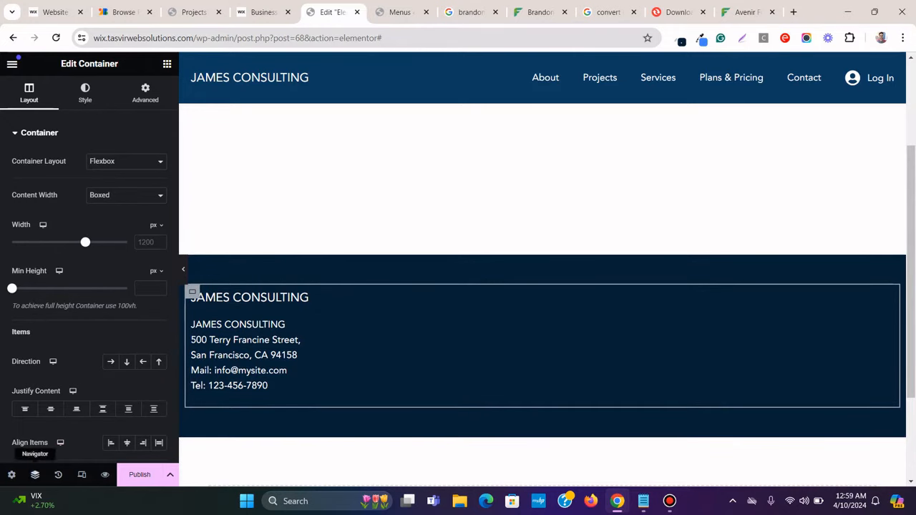
left_click(34, 474)
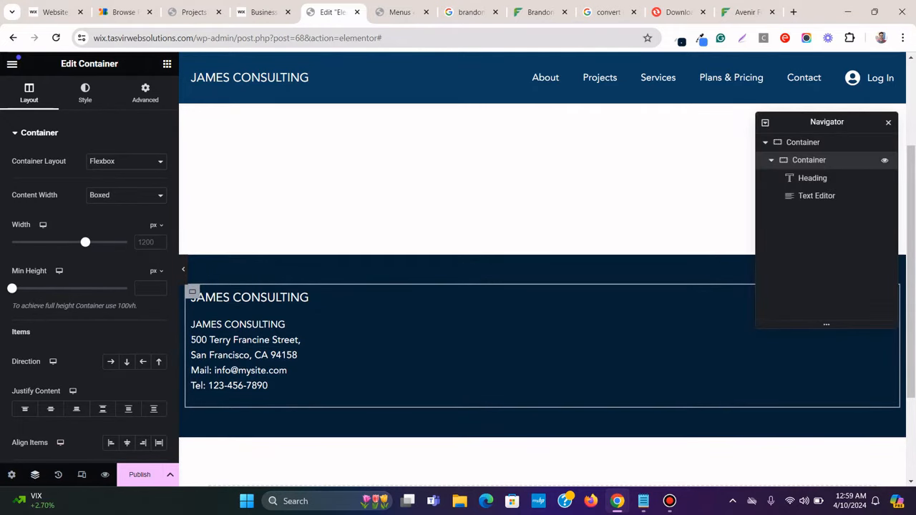
left_click(803, 143)
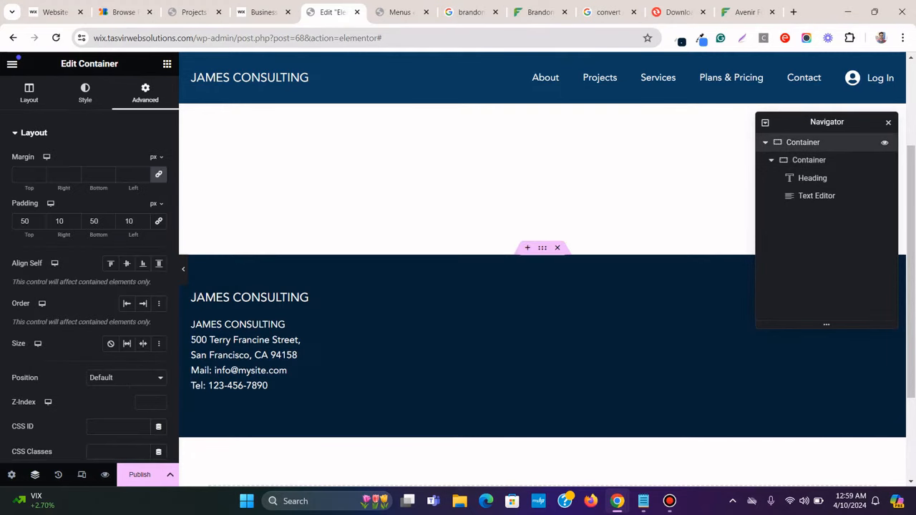
left_click(808, 159)
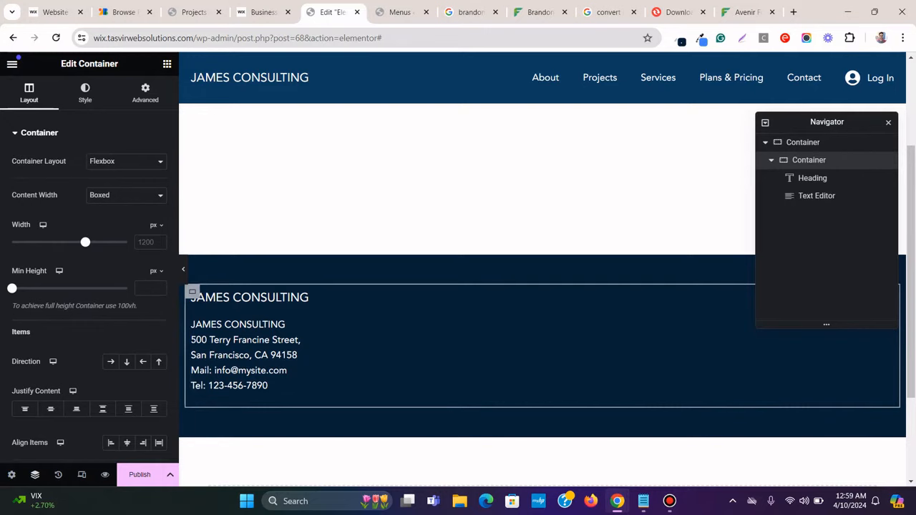
left_click(888, 122)
left_click(183, 269)
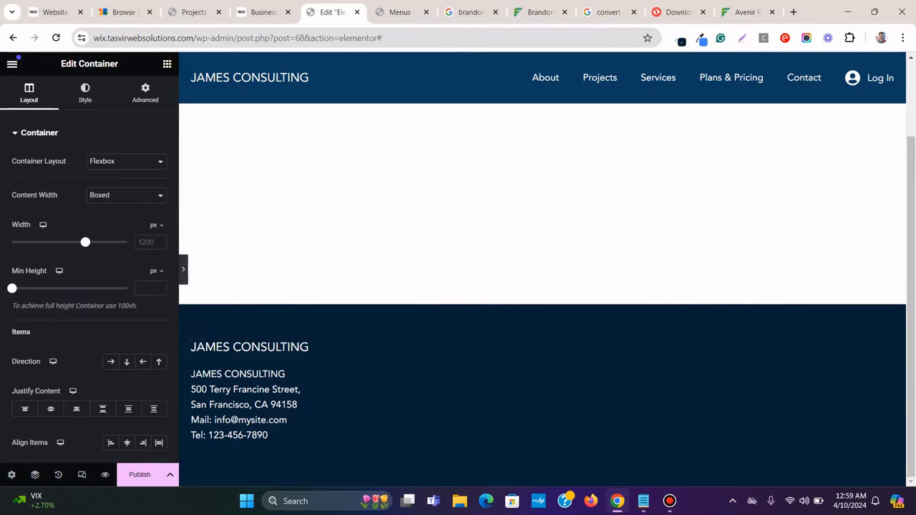
left_click(10, 269)
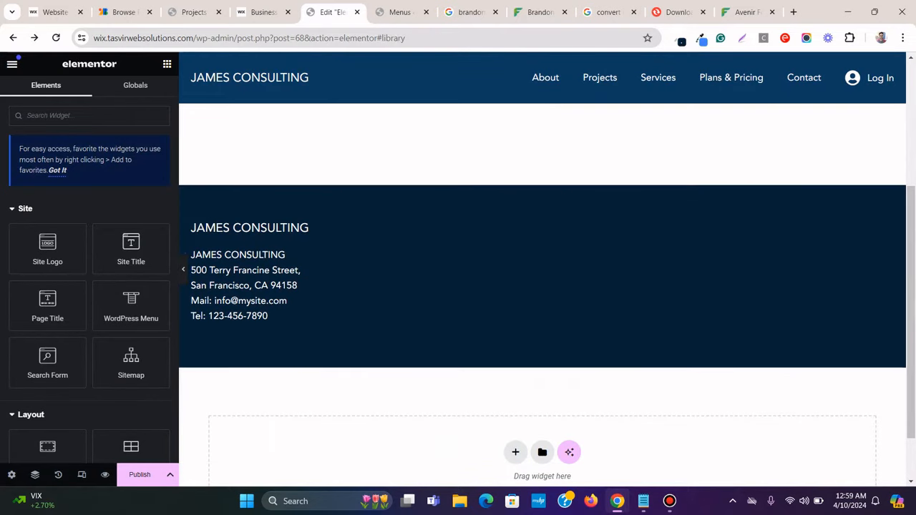
Duplicate the inner footer container twice to provide three blocks, checking the column layout against the Wix footer
left_click(262, 12)
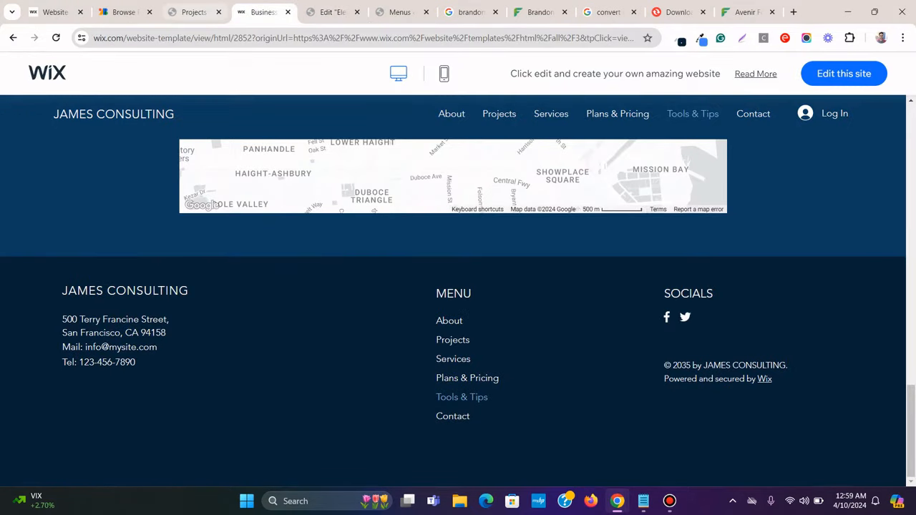
left_click(333, 12)
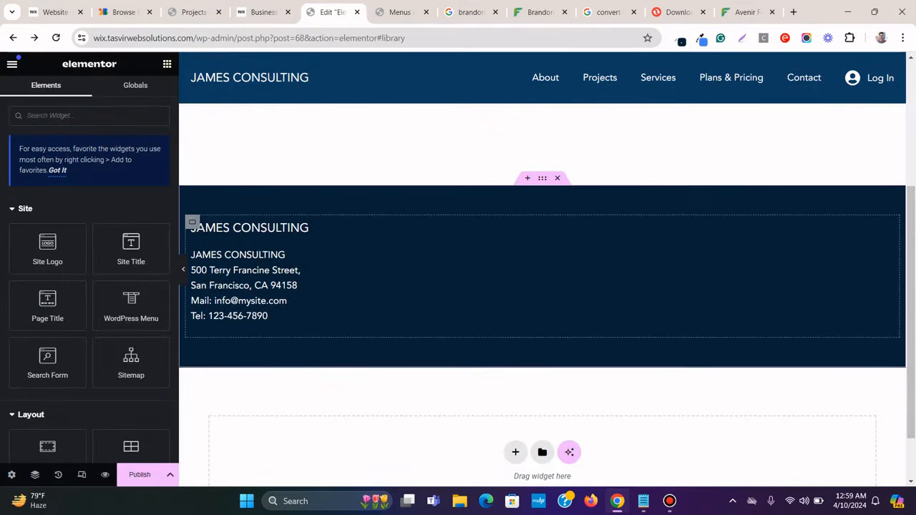
left_click(192, 222)
right_click(192, 222)
left_click(222, 194)
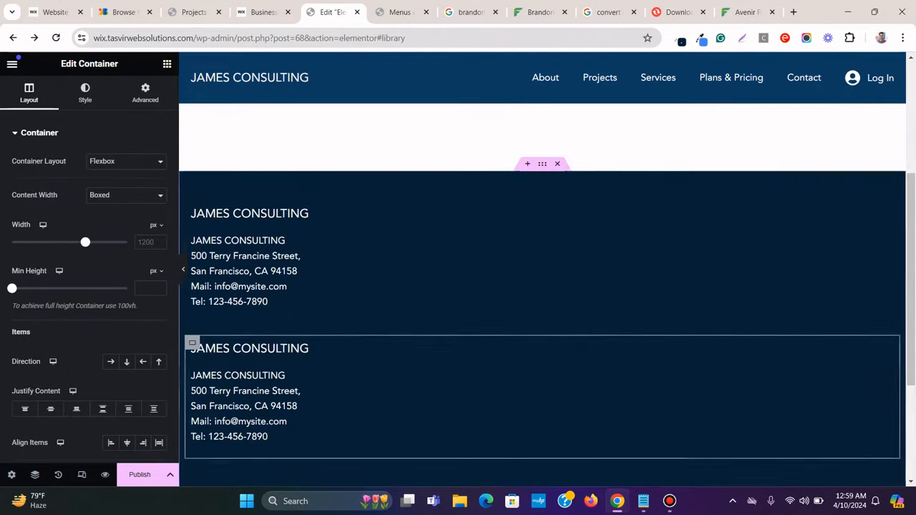
scroll(214, 236, "down", 2)
right_click(198, 240)
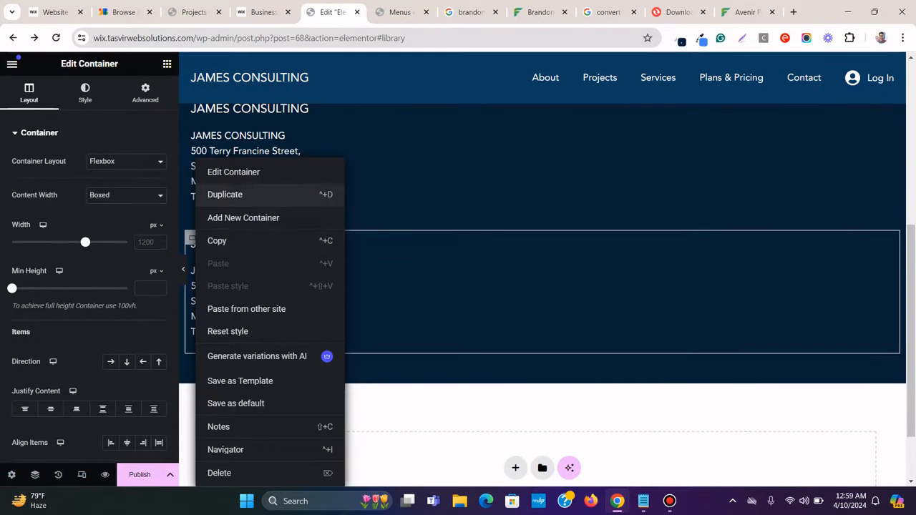
left_click(225, 194)
scroll(544, 286, "up", 3)
left_click(262, 12)
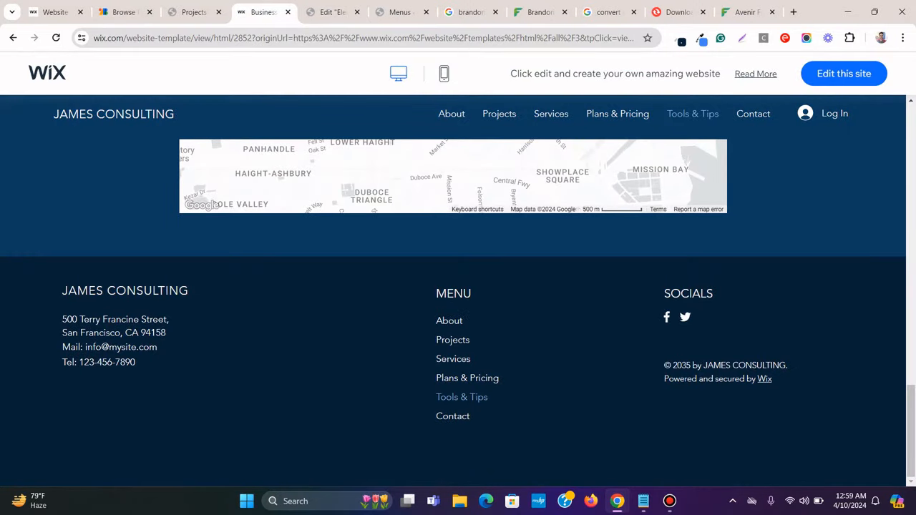
Replace the second footer block's heading with MENU copied from the Wix footer and remove its Site URL link
left_click_drag(472, 294, 435, 294)
right_click(450, 299)
left_click(480, 312)
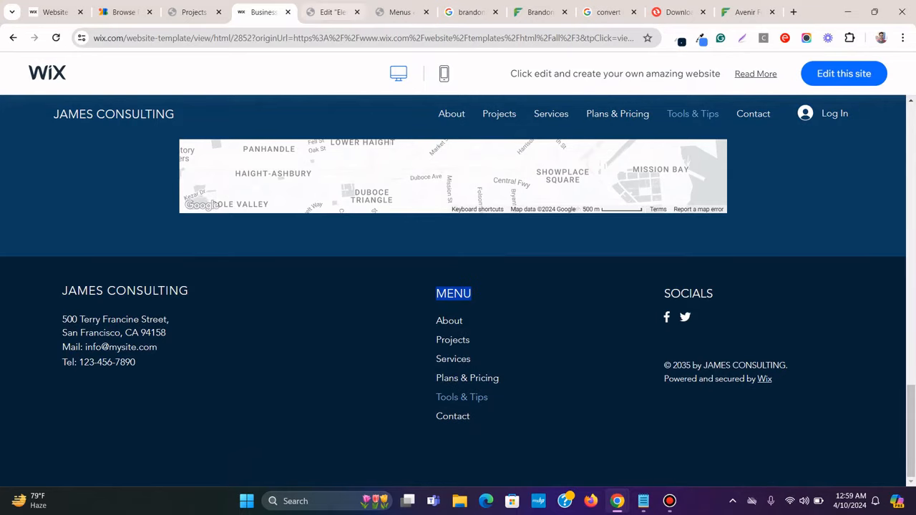
left_click(333, 12)
scroll(544, 286, "down", 4)
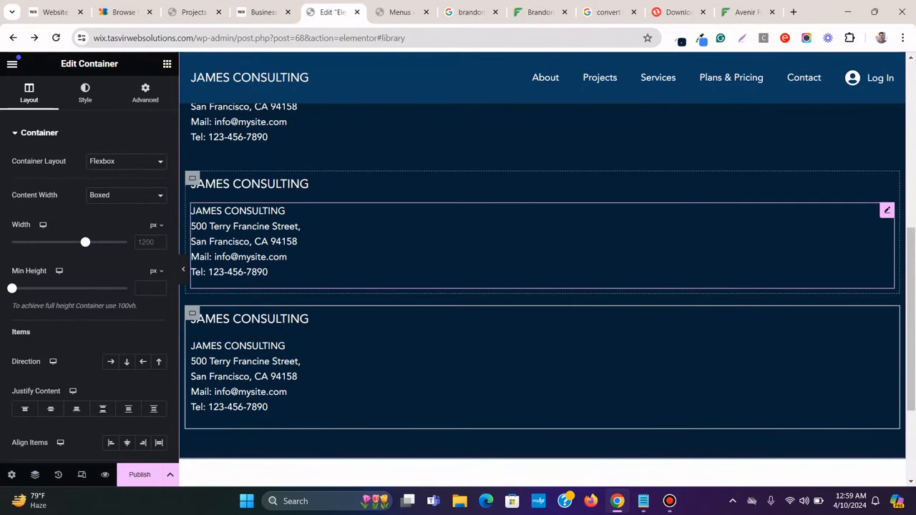
left_click(251, 226)
left_click(251, 184)
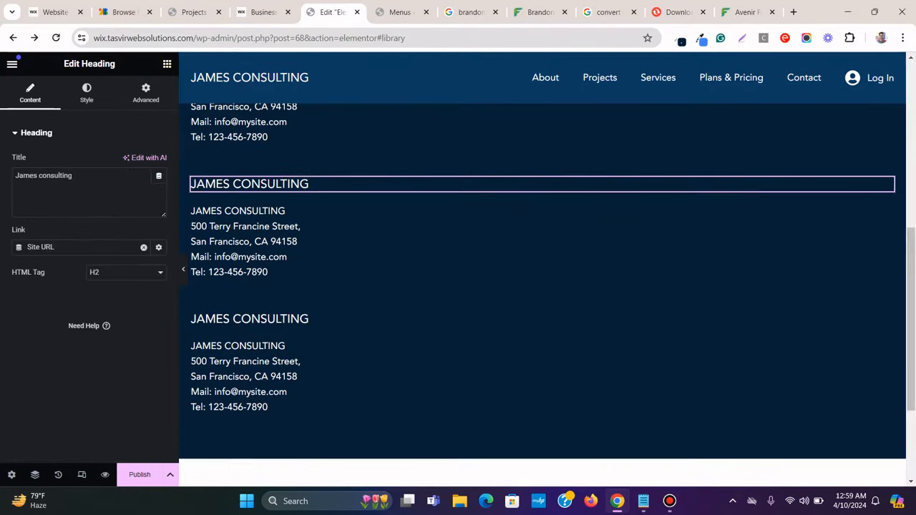
left_click_drag(73, 175, 14, 175)
right_click(46, 176)
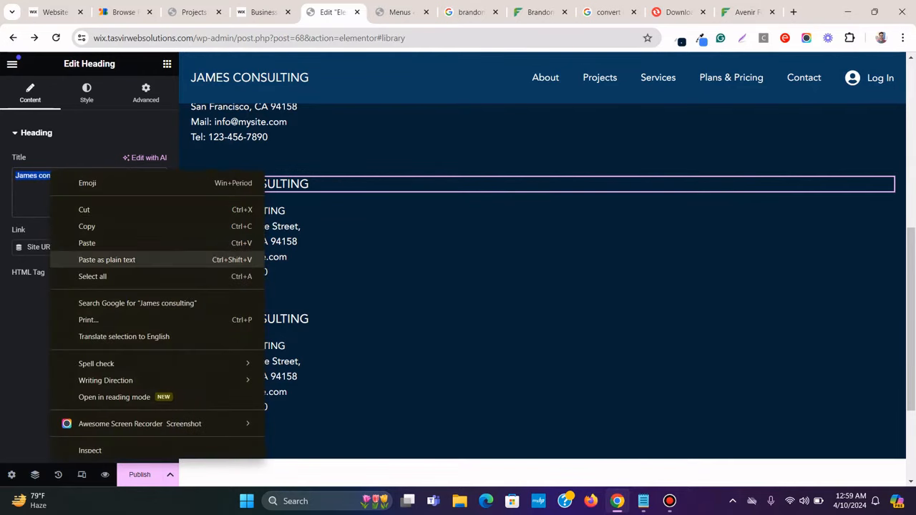
left_click(108, 258)
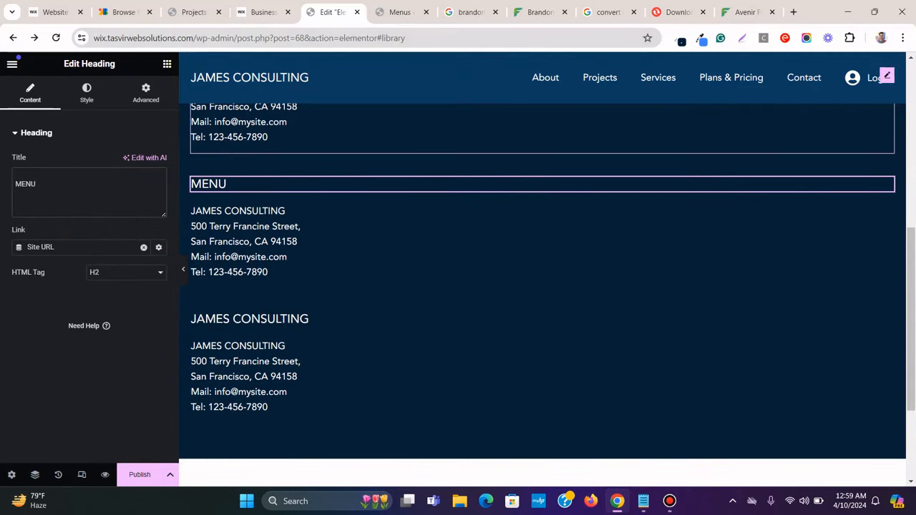
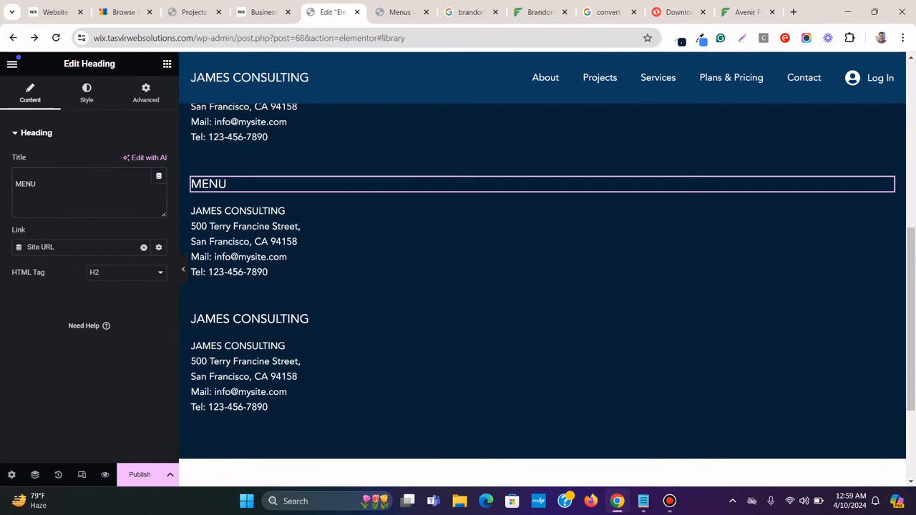
left_click(143, 247)
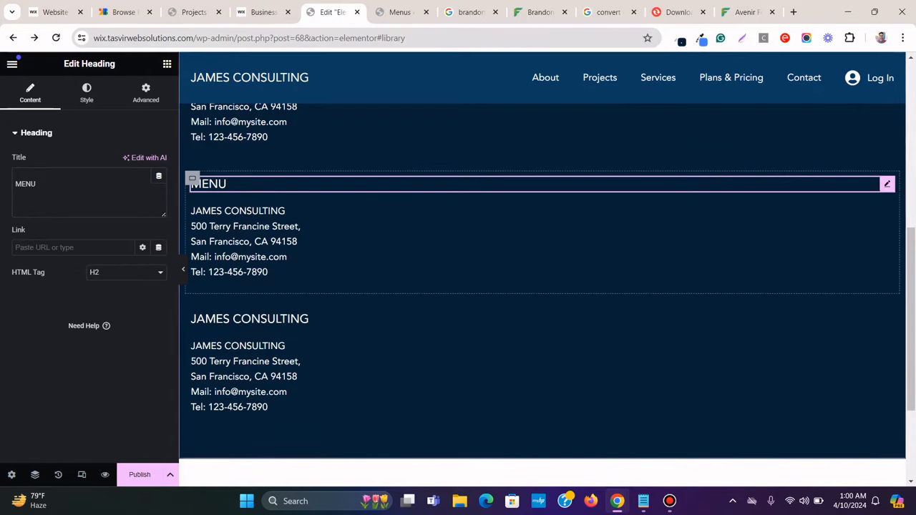
Add a WordPress Menu widget beneath the MENU heading and delete the duplicated contact text from that block
left_click(261, 12)
left_click(387, 301)
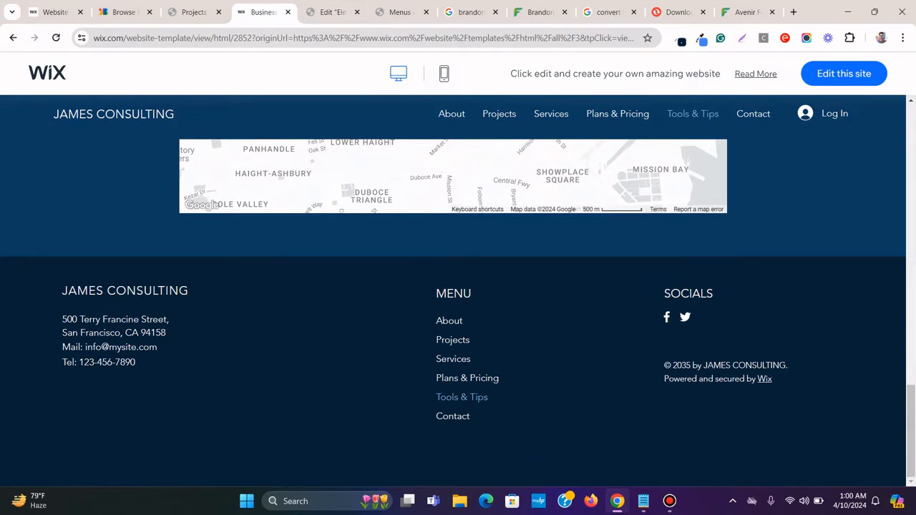
left_click(334, 12)
left_click(166, 63)
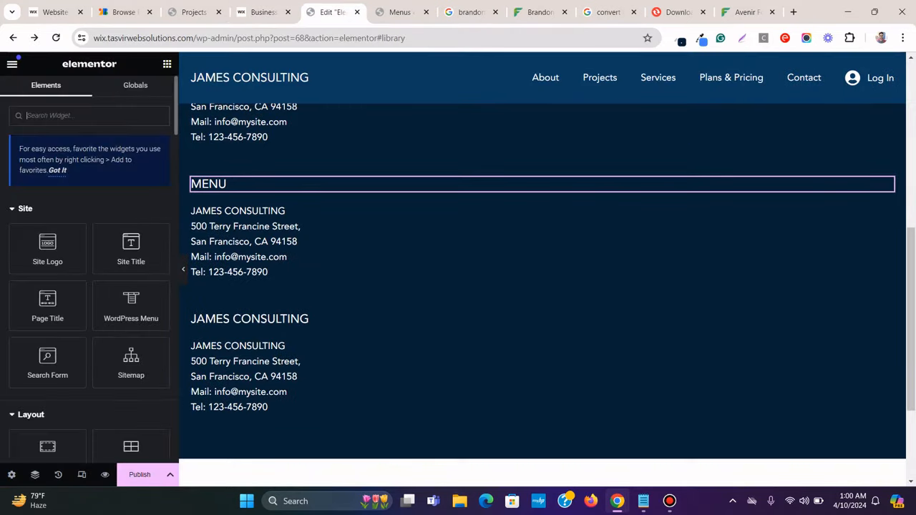
type("menu")
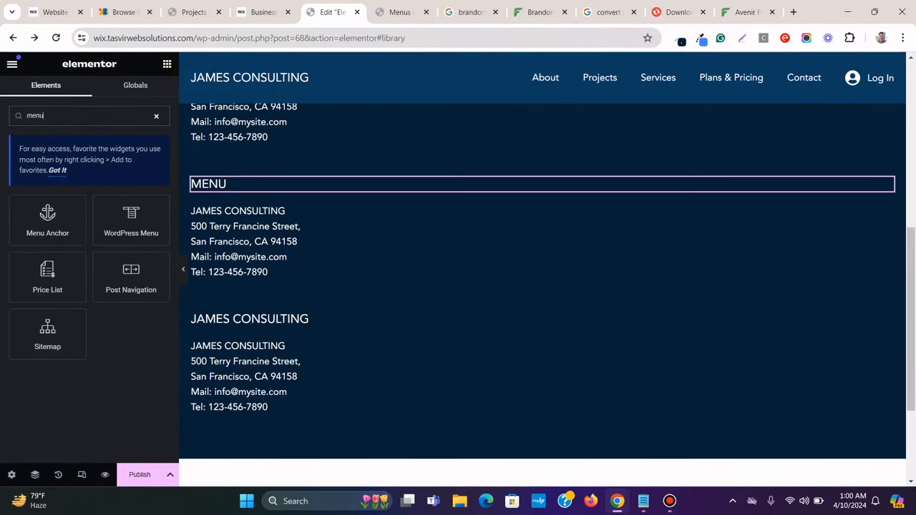
left_click_drag(130, 218, 322, 188)
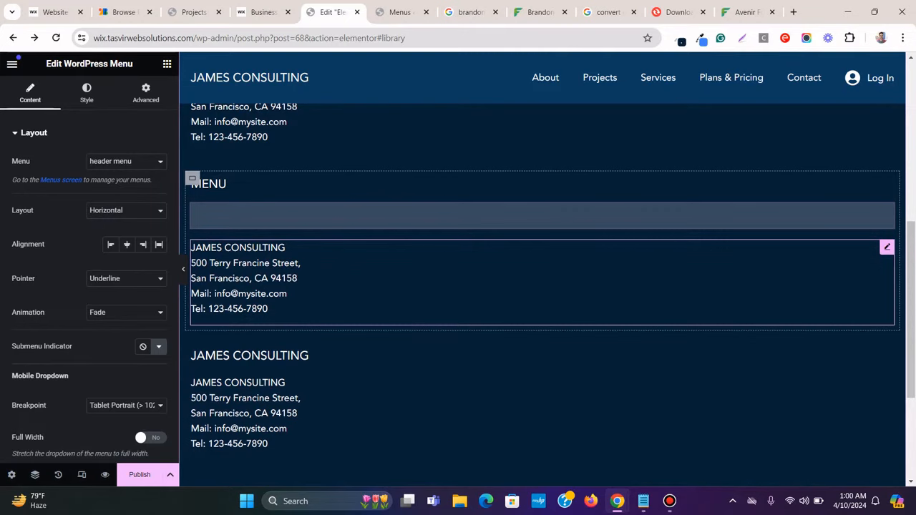
right_click(887, 250)
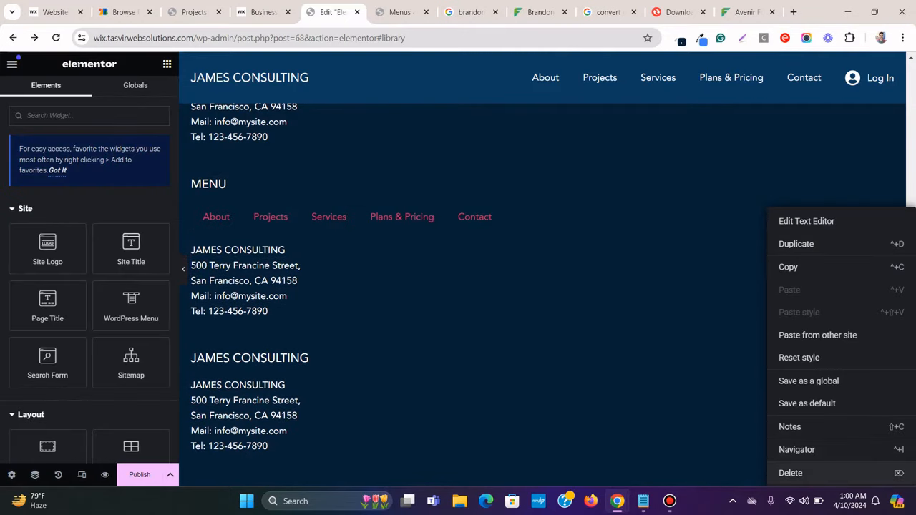
left_click(790, 473)
Set the footer menu's layout to Vertical, with 0 px horizontal padding and 6 px vertical padding
left_click(886, 210)
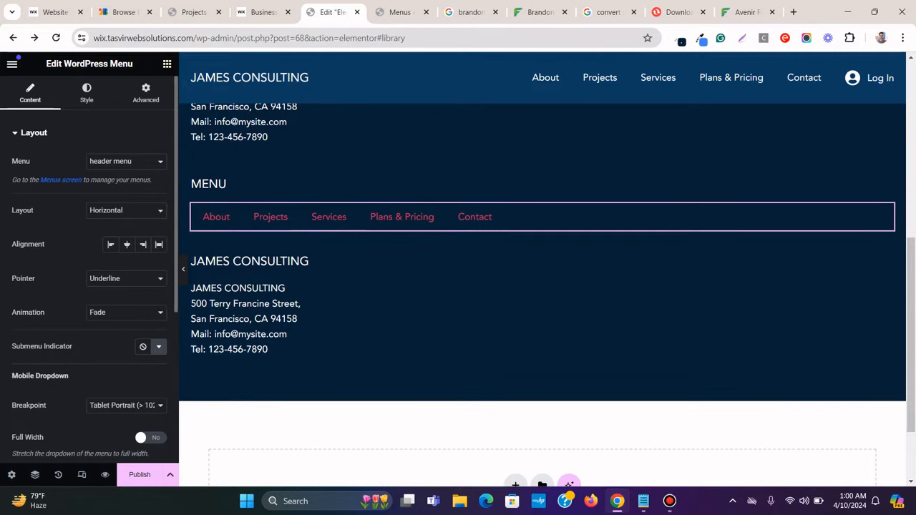
left_click(125, 210)
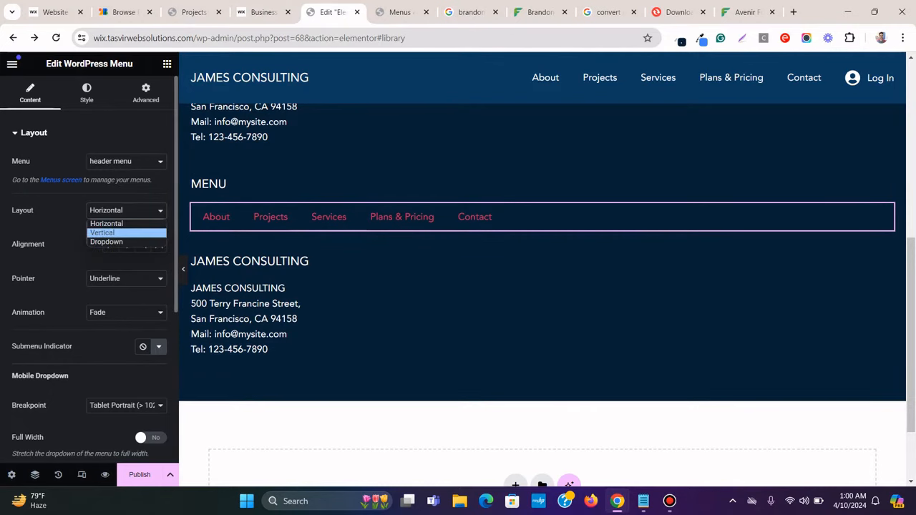
left_click(102, 232)
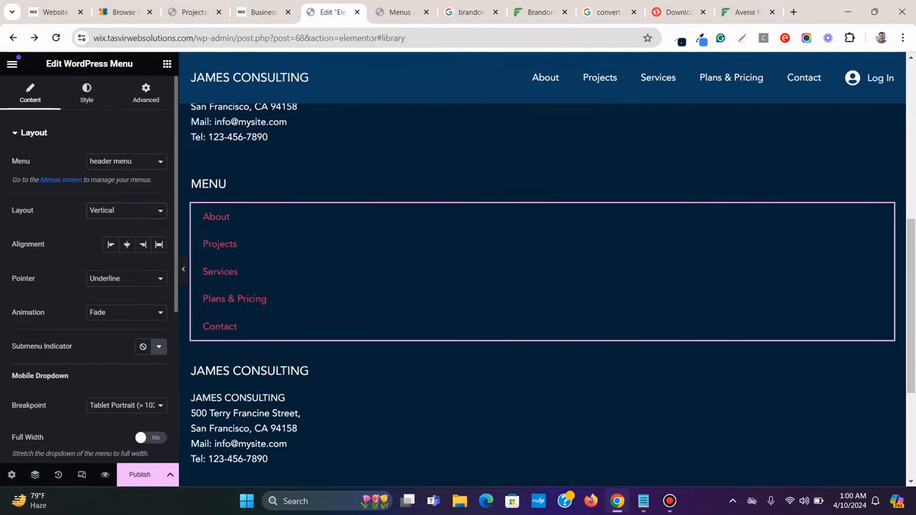
left_click(86, 93)
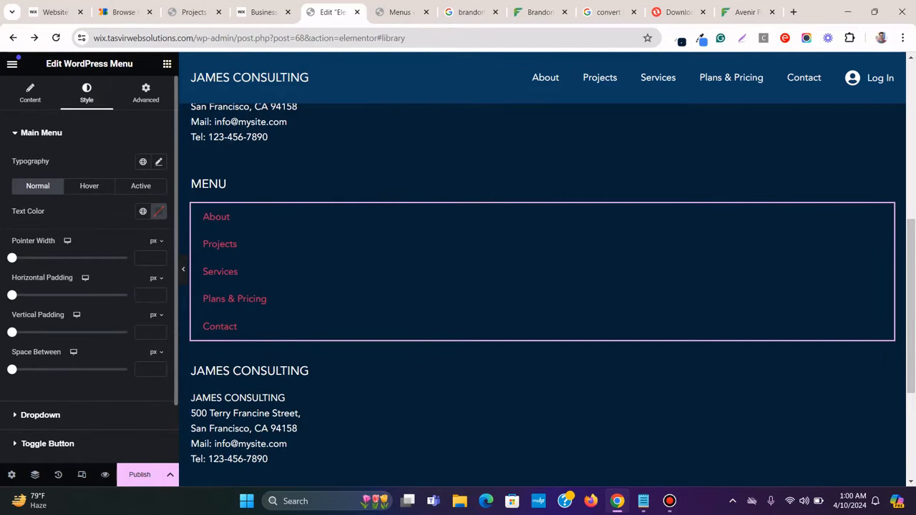
left_click_drag(11, 295, 11, 295)
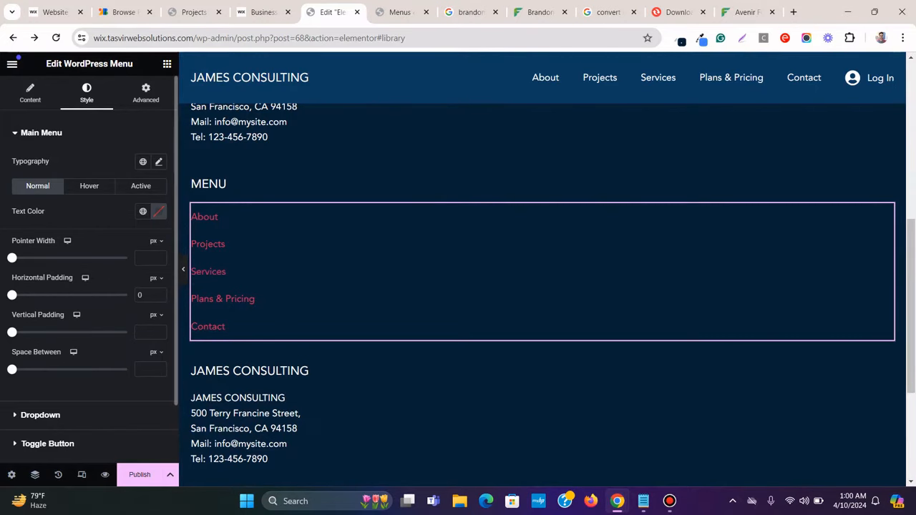
left_click_drag(12, 332, 26, 332)
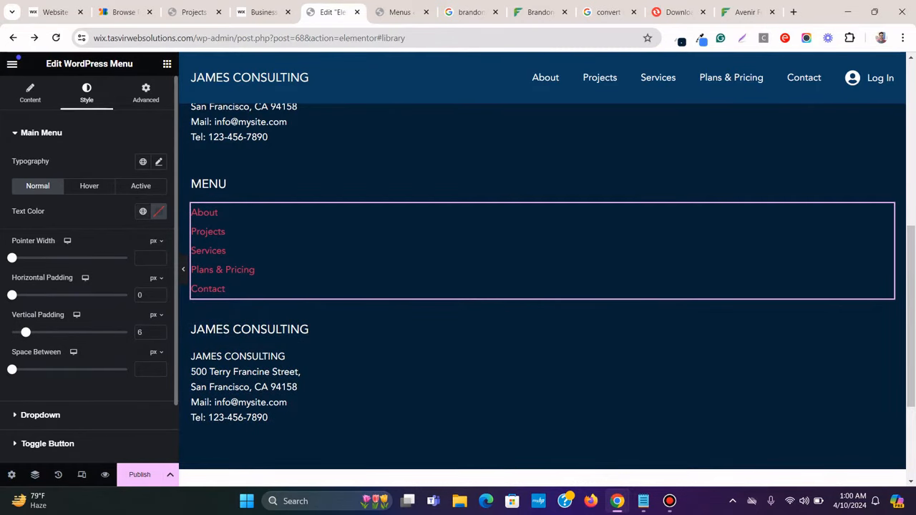
Apply the global color white to the footer menu's normal text and lightblue to its hover text
left_click(143, 211)
scroll(86, 343, "down", 3)
left_click(44, 343)
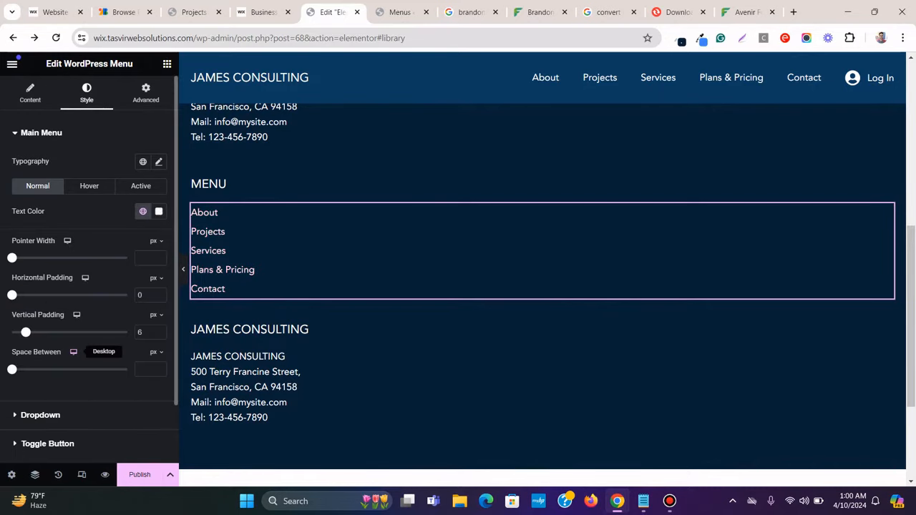
left_click(89, 185)
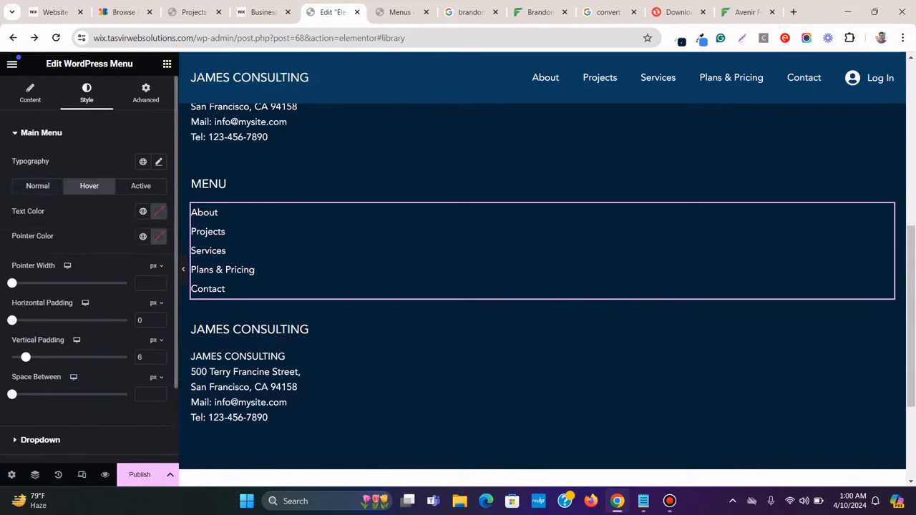
left_click(143, 211)
scroll(86, 329, "down", 3)
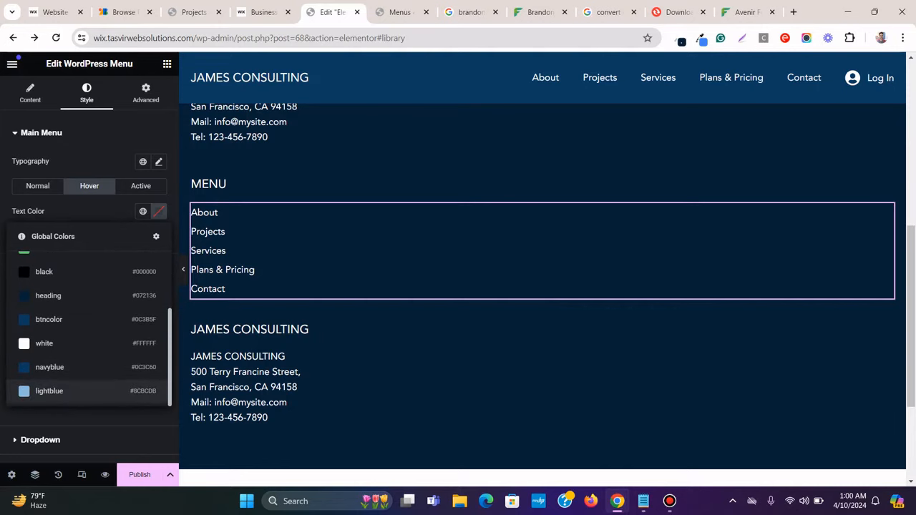
left_click(49, 390)
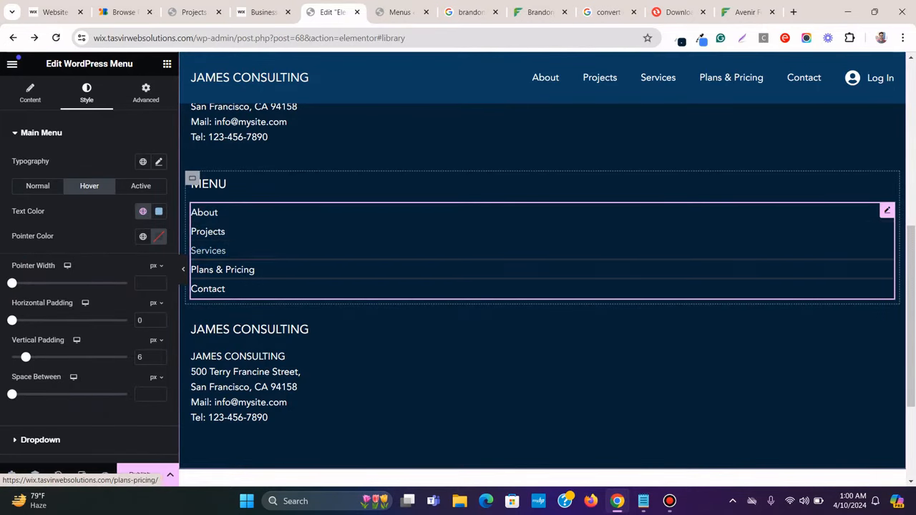
Set the footer menu's pointer to None and its active text color to the global color lightblue
left_click(30, 93)
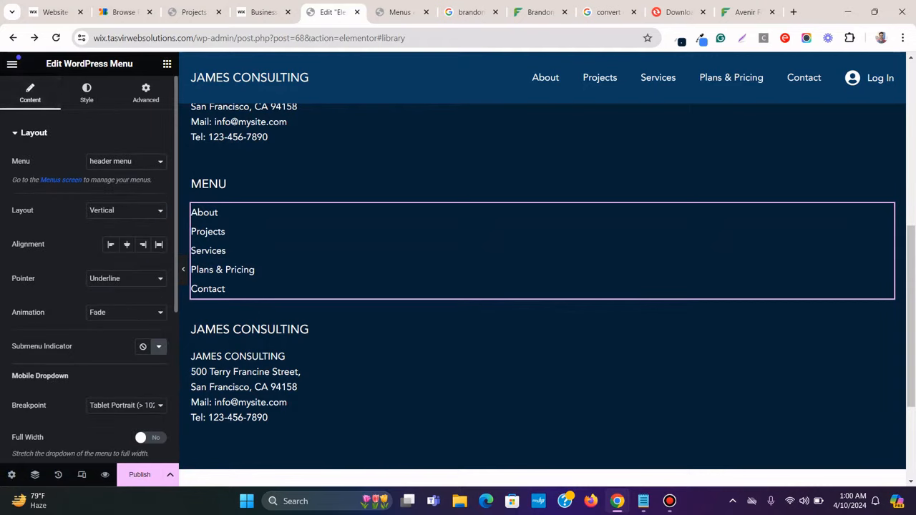
left_click(125, 278)
left_click(108, 290)
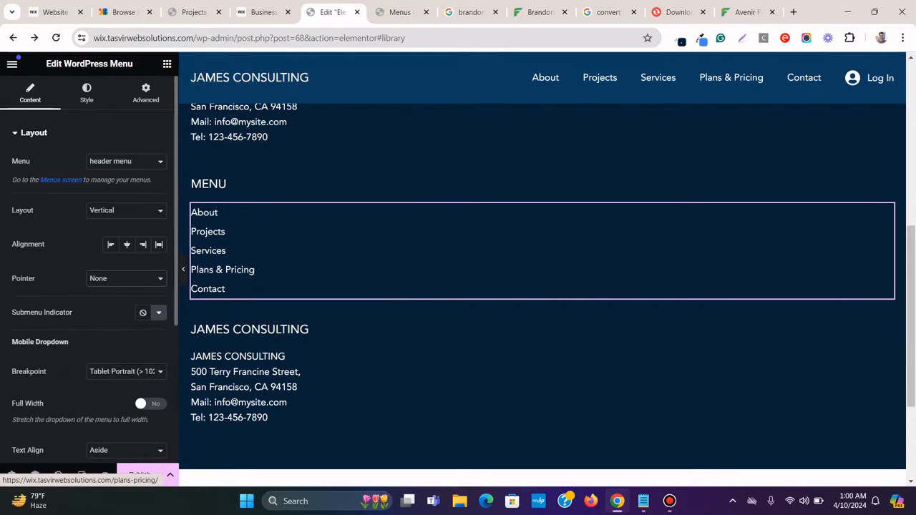
left_click(87, 93)
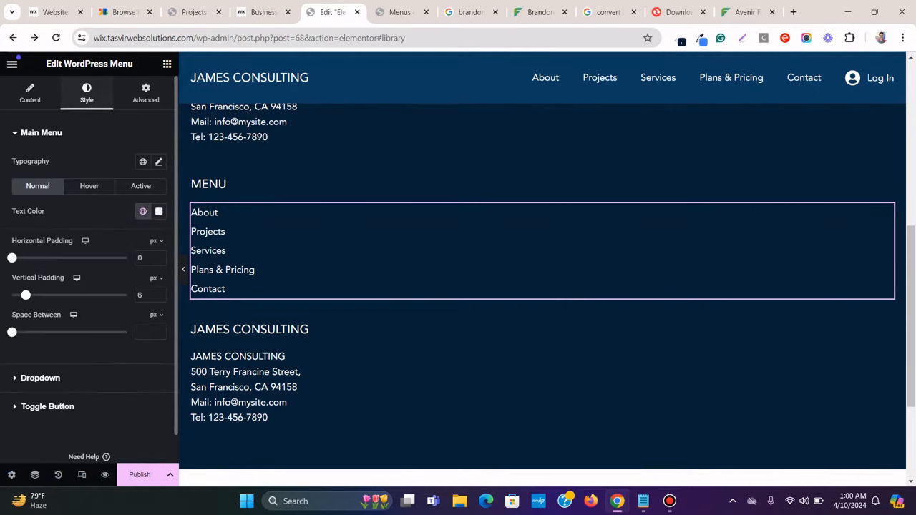
left_click(141, 186)
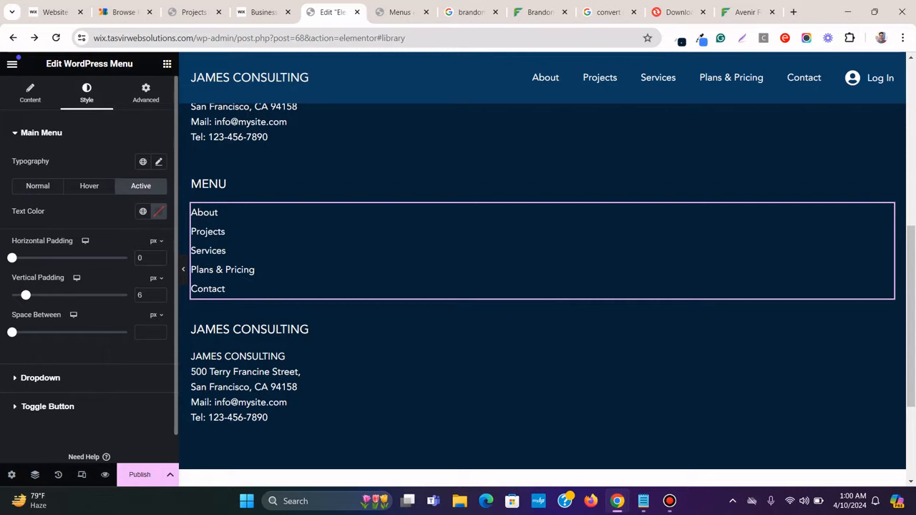
left_click(143, 211)
scroll(86, 362, "down", 2)
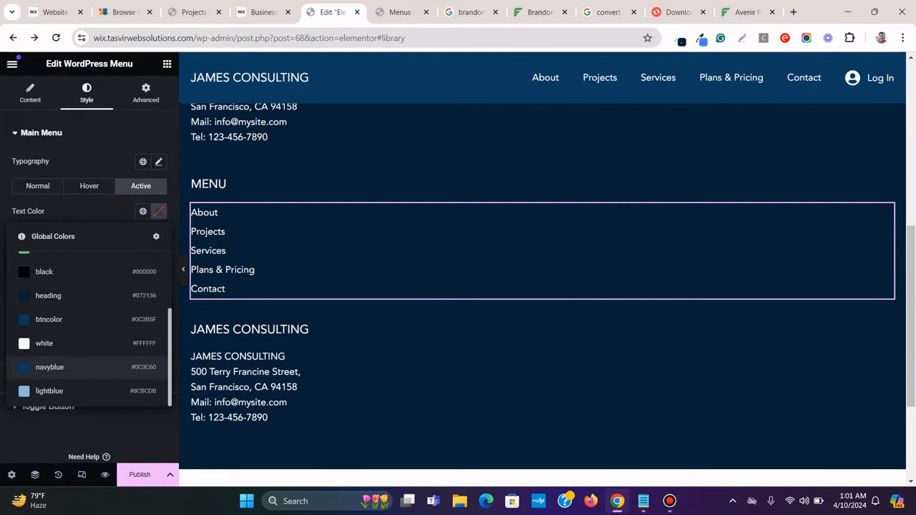
left_click(49, 390)
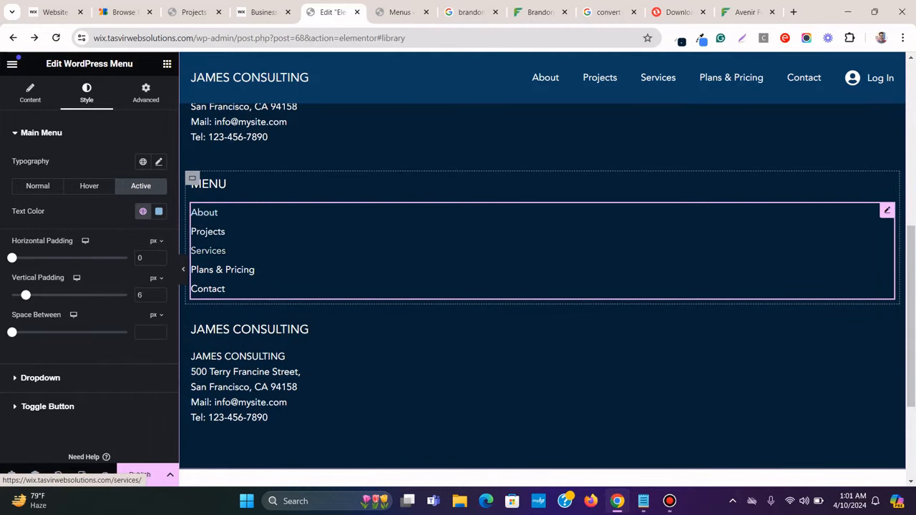
left_click(30, 93)
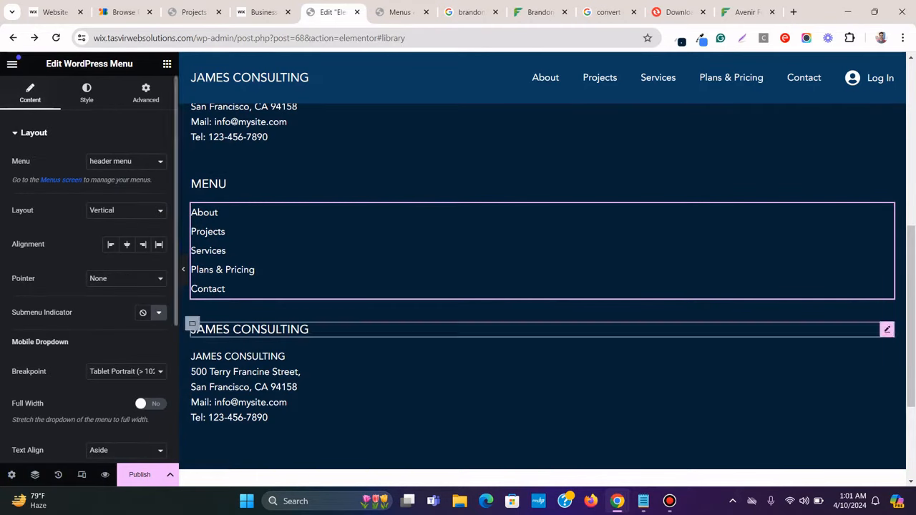
left_click(669, 501)
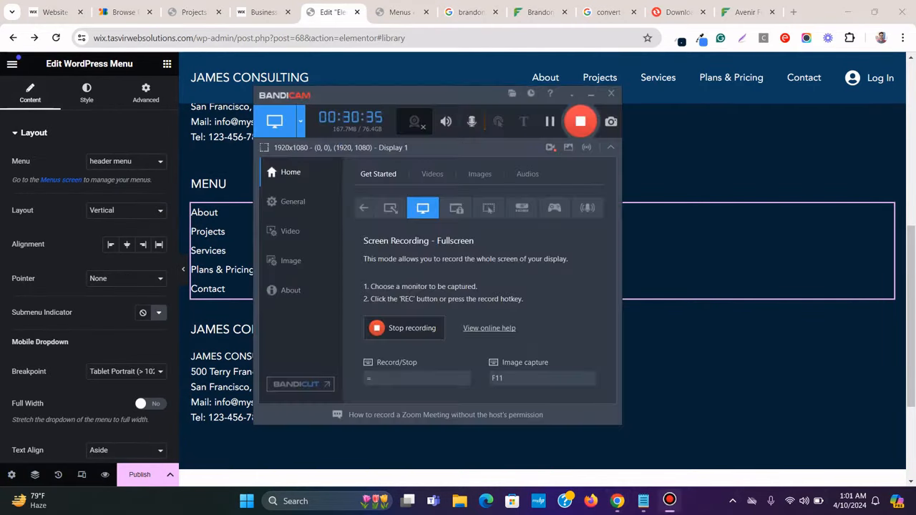
left_click(669, 501)
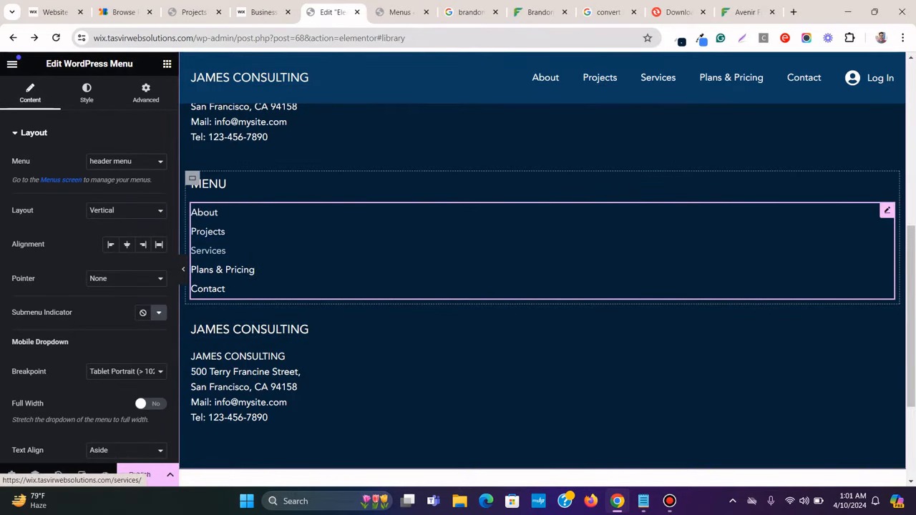
Compare the footer with the original Wix template and copy the SOCIALS heading text from the template's footer
left_click(263, 12)
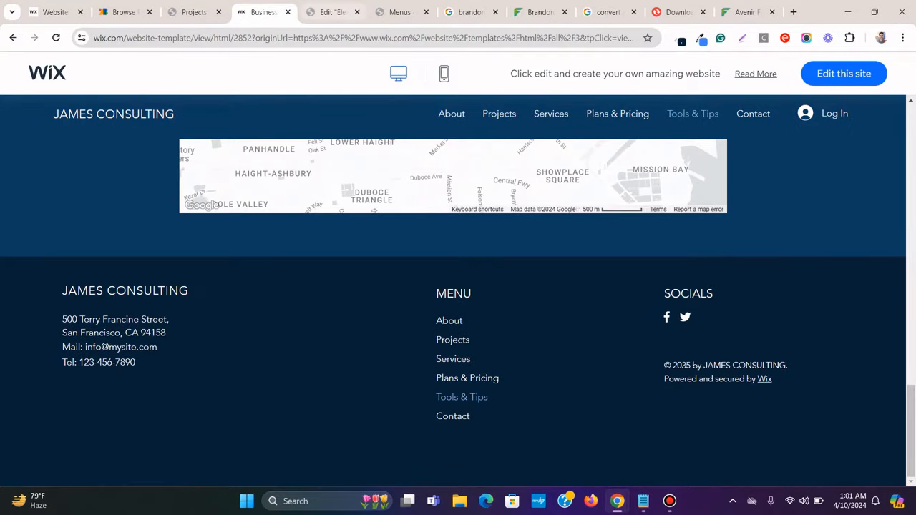
left_click(334, 12)
left_click(264, 12)
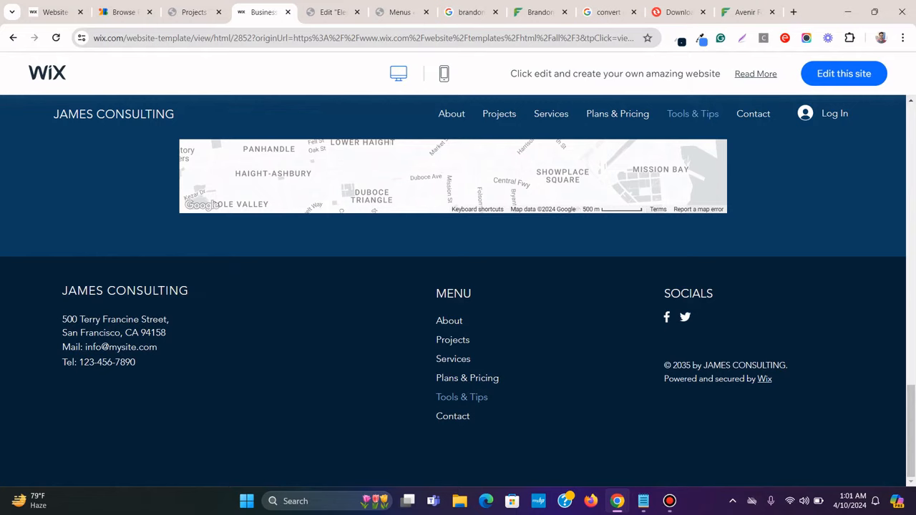
left_click(334, 12)
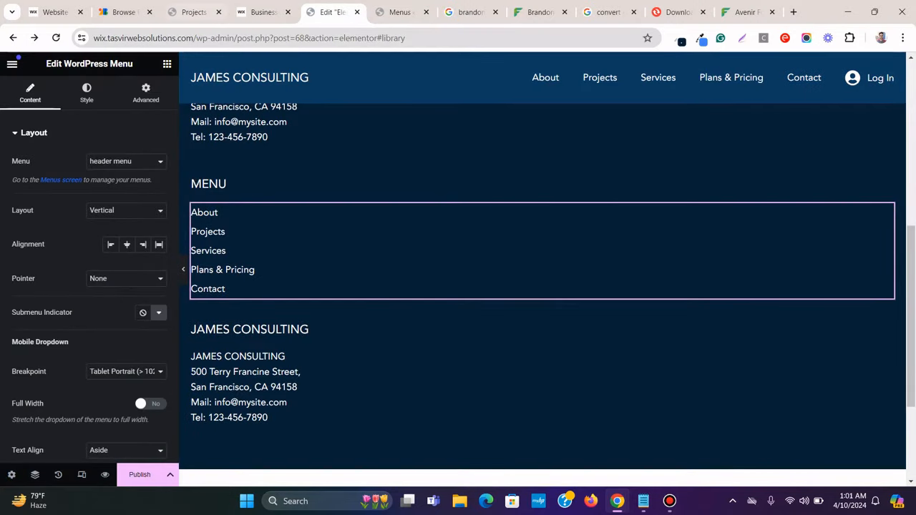
key("ctrl+shift+Tab")
left_click_drag(713, 293, 663, 293)
key("ctrl+c")
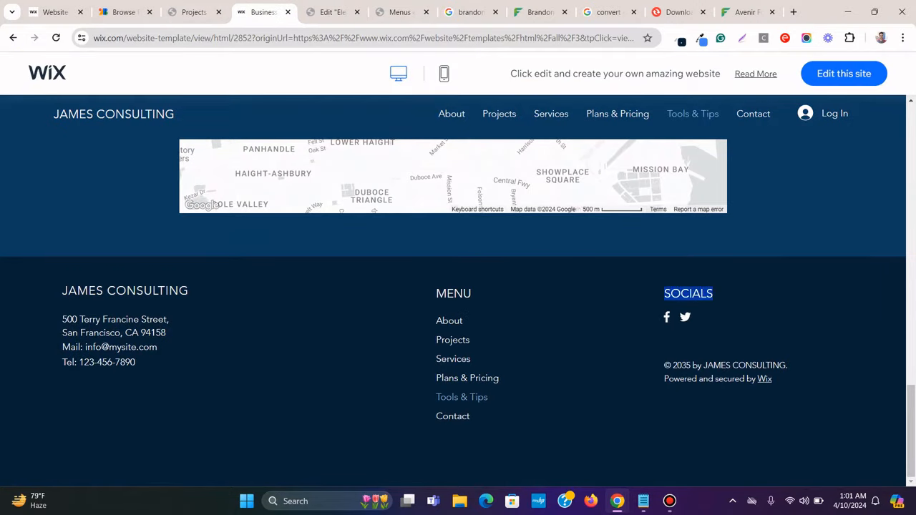
right_click(686, 295)
left_click(715, 307)
In Elementor, replace the title of the last footer column's James consulting heading with the copied text SOCIALS
key("ctrl+Tab")
left_click(250, 329)
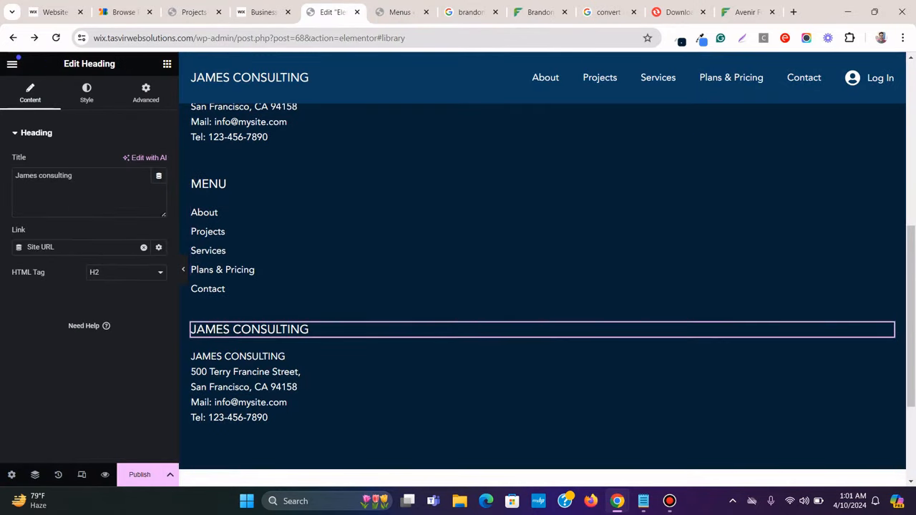
triple_click(54, 176)
right_click(56, 179)
left_click(86, 260)
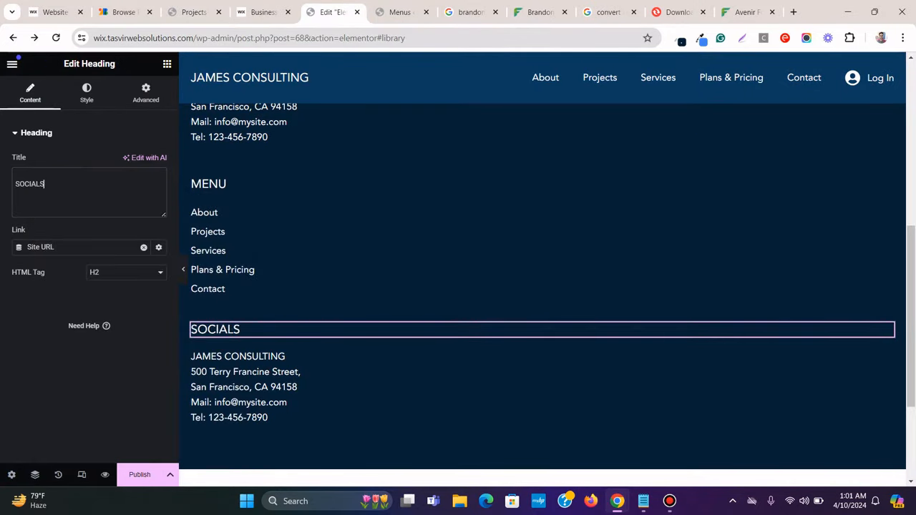
right_click(887, 356)
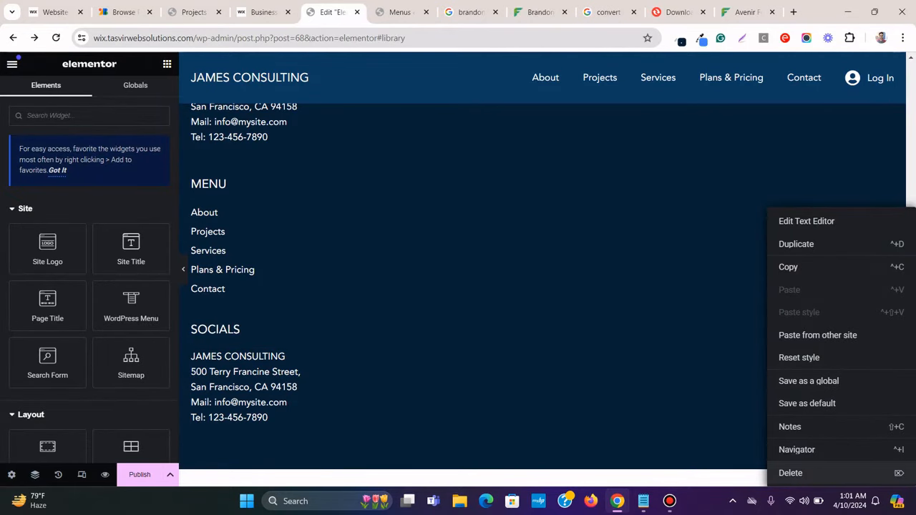
left_click(790, 472)
key("ctrl+z")
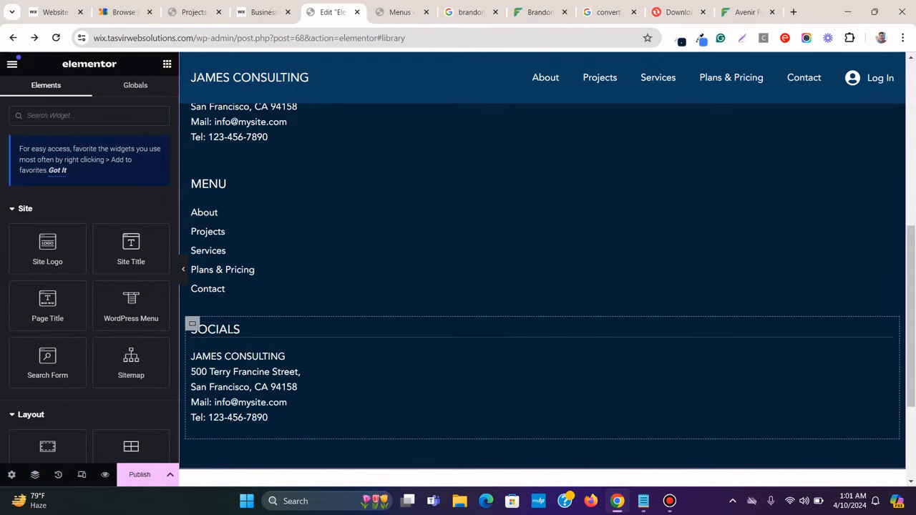
Check the socials column in the Wix template, and add a left-aligned Social Icons widget beneath the SOCIALS heading in Elementor
left_click(256, 12)
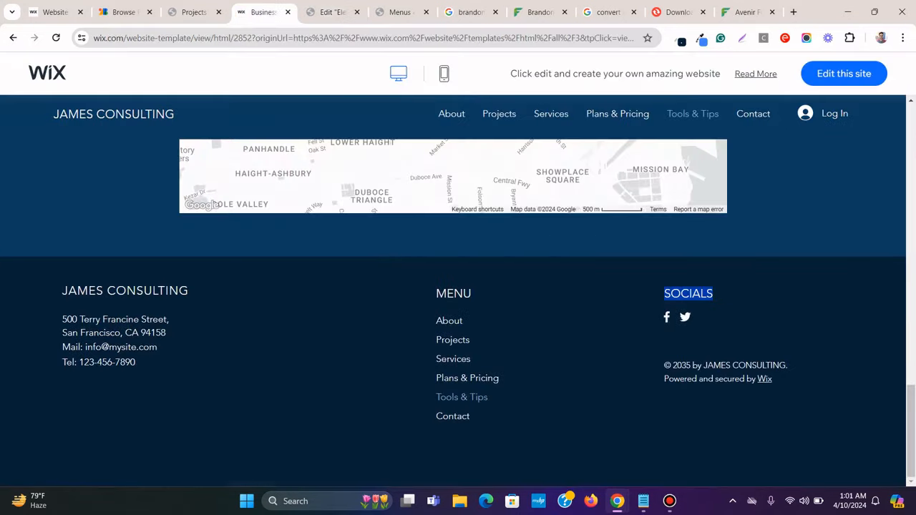
left_click(723, 307)
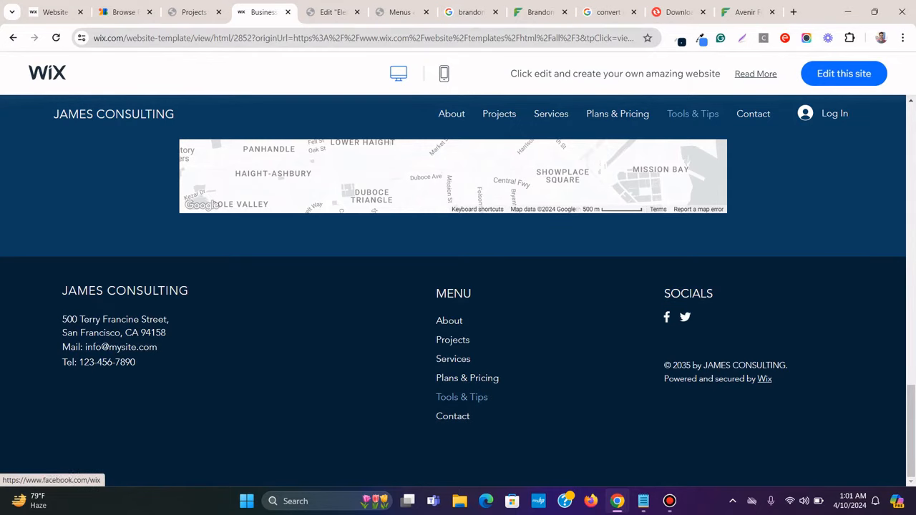
left_click(333, 13)
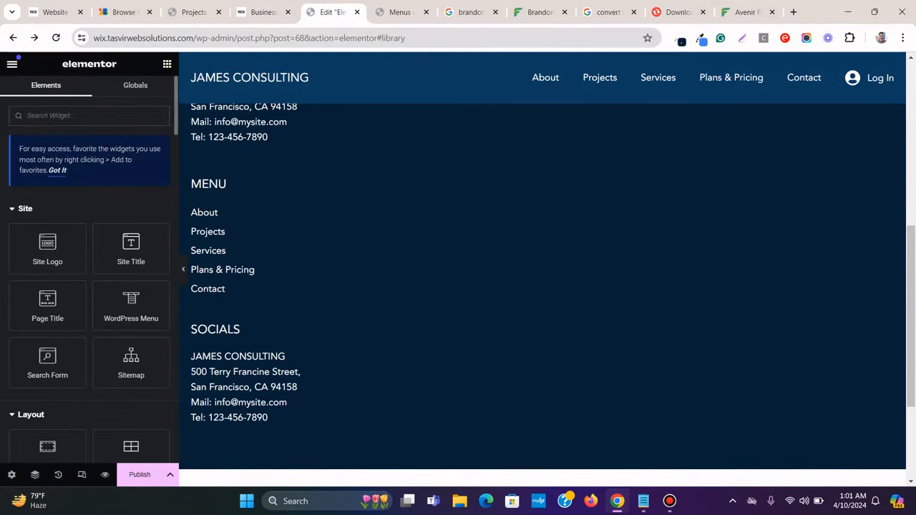
type("soci")
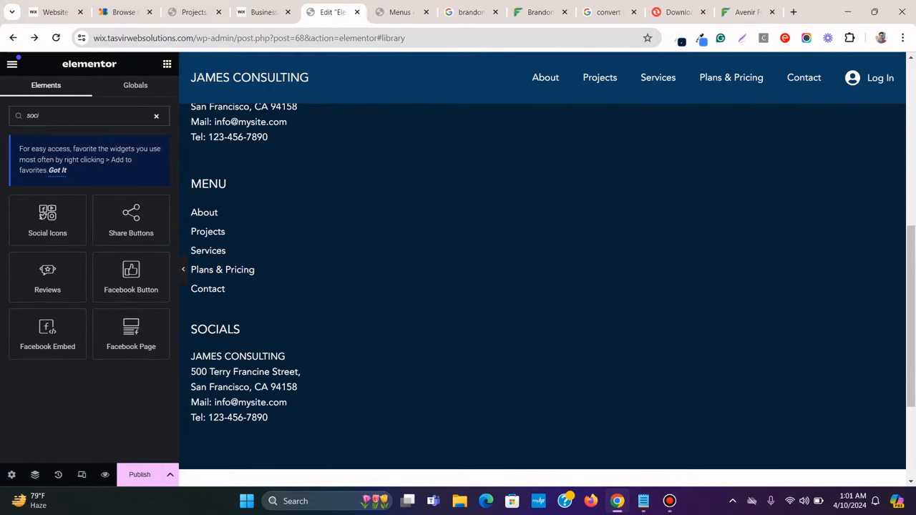
left_click_drag(48, 218, 224, 332)
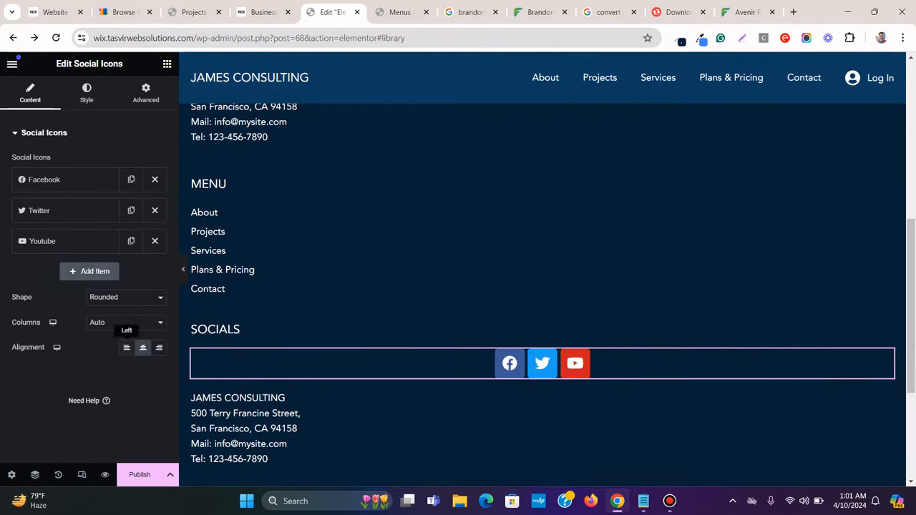
left_click(126, 347)
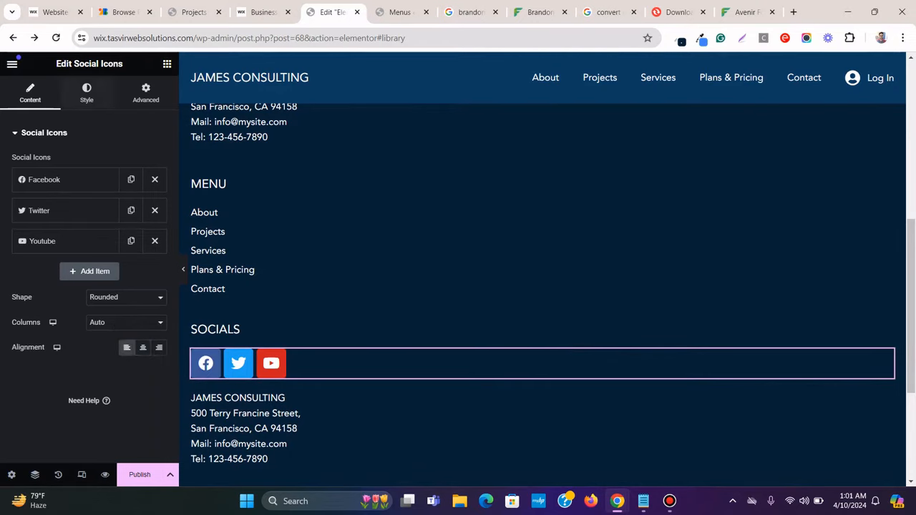
Set the social icons' padding to 0 em and their color mode to Custom
left_click(86, 93)
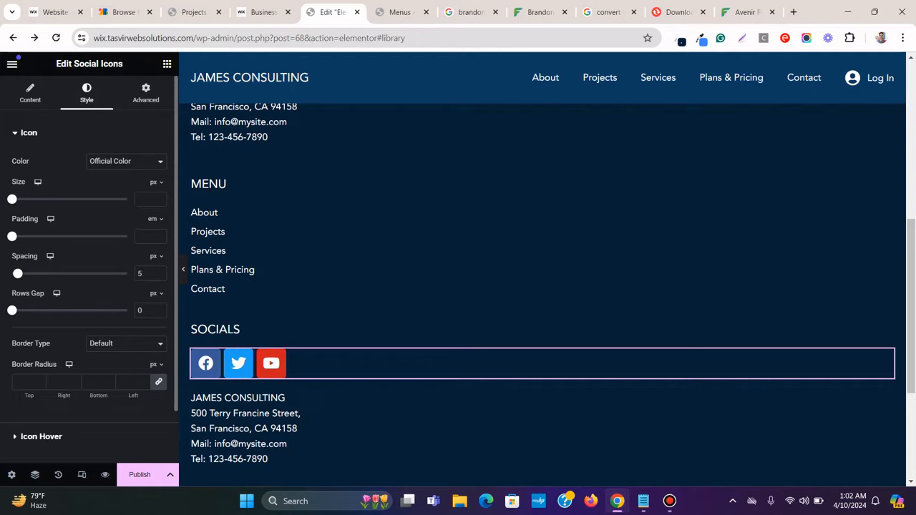
type("0")
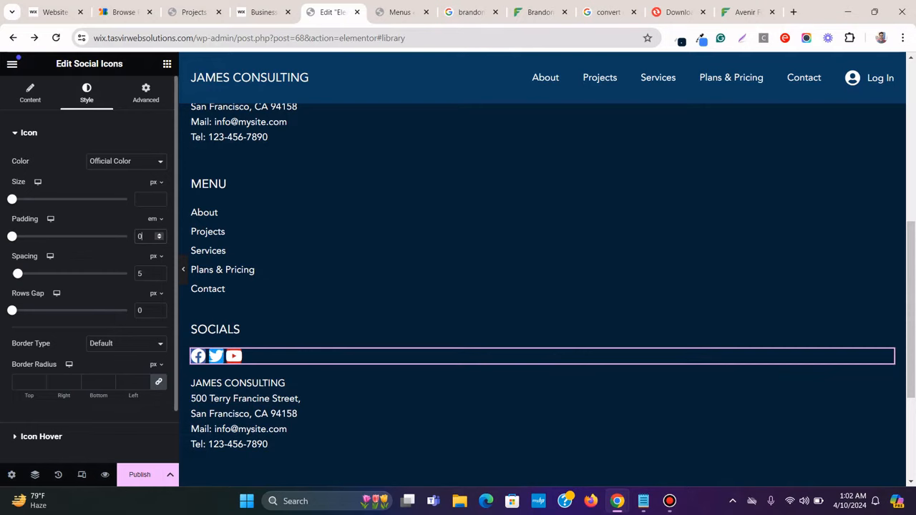
left_click(126, 161)
left_click(118, 183)
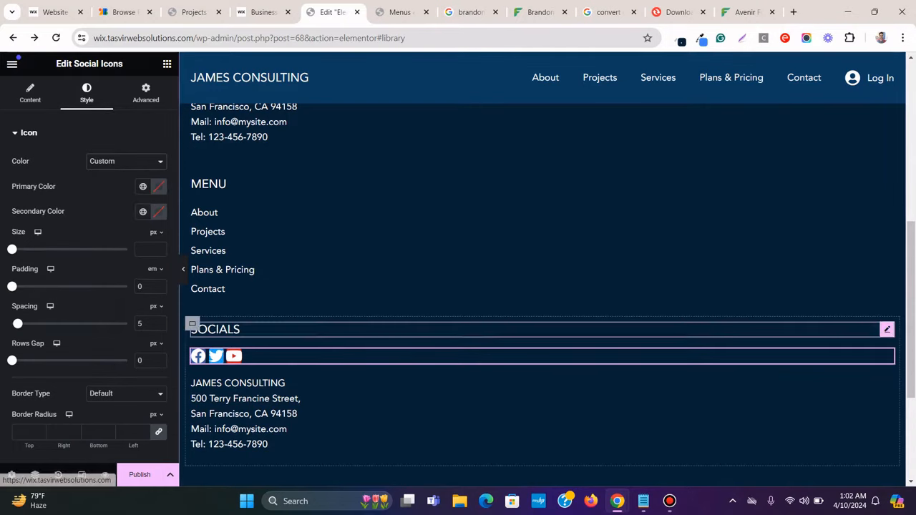
Set the social icons' primary color to the global color heading
left_click(142, 186)
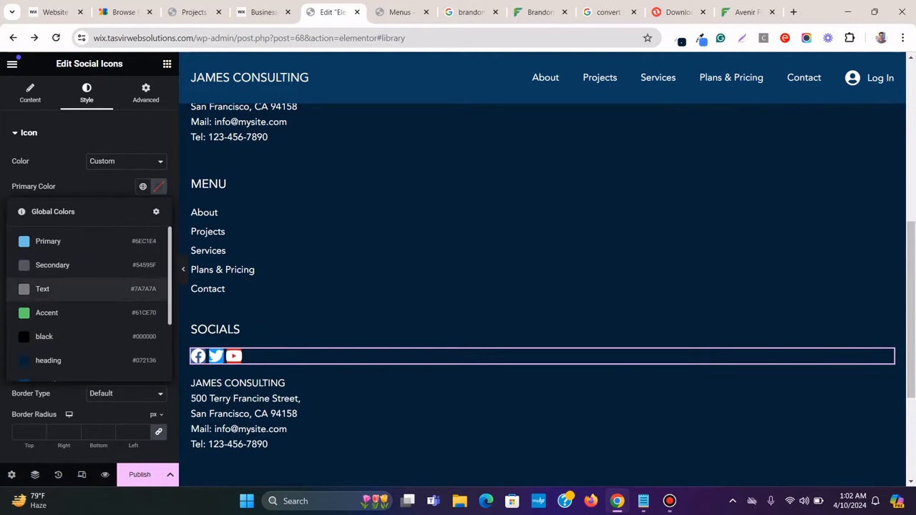
scroll(86, 315, "down", 3)
left_click(50, 342)
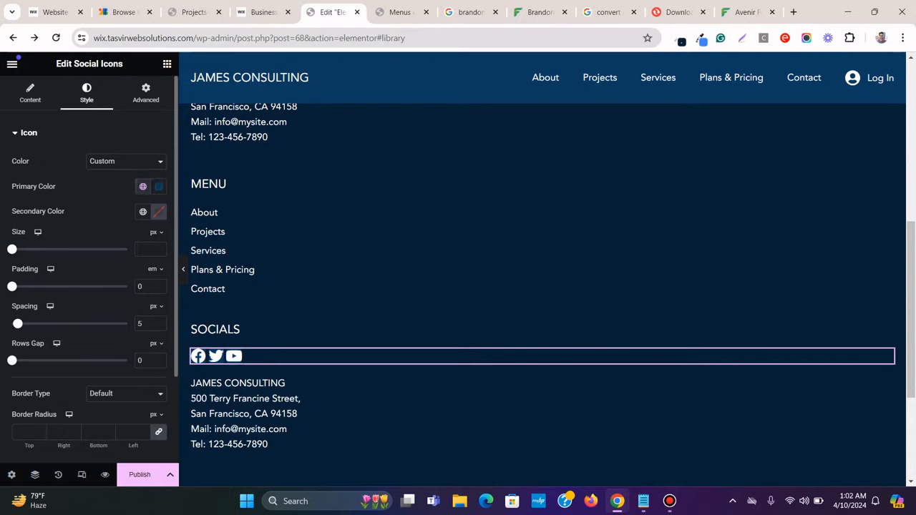
left_click(142, 186)
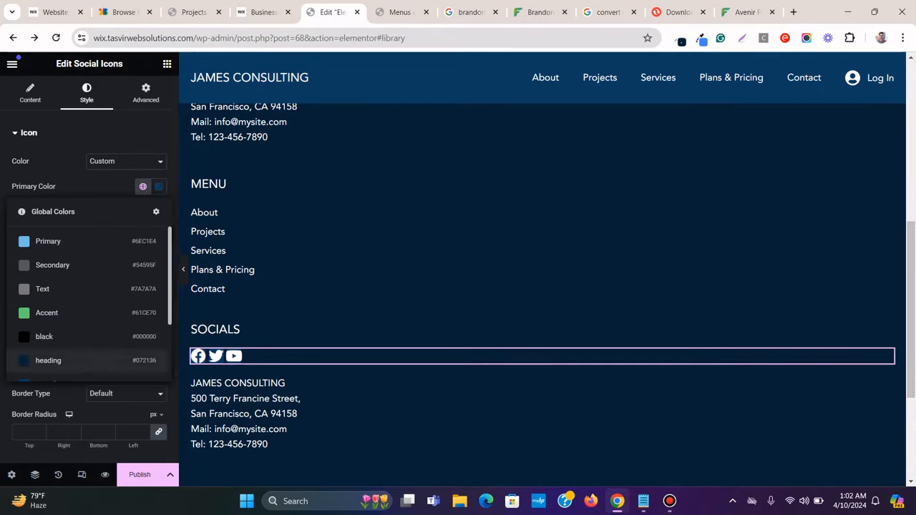
left_click(48, 360)
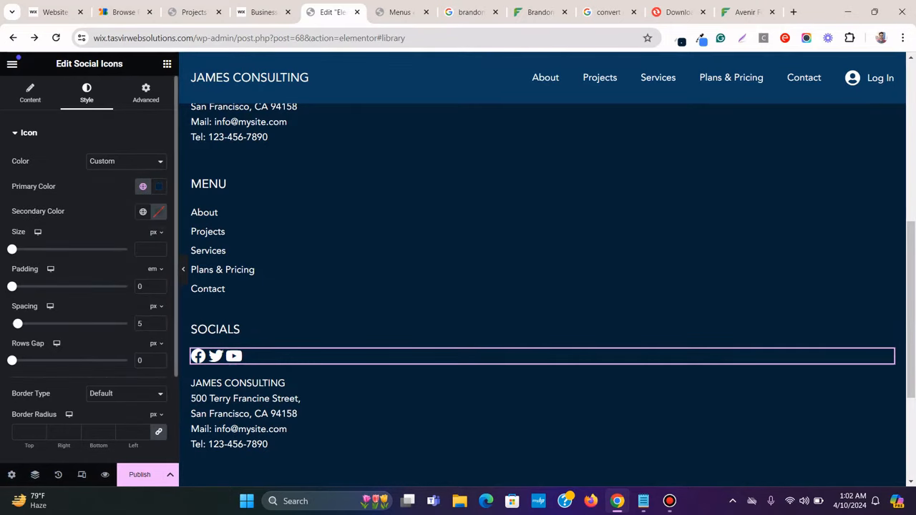
Remove the Youtube item from the social icons and change the Facebook item's icon to Facebook F
left_click(31, 93)
left_click(154, 240)
left_click(64, 180)
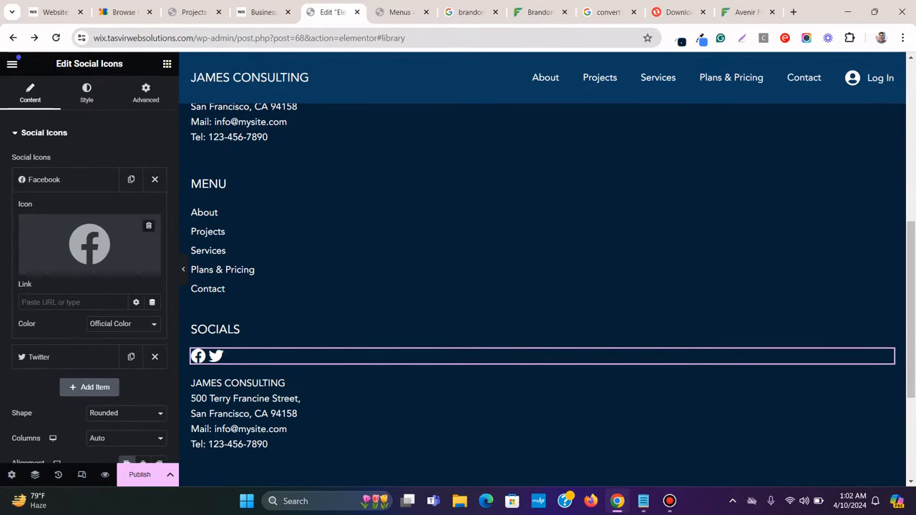
left_click(89, 246)
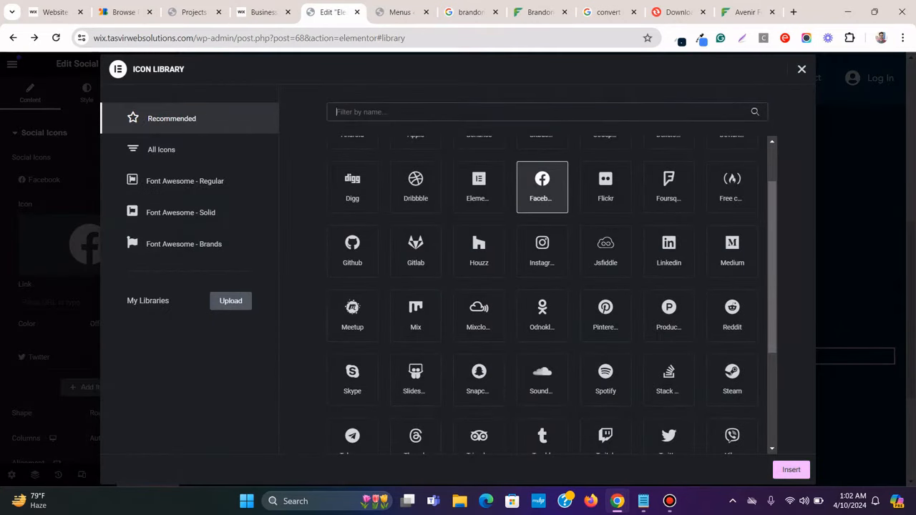
type("face")
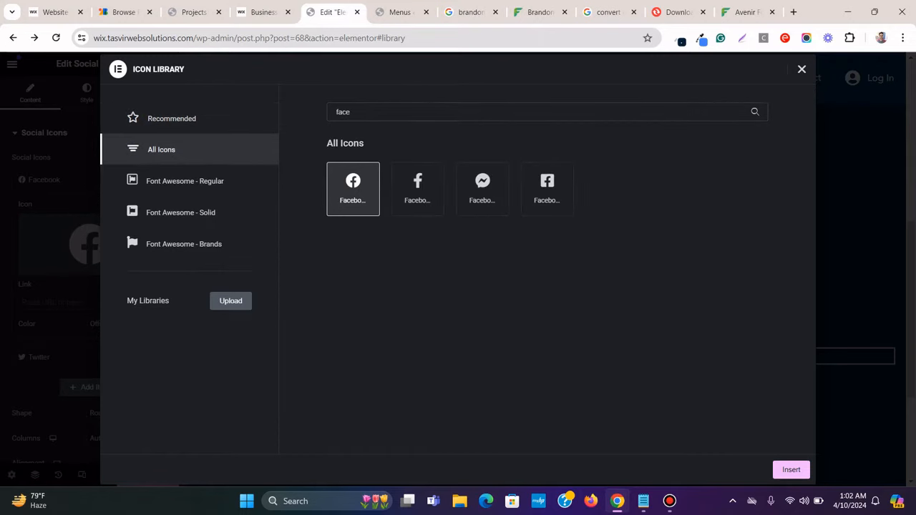
left_click(417, 188)
left_click(791, 469)
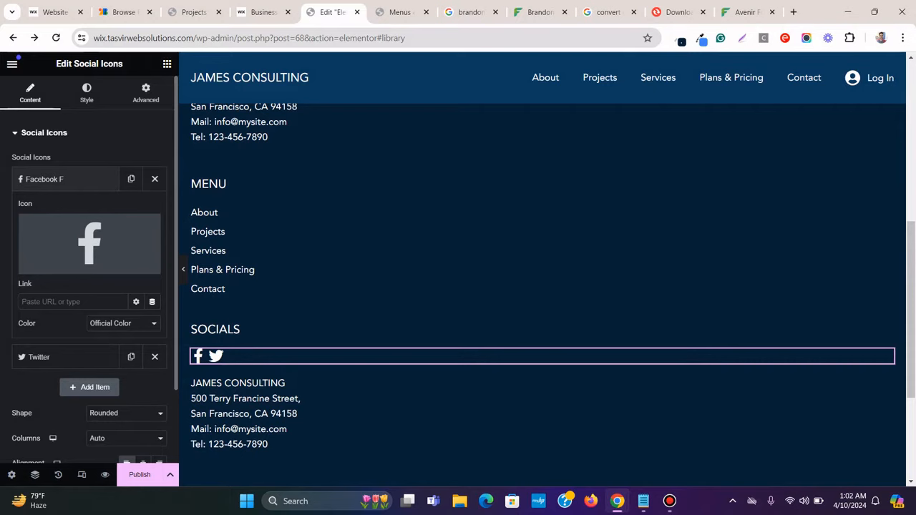
left_click(65, 180)
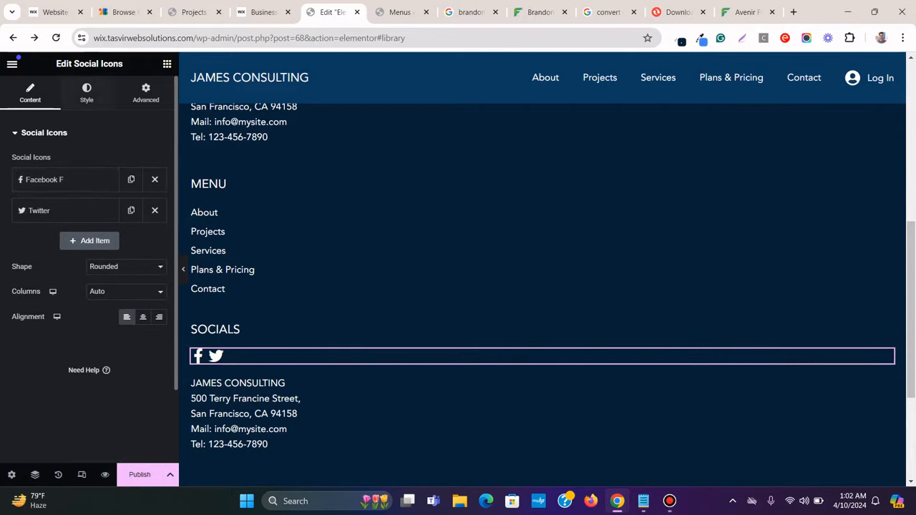
Increase the spacing between the social icons to 15 px
left_click(87, 93)
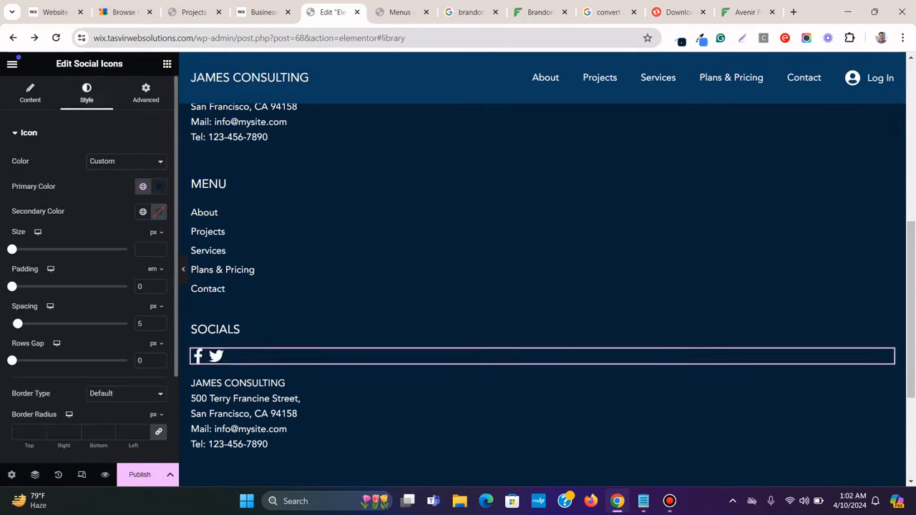
left_click_drag(18, 323, 29, 323)
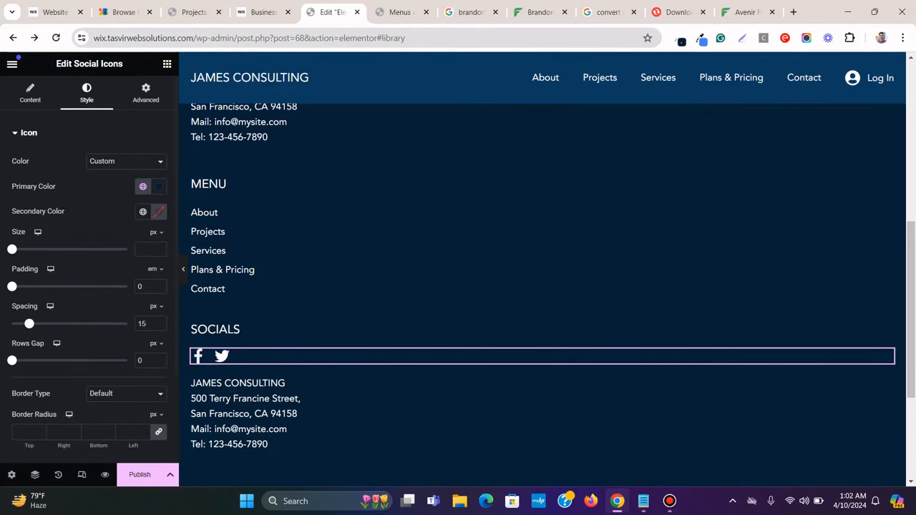
scroll(89, 272, "down", 3)
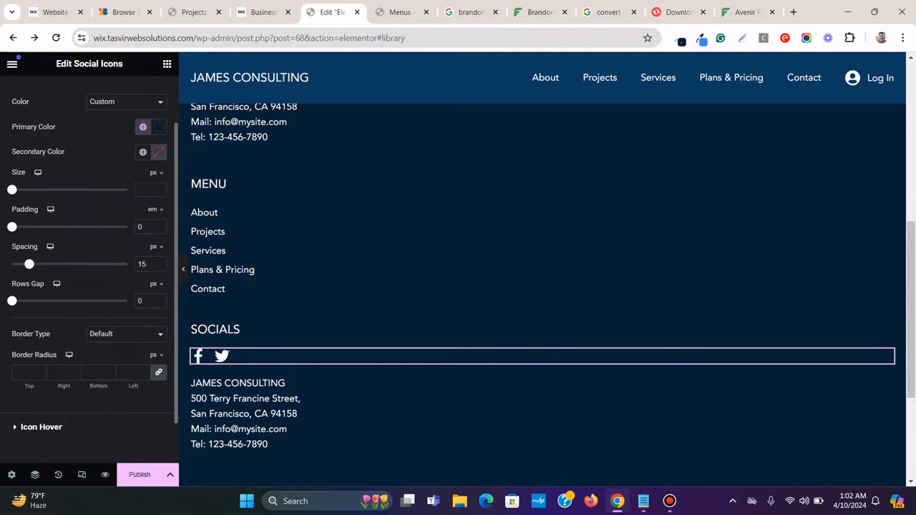
scroll(89, 272, "up", 3)
Set the social icons' hover primary color to the global color lightblue (#8CBCDB)
scroll(90, 272, "down", 3)
left_click(42, 376)
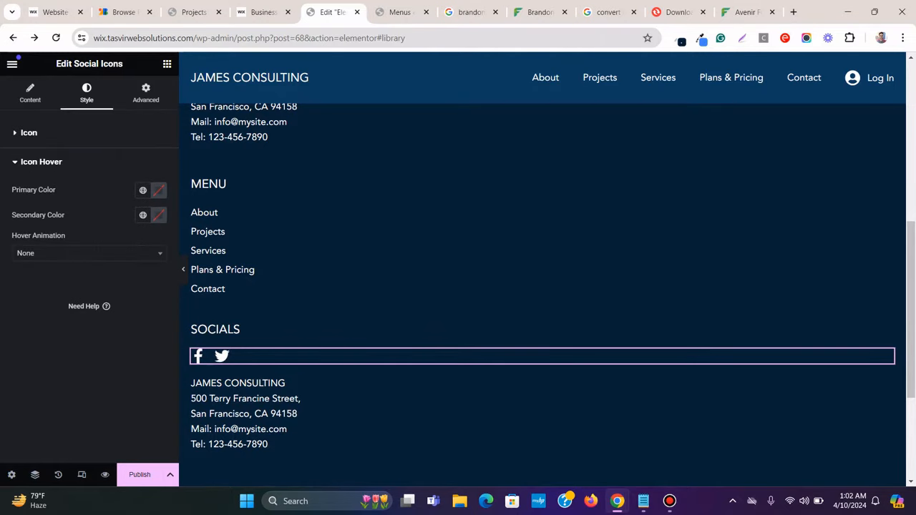
left_click(143, 189)
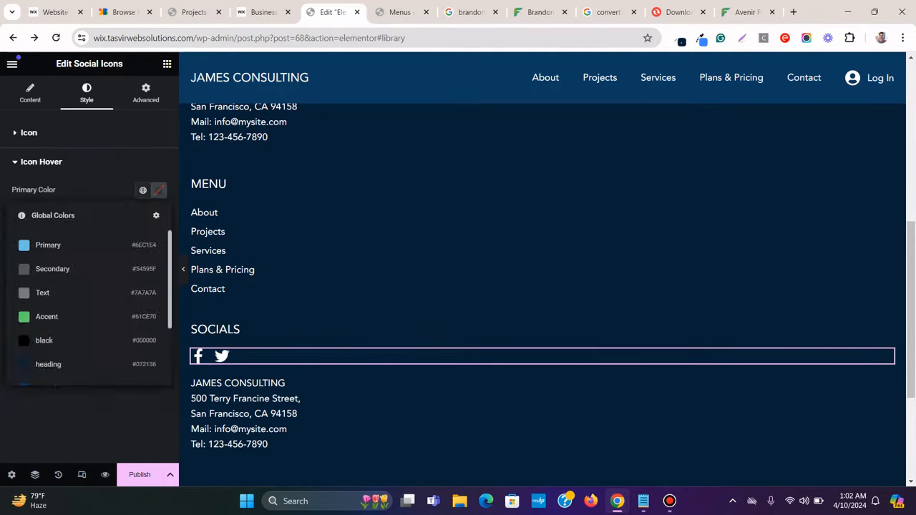
scroll(86, 315, "down", 3)
left_click(50, 370)
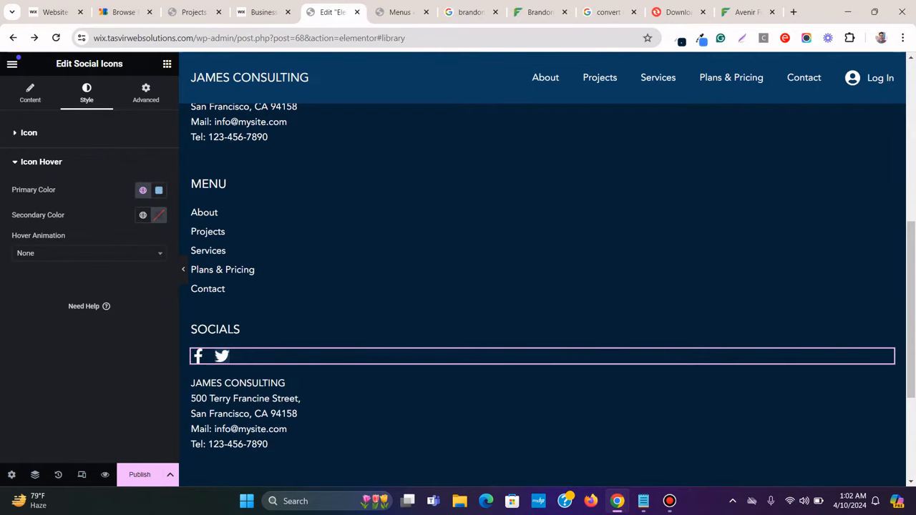
left_click(158, 190)
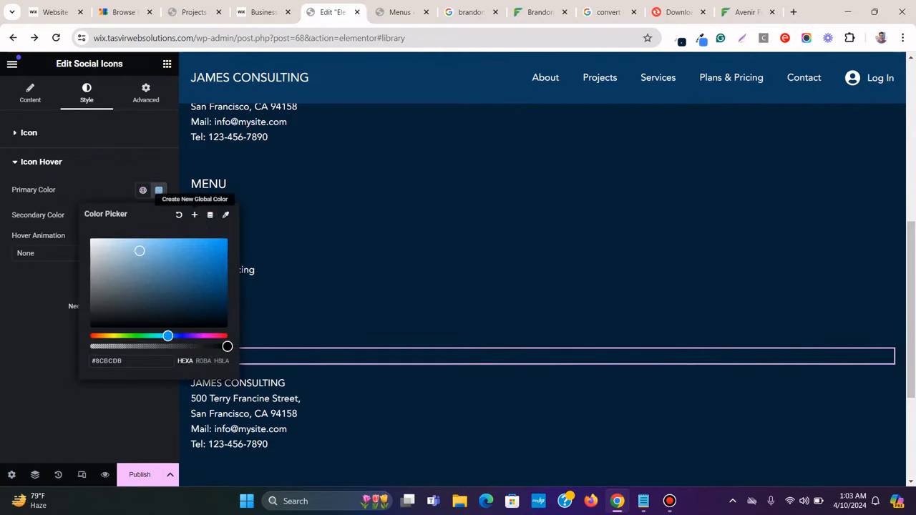
left_click(195, 214)
left_click(495, 311)
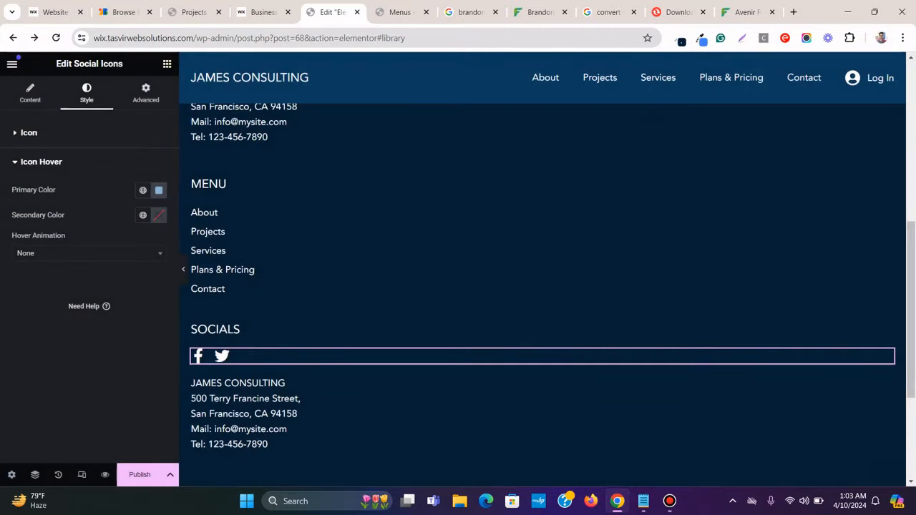
Set the social icons' hover primary color to the global color heading
left_click(142, 190)
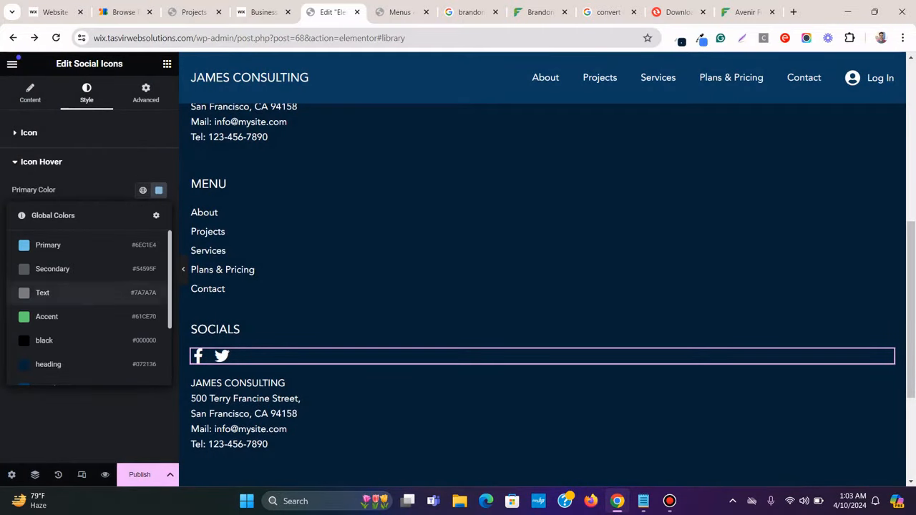
scroll(86, 298, "down", 2)
left_click(86, 299)
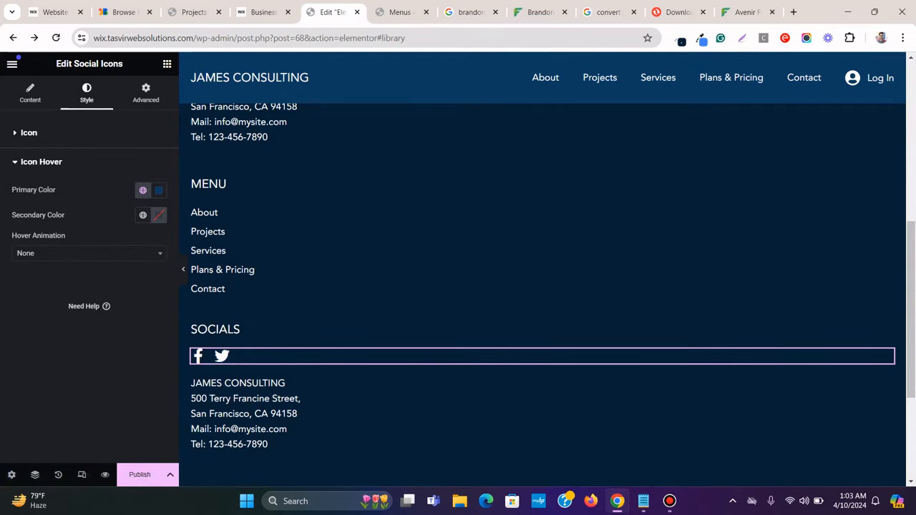
left_click(142, 190)
scroll(86, 299, "down", 2)
left_click(48, 274)
Set the social icons' hover secondary color to the global color lightblue and compare the icons with the original template's footer
left_click(142, 189)
scroll(86, 342, "down", 2)
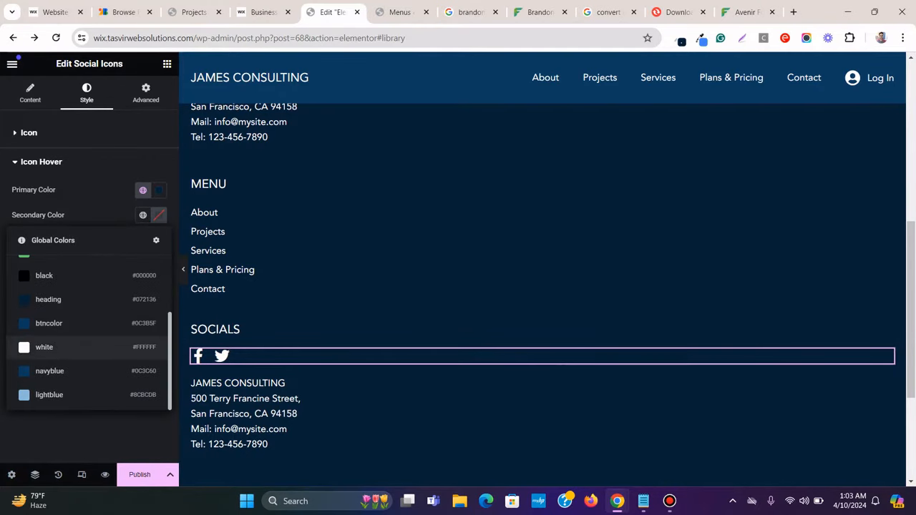
left_click(118, 12)
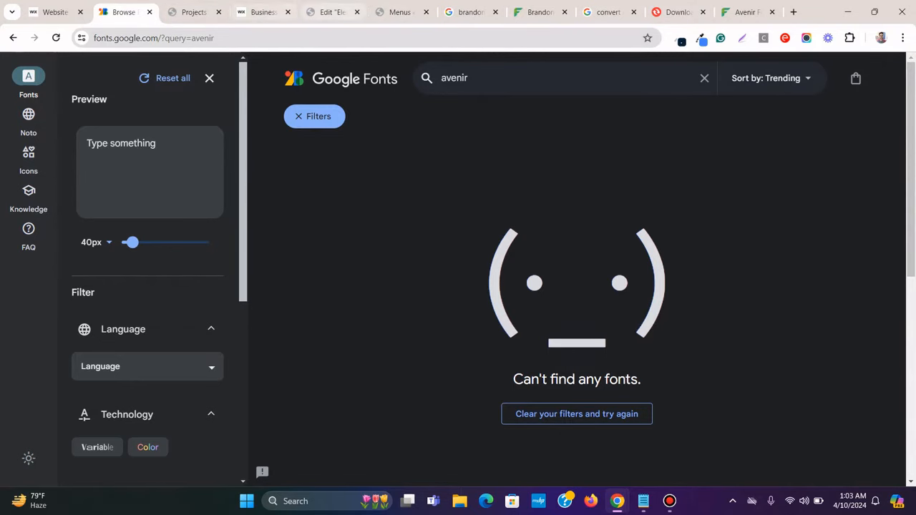
left_click(333, 12)
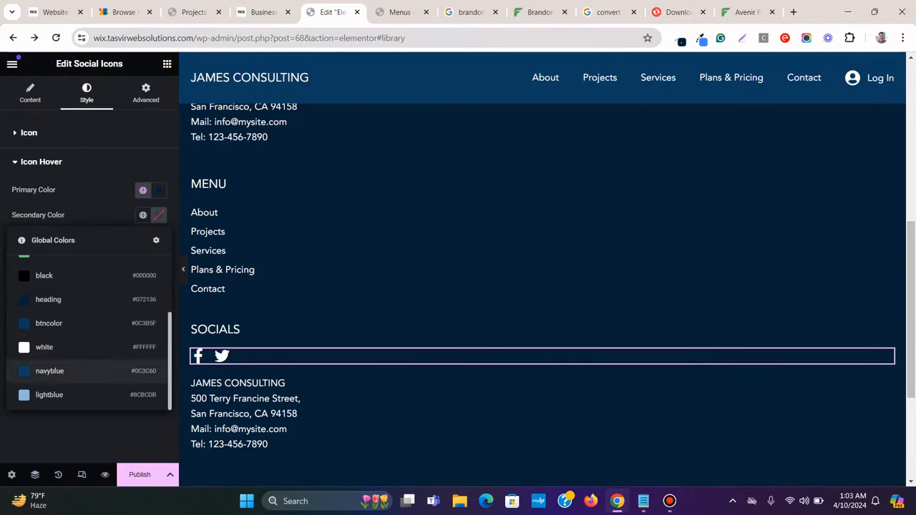
left_click(48, 394)
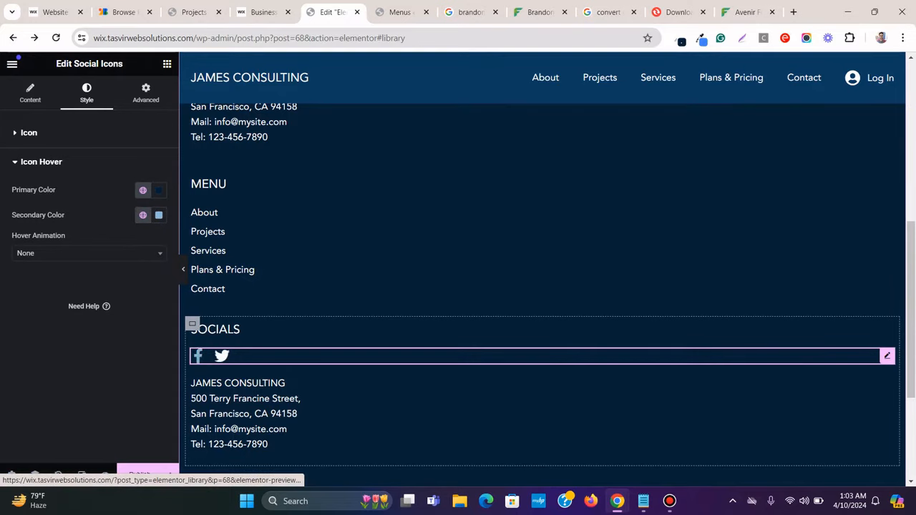
left_click(262, 12)
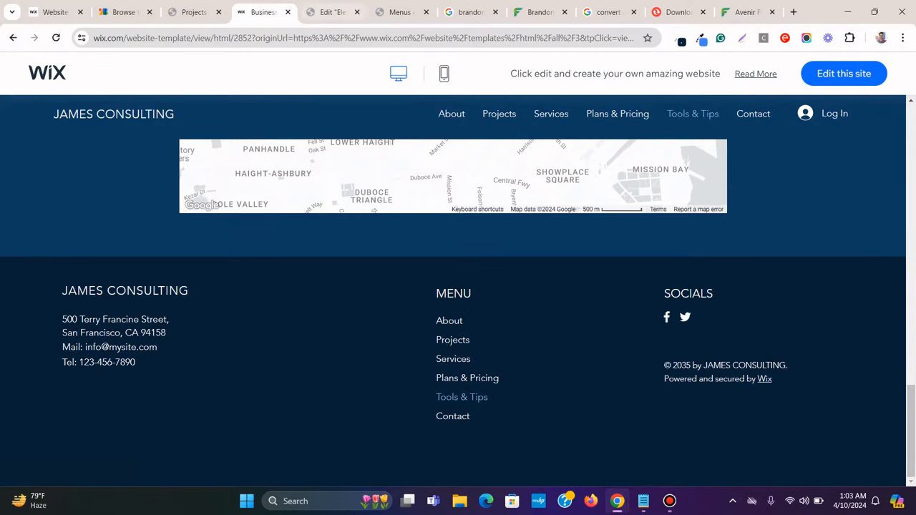
left_click(333, 12)
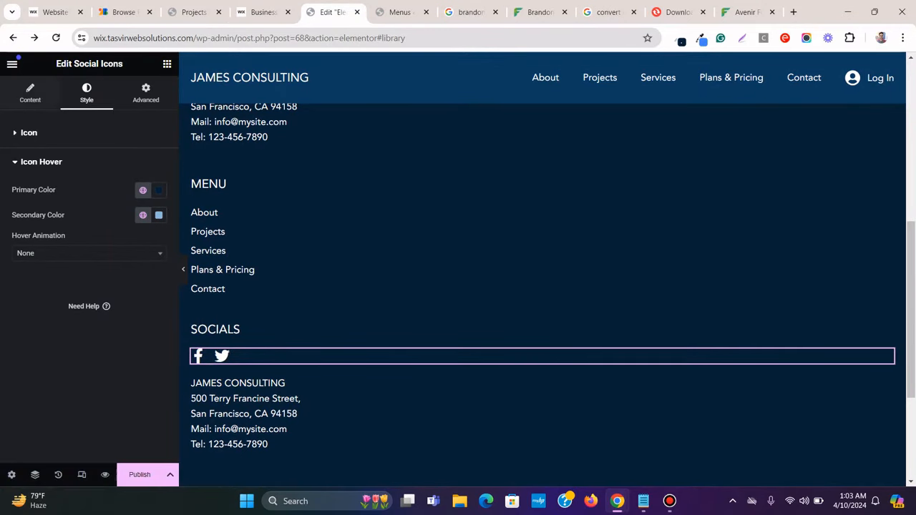
left_click(197, 356)
Copy the copyright line "© 2035 by JAMES CONSULTING." from the original Wix template's footer
left_click(244, 414)
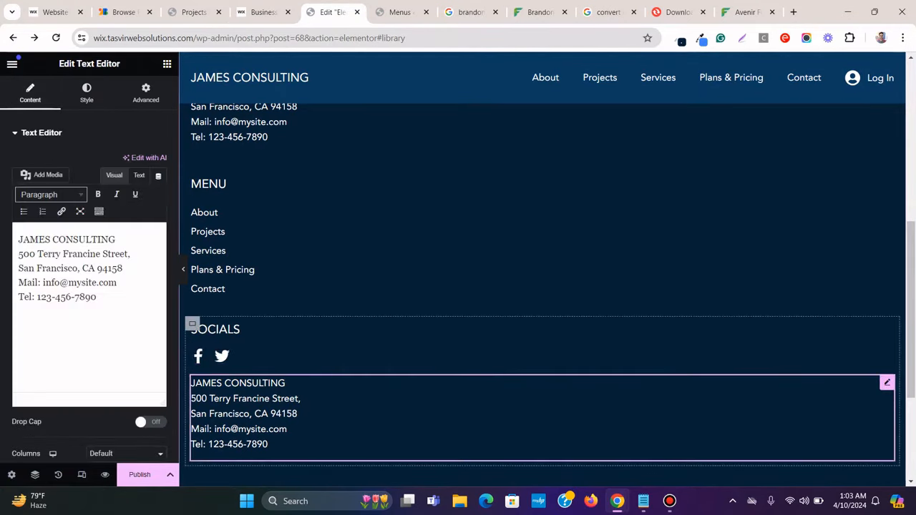
left_click(264, 12)
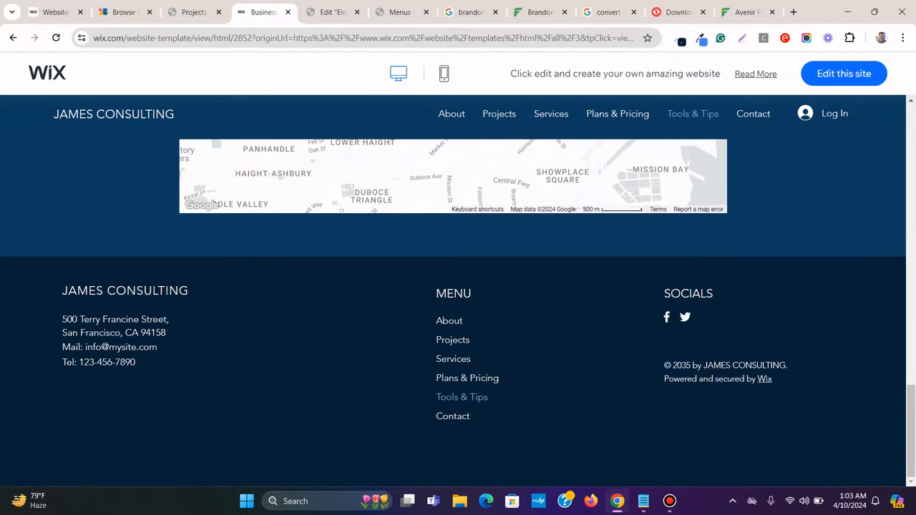
left_click_drag(663, 292, 765, 366)
left_click(765, 366)
triple_click(765, 366)
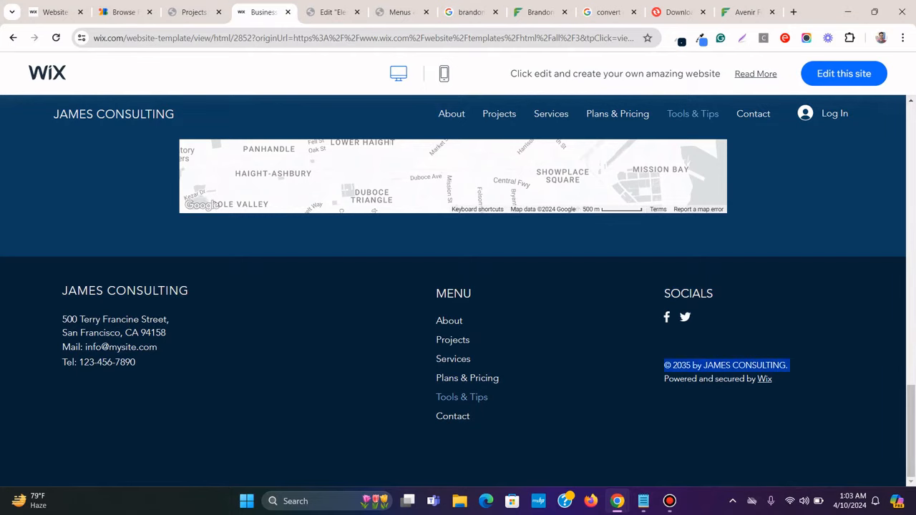
right_click(711, 361)
left_click(515, 210)
Replace the address text below the social icons with the copied line "© 2035 by JAMES CONSULTING."
left_click(333, 13)
triple_click(82, 268)
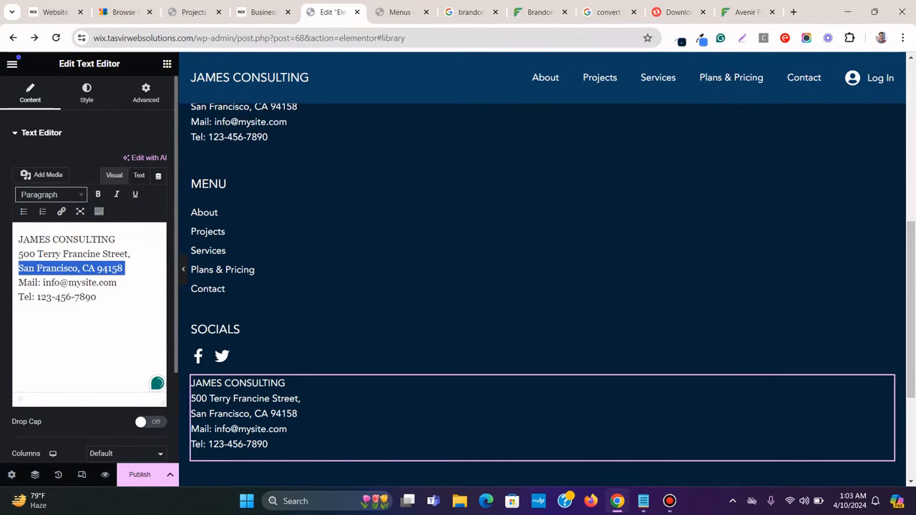
right_click(82, 268)
left_click_drag(68, 282, 77, 282)
key("ctrl+a")
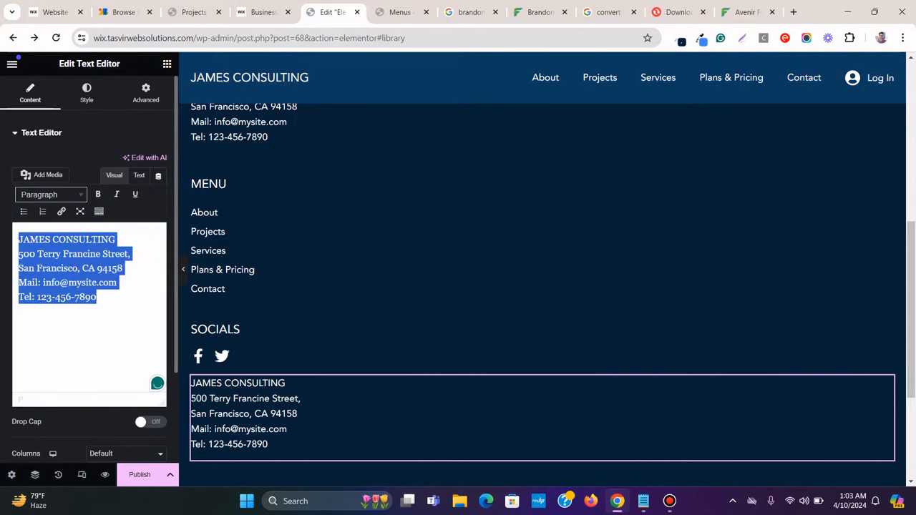
right_click(74, 264)
left_click(129, 133)
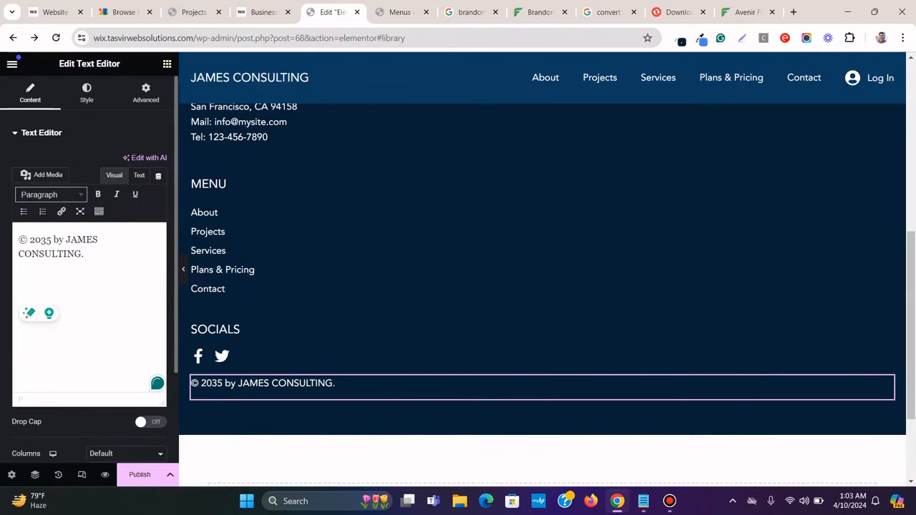
Set the copyright text's font size to 14 px and preview the footer at full width
left_click(263, 13)
left_click(332, 12)
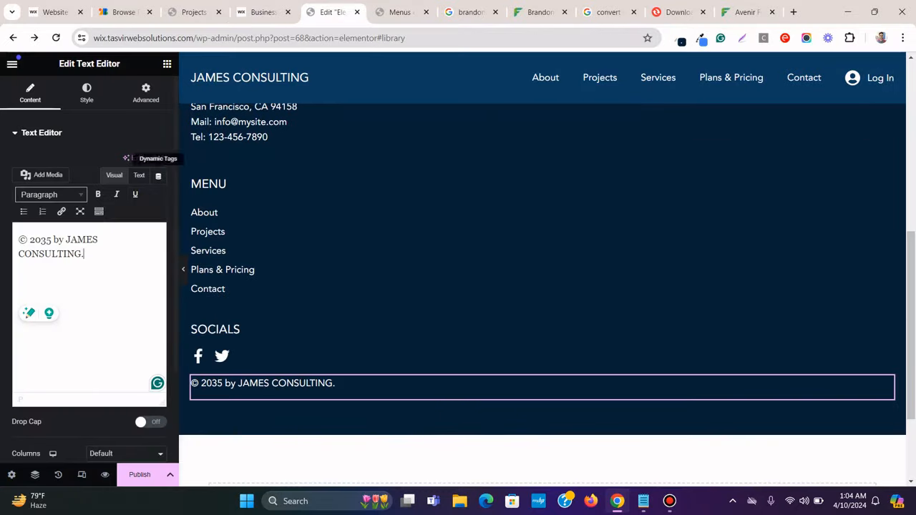
left_click(87, 93)
left_click(159, 212)
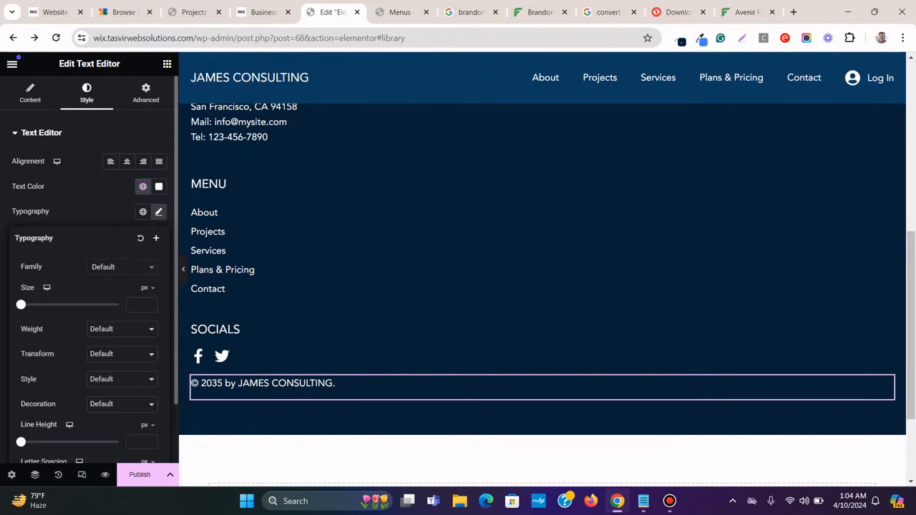
left_click(136, 305)
type("14")
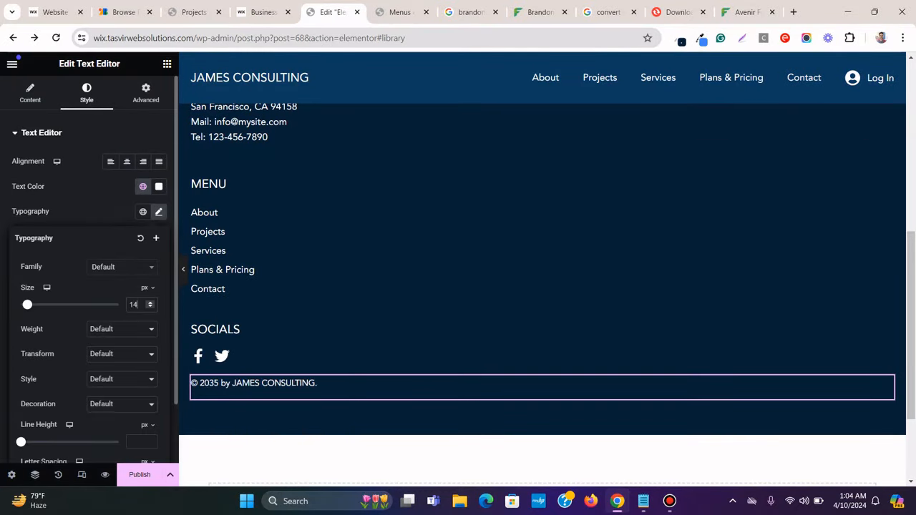
left_click(183, 269)
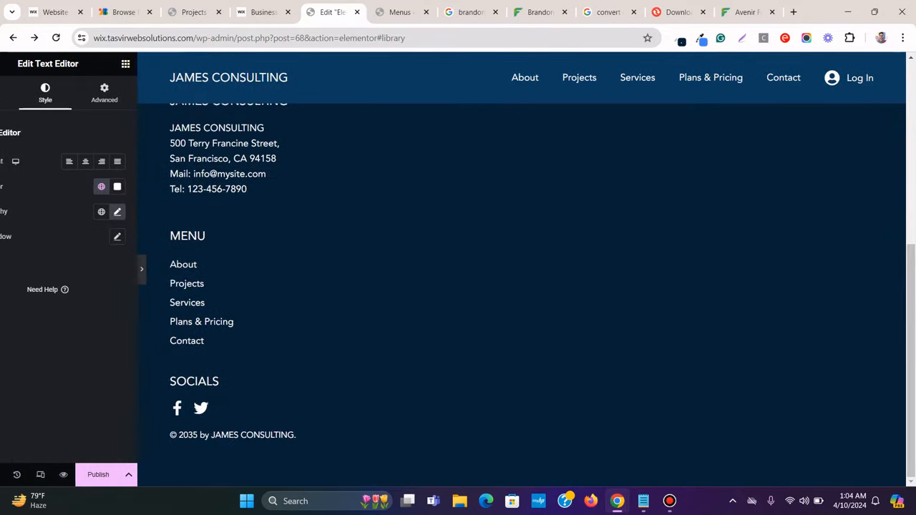
scroll(118, 322, "up", 2)
scroll(119, 320, "down", 2)
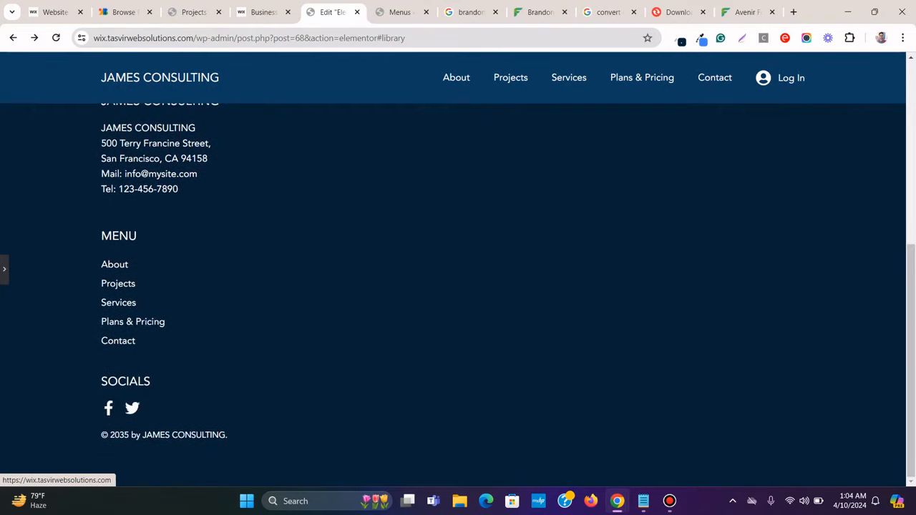
left_click(4, 269)
Set the main footer container's direction to Row - horizontal so its three columns sit side by side
scroll(204, 262, "up", 3)
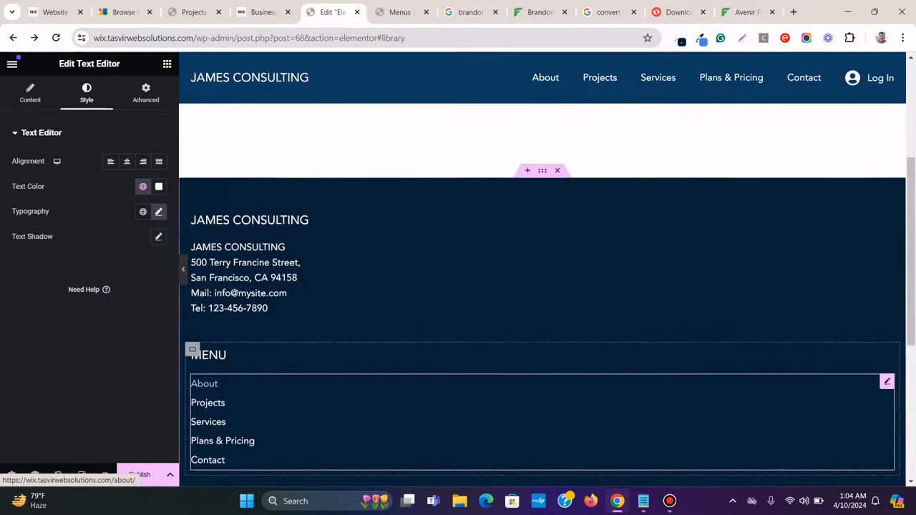
scroll(204, 262, "down", 2)
scroll(542, 286, "up", 1)
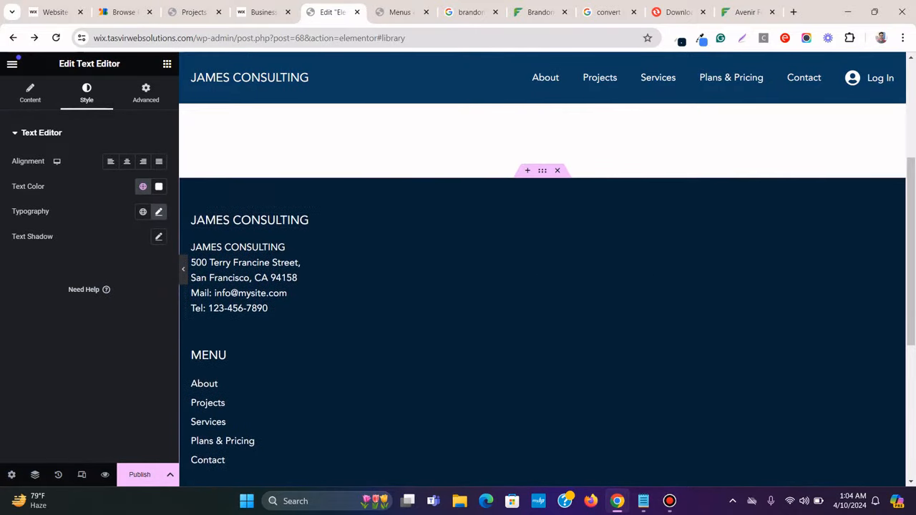
left_click(542, 171)
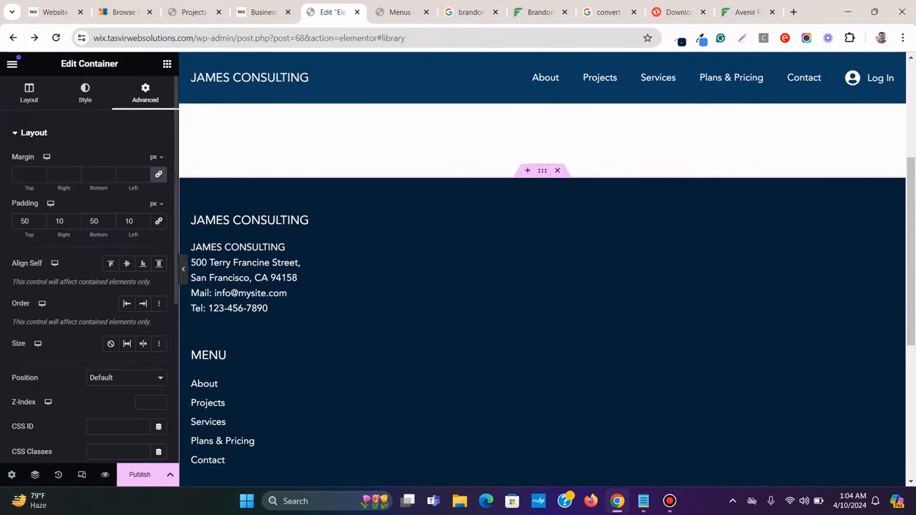
scroll(89, 286, "down", 3)
scroll(89, 286, "up", 1)
scroll(89, 286, "up", 2)
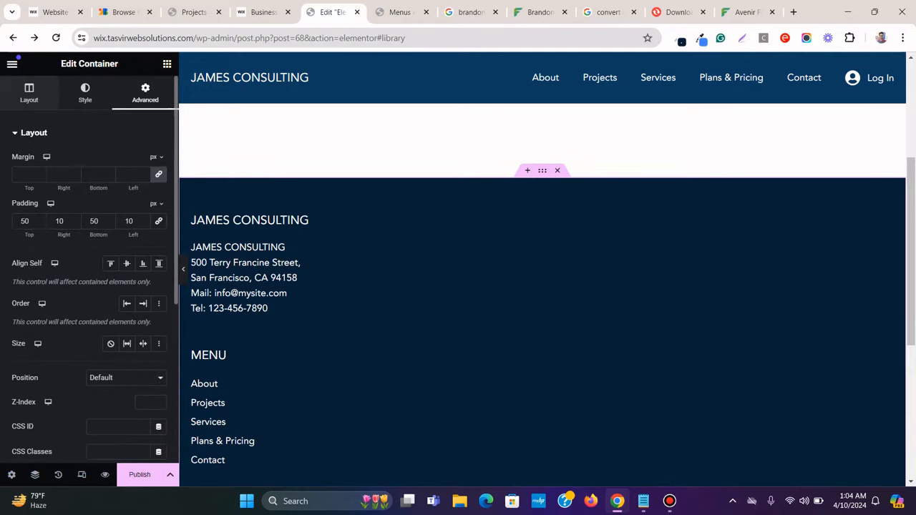
left_click(30, 94)
scroll(89, 286, "down", 2)
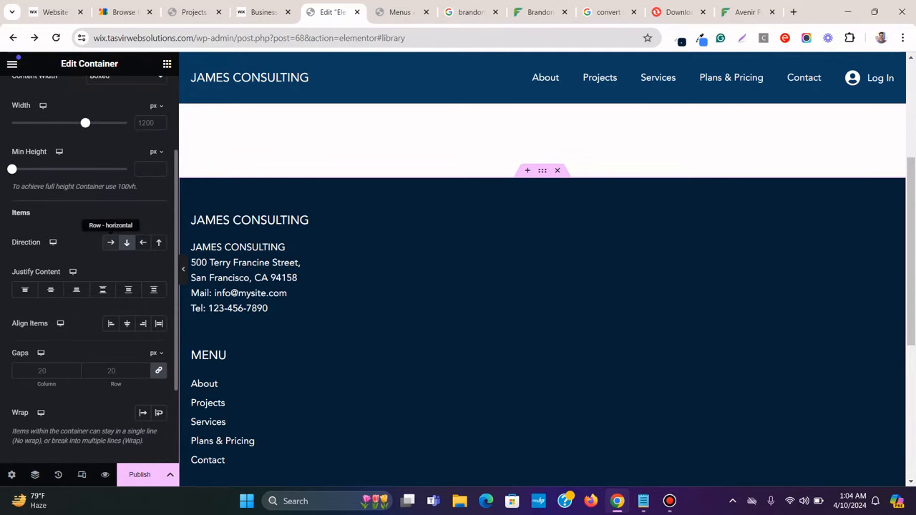
left_click(111, 243)
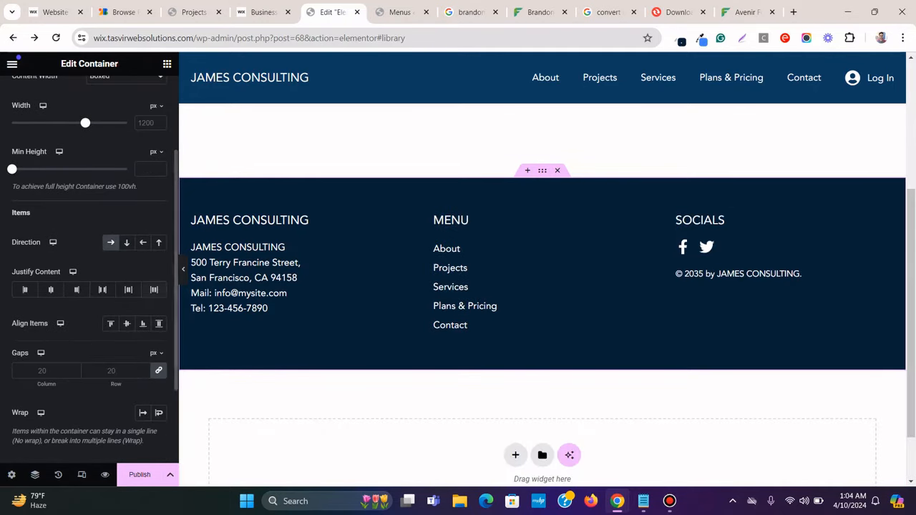
Compare the footer's column layout at full width with the original Wix template's footer
left_click(183, 269)
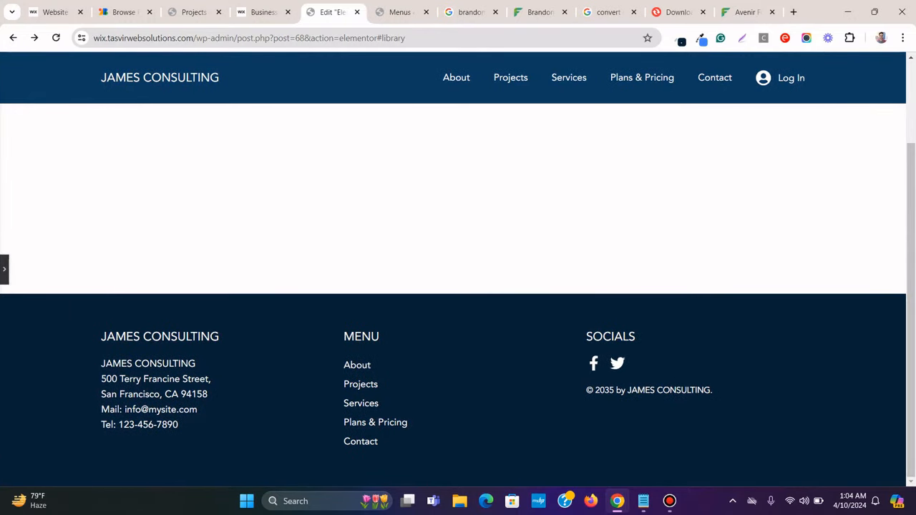
left_click(266, 12)
left_click(326, 13)
left_click(4, 269)
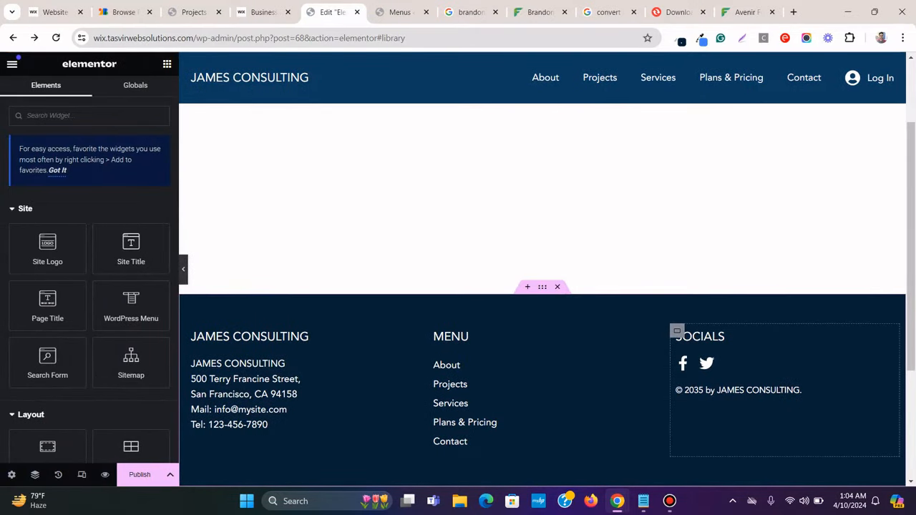
left_click(677, 331)
left_click(542, 287)
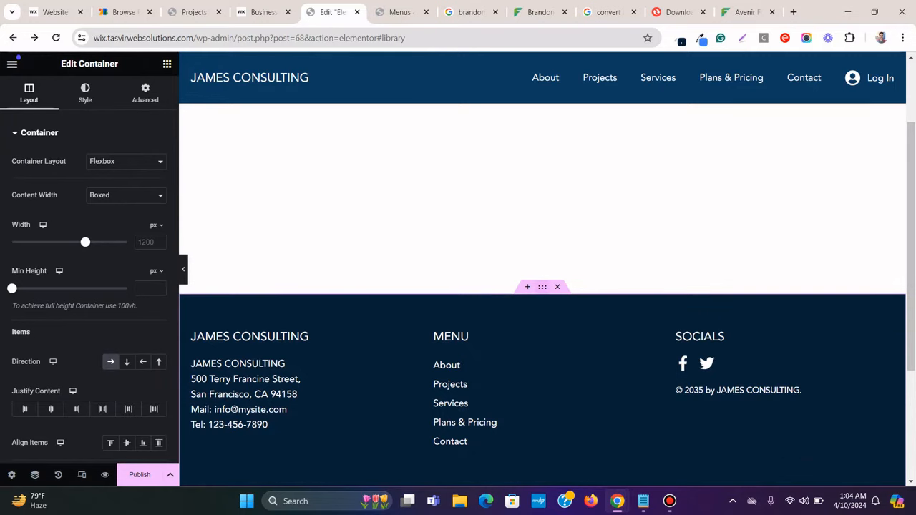
left_click(263, 12)
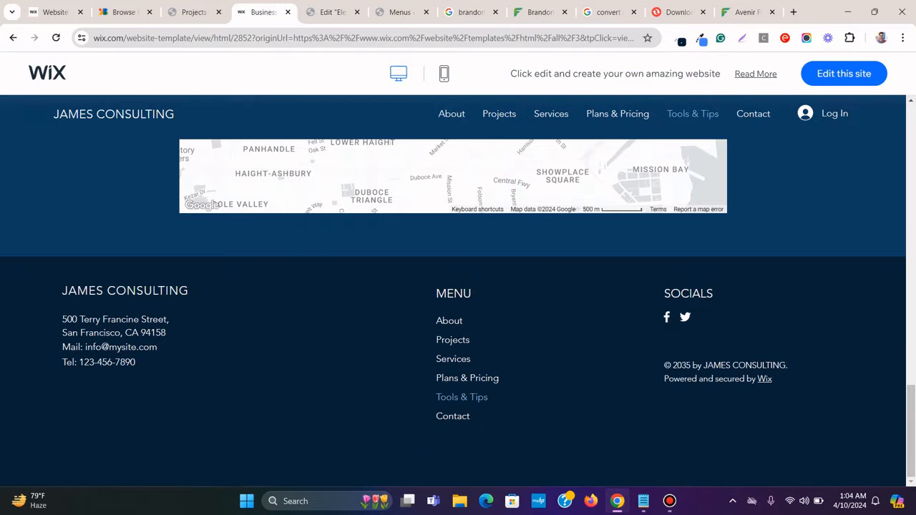
left_click(333, 12)
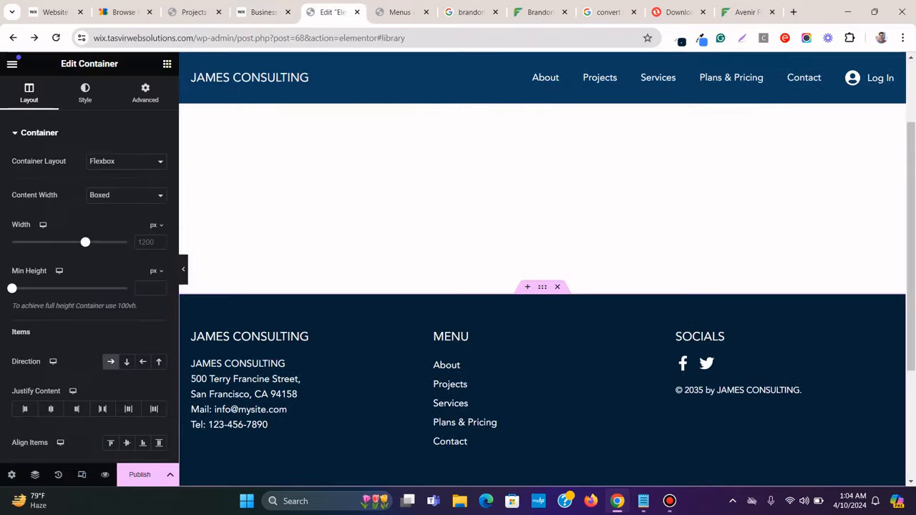
left_click(183, 270)
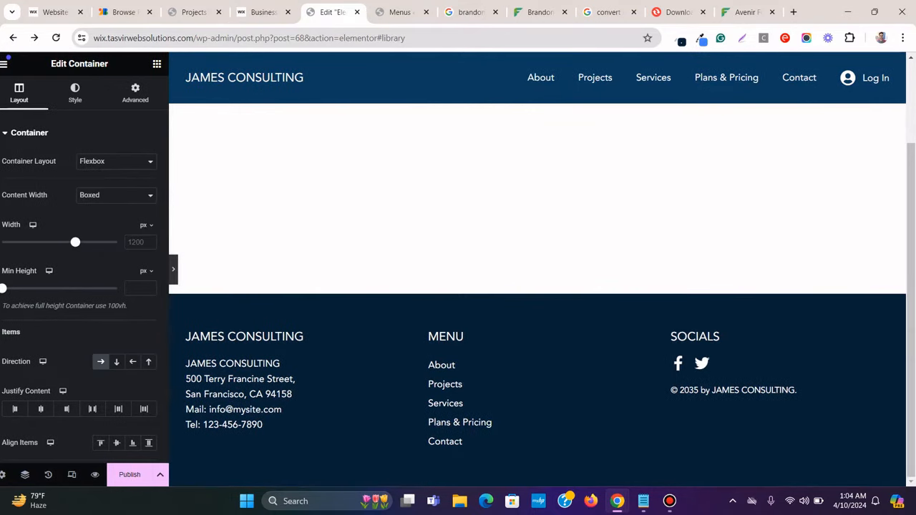
left_click(4, 270)
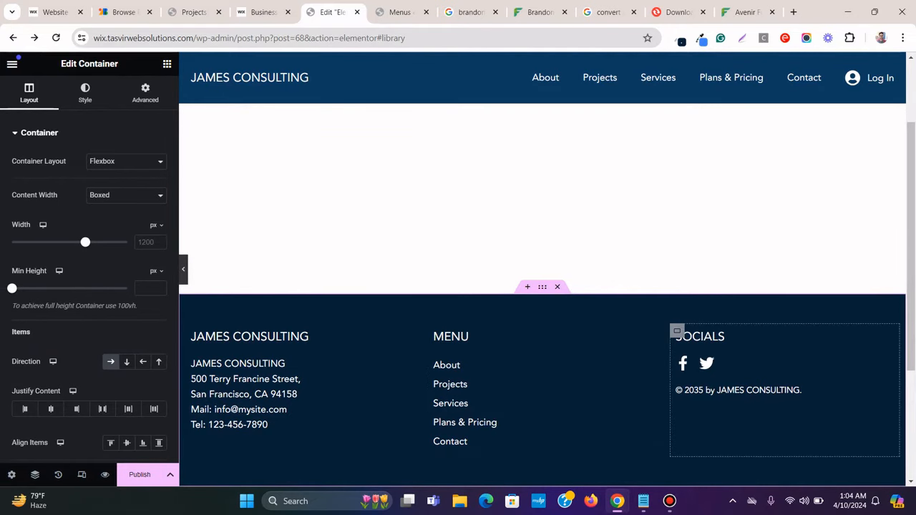
left_click(266, 12)
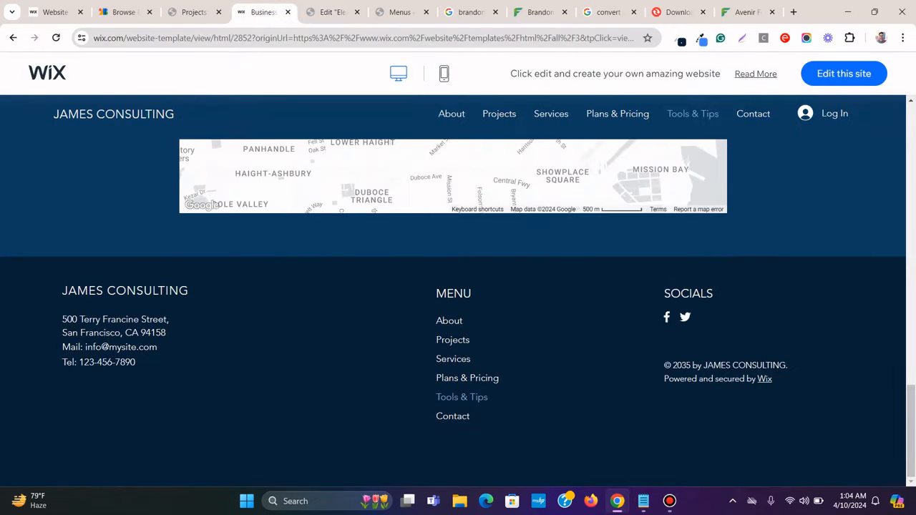
In the footer editor, try a boxed content width of 59% on the Socials column container
left_click(336, 12)
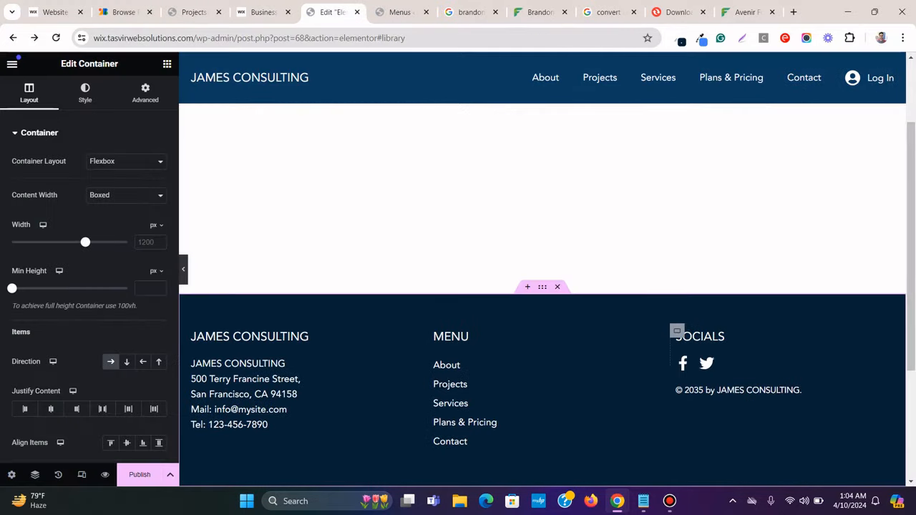
left_click(677, 331)
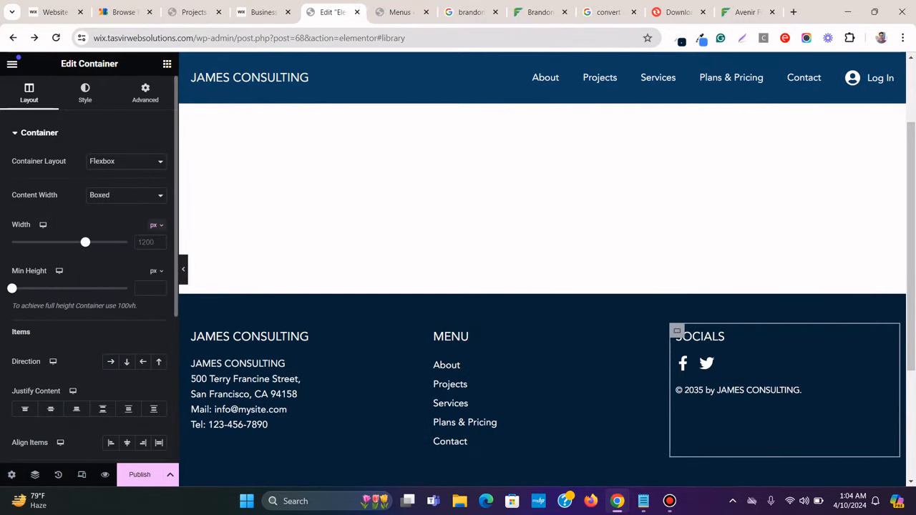
left_click(156, 225)
left_click(153, 242)
type("23")
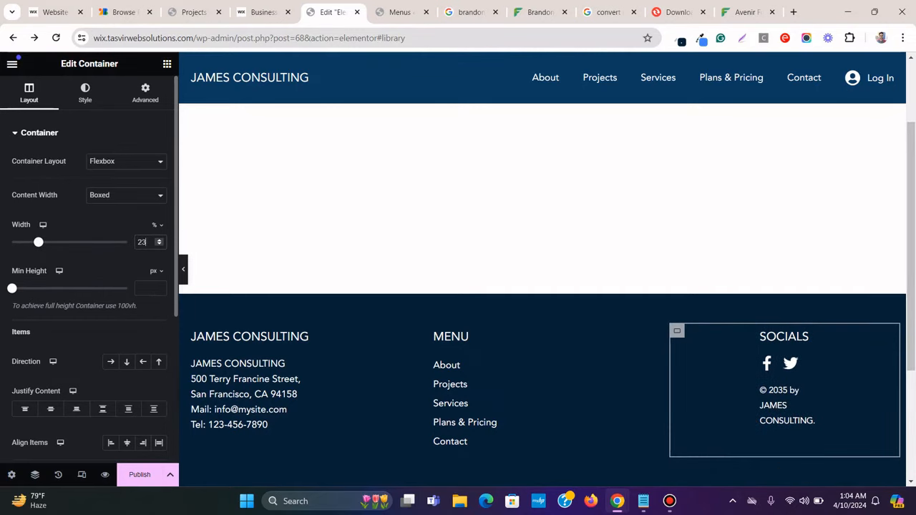
left_click_drag(39, 241, 80, 242)
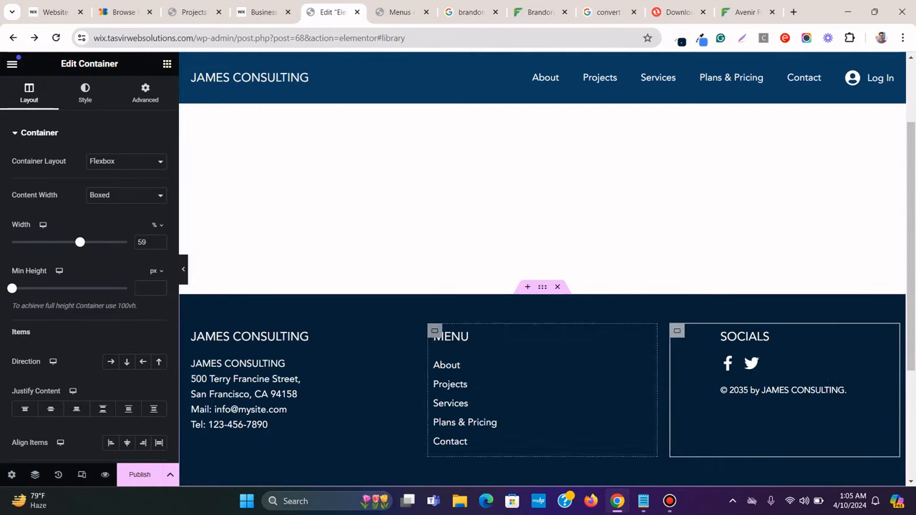
Check the Menu column against the Wix template and switch its container's boxed width unit to percent
left_click(434, 330)
left_click(261, 12)
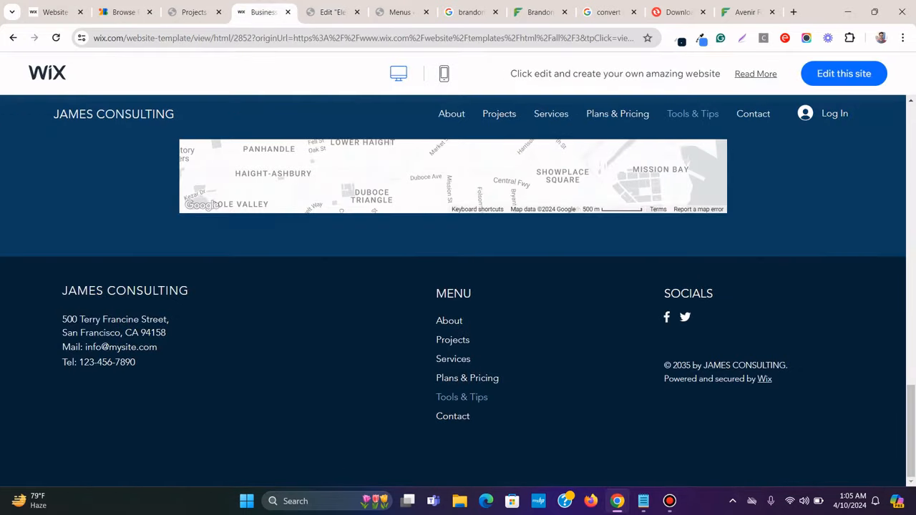
left_click(330, 13)
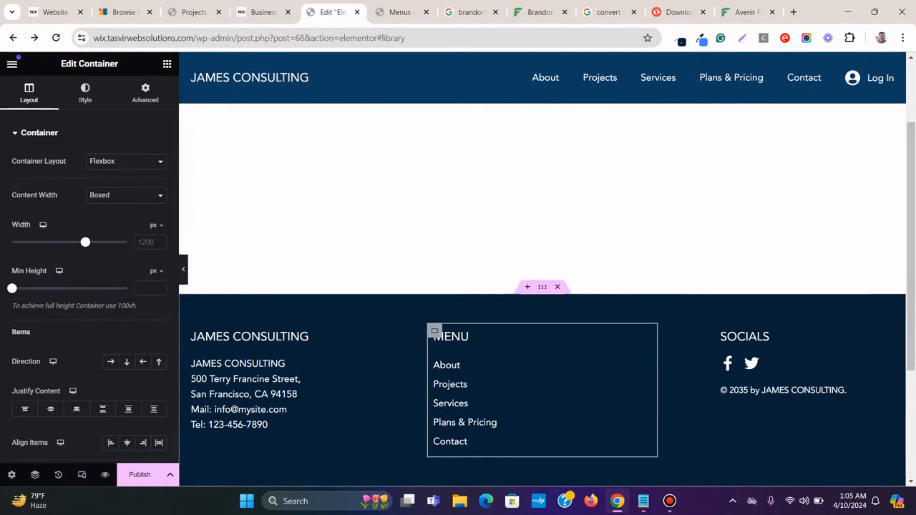
left_click(156, 225)
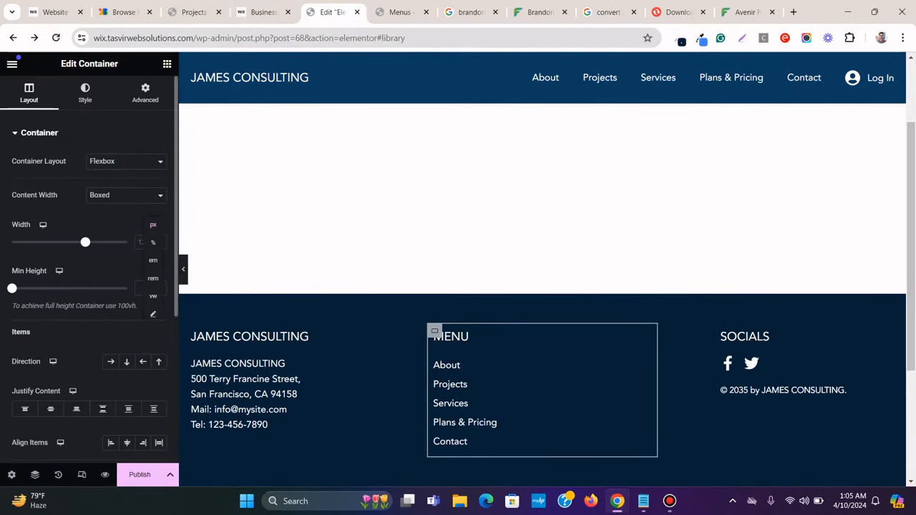
left_click(153, 242)
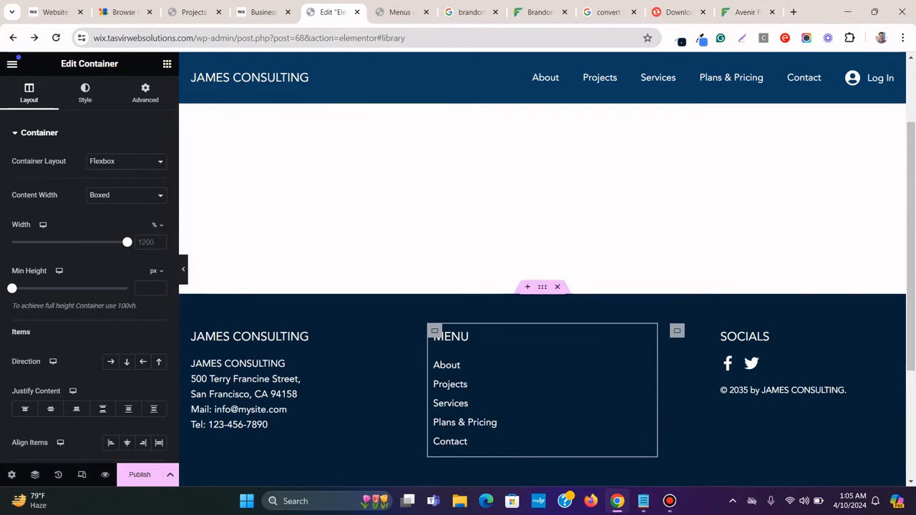
Set the Socials column container's content width to Full Width and its width to 51%
left_click(677, 330)
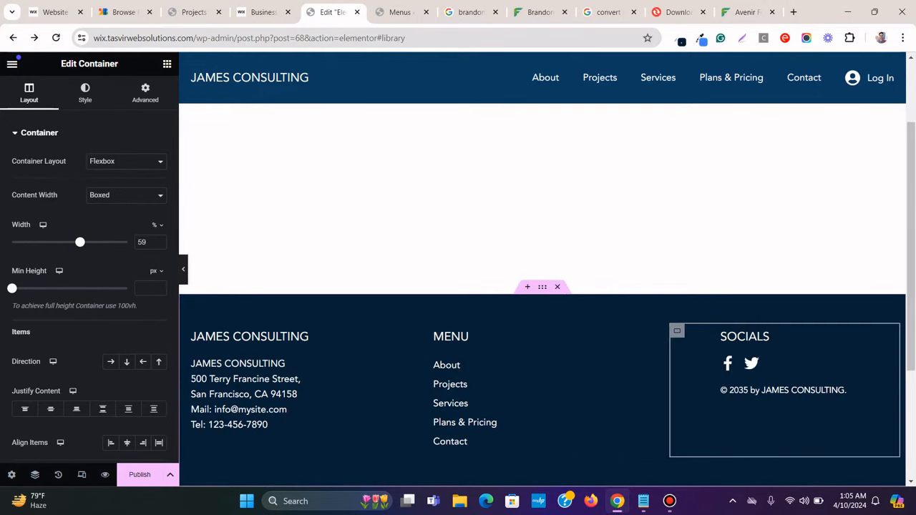
left_click(126, 194)
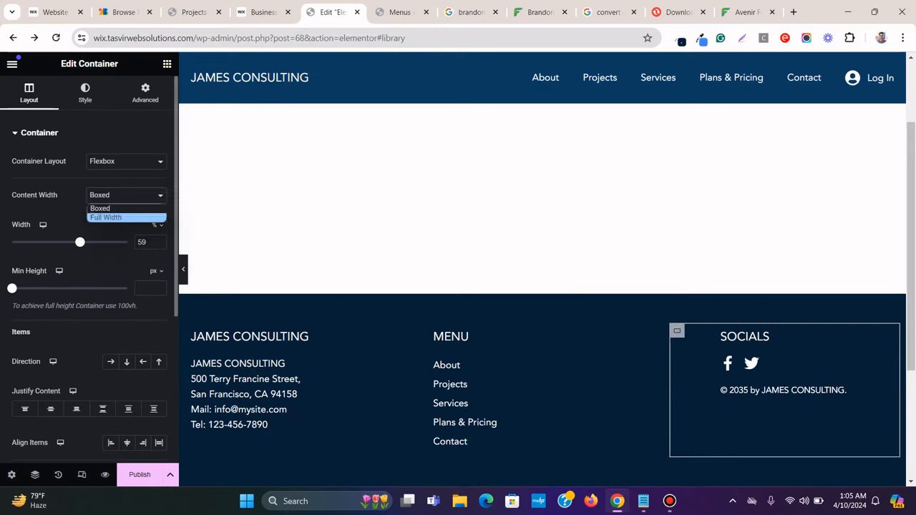
left_click(106, 216)
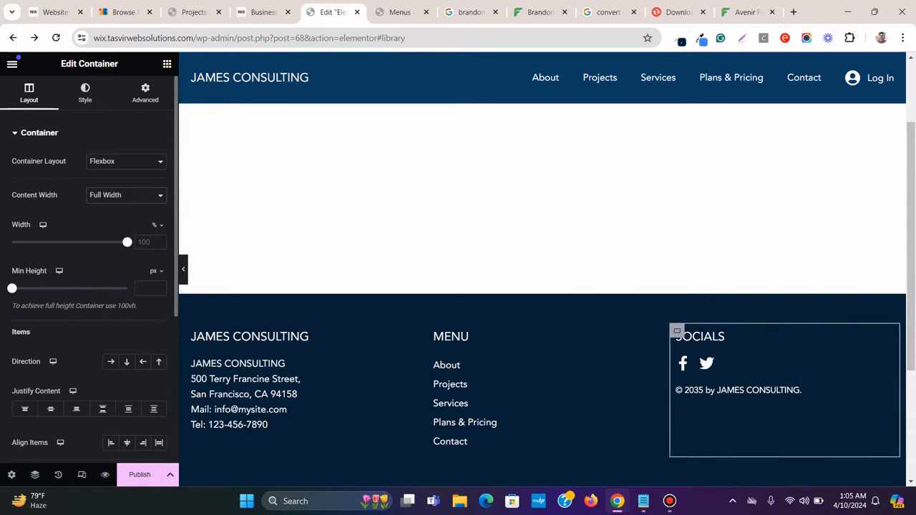
left_click_drag(127, 242, 70, 242)
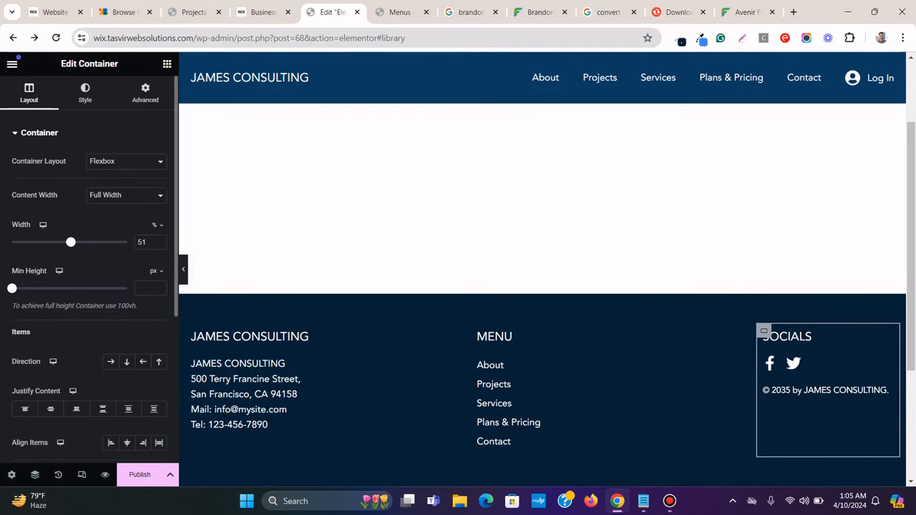
Set the Menu column container's content width to Full Width and its width to 56%
left_click(478, 331)
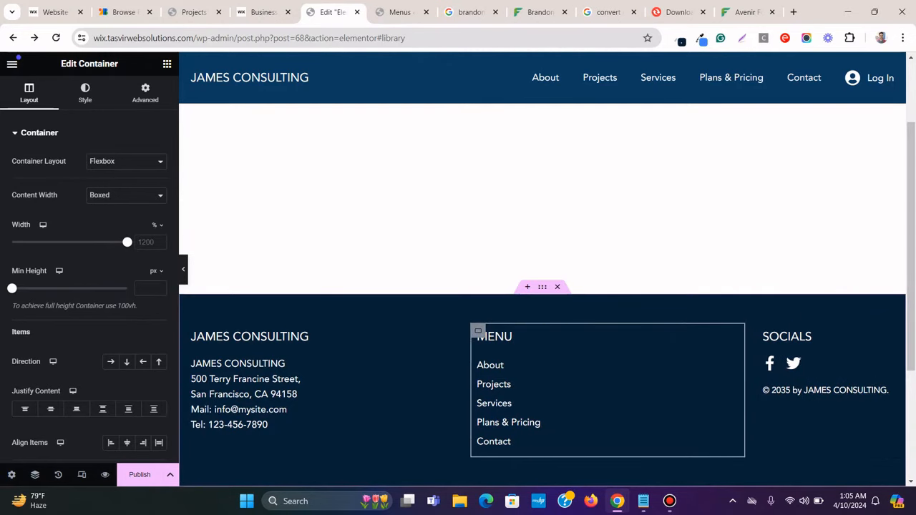
left_click(126, 196)
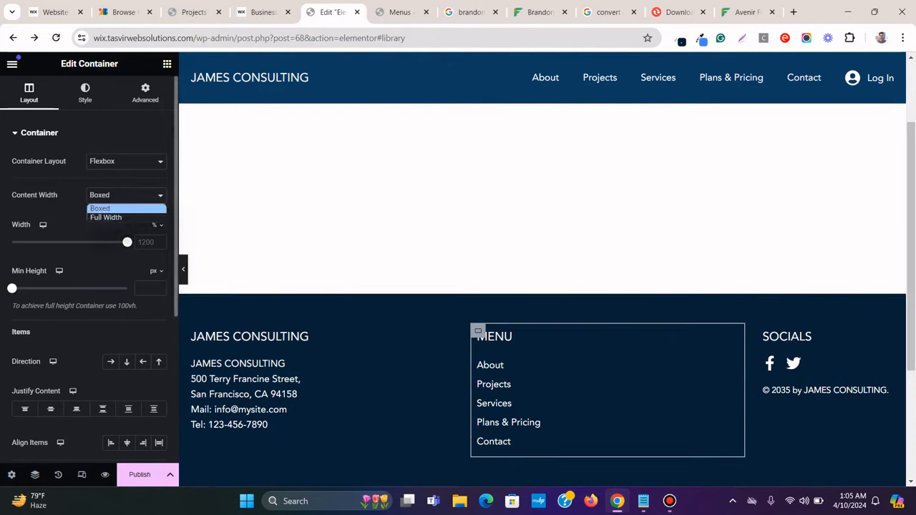
left_click(106, 217)
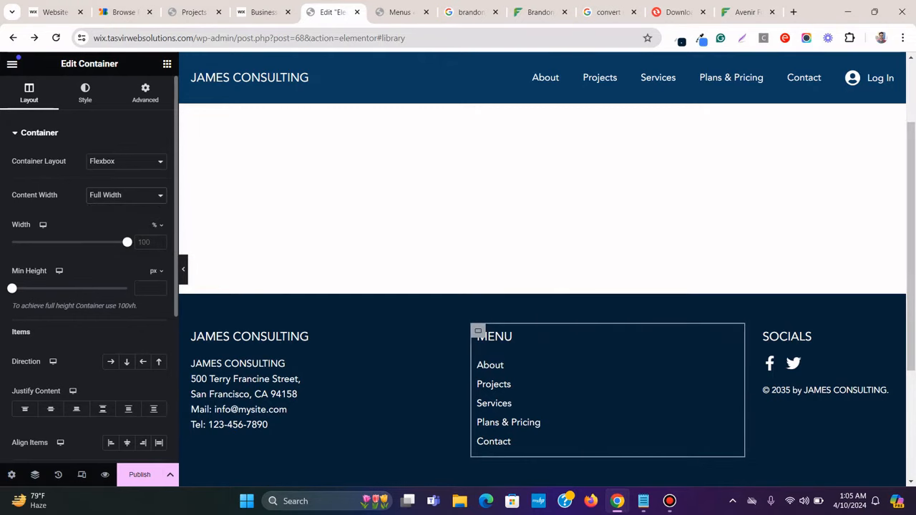
left_click_drag(127, 242, 77, 241)
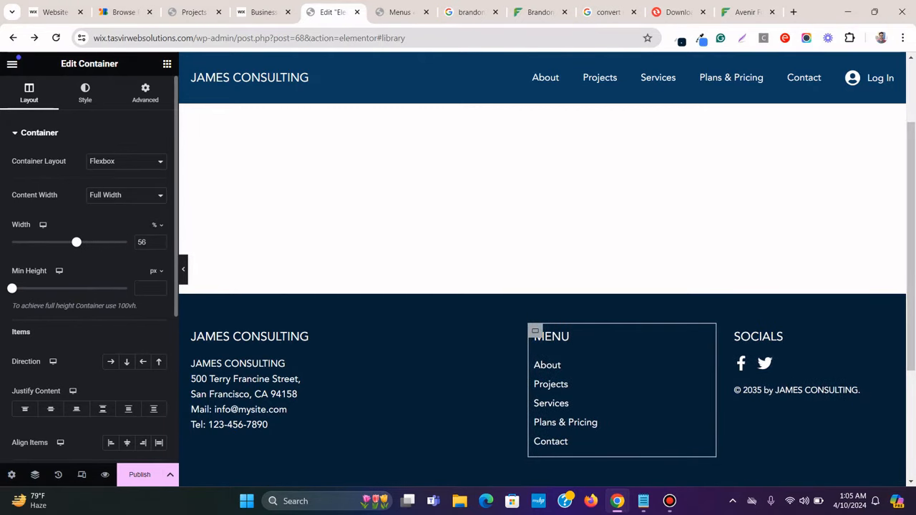
Preview the footer without the editing panel and compare its column spacing with the original Wix template's footer
scroll(542, 286, "down", 2)
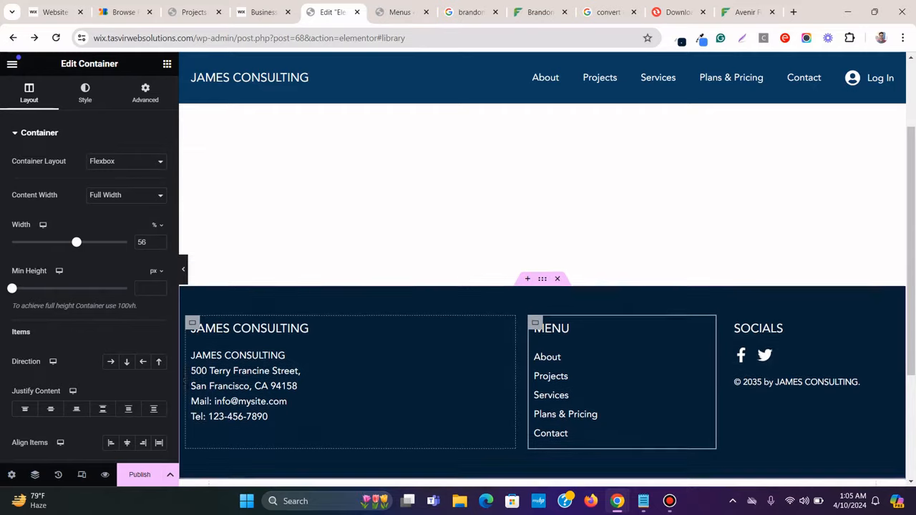
scroll(429, 322, "up", 1)
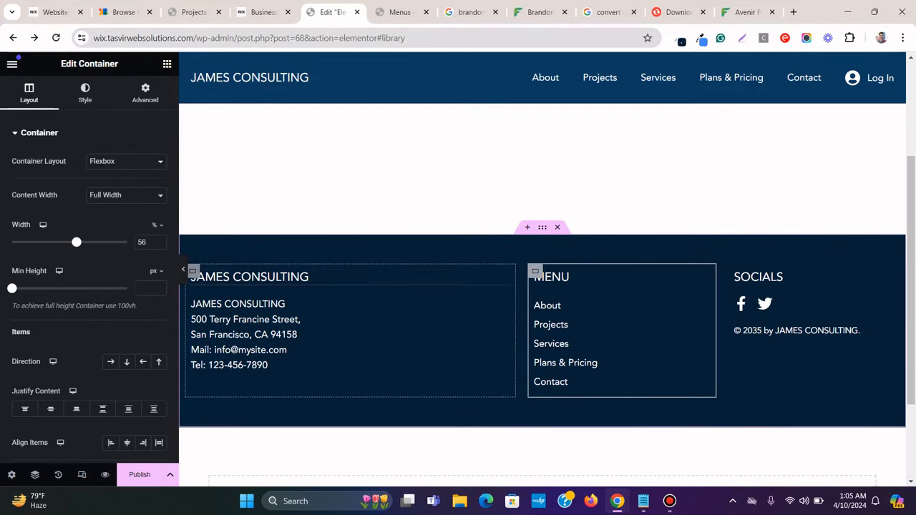
left_click(183, 269)
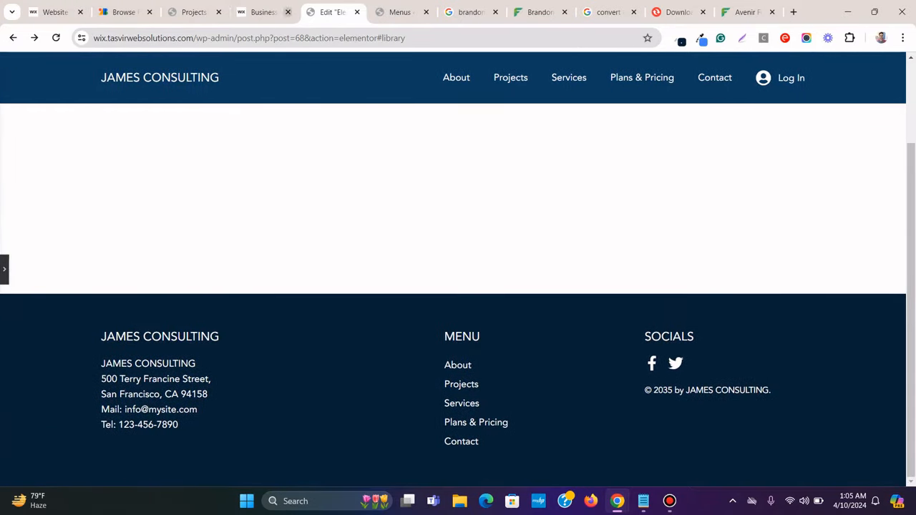
left_click(264, 11)
left_click(333, 11)
left_click(263, 11)
left_click(333, 12)
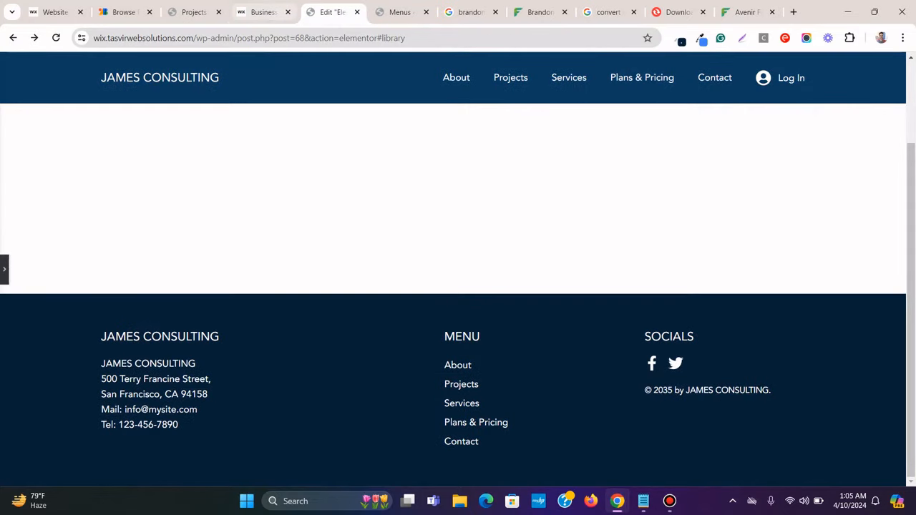
left_click(264, 11)
left_click(333, 12)
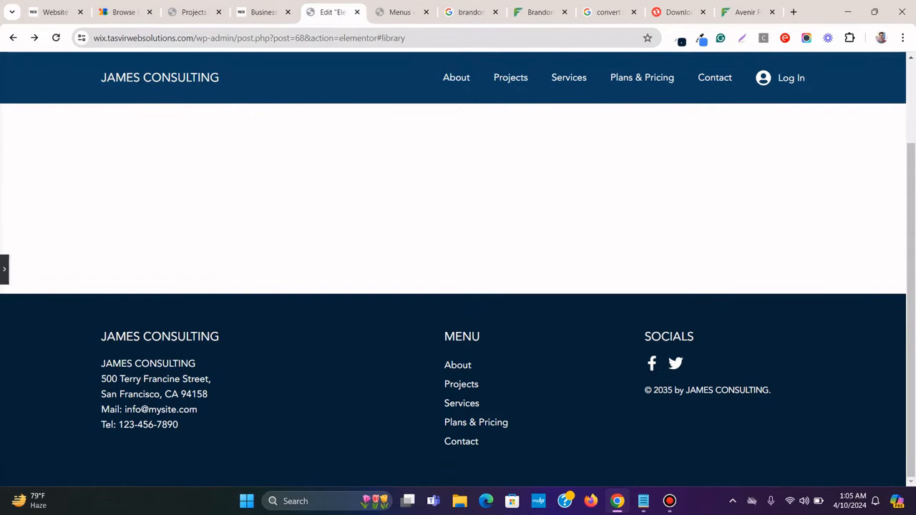
Restore the editing panel and save the footer template as a draft
left_click(445, 330)
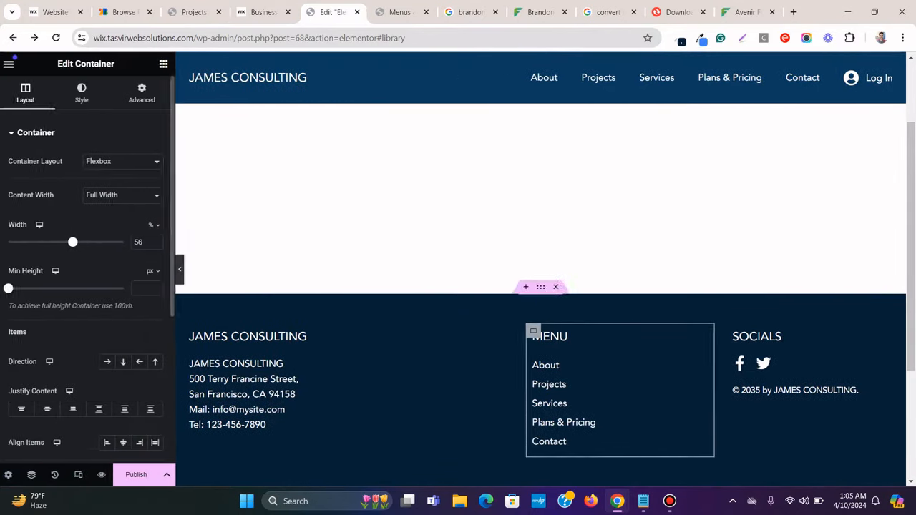
left_click(170, 474)
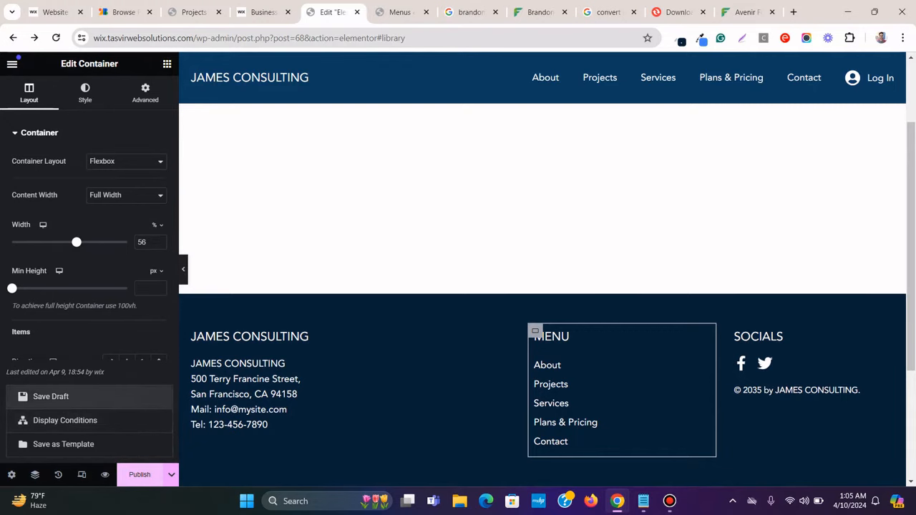
left_click(72, 396)
View the Contact section above the Wix template's footer and open the replicated site's Contact page for comparison
left_click(263, 11)
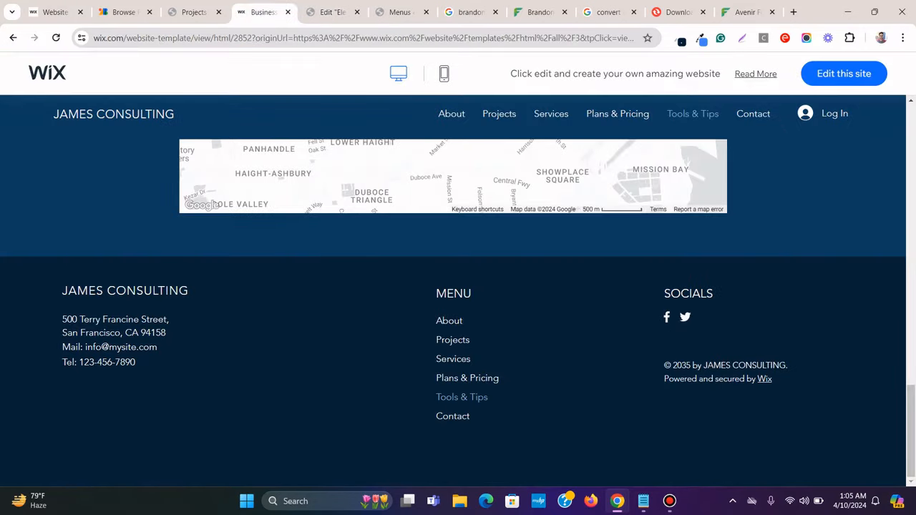
scroll(458, 286, "up", 5)
scroll(458, 286, "down", 5)
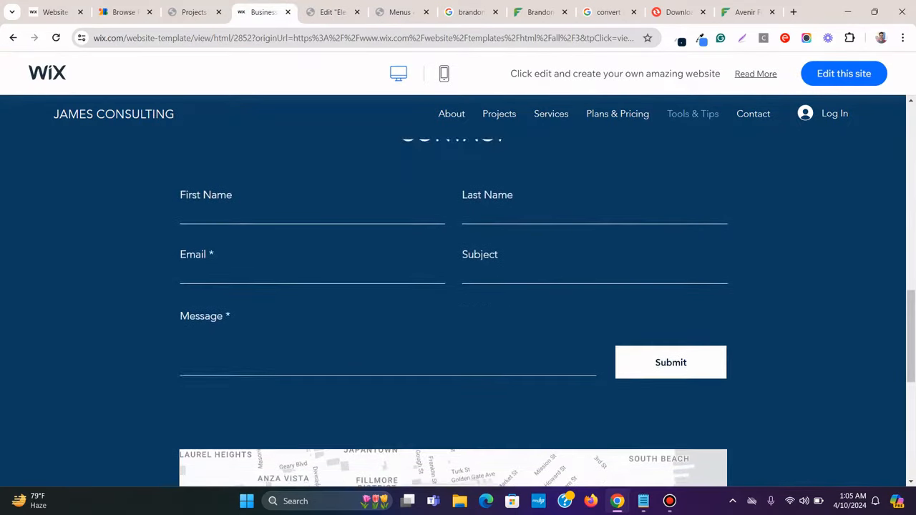
scroll(458, 286, "up", 3)
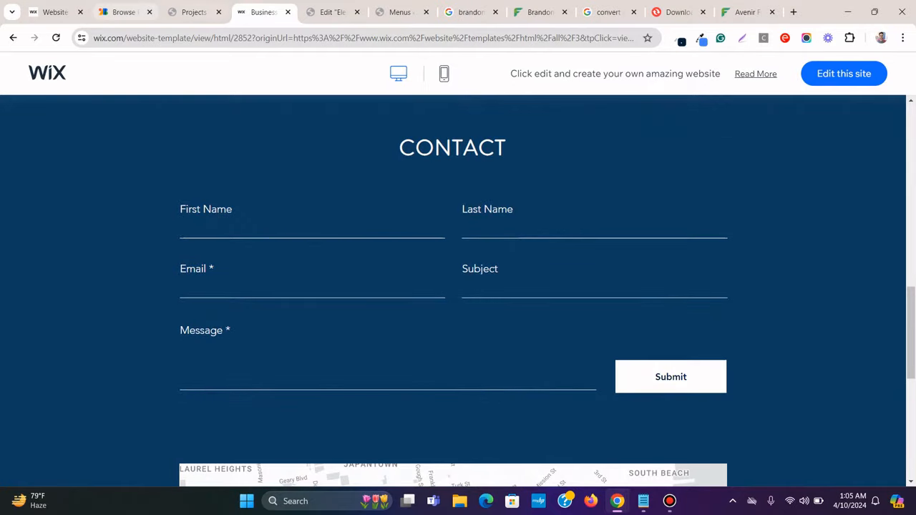
left_click(190, 12)
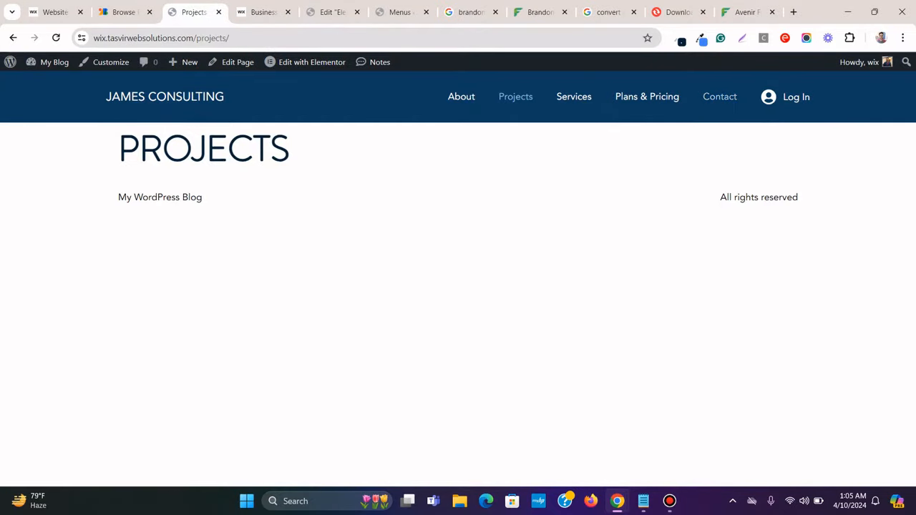
left_click(719, 96)
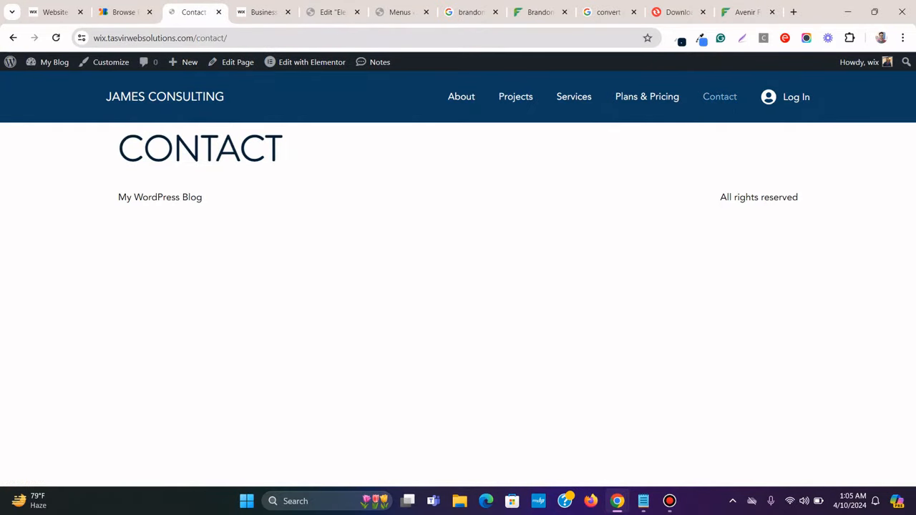
Examine the Wix template's Tools & Tips page and the layout of its Contact section with the form and map
left_click(263, 11)
left_click(693, 114)
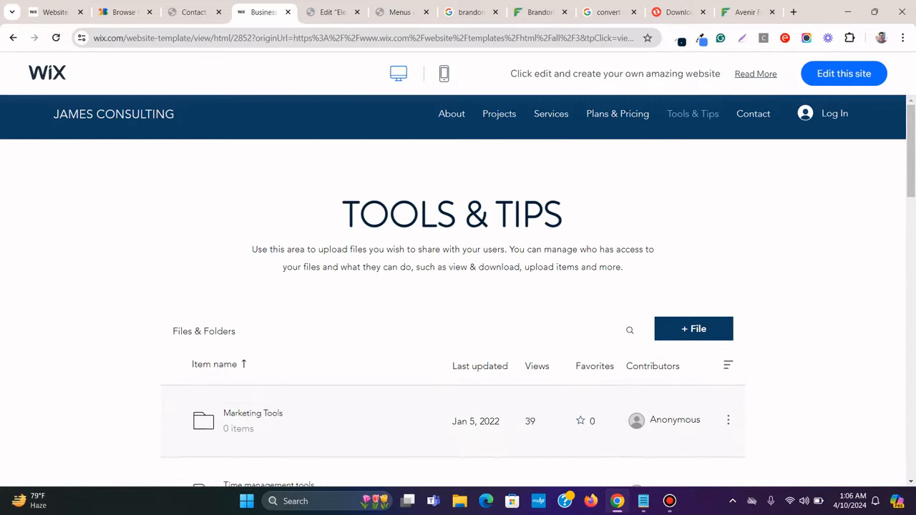
left_click(754, 114)
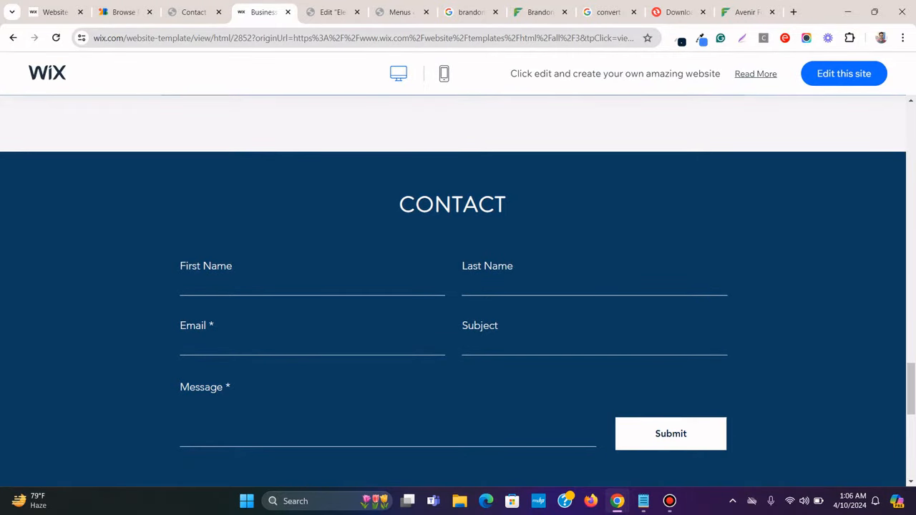
scroll(458, 286, "down", 6)
scroll(458, 287, "up", 6)
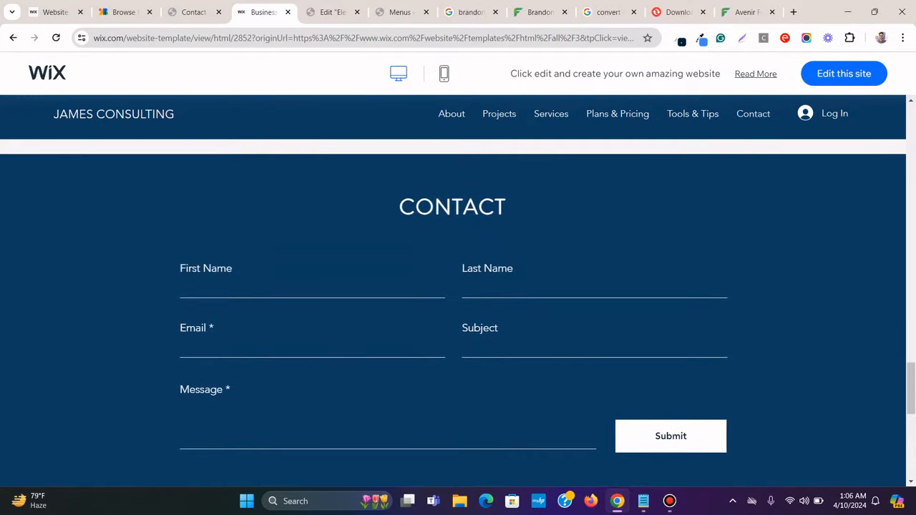
scroll(458, 286, "down", 6)
scroll(457, 286, "up", 4)
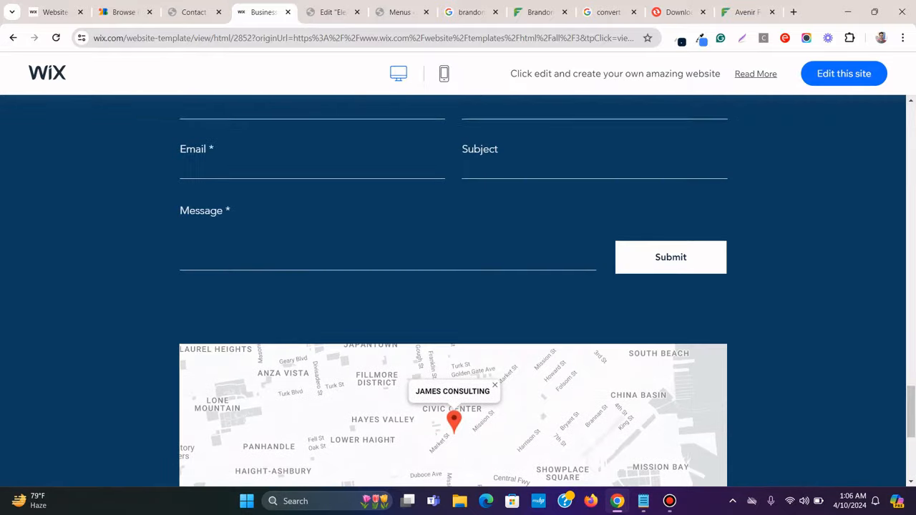
scroll(458, 286, "up", 3)
scroll(458, 286, "down", 2)
scroll(458, 286, "up", 1)
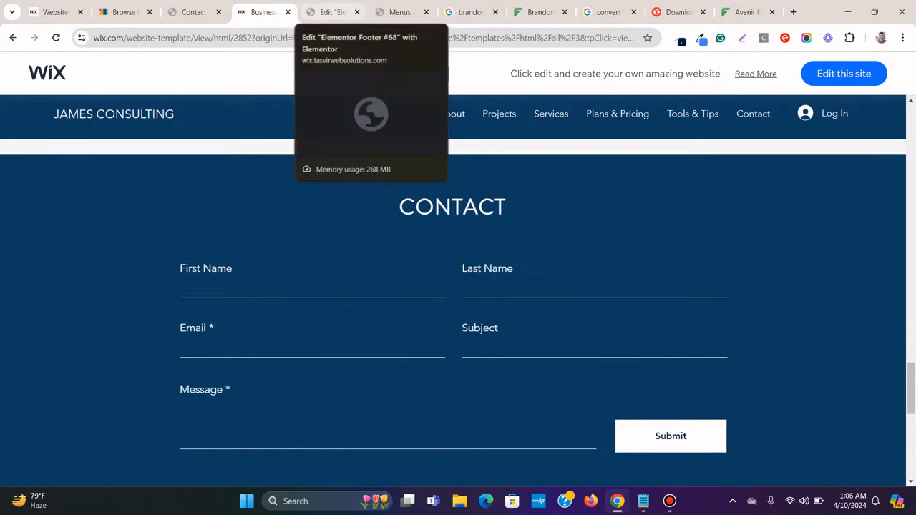
Add a single-column, vertical-direction Flexbox container between the content area and the three-column footer of the Elementor template
left_click(331, 13)
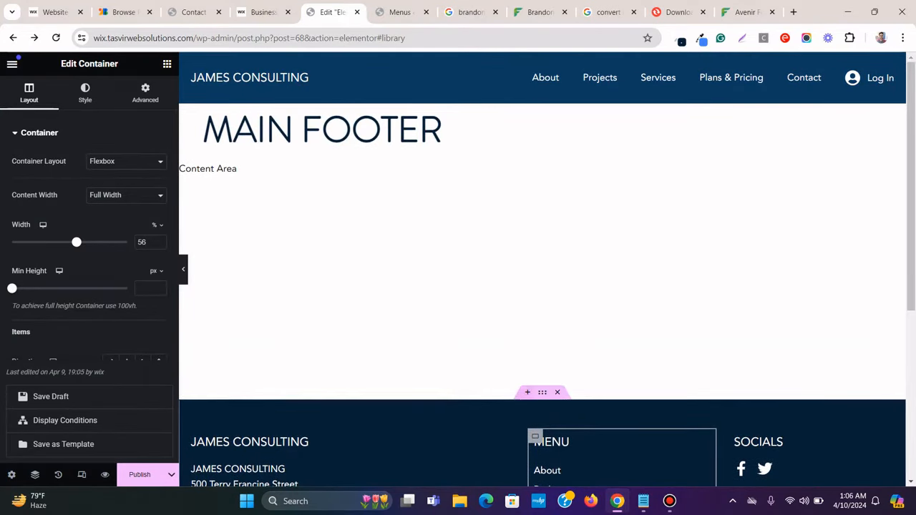
scroll(542, 286, "down", 1)
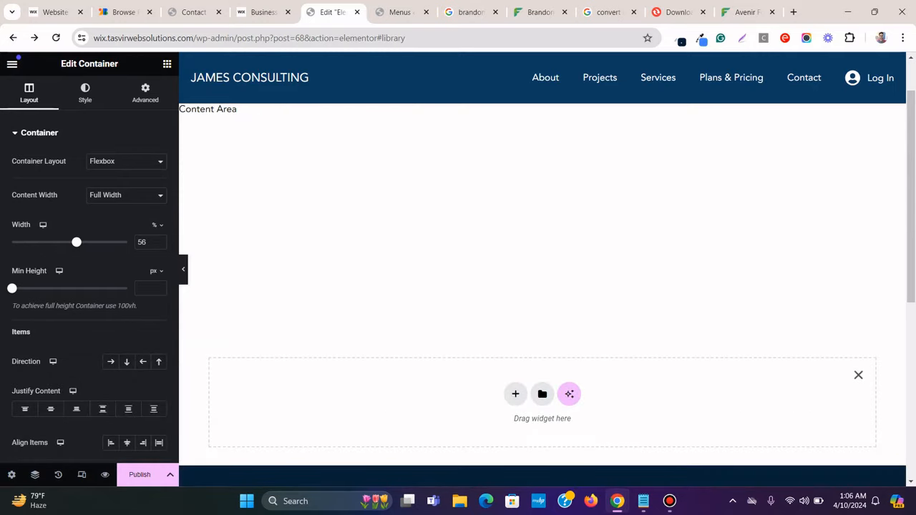
left_click(515, 394)
scroll(531, 397, "down", 3)
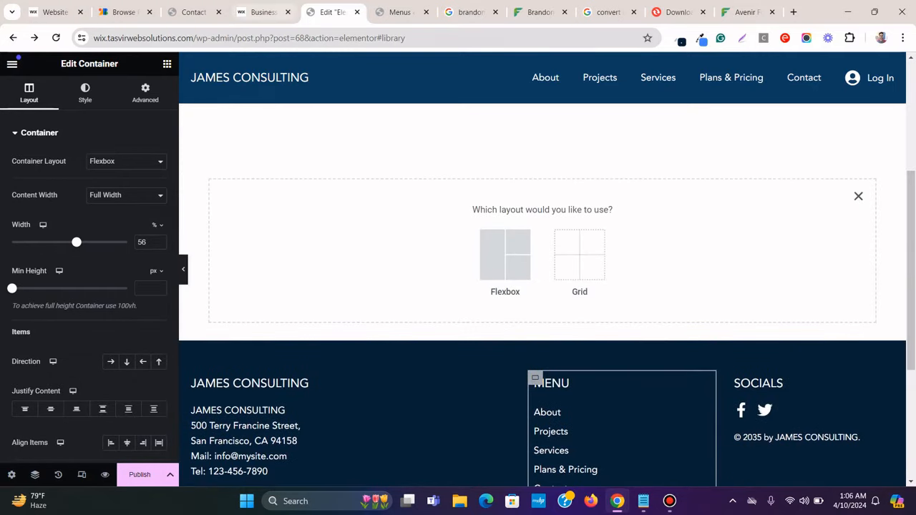
key("ctrl+shift+Tab")
scroll(457, 286, "up", 1)
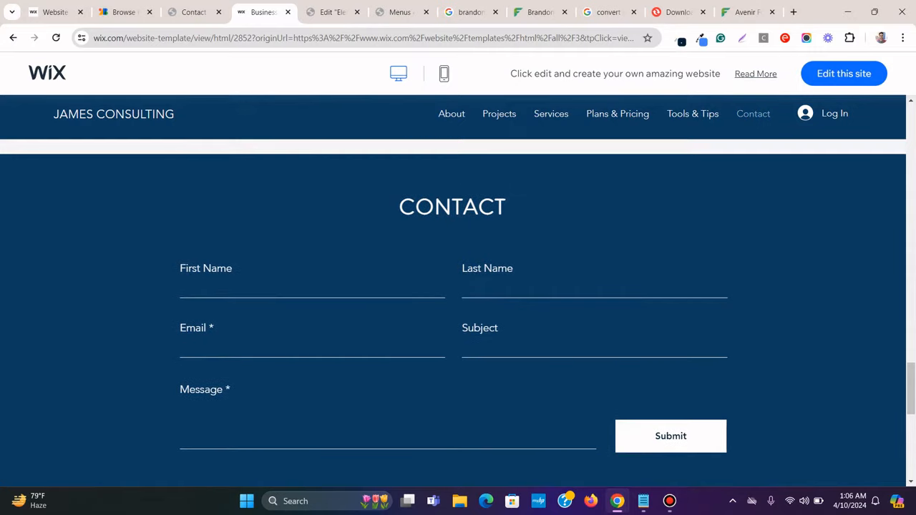
key("ctrl+Tab")
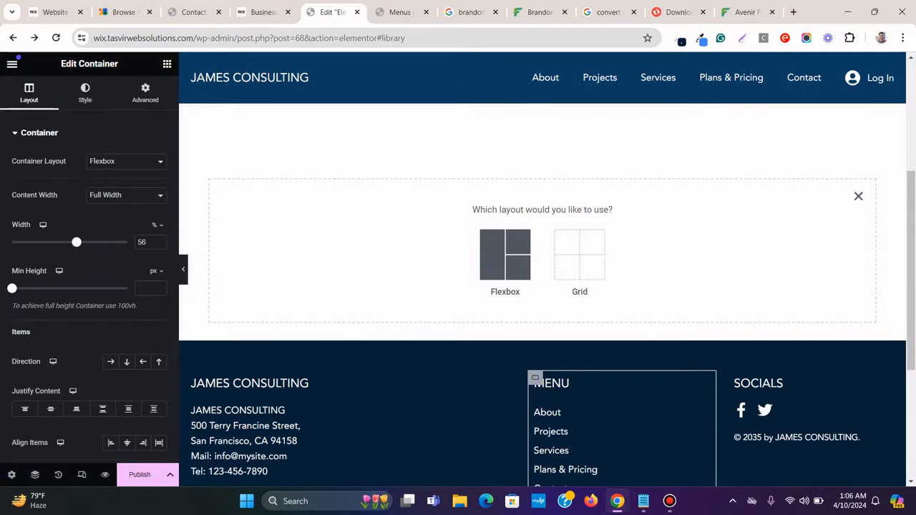
left_click(504, 265)
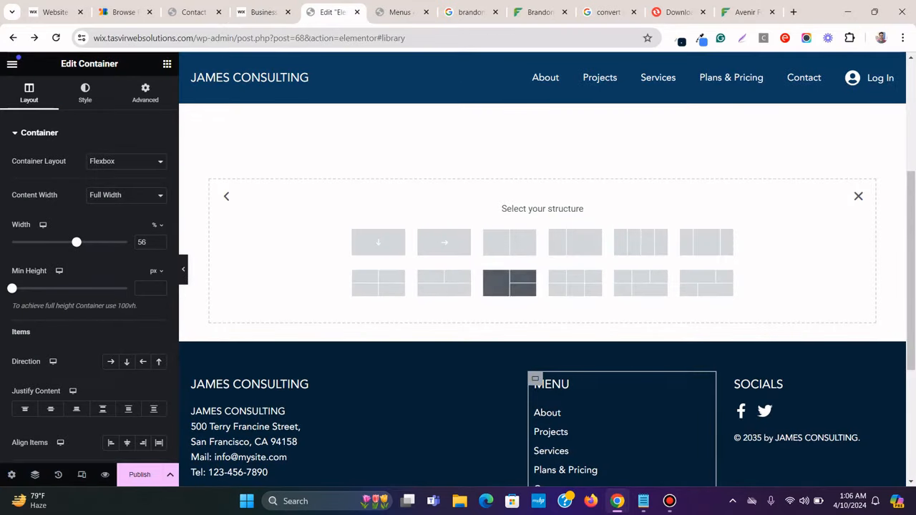
left_click(378, 242)
Give the new container a classic background in the global dark blue colour used by the Wix template's Contact section
key("ctrl+shift+Tab")
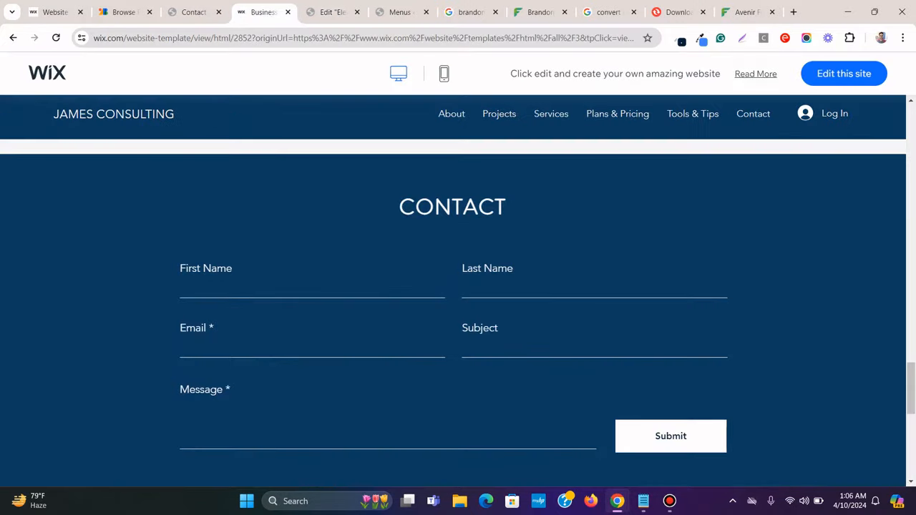
key("ctrl+Tab")
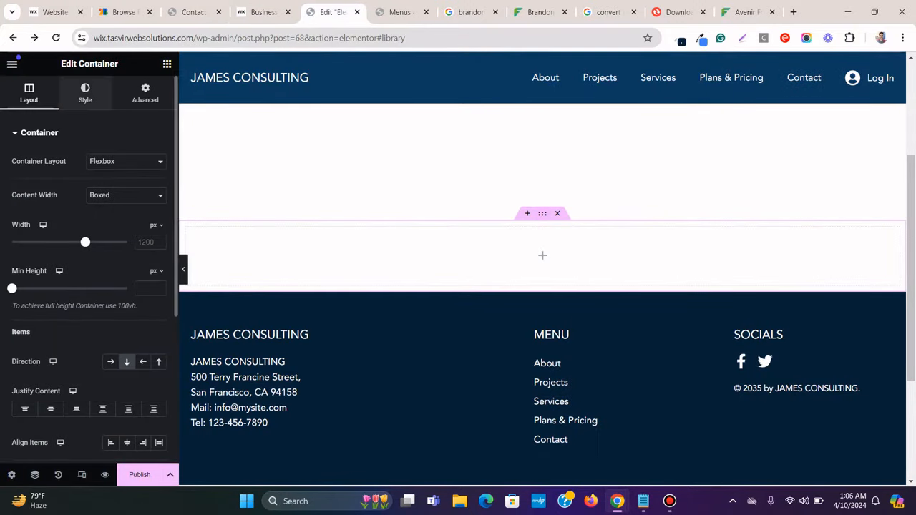
left_click(84, 93)
left_click(110, 186)
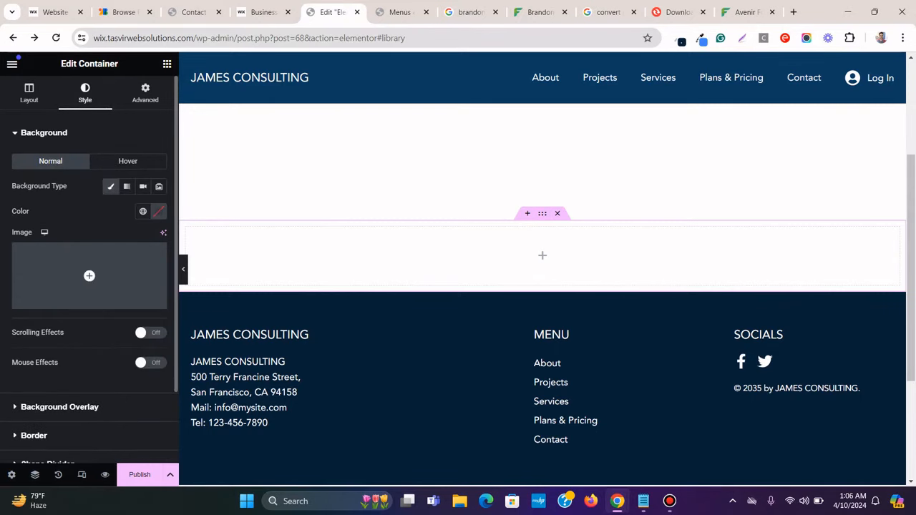
left_click(143, 211)
scroll(86, 339, "down", 2)
left_click(79, 368)
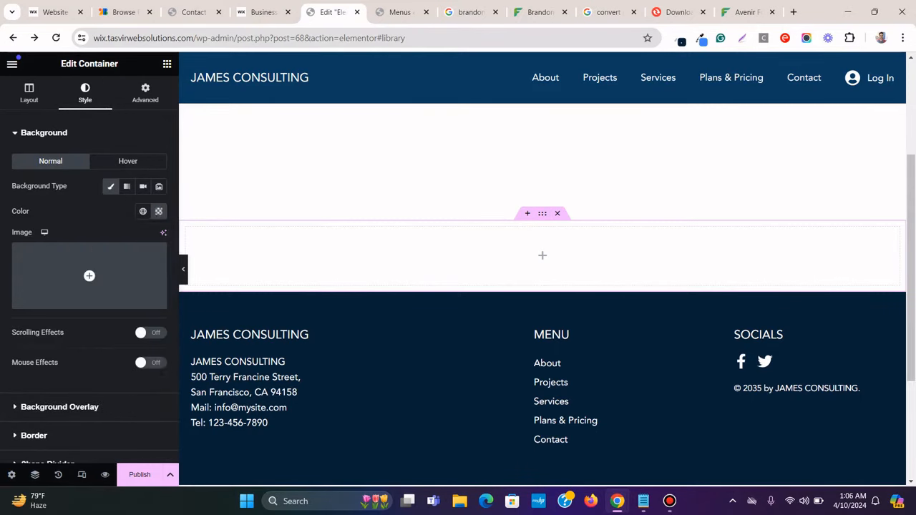
Unlink the container's padding values and set 50 px at top and bottom and 10 px at right and left
left_click(146, 93)
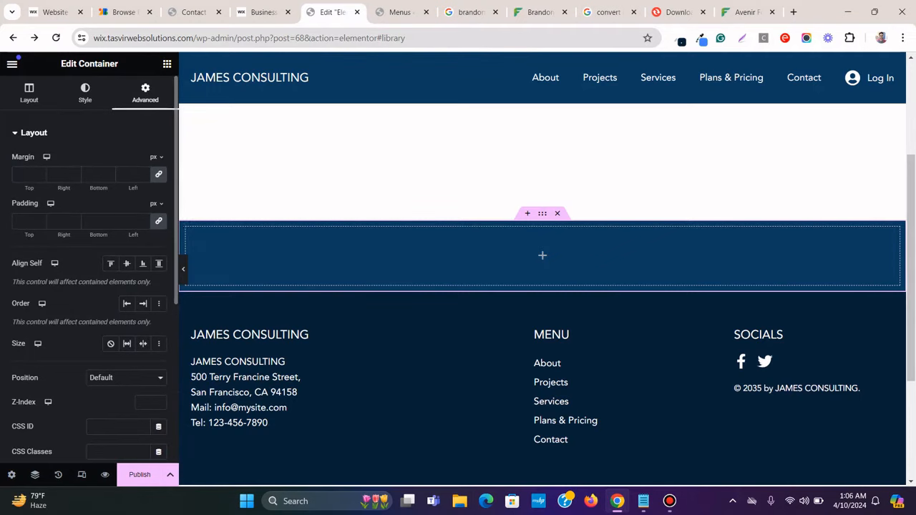
left_click(159, 221)
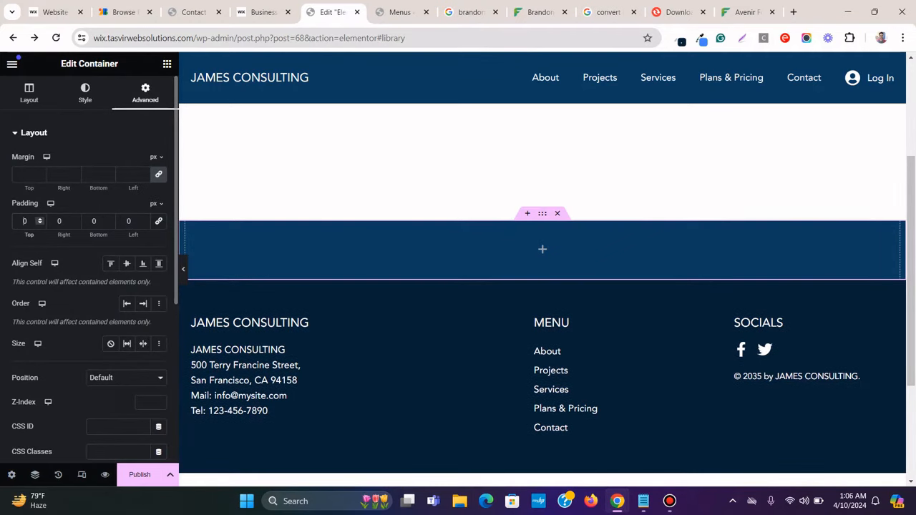
type("50")
left_click(94, 221)
type("50")
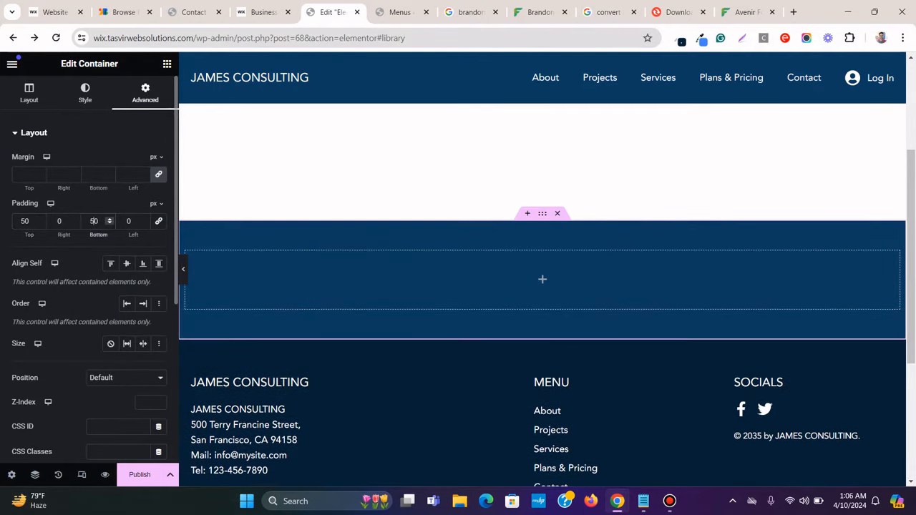
left_click(59, 221)
type("10")
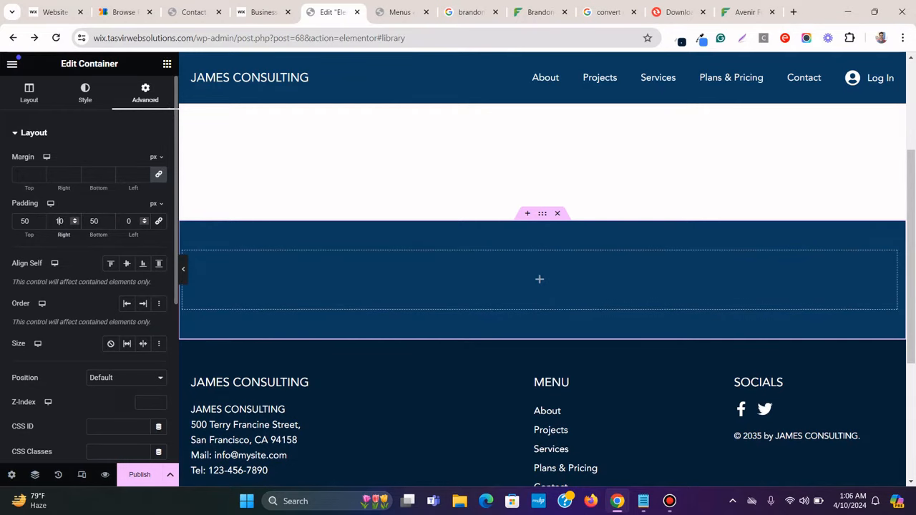
left_click(129, 221)
type("10")
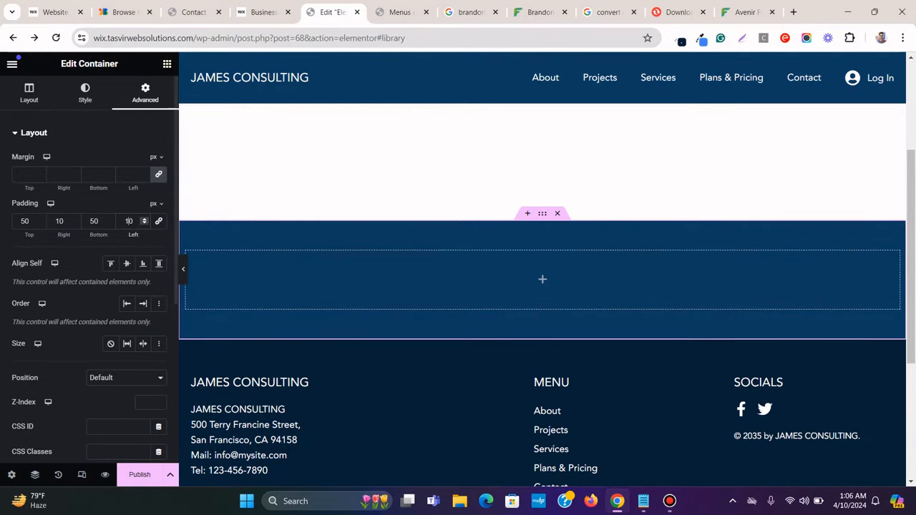
Add a Heading widget inside the dark blue container above the footer columns
key("ctrl+shift+Tab")
key("ctrl+Tab")
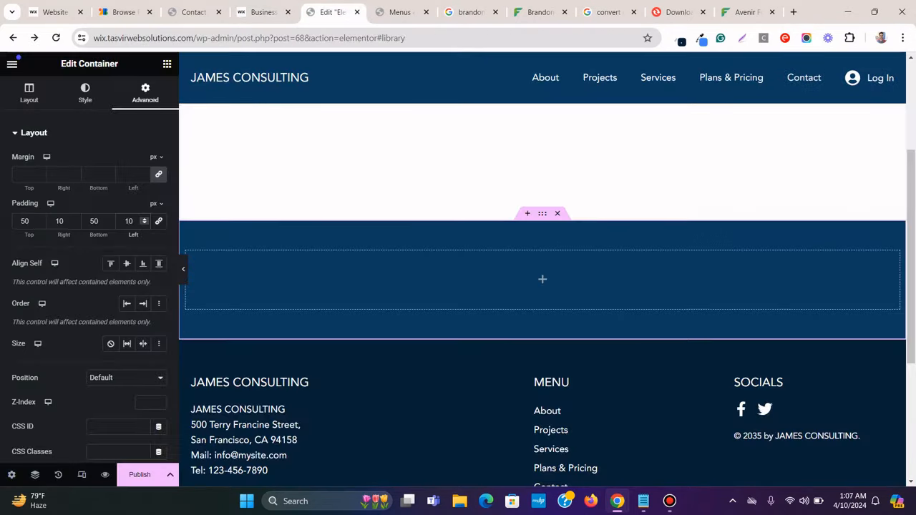
left_click(167, 64)
scroll(47, 286, "down", 3)
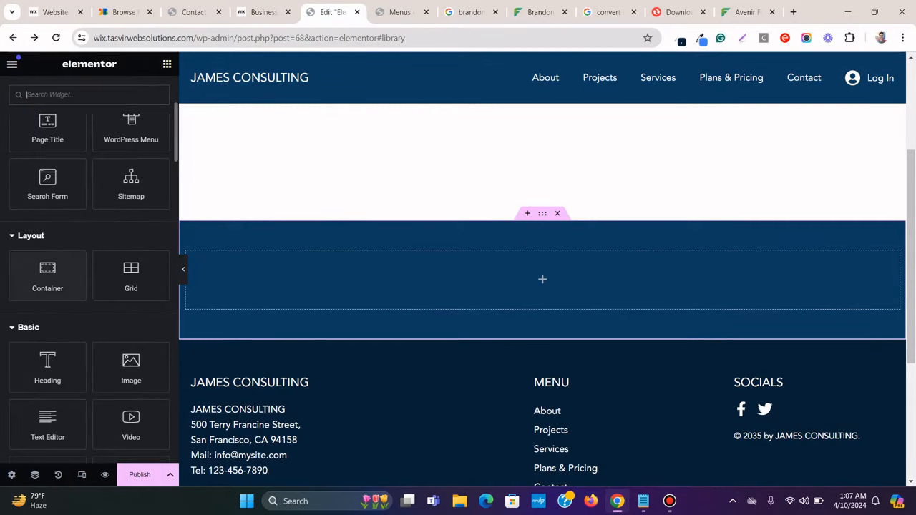
left_click_drag(47, 367, 563, 278)
Centre-align the new heading and set its text colour to the global white
left_click(86, 93)
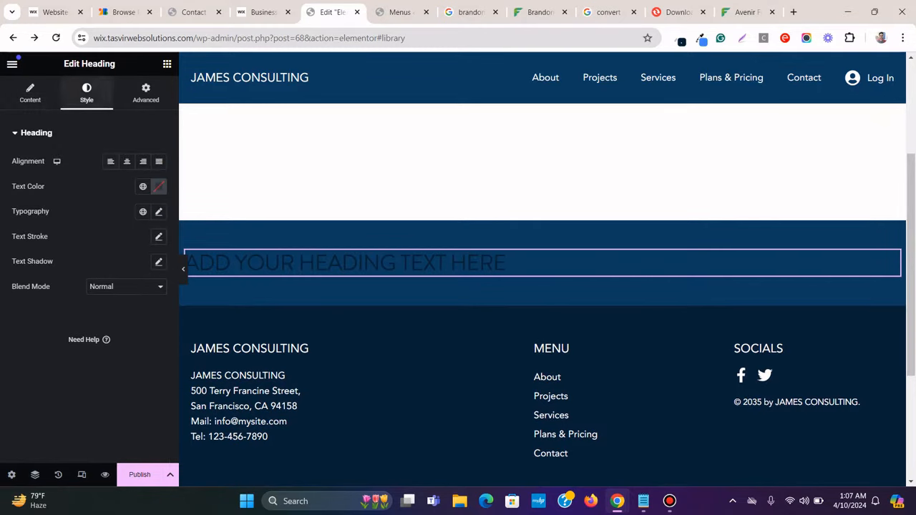
left_click(126, 161)
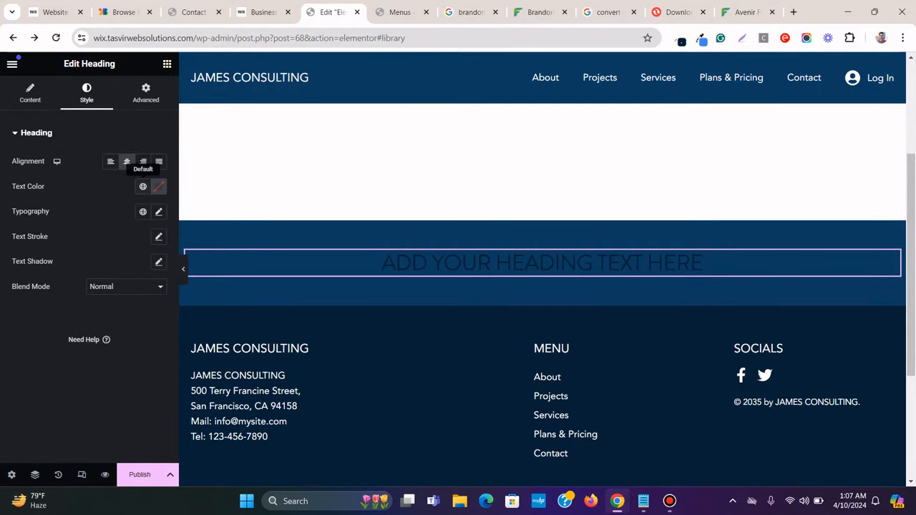
left_click(143, 186)
scroll(86, 318, "down", 2)
left_click(44, 318)
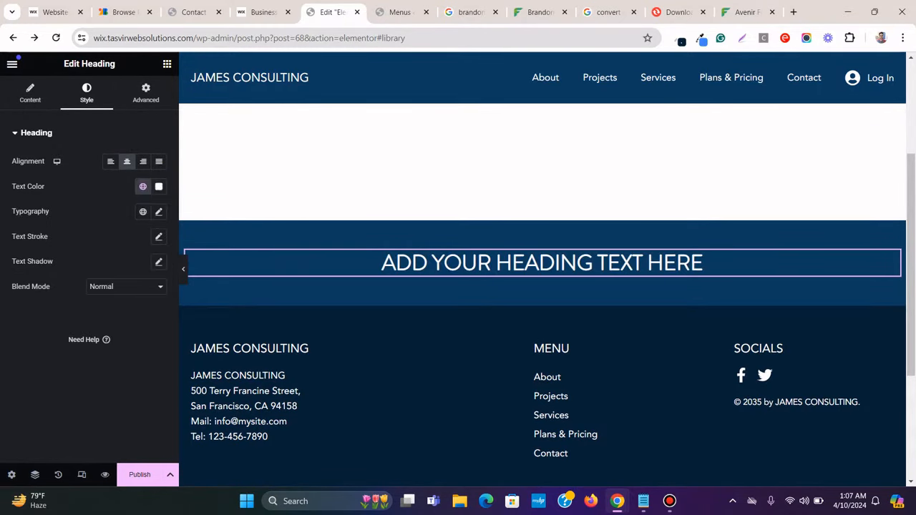
Copy the CONTACT title from the Wix template and paste it as plain text over the heading's placeholder title
left_click(264, 13)
double_click(425, 206)
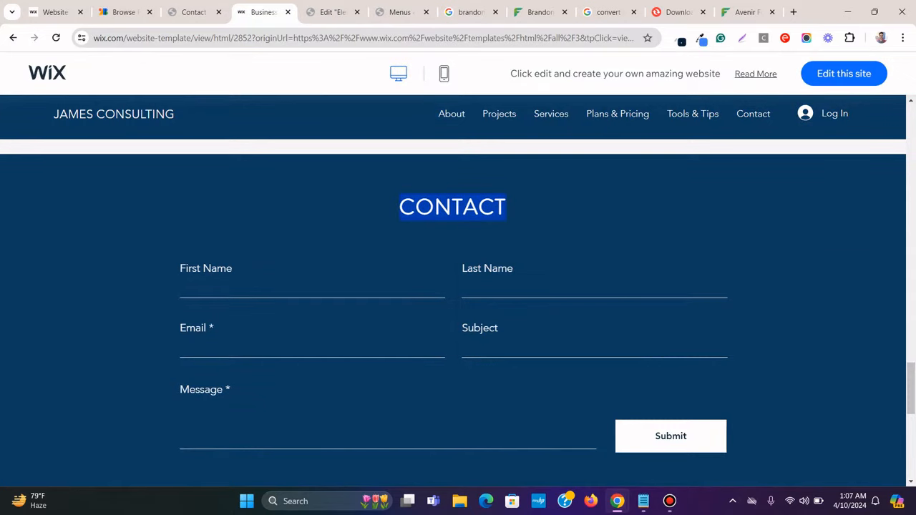
right_click(458, 209)
left_click(492, 218)
left_click(331, 12)
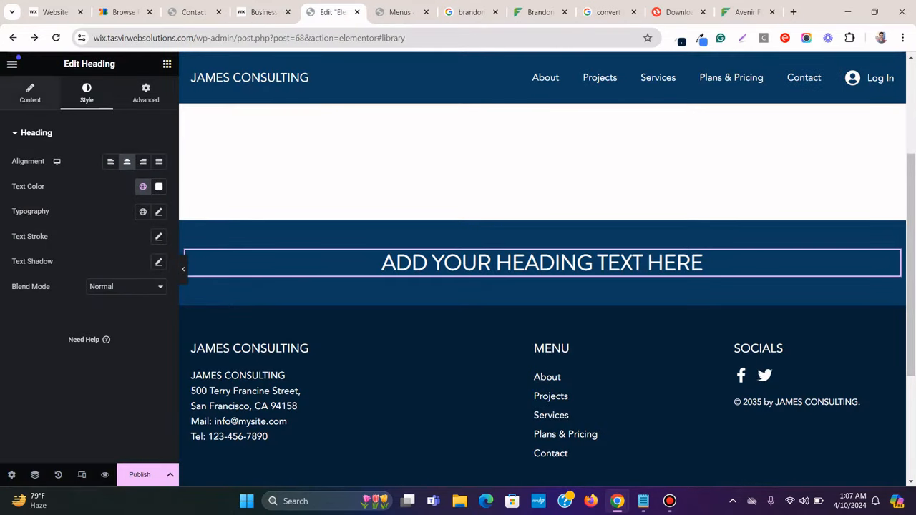
left_click(30, 93)
triple_click(89, 176)
right_click(89, 178)
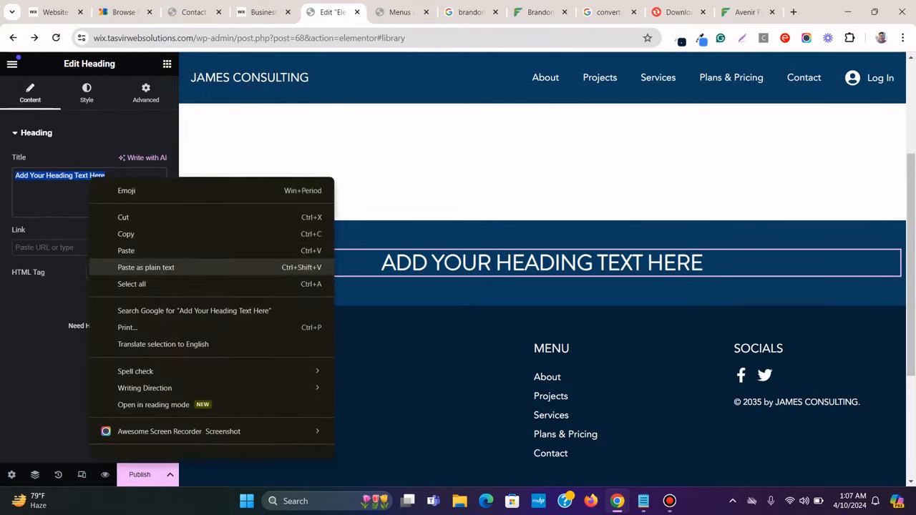
left_click(116, 266)
Review the Wix Contact section's form and map, and add a Form widget below the CONTACT heading in the Elementor footer
left_click(263, 12)
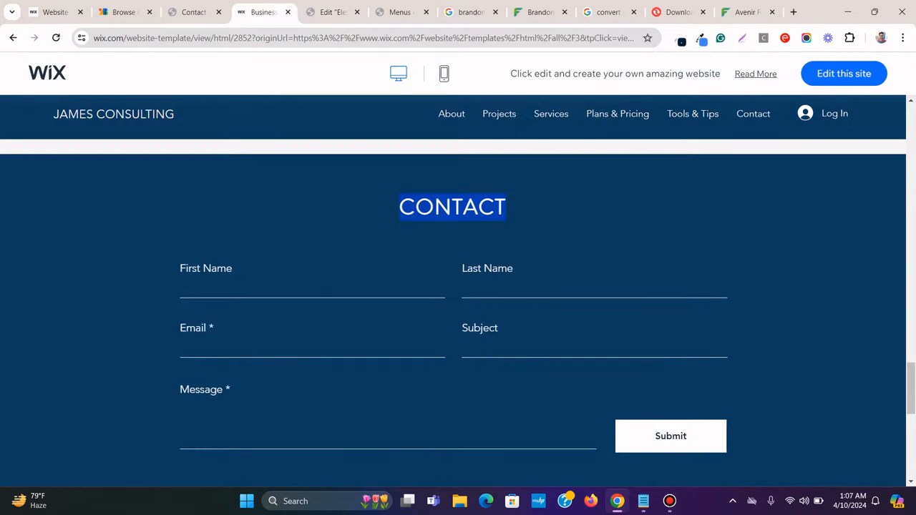
left_click(587, 222)
scroll(586, 221, "down", 4)
scroll(587, 221, "up", 3)
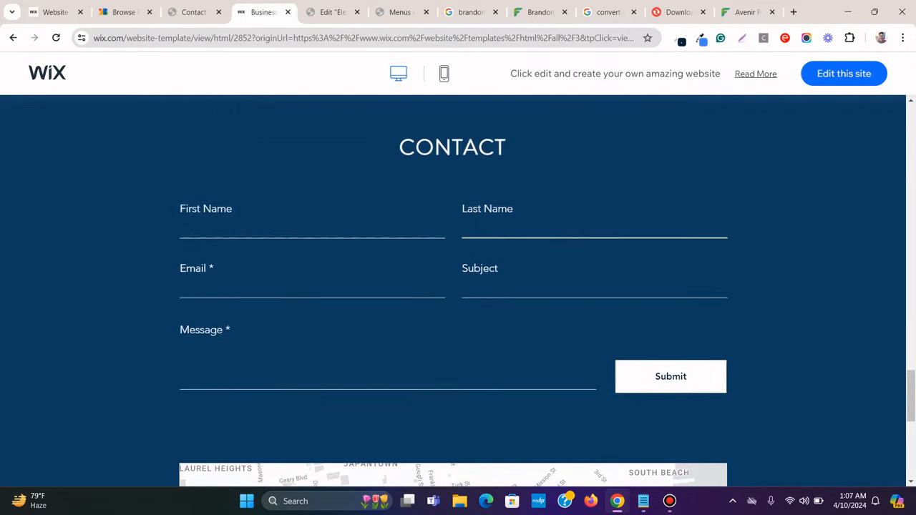
scroll(453, 309, "down", 4)
scroll(452, 309, "up", 5)
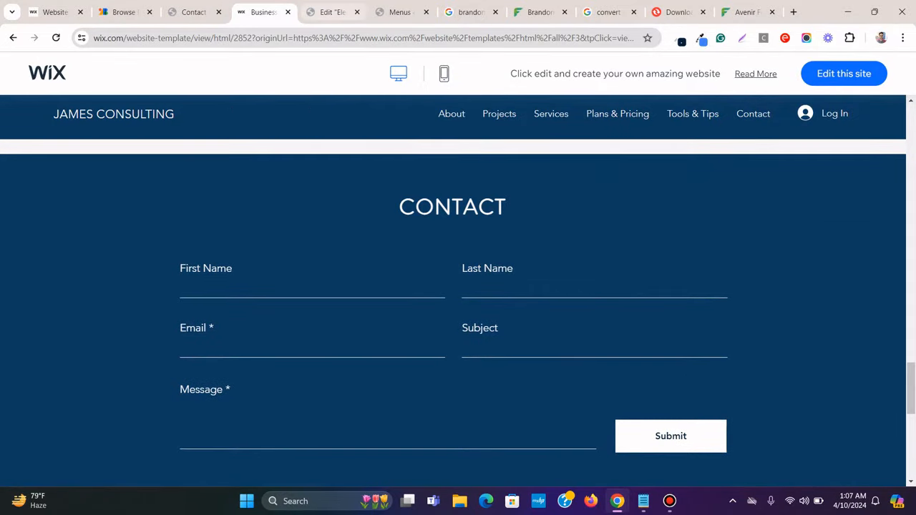
mouse_move(330, 12)
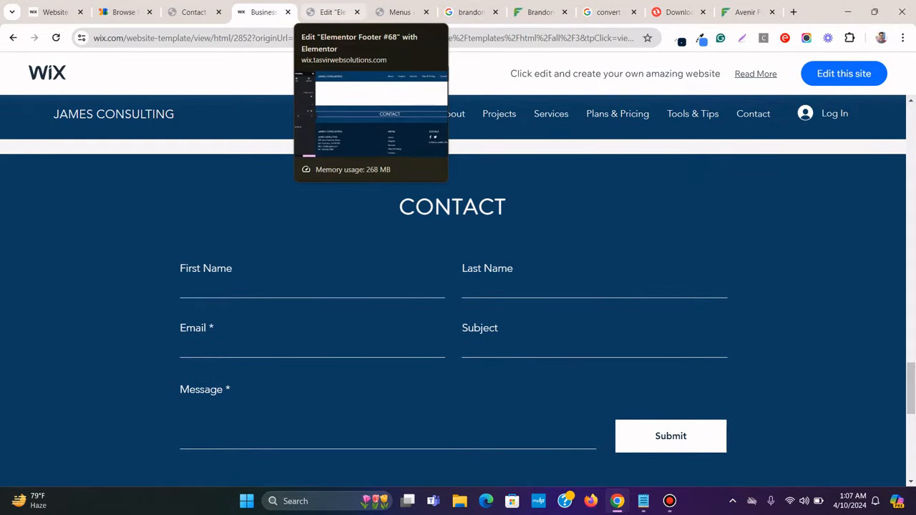
left_click(331, 12)
left_click_drag(541, 262, 544, 265)
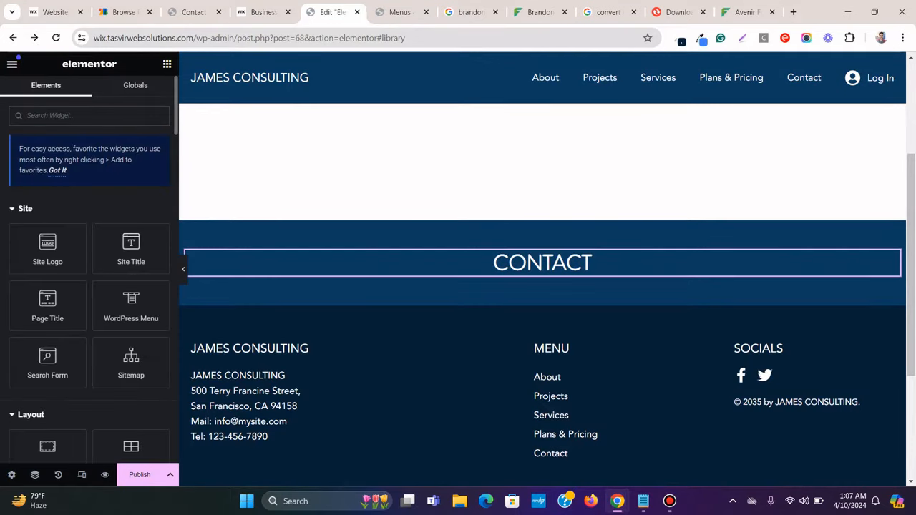
type("form")
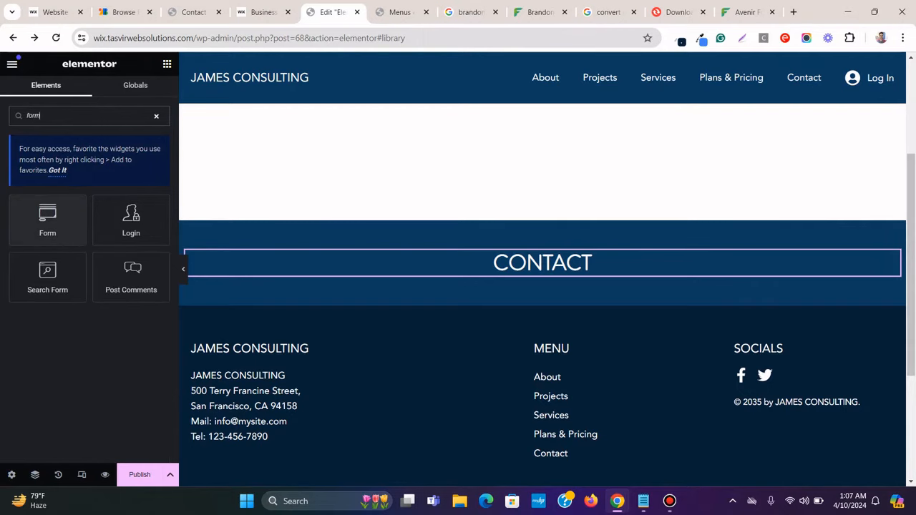
left_click_drag(48, 218, 615, 280)
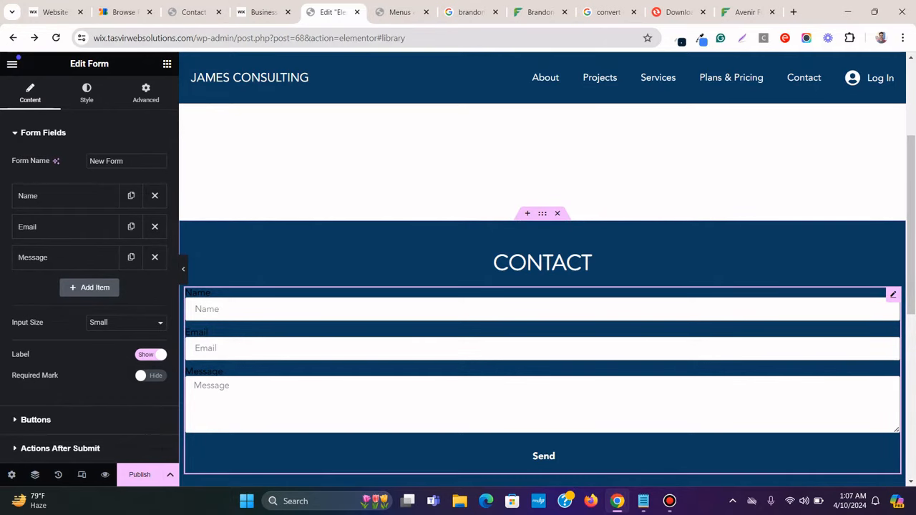
Compare the new form's default fields and layout with the Wix template's Contact form
scroll(542, 286, "down", 2)
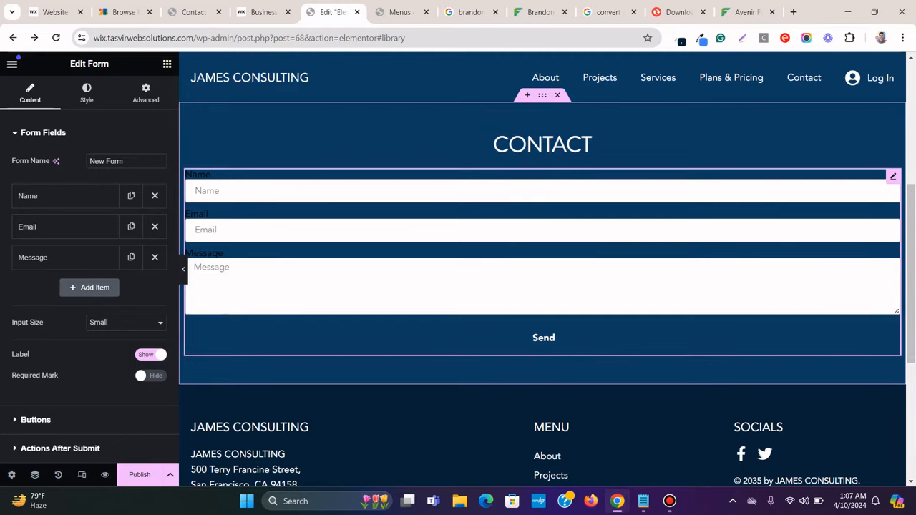
scroll(542, 286, "up", 1)
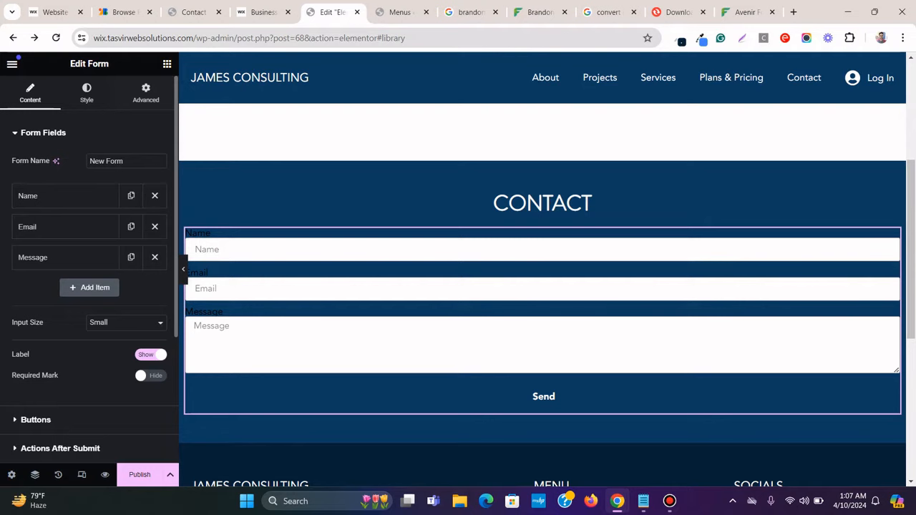
left_click(264, 12)
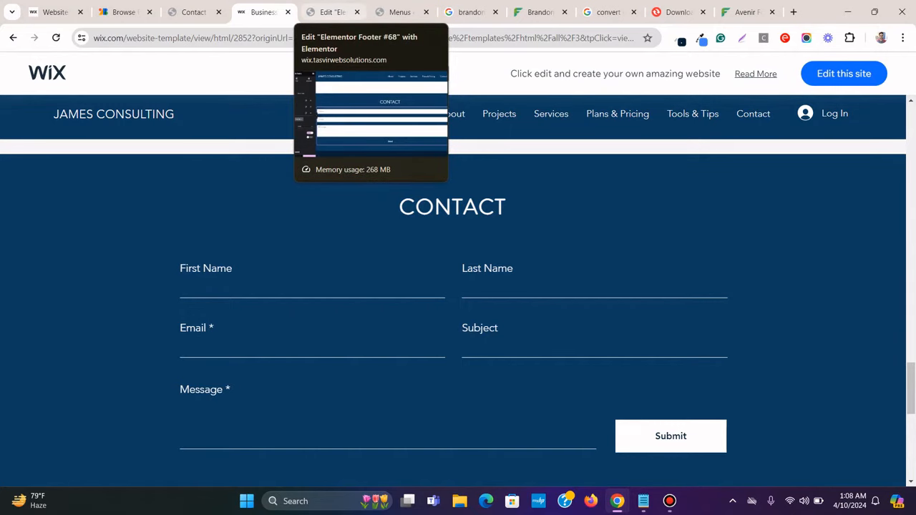
left_click(331, 12)
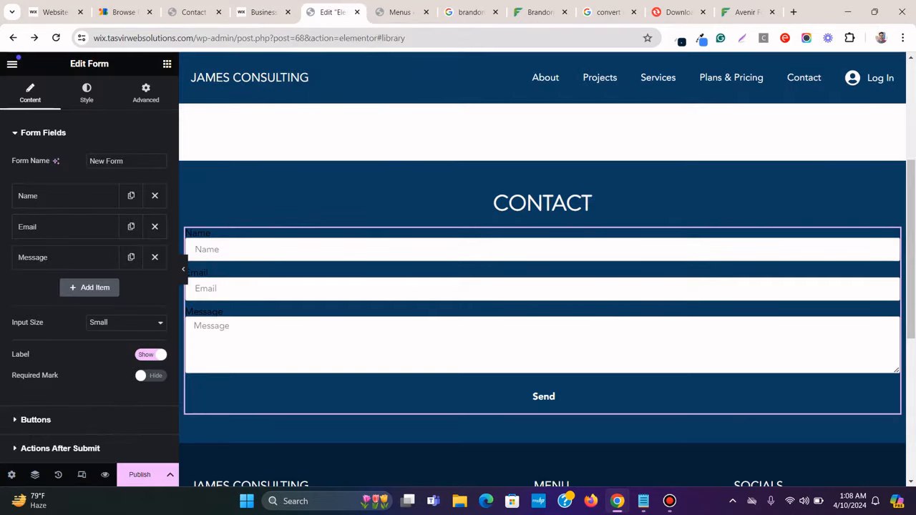
left_click(262, 12)
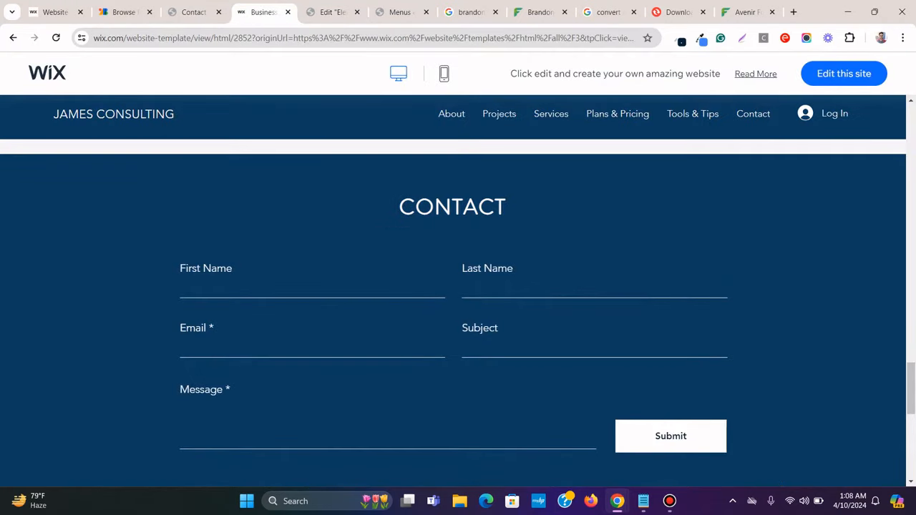
Check the Wix contact form, relabel the Elementor form's Name field as First Name, and clear its placeholder
left_click(533, 286)
left_click(312, 286)
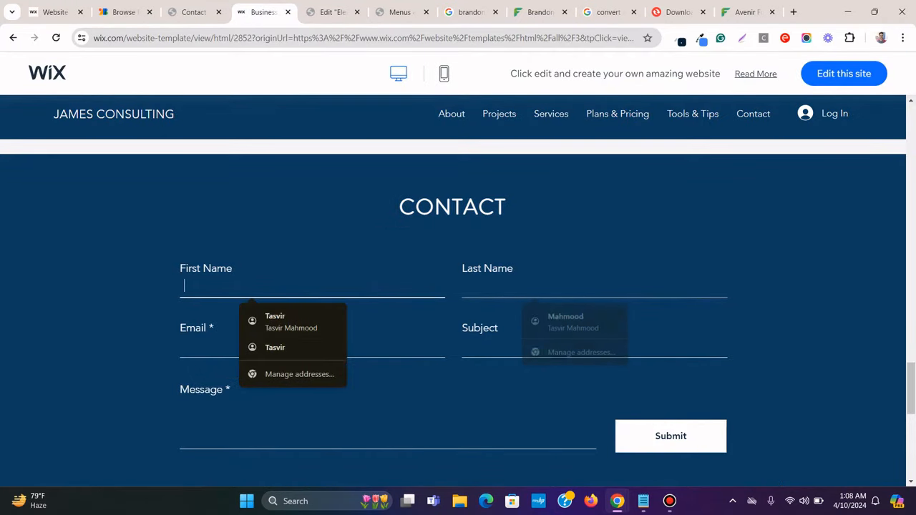
left_click(331, 12)
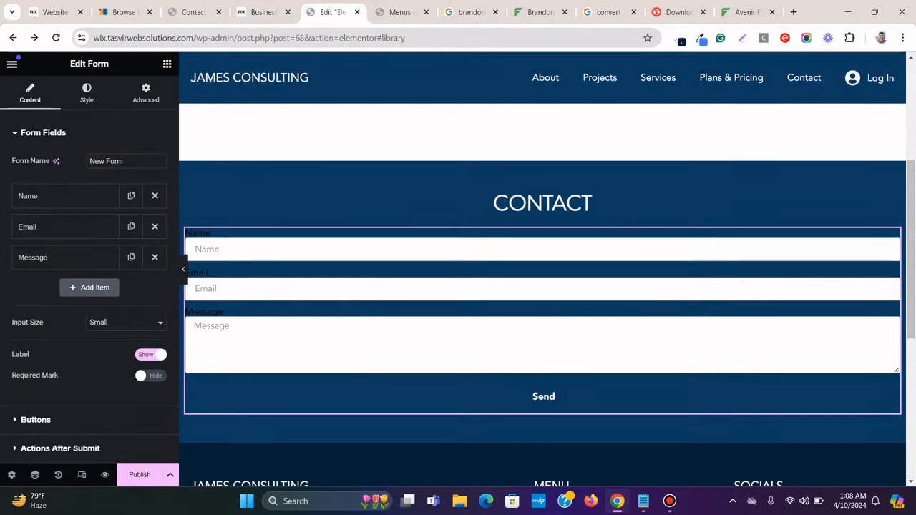
left_click(262, 12)
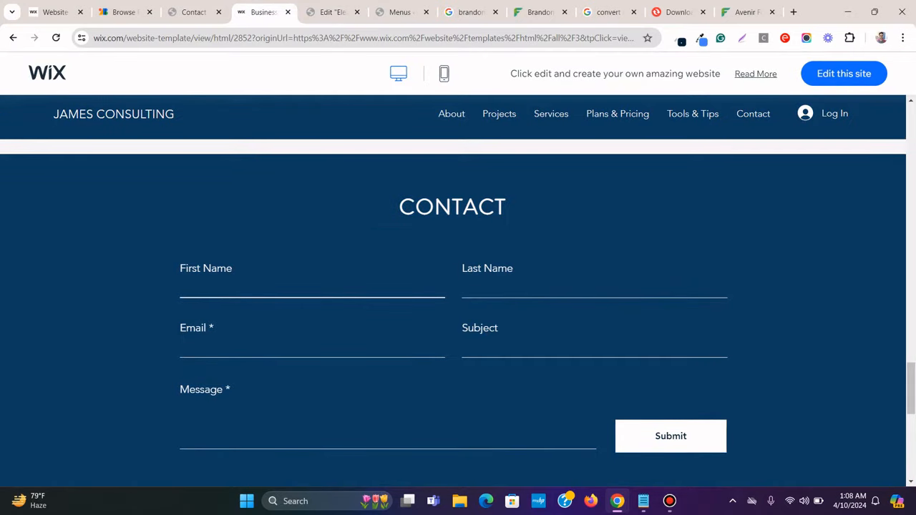
left_click(331, 12)
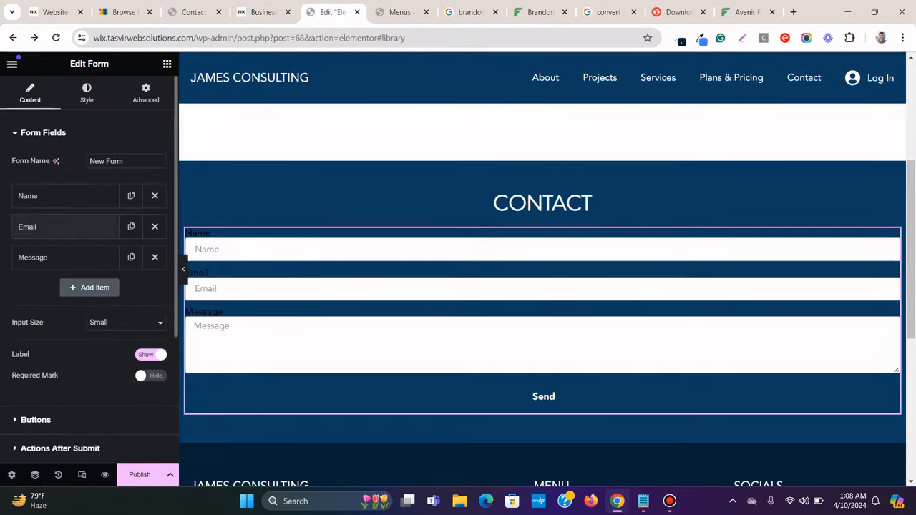
left_click(58, 195)
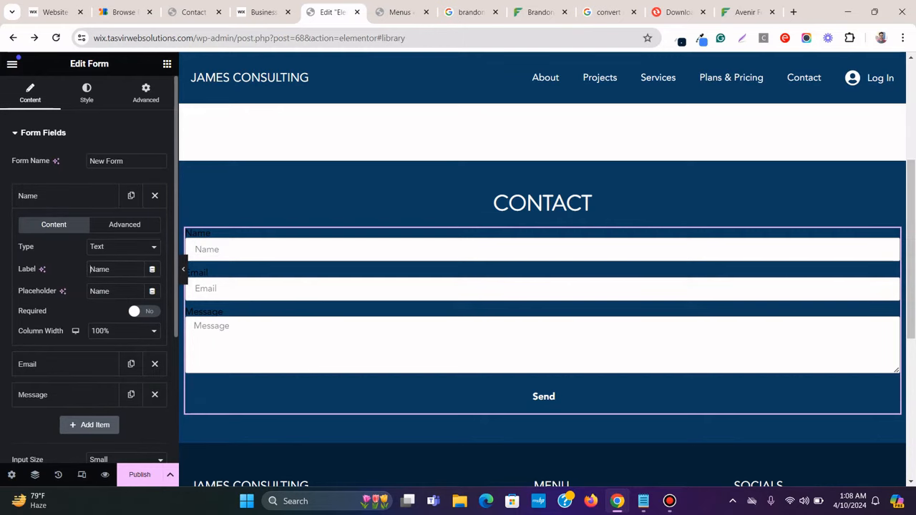
type("First")
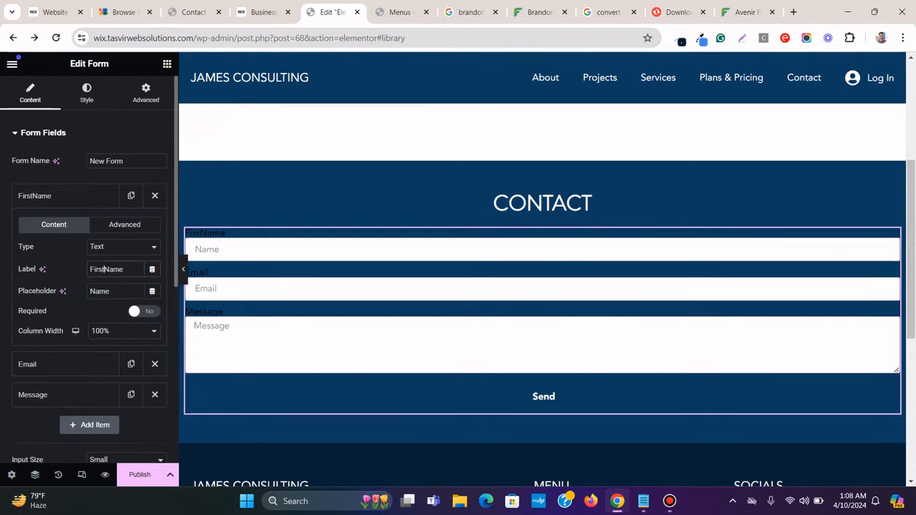
key("Tab")
key("BackSpace")
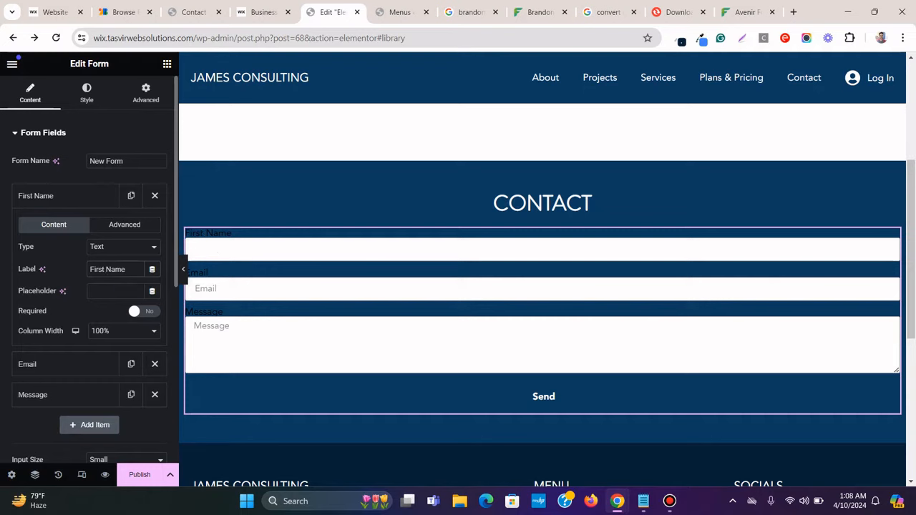
Duplicate the First Name form field and label the copy Last Name
left_click_drag(127, 269, 90, 269)
right_click(127, 269)
left_click(165, 100)
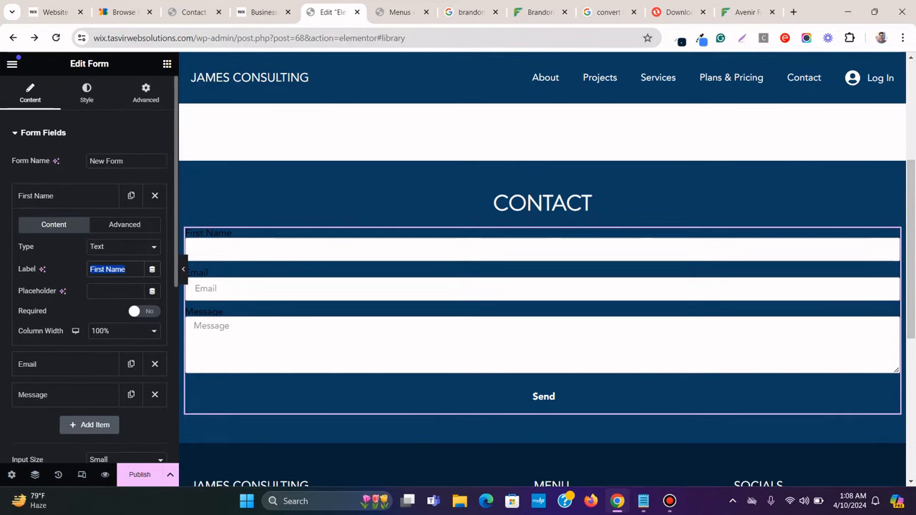
left_click(91, 196)
left_click(131, 195)
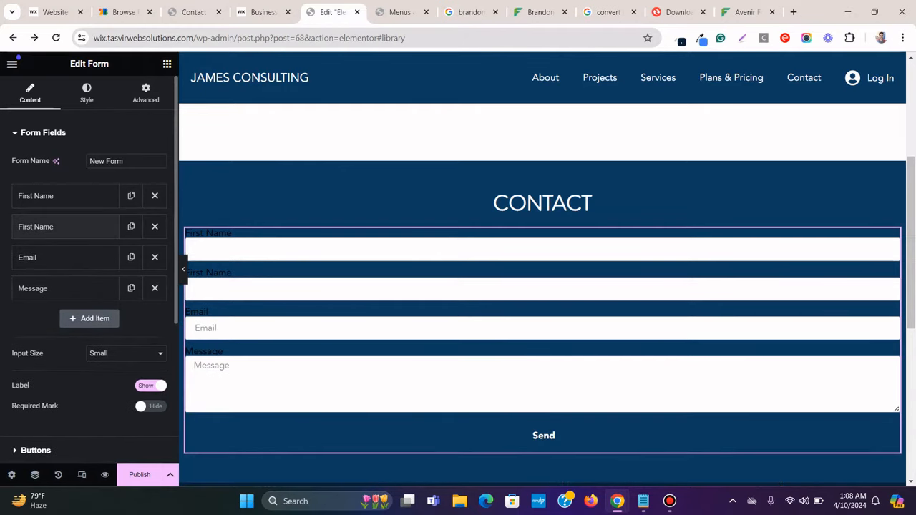
left_click(64, 226)
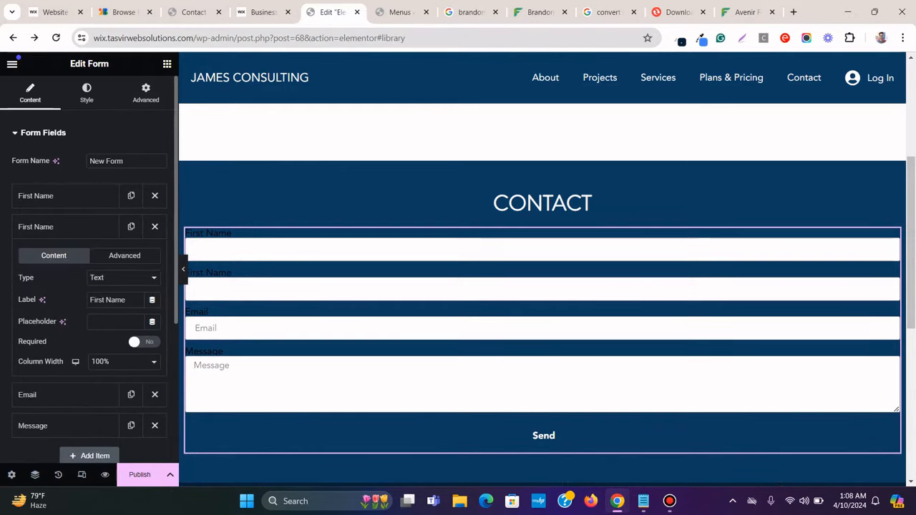
double_click(101, 300)
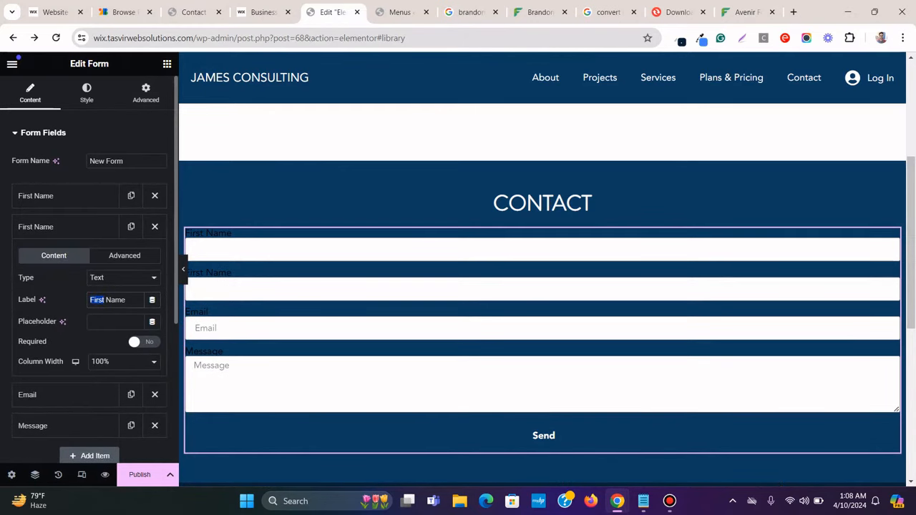
type("Last")
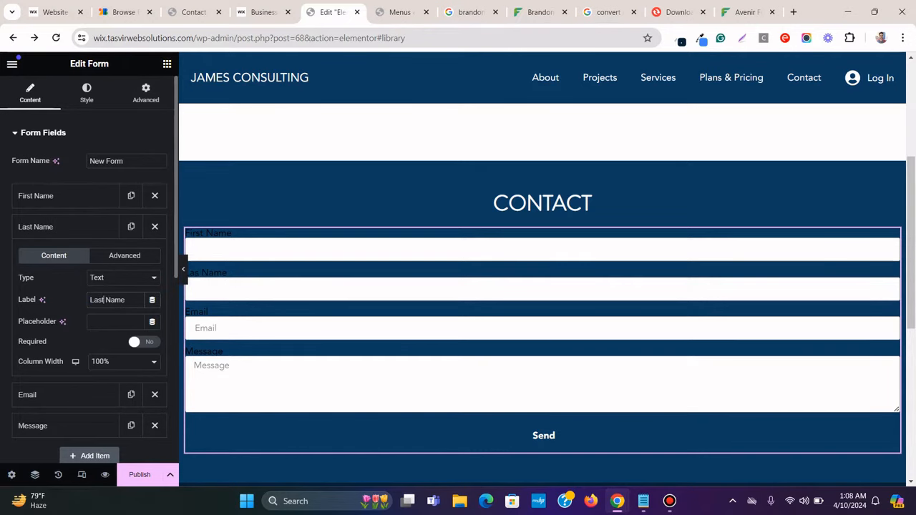
left_click(36, 226)
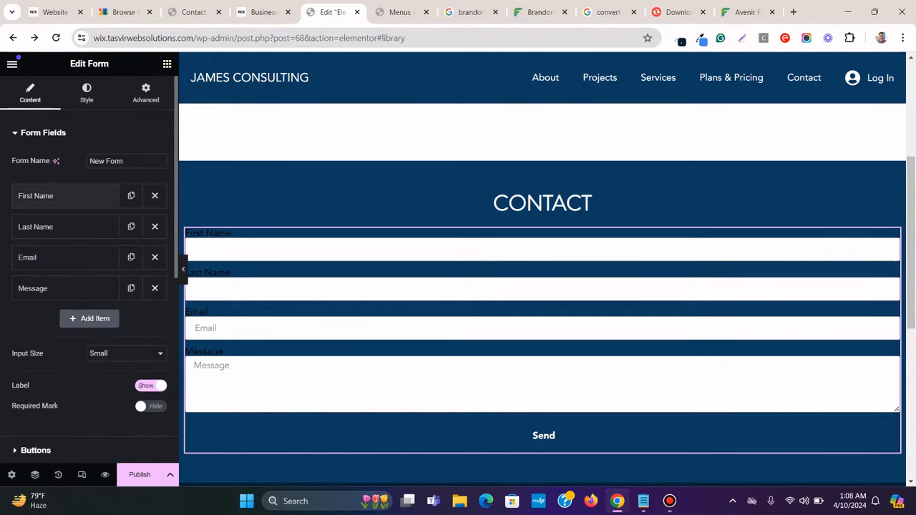
Make the First Name and Last Name fields required
left_click(36, 196)
left_click(144, 311)
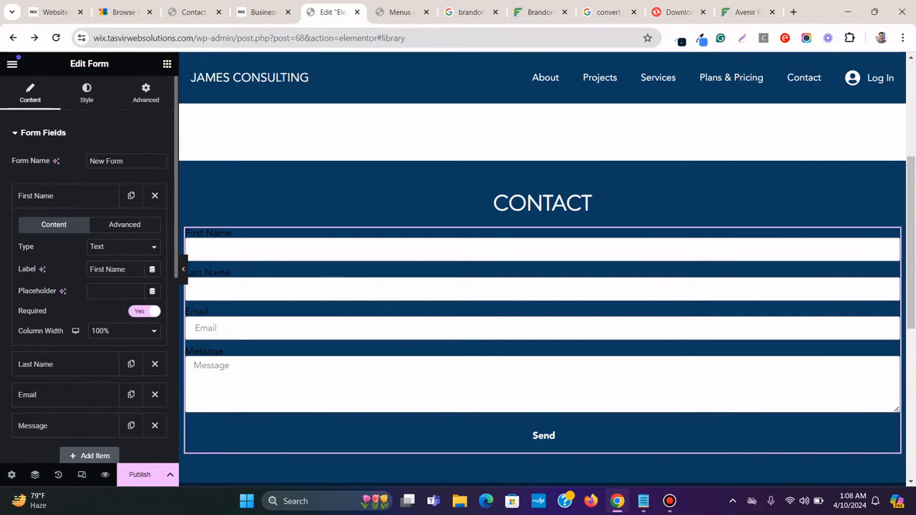
left_click(36, 196)
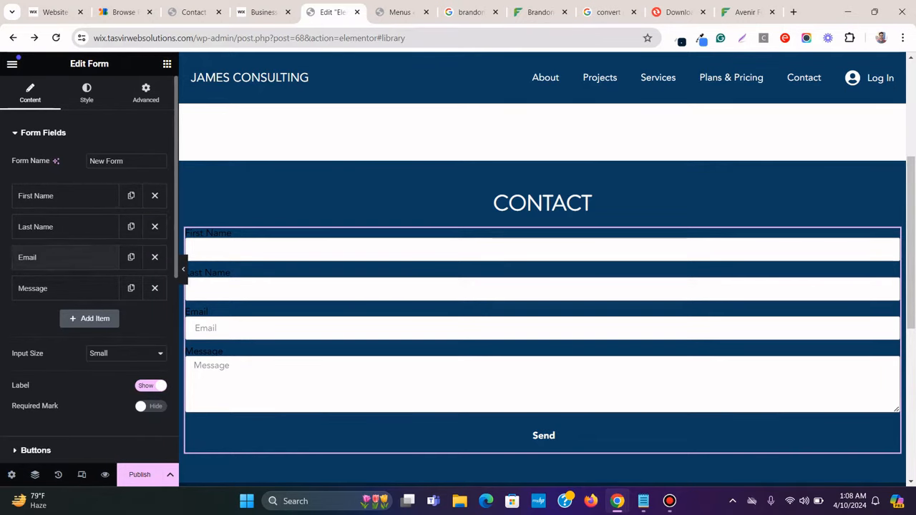
left_click(35, 226)
left_click(143, 342)
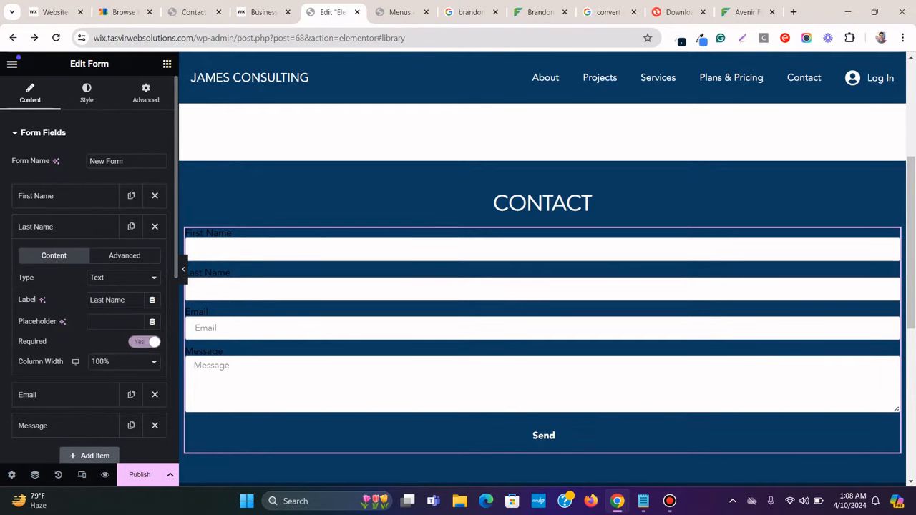
left_click(36, 227)
Check the Wix form's field order, duplicate the Last Name field, and move the copy below Email
left_click(263, 12)
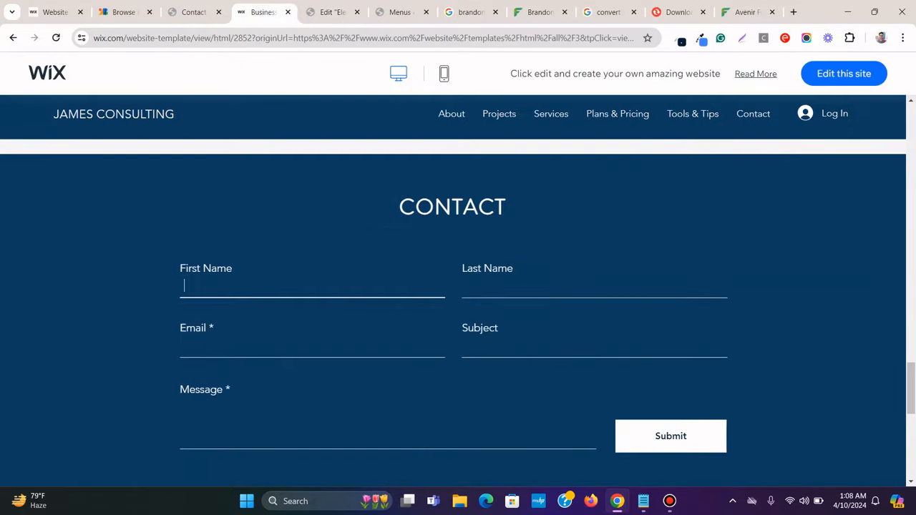
left_click(332, 12)
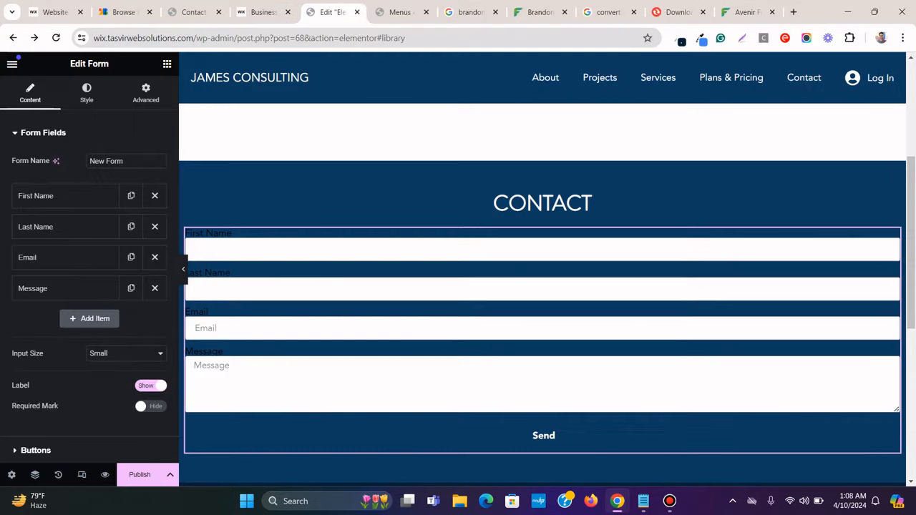
left_click(263, 13)
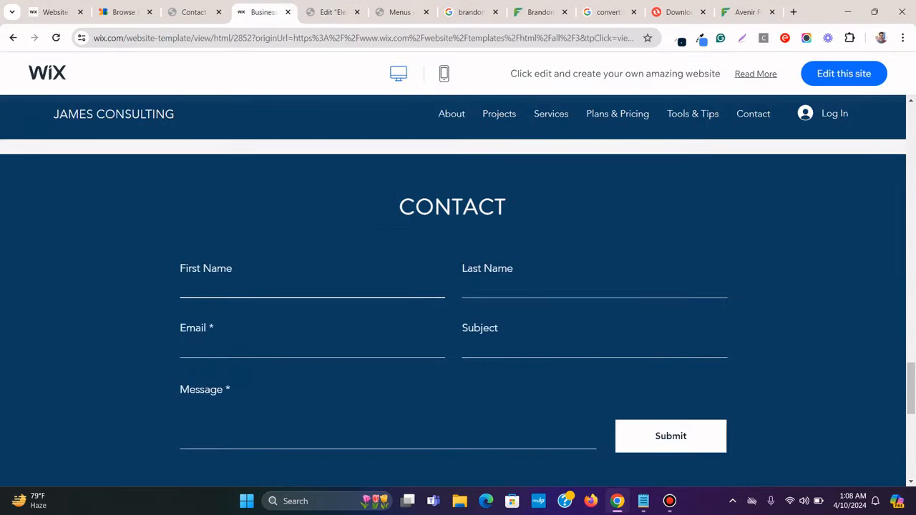
left_click(332, 12)
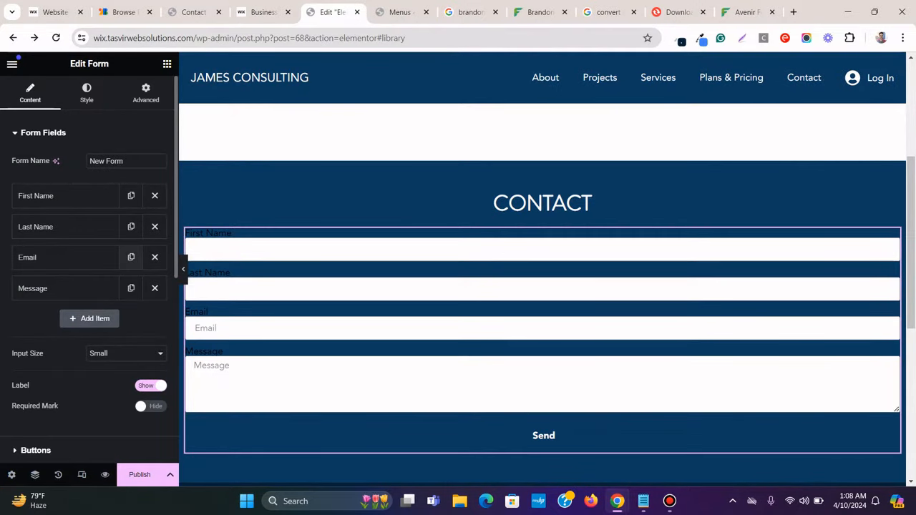
left_click(131, 226)
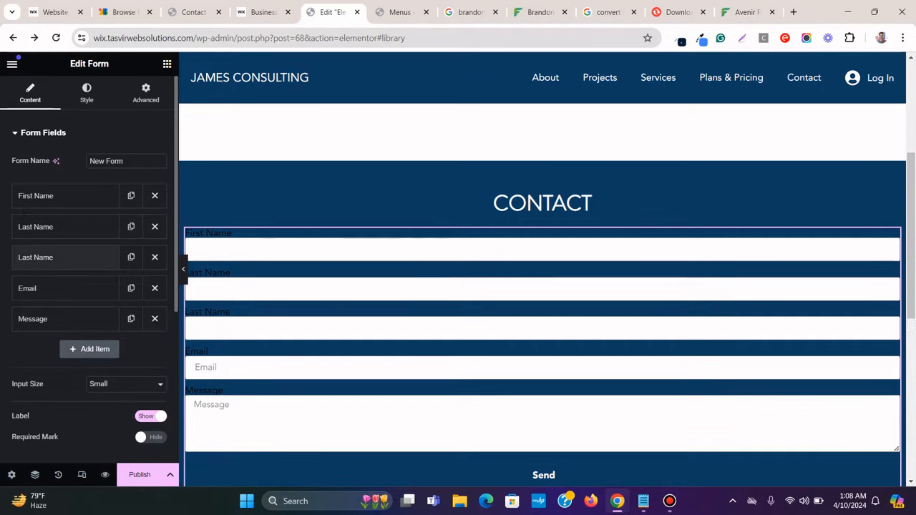
left_click_drag(65, 257, 64, 294)
Label the duplicated field between Email and Message as Subject
left_click(64, 289)
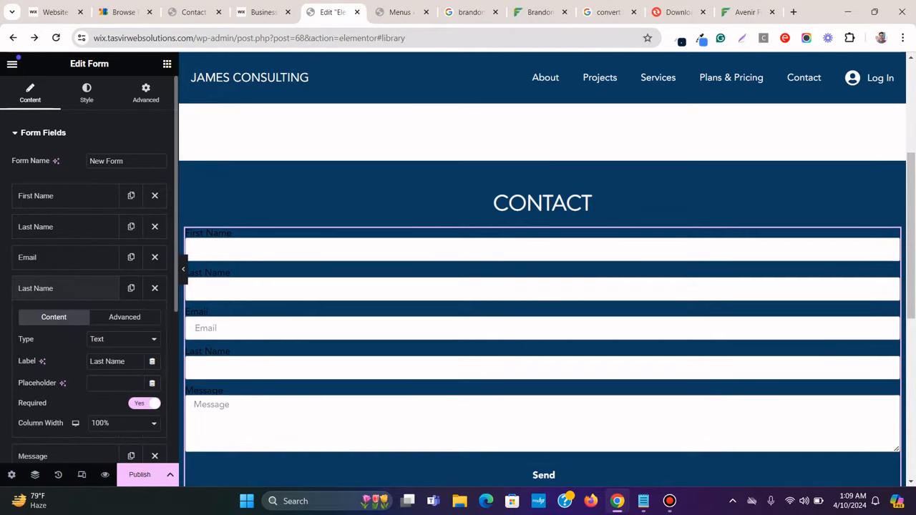
triple_click(126, 361)
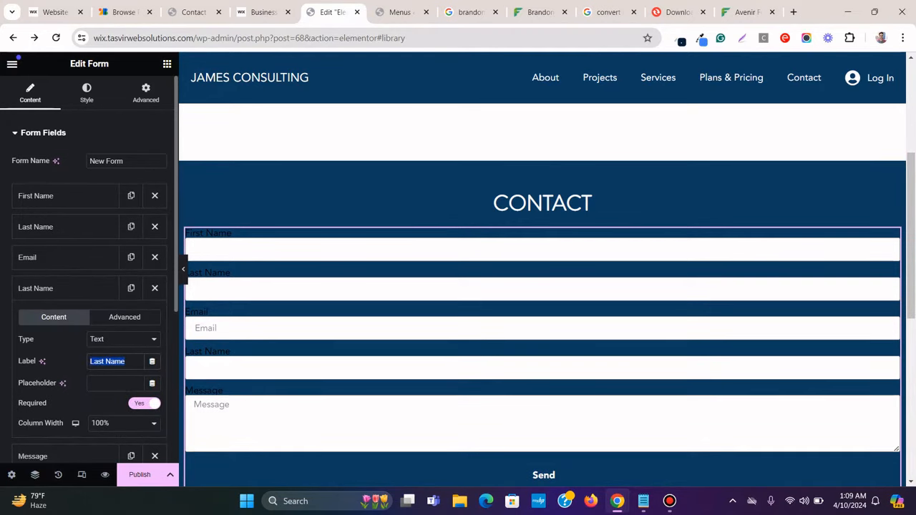
type("Subje")
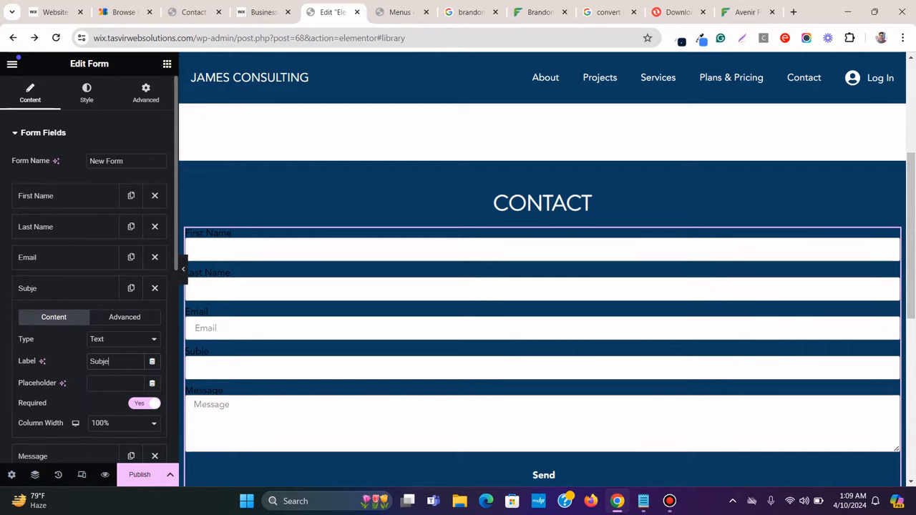
type("ct")
left_click(65, 289)
Clear the placeholder text of the Email field
left_click(65, 257)
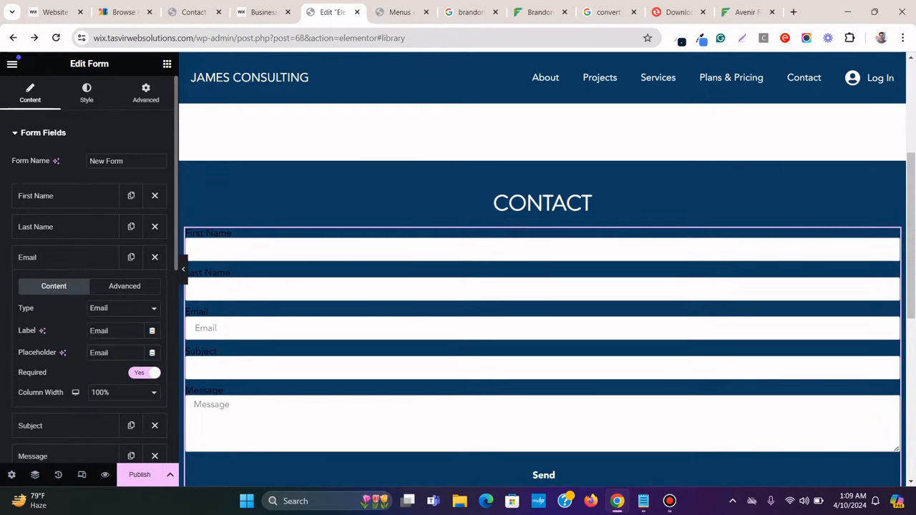
left_click(109, 352)
key("ctrl+a")
key("BackSpace")
left_click(65, 257)
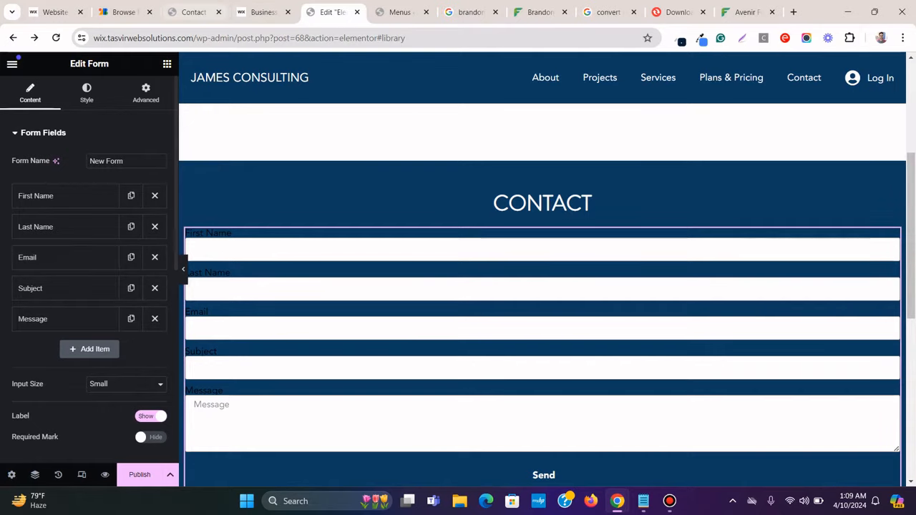
Check the Message field in the Wix template and make the Elementor form's Message field required
left_click(264, 12)
scroll(184, 215, "down", 3)
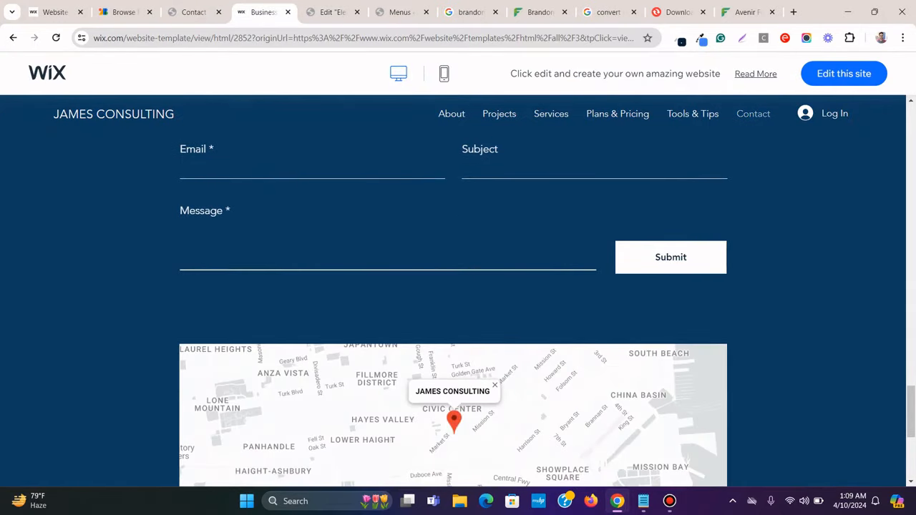
left_click(332, 12)
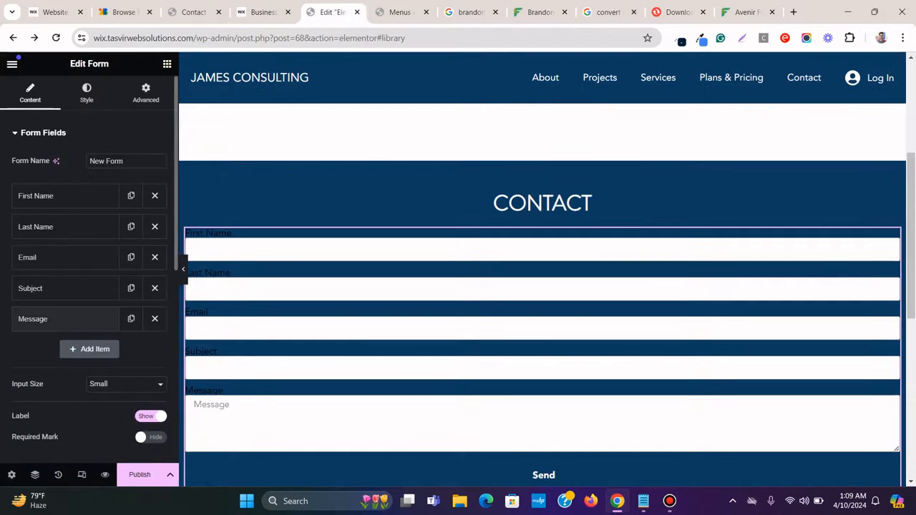
left_click(64, 319)
left_click(141, 434)
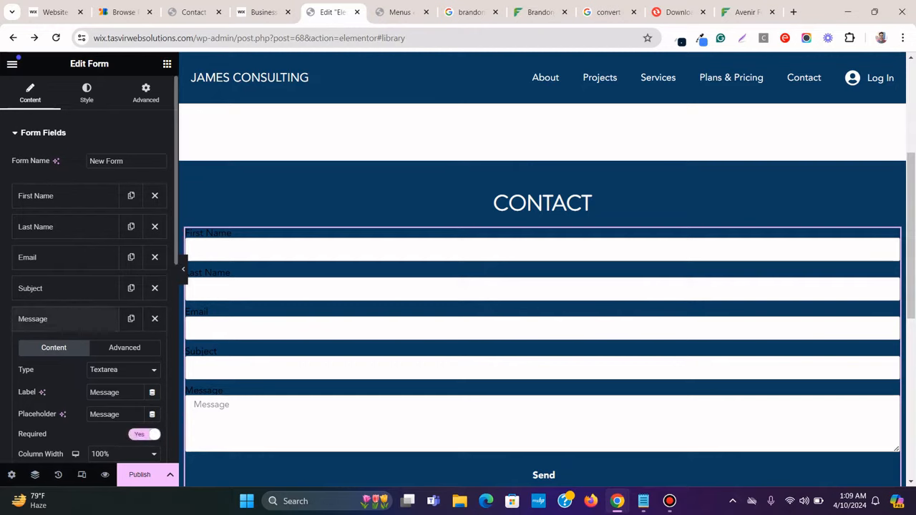
Compare the form's Subject and Message field settings with the contact form in the Wix template, including its required-field marks
left_click(64, 288)
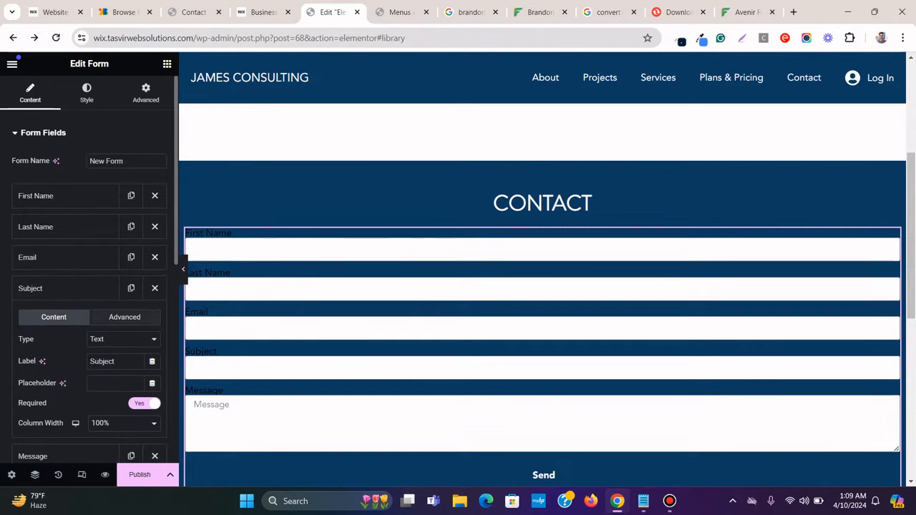
left_click(65, 288)
left_click(64, 318)
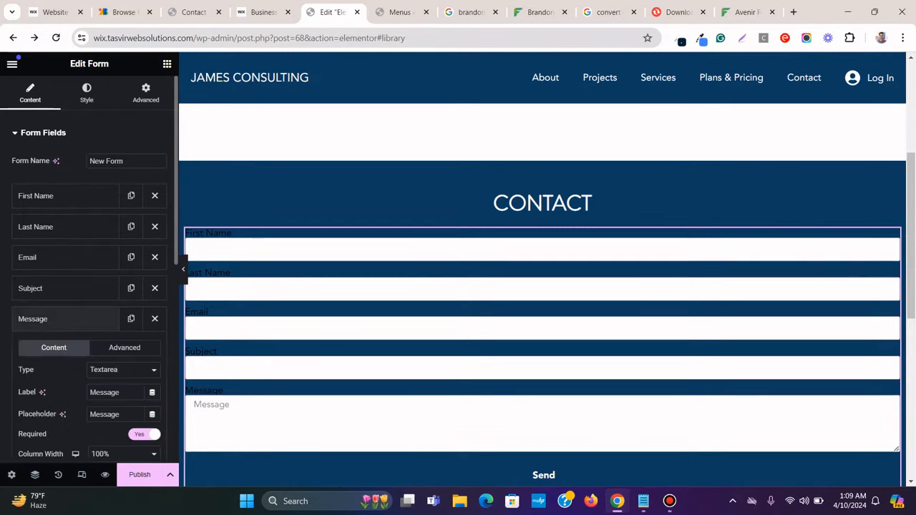
left_click(65, 319)
left_click(264, 12)
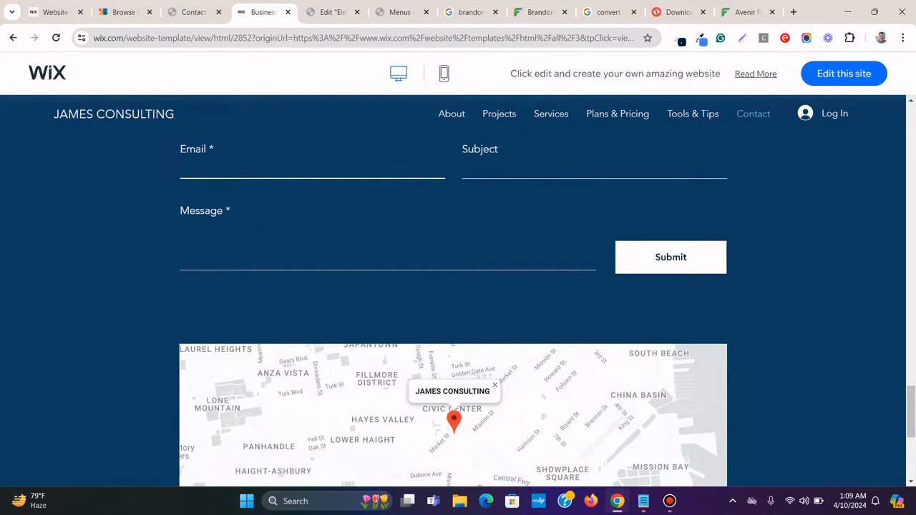
scroll(312, 170, "up", 1)
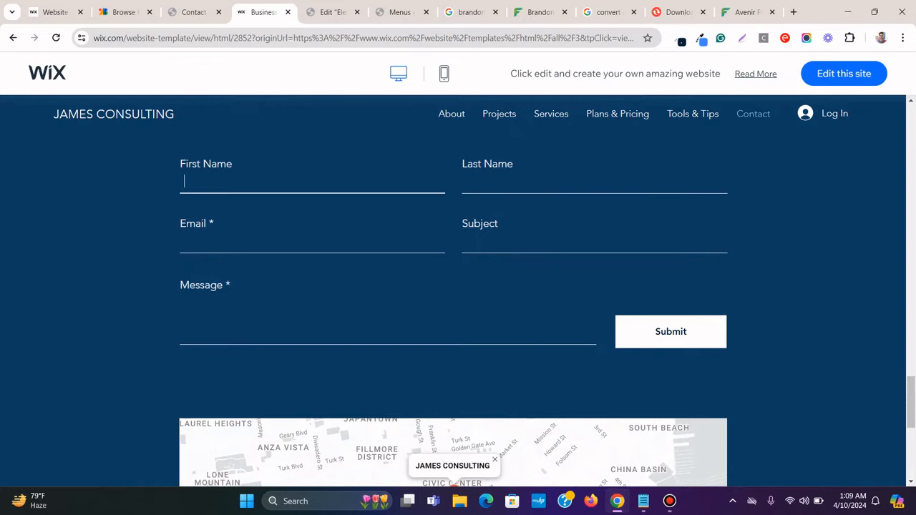
scroll(458, 286, "up", 1)
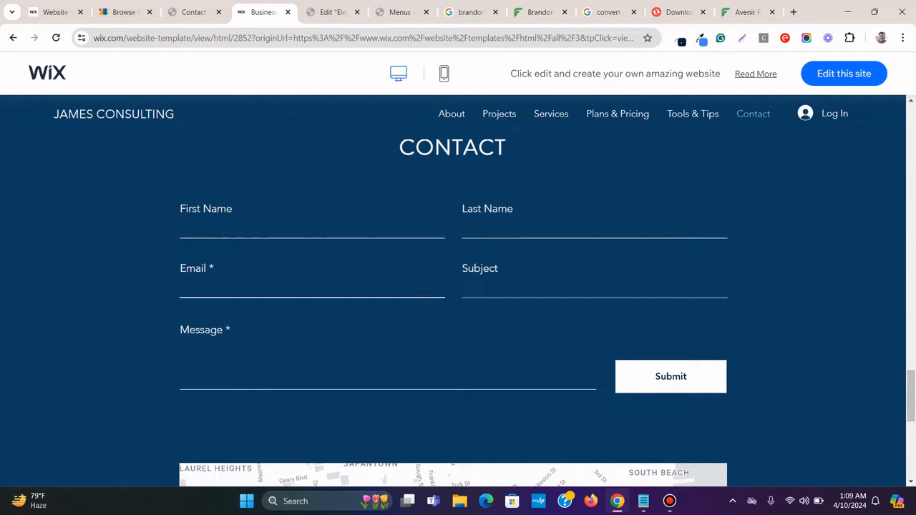
In the Elementor contact form, make the First Name and Last Name fields optional
left_click(331, 12)
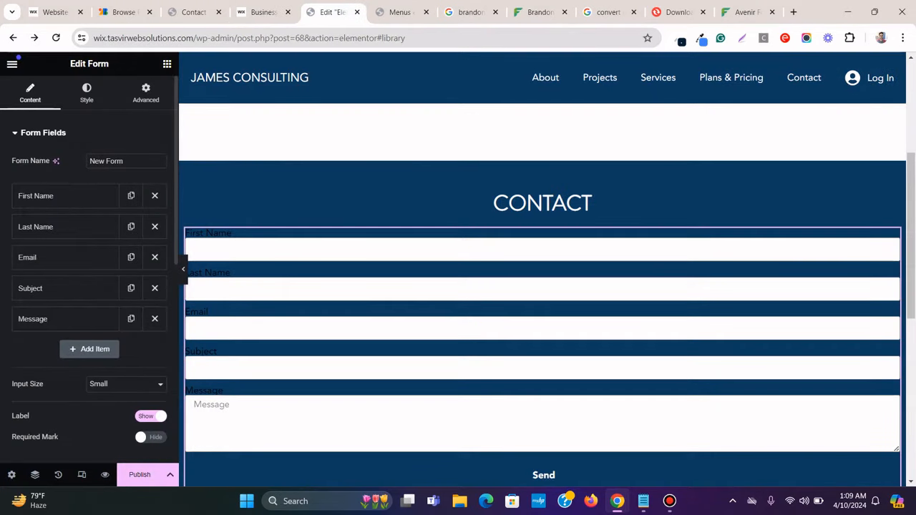
left_click(64, 195)
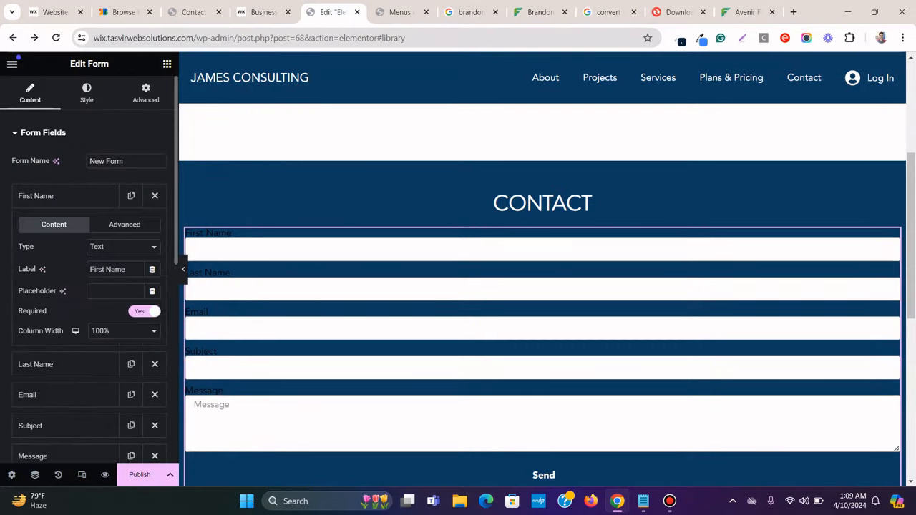
left_click(64, 195)
left_click(64, 226)
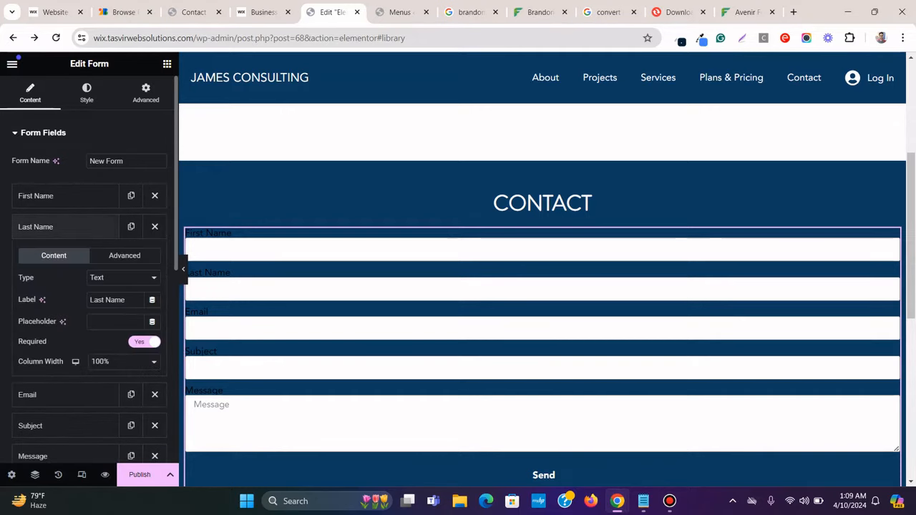
left_click(64, 226)
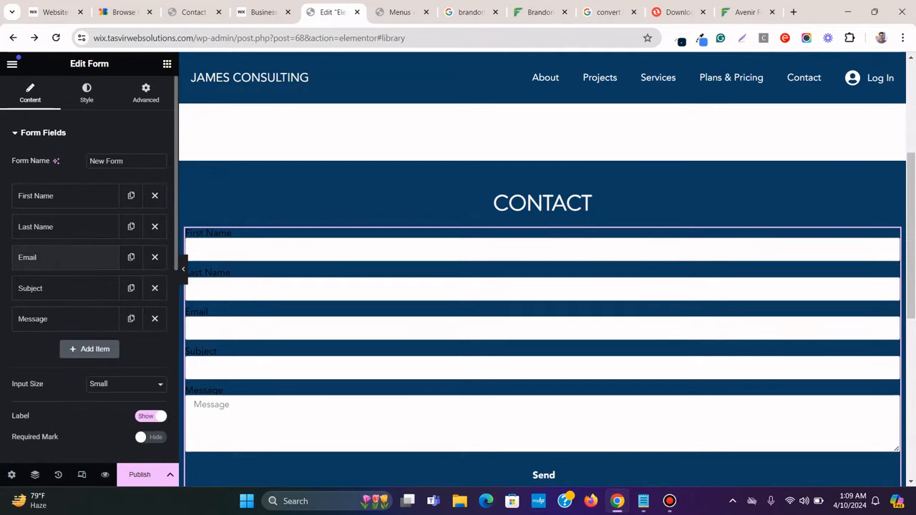
Change the email field's label to Email* and make the Subject field optional
left_click(64, 257)
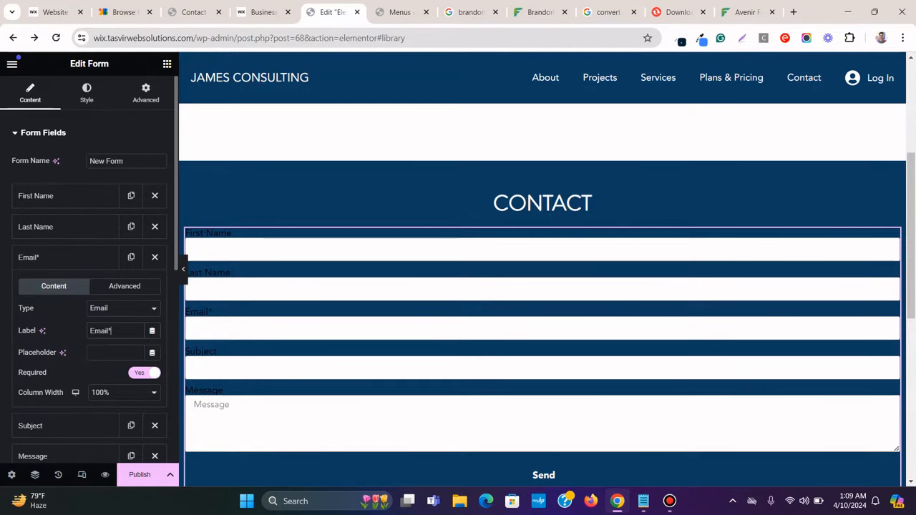
left_click(65, 256)
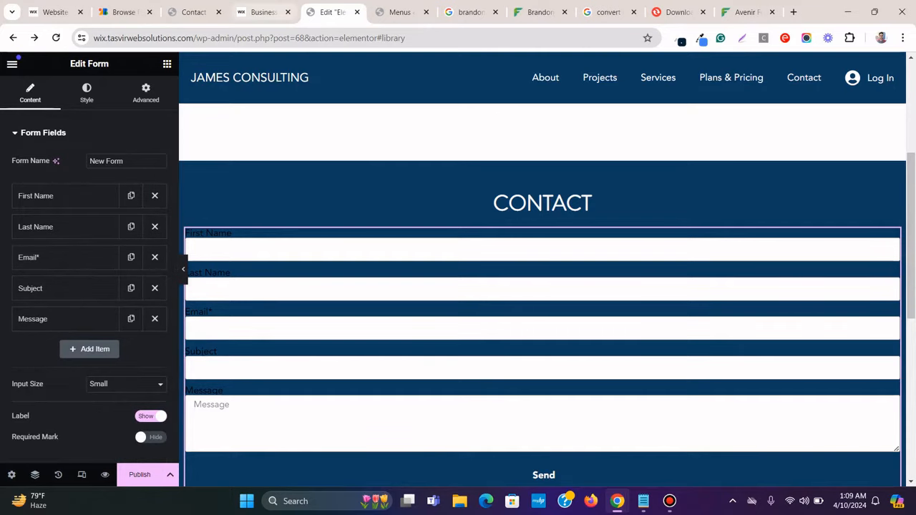
left_click(264, 13)
left_click(331, 12)
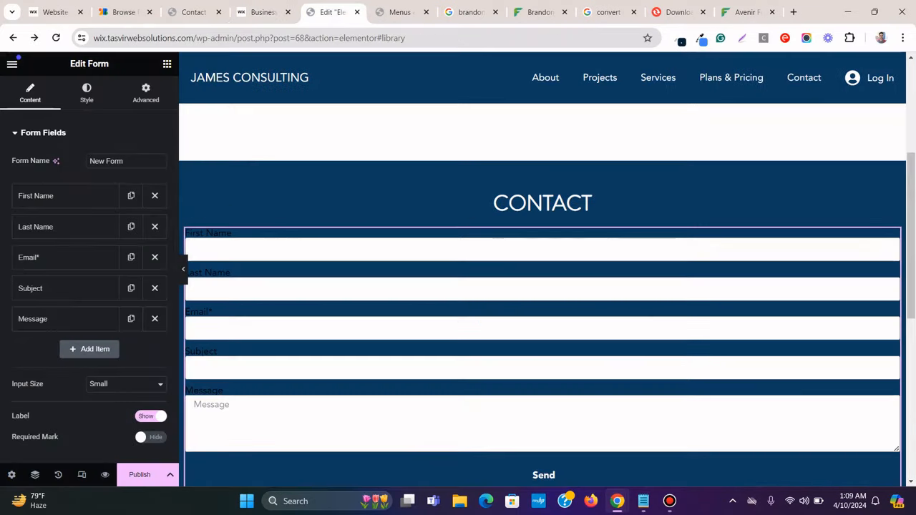
left_click(63, 288)
left_click(145, 403)
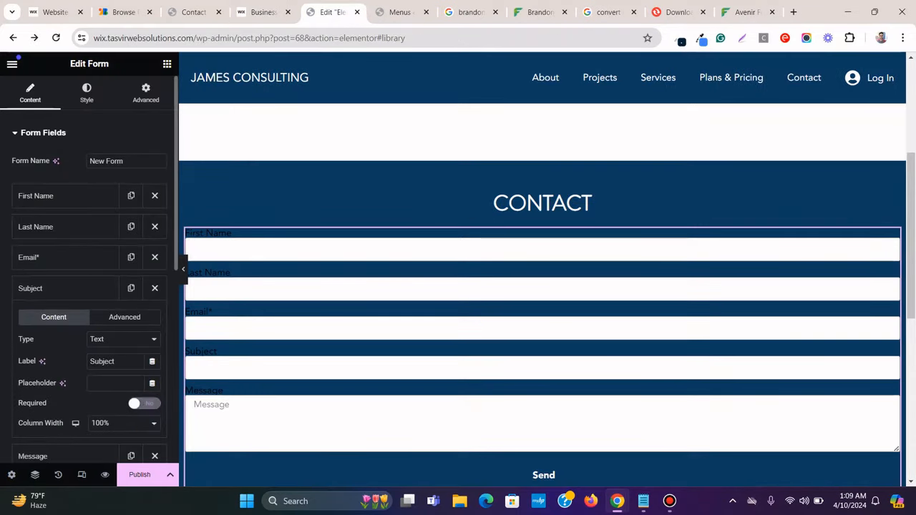
left_click(64, 288)
Clear the Message field's placeholder and change its label to Message*
left_click(64, 319)
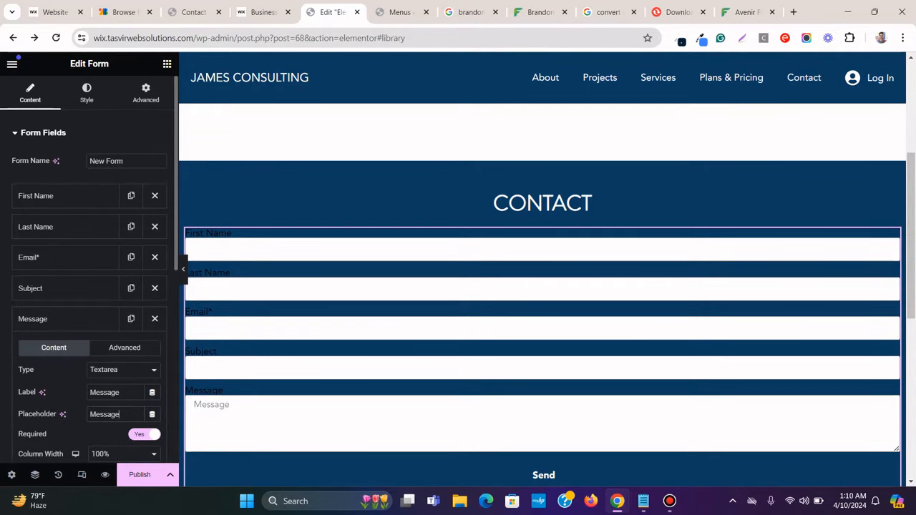
key("BackSpace")
key("BackSpace")
key("BackSpace")
key("BackSpace")
key("BackSpace")
key("BackSpace")
key("BackSpace")
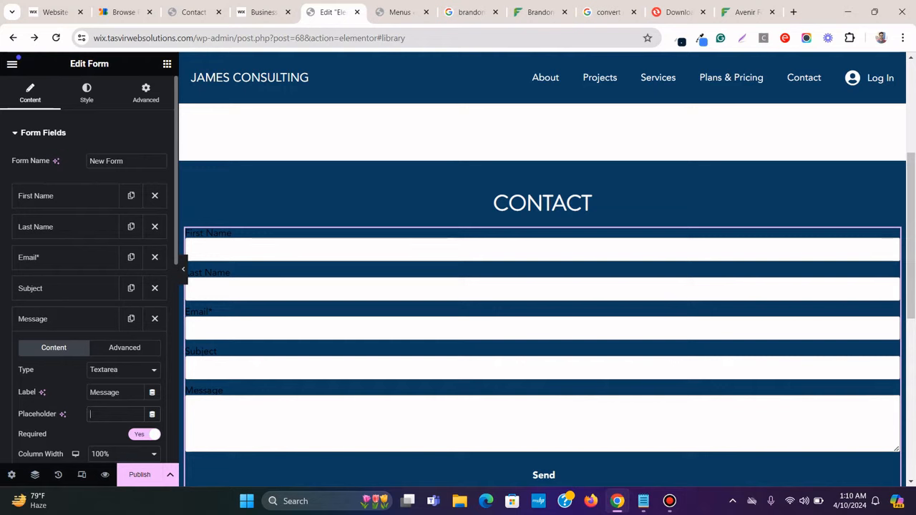
left_click(121, 392)
type("*")
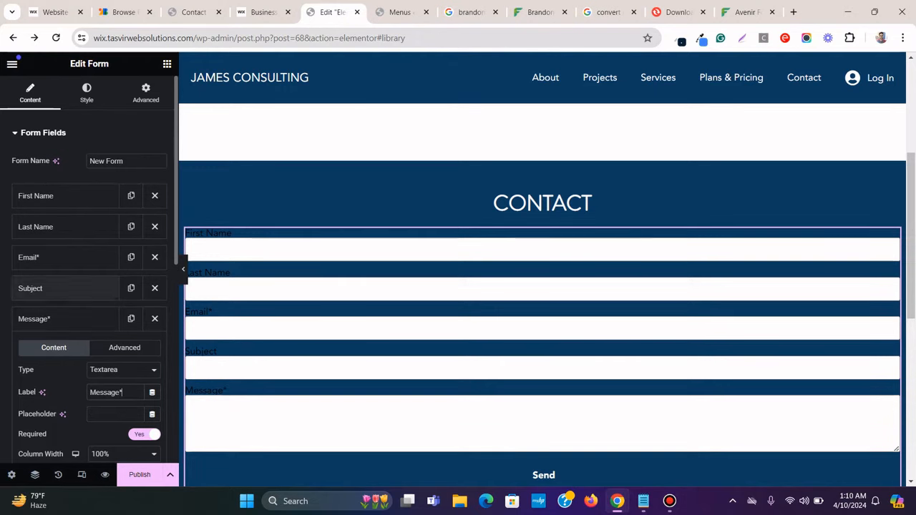
left_click(65, 319)
Match the Wix template's two-column layout by setting the First Name and Last Name fields' column width to 50%
left_click(263, 12)
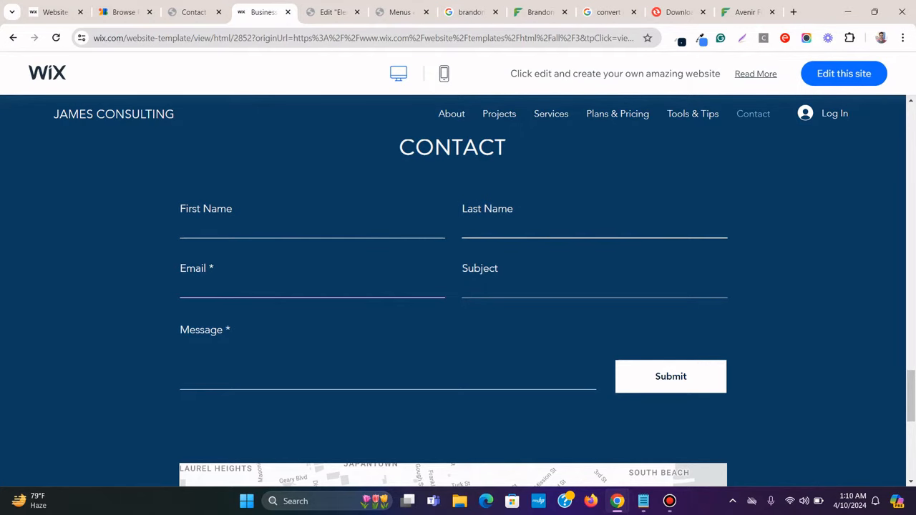
key("ctrl+Tab")
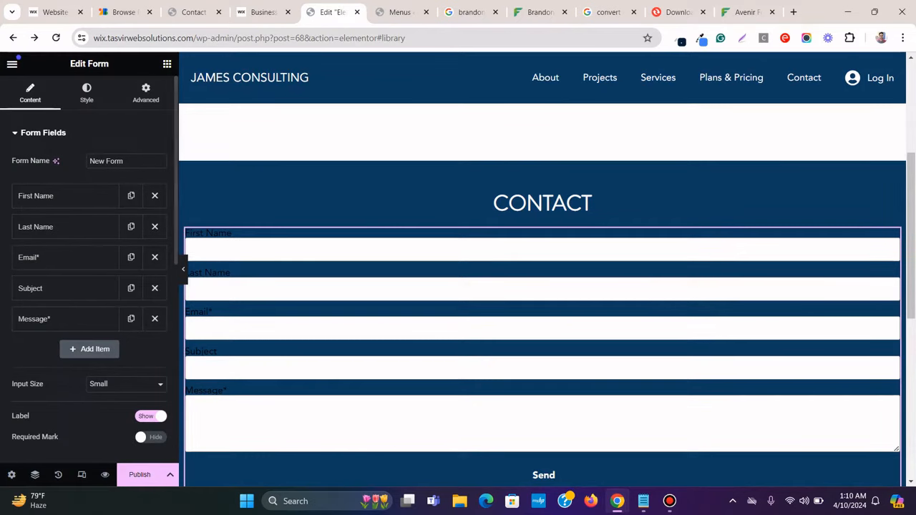
left_click(64, 196)
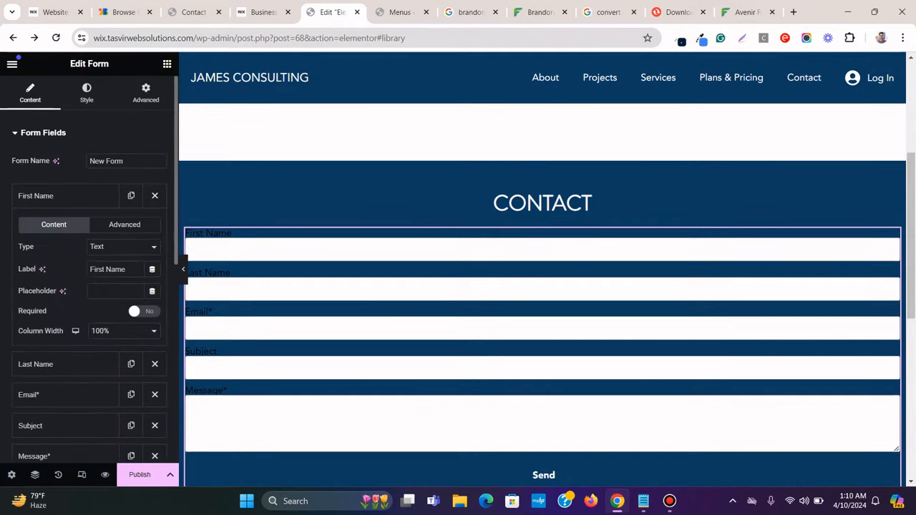
left_click(123, 330)
left_click(107, 388)
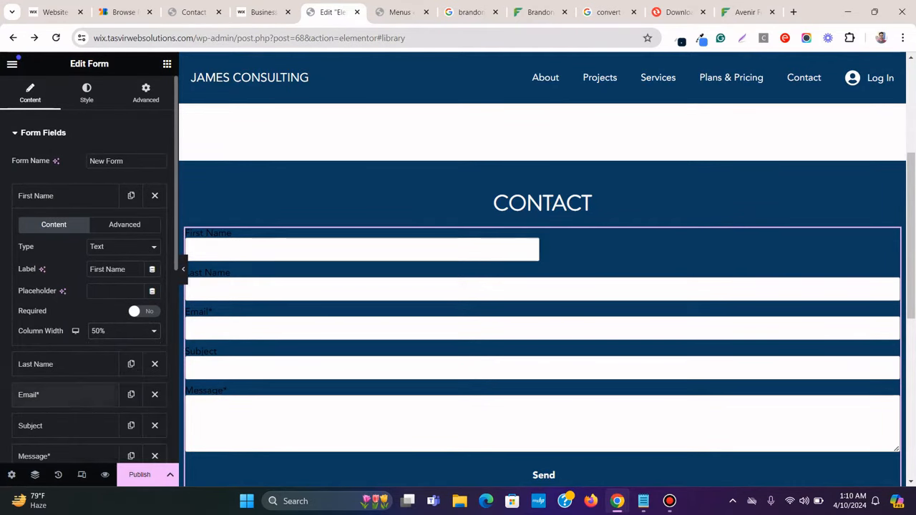
left_click(65, 196)
left_click(64, 226)
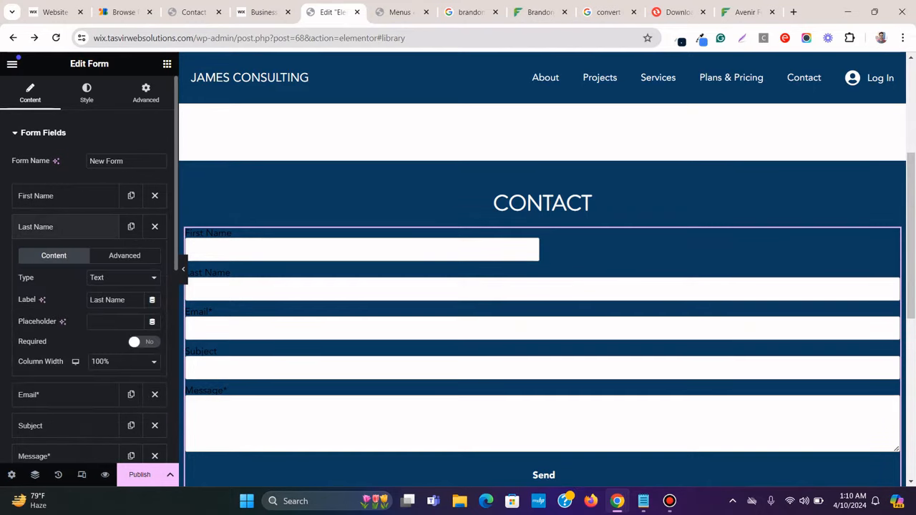
left_click(123, 361)
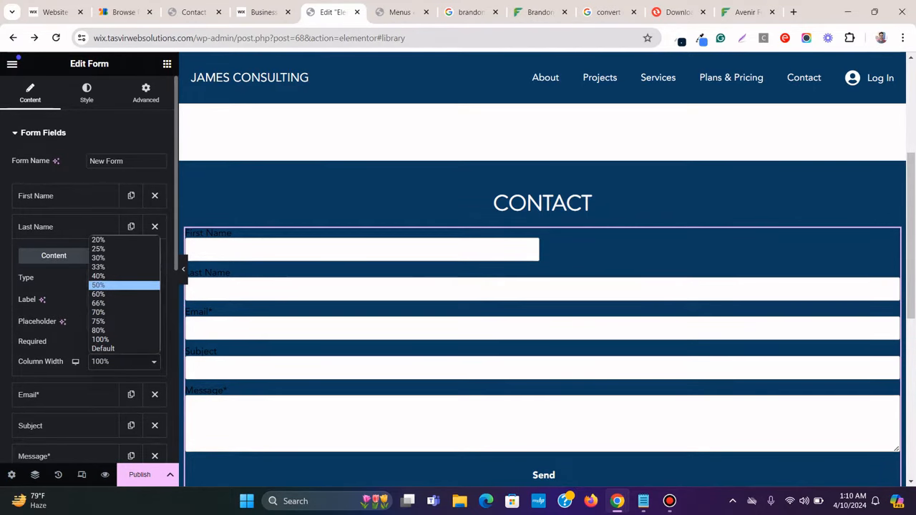
left_click(107, 285)
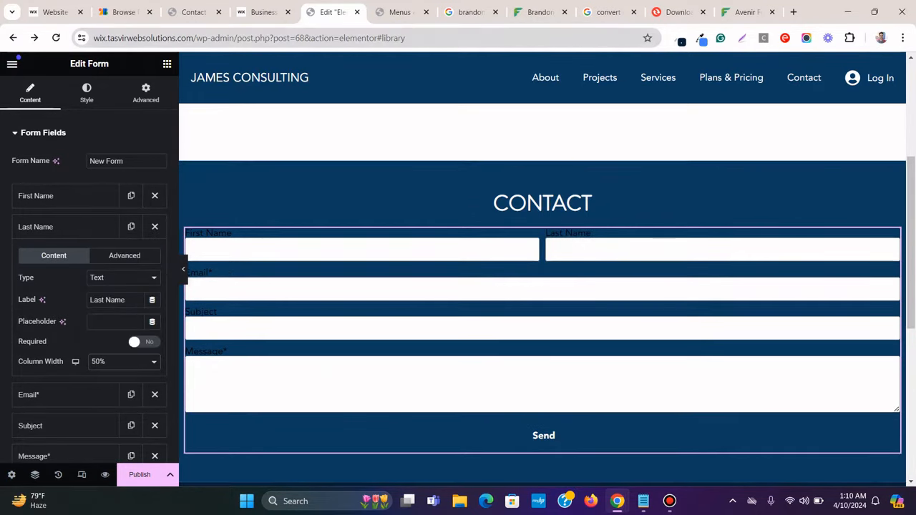
Set the column width of the Email* and Subject fields to 50%, as in the Wix template
left_click(263, 12)
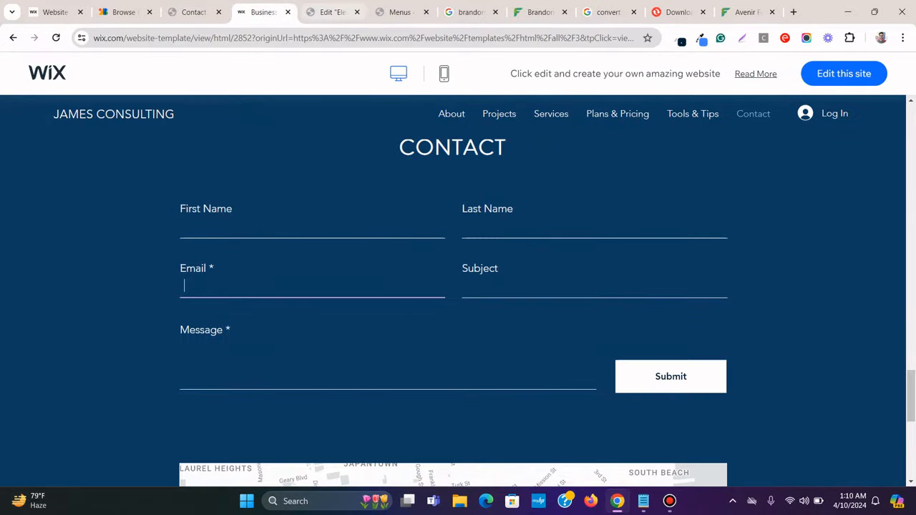
left_click(333, 12)
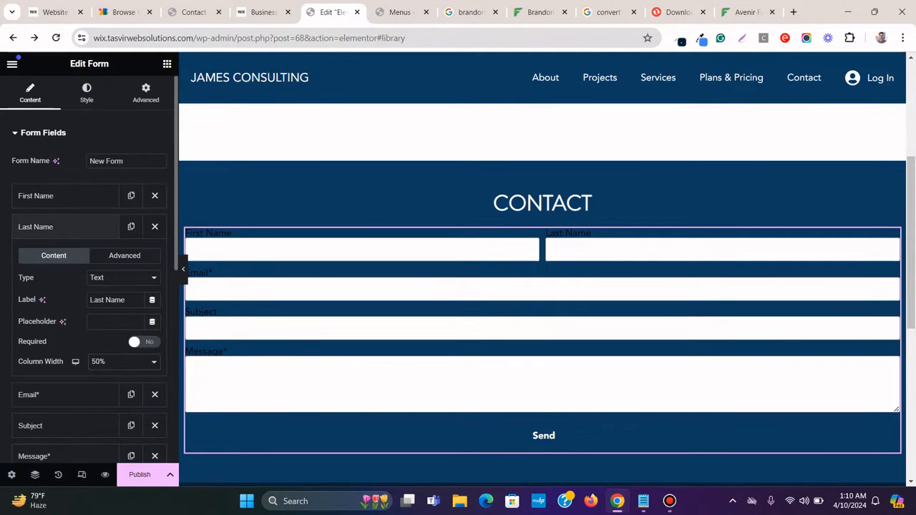
left_click(65, 227)
left_click(66, 258)
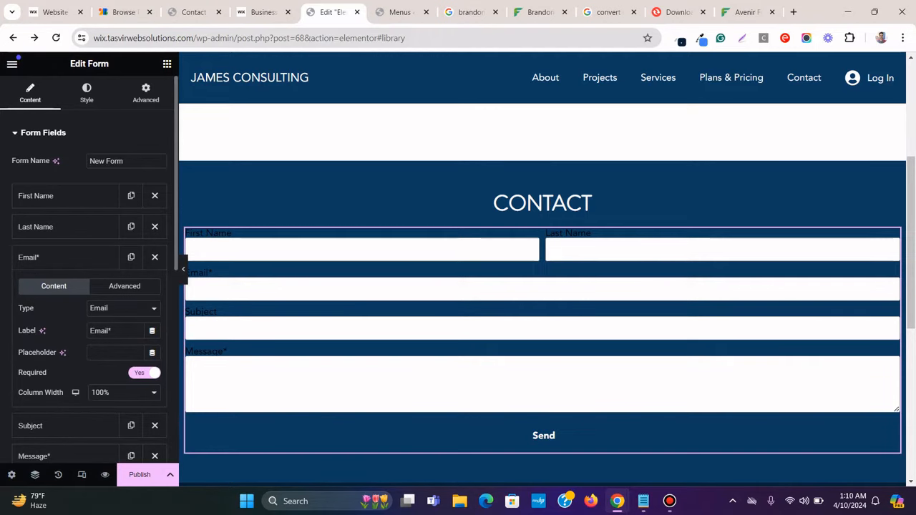
left_click(123, 392)
left_click(107, 316)
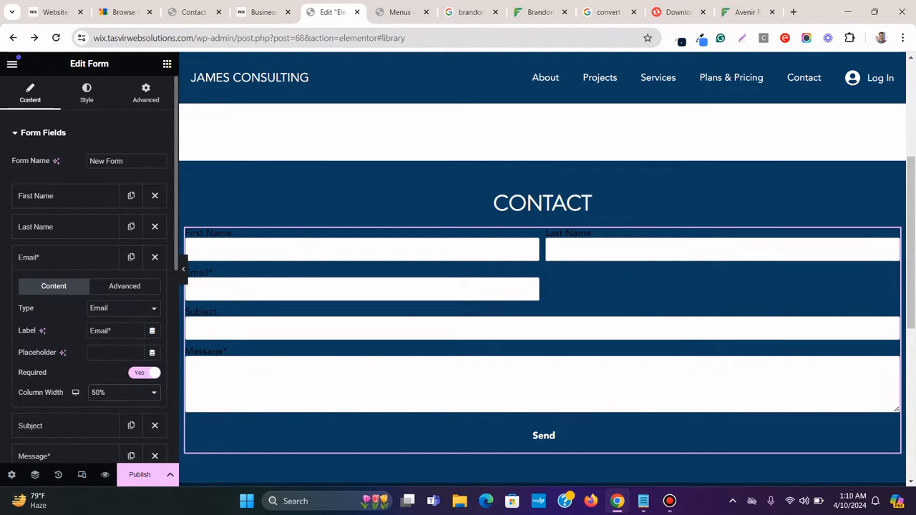
left_click(66, 257)
left_click(66, 289)
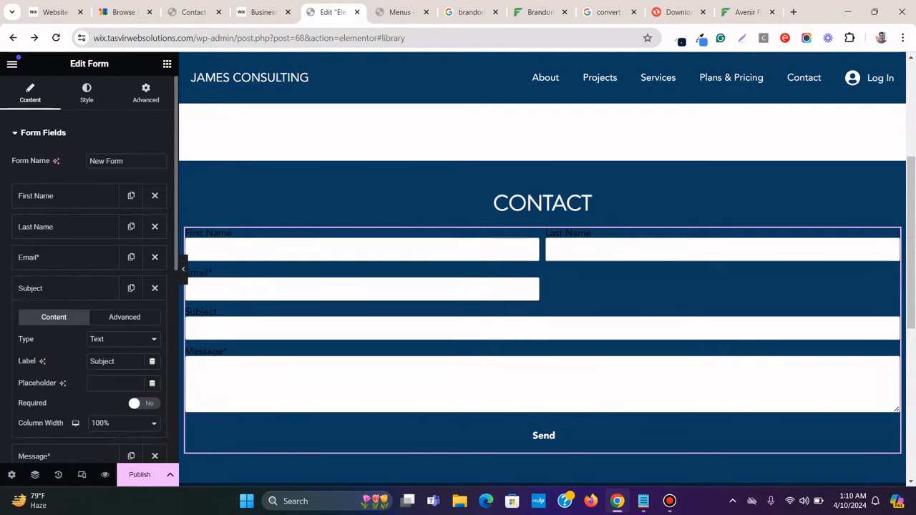
left_click(123, 423)
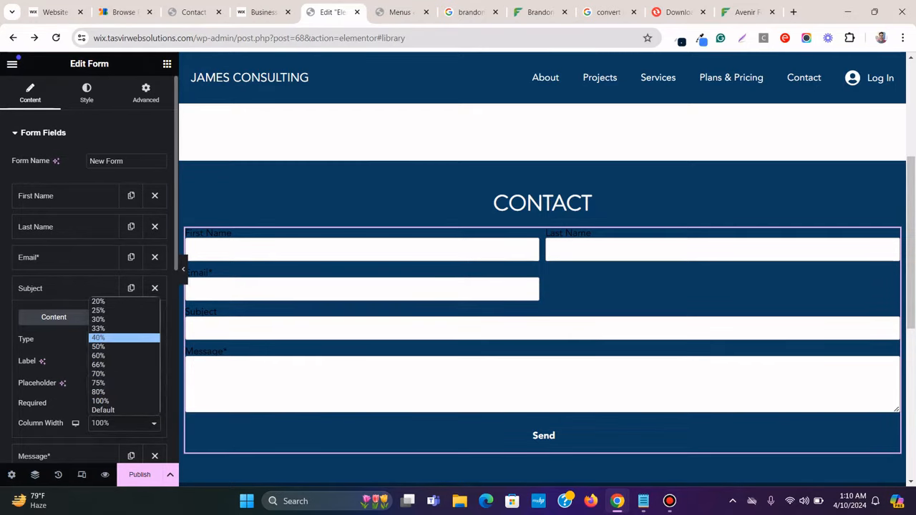
left_click(107, 344)
left_click(66, 288)
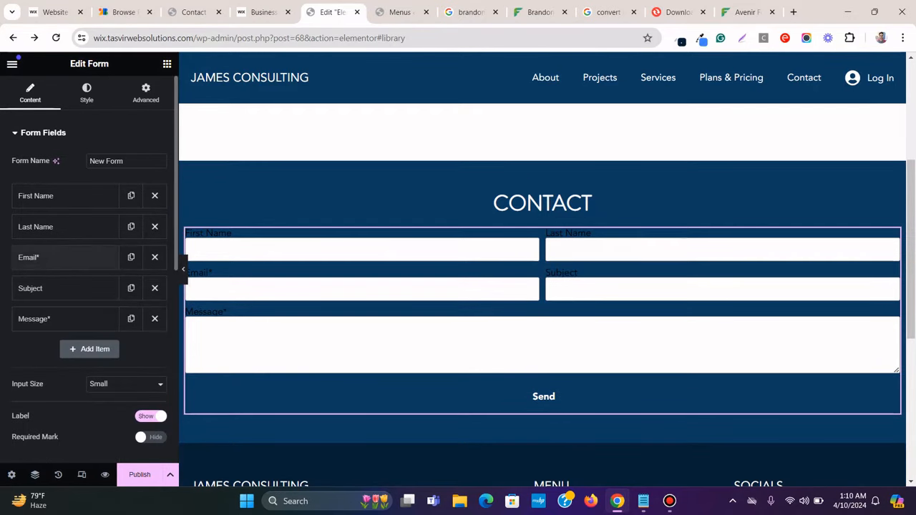
Set the form labels' text color to the white global color, matching the Wix template's contact form
left_click(263, 12)
scroll(453, 290, "down", 2)
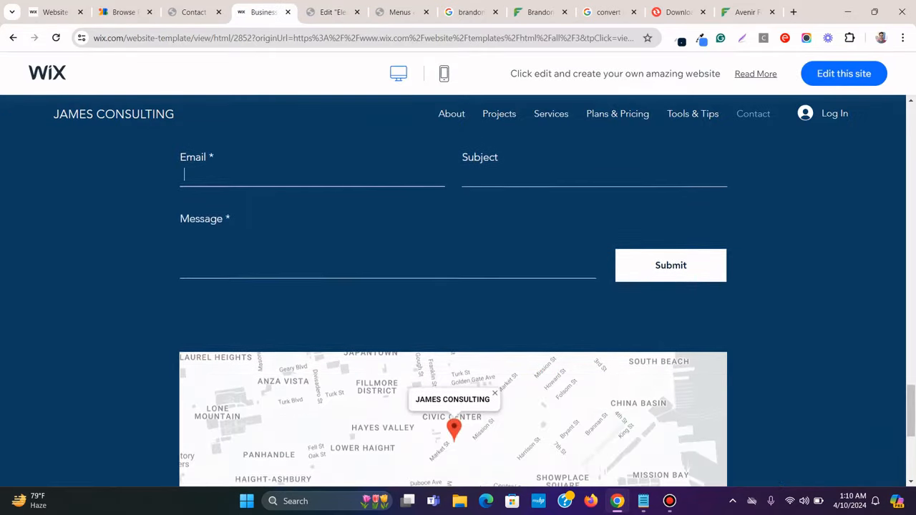
scroll(453, 290, "up", 2)
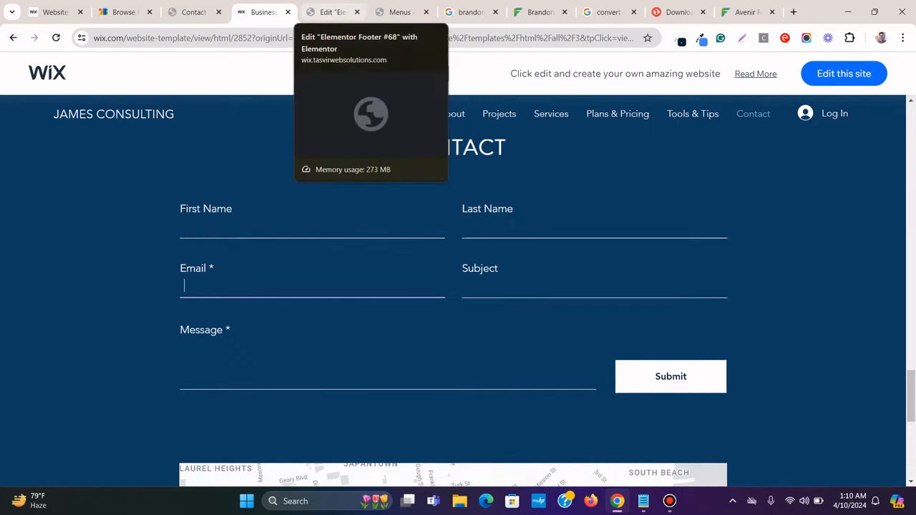
left_click(331, 12)
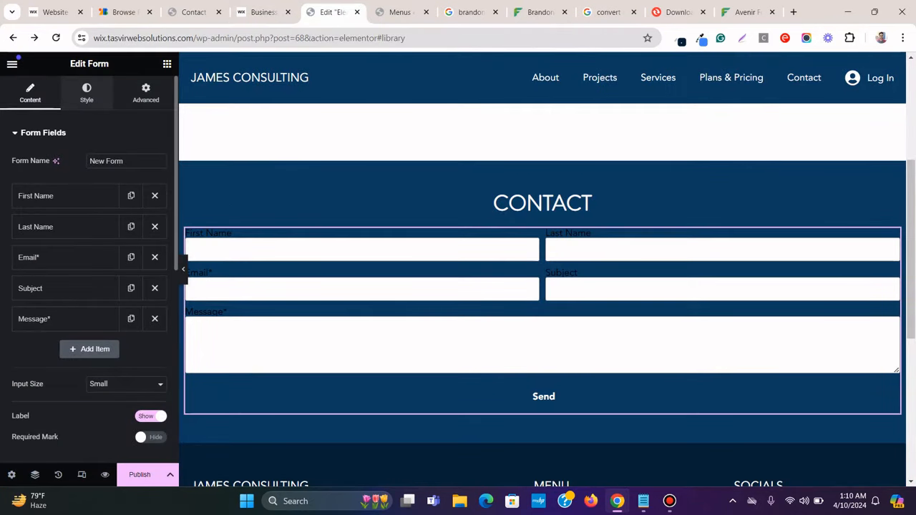
left_click(87, 93)
scroll(89, 269, "down", 3)
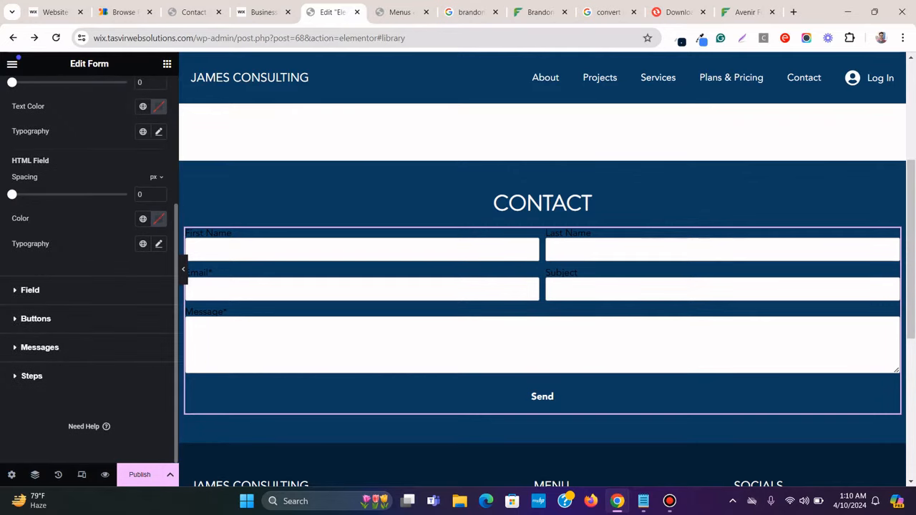
scroll(89, 269, "up", 3)
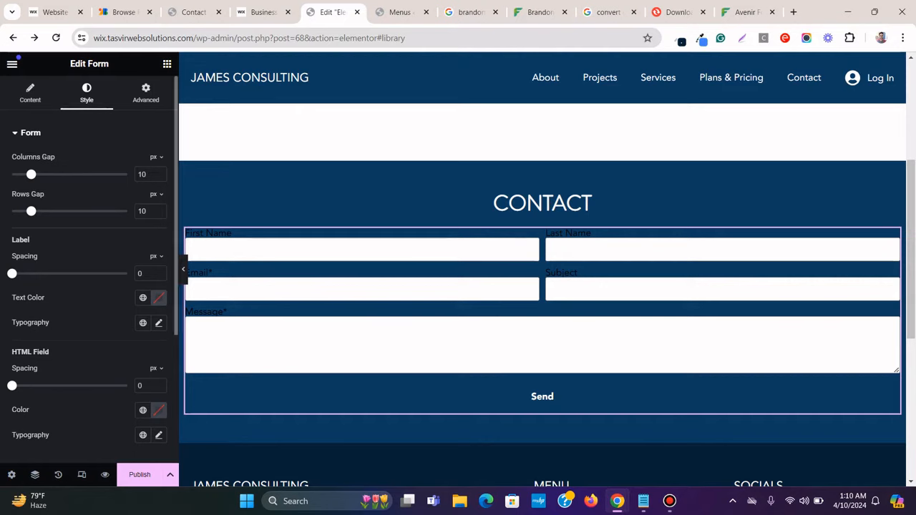
left_click(142, 296)
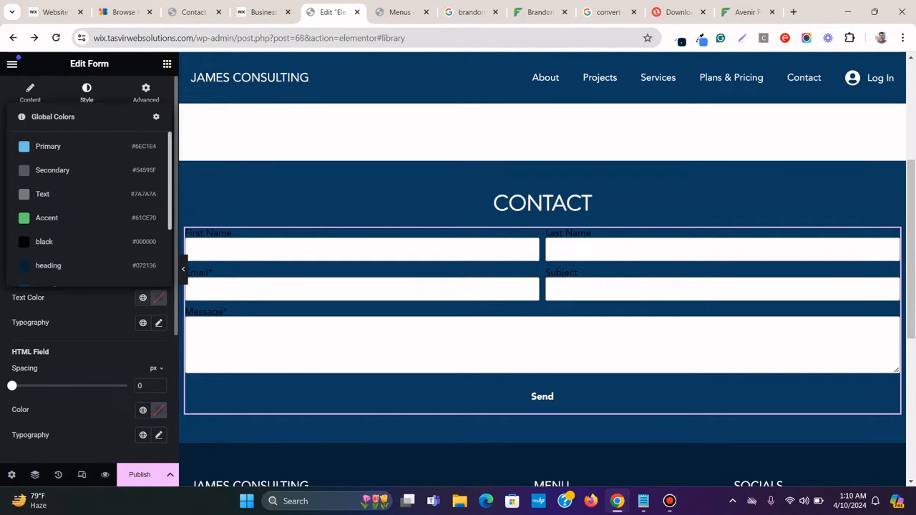
scroll(86, 243, "down", 2)
left_click(72, 223)
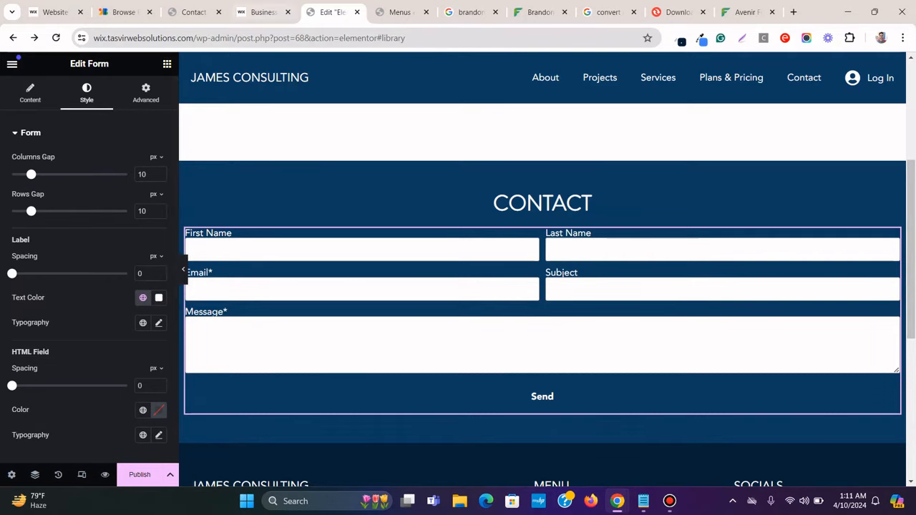
Make the form fields' background fully transparent, following the field styling in the Wix template
left_click(259, 12)
left_click(286, 228)
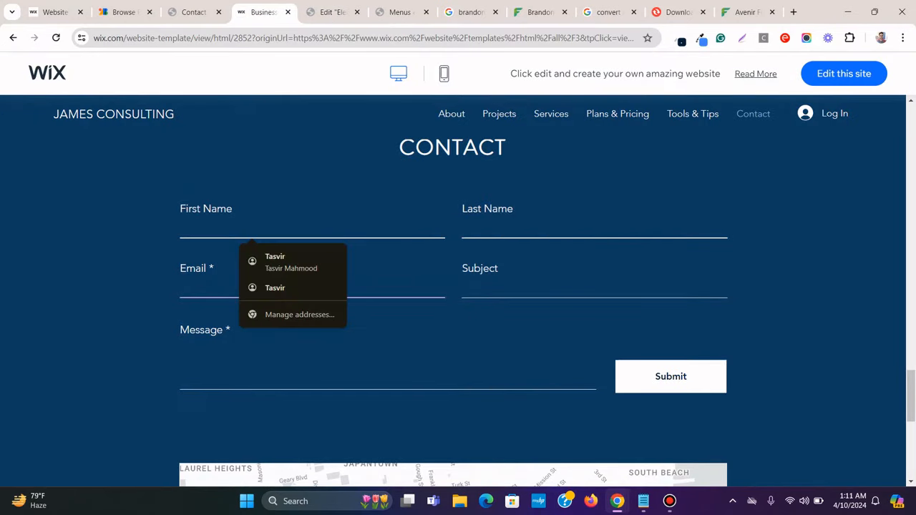
left_click(523, 183)
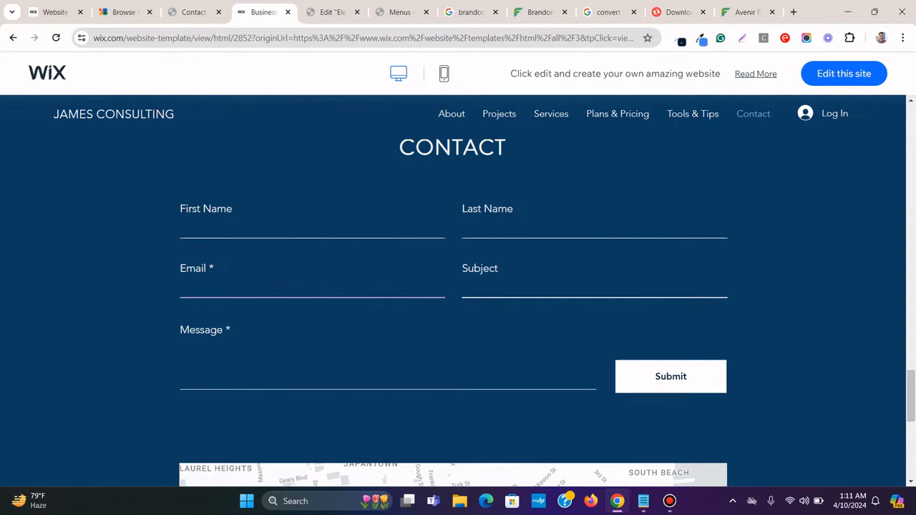
left_click(311, 286)
left_click(312, 286)
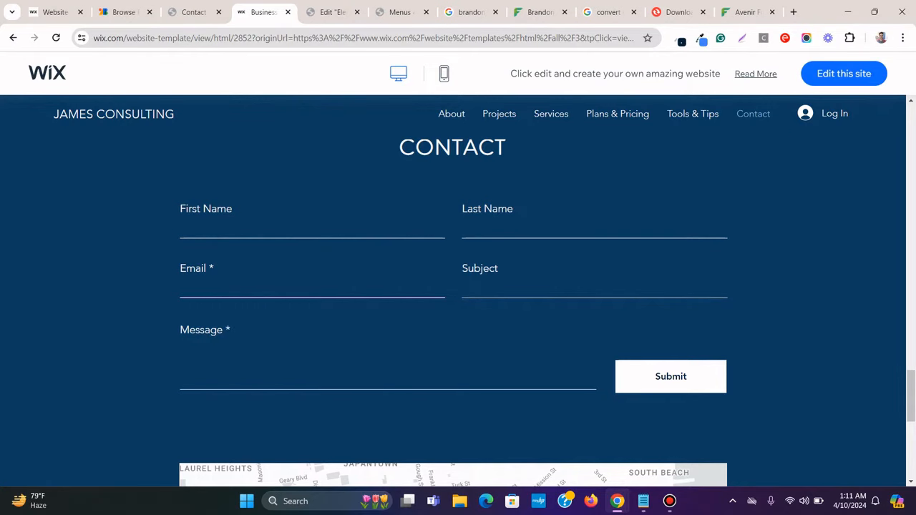
left_click(331, 12)
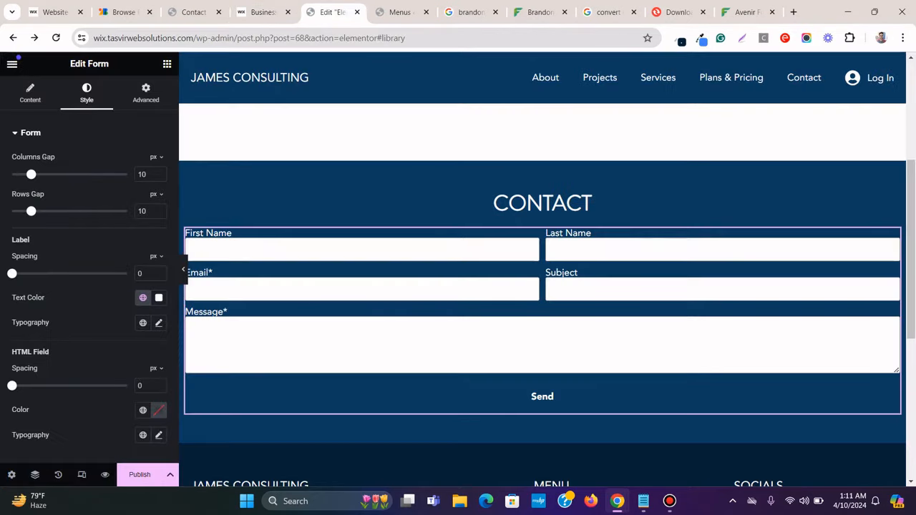
scroll(88, 286, "down", 1)
left_click(30, 289)
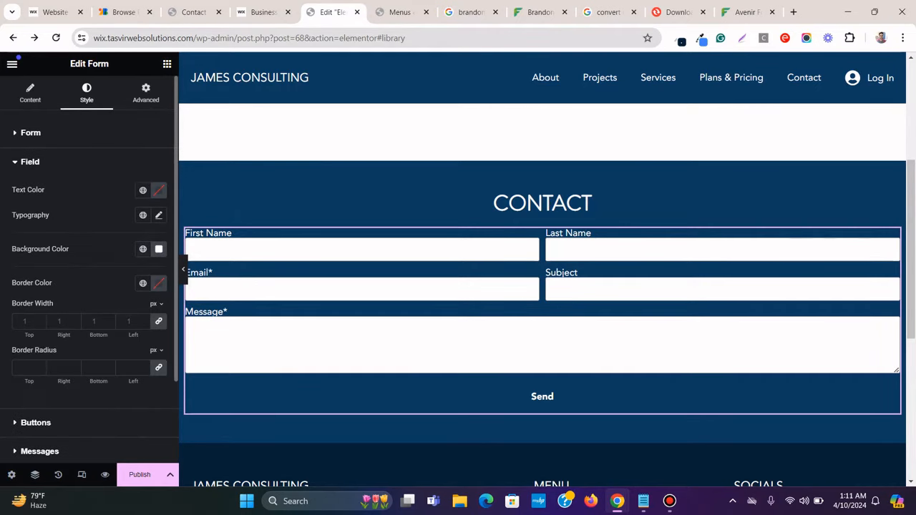
left_click(143, 249)
left_click(143, 248)
left_click(158, 248)
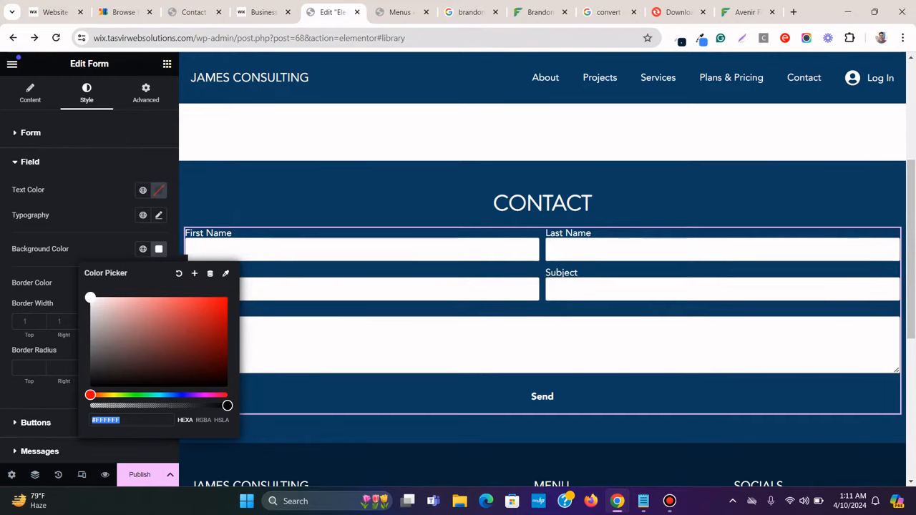
left_click_drag(228, 405, 91, 406)
left_click(50, 401)
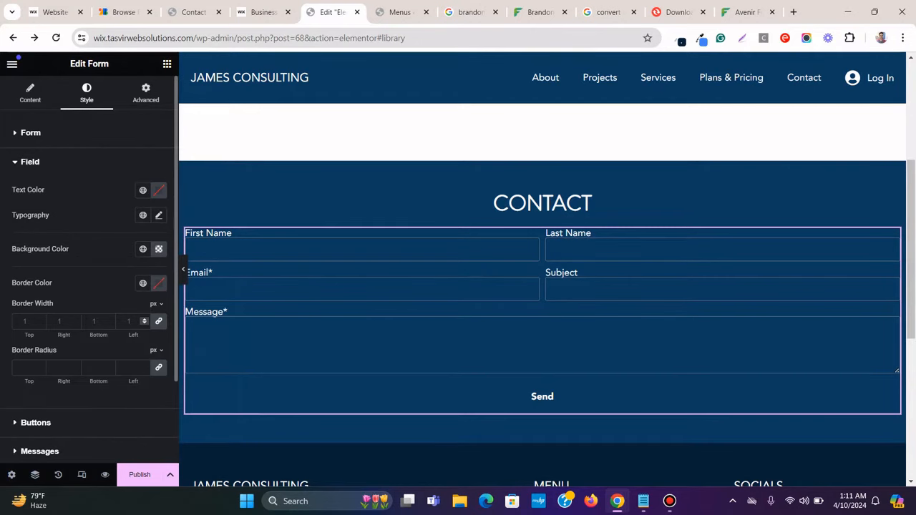
Give the form fields only a 1 px bottom border, with 0 on the other sides, in the white global color
left_click(159, 321)
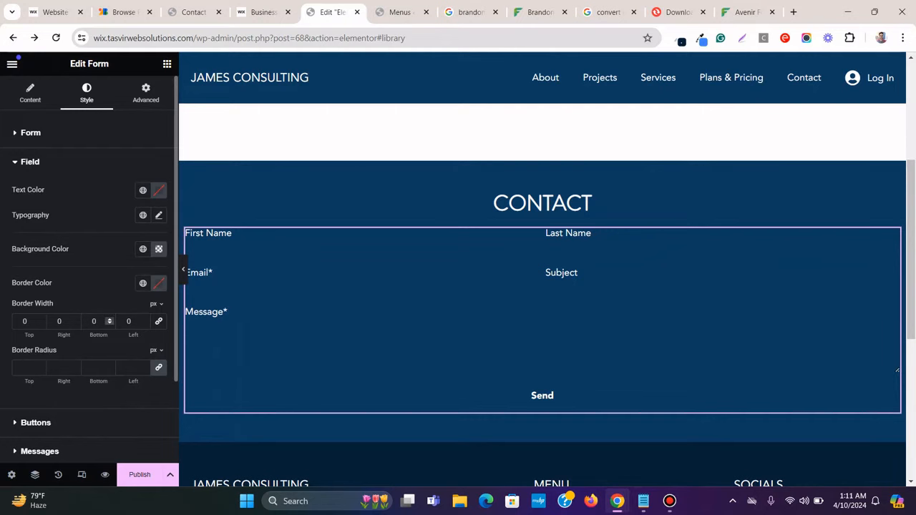
left_click(109, 319)
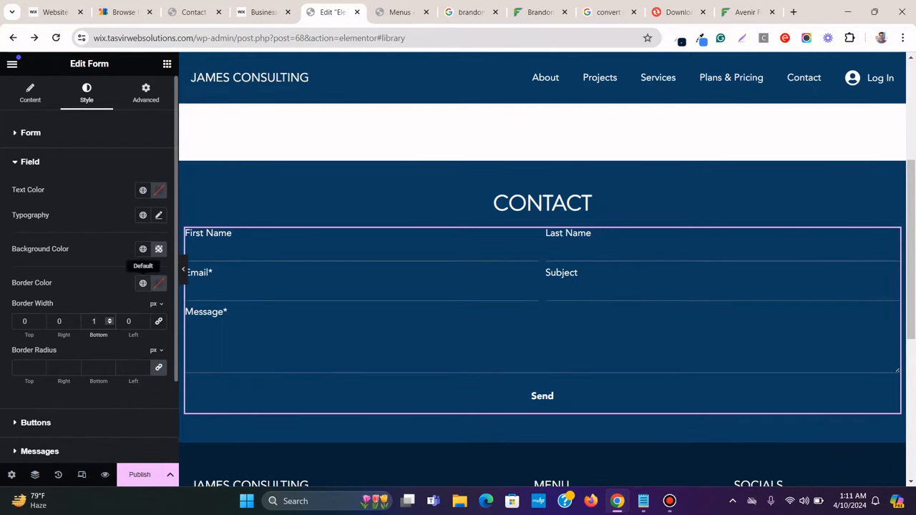
left_click(144, 283)
scroll(86, 386, "down", 2)
left_click(79, 417)
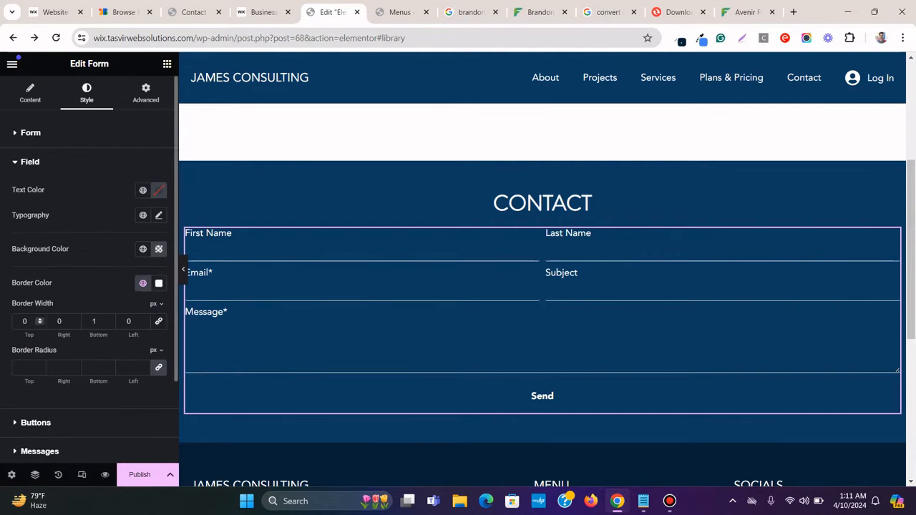
Check the Wix form's input text color with sample text in First Name, and set the Elementor fields' text color to global white
left_click(263, 12)
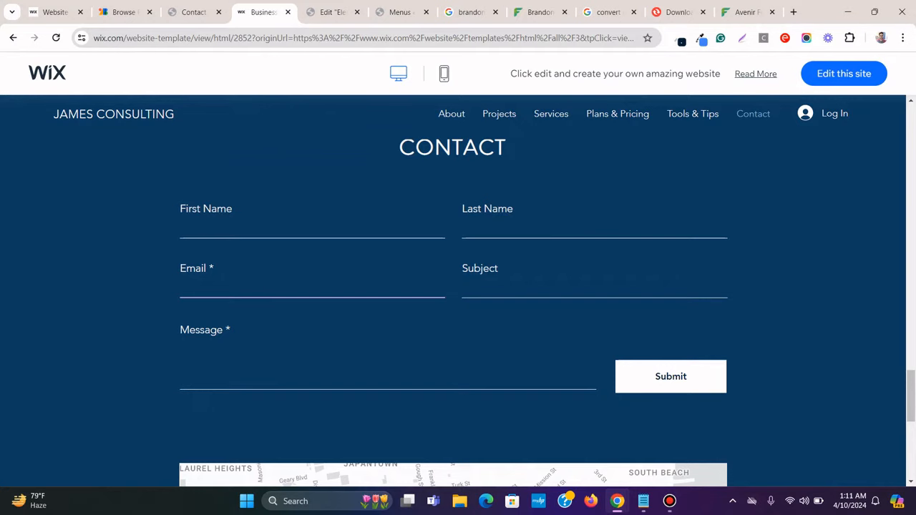
left_click(250, 226)
type("dsds")
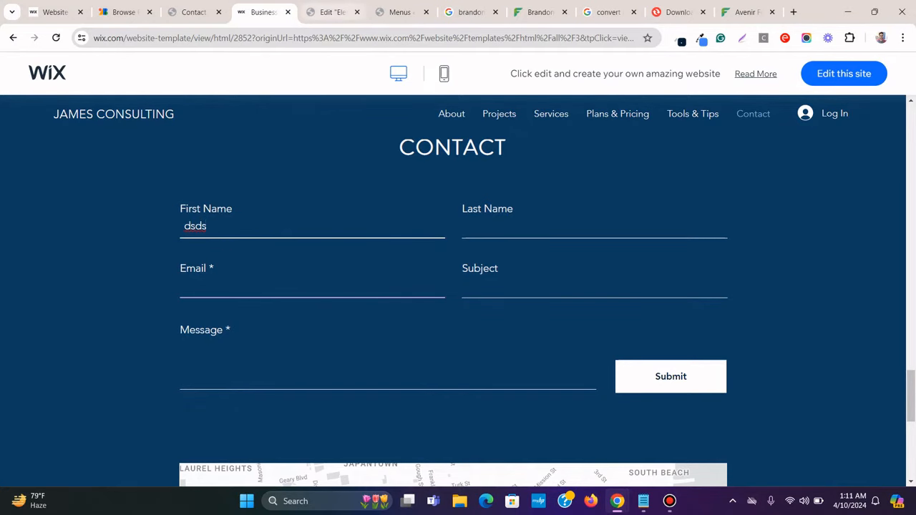
left_click(329, 13)
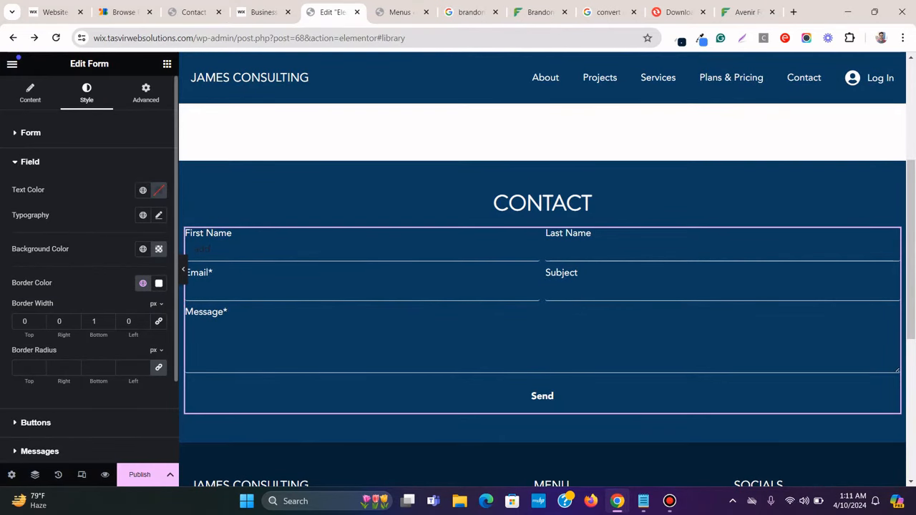
left_click(143, 190)
scroll(98, 316, "down", 2)
left_click(98, 321)
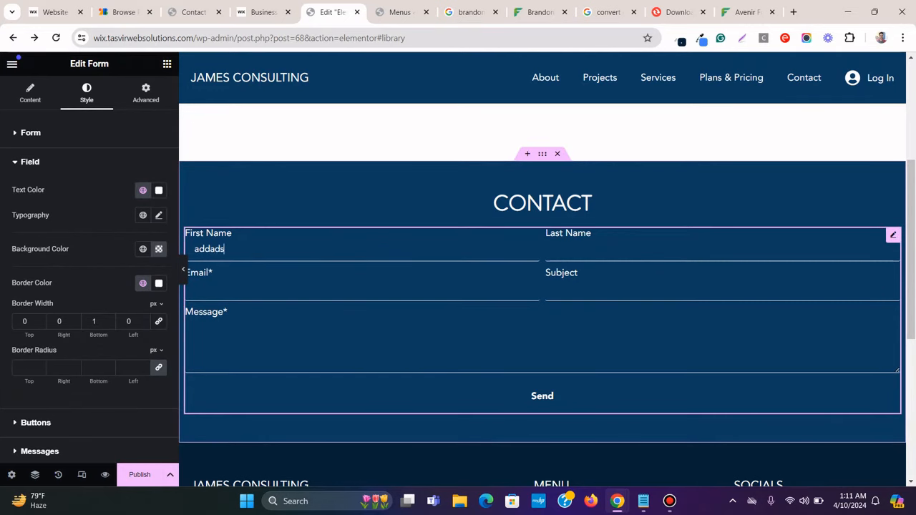
Test the input text color with sample characters in the form's First Name field and clear them again
type("ddas")
key("BackSpace")
key("BackSpace")
key("BackSpace")
key("BackSpace")
key("BackSpace")
key("BackSpace")
key("BackSpace")
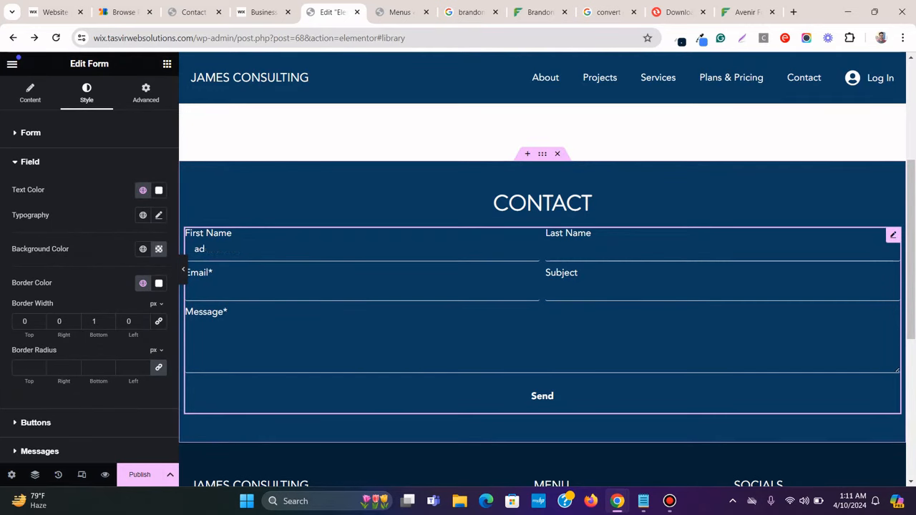
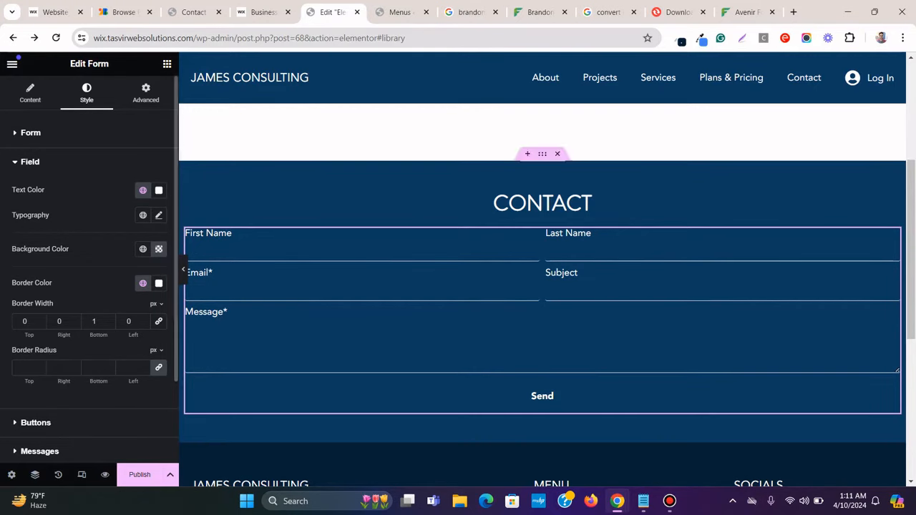
Set both the columns gap and the rows gap of the form to 42 px
left_click(31, 133)
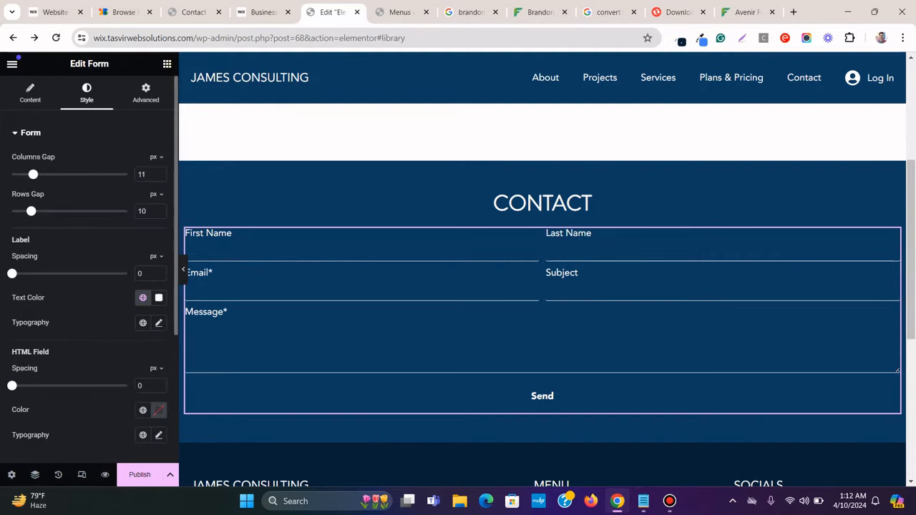
left_click_drag(31, 174, 92, 174)
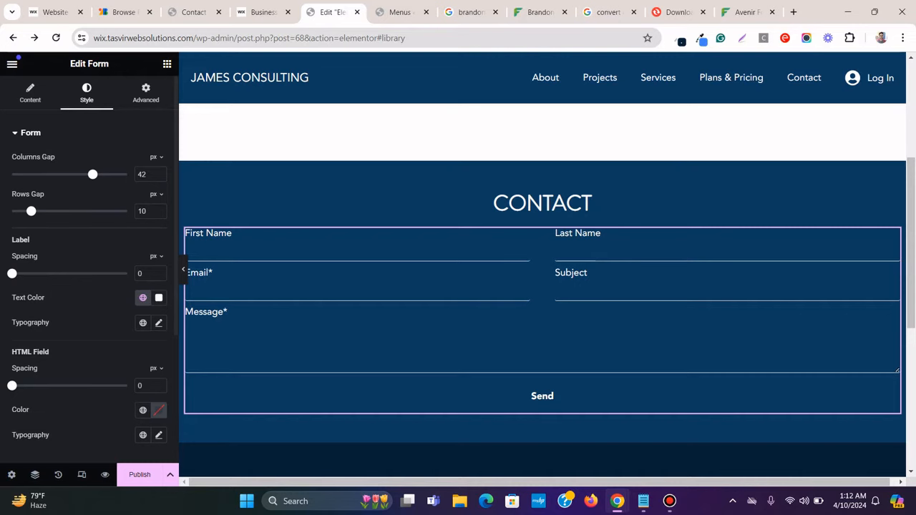
left_click_drag(31, 211, 93, 211)
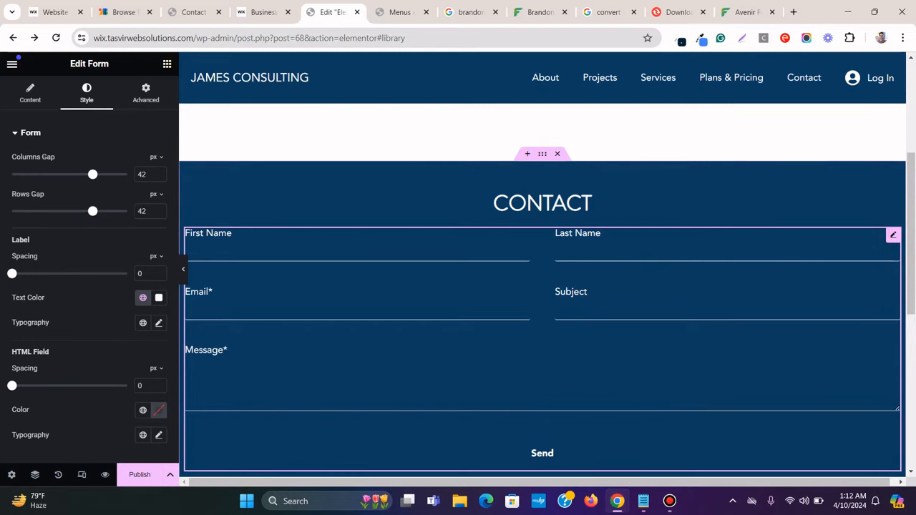
Set the form fields' border radius to 0 on every side and preview the form without the editing panel
scroll(90, 272, "down", 3)
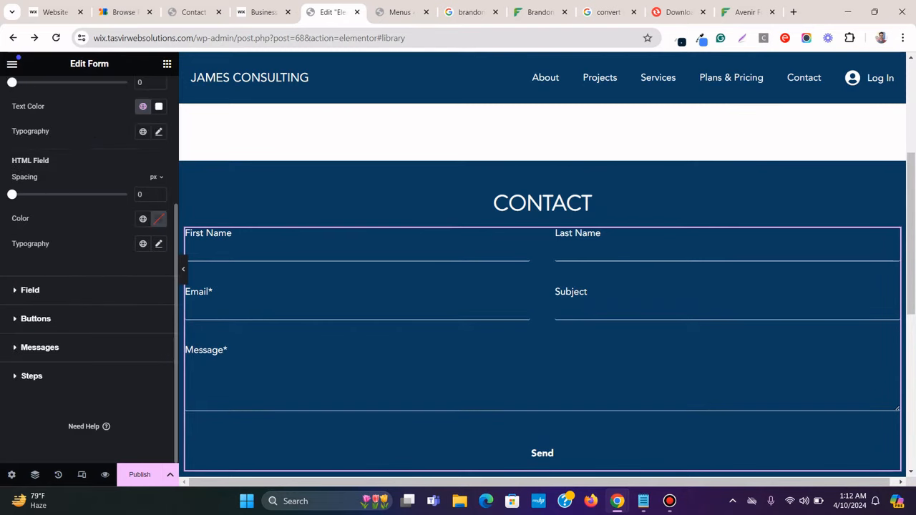
left_click(30, 290)
scroll(89, 286, "down", 1)
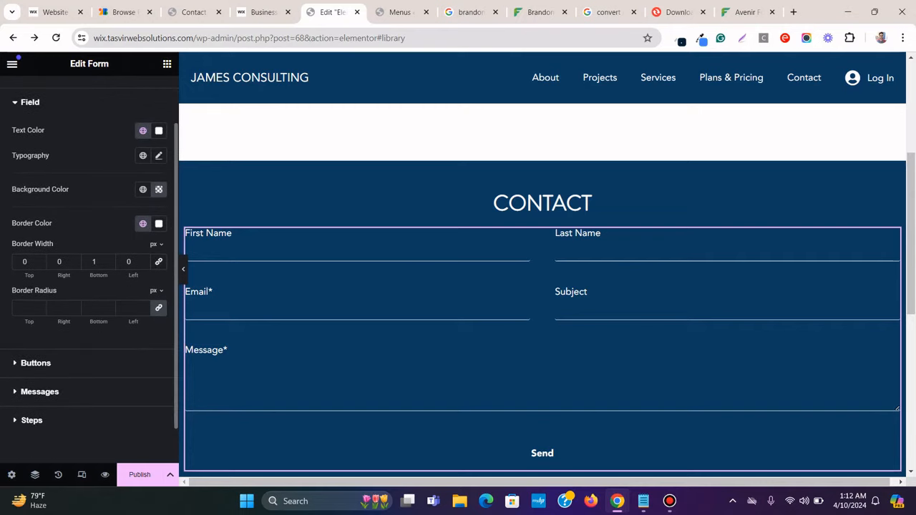
left_click(158, 308)
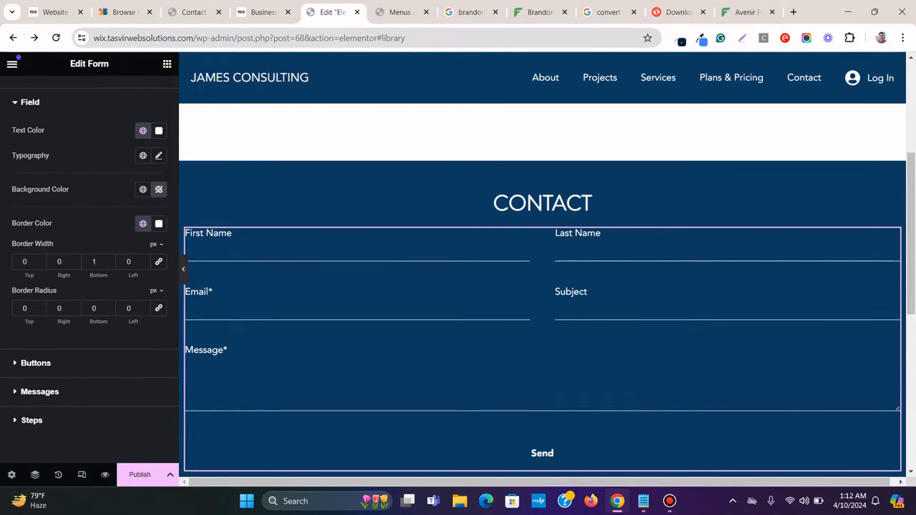
left_click(184, 269)
scroll(452, 286, "down", 1)
left_click(4, 269)
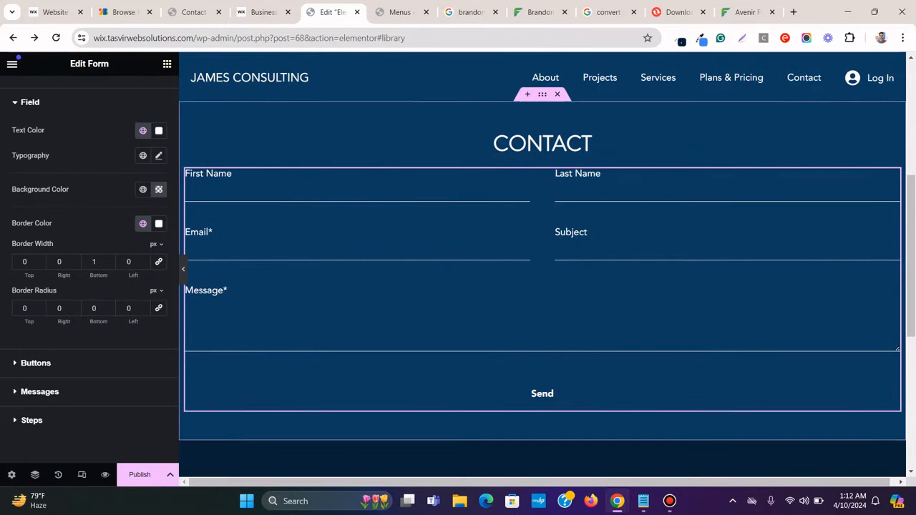
Give the CONTACT heading a 50 px bottom margin and compare the form's layout with the Wix template
left_click(892, 138)
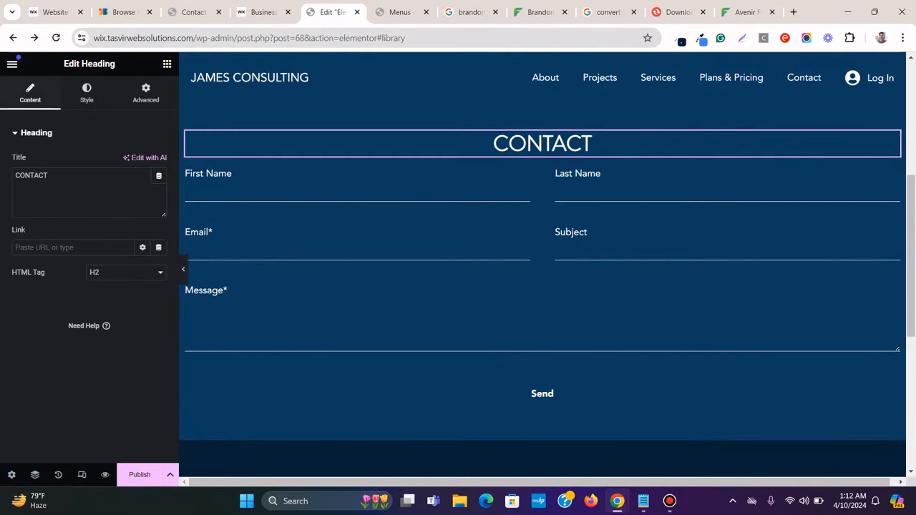
left_click(145, 93)
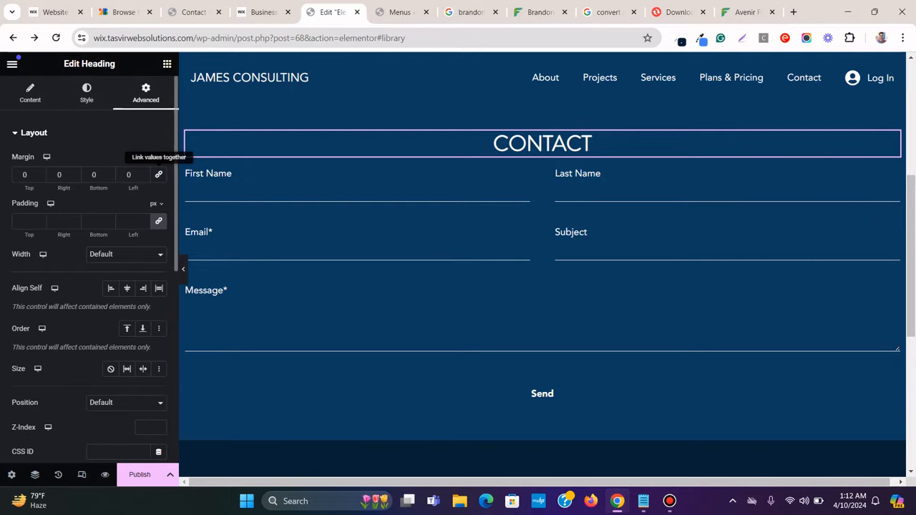
left_click(94, 174)
type("50")
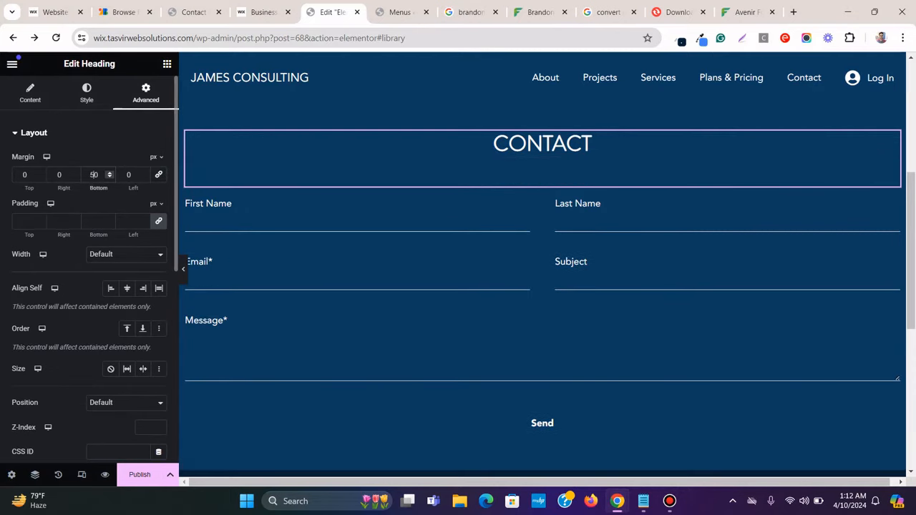
left_click(183, 268)
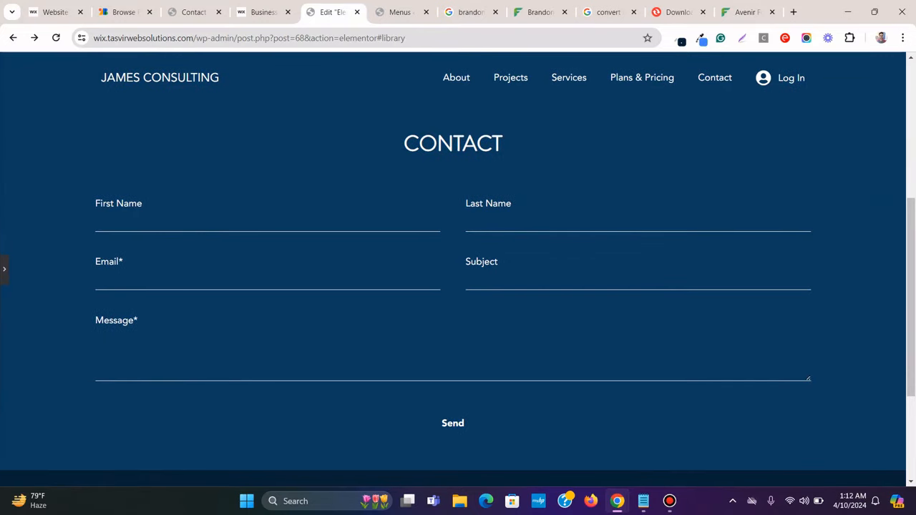
left_click(4, 269)
left_click(262, 12)
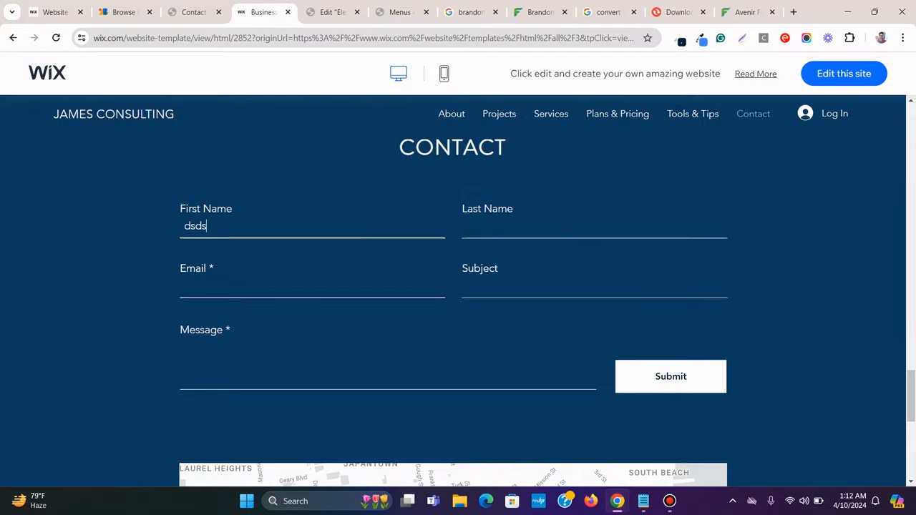
Check the Wix template's contact section and set the boxed width of the footer's contact container to 1000 px
scroll(458, 286, "down", 3)
scroll(457, 286, "up", 3)
scroll(457, 286, "down", 3)
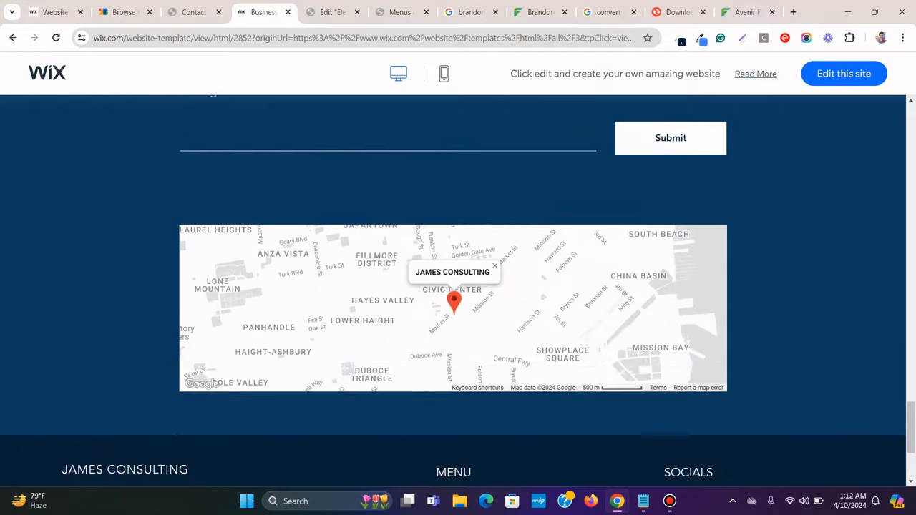
left_click(329, 12)
scroll(542, 286, "up", 2)
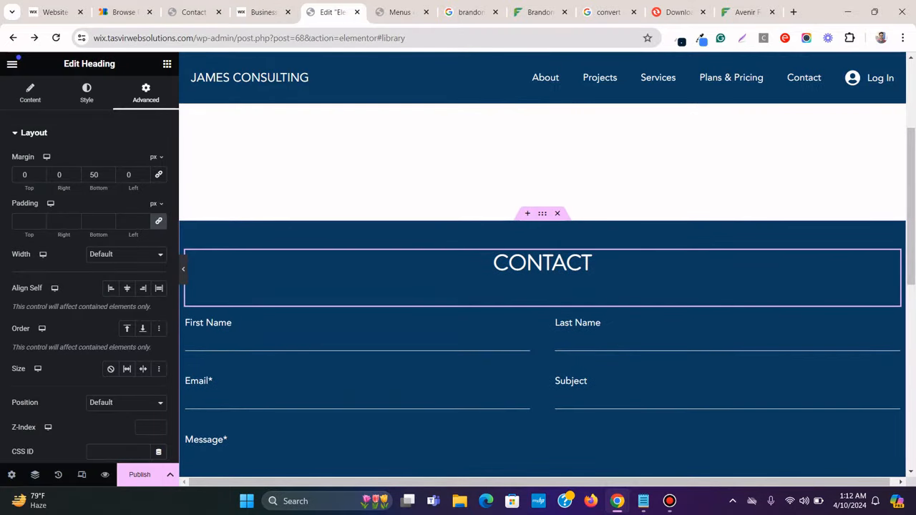
left_click(542, 213)
scroll(542, 214, "down", 4)
scroll(542, 214, "up", 3)
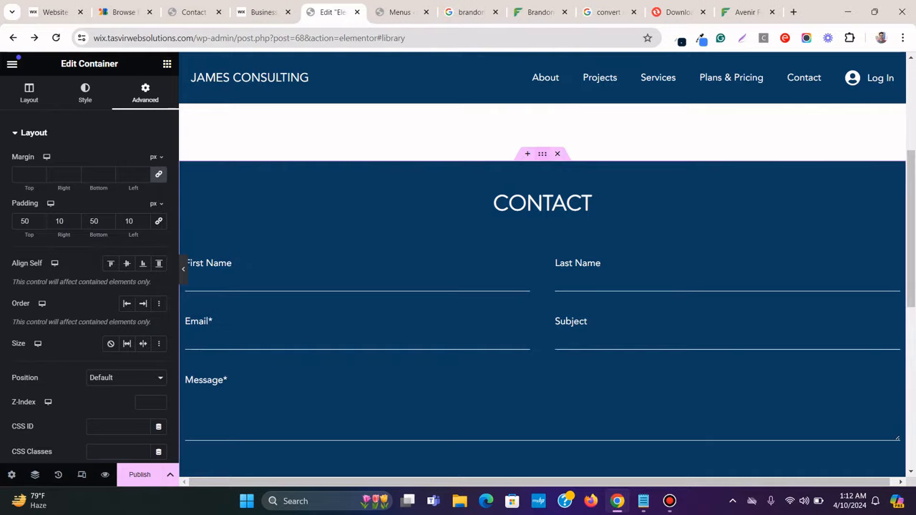
scroll(543, 286, "down", 3)
left_click(28, 93)
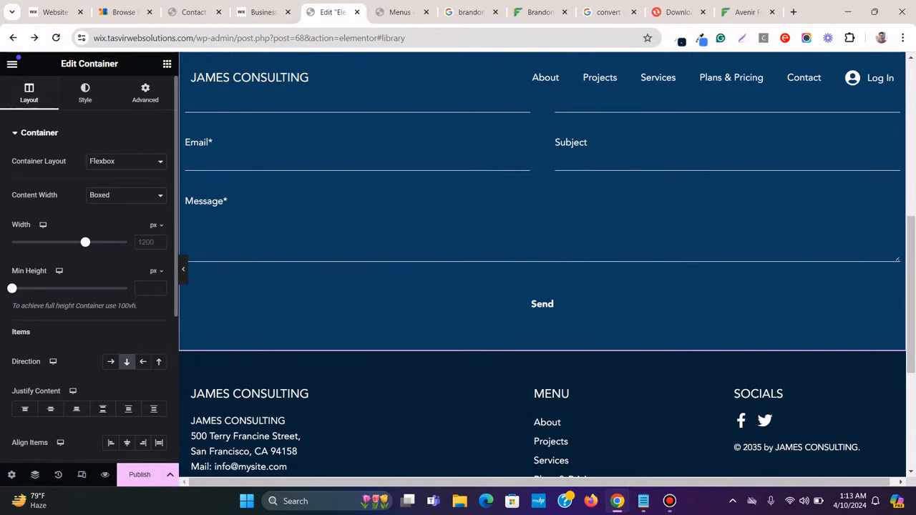
left_click(147, 243)
type("1000")
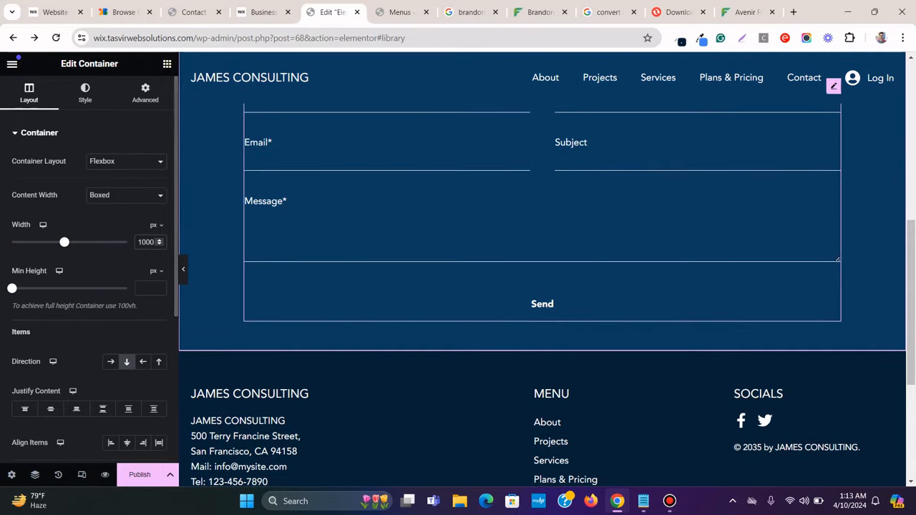
scroll(542, 269, "up", 2)
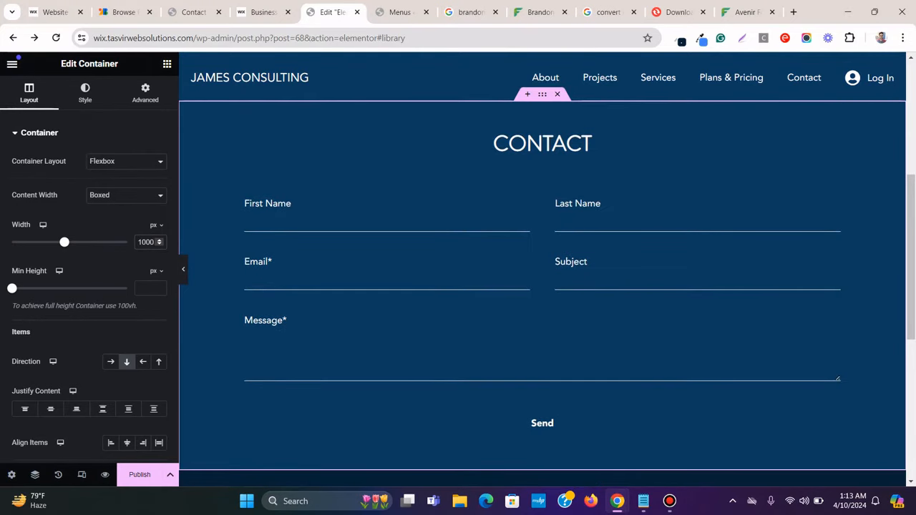
Change the contact form's submit button text to "Submit" and align the button to the left
left_click(264, 11)
scroll(671, 257, "up", 2)
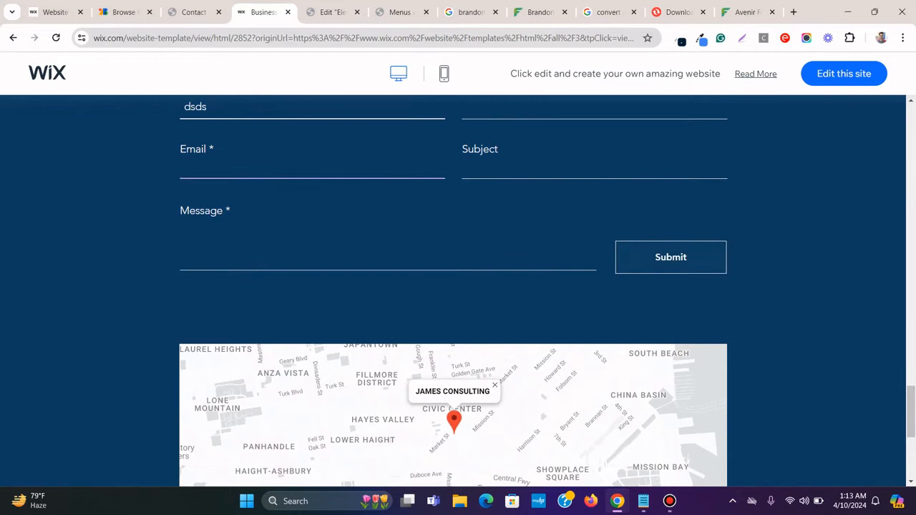
left_click(335, 11)
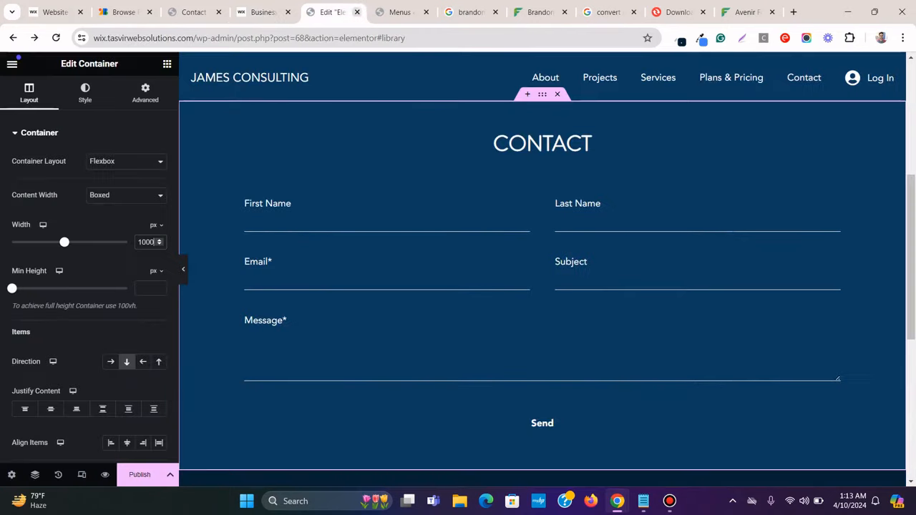
scroll(542, 236, "down", 2)
scroll(542, 287, "up", 1)
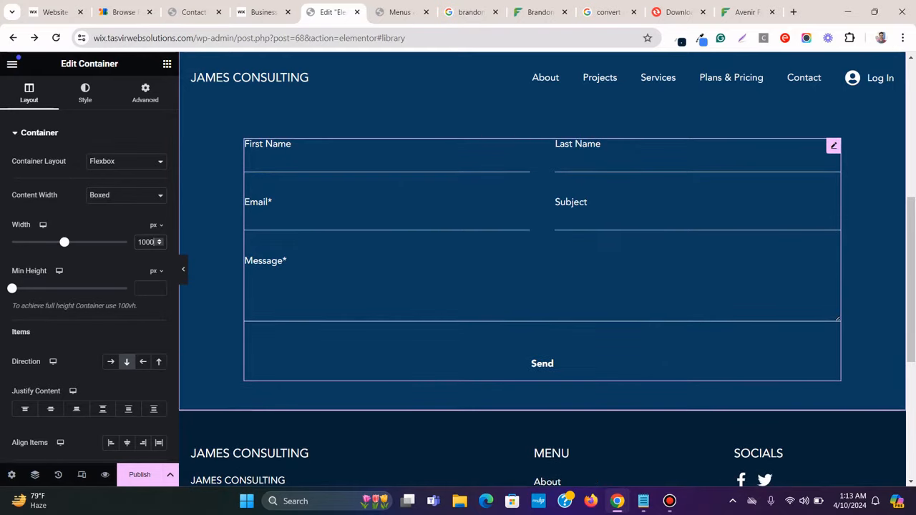
left_click(609, 243)
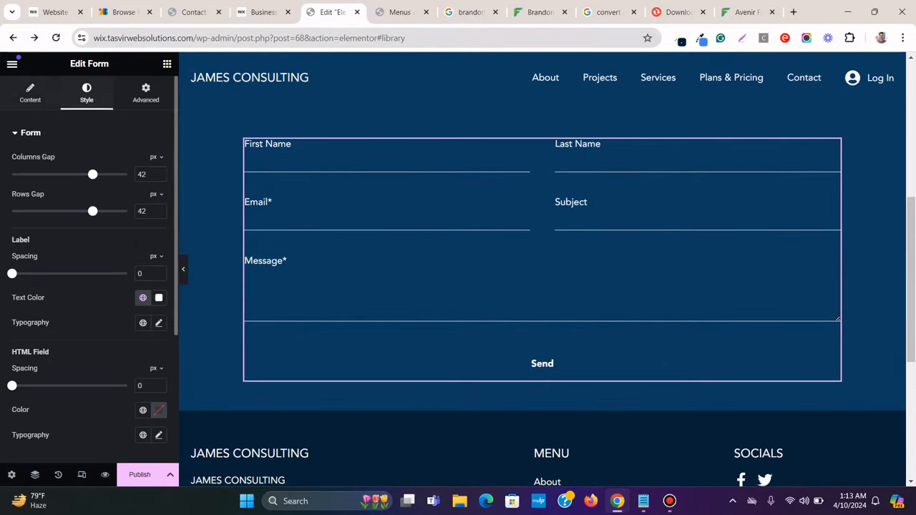
left_click(30, 93)
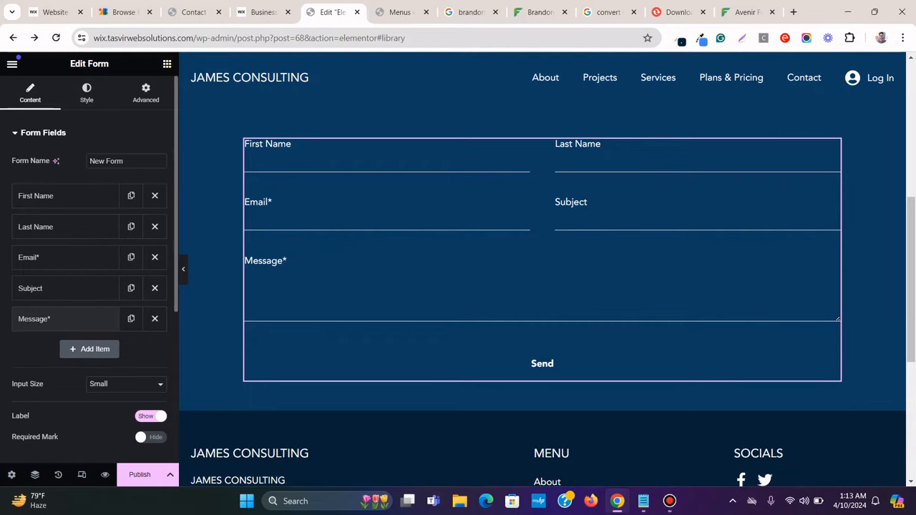
scroll(64, 318, "down", 5)
key("ctrl+a")
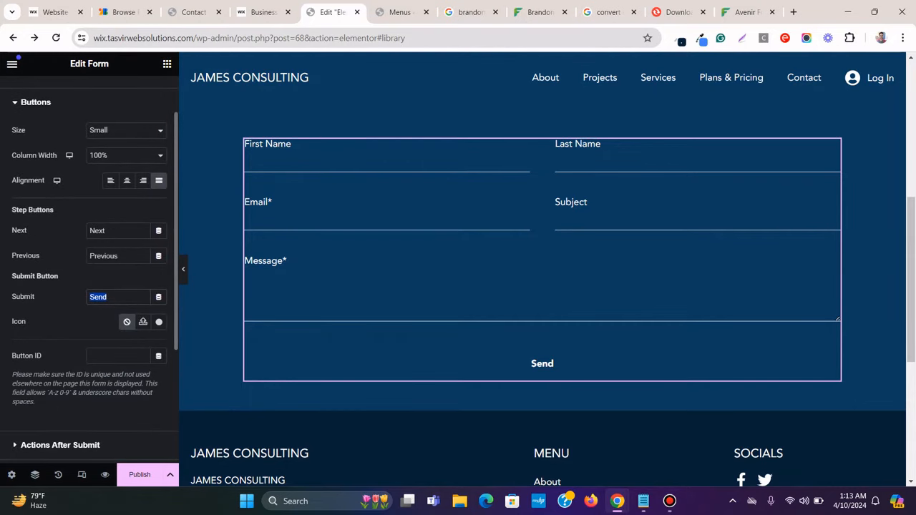
type("Submit")
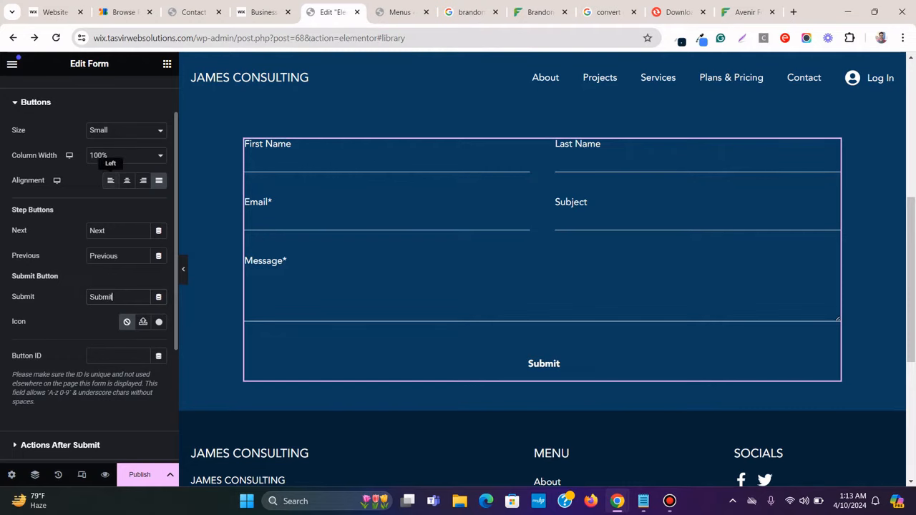
left_click(111, 180)
Style the form's Submit button in its normal state with the global white background and the global heading text color
scroll(111, 180, "up", 1)
left_click(86, 93)
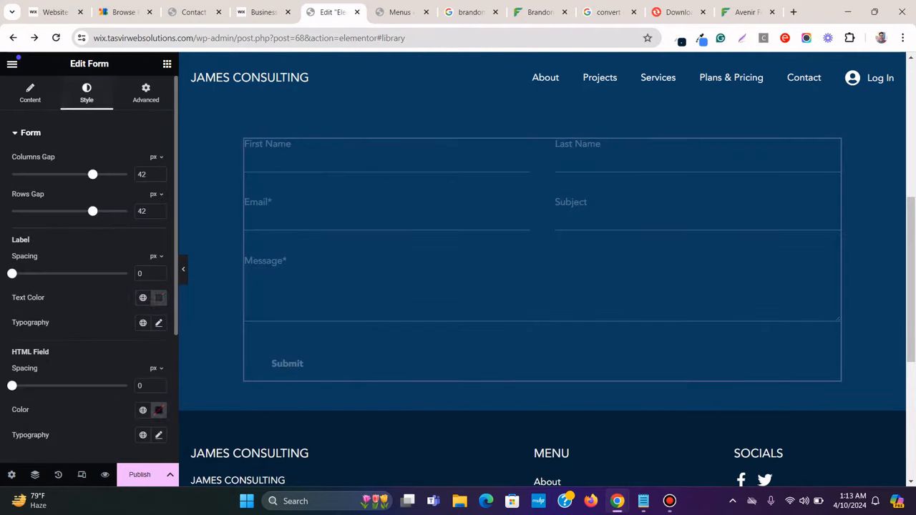
scroll(89, 257, "down", 3)
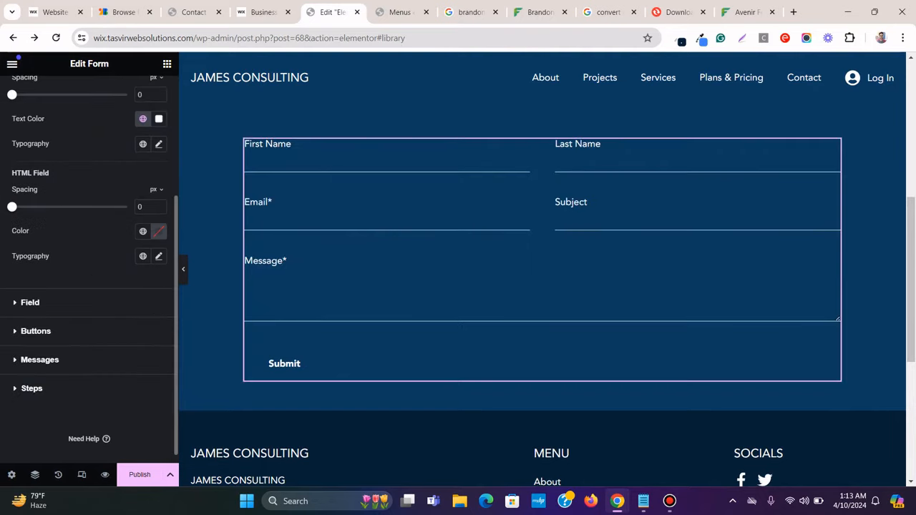
left_click(35, 330)
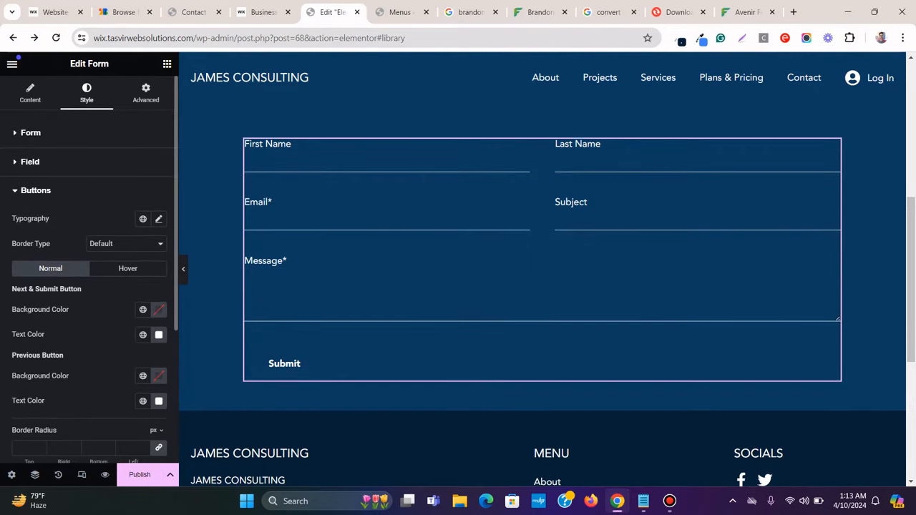
left_click(142, 309)
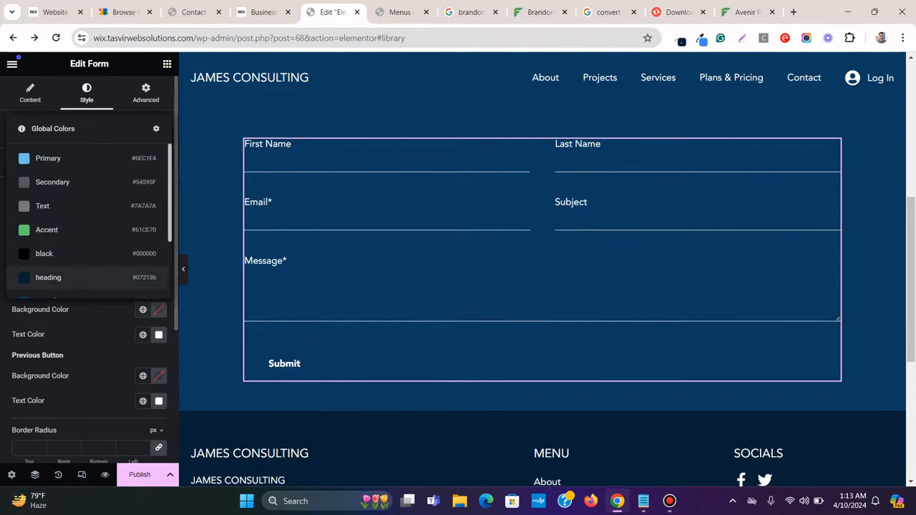
scroll(86, 187, "down", 2)
left_click(86, 235)
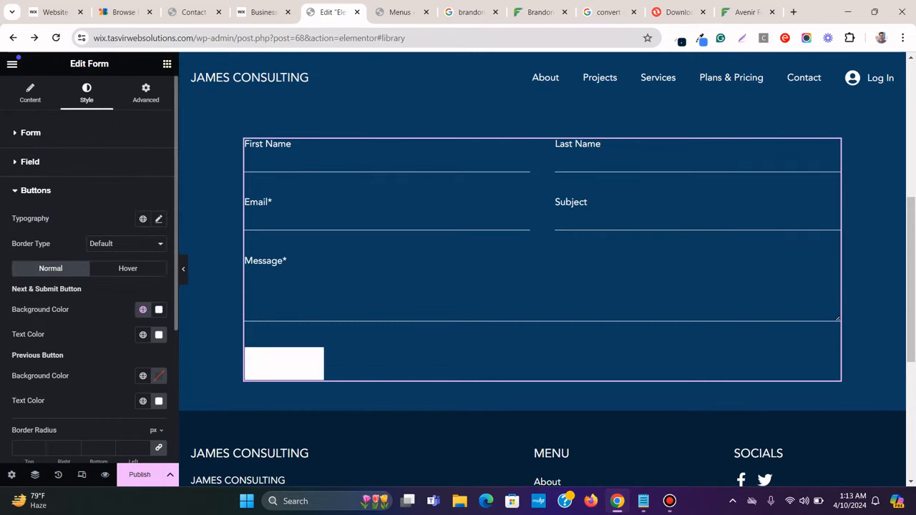
left_click(143, 334)
scroll(86, 201, "down", 1)
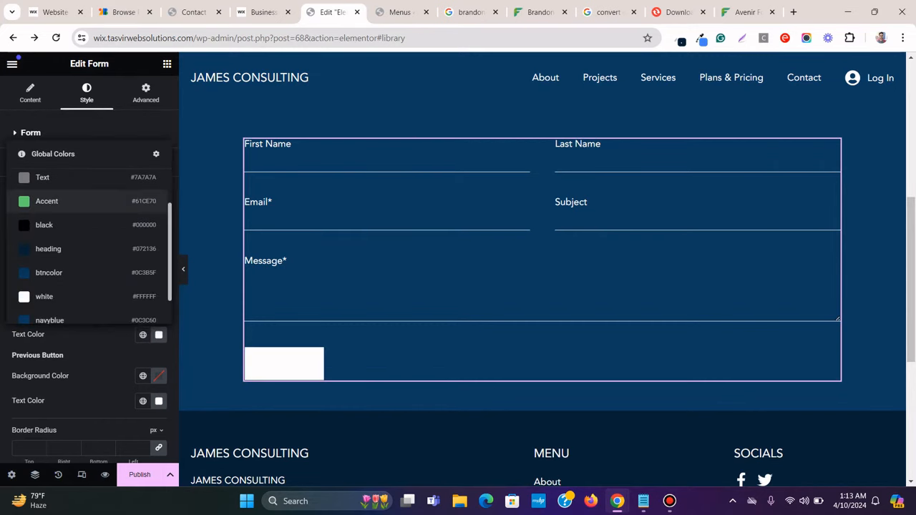
scroll(86, 207, "down", 1)
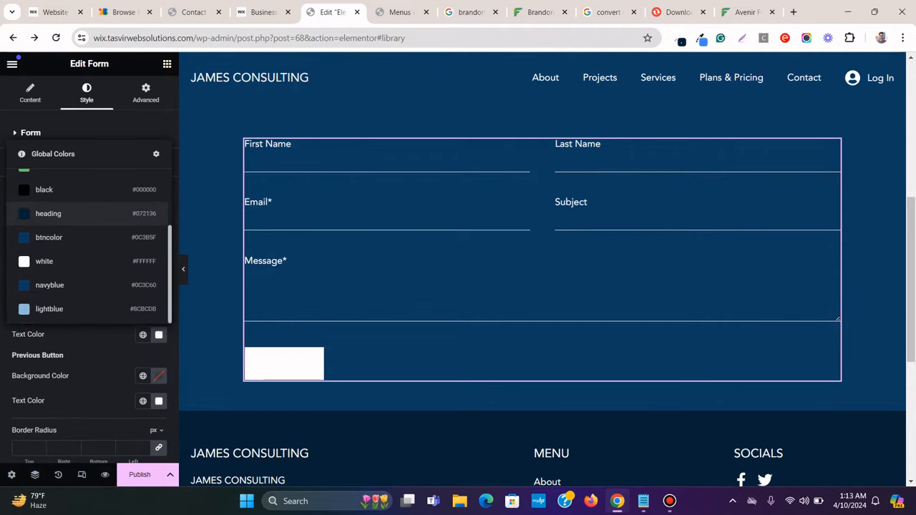
left_click(86, 214)
Check the Wix template's Submit button and set the form button's hover background to the global navyblue color
left_click(262, 13)
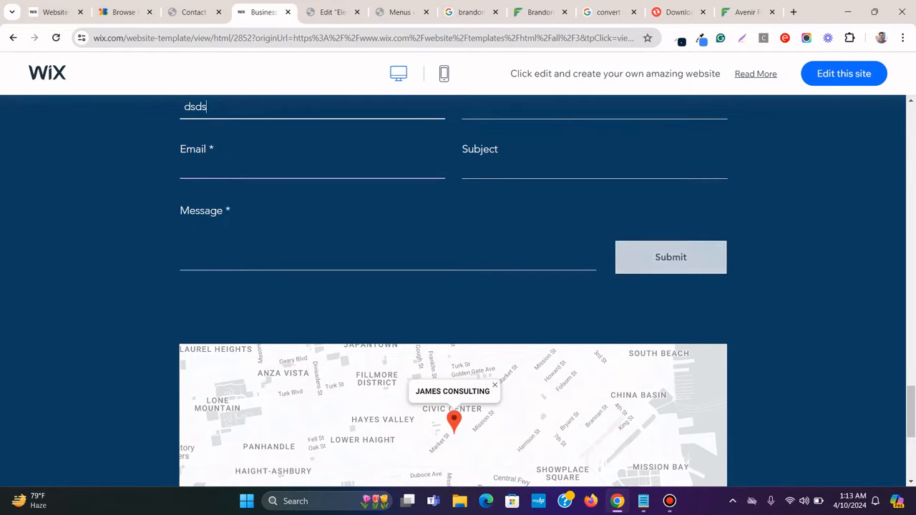
key("ctrl+Tab")
left_click(128, 268)
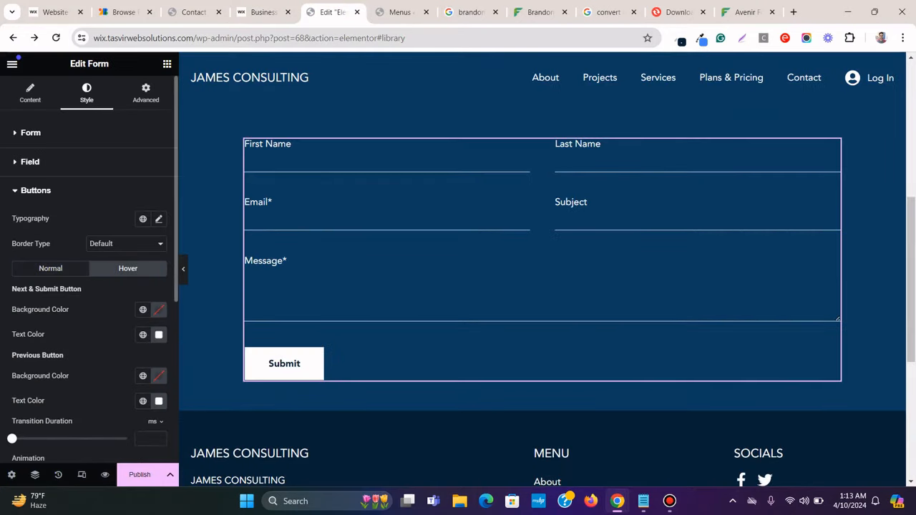
left_click(143, 310)
scroll(100, 206, "down", 1)
scroll(88, 212, "down", 1)
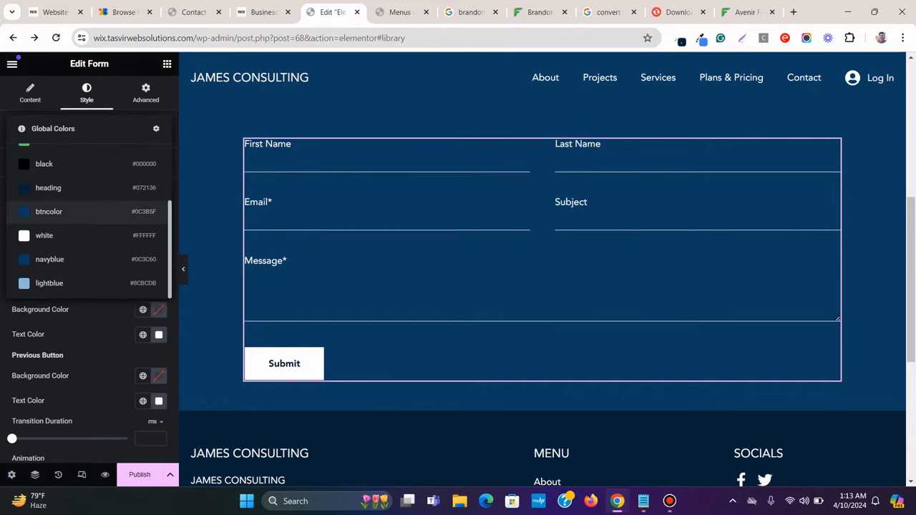
left_click(50, 259)
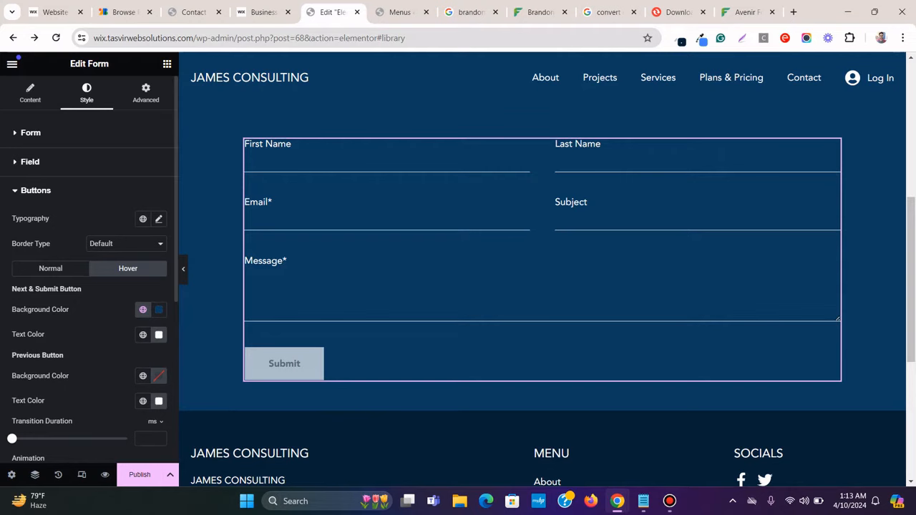
Look through the form button's normal and hover style settings for the border options
scroll(89, 264, "down", 3)
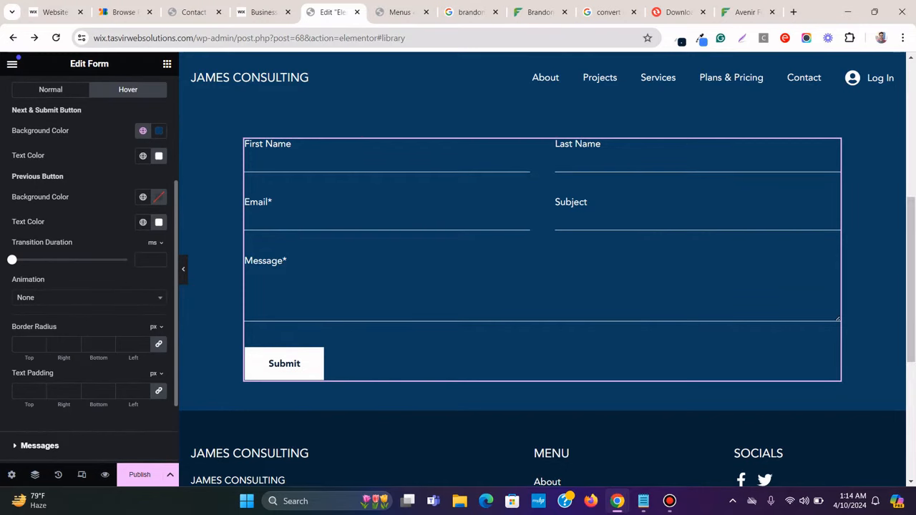
scroll(89, 265, "up", 2)
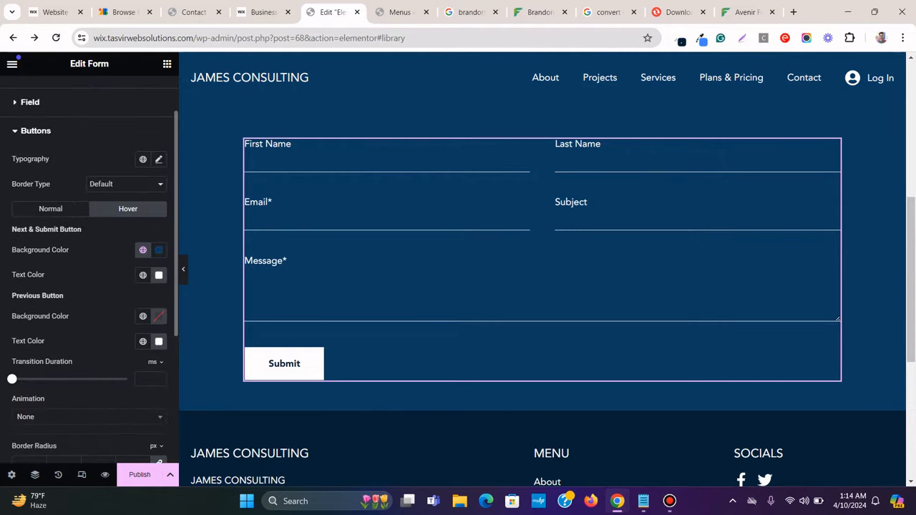
scroll(89, 265, "down", 1)
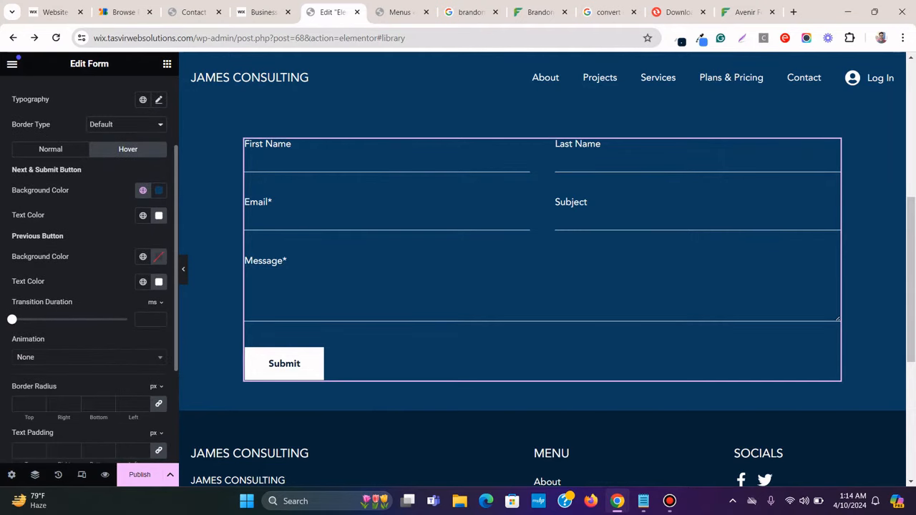
scroll(89, 265, "up", 1)
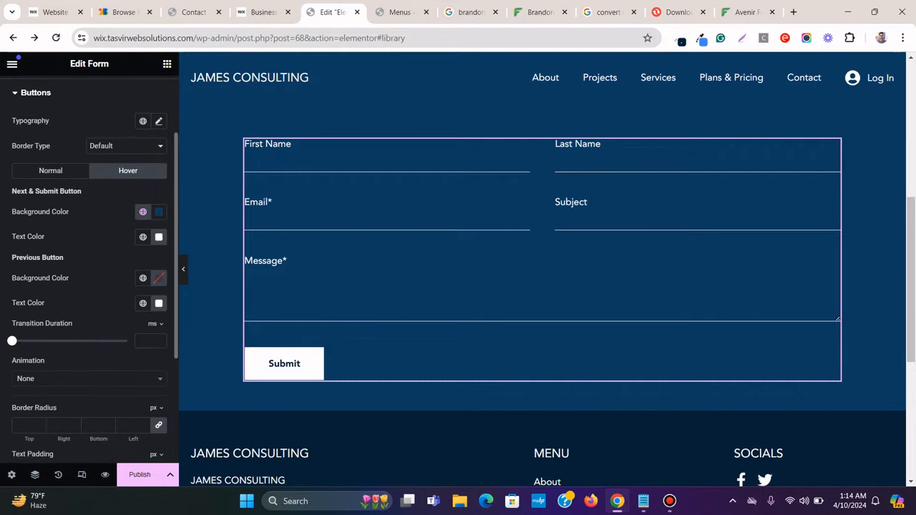
scroll(89, 265, "down", 1)
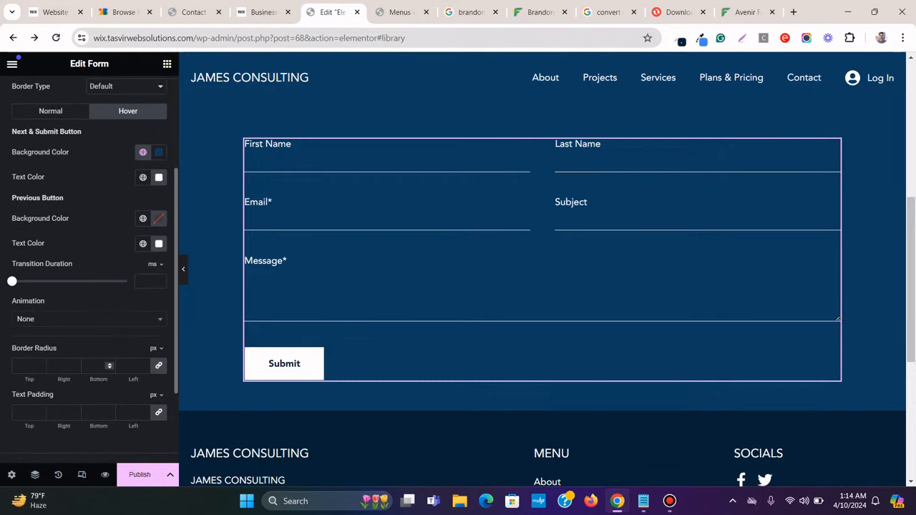
scroll(89, 265, "up", 1)
left_click(50, 170)
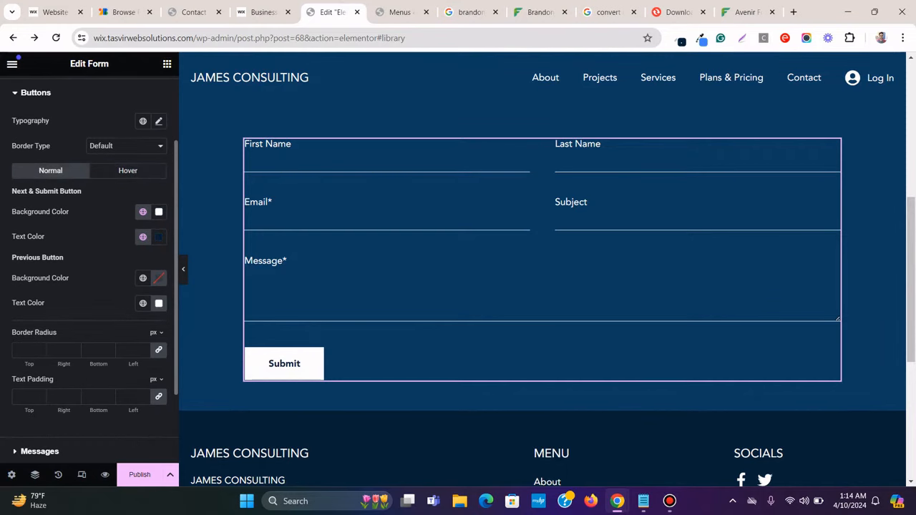
scroll(89, 264, "down", 1)
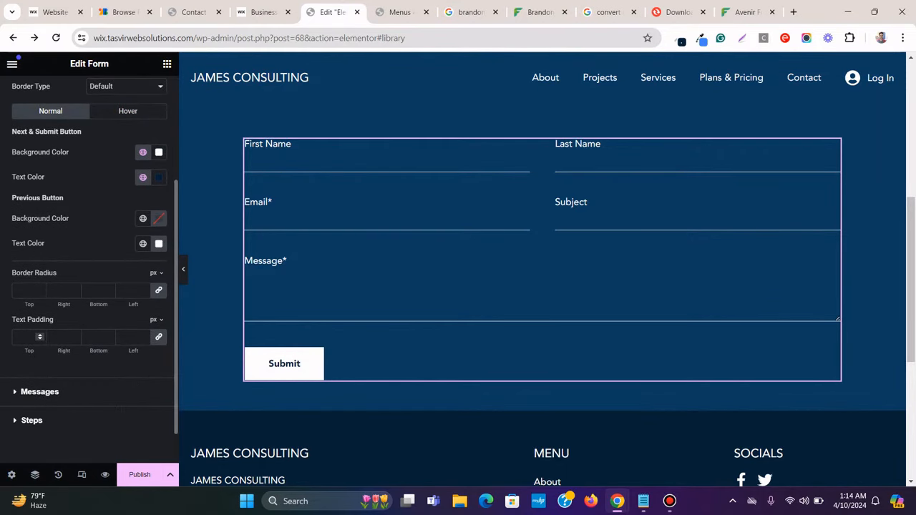
scroll(39, 336, "up", 1)
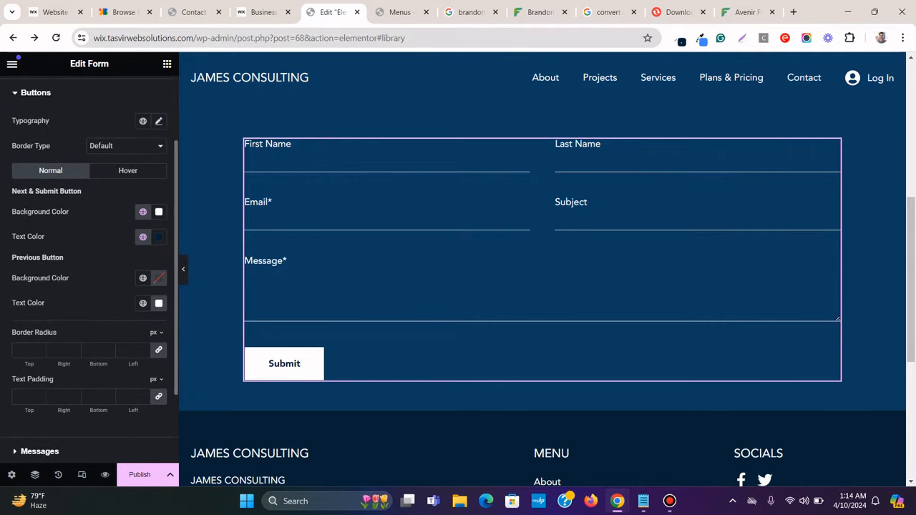
scroll(39, 336, "up", 1)
left_click(127, 229)
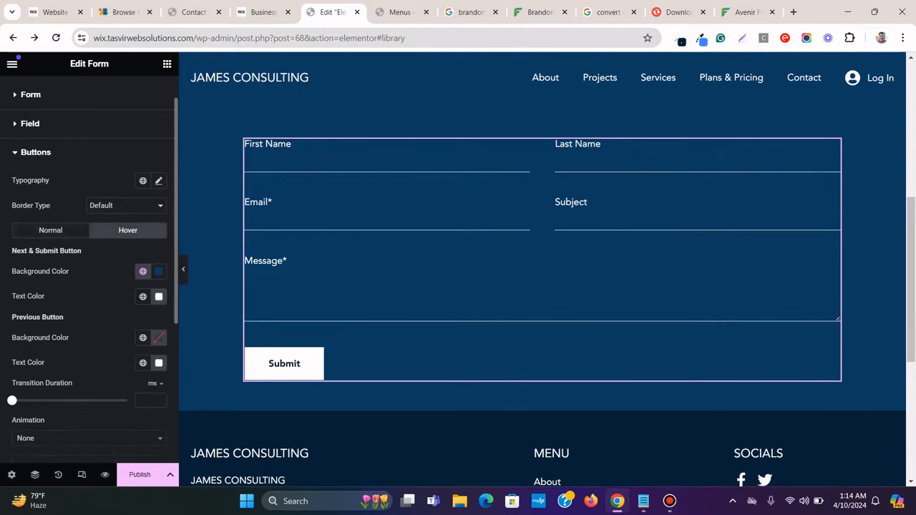
left_click(50, 229)
left_click(127, 230)
Give the form button a solid border with a width of 1 px on all sides
left_click(125, 205)
left_click(104, 234)
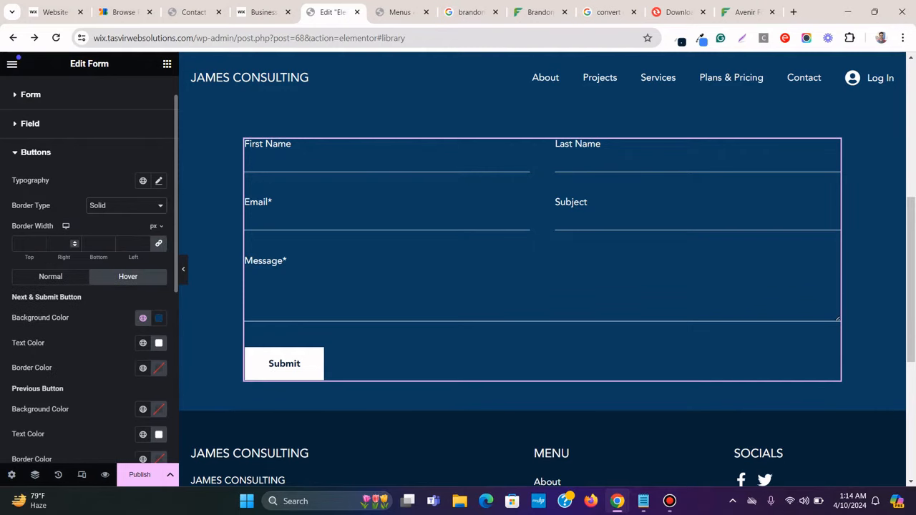
left_click(26, 244)
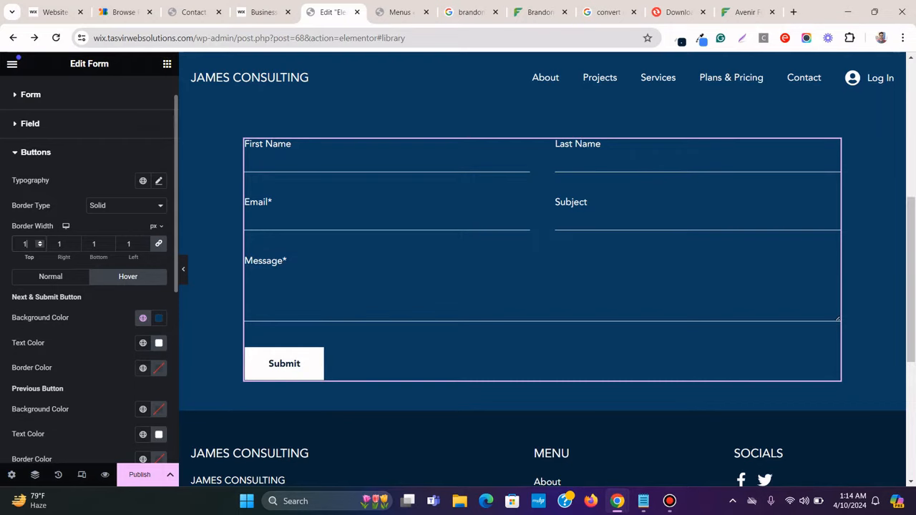
Set the Submit button's hover border color to the global white and compare it with the Wix template's button
left_click(143, 317)
scroll(86, 294, "down", 2)
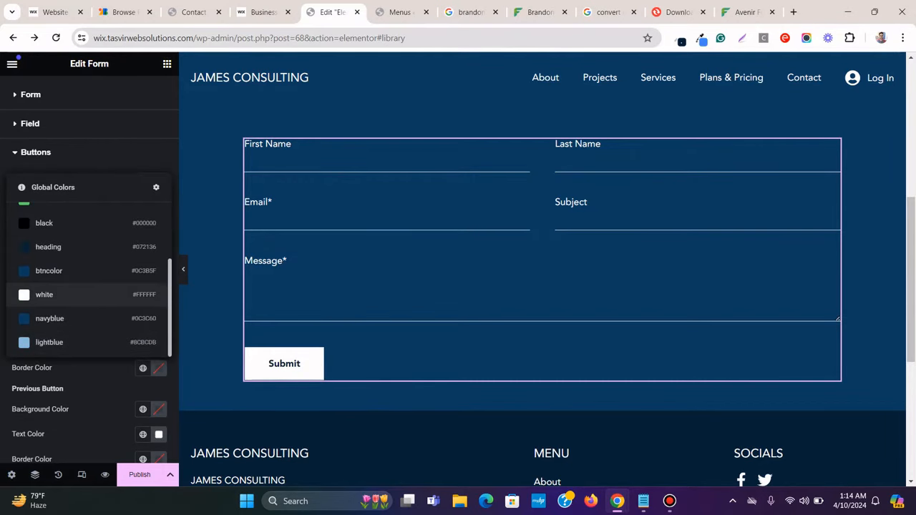
left_click(71, 294)
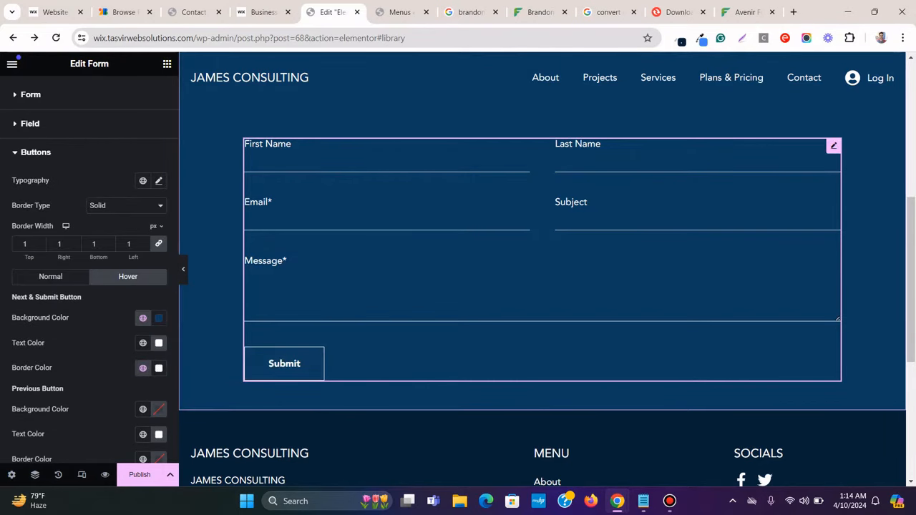
left_click(261, 12)
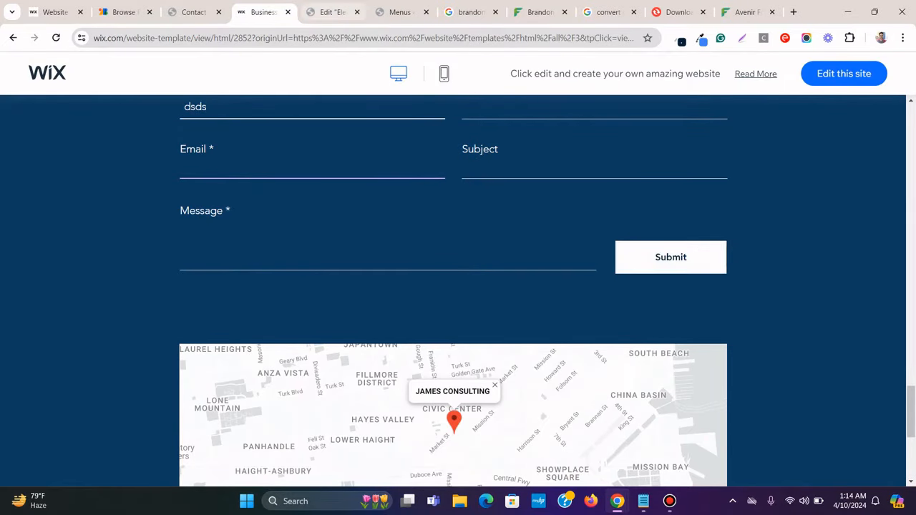
left_click(329, 12)
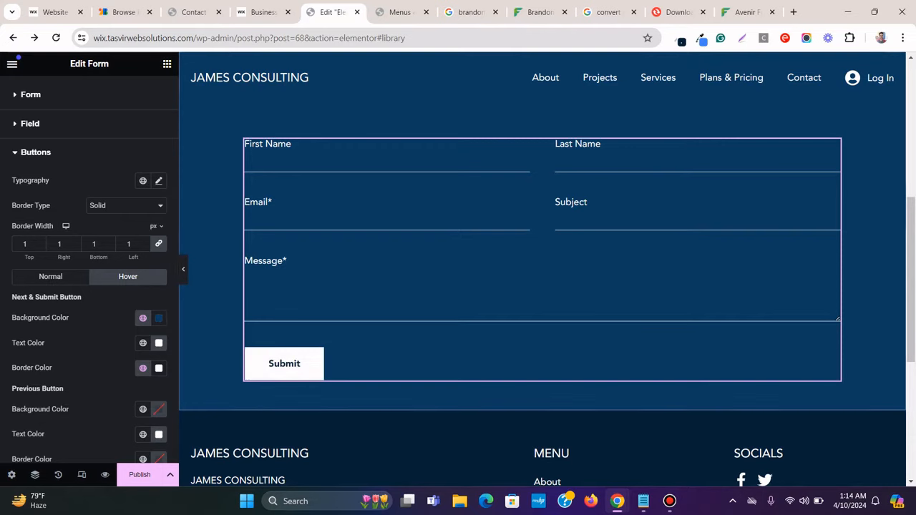
Preview the contact form at full width, review its content settings, and open and dismiss the publish settings
left_click(183, 269)
left_click(4, 269)
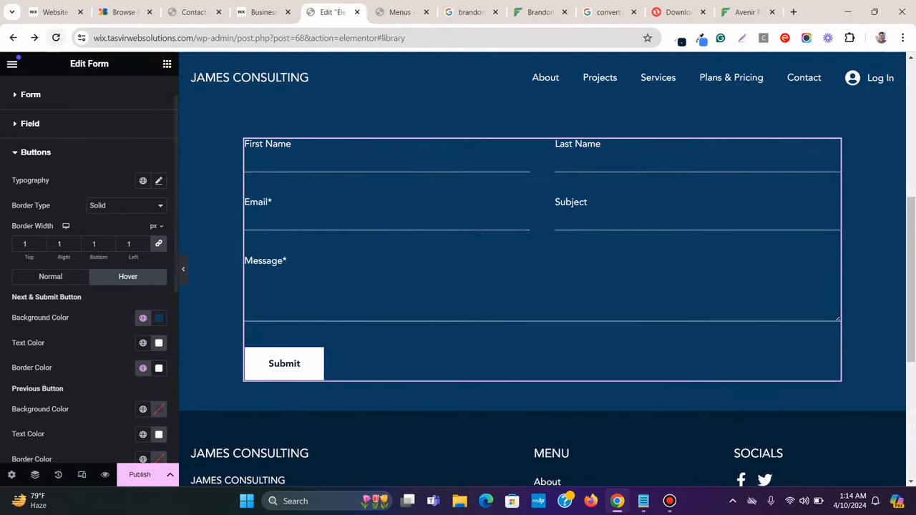
scroll(90, 269, "up", 1)
left_click(30, 133)
left_click(30, 93)
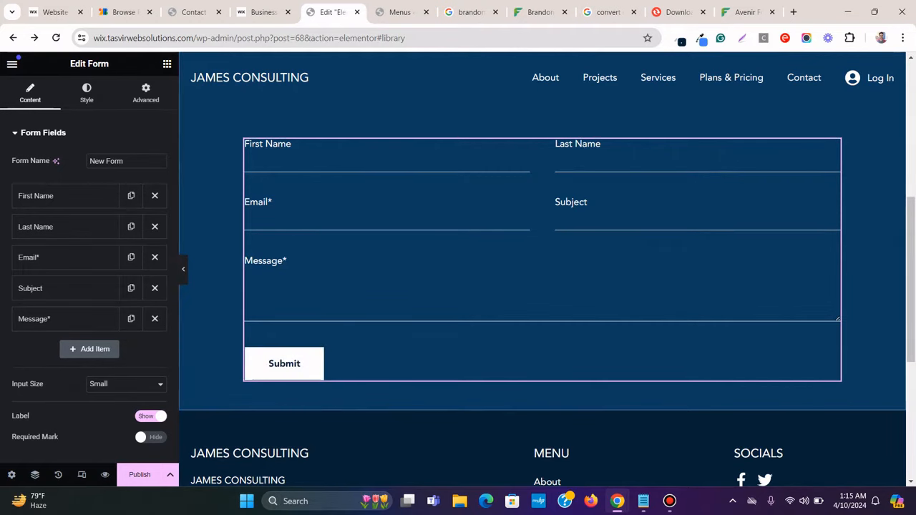
left_click(183, 269)
scroll(452, 269, "up", 2)
scroll(453, 269, "down", 3)
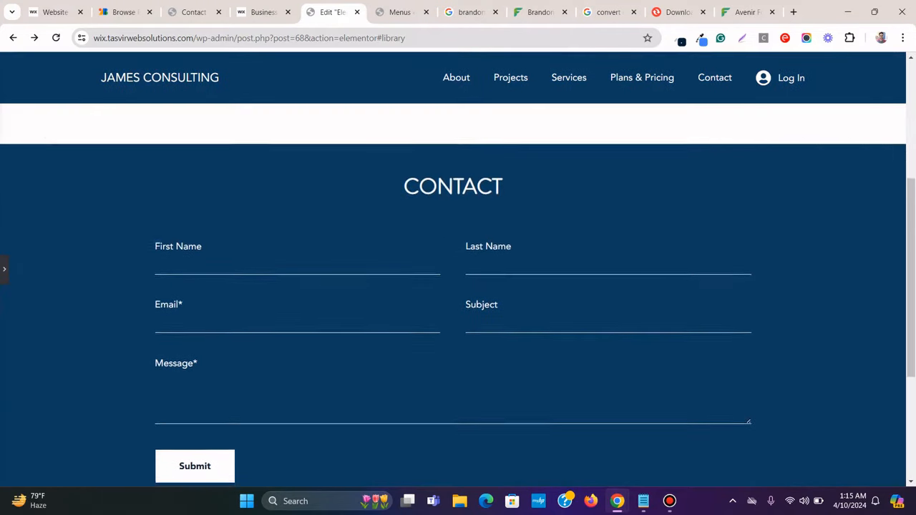
scroll(453, 269, "up", 1)
left_click(4, 270)
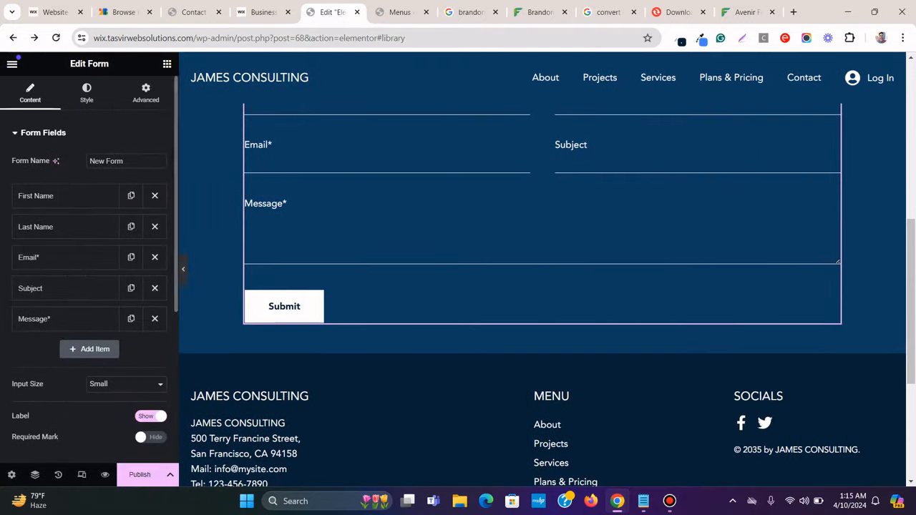
left_click(138, 474)
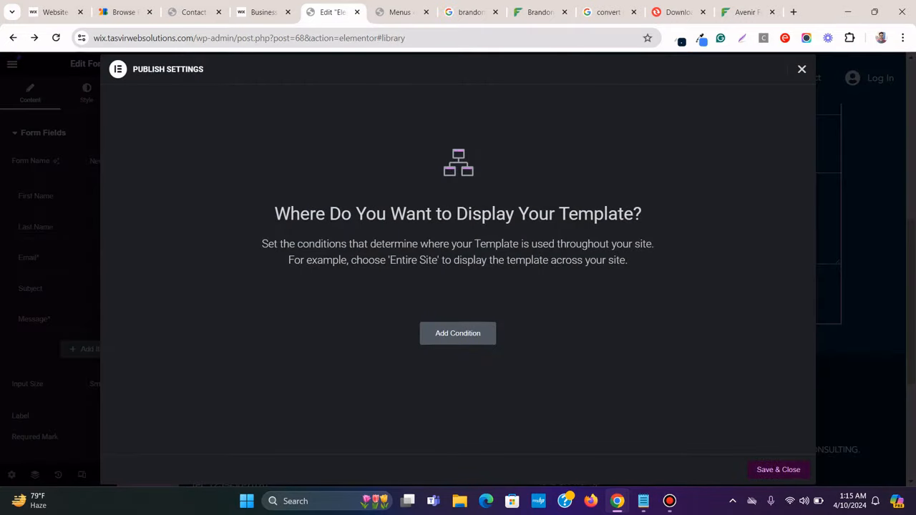
left_click(801, 69)
Check the map section in the Wix template and add a Google Maps widget below the contact form
left_click(258, 13)
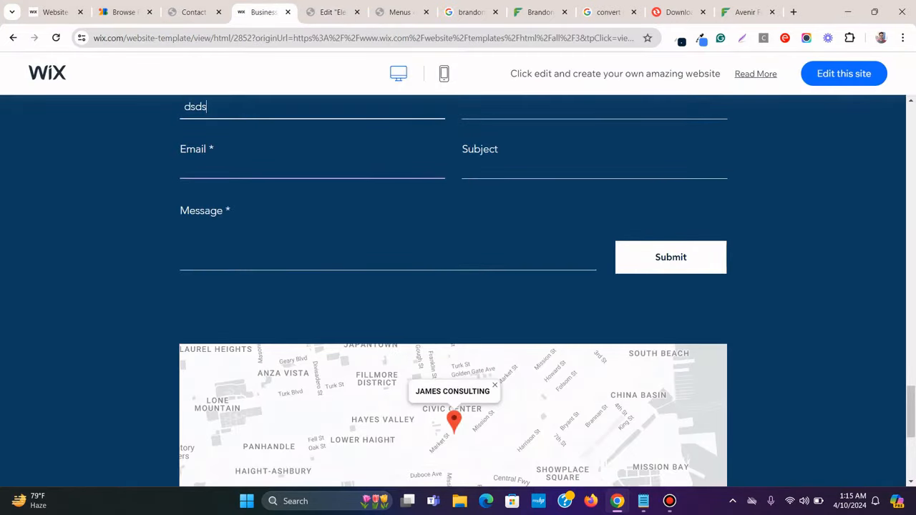
scroll(458, 286, "down", 3)
left_click(331, 12)
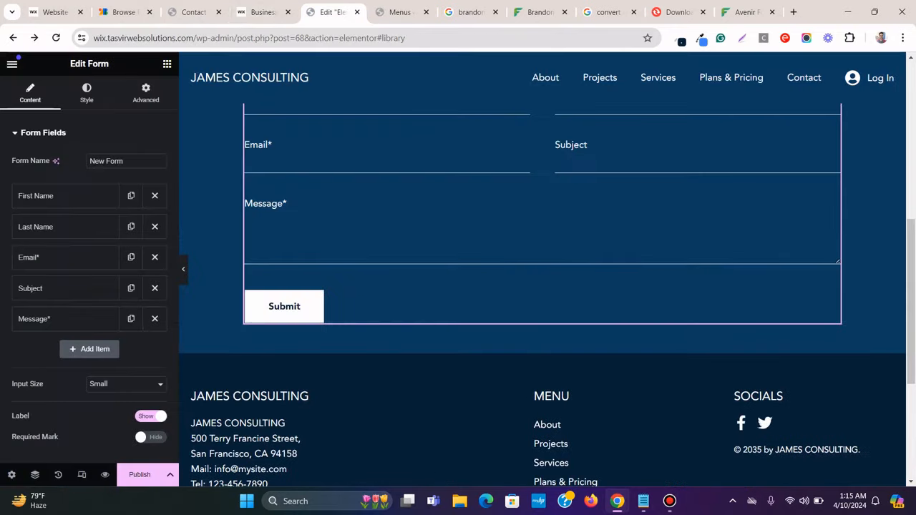
left_click(167, 64)
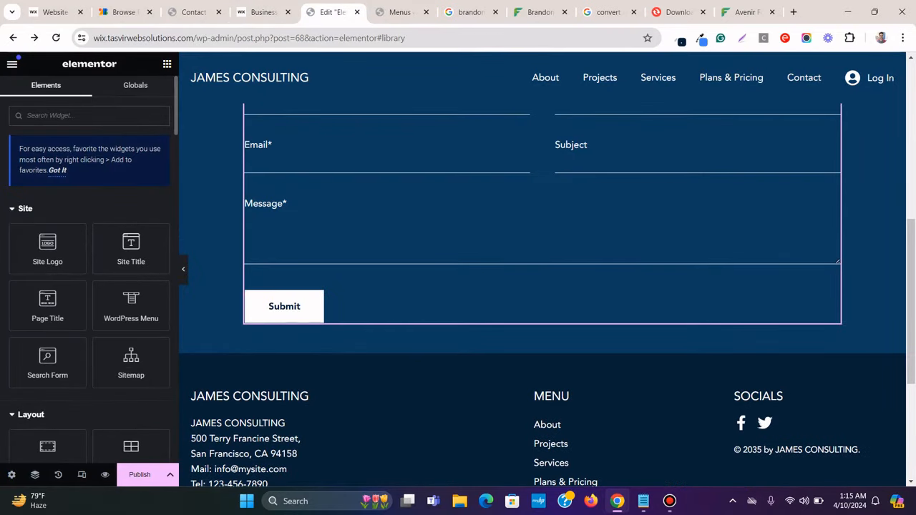
type("map")
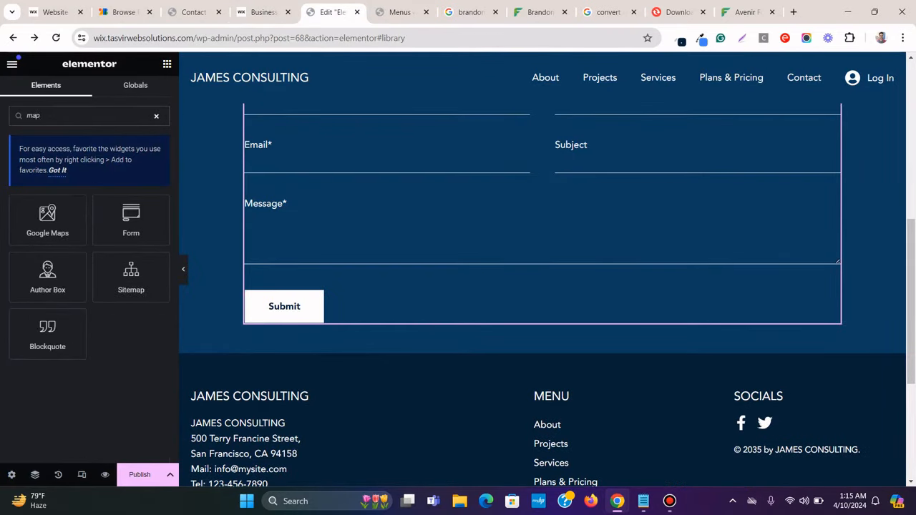
left_click_drag(47, 218, 515, 336)
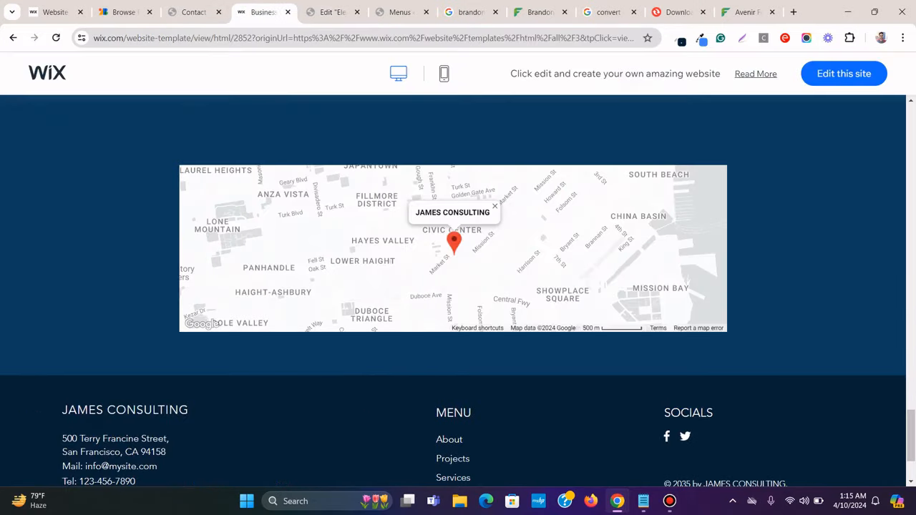
Check the spacing above the Wix template's map and give the Google Maps widget an unlinked top margin of 50 px
scroll(457, 286, "up", 3)
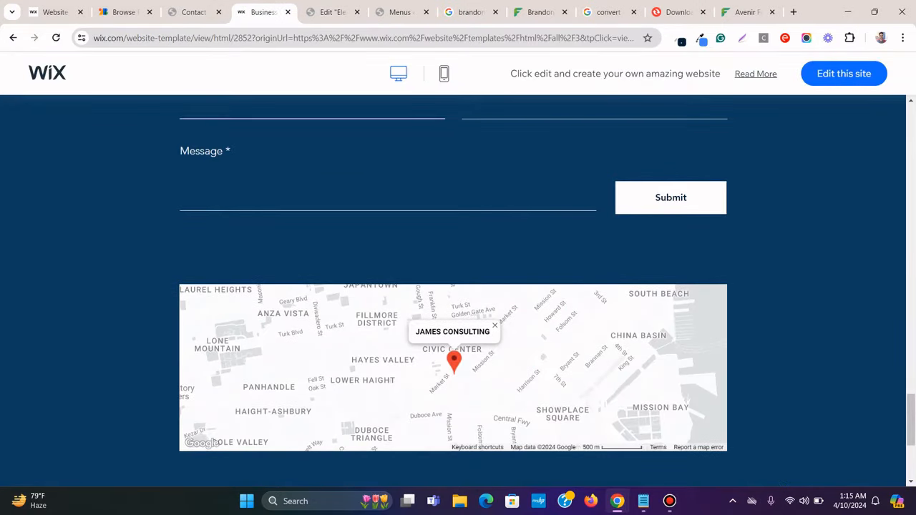
left_click(334, 12)
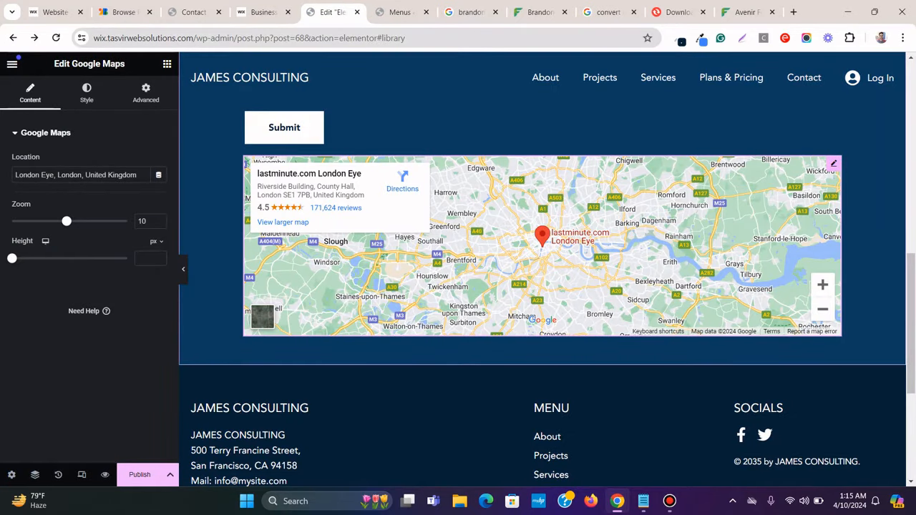
left_click(145, 93)
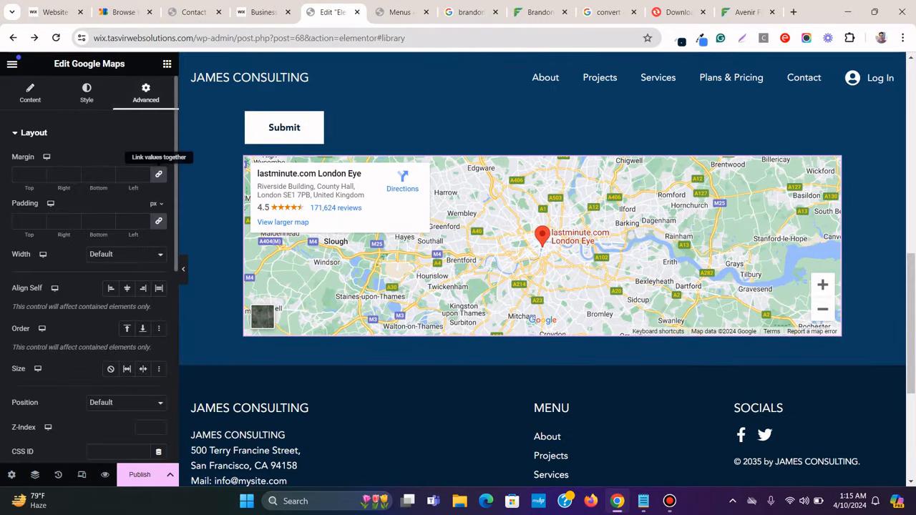
left_click(159, 174)
type("50")
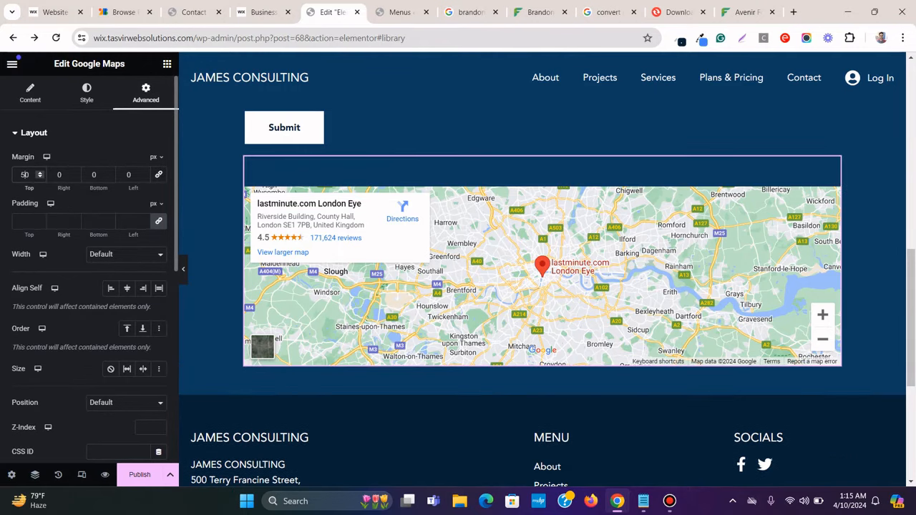
Compare the finished contact section, from its heading through the form to the map, with the Wix template
left_click(183, 268)
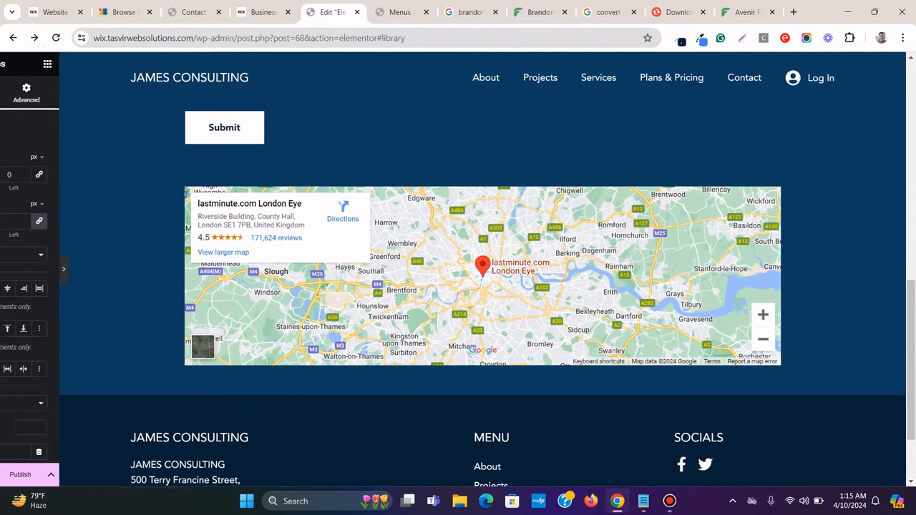
scroll(458, 286, "up", 6)
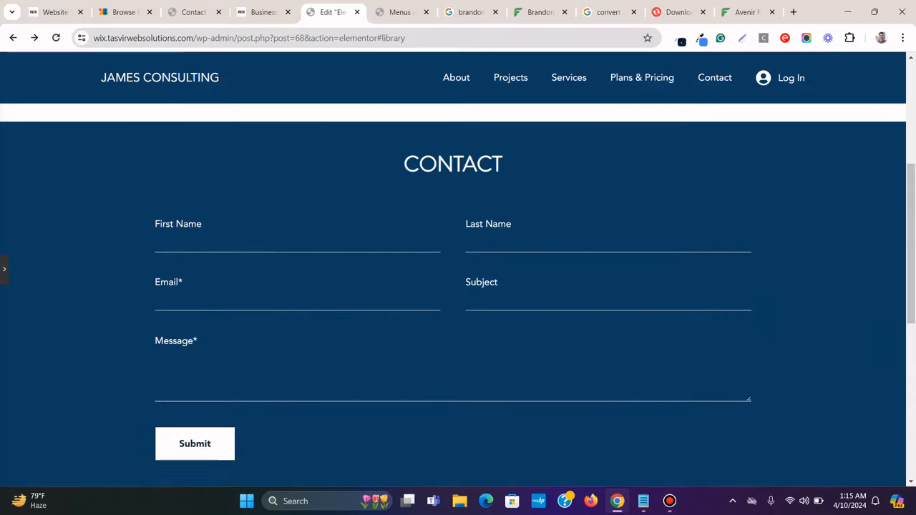
key("ctrl+shift+Tab")
scroll(458, 286, "up", 6)
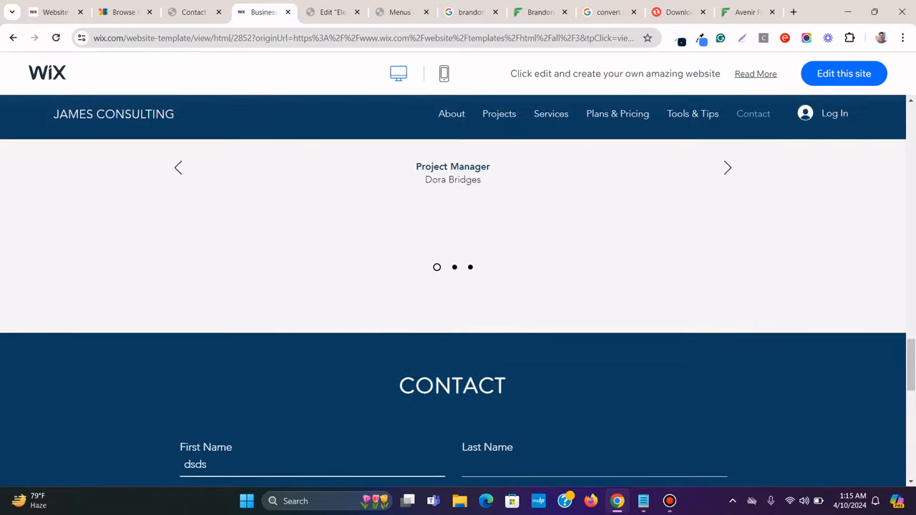
scroll(457, 286, "down", 4)
scroll(458, 286, "down", 5)
scroll(457, 286, "up", 8)
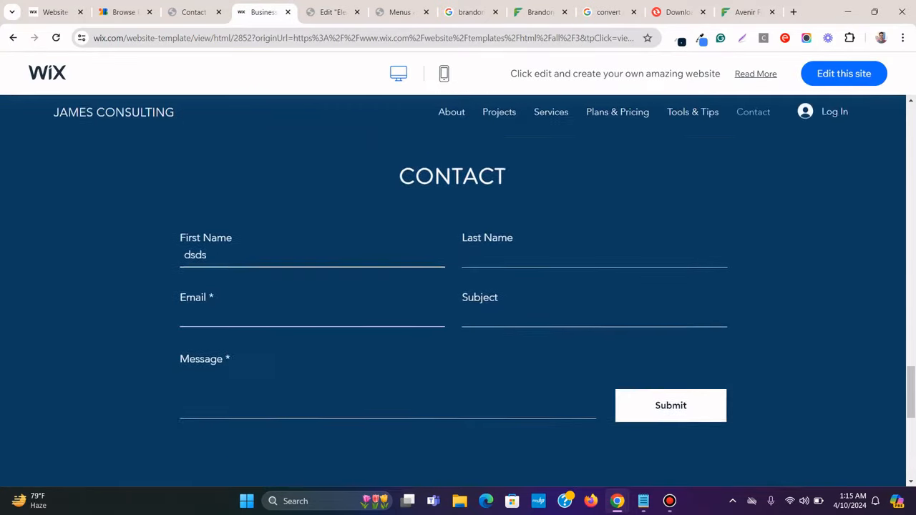
scroll(458, 286, "down", 7)
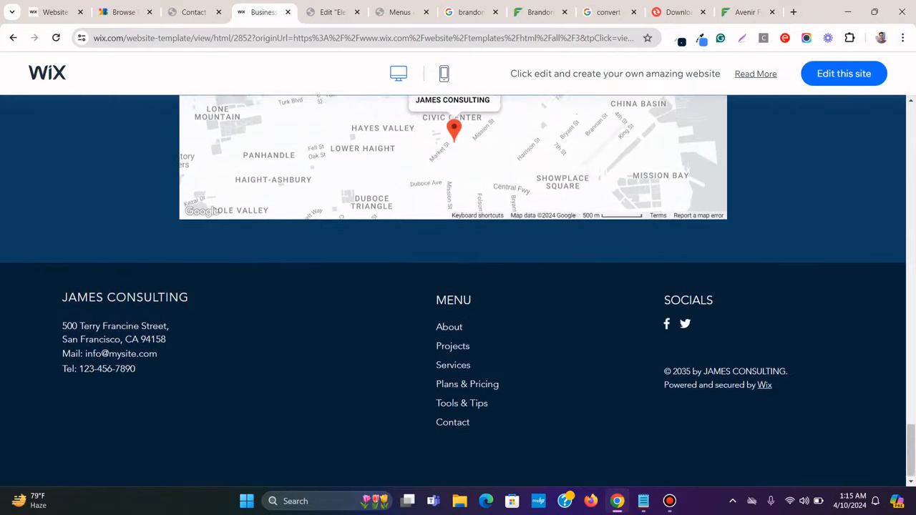
scroll(458, 286, "up", 7)
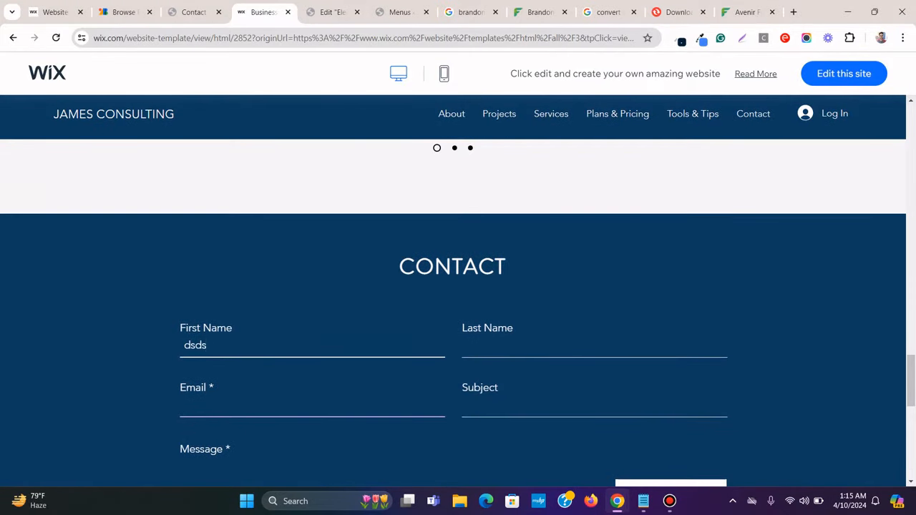
key("ctrl+Tab")
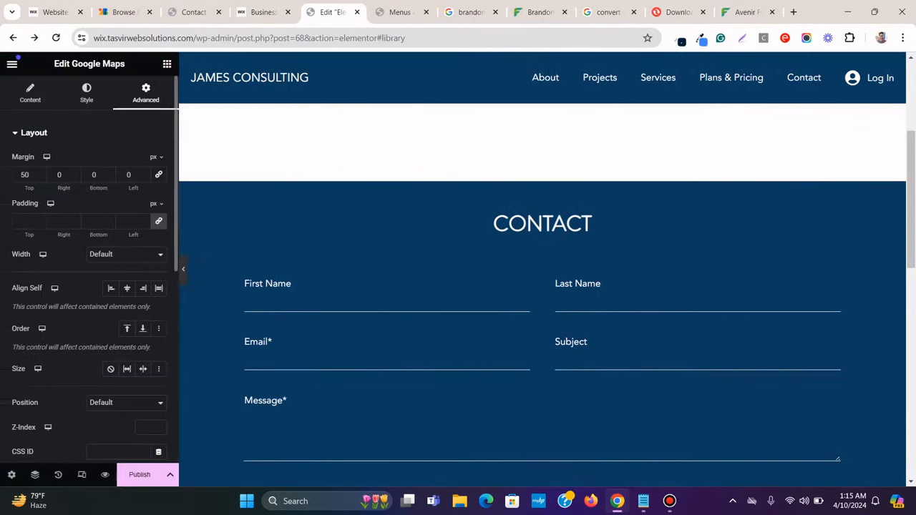
scroll(542, 286, "down", 10)
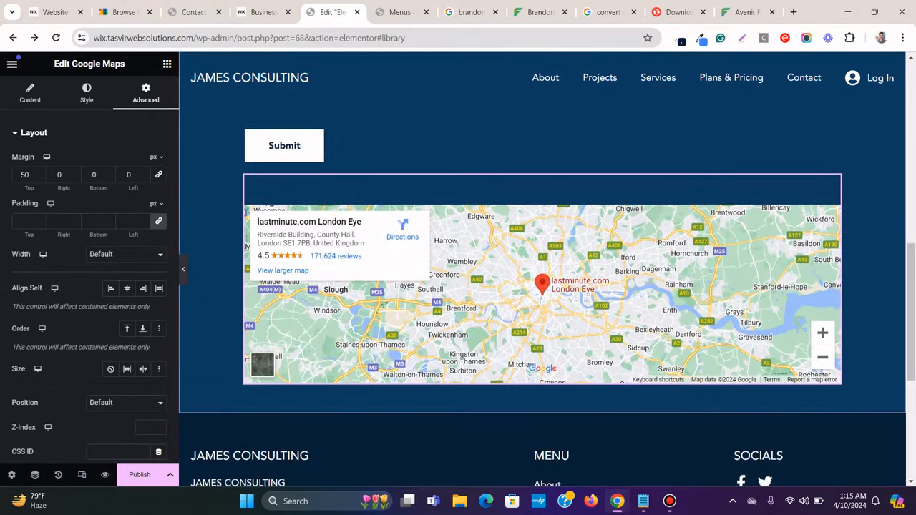
scroll(542, 286, "up", 8)
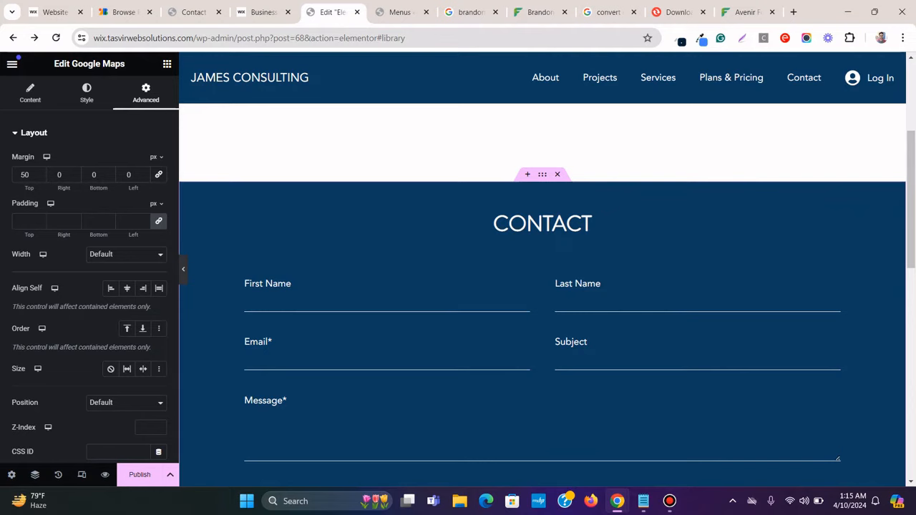
Save the footer as a draft and examine its layout in the tablet responsive view
left_click(171, 474)
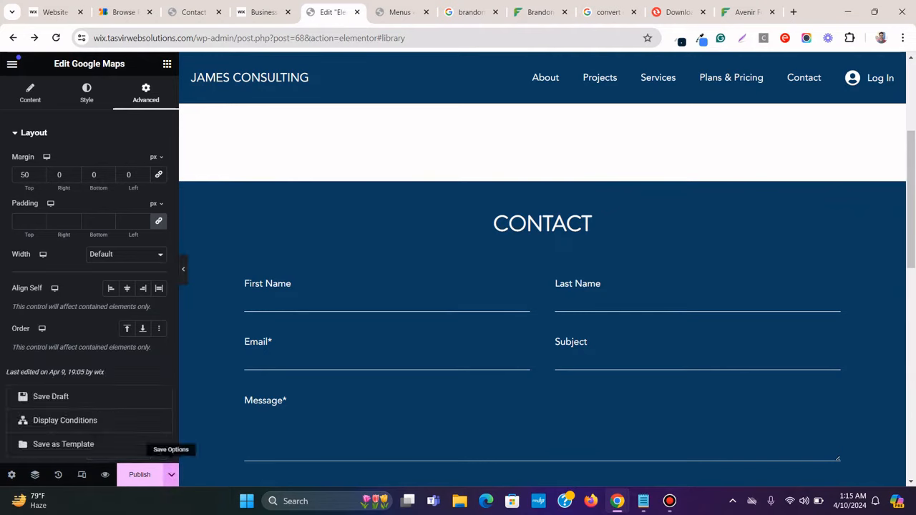
left_click(50, 397)
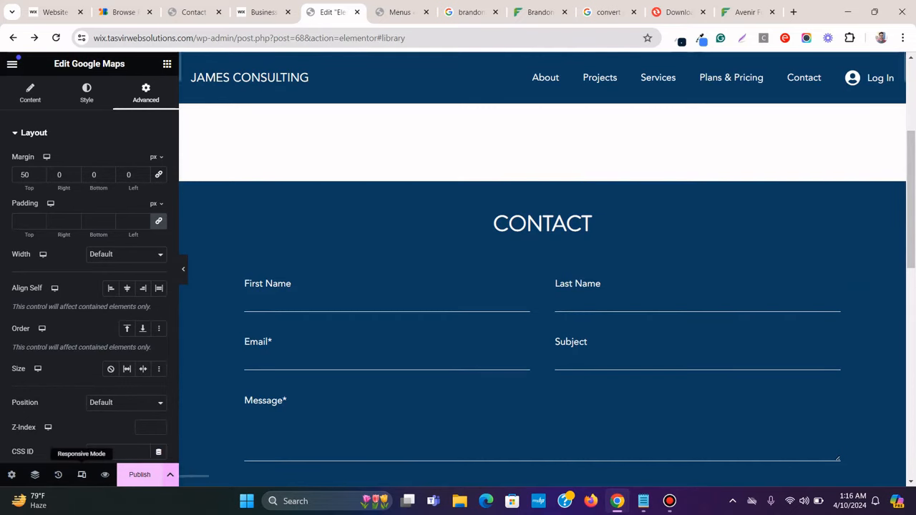
left_click(81, 475)
left_click(495, 64)
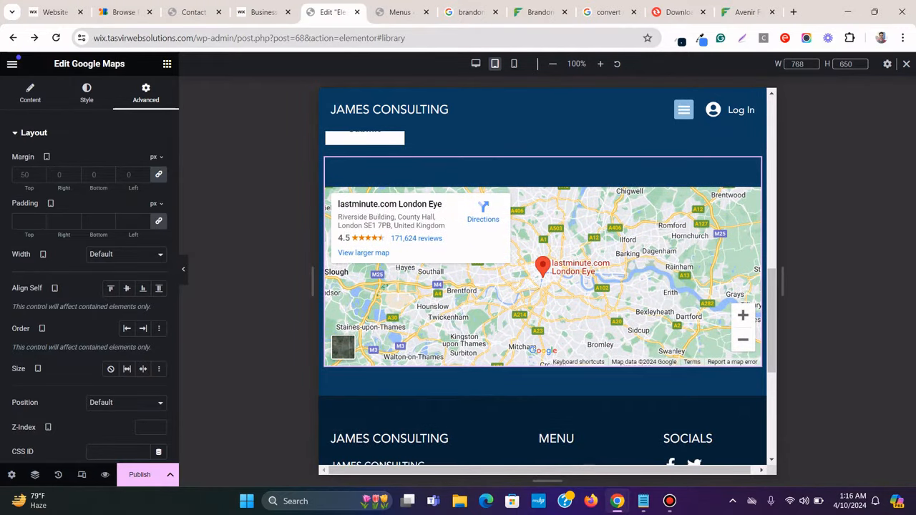
scroll(705, 323, "down", 5)
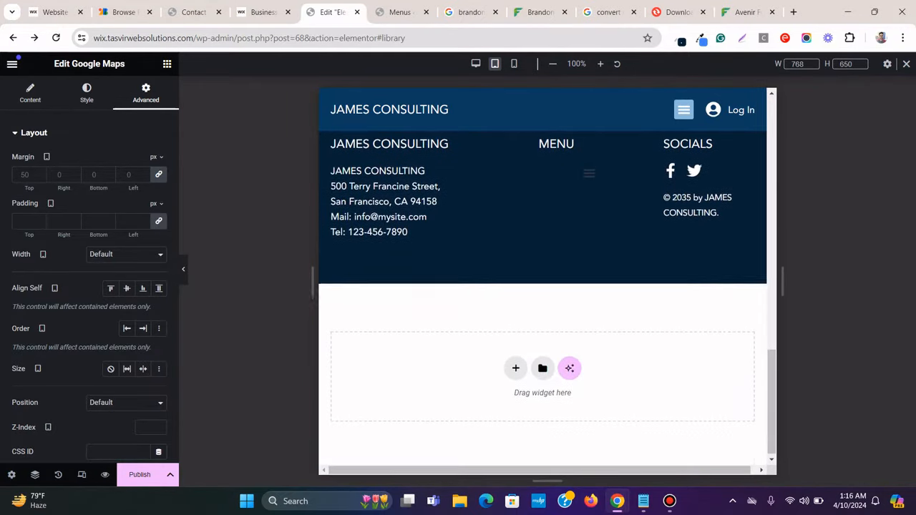
scroll(705, 324, "up", 2)
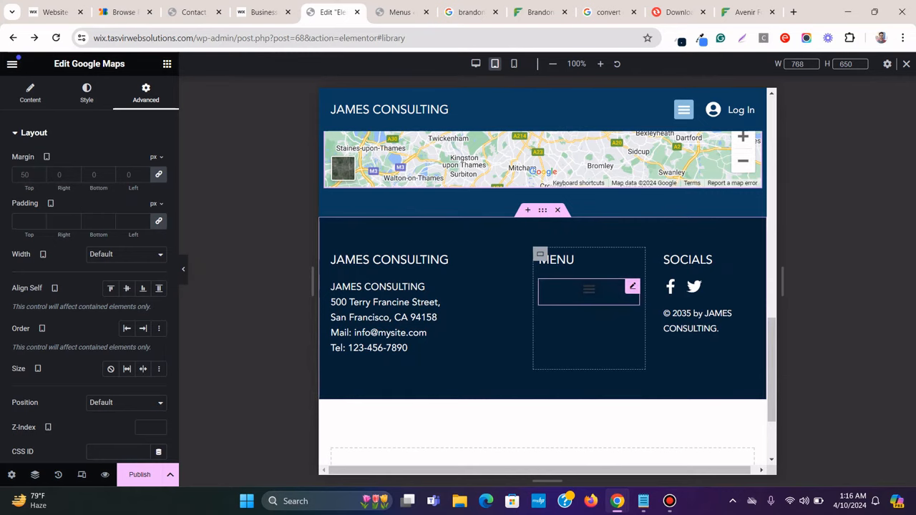
Set the footer menu's mobile dropdown breakpoint to None and review the tablet layout
left_click(631, 286)
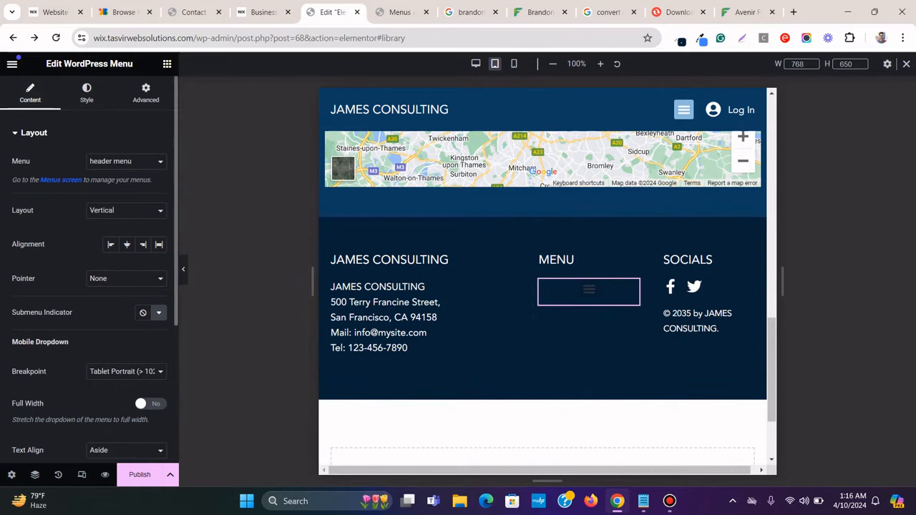
scroll(90, 286, "down", 1)
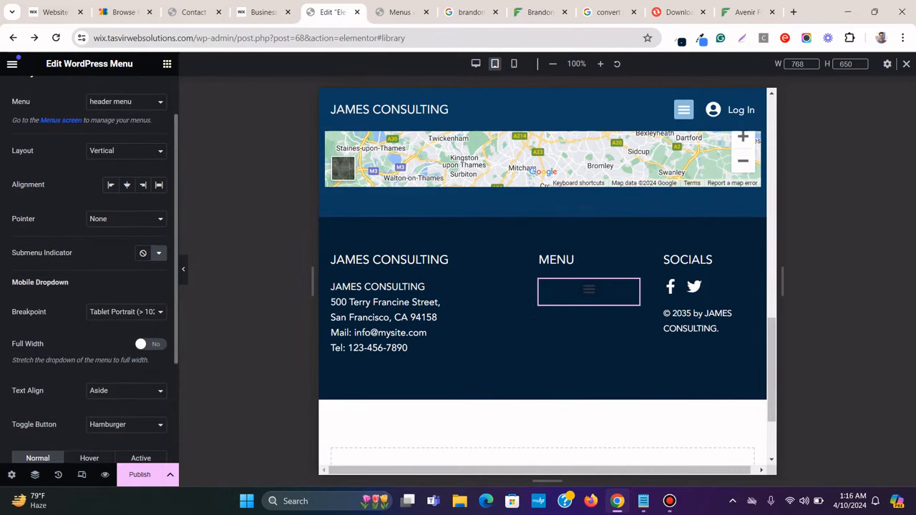
left_click(126, 312)
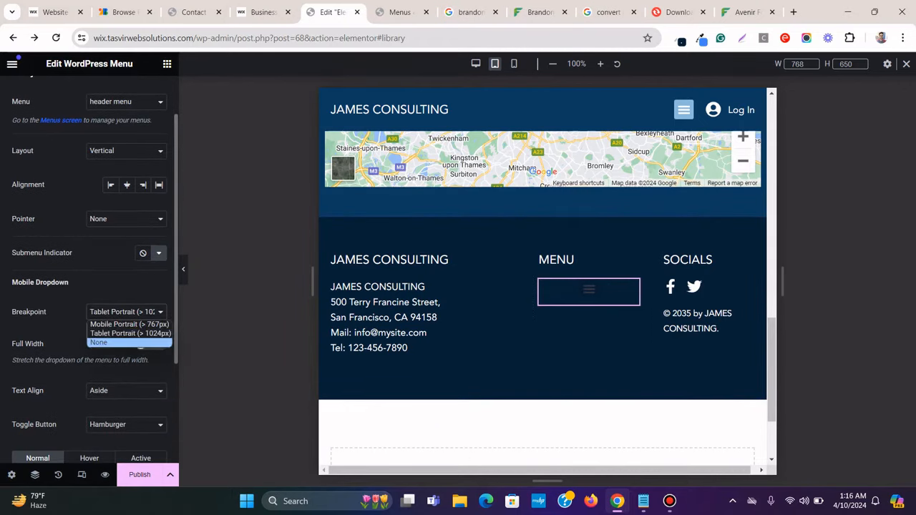
left_click(114, 343)
scroll(542, 279, "up", 15)
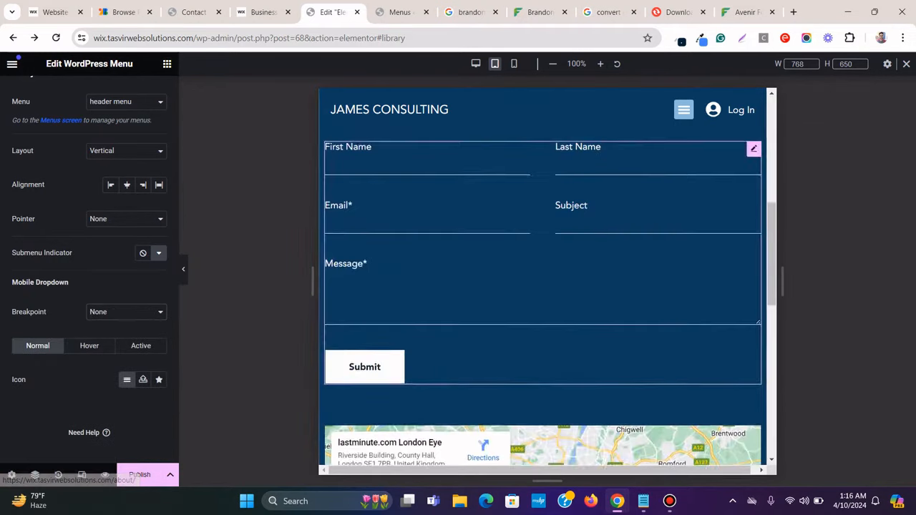
scroll(542, 422, "down", 5)
scroll(542, 422, "up", 3)
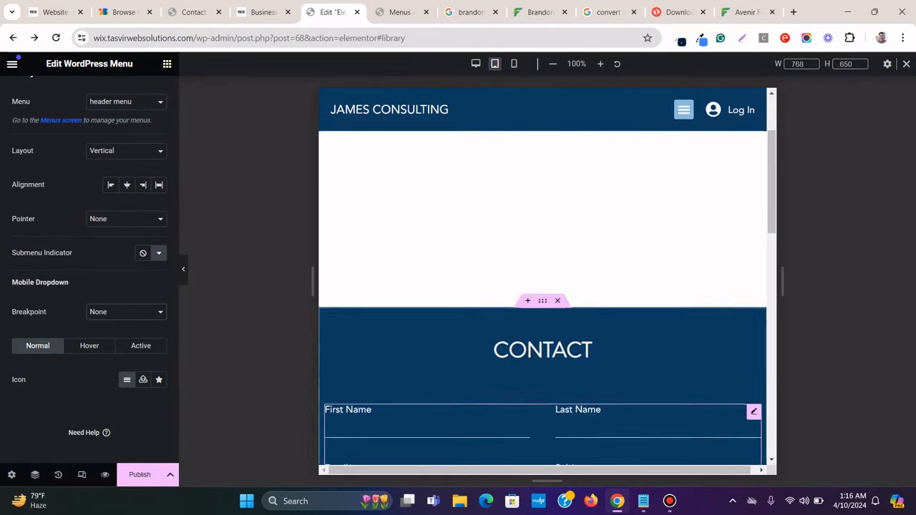
Examine the contact form, map and footer columns in the mobile responsive view
left_click(514, 63)
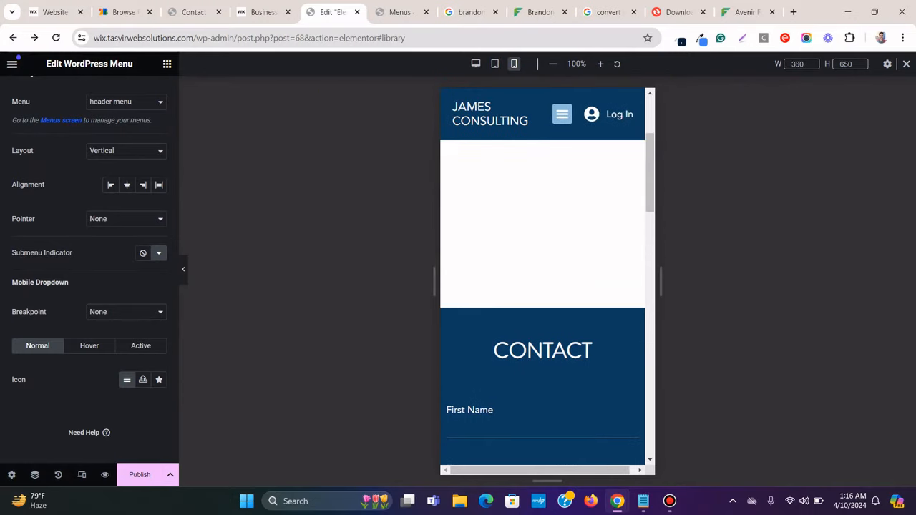
scroll(542, 279, "down", 10)
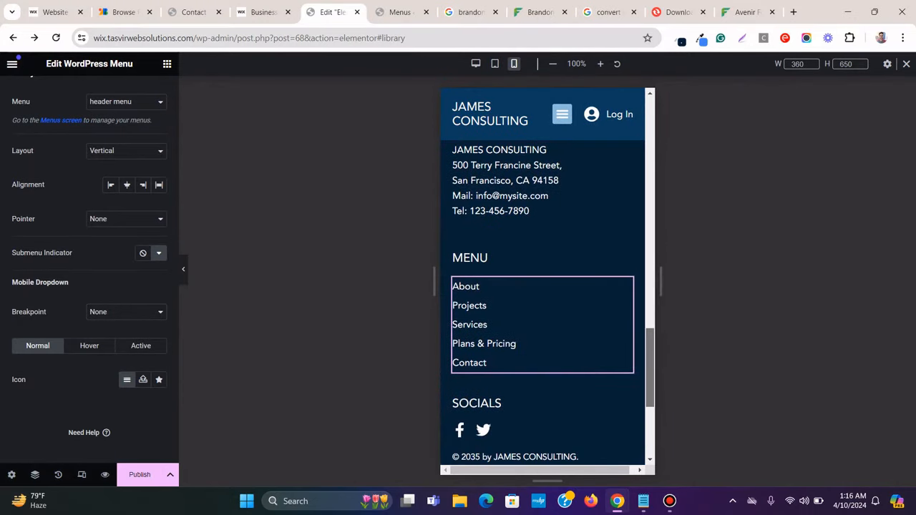
scroll(542, 322, "up", 3)
scroll(543, 322, "down", 3)
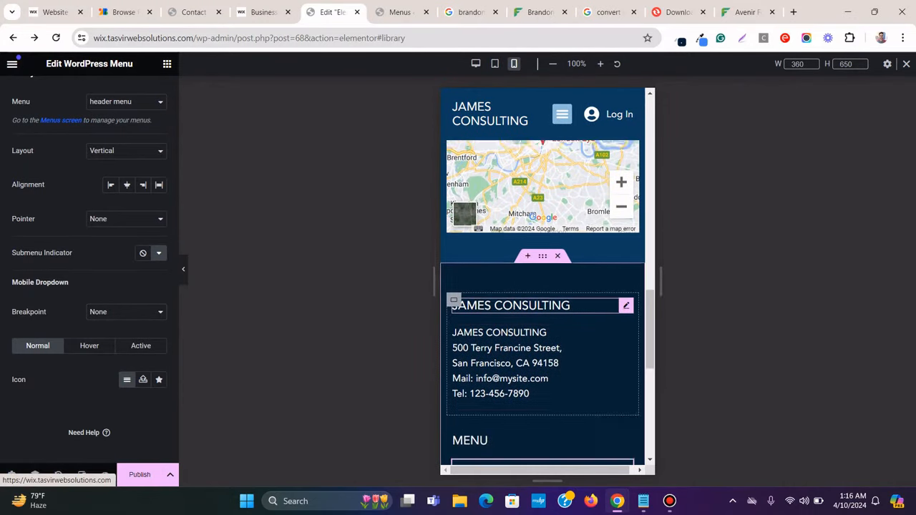
scroll(542, 322, "up", 6)
scroll(542, 279, "up", 6)
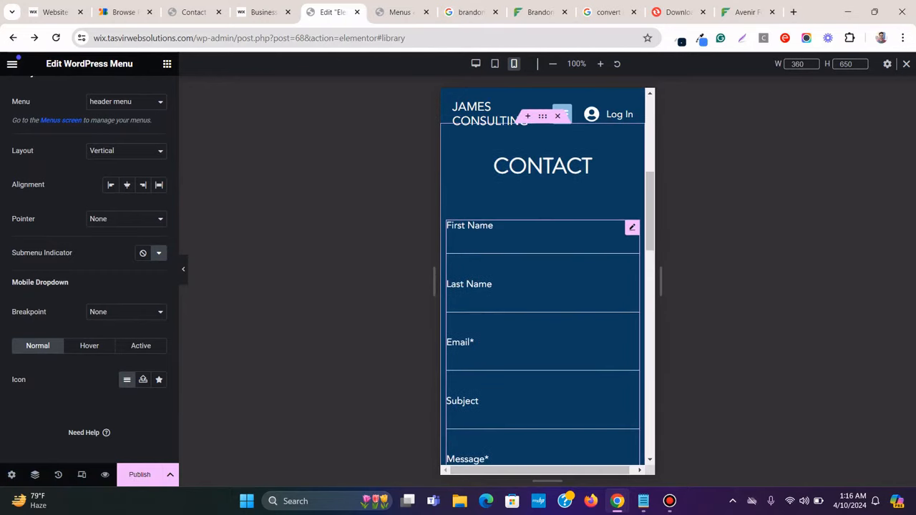
scroll(542, 286, "down", 10)
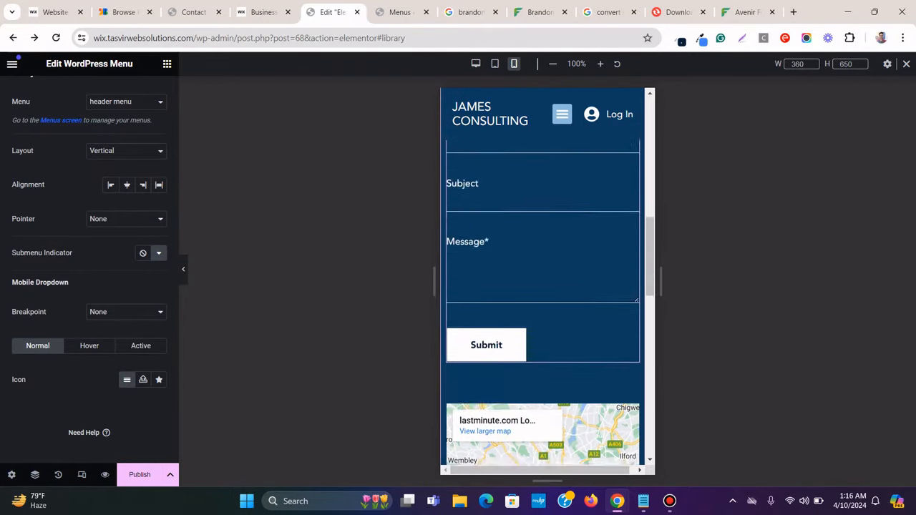
scroll(542, 286, "down", 8)
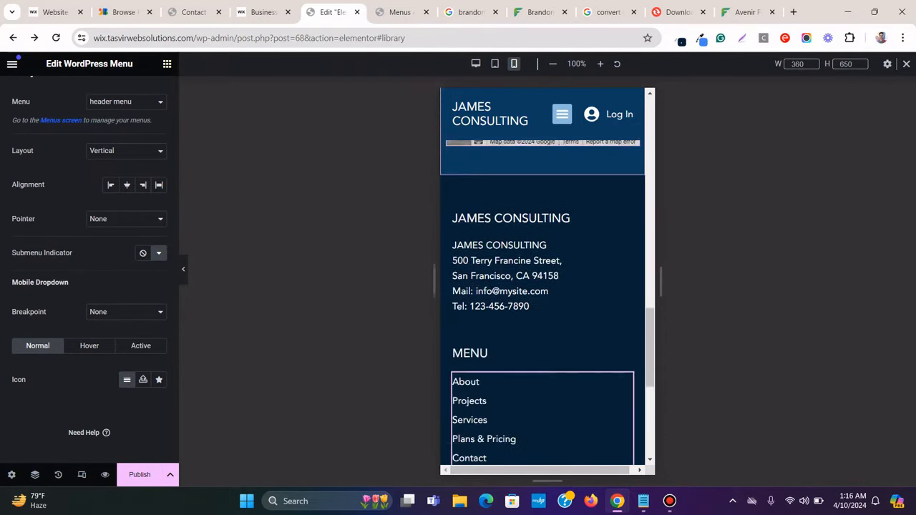
scroll(542, 286, "up", 15)
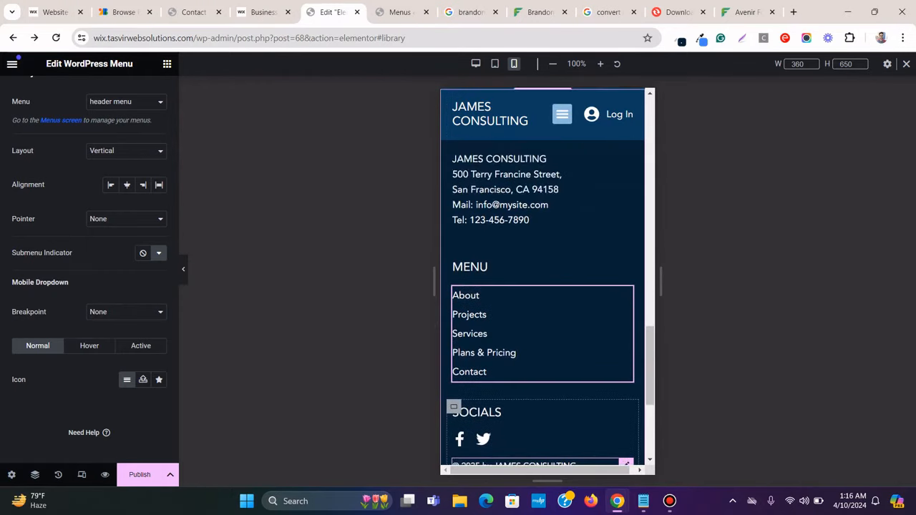
scroll(542, 272, "down", 3)
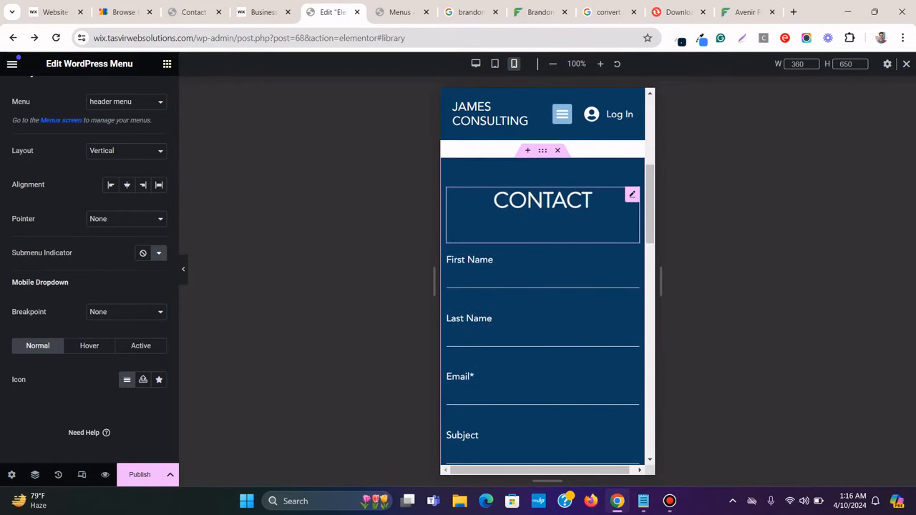
scroll(542, 272, "up", 3)
Return to the desktop view and set the CSS ID of the contact section's container to contact
left_click(475, 64)
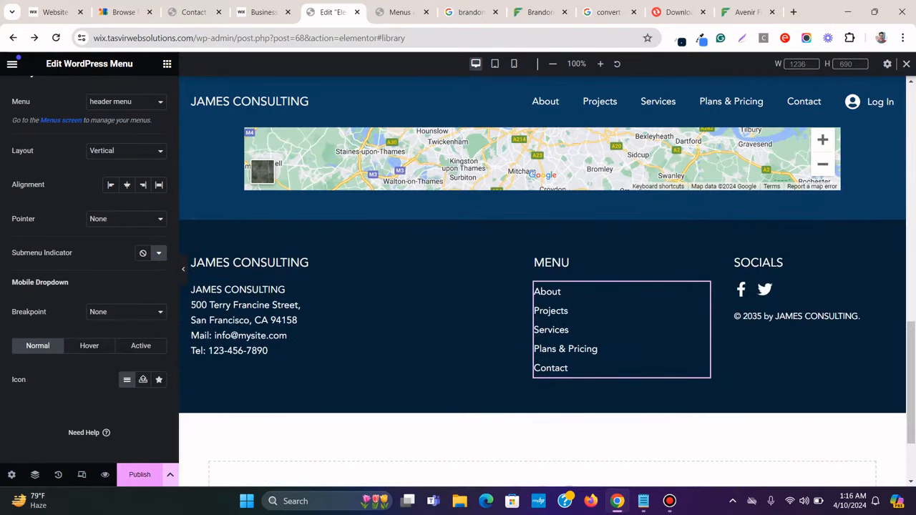
left_click(139, 474)
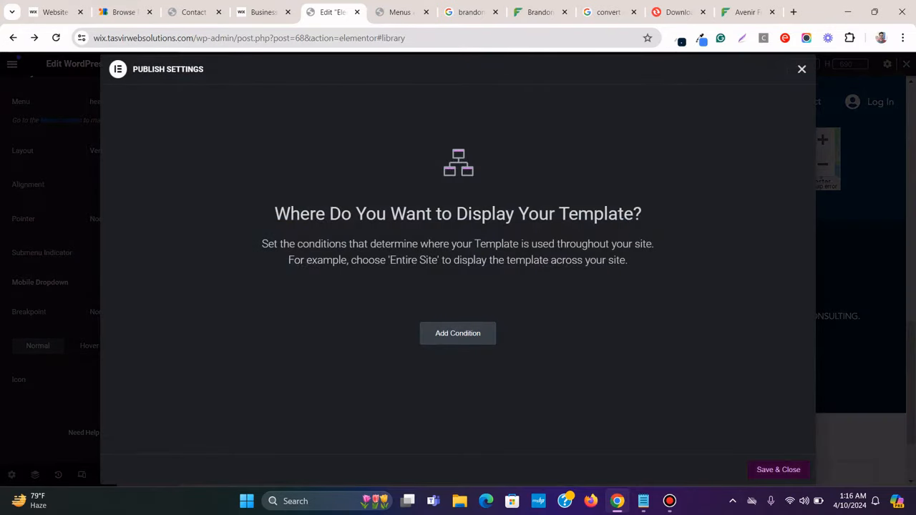
left_click(801, 70)
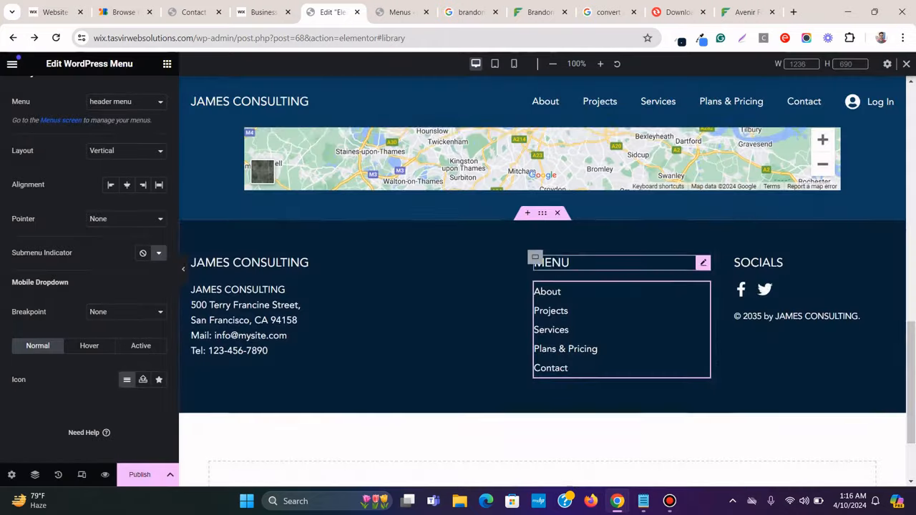
scroll(644, 266, "up", 7)
scroll(542, 286, "up", 1)
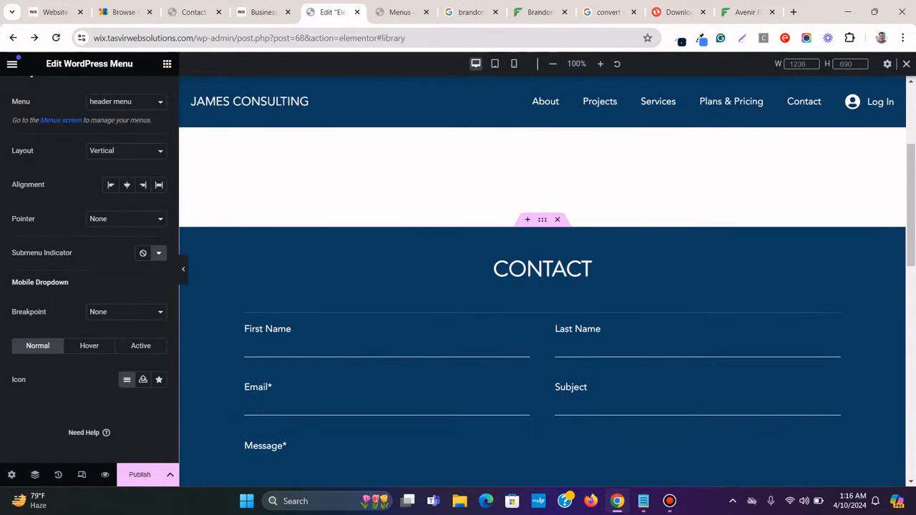
left_click(542, 219)
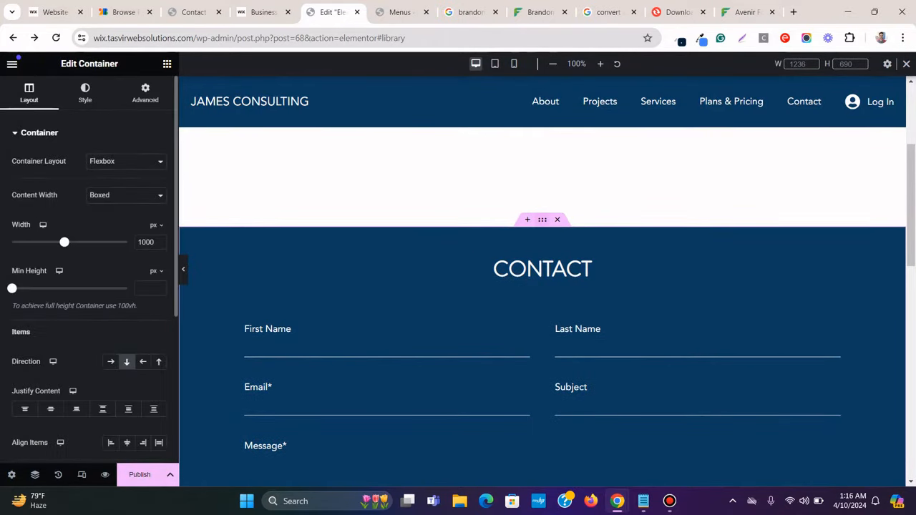
left_click(145, 93)
scroll(107, 269, "down", 1)
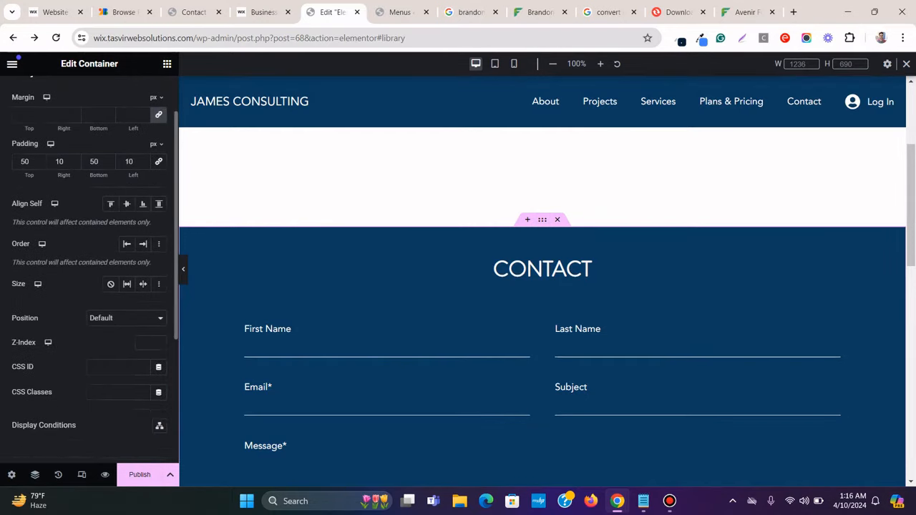
scroll(118, 308, "down", 1)
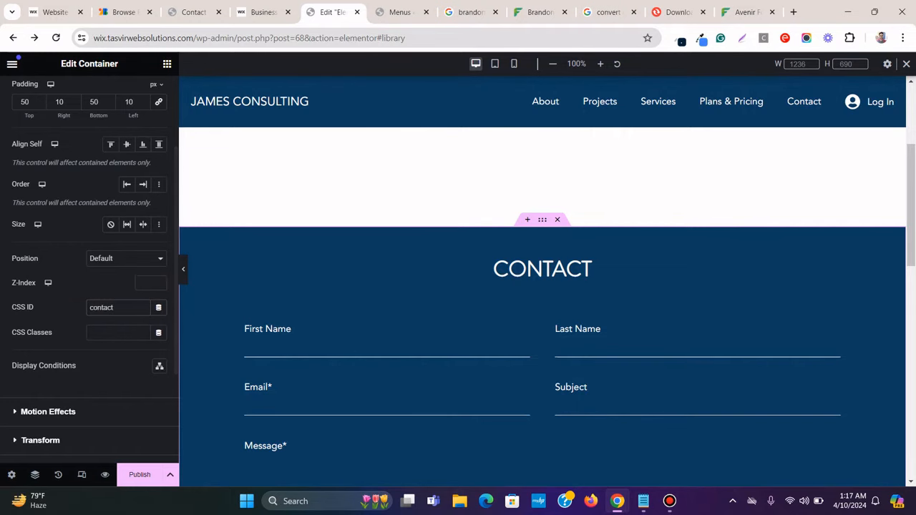
Publish the footer template with a display condition that includes the Entire Site
scroll(501, 304, "down", 8)
scroll(543, 282, "down", 3)
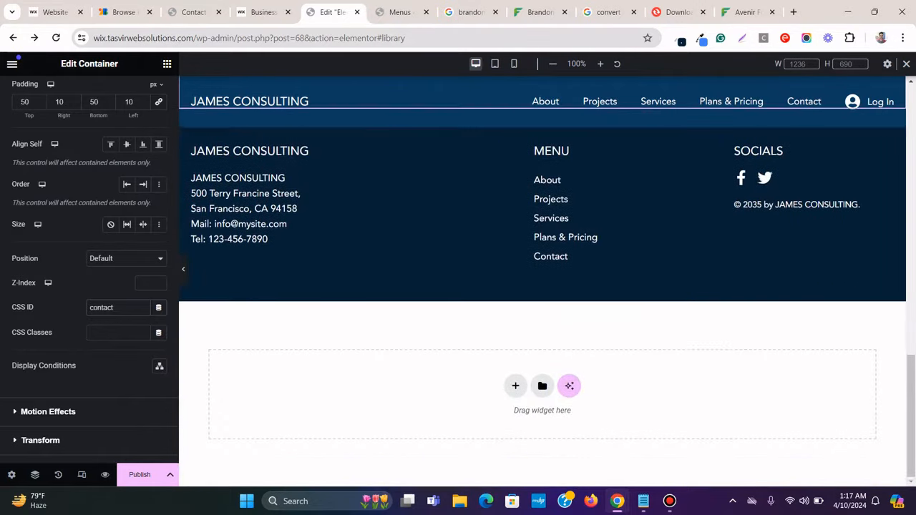
scroll(542, 282, "up", 3)
left_click(140, 474)
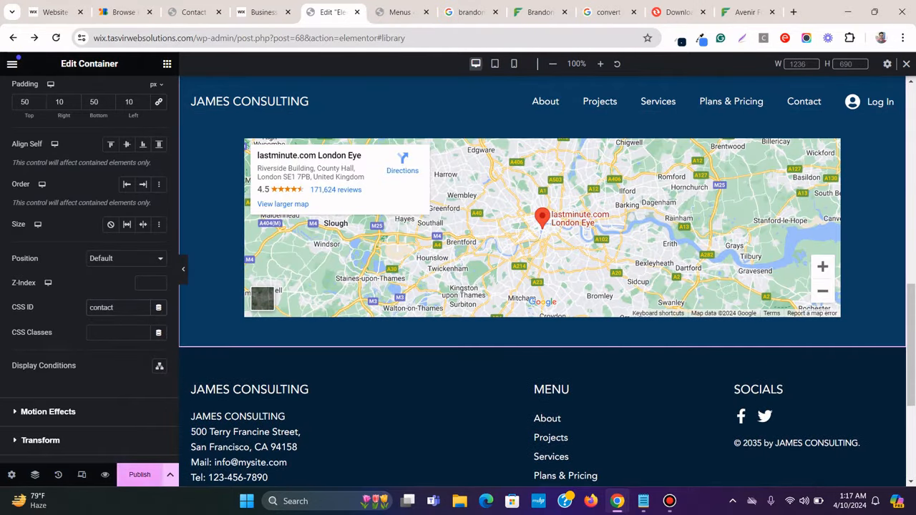
left_click(457, 332)
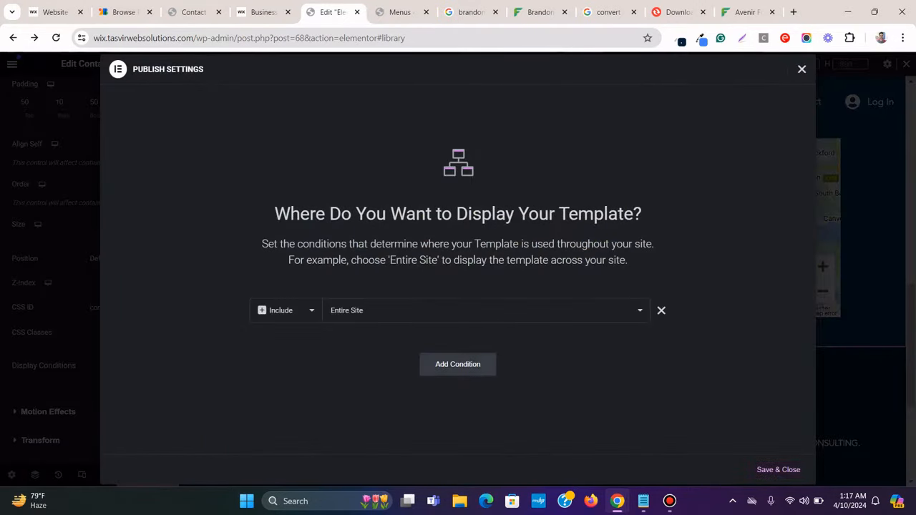
left_click(778, 469)
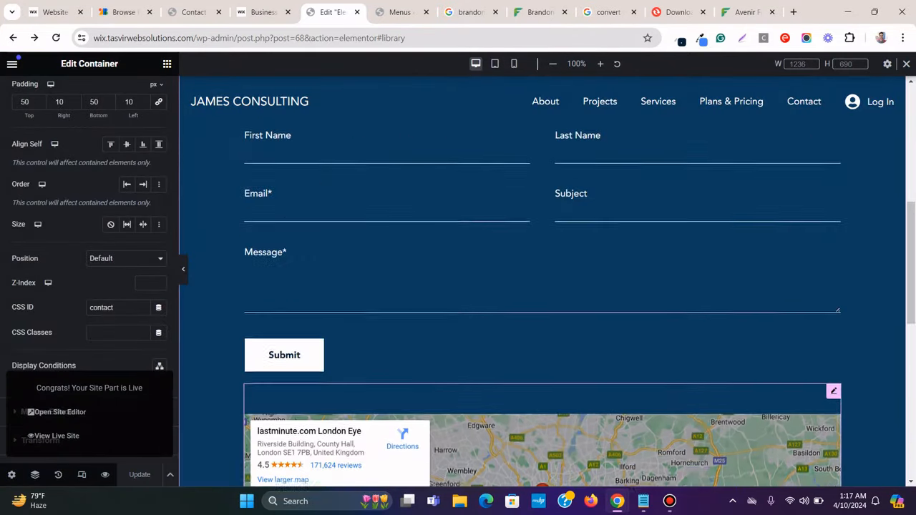
Reload the live Contact page and review its contact form and footer
left_click(192, 12)
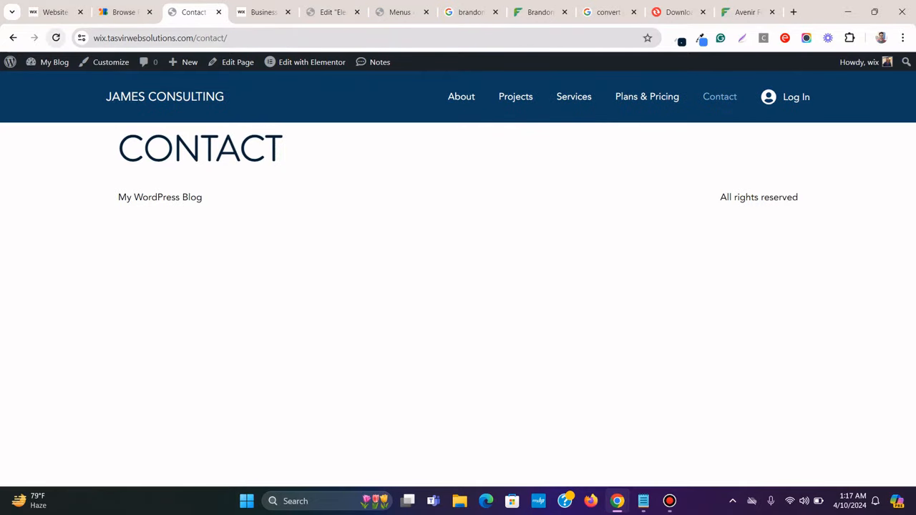
left_click(55, 38)
scroll(453, 193, "down", 10)
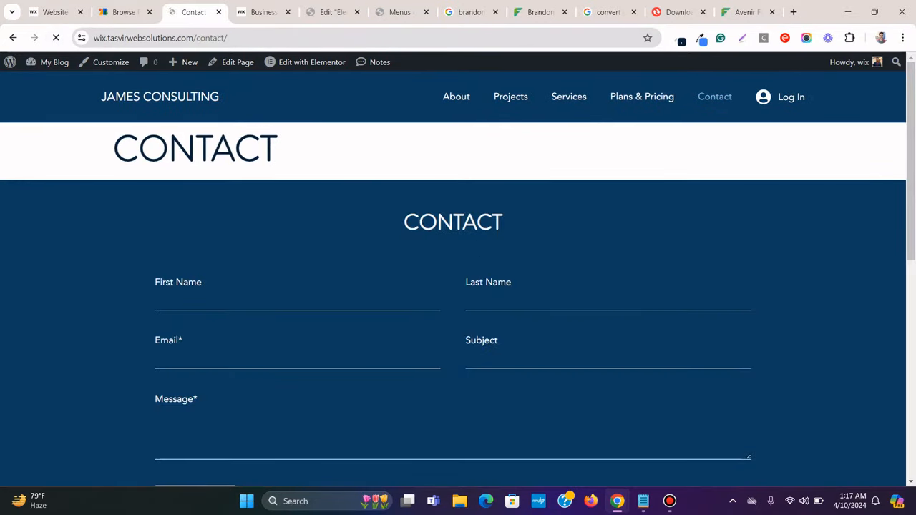
scroll(453, 193, "up", 7)
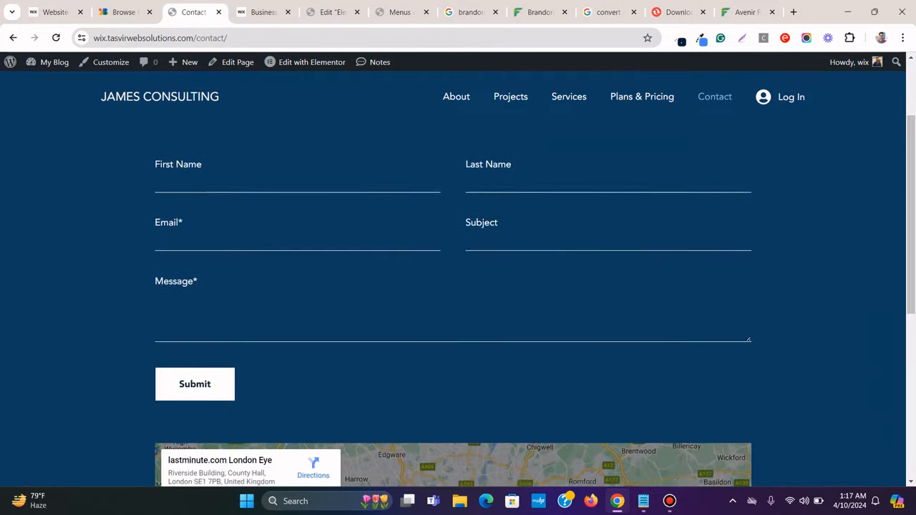
Open the live Plans & Pricing page and inspect its contact form, map and footer
left_click(641, 97)
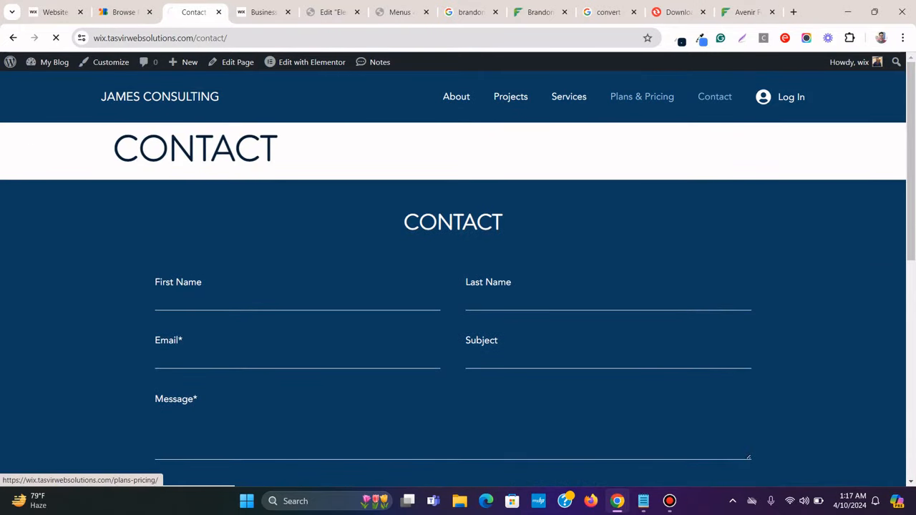
scroll(458, 301, "down", 8)
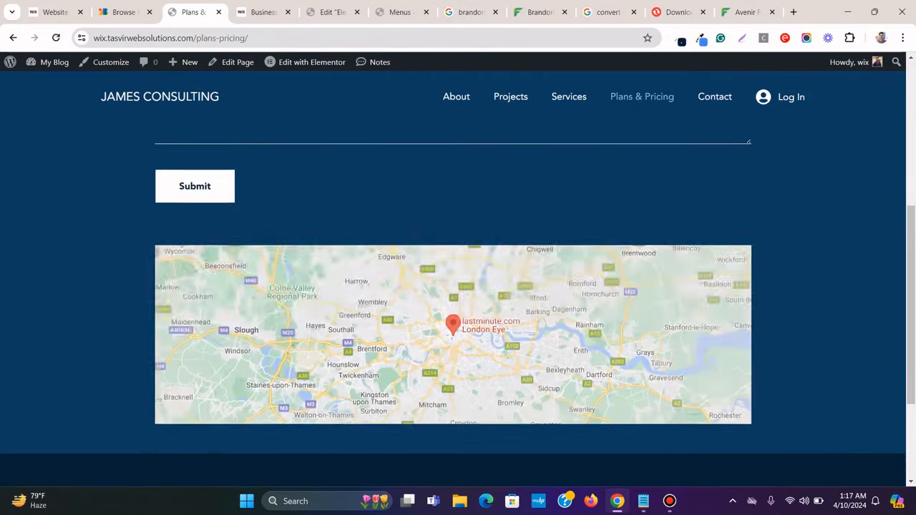
scroll(458, 300, "up", 8)
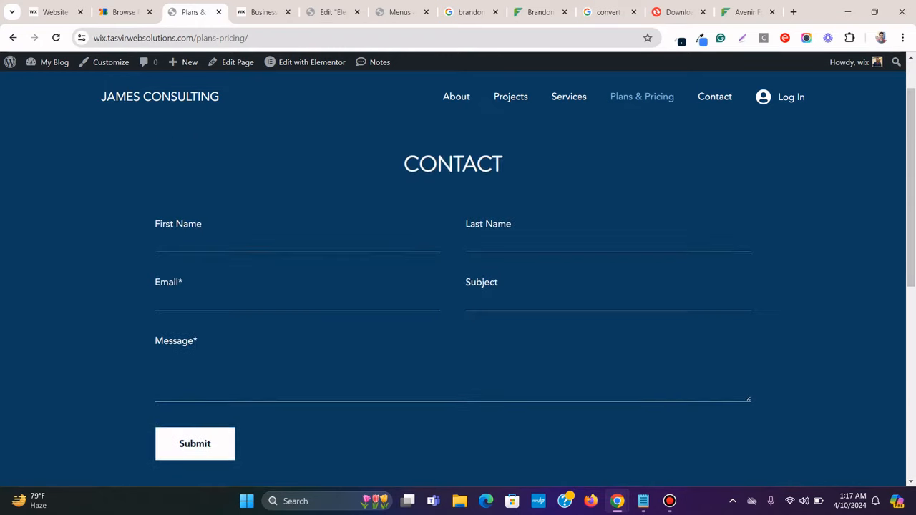
scroll(458, 300, "down", 6)
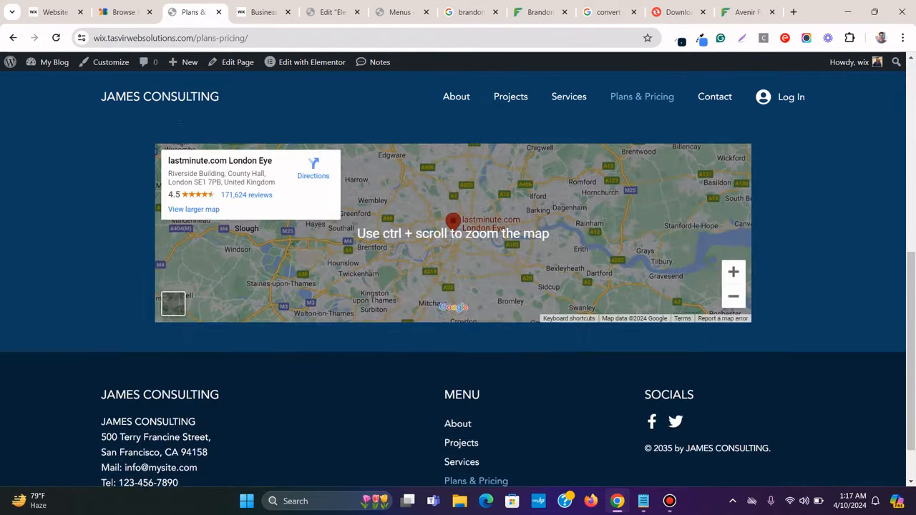
scroll(458, 301, "up", 5)
scroll(458, 286, "up", 1)
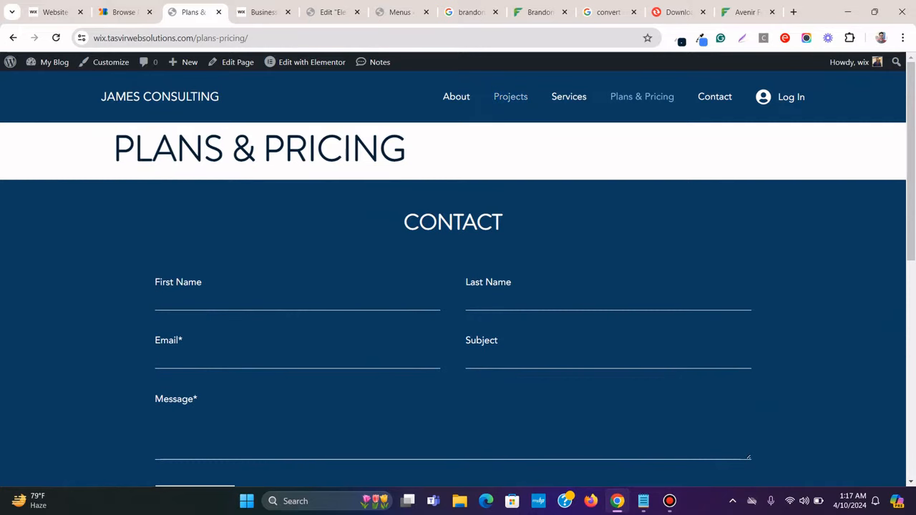
Check the contact section on the live Projects and About pages, and return to the footer in the Elementor editor
left_click(510, 96)
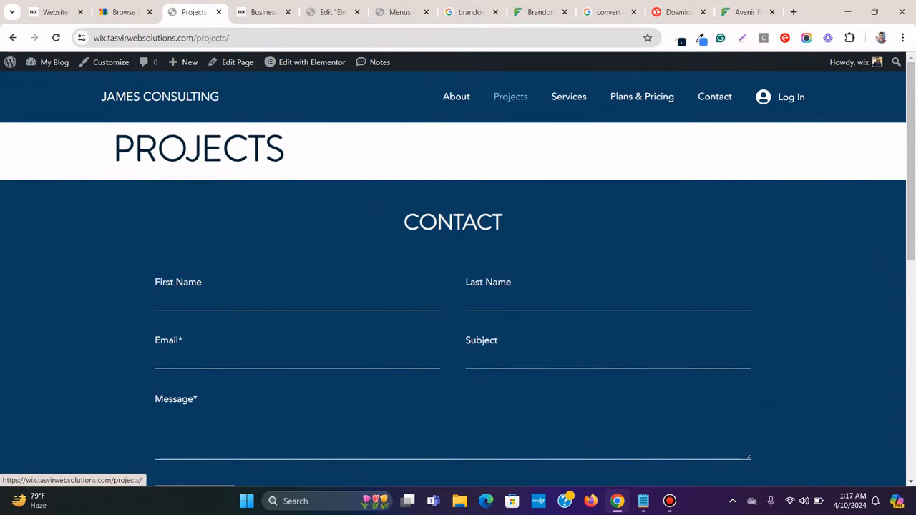
left_click(456, 96)
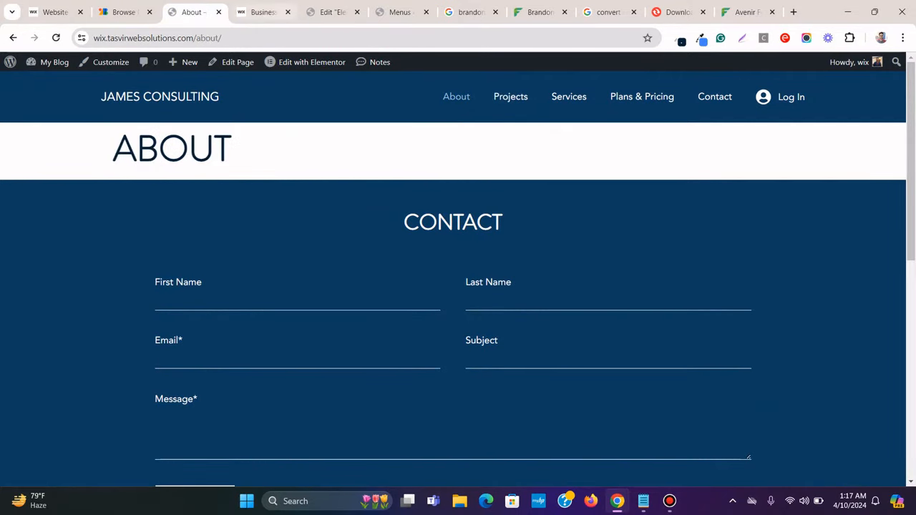
left_click(332, 12)
scroll(542, 287, "down", 2)
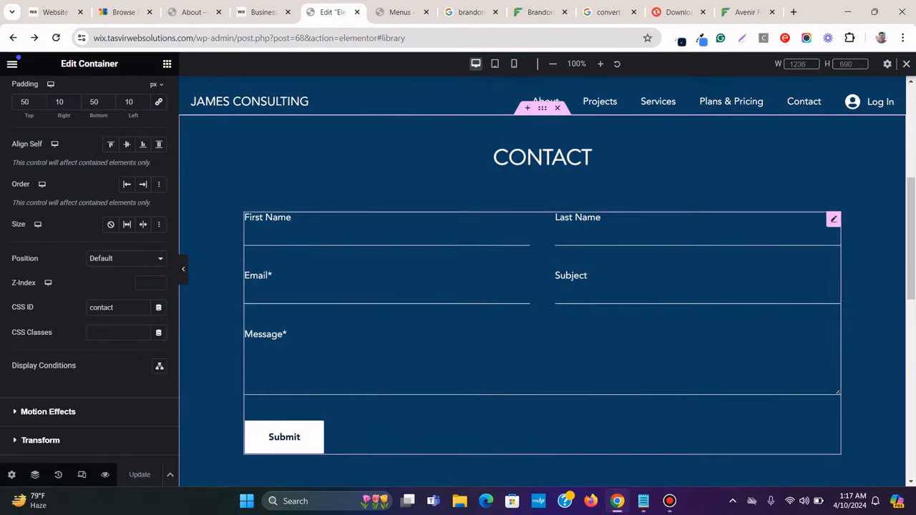
Review the email and submission-collection settings of the footer's contact form
left_click(542, 333)
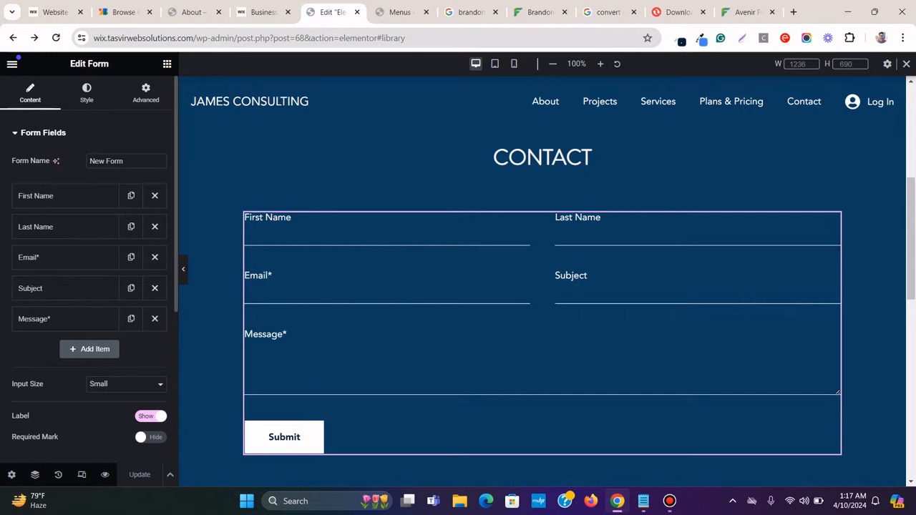
left_click(43, 133)
left_click(60, 190)
left_click(31, 340)
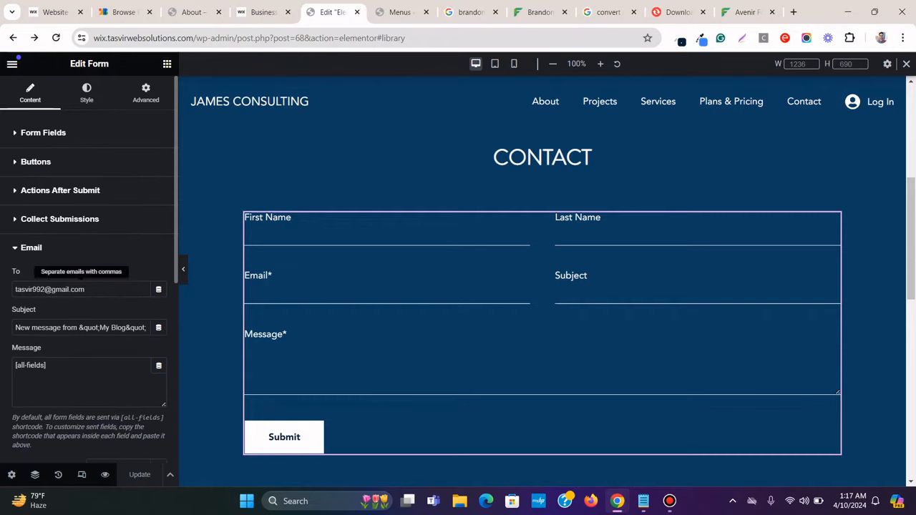
left_click(32, 247)
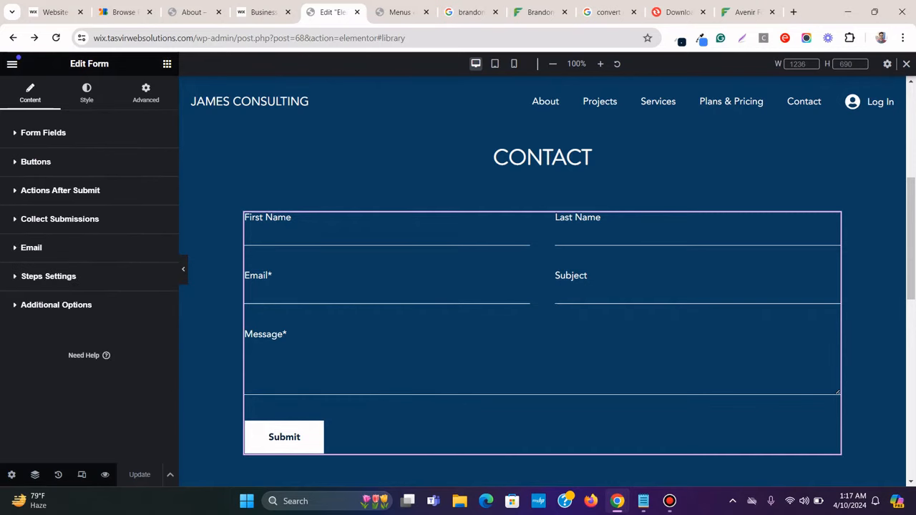
left_click(60, 218)
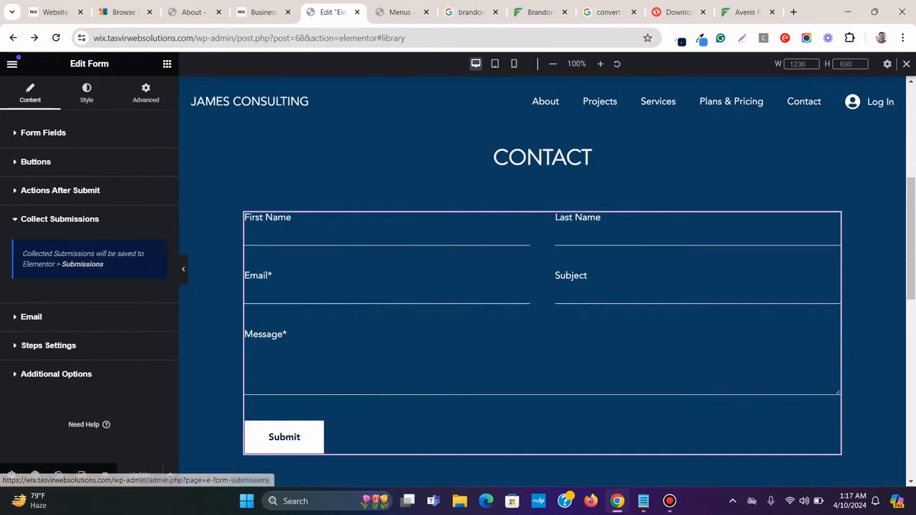
left_click(61, 219)
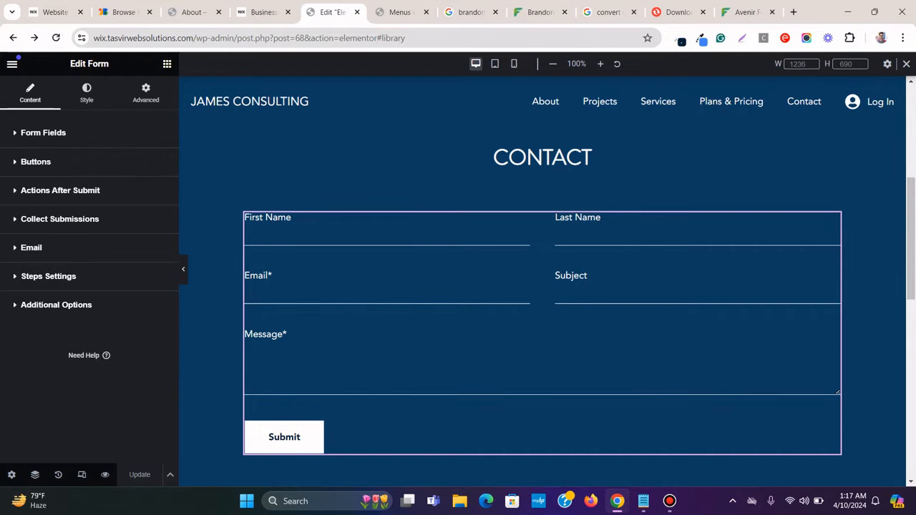
Open Elementor's Submissions page in a new browser tab from the WordPress dashboard and check the list of form entries
key("ctrl+Tab")
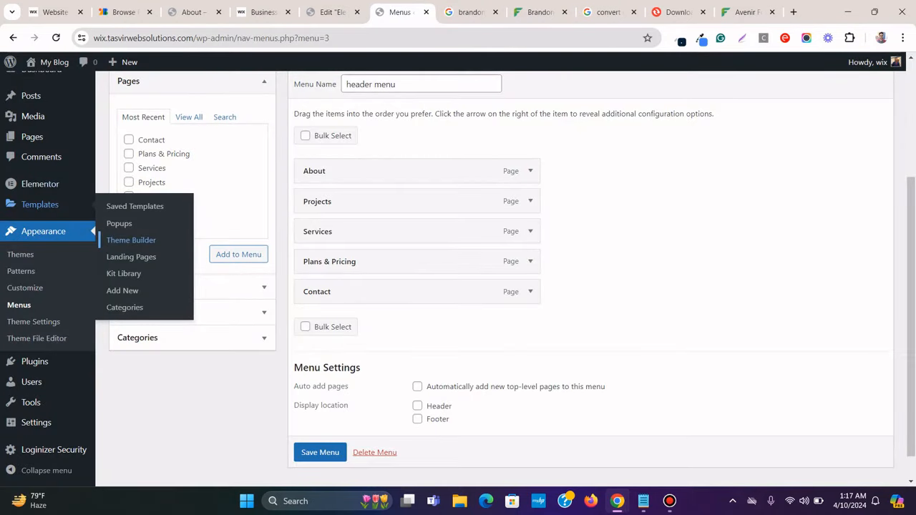
mouse_move(40, 184)
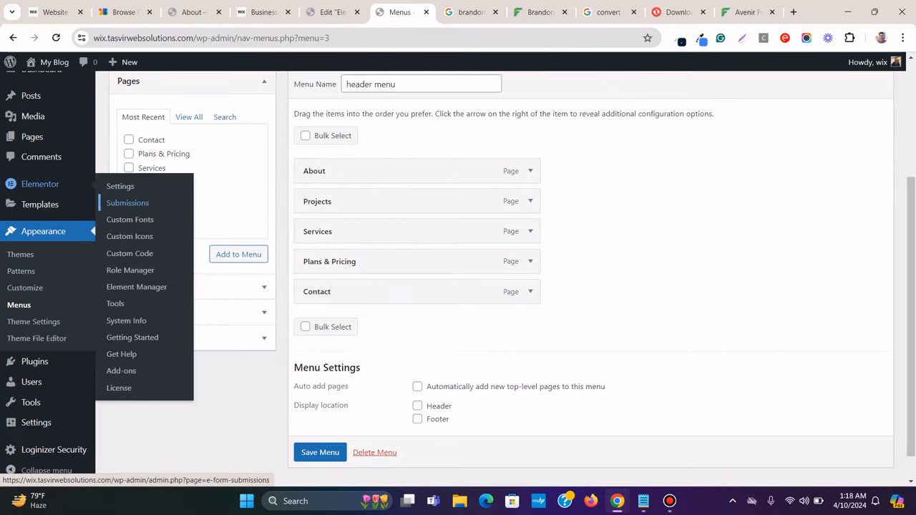
right_click(124, 203)
left_click(161, 217)
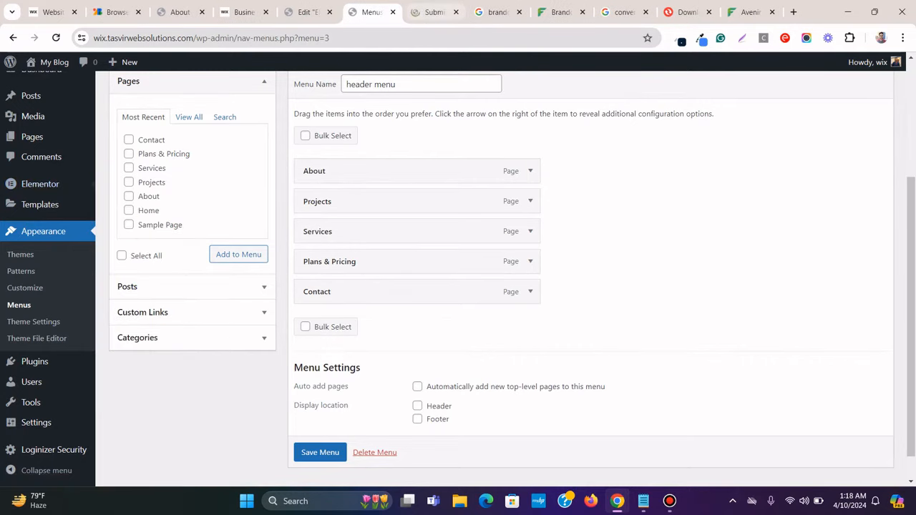
left_click(434, 11)
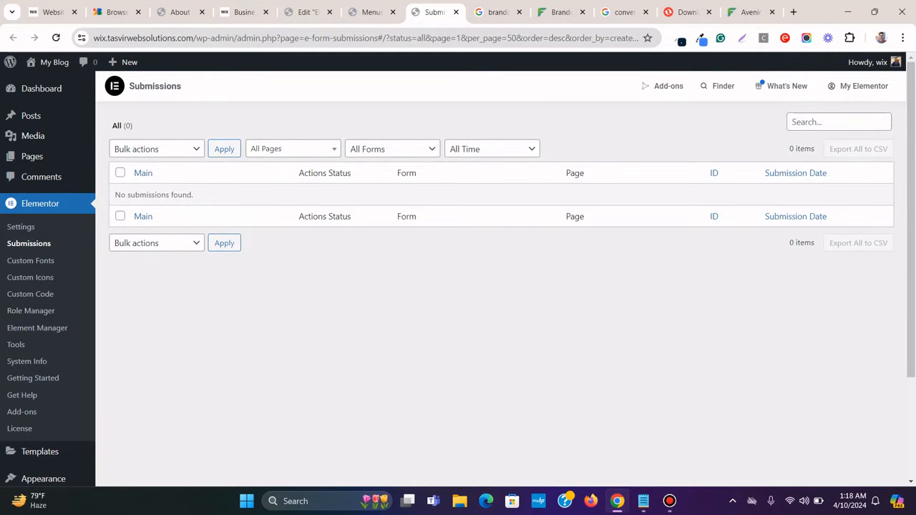
left_click(308, 11)
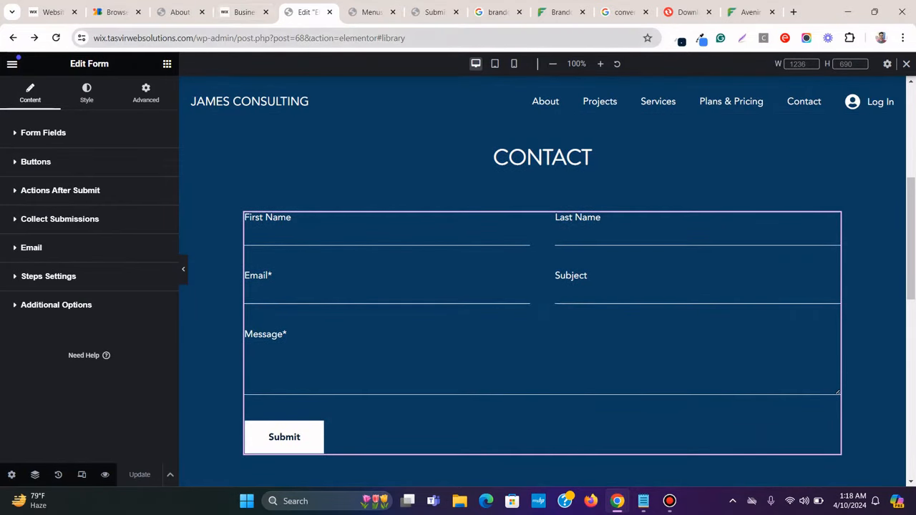
left_click(432, 12)
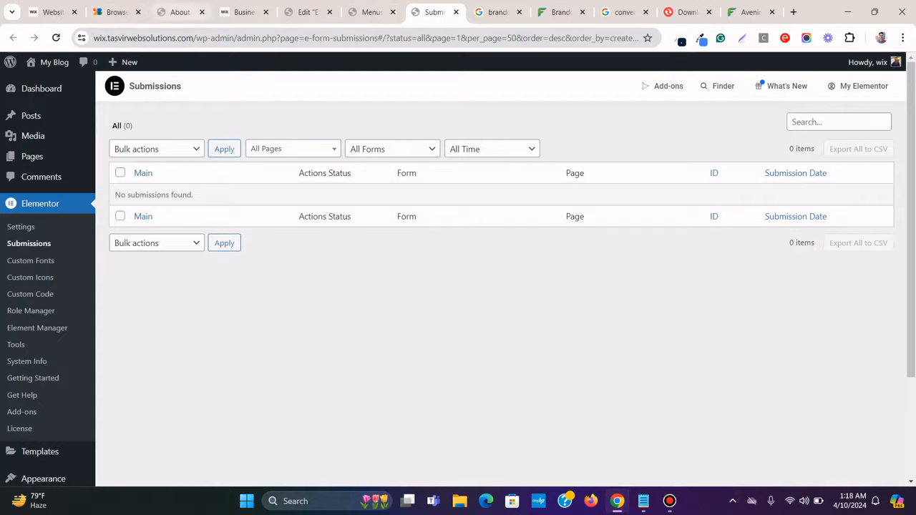
Inspect the contact section on the live Contact page and on the site's home page
left_click(179, 12)
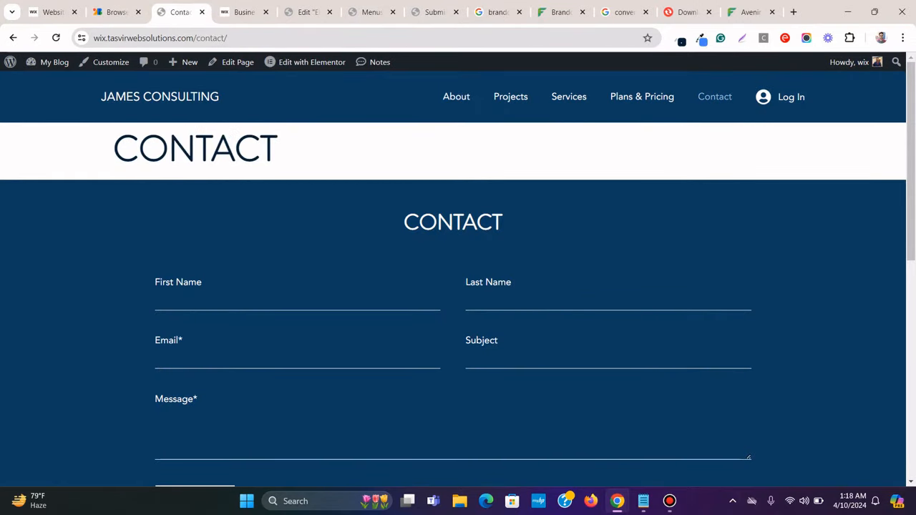
scroll(458, 286, "down", 5)
scroll(457, 287, "up", 5)
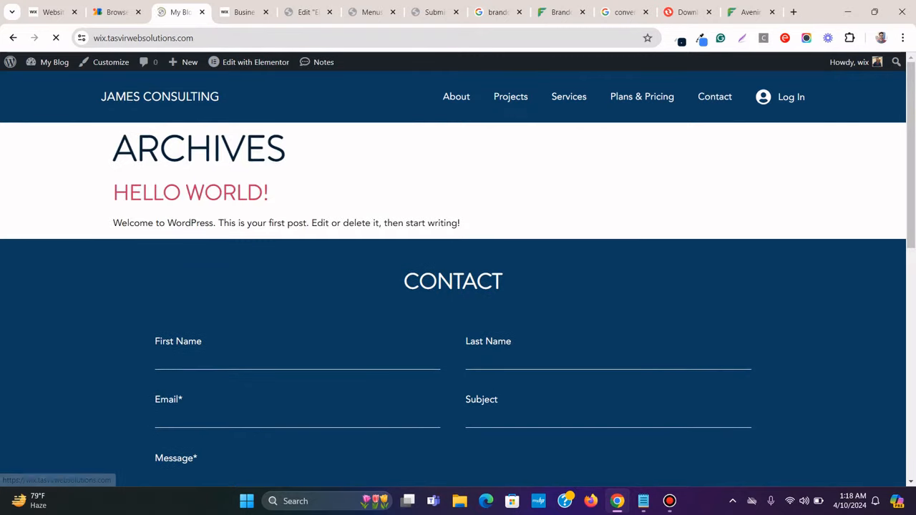
scroll(458, 286, "down", 8)
scroll(458, 286, "up", 5)
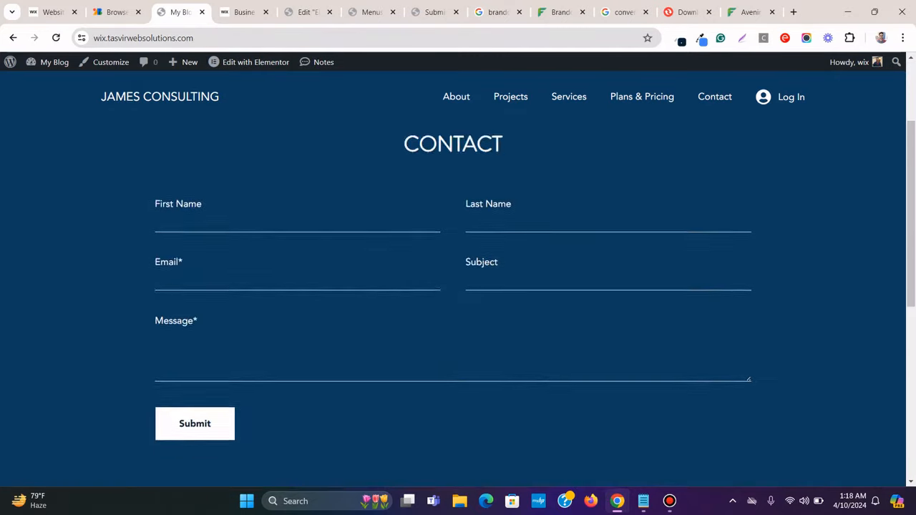
scroll(458, 286, "down", 6)
scroll(457, 286, "up", 5)
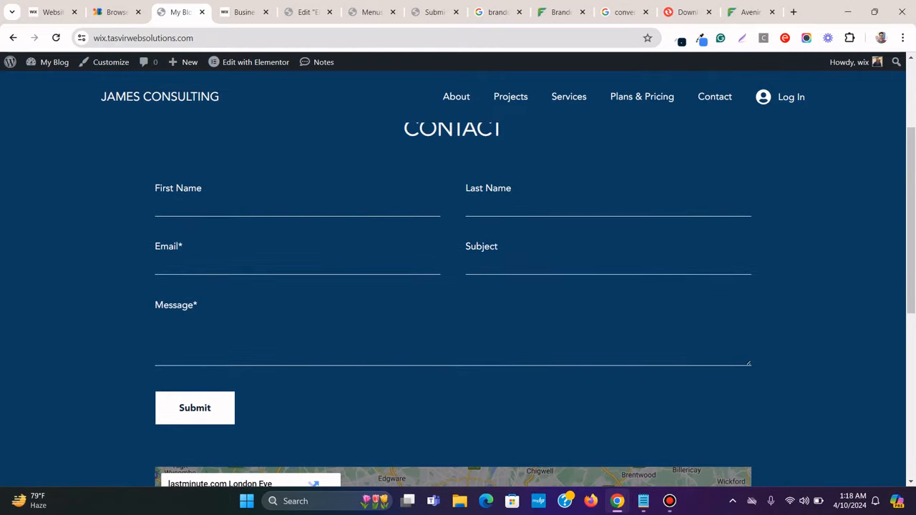
scroll(458, 286, "up", 1)
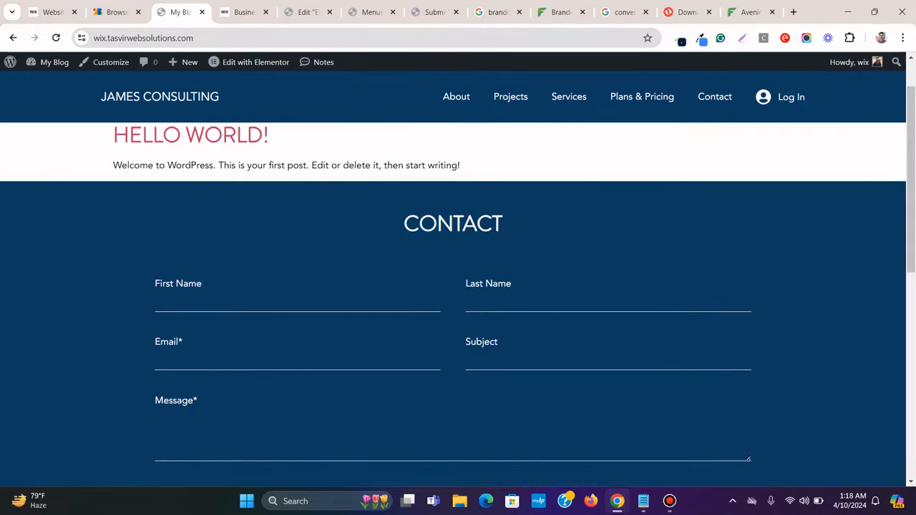
scroll(458, 286, "down", 2)
scroll(458, 286, "up", 2)
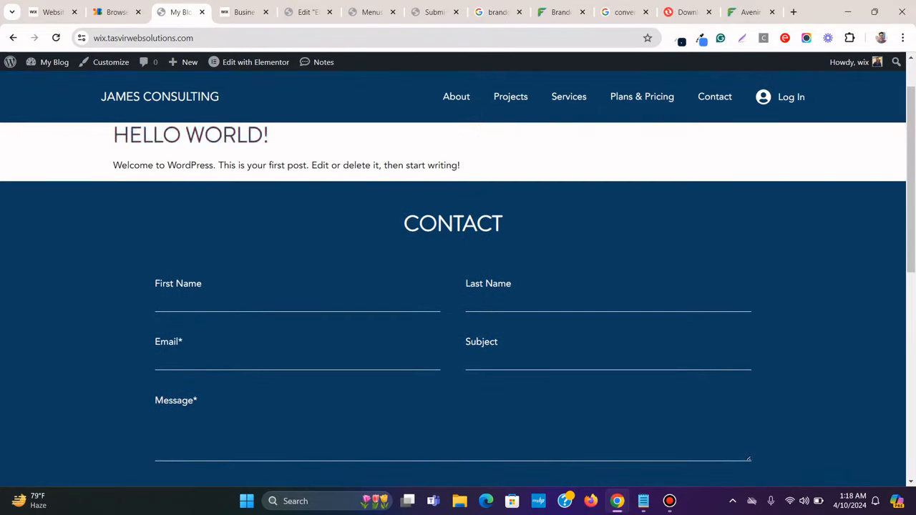
Copy the live home page's address and switch to the header menu's editing page in WordPress
left_click(212, 38)
right_click(212, 37)
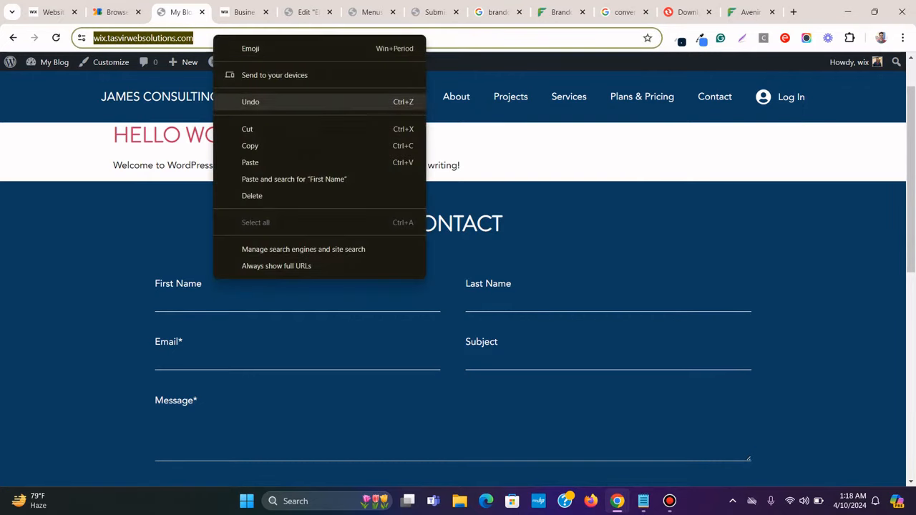
left_click(244, 145)
left_click(309, 12)
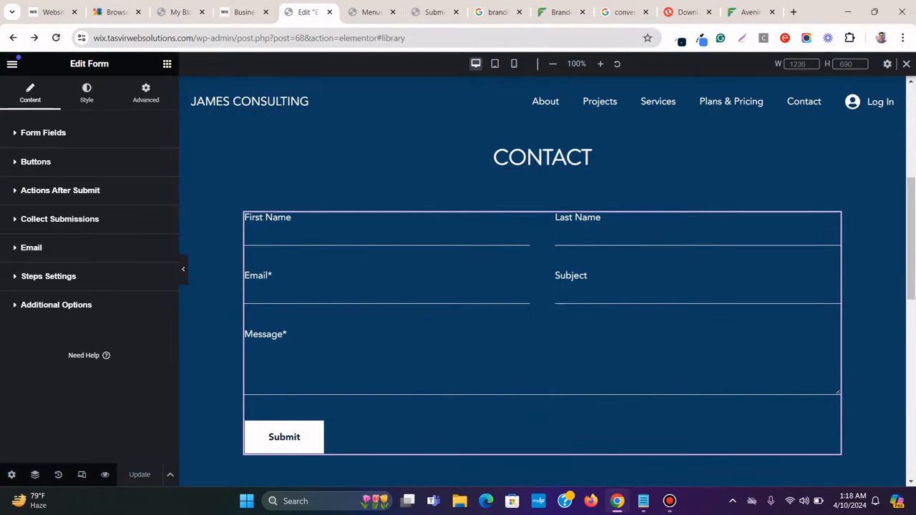
left_click(371, 12)
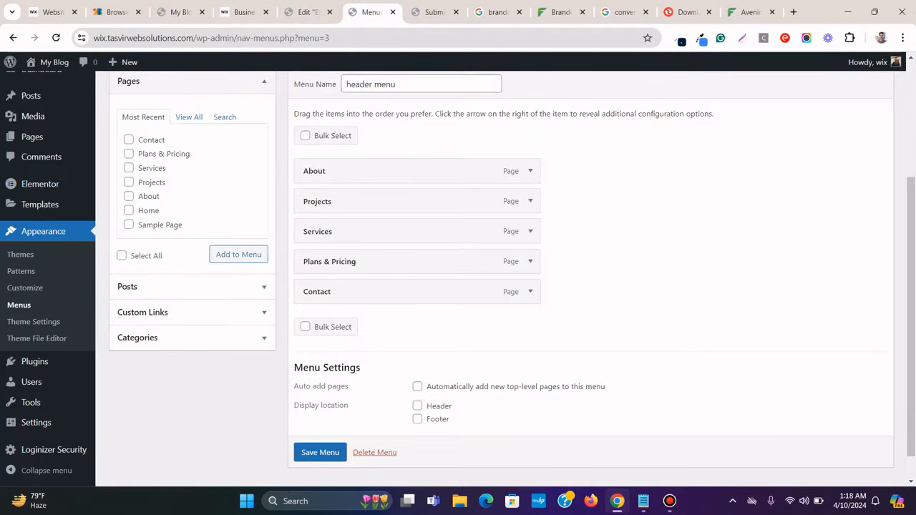
left_click(179, 300)
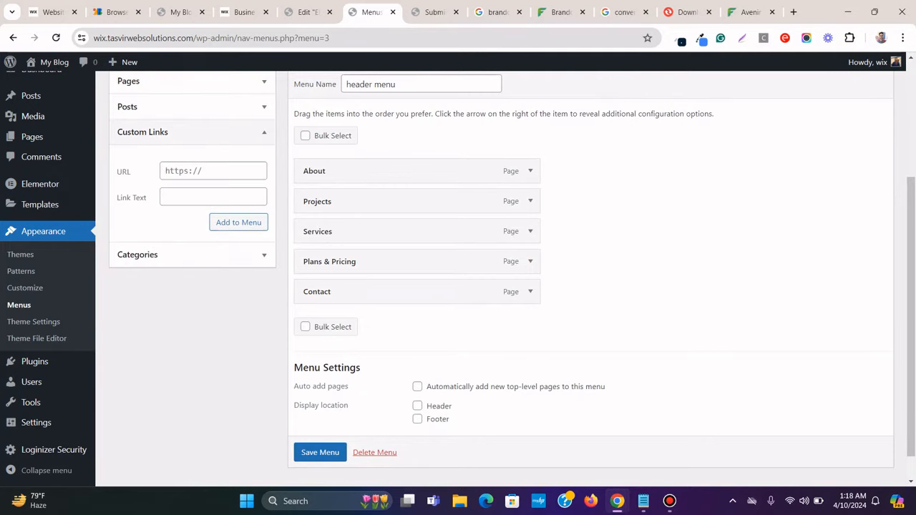
right_click(172, 196)
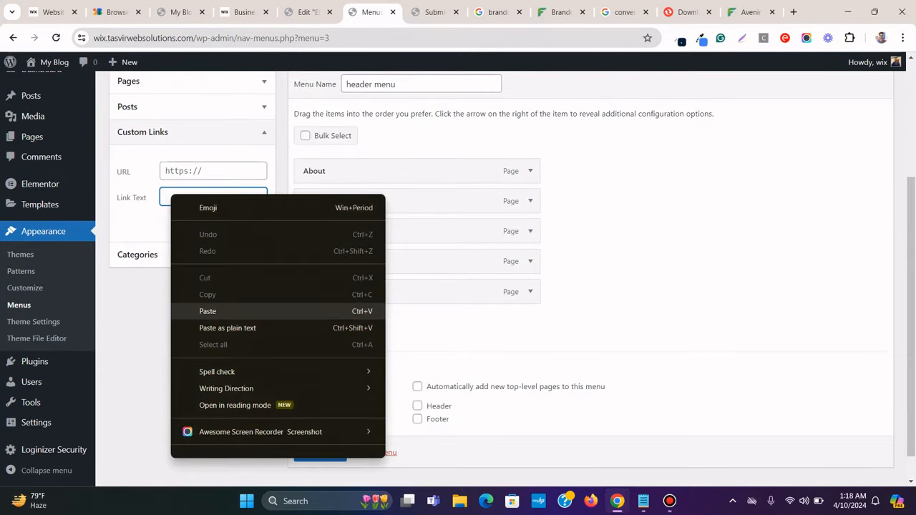
left_click(207, 310)
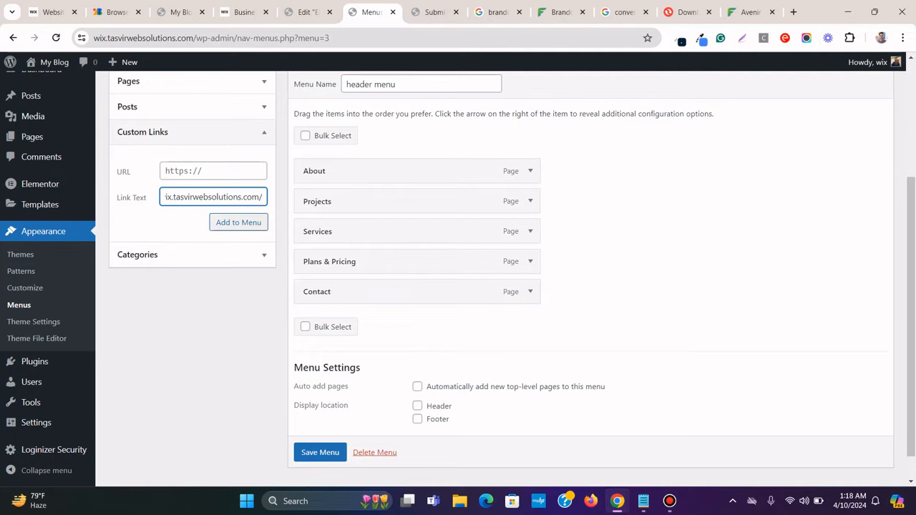
type("#")
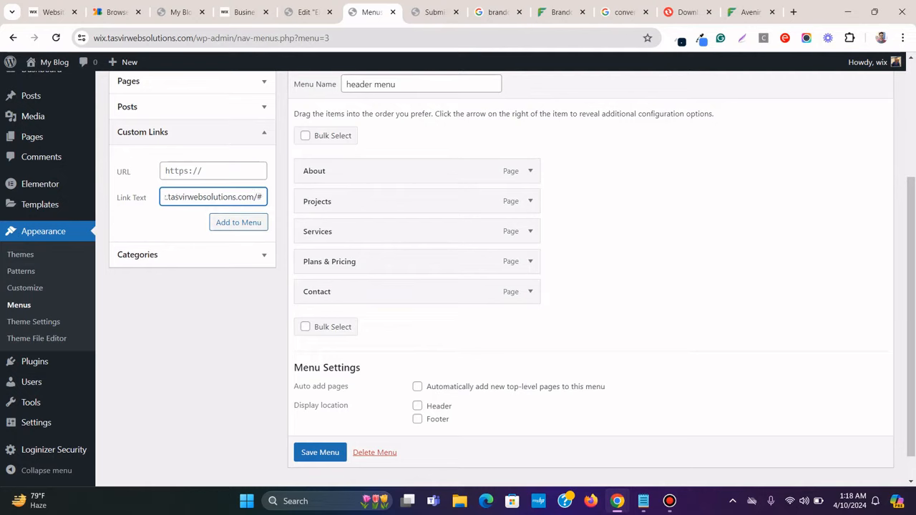
type("contact")
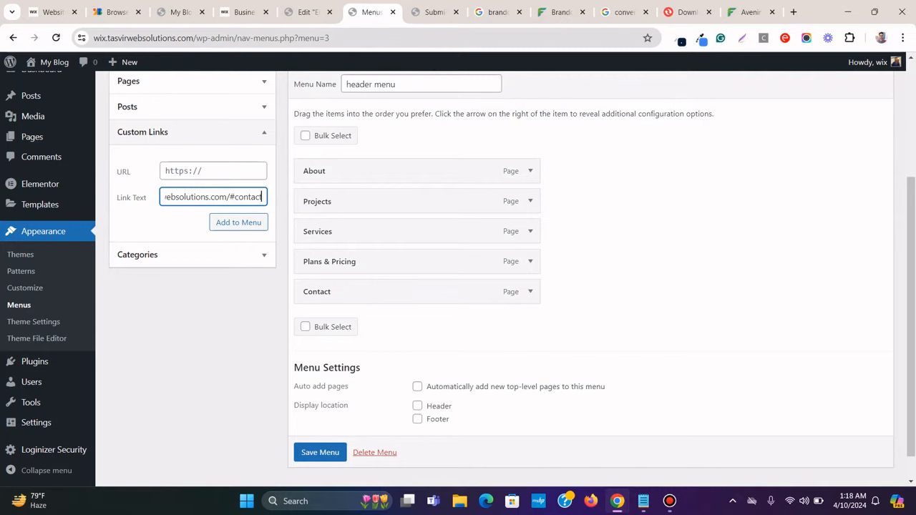
left_click(238, 222)
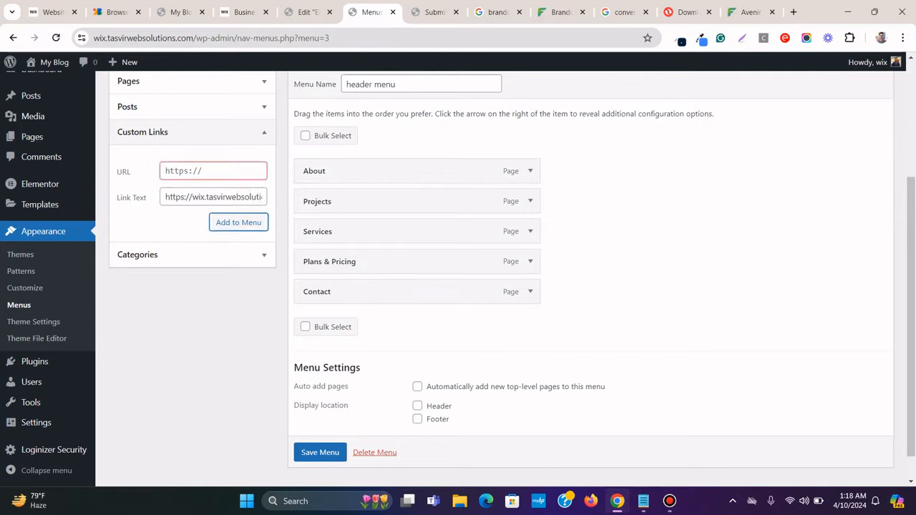
Move the #contact address into the custom link's URL, set its link text to Contact, and add it to the header menu
left_click_drag(262, 197, 163, 197)
right_click(251, 199)
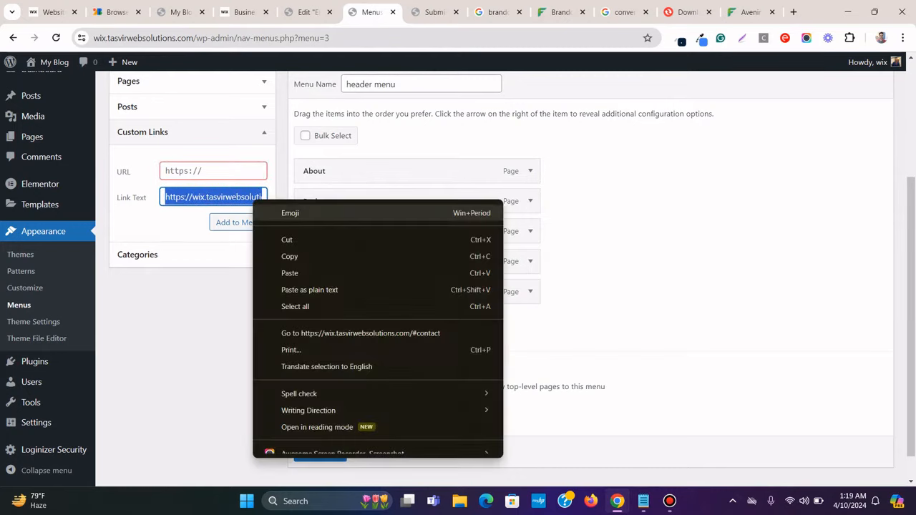
left_click(287, 240)
left_click(201, 171)
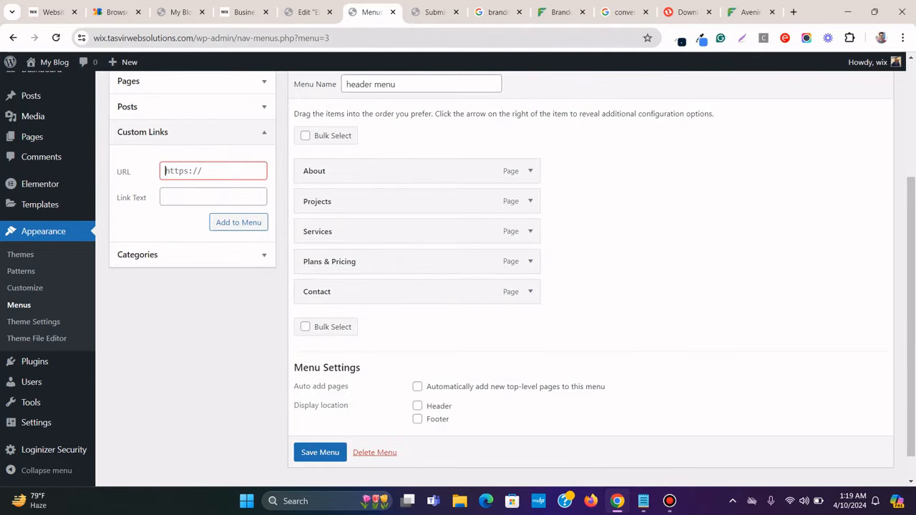
right_click(194, 175)
left_click(224, 288)
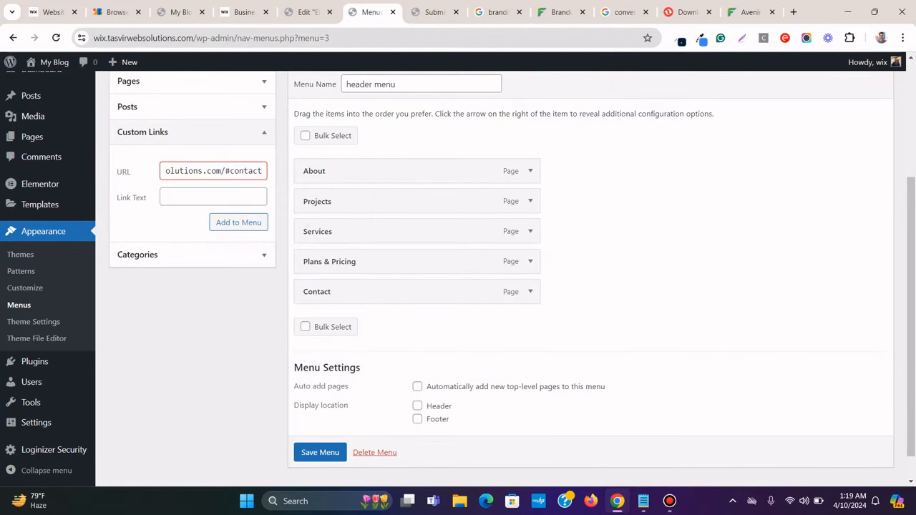
key("Tab")
type("Cont")
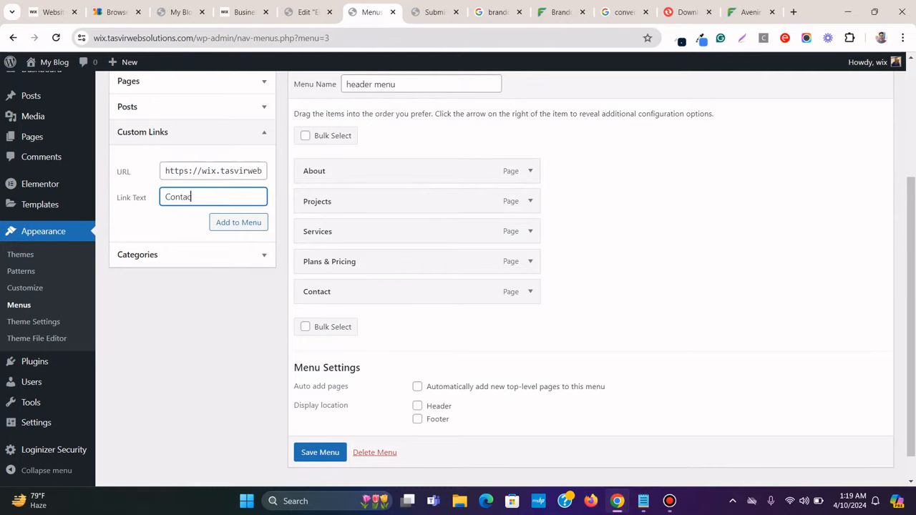
left_click(239, 222)
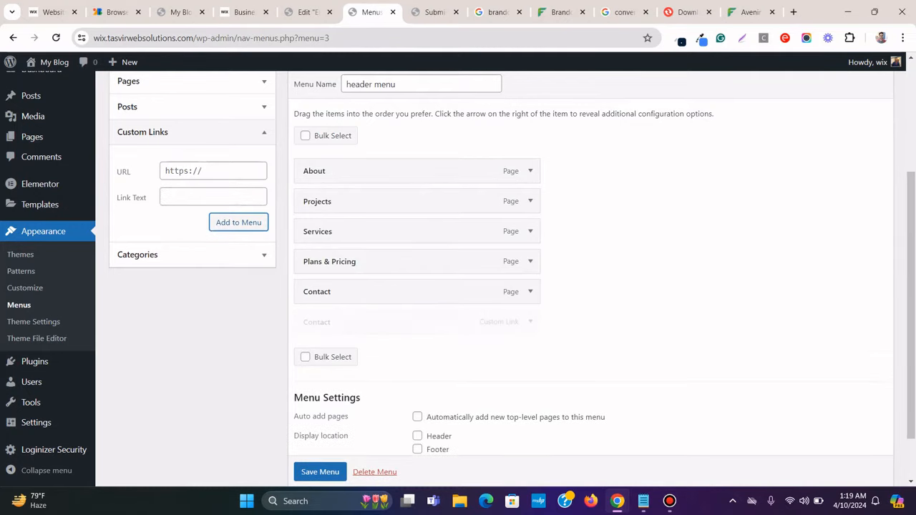
Replace the Contact page item in the header menu with the Contact custom link and save the menu
left_click_drag(401, 322, 396, 291)
left_click(530, 321)
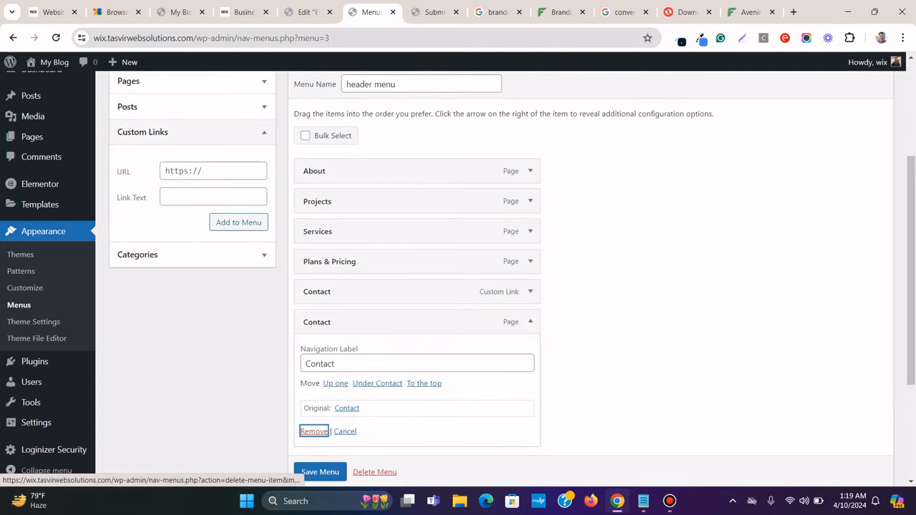
left_click(314, 431)
left_click(320, 436)
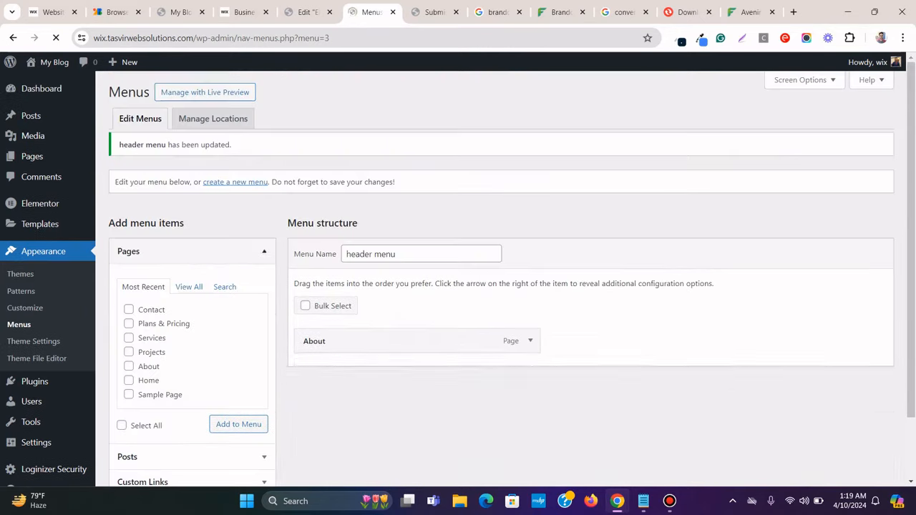
Reload the live home page to check the header's Contact link
left_click(179, 12)
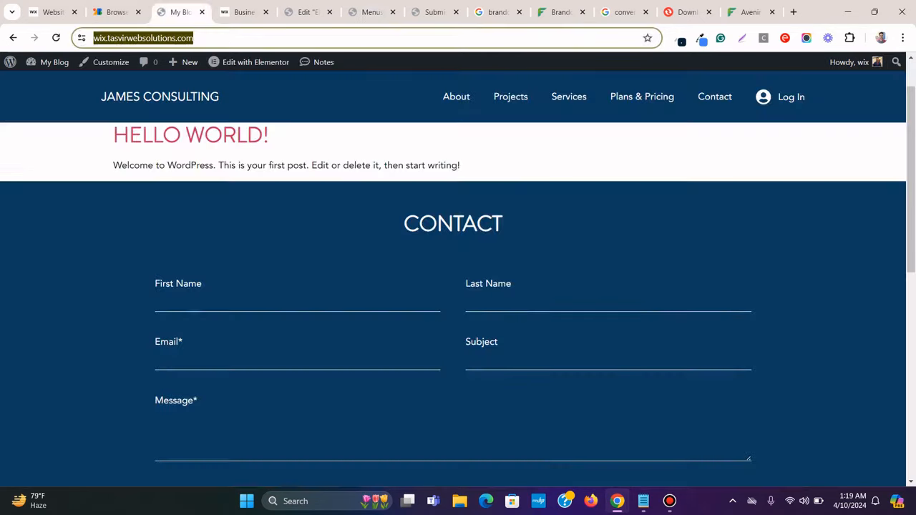
left_click(56, 38)
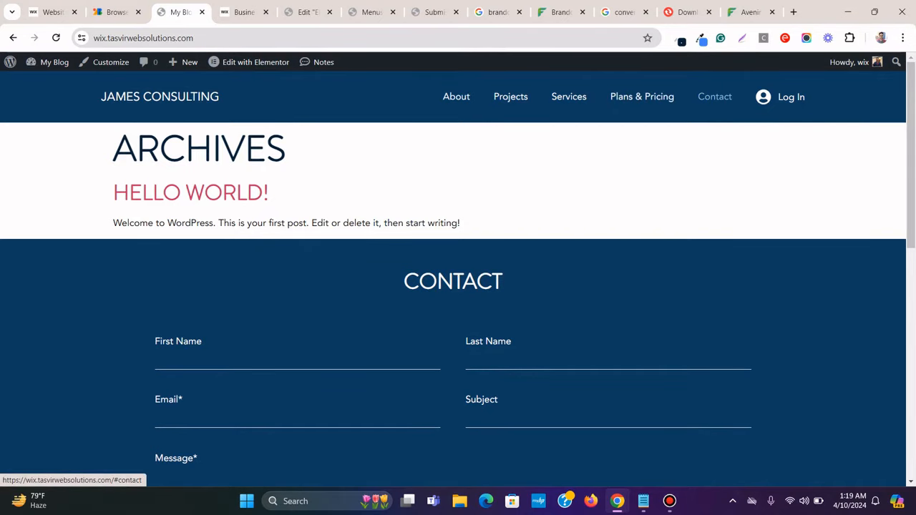
Test the header's Contact link from the home page and the Services page, and look over the contact section it targets
left_click(714, 96)
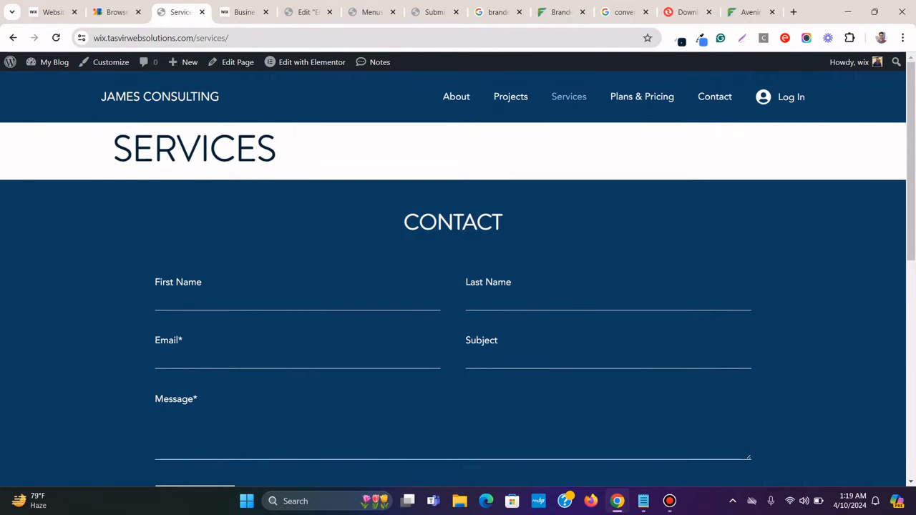
left_click(715, 96)
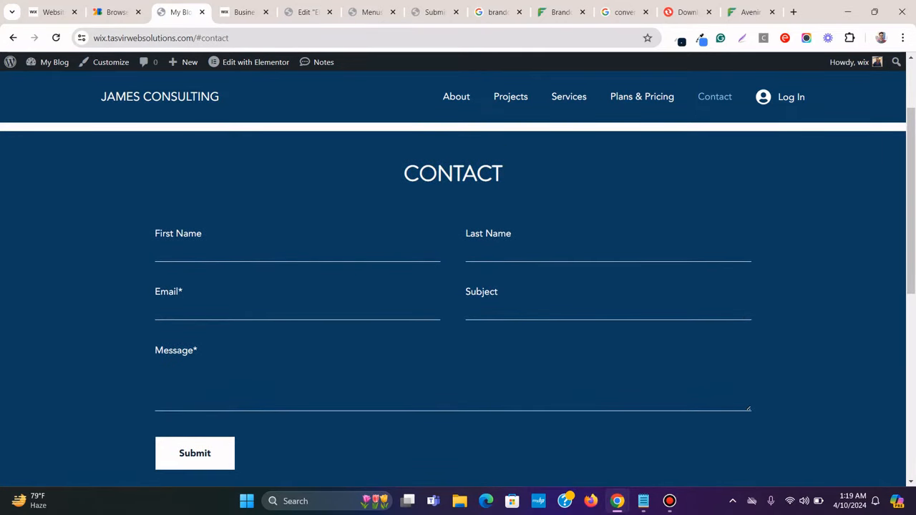
scroll(457, 286, "down", 6)
scroll(458, 286, "up", 1)
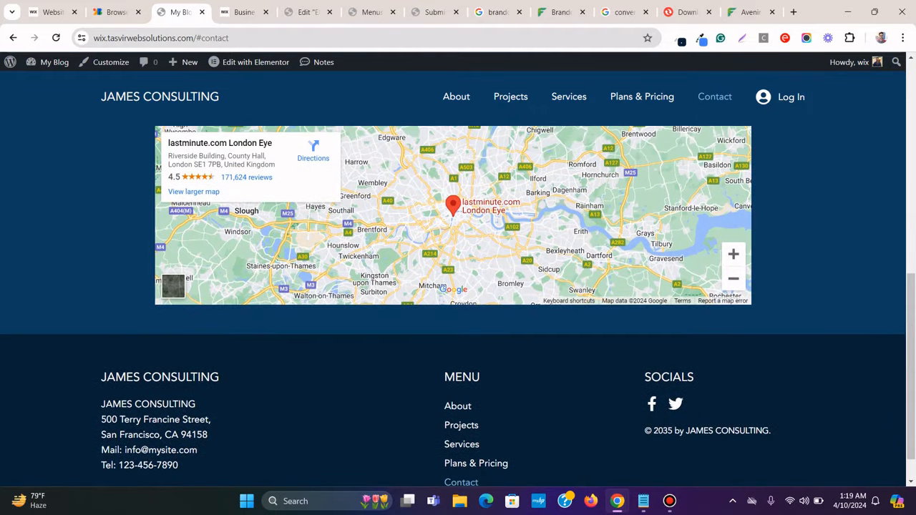
scroll(457, 286, "up", 10)
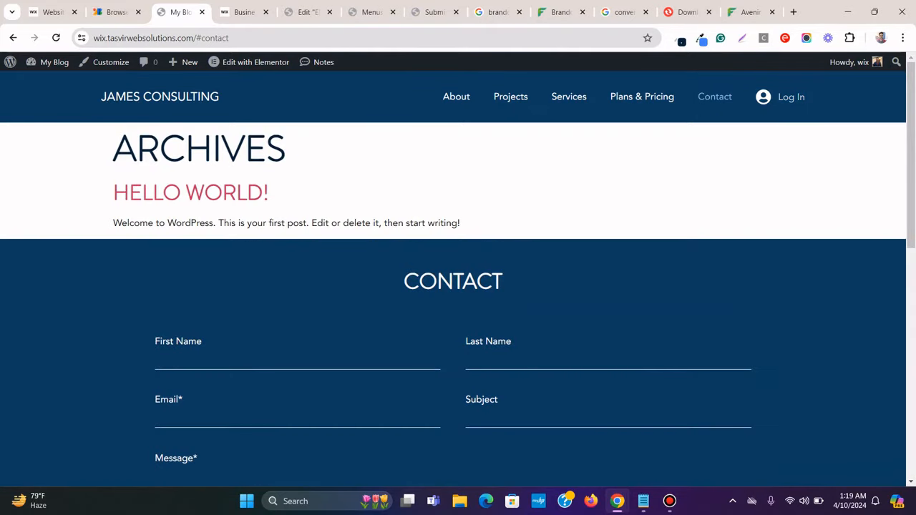
Compare the live contact section with the Wix template's, and reload the home page to review its form, map and footer
key("ctrl+Tab")
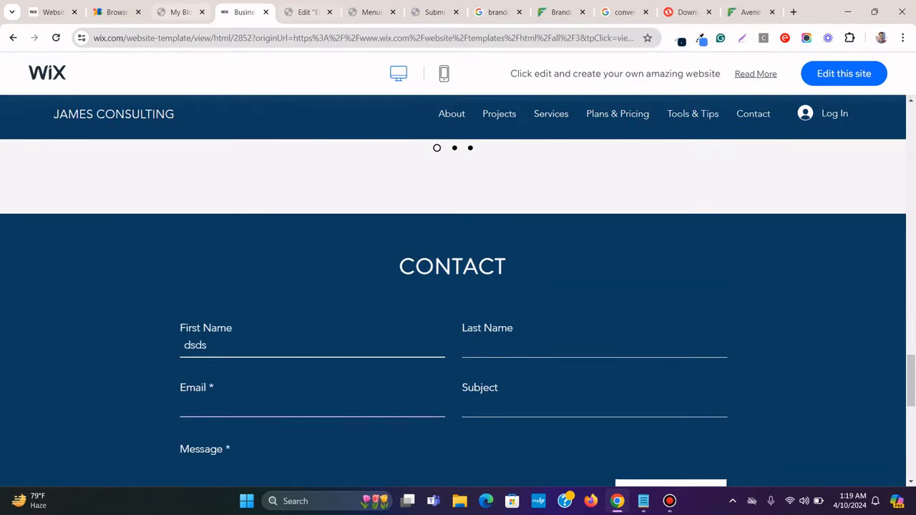
key("ctrl+shift+Tab")
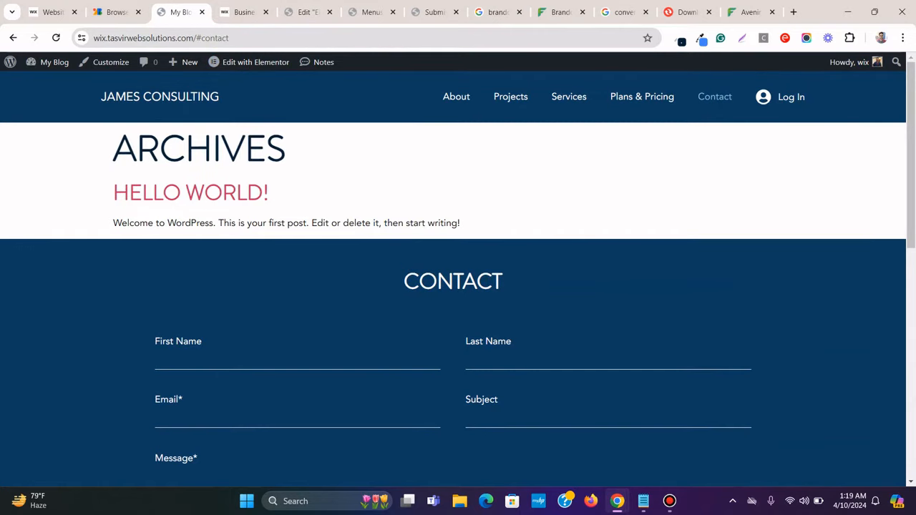
scroll(457, 286, "down", 10)
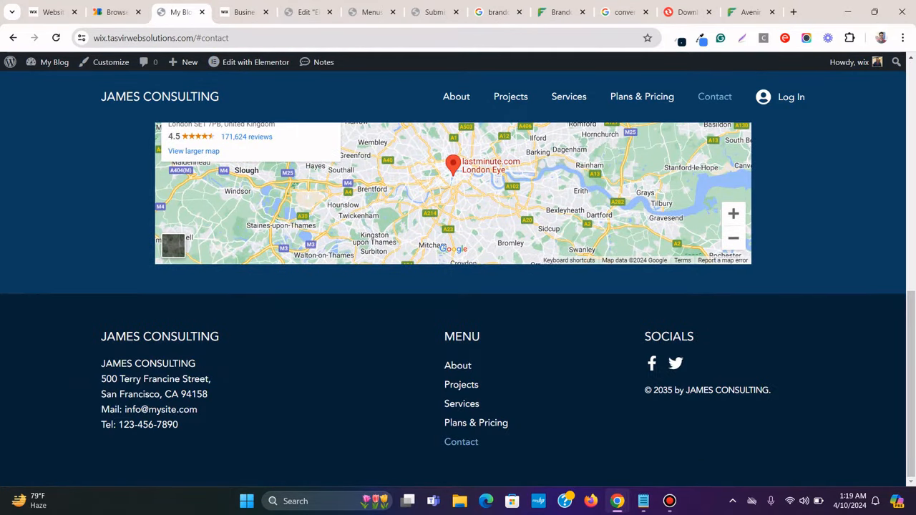
scroll(458, 300, "up", 5)
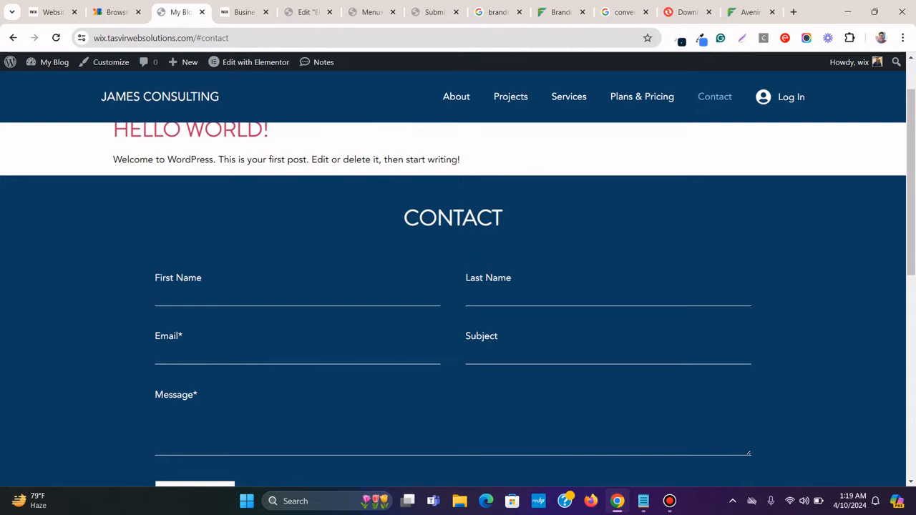
scroll(458, 286, "up", 1)
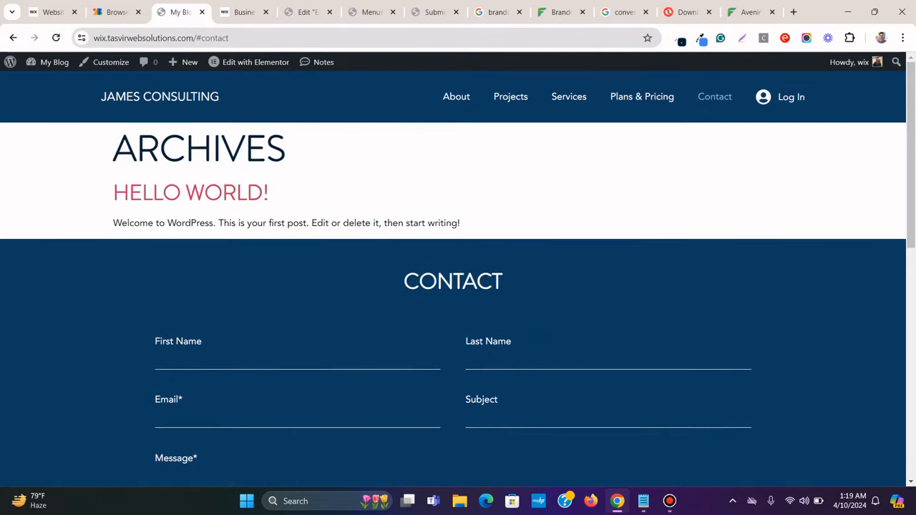
scroll(458, 286, "down", 8)
scroll(458, 286, "up", 9)
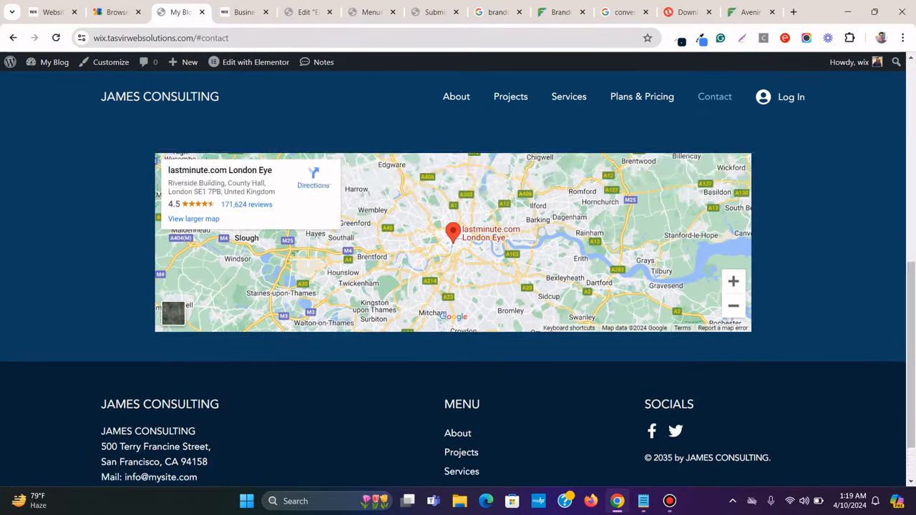
key("F5")
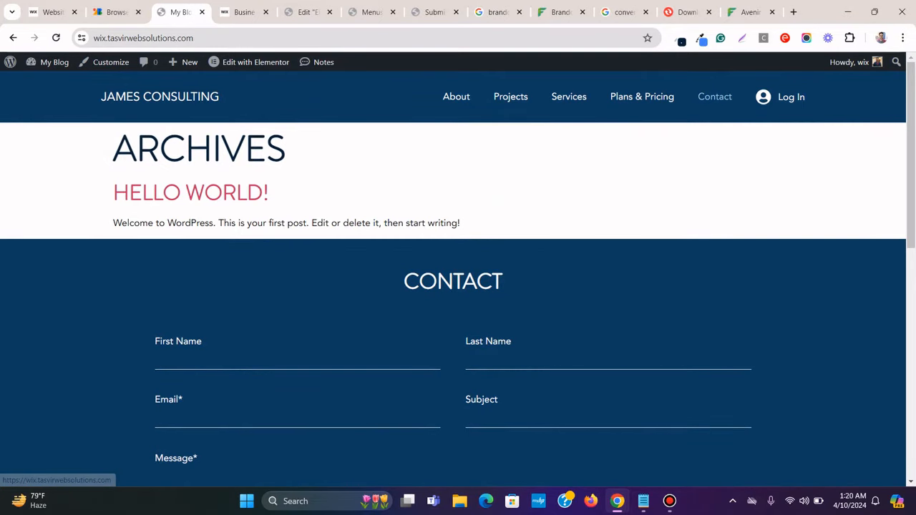
scroll(458, 287, "down", 5)
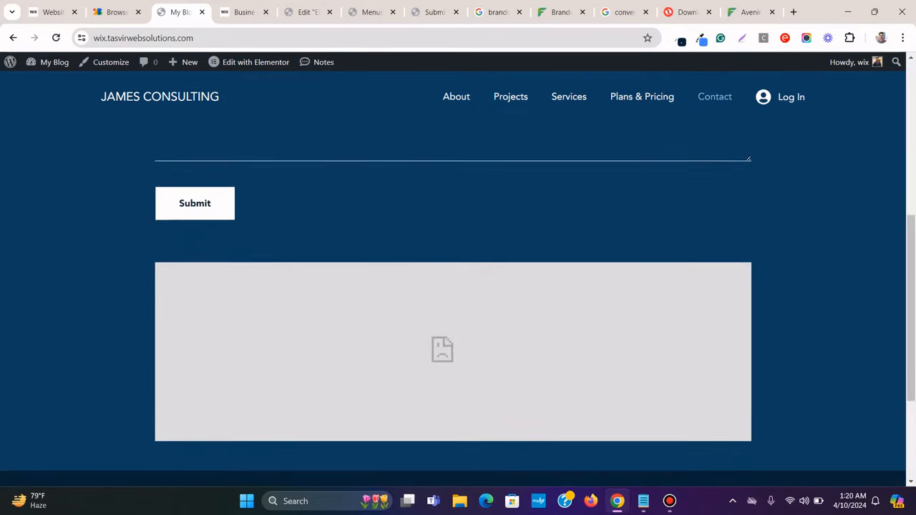
scroll(457, 287, "down", 3)
left_click(669, 501)
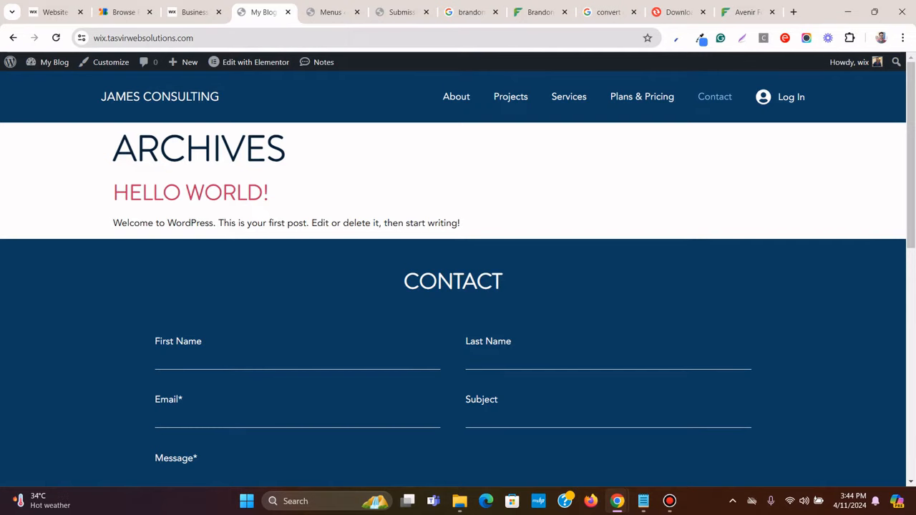
Look through the live home page down to its footer and the whole Wix template home page for comparison
scroll(458, 300, "down", 10)
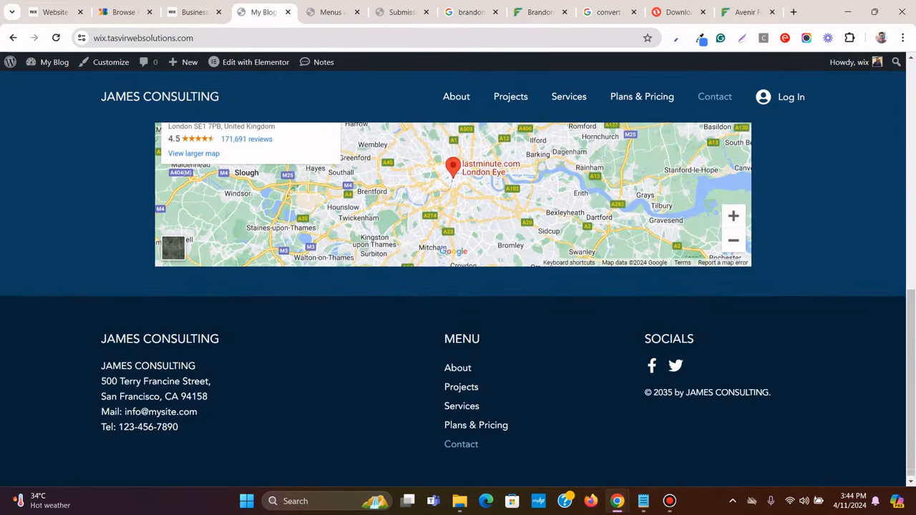
scroll(458, 301, "up", 6)
left_click(193, 12)
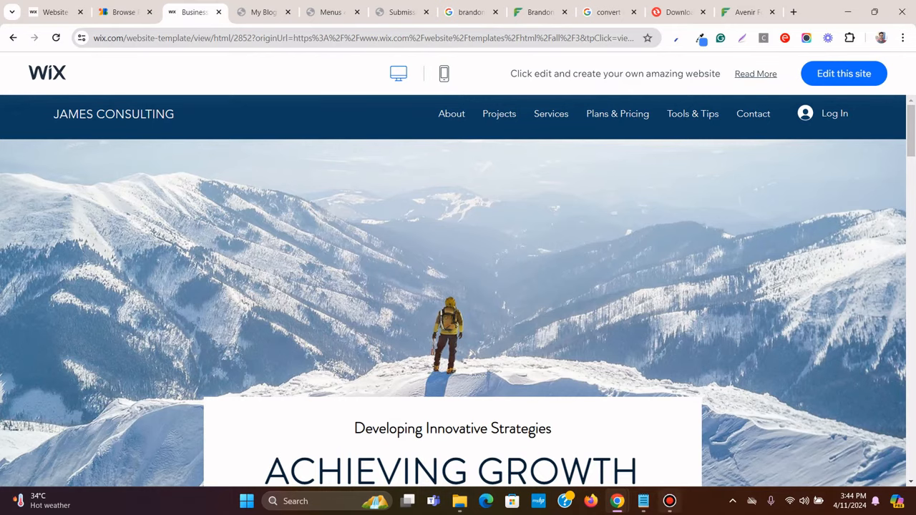
left_click(669, 501)
left_click(669, 501)
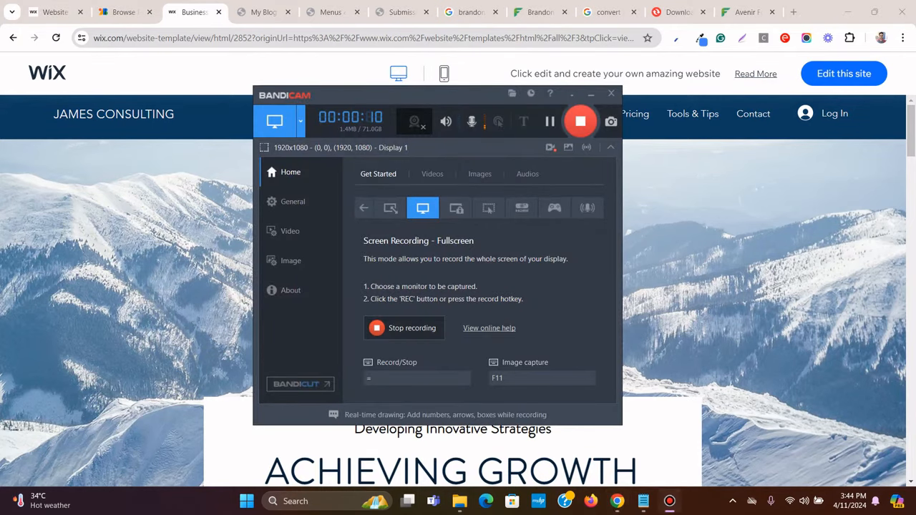
scroll(458, 300, "down", 5)
scroll(458, 300, "down", 15)
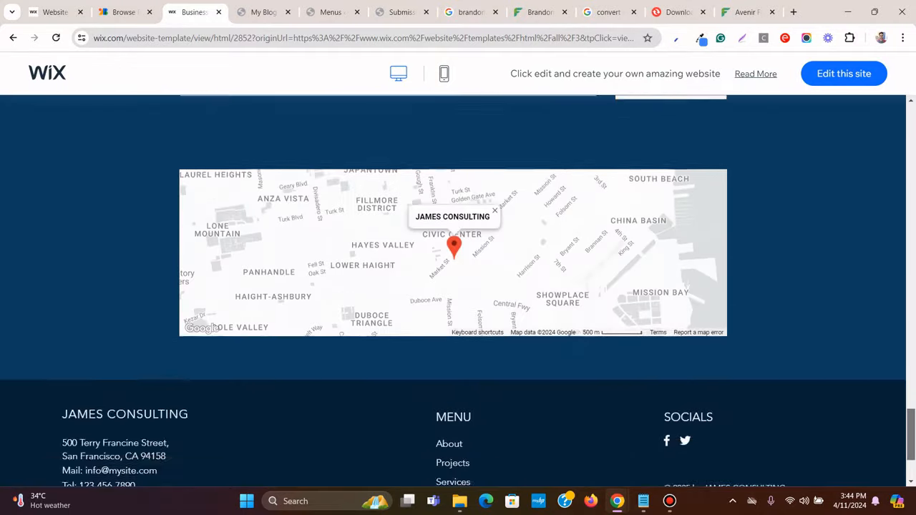
left_click_drag(911, 434, 910, 130)
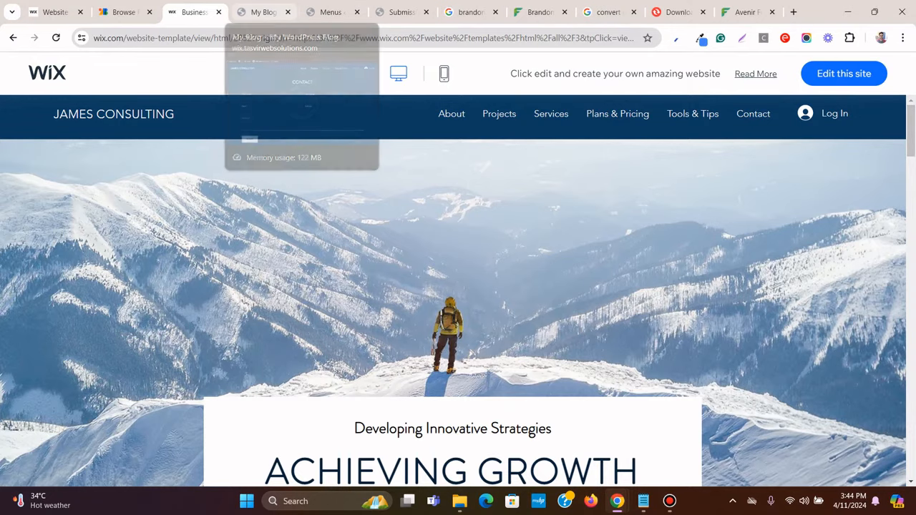
Examine the live home page's archive content and look through the site's list of all pages in the WordPress admin
left_click(262, 11)
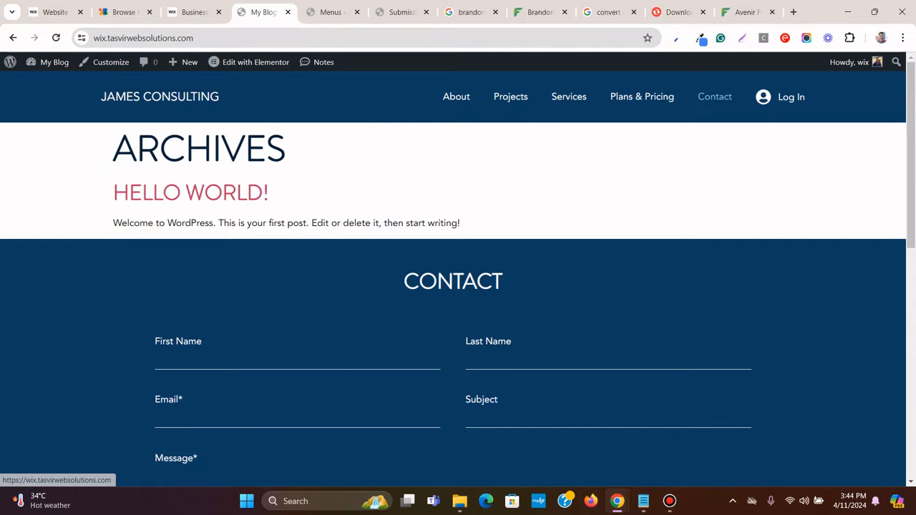
left_click_drag(460, 222, 112, 149)
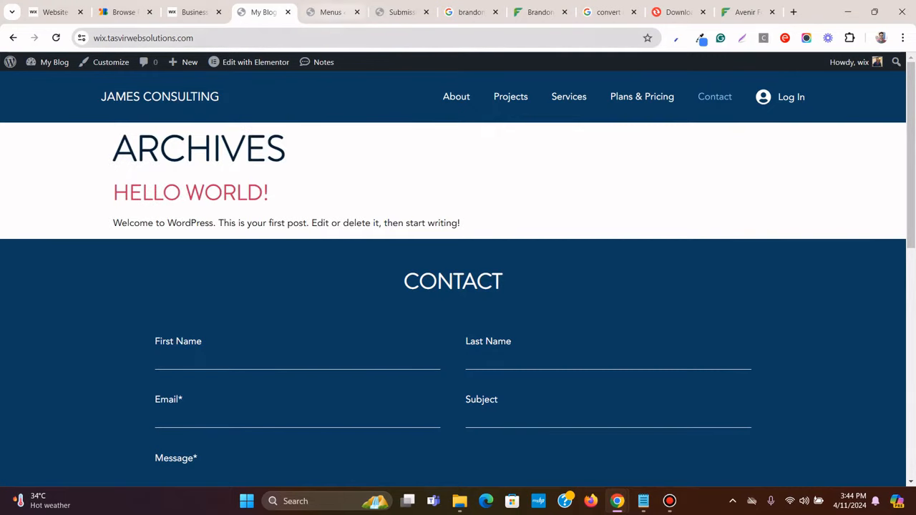
left_click(331, 12)
mouse_move(32, 156)
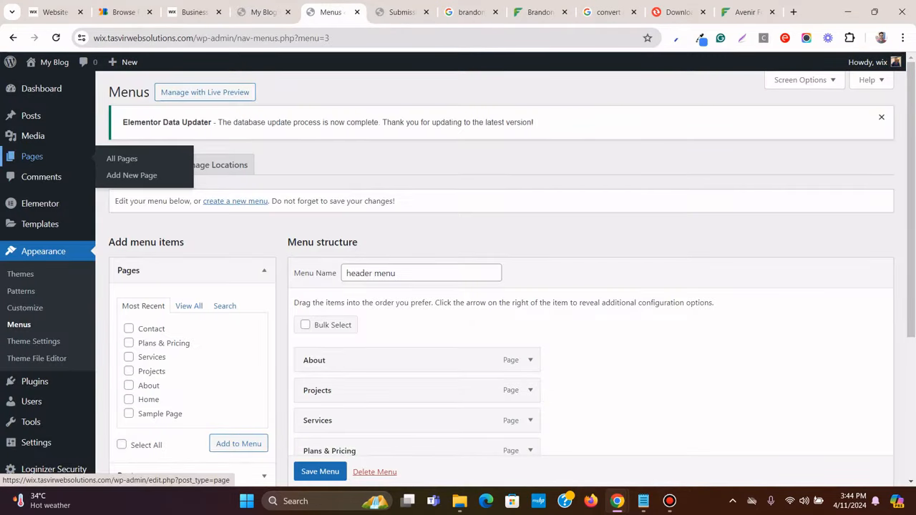
left_click(122, 158)
scroll(147, 200, "down", 2)
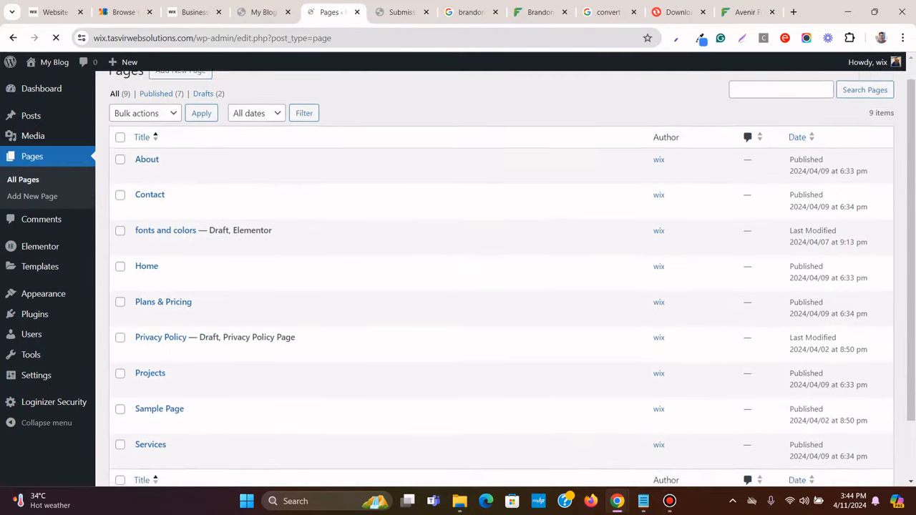
scroll(146, 200, "up", 2)
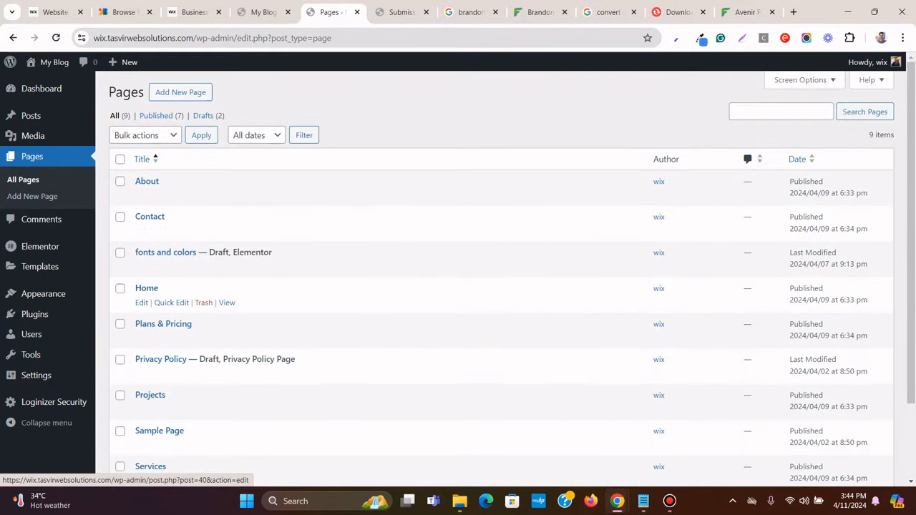
Set the site's homepage to a static page, choosing Home in the Reading Settings, and save the changes
mouse_move(35, 314)
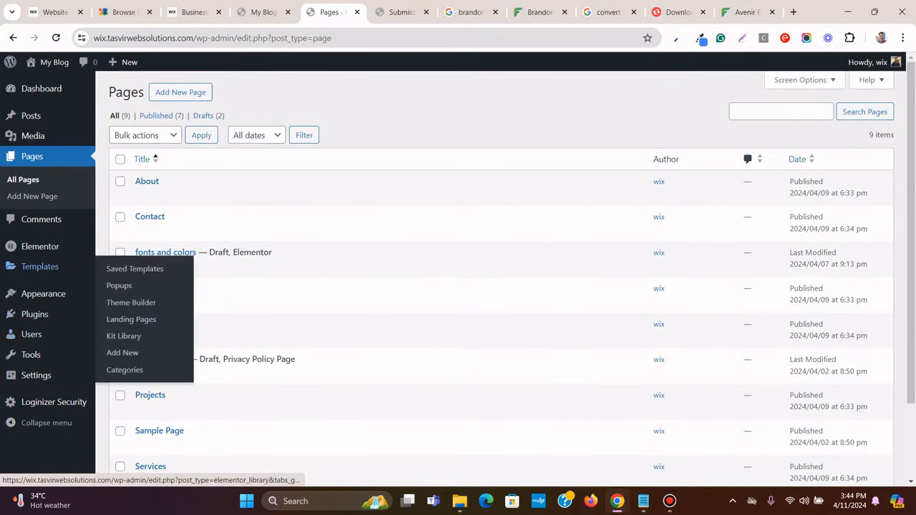
mouse_move(36, 375)
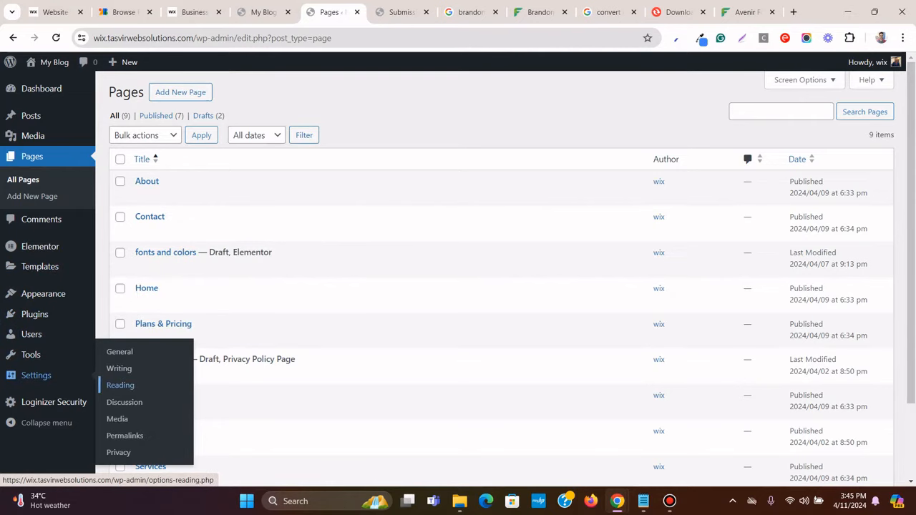
left_click(121, 385)
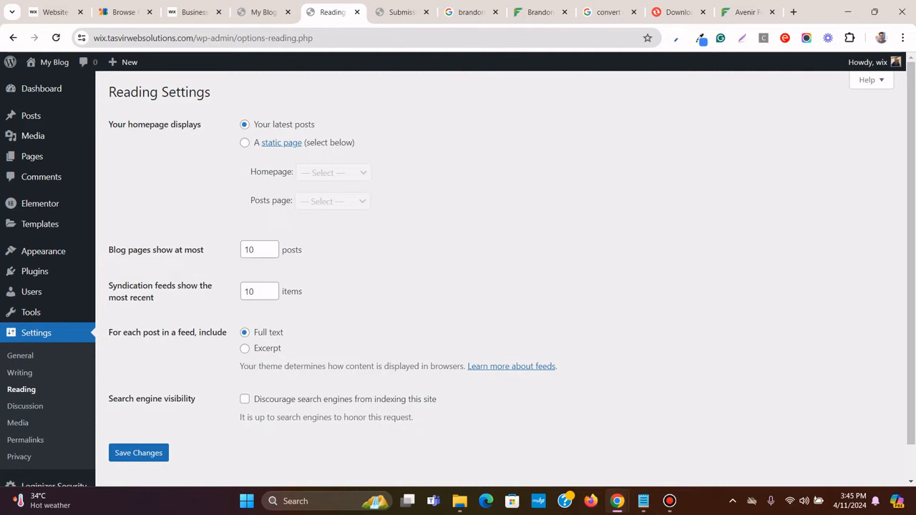
left_click(245, 144)
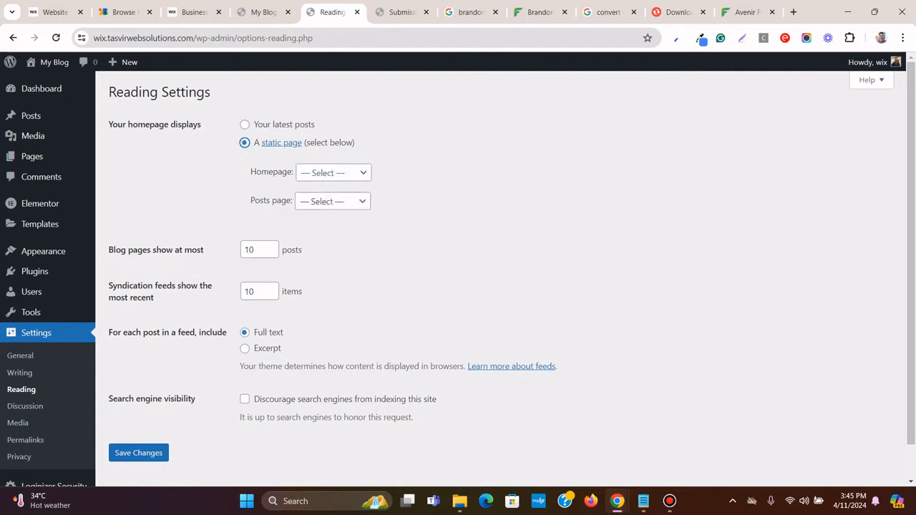
left_click(333, 173)
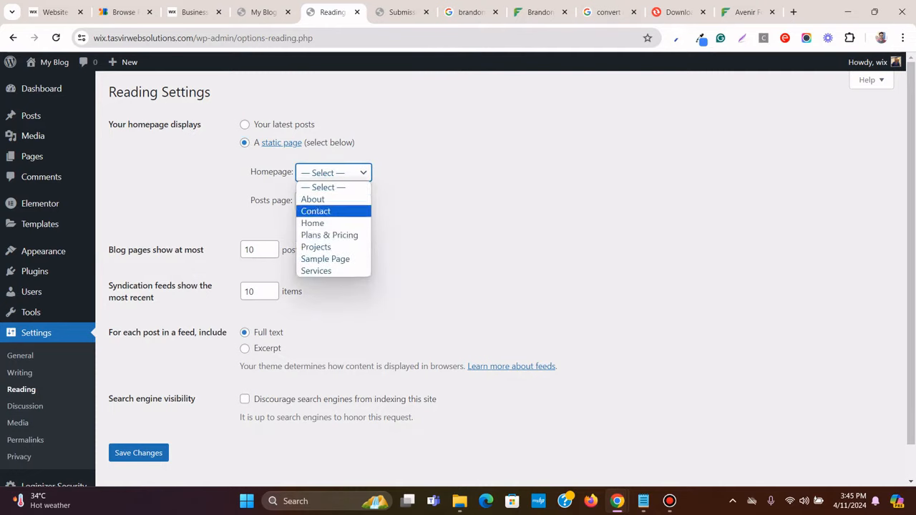
left_click(325, 223)
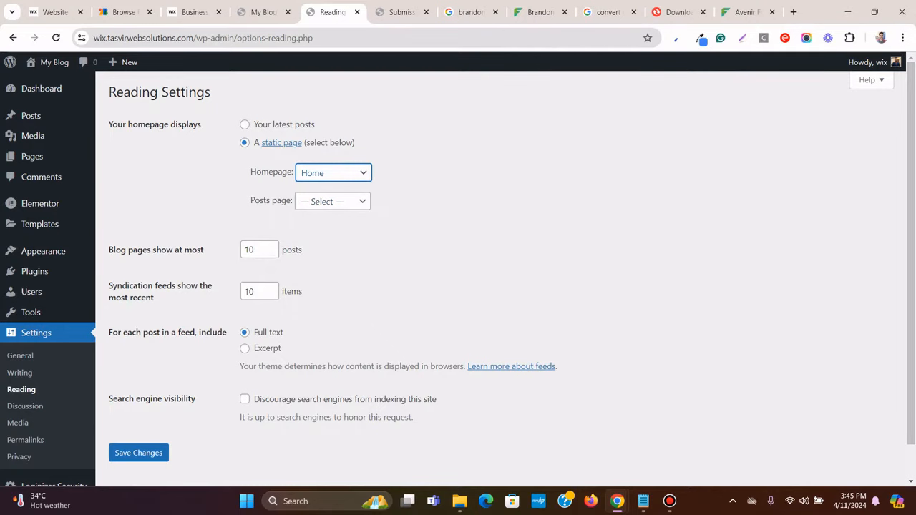
left_click(138, 452)
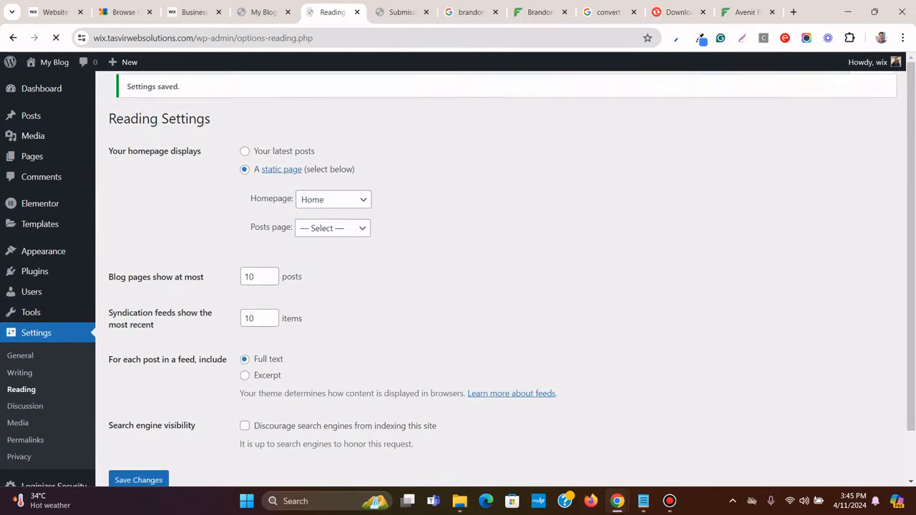
Reload the live site's root address to check which page it displays, and return to the Reading Settings
left_click(263, 12)
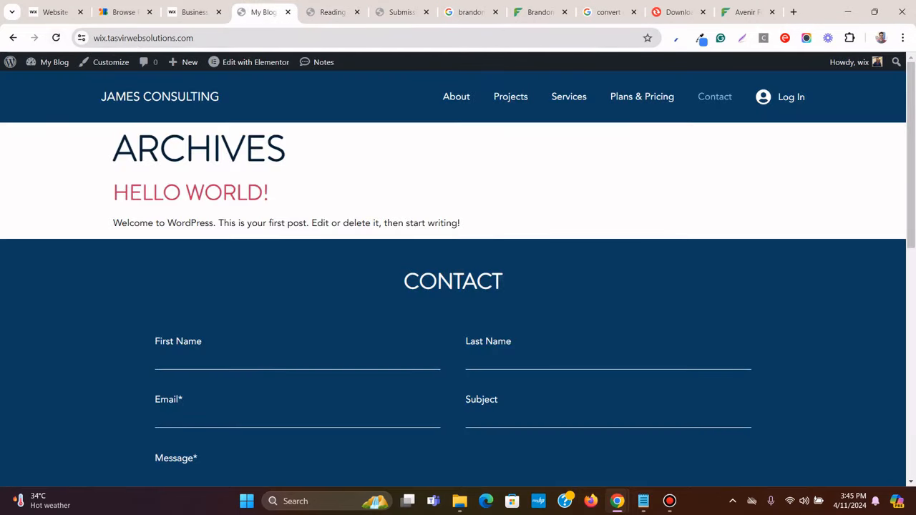
left_click(55, 38)
scroll(452, 279, "down", 5)
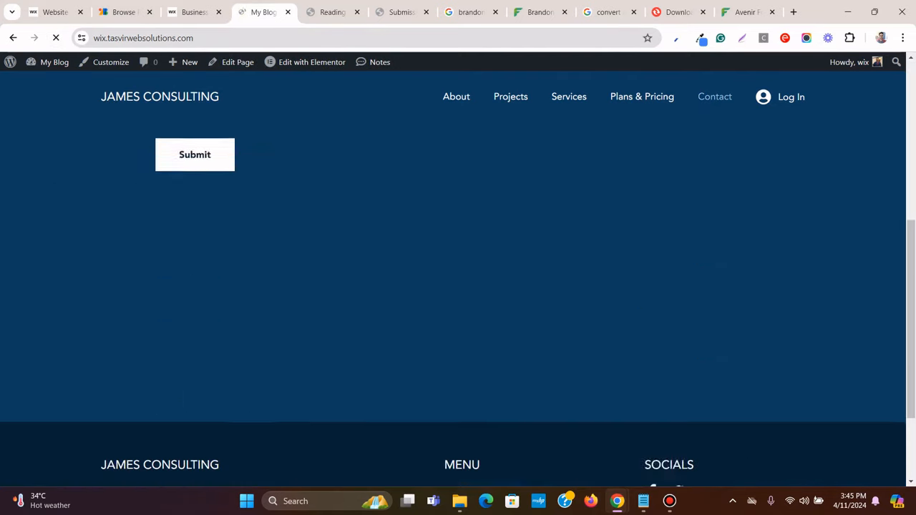
scroll(453, 279, "down", 1)
scroll(453, 279, "up", 6)
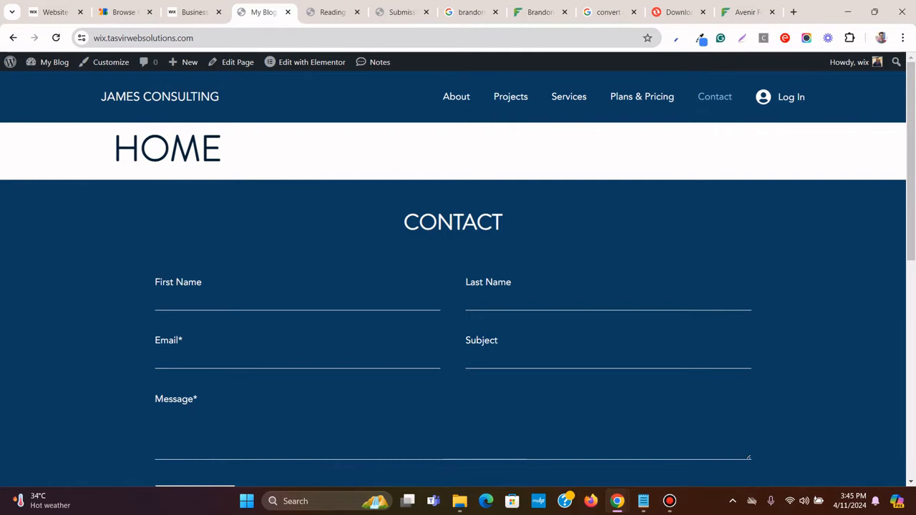
left_click_drag(194, 38, 93, 38)
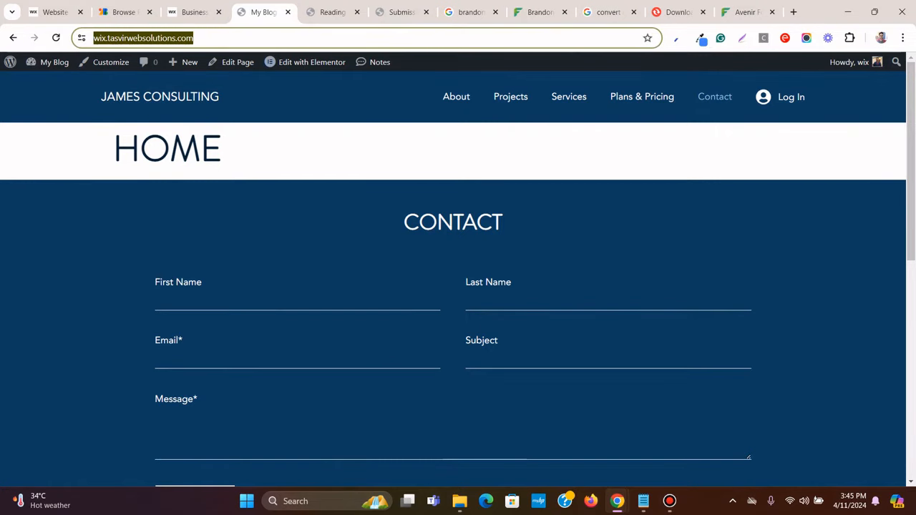
left_click(322, 151)
left_click(332, 13)
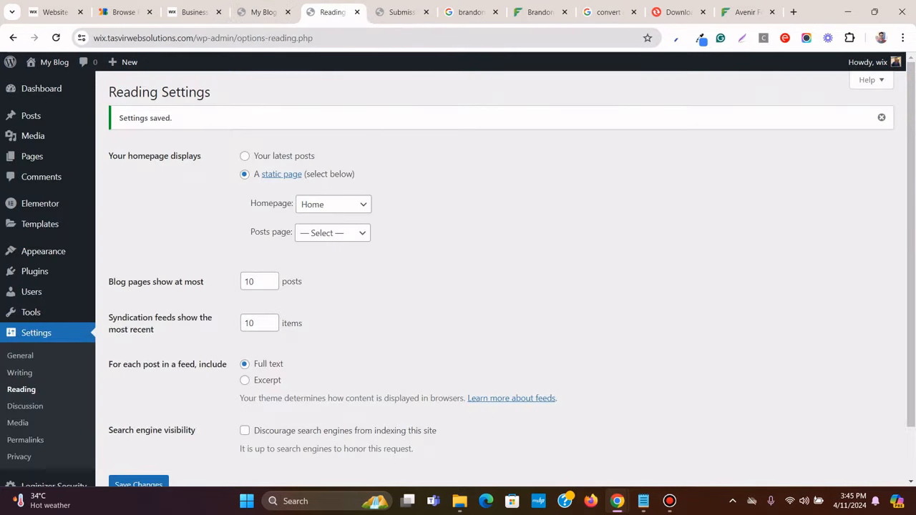
Open the list of all pages in the WordPress admin and move its browser tab beside the Wix template's tab
mouse_move(31, 156)
left_click(123, 159)
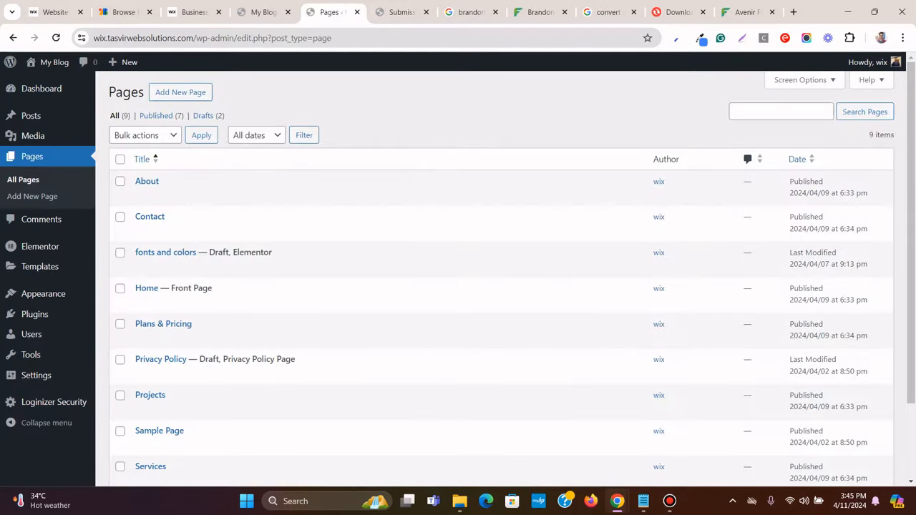
left_click_drag(332, 12, 273, 12)
Copy the Wix template's web address and open it in a maximized Firefox window
left_click(191, 13)
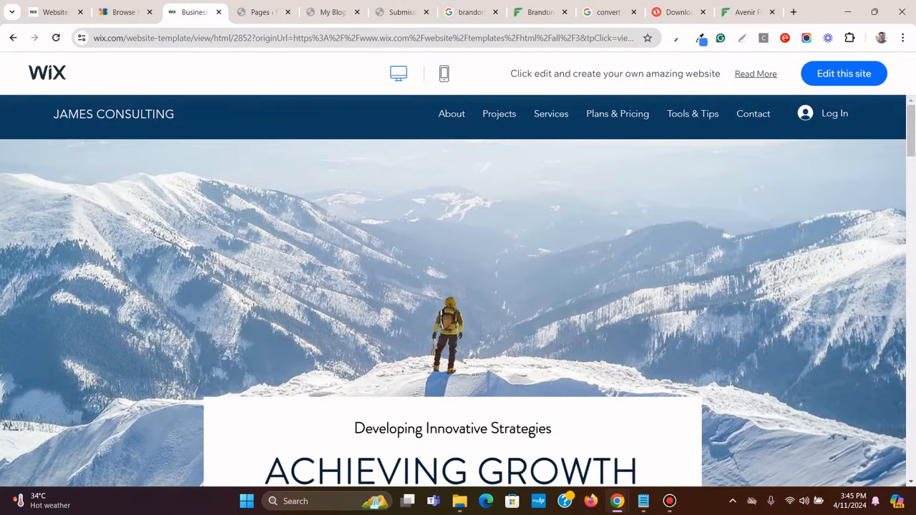
scroll(457, 286, "down", 3)
scroll(457, 286, "up", 3)
left_click(195, 38)
right_click(194, 38)
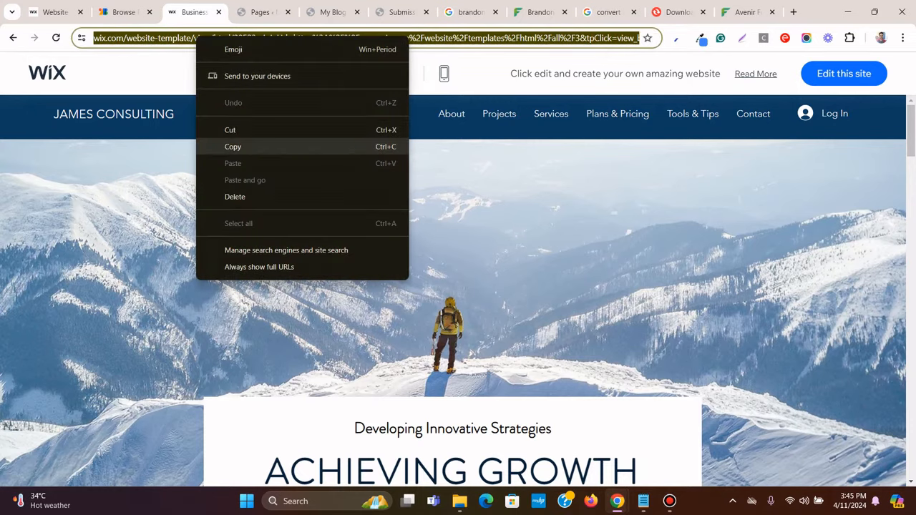
left_click(233, 146)
mouse_move(616, 500)
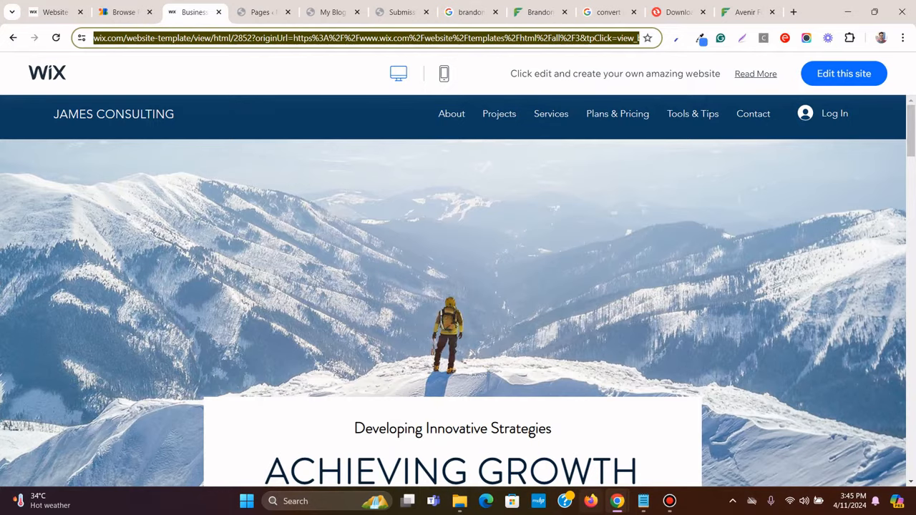
left_click(590, 501)
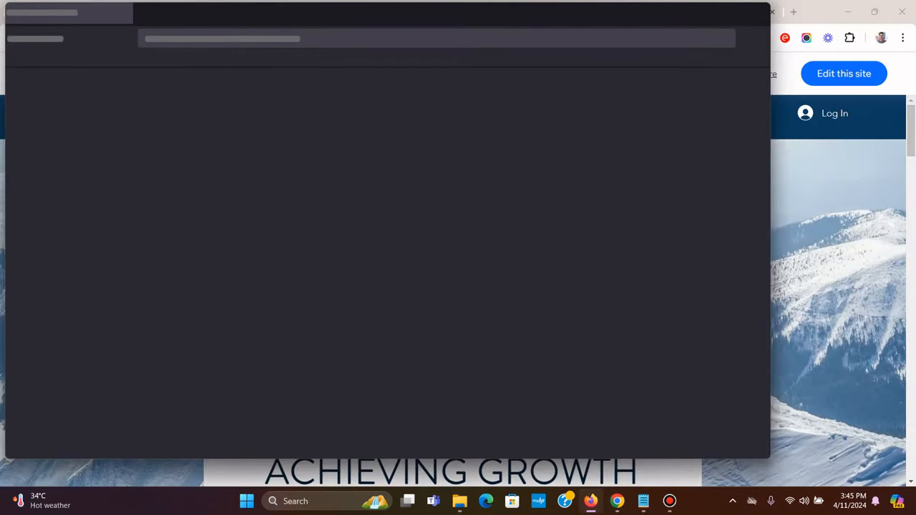
left_click(730, 13)
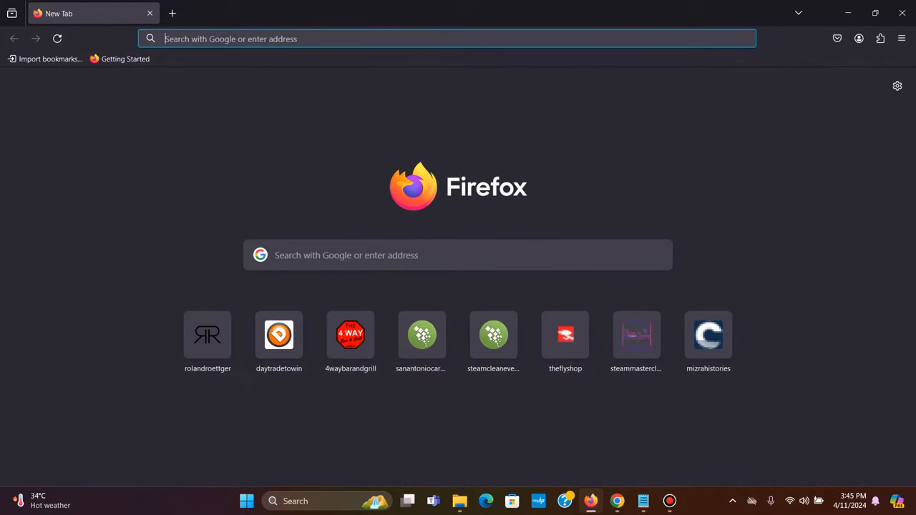
right_click(346, 38)
left_click(379, 144)
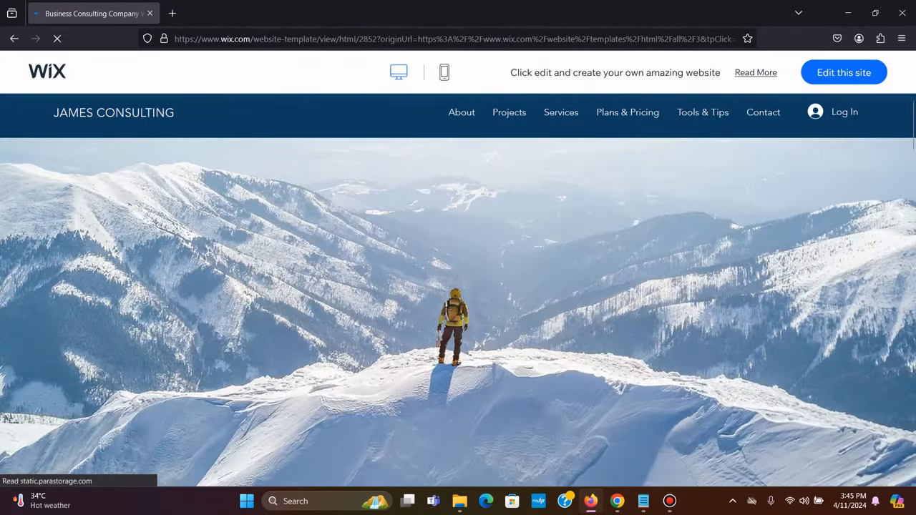
Look through the whole Wix template home page down to its footer and back, dismissing the popup about using the template
scroll(458, 314, "down", 10)
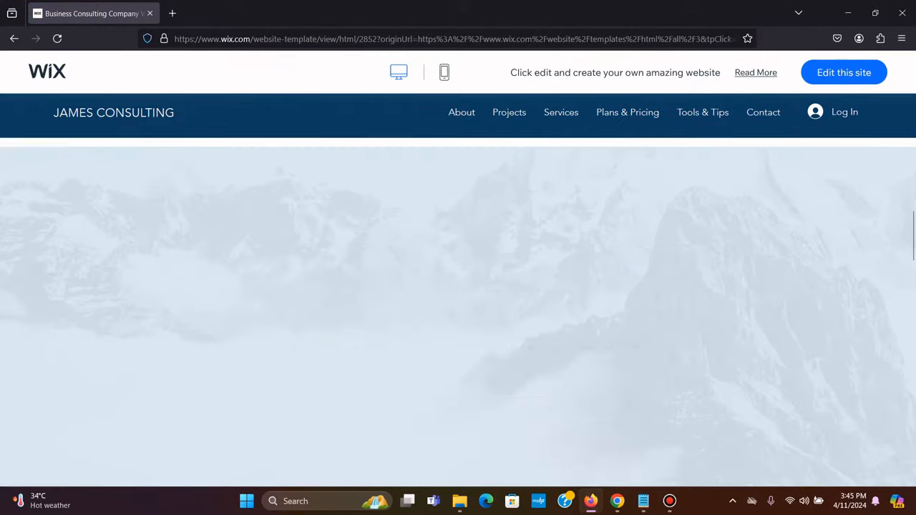
scroll(457, 312, "up", 10)
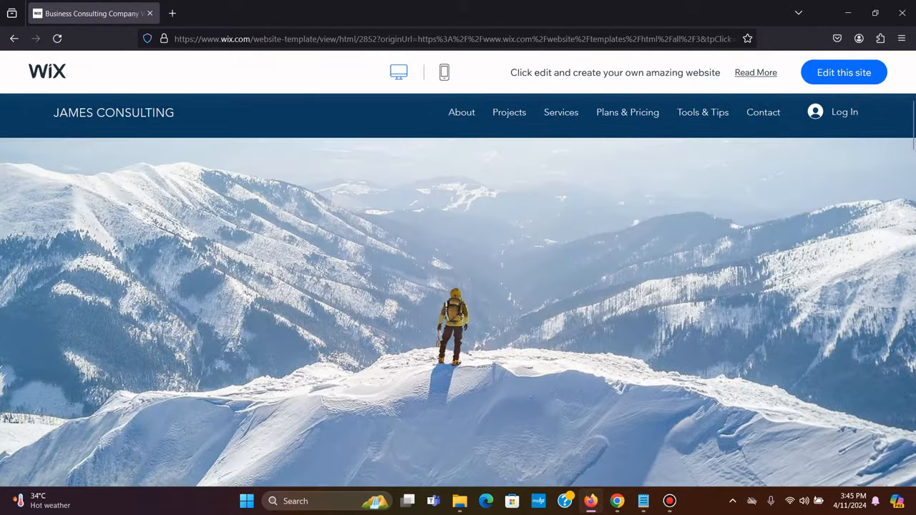
scroll(458, 315, "down", 15)
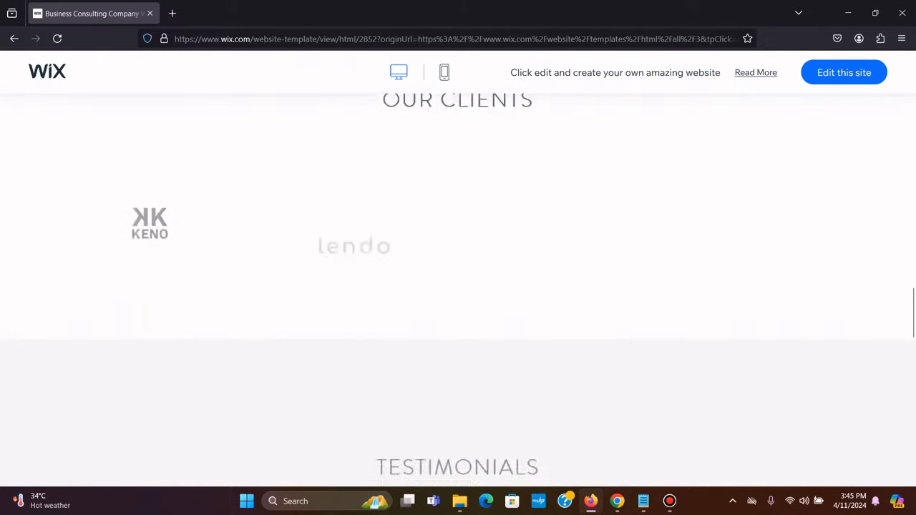
scroll(458, 315, "down", 15)
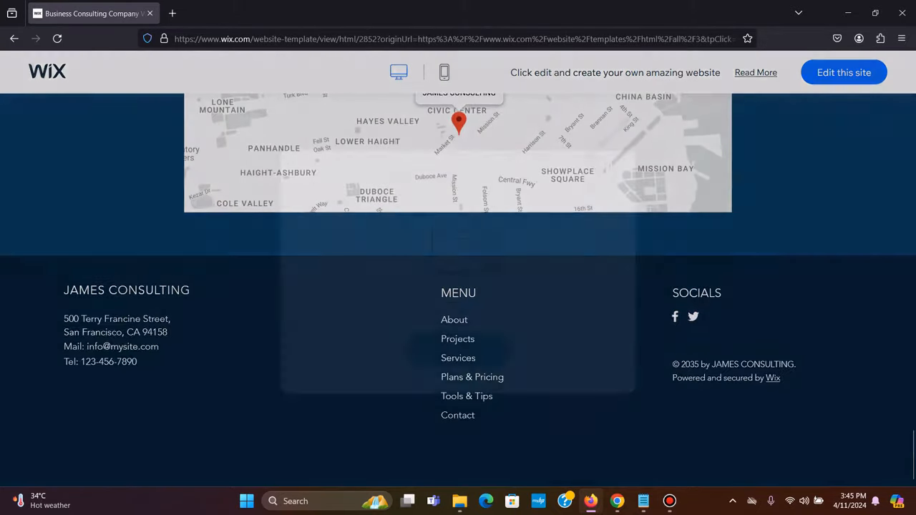
scroll(458, 315, "up", 15)
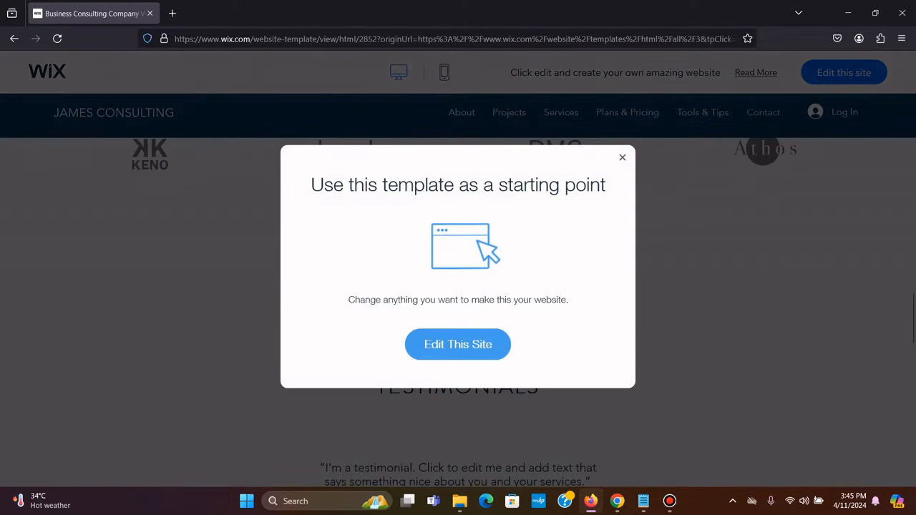
left_click(621, 157)
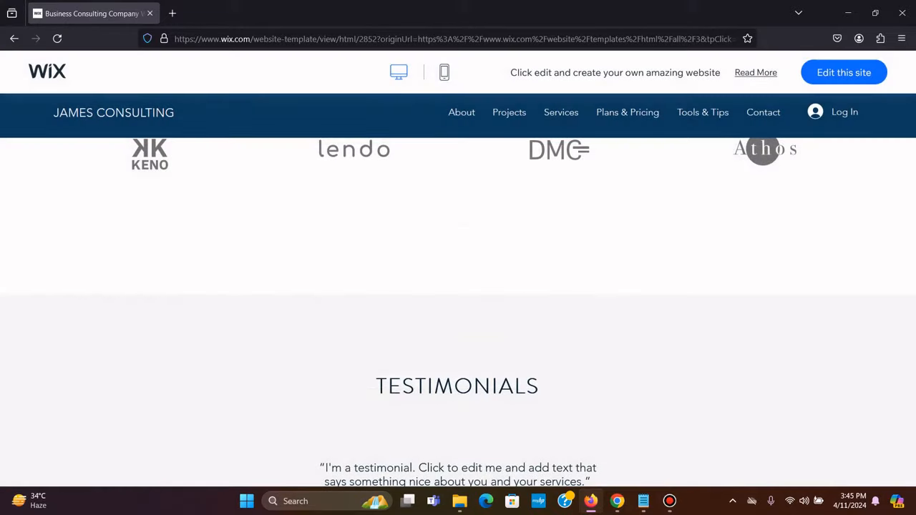
scroll(764, 150, "up", 10)
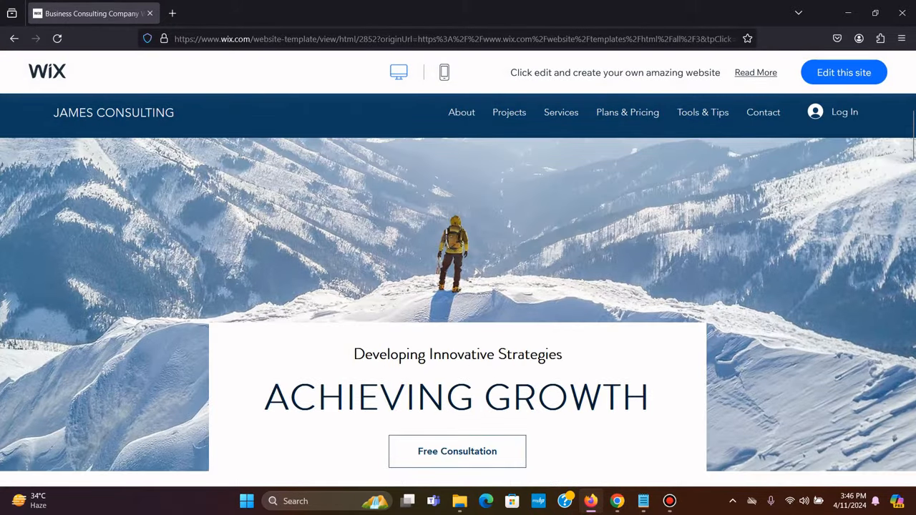
scroll(458, 312, "up", 1)
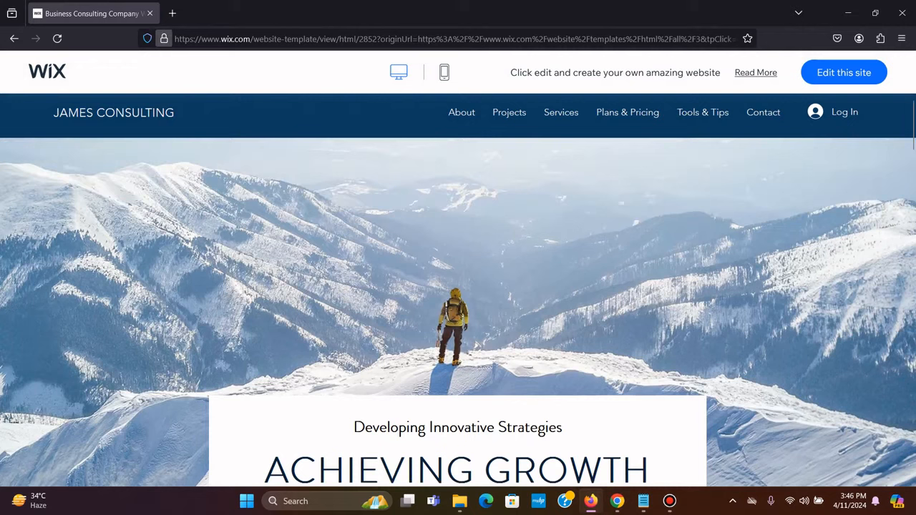
left_click(164, 38)
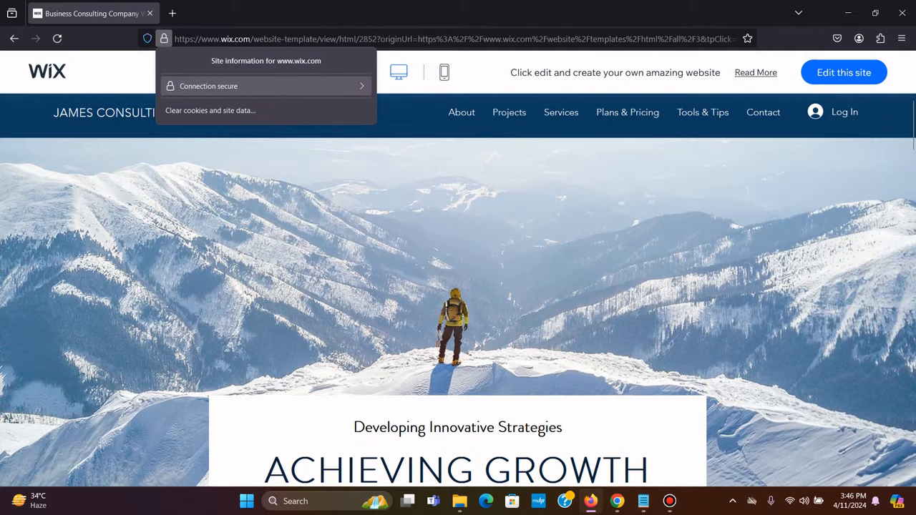
left_click(266, 86)
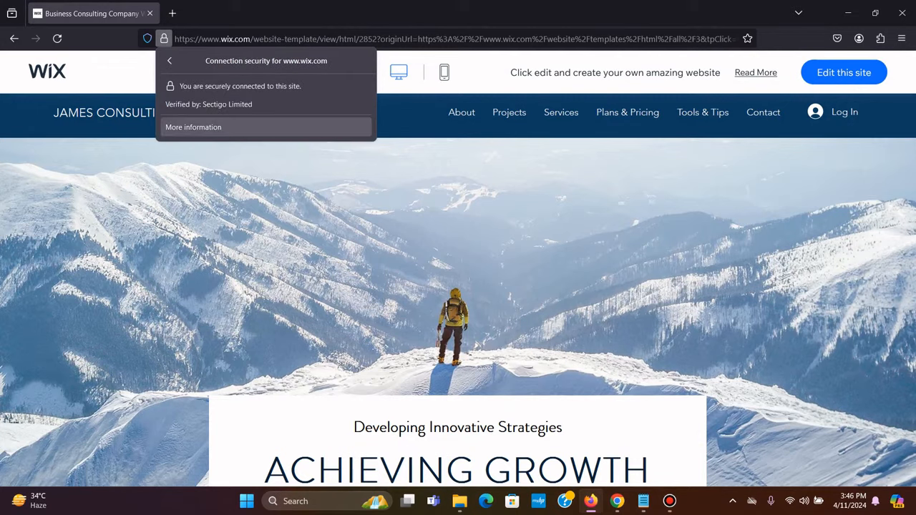
left_click(193, 126)
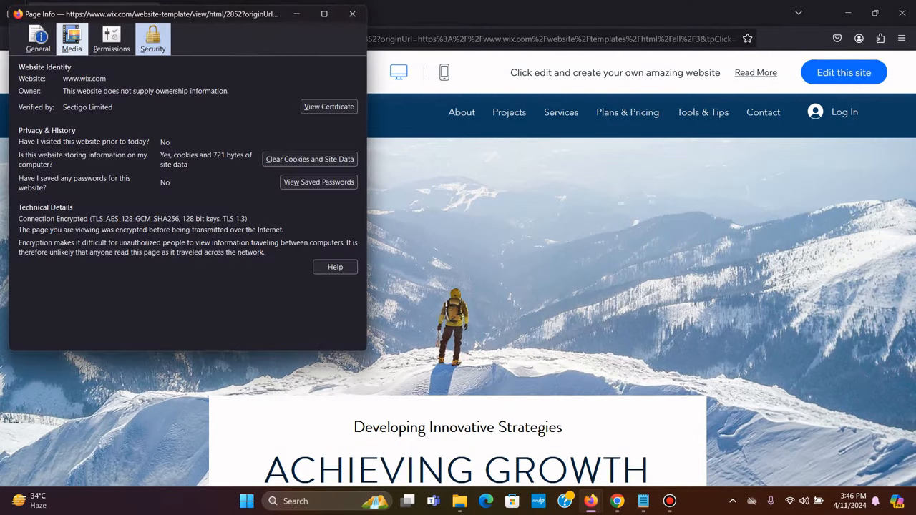
left_click(72, 39)
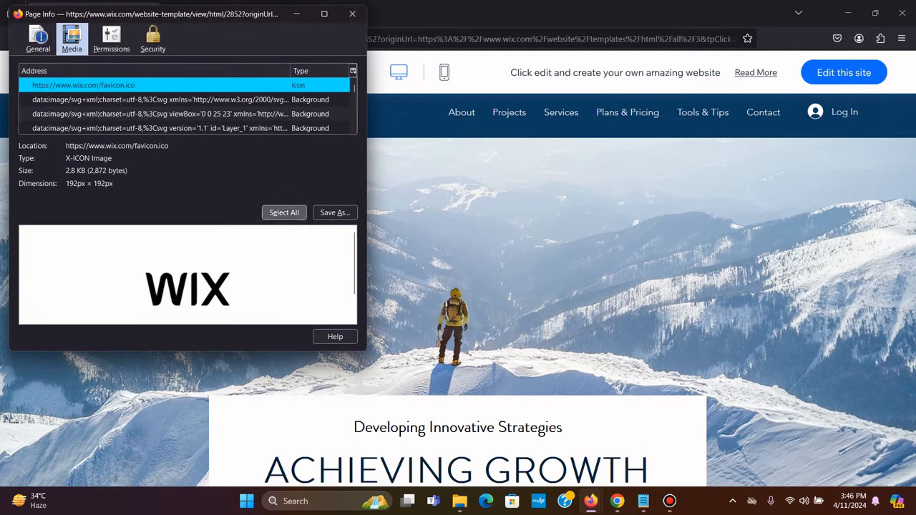
left_click(283, 212)
scroll(184, 193, "down", 5)
scroll(184, 194, "up", 5)
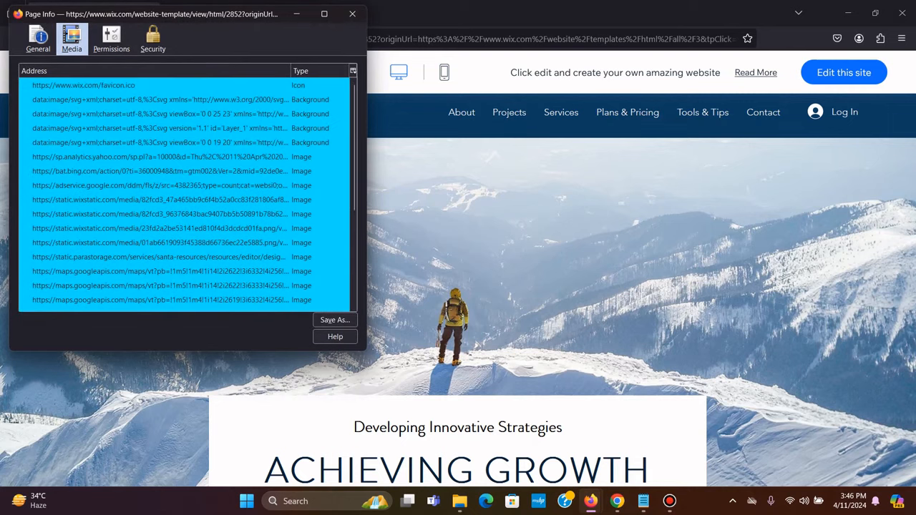
Start saving the selected media and create a folder named images in Desktop > Youtube videos > convert wix to wordpress
left_click(335, 319)
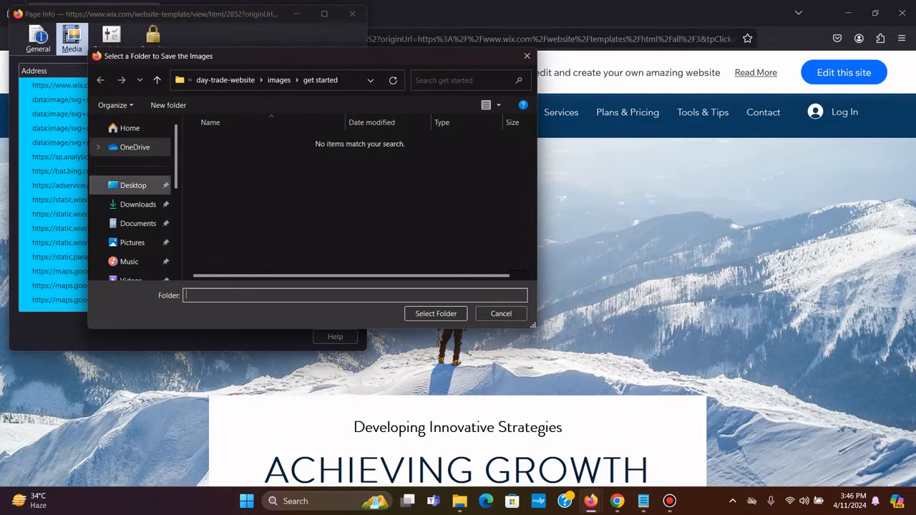
left_click(133, 185)
scroll(286, 168, "down", 1)
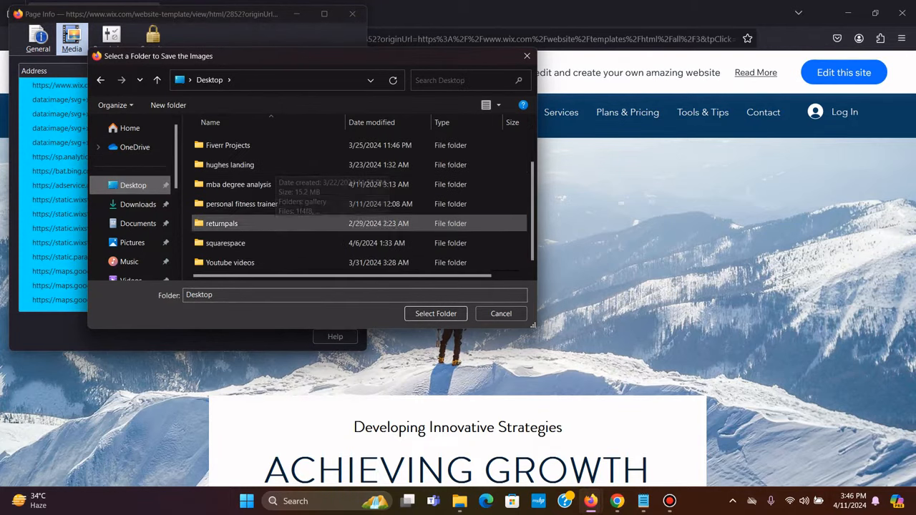
double_click(230, 263)
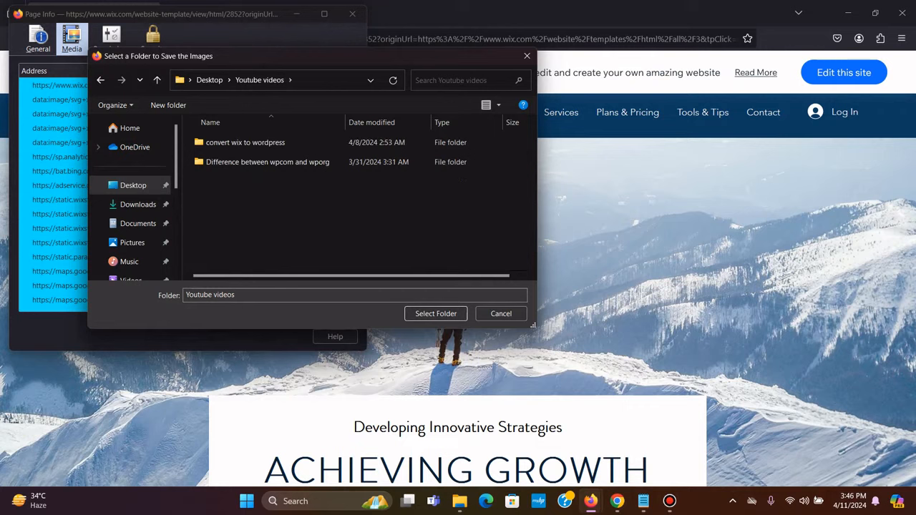
double_click(245, 143)
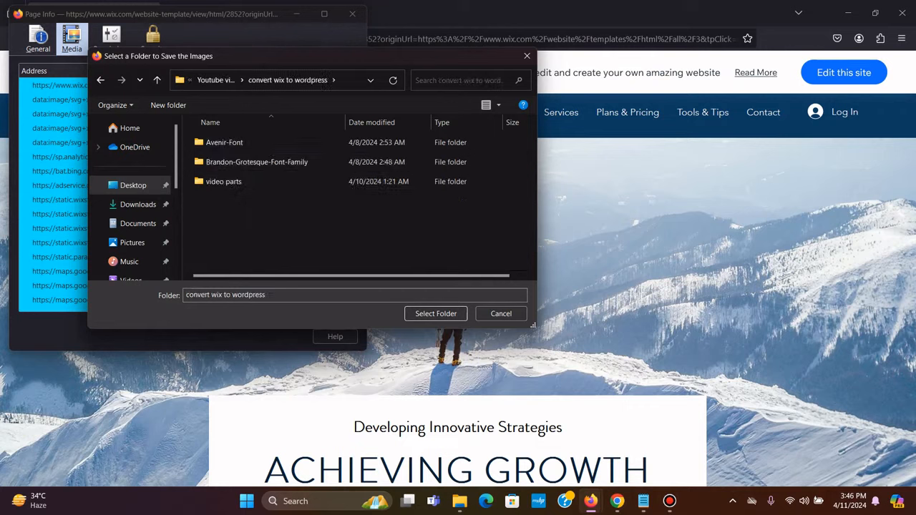
right_click(252, 221)
mouse_move(315, 322)
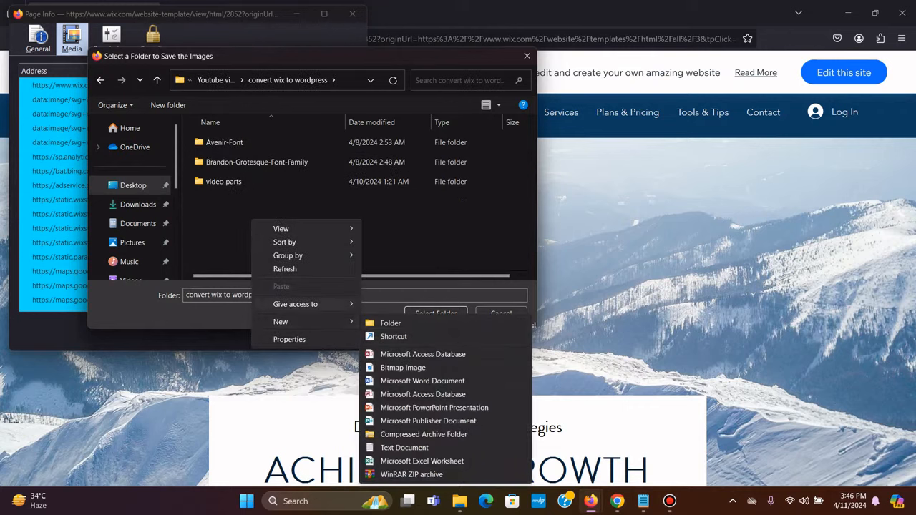
left_click(390, 322)
type("ima")
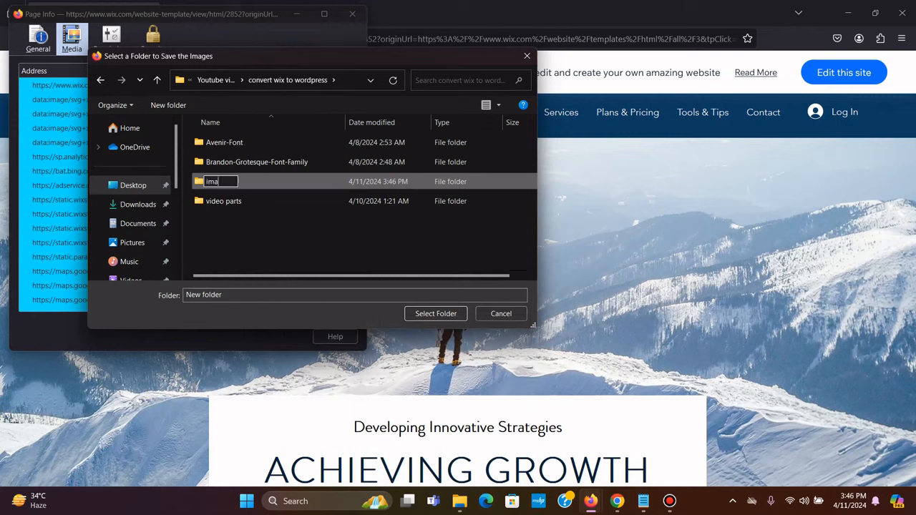
type("ges")
key("Return")
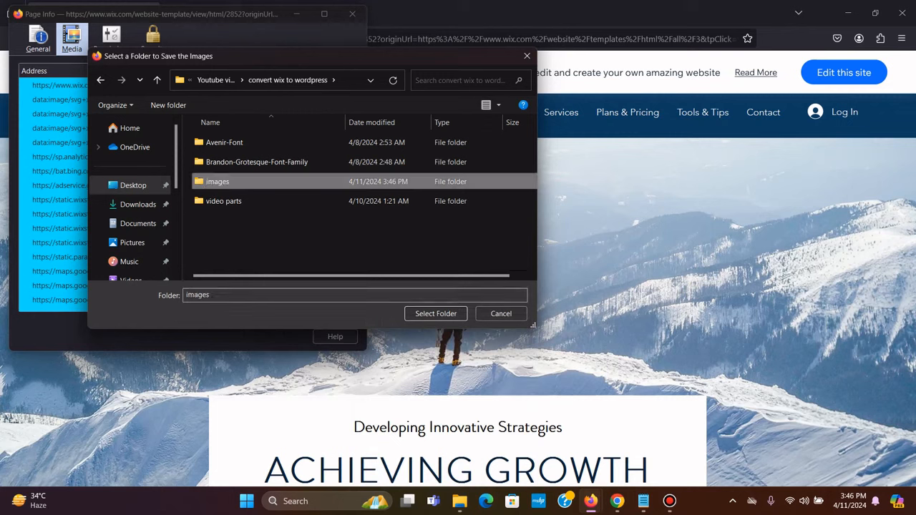
Create a folder named home inside images and save all the selected media into it
double_click(218, 182)
right_click(215, 164)
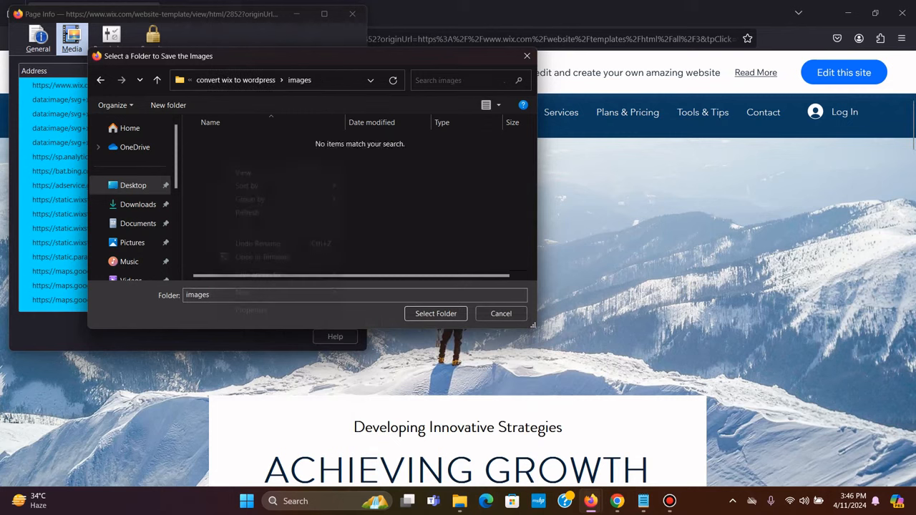
mouse_move(243, 292)
left_click(373, 293)
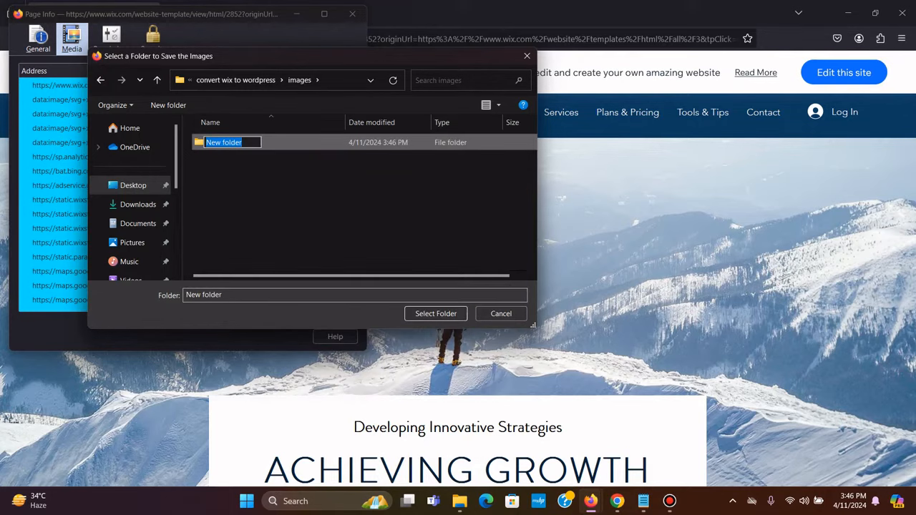
type("home")
key("Return")
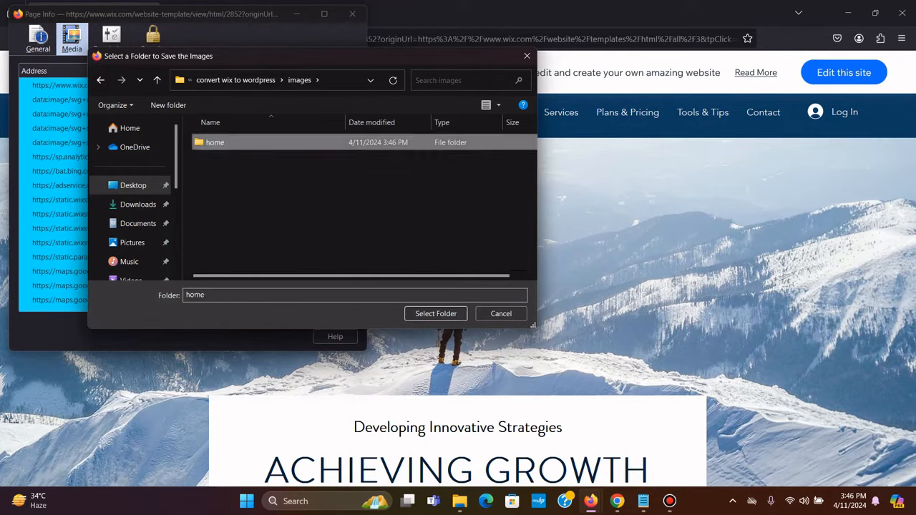
key("Return")
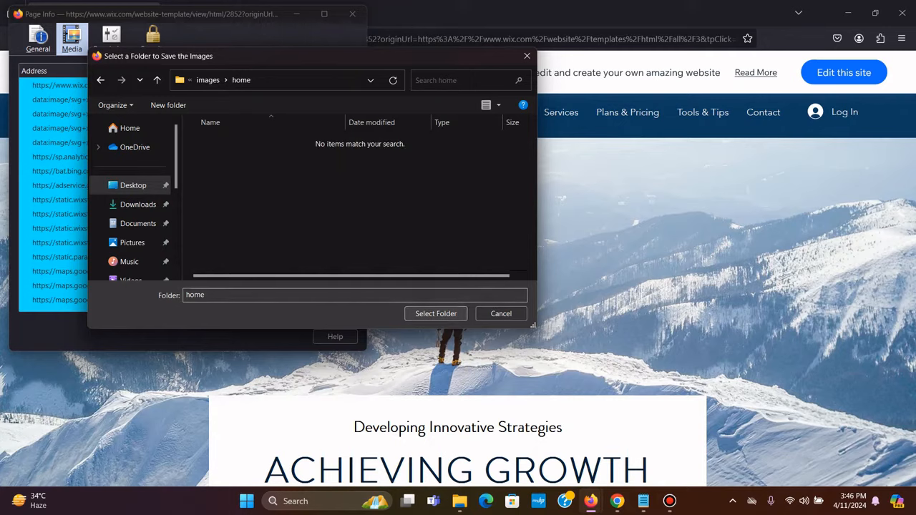
key("Return")
left_click(669, 501)
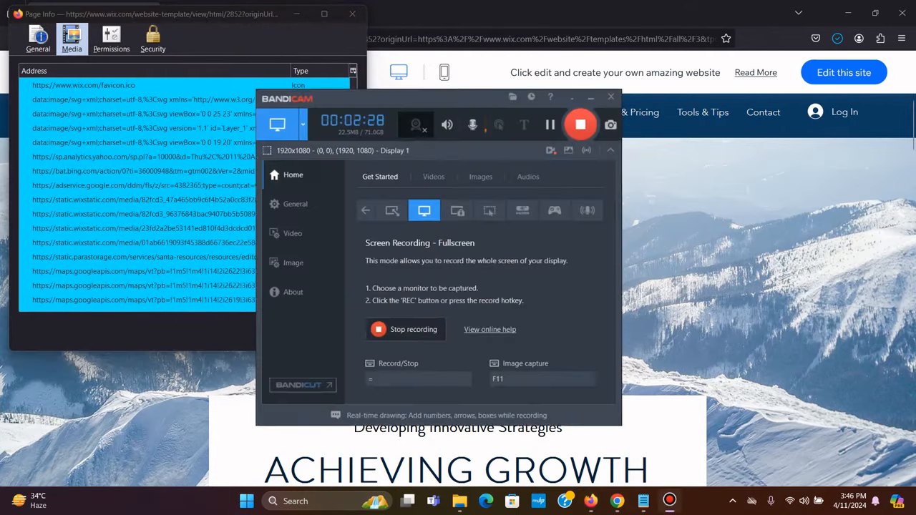
left_click(669, 501)
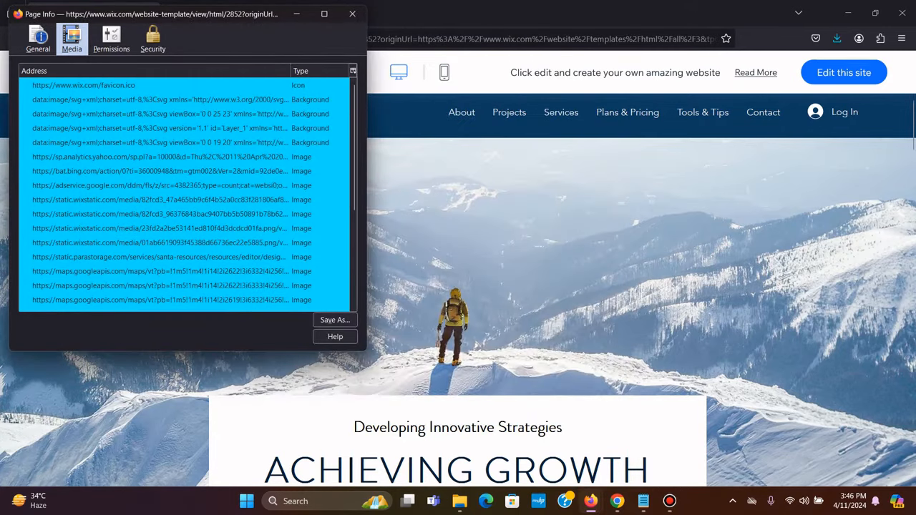
Put the page info window away and switch to Chrome to find Home in the WordPress Pages list
left_click(296, 14)
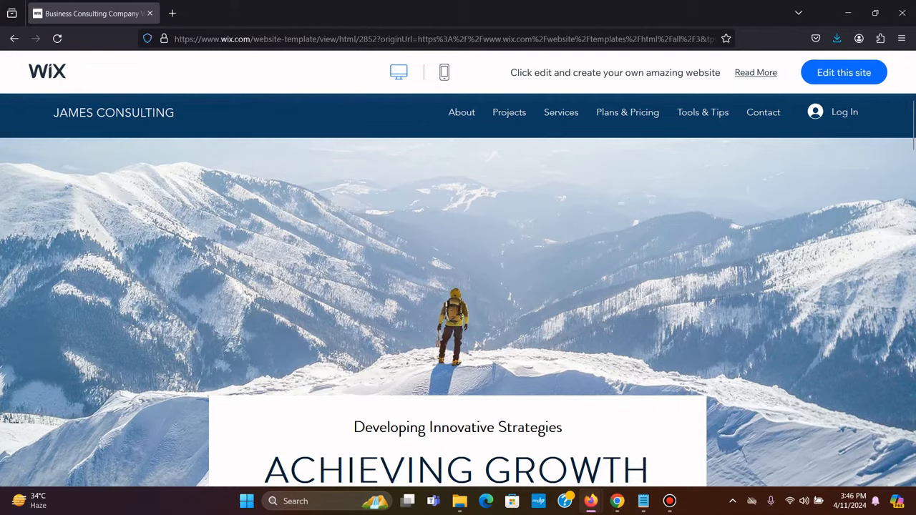
left_click(616, 501)
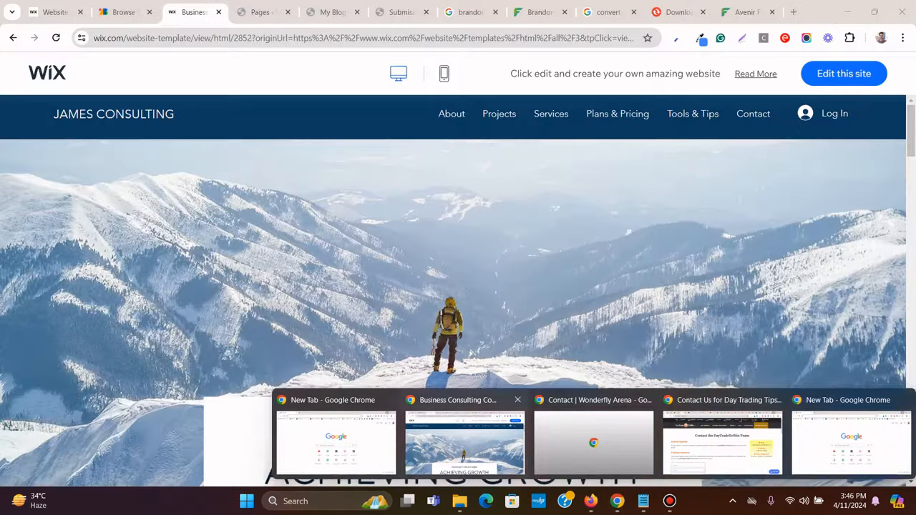
left_click(465, 439)
left_click(443, 286)
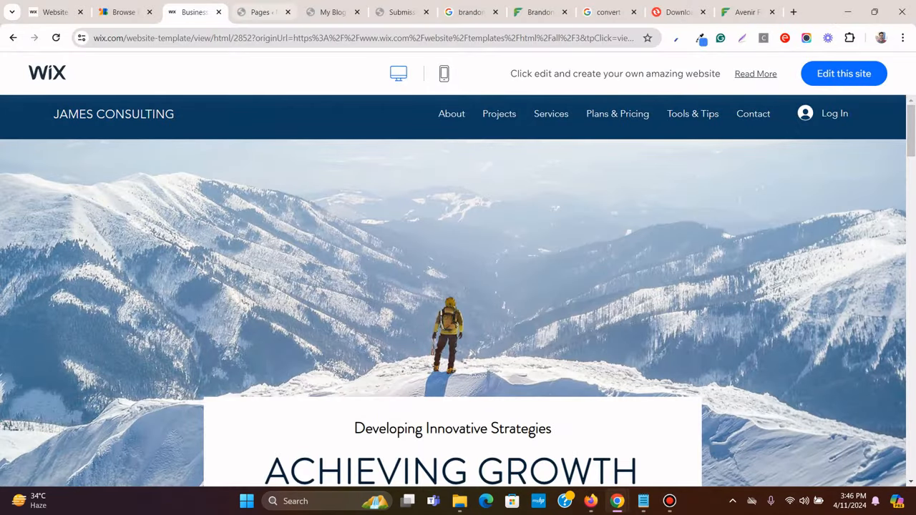
left_click(263, 12)
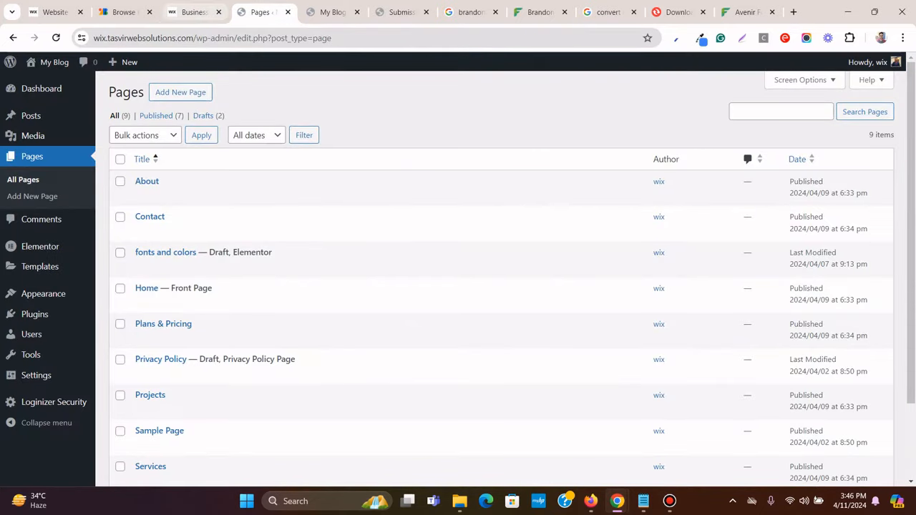
scroll(444, 136, "down", 3)
scroll(513, 274, "up", 3)
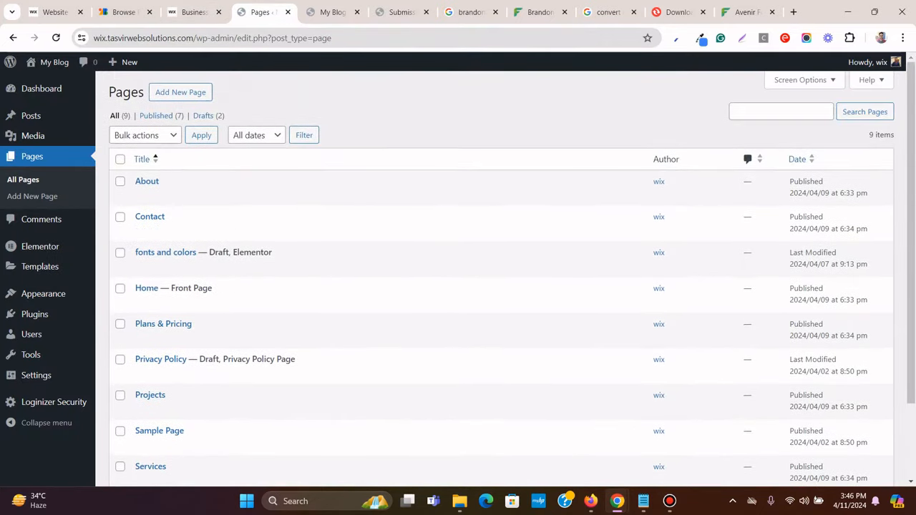
scroll(458, 274, "down", 2)
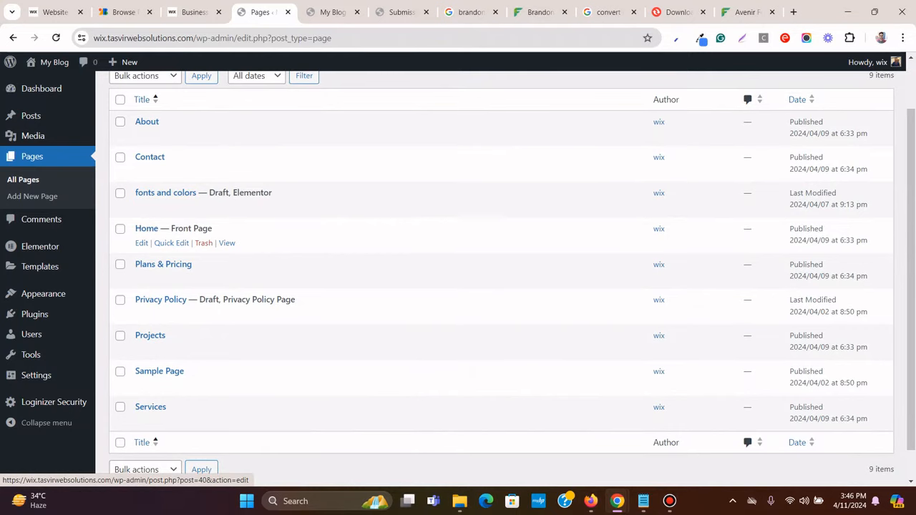
Open the Home page's editor in a new tab and place that tab directly after the Wix template's
right_click(148, 227)
left_click(207, 241)
left_click(290, 12)
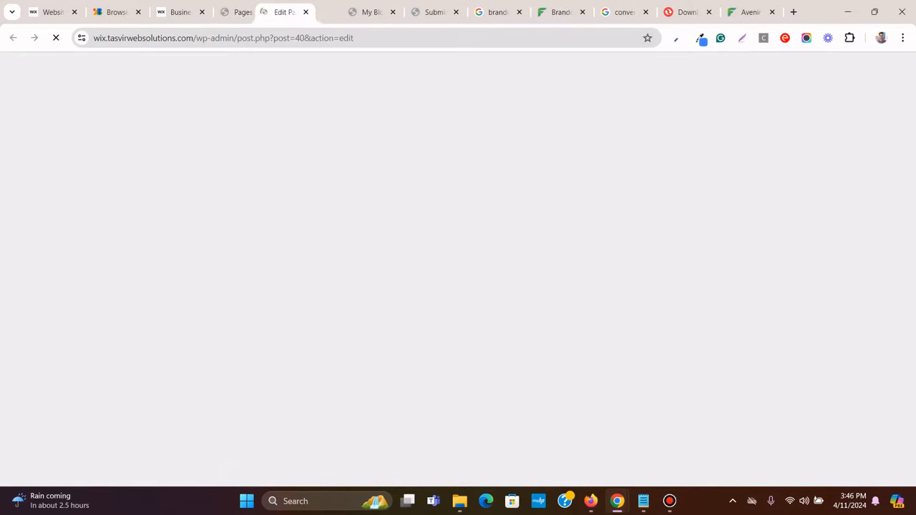
left_click_drag(286, 12, 256, 12)
left_click(180, 12)
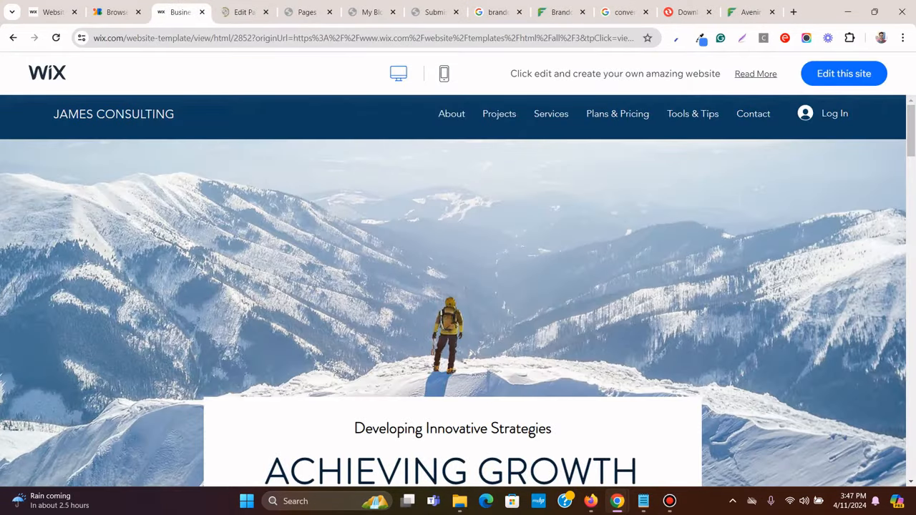
left_click(243, 12)
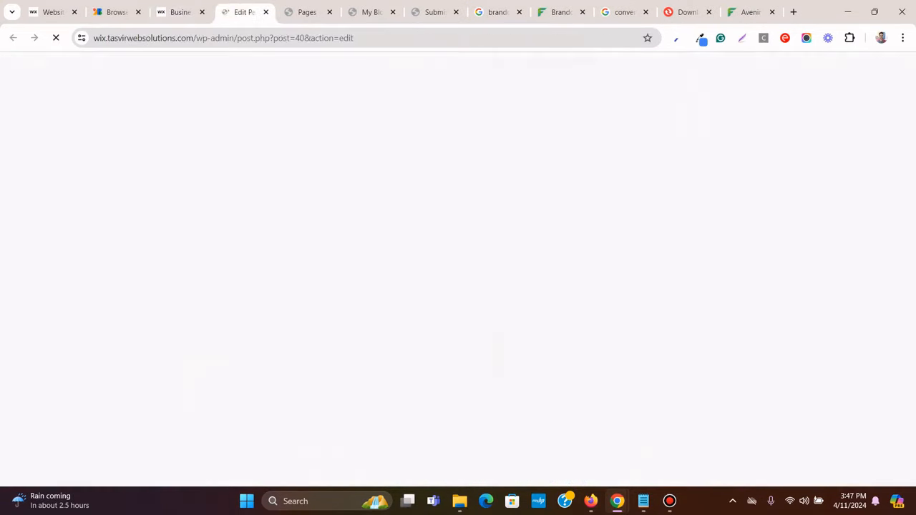
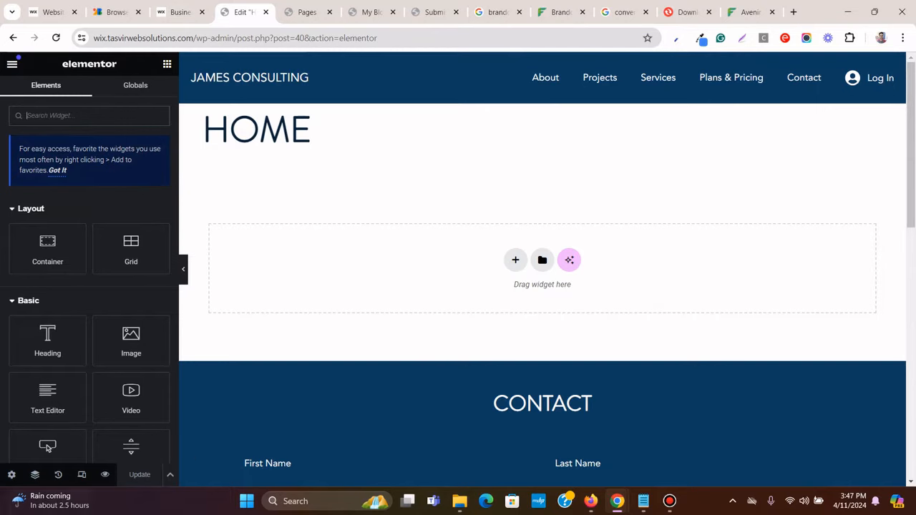
Hide the page title of Home in its Elementor page settings
left_click(11, 474)
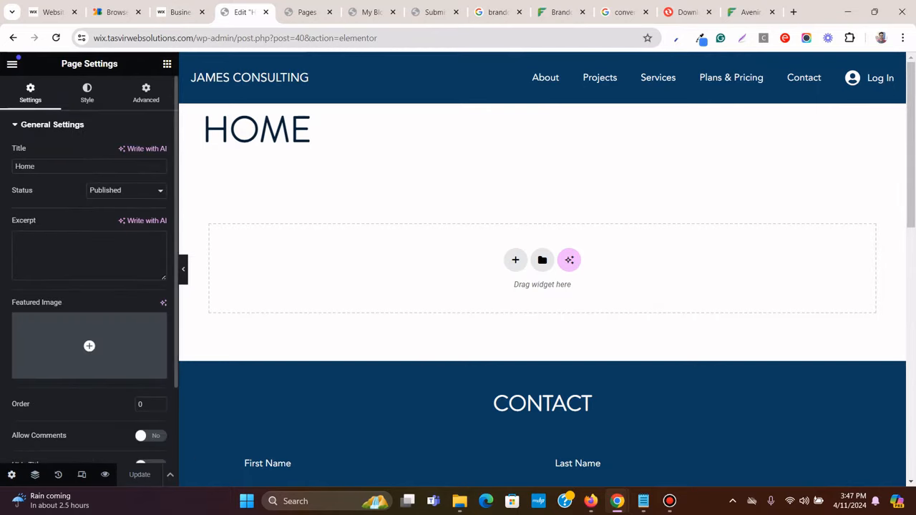
scroll(90, 272, "down", 2)
left_click(141, 371)
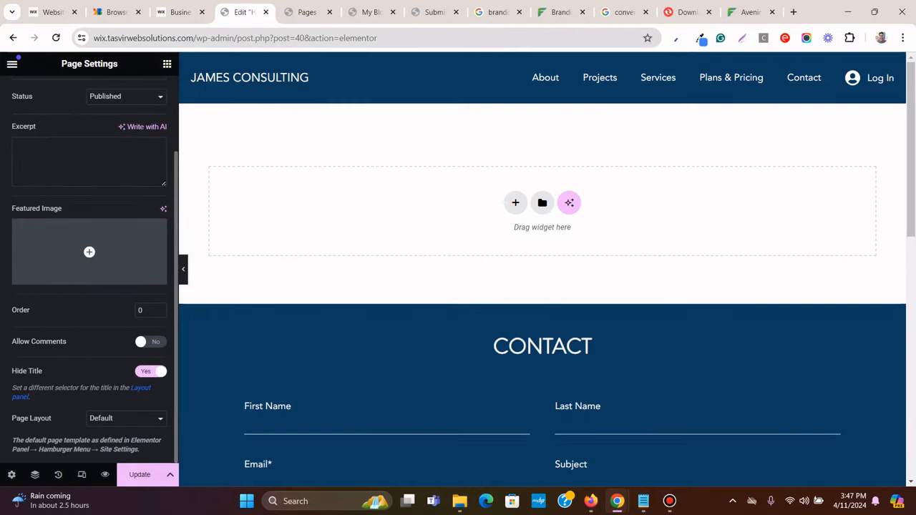
Check the template's hero section and add a single container with downward direction to the Home page
left_click(181, 12)
scroll(458, 291, "down", 3)
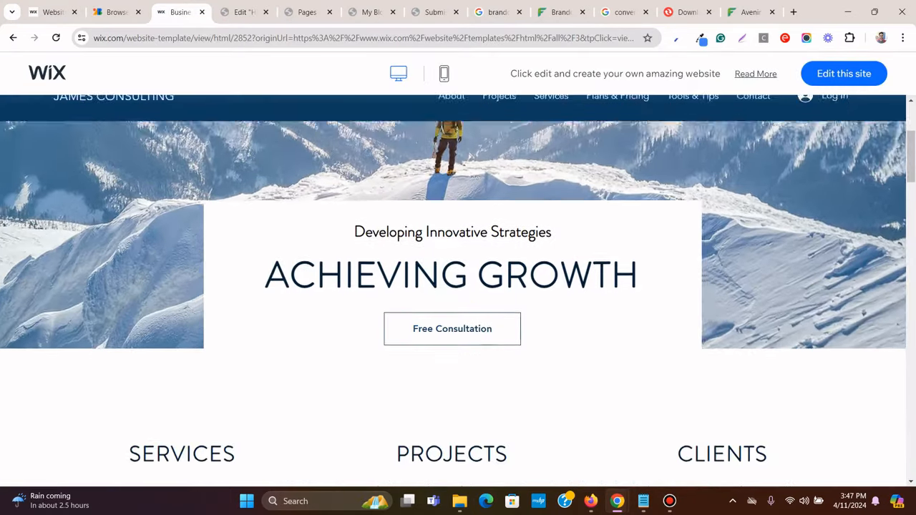
scroll(458, 291, "up", 3)
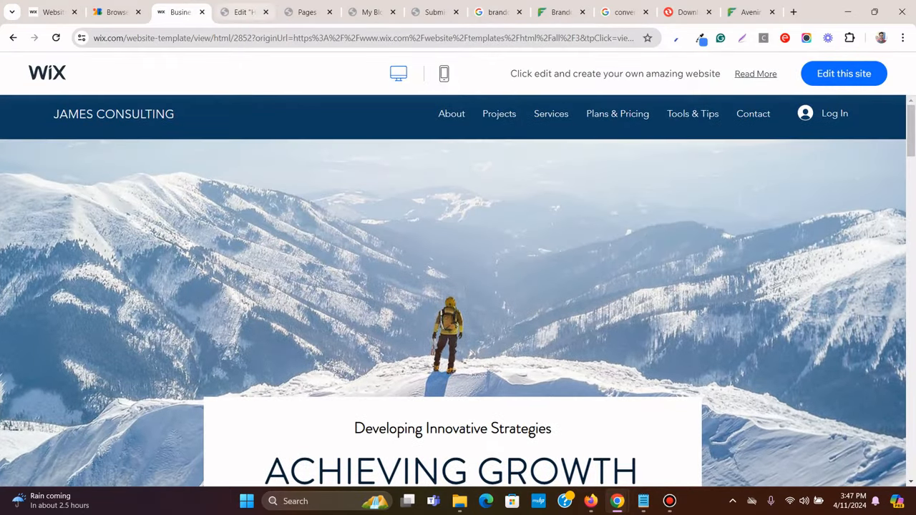
left_click(243, 12)
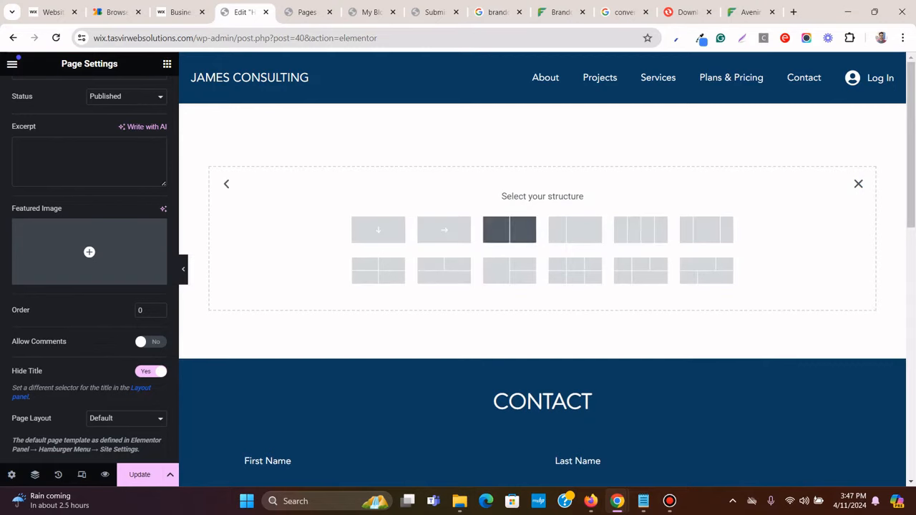
left_click(378, 229)
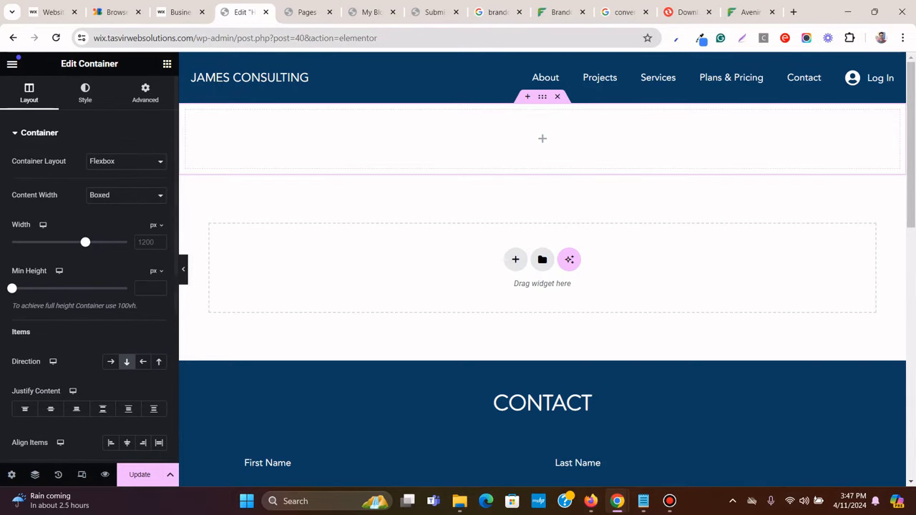
Compare with the template's full-height hero and set the new container's minimum height to 100 vh
left_click(178, 12)
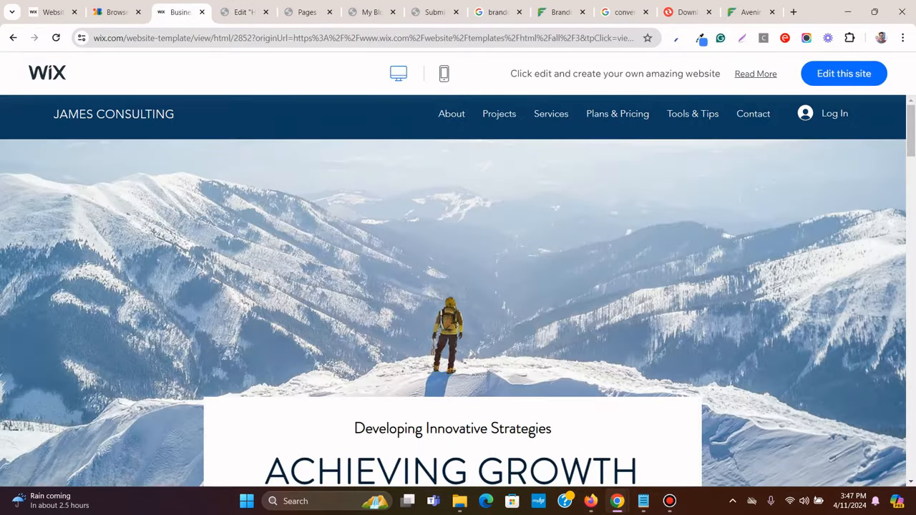
scroll(458, 312, "down", 3)
scroll(458, 312, "up", 3)
left_click(243, 12)
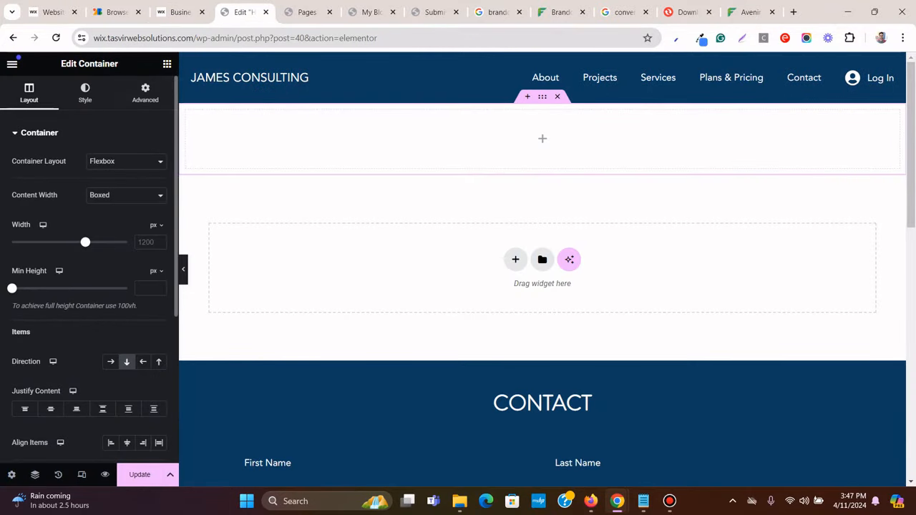
left_click(156, 271)
left_click(152, 324)
type("100")
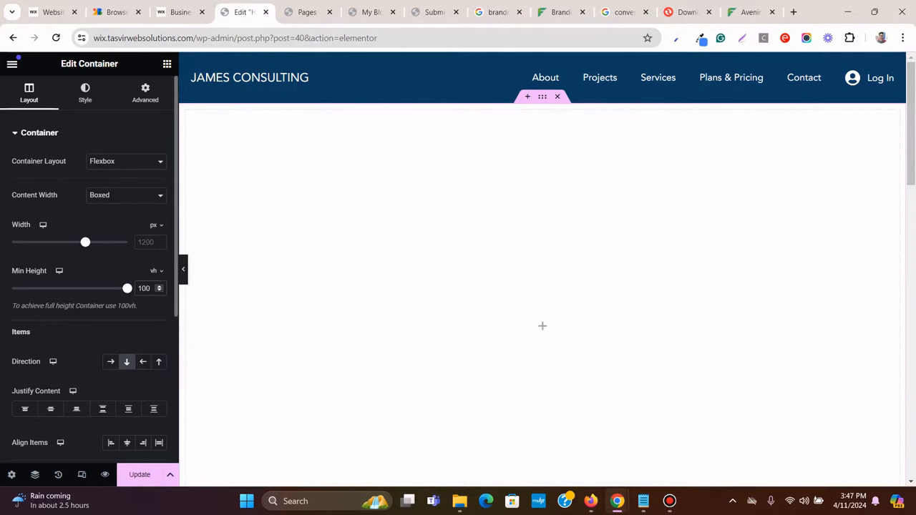
Give the container a classic background and open the media library to choose its image
left_click(85, 93)
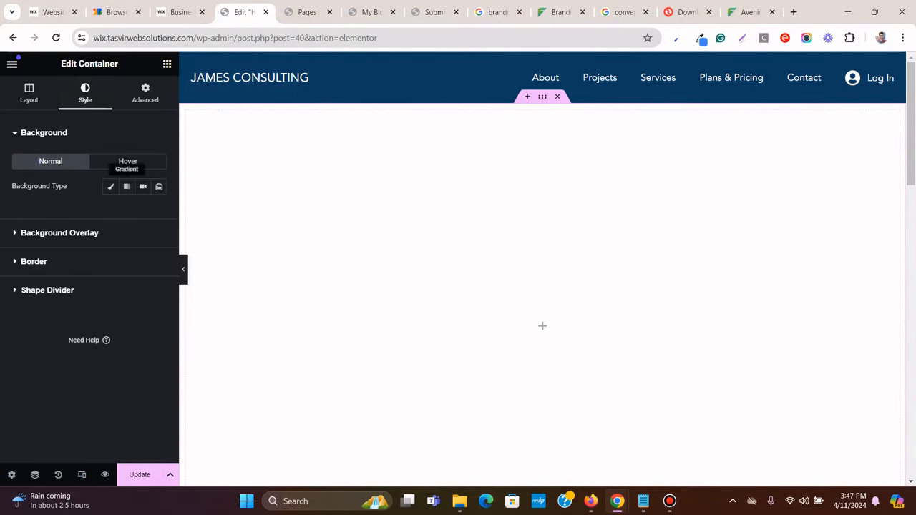
left_click(110, 186)
left_click(89, 276)
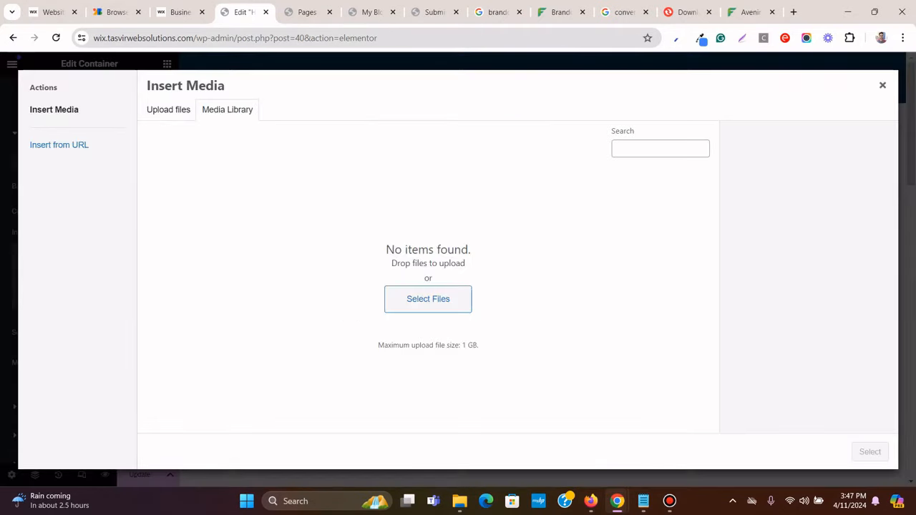
Find the template's snowy mountain hero JPG in images > home, showing the files as tiles and previewing the picture
left_click(460, 501)
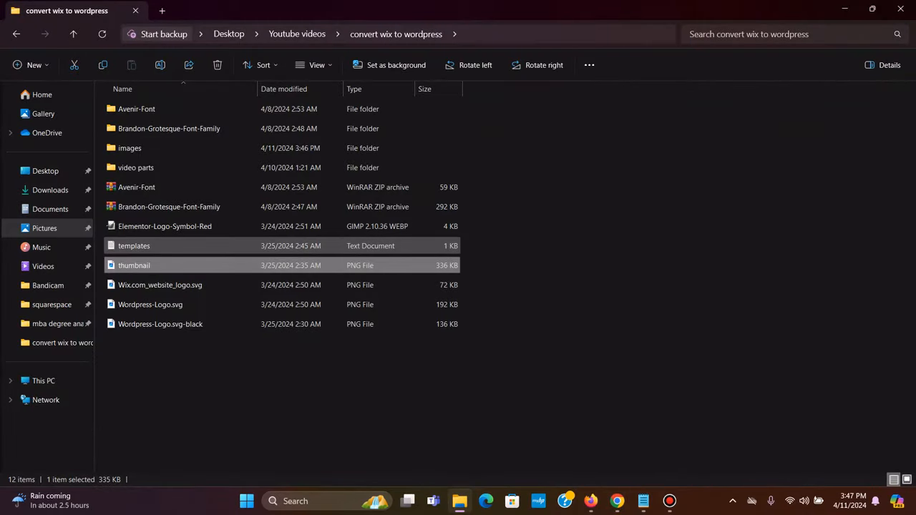
left_click(459, 500)
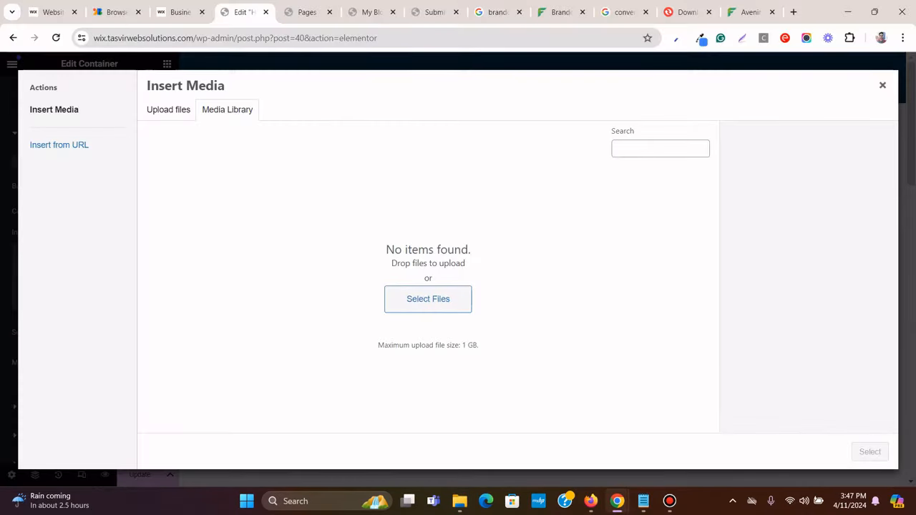
left_click(460, 500)
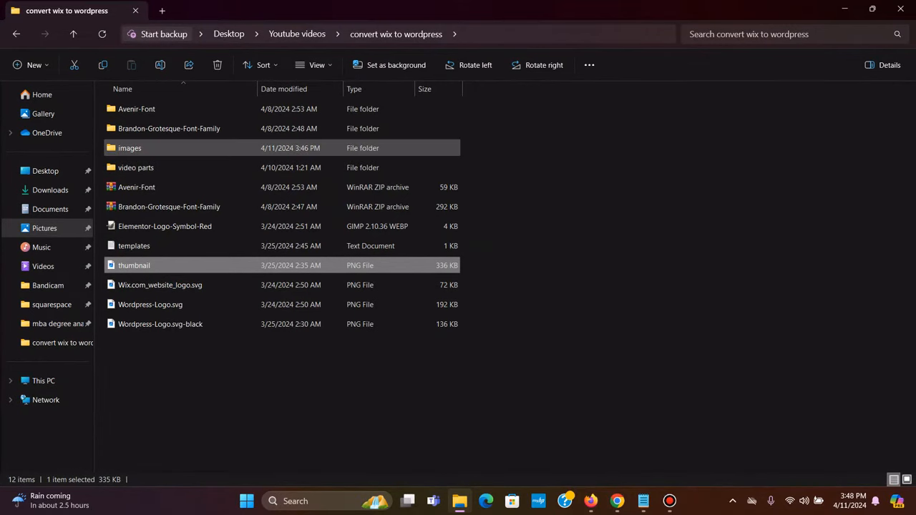
double_click(136, 149)
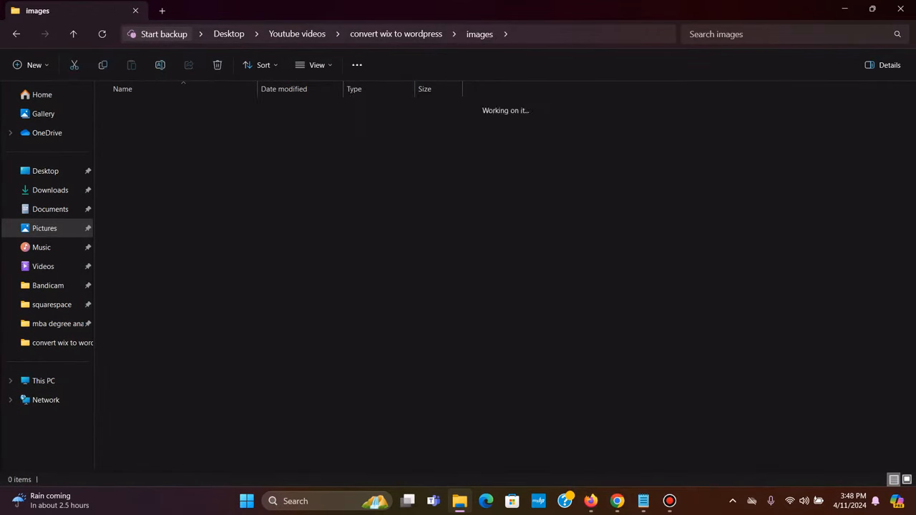
left_click(142, 226)
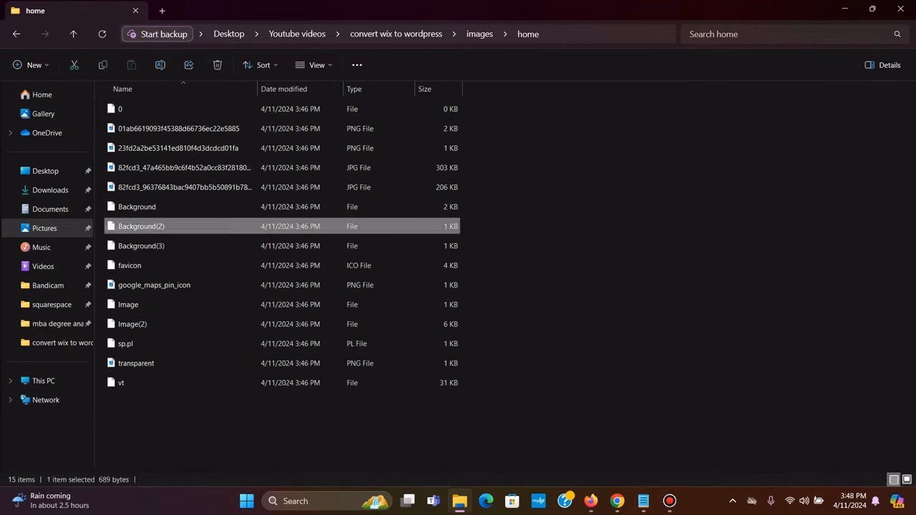
left_click(314, 65)
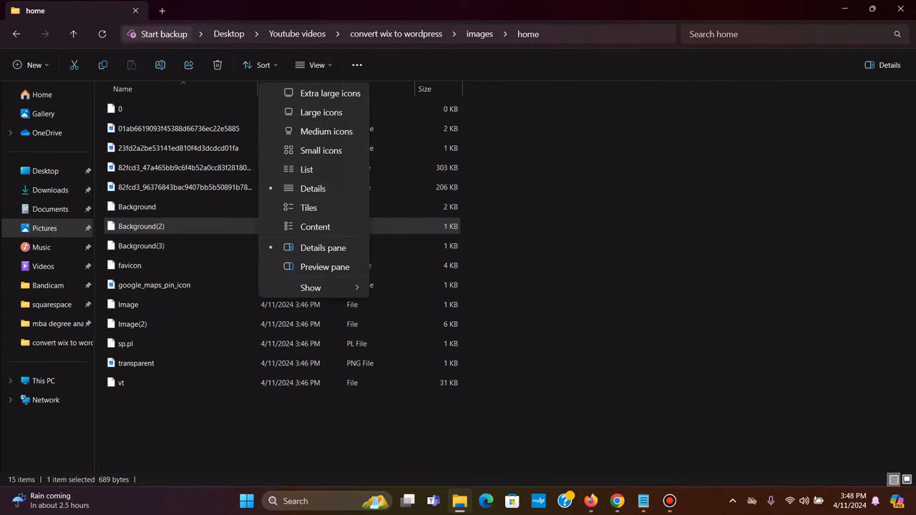
left_click(311, 207)
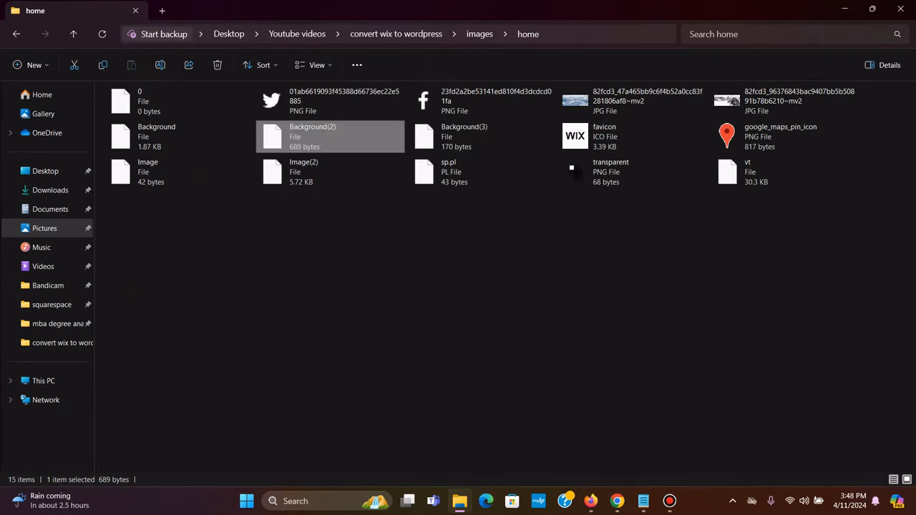
double_click(633, 101)
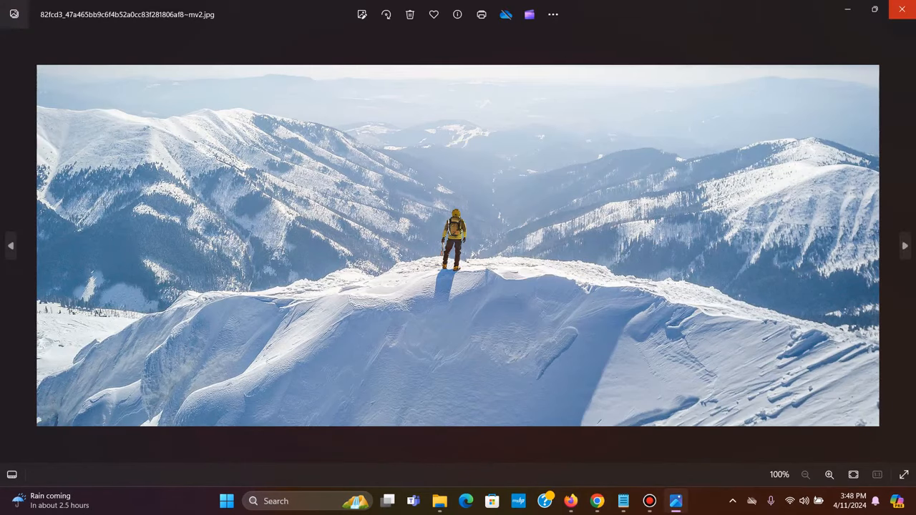
left_click(901, 9)
left_click(848, 10)
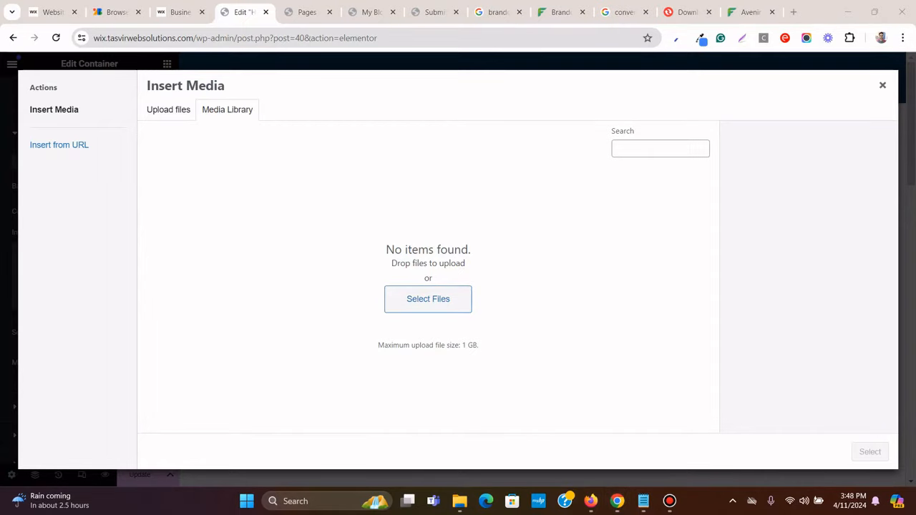
Upload the snowy mountain JPG from the home folder to the media library and use it as the container's background image
left_click(459, 501)
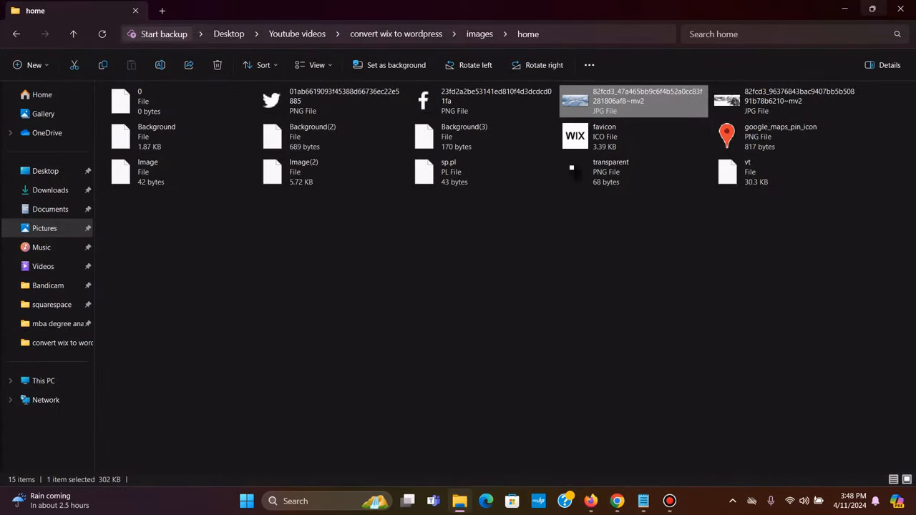
left_click(873, 9)
left_click_drag(675, 322, 250, 222)
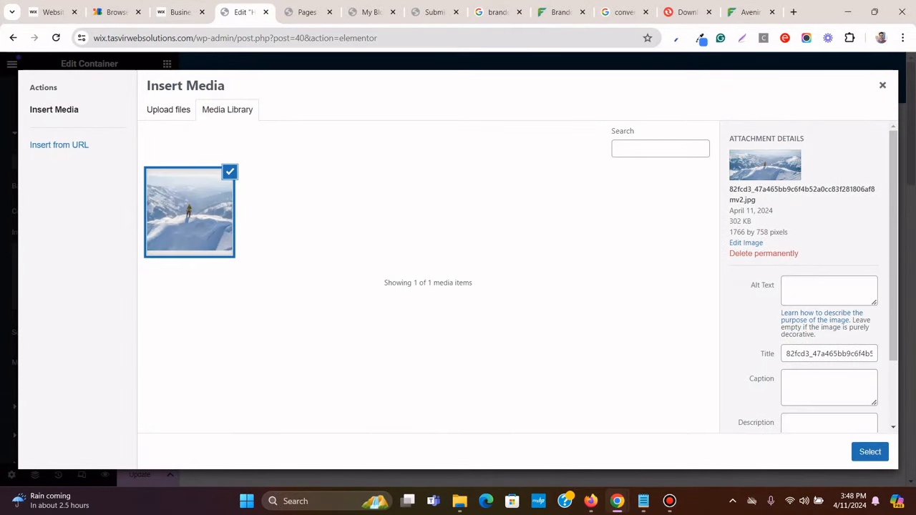
left_click(869, 452)
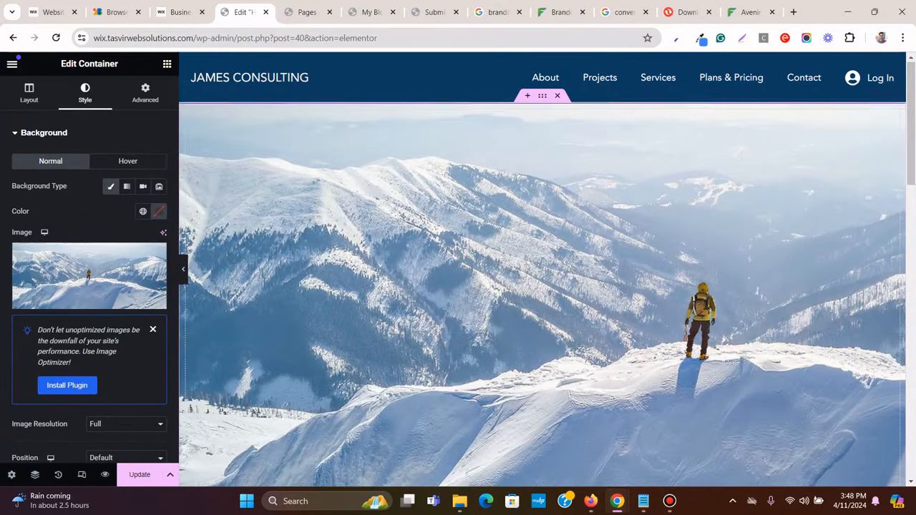
Set the hero background image to Cover display size, No-repeat and Center Center position
scroll(89, 272, "down", 3)
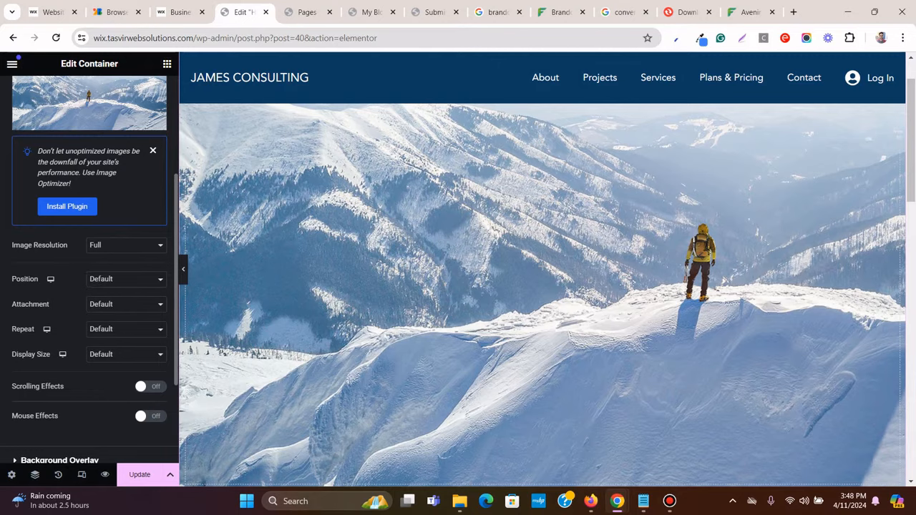
left_click(126, 354)
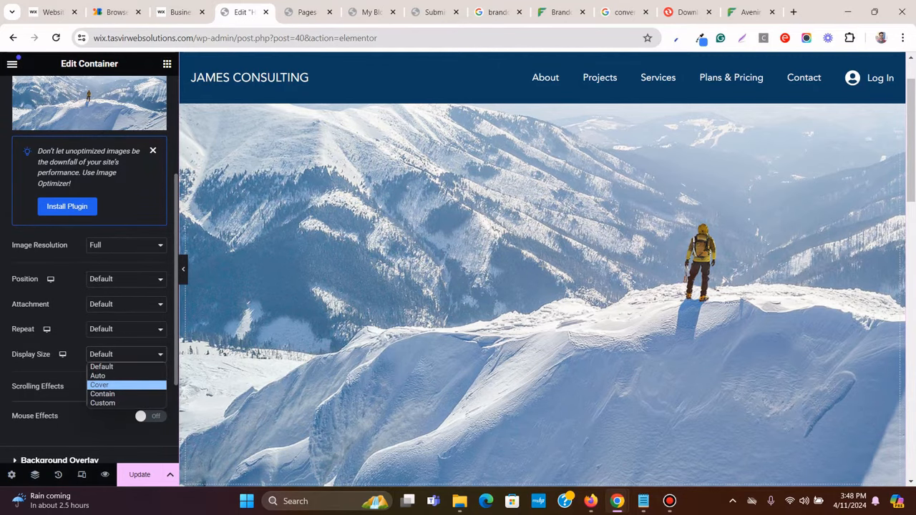
left_click(100, 385)
left_click(126, 329)
left_click(100, 348)
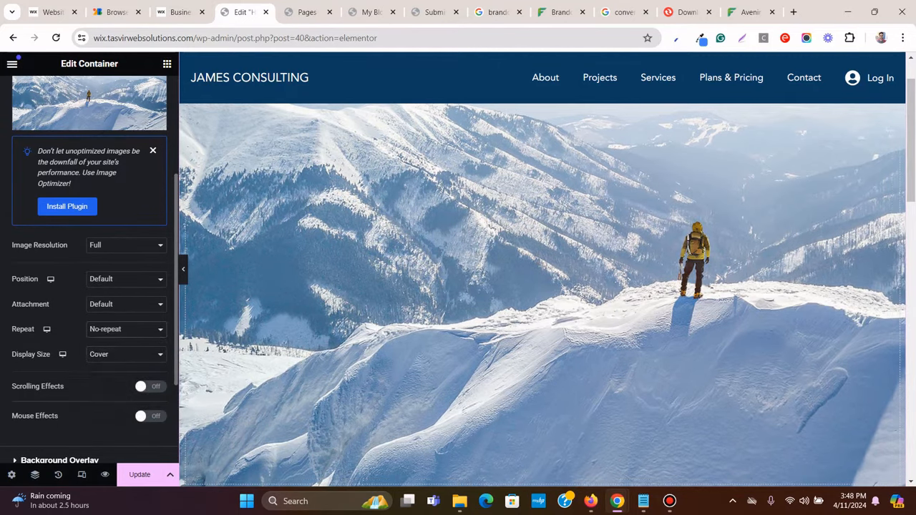
left_click(126, 279)
left_click(107, 301)
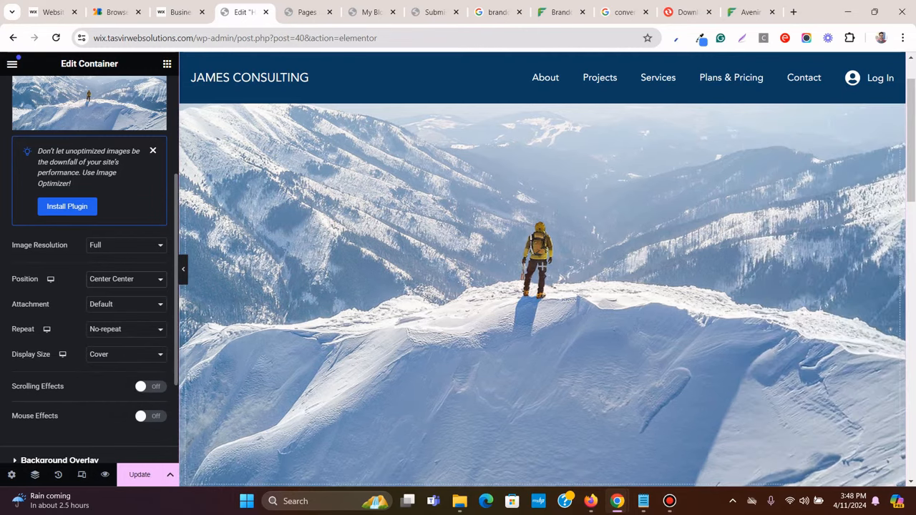
Compare the hero background with the Wix template and examine the white text box overlapping its lower edge
key("ctrl+shift+Tab")
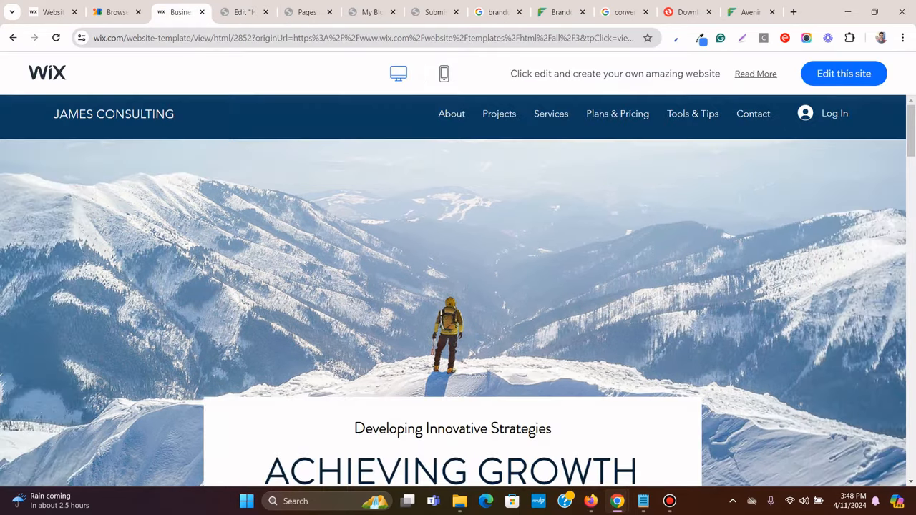
scroll(458, 287, "down", 3)
scroll(458, 286, "up", 3)
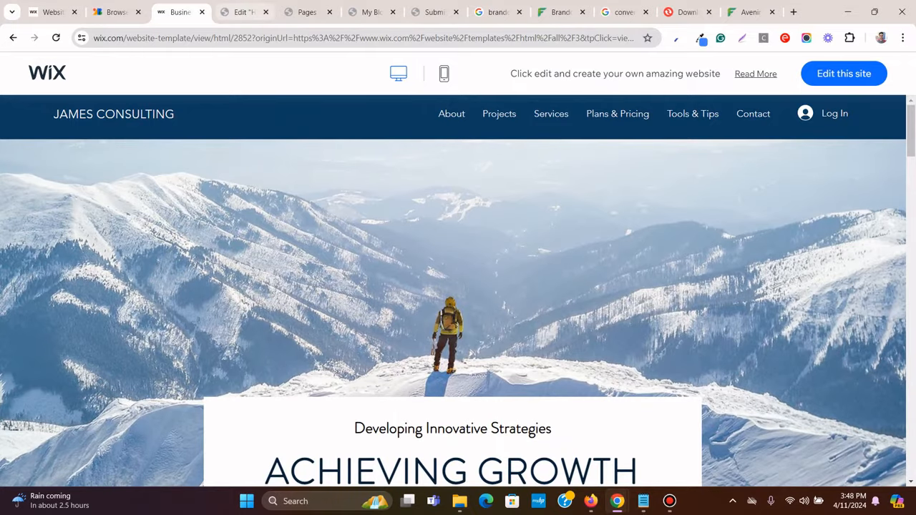
key("ctrl+Tab")
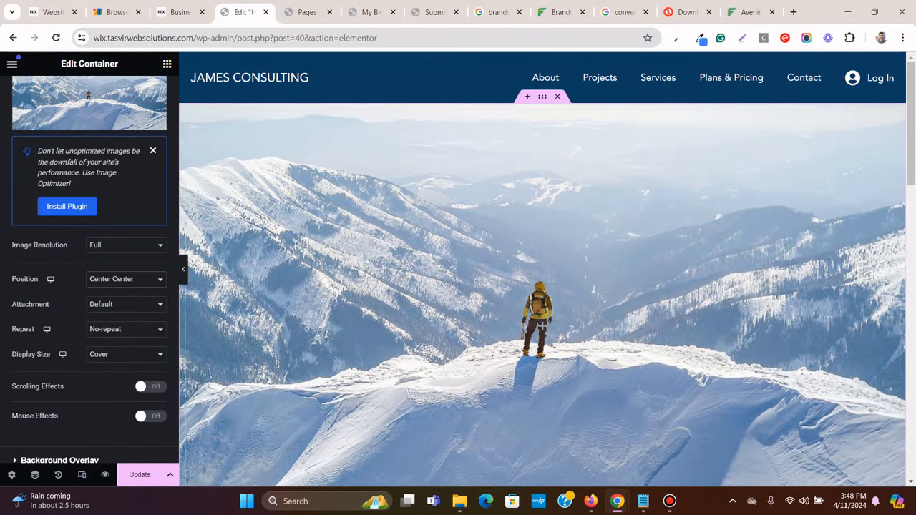
key("ctrl+shift+Tab")
scroll(458, 312, "down", 1)
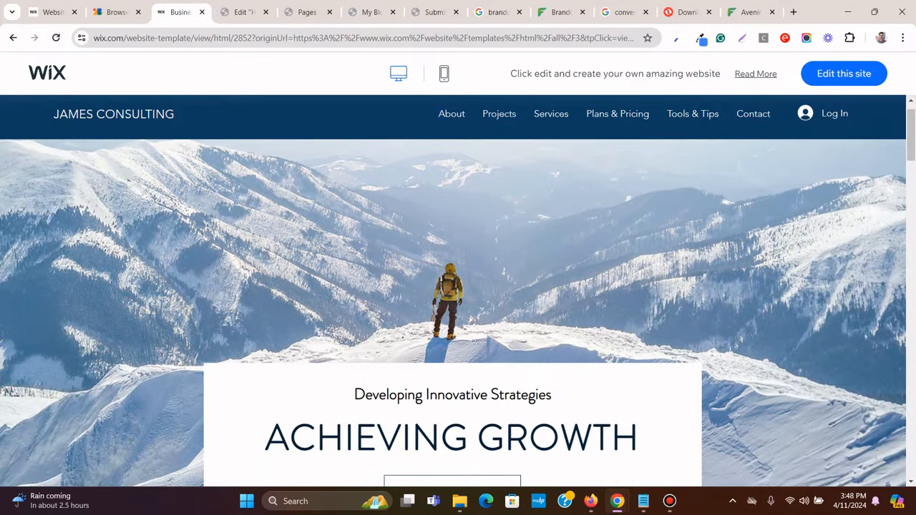
scroll(458, 312, "down", 2)
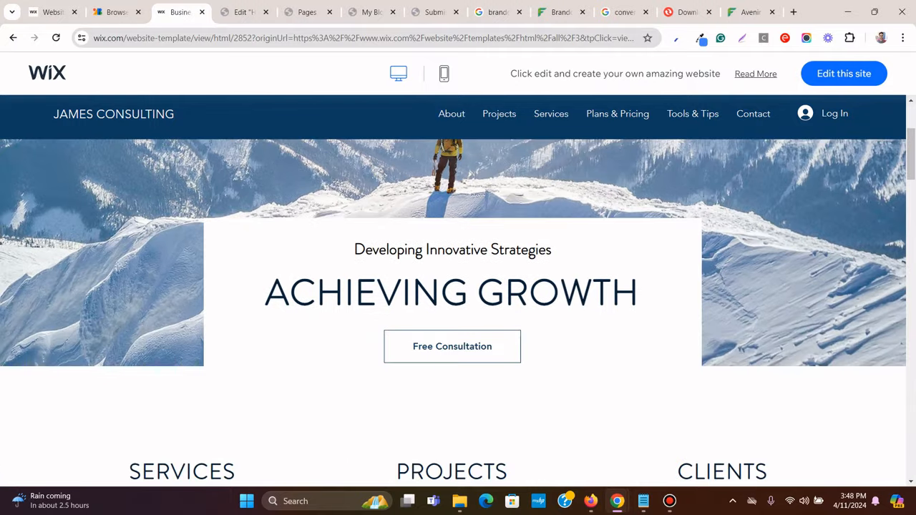
key("ctrl+Tab")
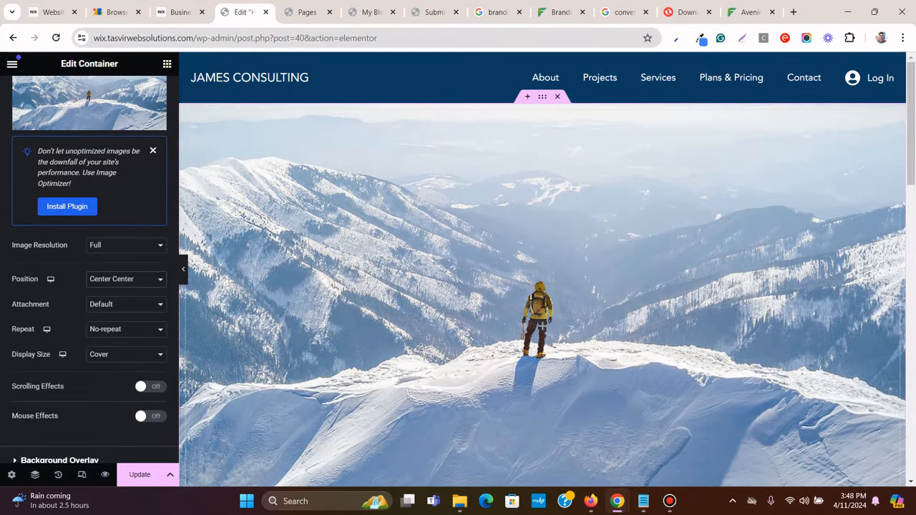
Add a nested container inside the hero container
scroll(542, 286, "down", 2)
scroll(542, 286, "up", 2)
left_click(167, 64)
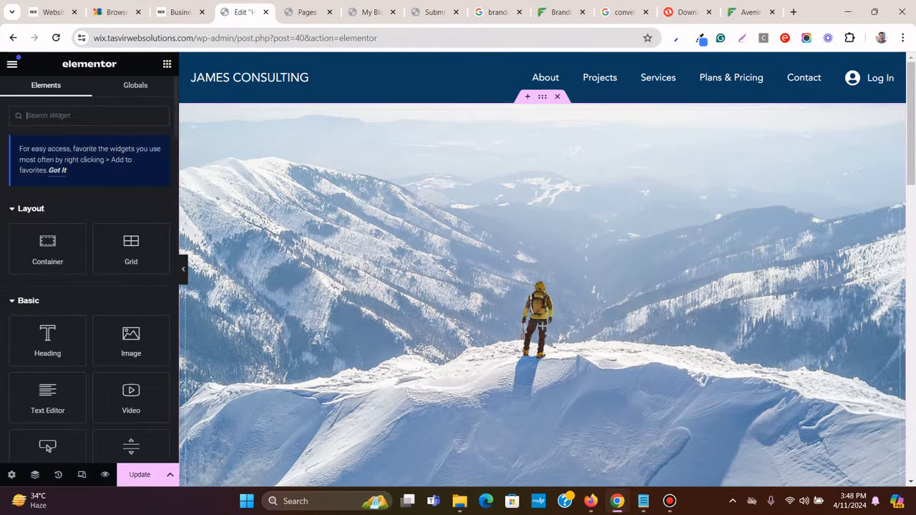
left_click_drag(47, 243, 565, 301)
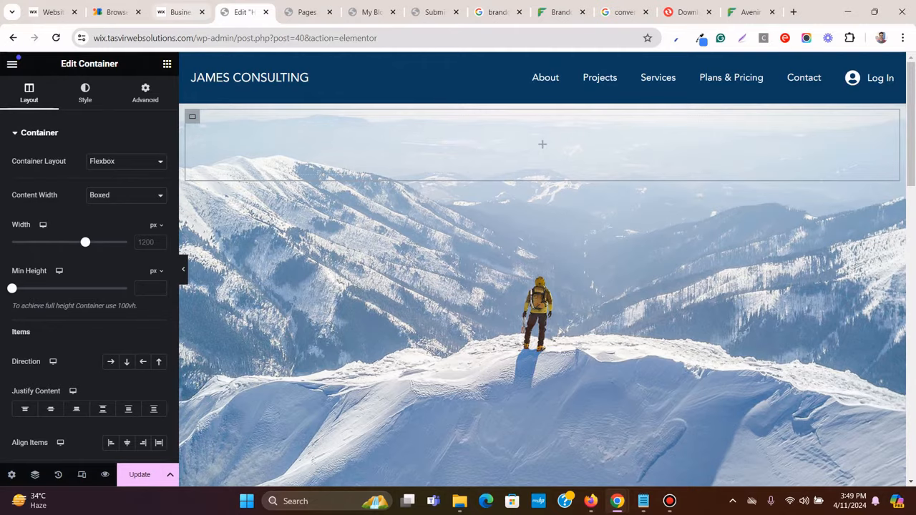
Measure the width of the template's white text box with Lightshot, close the screenshot and Avenir font pages, and return to the editor
left_click(179, 12)
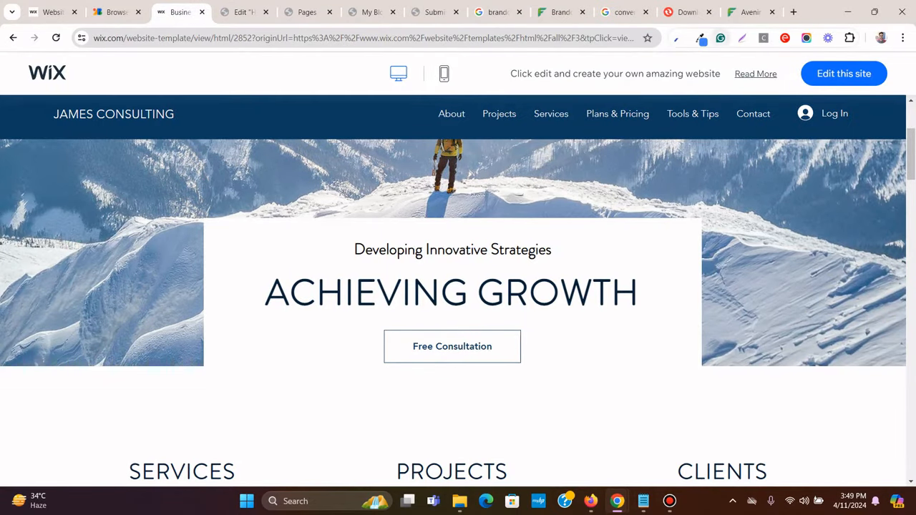
left_click(742, 38)
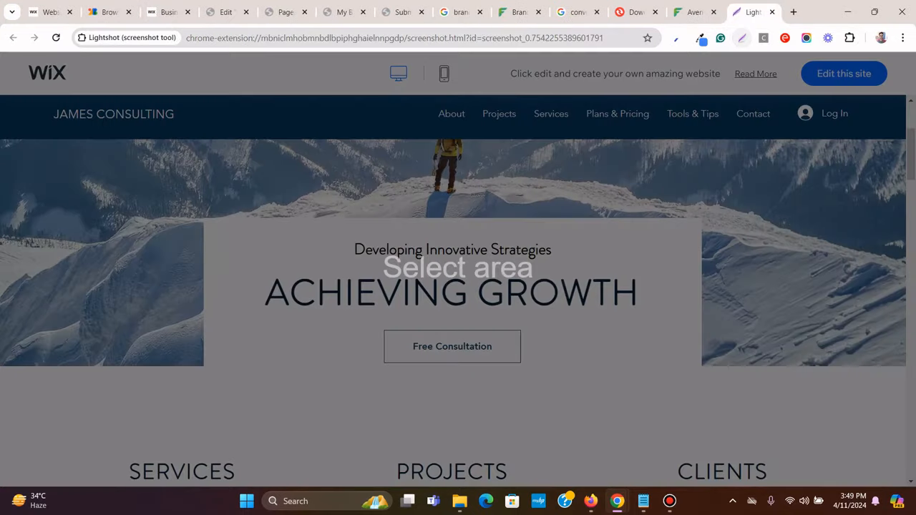
left_click_drag(204, 219, 689, 229)
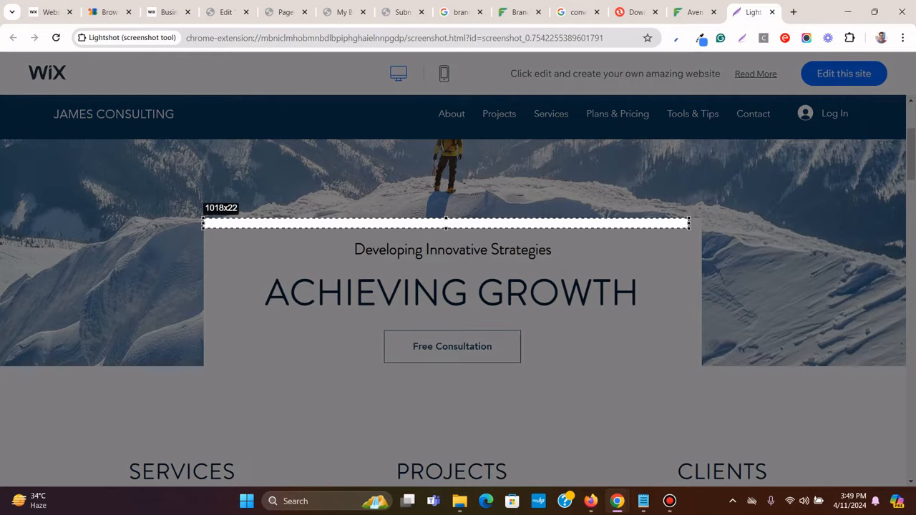
left_click_drag(688, 229, 701, 228)
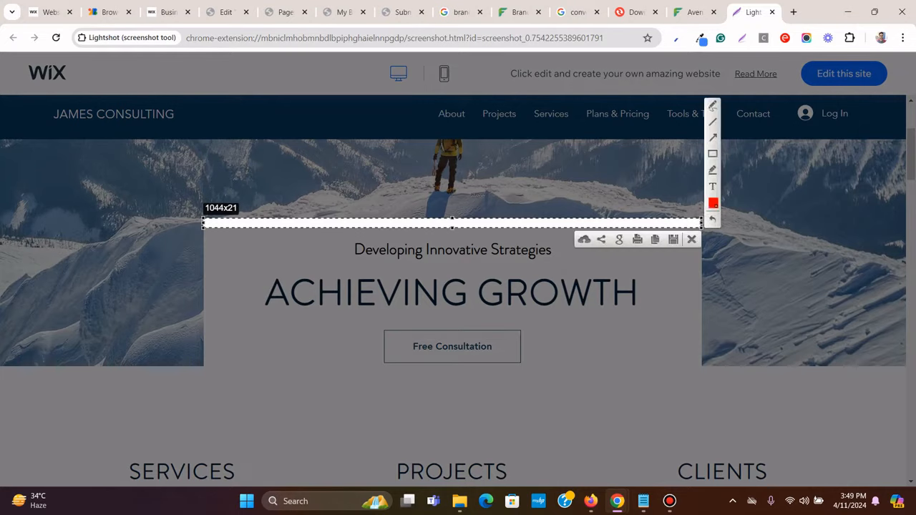
key("ctrl+w")
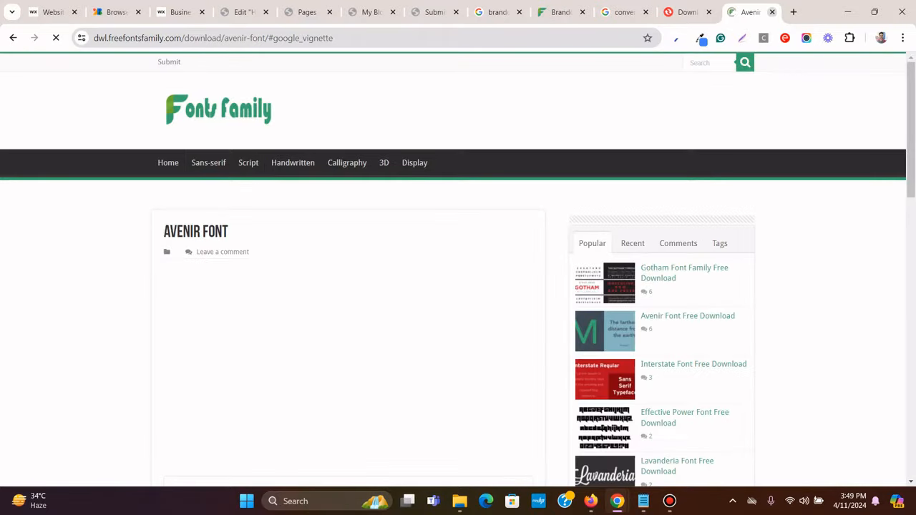
key("ctrl+w")
left_click(263, 12)
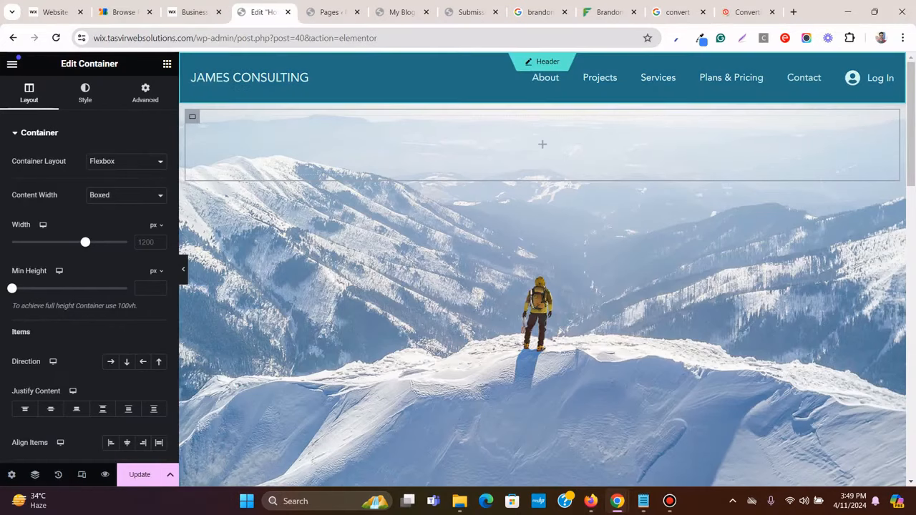
Recheck the template's text box and set the outer hero container's boxed content width to 1000 px
left_click(194, 12)
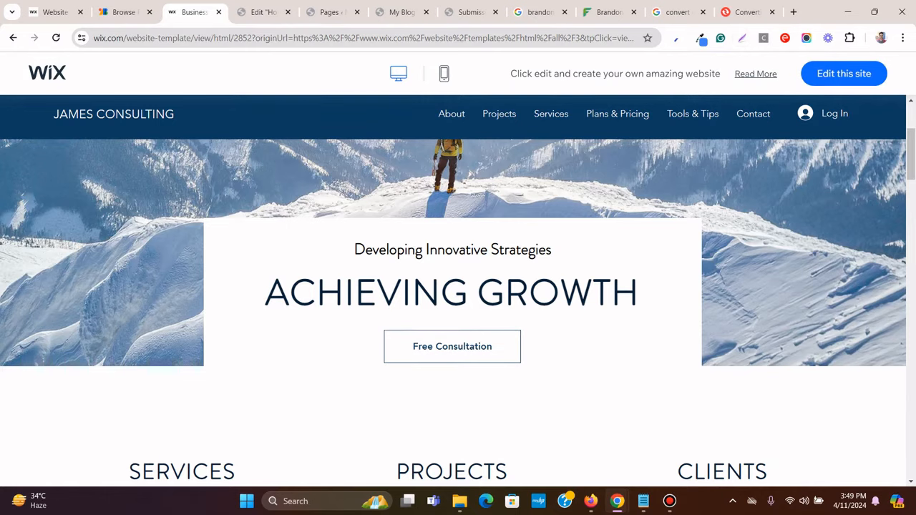
left_click(263, 12)
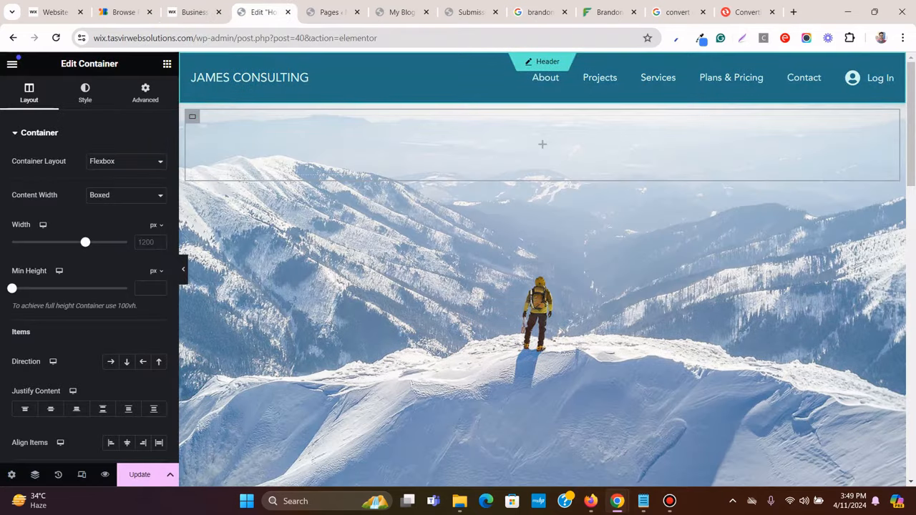
left_click(542, 97)
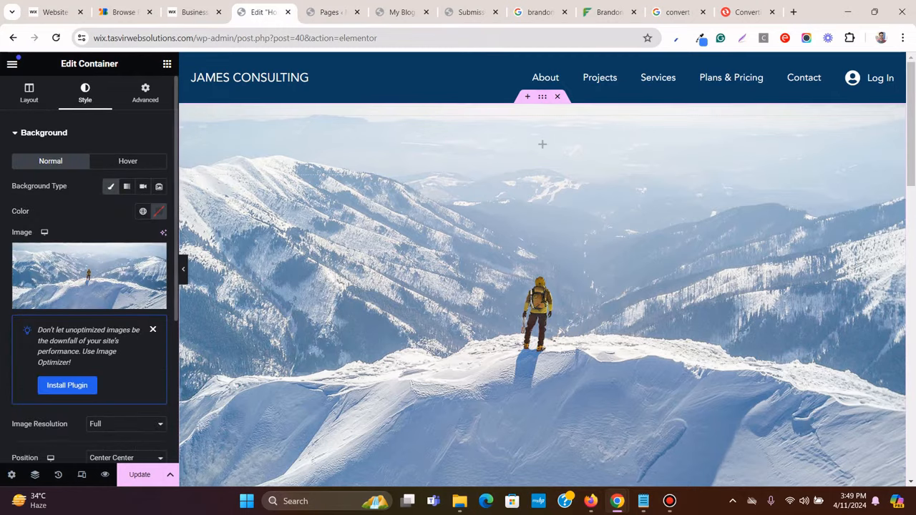
left_click(28, 93)
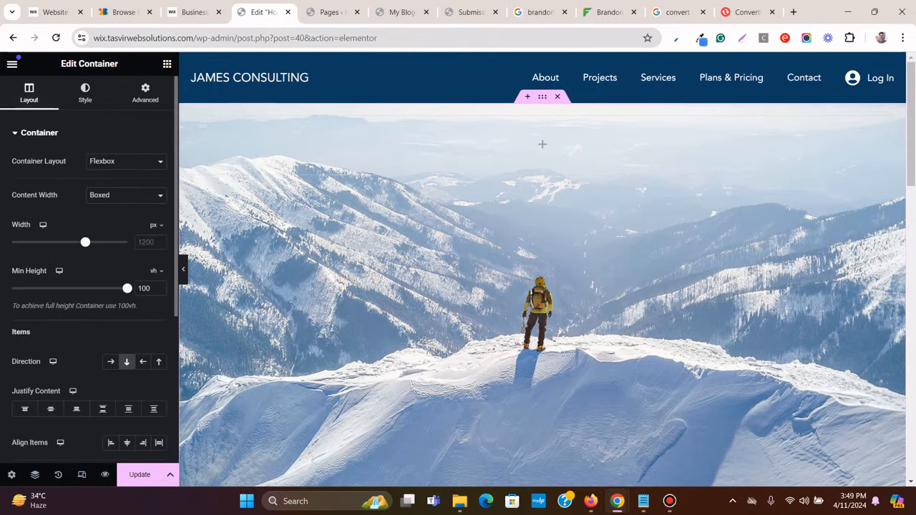
type("1000")
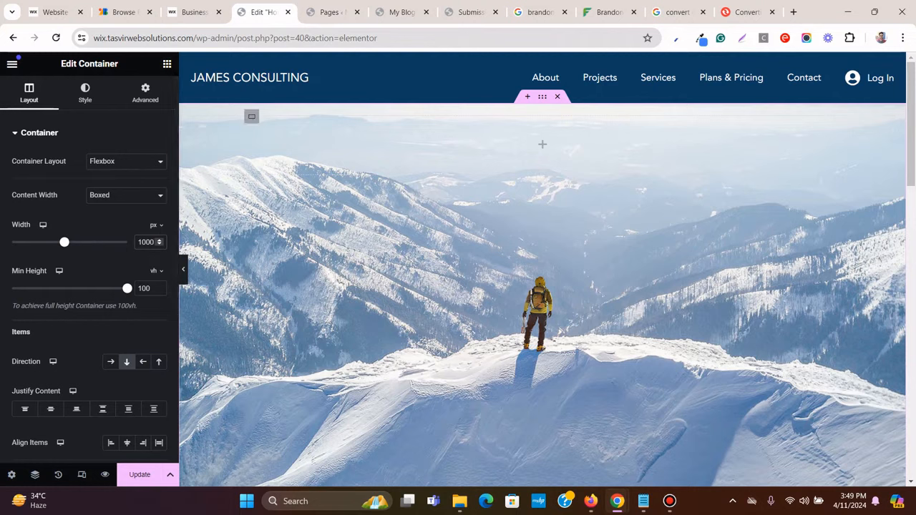
Give the nested container a classic background with the white global color
left_click(252, 117)
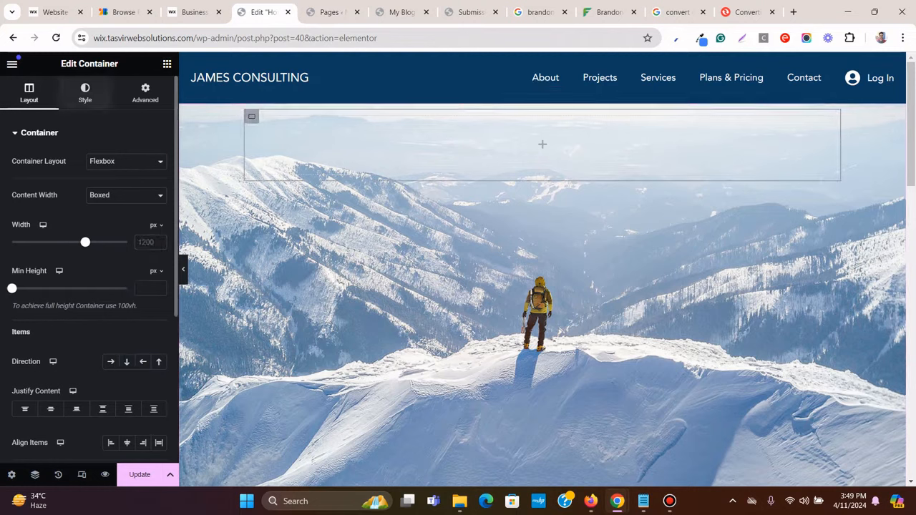
left_click(85, 93)
left_click(110, 186)
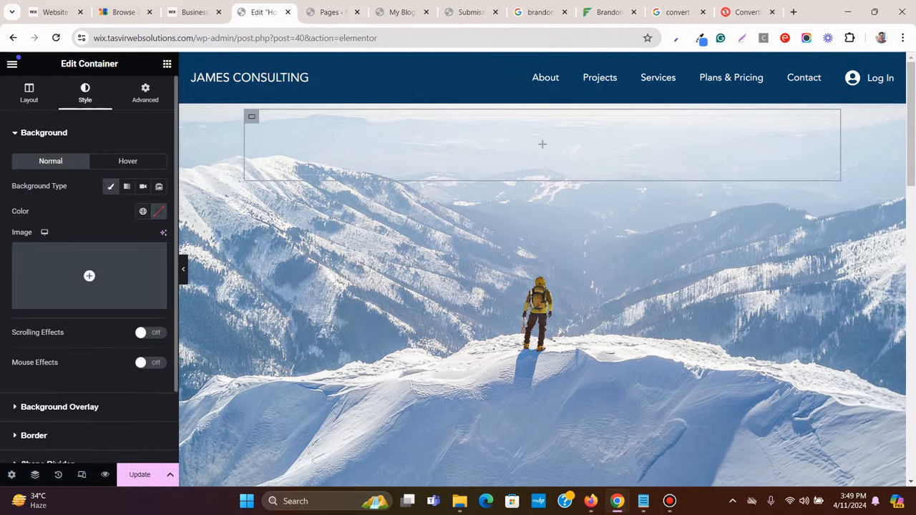
left_click(142, 211)
scroll(86, 336, "down", 3)
left_click(44, 343)
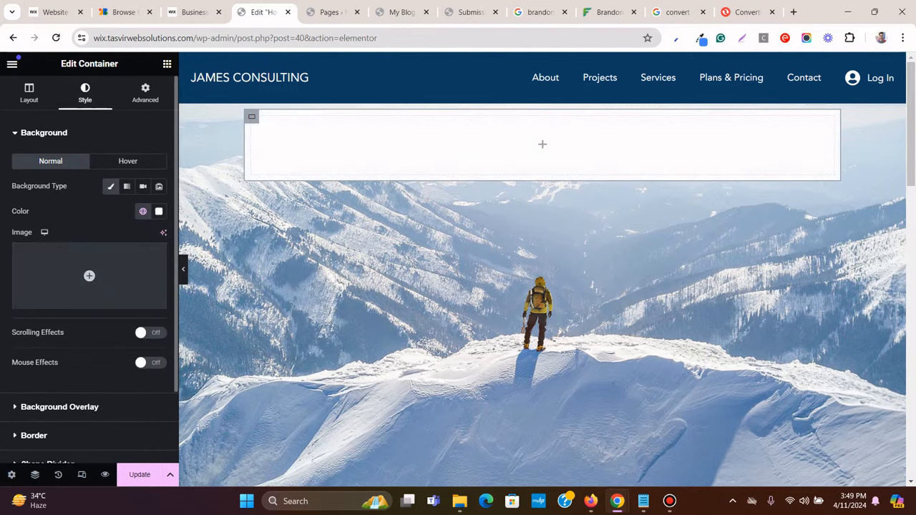
Check the template's white box placement and set the outer hero container's padding to 0 px on all sides
left_click(192, 12)
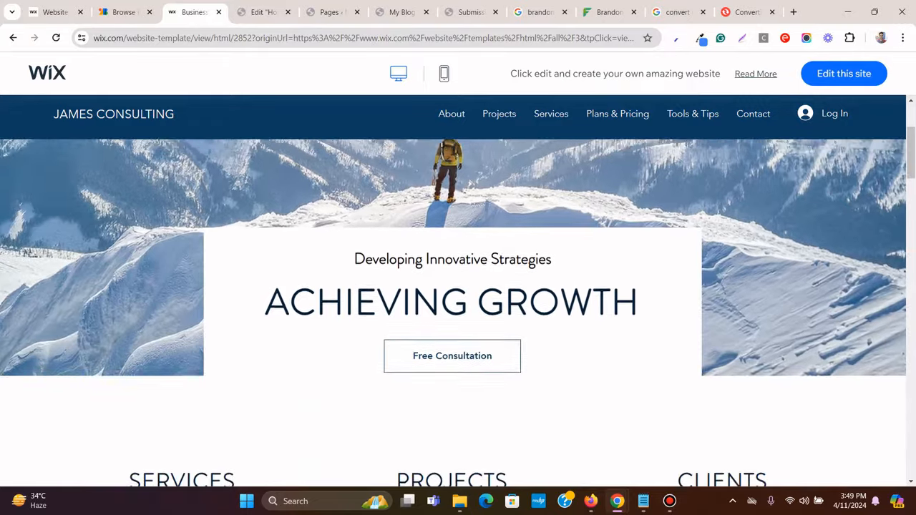
left_click(263, 13)
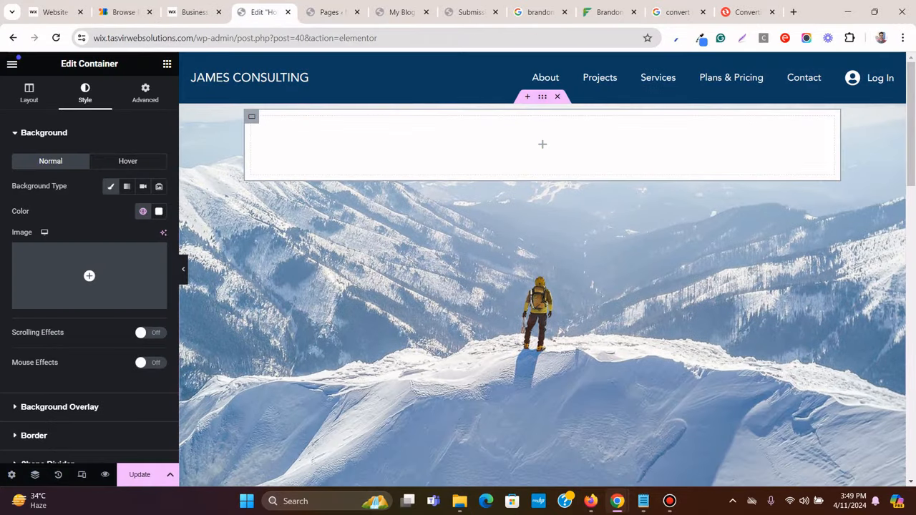
left_click(542, 96)
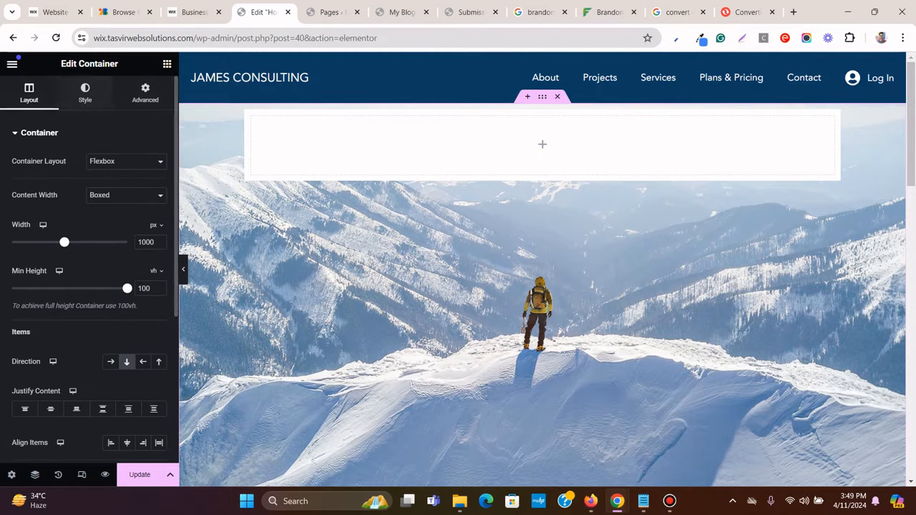
left_click(145, 93)
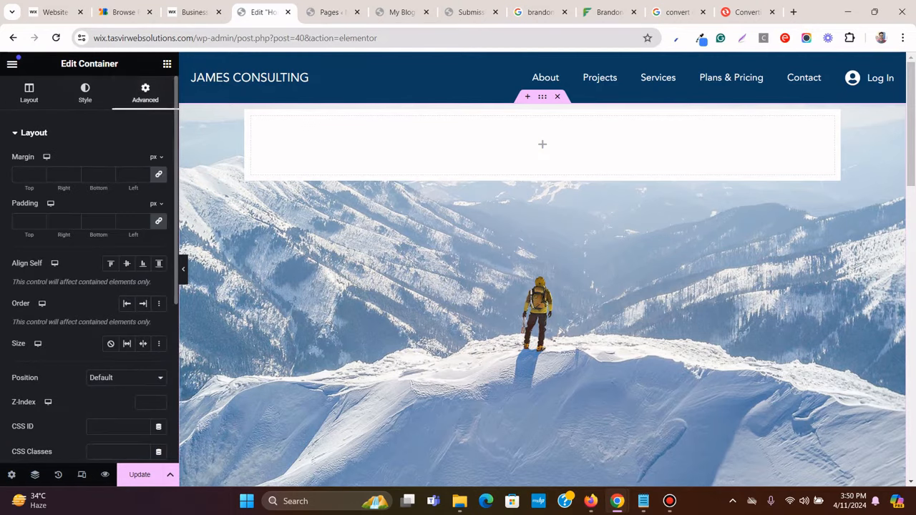
left_click(159, 221)
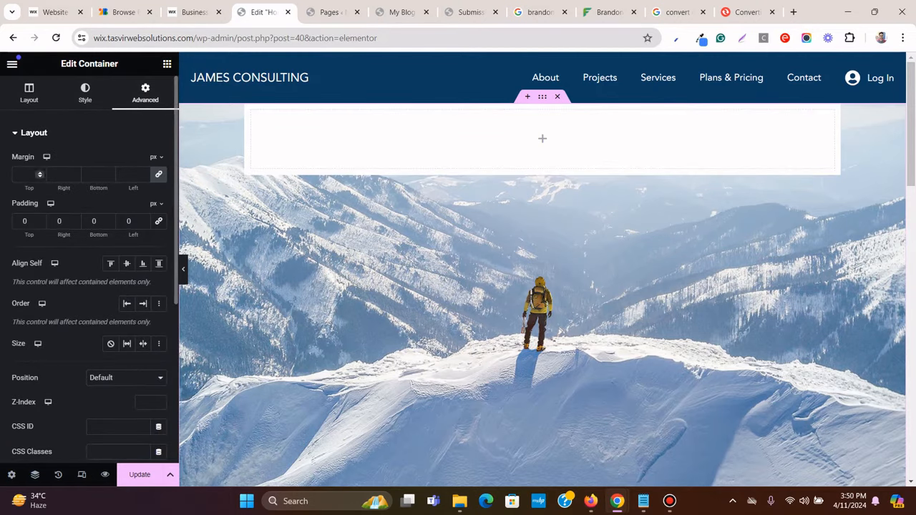
Set the outer hero container's Justify Content to End so the white box sits at the hero's lower edge
left_click(29, 93)
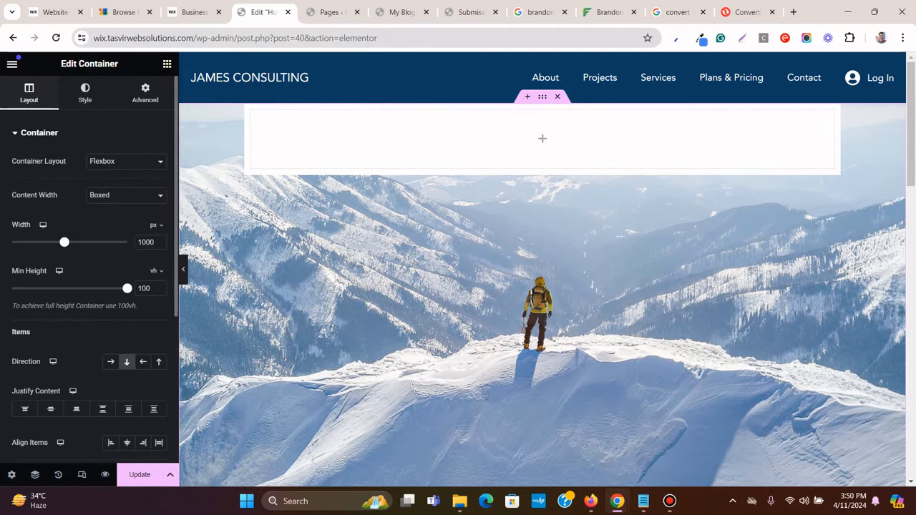
scroll(89, 287, "down", 3)
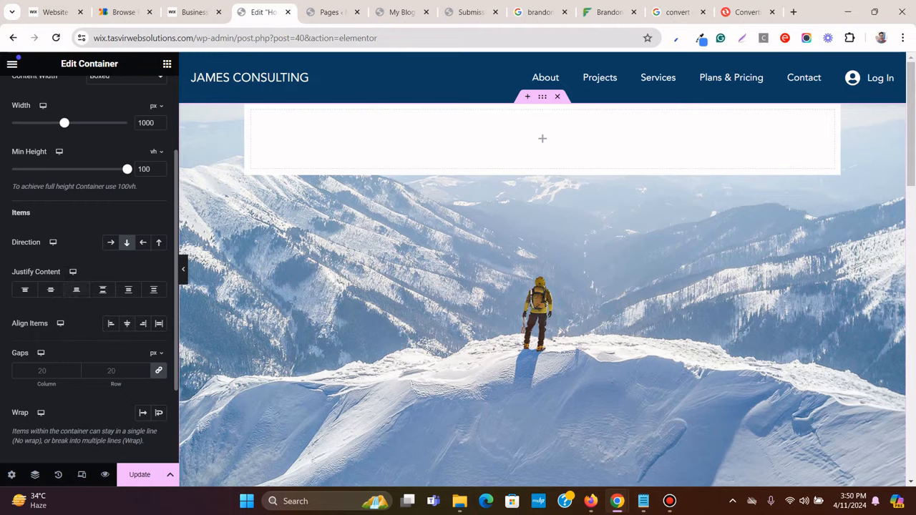
left_click(143, 324)
scroll(76, 289, "down", 2)
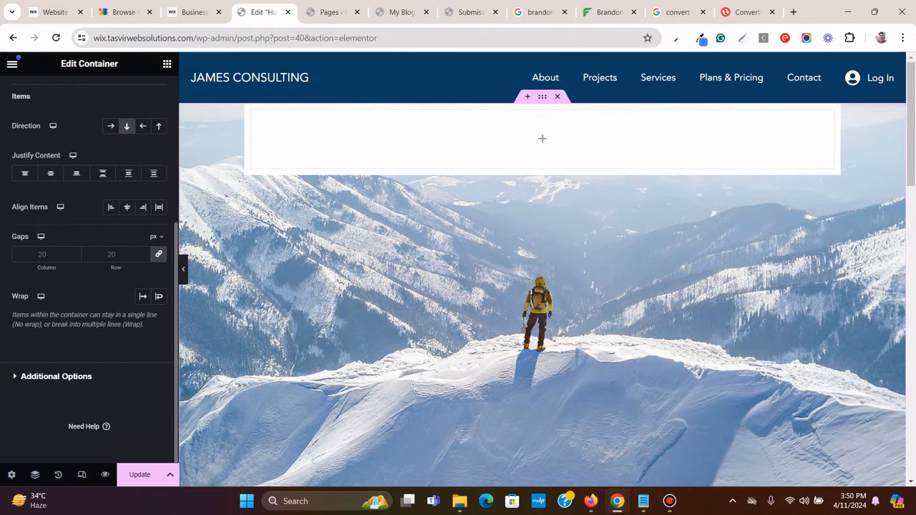
scroll(89, 286, "up", 4)
scroll(77, 289, "down", 2)
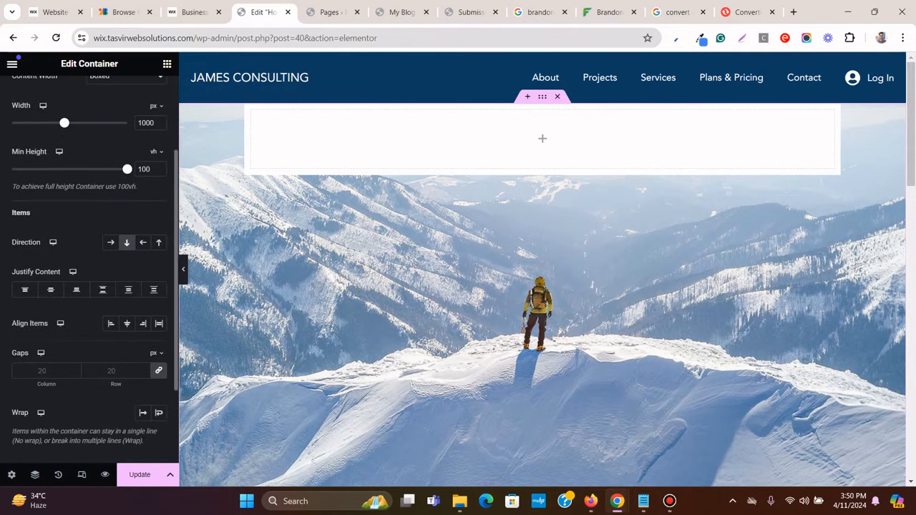
left_click(77, 289)
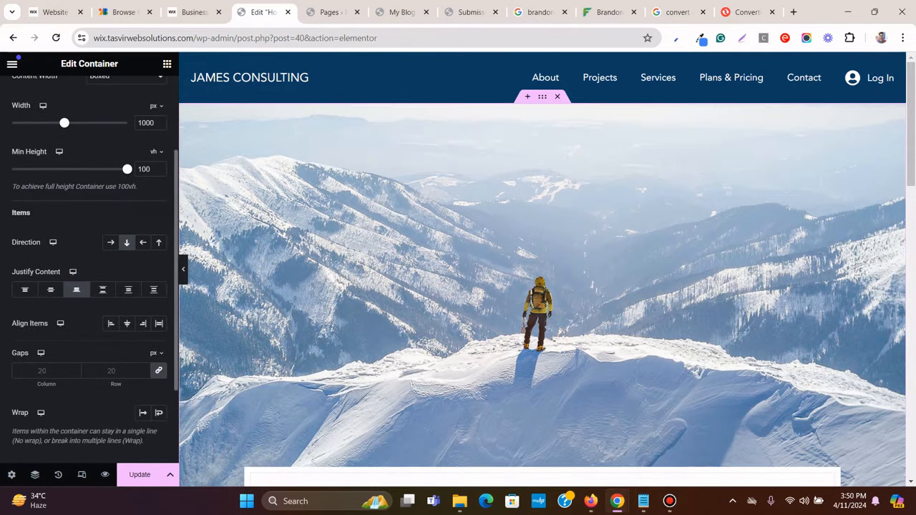
Check the hero section at full preview width and compare its white box with the template's text box
scroll(542, 286, "down", 3)
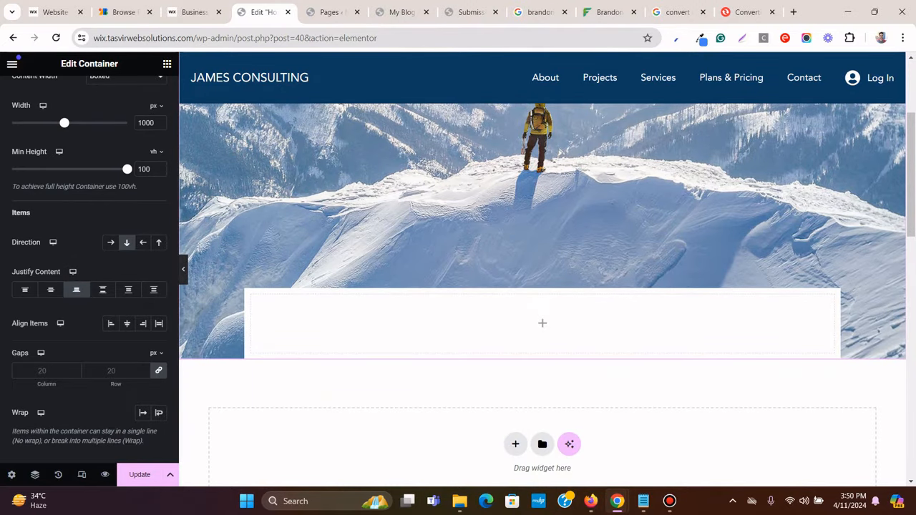
left_click(184, 270)
scroll(452, 286, "up", 4)
scroll(458, 293, "down", 1)
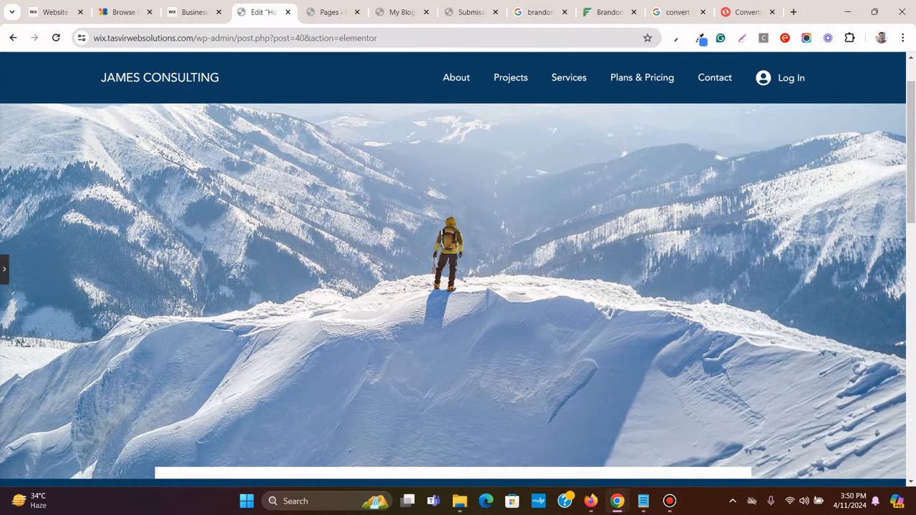
left_click(4, 270)
left_click(194, 12)
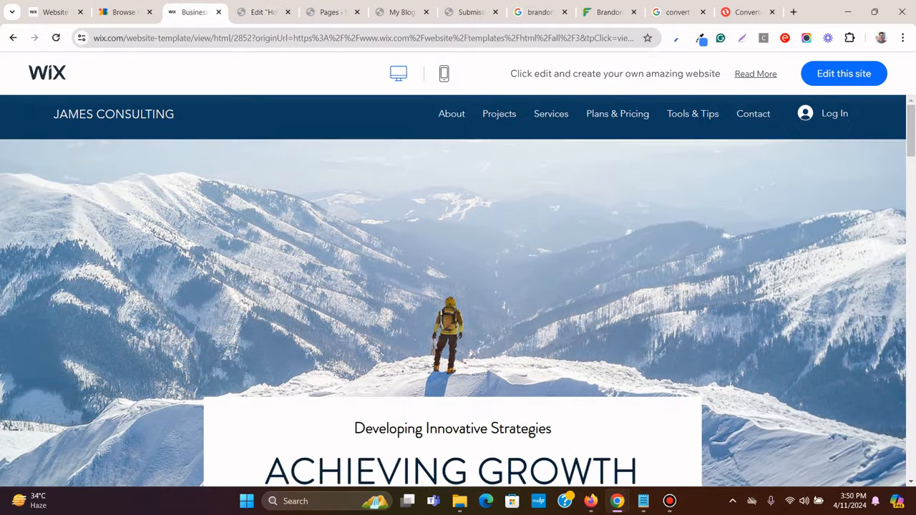
scroll(452, 286, "down", 2)
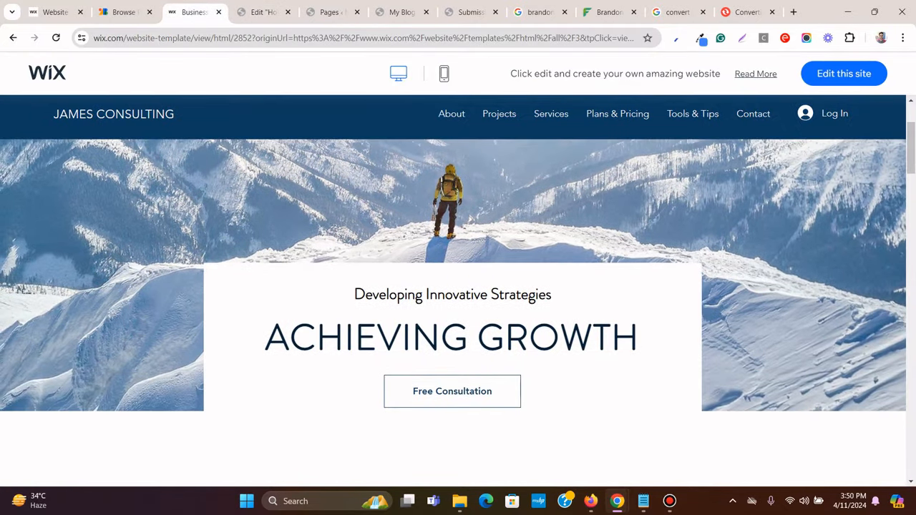
scroll(452, 286, "down", 1)
left_click_drag(354, 250, 379, 249)
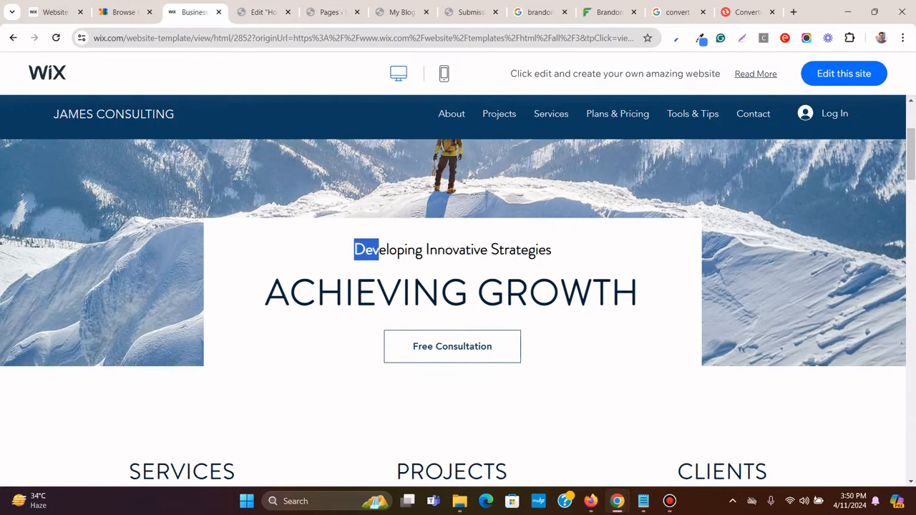
left_click(372, 250)
Add a Heading widget inside the white nested container and set its HTML tag to H5
left_click(262, 12)
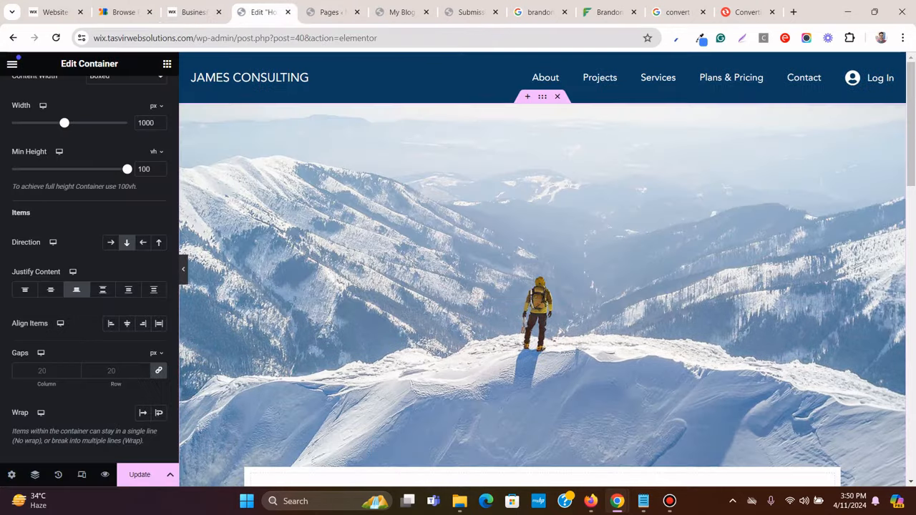
left_click(167, 64)
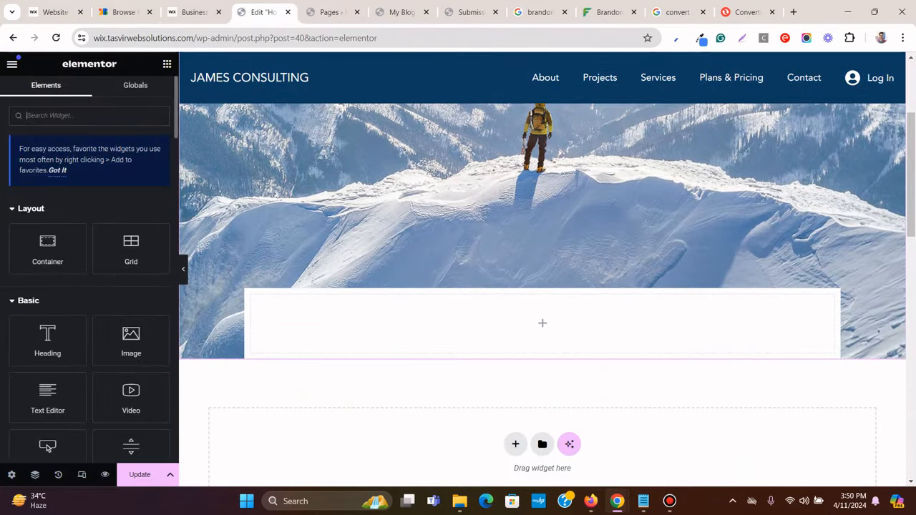
left_click_drag(47, 337, 446, 323)
left_click(125, 272)
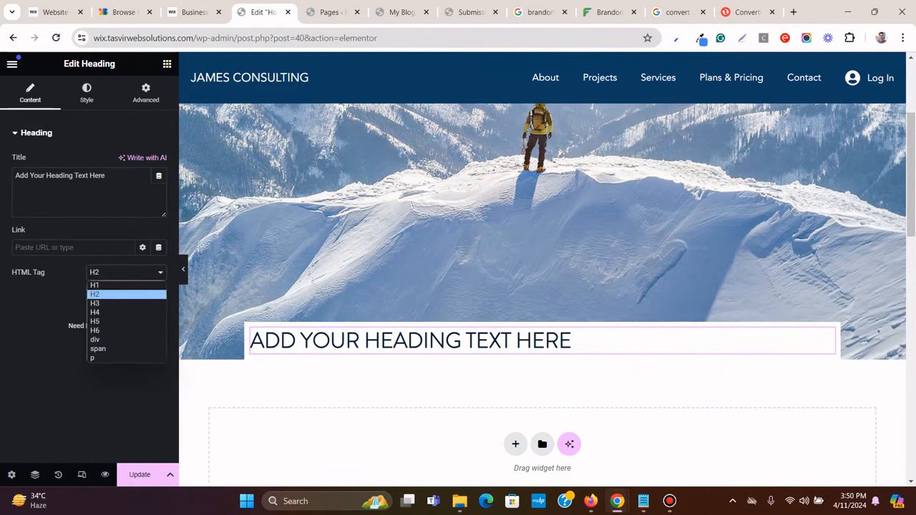
left_click(100, 321)
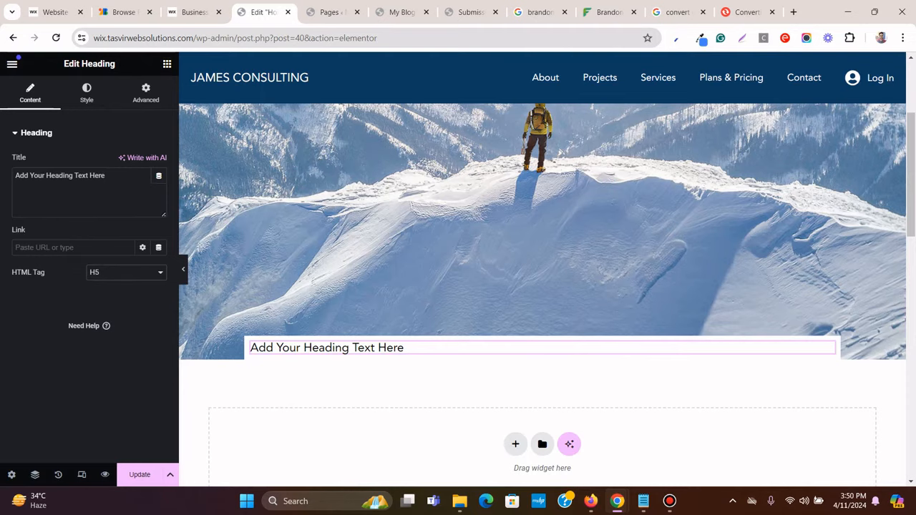
Replace the H5 heading's title with the template's text "Developing Innovative Strategies" and center it
left_click(193, 12)
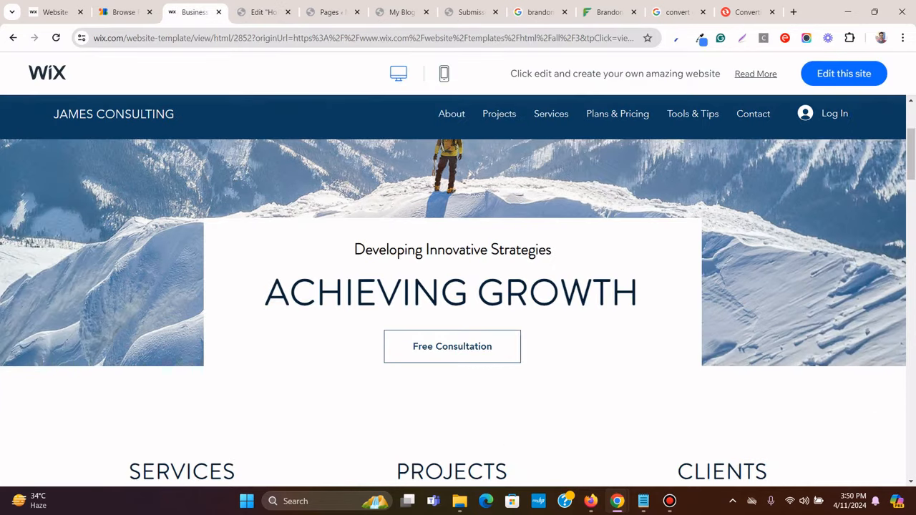
triple_click(446, 250)
right_click(446, 250)
left_click(483, 264)
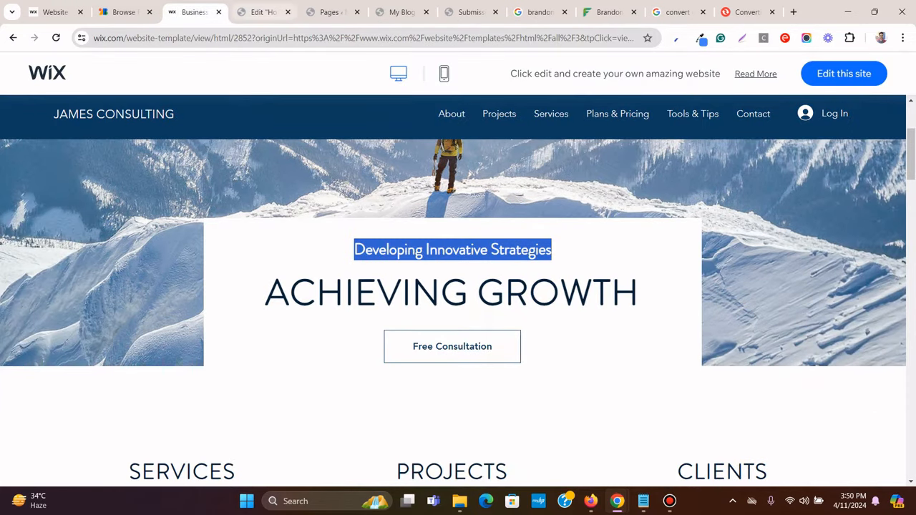
left_click(261, 12)
triple_click(103, 175)
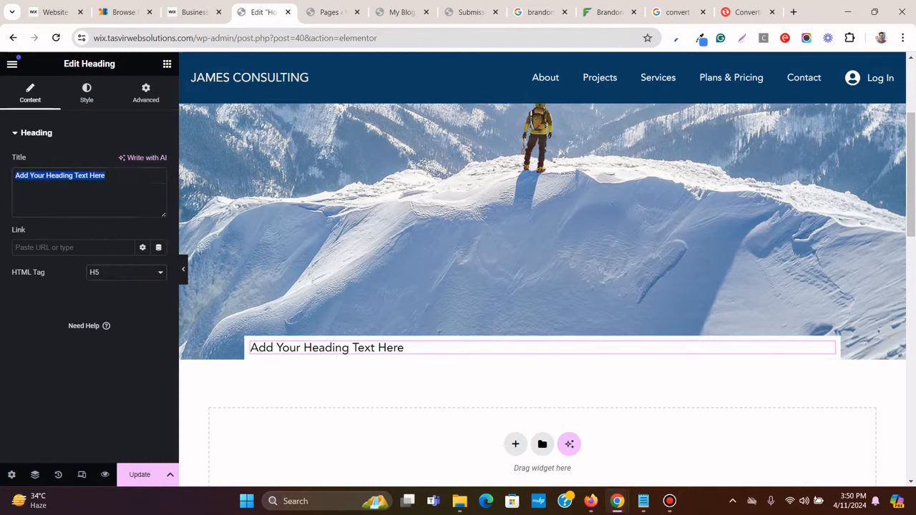
right_click(98, 177)
left_click(143, 264)
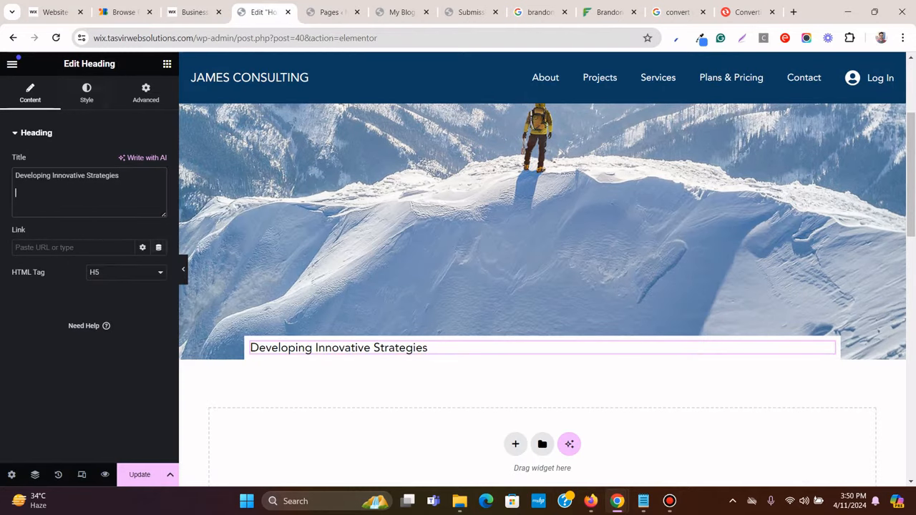
left_click(86, 93)
left_click(127, 161)
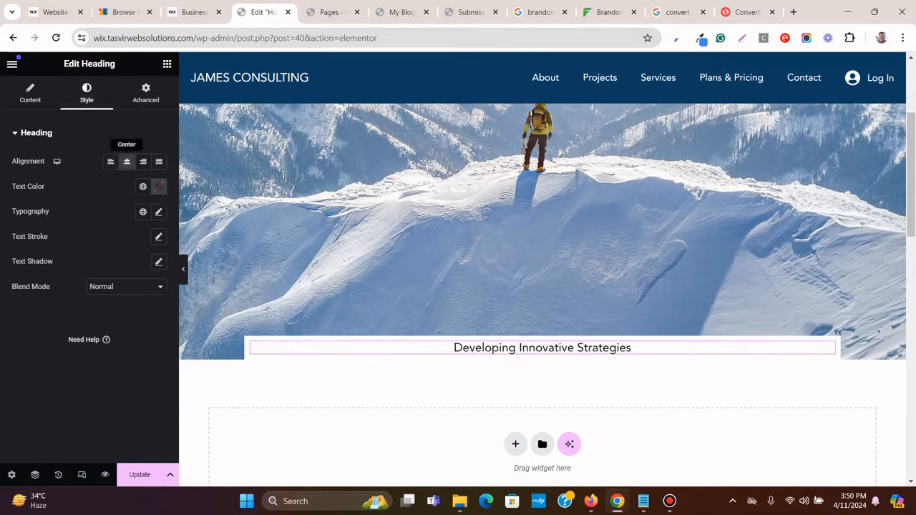
Check the template's large heading and add a second Heading widget inside the white box, below "Developing Innovative Strategies"
left_click(194, 13)
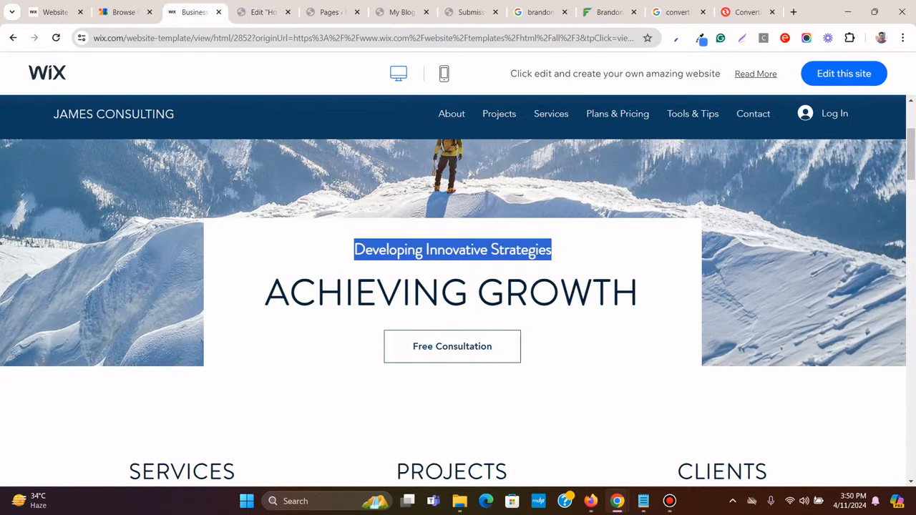
left_click(450, 293)
left_click_drag(265, 293, 638, 293)
left_click(639, 293)
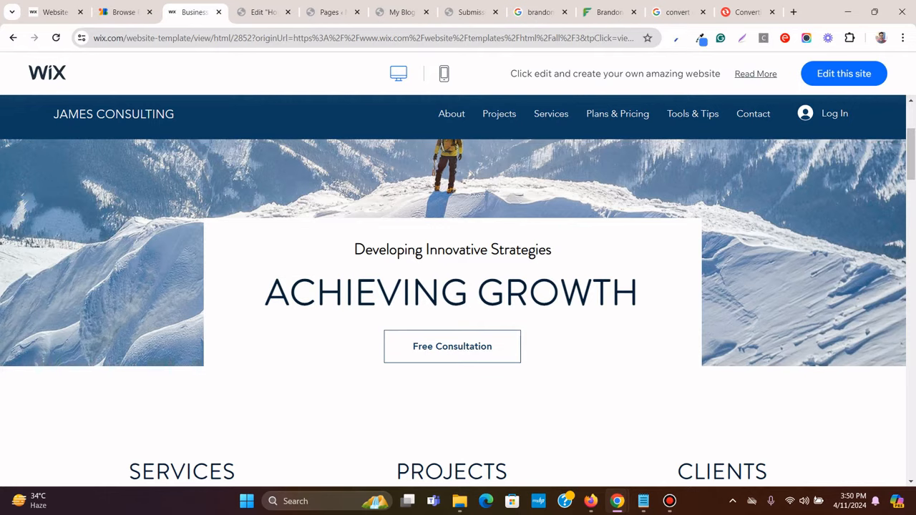
key("ctrl+Tab")
left_click(167, 64)
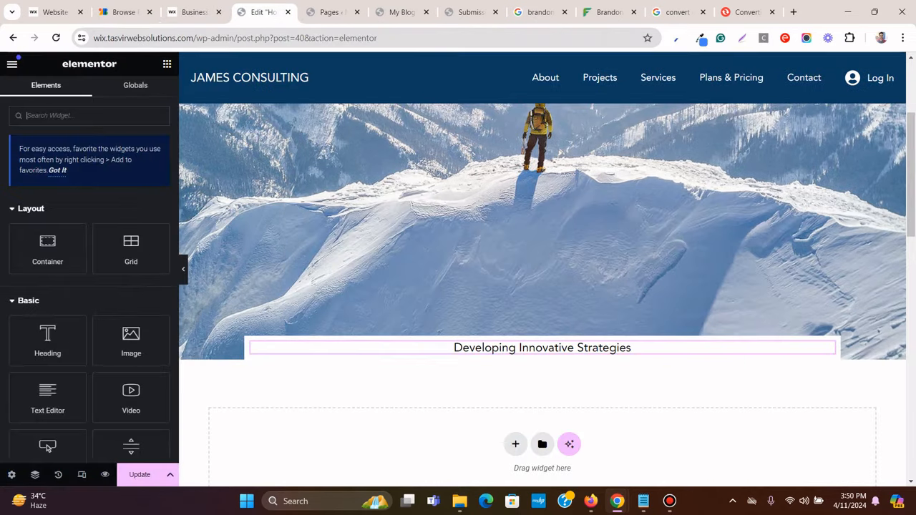
left_click_drag(47, 339, 548, 348)
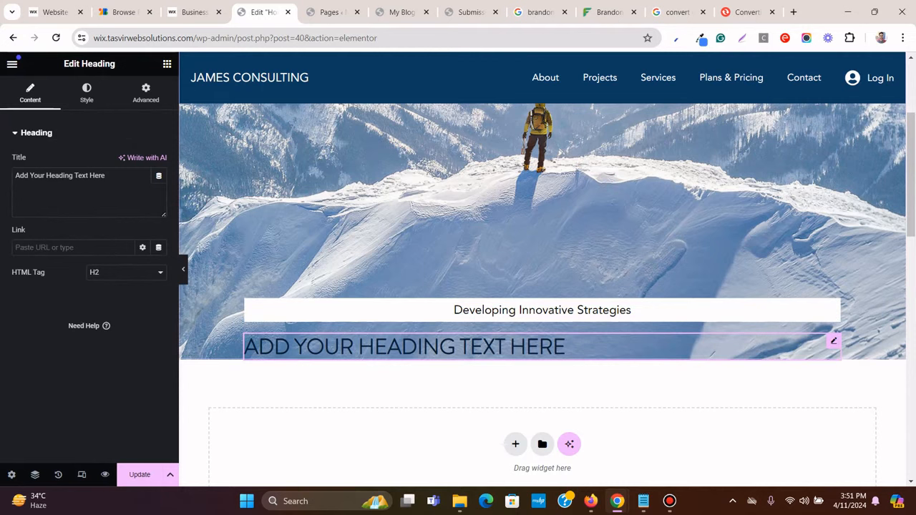
left_click_drag(834, 341, 642, 316)
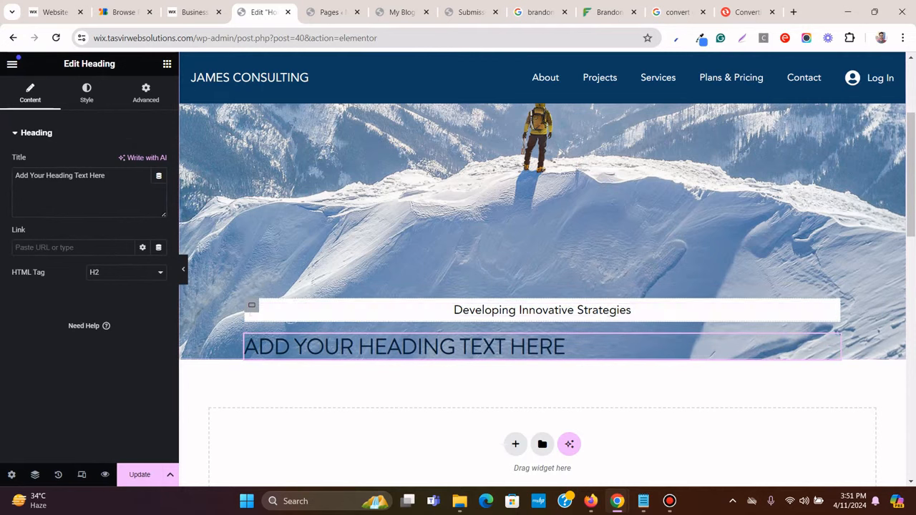
left_click_drag(833, 341, 573, 317)
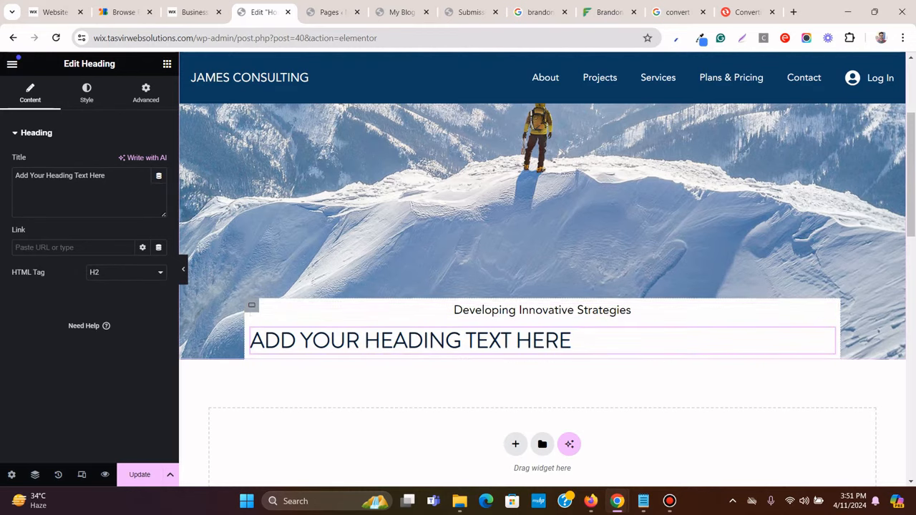
Center the second heading and set its HTML tag to H1
left_click(87, 93)
left_click(127, 162)
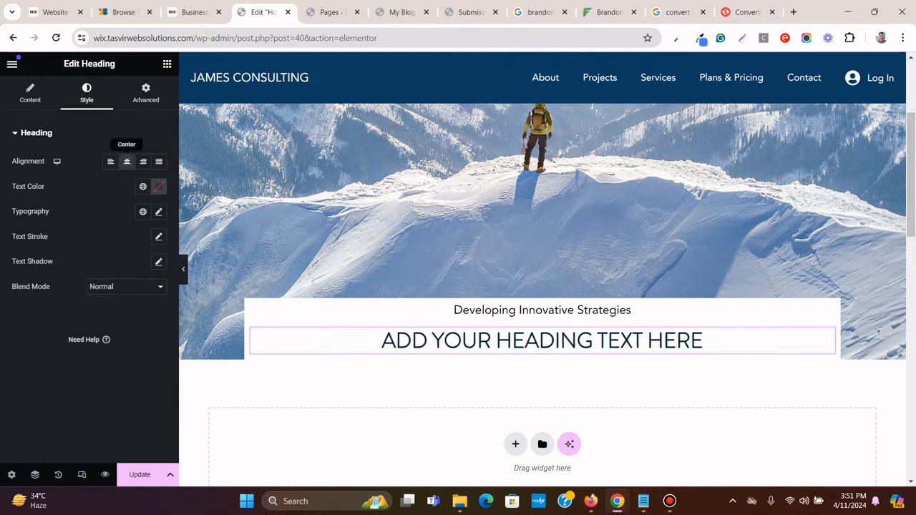
left_click(30, 93)
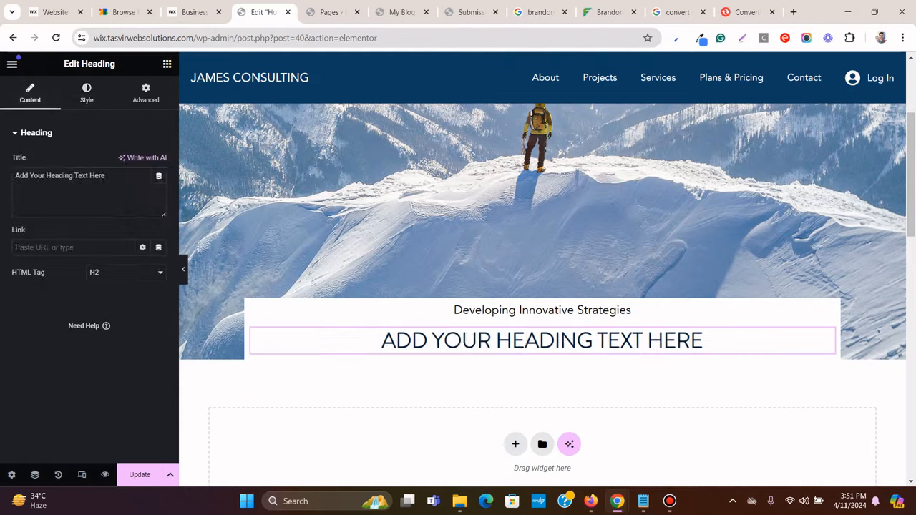
left_click(126, 272)
left_click(100, 282)
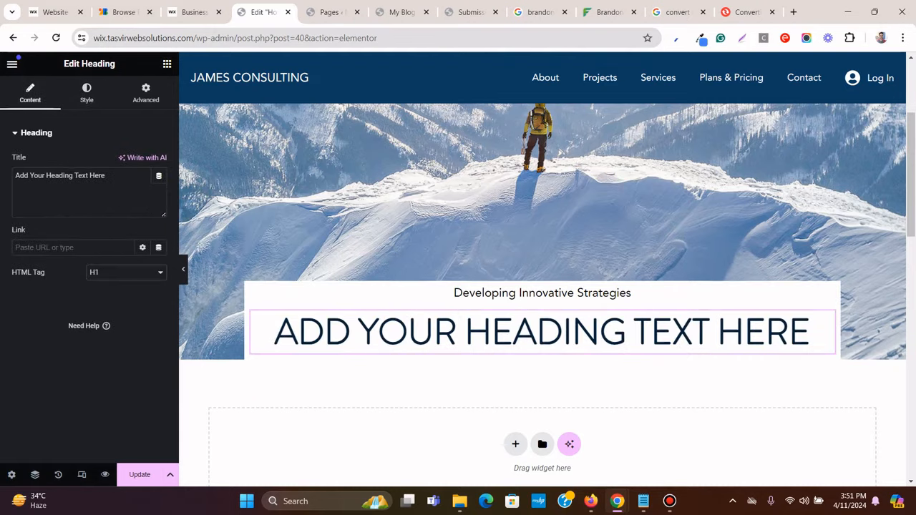
Replace the hero heading's placeholder text with "ACHIEVING GROWTH" copied from the Wix template
left_click(192, 12)
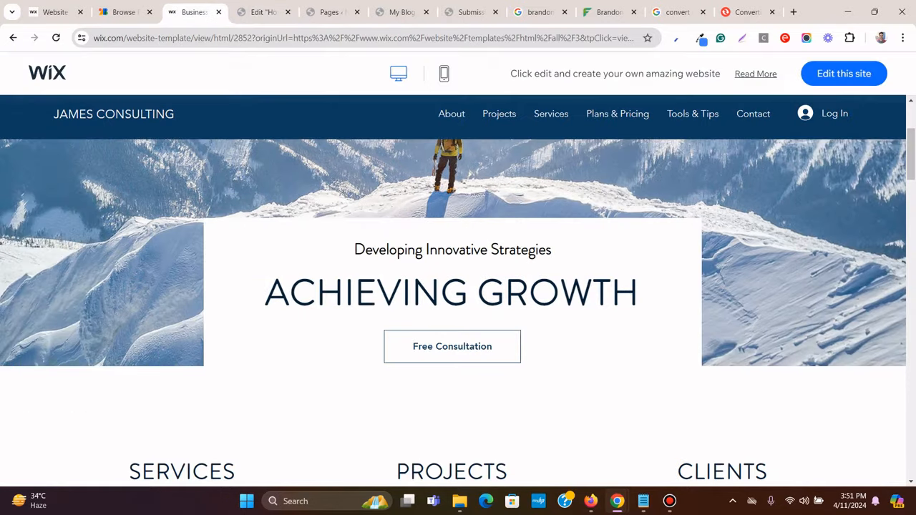
triple_click(429, 292)
right_click(429, 291)
left_click(439, 302)
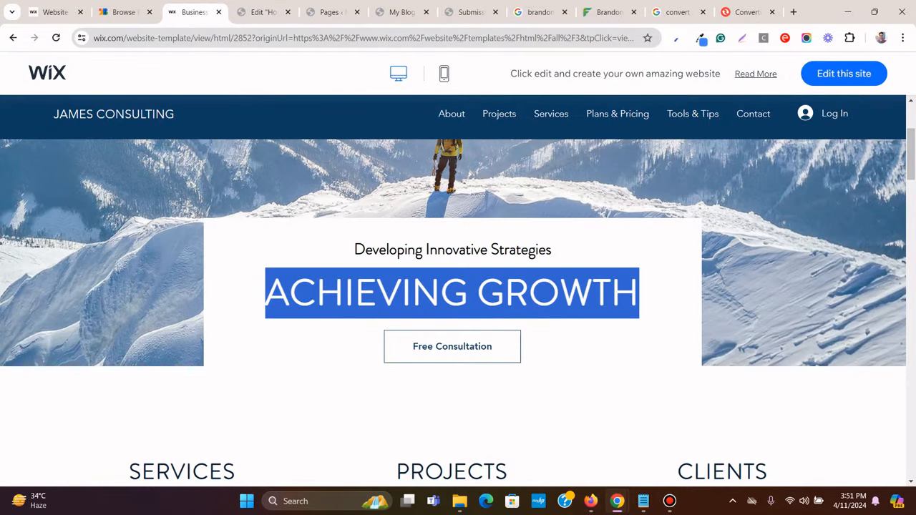
key("ctrl+Tab")
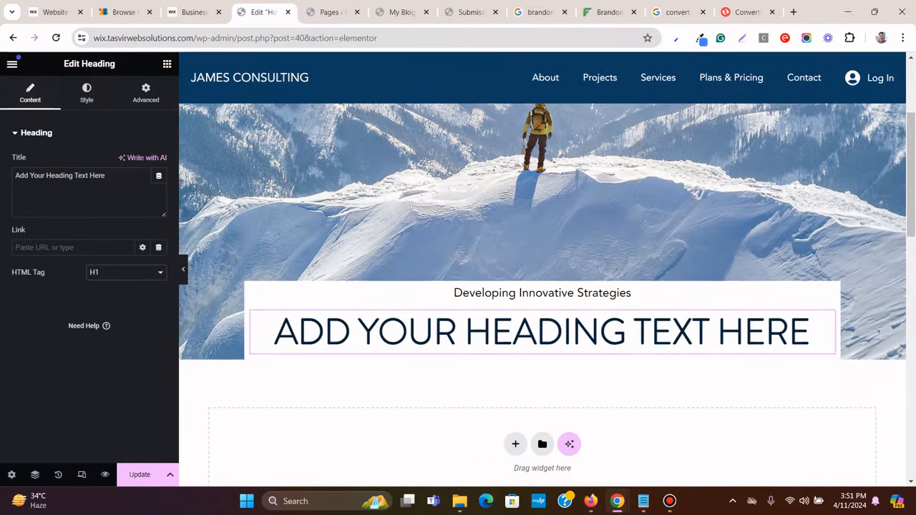
right_click(93, 175)
left_click(143, 262)
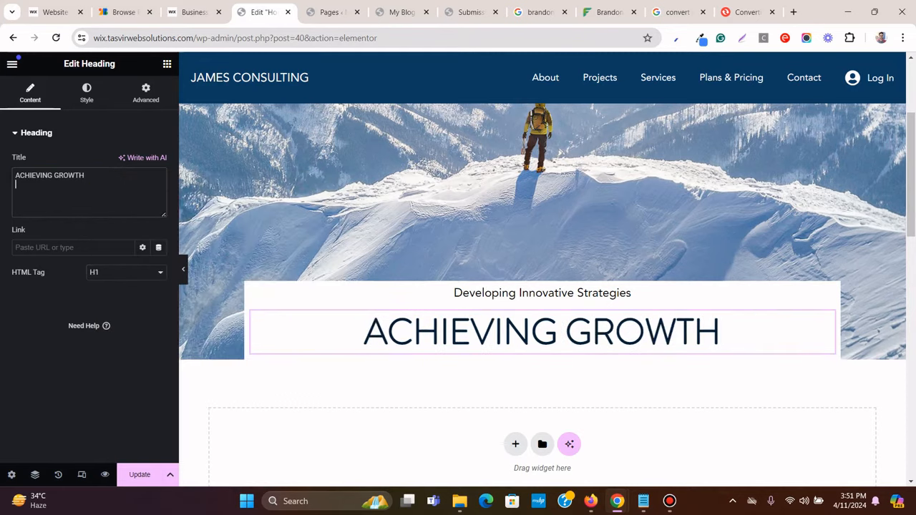
Compare the width and spacing of the hero's white text box with the Wix template
left_click(183, 269)
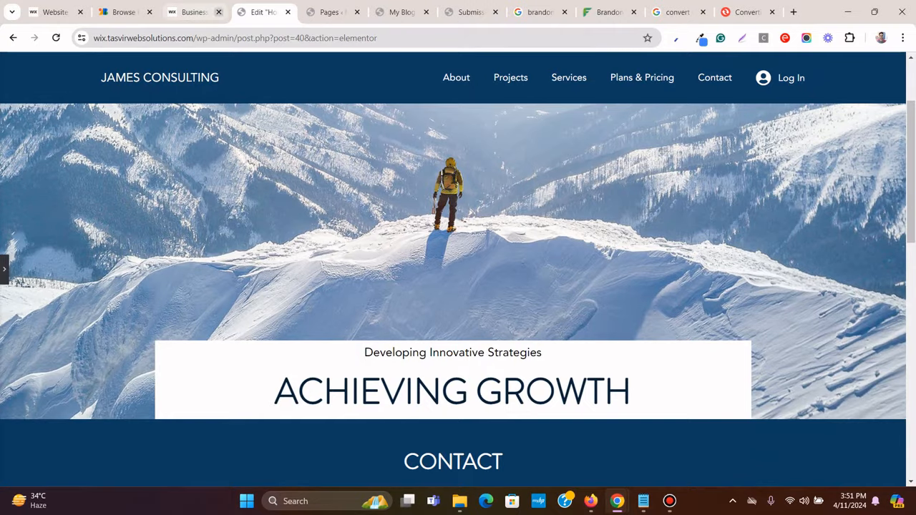
left_click(194, 12)
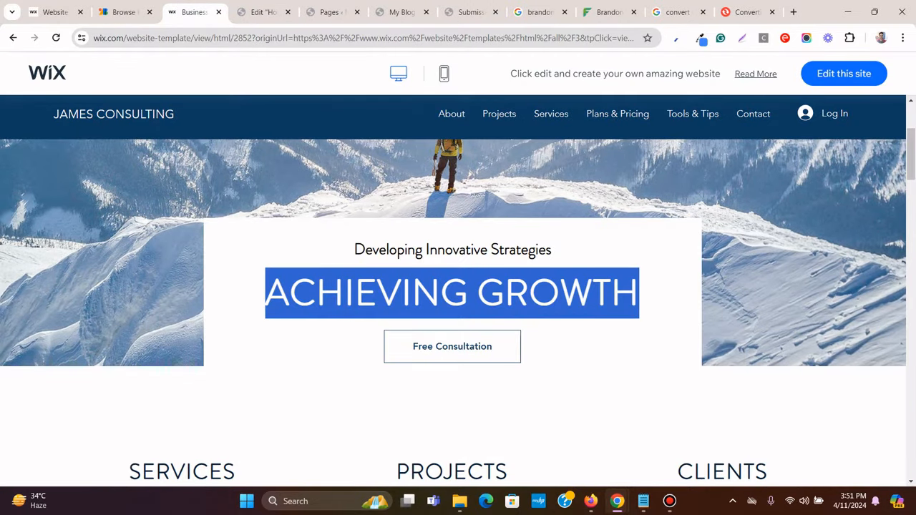
left_click(452, 294)
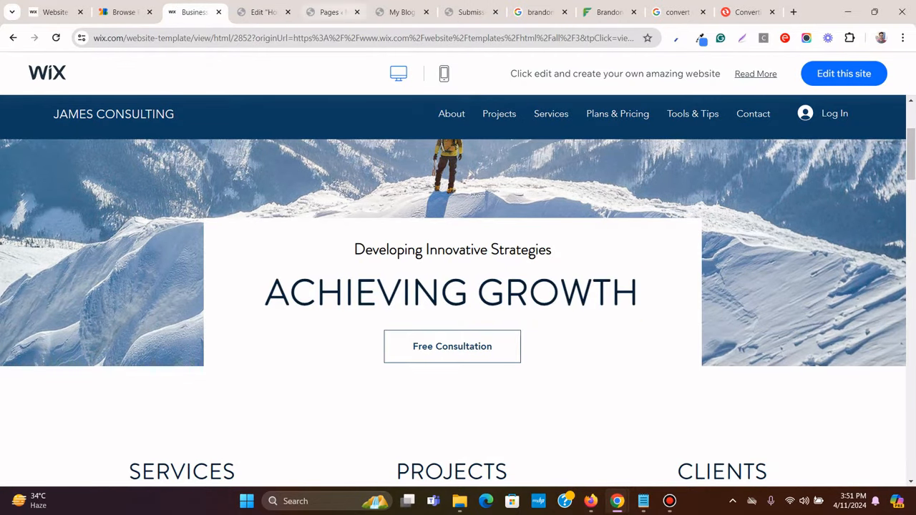
left_click(262, 12)
left_click(4, 269)
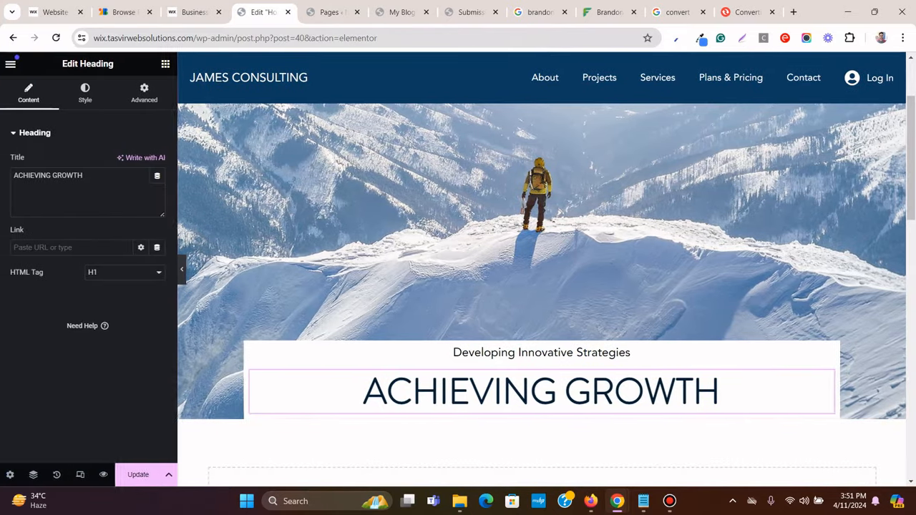
left_click(193, 12)
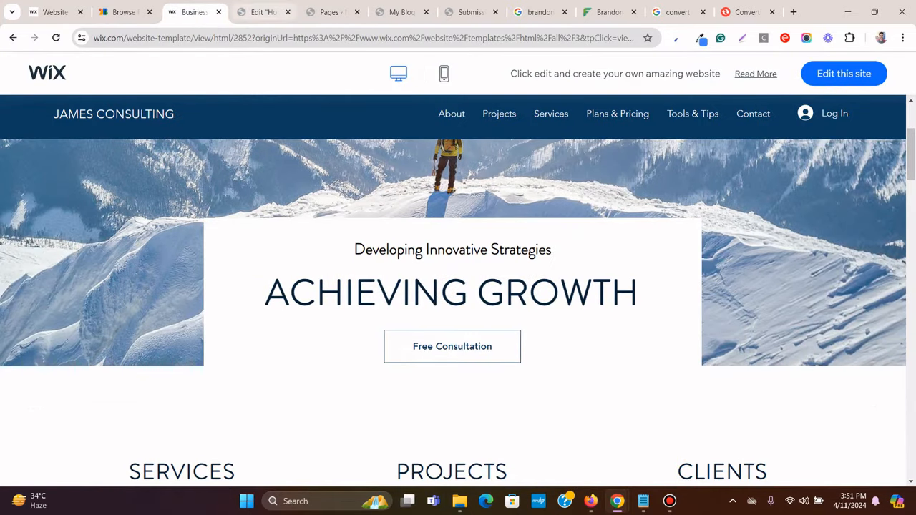
left_click(261, 12)
Set the hero section's boxed container width to 800 px
scroll(542, 286, "up", 2)
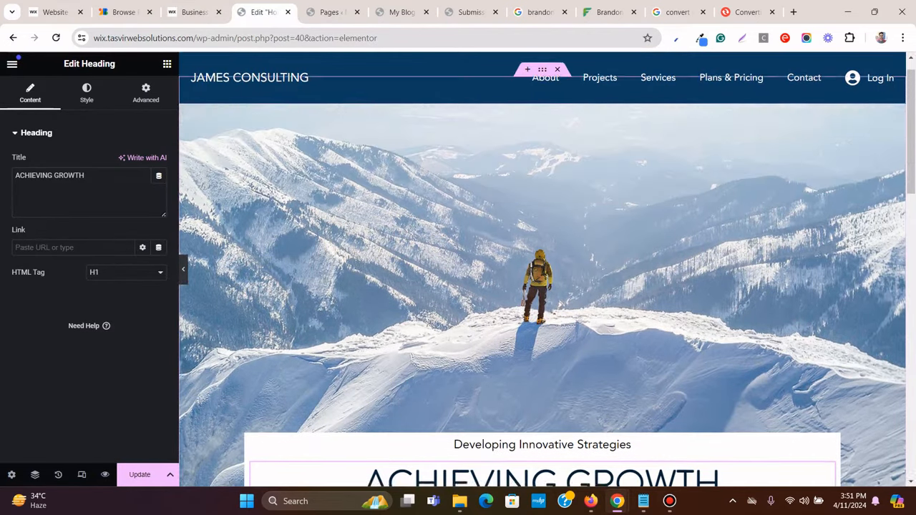
left_click(542, 96)
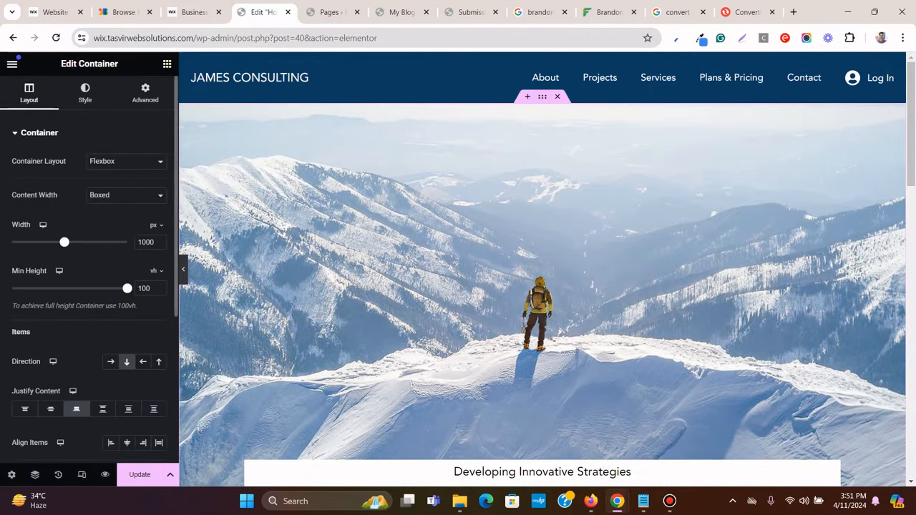
scroll(542, 269, "down", 2)
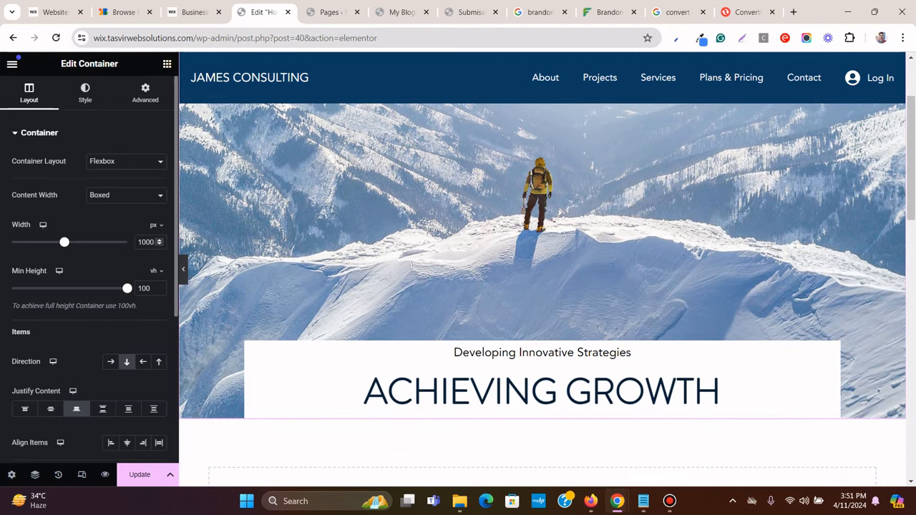
type("800")
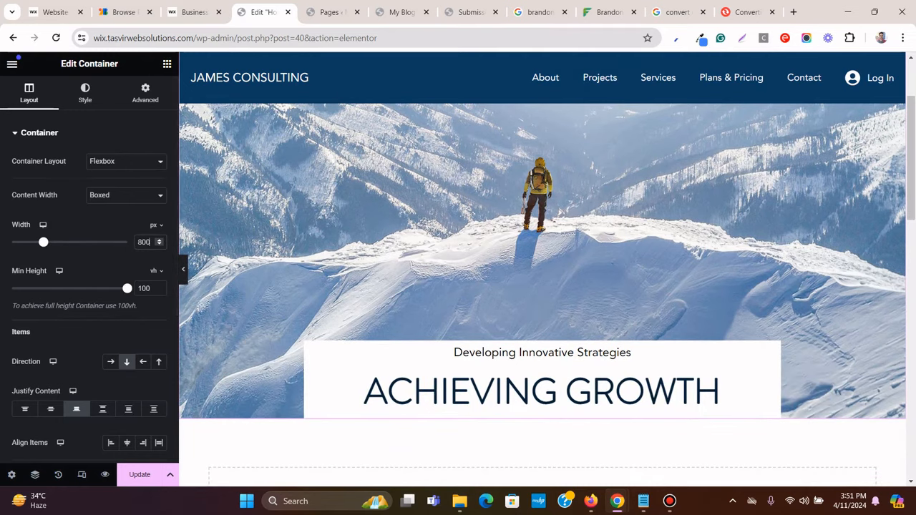
scroll(542, 272, "up", 2)
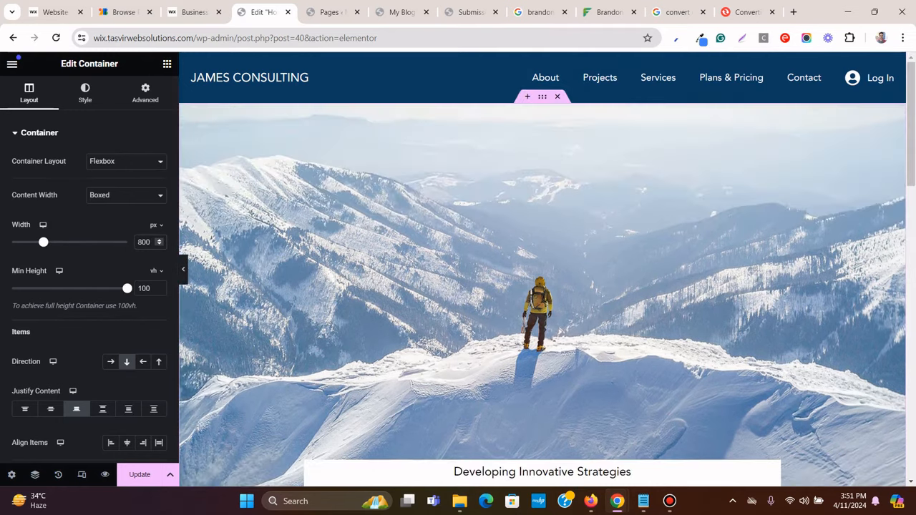
scroll(542, 272, "down", 4)
Give the white inner container 25 px padding on all sides and check it against the Wix template
key("ctrl+shift+Tab")
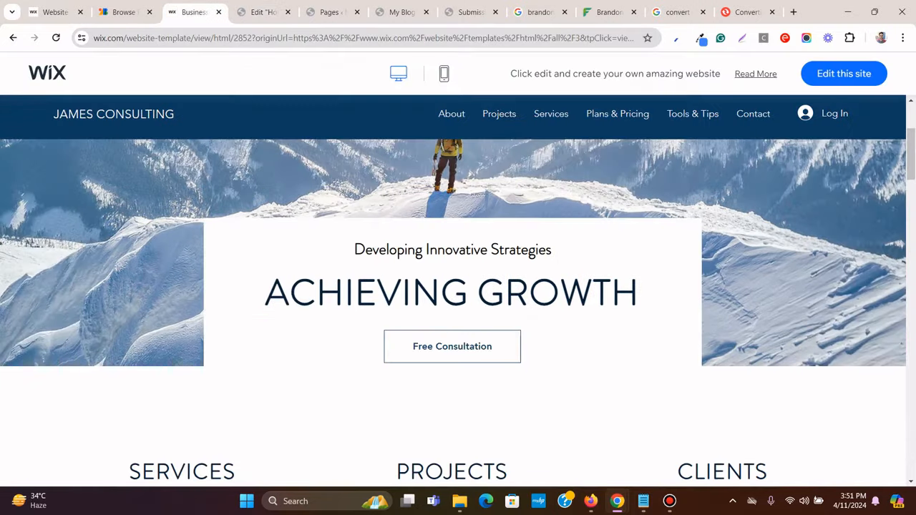
key("ctrl+Tab")
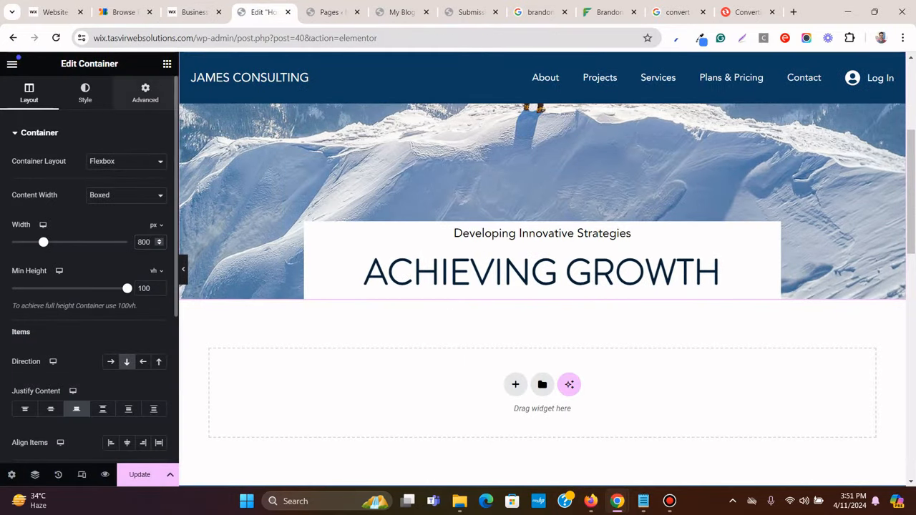
left_click(146, 93)
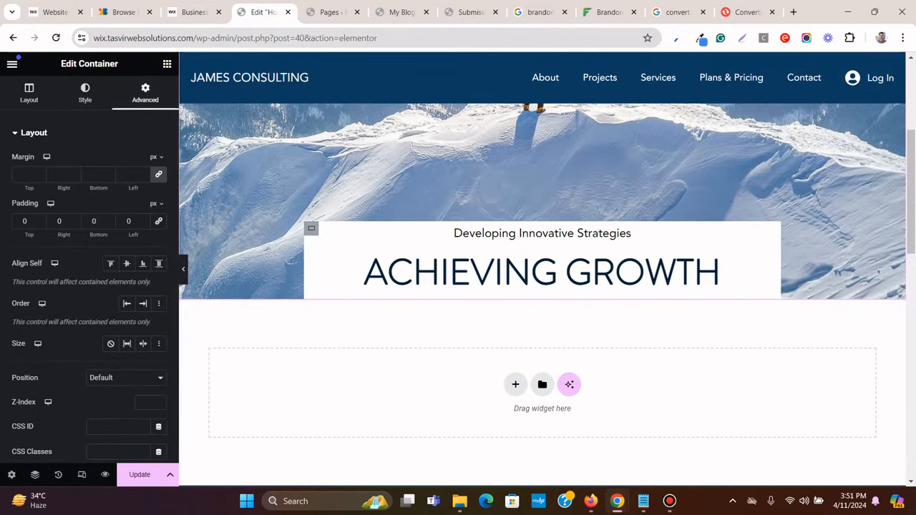
left_click(85, 93)
left_click(145, 93)
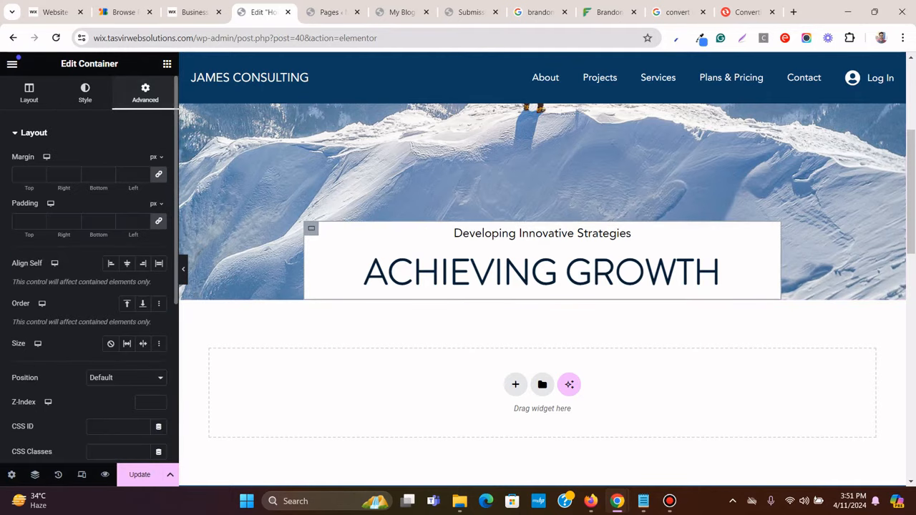
type("25")
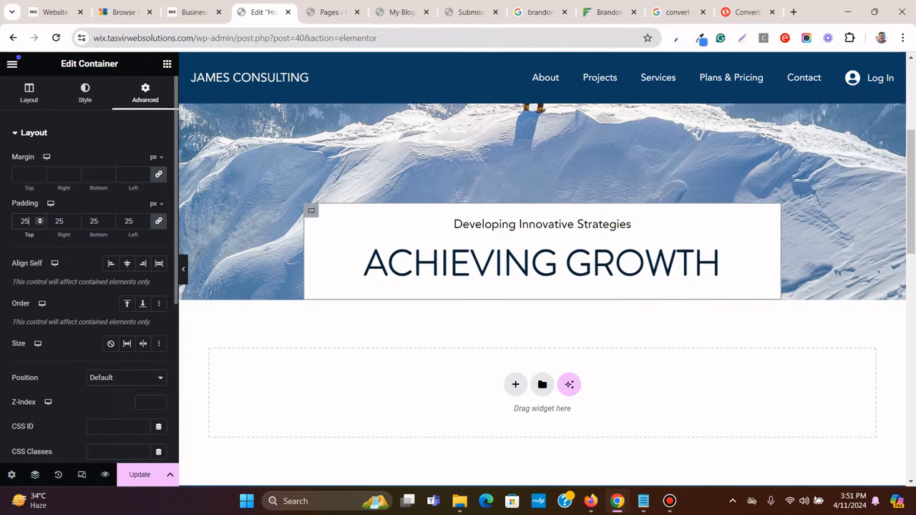
left_click(192, 12)
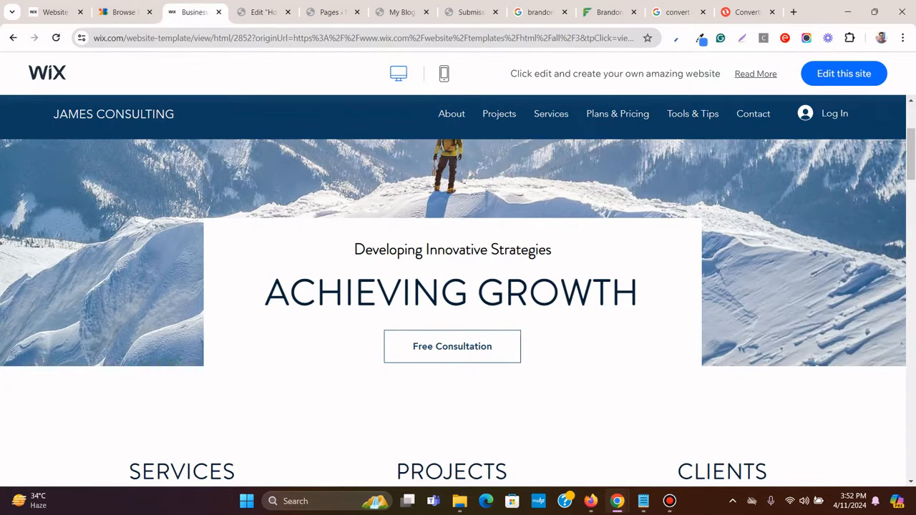
left_click(261, 13)
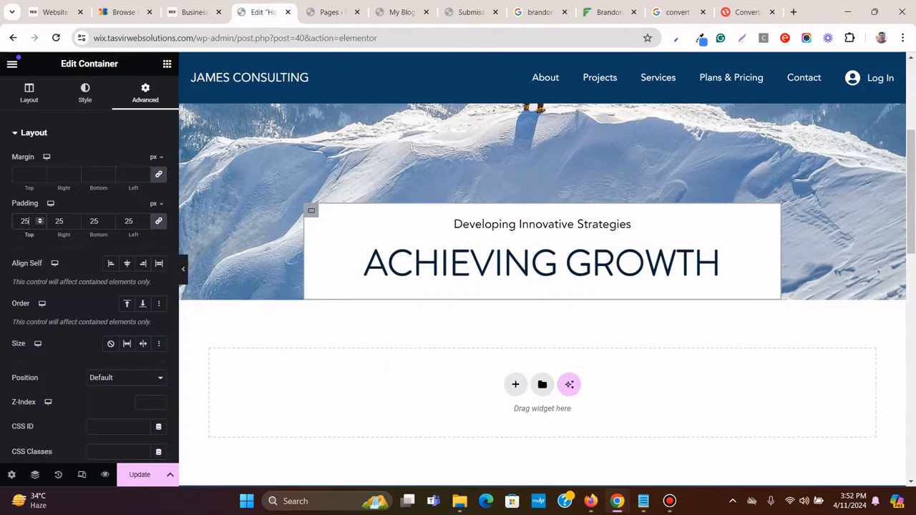
Add a Button widget below the ACHIEVING GROWTH heading and align it to the center
left_click(166, 64)
scroll(48, 250, "down", 1)
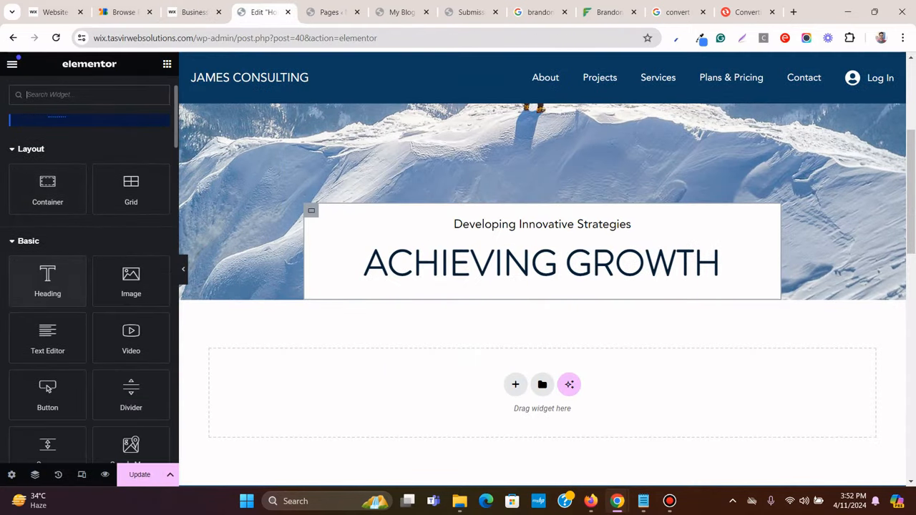
left_click_drag(47, 392, 578, 261)
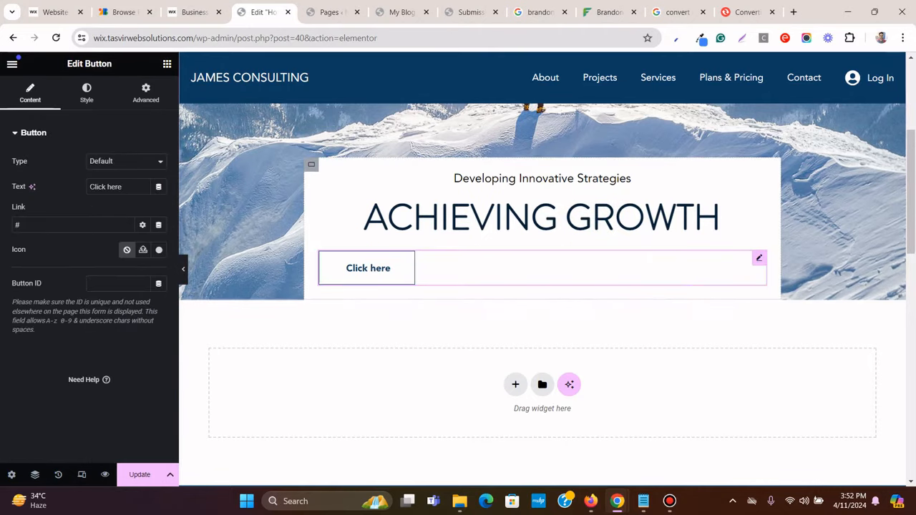
left_click(87, 93)
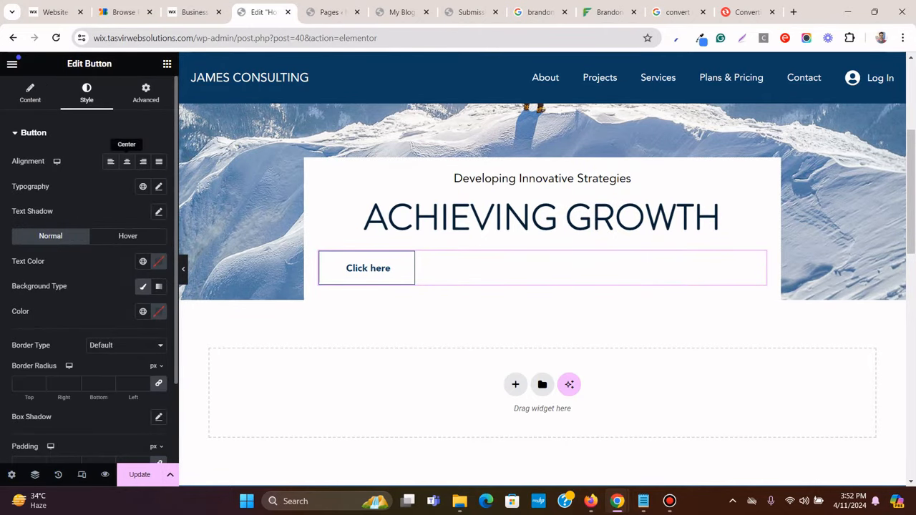
left_click(127, 161)
Inspect the hero button in the Wix template, copy its "Free Consultation" label from the page code, and close the inspector
left_click(192, 12)
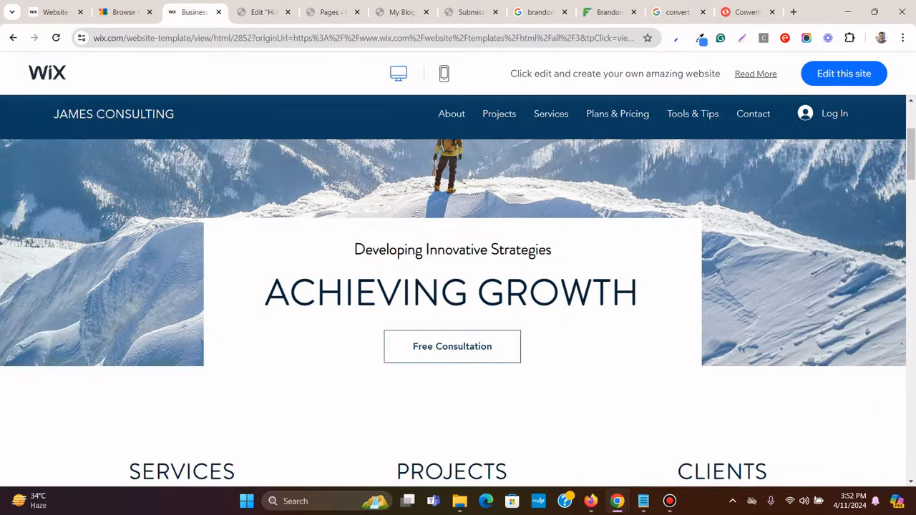
right_click(470, 349)
left_click(501, 328)
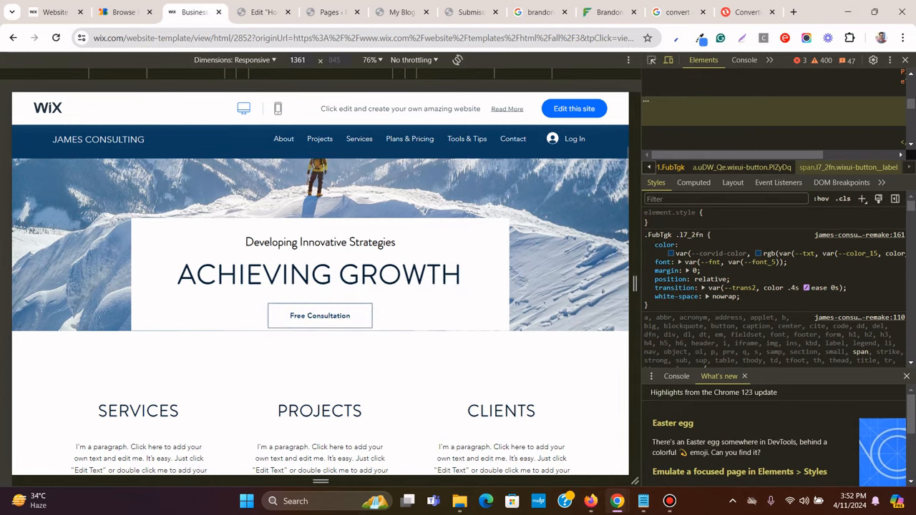
left_click(651, 61)
left_click(320, 315)
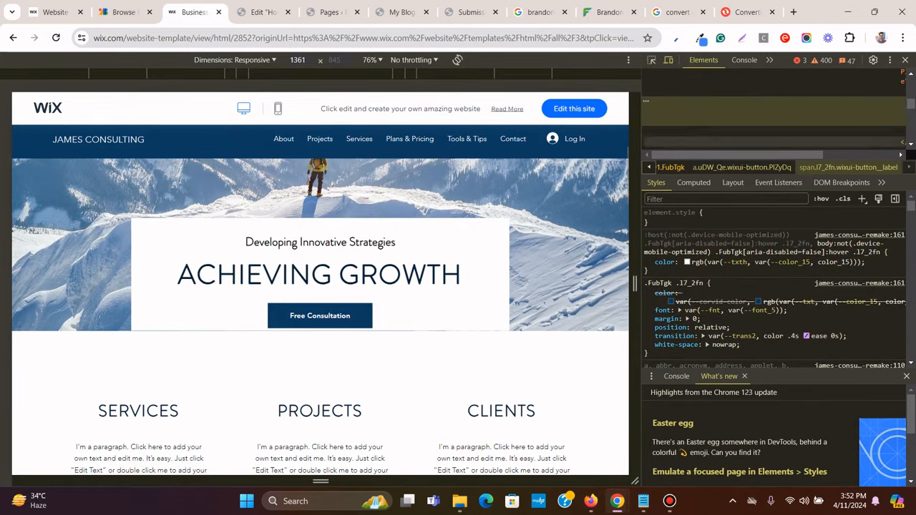
left_click(651, 61)
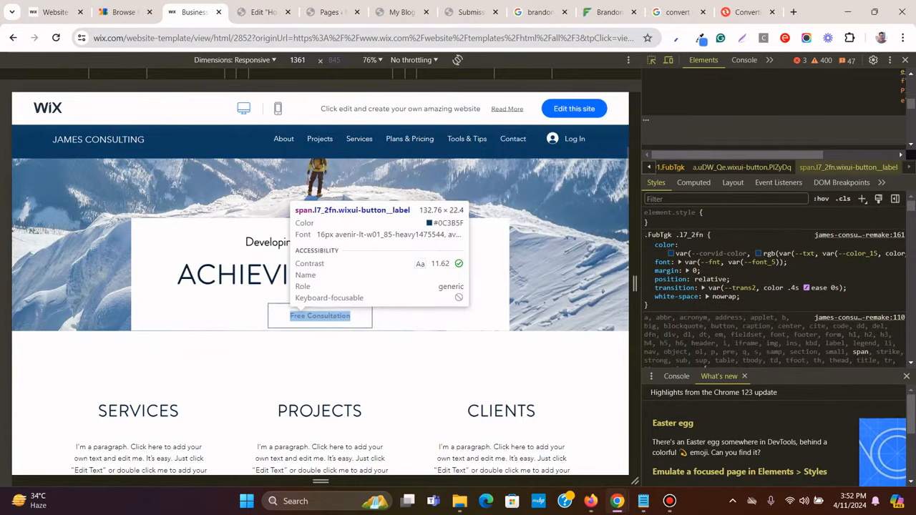
left_click(319, 315)
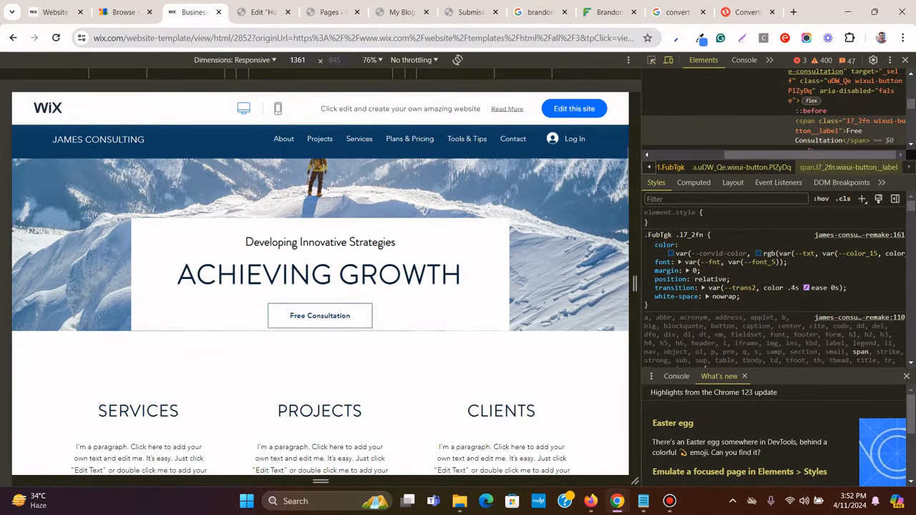
right_click(860, 131)
left_click(830, 188)
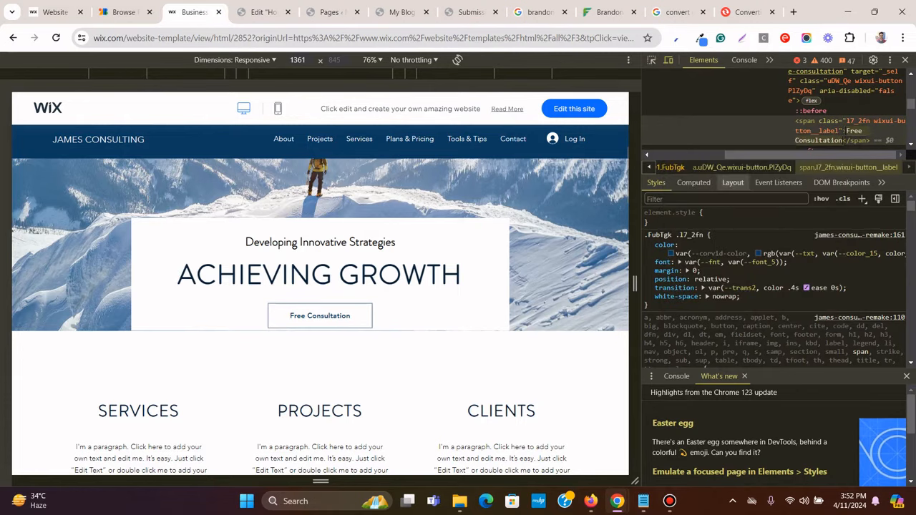
left_click(905, 60)
Replace the new button's text with "Free Consultation" and compare the previewed hero with the Wix template
left_click(263, 12)
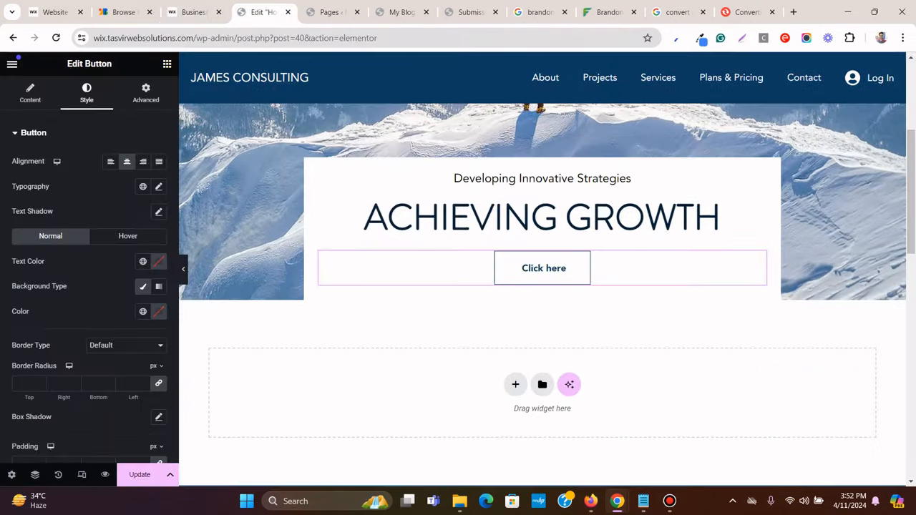
left_click(30, 92)
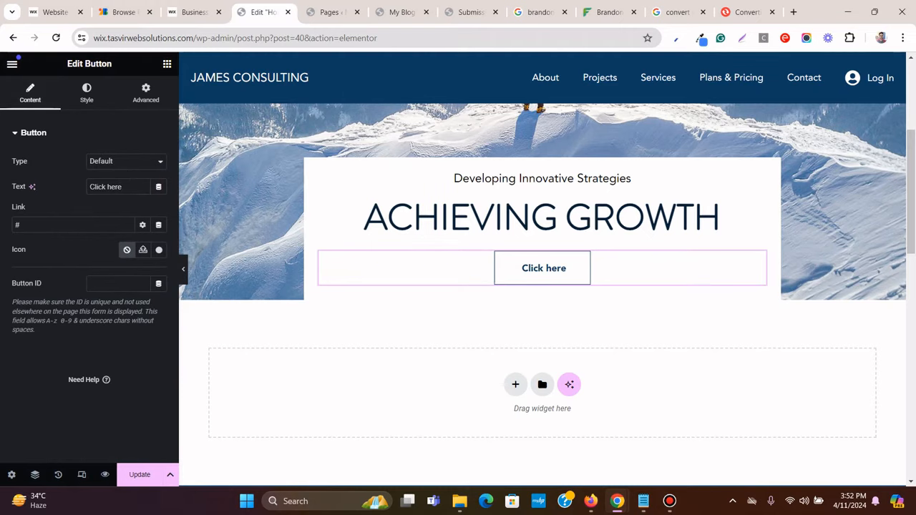
key("ctrl+a")
right_click(129, 187)
left_click(154, 262)
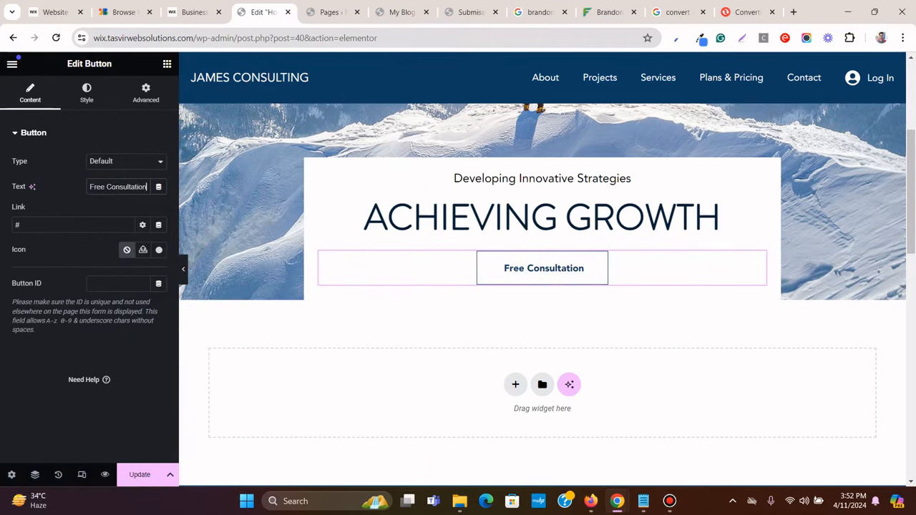
key("ctrl+p")
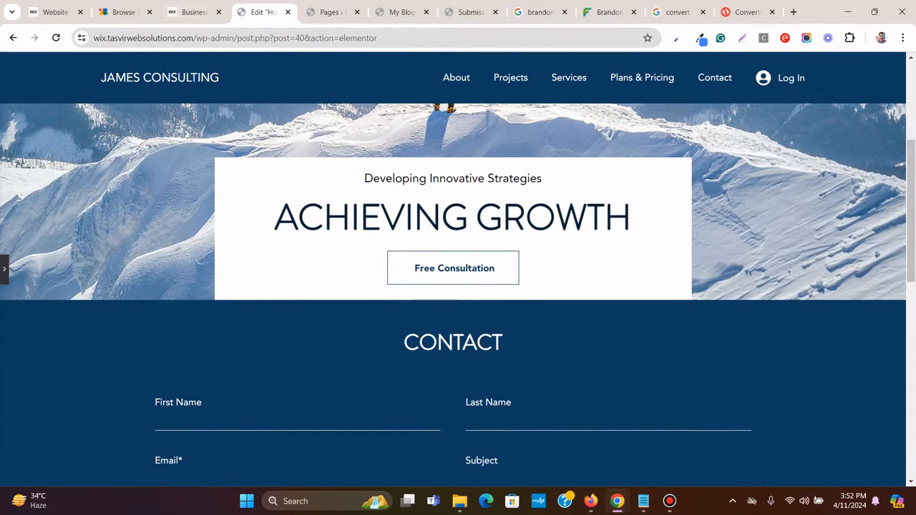
key("ctrl+shift+Tab")
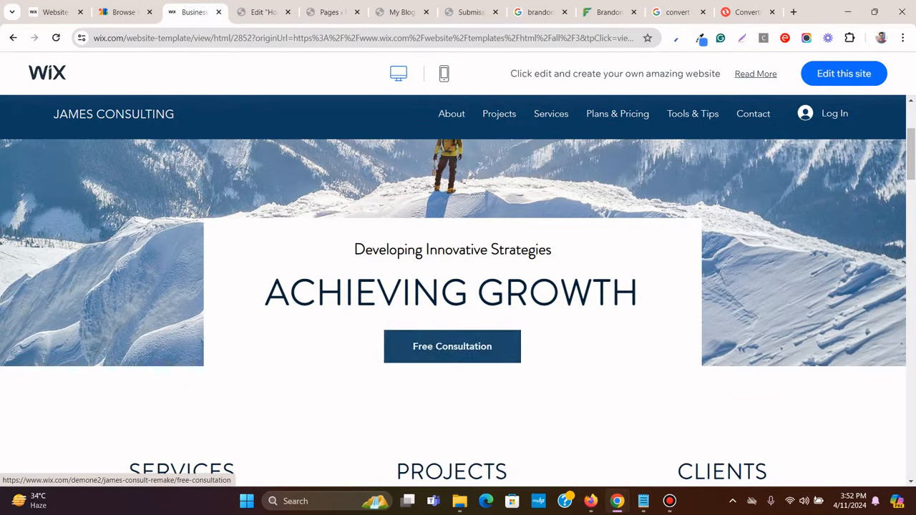
Set the white text container's bottom padding to 0 px, keeping 25 px on the other sides, and preview the hero
key("ctrl+Tab")
key("ctrl+p")
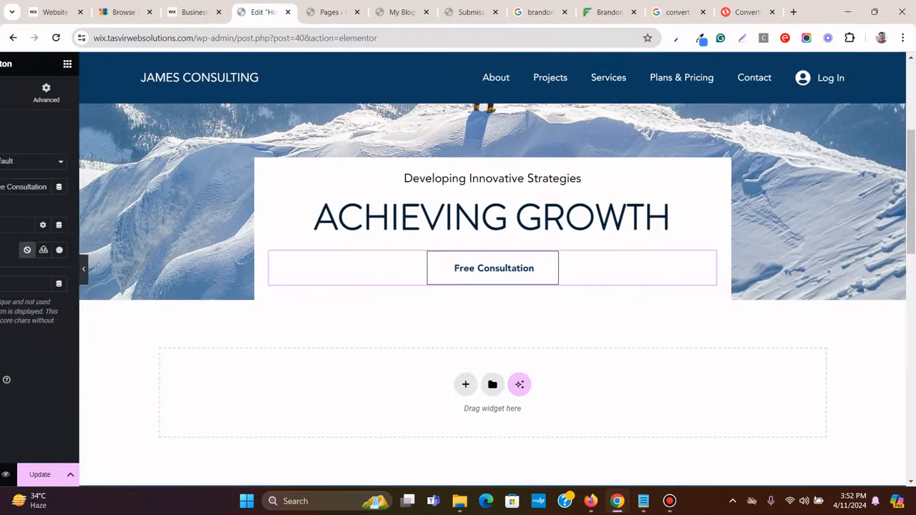
left_click(311, 164)
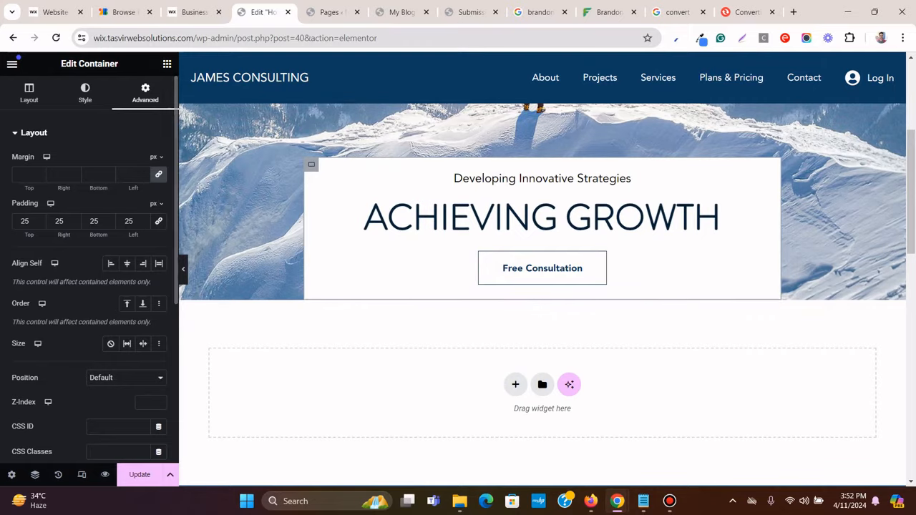
scroll(542, 286, "down", 2)
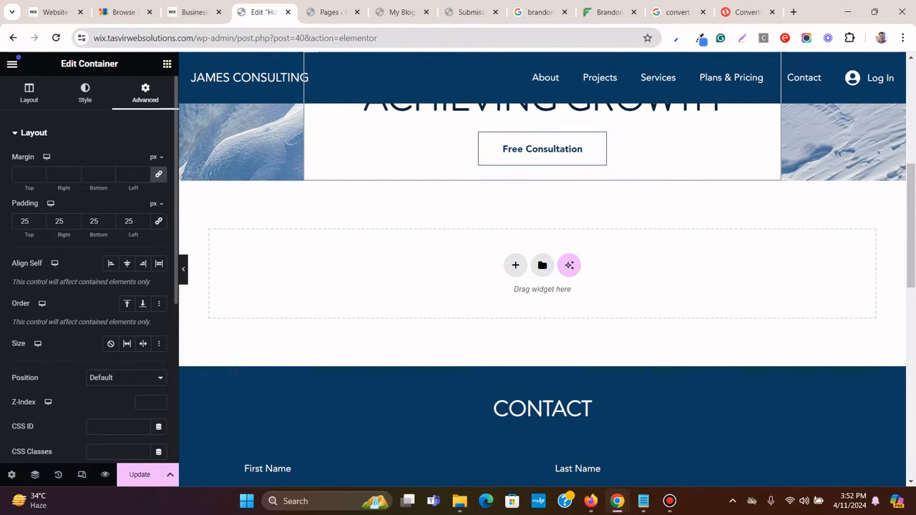
type("0")
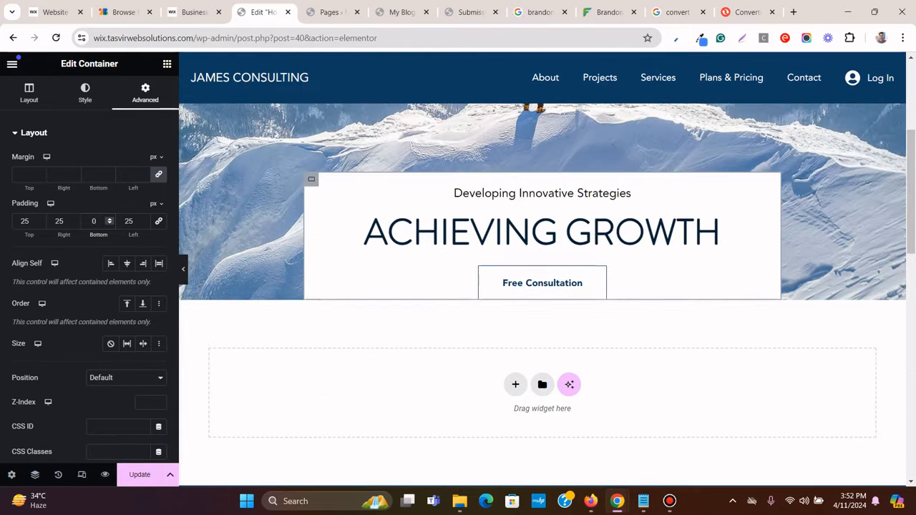
left_click(183, 270)
scroll(458, 270, "up", 3)
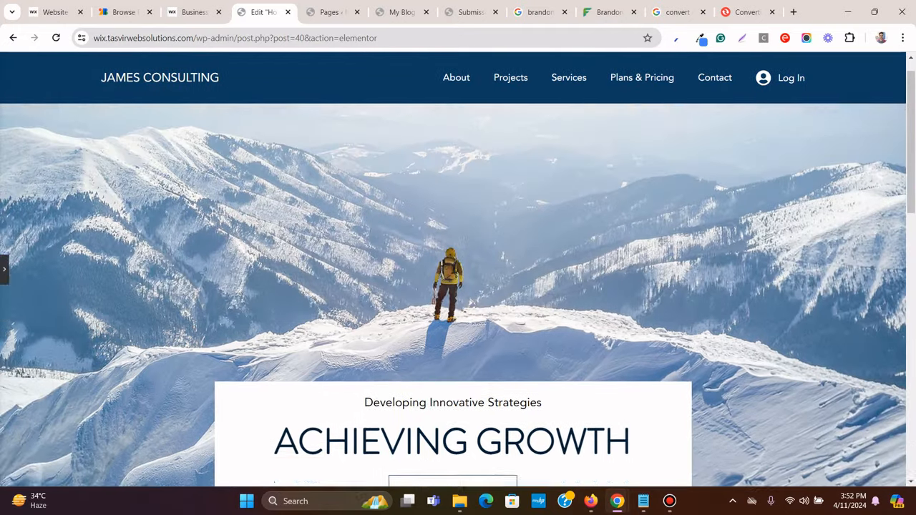
scroll(458, 269, "down", 2)
scroll(458, 270, "up", 2)
Compare how the hero background moves during page scrolling in the Wix template and in the Elementor preview
key("ctrl+shift+Tab")
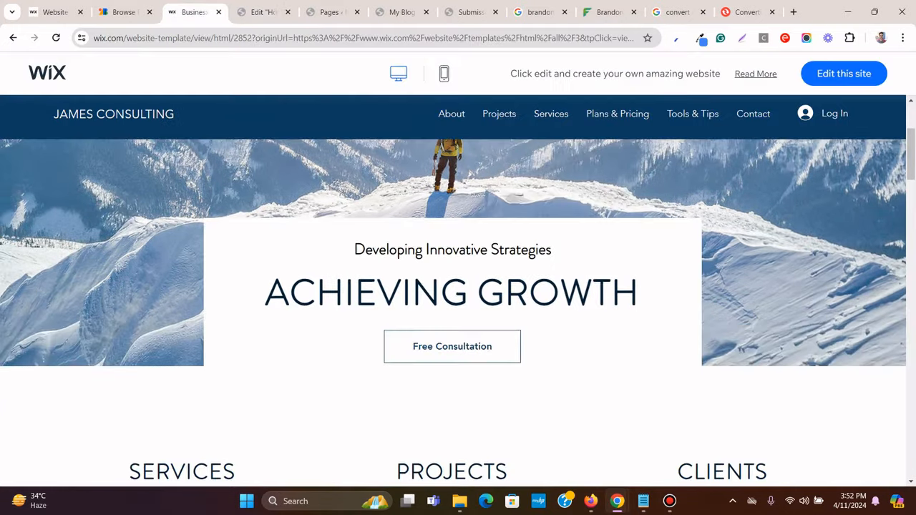
scroll(458, 270, "up", 1)
scroll(458, 270, "down", 2)
scroll(458, 286, "down", 2)
scroll(458, 286, "up", 4)
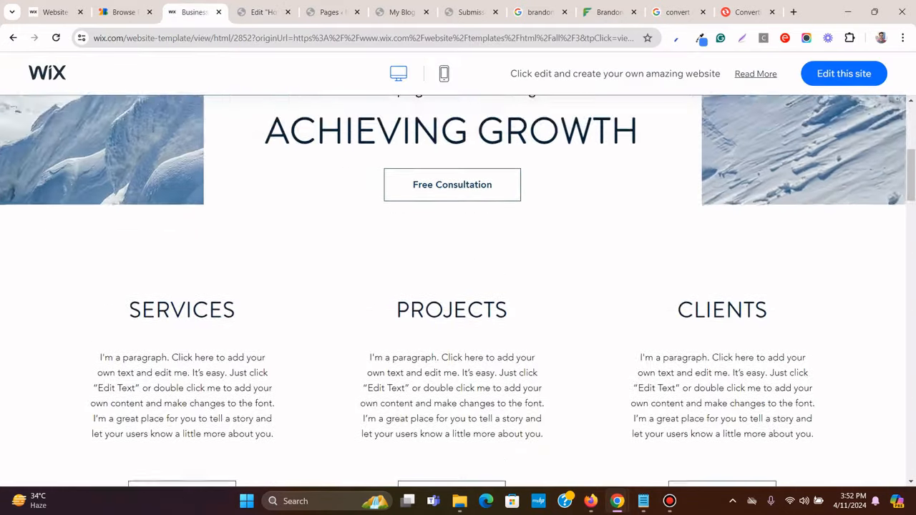
key("ctrl+Tab")
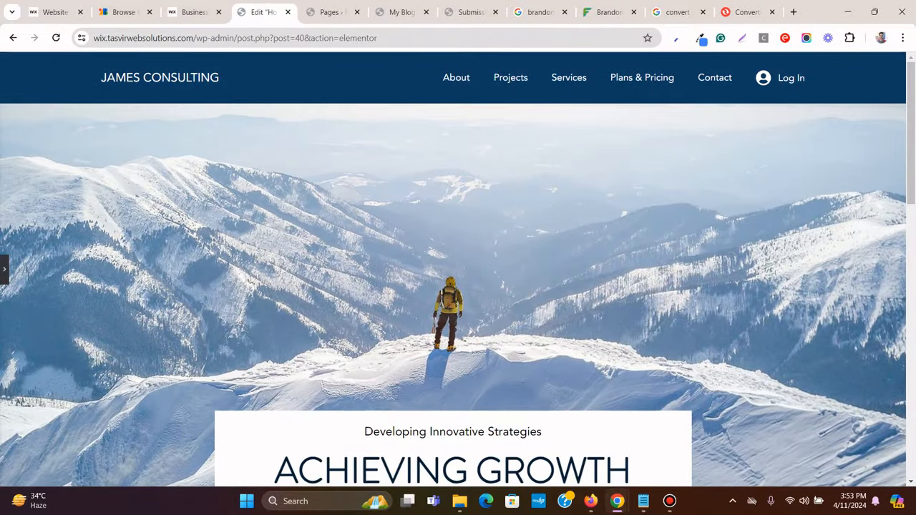
scroll(458, 286, "down", 3)
scroll(458, 286, "up", 3)
key("ctrl+shift+Tab")
scroll(458, 286, "down", 3)
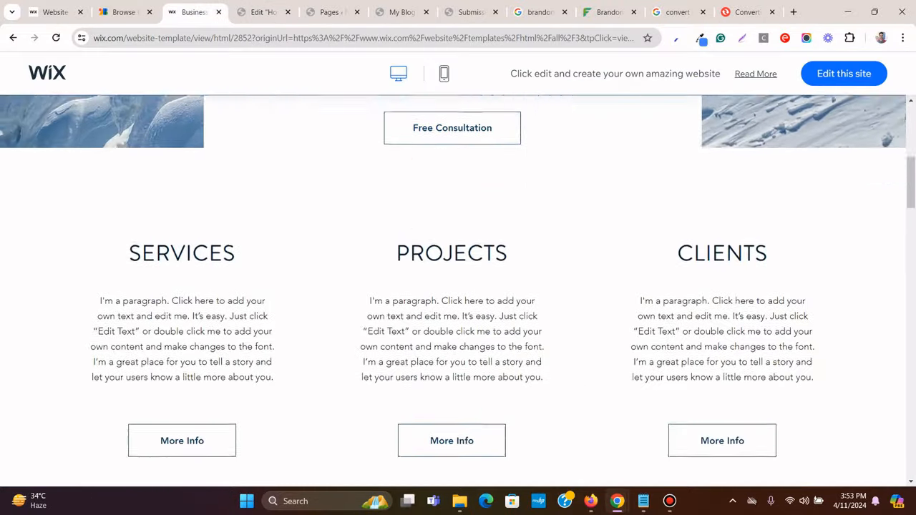
scroll(458, 286, "up", 3)
scroll(458, 286, "down", 3)
scroll(458, 286, "up", 3)
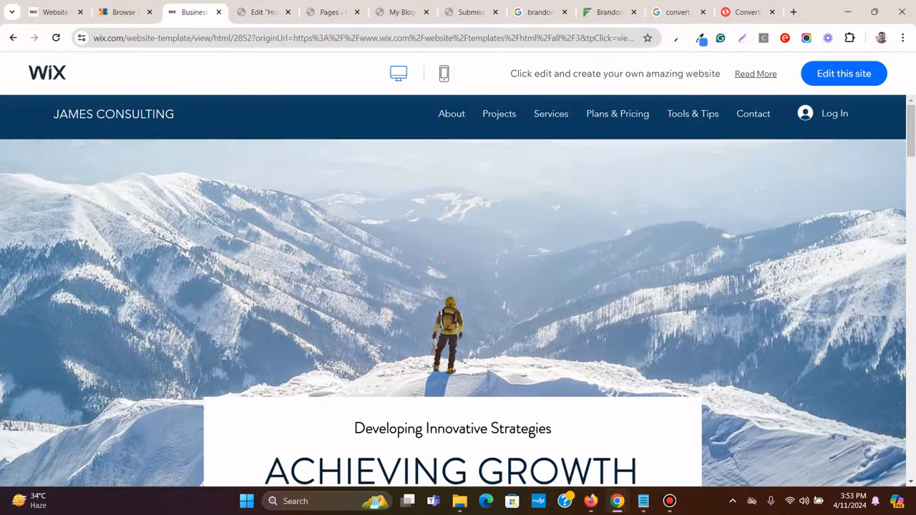
scroll(458, 286, "down", 3)
scroll(458, 286, "up", 3)
key("ctrl+Tab")
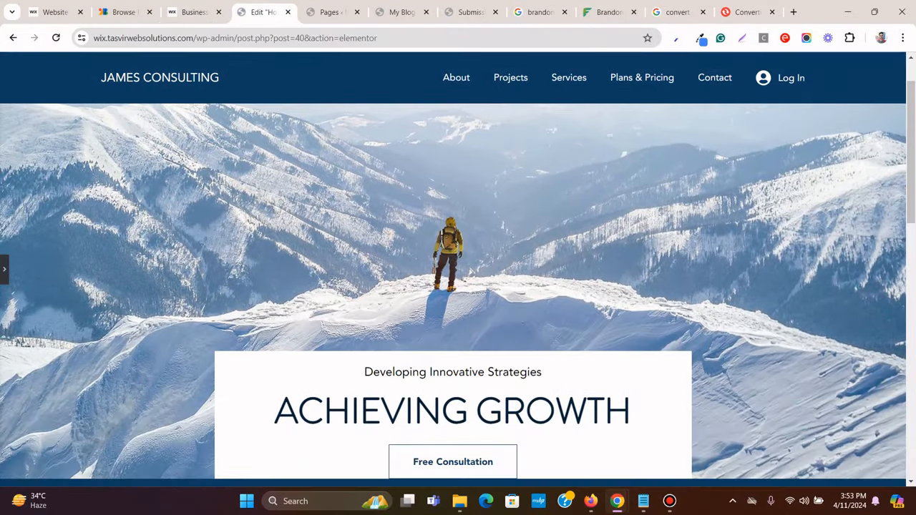
Turn on Scrolling Effects for the hero container's mountain background image
key("ctrl+p")
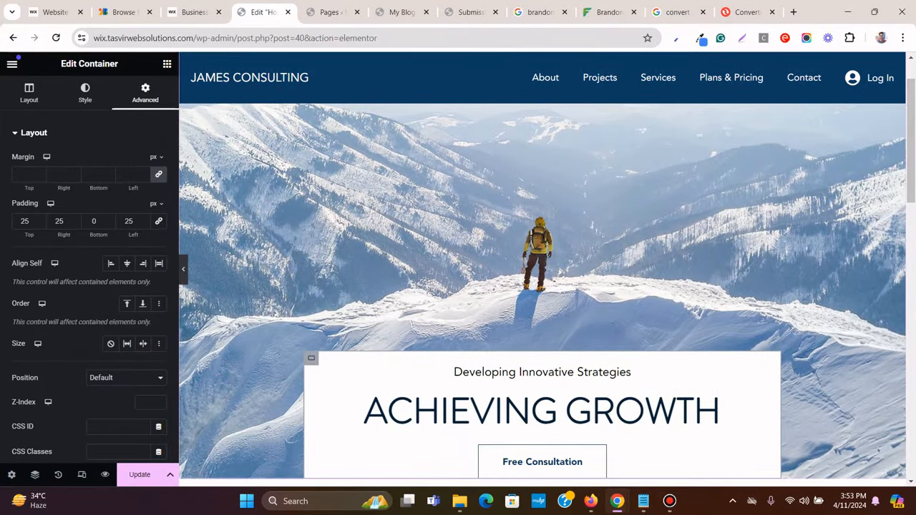
scroll(543, 269, "up", 2)
left_click_drag(543, 97, 542, 66)
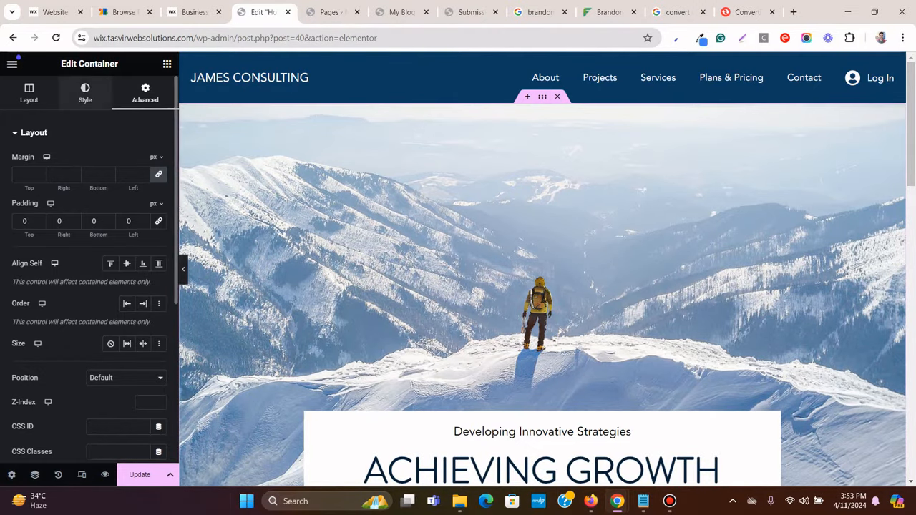
left_click(85, 93)
mouse_move(89, 277)
scroll(90, 276, "down", 1)
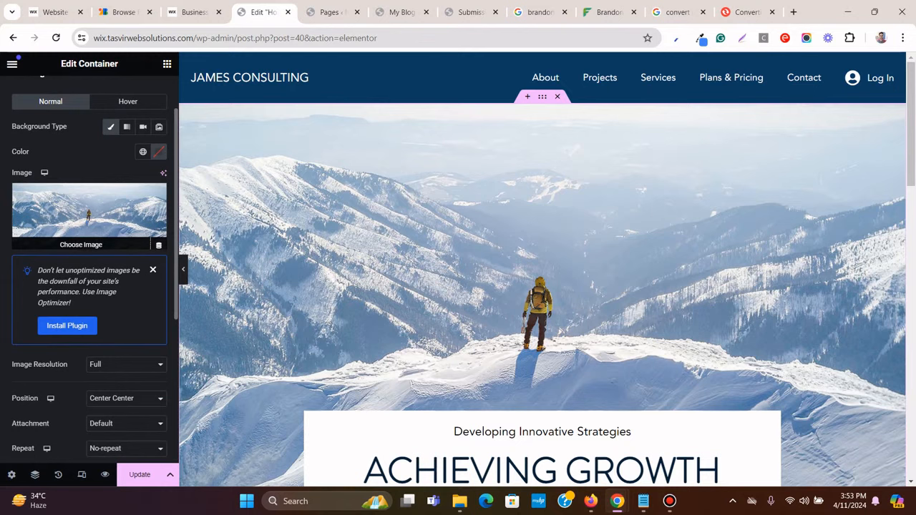
scroll(89, 276, "down", 2)
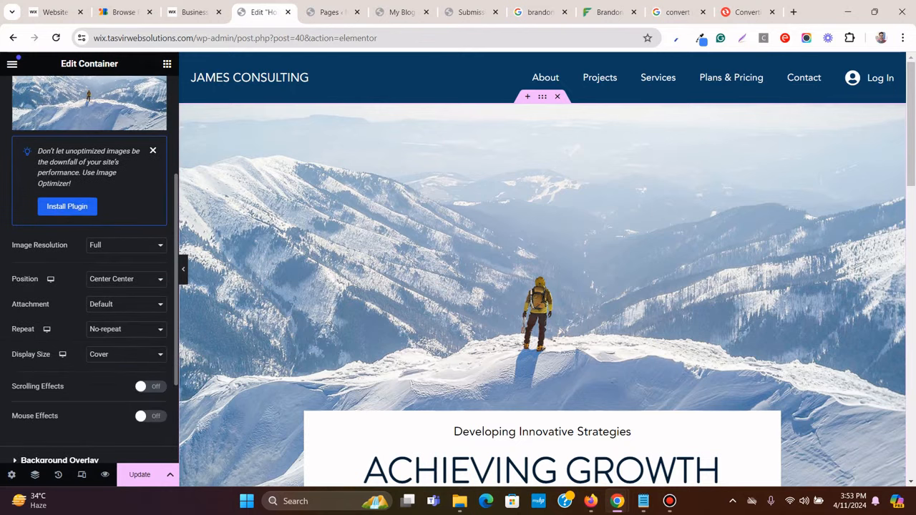
left_click(150, 386)
scroll(150, 386, "down", 2)
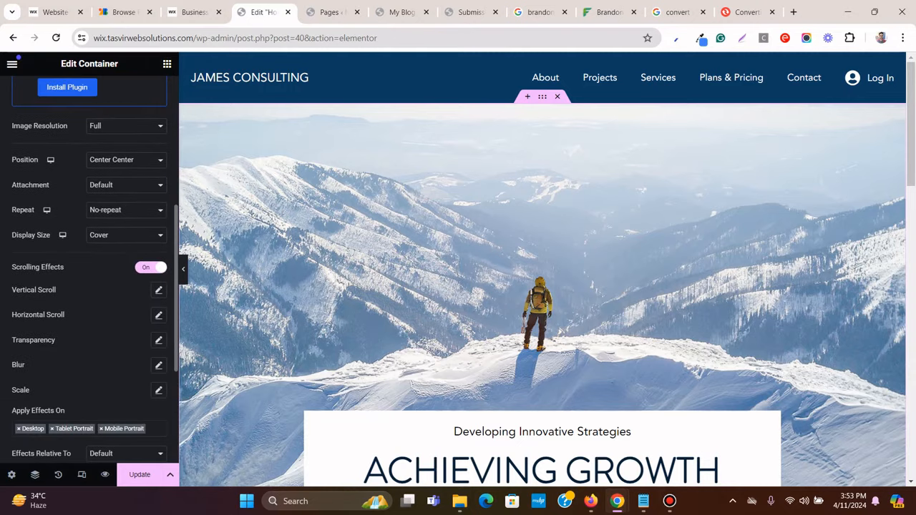
scroll(541, 286, "down", 3)
scroll(541, 287, "up", 3)
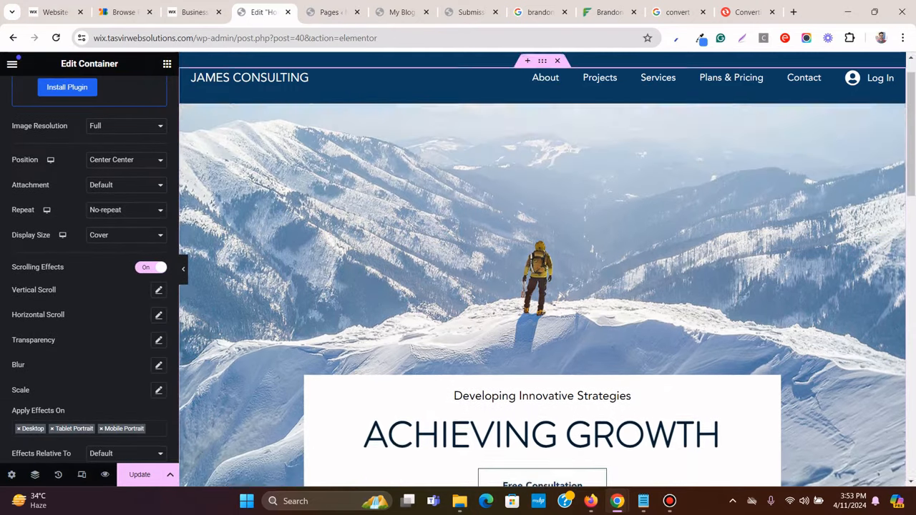
Enable the Scale scrolling effect on the hero background and test it by scrolling the page
scroll(89, 272, "up", 1)
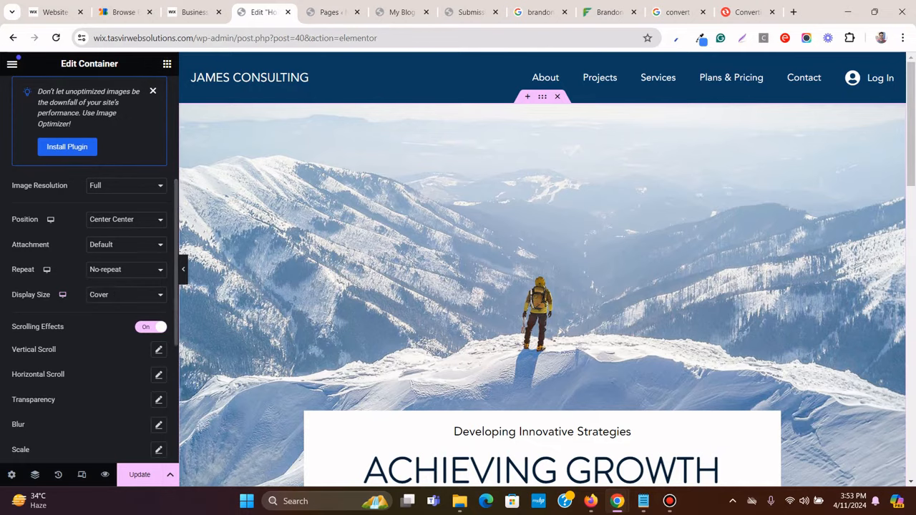
scroll(90, 272, "down", 1)
left_click(158, 390)
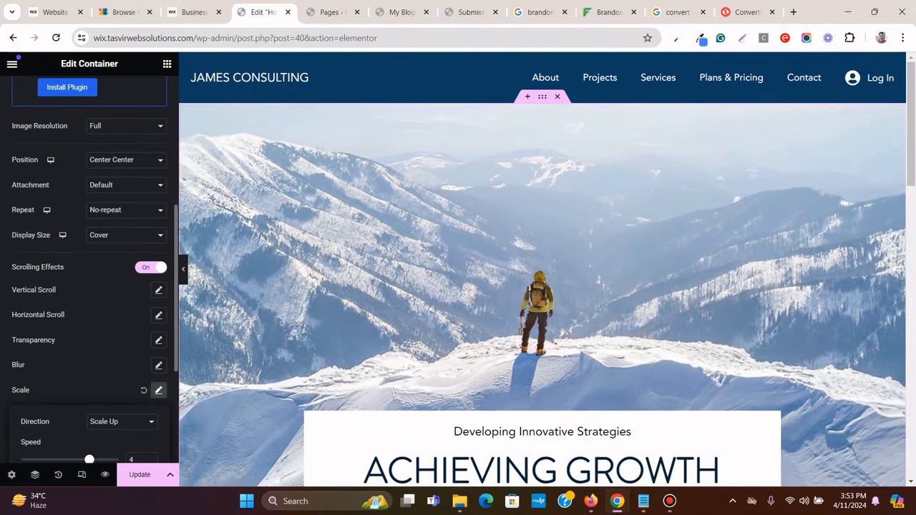
scroll(541, 286, "down", 5)
scroll(542, 287, "up", 5)
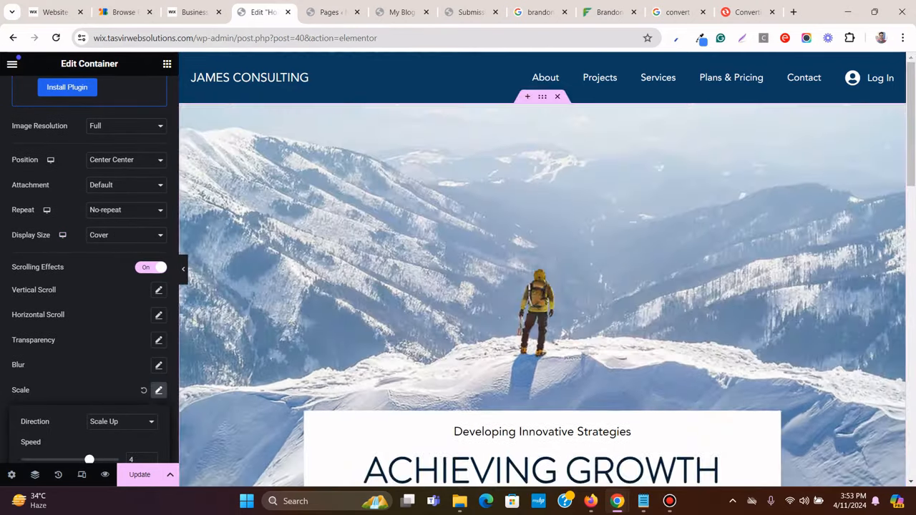
scroll(542, 286, "down", 5)
scroll(542, 287, "up", 5)
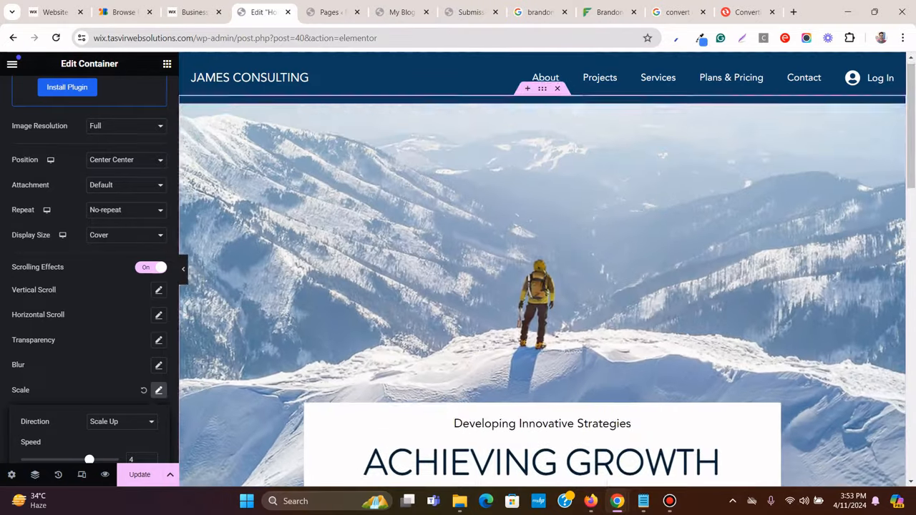
scroll(542, 286, "down", 3)
scroll(542, 286, "up", 3)
scroll(542, 286, "down", 3)
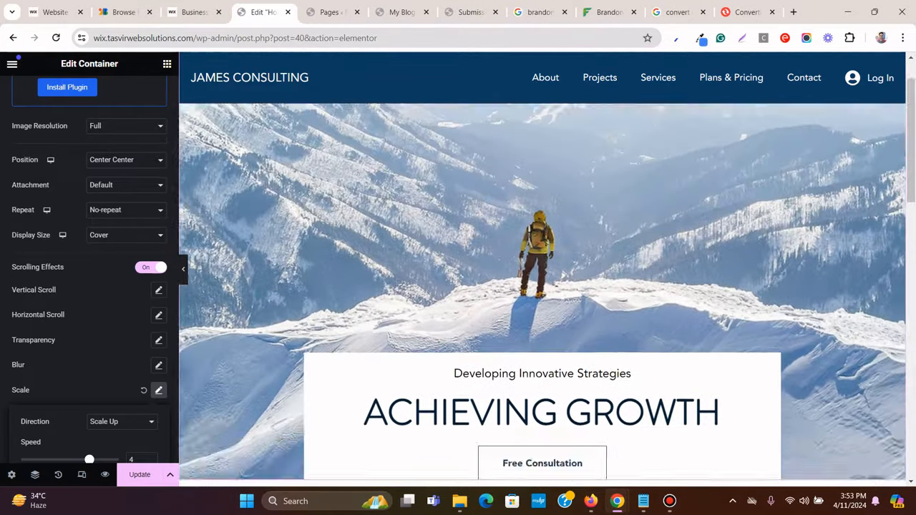
scroll(542, 286, "up", 3)
Examine the hero background's scroll motion in the Wix template, from the header down to the SERVICES section and back
left_click(195, 13)
scroll(458, 286, "down", 4)
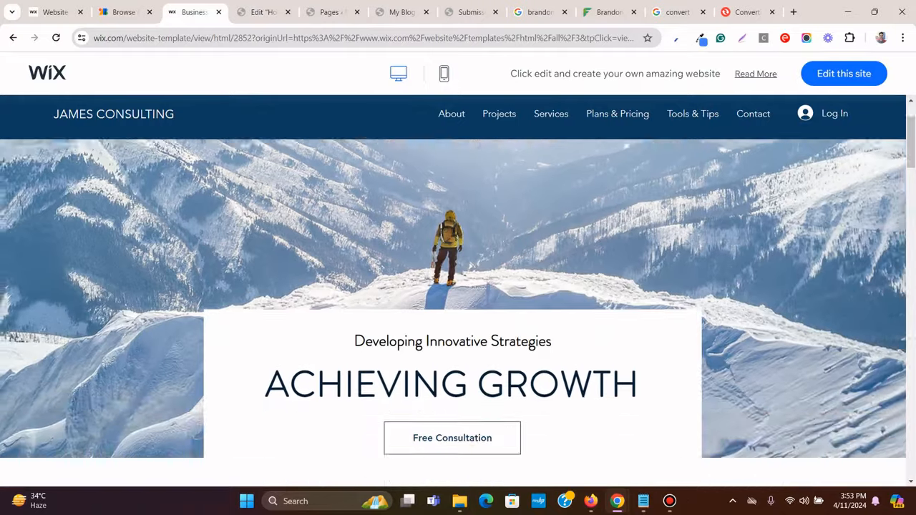
scroll(458, 287, "up", 4)
scroll(457, 286, "down", 3)
scroll(458, 286, "down", 1)
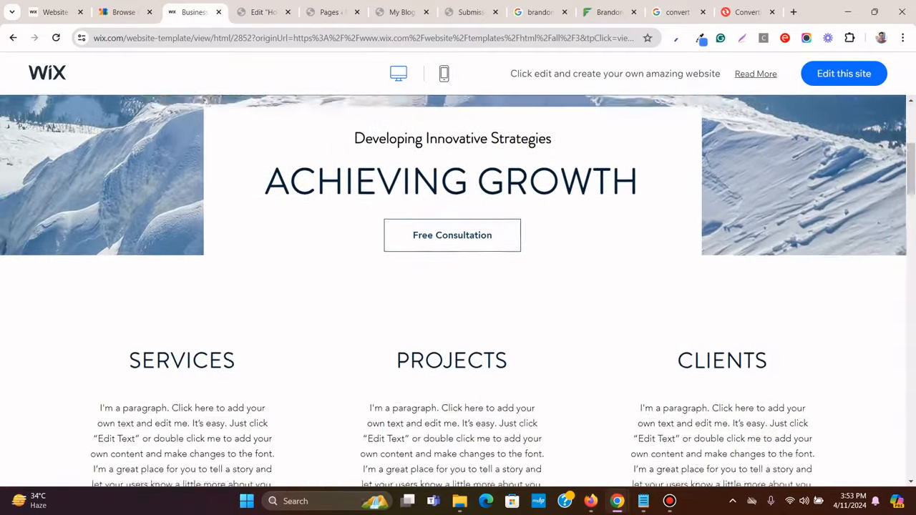
scroll(458, 286, "up", 4)
scroll(457, 286, "down", 3)
scroll(458, 286, "up", 3)
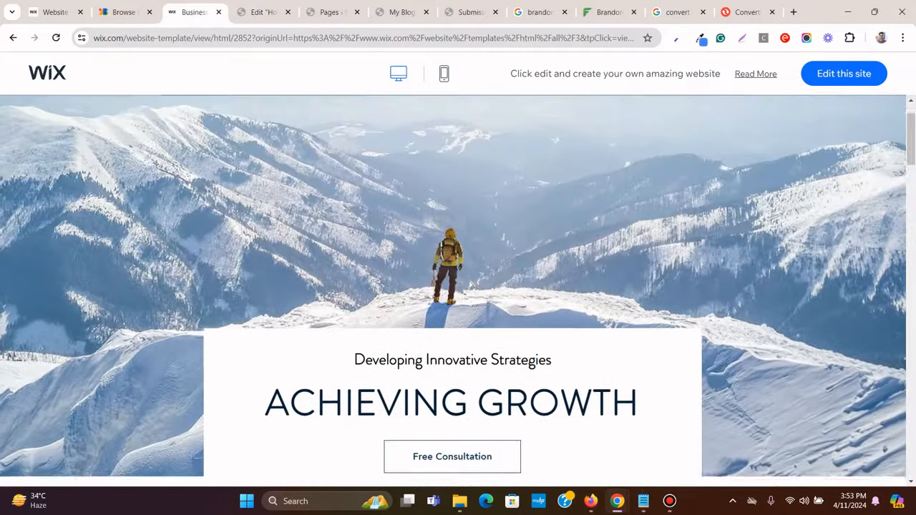
scroll(457, 287, "down", 2)
scroll(457, 286, "up", 1)
scroll(458, 286, "up", 3)
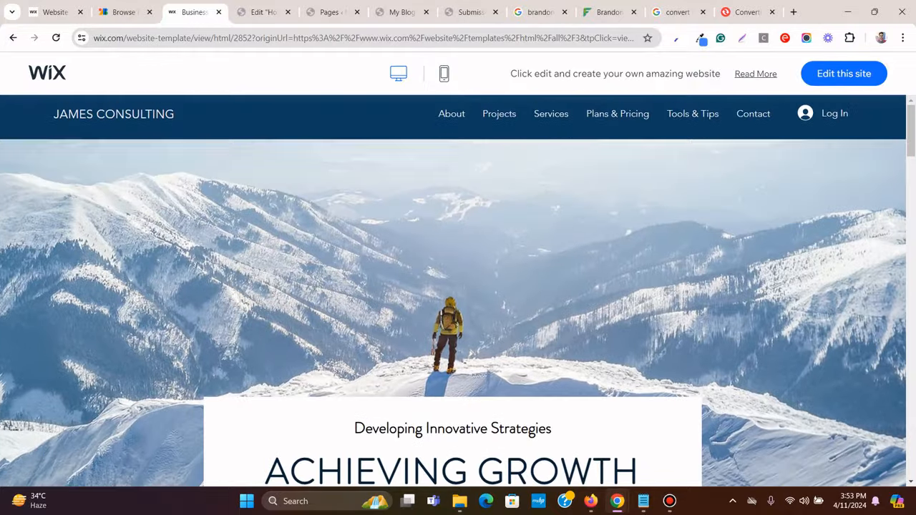
scroll(458, 286, "down", 3)
scroll(457, 286, "up", 3)
Set the hero background's Scale effect direction to Scale Down and test it by scrolling the page
left_click(262, 12)
scroll(542, 287, "down", 3)
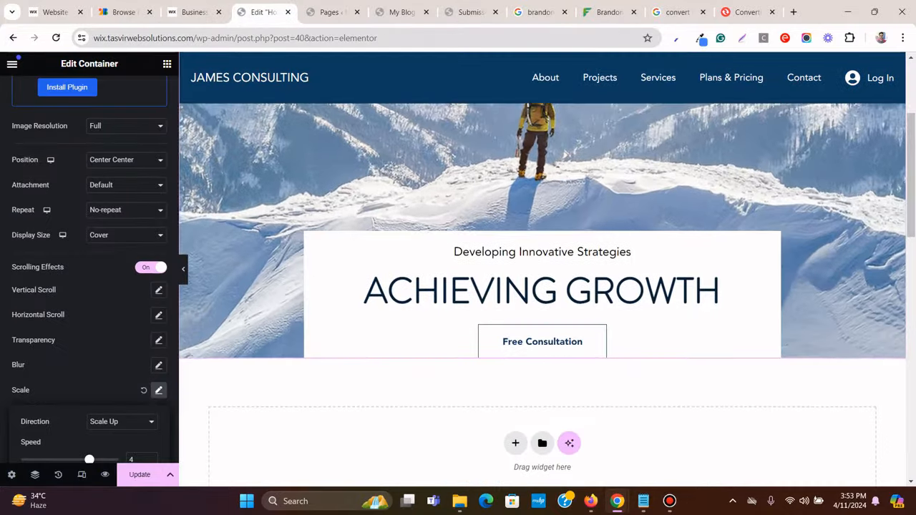
scroll(541, 286, "up", 3)
scroll(89, 322, "down", 1)
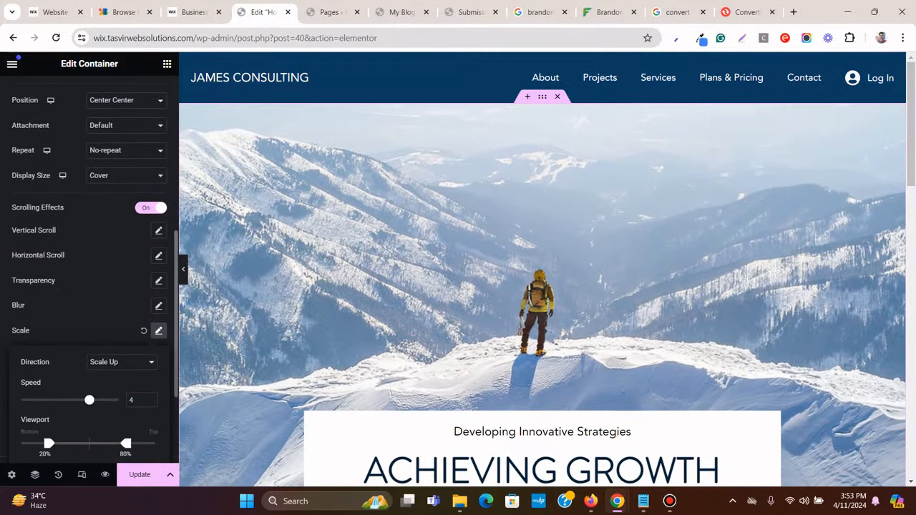
left_click(121, 362)
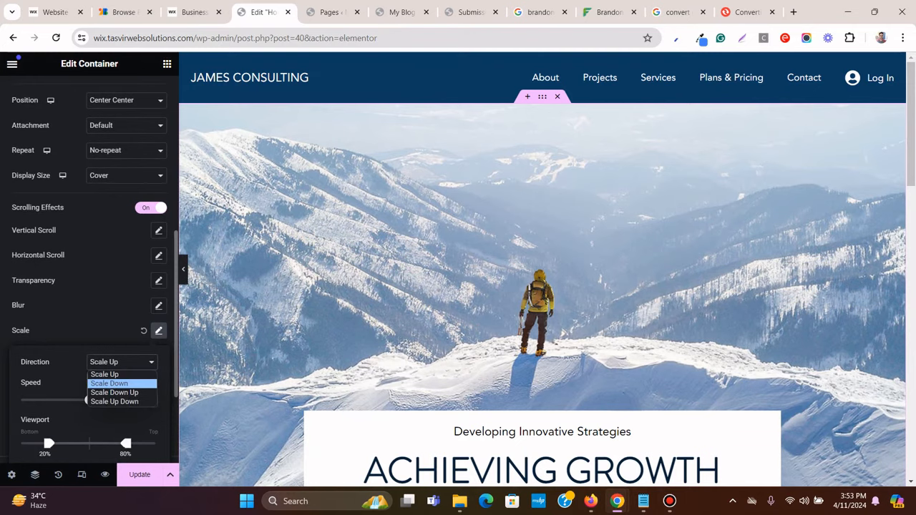
left_click(109, 383)
scroll(542, 286, "down", 3)
scroll(541, 287, "up", 3)
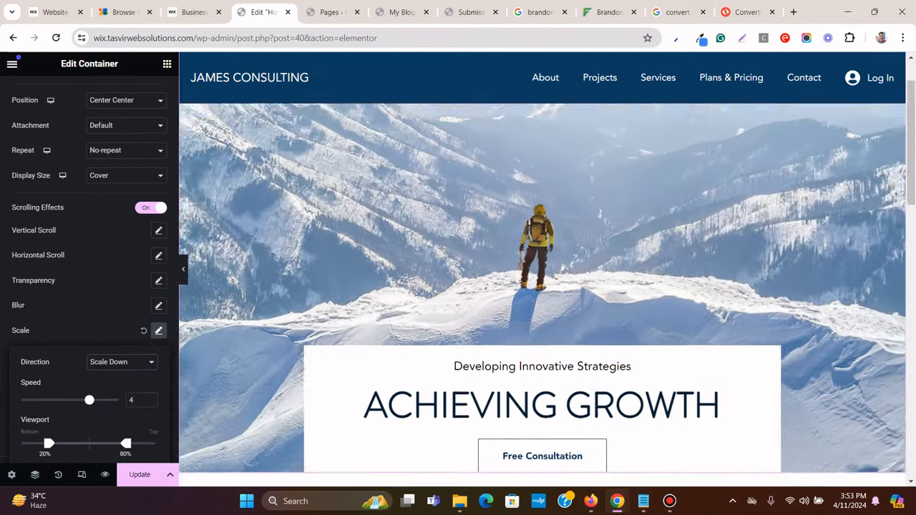
scroll(542, 286, "down", 5)
scroll(541, 286, "up", 5)
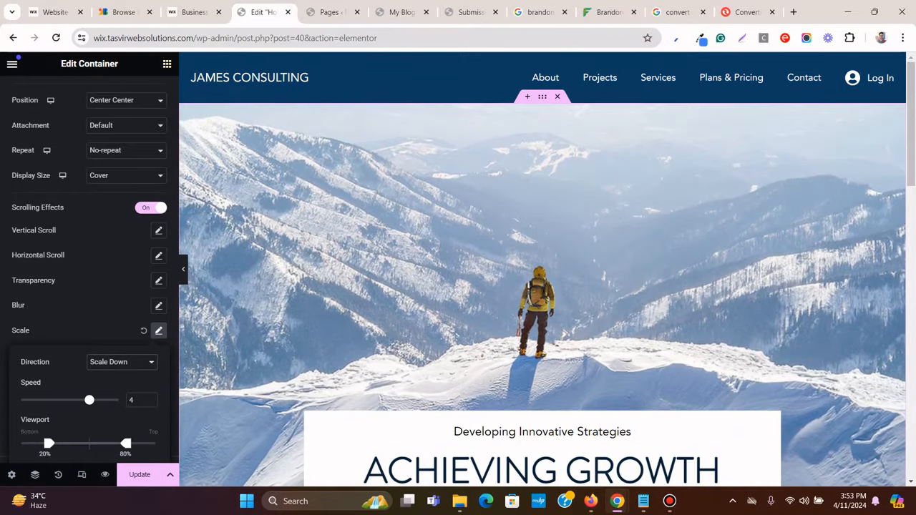
Preview the hero's scale effect at full width and compare its scroll motion with the Wix template
left_click(183, 270)
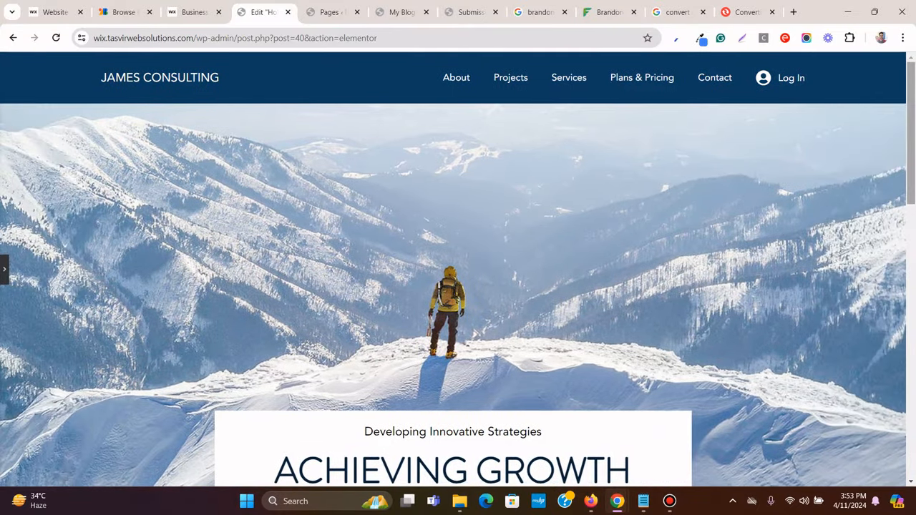
scroll(458, 286, "down", 3)
scroll(458, 286, "up", 2)
scroll(458, 286, "down", 1)
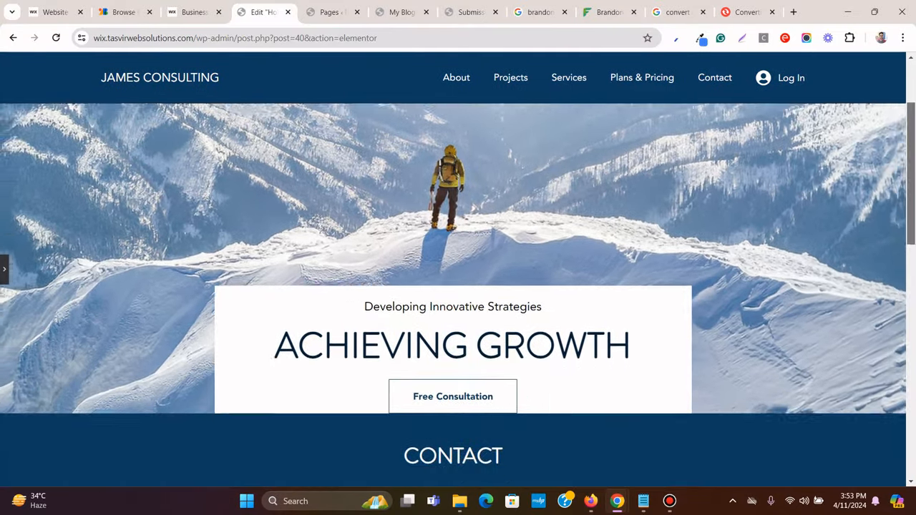
scroll(458, 287, "down", 1)
scroll(458, 286, "up", 3)
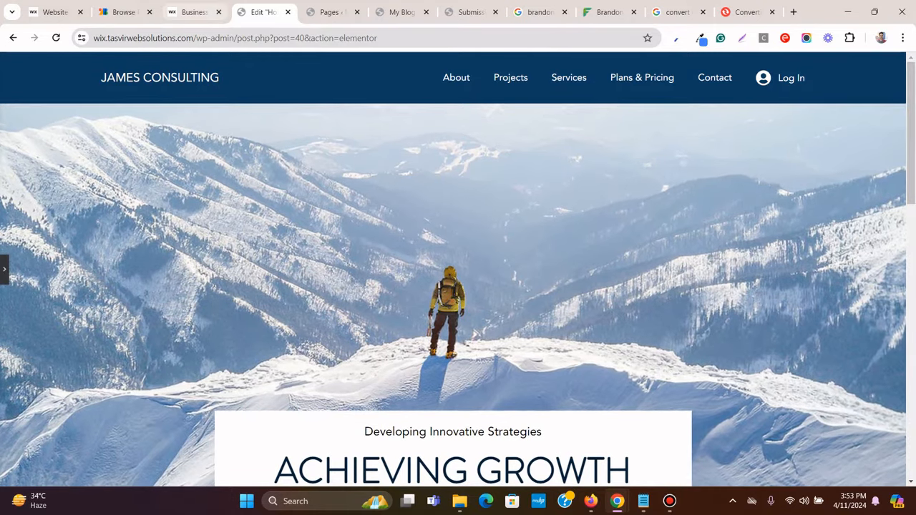
left_click(190, 12)
scroll(457, 290, "down", 5)
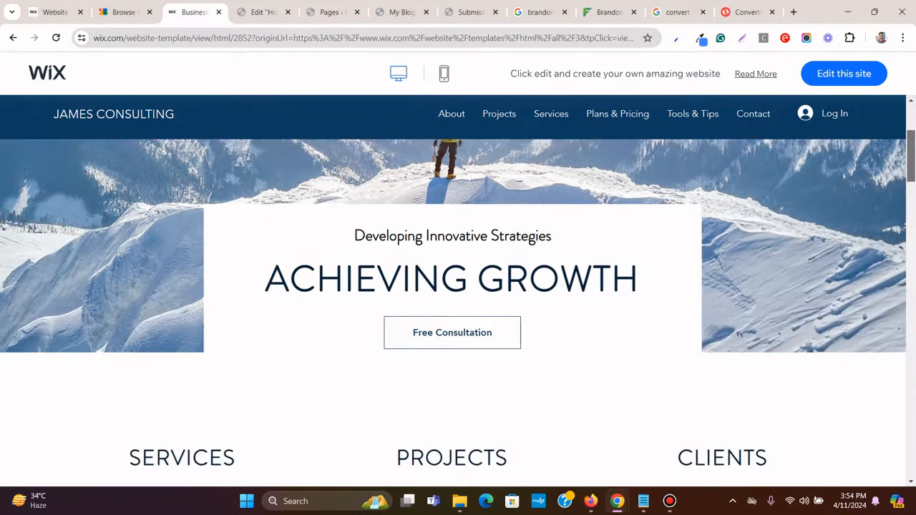
Recheck the hero's scroll motion against the Wix template and update the WordPress page
scroll(458, 290, "up", 2)
scroll(458, 290, "down", 2)
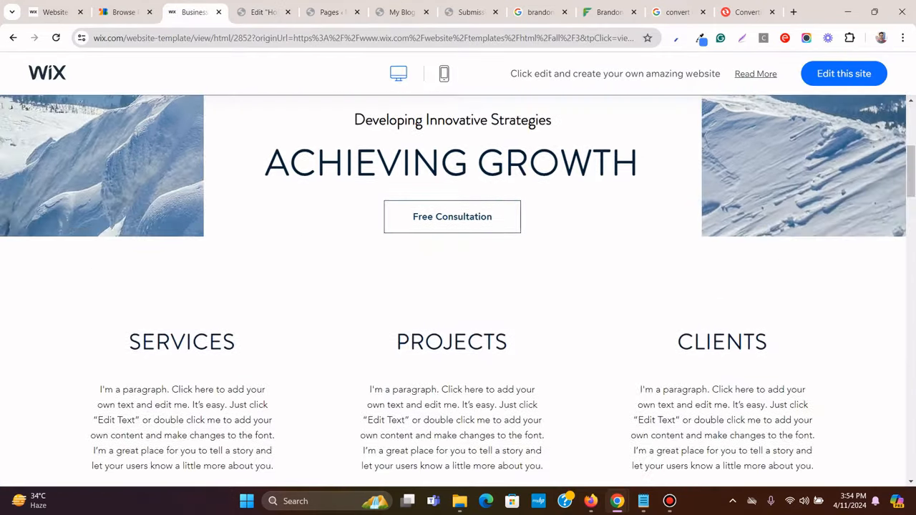
left_click(262, 12)
scroll(458, 269, "down", 4)
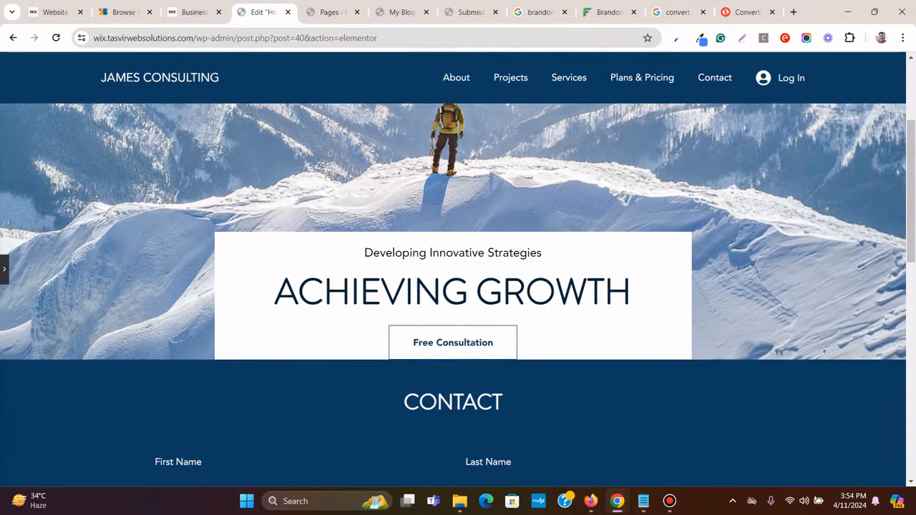
left_click(4, 269)
scroll(543, 269, "down", 1)
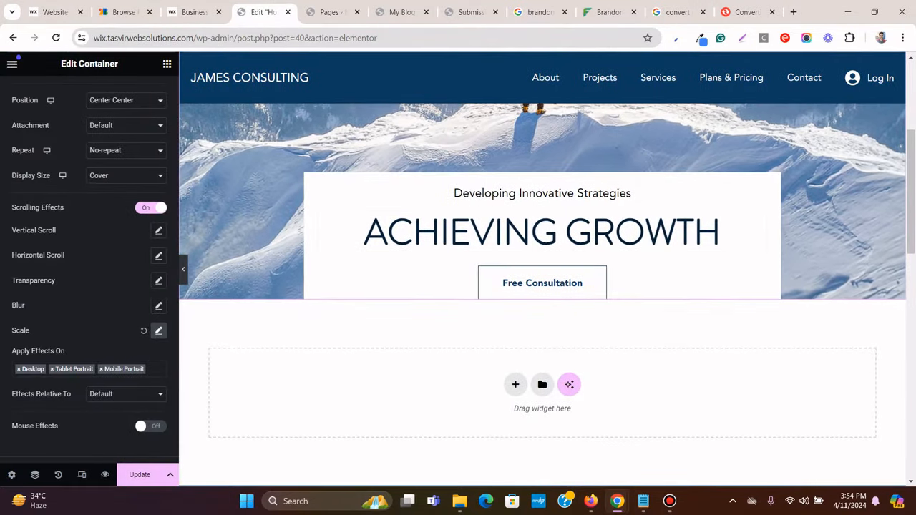
left_click(139, 474)
Check the template's SERVICES, PROJECTS and CLIENTS section and add a new column-direction flexbox container below the hero
left_click(193, 12)
scroll(458, 287, "down", 1)
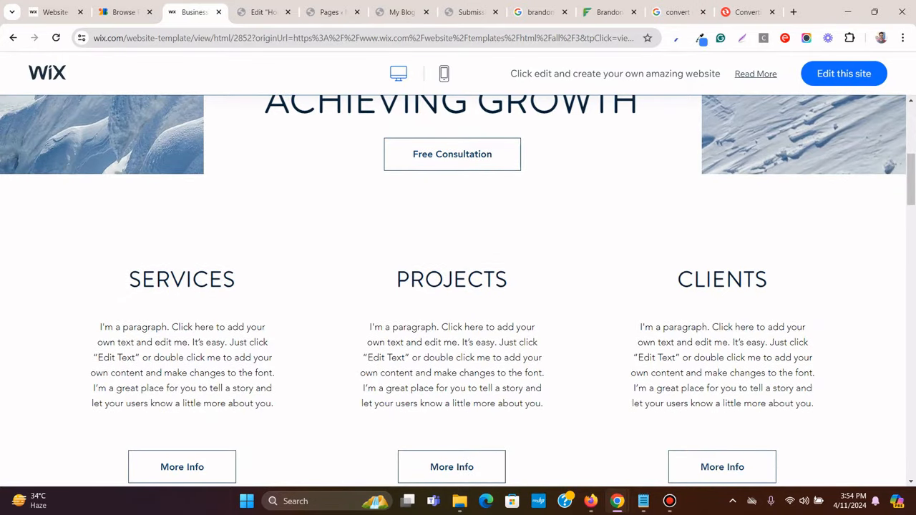
scroll(458, 286, "down", 4)
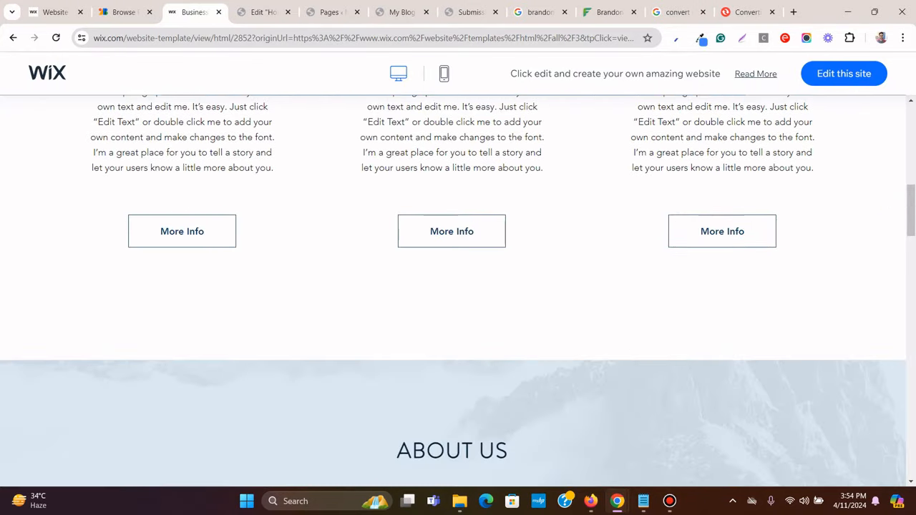
scroll(458, 286, "up", 3)
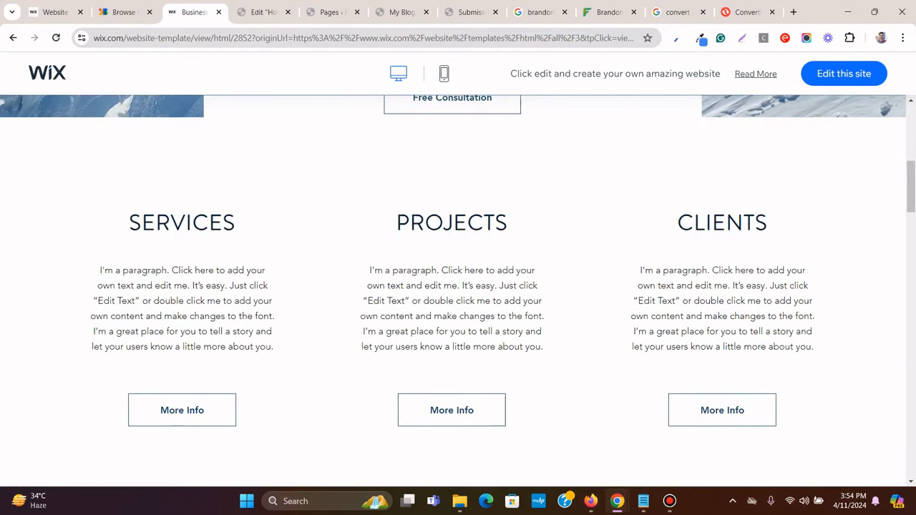
left_click(261, 12)
scroll(515, 321, "down", 2)
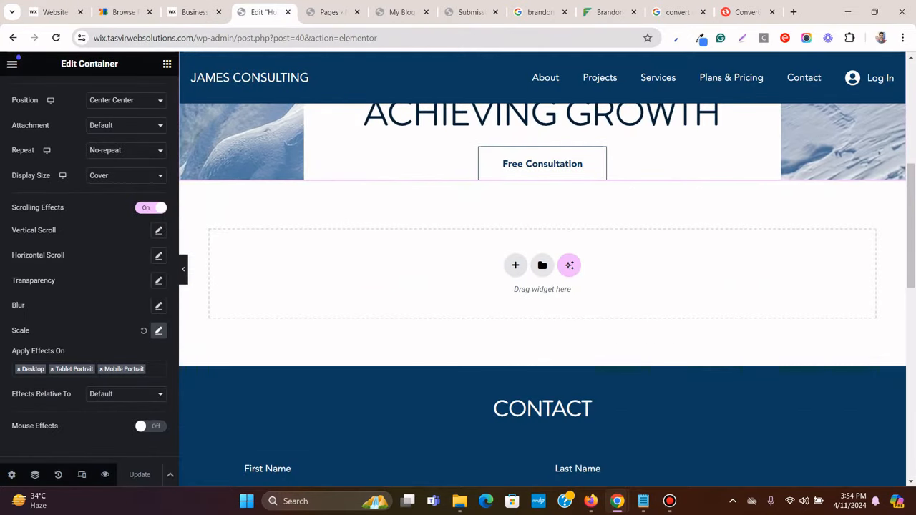
left_click(515, 266)
left_click(509, 295)
left_click(377, 292)
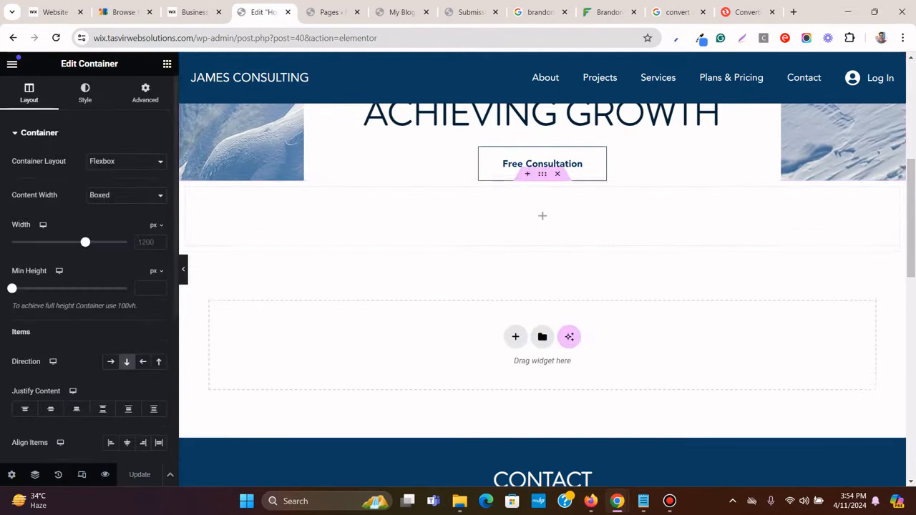
Unlink the new container's padding values and set its top and bottom padding to 150 px, using the template's section spacing as reference
left_click(192, 12)
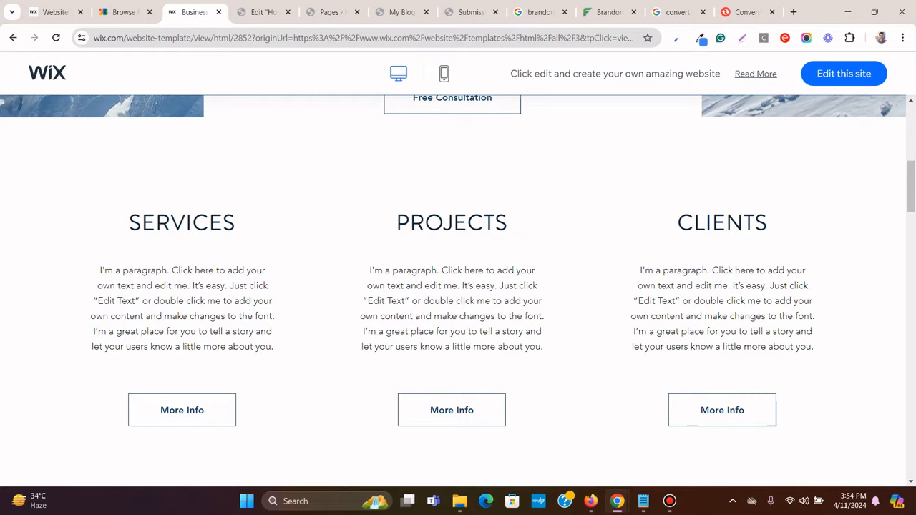
scroll(458, 286, "down", 3)
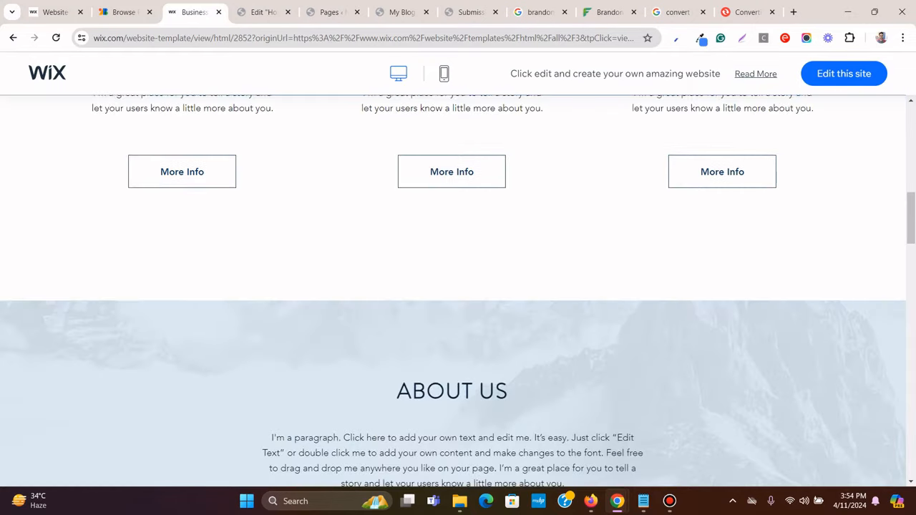
scroll(458, 286, "up", 2)
scroll(458, 286, "up", 2)
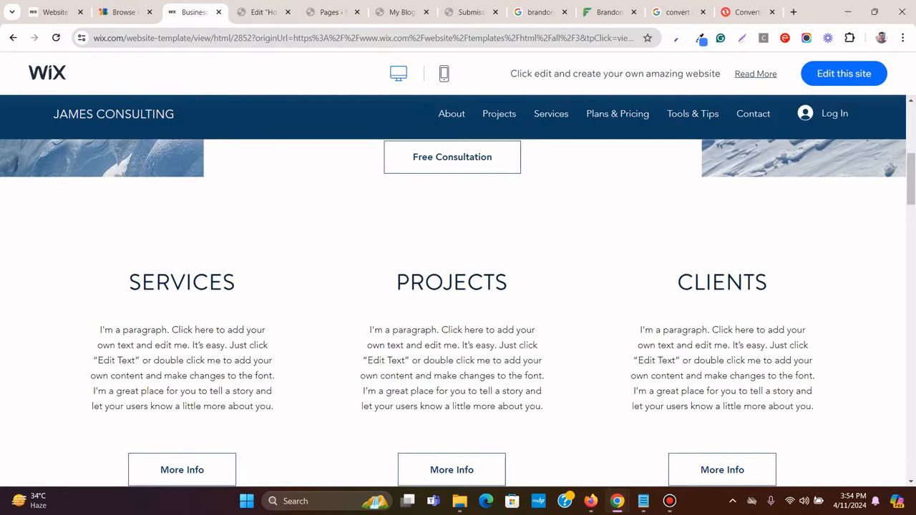
left_click(262, 12)
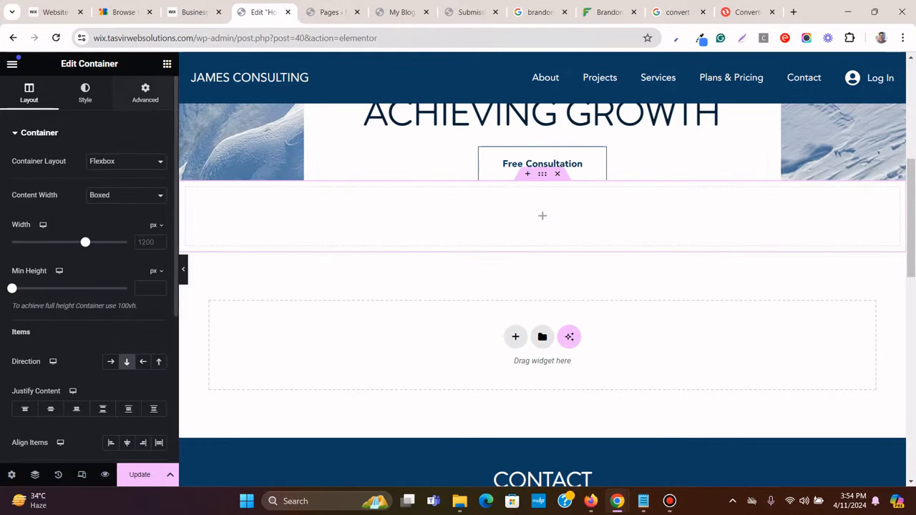
left_click(145, 93)
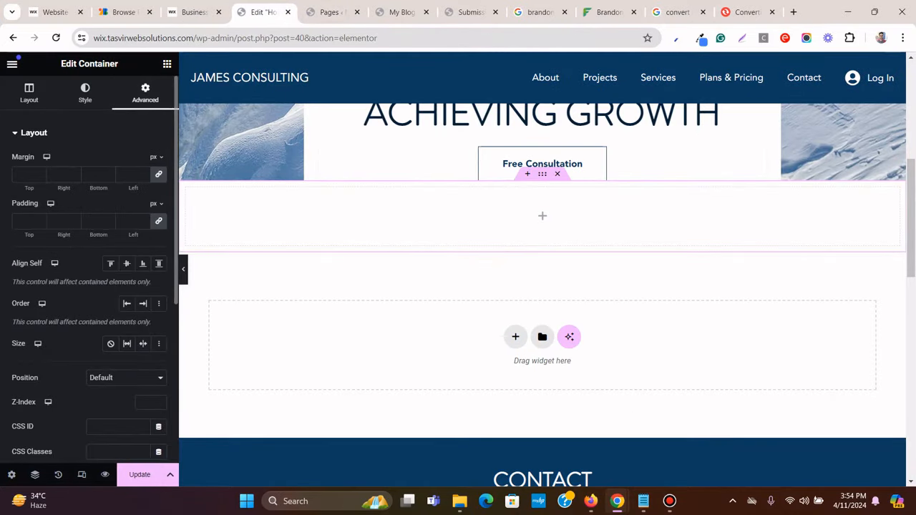
left_click(158, 221)
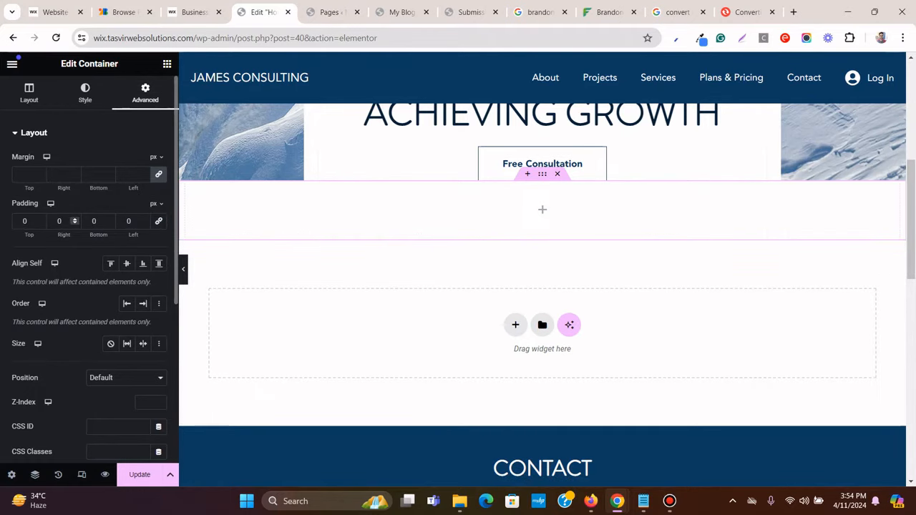
left_click(26, 220)
type("150")
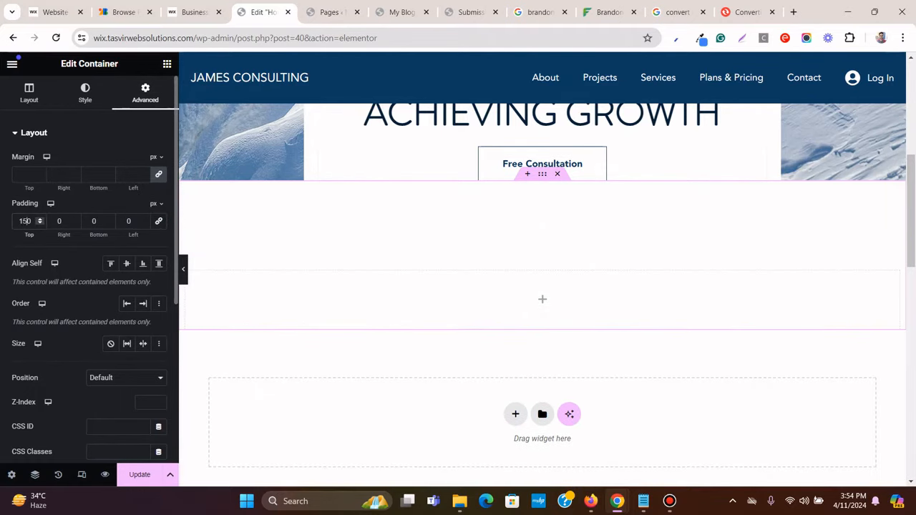
left_click(94, 221)
type("150")
Set the new container's right and left padding to 10 px
left_click(59, 221)
type("10")
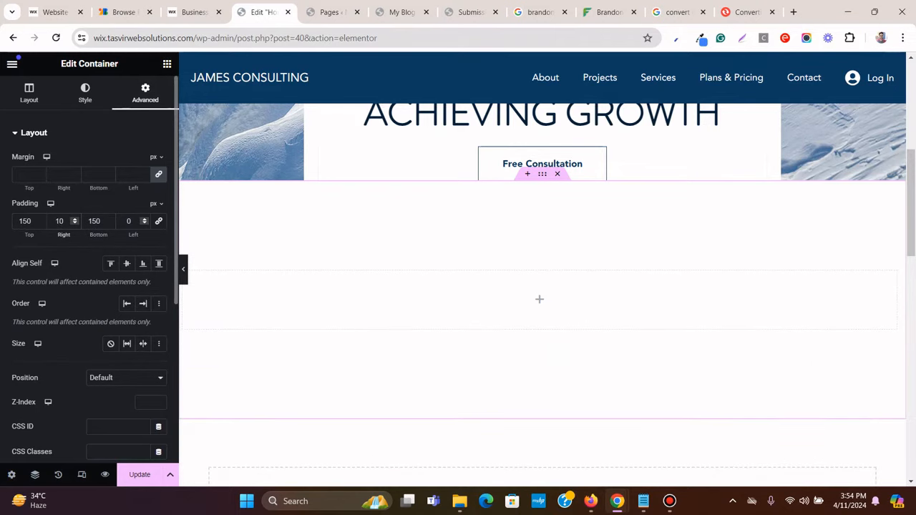
left_click(128, 221)
type("1")
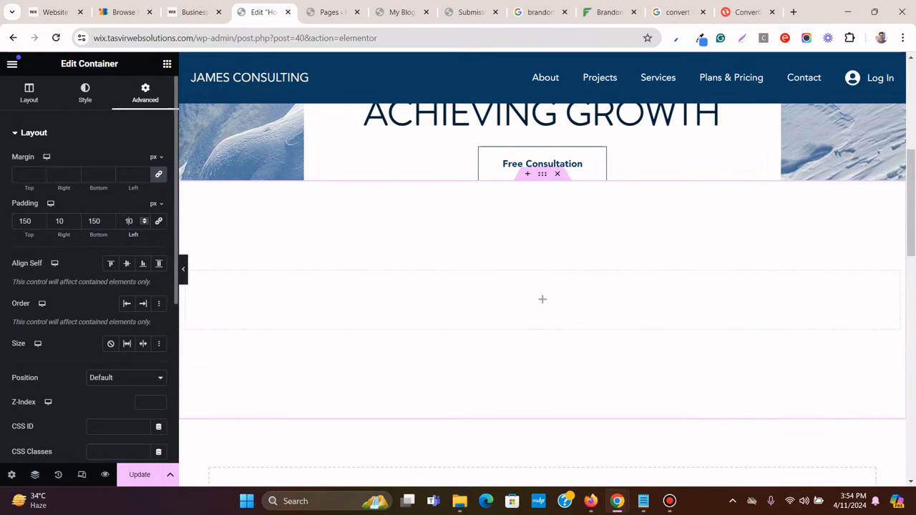
scroll(500, 286, "down", 1)
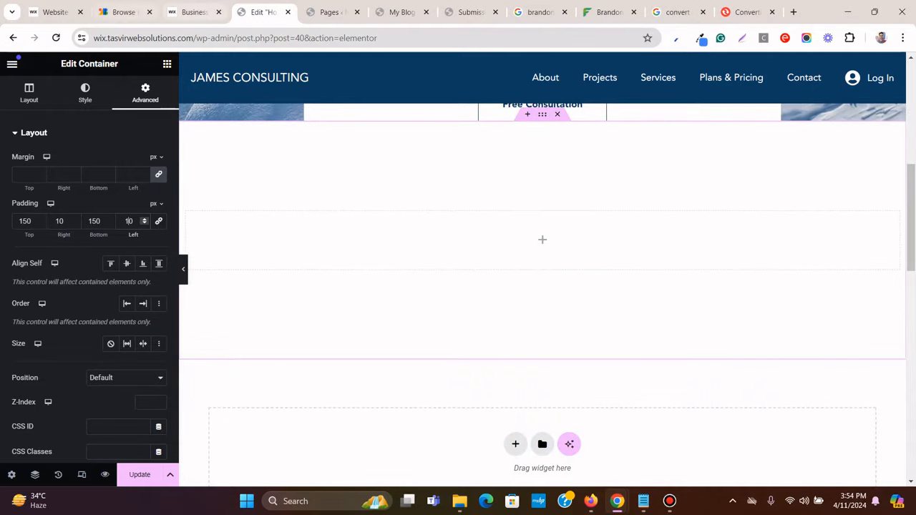
Insert a nested container inside the padded container for the first column of the template's three-column section
left_click(193, 11)
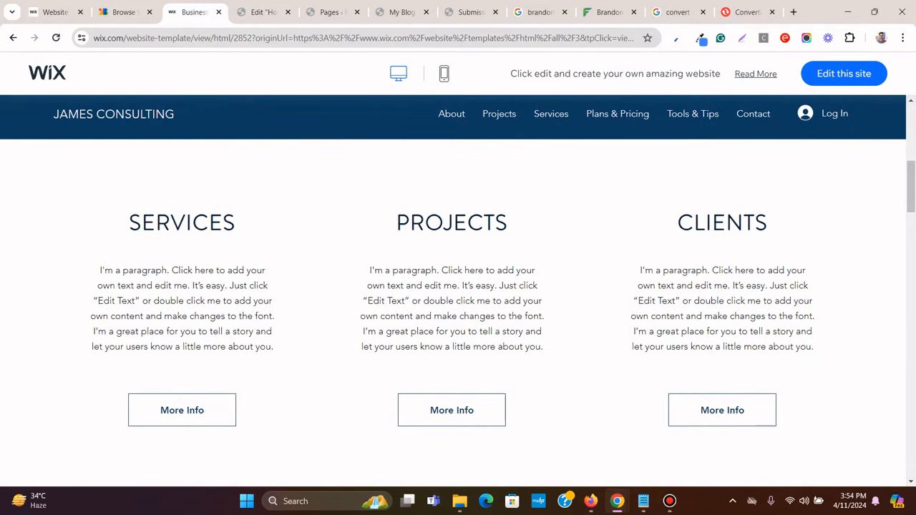
left_click(261, 12)
left_click(167, 63)
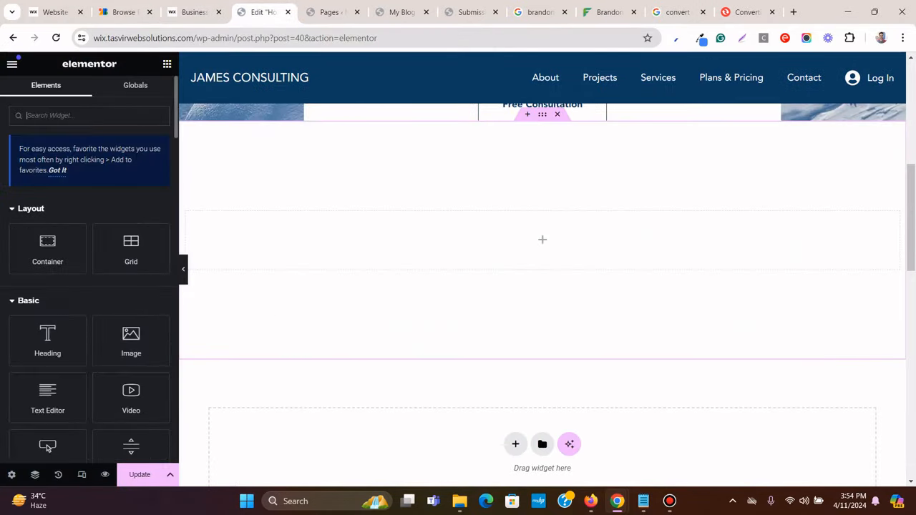
left_click_drag(48, 248, 398, 226)
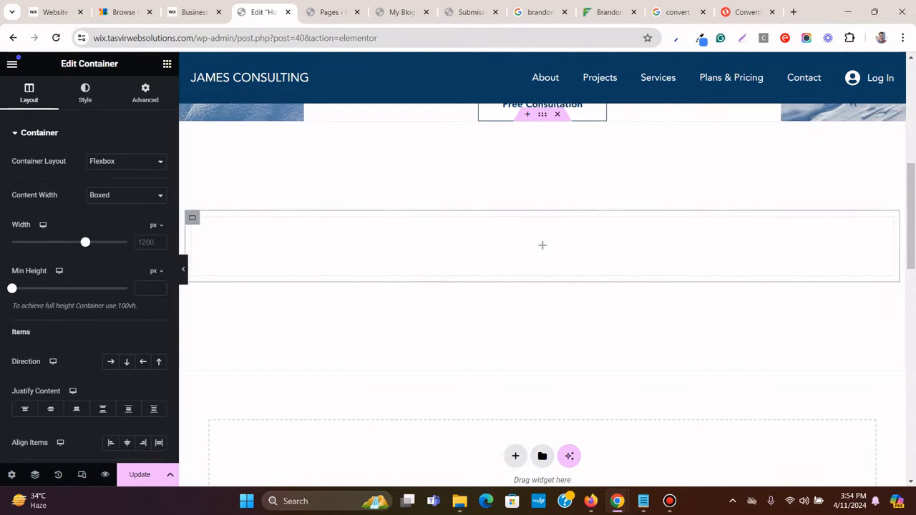
Add a Heading widget to the nested container and replace its title with SERVICES copied from the Wix template
left_click(193, 12)
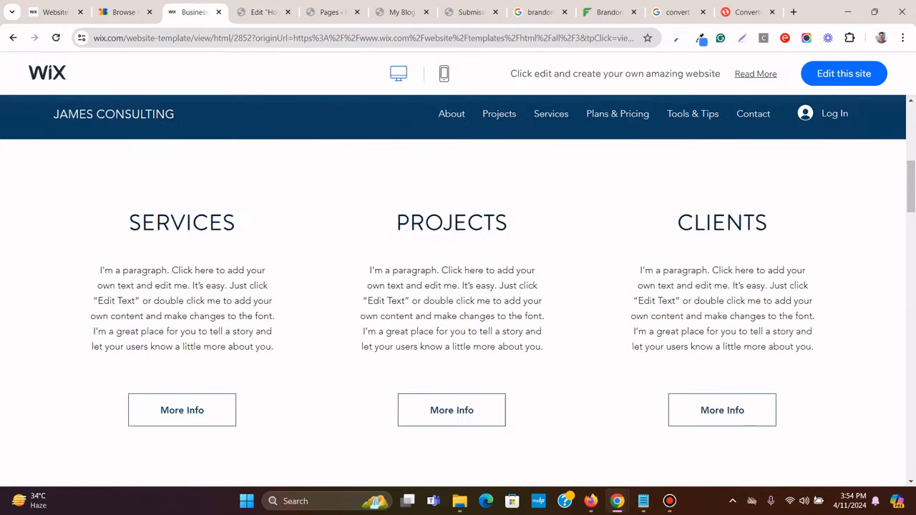
left_click(262, 12)
left_click(167, 64)
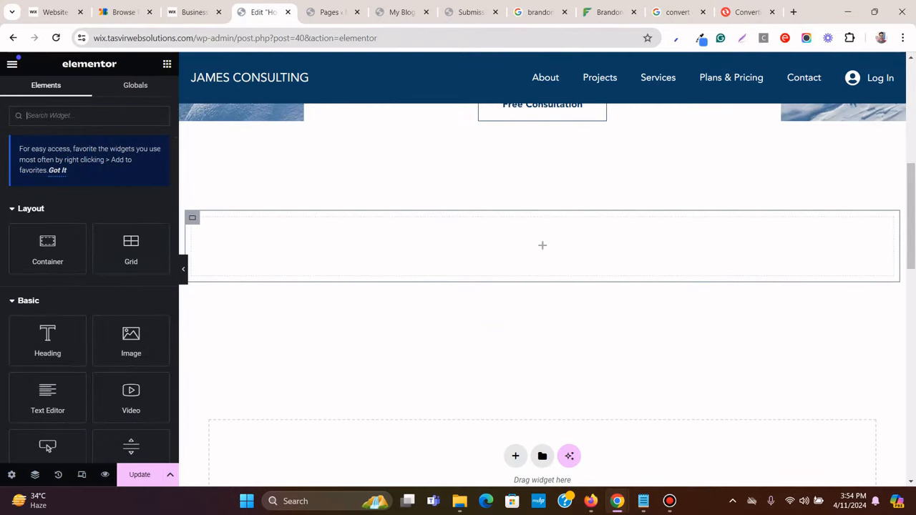
left_click_drag(47, 337, 243, 243)
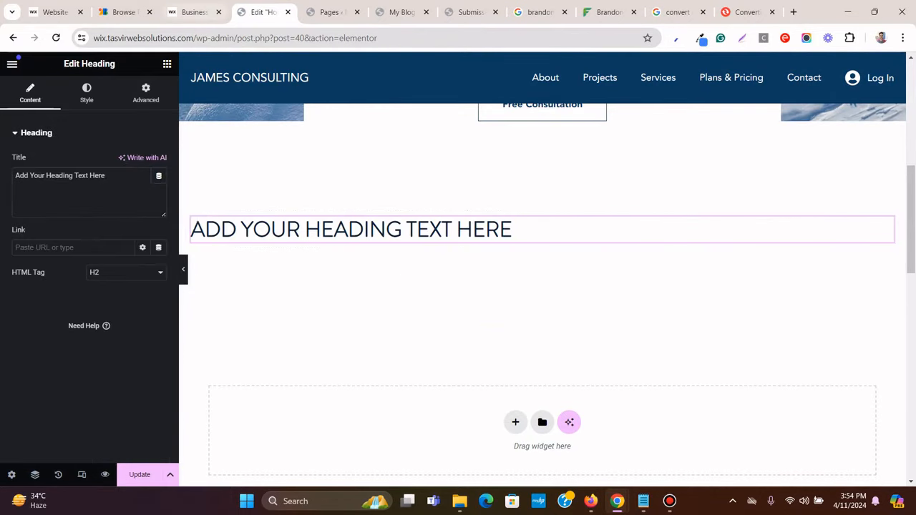
left_click(193, 12)
double_click(182, 222)
right_click(181, 214)
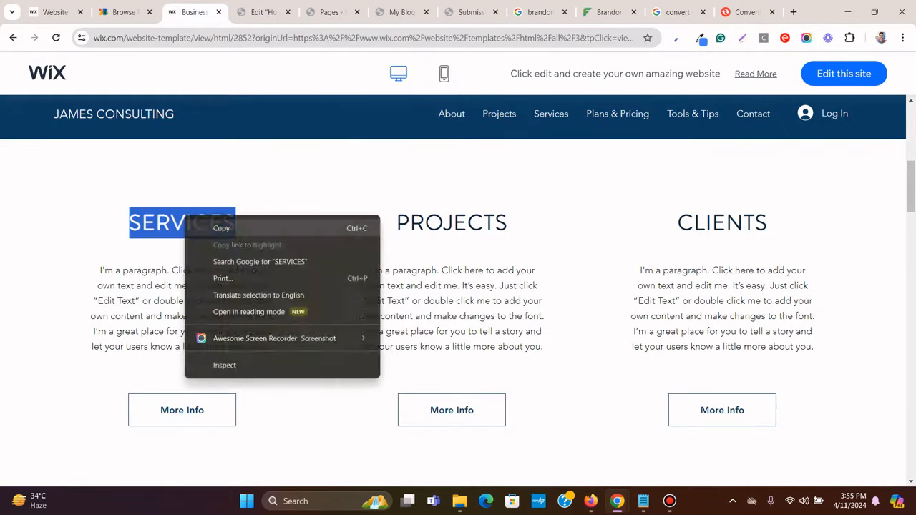
left_click(201, 223)
left_click(261, 12)
triple_click(61, 176)
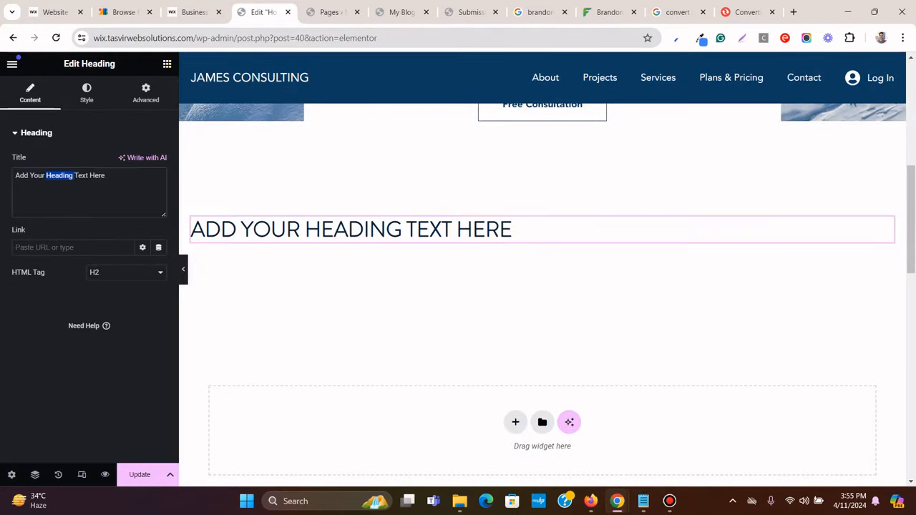
right_click(72, 178)
left_click(108, 270)
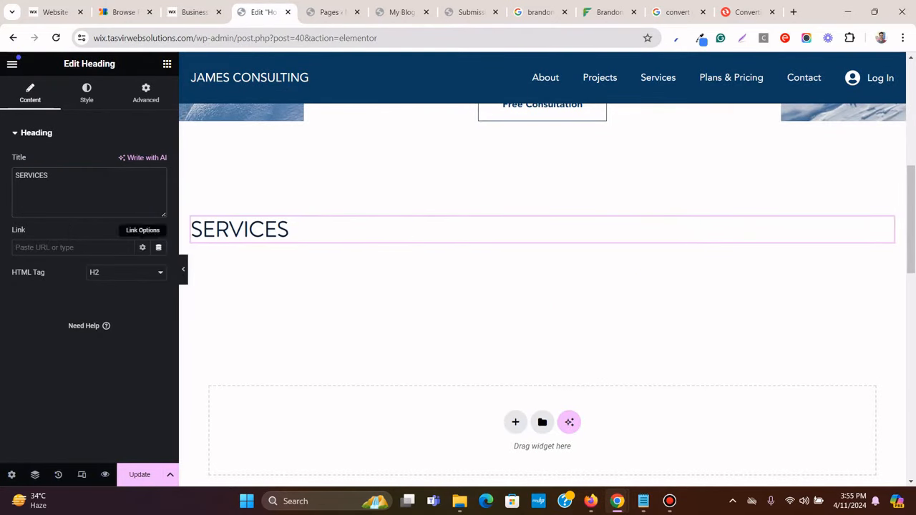
Add a Text Editor widget below the SERVICES heading and replace its placeholder with the template's "I'm a paragraph" text
left_click(193, 13)
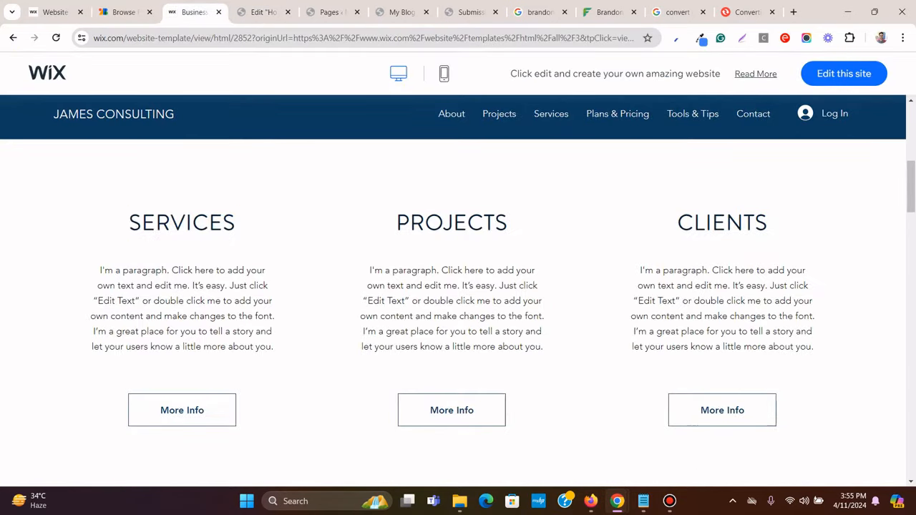
triple_click(159, 285)
right_click(158, 285)
left_click(186, 298)
left_click(261, 12)
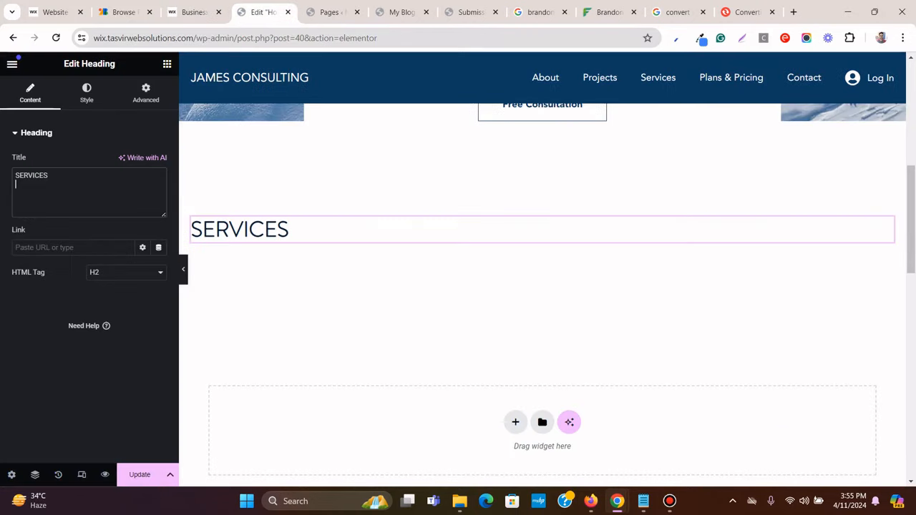
left_click(167, 64)
left_click_drag(60, 386, 310, 242)
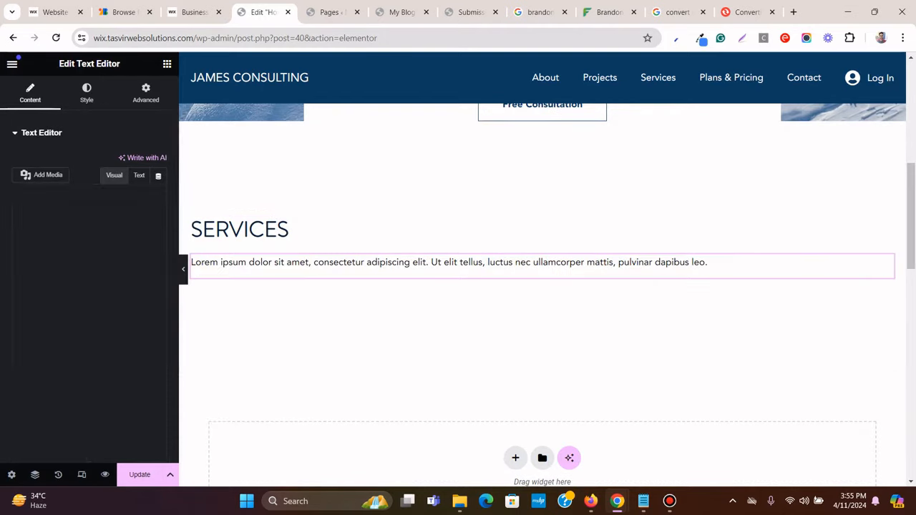
triple_click(80, 257)
right_click(80, 257)
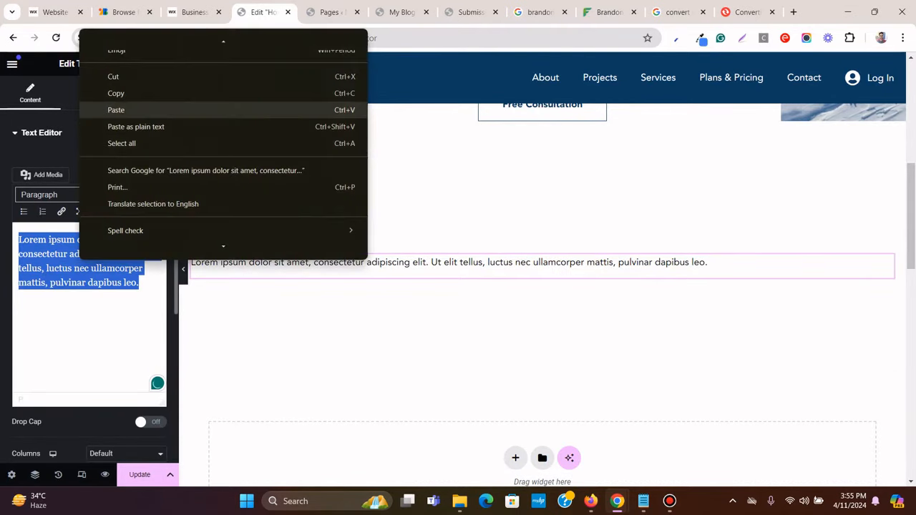
left_click(116, 108)
key("BackSpace")
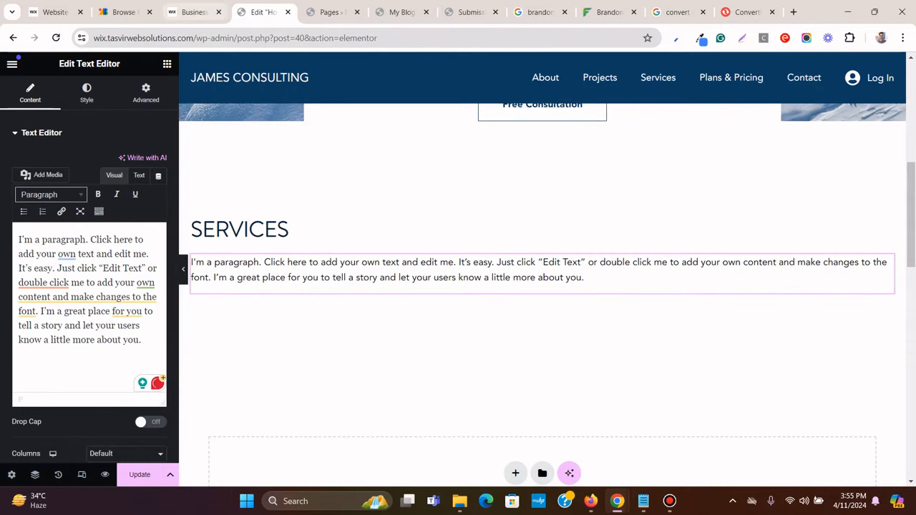
Add a Button widget below the SERVICES paragraph, following the template's column layout
left_click(194, 12)
left_click(286, 378)
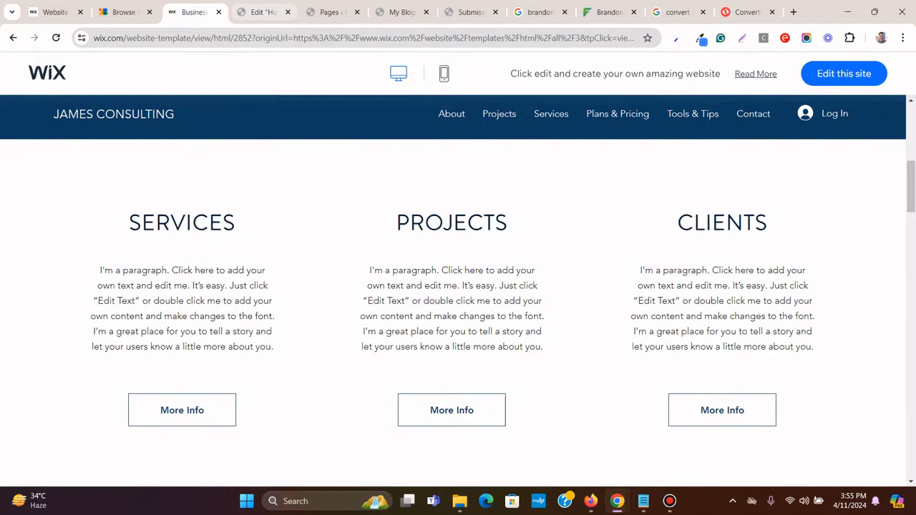
left_click(263, 12)
left_click(167, 63)
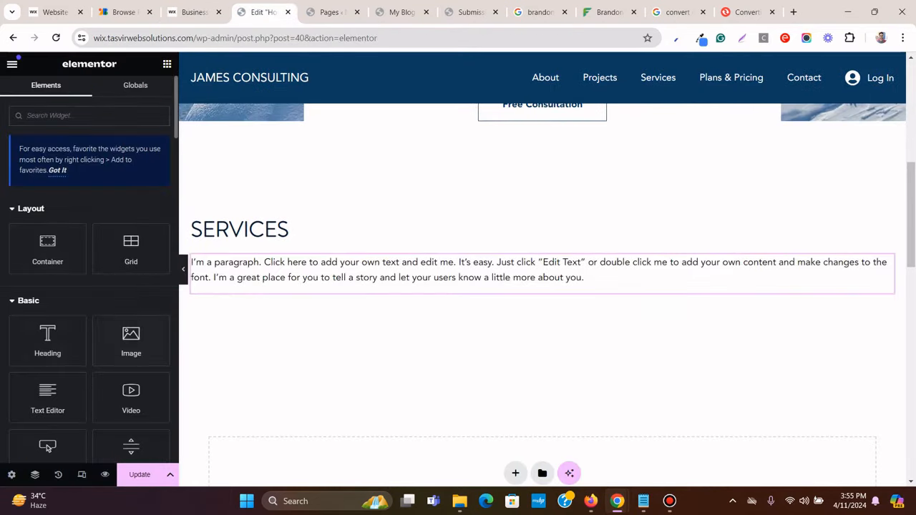
left_click_drag(47, 447, 337, 286)
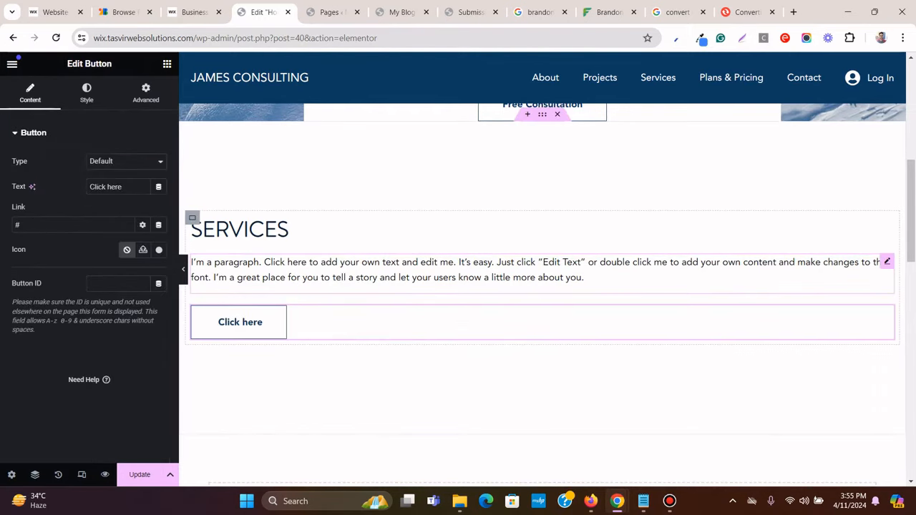
Change the button's text to More Info, matching the button in the Wix template's Services column
triple_click(110, 186)
type("M")
key("ctrl+shift+Tab")
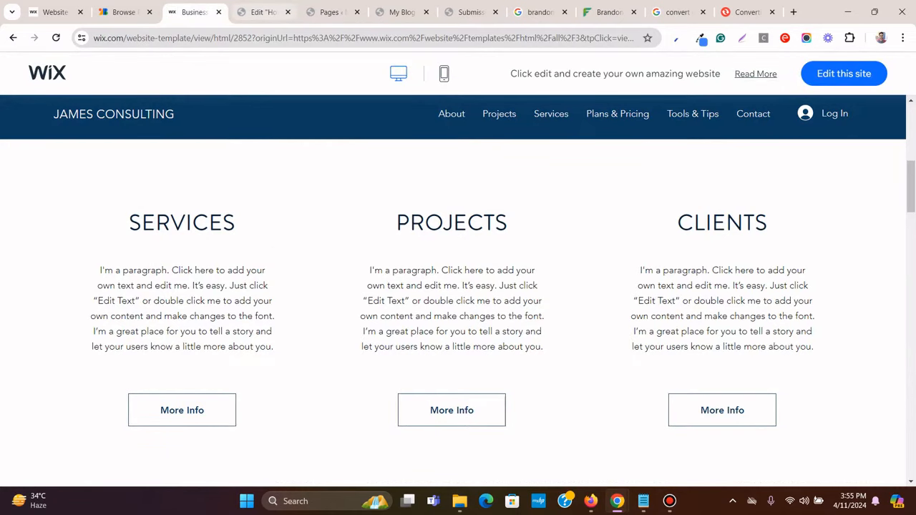
key("ctrl+Tab")
left_click(669, 501)
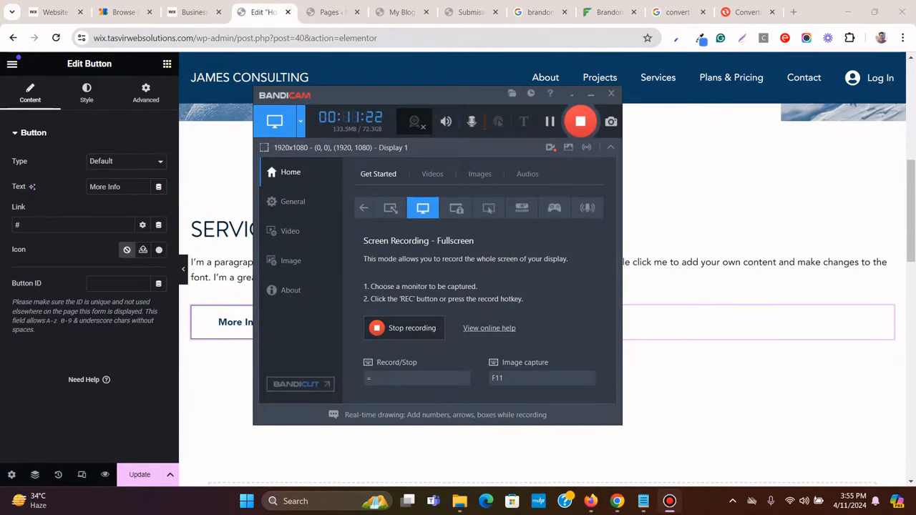
left_click(590, 94)
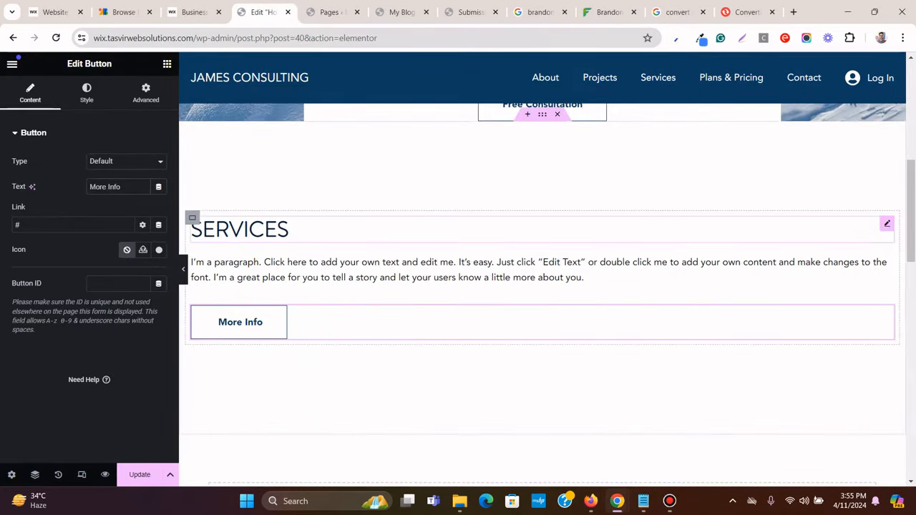
Centre-align the SERVICES heading and the paragraph below it
left_click(240, 229)
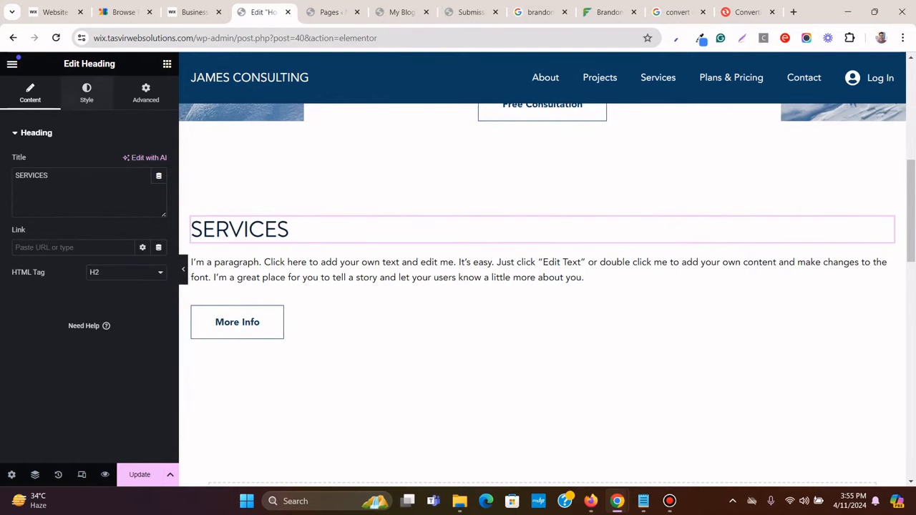
left_click(86, 93)
left_click(126, 161)
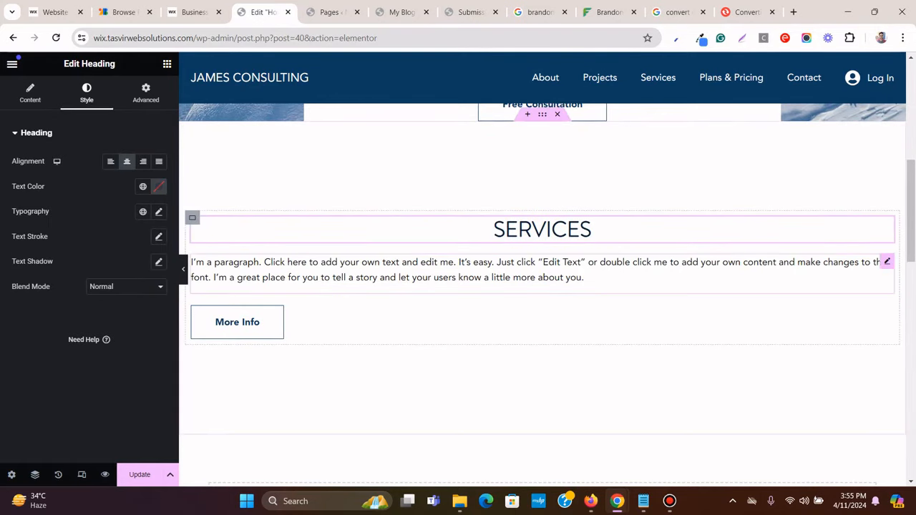
left_click(248, 270)
left_click(87, 93)
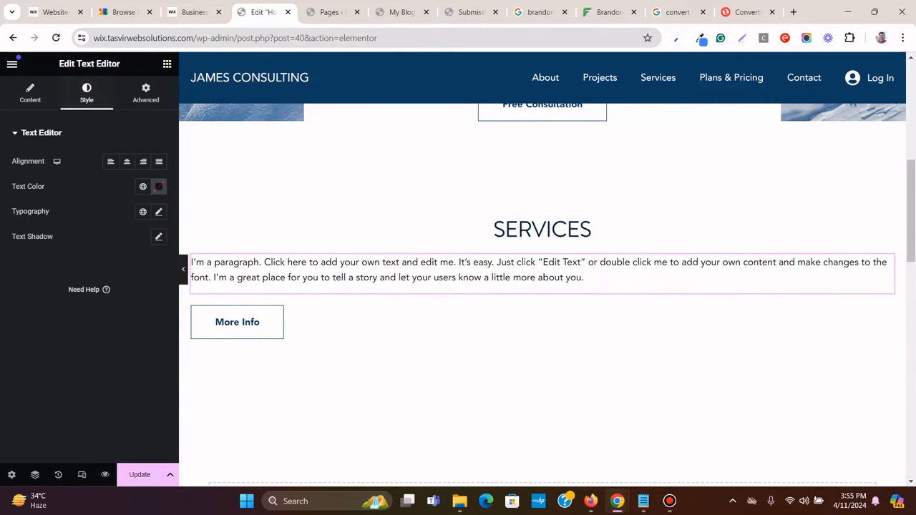
left_click(127, 161)
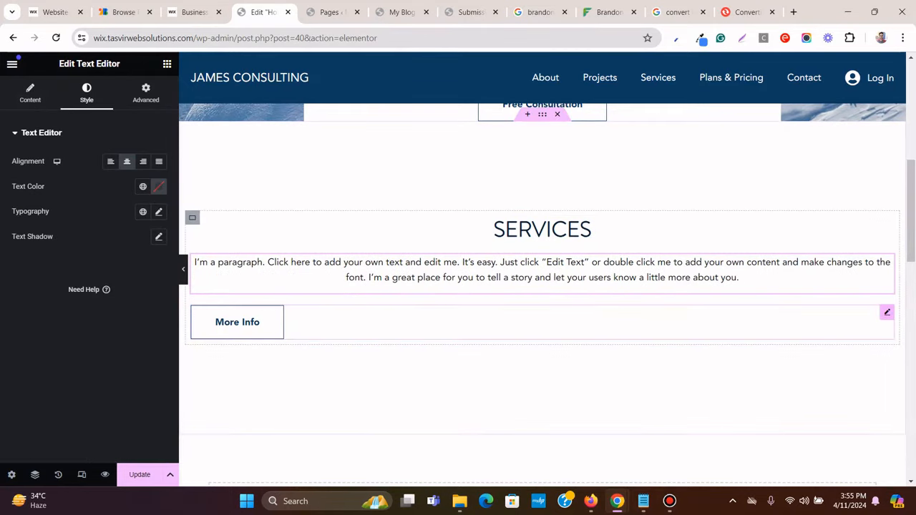
Centre-align the More Info button and preview the column at full page width
left_click(237, 322)
left_click(86, 93)
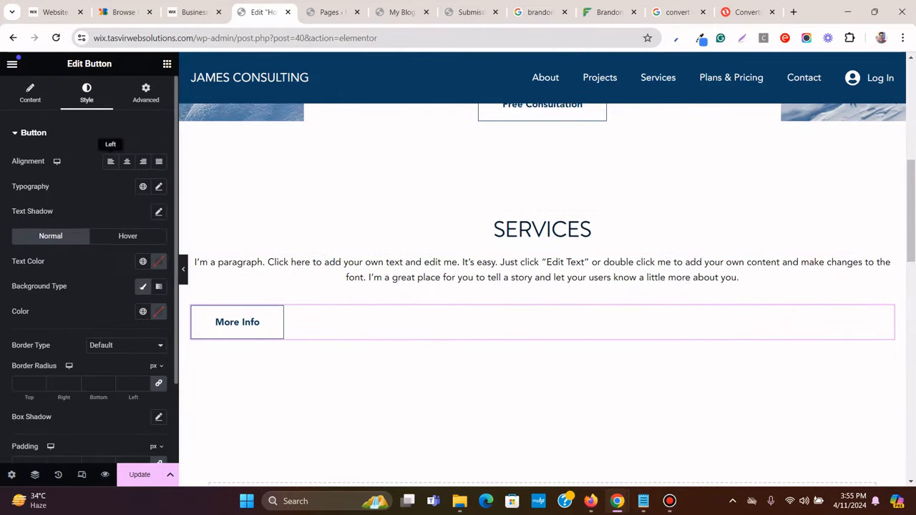
left_click(127, 161)
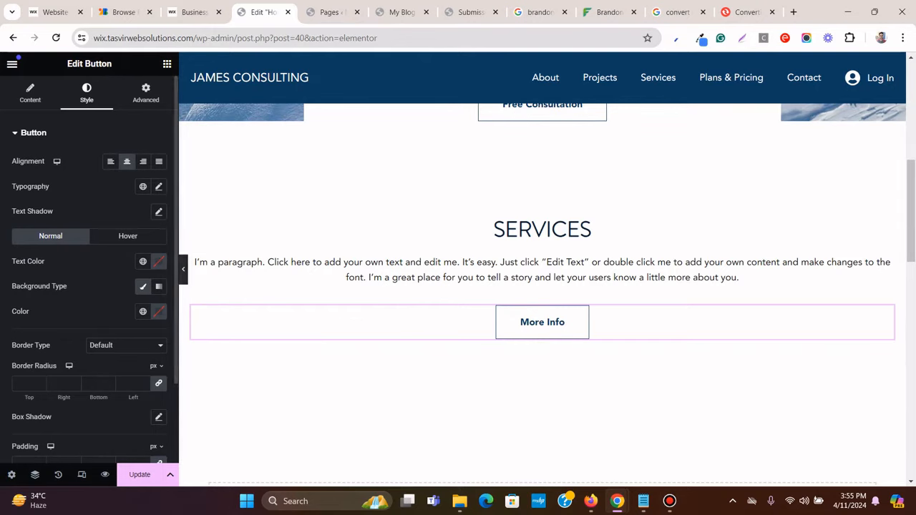
left_click(183, 270)
left_click(4, 270)
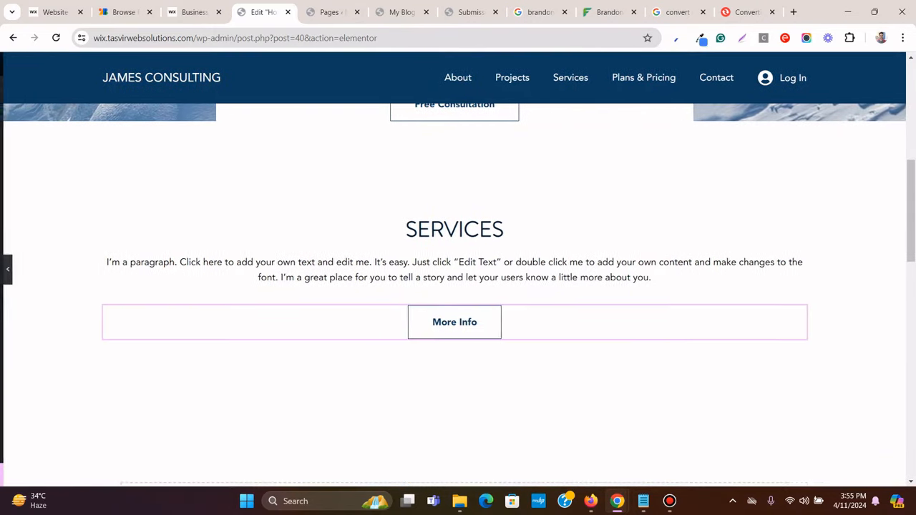
Check the template's three-column layout, and duplicate the SERVICES container twice to make the second and third columns
left_click(194, 12)
scroll(452, 287, "down", 2)
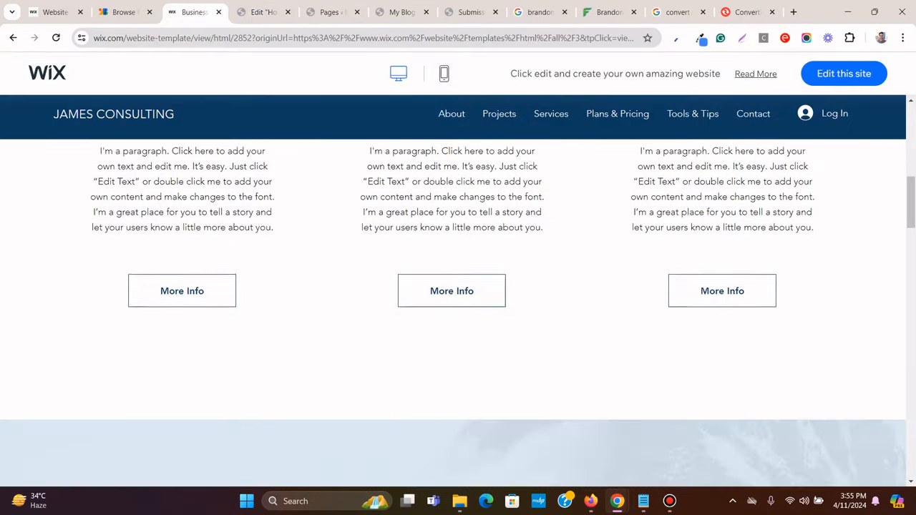
scroll(452, 286, "up", 2)
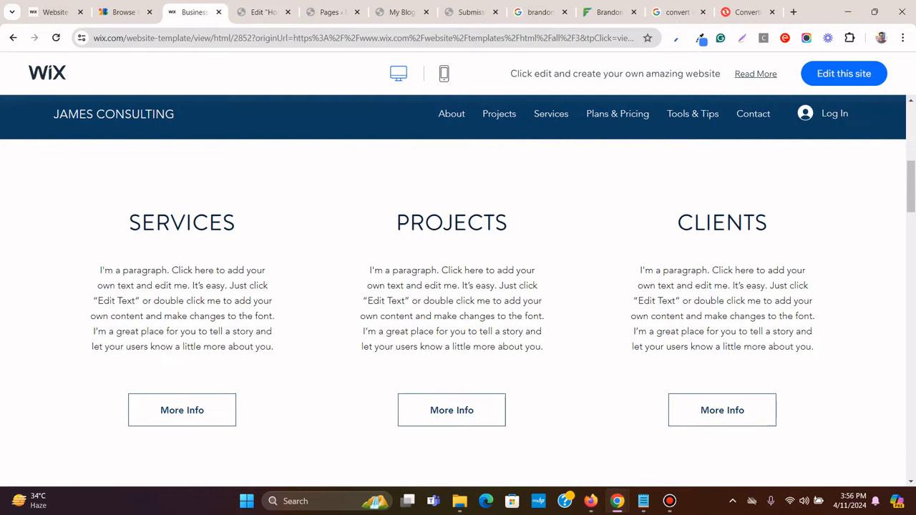
left_click(263, 12)
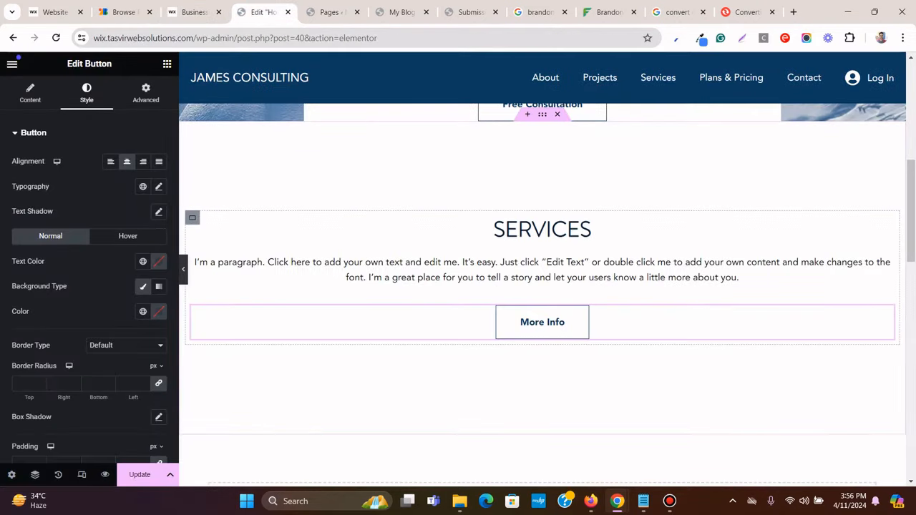
left_click(192, 217)
right_click(191, 218)
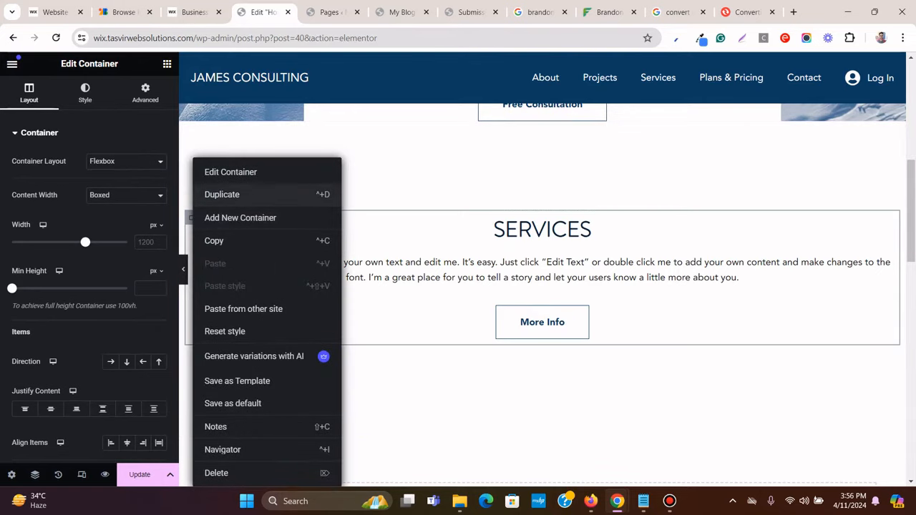
left_click(222, 191)
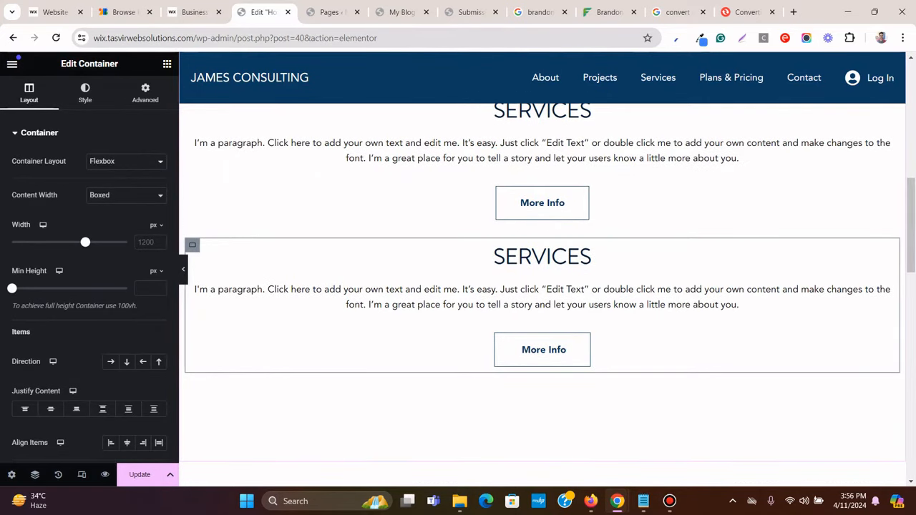
right_click(192, 245)
left_click(224, 194)
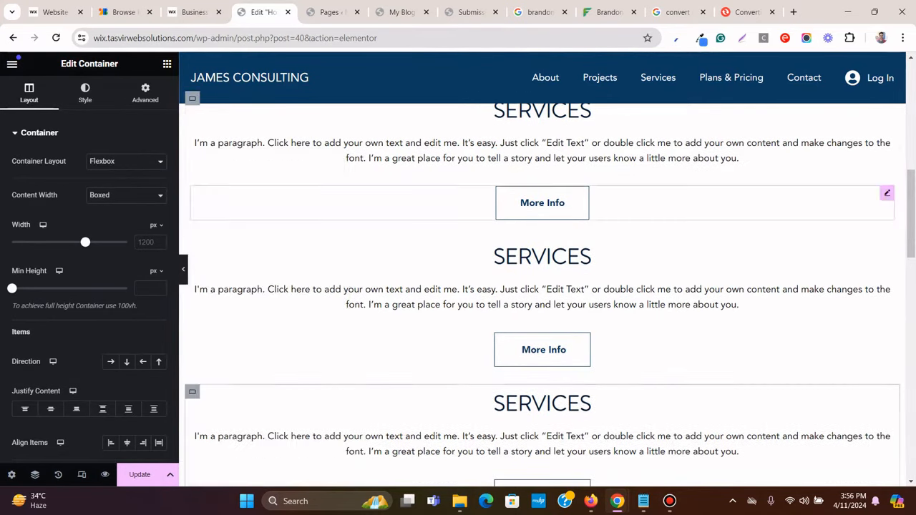
Change the heading in the second duplicated block to PROJECTS
left_click(542, 256)
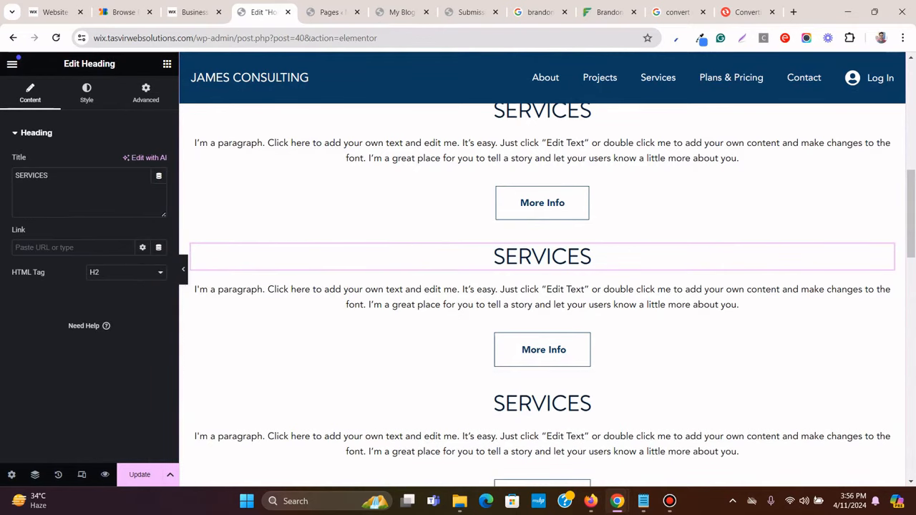
key("ctrl+a")
type("PROJE")
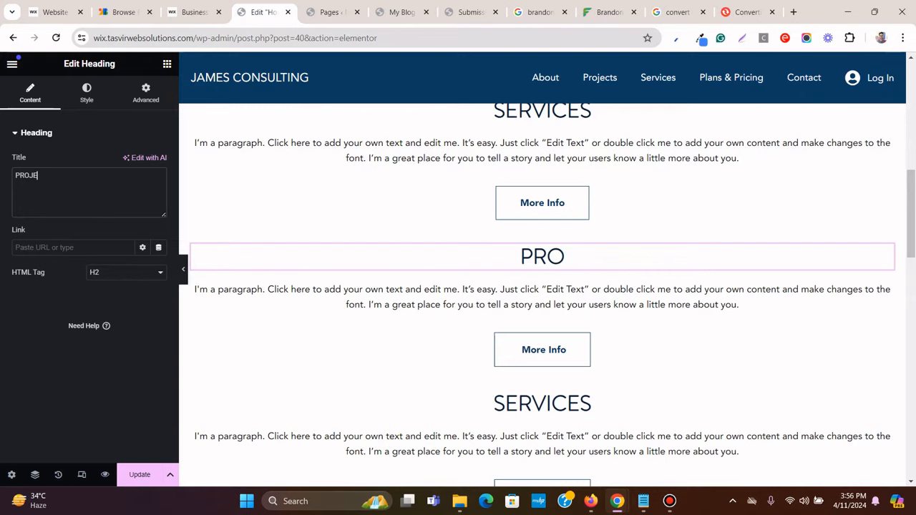
type("CTS")
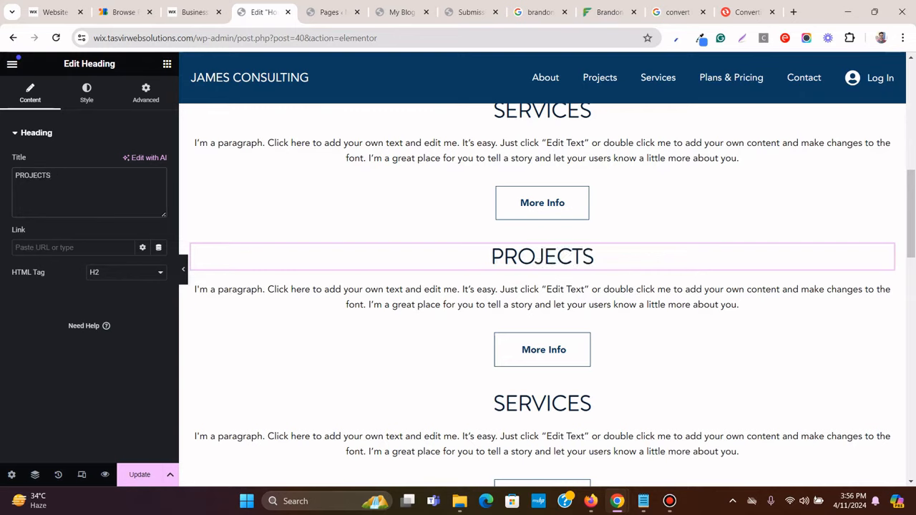
Retitle the third block's heading as services and save the page
left_click(541, 403)
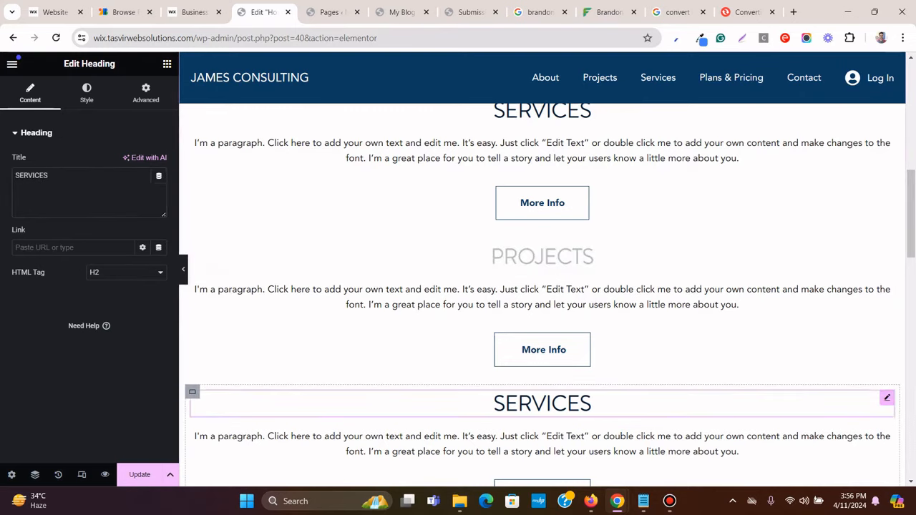
key("ctrl+a")
type("s")
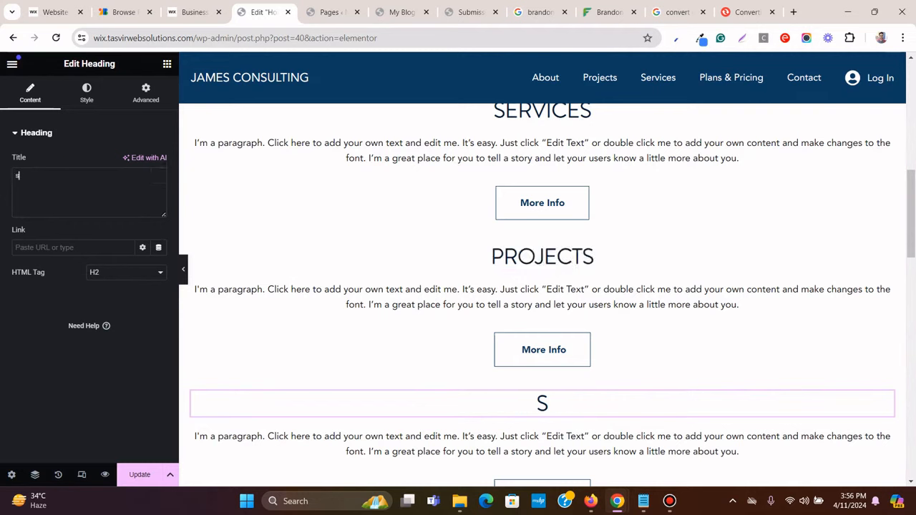
type("ervices")
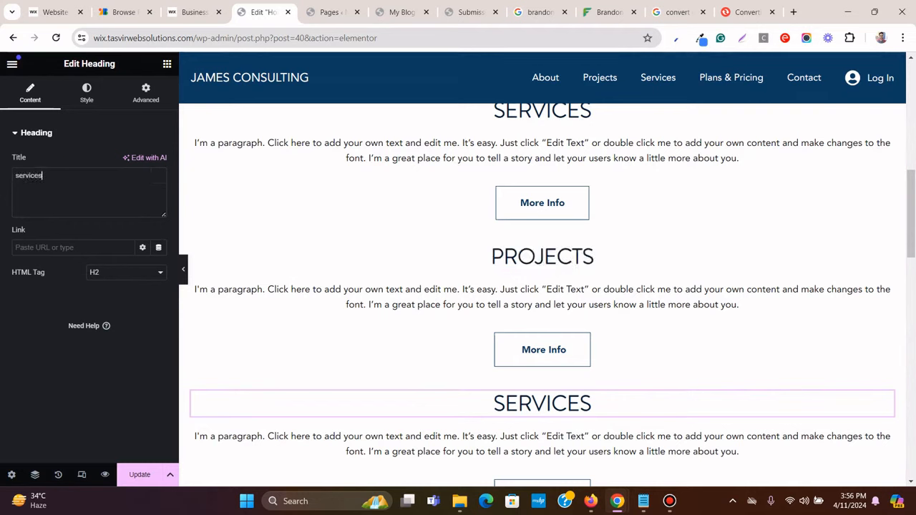
left_click(139, 475)
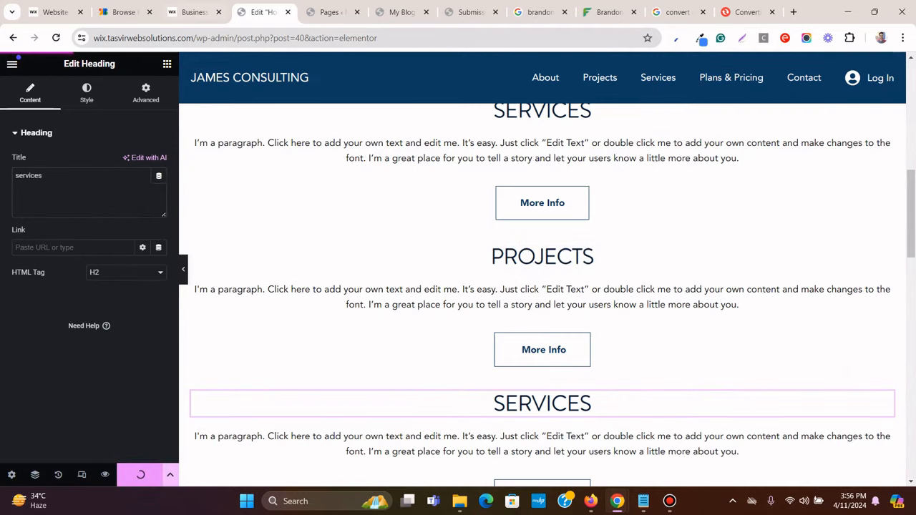
Set the parent container's item direction to Row - horizontal so the three blocks sit side by side like the template
left_click(194, 12)
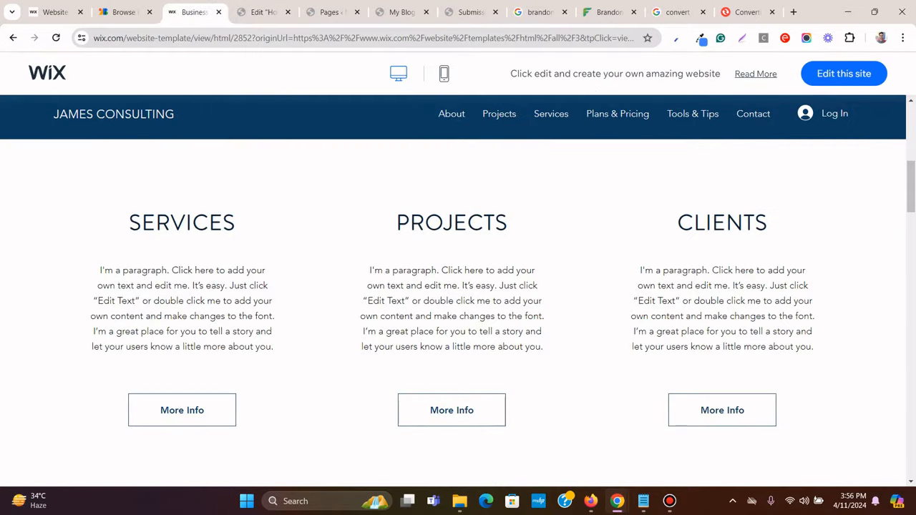
left_click(262, 13)
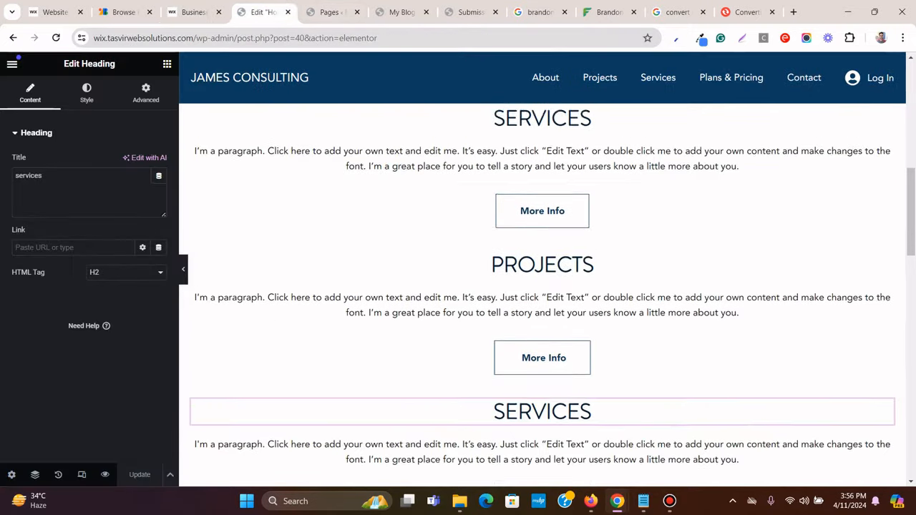
left_click_drag(542, 174, 542, 172)
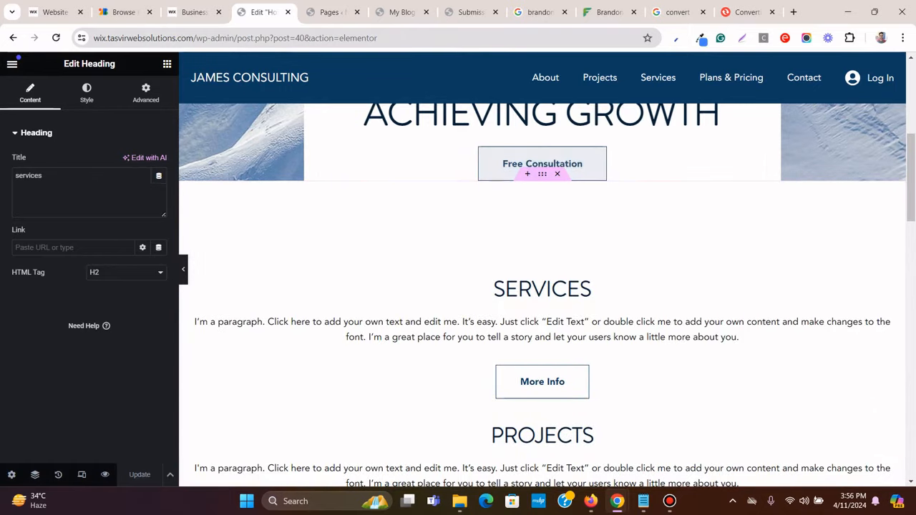
left_click(542, 174)
scroll(542, 269, "down", 2)
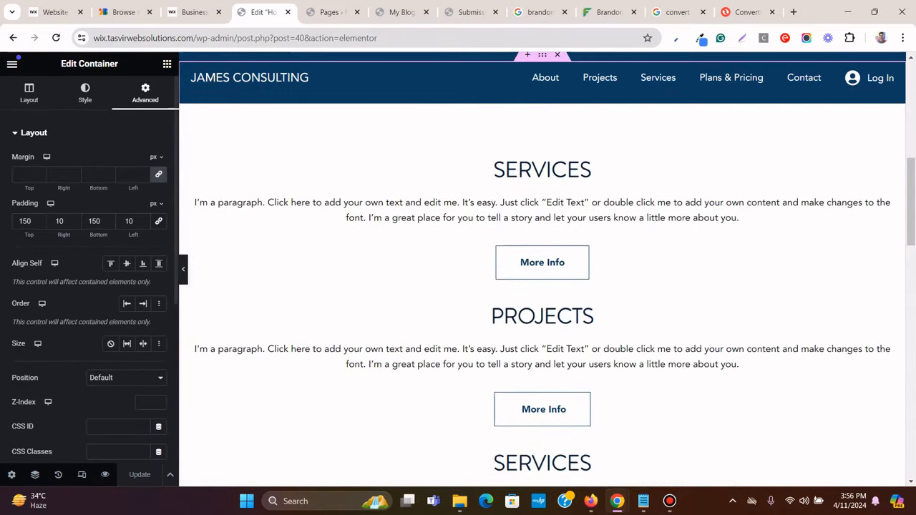
left_click(29, 93)
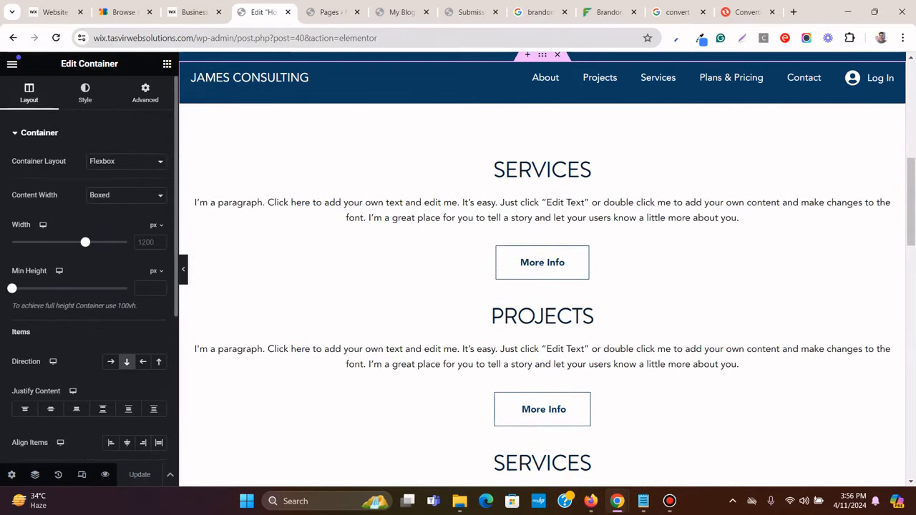
scroll(111, 301, "down", 1)
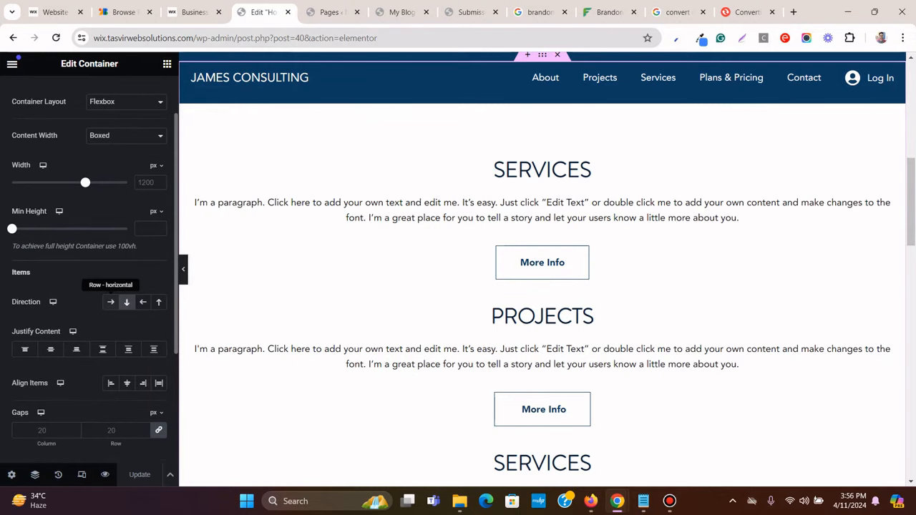
left_click(110, 301)
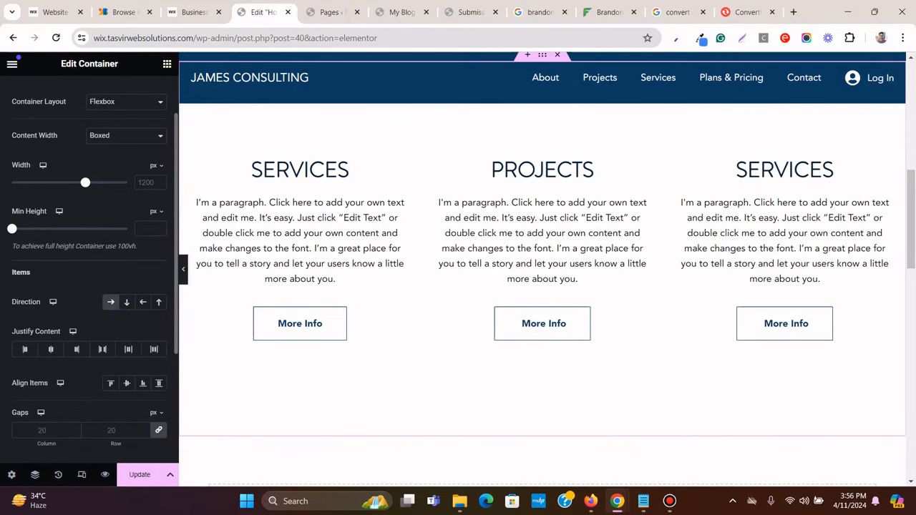
Compare the column spacing with the Wix template and set the parent container's column and row gaps to 80 px
left_click(194, 13)
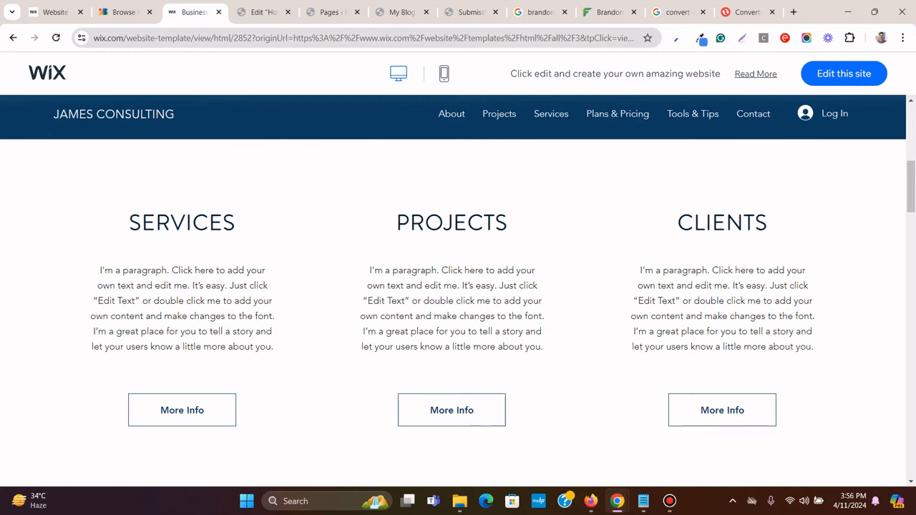
left_click(263, 12)
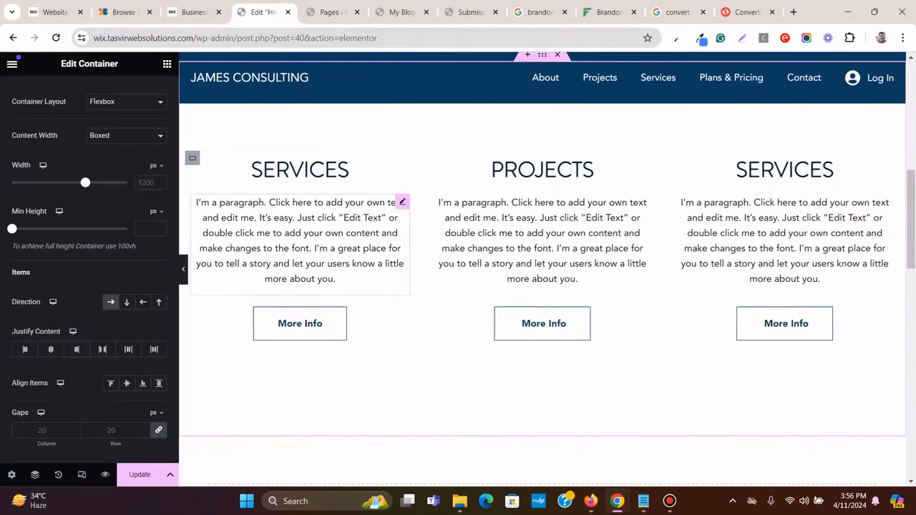
scroll(343, 240, "up", 1)
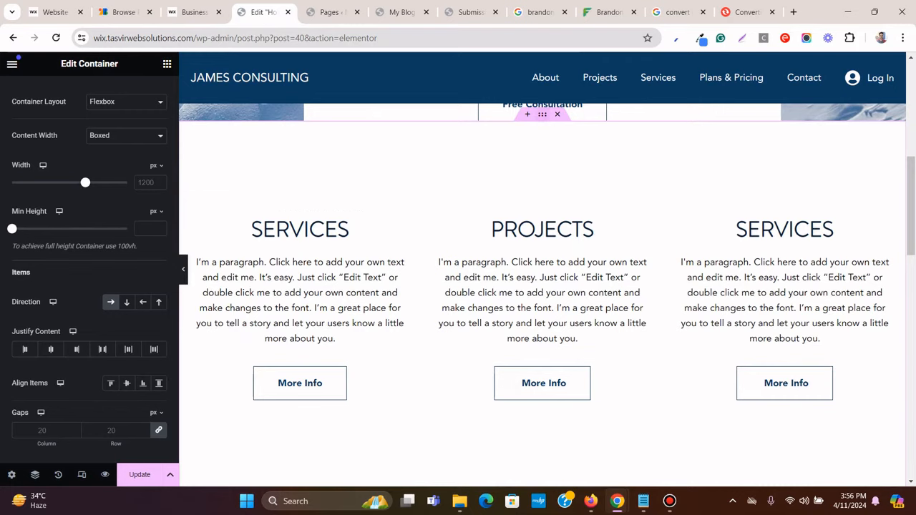
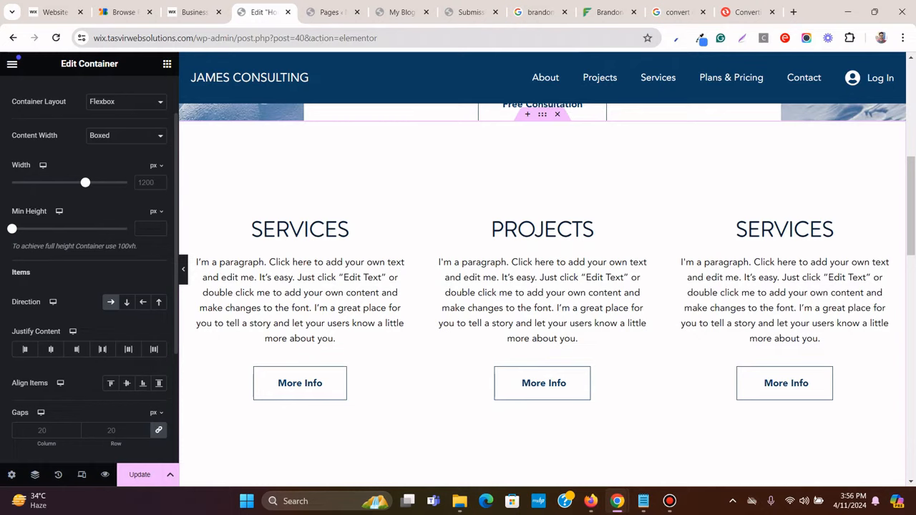
scroll(43, 371, "down", 1)
left_click(43, 370)
type("6")
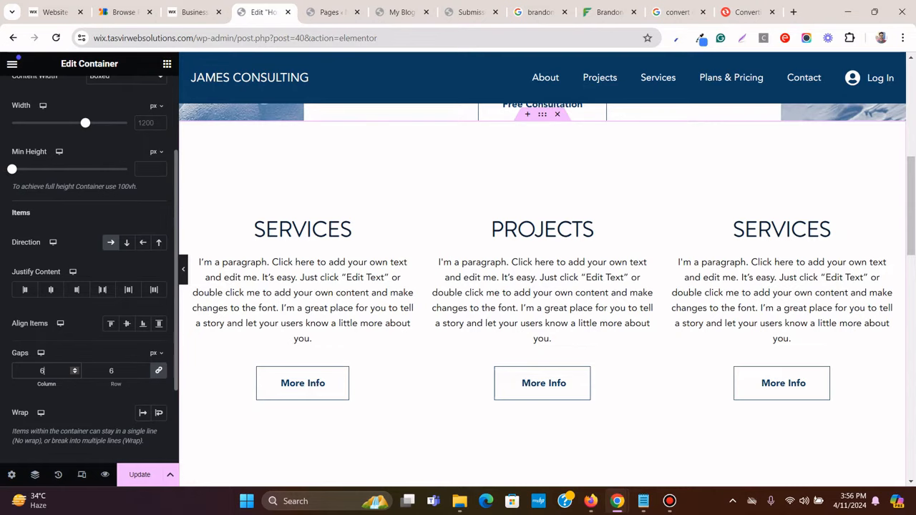
type("0")
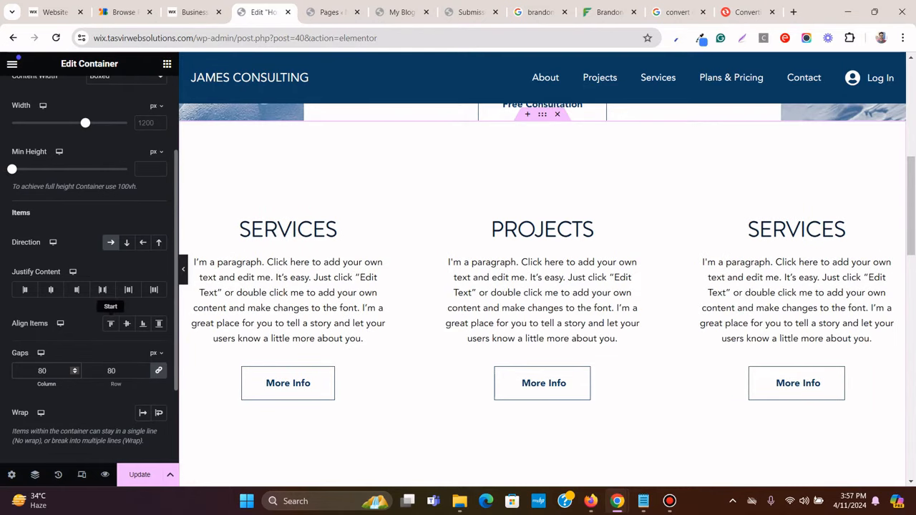
Preview the three-column section without the editing panel and compare its spacing and text width with the Wix template
left_click(183, 269)
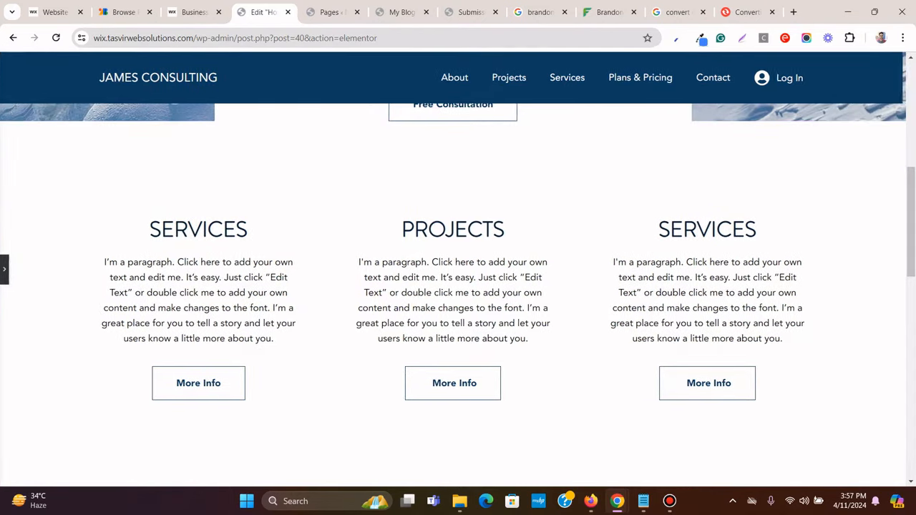
scroll(453, 286, "up", 1)
scroll(453, 286, "down", 2)
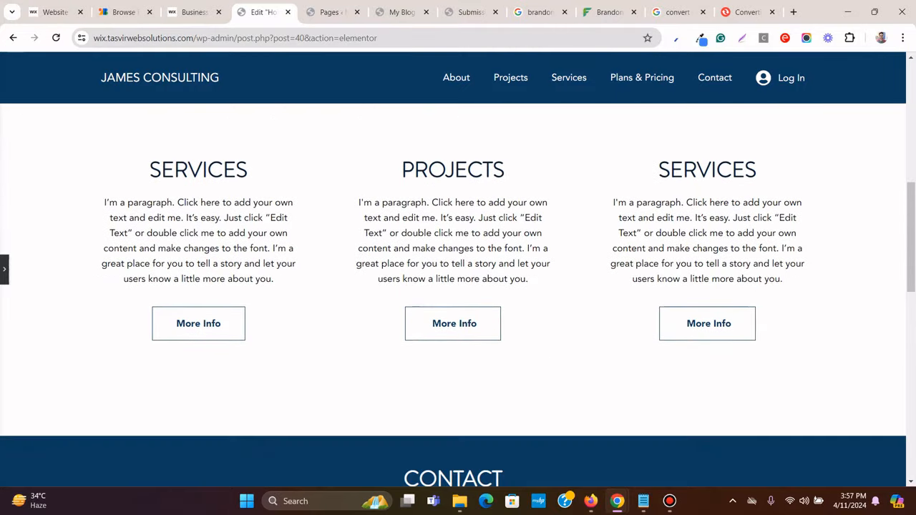
left_click(193, 12)
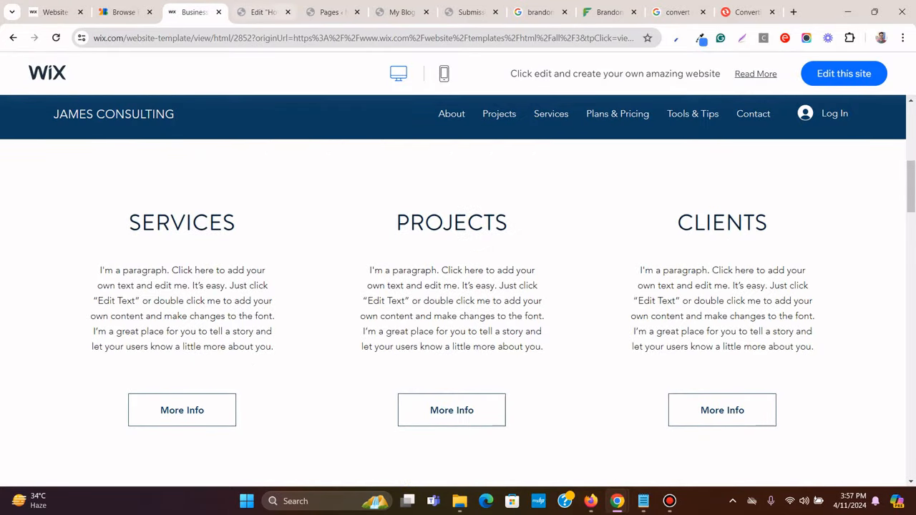
left_click(261, 13)
scroll(453, 286, "up", 2)
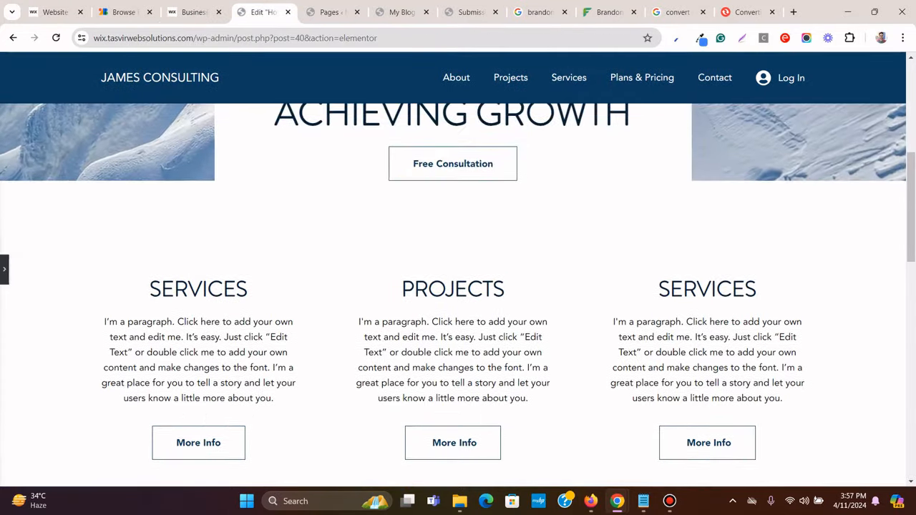
scroll(452, 287, "down", 2)
scroll(453, 286, "up", 1)
scroll(453, 286, "up", 1)
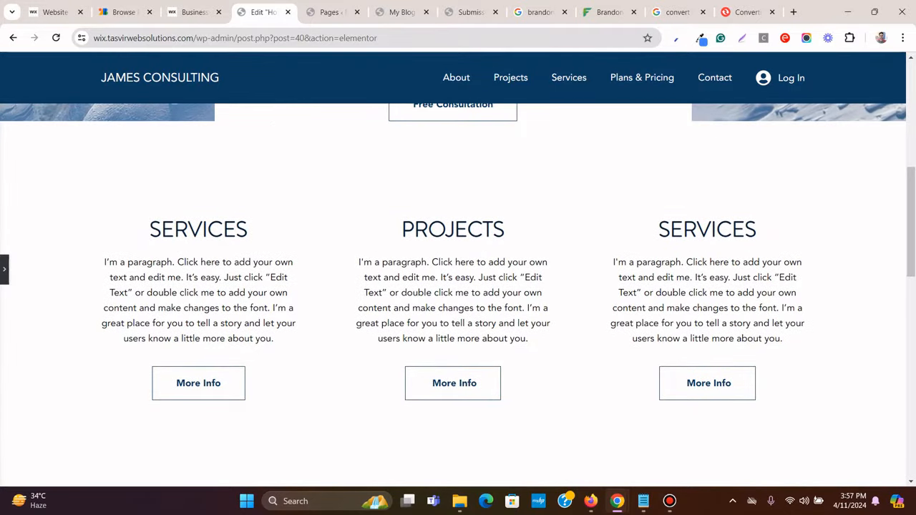
left_click(190, 12)
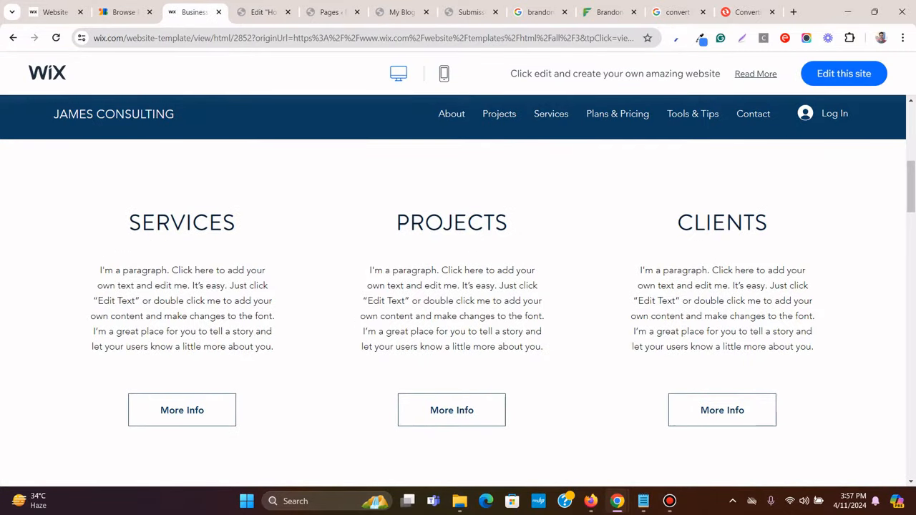
left_click_drag(129, 215, 250, 348)
key("ctrl+Tab")
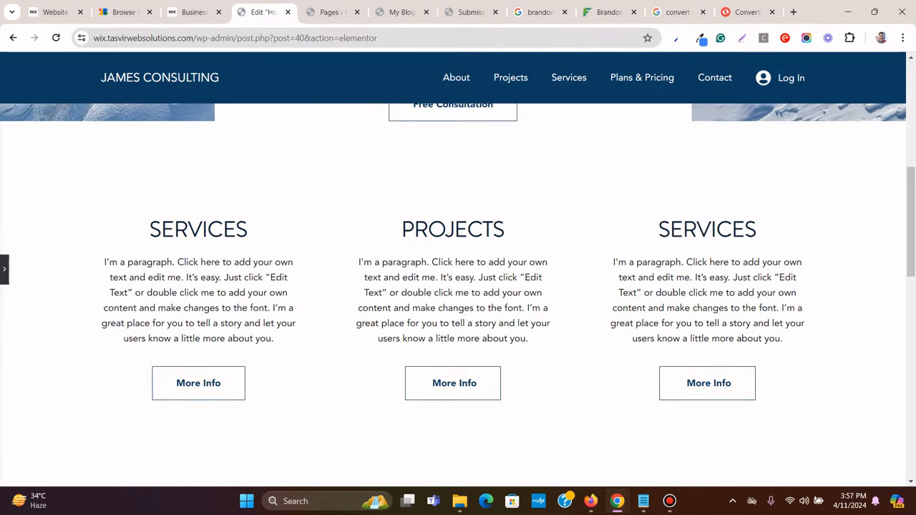
Review the hero and three-column sections in the full-width preview, and save the page with the new gaps
scroll(458, 286, "up", 4)
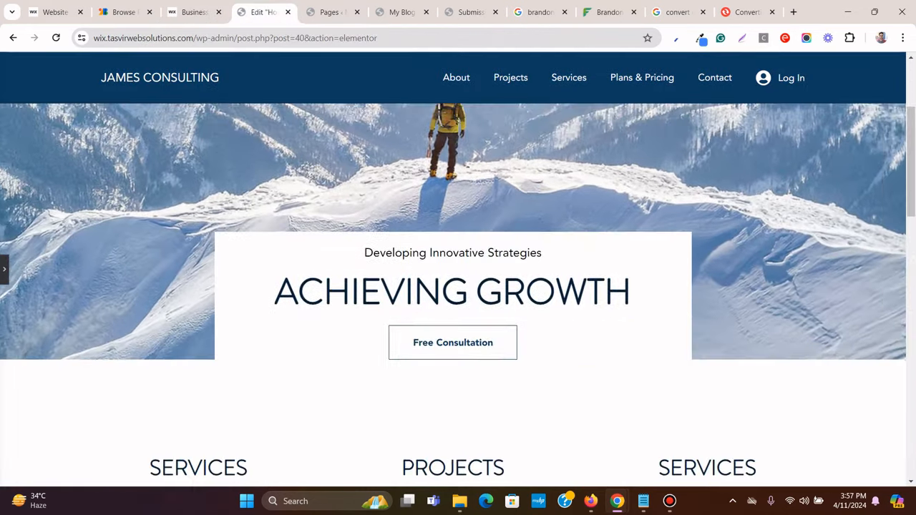
scroll(458, 286, "down", 2)
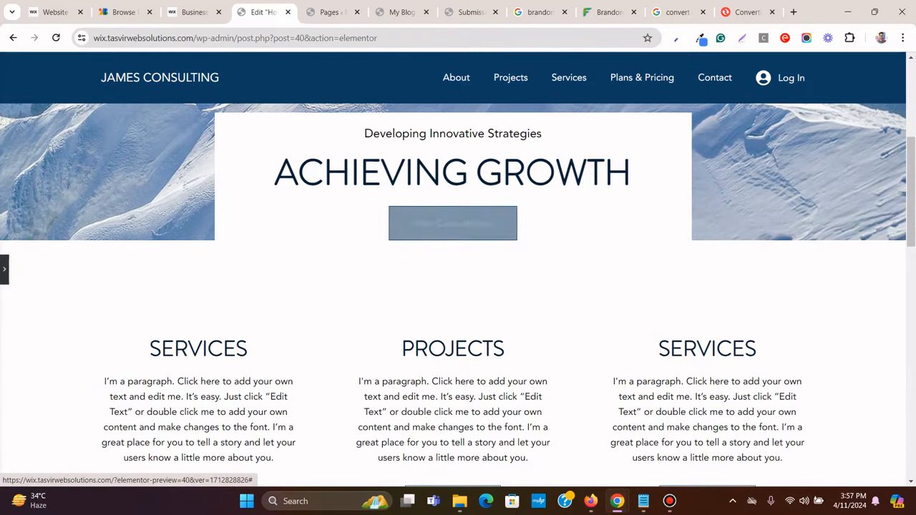
scroll(458, 294, "down", 2)
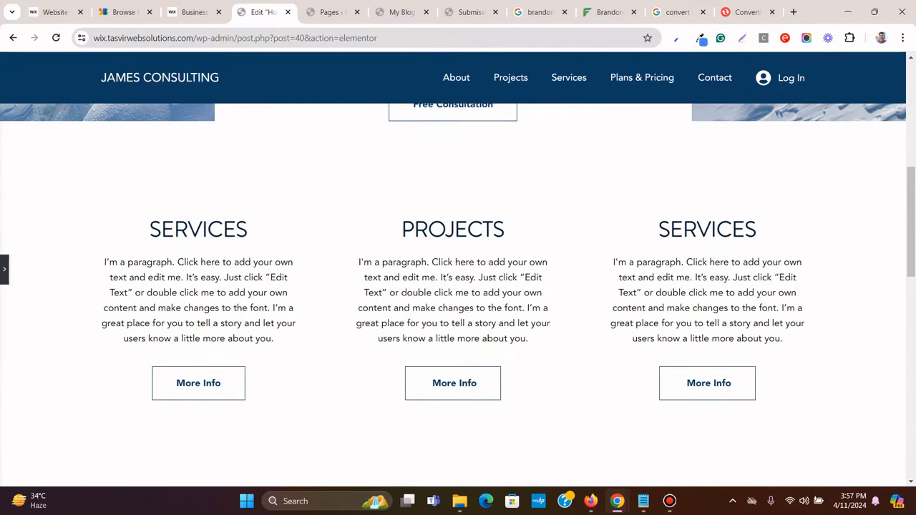
left_click(4, 270)
left_click(140, 475)
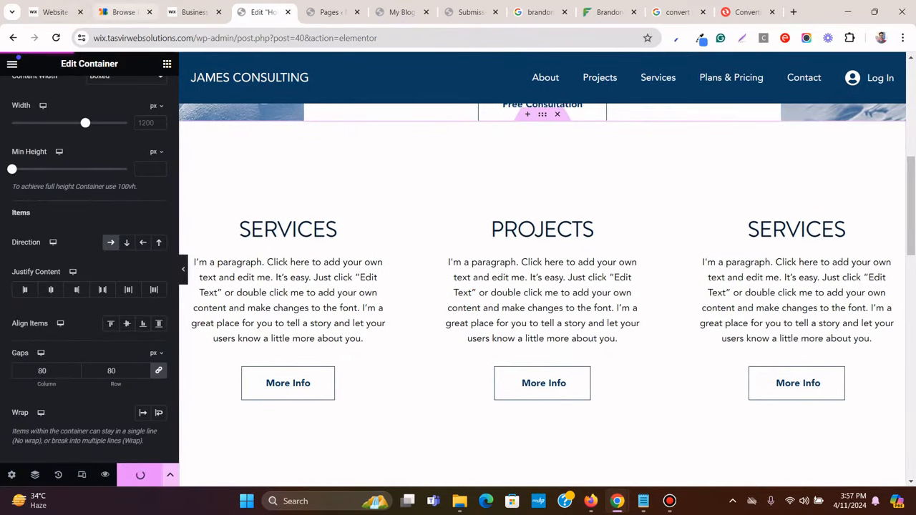
Examine the template's ABOUT US section, including its background image, heading, two paragraphs and Learn More button
left_click(193, 12)
scroll(458, 286, "down", 6)
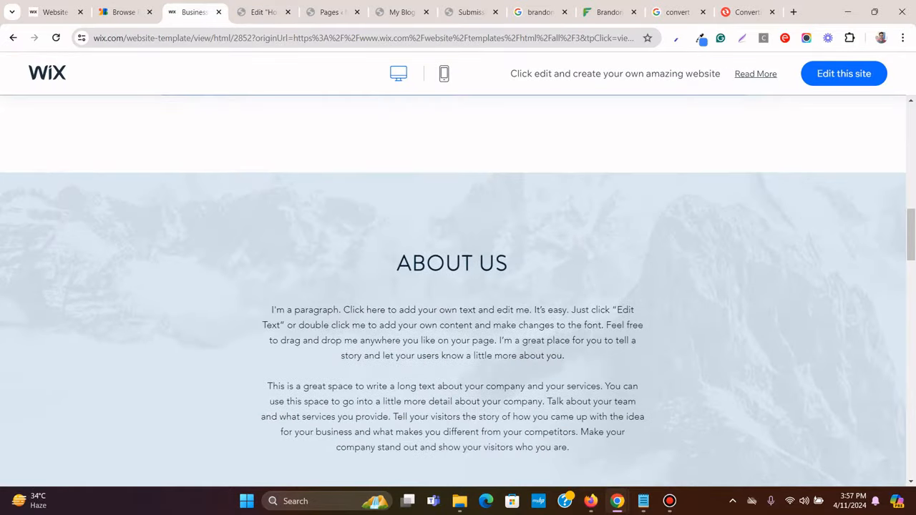
scroll(457, 286, "down", 2)
scroll(458, 286, "up", 1)
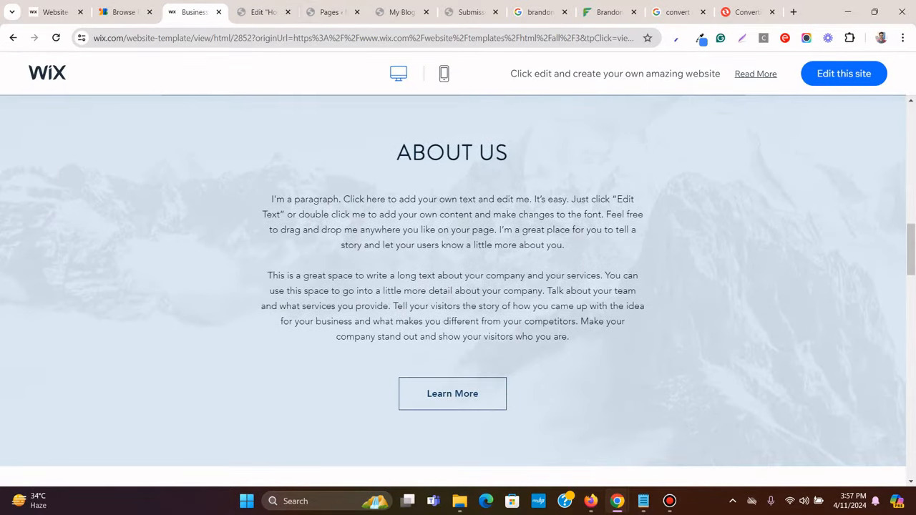
scroll(458, 286, "up", 1)
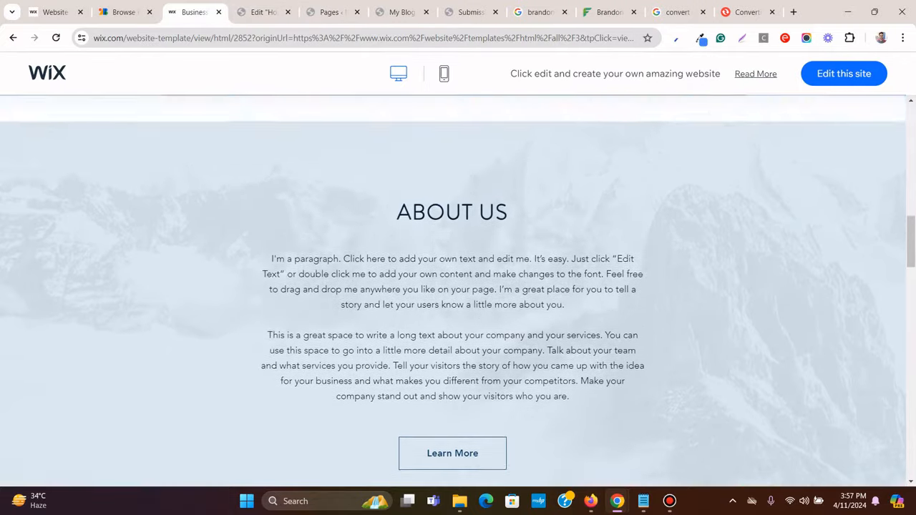
scroll(458, 286, "down", 3)
scroll(458, 286, "up", 2)
scroll(458, 286, "up", 3)
scroll(458, 287, "down", 3)
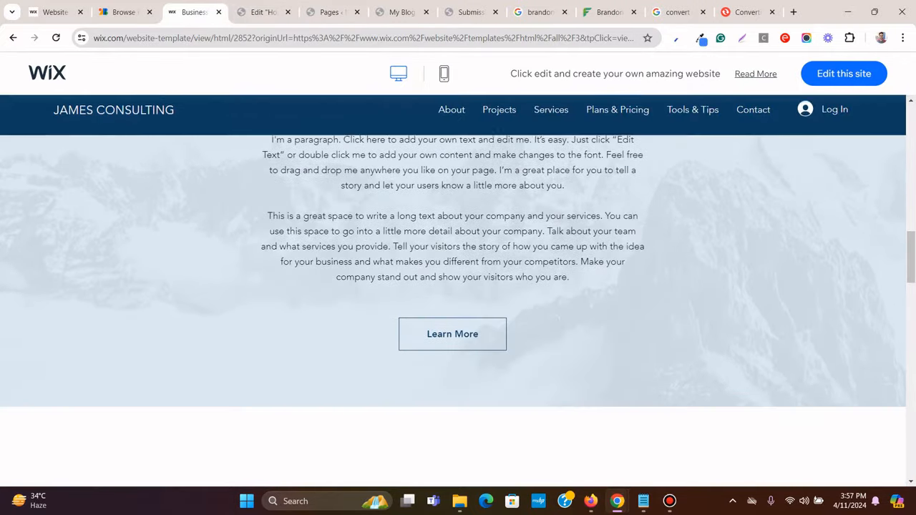
scroll(458, 286, "up", 1)
scroll(458, 286, "down", 5)
scroll(458, 287, "up", 5)
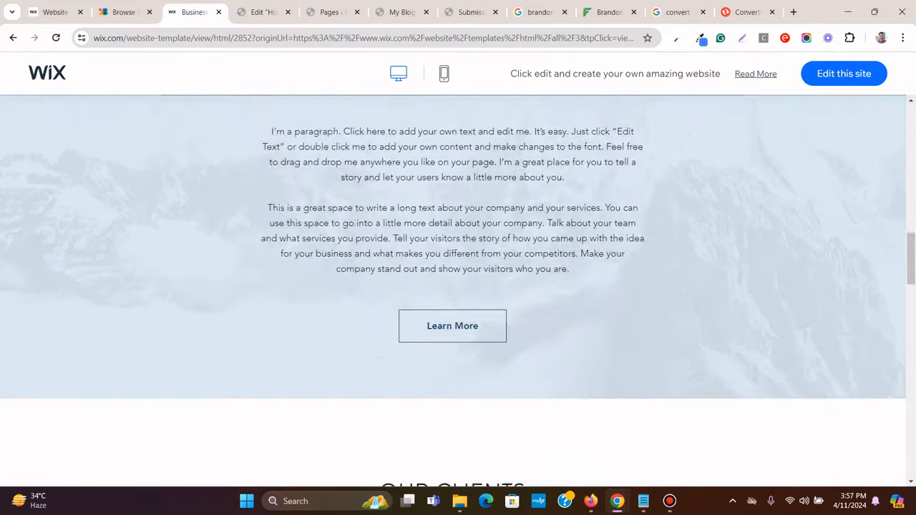
scroll(458, 286, "down", 1)
scroll(458, 286, "up", 1)
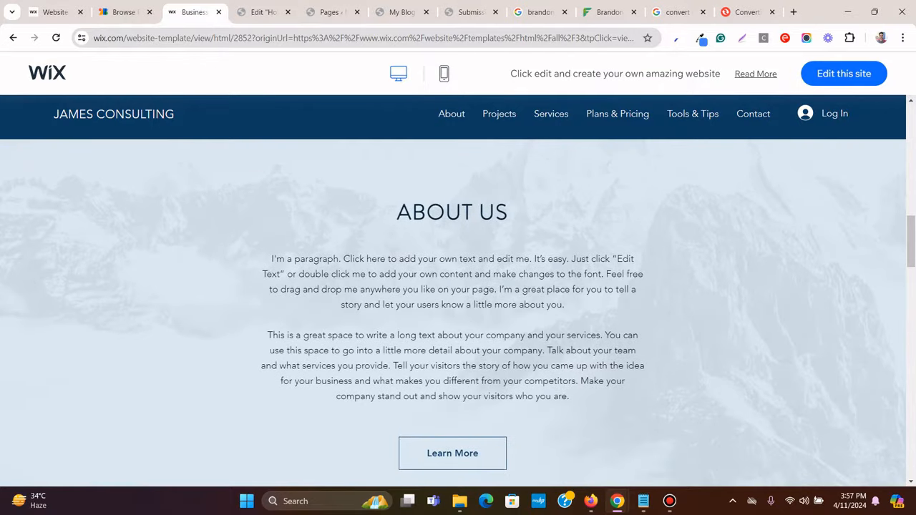
Add a single-column Flexbox container with column direction below the three-column section
left_click(263, 13)
scroll(529, 293, "down", 4)
left_click(515, 282)
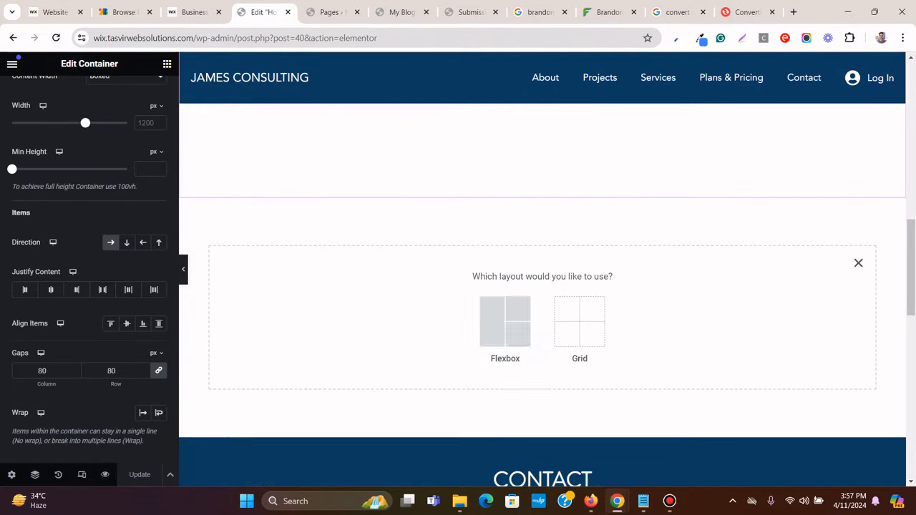
left_click(504, 320)
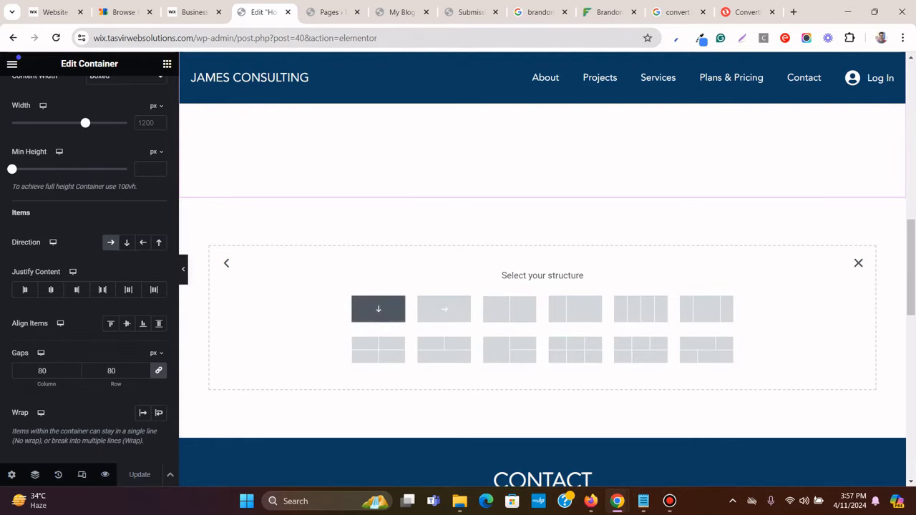
left_click(378, 308)
Check the spacing above and below the content of the template's ABOUT US section
left_click(193, 12)
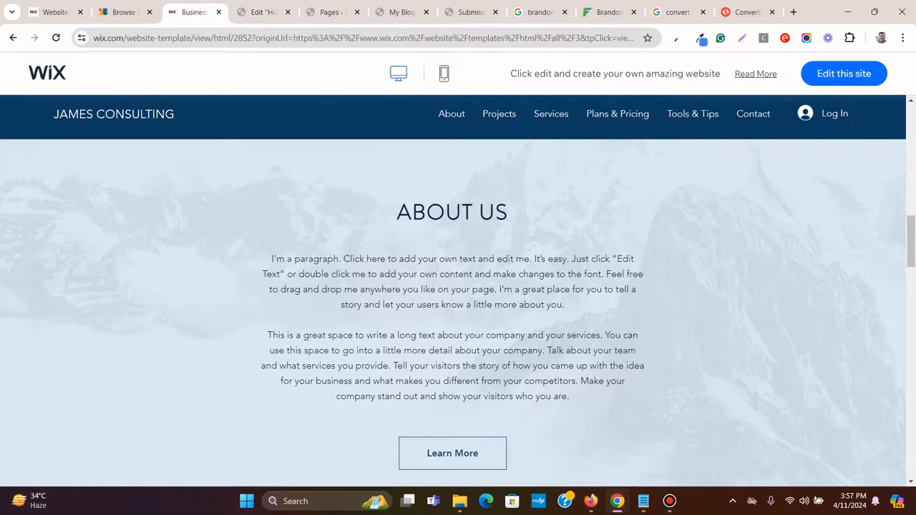
scroll(458, 286, "up", 2)
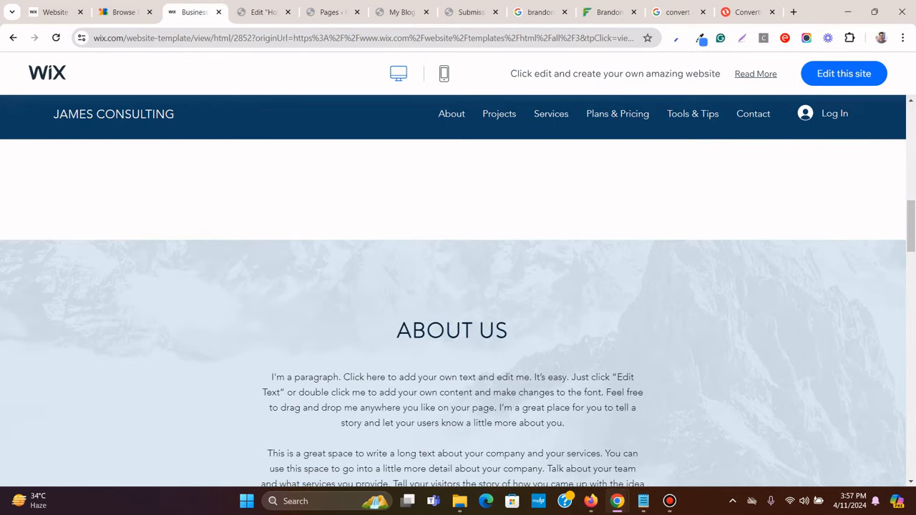
scroll(457, 333, "down", 1)
scroll(457, 286, "down", 5)
scroll(458, 286, "up", 2)
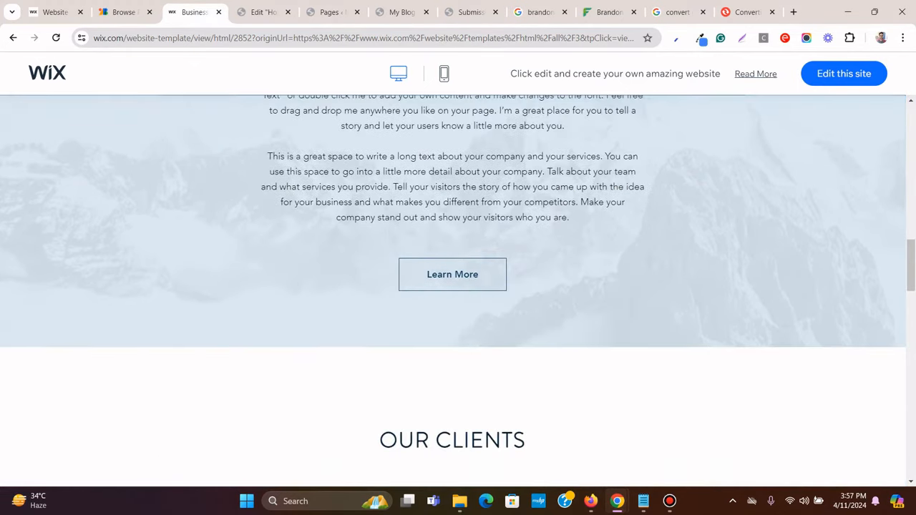
scroll(458, 286, "up", 4)
scroll(458, 286, "up", 1)
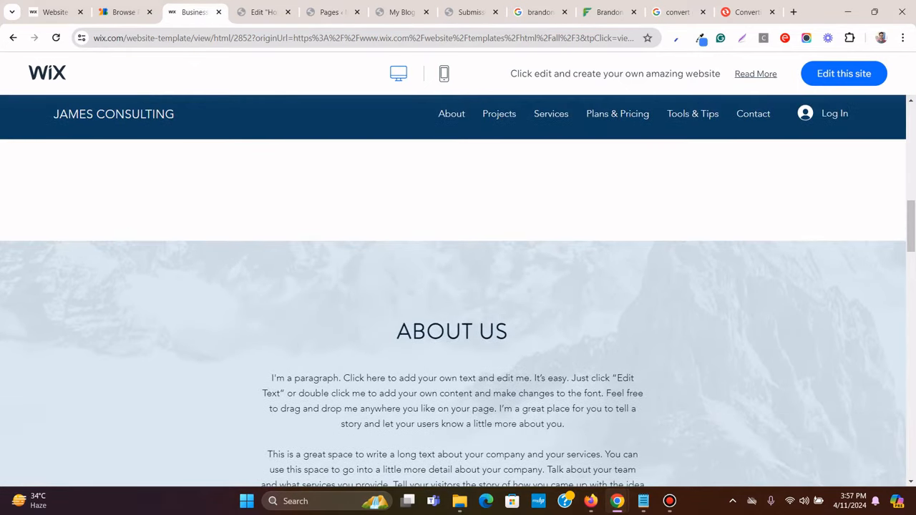
Set the new container's padding to 100 px top and bottom and 10 px right and left
left_click(262, 12)
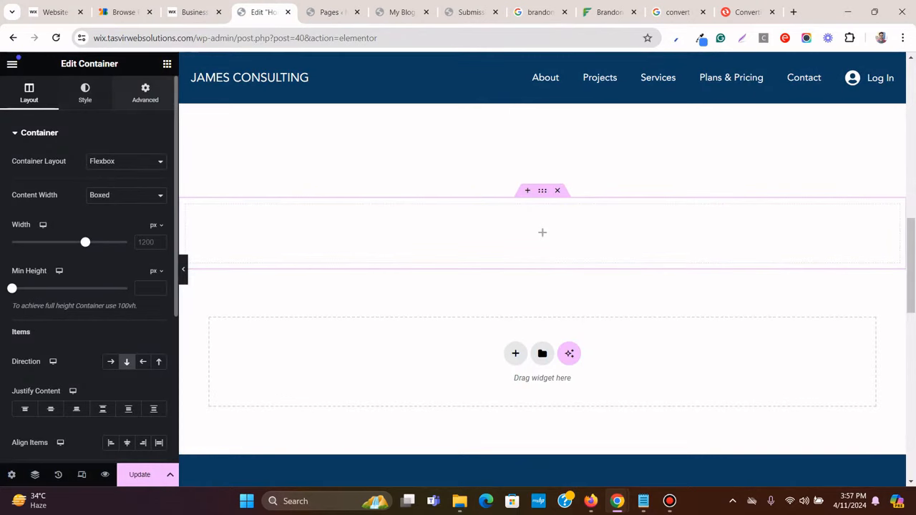
left_click(145, 93)
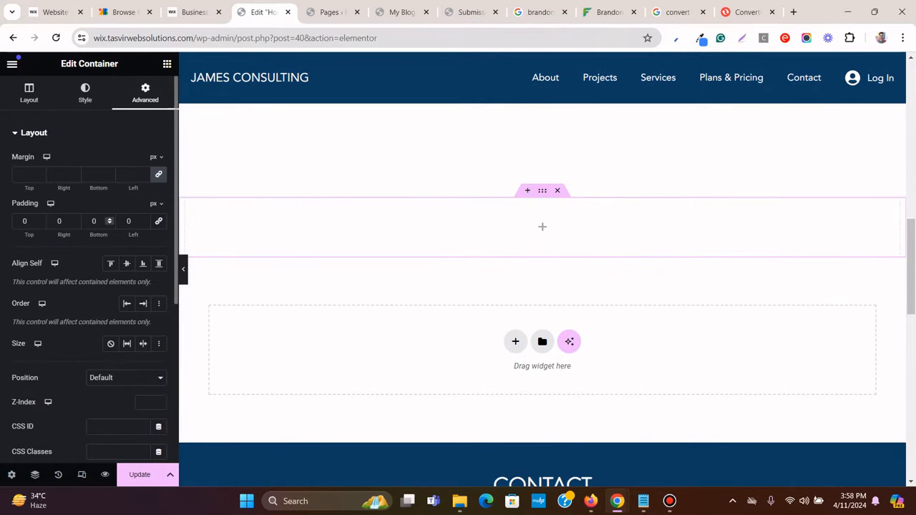
left_click(24, 221)
type("100")
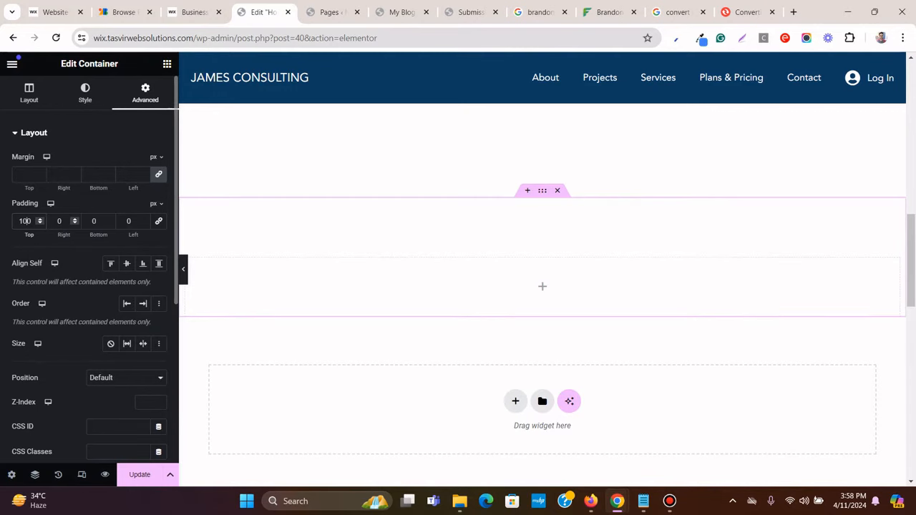
left_click(95, 221)
type("100")
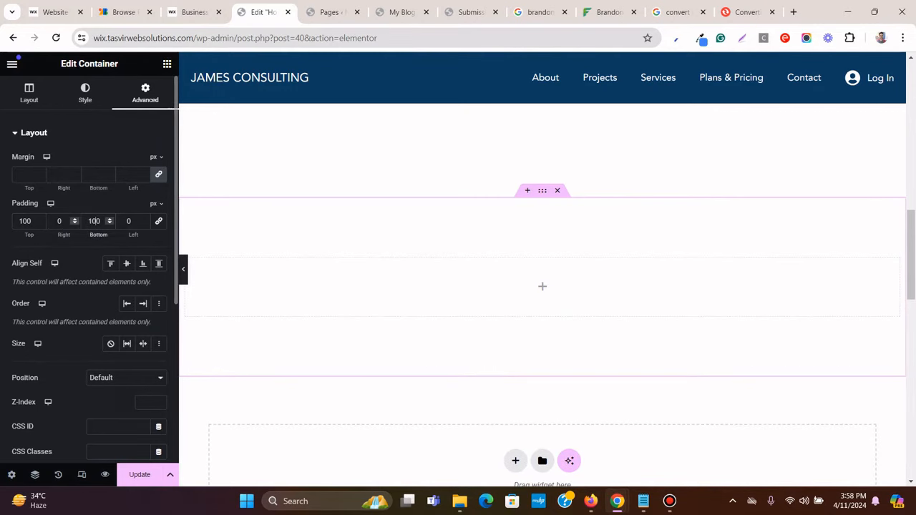
left_click(59, 221)
type("1")
left_click(127, 221)
type("1")
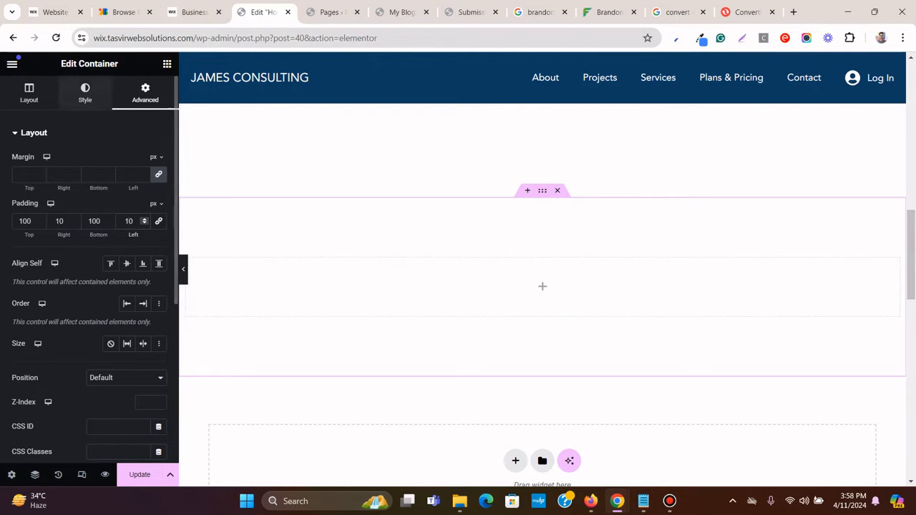
Recheck the template's ABOUT US section and set the new container's background type to Classic
left_click(194, 12)
scroll(452, 286, "down", 2)
scroll(452, 287, "down", 1)
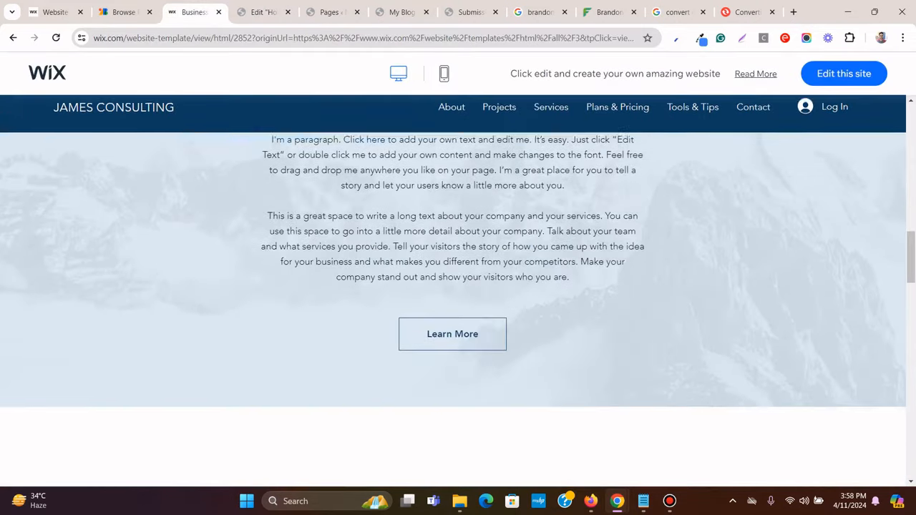
scroll(452, 287, "up", 3)
left_click(262, 12)
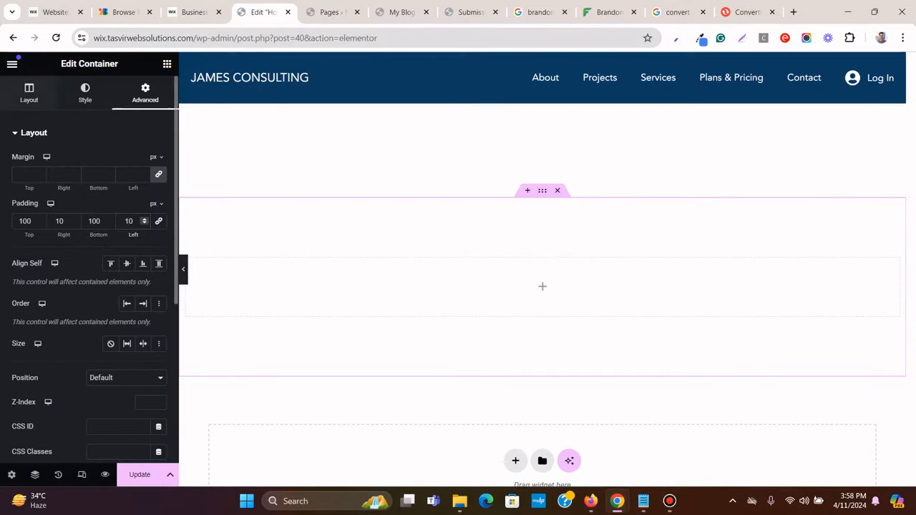
left_click(85, 93)
left_click(110, 186)
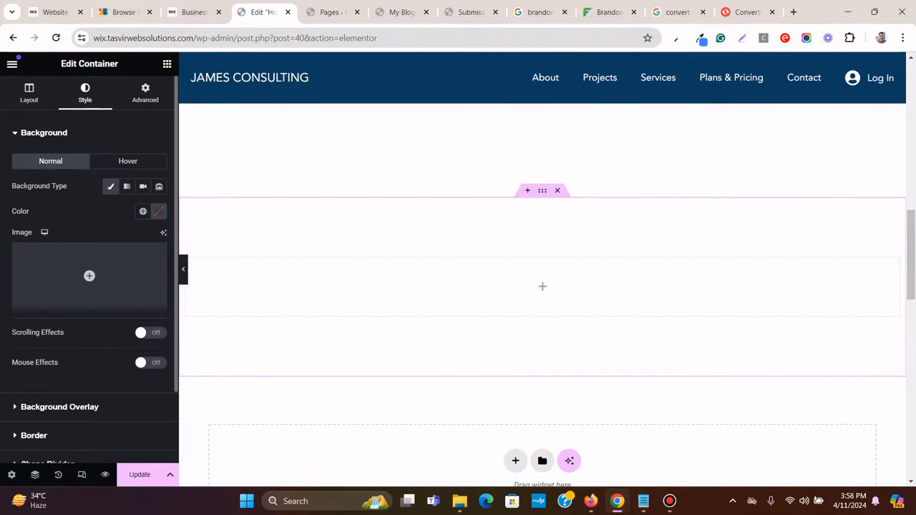
Open the media selection for the container's background image and preview 82fcd3_96376843bac9407bb5b50891b78b6210~mv2.jpg from the home folder
left_click(88, 275)
key("alt+Tab")
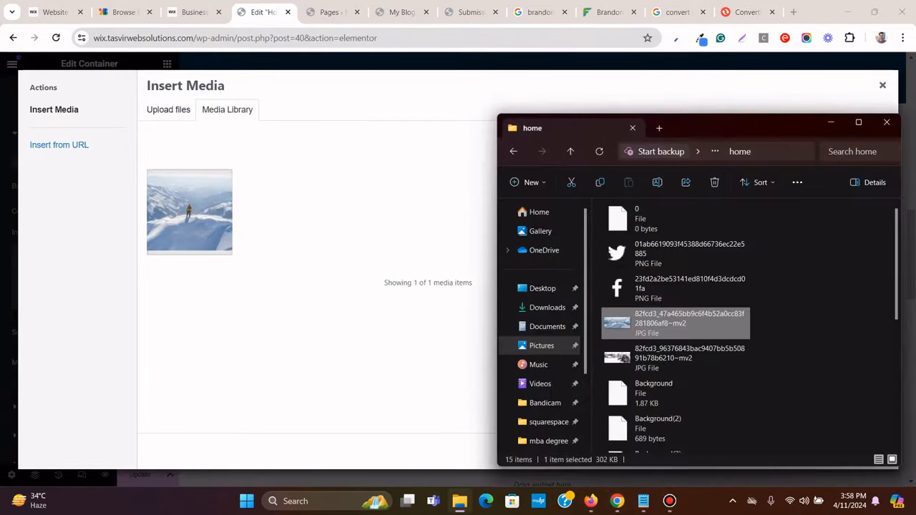
scroll(669, 309, "down", 4)
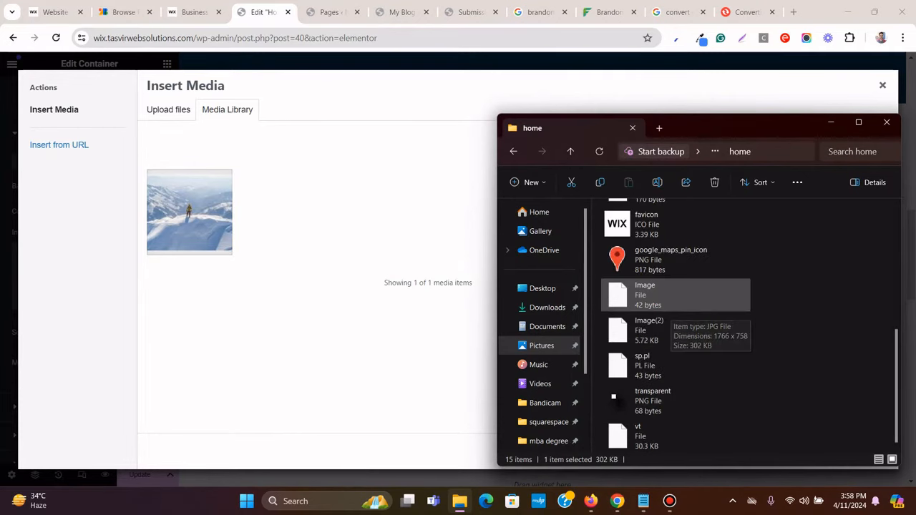
scroll(669, 309, "up", 4)
double_click(620, 357)
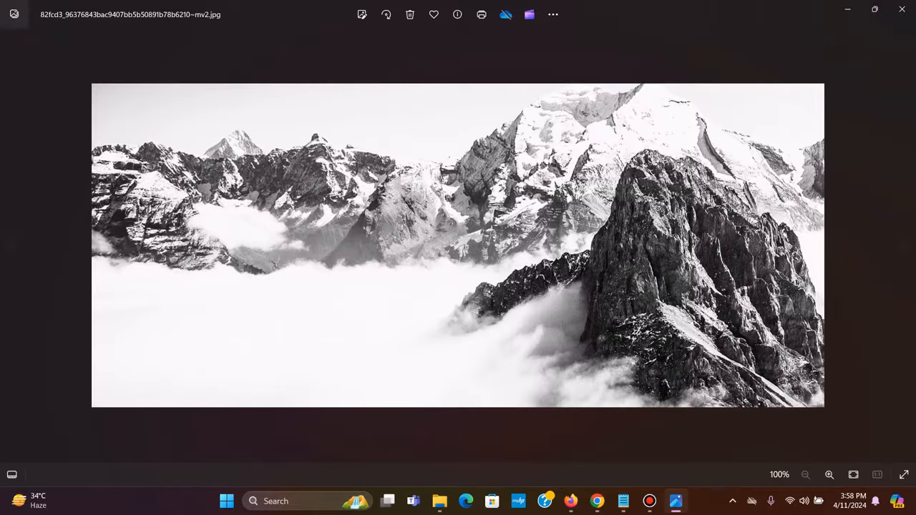
left_click(901, 9)
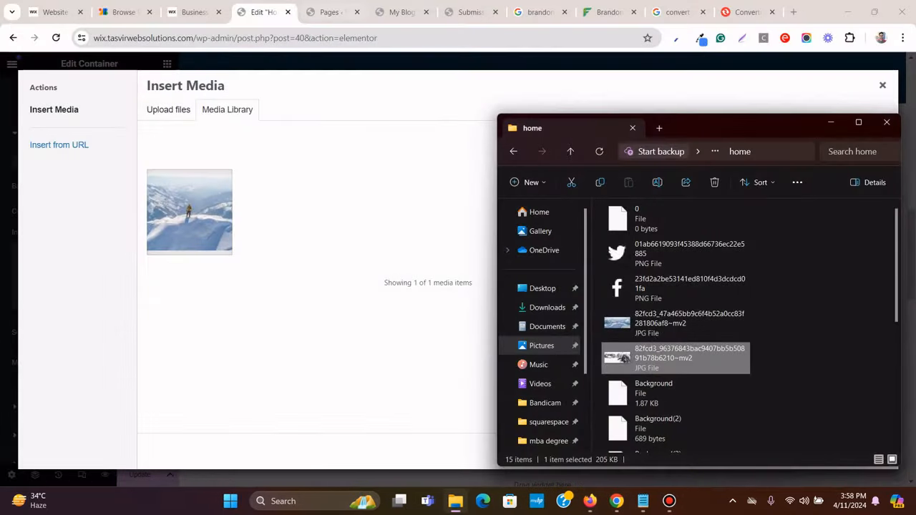
Compare the mountain photo with the template's ABOUT US background, upload it from the home folder and use it as the container's background image
left_click(191, 12)
scroll(458, 286, "down", 1)
scroll(458, 287, "down", 2)
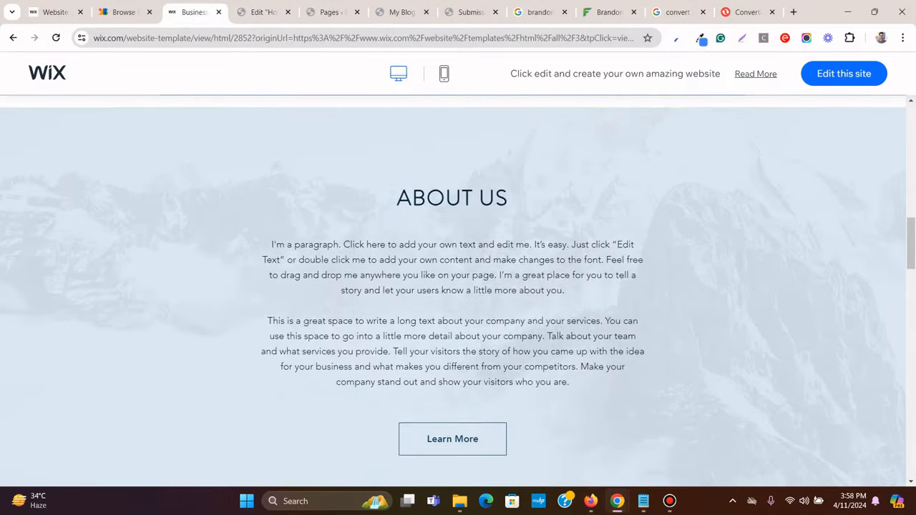
scroll(458, 286, "up", 2)
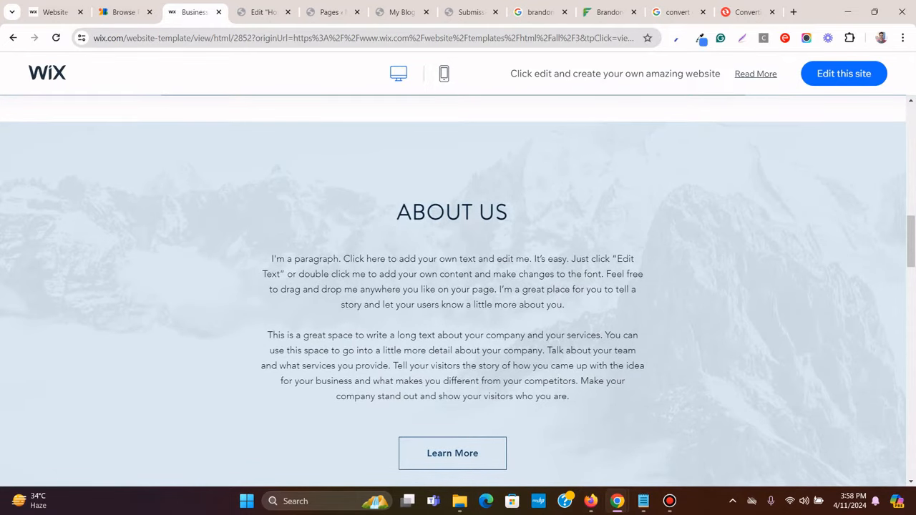
left_click(261, 13)
left_click(459, 501)
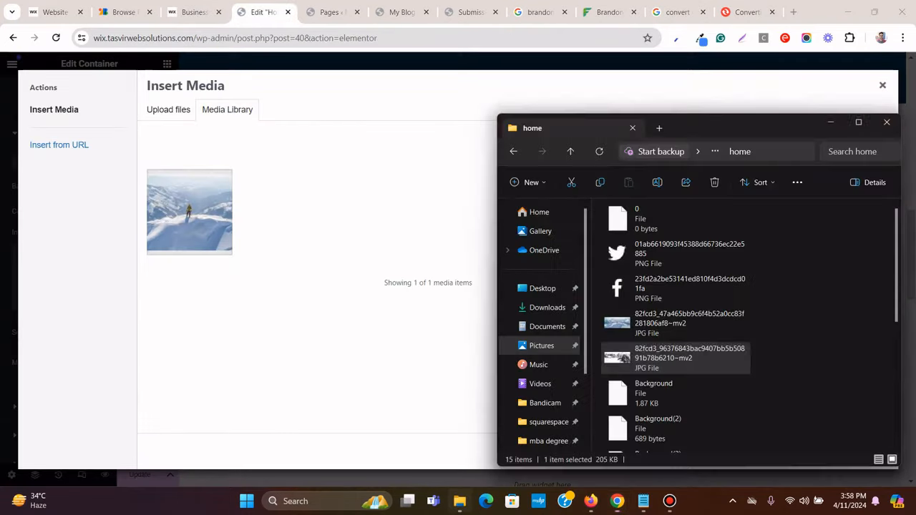
left_click_drag(633, 356, 390, 229)
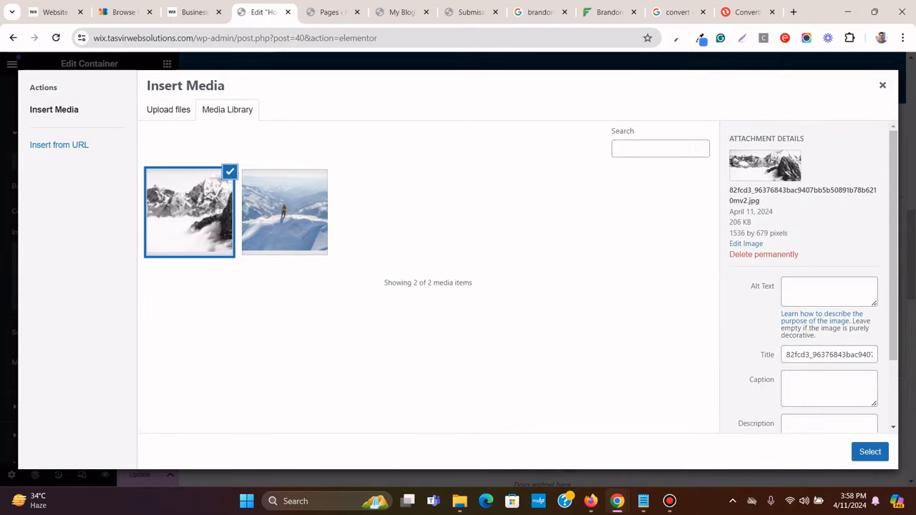
left_click(870, 451)
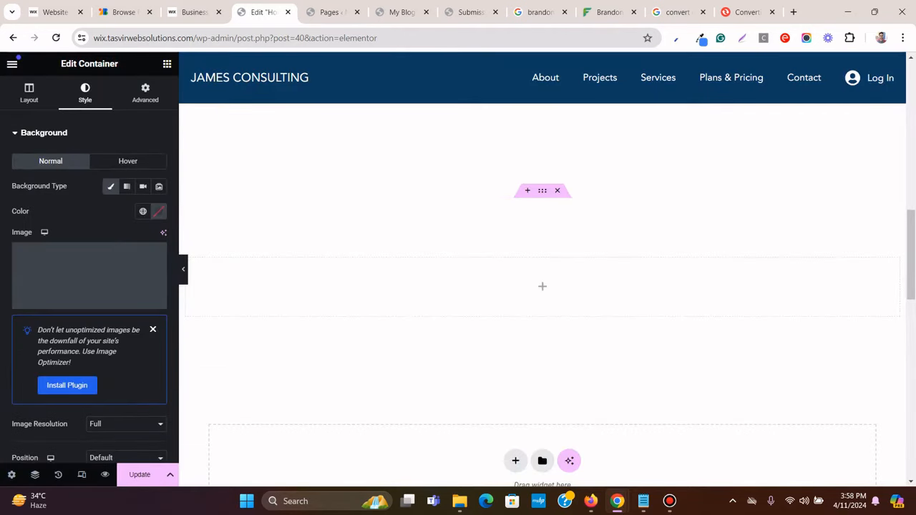
Set the container background image's display size to Cover and its position to Center Center
scroll(89, 286, "down", 3)
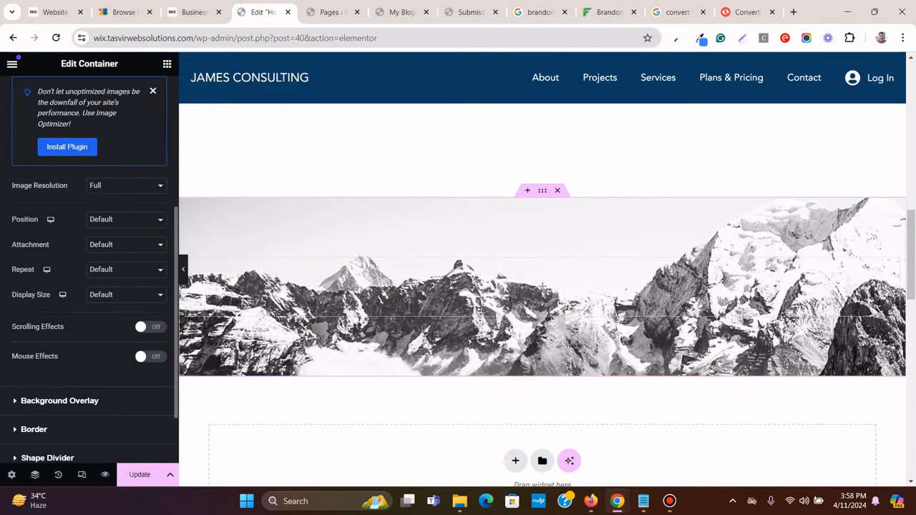
left_click(126, 294)
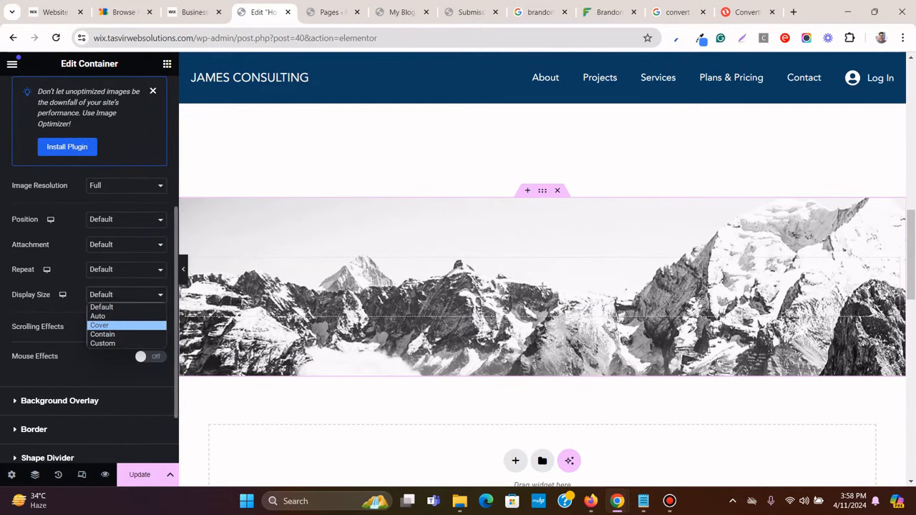
left_click(99, 325)
left_click(125, 219)
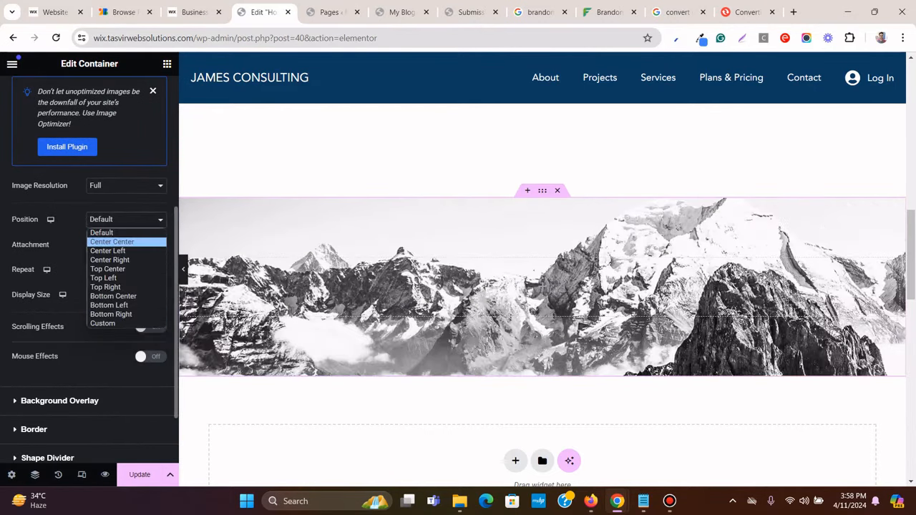
left_click(107, 241)
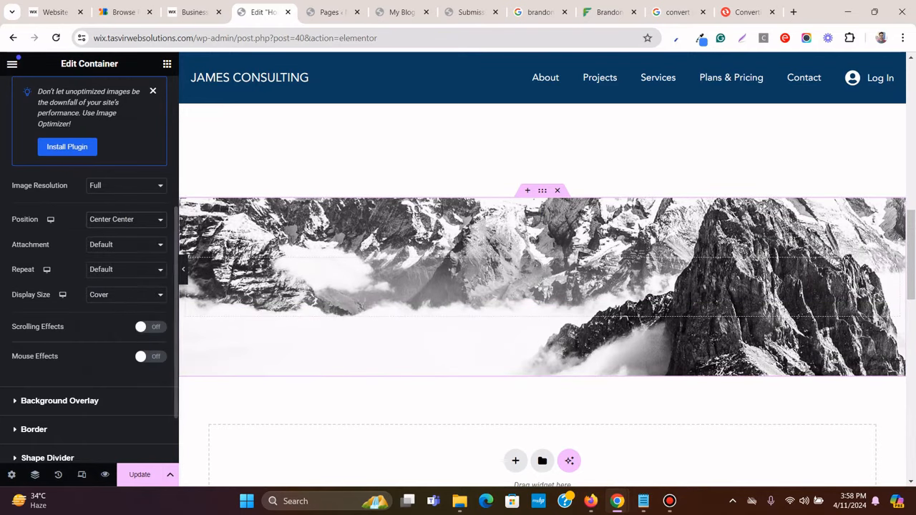
Check how the template's ABOUT US background image behaves while the page scrolls
scroll(542, 295, "up", 2)
scroll(542, 296, "down", 2)
left_click(194, 12)
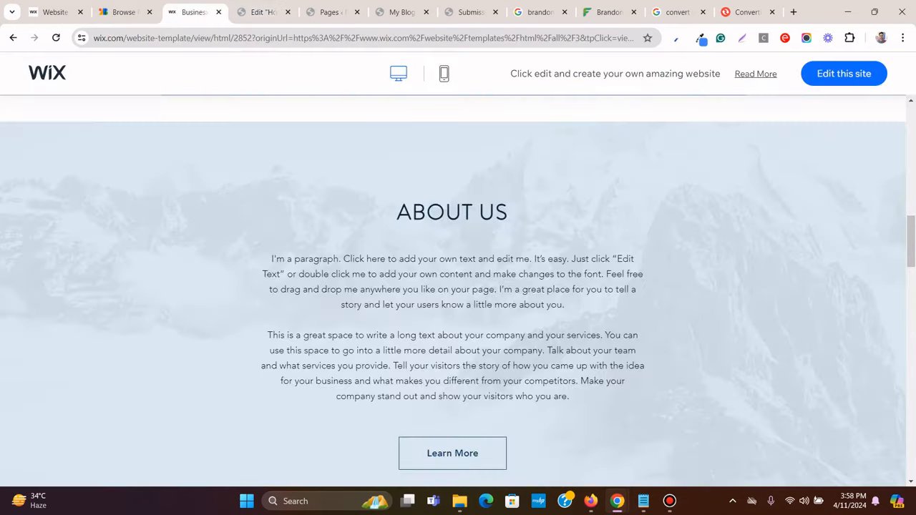
scroll(452, 286, "down", 4)
scroll(452, 286, "up", 4)
scroll(452, 286, "down", 2)
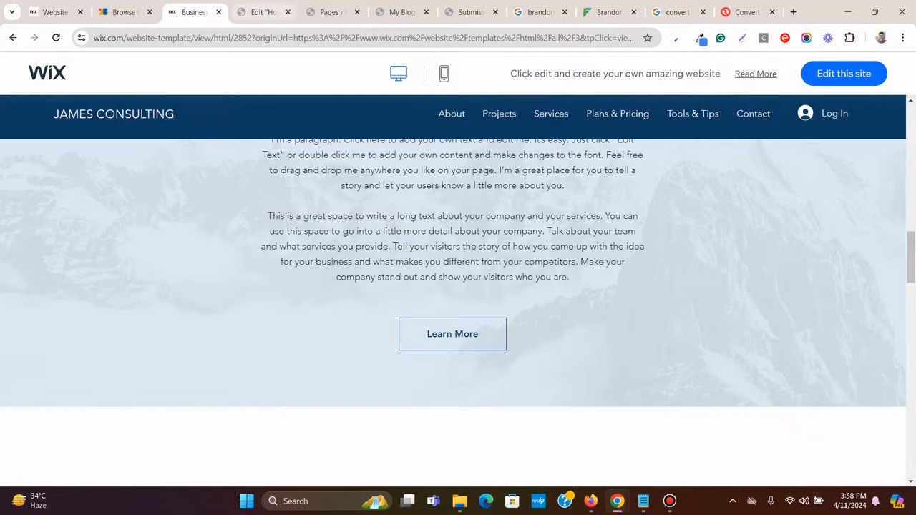
Set the container background image's attachment to Fixed and check the effect while scrolling the page
left_click(262, 12)
left_click(126, 245)
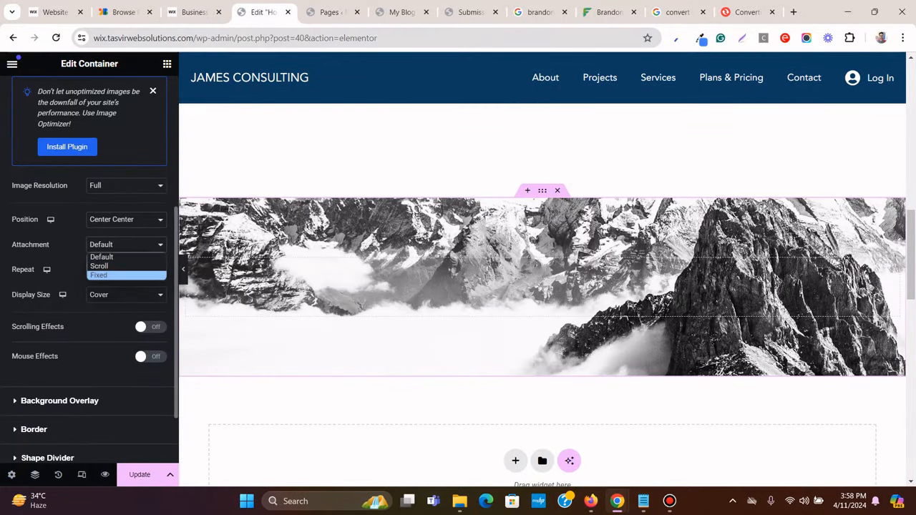
left_click(99, 275)
scroll(542, 287, "up", 3)
scroll(541, 286, "down", 6)
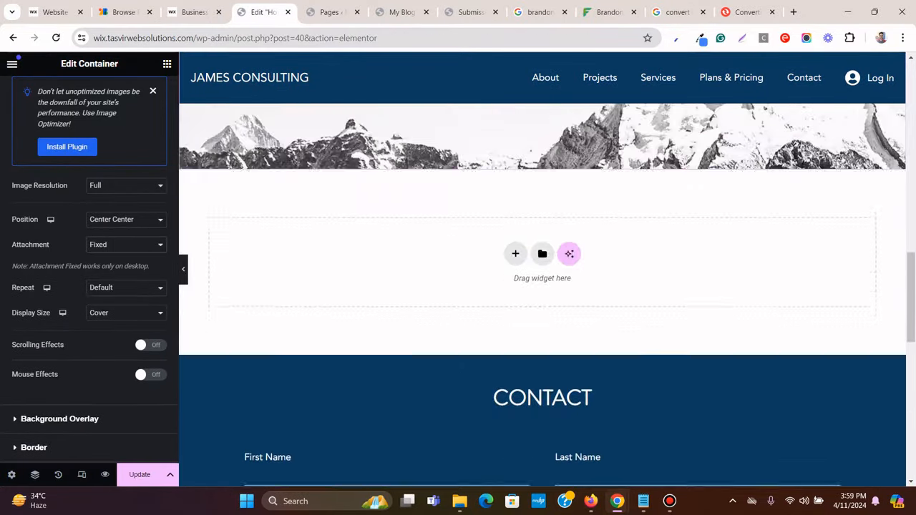
scroll(541, 286, "up", 3)
scroll(542, 287, "down", 1)
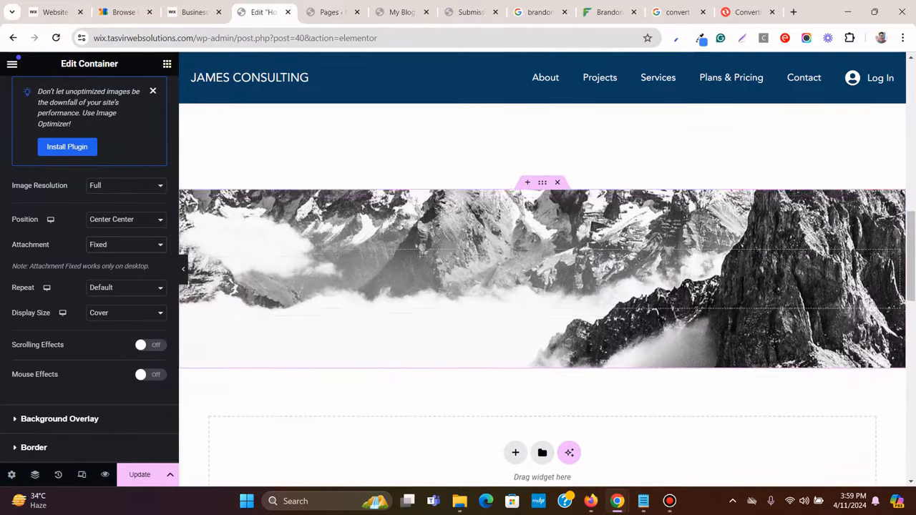
Inspect the template's ABOUT US section element to view its CSS styles
left_click(188, 13)
scroll(458, 286, "up", 3)
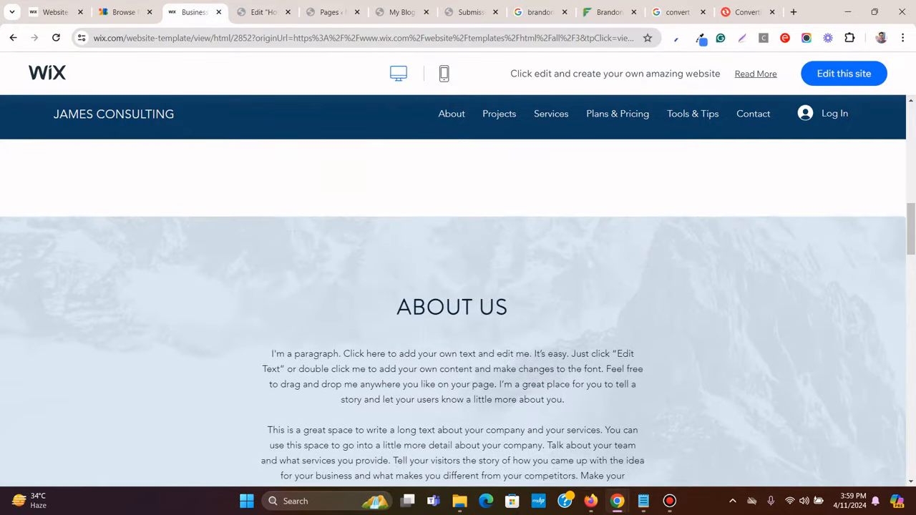
right_click(541, 242)
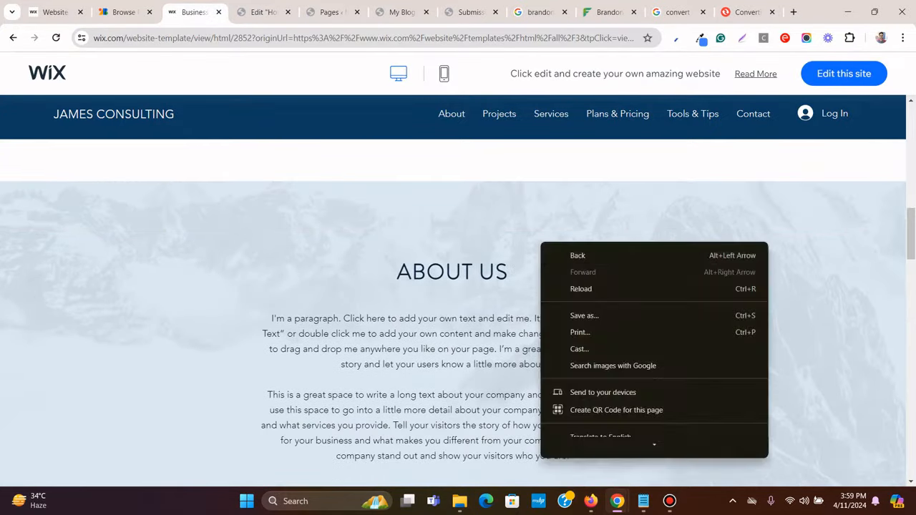
scroll(581, 446, "down", 3)
left_click(581, 446)
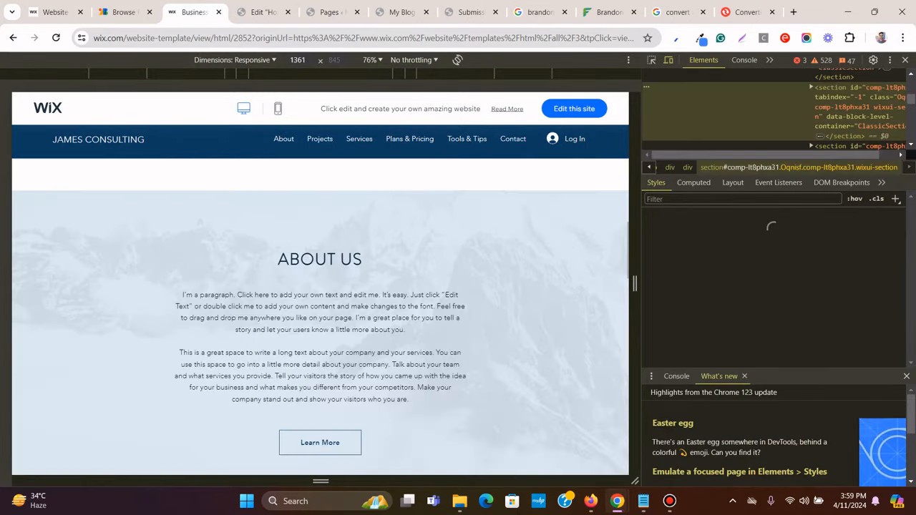
left_click(669, 500)
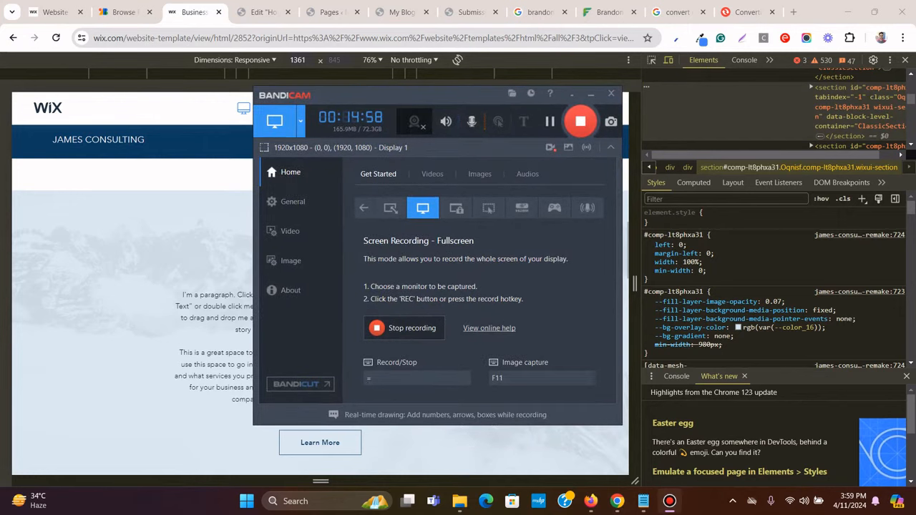
left_click(669, 501)
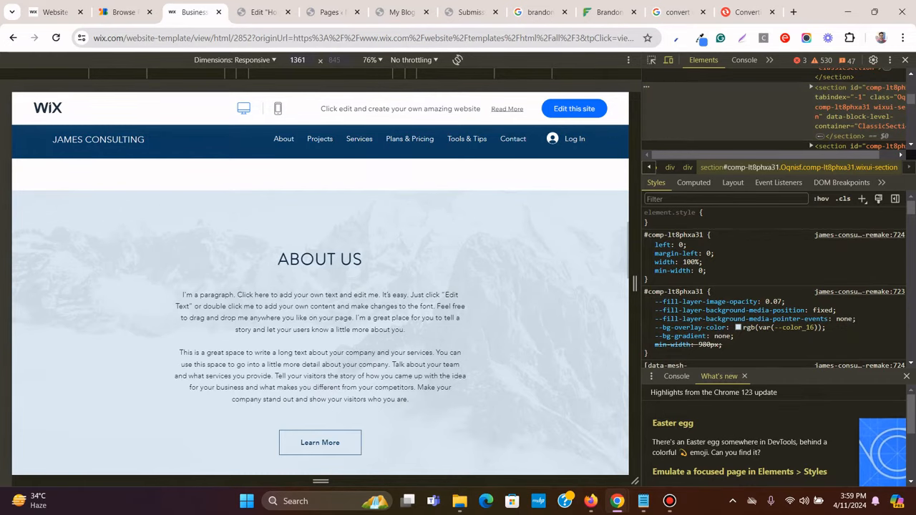
left_click(905, 60)
Inspect the template's ABOUT US section and open its --bg-overlay-color value to read the RGB components
right_click(475, 212)
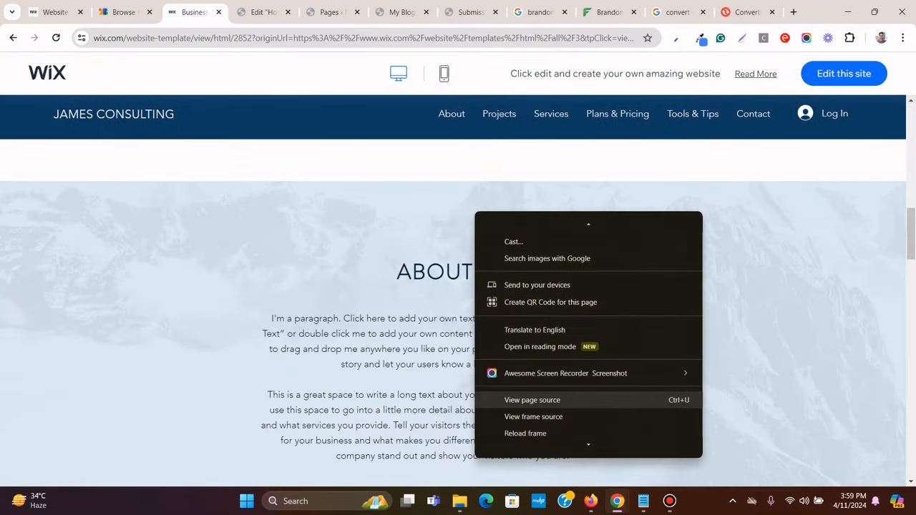
left_click(526, 443)
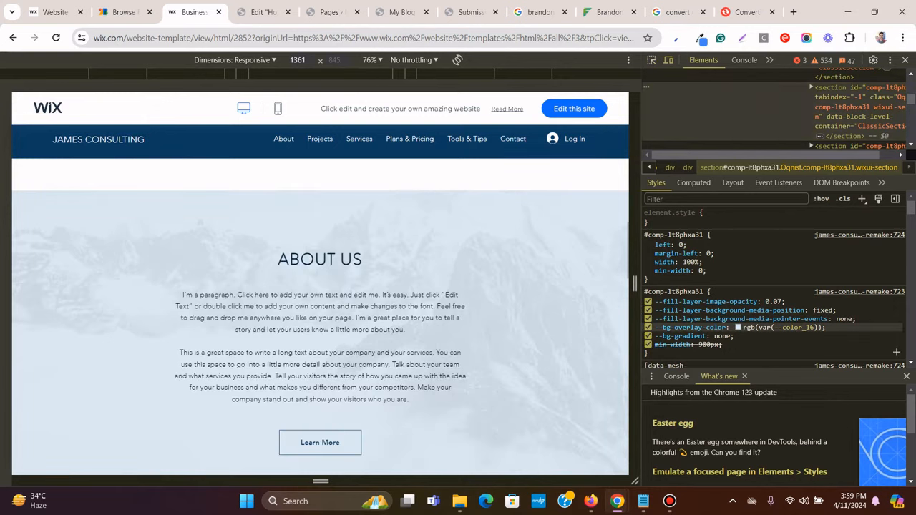
left_click(737, 327)
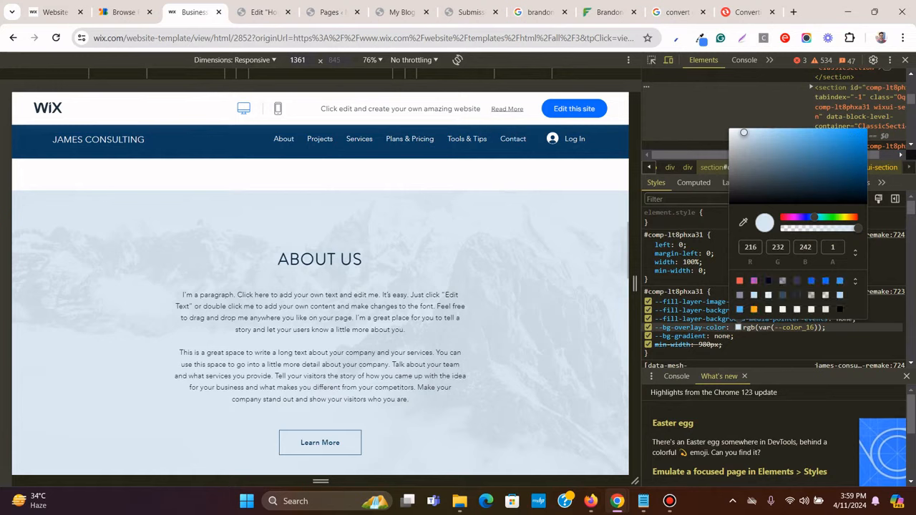
Enable a Classic background overlay on the About Us container and switch its overlay color format to RGBA
left_click(261, 12)
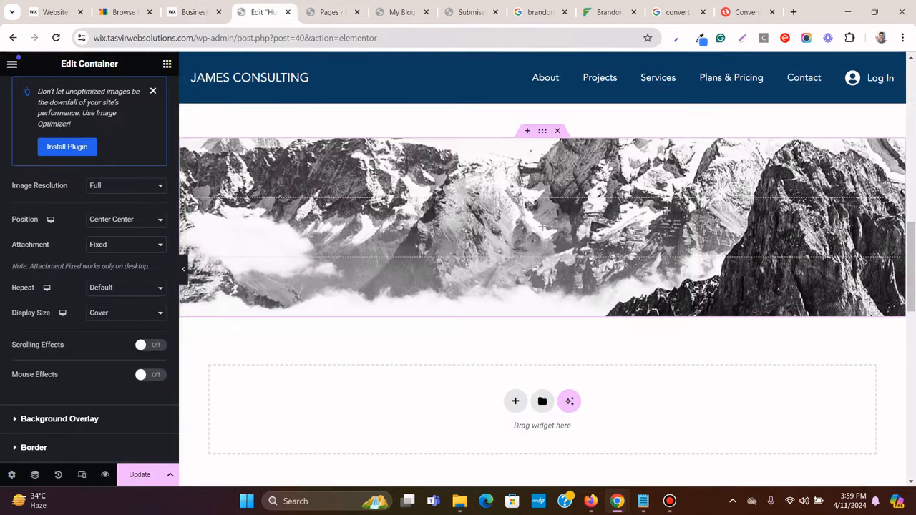
scroll(542, 287, "up", 1)
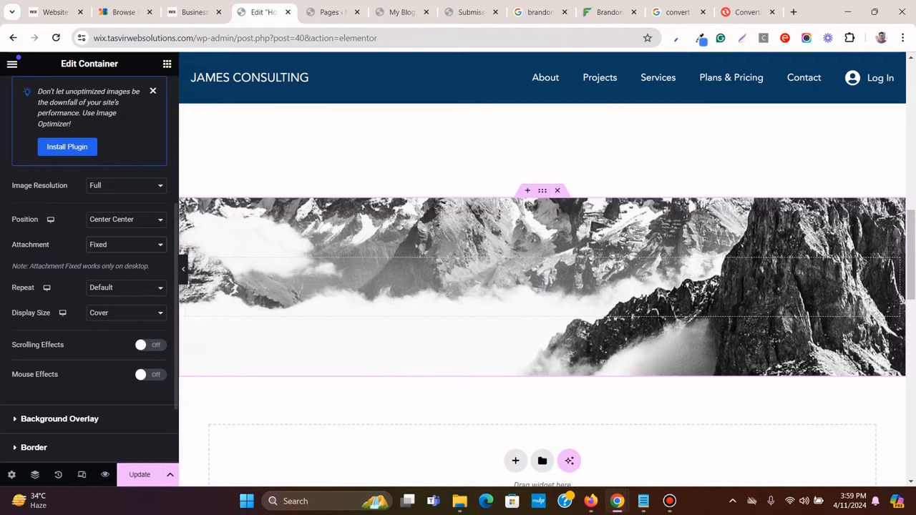
left_click(60, 419)
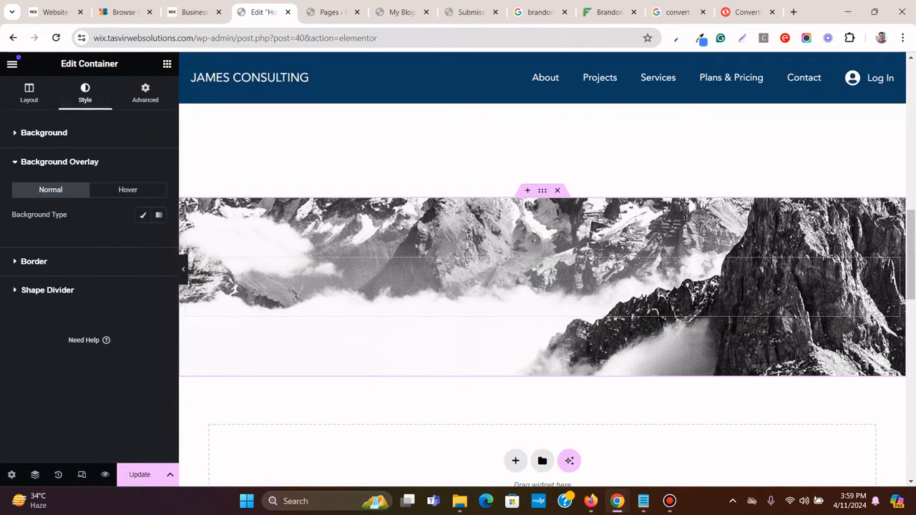
left_click(142, 215)
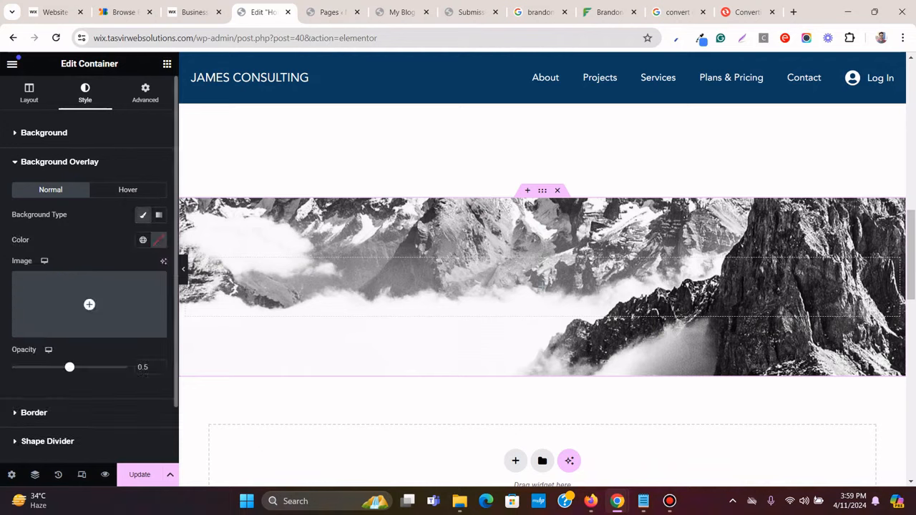
left_click(158, 239)
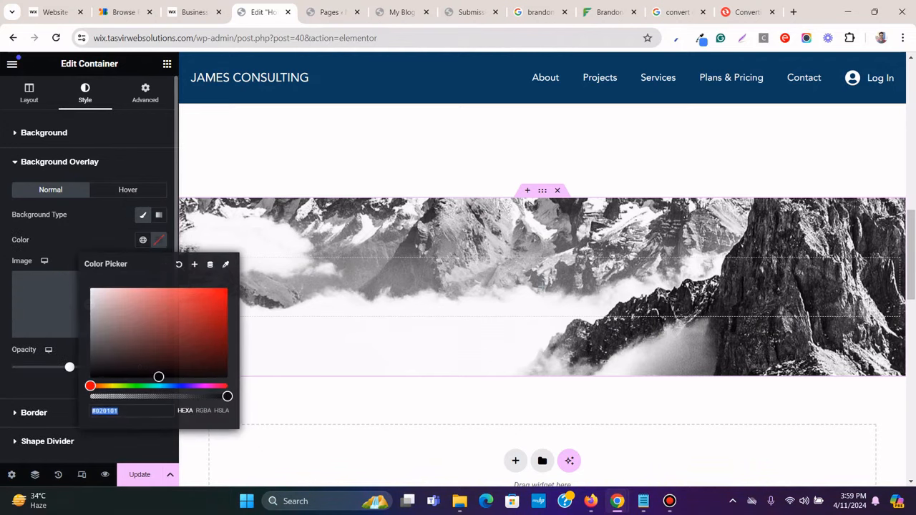
left_click(203, 411)
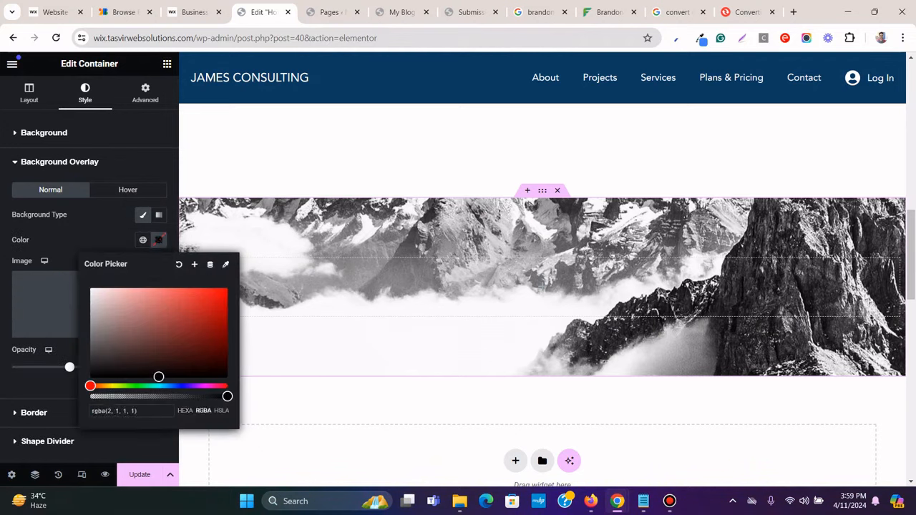
Set the container's background overlay color to rgba(216, 232, 242, 1), matching the template's overlay color
left_click(193, 11)
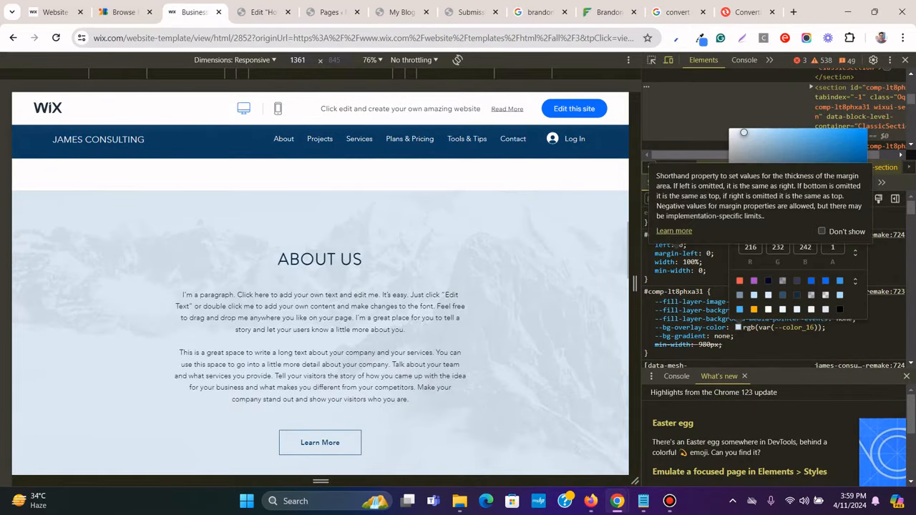
key("ctrl+Tab")
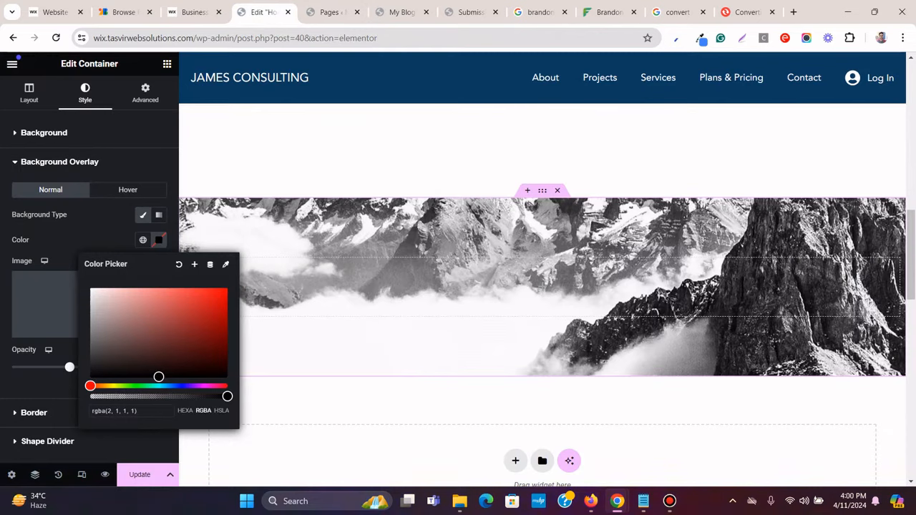
type("16")
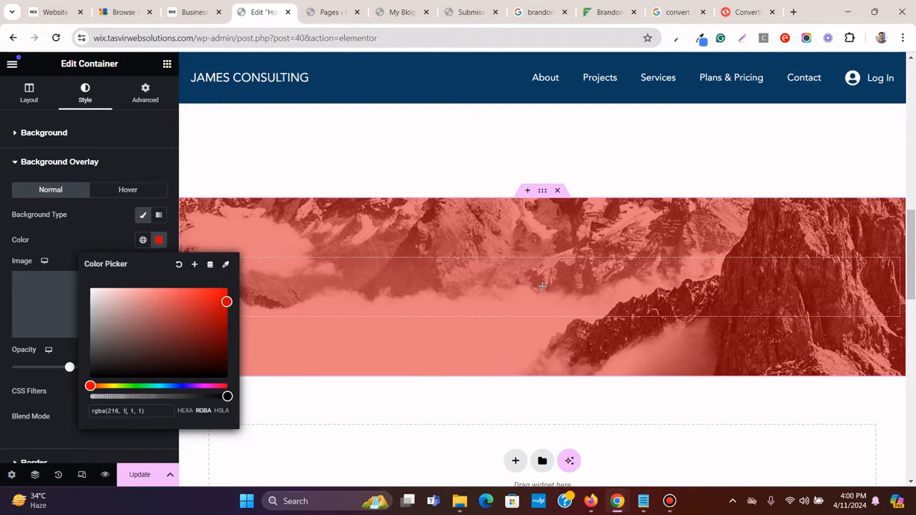
key("BackSpace")
type("232, ")
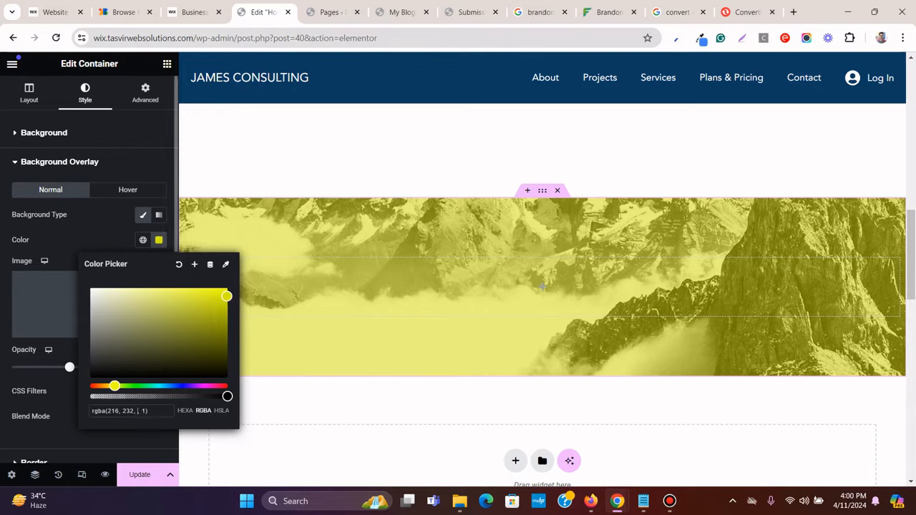
type("242")
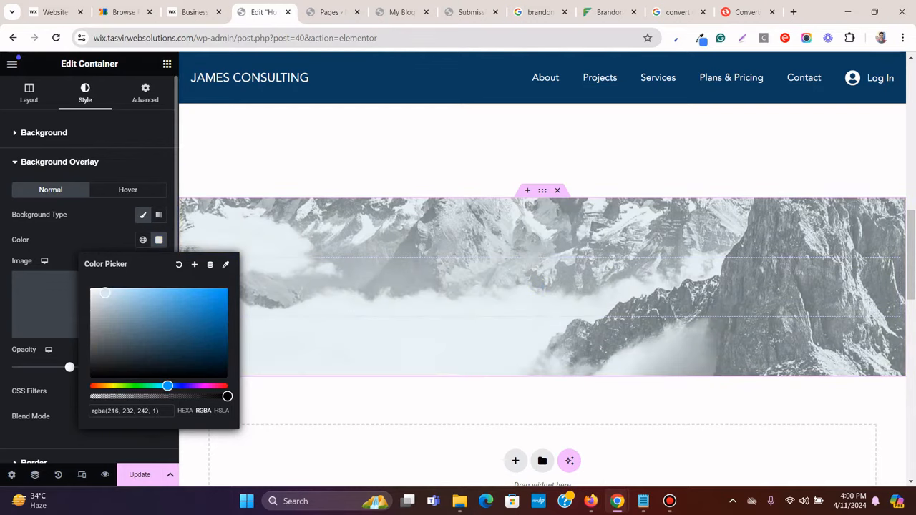
left_click(92, 240)
Close the developer tools on the template page and set the container's background overlay opacity to 0.88 in the Elementor editor
left_click(191, 12)
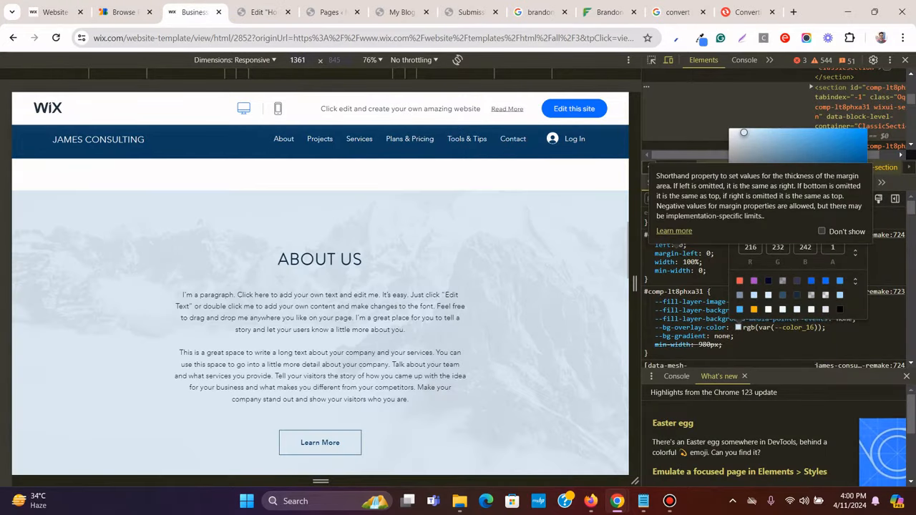
left_click(718, 271)
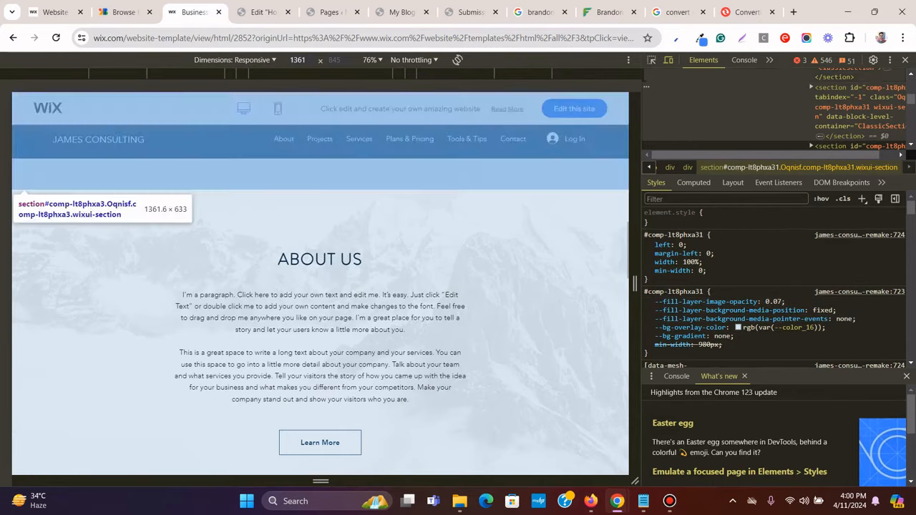
key("F12")
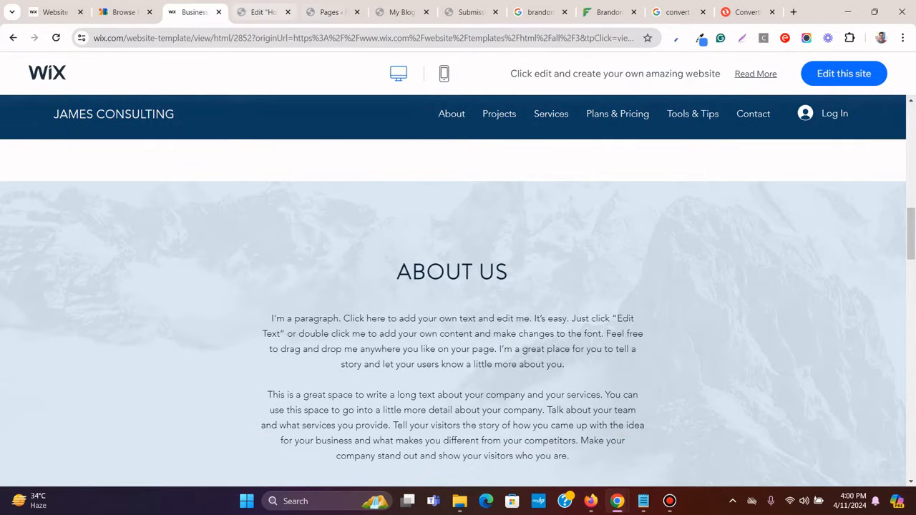
left_click(262, 11)
left_click_drag(69, 367, 116, 367)
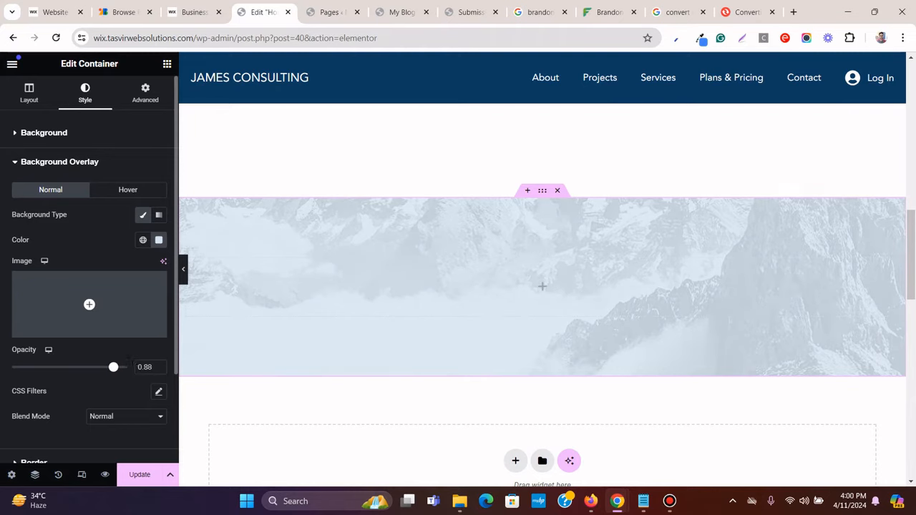
left_click(219, 11)
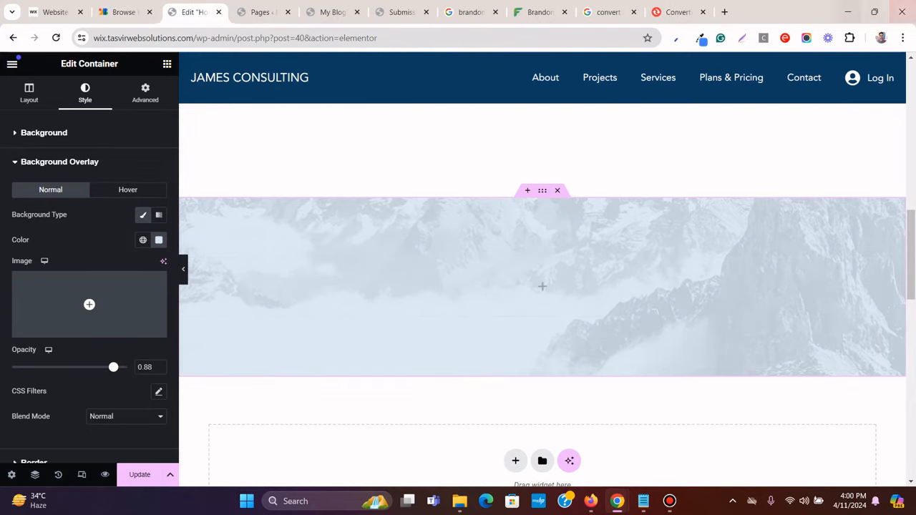
right_click(823, 4)
left_click(821, 87)
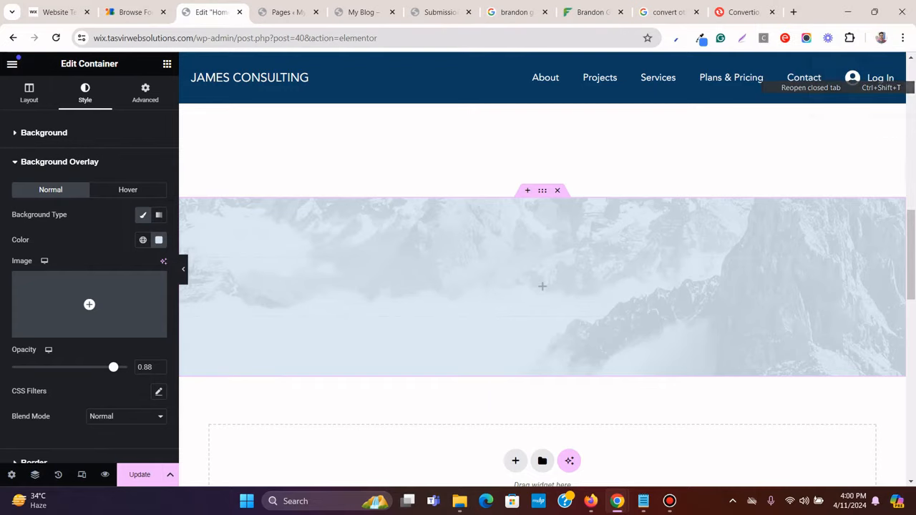
Compare the container's overlaid mountain background in the editor with the template's ABOUT US section background
scroll(458, 313, "down", 10)
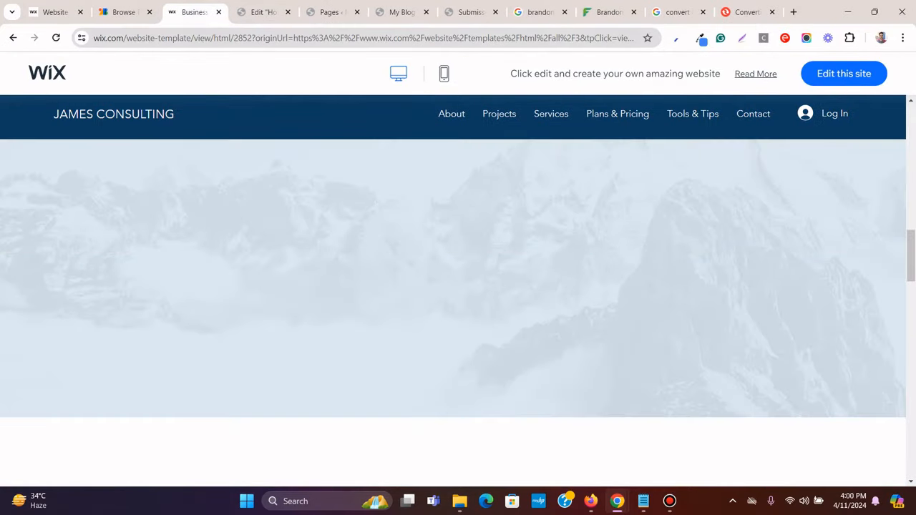
left_click(261, 12)
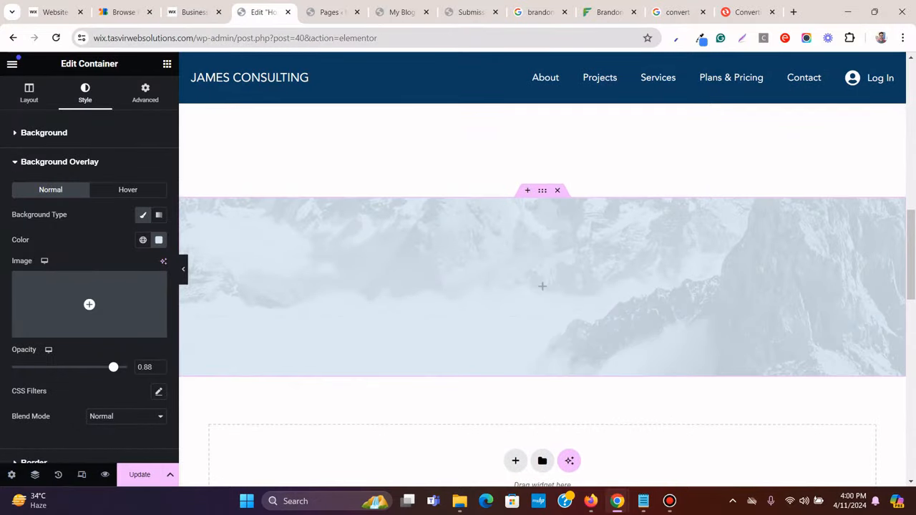
left_click(195, 13)
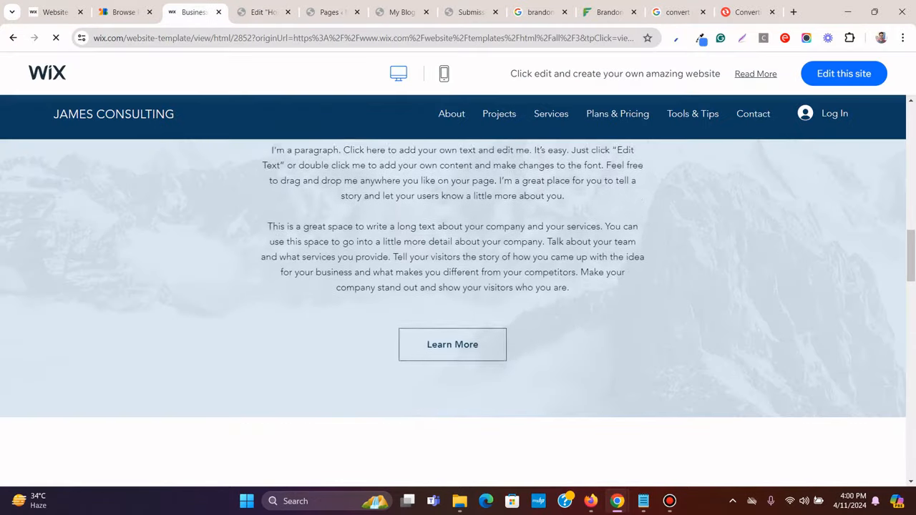
scroll(458, 286, "up", 1)
scroll(458, 287, "up", 1)
scroll(458, 286, "down", 1)
left_click(261, 12)
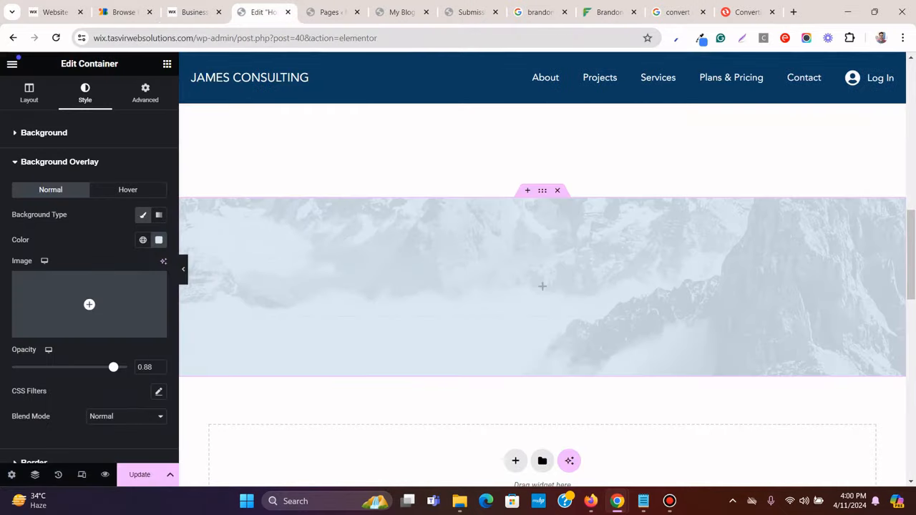
left_click(195, 12)
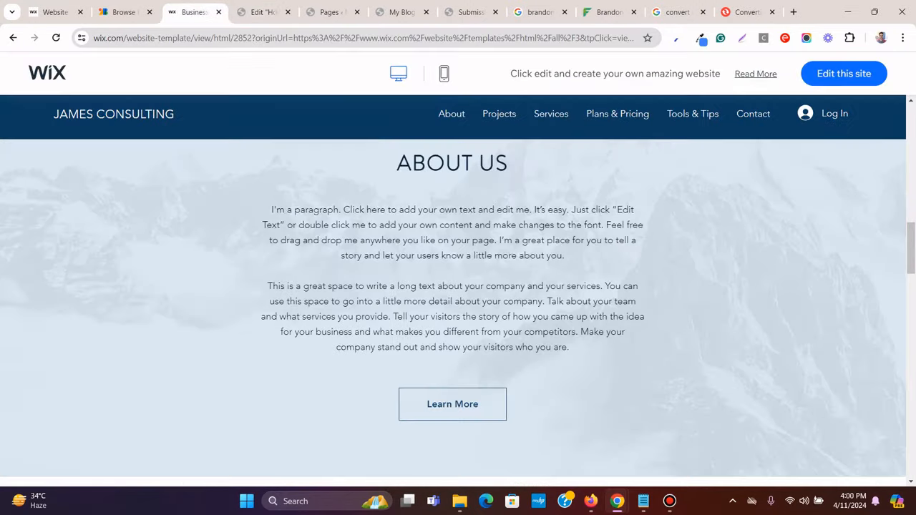
scroll(458, 286, "up", 1)
scroll(457, 286, "down", 1)
scroll(458, 286, "up", 3)
scroll(458, 286, "down", 2)
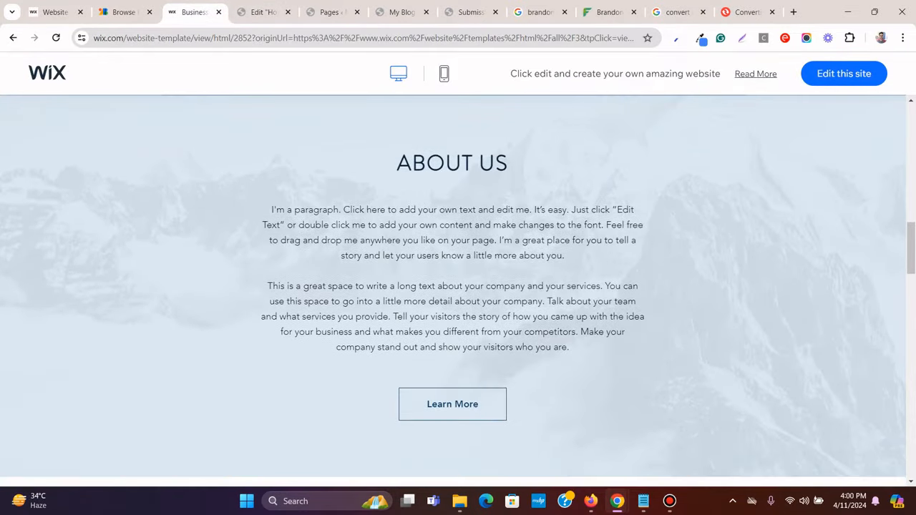
Reload the template page and examine how the ABOUT US background and content load while scrolling through the page
left_click(56, 38)
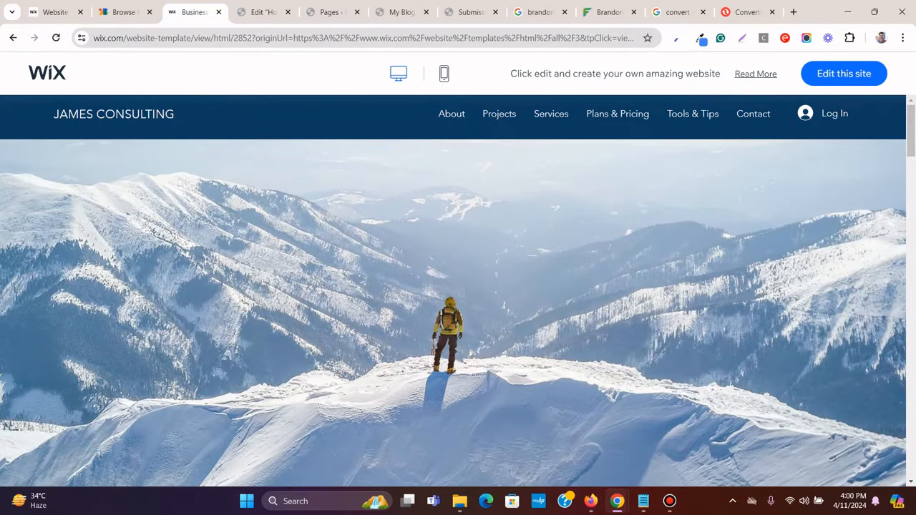
scroll(457, 308, "down", 5)
scroll(458, 308, "down", 5)
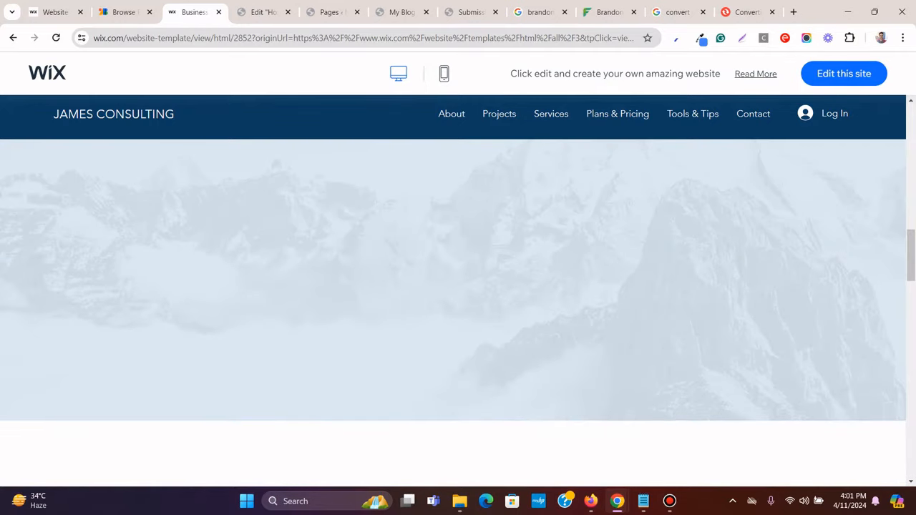
scroll(457, 307, "up", 2)
scroll(458, 308, "down", 5)
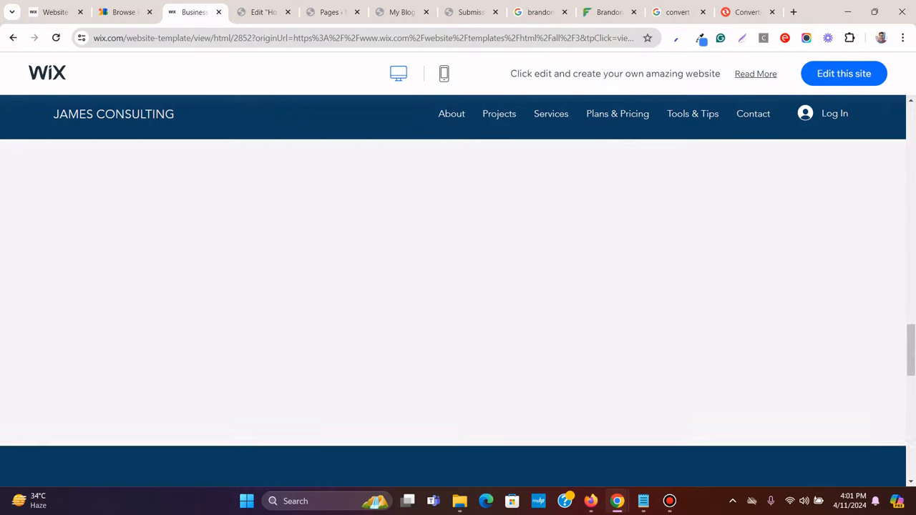
scroll(458, 307, "up", 3)
scroll(458, 308, "up", 4)
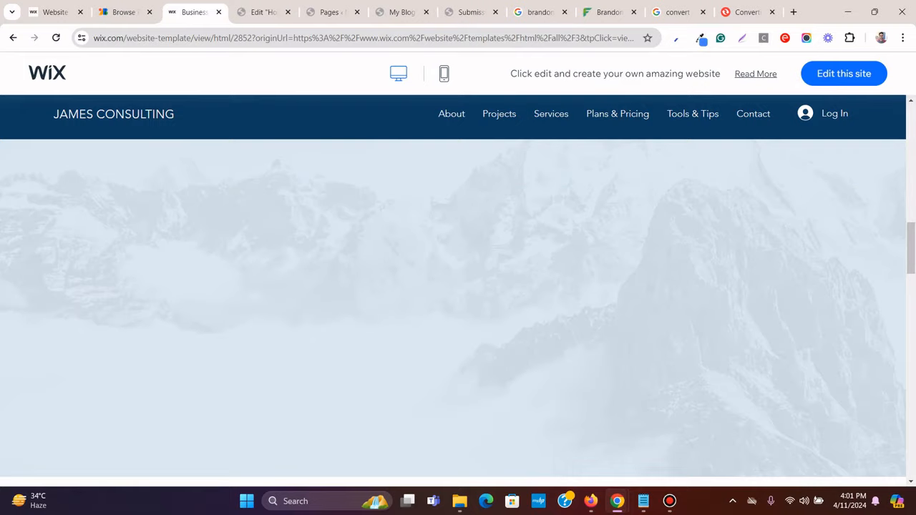
scroll(458, 308, "down", 10)
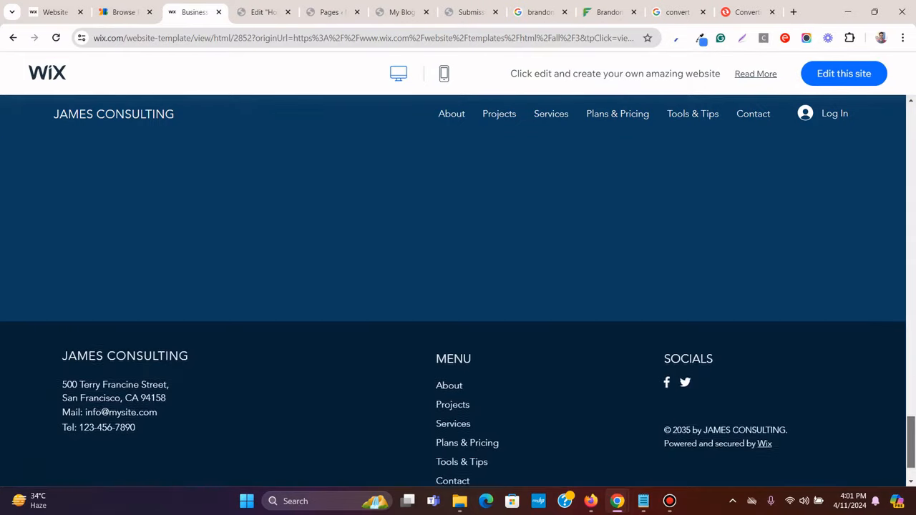
scroll(458, 307, "up", 10)
scroll(458, 307, "up", 3)
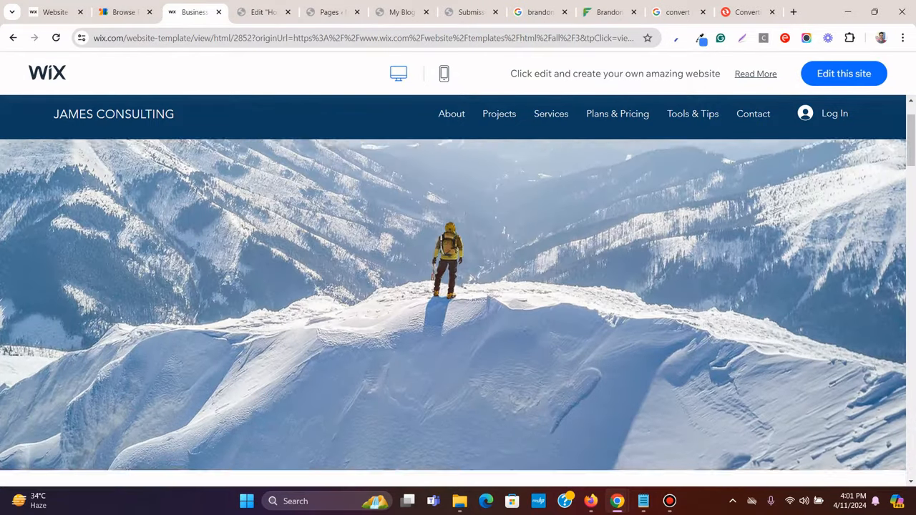
scroll(458, 308, "down", 5)
scroll(458, 308, "down", 5)
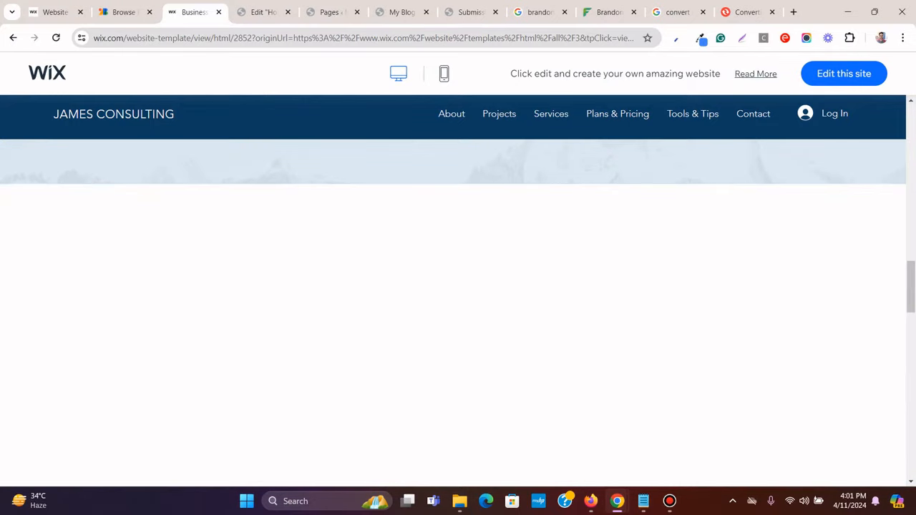
Refresh the template page again, check its sections down to the footer, and return to the ABOUT US section
key("F5")
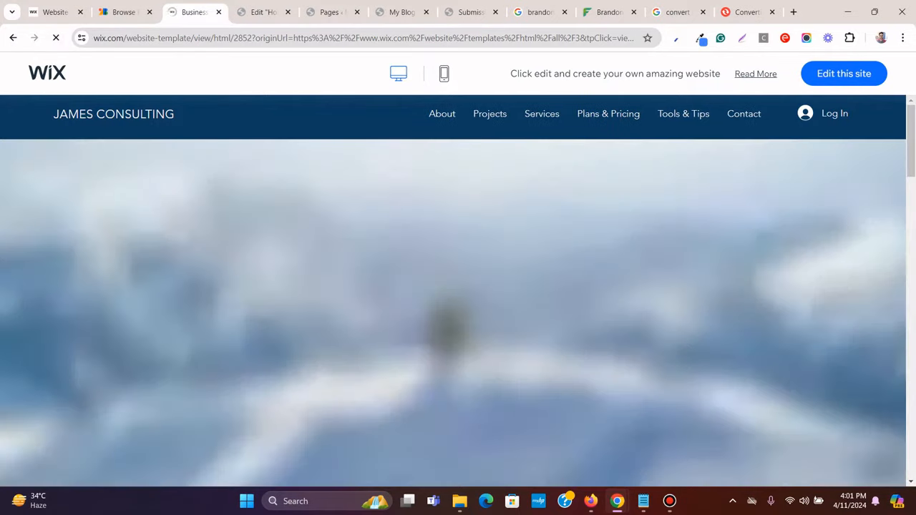
scroll(458, 308, "down", 10)
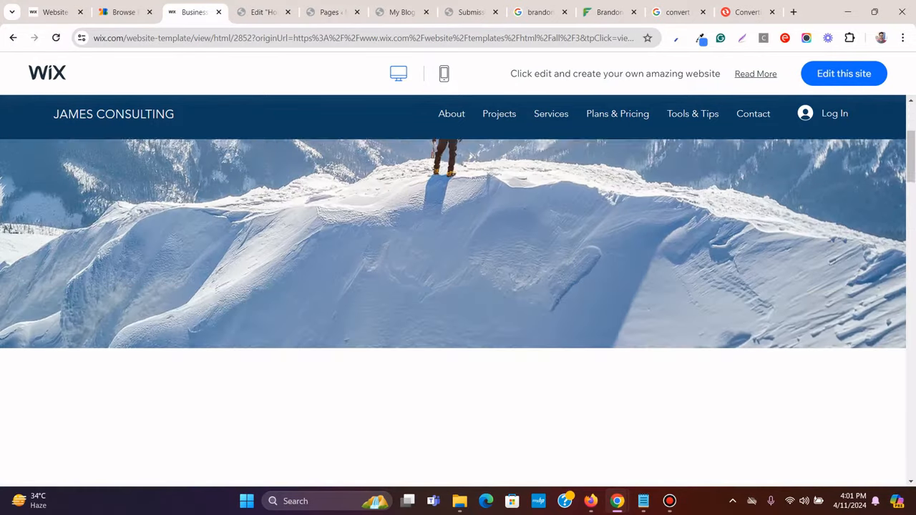
scroll(458, 307, "down", 10)
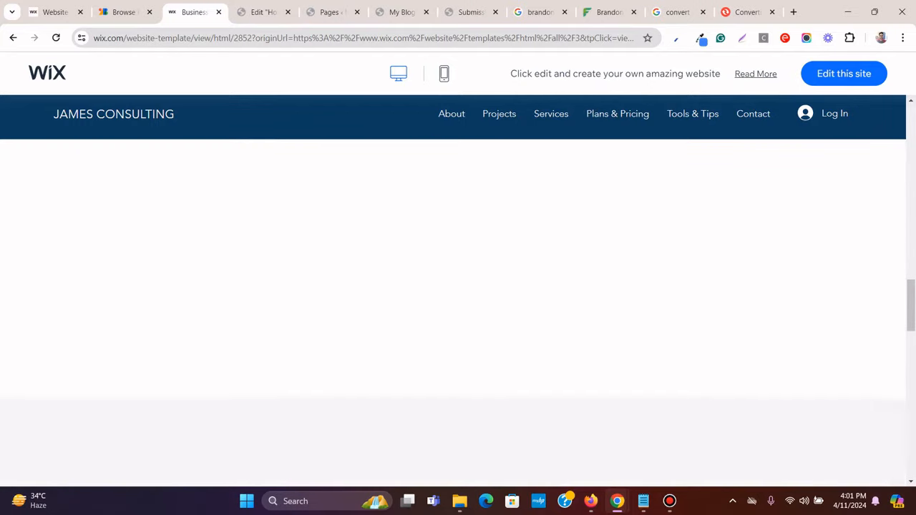
scroll(458, 308, "down", 3)
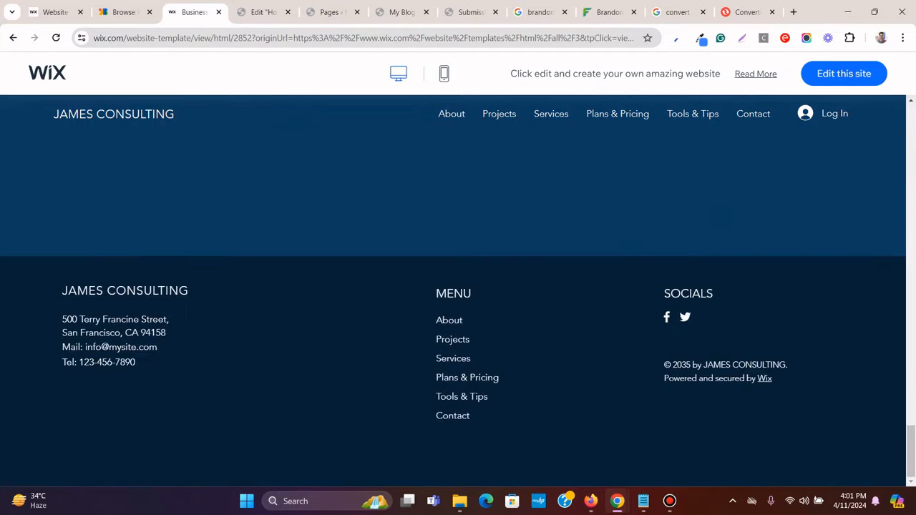
scroll(458, 308, "up", 10)
scroll(458, 307, "up", 10)
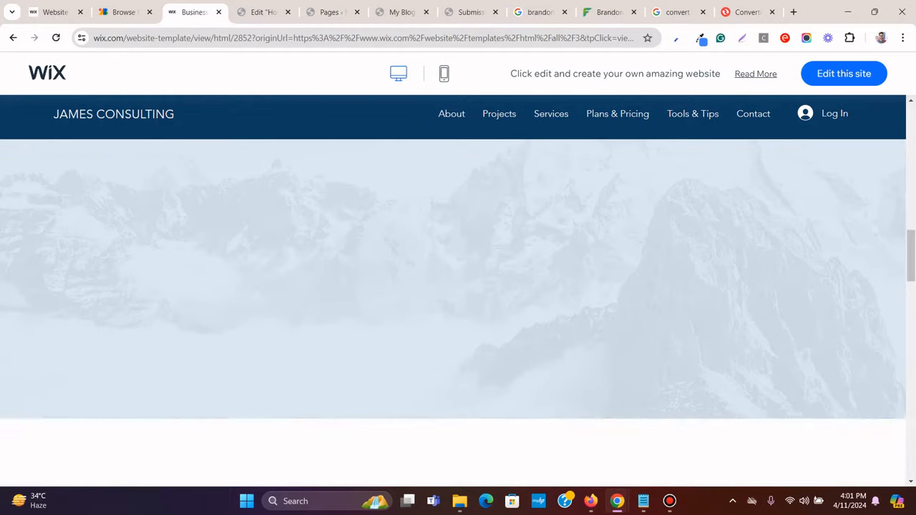
Check the template's ABOUT US section, then add a Heading widget to the mountain-background container in the Elementor editor and center-align it
key("ctrl+Tab")
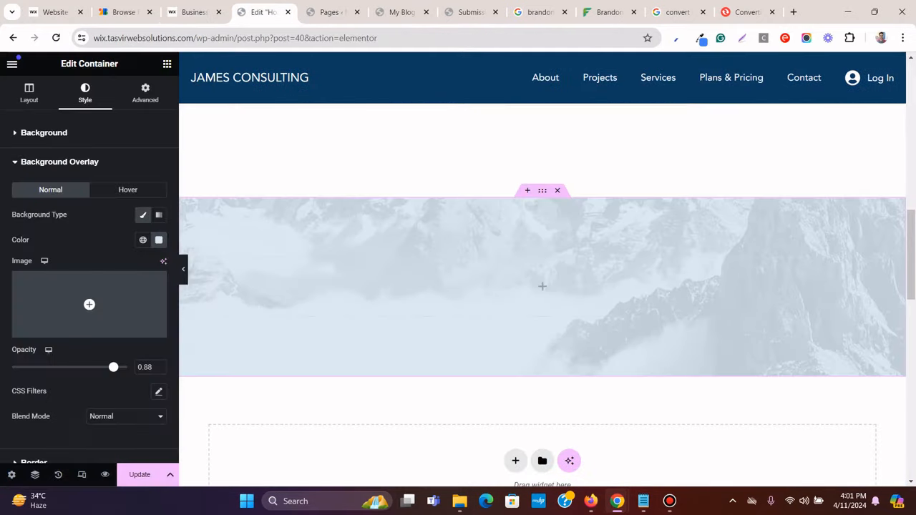
key("ctrl+shift+Tab")
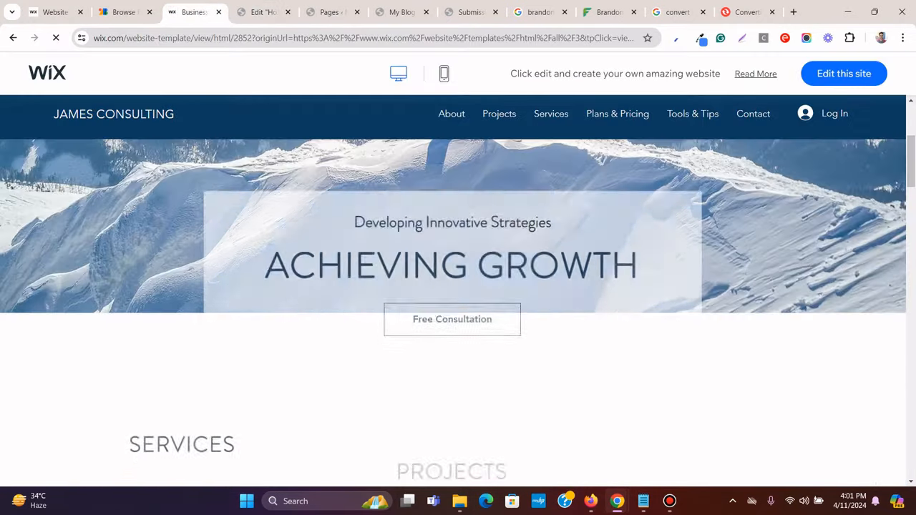
scroll(458, 286, "down", 10)
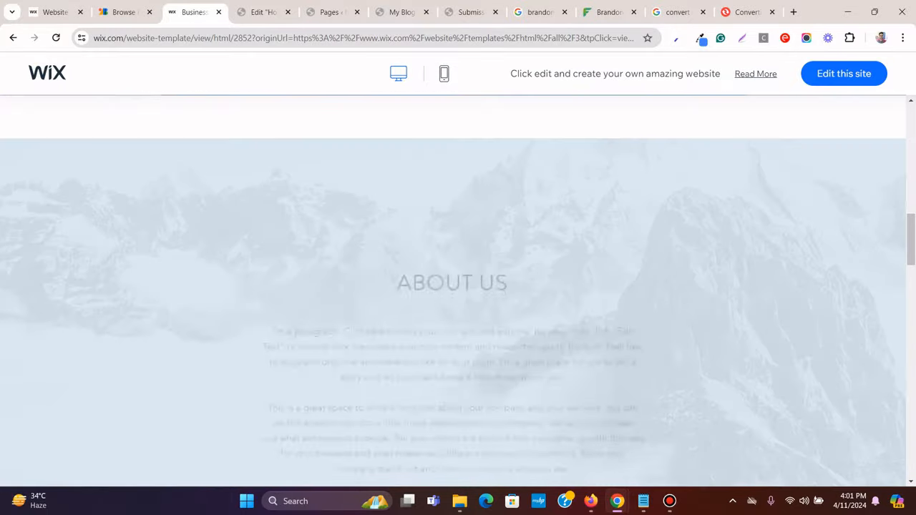
scroll(458, 286, "up", 1)
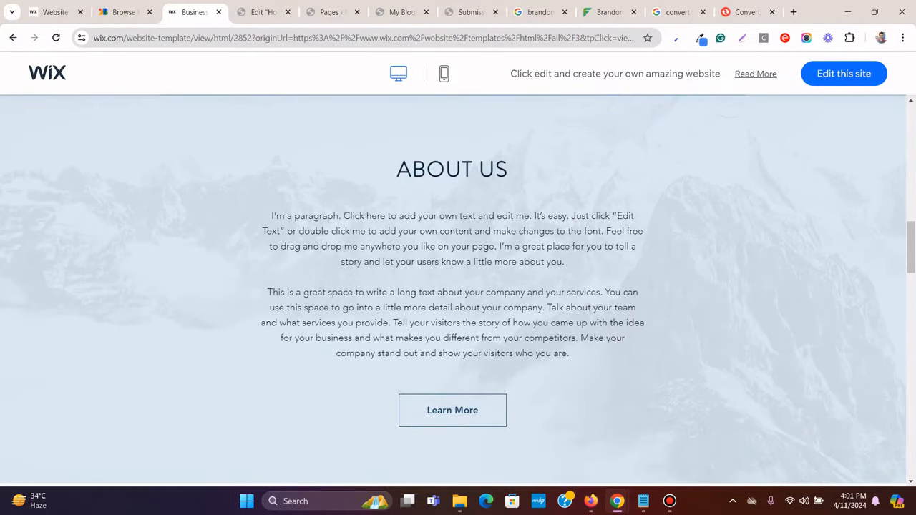
left_click(264, 12)
scroll(542, 286, "down", 1)
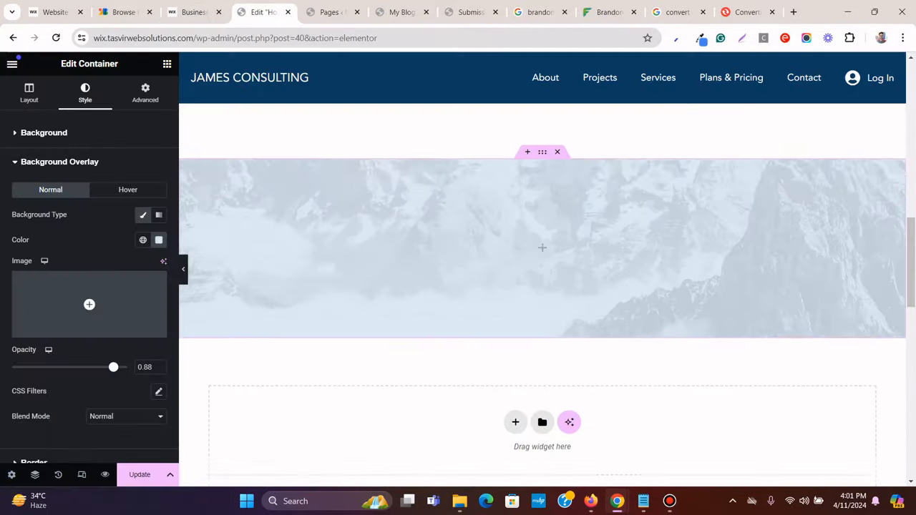
left_click(167, 64)
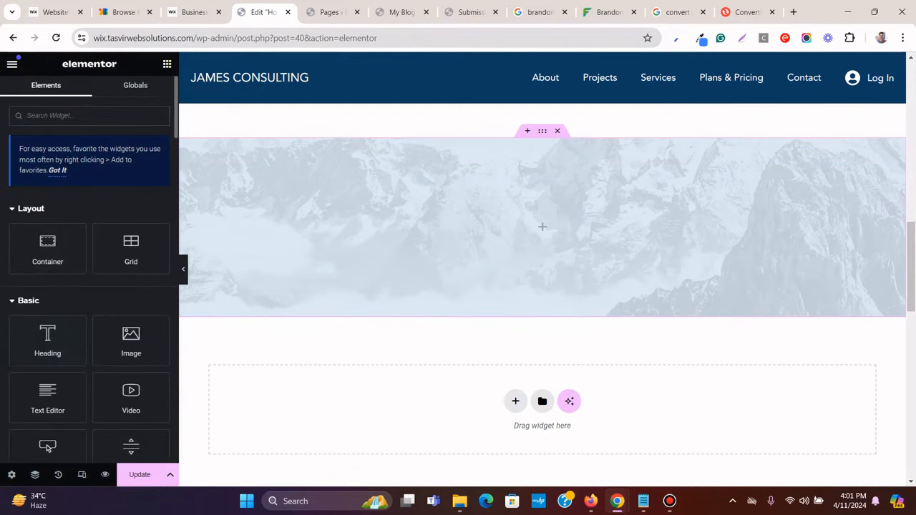
left_click_drag(47, 336, 607, 215)
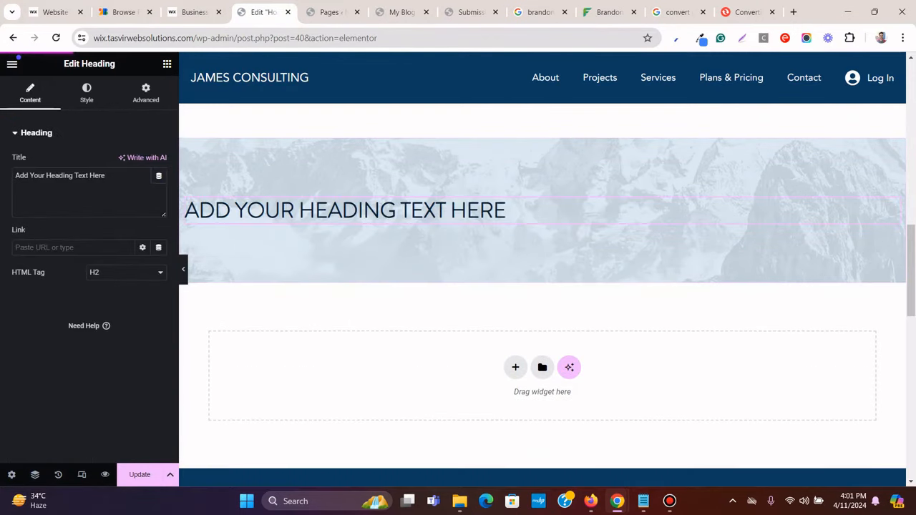
left_click(86, 92)
left_click(127, 161)
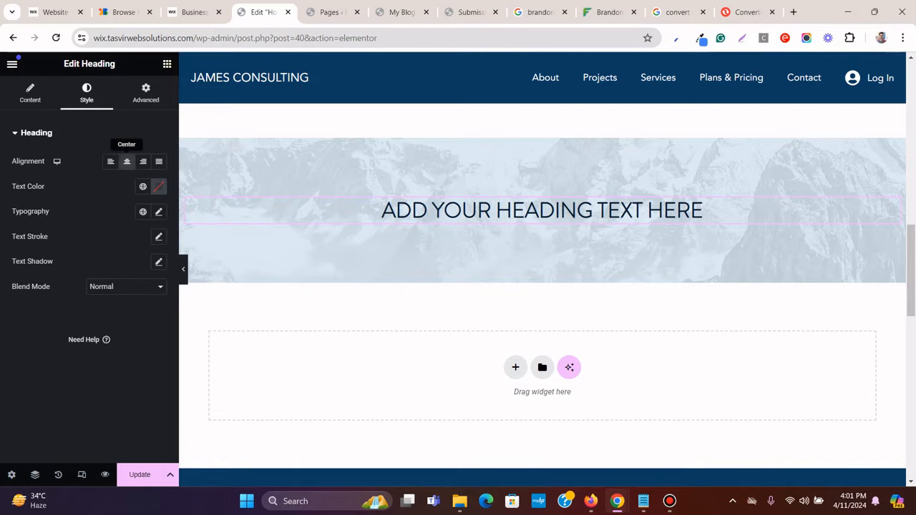
Nest a new container around the heading in the mountain section and set the heading's title to ABOUT US
left_click(167, 63)
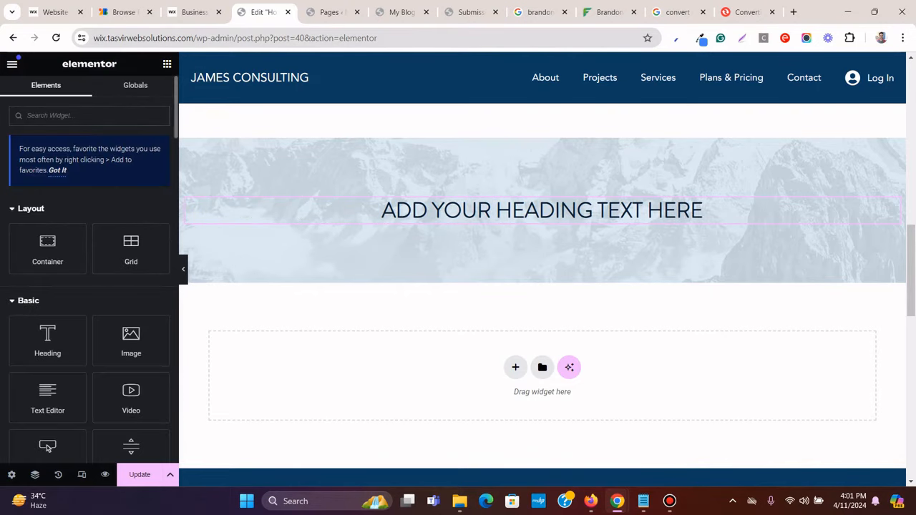
left_click_drag(48, 247, 500, 204)
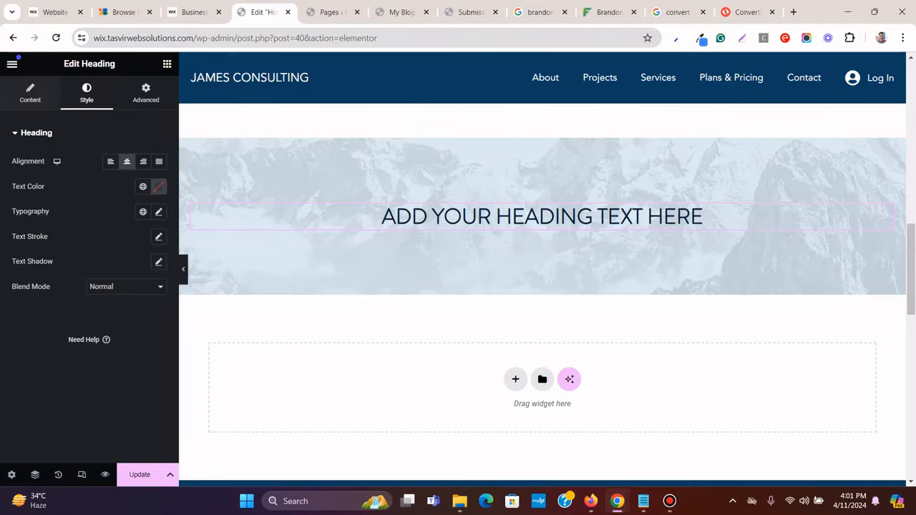
left_click(30, 93)
triple_click(87, 176)
right_click(87, 175)
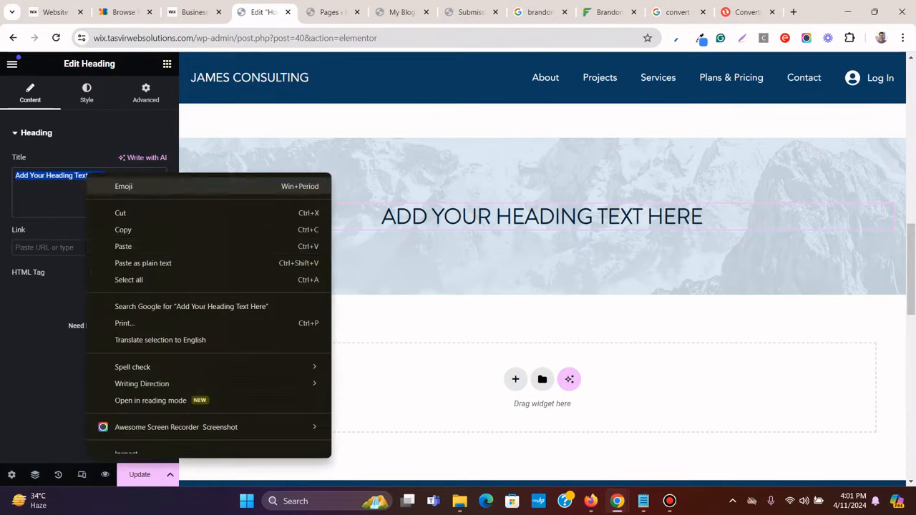
left_click(126, 262)
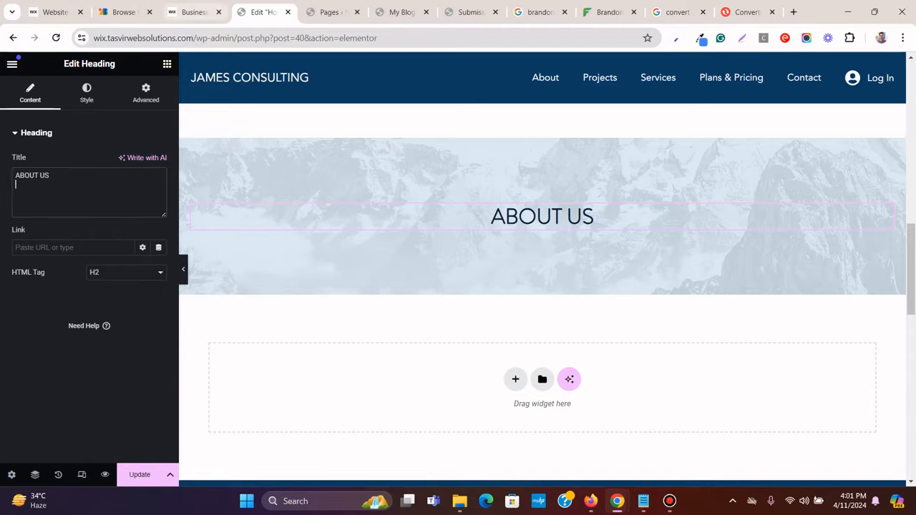
Copy the two paragraphs under ABOUT US from the Wix template page and return to the Elementor editor
key("ctrl+shift+Tab")
left_click_drag(271, 215, 568, 354)
key("ctrl+c")
right_click(492, 250)
left_click(512, 260)
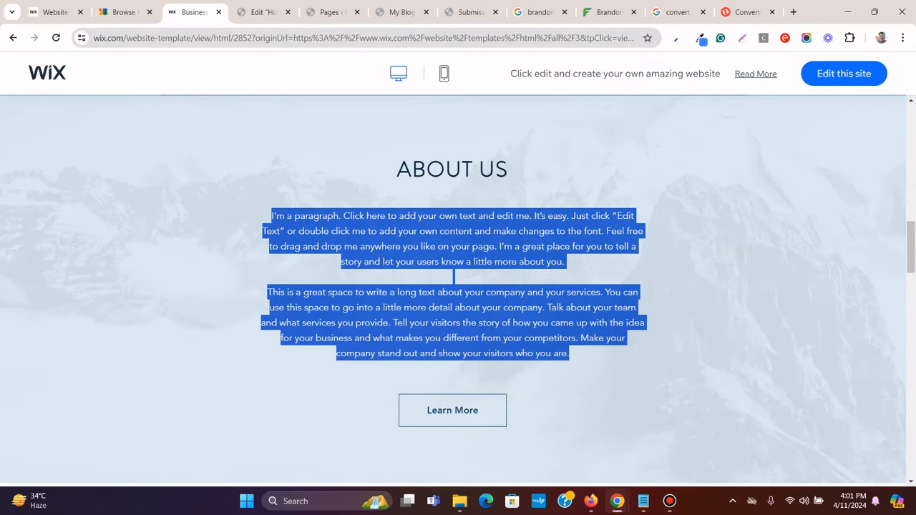
key("ctrl+Tab")
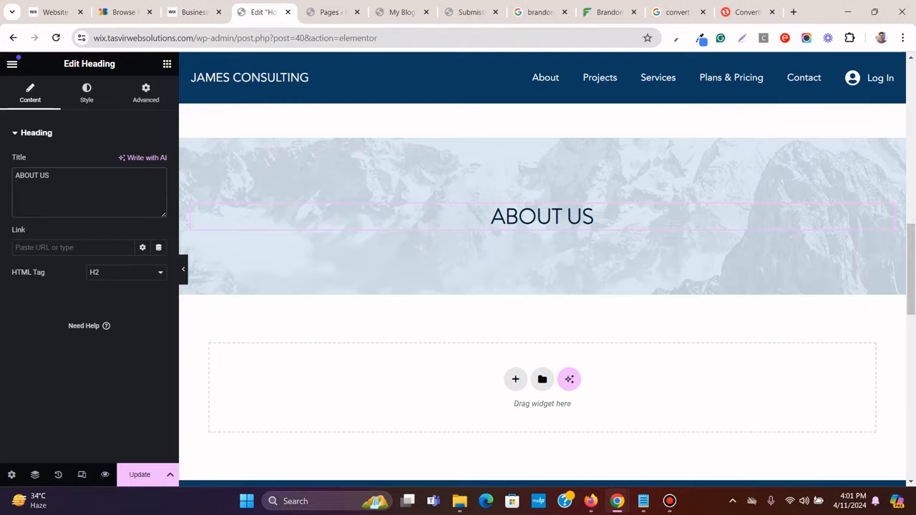
Add a Text Editor widget below the ABOUT US heading, replace its placeholder with the copied paragraphs and center-align the text
left_click(167, 64)
left_click_drag(48, 400, 548, 217)
triple_click(43, 254)
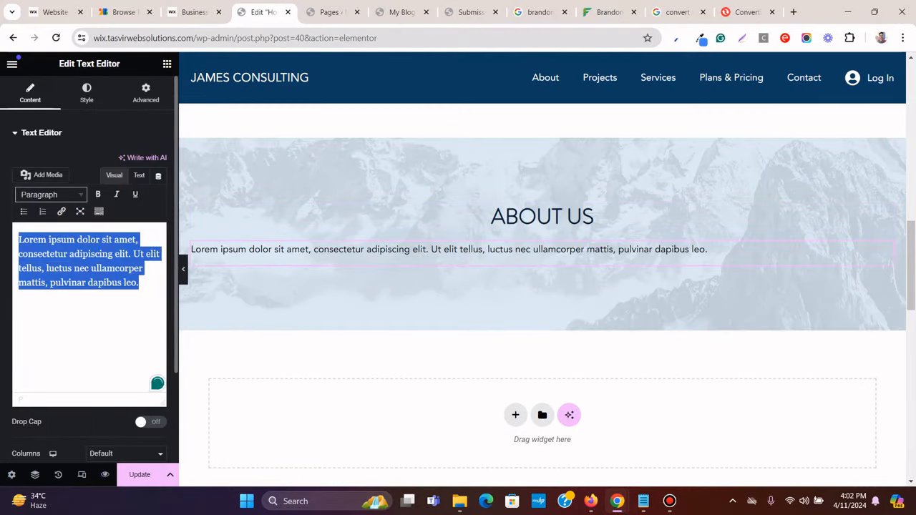
right_click(52, 258)
left_click(100, 127)
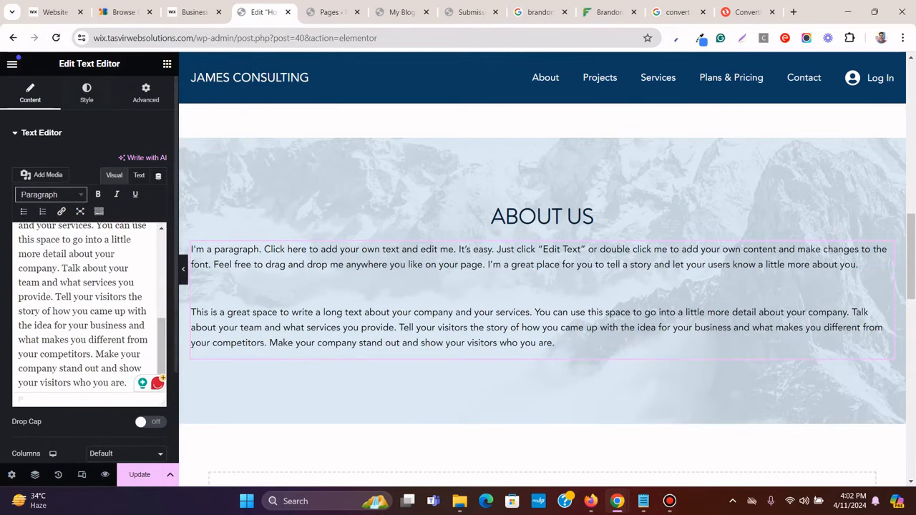
left_click(86, 93)
left_click(127, 162)
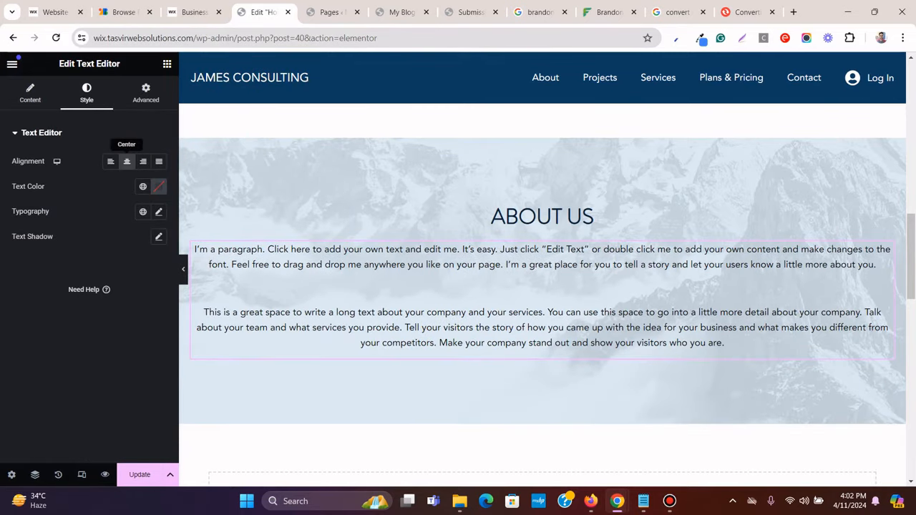
Add a Button widget beneath the ABOUT US paragraphs and center-align it
left_click(166, 63)
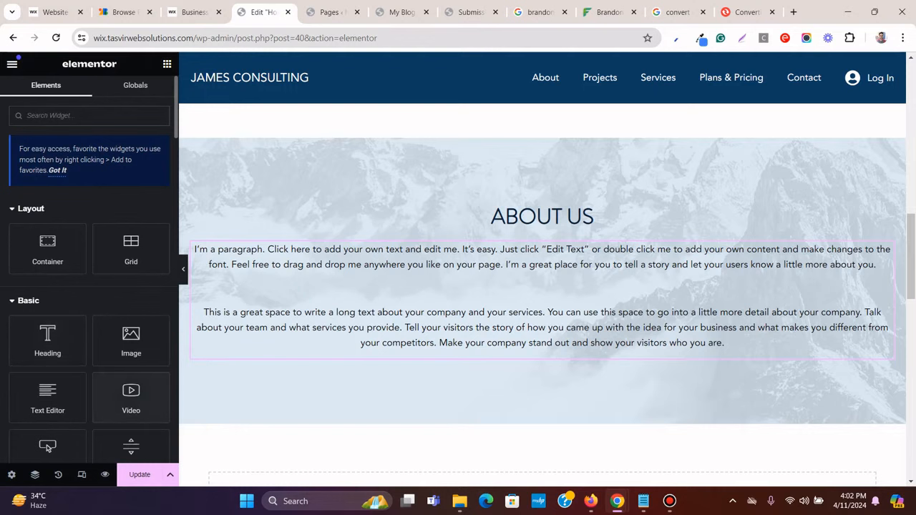
left_click_drag(47, 447, 515, 351)
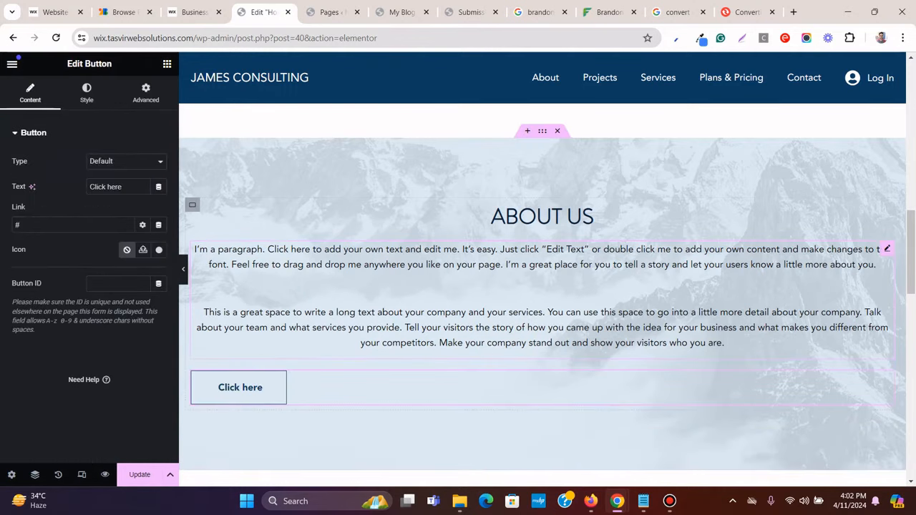
left_click(87, 93)
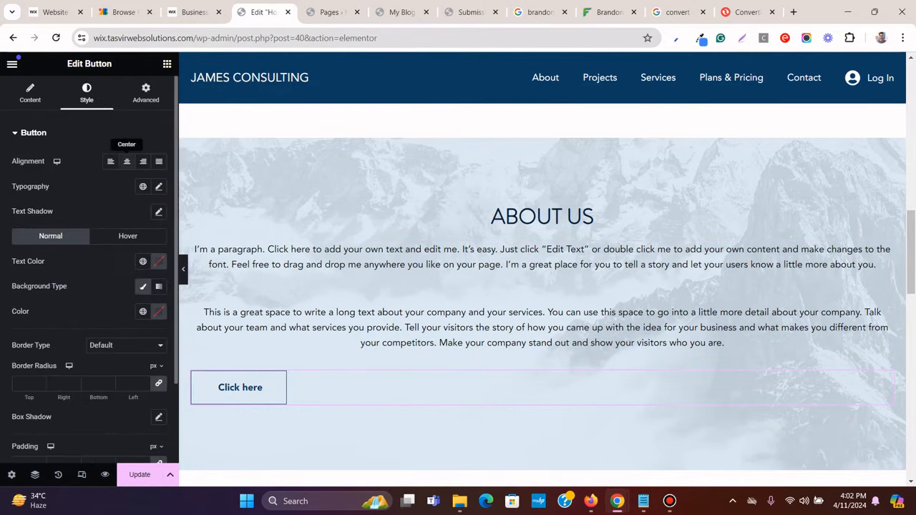
left_click(126, 161)
Check the button label in the template's ABOUT US section and set the new button's text to Learn More
key("ctrl+shift+Tab")
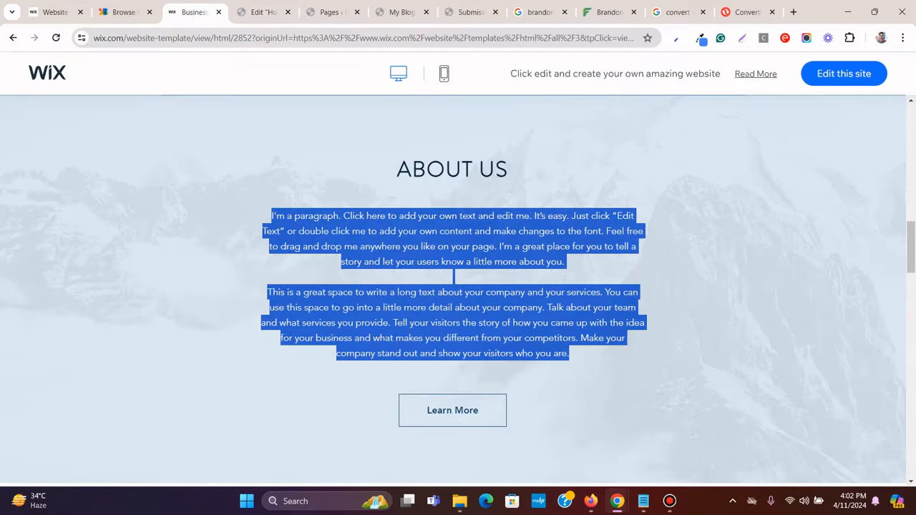
left_click(458, 286)
scroll(458, 286, "down", 4)
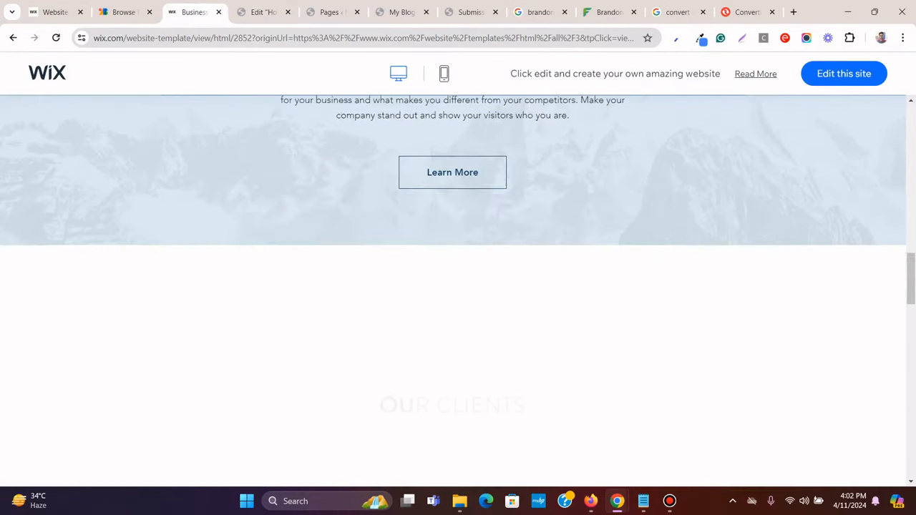
scroll(458, 286, "up", 2)
key("ctrl+Tab")
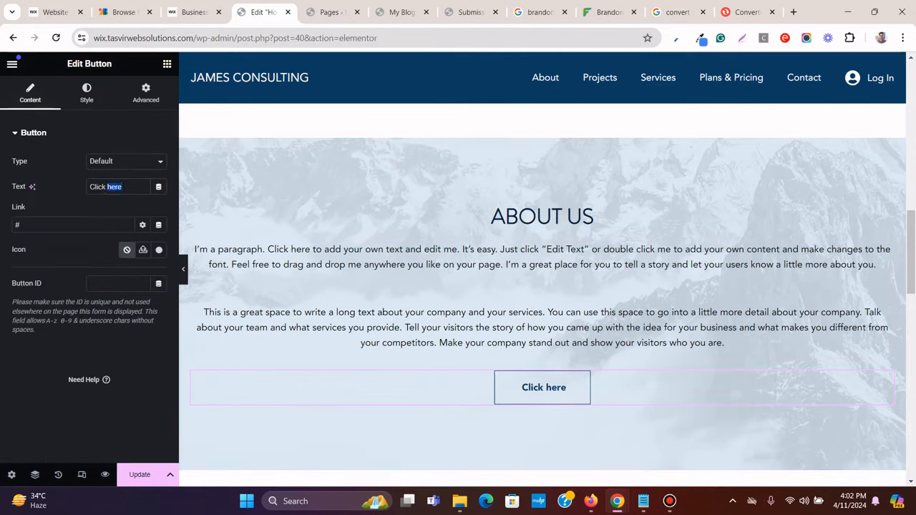
key("ctrl+a")
type("Learn")
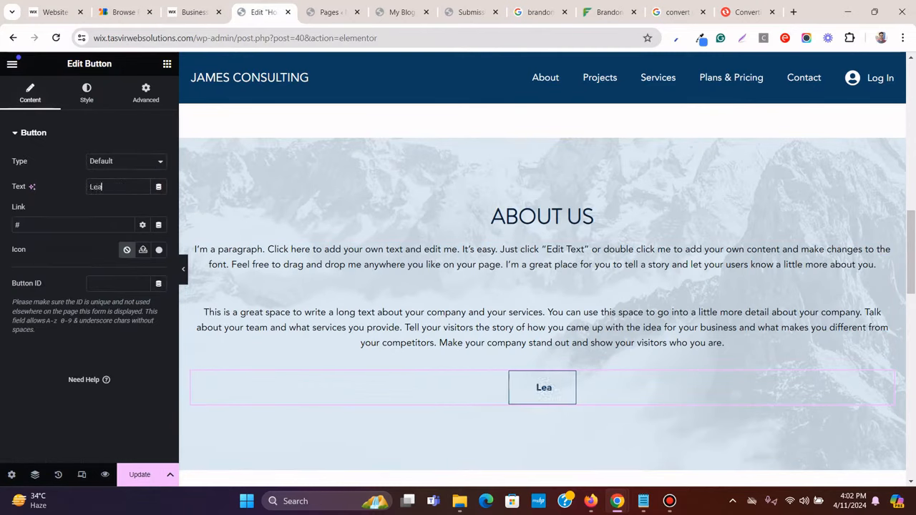
type(" More")
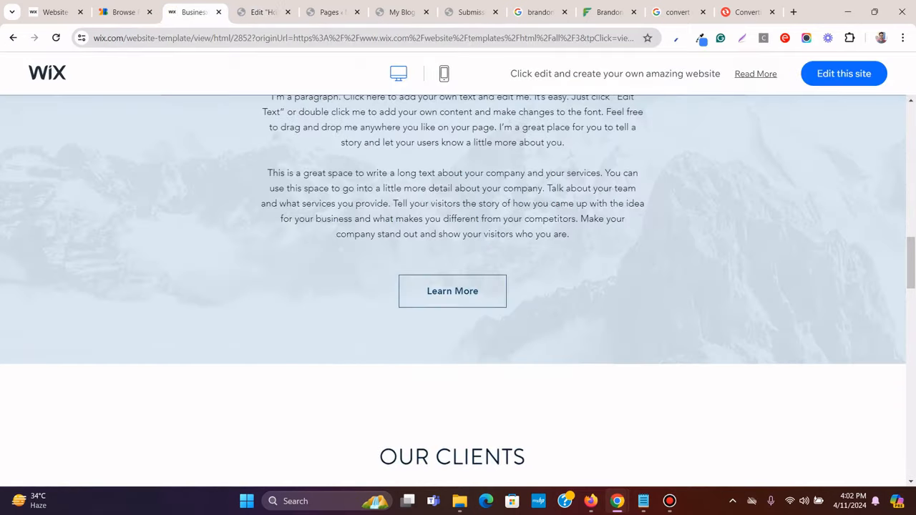
Compare the text width with the template, set the ABOUT US container's boxed content width to 688 px and update the page
key("ctrl+shift+Tab")
scroll(508, 327, "up", 3)
scroll(508, 327, "down", 1)
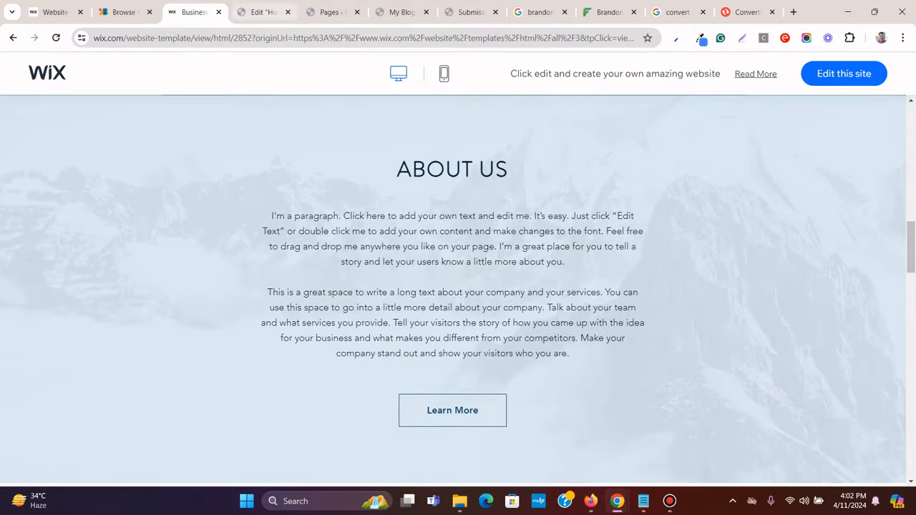
left_click(262, 12)
scroll(501, 232, "up", 1)
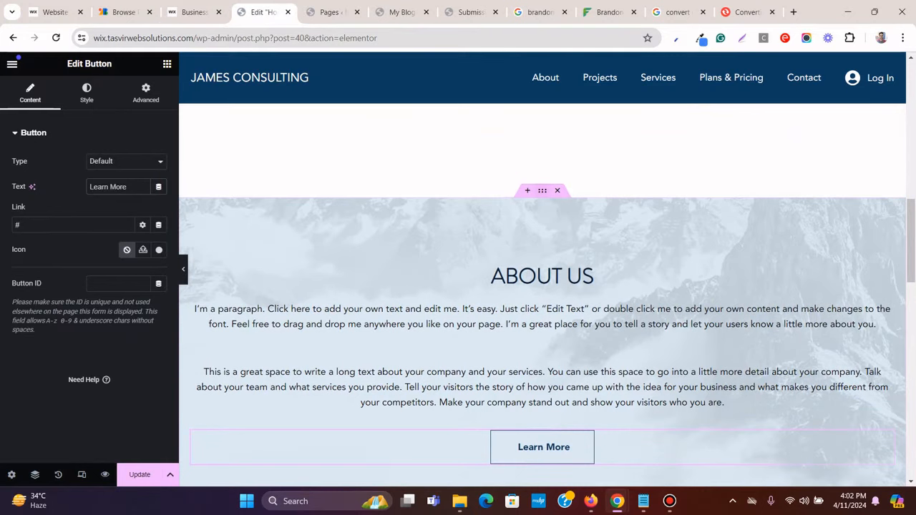
left_click(542, 190)
left_click(29, 93)
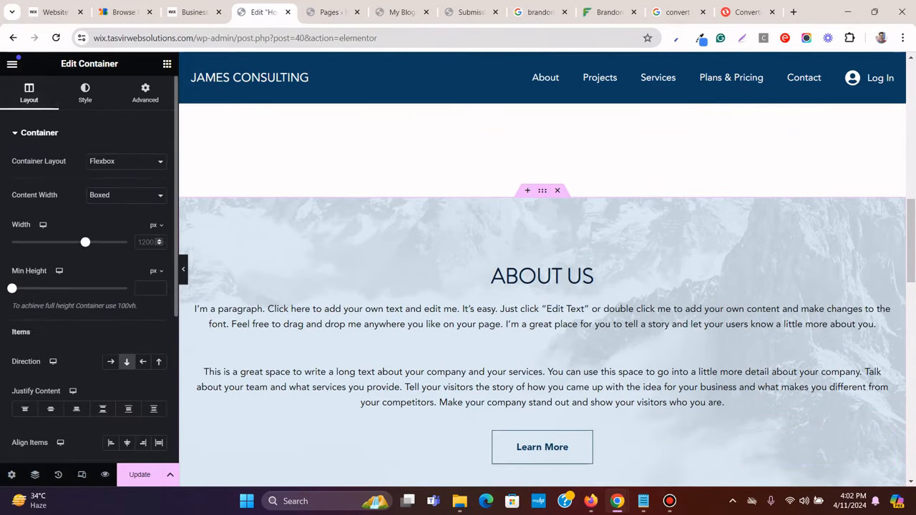
left_click_drag(86, 242, 31, 242)
scroll(735, 189, "down", 2)
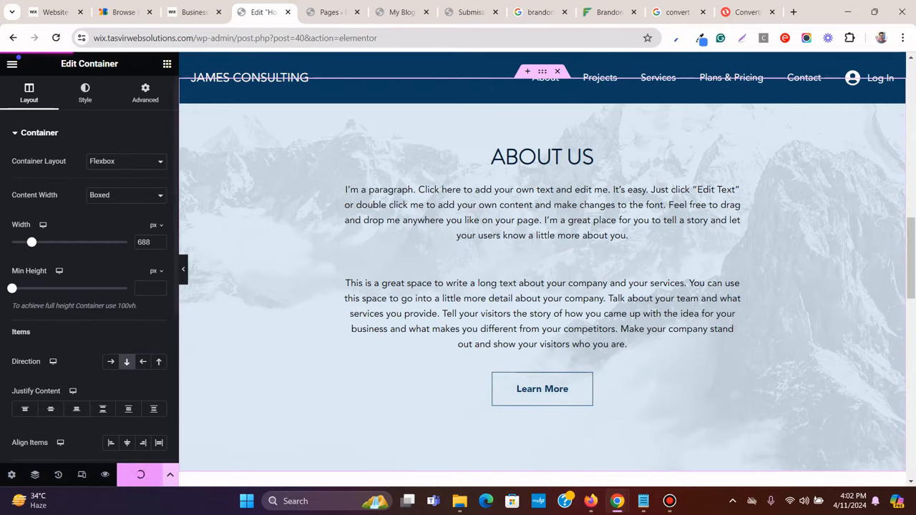
scroll(542, 286, "up", 1)
scroll(542, 287, "down", 2)
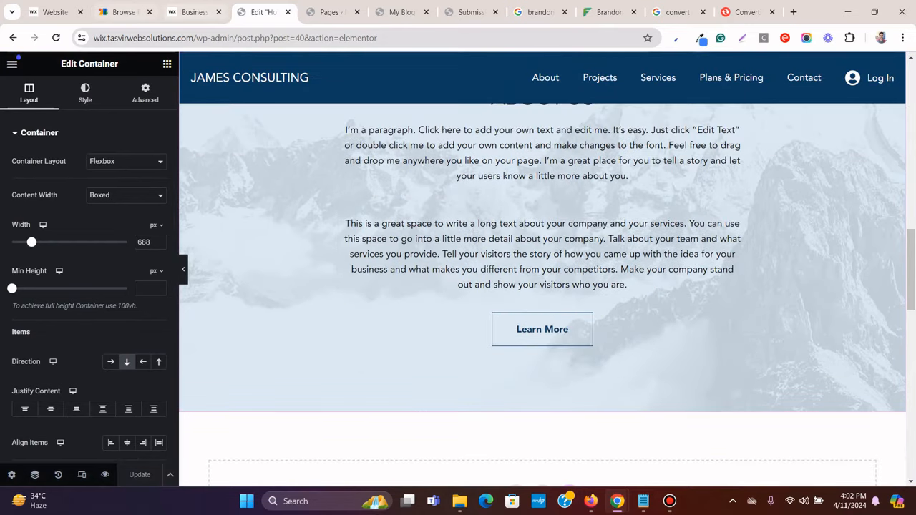
Examine the OUR CLIENTS section on the Wix template page, including its heading, logo row and spacing
key("ctrl+shift+Tab")
scroll(458, 286, "down", 8)
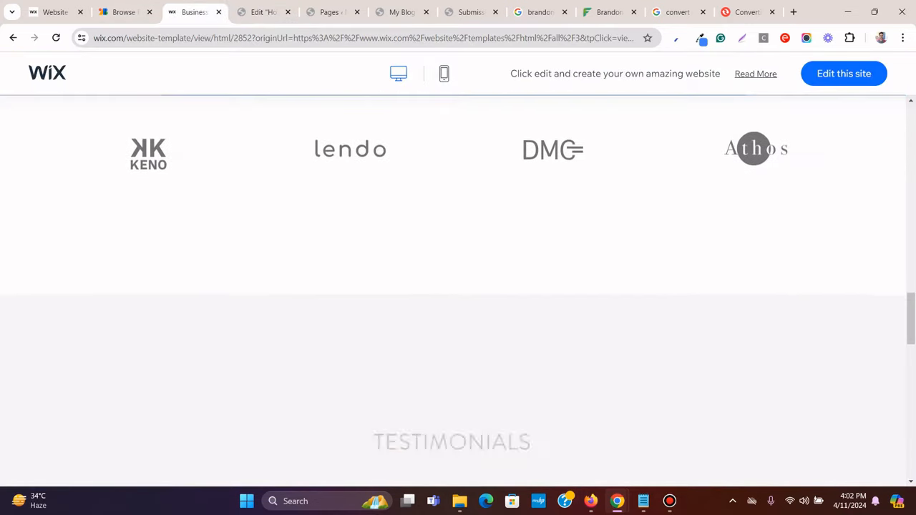
scroll(458, 286, "down", 1)
scroll(458, 286, "up", 3)
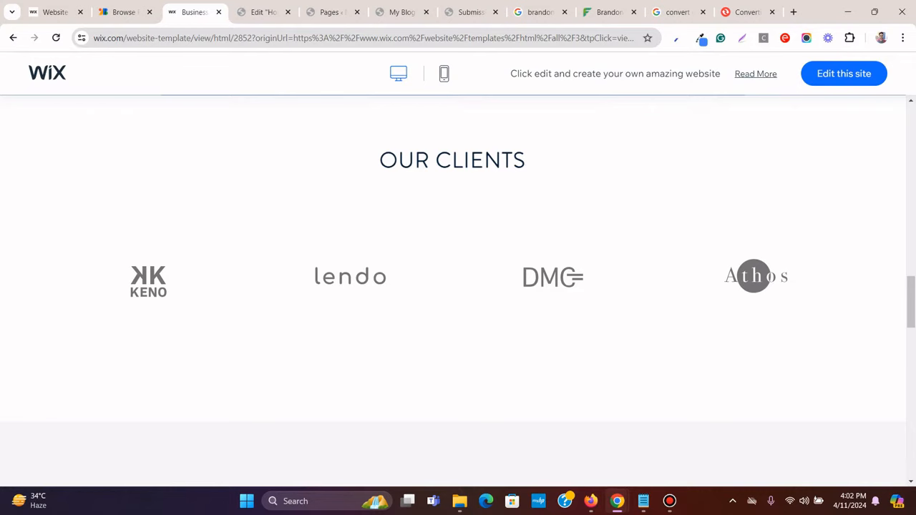
scroll(453, 286, "up", 1)
scroll(453, 286, "down", 2)
scroll(452, 286, "up", 2)
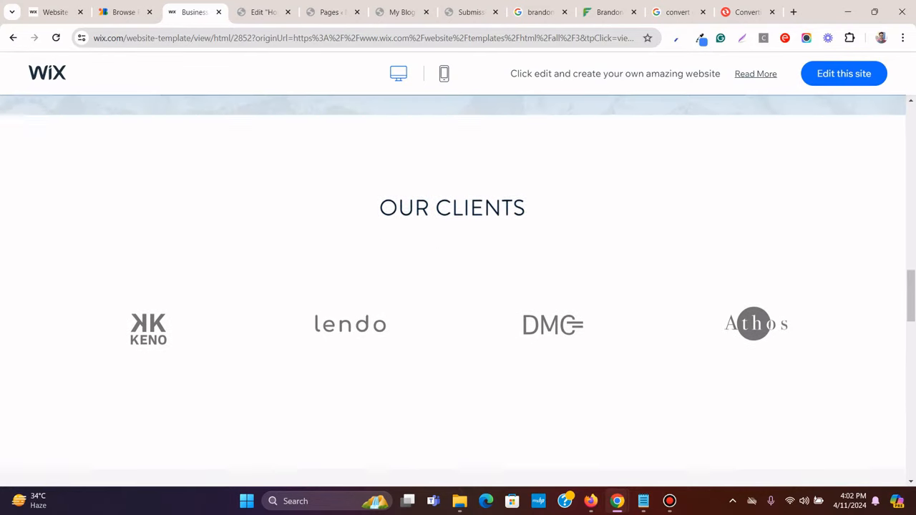
scroll(453, 287, "down", 1)
scroll(453, 286, "up", 1)
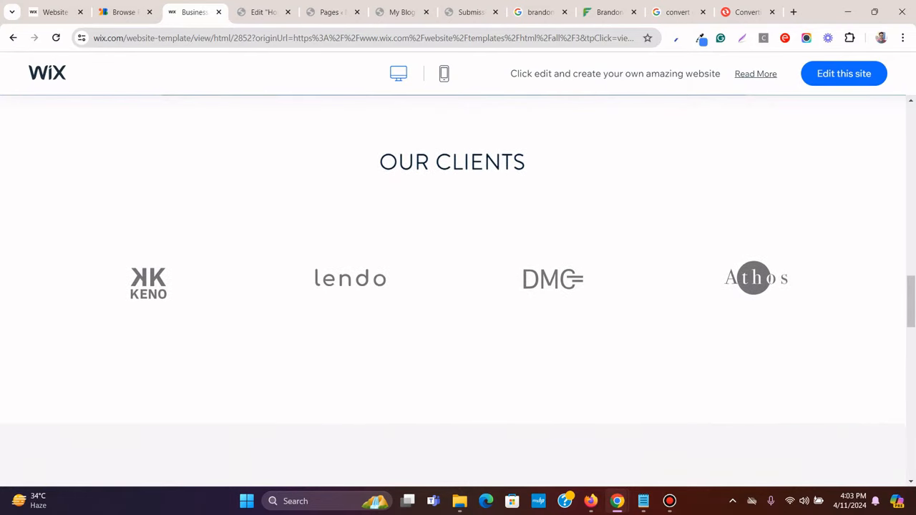
scroll(453, 287, "up", 1)
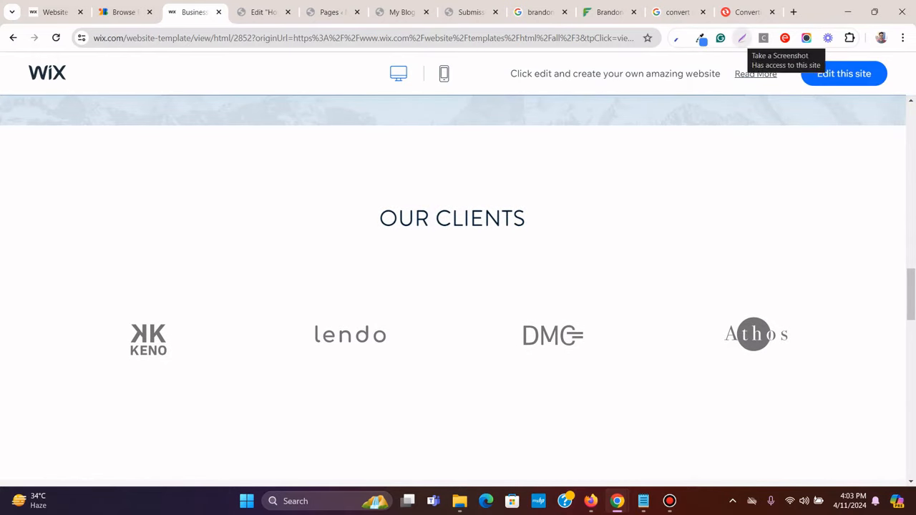
Capture the KENO logo in the template's OUR CLIENTS section with Lightshot, using an 80x80 selection
left_click(742, 38)
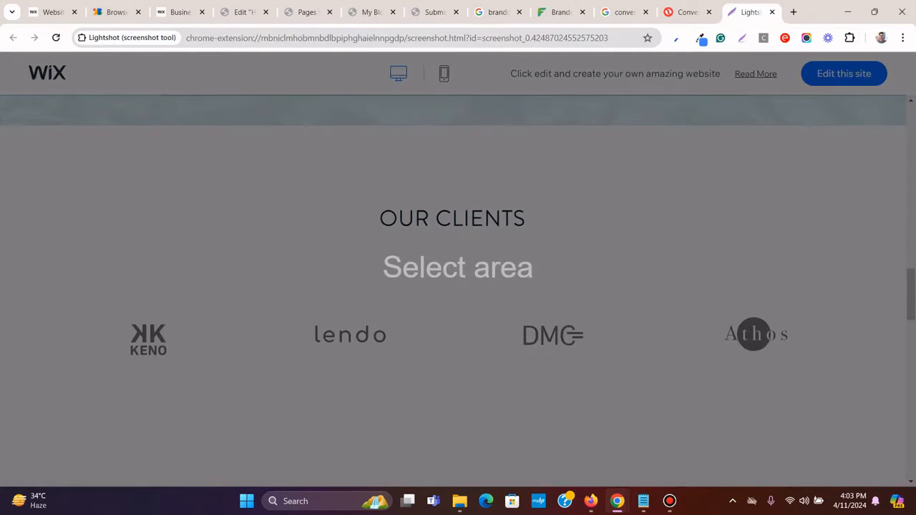
left_click_drag(129, 319, 168, 358)
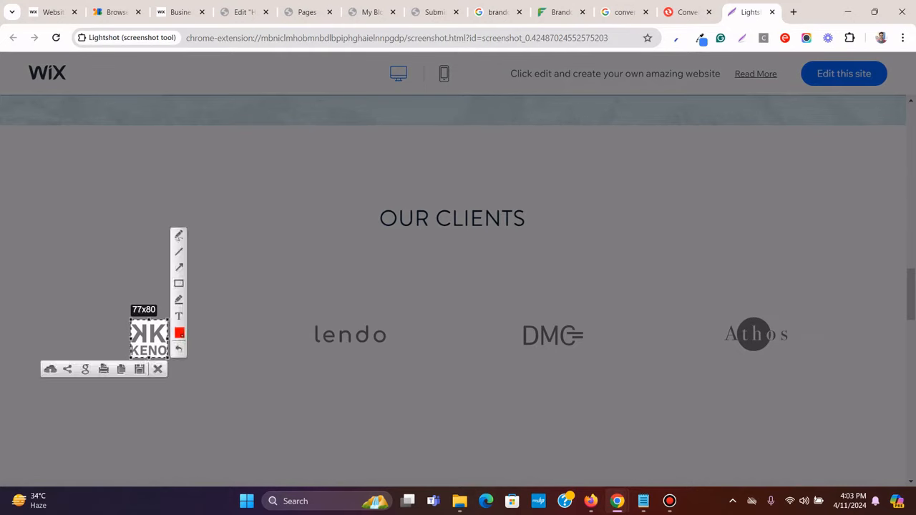
left_click_drag(130, 337, 128, 336)
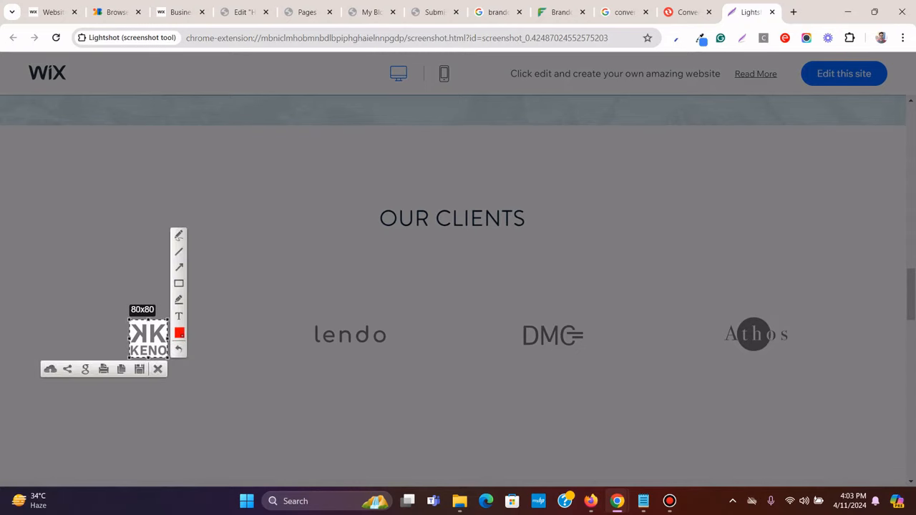
Start saving the KENO capture and browse to the Desktop folder Youtube videos > convert wix to wordpress > images > home
left_click(139, 368)
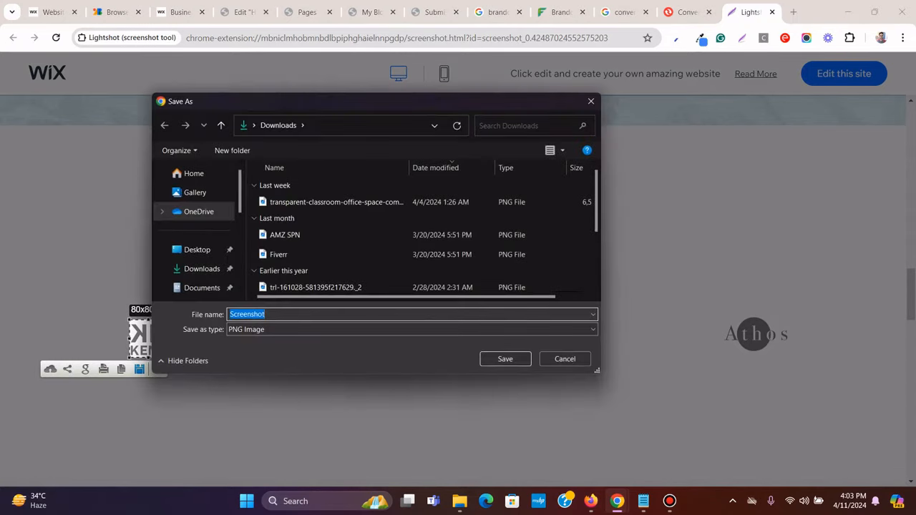
left_click(197, 249)
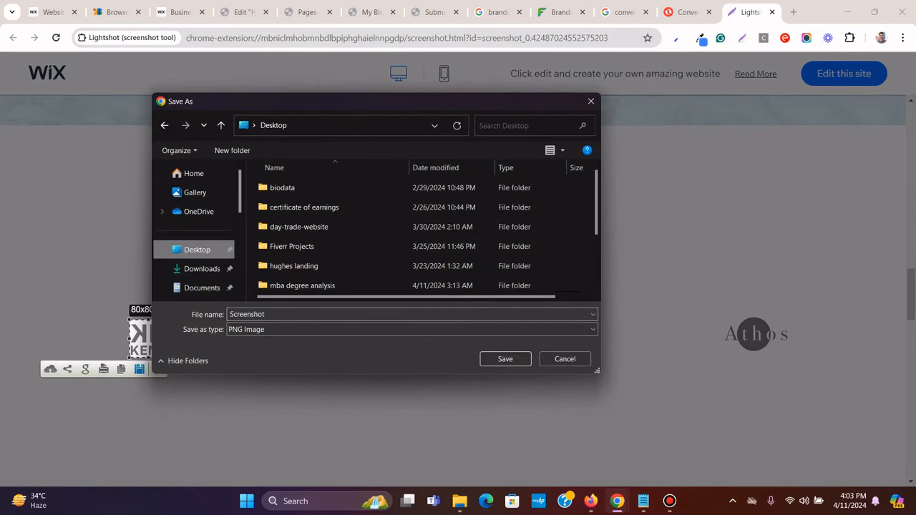
scroll(322, 224, "down", 2)
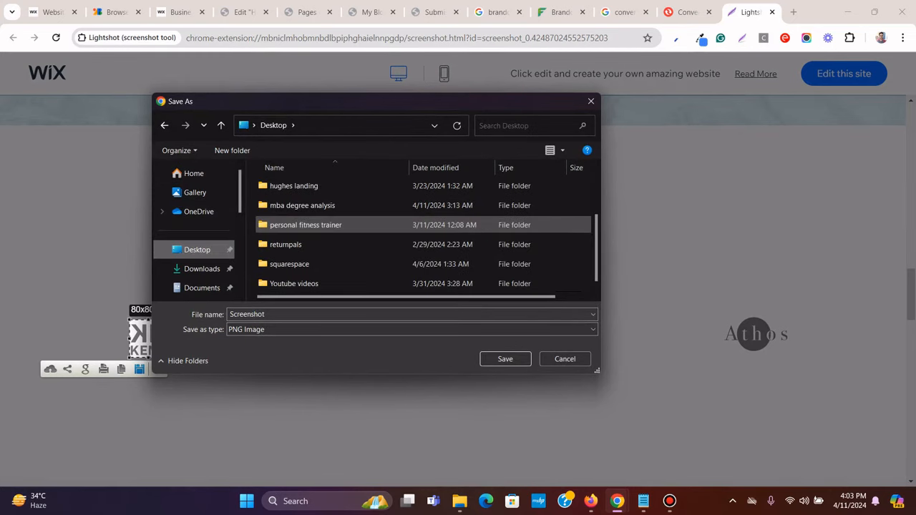
double_click(293, 283)
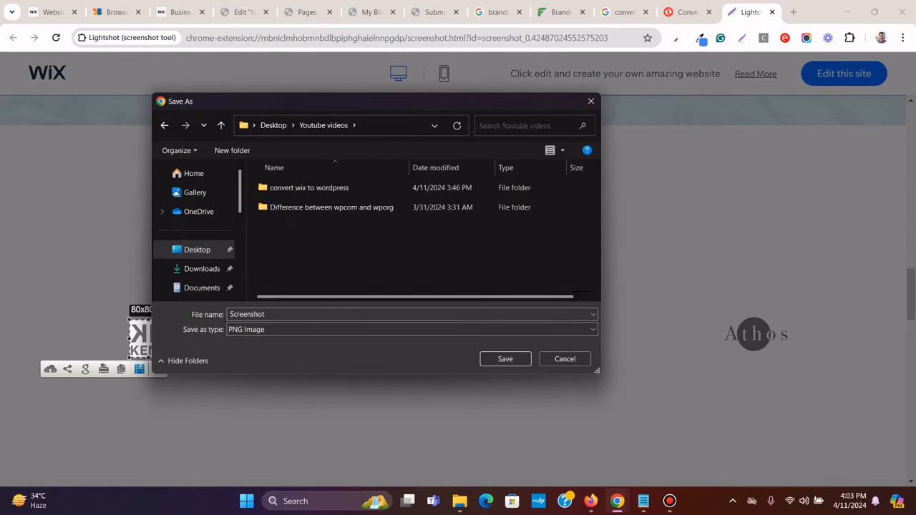
double_click(307, 188)
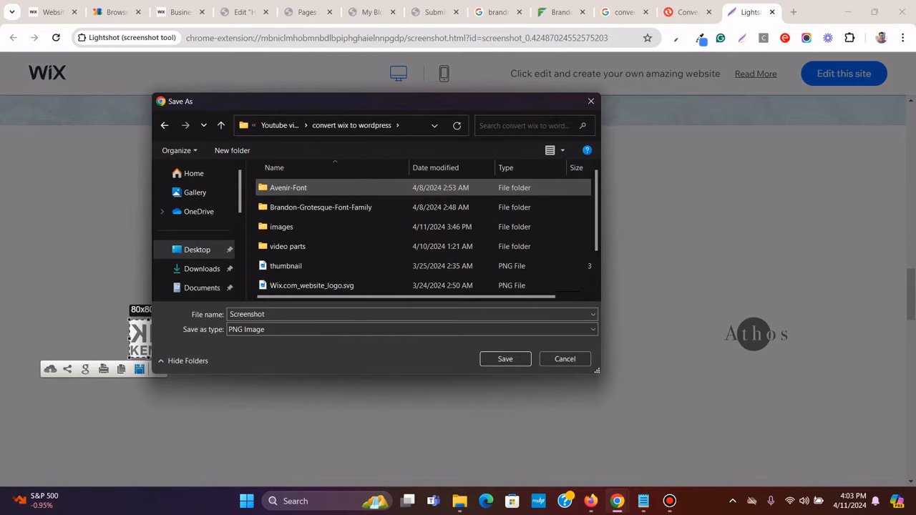
double_click(281, 226)
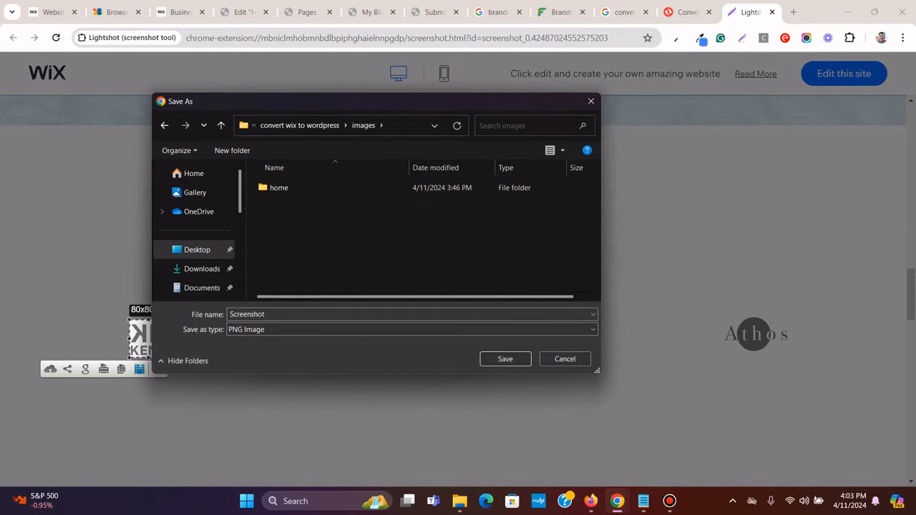
double_click(281, 187)
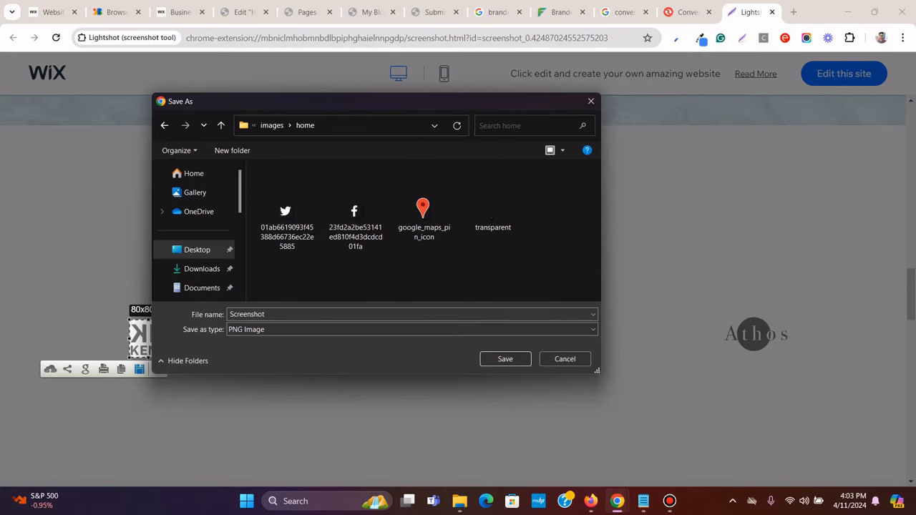
Create a folder named logos inside home and save the KENO capture there as Screenshot in PNG format
right_click(556, 239)
mouse_move(608, 353)
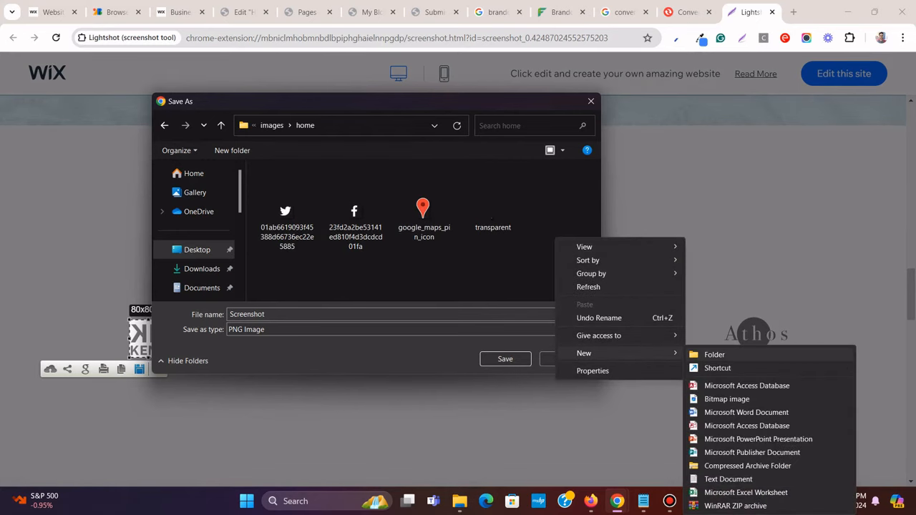
left_click(714, 354)
type("logo")
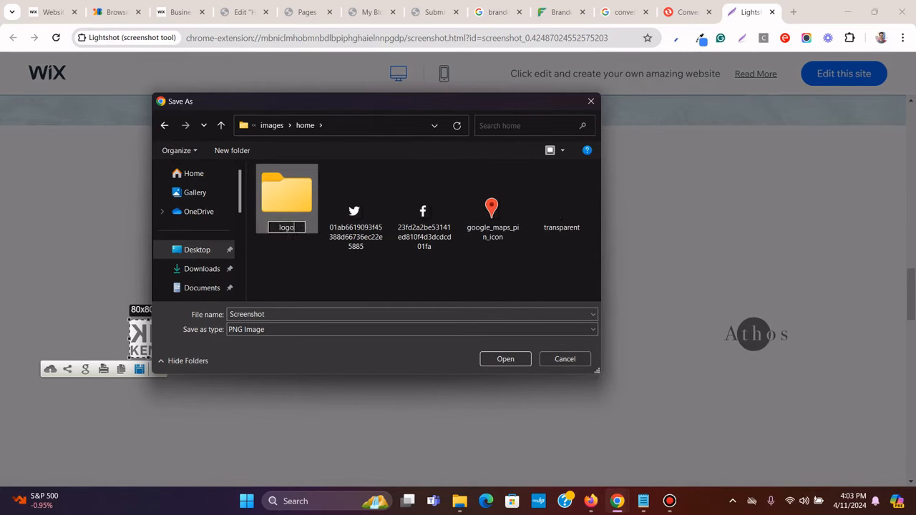
type("s")
key("Return")
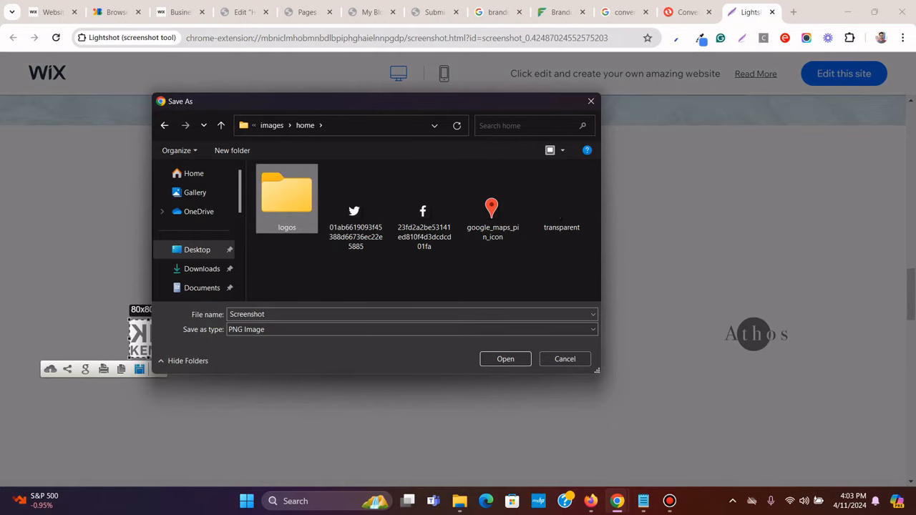
key("Return")
key("Return")
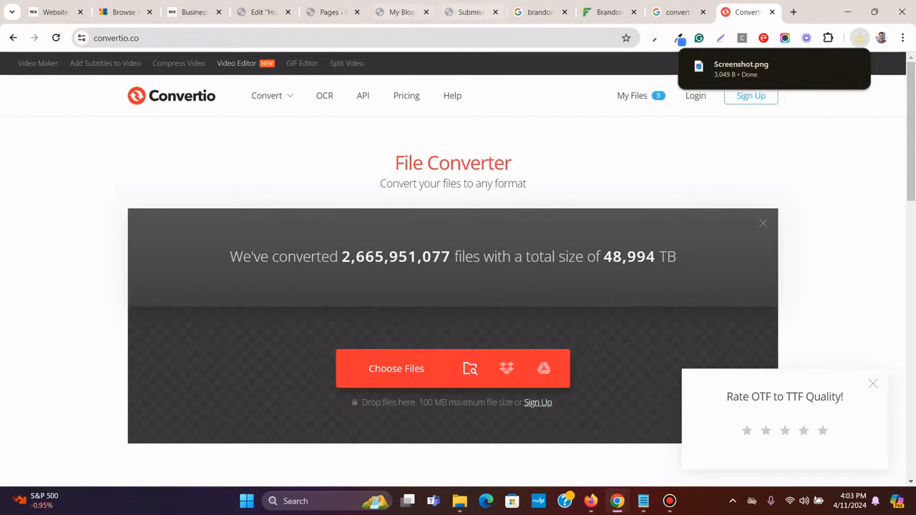
Capture the lendo logo on the Wix template page with Lightshot, trimming the selection to 155x47
left_click(194, 11)
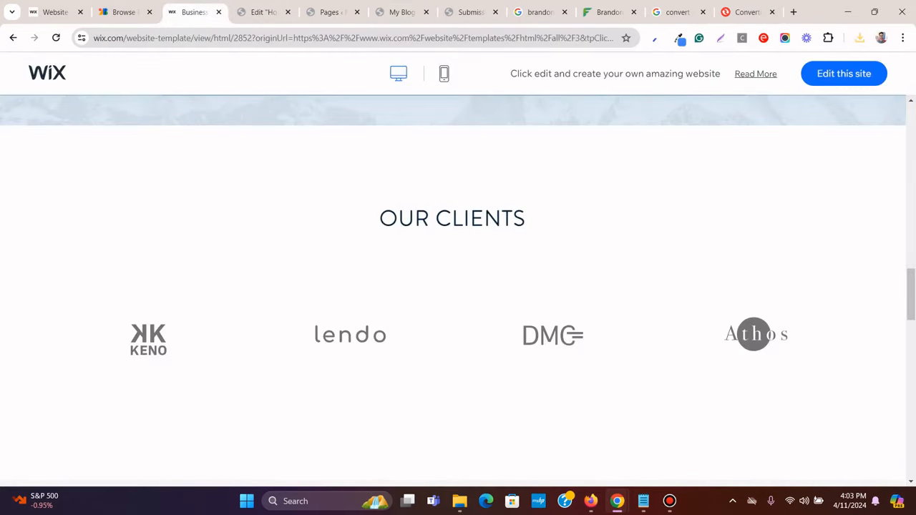
left_click(720, 37)
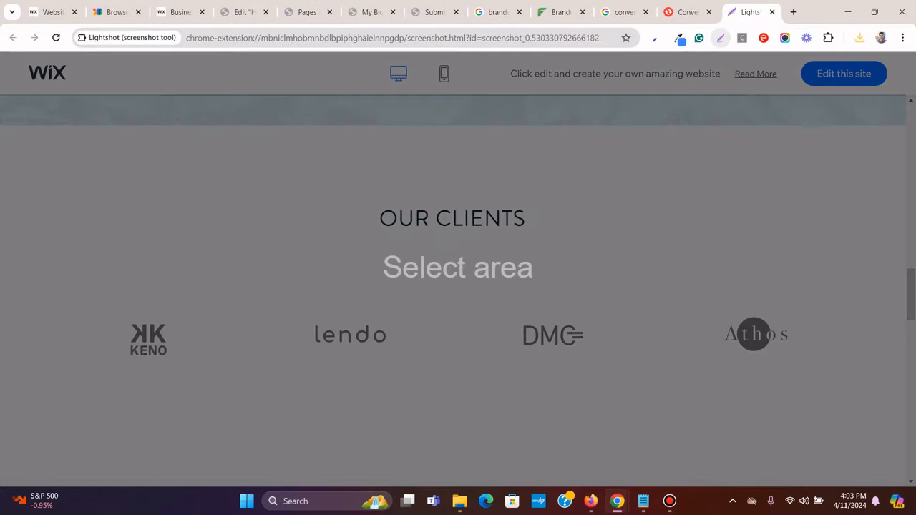
left_click_drag(307, 320, 388, 346)
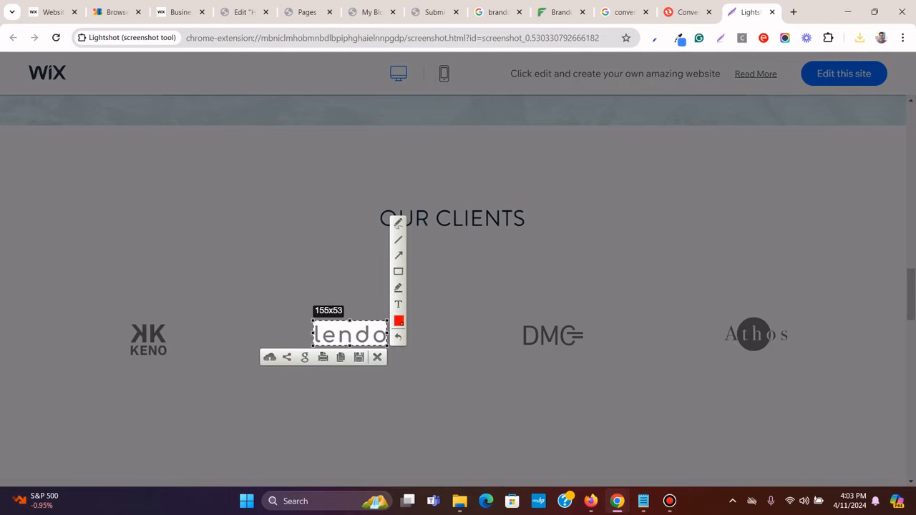
left_click_drag(349, 321, 350, 323)
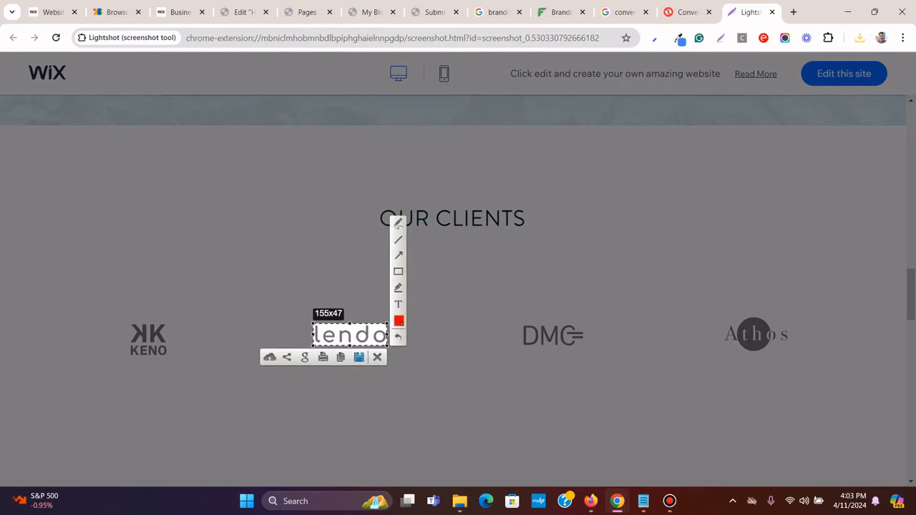
Save the lendo capture as logo-2 in the logos folder under Desktop > Youtube videos > convert wix to wordpress > images > home
key("ctrl+s")
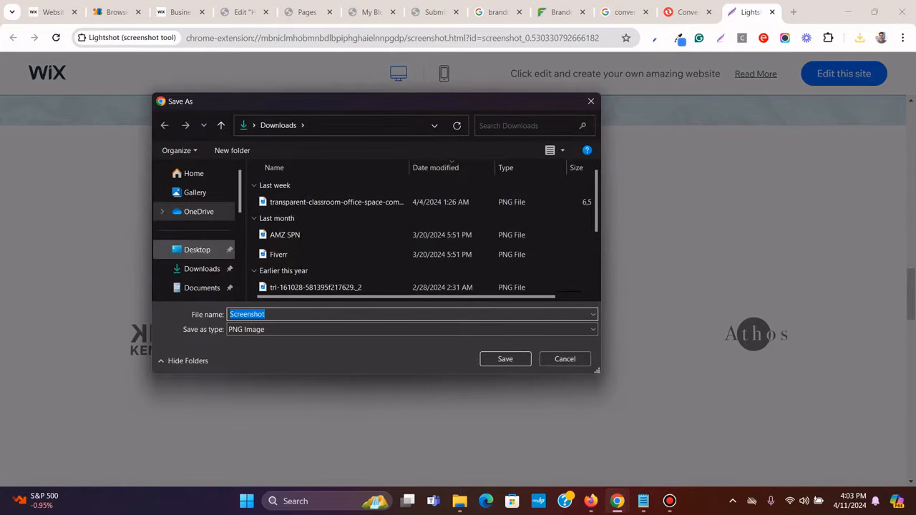
left_click(196, 249)
scroll(315, 227, "down", 2)
left_click(294, 284)
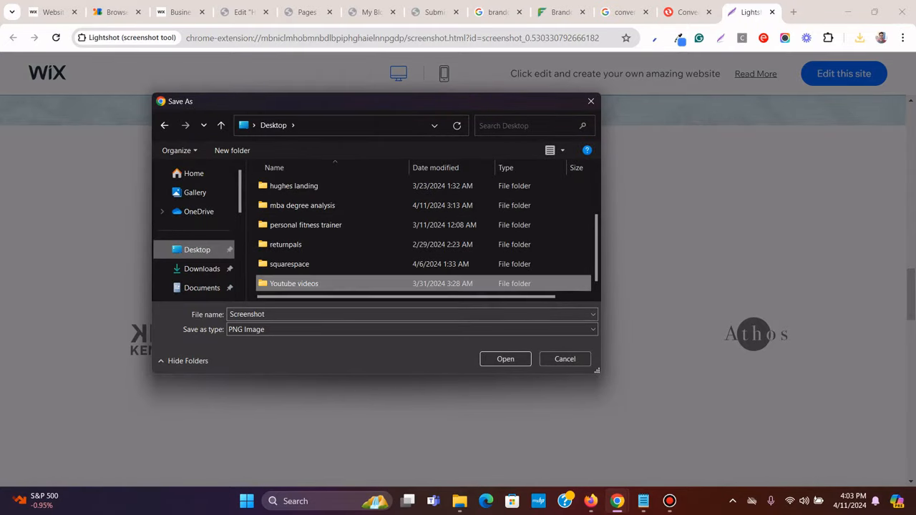
double_click(294, 284)
double_click(309, 187)
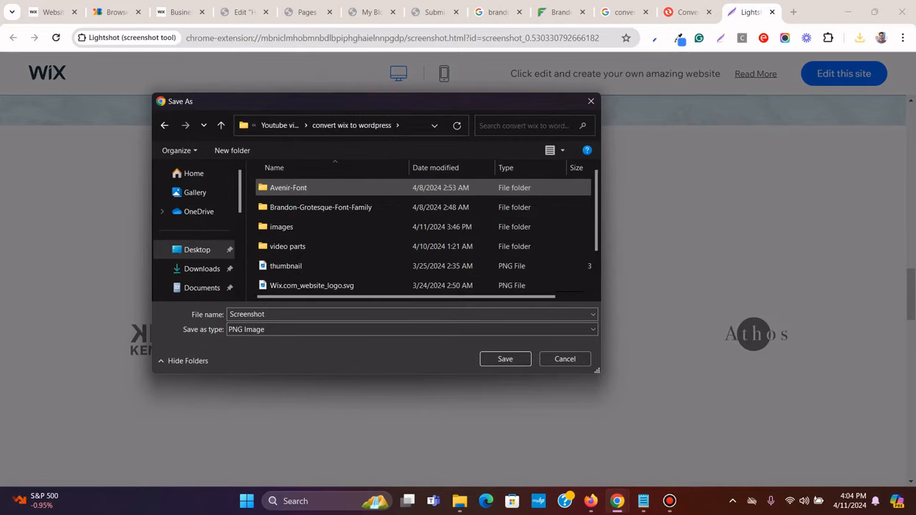
double_click(281, 226)
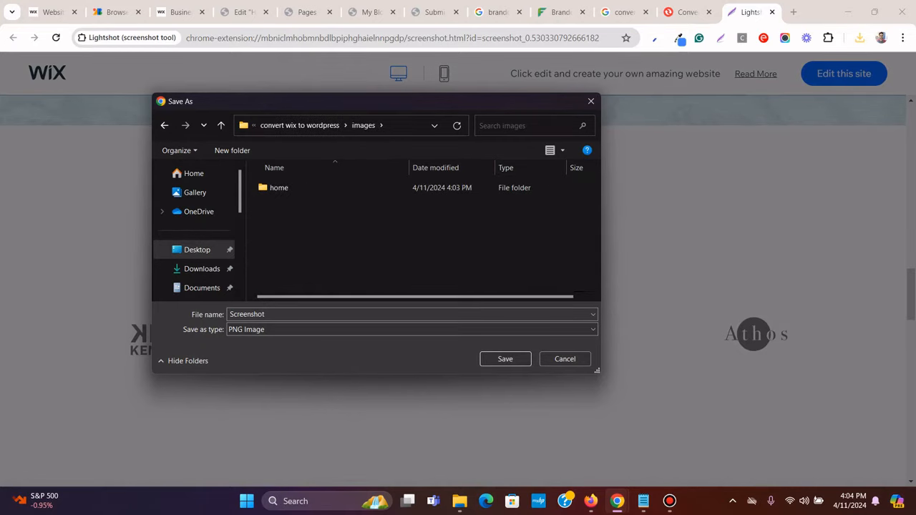
double_click(286, 187)
double_click(286, 196)
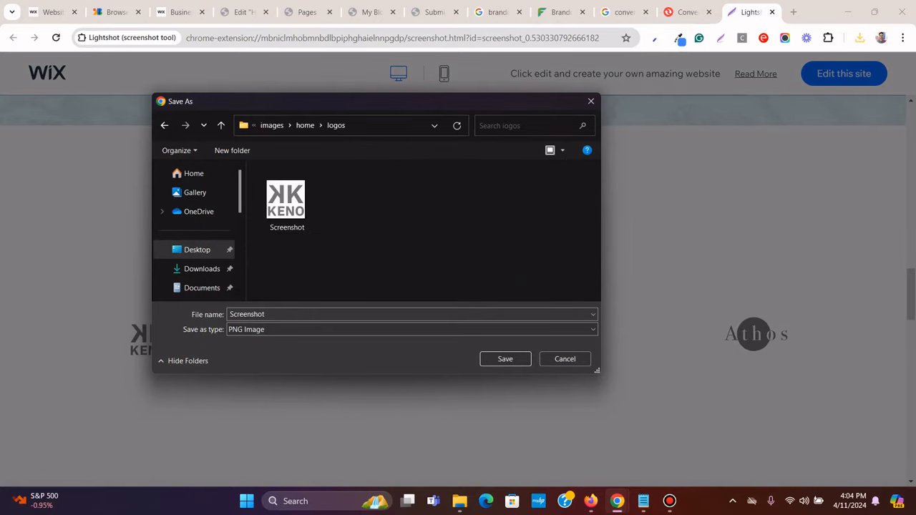
left_click(505, 358)
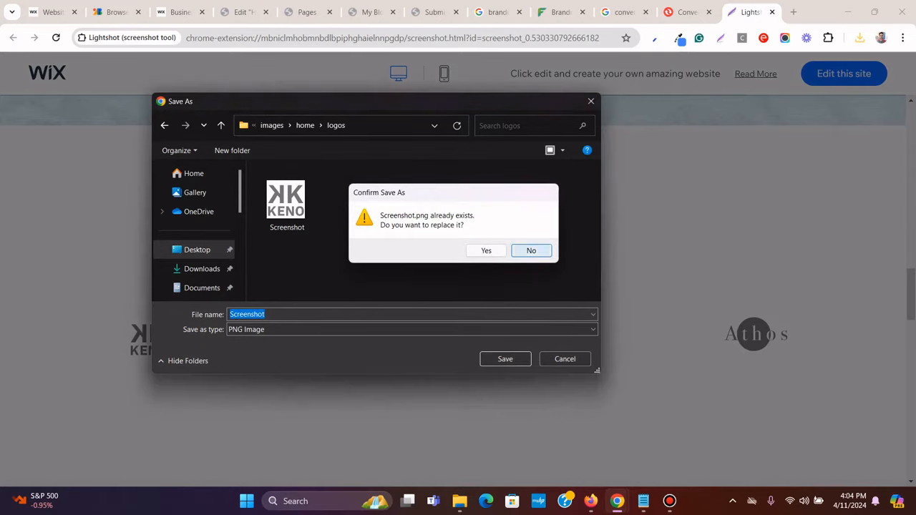
left_click(531, 250)
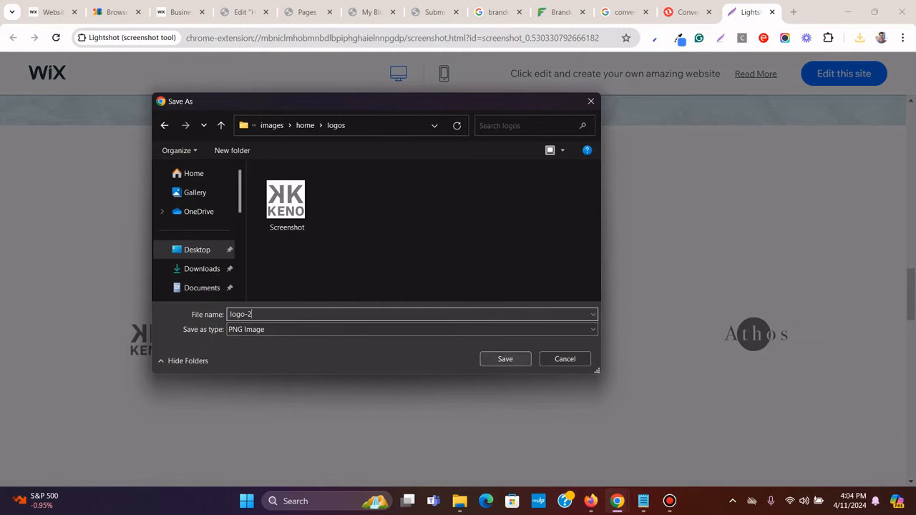
left_click(505, 359)
left_click(669, 501)
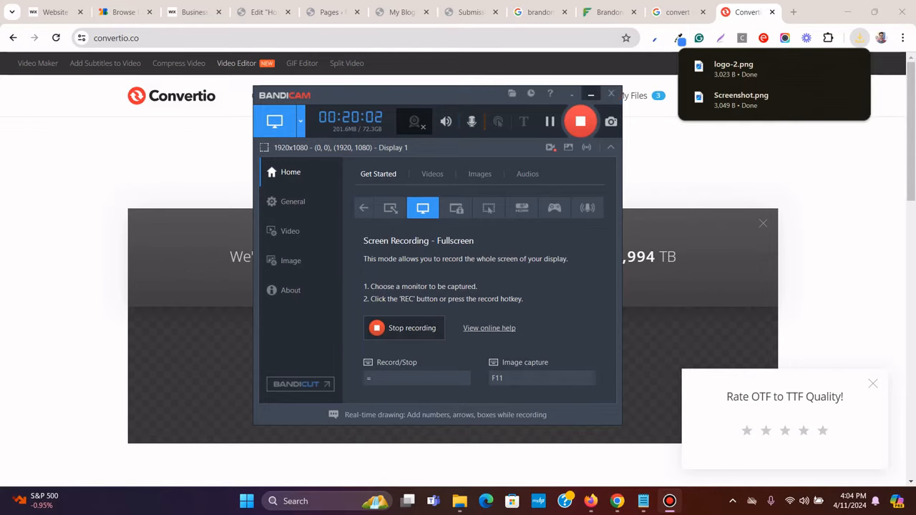
left_click(590, 94)
Capture the DMC logo on the Wix template page with Lightshot, trimming the selection to 132x48
left_click(193, 12)
scroll(452, 290, "down", 1)
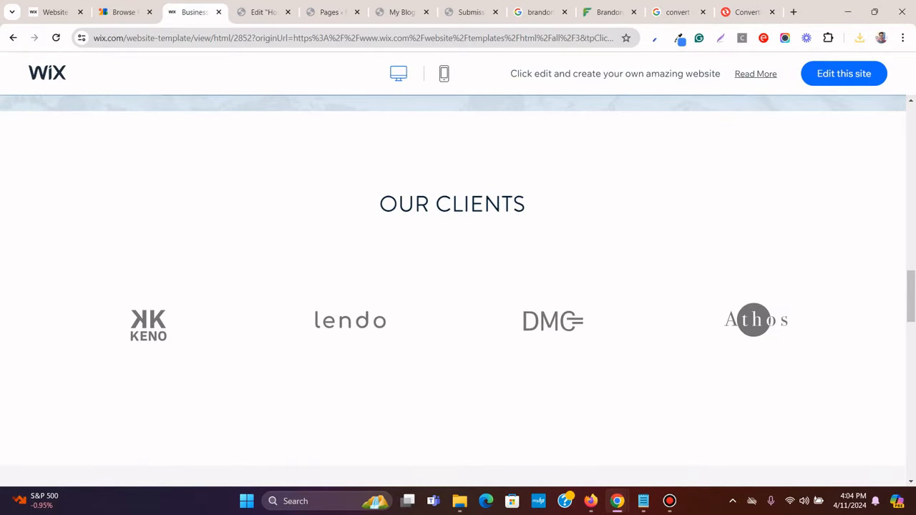
scroll(452, 290, "down", 1)
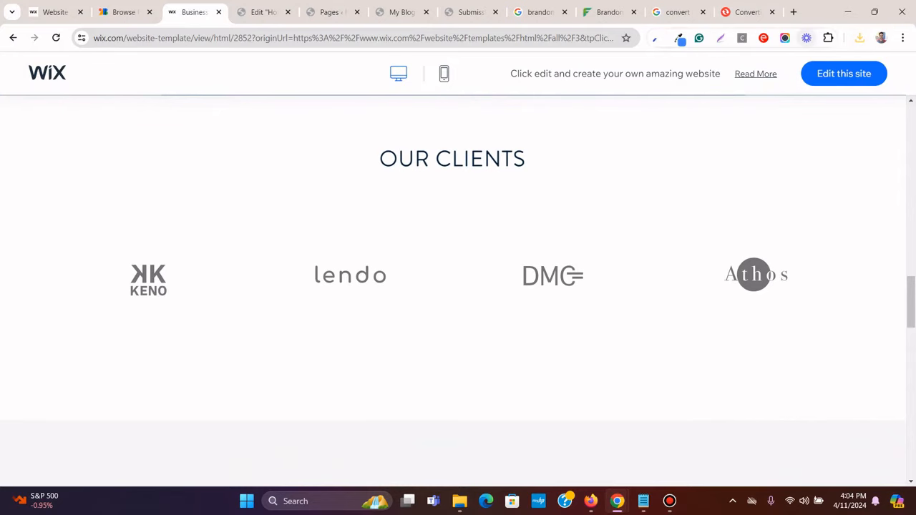
left_click(720, 38)
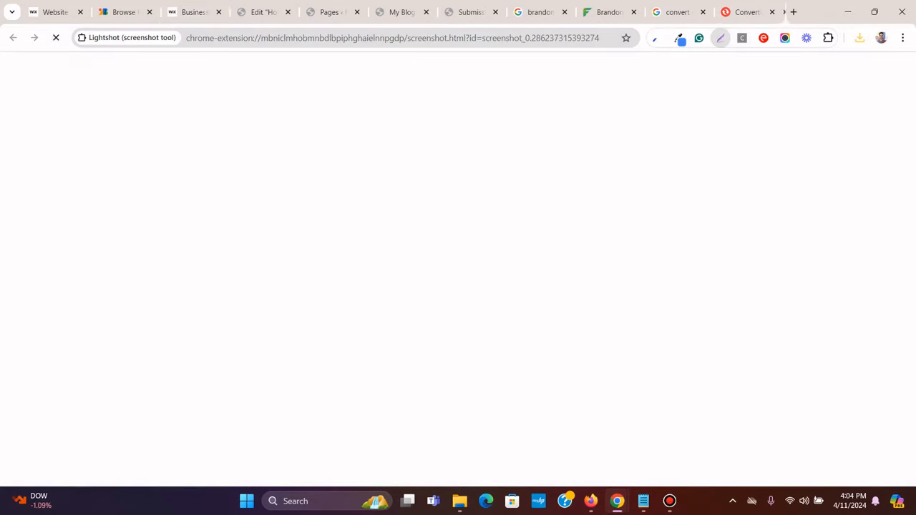
left_click_drag(513, 255, 585, 287)
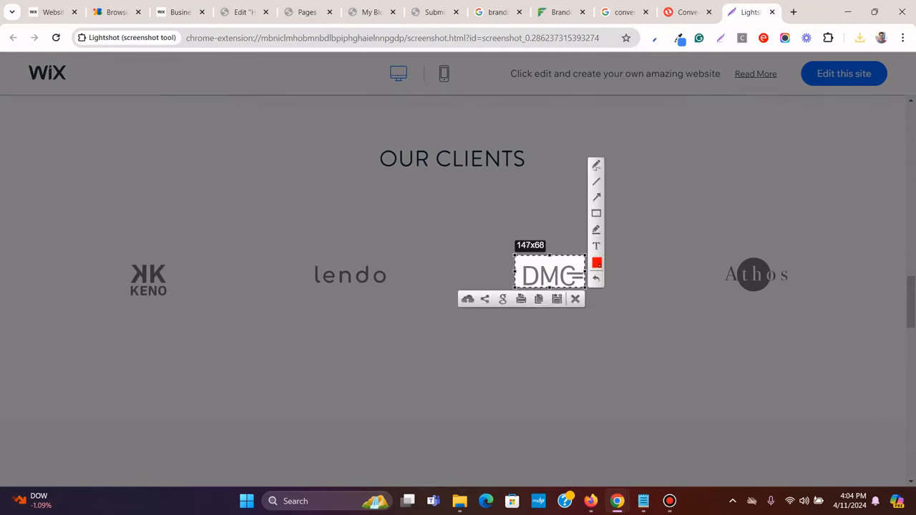
left_click_drag(549, 256, 521, 276)
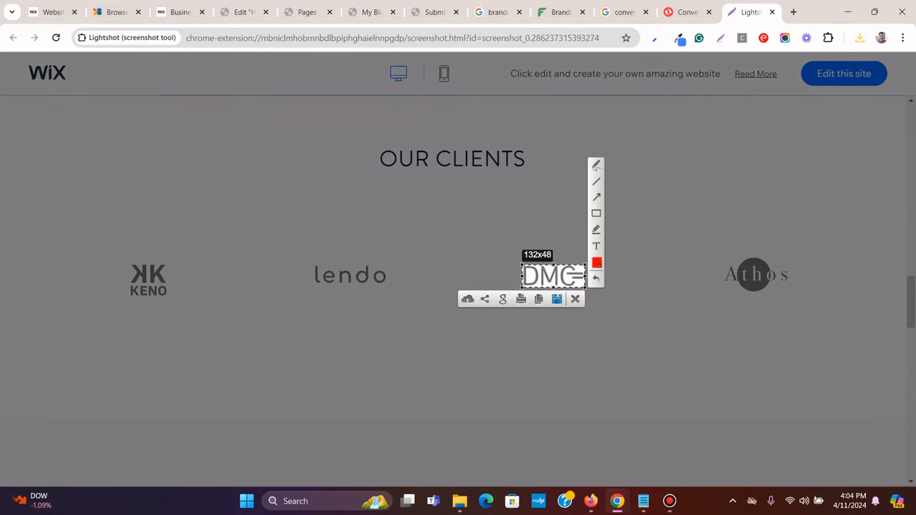
Save the DMC capture as logo-3 in the logos folder under Desktop > Youtube videos > convert wix to wordpress > images > home
key("ctrl+s")
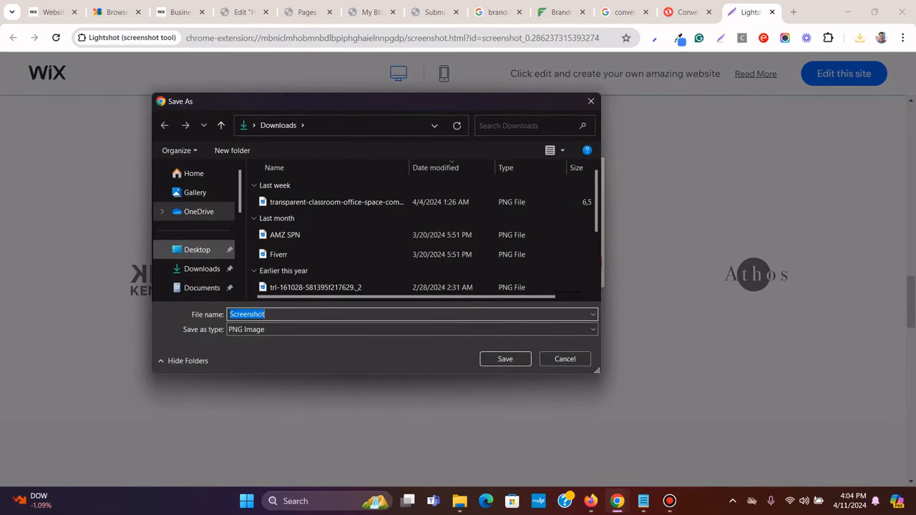
left_click(196, 249)
scroll(299, 245, "down", 3)
left_click(295, 283)
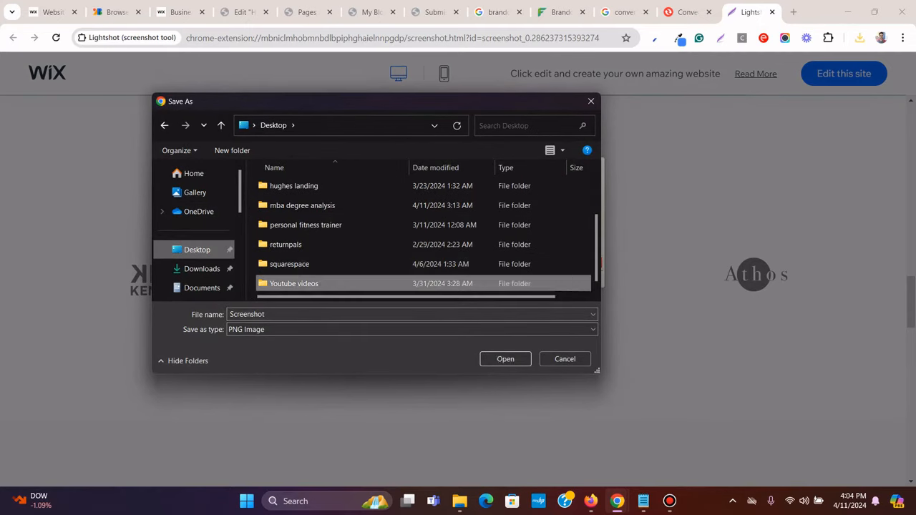
double_click(294, 284)
double_click(300, 187)
left_click(281, 226)
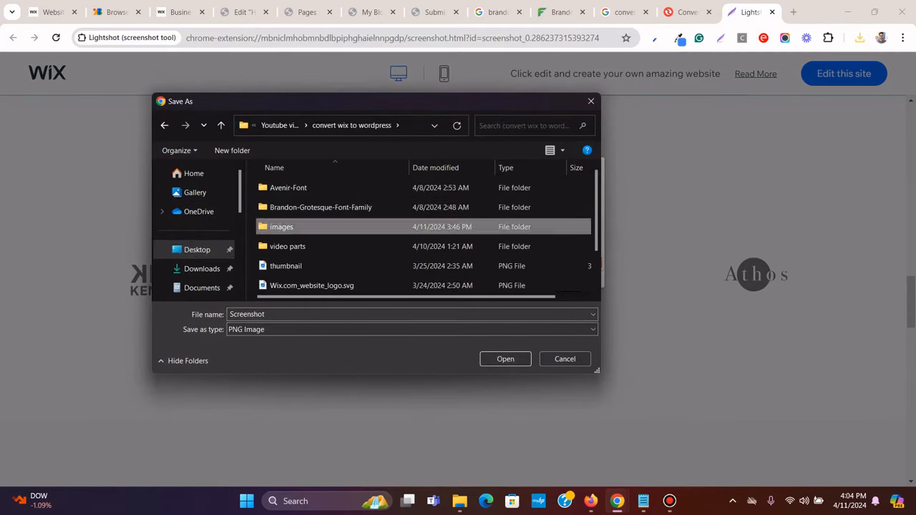
double_click(282, 227)
double_click(282, 188)
left_click(286, 198)
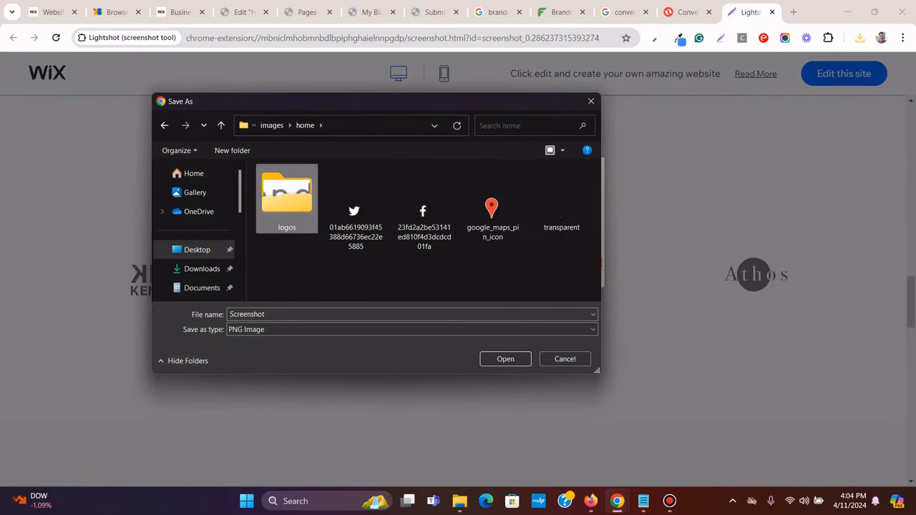
double_click(286, 198)
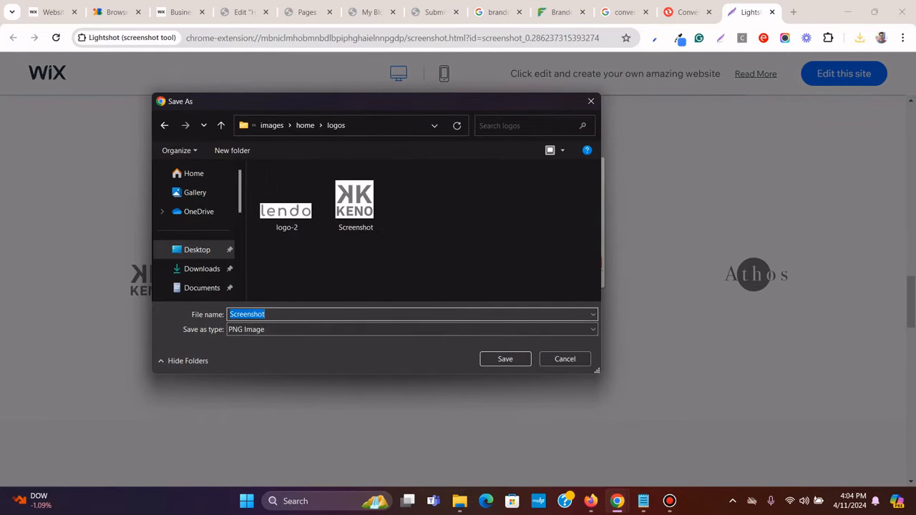
type("logo")
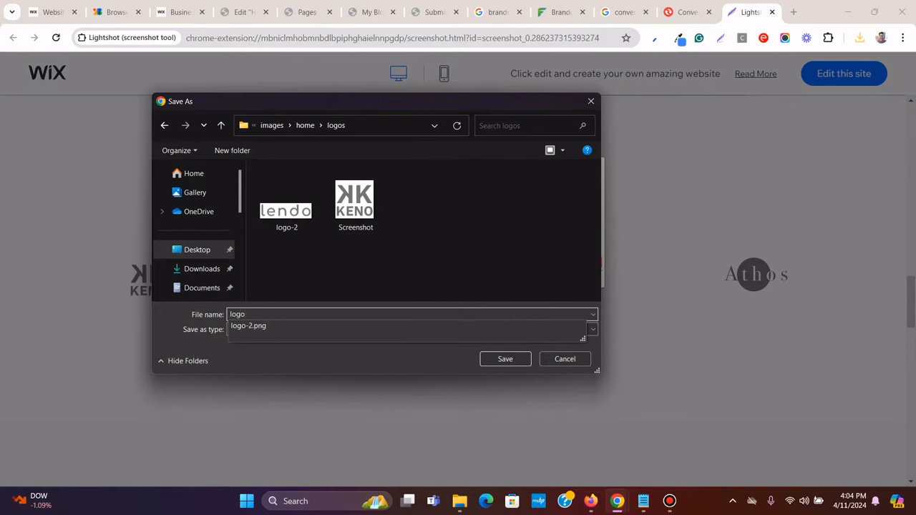
type("-3")
key("Return")
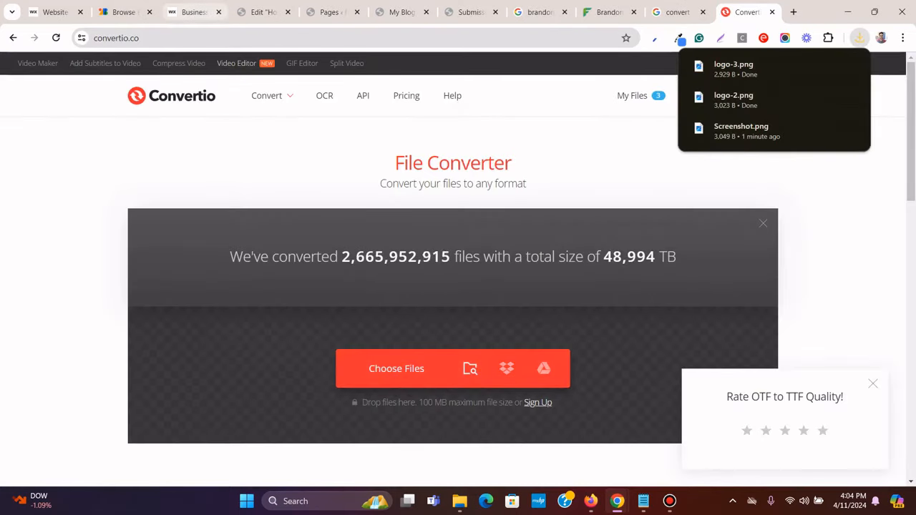
Capture the Athos logo on the Wix template page with Lightshot, trimming the selection to 137x76
left_click(194, 13)
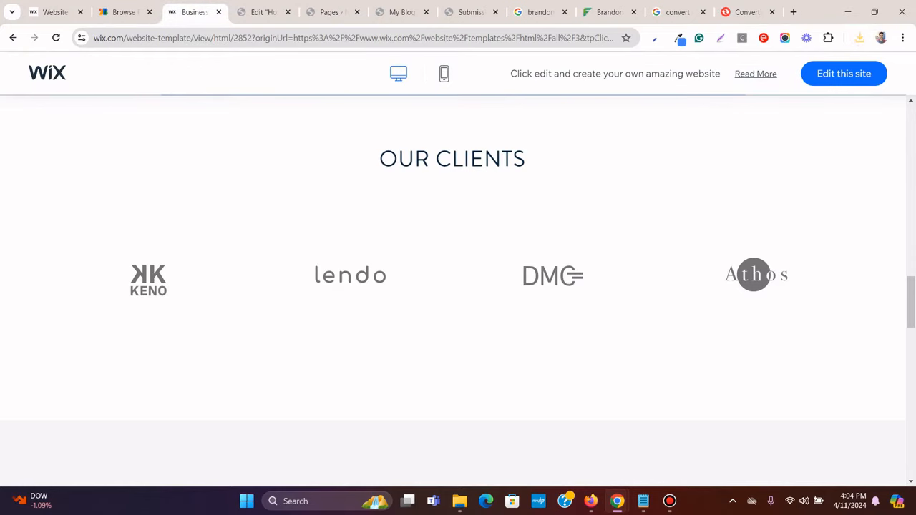
left_click(720, 38)
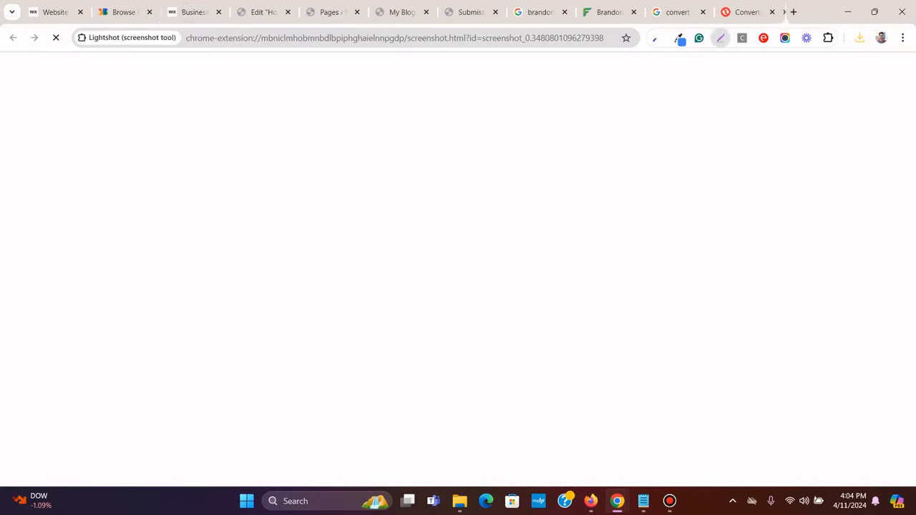
left_click_drag(717, 249, 790, 294)
left_click_drag(753, 250, 753, 275)
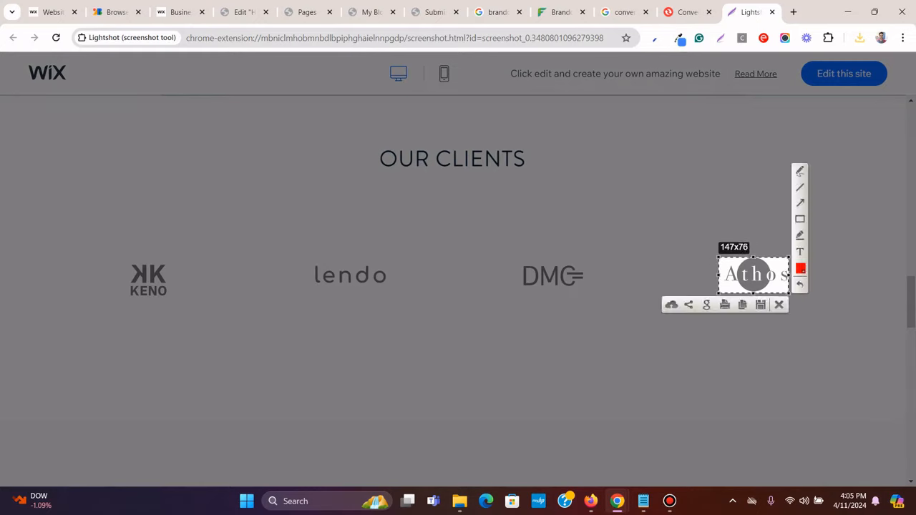
left_click_drag(718, 275, 723, 275)
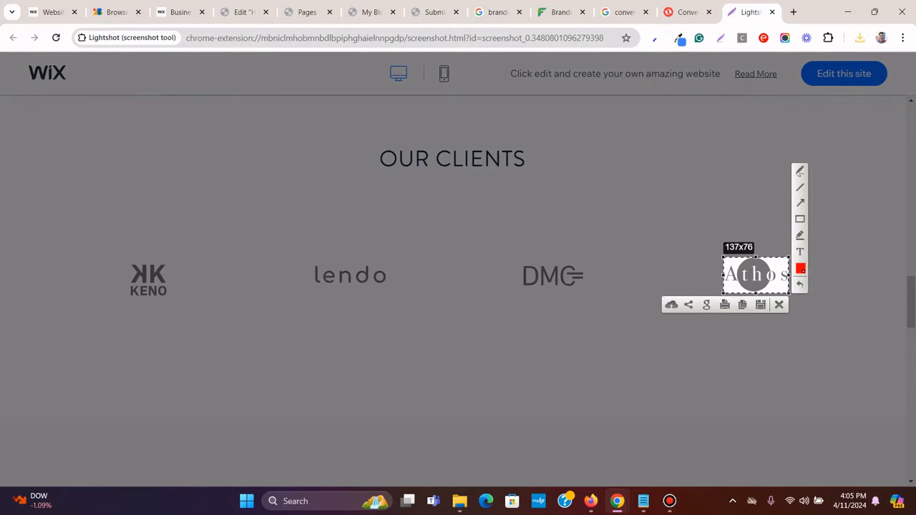
Save the Athos capture as logo-4 in the logos folder under Desktop > Youtube videos > convert wix to wordpress > images > home
key("ctrl+s")
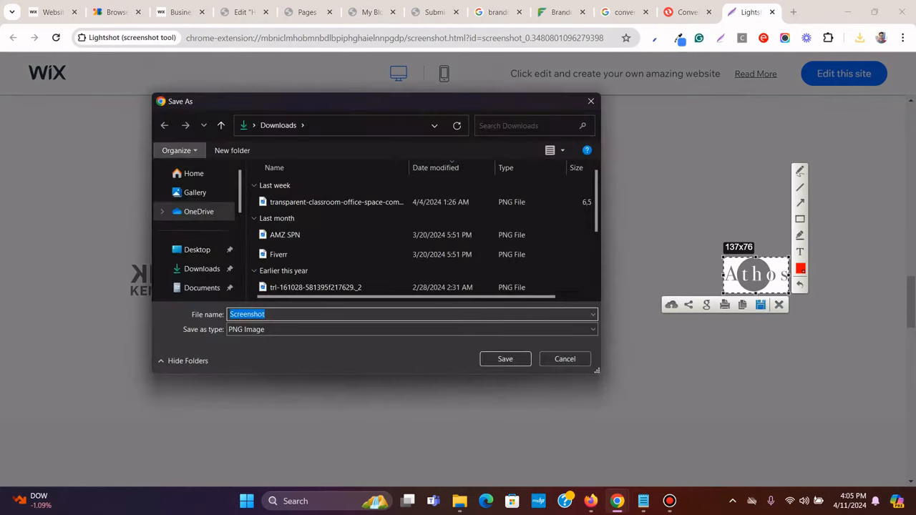
left_click(197, 250)
scroll(322, 225, "down", 2)
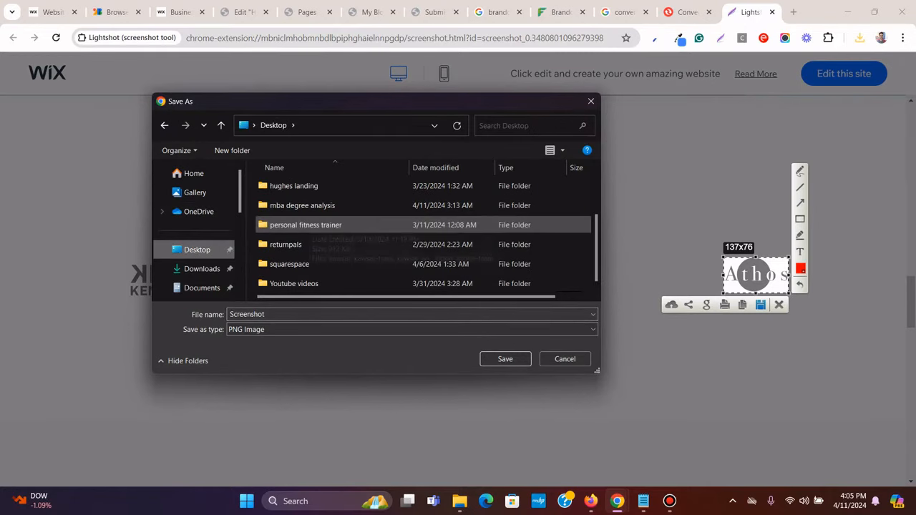
left_click(322, 283)
double_click(322, 283)
left_click(322, 207)
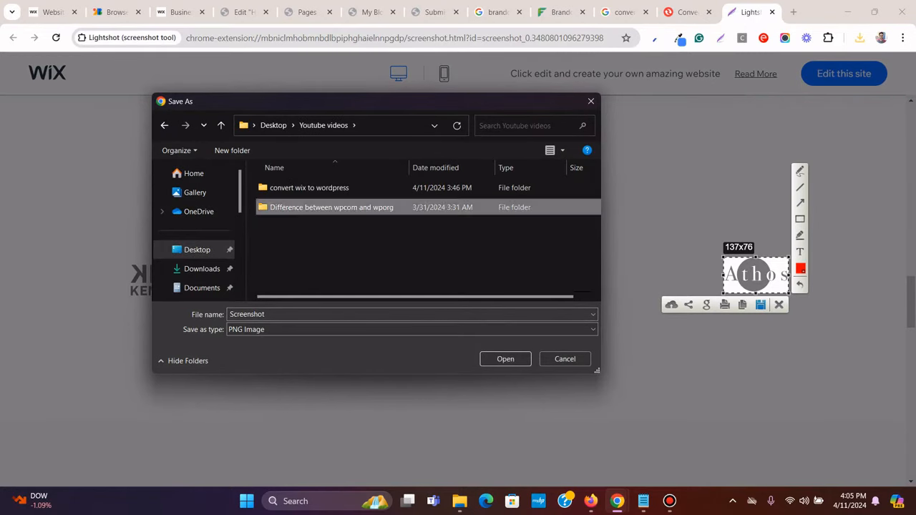
double_click(322, 188)
double_click(286, 226)
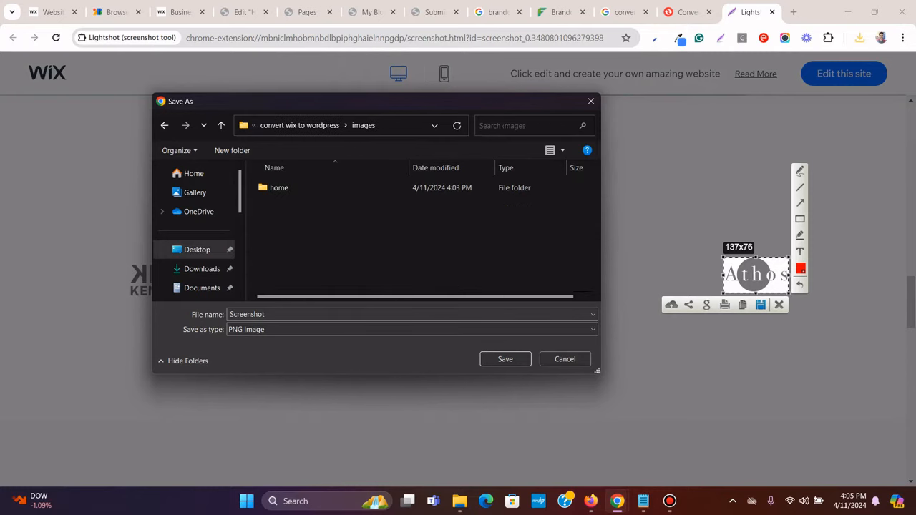
double_click(287, 188)
double_click(286, 194)
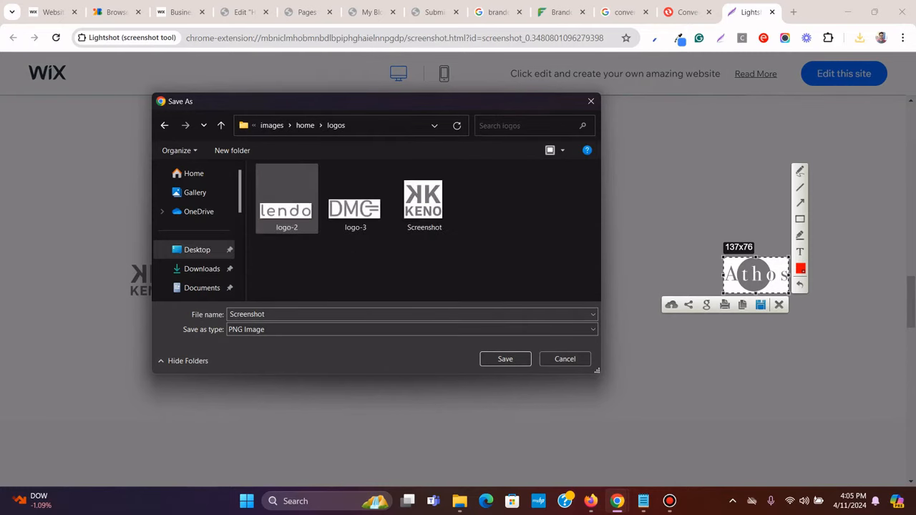
left_click(266, 314)
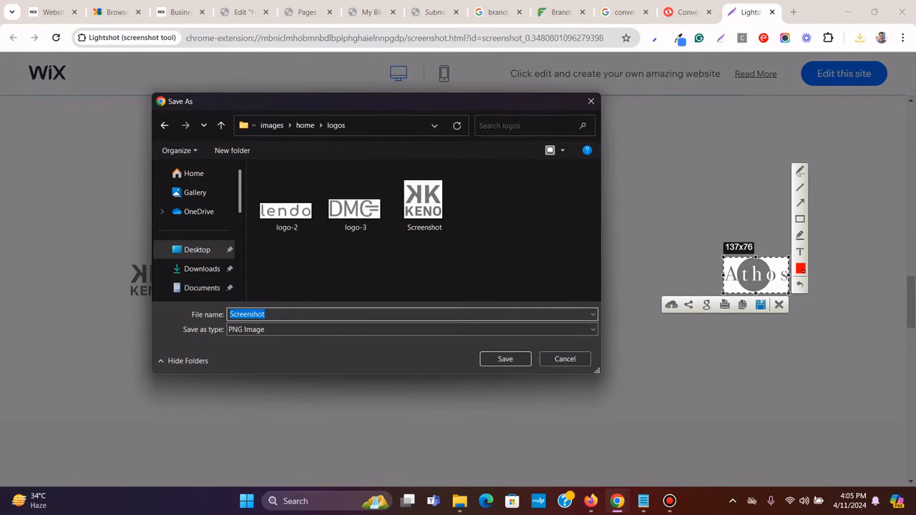
type("logo-4")
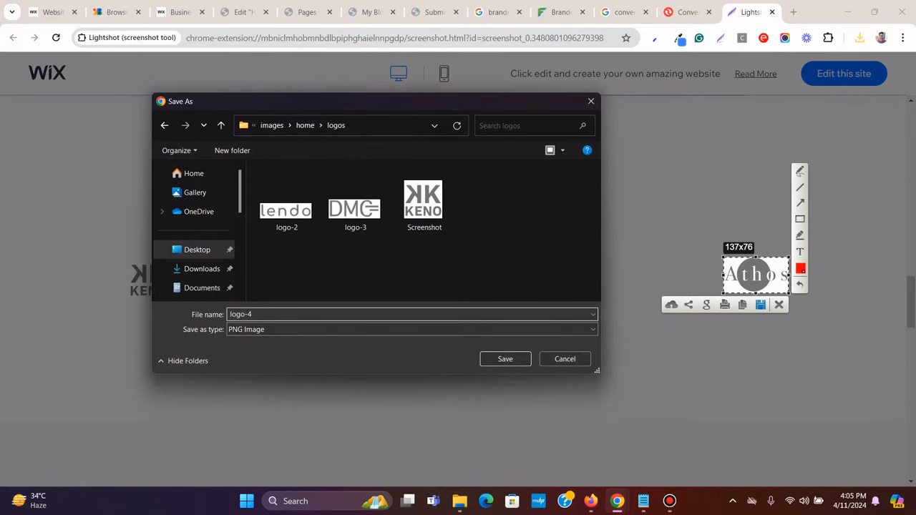
left_click(505, 358)
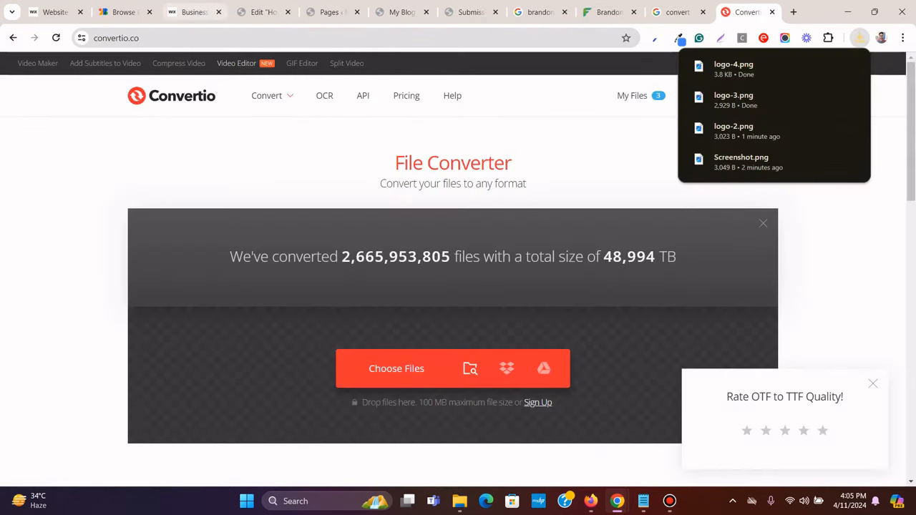
Review the template's Our Clients section and add a column-direction Flexbox container below the About Us section in the Elementor page
left_click(193, 12)
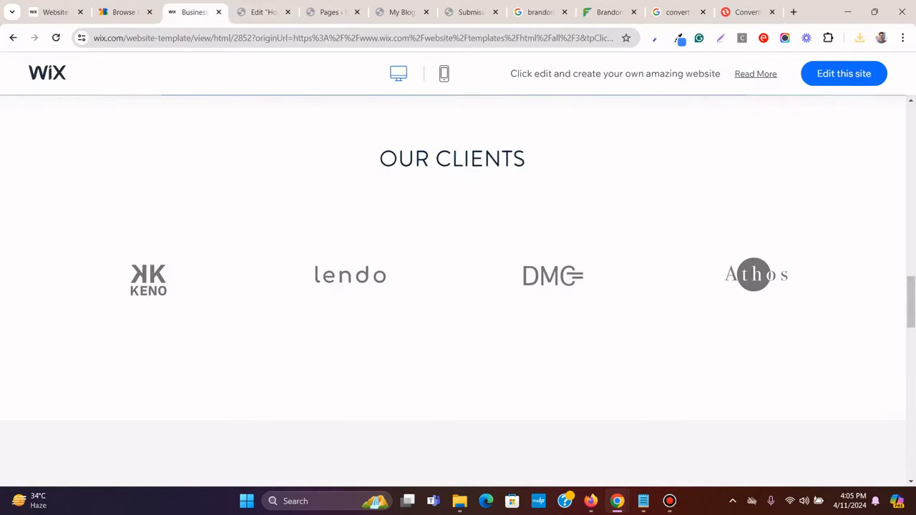
scroll(453, 286, "down", 3)
scroll(452, 286, "up", 3)
scroll(452, 286, "up", 2)
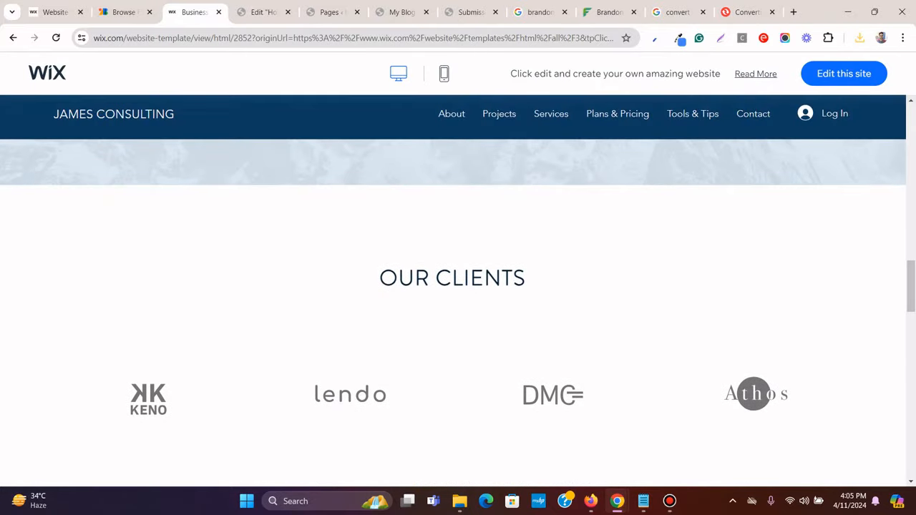
scroll(452, 286, "down", 1)
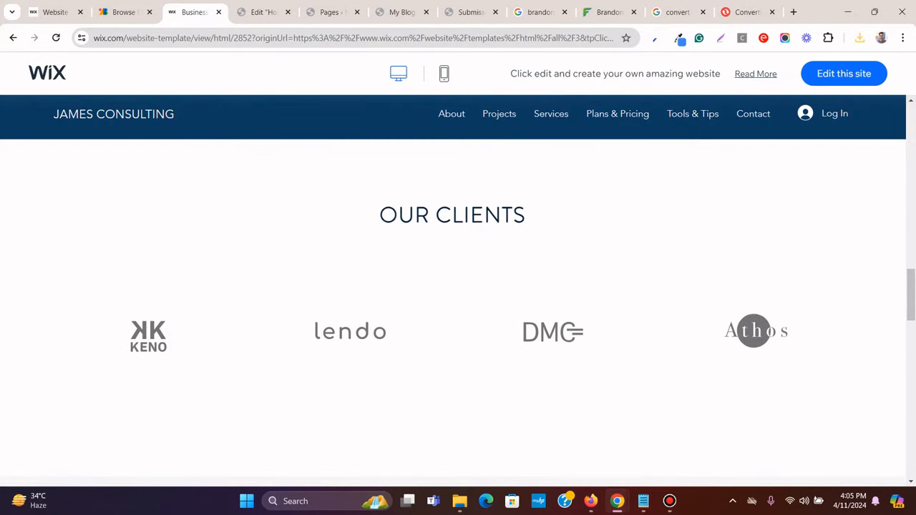
scroll(452, 286, "down", 1)
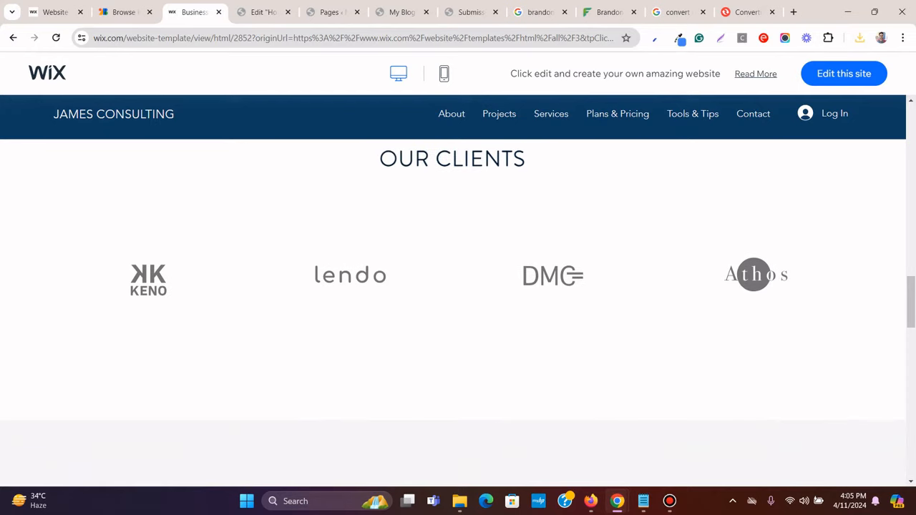
left_click(263, 12)
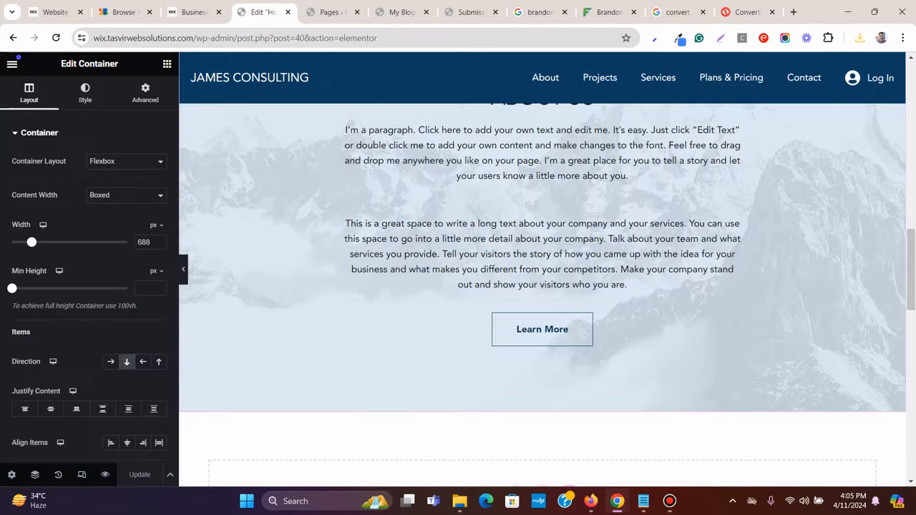
scroll(542, 287, "down", 5)
left_click(516, 199)
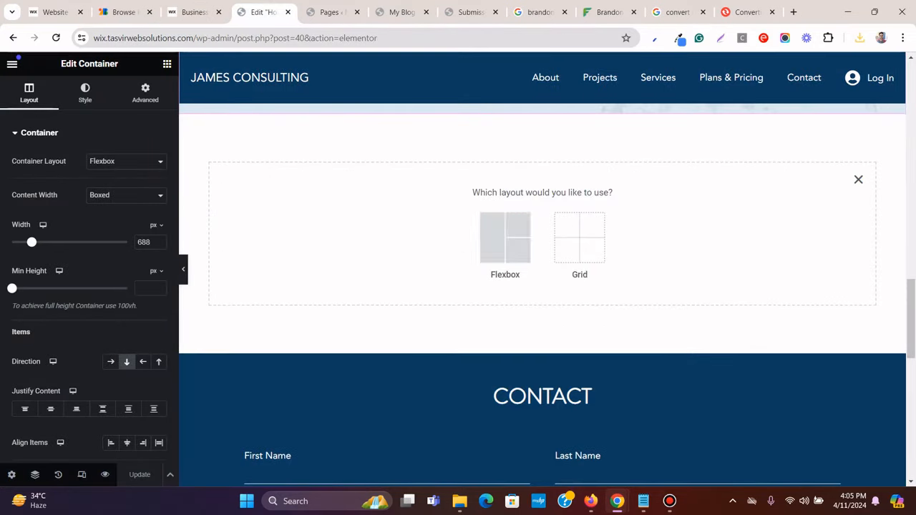
left_click(505, 237)
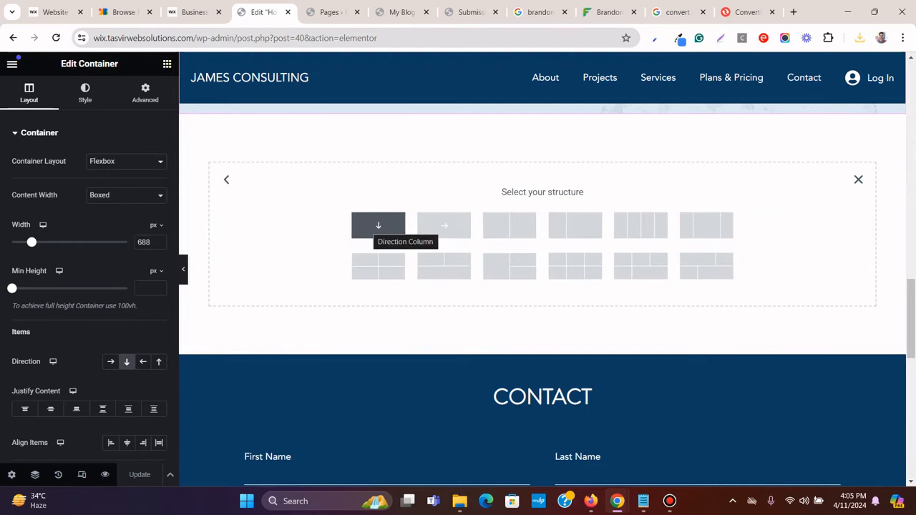
left_click(378, 225)
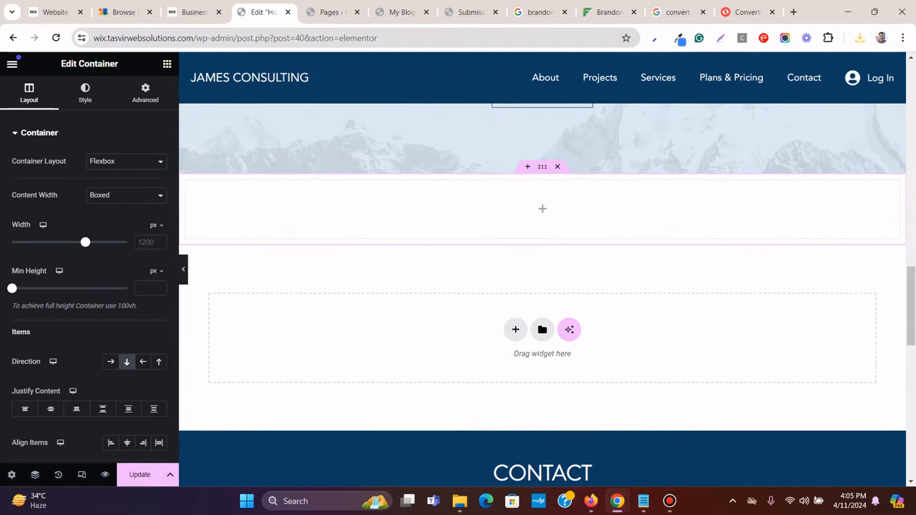
Unlink the new container's padding and set it to 100 px top and bottom with 0 on the sides
left_click(145, 93)
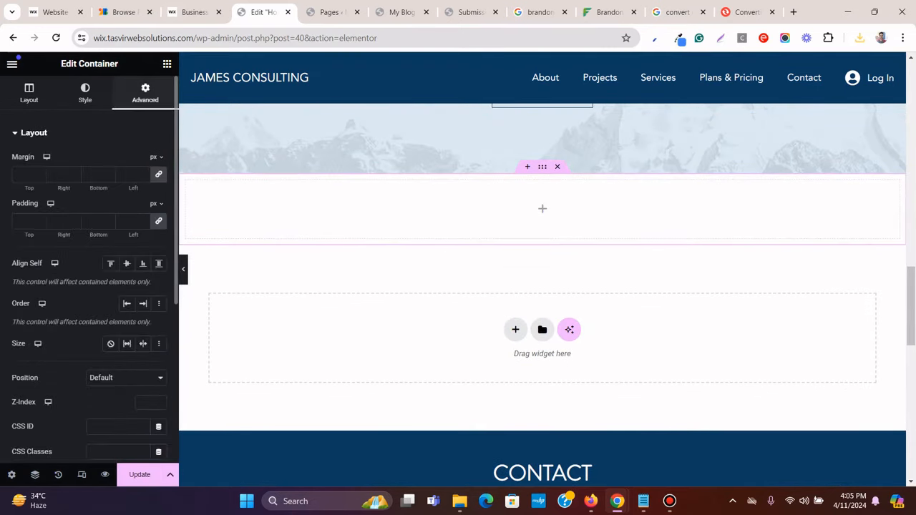
left_click(159, 221)
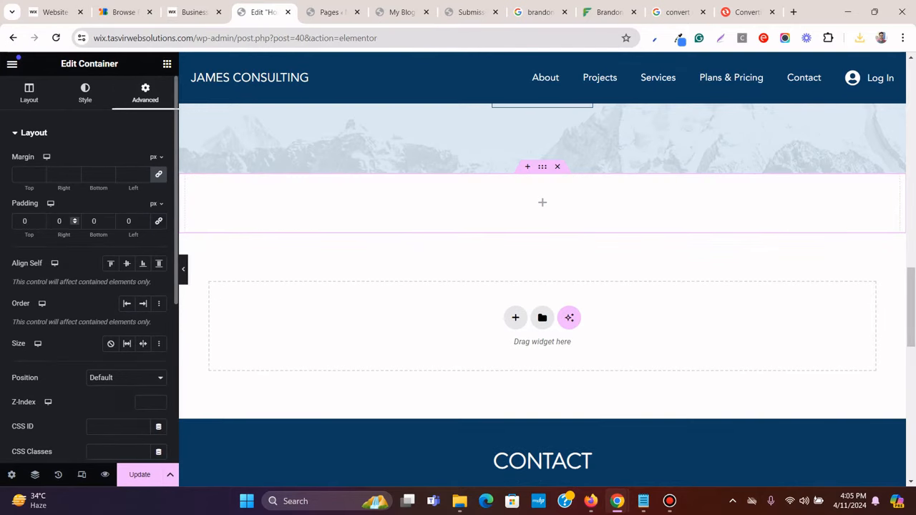
left_click(23, 221)
type("100")
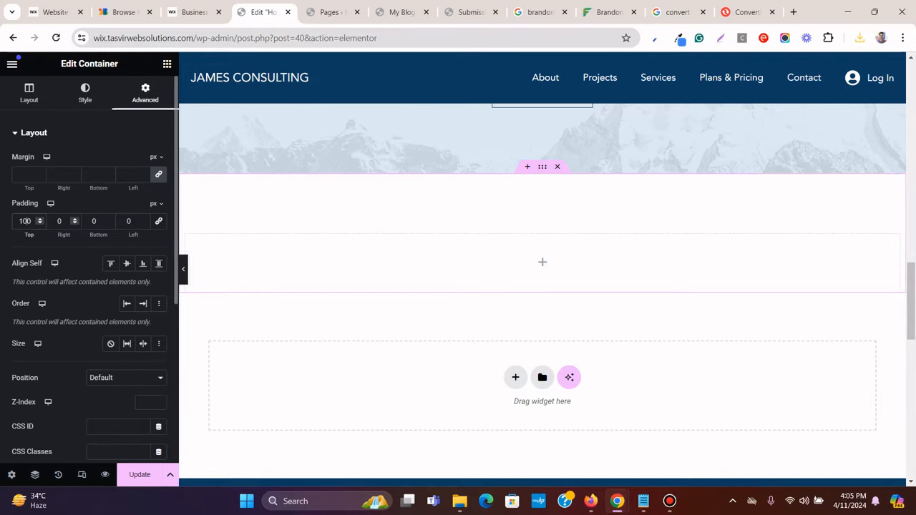
left_click(93, 221)
type("100")
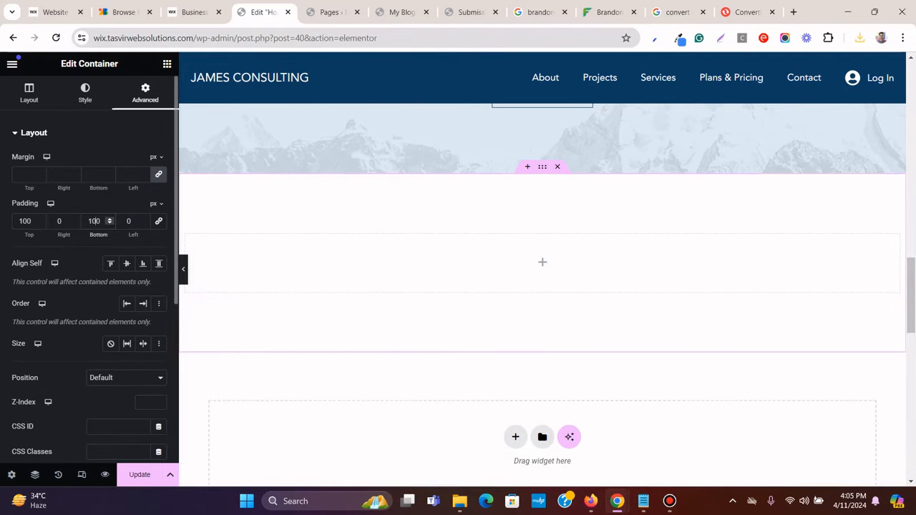
Add a Heading widget inside the new container and align it to the center
left_click(167, 64)
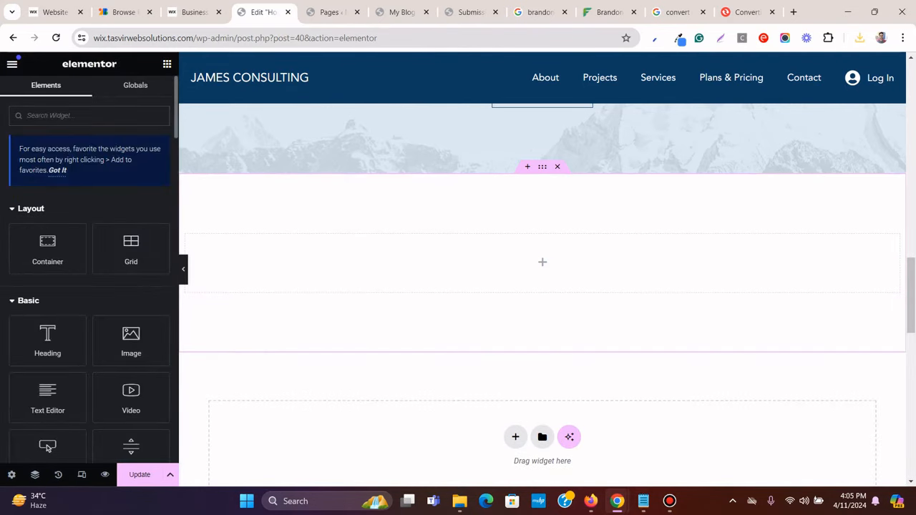
left_click_drag(47, 340, 564, 252)
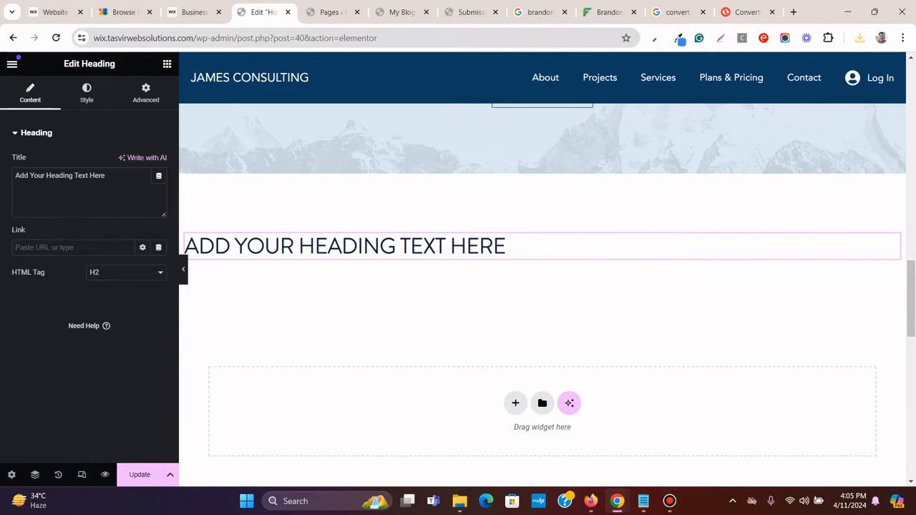
left_click(87, 93)
left_click(127, 161)
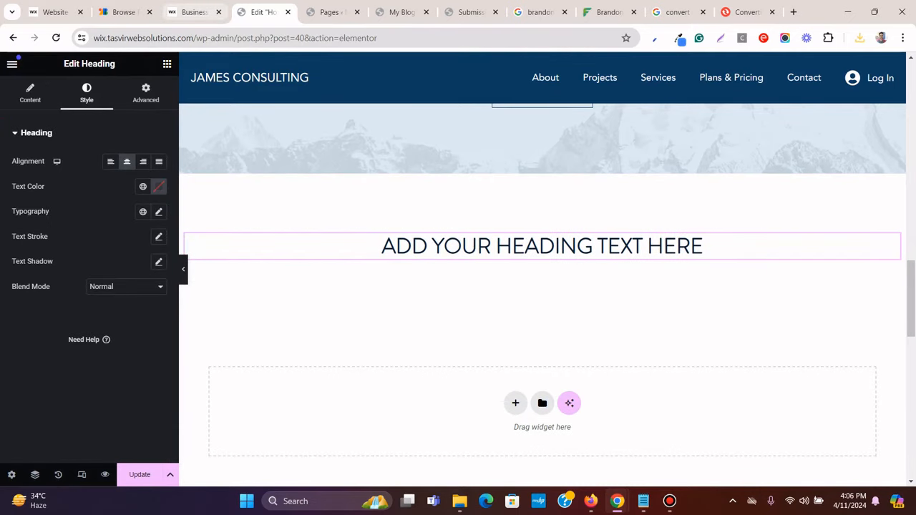
Copy the "OUR CLIENTS" heading text from the Wix template and paste it as plain text over the new heading's placeholder title
left_click(194, 12)
scroll(529, 214, "up", 1)
left_click_drag(527, 219, 377, 219)
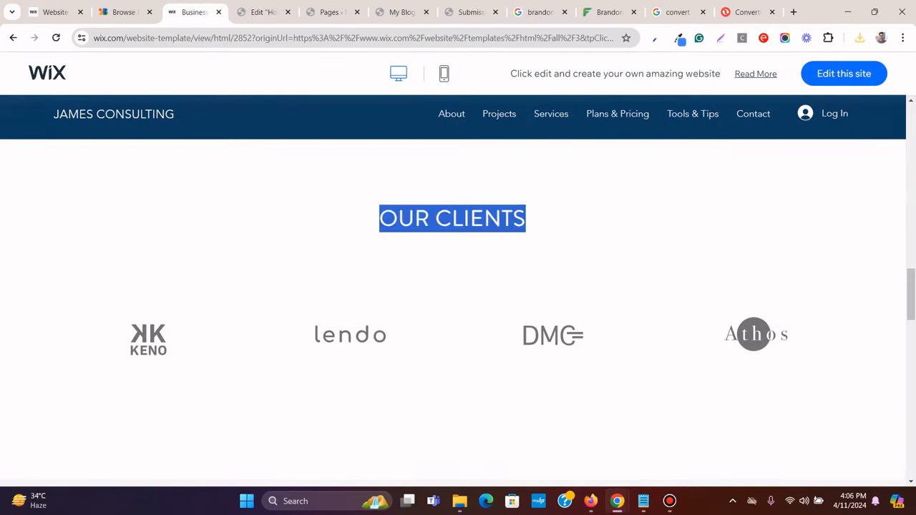
right_click(440, 219)
left_click(458, 233)
left_click(261, 13)
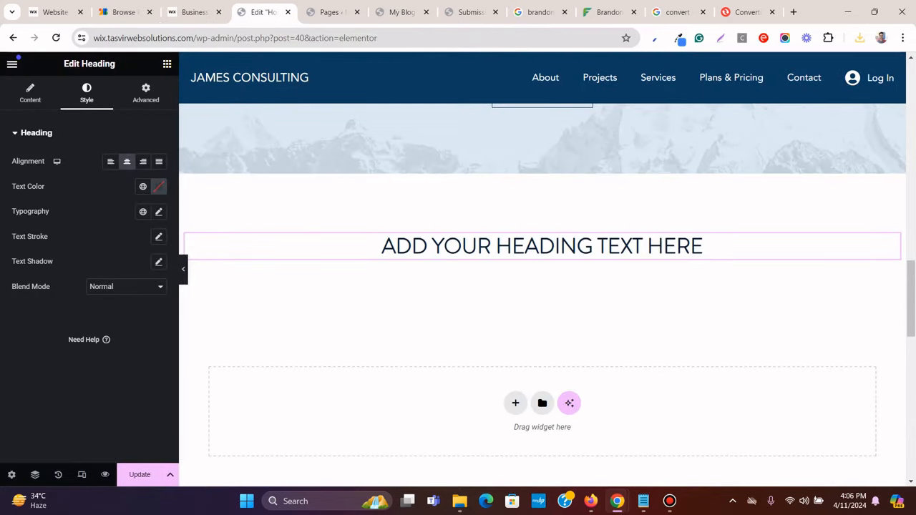
left_click(30, 93)
triple_click(98, 175)
right_click(98, 173)
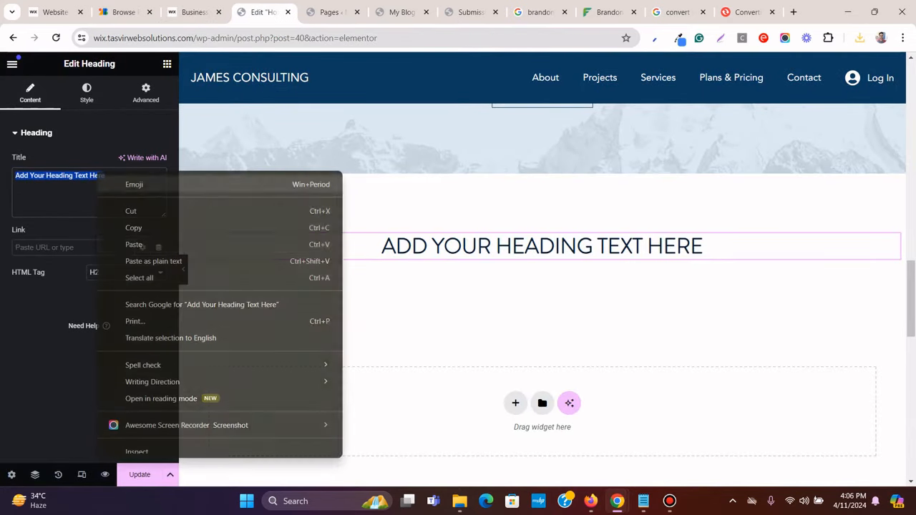
left_click(154, 261)
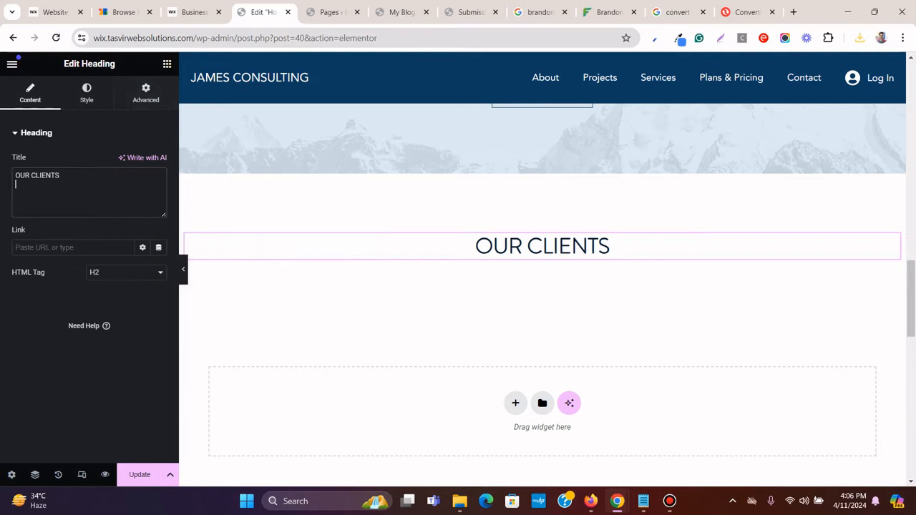
Add a nested container below the OUR CLIENTS heading and set the heading's bottom margin to 80 px
left_click(167, 64)
left_click_drag(47, 248, 509, 235)
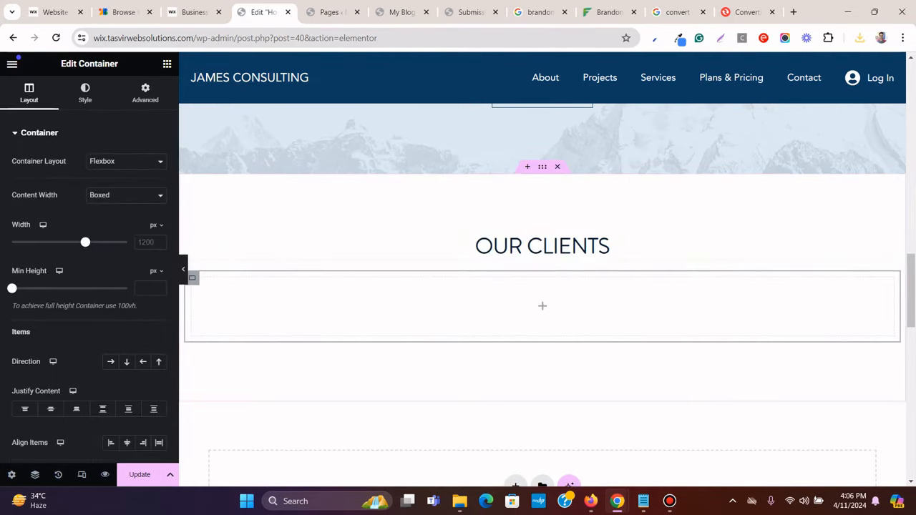
left_click(522, 246)
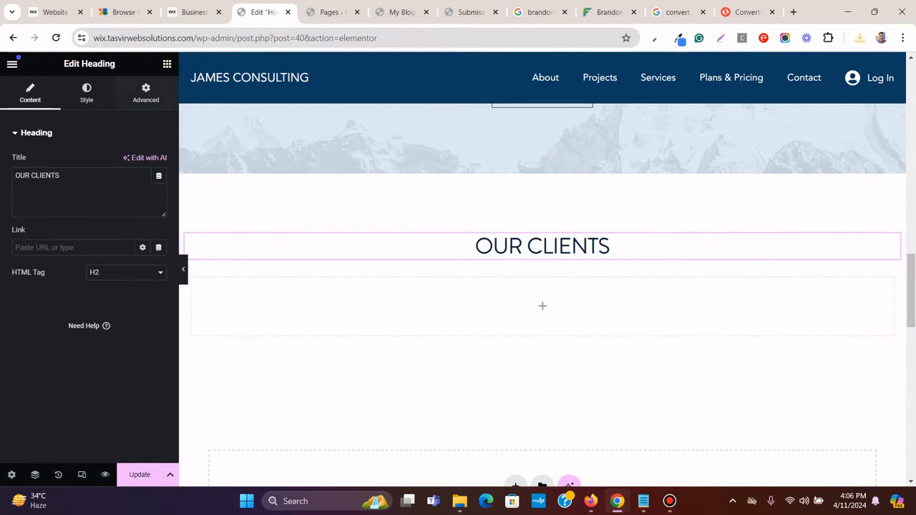
left_click(145, 93)
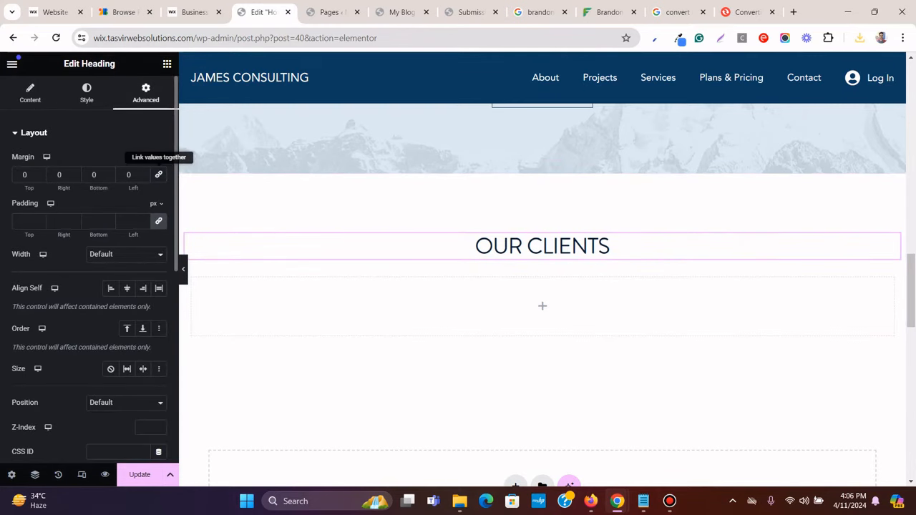
left_click(93, 175)
type("8")
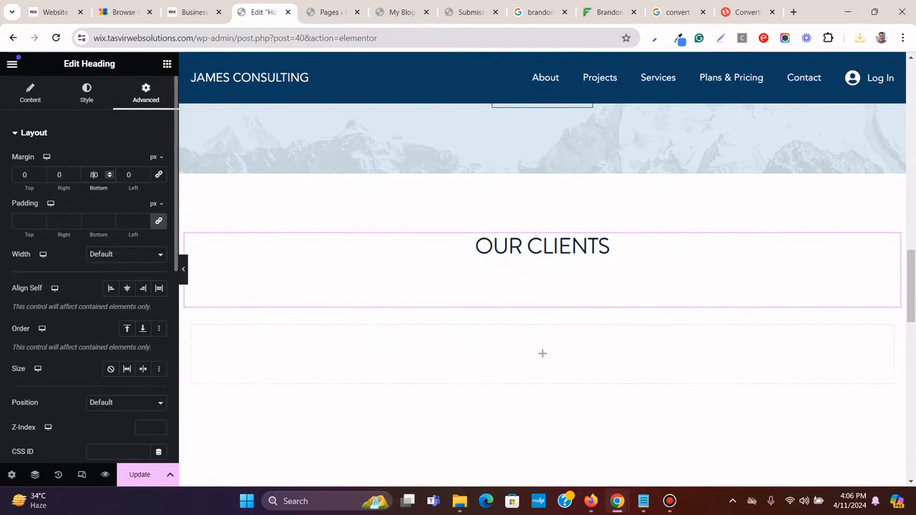
Add an Image widget to the nested container and upload the KENO logo, Screenshot.png, from the logos folder as its image
scroll(292, 245, "down", 1)
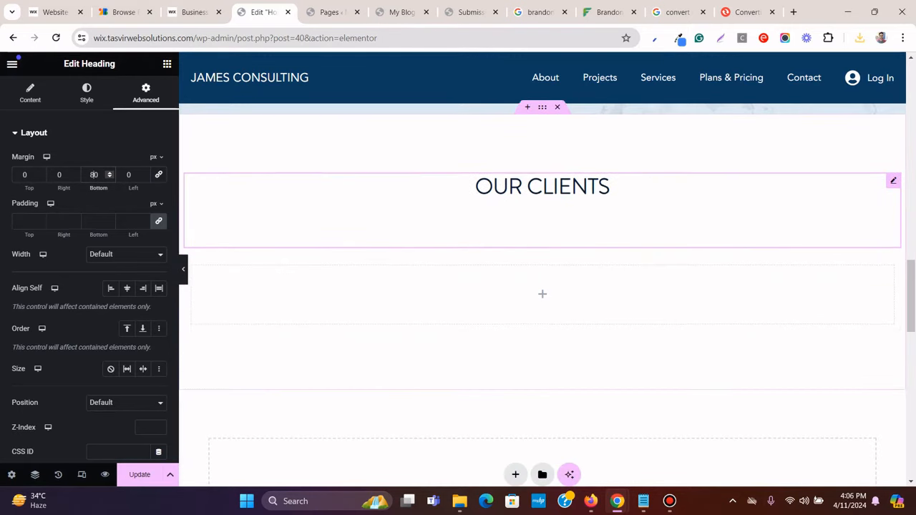
left_click(167, 63)
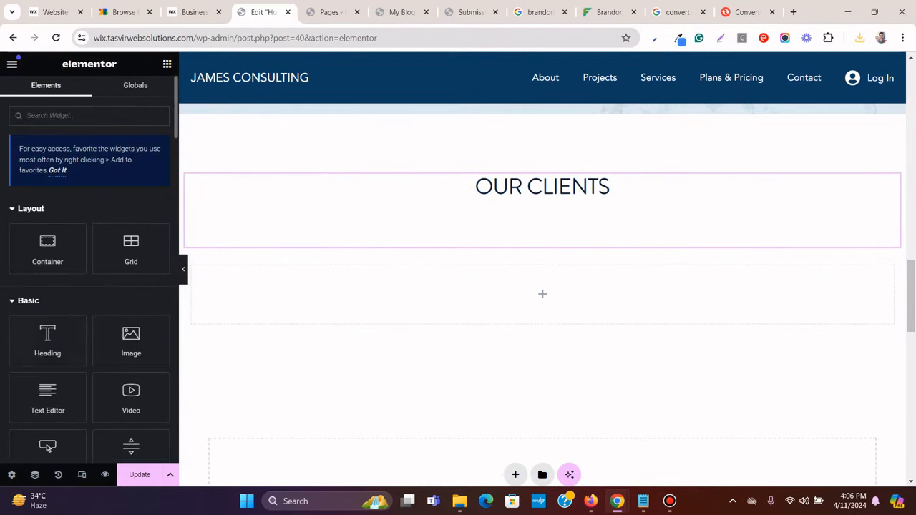
left_click_drag(131, 336, 397, 288)
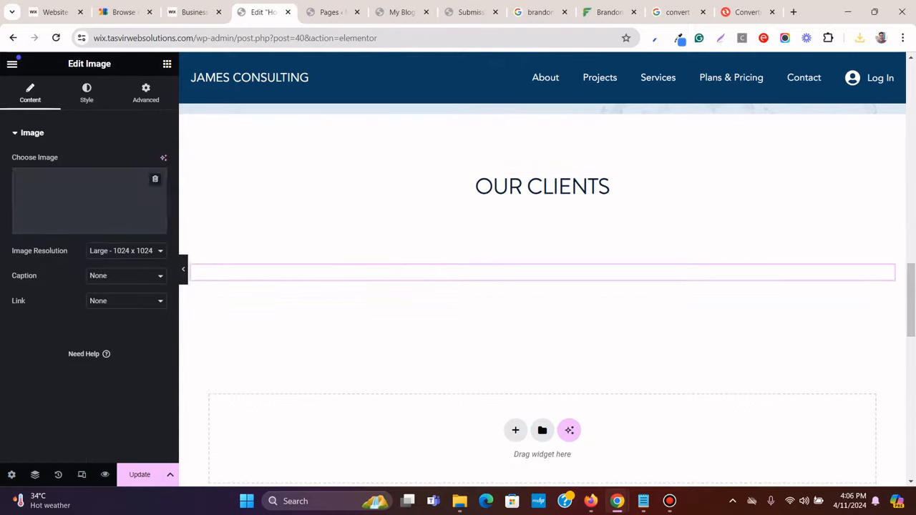
left_click(88, 207)
left_click(459, 501)
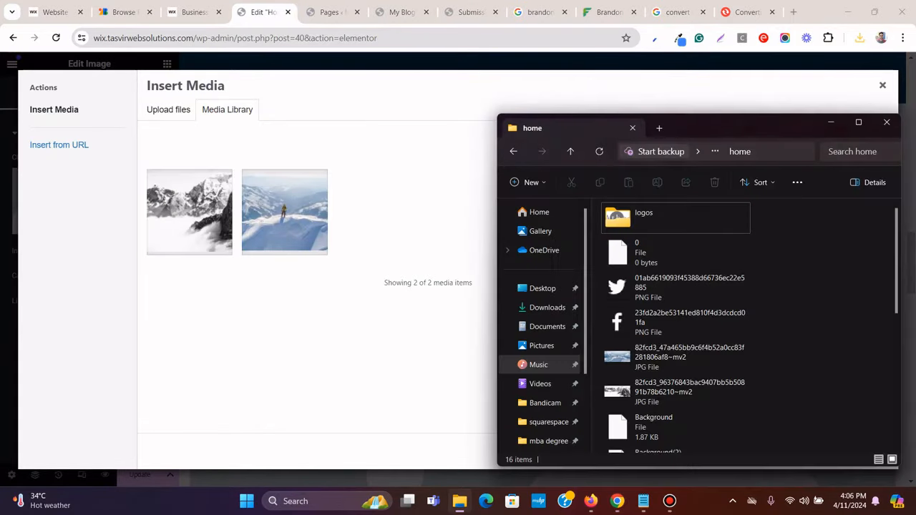
double_click(639, 219)
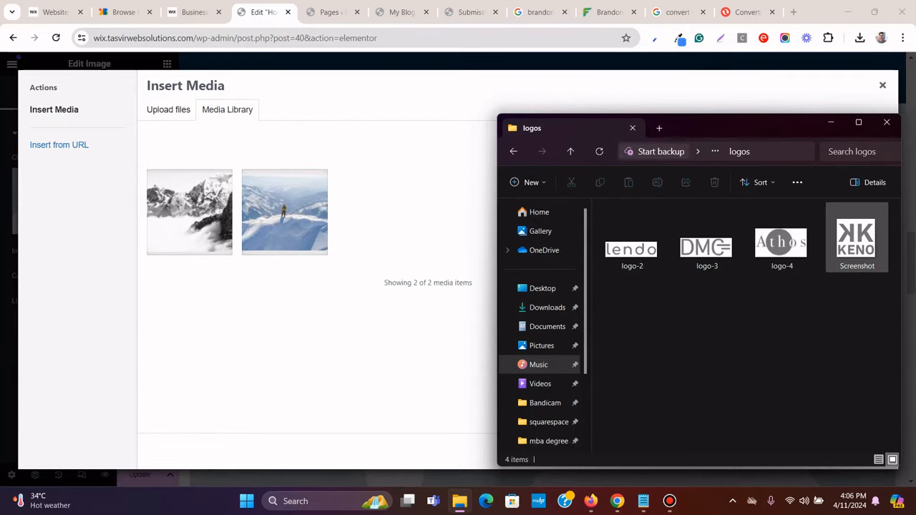
left_click_drag(856, 239, 404, 312)
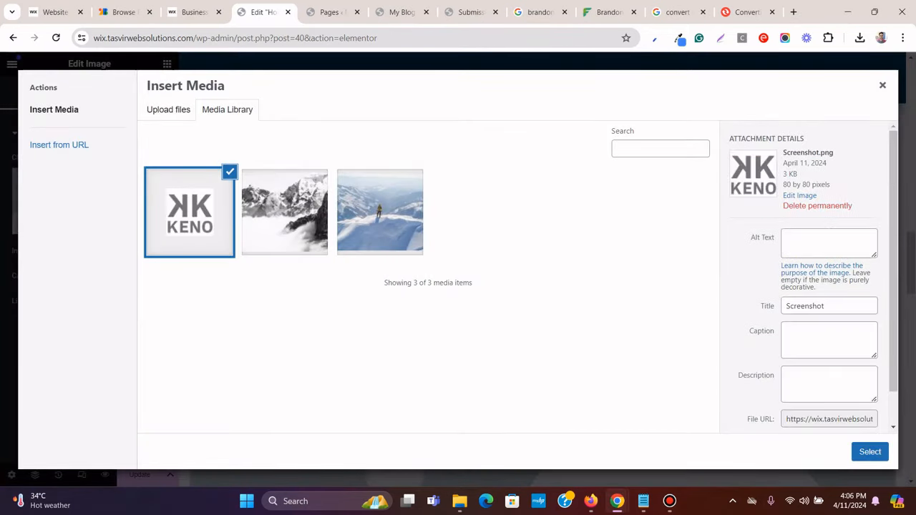
left_click(869, 451)
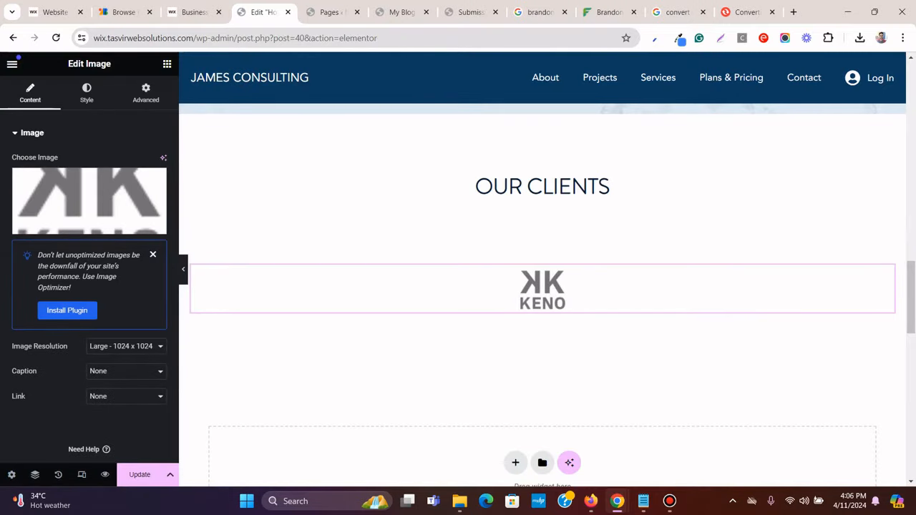
Duplicate the KENO image widget and replace the copy's image with logo-2 (lendo), uploaded from the logos folder
right_click(769, 286)
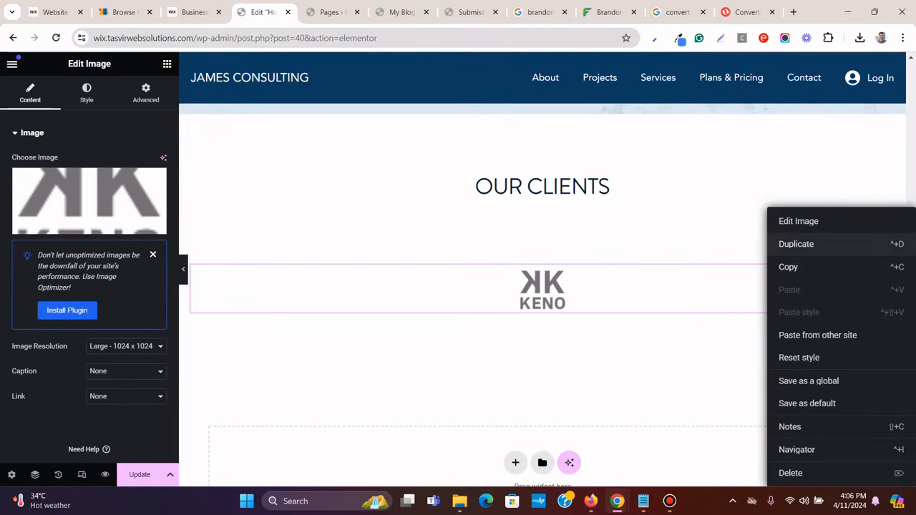
left_click(794, 244)
left_click(90, 201)
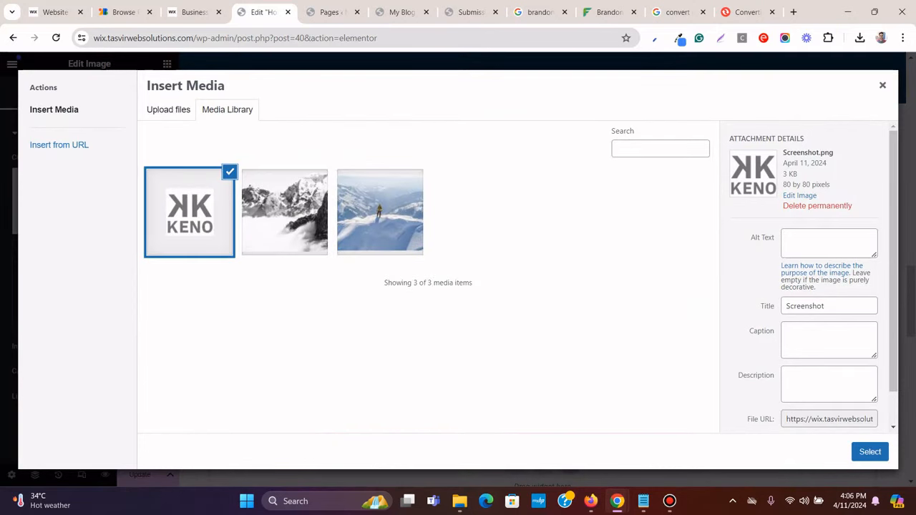
left_click(459, 500)
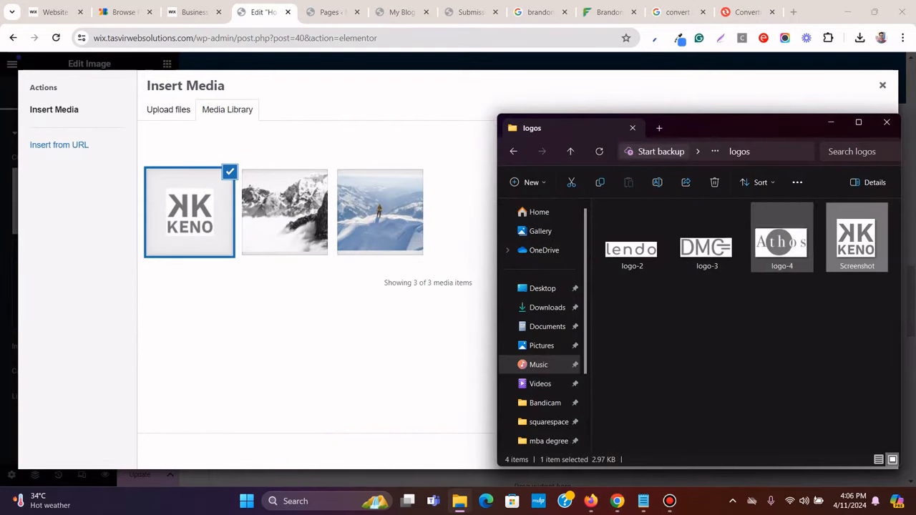
left_click_drag(632, 236, 451, 286)
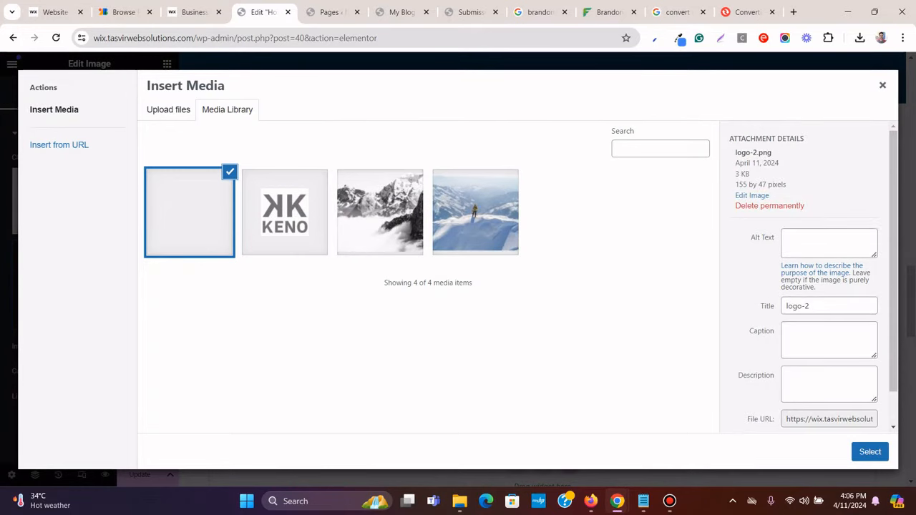
left_click(870, 452)
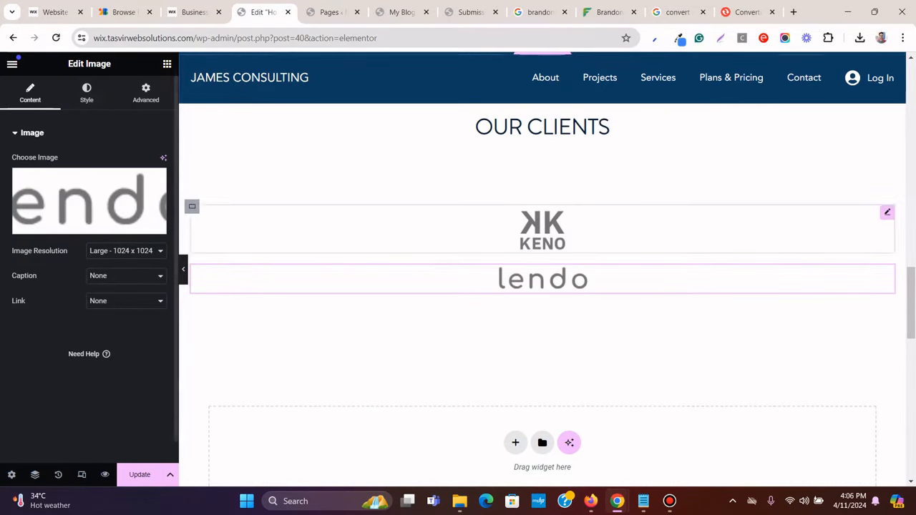
Duplicate the lendo image widget and replace the copy's image with logo-3 (DMC), uploaded from the logos folder
right_click(887, 272)
left_click(795, 243)
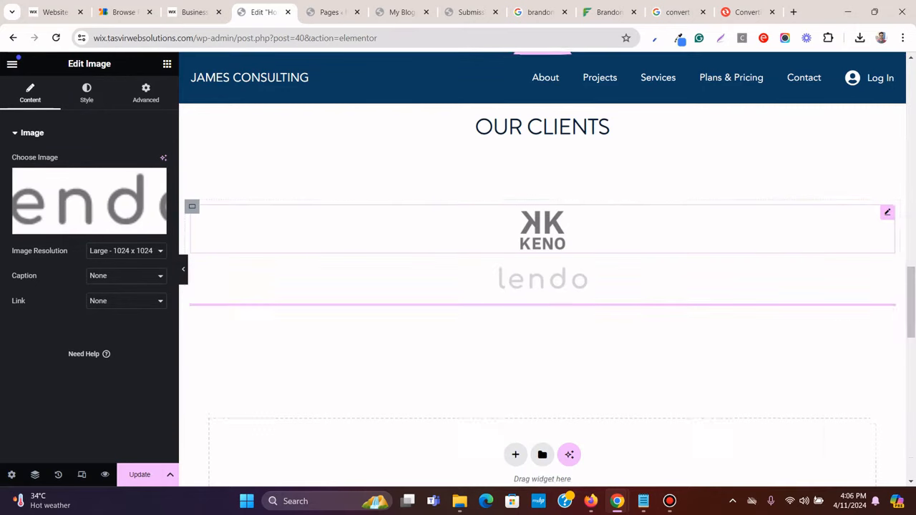
left_click(88, 193)
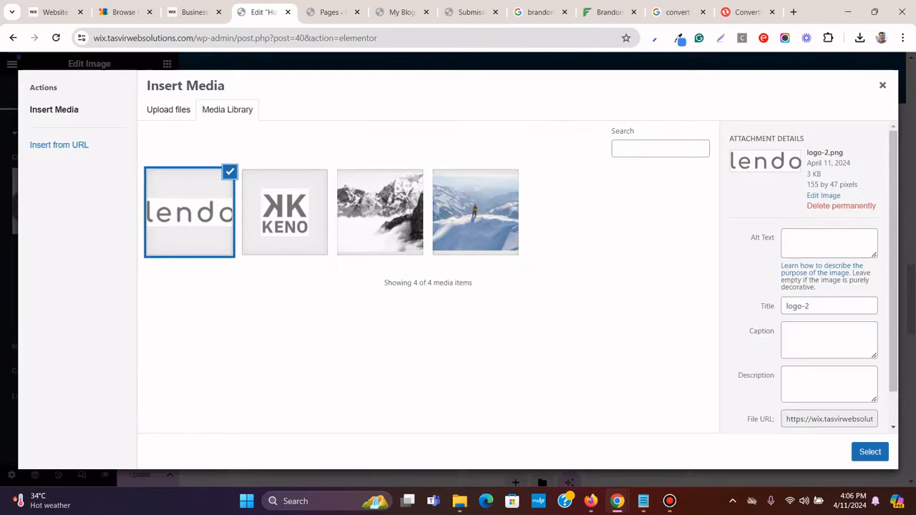
left_click(460, 500)
left_click_drag(707, 236, 325, 261)
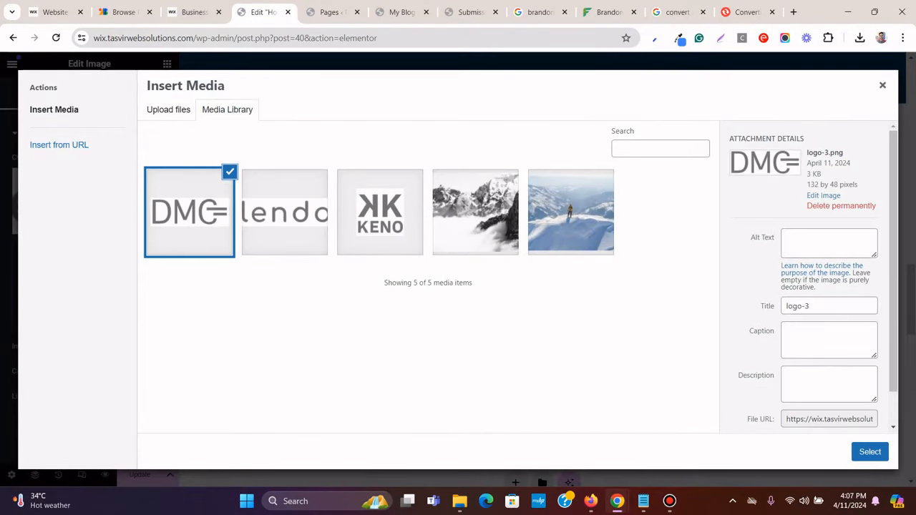
left_click(869, 451)
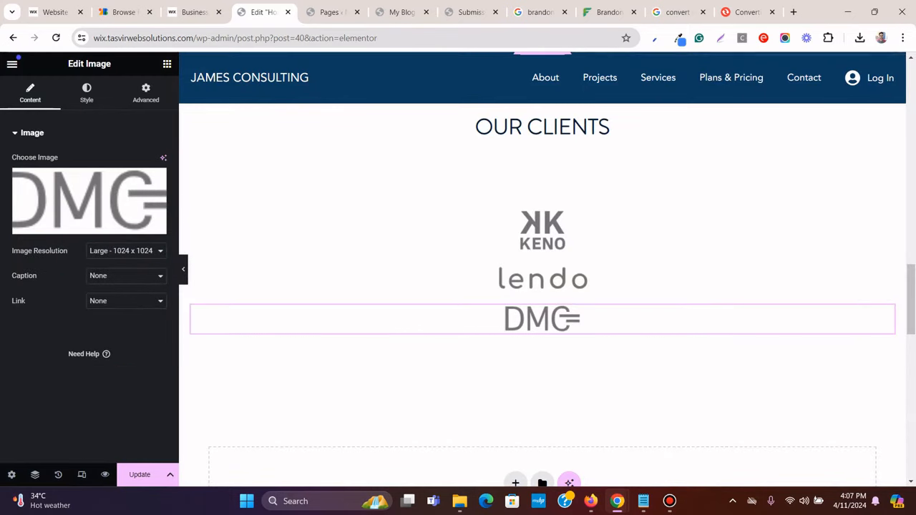
Duplicate the DMC image widget and replace the copy's image with logo-4 (Athos), uploaded from the logos folder
right_click(887, 312)
left_click(796, 244)
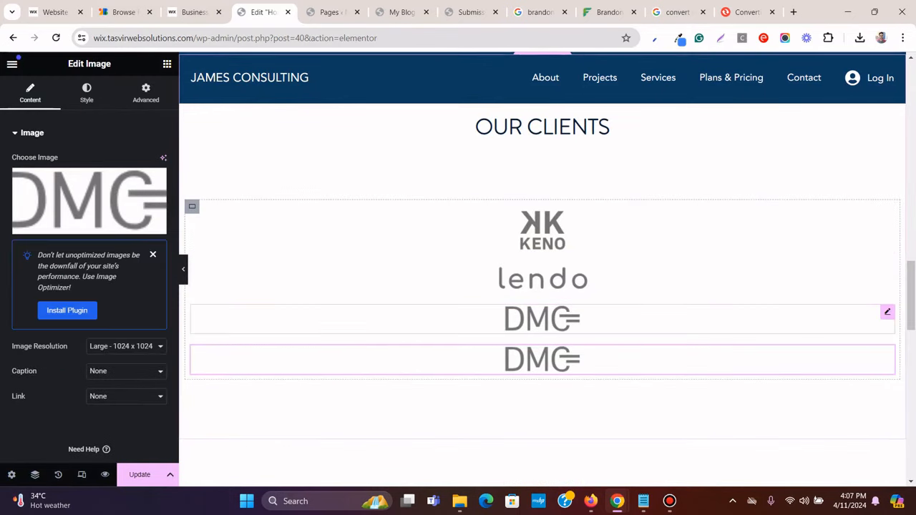
left_click(89, 200)
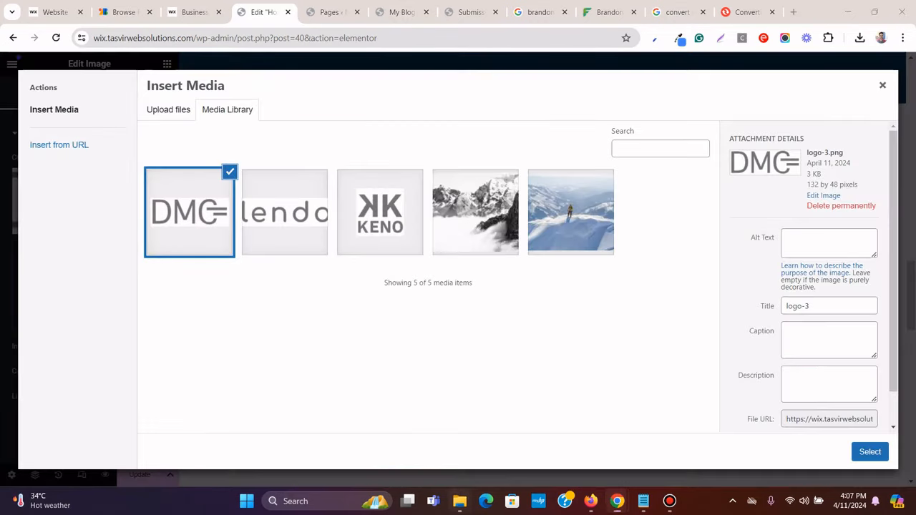
left_click(459, 501)
left_click_drag(781, 242, 362, 290)
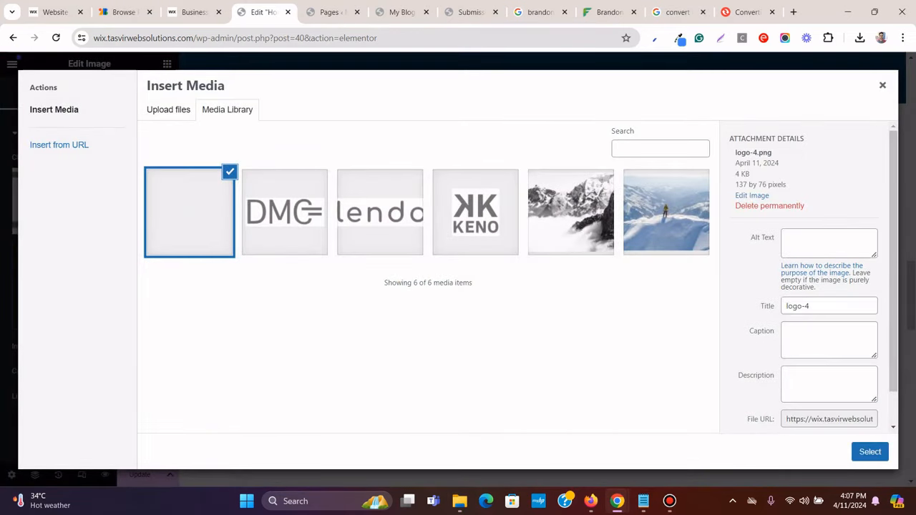
left_click(869, 452)
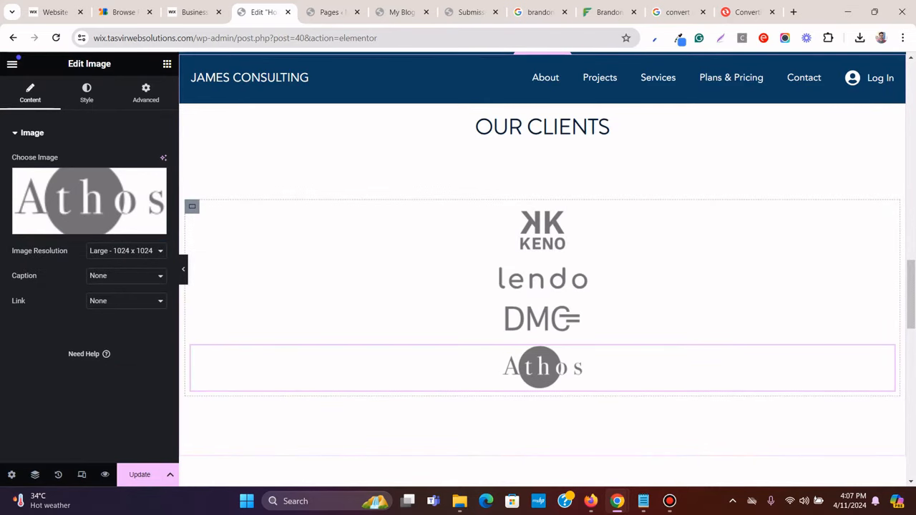
Arrange the client logos container in a horizontal row with space-between justification and centered item alignment
left_click(192, 206)
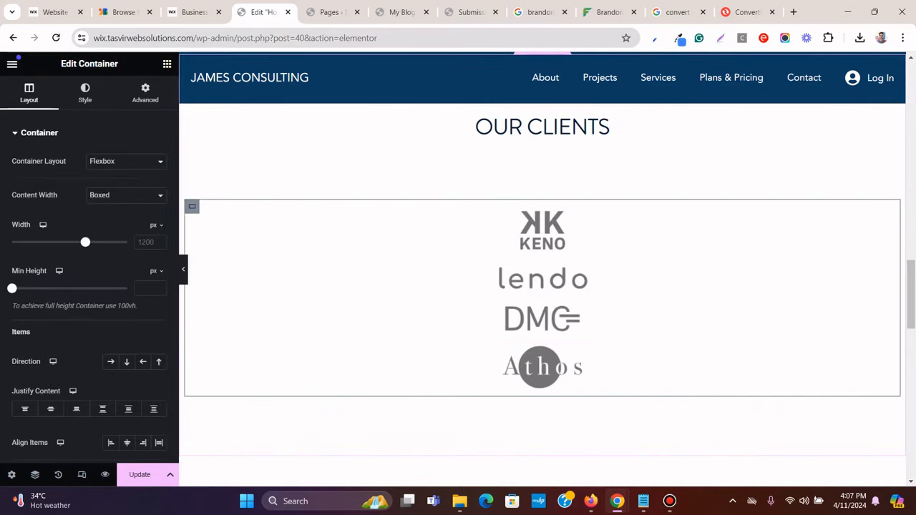
left_click(110, 361)
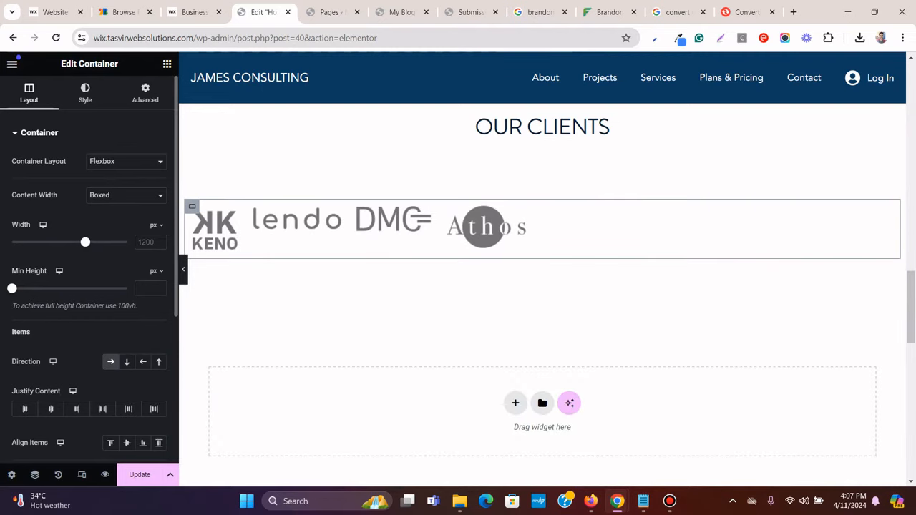
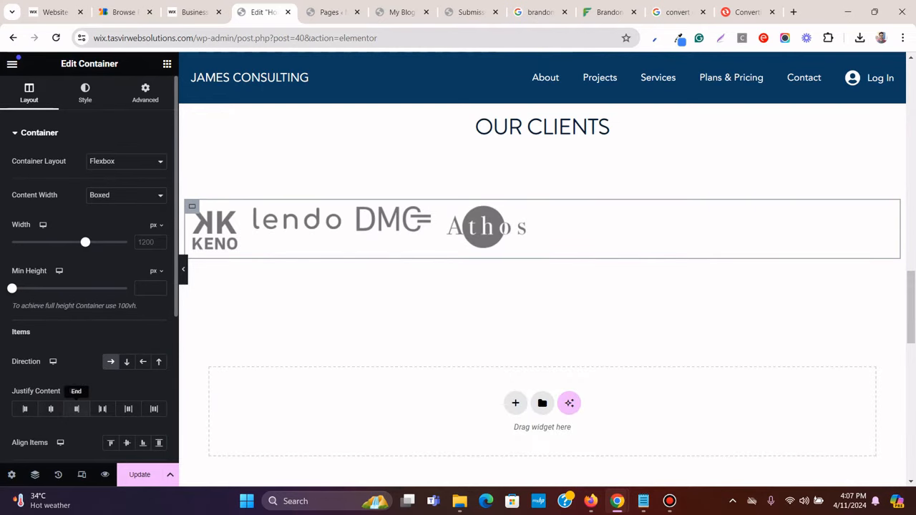
left_click(102, 409)
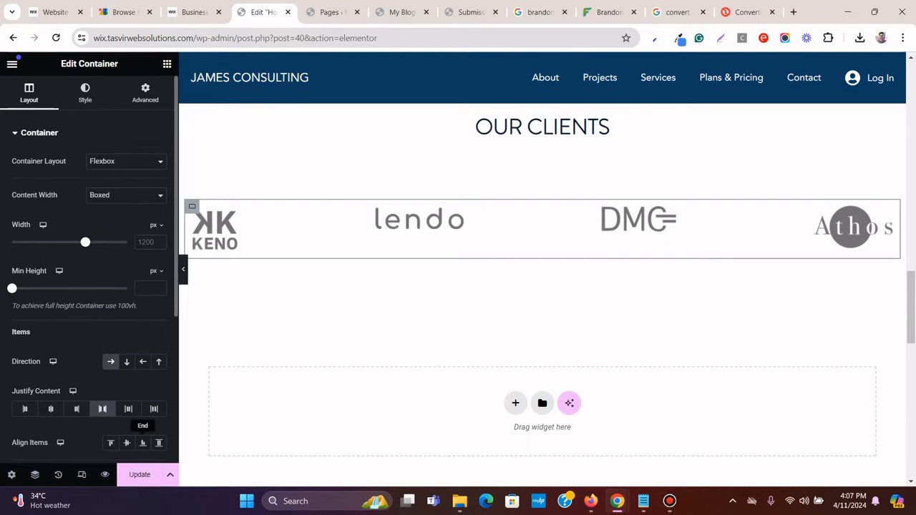
left_click(127, 443)
scroll(541, 268, "up", 1)
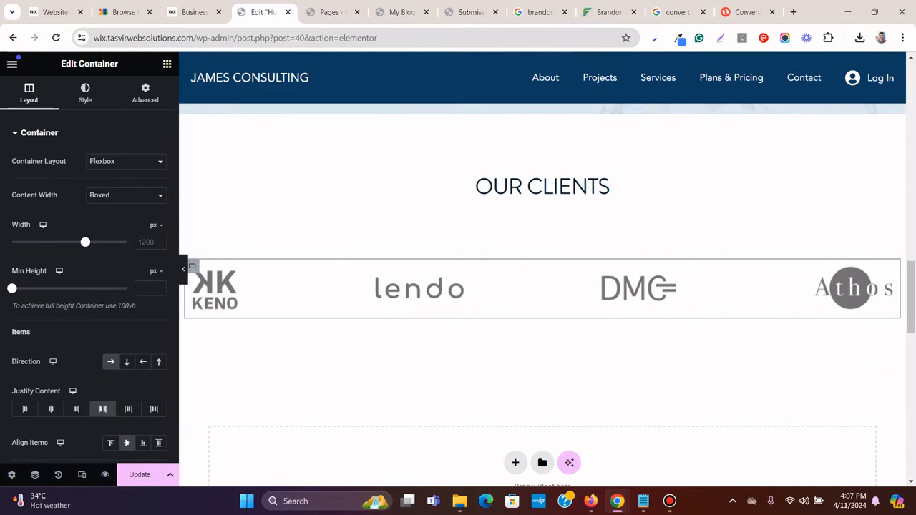
Compare the client logo row with the Our Clients section of the Wix template in an unobstructed page view
left_click(194, 12)
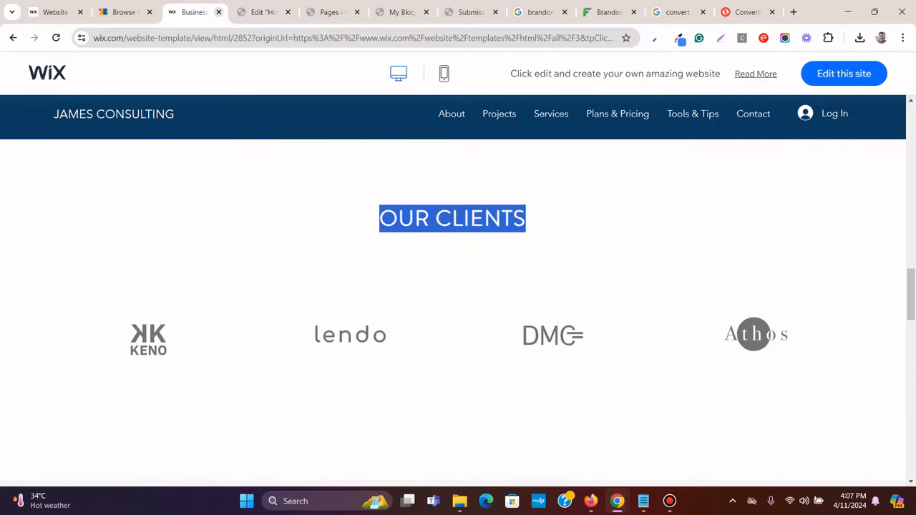
key("ctrl+Tab")
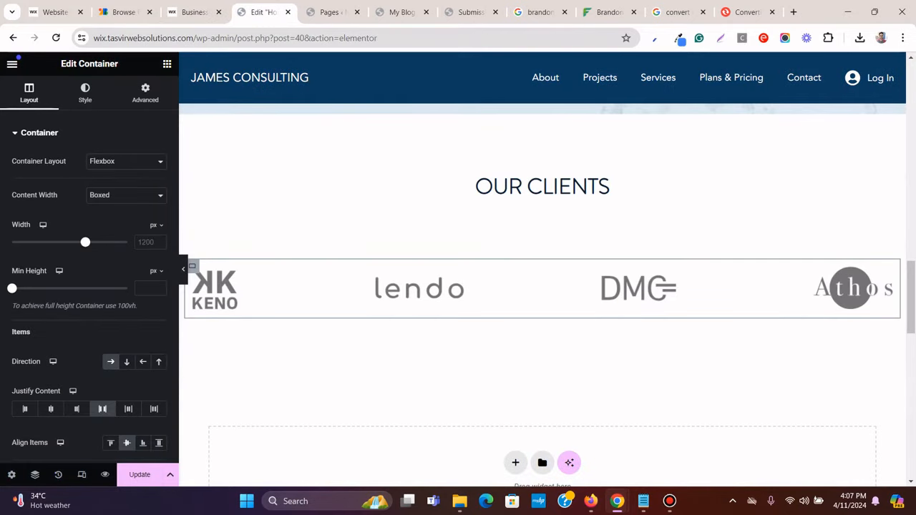
left_click(183, 270)
scroll(453, 269, "up", 2)
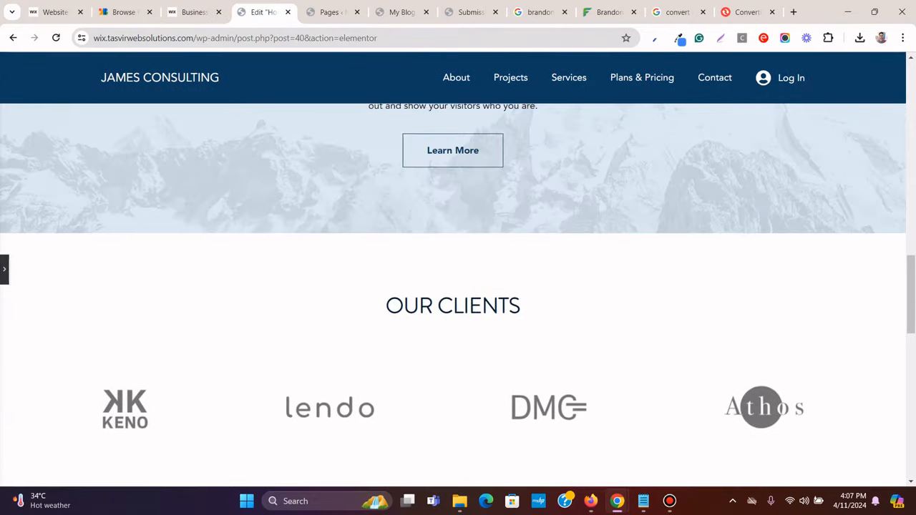
scroll(453, 269, "down", 2)
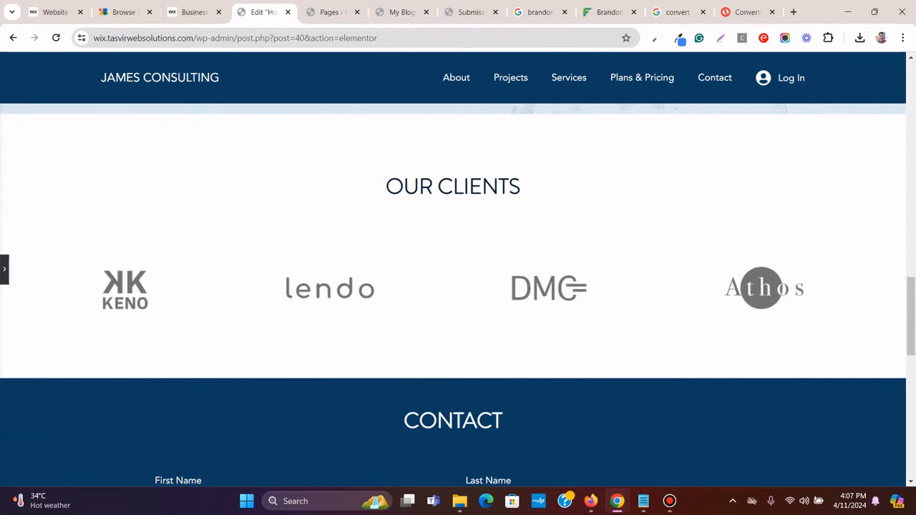
Examine the Testimonials section of the Wix template against the area following the client logos on the Elementor page
key("ctrl+shift+Tab")
scroll(458, 286, "down", 4)
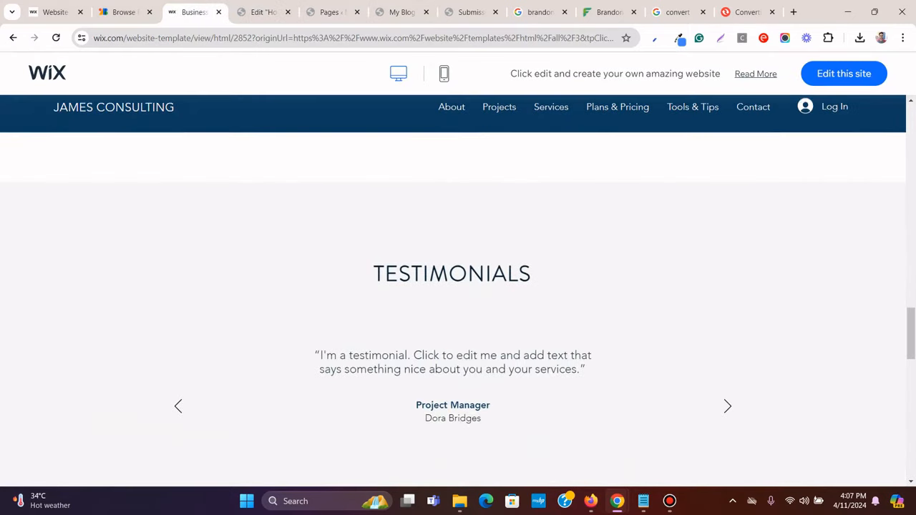
scroll(458, 286, "up", 2)
scroll(753, 205, "down", 5)
scroll(753, 206, "up", 2)
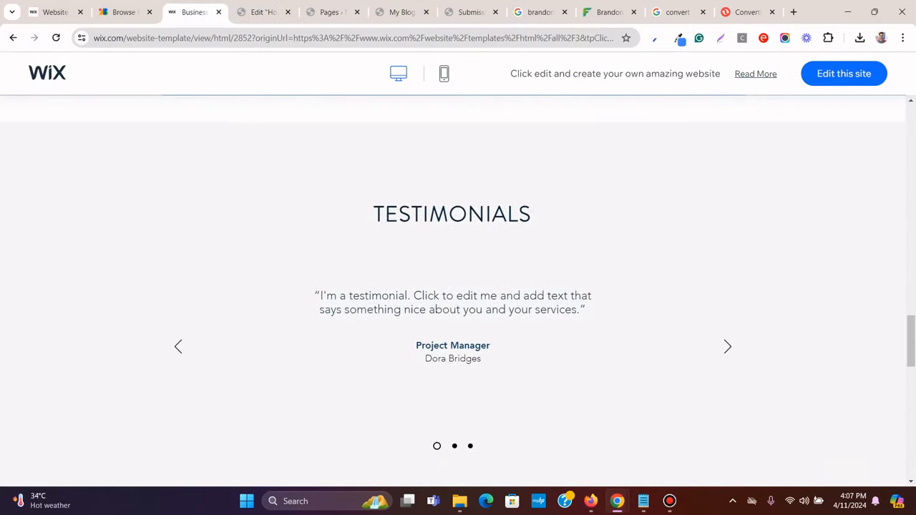
scroll(754, 205, "down", 1)
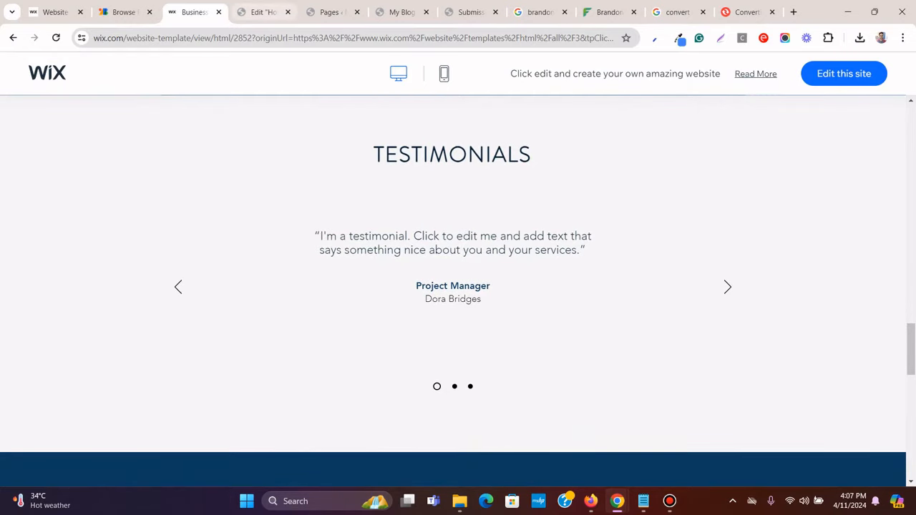
left_click(261, 12)
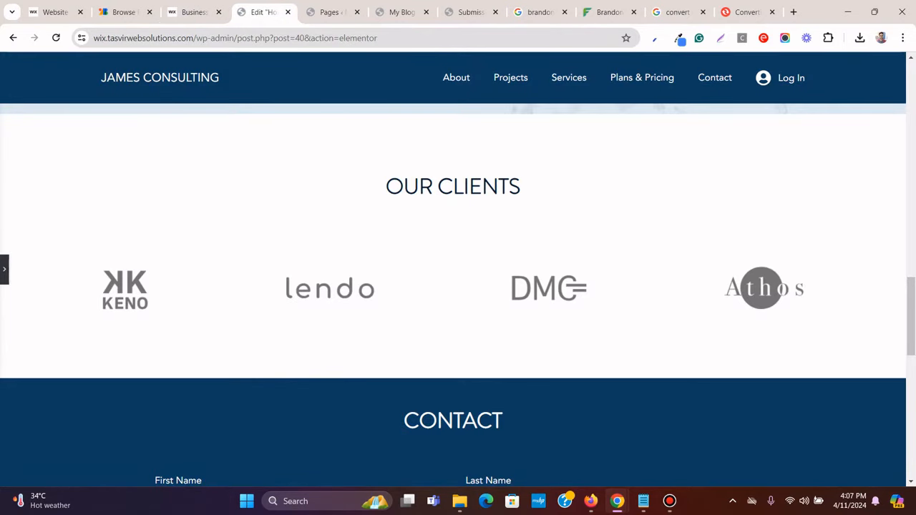
left_click(4, 269)
scroll(542, 286, "down", 3)
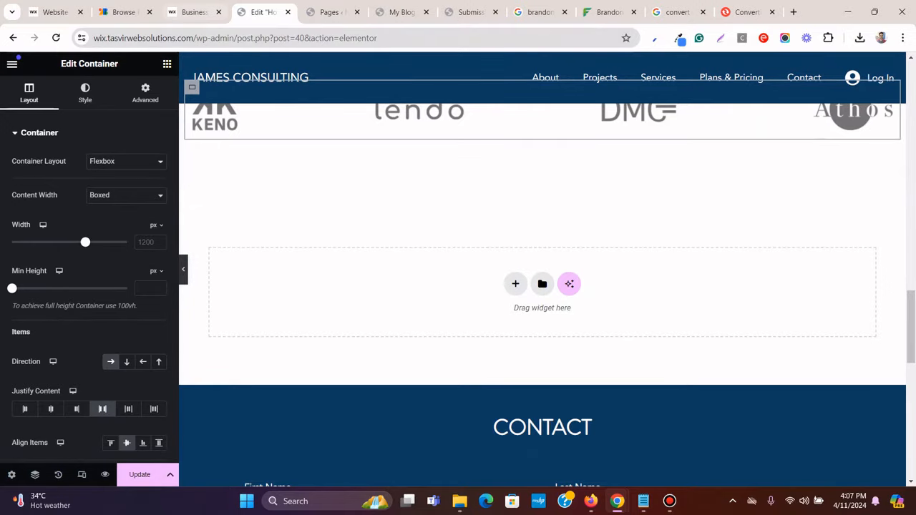
left_click(194, 12)
scroll(452, 287, "up", 2)
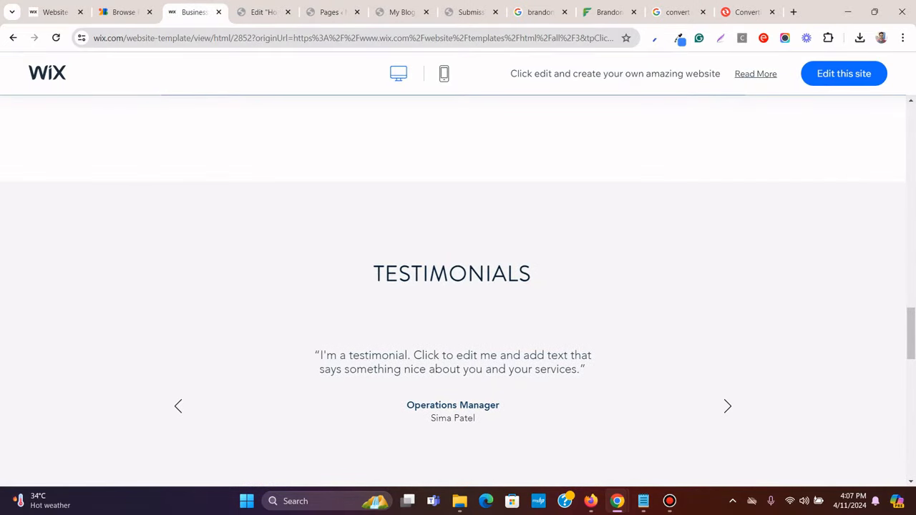
scroll(458, 286, "down", 3)
left_click(262, 12)
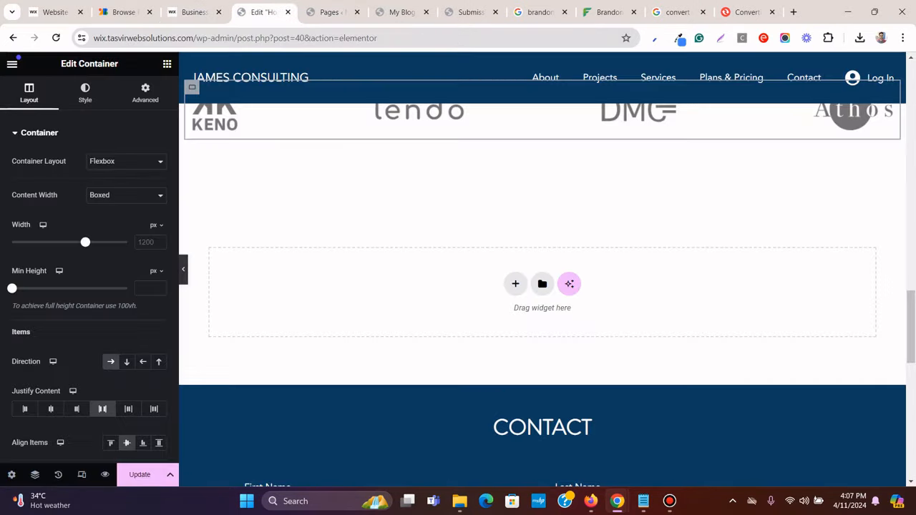
Add a single-column flexbox container below the client logos section with 100 px top and bottom padding and 0 side padding
left_click(515, 283)
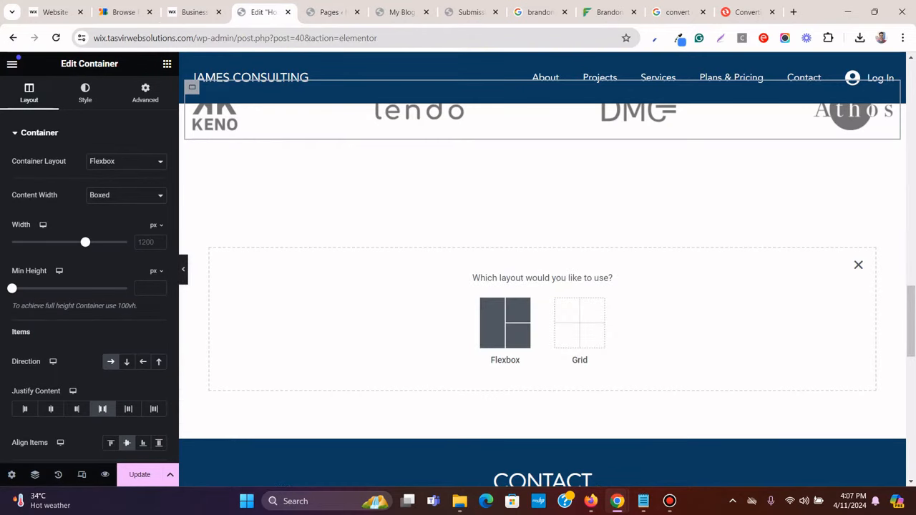
left_click(504, 323)
left_click(378, 312)
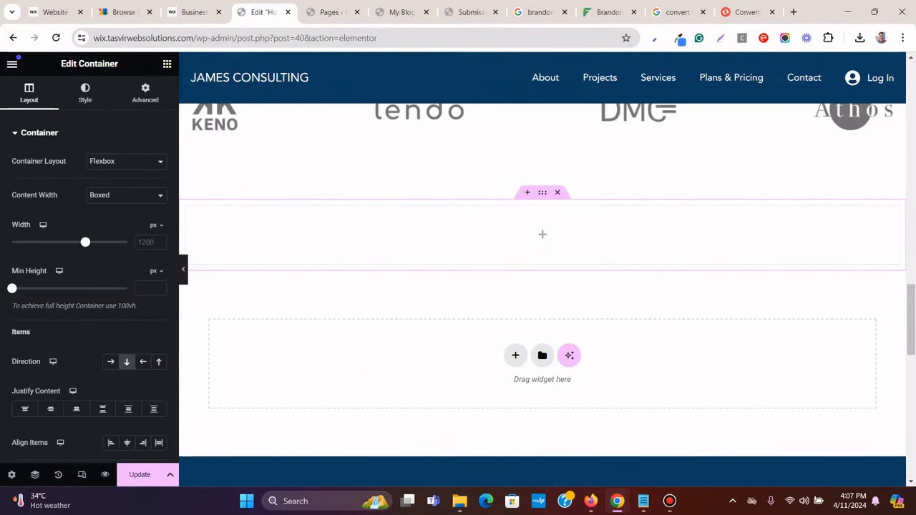
left_click(145, 93)
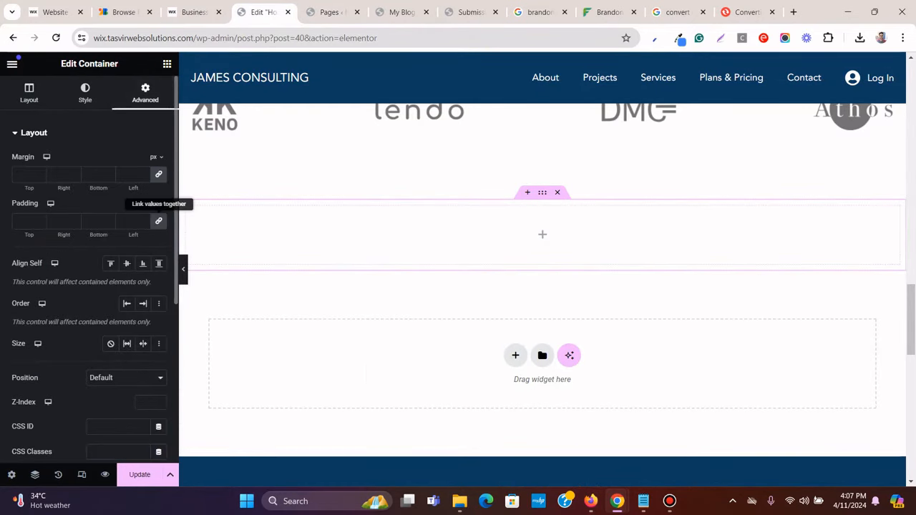
left_click(159, 221)
type("100")
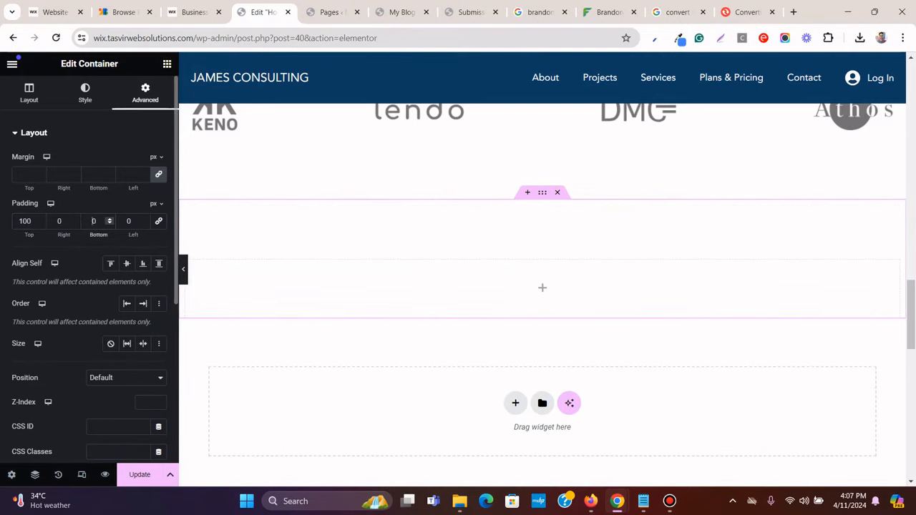
type("100")
Sample the background color of the Wix template's Testimonials section with the page color picker
left_click(192, 12)
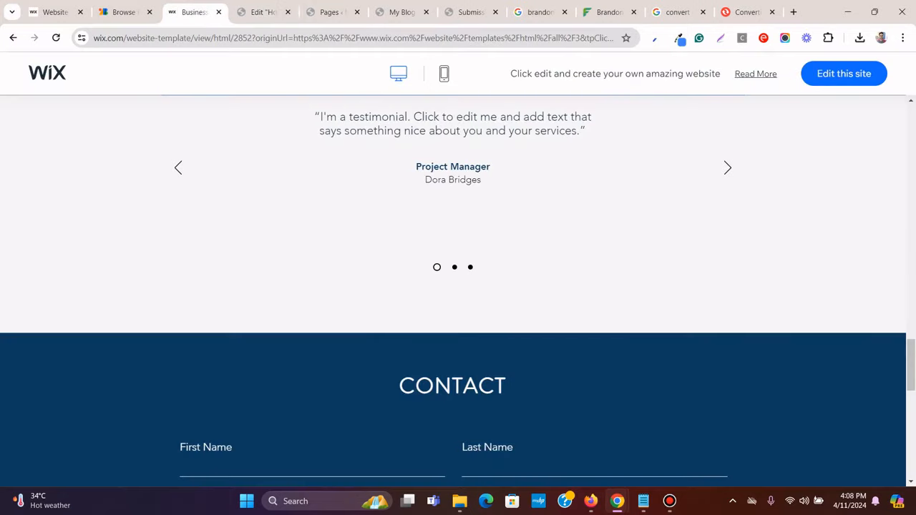
scroll(458, 286, "up", 3)
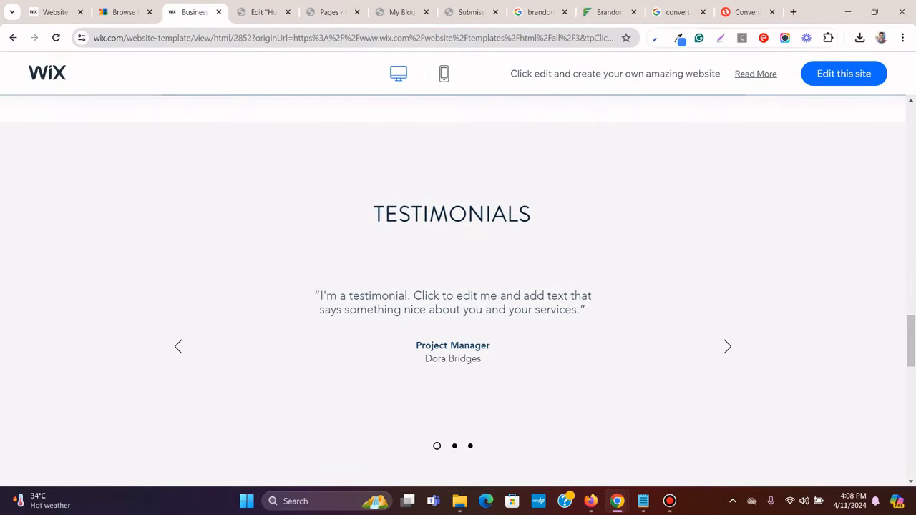
left_click(655, 39)
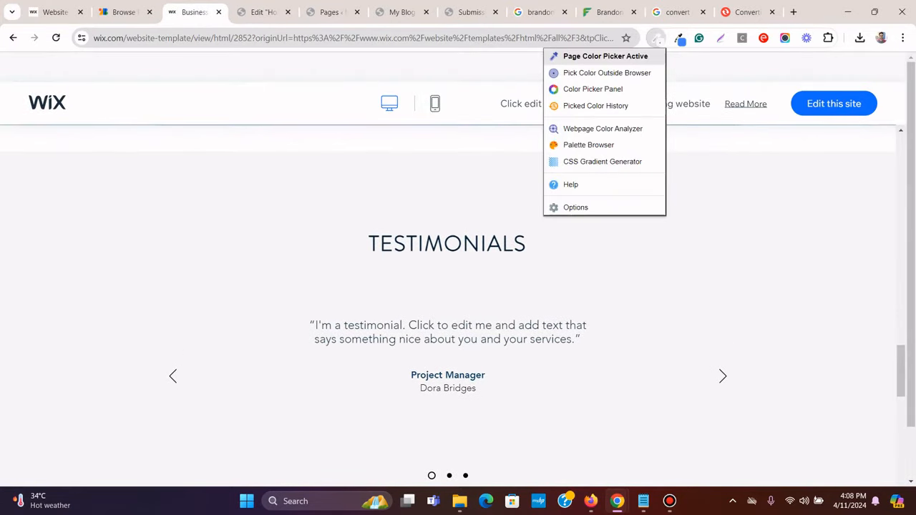
left_click(605, 55)
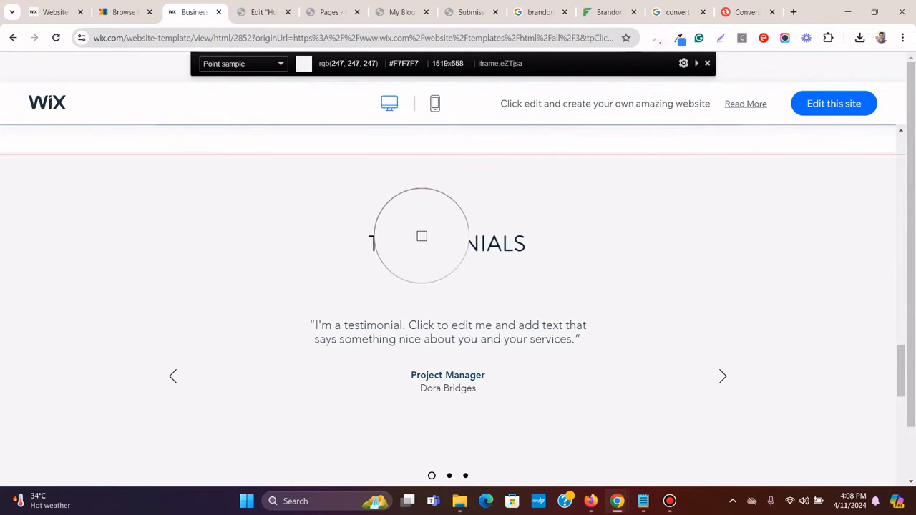
left_click(422, 236)
Give the new container in Elementor a classic background with color #F7F7F7 and compare it with the template
left_click(261, 13)
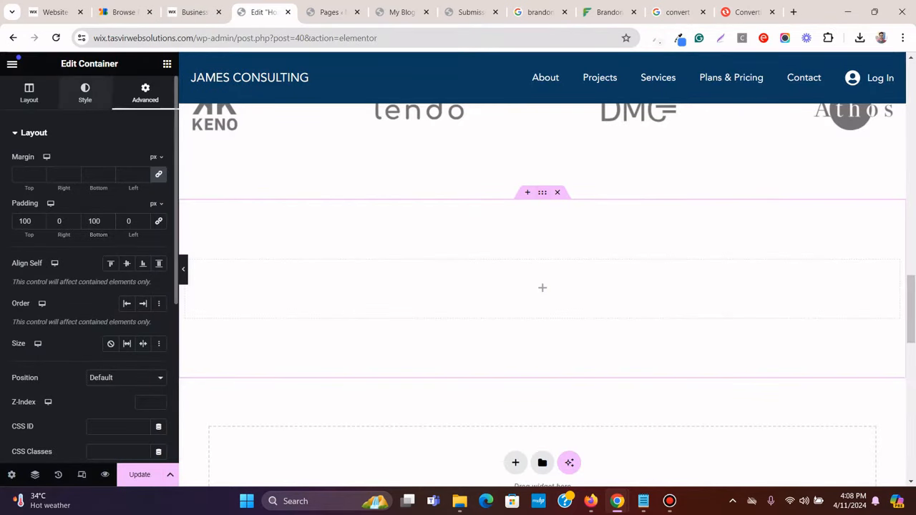
left_click(85, 93)
left_click(110, 186)
left_click(158, 211)
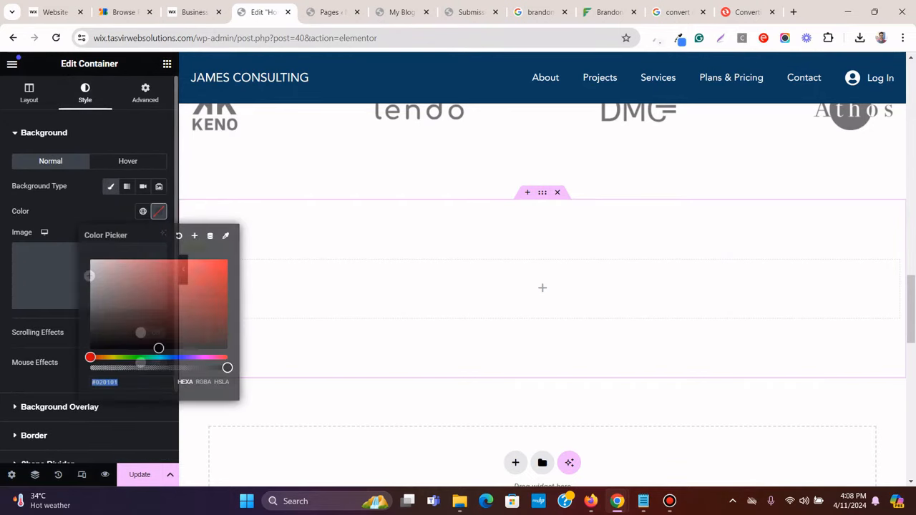
right_click(163, 382)
left_click(181, 164)
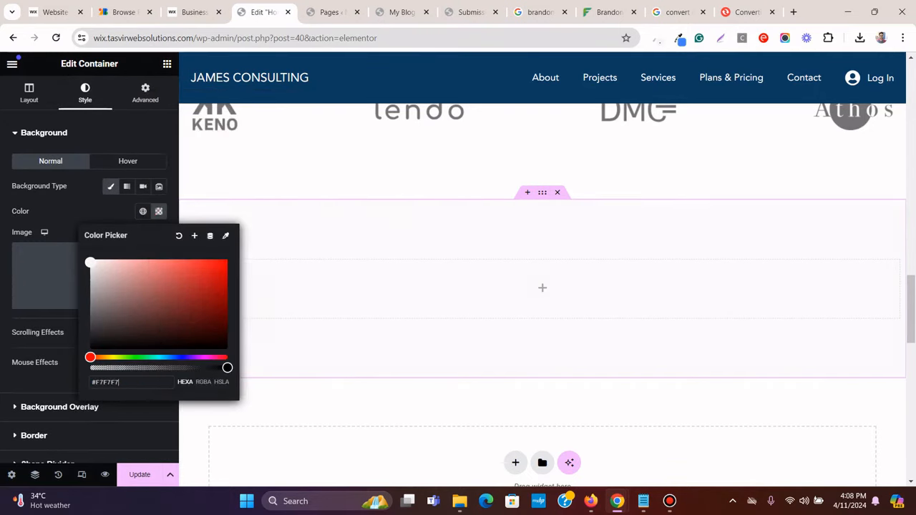
left_click(80, 208)
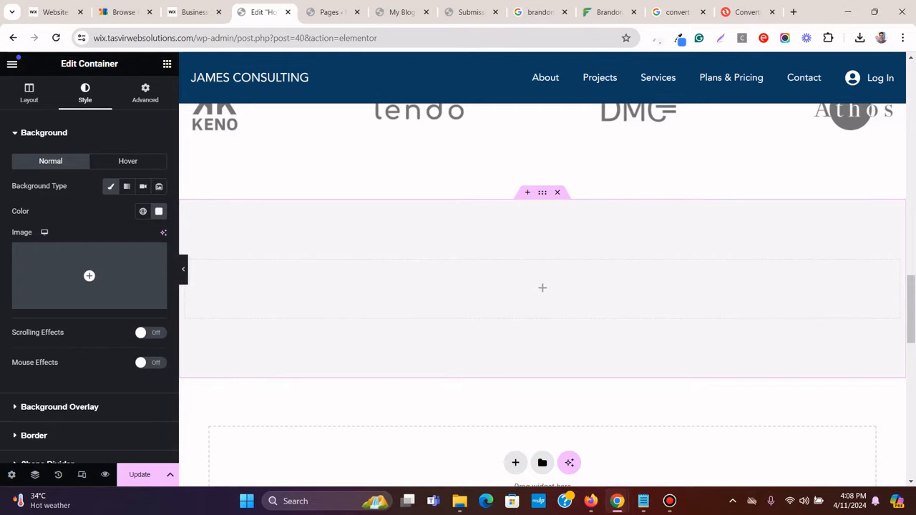
left_click(192, 11)
left_click(262, 11)
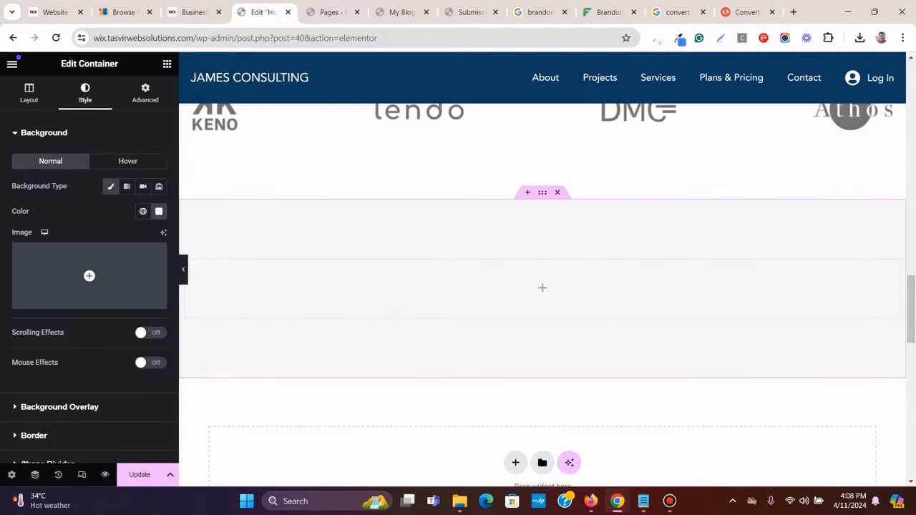
Place a Heading widget in the grey container and center its alignment
left_click(167, 64)
left_click_drag(47, 339, 615, 286)
left_click(87, 93)
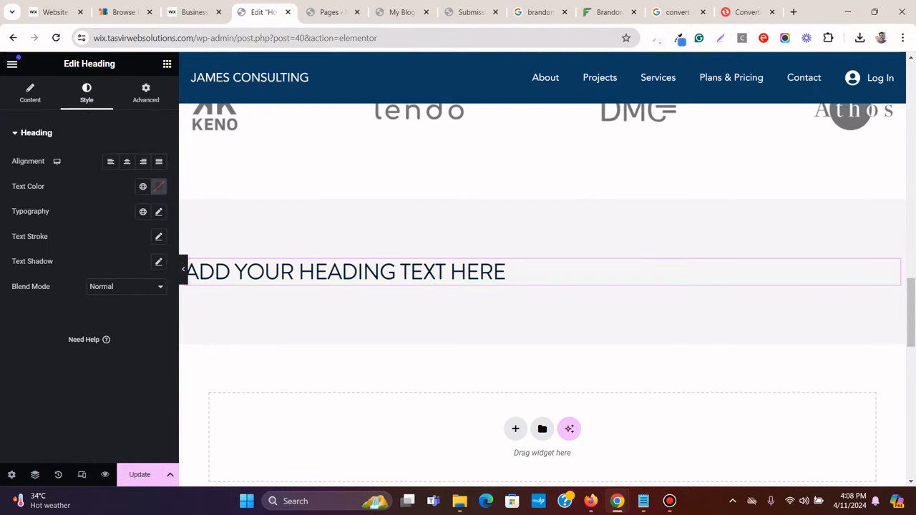
left_click(127, 160)
Copy the TESTIMONIALS title from the Wix template and use it as the new heading's text
left_click(191, 12)
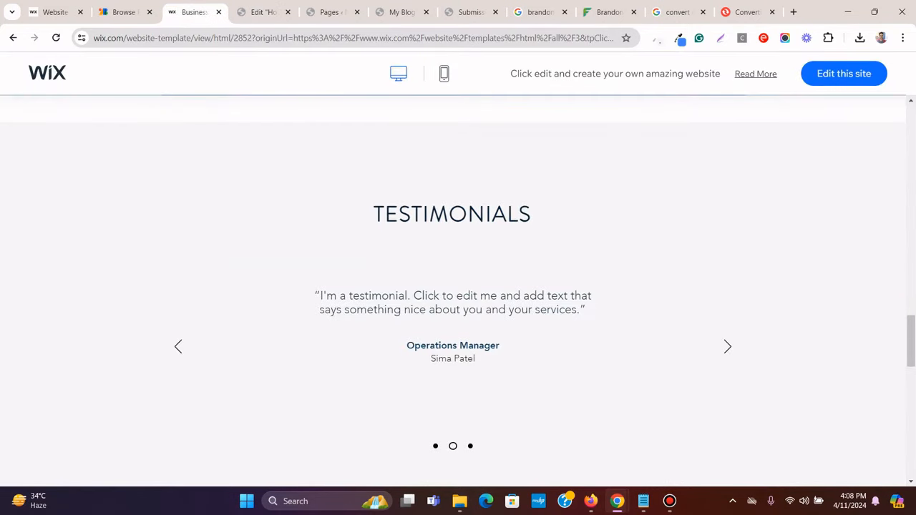
double_click(451, 214)
right_click(449, 216)
left_click(472, 222)
left_click(261, 12)
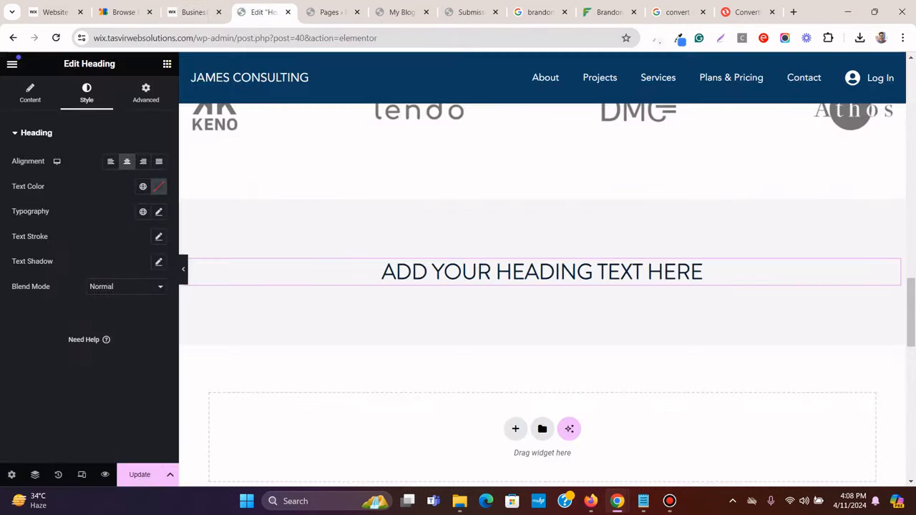
left_click(30, 93)
triple_click(93, 176)
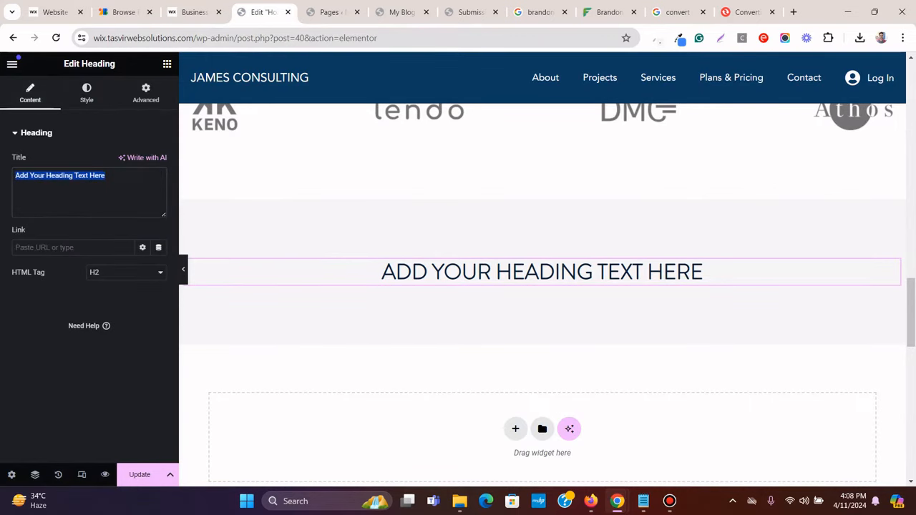
right_click(94, 179)
left_click(143, 265)
Add a Testimonial Carousel widget below the TESTIMONIALS heading in Elementor and compare it with the Wix template's testimonial slider
left_click(194, 12)
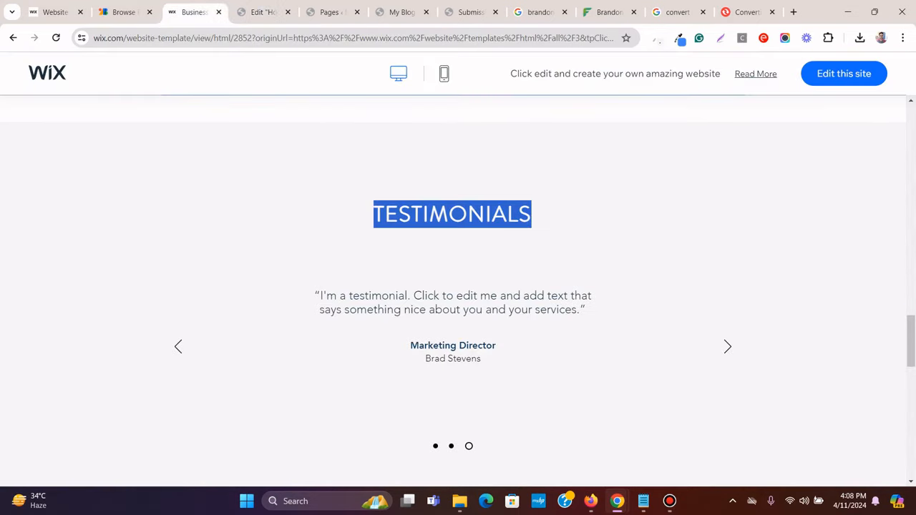
scroll(453, 286, "down", 2)
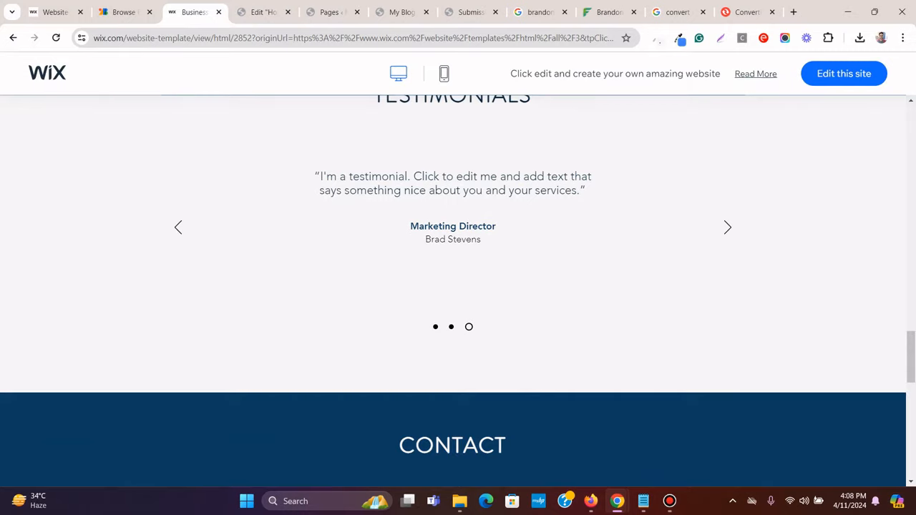
key("ctrl+Tab")
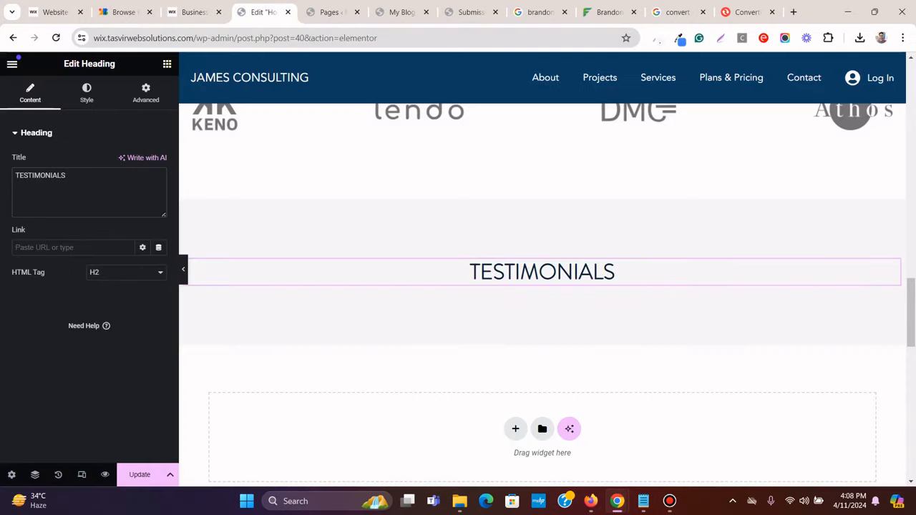
left_click(167, 64)
type("test")
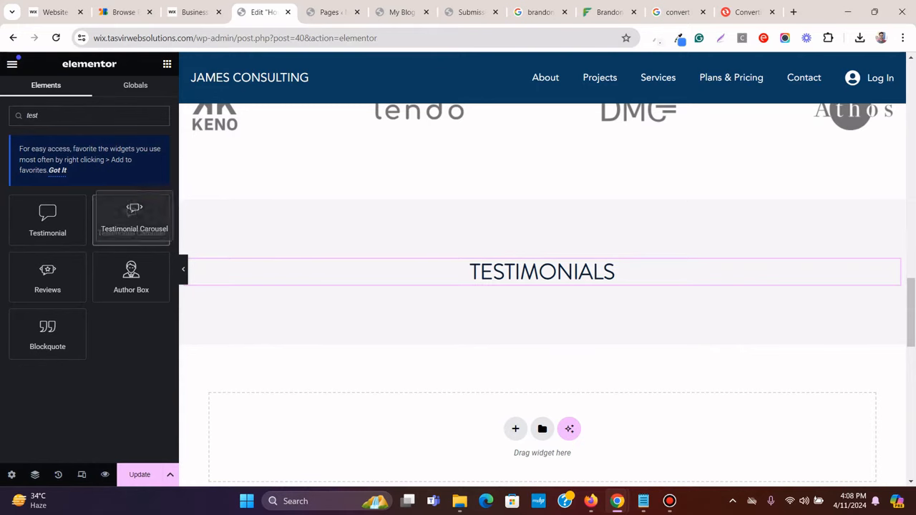
left_click_drag(131, 214, 542, 286)
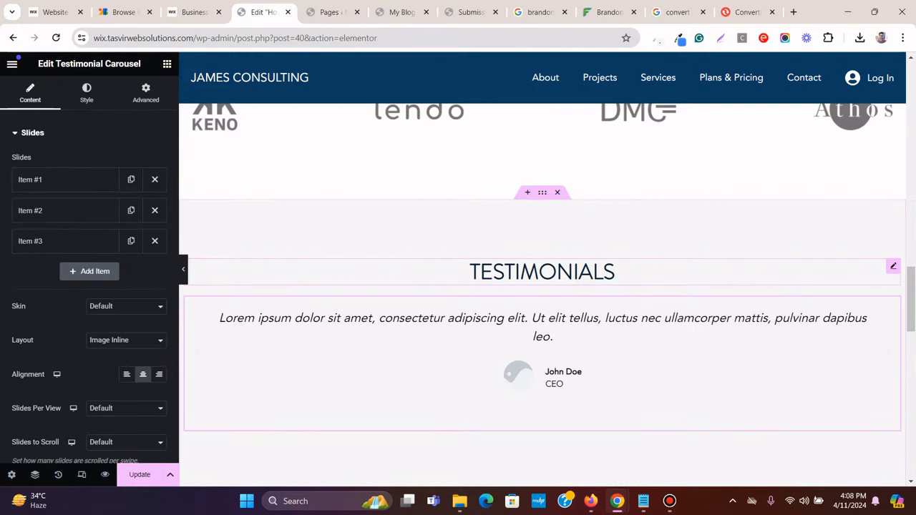
key("ctrl+shift+Tab")
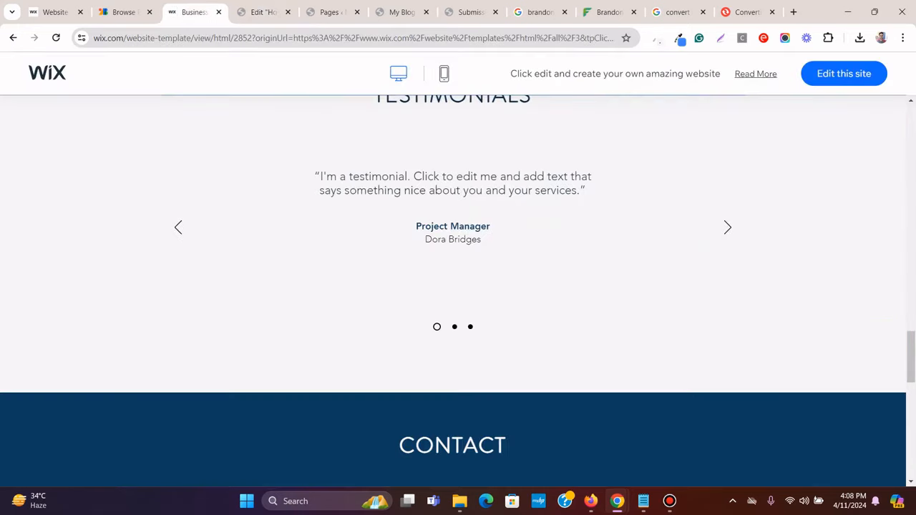
key("ctrl+Tab")
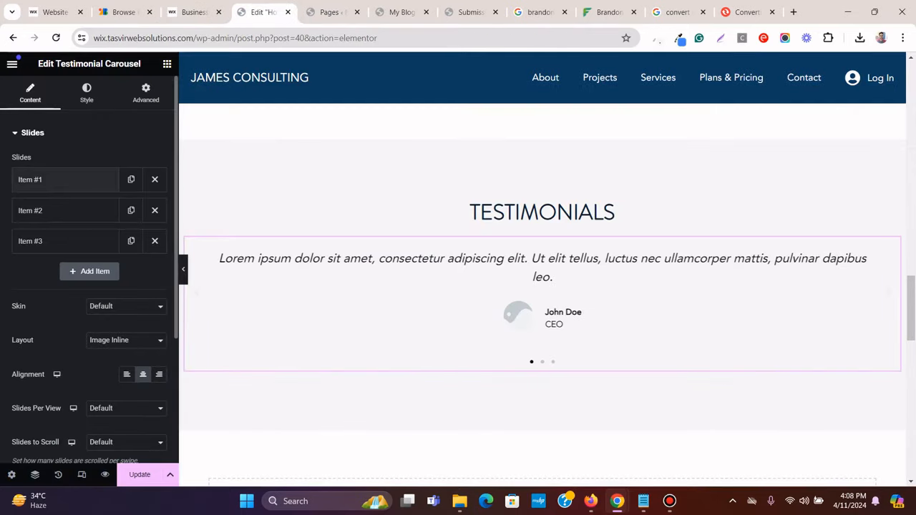
Remove the placeholder image from the carousel's first slide and delete the other two slides
left_click(65, 180)
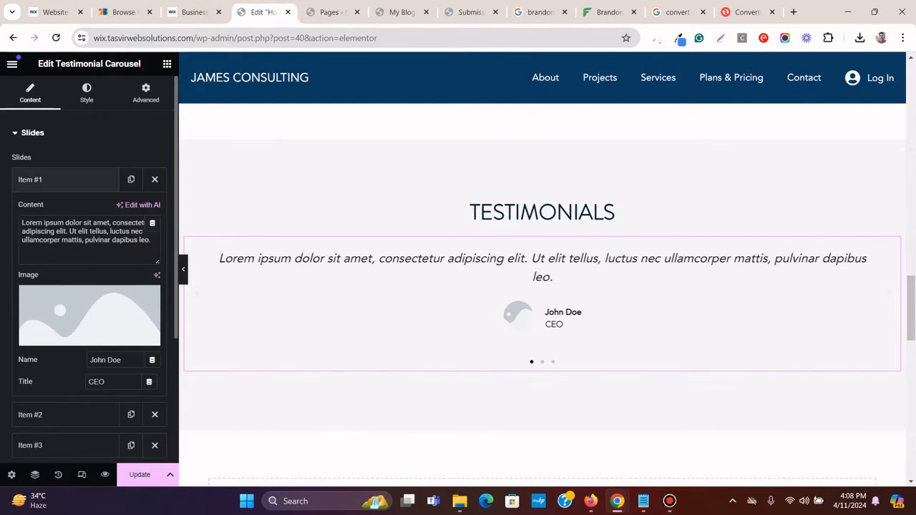
left_click(64, 179)
left_click(64, 180)
left_click(151, 296)
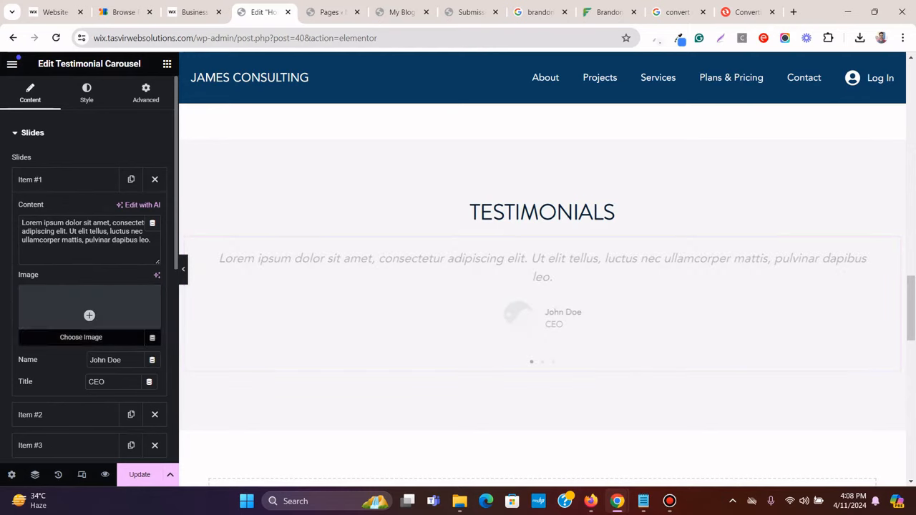
left_click(64, 180)
left_click(155, 211)
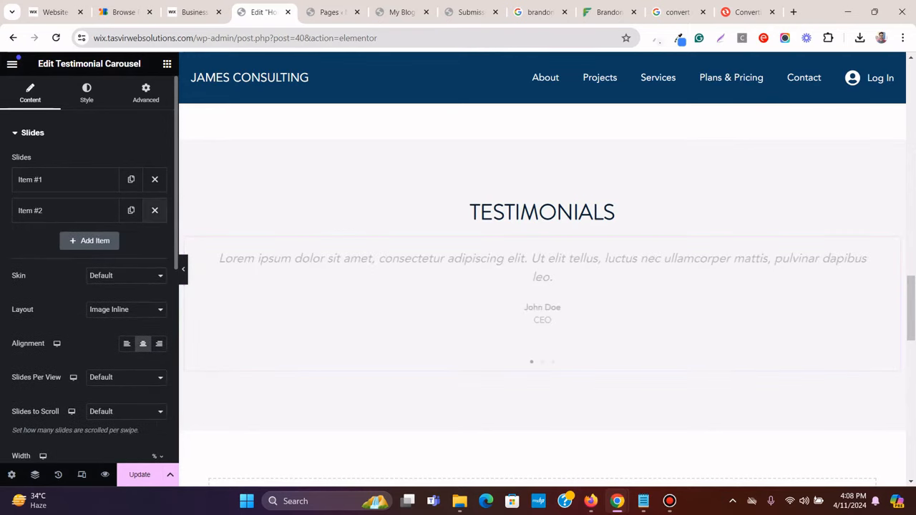
left_click(155, 210)
Copy the quote from the Wix template's first testimonial and use it as the content of the carousel's remaining slide
left_click(64, 180)
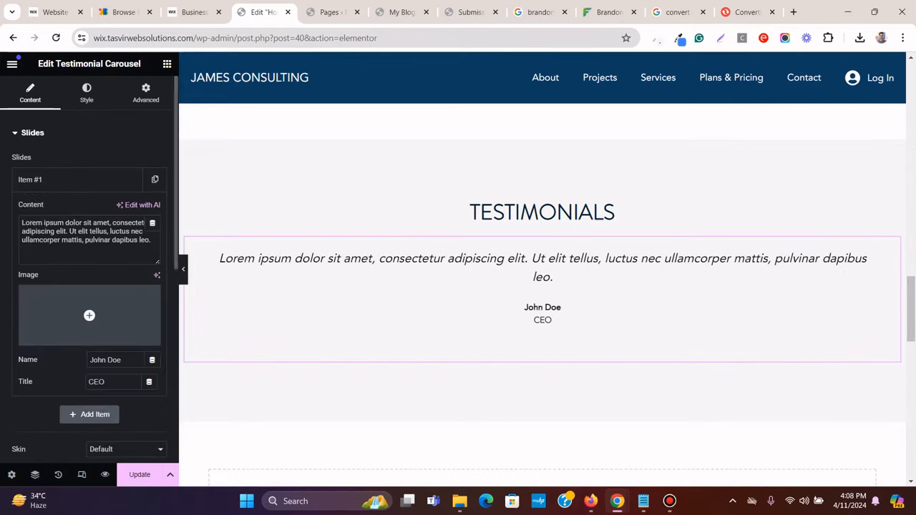
left_click(194, 12)
scroll(453, 286, "up", 1)
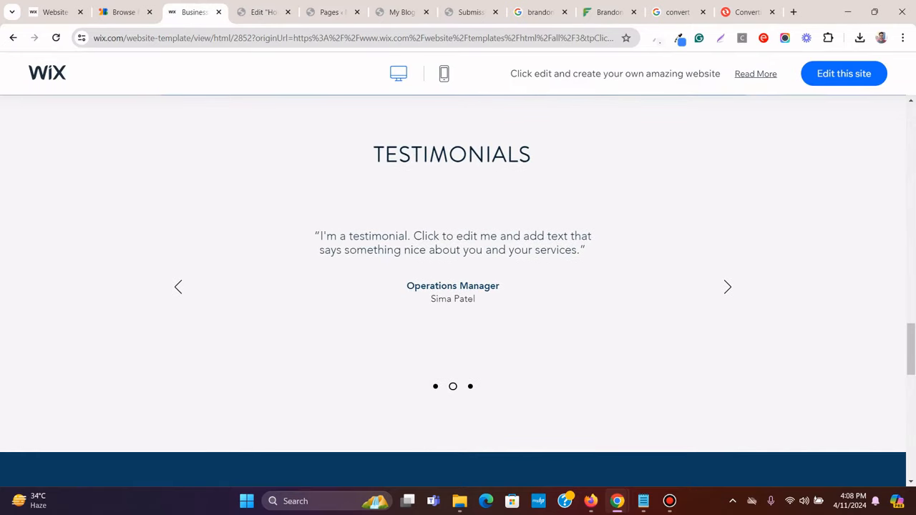
left_click(435, 386)
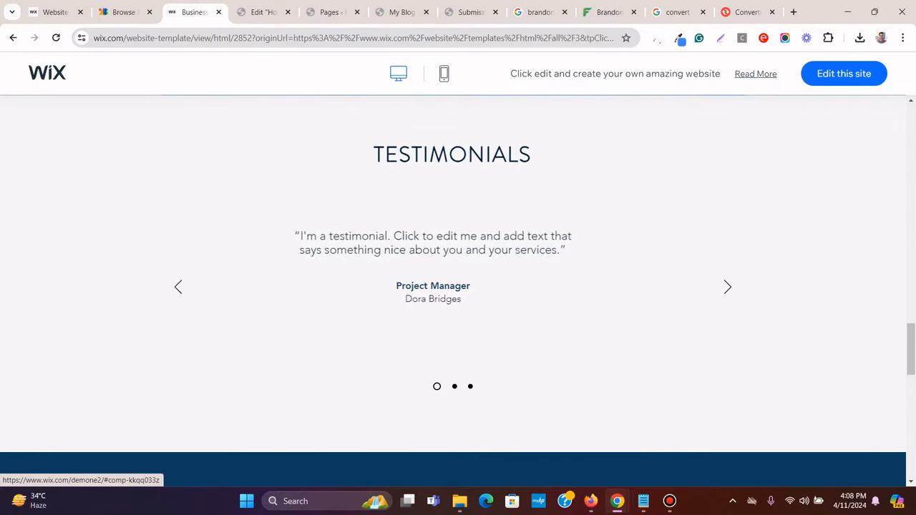
triple_click(452, 248)
key("ctrl+c")
right_click(453, 247)
left_click(475, 258)
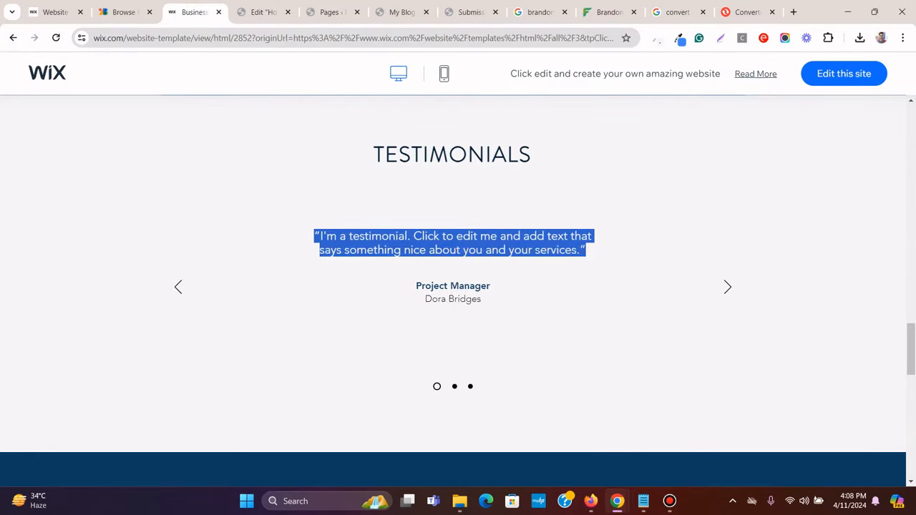
left_click(262, 13)
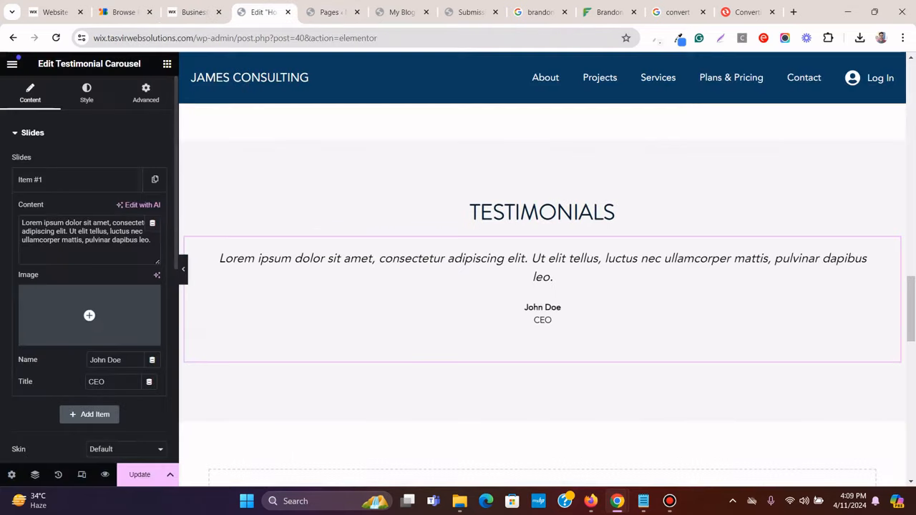
triple_click(82, 231)
right_click(113, 235)
left_click(143, 320)
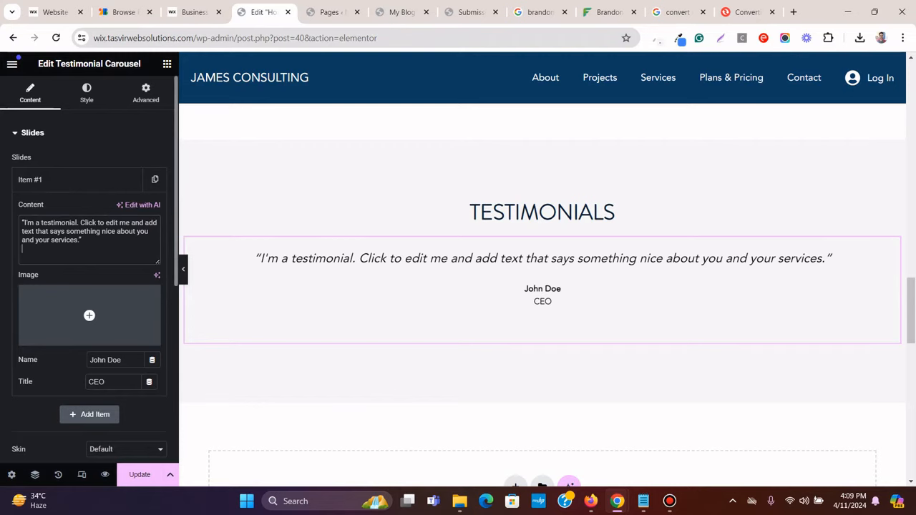
Copy the person's name from the template's first testimonial into the slide's Name field
left_click(193, 12)
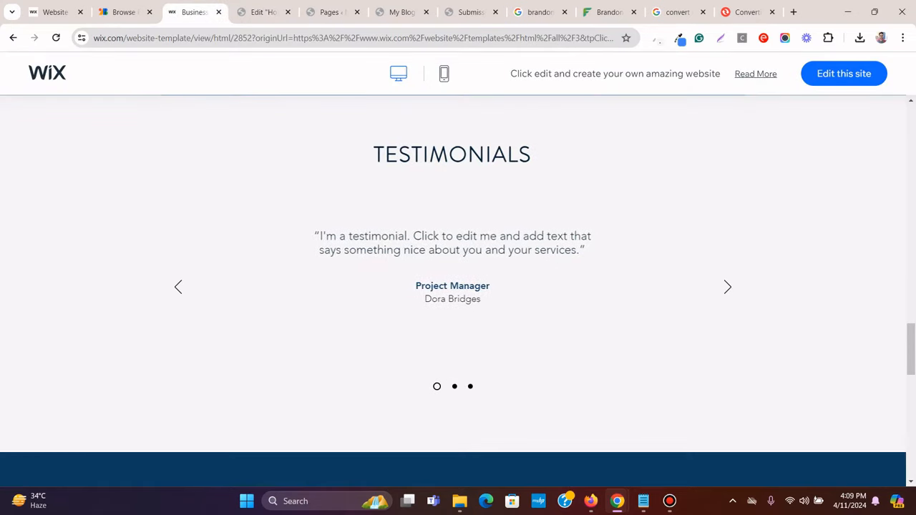
triple_click(448, 286)
triple_click(447, 299)
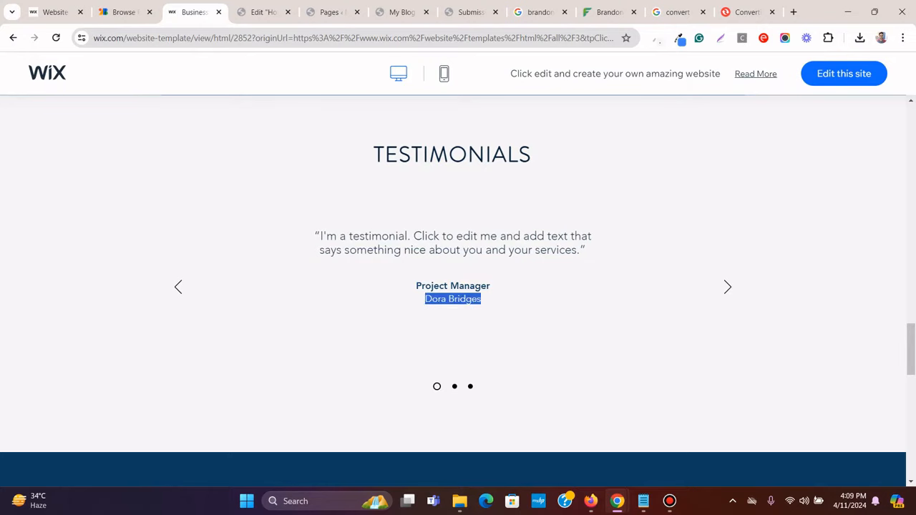
right_click(447, 300)
left_click(484, 312)
left_click(264, 12)
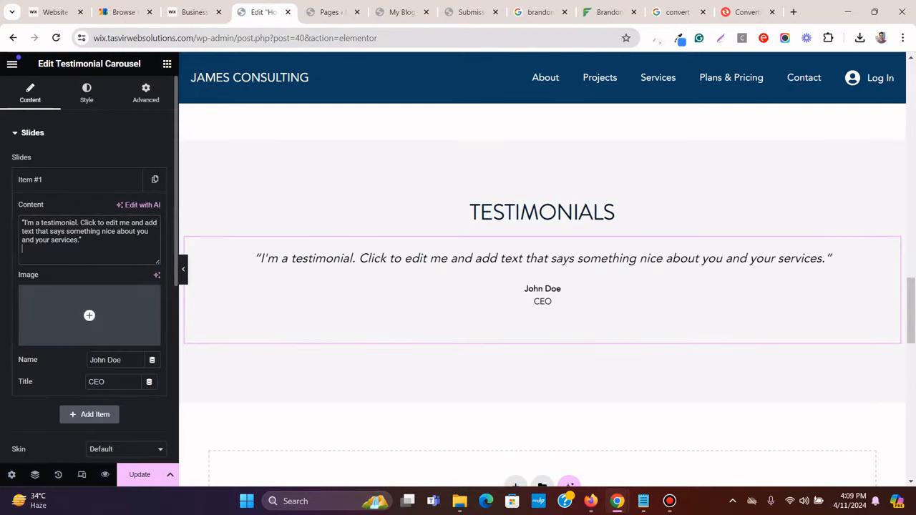
right_click(139, 360)
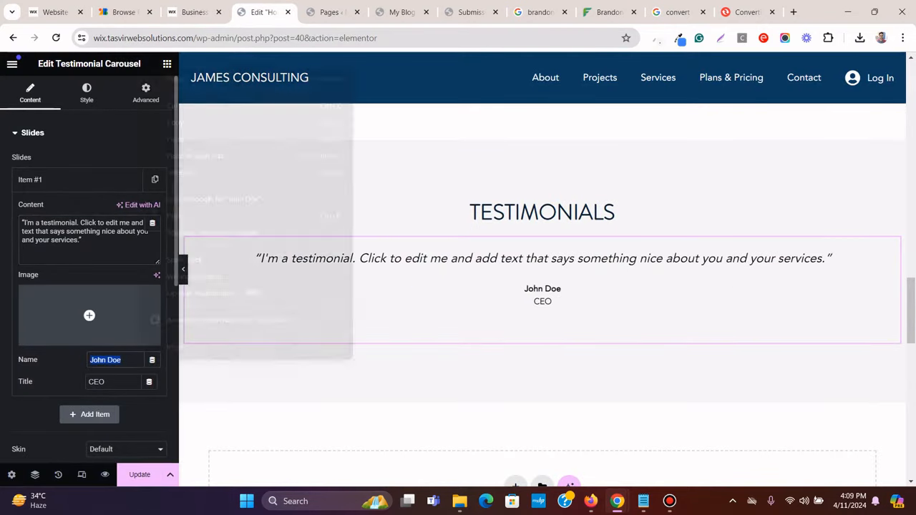
left_click(193, 154)
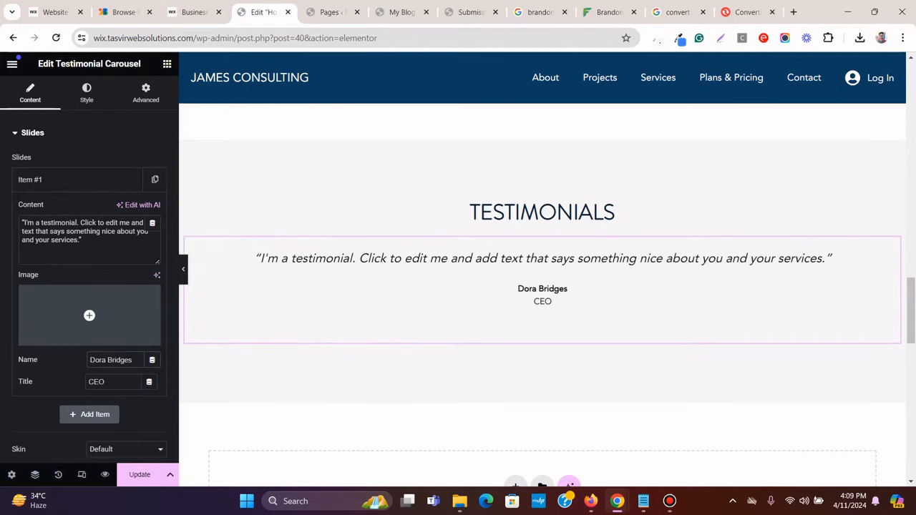
Copy the job title Project Manager from the template into the slide's Title field and collapse the slide
left_click(193, 12)
left_click_drag(416, 285, 490, 285)
right_click(438, 284)
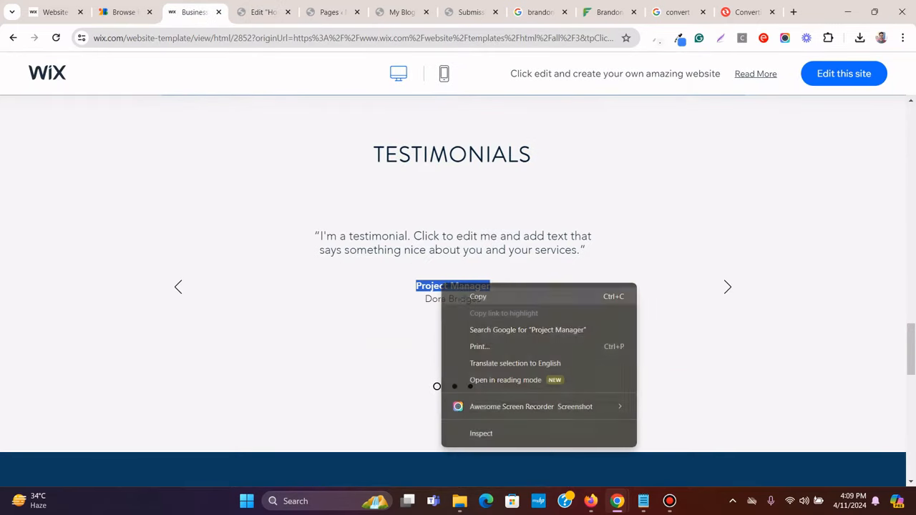
left_click(454, 296)
left_click(264, 12)
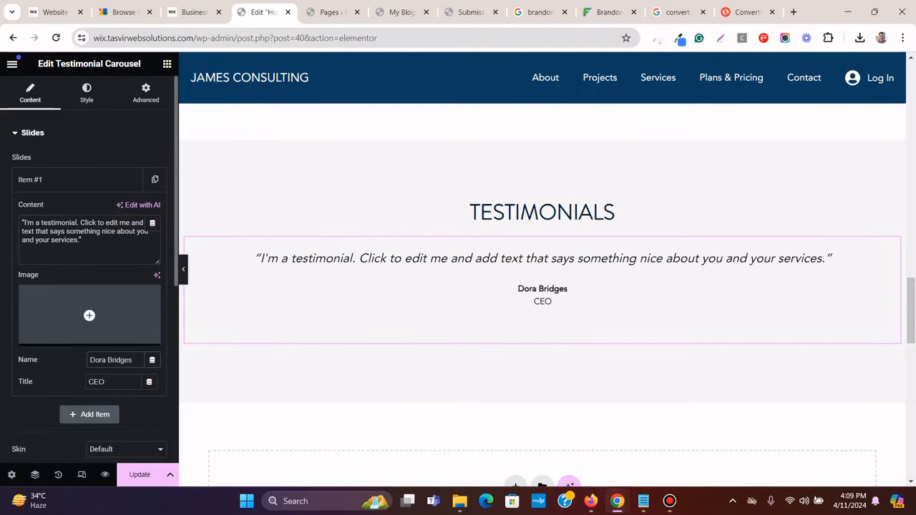
right_click(103, 382)
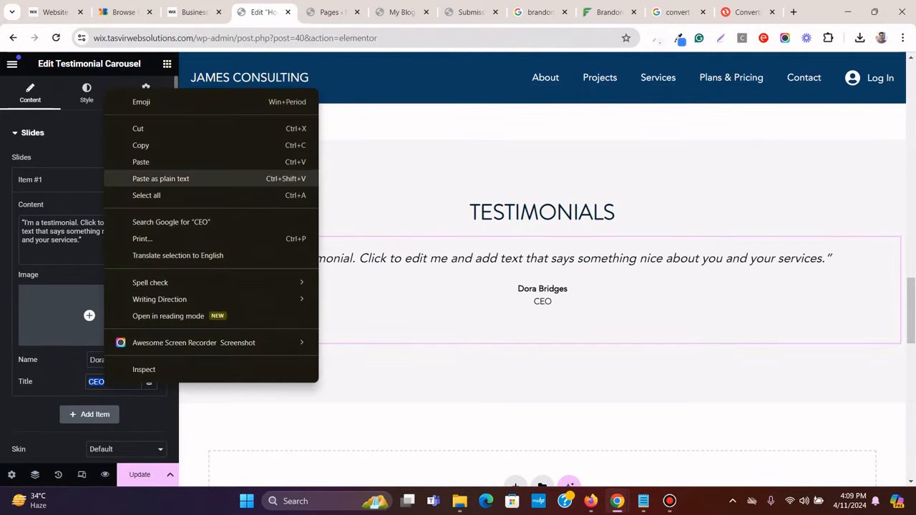
left_click(143, 178)
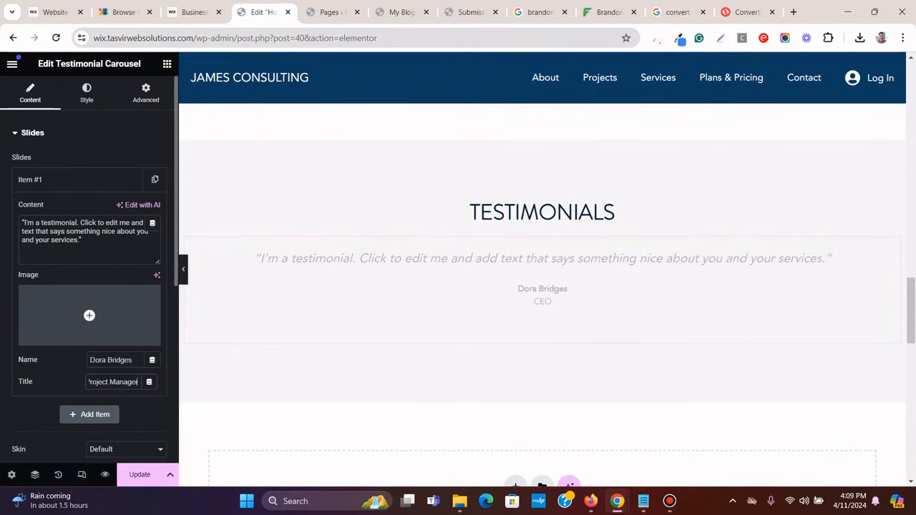
left_click(78, 180)
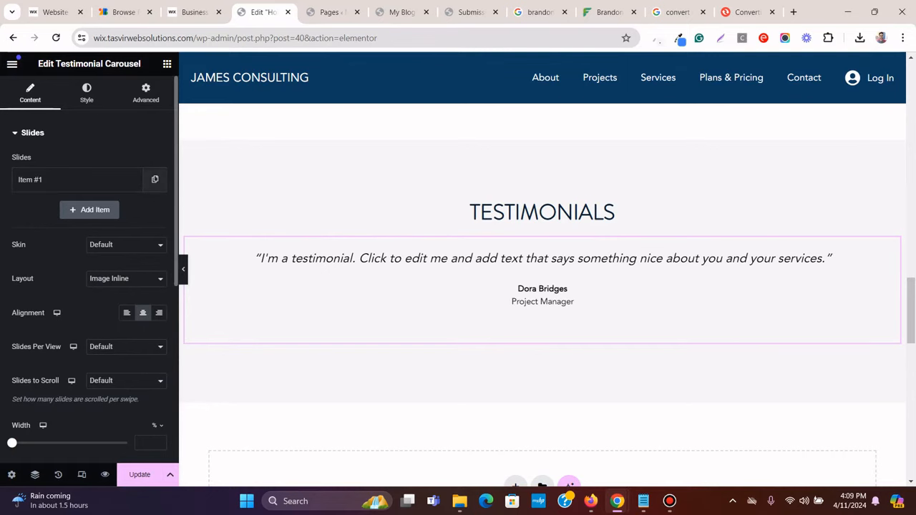
Duplicate the finished slide and set the copy's title to Operations Manager, copied from the template's second testimonial
left_click(154, 180)
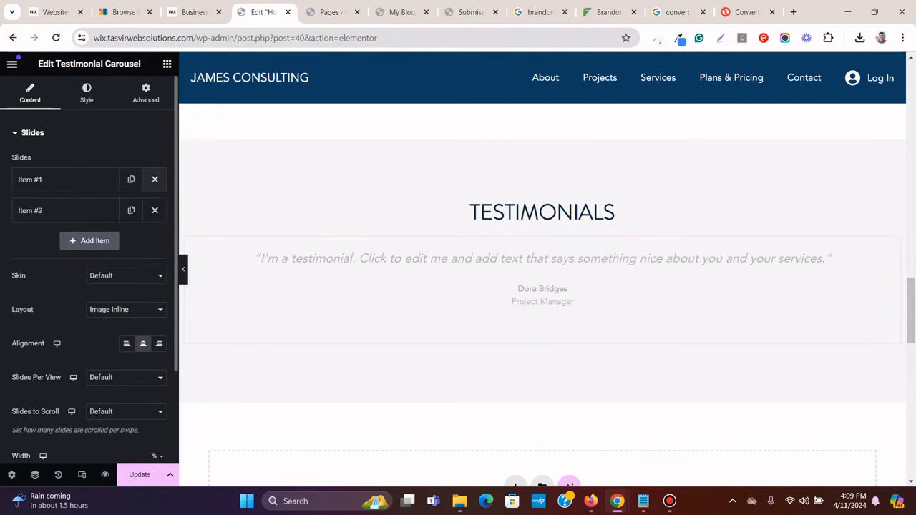
left_click(193, 12)
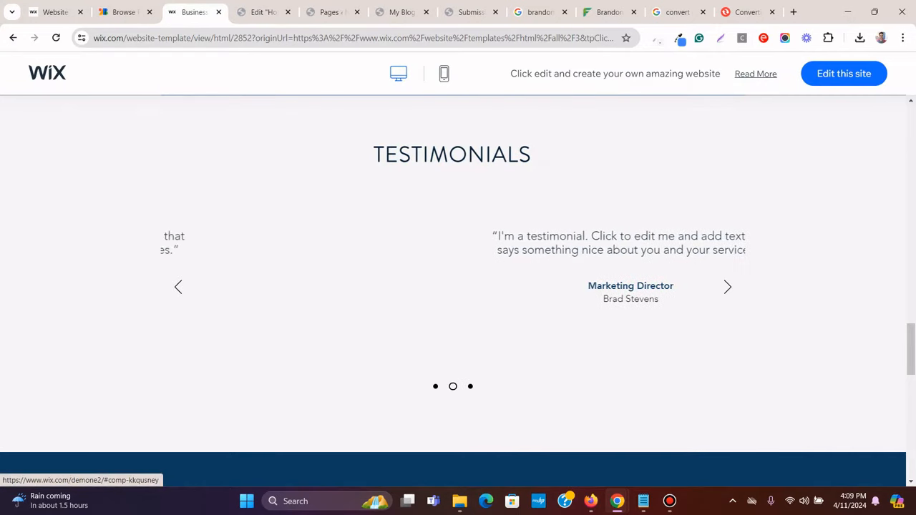
left_click_drag(401, 286, 495, 286)
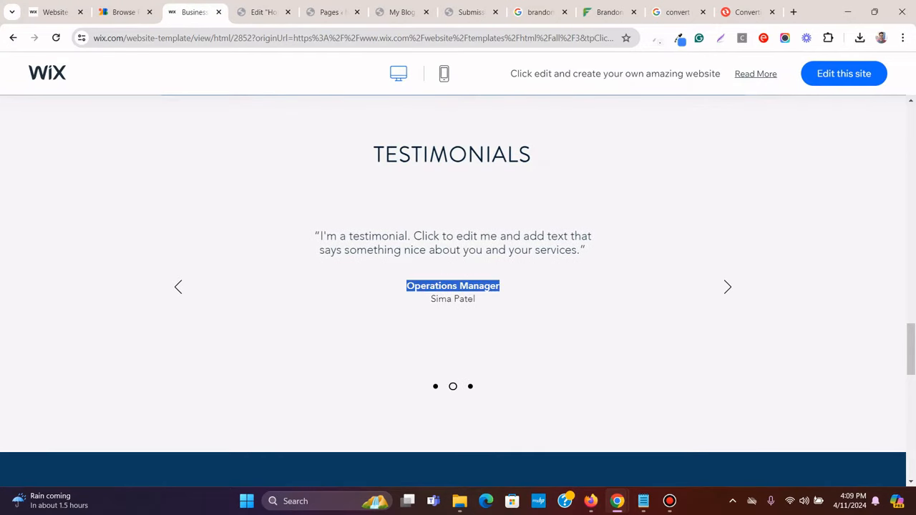
right_click(450, 285)
left_click(472, 298)
left_click(261, 12)
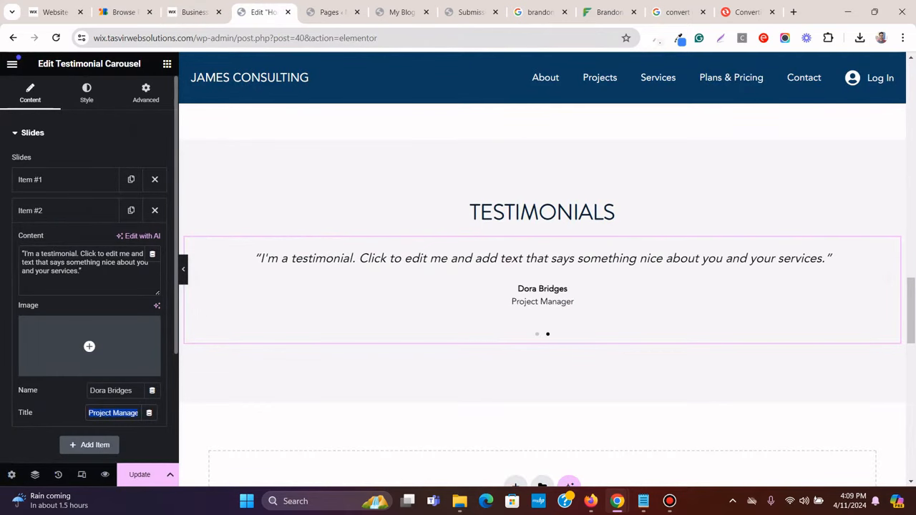
right_click(124, 414)
left_click(165, 210)
Copy the person's name from the Wix template's second testimonial into the second slide's Name field and collapse the slide
left_click(193, 12)
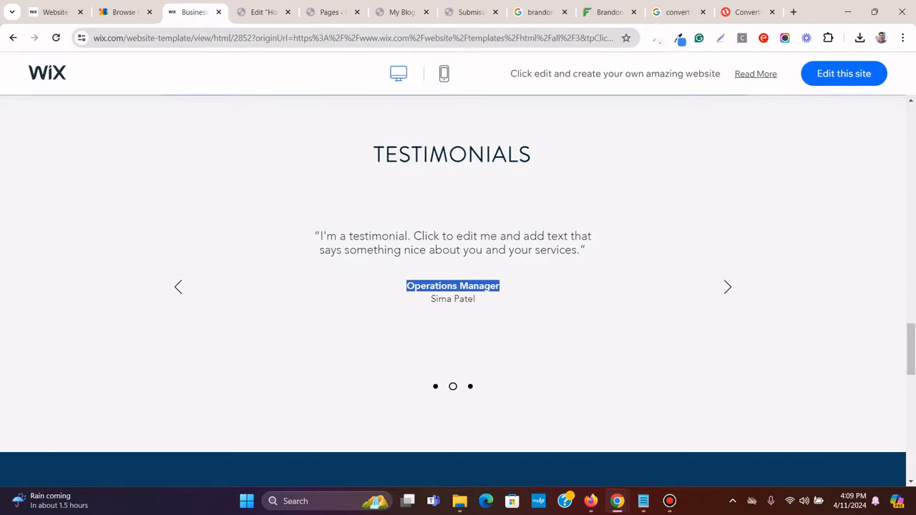
left_click(475, 300)
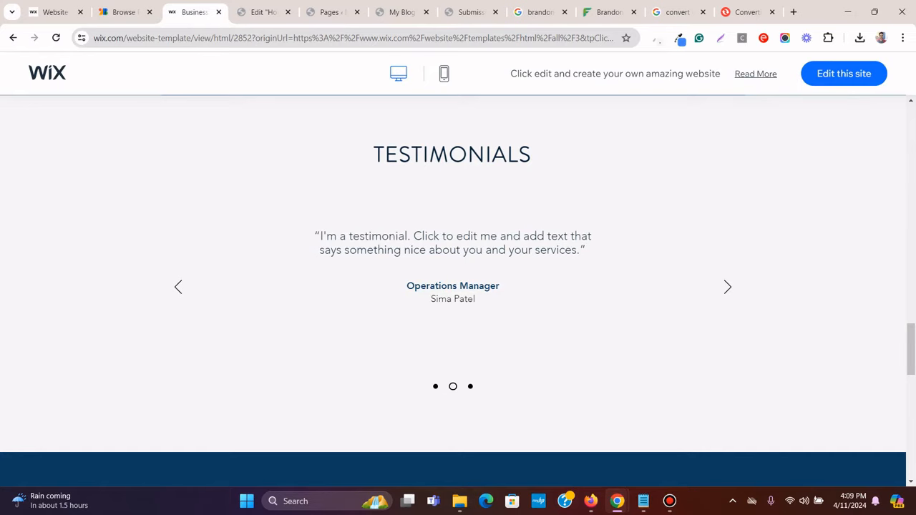
left_click_drag(475, 300, 431, 299)
right_click(453, 298)
left_click(491, 313)
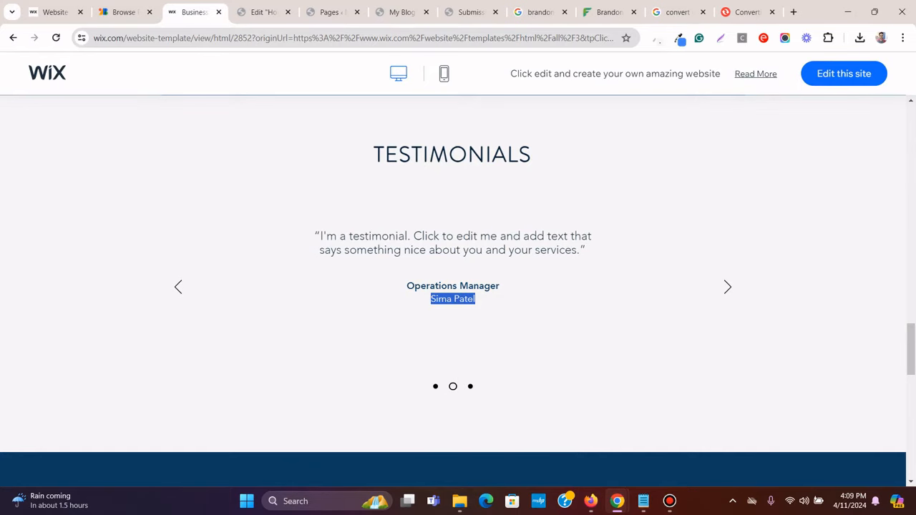
left_click(263, 12)
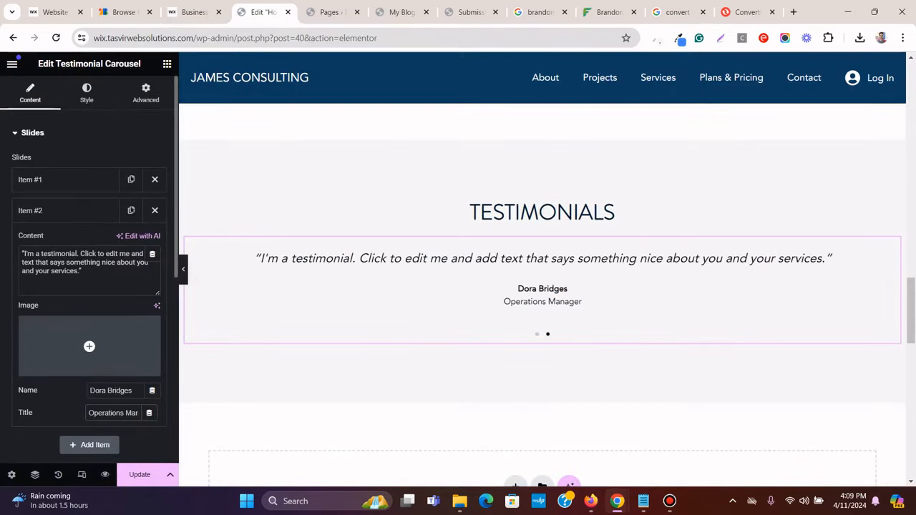
right_click(126, 392)
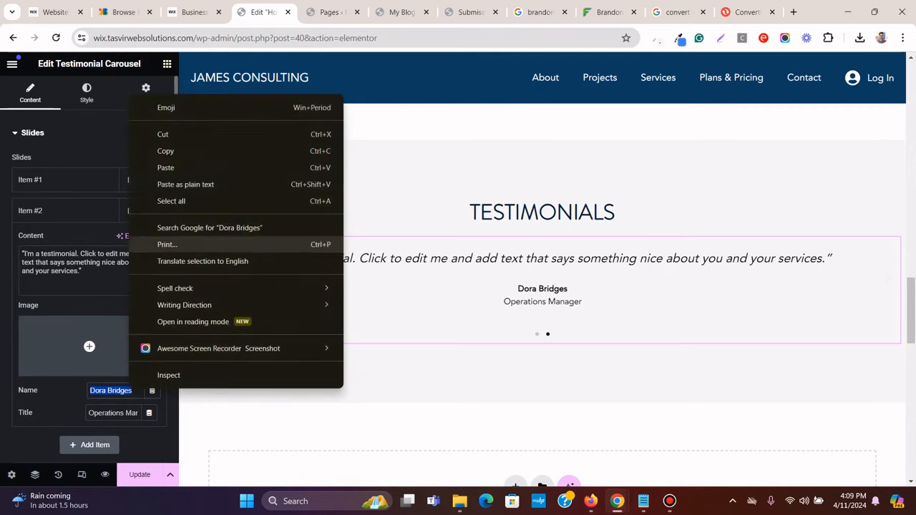
left_click(179, 155)
left_click(65, 210)
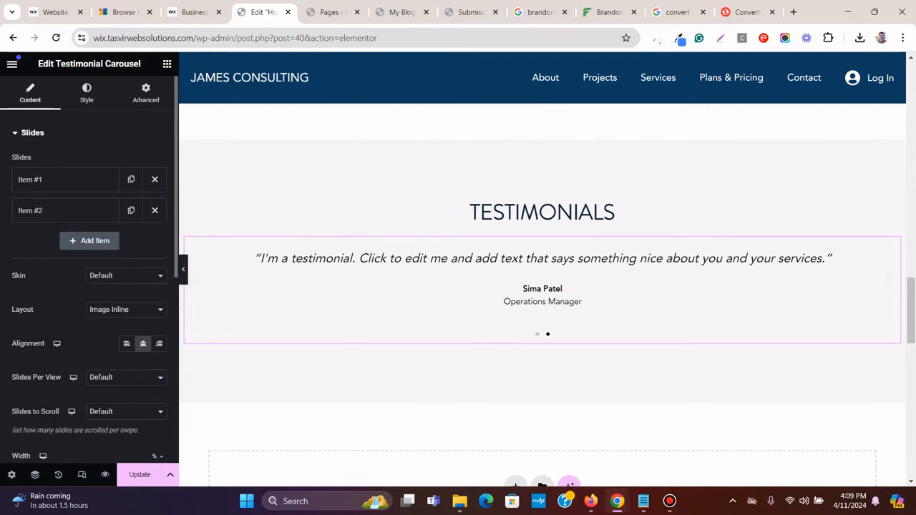
Add a third slide duplicating the second and set its title to Marketing Director, copied from the template's third testimonial
left_click(190, 12)
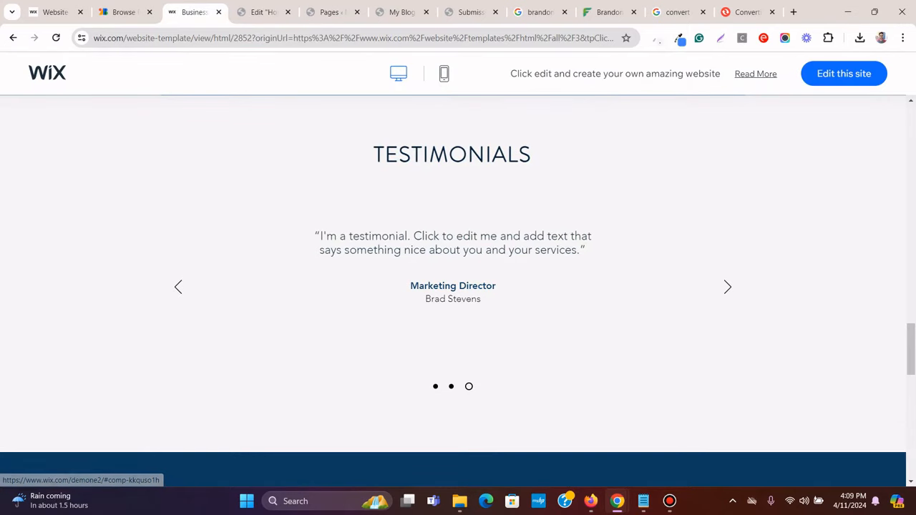
left_click_drag(496, 285, 409, 285)
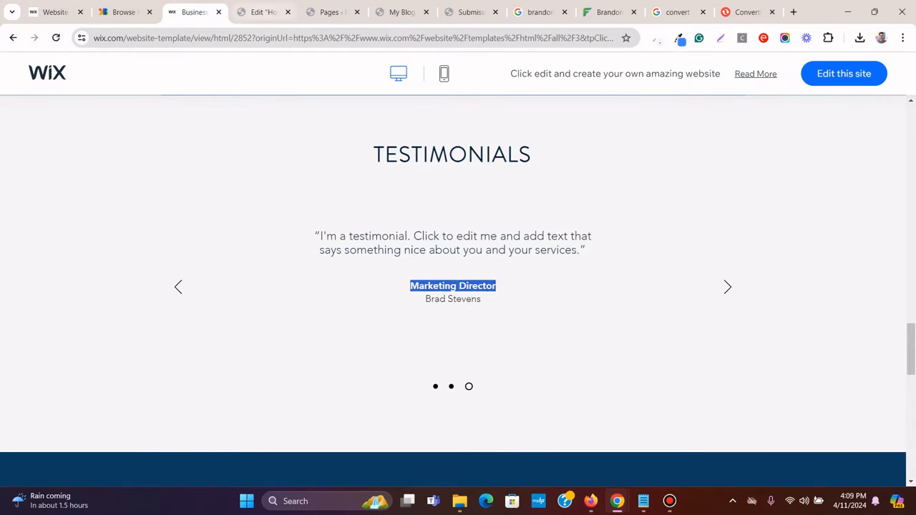
left_click(261, 12)
left_click(90, 241)
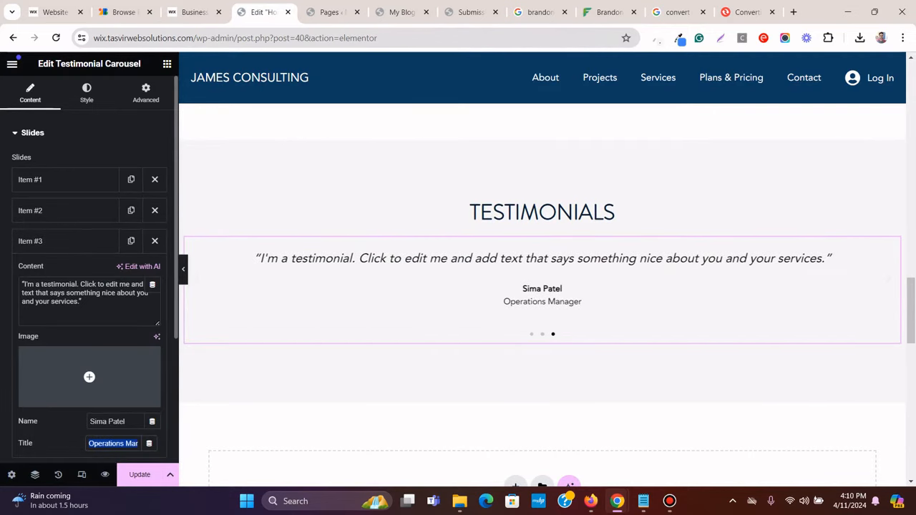
right_click(130, 444)
left_click(160, 239)
Copy the person's name from the template's third testimonial into the third slide's Name field
left_click(193, 12)
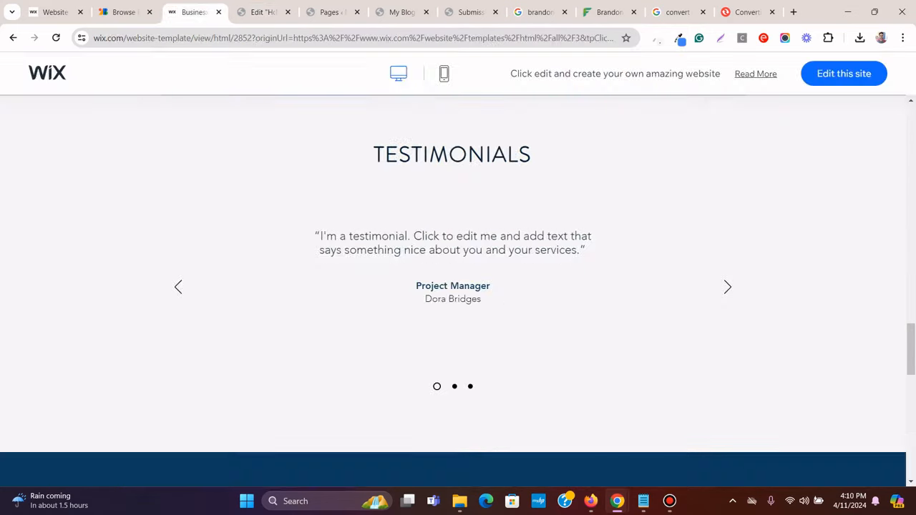
left_click(470, 386)
left_click_drag(425, 299, 481, 299)
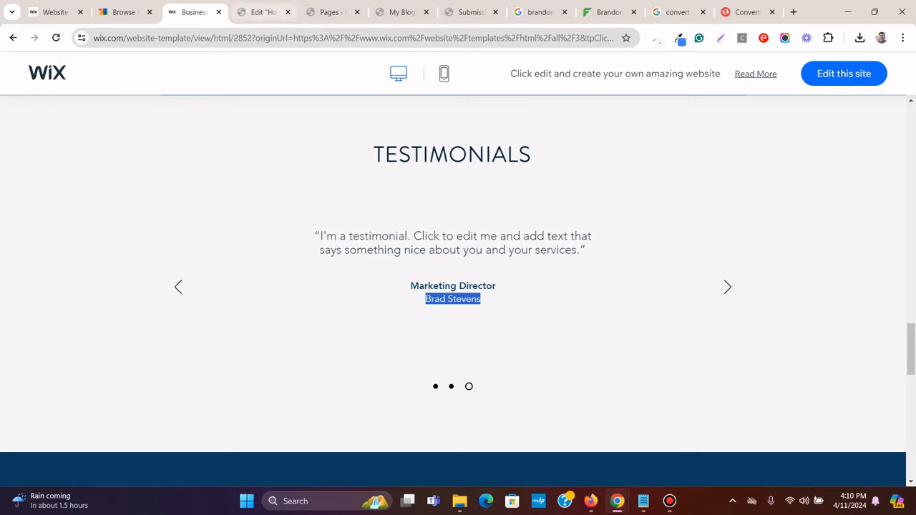
left_click(264, 12)
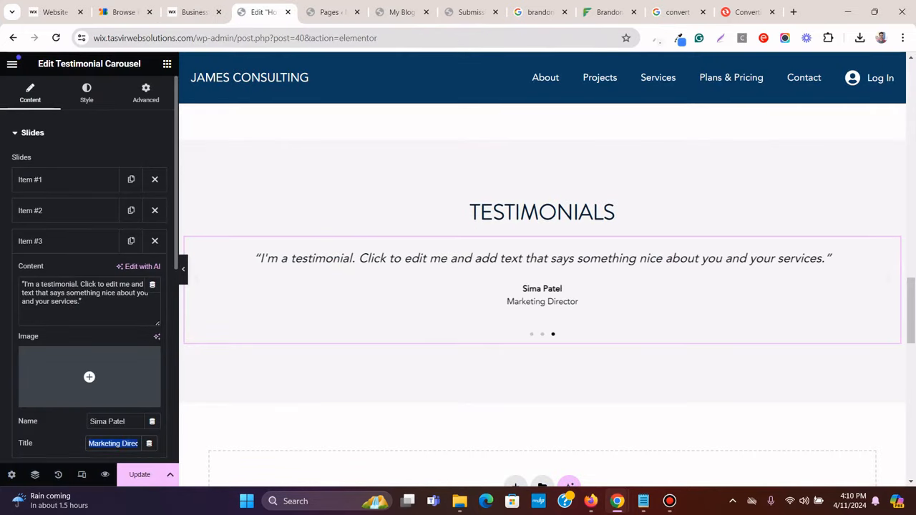
right_click(100, 444)
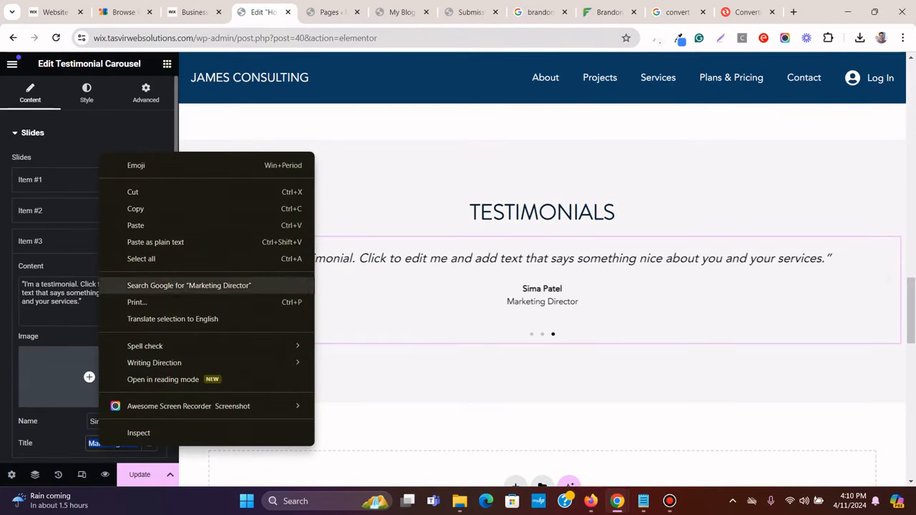
left_click(65, 337)
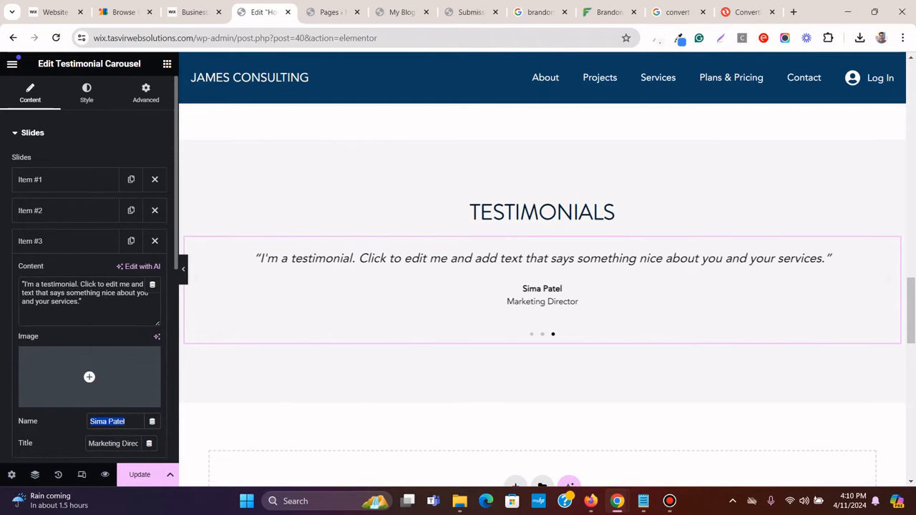
right_click(115, 422)
left_click(143, 221)
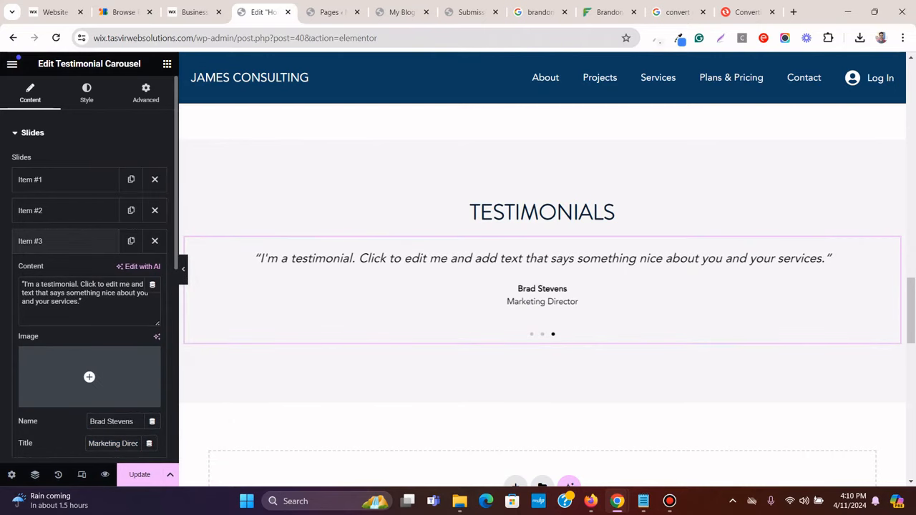
Inspect the testimonial quote's text styling on the Wix template page with the browser's developer tools
left_click(195, 12)
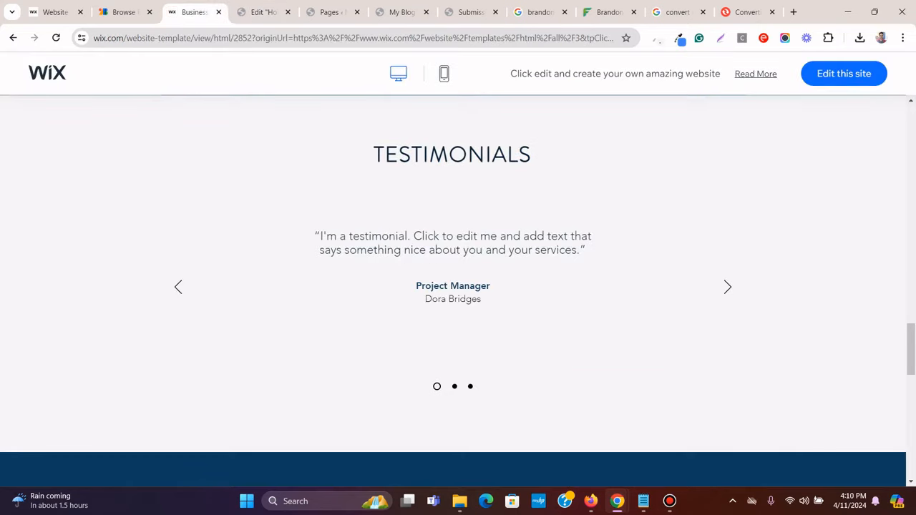
right_click(475, 236)
scroll(530, 372, "down", 6)
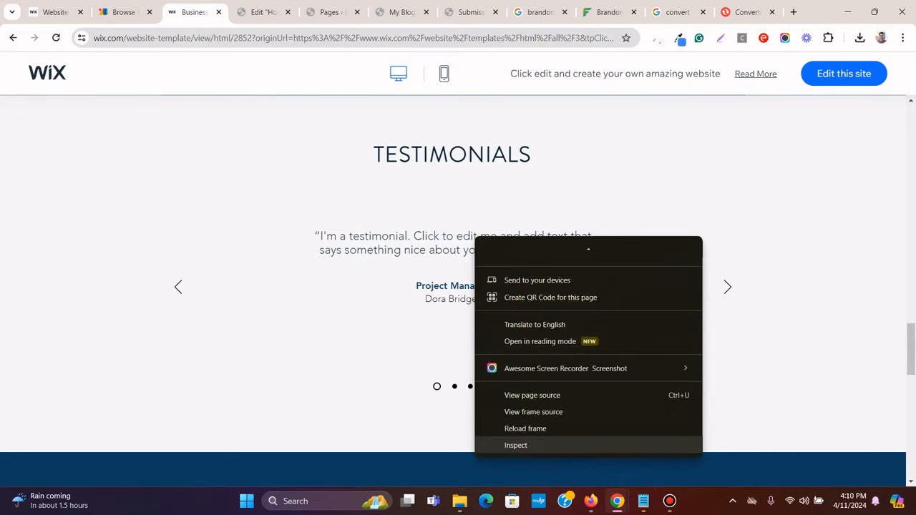
left_click(529, 445)
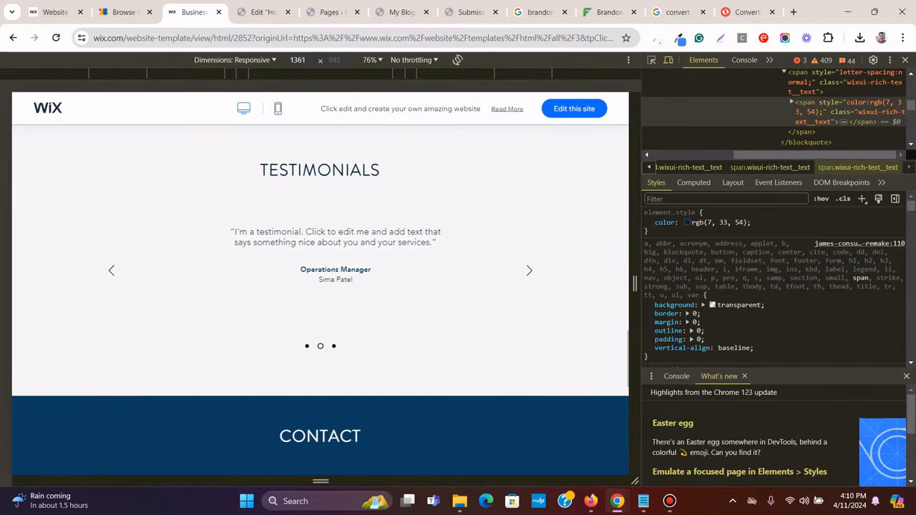
scroll(773, 130, "up", 2)
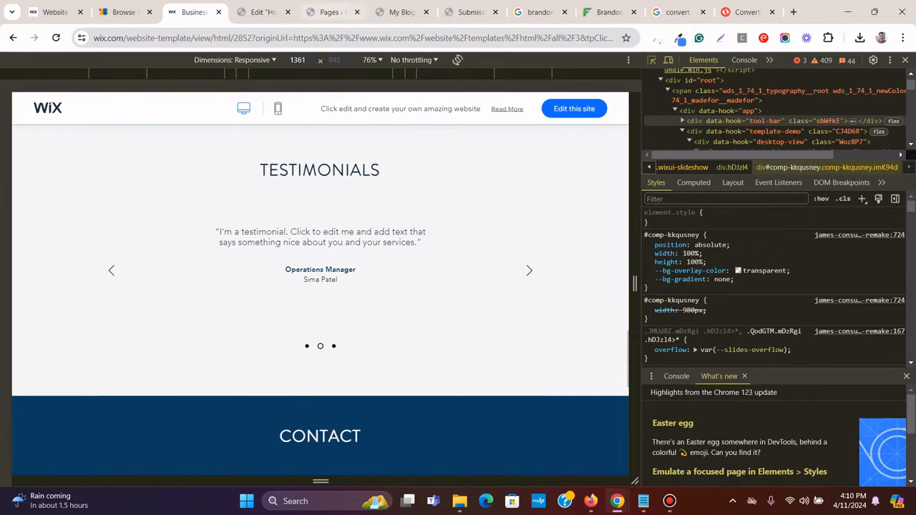
Style the carousel's quote text with Normal font style, size 20 px and weight 300 (Light)
left_click(261, 11)
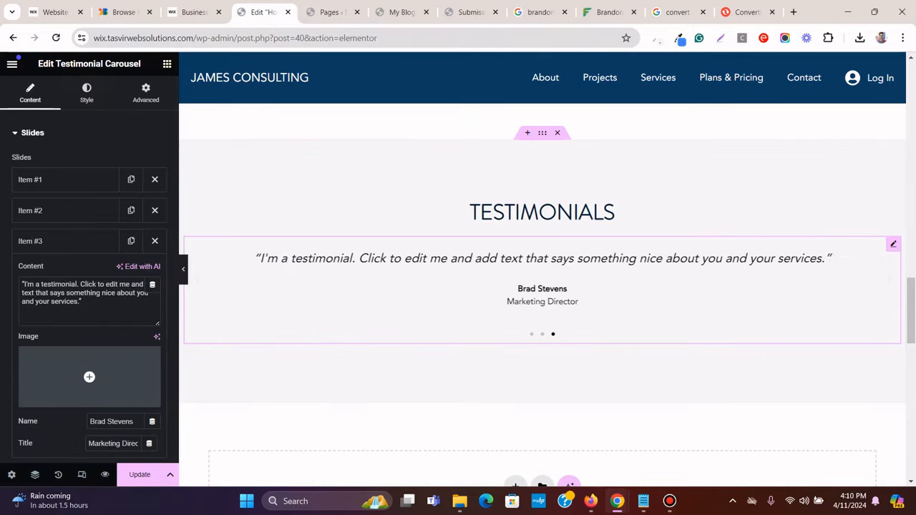
left_click(87, 93)
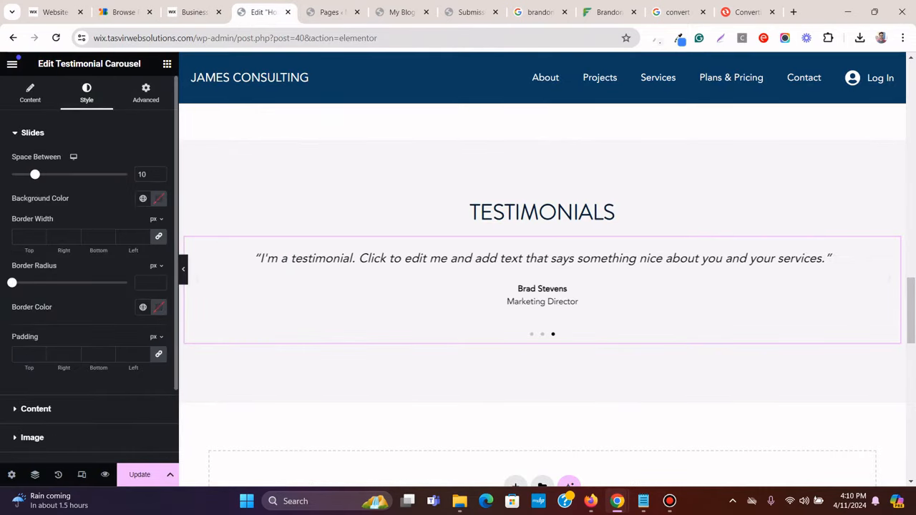
scroll(108, 264, "down", 1)
left_click(36, 319)
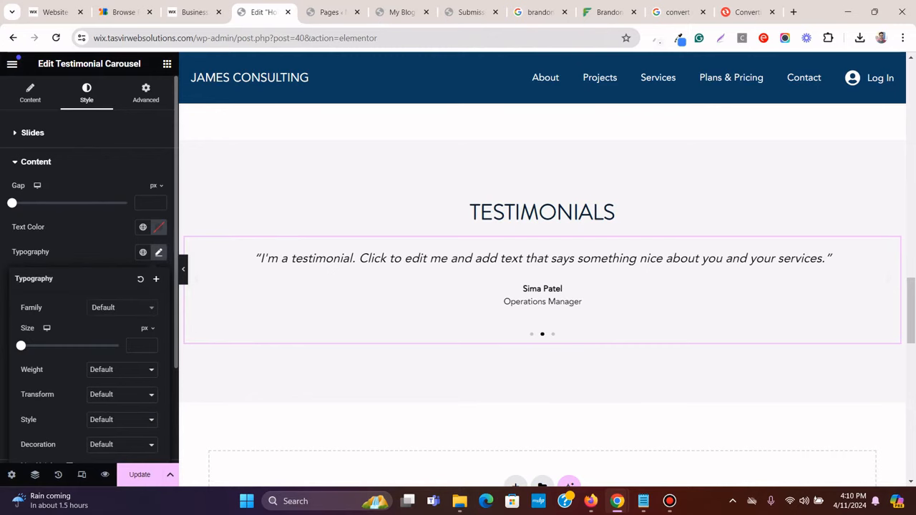
key("Return")
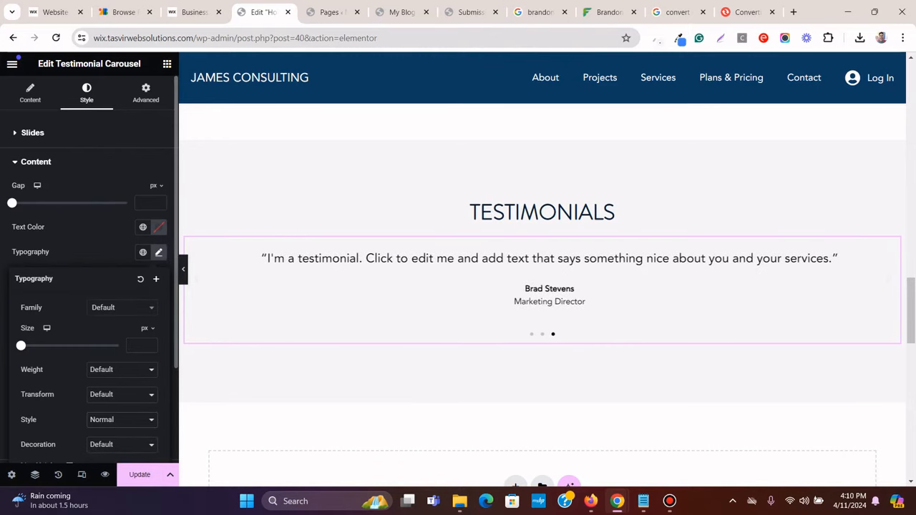
type("20")
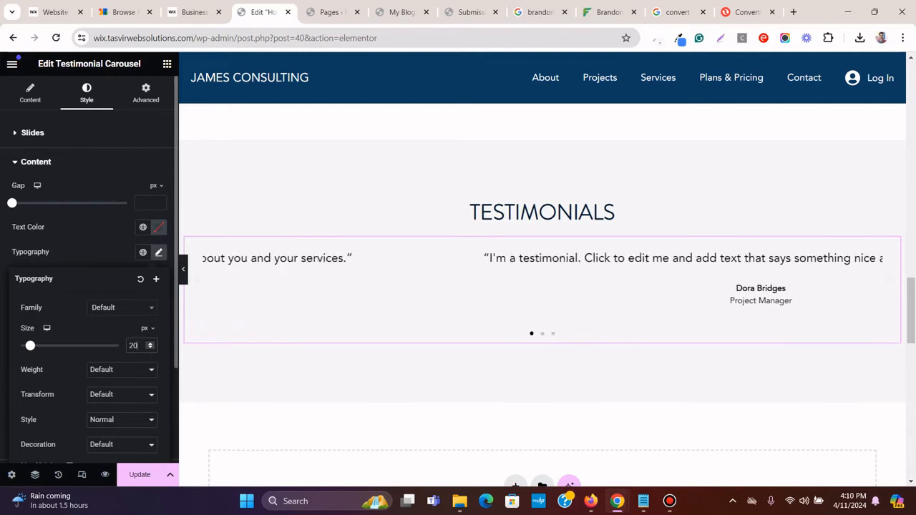
left_click(122, 370)
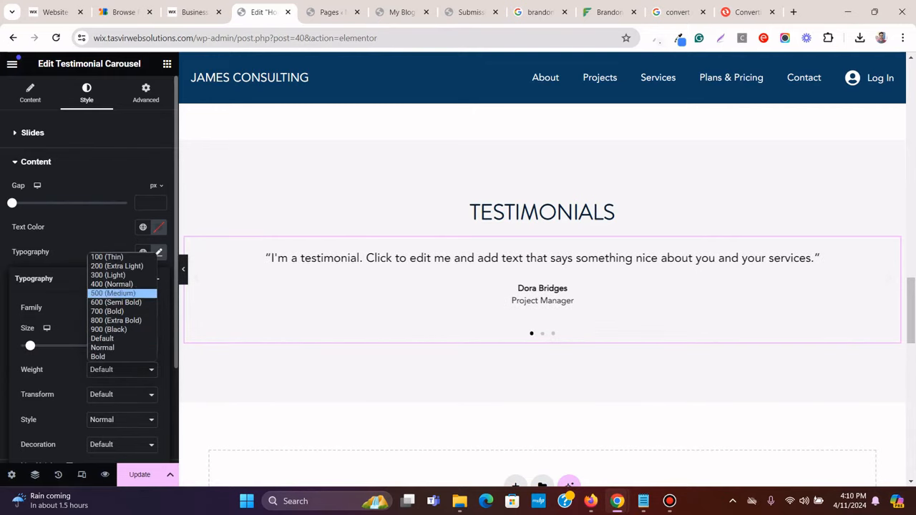
left_click(108, 275)
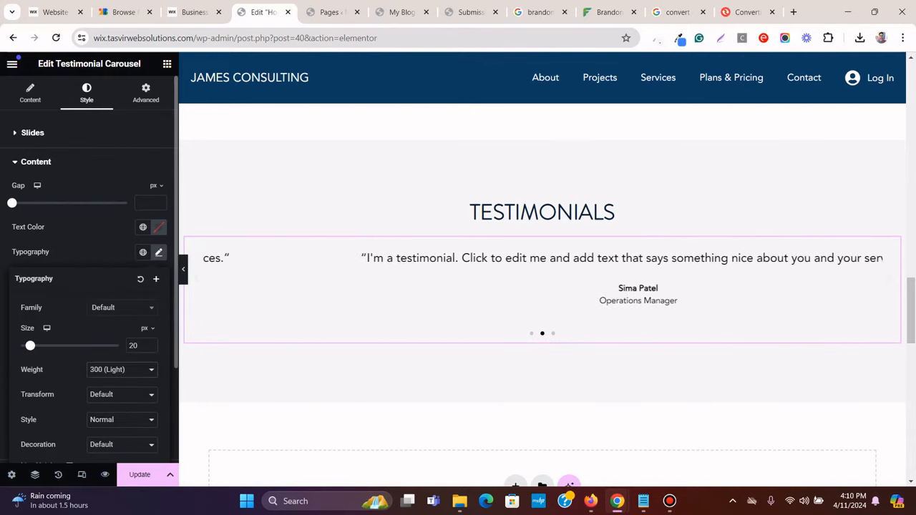
left_click(159, 253)
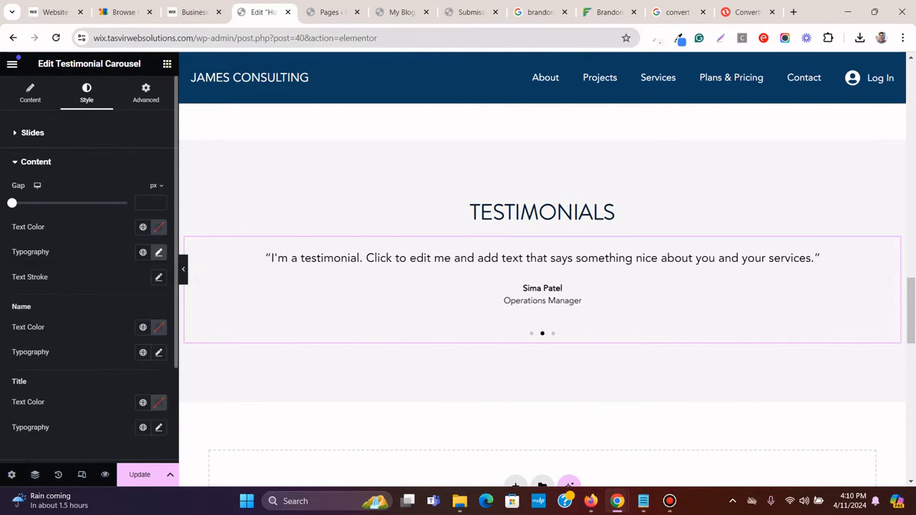
Close the developer tools on the template page and narrow the Testimonials container's boxed content width to 569 px
left_click(190, 12)
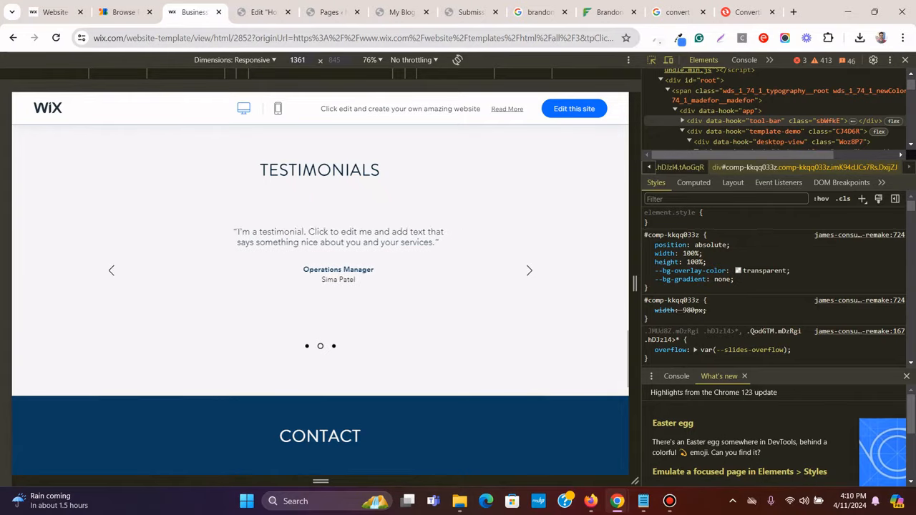
key("F12")
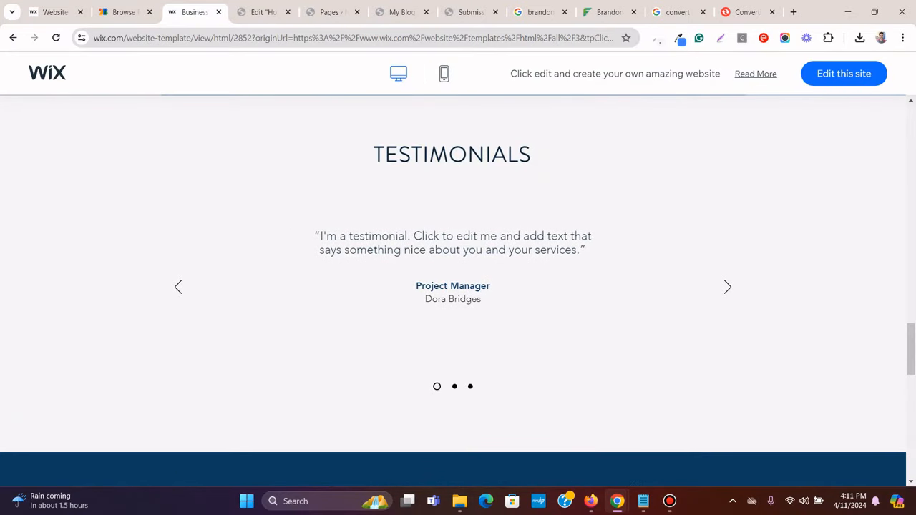
key("ctrl+Tab")
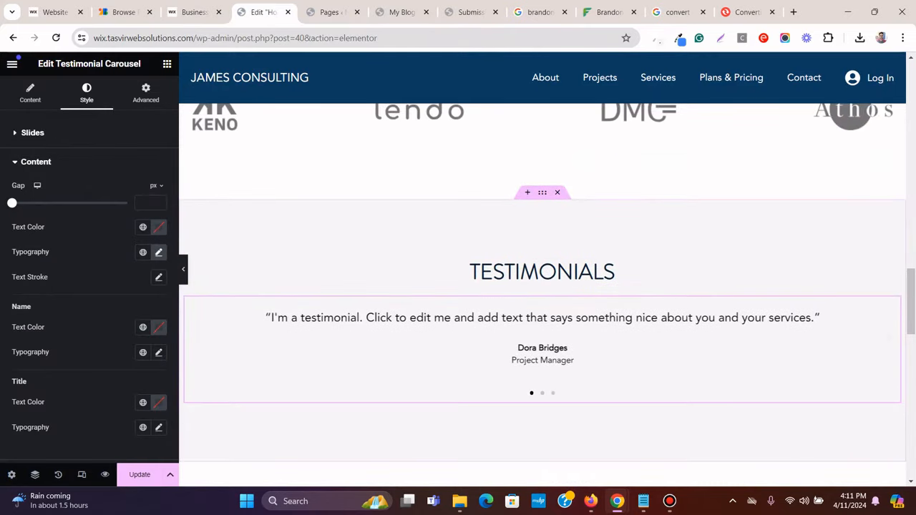
left_click(542, 193)
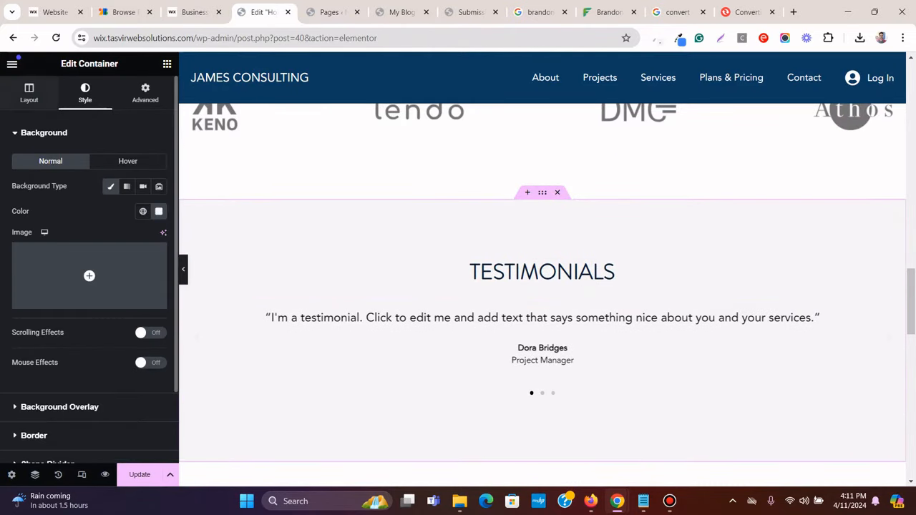
left_click(30, 93)
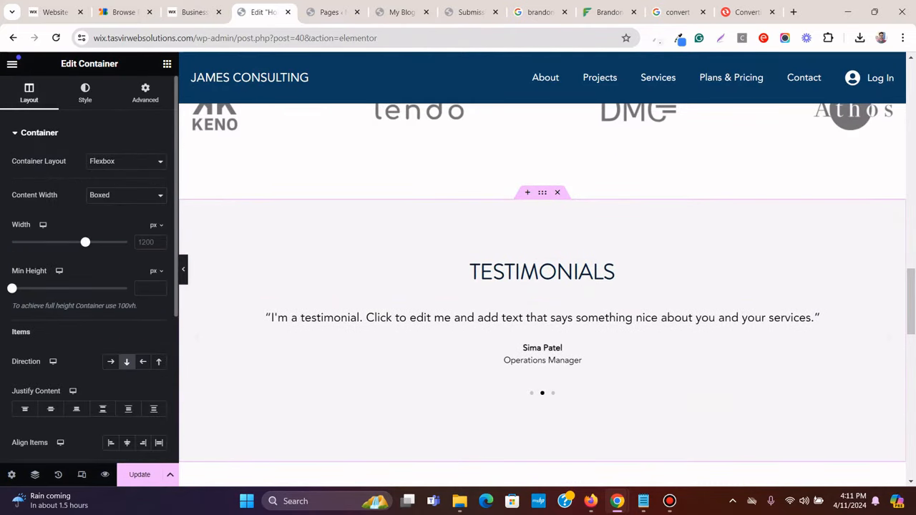
left_click_drag(85, 241, 19, 241)
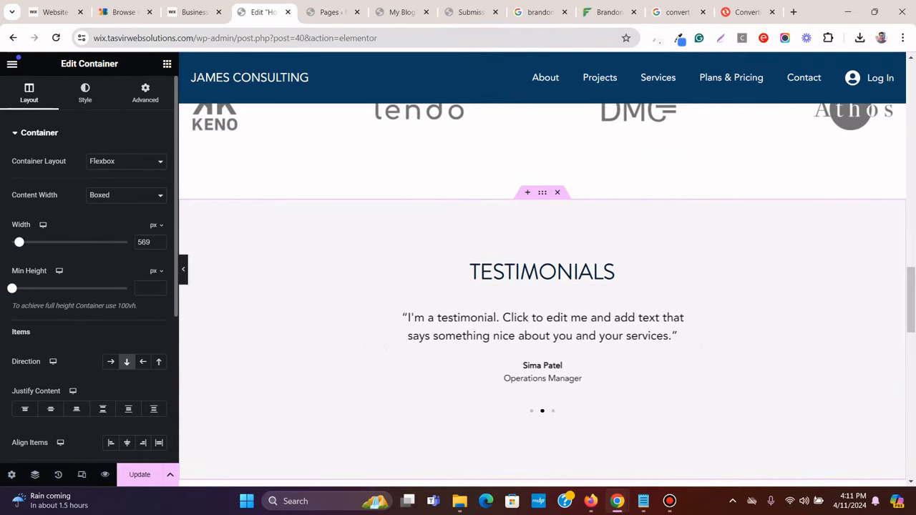
Hide the editing panel and review the Testimonials carousel and the Contact section below it at full page width
scroll(542, 301, "down", 1)
left_click(701, 286)
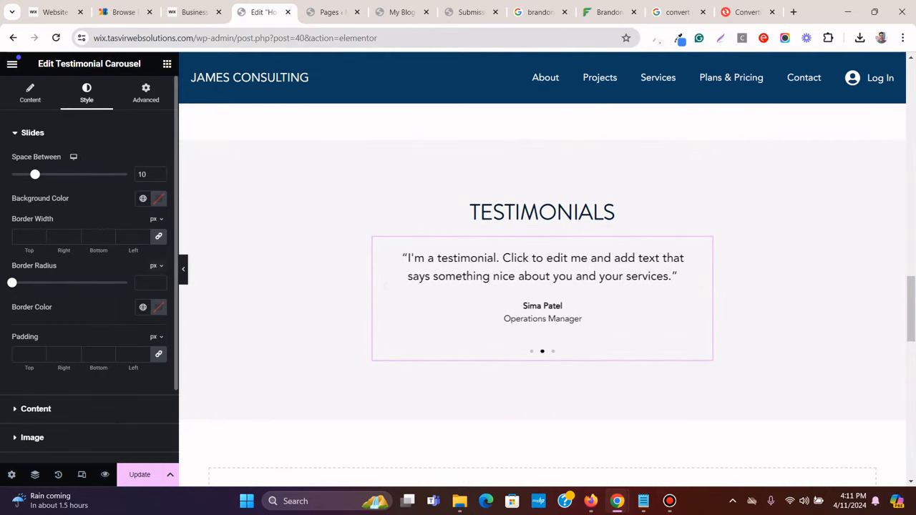
left_click(183, 269)
scroll(453, 286, "down", 4)
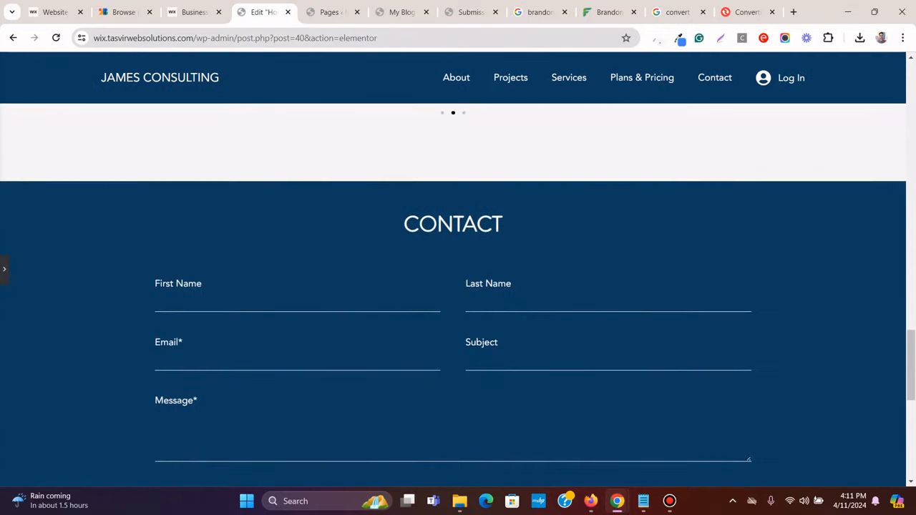
Bring back the editing panel beside the Testimonials carousel and update the page to save its changes
scroll(453, 287, "up", 2)
left_click(5, 270)
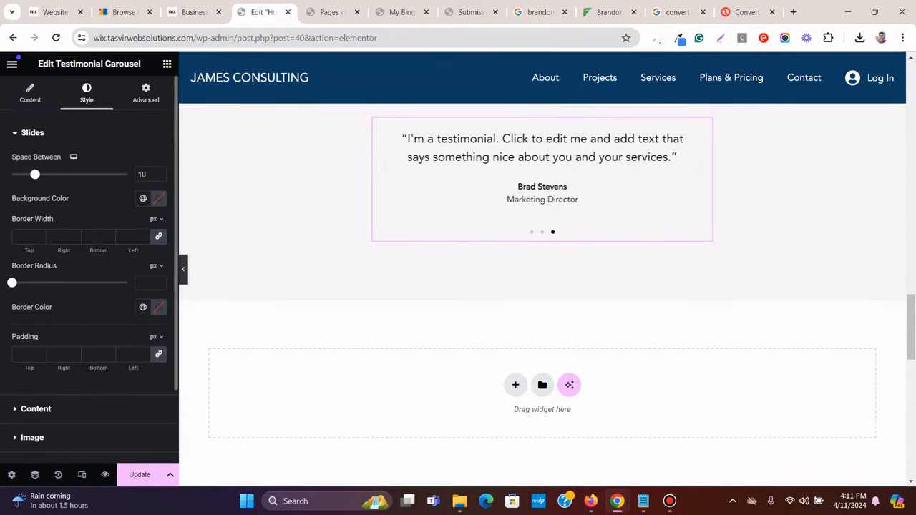
left_click(139, 474)
Switch to the Wix template page and go from its Testimonials section back up to the hero section
left_click(191, 12)
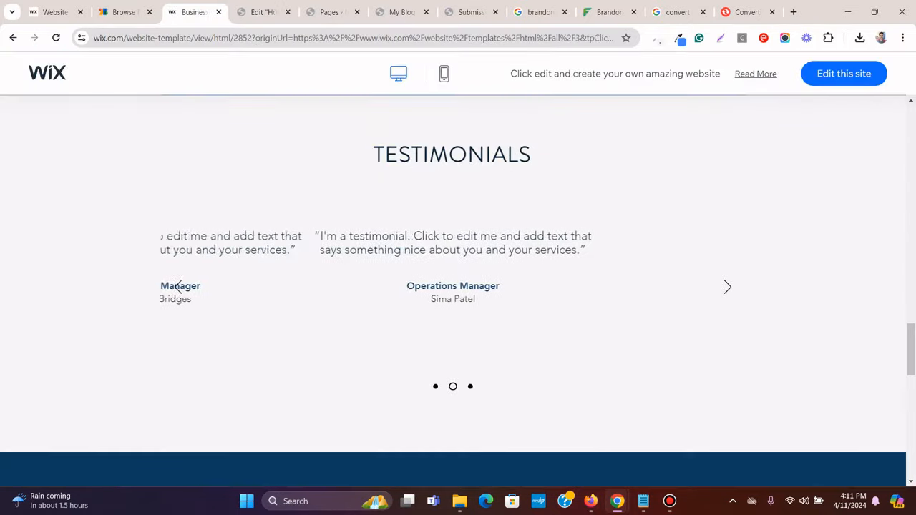
scroll(458, 286, "up", 5)
scroll(457, 313, "up", 5)
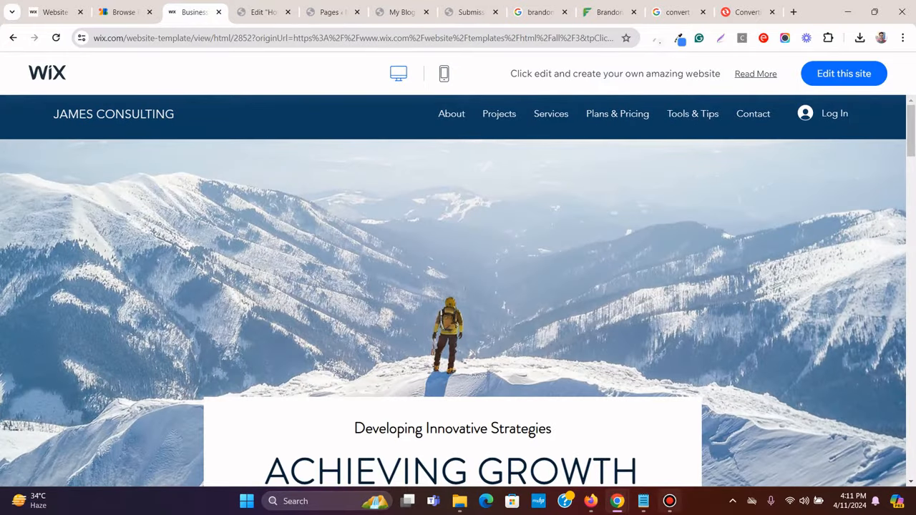
left_click(669, 500)
left_click(669, 501)
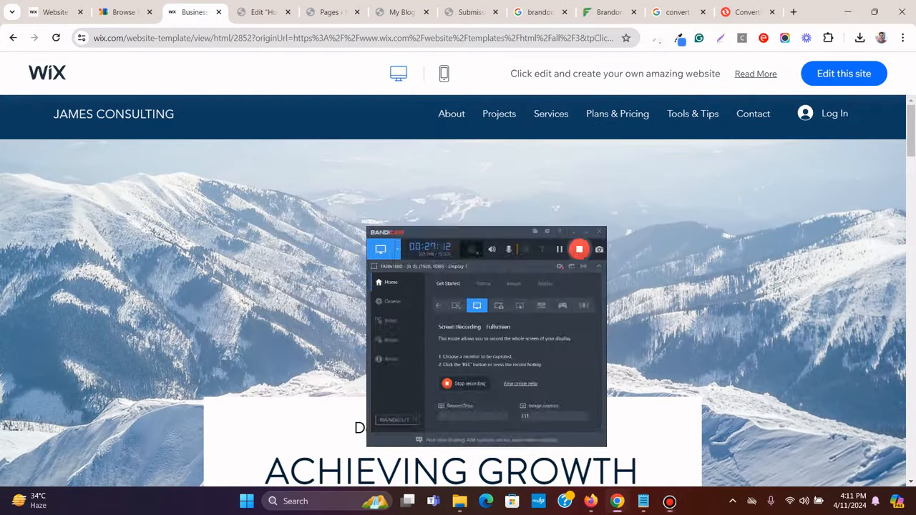
Compare the hero section and the sections below it on the Elementor page with the Wix template's hero section
left_click(262, 12)
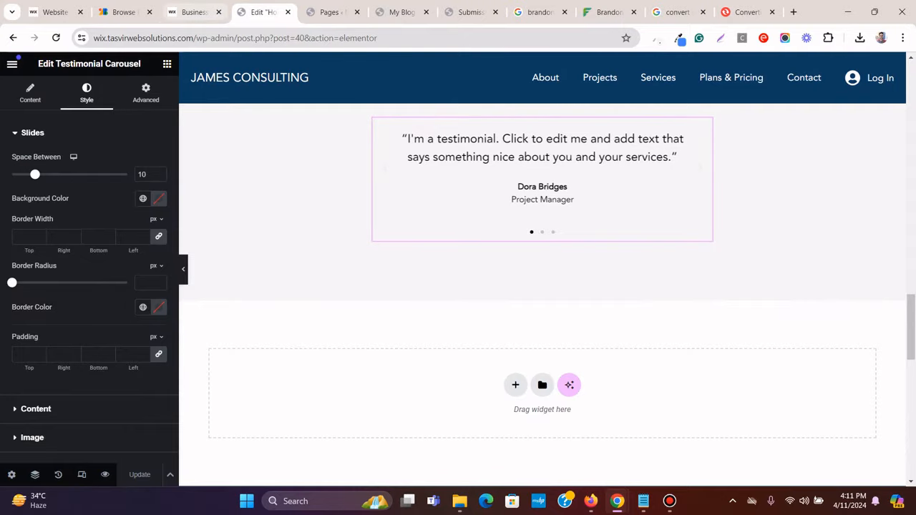
scroll(541, 321, "up", 20)
scroll(541, 293, "up", 2)
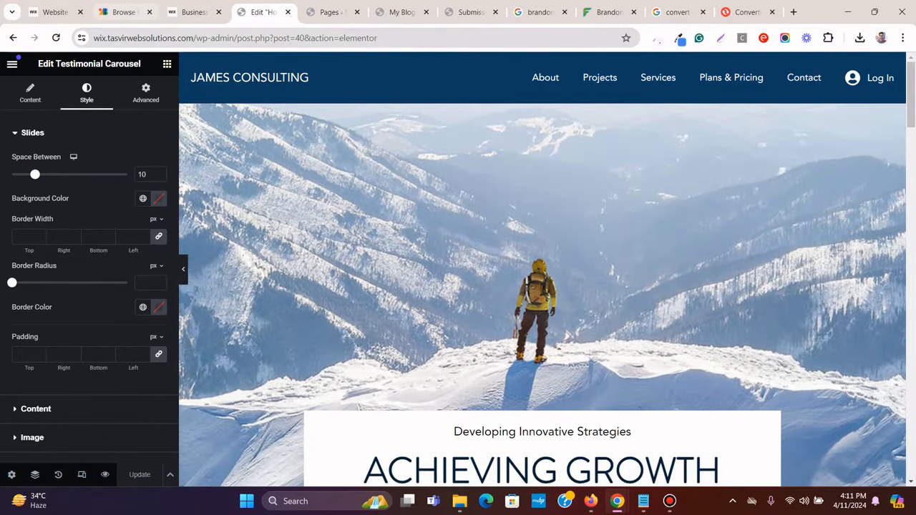
scroll(542, 286, "down", 6)
scroll(542, 286, "up", 5)
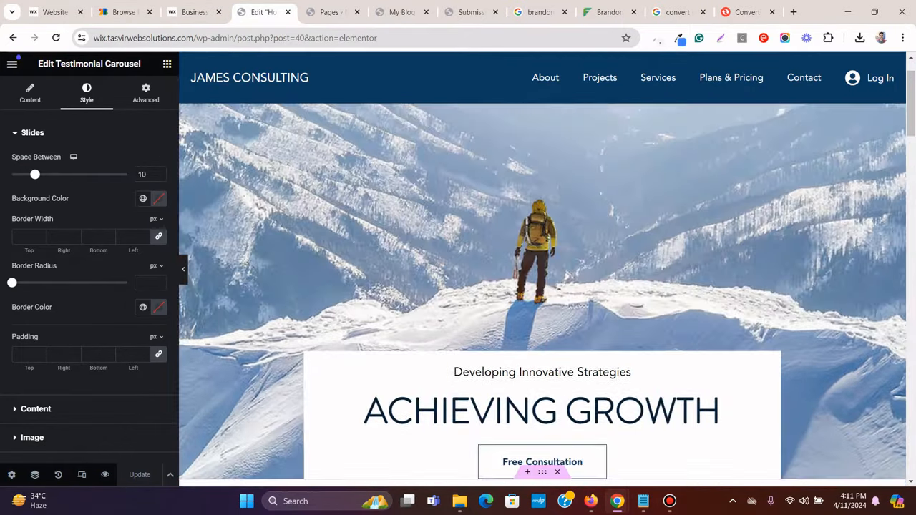
scroll(541, 286, "down", 6)
scroll(542, 286, "up", 7)
scroll(542, 286, "down", 1)
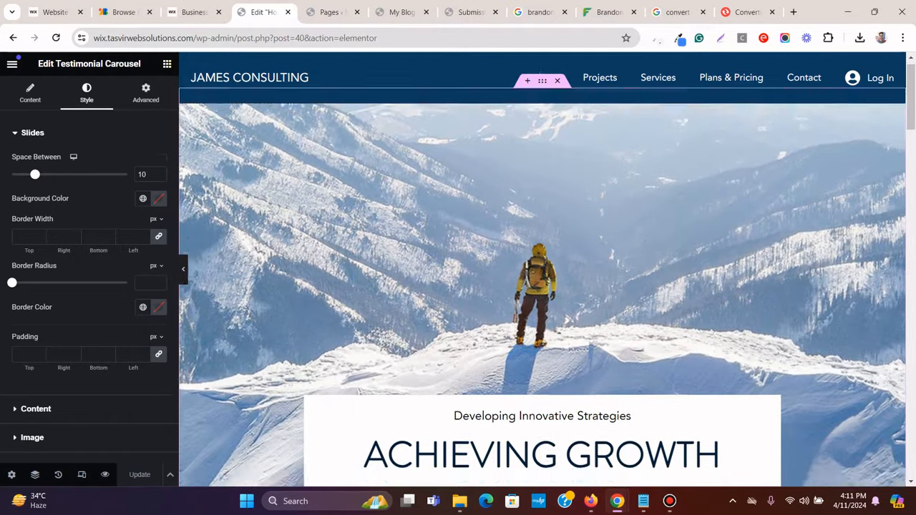
scroll(541, 286, "down", 9)
scroll(541, 286, "up", 2)
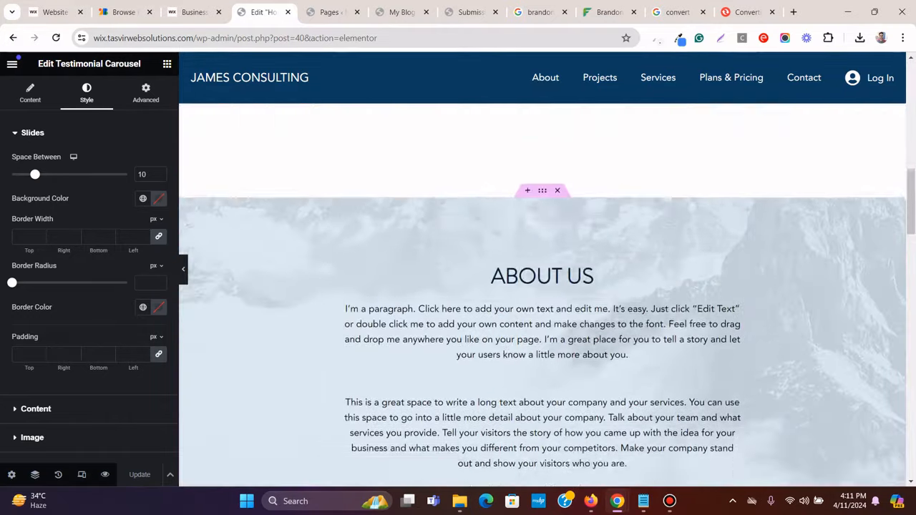
scroll(541, 286, "up", 8)
key("ctrl+shift+Tab")
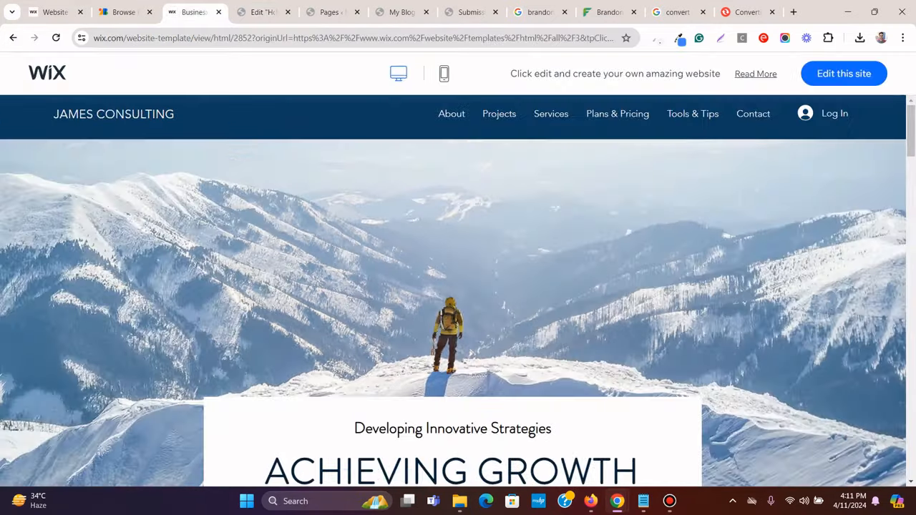
scroll(458, 286, "down", 4)
scroll(458, 286, "up", 4)
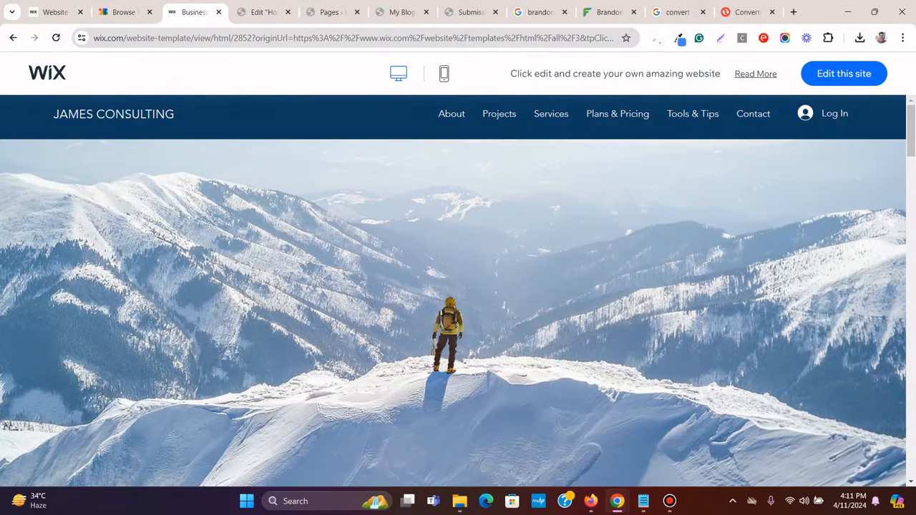
scroll(458, 286, "down", 2)
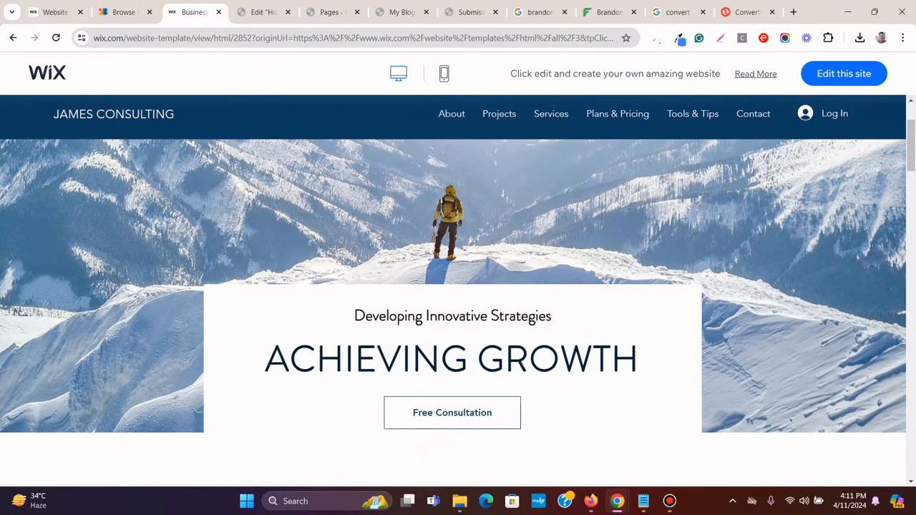
Give the white container around the ACHIEVING GROWTH heading on the Elementor page a Fade In Up entrance animation
key("ctrl+Tab")
scroll(542, 291, "down", 3)
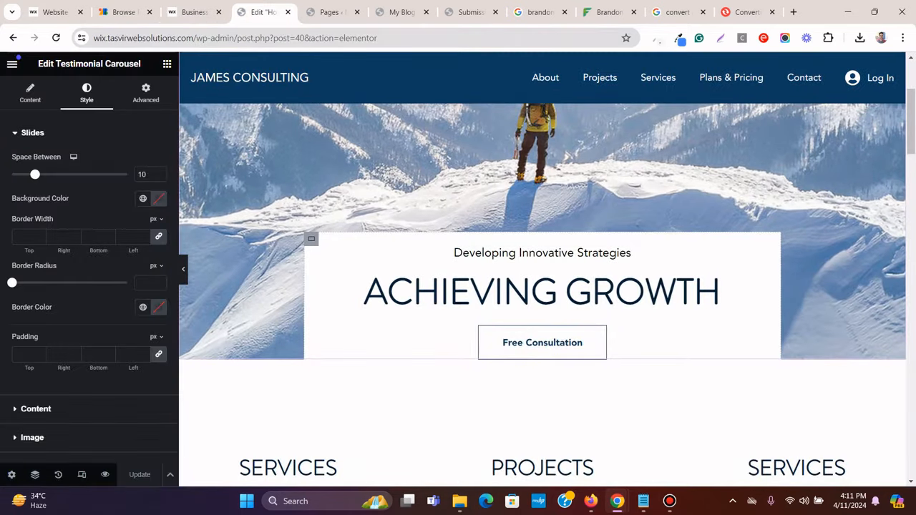
left_click(311, 239)
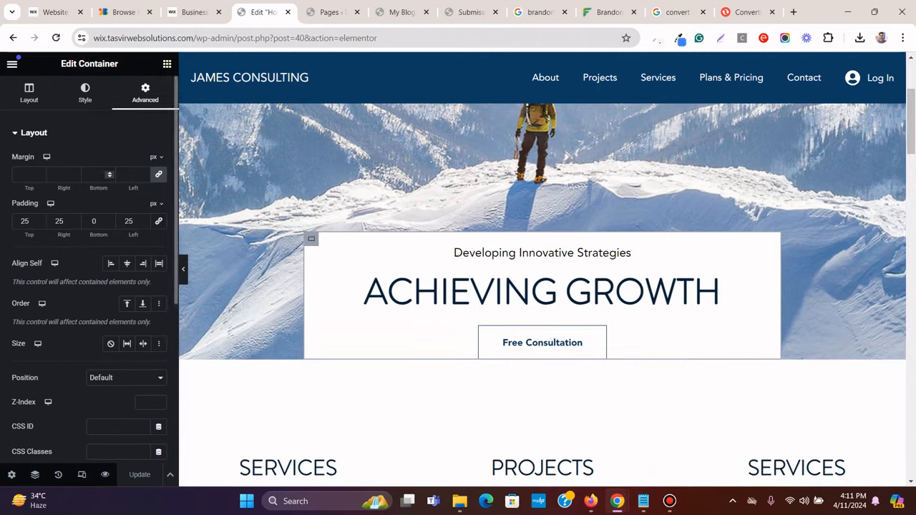
scroll(89, 286, "down", 2)
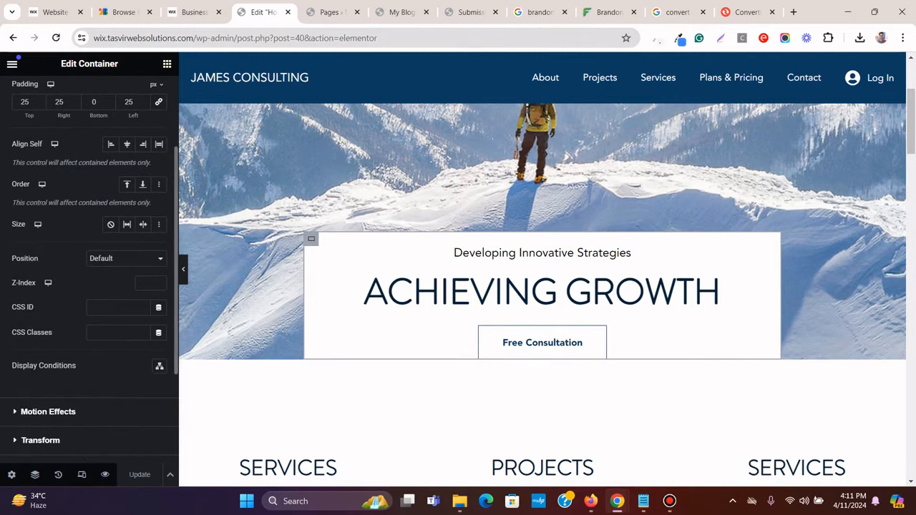
scroll(118, 247, "down", 1)
left_click(48, 352)
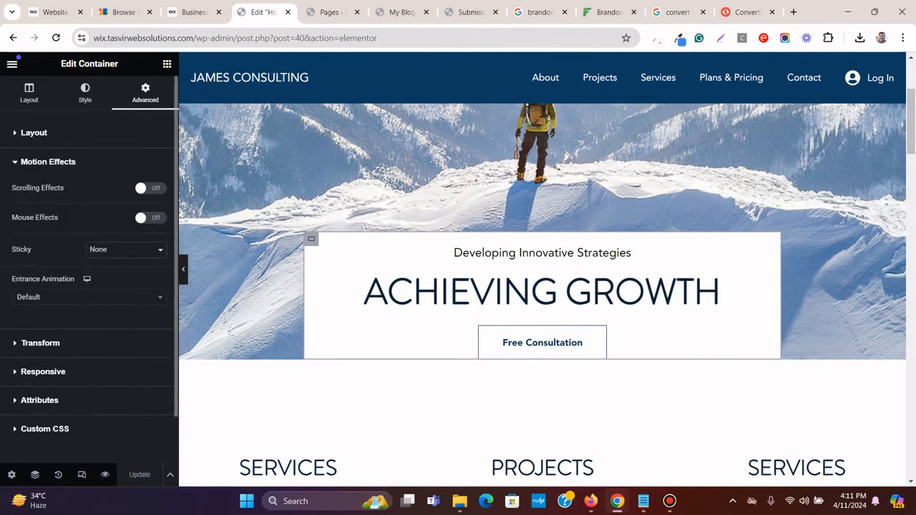
left_click(88, 297)
key("Down")
key("Down")
key("Down")
key("Down")
key("Down")
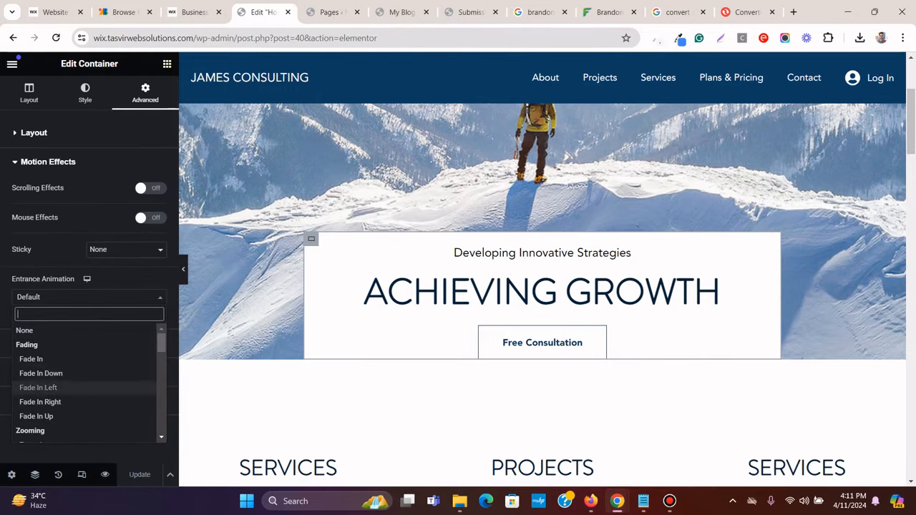
key("Return")
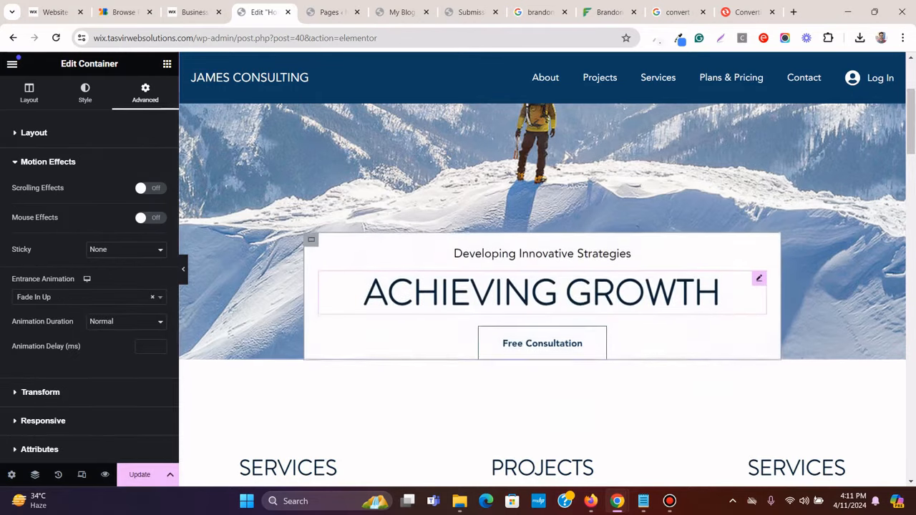
Check the template's three-column Services section and apply a Fade In Up entrance animation to the first SERVICES column container in Elementor
scroll(543, 286, "down", 3)
left_click(193, 12)
scroll(453, 286, "down", 4)
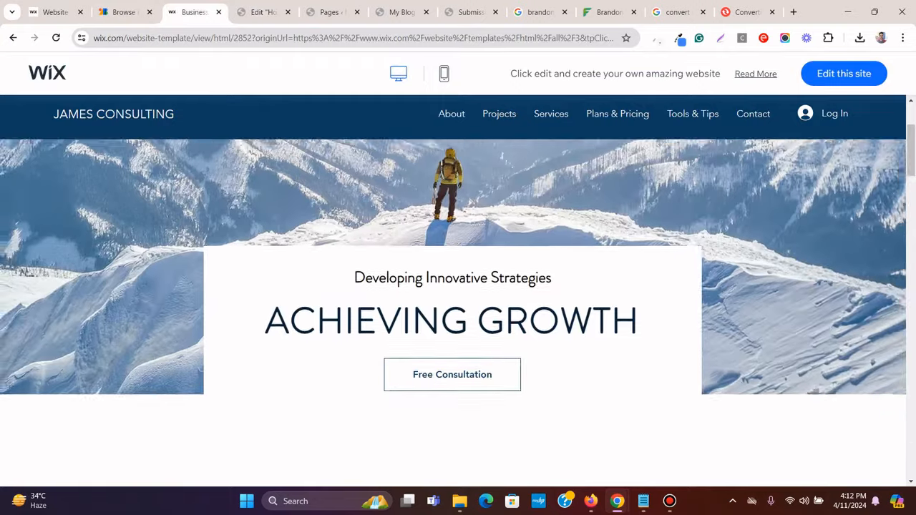
scroll(457, 287, "down", 1)
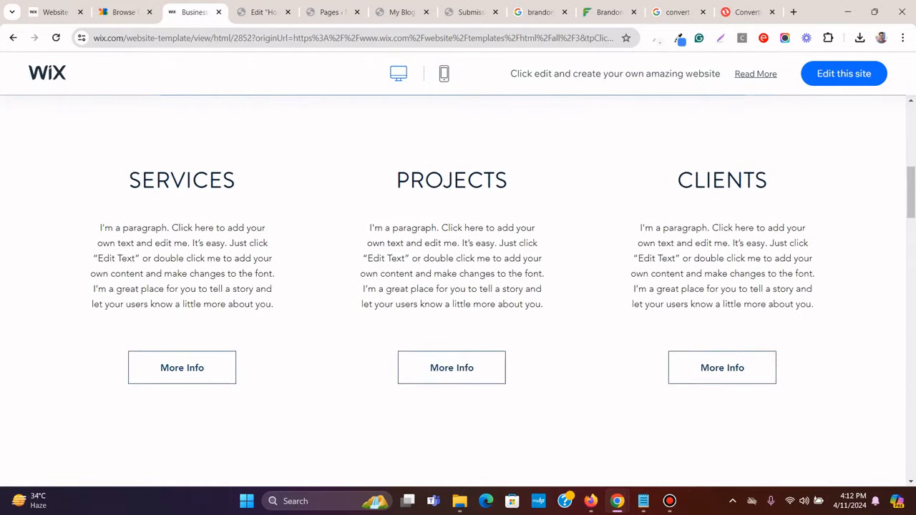
left_click(263, 13)
scroll(321, 222, "down", 1)
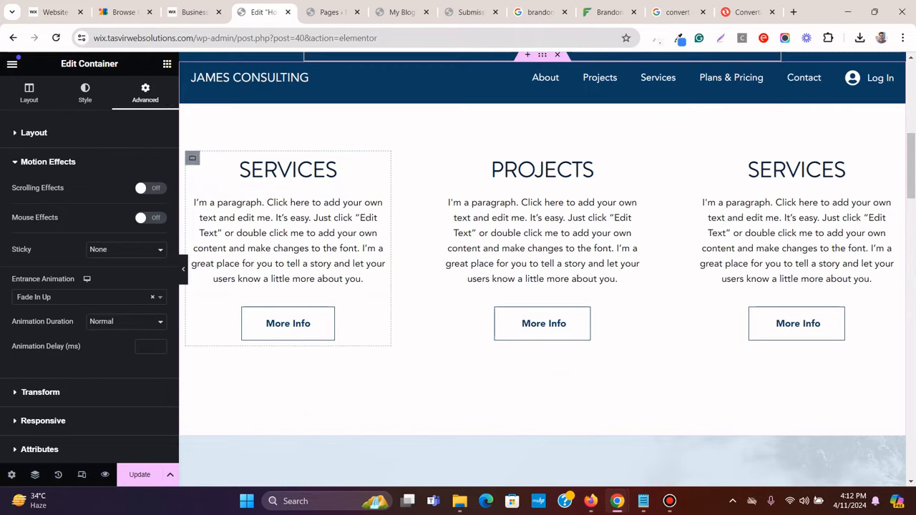
left_click(192, 158)
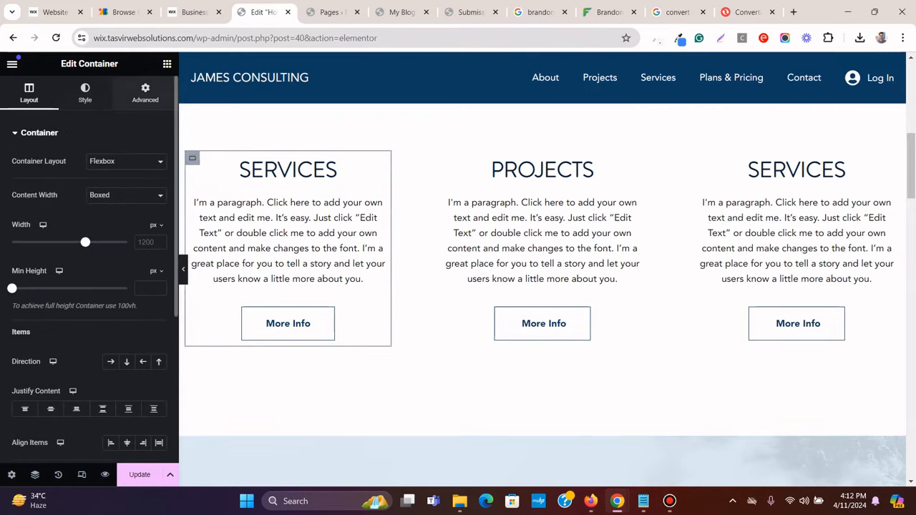
left_click(145, 93)
scroll(89, 287, "down", 4)
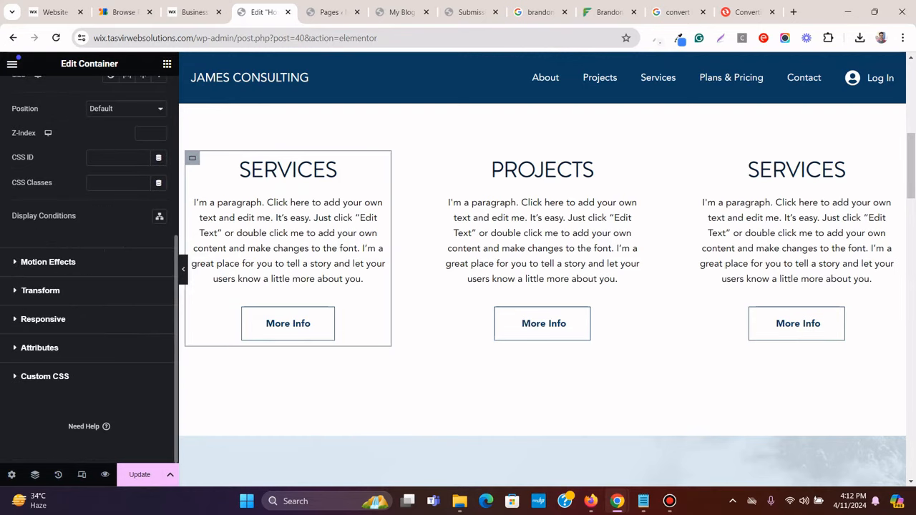
left_click(48, 262)
left_click(86, 296)
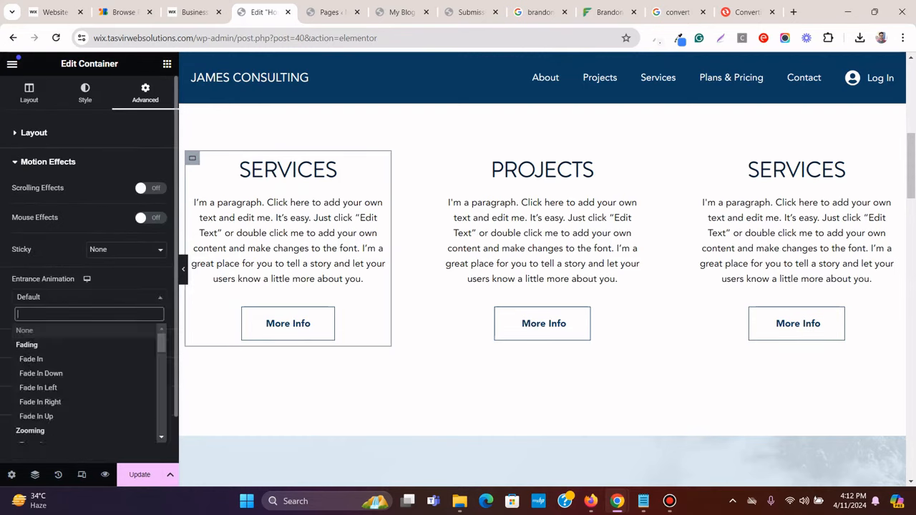
left_click(43, 416)
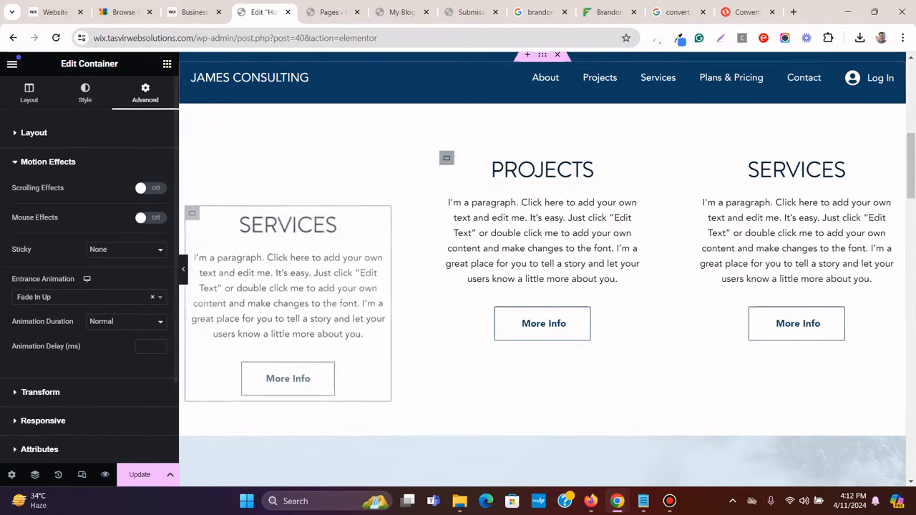
Apply a Fade In Up entrance animation to the PROJECTS column container
left_click(447, 157)
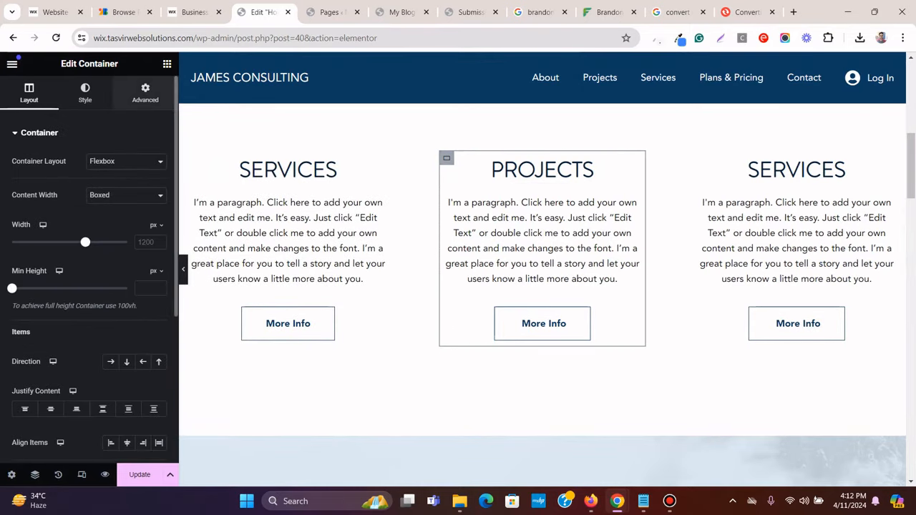
left_click(145, 93)
scroll(54, 265, "down", 2)
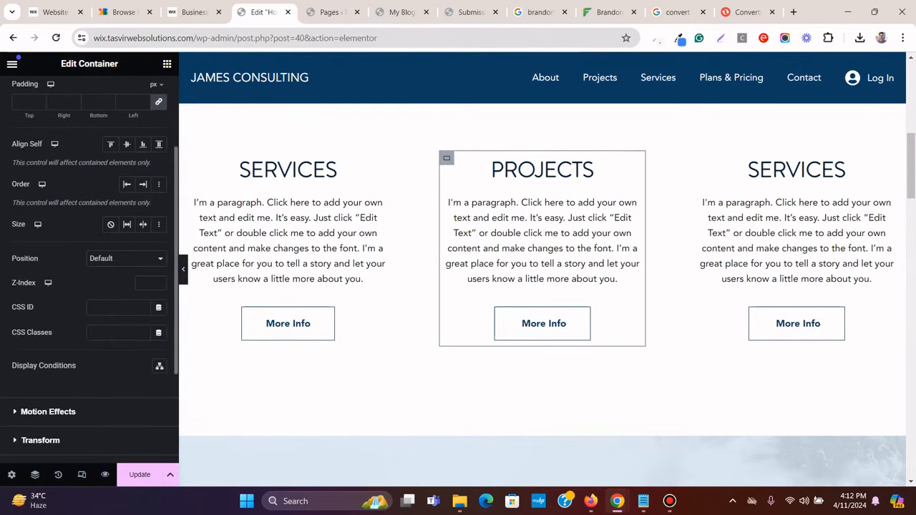
left_click(48, 411)
left_click(89, 296)
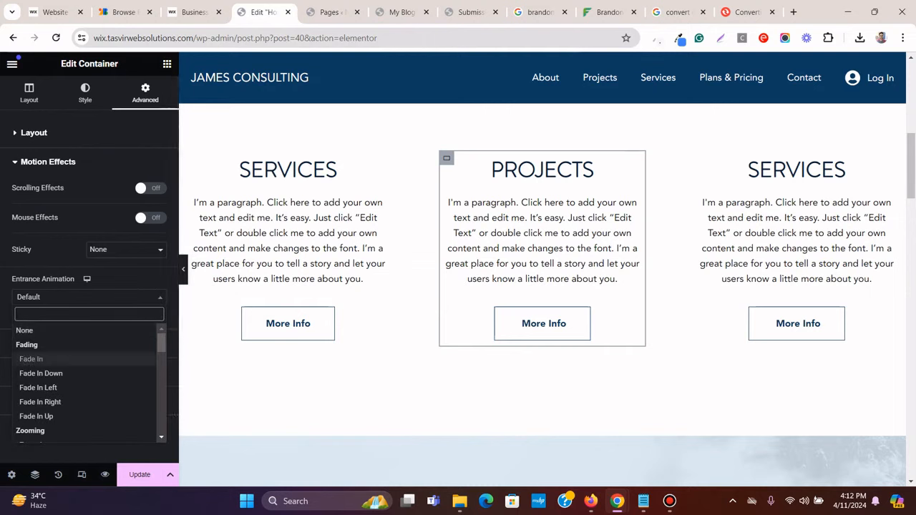
left_click(37, 417)
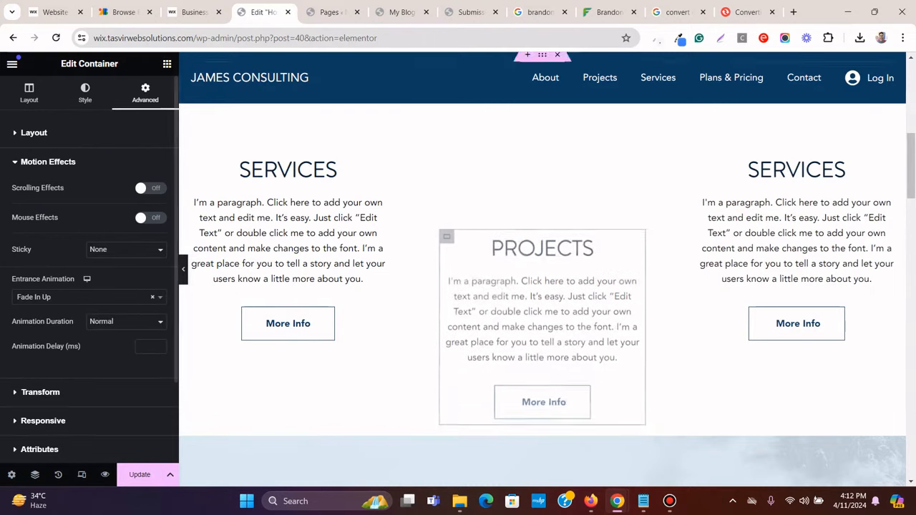
Apply a Fade In Up entrance animation to the third column container, the second one headed SERVICES
left_click(700, 158)
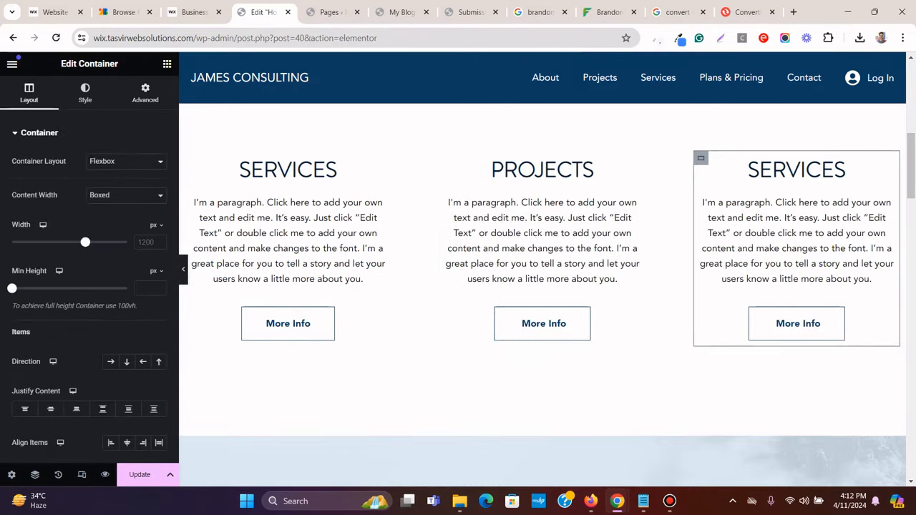
left_click(145, 93)
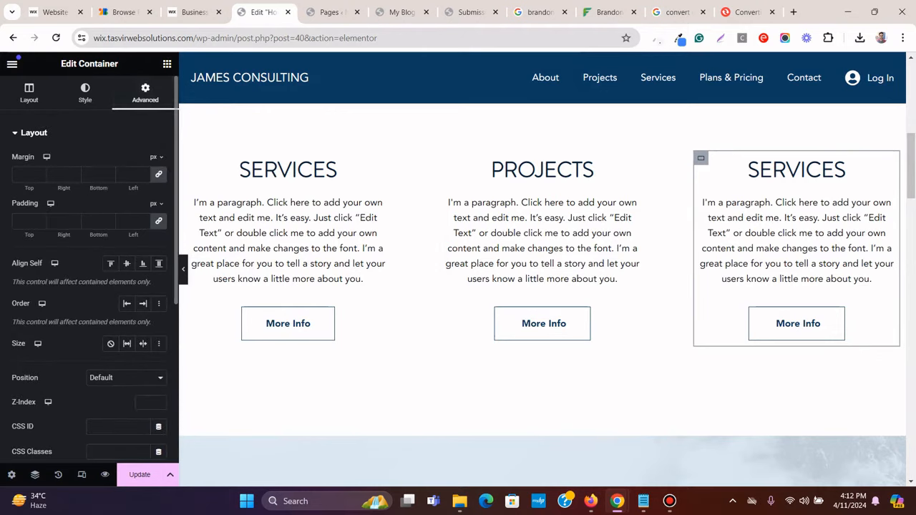
left_click(34, 133)
left_click(48, 162)
left_click(89, 297)
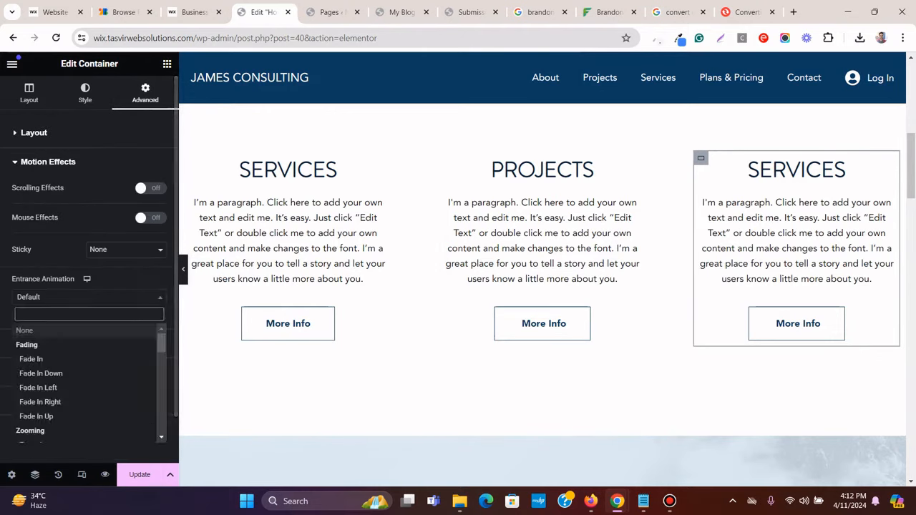
left_click(36, 416)
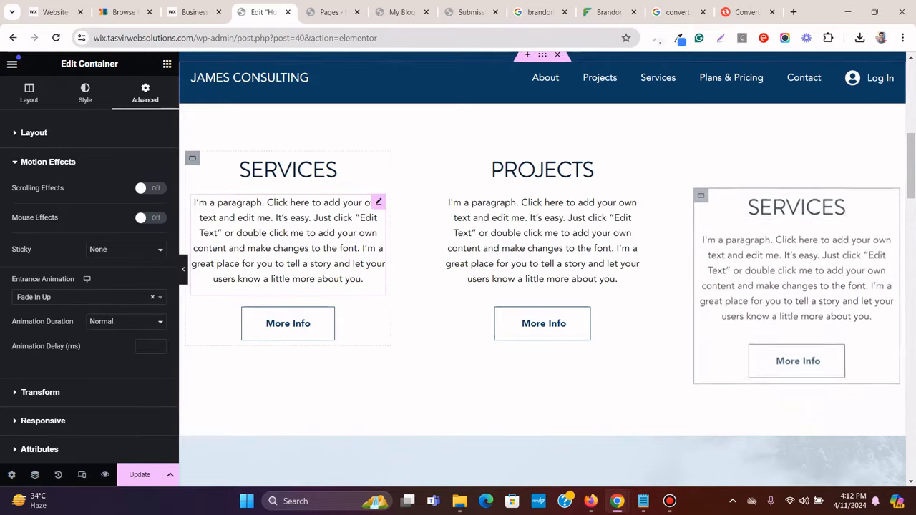
Check the template's ABOUT US section and apply a Fade In Up entrance animation to the ABOUT US container in Elementor
scroll(344, 264, "down", 5)
left_click(193, 12)
scroll(452, 271, "down", 1)
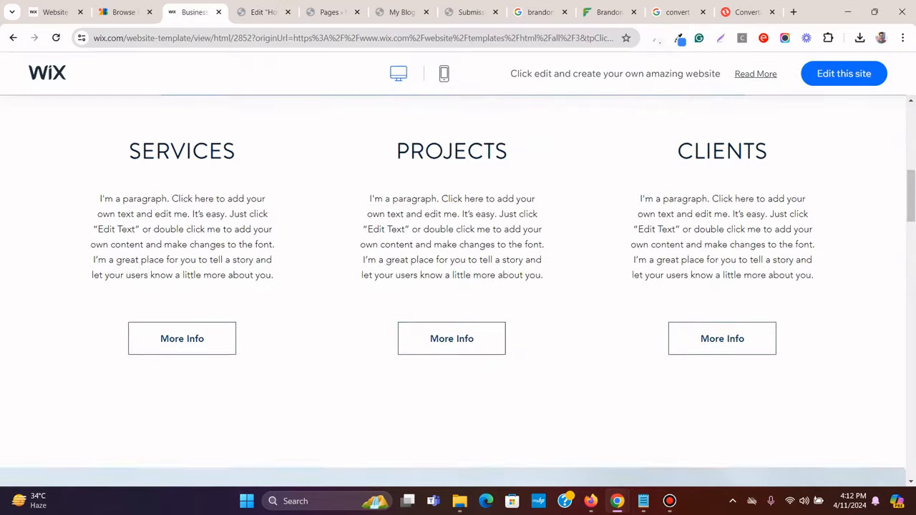
scroll(452, 272, "down", 7)
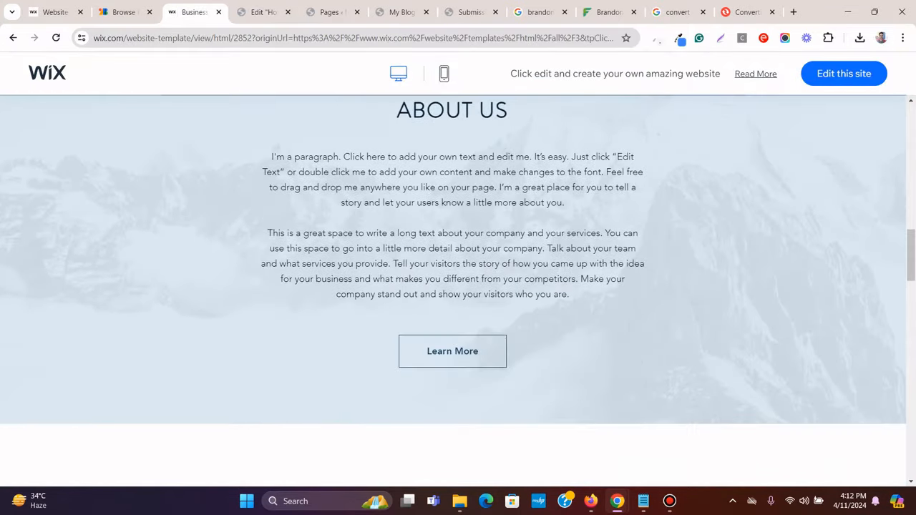
left_click(261, 12)
left_click(344, 205)
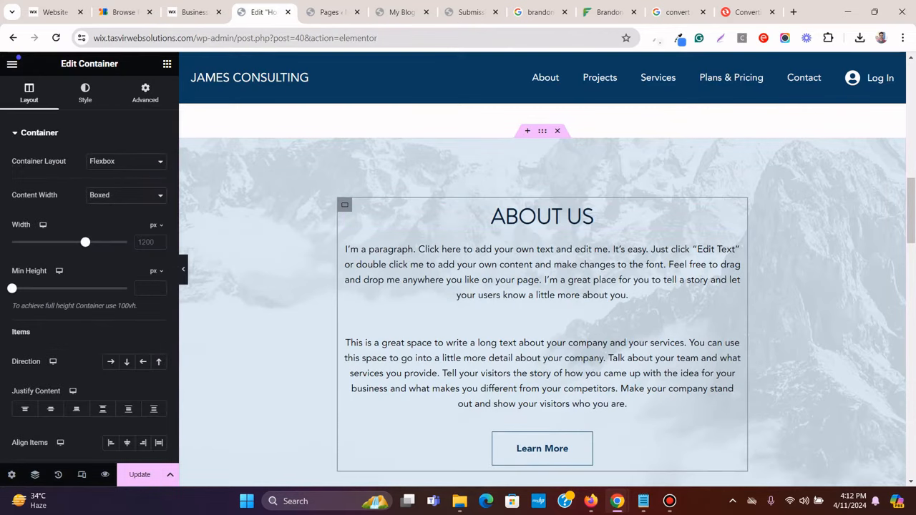
left_click(145, 93)
scroll(57, 206, "down", 1)
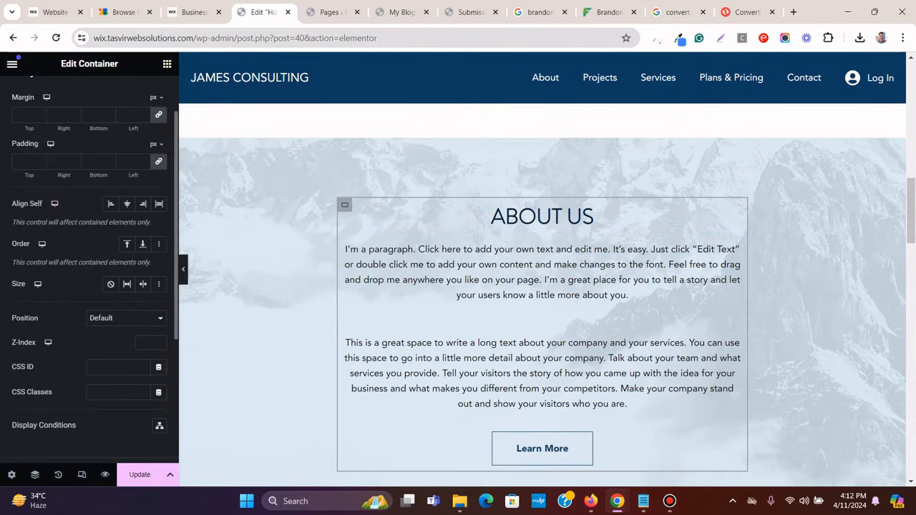
scroll(57, 412, "down", 1)
left_click(48, 411)
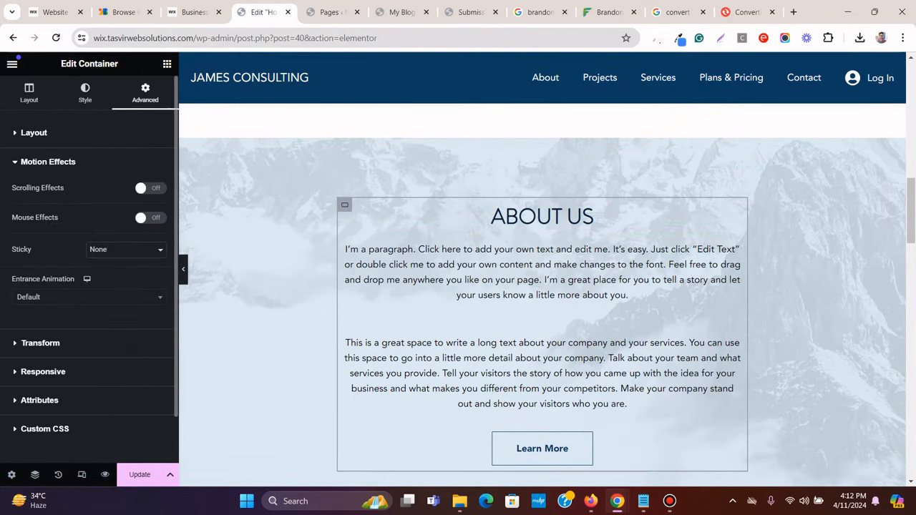
left_click(89, 297)
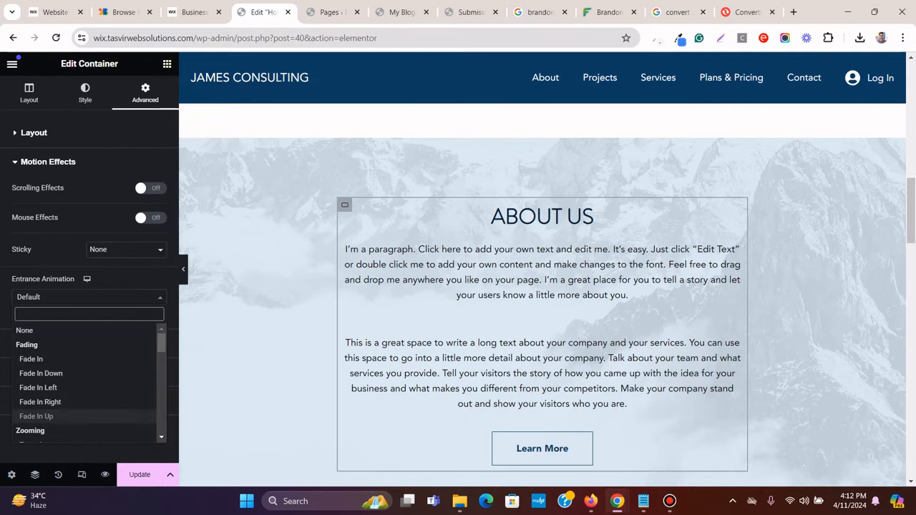
left_click(36, 415)
Check the template's OUR CLIENTS section and apply a Fade In Up entrance animation to the TESTIMONIALS heading in Elementor
scroll(542, 286, "down", 5)
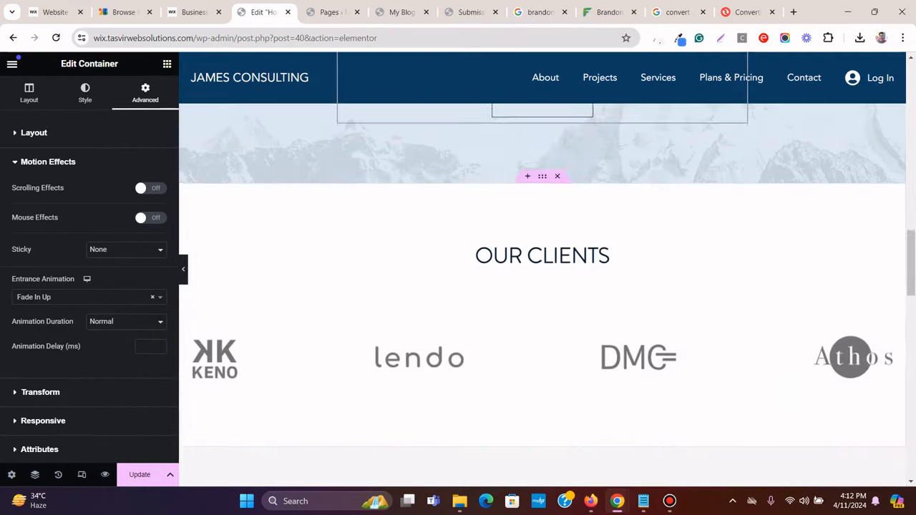
scroll(541, 286, "down", 1)
left_click(194, 12)
scroll(452, 286, "down", 4)
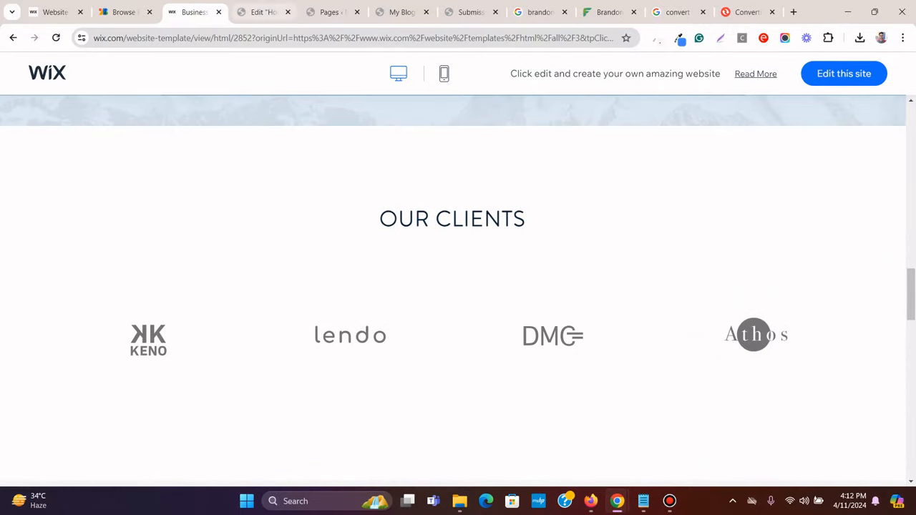
left_click(262, 12)
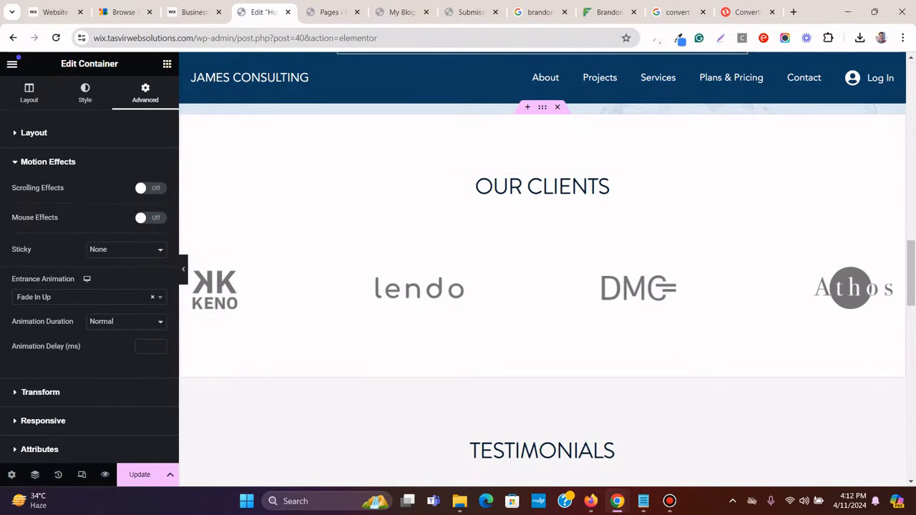
scroll(542, 286, "down", 3)
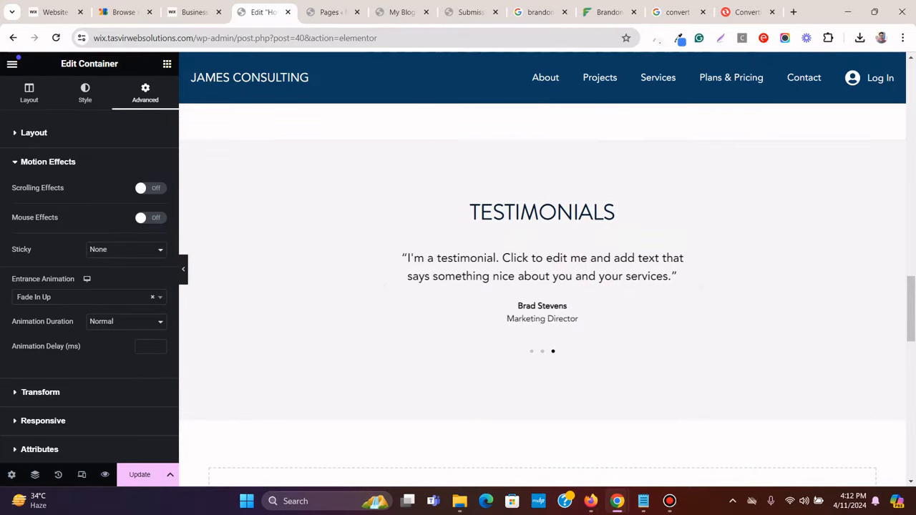
left_click(542, 212)
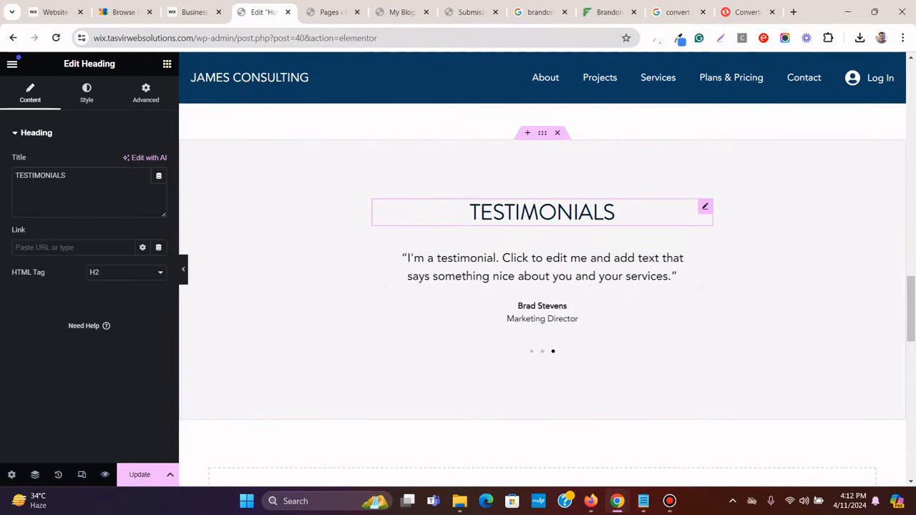
left_click(146, 93)
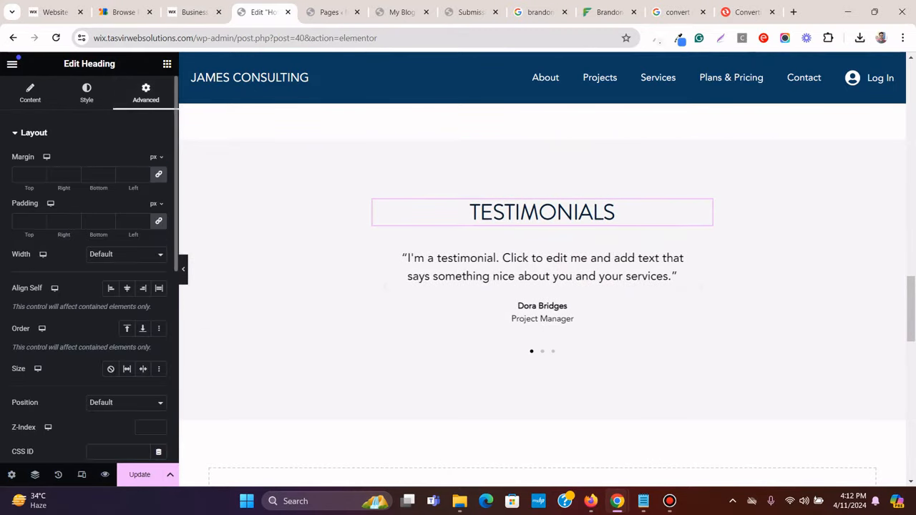
left_click(34, 133)
left_click(48, 162)
left_click(89, 297)
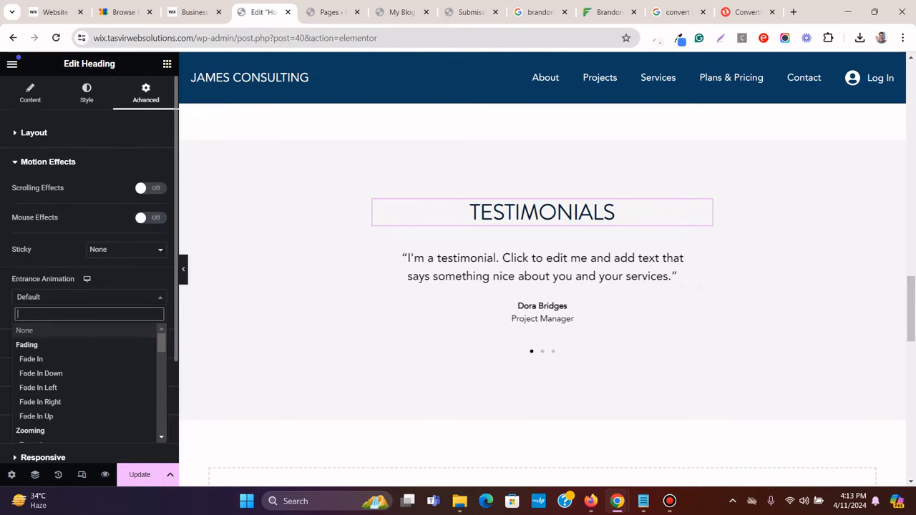
left_click(43, 417)
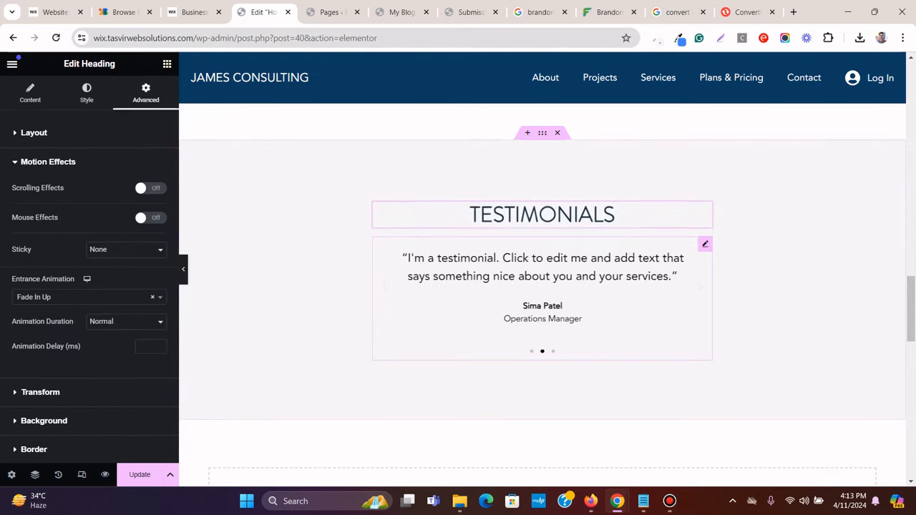
Apply a Fade In Up entrance animation to the testimonial carousel and update the page
left_click(542, 294)
left_click(145, 93)
scroll(90, 271, "down", 5)
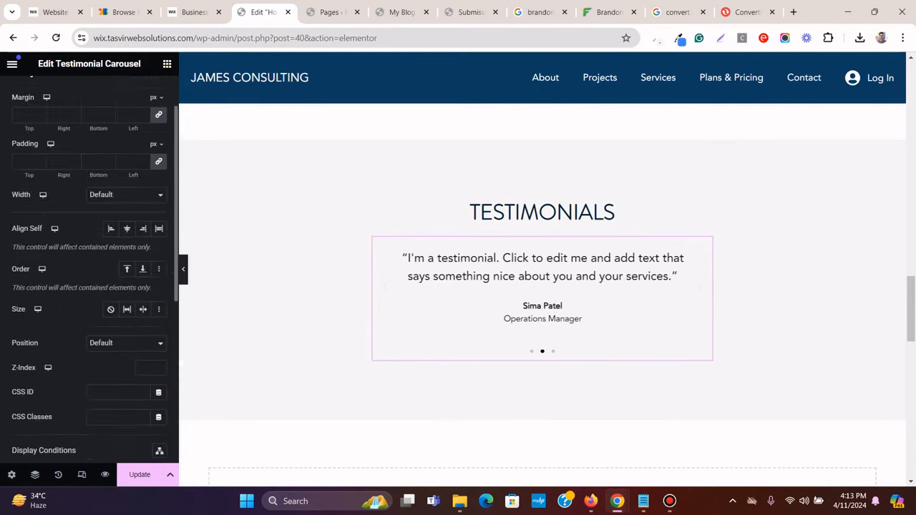
left_click(48, 258)
left_click(89, 296)
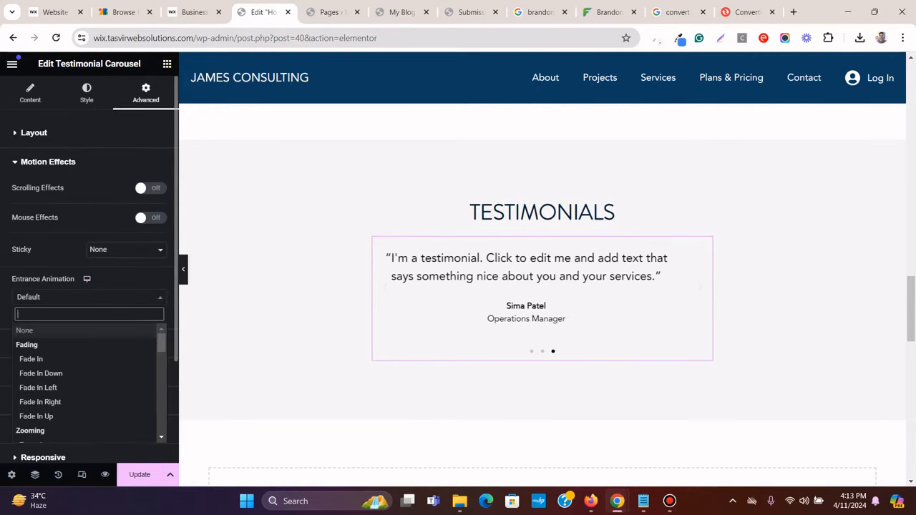
left_click(36, 416)
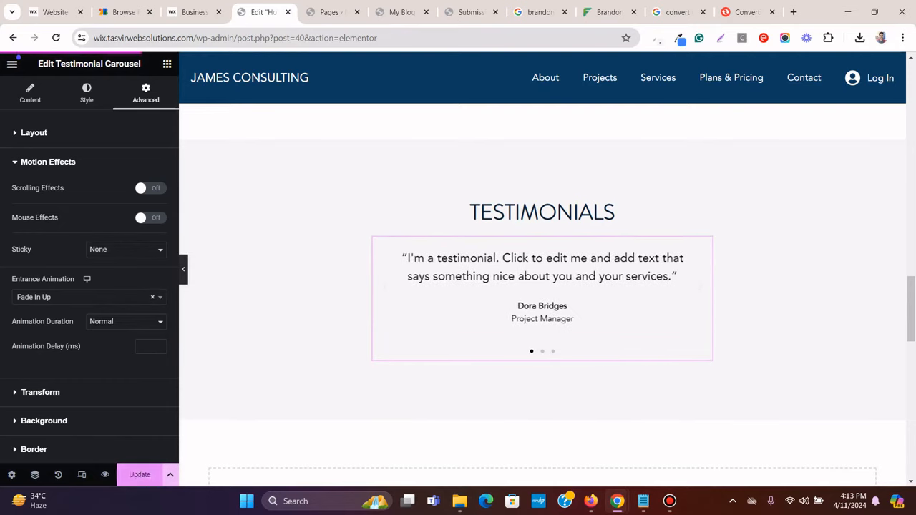
Hide the editing controls, then open the published Home page in a new browser tab from the WordPress pages list
key("ctrl+p")
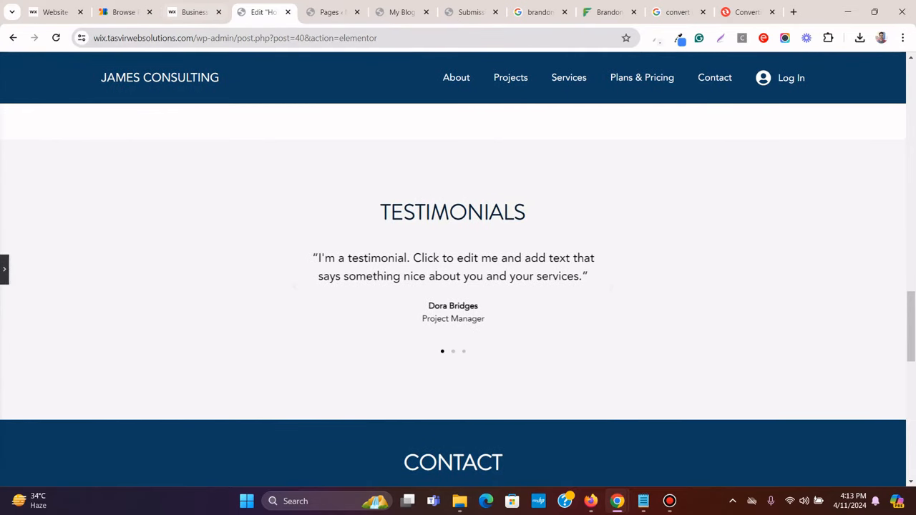
key("ctrl+Tab")
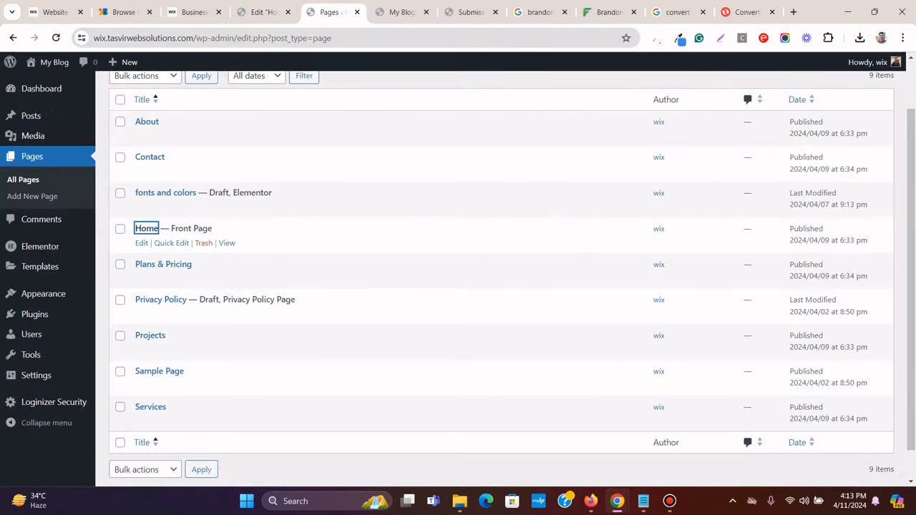
right_click(227, 243)
left_click(265, 253)
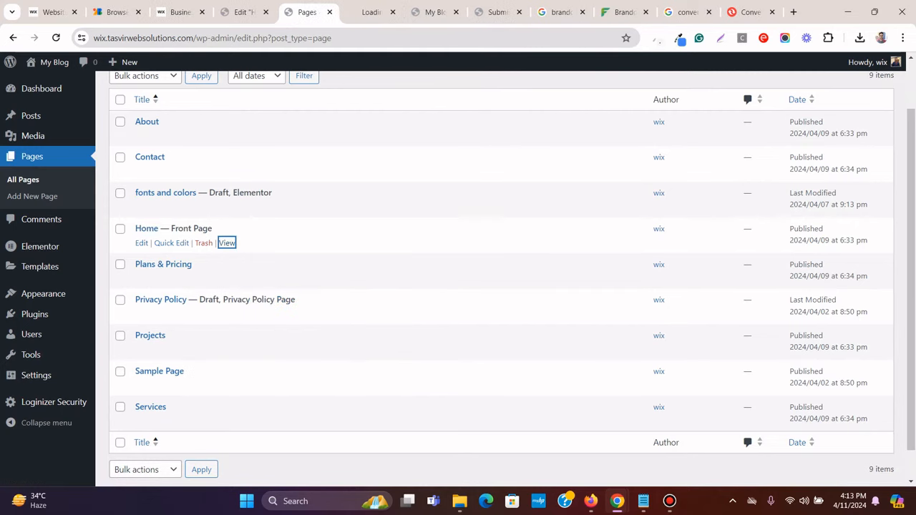
key("ctrl+Tab")
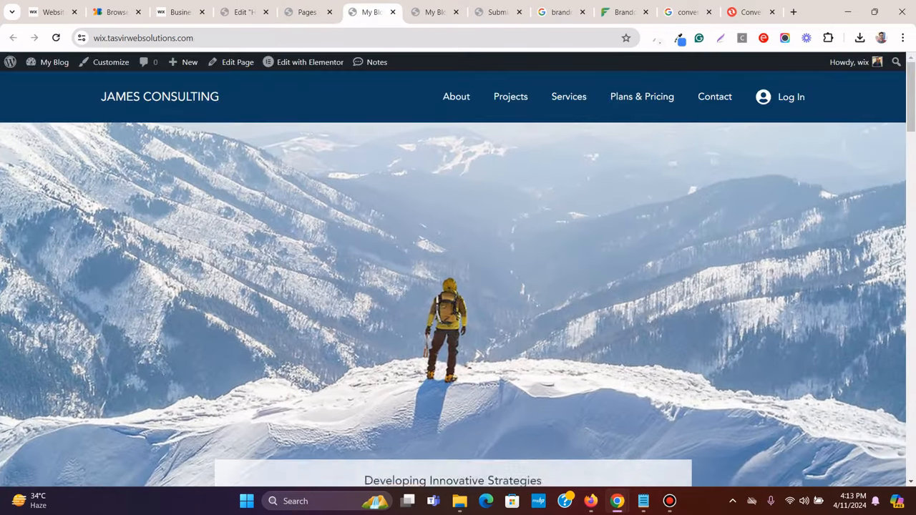
Examine the entrance animations on the published Home page from the hero section to the contact form
scroll(458, 303, "down", 5)
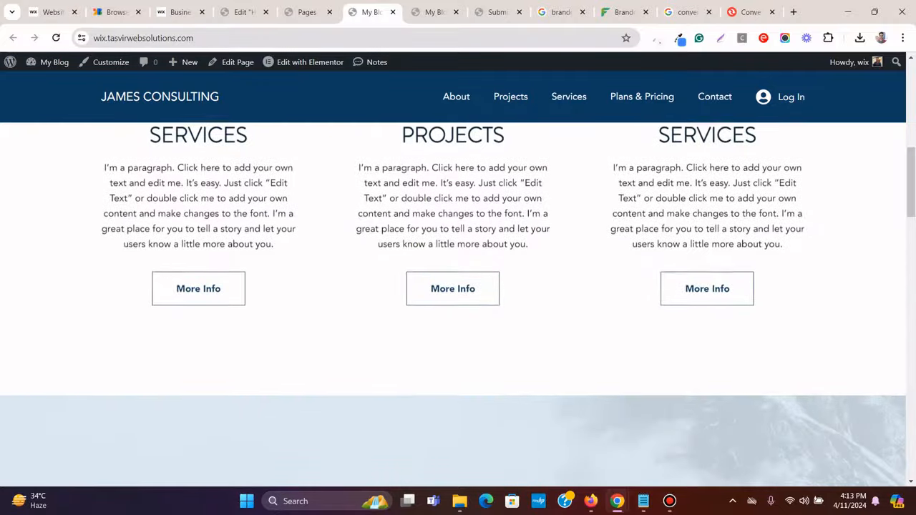
scroll(458, 303, "down", 5)
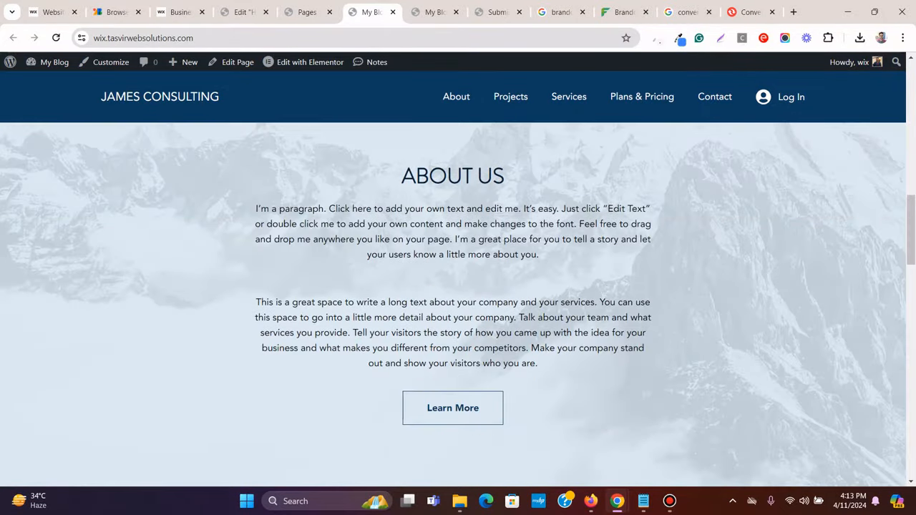
scroll(458, 303, "up", 10)
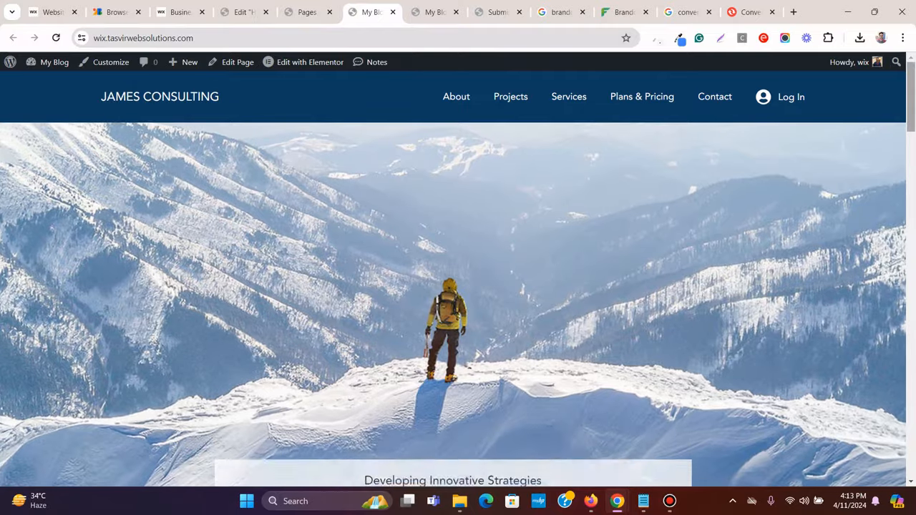
scroll(457, 303, "down", 2)
scroll(458, 303, "down", 3)
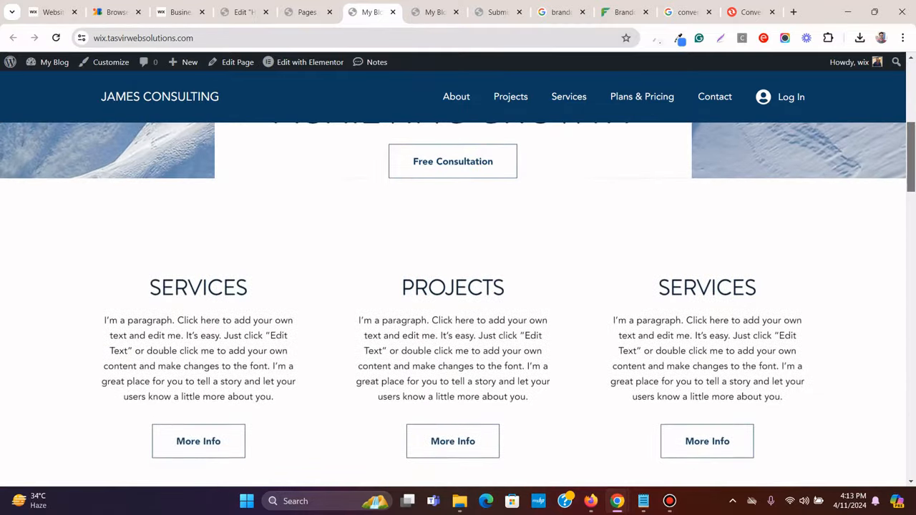
scroll(457, 303, "down", 2)
scroll(458, 303, "down", 6)
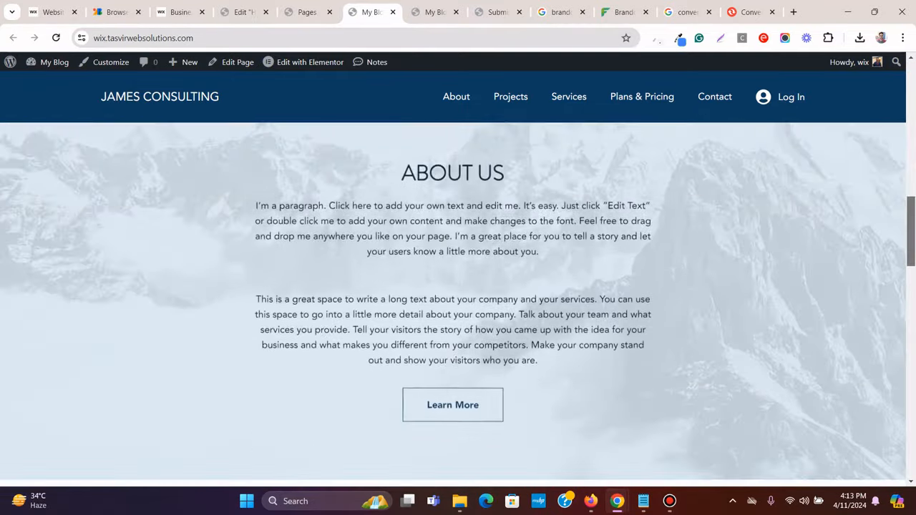
scroll(458, 304, "down", 6)
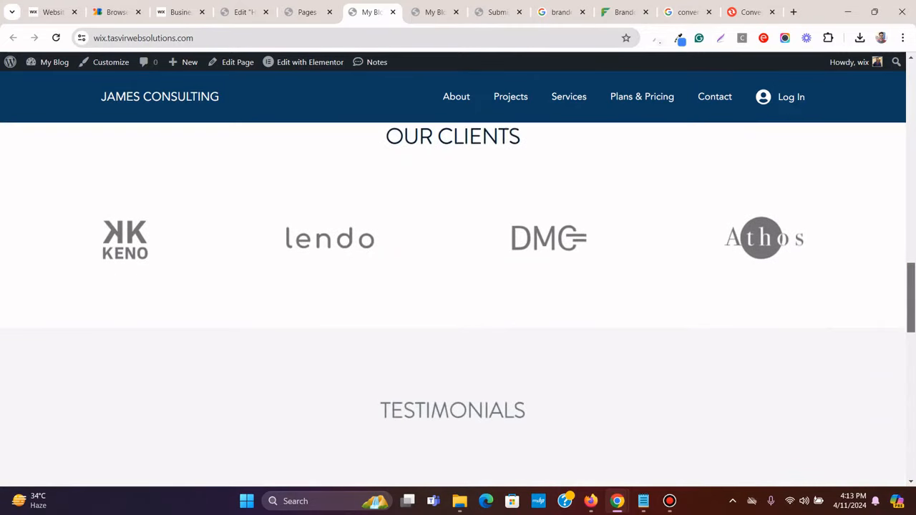
scroll(458, 303, "down", 8)
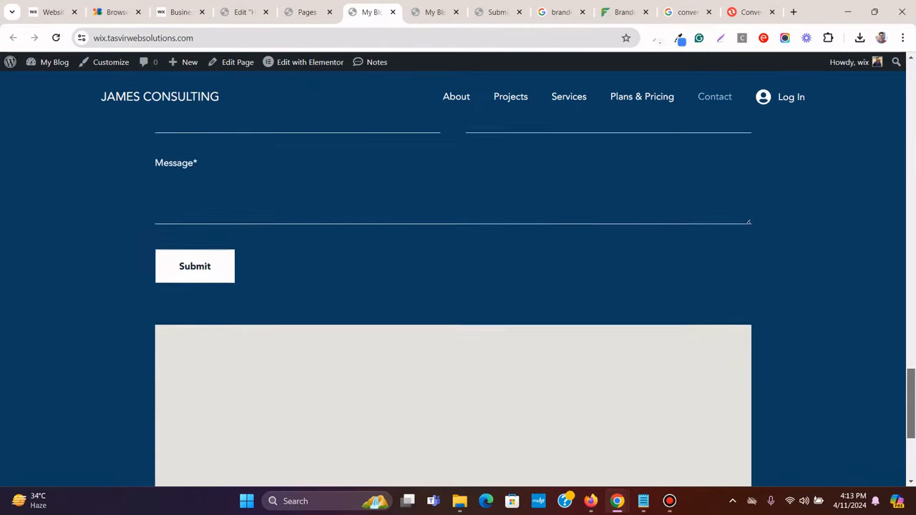
scroll(458, 303, "up", 18)
scroll(457, 303, "up", 6)
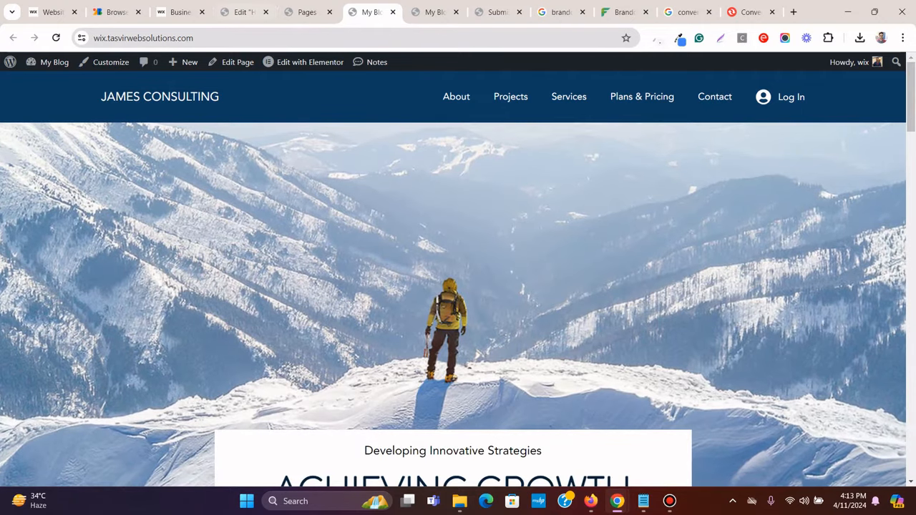
Return to the Home page in Elementor and switch its responsive preview to Tablet Portrait
left_click(244, 12)
scroll(457, 295, "up", 10)
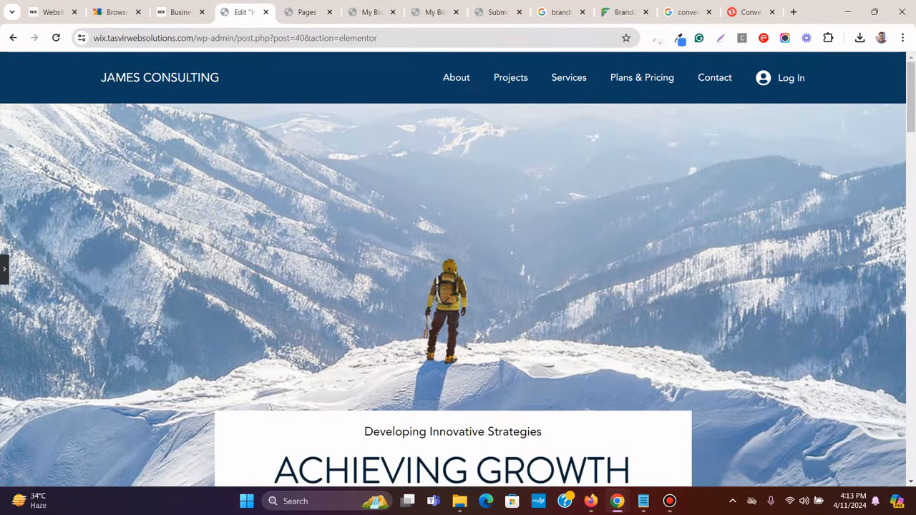
left_click(4, 269)
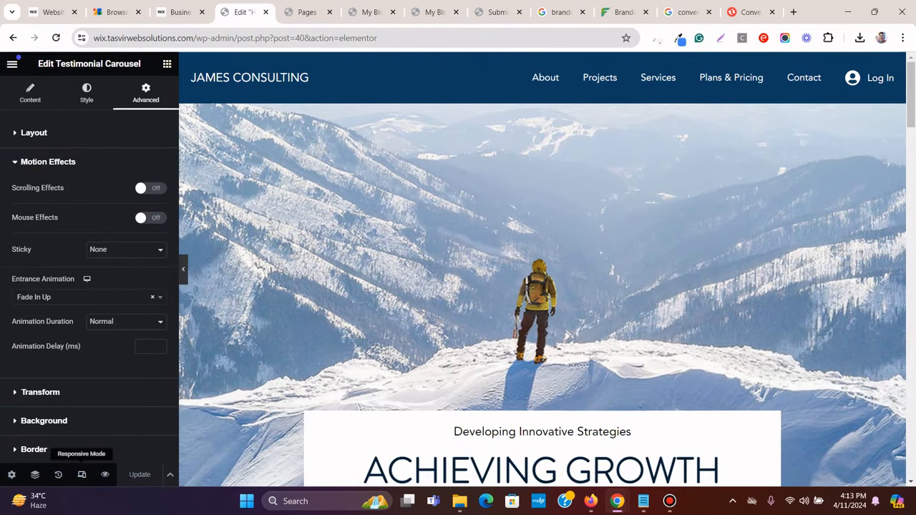
left_click(82, 475)
left_click(494, 64)
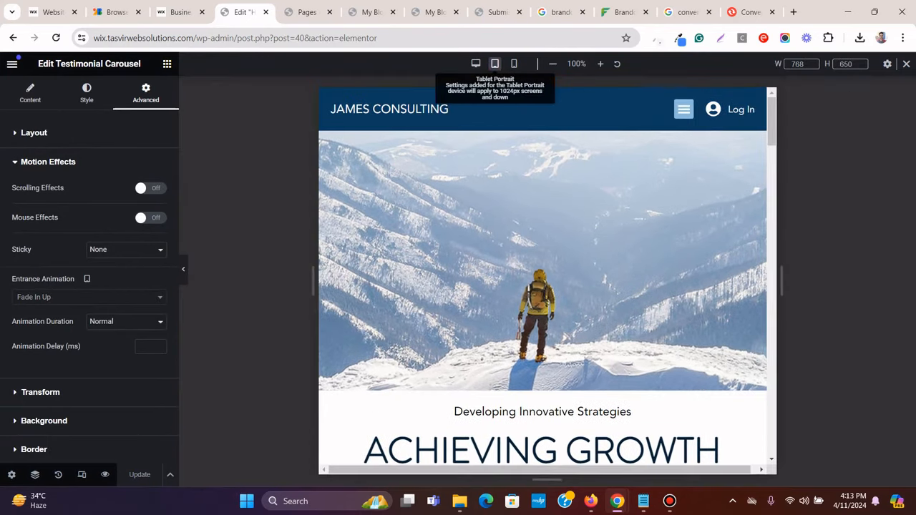
Set the hero container's tablet padding to 20 px on the right and left sides
scroll(543, 288, "down", 20)
left_click_drag(771, 308, 771, 122)
scroll(572, 214, "down", 4)
scroll(573, 215, "up", 4)
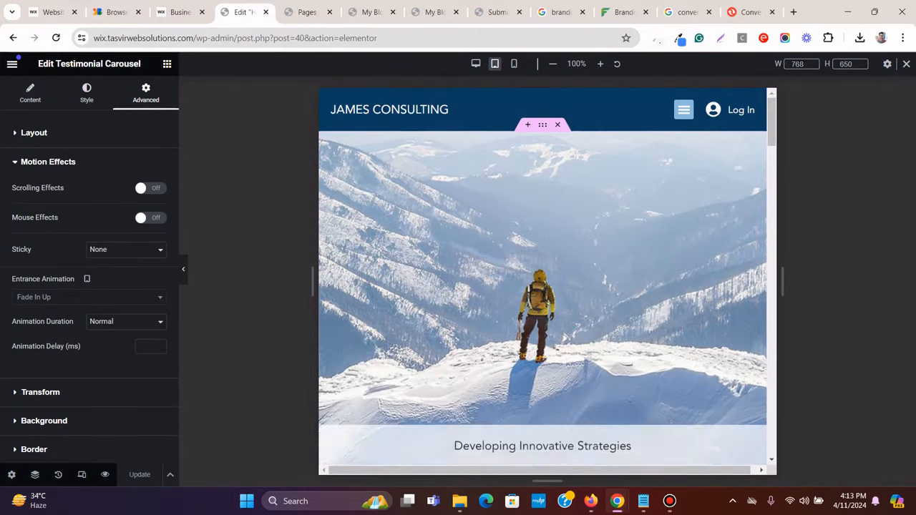
left_click(542, 124)
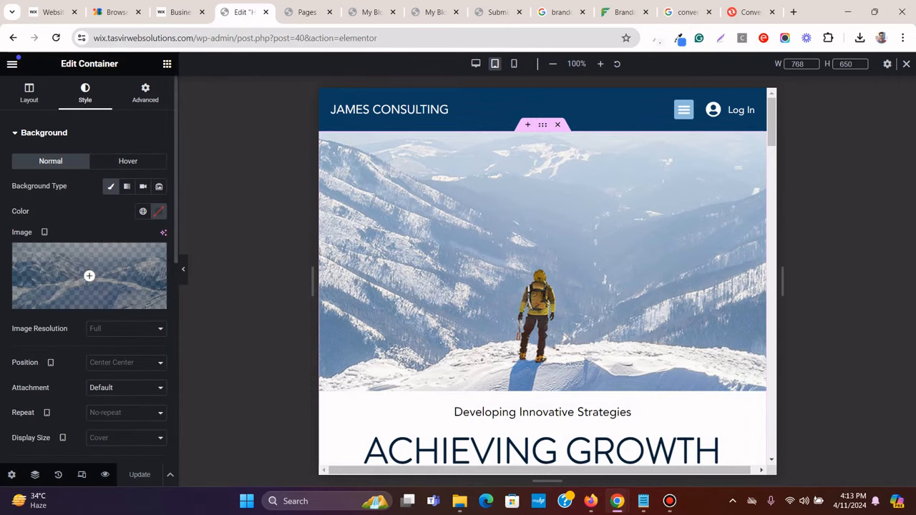
left_click(145, 93)
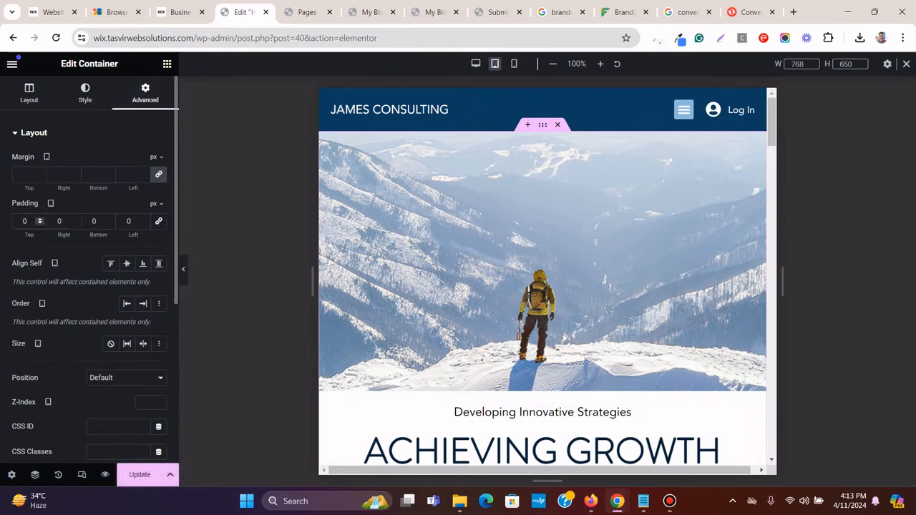
type("2")
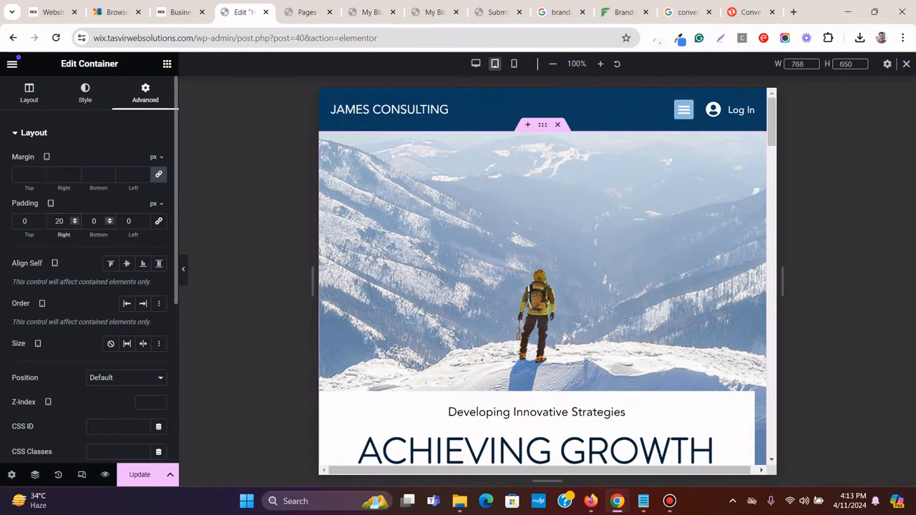
type("20")
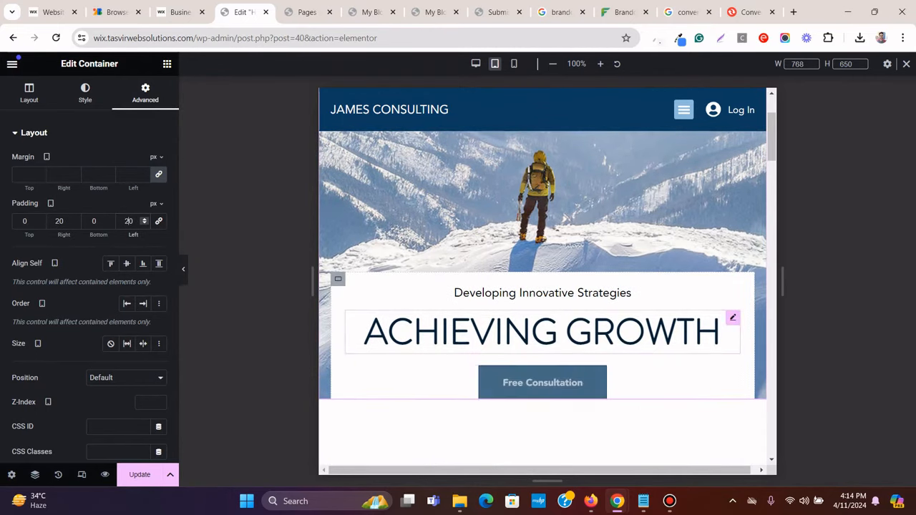
Set the container holding the Services and Projects columns to wrap its items on tablet
scroll(542, 336, "up", 2)
scroll(542, 336, "down", 6)
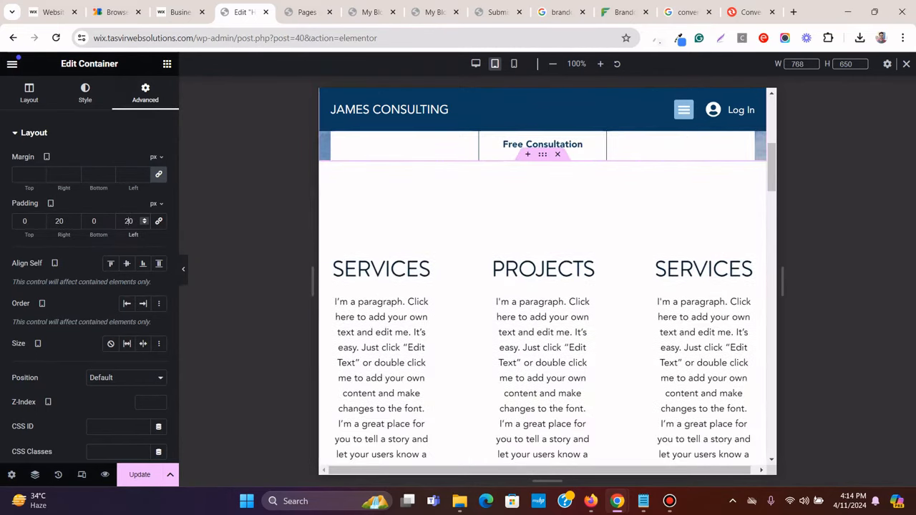
scroll(542, 300, "down", 1)
scroll(390, 209, "up", 1)
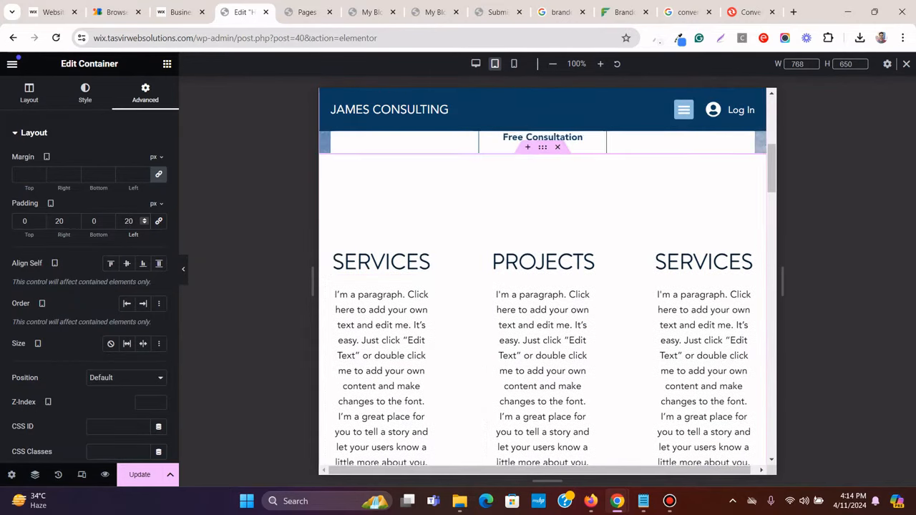
left_click_drag(542, 153, 542, 152)
left_click(29, 93)
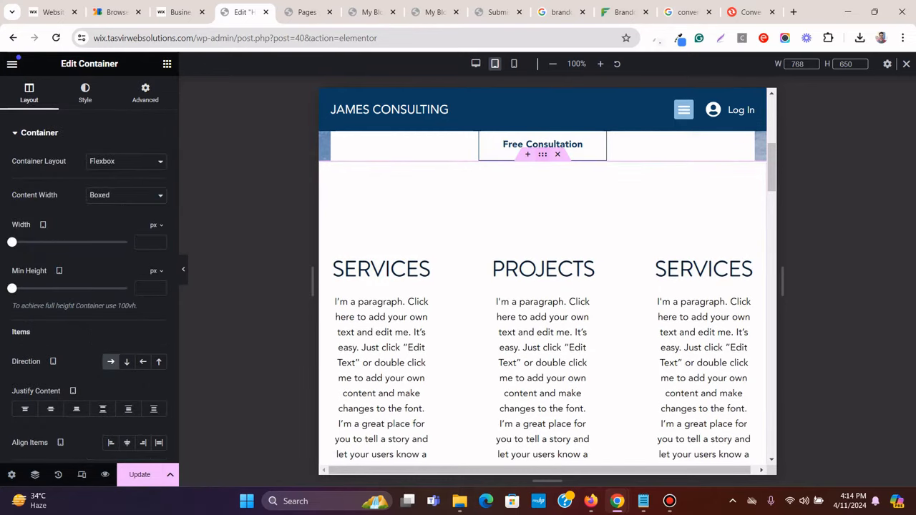
scroll(90, 286, "down", 3)
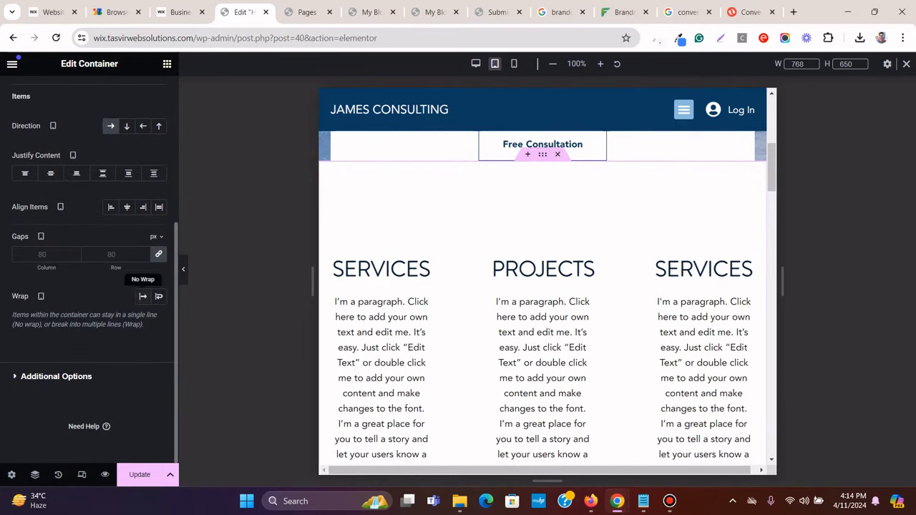
left_click(159, 296)
scroll(542, 286, "down", 4)
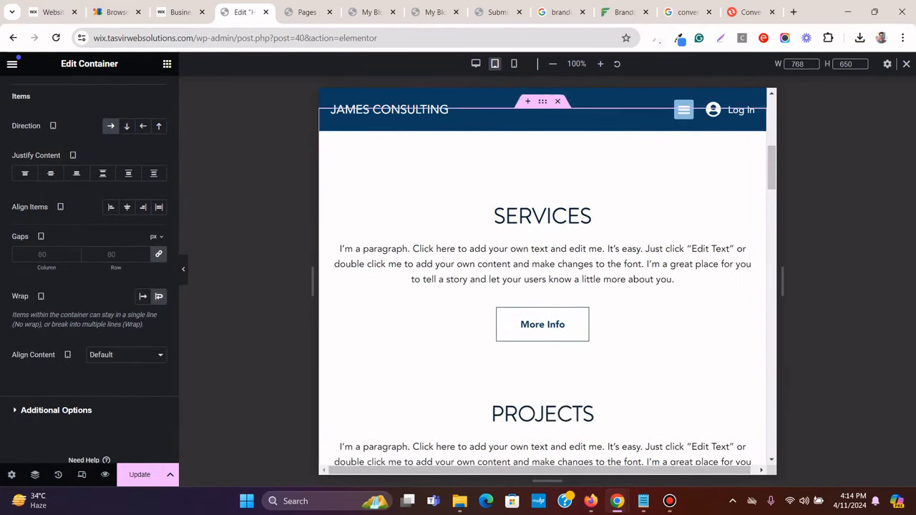
Check the tablet layout from the services columns down to the footer and update the page
scroll(546, 286, "down", 8)
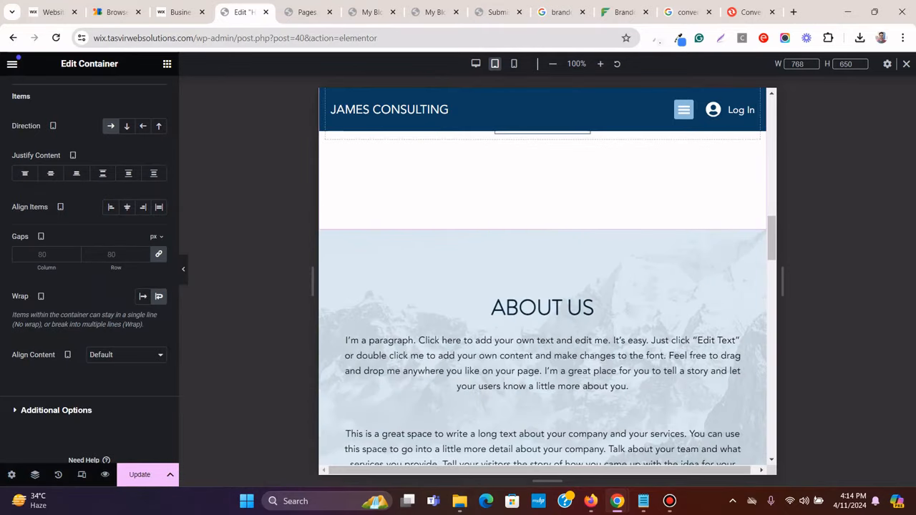
scroll(542, 286, "down", 7)
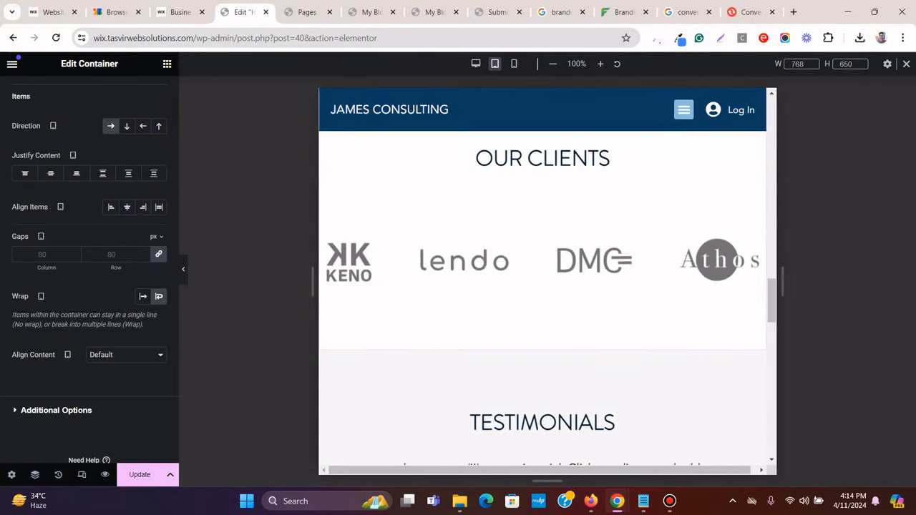
scroll(547, 286, "down", 6)
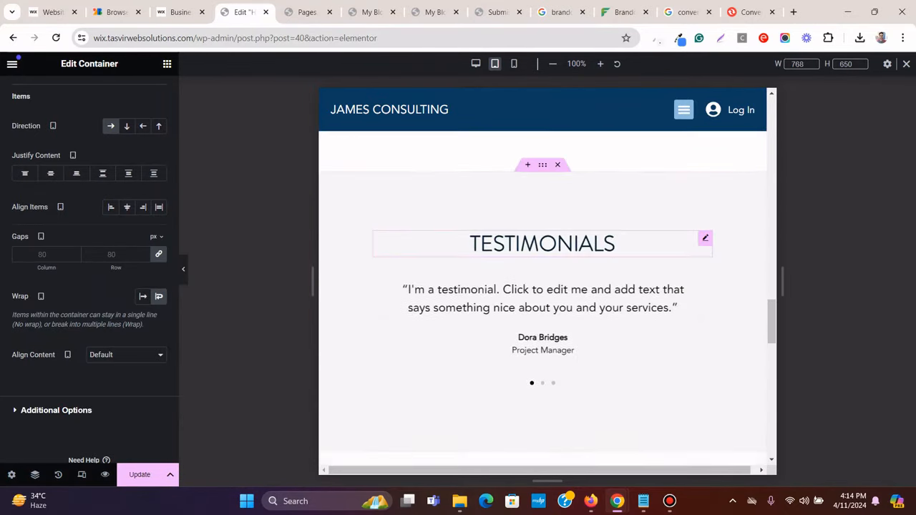
scroll(546, 286, "down", 8)
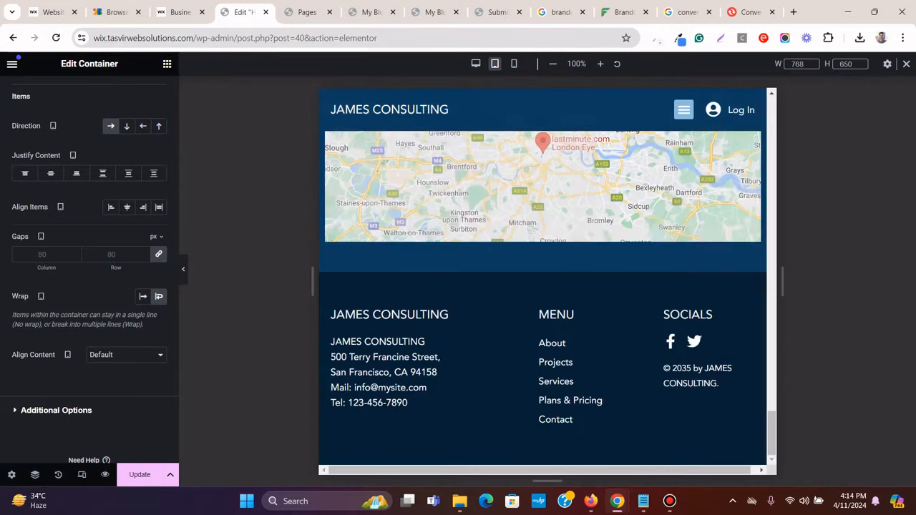
left_click_drag(771, 433, 771, 114)
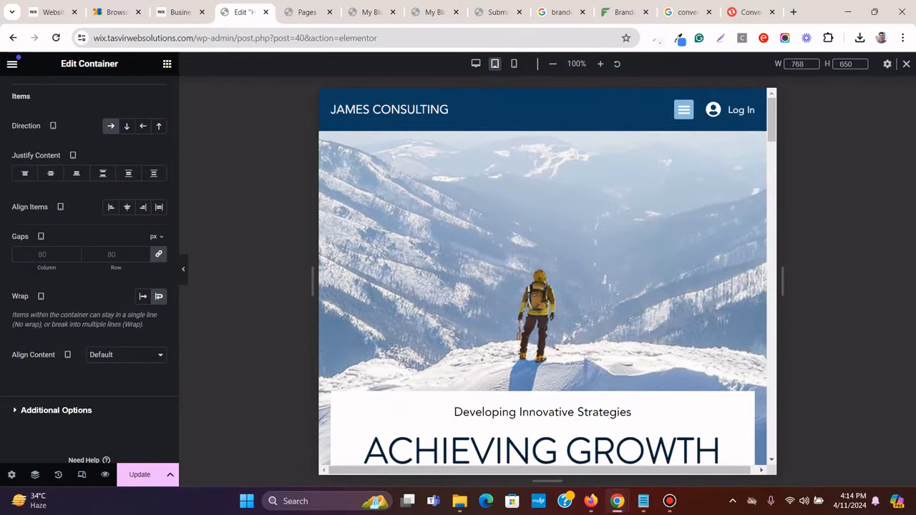
left_click(139, 474)
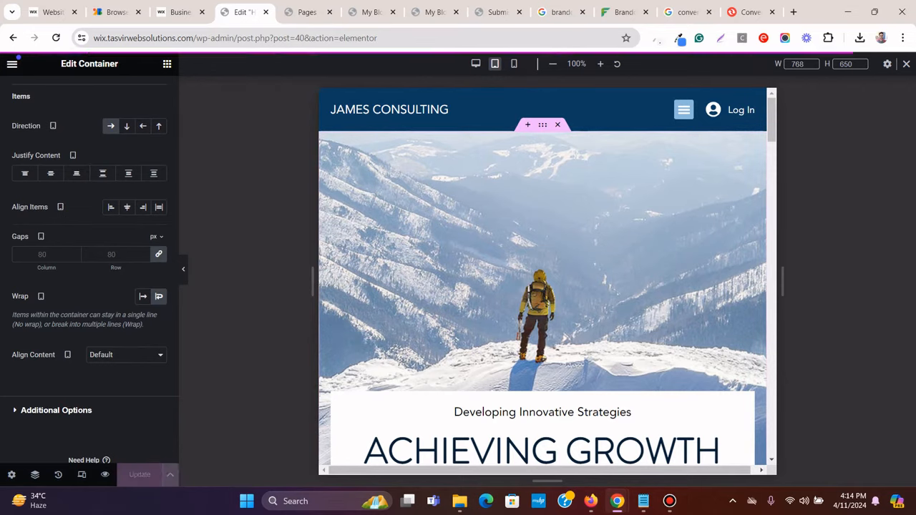
Switch the responsive preview to Mobile Portrait and open the Global Fonts in Site Settings
left_click(514, 63)
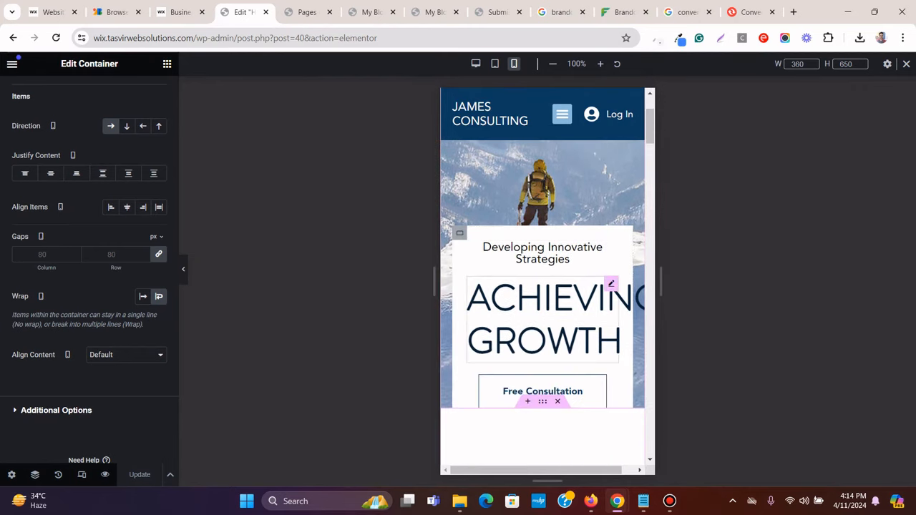
left_click(542, 319)
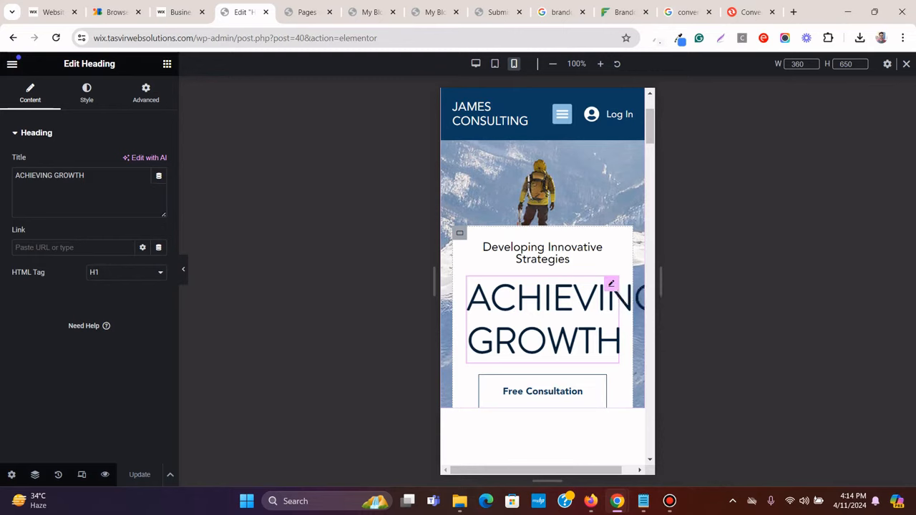
left_click(12, 64)
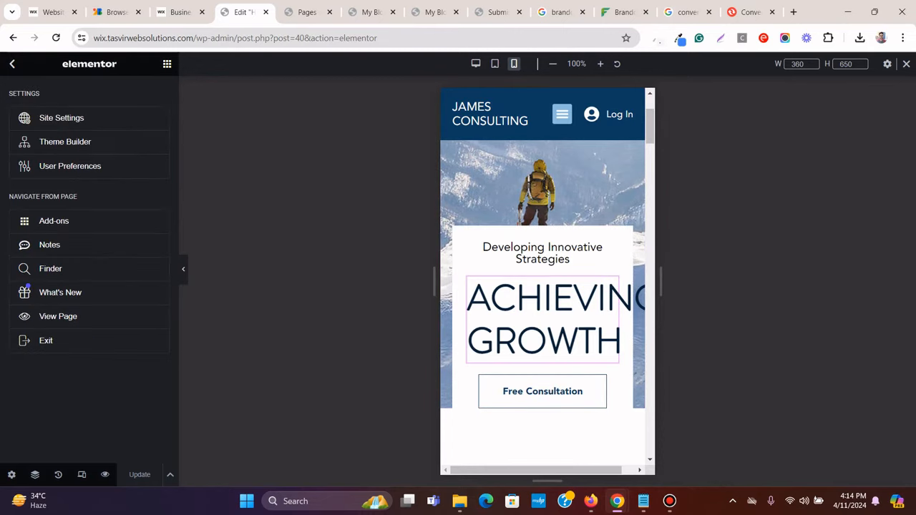
left_click(61, 117)
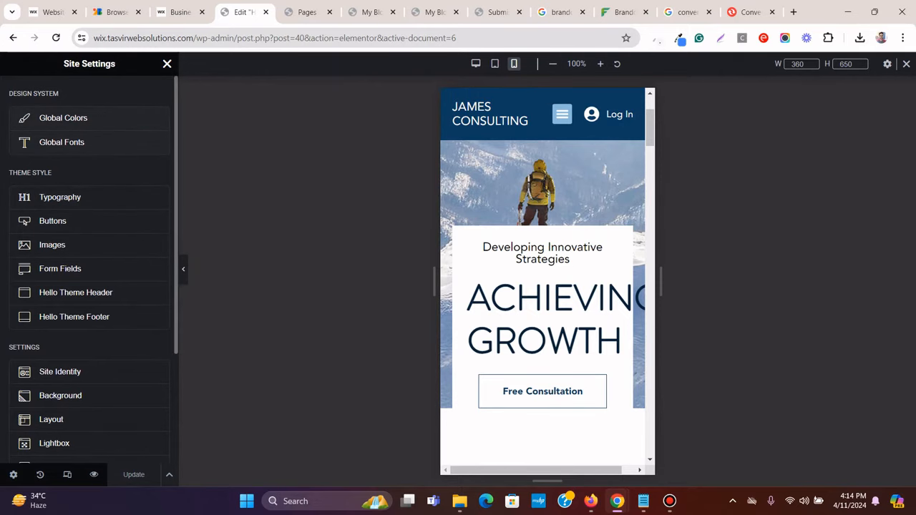
left_click(62, 142)
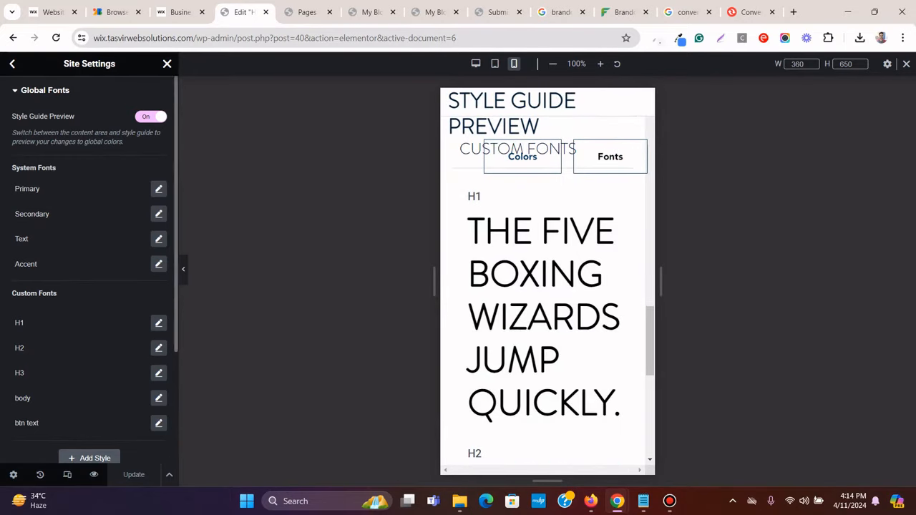
Set the mobile size of the custom H1 global font to 35 px
left_click(158, 323)
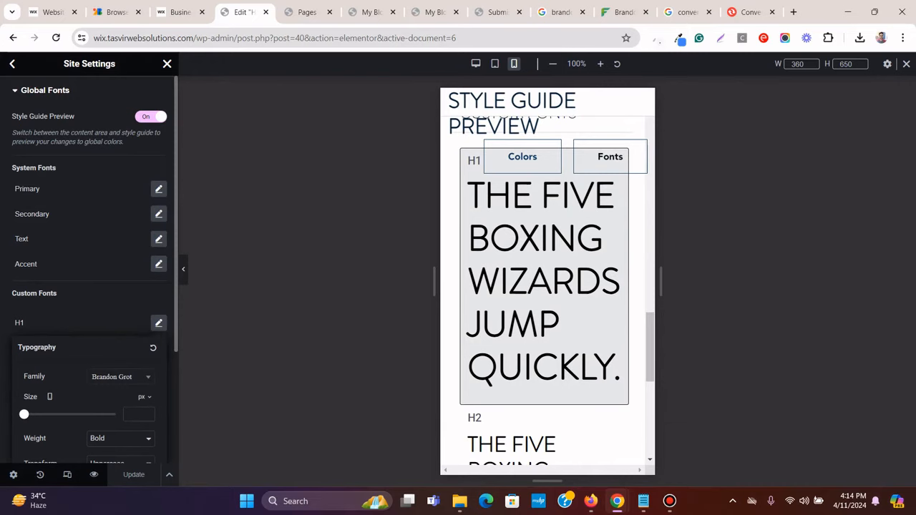
scroll(136, 295, "down", 2)
left_click(135, 295)
type("25")
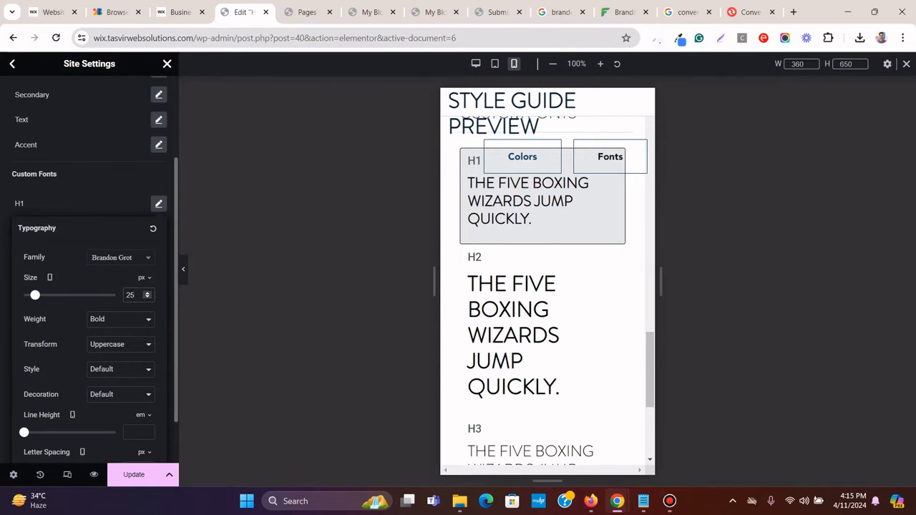
key("BackSpace")
key("BackSpace")
type("35")
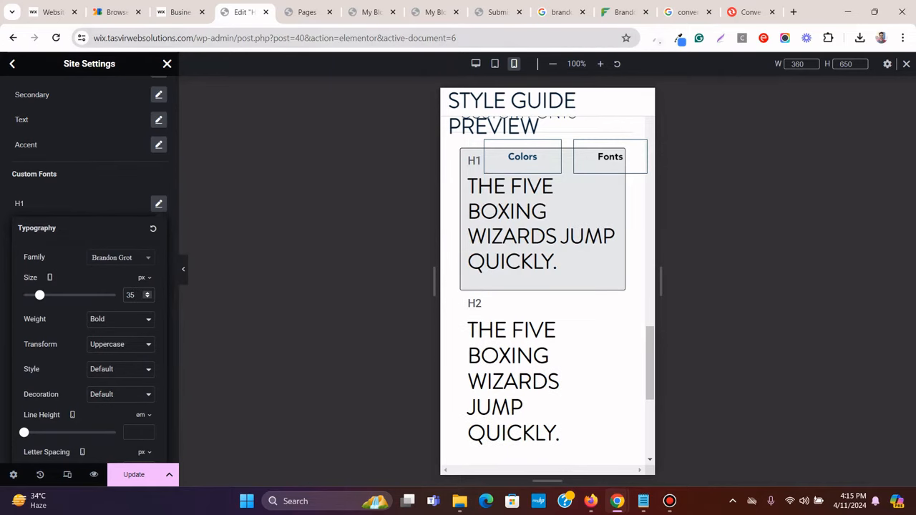
Check the global fonts in the desktop and Mobile Portrait previews, then update the site settings and leave Global Fonts
left_click(475, 63)
scroll(543, 286, "up", 2)
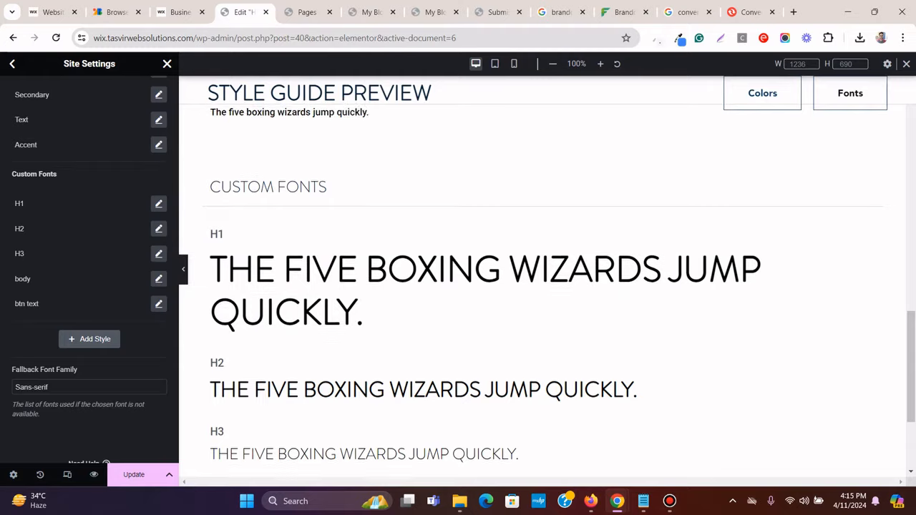
scroll(544, 286, "up", 3)
scroll(543, 286, "down", 4)
left_click(513, 63)
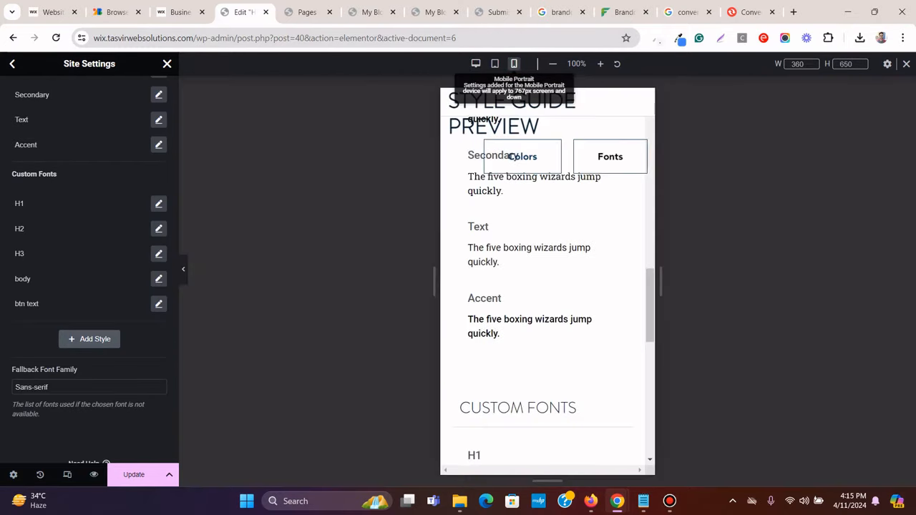
scroll(544, 286, "up", 2)
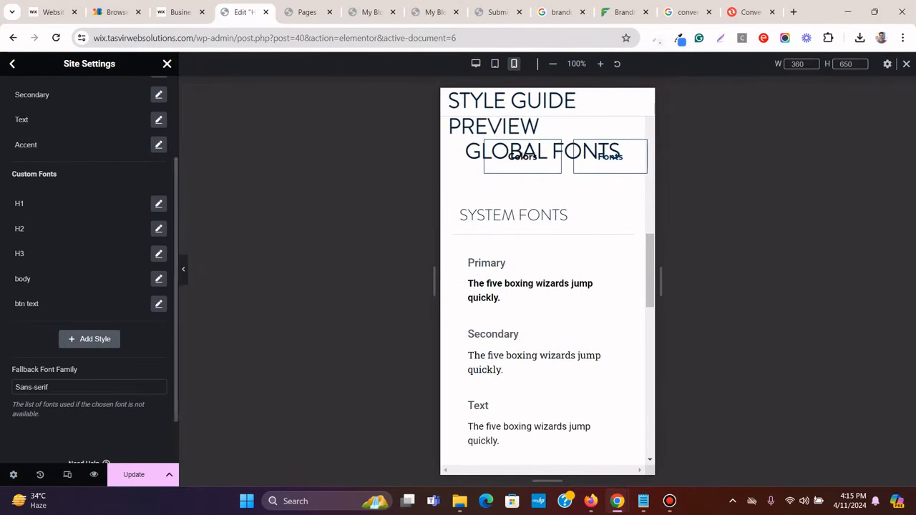
left_click(133, 475)
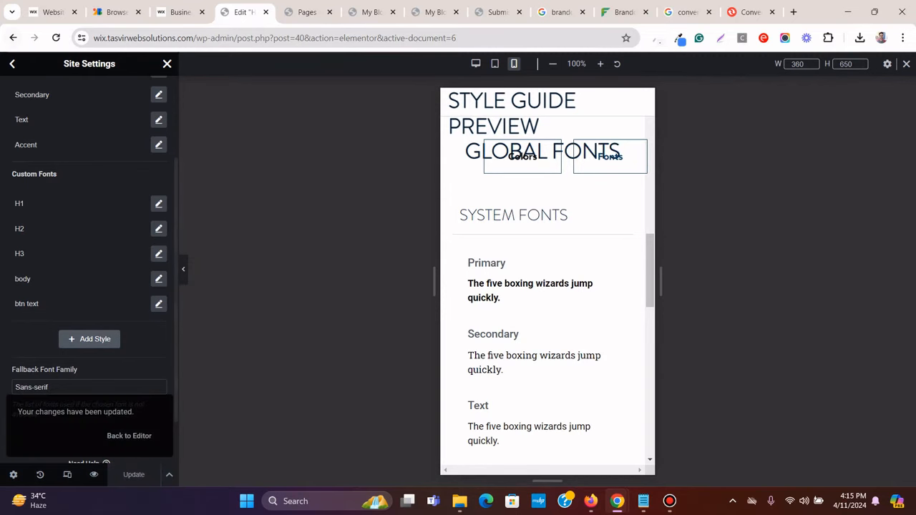
left_click(12, 64)
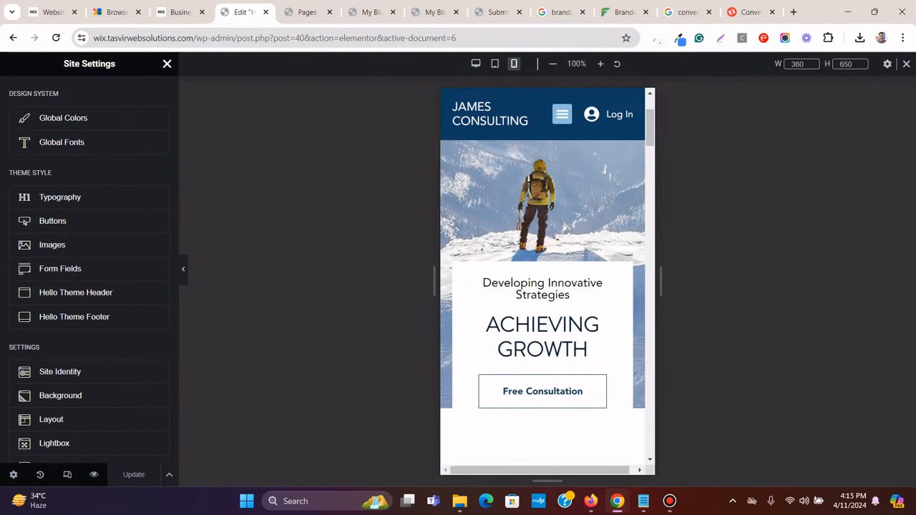
Examine the Home page's mobile layout from the hero section through the services and About Us to the client logos
scroll(544, 286, "up", 2)
scroll(544, 287, "down", 5)
scroll(542, 286, "down", 6)
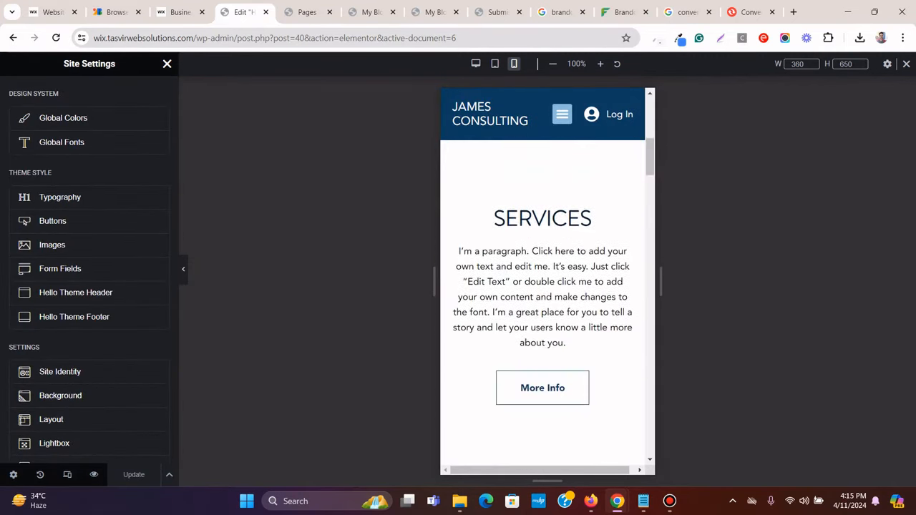
scroll(542, 286, "down", 8)
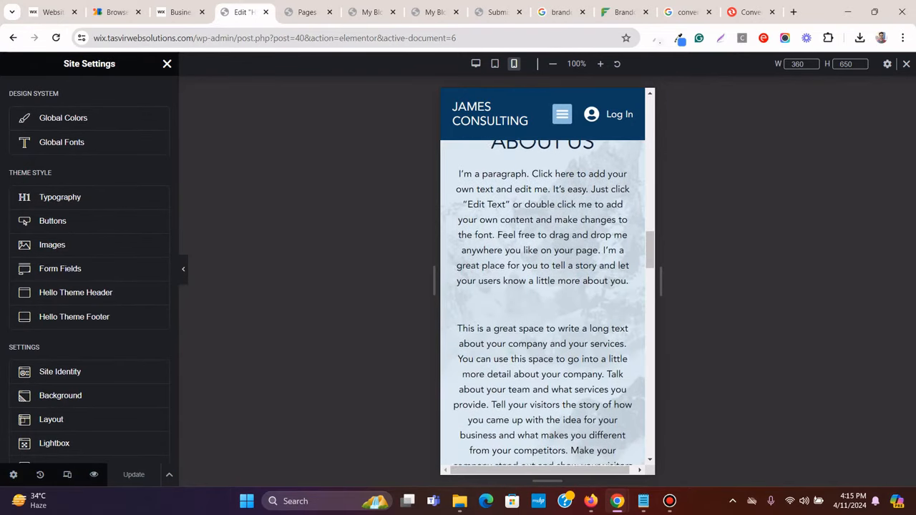
scroll(542, 286, "down", 7)
scroll(542, 286, "down", 2)
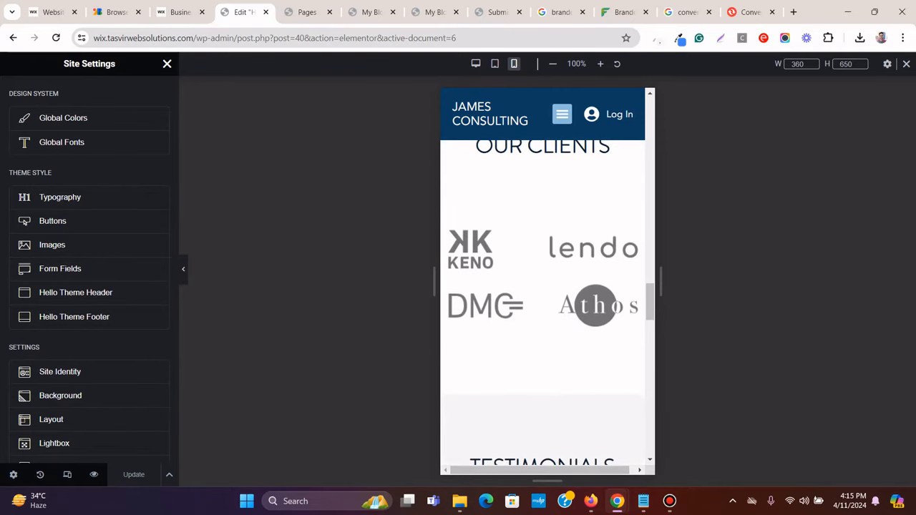
scroll(542, 286, "up", 1)
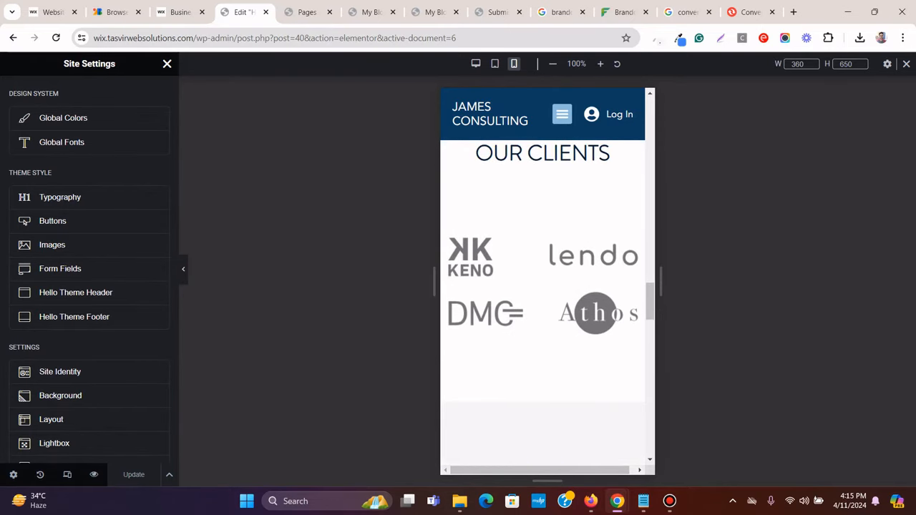
scroll(543, 286, "up", 1)
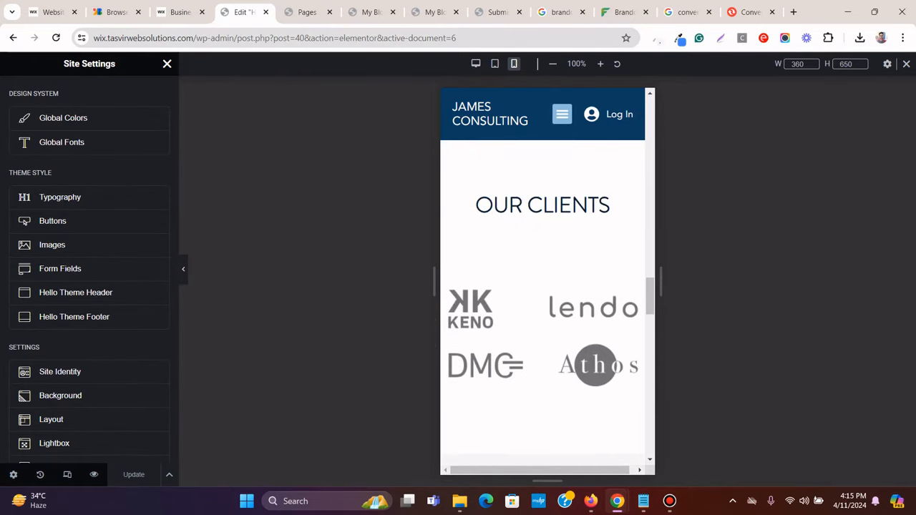
scroll(543, 286, "up", 2)
scroll(543, 286, "up", 3)
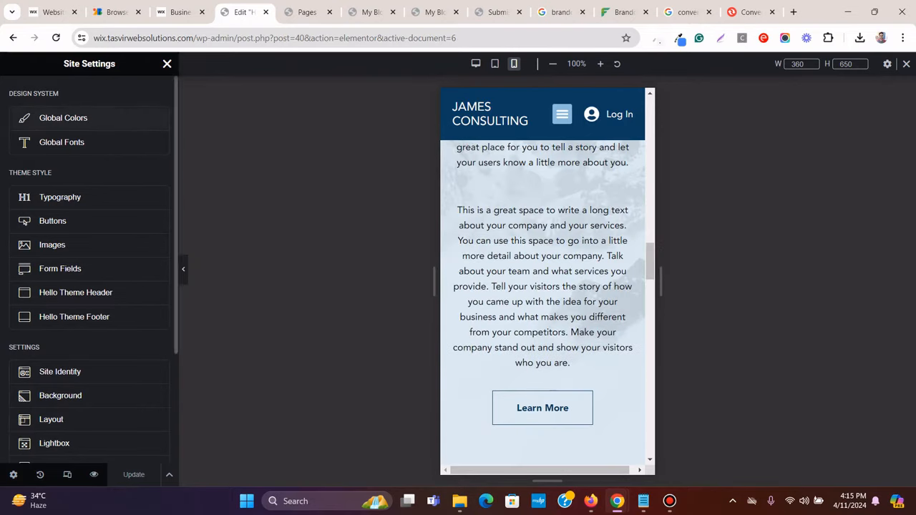
Leave Site Settings, check the rest of the mobile layout, and return to the desktop preview at the three-column services section
left_click(167, 63)
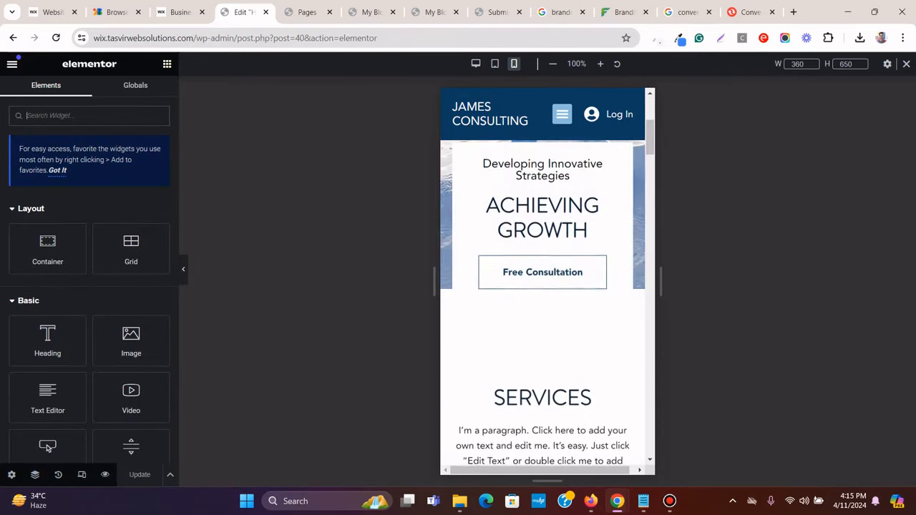
scroll(544, 233, "down", 7)
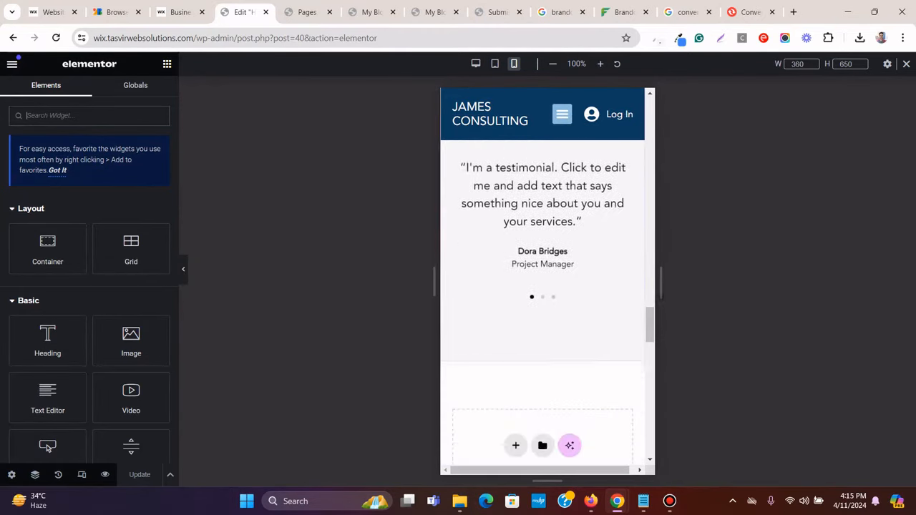
left_click(476, 64)
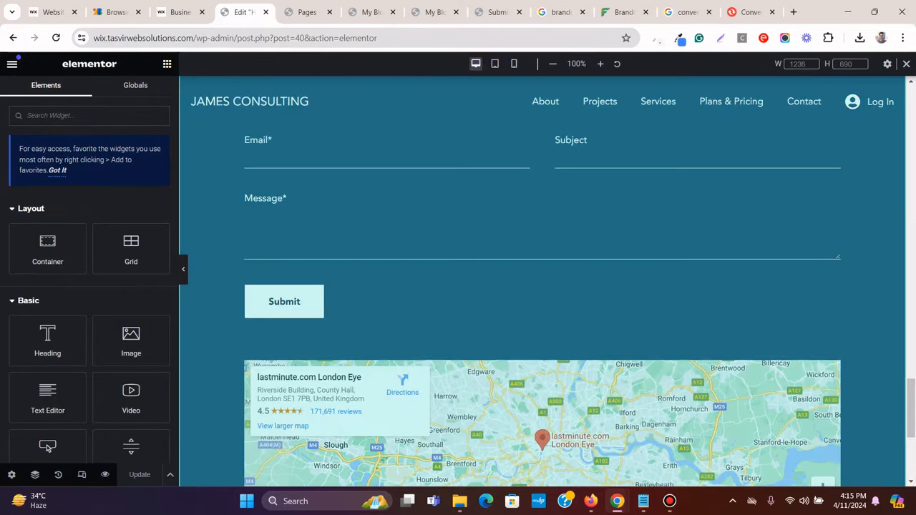
scroll(668, 319, "up", 15)
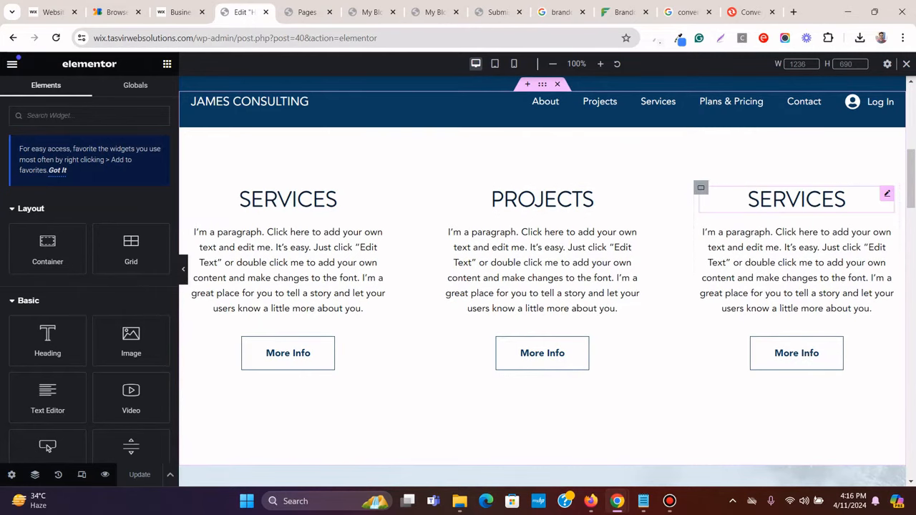
Switch to the Wix template and copy the CLIENTS heading text from the third column
left_click(175, 13)
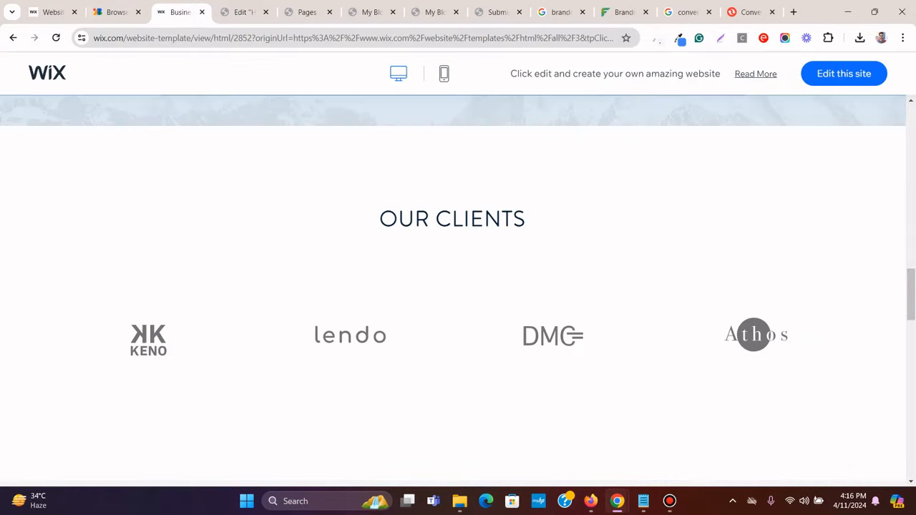
scroll(458, 286, "up", 10)
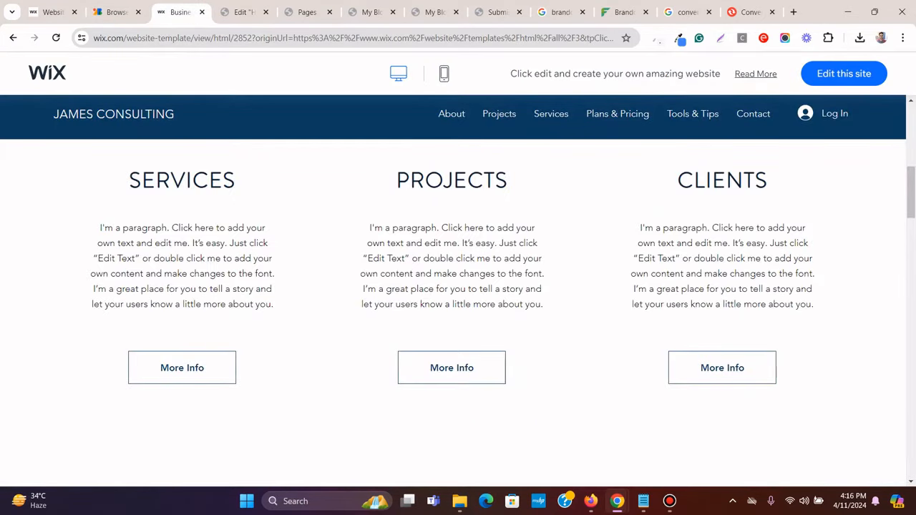
double_click(722, 180)
right_click(757, 172)
left_click(593, 180)
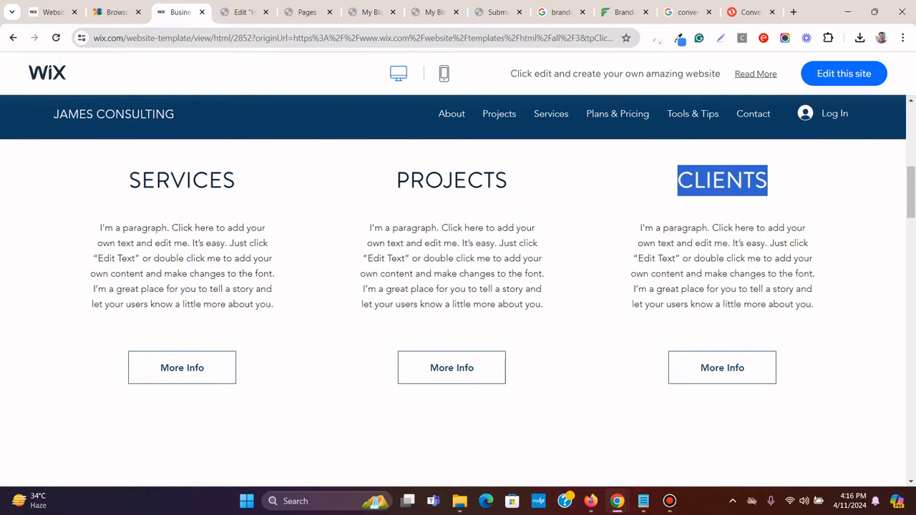
In the Elementor editor, replace the third column's heading text with the copied CLIENTS title
left_click(242, 12)
left_click(797, 200)
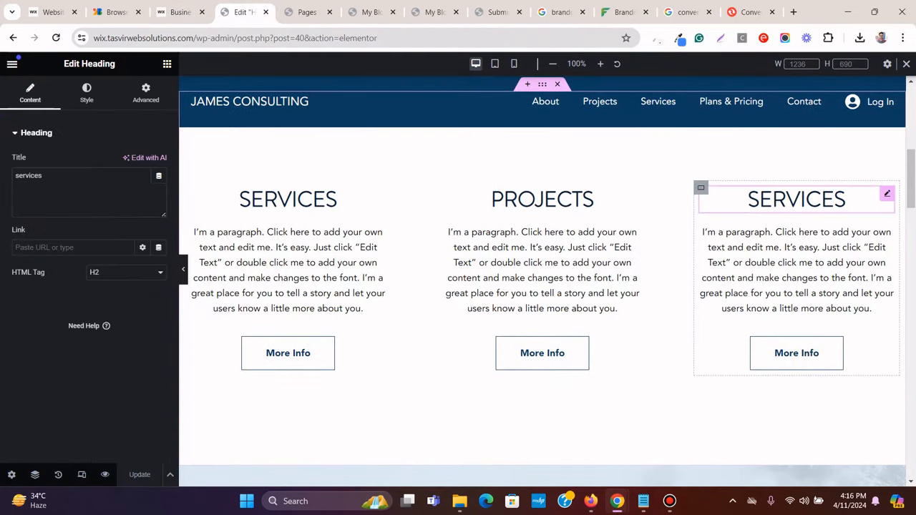
right_click(61, 179)
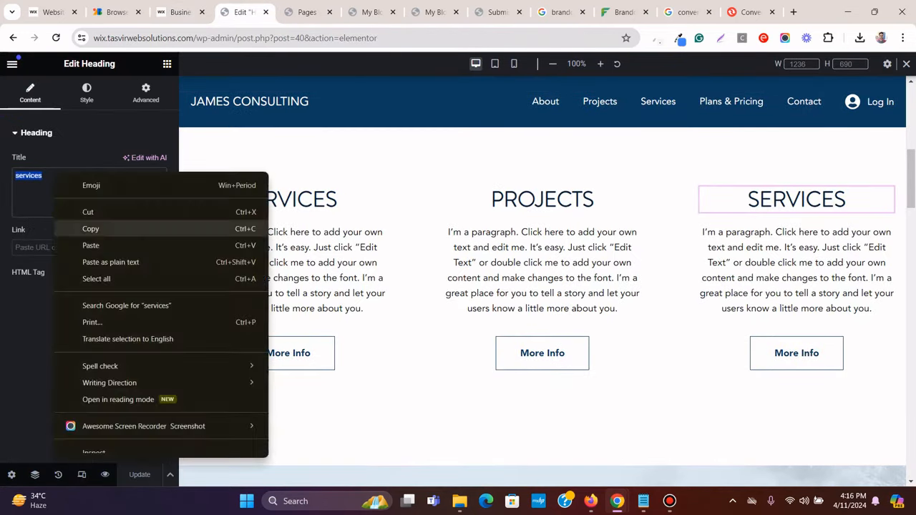
left_click(93, 243)
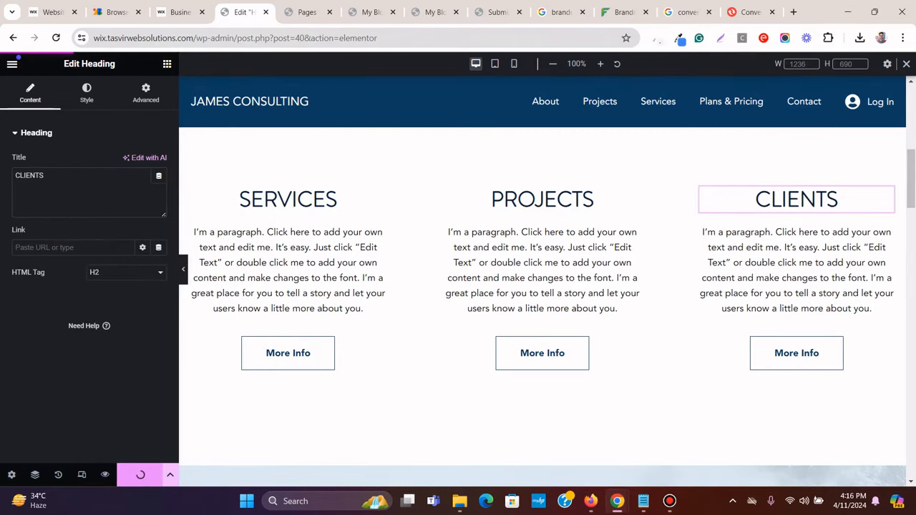
Check in the Wix template where the Services and Projects More Info buttons lead, then view the Our Clients section
left_click(180, 12)
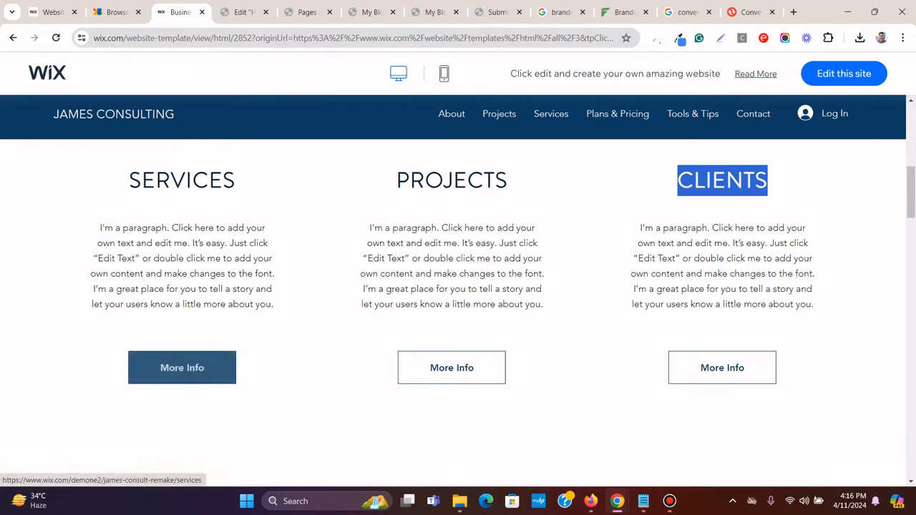
left_click(182, 367)
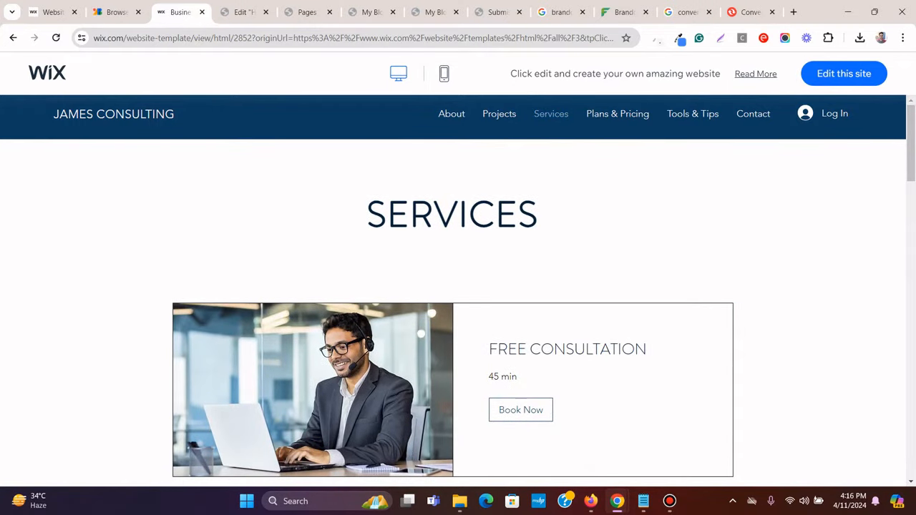
left_click(114, 115)
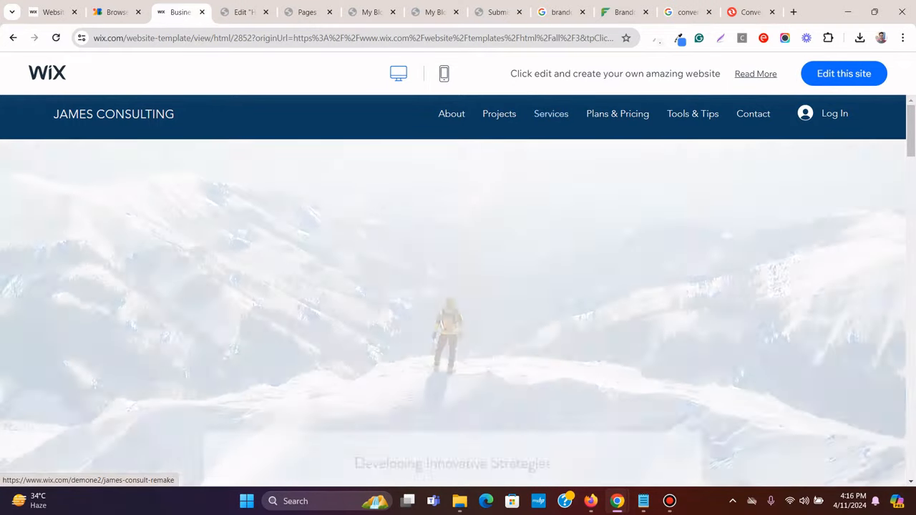
scroll(458, 291, "down", 9)
scroll(458, 290, "up", 2)
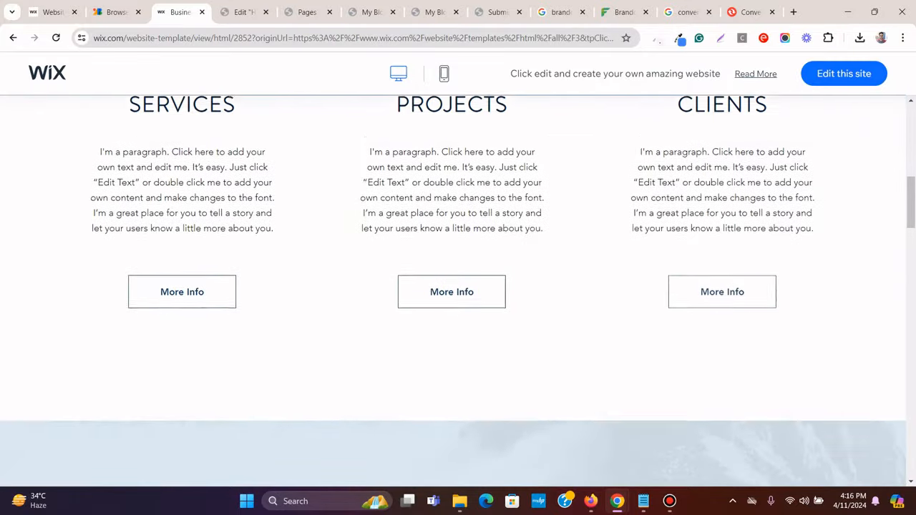
left_click(451, 360)
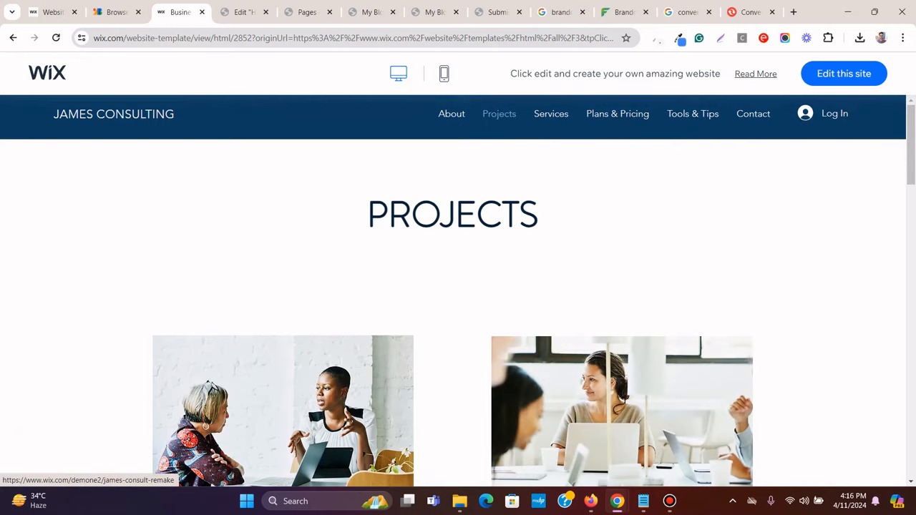
left_click(114, 114)
scroll(458, 290, "down", 2)
scroll(722, 361, "down", 5)
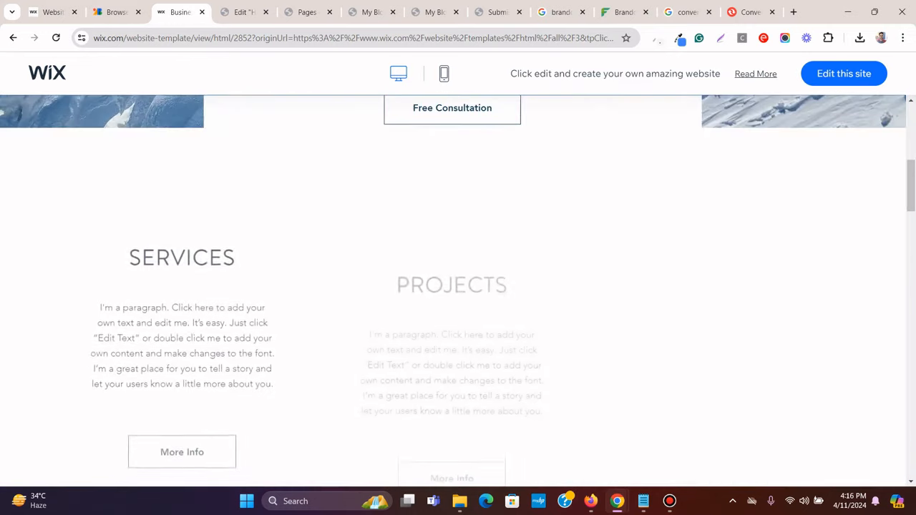
scroll(722, 360, "down", 10)
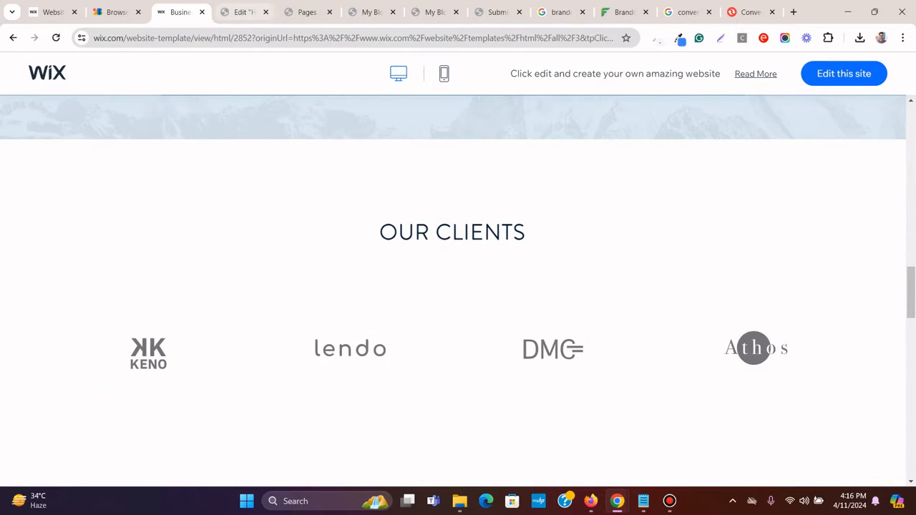
Back in the Elementor editor, link the Services column's More Info button to the Services page using an Internal URL of type Content
key("ctrl+Tab")
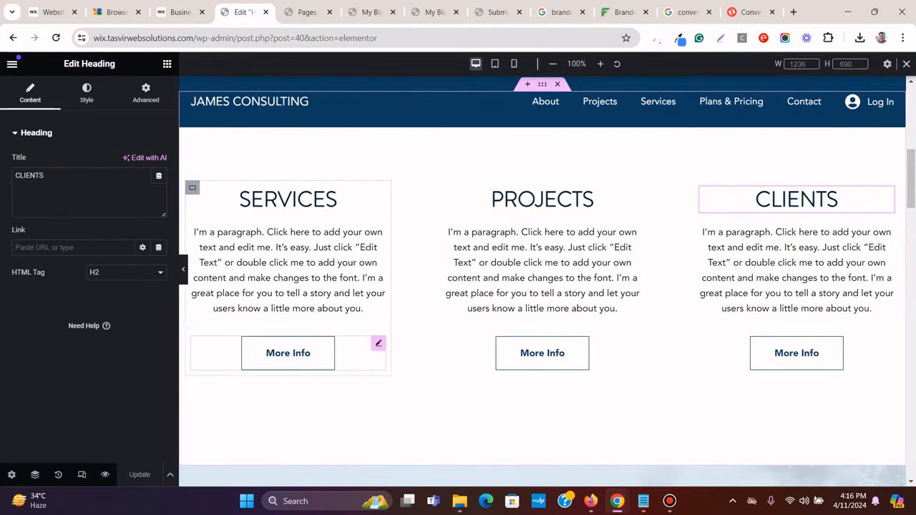
left_click(379, 343)
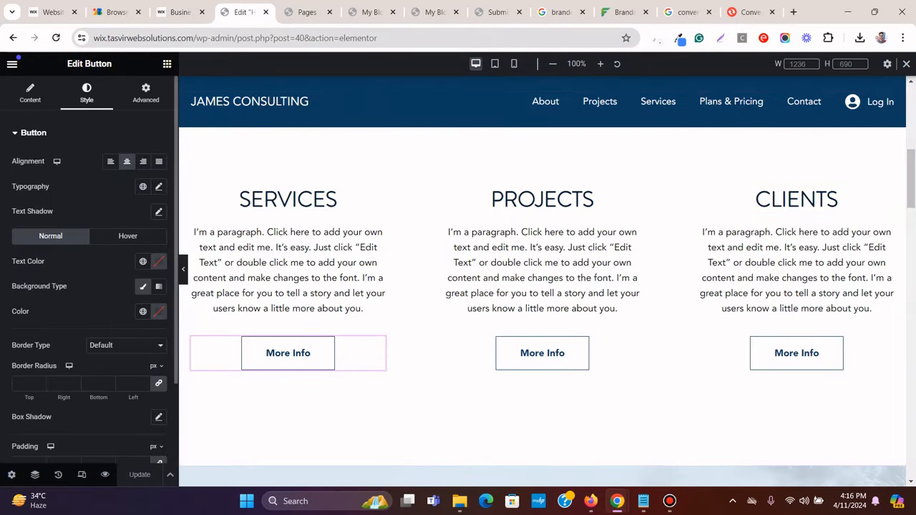
left_click(30, 93)
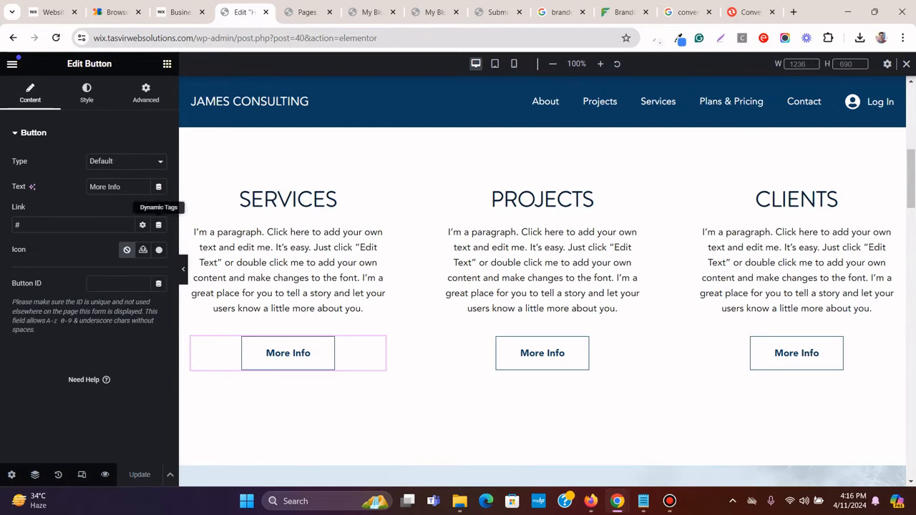
left_click(159, 225)
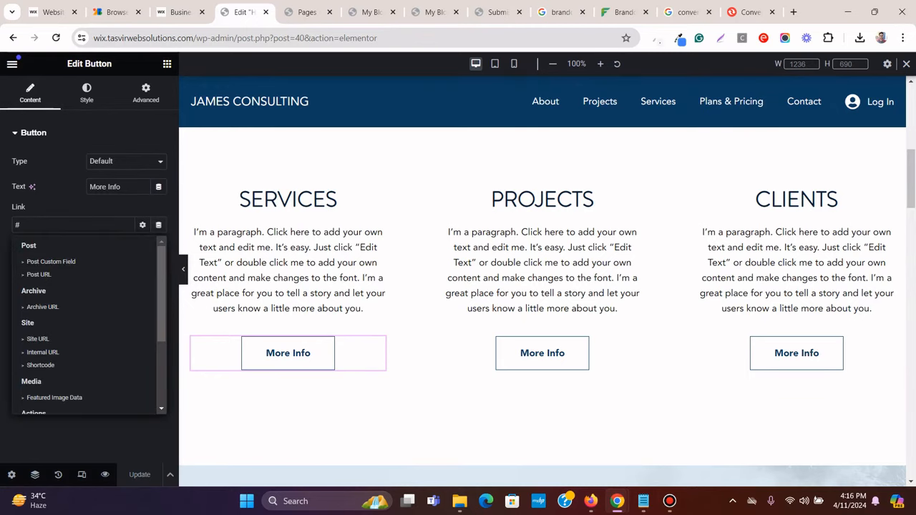
left_click(42, 352)
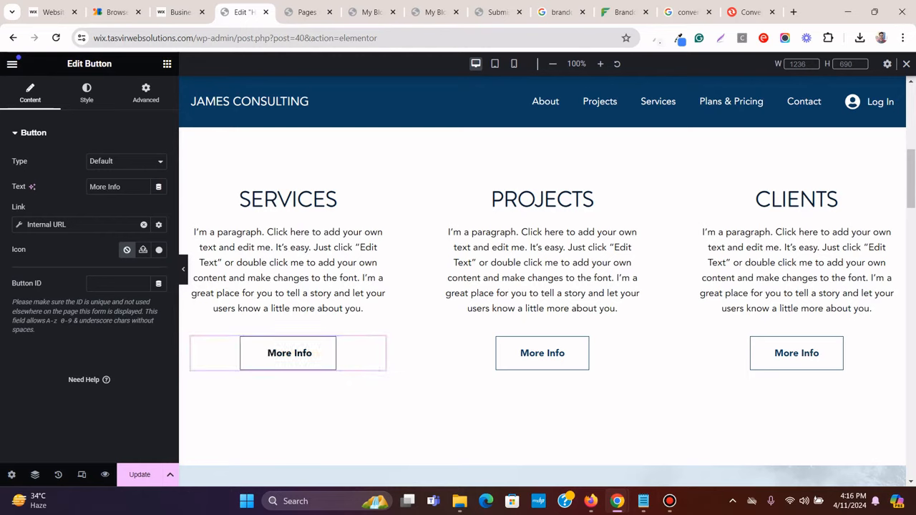
left_click(48, 225)
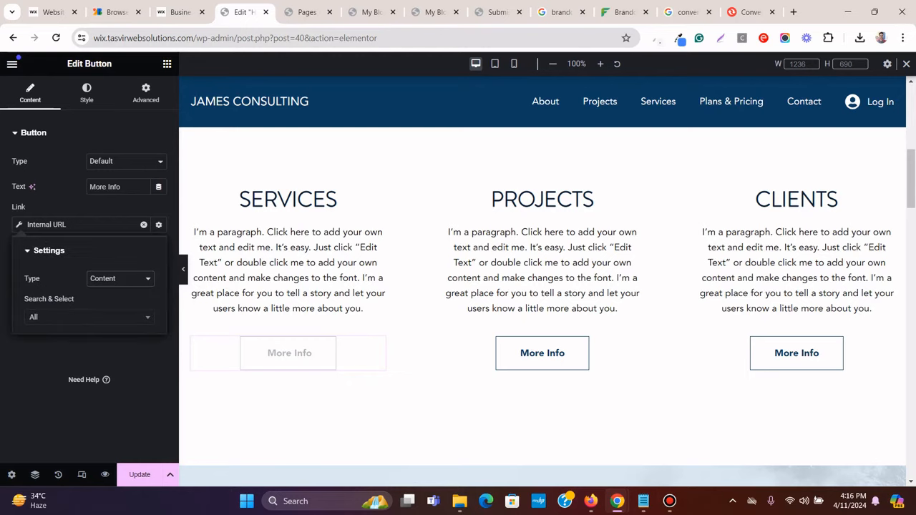
left_click(89, 317)
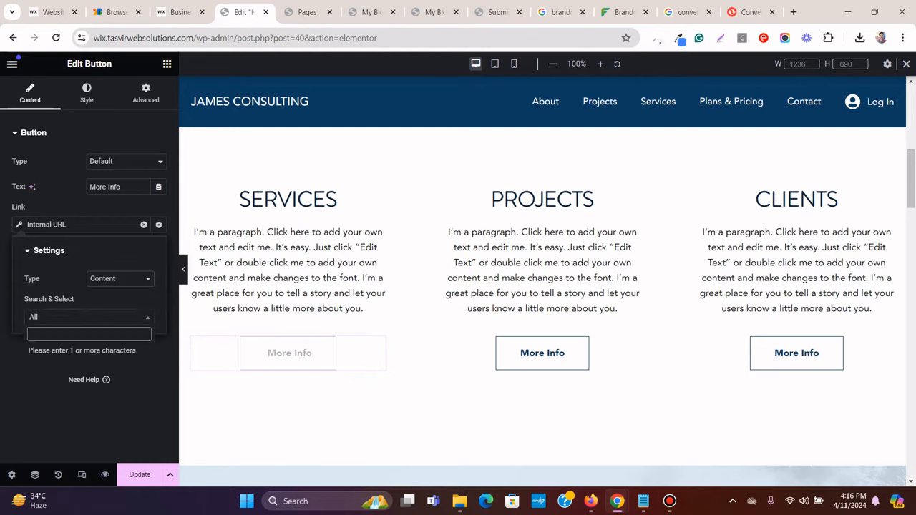
type("s")
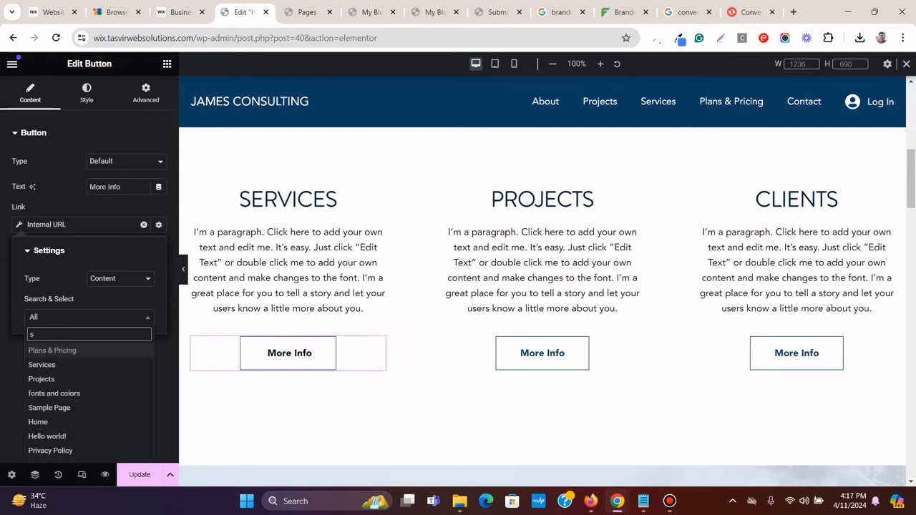
key("Down")
key("Return")
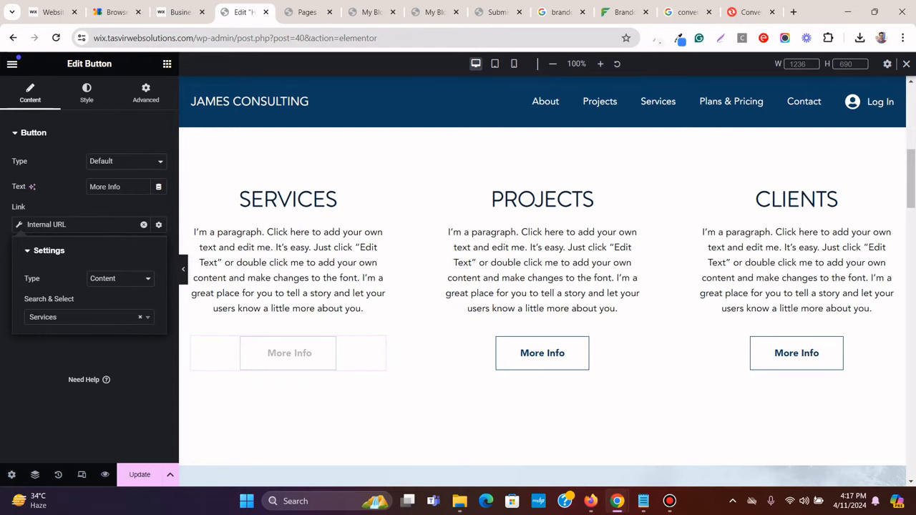
left_click(90, 418)
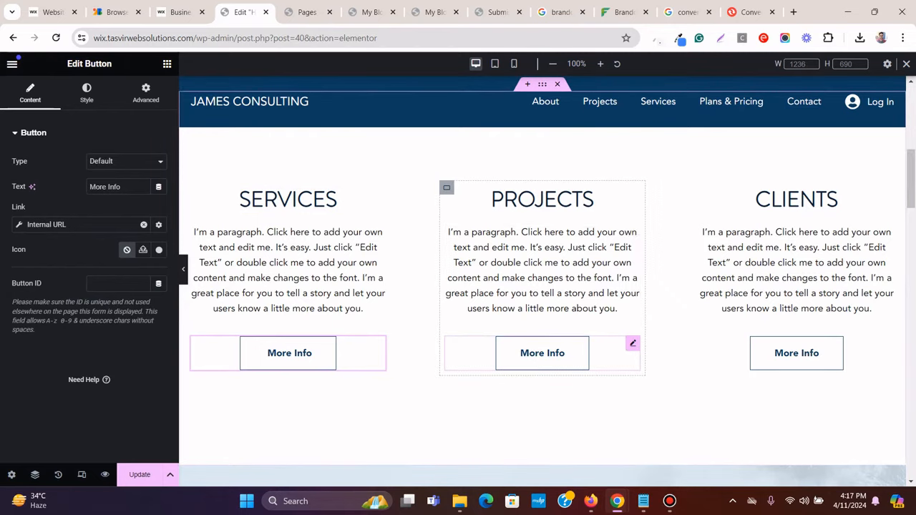
Link the Projects column's More Info button to the Projects page through an Internal URL of type Content
left_click(543, 353)
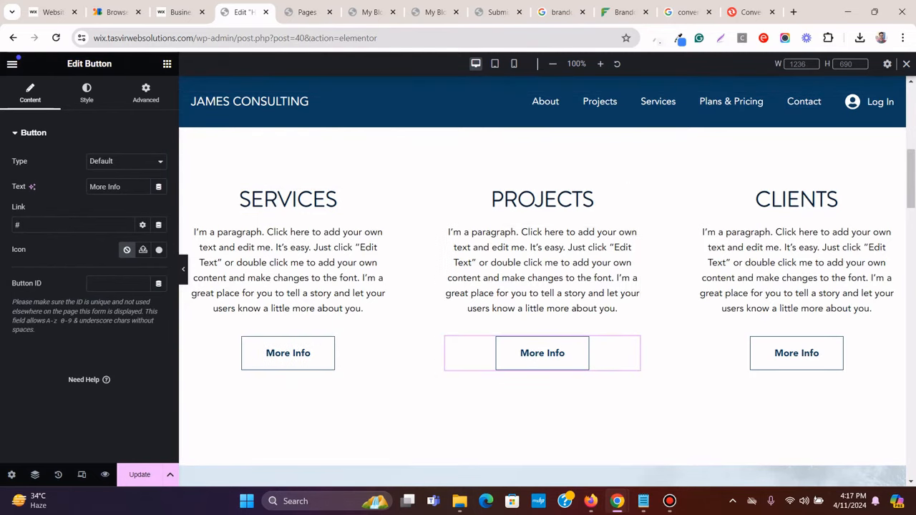
left_click(158, 225)
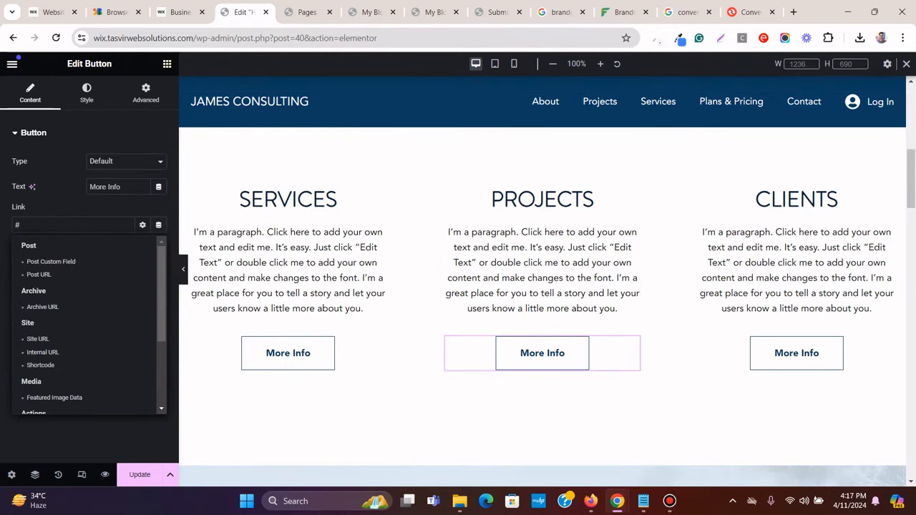
left_click(42, 352)
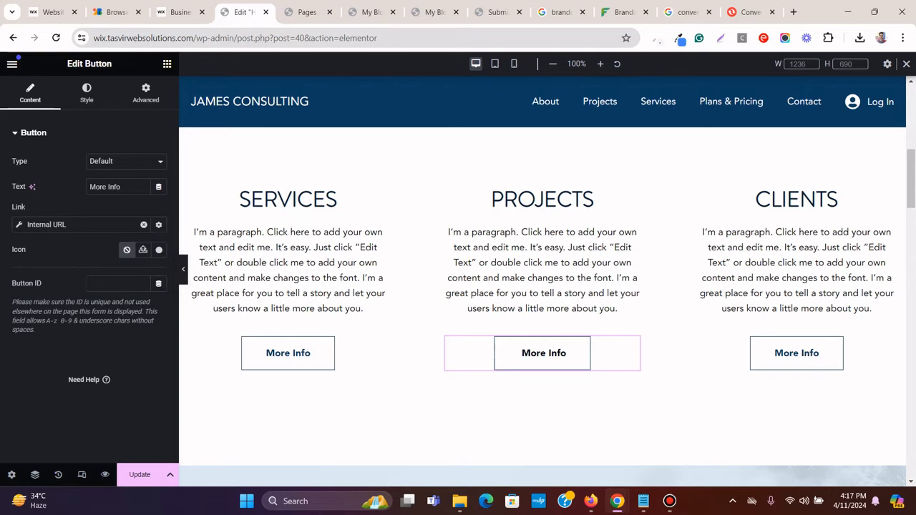
left_click(120, 279)
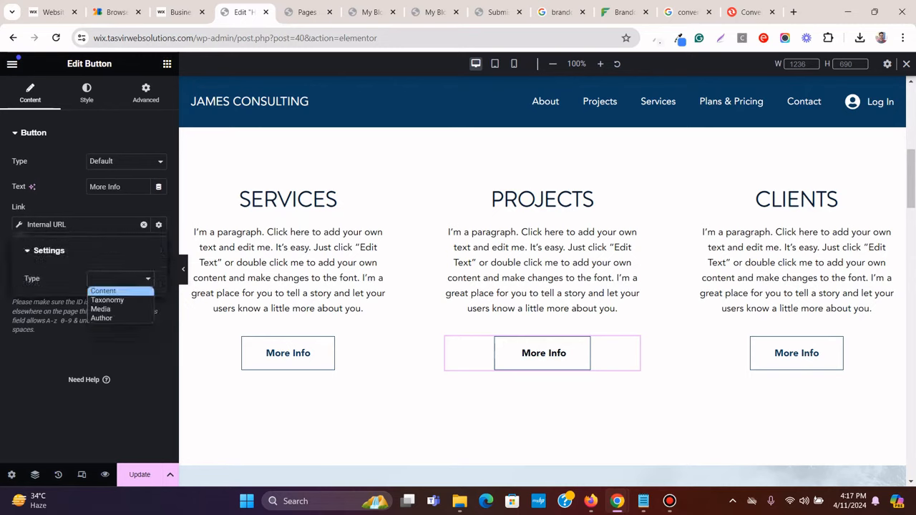
left_click(103, 291)
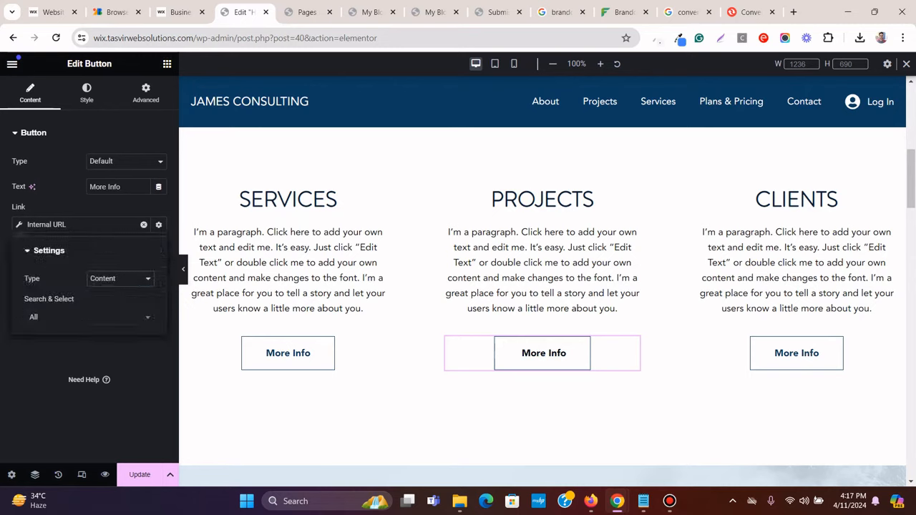
left_click(89, 317)
type("pro")
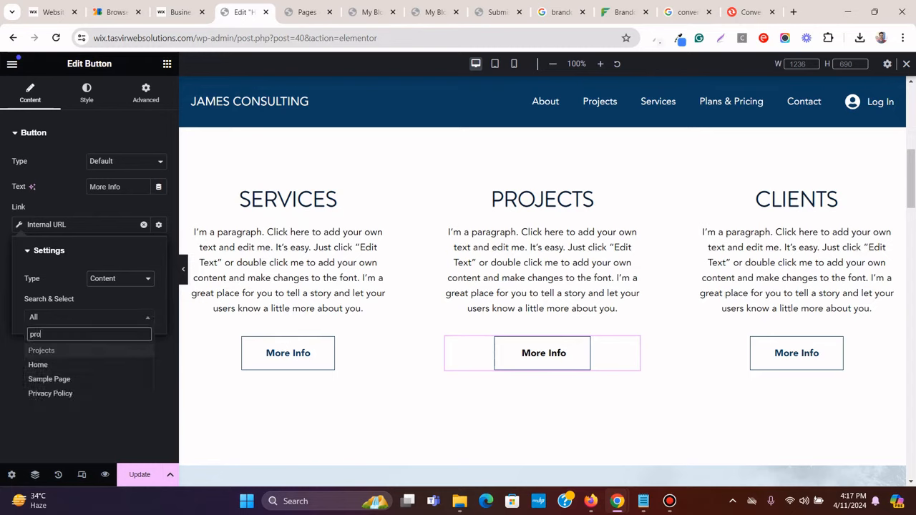
left_click(48, 351)
key("Escape")
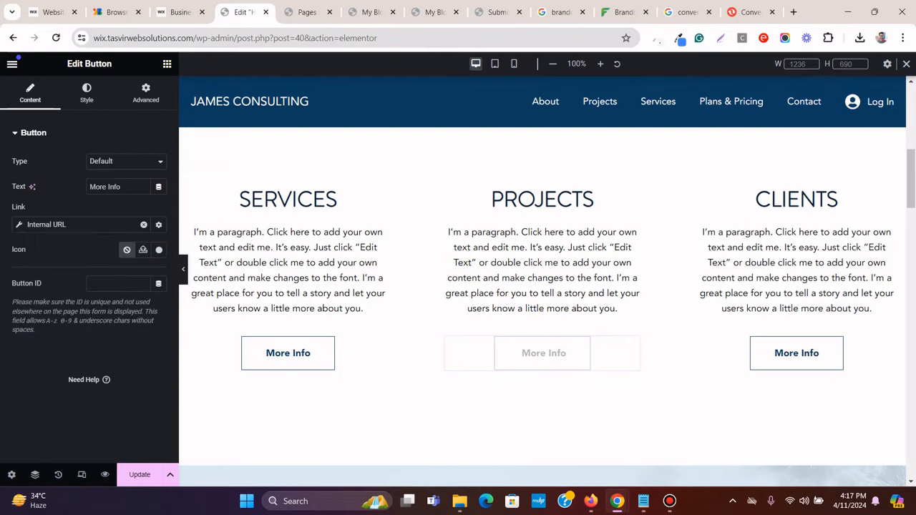
In the Wix template, check where the Clients column's More Info button leads, then view the Our Clients section
left_click(176, 13)
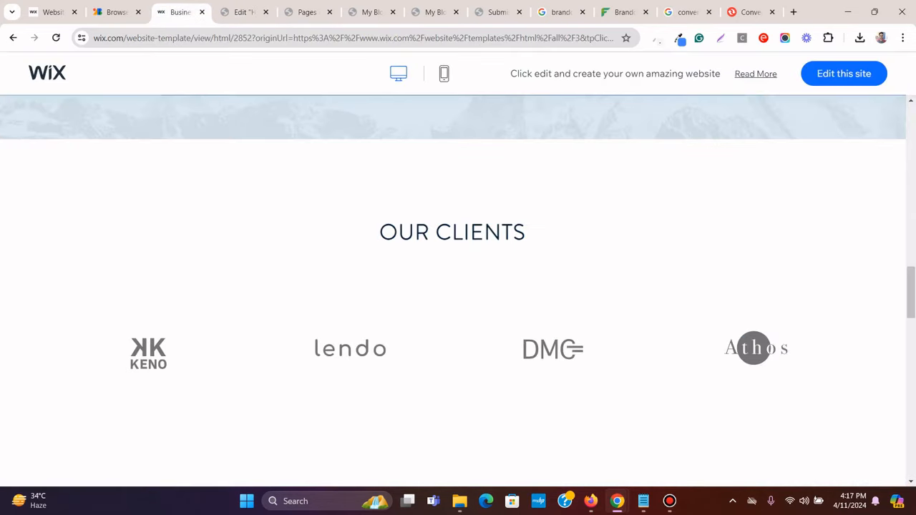
scroll(722, 322, "up", 10)
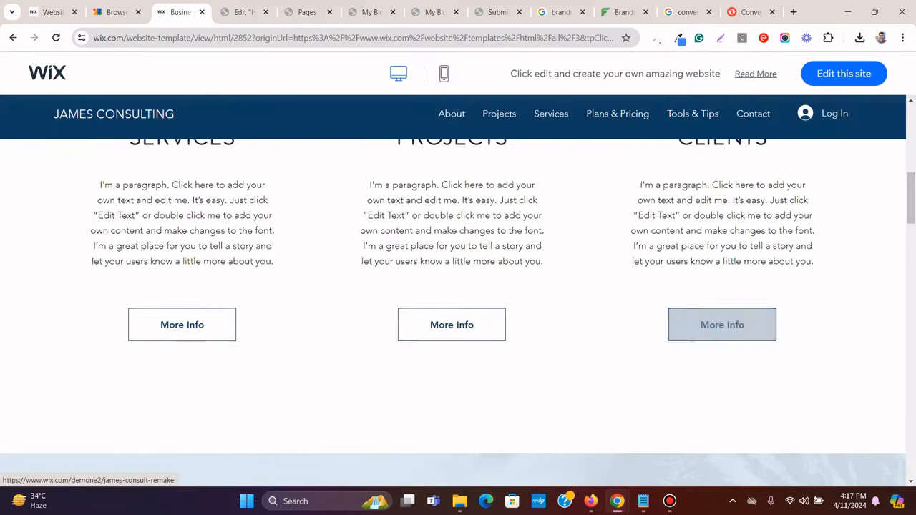
scroll(722, 322, "up", 4)
scroll(736, 393, "down", 12)
scroll(737, 393, "down", 3)
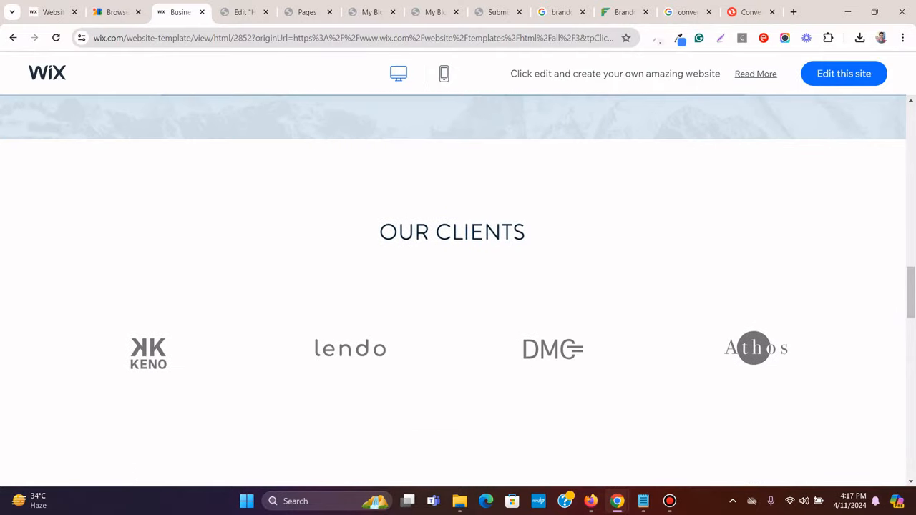
Back in the Elementor editor, set the Our Clients container's CSS ID to clients, copy the ID and save the page
left_click(243, 12)
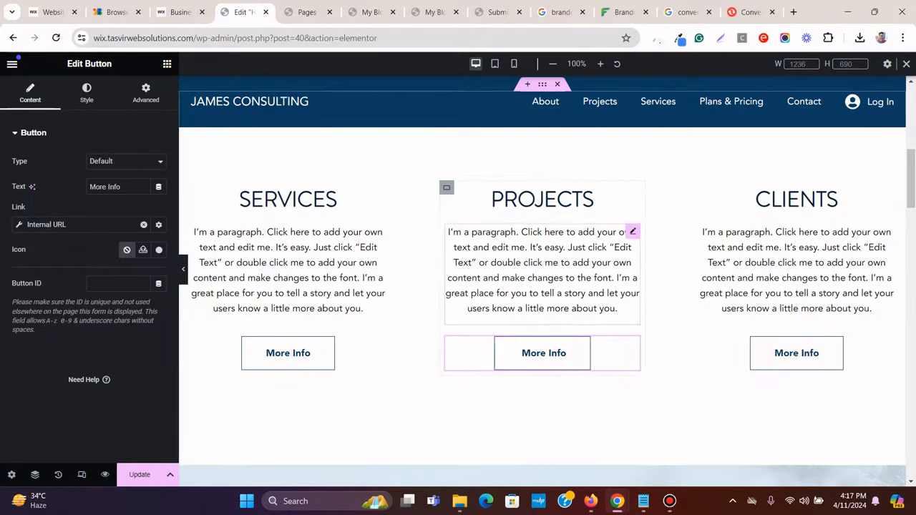
scroll(542, 300, "down", 10)
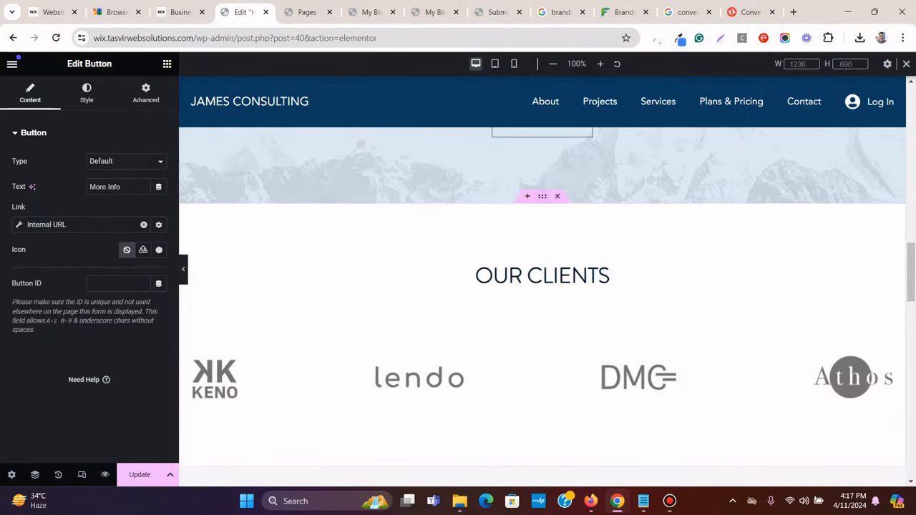
left_click(543, 196)
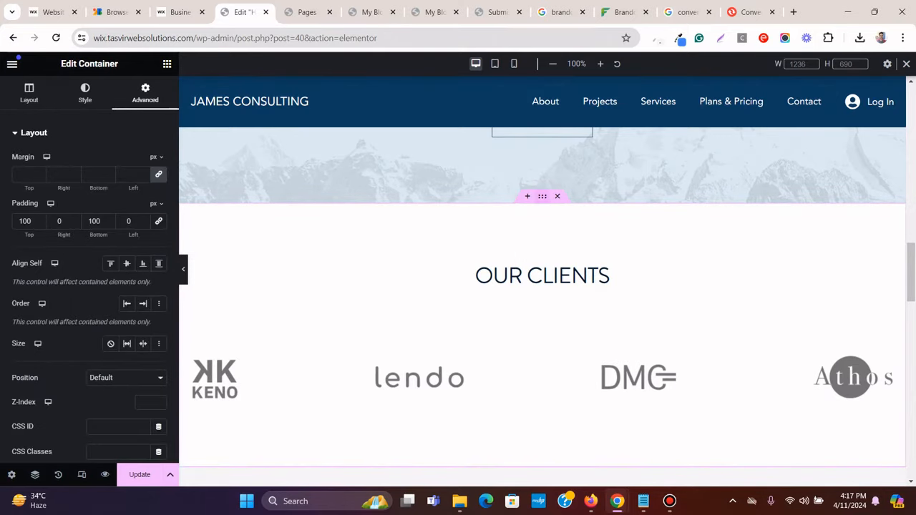
scroll(107, 286, "down", 1)
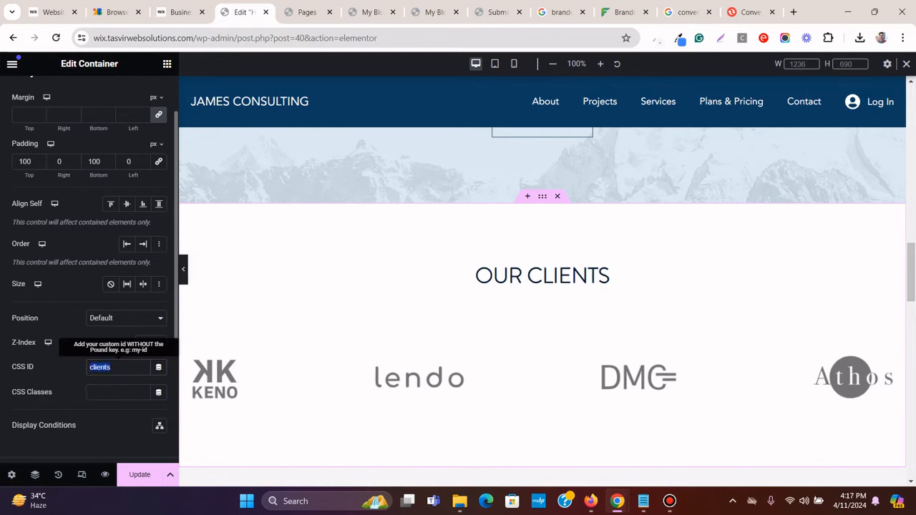
right_click(126, 367)
left_click(143, 131)
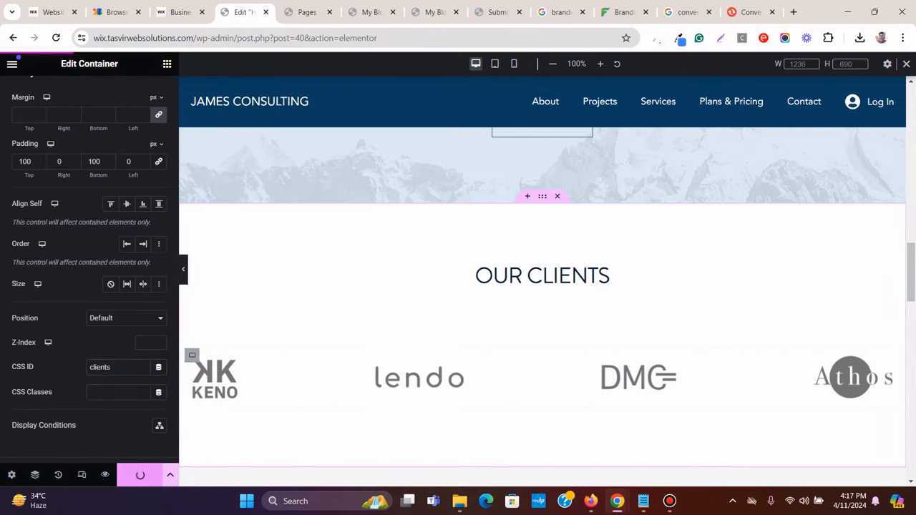
Link the Clients column's More Info button to #clients using the copied ID, and save the page
scroll(486, 375, "up", 9)
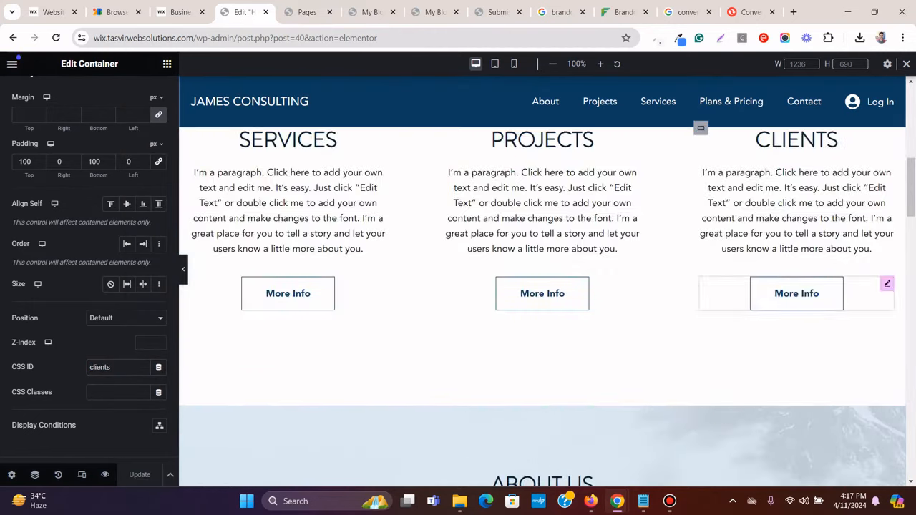
left_click(884, 286)
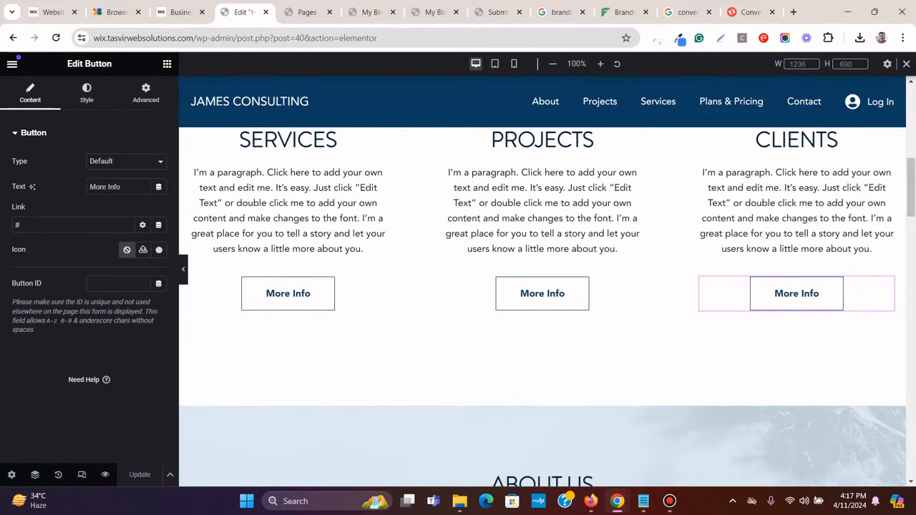
right_click(53, 225)
left_click(79, 343)
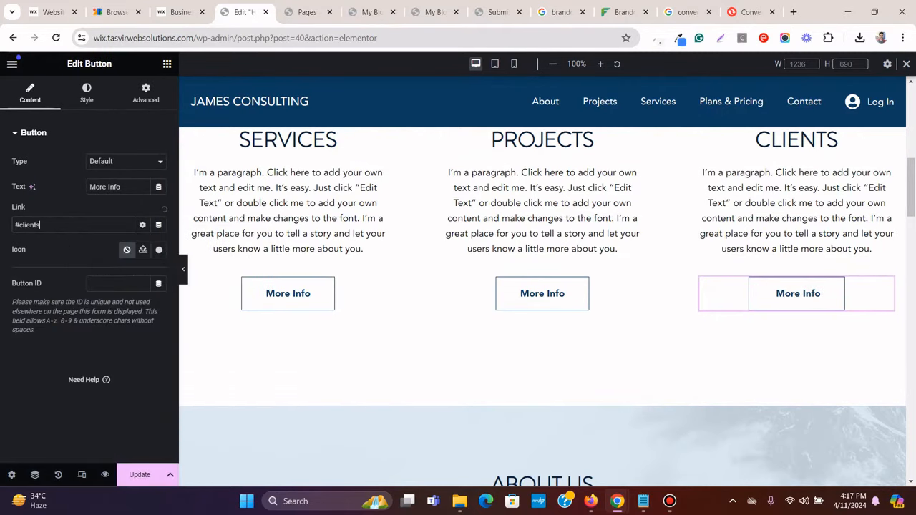
key("ctrl+s")
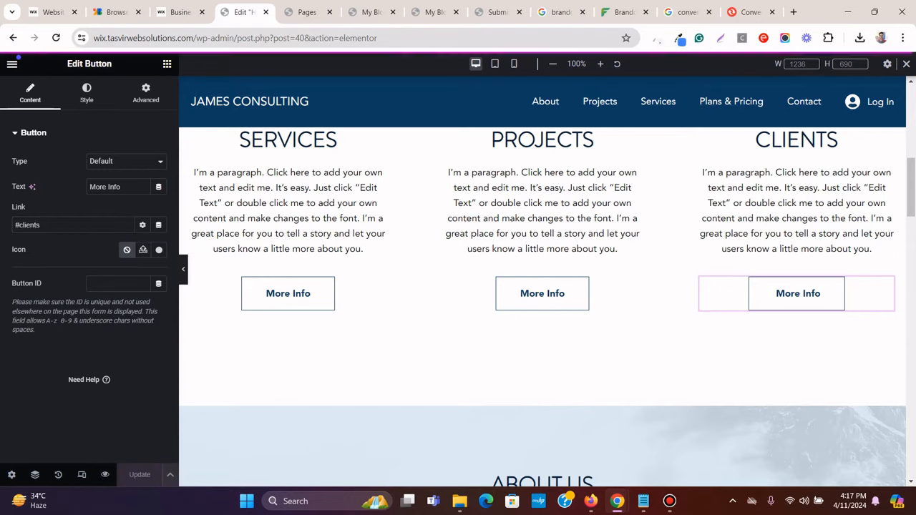
Check in the Wix template which page the Learn More button below the company description opens
scroll(797, 293, "down", 3)
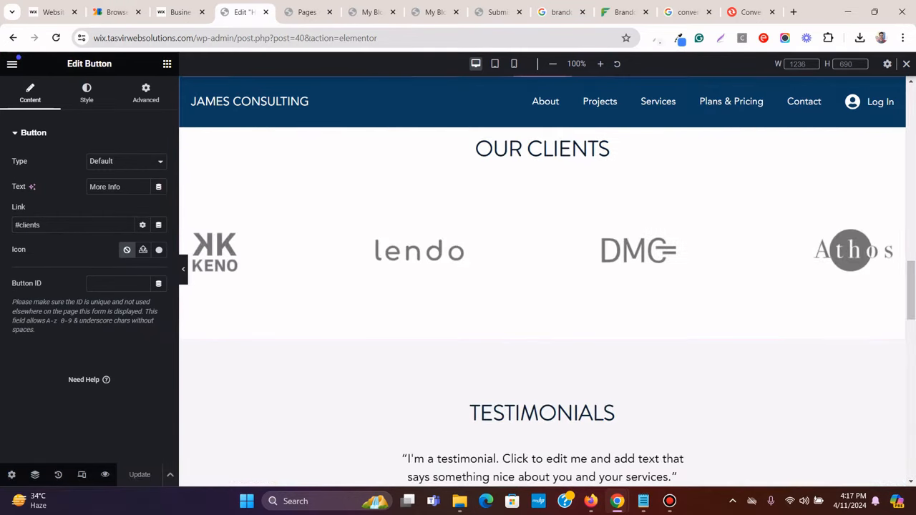
scroll(542, 281, "up", 6)
scroll(542, 312, "up", 2)
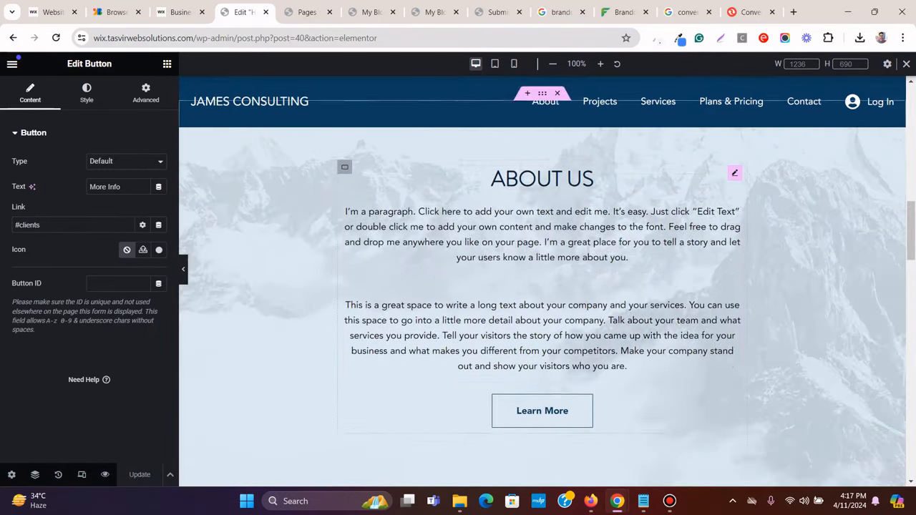
left_click(175, 12)
scroll(452, 286, "up", 9)
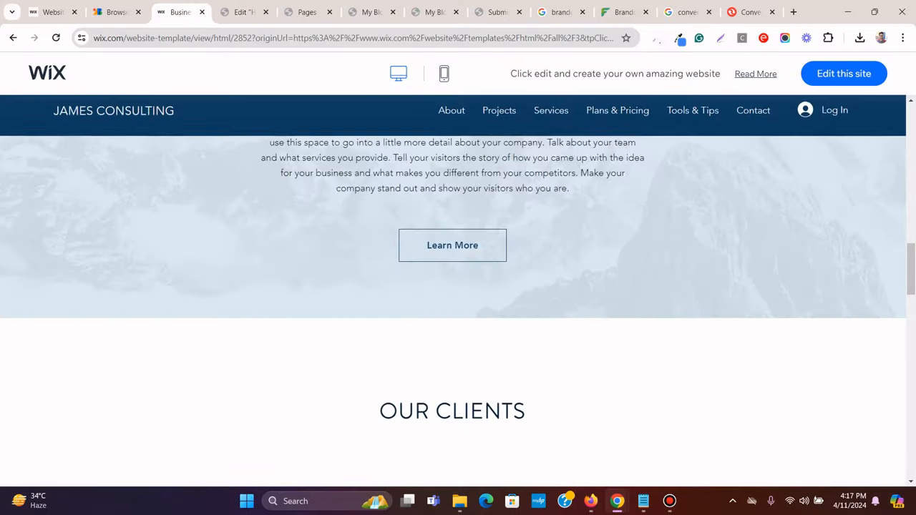
scroll(452, 305, "down", 3)
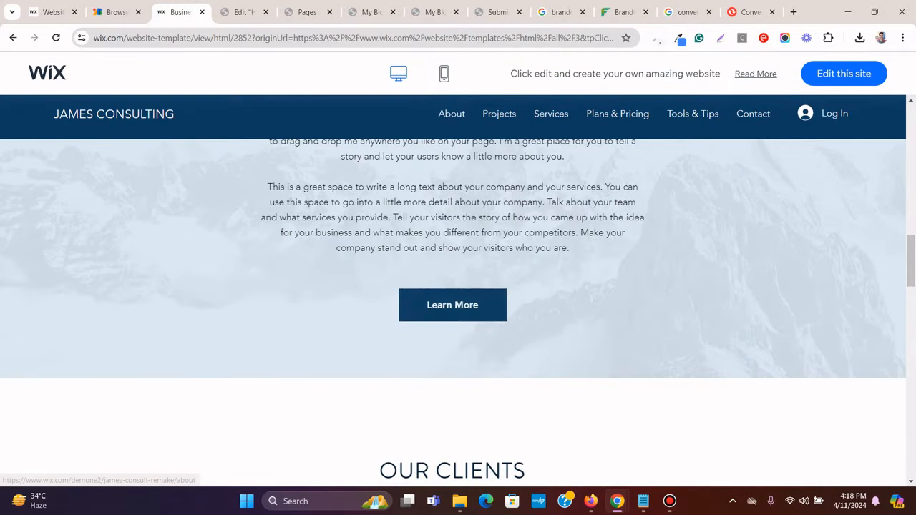
left_click(452, 304)
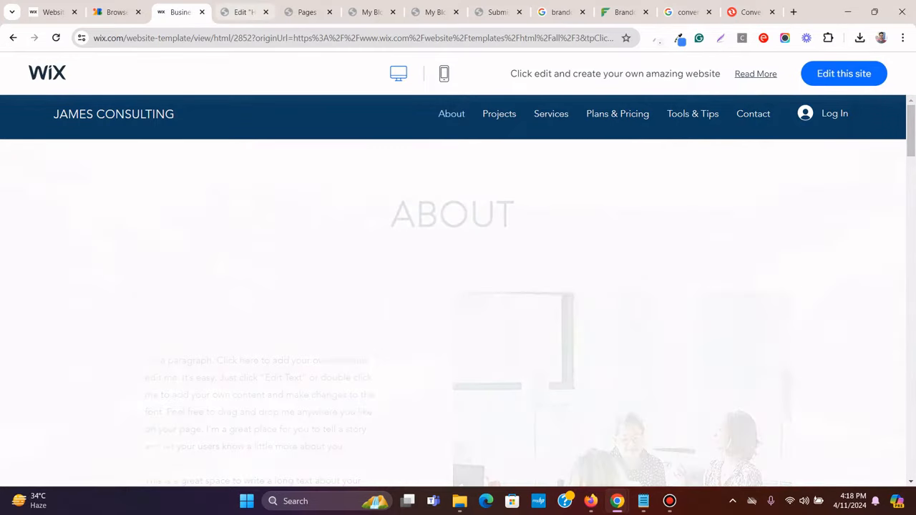
In the Elementor editor, link the About Us section's Learn More button to the About page using an Internal URL of type Content, and save
left_click(244, 12)
scroll(542, 286, "down", 2)
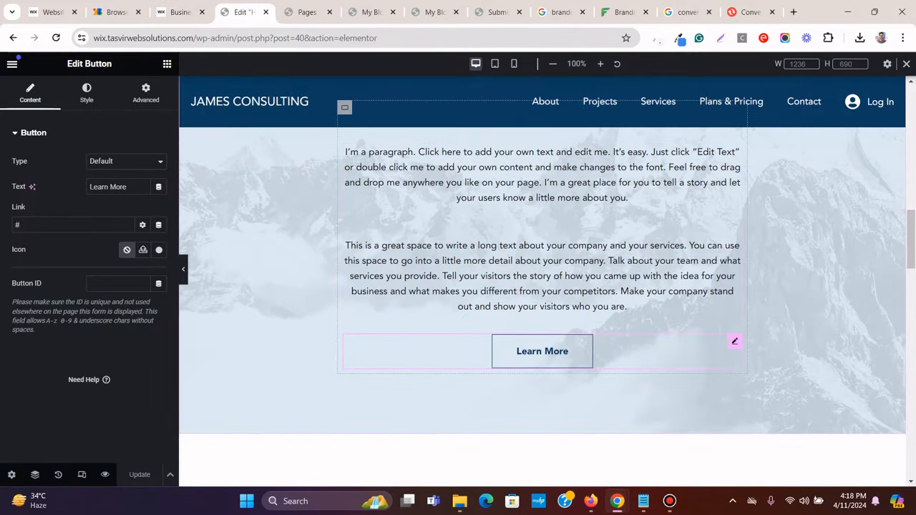
left_click(158, 224)
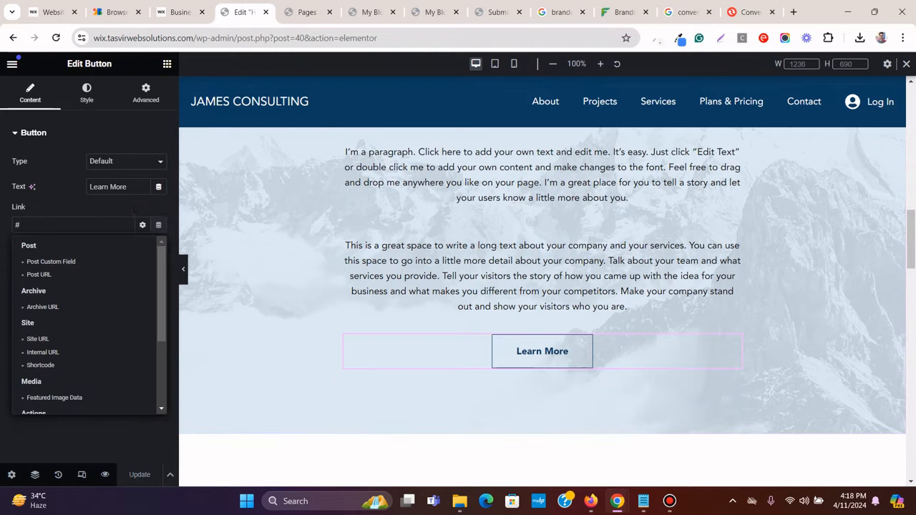
left_click(43, 352)
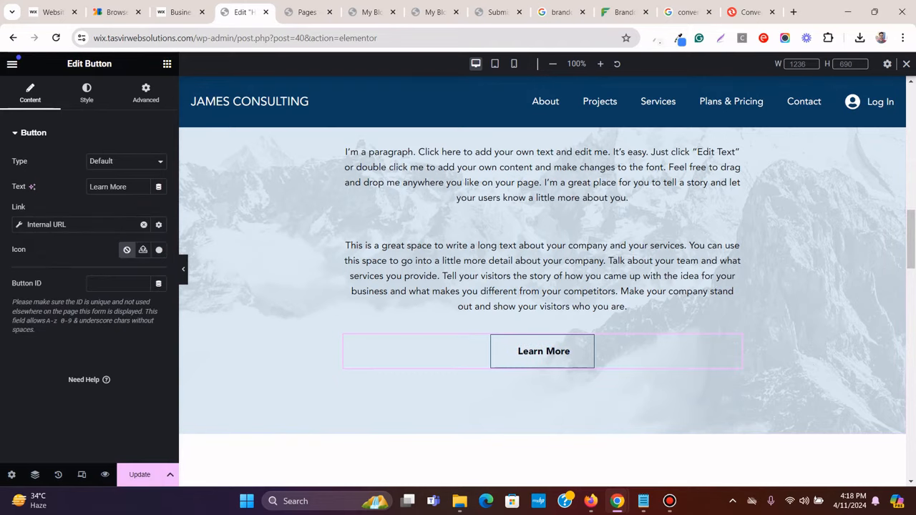
left_click(46, 224)
left_click(121, 278)
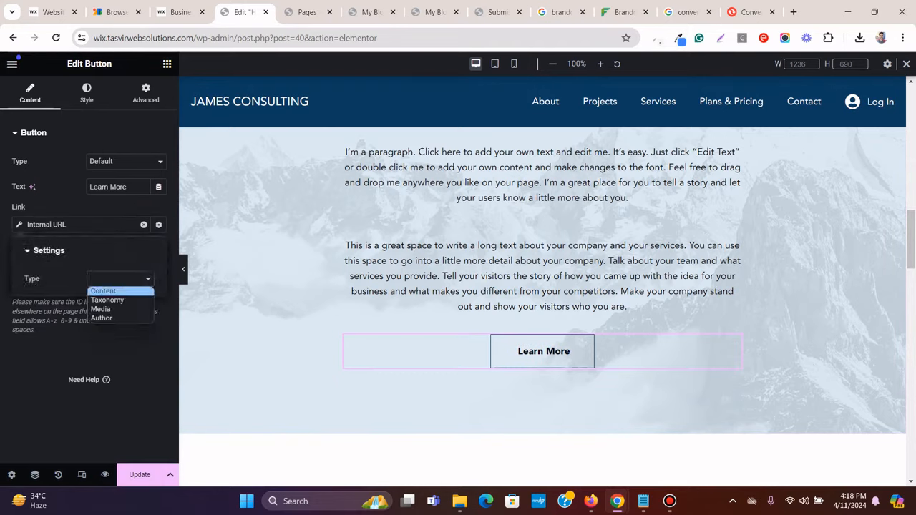
left_click(106, 291)
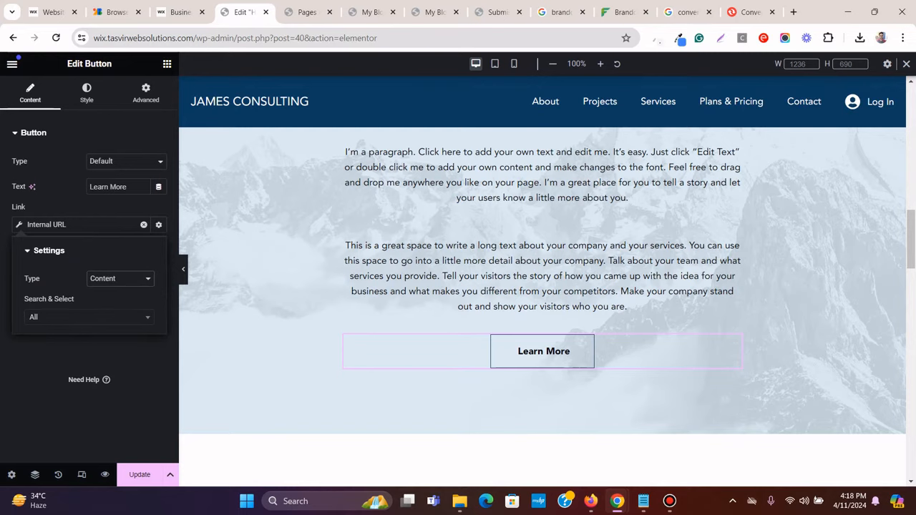
left_click(89, 317)
type("ab")
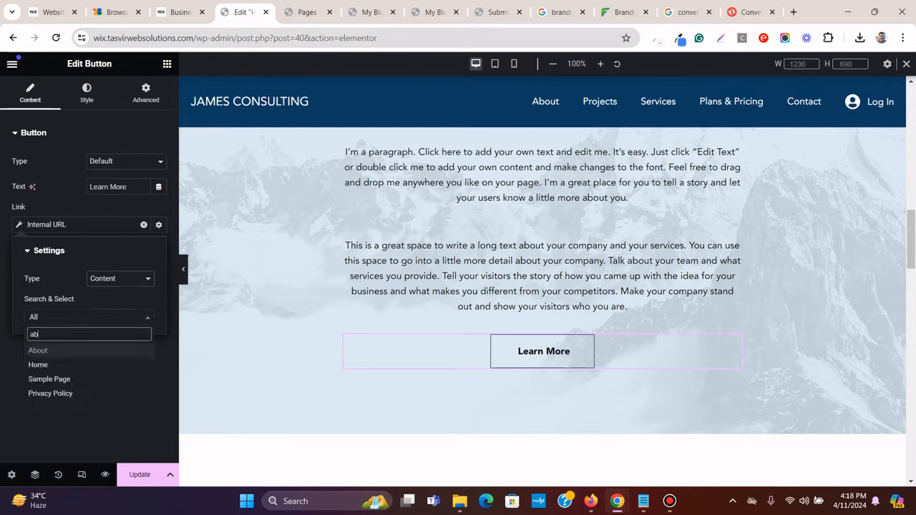
key("Return")
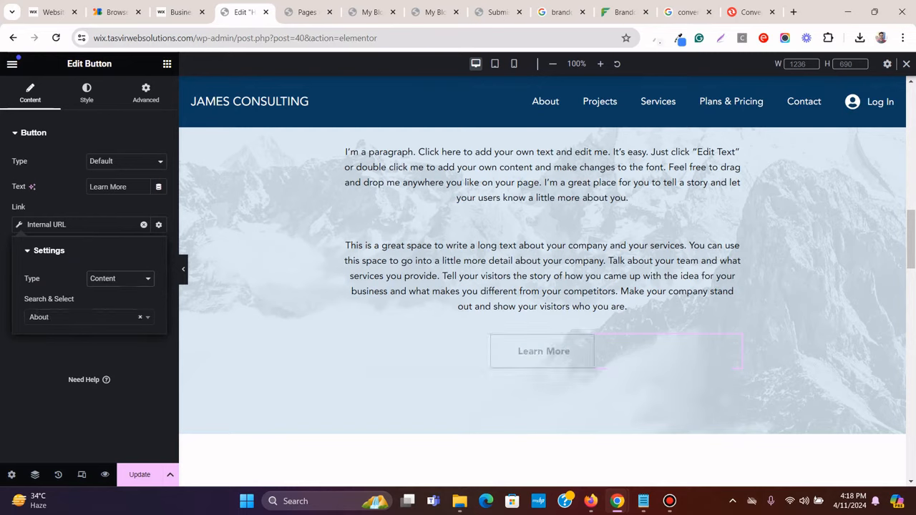
left_click(90, 419)
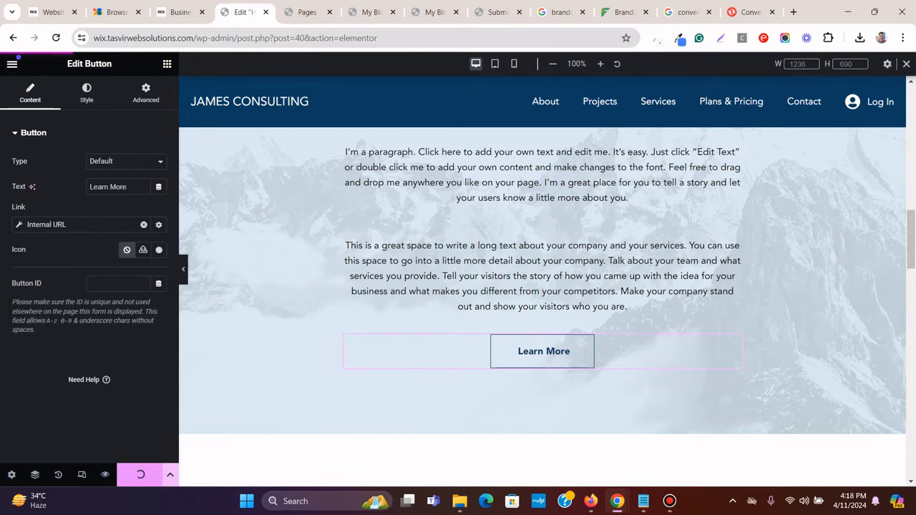
Collapse the editor sidebar and check the link targets of the Learn More and Free Consultation buttons
left_click(183, 270)
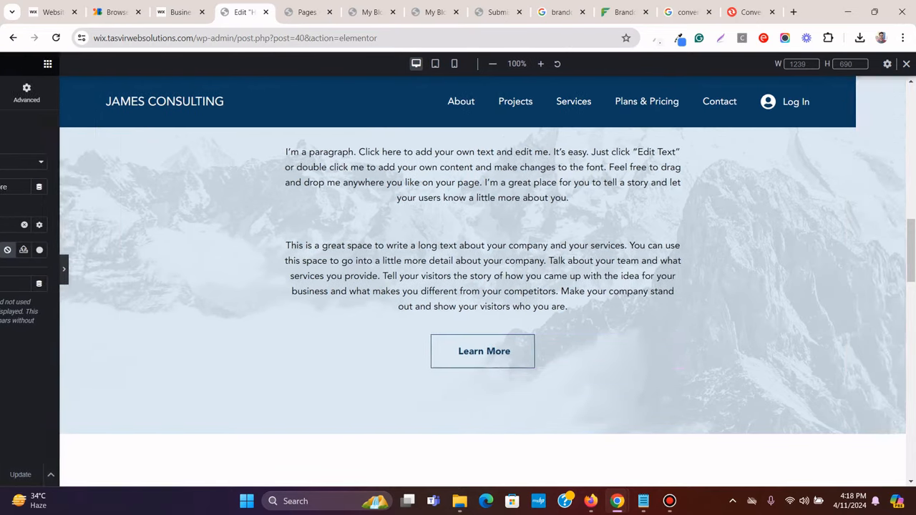
scroll(457, 286, "up", 1)
scroll(455, 350, "down", 2)
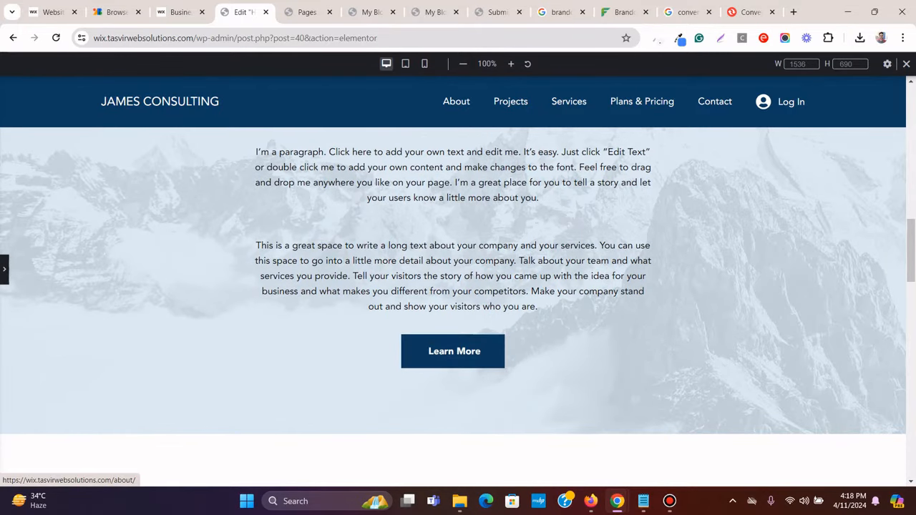
scroll(454, 350, "up", 10)
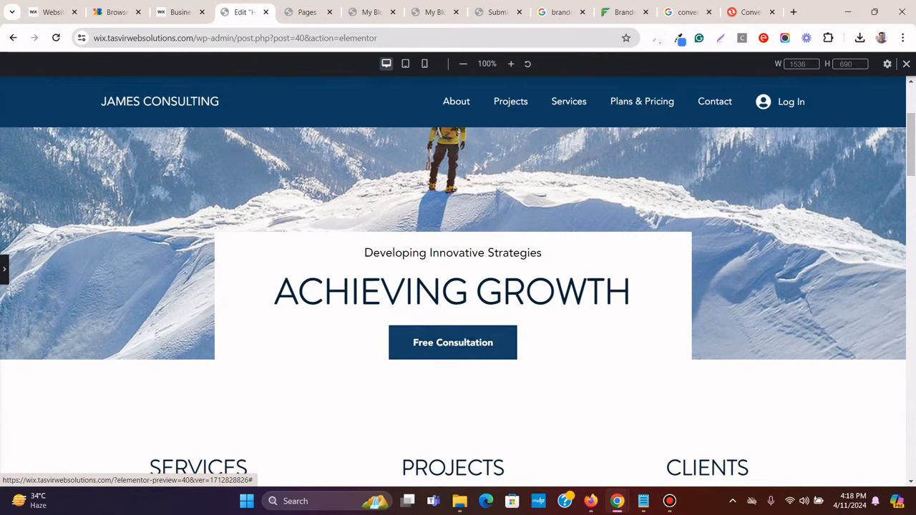
In the Wix template, open the page behind the hero's Free Consultation button and examine its booking calendar, contact form and footer
left_click(174, 12)
scroll(453, 301, "down", 2)
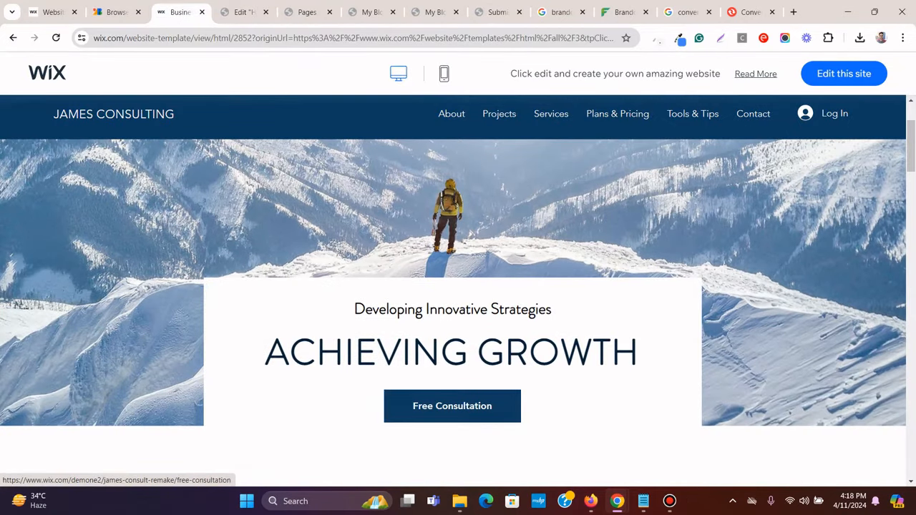
left_click(452, 405)
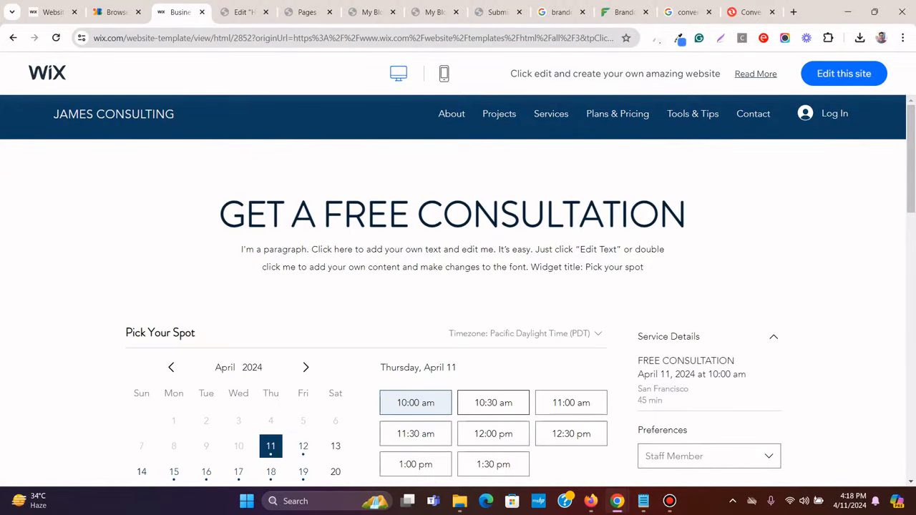
scroll(458, 286, "down", 6)
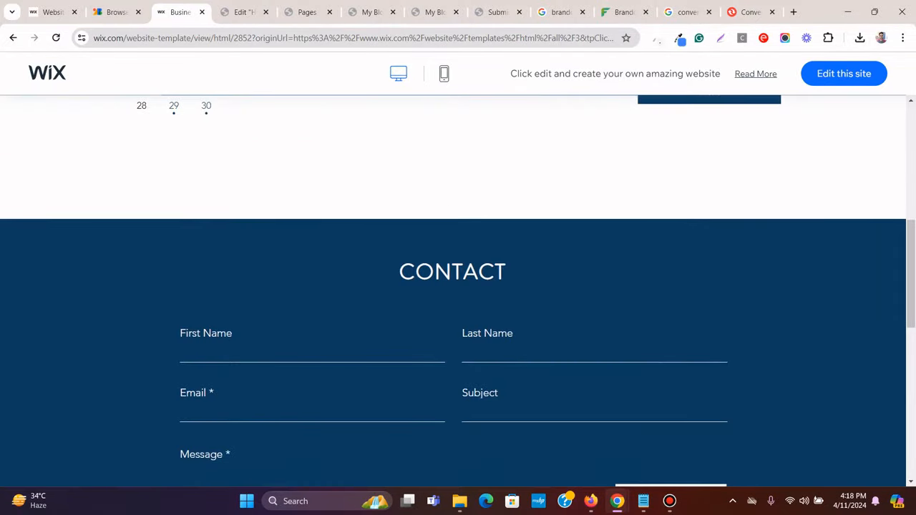
scroll(458, 286, "up", 4)
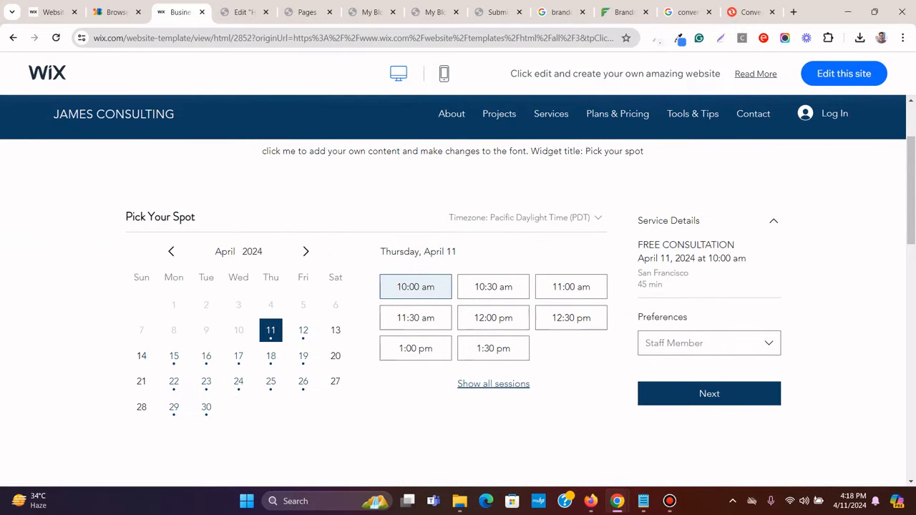
scroll(458, 286, "up", 2)
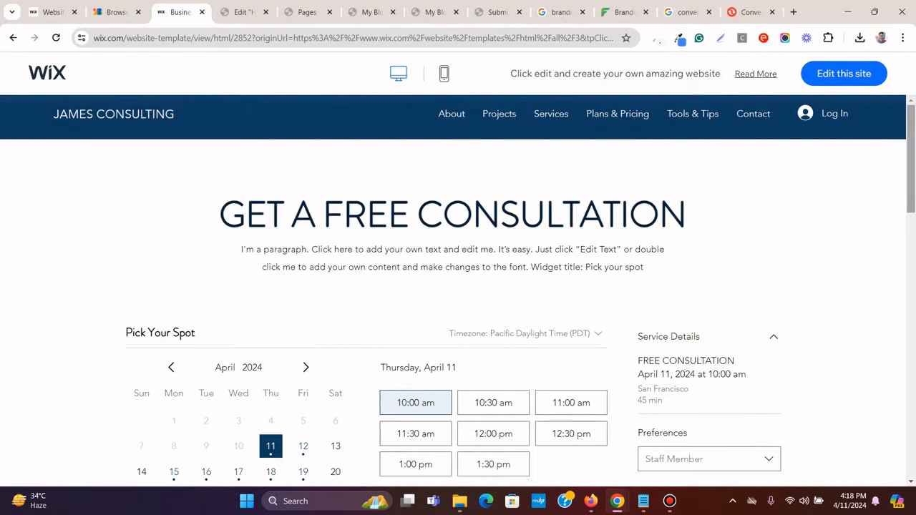
scroll(458, 286, "down", 12)
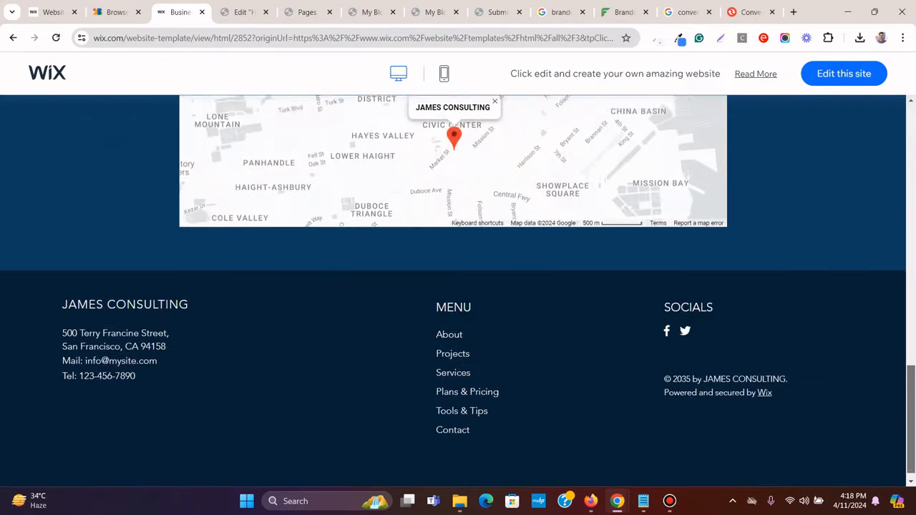
scroll(458, 286, "up", 4)
scroll(458, 286, "up", 10)
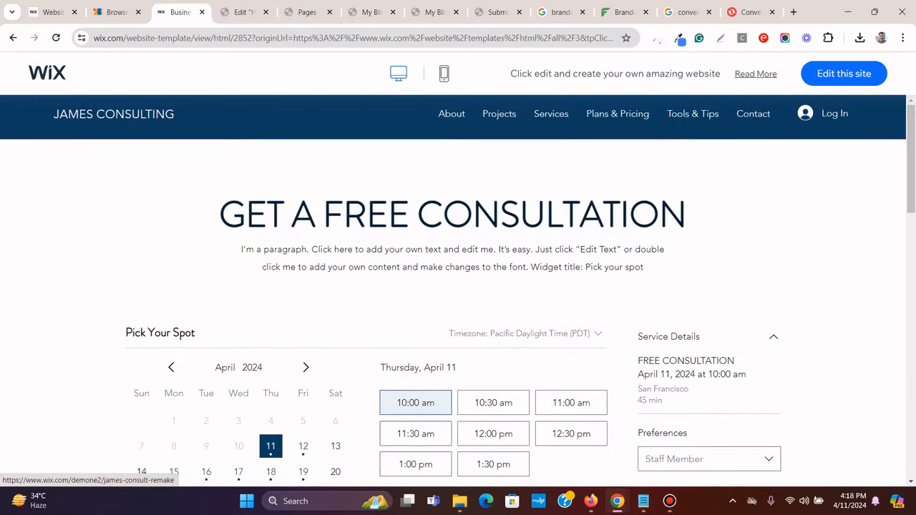
In the Elementor editor, check the link options of the hero's Free Consultation button, then collapse the editor sidebar
scroll(457, 286, "down", 2)
scroll(458, 286, "up", 2)
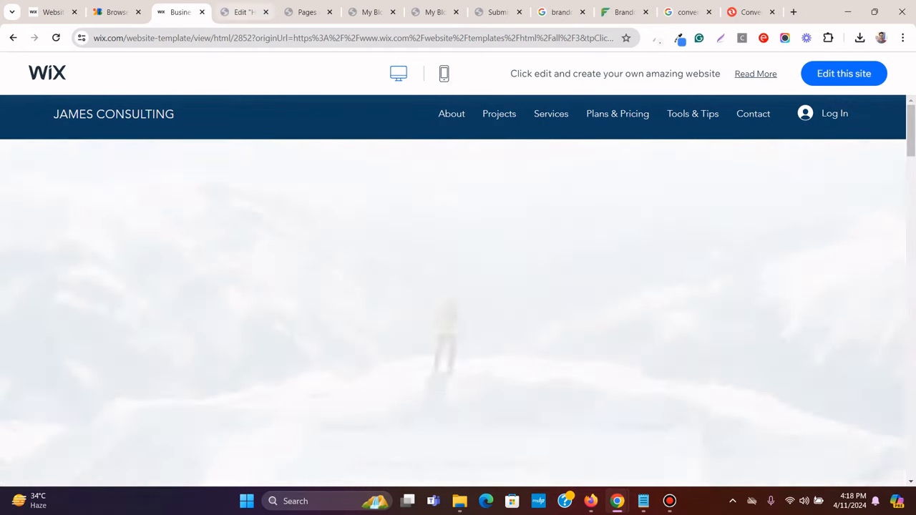
left_click(243, 12)
left_click(4, 269)
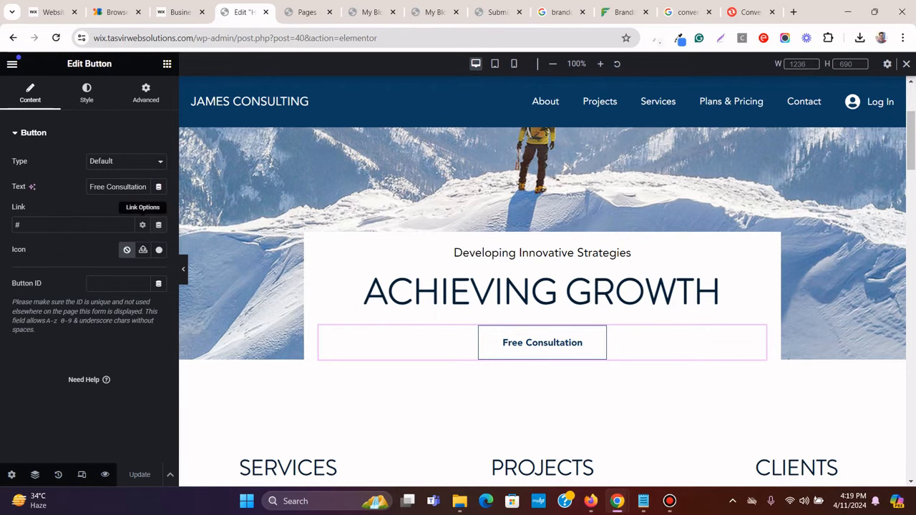
left_click(142, 225)
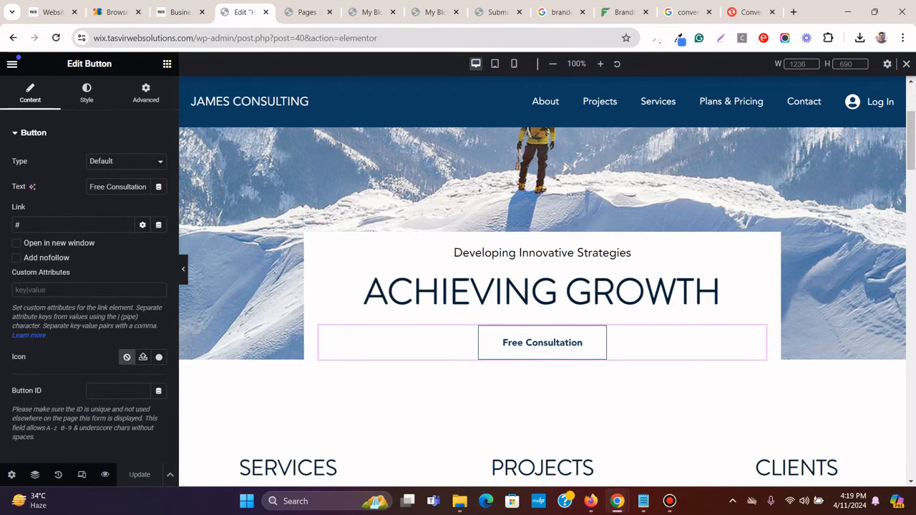
left_click(143, 225)
scroll(541, 280, "up", 3)
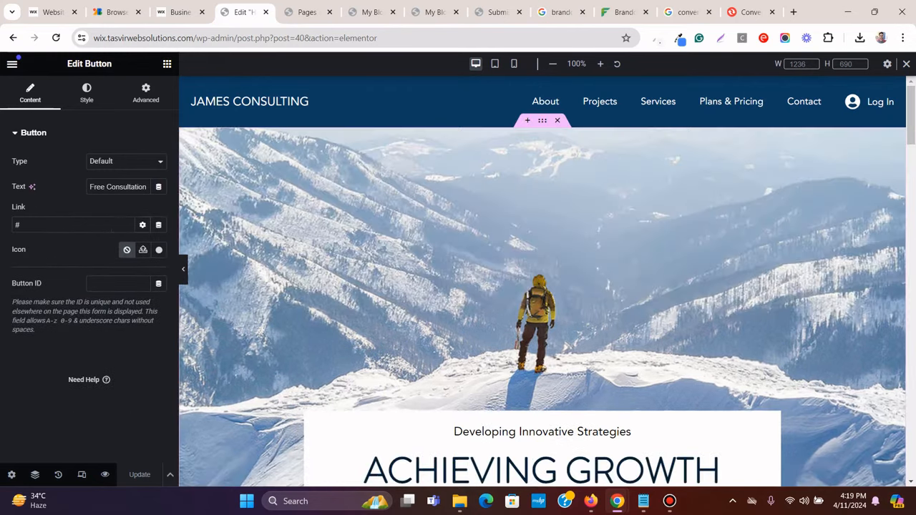
left_click(183, 270)
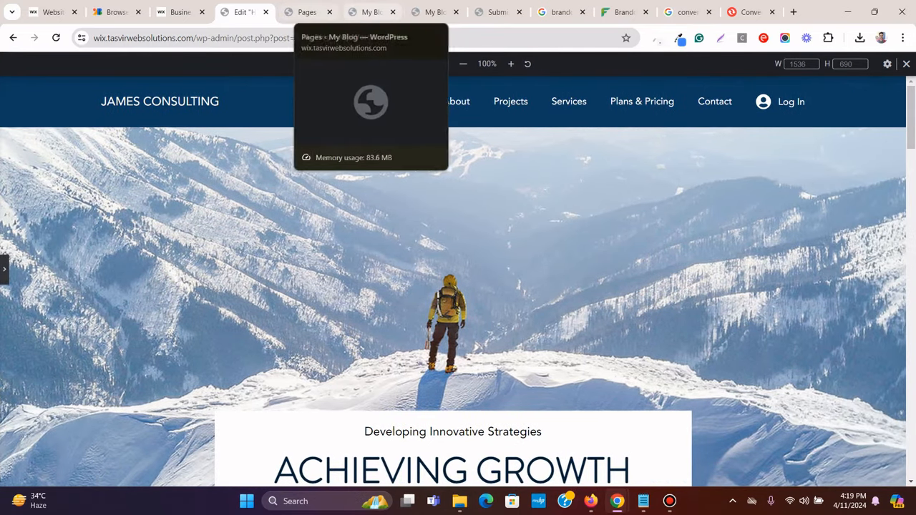
Open the live Home page from the WordPress page list in a new tab and place that tab beside the Elementor editor
left_click(308, 12)
right_click(226, 243)
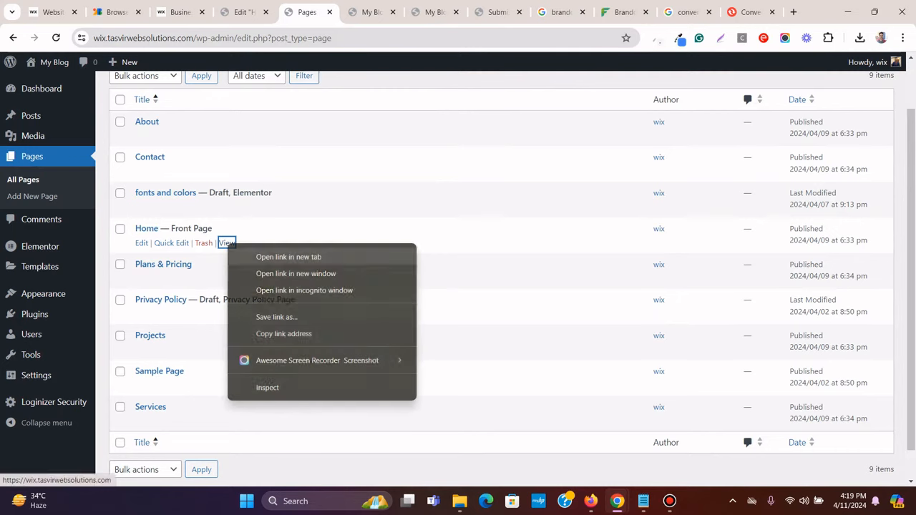
left_click(271, 255)
left_click(344, 12)
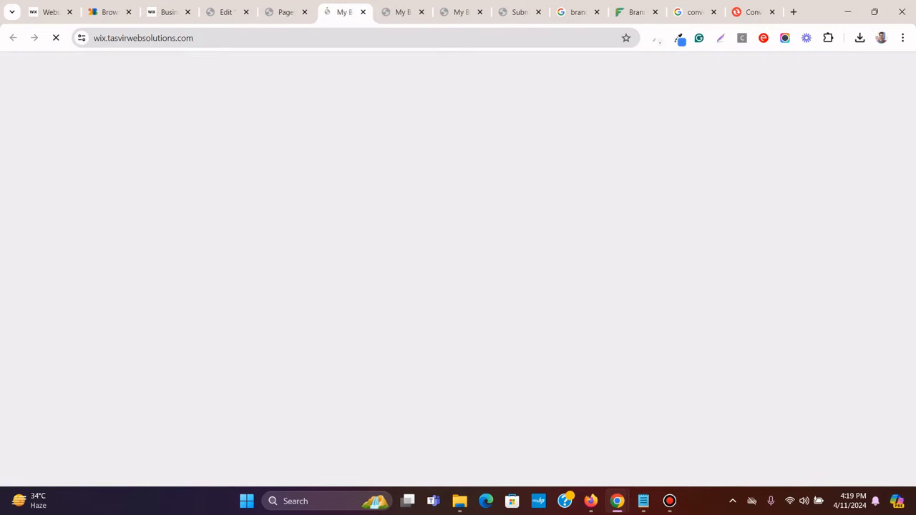
left_click_drag(344, 12, 279, 12)
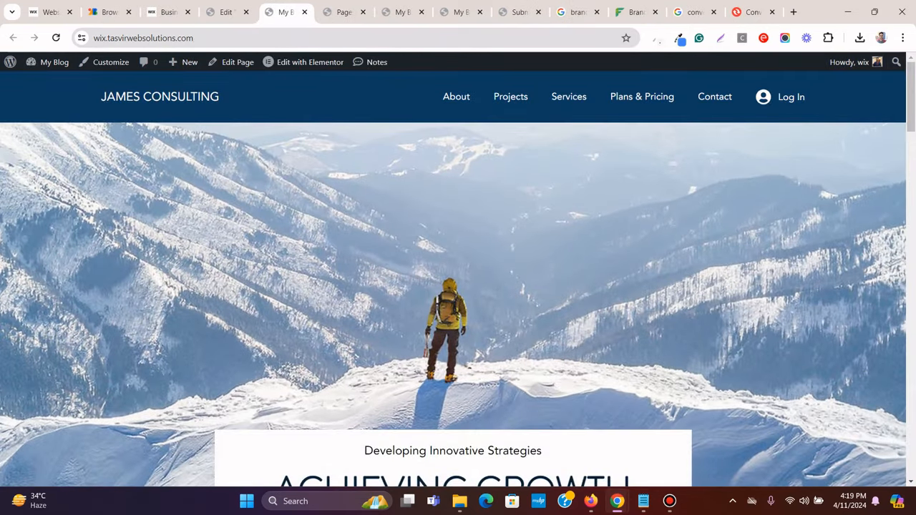
Review the published WordPress home page from the hero through Services, About Us and the contact form to the map
scroll(457, 286, "down", 12)
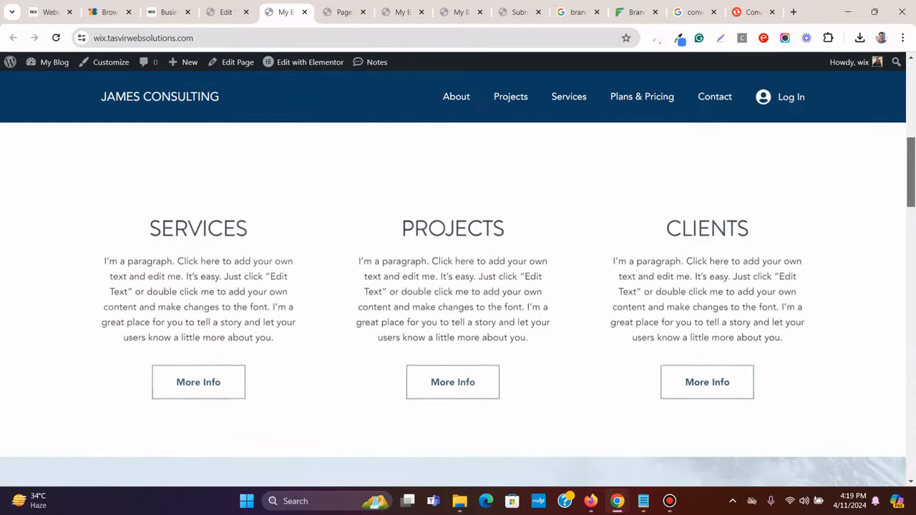
scroll(458, 286, "down", 10)
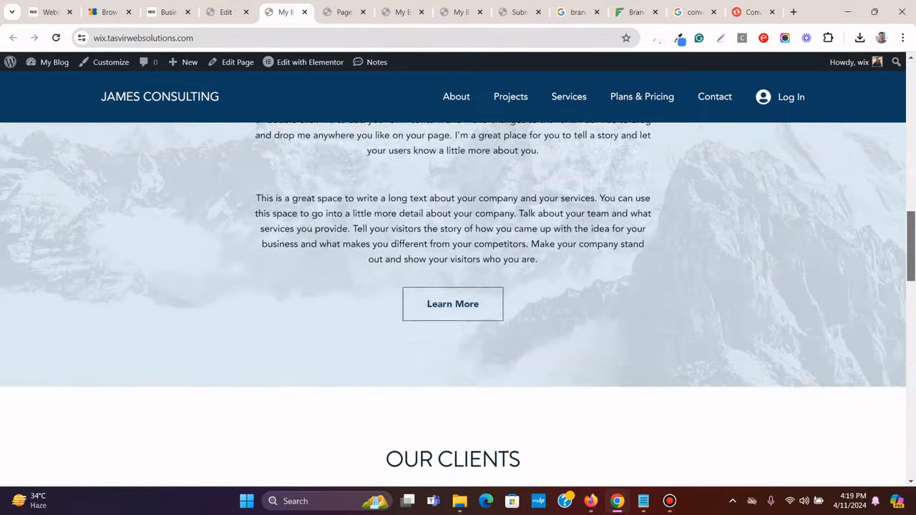
scroll(458, 286, "down", 11)
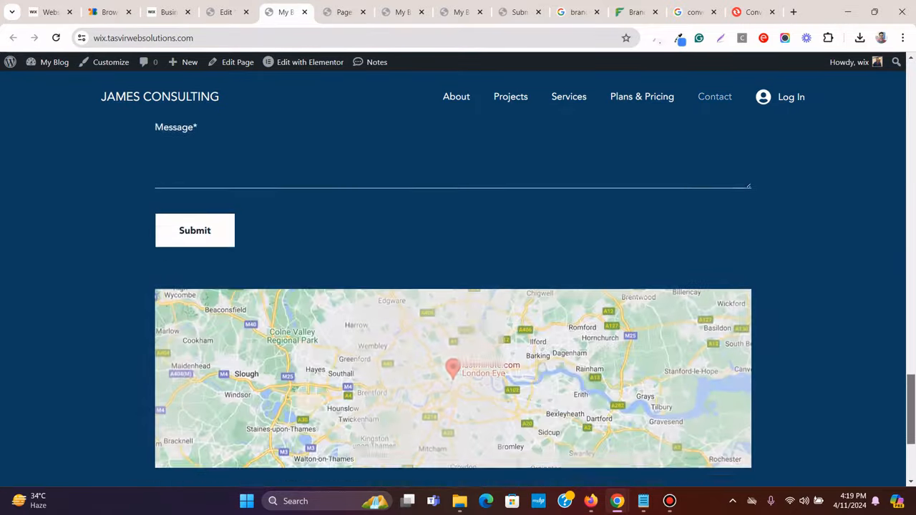
scroll(457, 286, "up", 15)
scroll(762, 309, "up", 15)
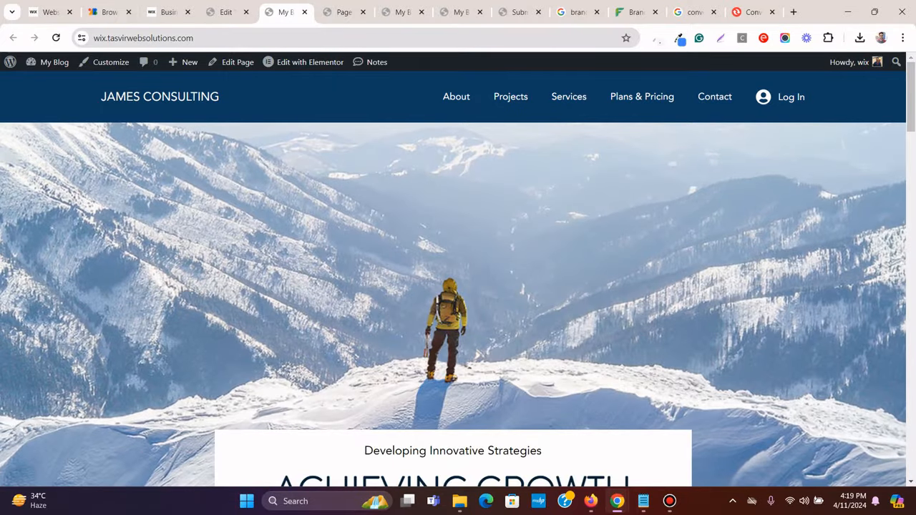
Compare the Wix template's home page with the published WordPress copy, covering the sections from the hero down to the footer
left_click(169, 12)
scroll(458, 286, "down", 10)
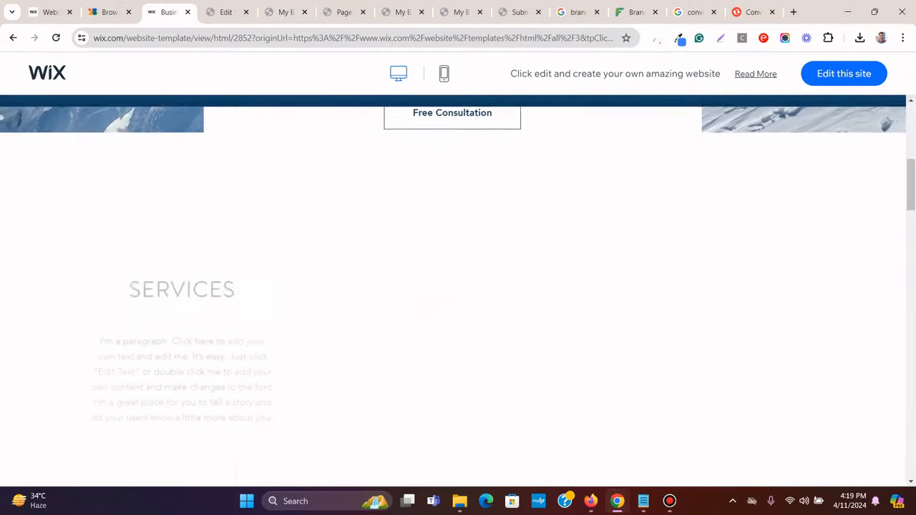
scroll(458, 286, "down", 15)
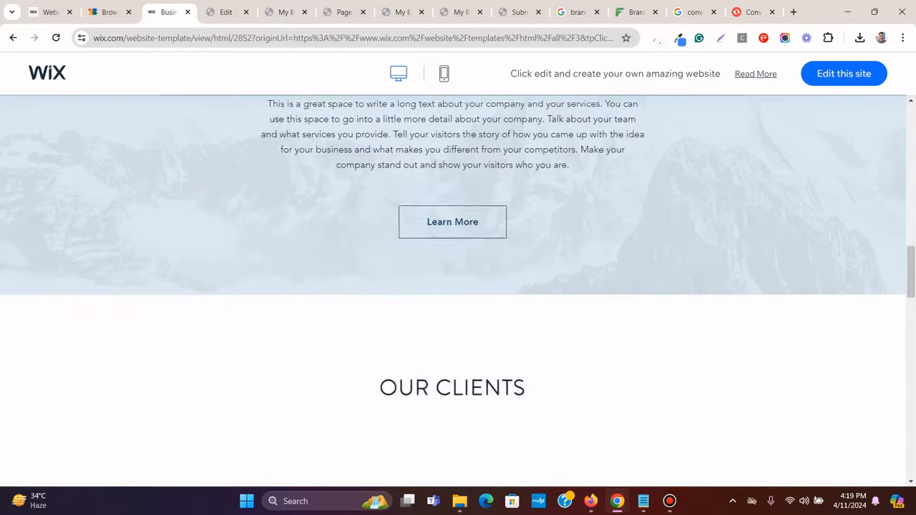
scroll(458, 286, "down", 3)
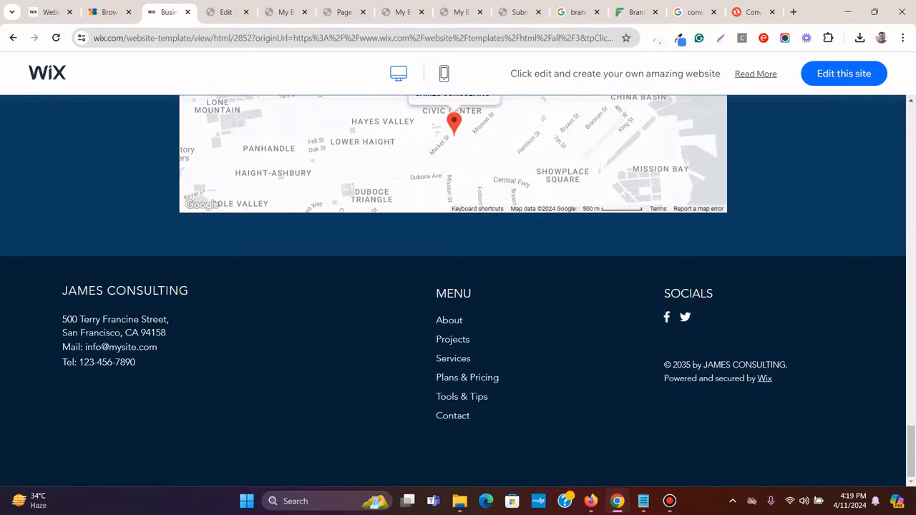
left_click(283, 12)
scroll(458, 286, "down", 10)
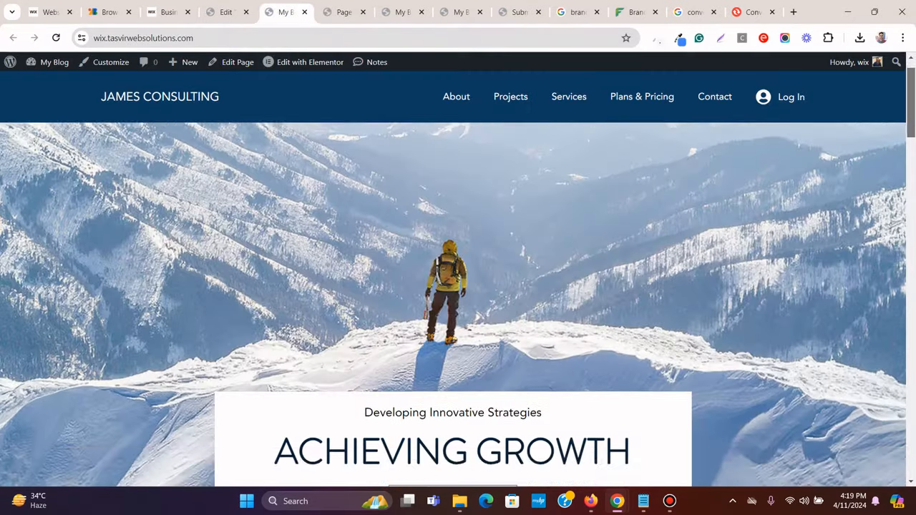
scroll(458, 286, "down", 16)
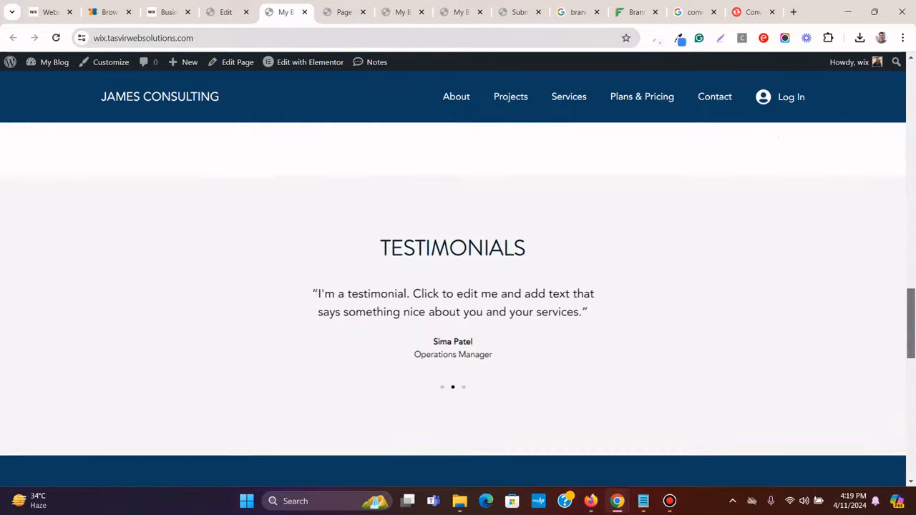
scroll(458, 286, "up", 18)
scroll(458, 286, "up", 10)
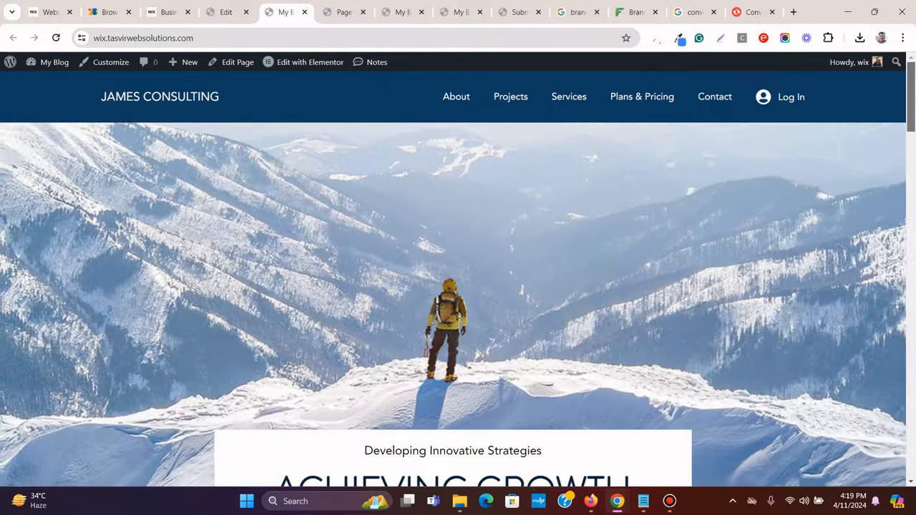
left_click(226, 12)
key("ctrl+shift+Tab")
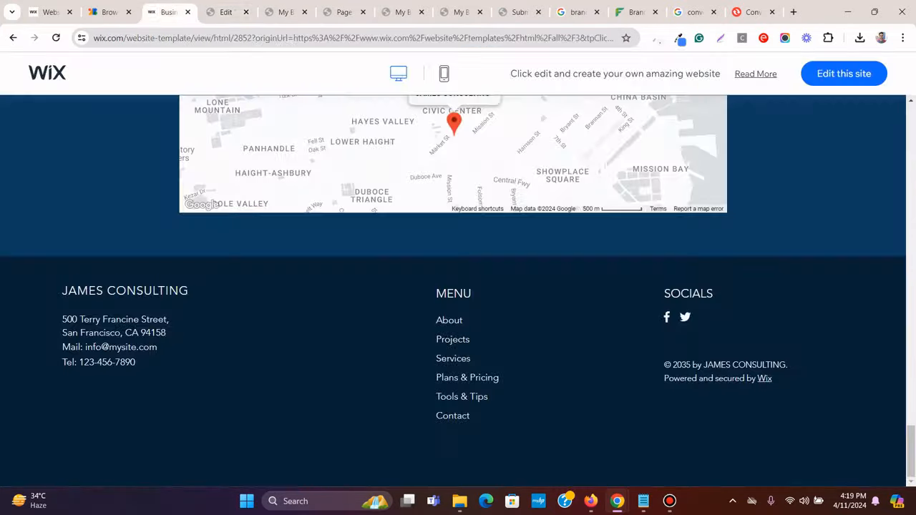
scroll(458, 286, "up", 15)
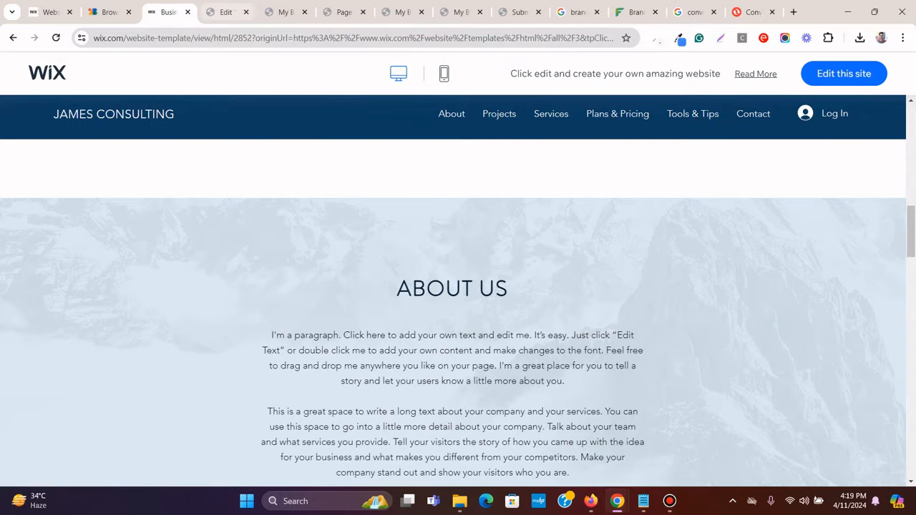
left_click(225, 12)
left_click(669, 500)
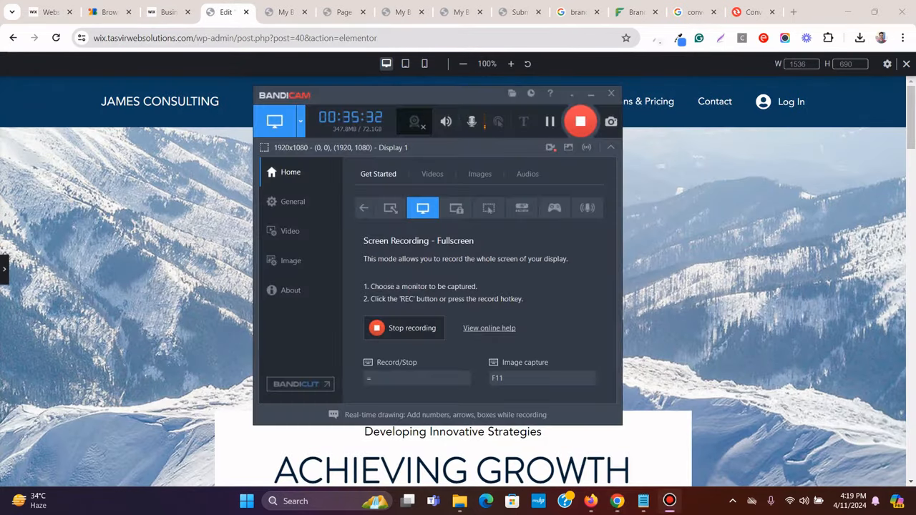
left_click(580, 122)
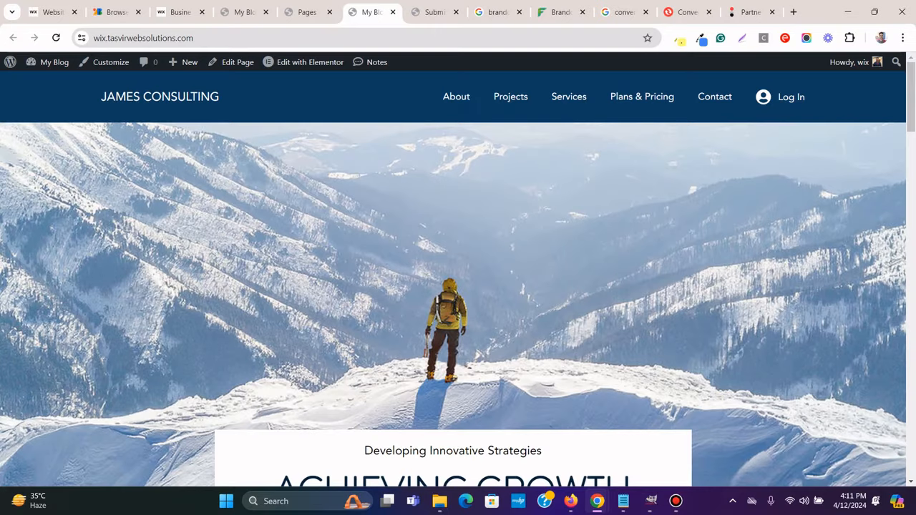
Review the About Us and Our Clients sections on the WordPress home page and the matching sections in the Wix template
left_click(180, 12)
scroll(458, 300, "down", 15)
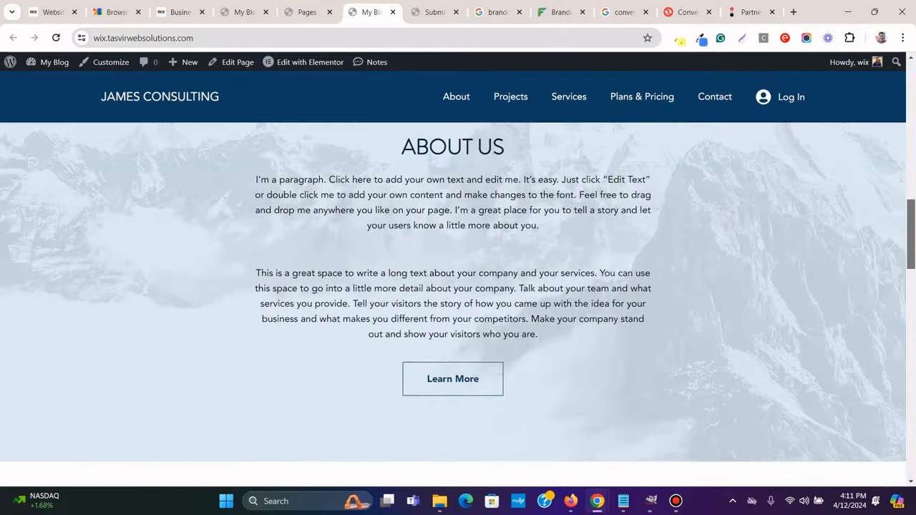
scroll(458, 300, "down", 3)
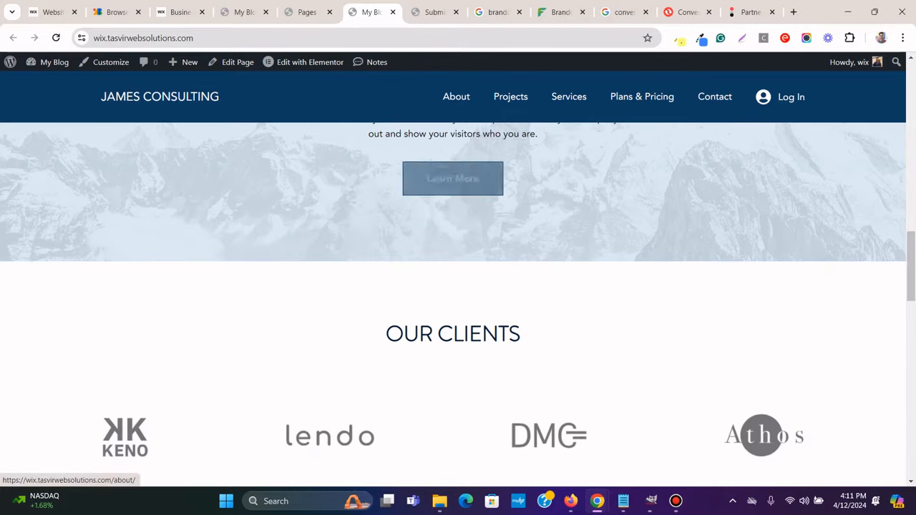
scroll(457, 300, "down", 3)
left_click_drag(910, 301, 911, 86)
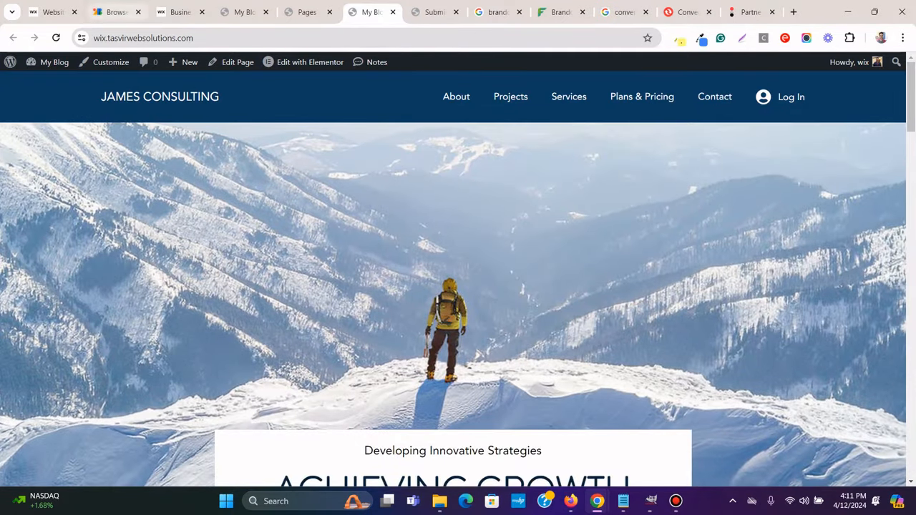
left_click(179, 12)
scroll(458, 286, "down", 15)
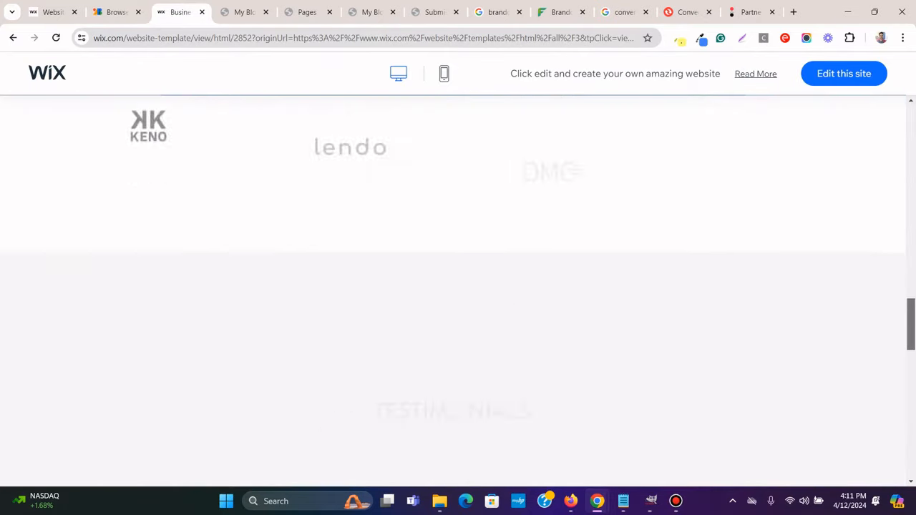
left_click_drag(911, 324, 910, 130)
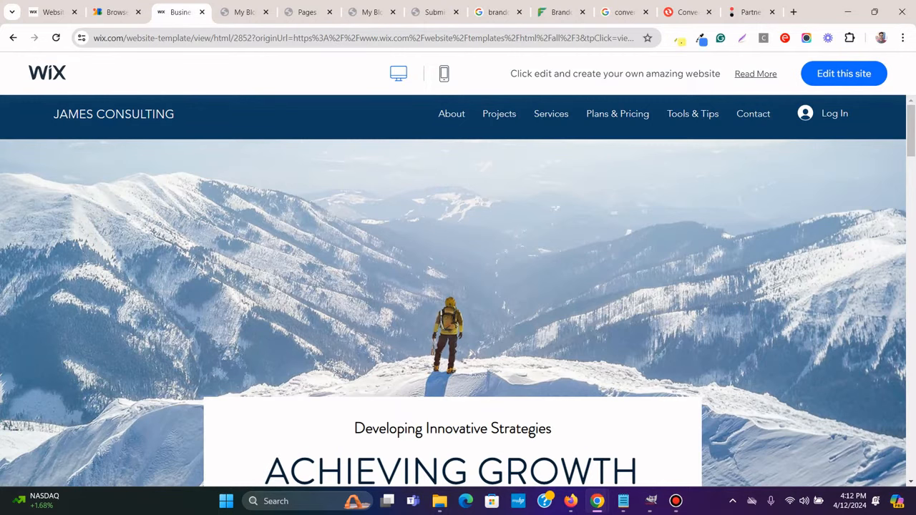
View the About page in the Wix template and its counterpart on the WordPress site
left_click(451, 114)
mouse_move(911, 132)
left_mouse_down()
mouse_move(911, 444)
mouse_move(911, 130)
left_mouse_up()
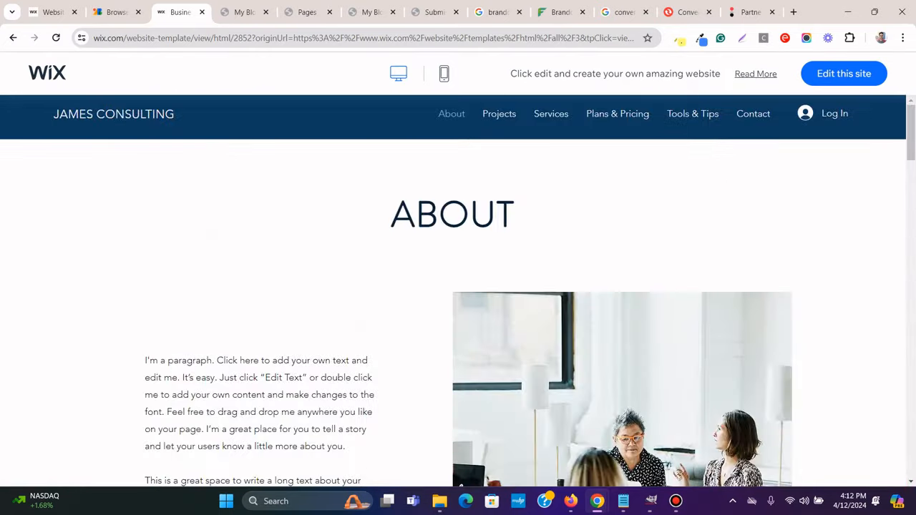
left_click(244, 12)
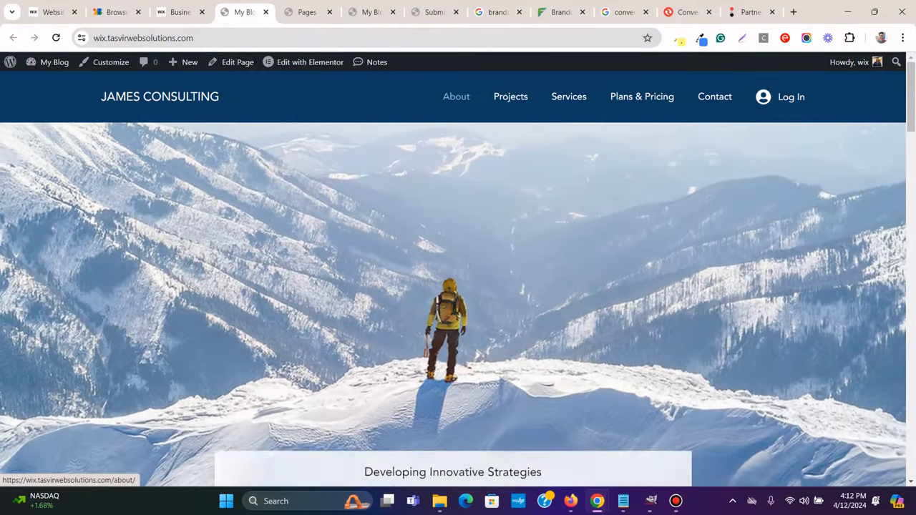
left_click(456, 96)
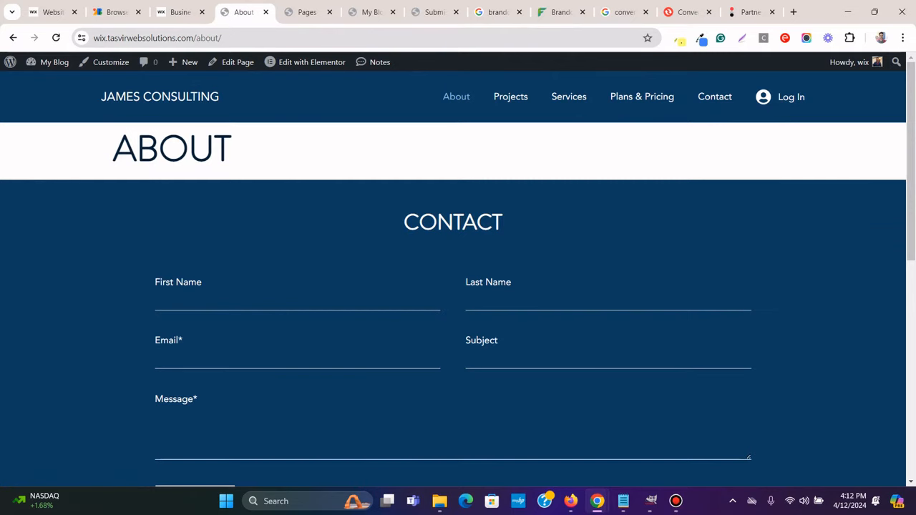
Open the WordPress About page for editing in a new tab and place that tab beside the Wix template
mouse_move(308, 63)
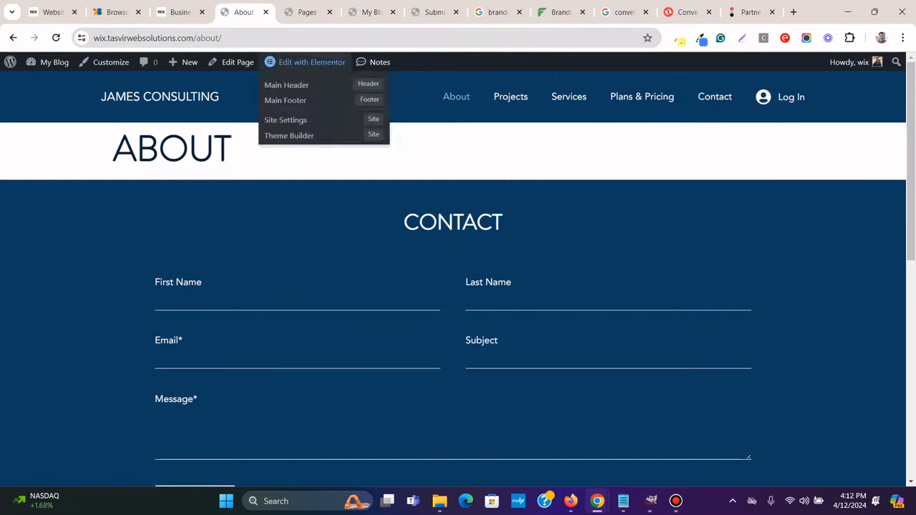
right_click(233, 65)
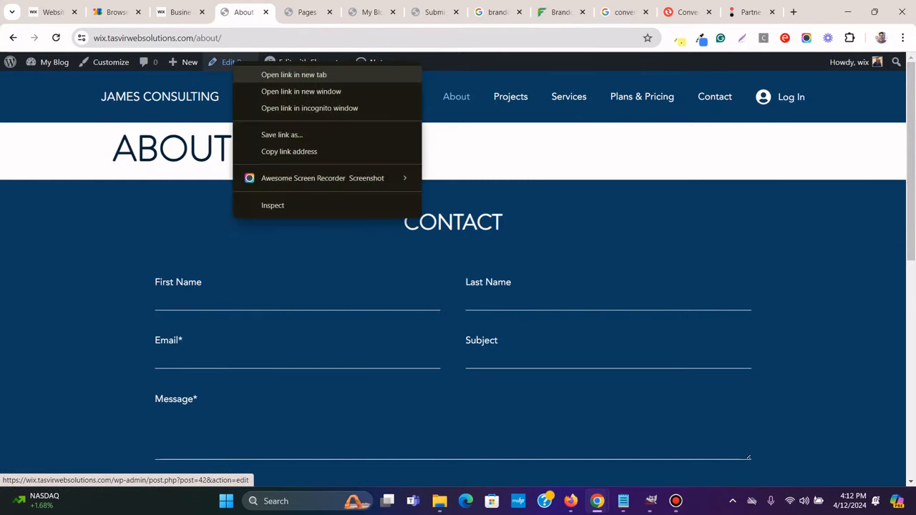
left_click(293, 76)
left_click_drag(280, 13, 230, 12)
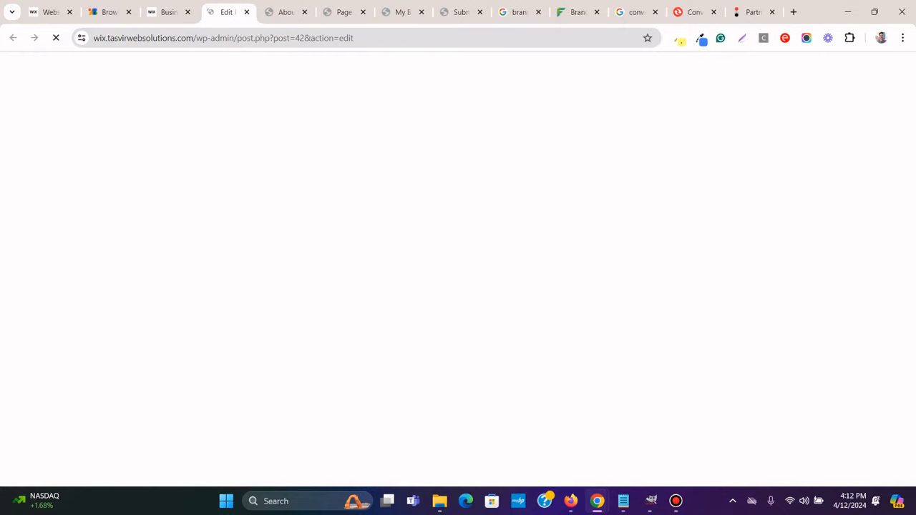
left_click(166, 12)
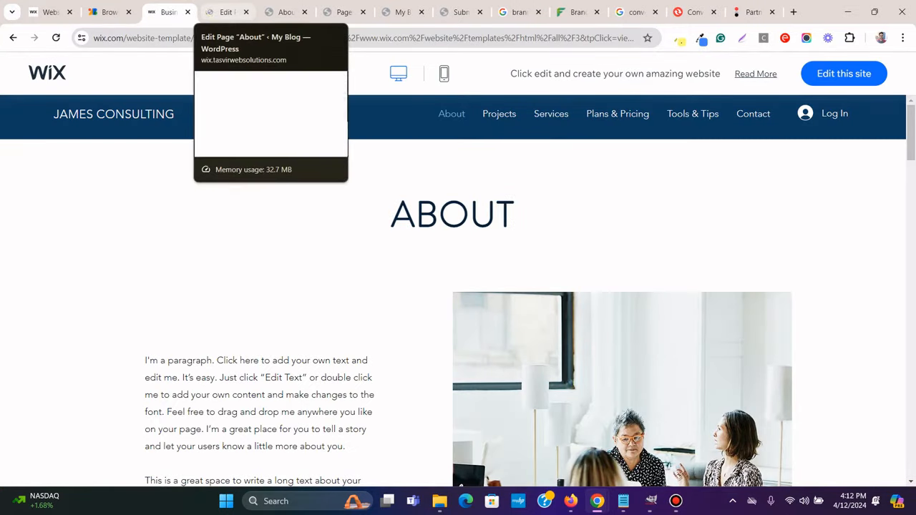
left_click(226, 12)
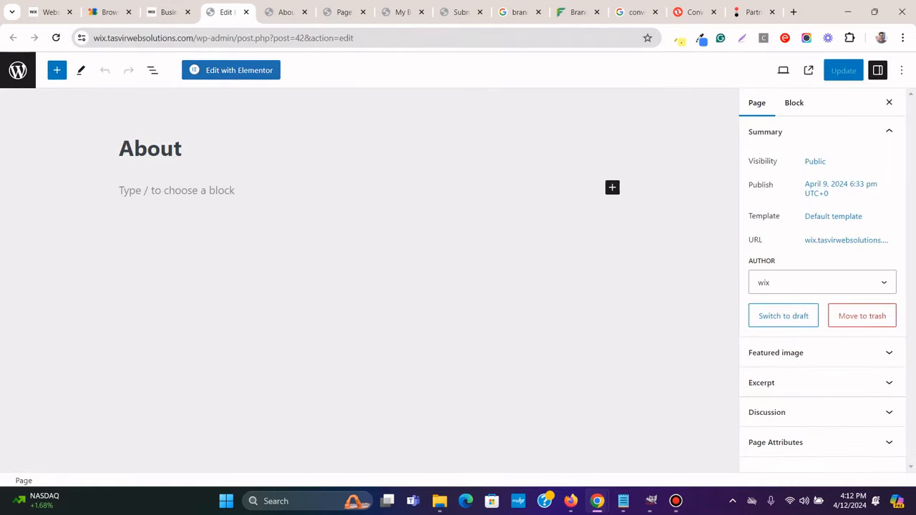
Review the Wix template's About page from its title down to the footer, then its intro text and photo section
left_click(168, 12)
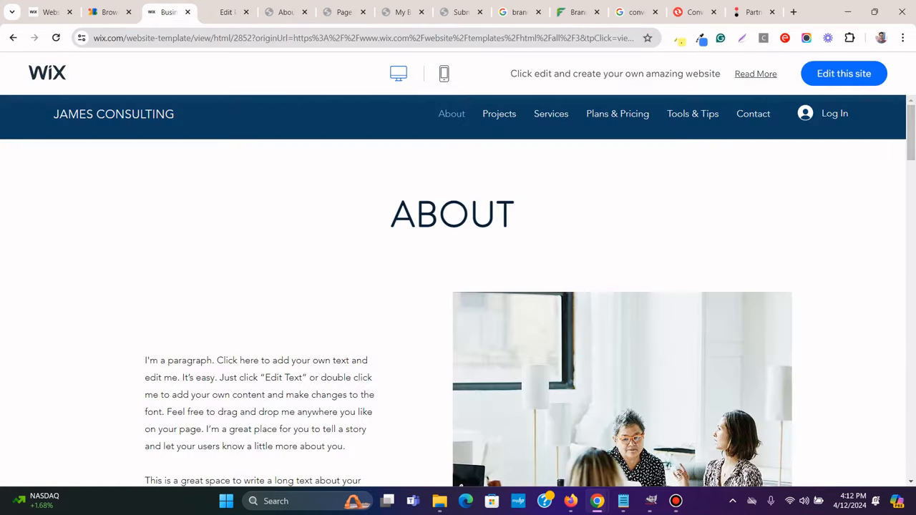
scroll(458, 286, "down", 20)
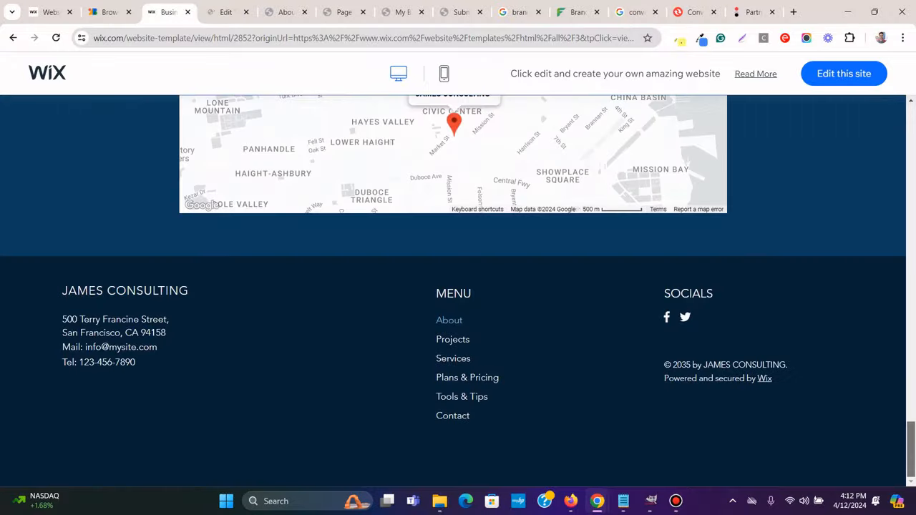
left_click_drag(910, 449, 910, 133)
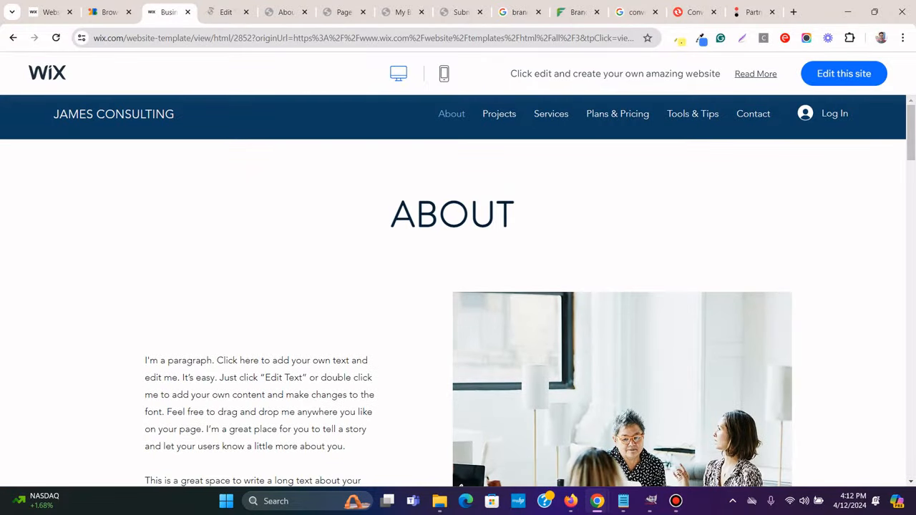
right_click(494, 332)
key("Escape")
scroll(494, 332, "down", 7)
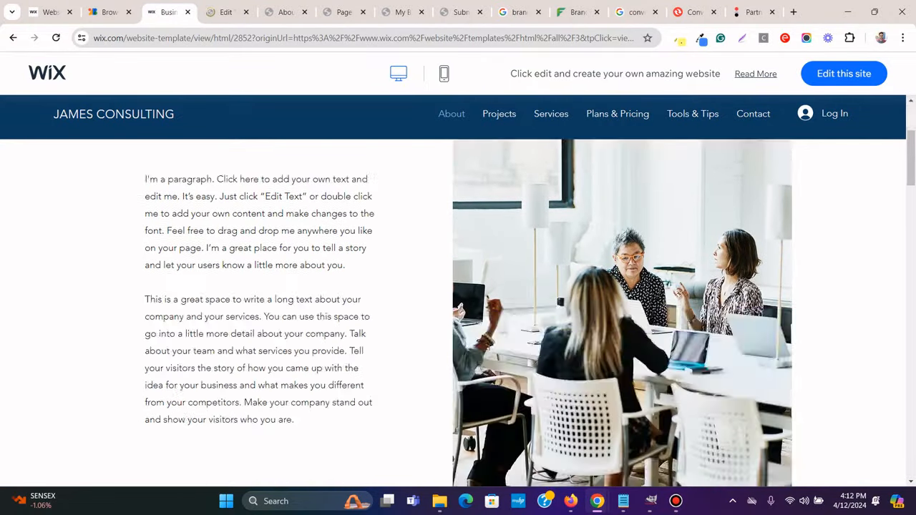
scroll(458, 286, "down", 2)
scroll(457, 286, "up", 8)
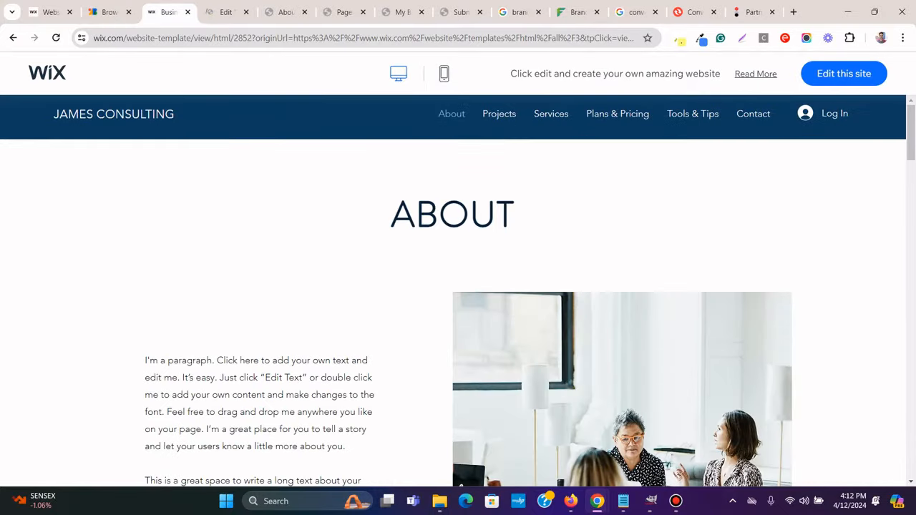
Hide the default page title of the WordPress About page in Elementor's page settings
left_click(225, 12)
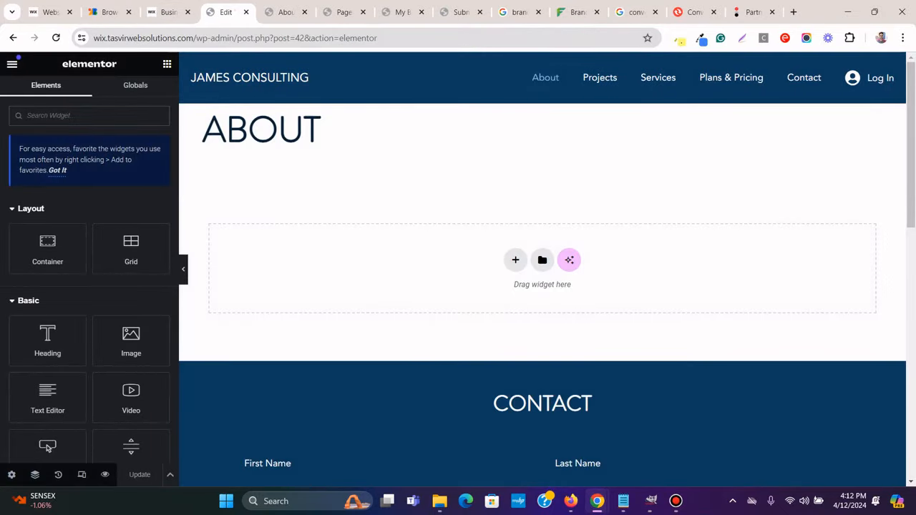
left_click(11, 474)
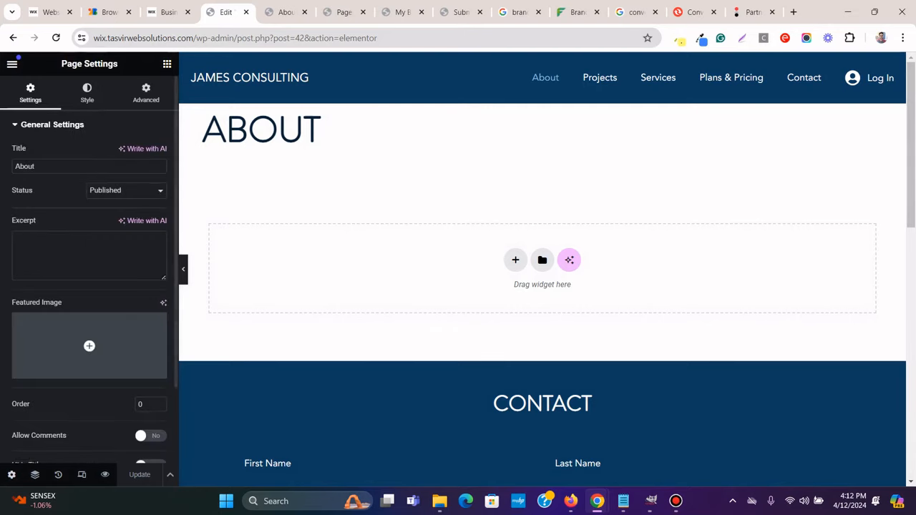
scroll(90, 286, "down", 3)
left_click(150, 371)
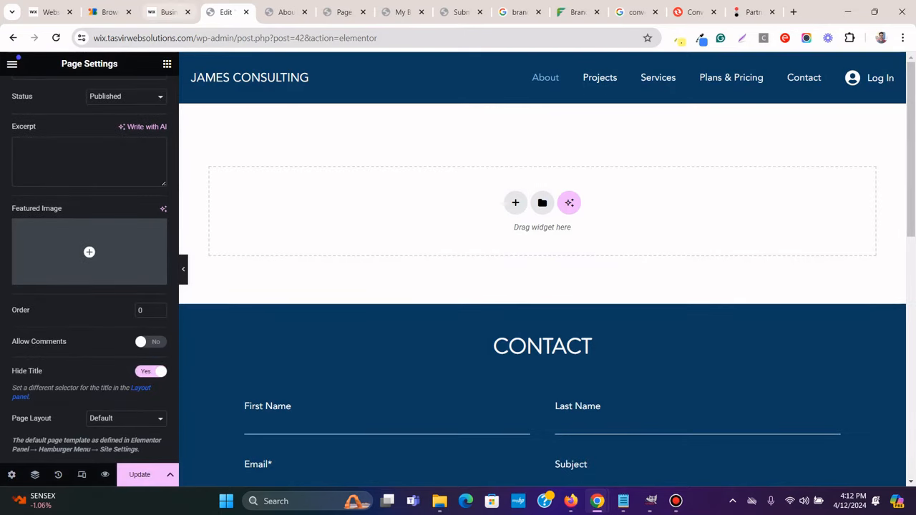
Add a single-column flexbox container with downward direction to the empty About page
left_click(168, 12)
left_click(225, 12)
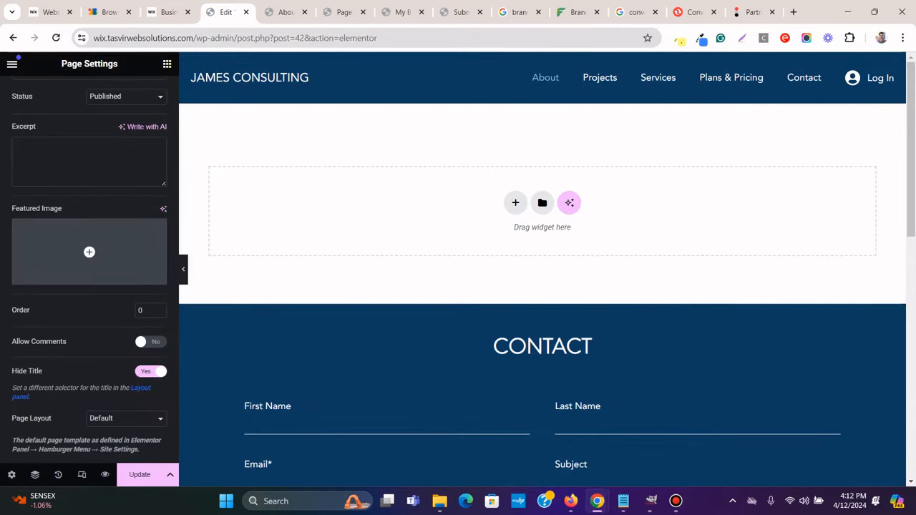
left_click(516, 203)
left_click(577, 242)
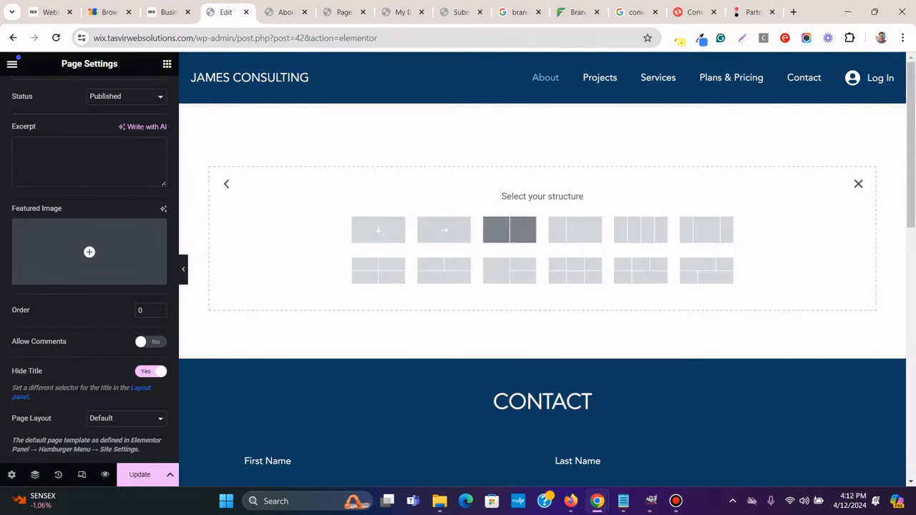
left_click(378, 229)
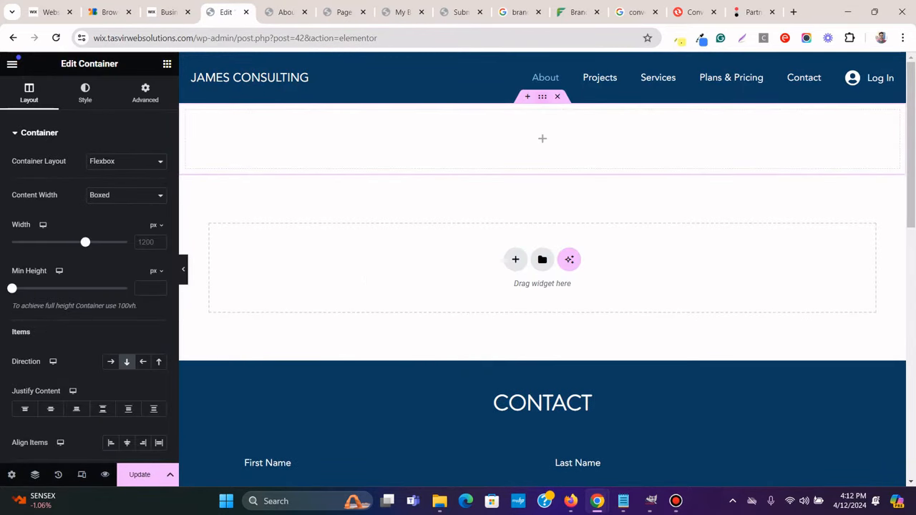
Unlink the new container's padding and set it to 100 px top and bottom, 10 px right and left
left_click(145, 92)
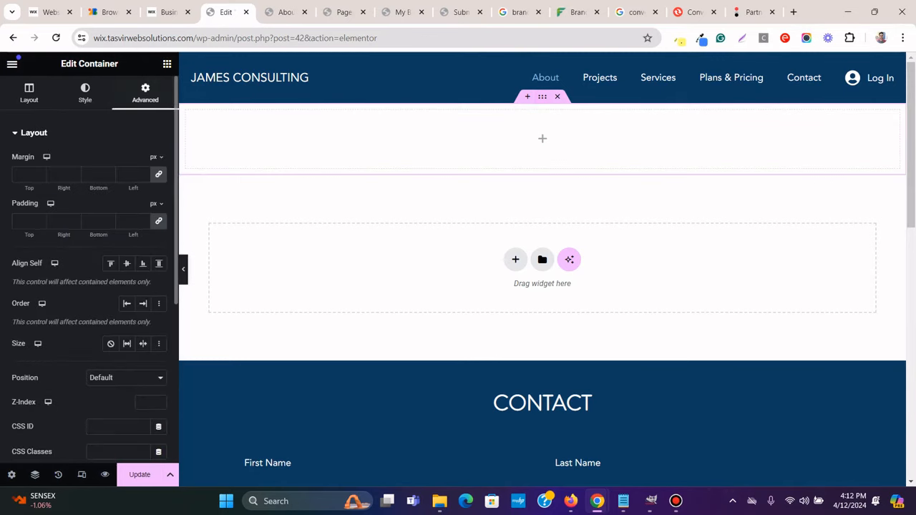
left_click(169, 12)
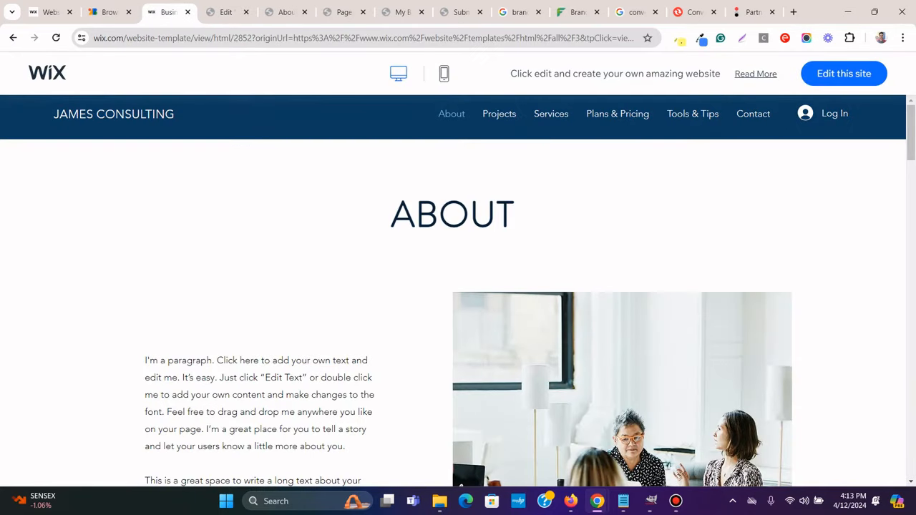
left_click(226, 12)
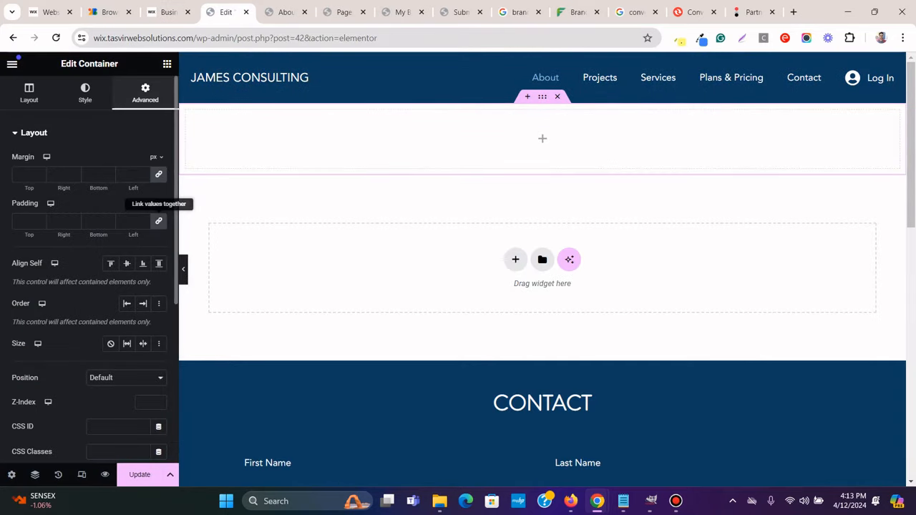
left_click(159, 221)
left_click(24, 221)
type("1")
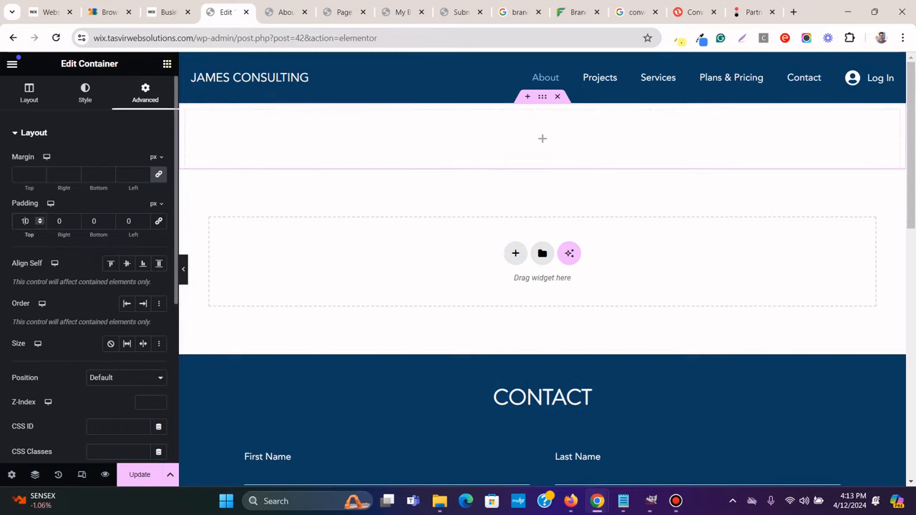
type("0")
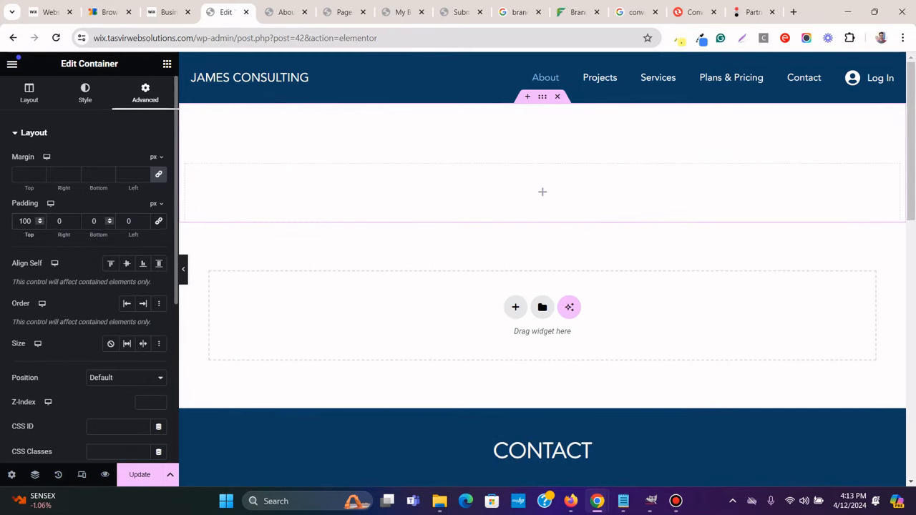
left_click(93, 221)
type("10")
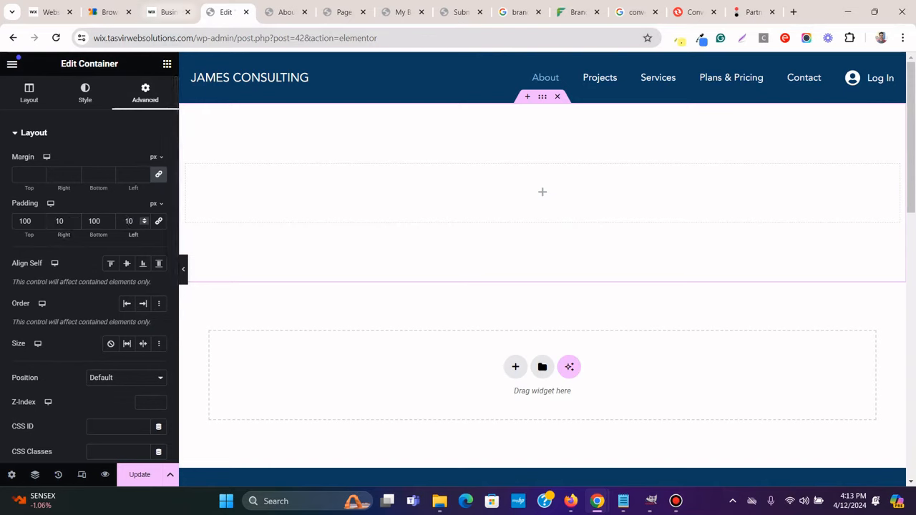
Add a Heading widget inside the padded container and set its HTML tag to H1
left_click(167, 64)
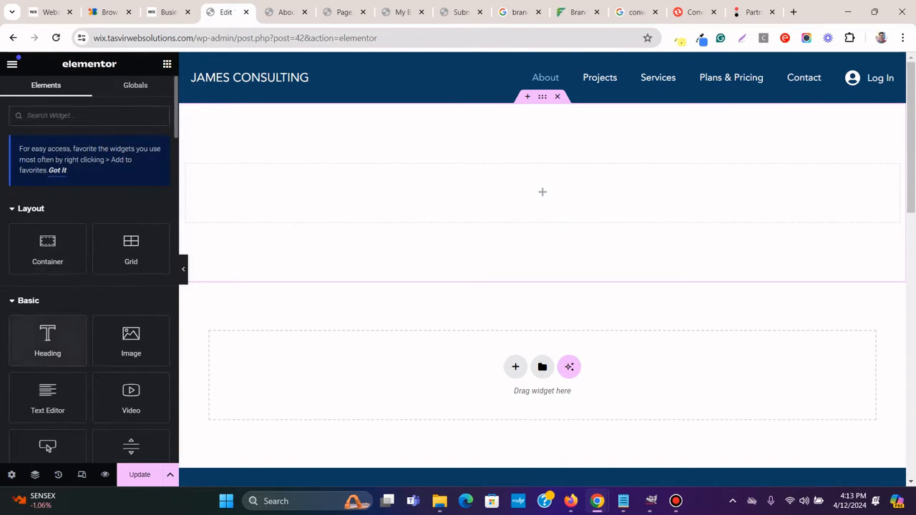
left_click_drag(47, 340, 496, 187)
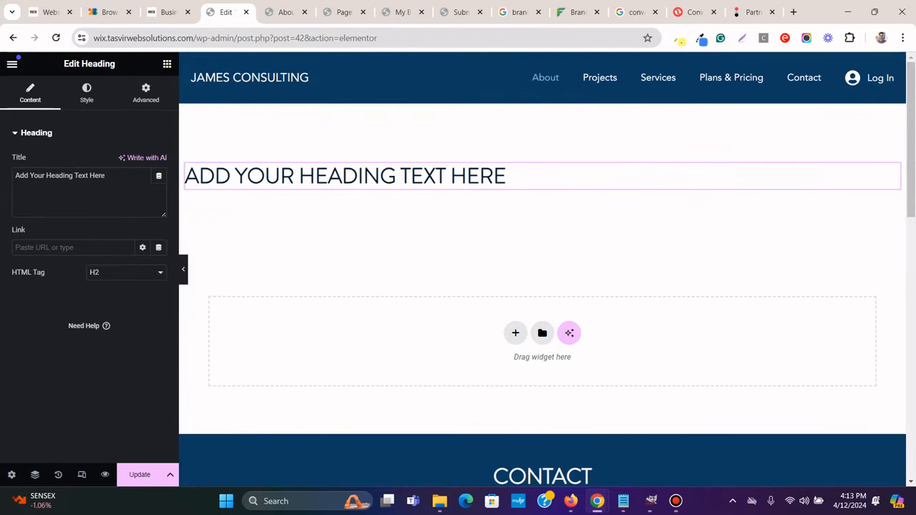
left_click(126, 272)
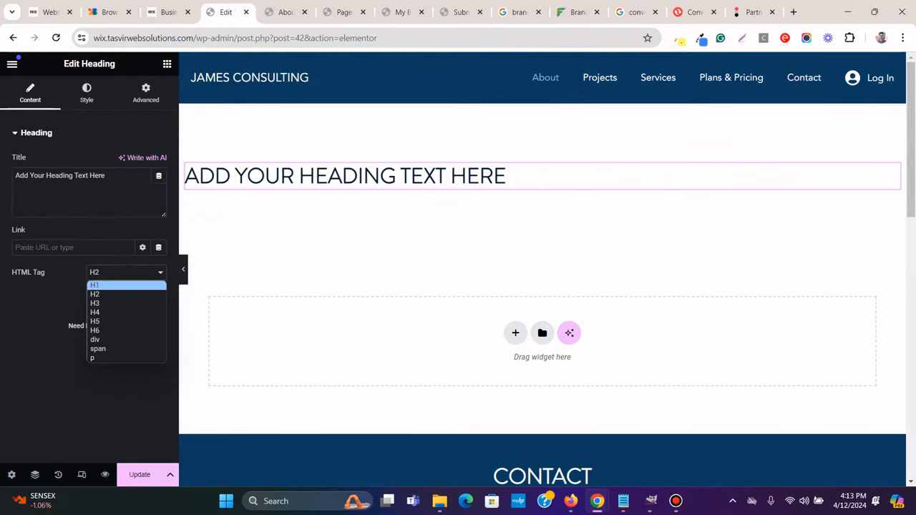
left_click(114, 285)
Replace the heading's placeholder text with the title ABOUT copied from the Wix template
left_click(169, 12)
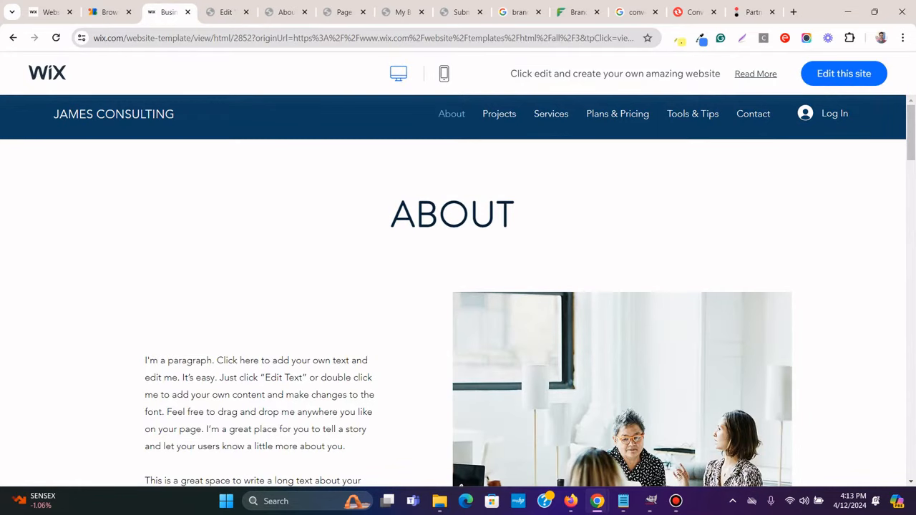
double_click(422, 209)
right_click(421, 205)
left_click(448, 216)
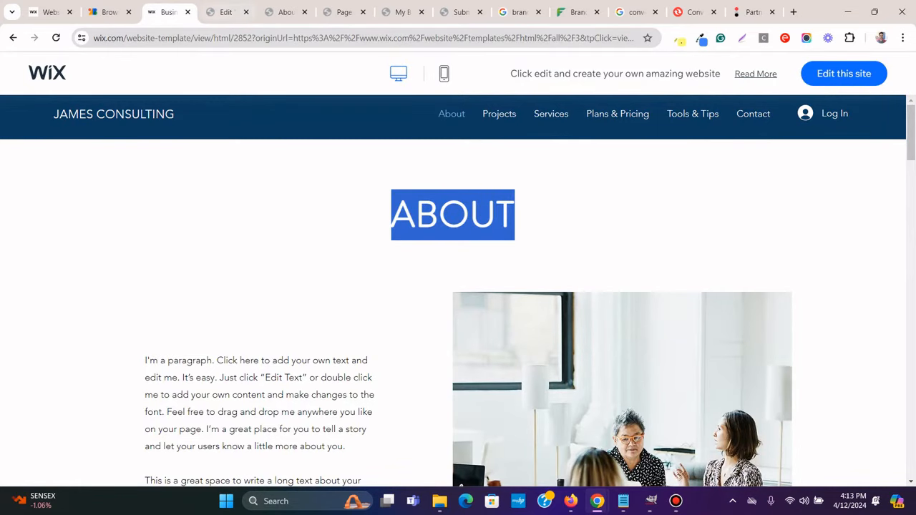
left_click(226, 13)
key("ctrl+a")
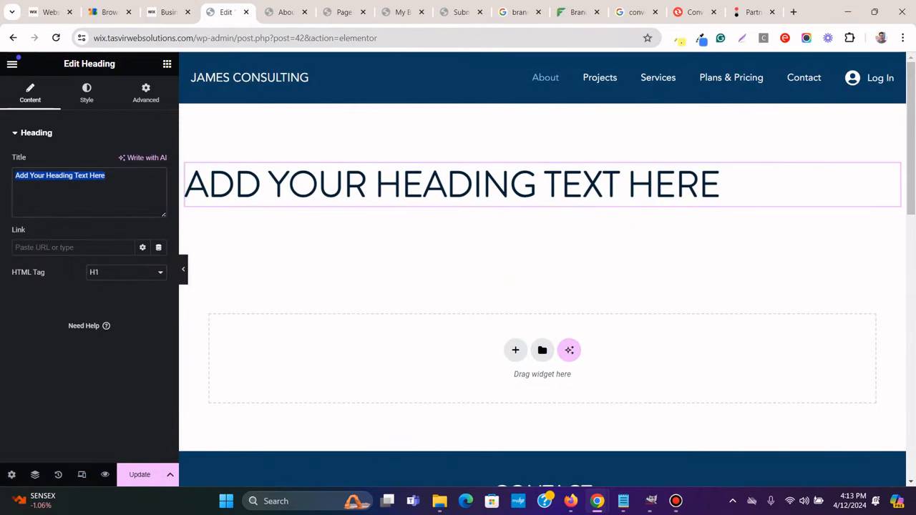
right_click(77, 175)
left_click(133, 264)
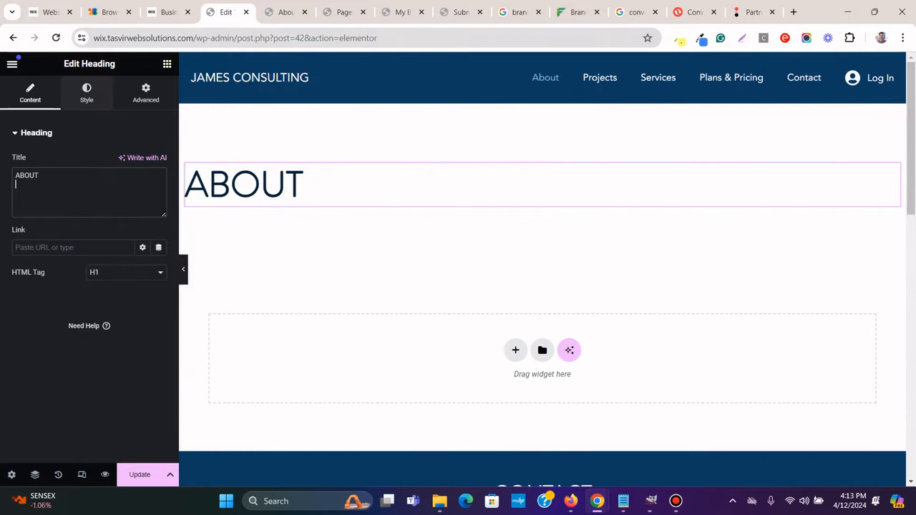
Center-align the ABOUT heading and check it in the full-width page view
left_click(87, 93)
left_click(127, 161)
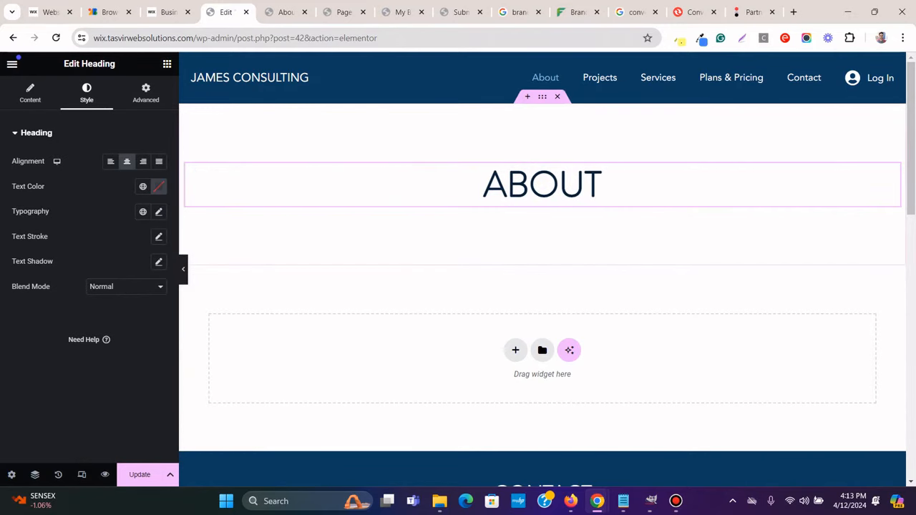
left_click(183, 269)
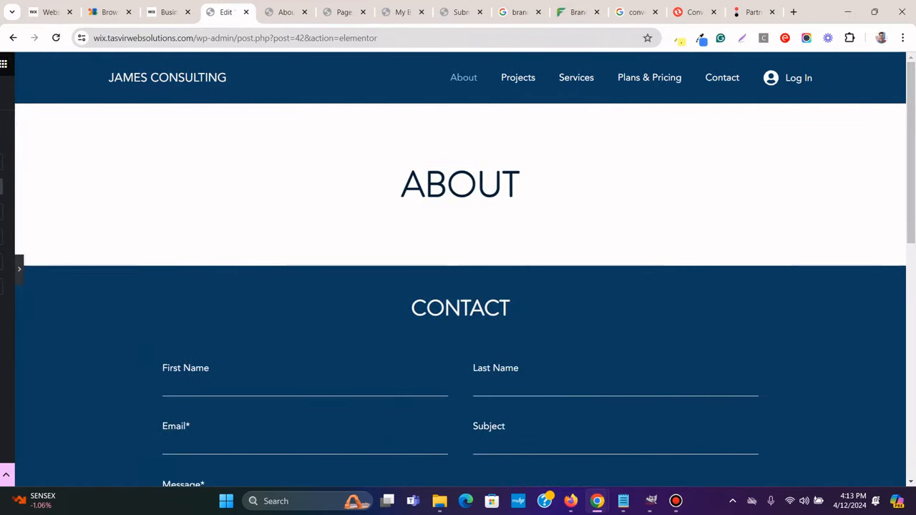
left_click(3, 269)
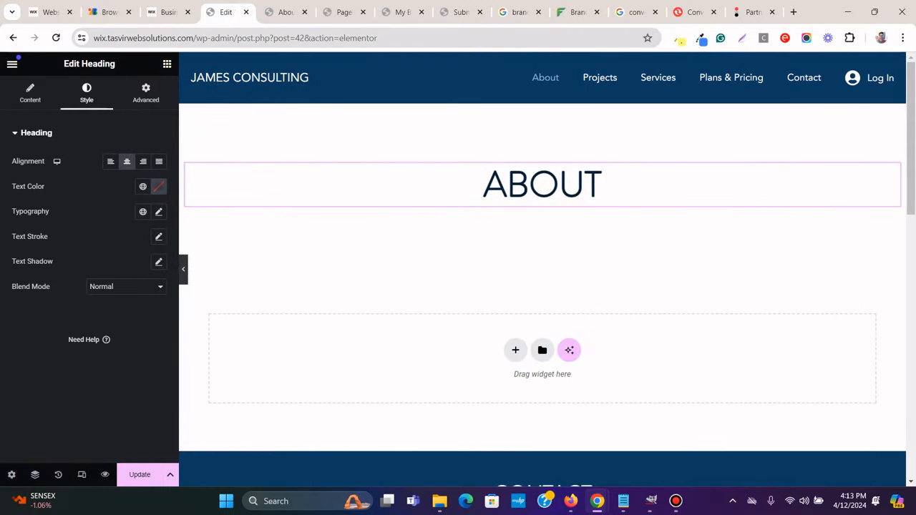
Compare the title spacing with the Wix template and set the heading container's top and bottom padding to 80 px
left_click(168, 13)
left_click(514, 214)
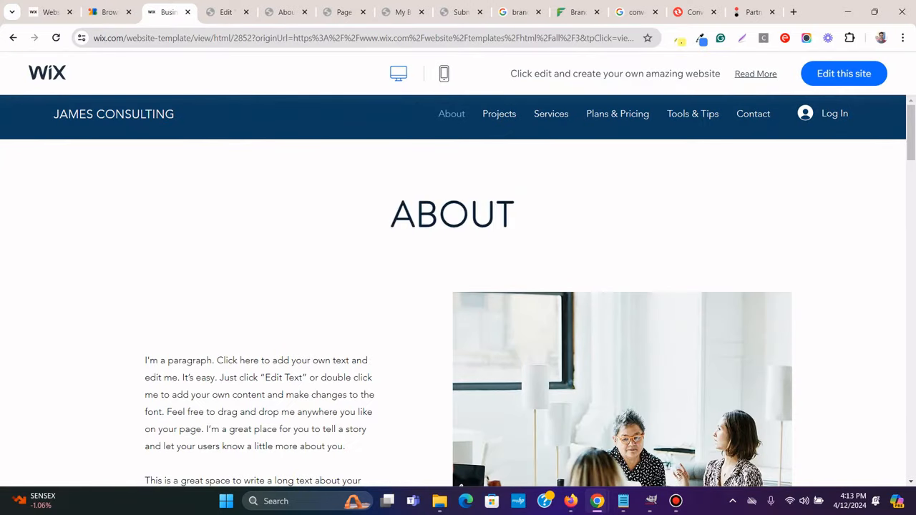
left_click(225, 12)
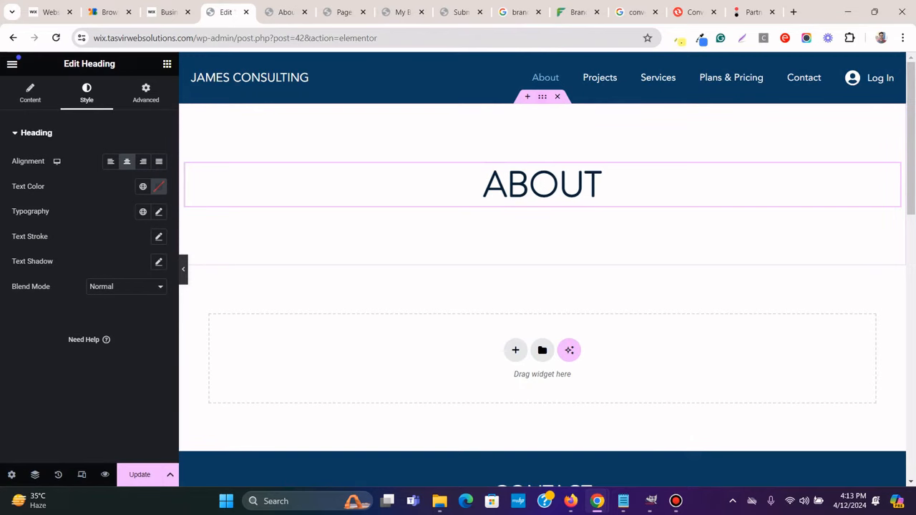
left_click(542, 97)
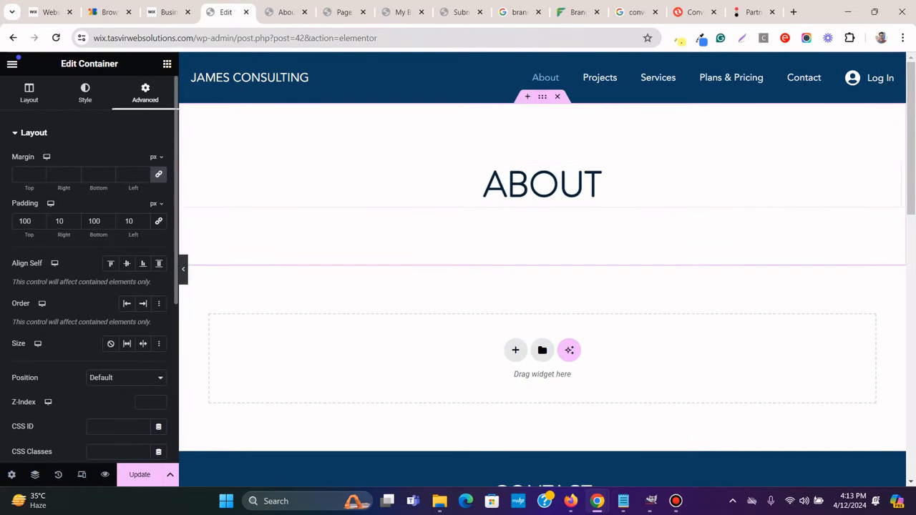
double_click(25, 221)
type("80")
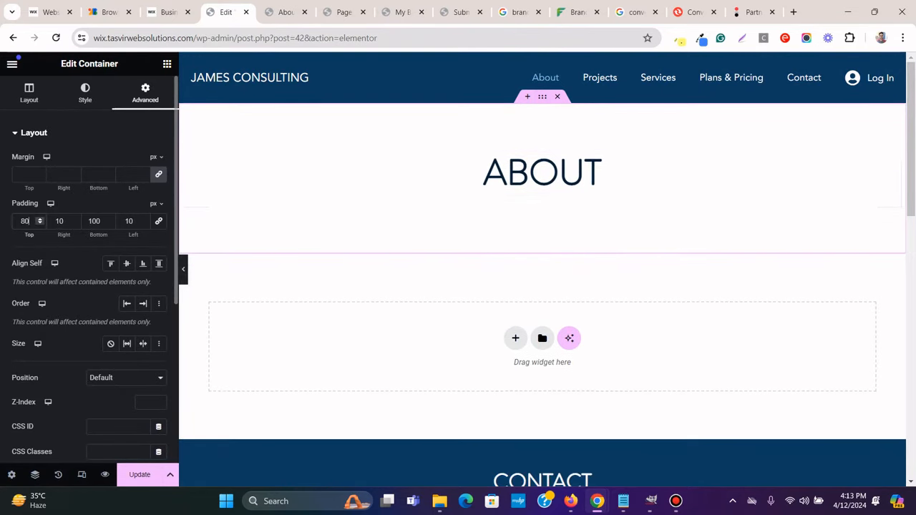
double_click(95, 221)
type("80")
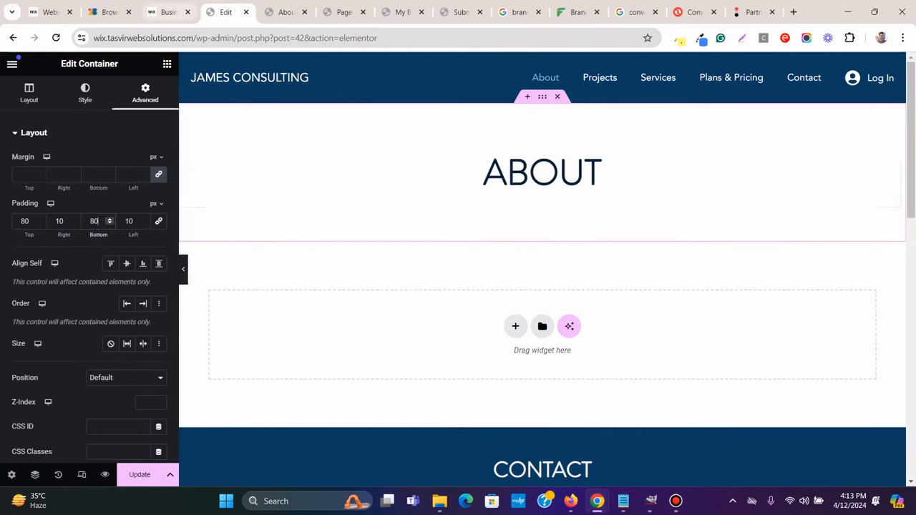
Check the intro section's layout in the Wix template and add a single-column container with downward direction below the ABOUT heading
left_click(169, 12)
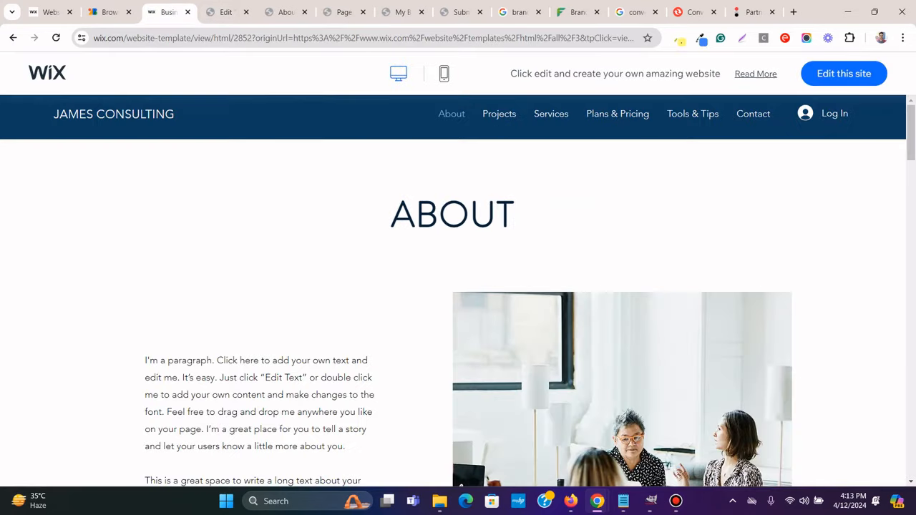
left_click(225, 12)
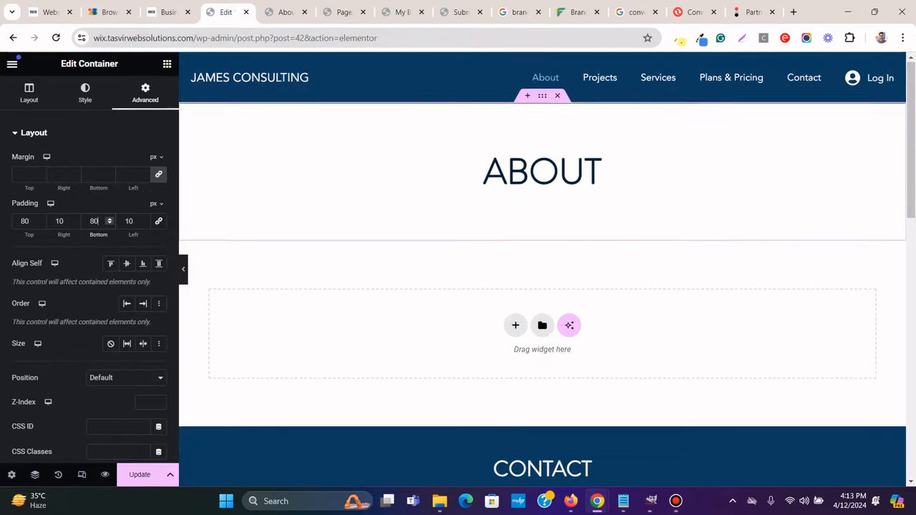
scroll(515, 300, "down", 1)
left_click(515, 266)
left_click(505, 306)
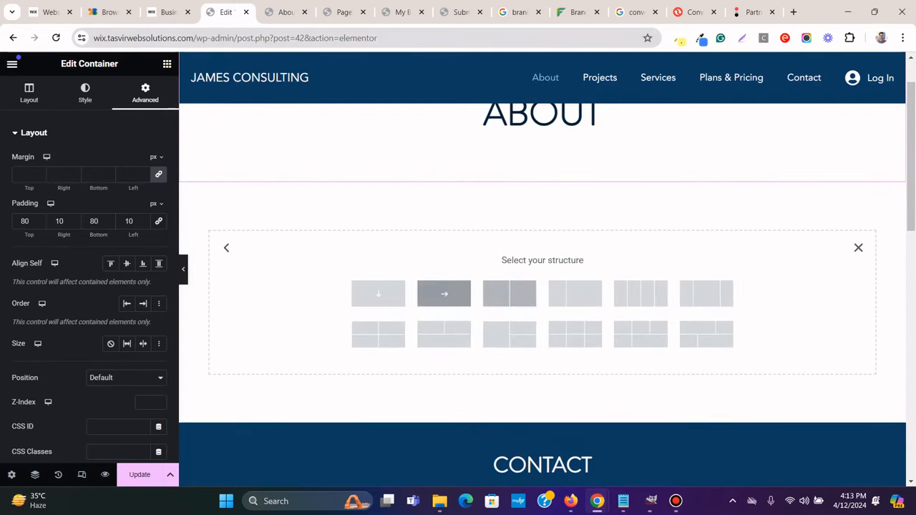
scroll(512, 301, "up", 1)
left_click(166, 12)
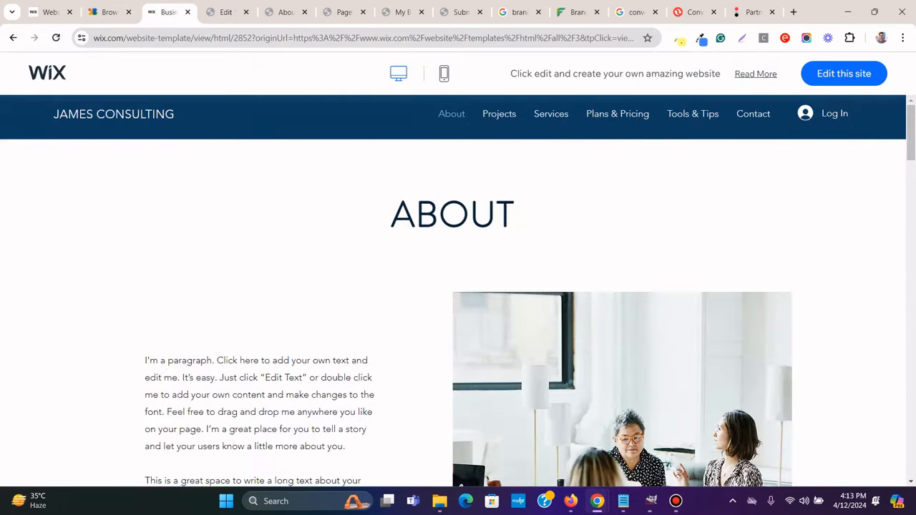
scroll(458, 301, "down", 3)
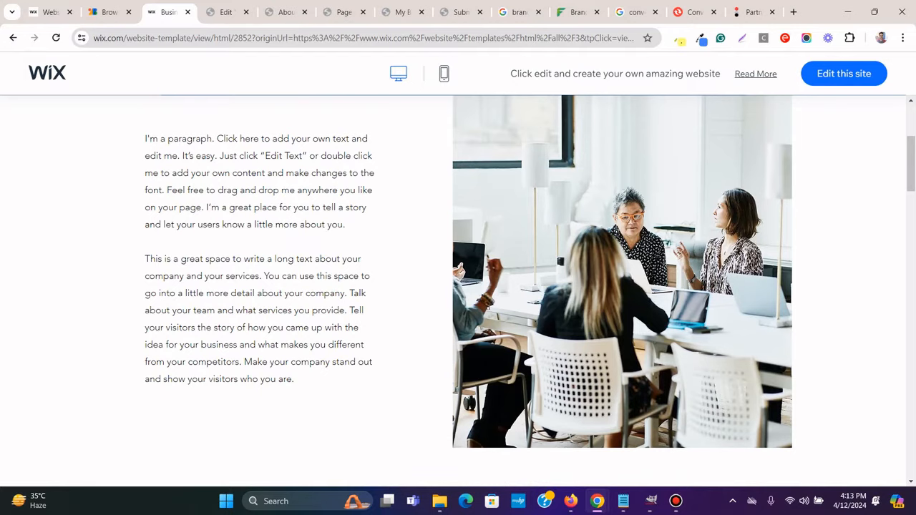
scroll(458, 290, "up", 1)
scroll(458, 291, "up", 1)
scroll(458, 291, "down", 3)
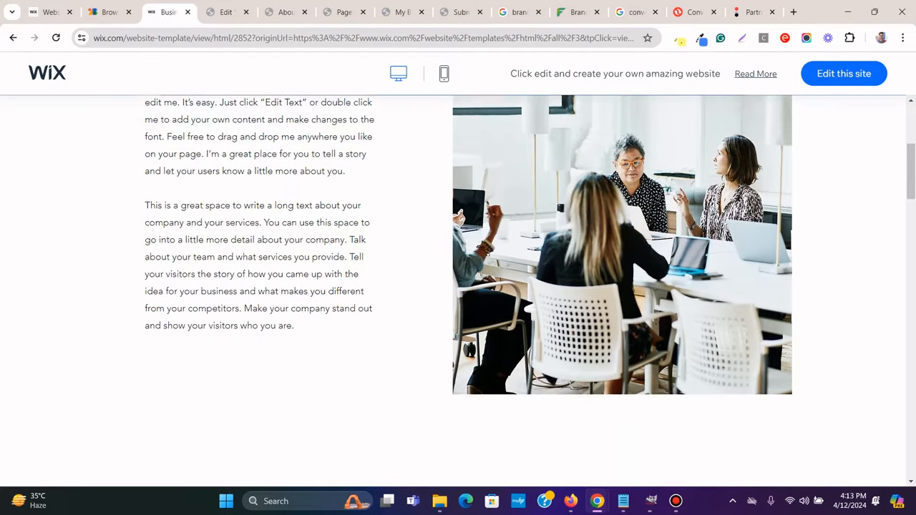
scroll(458, 291, "up", 4)
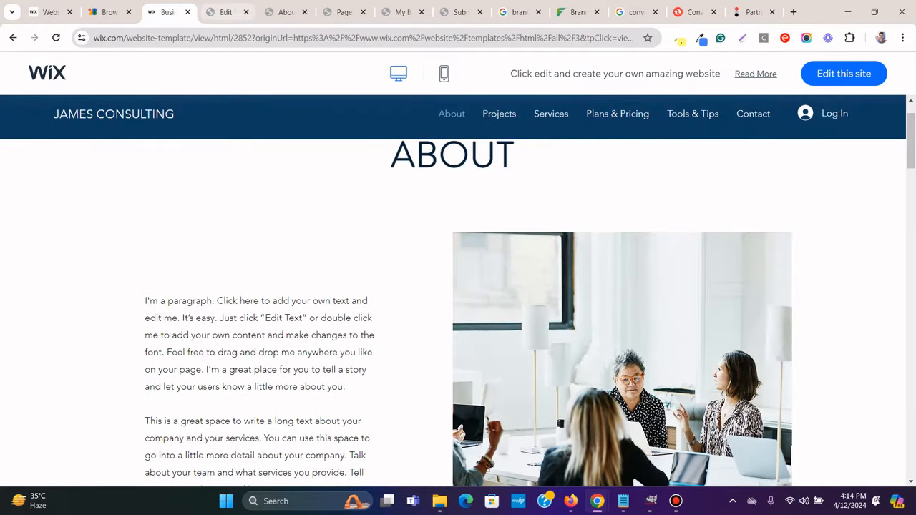
left_click(225, 11)
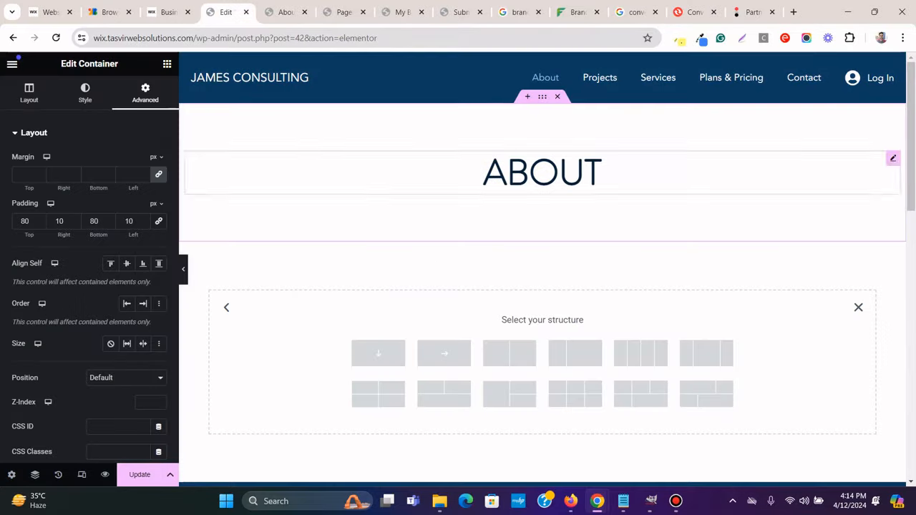
left_click(379, 352)
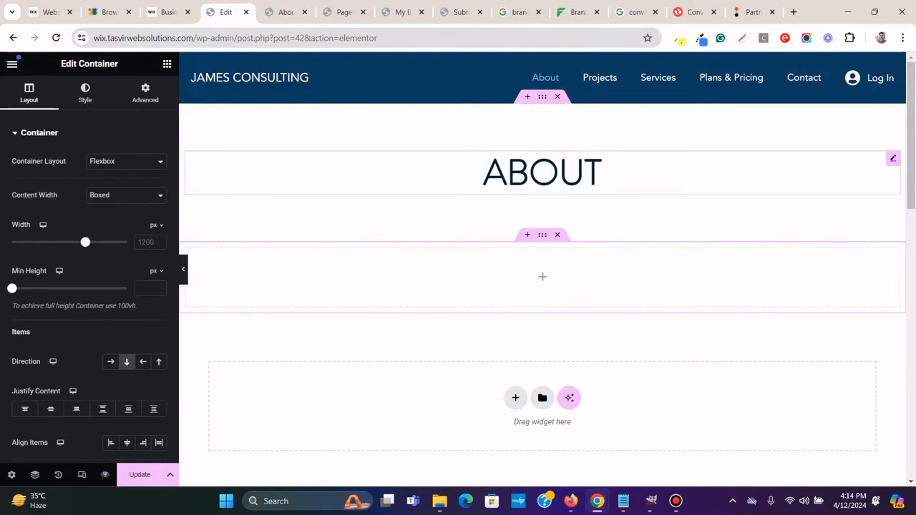
Compare the section widths with the Wix template and set the new container's boxed content width to 1000 px
left_click(167, 11)
scroll(457, 290, "up", 1)
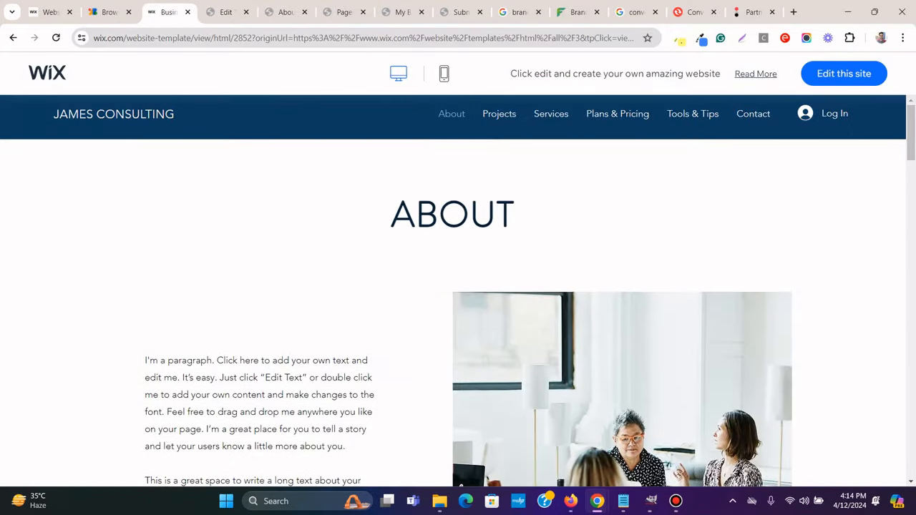
scroll(458, 290, "down", 6)
scroll(458, 290, "down", 8)
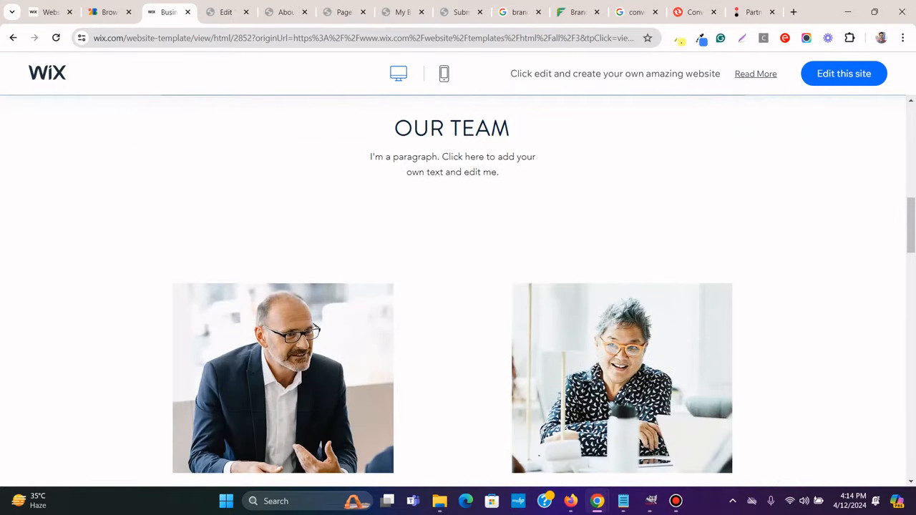
scroll(458, 291, "up", 14)
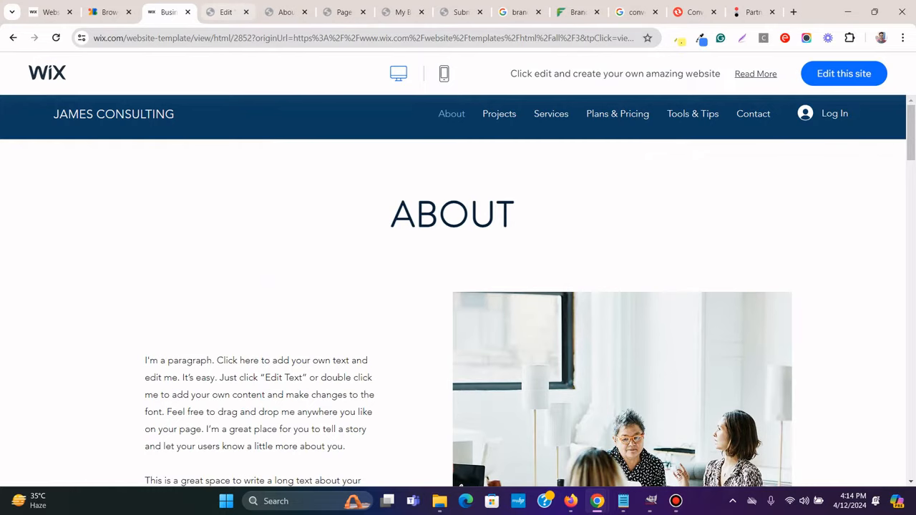
left_click(225, 12)
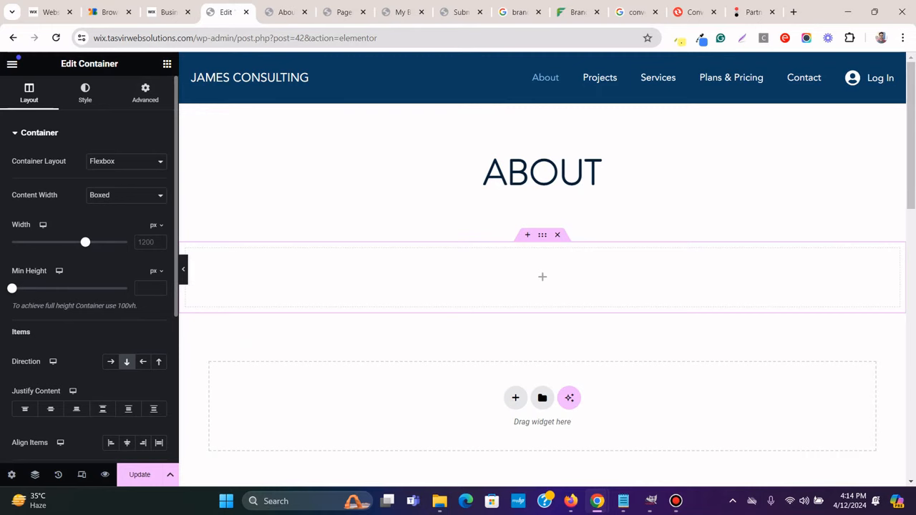
left_click(147, 242)
type("1000")
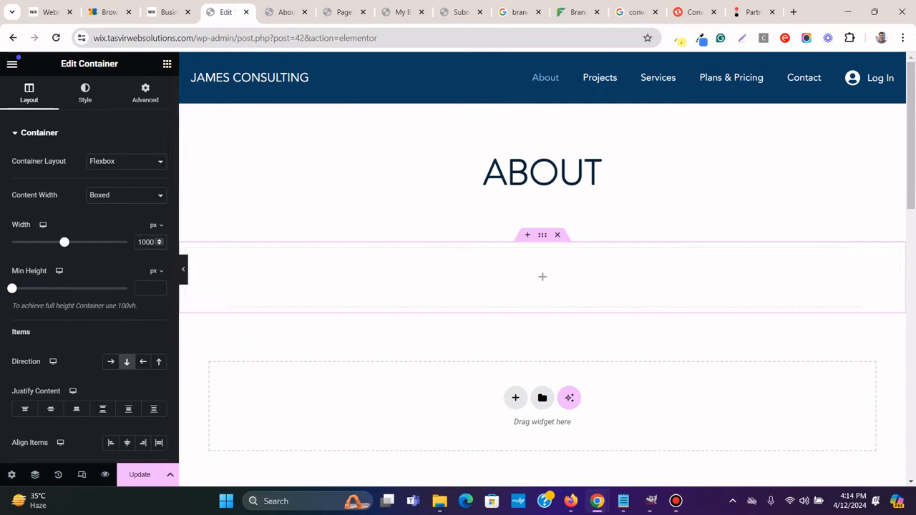
left_click(675, 500)
left_click(675, 501)
left_click(675, 501)
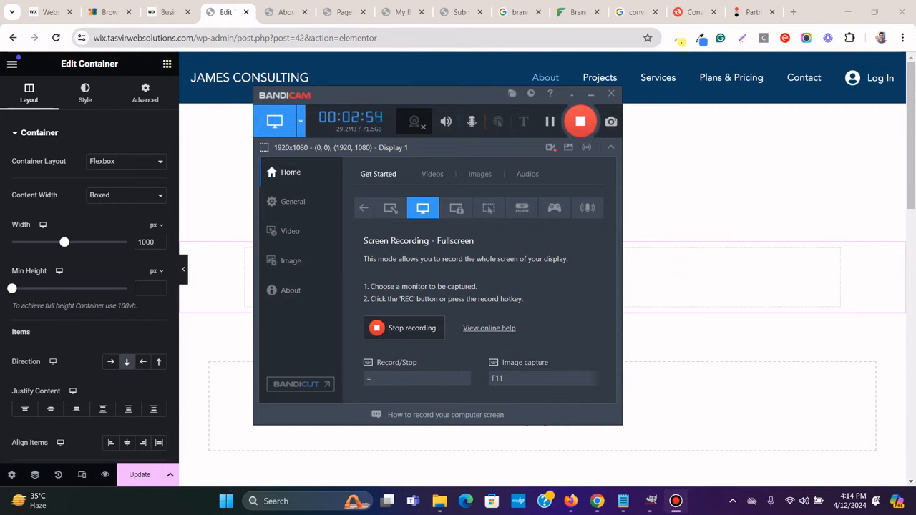
left_click(590, 93)
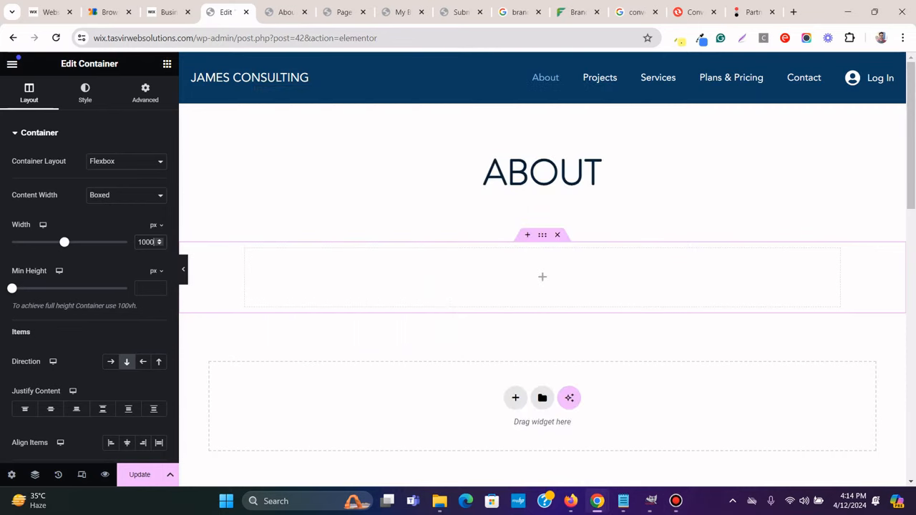
Add a Text Editor widget to the new container and copy the two intro paragraphs from the Wix template's About page
left_click(166, 64)
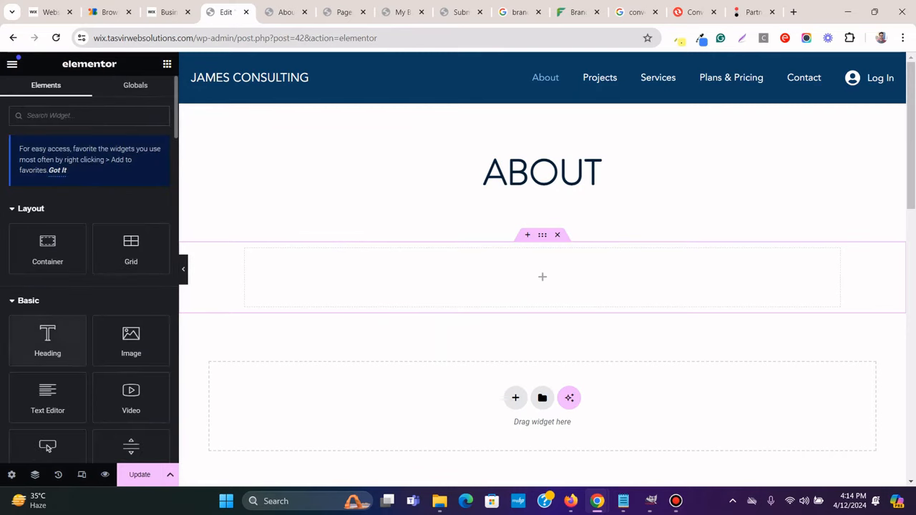
left_click_drag(47, 397, 529, 268)
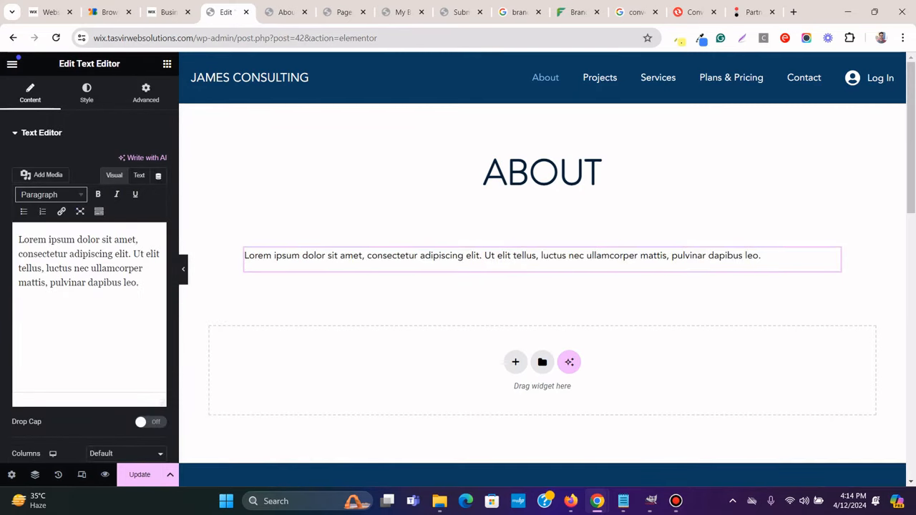
left_click(169, 12)
scroll(458, 286, "down", 3)
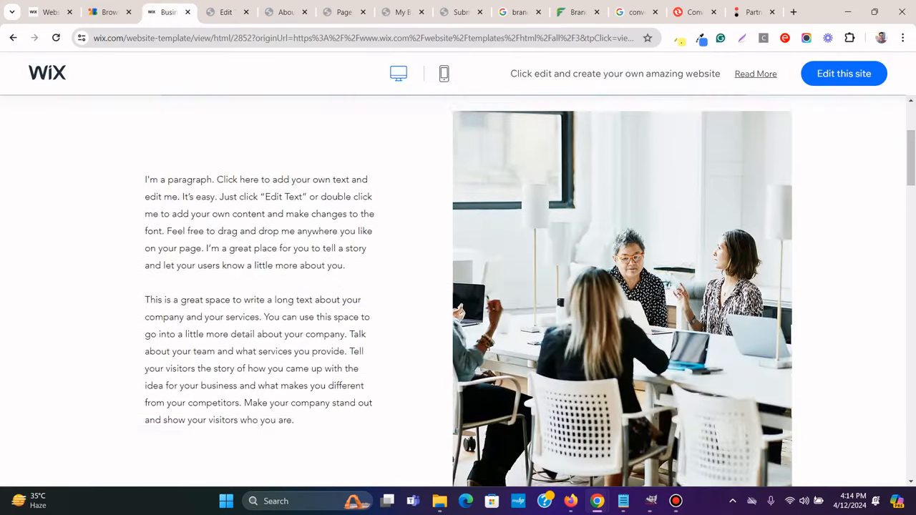
scroll(457, 287, "up", 1)
left_click_drag(146, 241, 295, 289)
key("ctrl+c")
right_click(291, 254)
left_click(320, 266)
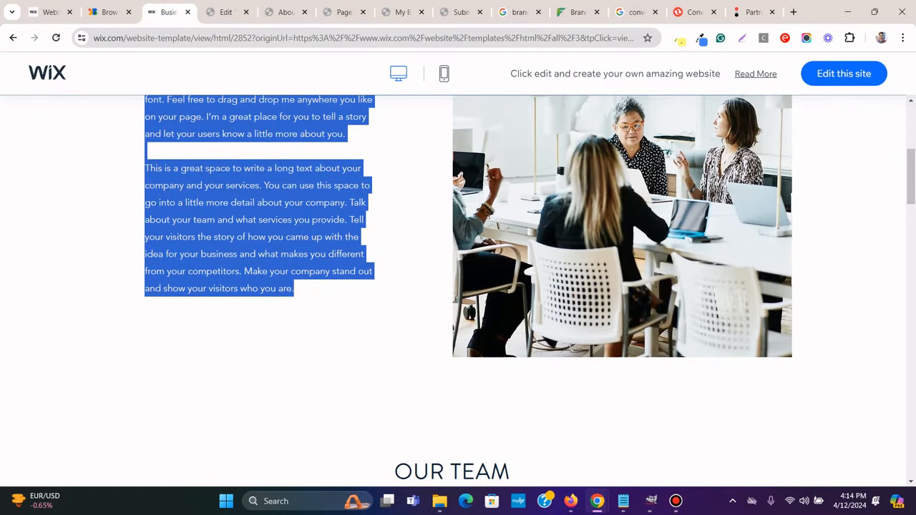
Replace the text widget's placeholder with the copied intro paragraphs and remove the blank line at the start
left_click(225, 13)
triple_click(91, 254)
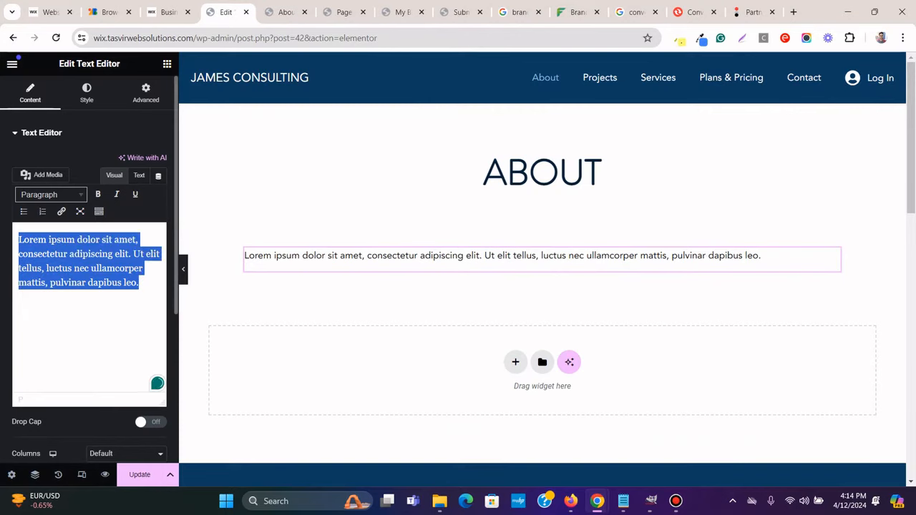
right_click(78, 254)
left_click(129, 117)
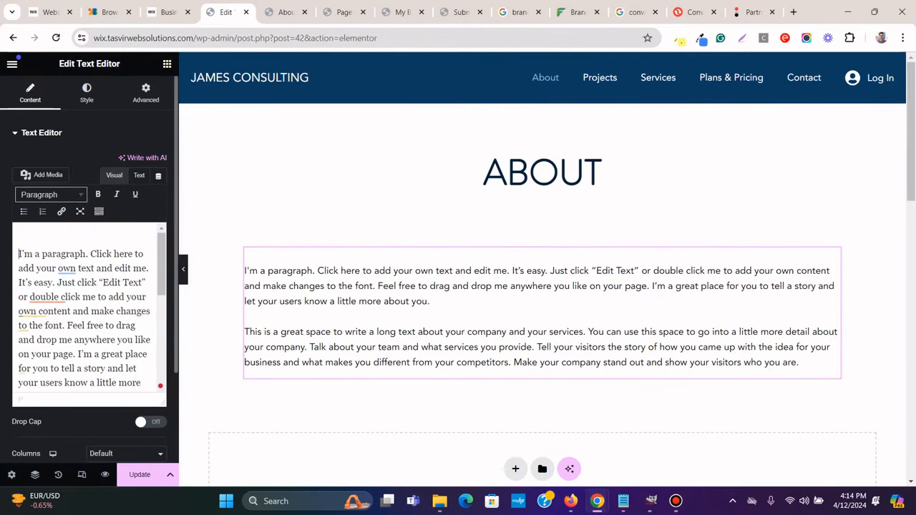
key("BackSpace")
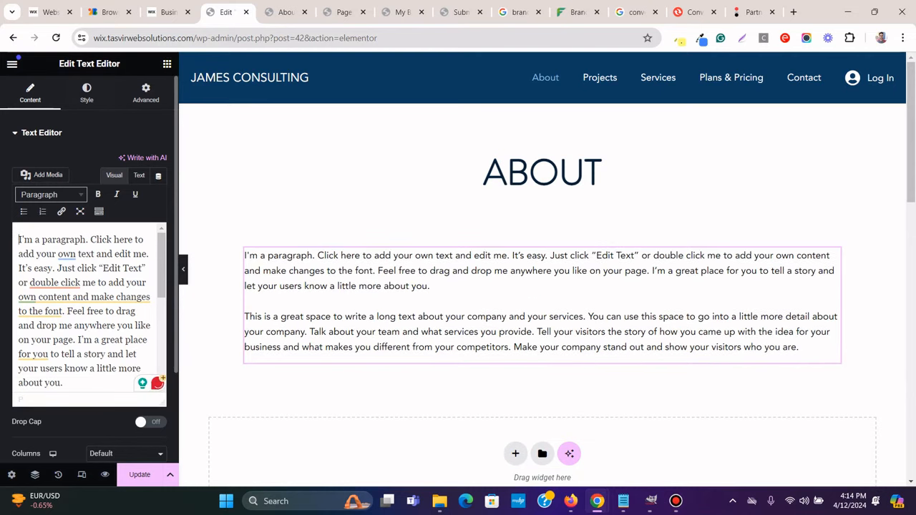
Add an Image widget below the intro text in the same container
left_click(167, 64)
scroll(429, 300, "down", 2)
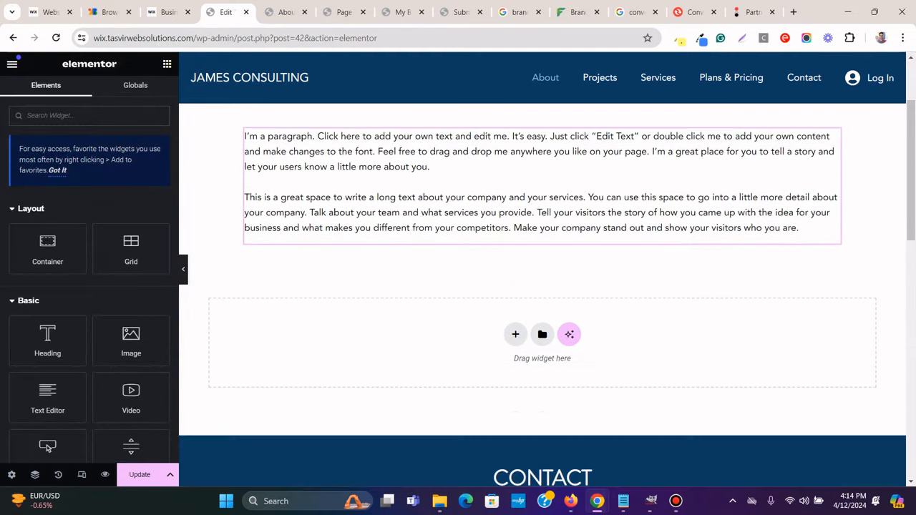
left_click_drag(131, 342, 365, 236)
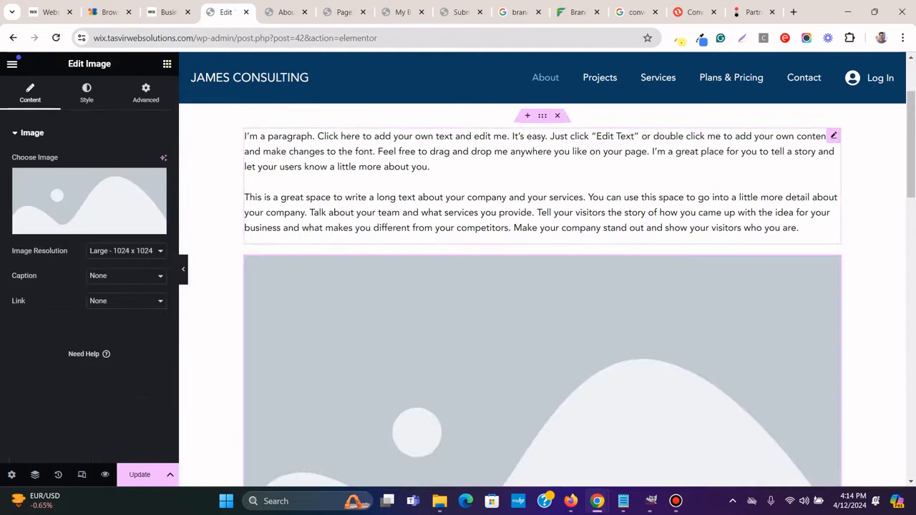
Save the office meeting photo beside the intro text in the Wix template
left_click(169, 12)
left_click(570, 346)
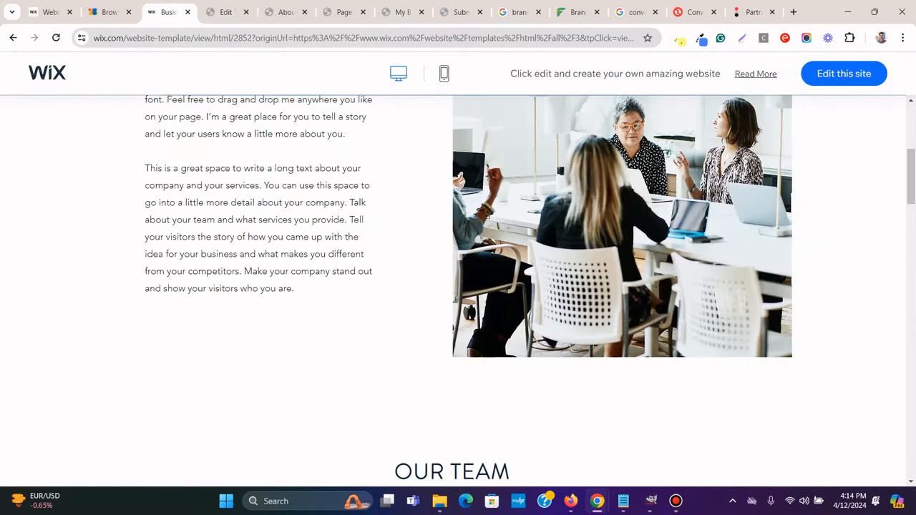
scroll(571, 314, "up", 4)
right_click(571, 301)
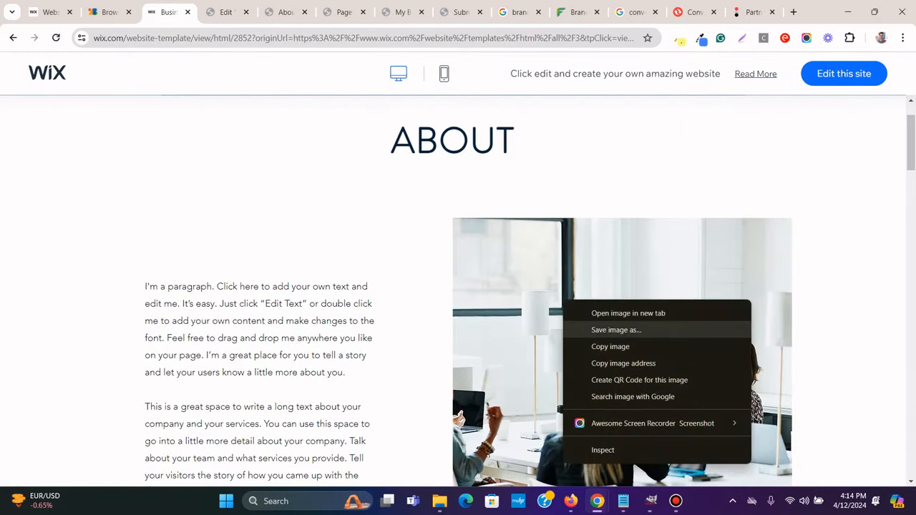
Save the meeting photo from the template's About section to disk and return to the page editor
left_click(610, 330)
key("Return")
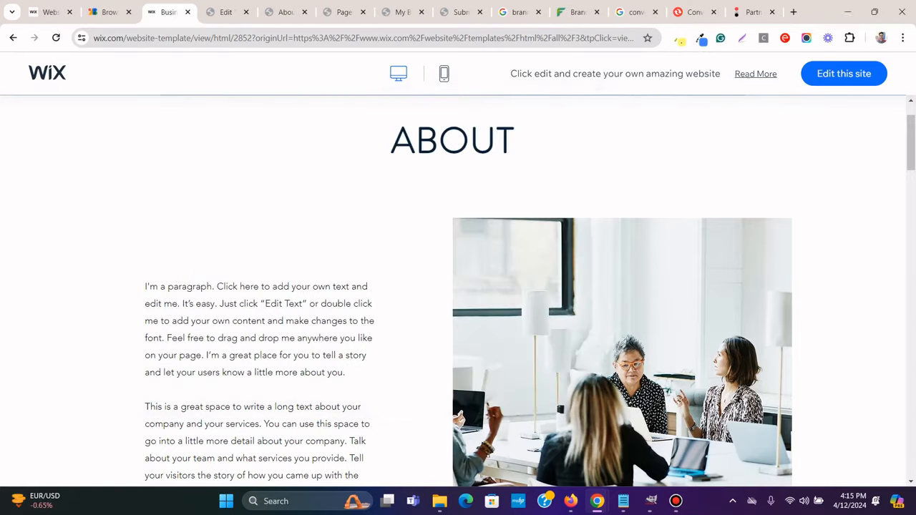
left_click(224, 13)
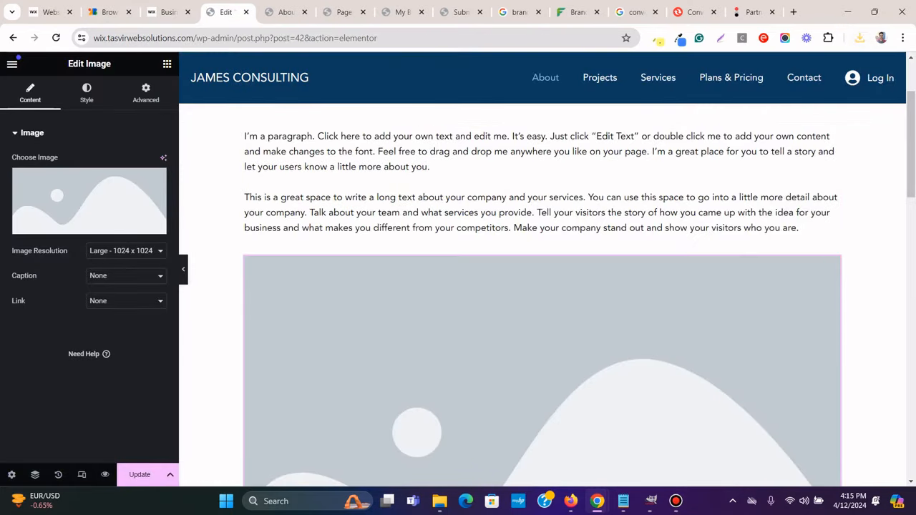
Upload the downloaded .webp meeting photo to the media library and insert it into the placeholder image widget
left_click(89, 201)
left_click(859, 38)
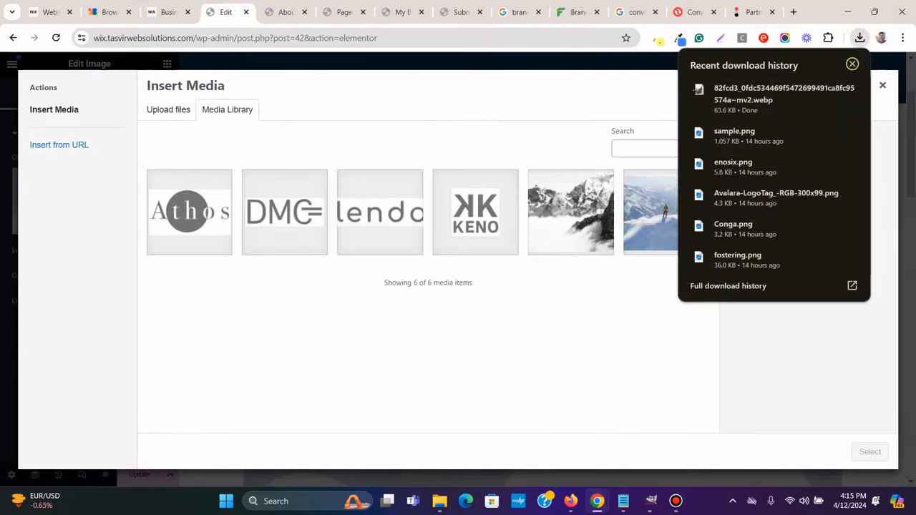
left_click_drag(744, 94, 423, 144)
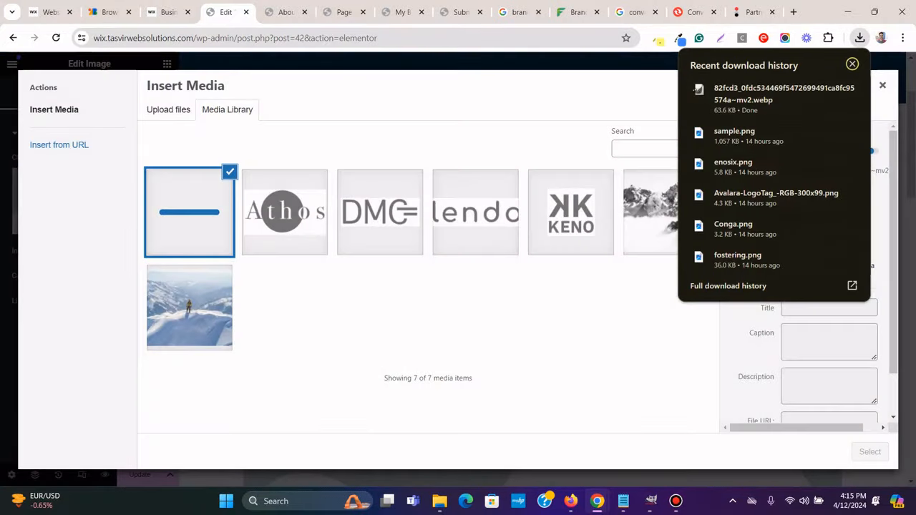
left_click(852, 63)
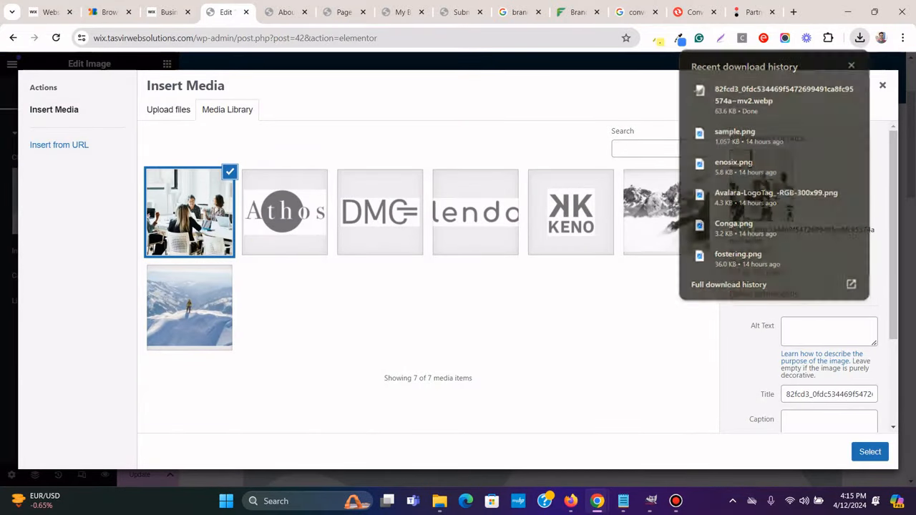
left_click(870, 451)
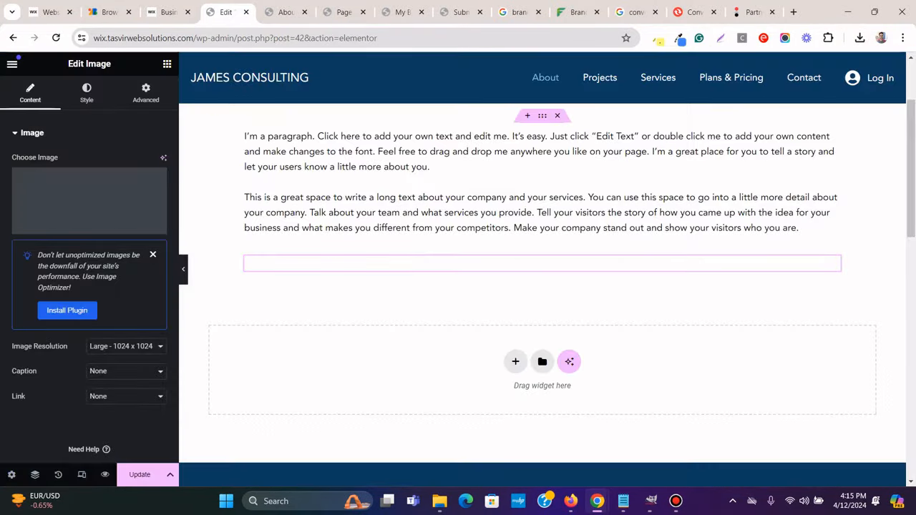
Set the About content container's direction to a horizontal row and compare the layout with the Wix template
scroll(543, 269, "up", 3)
left_click(542, 235)
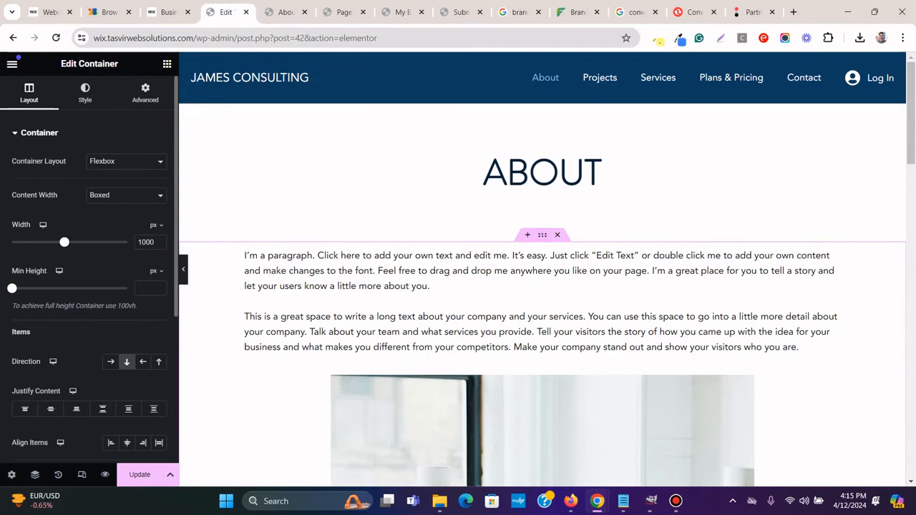
left_click(111, 361)
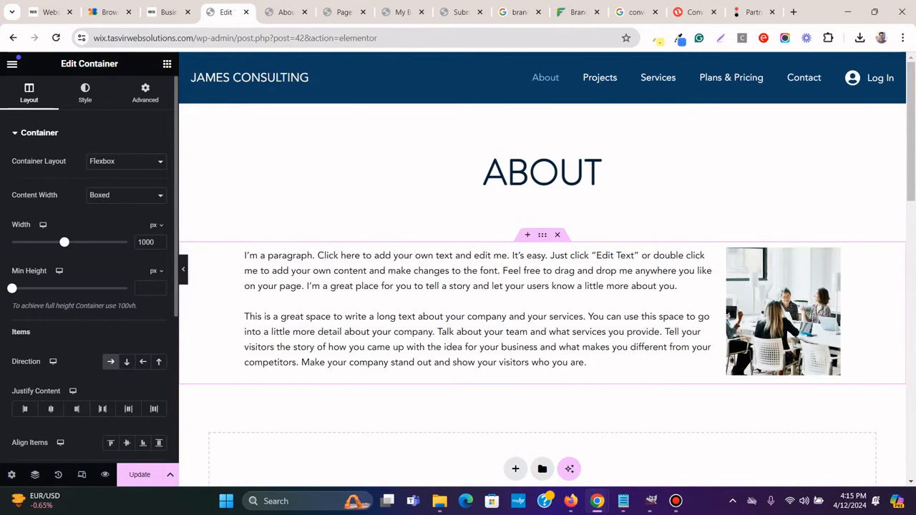
left_click(162, 12)
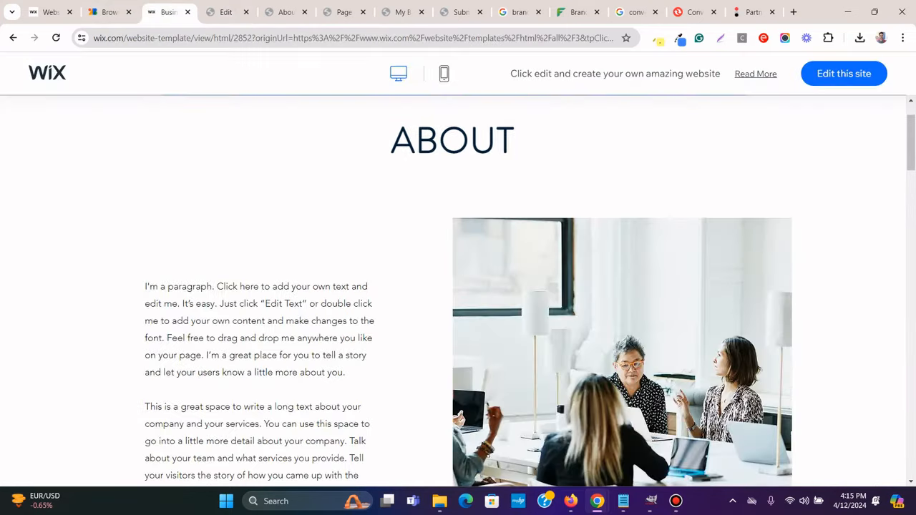
left_click(226, 13)
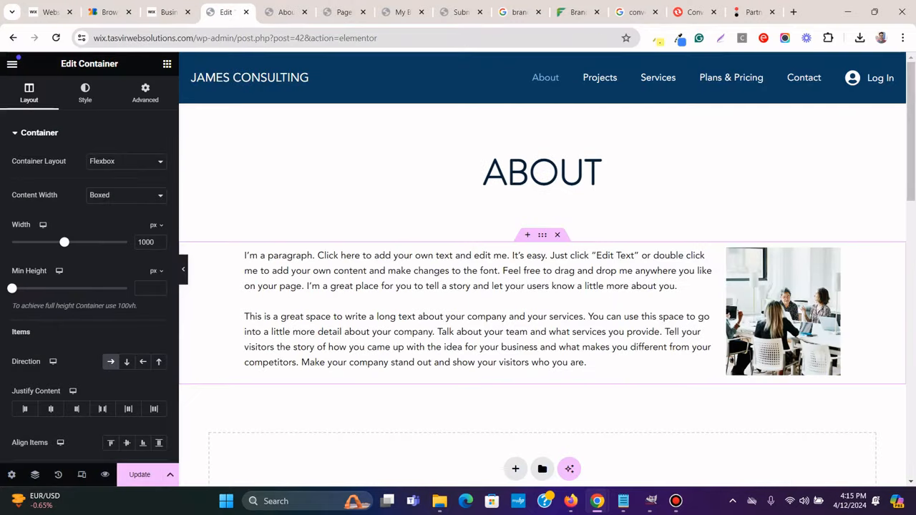
Turn on wrapping for the container holding the About text and photo
left_click(783, 312)
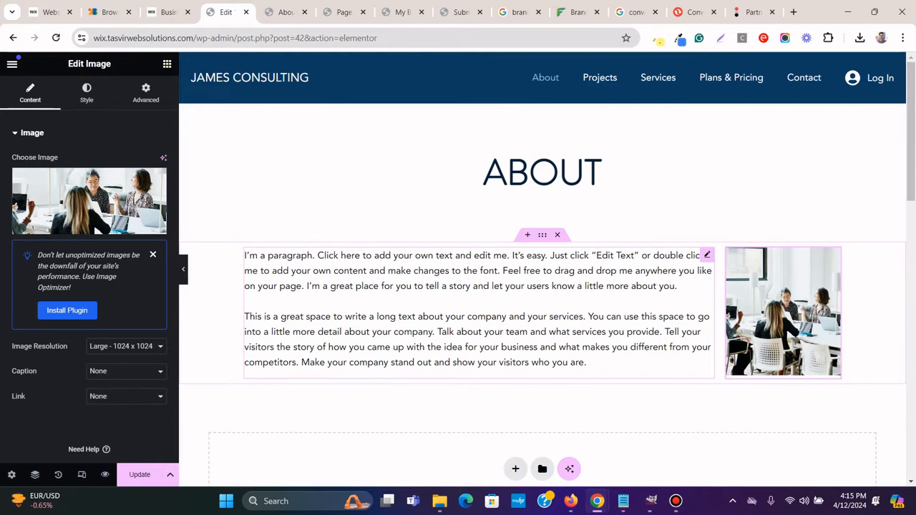
left_click(515, 313)
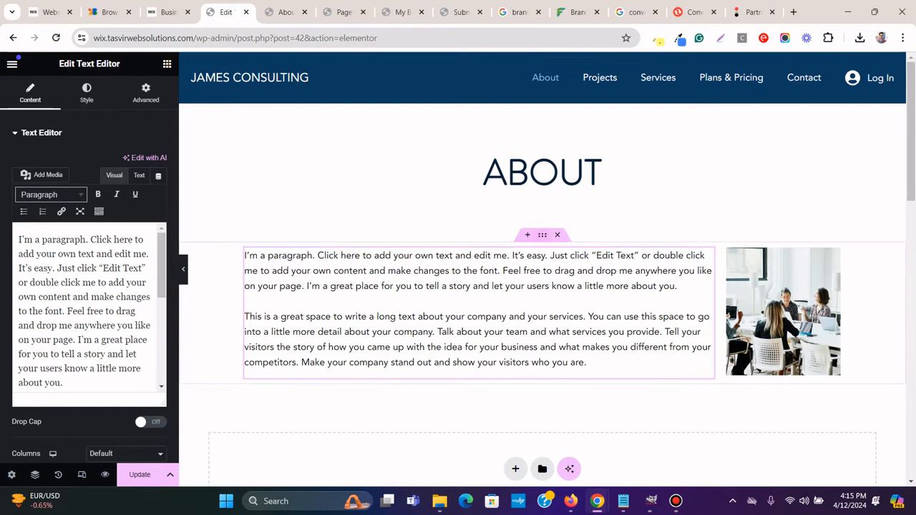
left_click(543, 235)
scroll(89, 300, "down", 4)
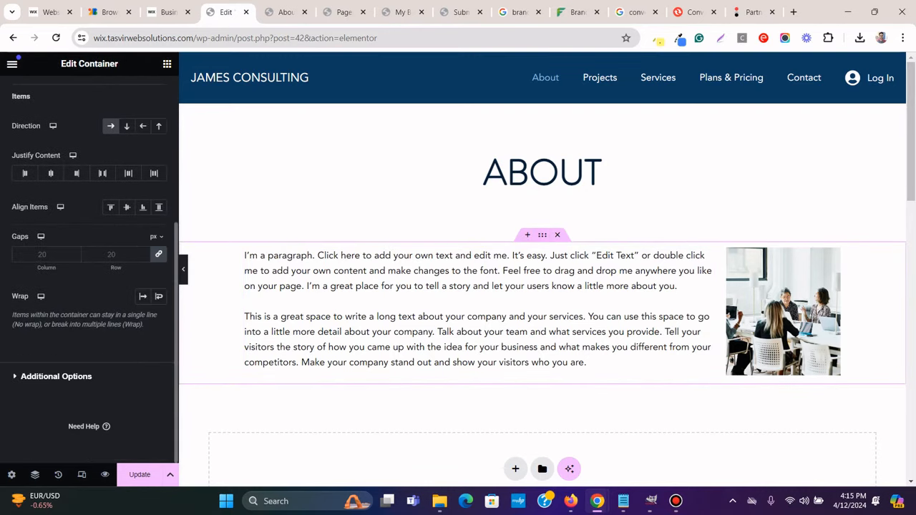
left_click(158, 296)
scroll(542, 286, "down", 4)
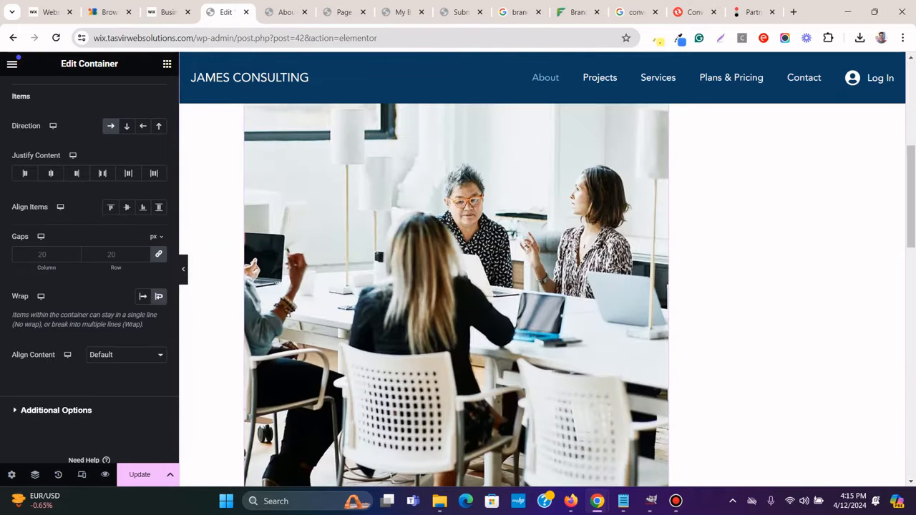
scroll(542, 286, "up", 4)
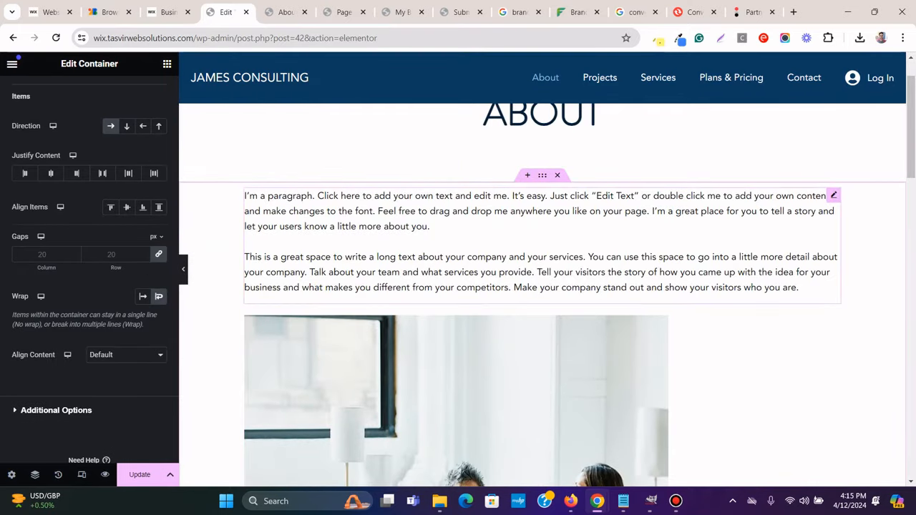
Give the About text widget a custom width of 50%
left_click(542, 241)
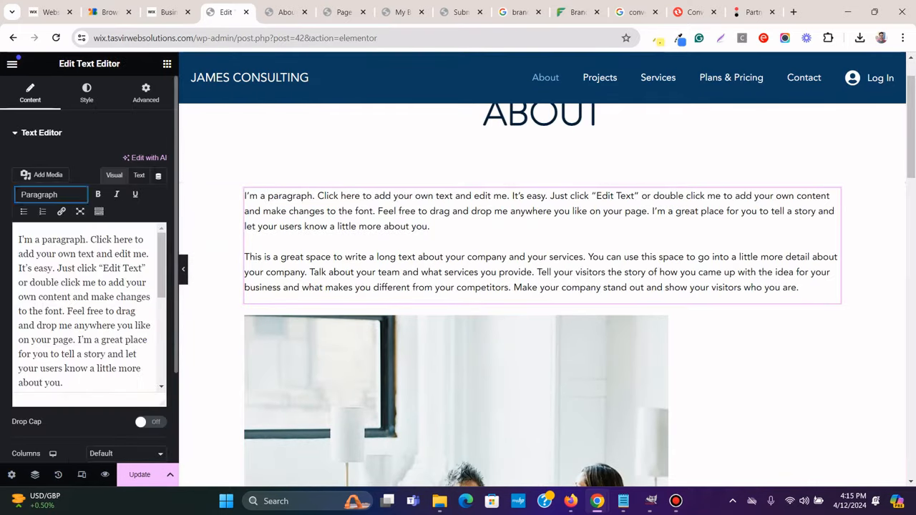
left_click(145, 93)
left_click(126, 254)
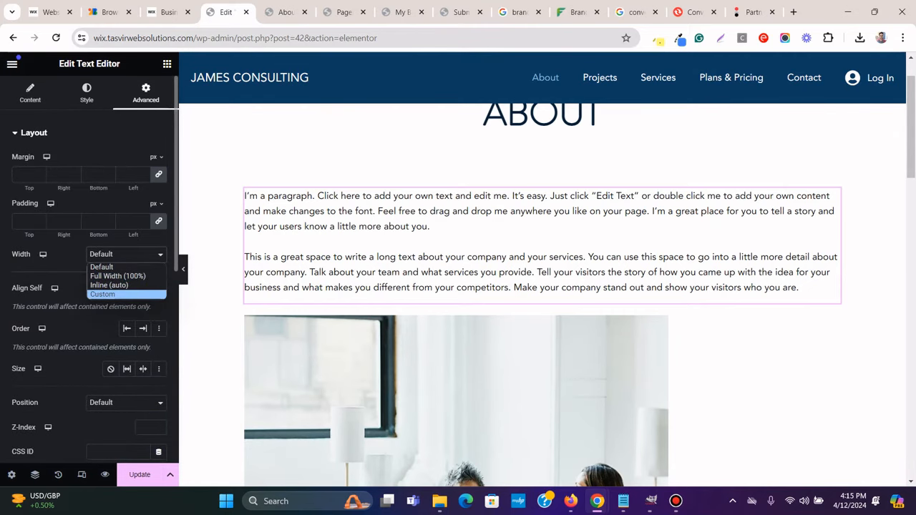
left_click(159, 294)
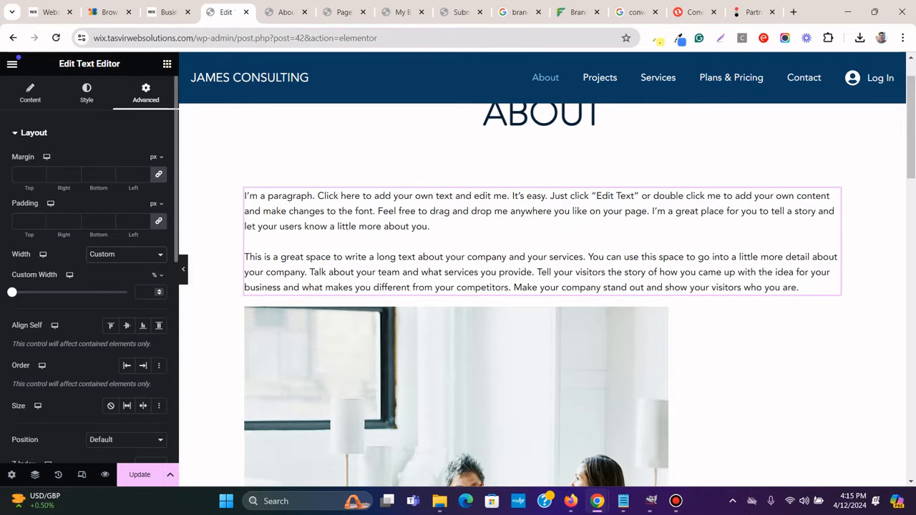
type("50")
scroll(393, 215, "down", 1)
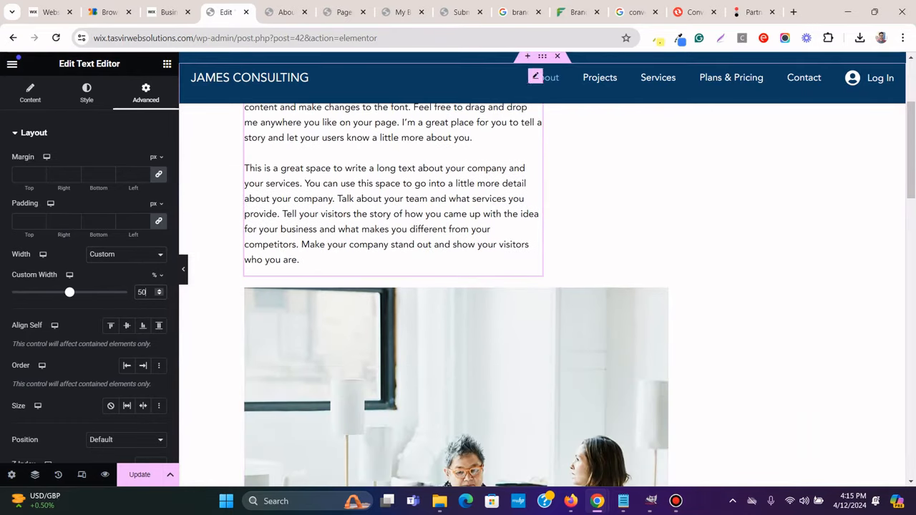
Give the meeting photo widget a custom width of 50%
left_click(456, 358)
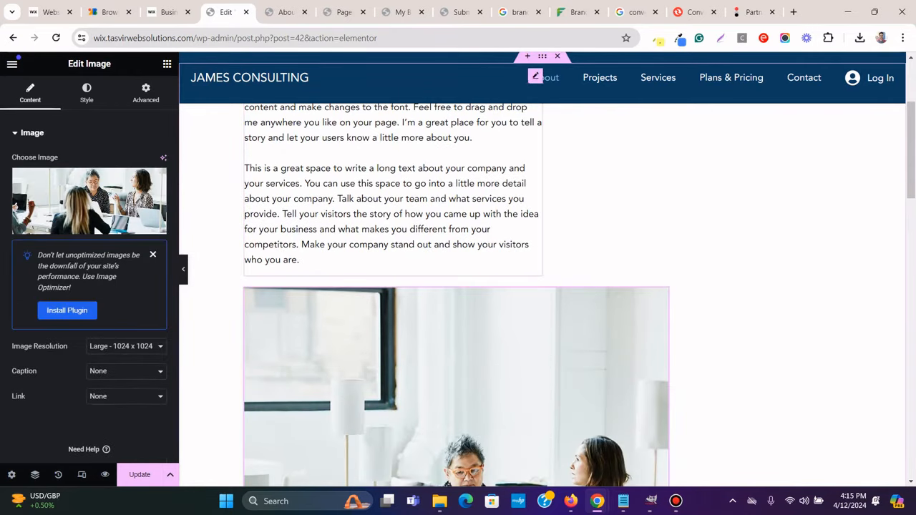
left_click(146, 93)
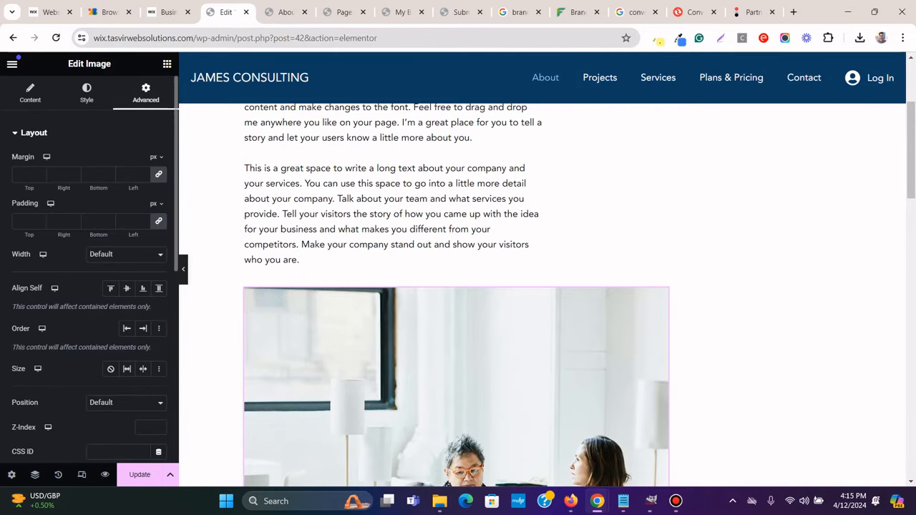
left_click(125, 254)
left_click(107, 294)
left_click(147, 291)
type("1")
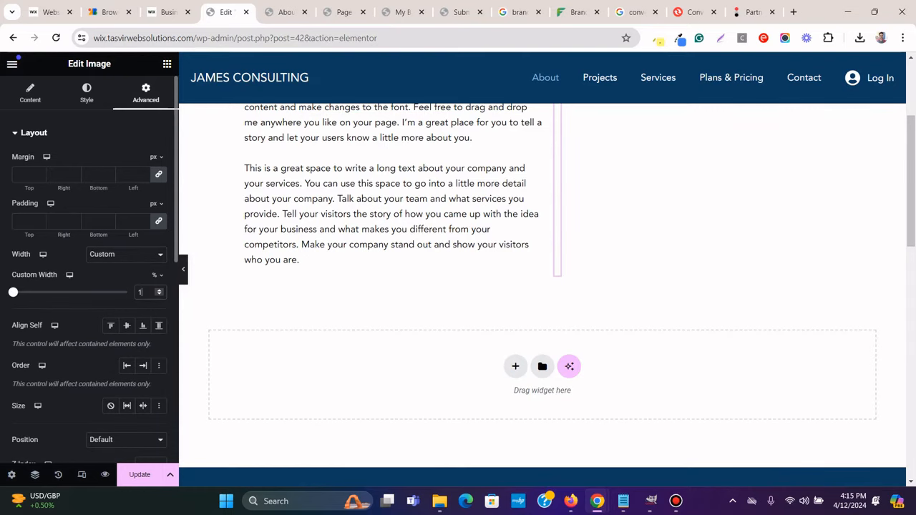
key("BackSpace")
type("50")
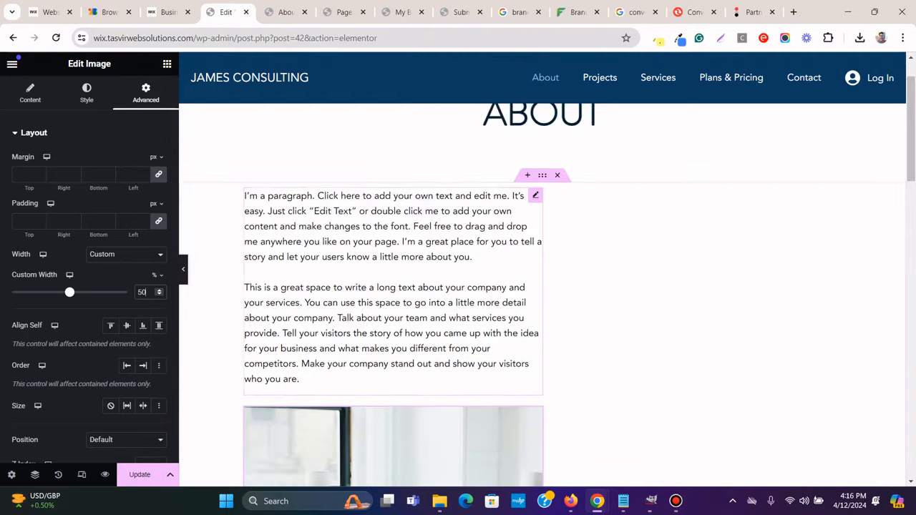
Reduce the custom width of both the About text and the meeting photo to 45%
scroll(535, 255, "up", 1)
left_click(535, 254)
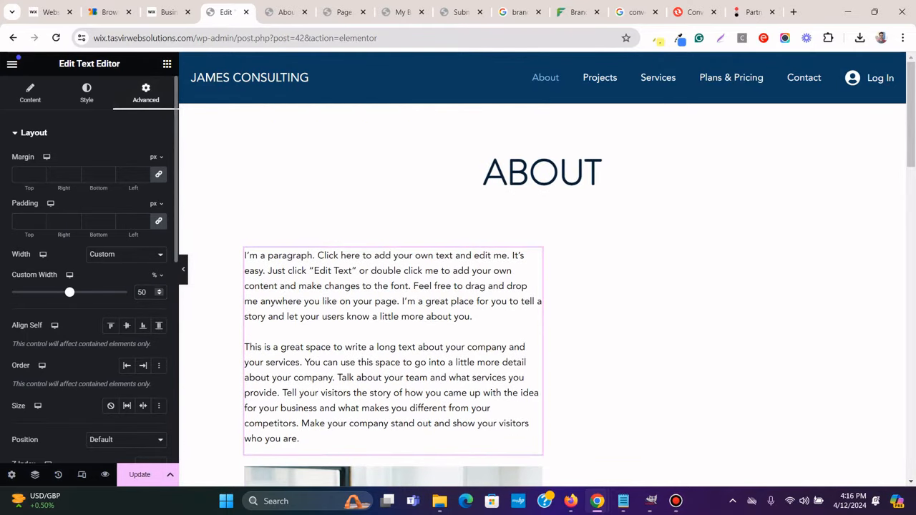
type("45")
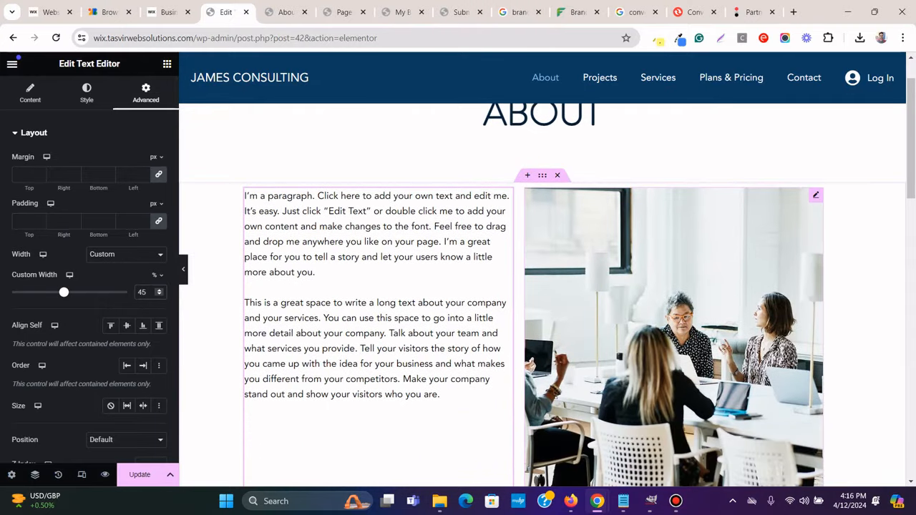
left_click(644, 286)
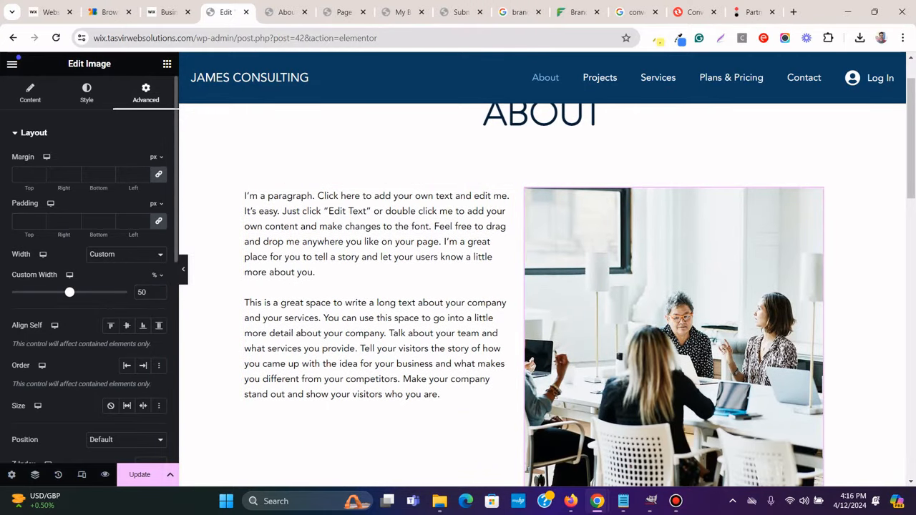
double_click(143, 292)
type("45")
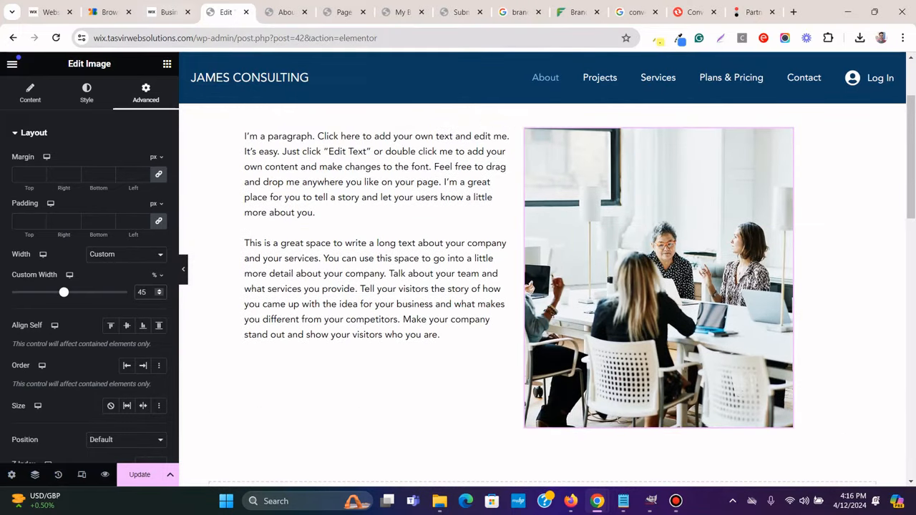
Check the spacing in the Wix template, then set the About container's Justify Content to Space Between
left_click(166, 13)
scroll(152, 262, "down", 3)
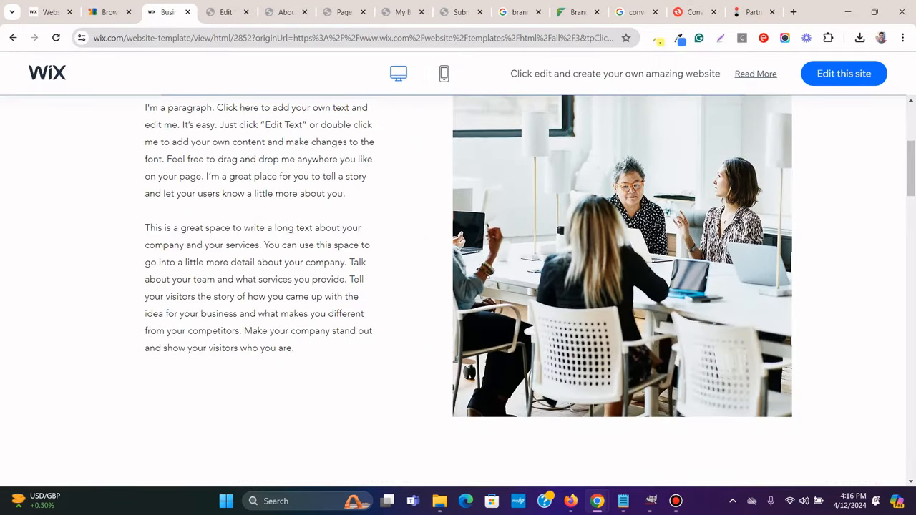
scroll(458, 286, "up", 2)
left_click(225, 12)
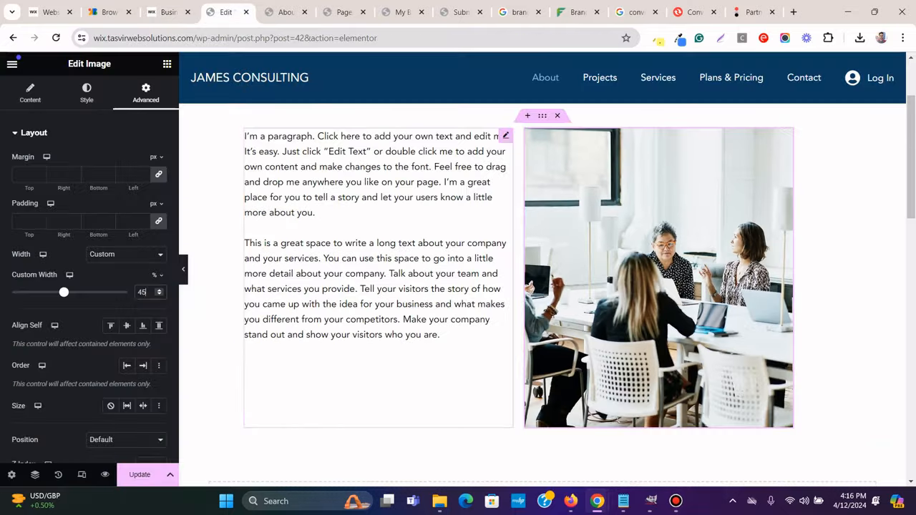
left_click(541, 174)
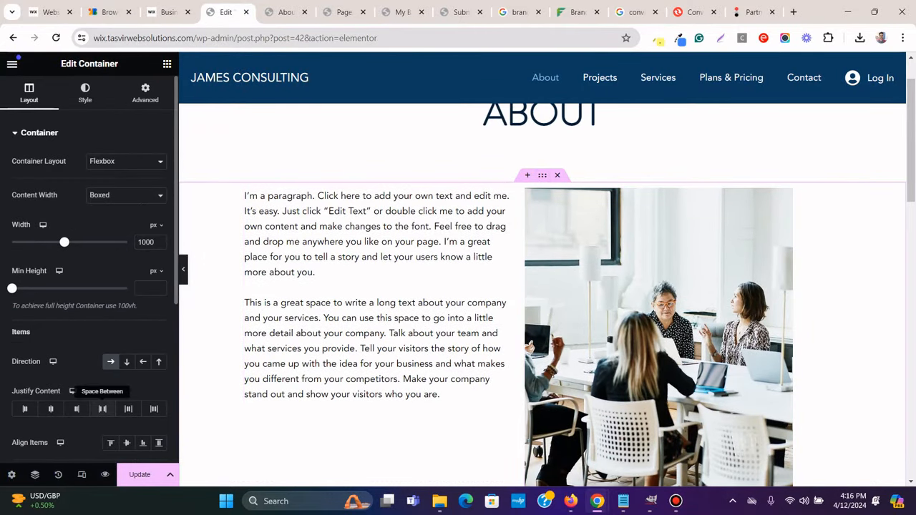
left_click(102, 408)
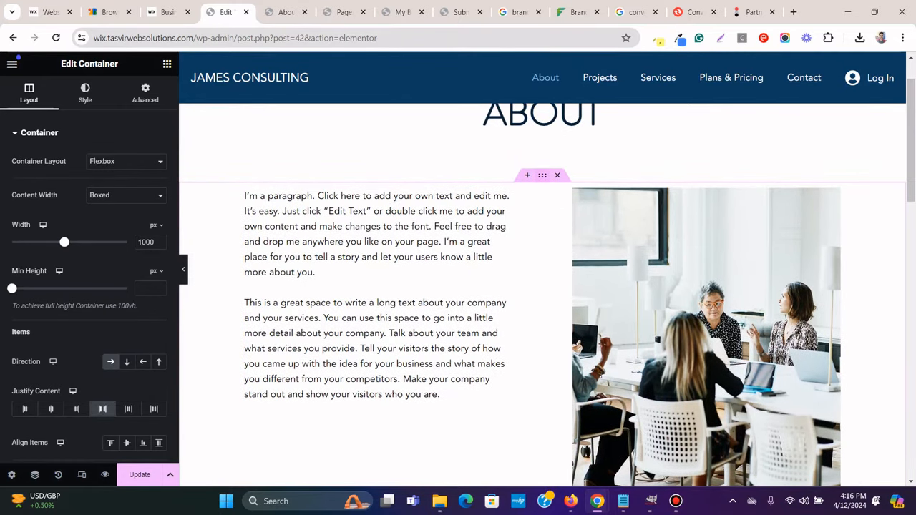
scroll(608, 301, "down", 2)
scroll(458, 301, "up", 1)
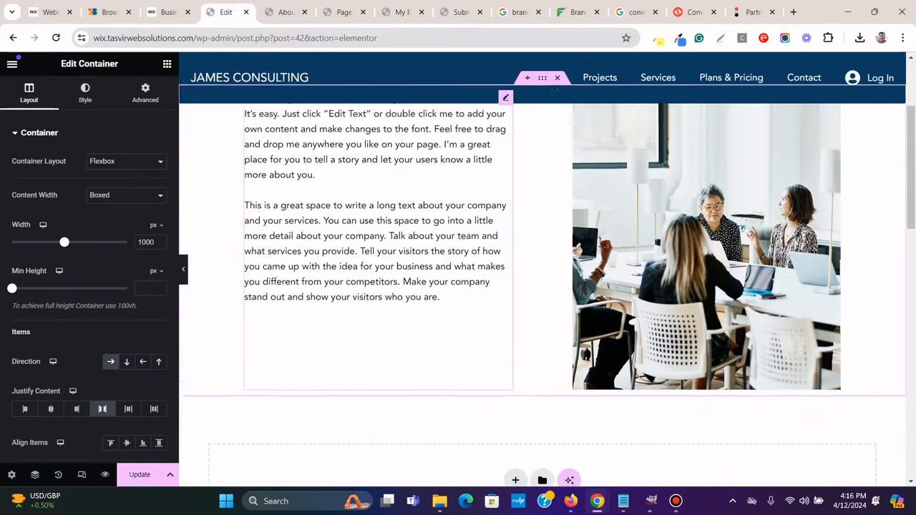
Set the About container's Align Items to Center and preview the section without the editing panel
scroll(89, 286, "down", 1)
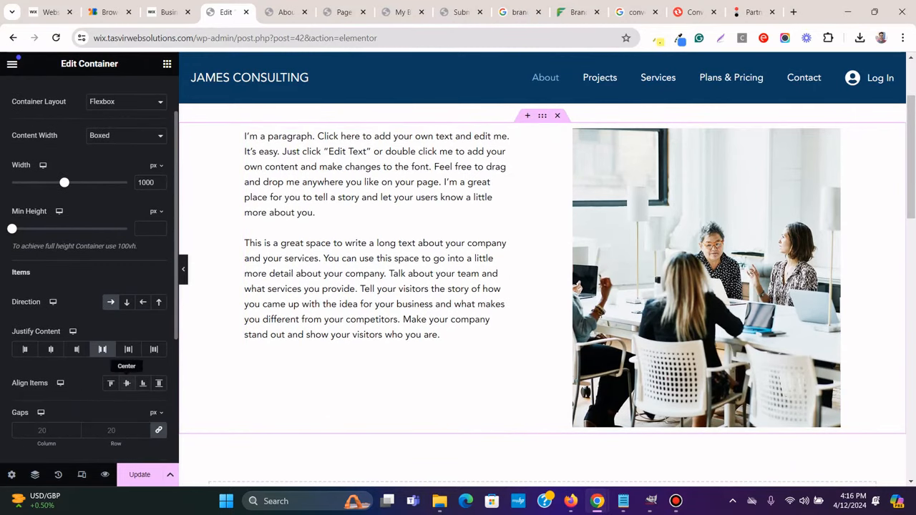
left_click(126, 383)
left_click(183, 270)
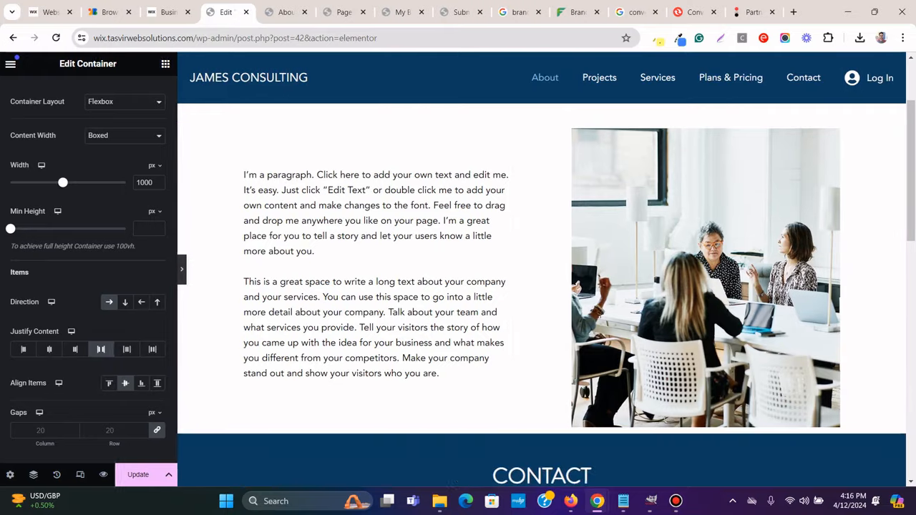
scroll(453, 287, "up", 2)
scroll(453, 286, "down", 3)
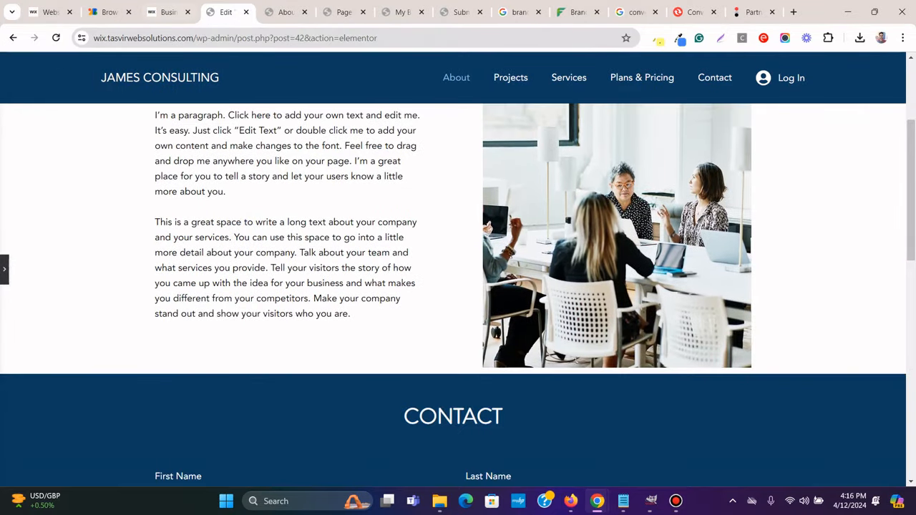
Compare the About section with the Wix template, then save the page changes in Elementor
key("ctrl+shift+Tab")
scroll(169, 381, "down", 2)
scroll(170, 382, "up", 2)
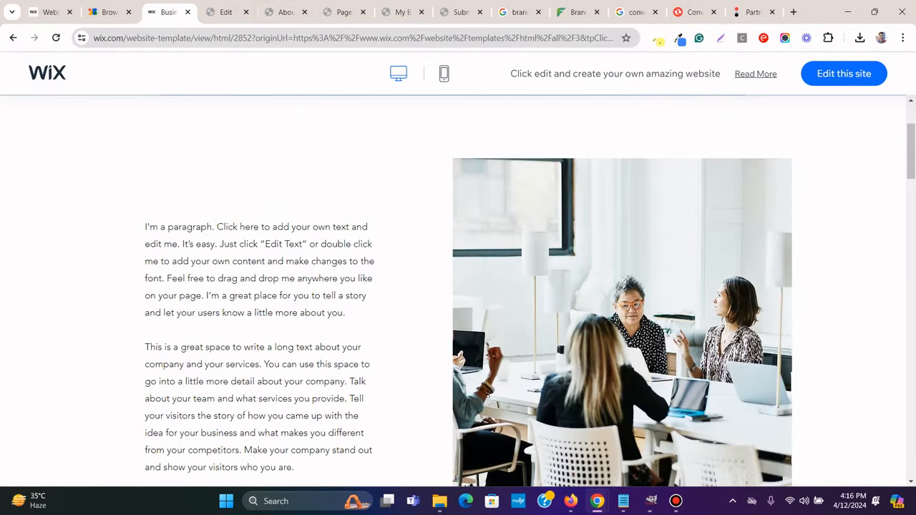
key("ctrl+Tab")
scroll(453, 286, "up", 3)
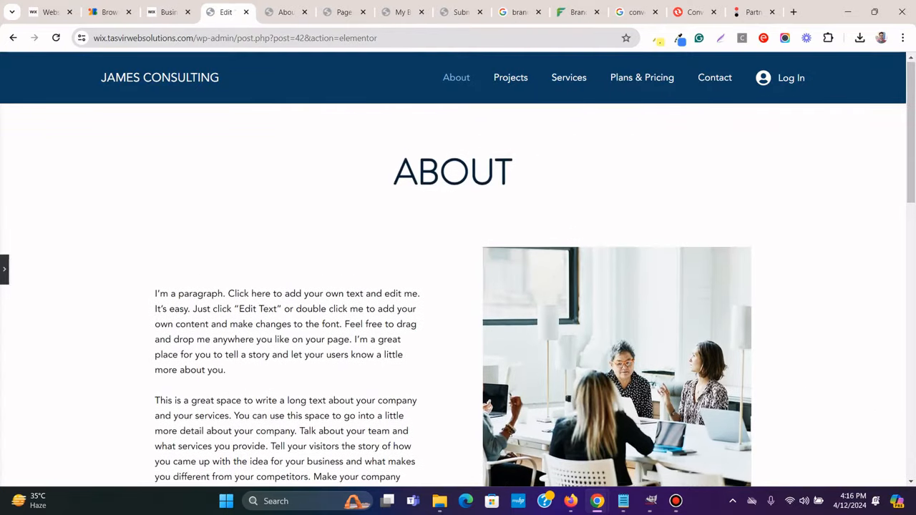
left_click(4, 270)
scroll(378, 278, "down", 3)
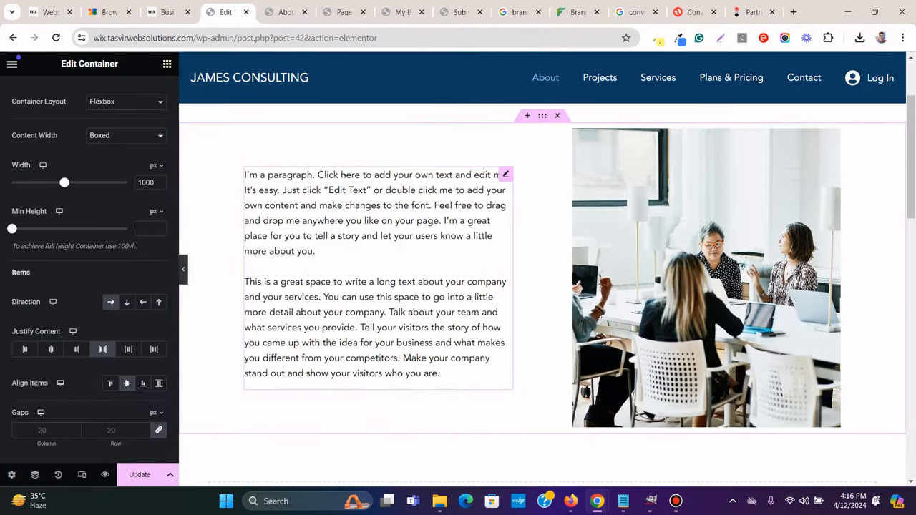
scroll(377, 277, "down", 2)
left_click(140, 474)
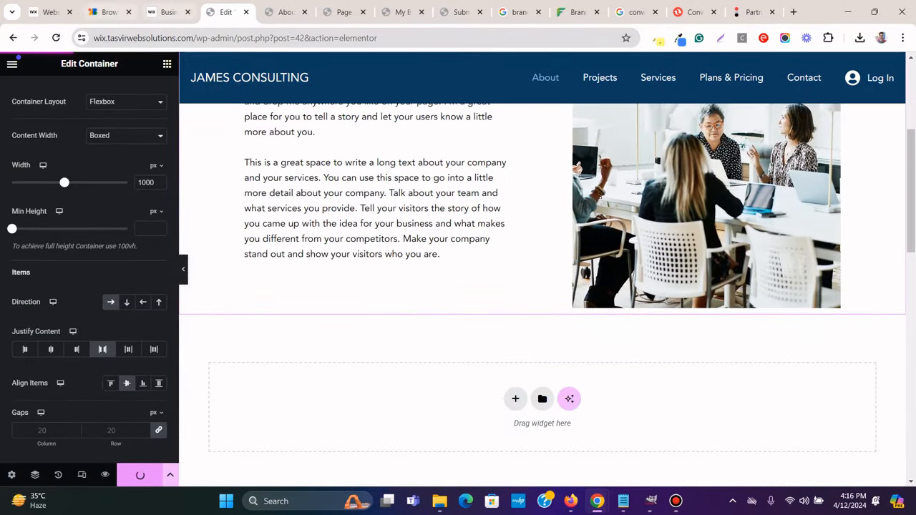
Review the template's Our Team section, then add an empty single-column Flexbox container below the About section
key("ctrl+shift+Tab")
scroll(458, 286, "down", 5)
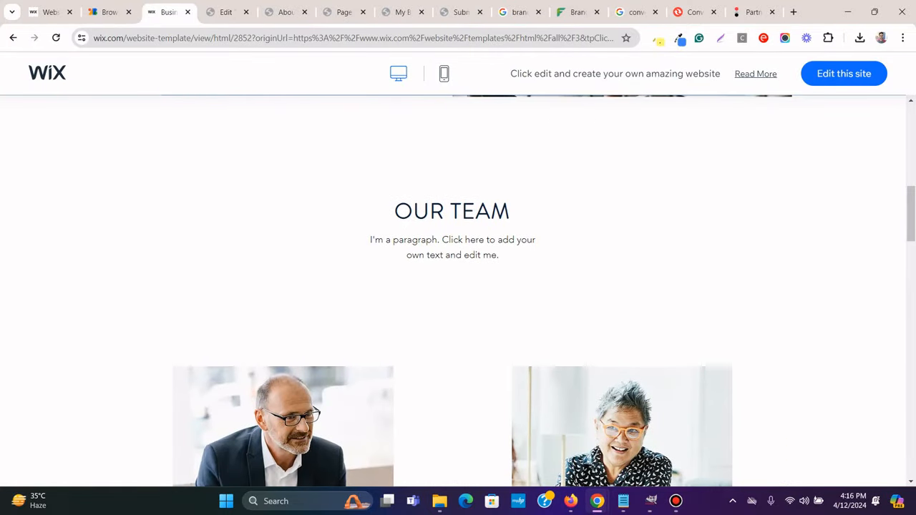
scroll(458, 286, "up", 1)
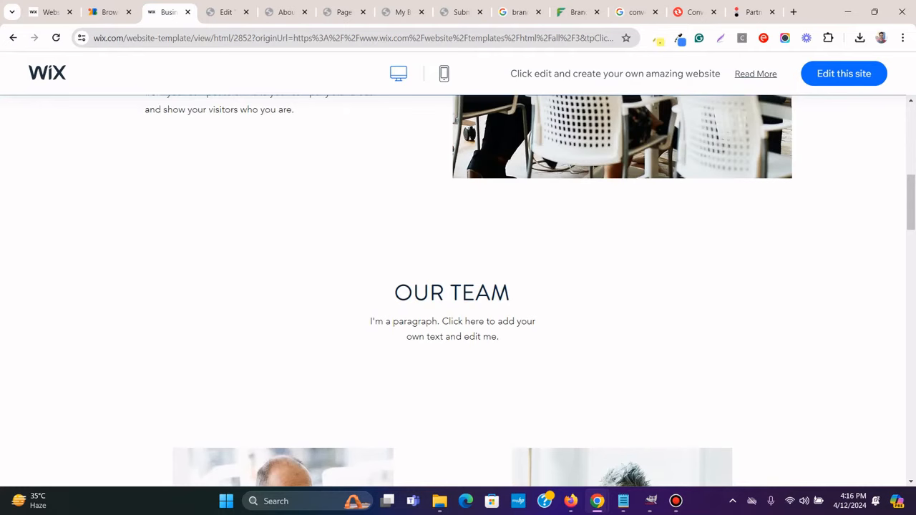
scroll(314, 485, "down", 1)
scroll(315, 484, "down", 2)
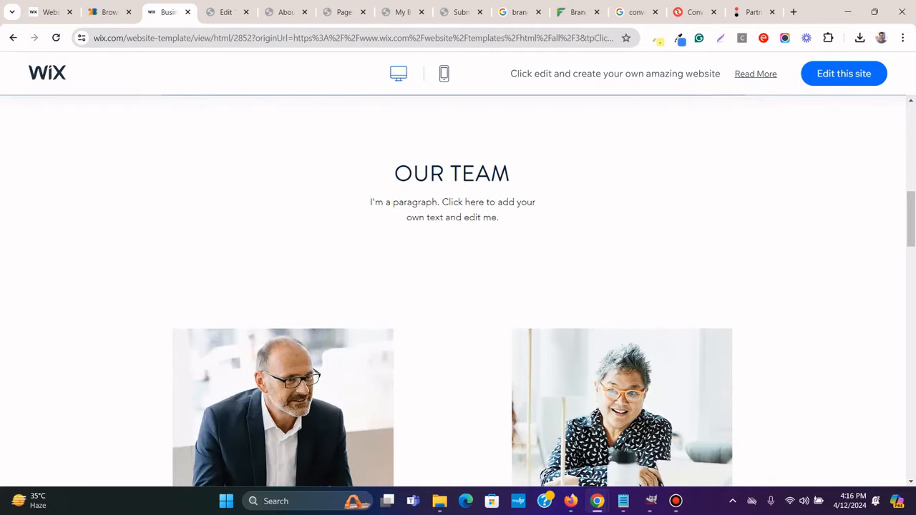
scroll(458, 286, "up", 2)
left_click(225, 13)
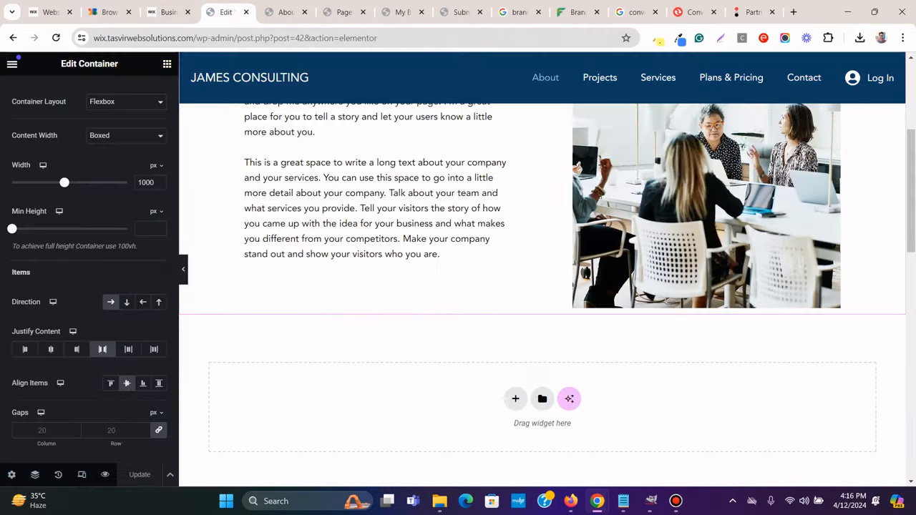
scroll(515, 337, "down", 1)
left_click(515, 337)
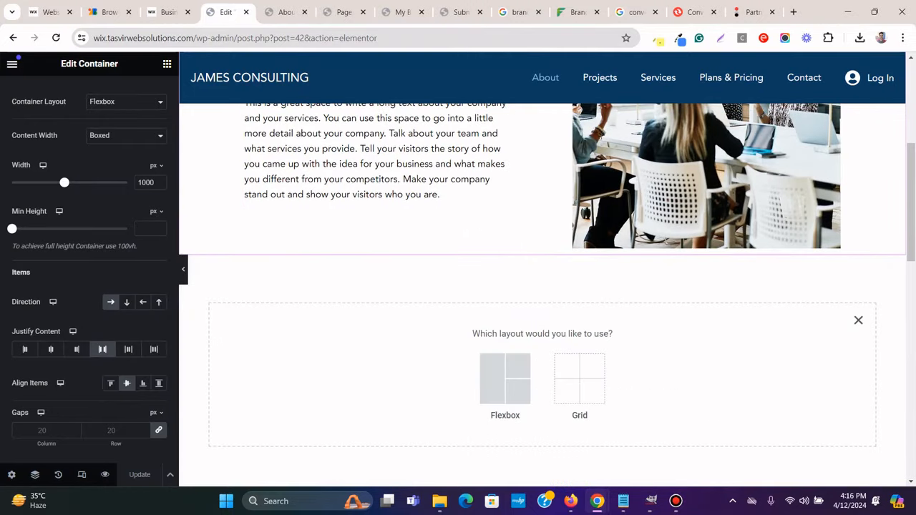
left_click(505, 378)
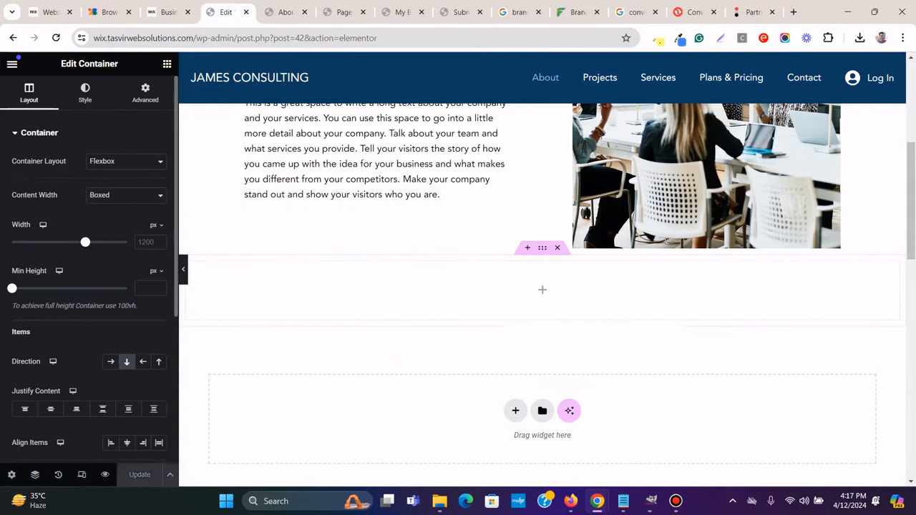
left_click(378, 366)
Add a Heading widget to the new empty container and center-align it
left_click(168, 12)
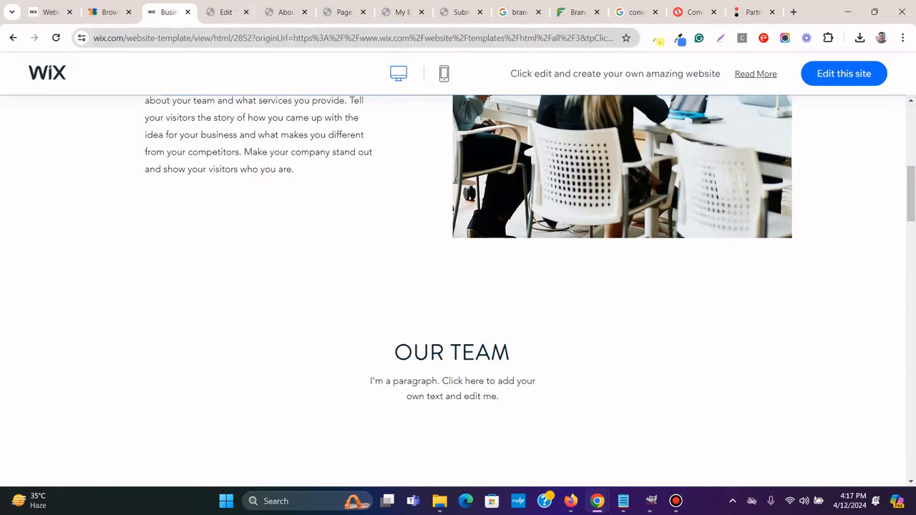
left_click(225, 12)
left_click(167, 64)
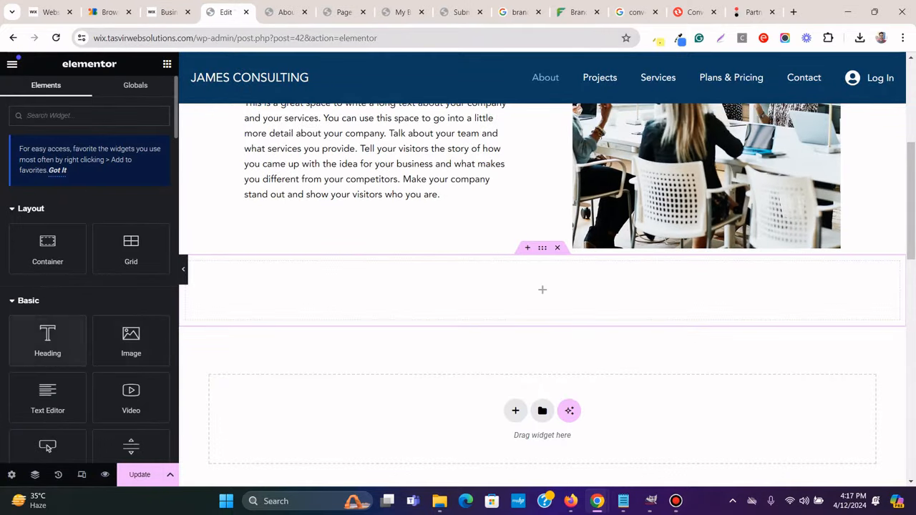
left_click_drag(45, 336, 608, 300)
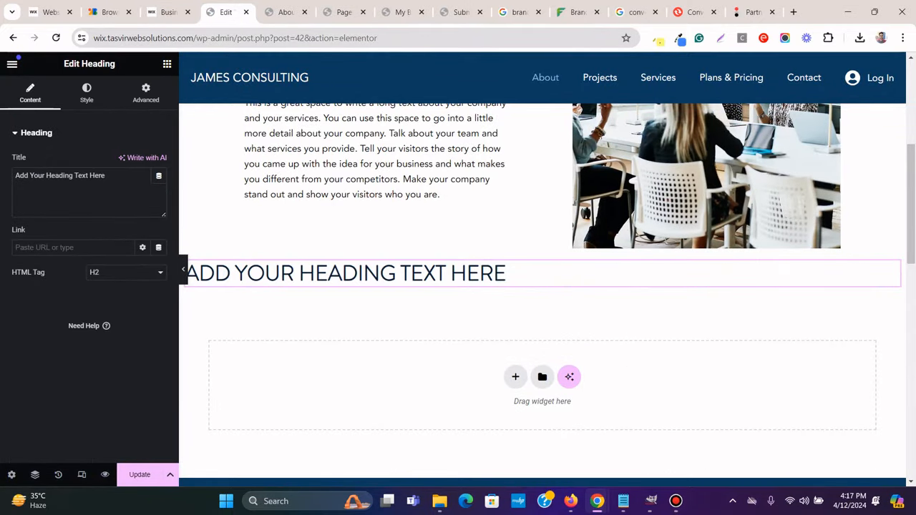
left_click(86, 93)
left_click(127, 161)
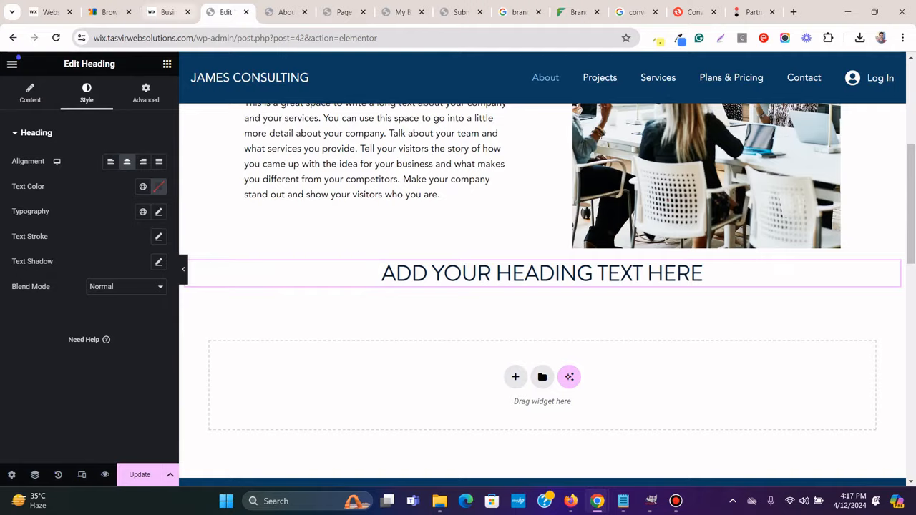
Replace the new heading's placeholder title with "OUR TEAM" copied from the Wix template
left_click(169, 12)
left_click_drag(511, 352, 395, 352)
right_click(466, 347)
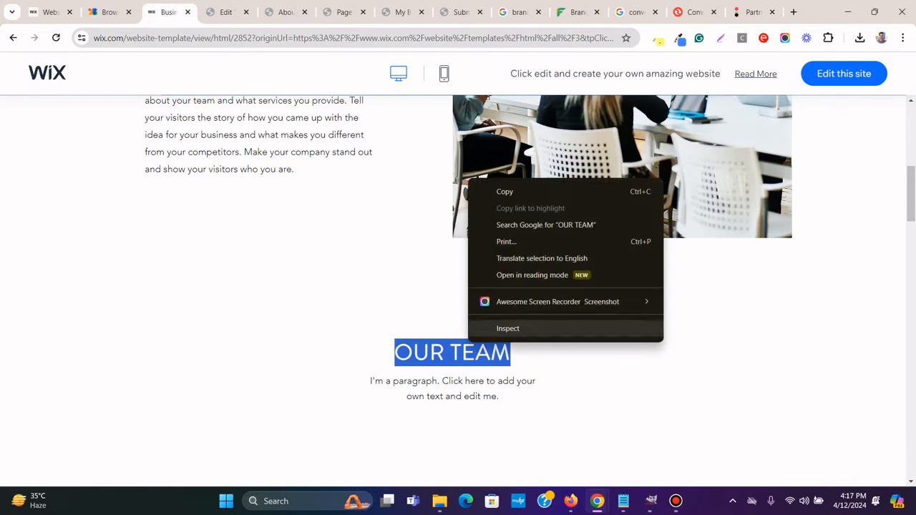
left_click(486, 188)
left_click(225, 12)
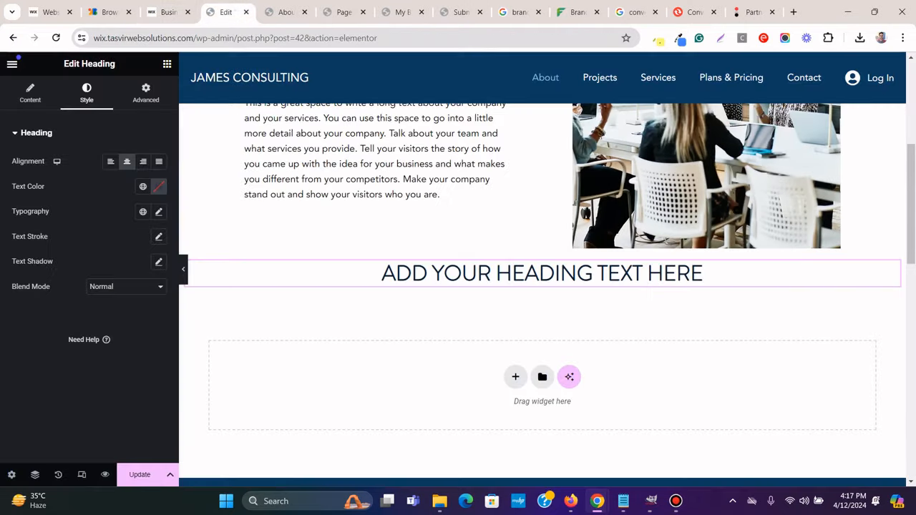
left_click(30, 93)
triple_click(77, 175)
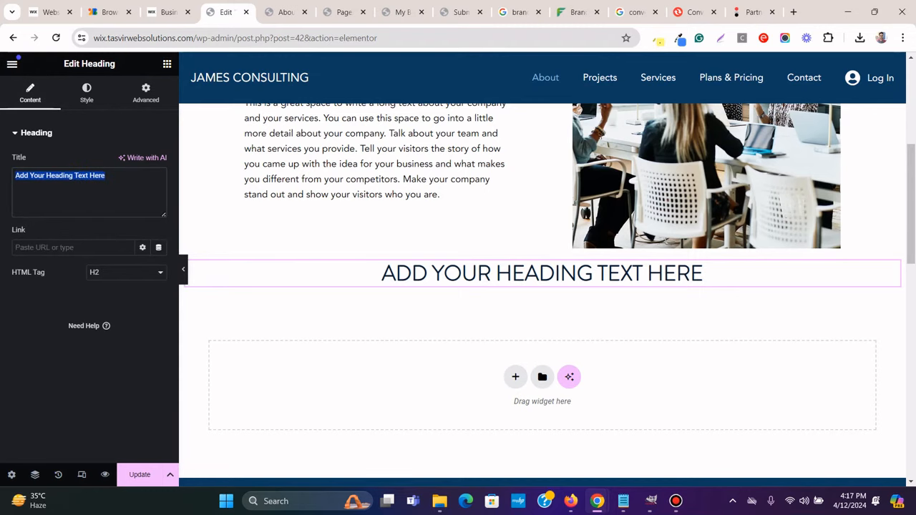
right_click(79, 178)
left_click(114, 266)
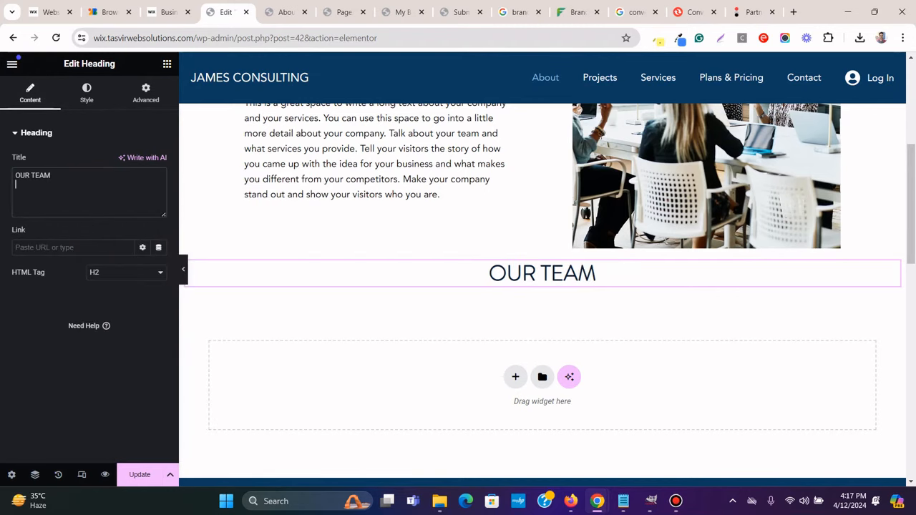
Add a Text Editor widget below the OUR TEAM heading and center-align its text
left_click(167, 65)
left_click_drag(48, 398, 540, 278)
left_click(87, 93)
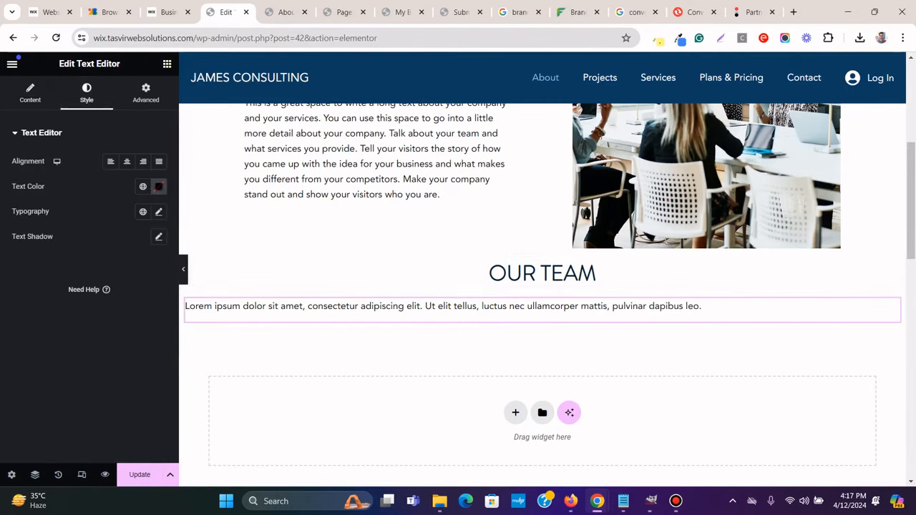
left_click(127, 161)
Replace the placeholder text with the template's "I'm a paragraph. Click here to add your own text and edit me." as plain text, without trailing blank lines
left_click(168, 13)
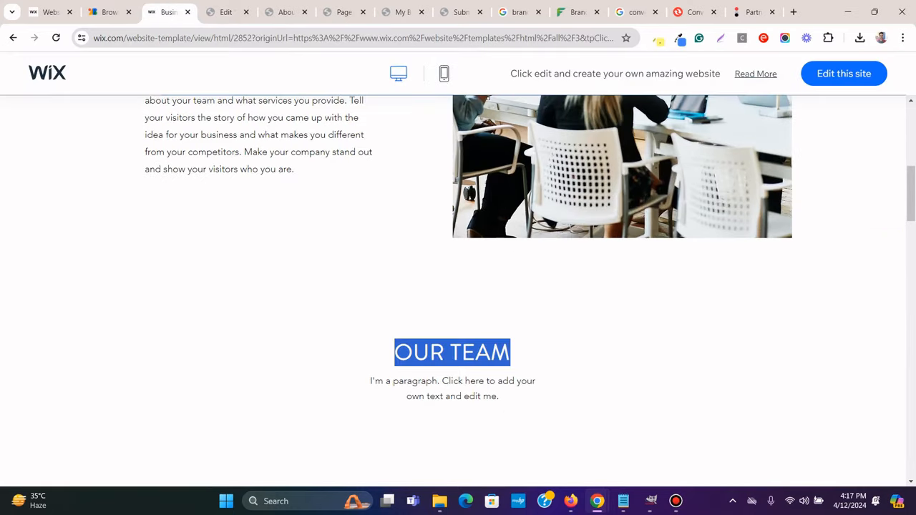
triple_click(473, 395)
right_click(472, 393)
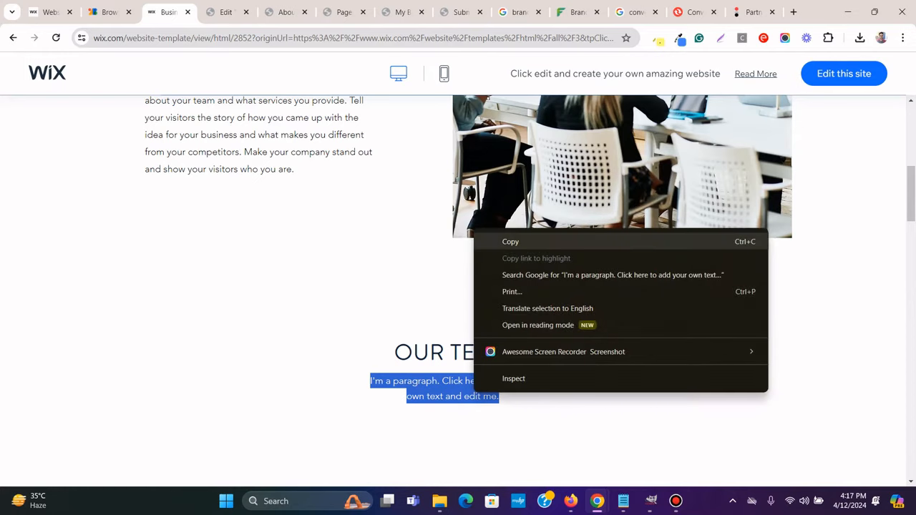
left_click(509, 242)
left_click(226, 12)
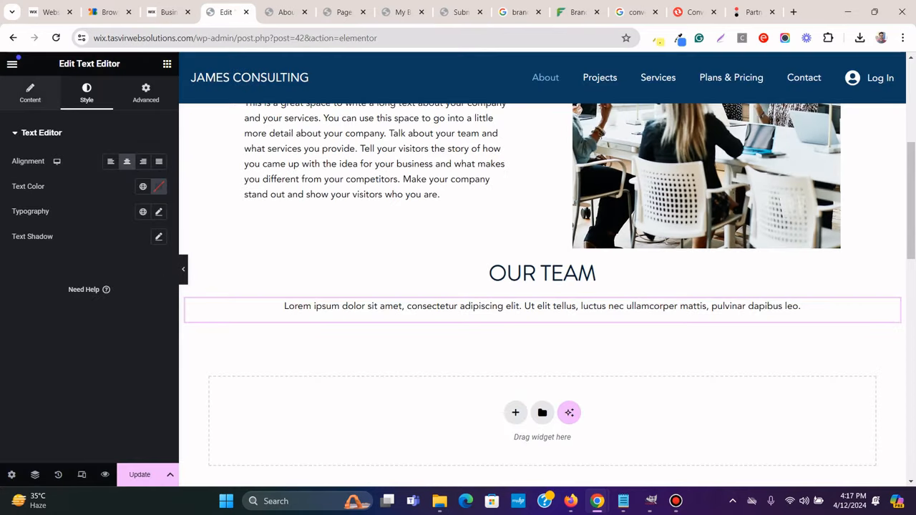
left_click(30, 93)
triple_click(116, 268)
right_click(123, 269)
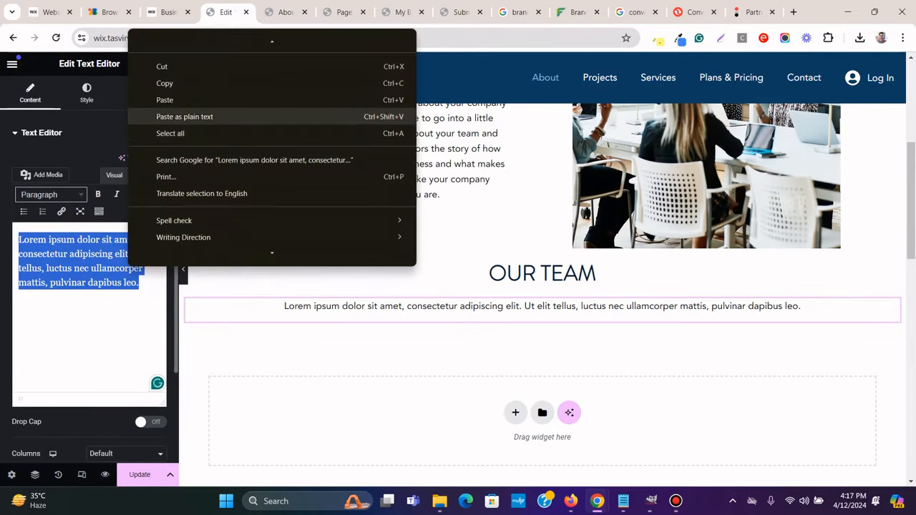
left_click(200, 115)
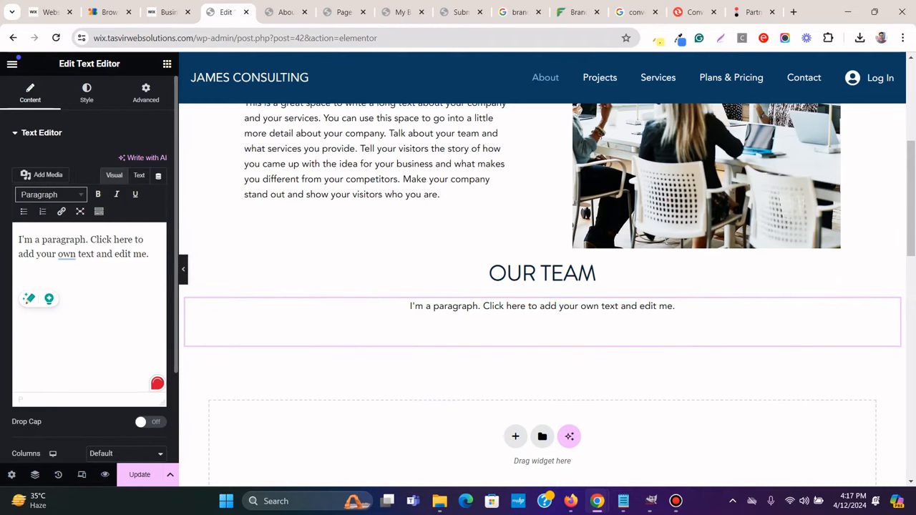
key("BackSpace")
Compare the paragraph's line wrapping with the template and set the Our Team container's boxed width to 300 px
left_click(168, 12)
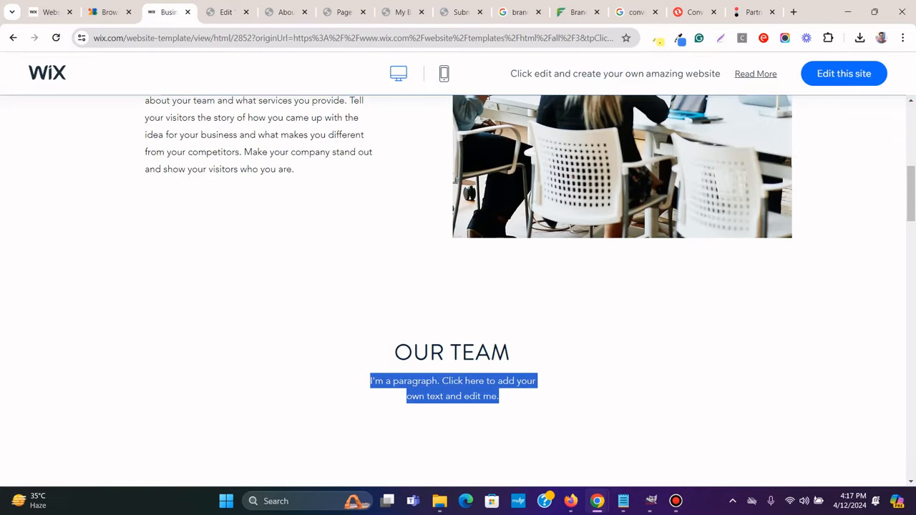
left_click(300, 268)
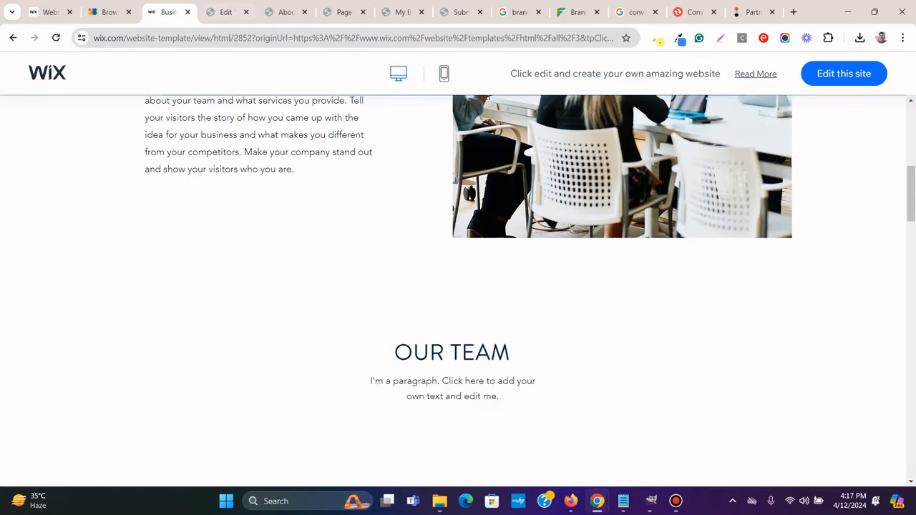
left_click(226, 13)
left_click(169, 12)
left_click(225, 12)
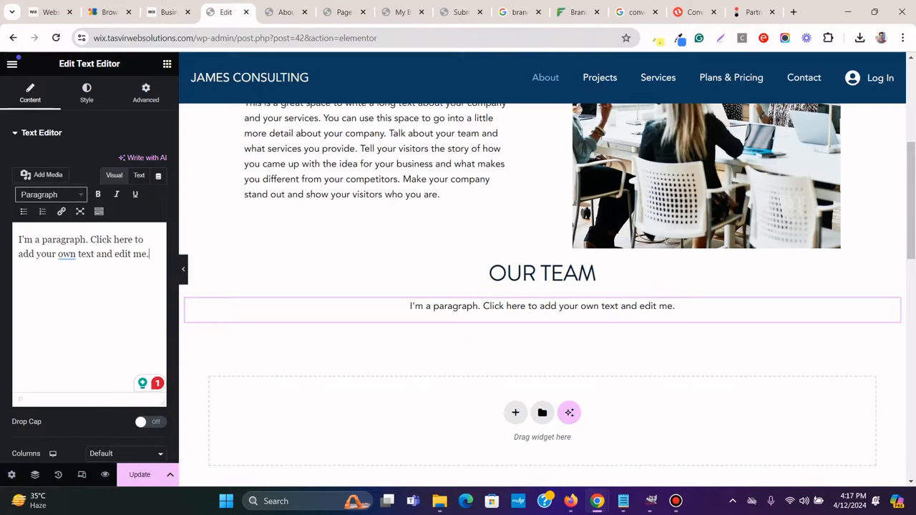
left_click(542, 248)
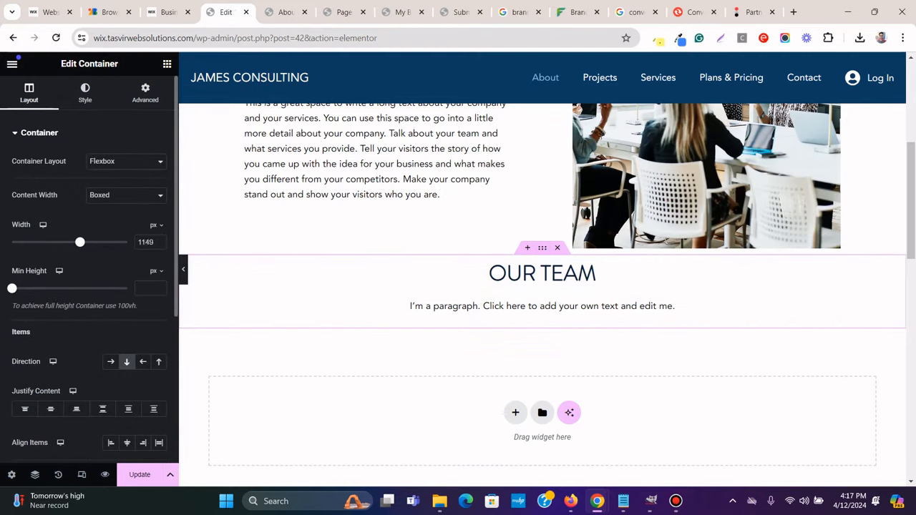
left_click_drag(80, 242, 36, 242)
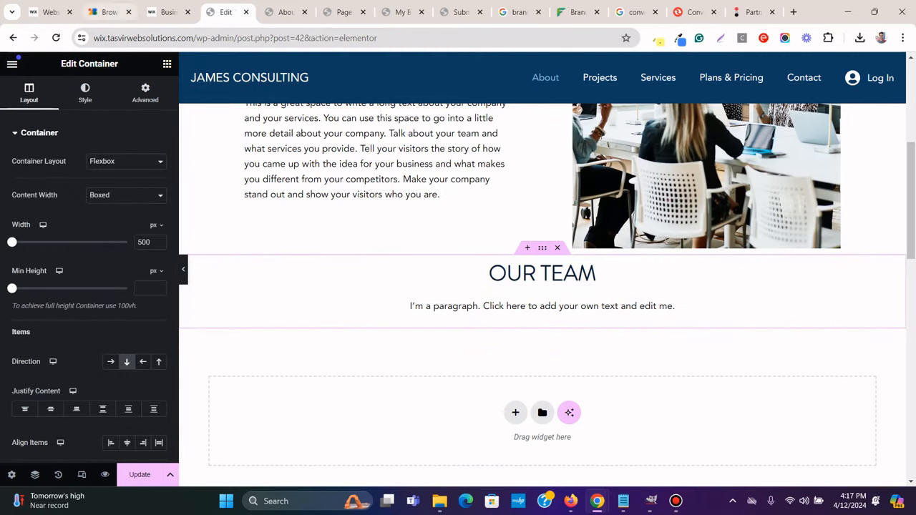
left_click(164, 12)
left_click(225, 12)
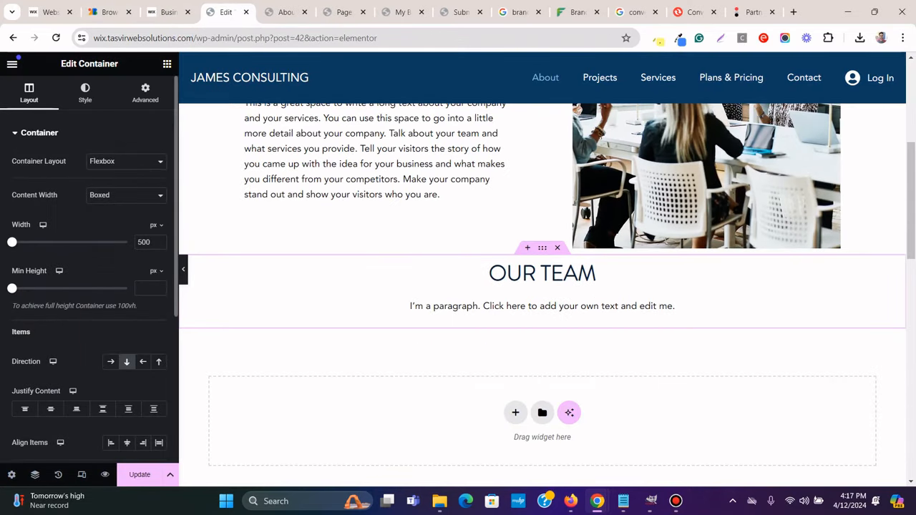
double_click(144, 242)
type("300")
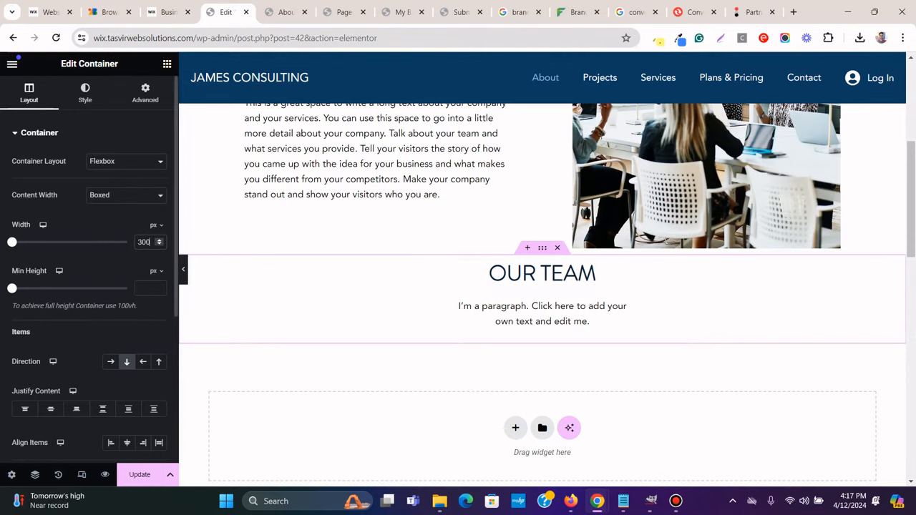
Set the Our Team container's top and bottom padding to 150 px with 0 on the sides, and compare with the Wix template
left_click(145, 93)
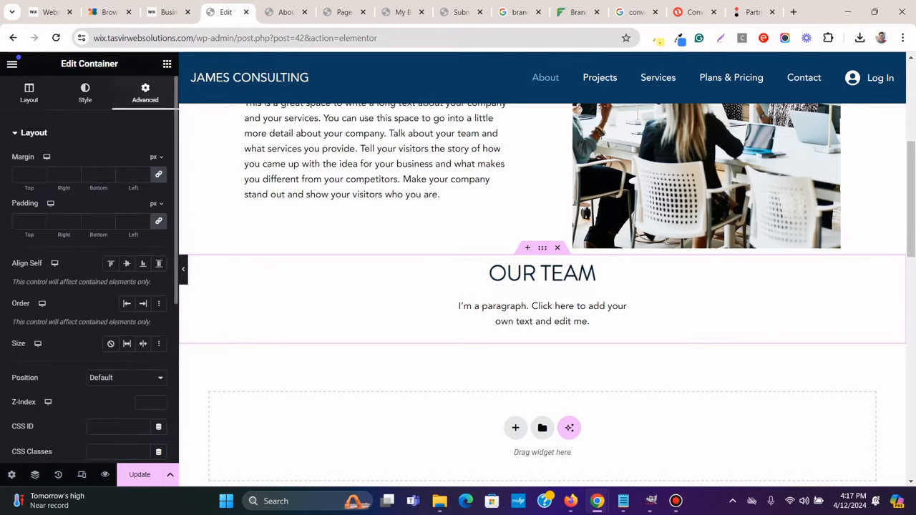
double_click(24, 220)
type("150")
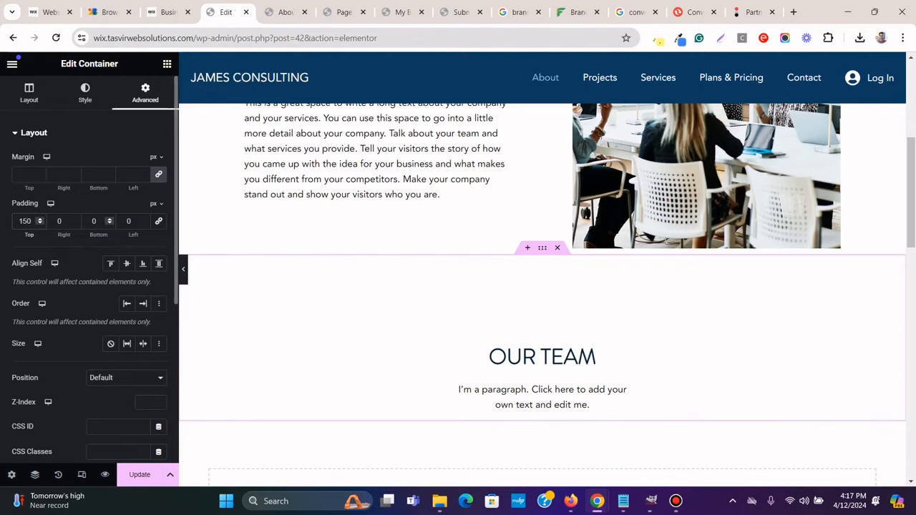
type("15")
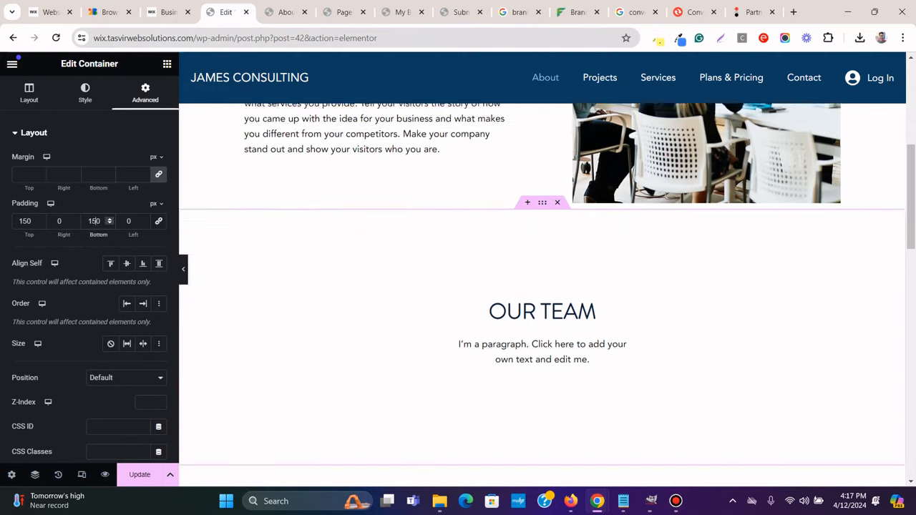
key("ctrl+shift+Tab")
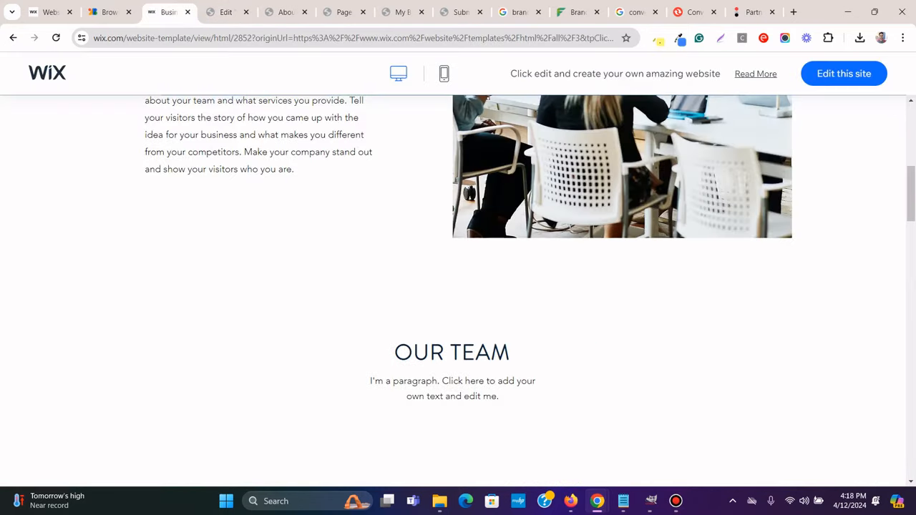
Reduce the Our Team container's top and bottom padding to 100 px each in the Elementor editor
key("ctrl+Tab")
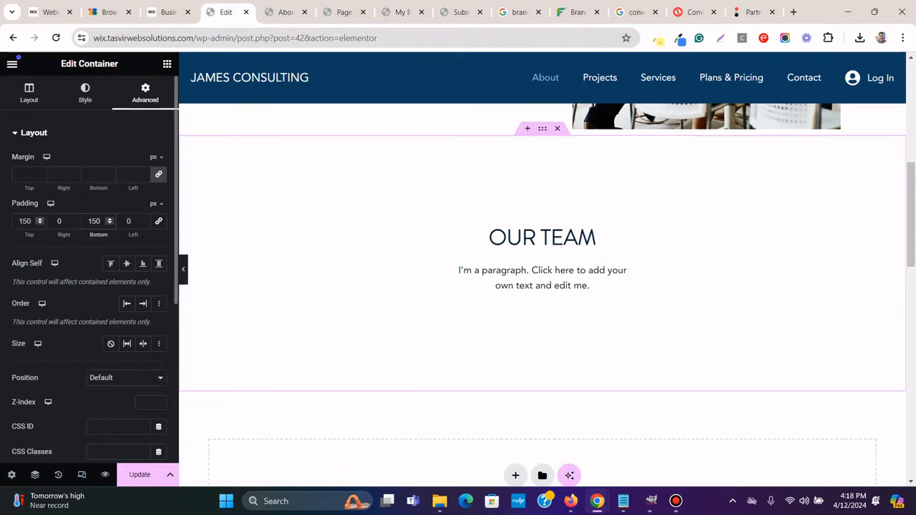
type("100")
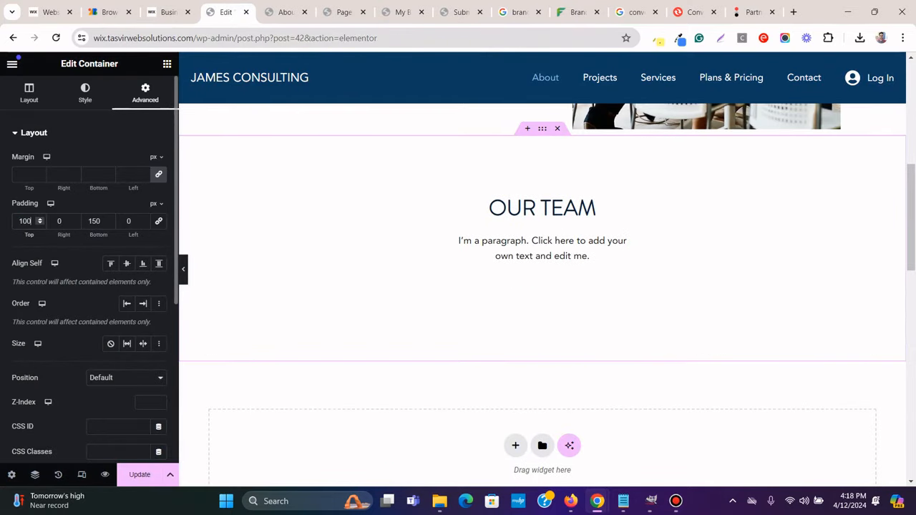
key("Tab")
key("Tab")
type("100")
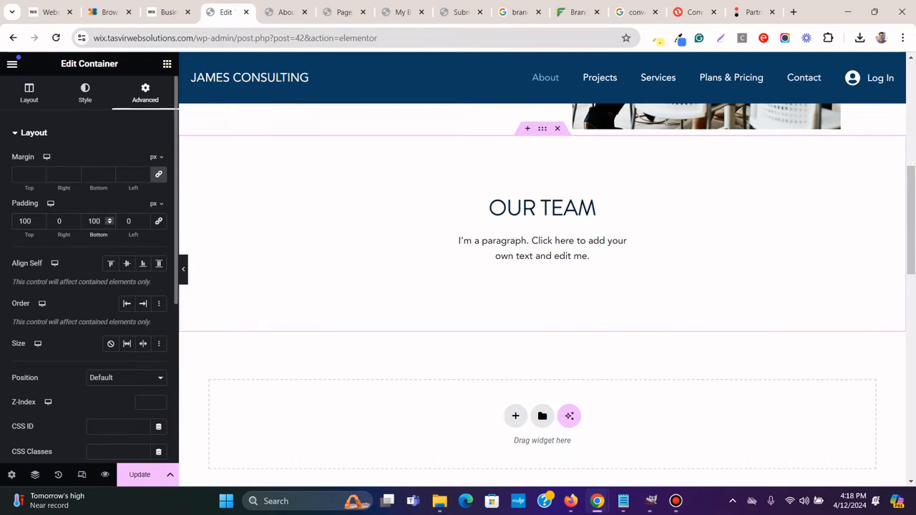
scroll(541, 295, "up", 4)
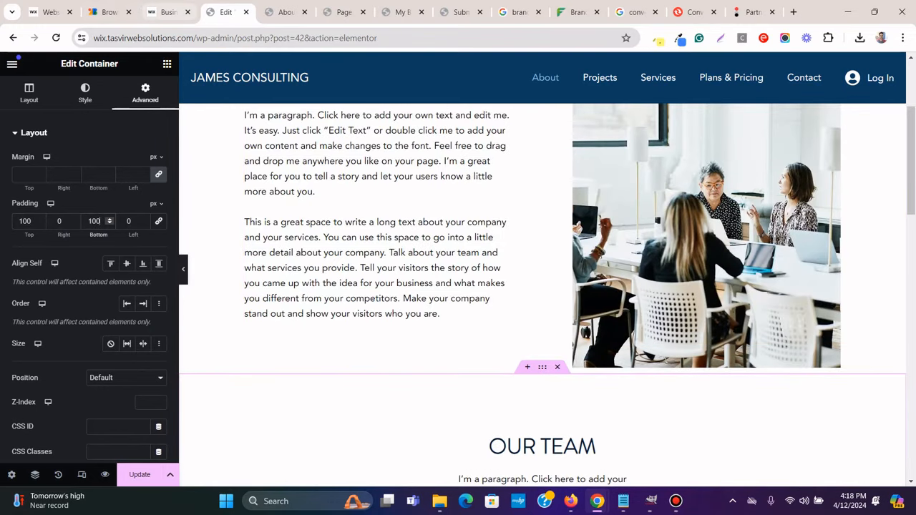
Examine the team member section of the Wix template, including its photos, names, job titles, paragraphs and spacing
left_click(168, 12)
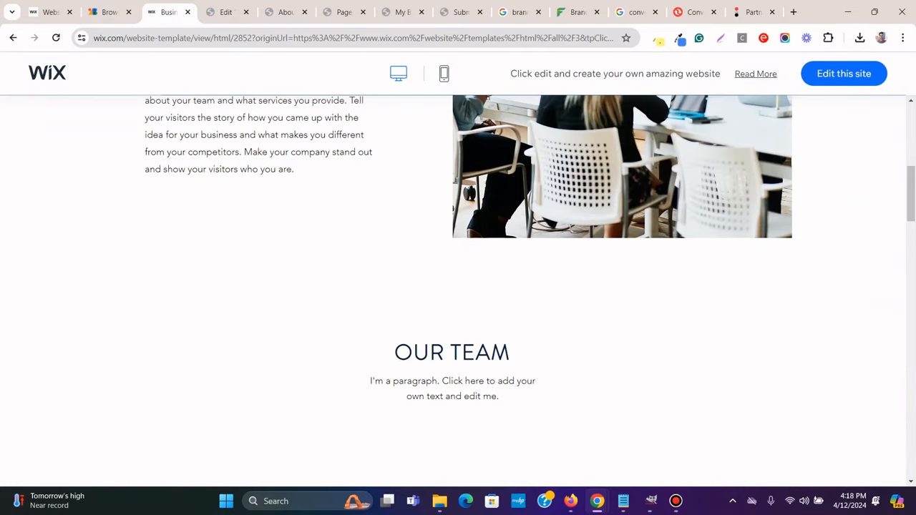
scroll(453, 291, "down", 1)
scroll(458, 291, "down", 4)
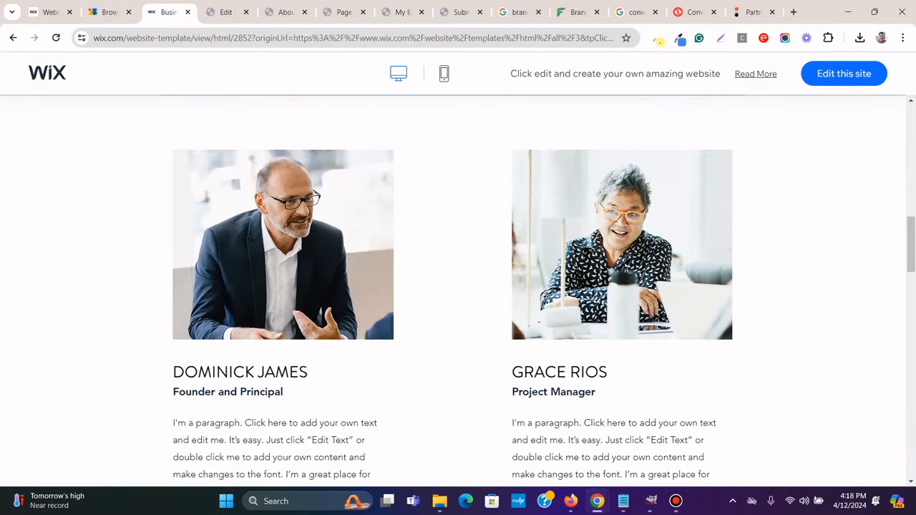
scroll(458, 290, "down", 1)
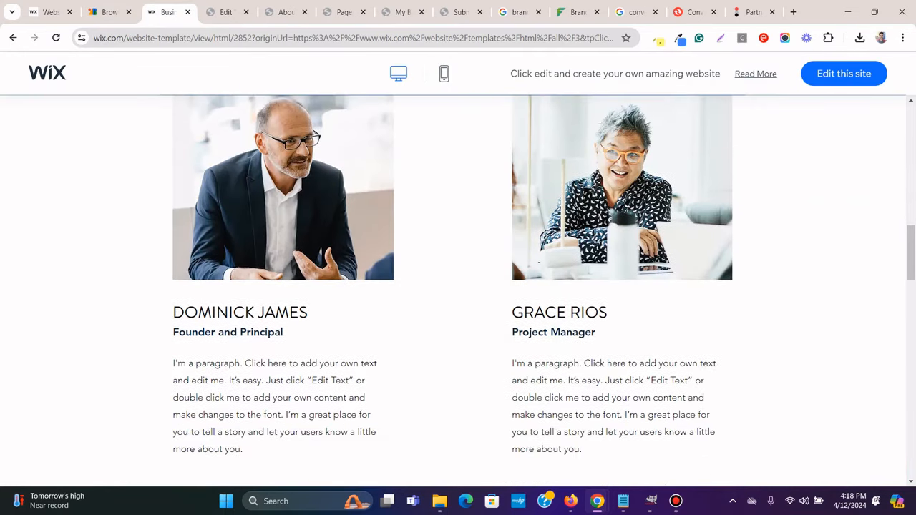
scroll(458, 290, "down", 2)
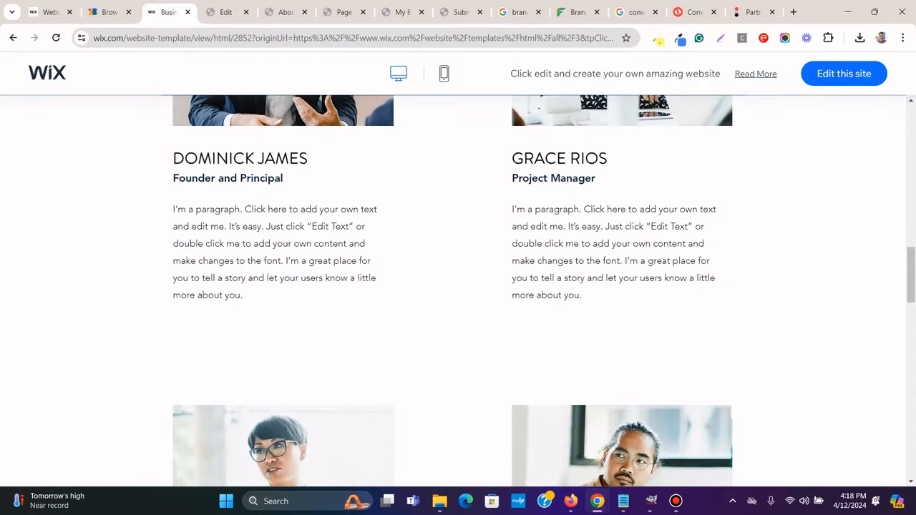
scroll(458, 290, "up", 2)
scroll(458, 291, "down", 7)
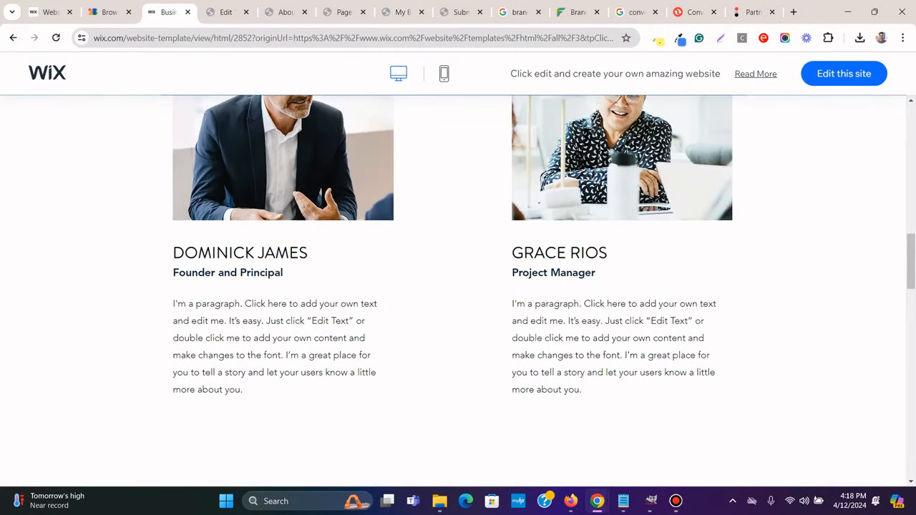
scroll(458, 290, "up", 8)
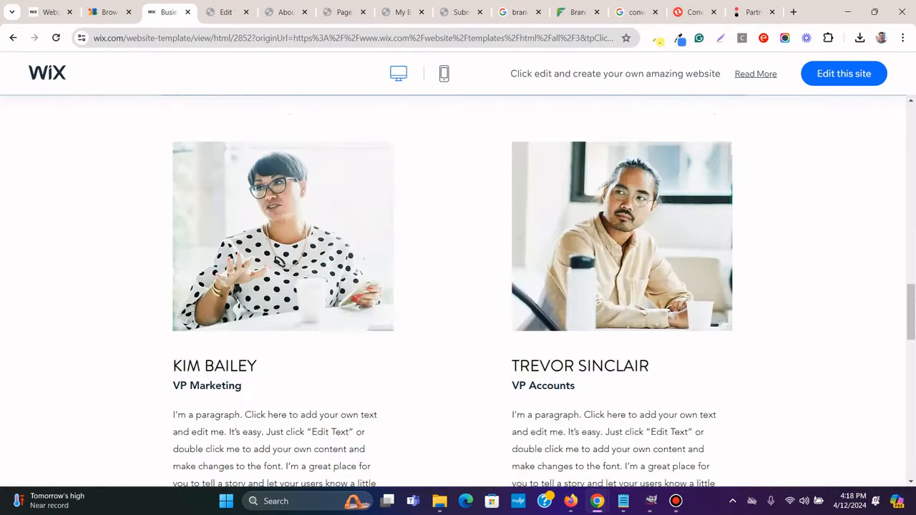
Save the About page in Elementor and recheck the two-column team member layout in the Wix template
key("ctrl+Tab")
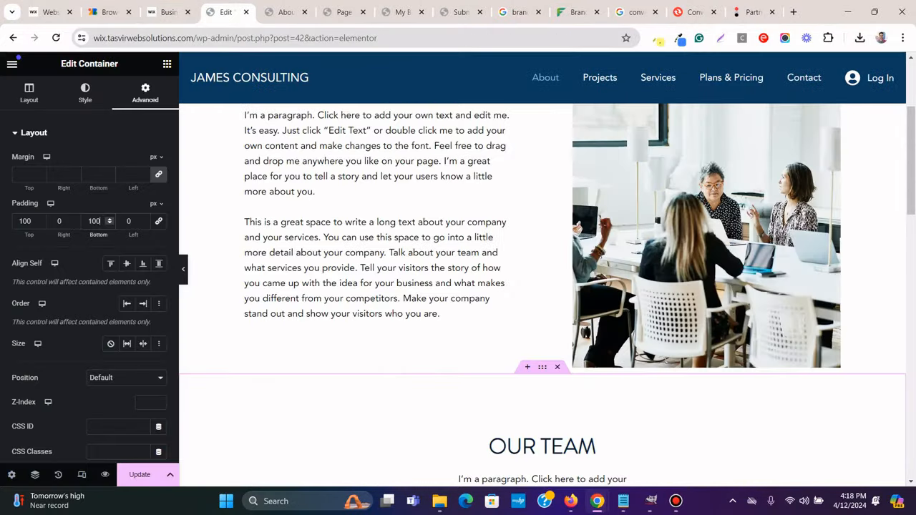
left_click(139, 475)
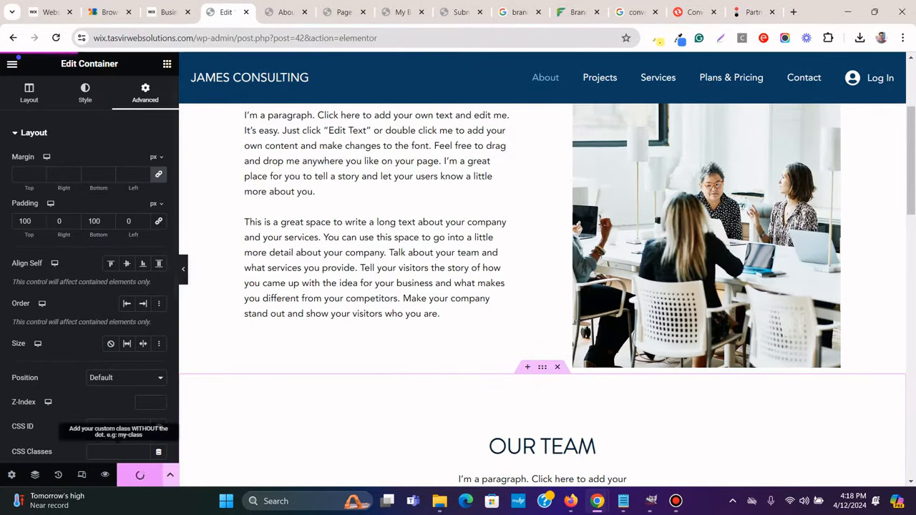
key("ctrl+shift+Tab")
scroll(458, 290, "down", 4)
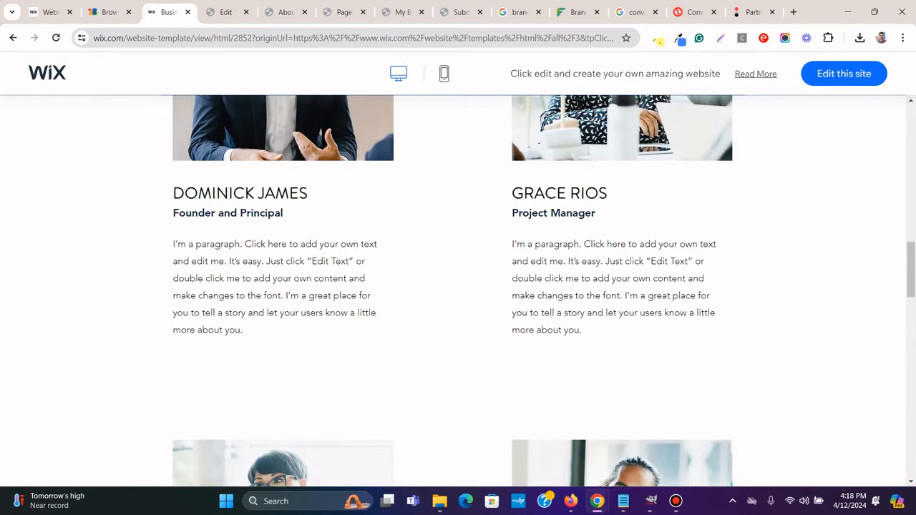
scroll(458, 290, "up", 3)
scroll(458, 290, "down", 2)
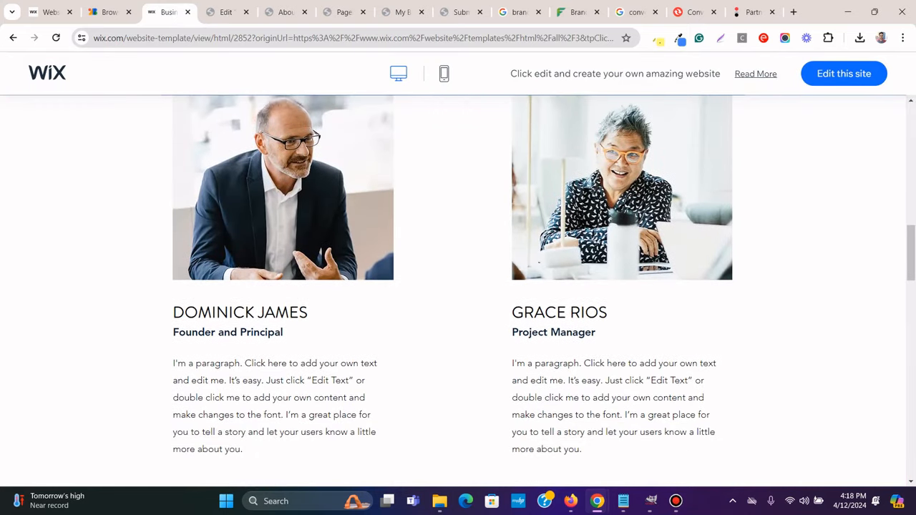
Add a single-column Flexbox container with downward direction below the Our Team section, checking the template's team layout
key("ctrl+Tab")
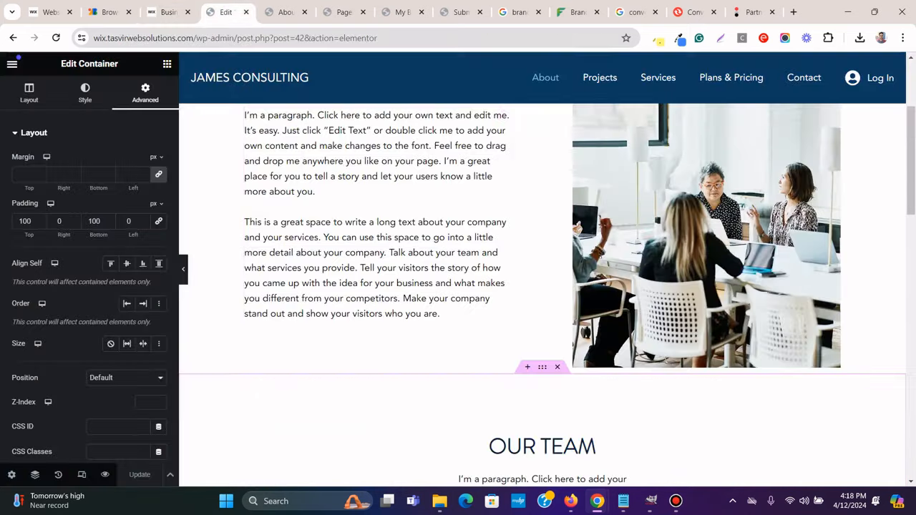
scroll(543, 286, "down", 4)
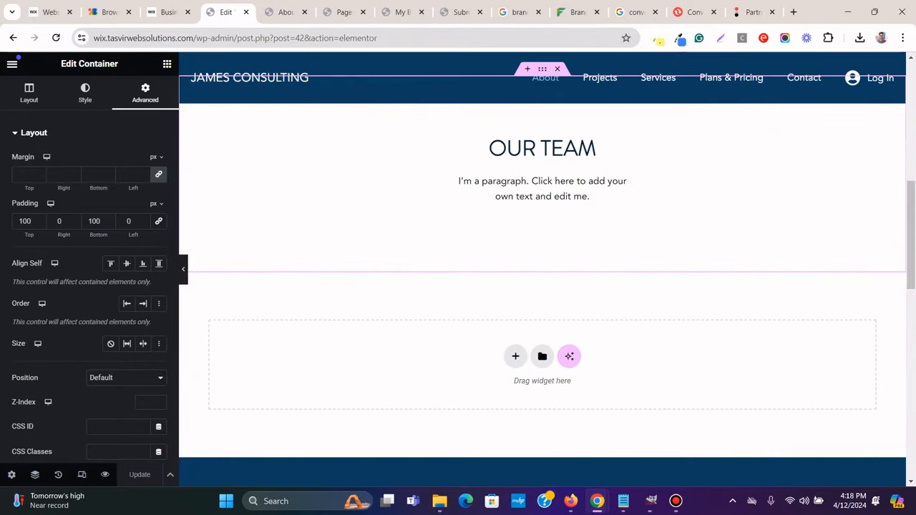
left_click(515, 356)
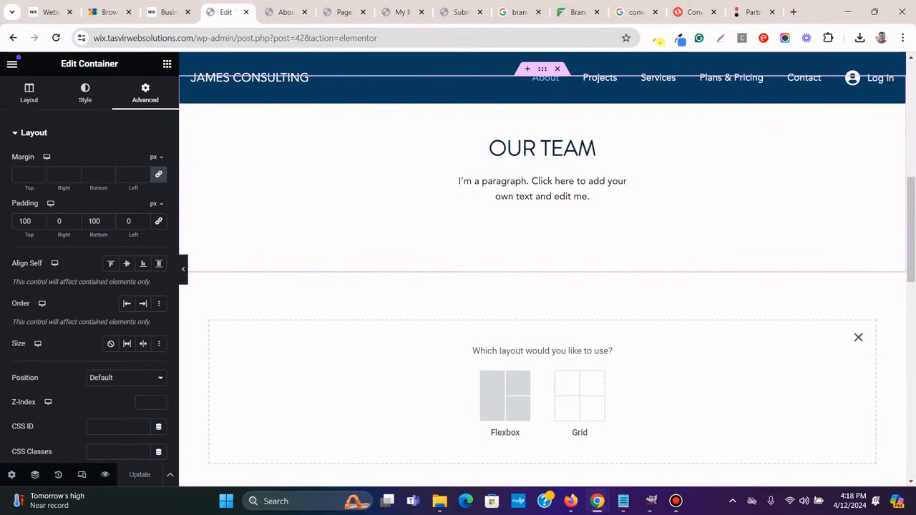
key("ctrl+shift+Tab")
scroll(458, 290, "up", 3)
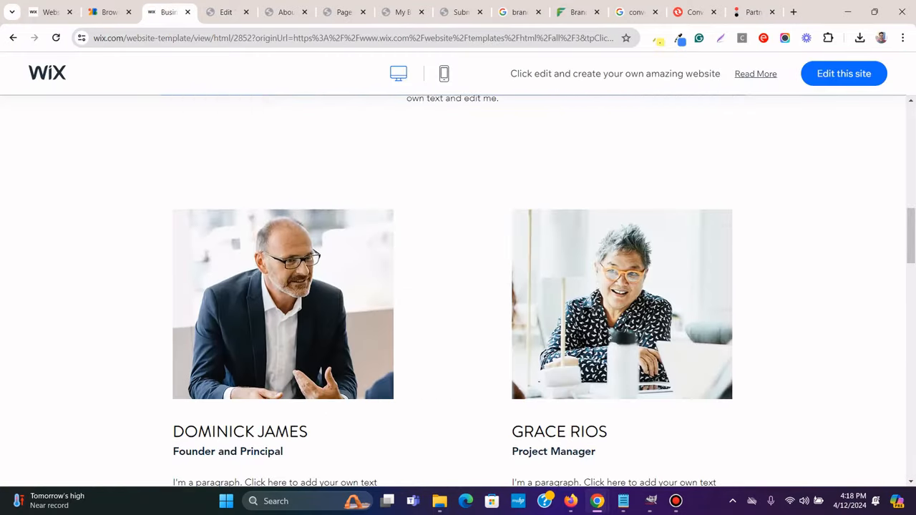
scroll(458, 290, "down", 6)
scroll(458, 290, "up", 2)
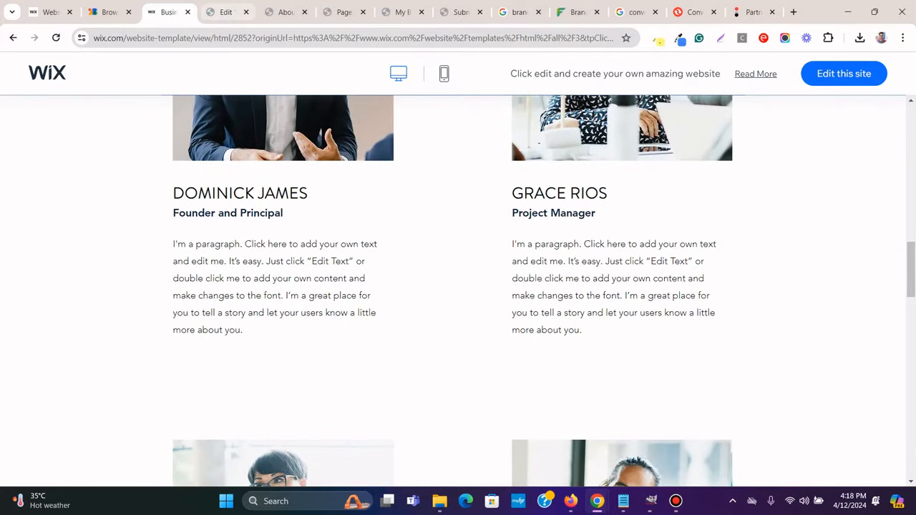
key("ctrl+Tab")
left_click(505, 394)
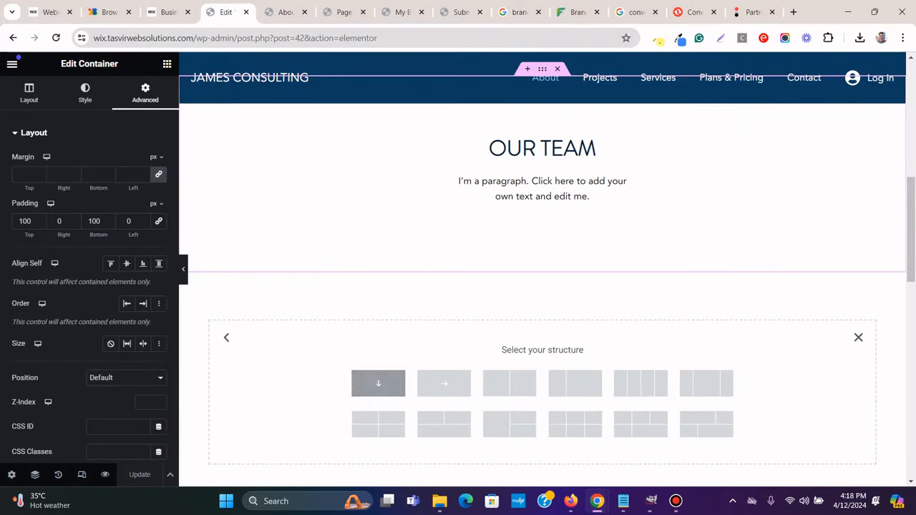
left_click(378, 383)
Set the new container's boxed width to 1000 px
scroll(543, 286, "up", 4)
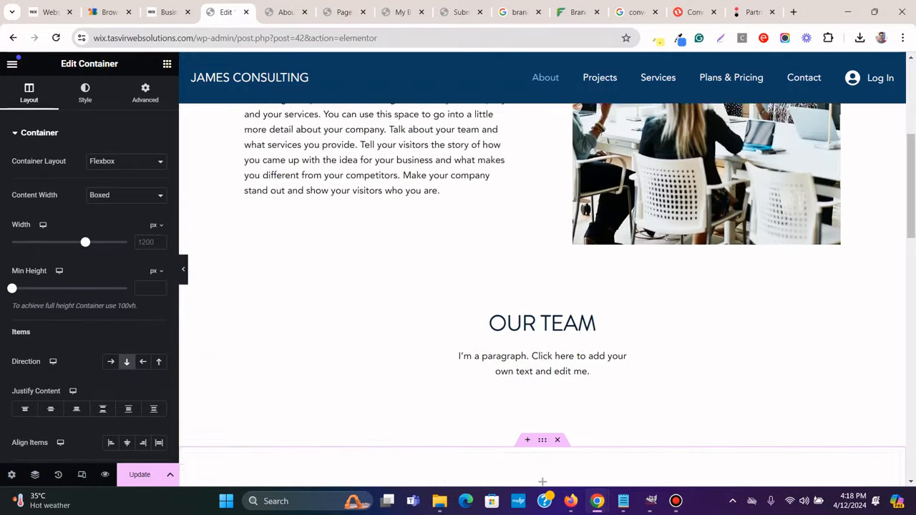
scroll(542, 286, "down", 4)
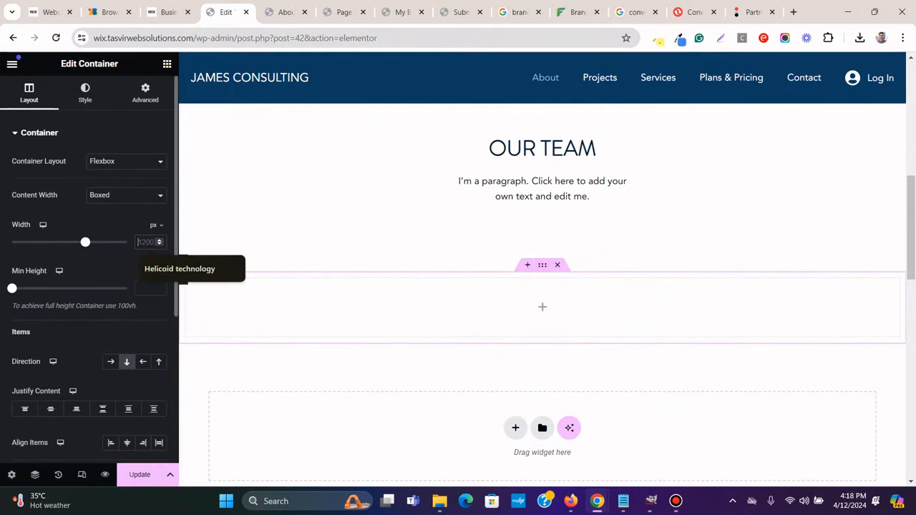
type("1000")
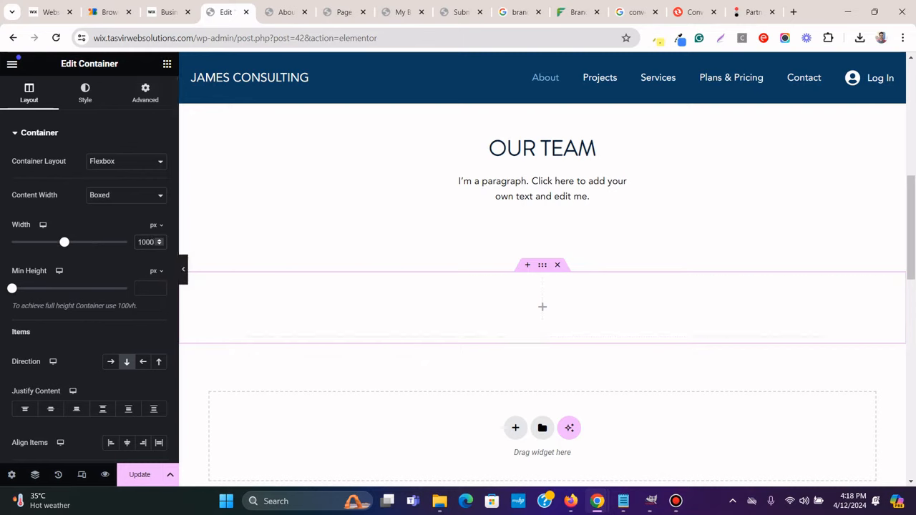
Look through Elementor's widget library for elements suited to the template's team member layout
left_click(167, 63)
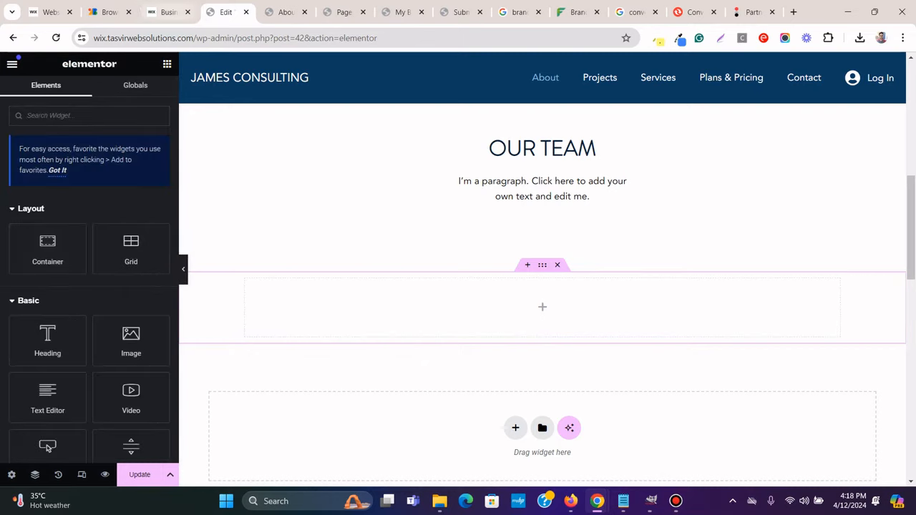
key("ctrl+shift+Tab")
key("ctrl+Tab")
scroll(49, 269, "down", 3)
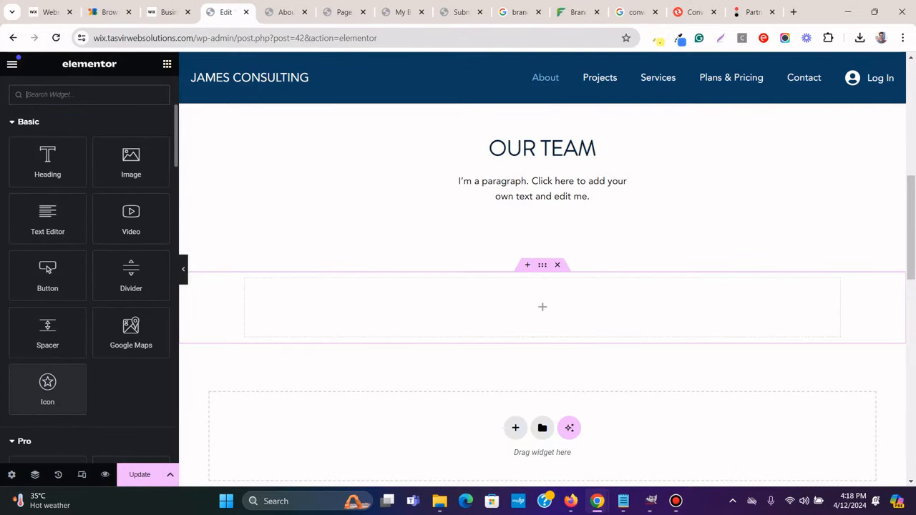
scroll(89, 286, "down", 3)
scroll(47, 354, "down", 6)
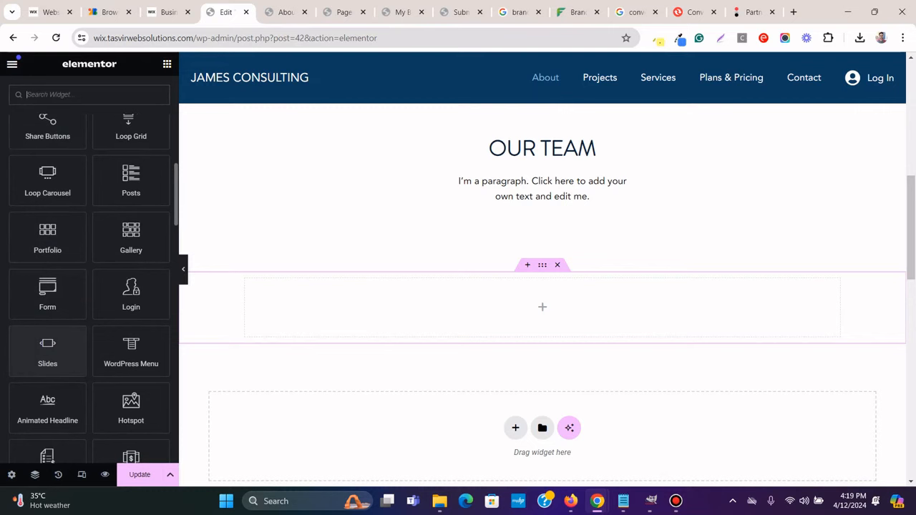
scroll(47, 358, "down", 9)
scroll(48, 448, "up", 20)
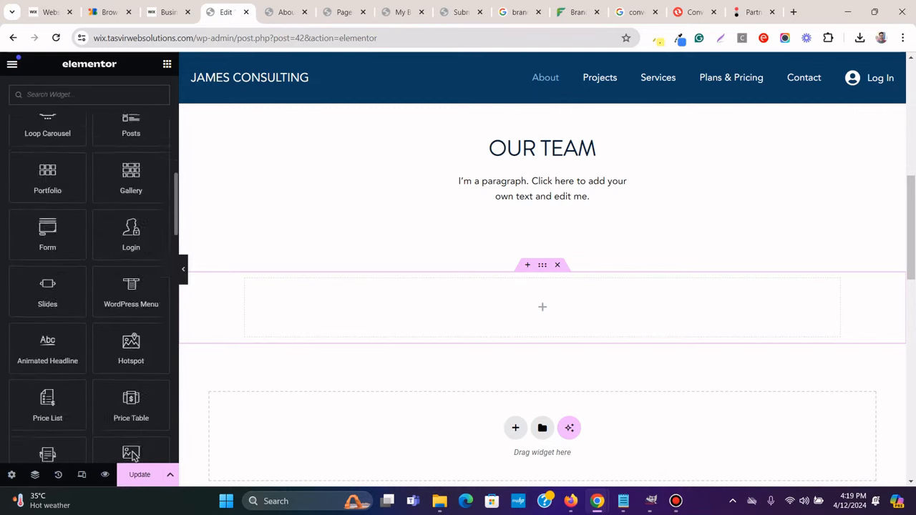
Check the template's team layout and nest a new container inside the empty 1000 px container
left_click(168, 12)
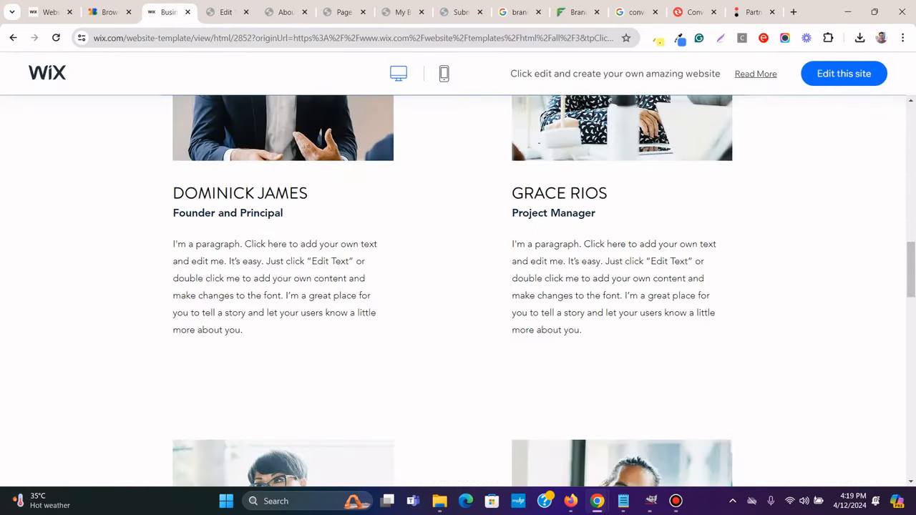
left_click(225, 12)
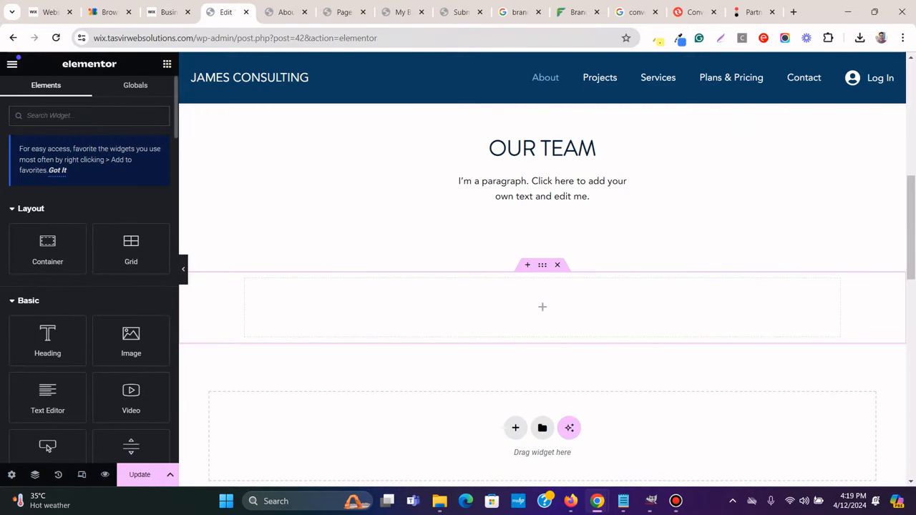
left_click_drag(48, 247, 395, 266)
left_click_drag(409, 279, 409, 304)
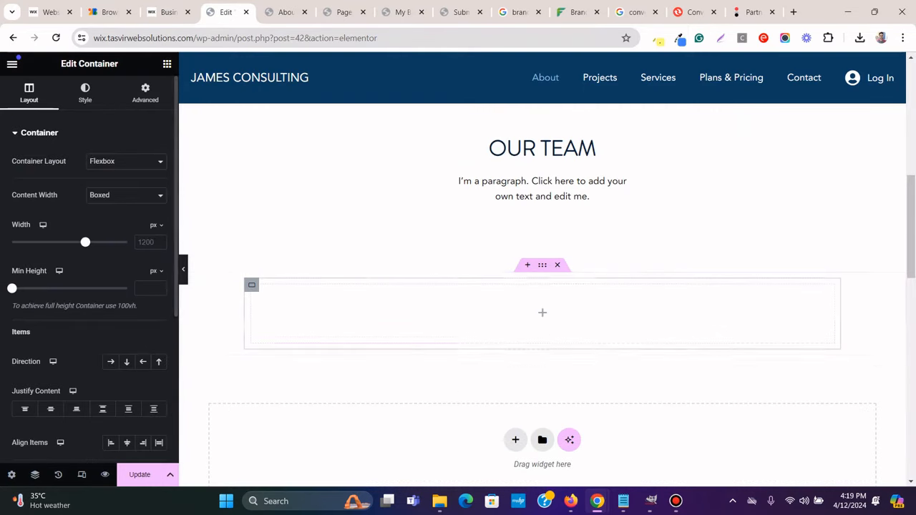
left_click(169, 12)
scroll(300, 229, "up", 2)
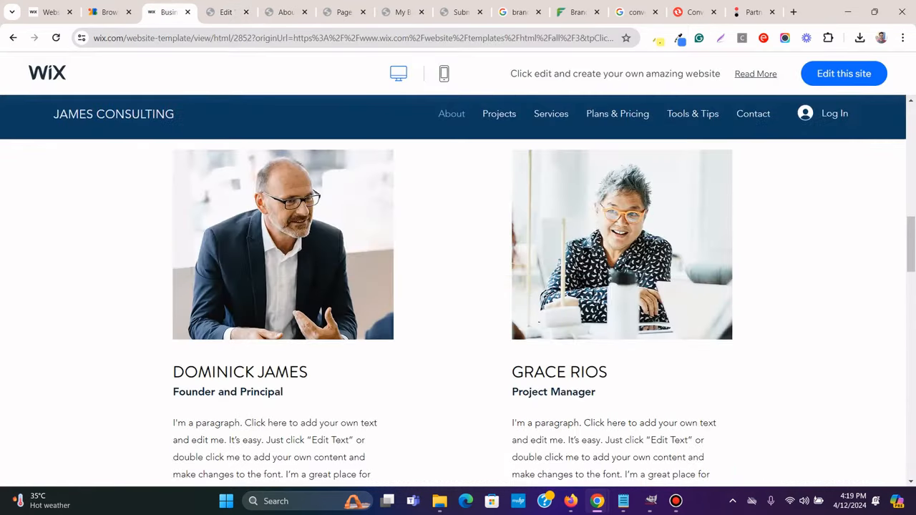
right_click(302, 223)
left_click(336, 247)
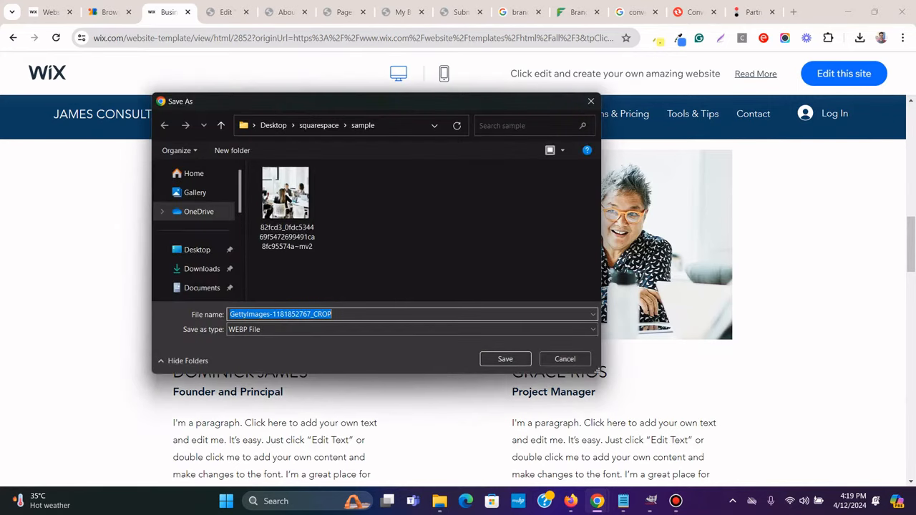
key("Return")
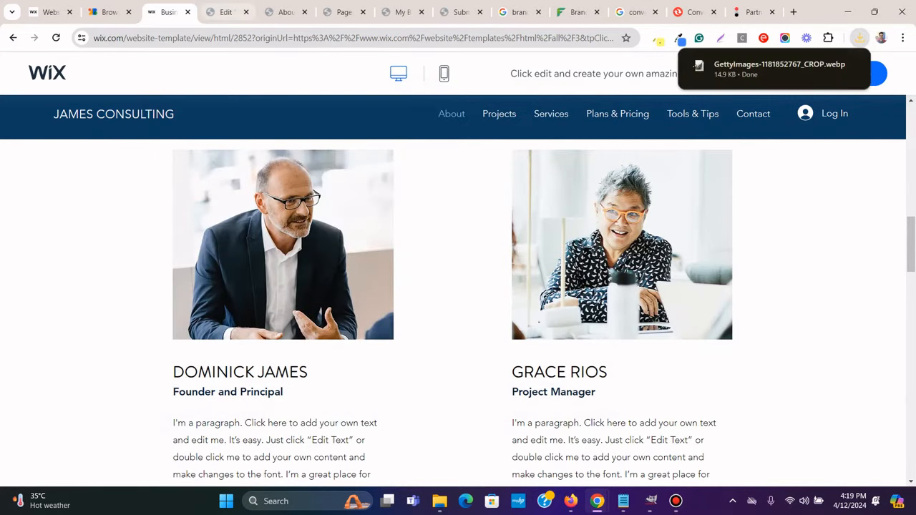
left_click(226, 12)
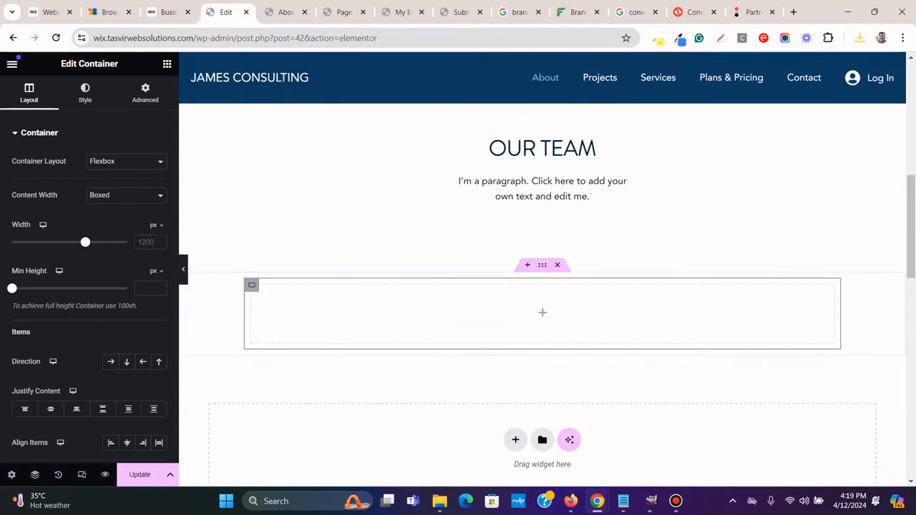
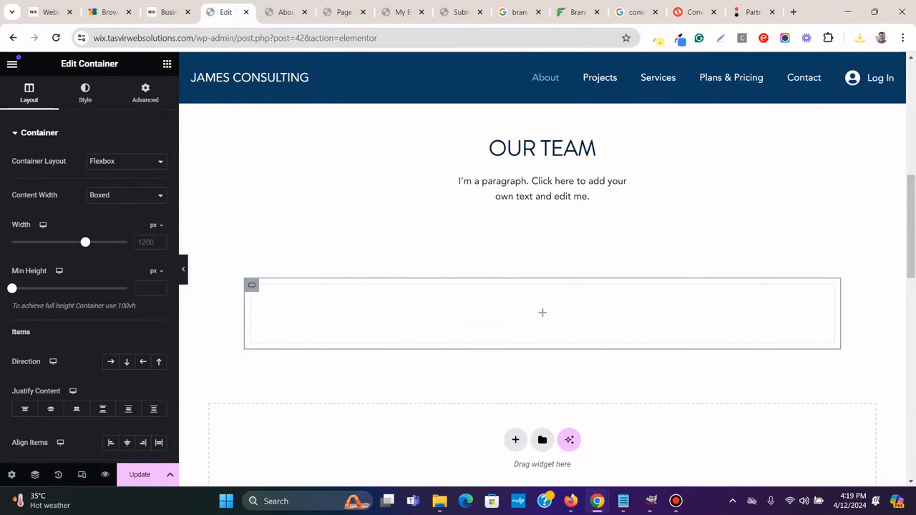
left_click(167, 64)
left_click_drag(131, 339, 365, 301)
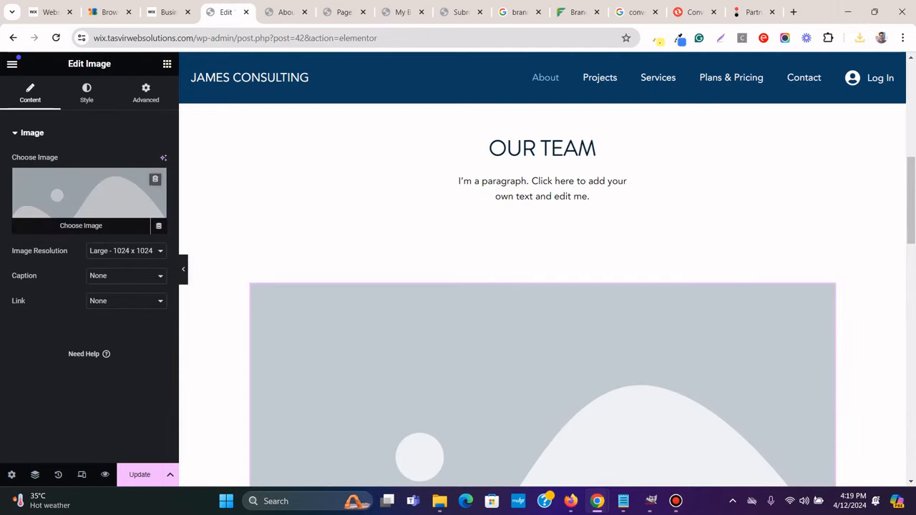
left_click(89, 204)
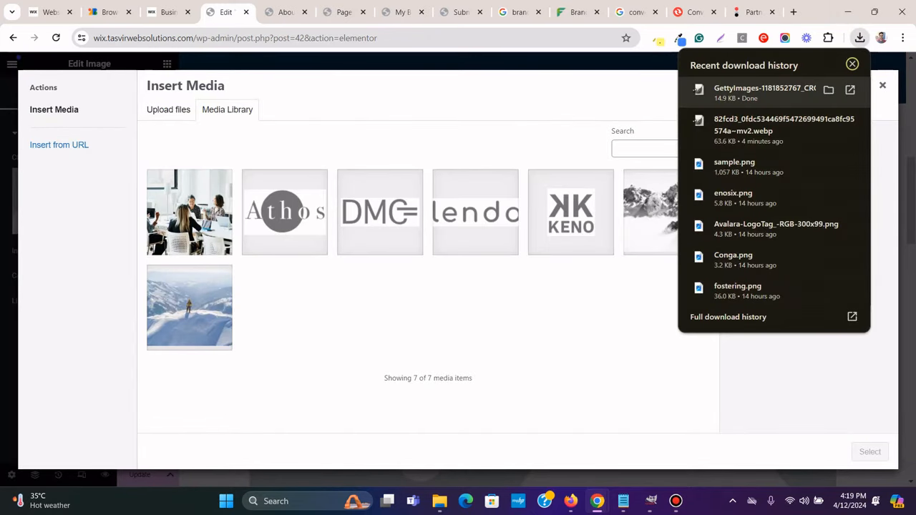
left_click_drag(773, 92, 380, 210)
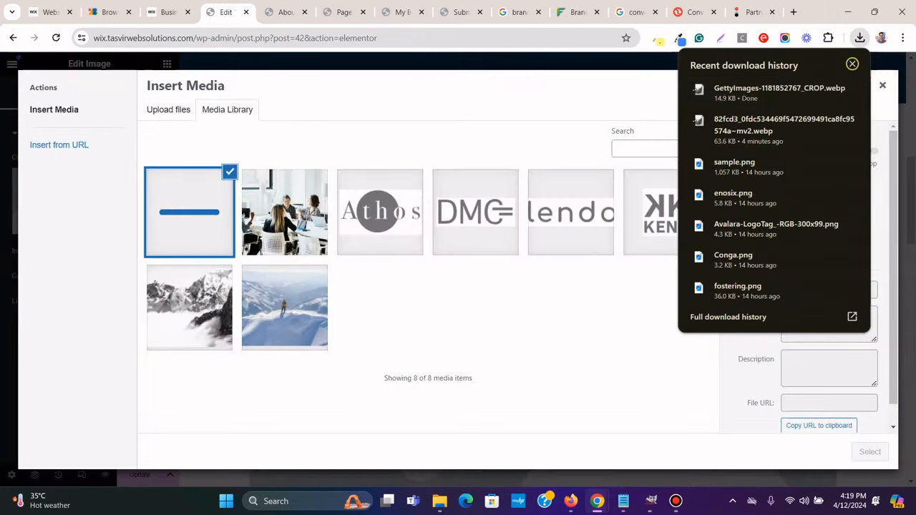
left_click(852, 64)
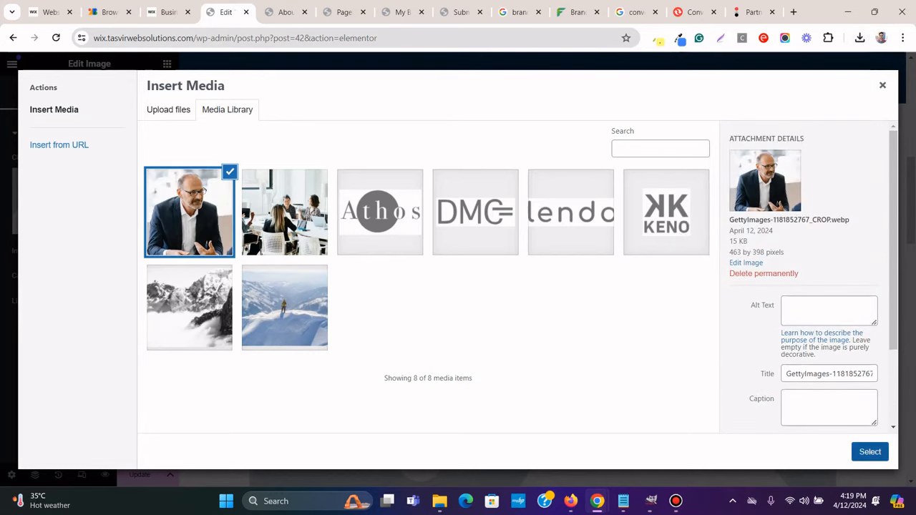
left_click(869, 452)
scroll(542, 286, "down", 5)
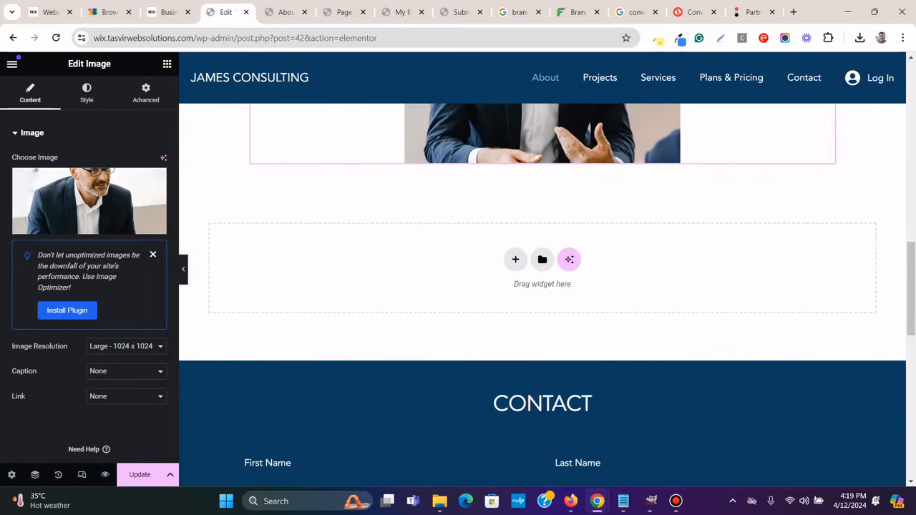
Check the text under the team photos in the Wix template and add a Heading widget below the photo in Elementor
scroll(542, 286, "up", 1)
key("ctrl+shift+Tab")
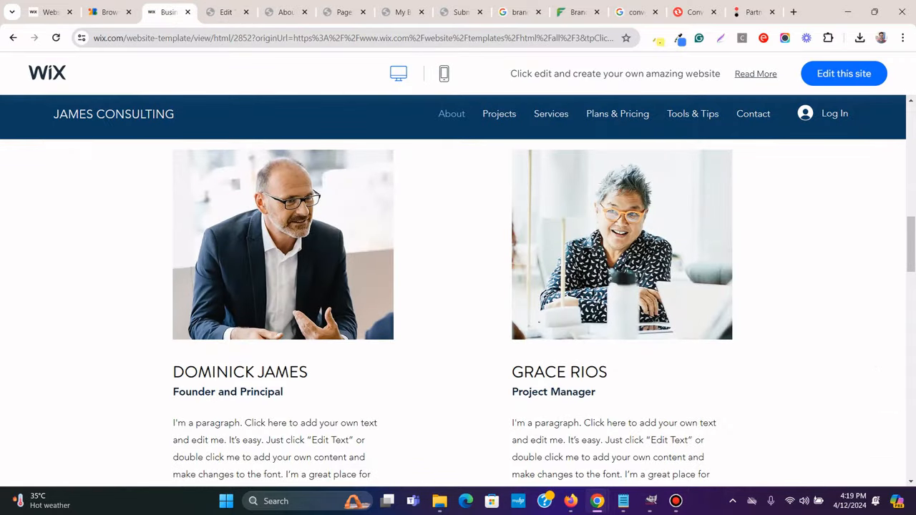
scroll(458, 286, "down", 3)
key("ctrl+Tab")
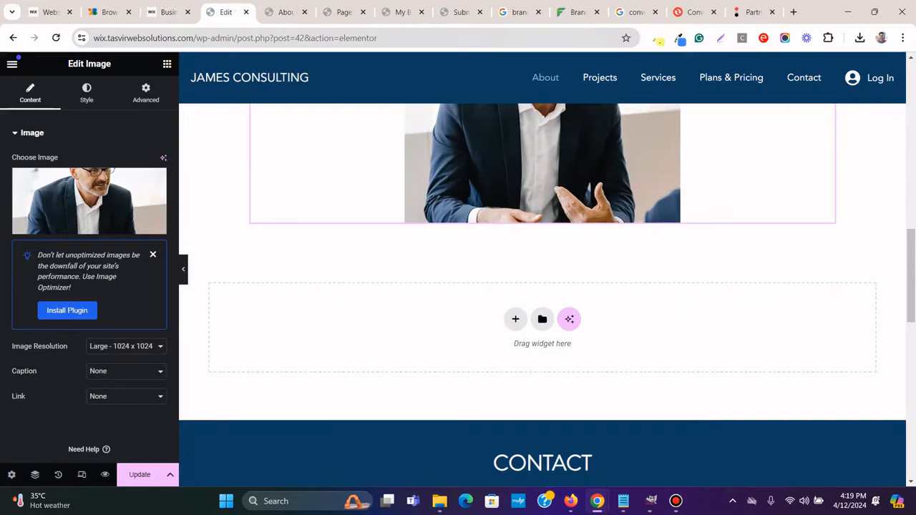
left_click(166, 64)
left_click_drag(47, 339, 603, 208)
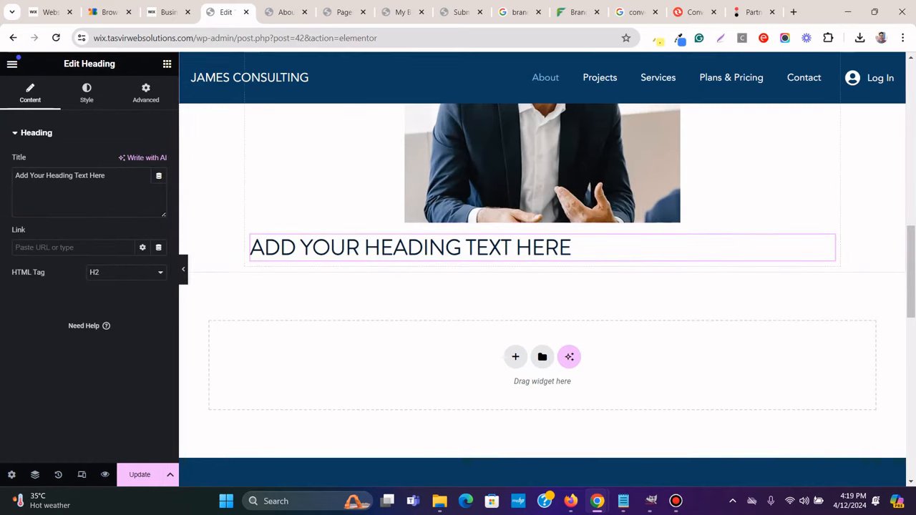
Copy the founder's name from the Wix template into the new heading's title and set its HTML tag to H3
key("ctrl+shift+Tab")
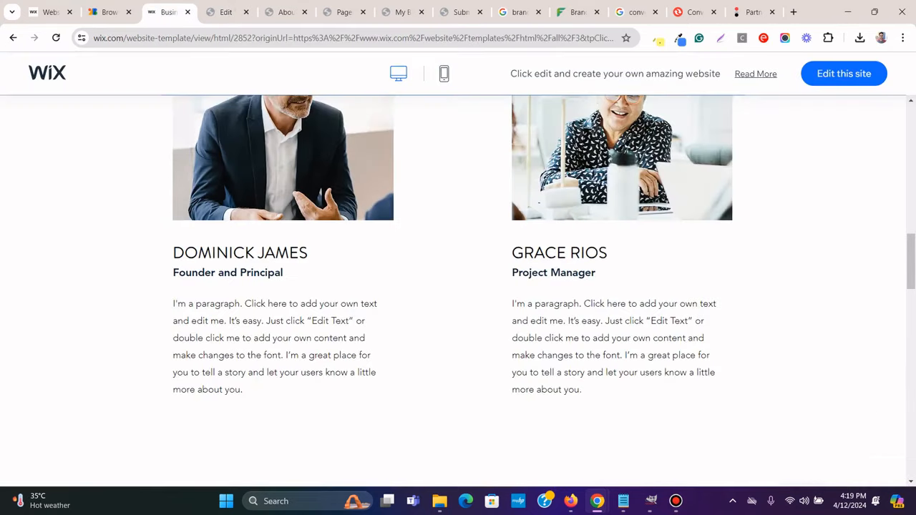
triple_click(275, 252)
right_click(275, 251)
left_click(307, 261)
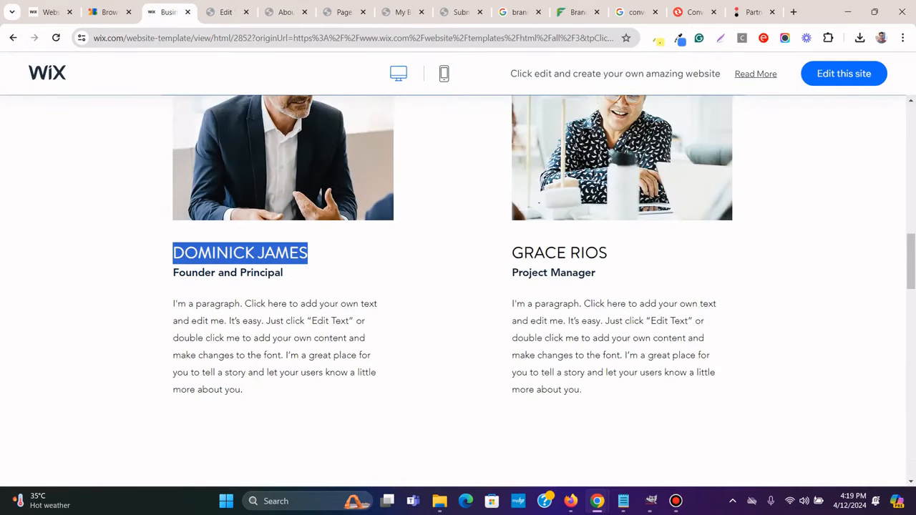
key("ctrl+Tab")
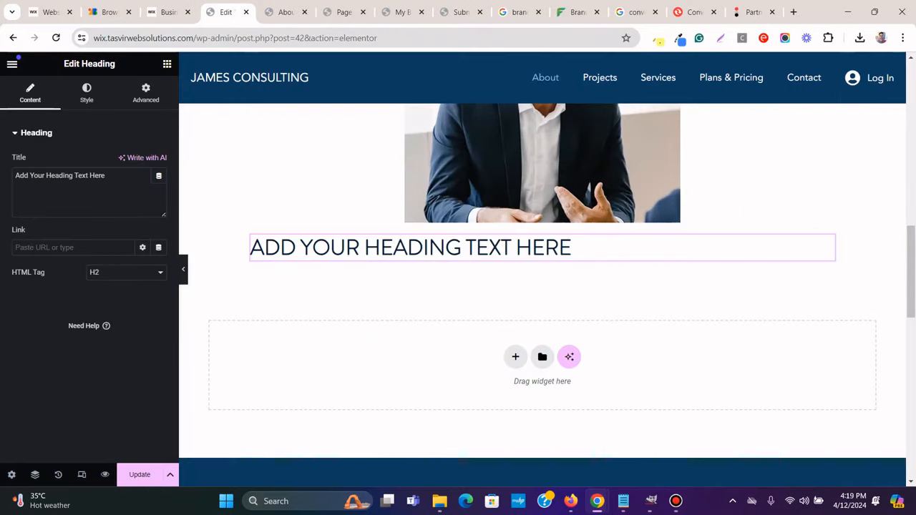
right_click(73, 179)
left_click(133, 264)
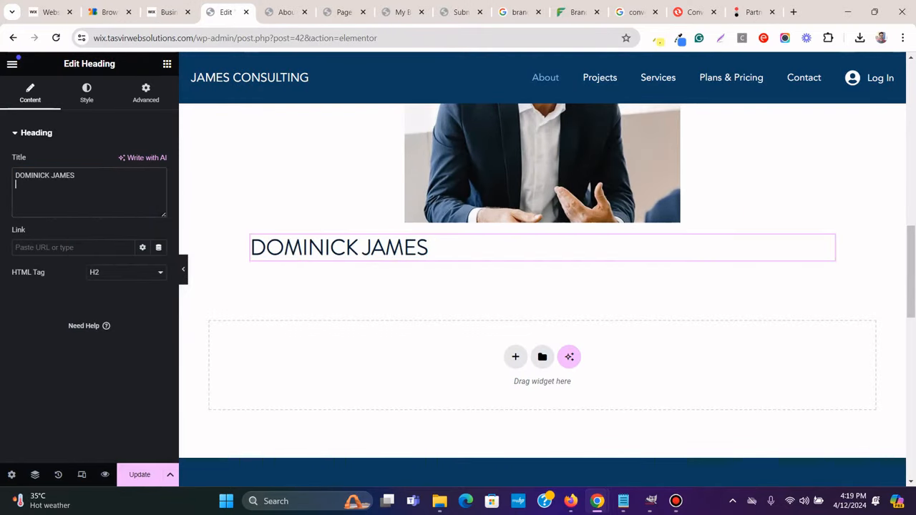
left_click(126, 273)
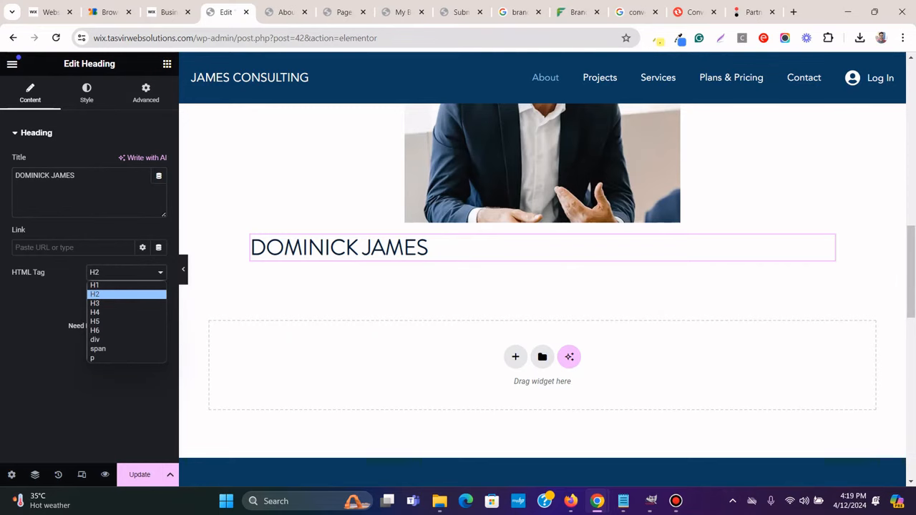
left_click(115, 303)
Add a second Heading widget below the founder's name and set its HTML tag to H5
scroll(542, 286, "up", 1)
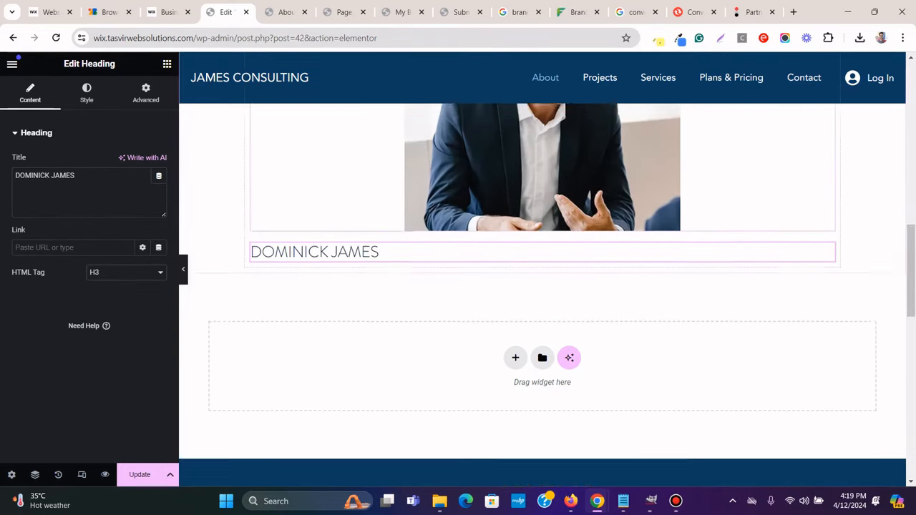
left_click(167, 63)
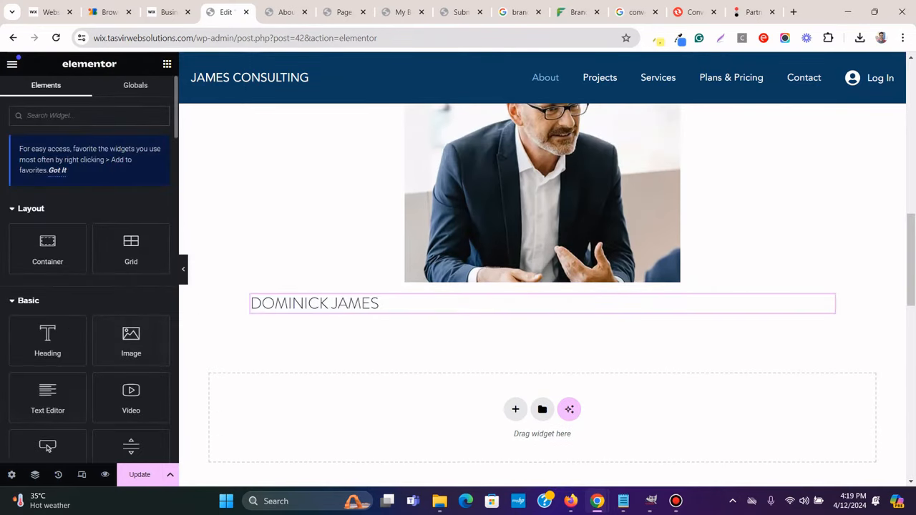
left_click_drag(47, 397, 31, 352)
left_click_drag(47, 397, 344, 315)
left_click(125, 272)
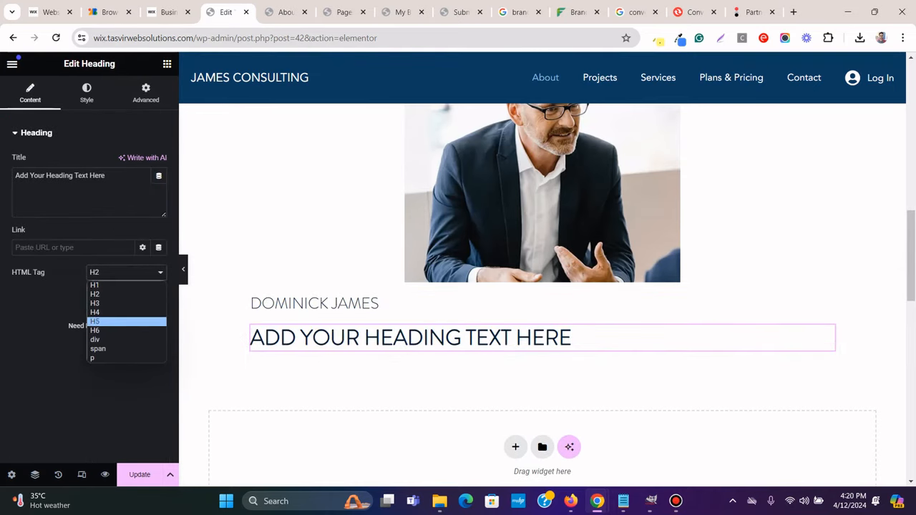
left_click(95, 322)
Copy "Founder and Principal" from the Wix template and paste it as the H5 heading's title
left_click(168, 12)
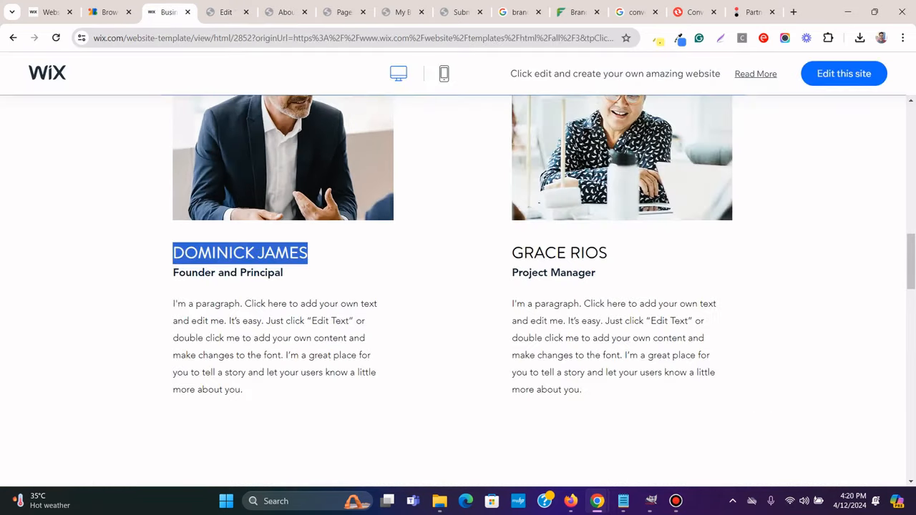
left_click_drag(173, 273, 283, 273)
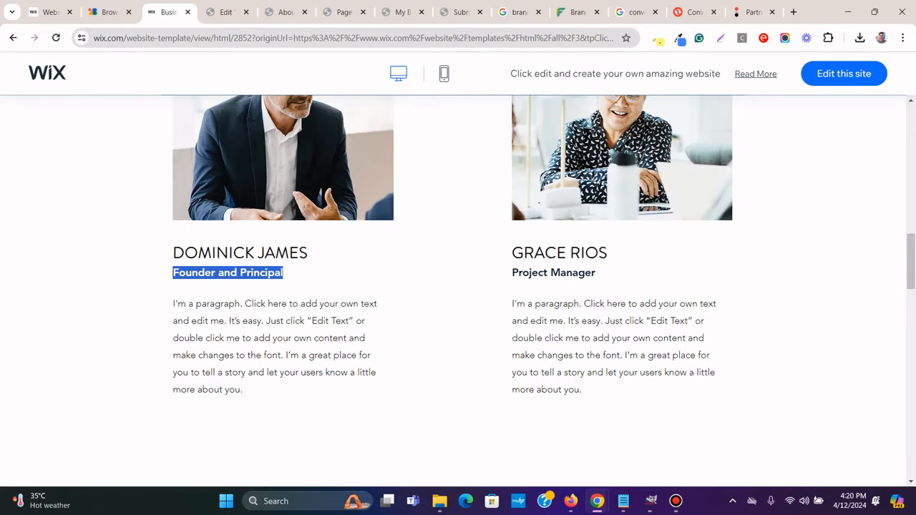
right_click(228, 276)
left_click(266, 292)
left_click(225, 12)
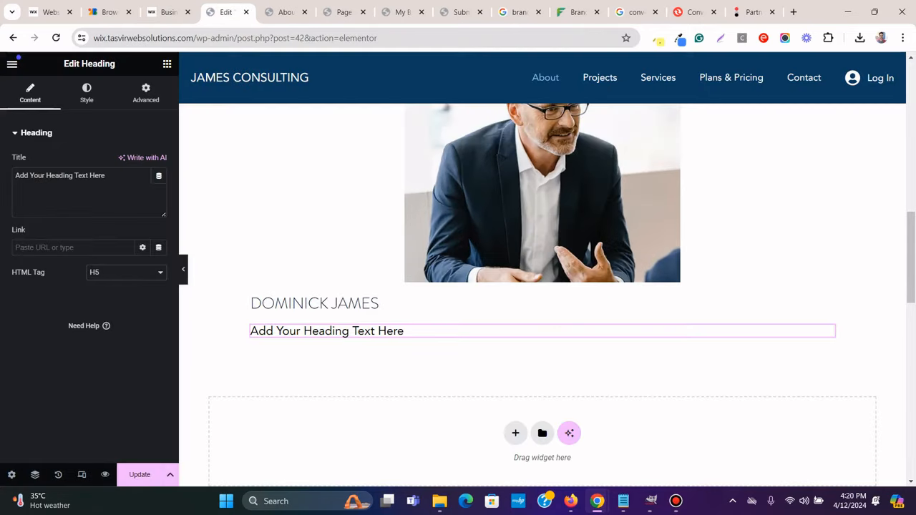
right_click(72, 175)
left_click(100, 243)
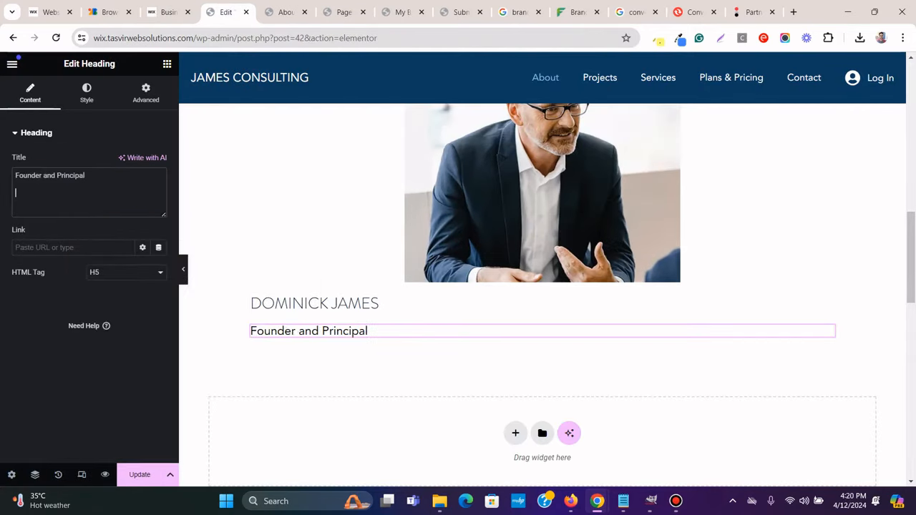
Check the template's member text again and add a Text Editor widget below the "Founder and Principal" heading
key("ctrl+shift+Tab")
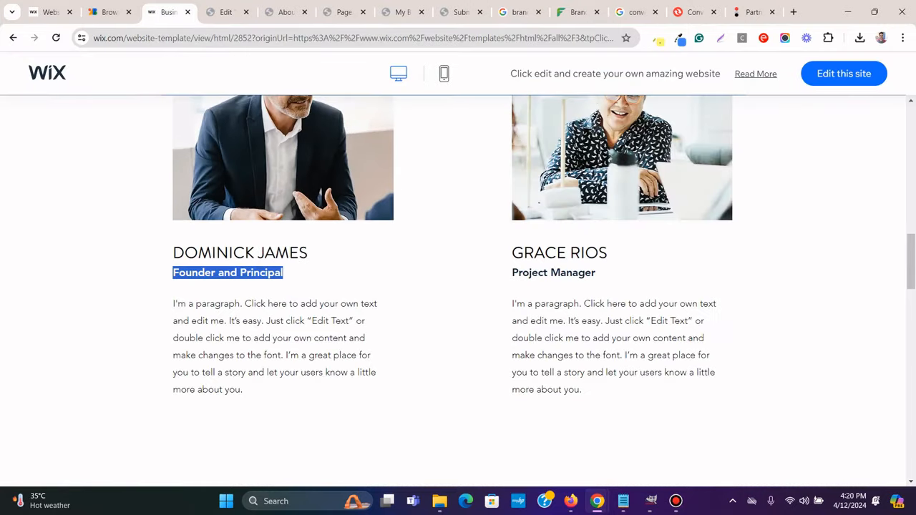
key("ctrl+Tab")
left_click(167, 64)
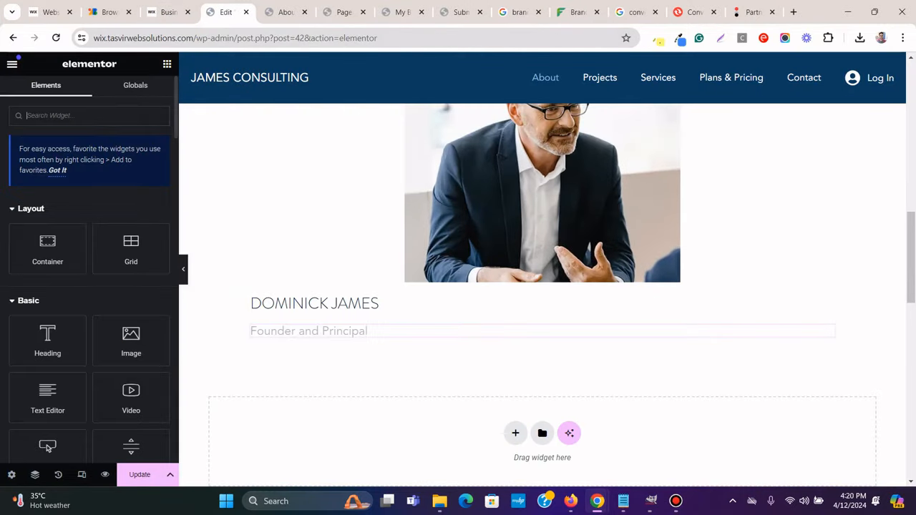
left_click_drag(47, 397, 355, 330)
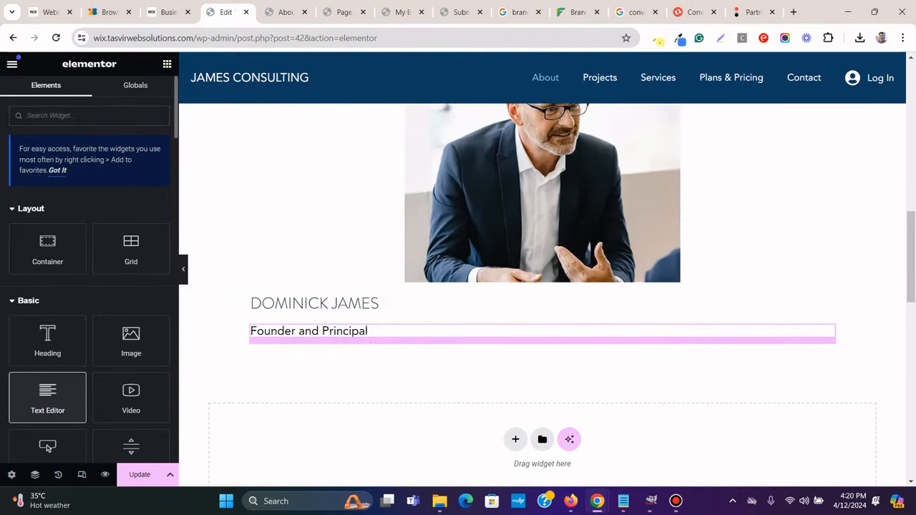
Replace the Text Editor's placeholder with the founder's paragraph copied from the Wix template, without a trailing blank line
key("ctrl+shift+Tab")
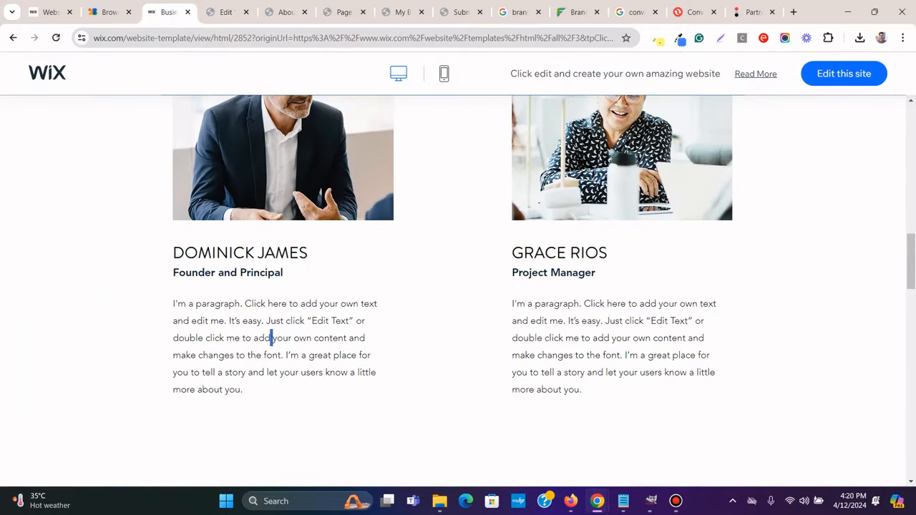
triple_click(271, 338)
right_click(265, 347)
left_click(306, 186)
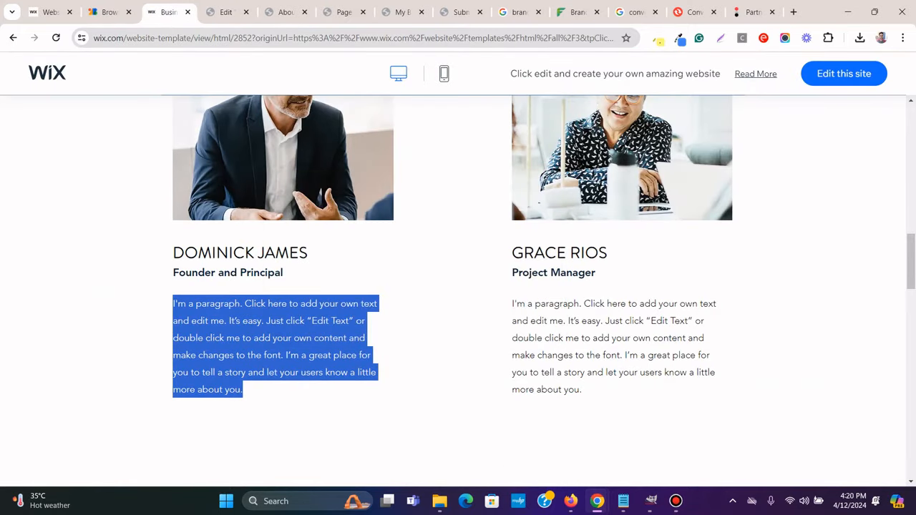
key("ctrl+Tab")
triple_click(118, 269)
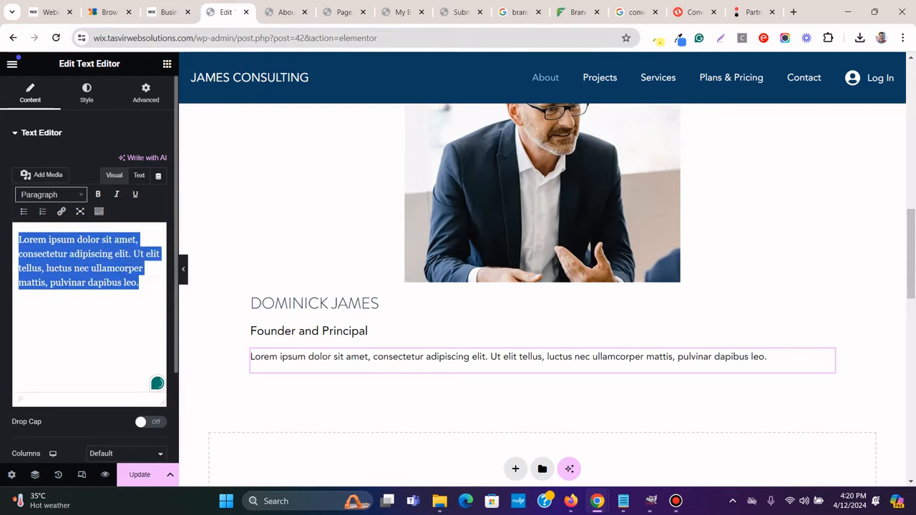
right_click(120, 279)
left_click(165, 119)
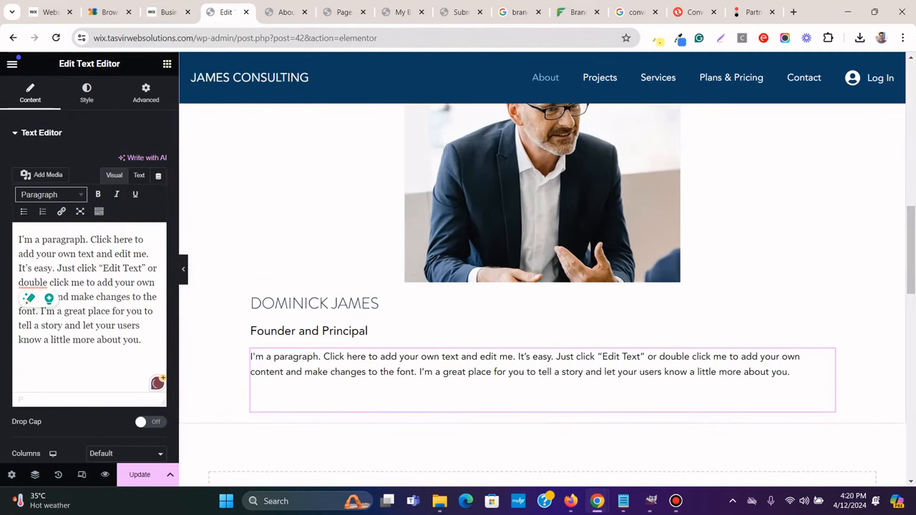
key("Return")
key("BackSpace")
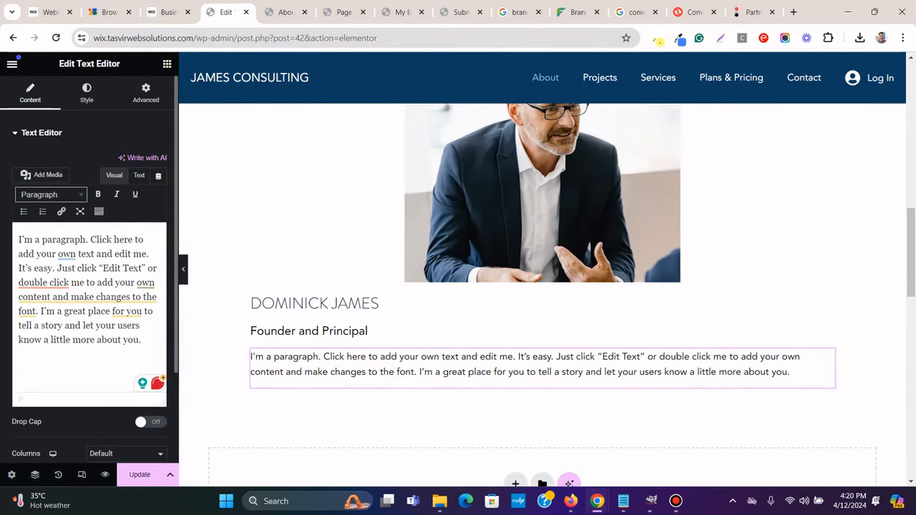
Duplicate the inner container that holds the founder's photo, headings and paragraph
scroll(541, 300, "up", 4)
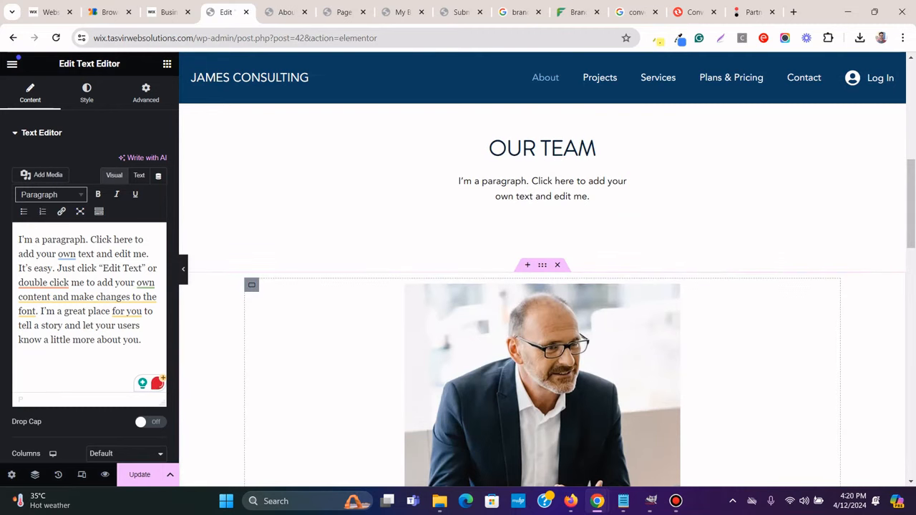
left_click(251, 284)
scroll(542, 300, "down", 4)
scroll(541, 286, "up", 3)
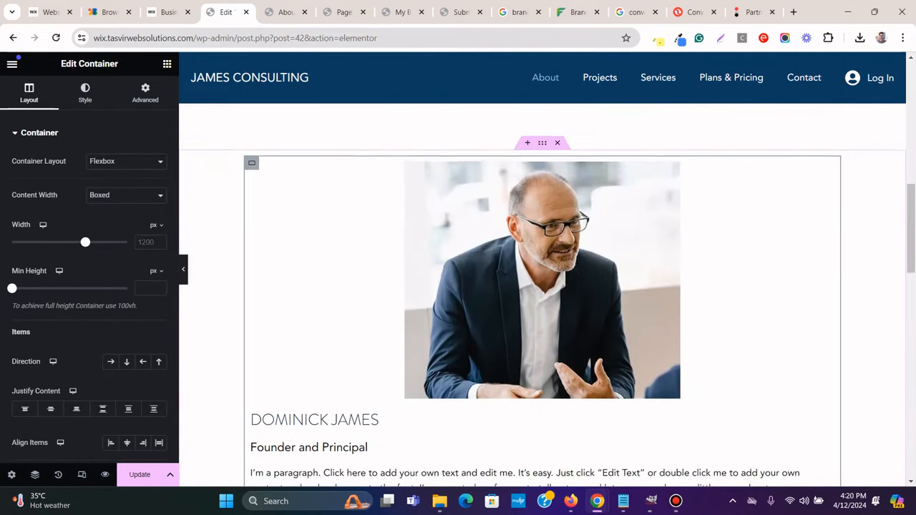
right_click(254, 223)
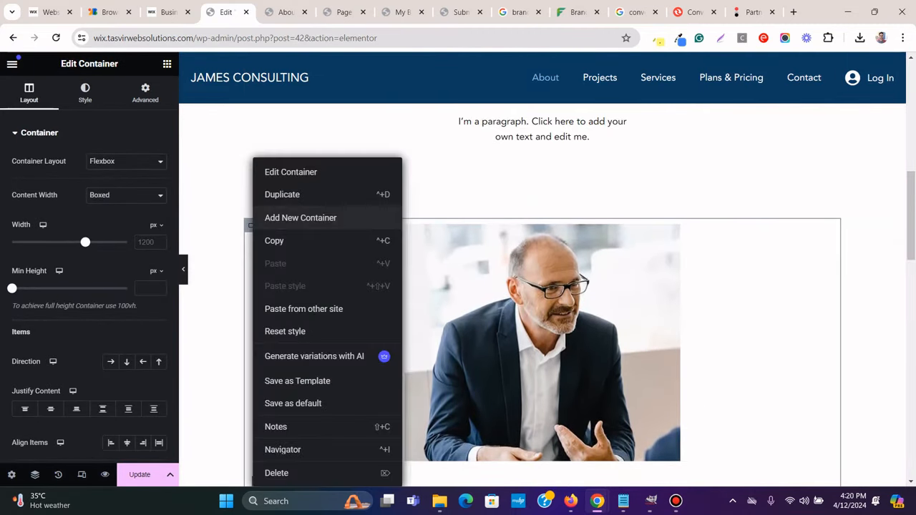
left_click(282, 194)
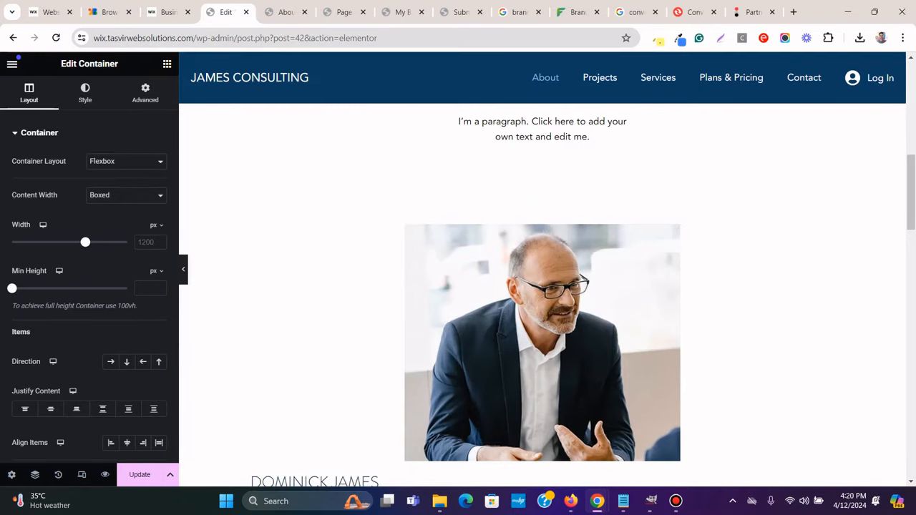
Review the original and duplicated member containers, and compare them with the two team members in the Wix template
scroll(542, 250, "up", 2)
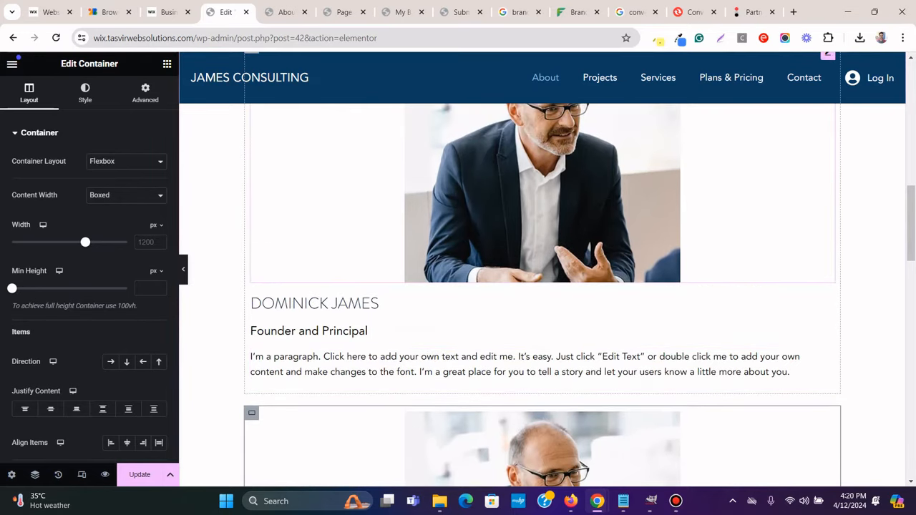
scroll(542, 250, "down", 6)
scroll(542, 251, "up", 5)
left_click(168, 12)
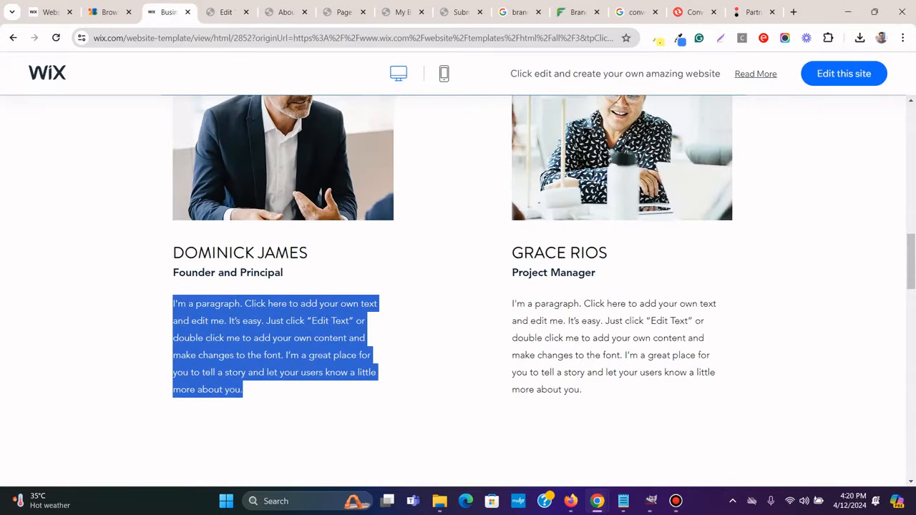
scroll(457, 286, "up", 2)
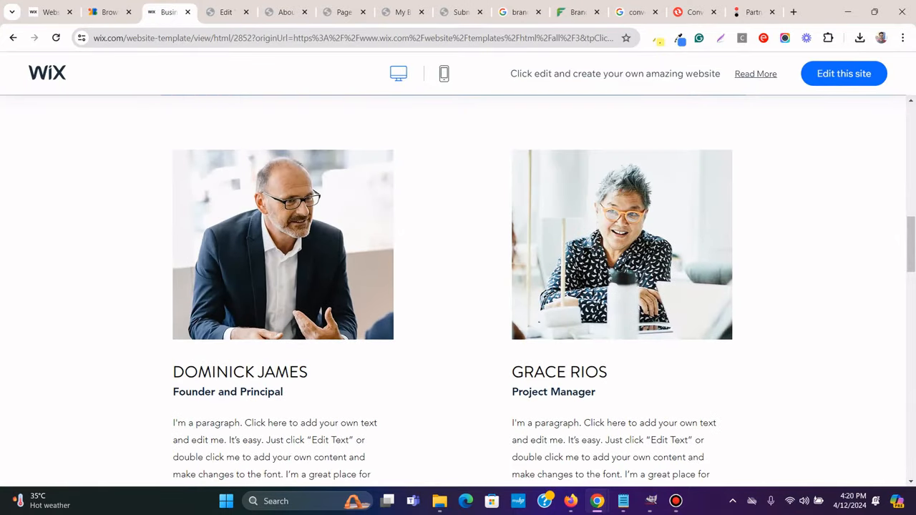
Save the project manager's photo from the Wix template to the computer
right_click(556, 208)
key("Escape")
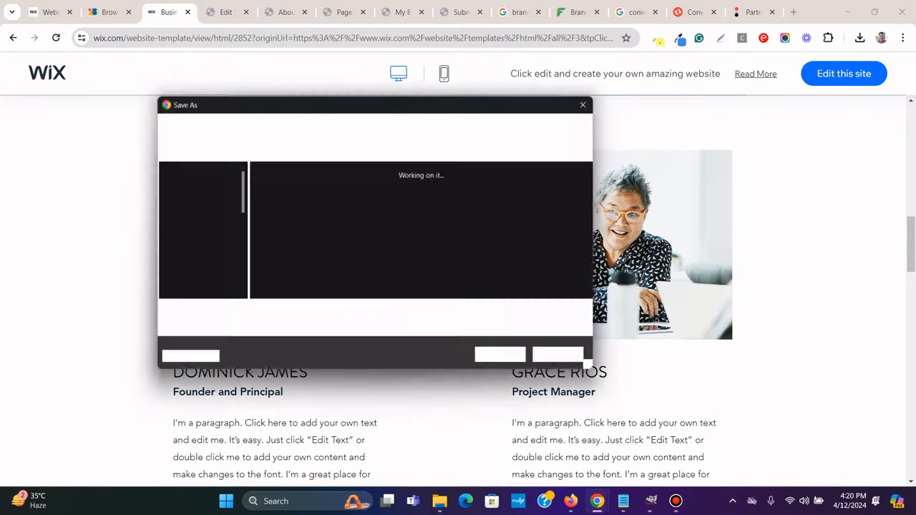
left_click(505, 357)
left_click(228, 12)
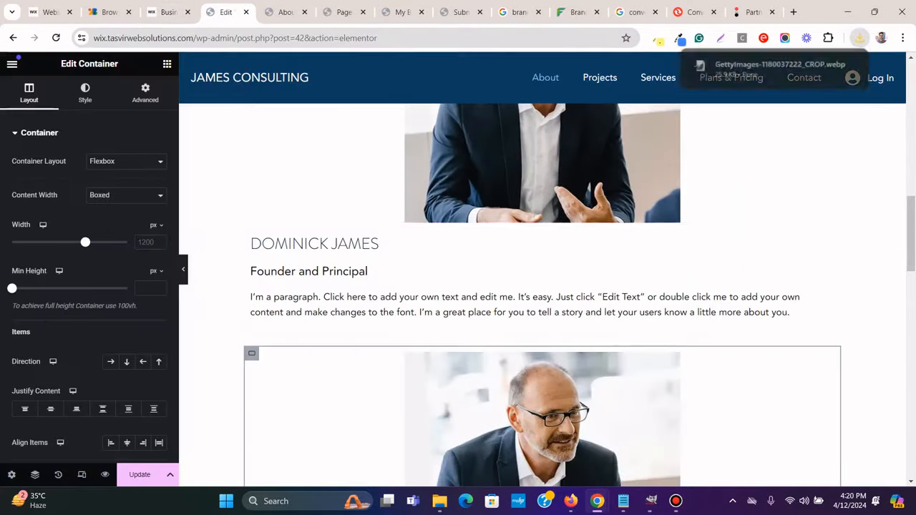
scroll(541, 286, "down", 4)
left_click(542, 233)
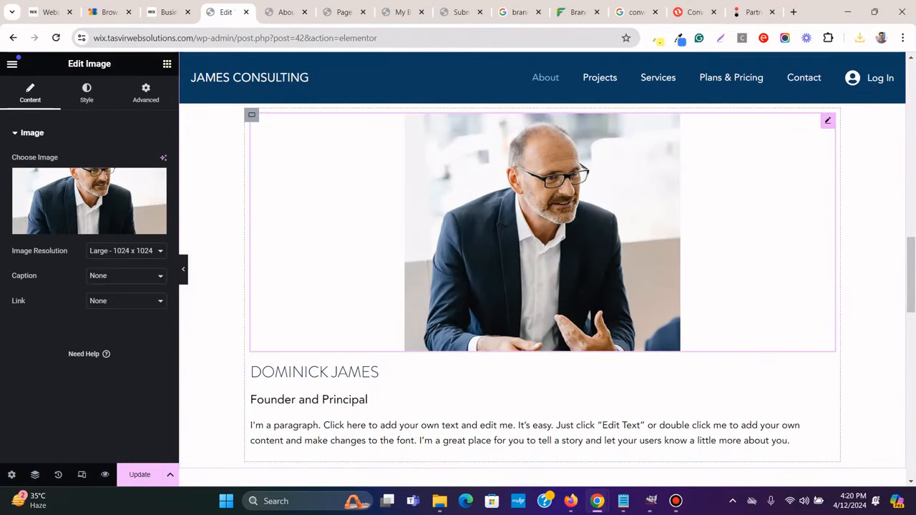
left_click(88, 201)
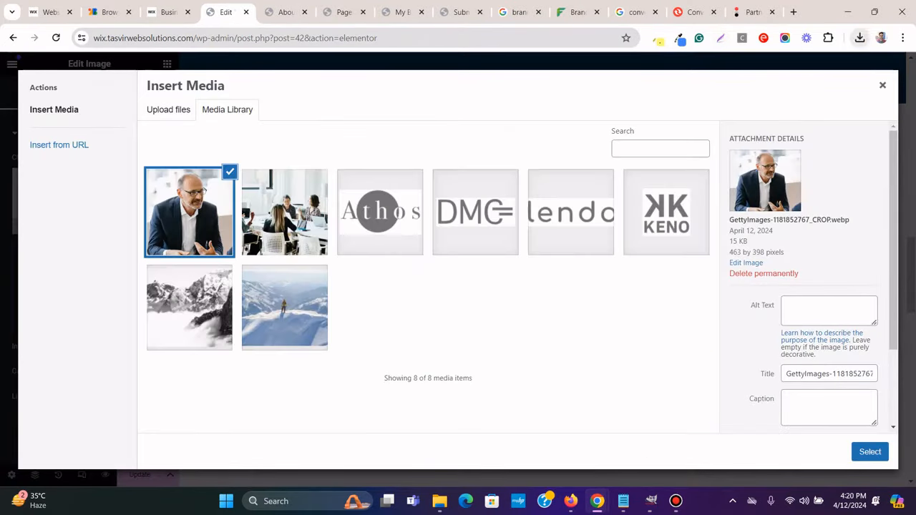
left_click(859, 38)
left_click_drag(778, 91, 437, 194)
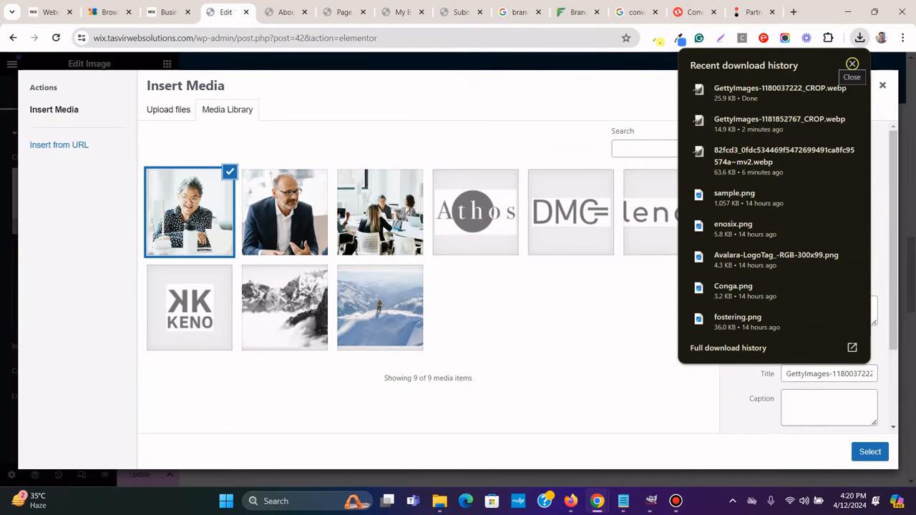
left_click(852, 63)
left_click(869, 451)
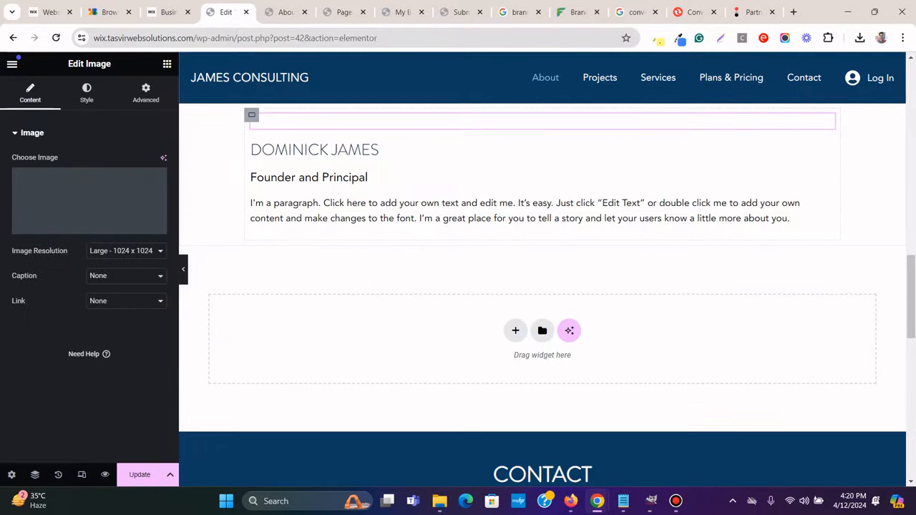
Replace the name heading in the duplicated container with the project manager's name copied from the Wix template
key("ctrl+shift+Tab")
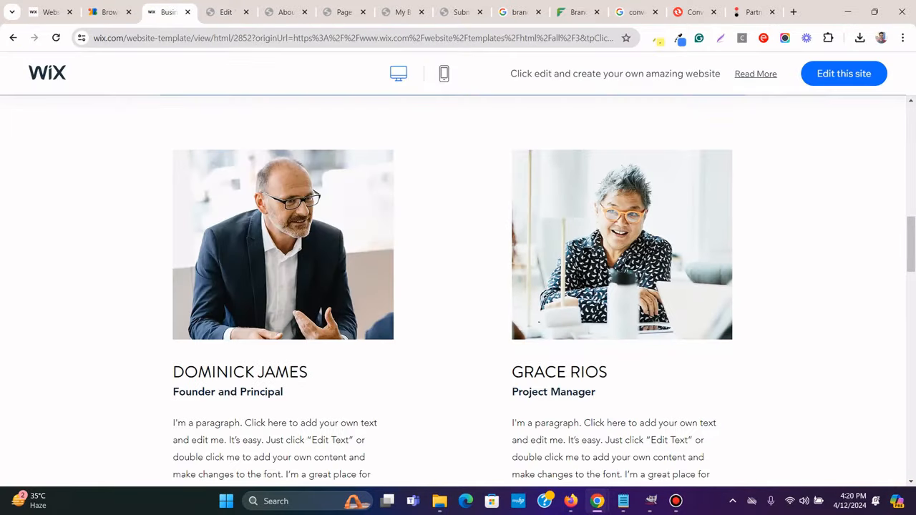
scroll(458, 286, "down", 3)
triple_click(568, 194)
right_click(560, 190)
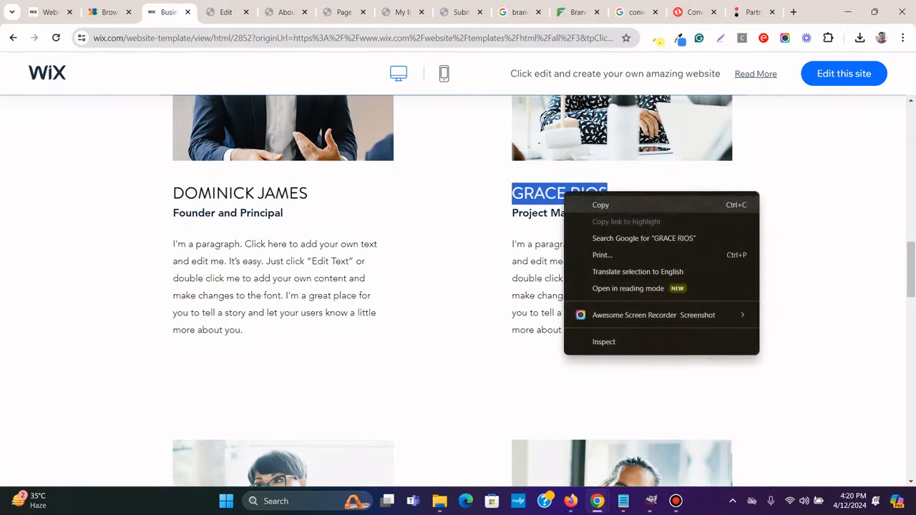
left_click(594, 202)
key("ctrl+Tab")
scroll(541, 233, "down", 1)
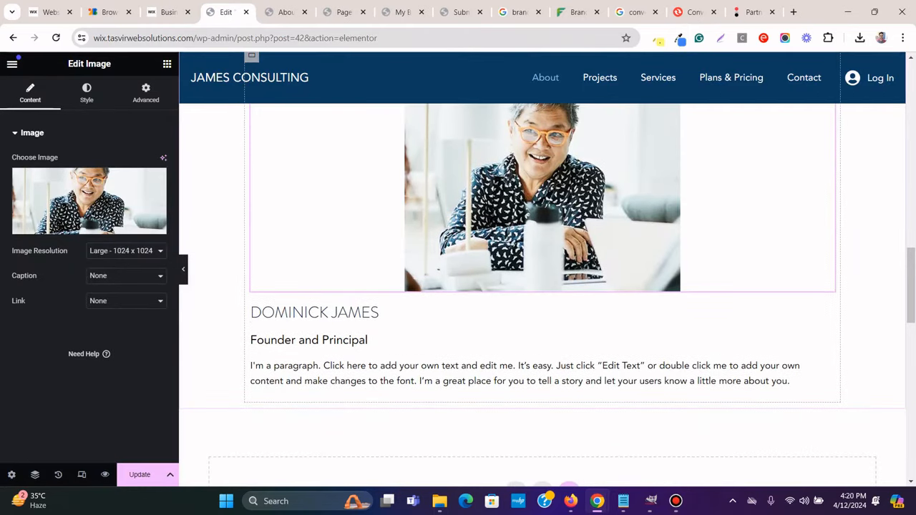
left_click(314, 313)
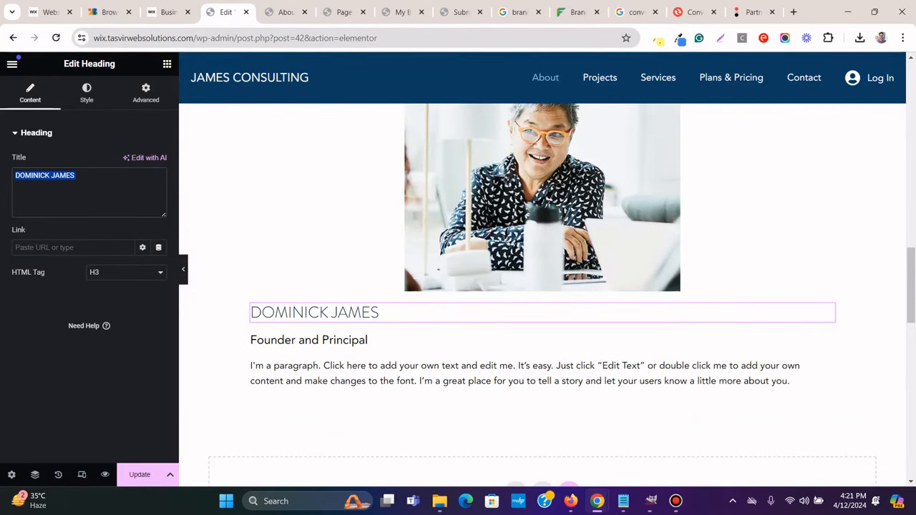
right_click(99, 170)
left_click(136, 260)
Replace the role heading below the second member's name with "Project Manager" copied from the Wix template
left_click(168, 12)
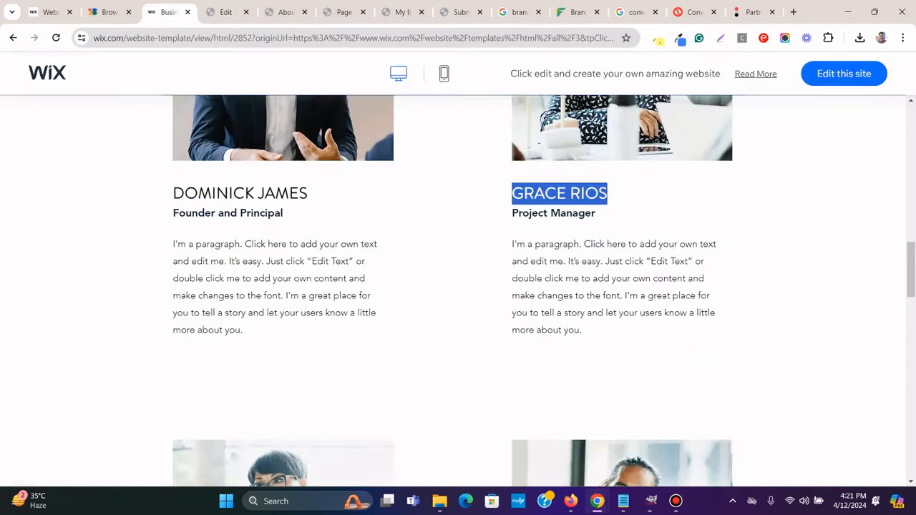
triple_click(581, 213)
right_click(581, 213)
left_click(620, 225)
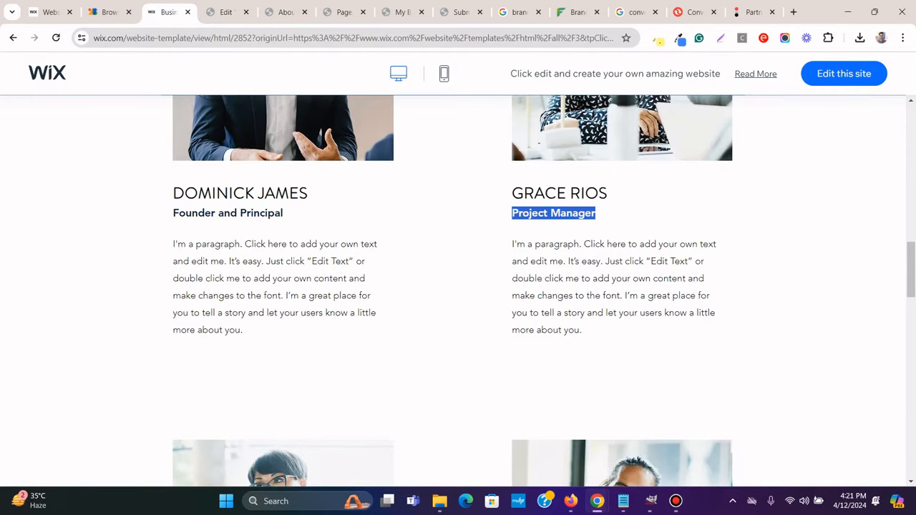
left_click(225, 12)
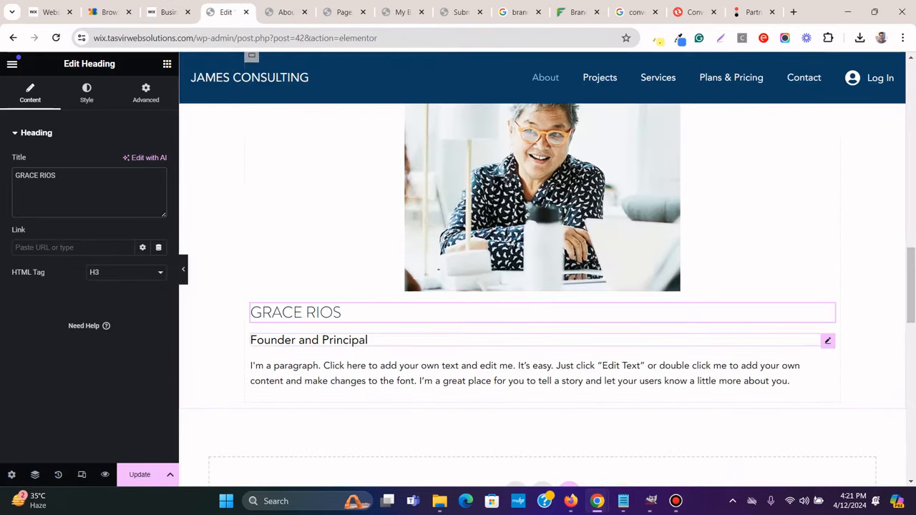
left_click(827, 340)
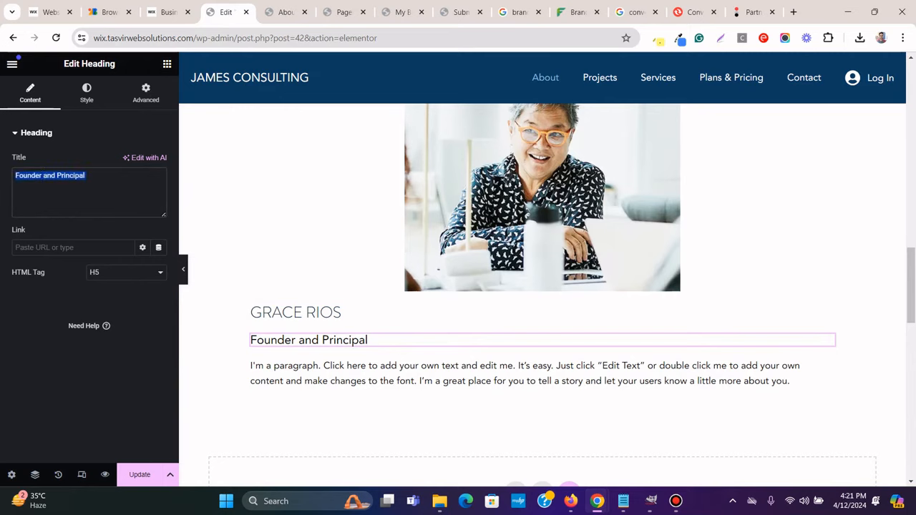
right_click(40, 175)
left_click(81, 247)
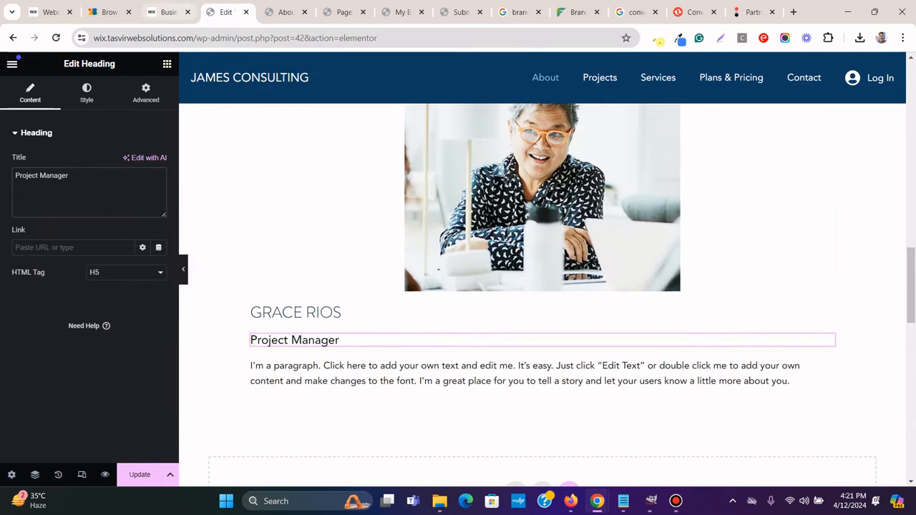
Copy the project manager's paragraph from the Wix template and examine the remaining two team members there
left_click(168, 12)
triple_click(595, 278)
right_click(593, 279)
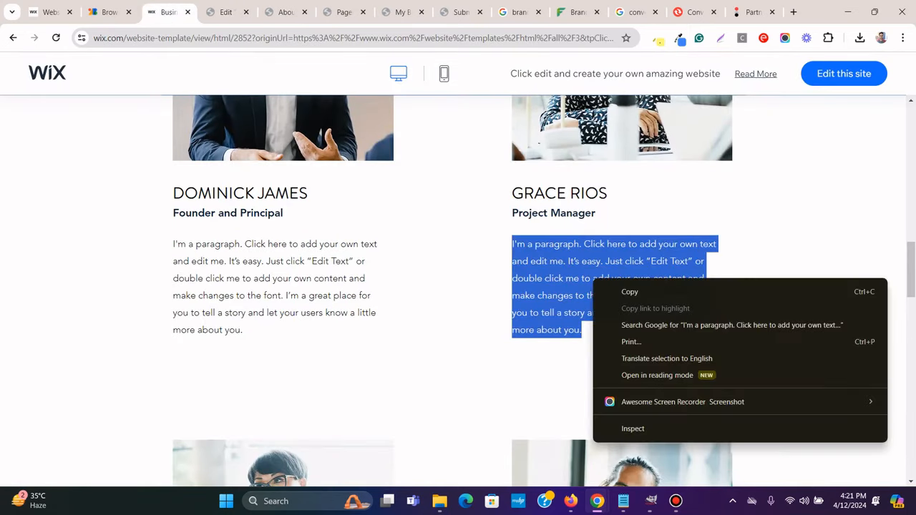
left_click(630, 292)
left_click(644, 358)
scroll(644, 357, "down", 5)
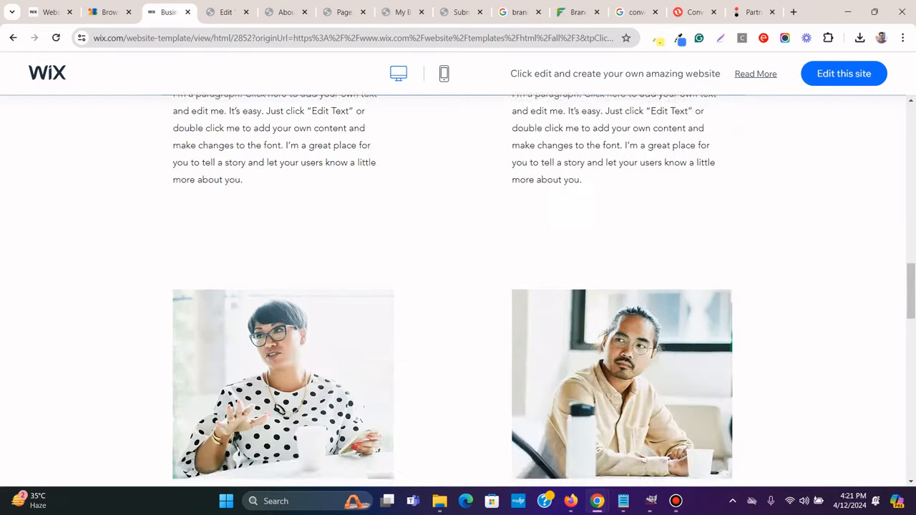
scroll(458, 286, "down", 2)
scroll(457, 286, "up", 1)
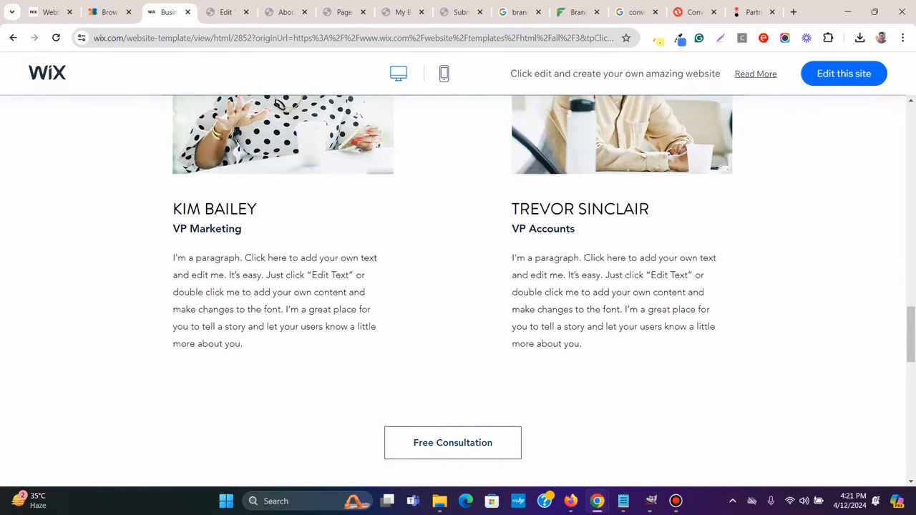
Duplicate the inner container that holds the project manager's photo, headings and paragraph
left_click(224, 12)
scroll(542, 293, "up", 3)
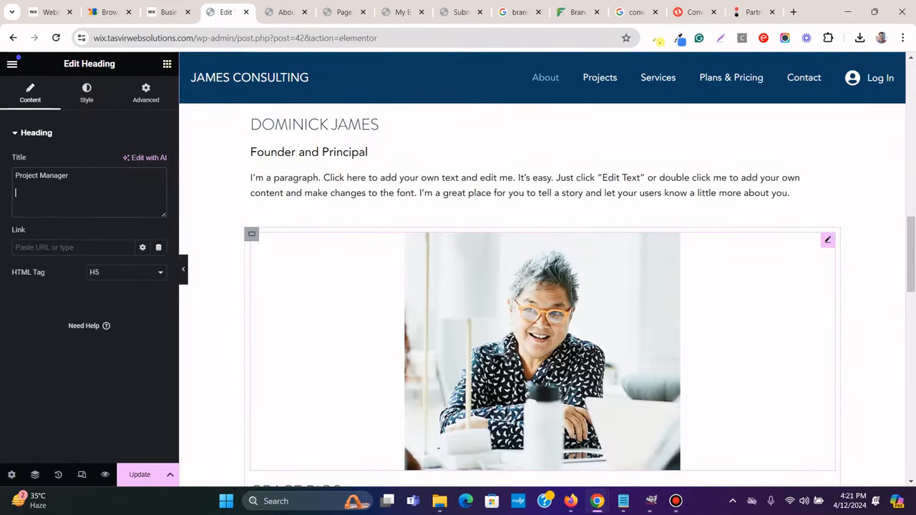
right_click(251, 234)
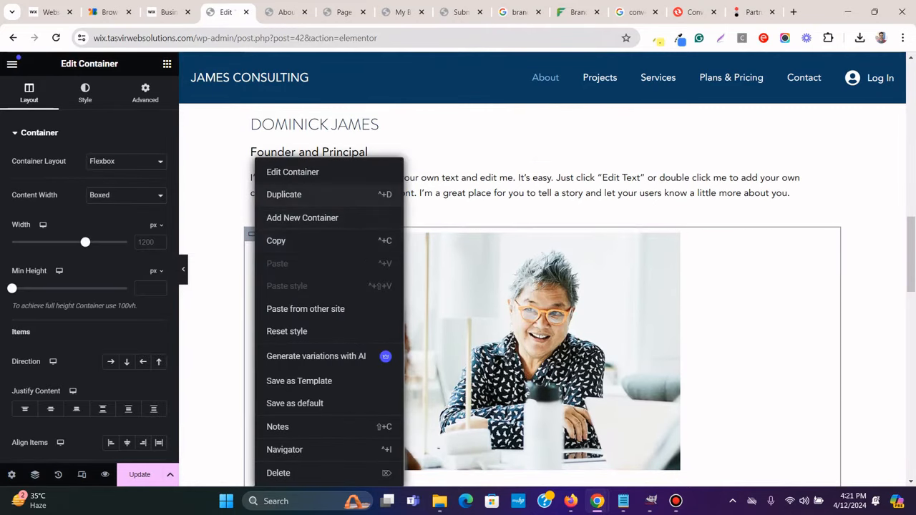
left_click(286, 195)
scroll(300, 196, "down", 7)
scroll(542, 287, "down", 1)
Save the VP Marketing member's photo from the Wix template to the computer
left_click(169, 12)
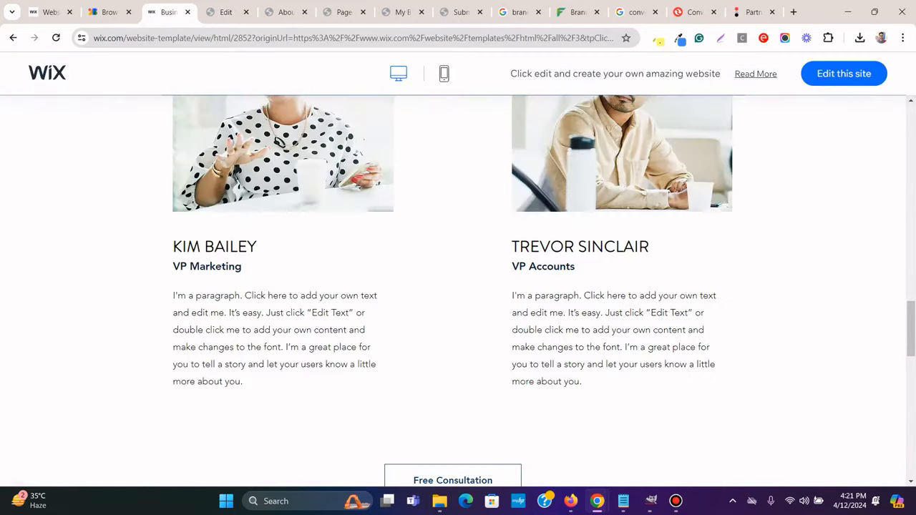
scroll(291, 217, "up", 2)
right_click(291, 217)
left_click(343, 248)
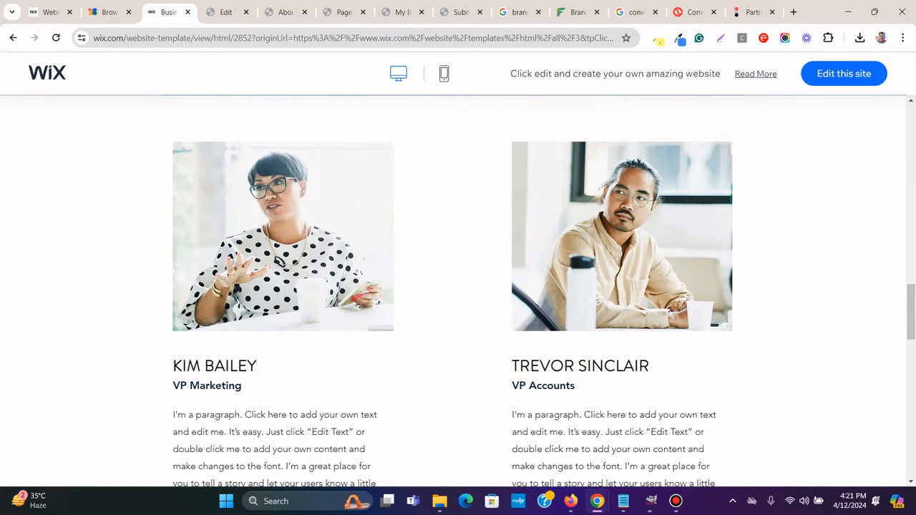
left_click(505, 360)
left_click(226, 13)
left_click(542, 243)
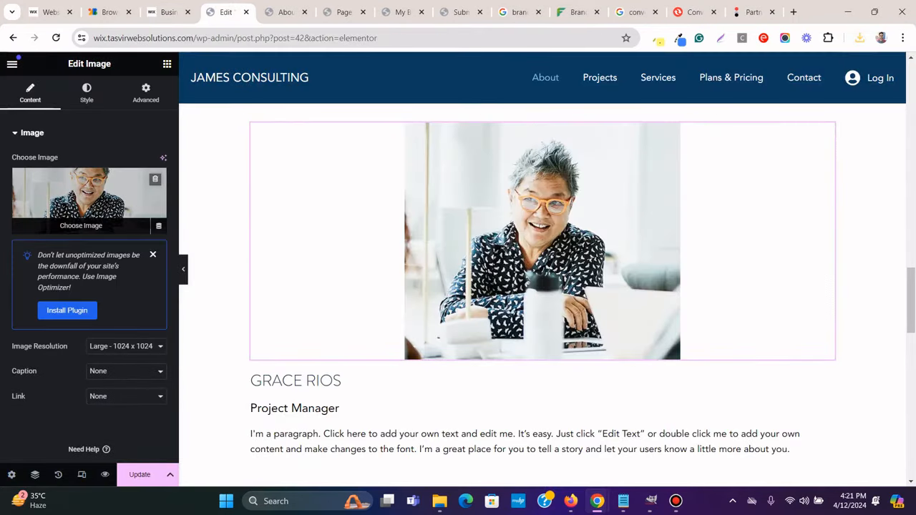
left_click(89, 204)
left_click(859, 38)
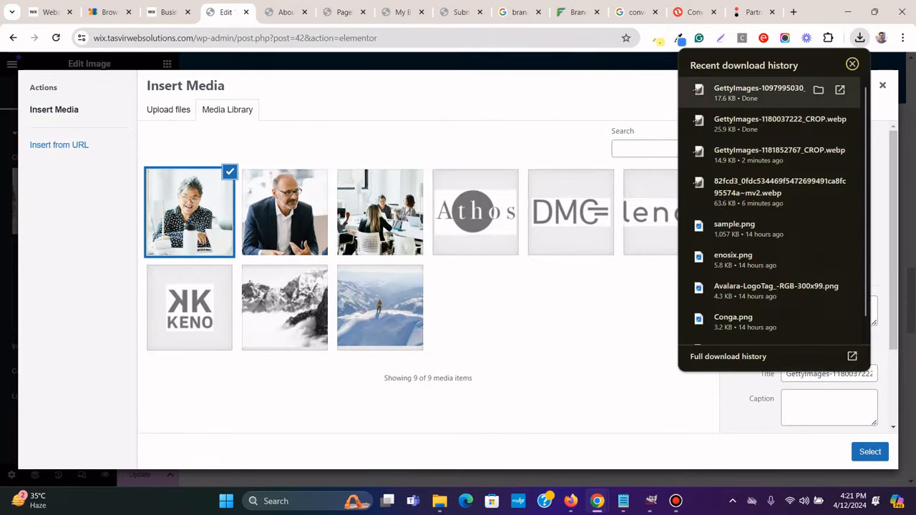
left_click_drag(780, 93, 529, 149)
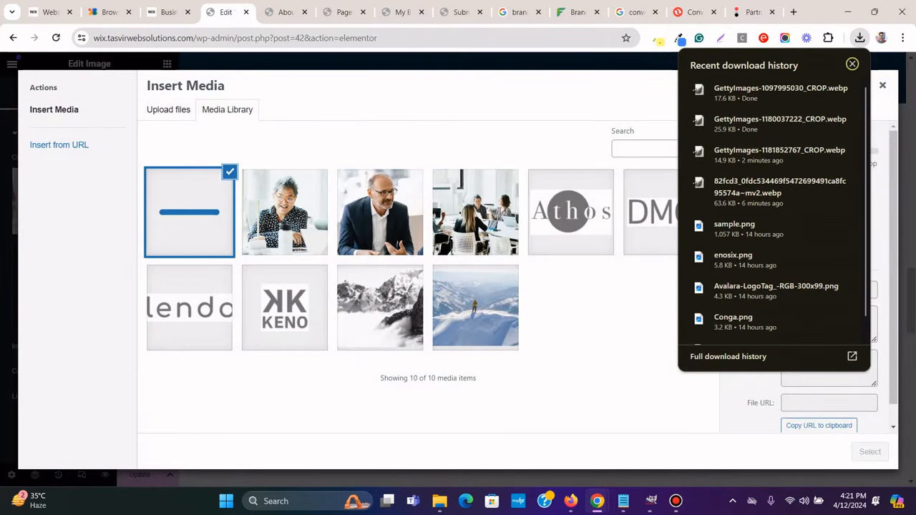
left_click(852, 64)
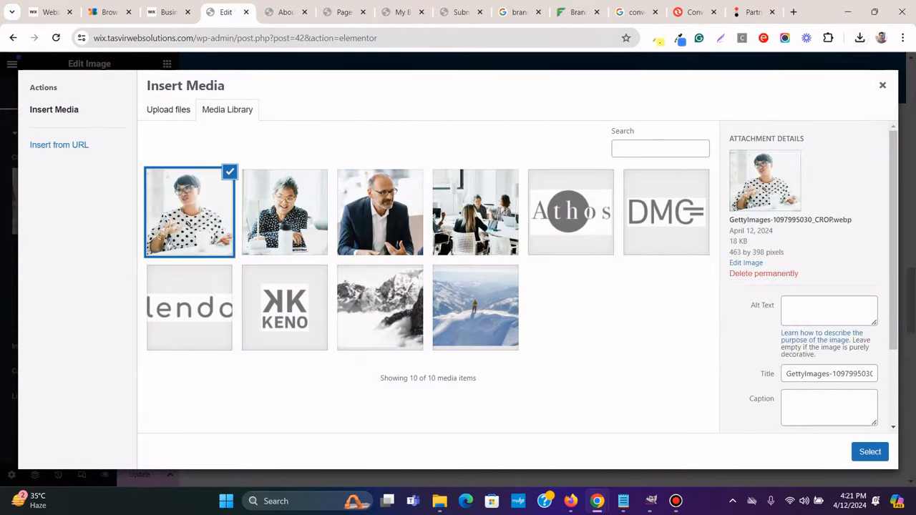
left_click(869, 451)
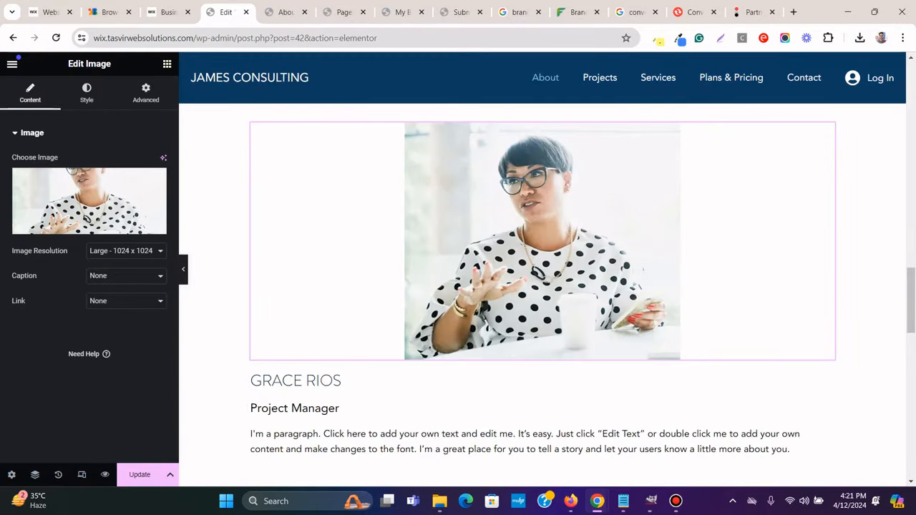
Replace the name heading in the third member container with the VP Marketing member's name copied from the Wix template
left_click(168, 12)
scroll(452, 286, "down", 3)
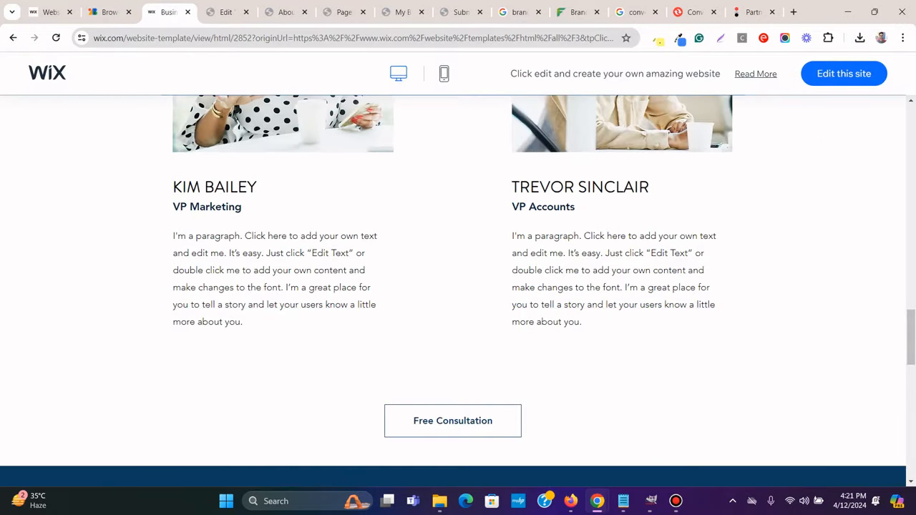
triple_click(203, 187)
right_click(194, 185)
left_click(222, 191)
left_click(225, 12)
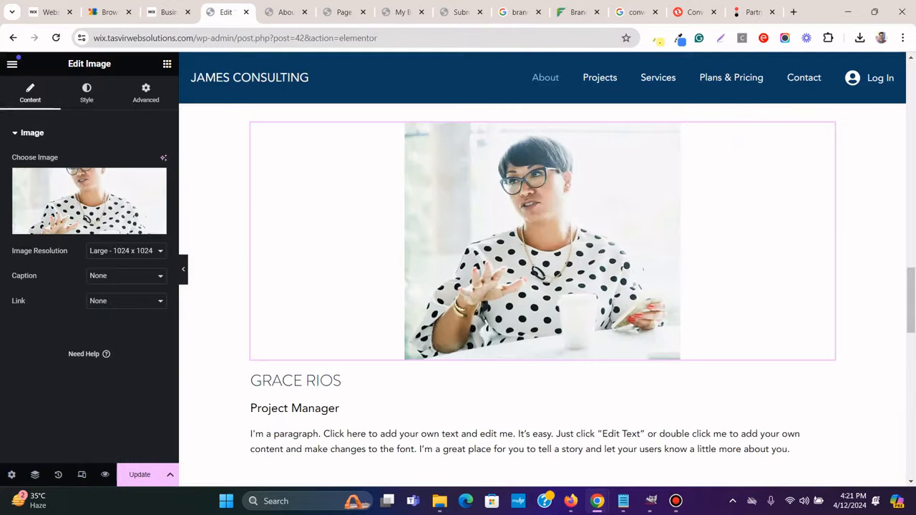
left_click(296, 380)
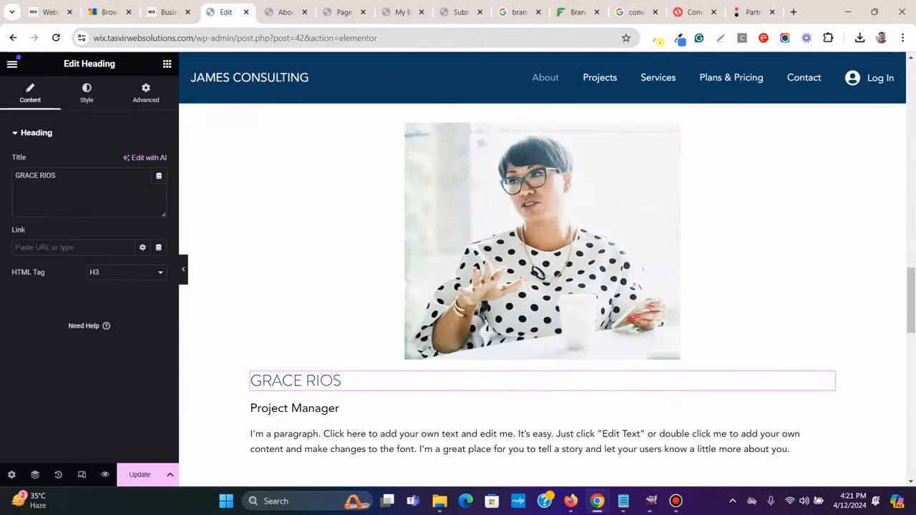
right_click(41, 176)
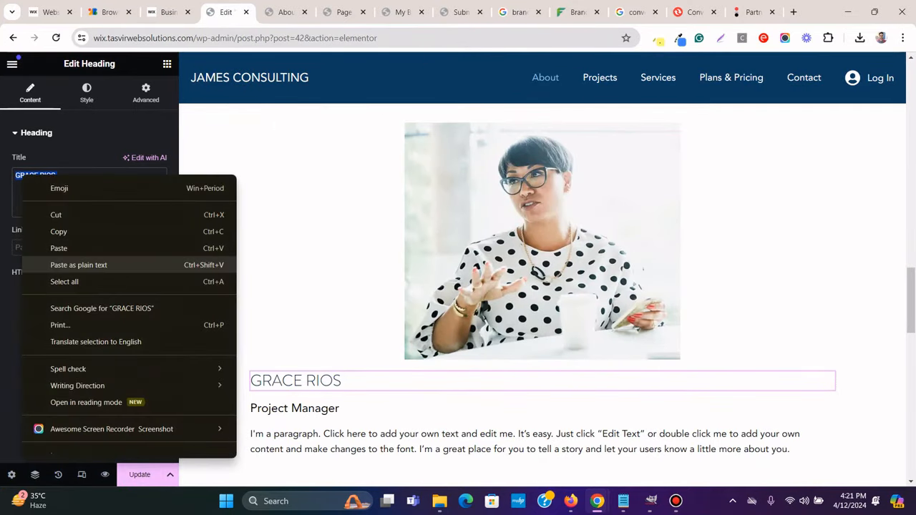
left_click(54, 264)
Replace the role heading in the third member container with "VP Marketing" copied from the Wix template
left_click(171, 12)
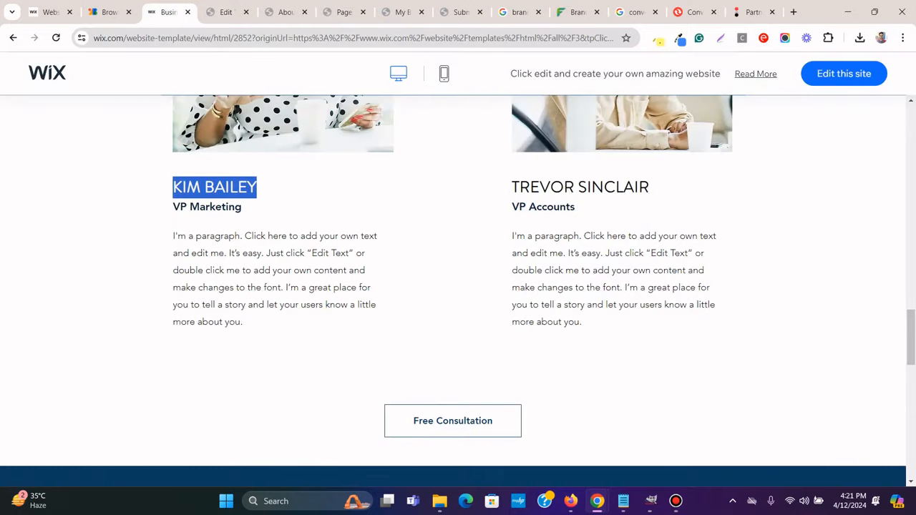
triple_click(221, 207)
right_click(221, 205)
left_click(240, 216)
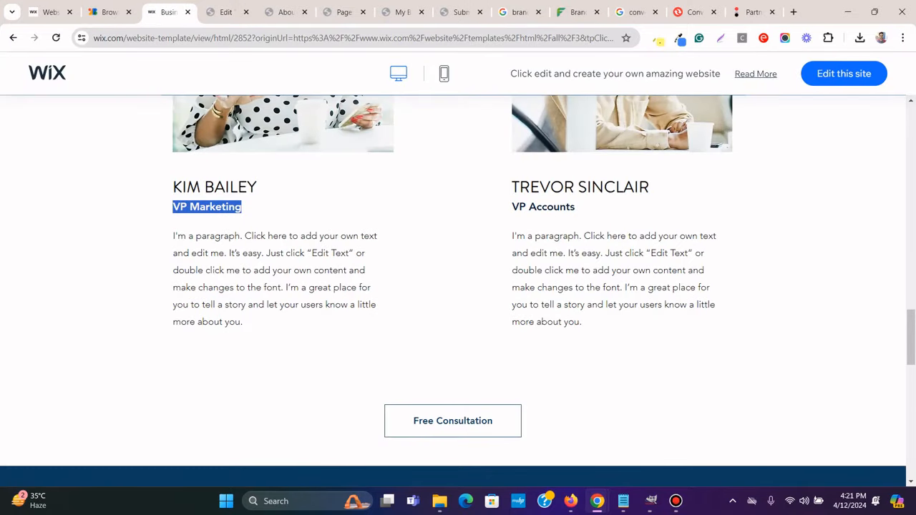
left_click(226, 13)
scroll(501, 286, "down", 3)
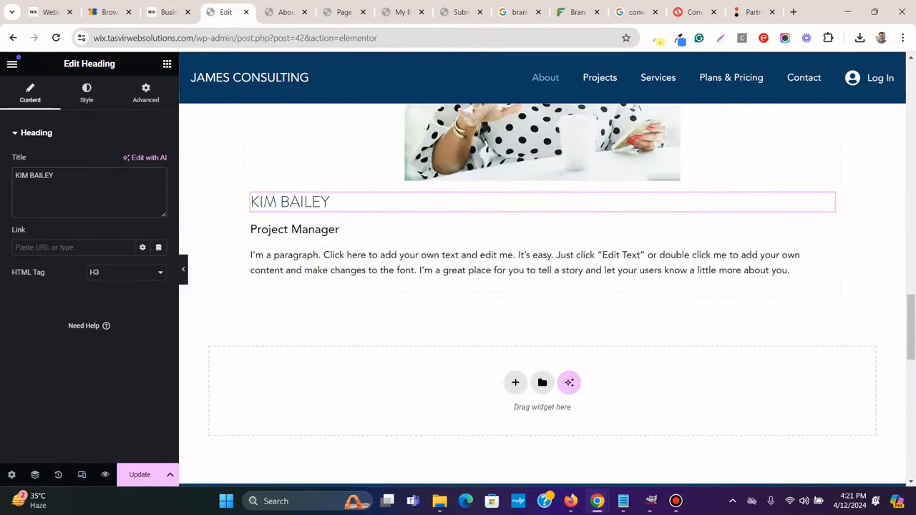
left_click(300, 230)
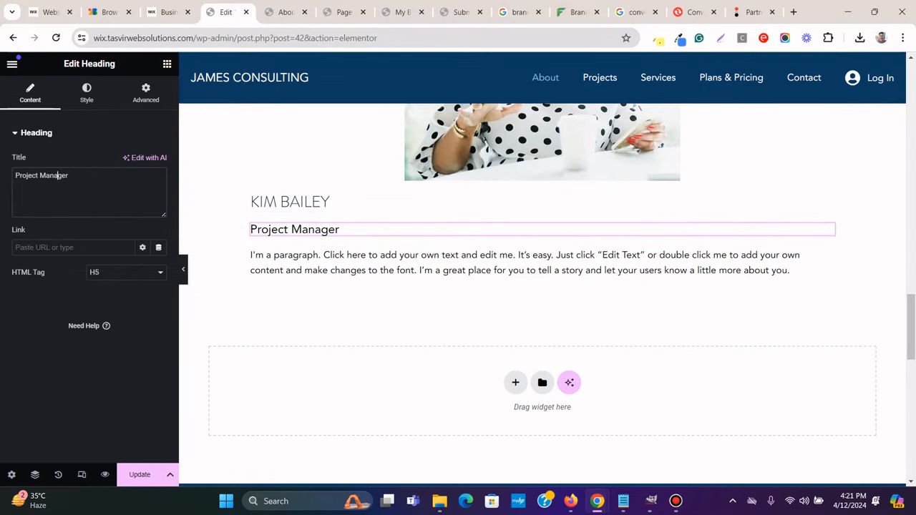
right_click(163, 177)
left_click(194, 243)
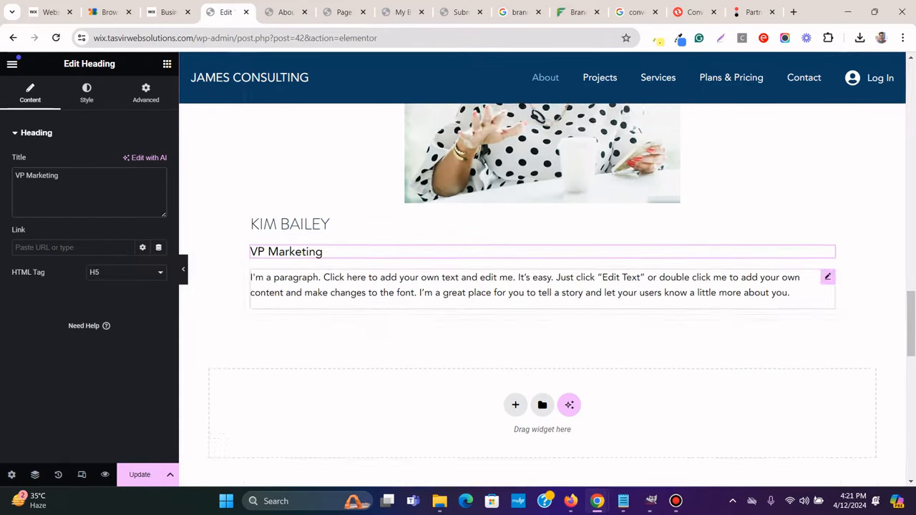
Duplicate the inner container that holds the VP Marketing member's photo, headings and paragraph
left_click(251, 303)
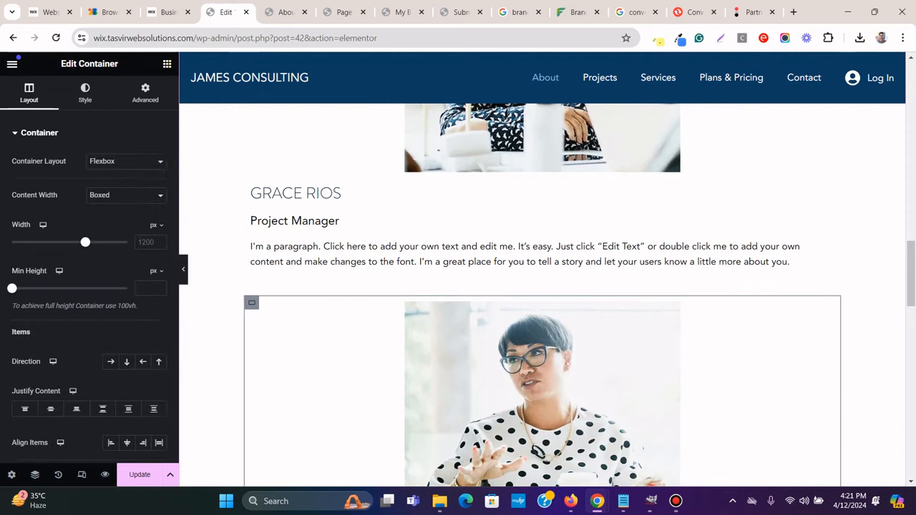
right_click(251, 303)
left_click(282, 195)
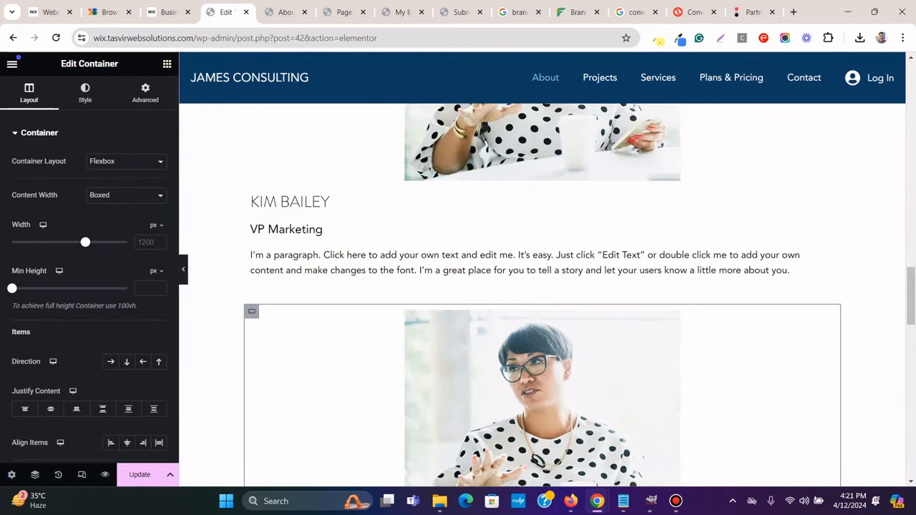
Save the VP Accounts member's photo from the Wix template to the computer
left_click(168, 12)
scroll(654, 228, "up", 3)
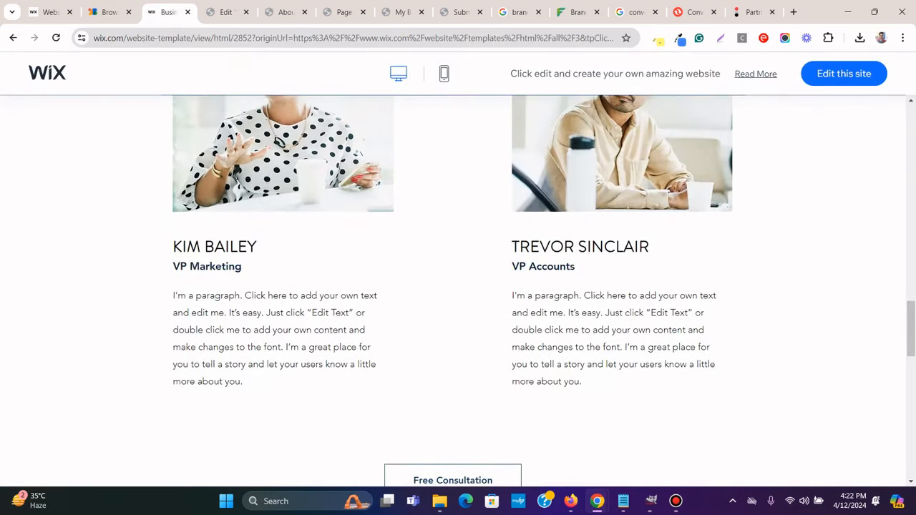
right_click(655, 229)
left_click(708, 258)
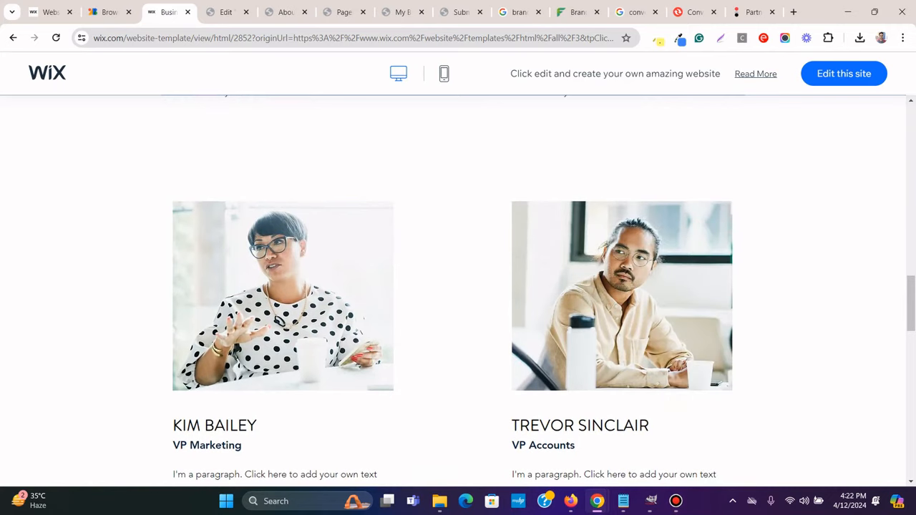
key("Return")
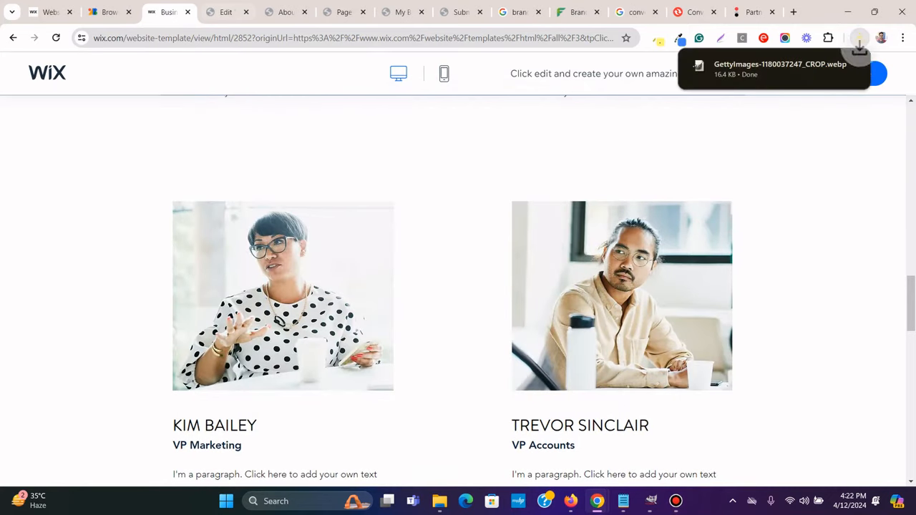
left_click(228, 12)
scroll(542, 269, "down", 5)
scroll(542, 269, "up", 5)
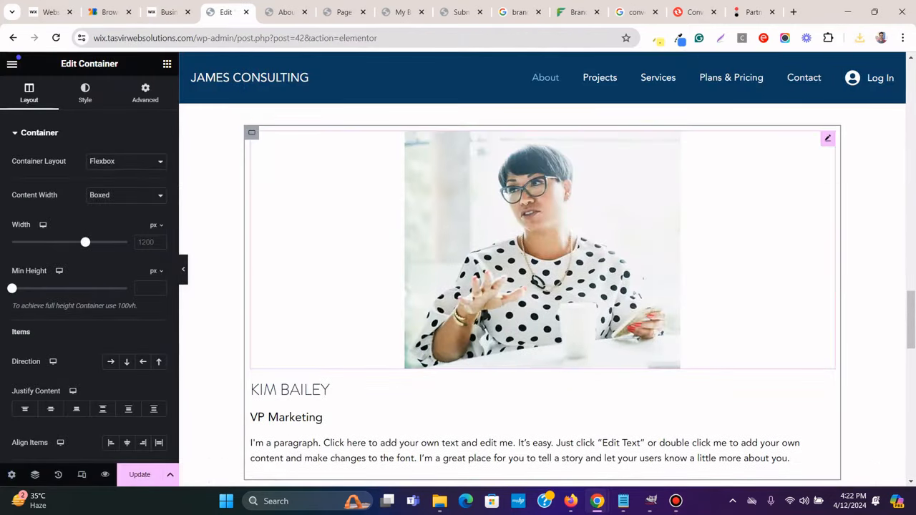
left_click(542, 250)
left_click(90, 201)
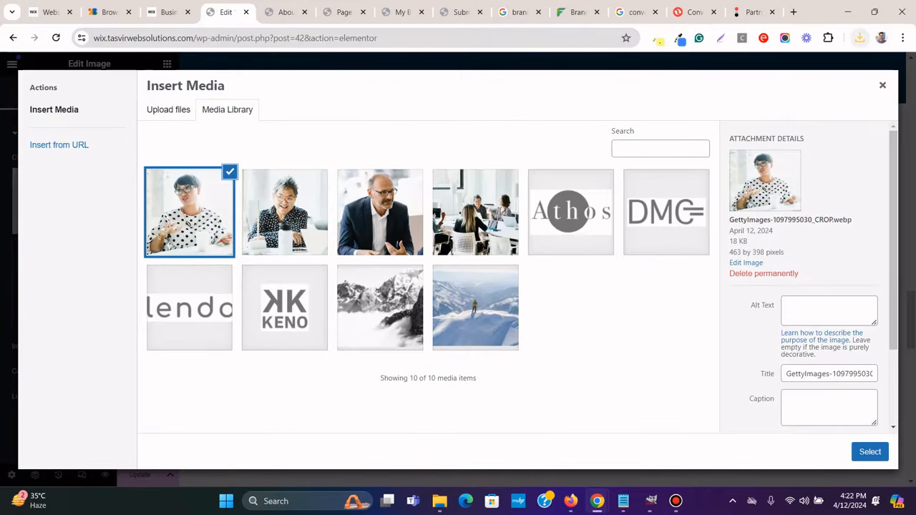
left_click(859, 37)
left_click_drag(780, 92, 403, 136)
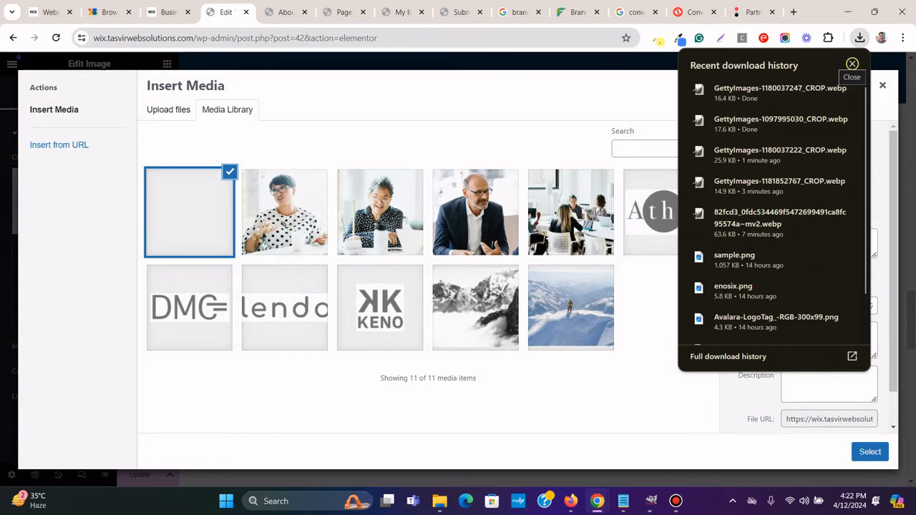
left_click(852, 64)
left_click(870, 452)
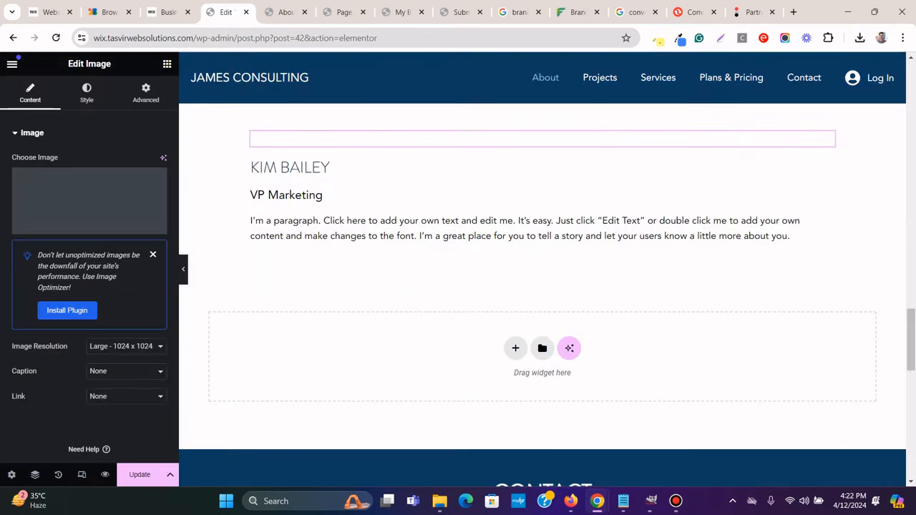
Replace the name heading in the fourth member container with the VP Accounts member's name copied from the Wix template
left_click(166, 12)
scroll(458, 286, "down", 3)
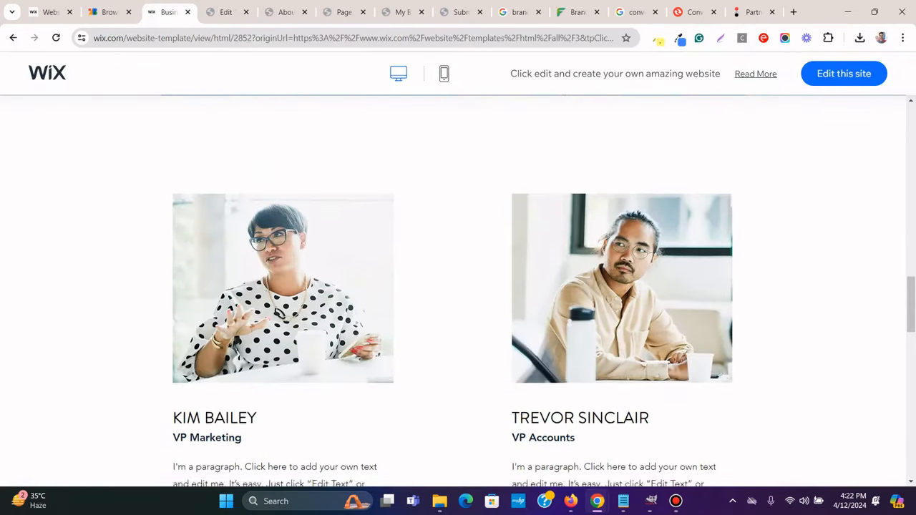
triple_click(616, 250)
right_click(616, 253)
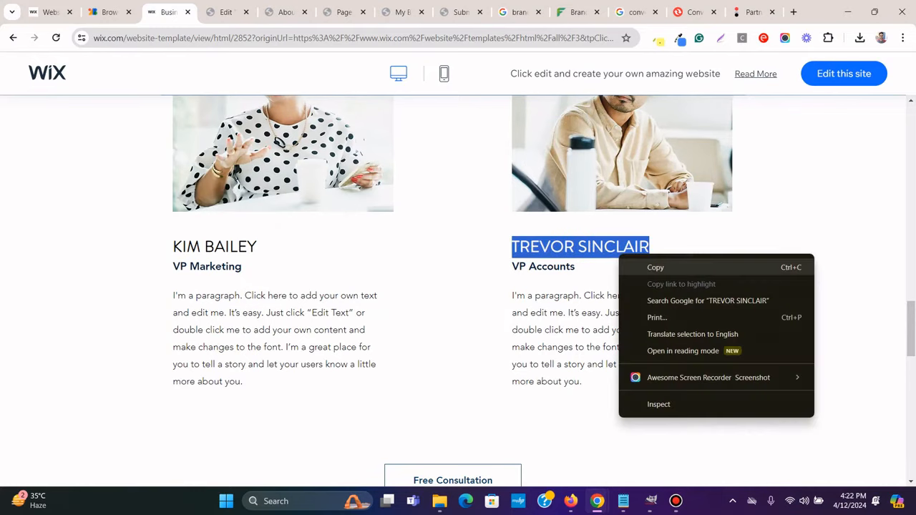
left_click(655, 268)
left_click(226, 12)
scroll(542, 286, "down", 3)
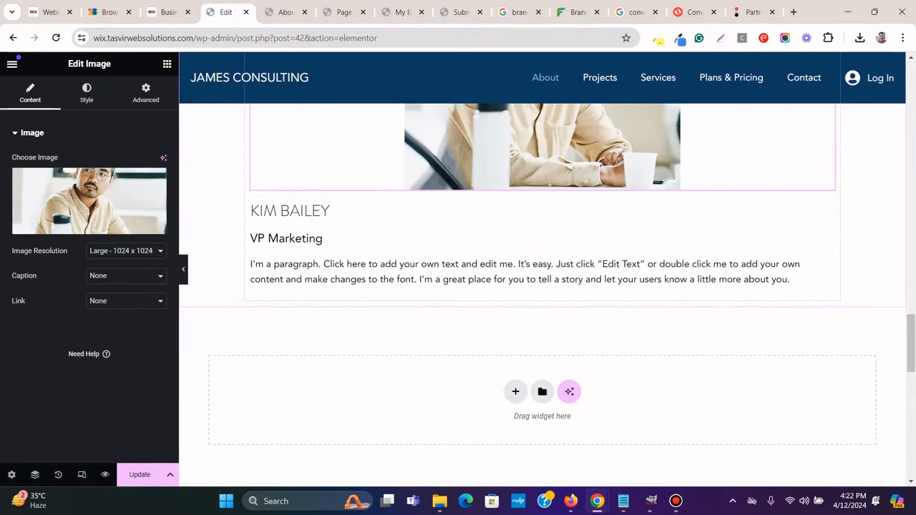
left_click(295, 211)
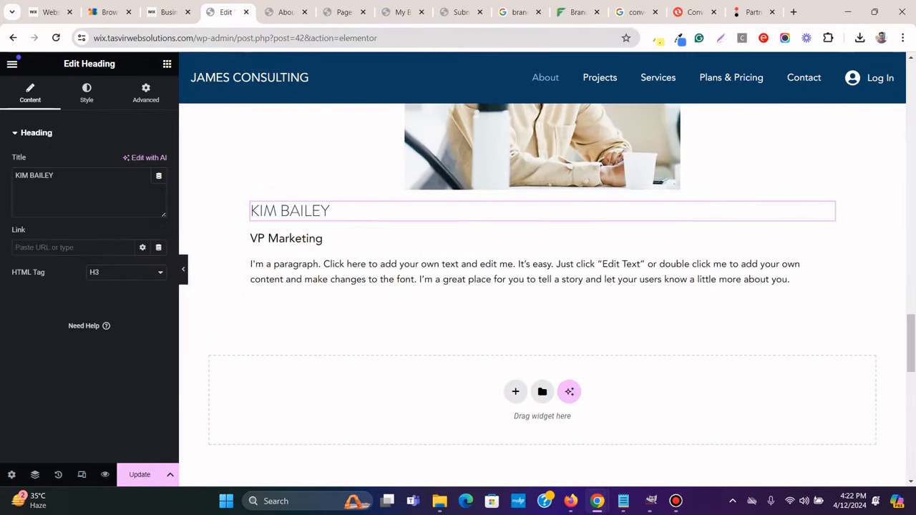
right_click(57, 176)
left_click(115, 258)
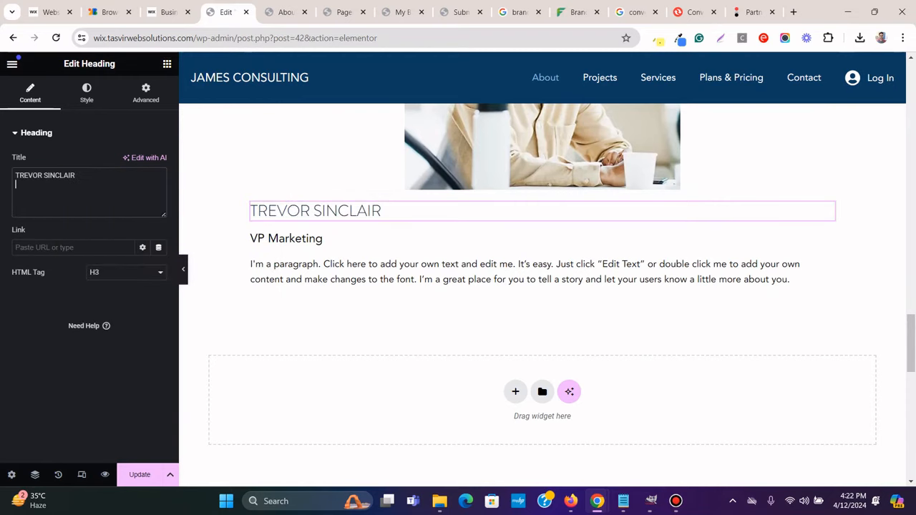
Change the role heading in the fourth member container to "VP Accounts" using the text copied from the Wix template
left_click(168, 12)
triple_click(531, 267)
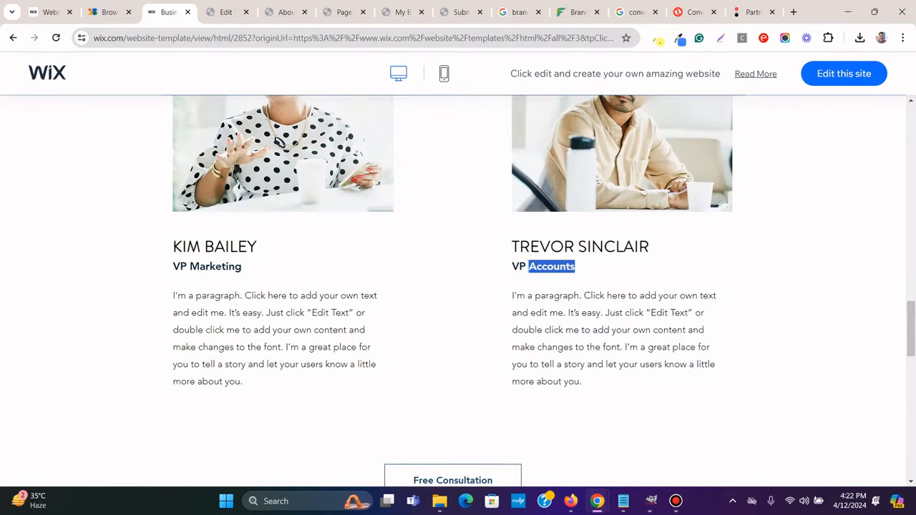
right_click(529, 268)
left_click(562, 281)
key("ctrl+Tab")
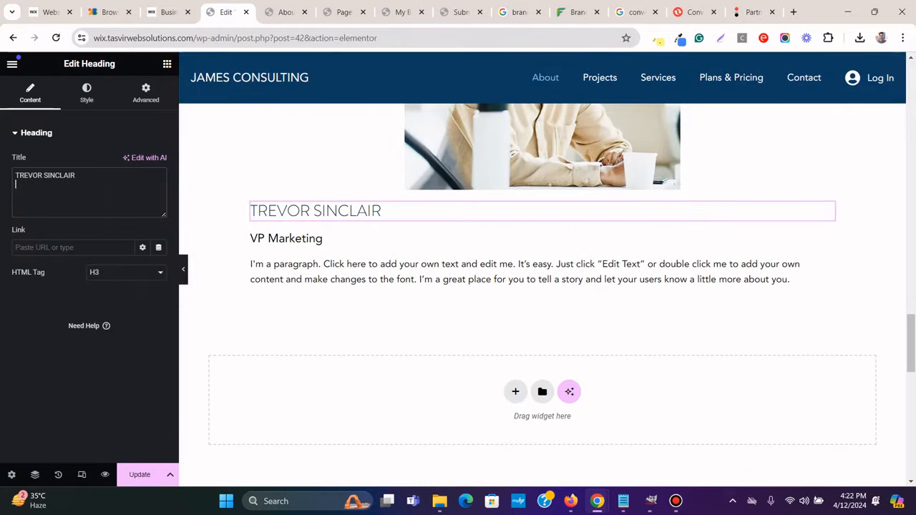
left_click(286, 239)
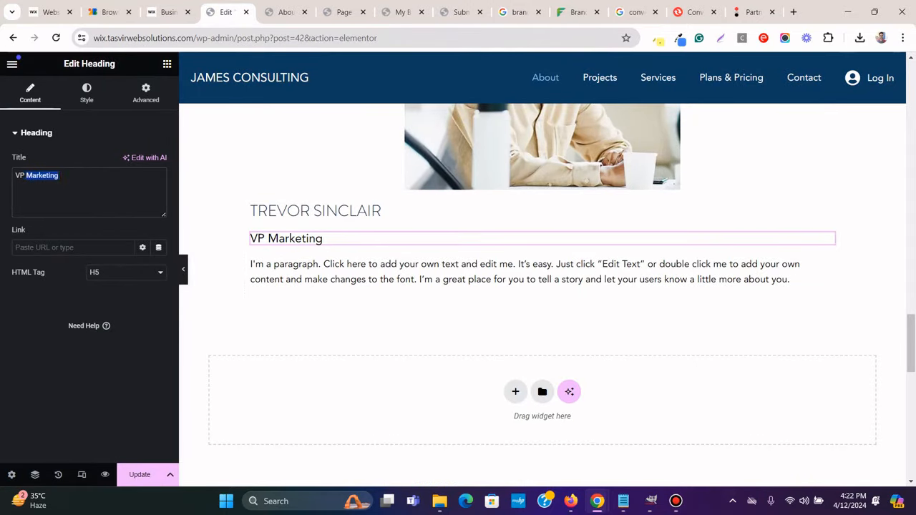
right_click(51, 176)
left_click(75, 247)
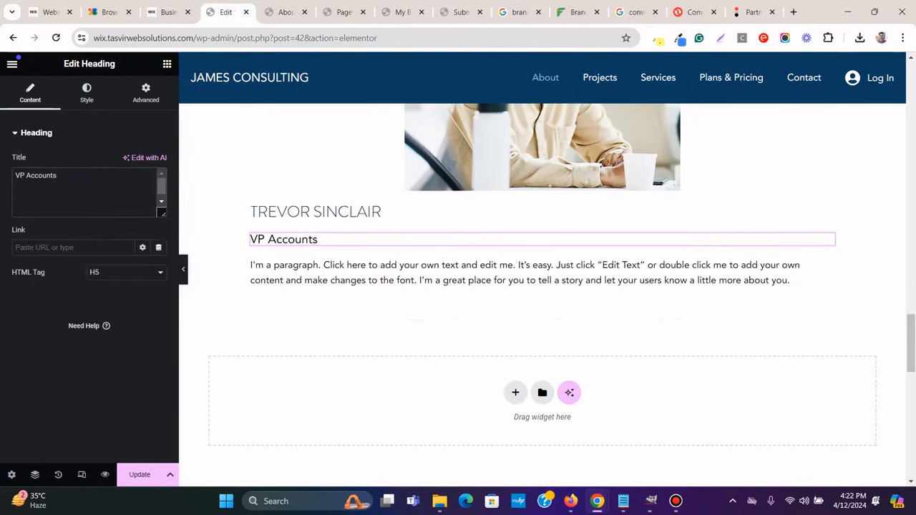
Set the direction of the outer container holding all four team members to a horizontal row
scroll(542, 293, "up", 20)
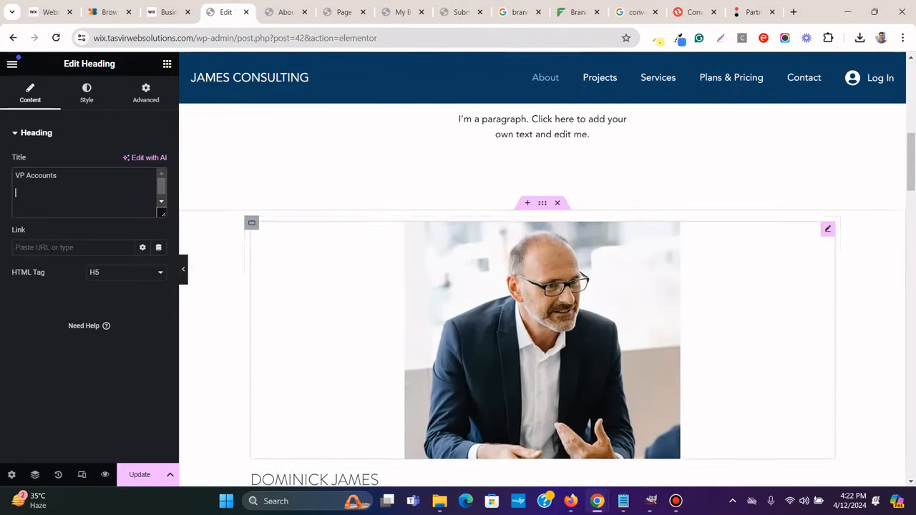
scroll(543, 293, "up", 3)
scroll(542, 293, "down", 3)
scroll(543, 293, "up", 1)
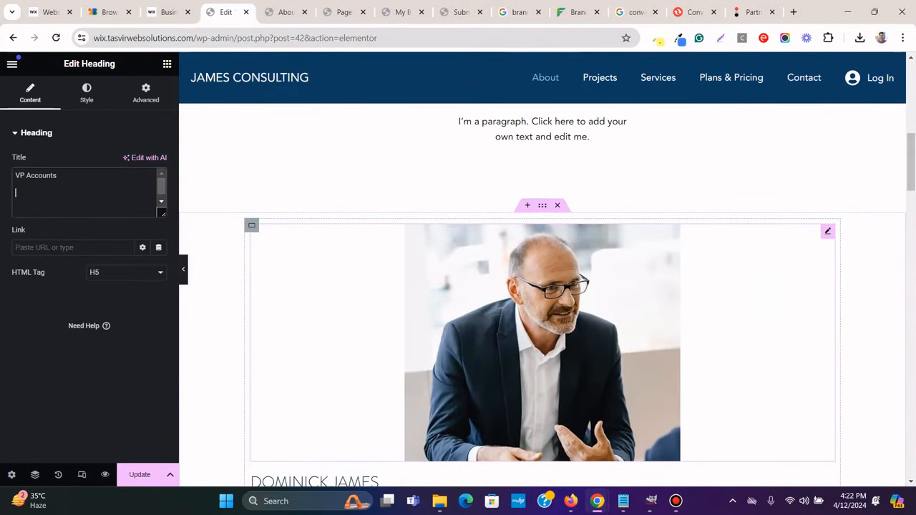
left_click(542, 205)
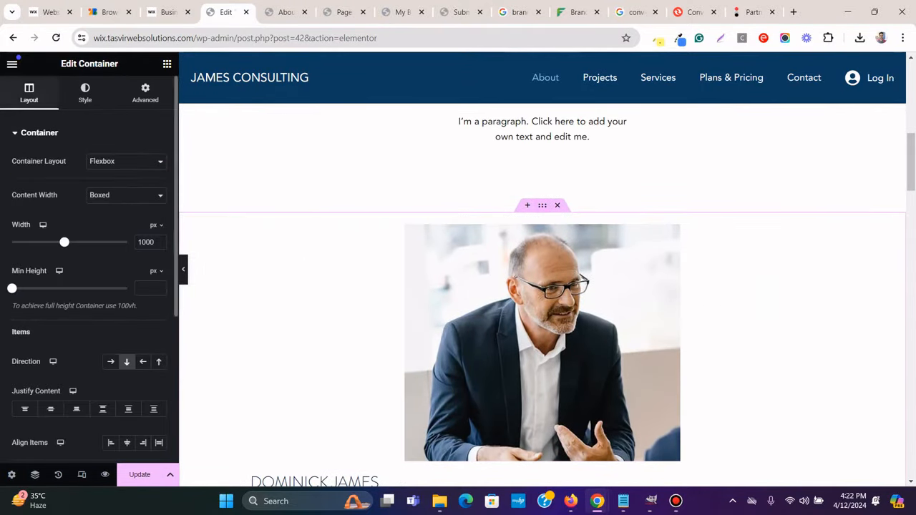
left_click(111, 362)
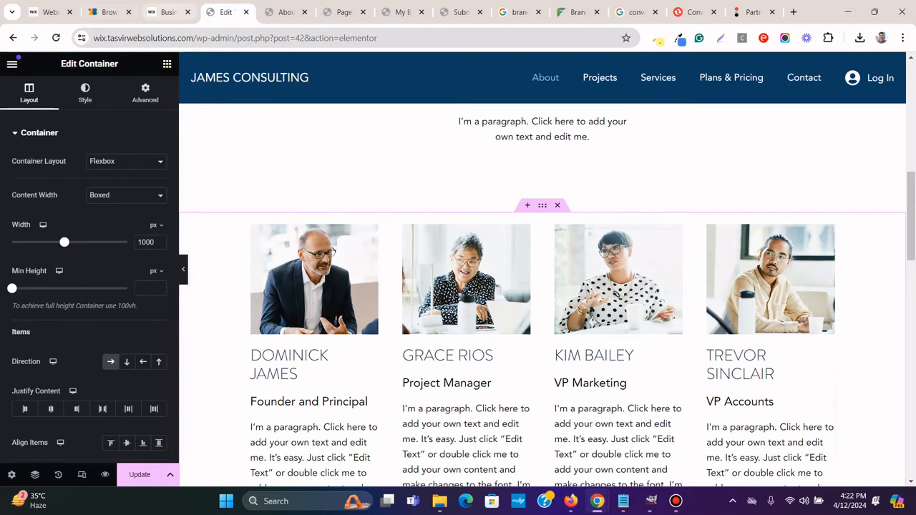
Compare the team layout with the Wix template and set the outer team container's items to wrap
left_click(166, 12)
scroll(455, 286, "up", 7)
scroll(452, 300, "up", 3)
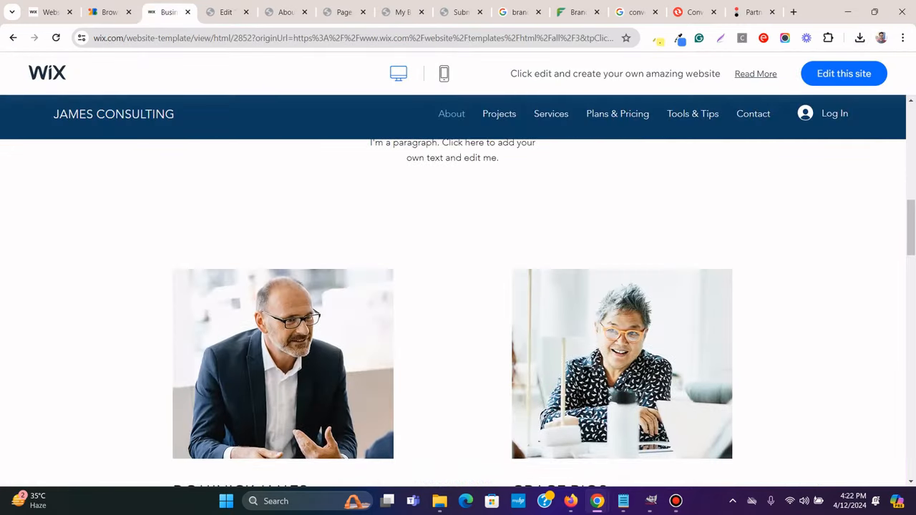
scroll(458, 308, "down", 2)
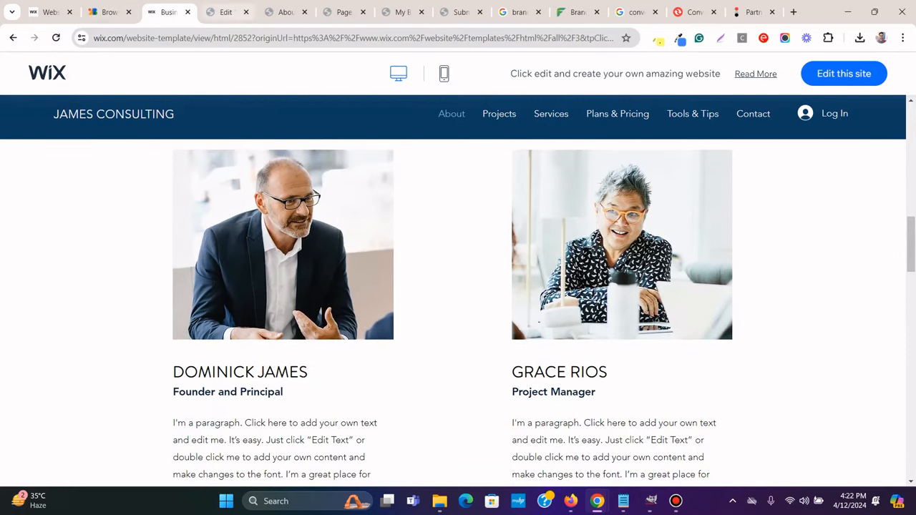
left_click(227, 13)
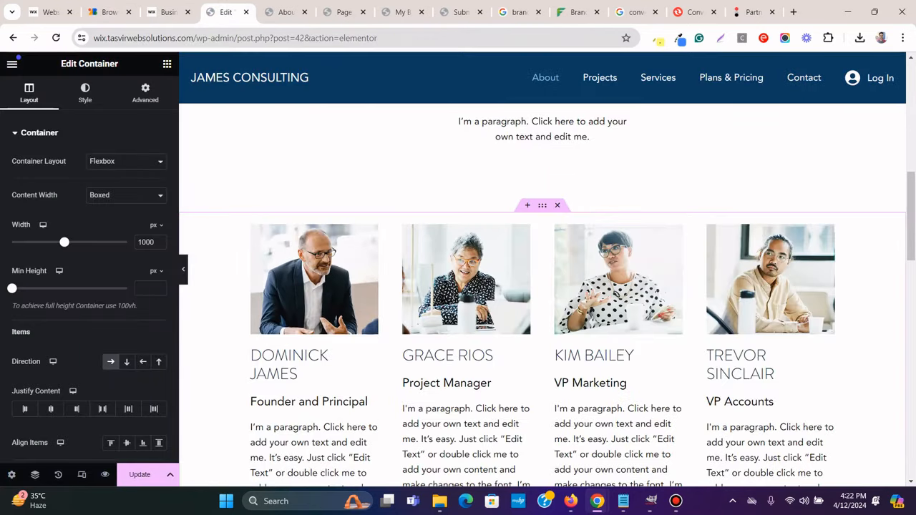
scroll(154, 365, "down", 2)
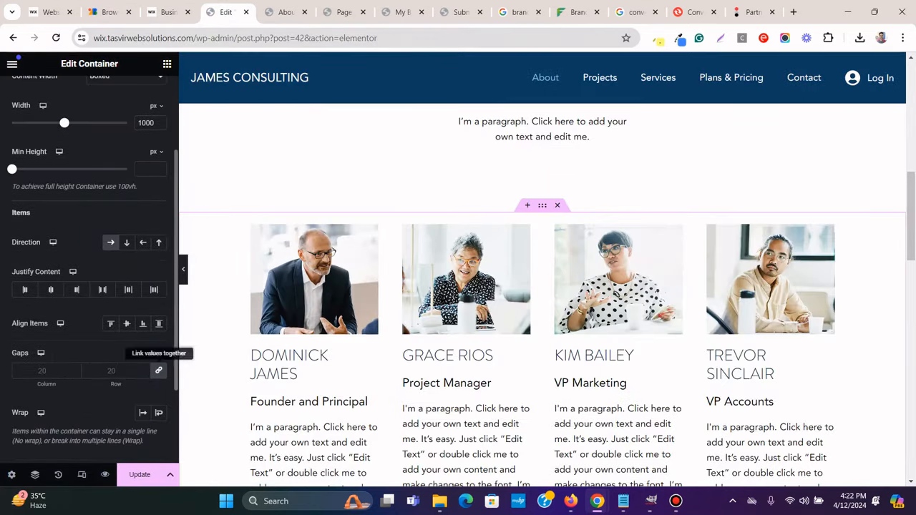
left_click(159, 413)
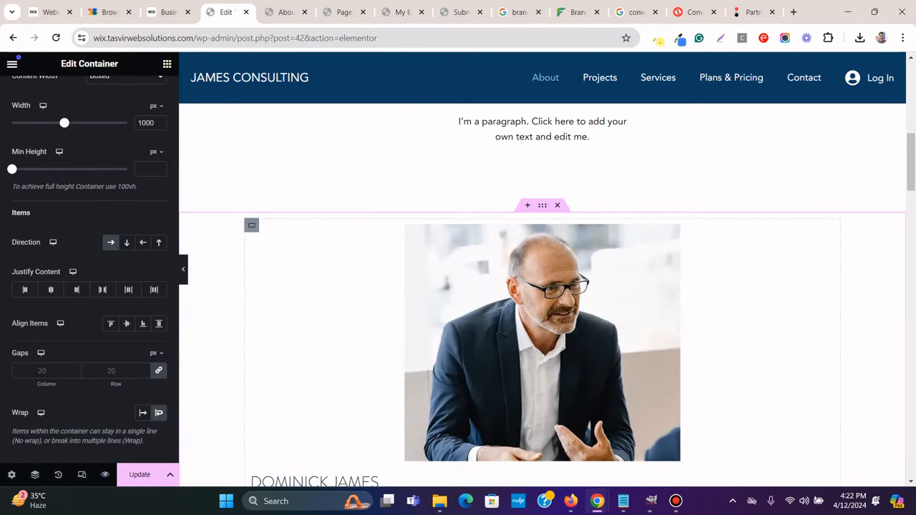
Set the founder's member container to Full Width content width with a width of 40%
left_click(251, 225)
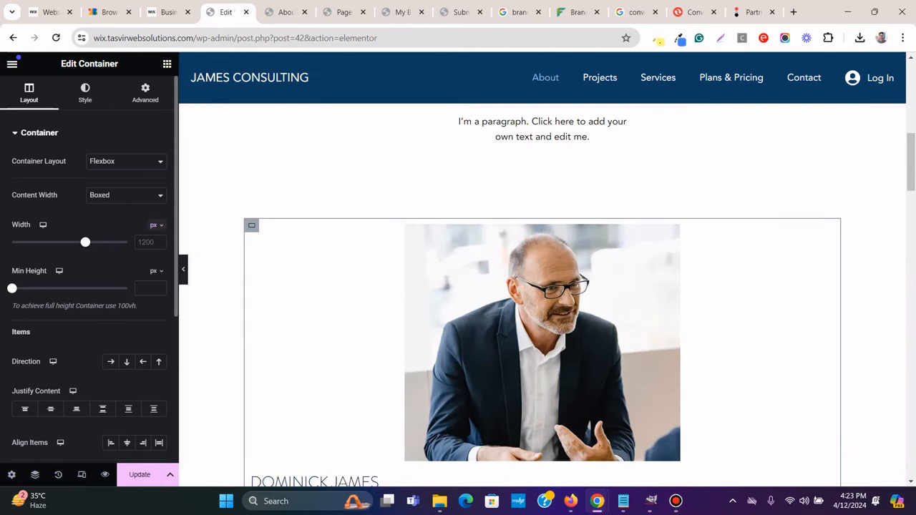
left_click(125, 195)
left_click(107, 216)
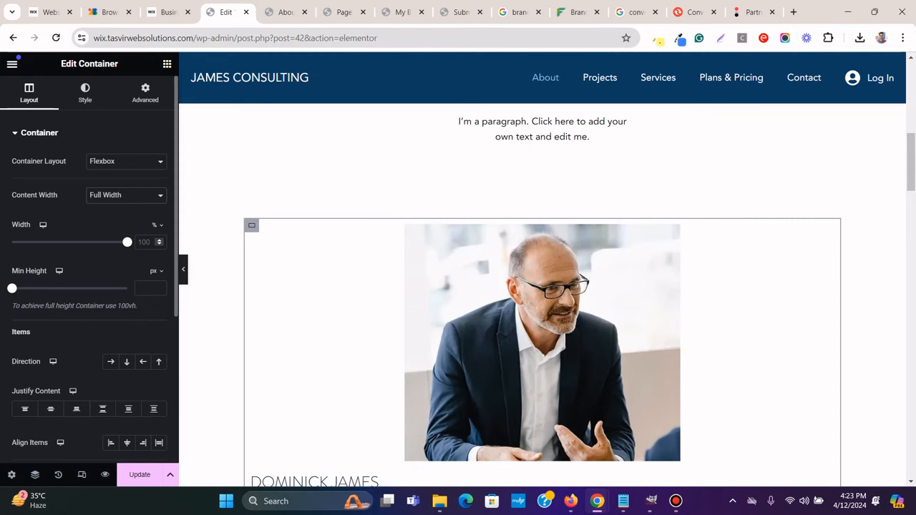
left_click_drag(127, 242, 58, 242)
scroll(544, 286, "down", 3)
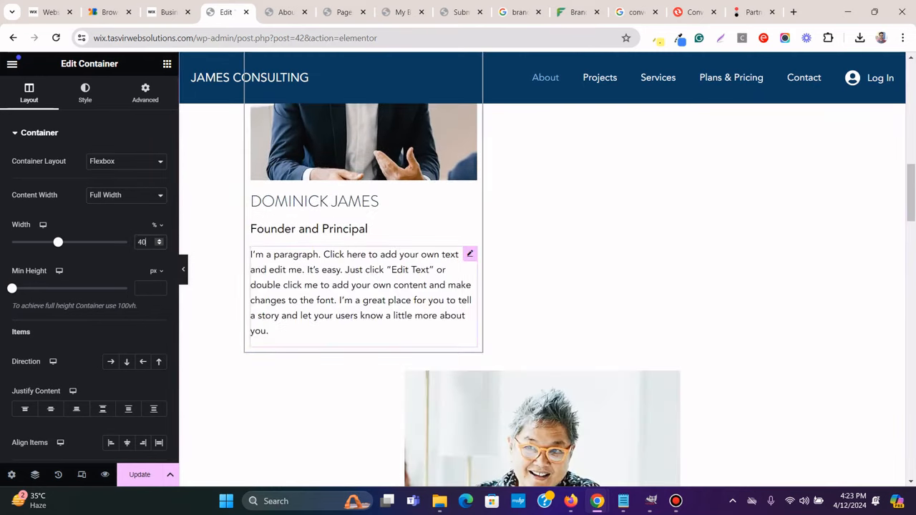
Set the Project Manager's member container to Full Width content width with a width of 40%
left_click(251, 372)
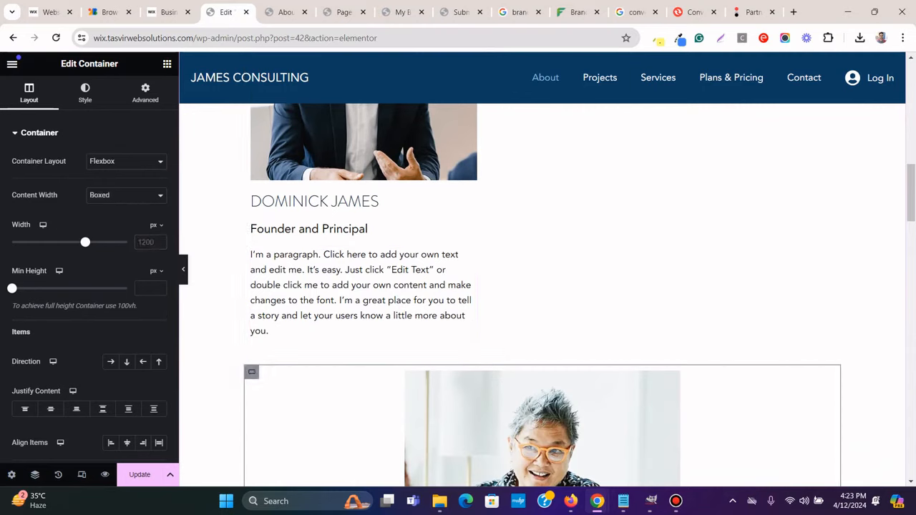
left_click(126, 196)
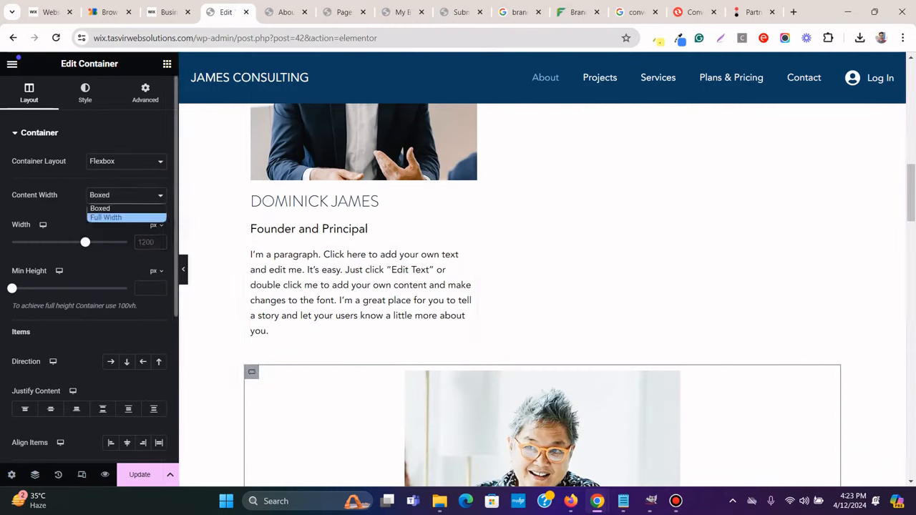
left_click(107, 217)
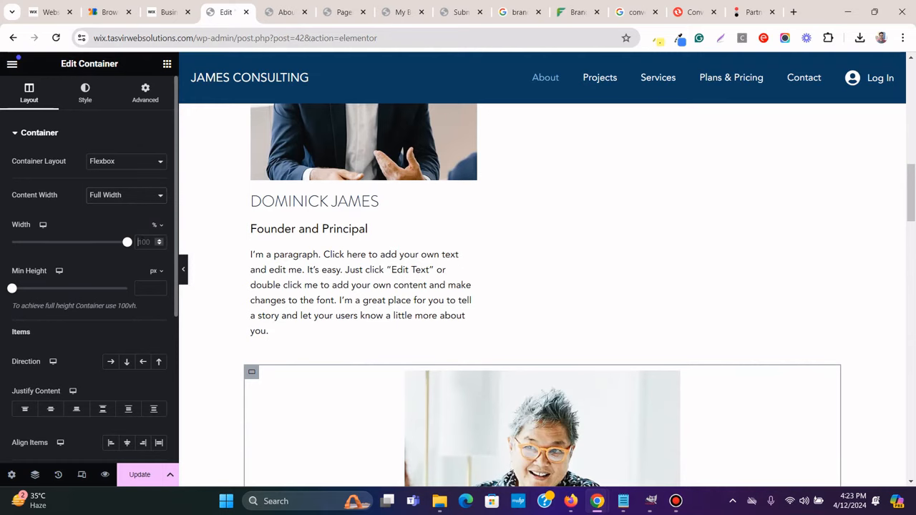
type("45")
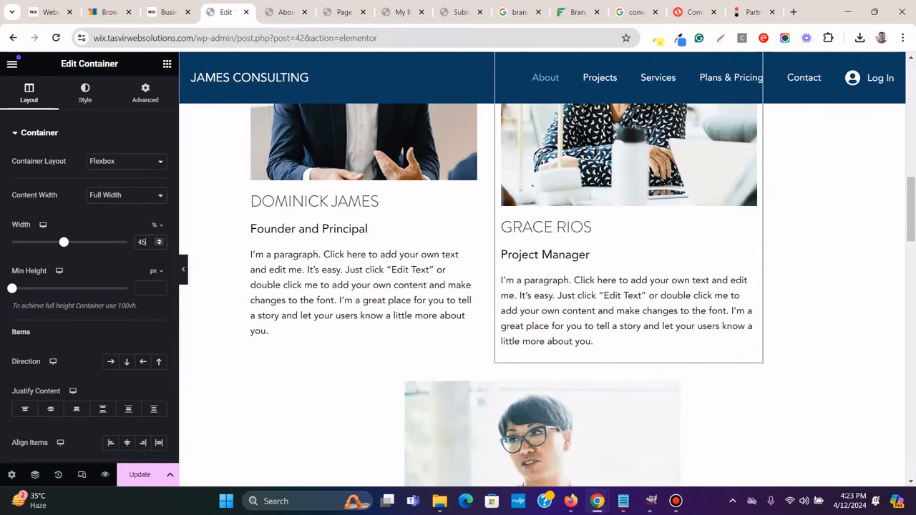
key("Down")
key("Down")
key("Down")
key("Down")
key("Down")
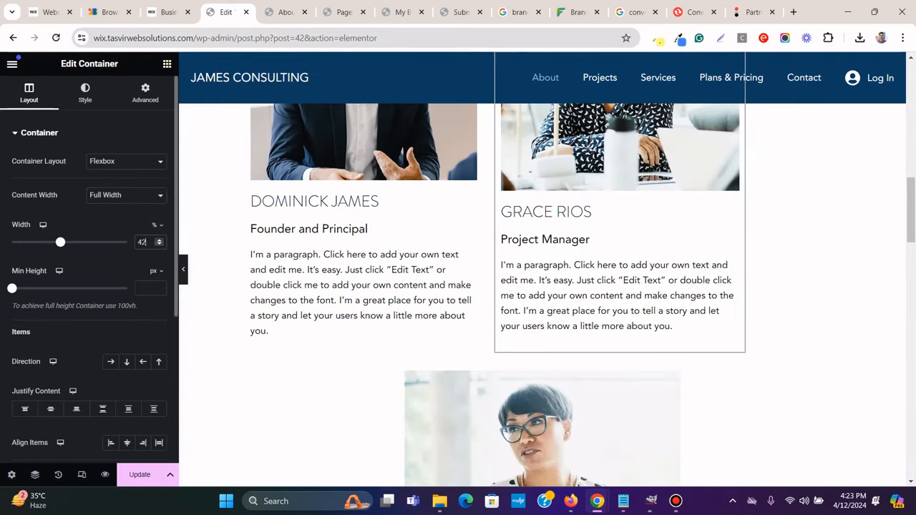
Set the VP Marketing member's container to Full Width content width with a width of 40%
scroll(89, 271, "down", 3)
scroll(544, 286, "down", 3)
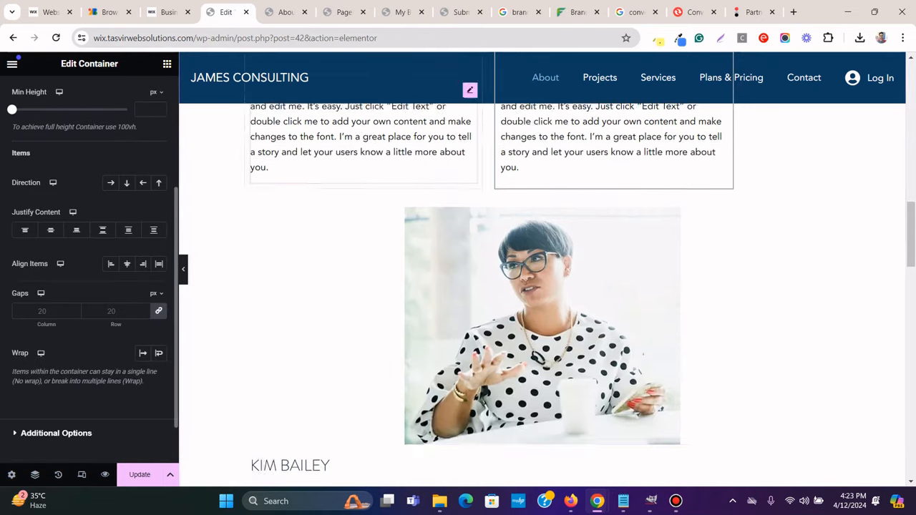
left_click(251, 193)
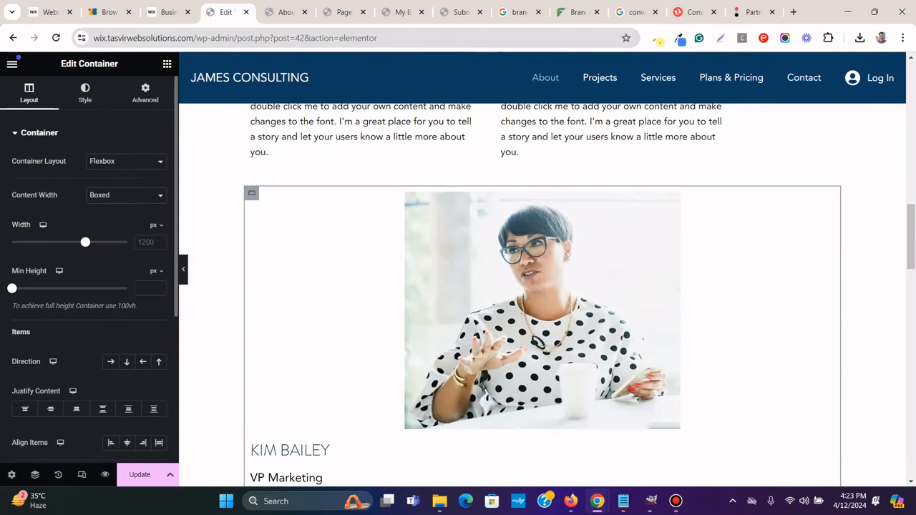
left_click(126, 196)
left_click(115, 216)
left_click_drag(127, 242, 58, 242)
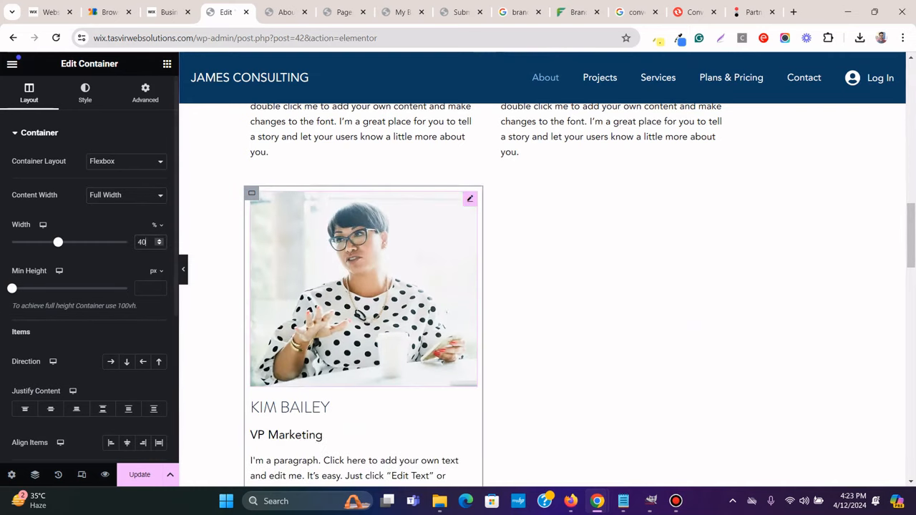
Set the VP Accounts member's container to Full Width content width with a width of 40%
scroll(543, 286, "down", 3)
scroll(544, 286, "down", 2)
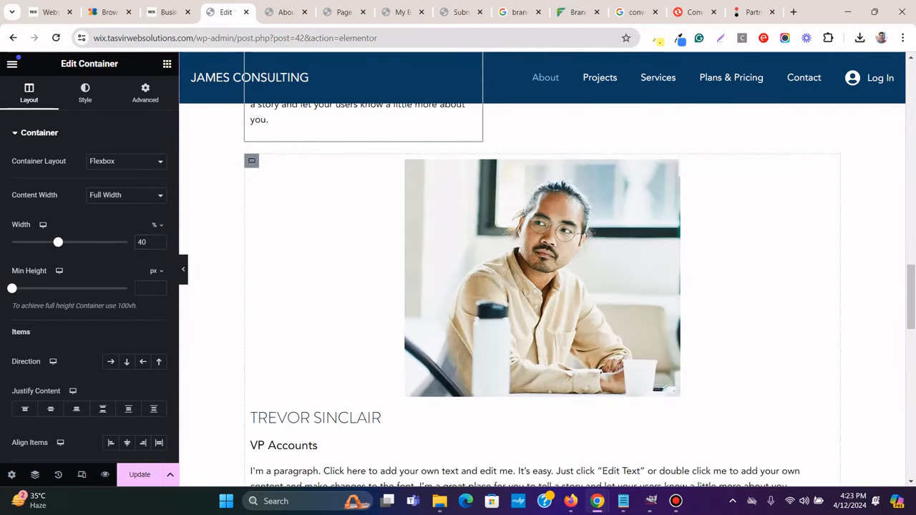
left_click(251, 161)
left_click(126, 195)
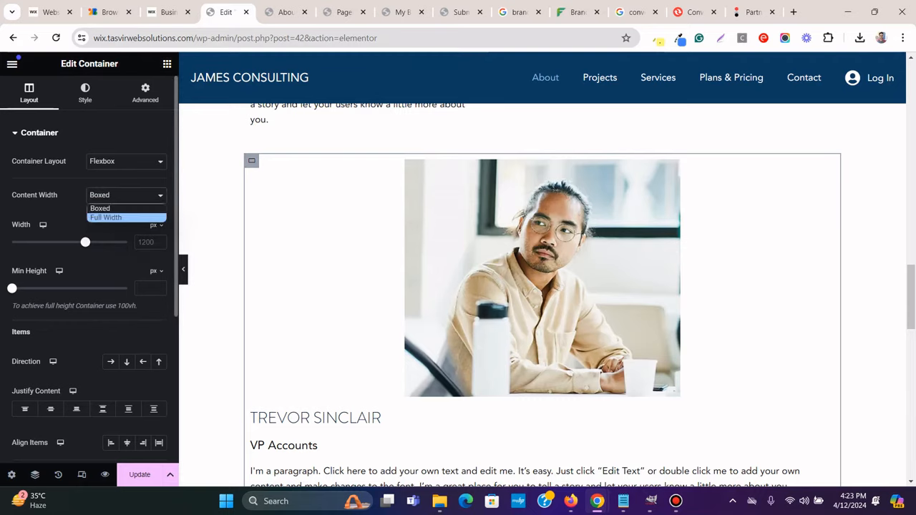
left_click(106, 216)
type("4")
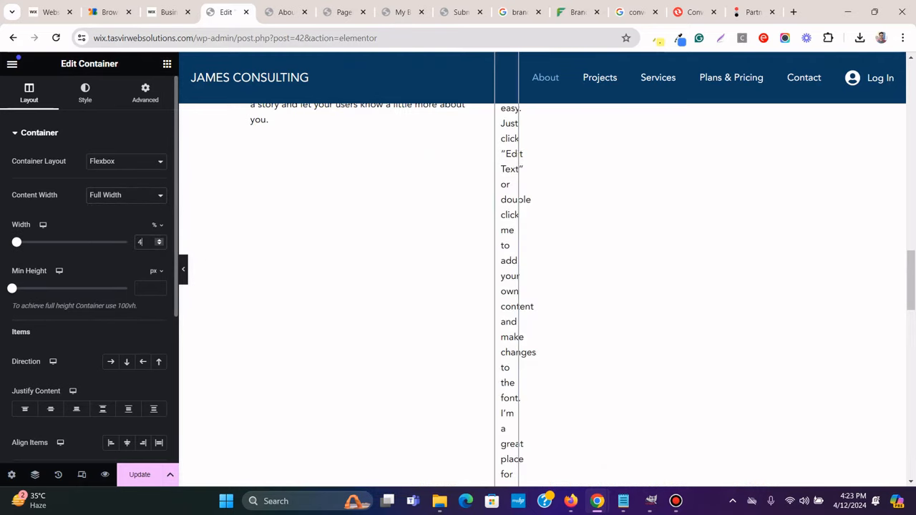
type("0")
left_click(675, 500)
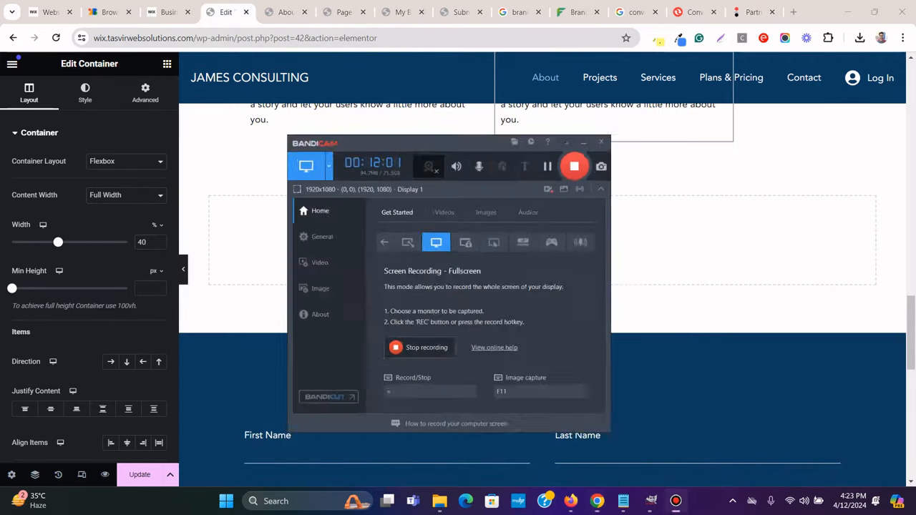
left_click(591, 94)
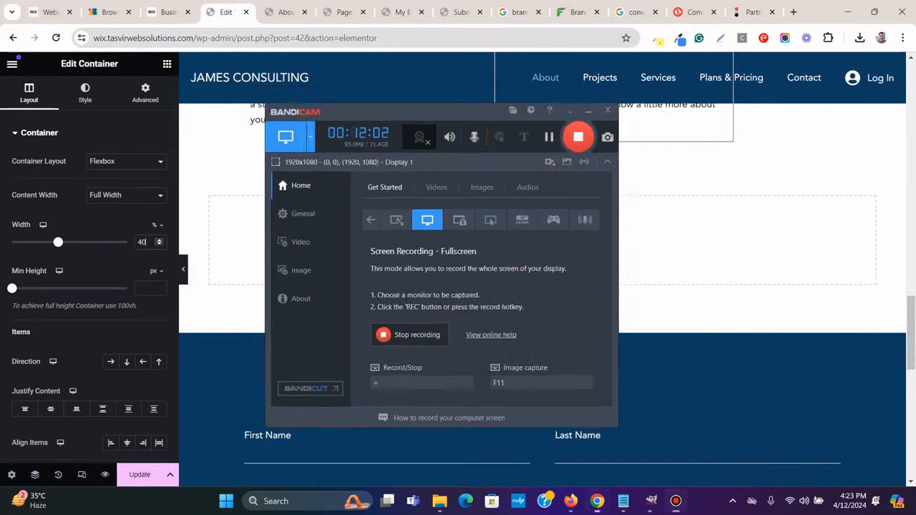
Compare the spacing between the two columns of team members with the Wix template's team section
scroll(542, 286, "up", 11)
scroll(543, 286, "up", 3)
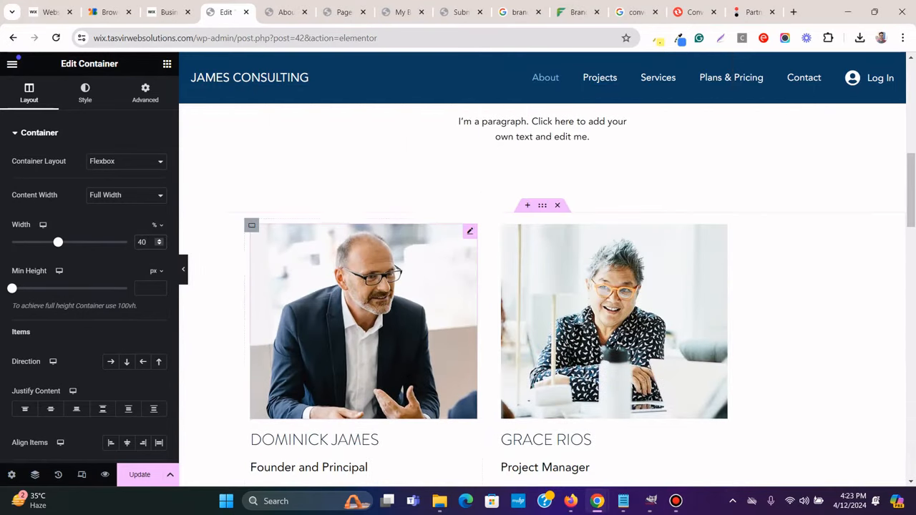
left_click(169, 12)
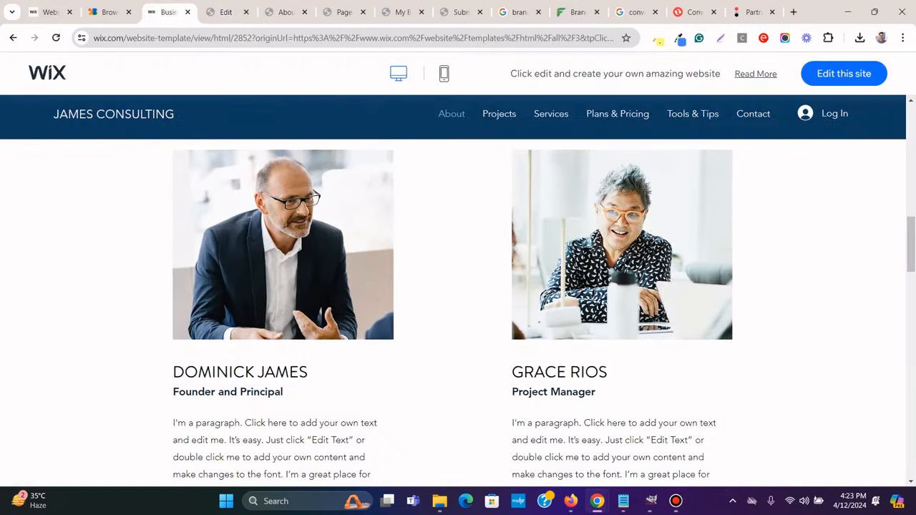
scroll(458, 286, "down", 4)
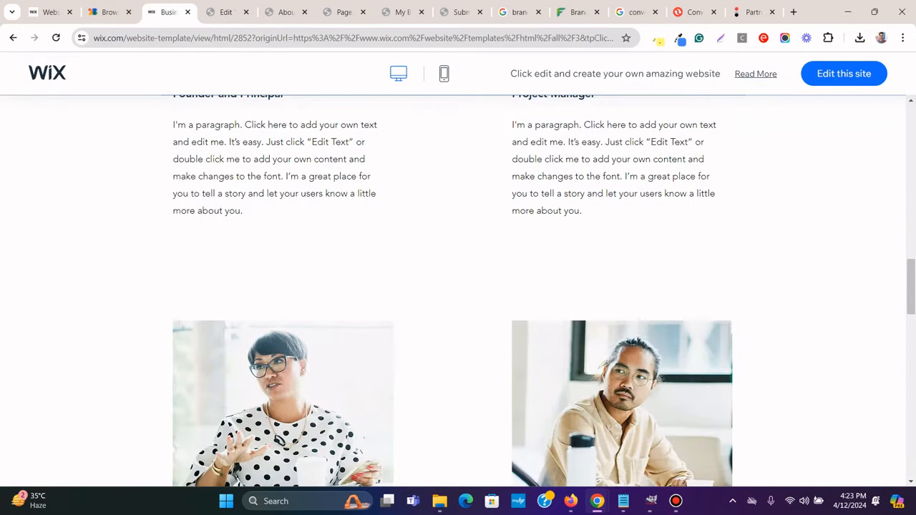
left_click(225, 12)
scroll(542, 286, "up", 3)
scroll(542, 286, "down", 5)
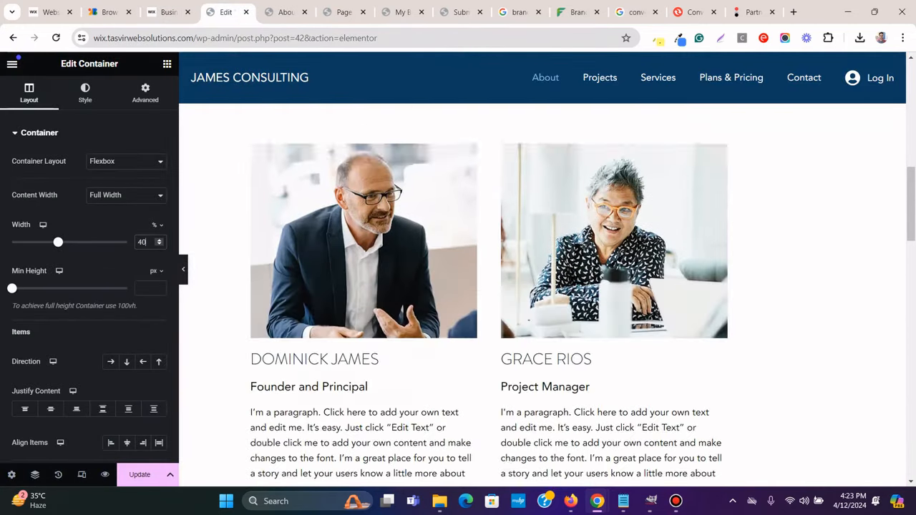
scroll(501, 286, "up", 1)
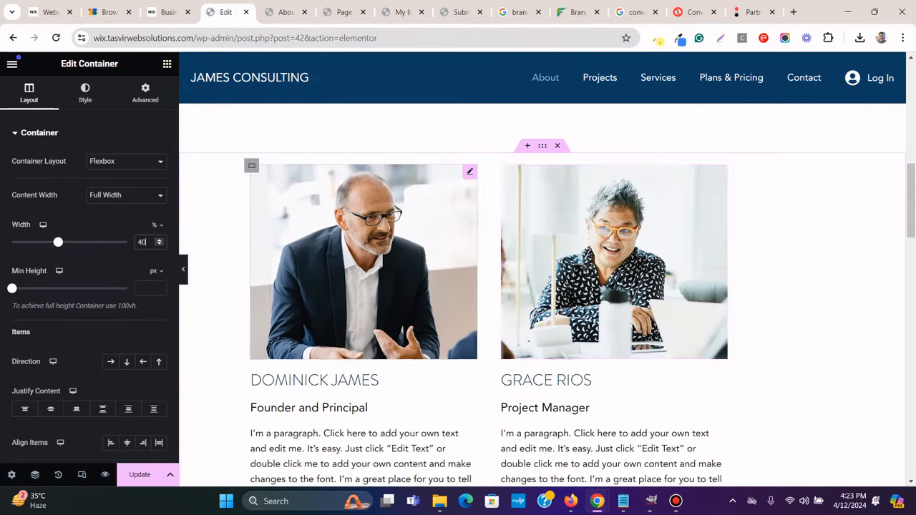
scroll(364, 258, "down", 1)
scroll(458, 286, "down", 5)
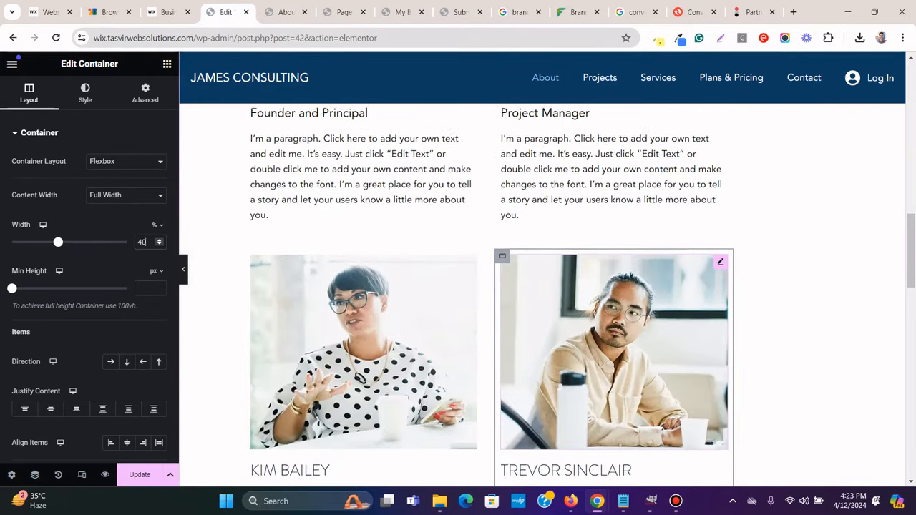
scroll(458, 286, "up", 6)
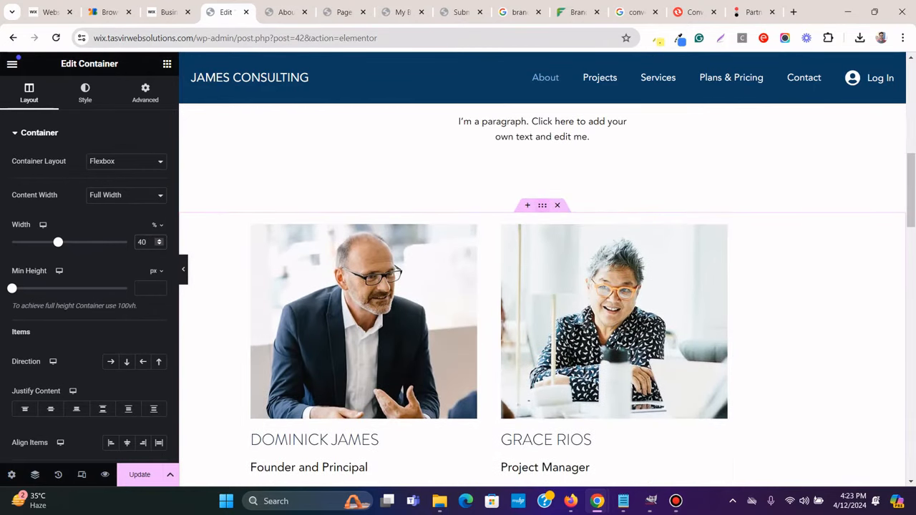
Set the outer team container's Justify Content to Space Between and save the page
left_click(543, 205)
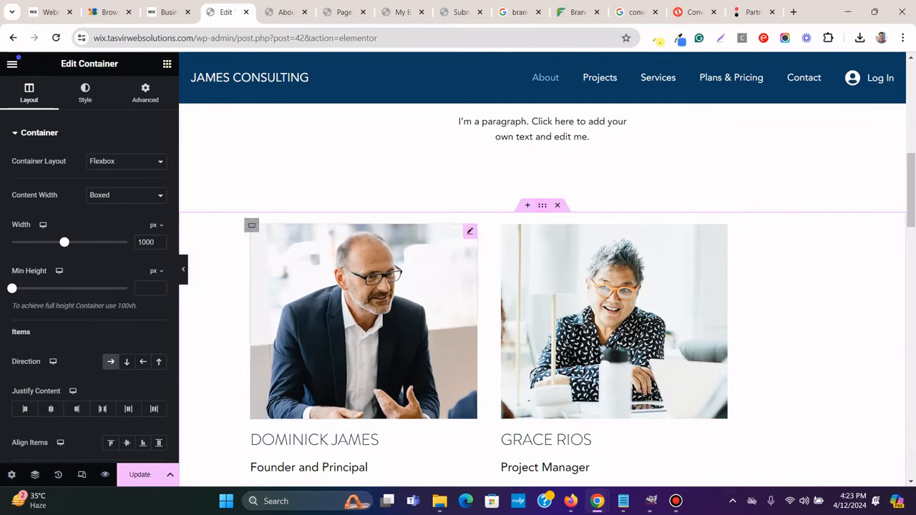
scroll(90, 286, "down", 2)
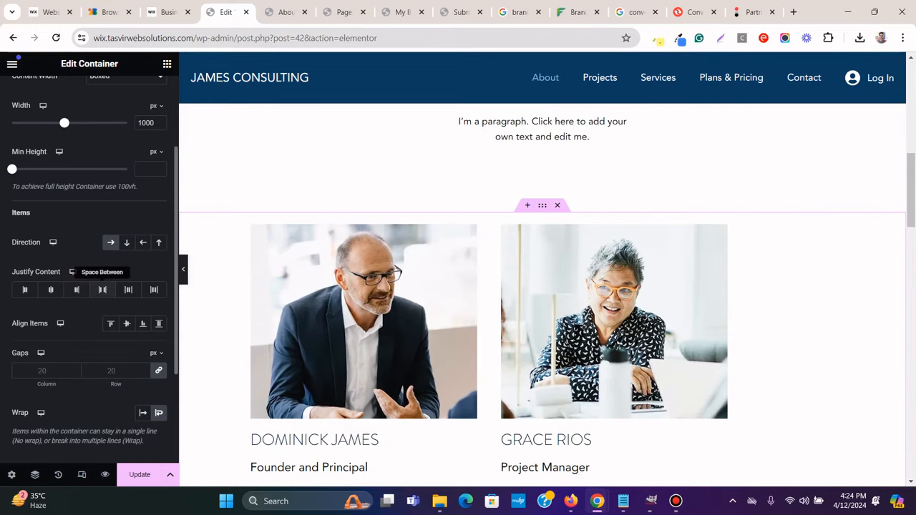
left_click(102, 289)
scroll(358, 164, "down", 5)
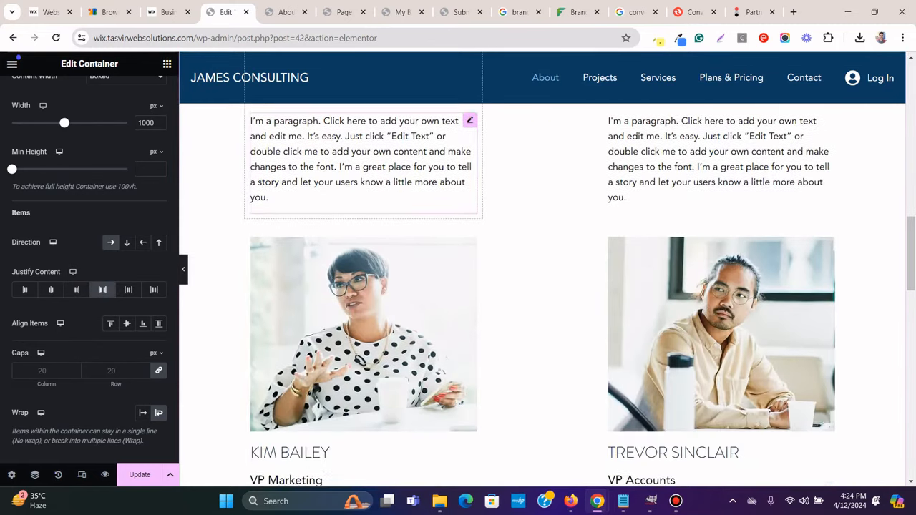
scroll(365, 286, "down", 3)
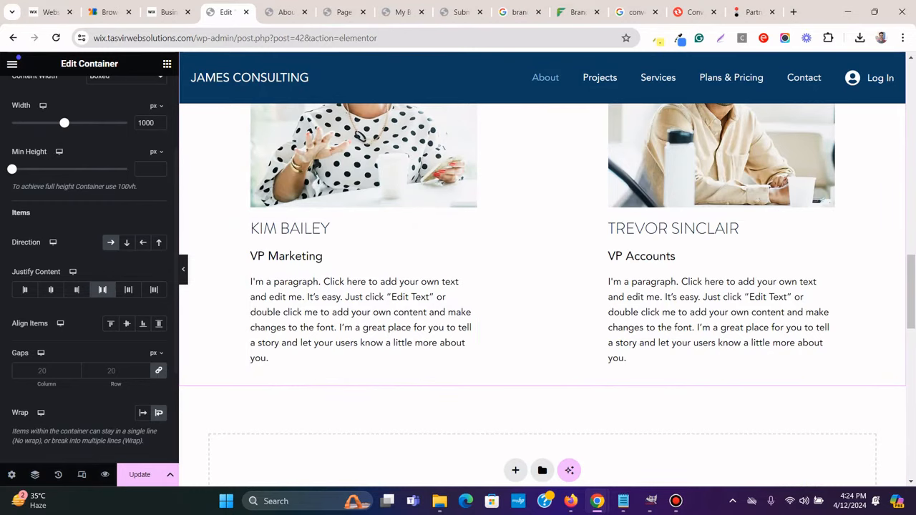
key("ctrl+s")
Check what follows the team section in the Wix template and add a single-column Flexbox container below the team members
left_click(169, 12)
scroll(452, 287, "down", 8)
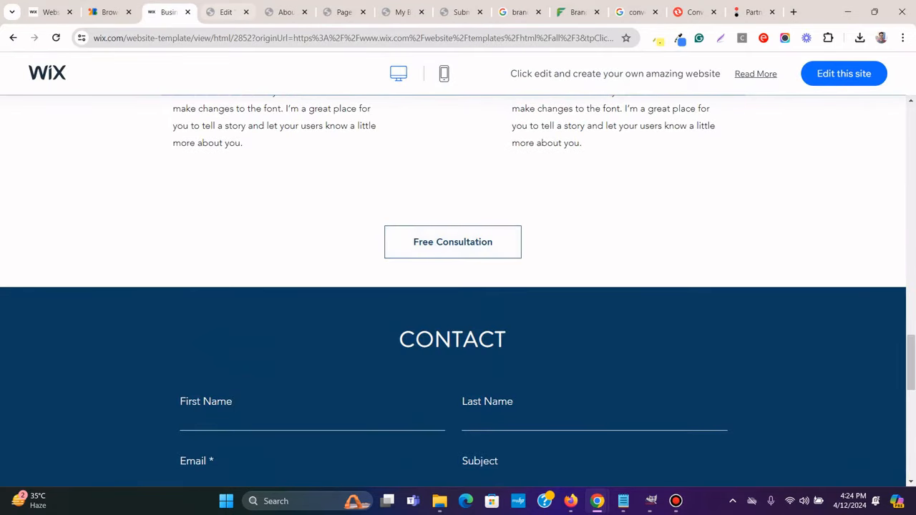
left_click(225, 12)
scroll(515, 291, "down", 2)
left_click(515, 290)
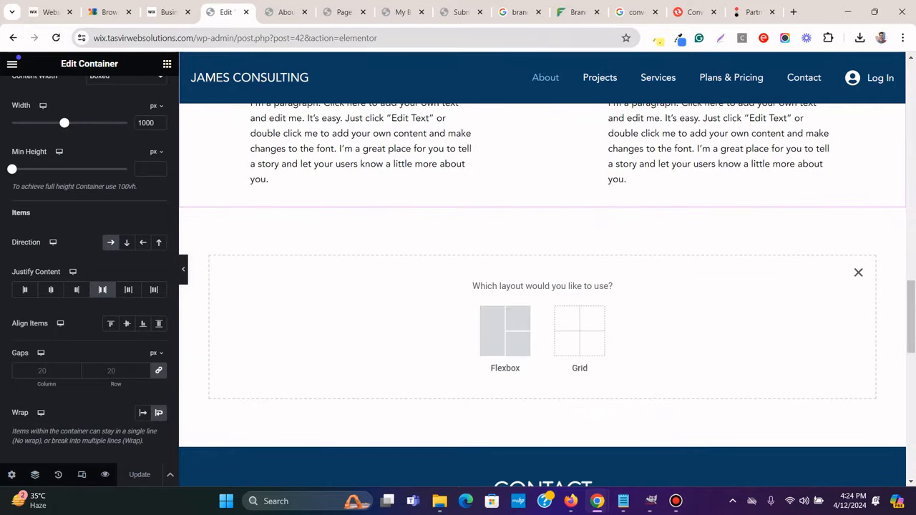
left_click(504, 331)
left_click(378, 319)
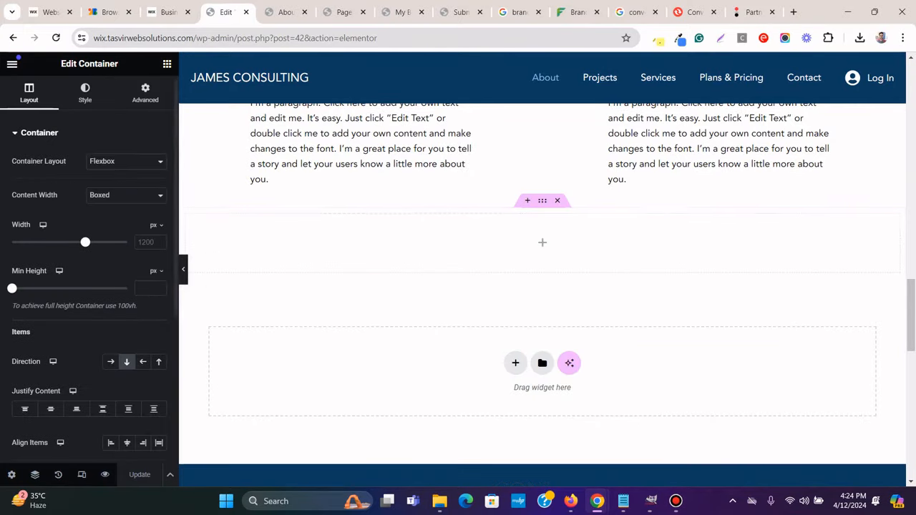
Add a Button widget to the new container below the team section and align it to the center
left_click(167, 64)
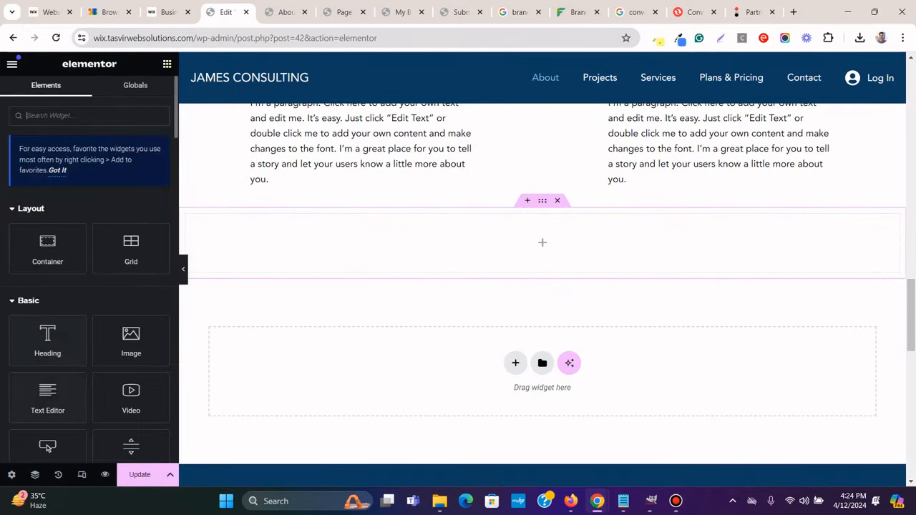
scroll(48, 447, "down", 1)
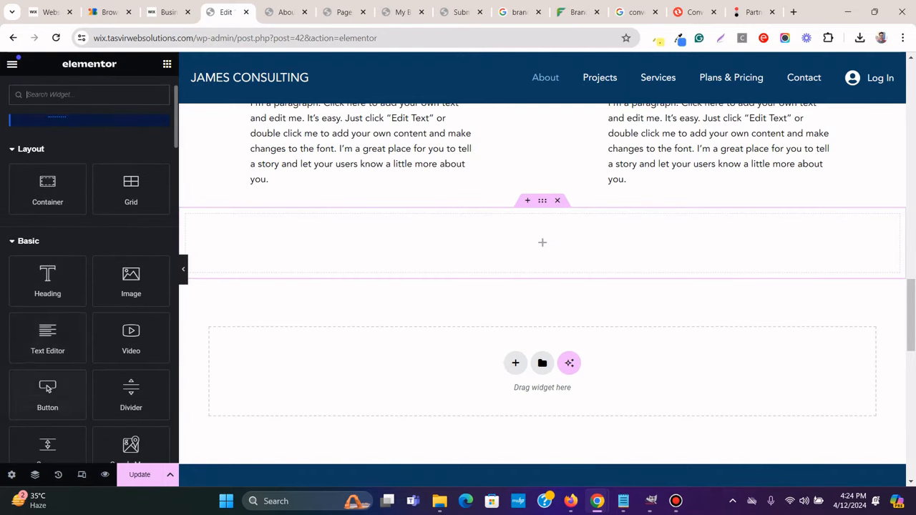
left_click_drag(47, 389, 687, 243)
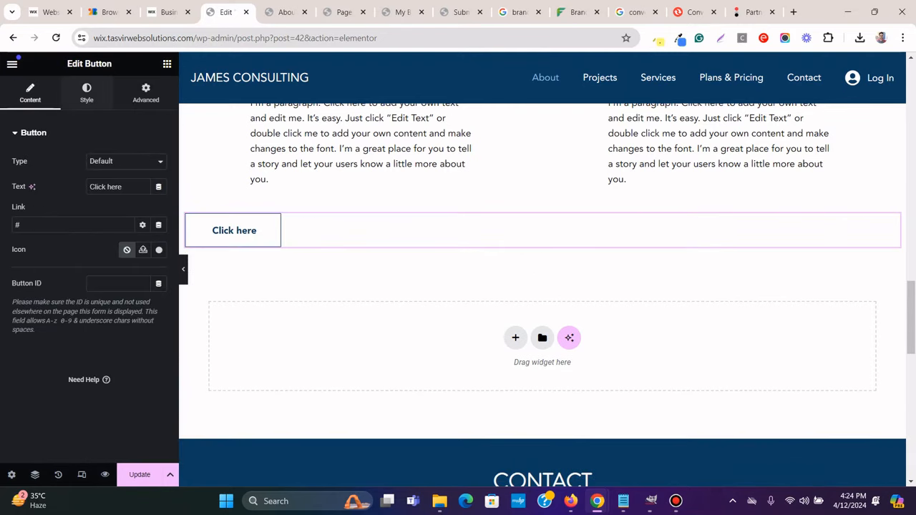
left_click(87, 93)
left_click(126, 161)
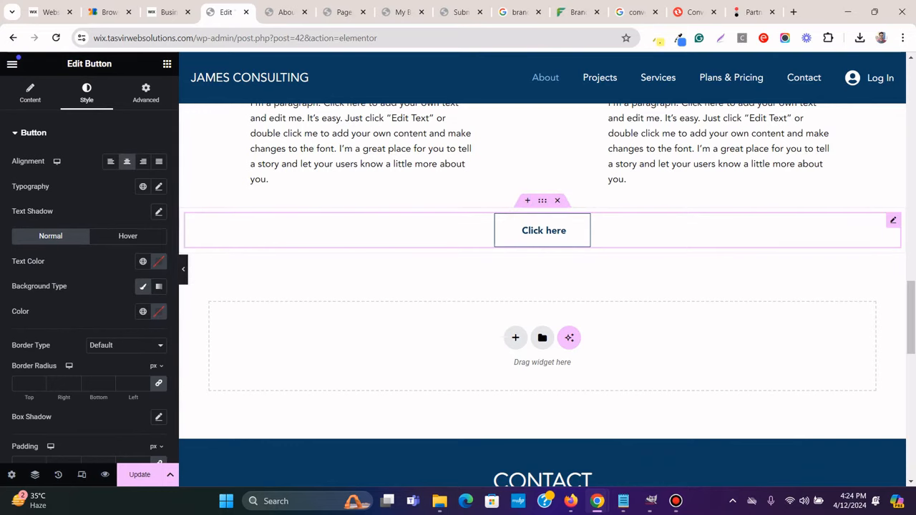
Check the button's wording in the Wix template and change the new button's text to "Free Consultation"
left_click(166, 13)
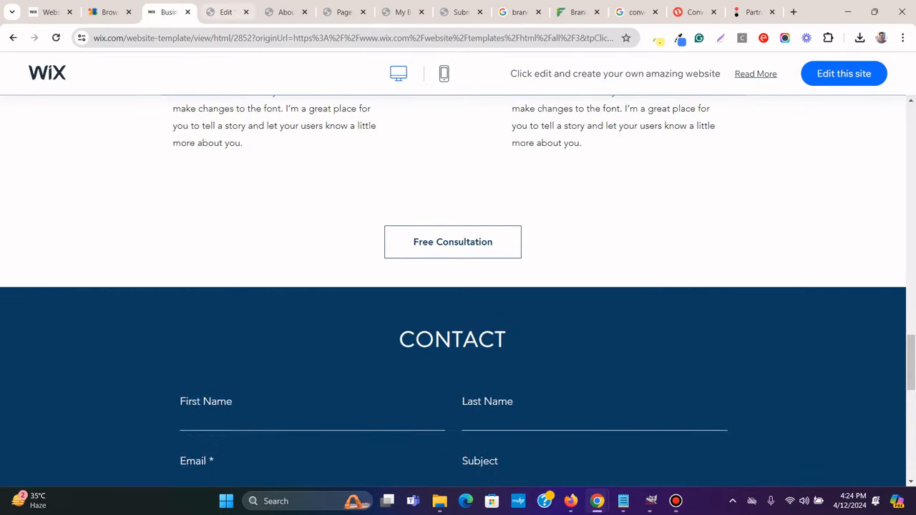
left_click(225, 12)
left_click(30, 93)
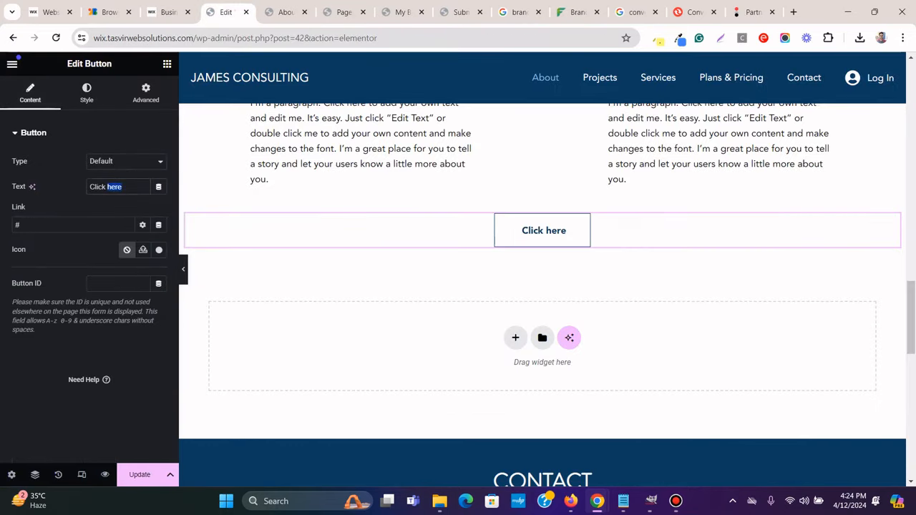
key("ctrl+a")
type("F")
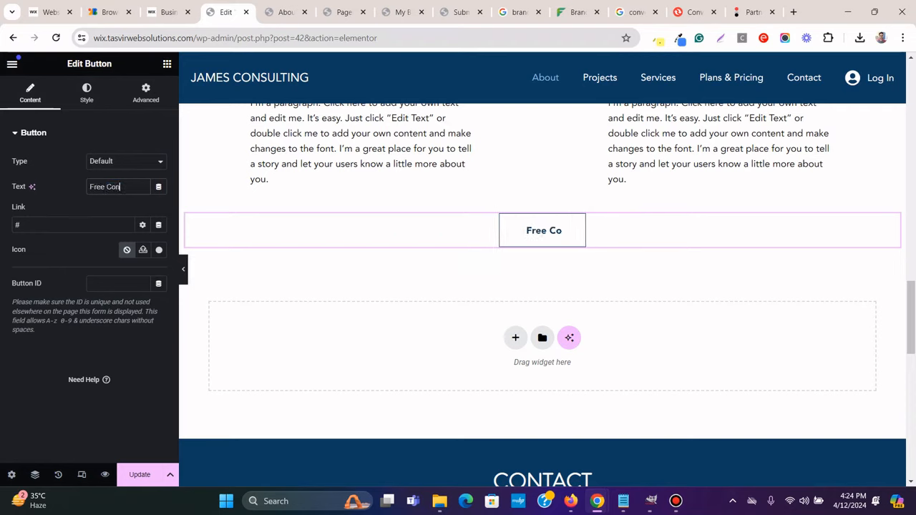
type("ree Consulta")
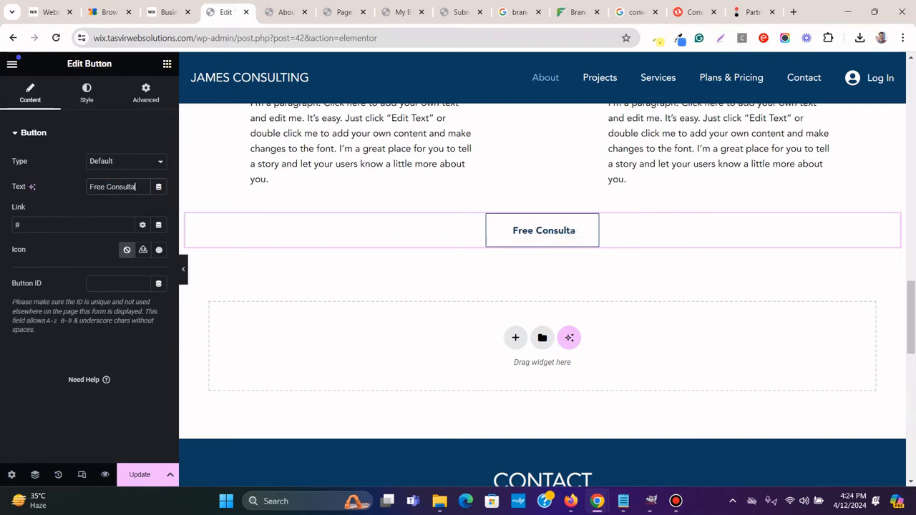
type("tion")
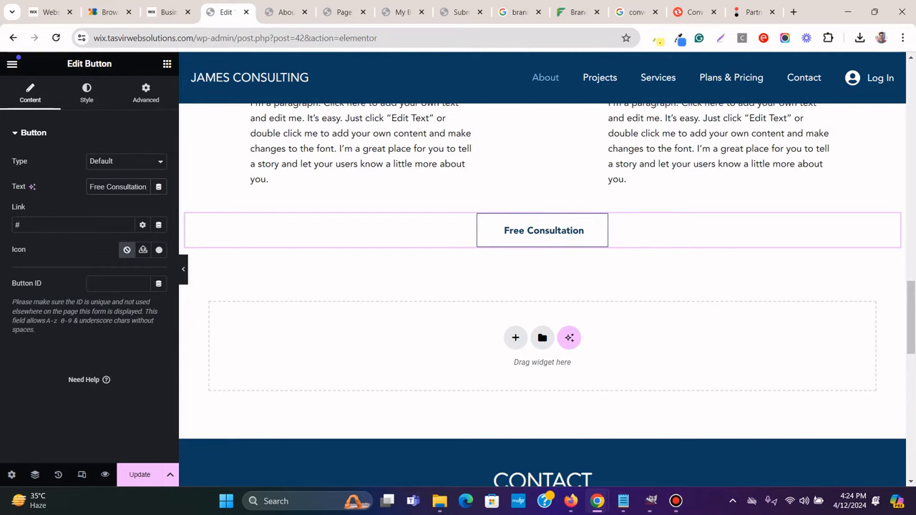
Unlink the padding values of the Free Consultation button's container and set 100 px top, 50 px bottom and 0 on the sides
left_click(168, 12)
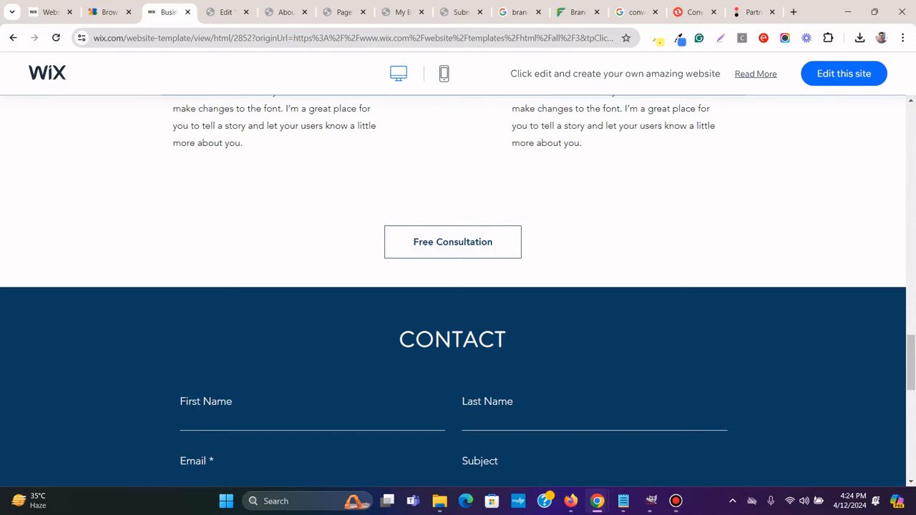
left_click(225, 12)
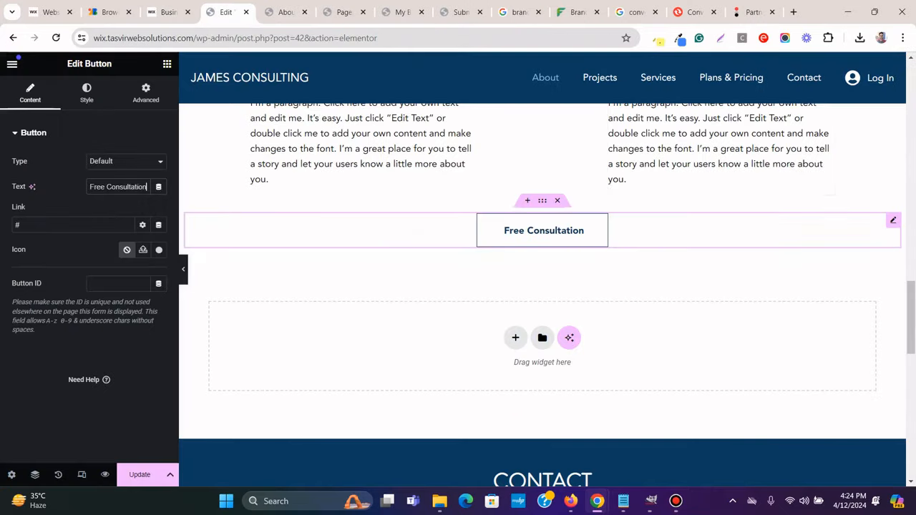
left_click(542, 201)
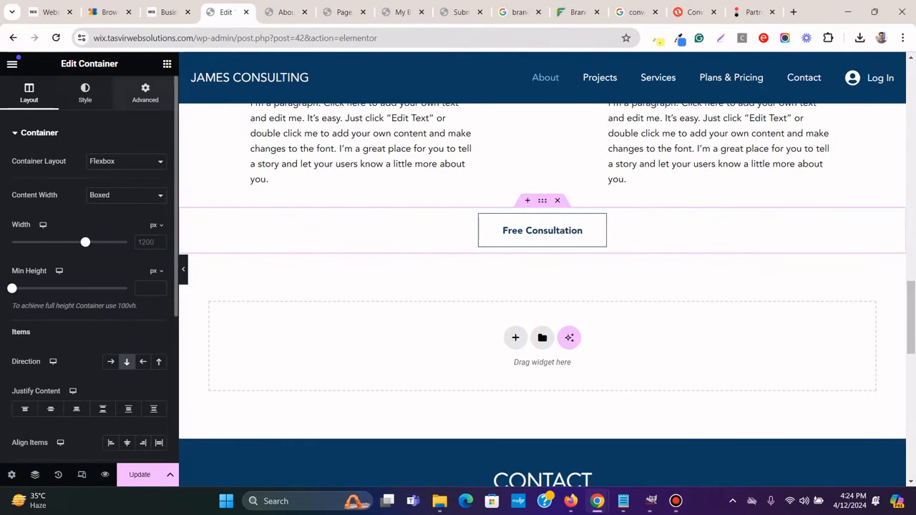
left_click(146, 93)
left_click(158, 221)
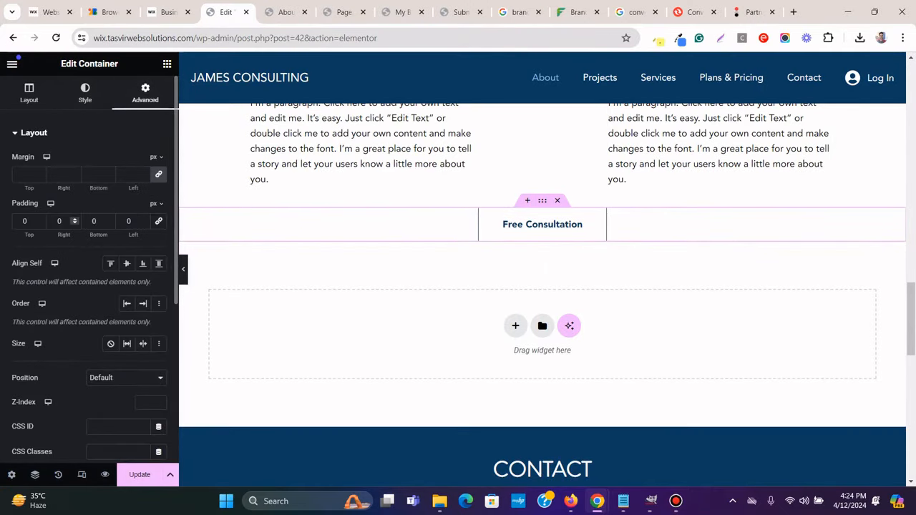
left_click(26, 221)
type("100")
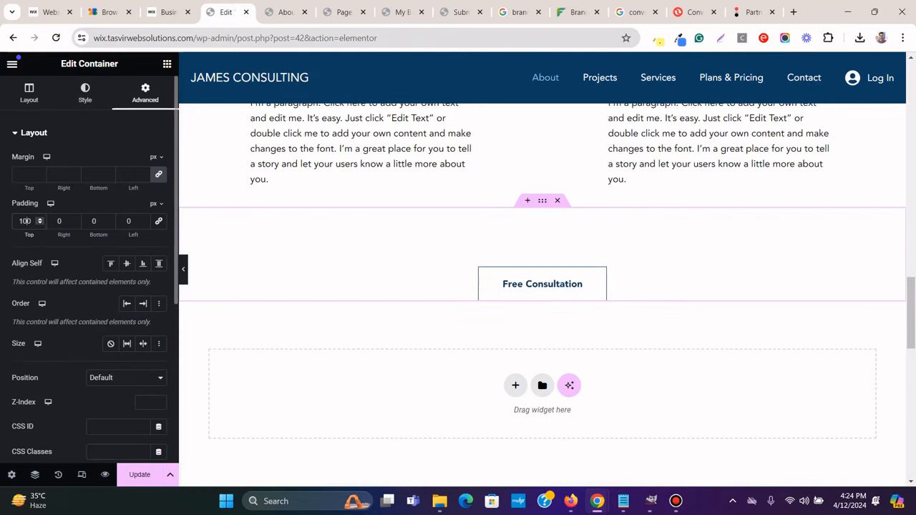
type("50")
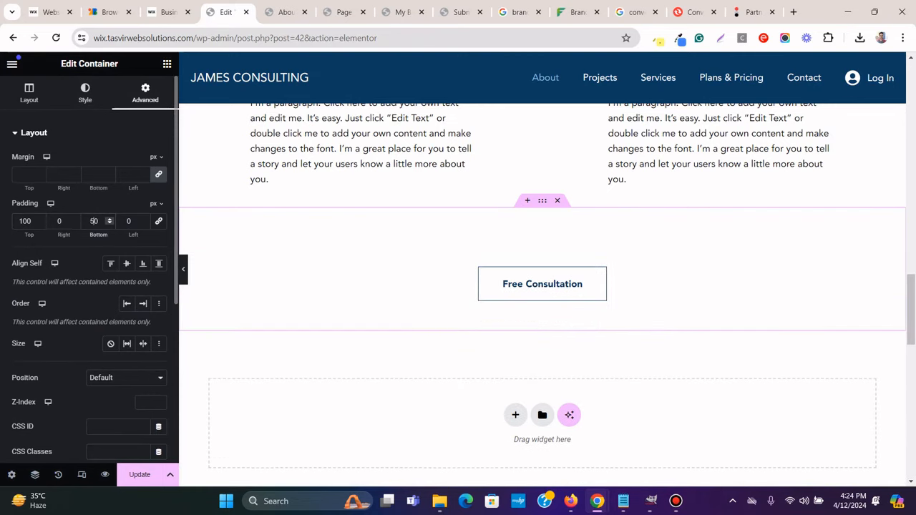
Preview the About page at full width up to its heading and save the page
left_click(183, 269)
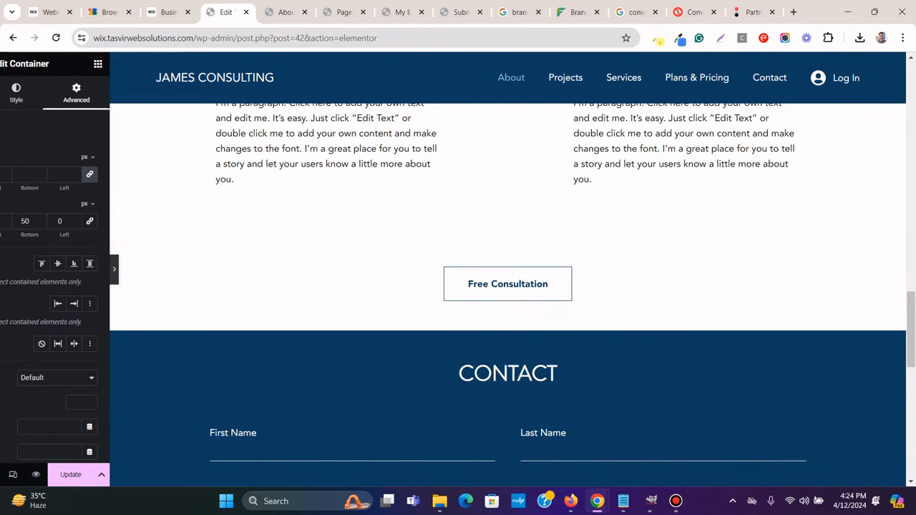
scroll(458, 292, "up", 20)
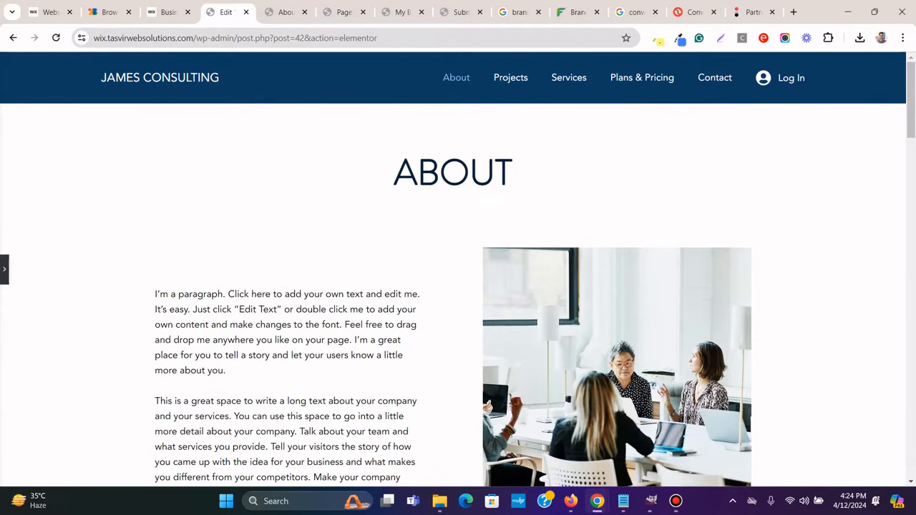
left_click(4, 269)
left_click(140, 474)
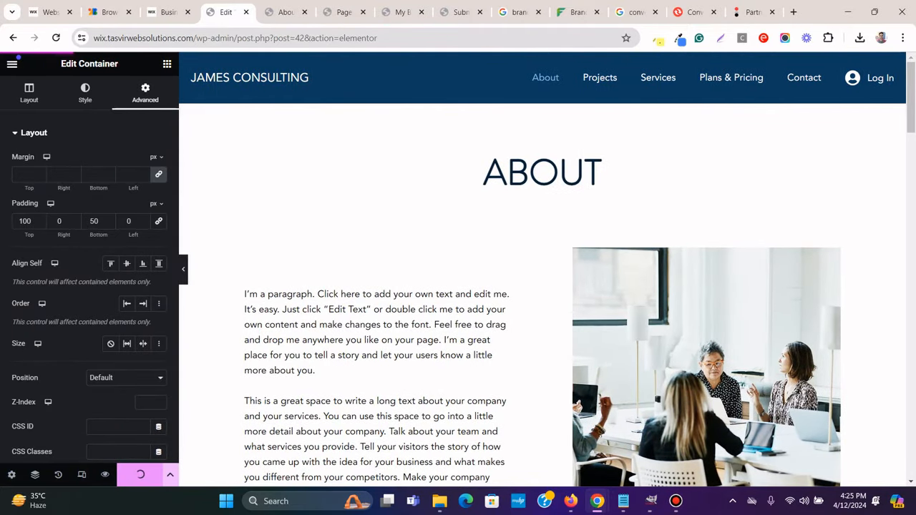
left_click(166, 12)
left_click(226, 13)
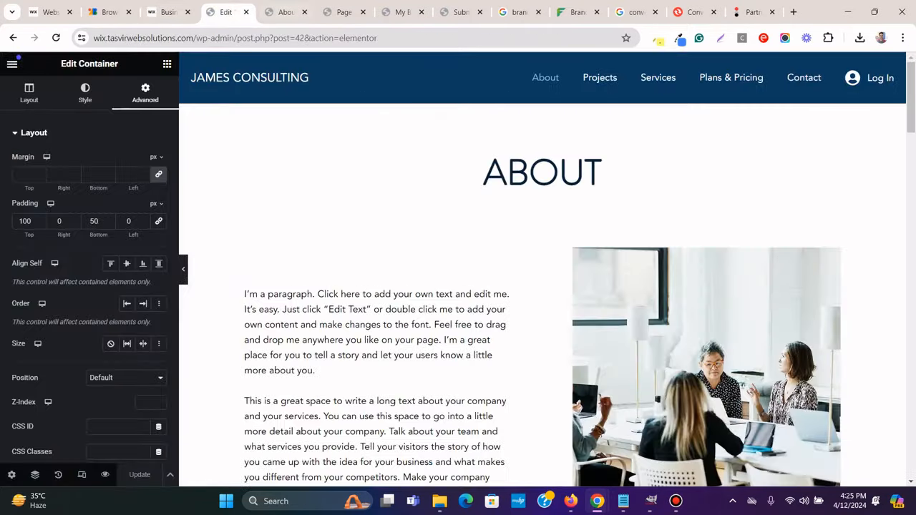
left_click(283, 12)
left_click(227, 12)
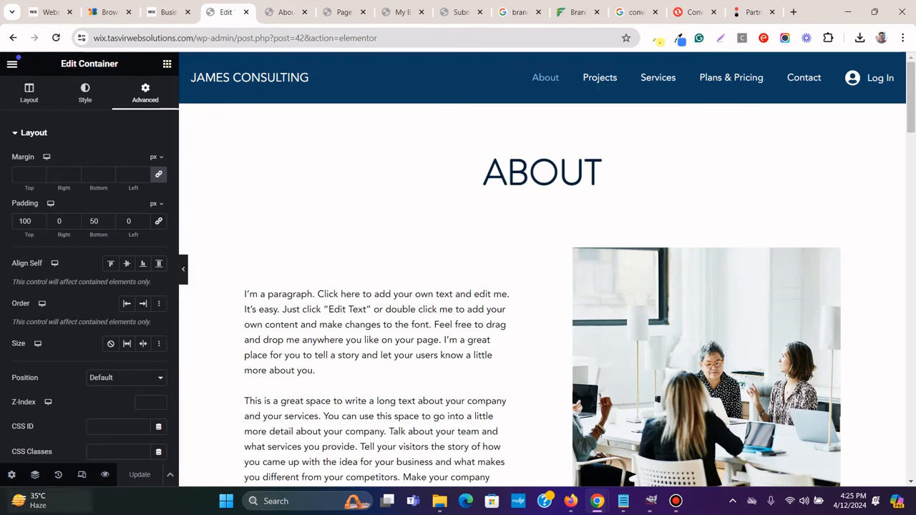
Switch to the Tablet Portrait view and examine the layout of the intro, team and button sections
left_click(82, 475)
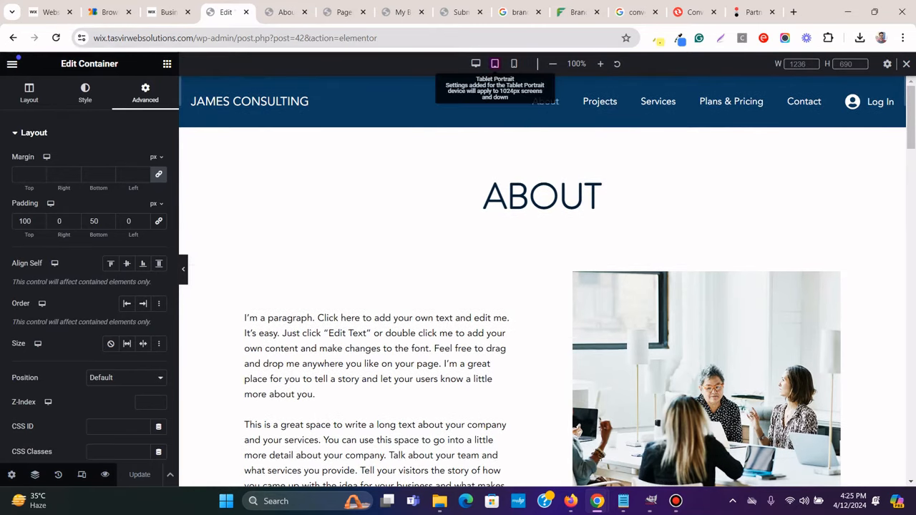
left_click(494, 64)
scroll(542, 250, "down", 10)
scroll(541, 286, "down", 3)
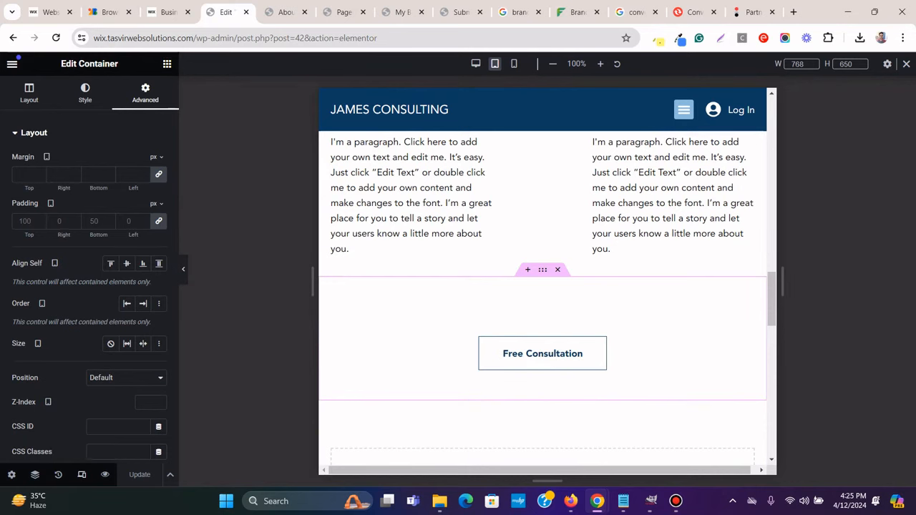
scroll(541, 286, "up", 14)
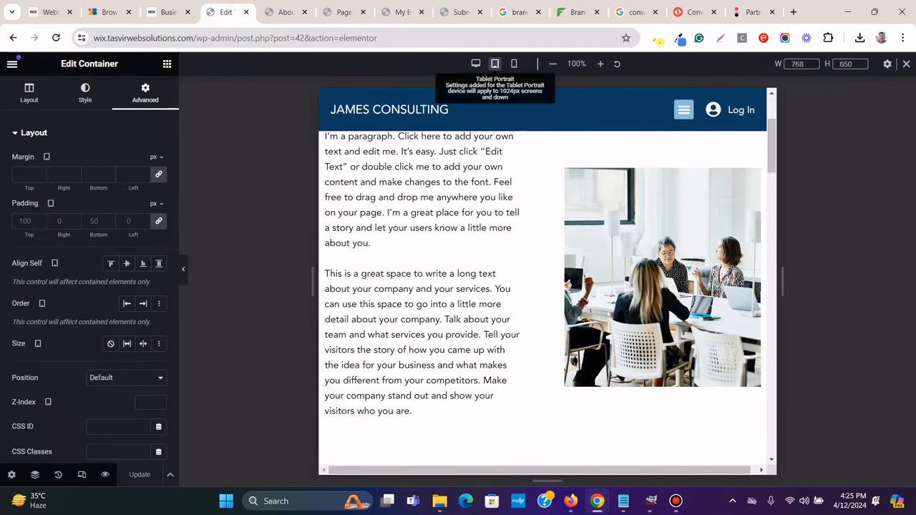
scroll(542, 286, "up", 2)
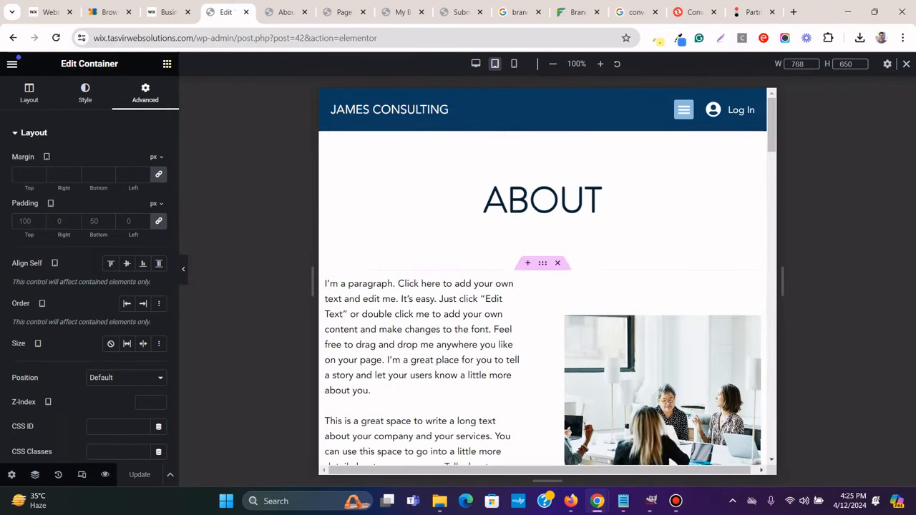
scroll(570, 225, "down", 10)
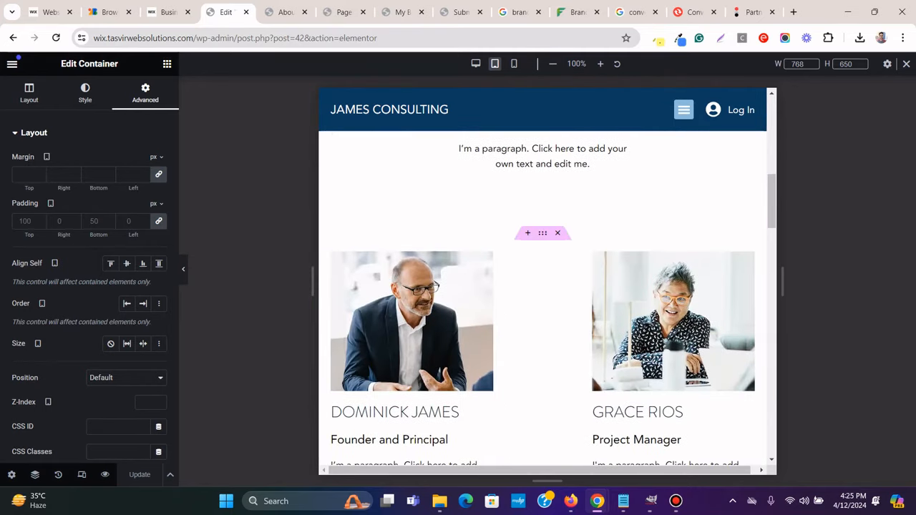
scroll(542, 286, "up", 2)
scroll(542, 286, "down", 3)
scroll(542, 287, "up", 3)
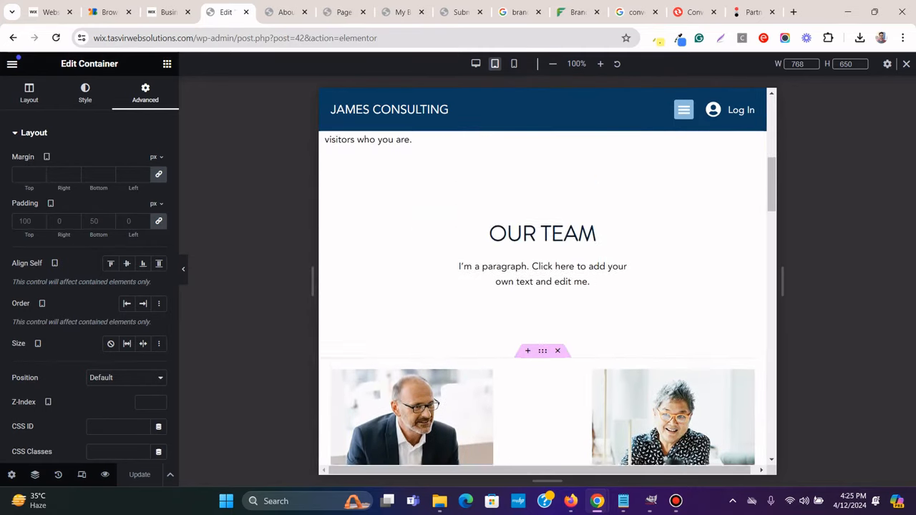
scroll(542, 286, "down", 10)
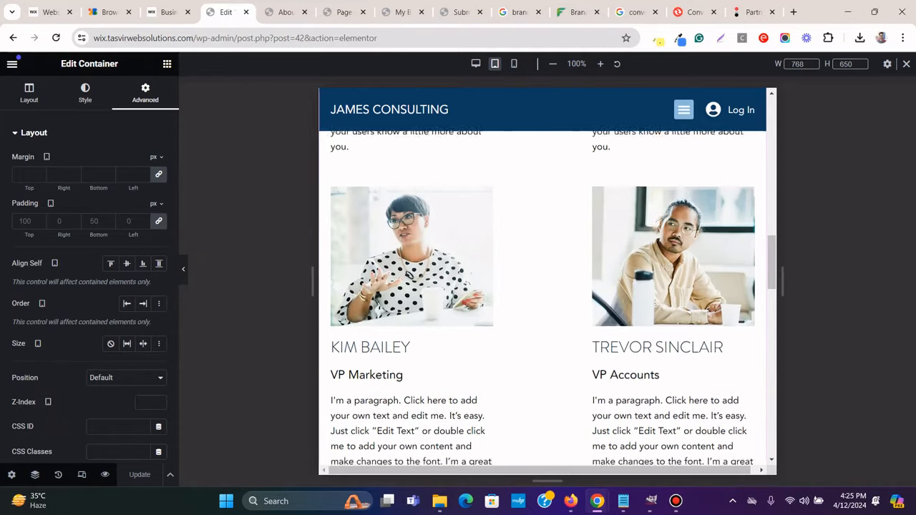
scroll(541, 287, "up", 10)
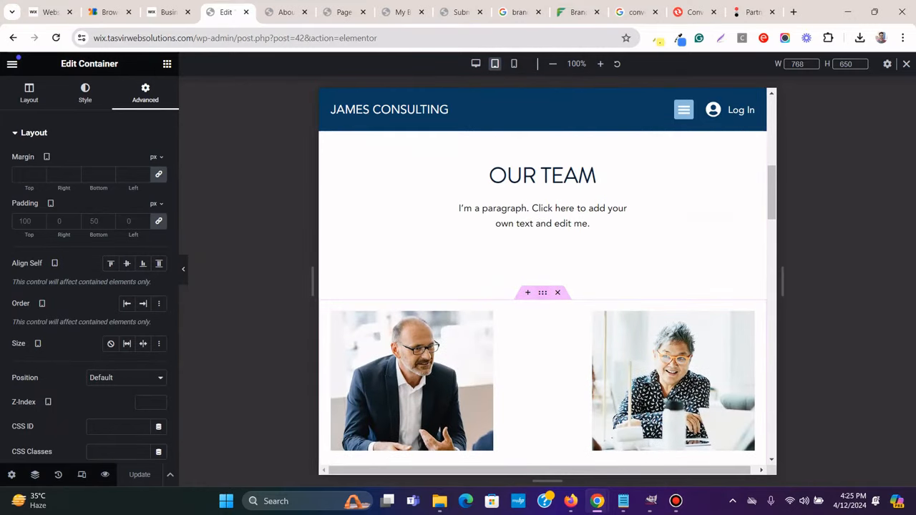
Set the team members container's Justify Content to Center for the tablet view and check the sections below it
left_click(542, 292)
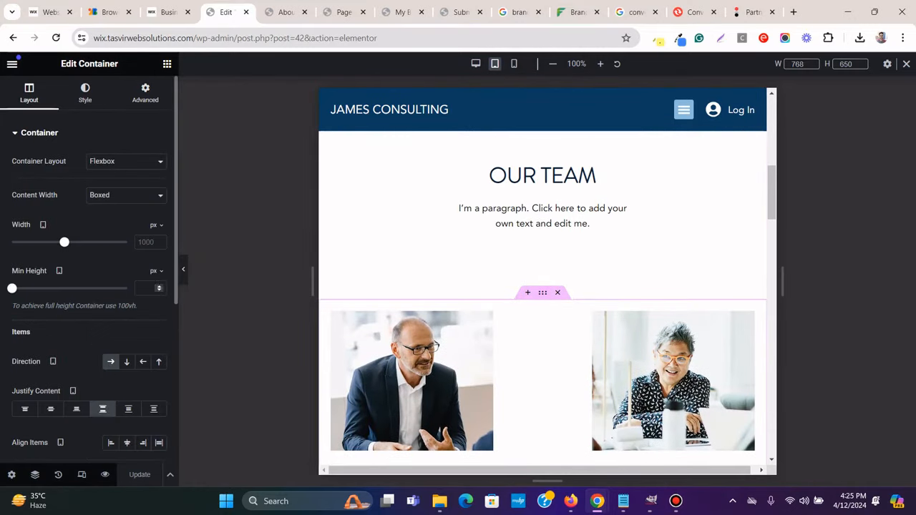
left_click(50, 409)
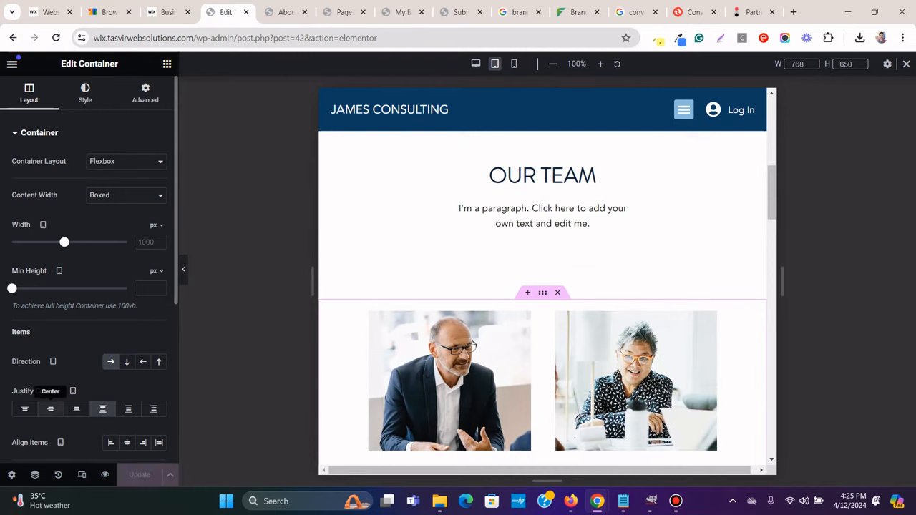
scroll(542, 286, "down", 5)
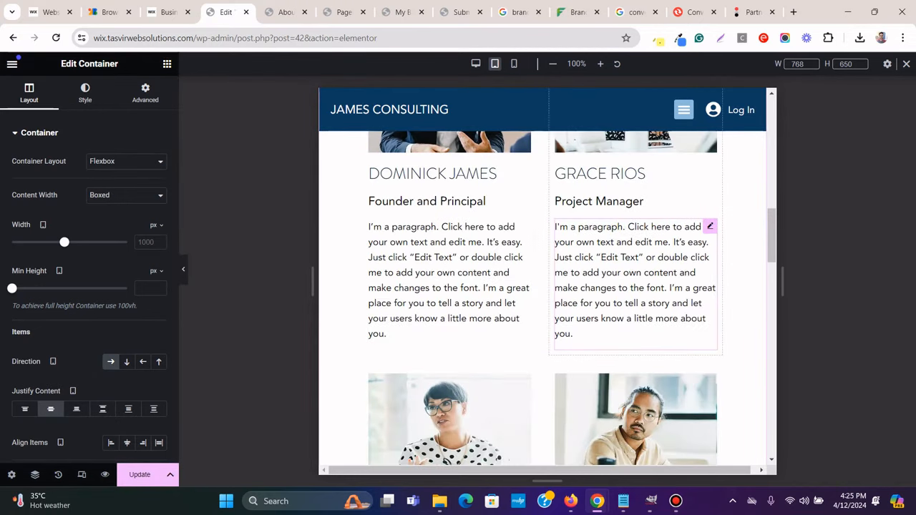
scroll(542, 286, "down", 3)
scroll(542, 287, "down", 4)
scroll(542, 286, "up", 4)
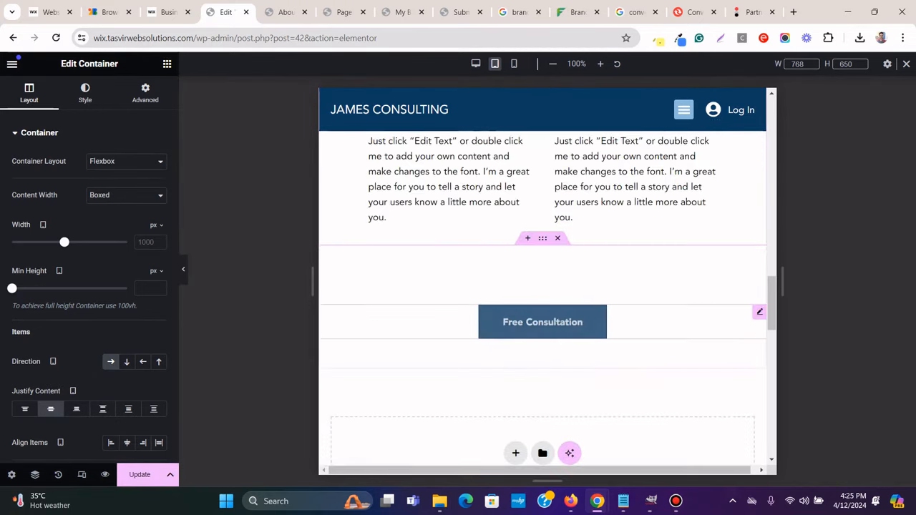
Switch to the Mobile Portrait view and examine how the intro text, image and team section are laid out
scroll(541, 286, "up", 10)
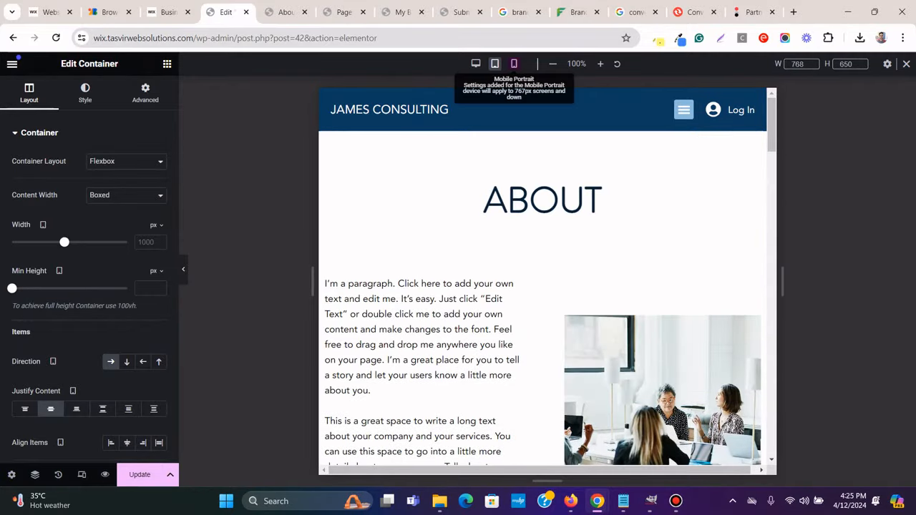
left_click(513, 64)
scroll(541, 286, "down", 10)
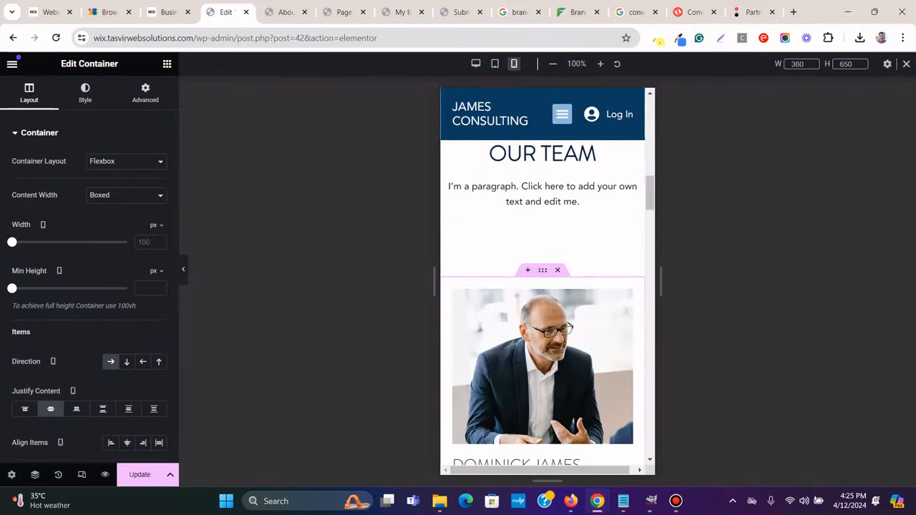
scroll(542, 286, "up", 3)
scroll(541, 286, "up", 6)
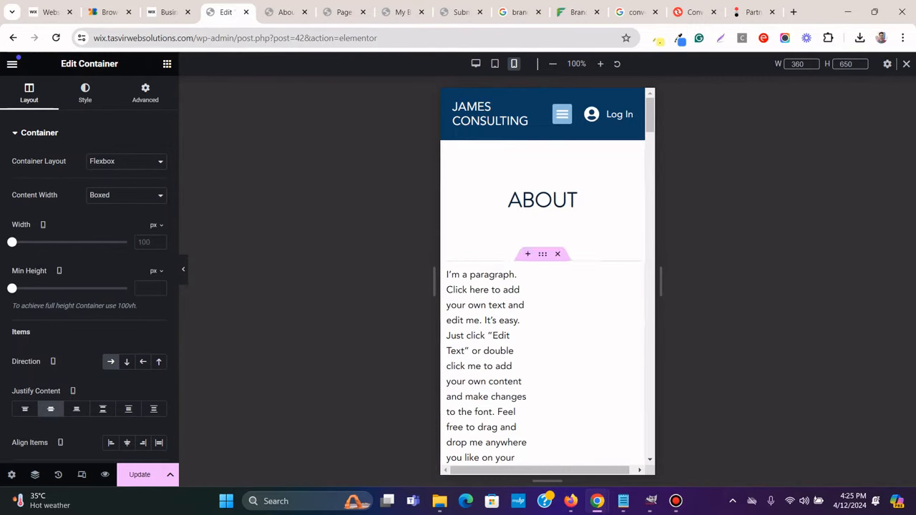
scroll(542, 286, "down", 5)
scroll(541, 286, "up", 4)
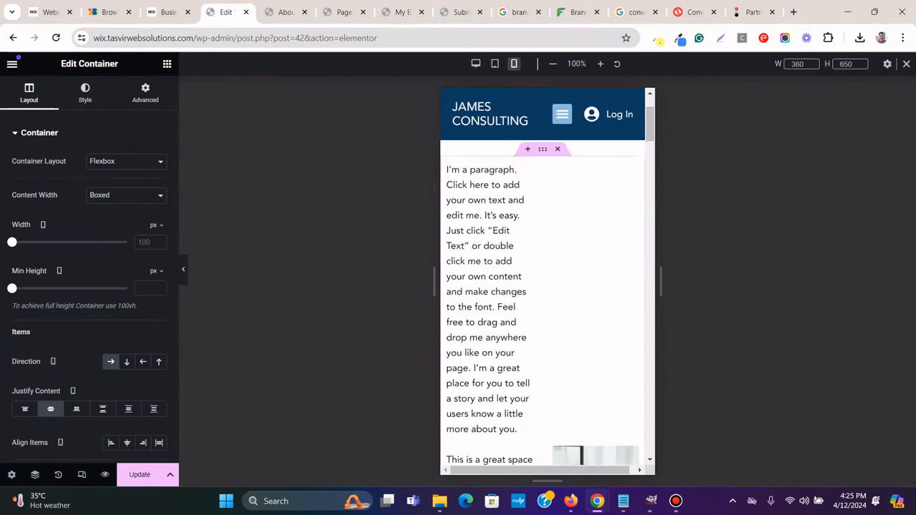
scroll(541, 286, "up", 2)
Set the custom width of the intro text below the About heading to 100% for the mobile view
left_click(543, 254)
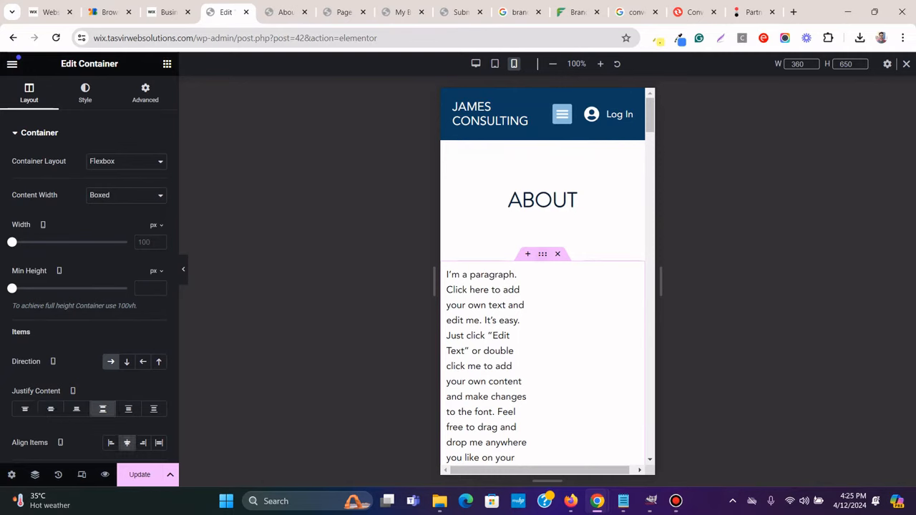
scroll(89, 271, "down", 2)
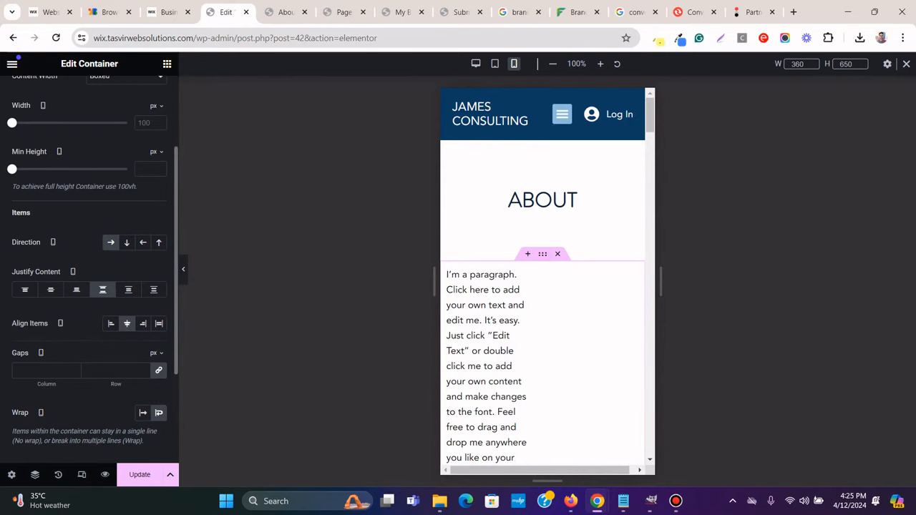
left_click(525, 274)
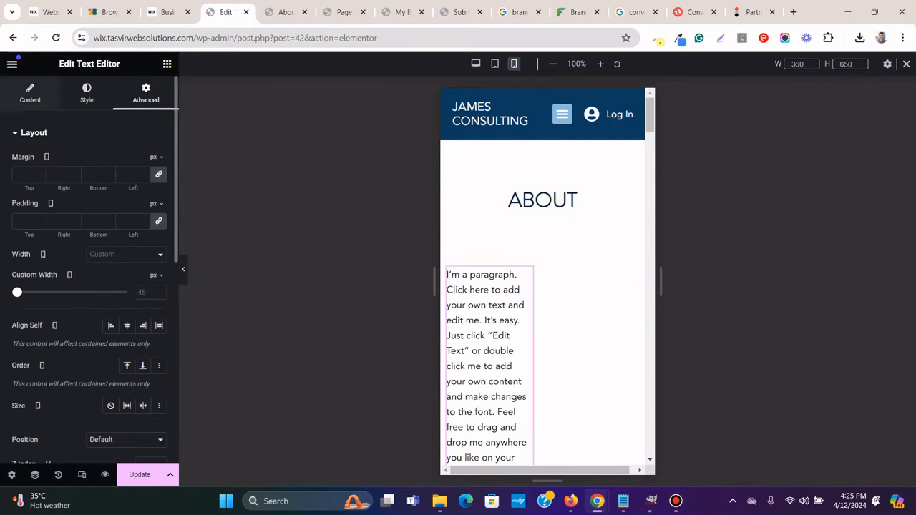
left_click(152, 292)
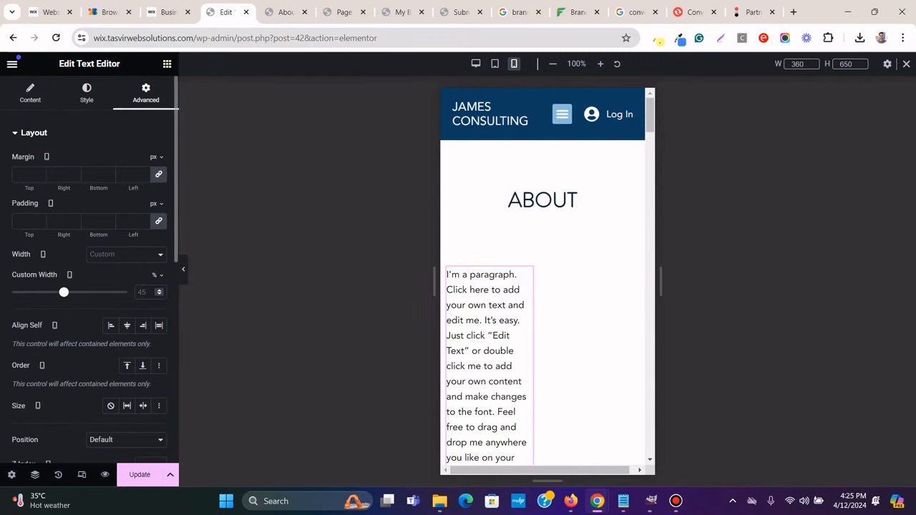
type("100")
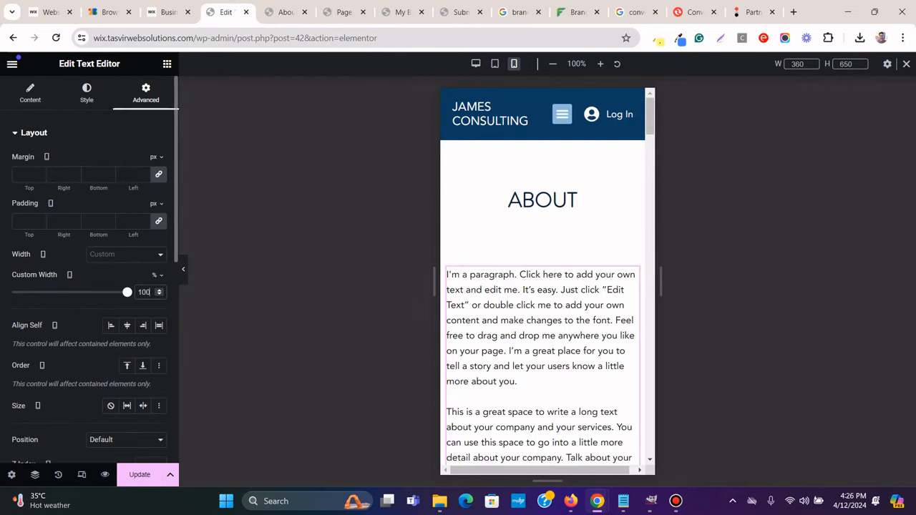
Set the custom width of the intro image to 100% for the mobile view
scroll(542, 286, "down", 3)
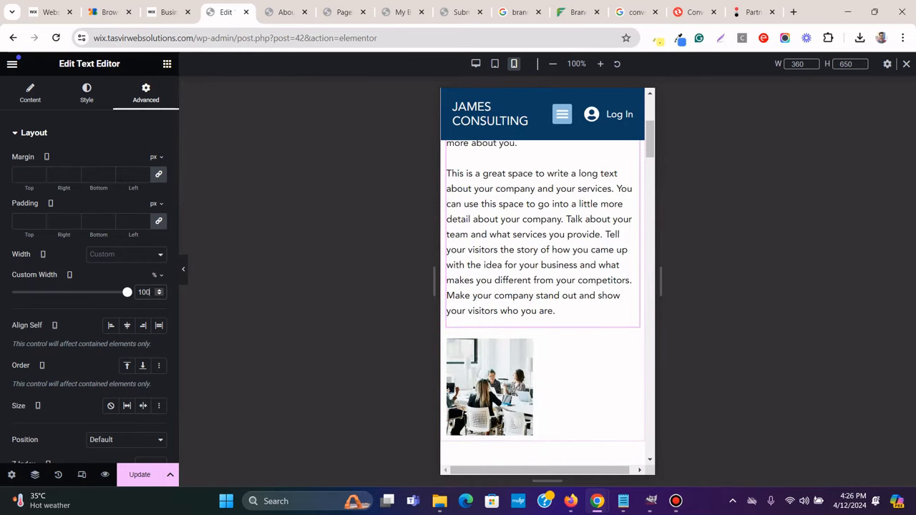
left_click(499, 379)
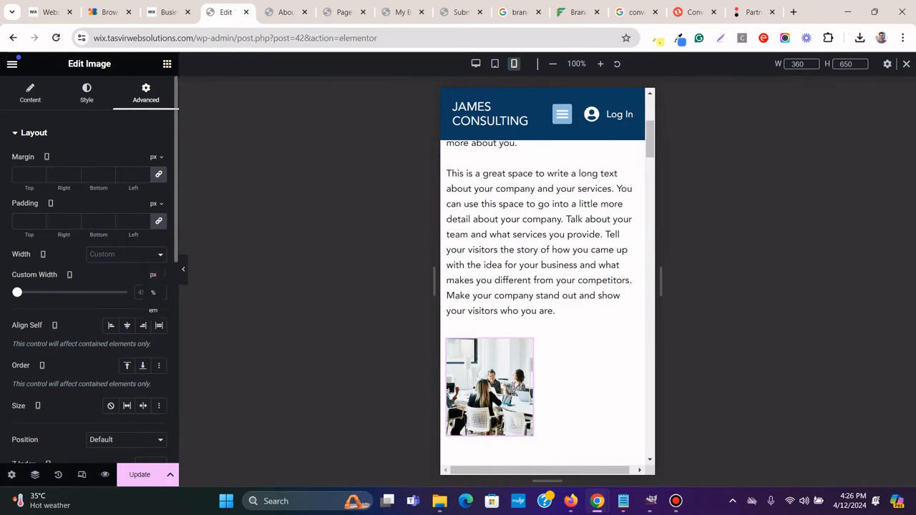
left_click(152, 292)
double_click(141, 292)
type("1")
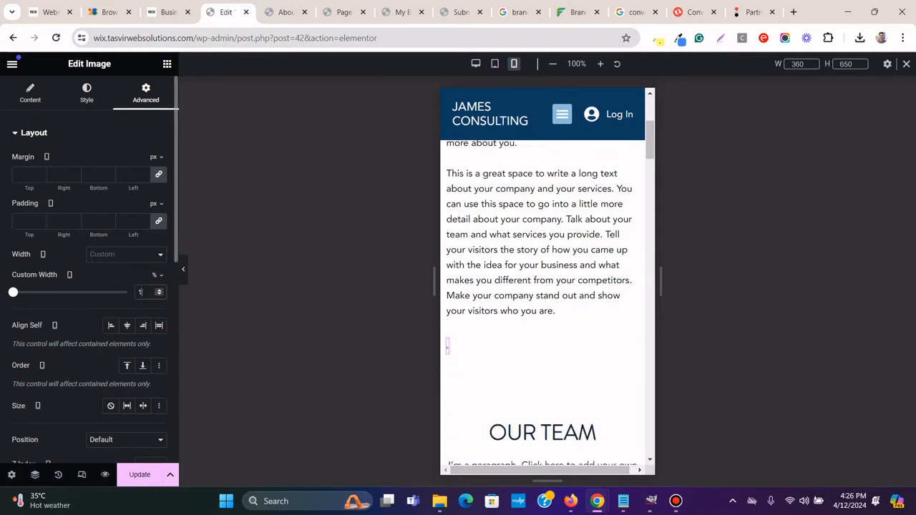
type("00")
Reverse the intro container's Direction to a bottom-up column on mobile so the image sits above the text
scroll(543, 286, "up", 3)
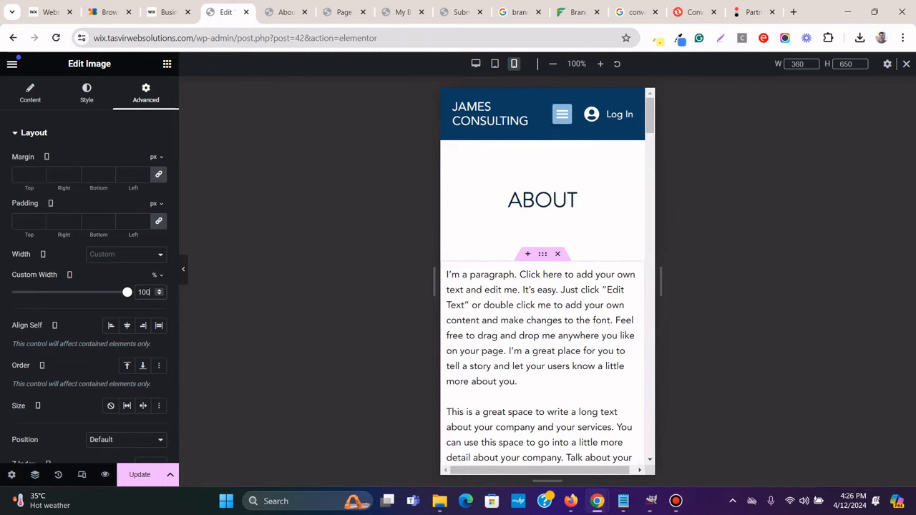
scroll(542, 322, "down", 4)
scroll(543, 321, "up", 4)
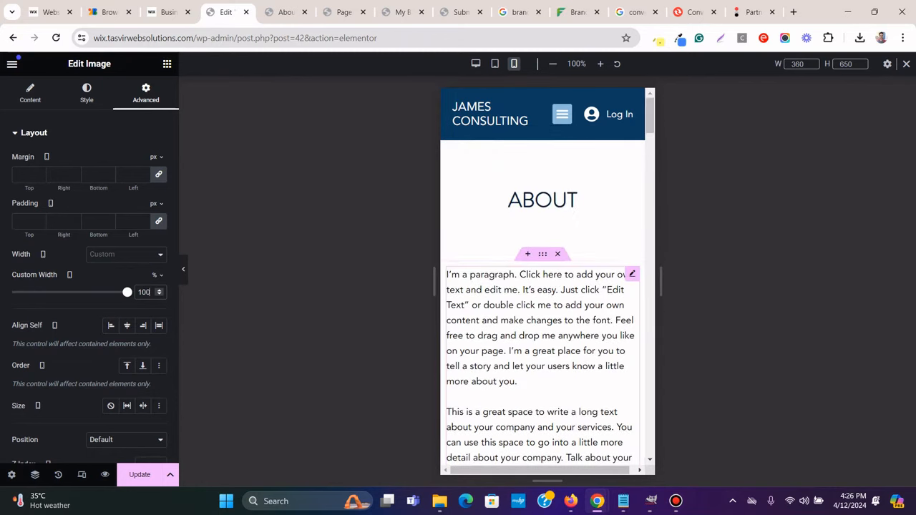
left_click(543, 254)
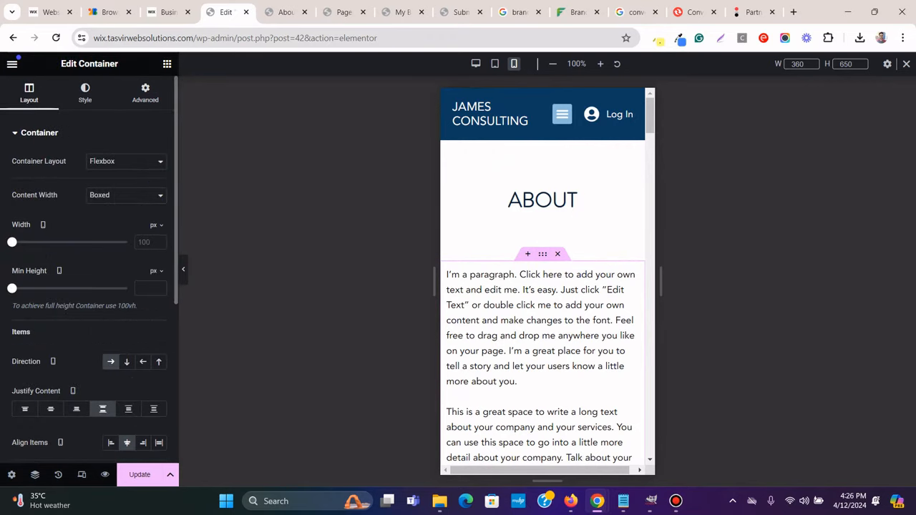
scroll(159, 361, "down", 1)
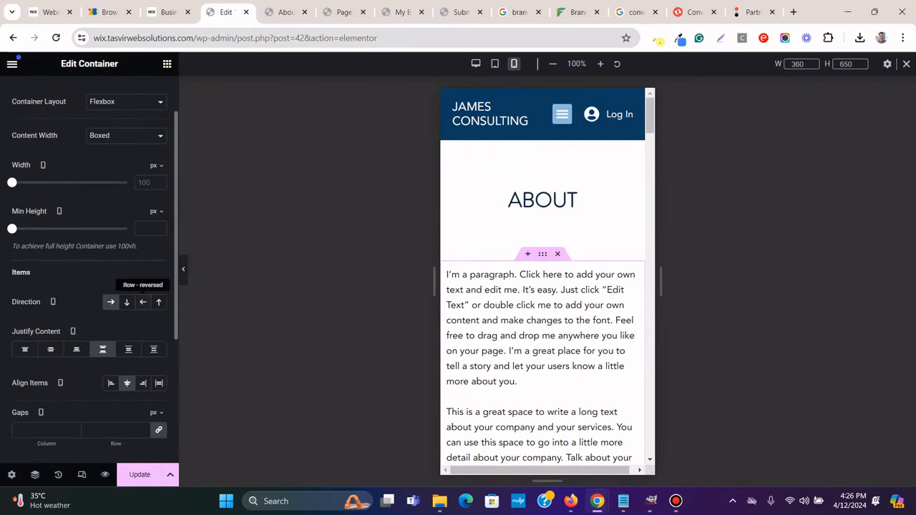
left_click(143, 302)
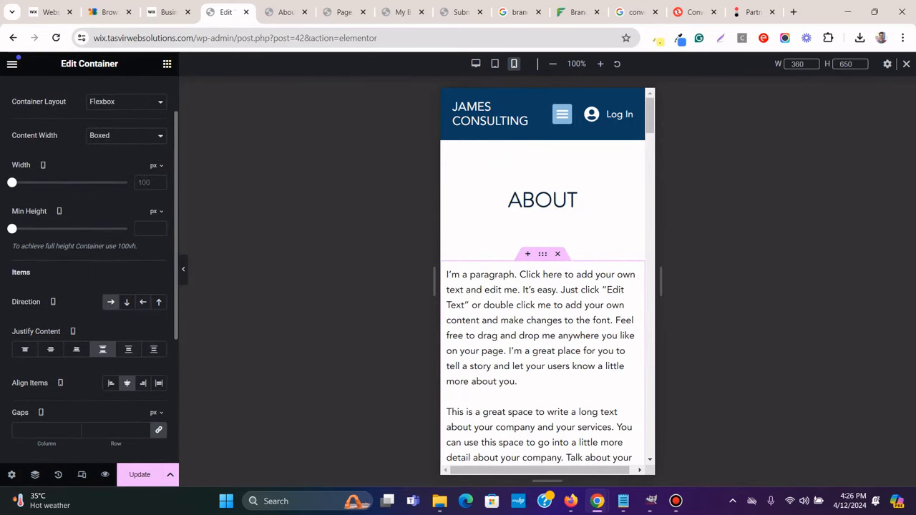
left_click(159, 302)
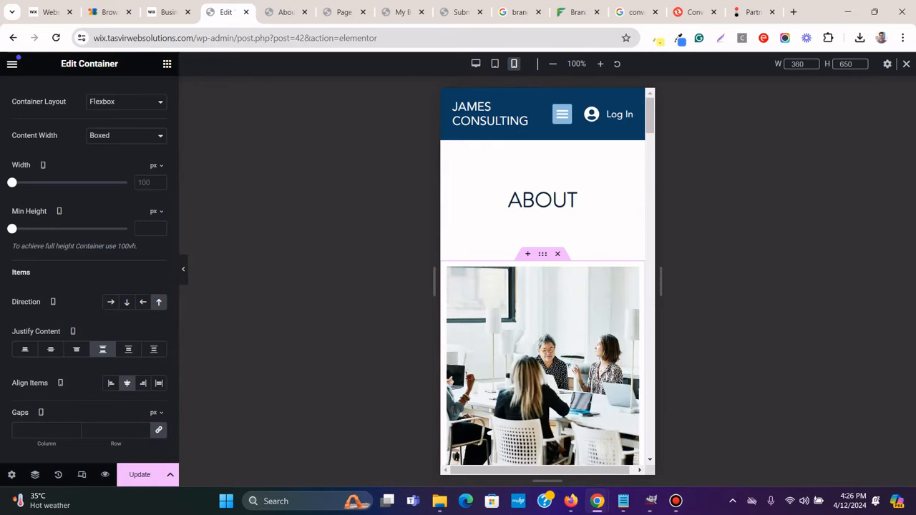
Examine the mobile layout from the intro image through the team members and Free Consultation button to the footer
scroll(542, 296, "down", 3)
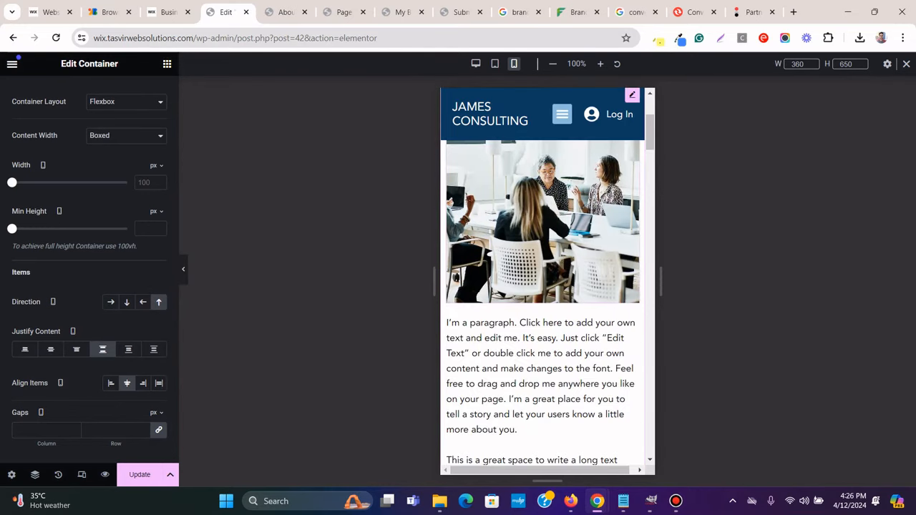
scroll(542, 286, "down", 6)
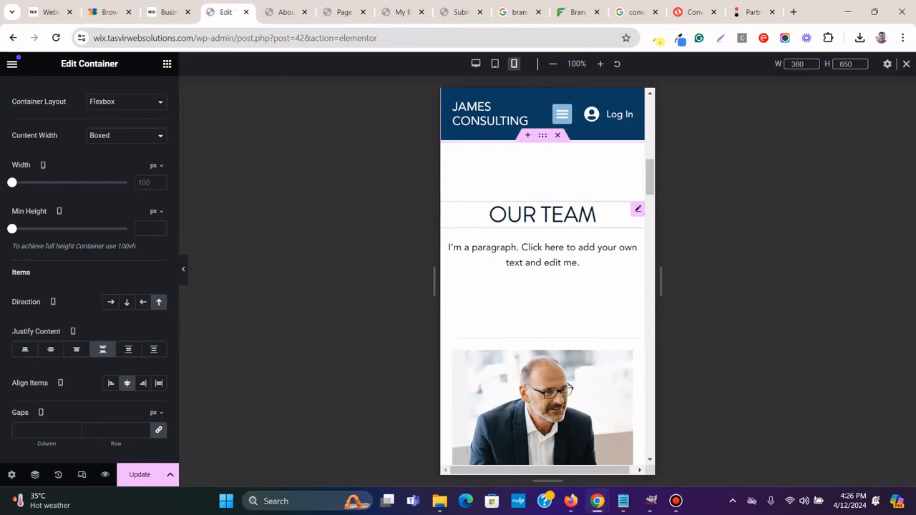
scroll(542, 286, "down", 3)
scroll(542, 286, "down", 10)
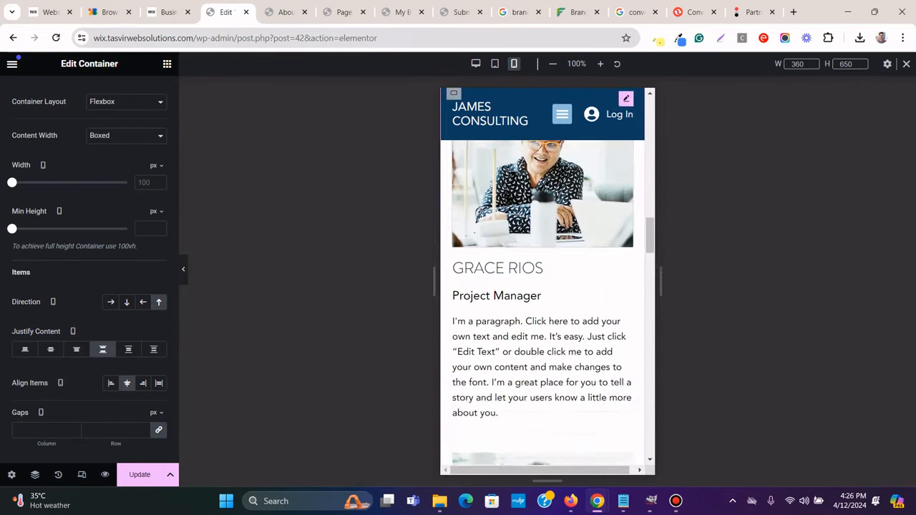
scroll(542, 286, "down", 5)
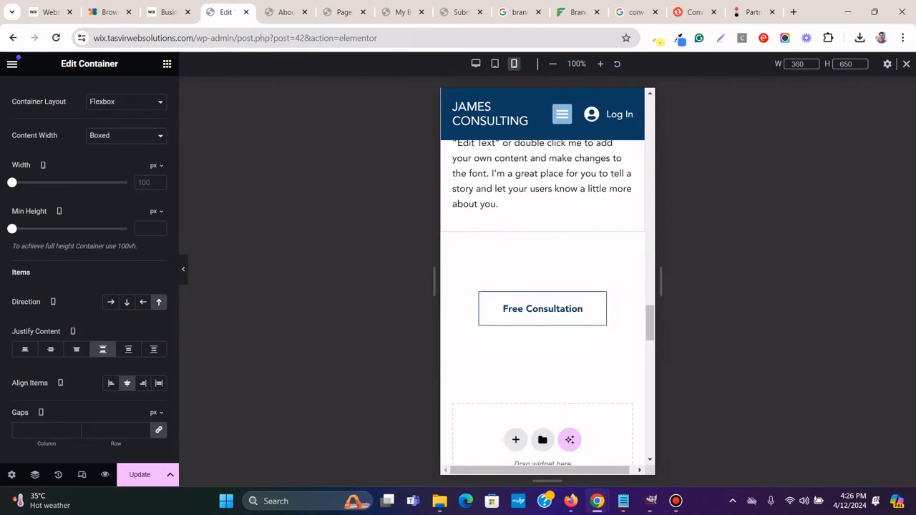
scroll(542, 286, "down", 10)
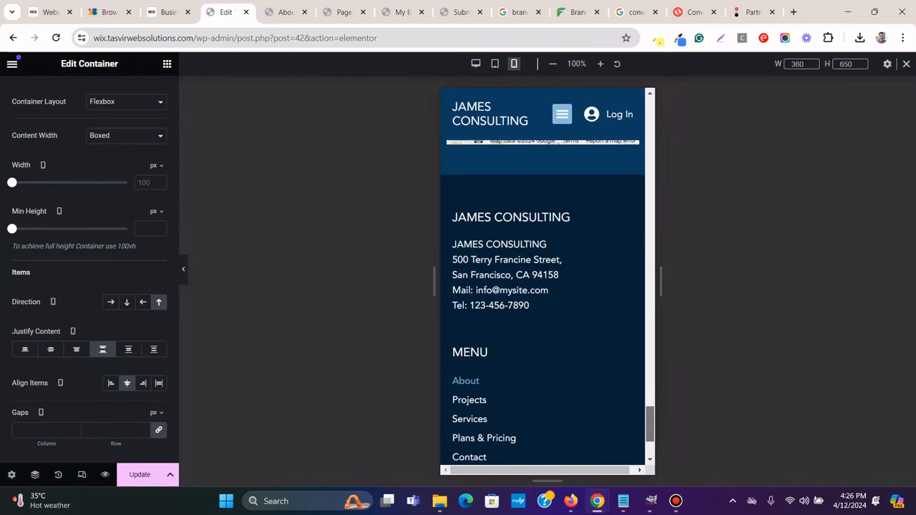
scroll(542, 286, "up", 20)
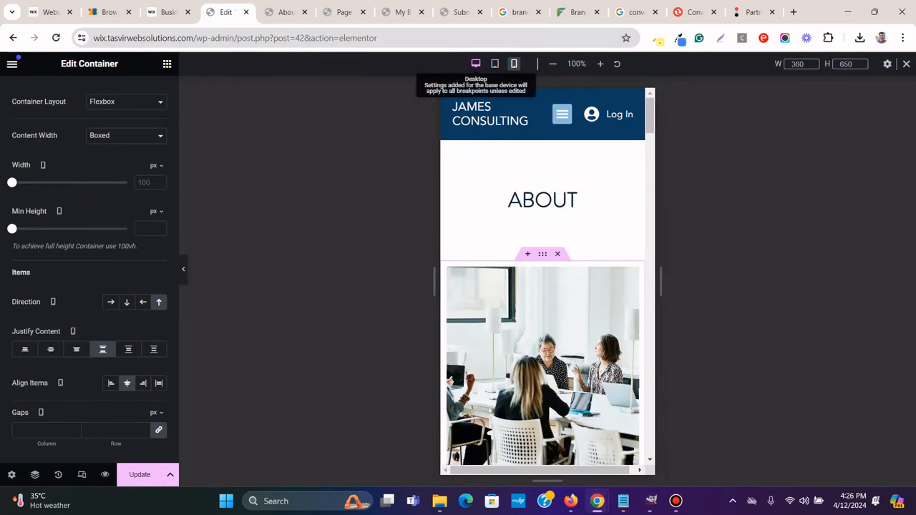
Save the page from the Desktop view and review the reloaded live About page down to its contact form
left_click(475, 64)
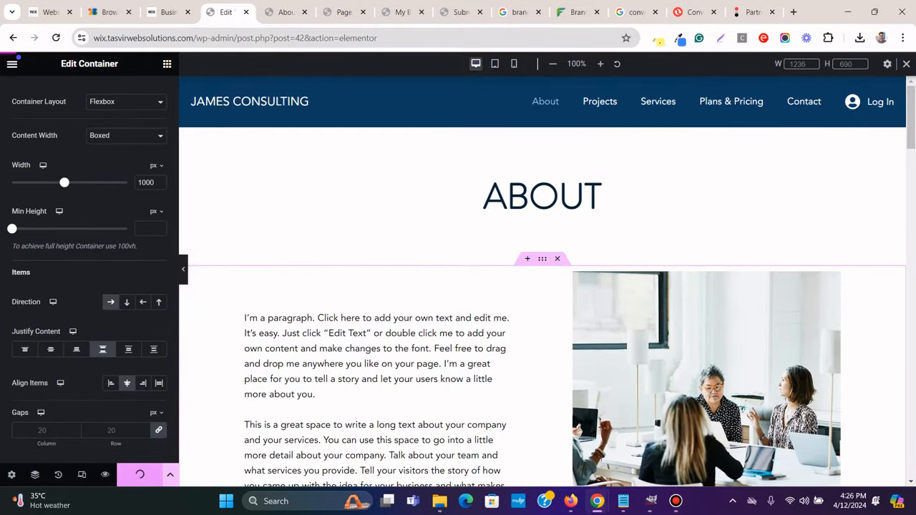
left_click(284, 12)
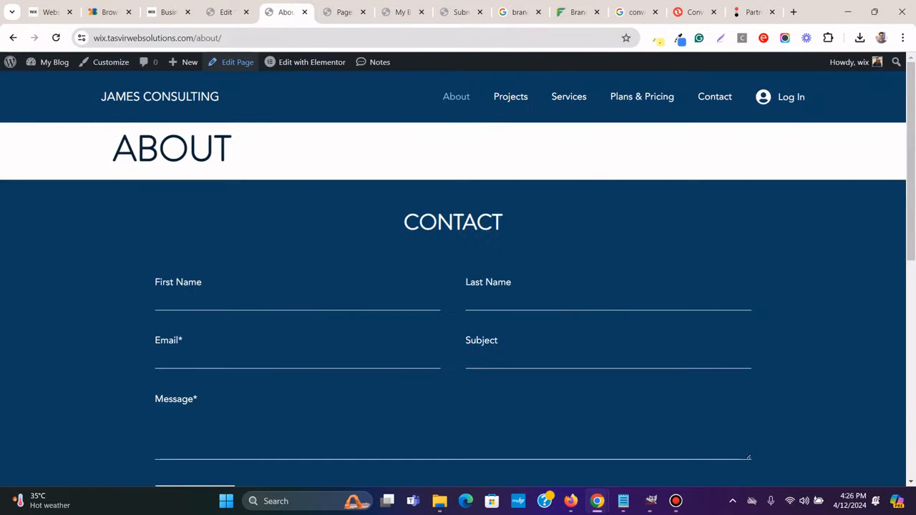
left_click(55, 37)
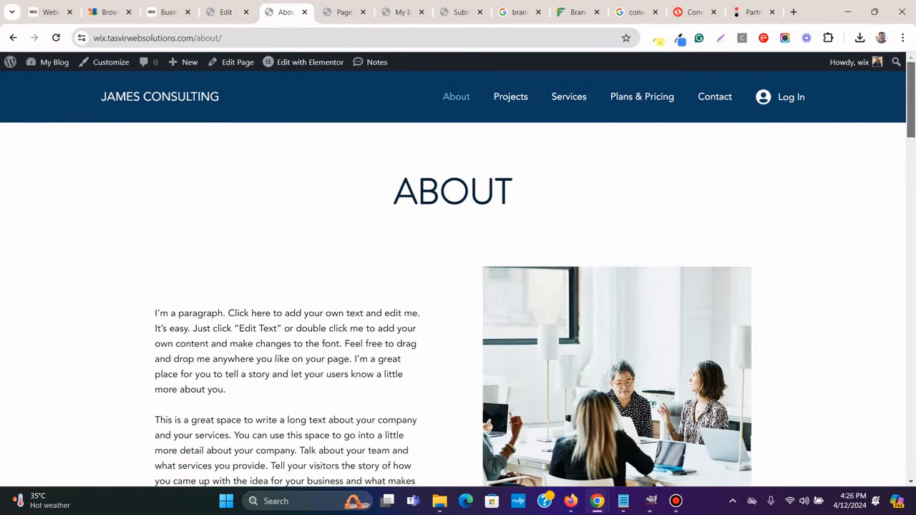
scroll(458, 300, "down", 10)
scroll(458, 304, "down", 10)
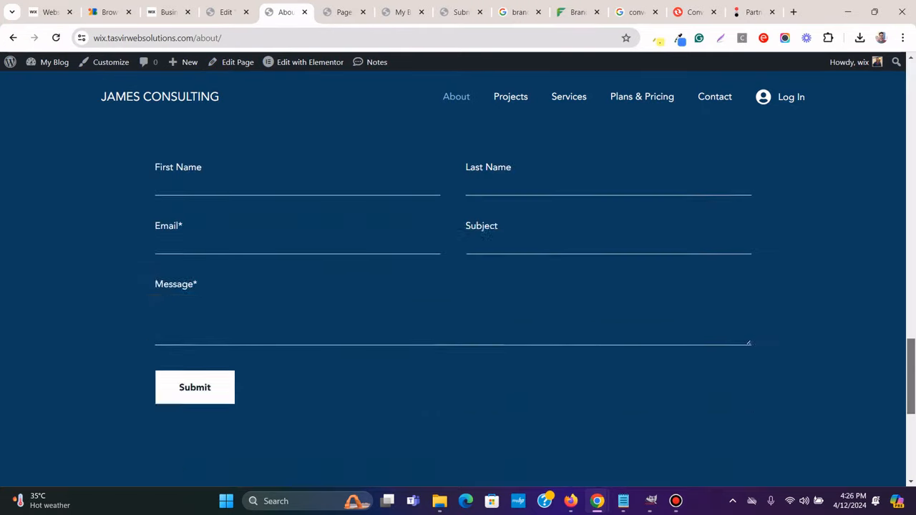
scroll(457, 304, "up", 12)
scroll(458, 304, "up", 8)
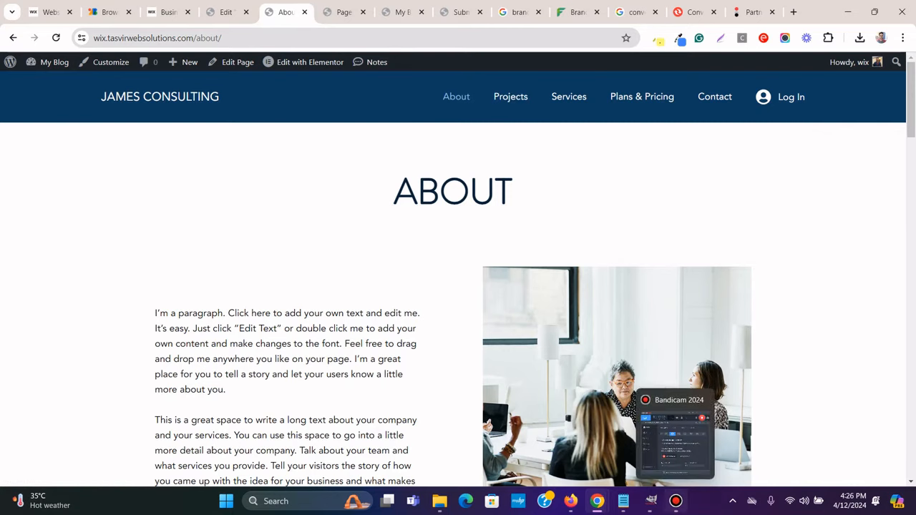
left_click(675, 501)
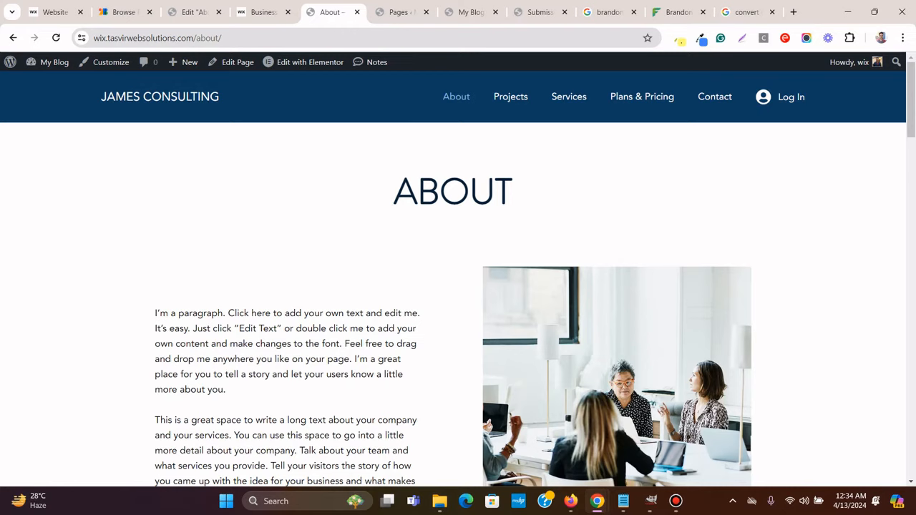
mouse_move(911, 99)
left_mouse_down()
mouse_move(911, 396)
mouse_move(911, 99)
left_mouse_up()
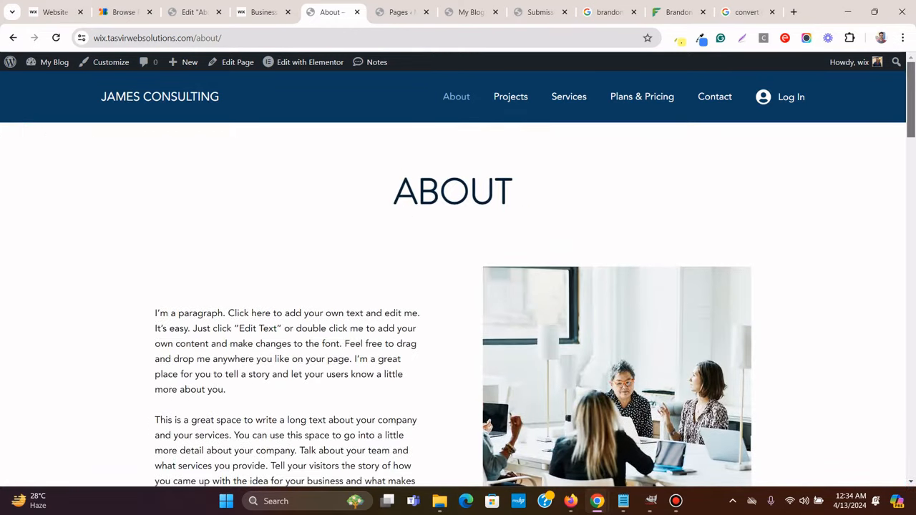
Switch to the Wix business consulting template and view its Projects page
left_click(259, 13)
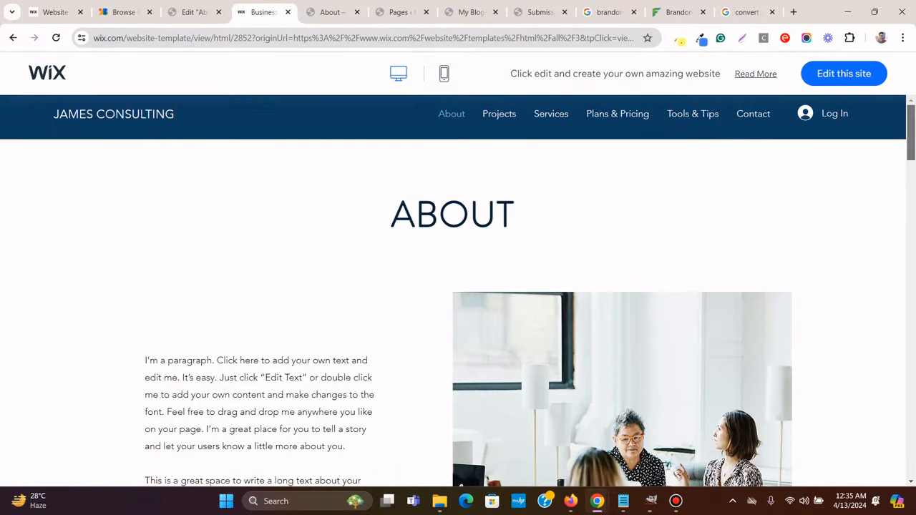
mouse_move(910, 133)
left_mouse_down()
mouse_move(911, 449)
mouse_move(911, 133)
left_mouse_up()
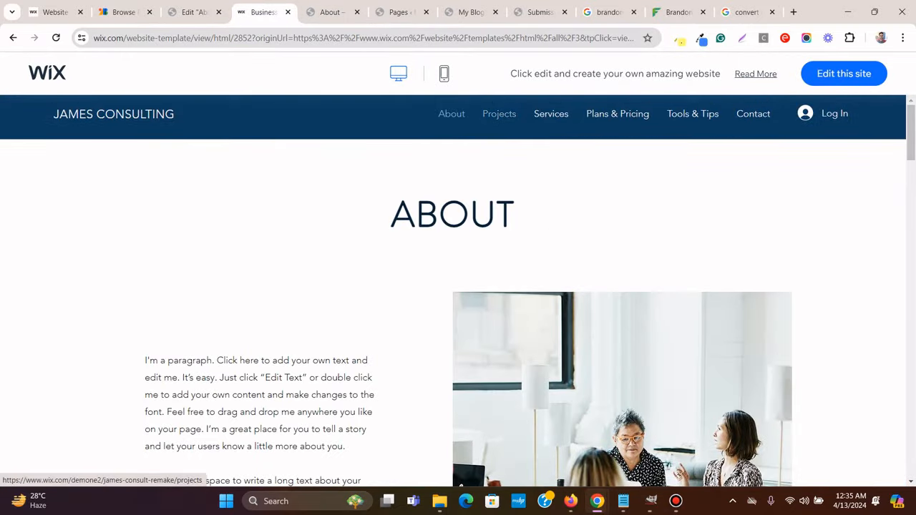
left_click(498, 113)
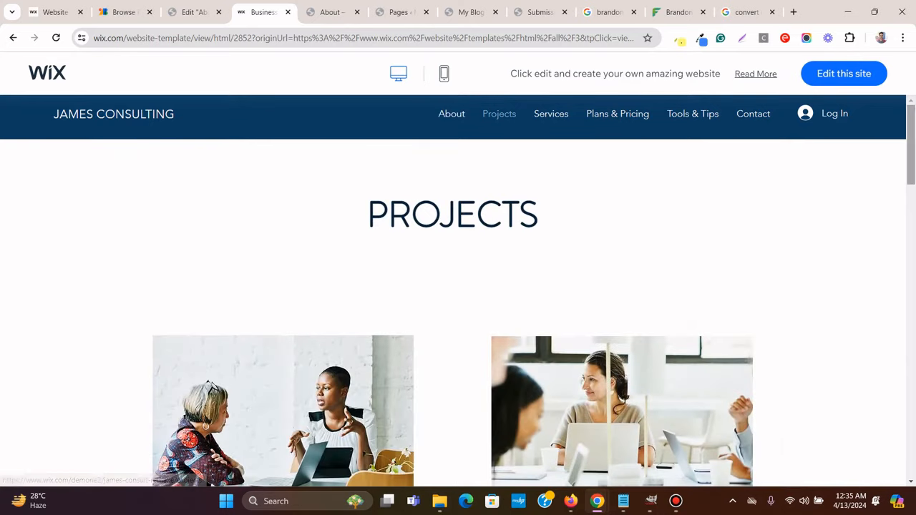
mouse_move(910, 153)
left_mouse_down()
mouse_move(910, 436)
mouse_move(910, 144)
left_mouse_up()
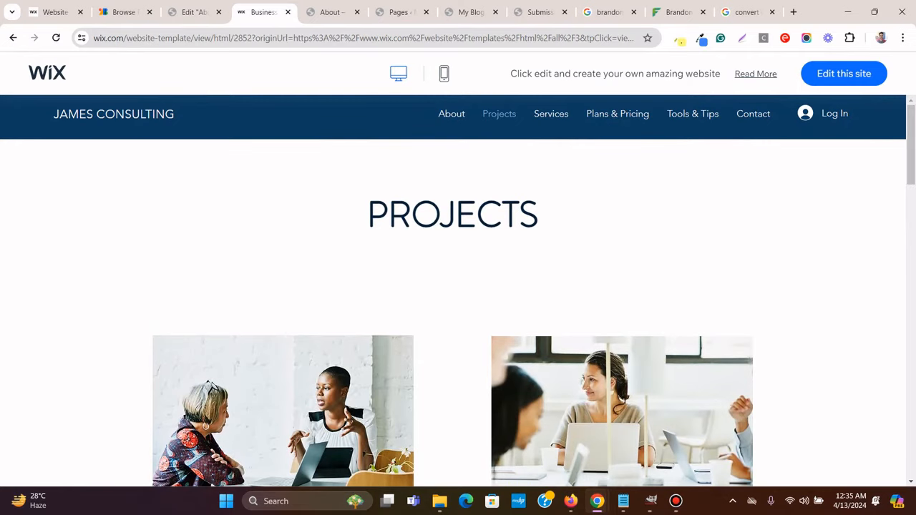
Return to the template's About page and examine its team members section
left_click(452, 114)
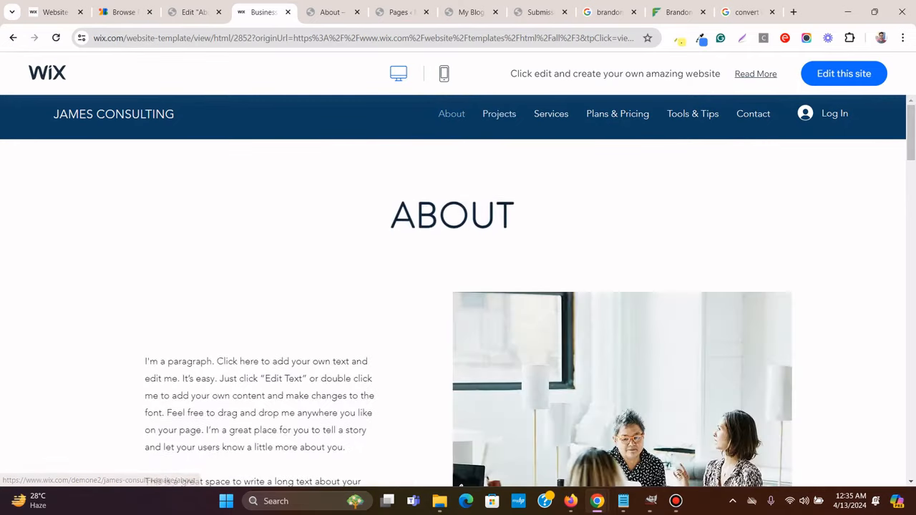
scroll(451, 114, "down", 4)
scroll(451, 114, "down", 10)
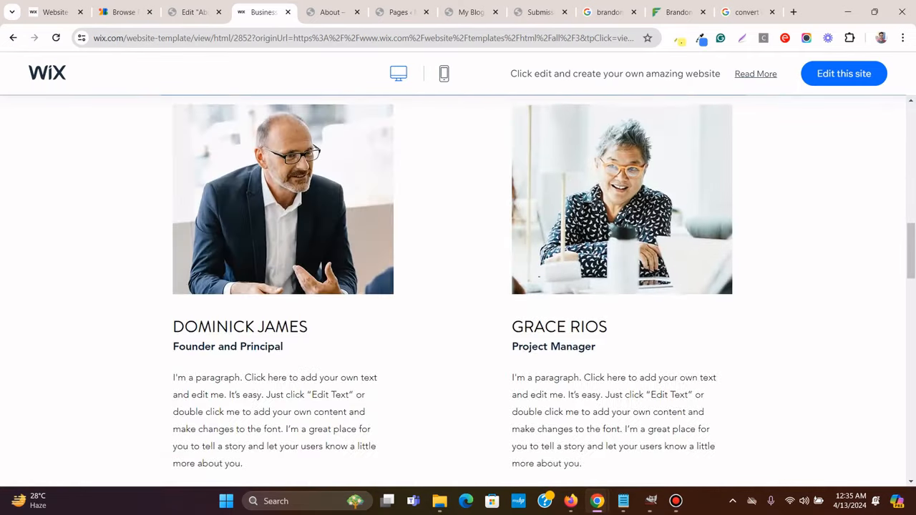
scroll(457, 286, "down", 8)
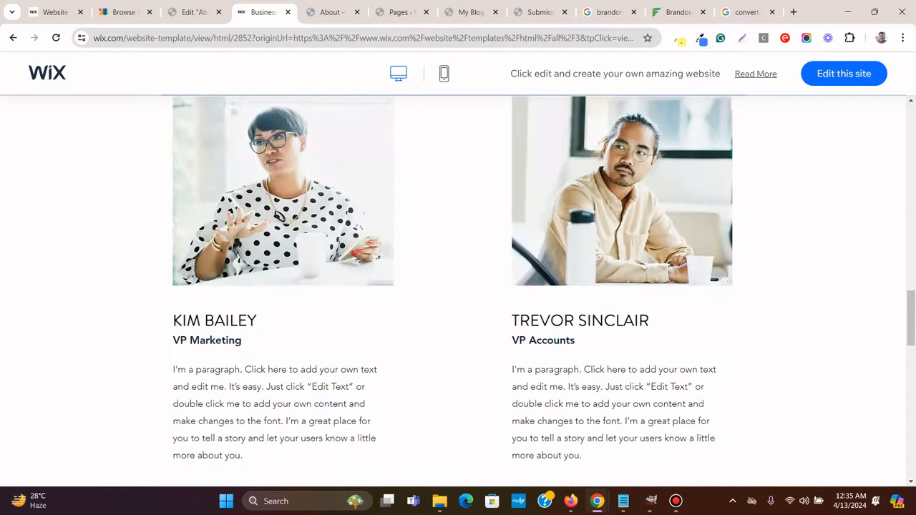
scroll(499, 114, "up", 10)
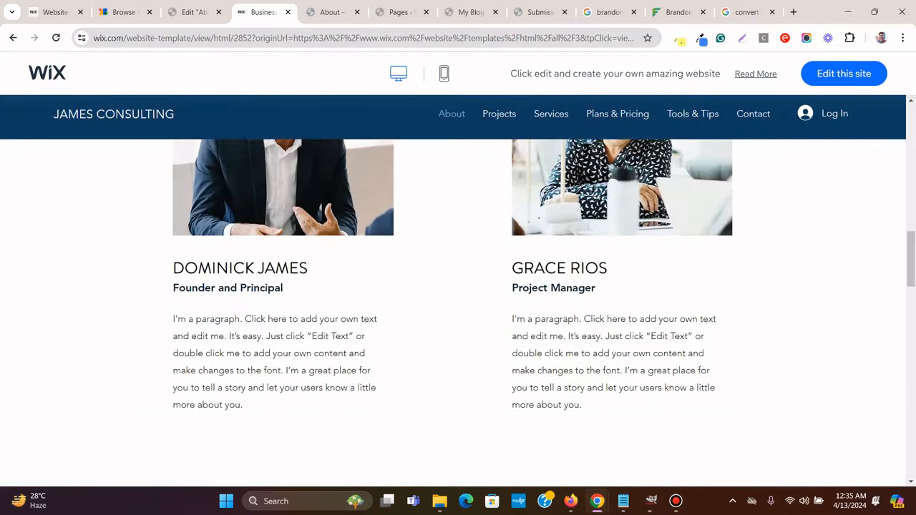
Switch the Wix template to its Projects page and look over the heading and project images
left_click(498, 114)
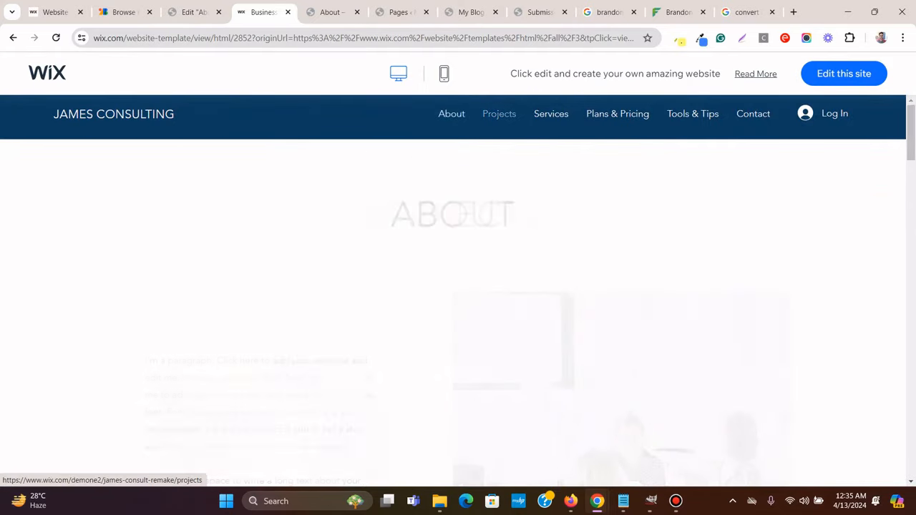
scroll(457, 286, "down", 6)
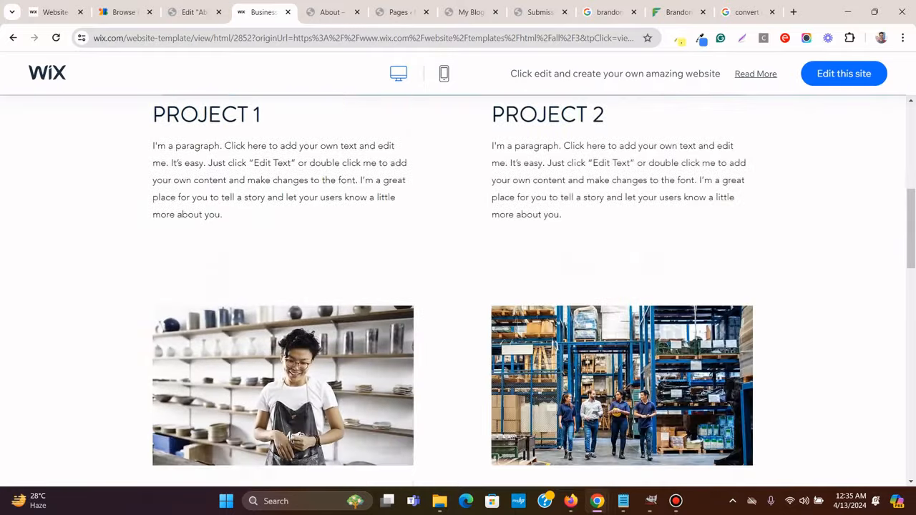
scroll(458, 286, "up", 10)
scroll(458, 307, "up", 1)
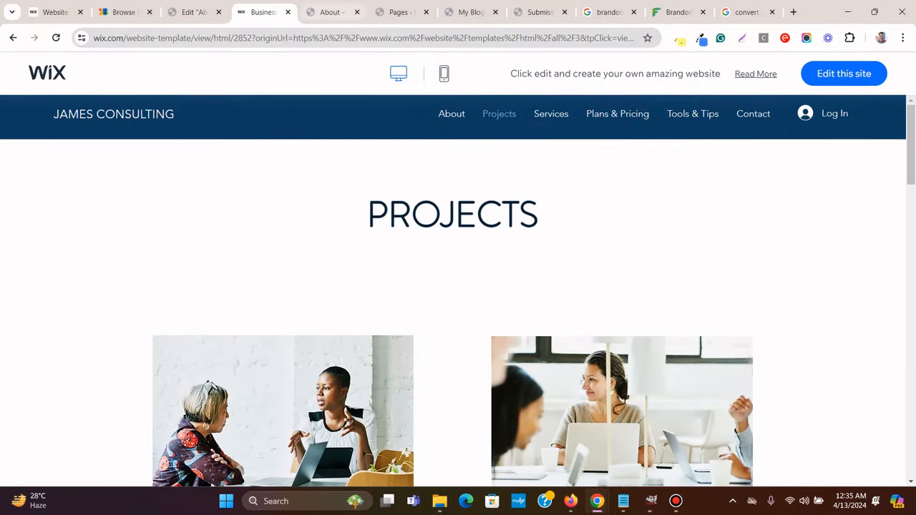
Open the site's own Projects page for editing in a new tab beside the template and load it in Elementor
key("ctrl+Tab")
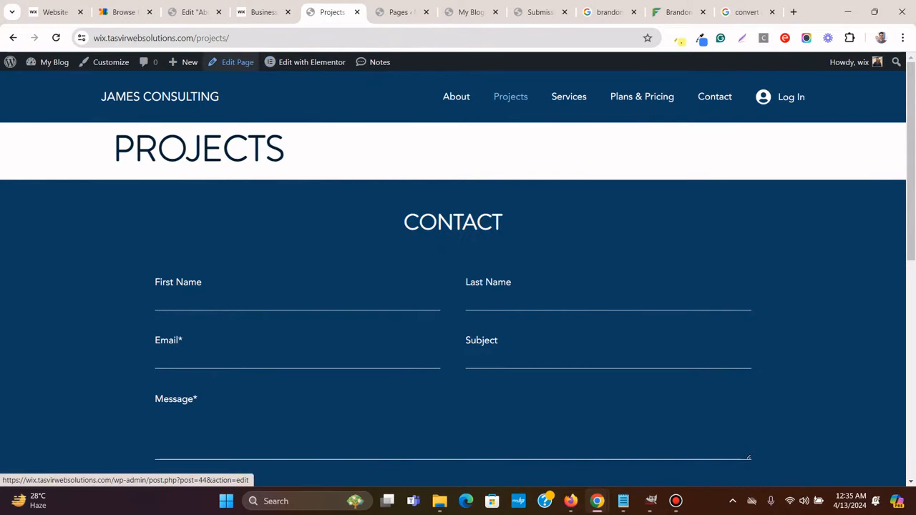
right_click(247, 62)
left_click(286, 71)
key("ctrl+Tab")
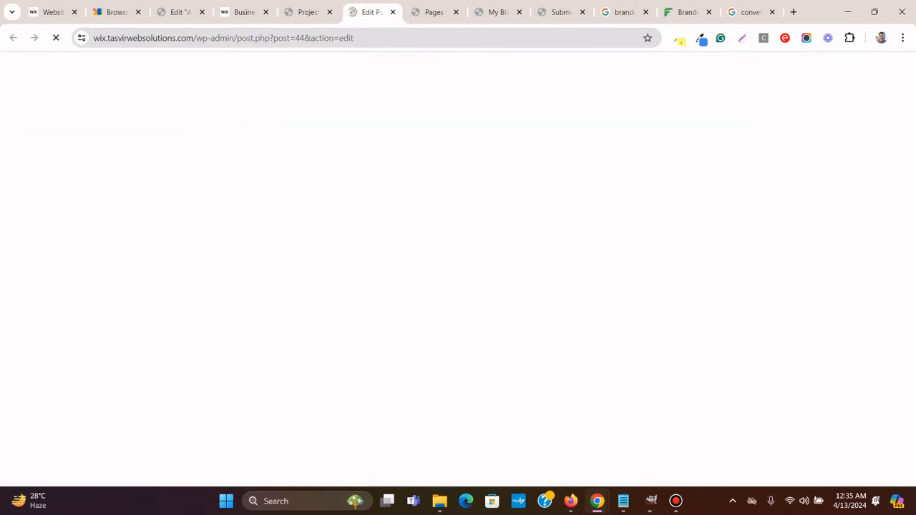
left_click_drag(372, 12, 297, 12)
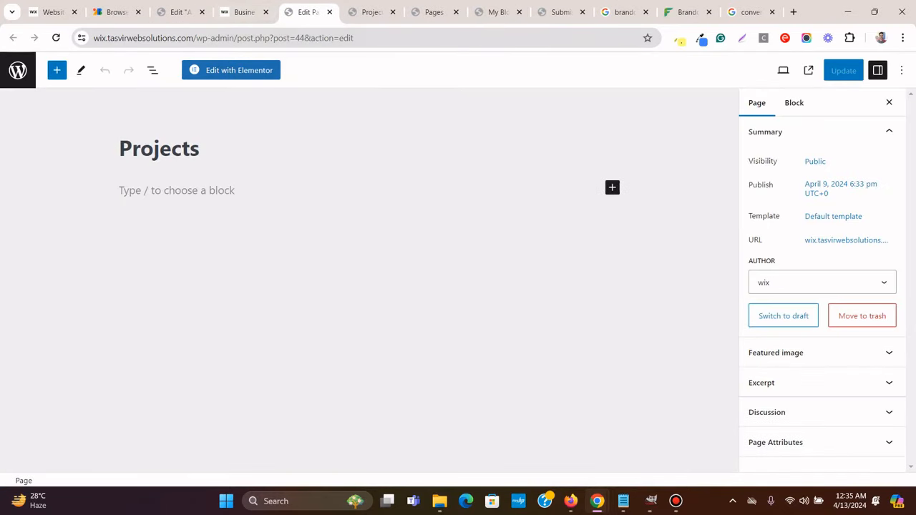
left_click(230, 70)
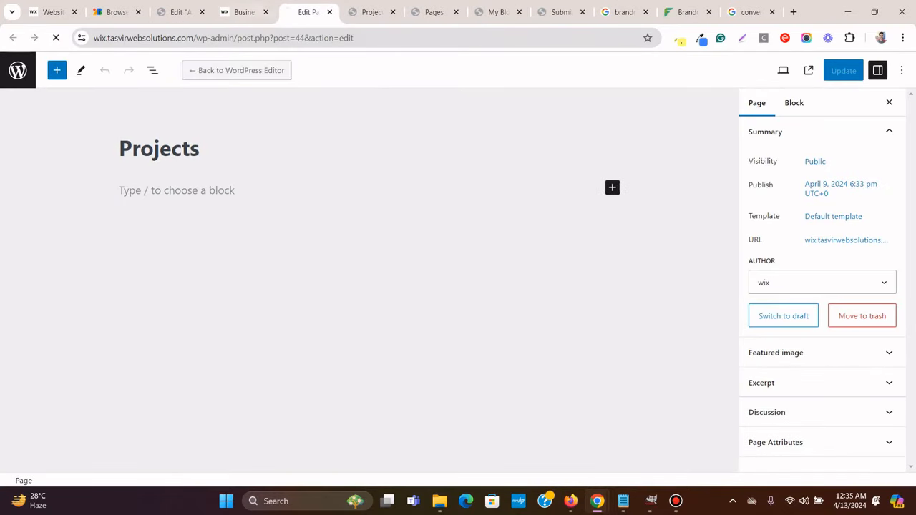
left_click(244, 12)
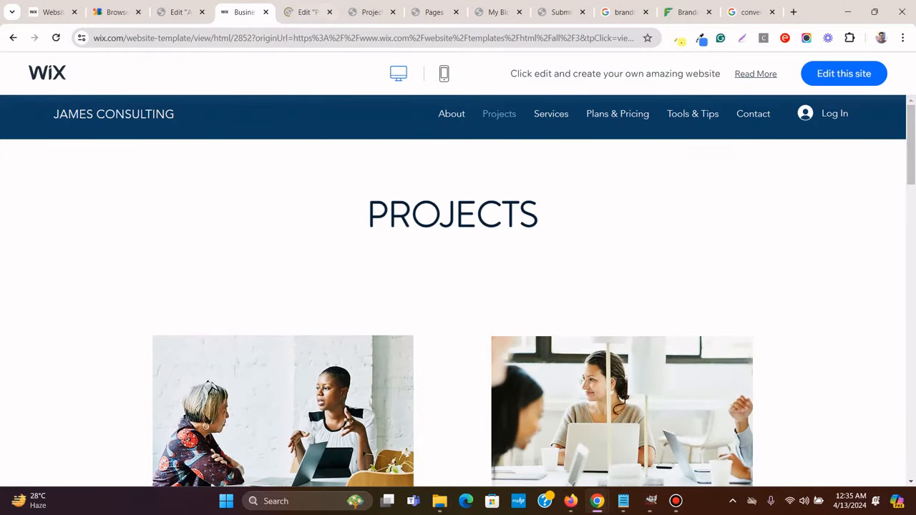
left_click(306, 12)
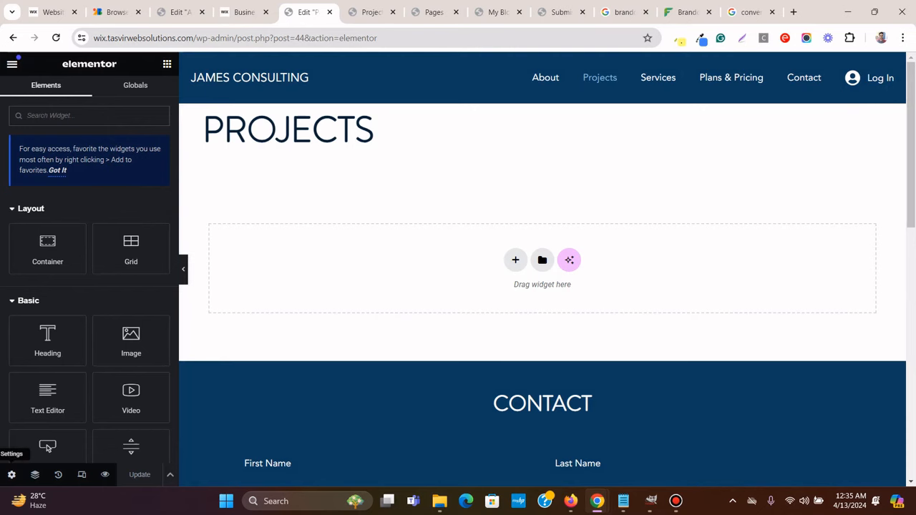
Hide the Projects page's default title and add a single-column Flexbox container to the page
left_click(11, 474)
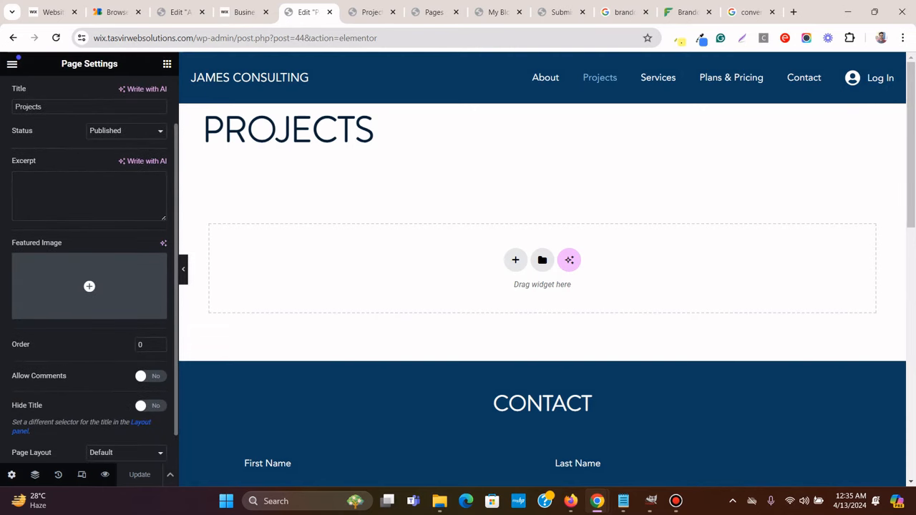
left_click(151, 405)
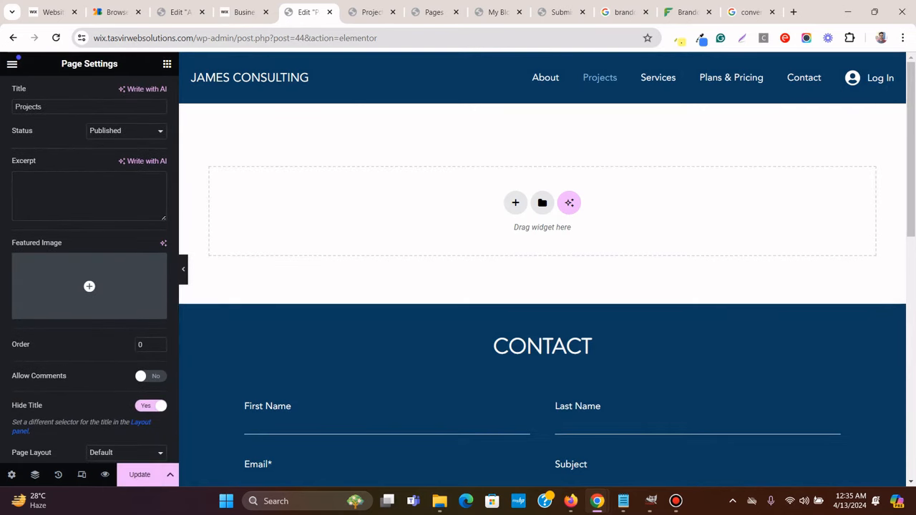
left_click(515, 202)
left_click(505, 241)
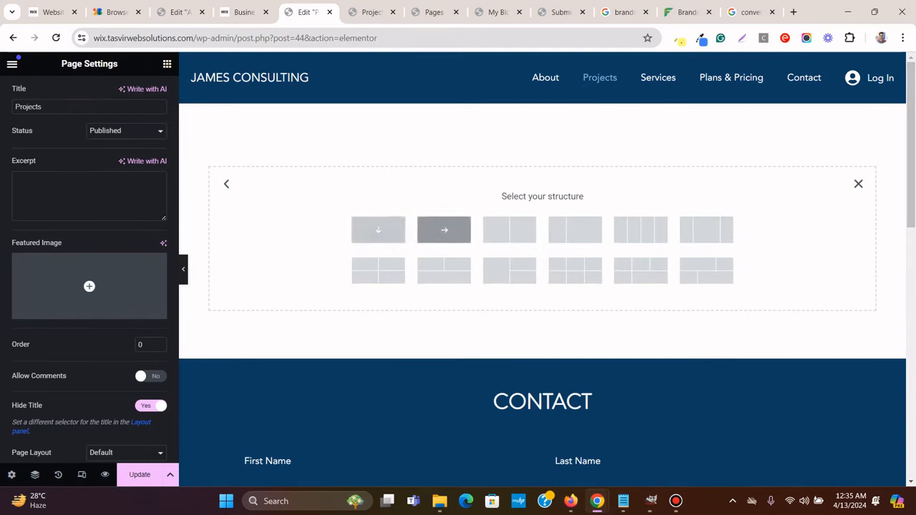
left_click(378, 229)
Unlink the new container's padding and set its top and bottom padding to 100 px
left_click(145, 93)
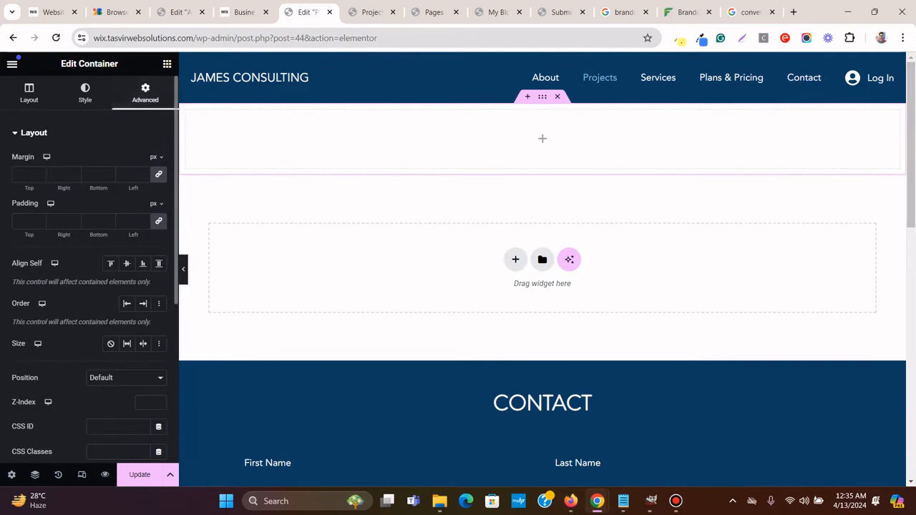
left_click(159, 221)
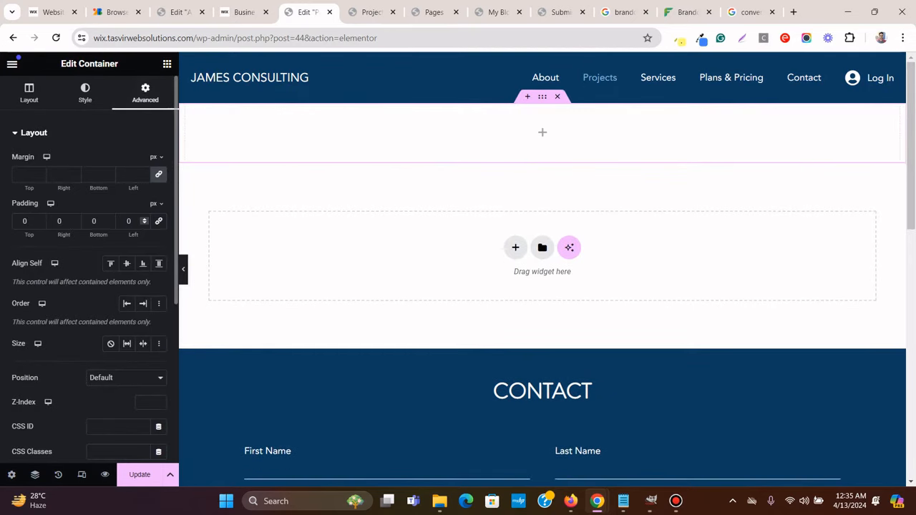
double_click(25, 221)
type("100")
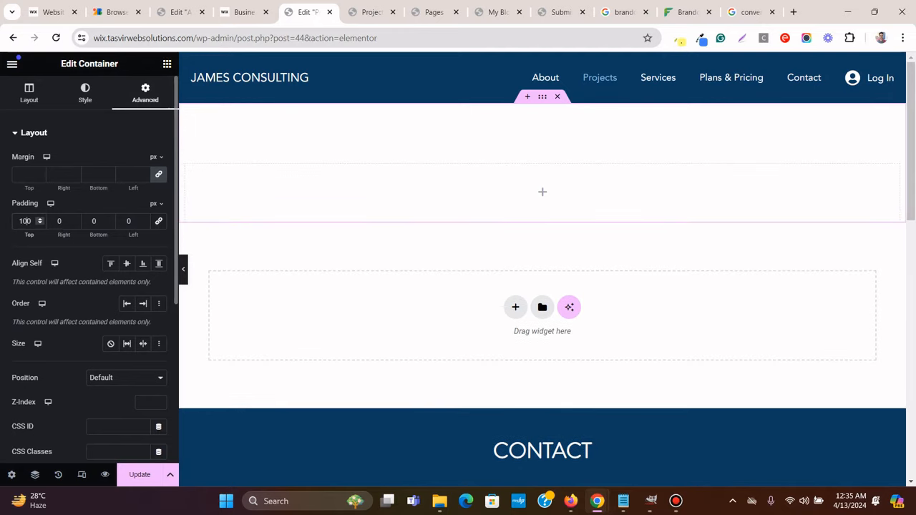
double_click(93, 221)
type("100")
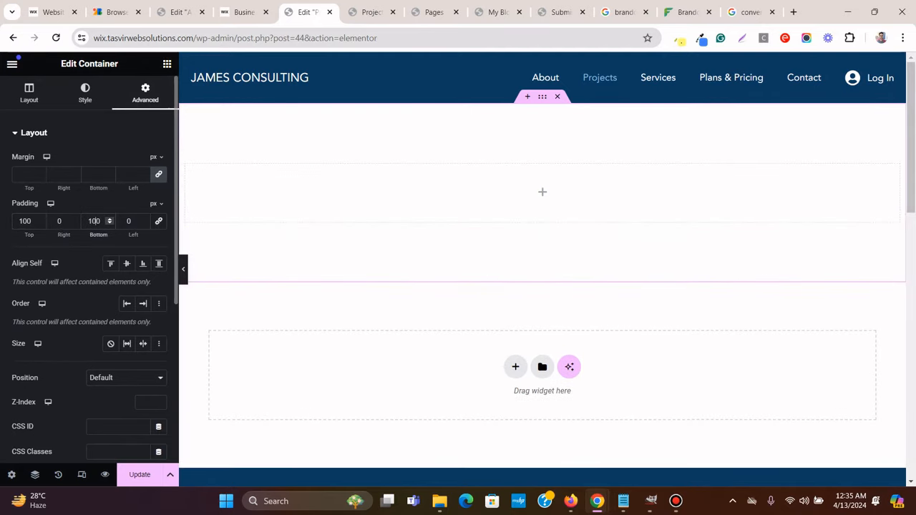
Add a Heading widget inside the padded container and set its HTML tag to H1
left_click(243, 12)
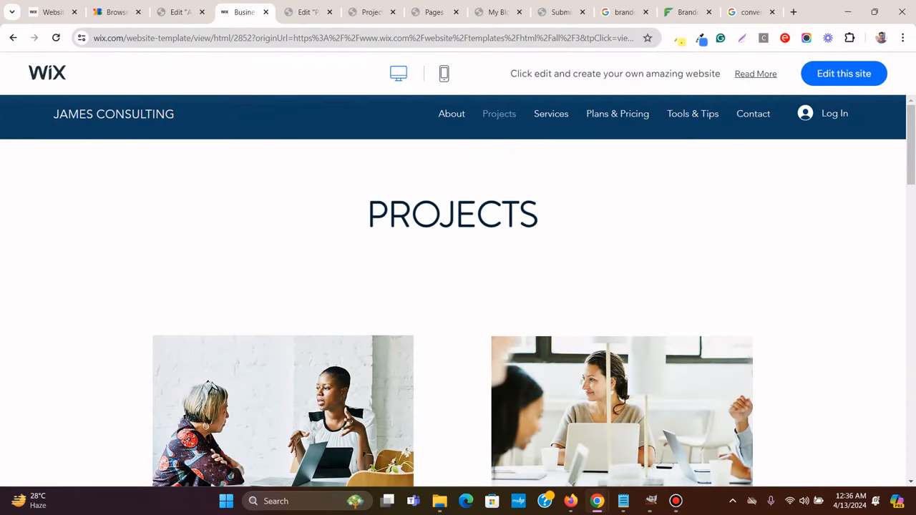
left_click(308, 12)
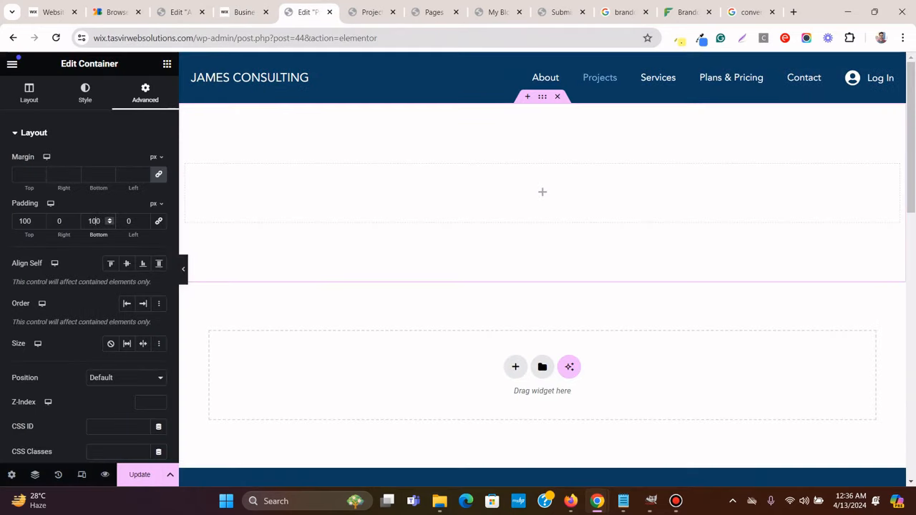
left_click(167, 64)
left_click_drag(47, 340, 541, 192)
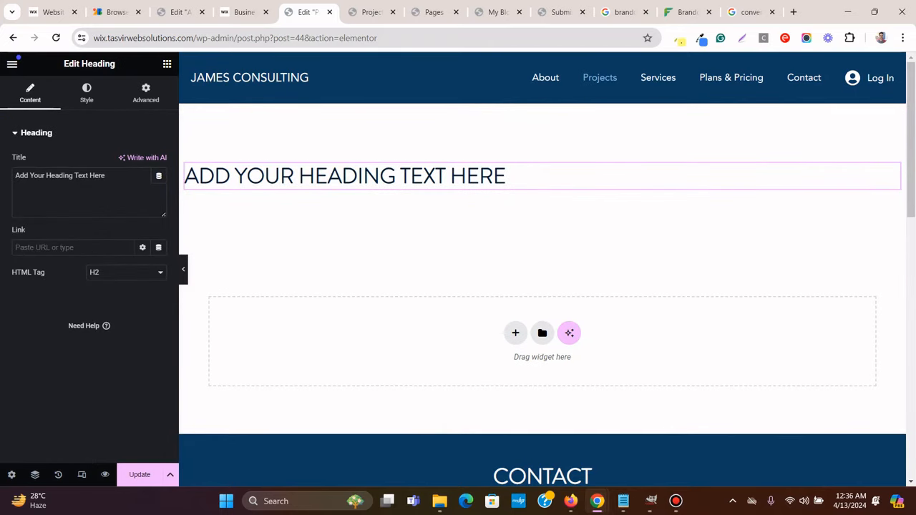
left_click(126, 272)
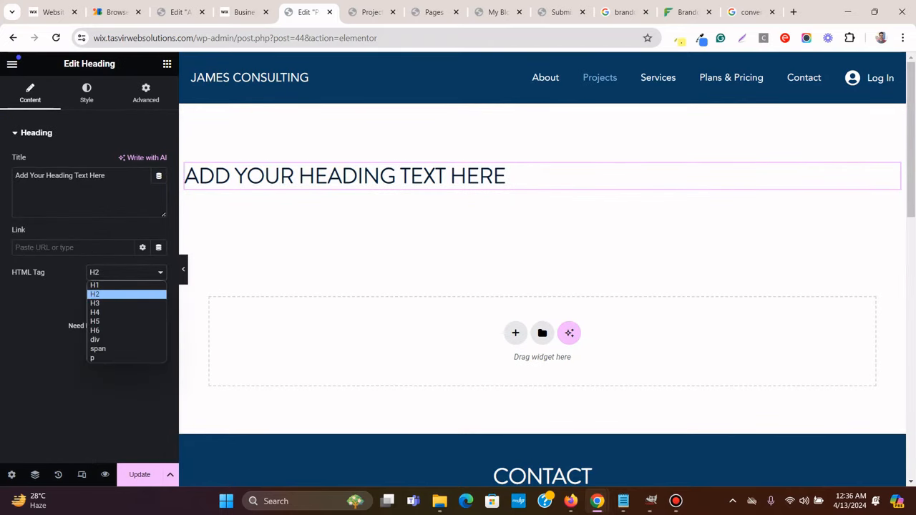
left_click(107, 285)
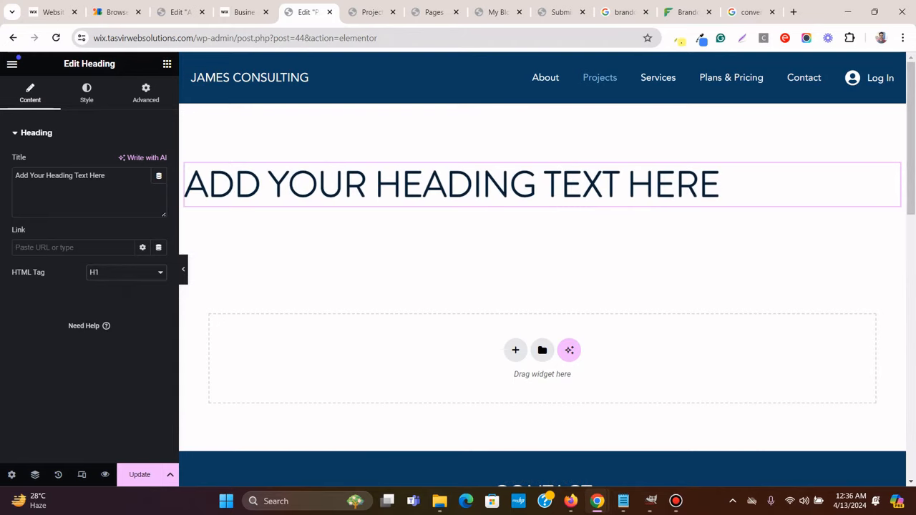
Replace the heading's placeholder text with the PROJECTS title copied from the Wix template and centre-align it
key("ctrl+shift+Tab")
double_click(445, 208)
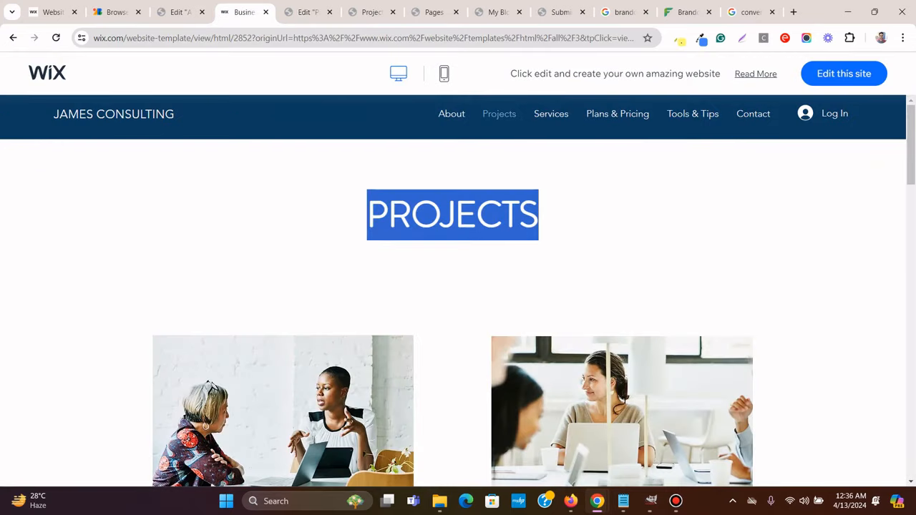
right_click(444, 202)
left_click(481, 214)
left_click(309, 12)
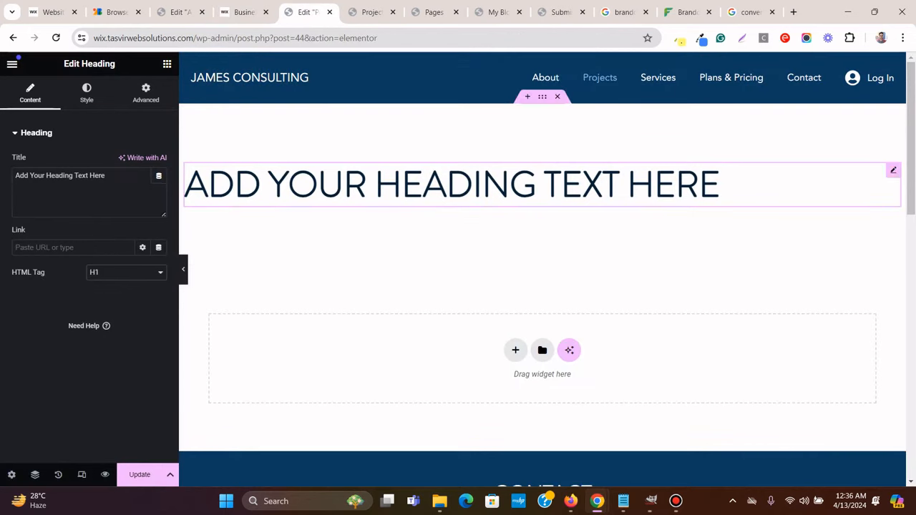
triple_click(81, 176)
right_click(79, 188)
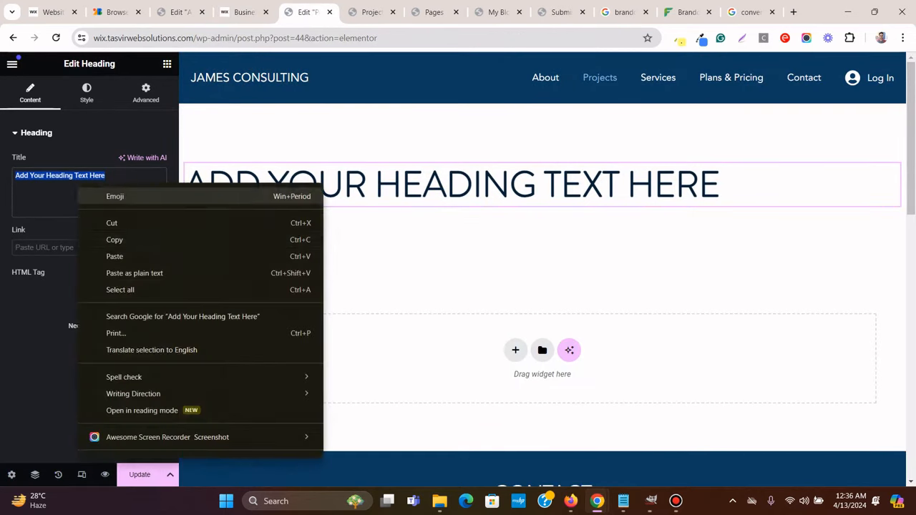
left_click(129, 270)
left_click(86, 93)
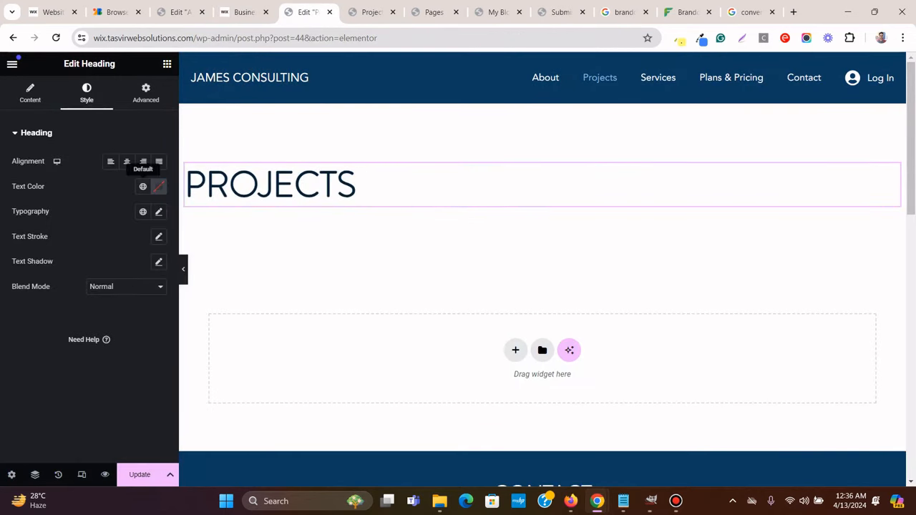
left_click(126, 161)
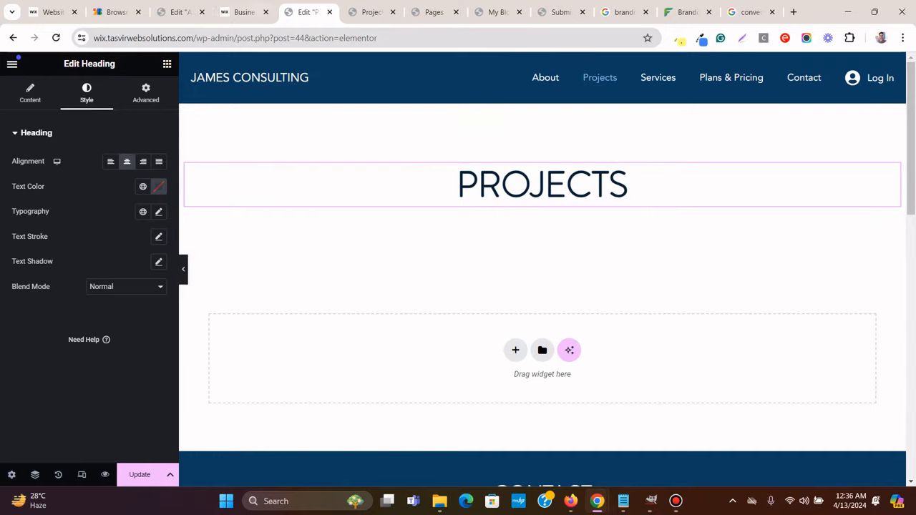
Examine the layout of the four project cards on the template's Projects page, then return to the Elementor editor
left_click(239, 12)
scroll(458, 286, "down", 2)
scroll(458, 287, "down", 10)
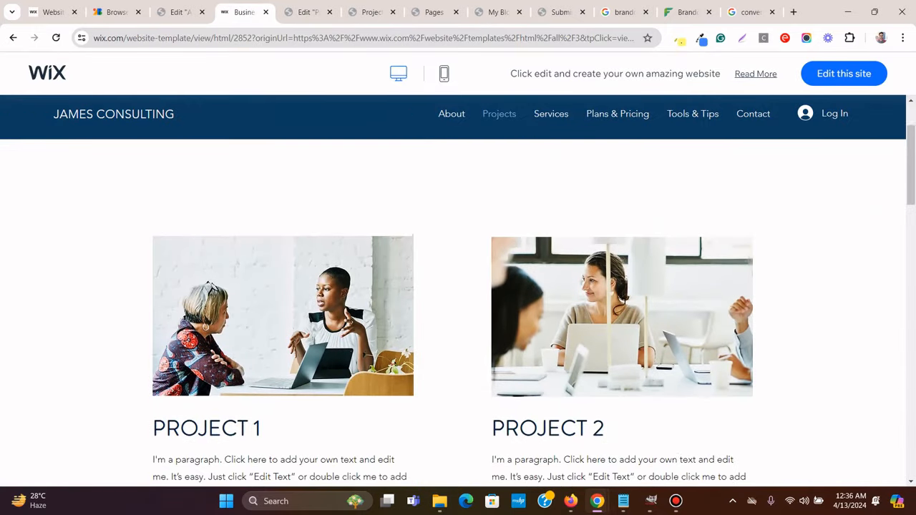
scroll(458, 286, "up", 10)
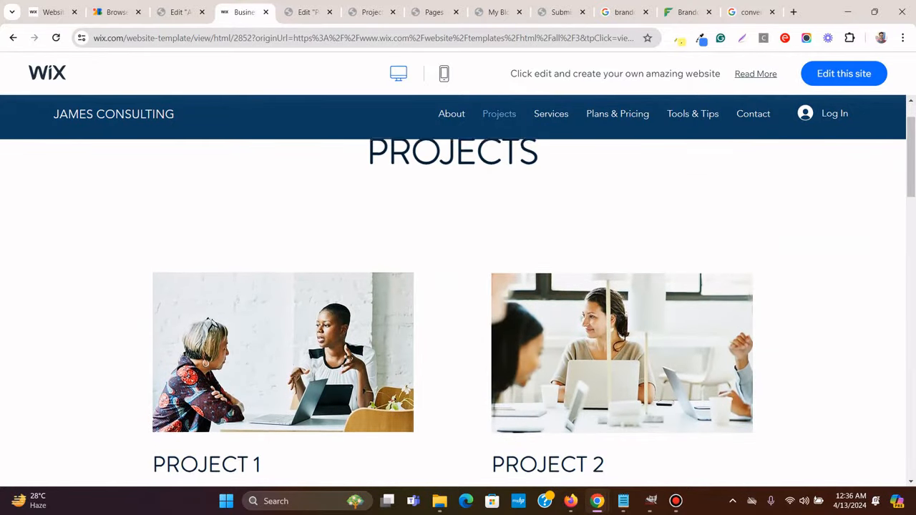
scroll(458, 286, "down", 4)
scroll(458, 286, "down", 3)
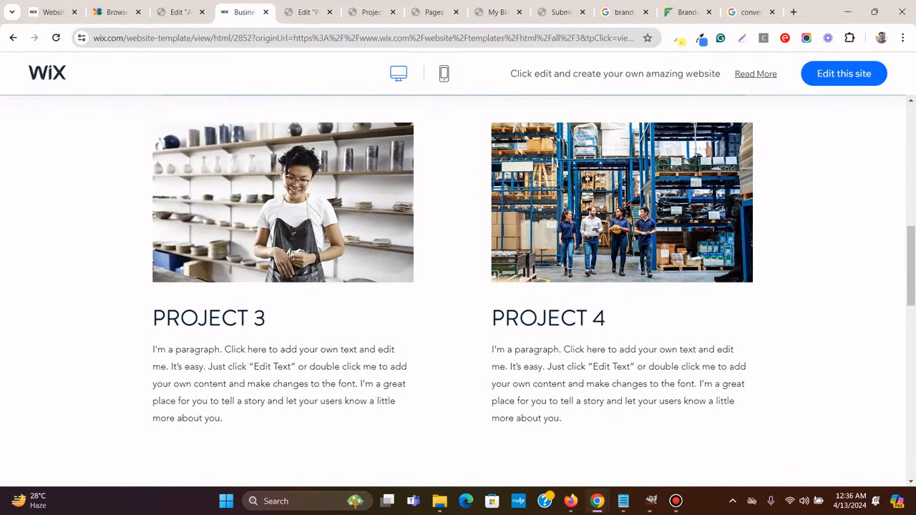
scroll(458, 286, "up", 7)
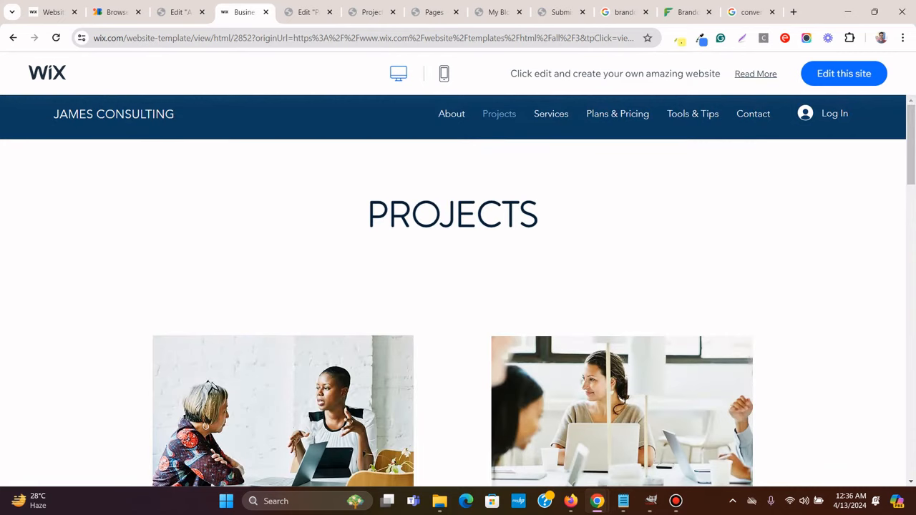
left_click(307, 12)
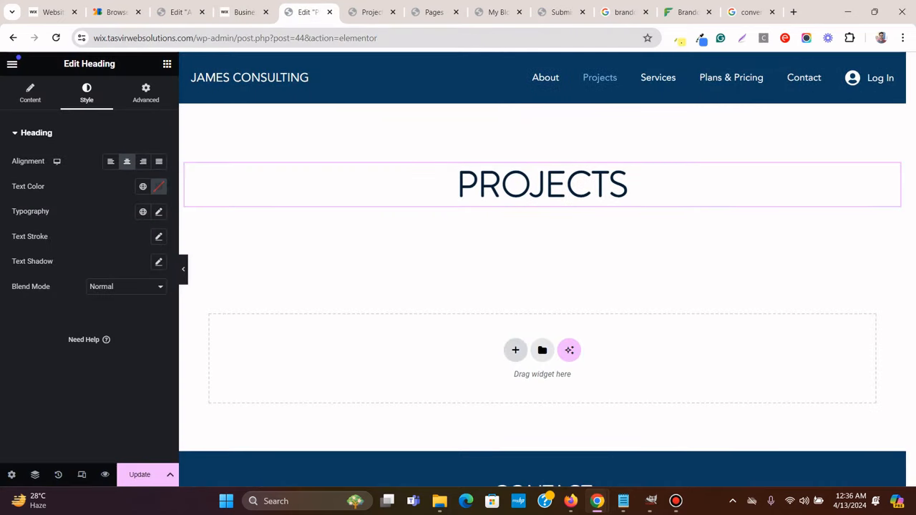
left_click(515, 350)
left_click(508, 379)
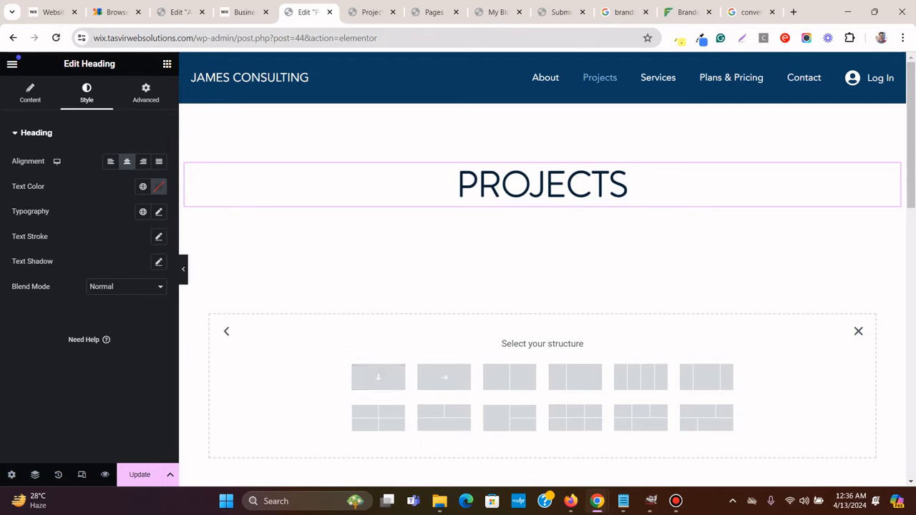
left_click(858, 331)
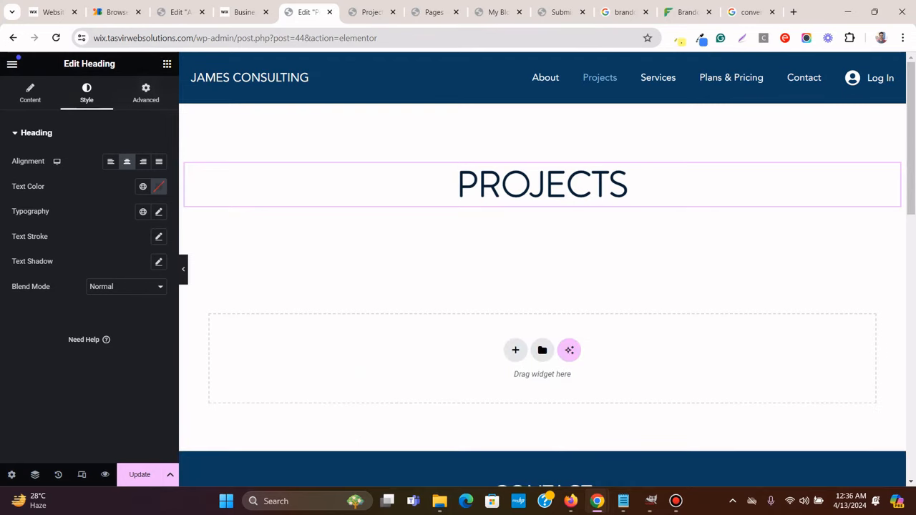
Add a grid container with a two-column, single-row structure below the PROJECTS heading, checking it against the template's card layout
left_click(167, 65)
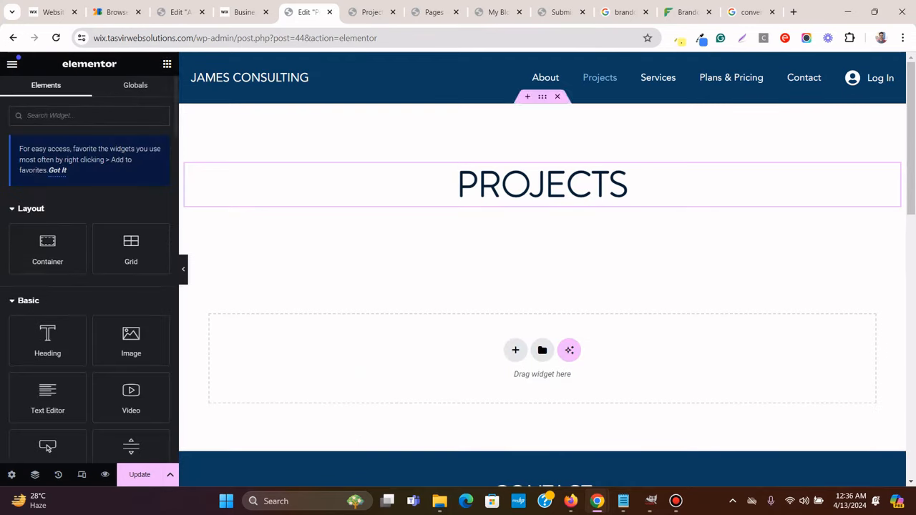
left_click(515, 349)
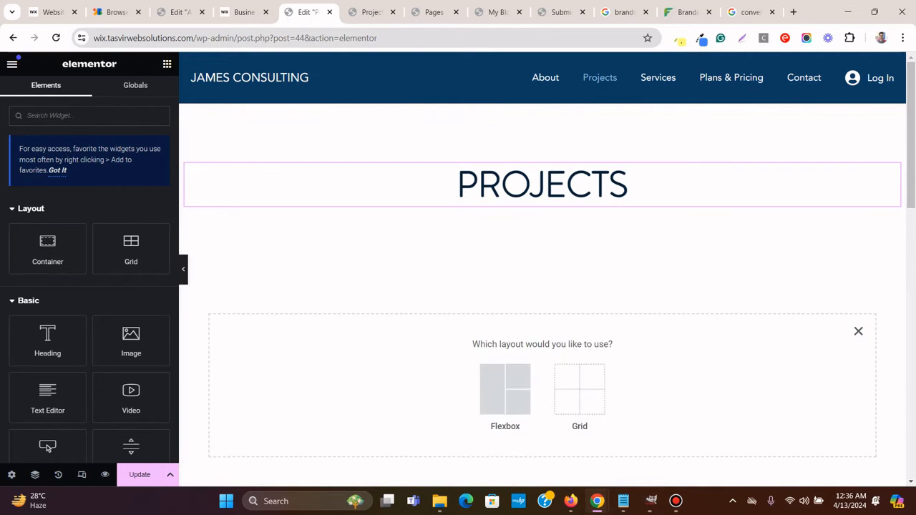
left_click(580, 389)
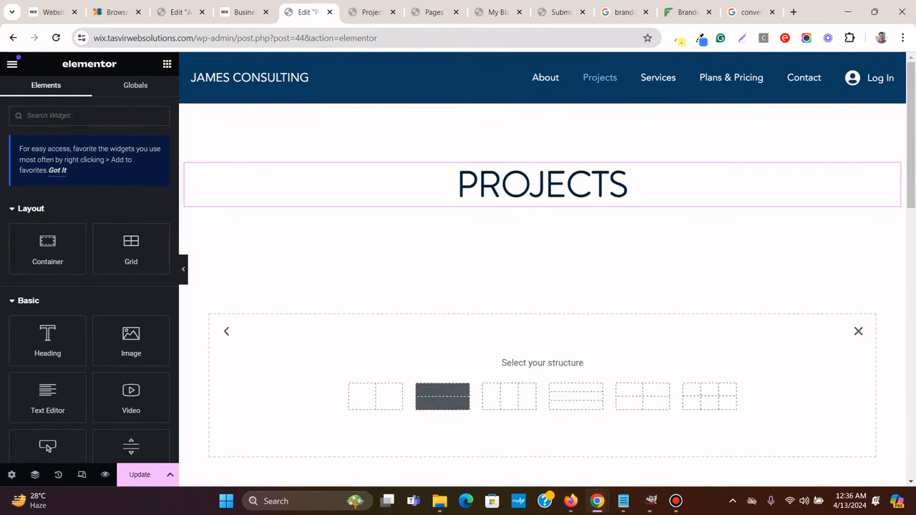
left_click(237, 12)
scroll(458, 286, "down", 3)
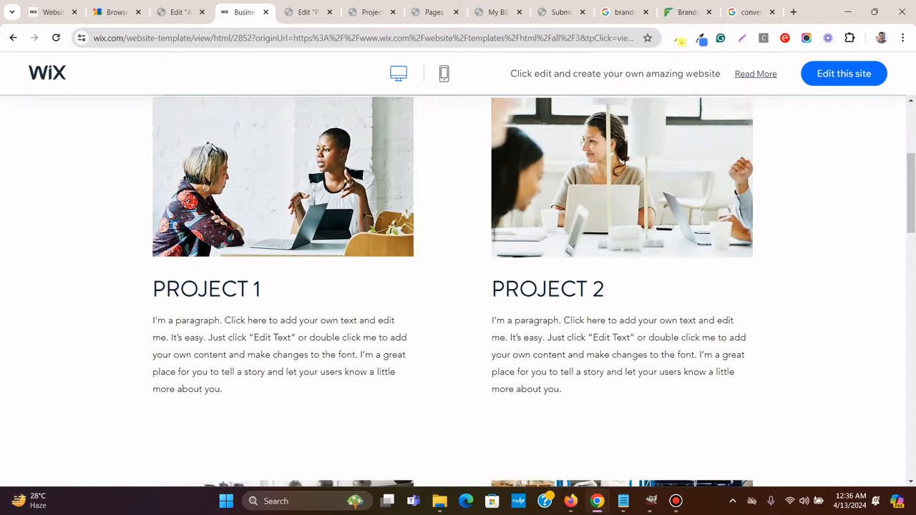
scroll(458, 286, "up", 3)
scroll(458, 286, "down", 1)
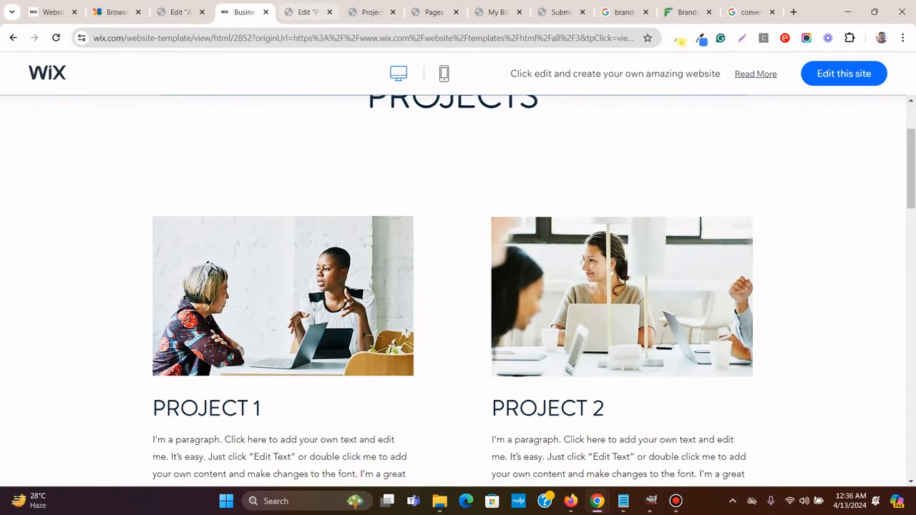
left_click(306, 12)
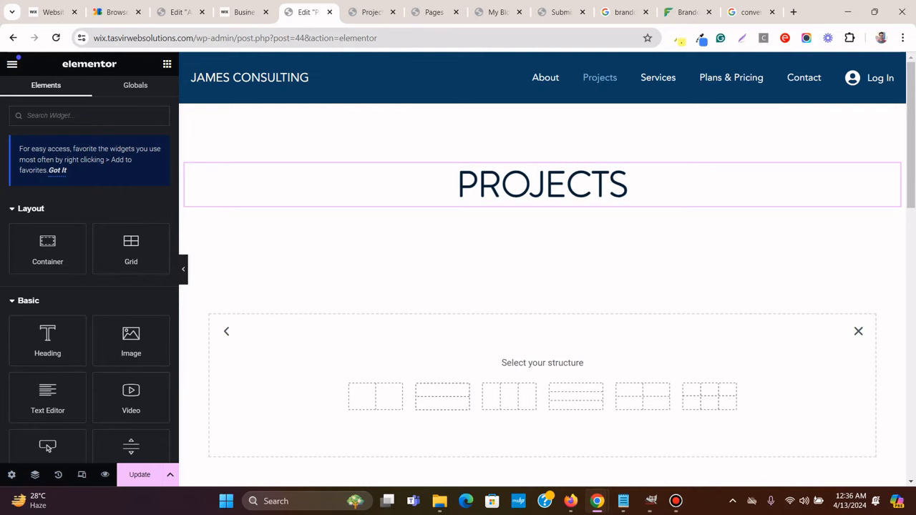
left_click(375, 396)
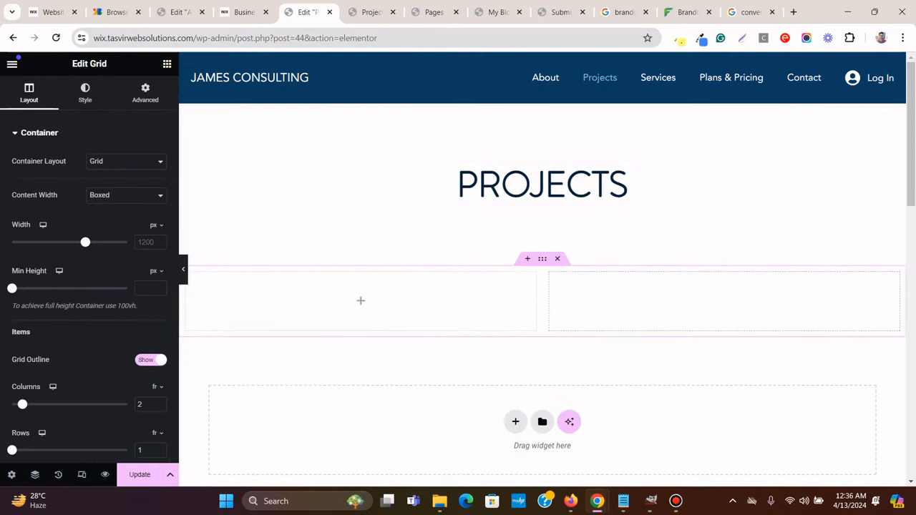
Review the template's rows of project cards, then set the new grid container's rows to 2
left_click(246, 12)
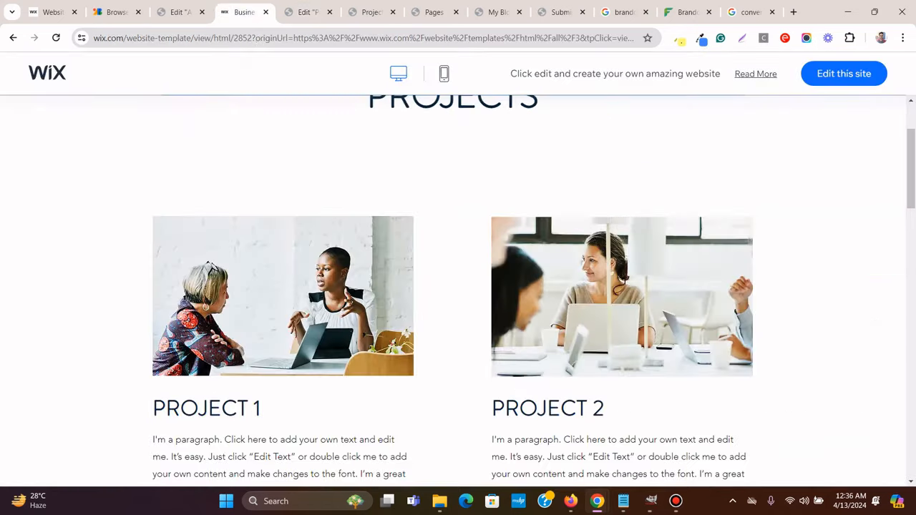
scroll(458, 286, "down", 5)
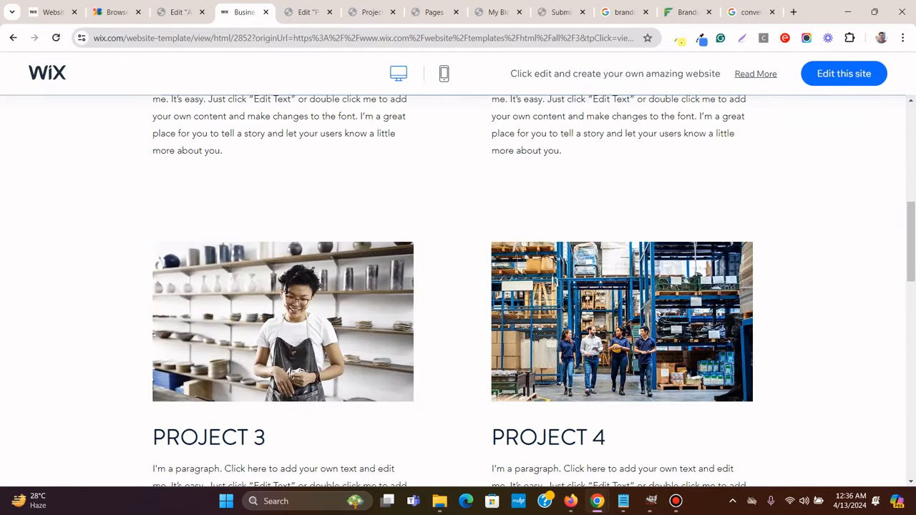
scroll(458, 286, "up", 1)
scroll(458, 286, "up", 3)
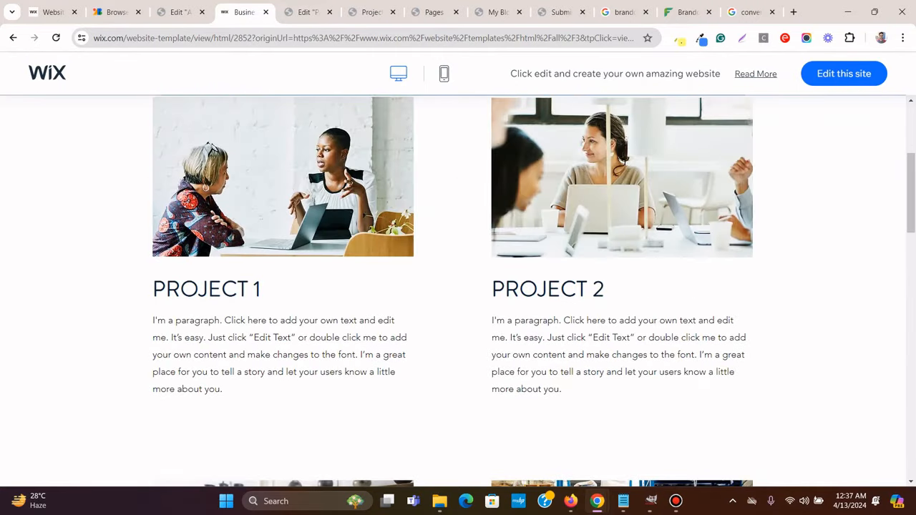
scroll(458, 286, "down", 4)
scroll(458, 286, "up", 4)
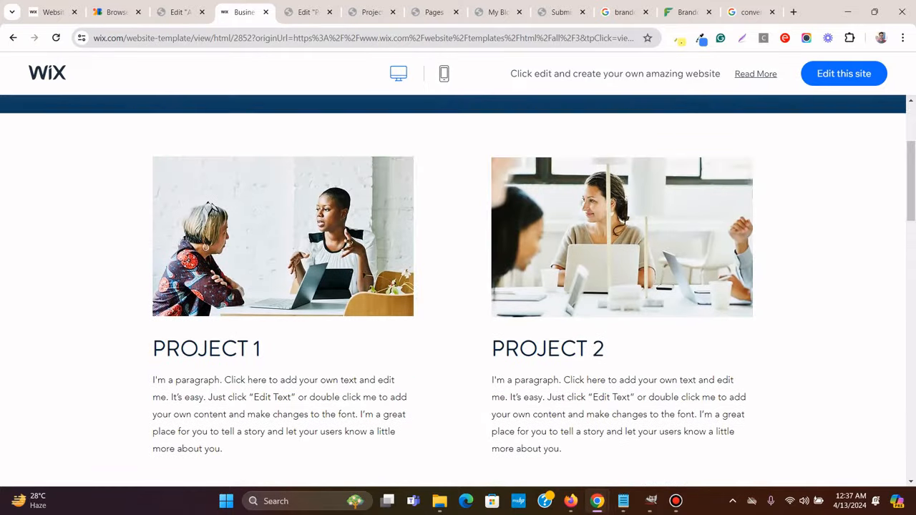
key("ctrl+Tab")
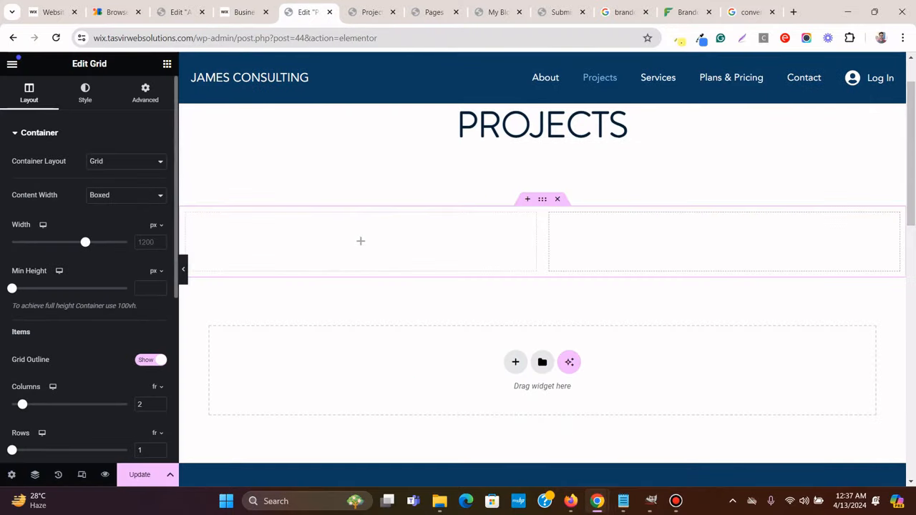
scroll(89, 272, "down", 2)
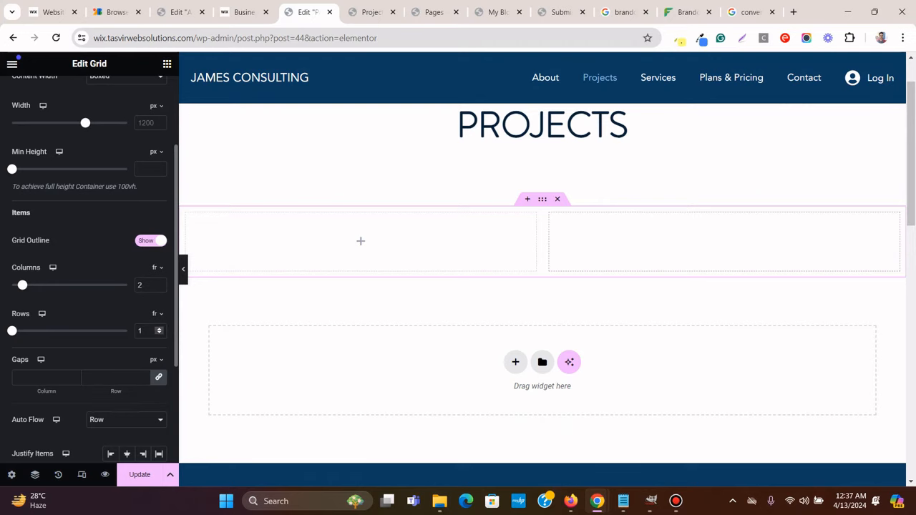
key("BackSpace")
type("2")
scroll(89, 272, "up", 2)
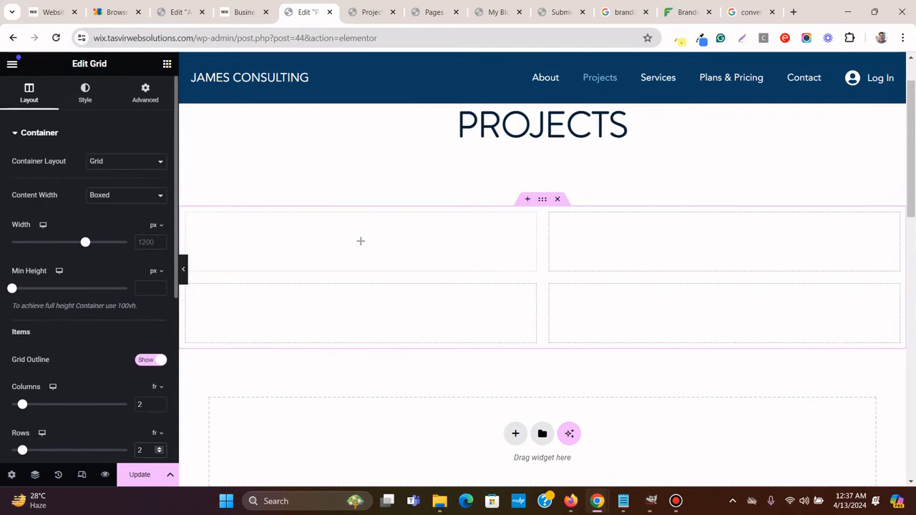
Search the widgets for "image" and place an Image Box in the grid's first cell
left_click(167, 63)
left_click(240, 12)
scroll(457, 286, "down", 1)
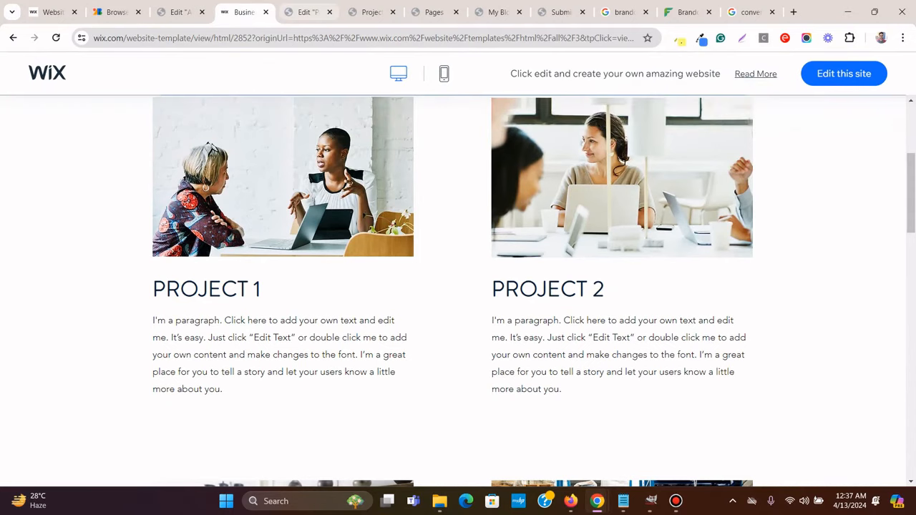
left_click(308, 12)
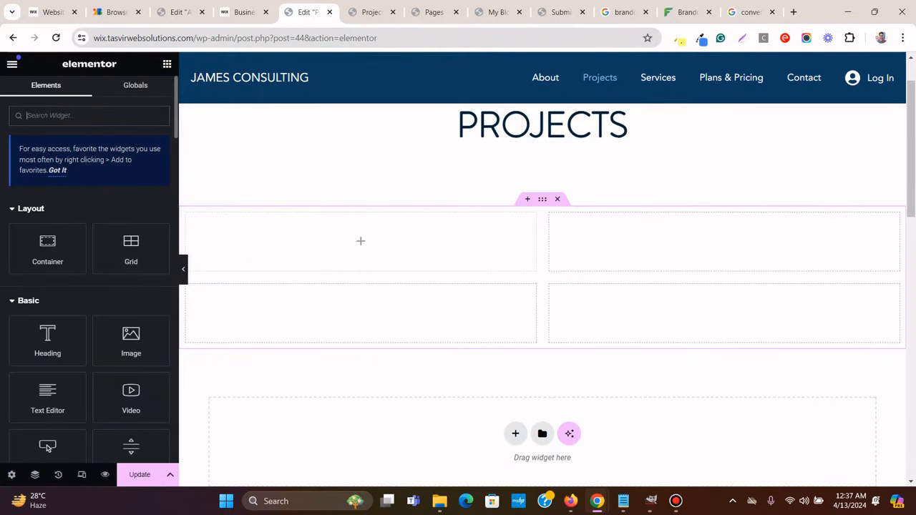
type("im")
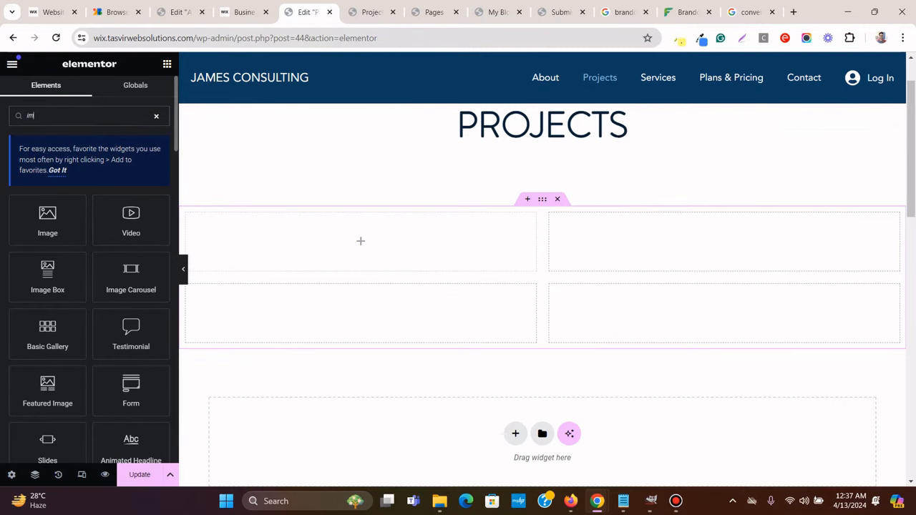
type("age")
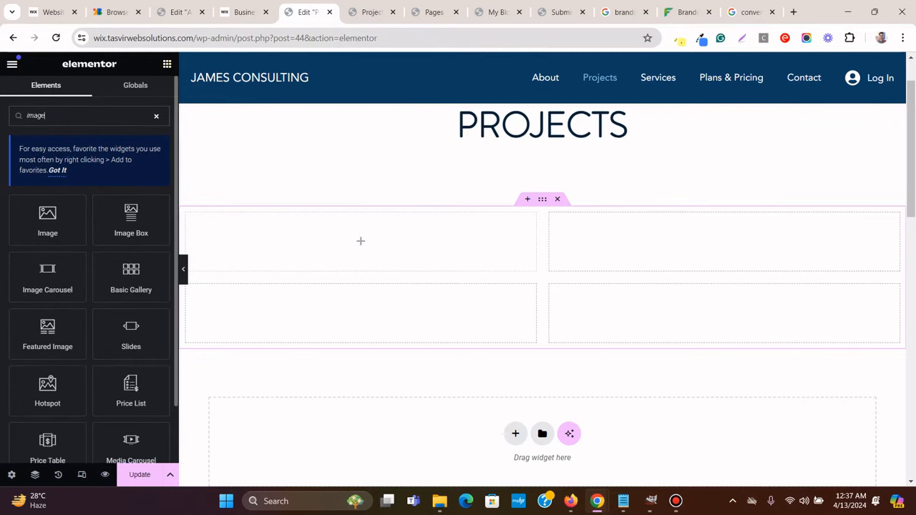
left_click_drag(131, 218, 307, 247)
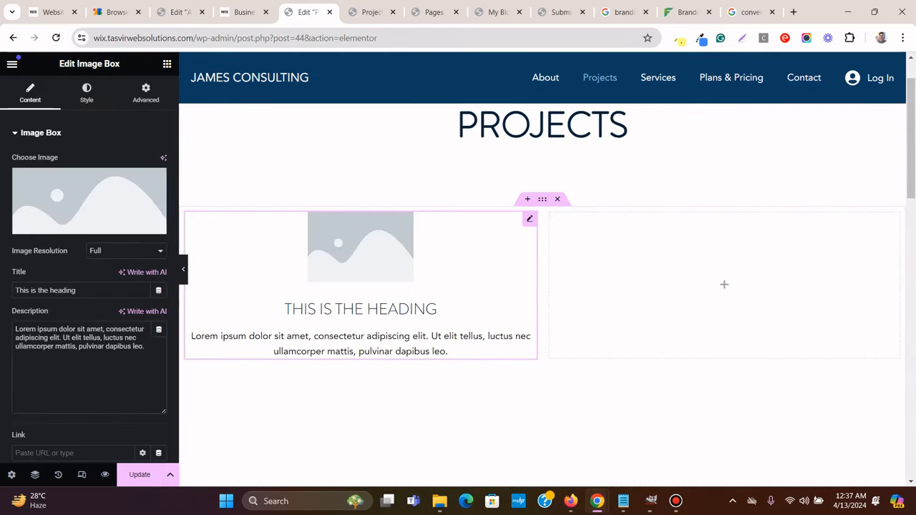
Keep the image box's picture positioned above its text and set the box alignment to left
left_click(87, 93)
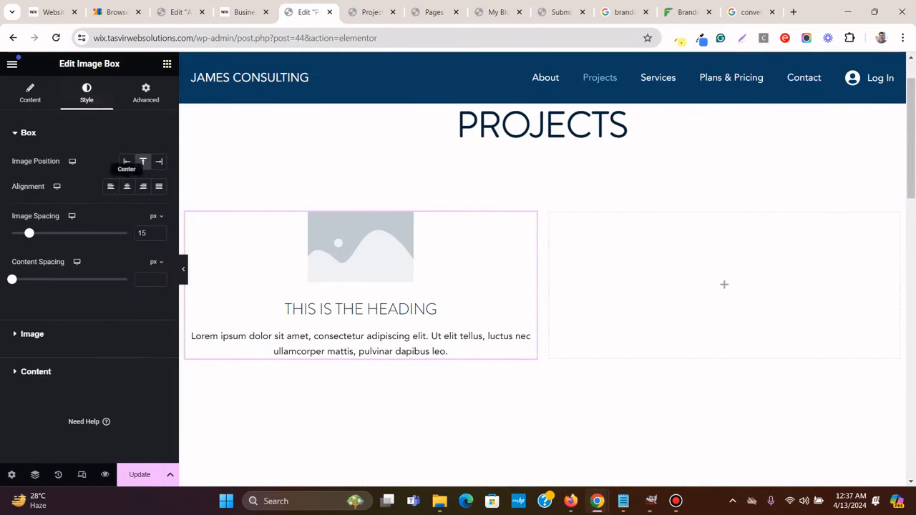
left_click(126, 161)
left_click(143, 161)
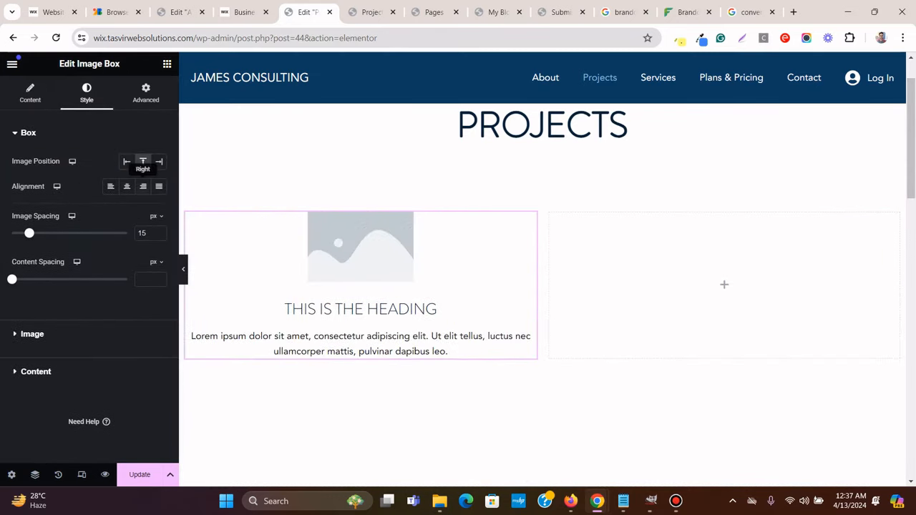
left_click(110, 186)
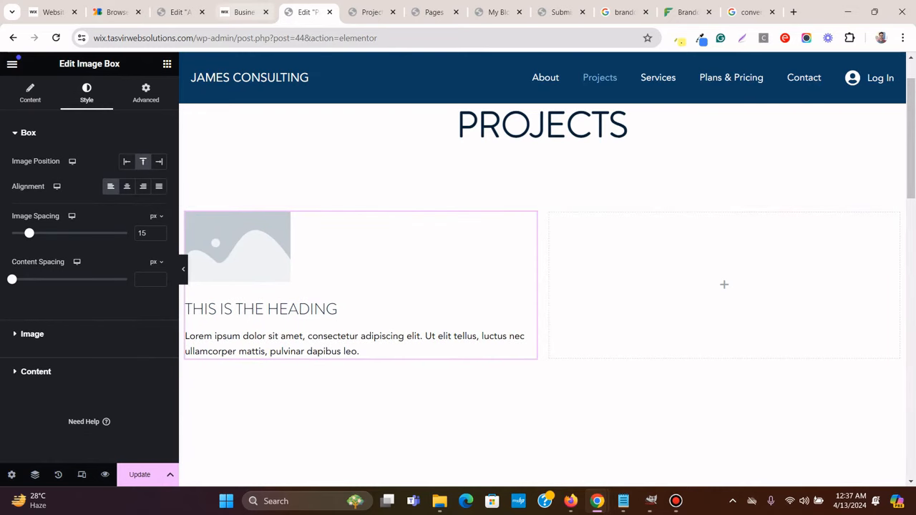
Compare the image box with the template's project cards, then open its content settings through to the title HTML tag
left_click(243, 12)
left_click(308, 12)
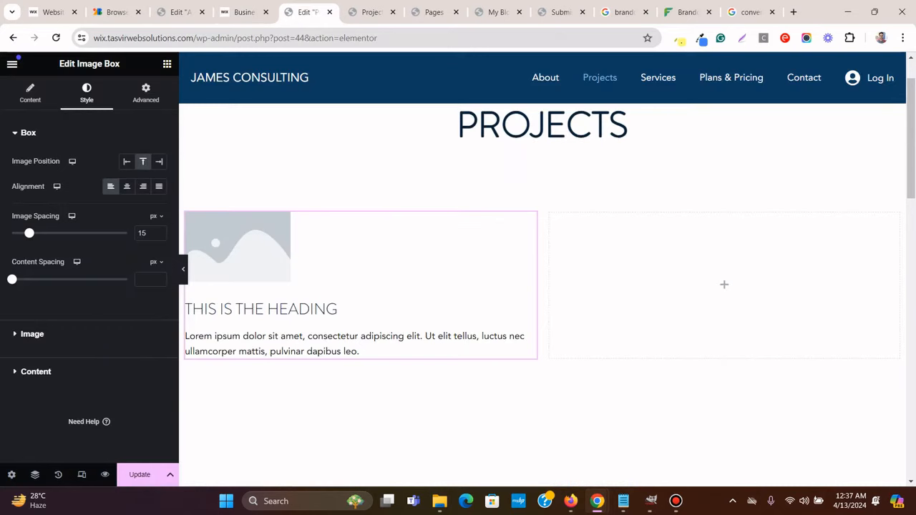
left_click(30, 93)
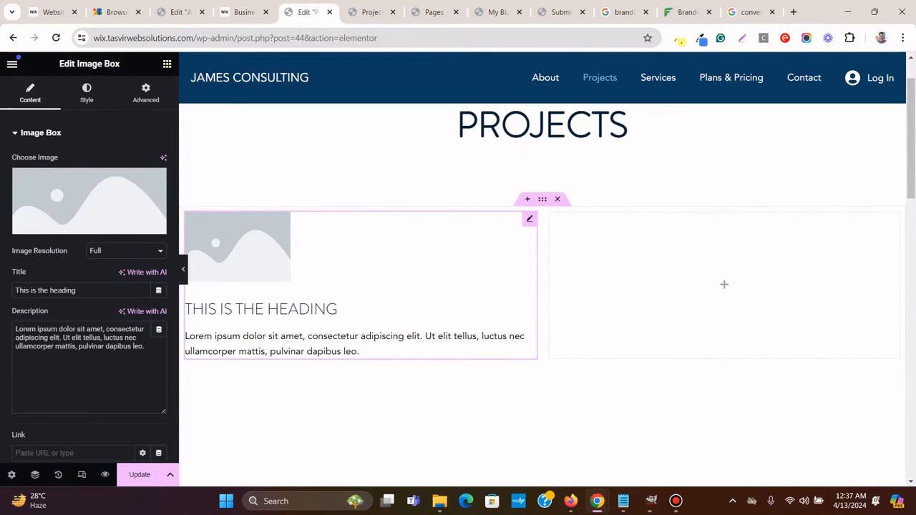
scroll(89, 286, "down", 3)
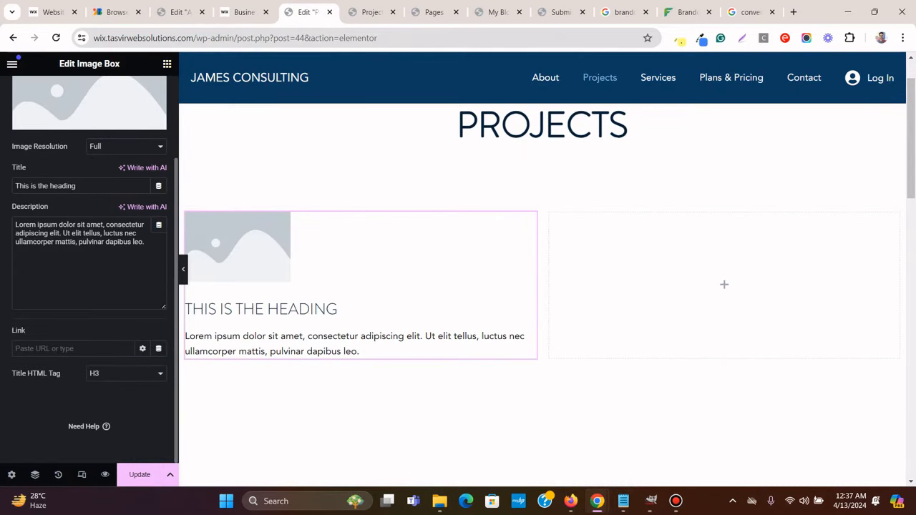
Set the image box's title HTML tag to H2 and replace its description with the Project 1 paragraph from the Wix template
left_click(126, 373)
left_click(114, 391)
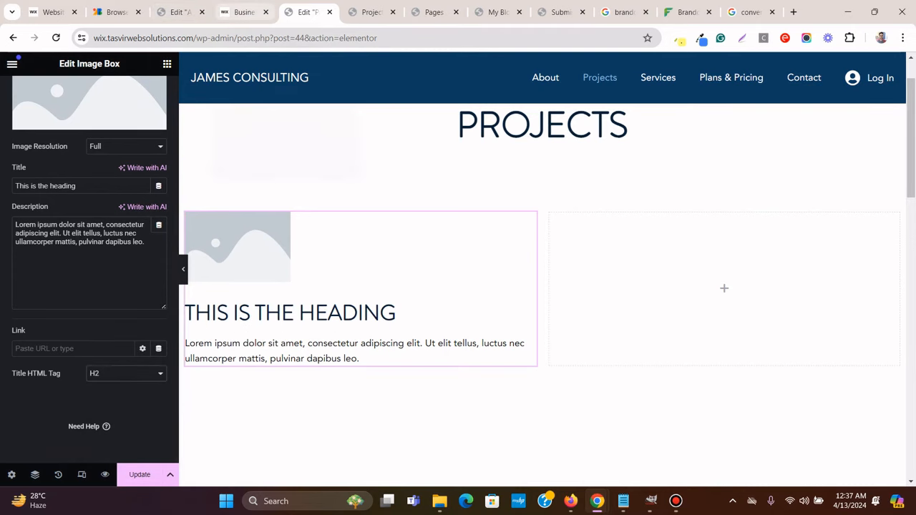
left_click(243, 12)
triple_click(291, 354)
key("ctrl+c")
right_click(275, 356)
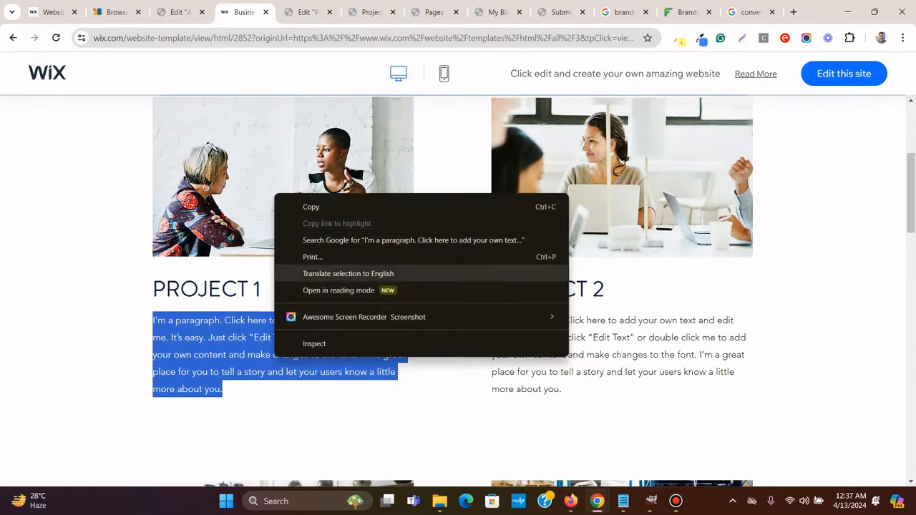
left_click(311, 207)
left_click(308, 13)
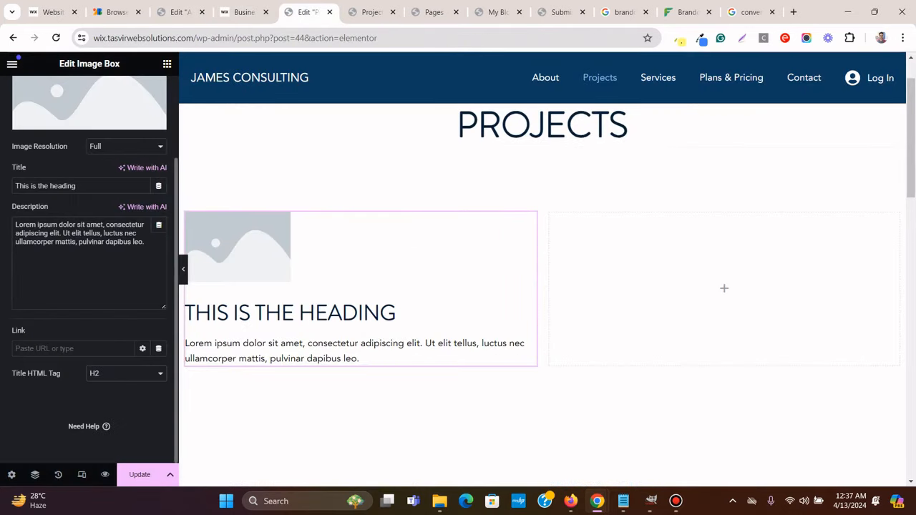
triple_click(91, 242)
right_click(99, 241)
left_click(128, 317)
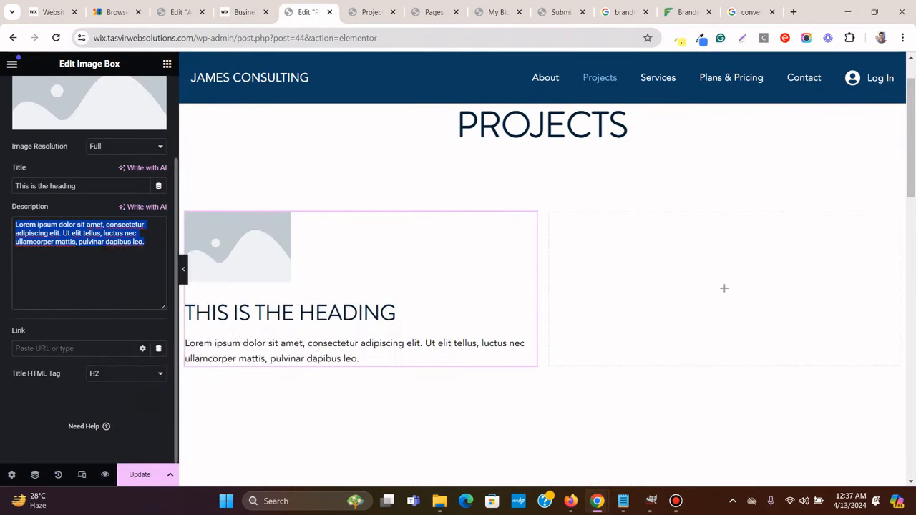
Open the image box's image chooser and save the Project 1 photo from the Wix template to the computer
scroll(89, 244, "up", 3)
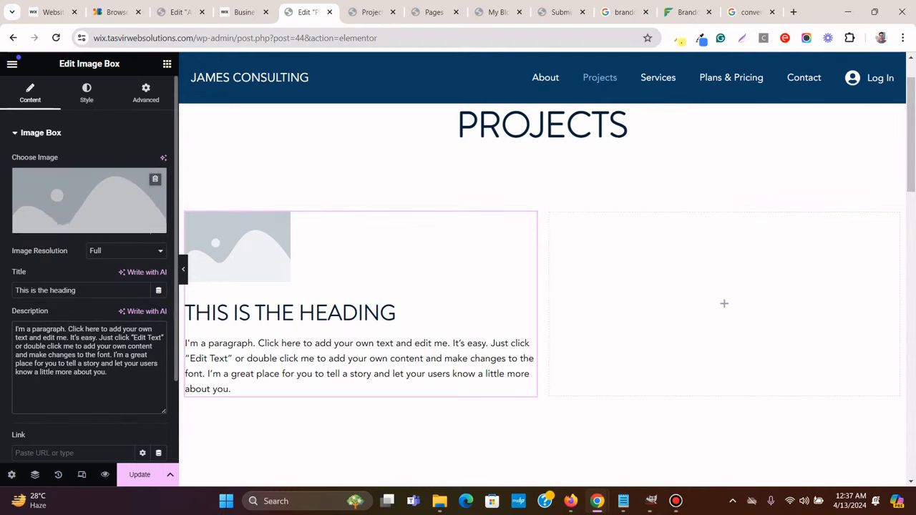
left_click(90, 204)
left_click(240, 12)
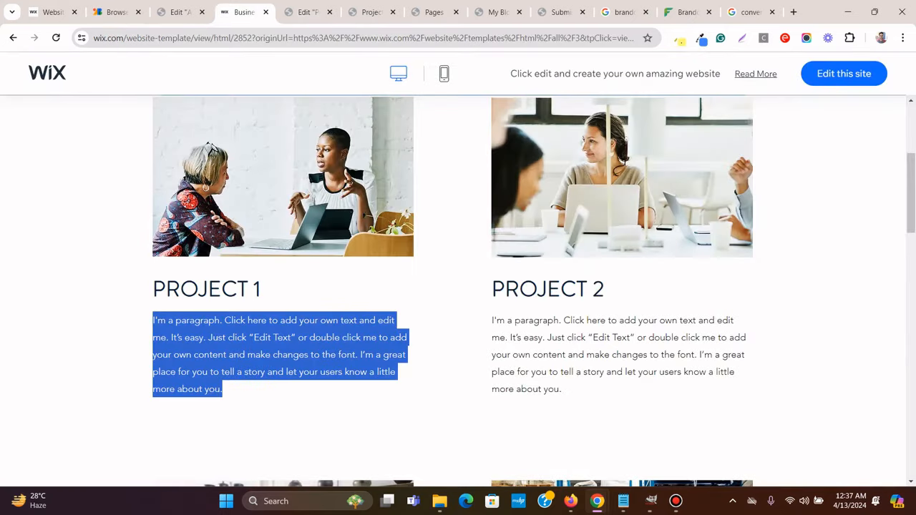
left_click(324, 179)
right_click(324, 179)
left_click(377, 208)
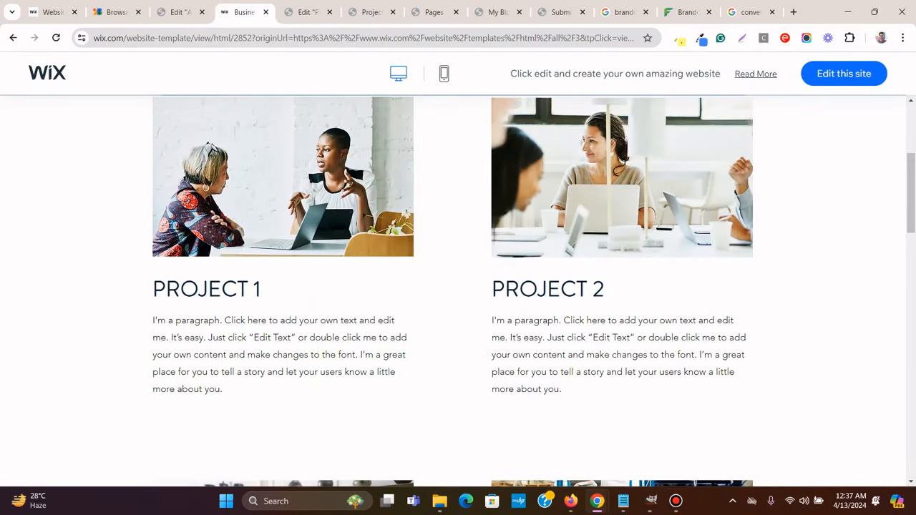
left_click(505, 358)
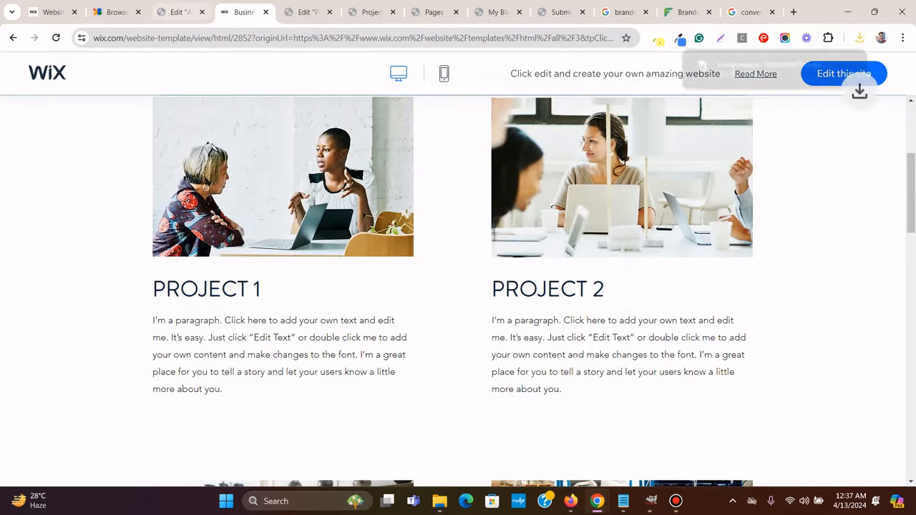
Upload the downloaded GettyImages-1163568487.webp to the media library and insert it as the image box's picture
left_click(308, 12)
left_click(859, 38)
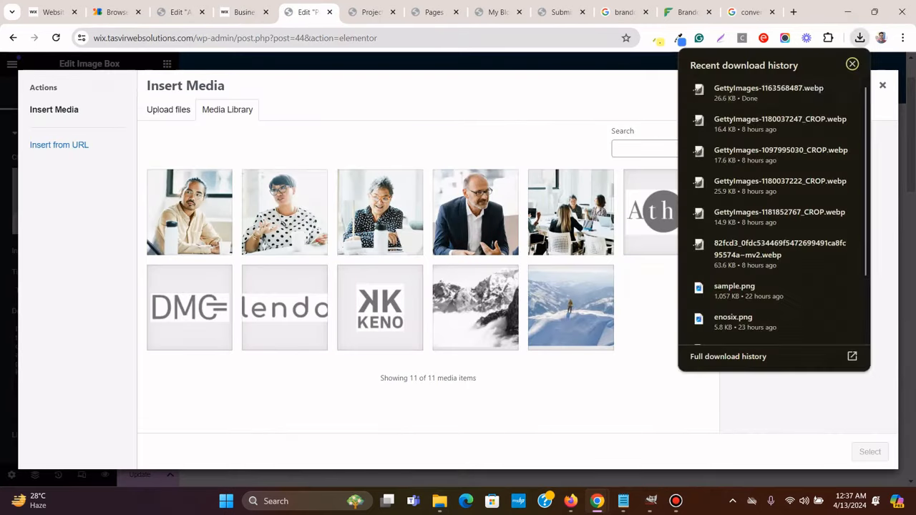
left_click_drag(758, 92, 458, 143)
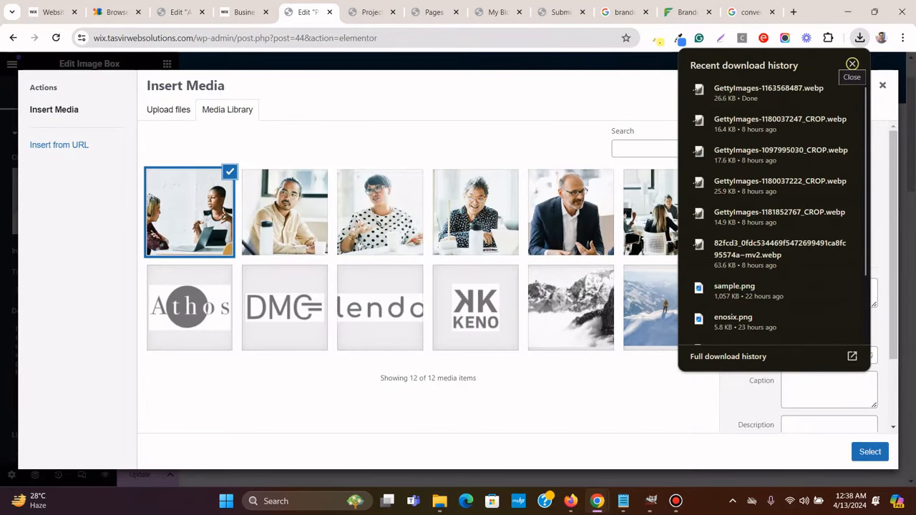
left_click(852, 63)
left_click(869, 452)
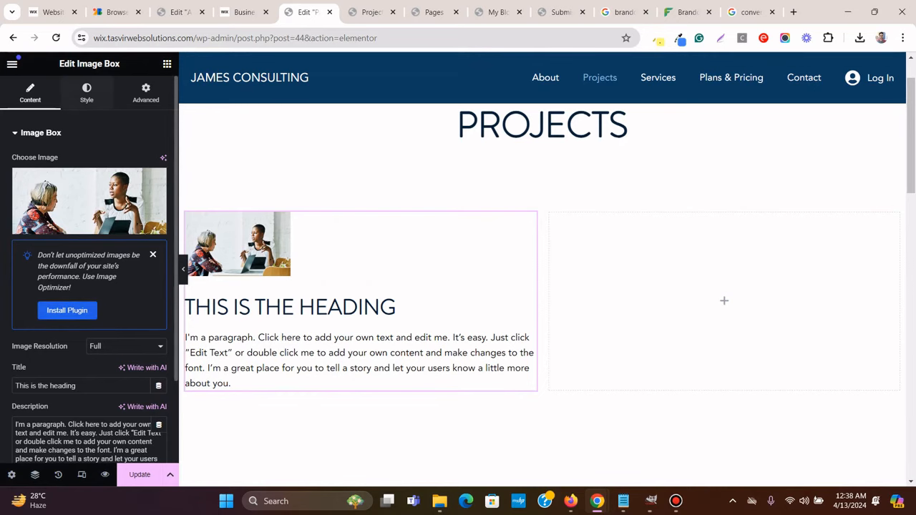
Set the image width of the first image box to 100%
left_click(87, 93)
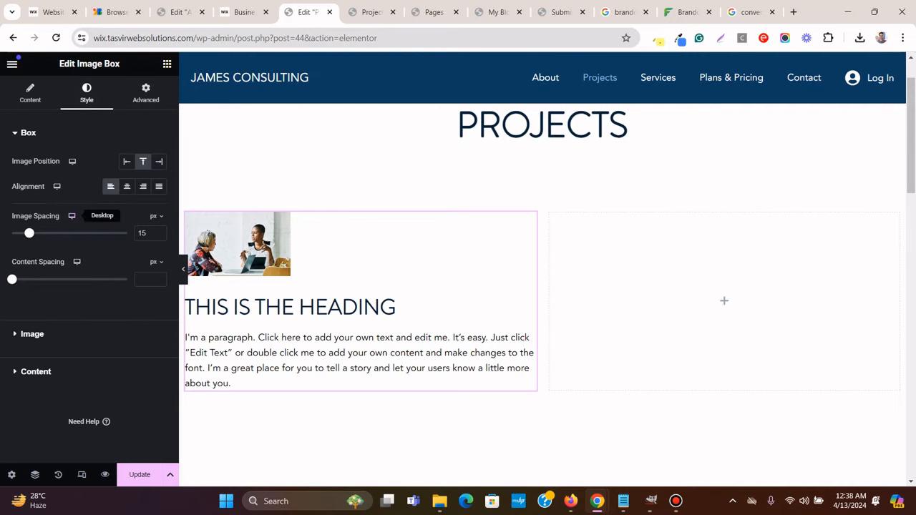
left_click(31, 333)
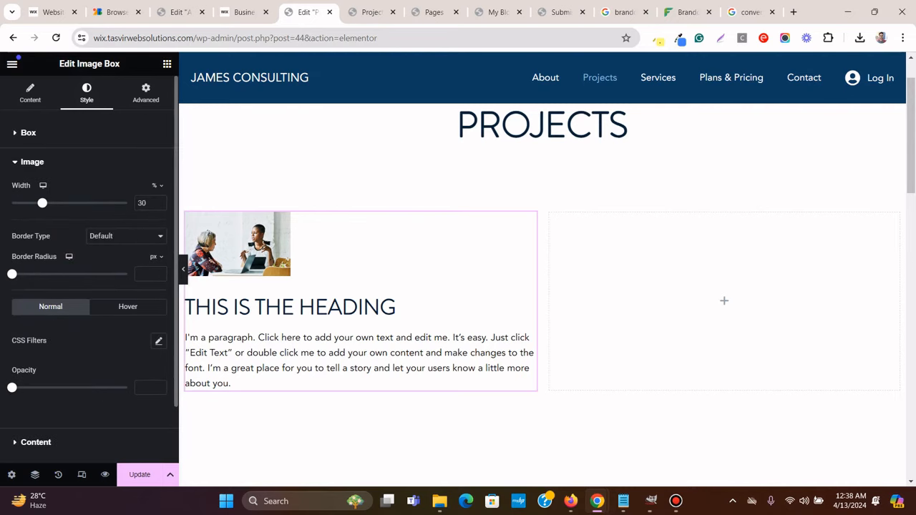
left_click_drag(43, 203, 128, 202)
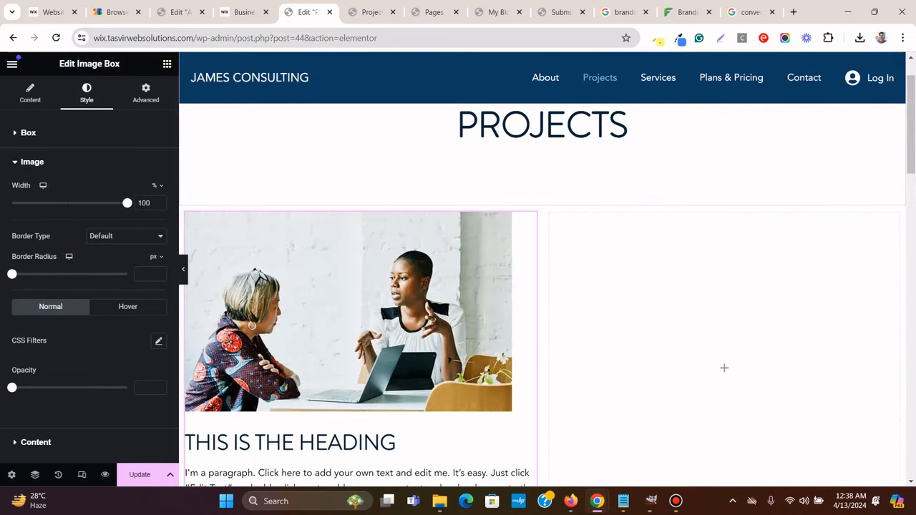
Replace the image box's title with "PROJECT 1" copied from the Wix template
scroll(542, 286, "down", 1)
left_click(244, 12)
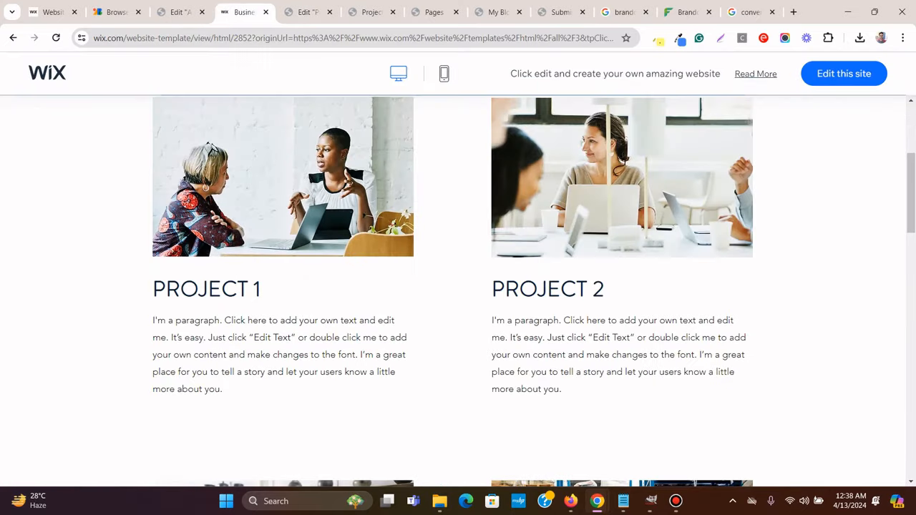
double_click(202, 289)
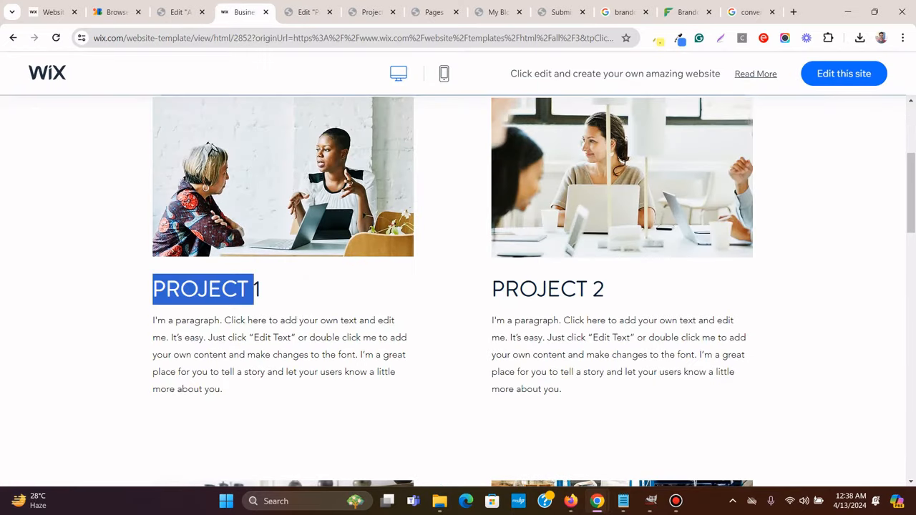
left_click_drag(203, 289, 261, 289)
right_click(191, 286)
left_click(228, 298)
left_click(307, 12)
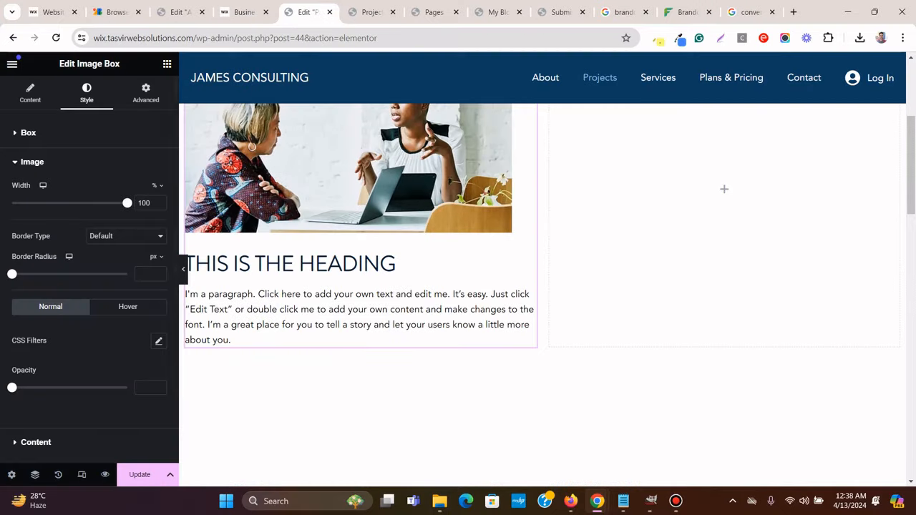
left_click(30, 93)
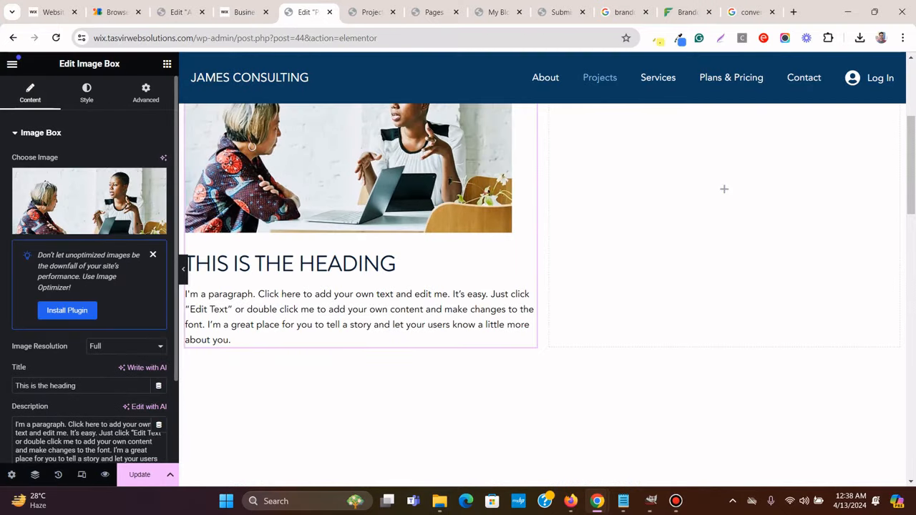
triple_click(77, 386)
right_click(77, 386)
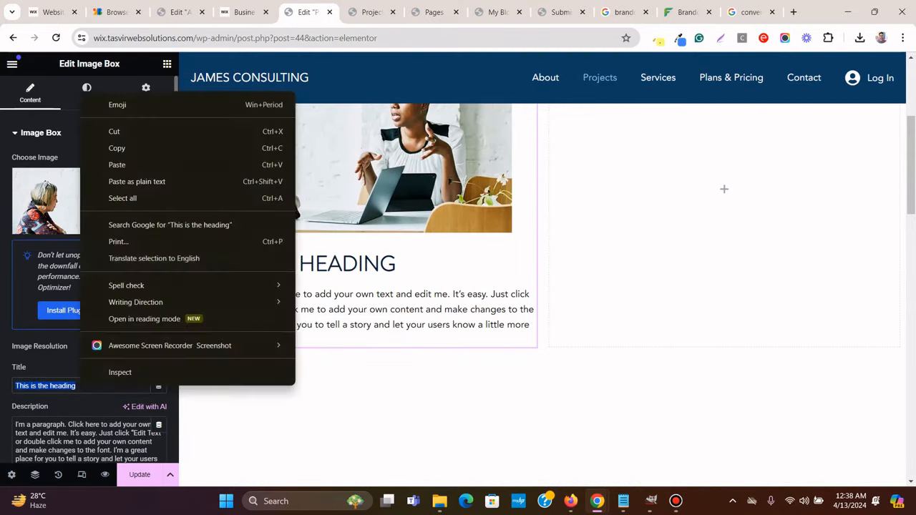
left_click(107, 181)
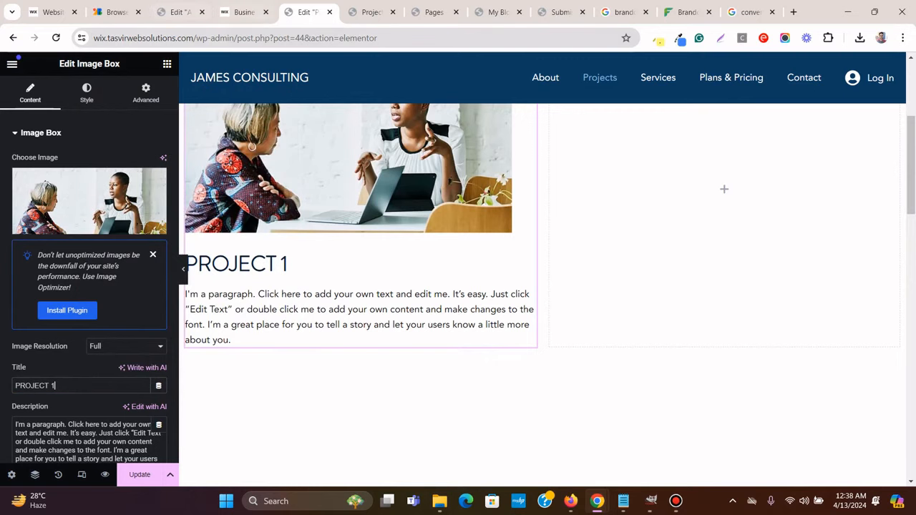
left_click(241, 12)
left_click(154, 320)
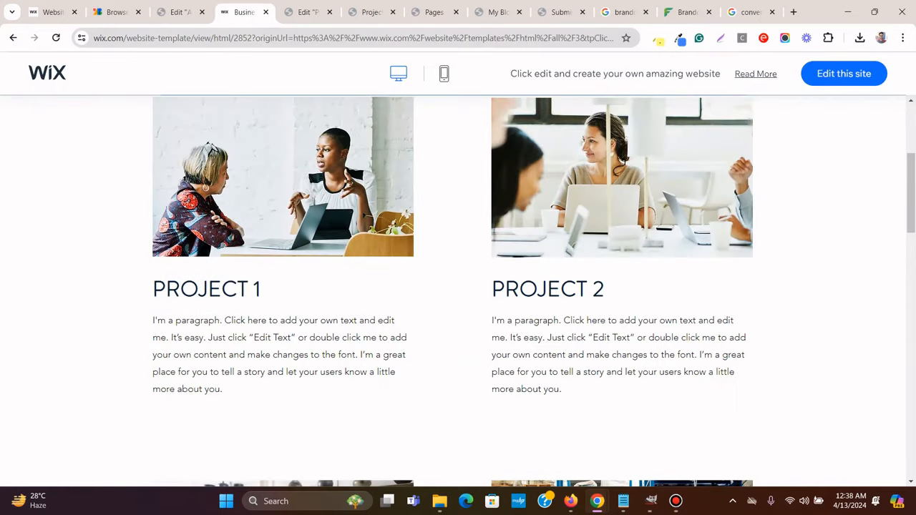
key("ctrl+Tab")
Copy the PROJECT 1 image box and paste it into the empty second cell of the grid
scroll(458, 294, "up", 4)
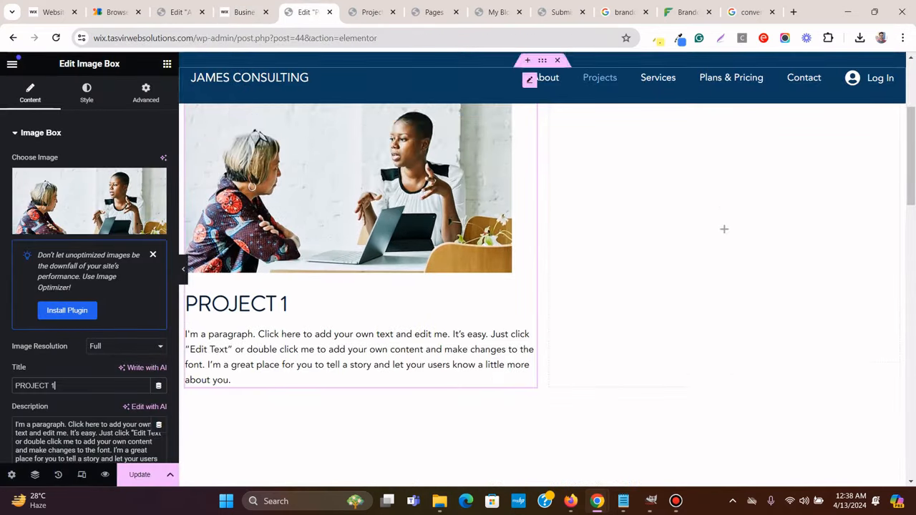
scroll(458, 295, "down", 2)
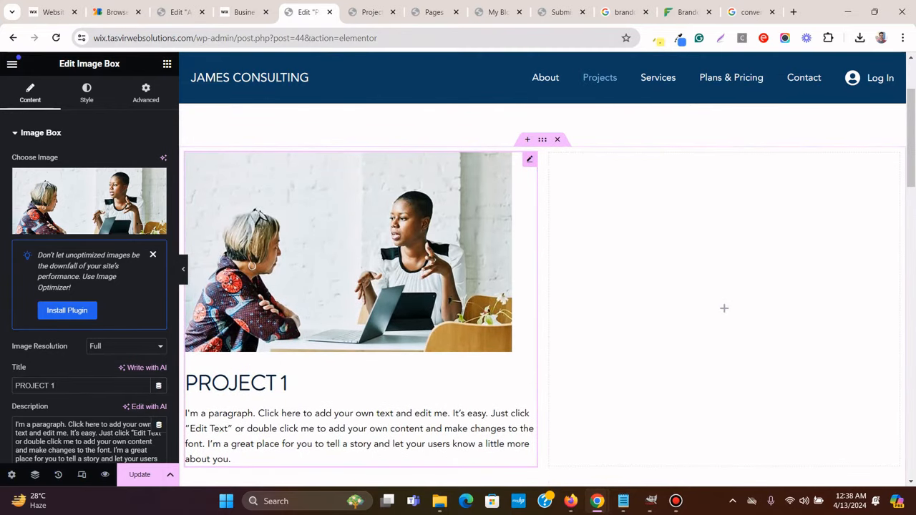
right_click(529, 158)
key("Escape")
right_click(676, 159)
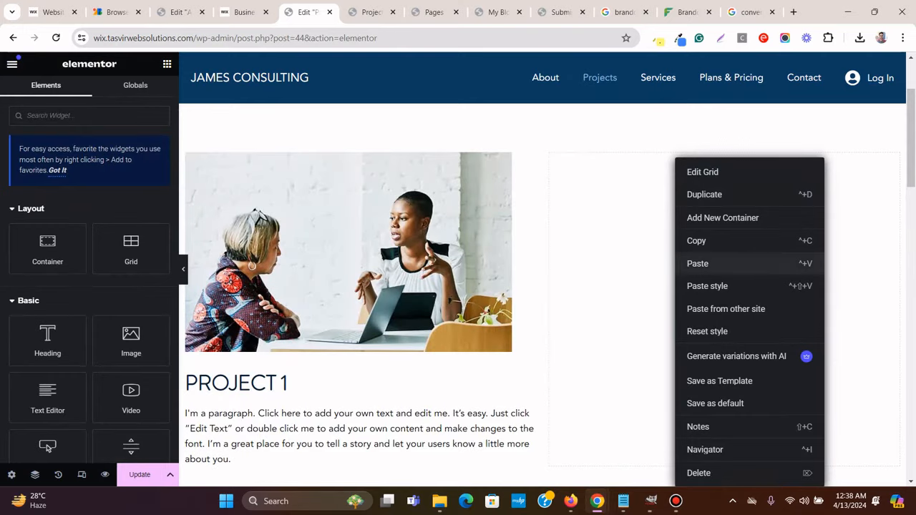
left_click(698, 263)
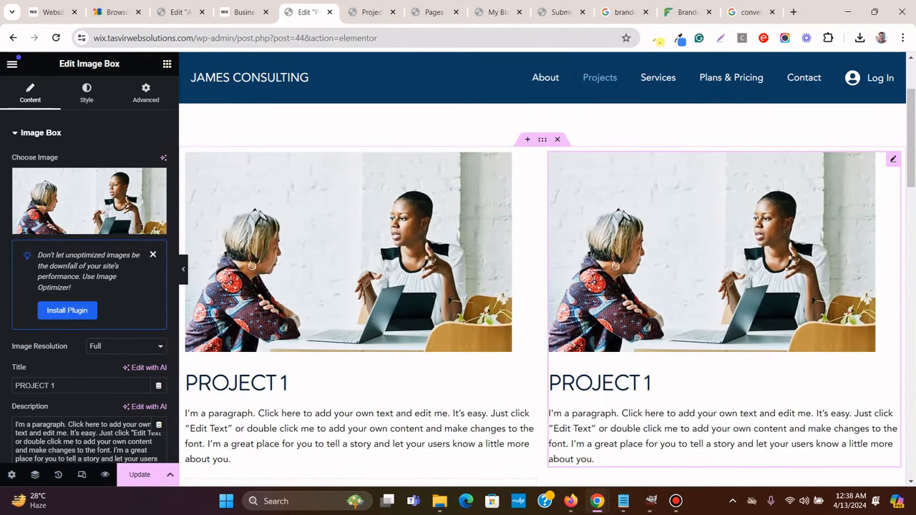
left_click(243, 12)
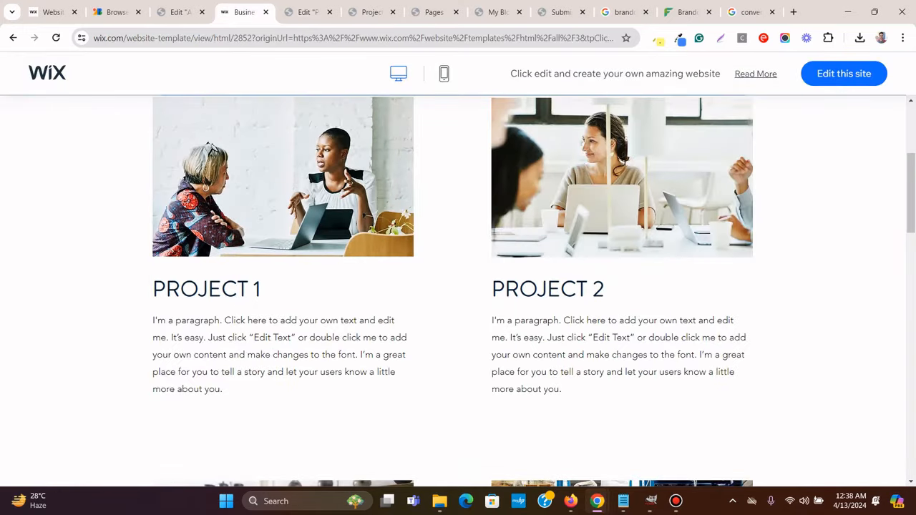
right_click(639, 179)
left_click(676, 206)
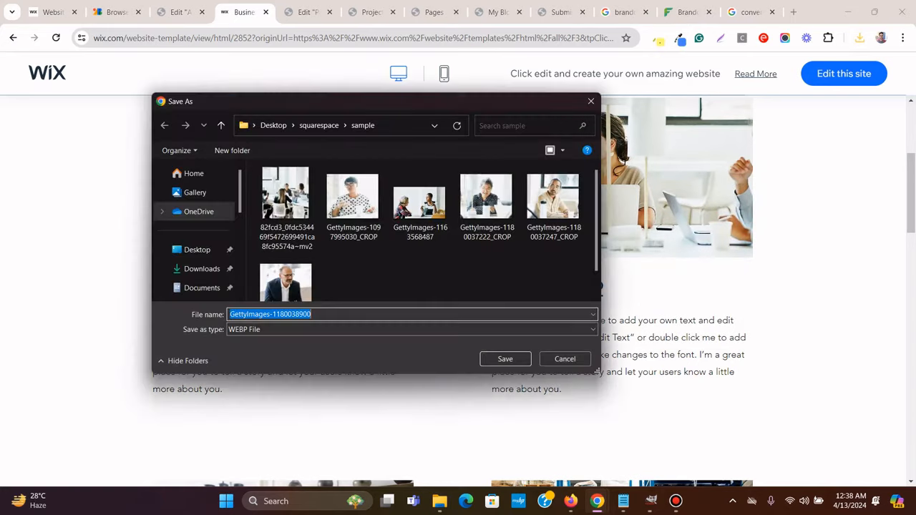
left_click(505, 358)
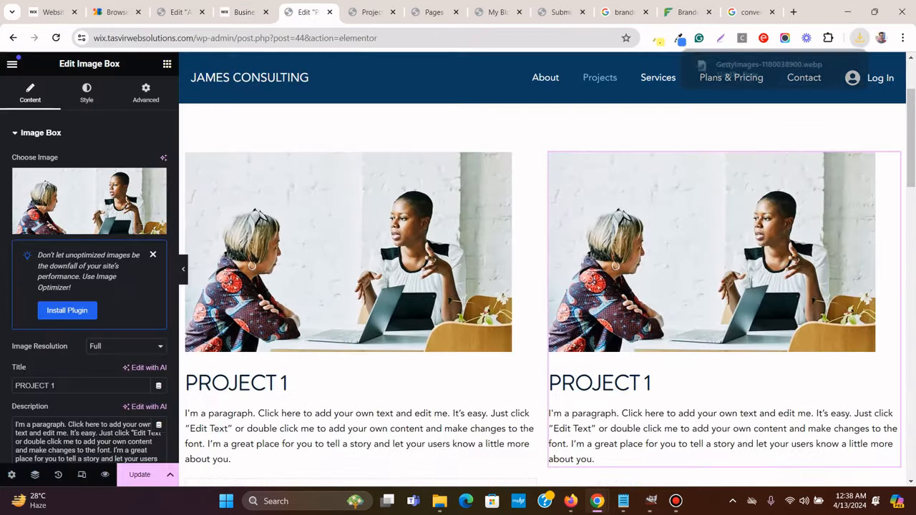
Upload GettyImages-1180038900.webp to the media library and use it as the picture of the second image box
left_click(306, 12)
left_click(89, 207)
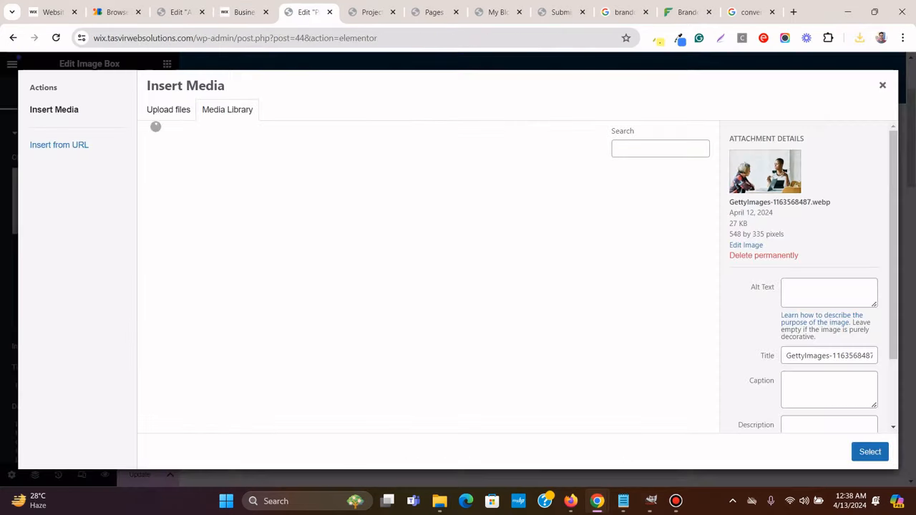
left_click(859, 37)
left_click_drag(744, 91, 512, 120)
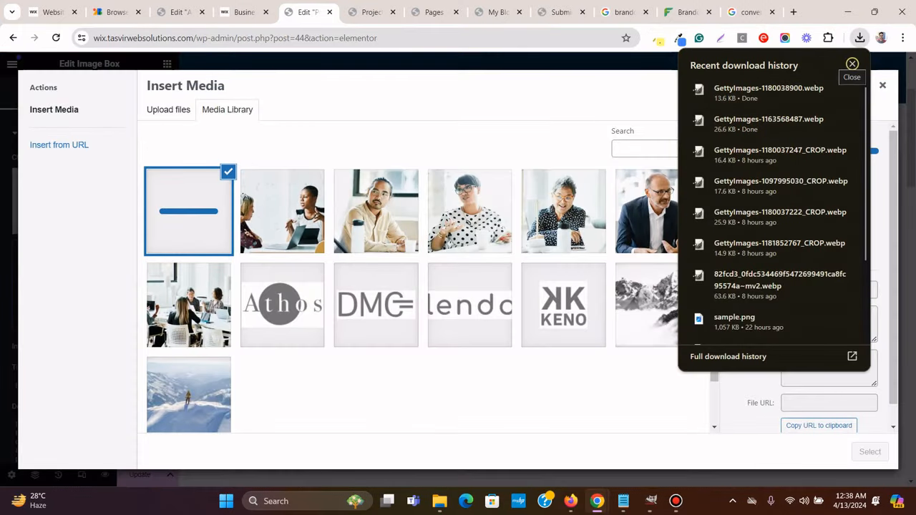
left_click(870, 451)
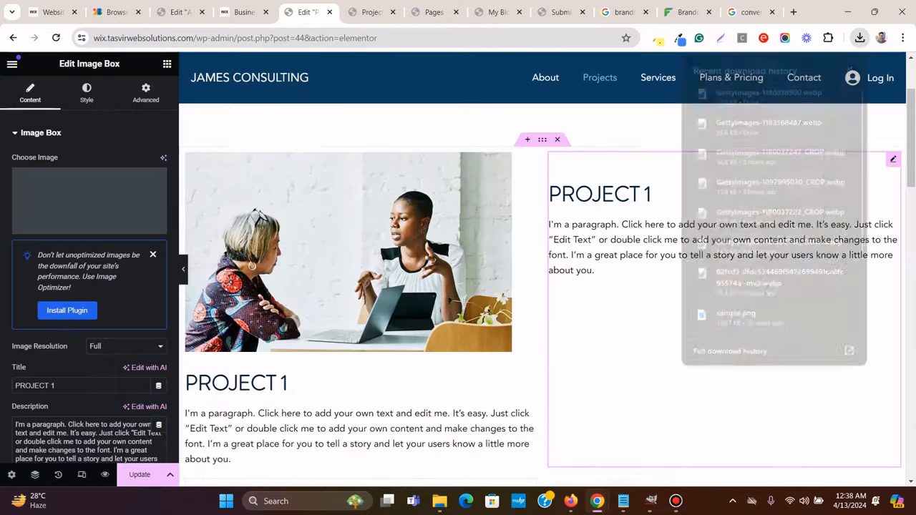
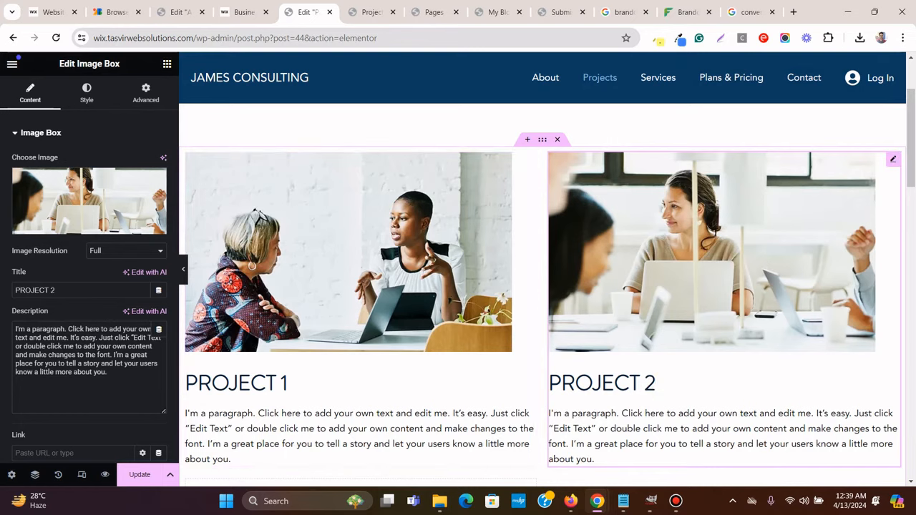
scroll(542, 286, "down", 5)
left_click(675, 500)
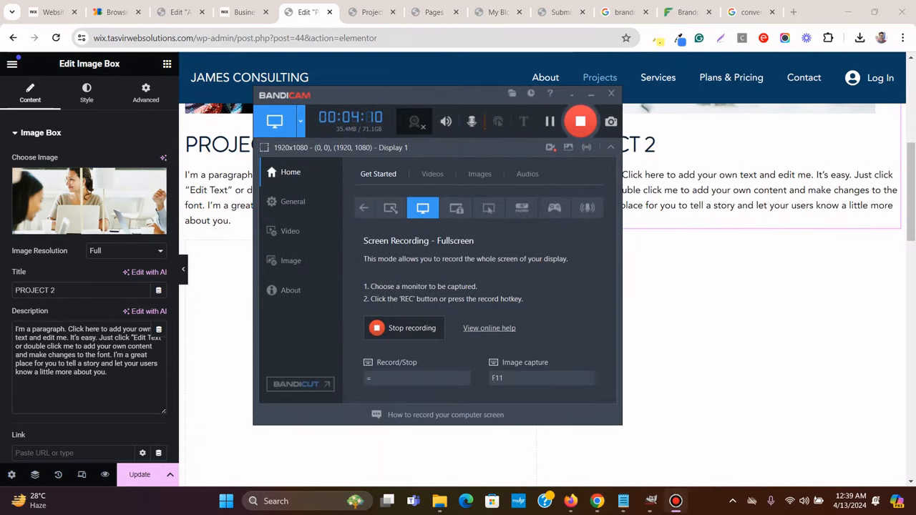
left_click(591, 95)
scroll(601, 215, "up", 5)
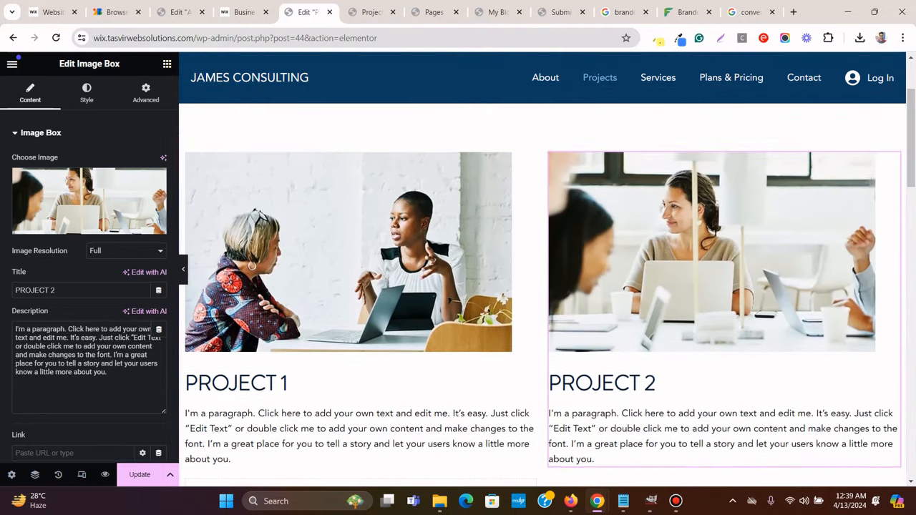
Copy the PROJECT 2 image box into the grid's empty third cell and retitle the copy PROJECT 3
right_click(768, 155)
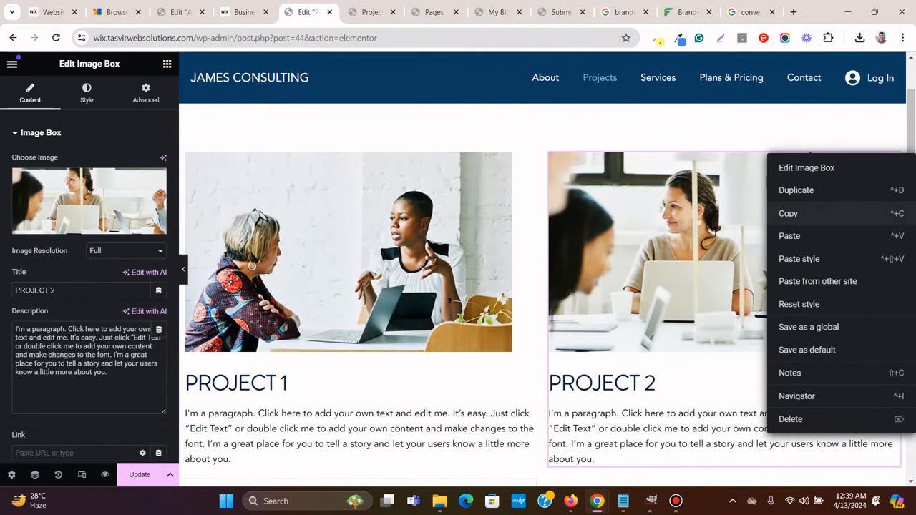
left_click(788, 213)
scroll(789, 213, "down", 9)
right_click(385, 153)
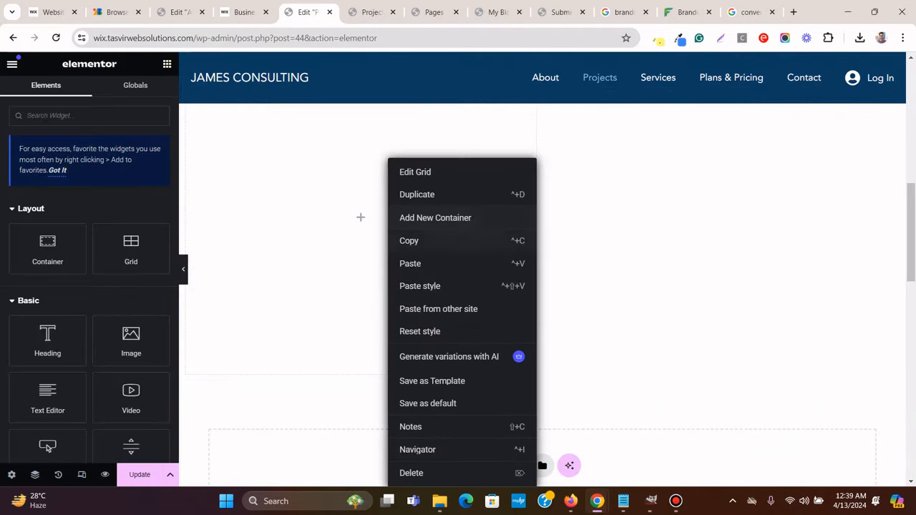
left_click(401, 262)
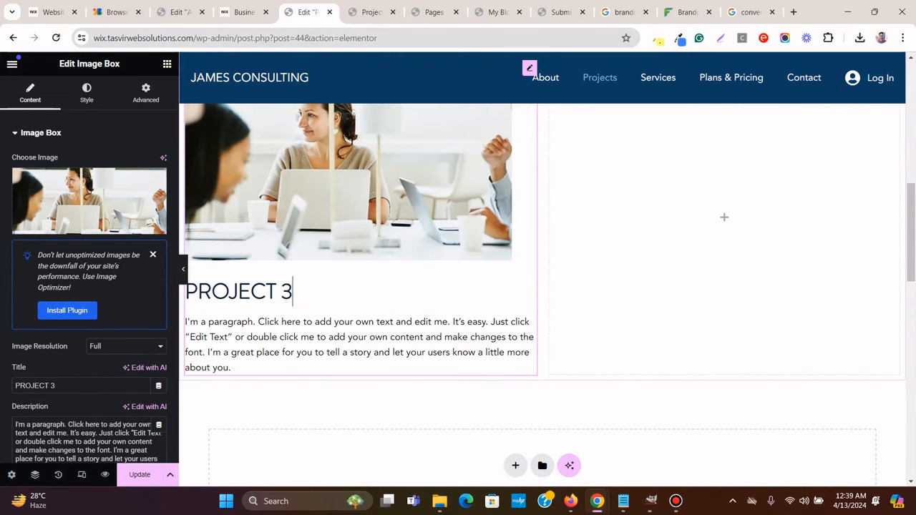
Copy the PROJECT 3 image box into the grid's empty fourth cell and retitle the copy PROJECT 4
scroll(292, 292, "up", 4)
right_click(529, 306)
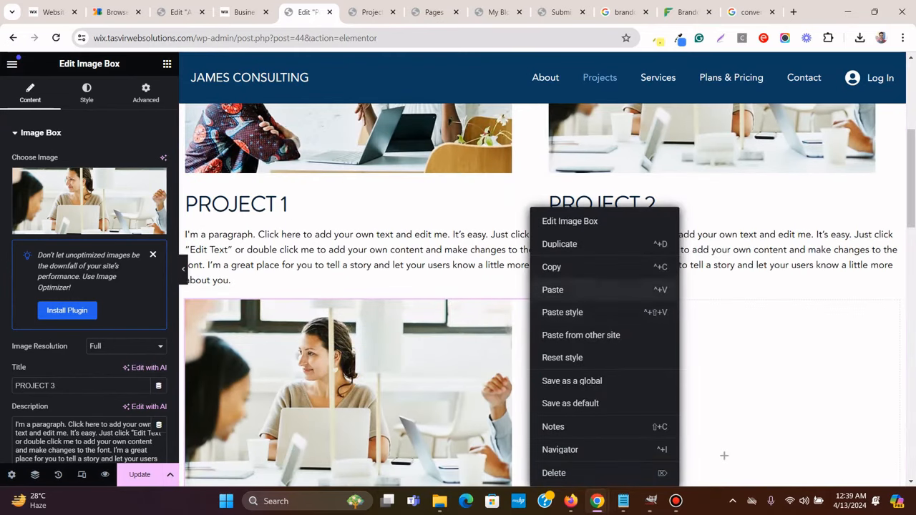
left_click(554, 267)
scroll(553, 266, "down", 2)
right_click(613, 301)
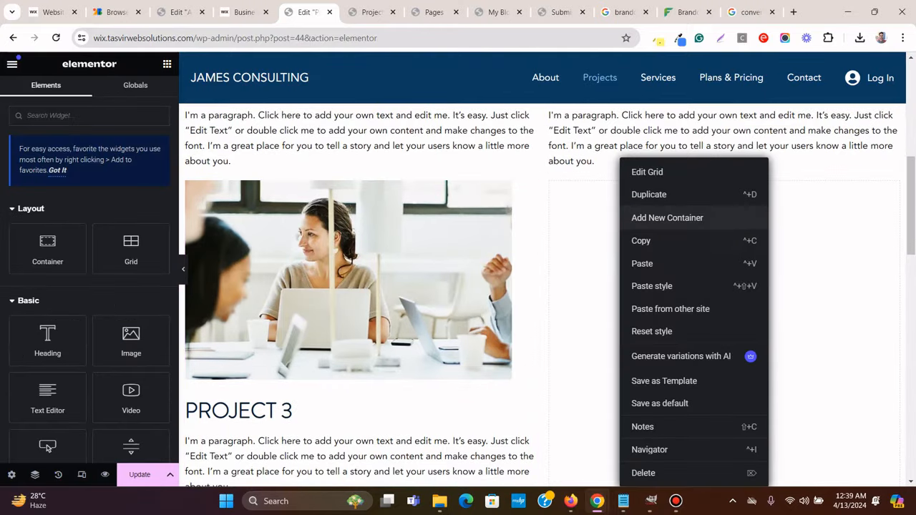
left_click(658, 264)
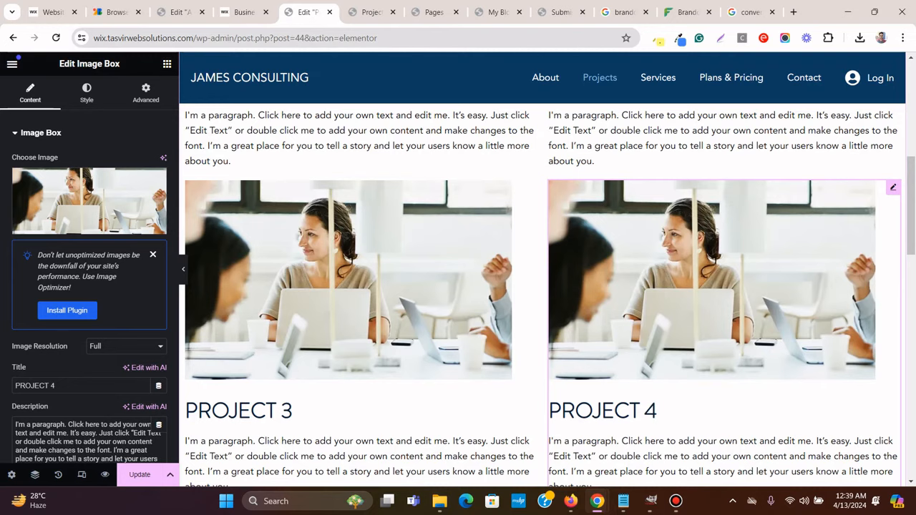
left_click(243, 12)
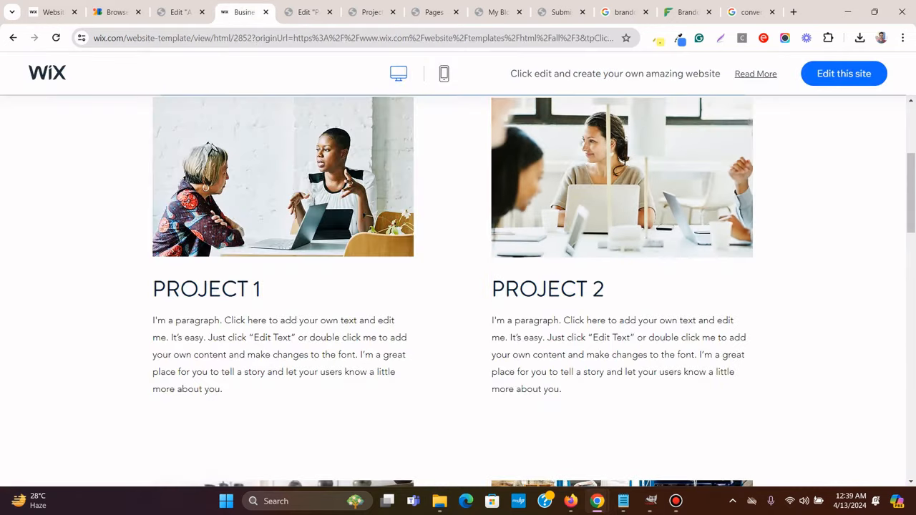
right_click(339, 166)
left_click(315, 179)
scroll(340, 214, "down", 4)
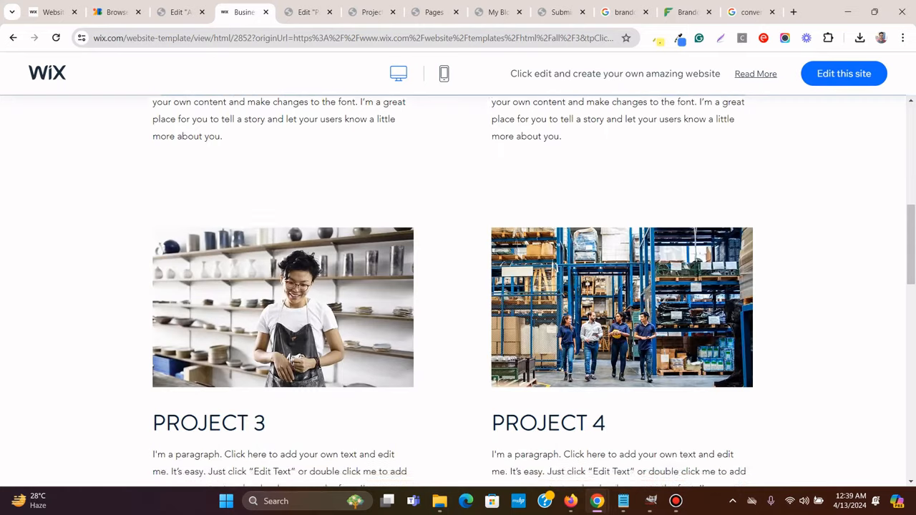
scroll(283, 286, "down", 2)
right_click(282, 236)
left_click(336, 267)
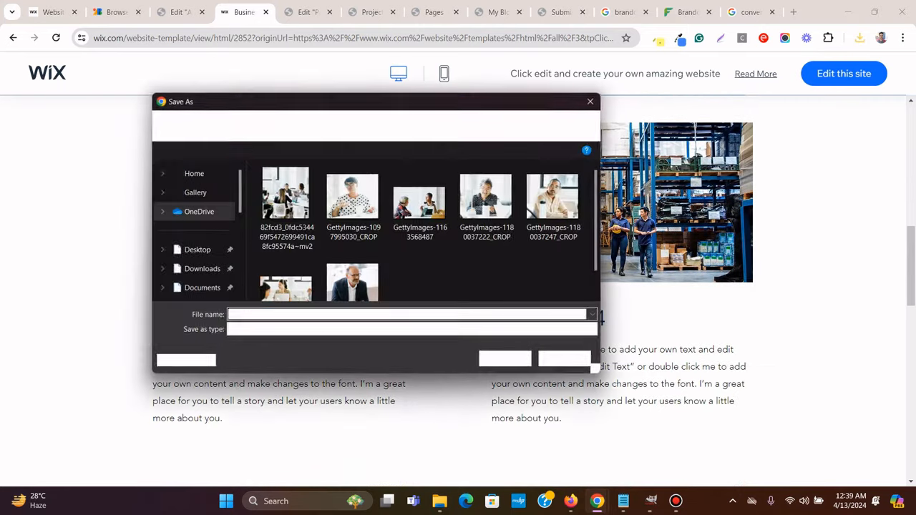
key("Return")
Upload GettyImages-1175414010.webp to the media library and use it as the picture of the PROJECT 3 image box
key("ctrl+Tab")
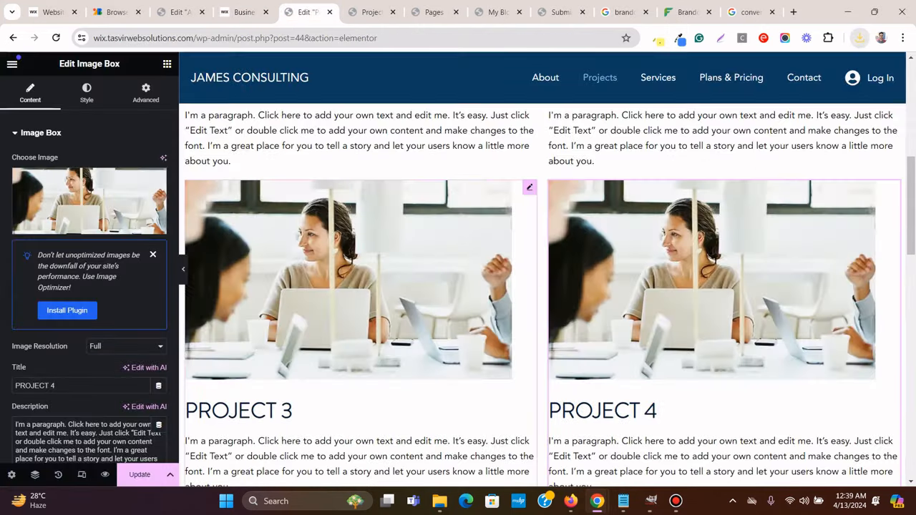
left_click(88, 200)
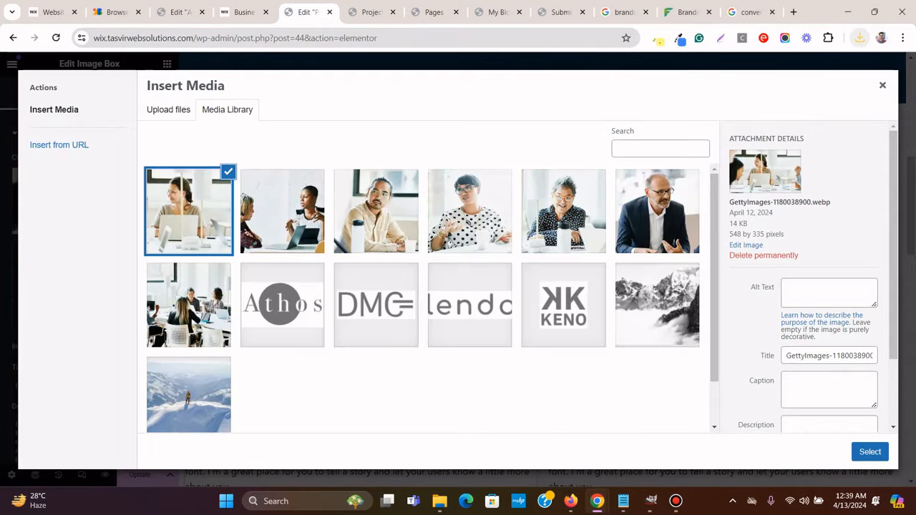
left_click(859, 37)
left_click_drag(767, 93, 354, 171)
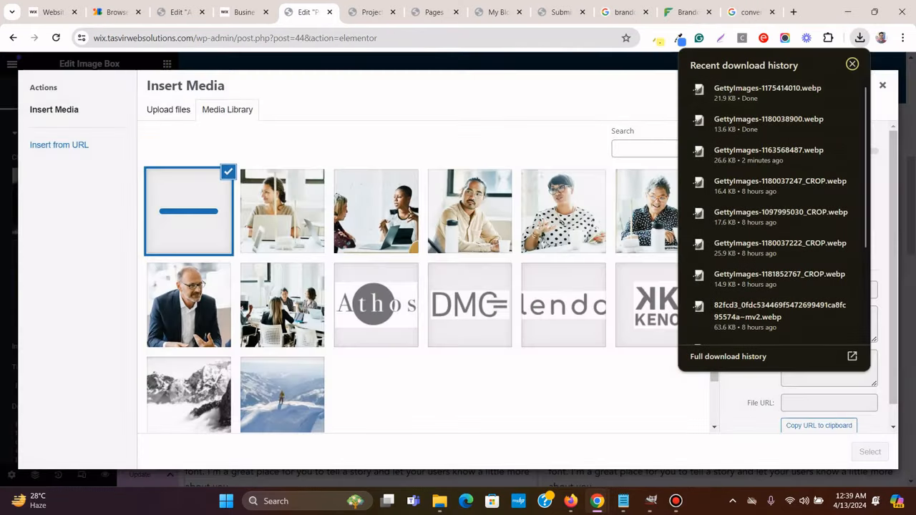
left_click(852, 64)
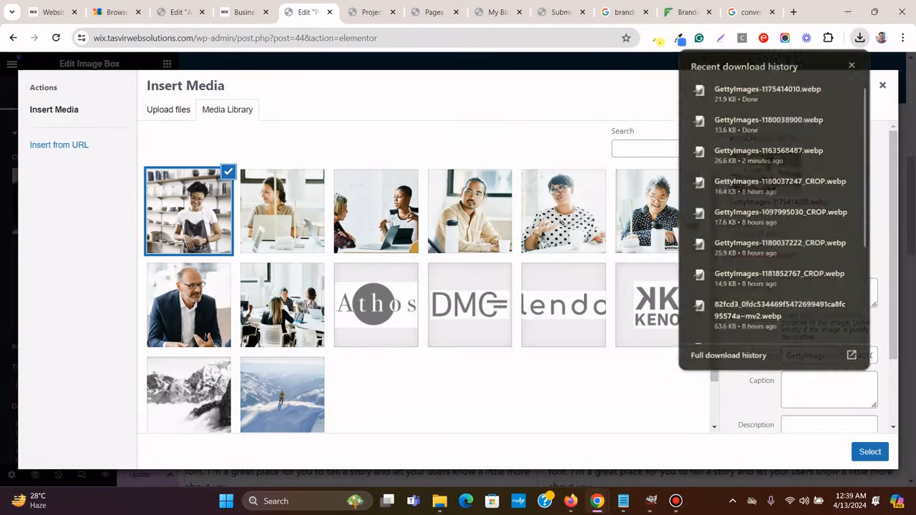
left_click(869, 451)
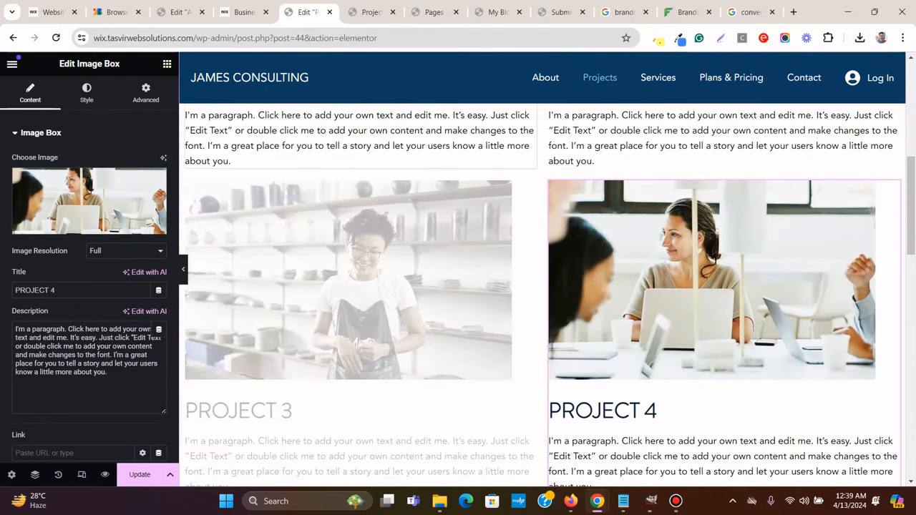
left_click(244, 12)
right_click(599, 196)
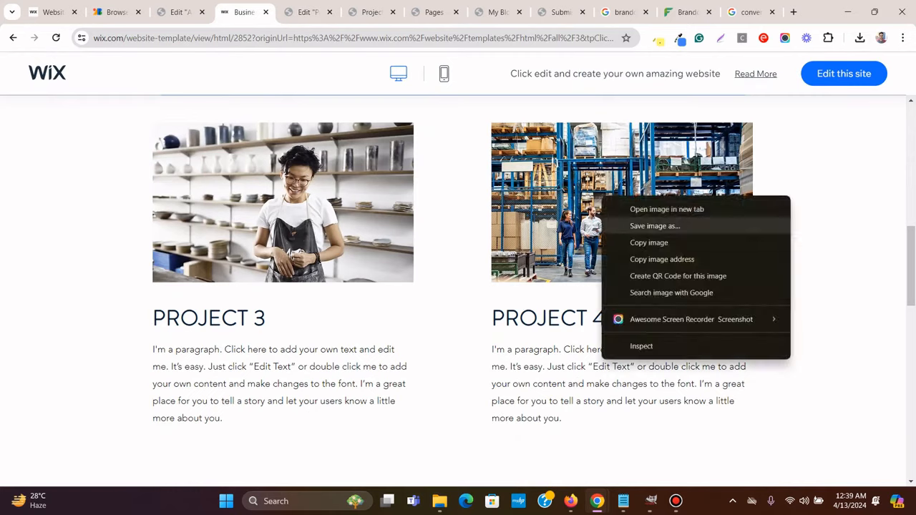
left_click(654, 222)
key("Return")
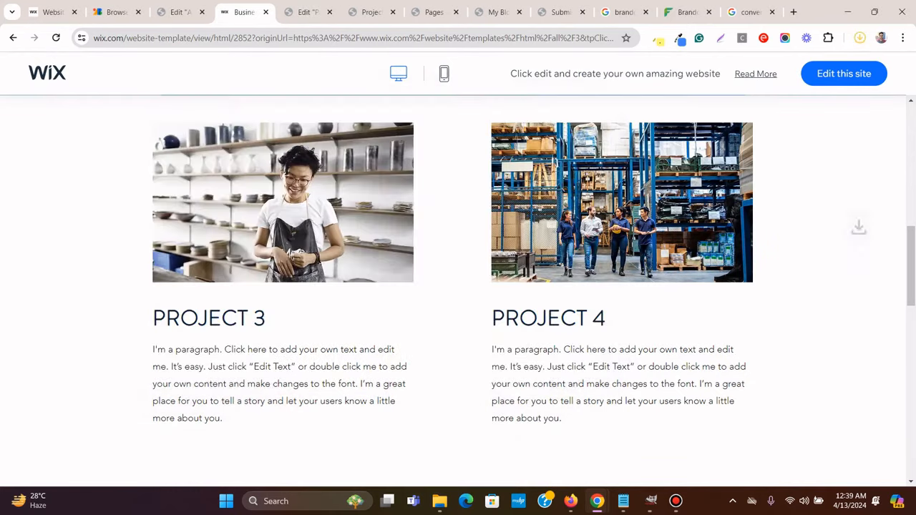
Upload GettyImages-1210182374.webp to the media library and use it as the picture of the PROJECT 4 image box
left_click(308, 12)
left_click(89, 200)
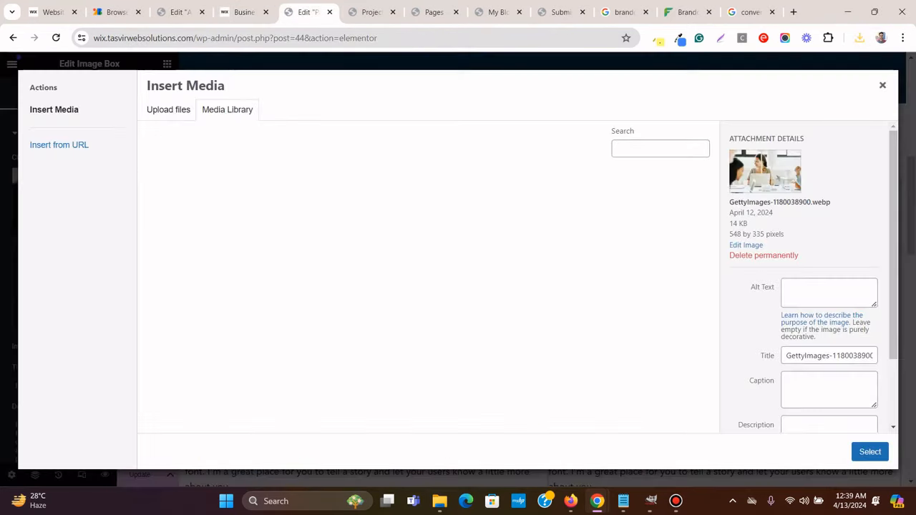
left_click(859, 38)
left_click_drag(768, 93, 455, 308)
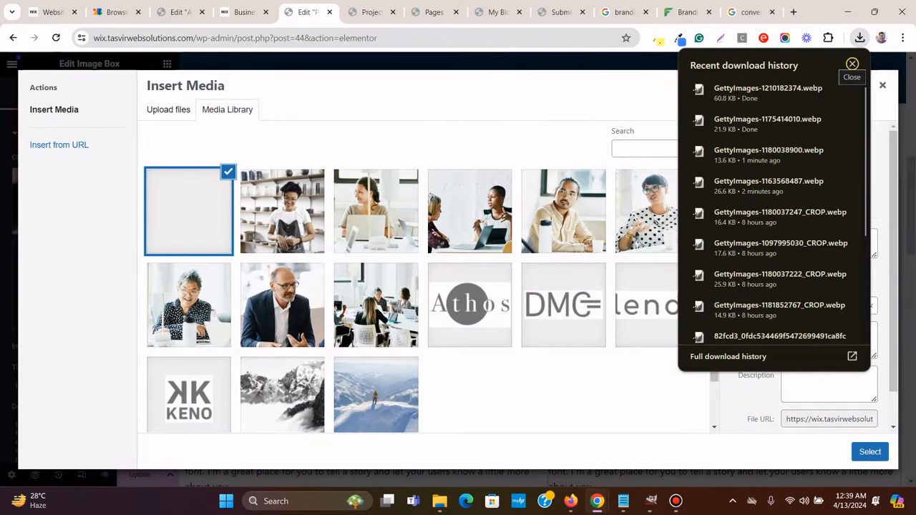
left_click(851, 63)
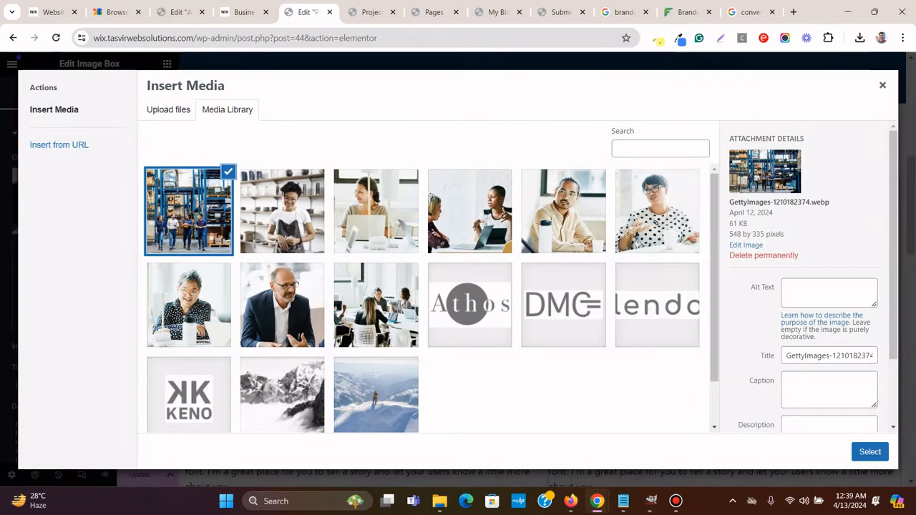
left_click(869, 452)
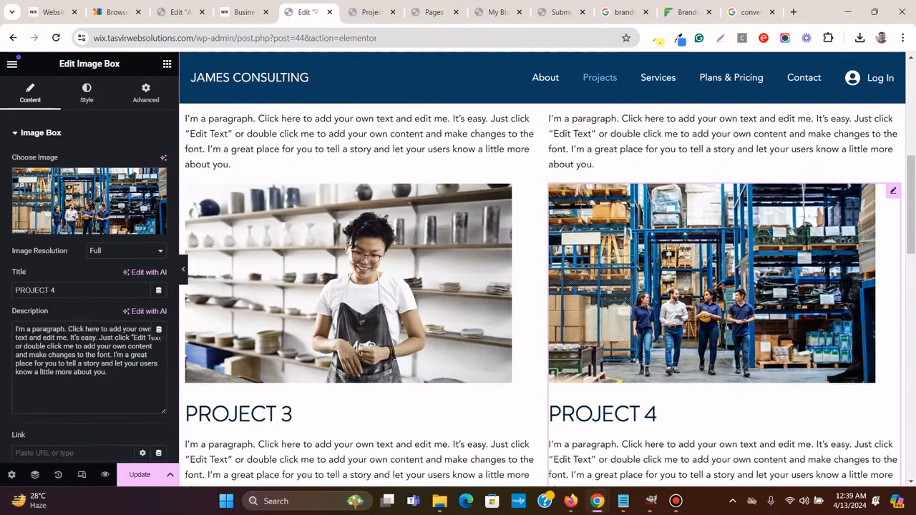
Set the projects grid's column and row gaps to 100 px
scroll(545, 295, "up", 4)
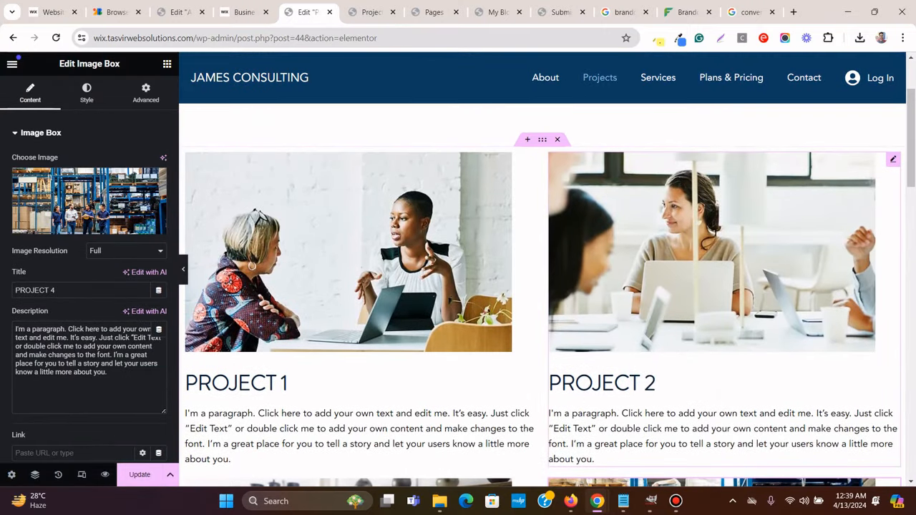
scroll(545, 294, "up", 1)
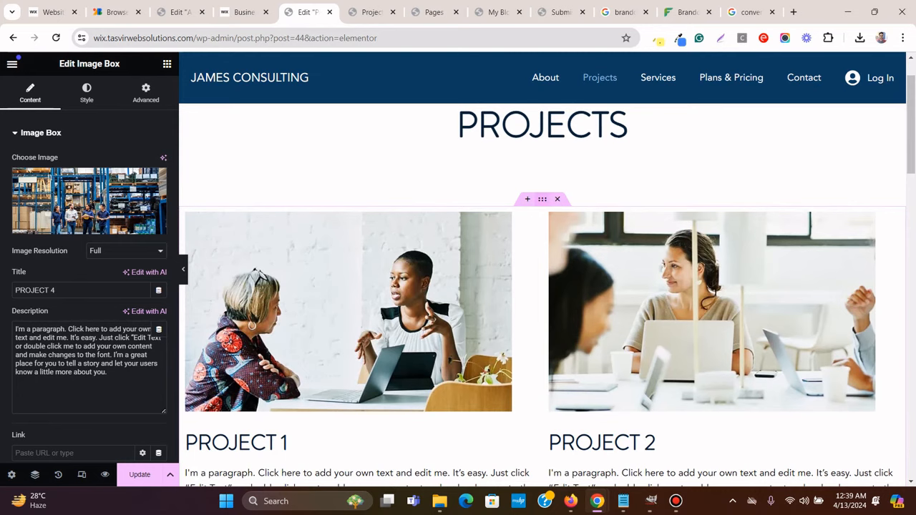
left_click(542, 200)
scroll(90, 286, "down", 4)
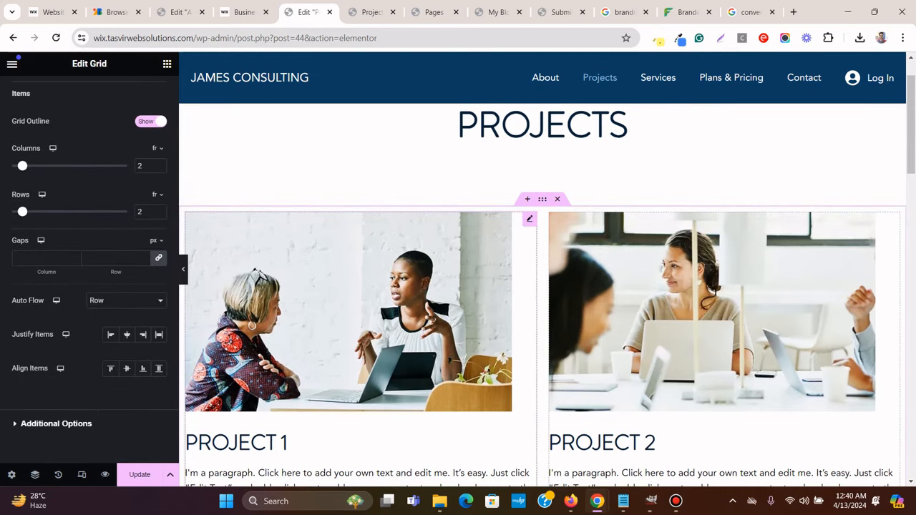
scroll(542, 286, "down", 1)
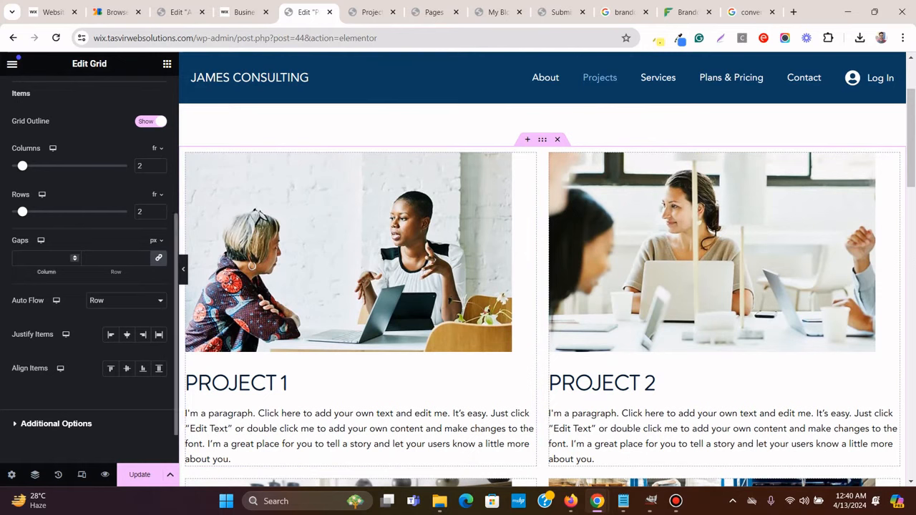
type("100")
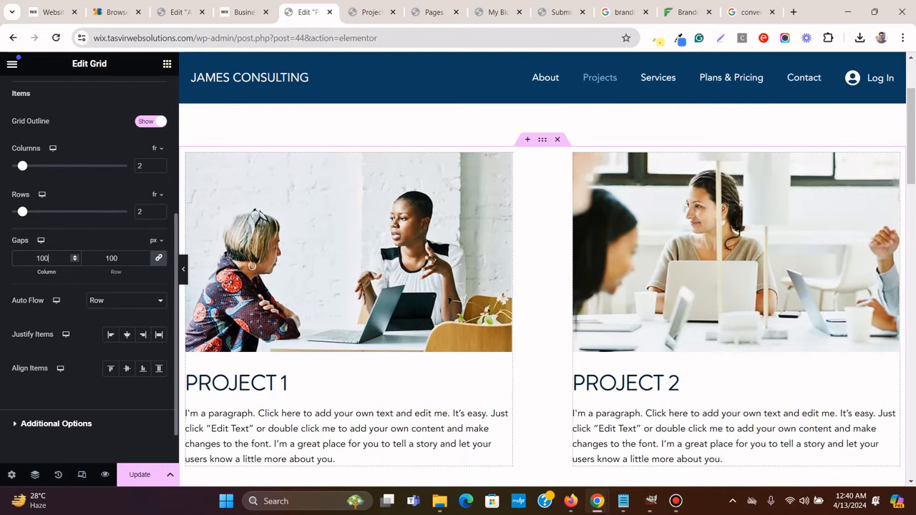
Check the spacing in the Wix template and increase the grid's column and row gaps to 150 px
left_click(244, 12)
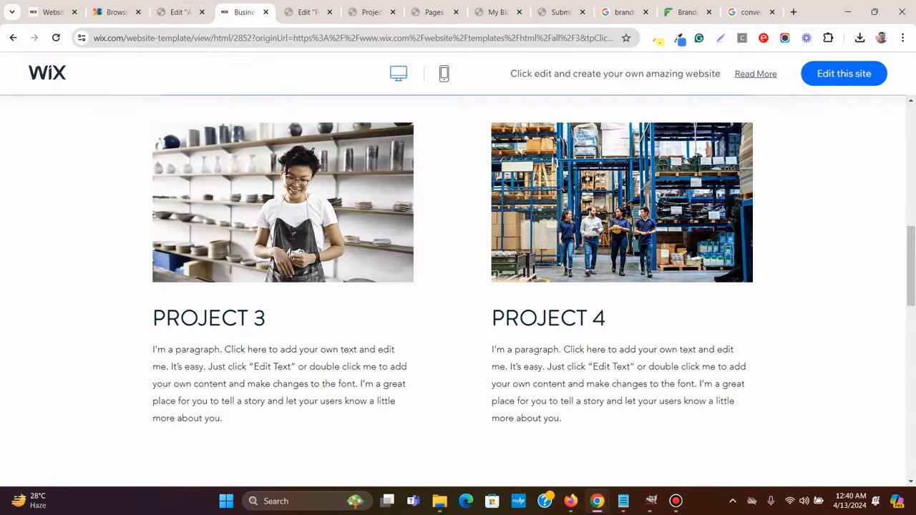
left_click(306, 13)
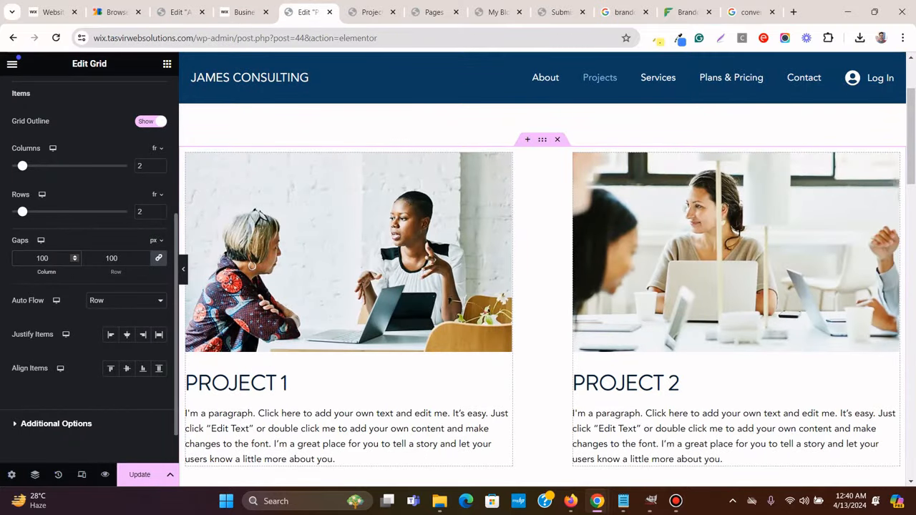
key("BackSpace")
key("BackSpace")
type("50")
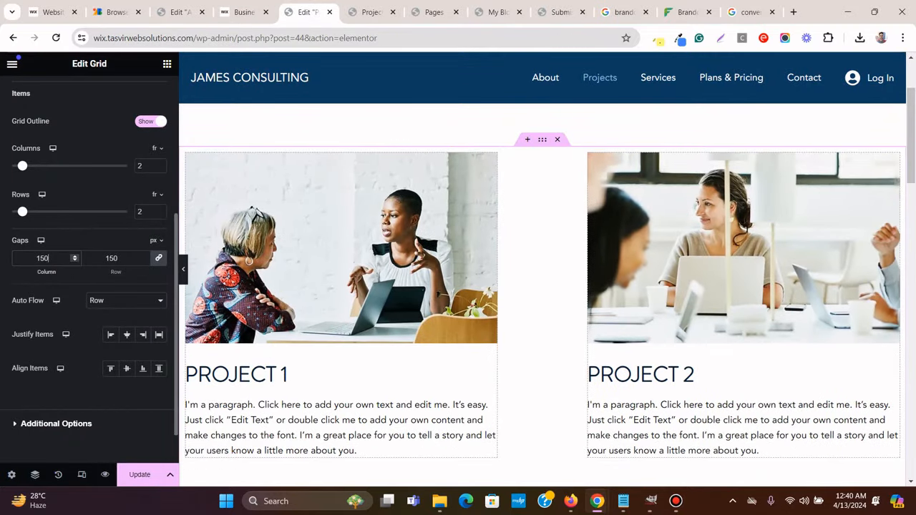
Compare the full-width view of the projects grid with the Wix template's project layout
scroll(358, 286, "down", 8)
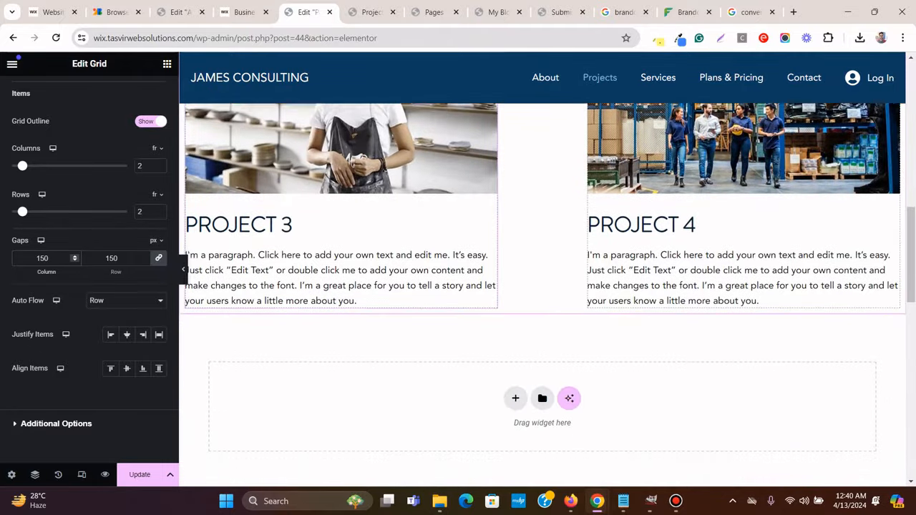
scroll(542, 287, "down", 1)
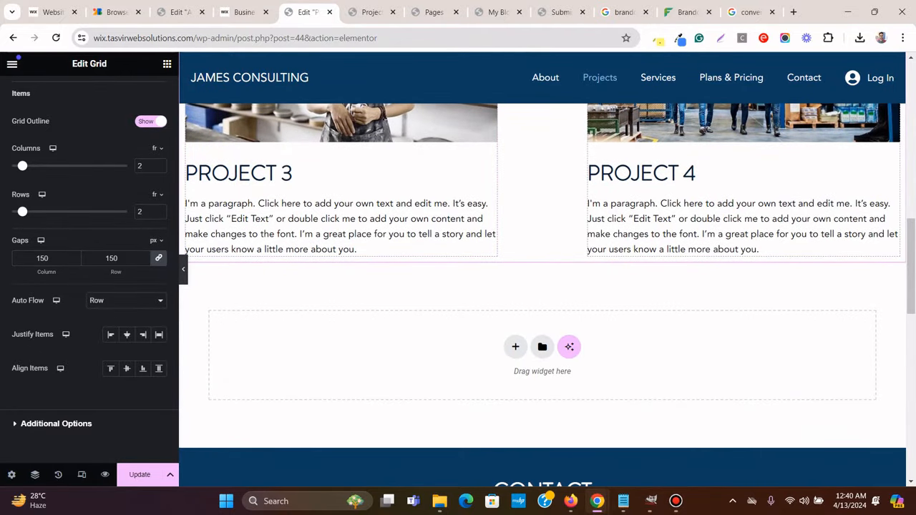
left_click(184, 269)
scroll(458, 293, "up", 5)
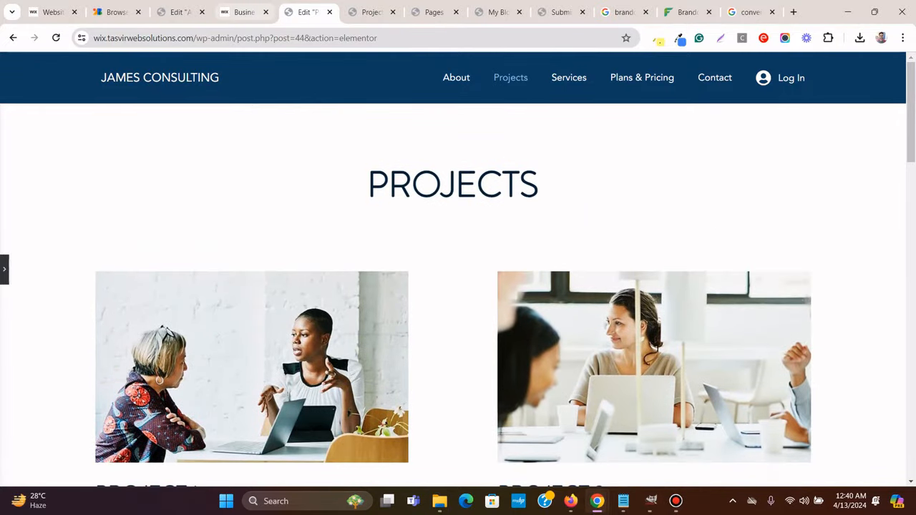
left_click(244, 13)
mouse_move(910, 266)
left_mouse_down()
mouse_move(911, 164)
mouse_move(910, 278)
left_mouse_up()
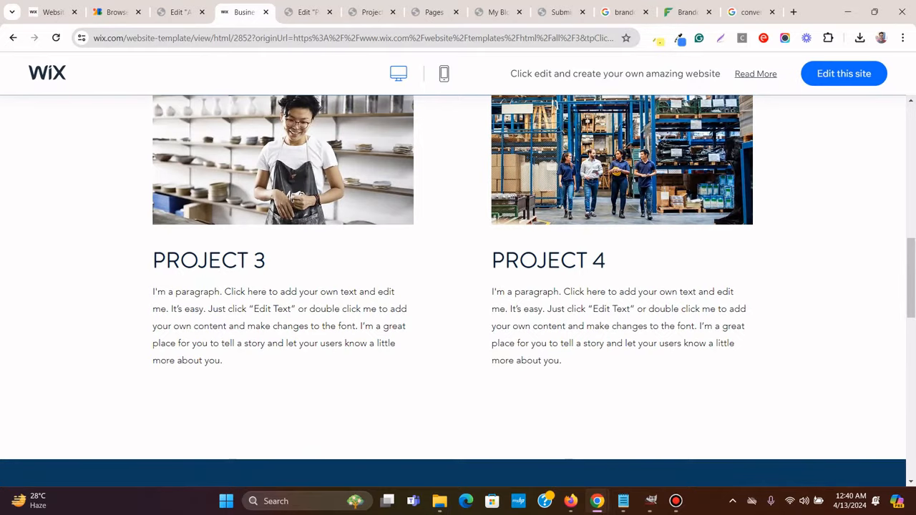
left_click(307, 12)
Set the boxed content width of the projects grid to 1000 px and check the resulting layout
left_click(4, 270)
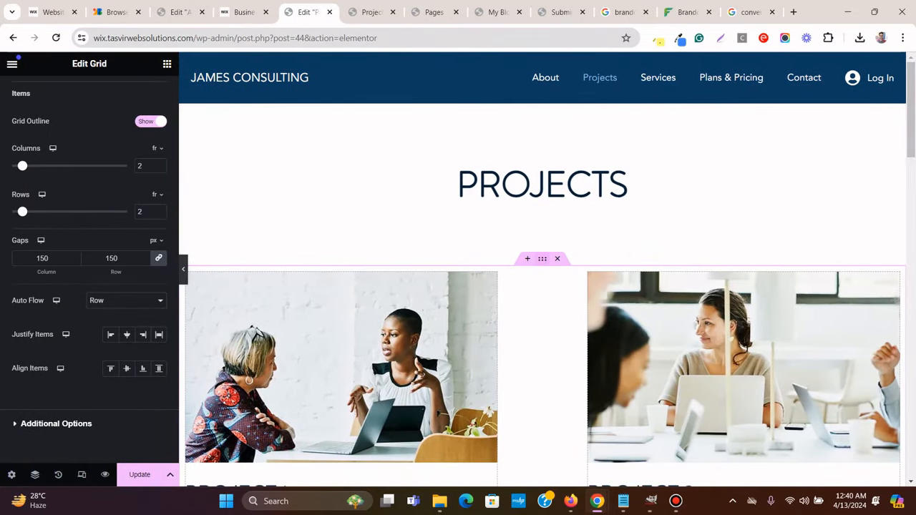
scroll(89, 272, "up", 5)
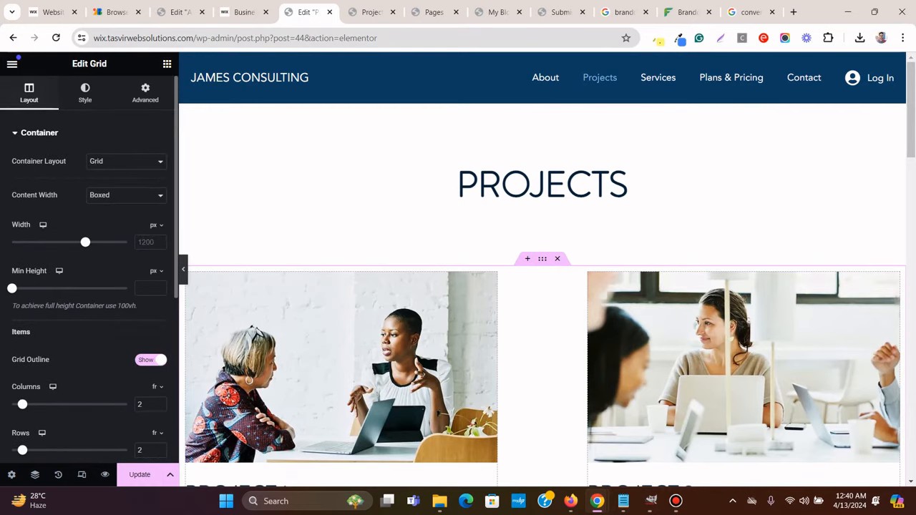
left_click(146, 242)
type("1000")
scroll(542, 300, "down", 3)
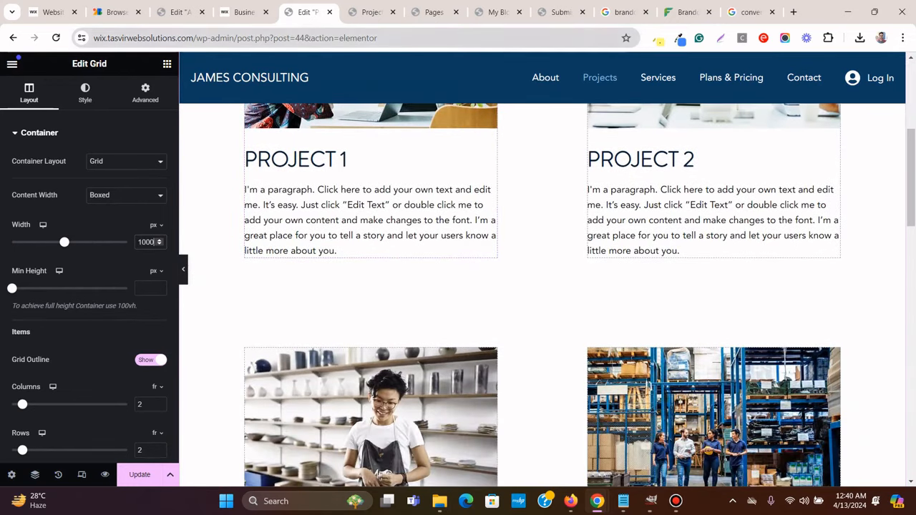
Compare the projects grid at full width with the Wix template's layout and save the page
left_click(244, 12)
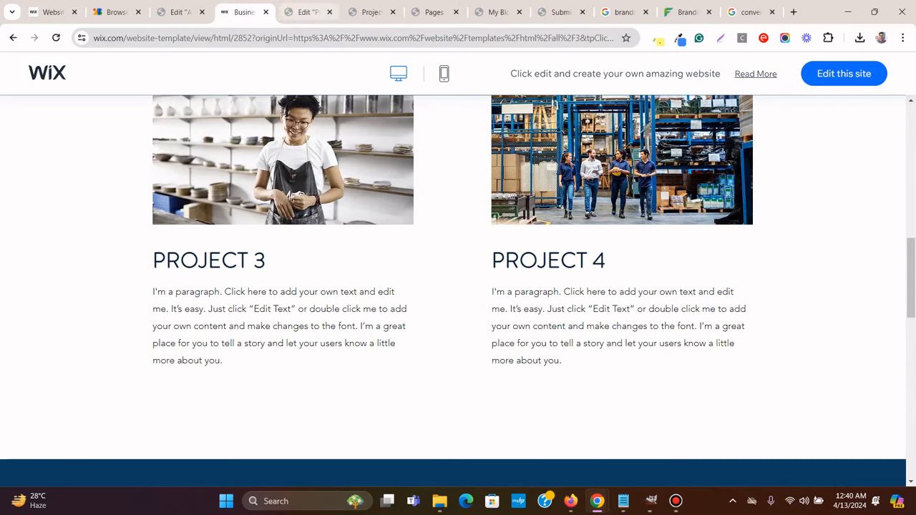
scroll(458, 286, "up", 10)
left_click(308, 12)
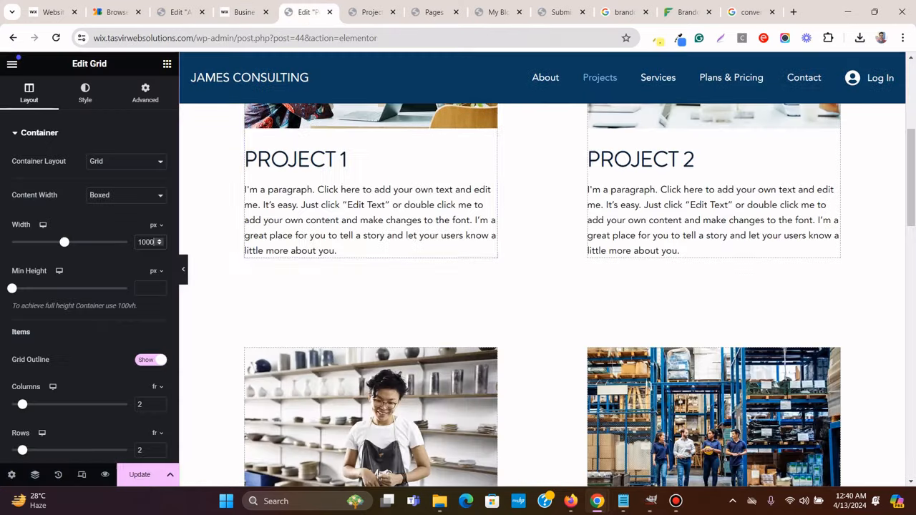
scroll(542, 293, "up", 2)
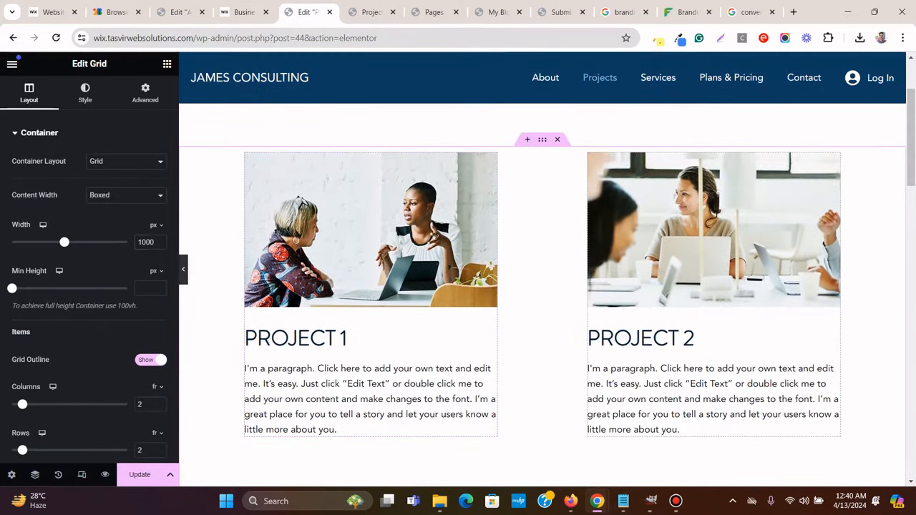
left_click(183, 269)
scroll(458, 286, "up", 2)
scroll(458, 286, "down", 5)
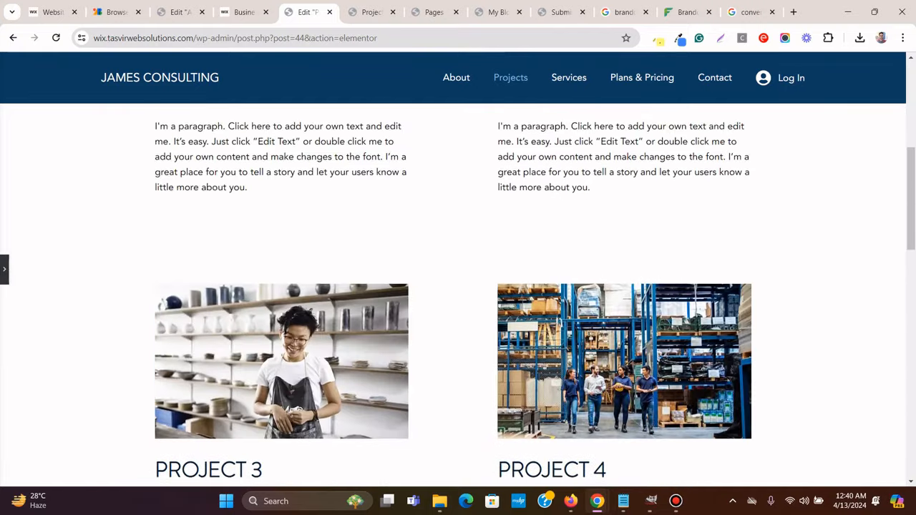
scroll(458, 286, "down", 7)
scroll(458, 286, "up", 5)
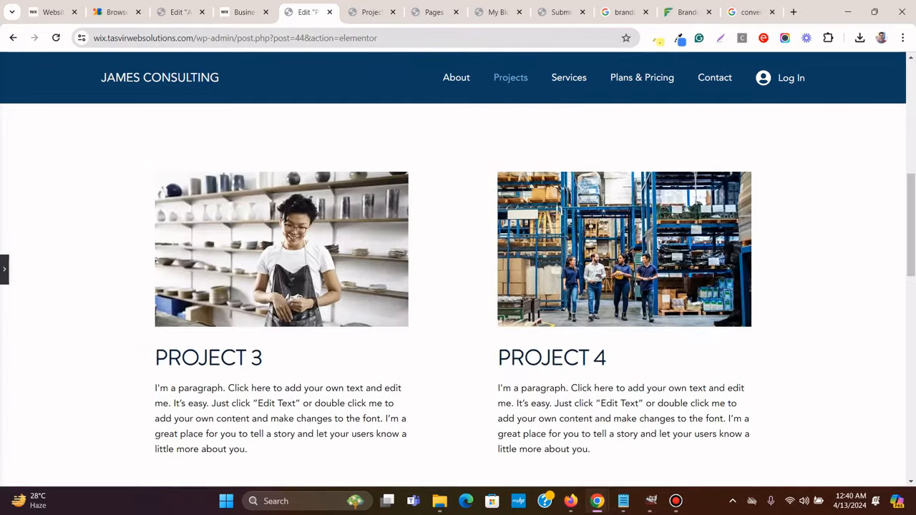
scroll(457, 286, "up", 5)
left_click(4, 269)
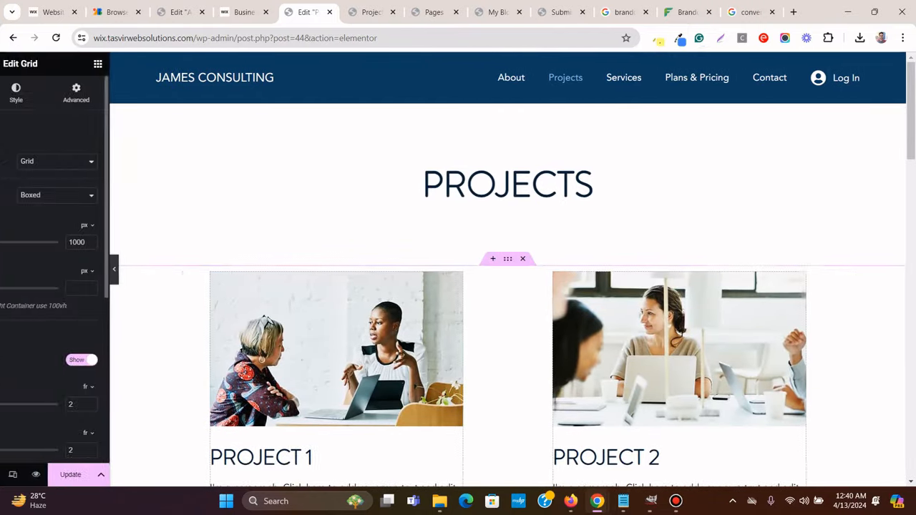
left_click(140, 474)
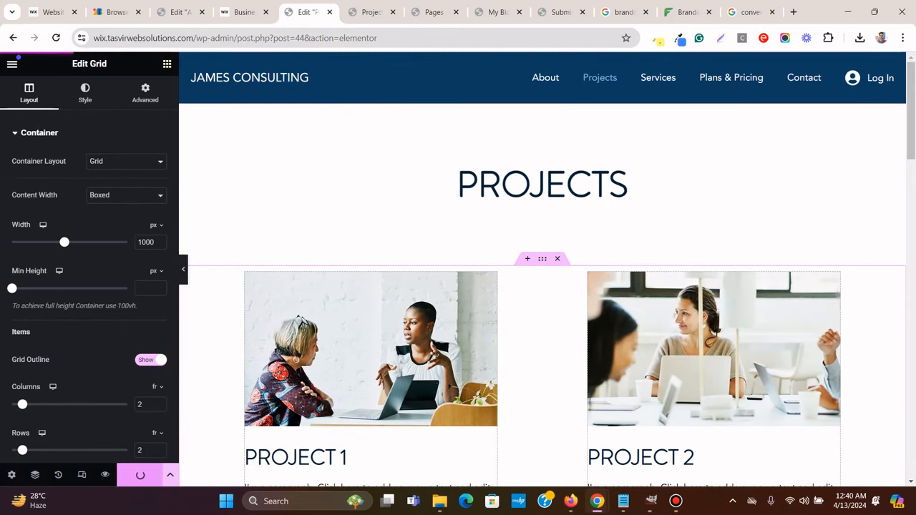
For the tablet layout, set the projects grid's padding to 10 px left and right and 0 above and below
left_click(81, 474)
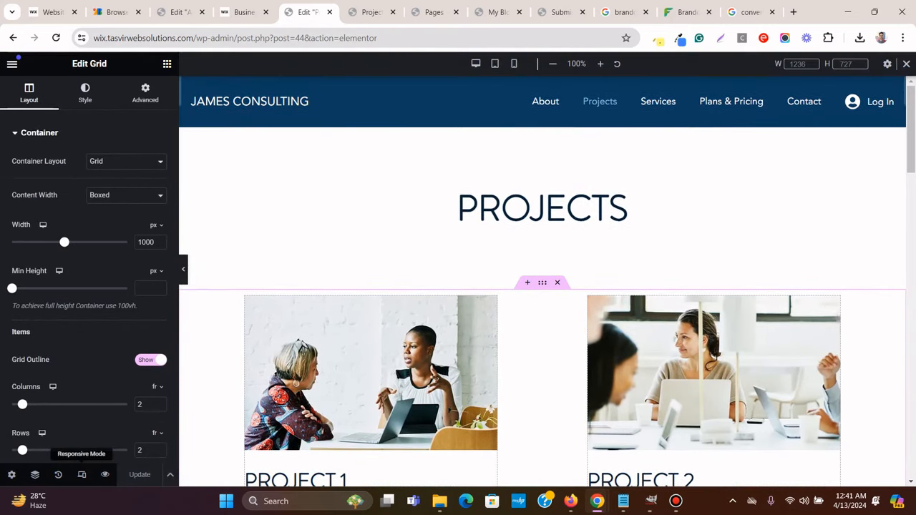
left_click(495, 63)
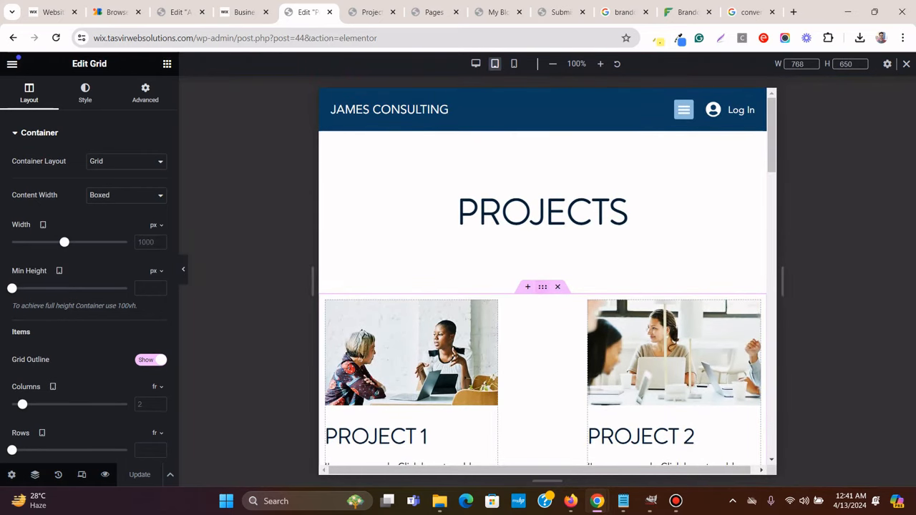
left_click(145, 93)
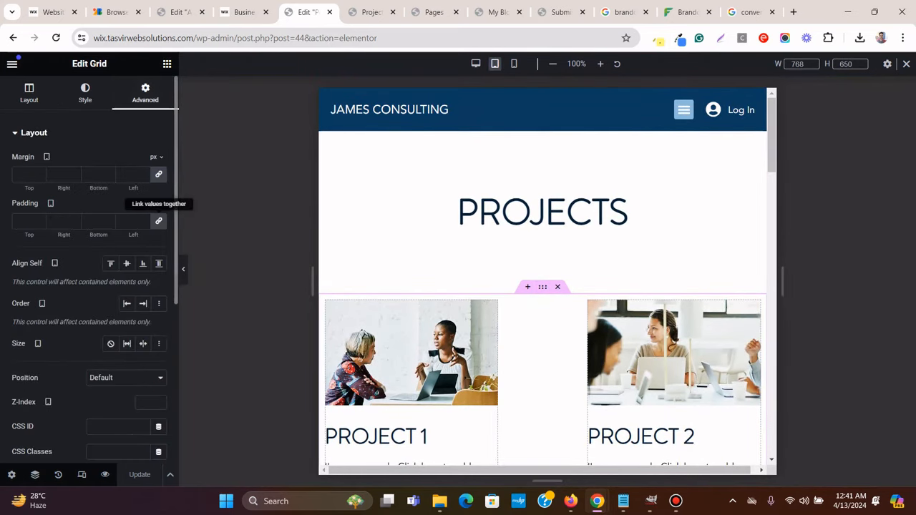
left_click(159, 221)
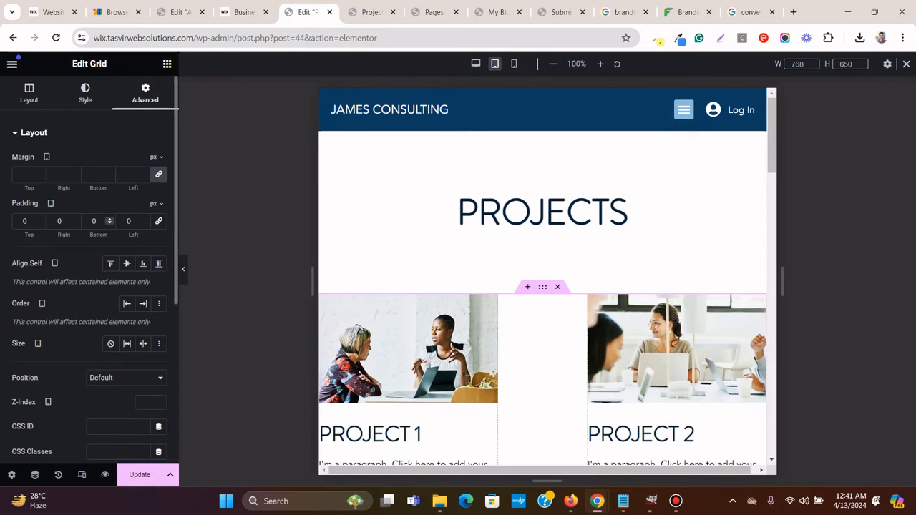
left_click(129, 221)
type("10")
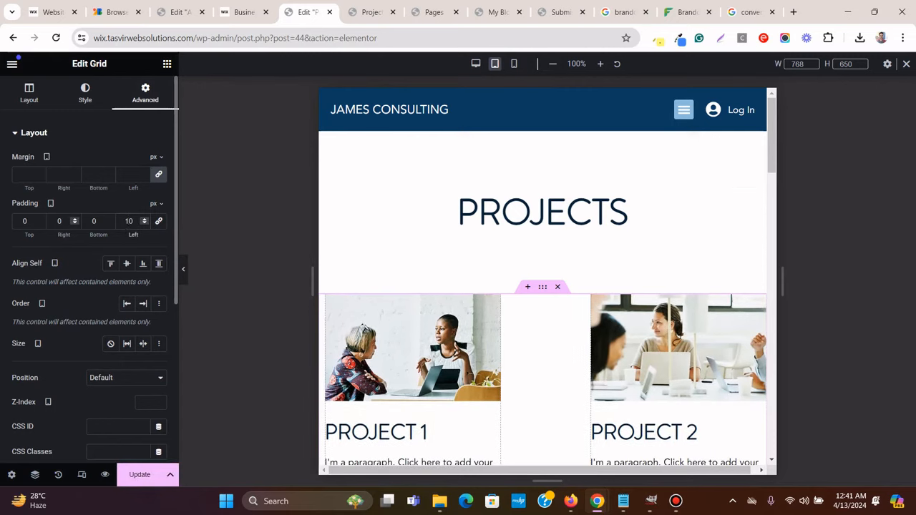
left_click(60, 221)
type("10")
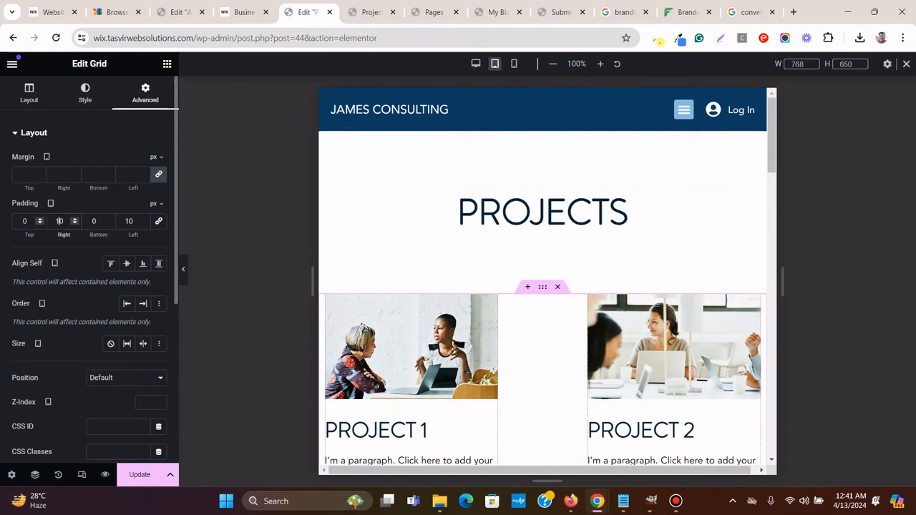
left_click(26, 221)
Set the projects grid's column and row gaps to 50 px for tablet and check the spacing of all four projects
scroll(546, 296, "down", 5)
scroll(546, 296, "up", 8)
left_click(673, 293)
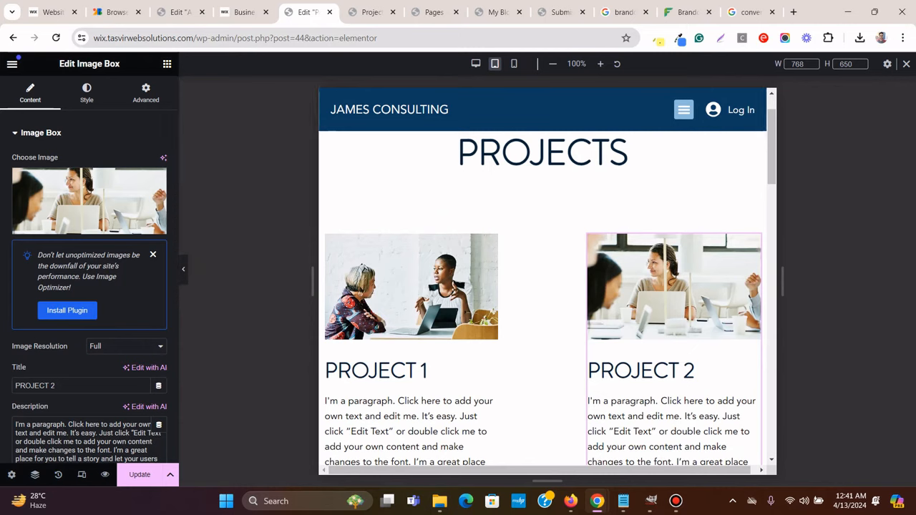
left_click(542, 227)
scroll(89, 286, "down", 4)
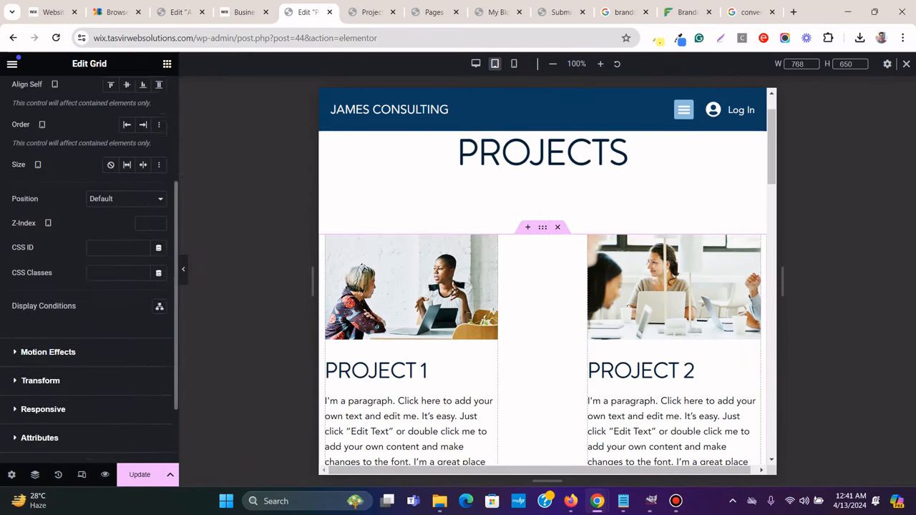
scroll(89, 287, "up", 4)
left_click(29, 93)
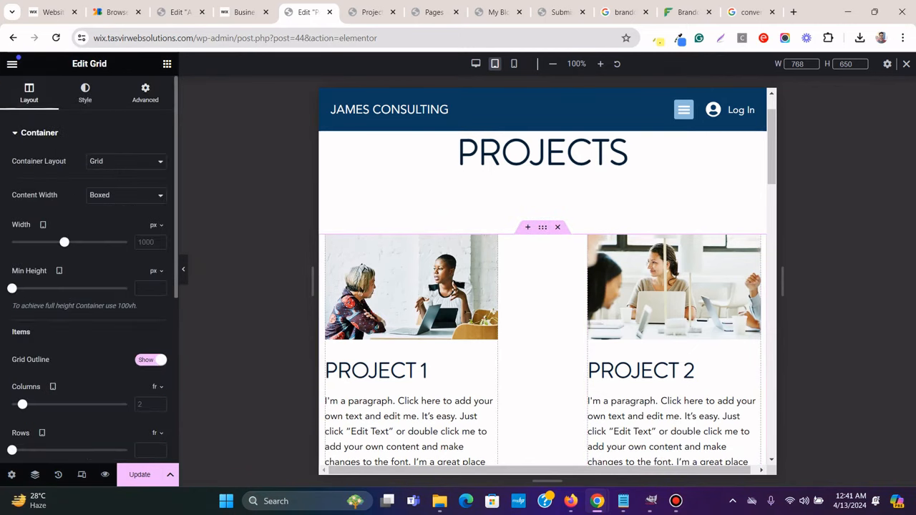
scroll(74, 286, "down", 5)
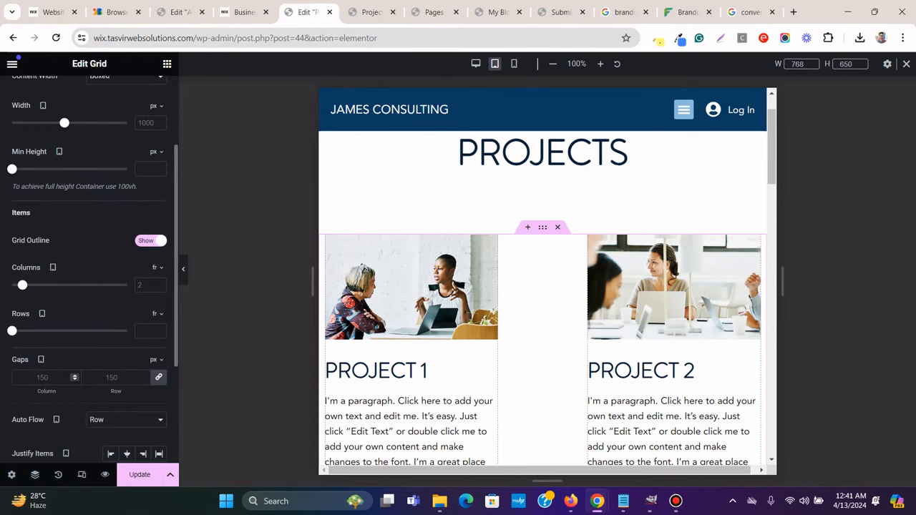
type("50")
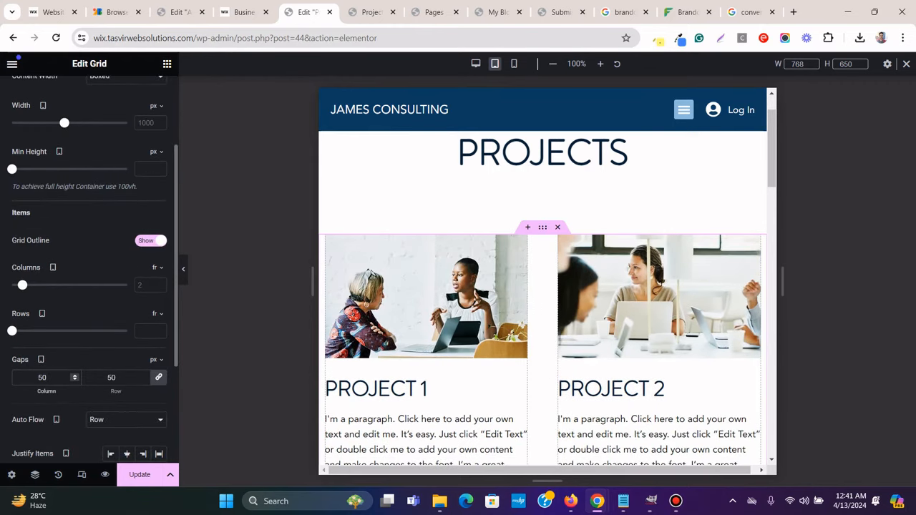
scroll(543, 286, "down", 3)
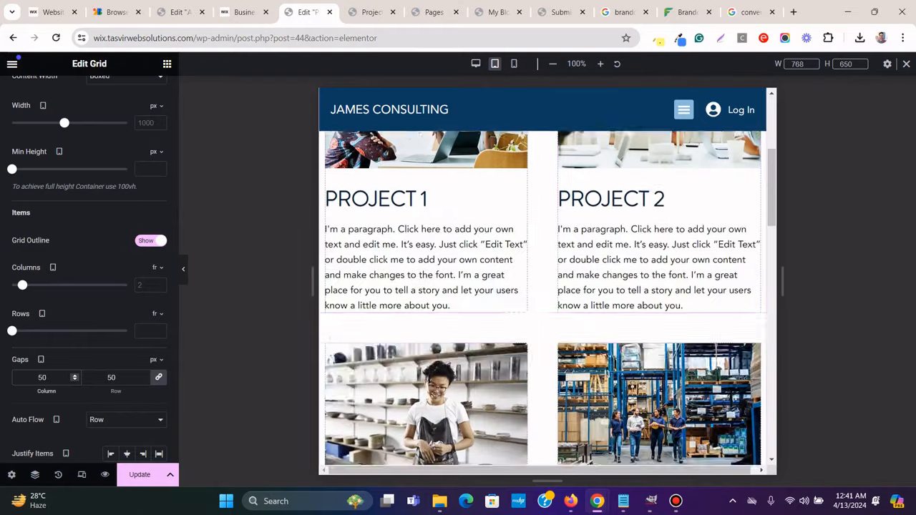
scroll(543, 286, "down", 5)
scroll(542, 287, "up", 10)
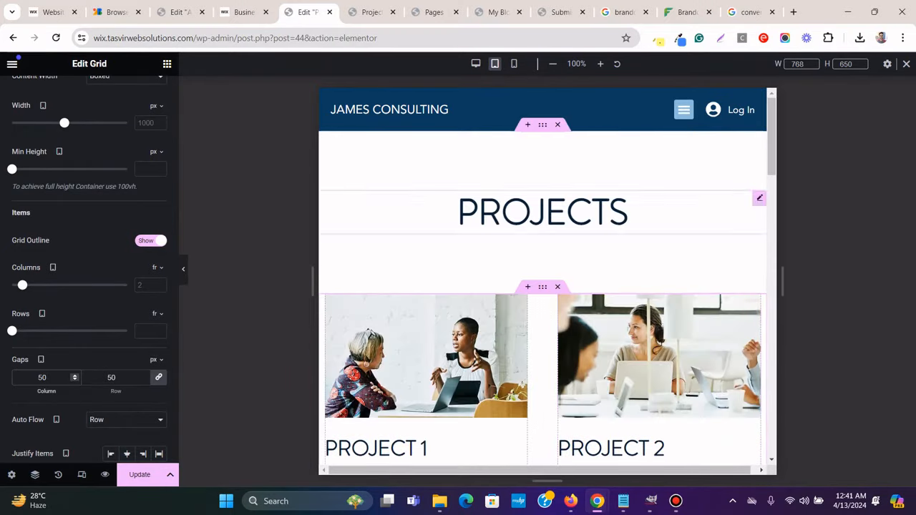
Check the Projects page in the mobile layout down to the footer, return to the desktop layout and save the page
left_click(513, 64)
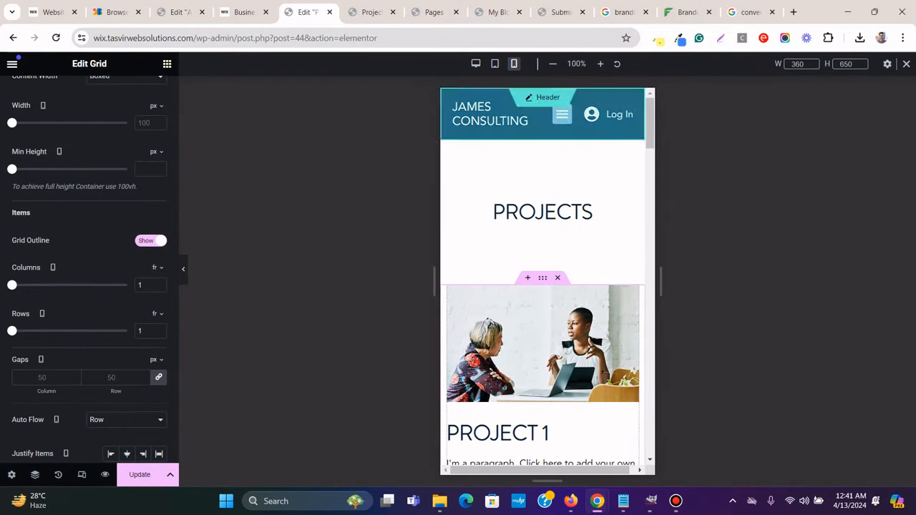
scroll(542, 301, "down", 7)
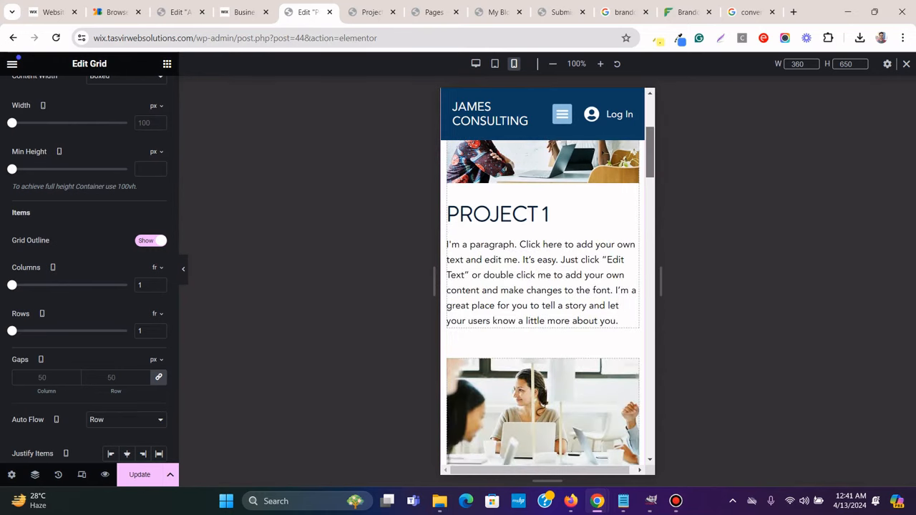
scroll(542, 300, "down", 10)
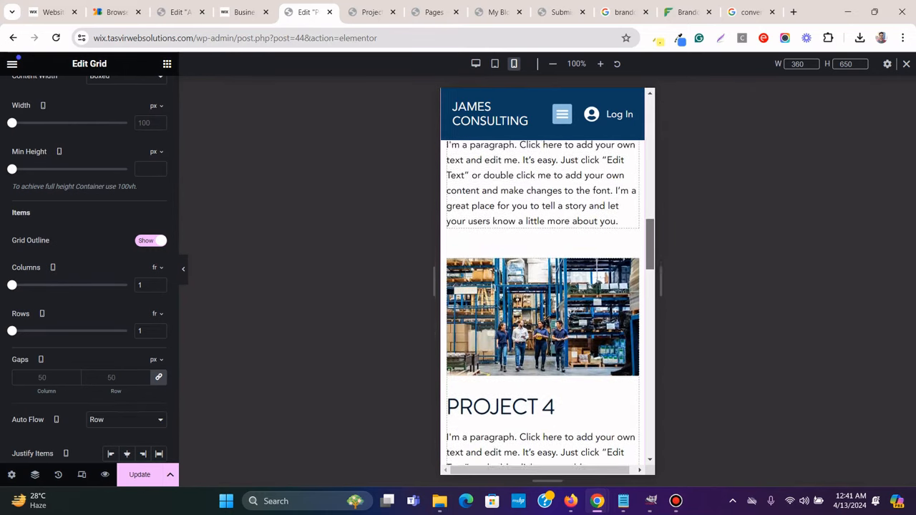
scroll(543, 300, "down", 5)
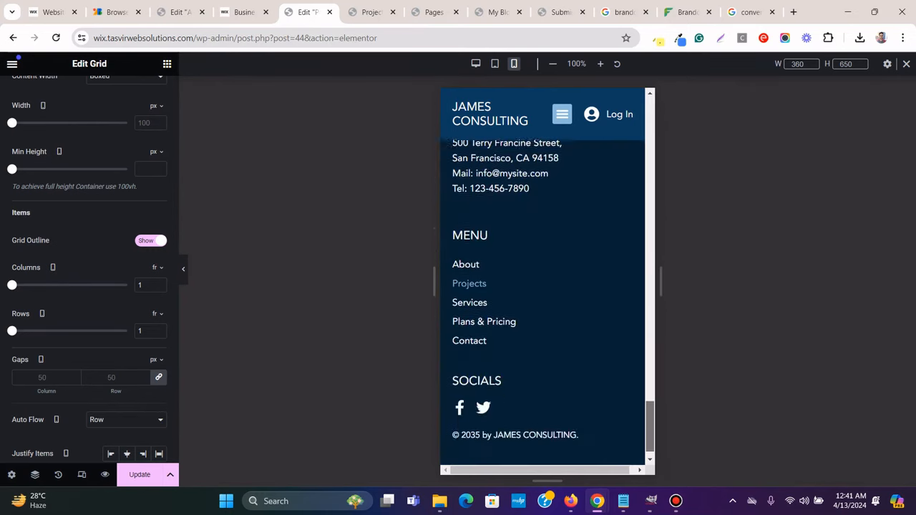
scroll(543, 300, "up", 20)
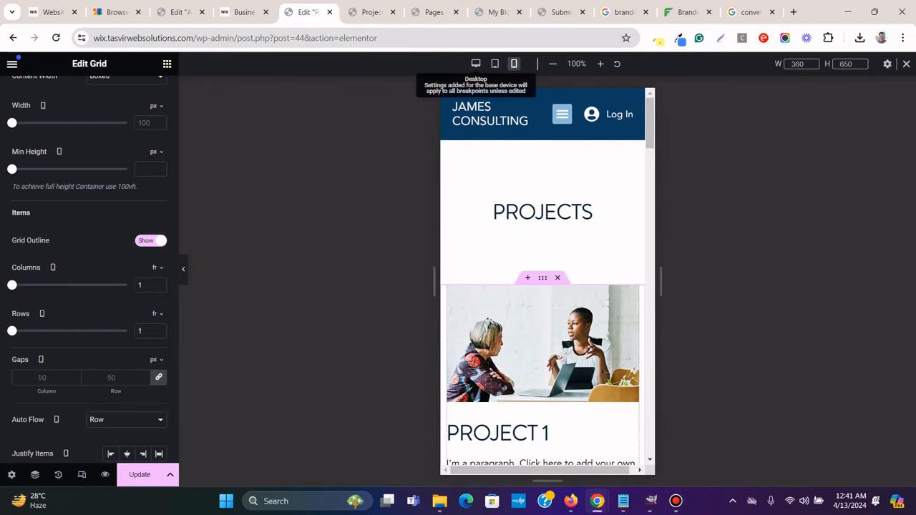
left_click(475, 64)
left_click(139, 475)
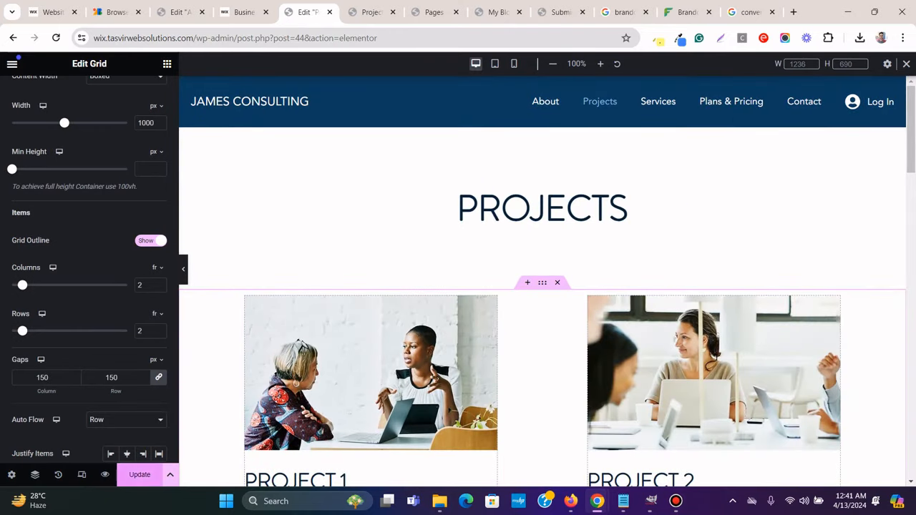
left_click(238, 12)
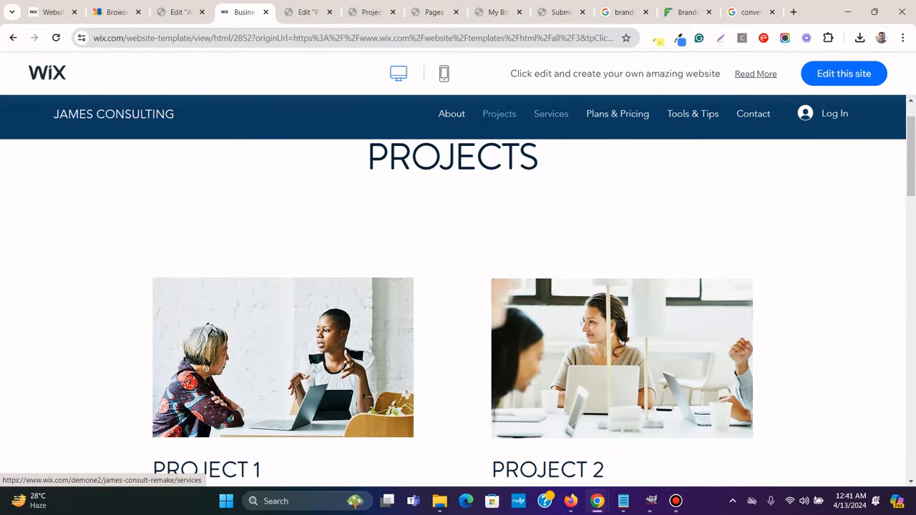
left_click(308, 12)
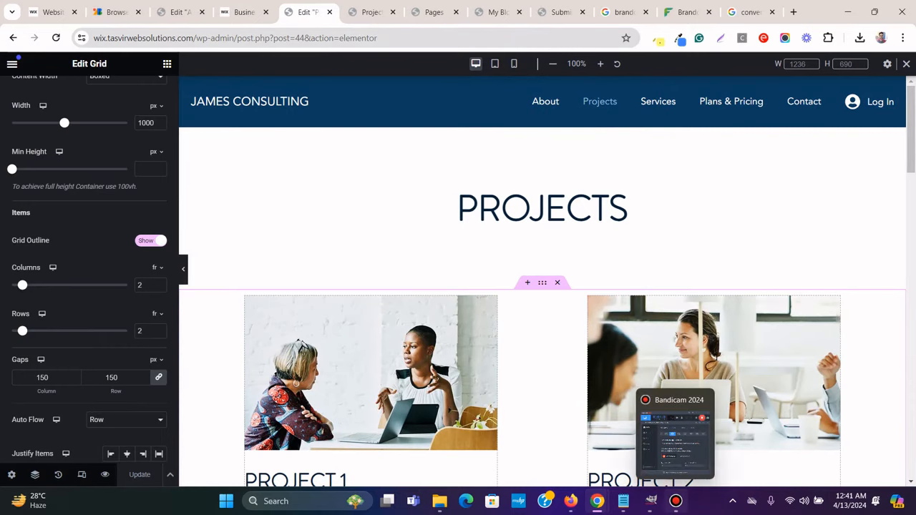
left_click(675, 501)
left_click(580, 121)
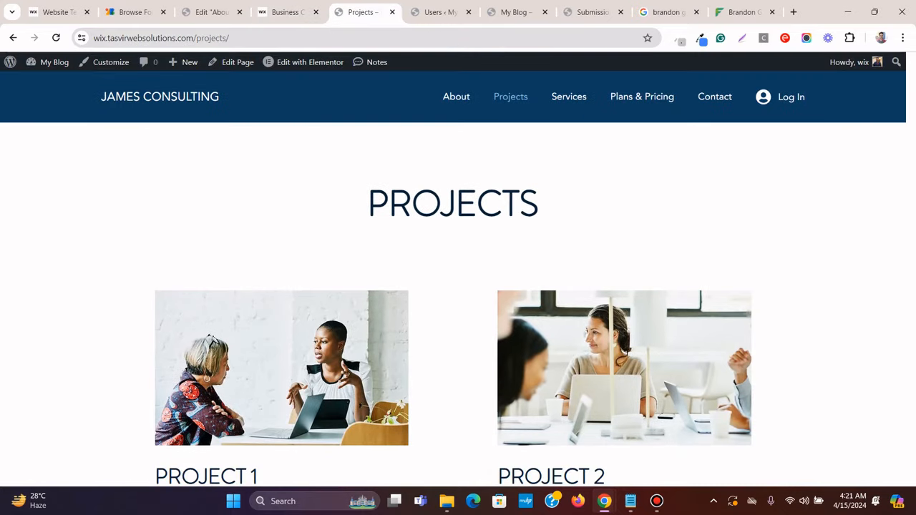
Review the four project boxes on the published Projects page
scroll(458, 301, "down", 15)
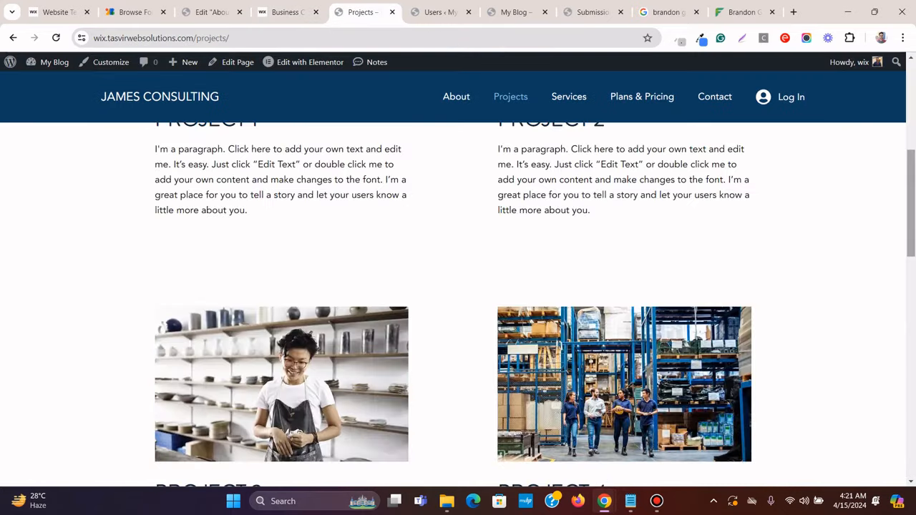
scroll(458, 301, "up", 6)
scroll(457, 301, "up", 7)
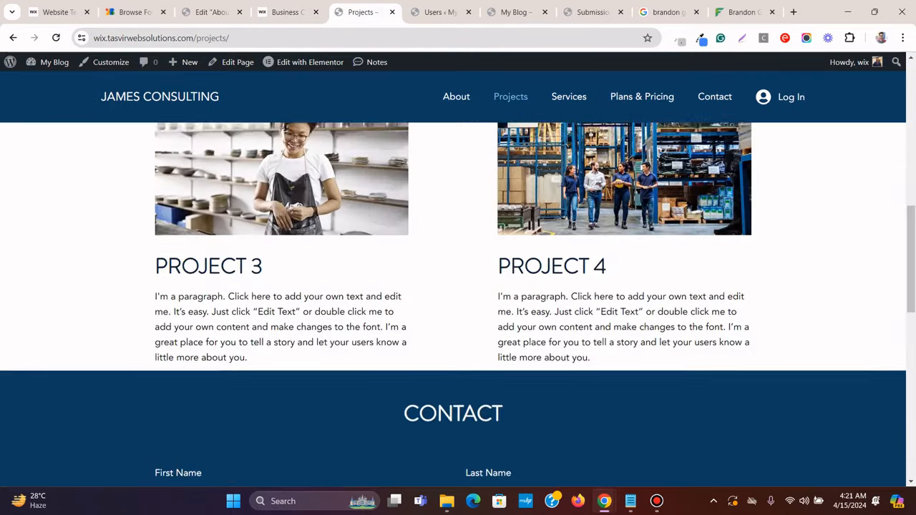
Examine the Services page in the Wix template and open the booking page for the Free Consultation service
left_click(286, 12)
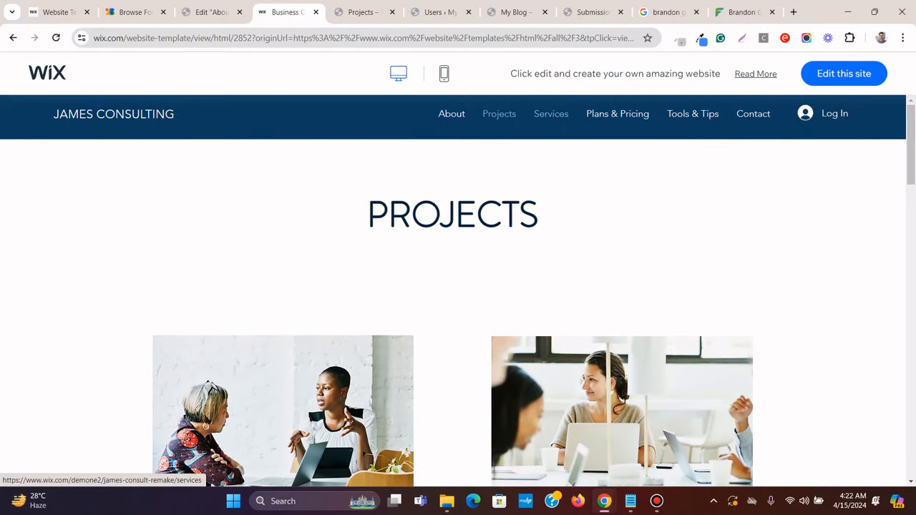
left_click(551, 114)
scroll(458, 286, "down", 4)
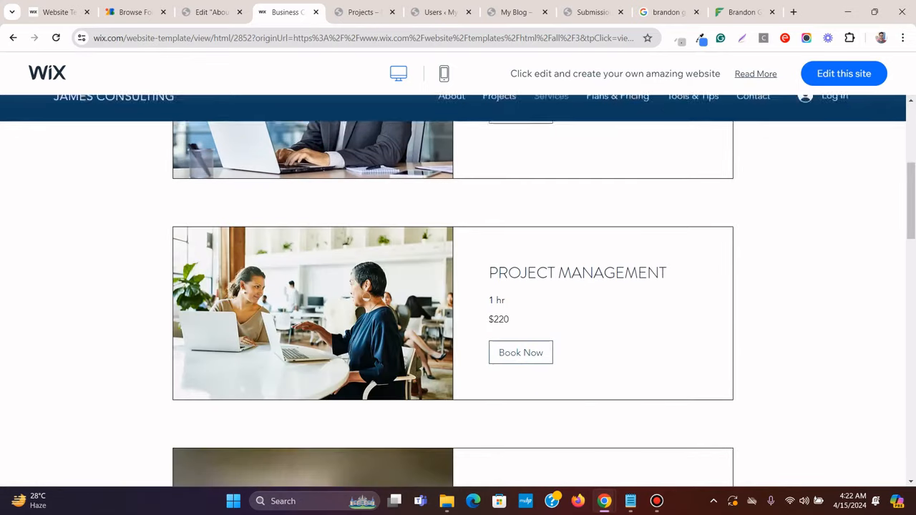
scroll(458, 286, "up", 3)
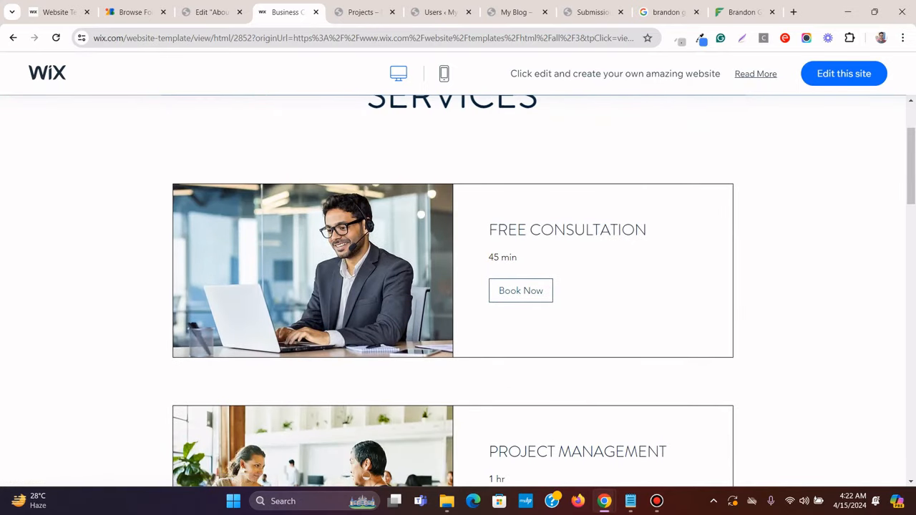
left_click(520, 290)
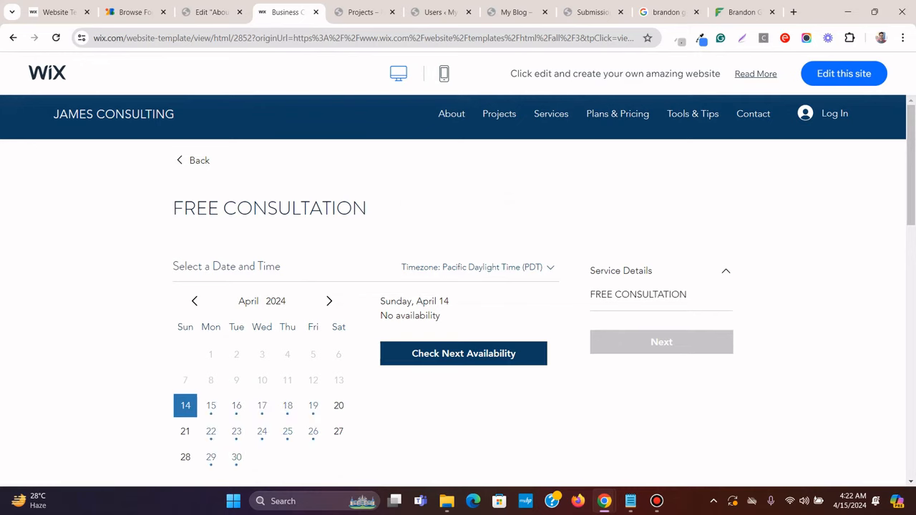
Return to the Services page of the Wix template and examine the layout of the bookable service boxes
key("alt+Left")
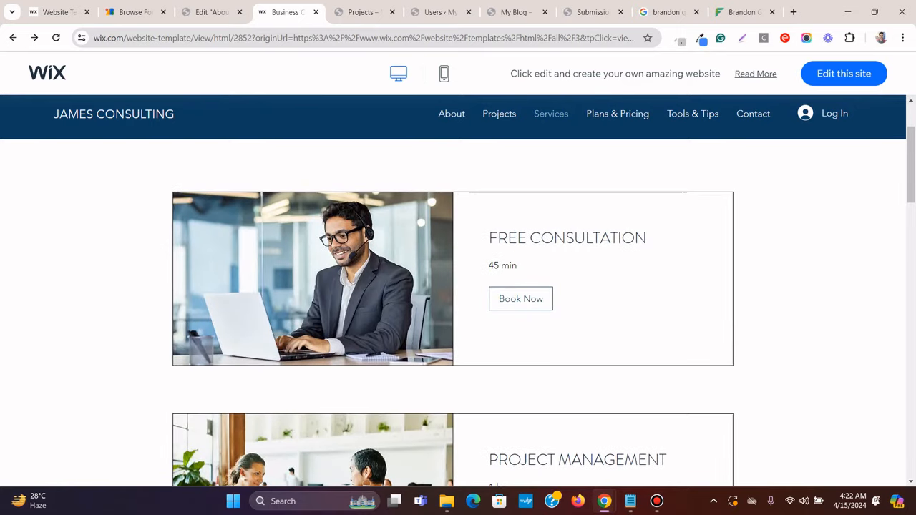
scroll(453, 336, "up", 2)
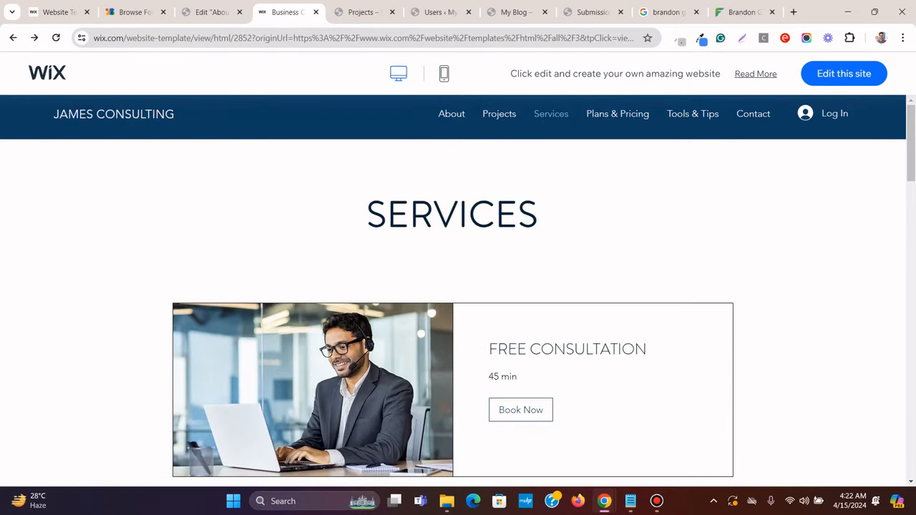
scroll(453, 336, "down", 1)
scroll(453, 308, "up", 1)
scroll(453, 307, "down", 5)
scroll(453, 308, "down", 6)
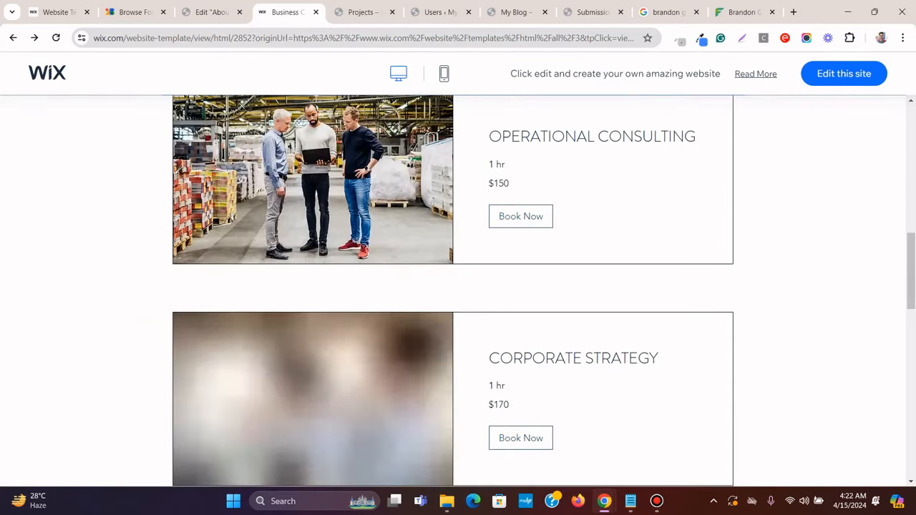
scroll(453, 308, "up", 5)
scroll(453, 312, "up", 5)
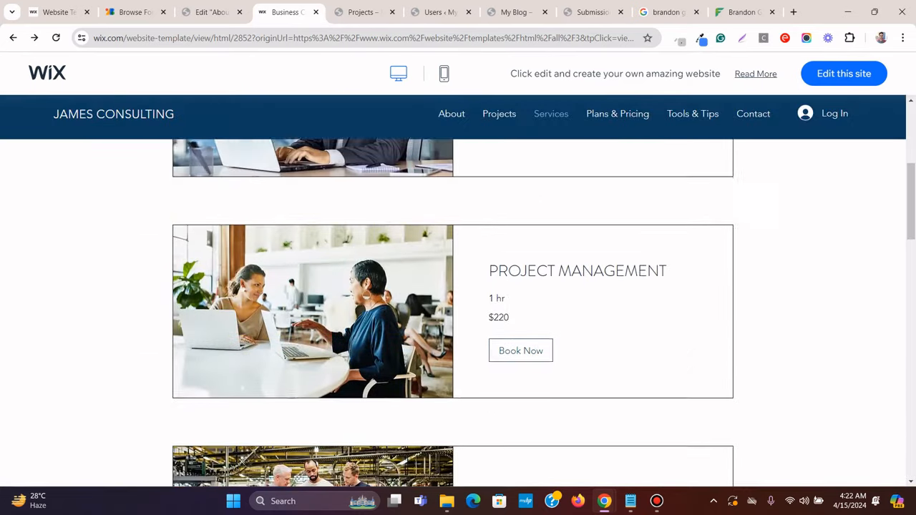
scroll(453, 312, "up", 4)
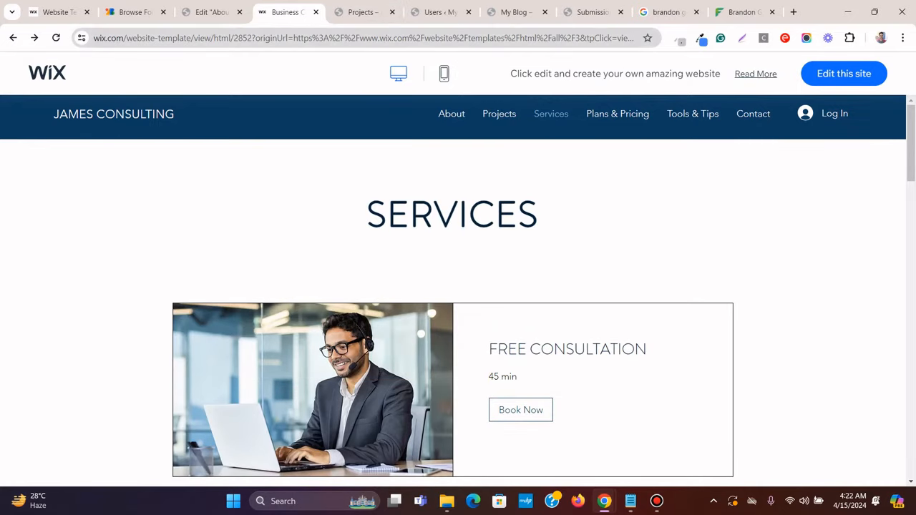
Open the WordPress site's Services page and its editor in a new tab placed directly after the Wix template's tab
left_click(361, 12)
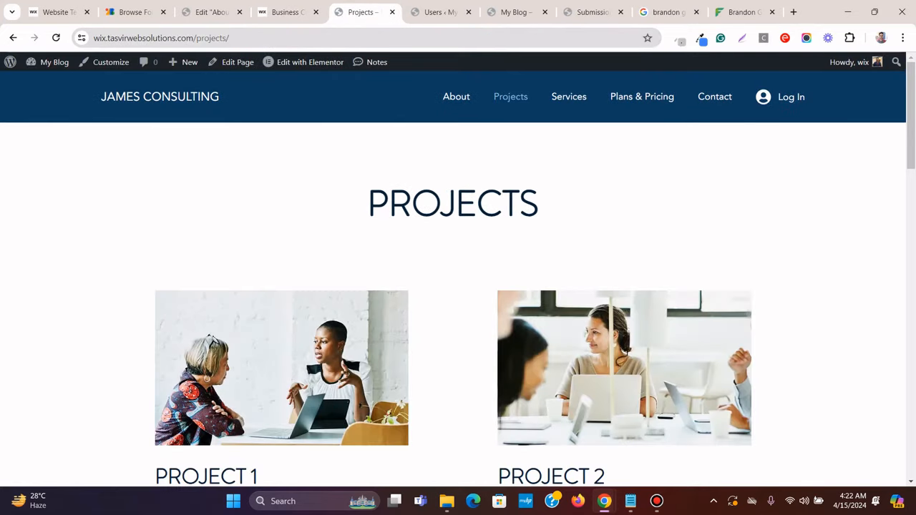
left_click(569, 97)
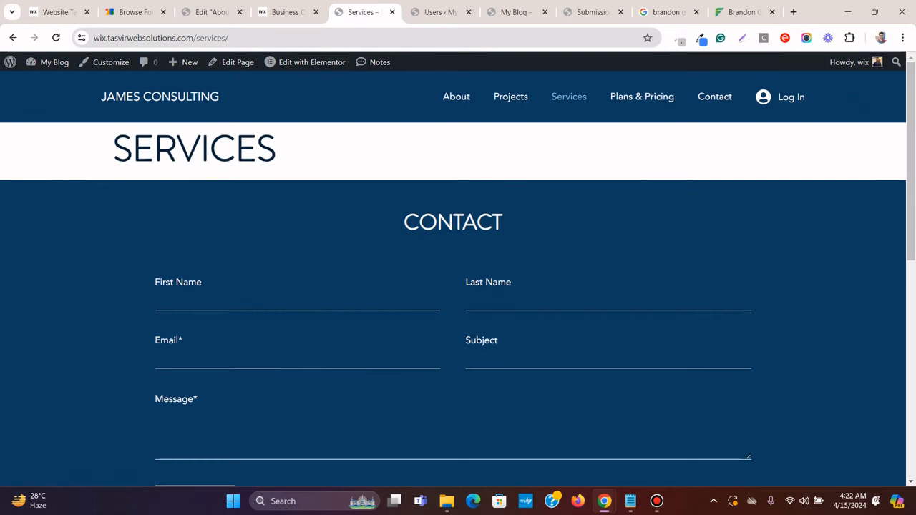
right_click(230, 62)
left_click(286, 74)
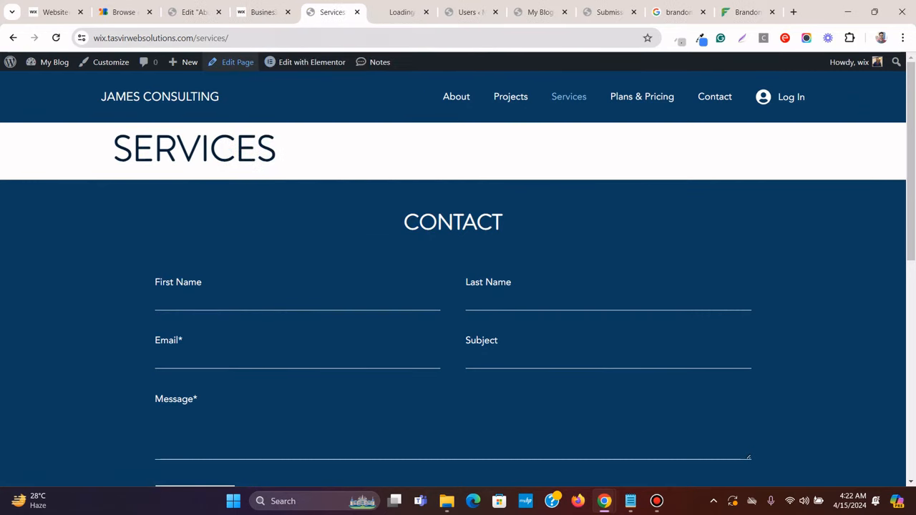
left_click_drag(399, 13, 329, 12)
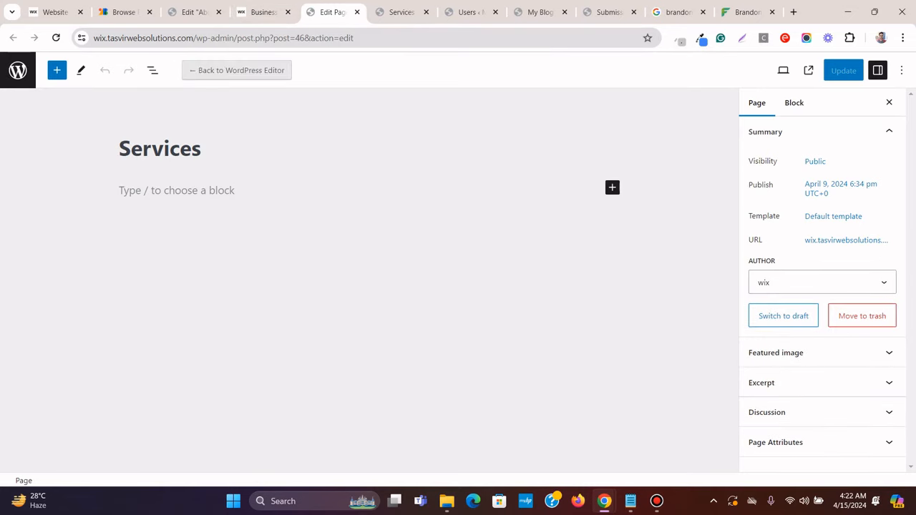
left_click(264, 12)
scroll(458, 301, "down", 1)
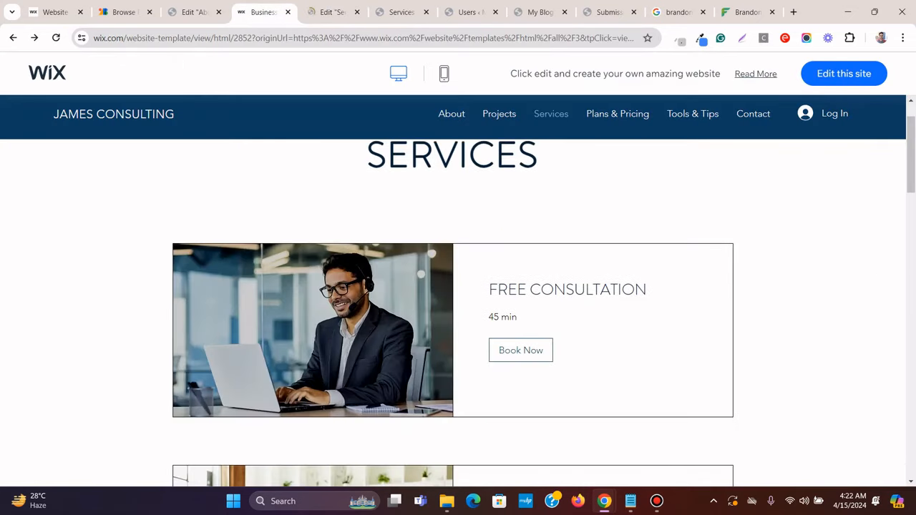
right_click(354, 335)
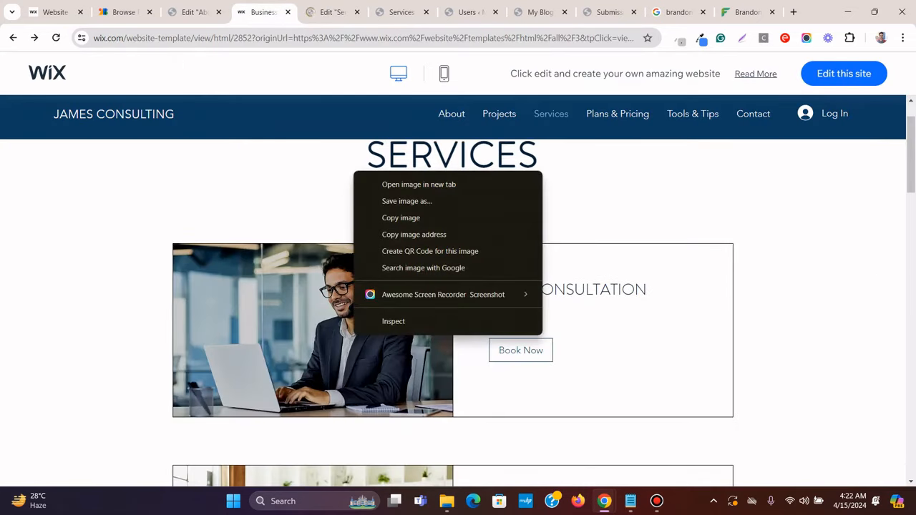
Hide the page title in the settings of the Services page being edited in Elementor
left_click(333, 12)
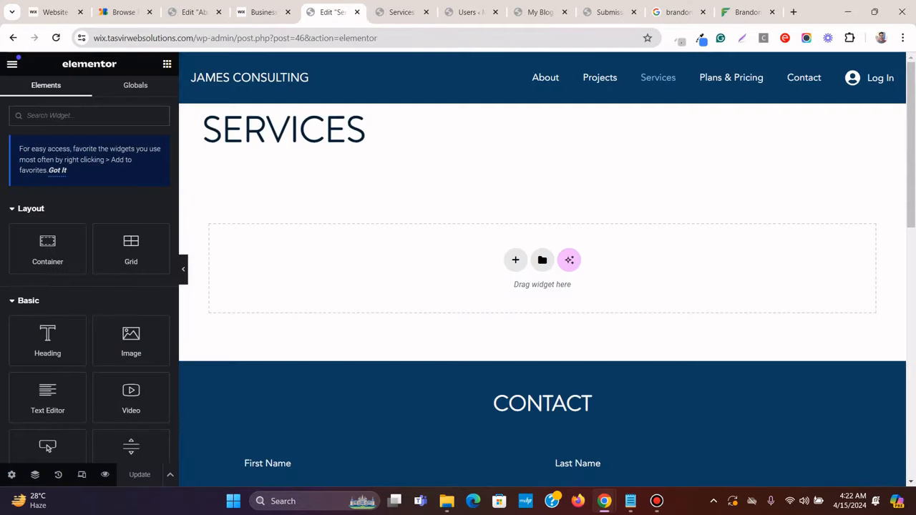
left_click(11, 474)
scroll(89, 286, "down", 1)
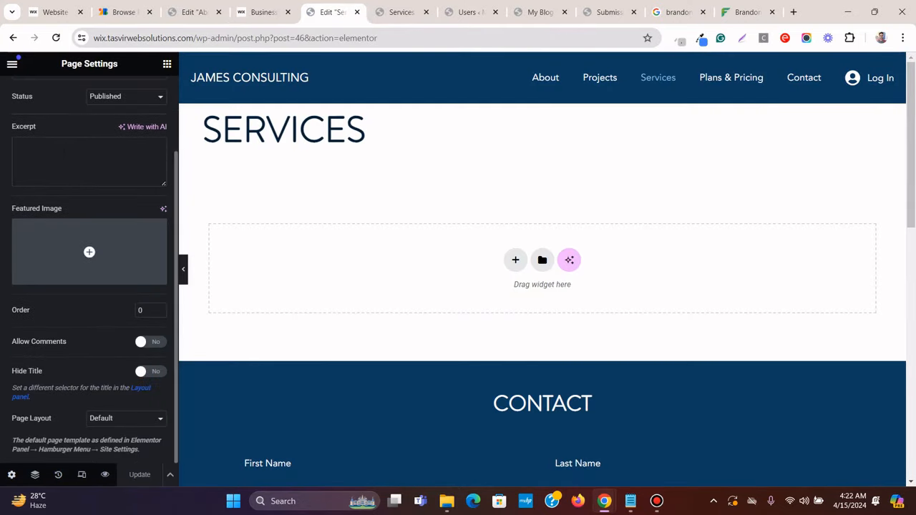
left_click(151, 371)
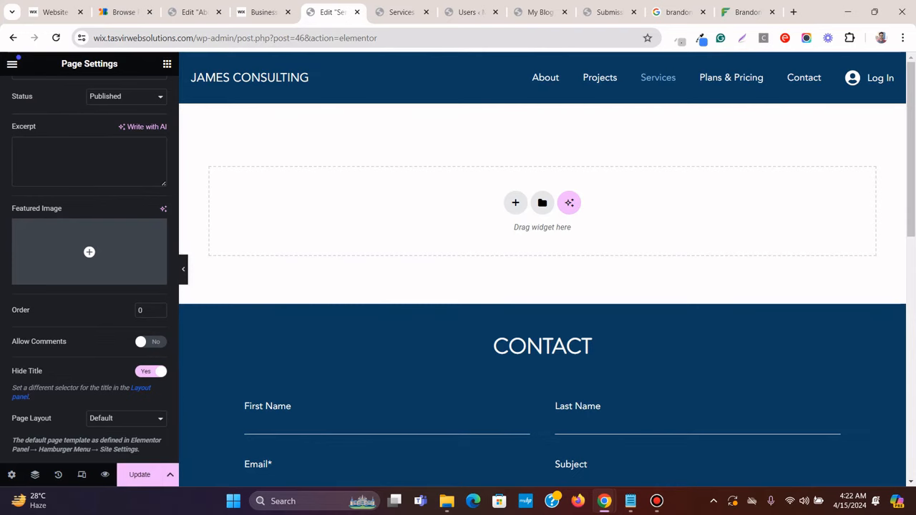
Add a single-column flexbox container at the top of the empty Services page
left_click(515, 203)
left_click(505, 240)
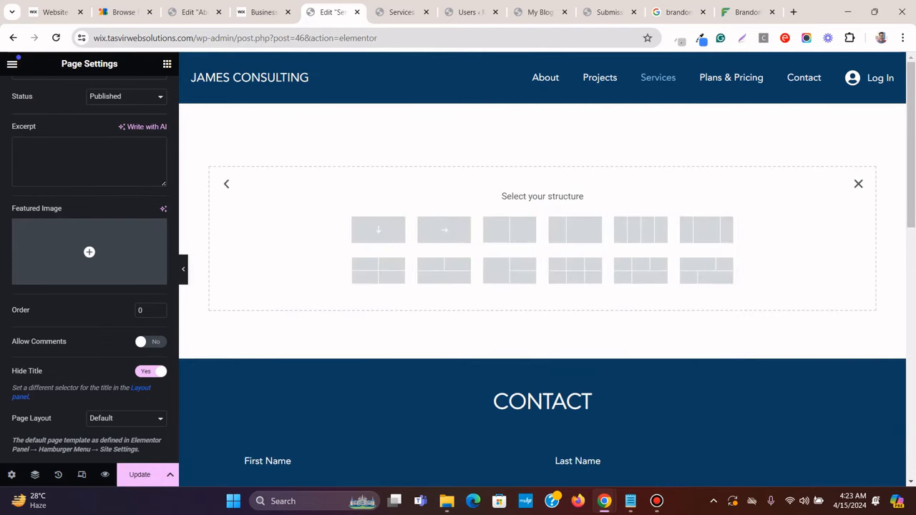
left_click(377, 229)
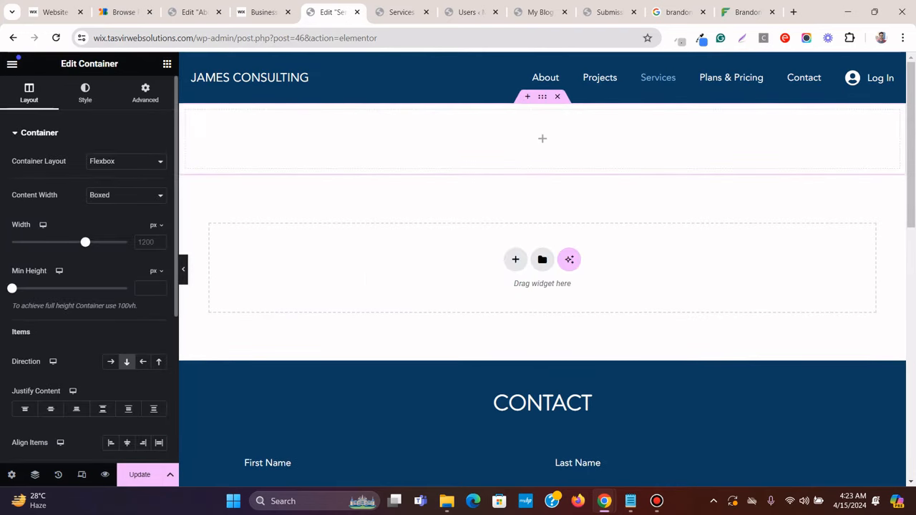
Set the container's padding to 100 px at the top and bottom and 10 px on the right and left
left_click(145, 93)
left_click(109, 222)
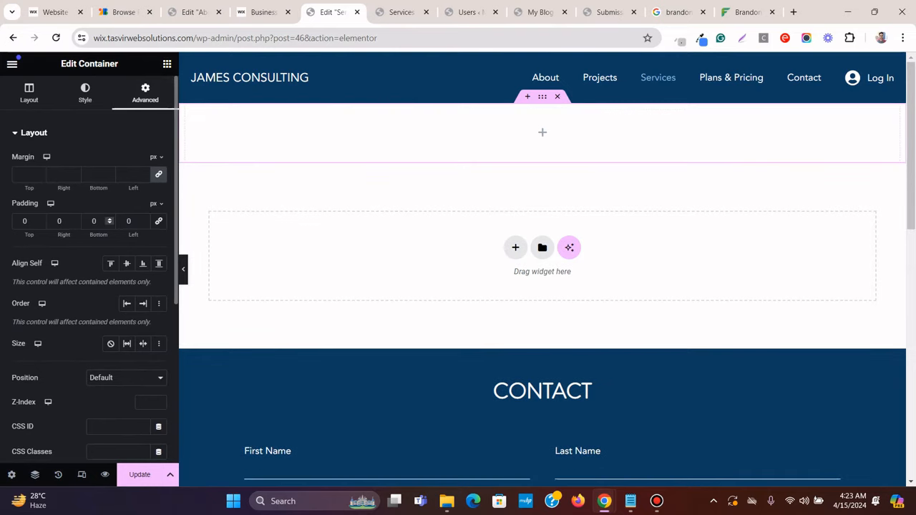
left_click(24, 221)
type("100")
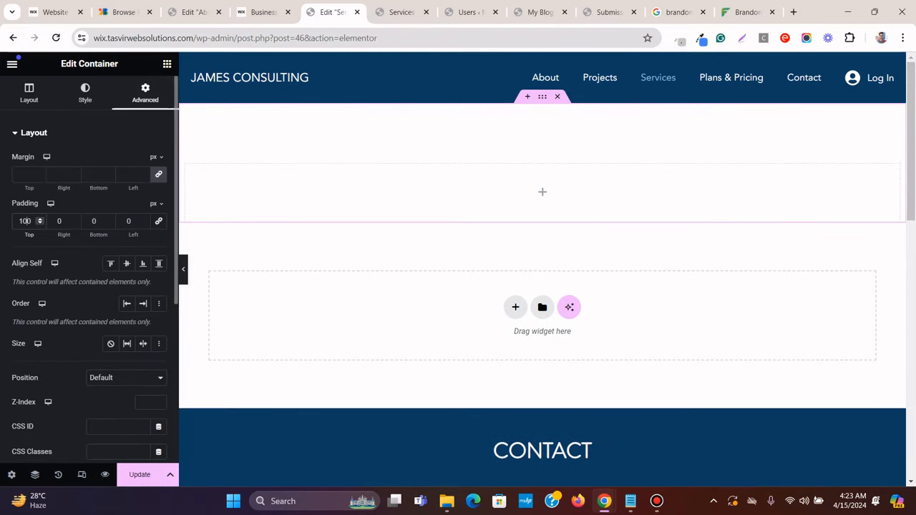
left_click(93, 221)
type("1")
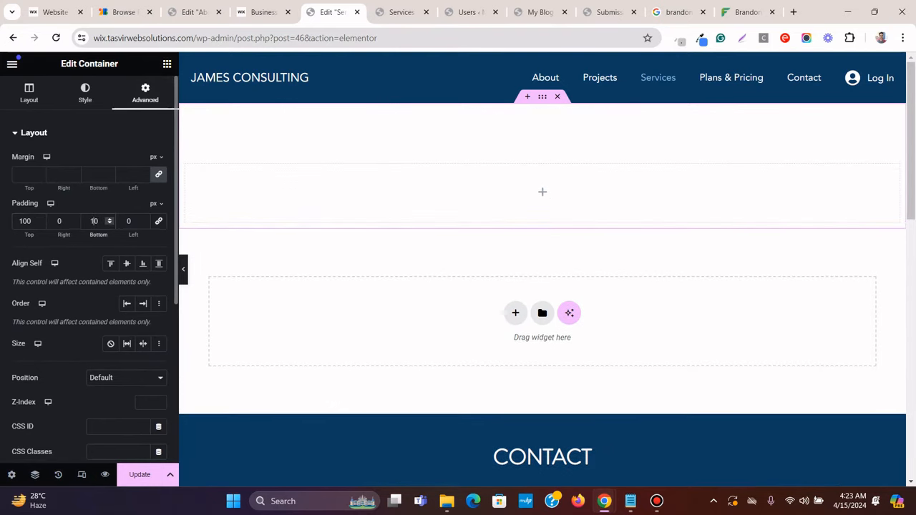
type("0")
left_click(58, 221)
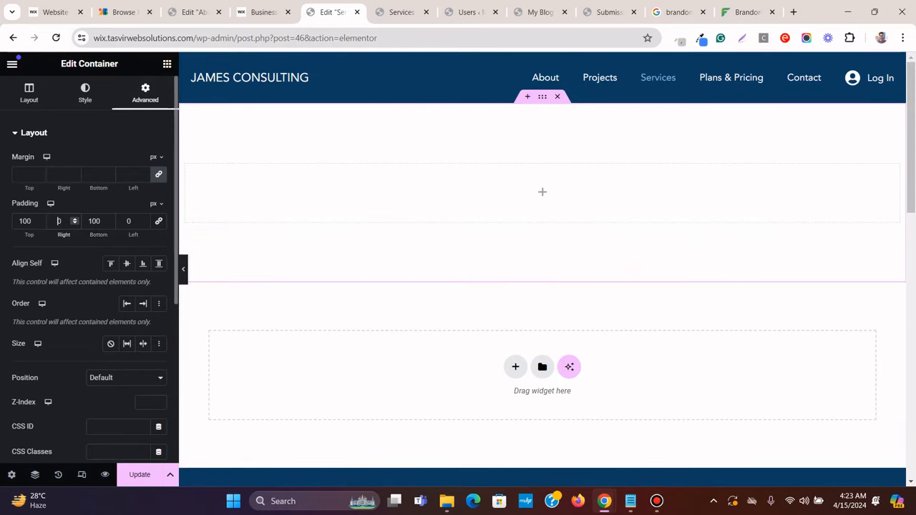
type("1")
left_click(127, 222)
type("1")
Place a Heading widget in the new container and set its HTML tag to H1
left_click(166, 64)
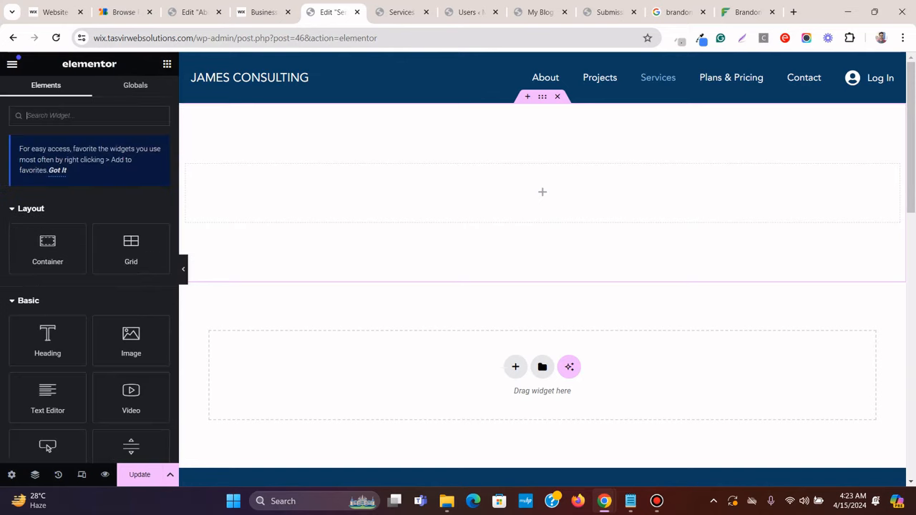
left_click_drag(47, 340, 550, 172)
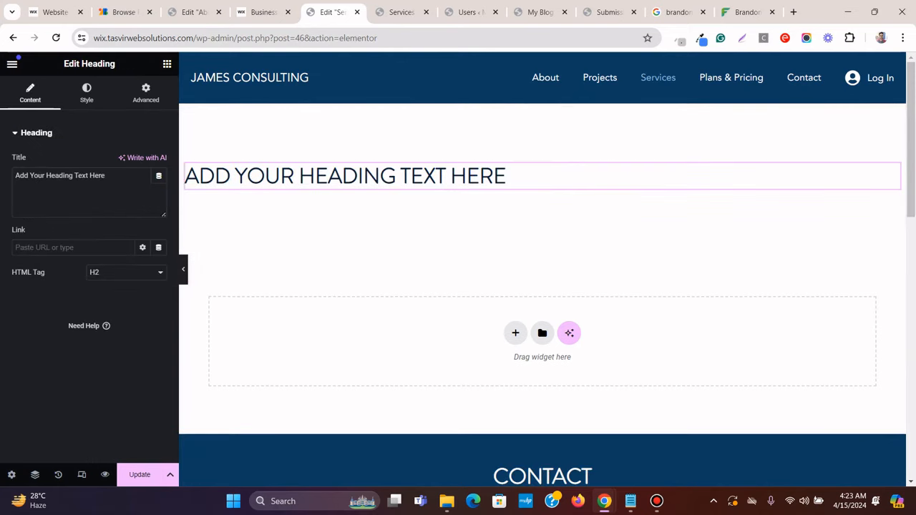
left_click(125, 272)
left_click(114, 285)
left_click(126, 272)
left_click(115, 285)
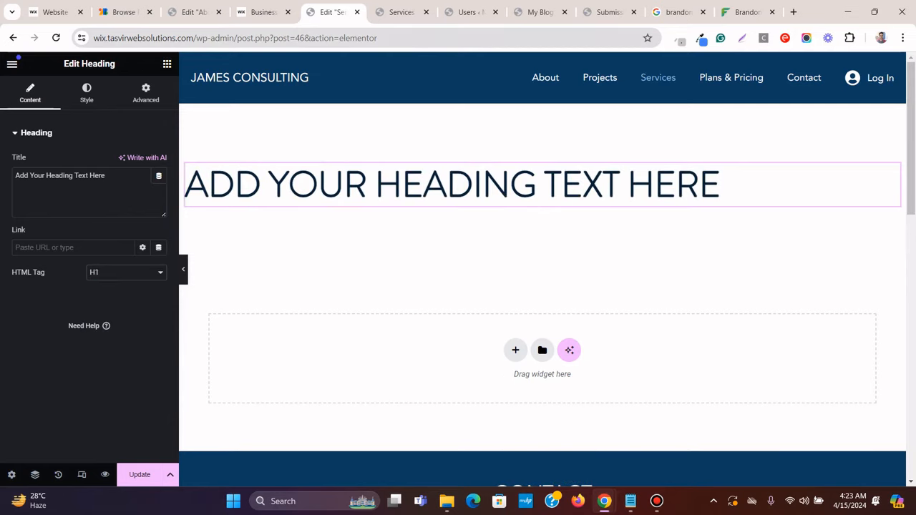
Replace the heading's text with SERVICES copied from the Wix template and centre-align it
left_click(264, 12)
scroll(472, 211, "up", 1)
double_click(477, 214)
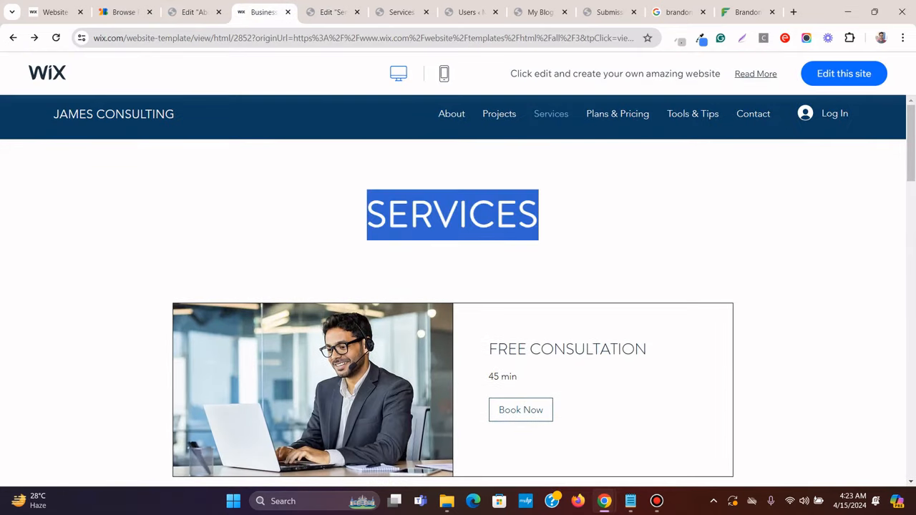
right_click(472, 215)
left_click(500, 229)
left_click(334, 12)
triple_click(106, 176)
right_click(110, 176)
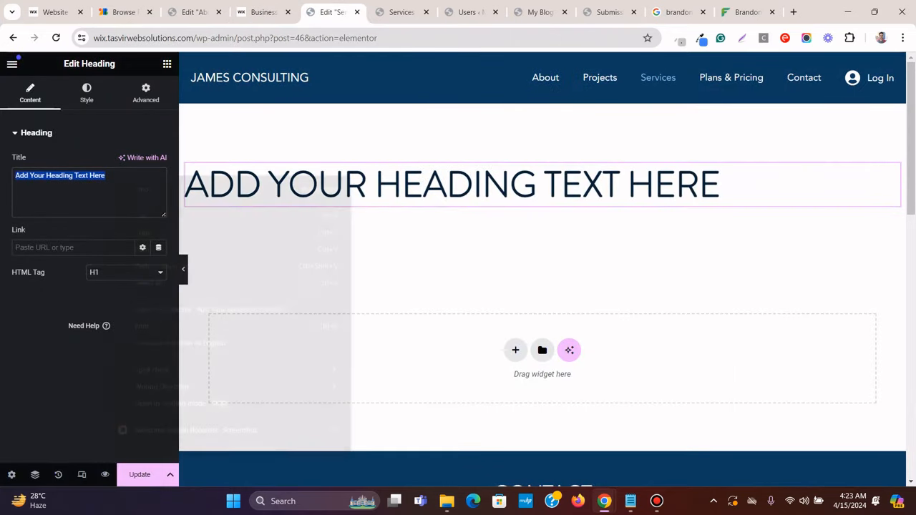
left_click(150, 264)
left_click(87, 93)
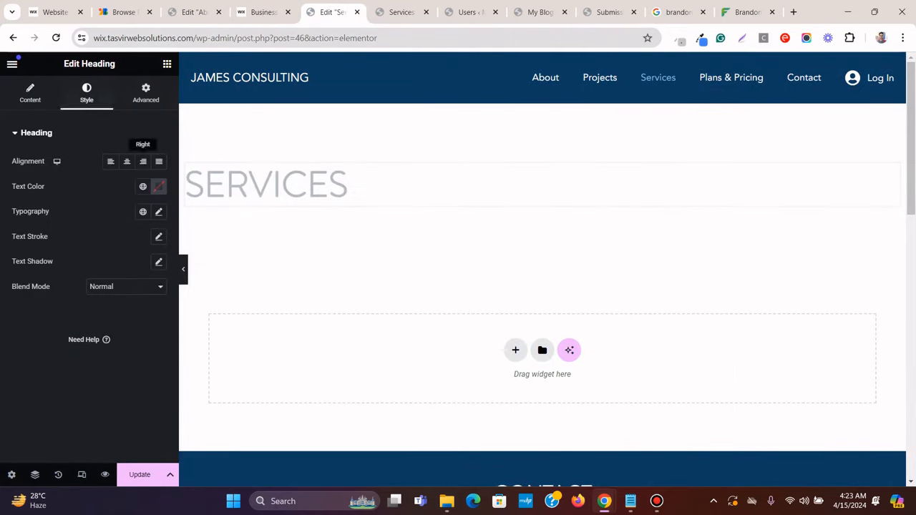
left_click(127, 161)
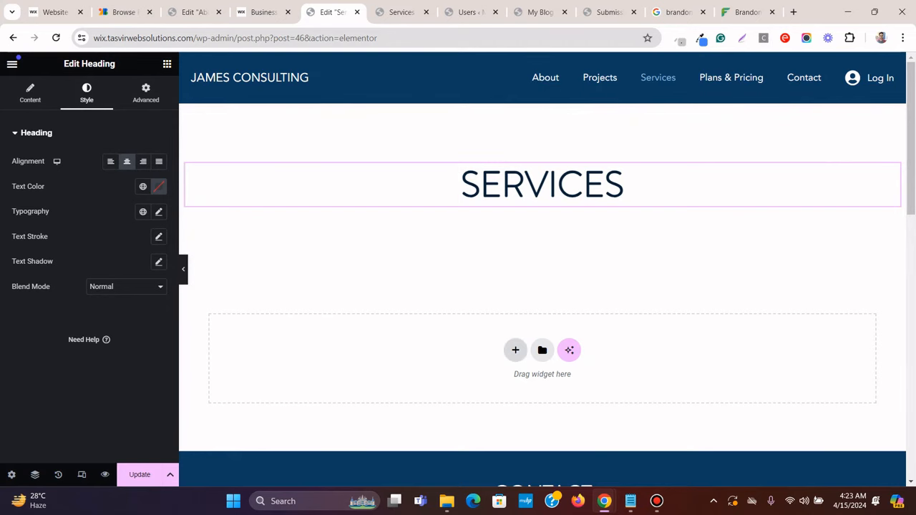
Add a second single-column flexbox container below the SERVICES heading container
left_click(515, 350)
left_click(505, 388)
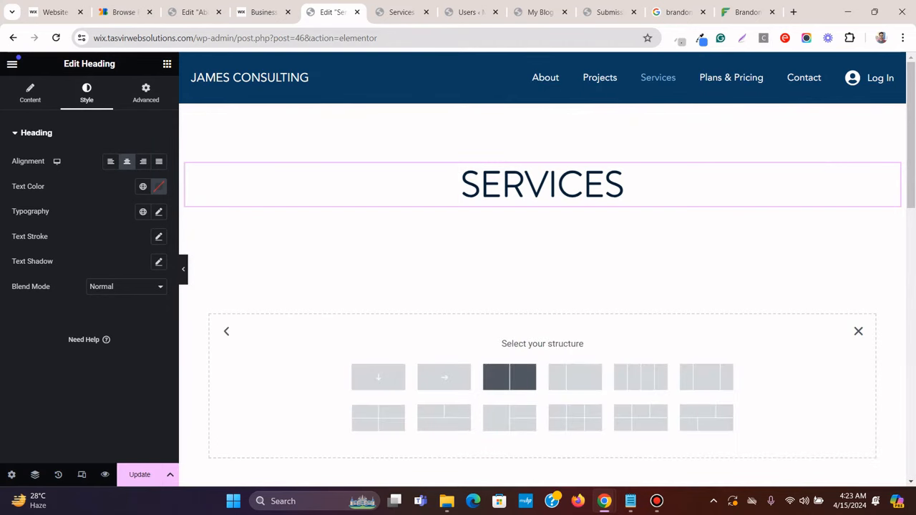
left_click(378, 377)
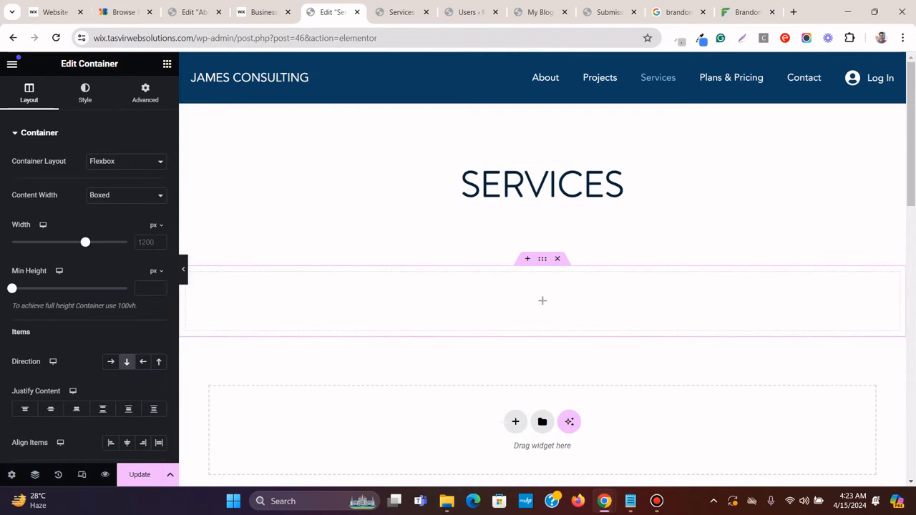
Set the second container's boxed width to 900 px, comparing it with the service boxes in the Wix template
left_click(263, 12)
scroll(458, 286, "down", 2)
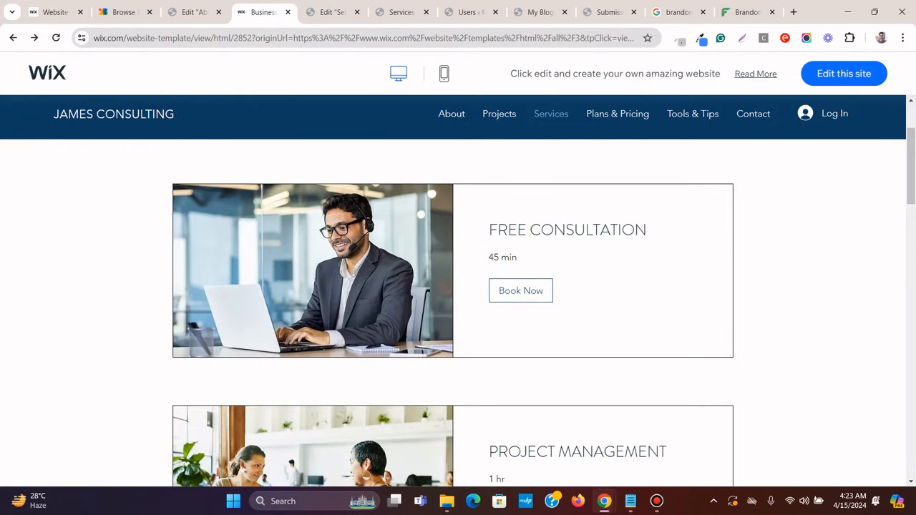
scroll(458, 287, "up", 2)
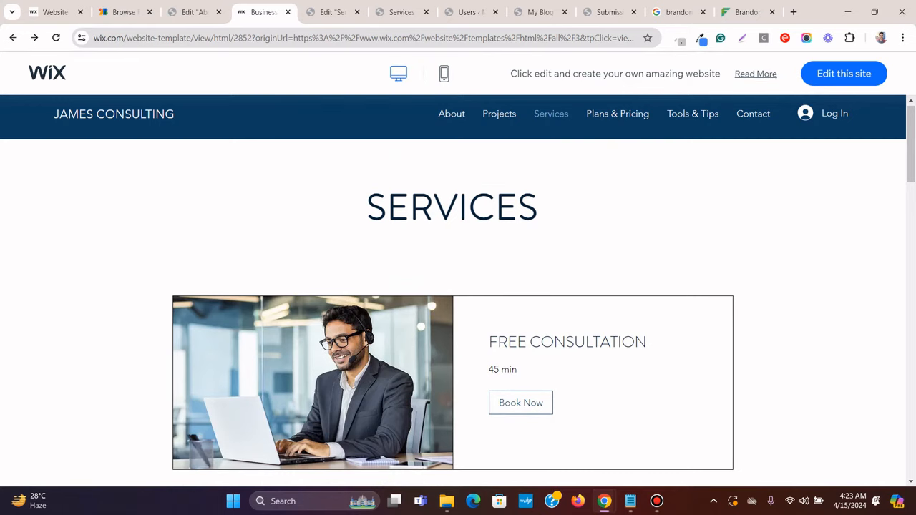
scroll(458, 286, "up", 1)
key("ctrl+Tab")
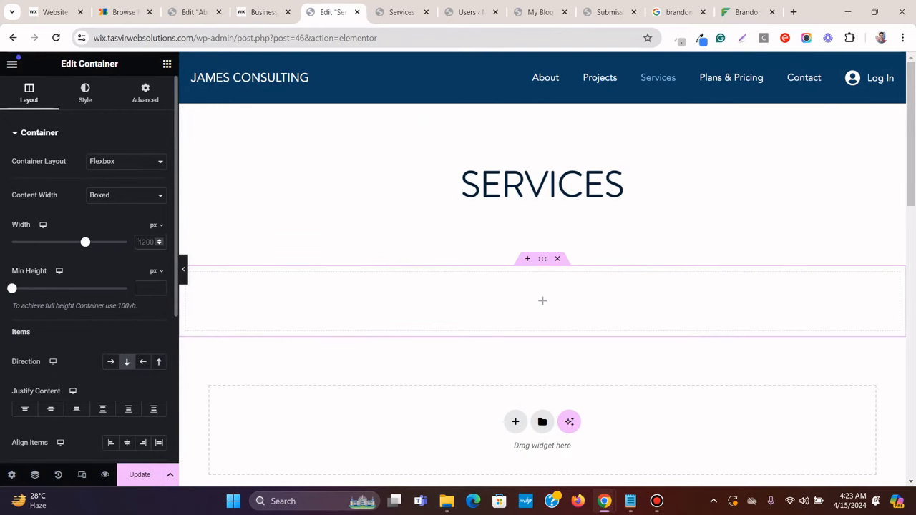
type("800")
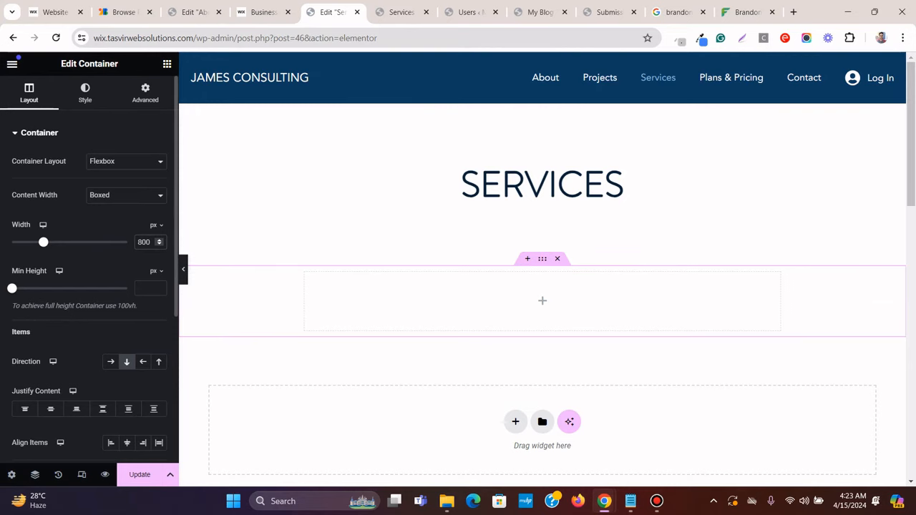
key("ctrl+a")
type("900")
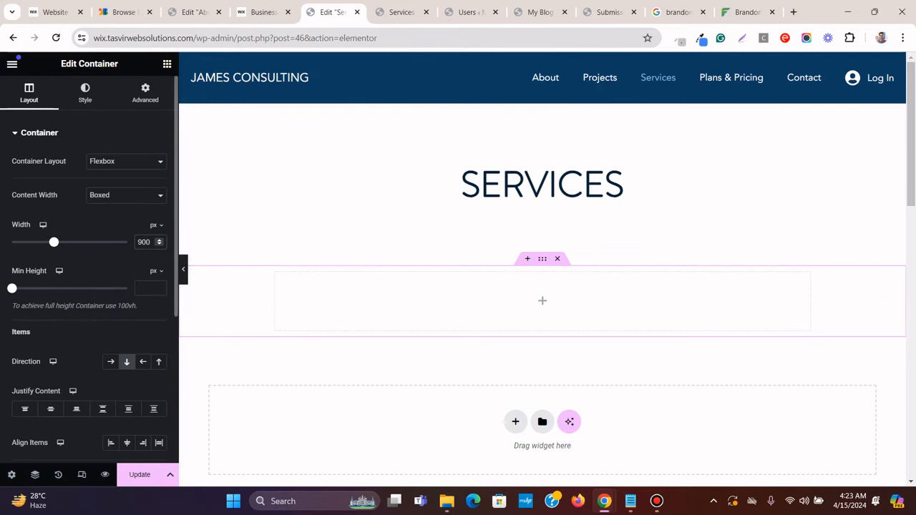
left_click(263, 12)
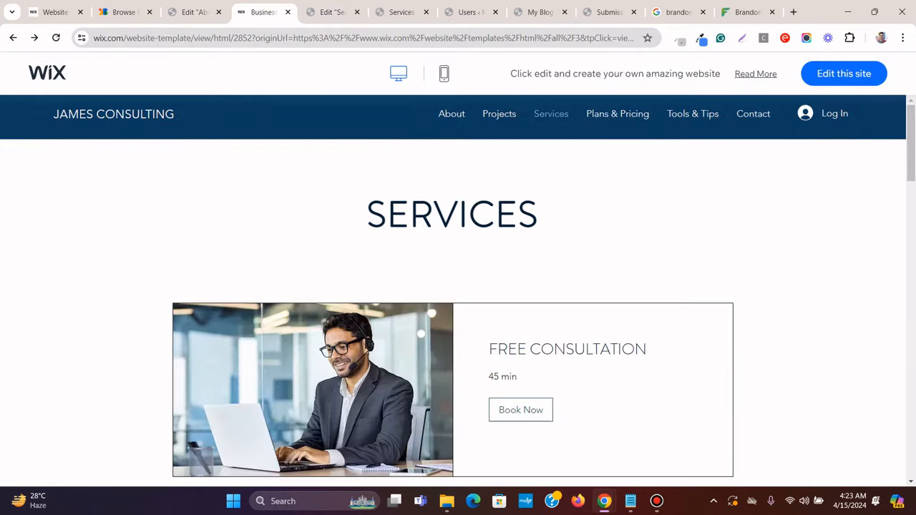
Add a Call to Action widget to the 900 px container and set its image position to left, as in the Wix service box
scroll(453, 312, "down", 3)
scroll(453, 312, "up", 1)
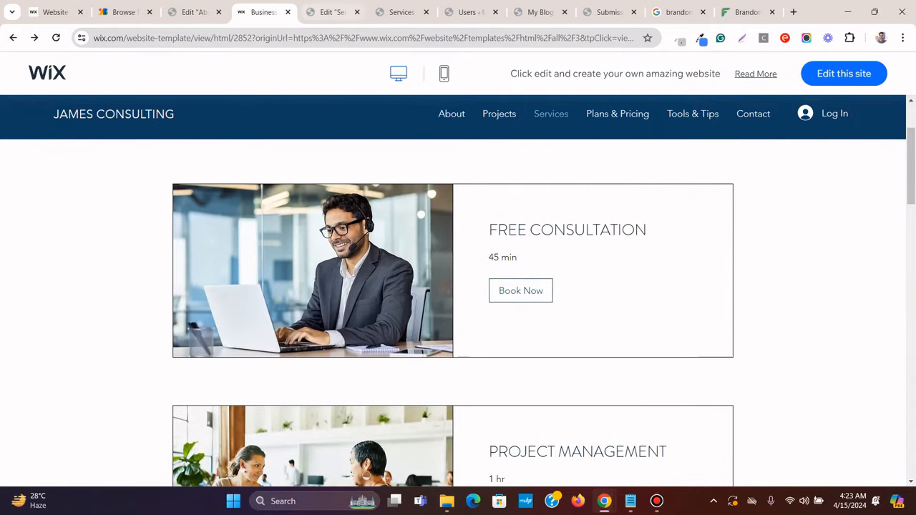
left_click(330, 12)
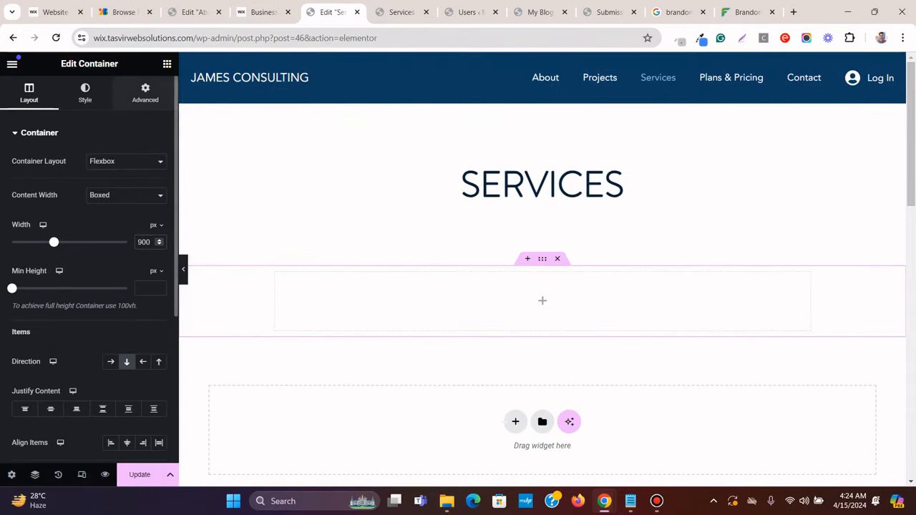
left_click(167, 64)
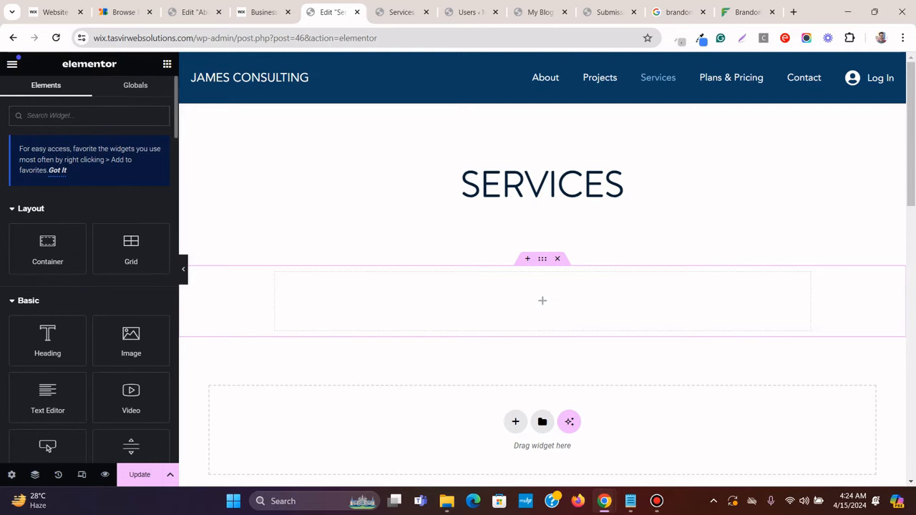
type("call")
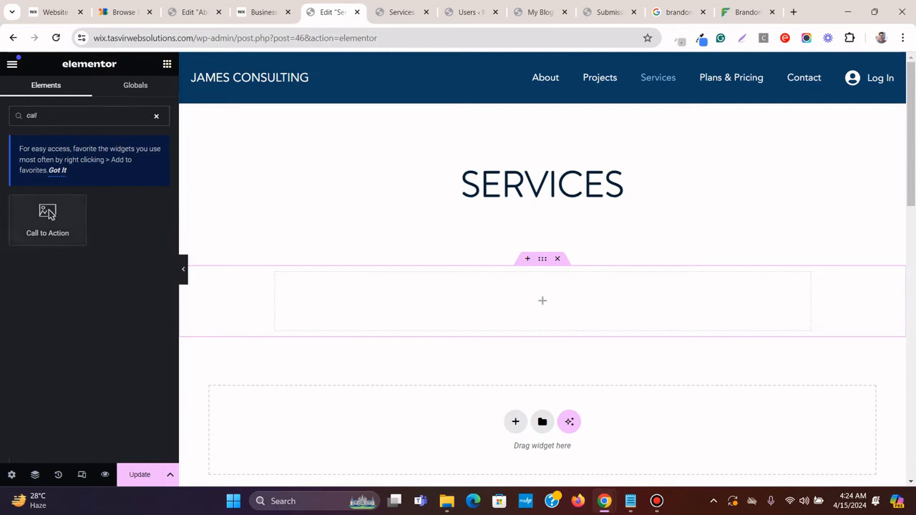
left_click_drag(45, 214, 551, 270)
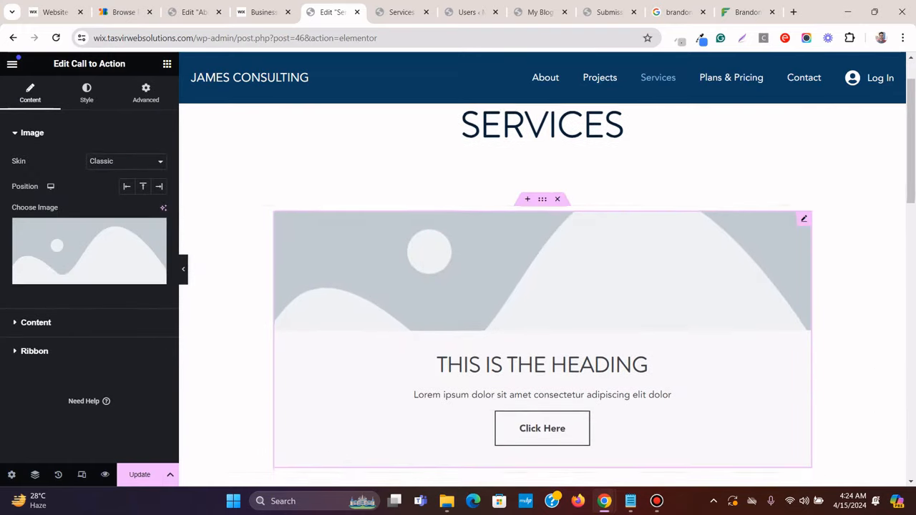
left_click(127, 186)
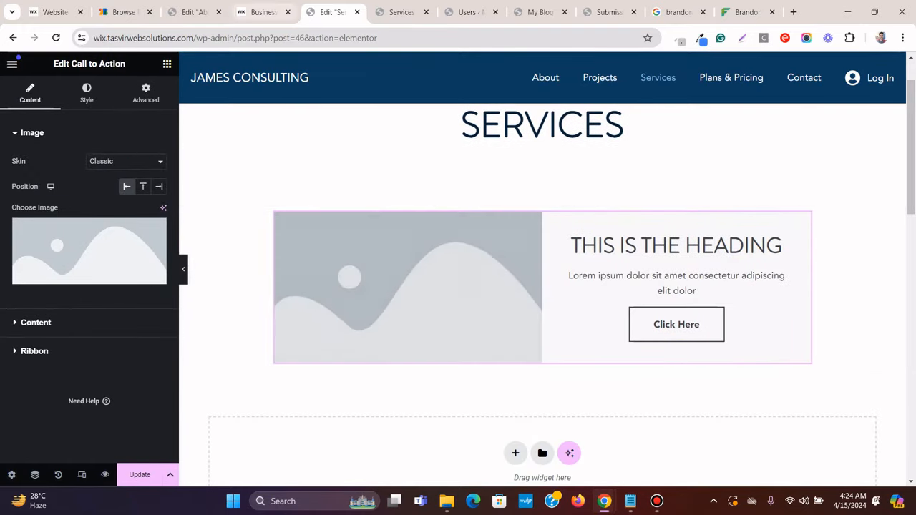
left_click(262, 12)
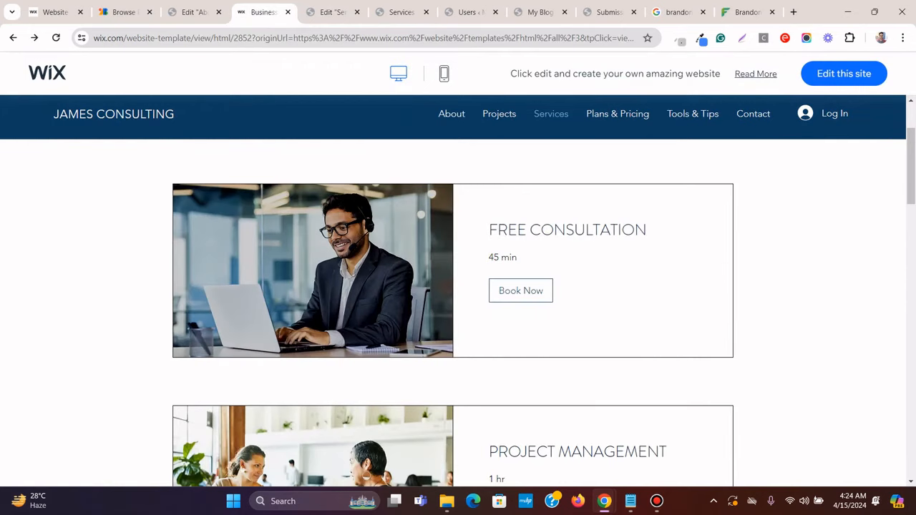
left_click(333, 12)
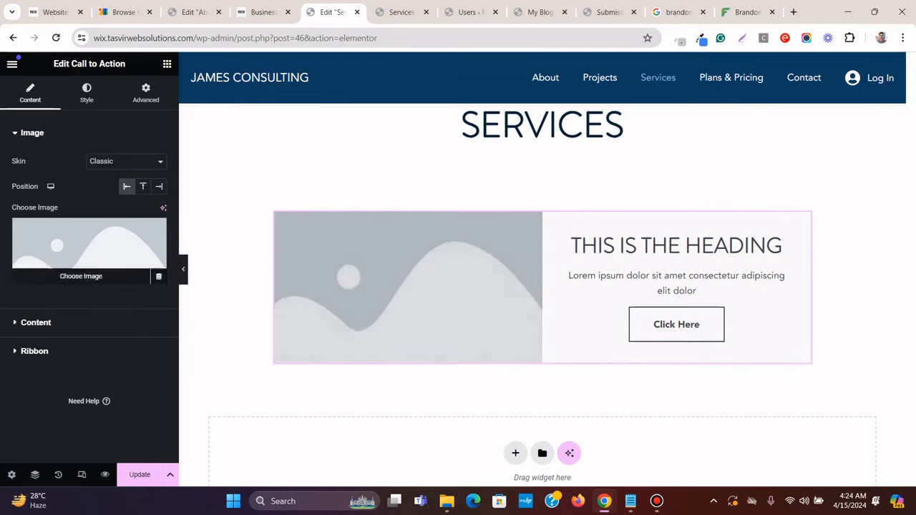
Left-align the Call to Action box's content and compare it with the service box in the Wix template
left_click(35, 322)
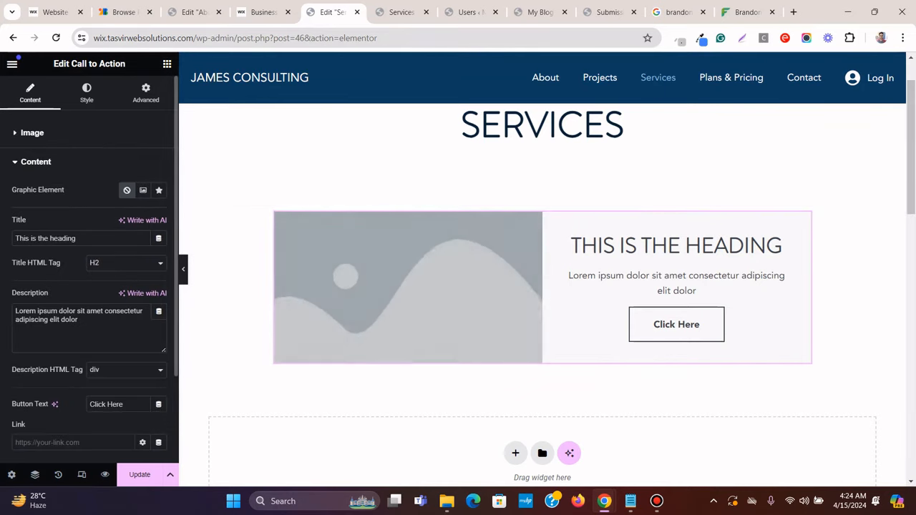
scroll(89, 286, "down", 2)
scroll(89, 286, "up", 2)
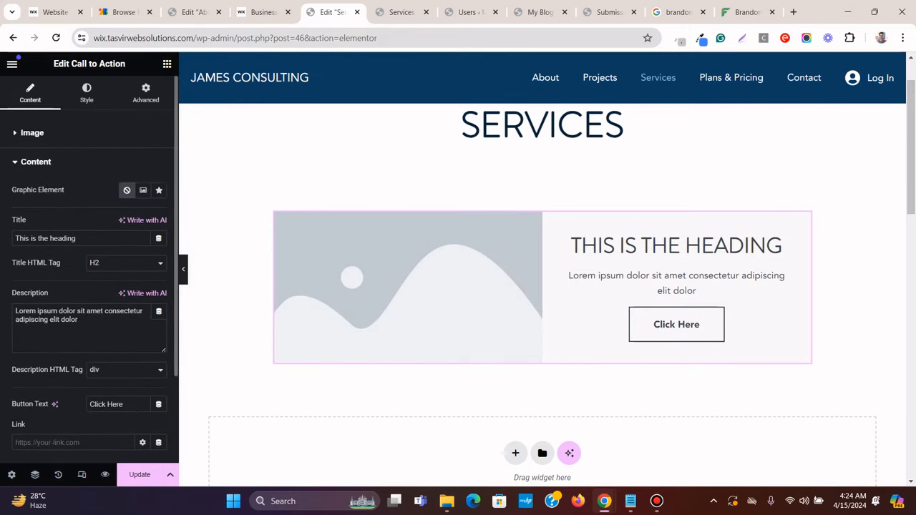
left_click(86, 93)
scroll(90, 286, "down", 1)
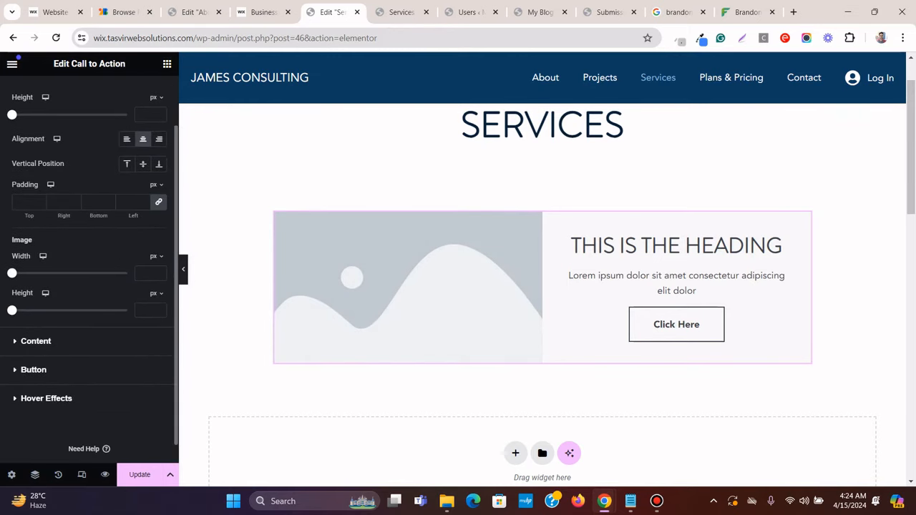
left_click(36, 341)
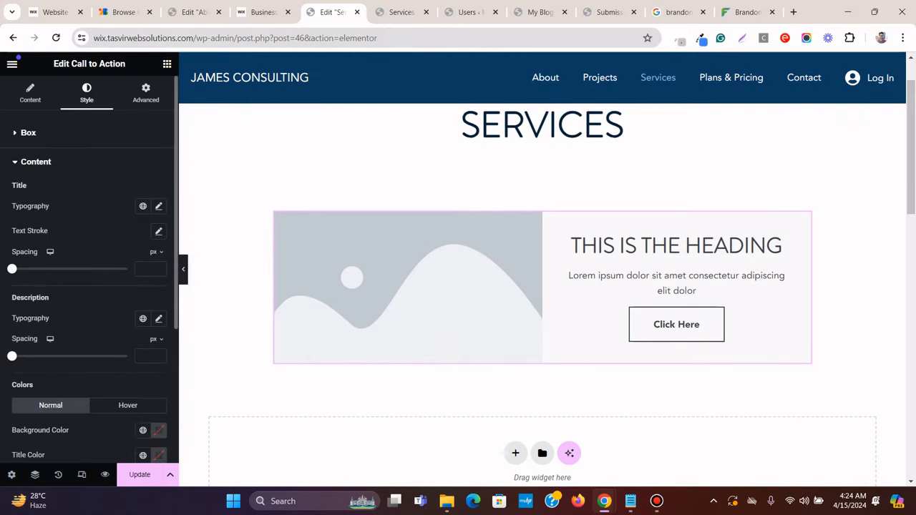
scroll(89, 287, "down", 3)
scroll(89, 286, "up", 3)
left_click(28, 133)
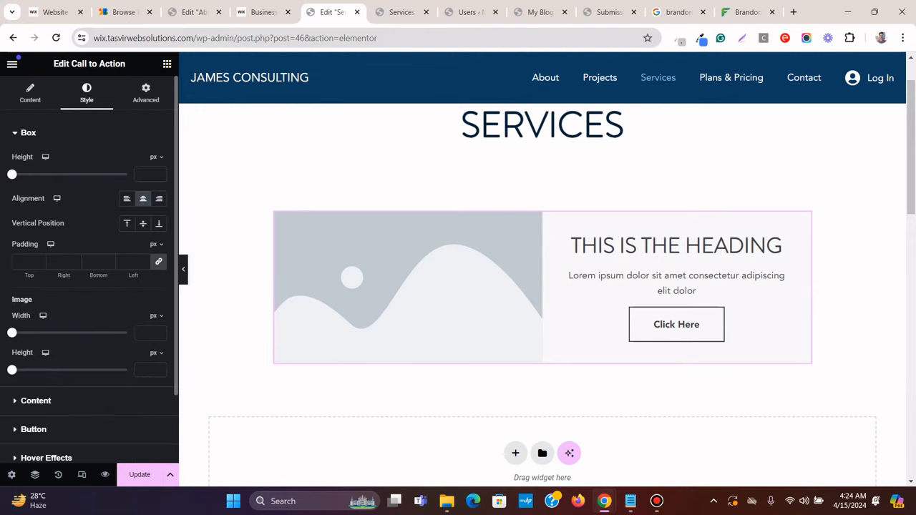
left_click(126, 199)
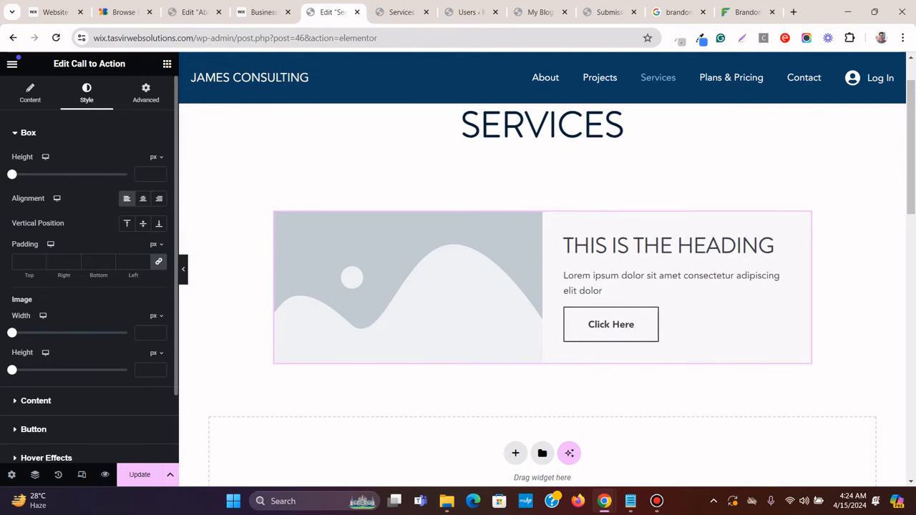
left_click(263, 11)
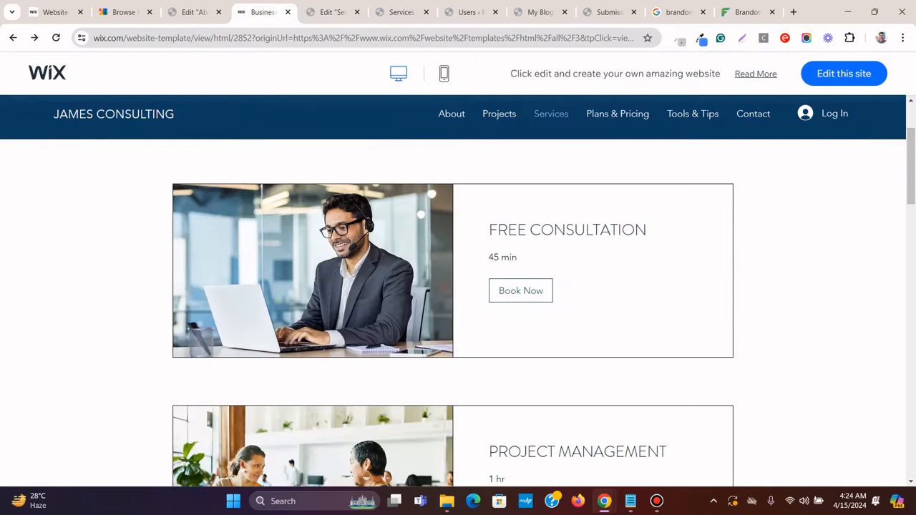
left_click(331, 11)
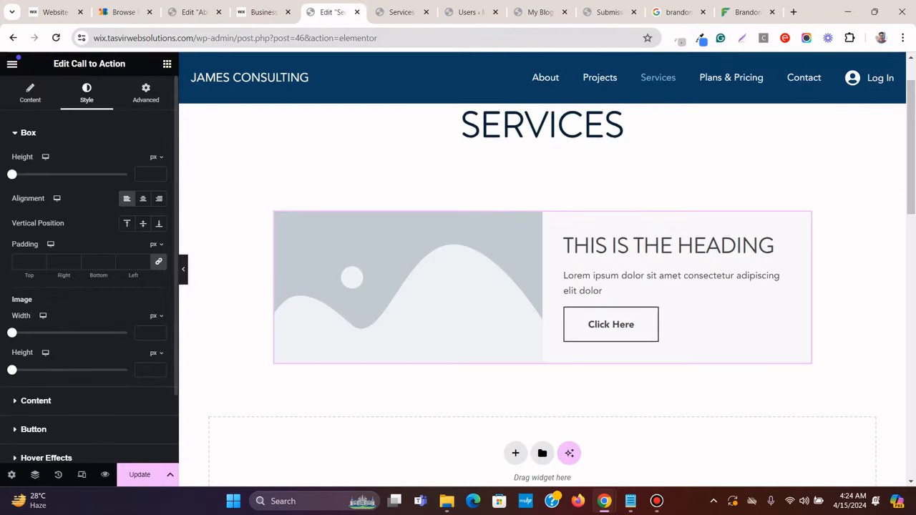
Set the Call to Action title's HTML tag to H3 and compare it with the Wix template
left_click(30, 93)
left_click(36, 322)
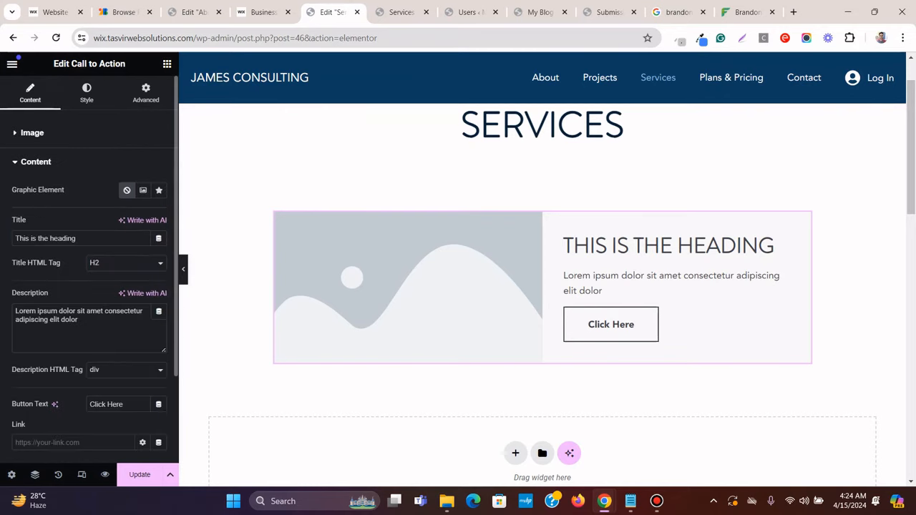
left_click(126, 262)
left_click(108, 292)
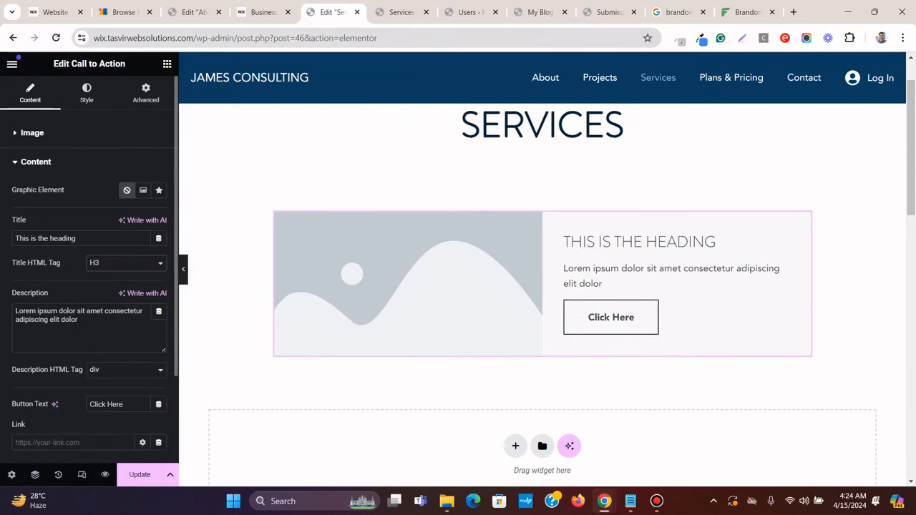
left_click(264, 12)
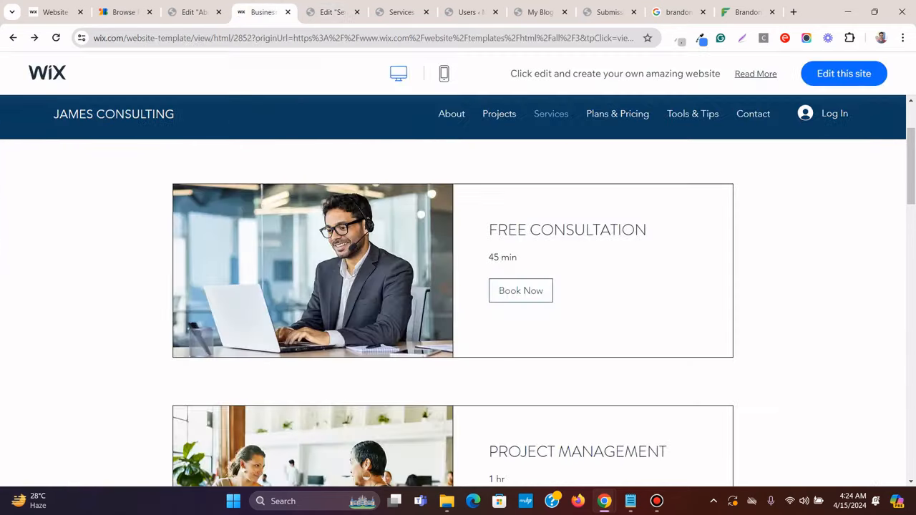
left_click(330, 11)
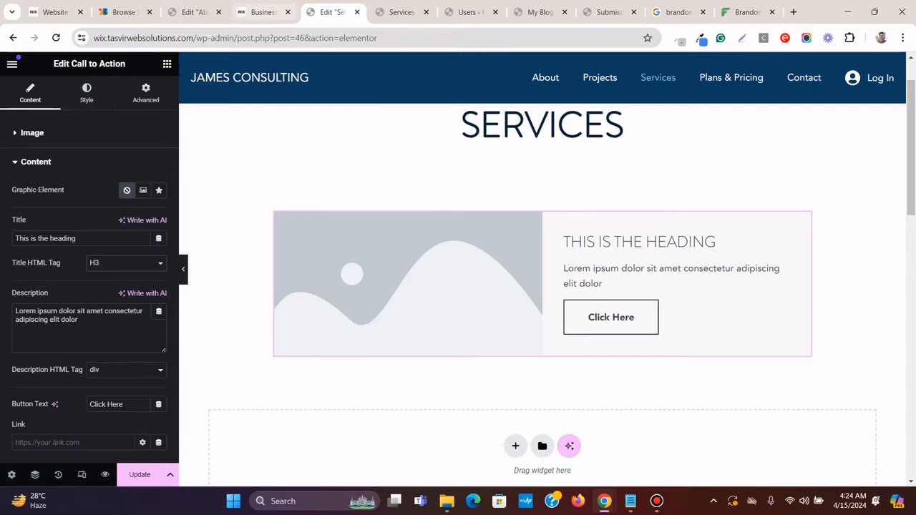
Start saving the Wix template's Free Consultation image and browse to Desktop > Youtube videos > convert wix to wordpress > images
left_click(265, 12)
right_click(360, 237)
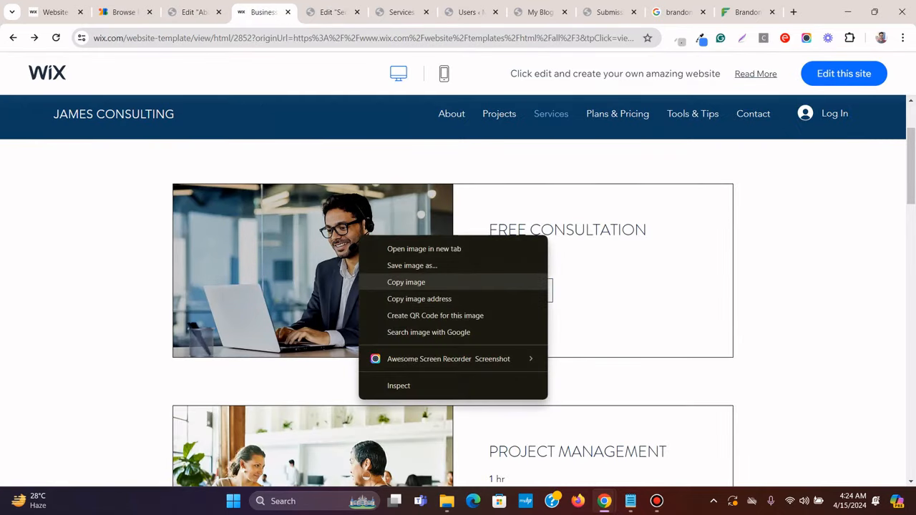
left_click(412, 265)
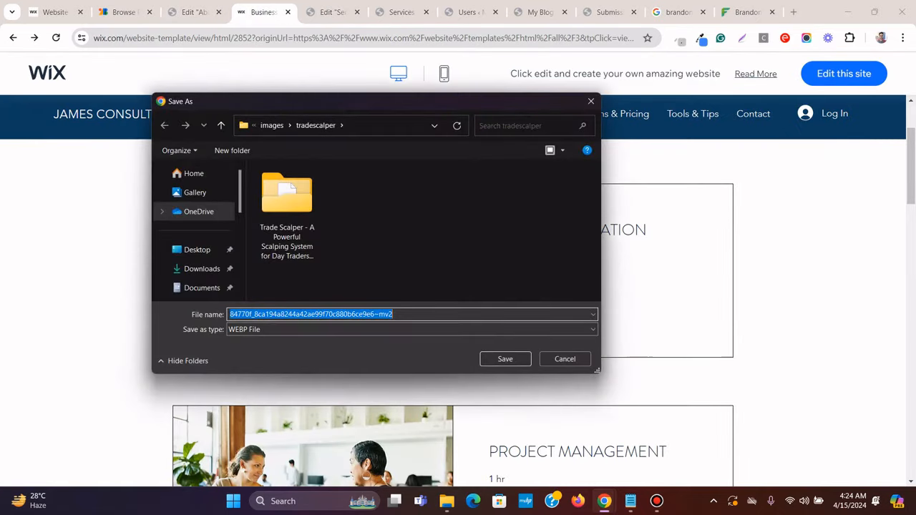
left_click(196, 248)
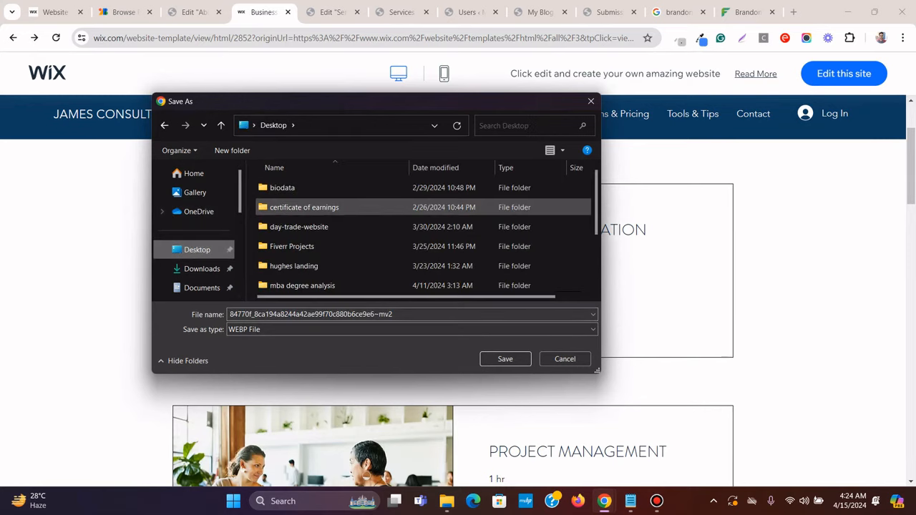
scroll(422, 206, "down", 2)
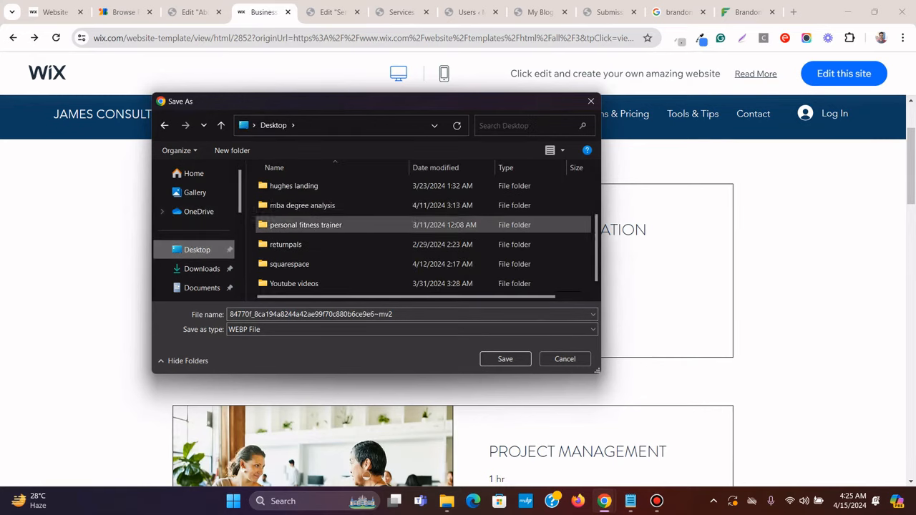
scroll(422, 247, "up", 2)
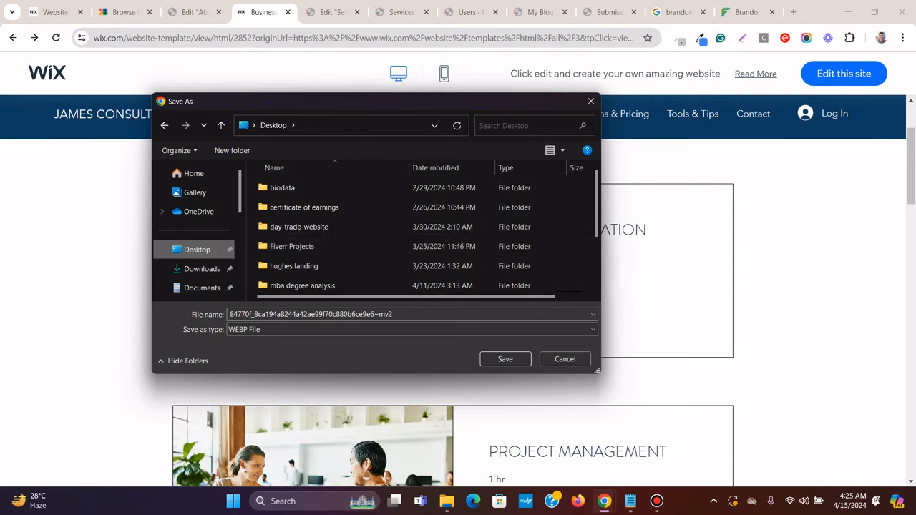
scroll(422, 236, "down", 2)
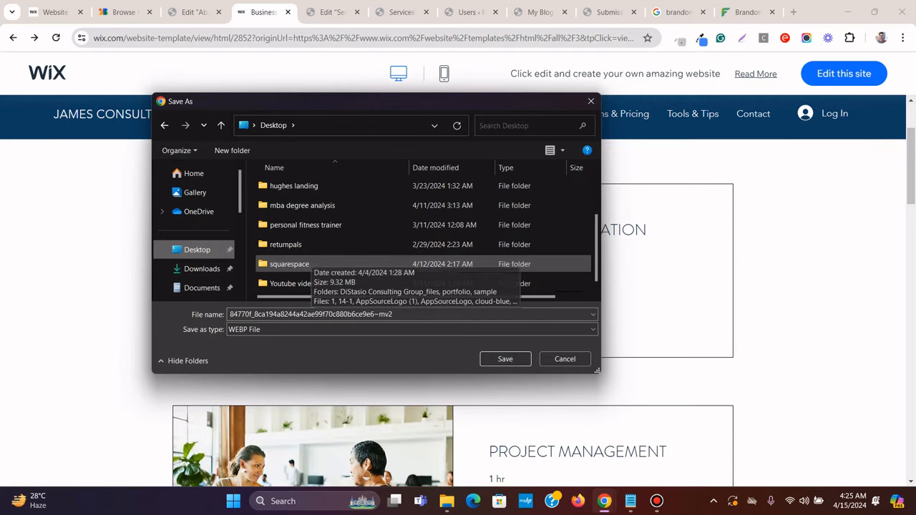
double_click(293, 283)
double_click(309, 187)
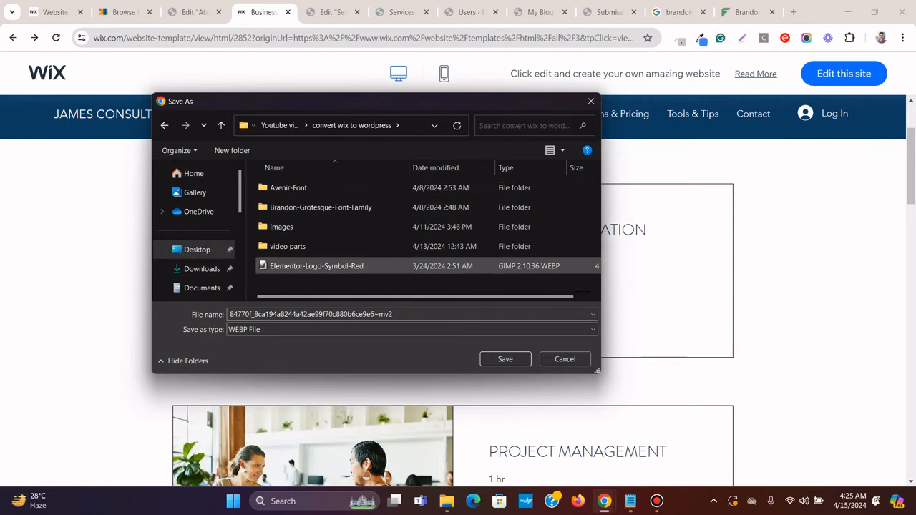
double_click(287, 226)
Create a folder named services inside the images folder and save the Free Consultation image in it
right_click(327, 230)
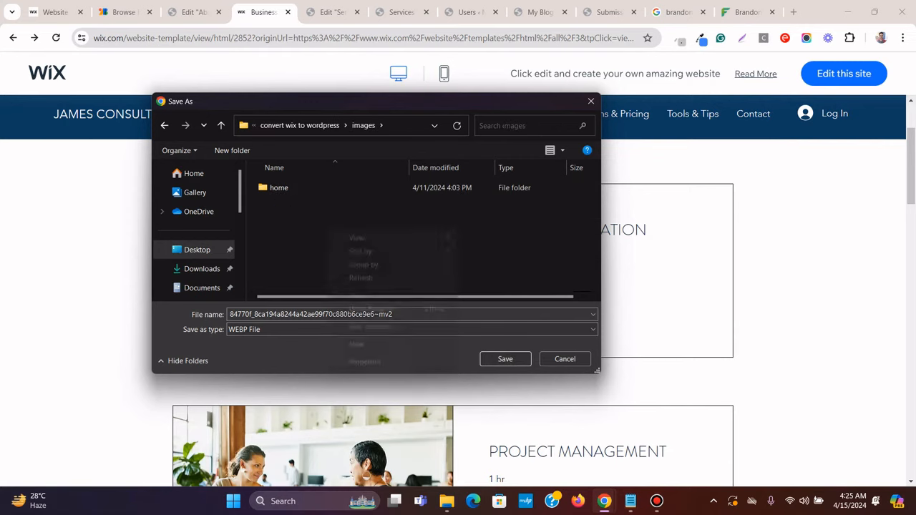
mouse_move(401, 344)
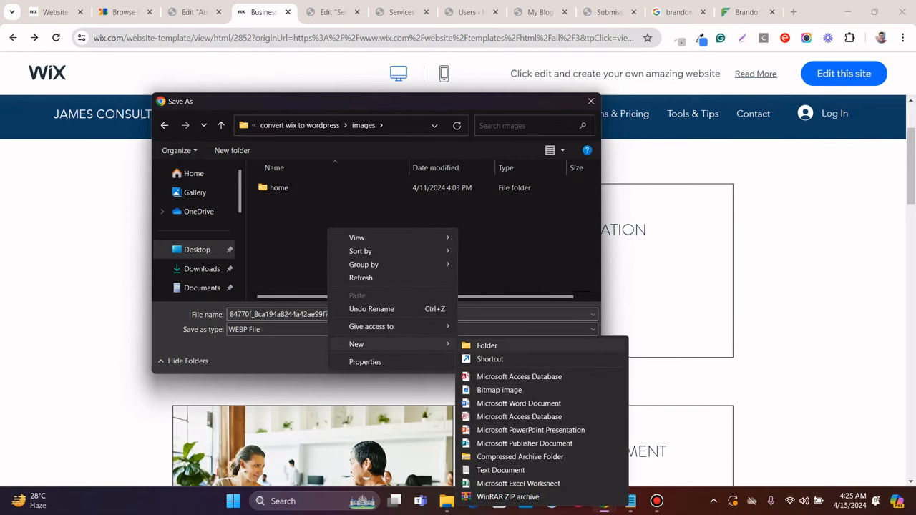
left_click(491, 344)
type("serv")
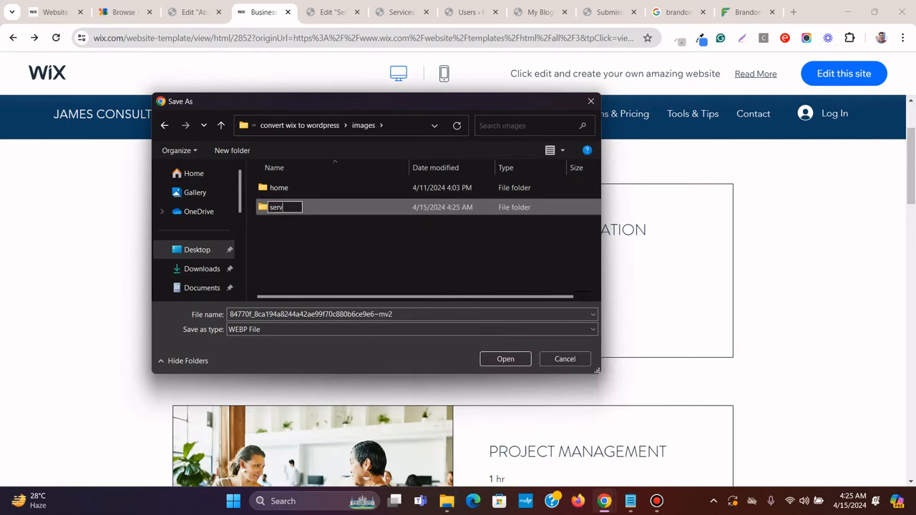
type("ices")
key("Return")
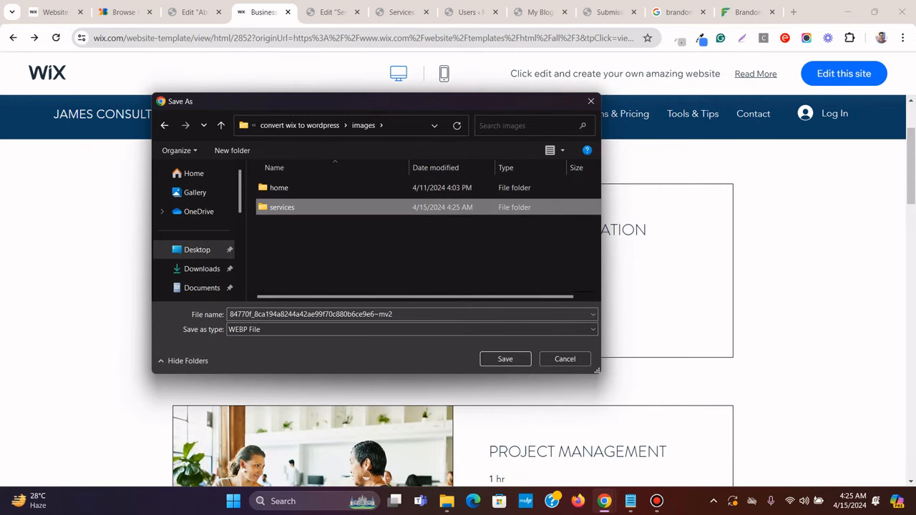
key("Return")
key("Return")
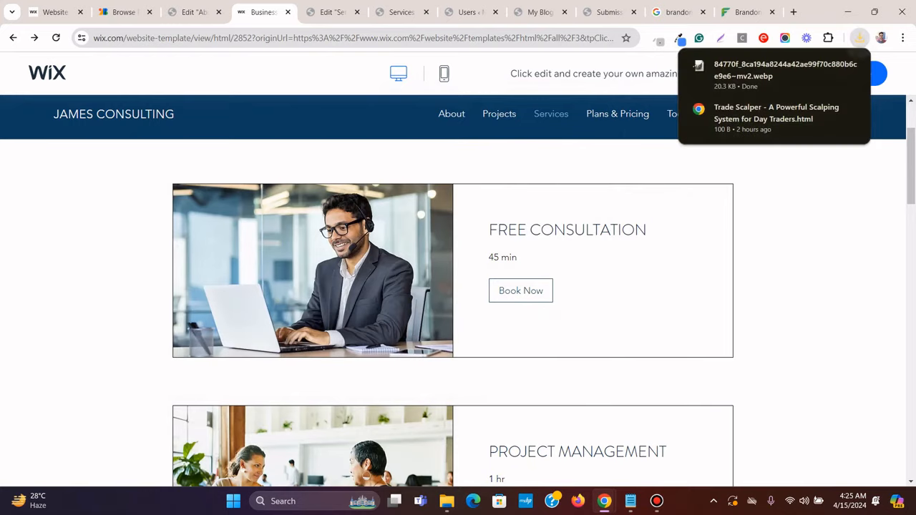
Upload the downloaded Free Consultation WebP image to the media library and use it as the Call to Action box's image
left_click(331, 11)
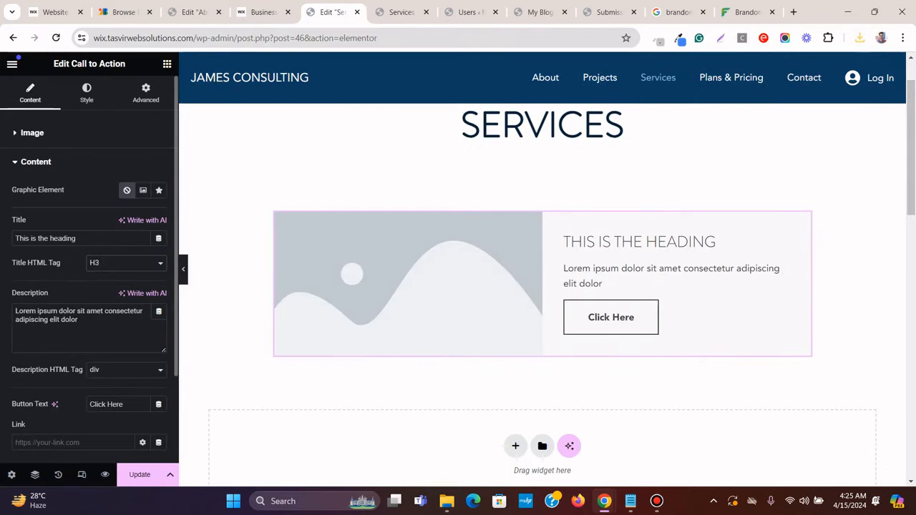
left_click(34, 134)
left_click(88, 247)
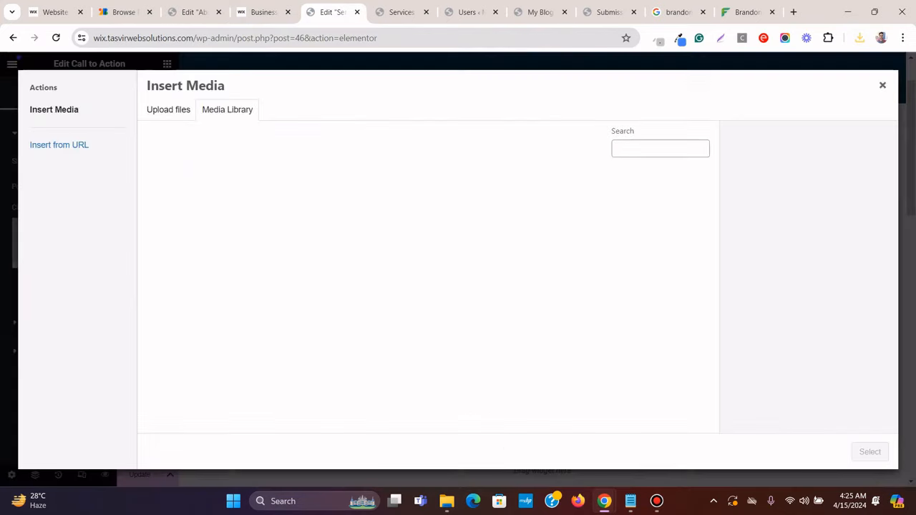
left_click(859, 38)
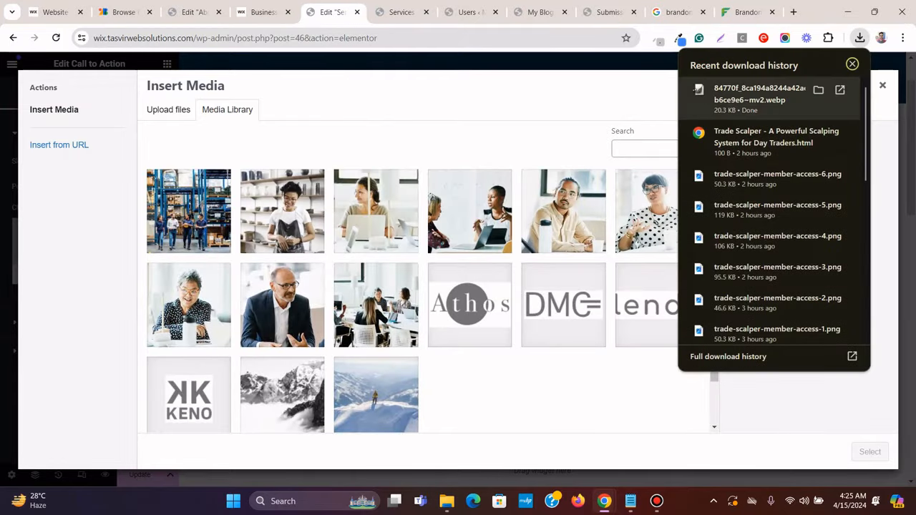
left_click_drag(699, 90, 453, 164)
left_click(852, 63)
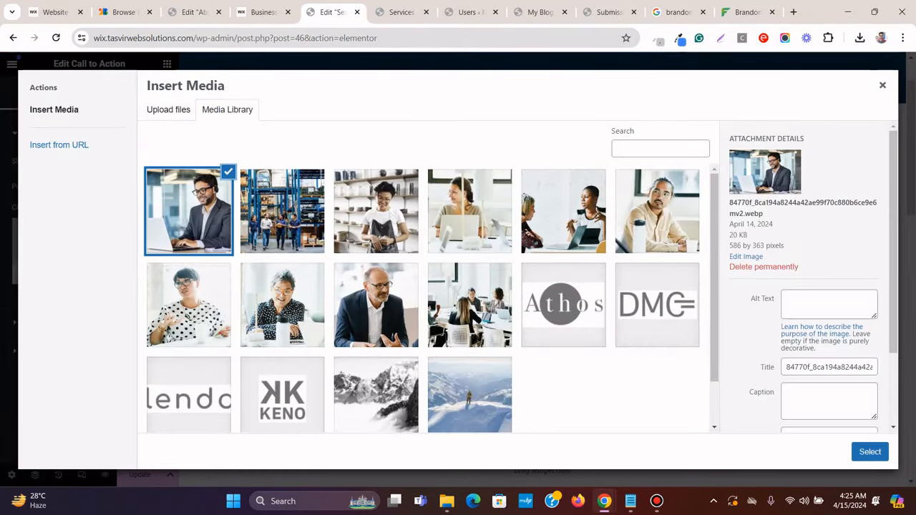
left_click(657, 501)
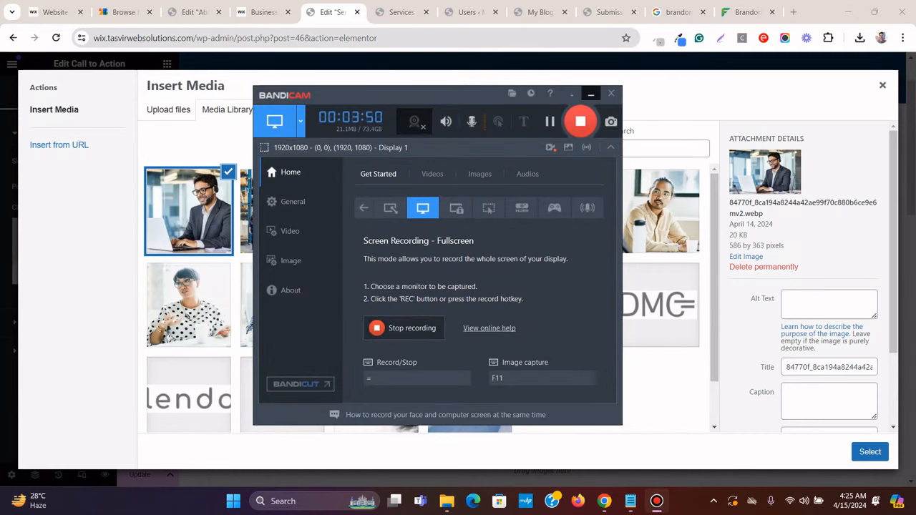
left_click(590, 94)
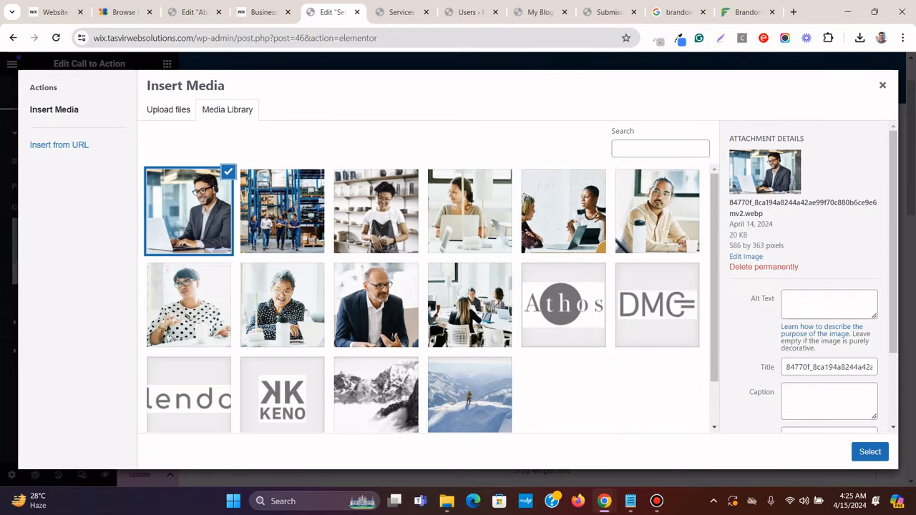
left_click(869, 452)
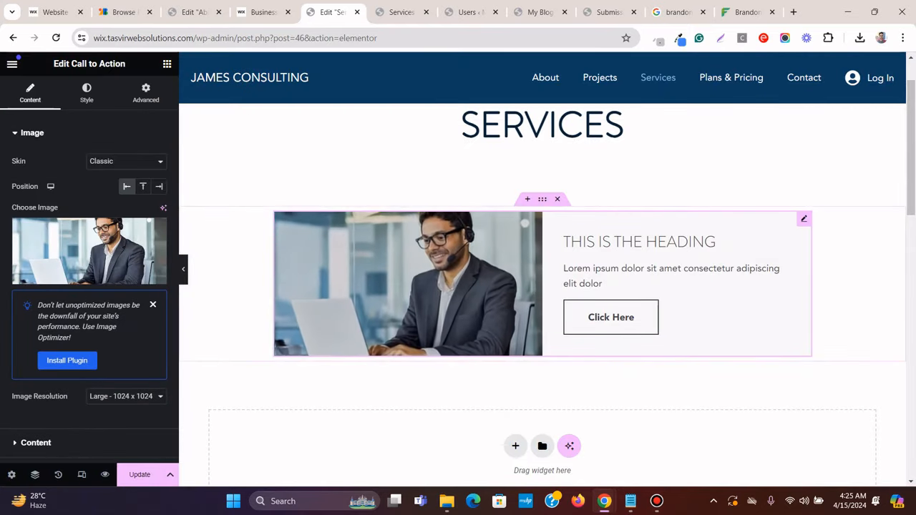
Compare the box with the Wix template's service box and set the Call to Action's hover animation to None
left_click(263, 12)
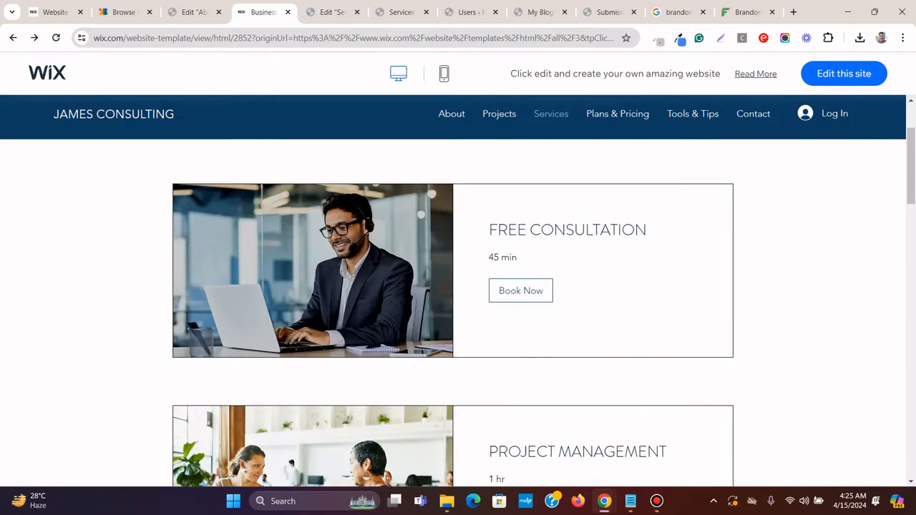
left_click(332, 12)
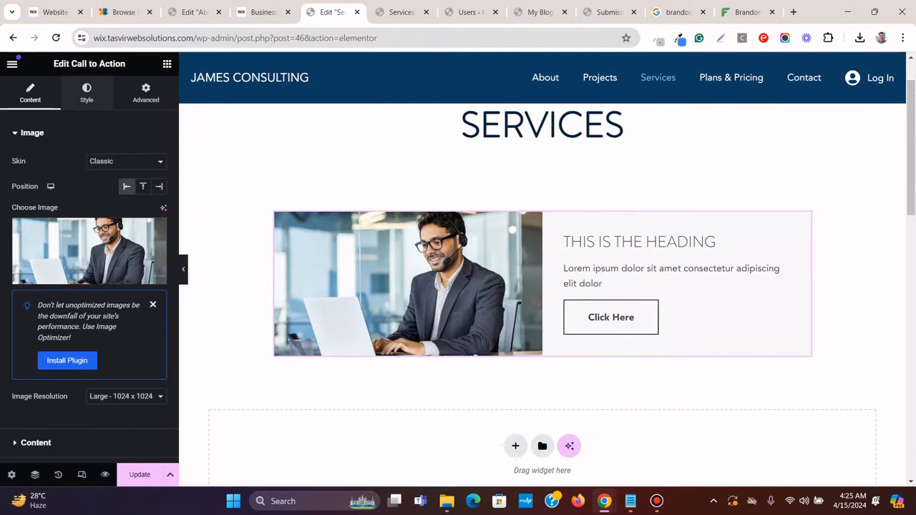
left_click(87, 93)
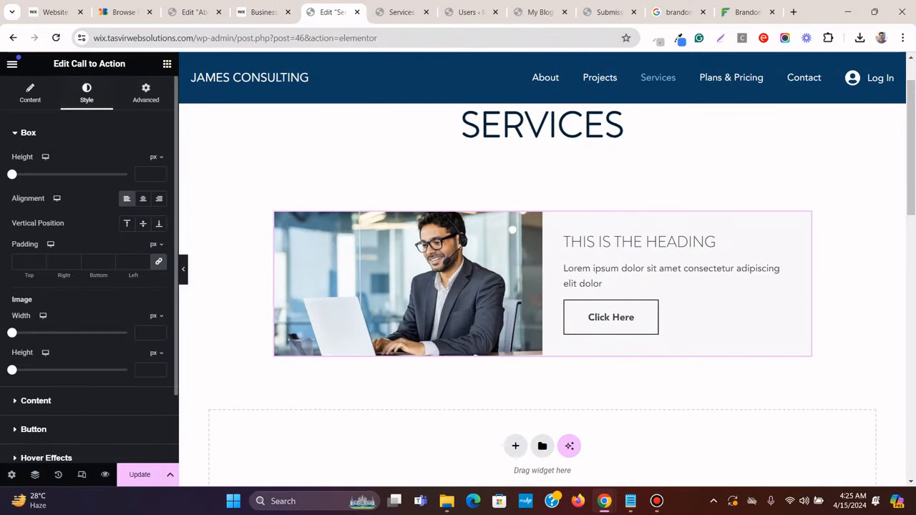
scroll(90, 265, "down", 2)
left_click(47, 376)
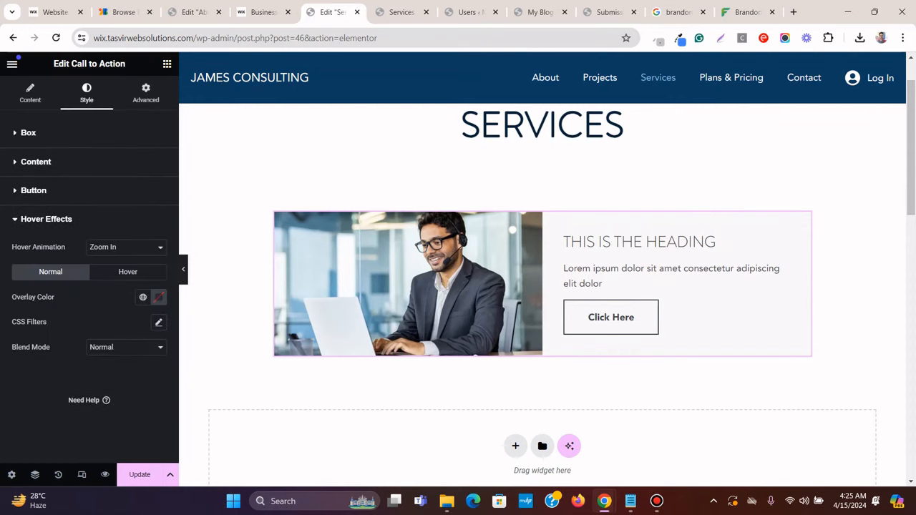
left_click(125, 246)
left_click(99, 260)
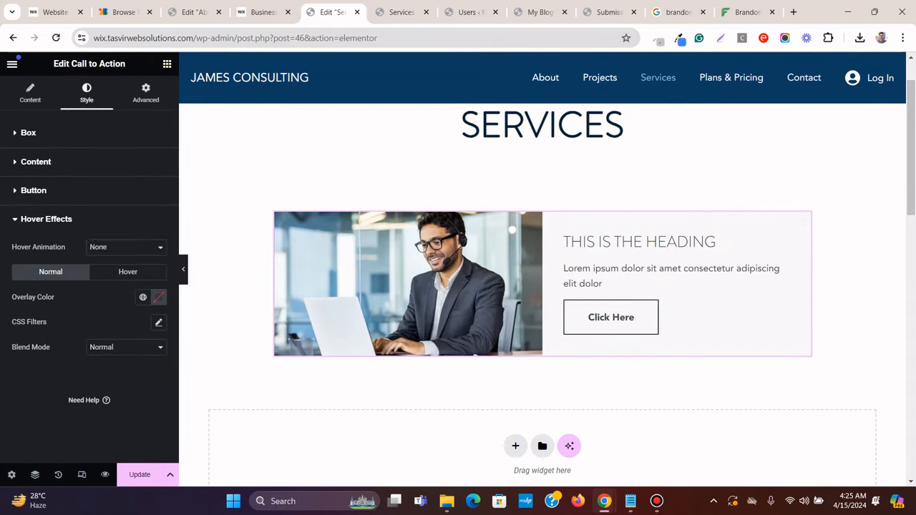
Inspect the first service heading in the Wix template and copy its text, FREE CONSULTATION, from the page code
left_click(257, 12)
right_click(560, 231)
left_click(600, 376)
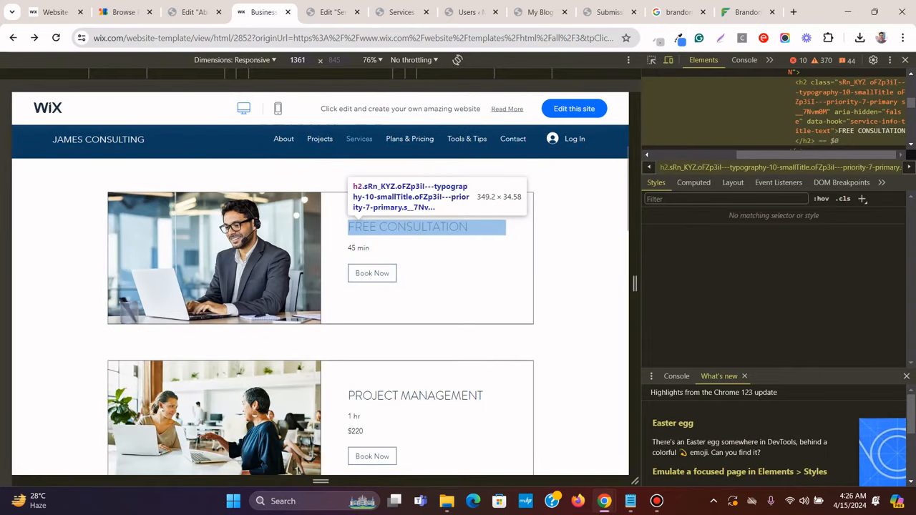
double_click(882, 131)
key("ctrl+c")
right_click(882, 131)
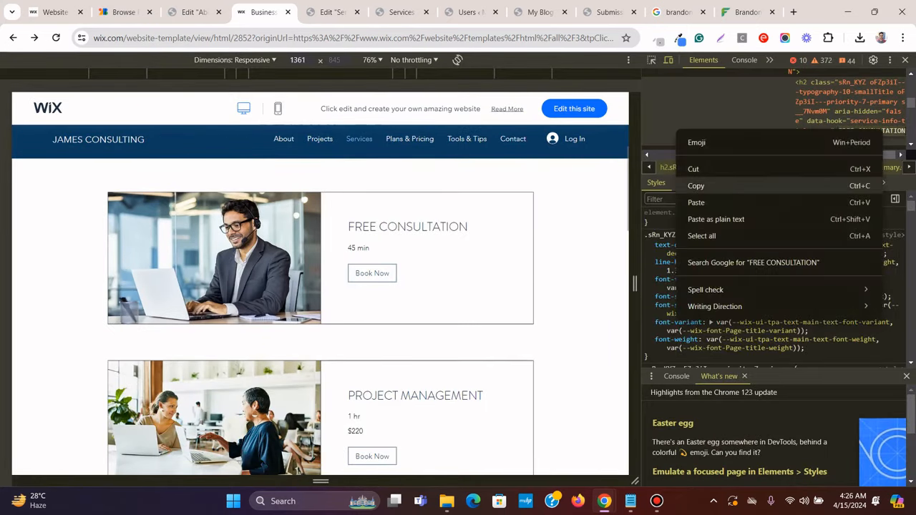
left_click(696, 186)
Replace the Call to Action's placeholder title in Elementor with the copied text FREE CONSULTATION
left_click(333, 12)
left_click(30, 93)
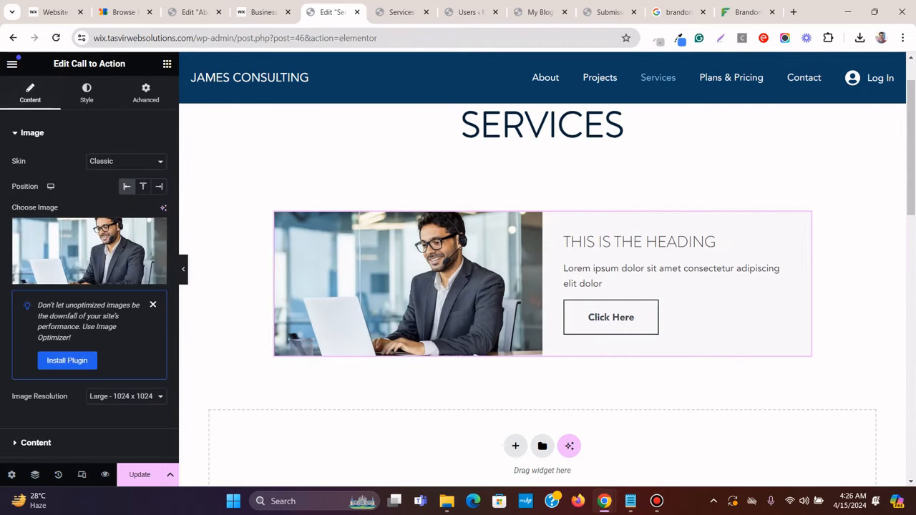
left_click(36, 442)
scroll(89, 301, "down", 2)
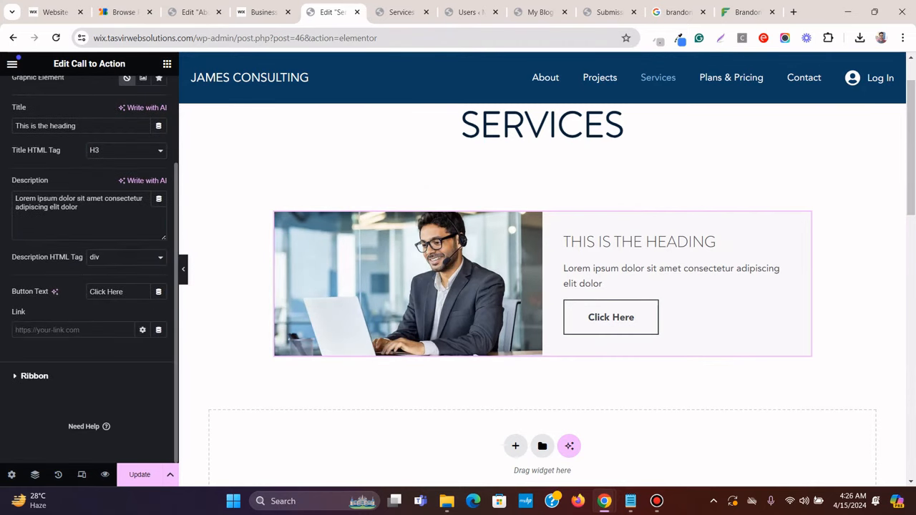
left_click_drag(76, 126, 14, 126)
right_click(98, 126)
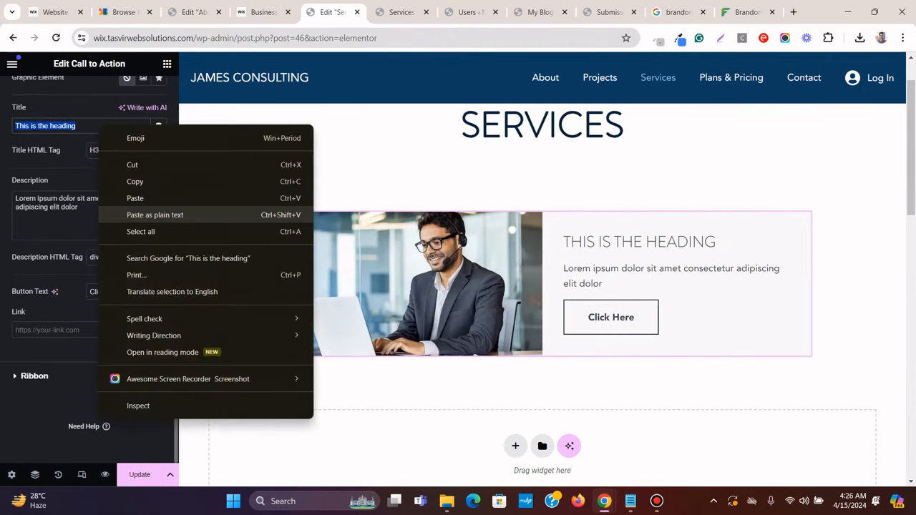
left_click(136, 212)
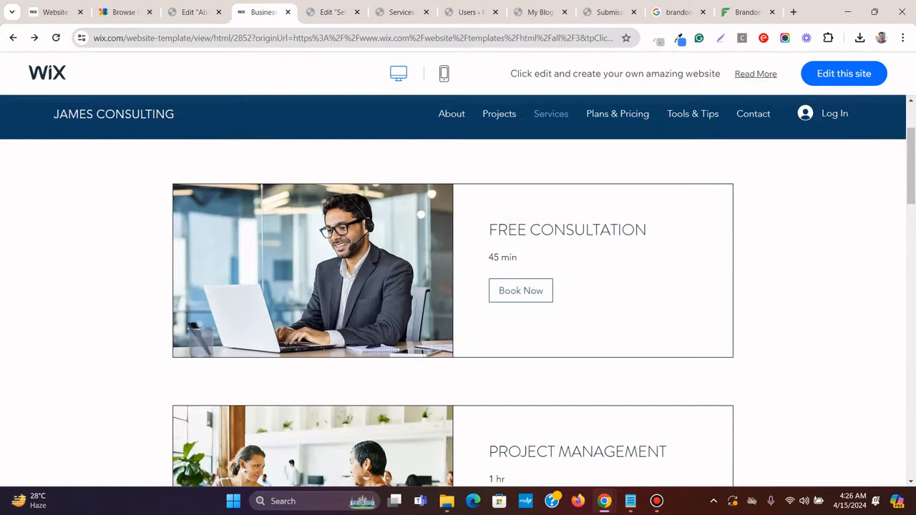
Copy the 45 min duration from the Wix template's Free Consultation box and paste it as the Call to Action's description
left_click(263, 12)
triple_click(499, 257)
right_click(499, 257)
left_click(522, 266)
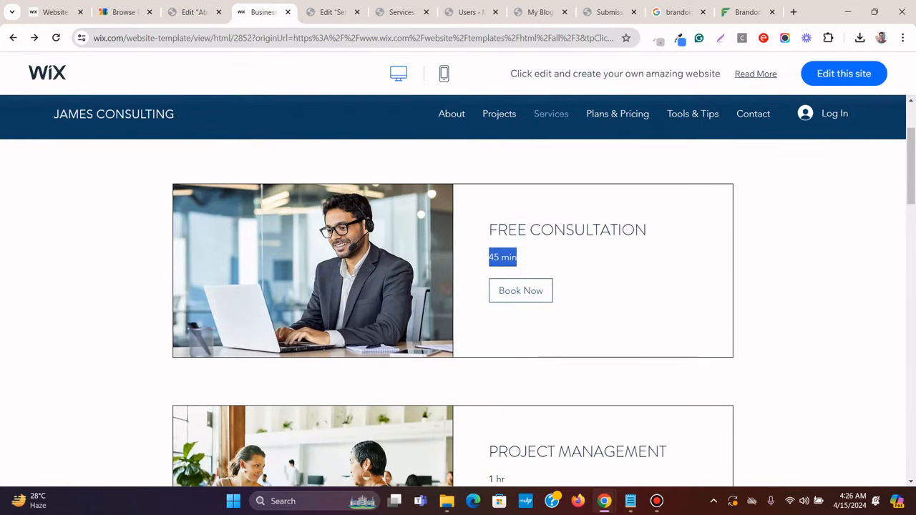
left_click(333, 12)
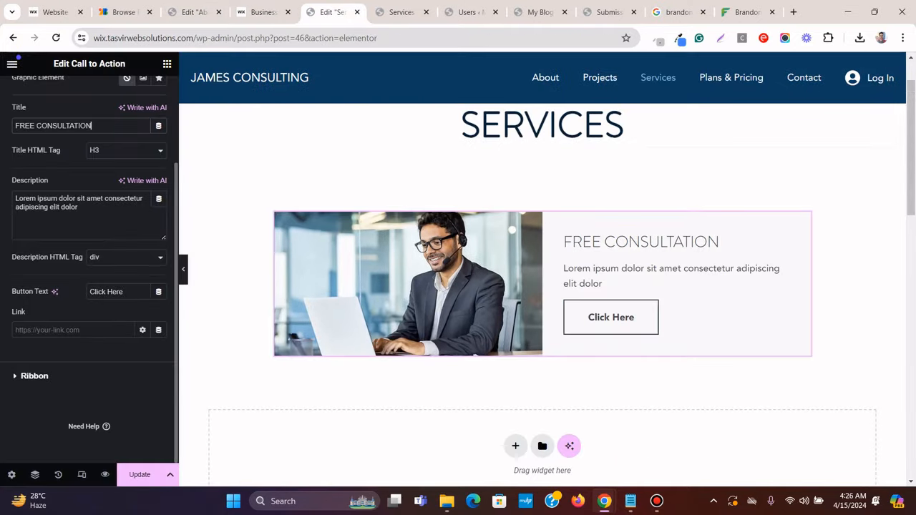
triple_click(81, 200)
right_click(81, 202)
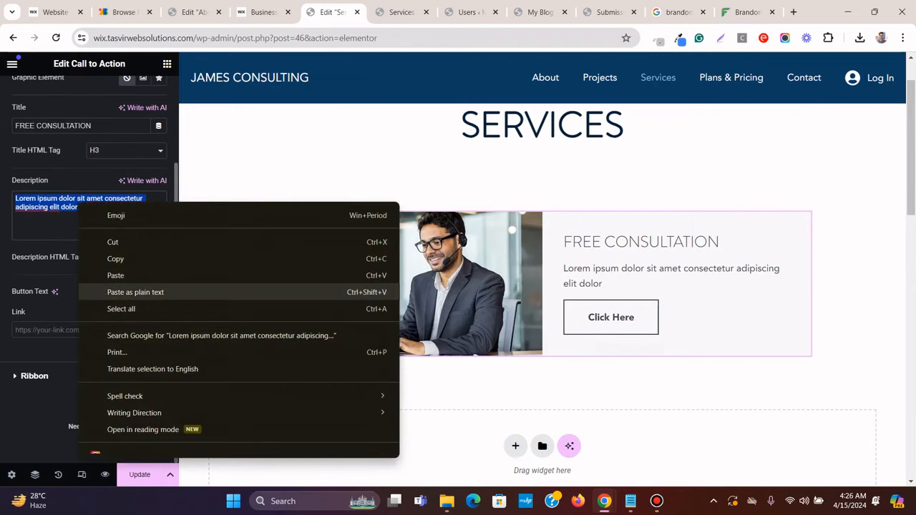
left_click(159, 292)
Inspect the Free Consultation button in the Wix template and copy its label, Book Now, from the page code
left_click(262, 13)
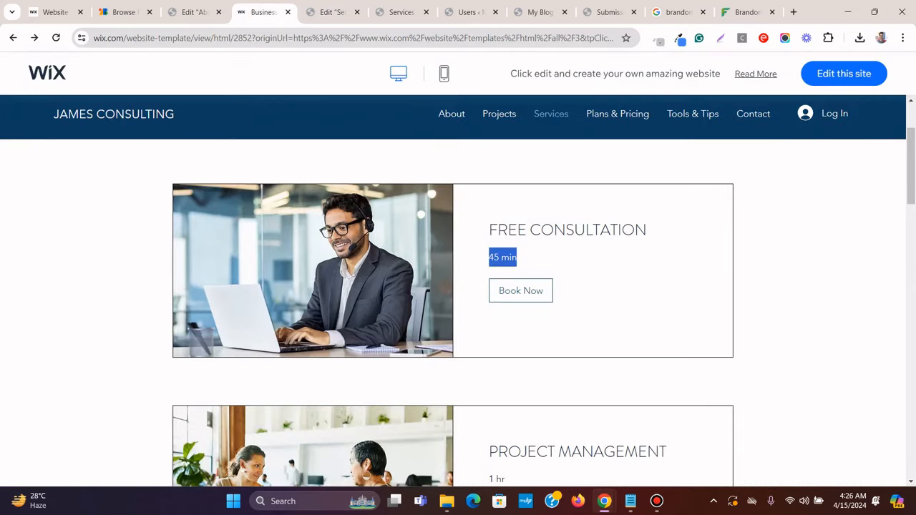
left_click(565, 292)
right_click(540, 286)
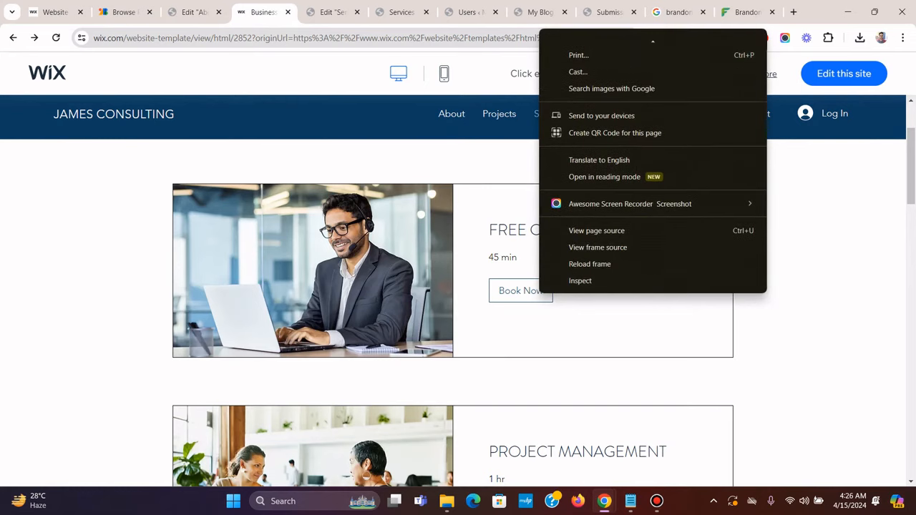
left_click(580, 280)
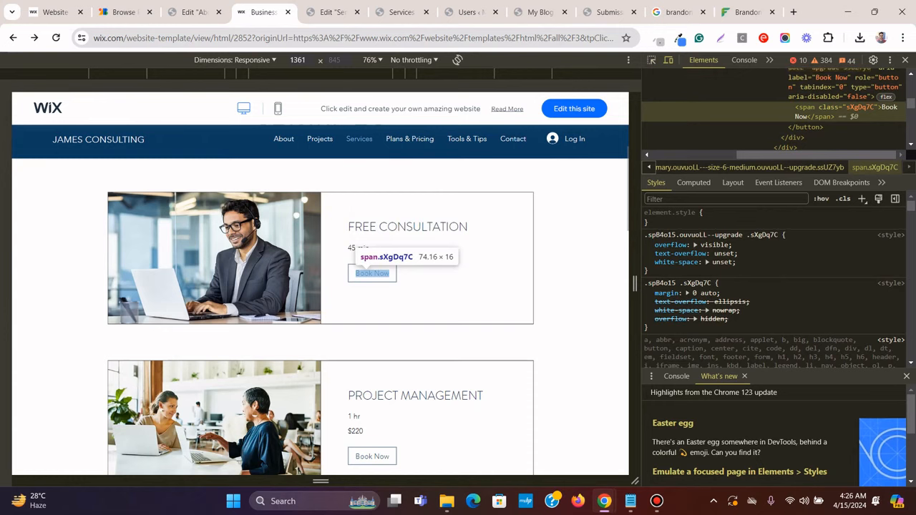
double_click(889, 108)
right_click(892, 107)
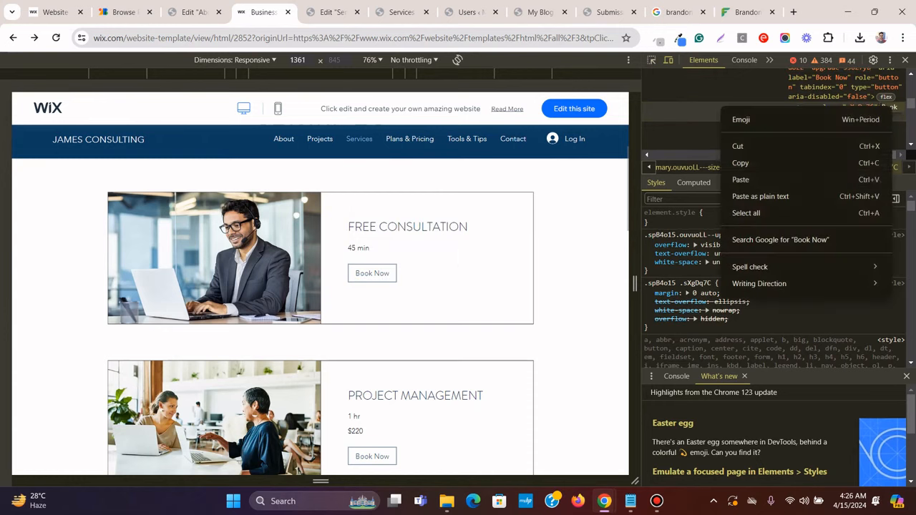
left_click(858, 162)
left_click(905, 60)
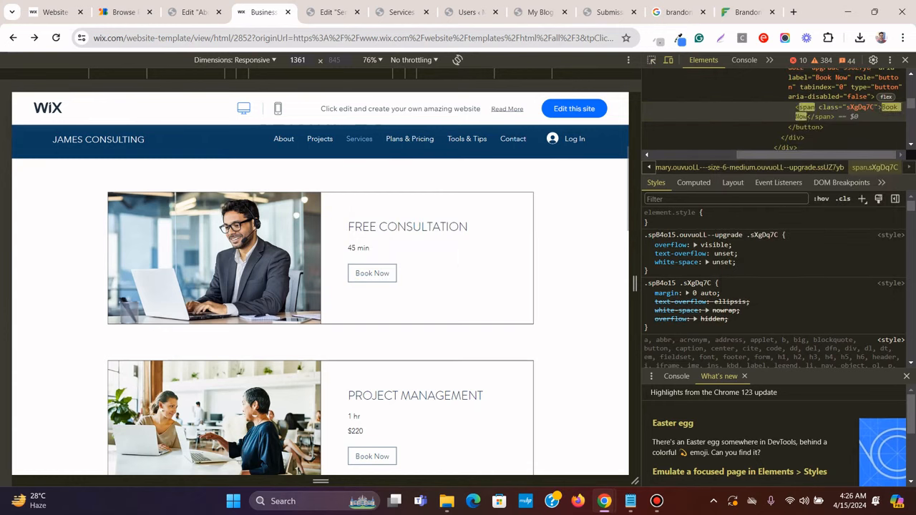
Replace the Call to Action's button text in Elementor with the copied label Book Now
left_click(333, 12)
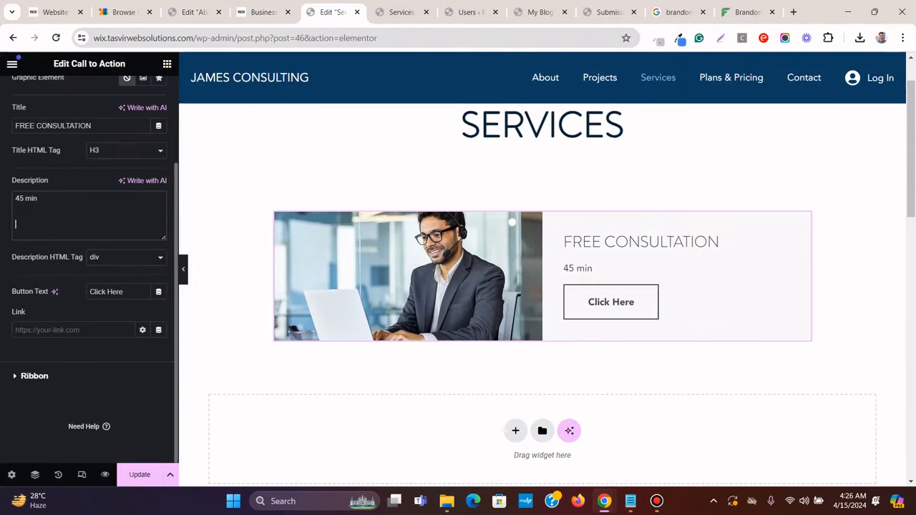
right_click(100, 294)
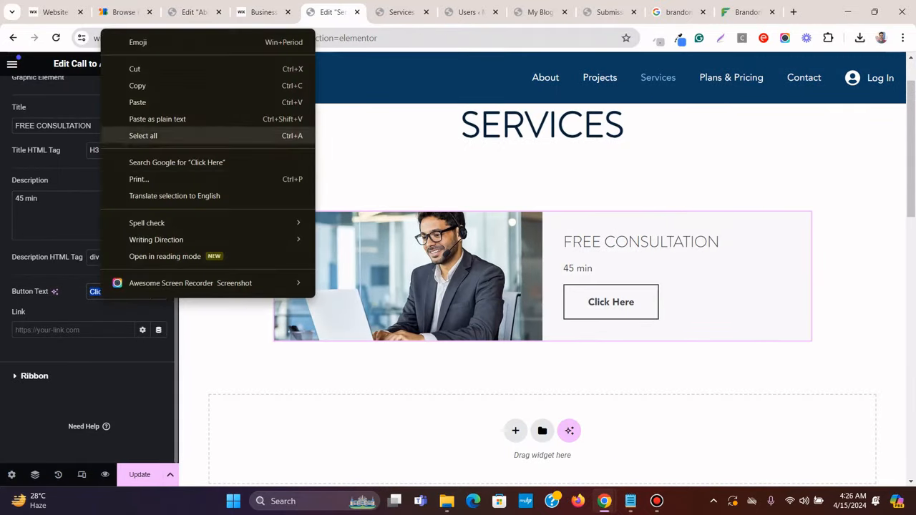
left_click(138, 118)
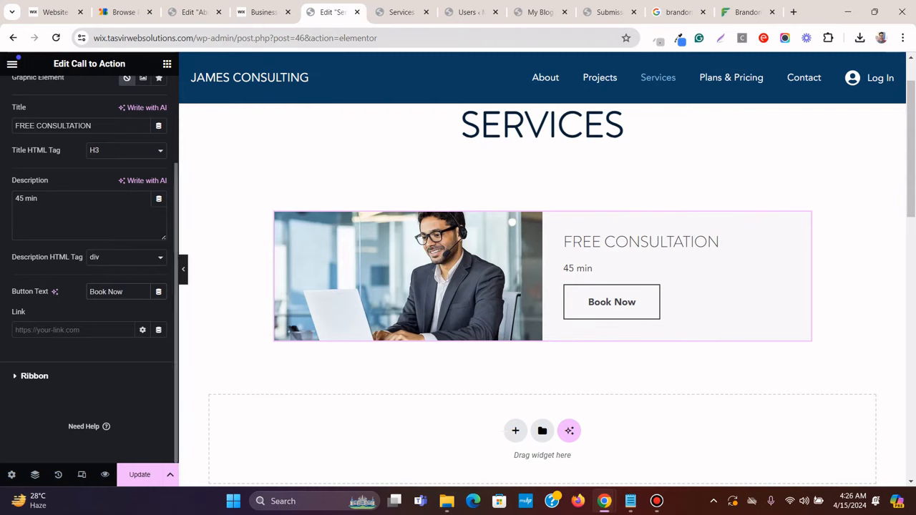
scroll(88, 272, "up", 3)
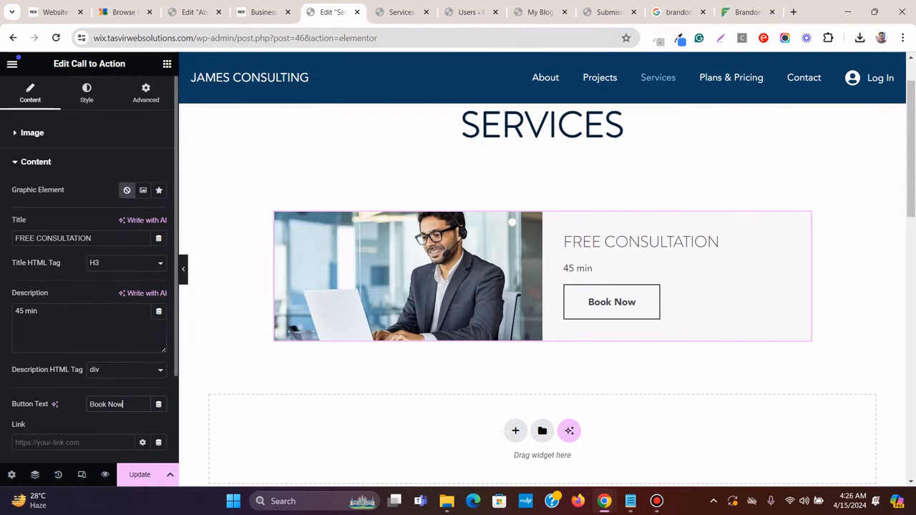
scroll(89, 271, "down", 3)
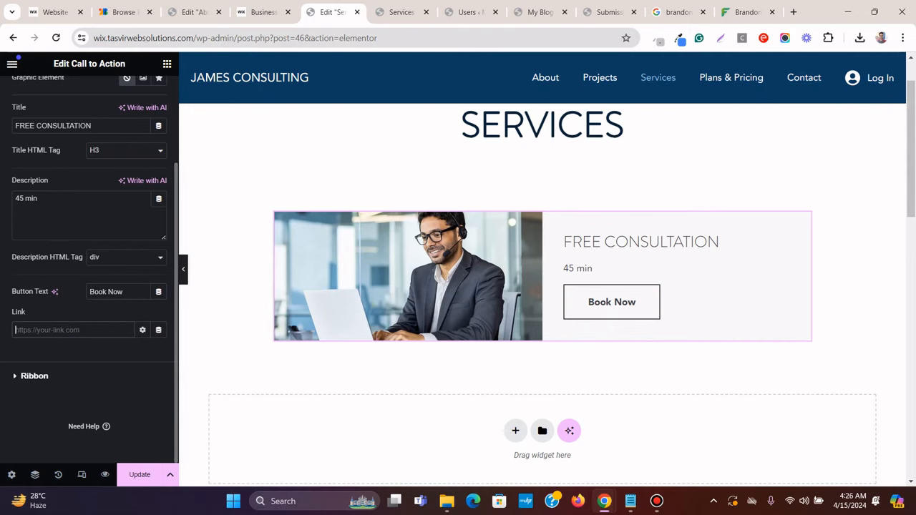
Unlink the Call to Action button's padding sides and set the top and bottom padding to 10 px
scroll(89, 272, "up", 5)
left_click(31, 133)
left_click(86, 93)
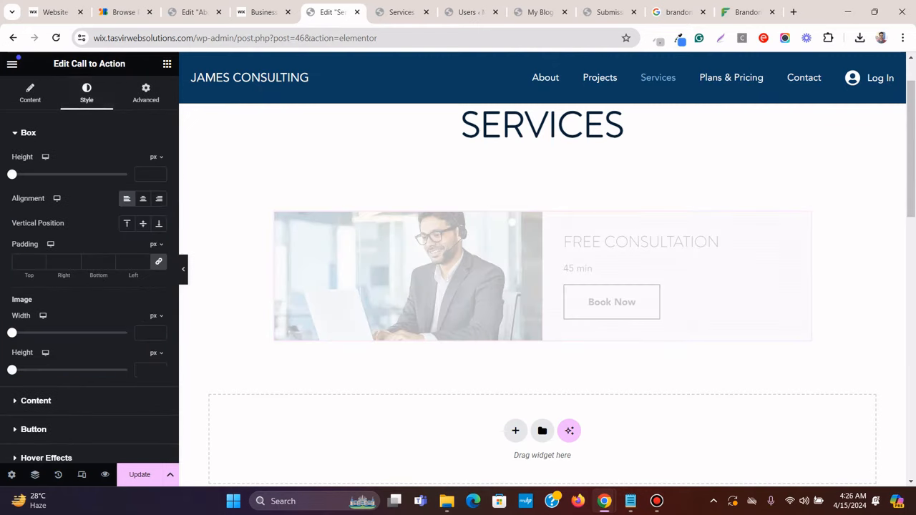
scroll(89, 272, "down", 1)
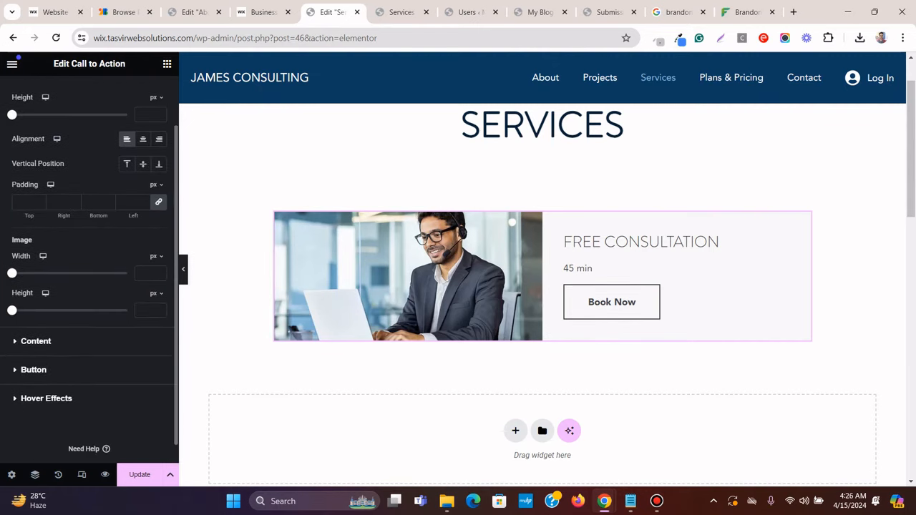
left_click(34, 370)
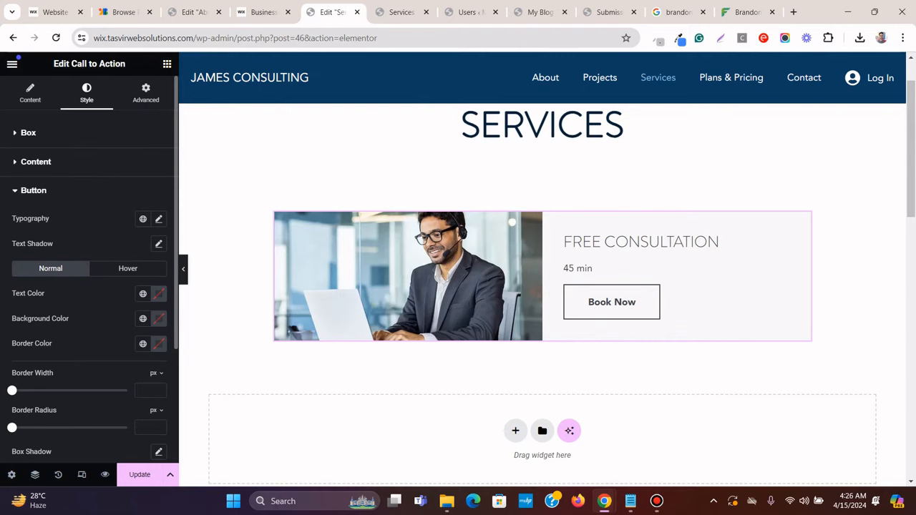
scroll(50, 361, "down", 3)
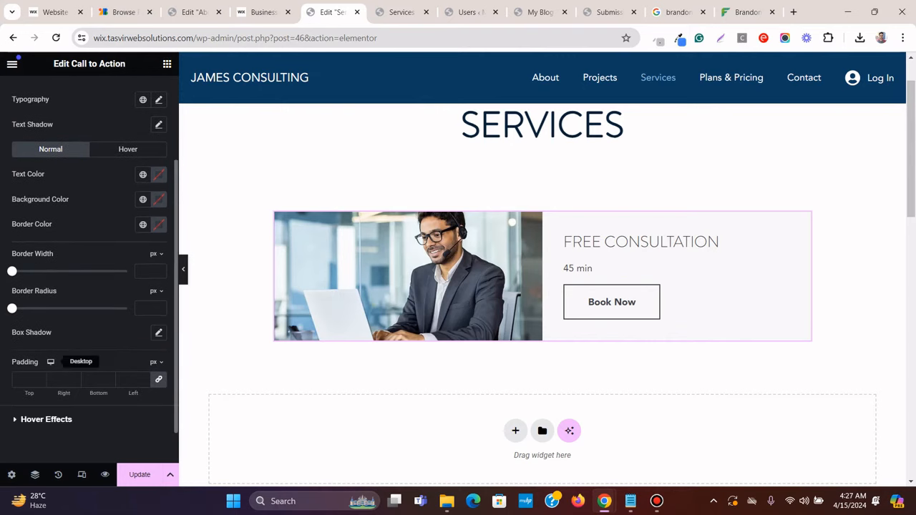
left_click(27, 380)
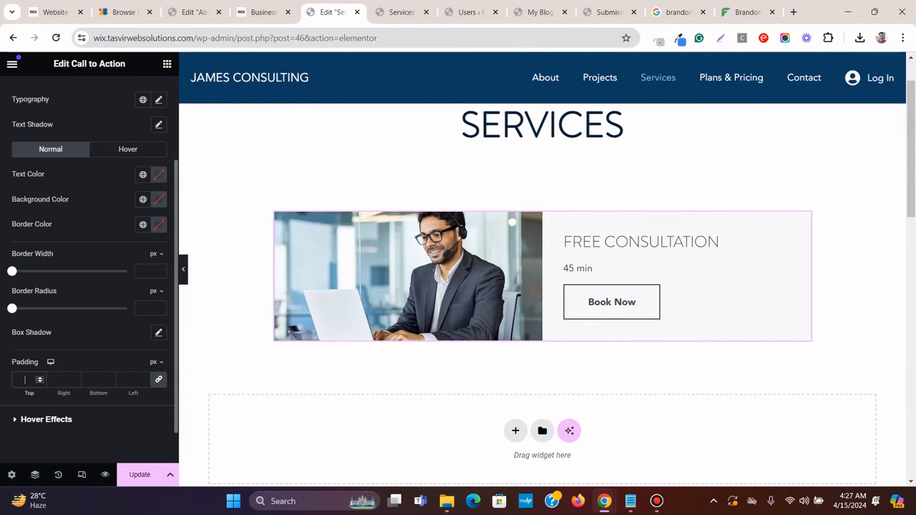
left_click(159, 379)
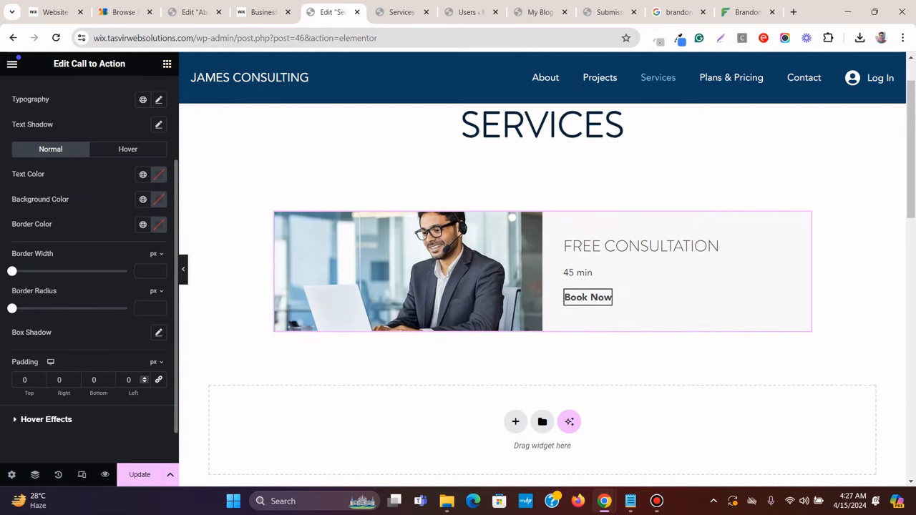
type("1")
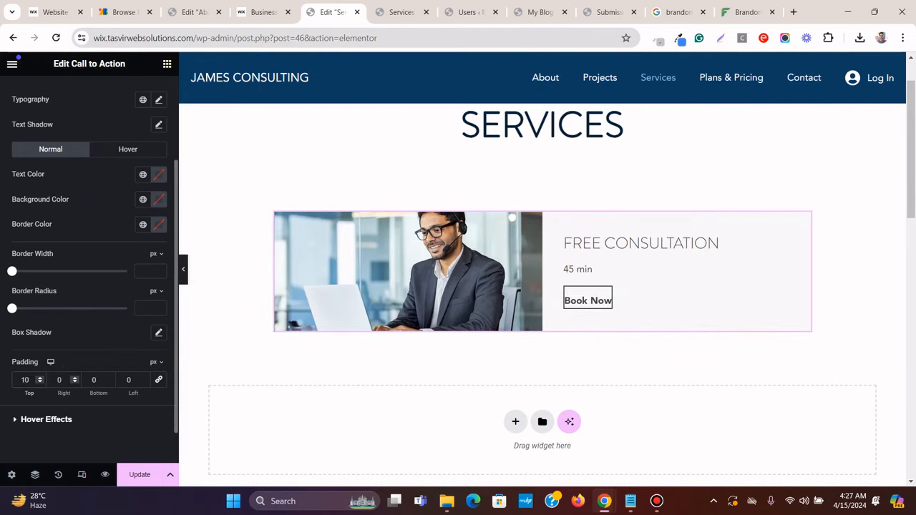
left_click(91, 380)
type("1")
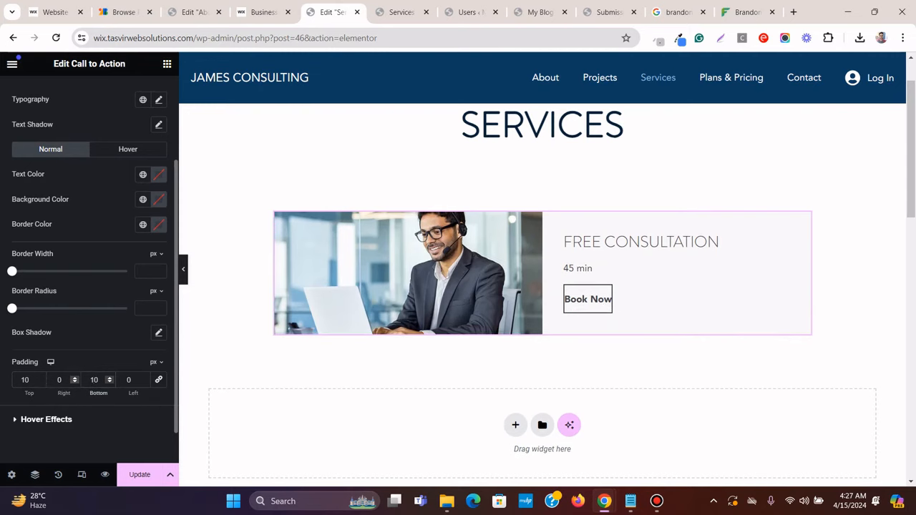
Set the button's right and left padding to 15 px and compare the button with the Wix template
left_click(57, 380)
type("15")
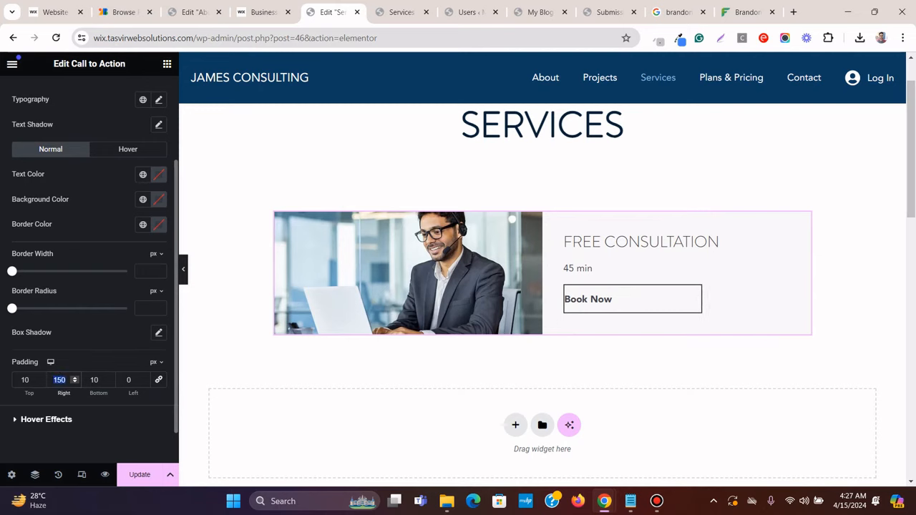
type("15")
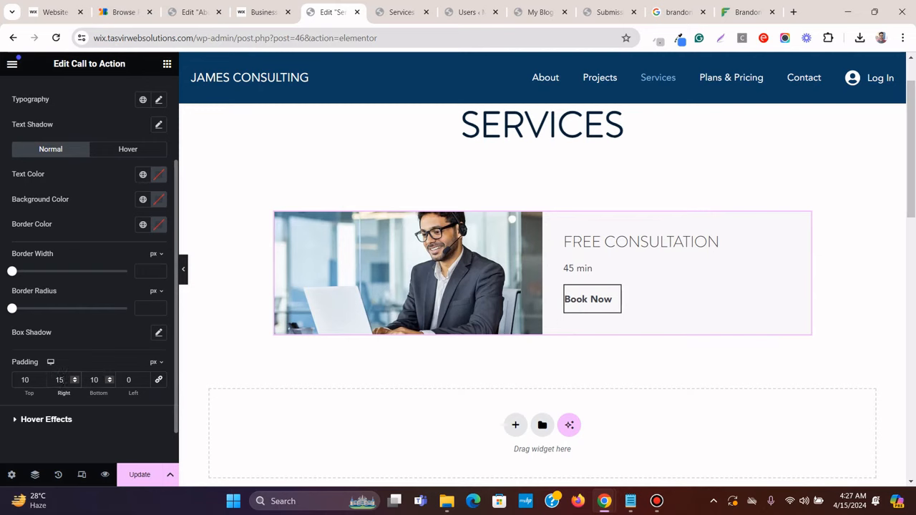
key("Tab")
type("15")
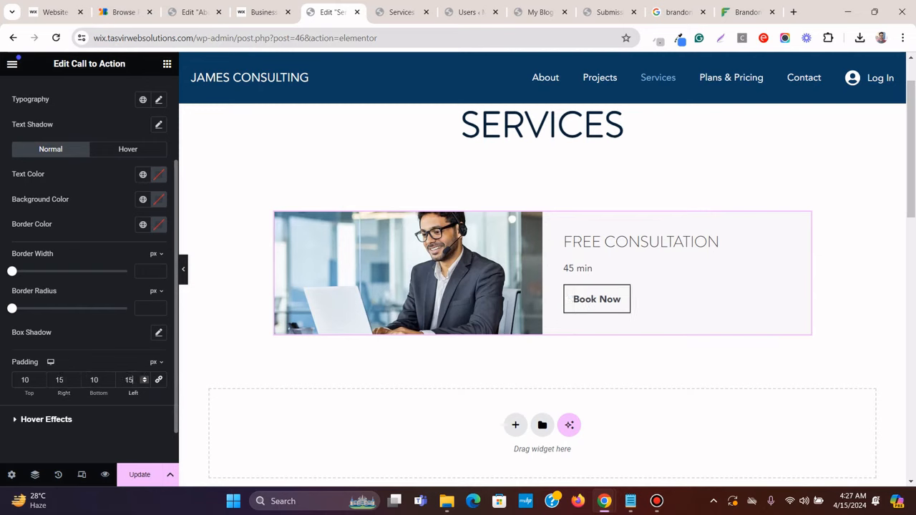
left_click(257, 12)
left_click(331, 12)
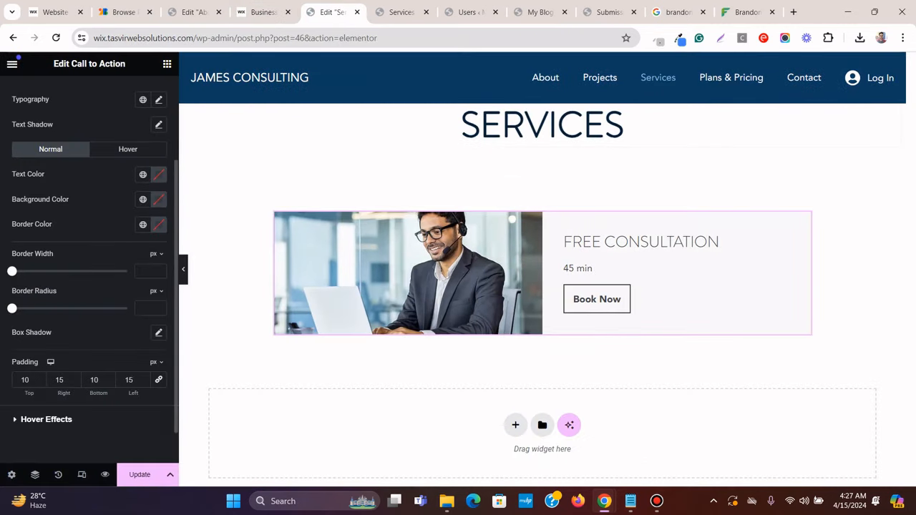
Set the Call to Action box's height to 295 px and compare it with the Free Consultation box in the Wix template
left_click(597, 272)
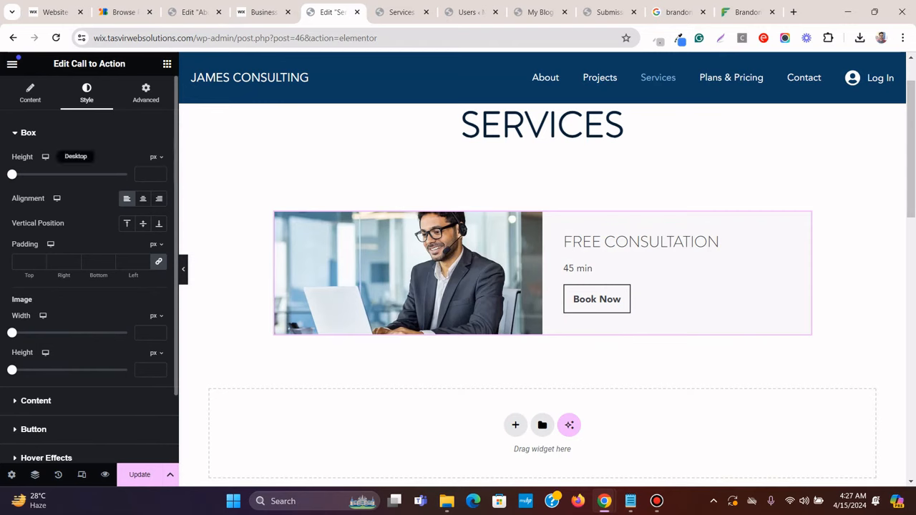
left_click_drag(13, 174, 37, 174)
left_click(263, 12)
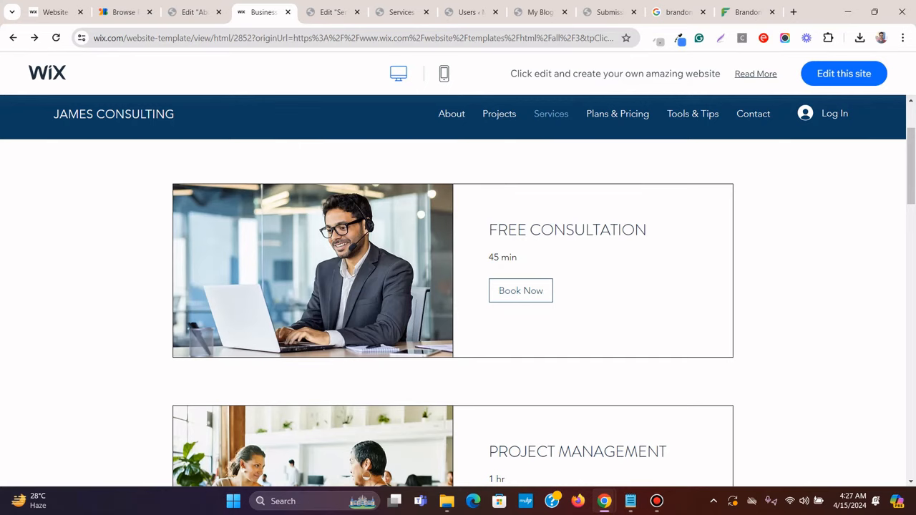
left_click(333, 12)
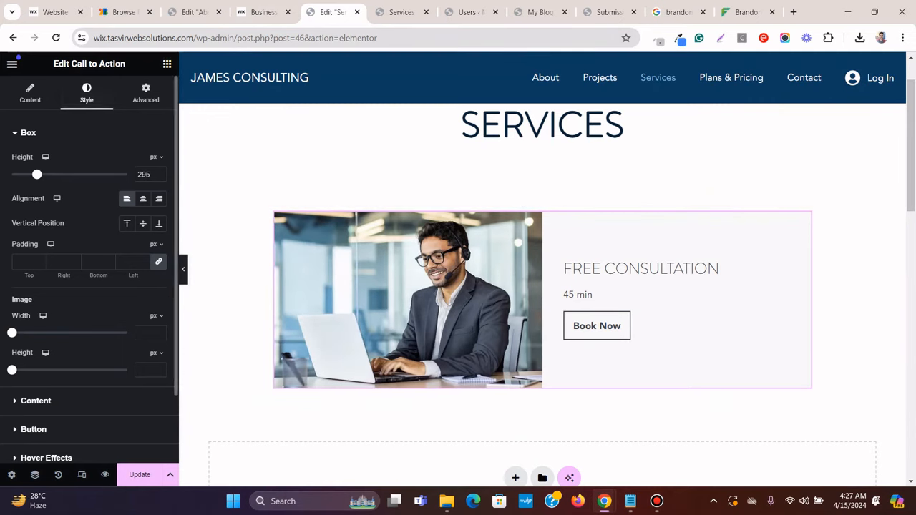
Look through the Call to Action's content and style settings for a border option
scroll(75, 272, "down", 1)
scroll(75, 271, "up", 2)
left_click(30, 93)
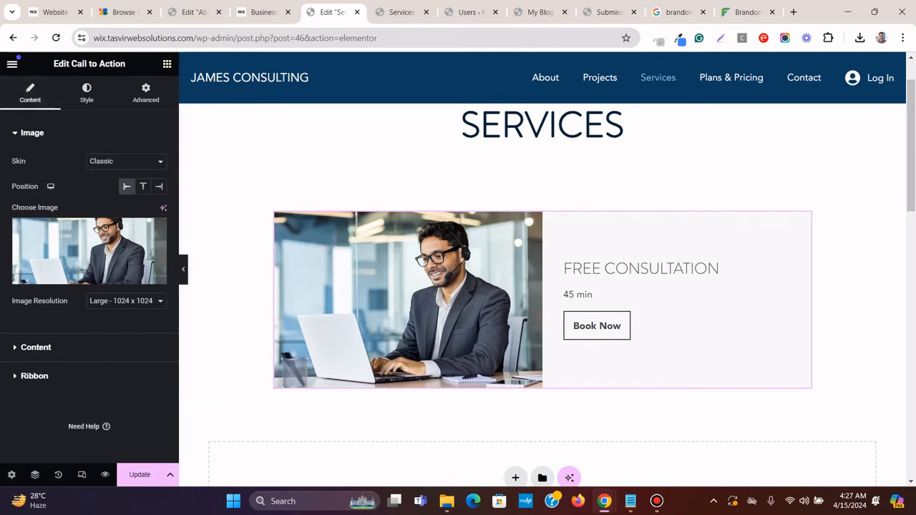
scroll(89, 265, "down", 2)
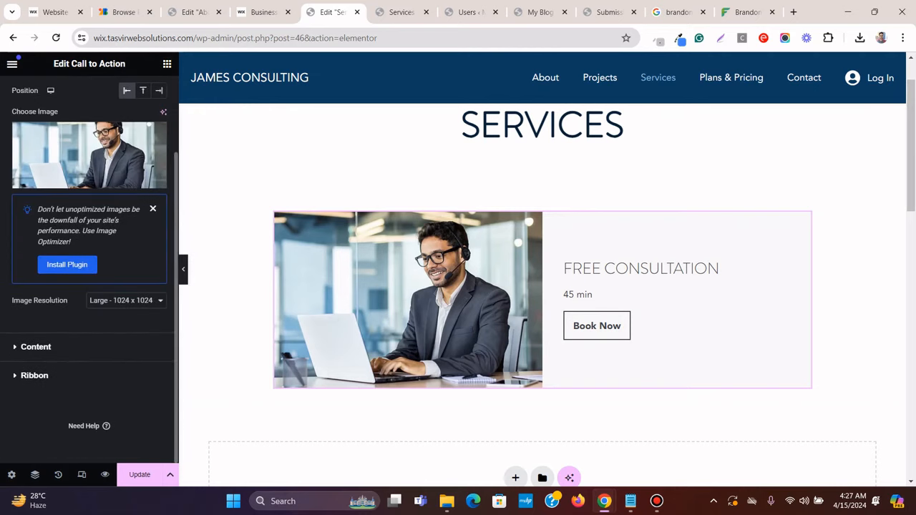
scroll(89, 265, "up", 3)
left_click(87, 93)
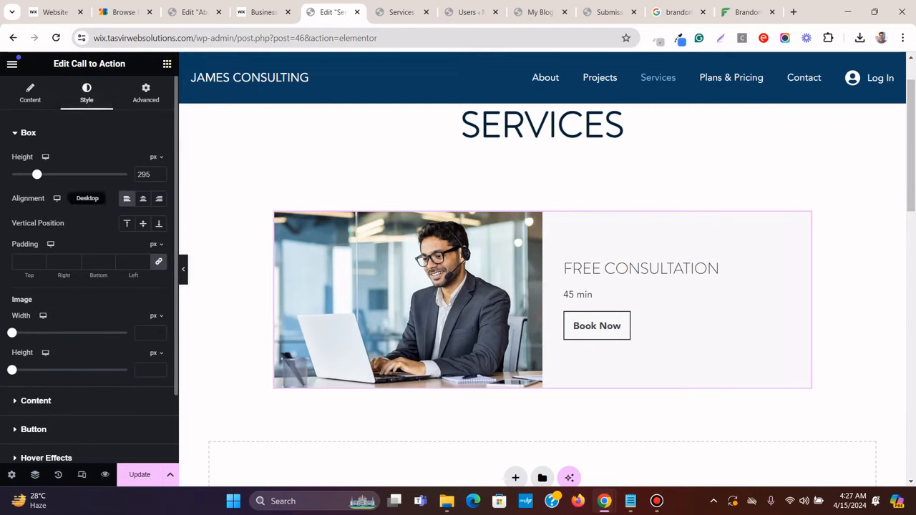
scroll(89, 265, "down", 1)
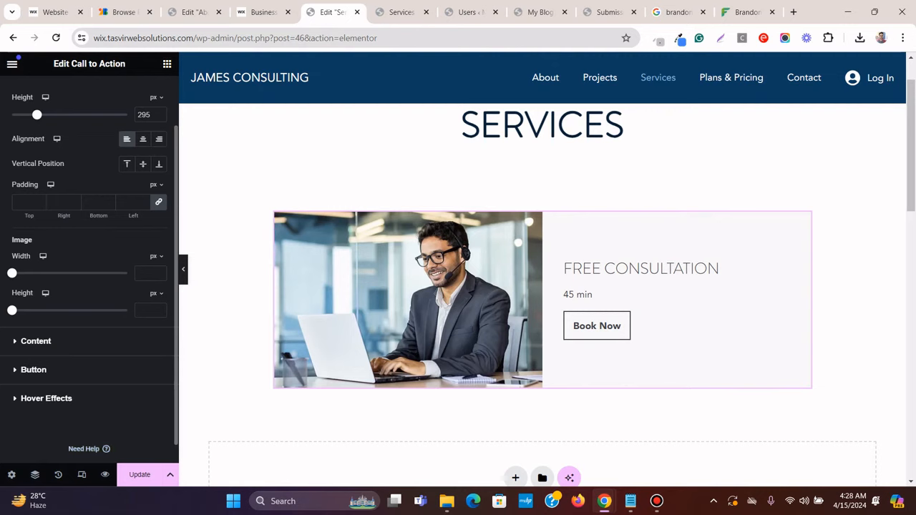
left_click(48, 340)
scroll(88, 286, "down", 3)
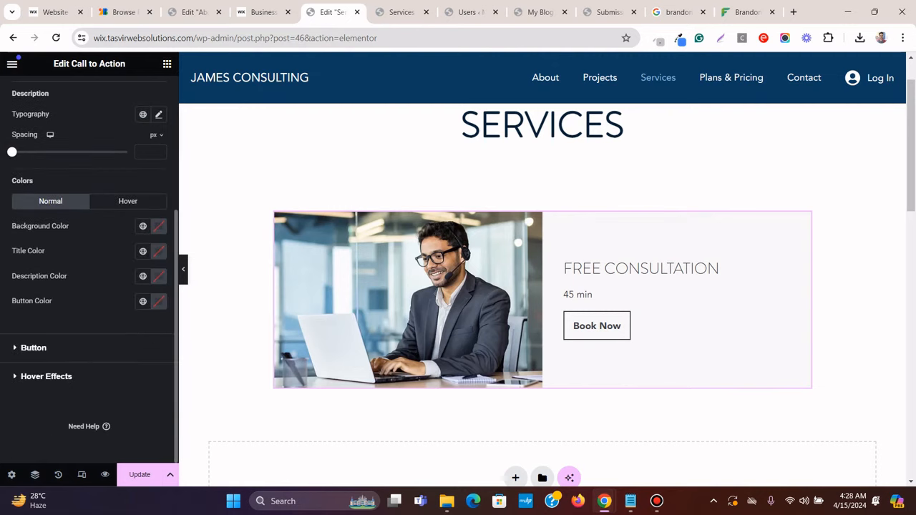
scroll(88, 286, "up", 4)
Give the Call to Action widget a solid border in its advanced settings
left_click(146, 93)
scroll(88, 286, "down", 1)
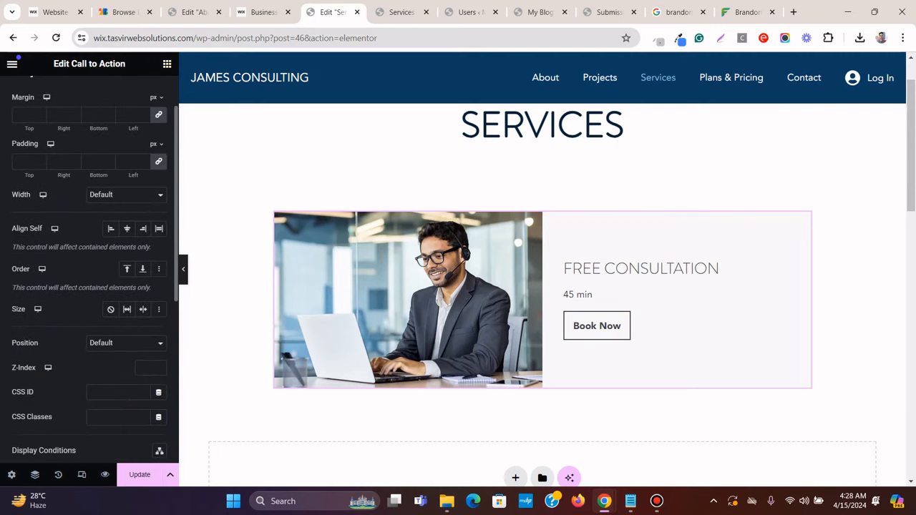
scroll(89, 286, "down", 1)
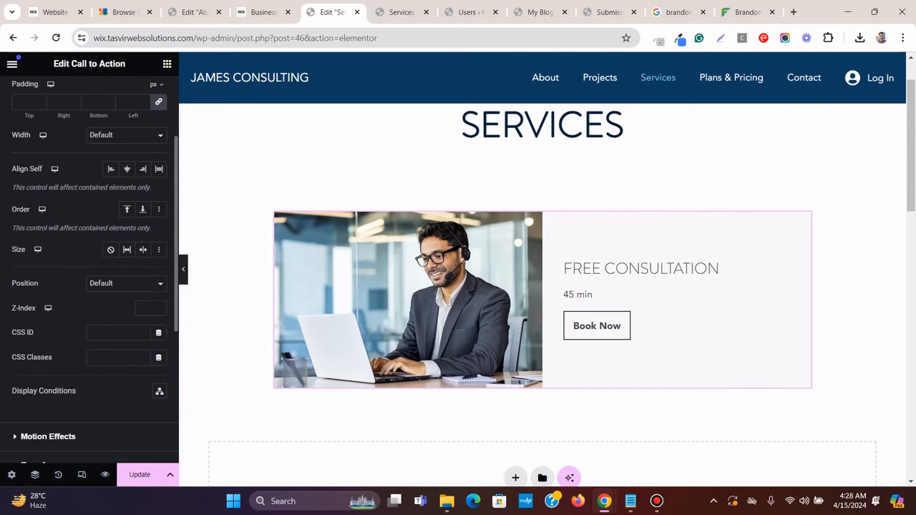
scroll(98, 339, "down", 3)
left_click(98, 340)
left_click(125, 301)
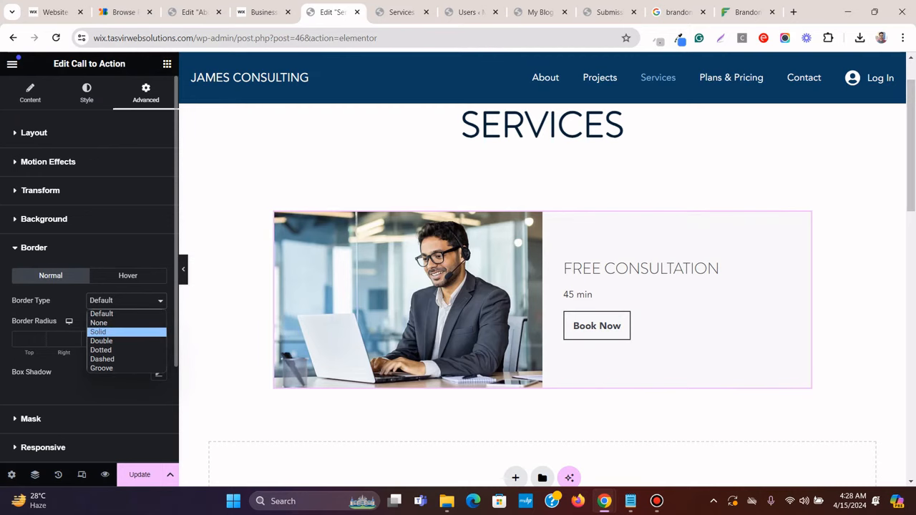
left_click(104, 333)
left_click(143, 372)
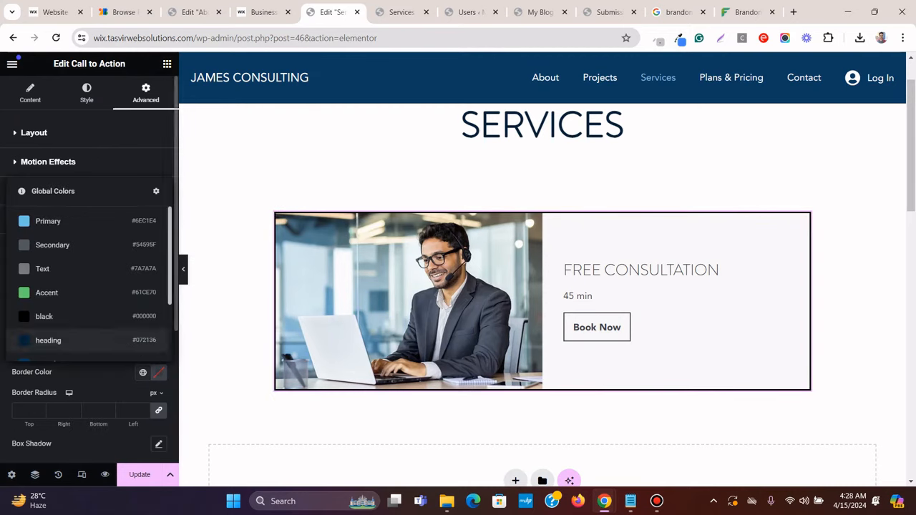
scroll(90, 287, "down", 3)
scroll(89, 289, "up", 3)
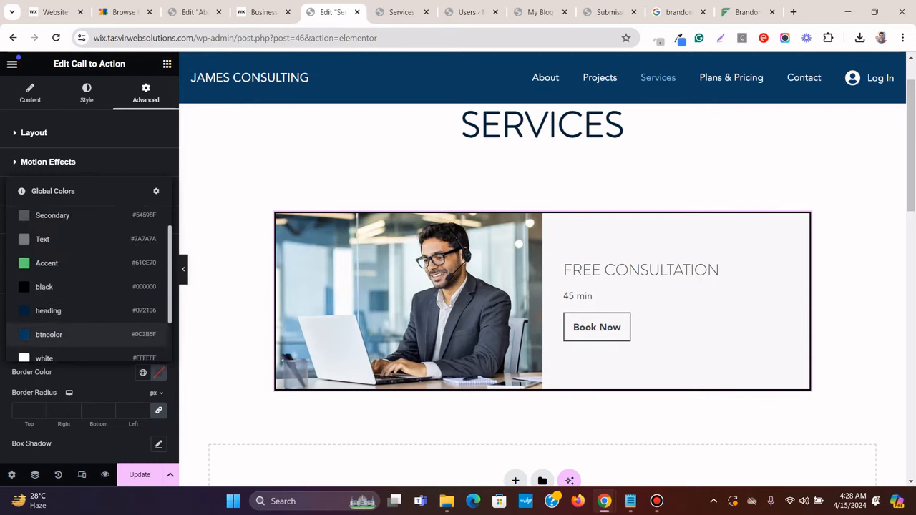
scroll(90, 286, "down", 3)
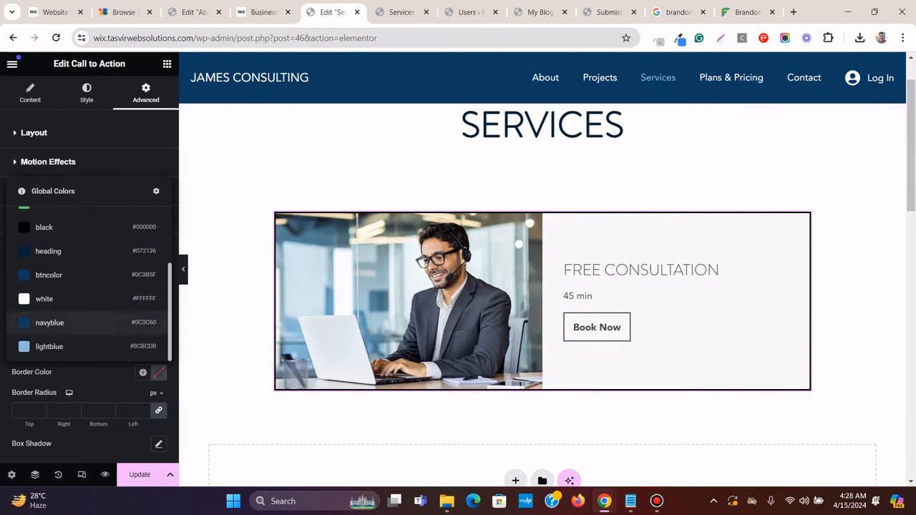
scroll(90, 287, "up", 2)
left_click(98, 374)
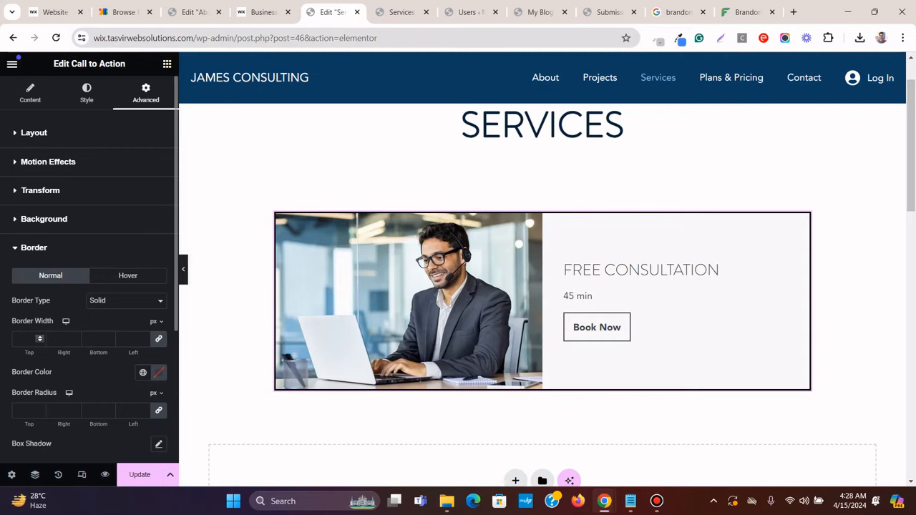
Set the Call to Action's border width to 1 px on all sides and preview the page without the editing panel
left_click(40, 337)
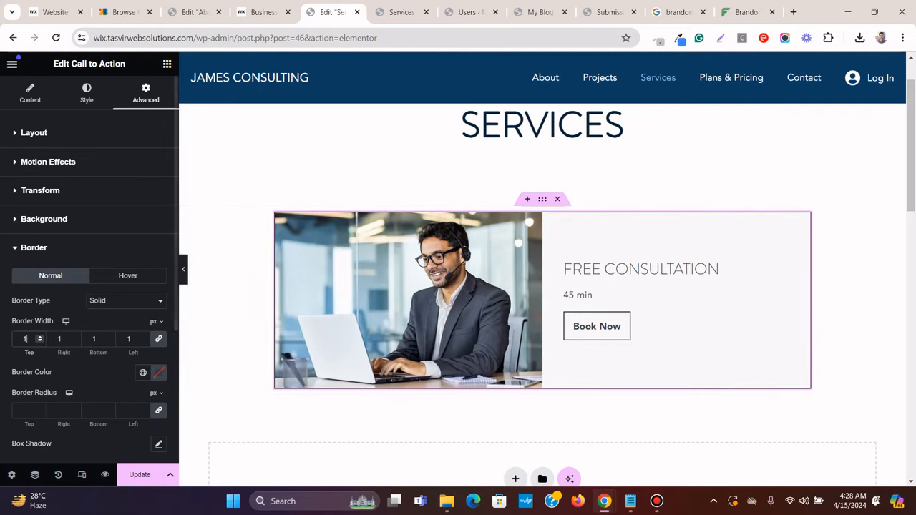
left_click(183, 269)
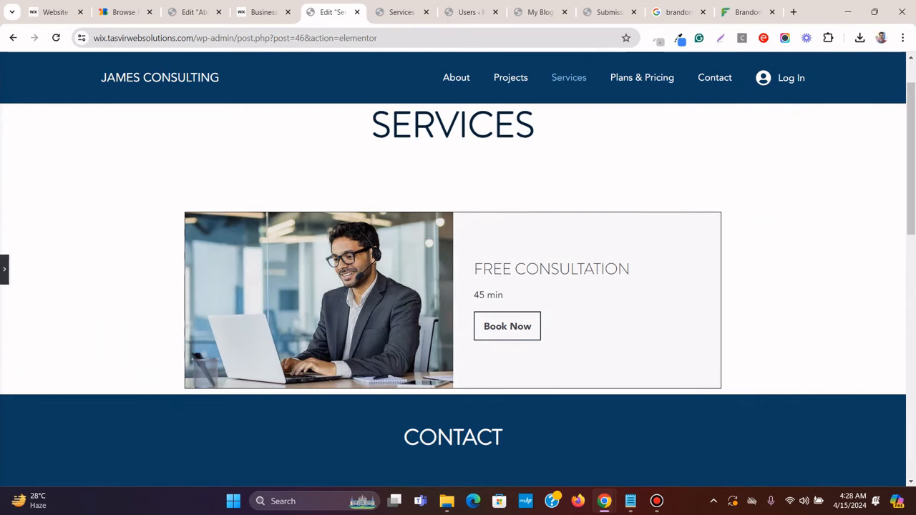
left_click(4, 269)
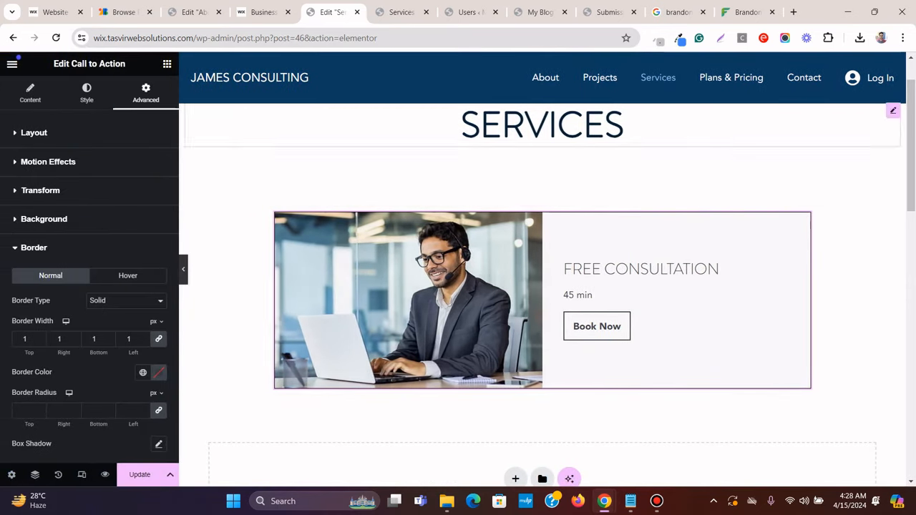
Review the service boxes on the Wix template's Services page, from Free Consultation down to Corporate Strategy
key("ctrl+shift+Tab")
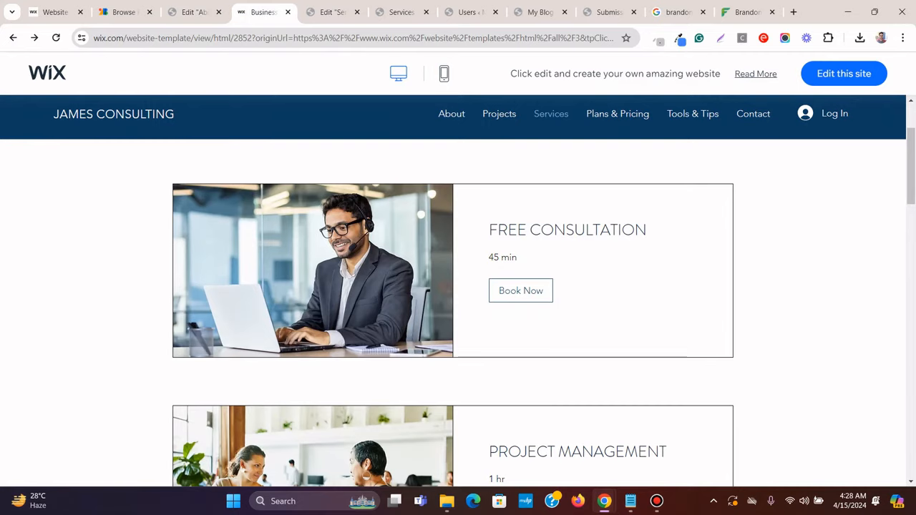
scroll(458, 312, "down", 3)
scroll(458, 311, "up", 1)
scroll(458, 312, "up", 5)
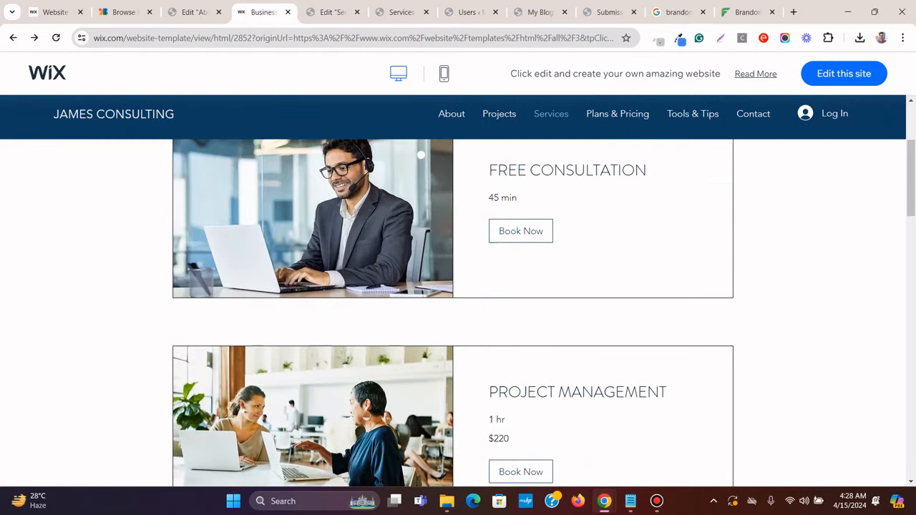
scroll(458, 311, "down", 4)
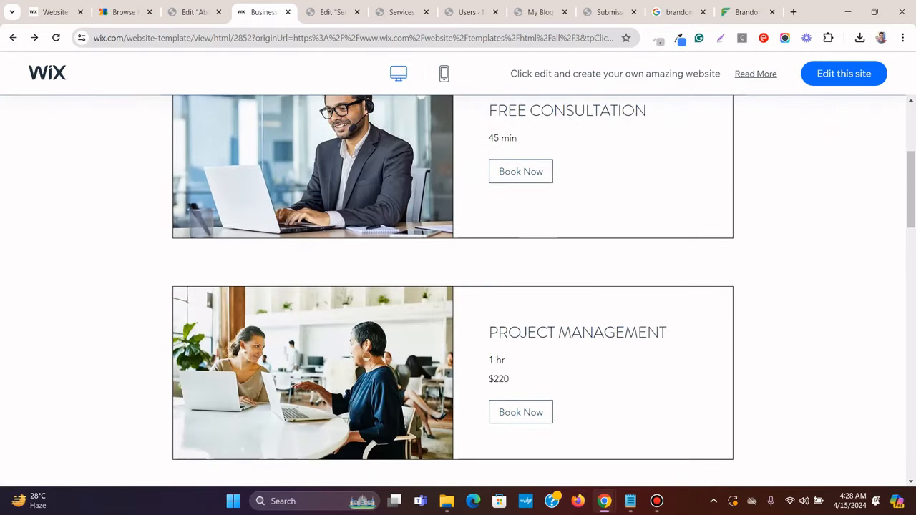
scroll(457, 312, "down", 7)
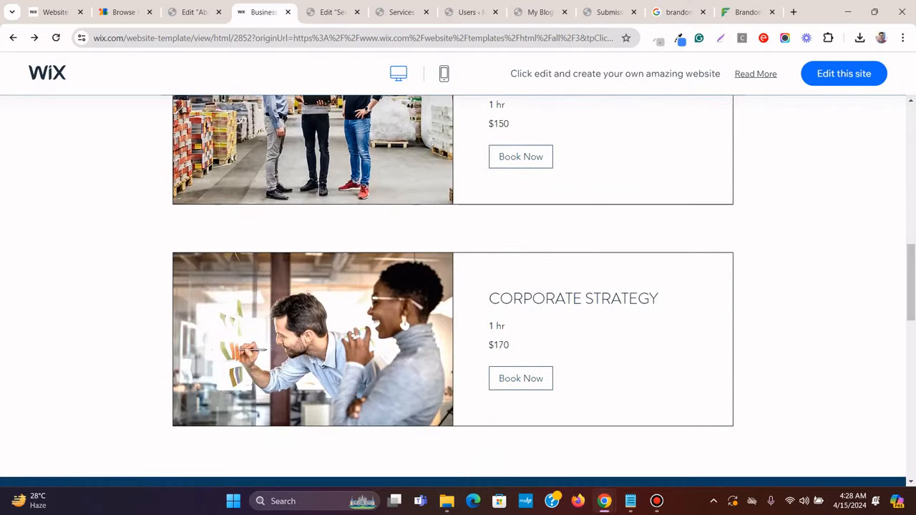
scroll(458, 312, "up", 9)
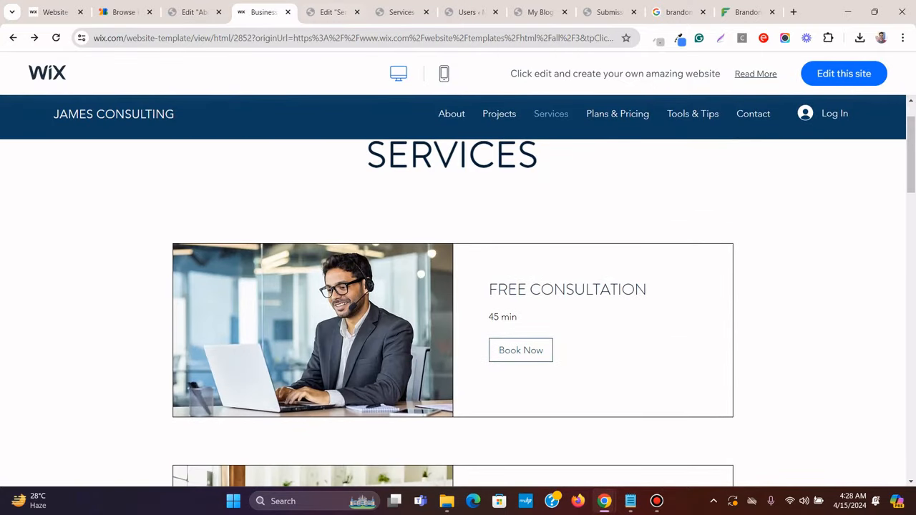
In the Elementor editor, place the Free Consultation box's image above its text for mobile, check the tablet layout, and return to desktop view
key("ctrl+Tab")
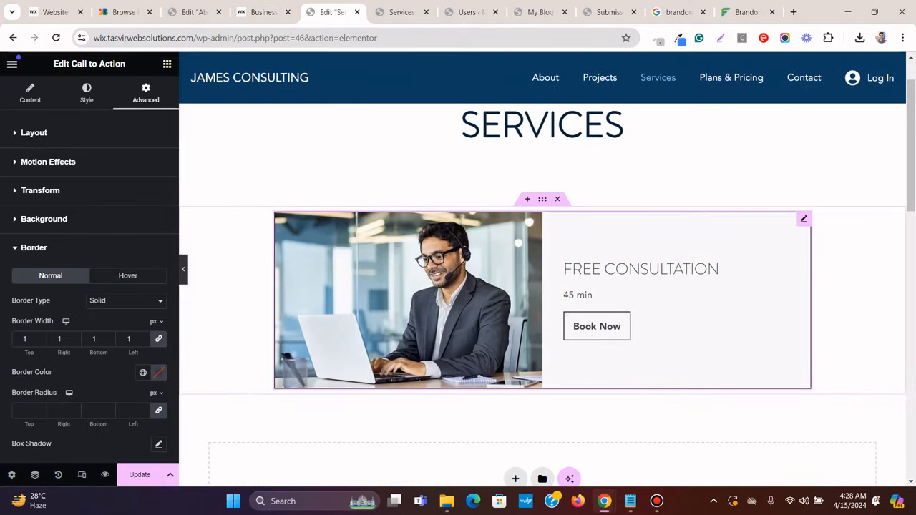
left_click(81, 474)
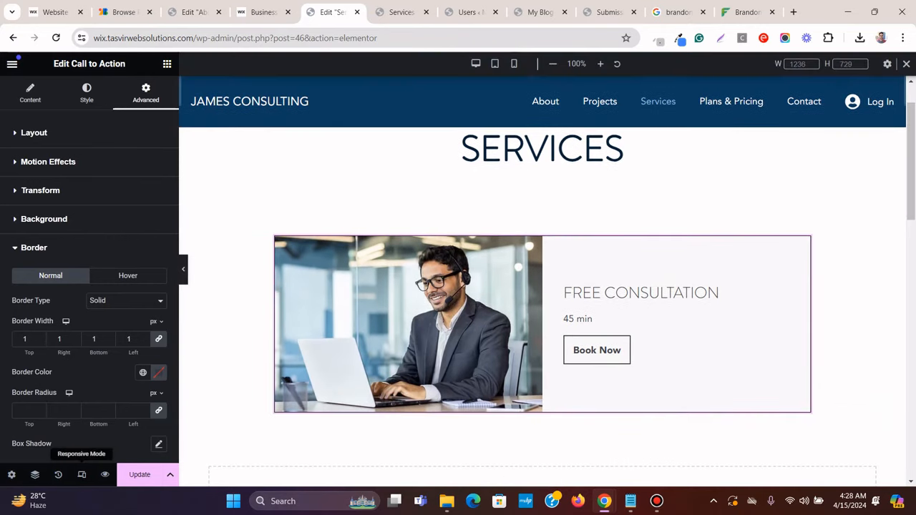
left_click(495, 64)
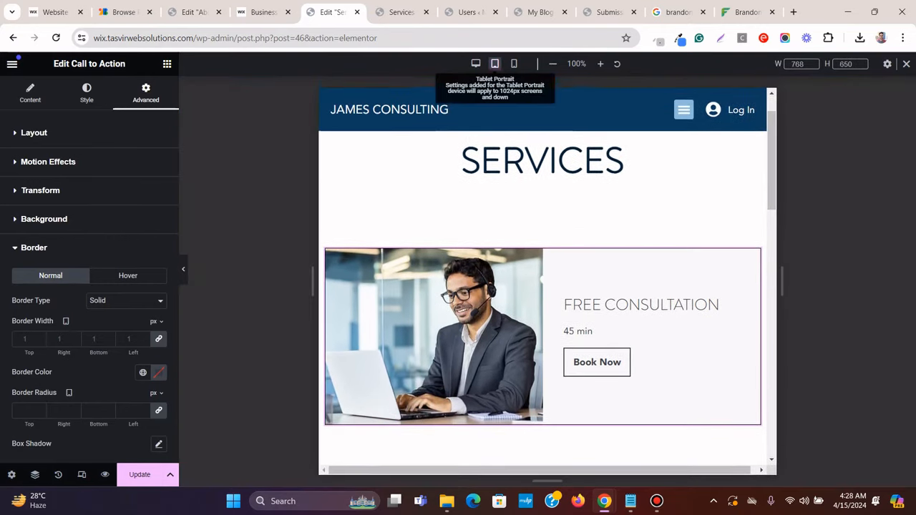
left_click(514, 64)
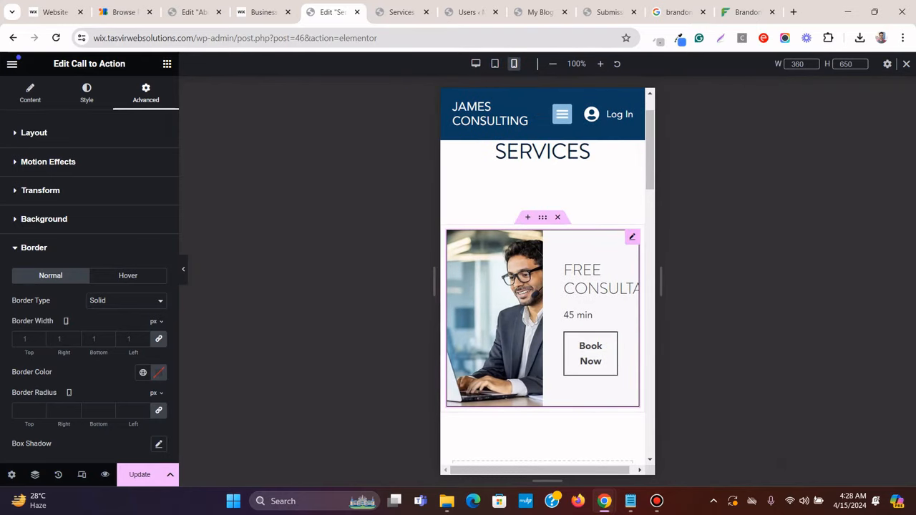
scroll(631, 240, "up", 2)
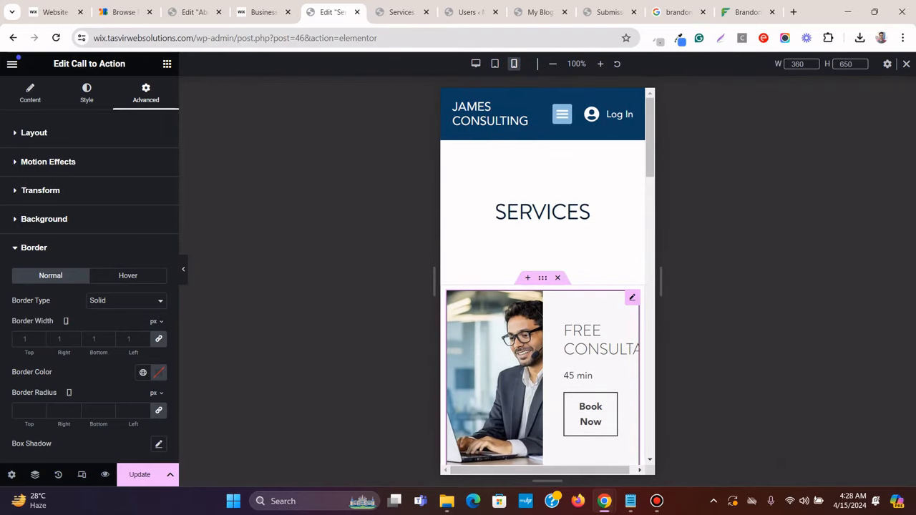
left_click(30, 93)
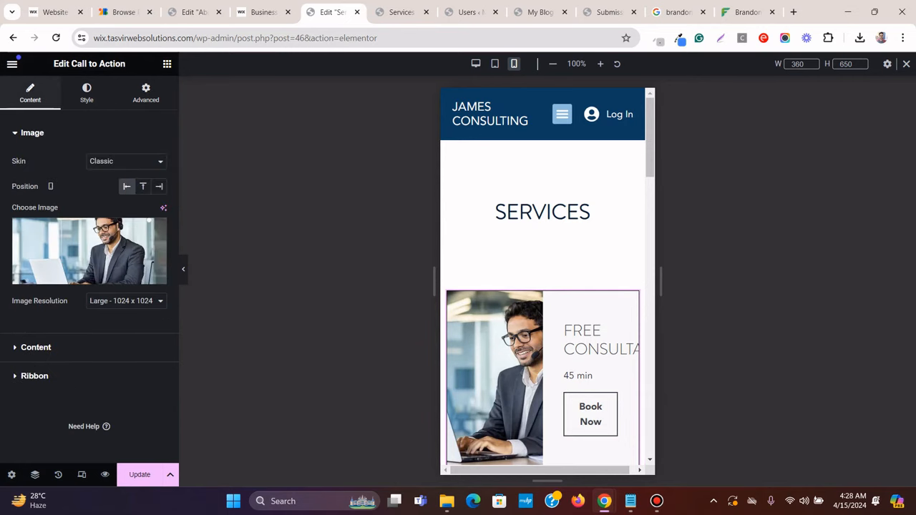
left_click(143, 186)
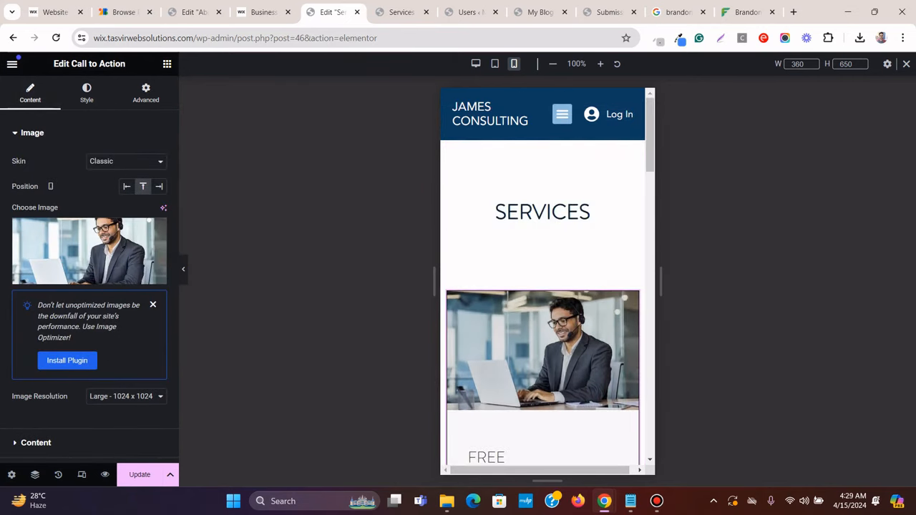
left_click(495, 64)
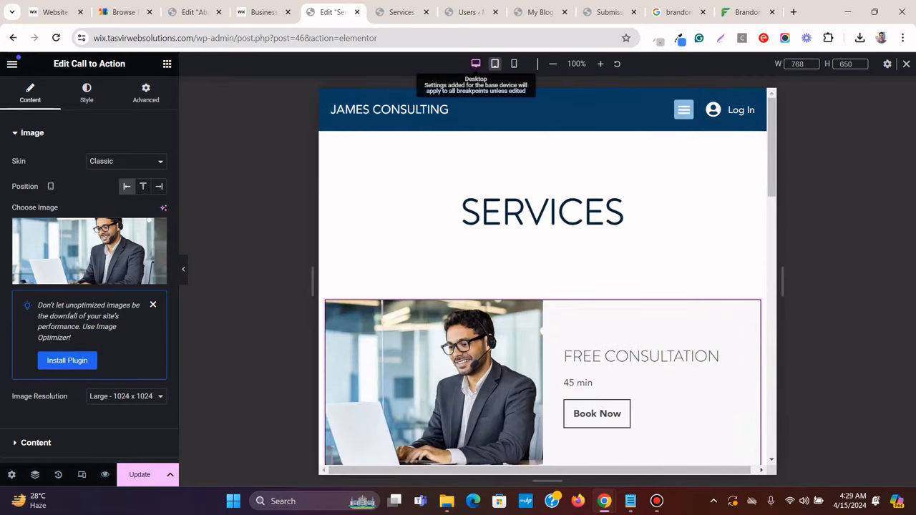
left_click(475, 64)
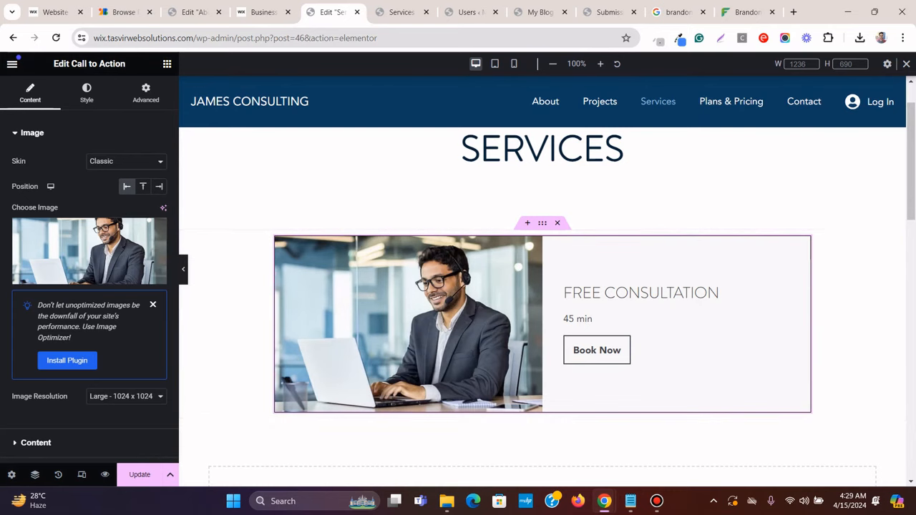
Duplicate the Free Consultation Call to Action and set only the copy's top margin to 50 px
right_click(804, 243)
left_click(796, 243)
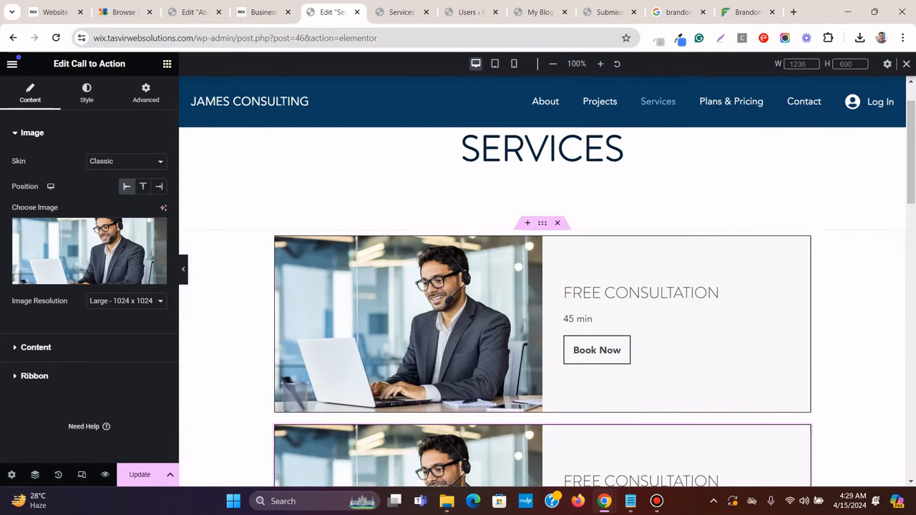
left_click(145, 93)
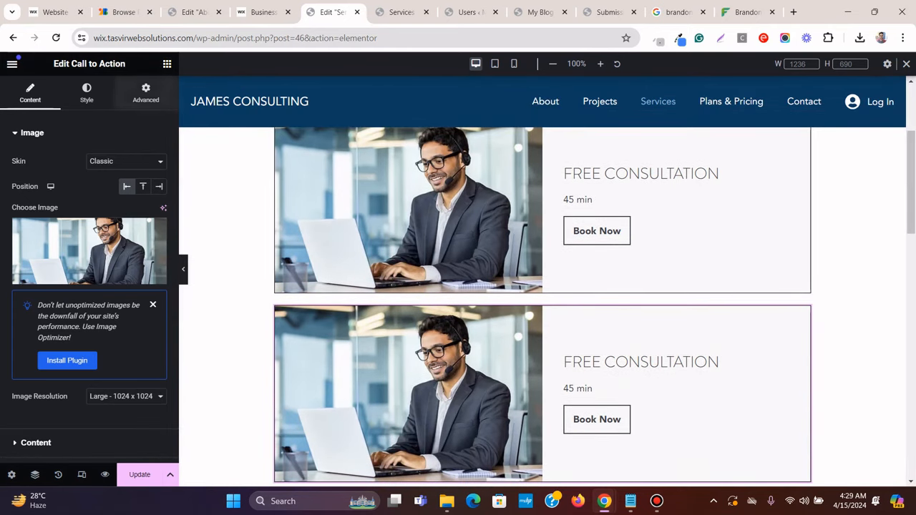
left_click(158, 174)
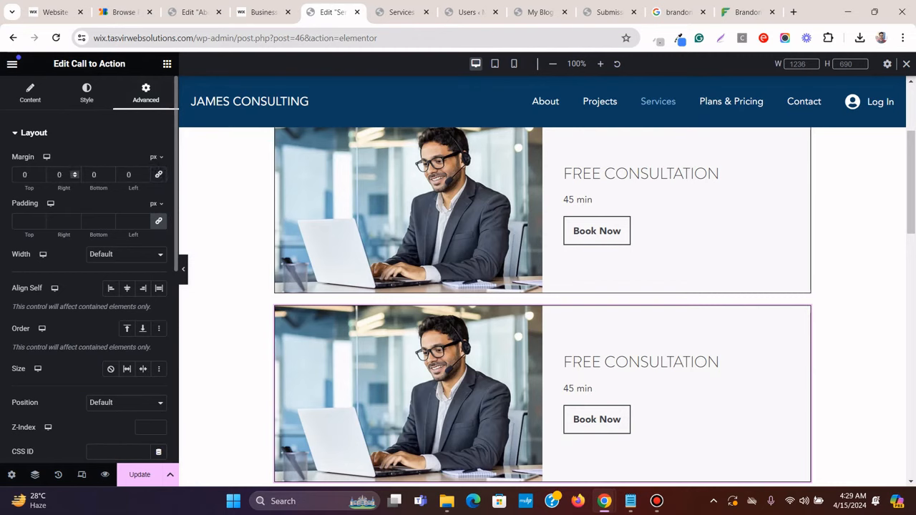
left_click(24, 175)
type("3")
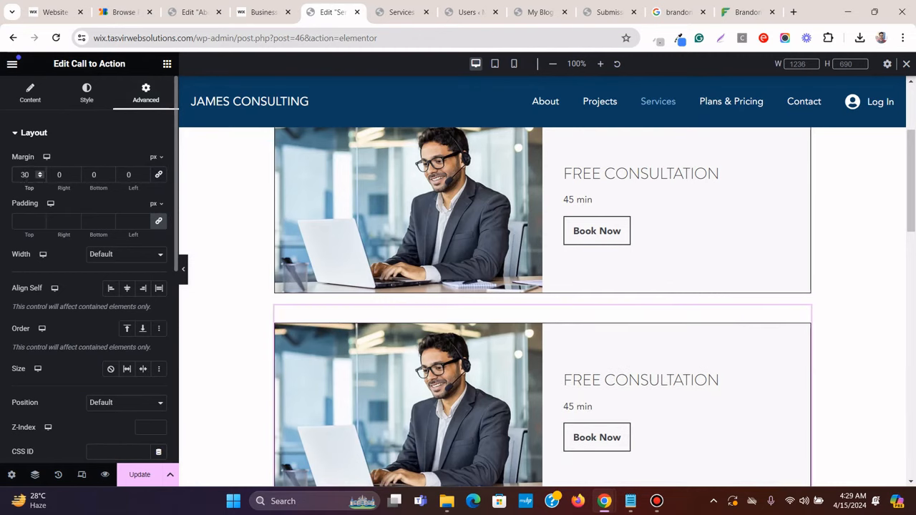
key("BackSpace")
type("5")
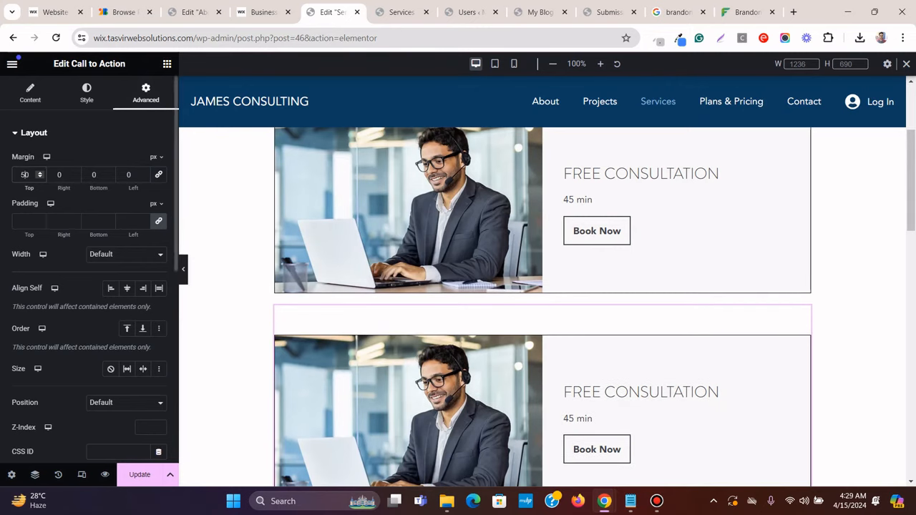
Compare the spacing between the two service boxes with the spacing on the Wix template's Services page
left_click(183, 270)
scroll(453, 286, "up", 2)
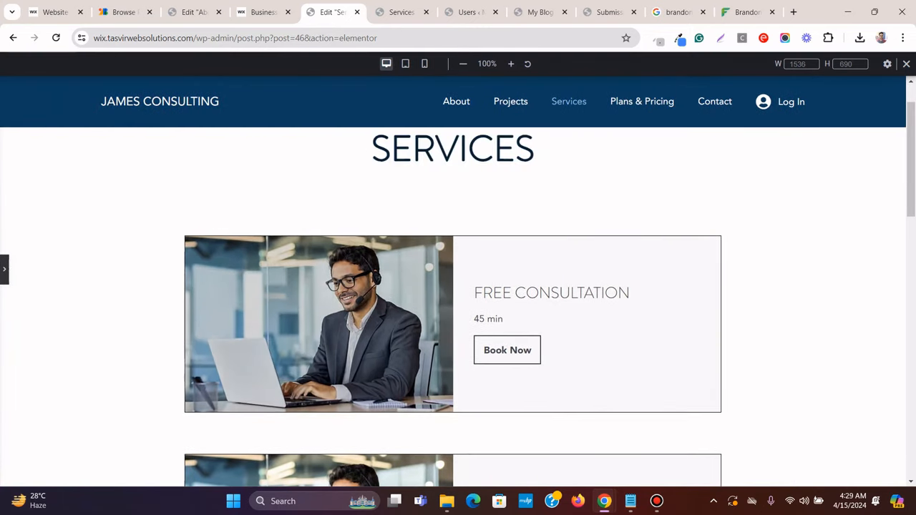
left_click(263, 12)
scroll(453, 287, "down", 3)
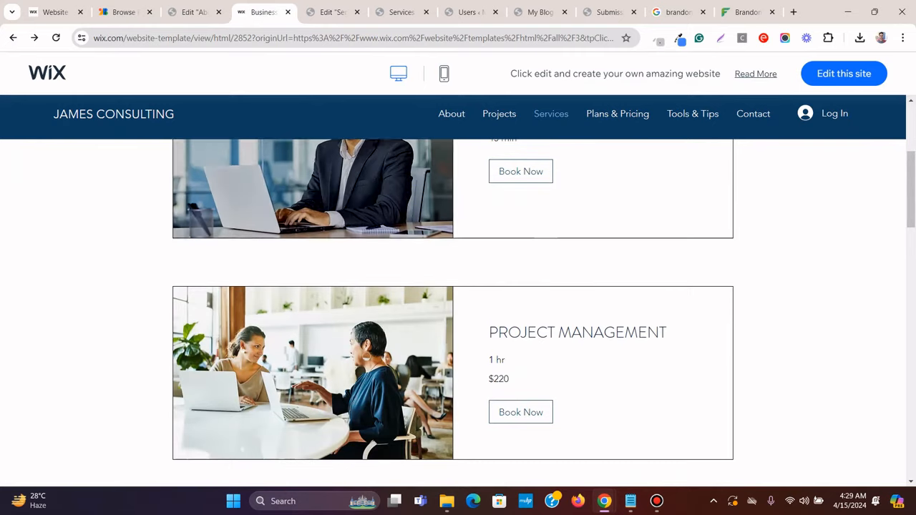
left_click(333, 12)
left_click(4, 269)
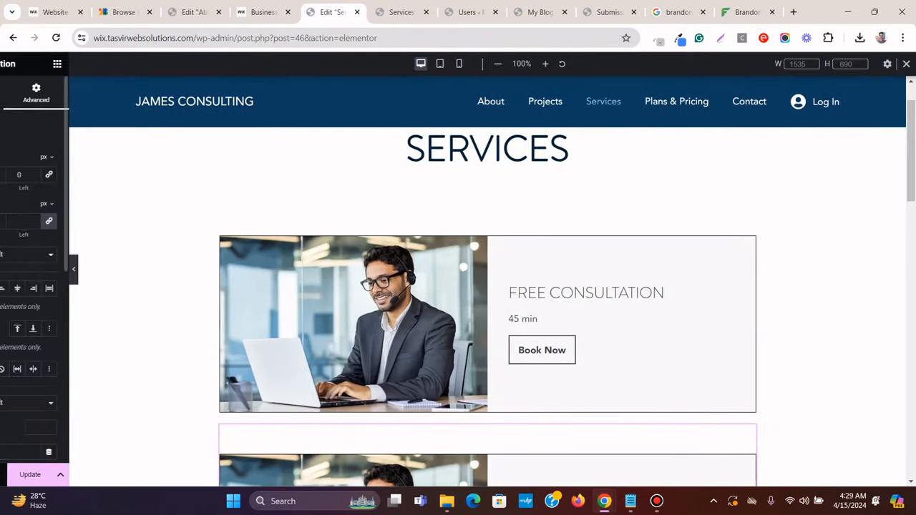
scroll(543, 300, "down", 3)
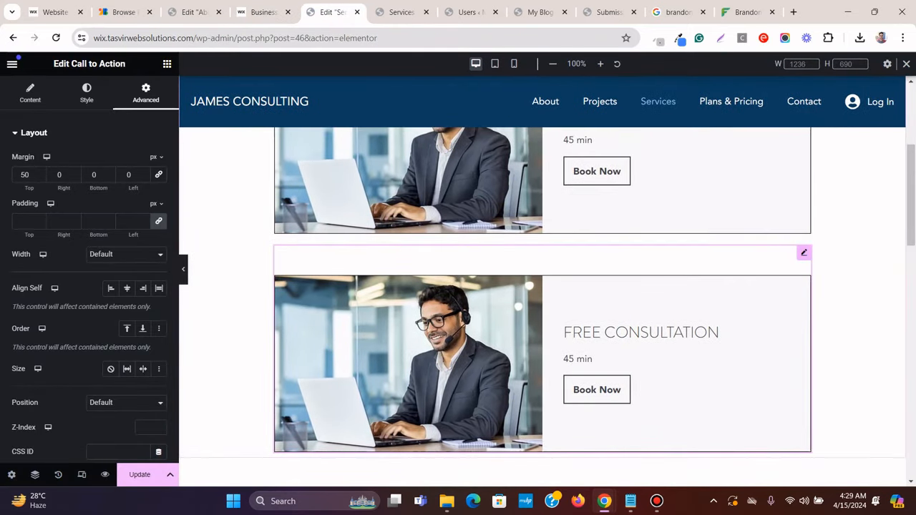
Open the image selection for the duplicated box and download the Project Management photo from the Wix template
left_click(30, 93)
left_click(89, 247)
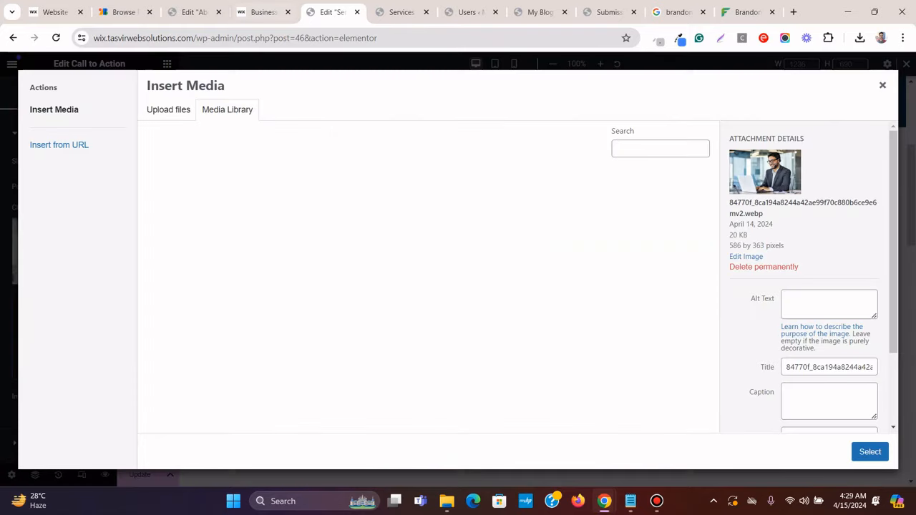
left_click(263, 12)
scroll(452, 286, "up", 3)
scroll(340, 219, "down", 4)
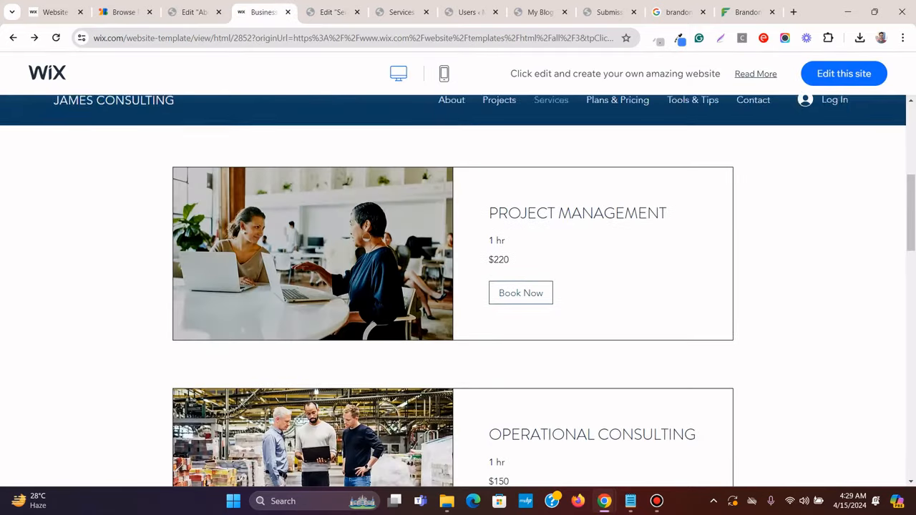
right_click(341, 219)
left_click(389, 265)
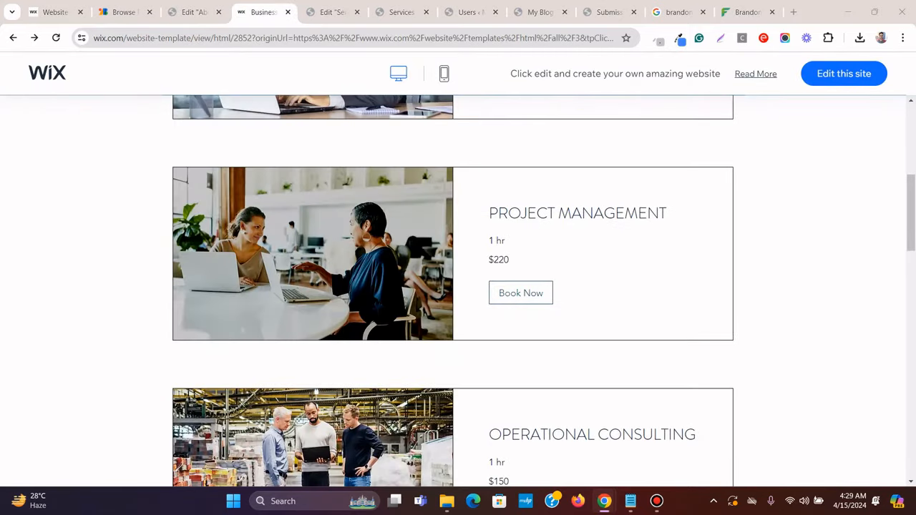
key("Return")
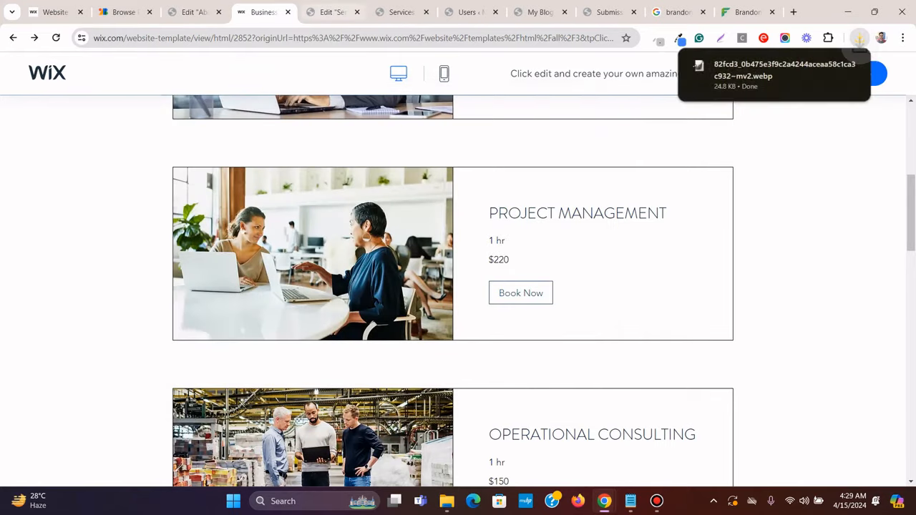
Upload the downloaded Project Management photo to the media library and use it as the duplicated box's image
key("ctrl+Tab")
left_click(859, 37)
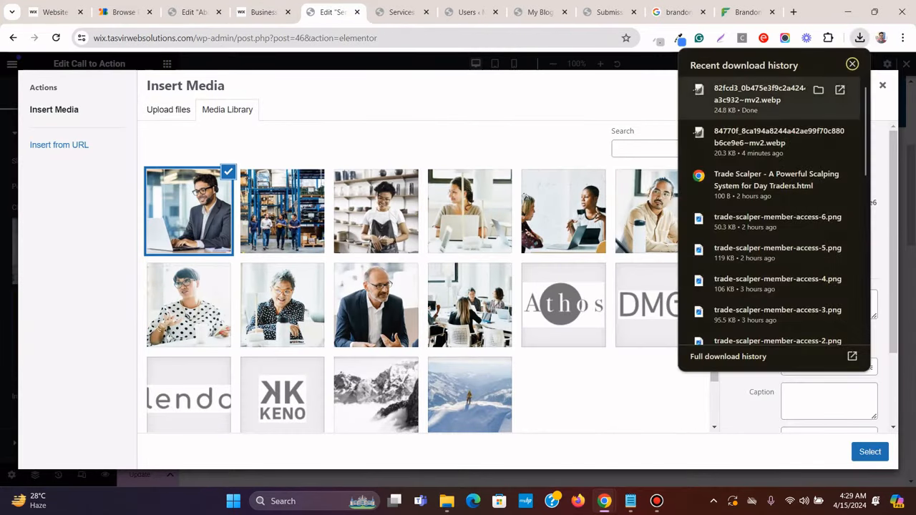
left_click_drag(779, 94, 344, 120)
left_click(851, 64)
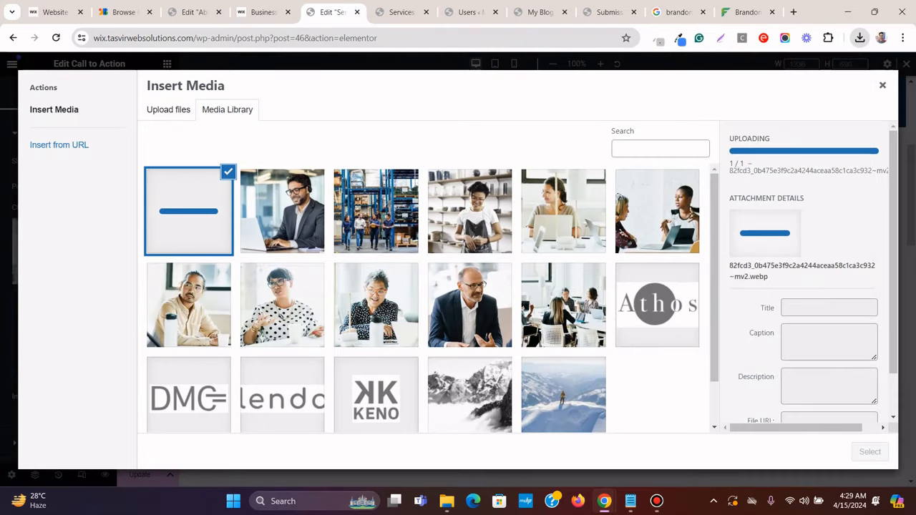
left_click(869, 452)
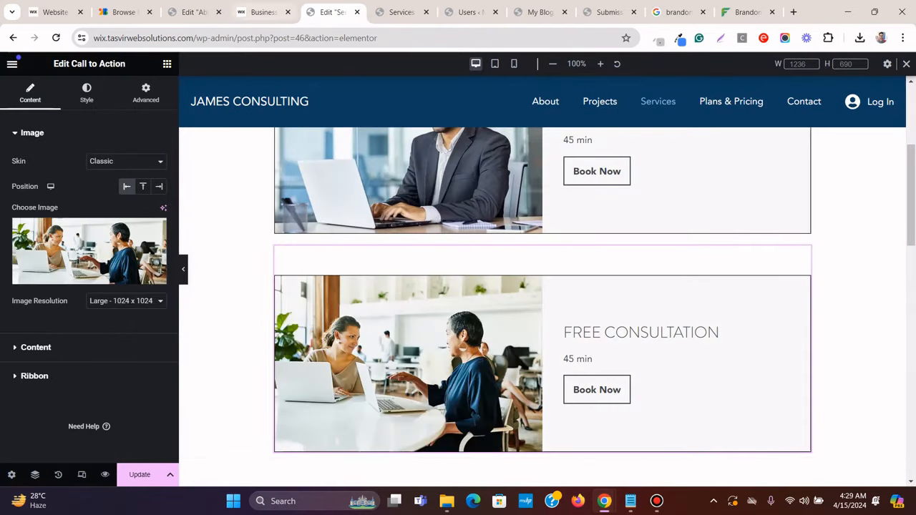
Copy the title PROJECT MANAGEMENT from the Wix template and replace the duplicated box's title with it
left_click(263, 12)
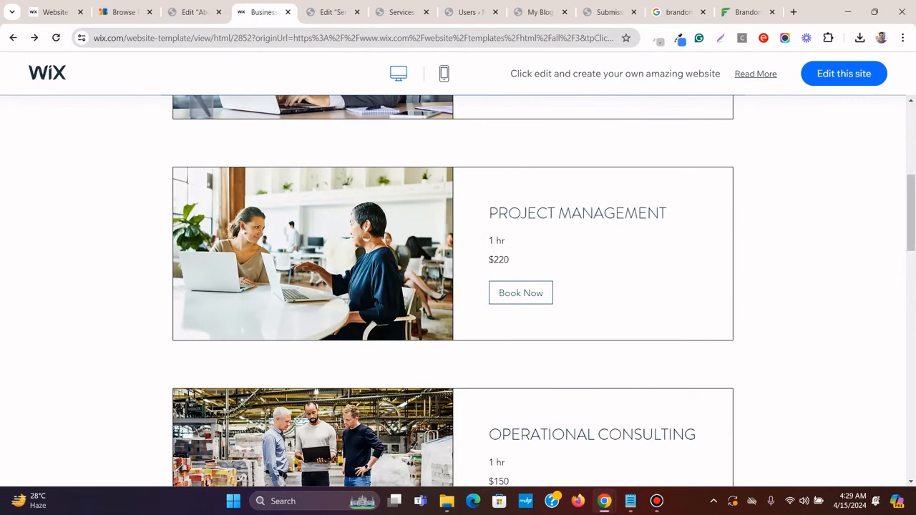
left_click_drag(667, 213, 488, 214)
right_click(525, 214)
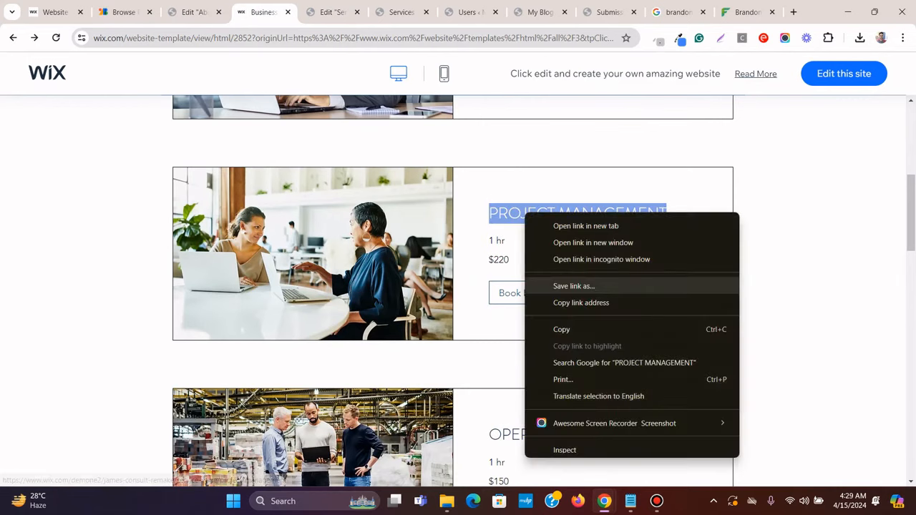
left_click(561, 330)
left_click(332, 12)
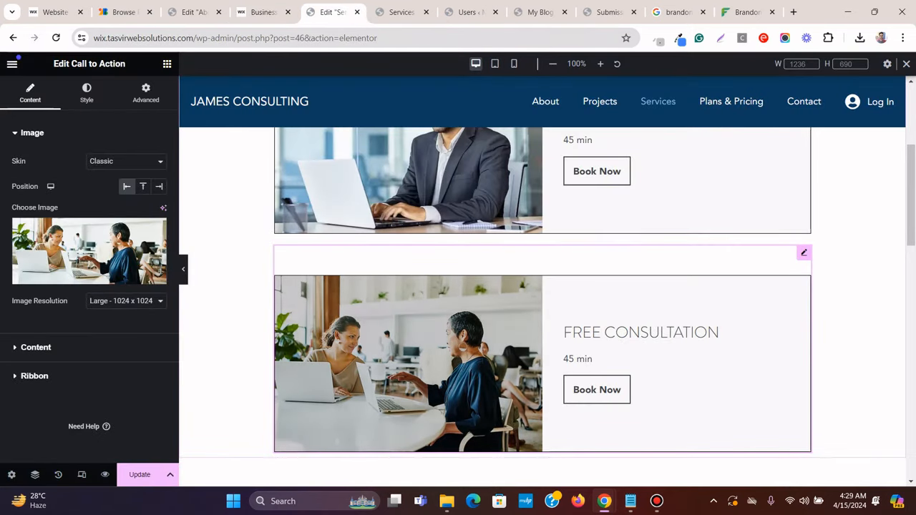
left_click(36, 347)
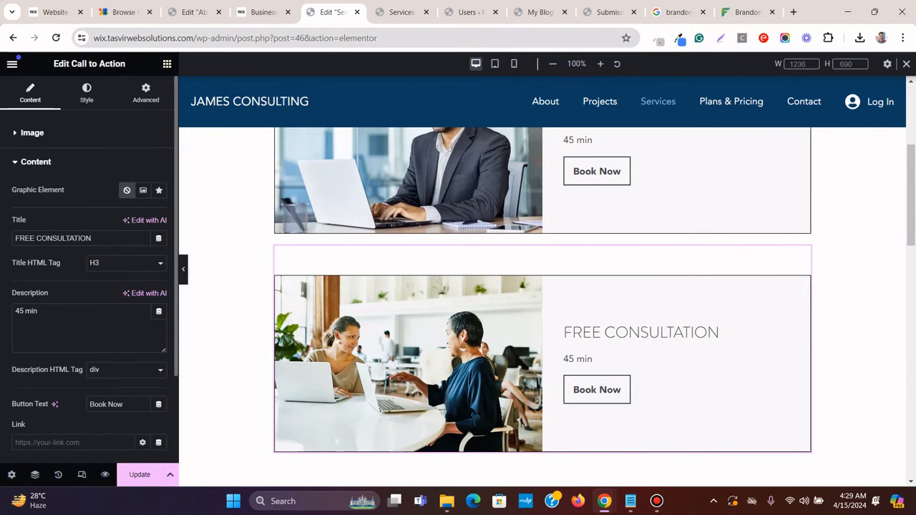
double_click(64, 238)
right_click(119, 241)
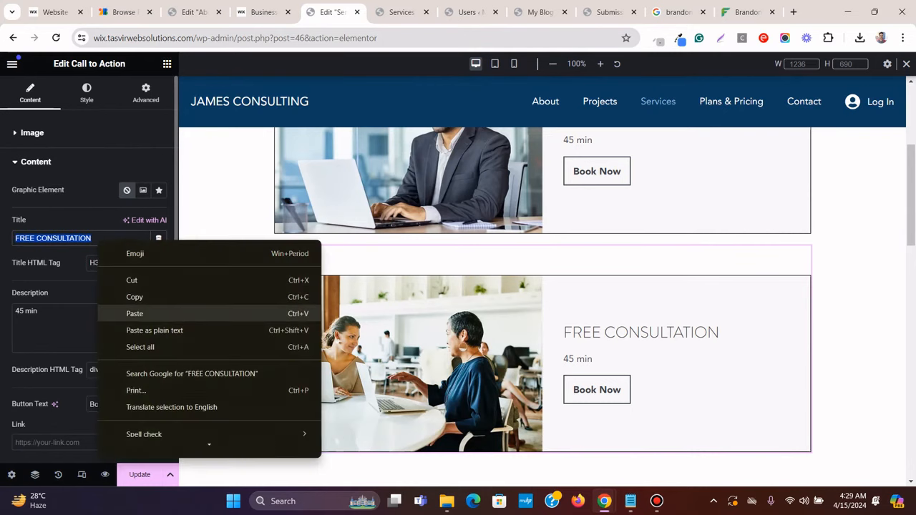
left_click(133, 313)
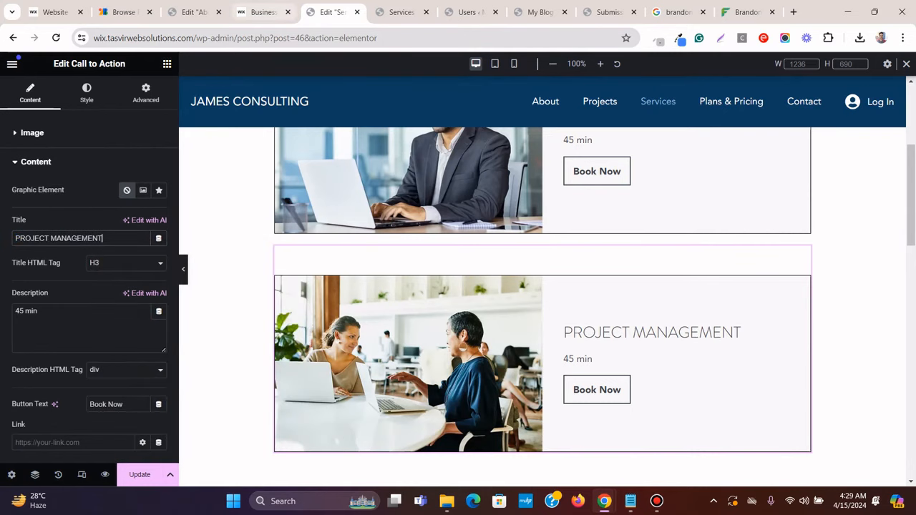
Copy the duration and price (1 hr, $220) from the Wix template's Project Management box and replace the duplicated box's description with them
left_click(262, 12)
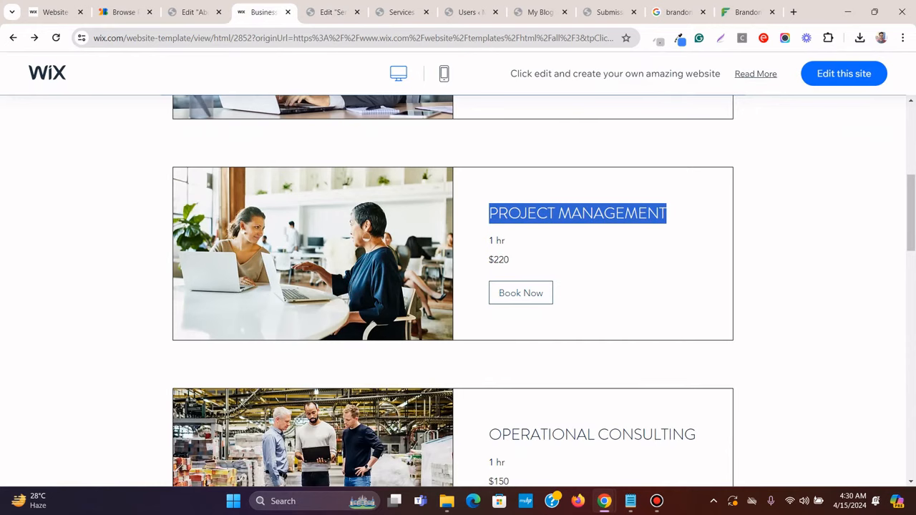
left_click_drag(509, 260, 488, 236)
right_click(491, 245)
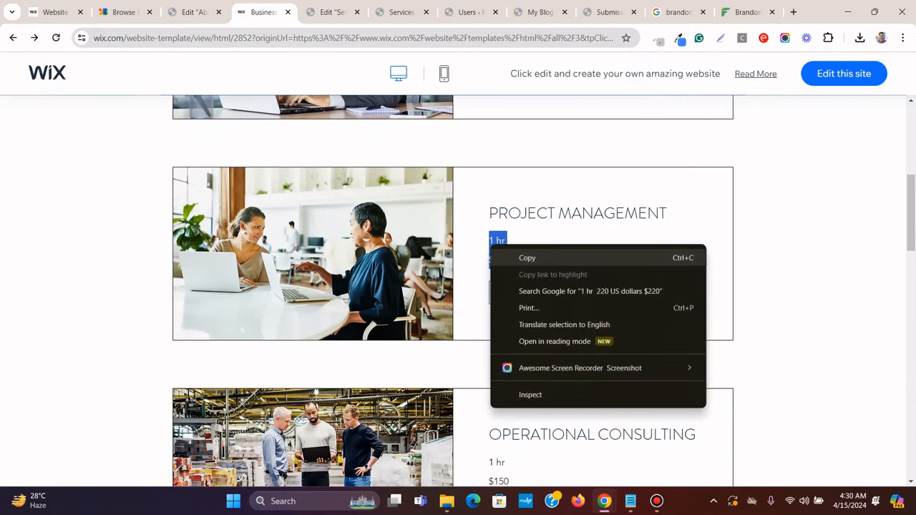
left_click(516, 258)
scroll(517, 257, "up", 4)
scroll(516, 258, "down", 3)
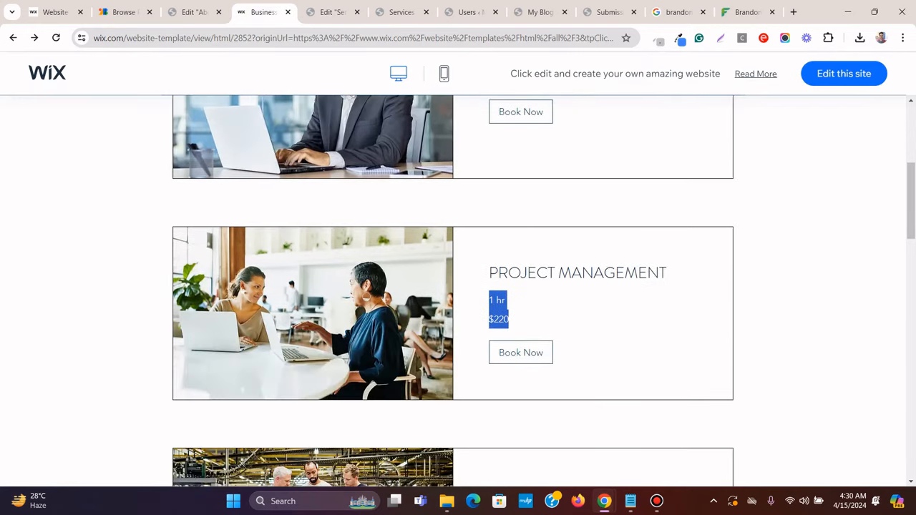
left_click(332, 12)
left_click(44, 312)
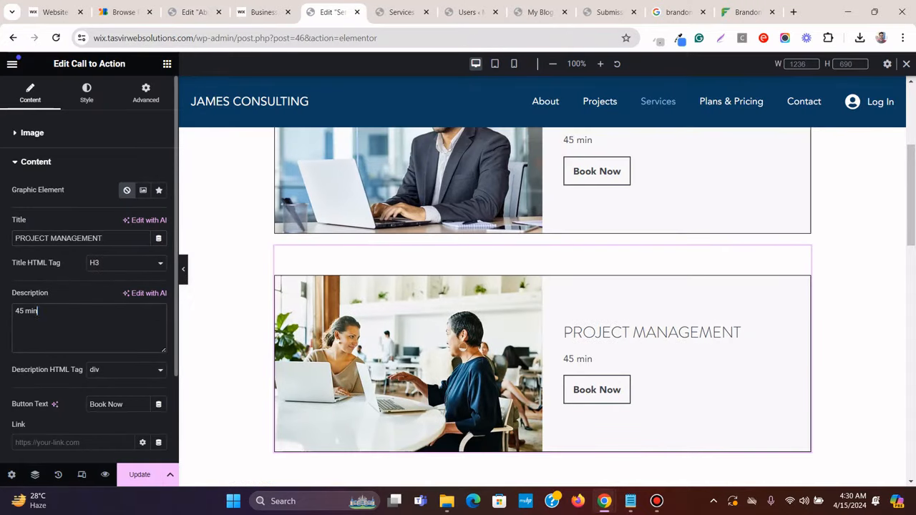
key("ctrl+a")
right_click(50, 313)
left_click(89, 124)
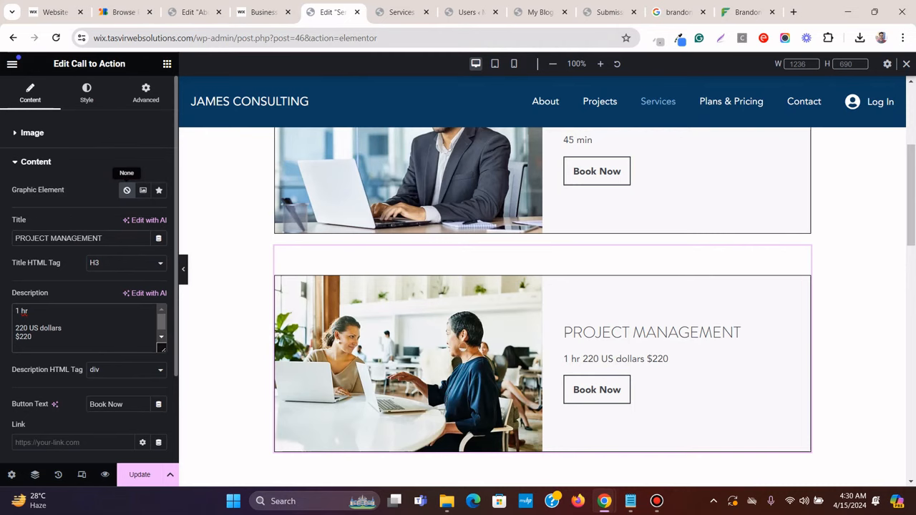
Add a <br> line break after "1 hr" and another after "220 US dollars" in the Project Management box's description
type("<b")
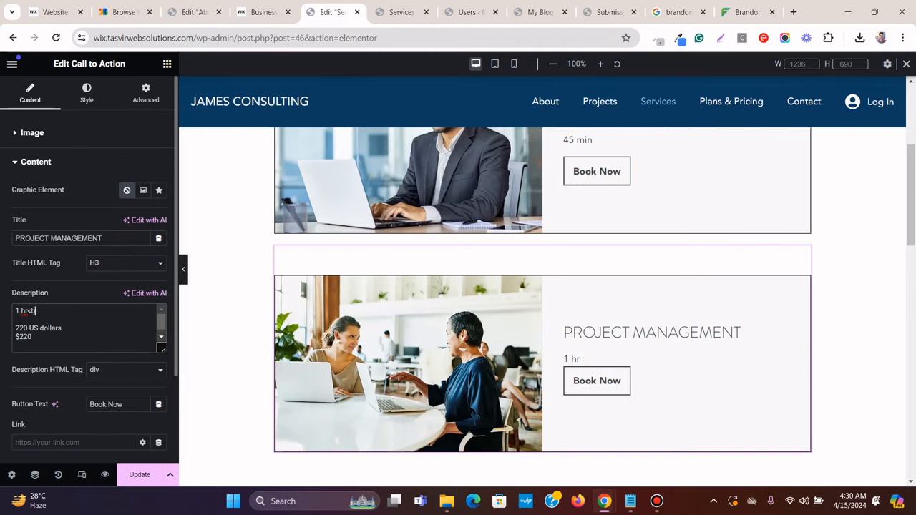
type("r><br>")
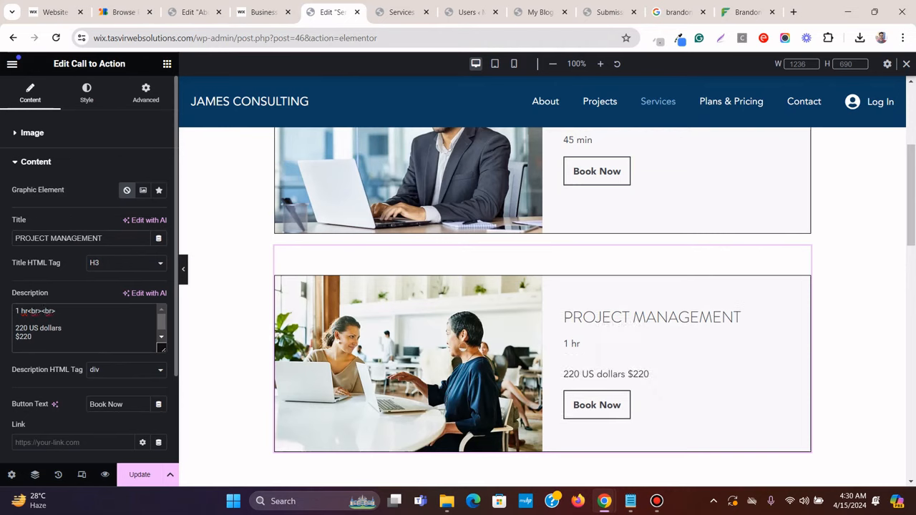
key("BackSpace")
key("BackSpace")
key("BackSpace")
key("BackSpace")
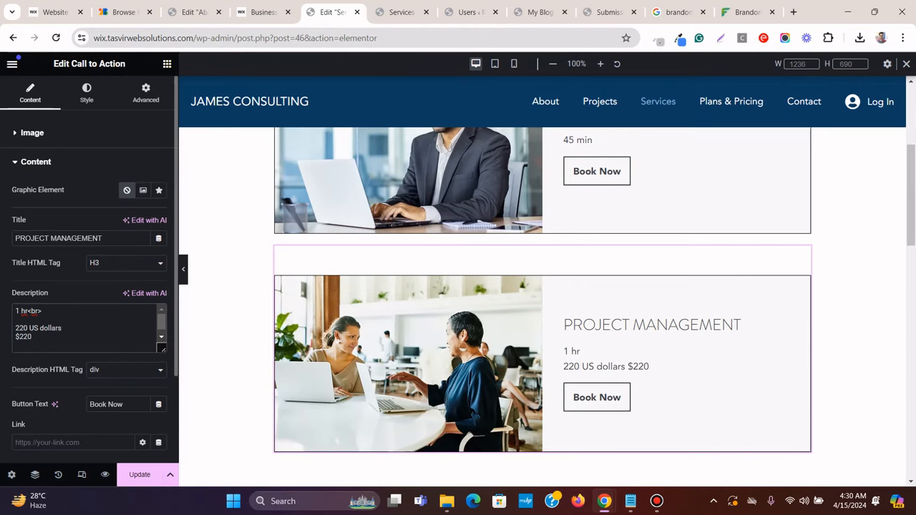
type("b")
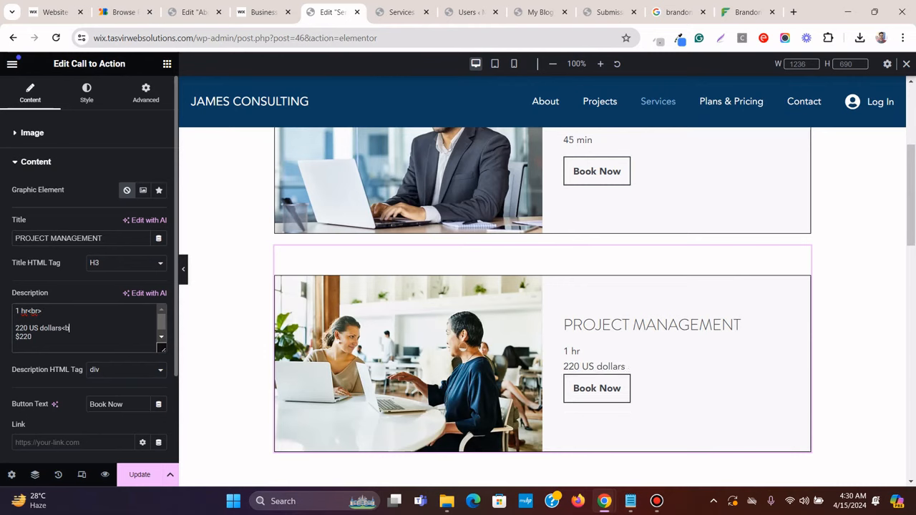
type("r>")
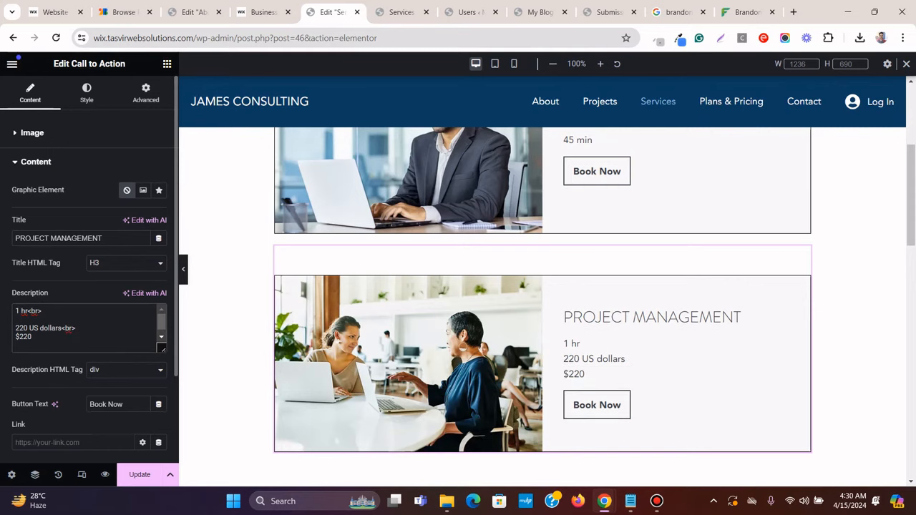
Check the description against the Wix template and delete the "220 US dollars<br>" text from the Project Management box
left_click(259, 11)
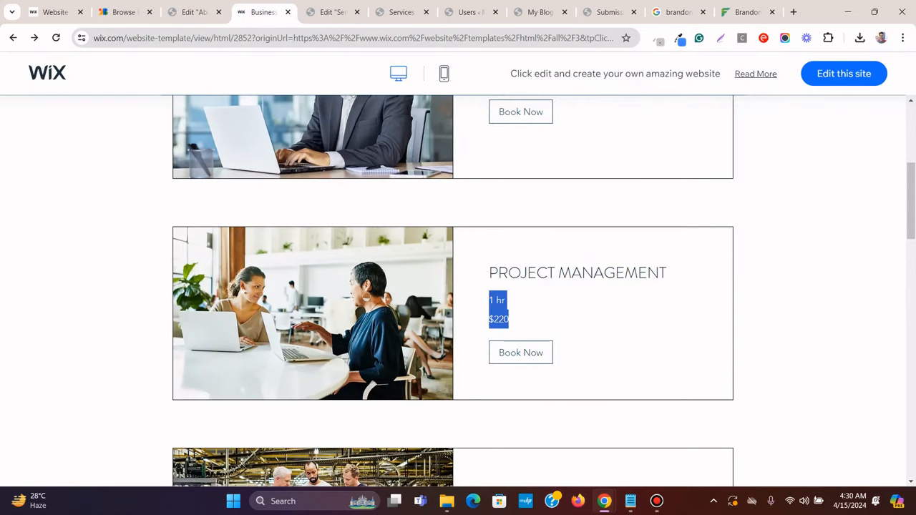
left_click(545, 317)
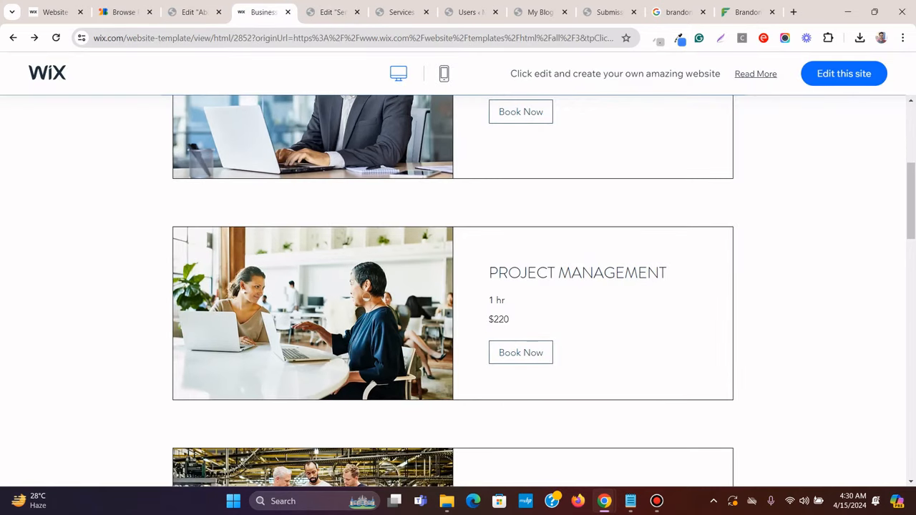
left_click(332, 11)
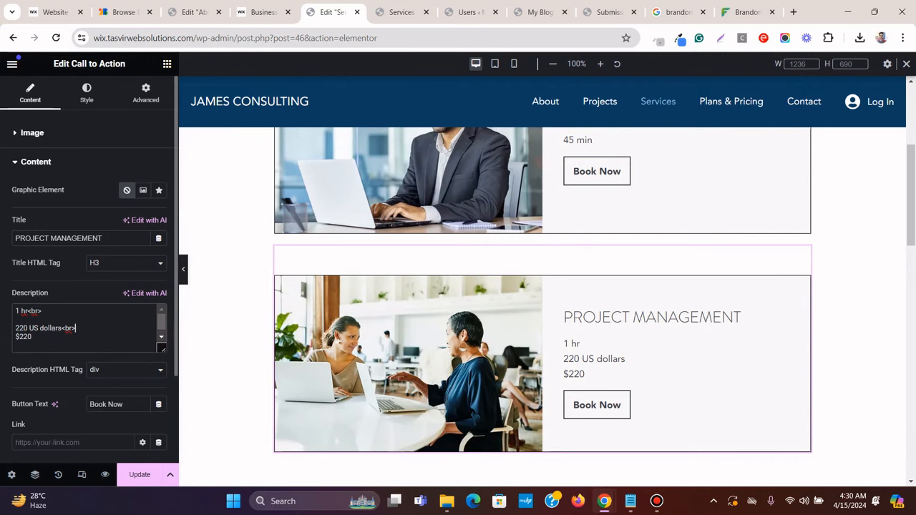
key("shift+Home")
key("BackSpace")
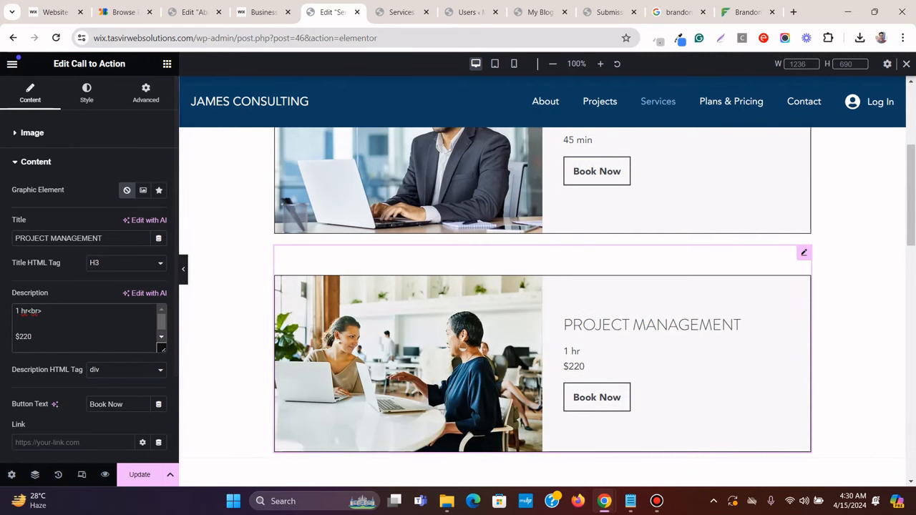
Duplicate the Project Management box on the Services page
scroll(543, 306, "down", 2)
scroll(542, 286, "up", 1)
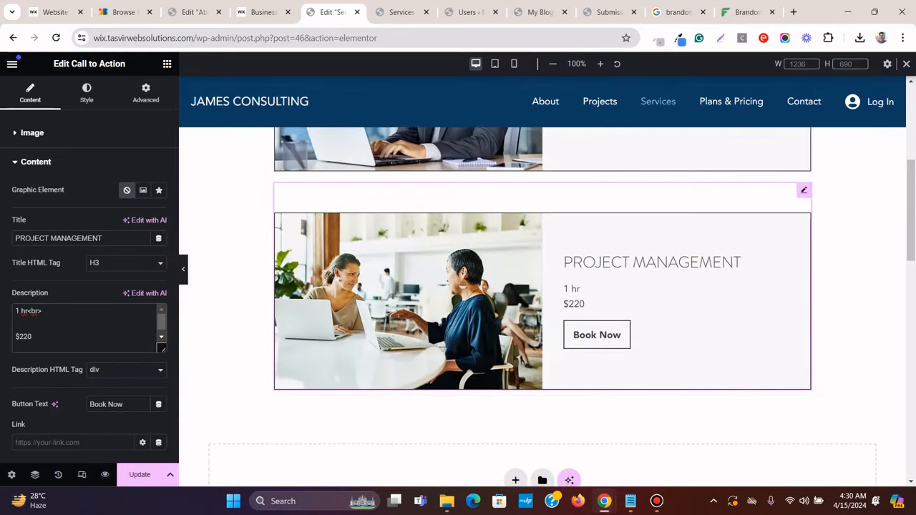
right_click(767, 191)
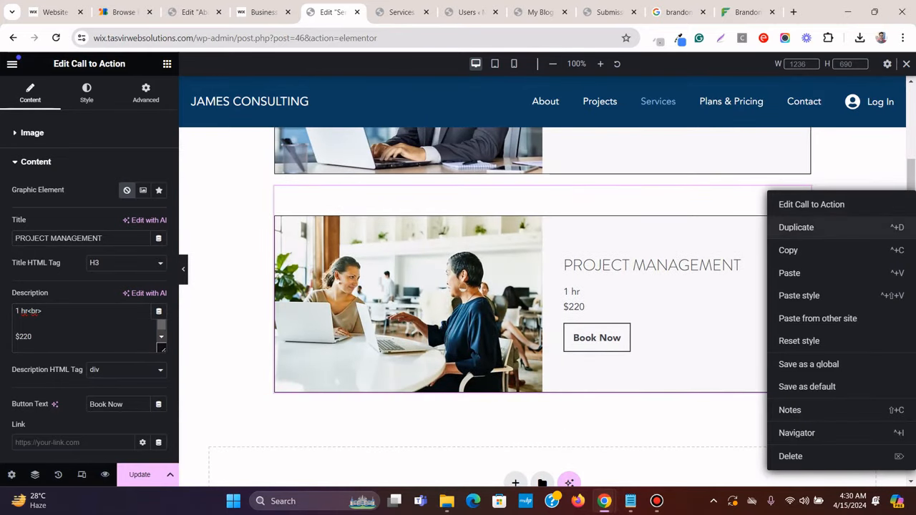
left_click(794, 226)
scroll(542, 306, "down", 3)
Copy the title OPERATIONAL CONSULTING from the Wix template's Services page
left_click(263, 12)
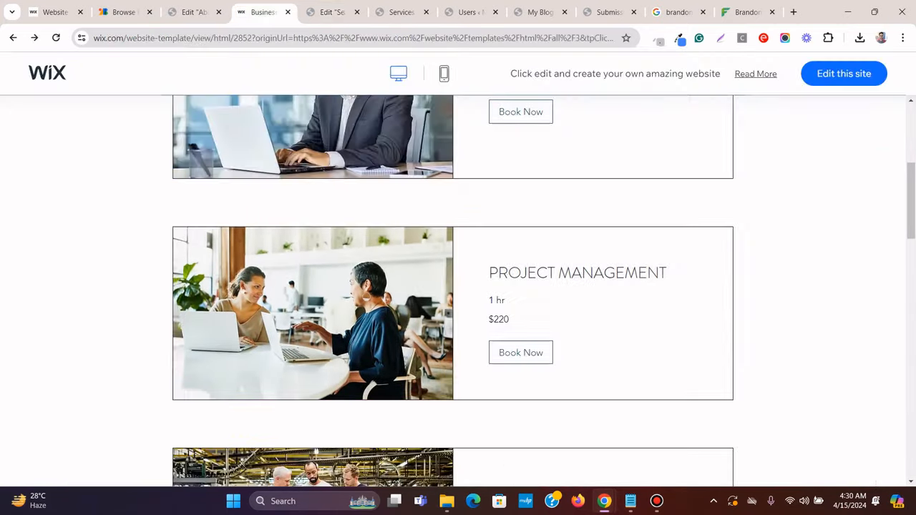
scroll(458, 290, "down", 1)
scroll(457, 290, "down", 5)
scroll(458, 290, "up", 1)
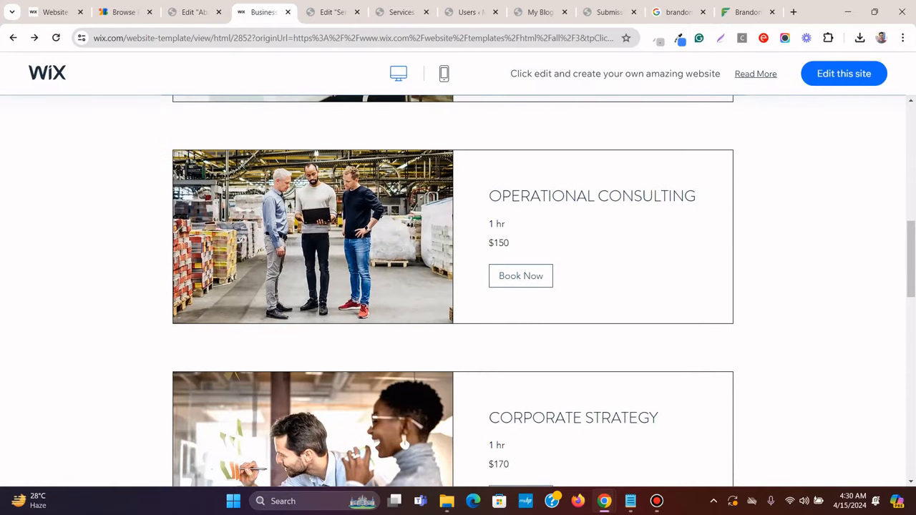
left_click_drag(696, 196, 487, 196)
right_click(523, 199)
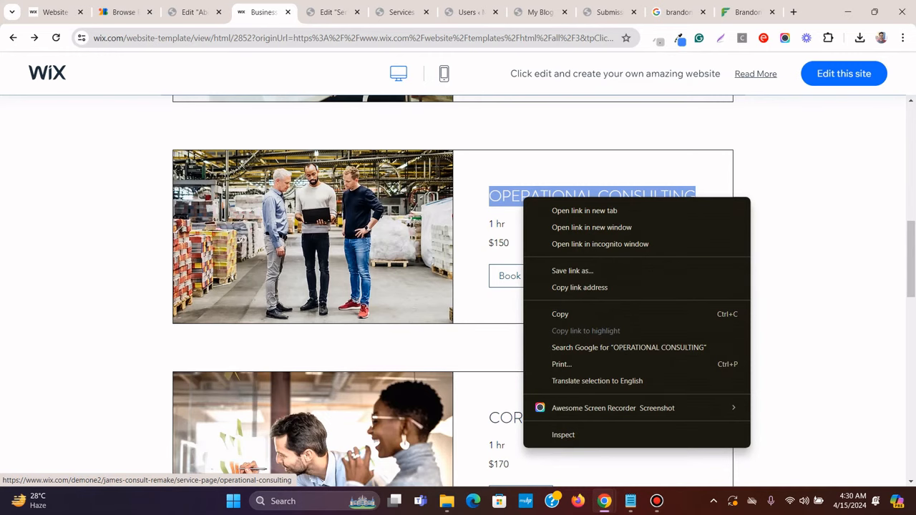
left_click(560, 314)
Replace the newly duplicated box's title with OPERATIONAL CONSULTING in the Elementor editor
key("ctrl+Tab")
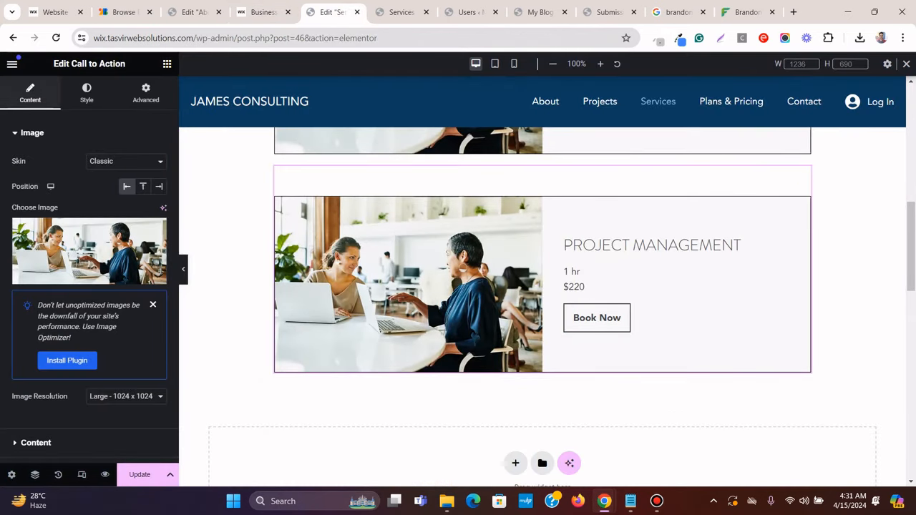
scroll(89, 184, "down", 2)
left_click(36, 346)
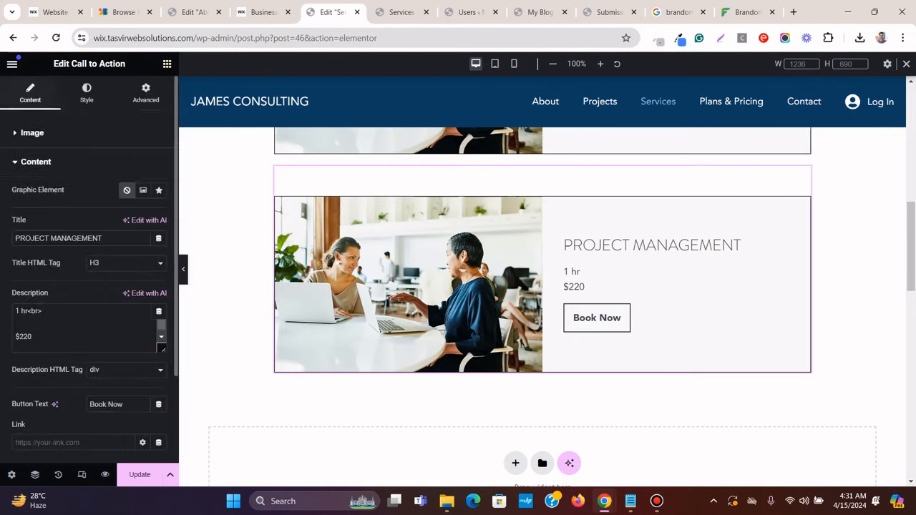
double_click(100, 238)
right_click(95, 238)
left_click(122, 312)
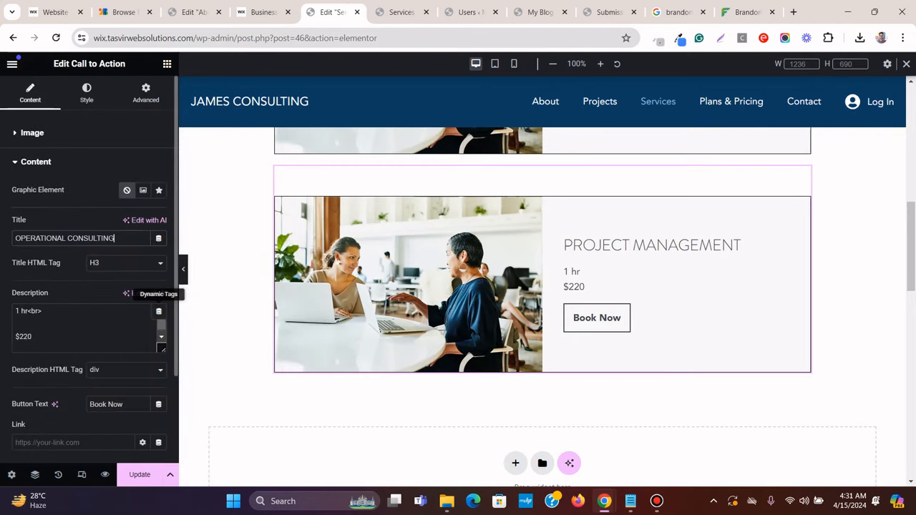
key("ctrl+shift+Tab")
left_click(599, 246)
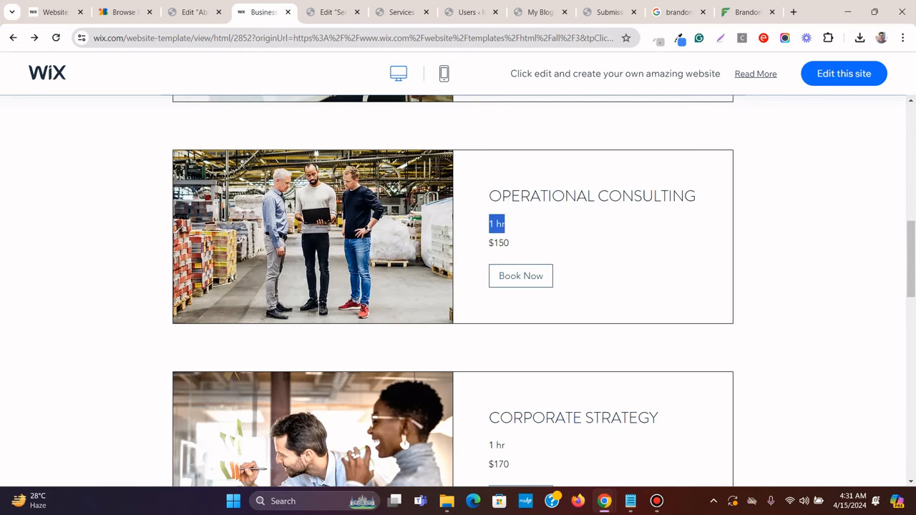
right_click(494, 224)
left_click(519, 235)
key("ctrl+Tab")
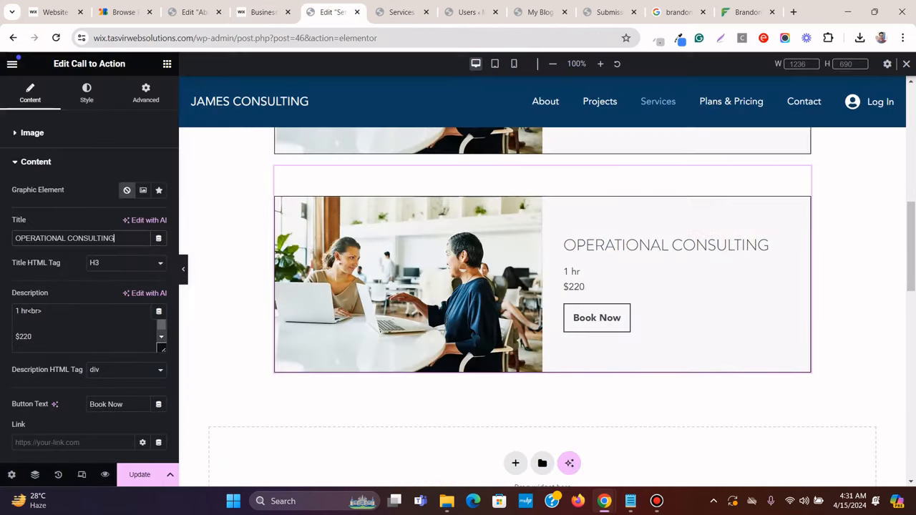
Copy the $150 price from the Wix template's Operational Consulting box and replace the price in the duplicated box's description with it
key("ctrl+shift+Tab")
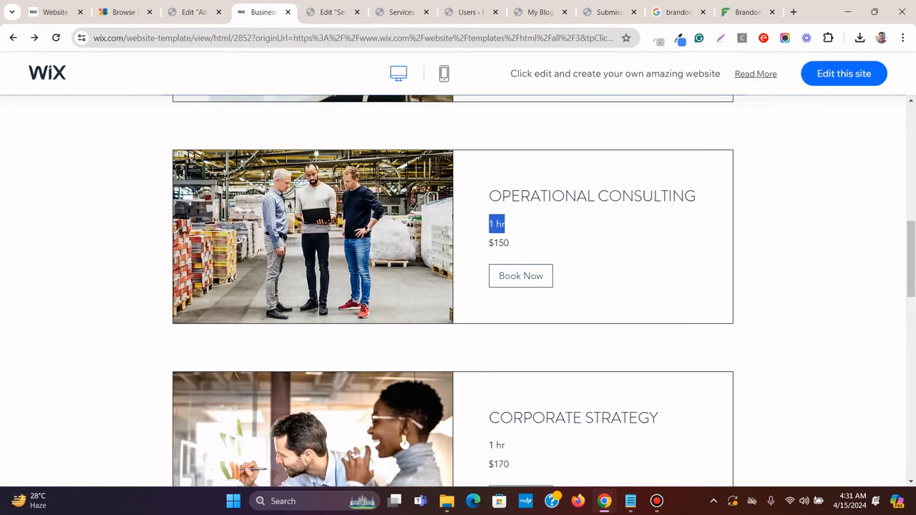
left_click(572, 236)
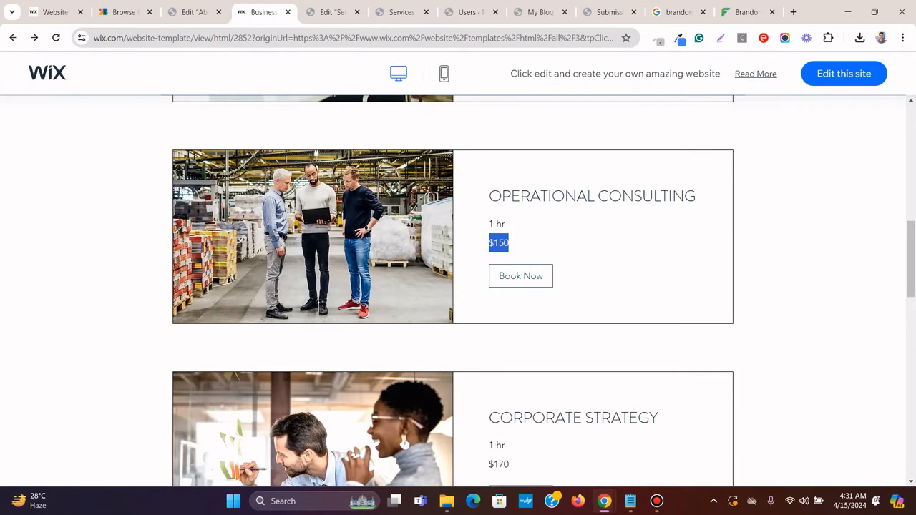
right_click(495, 244)
left_click(527, 258)
key("ctrl+Tab")
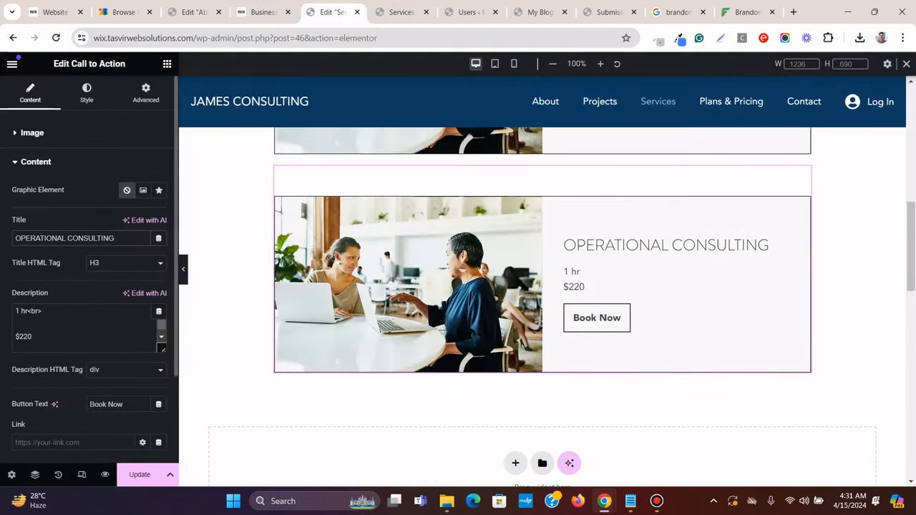
left_click(34, 336)
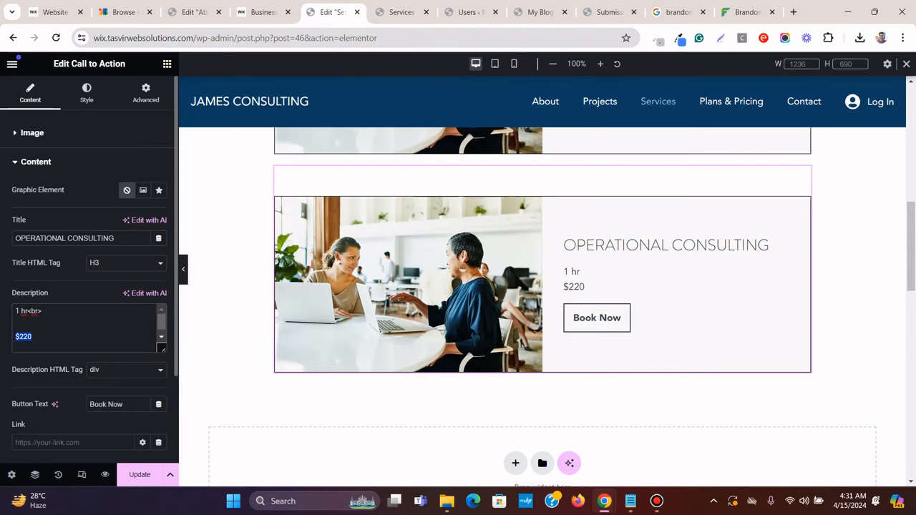
right_click(23, 336)
left_click(71, 124)
Download the Operational Consulting photo from the Wix template
key("ctrl+shift+Tab")
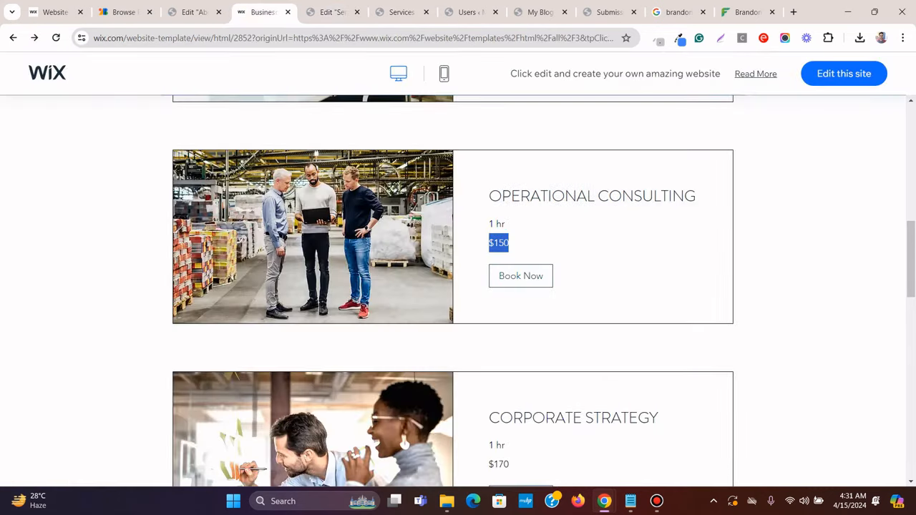
right_click(301, 242)
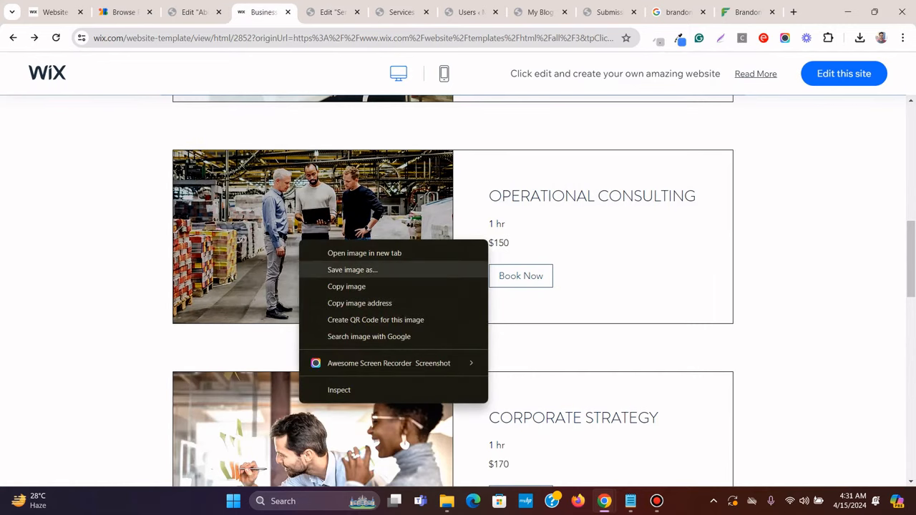
left_click(352, 269)
left_click(505, 359)
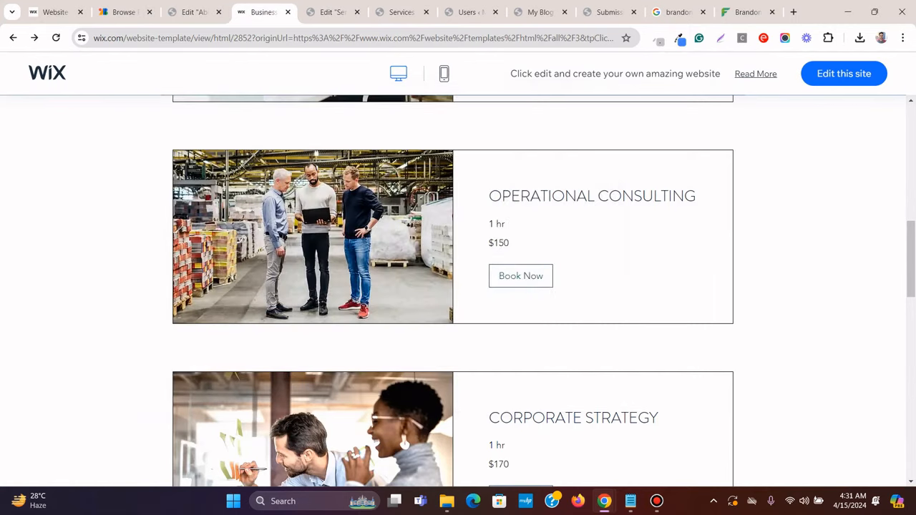
Upload the downloaded Operational Consulting photo to the media library and set it as the duplicated box's image
key("ctrl+Tab")
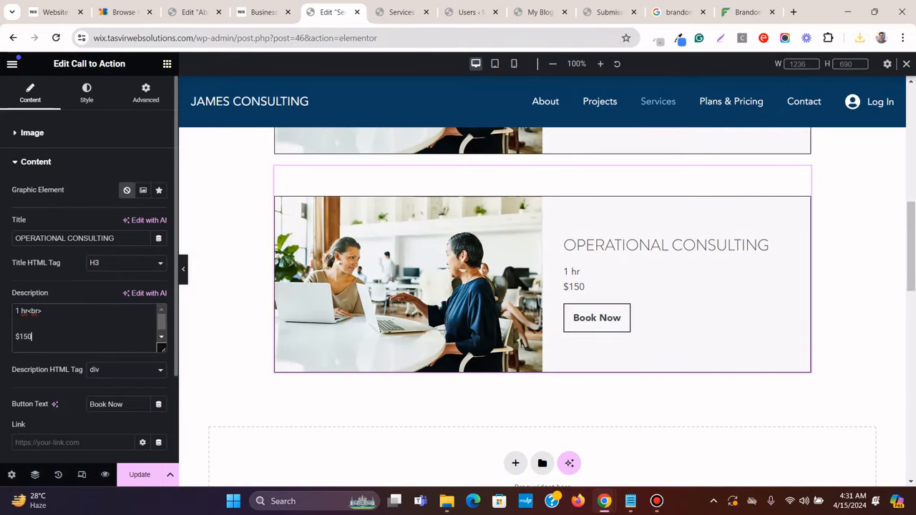
left_click(32, 133)
left_click(89, 251)
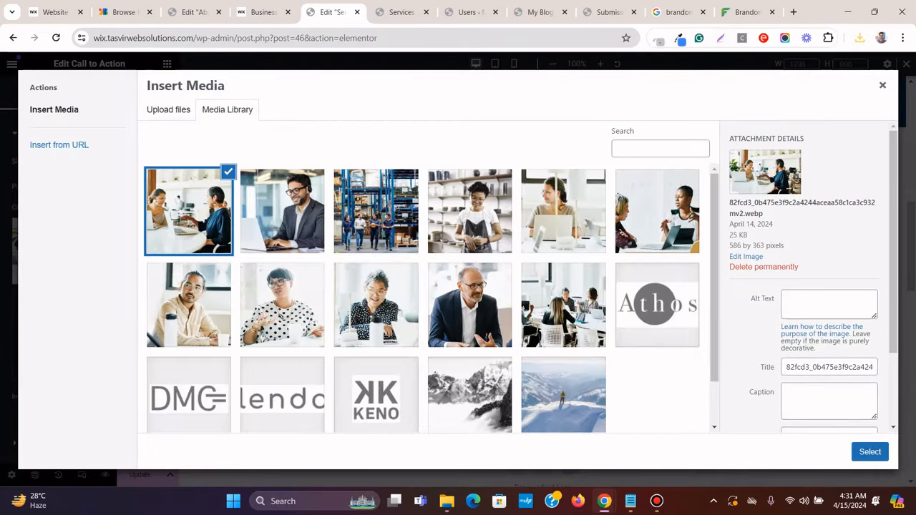
left_click(859, 38)
left_click_drag(766, 94, 409, 116)
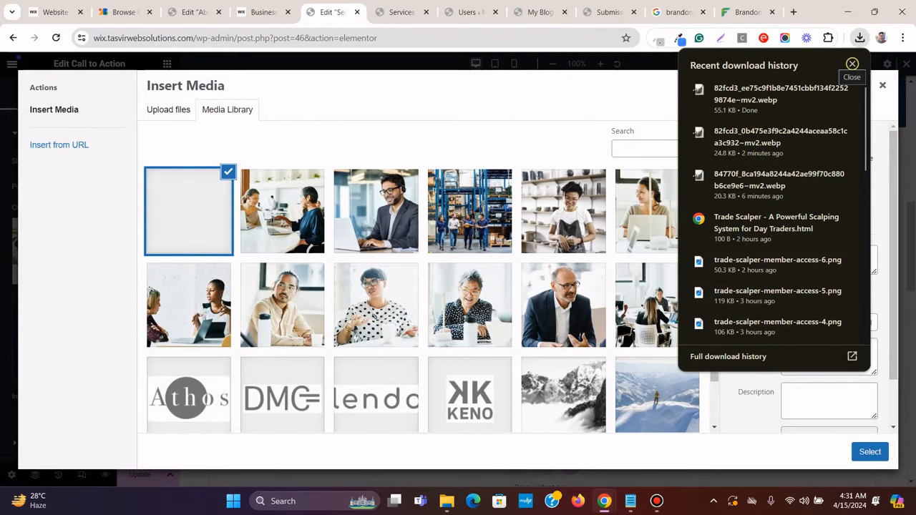
left_click(852, 63)
left_click(870, 452)
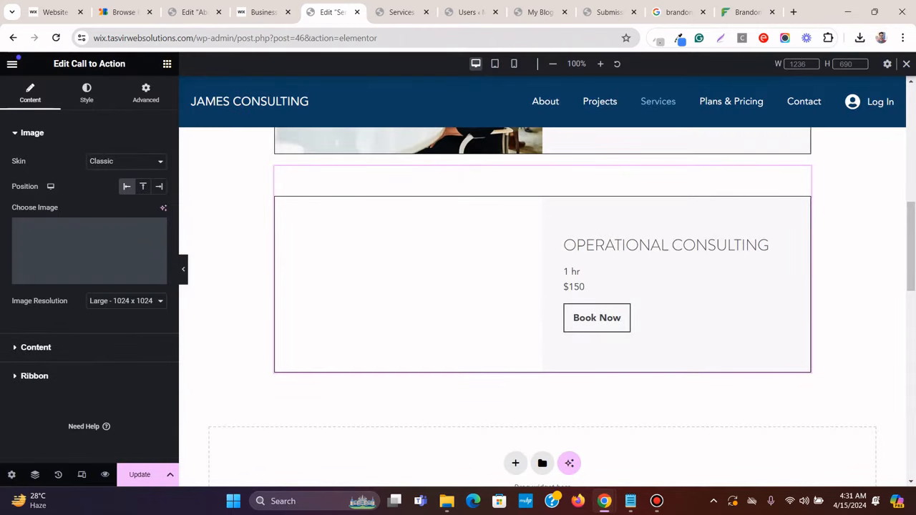
Duplicate the finished Operational Consulting box to add another service box below it
scroll(543, 306, "up", 5)
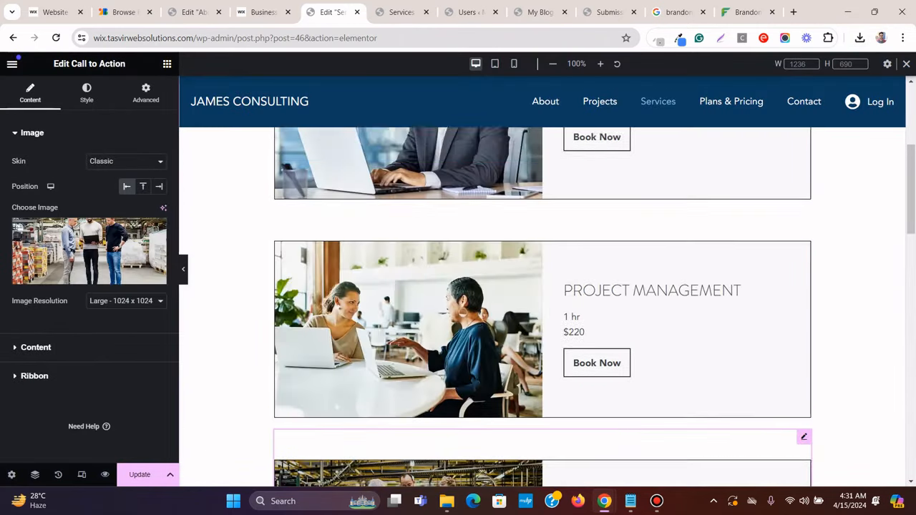
scroll(542, 306, "down", 3)
scroll(542, 306, "down", 5)
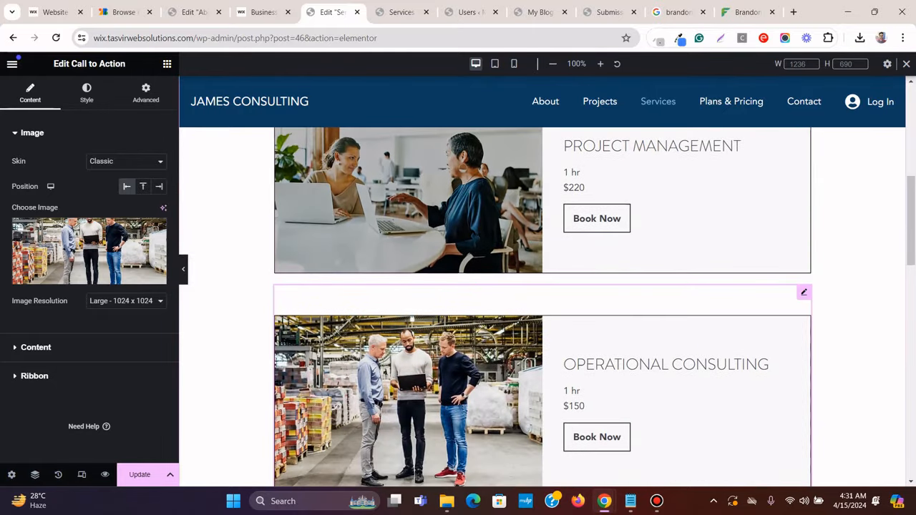
scroll(542, 306, "up", 2)
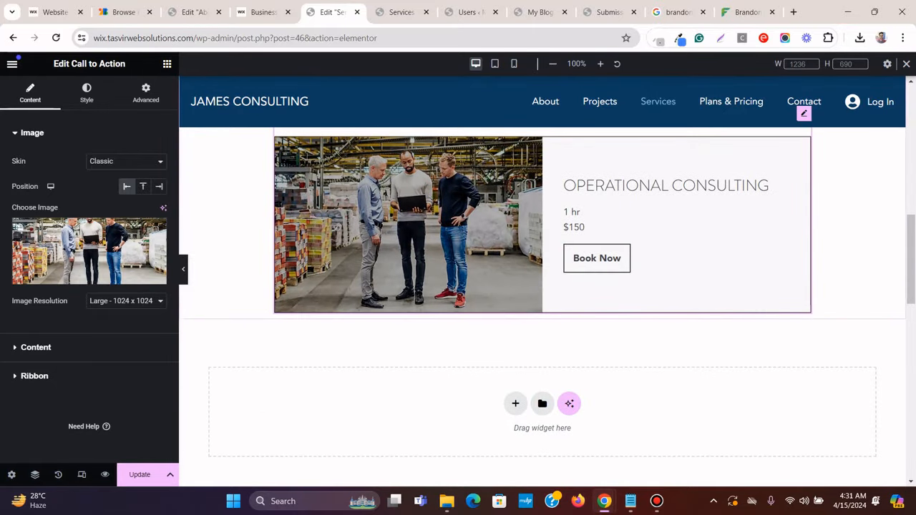
scroll(542, 306, "up", 1)
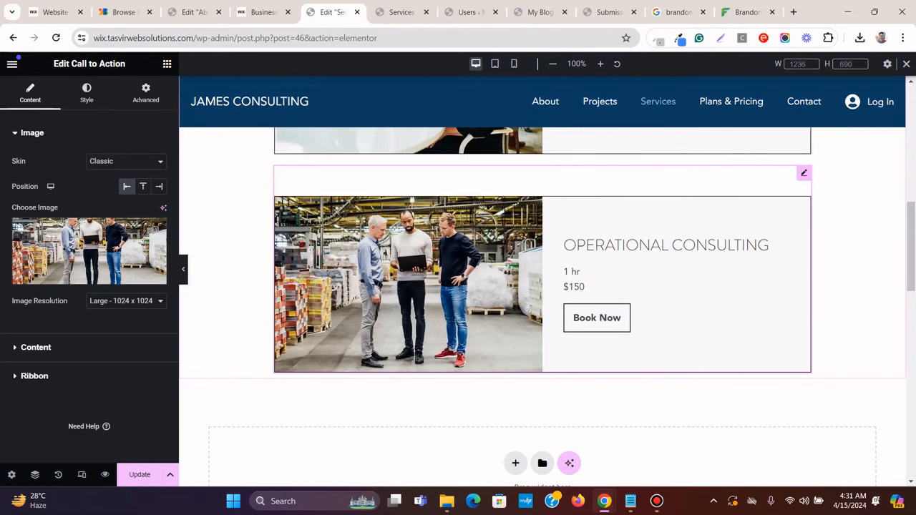
right_click(804, 172)
left_click(797, 202)
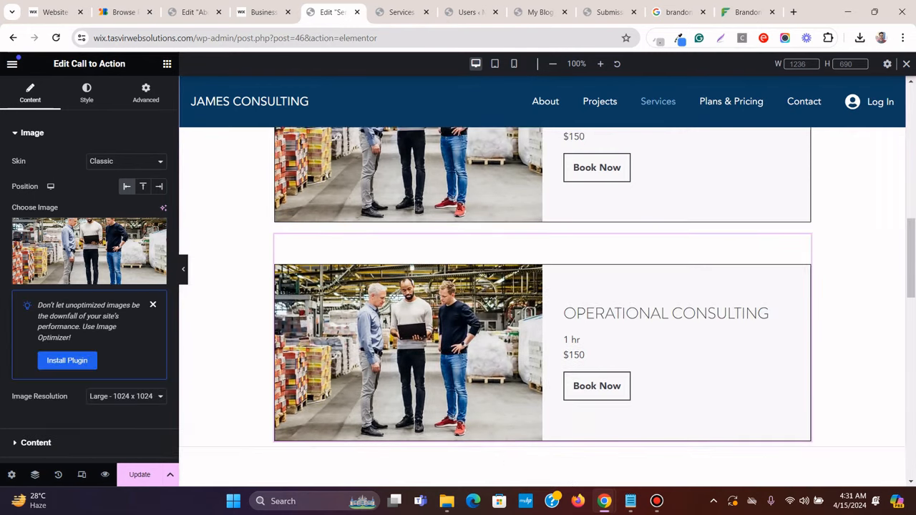
Copy the CORPORATE STRATEGY title from the Wix template and replace the new duplicate box's title with it in Elementor
left_click(263, 12)
scroll(533, 179, "down", 3)
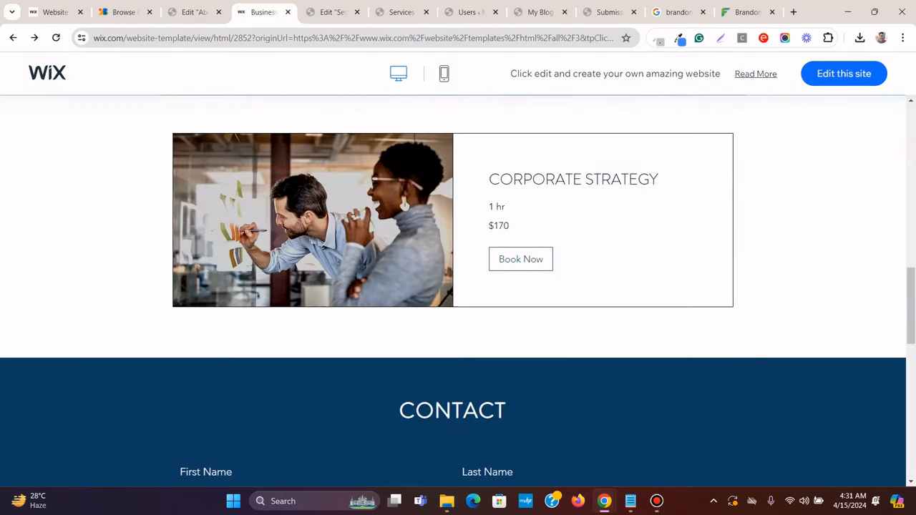
left_click_drag(658, 179, 500, 179)
right_click(491, 180)
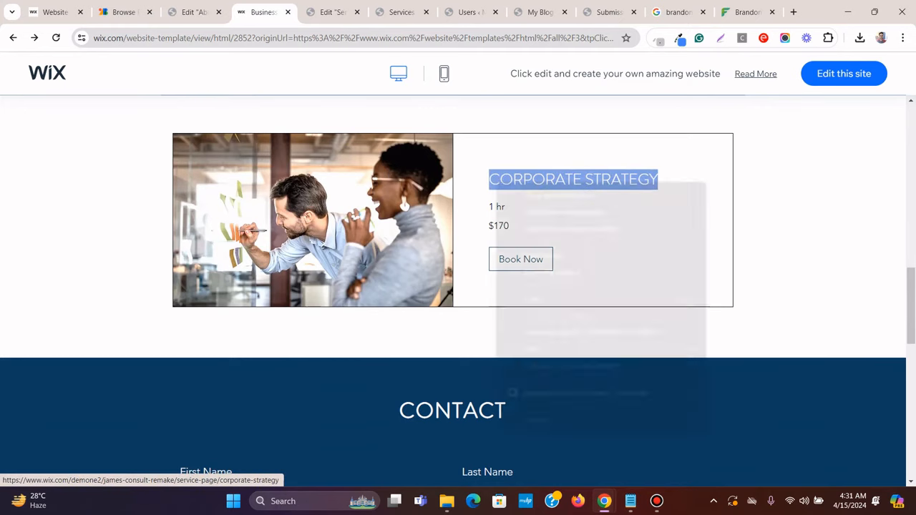
left_click(528, 298)
key("ctrl+Tab")
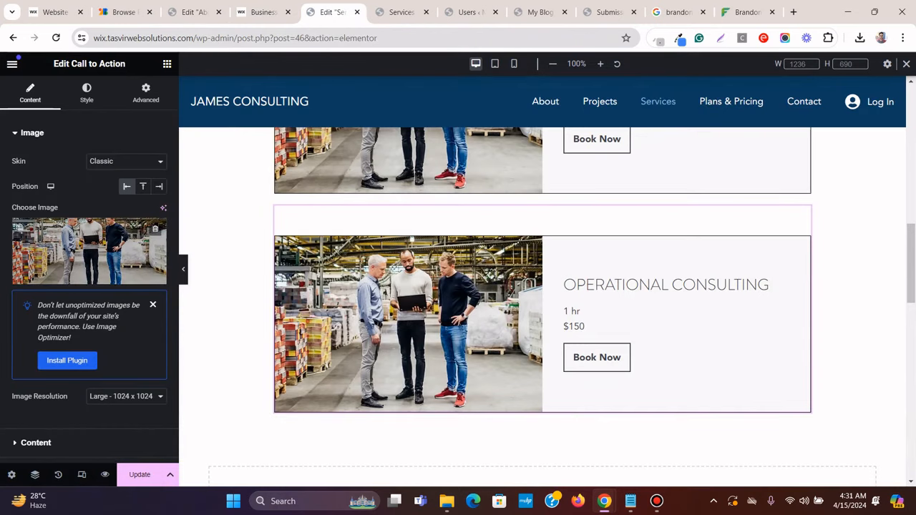
left_click(36, 443)
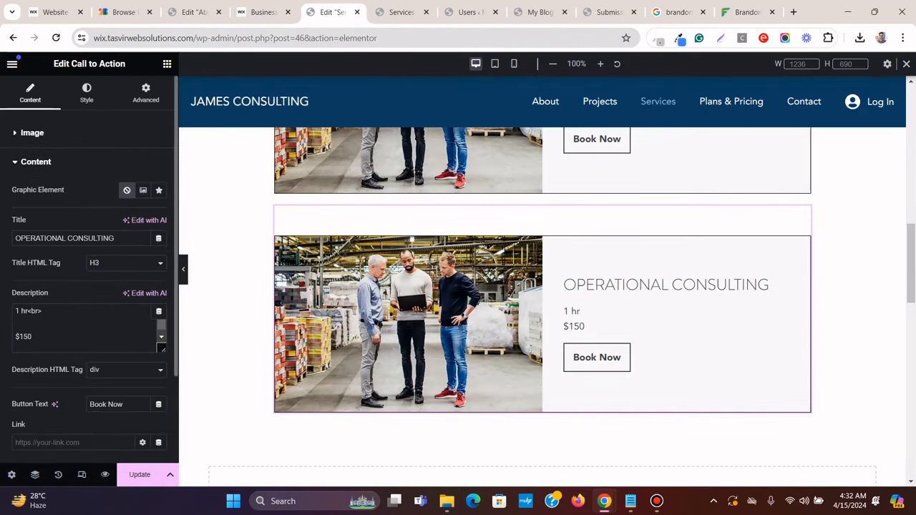
triple_click(86, 238)
right_click(90, 239)
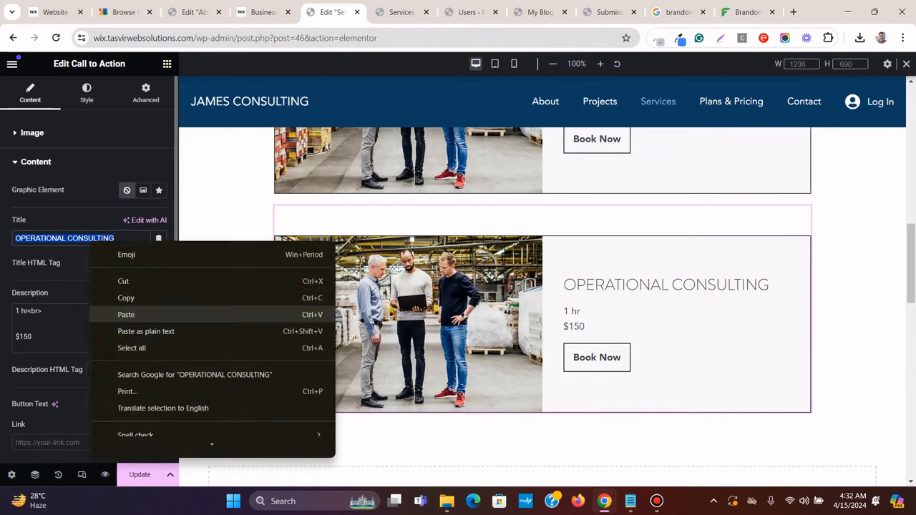
left_click(122, 313)
Copy the $170 price from the Wix template's Corporate Strategy box and replace the price in the duplicate's description with it
left_click(262, 12)
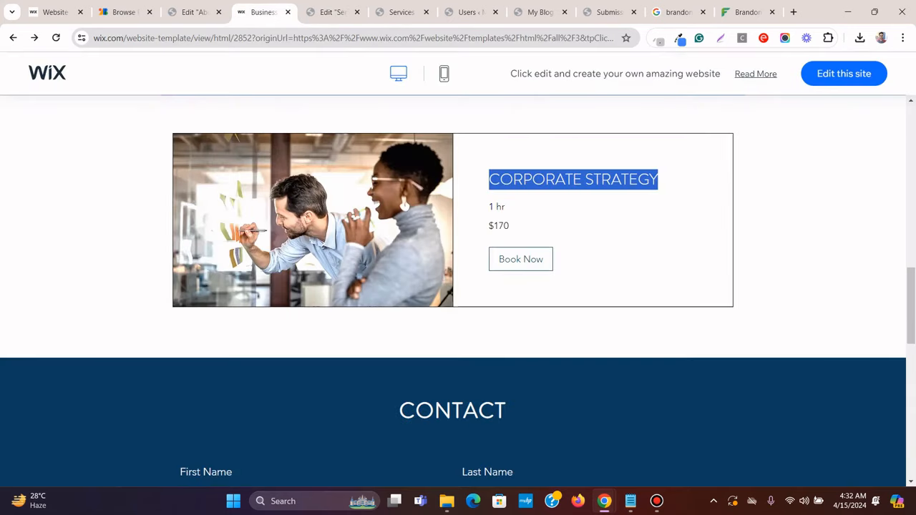
left_click_drag(510, 226, 499, 226)
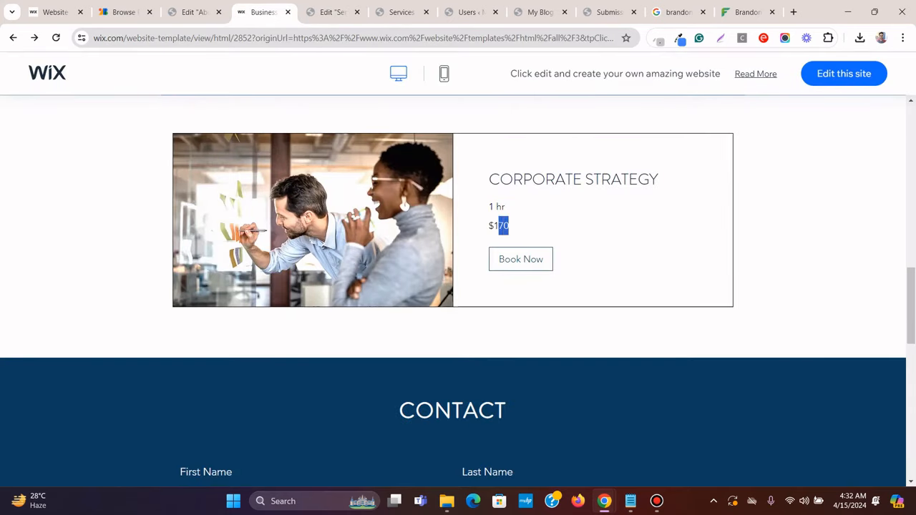
right_click(495, 227)
left_click(526, 243)
left_click(331, 12)
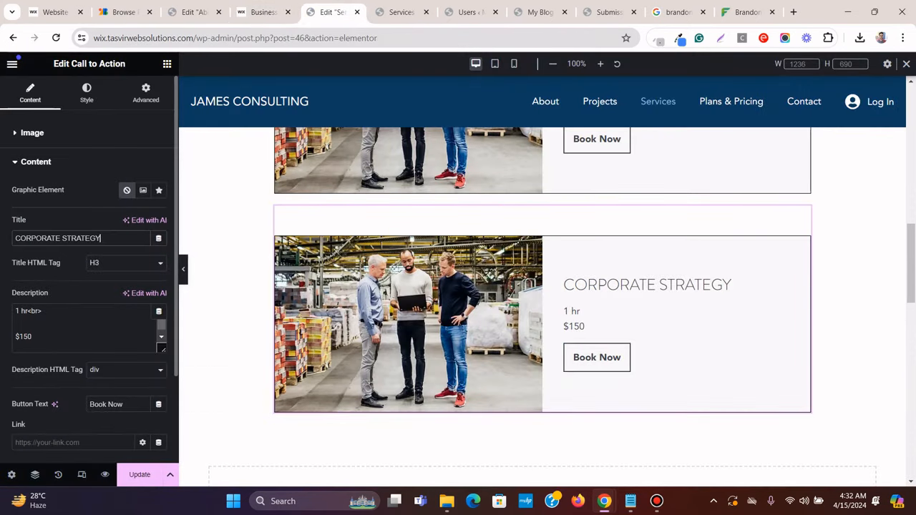
left_click_drag(32, 337, 24, 337)
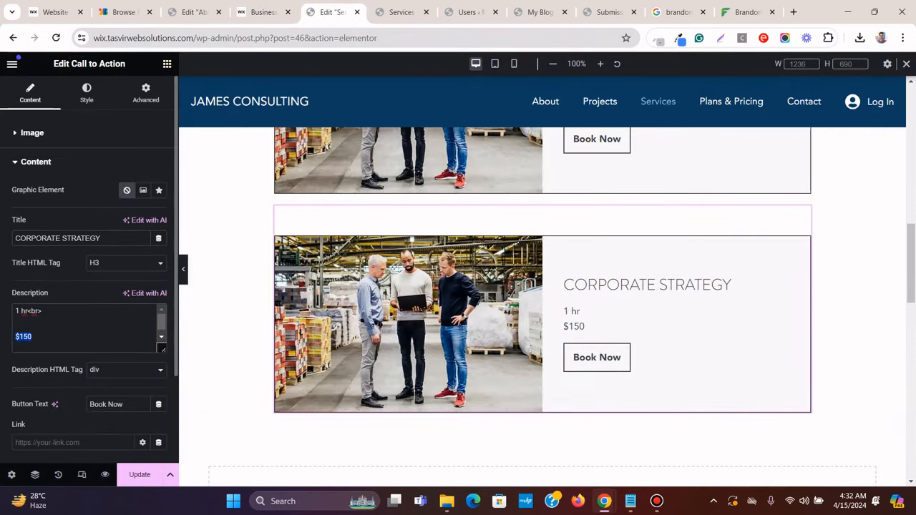
right_click(20, 336)
left_click(68, 131)
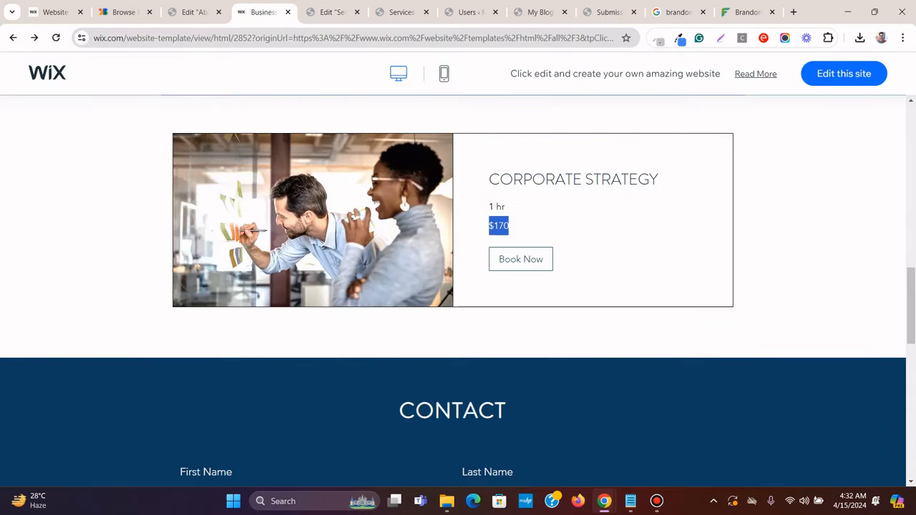
Download the Corporate Strategy photo from the Wix template
left_click(262, 12)
right_click(341, 256)
left_click(392, 284)
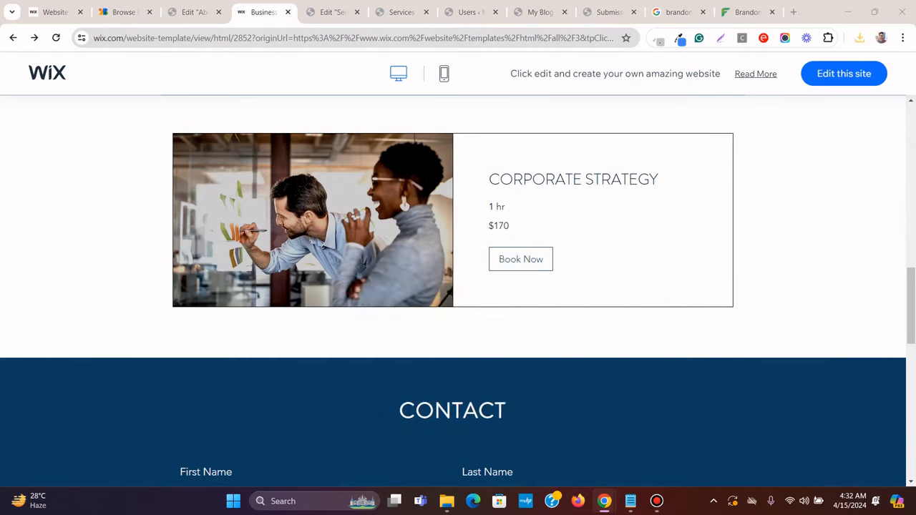
left_click(505, 359)
Upload the downloaded Corporate Strategy photo to the media library in Elementor and set it as the Corporate Strategy box's image
left_click(333, 12)
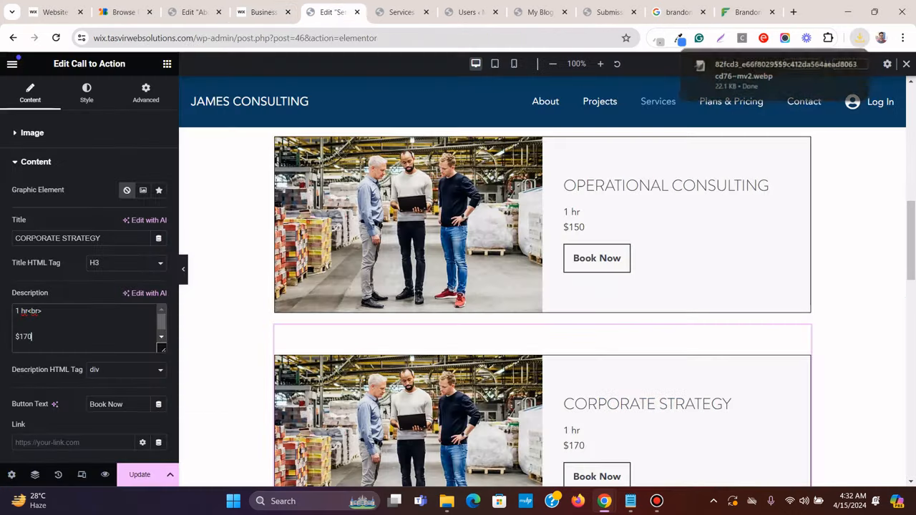
scroll(573, 243, "down", 2)
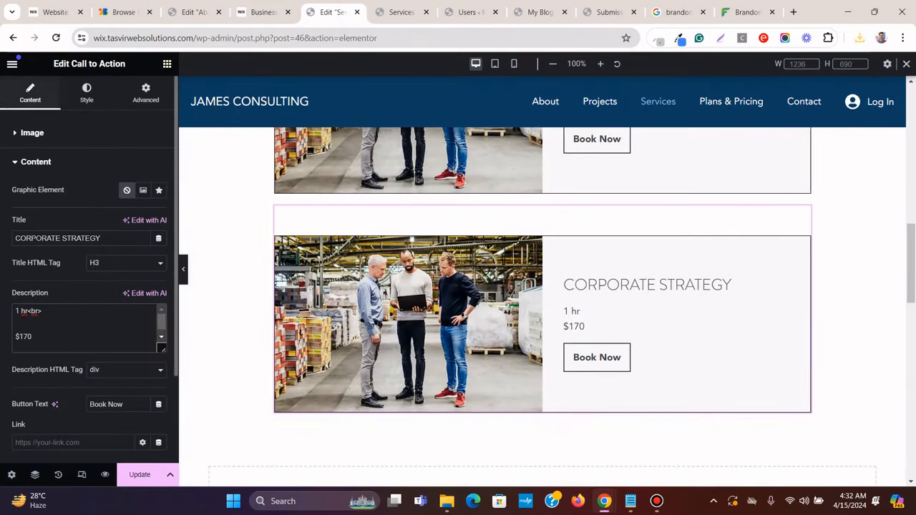
left_click(32, 133)
left_click(86, 251)
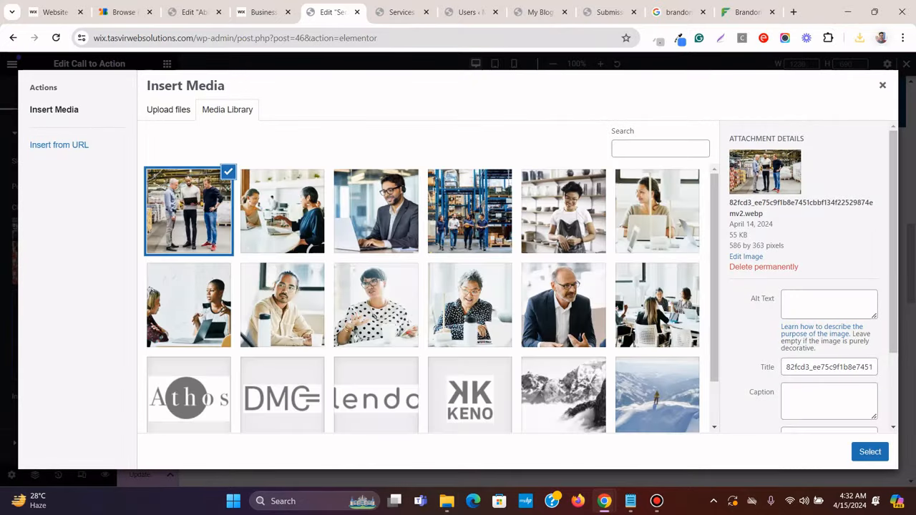
left_click(859, 37)
left_click_drag(776, 94, 379, 179)
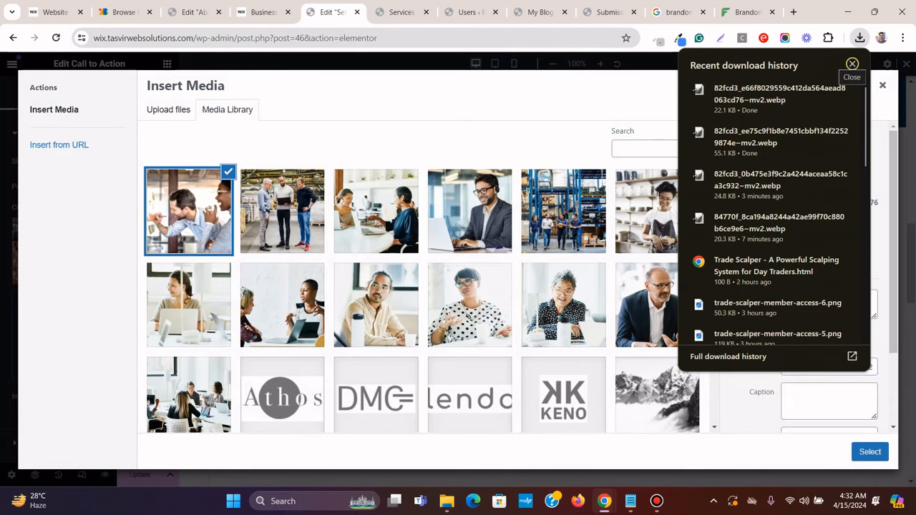
left_click(851, 64)
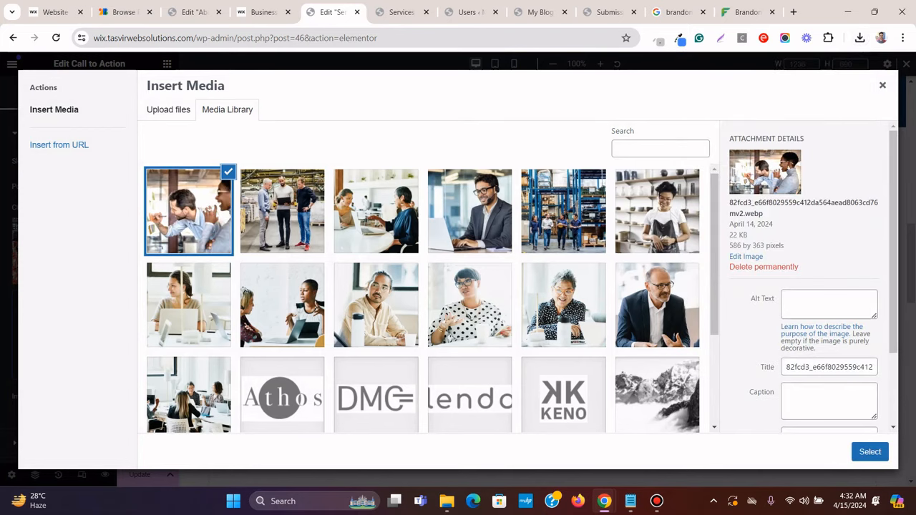
left_click(870, 451)
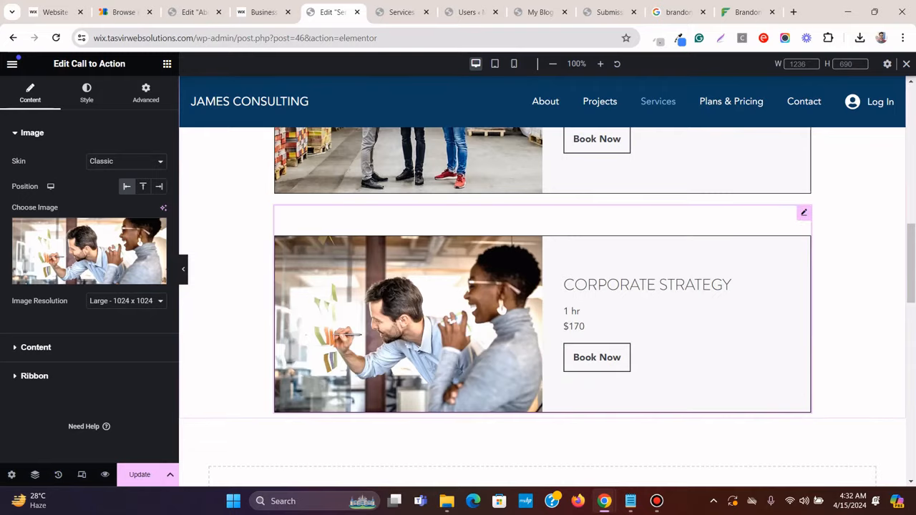
Set the padding of the container holding the service boxes to 0 top, 10 right, 50 bottom and 10 left, in px
scroll(543, 306, "up", 10)
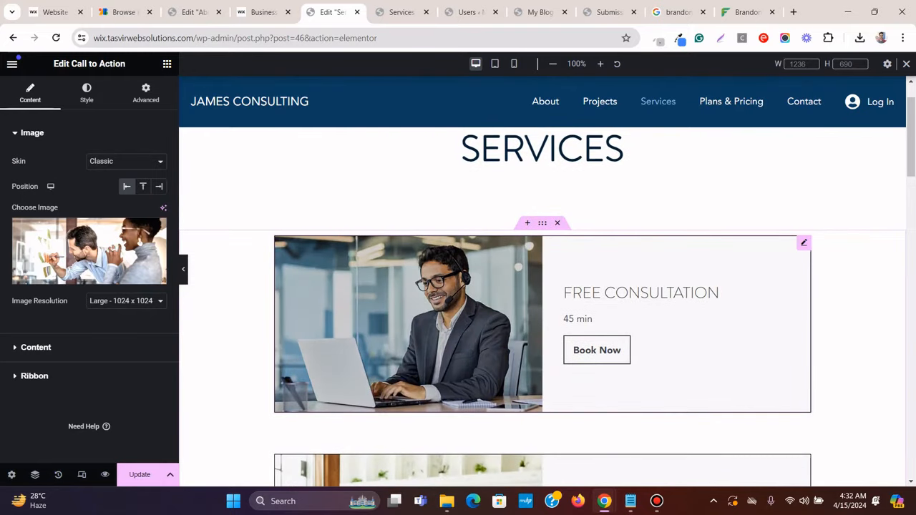
scroll(542, 306, "down", 10)
left_click(183, 269)
scroll(452, 306, "up", 10)
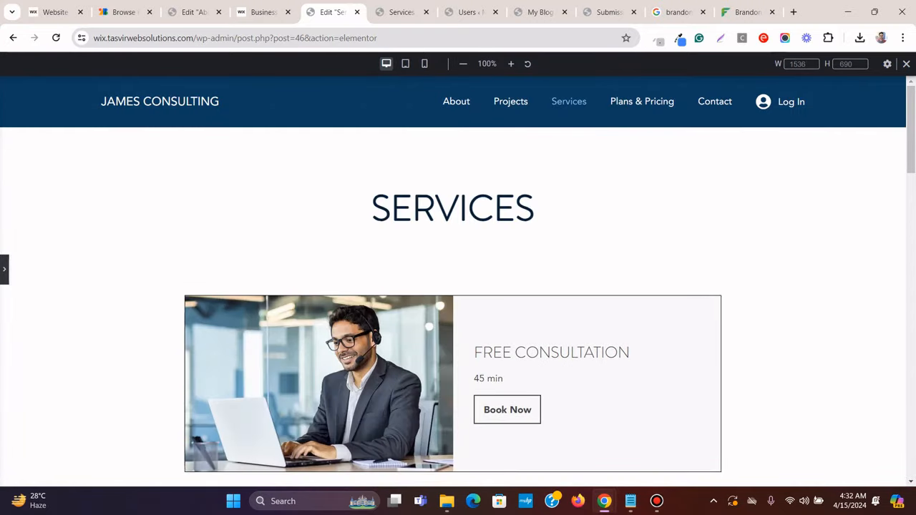
left_click(4, 270)
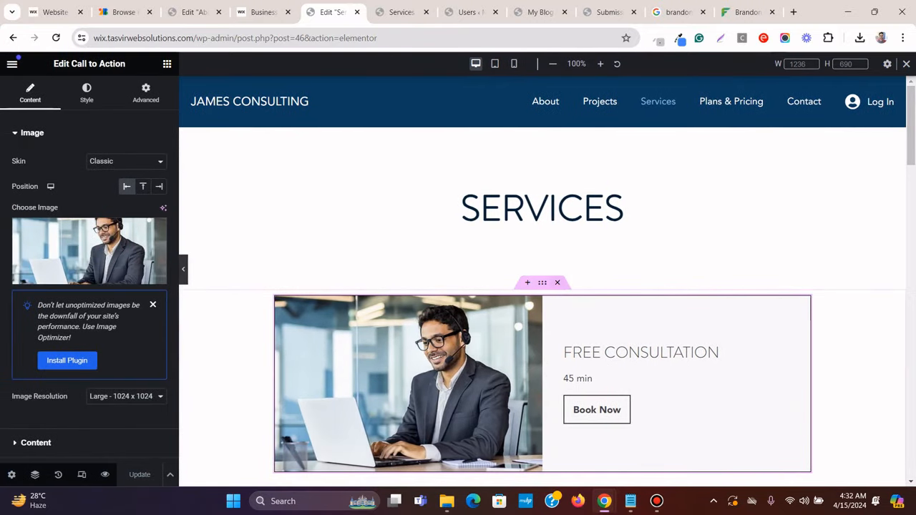
left_click_drag(541, 282, 543, 284)
left_click(543, 282)
left_click(145, 93)
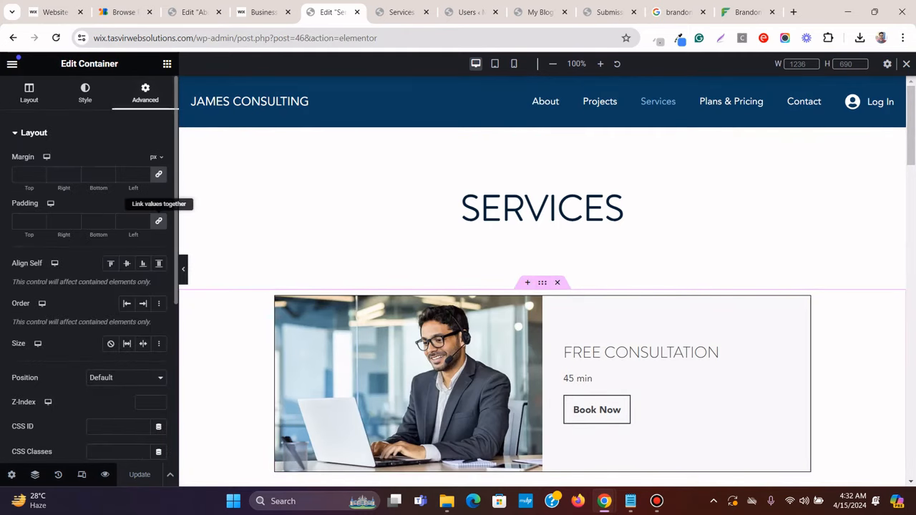
left_click(158, 221)
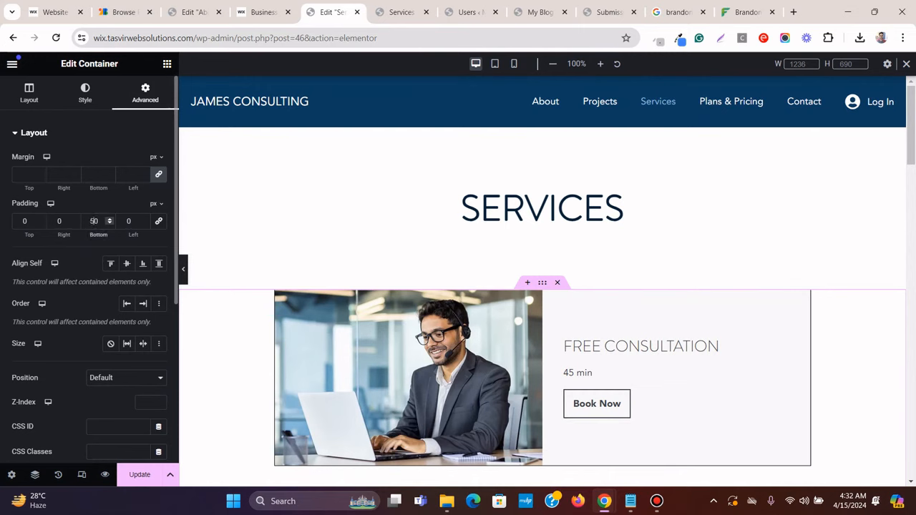
type("1")
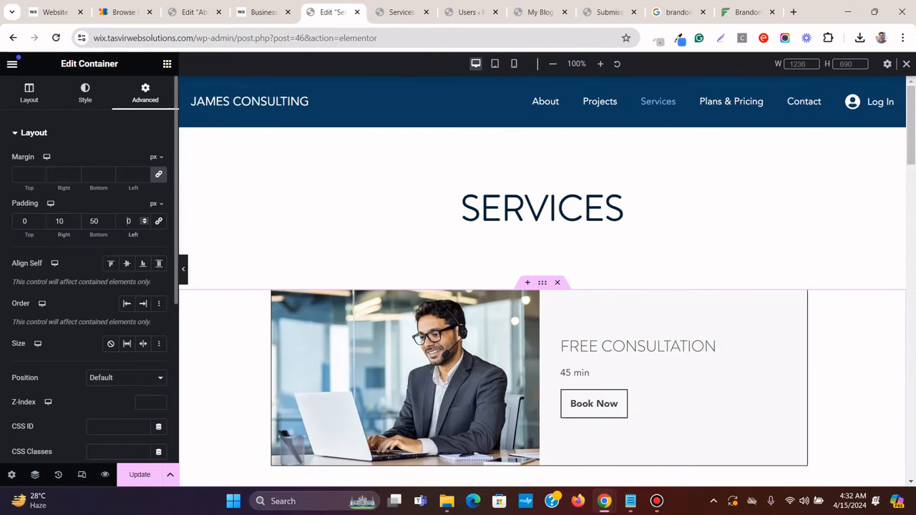
type("1")
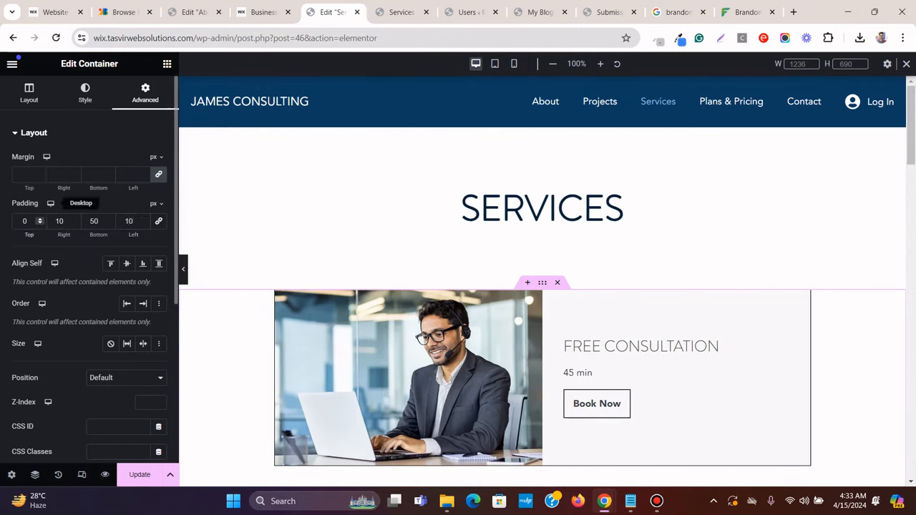
Compare the Services page at full width with the services section of the Wix template
left_click(184, 269)
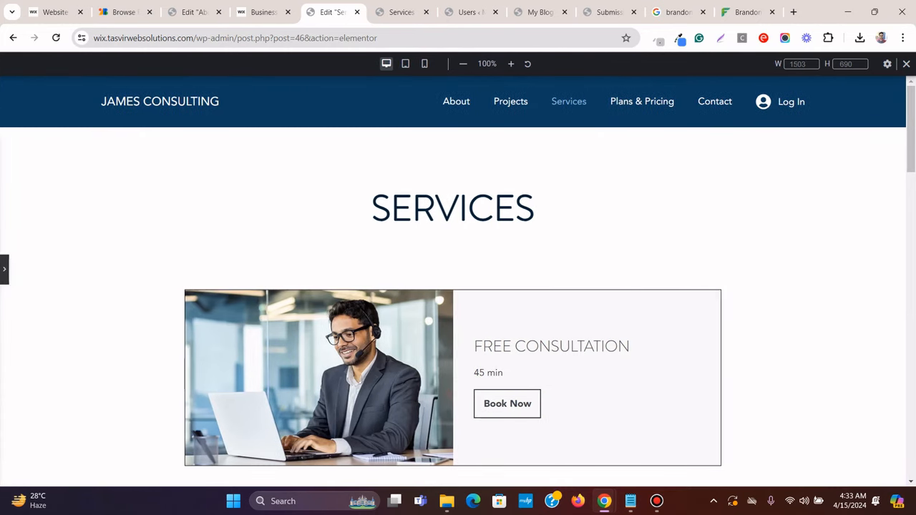
scroll(452, 306, "down", 15)
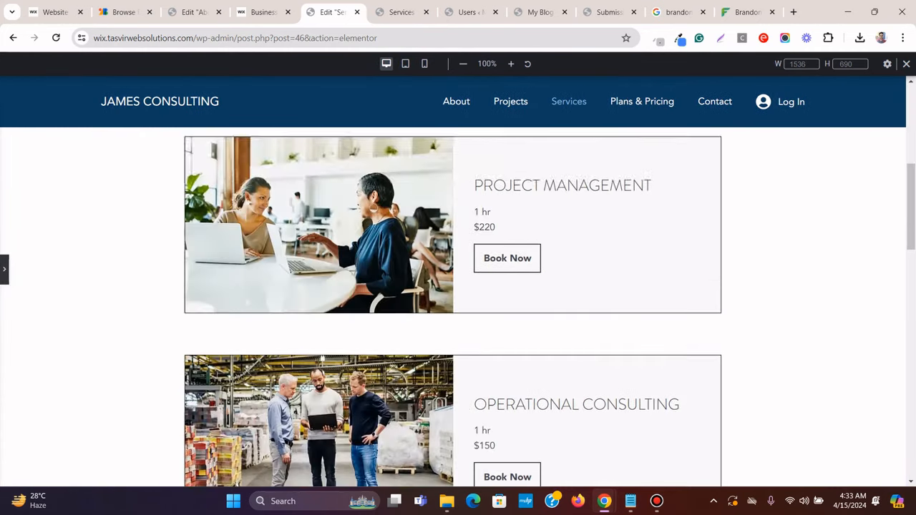
scroll(452, 307, "up", 5)
scroll(453, 307, "up", 10)
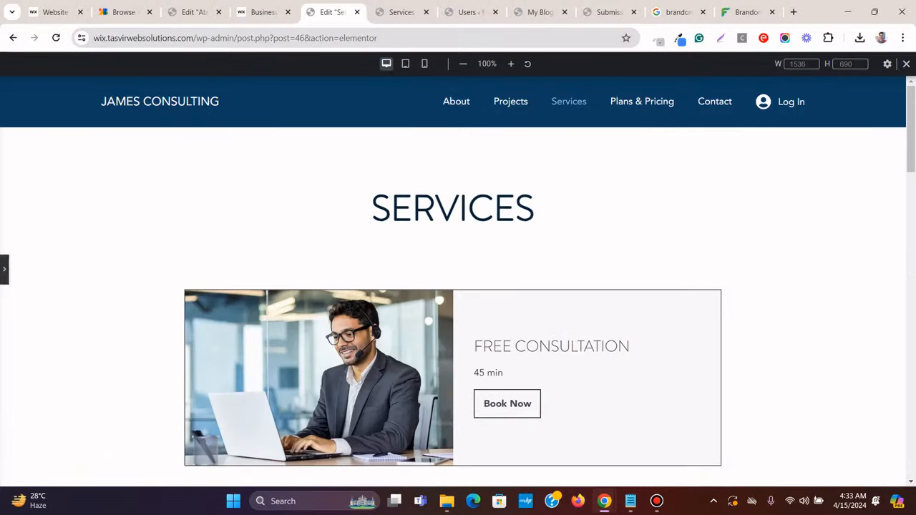
left_click(261, 11)
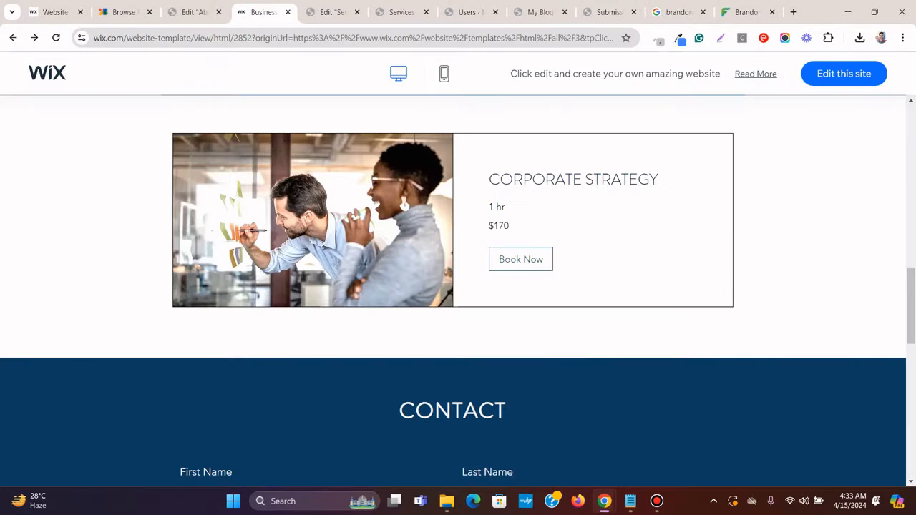
scroll(452, 307, "up", 9)
scroll(453, 308, "up", 2)
scroll(453, 308, "down", 13)
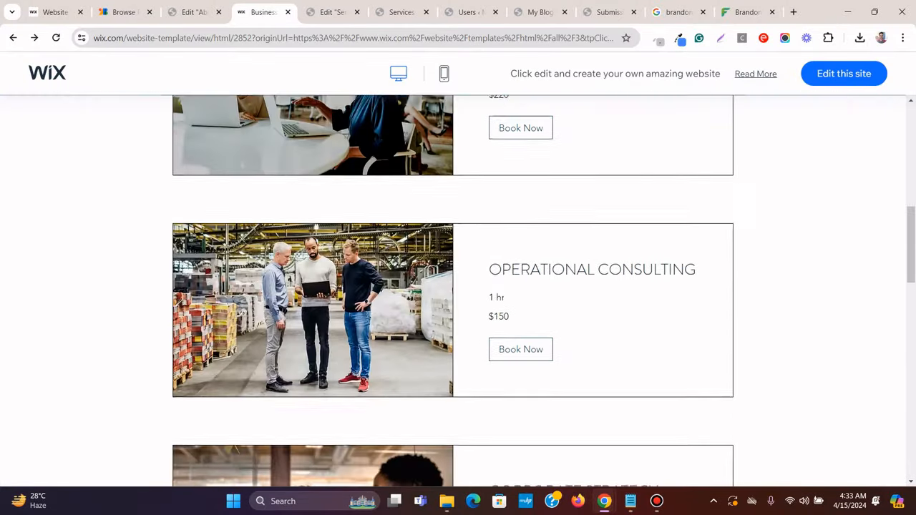
key("ctrl+Tab")
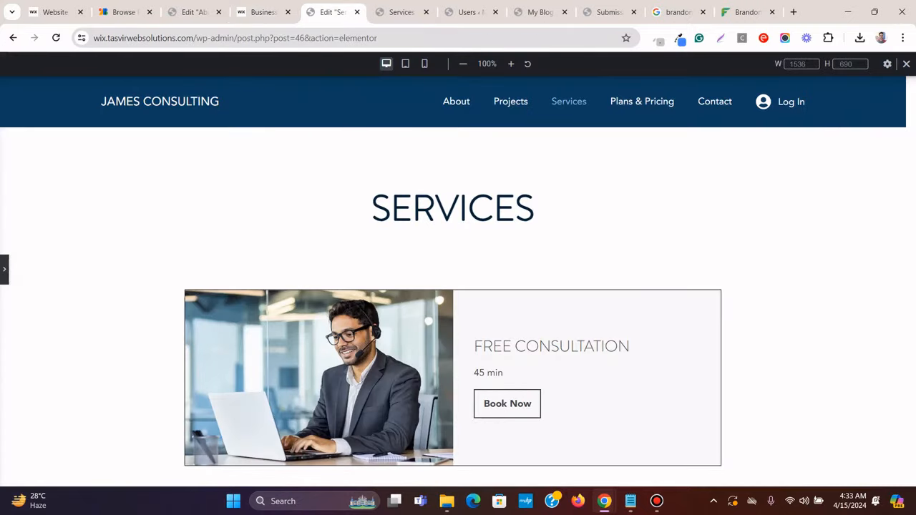
Check the four service boxes at full width and save the updated Services page
scroll(453, 308, "down", 15)
scroll(453, 307, "up", 7)
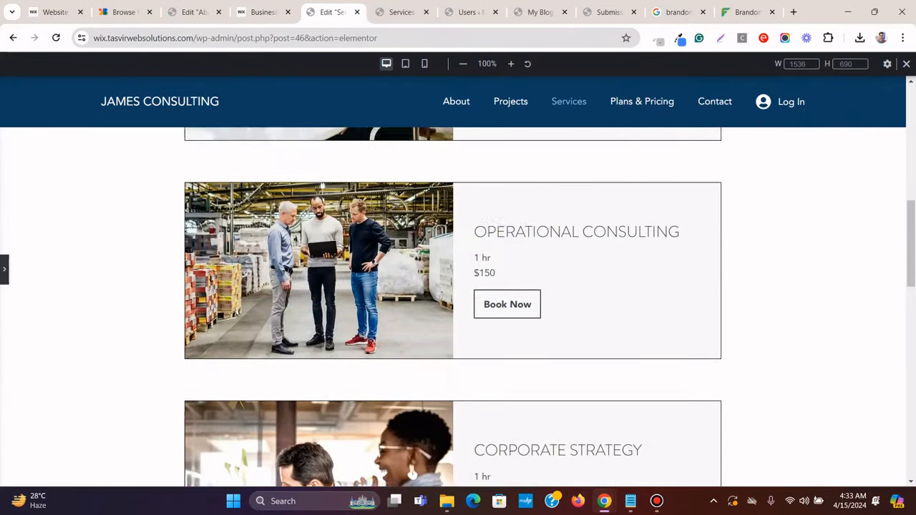
scroll(453, 308, "up", 6)
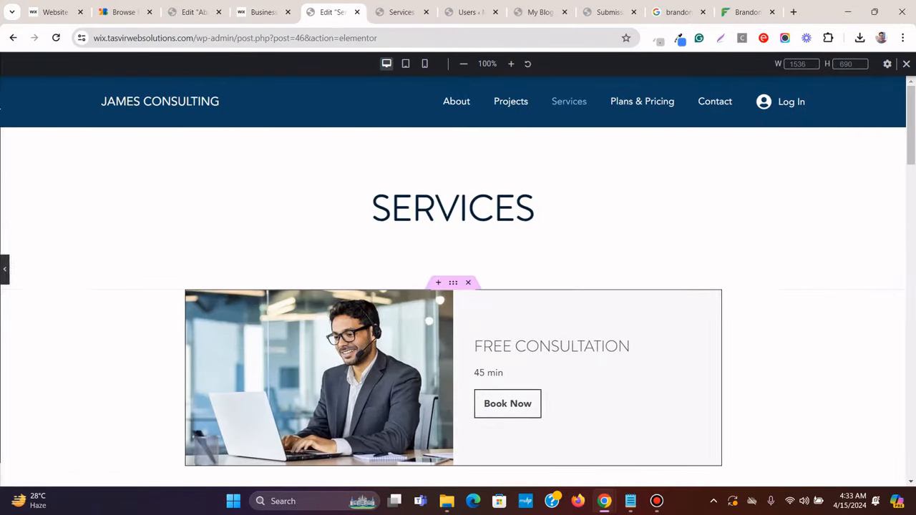
left_click(4, 269)
left_click(139, 475)
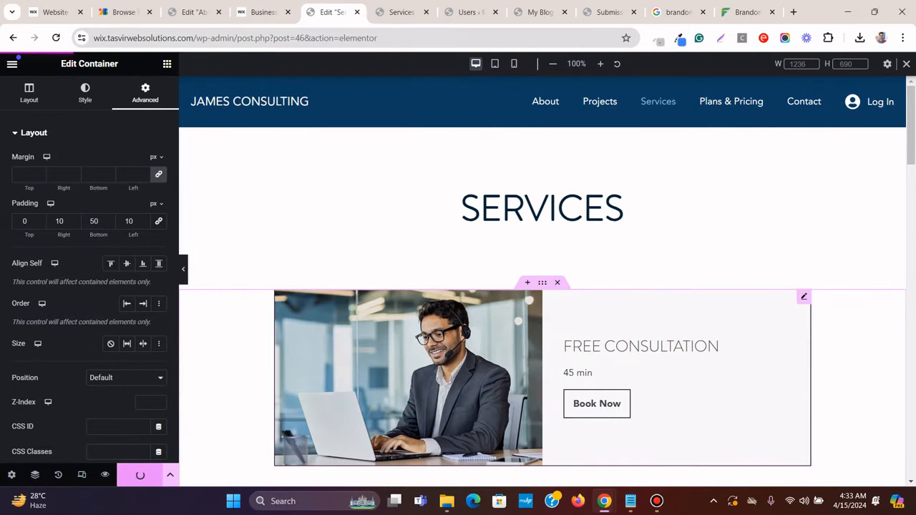
Check the Services page layout in the tablet portrait and mobile views, and return to the desktop view
left_click(494, 63)
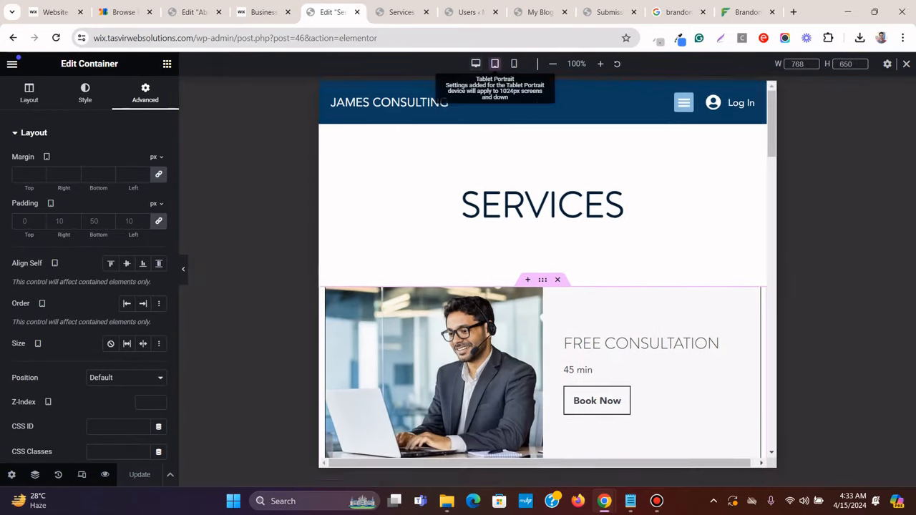
scroll(544, 286, "down", 3)
scroll(544, 286, "down", 5)
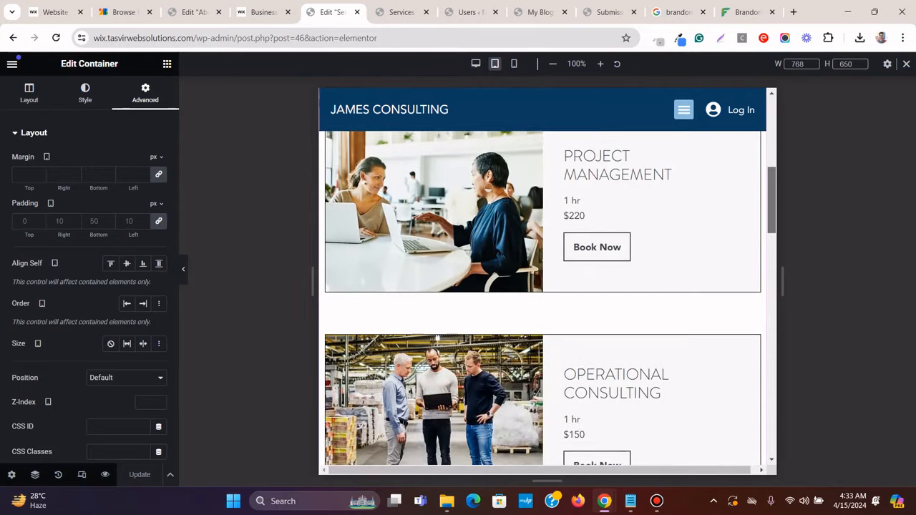
scroll(544, 308, "down", 5)
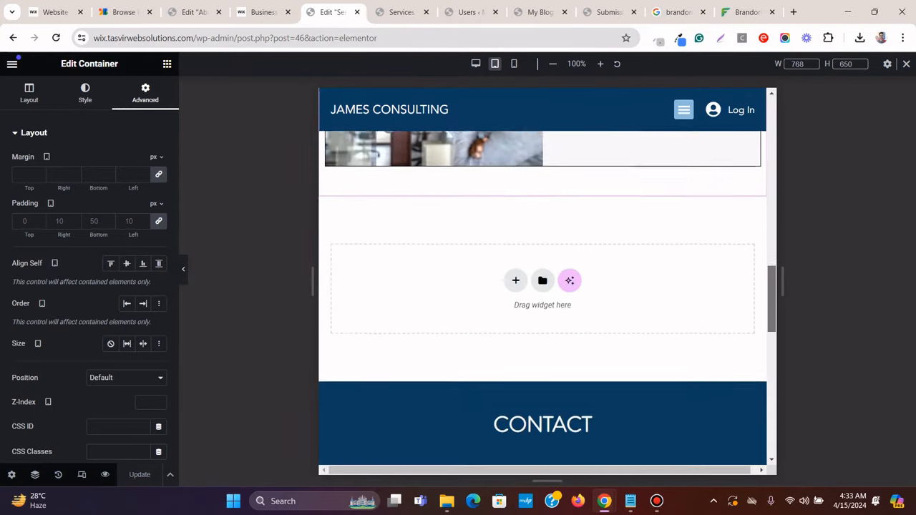
scroll(544, 308, "up", 15)
left_click(514, 64)
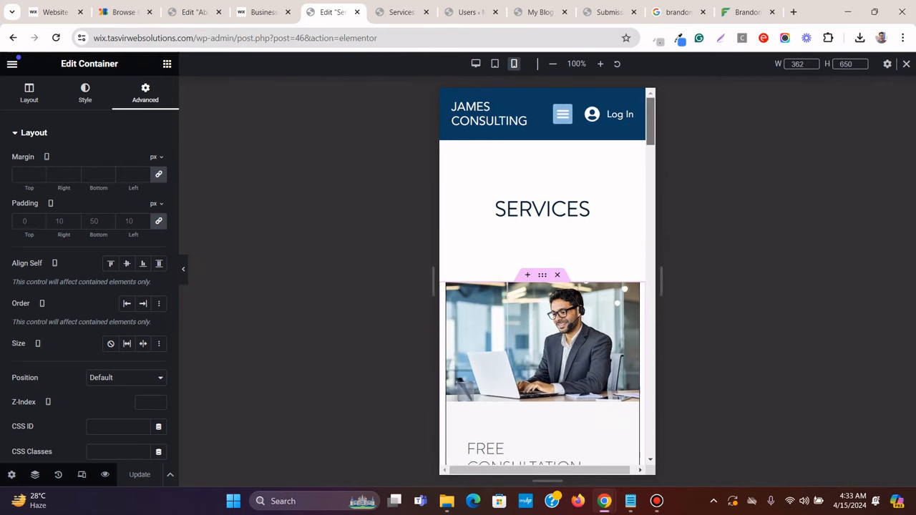
scroll(542, 300, "down", 6)
scroll(542, 301, "down", 15)
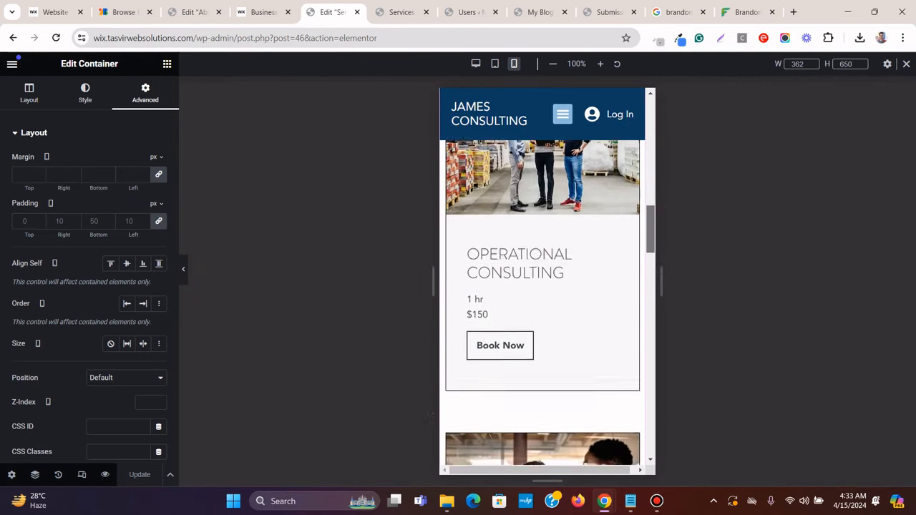
scroll(543, 300, "up", 15)
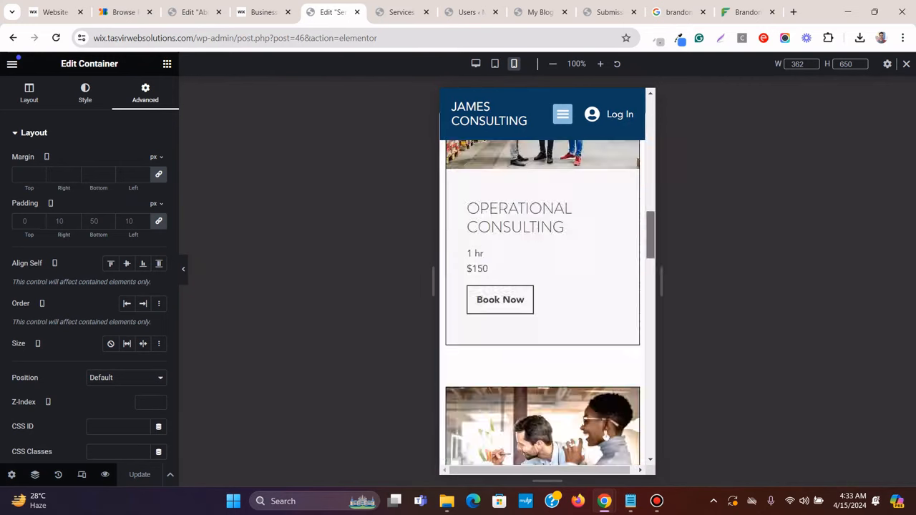
left_click(475, 64)
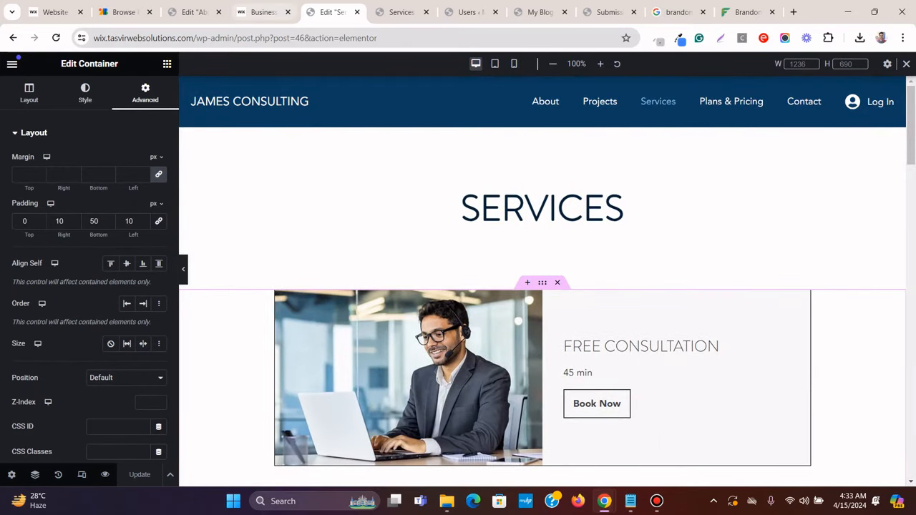
Examine the Plans & Pricing page of the Wix template, from its plan cards to the contact section, and return to the Elementor editor
left_click(263, 12)
left_click(332, 12)
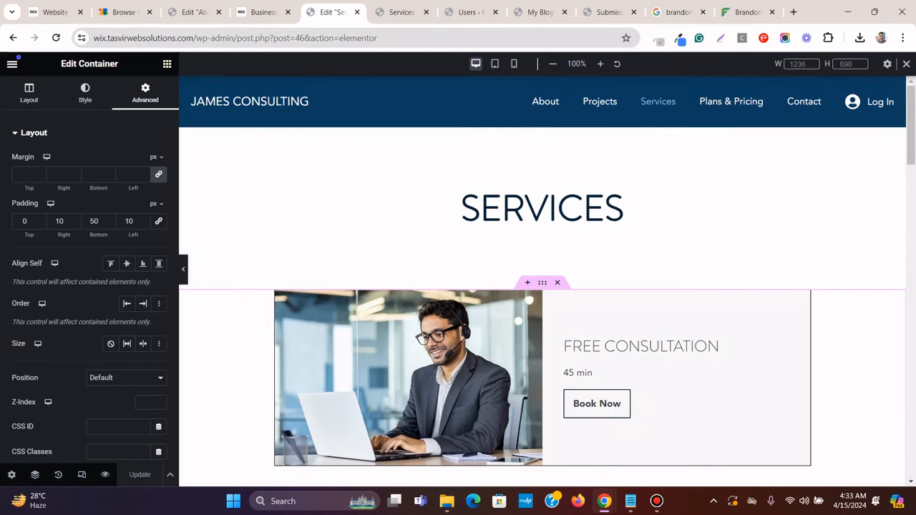
left_click(263, 12)
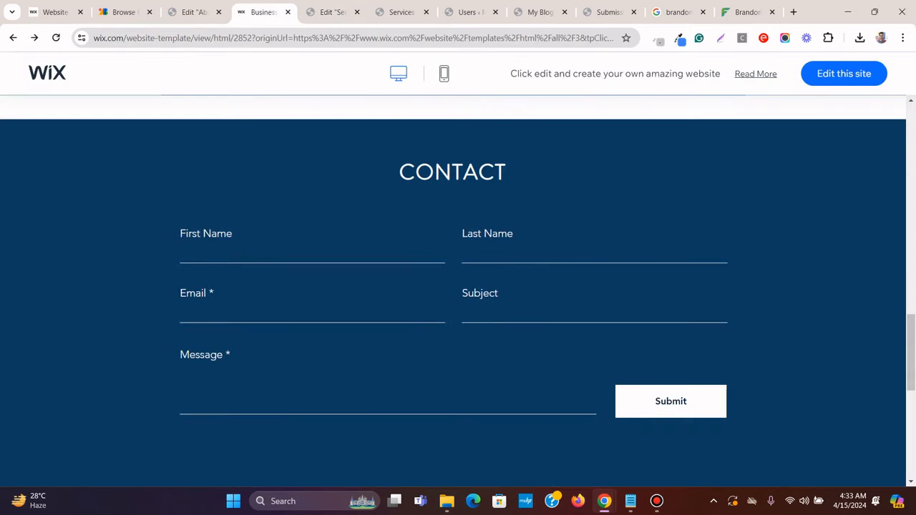
scroll(457, 286, "up", 15)
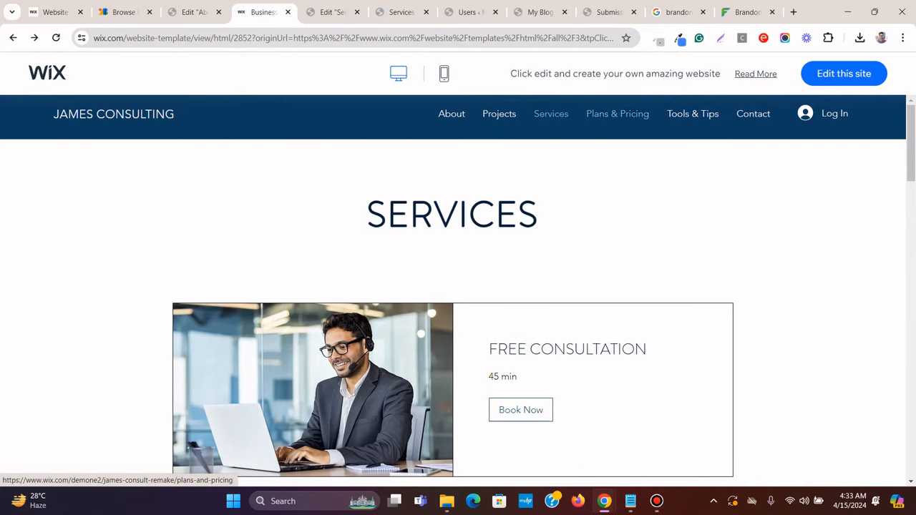
left_click(617, 114)
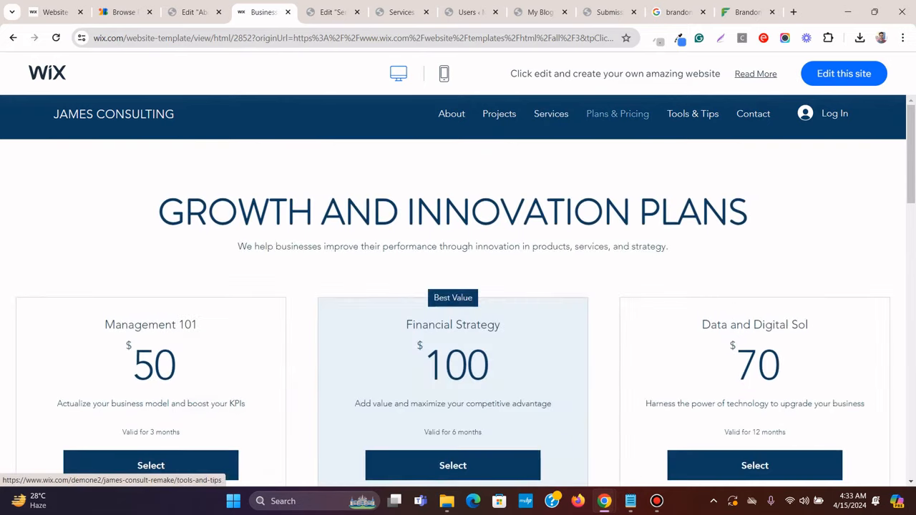
scroll(458, 286, "down", 3)
scroll(458, 287, "down", 8)
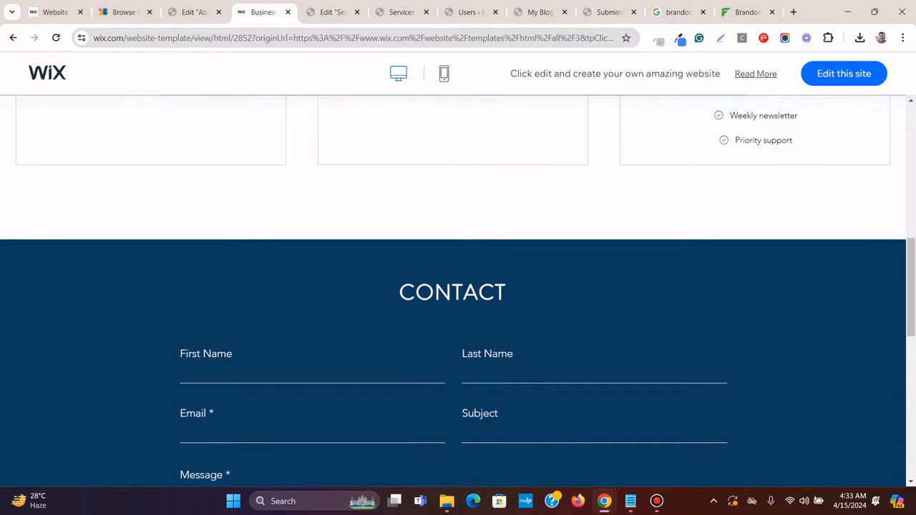
scroll(458, 286, "up", 7)
left_click(333, 12)
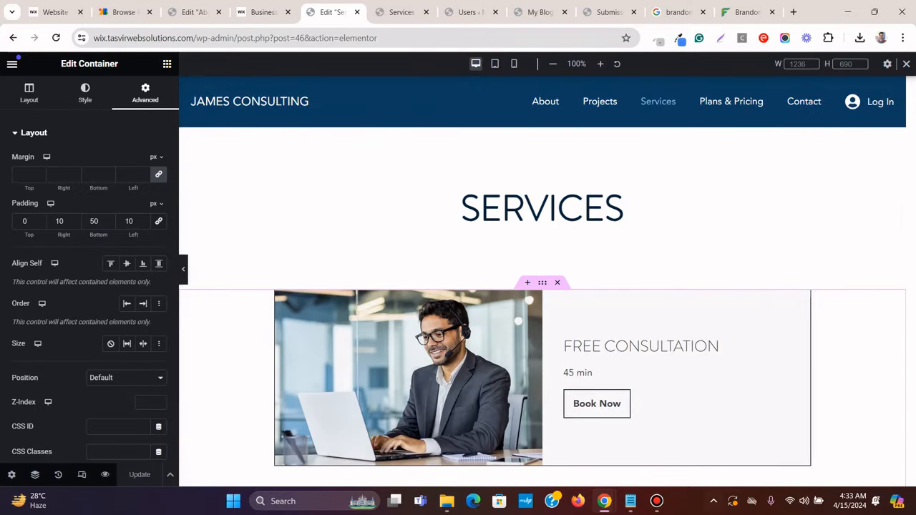
left_click(656, 501)
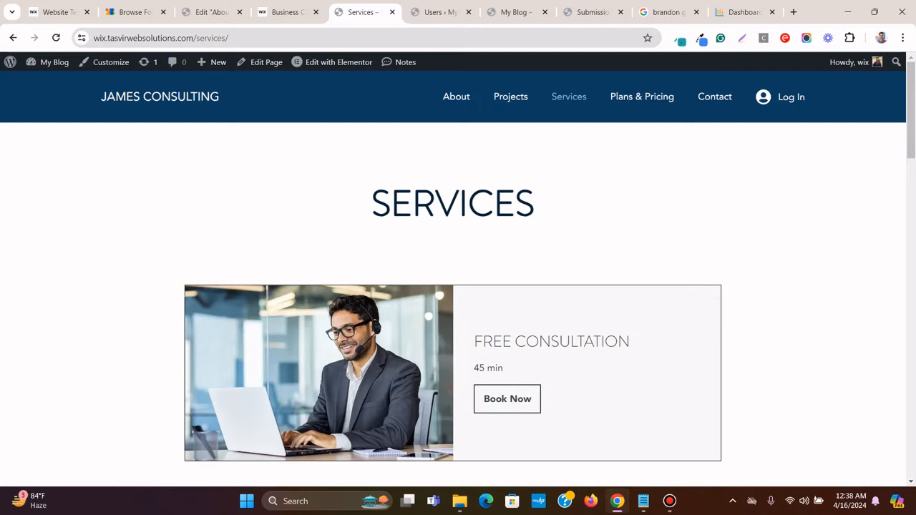
Review the Wix template's Services page down to its footer, and study the plan cards and features on its Plans & Pricing page
left_click(287, 12)
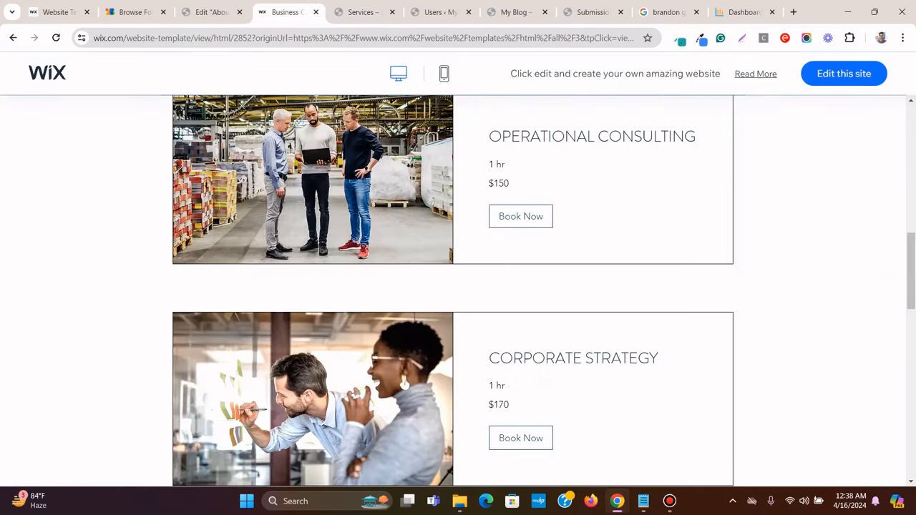
scroll(452, 286, "up", 9)
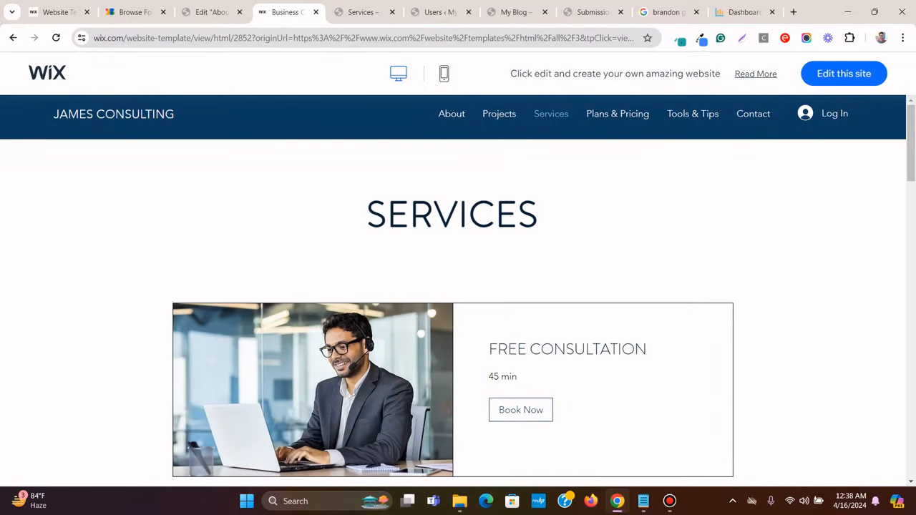
scroll(458, 286, "down", 15)
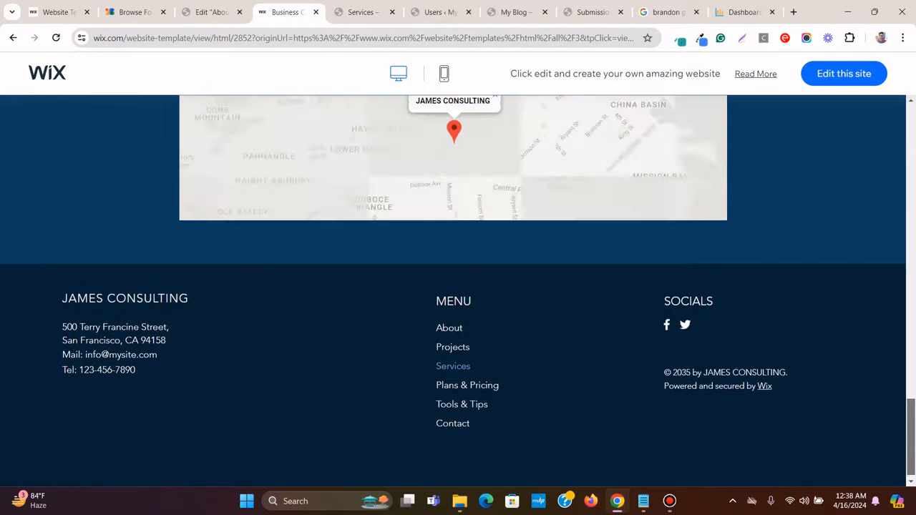
scroll(458, 286, "up", 15)
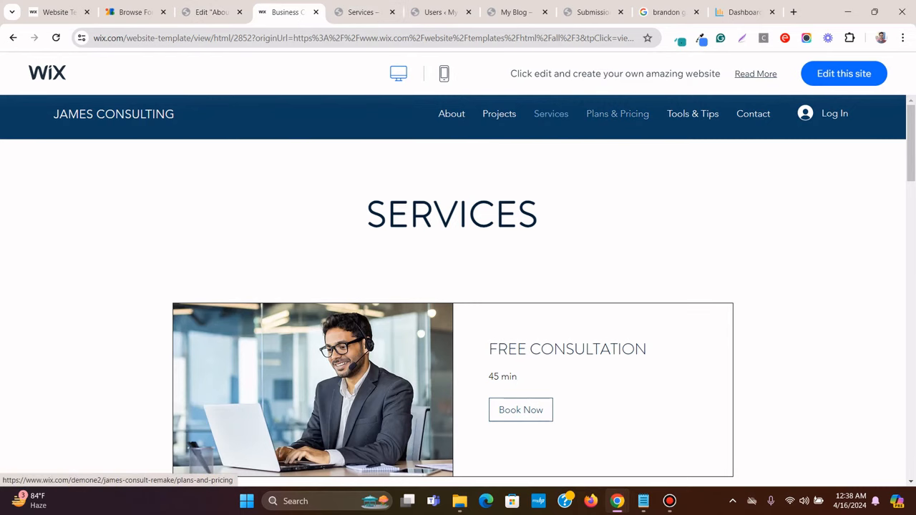
left_click(617, 114)
scroll(458, 286, "down", 4)
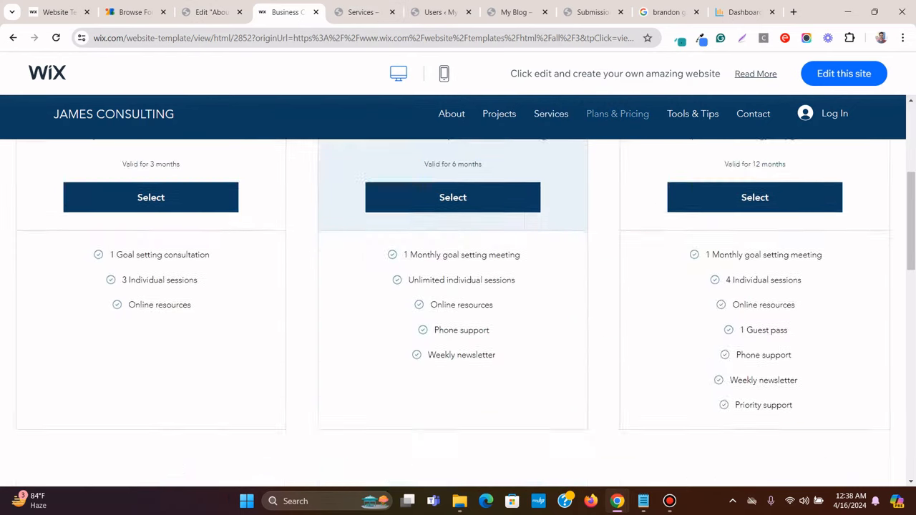
scroll(458, 287, "down", 15)
scroll(458, 286, "up", 7)
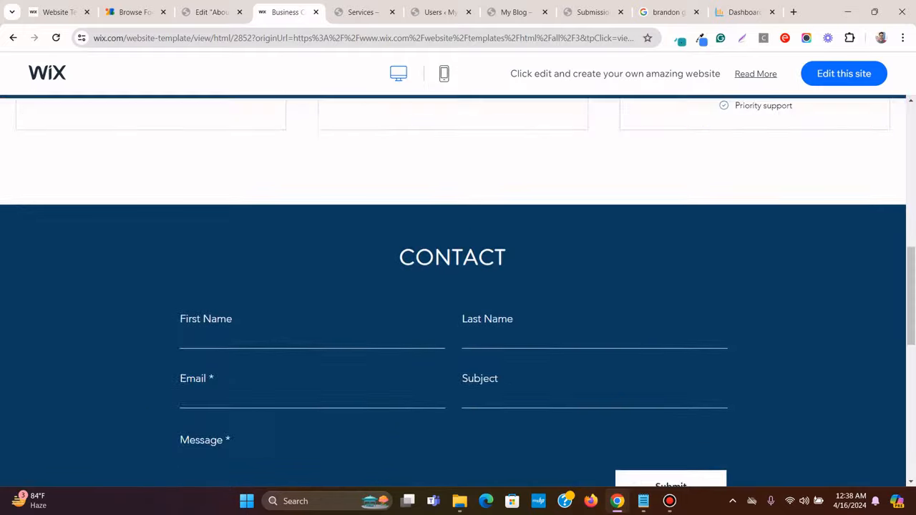
scroll(458, 286, "up", 8)
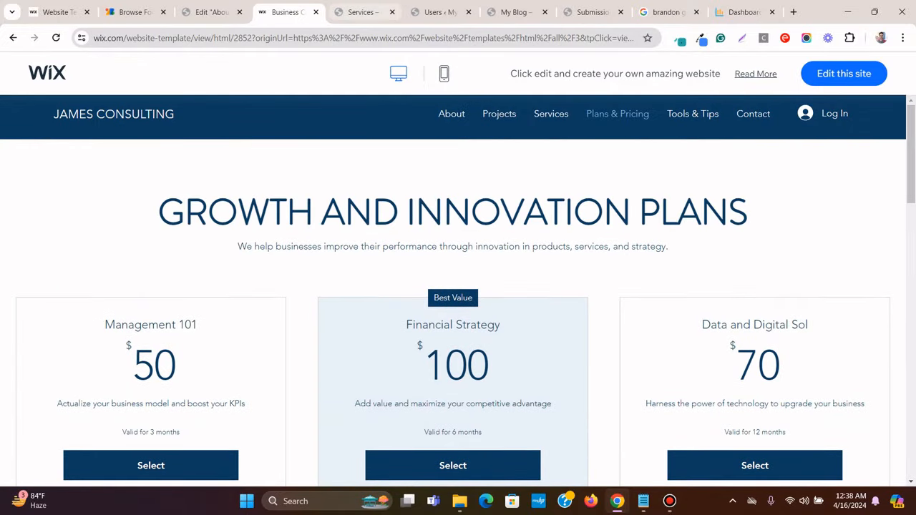
Open the site's Plans & Pricing page and its page editor in a separate tab placed beside the Wix template
left_click(364, 12)
left_click(642, 97)
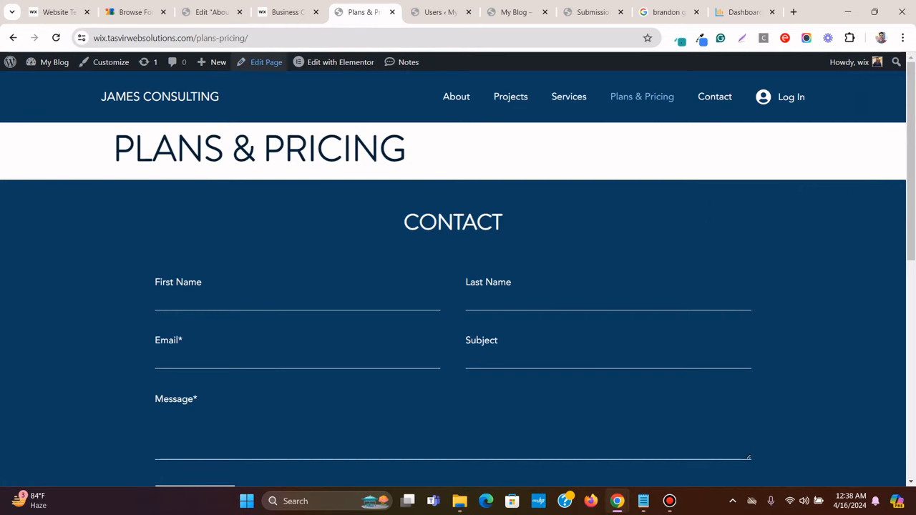
right_click(257, 62)
left_click(290, 71)
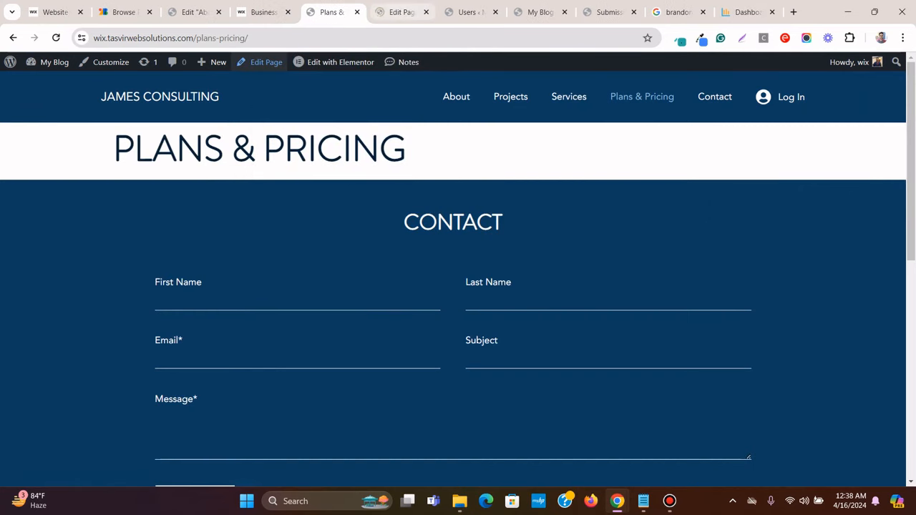
left_click(401, 12)
left_click_drag(401, 12, 333, 12)
Check the template's plans page, then open the Plans & Pricing page for editing with Elementor
left_click(264, 12)
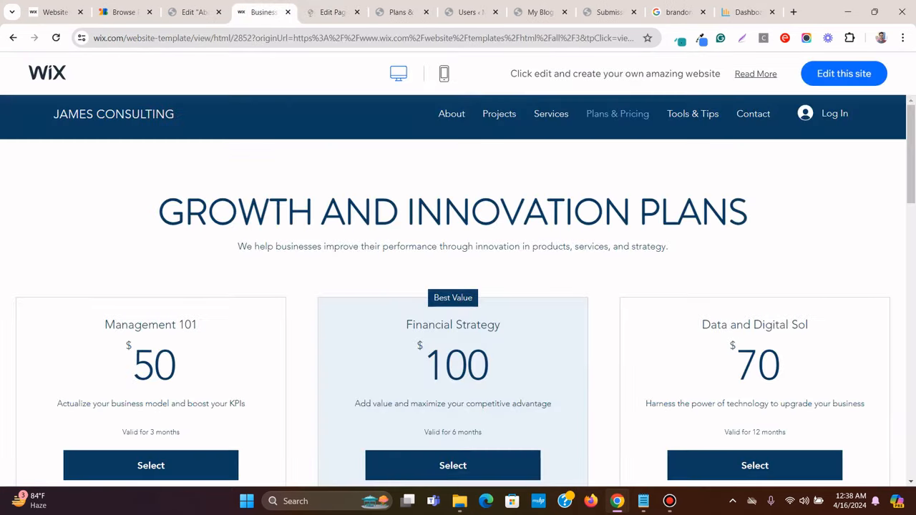
scroll(458, 290, "down", 3)
scroll(458, 290, "up", 3)
key("ctrl+Tab")
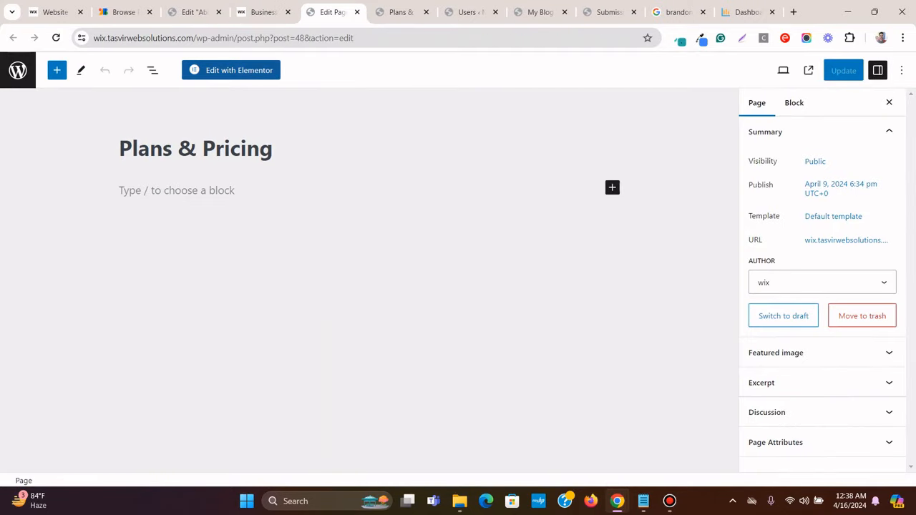
left_click(231, 70)
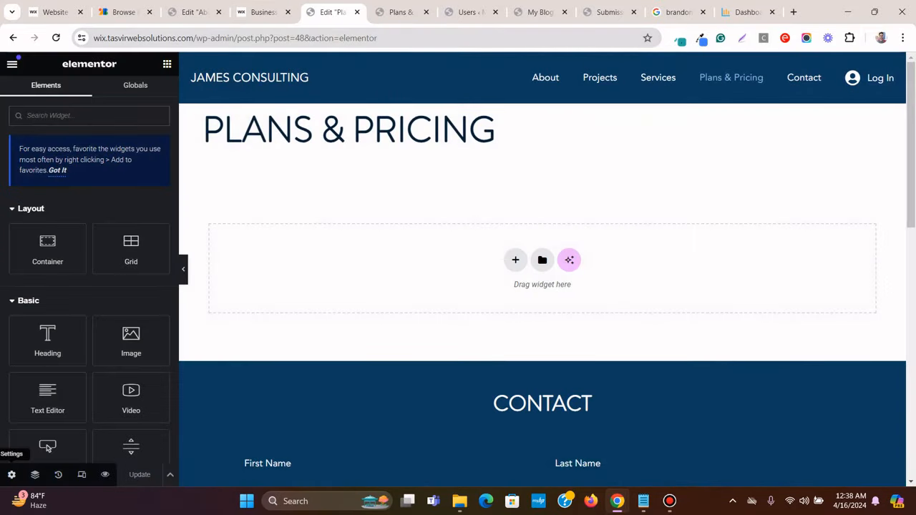
Hide the Plans & Pricing page title in the page settings
left_click(12, 474)
scroll(89, 272, "down", 1)
left_click(147, 370)
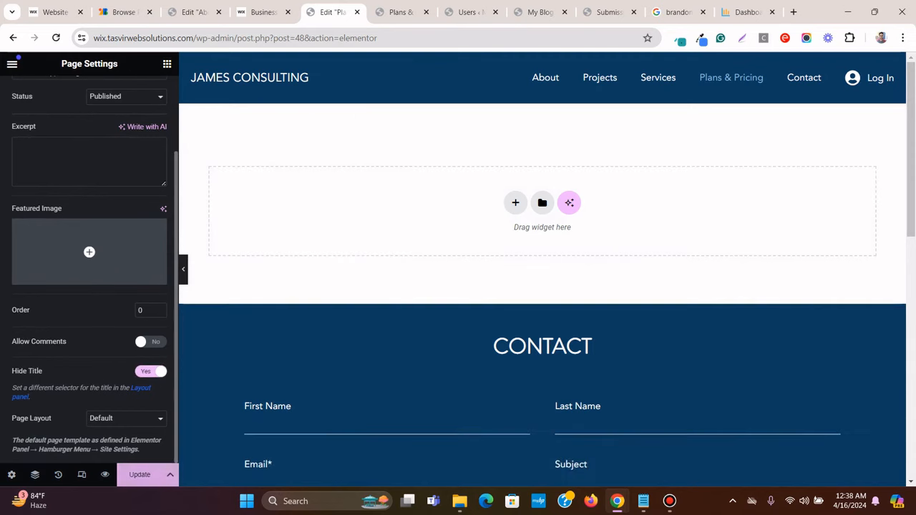
Add a single-column flexbox container to the page
left_click(515, 203)
left_click(505, 241)
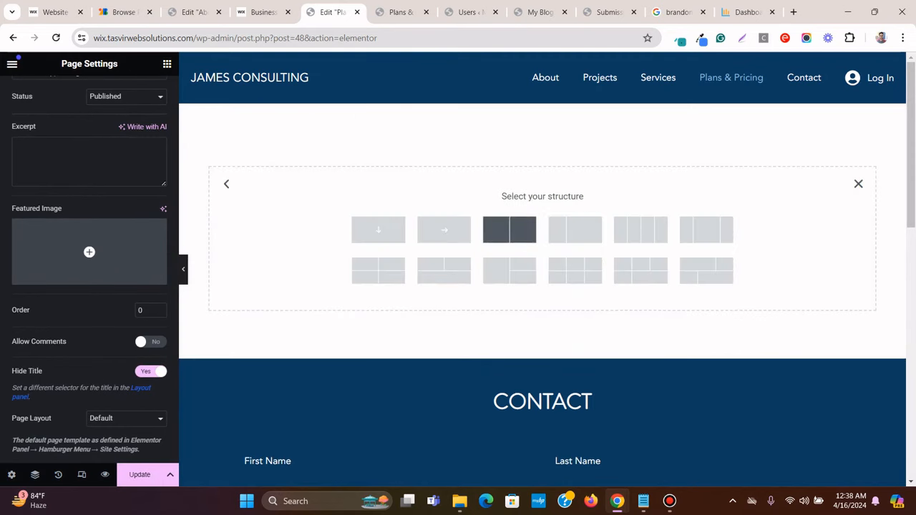
left_click(378, 230)
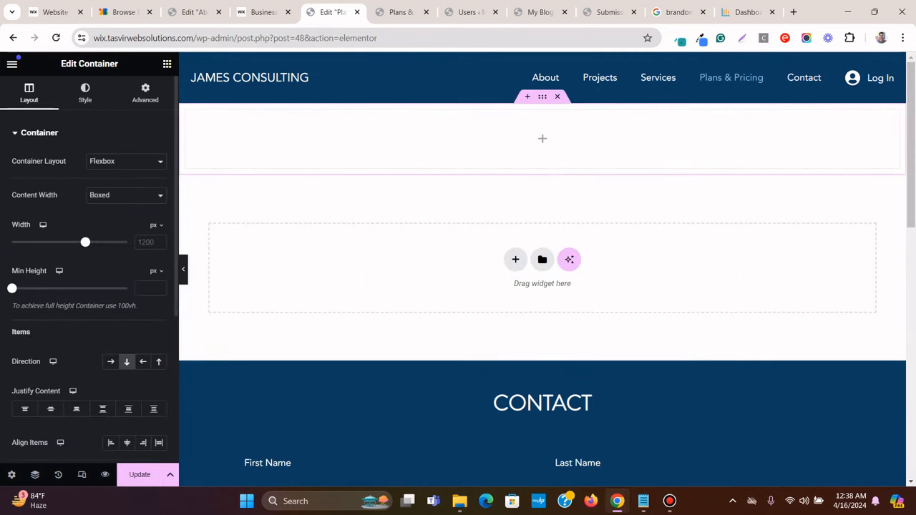
Set the container's padding to 100 px top and bottom and 10 px left and right
left_click(145, 93)
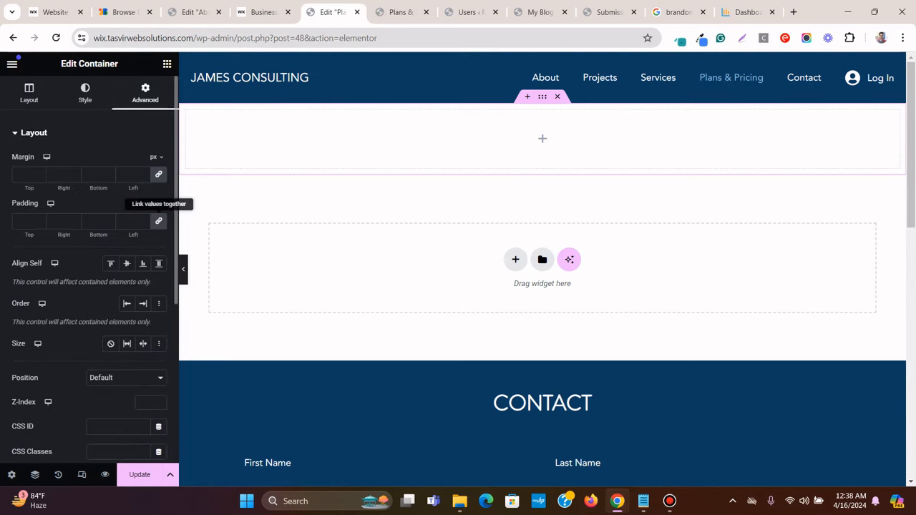
left_click(159, 221)
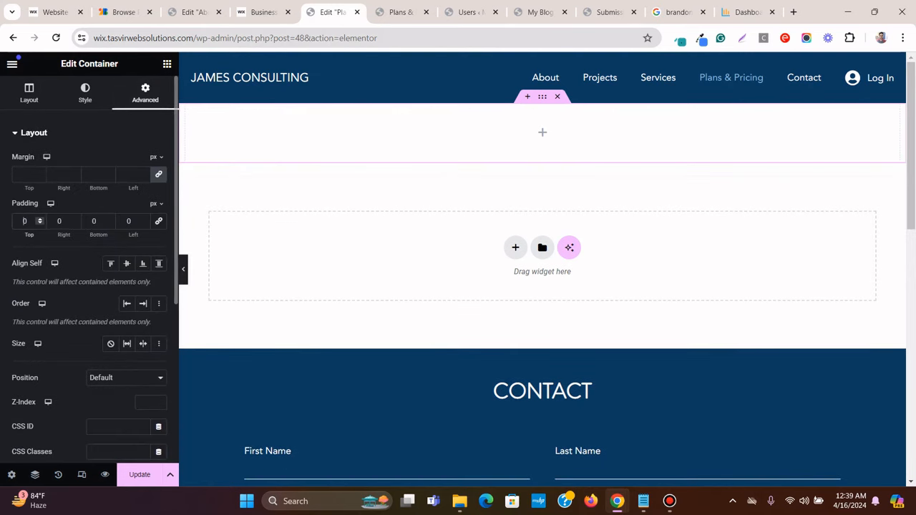
type("100")
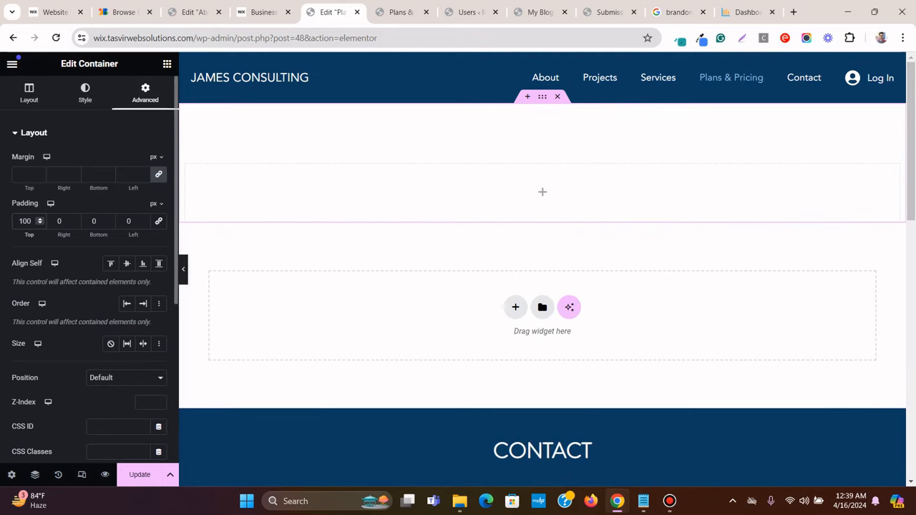
left_click(91, 221)
type("100")
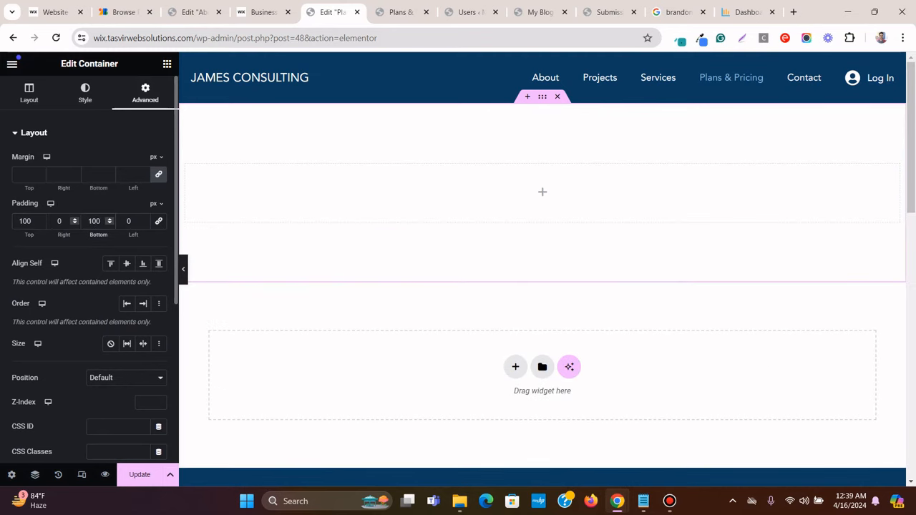
left_click(56, 221)
type("1")
left_click(262, 12)
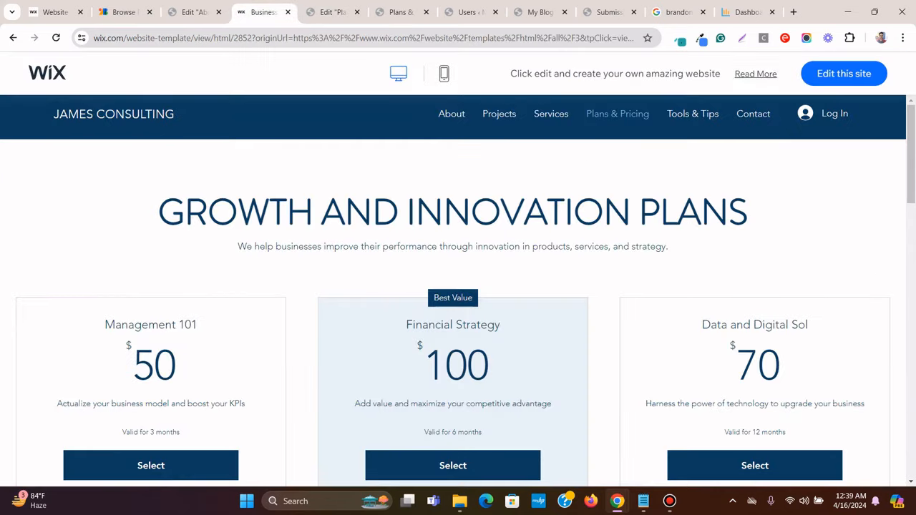
left_click(332, 13)
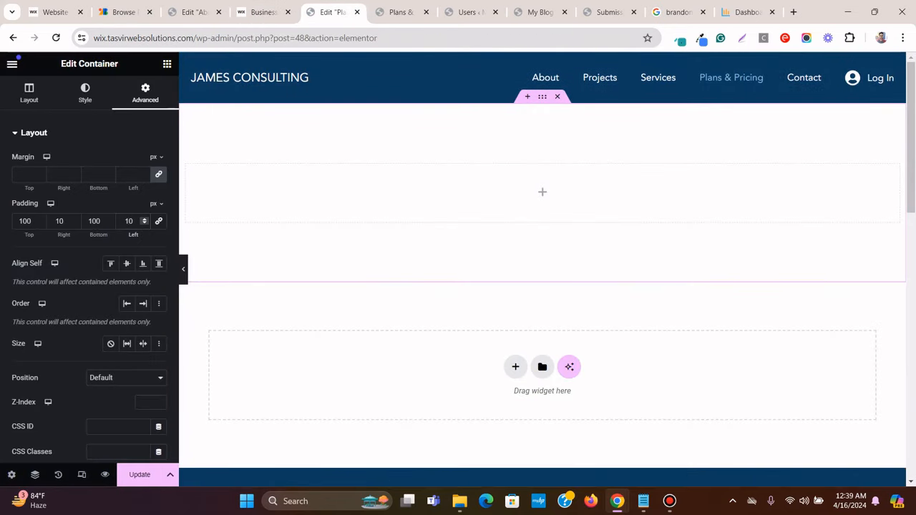
Add a Heading widget to the container and set its HTML tag to H1
left_click(167, 64)
left_click_drag(47, 339, 540, 183)
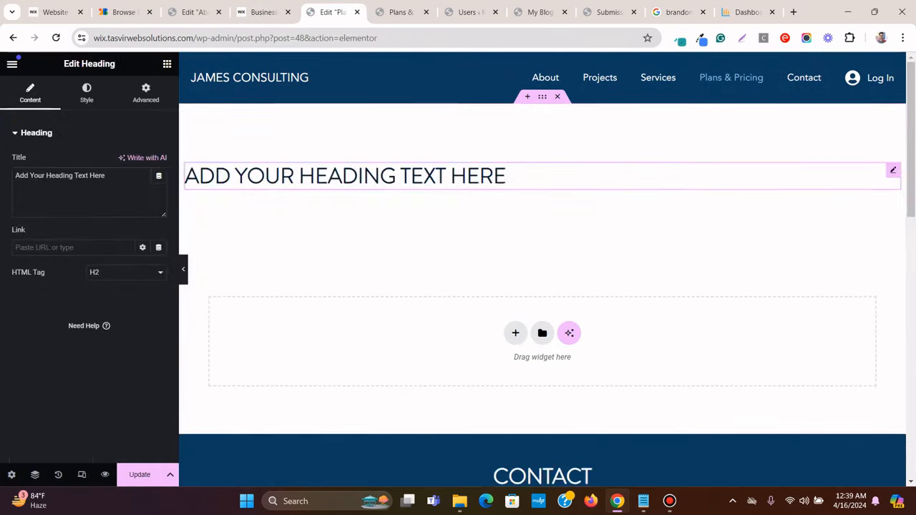
left_click(126, 272)
left_click(108, 283)
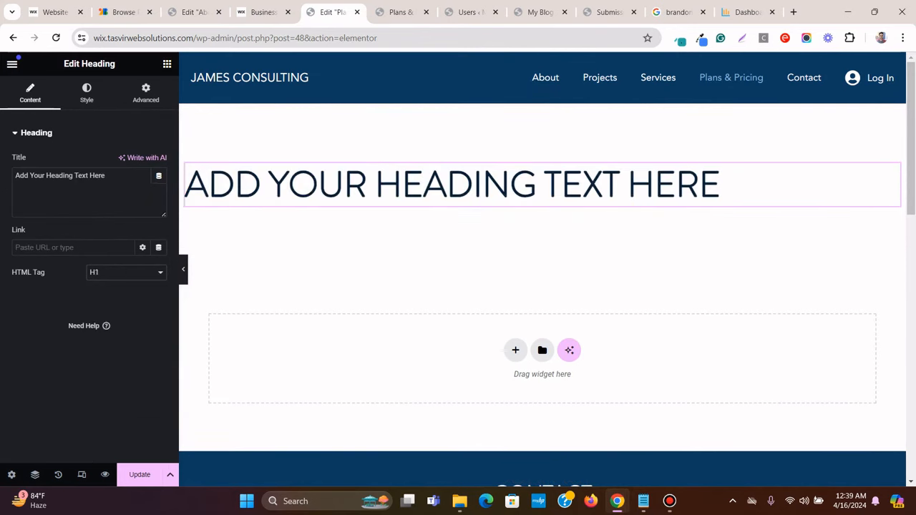
Copy "GROWTH AND INNOVATION PLANS" from the Wix template into the heading's title
left_click(261, 12)
triple_click(458, 214)
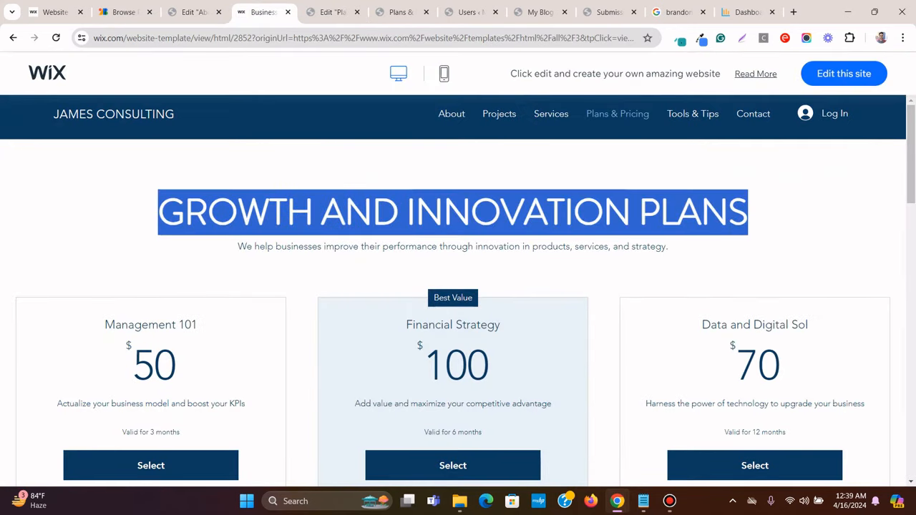
right_click(457, 223)
left_click(476, 236)
left_click(333, 13)
Add a Text Editor widget below the heading containing the template's "We help businesses improve their performance through innovation in products, services, and strategy."
left_click_drag(47, 396, 350, 215)
left_click(263, 12)
triple_click(340, 246)
right_click(340, 246)
left_click(376, 259)
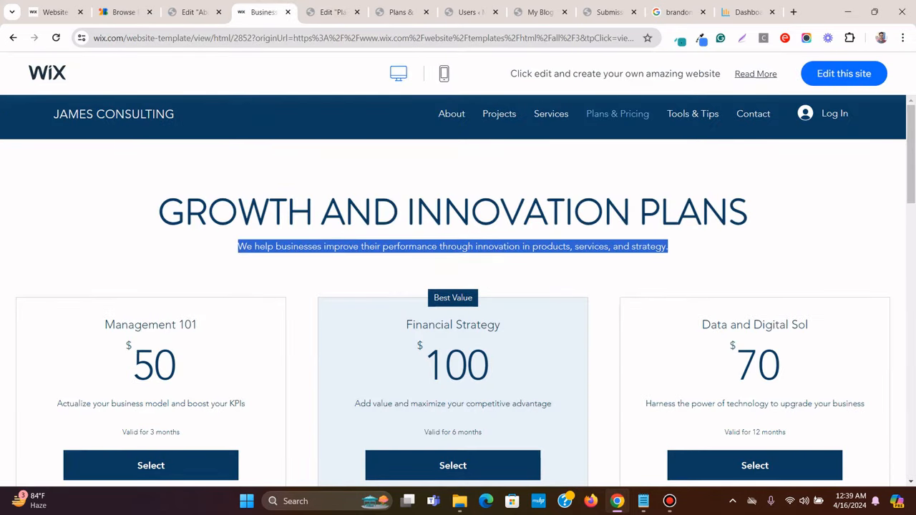
left_click(333, 12)
left_click(89, 276)
key("ctrl+a")
key("ctrl+v")
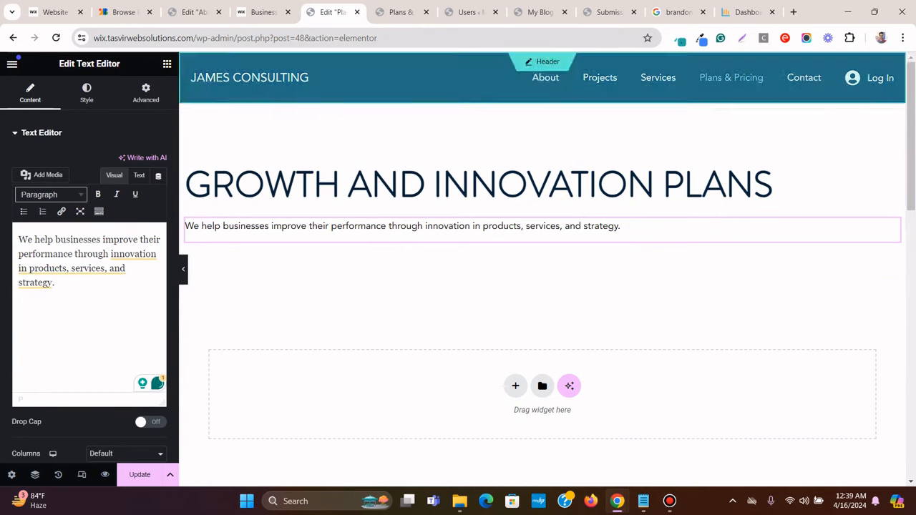
Center-align the heading and the paragraph below it, and update the page
left_click(430, 185)
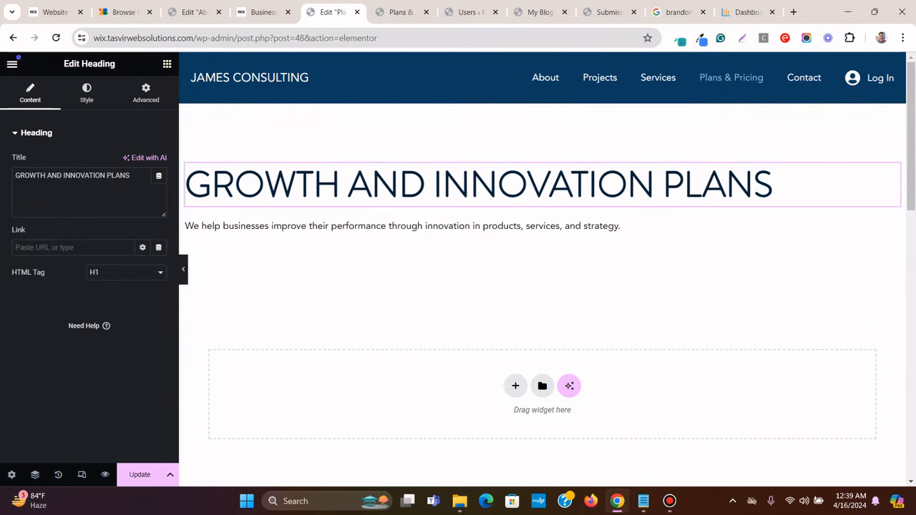
left_click(87, 93)
left_click(127, 161)
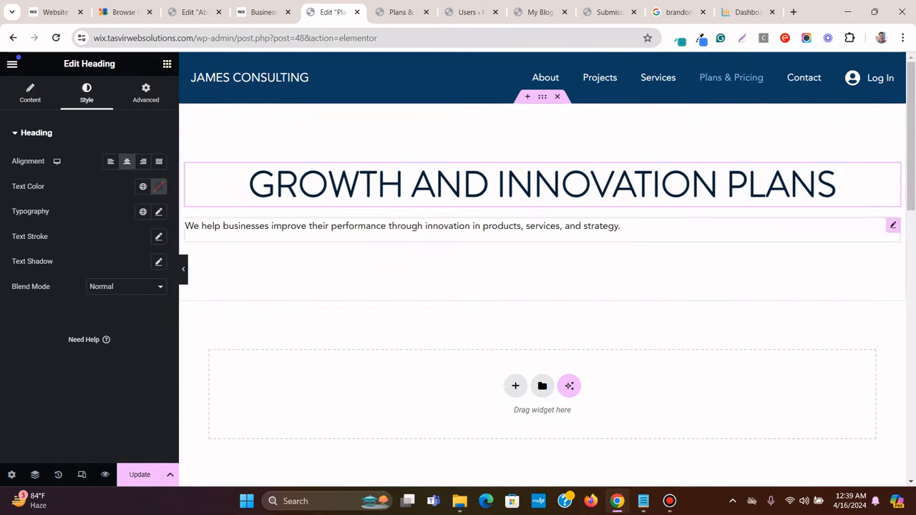
left_click(401, 226)
left_click(87, 93)
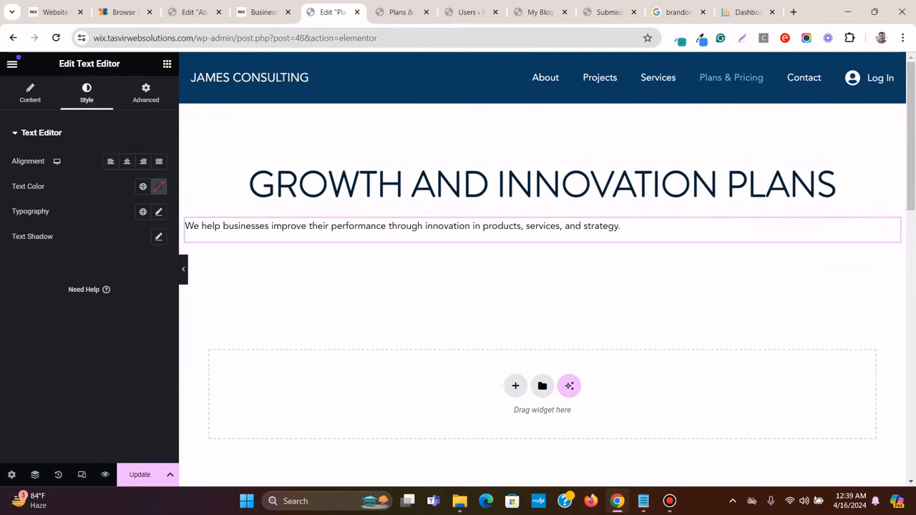
left_click(126, 161)
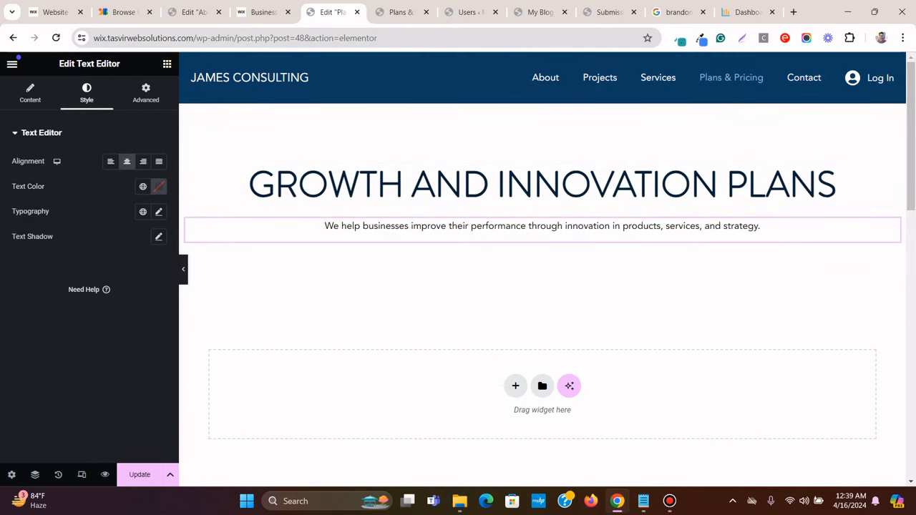
left_click(140, 475)
Examine the three pricing plan cards and their feature lists in the Wix template
left_click(262, 13)
left_click(401, 272)
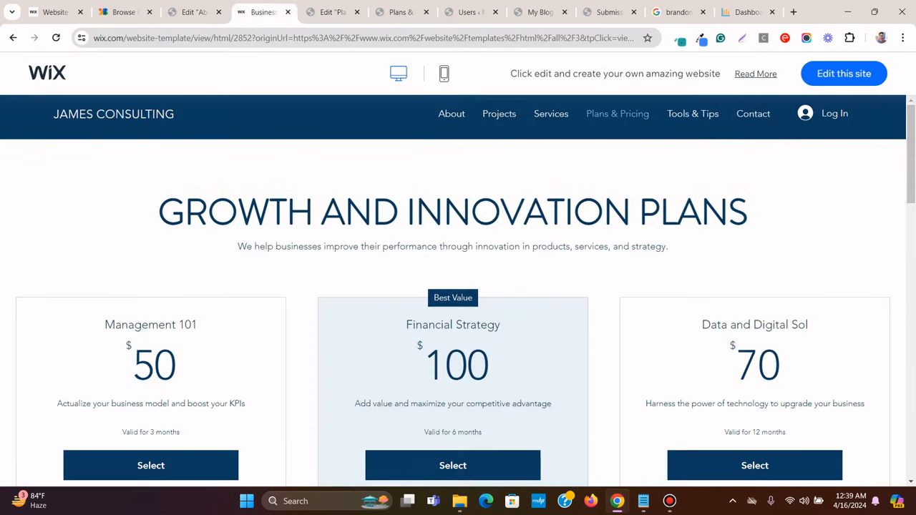
scroll(401, 272, "down", 1)
scroll(458, 286, "down", 2)
scroll(457, 286, "up", 2)
scroll(458, 286, "down", 3)
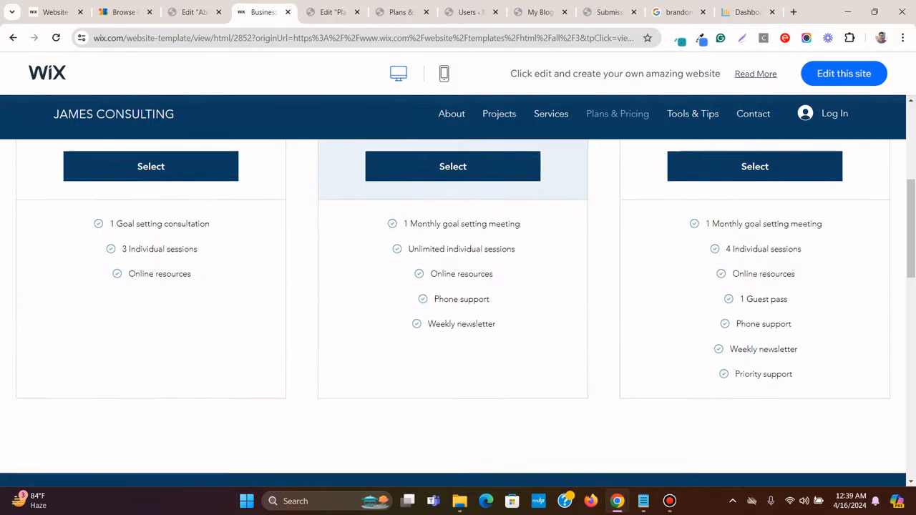
scroll(458, 286, "up", 3)
scroll(458, 287, "up", 1)
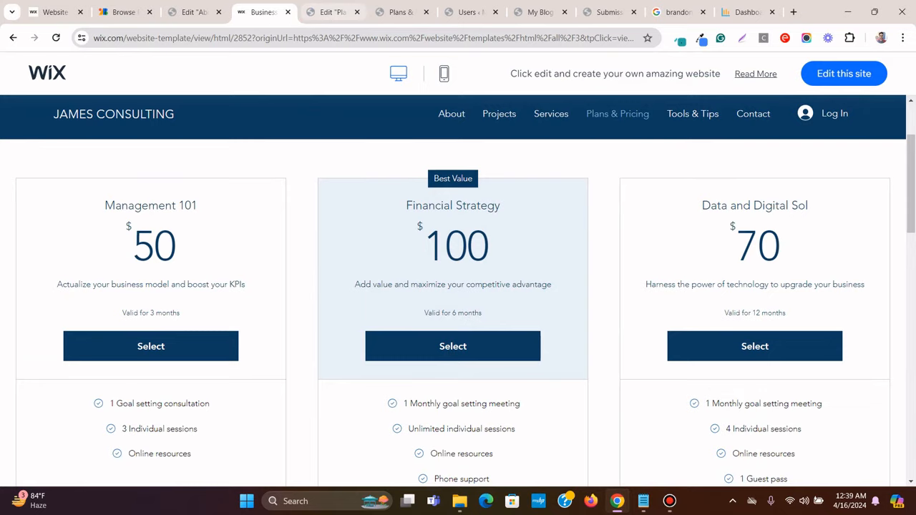
scroll(458, 287, "up", 1)
scroll(457, 286, "up", 1)
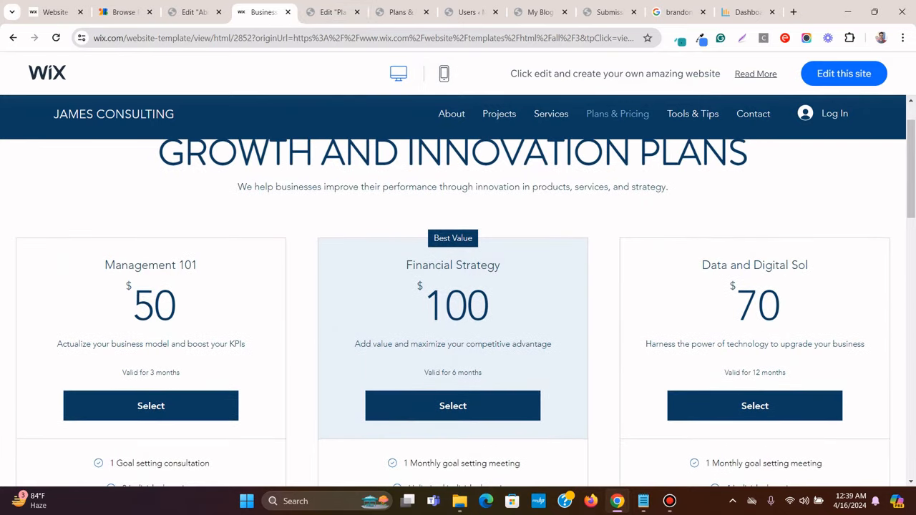
Add another single-column container below the heading section of the Plans & Pricing page
left_click(331, 13)
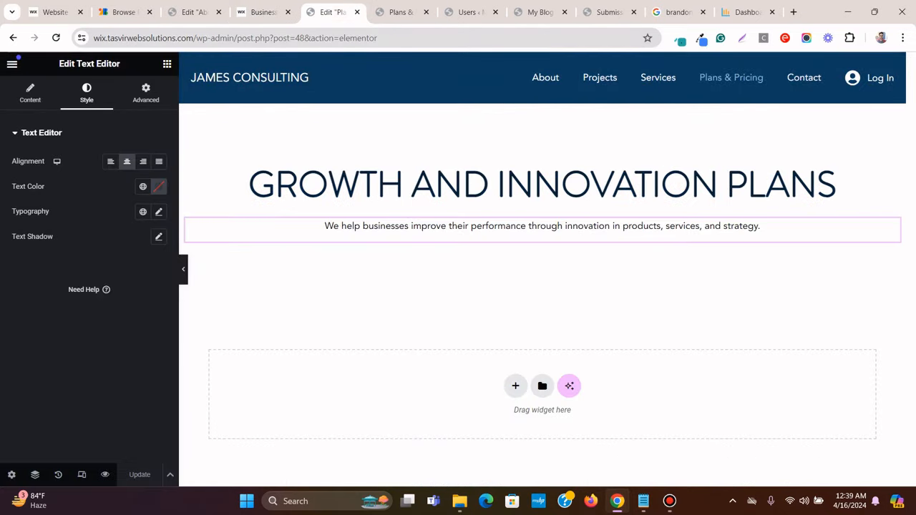
left_click(515, 385)
left_click(505, 425)
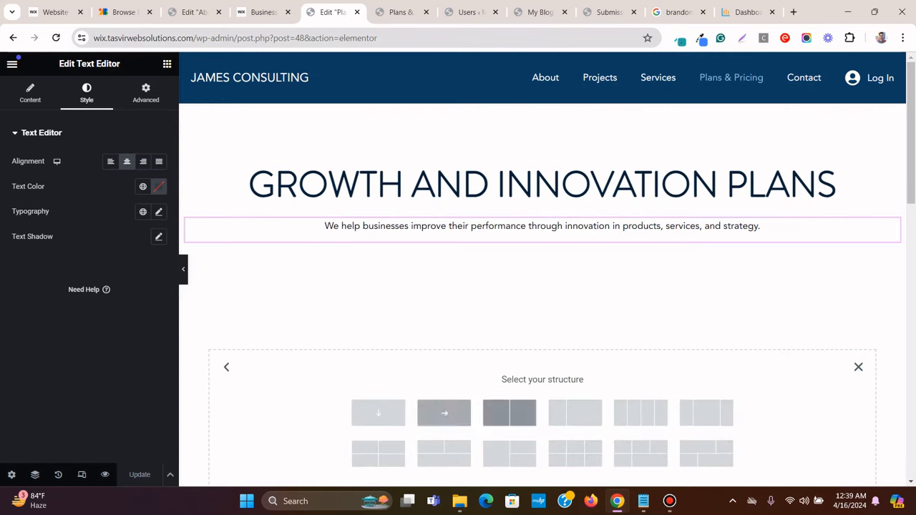
left_click(377, 413)
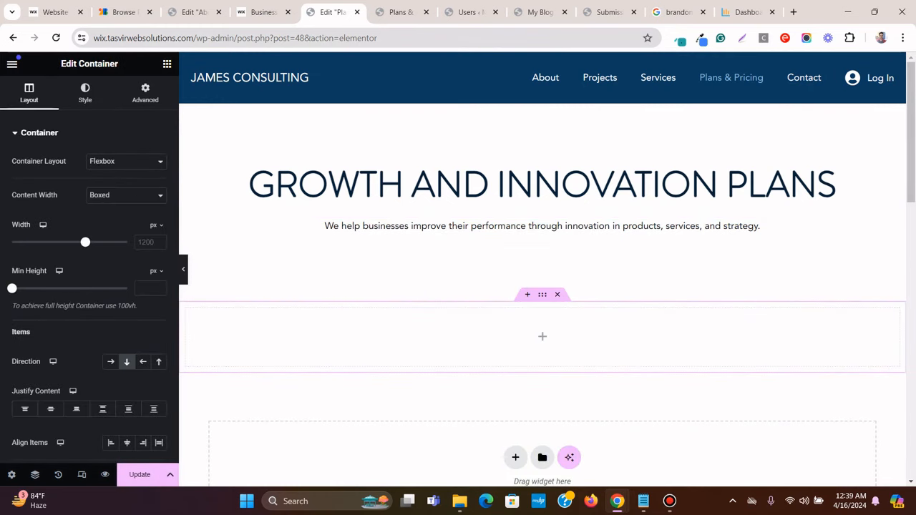
Find the Price Table widget and place it in the new container
left_click(167, 64)
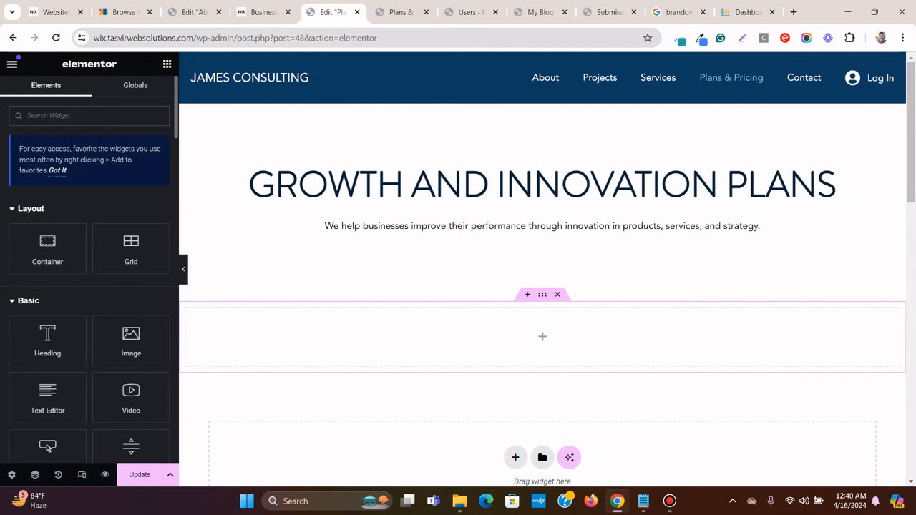
type("pric")
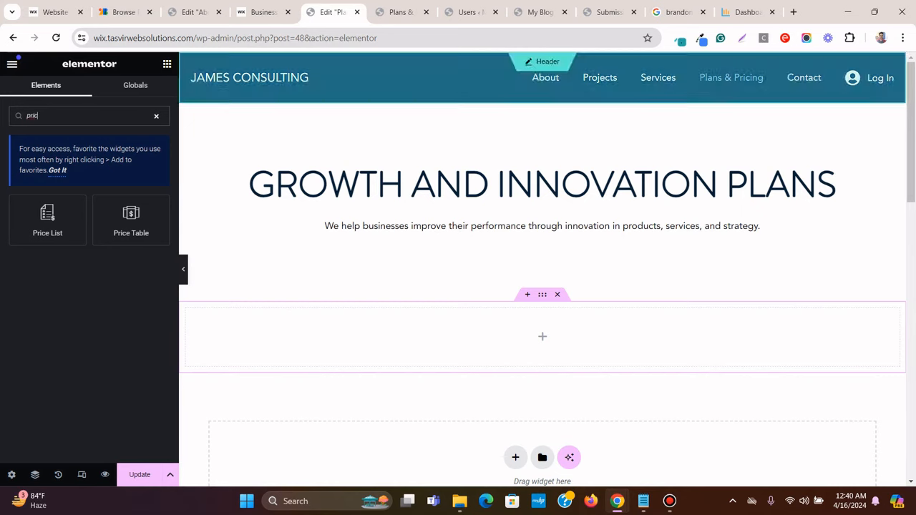
left_click_drag(131, 220, 469, 337)
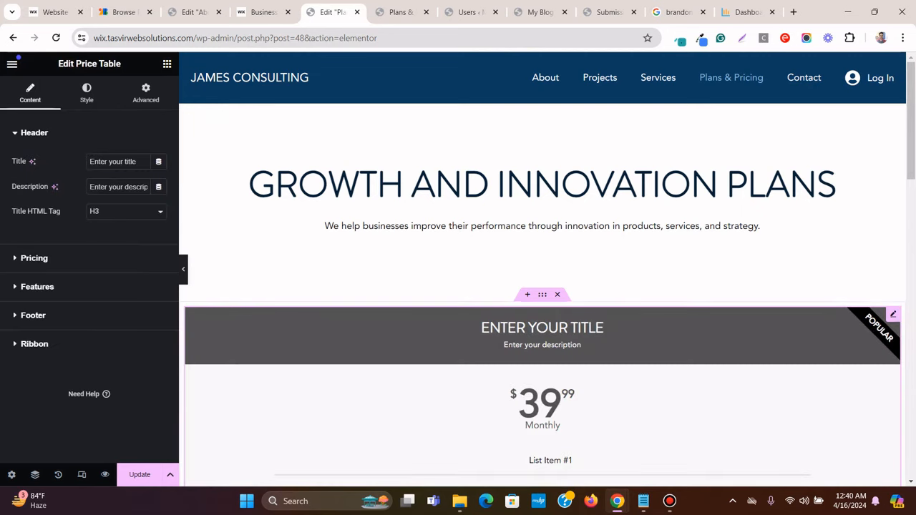
scroll(479, 400, "down", 5)
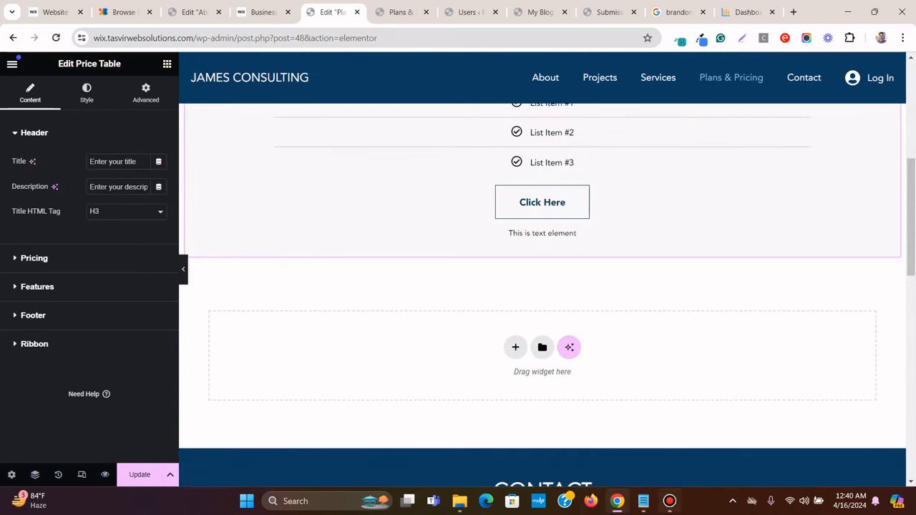
left_click(643, 501)
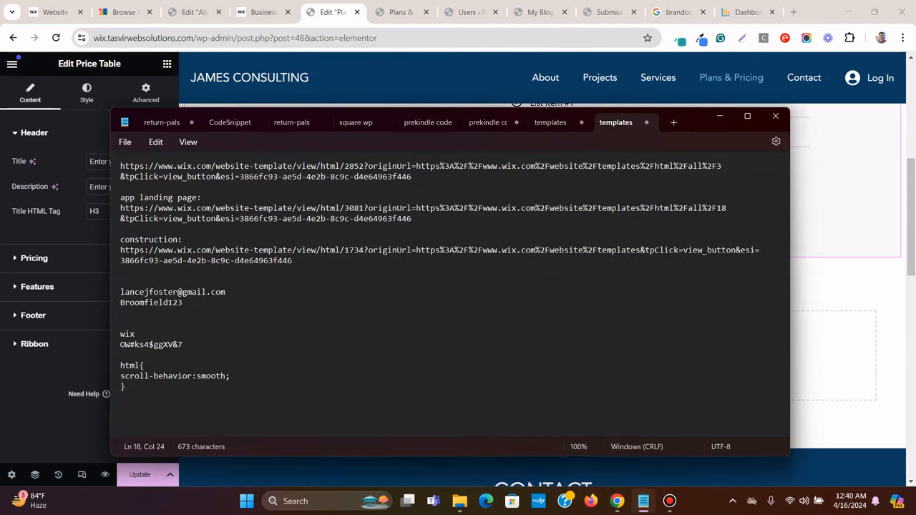
left_click(643, 501)
left_click(668, 501)
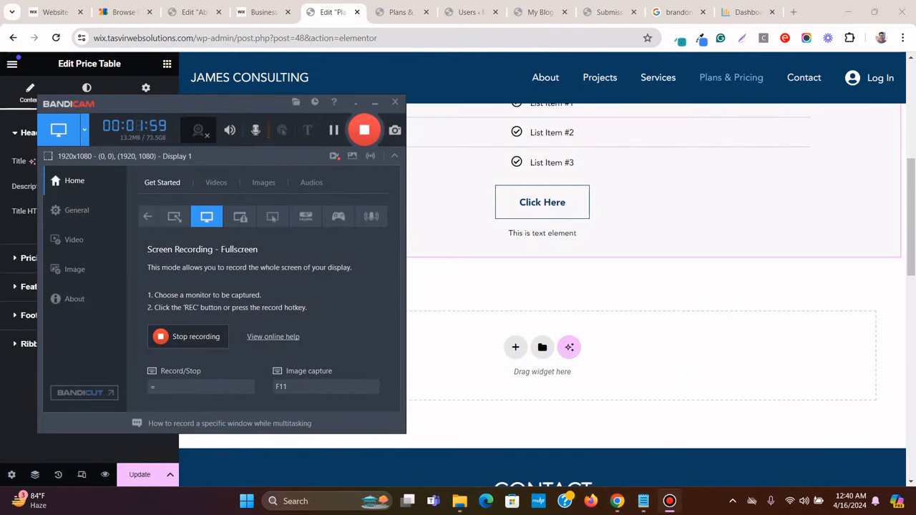
left_click(669, 501)
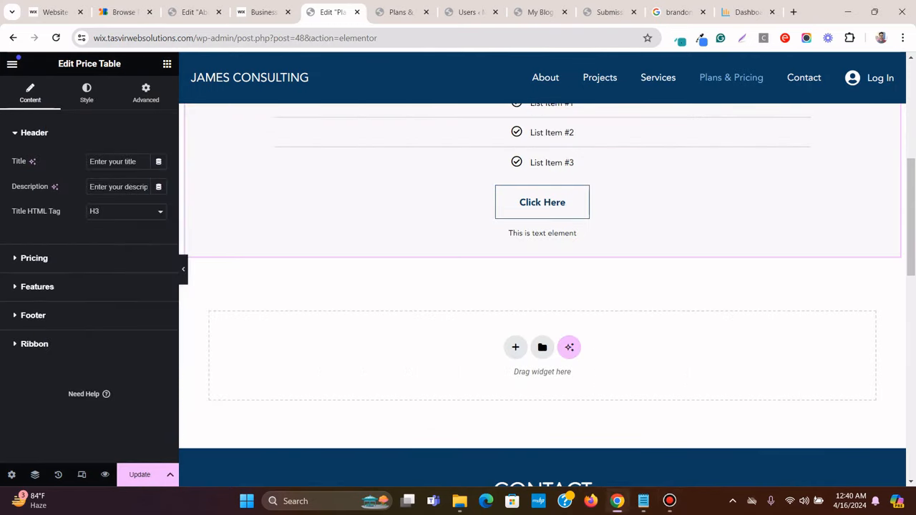
Copy the first plan's title from the Wix template and set the price table's title to "Management 101"
scroll(542, 286, "up", 5)
left_click(257, 12)
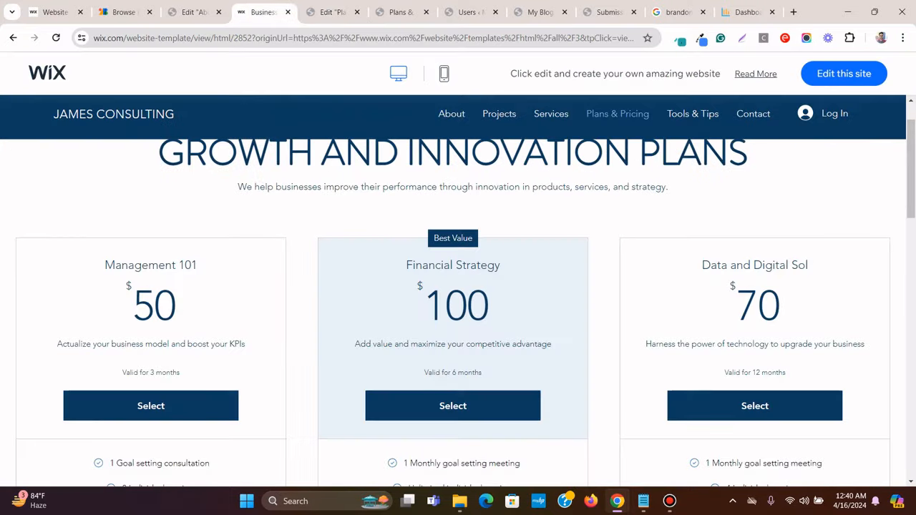
scroll(458, 308, "down", 3)
scroll(458, 308, "up", 2)
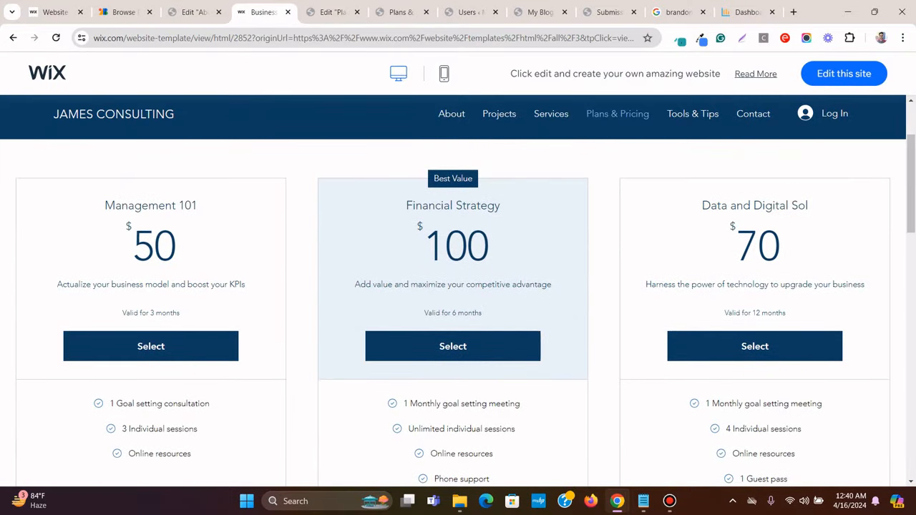
triple_click(144, 206)
right_click(144, 206)
left_click(171, 217)
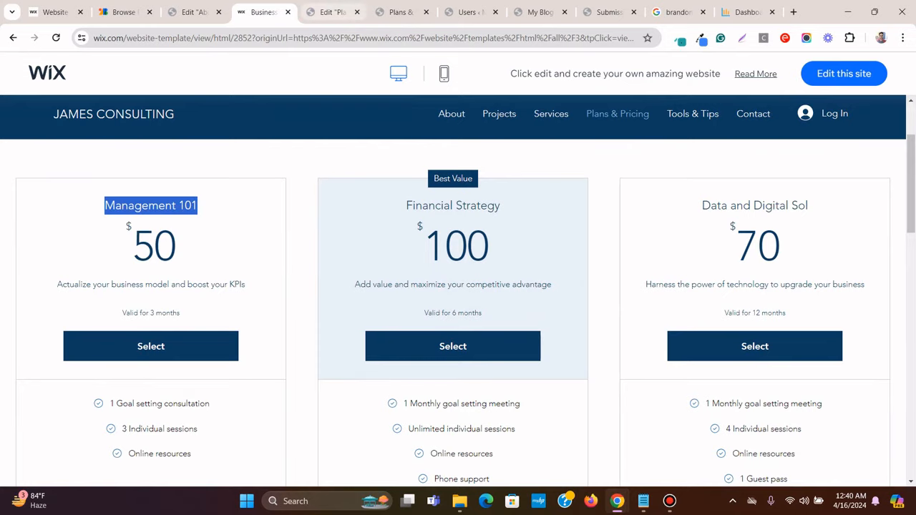
left_click(331, 12)
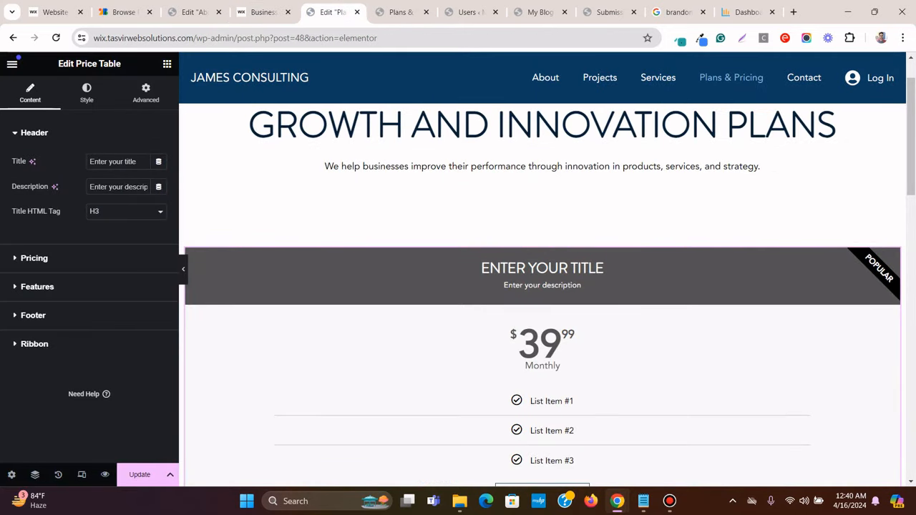
left_click(263, 12)
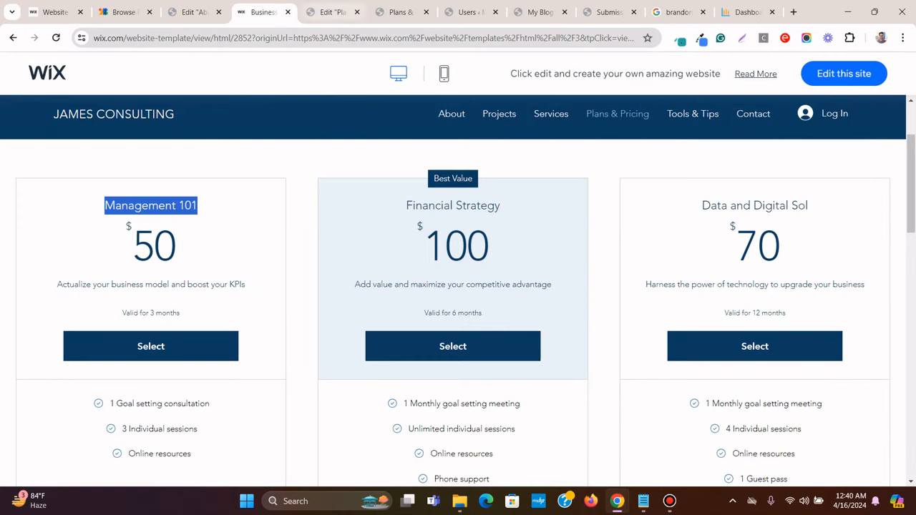
left_click(330, 13)
left_click_drag(138, 161, 89, 162)
right_click(126, 163)
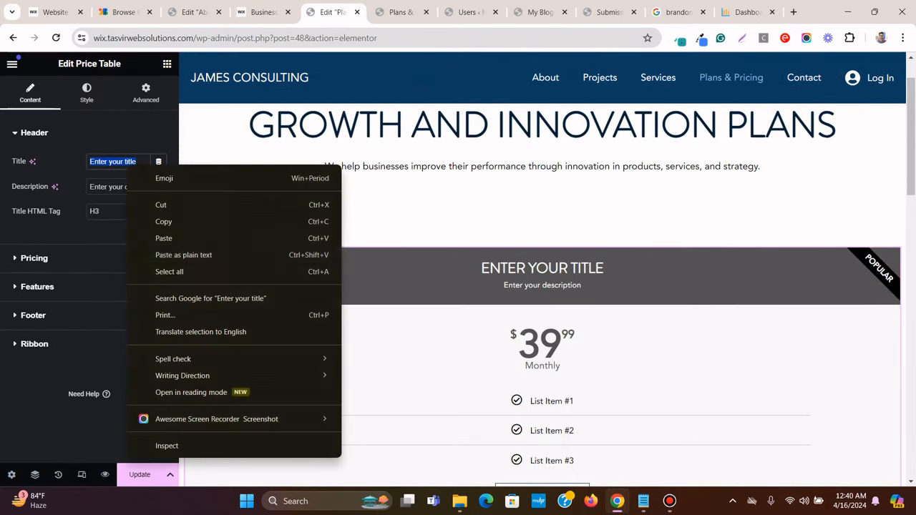
left_click(172, 254)
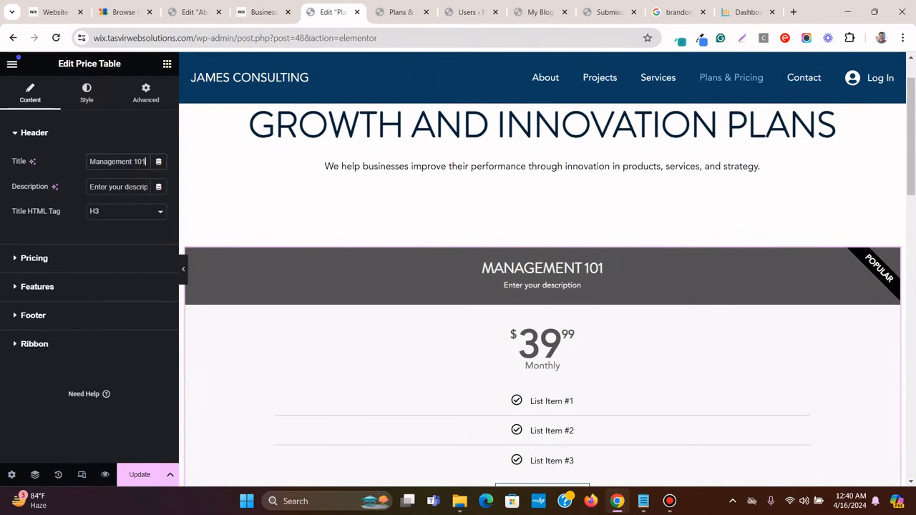
Copy the first plan's description from the template into the price table's description: "Actualize your business model and boost your KPIs"
left_click(263, 12)
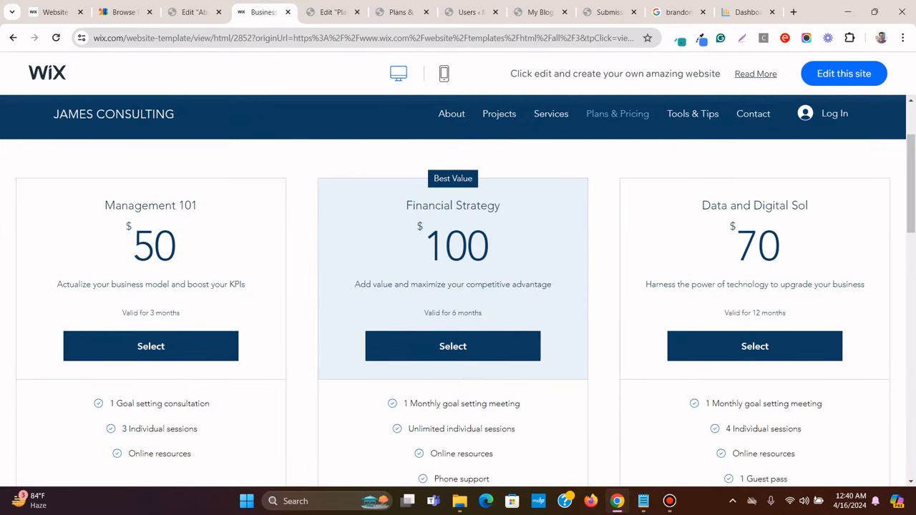
triple_click(179, 284)
right_click(175, 284)
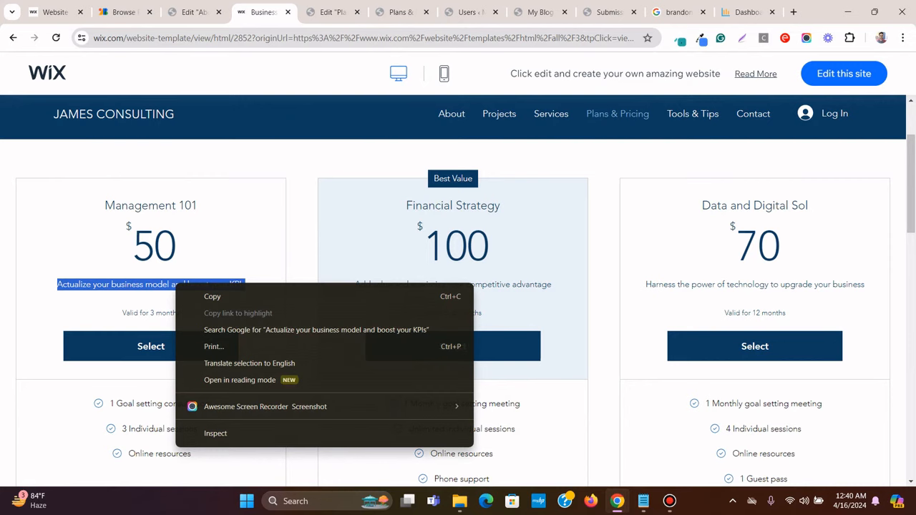
left_click(212, 296)
left_click(332, 12)
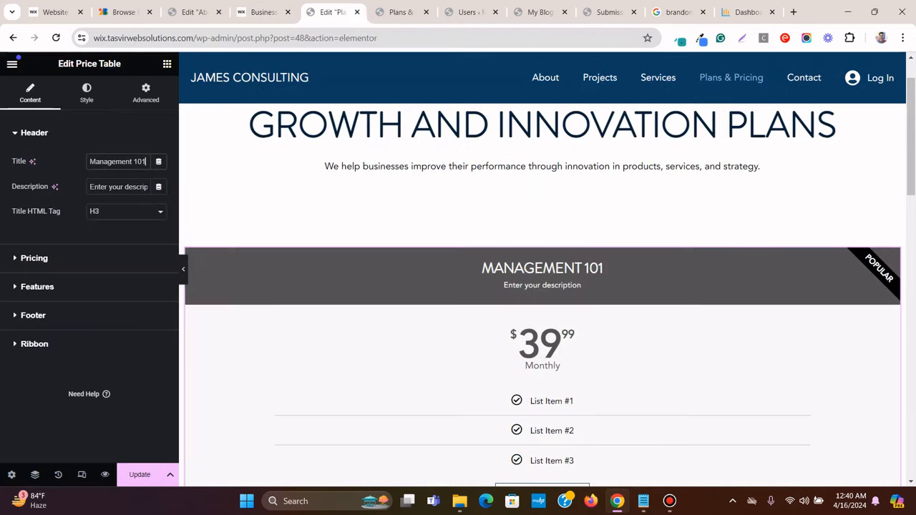
triple_click(131, 186)
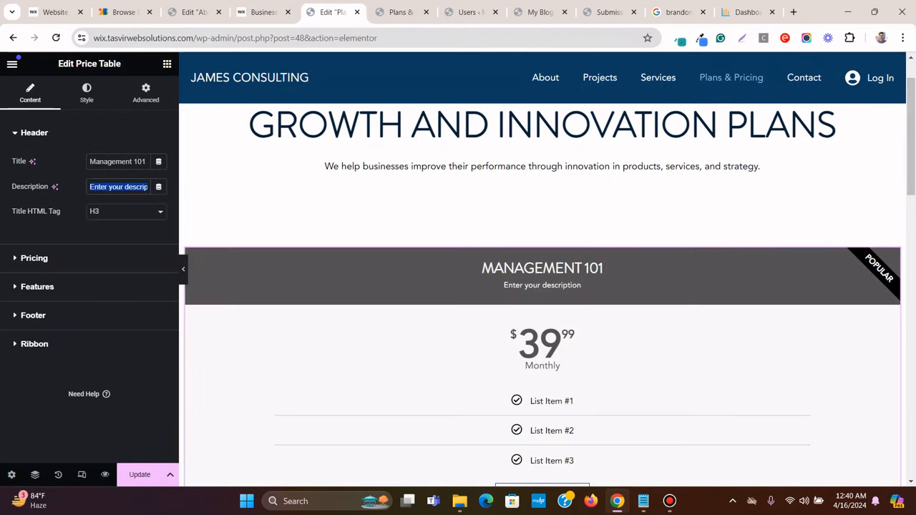
right_click(133, 187)
left_click(171, 260)
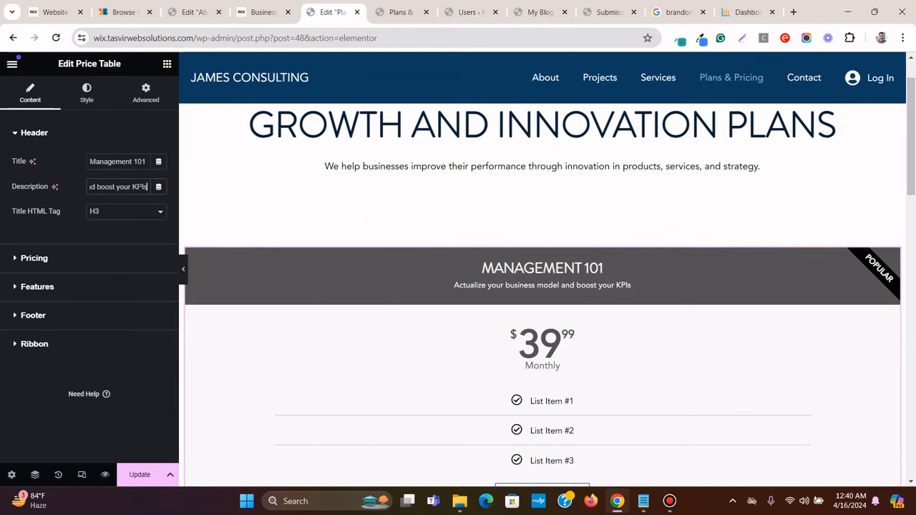
Compare the Management 101 card in the Wix template with the price table being built in Elementor
left_click(263, 12)
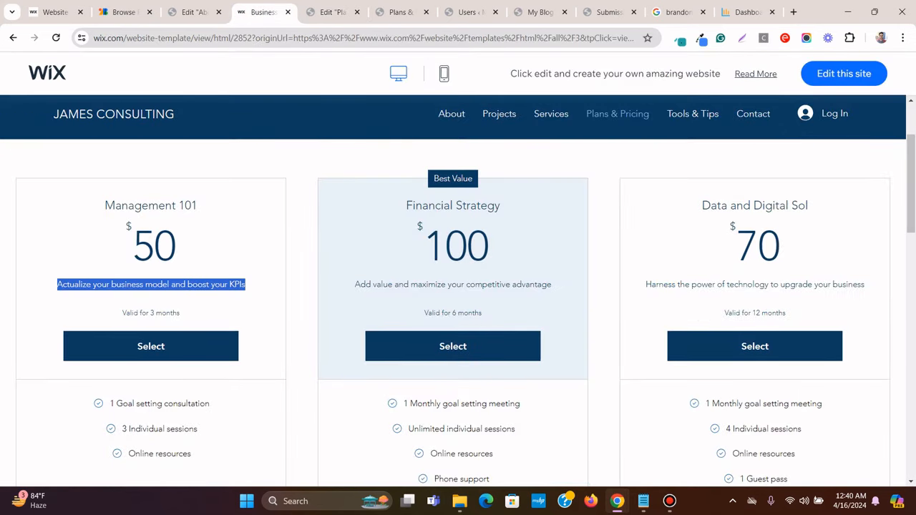
left_click(301, 257)
scroll(302, 258, "down", 1)
left_click(333, 12)
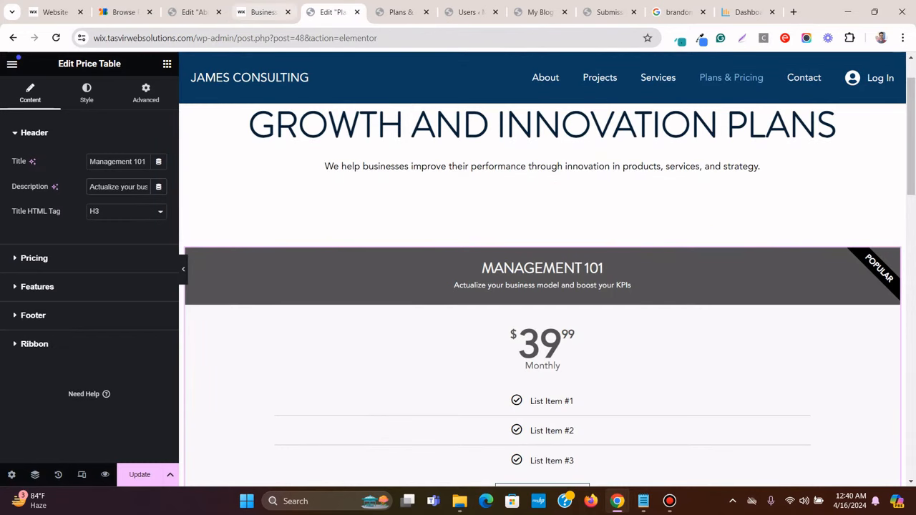
left_click(263, 12)
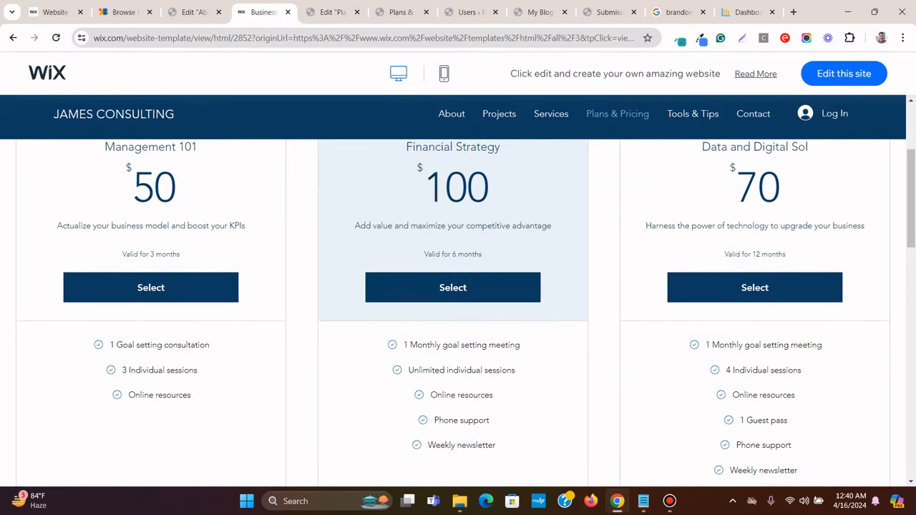
scroll(458, 308, "up", 1)
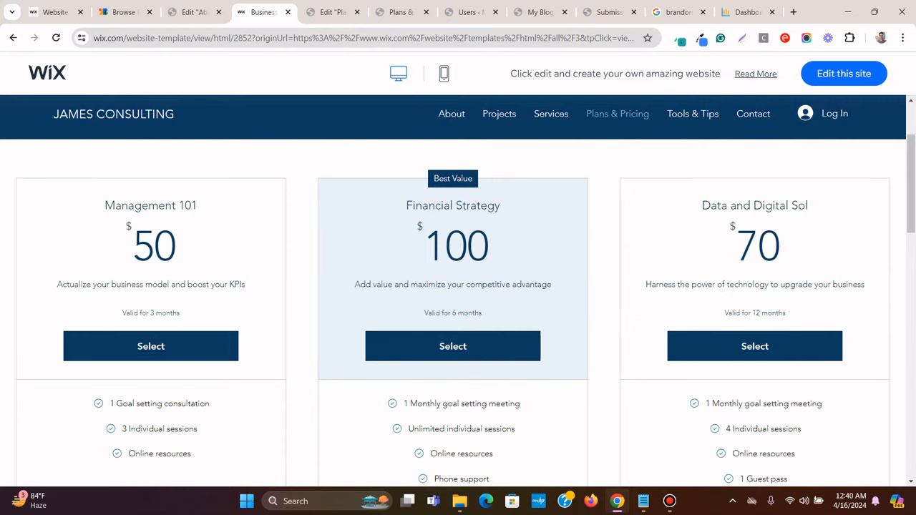
left_click(333, 12)
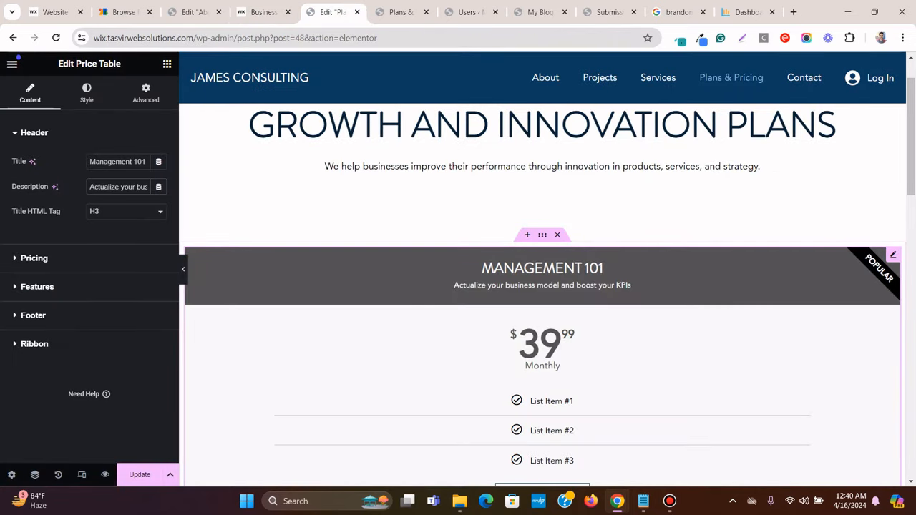
Copy the Management 101 price from the template and set the price table's price to 50
left_click(264, 12)
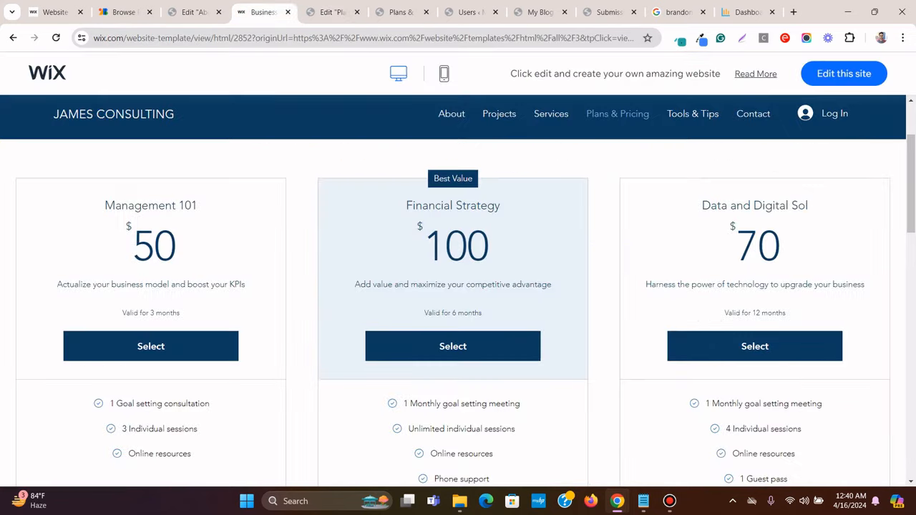
double_click(155, 246)
right_click(135, 244)
left_click(154, 256)
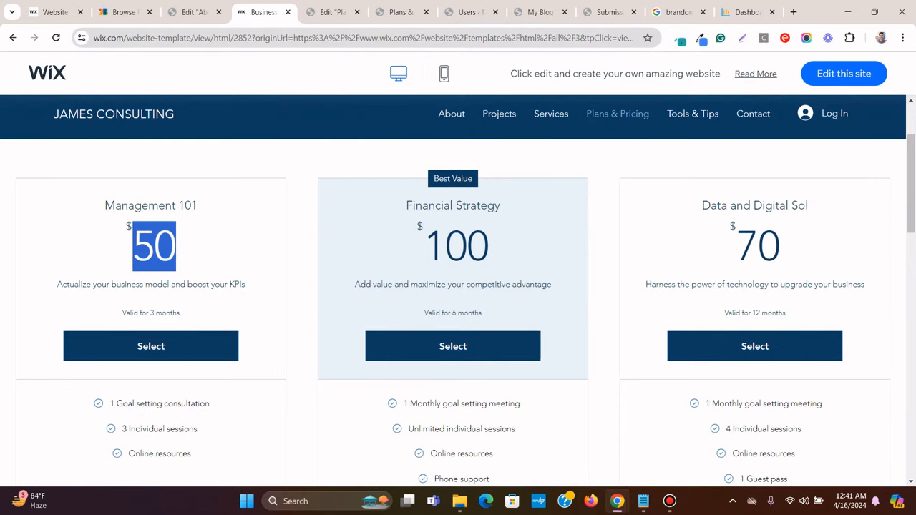
left_click(332, 12)
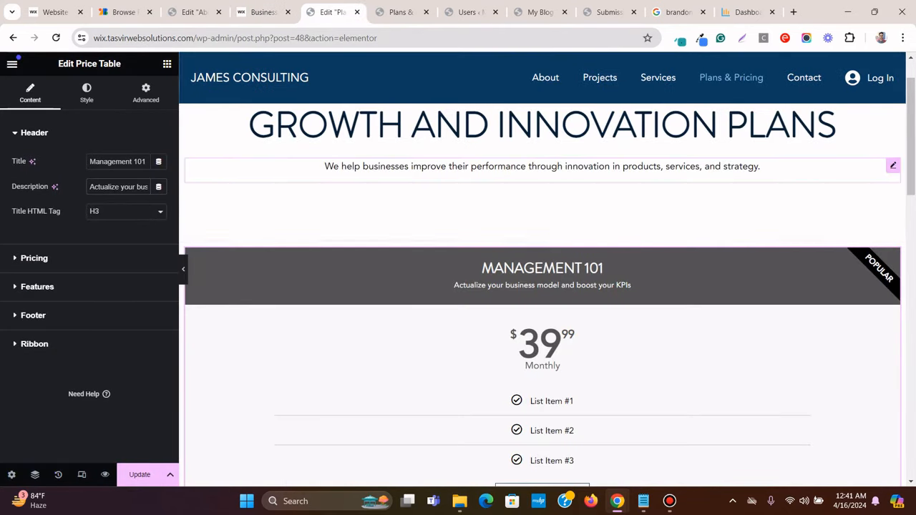
left_click(34, 258)
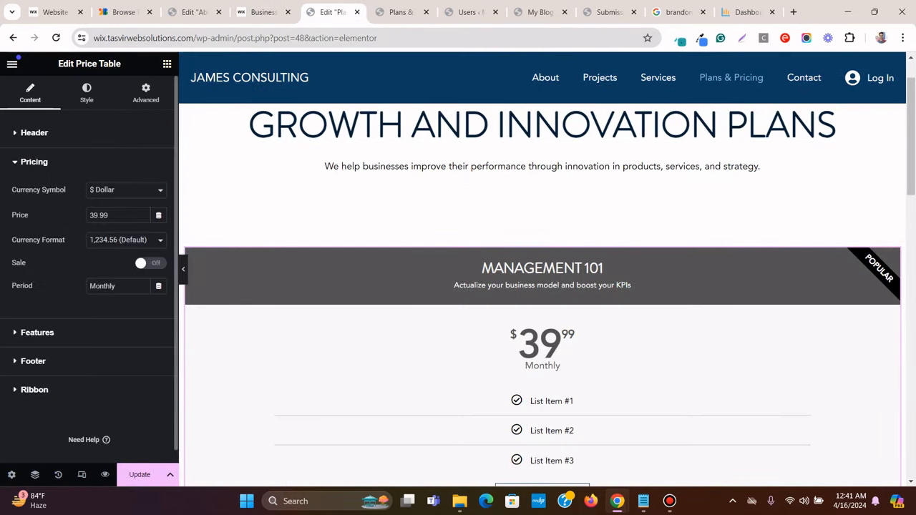
right_click(121, 215)
left_click(143, 305)
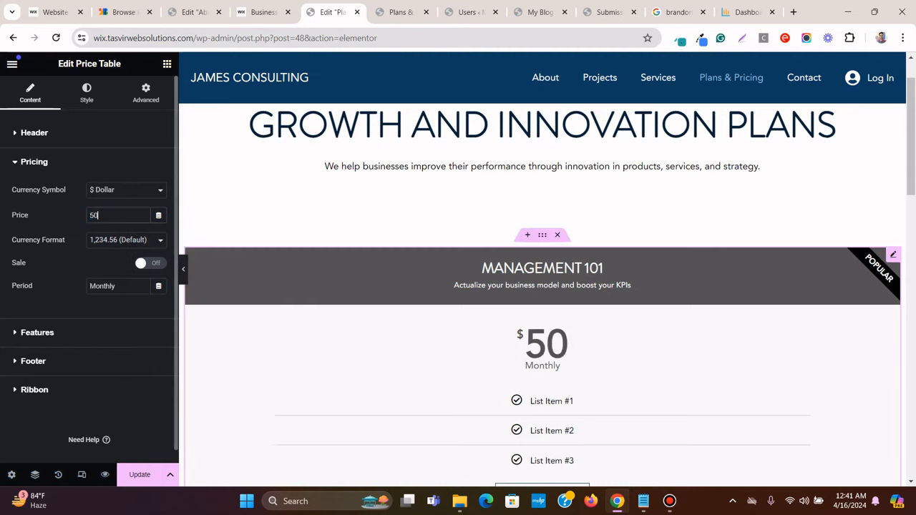
Try Euro as the price table's currency symbol and set it back to Dollar
left_click(126, 190)
key("Down")
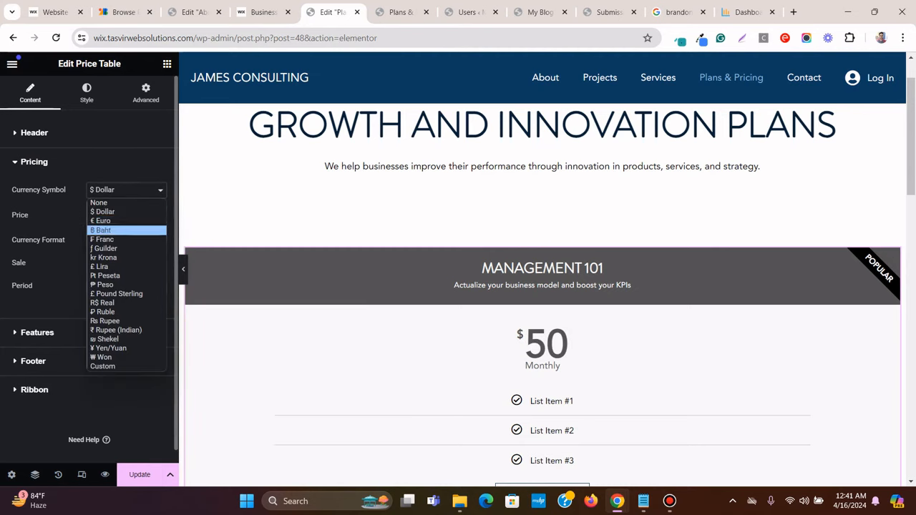
key("Return")
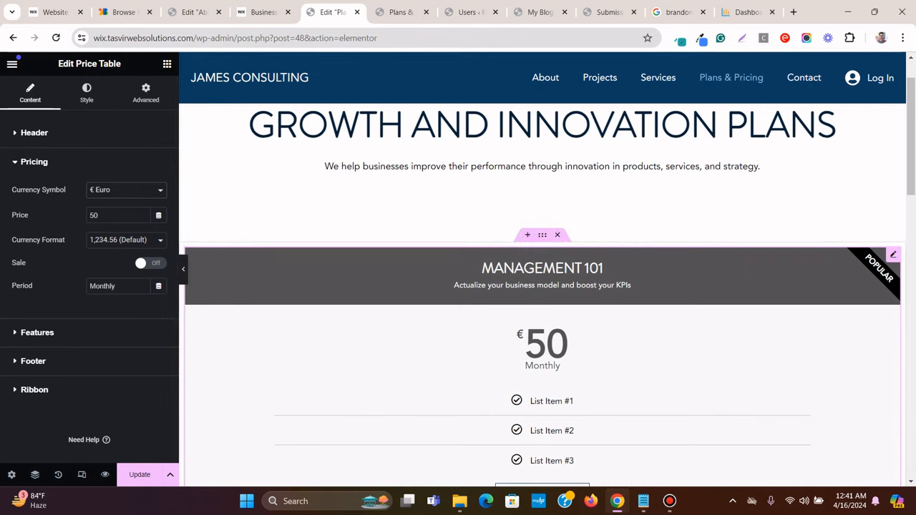
left_click(126, 191)
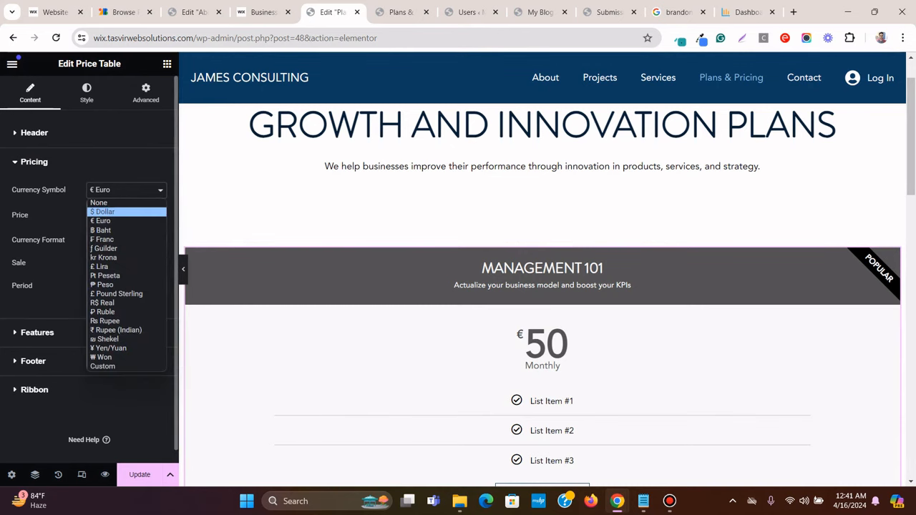
key("Return")
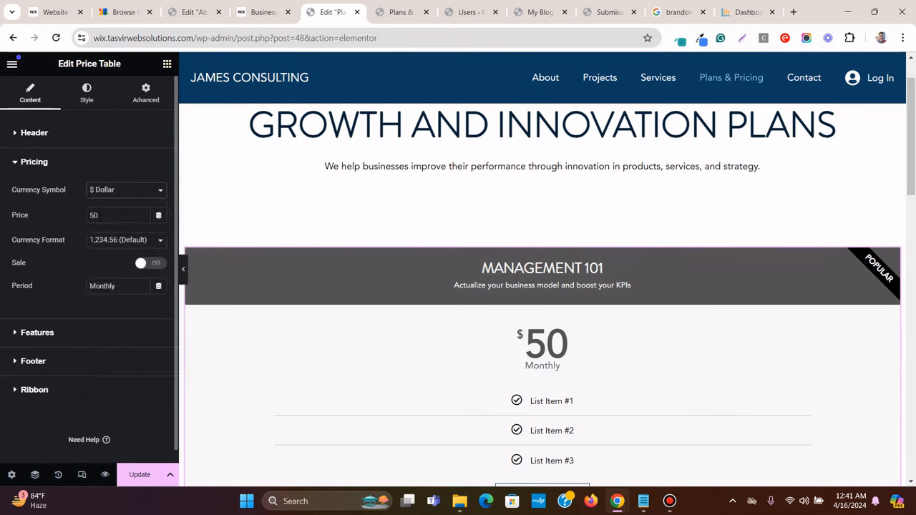
Copy the first plan's validity text from the template and set the price table's period to "Valid for 3 months"
left_click(262, 12)
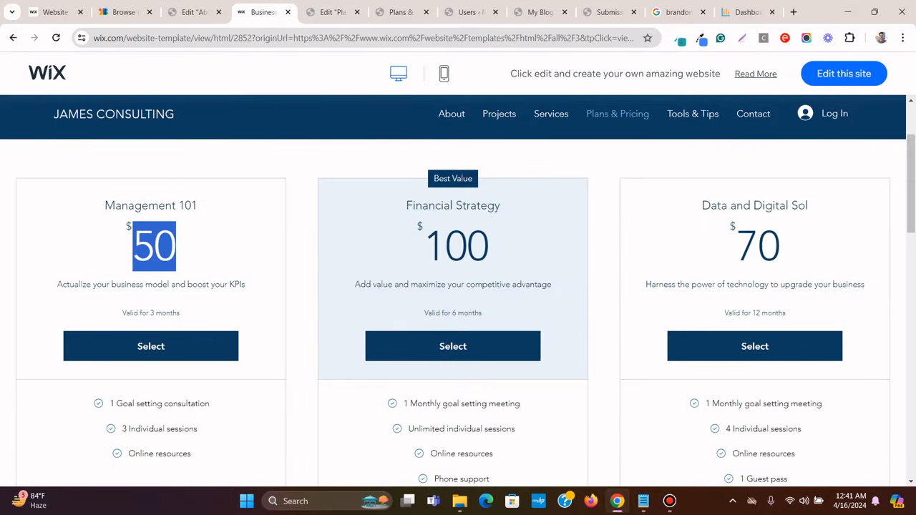
left_click(163, 247)
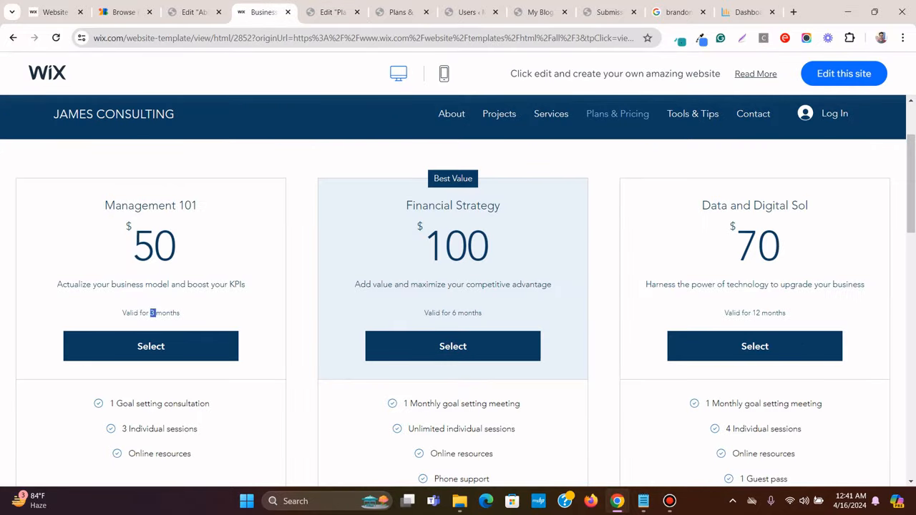
right_click(150, 315)
left_click(179, 160)
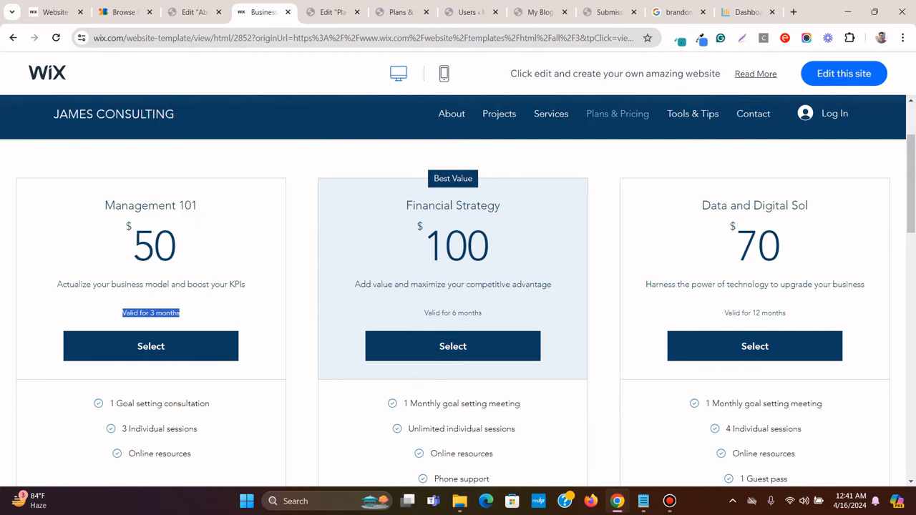
left_click(331, 12)
left_click(119, 286)
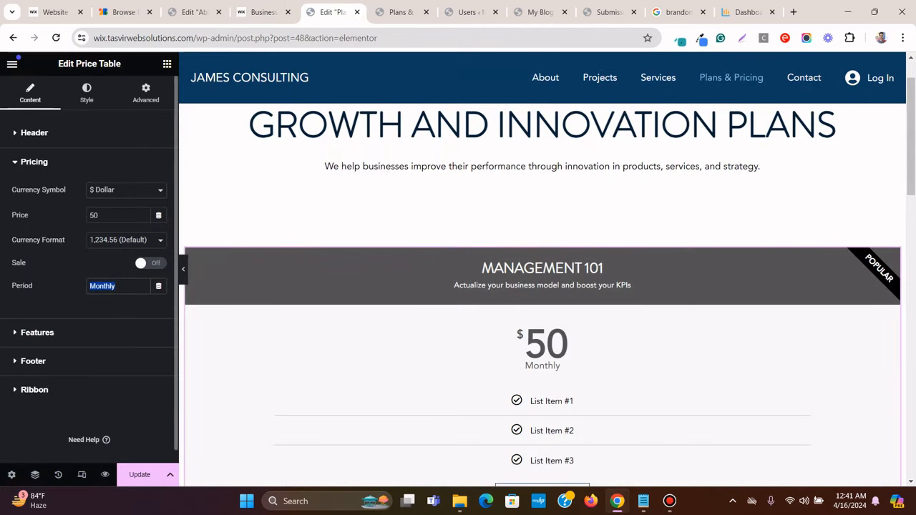
right_click(120, 288)
left_click(176, 130)
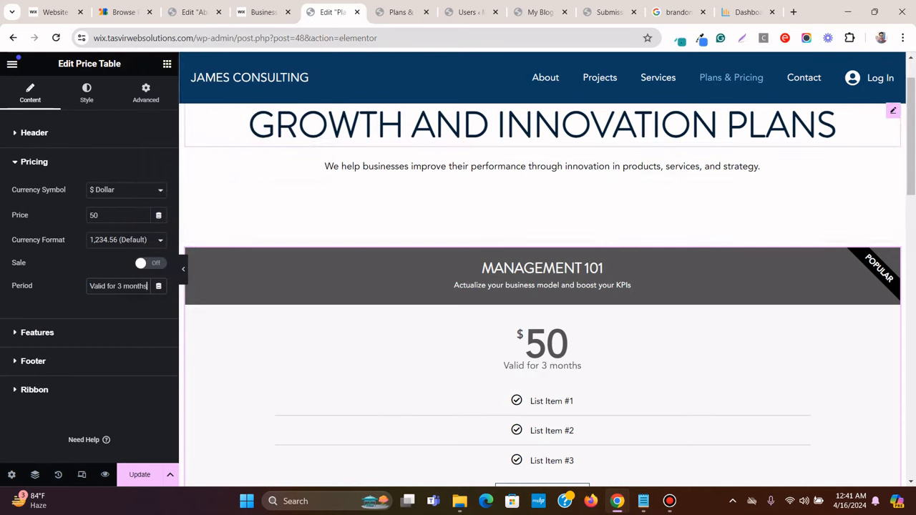
scroll(542, 286, "down", 2)
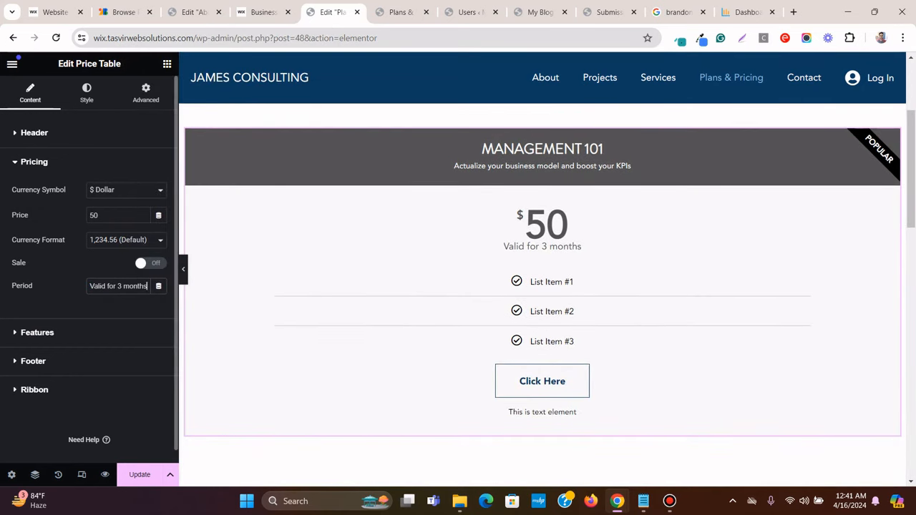
Copy the Management 101 plan's first feature from the template and set the first list item's text to "1 Goal setting consultation"
key("ctrl+shift+Tab")
scroll(458, 307, "down", 2)
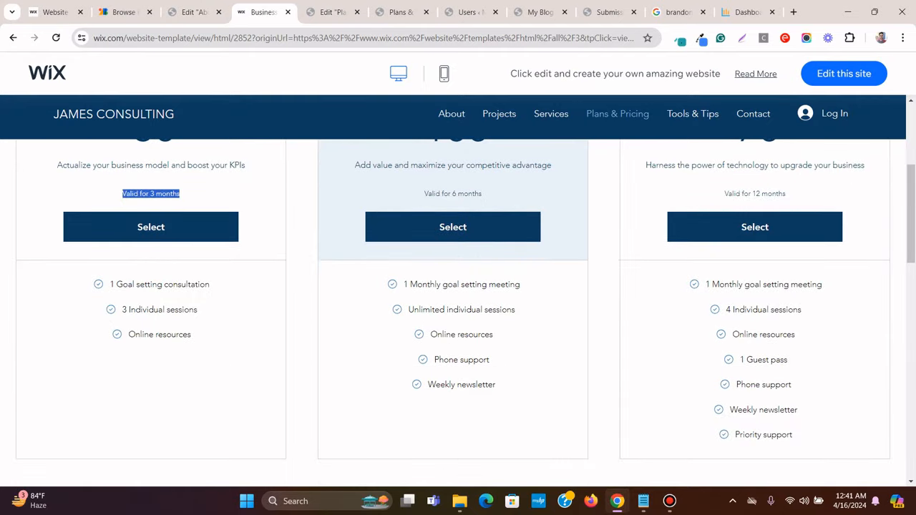
triple_click(192, 285)
right_click(193, 286)
left_click(230, 300)
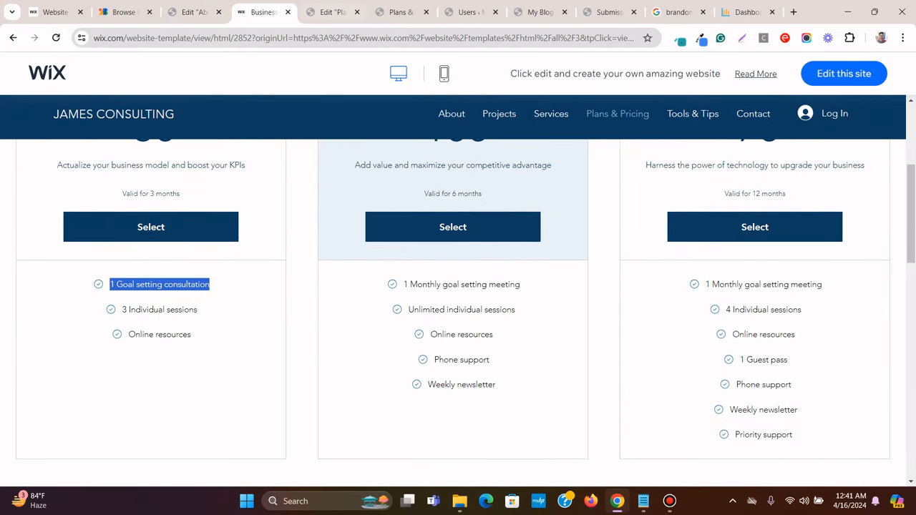
key("ctrl+Tab")
left_click(148, 285)
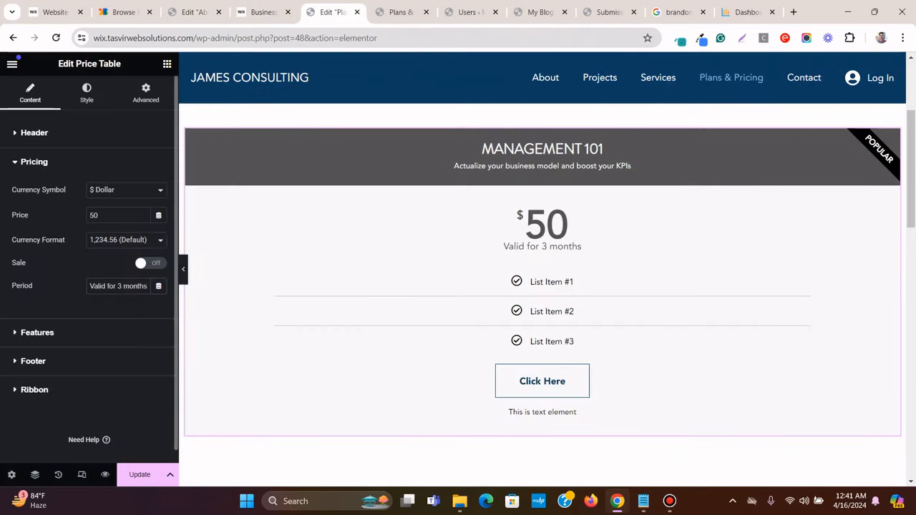
left_click(37, 332)
left_click(37, 229)
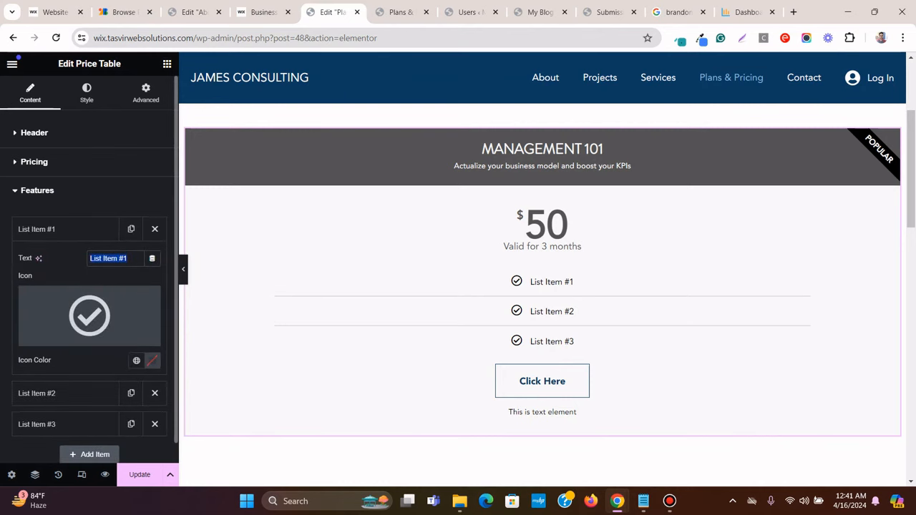
right_click(107, 262)
left_click(164, 126)
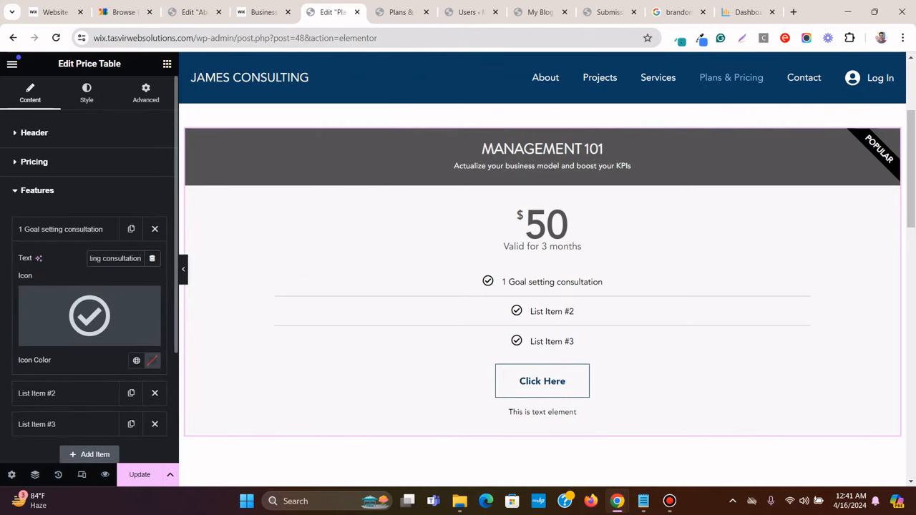
left_click(61, 229)
Copy the plan's second feature from the template and set the second list item's text to "3 Individual sessions"
left_click(37, 260)
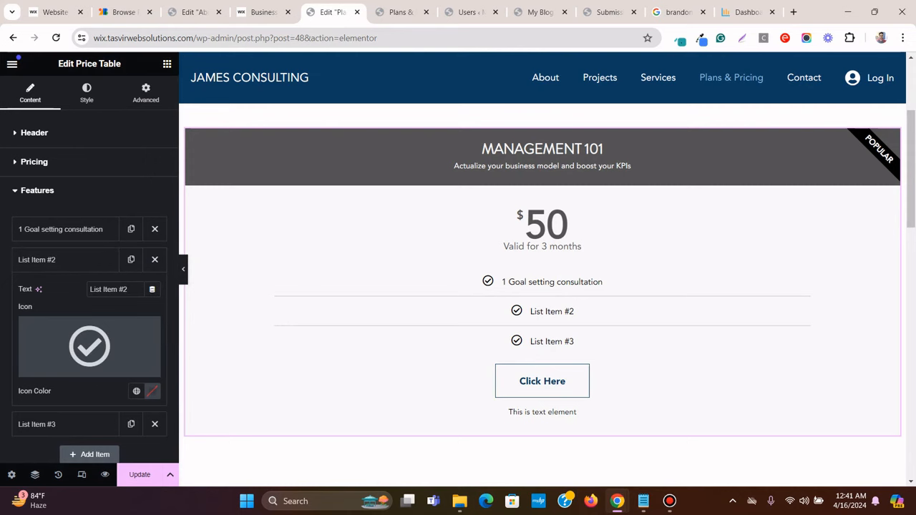
key("ctrl+shift+Tab")
left_click_drag(121, 309, 198, 309)
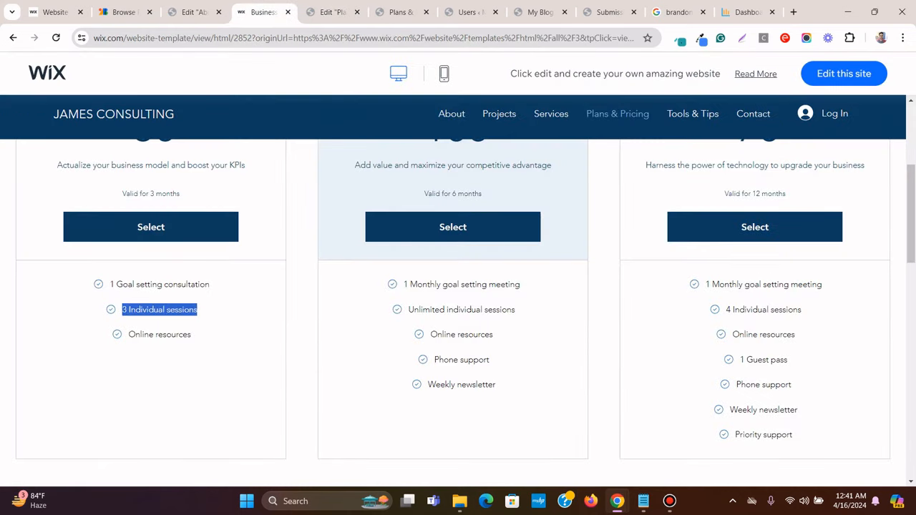
right_click(143, 309)
left_click(177, 163)
left_click(333, 12)
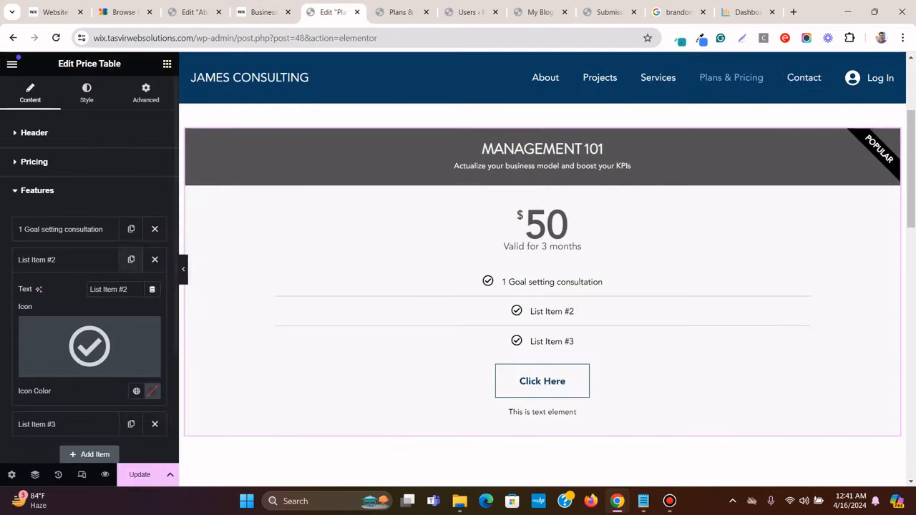
left_click(65, 260)
left_click(64, 260)
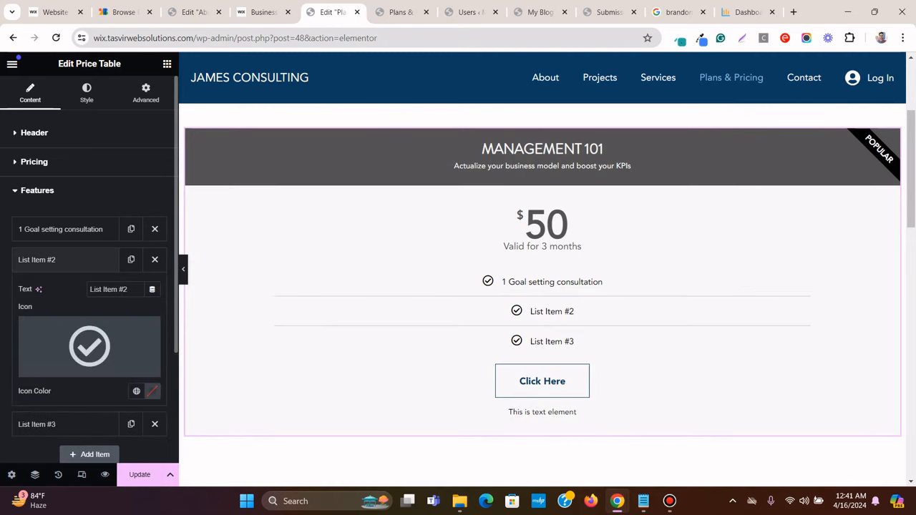
right_click(108, 289)
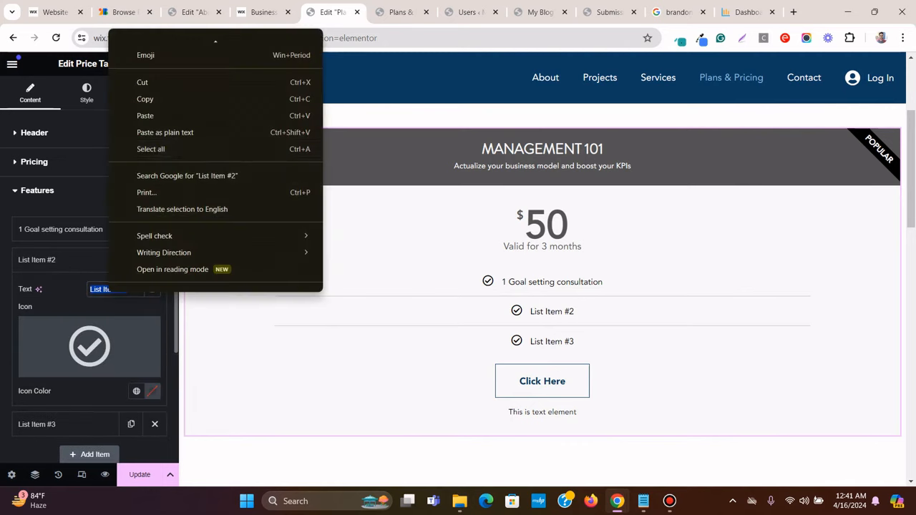
left_click(165, 130)
left_click(65, 259)
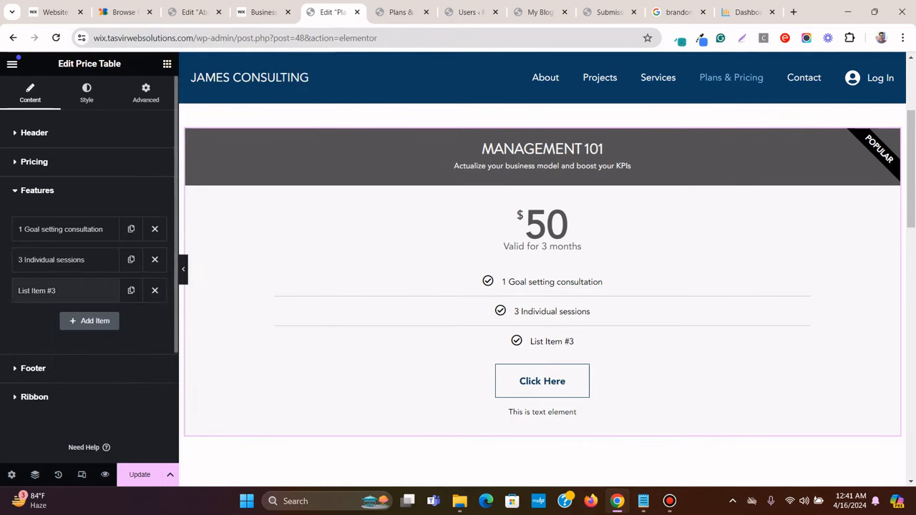
Copy the plan's third feature from the template and set the third list item's text to "Online resources"
left_click(64, 289)
left_click(263, 12)
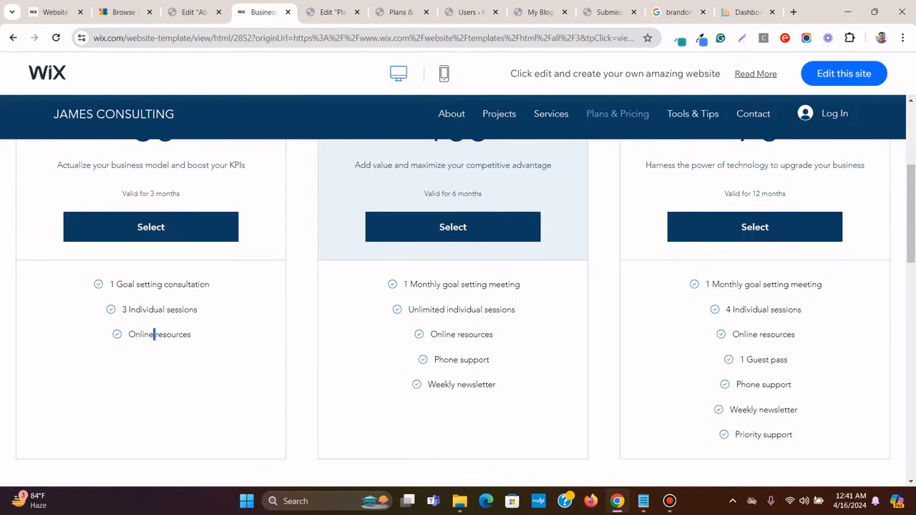
triple_click(154, 334)
right_click(150, 334)
left_click(188, 184)
left_click(333, 12)
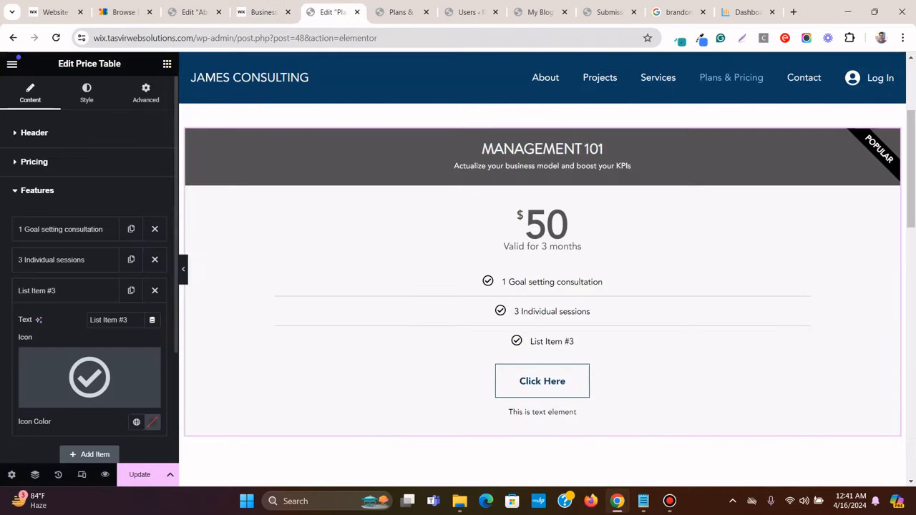
triple_click(98, 321)
right_click(98, 320)
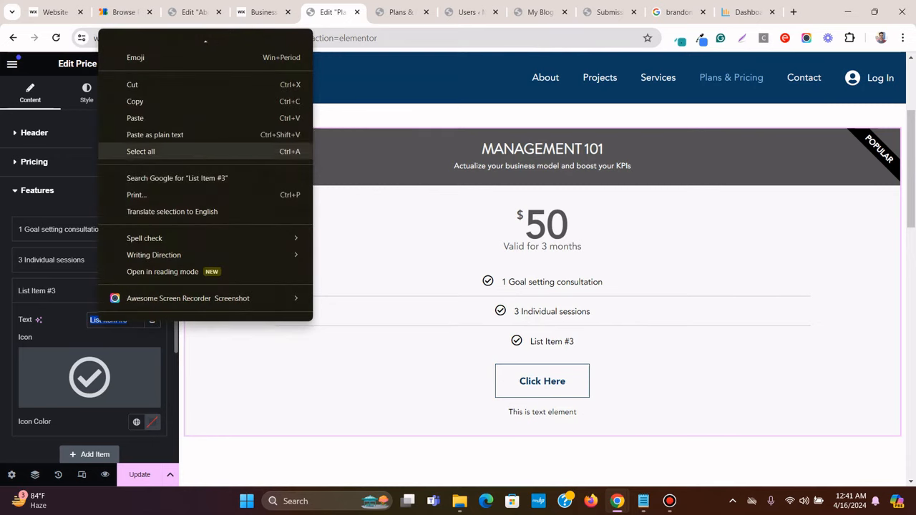
left_click(135, 133)
left_click(45, 291)
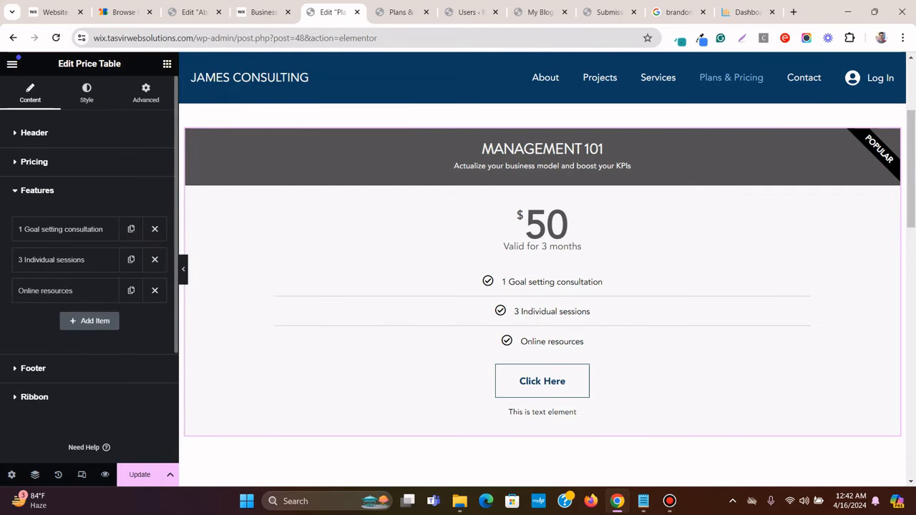
Compare the Management 101 card's layout in the Wix template with the lower part of the Elementor price table
left_click(261, 12)
scroll(458, 308, "up", 2)
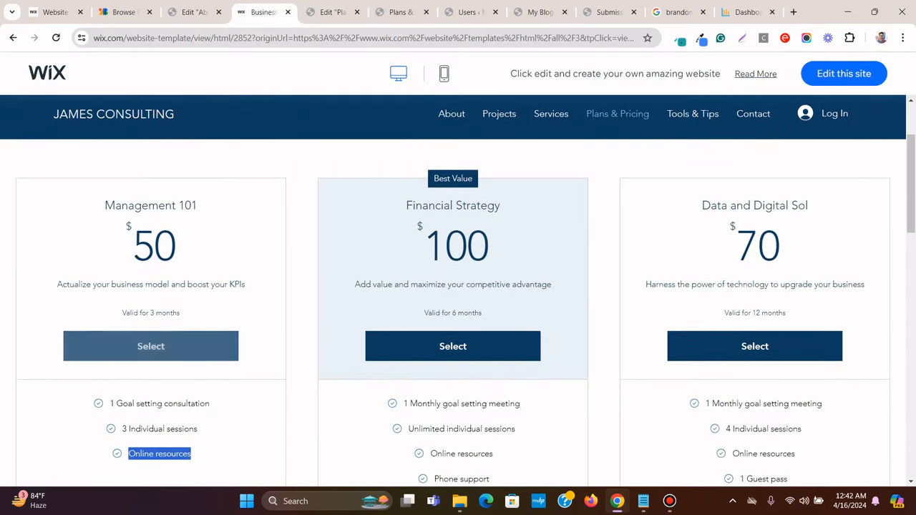
scroll(458, 307, "down", 1)
scroll(458, 307, "down", 2)
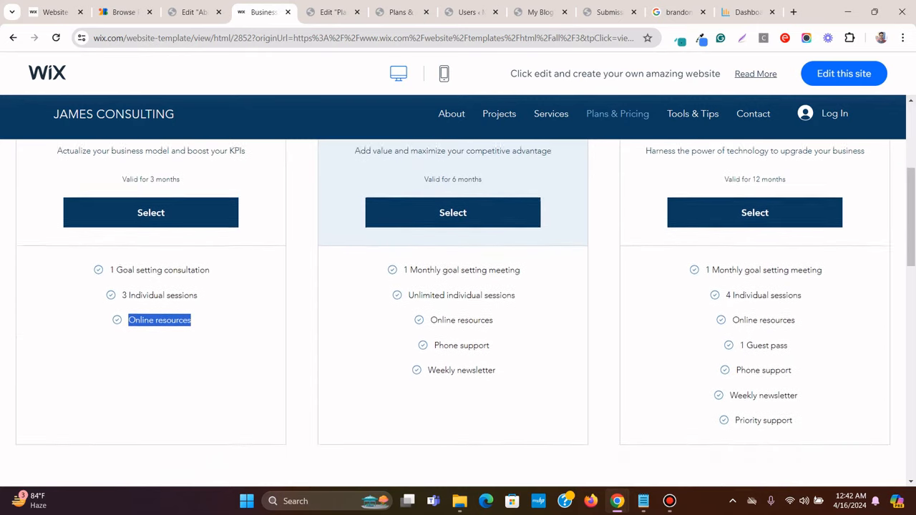
scroll(458, 307, "up", 4)
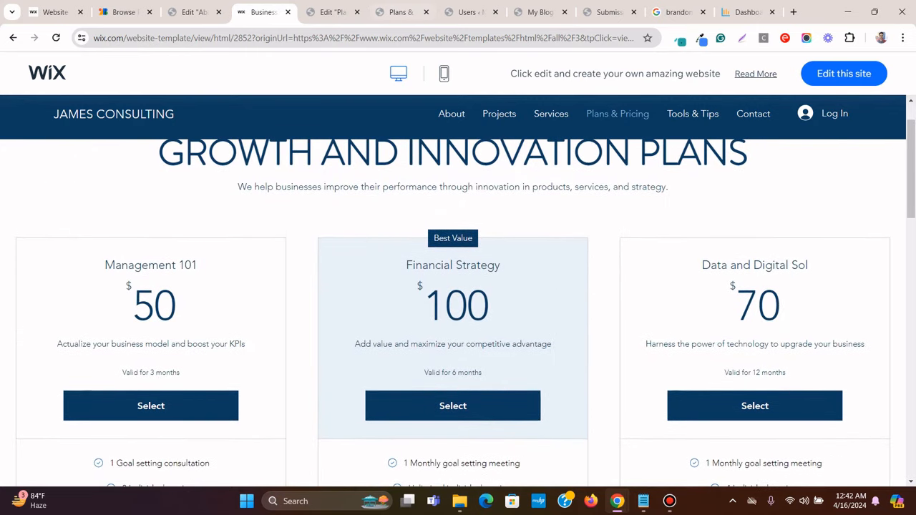
left_click(332, 12)
scroll(542, 315, "down", 1)
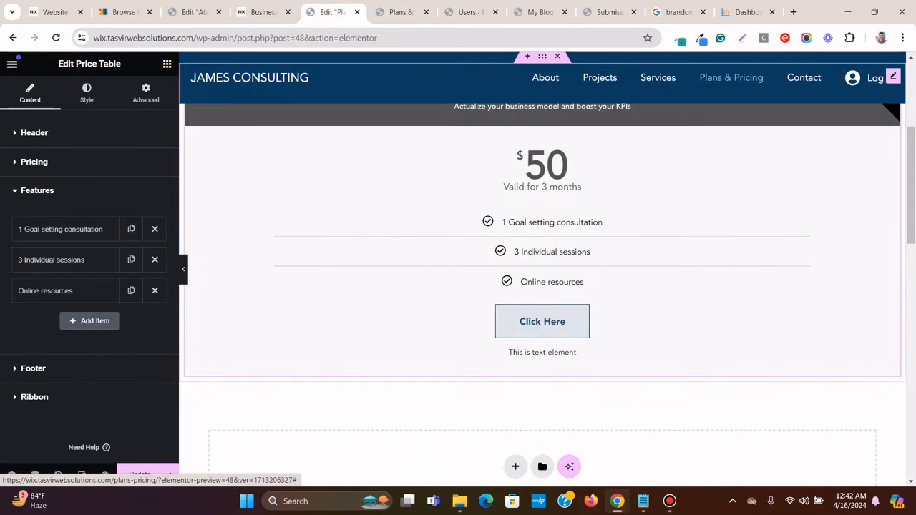
Copy the Management 101 button label from the template's inspected code and set the price table's footer button text to "Select"
left_click(263, 12)
scroll(207, 286, "down", 2)
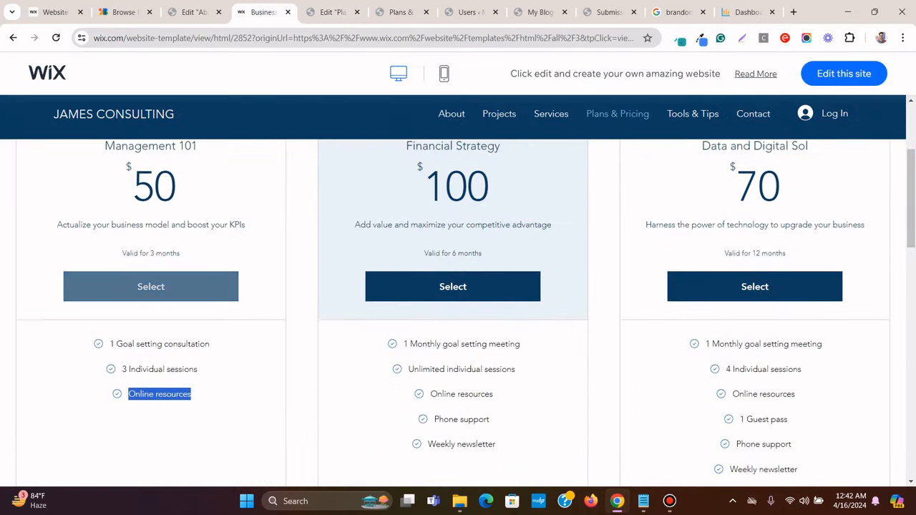
right_click(147, 303)
left_click(187, 278)
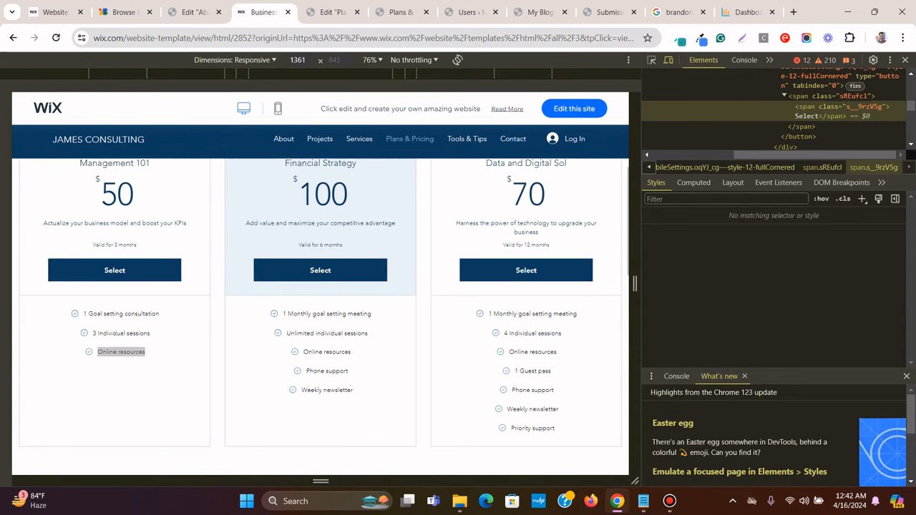
double_click(807, 116)
right_click(809, 115)
left_click(759, 174)
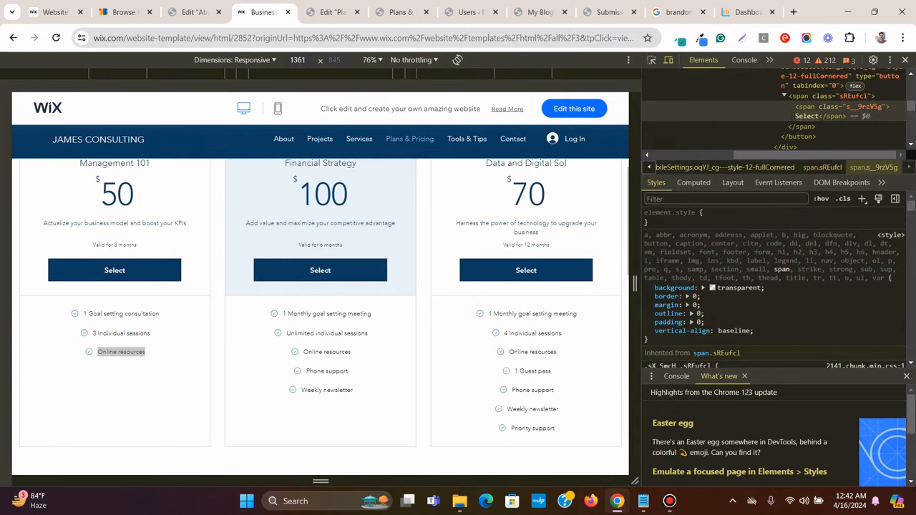
key("F12")
left_click(332, 12)
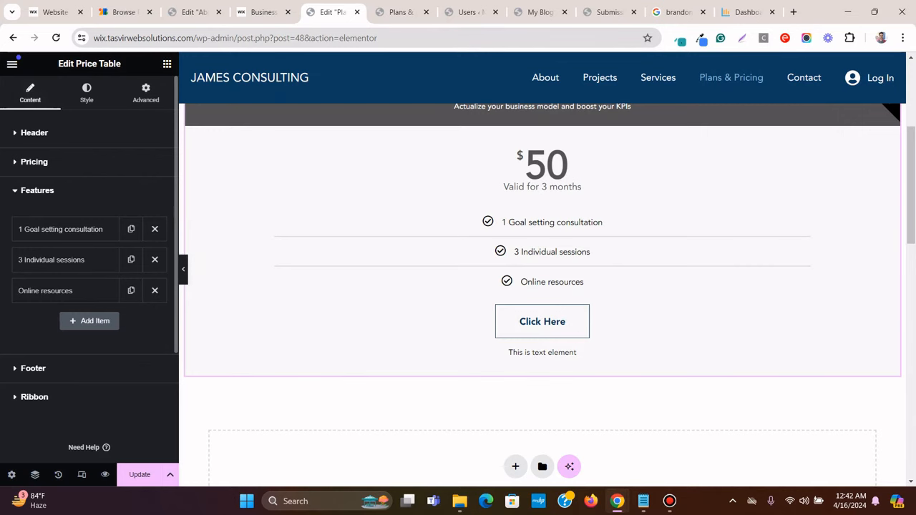
left_click(33, 369)
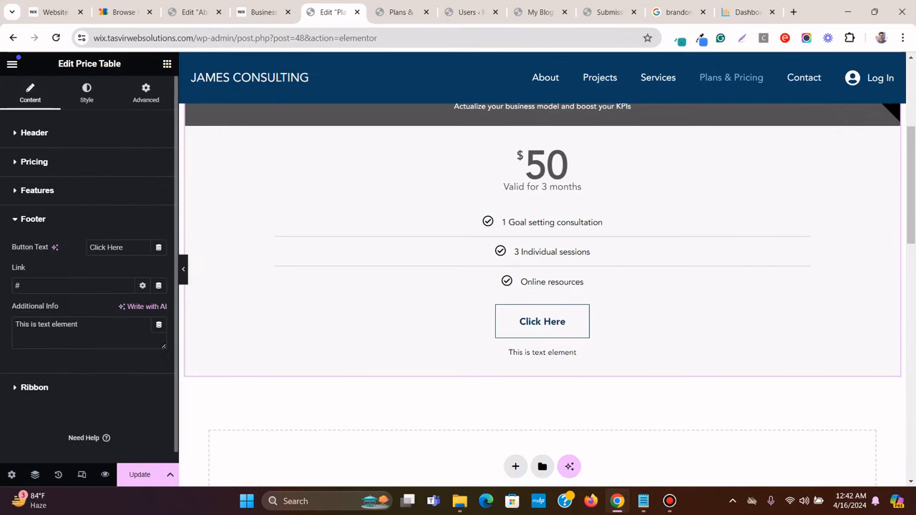
right_click(117, 246)
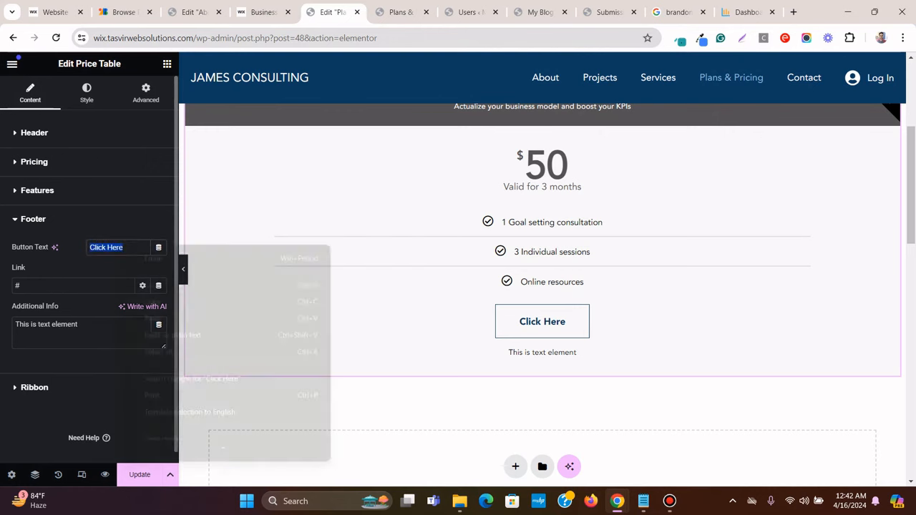
left_click(204, 334)
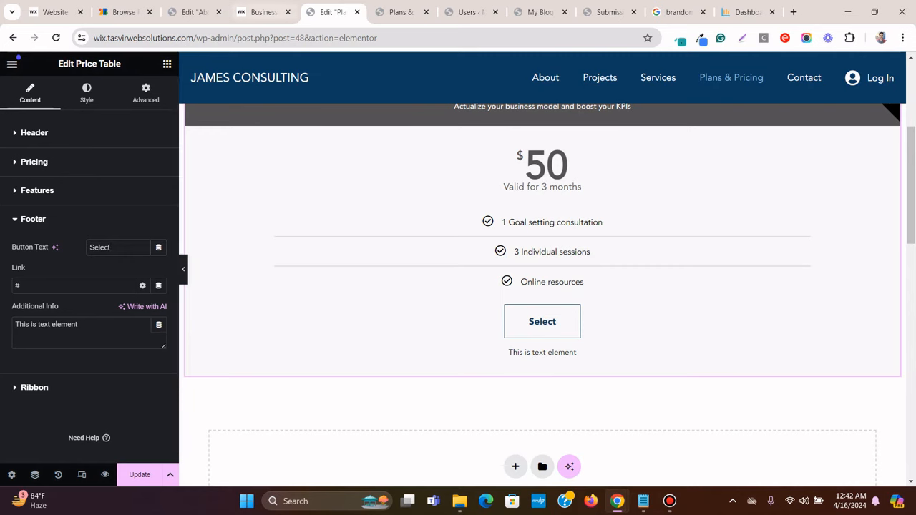
Check the template card for footer text and clear the additional info in the price table's footer
left_click(263, 12)
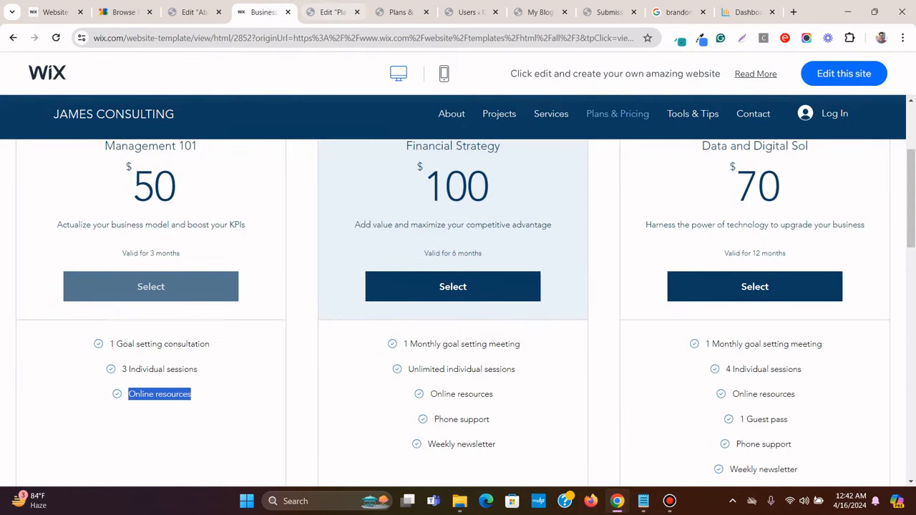
left_click(329, 12)
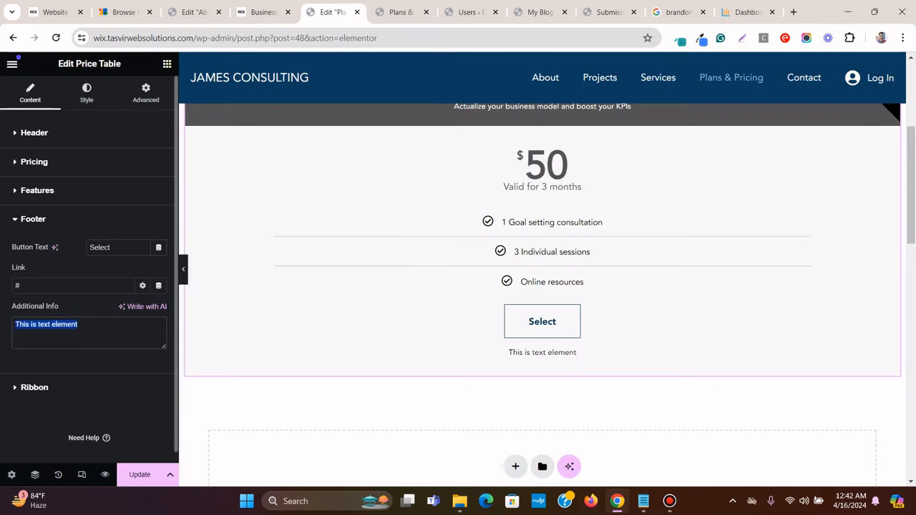
key("BackSpace")
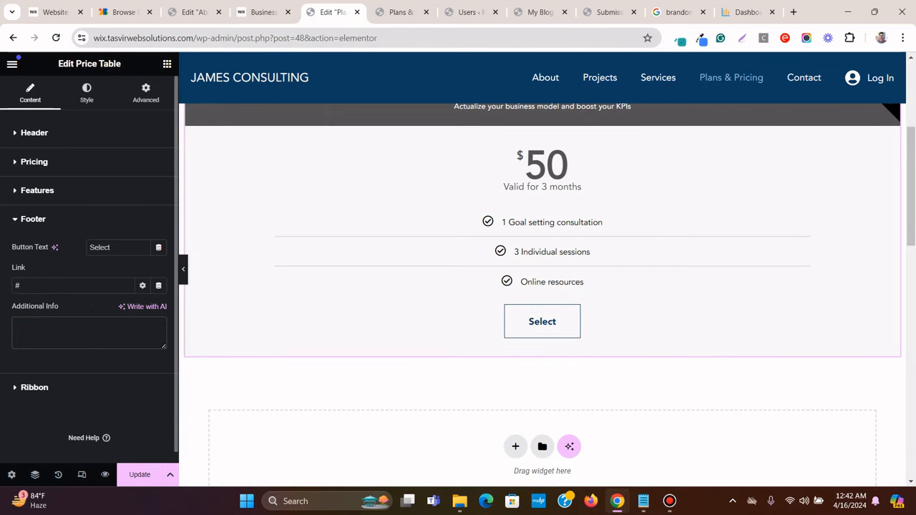
Check the Management 101 button in the Wix template, and set the price table footer button's normal background to the global color btncolor
left_click(263, 13)
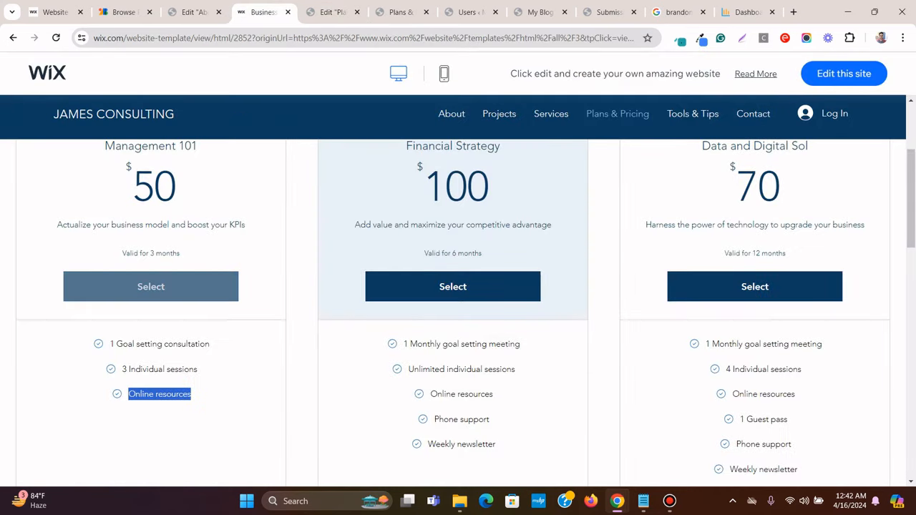
left_click(159, 321)
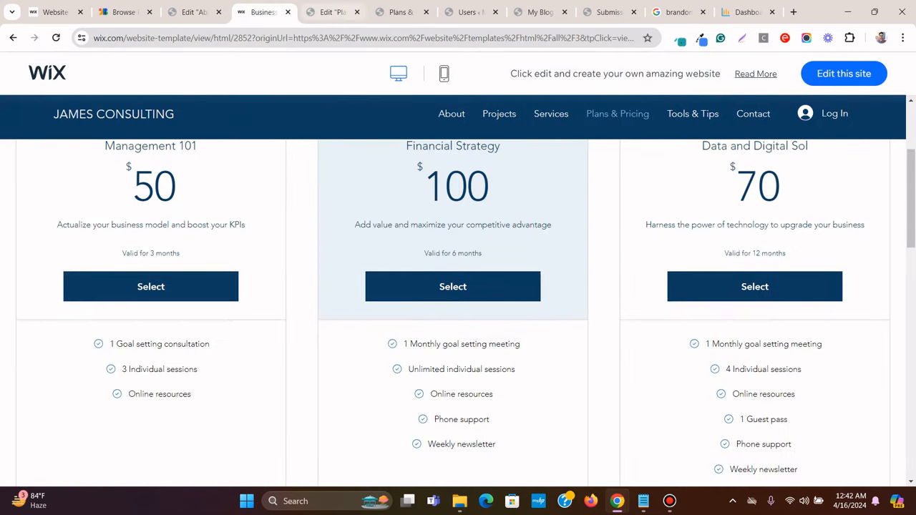
left_click(333, 13)
scroll(530, 301, "down", 2)
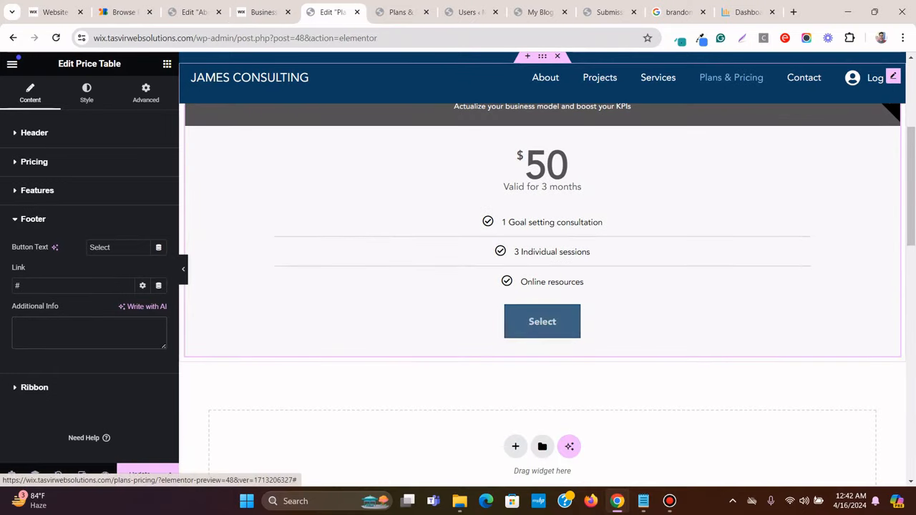
left_click(86, 92)
scroll(90, 251, "down", 3)
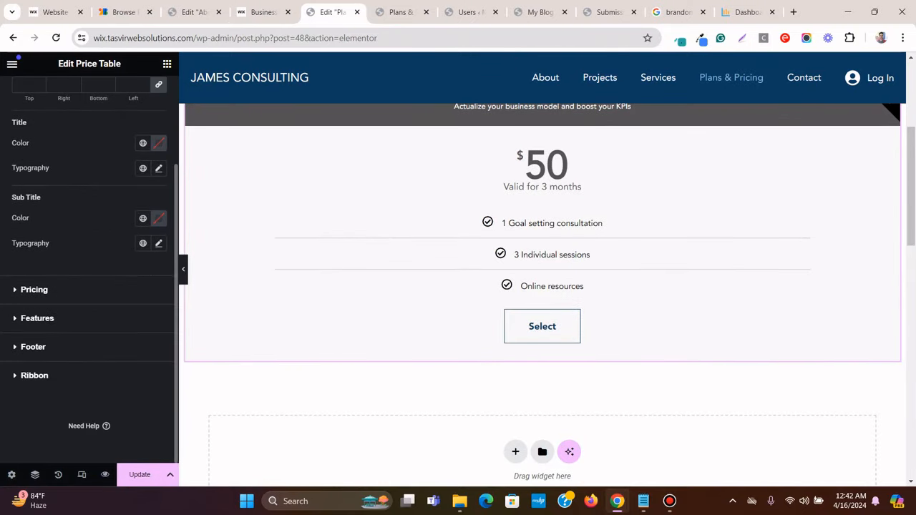
left_click(34, 346)
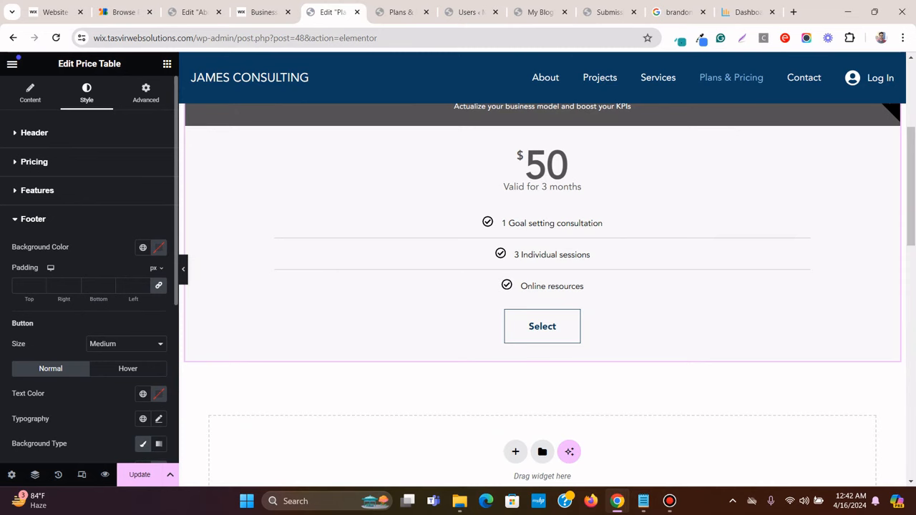
scroll(89, 286, "down", 2)
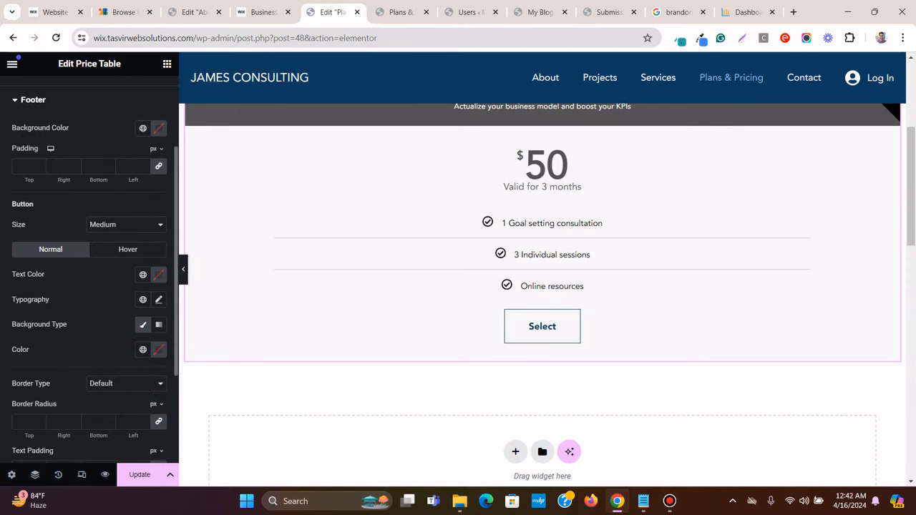
left_click(142, 349)
scroll(86, 258, "down", 2)
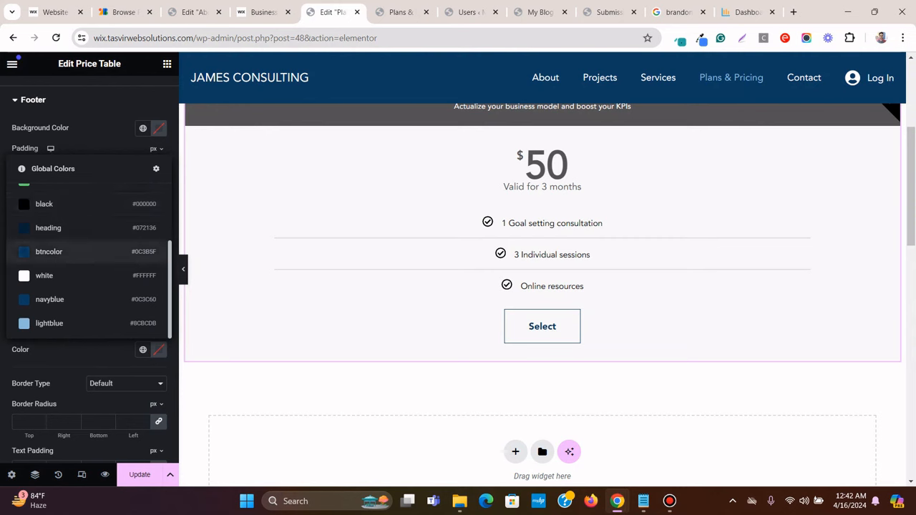
left_click(49, 251)
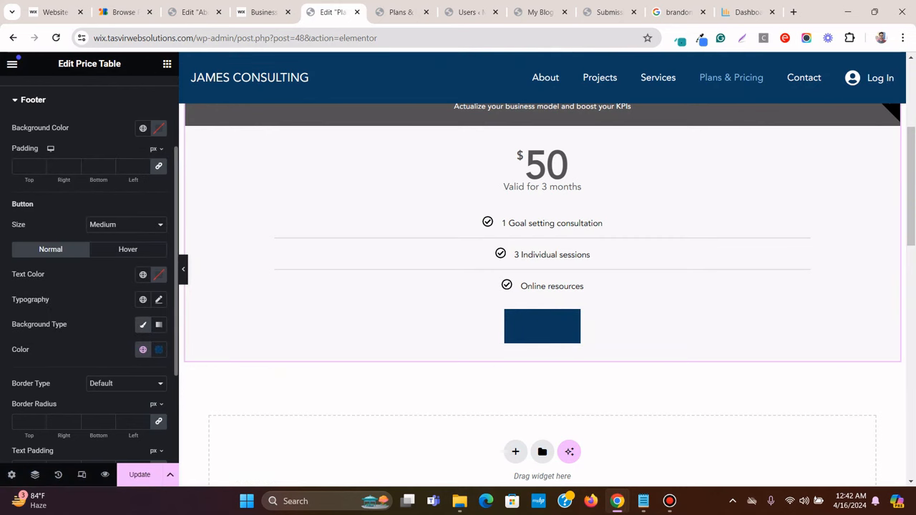
Set the footer button's normal text color to the global color white
left_click(142, 275)
scroll(142, 276, "down", 2)
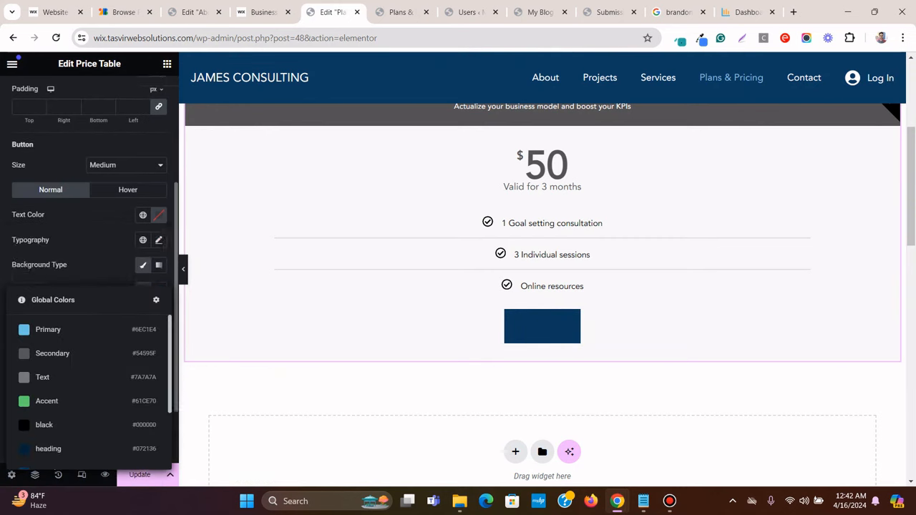
scroll(93, 401, "down", 2)
left_click(44, 407)
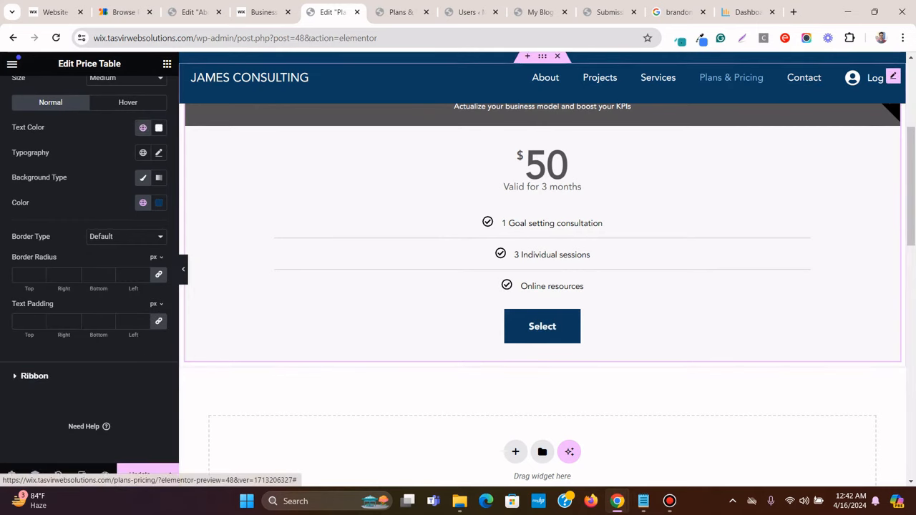
scroll(89, 287, "up", 4)
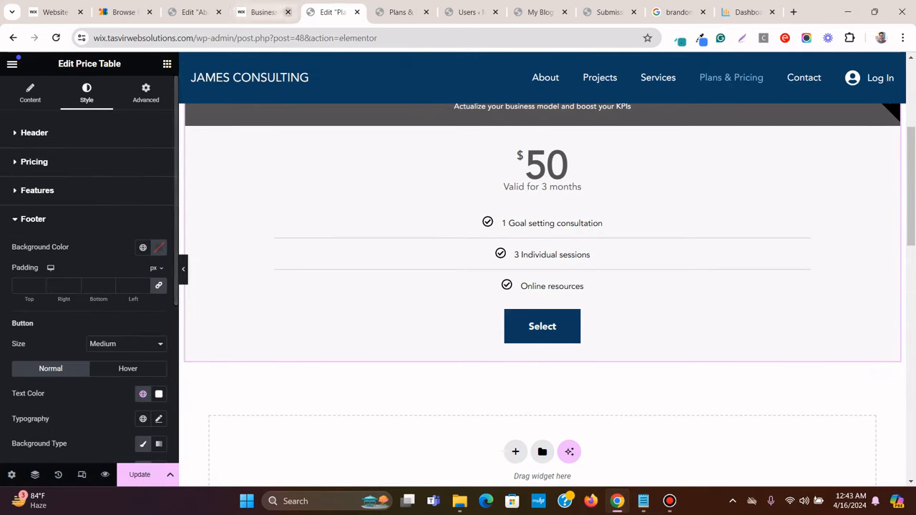
Close and reopen the Wix template tab, and return to the template's Plans & Pricing page with the plan cards in view
left_click(287, 12)
right_click(791, 9)
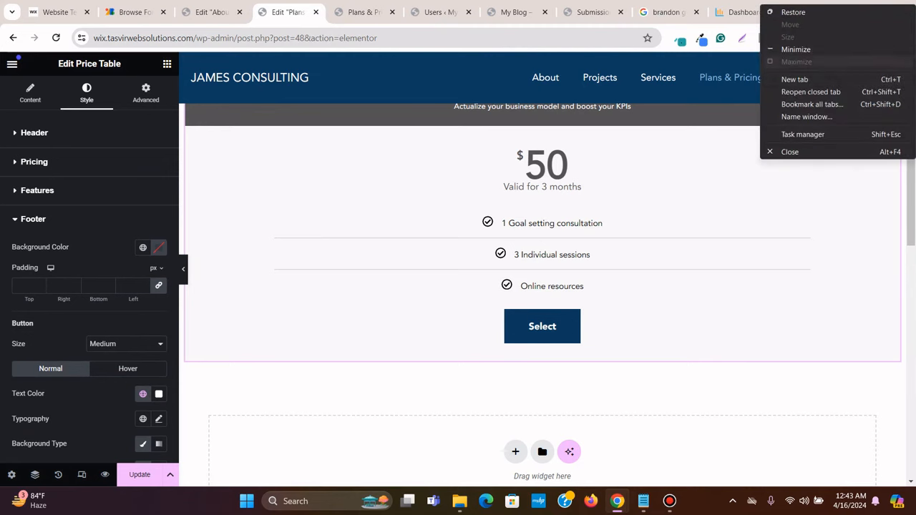
left_click(810, 92)
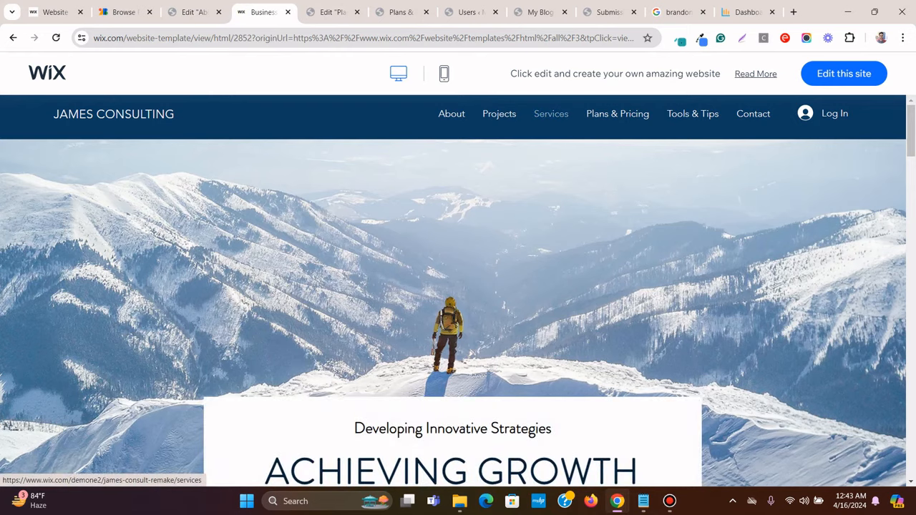
left_click(550, 114)
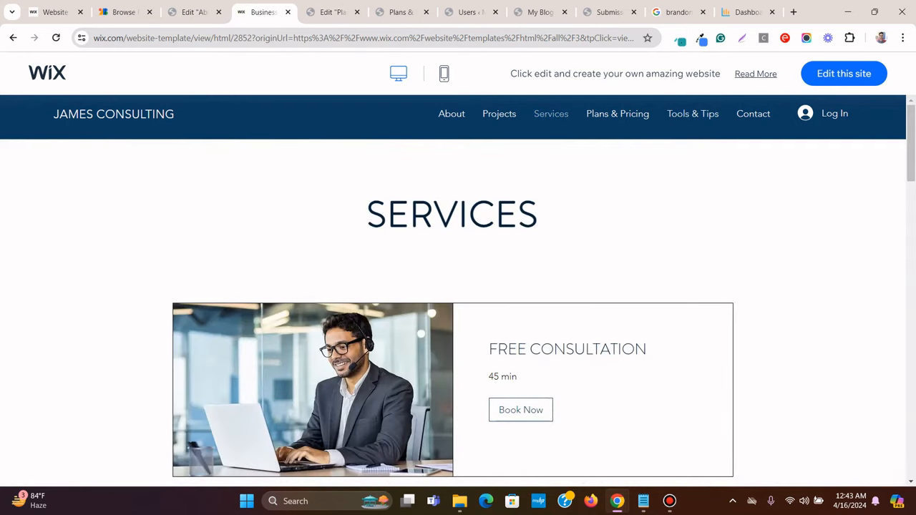
left_click(617, 113)
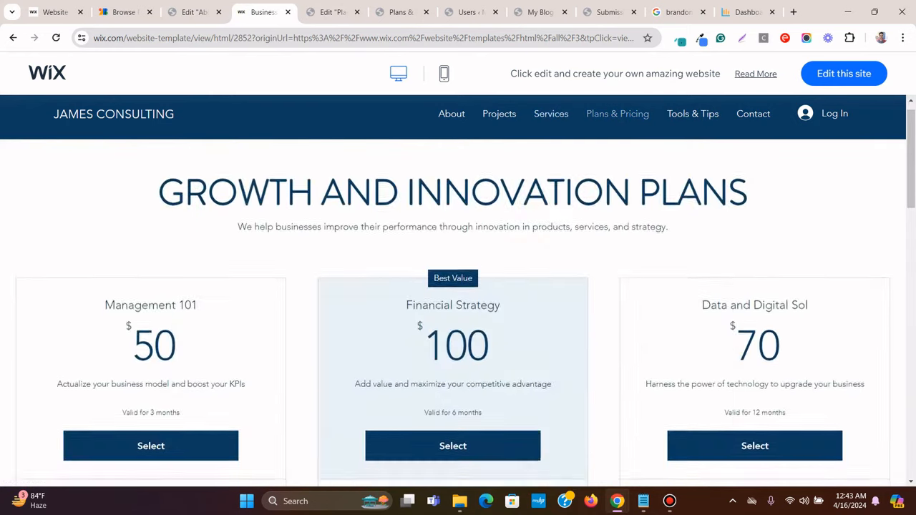
scroll(150, 226, "down", 3)
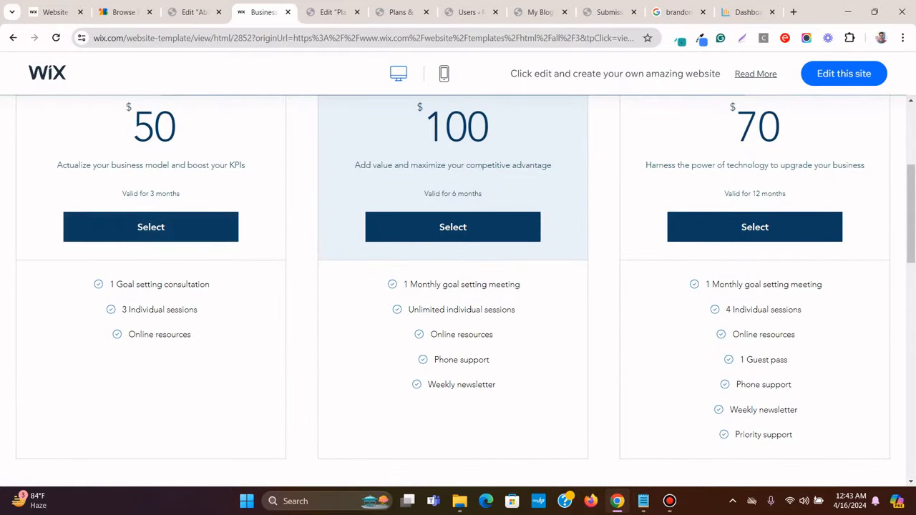
scroll(150, 343, "up", 2)
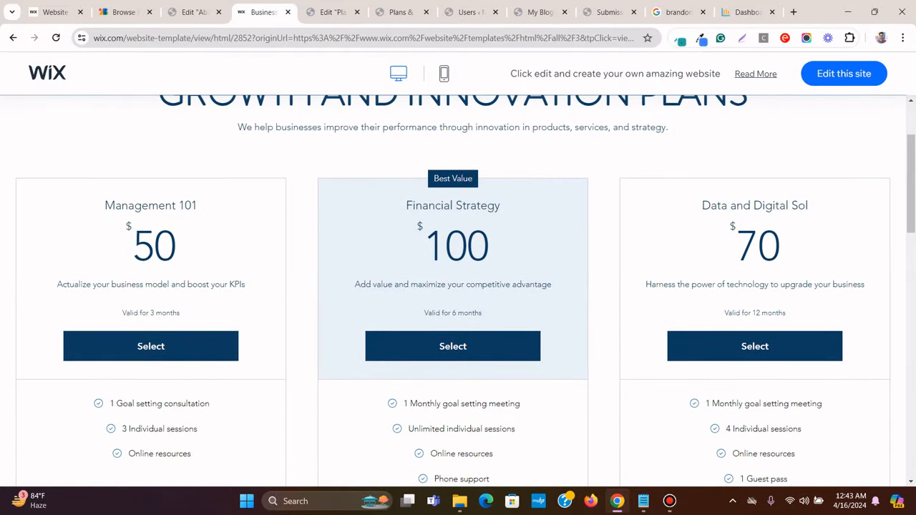
left_click(680, 41)
left_click(613, 56)
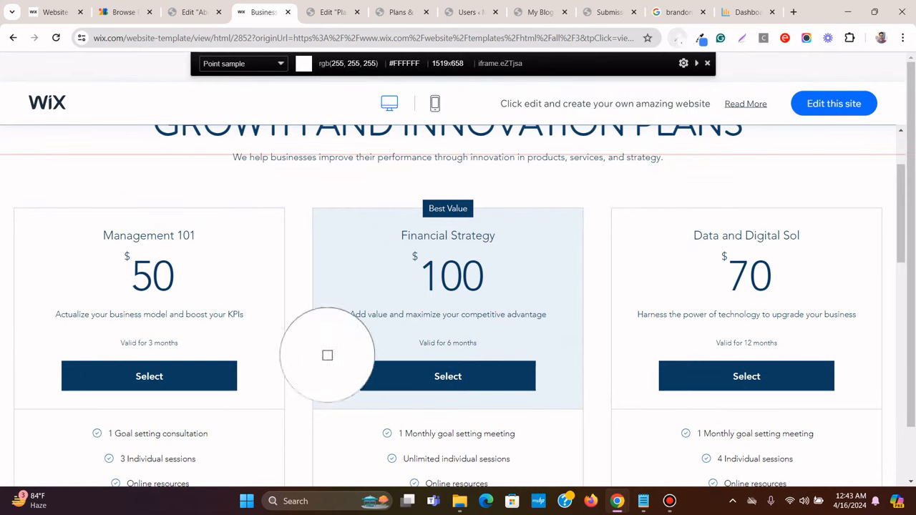
scroll(247, 423, "down", 1)
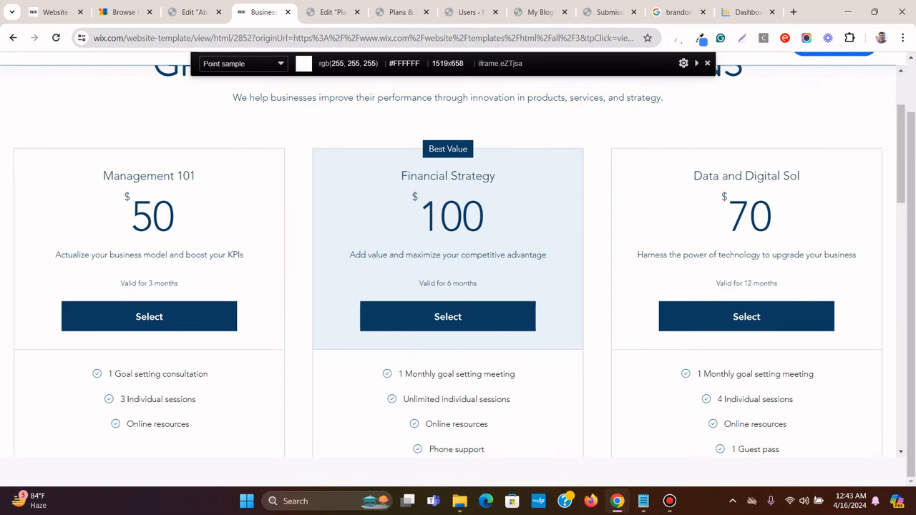
key("Escape")
Set the price table footer button's hover background to a slightly brighter blue, starting from the global color navyblue
left_click(333, 12)
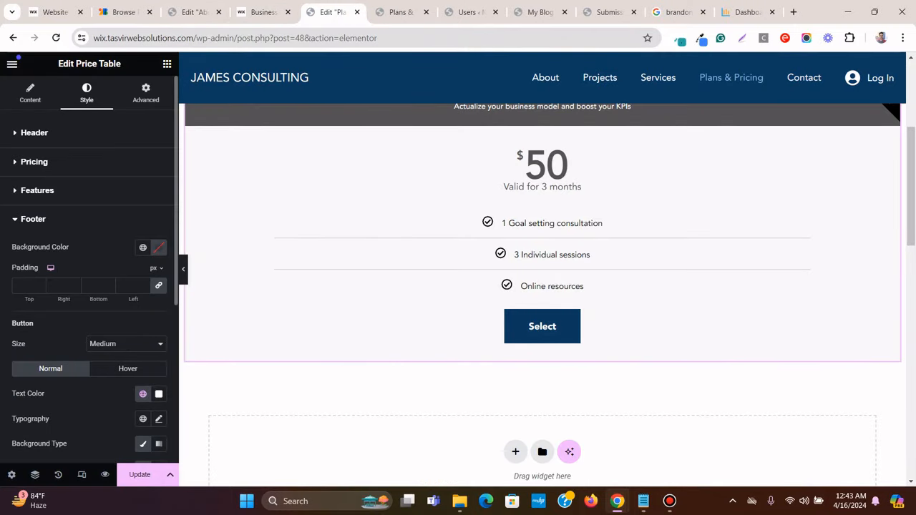
scroll(89, 286, "down", 1)
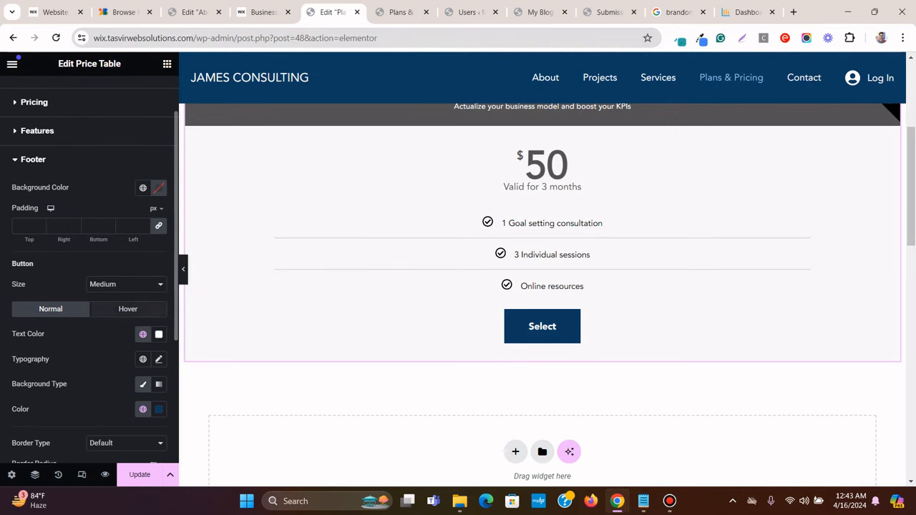
left_click(127, 308)
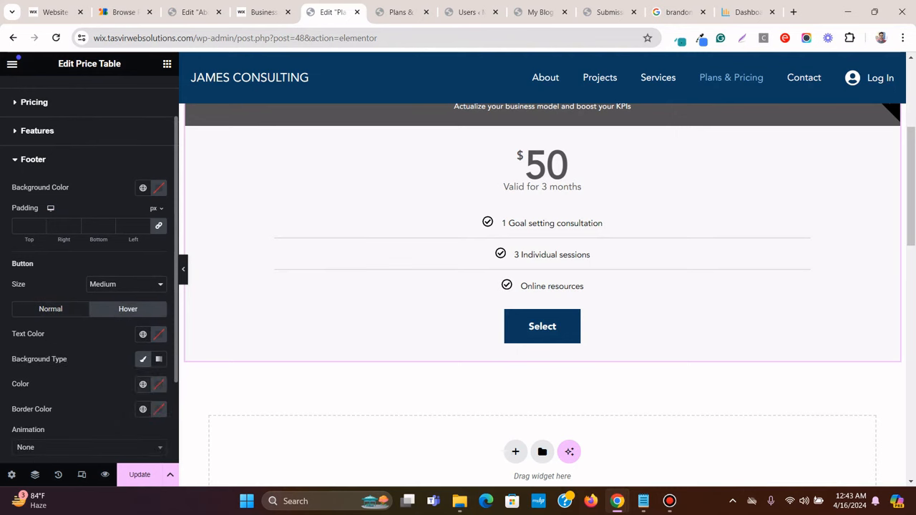
left_click(143, 385)
scroll(107, 295, "down", 1)
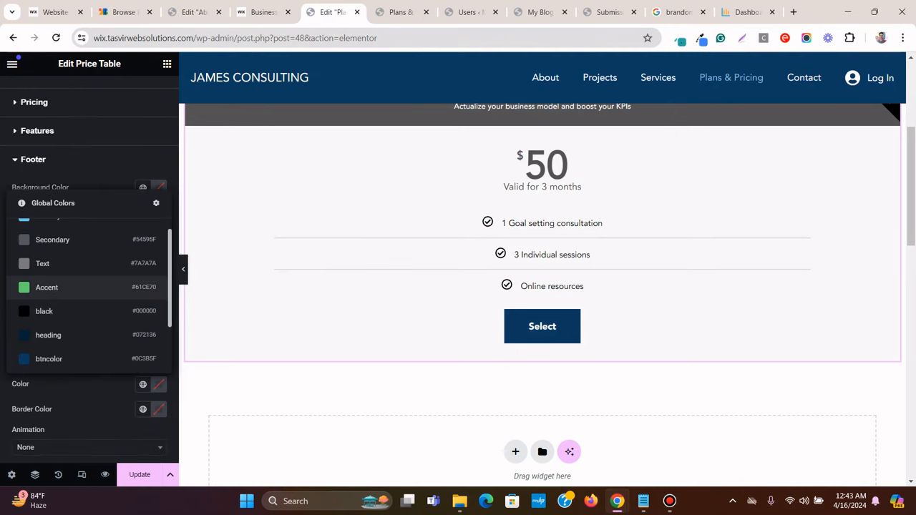
scroll(108, 292, "down", 1)
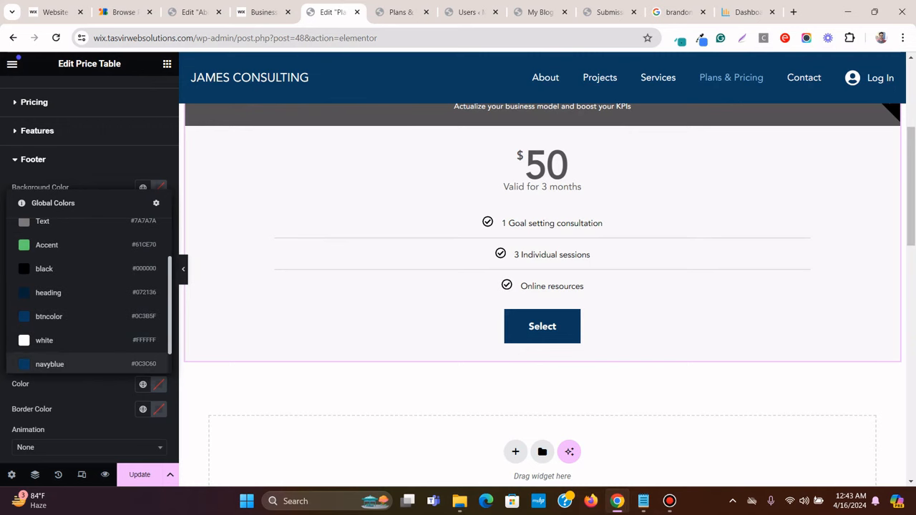
left_click(86, 363)
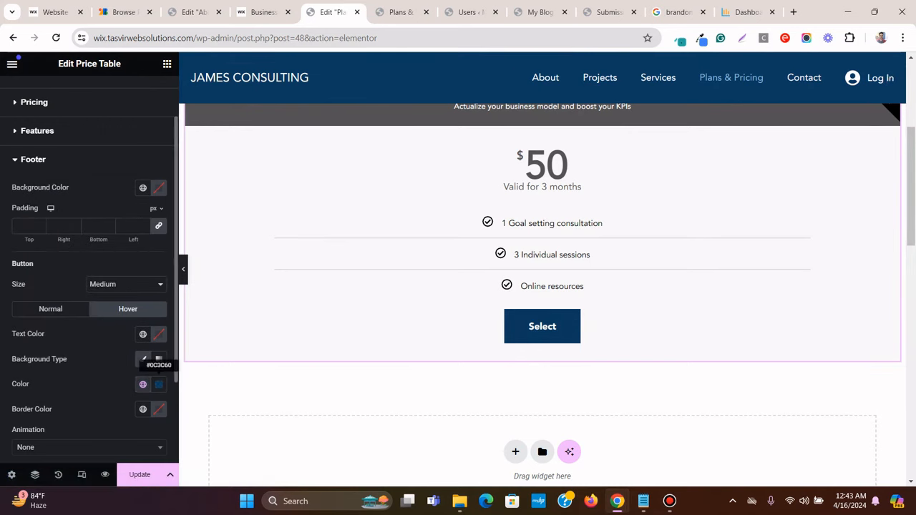
left_click(158, 385)
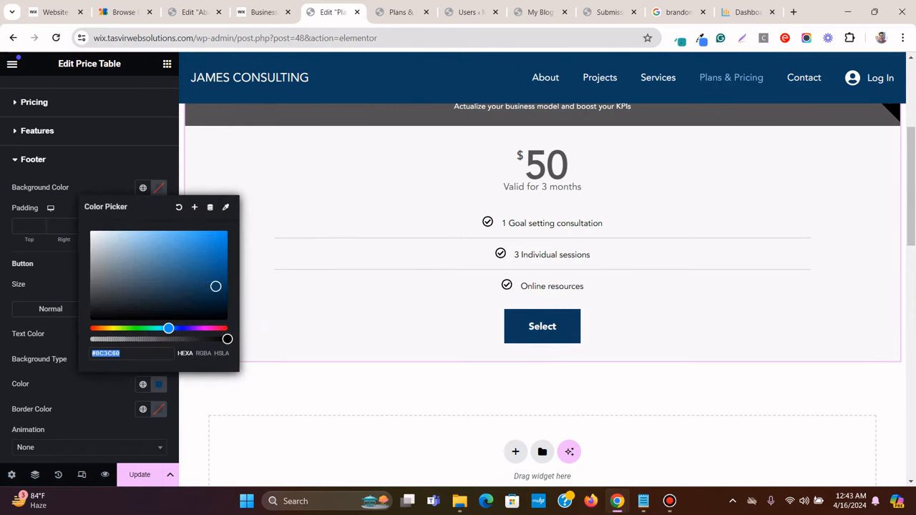
left_click(87, 386)
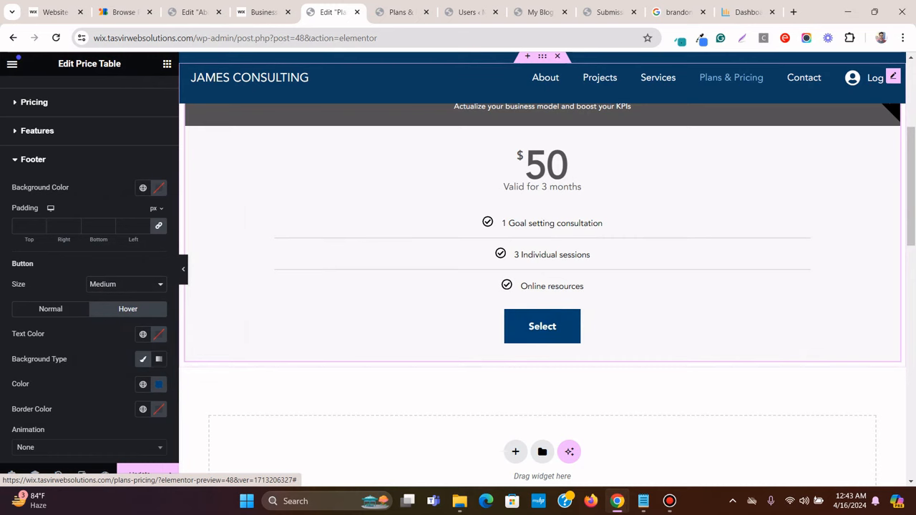
Compare the price table's header with the top of the Management 101 card in the Wix template
scroll(542, 286, "up", 2)
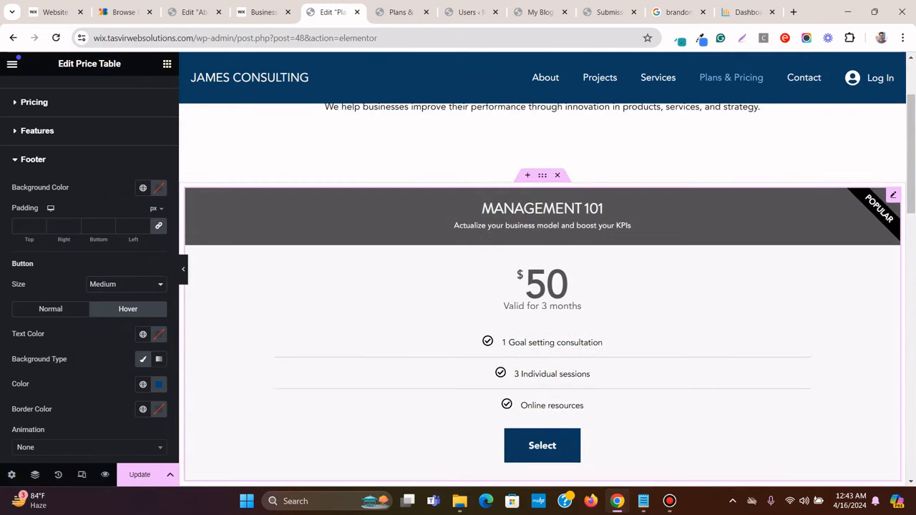
left_click(262, 12)
scroll(452, 286, "up", 2)
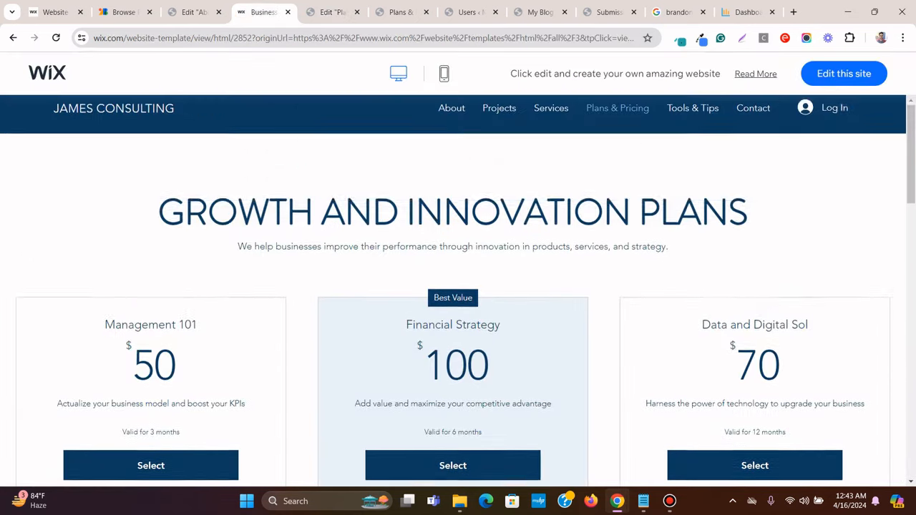
scroll(452, 286, "down", 3)
scroll(452, 286, "up", 2)
scroll(452, 286, "down", 1)
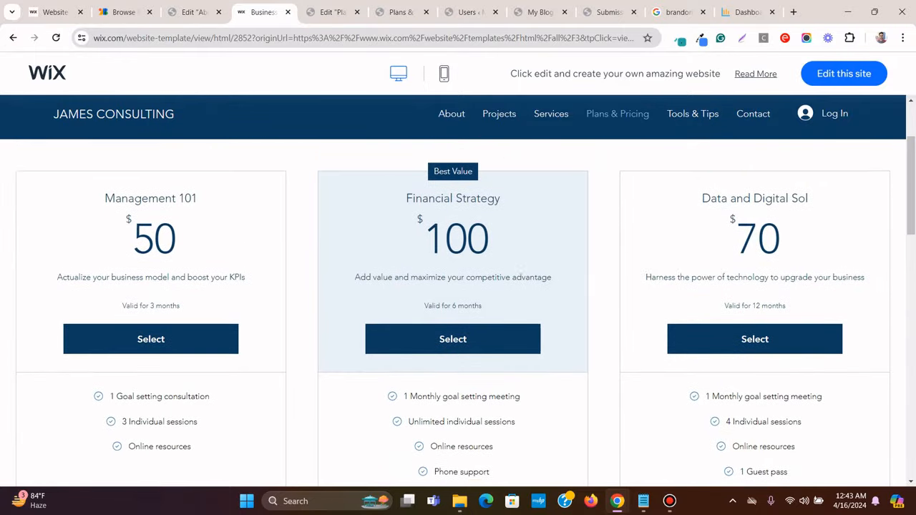
left_click(333, 12)
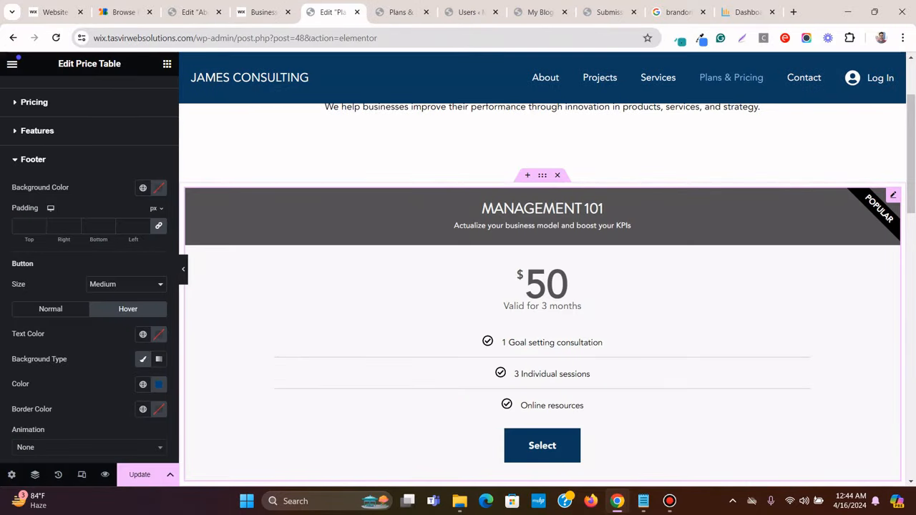
Set the price table header's background color to the global color white
scroll(89, 229, "up", 1)
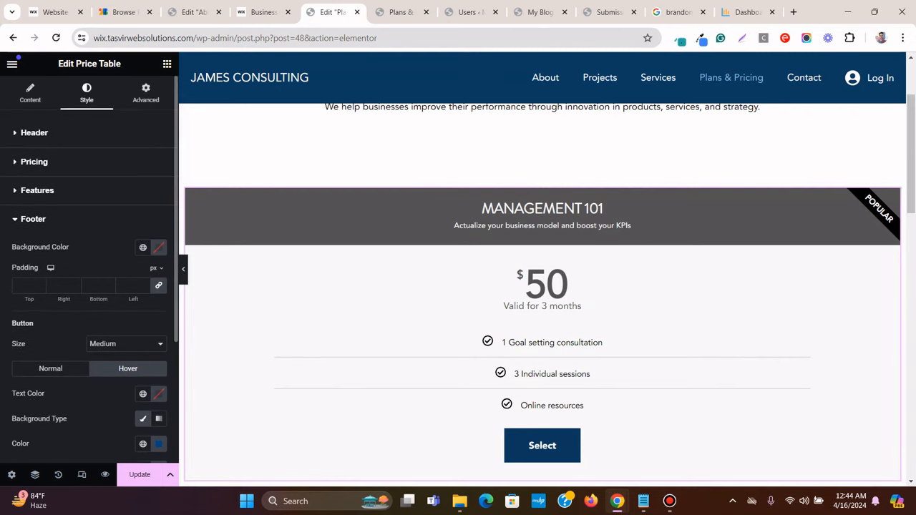
left_click(34, 133)
left_click(142, 161)
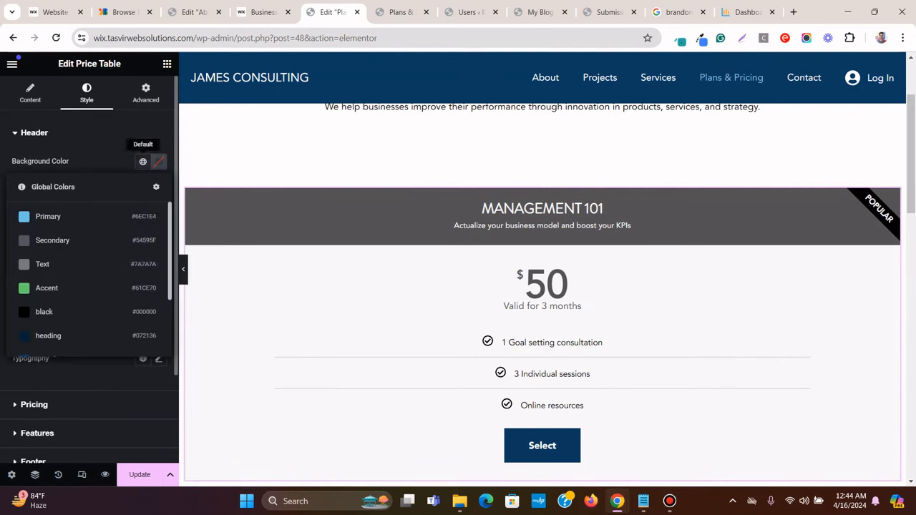
scroll(86, 286, "down", 2)
left_click(72, 293)
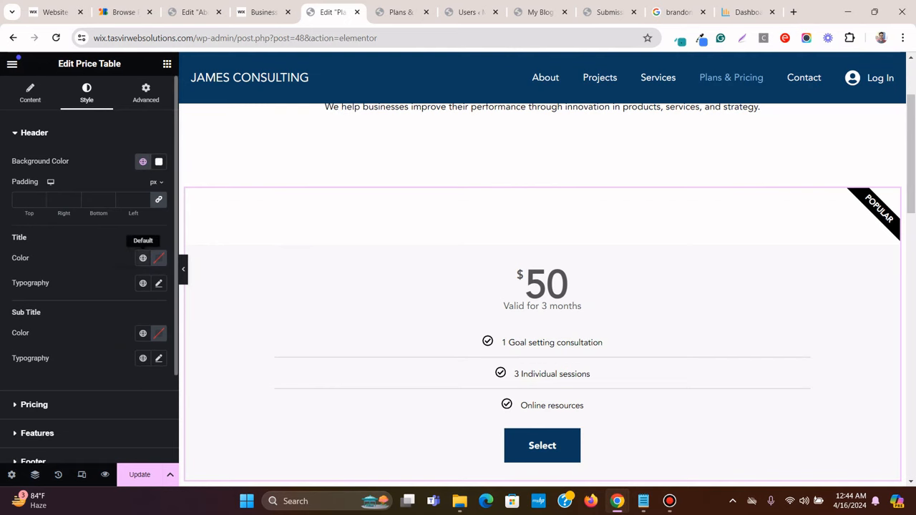
Set the price table header's title and subtitle colors to the global color heading
left_click(143, 258)
left_click(262, 13)
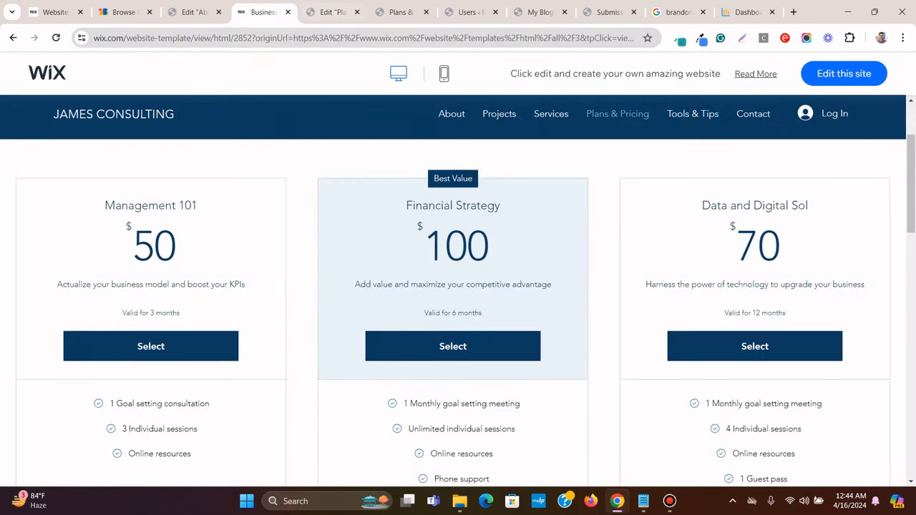
left_click(333, 13)
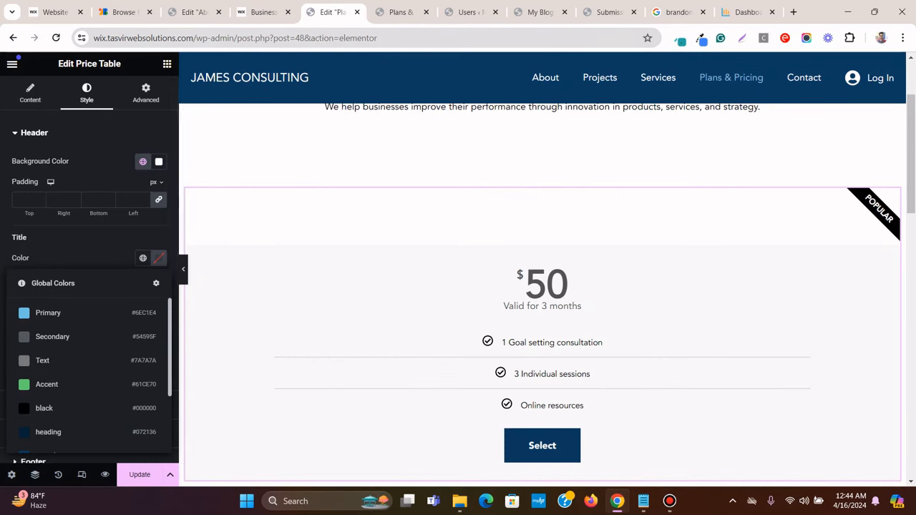
scroll(86, 374, "down", 2)
left_click(86, 372)
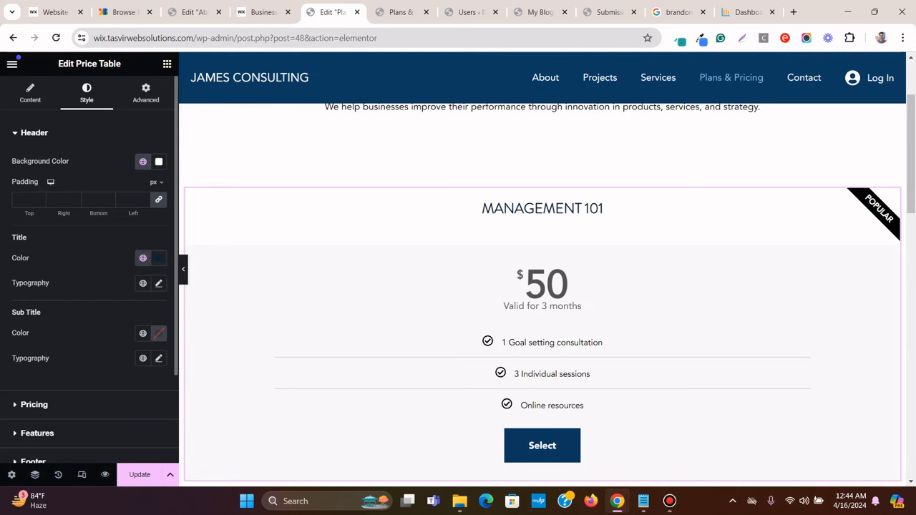
left_click(143, 332)
scroll(86, 218, "down", 2)
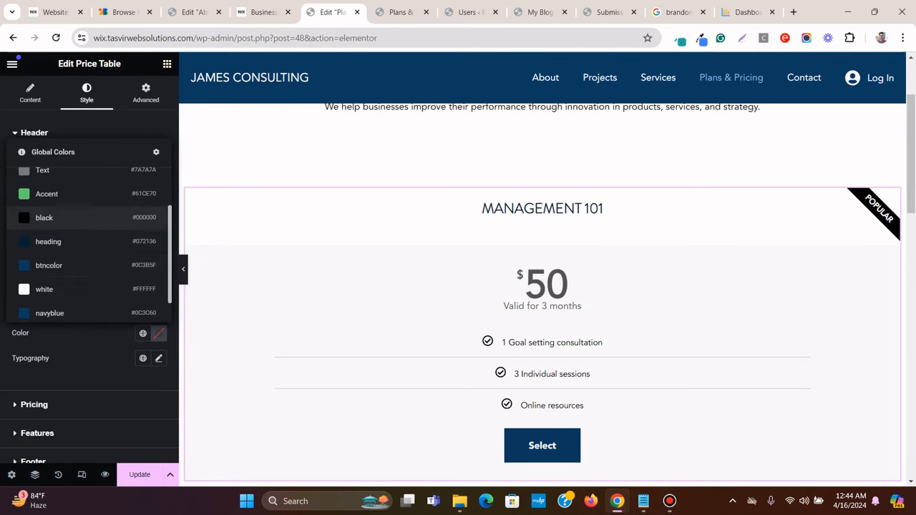
left_click(86, 241)
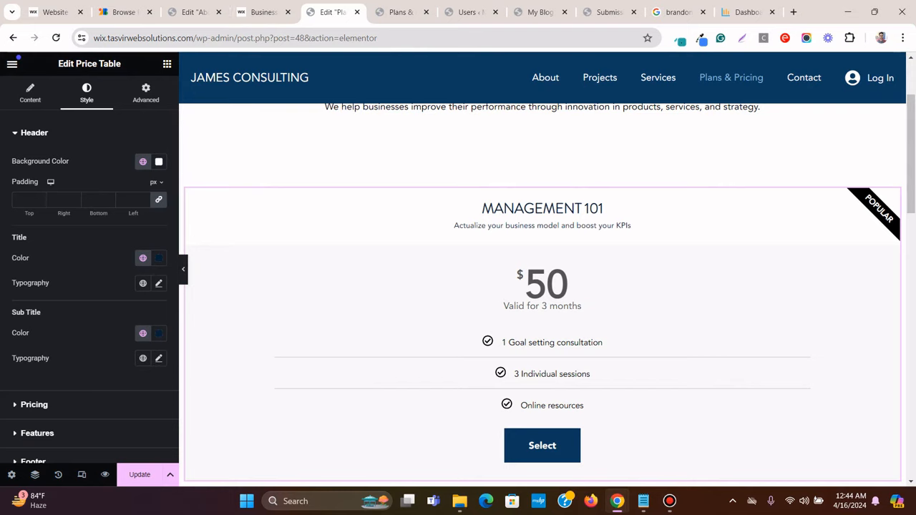
Check the feature lists in the Wix template, and set the price table's features background to the global color white
left_click(261, 12)
scroll(458, 286, "down", 3)
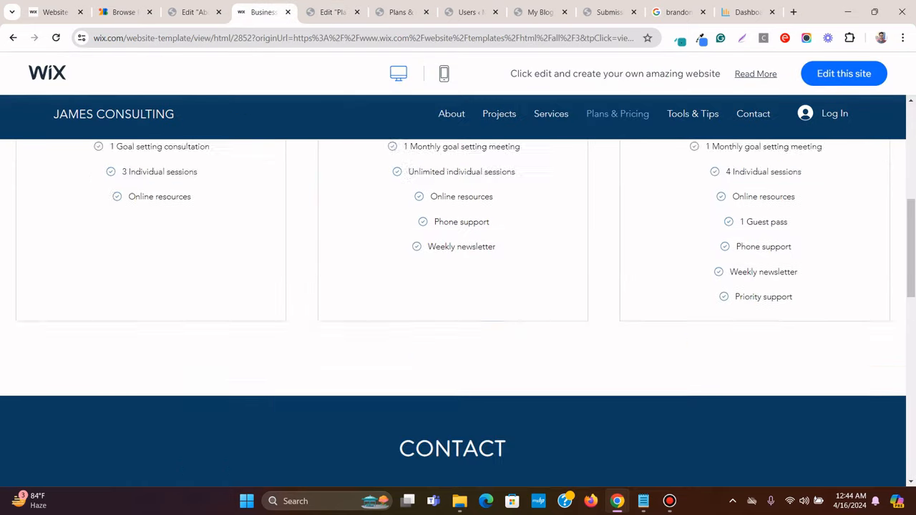
scroll(458, 286, "up", 3)
left_click(332, 12)
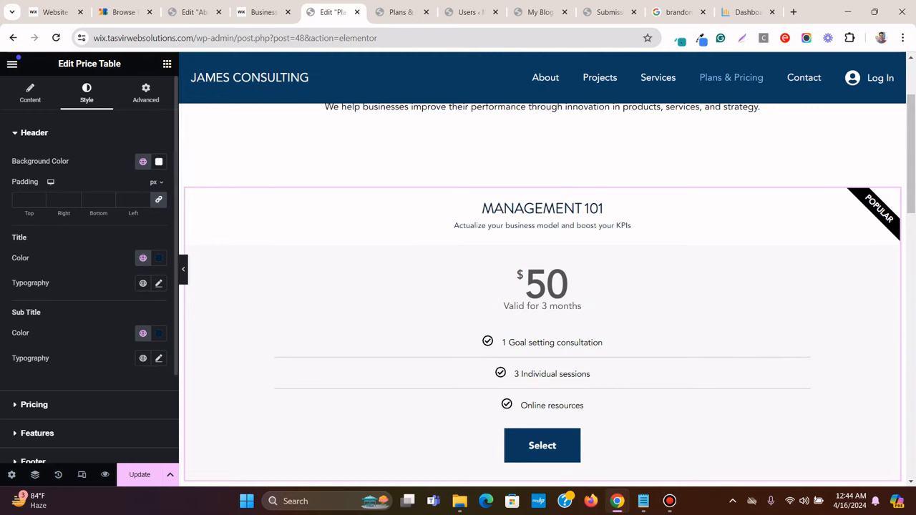
scroll(90, 251, "down", 1)
left_click(38, 374)
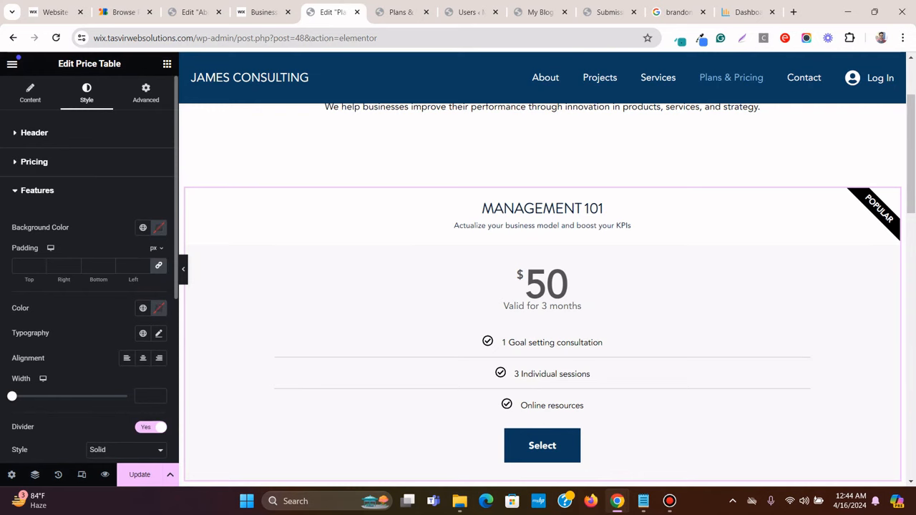
left_click(143, 227)
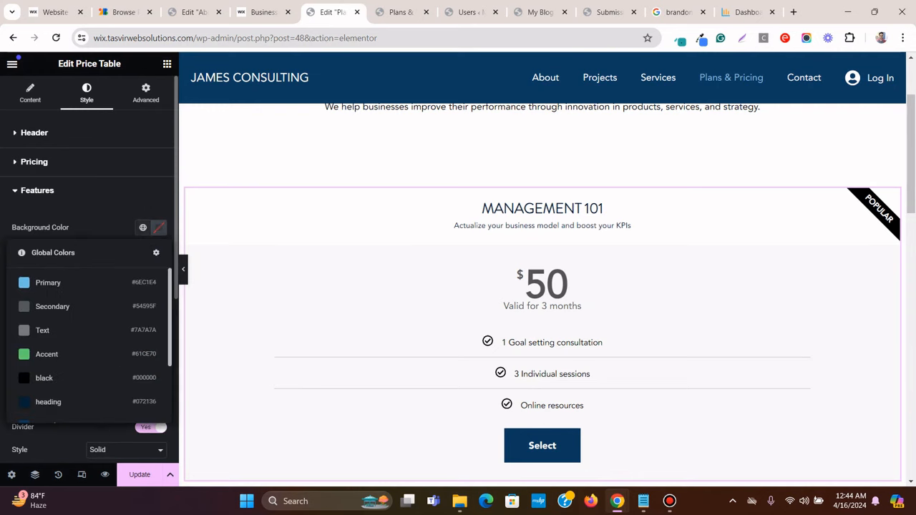
scroll(86, 284, "down", 2)
left_click(72, 362)
scroll(541, 301, "down", 2)
scroll(542, 301, "up", 1)
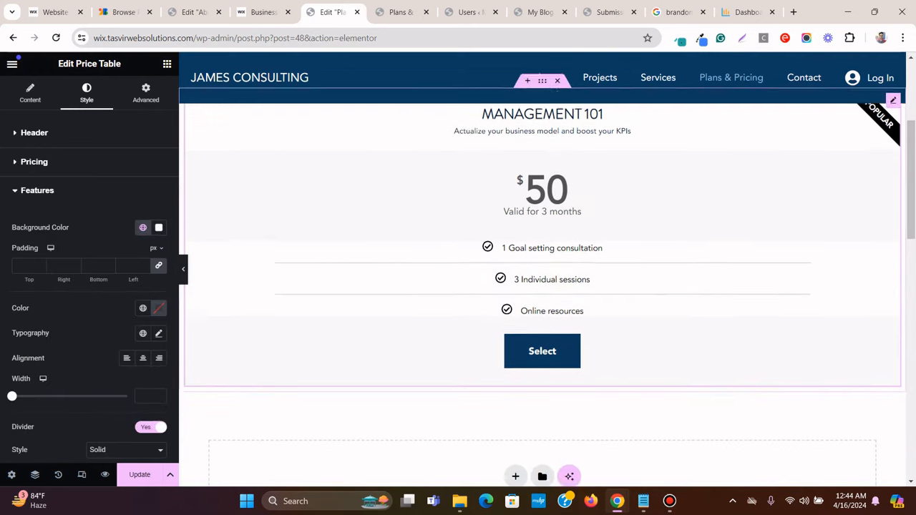
Set the price table's pricing section background to the global color white
left_click(34, 162)
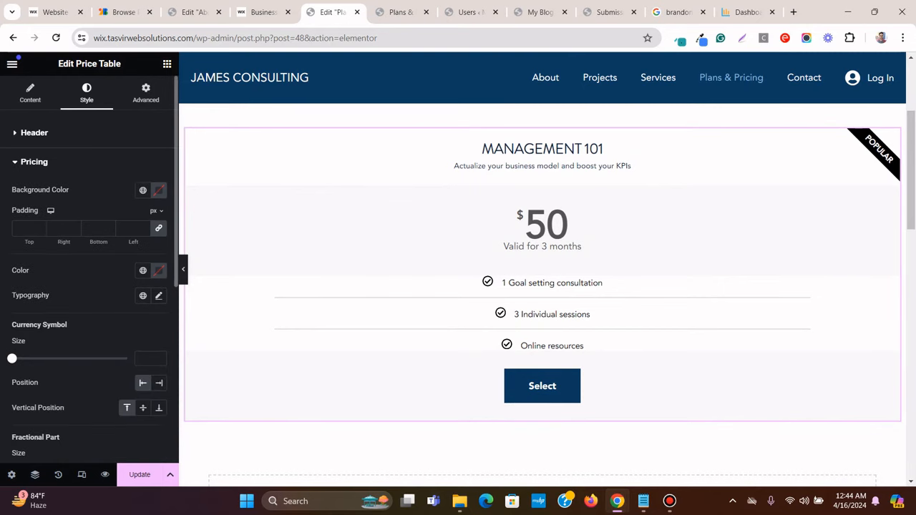
left_click(143, 191)
scroll(78, 249, "down", 2)
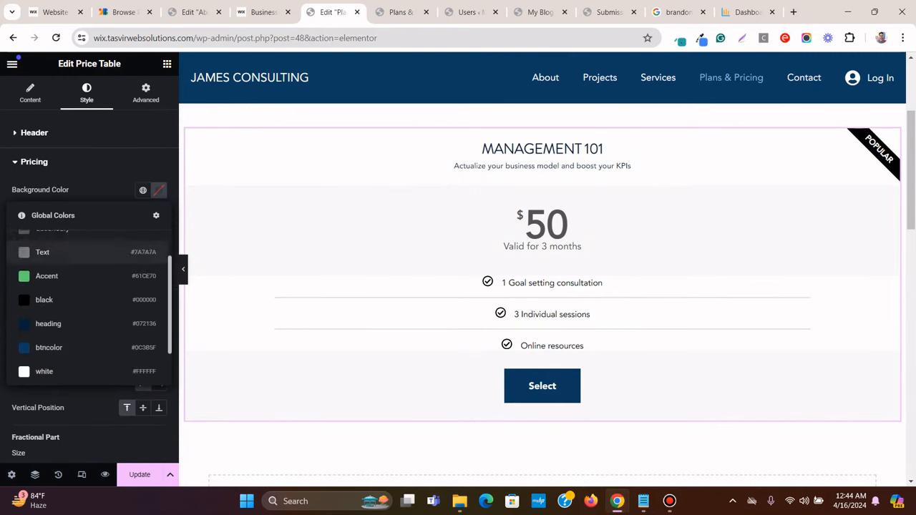
left_click(72, 323)
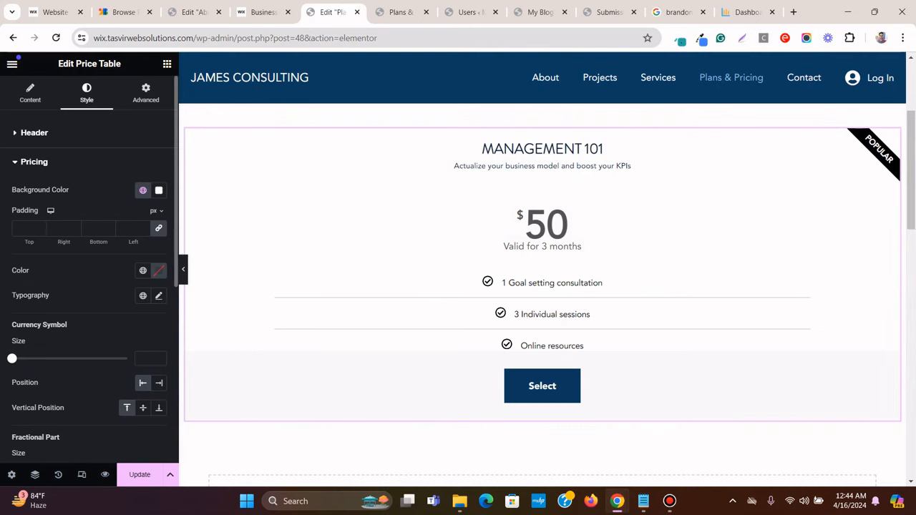
Set the price table's footer background to the global color white
scroll(90, 286, "down", 3)
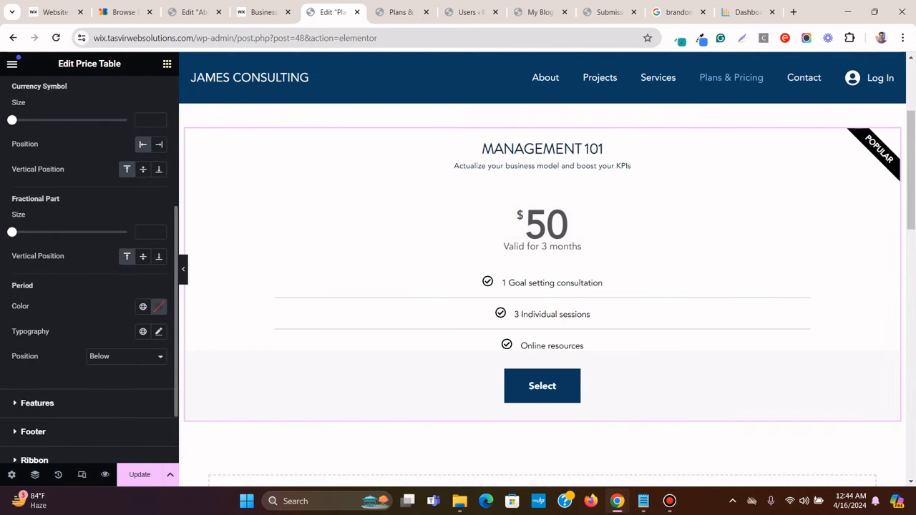
left_click(37, 403)
left_click(37, 191)
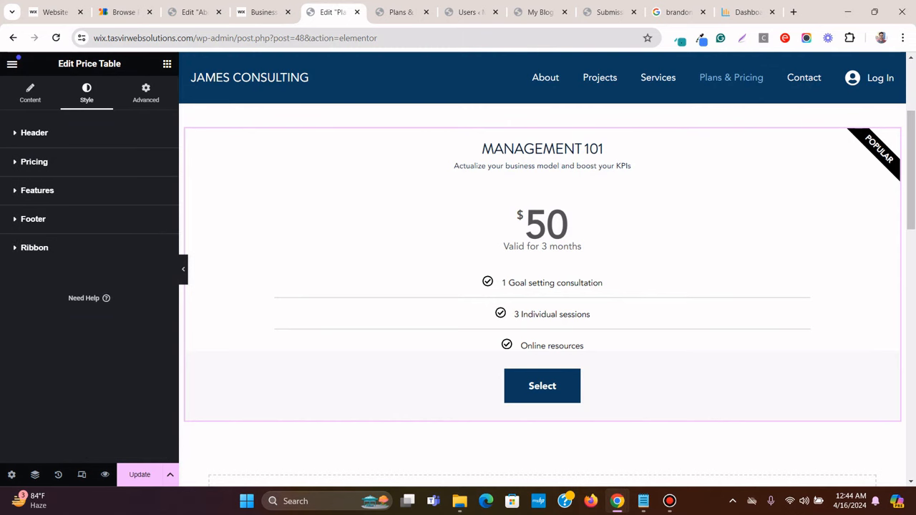
left_click(32, 218)
left_click(143, 247)
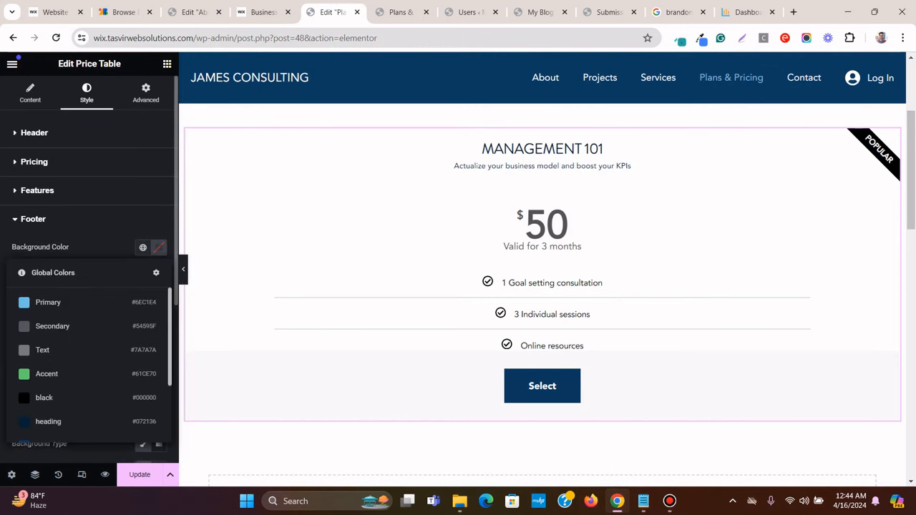
scroll(86, 358, "down", 3)
left_click(44, 379)
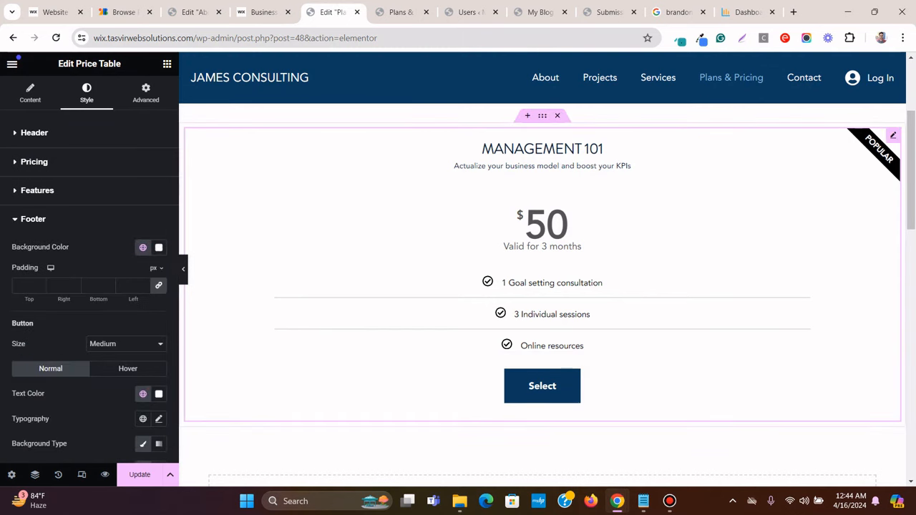
Hide the price table's Popular ribbon and compare the result with the Management 101 card in the Wix template
scroll(542, 286, "up", 1)
scroll(89, 286, "down", 3)
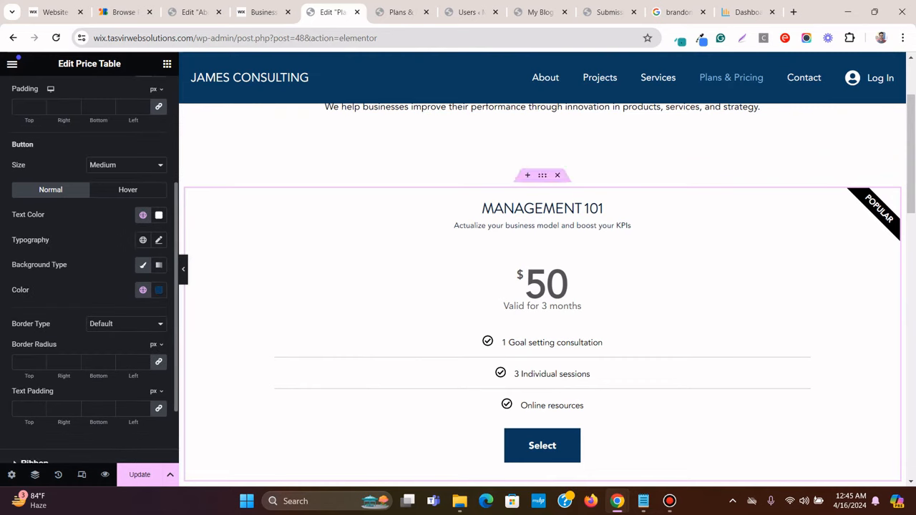
scroll(89, 250, "up", 5)
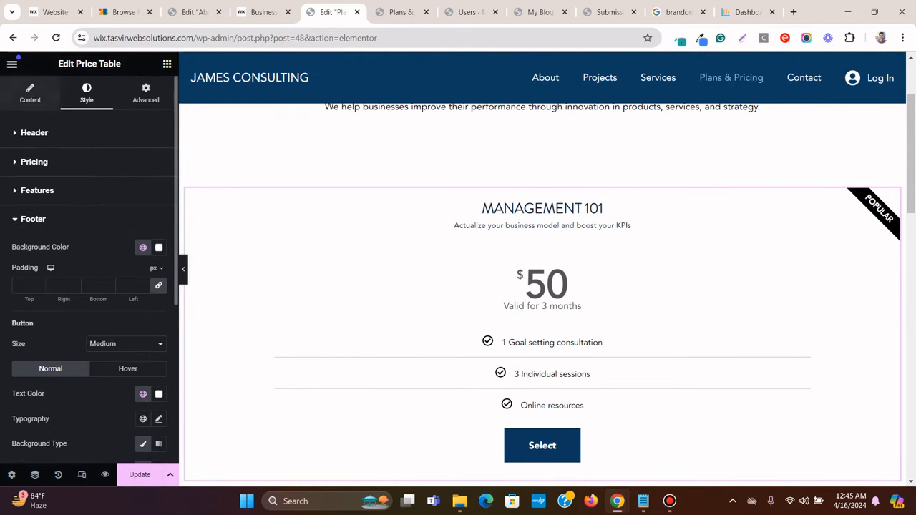
left_click(30, 93)
left_click(35, 344)
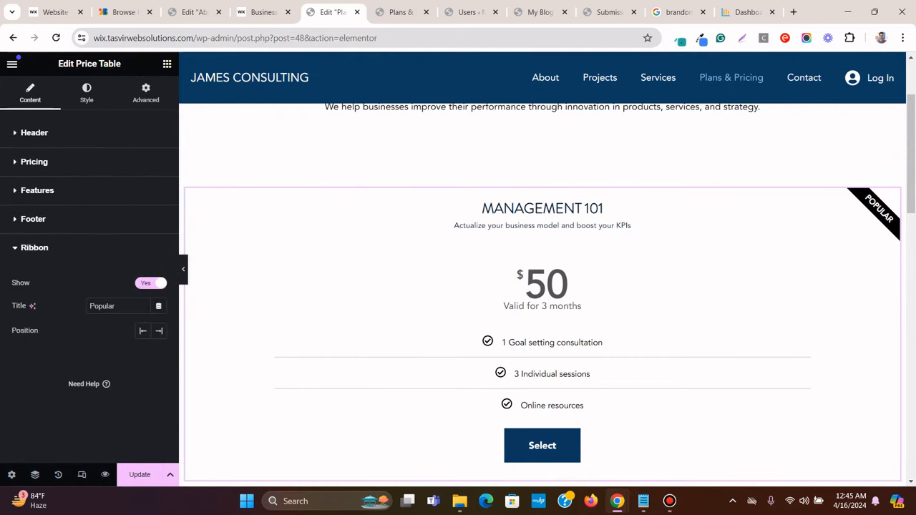
left_click(151, 283)
left_click(261, 12)
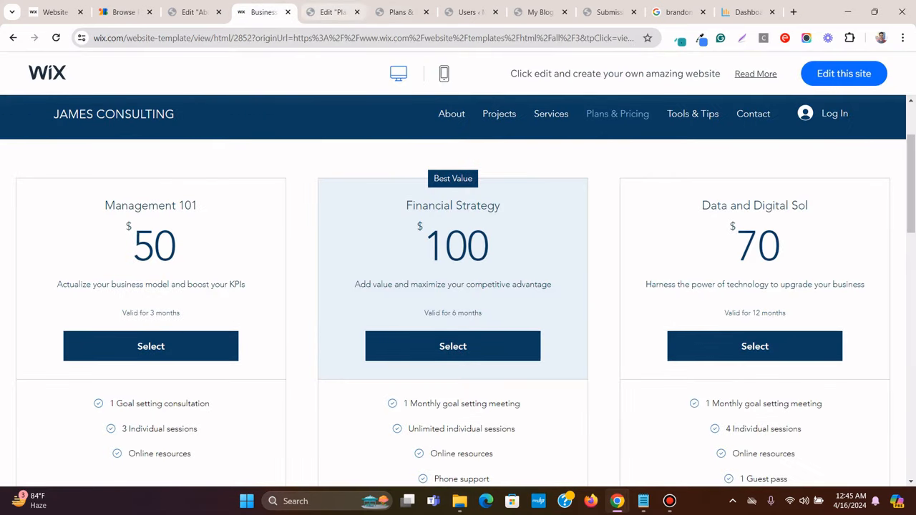
left_click(333, 12)
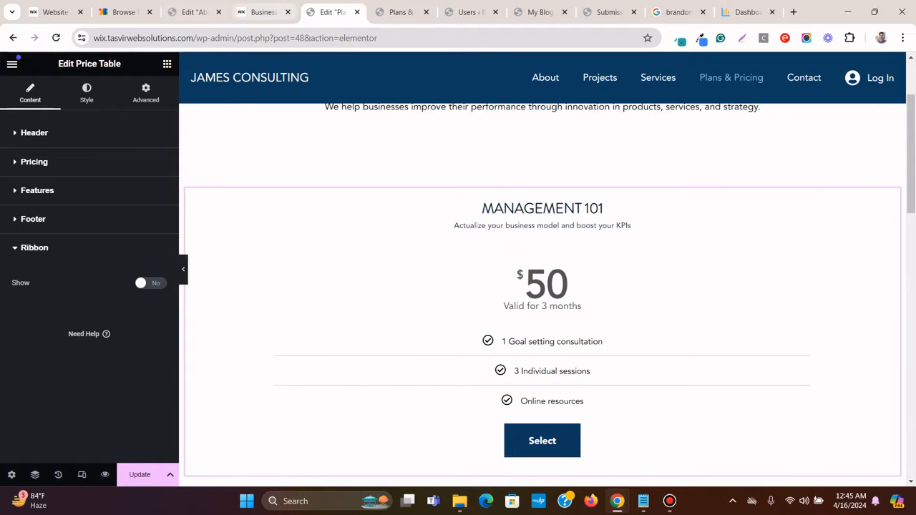
Check the card outlines in the Wix template, and give the price table a solid border 1 px wide on all sides
left_click(261, 12)
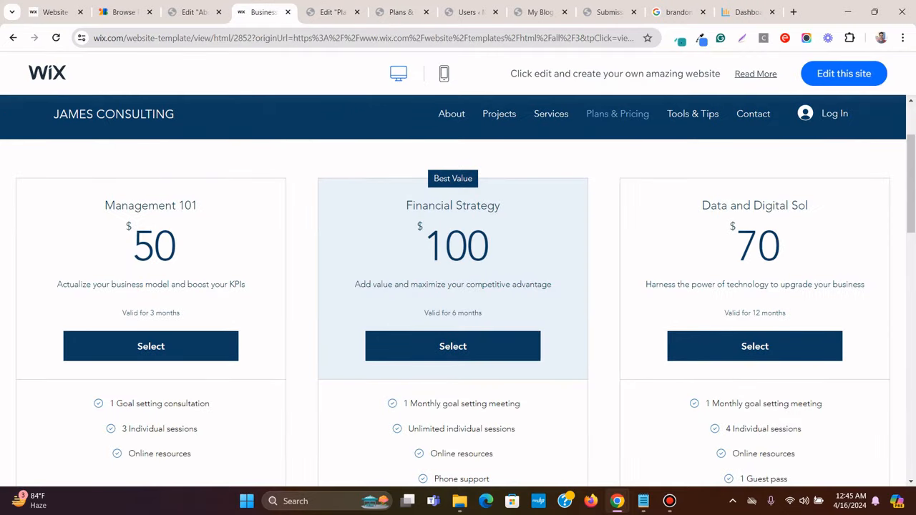
scroll(458, 307, "down", 3)
scroll(458, 307, "up", 3)
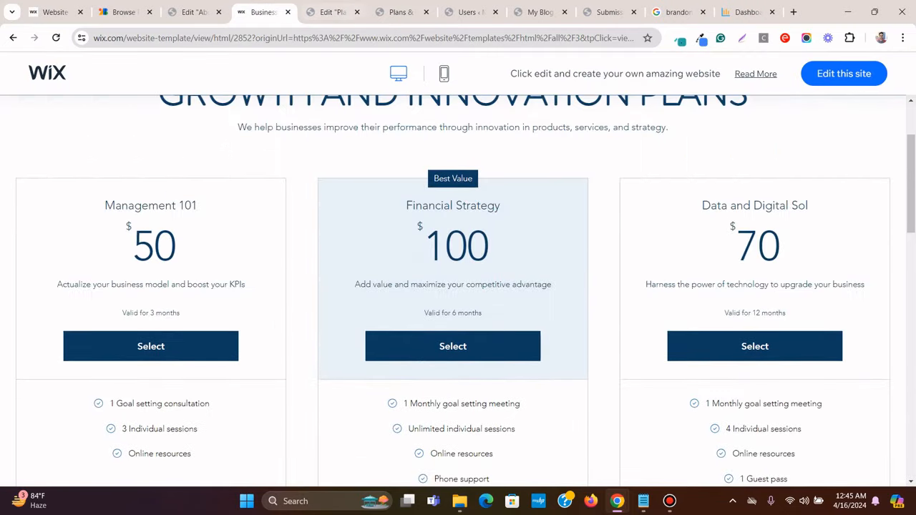
left_click(333, 13)
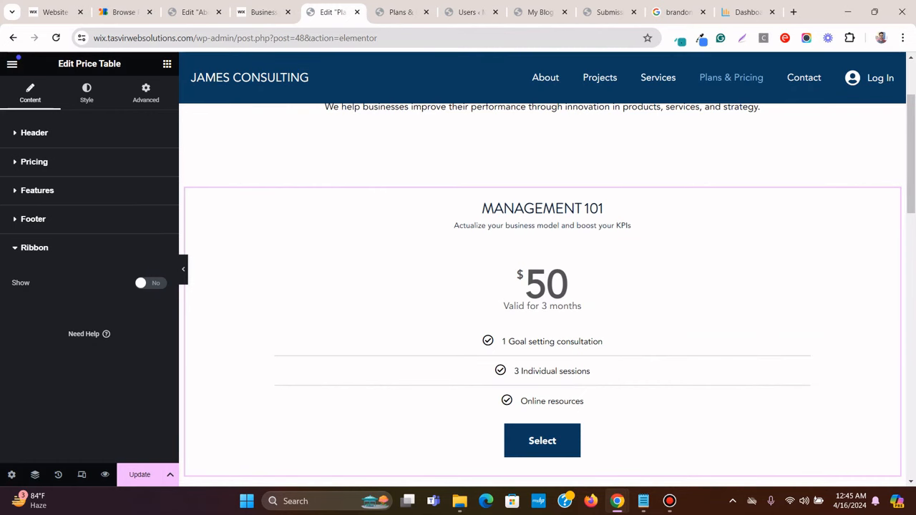
left_click(146, 93)
scroll(90, 286, "down", 4)
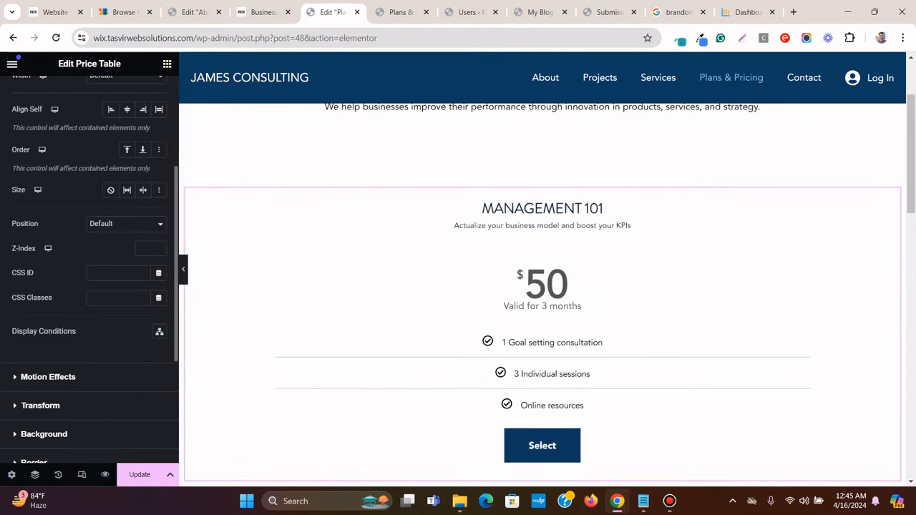
left_click(34, 403)
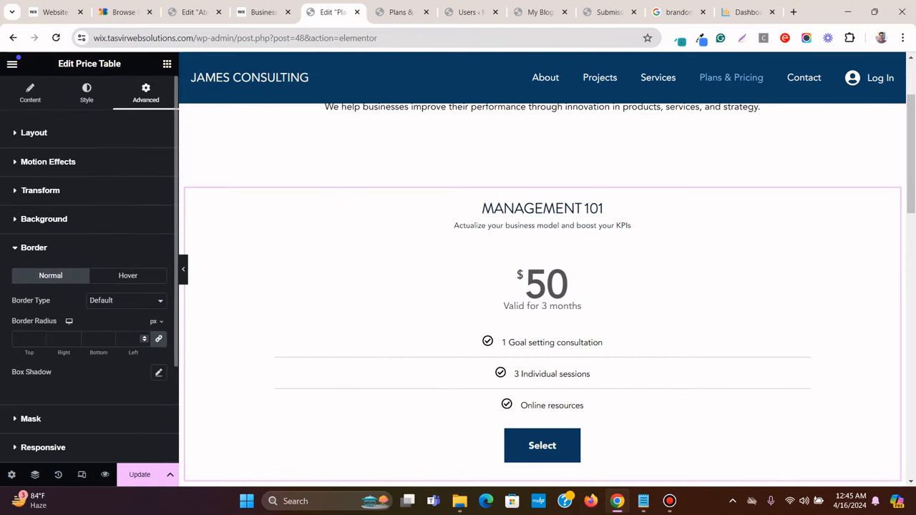
left_click(126, 300)
left_click(98, 331)
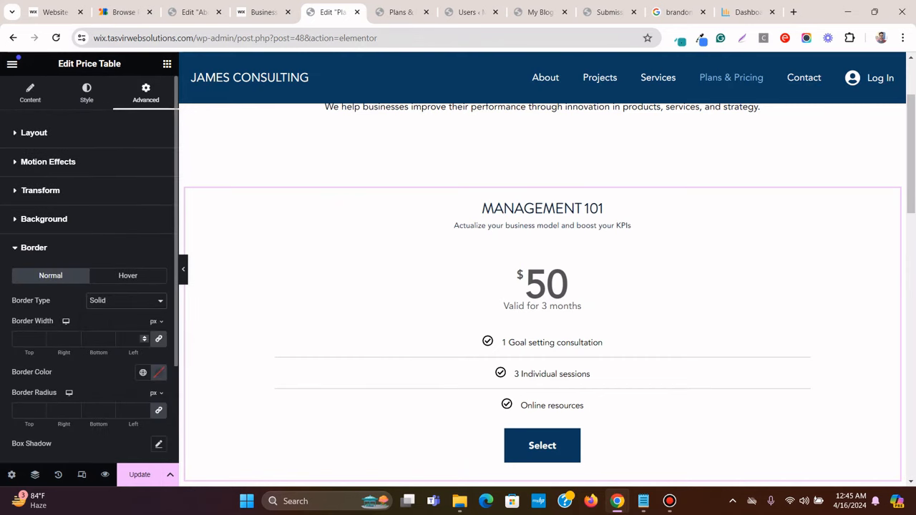
left_click(27, 339)
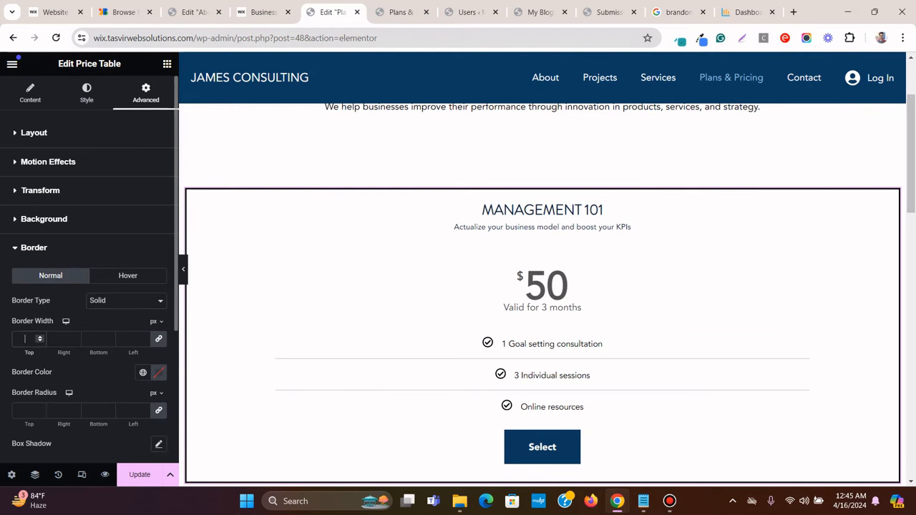
type("1")
Set the price table's border color to the global color heading and preview the bordered card without the editing panel
left_click(143, 372)
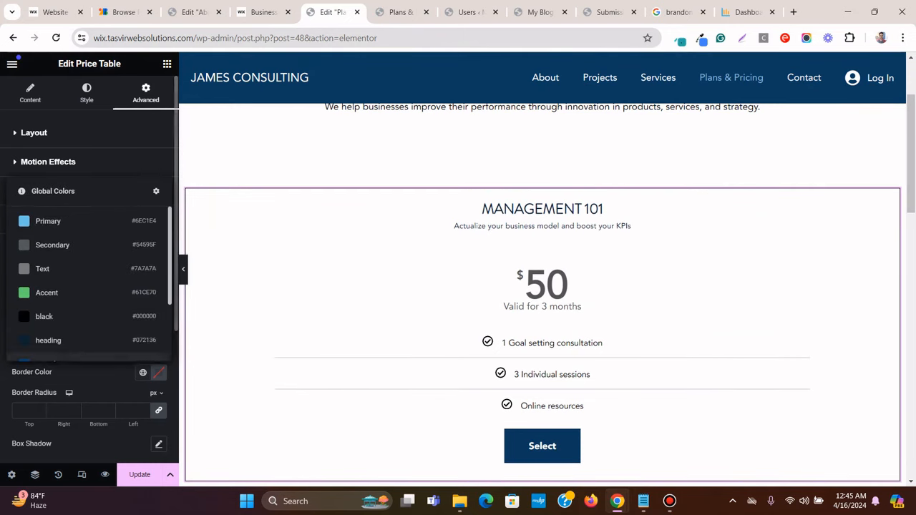
scroll(86, 286, "down", 2)
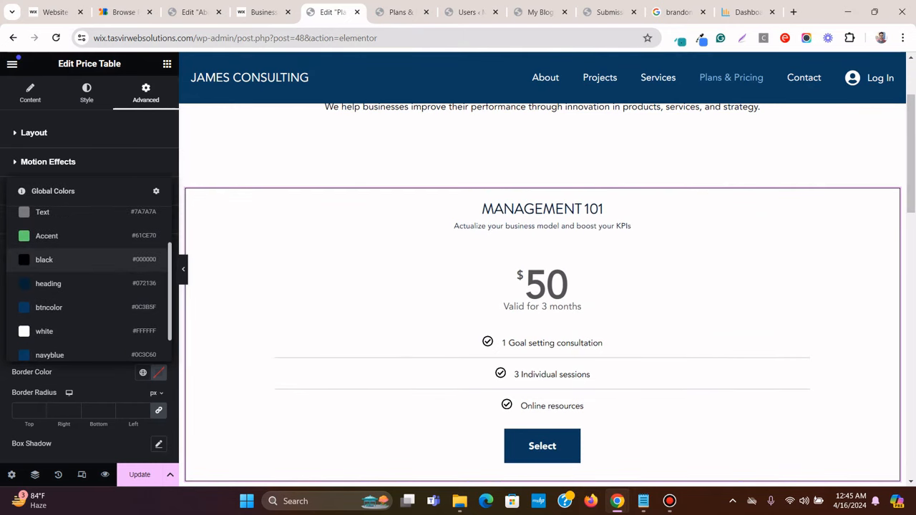
left_click(48, 283)
left_click(183, 269)
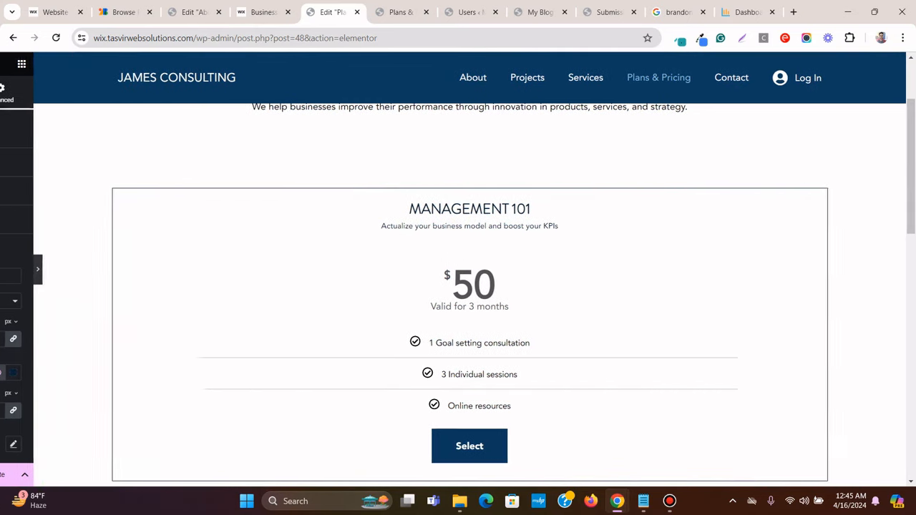
scroll(453, 286, "down", 2)
scroll(453, 287, "up", 1)
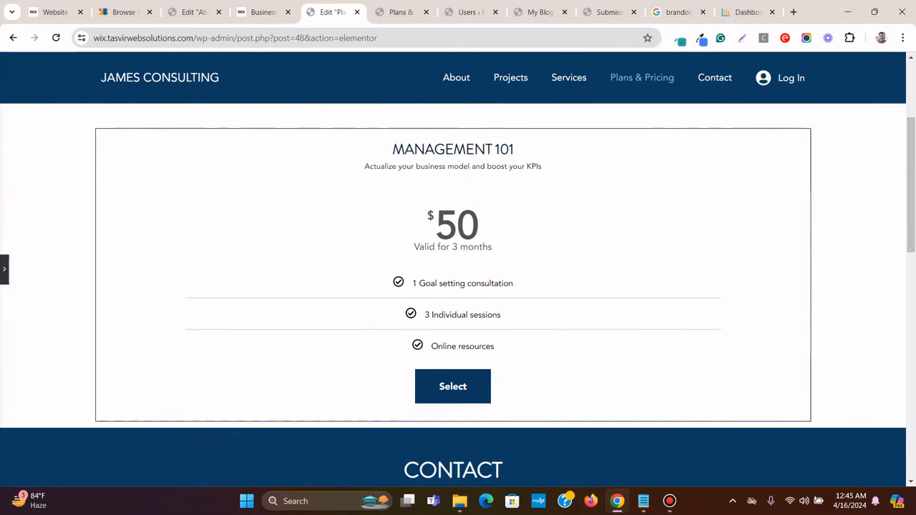
left_click(4, 269)
scroll(542, 287, "up", 2)
scroll(542, 286, "down", 1)
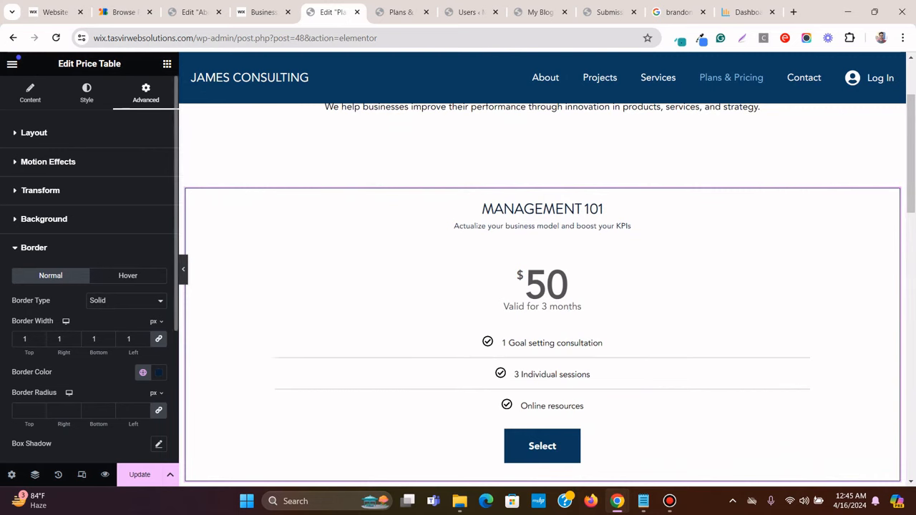
Compare the card with the Wix template and review the price table's pricing and features style settings
left_click(86, 93)
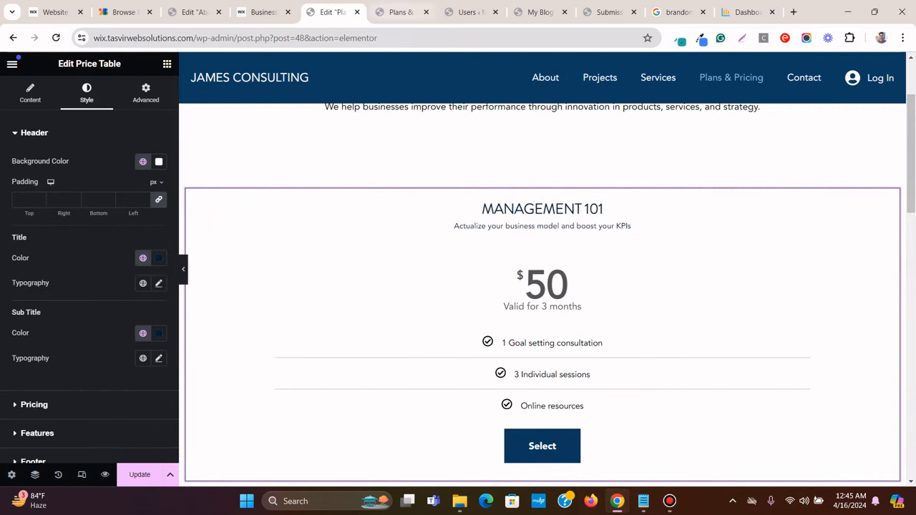
left_click(262, 12)
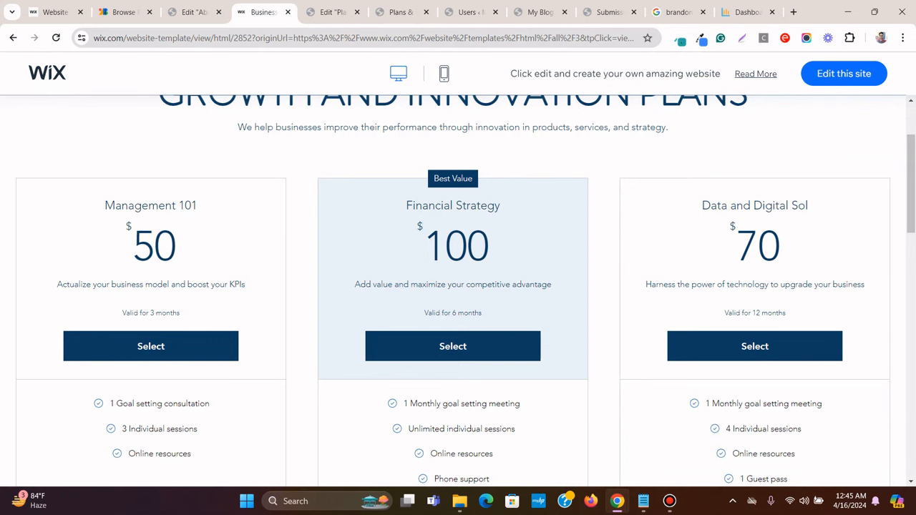
left_click(333, 12)
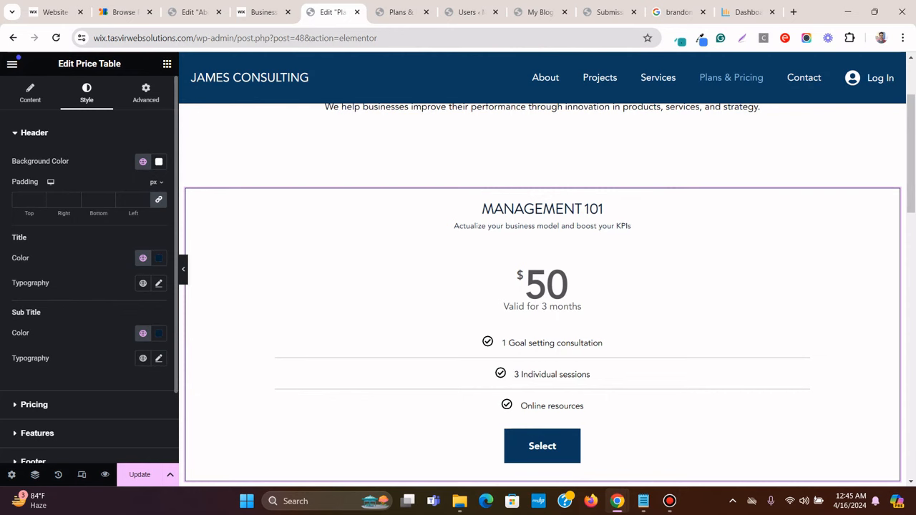
scroll(89, 257, "down", 1)
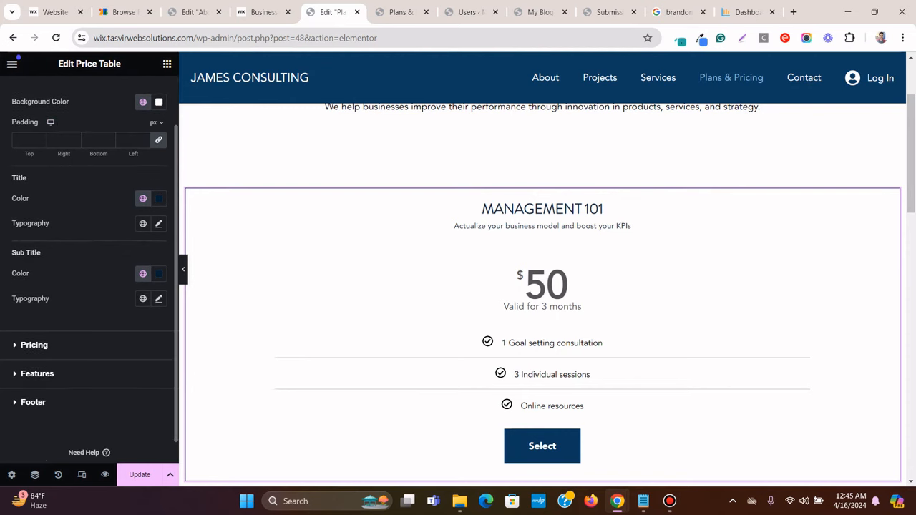
left_click(35, 345)
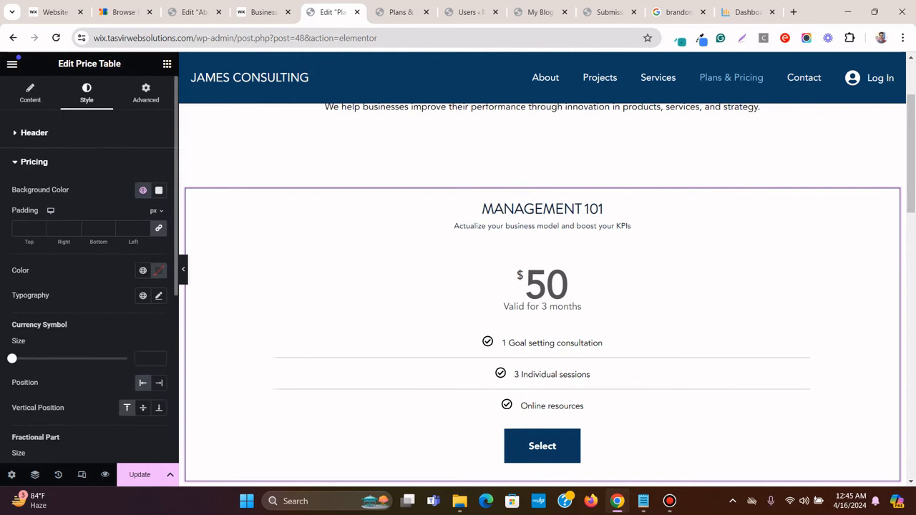
scroll(89, 286, "down", 5)
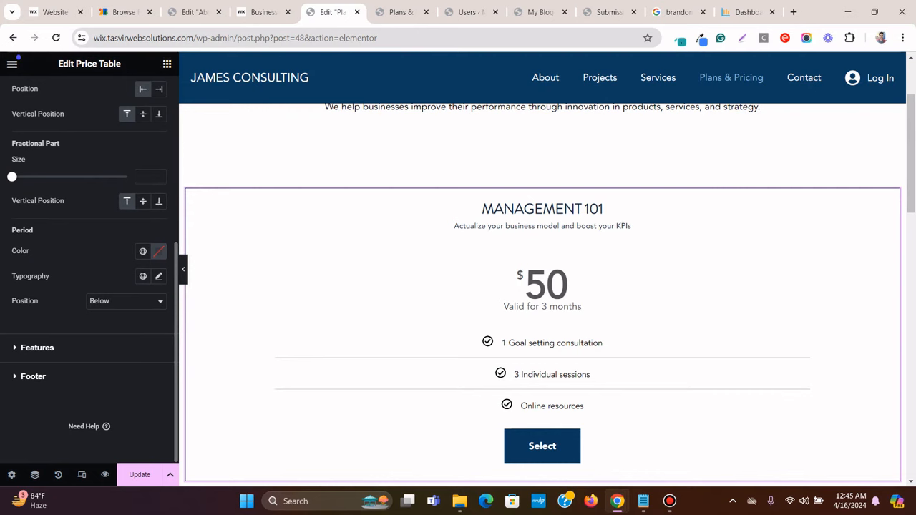
left_click(37, 347)
scroll(88, 286, "down", 2)
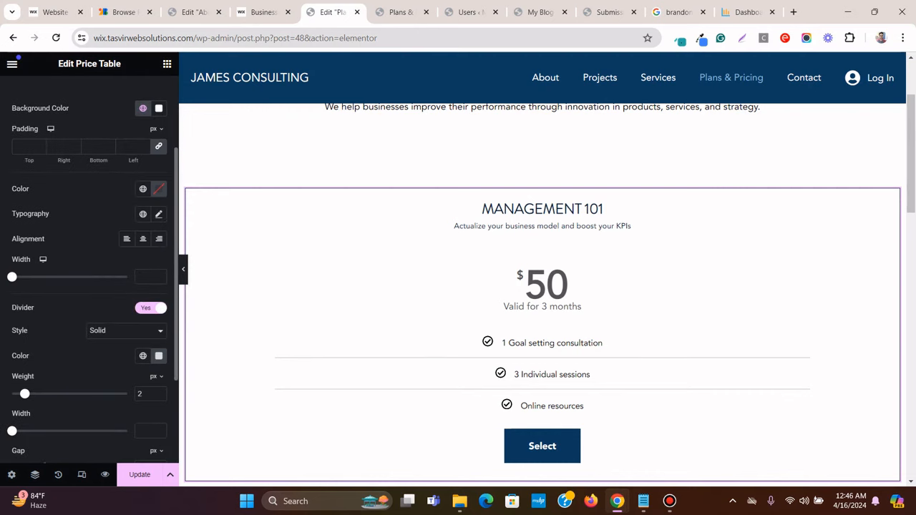
scroll(89, 286, "down", 1)
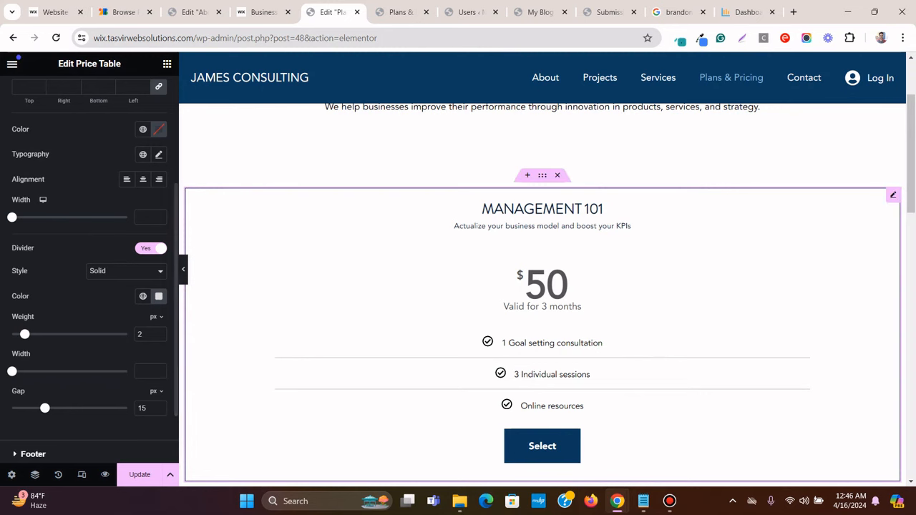
scroll(88, 286, "down", 1)
scroll(89, 286, "up", 4)
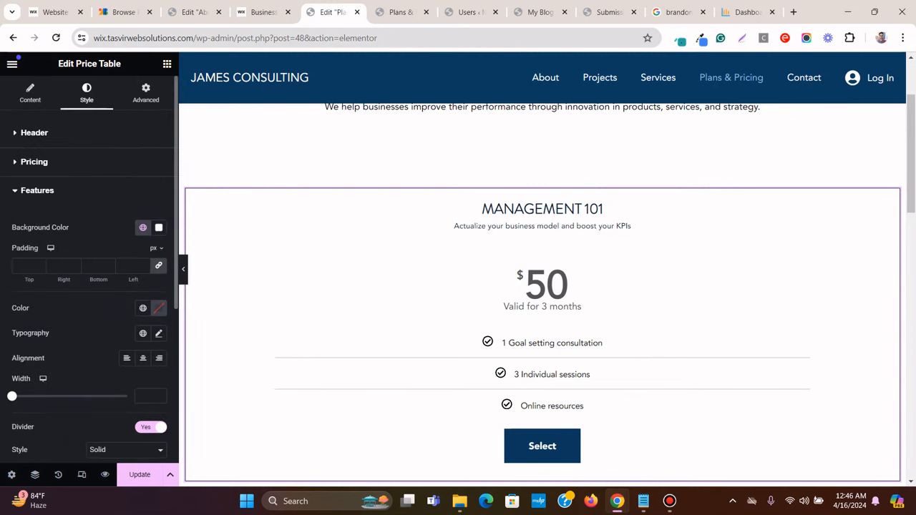
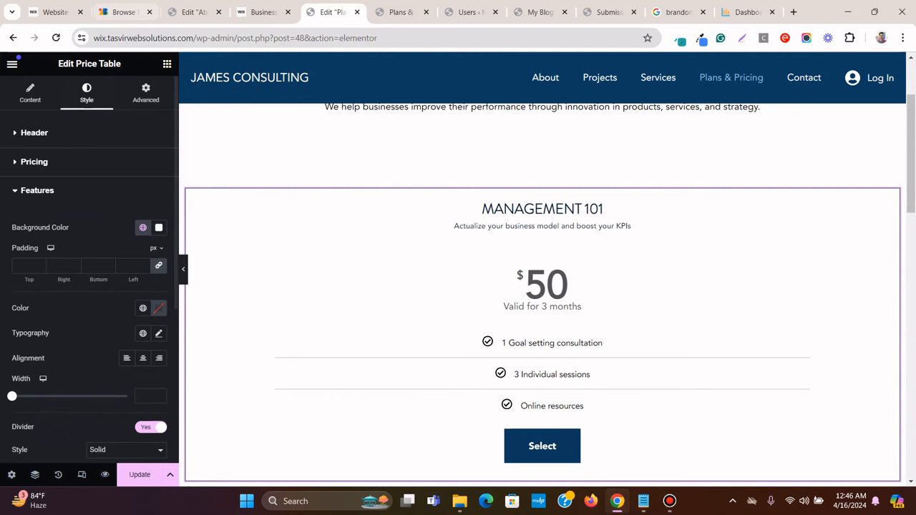
scroll(90, 286, "down", 5)
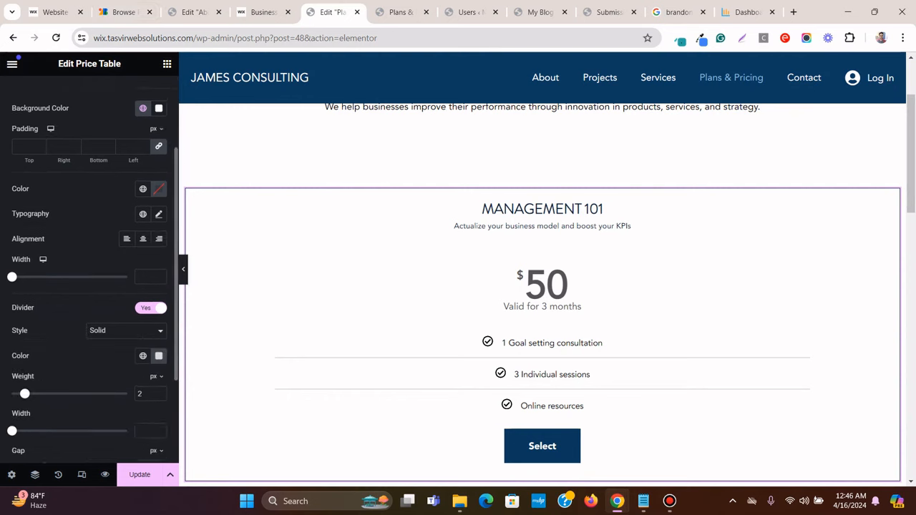
scroll(90, 286, "up", 5)
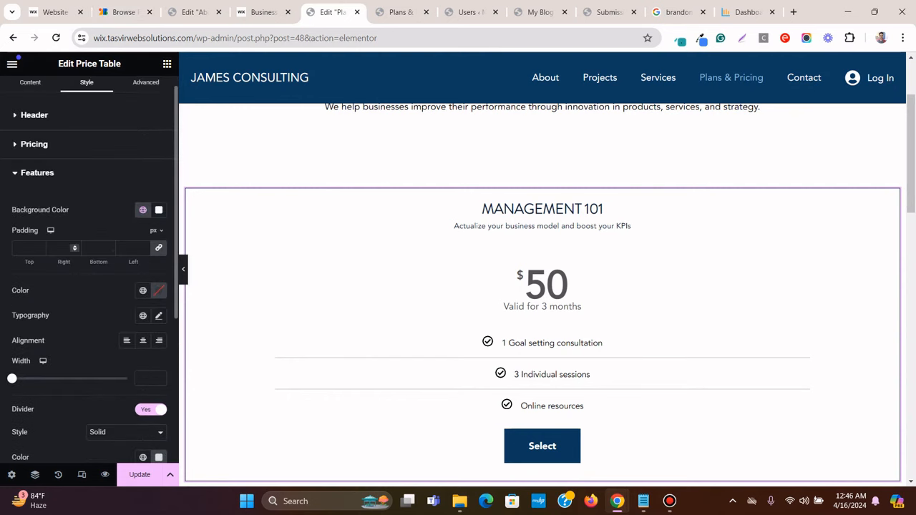
scroll(90, 286, "up", 1)
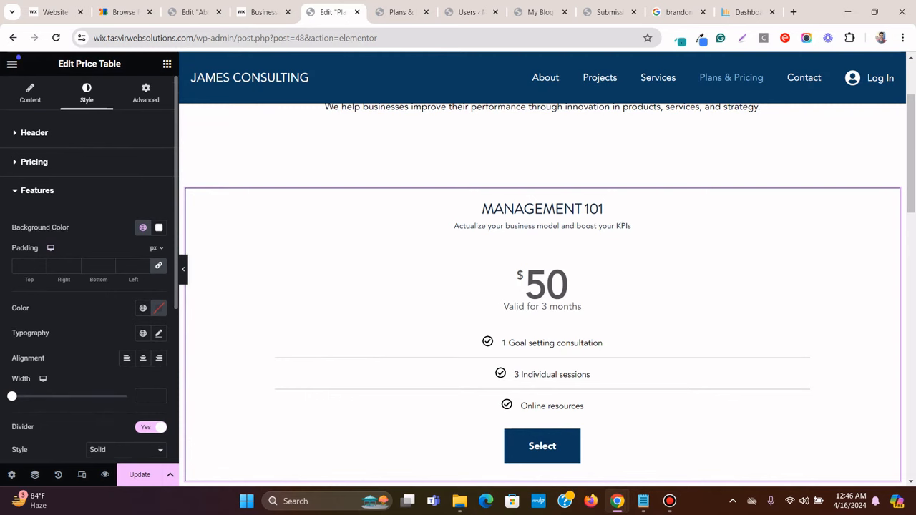
left_click(34, 162)
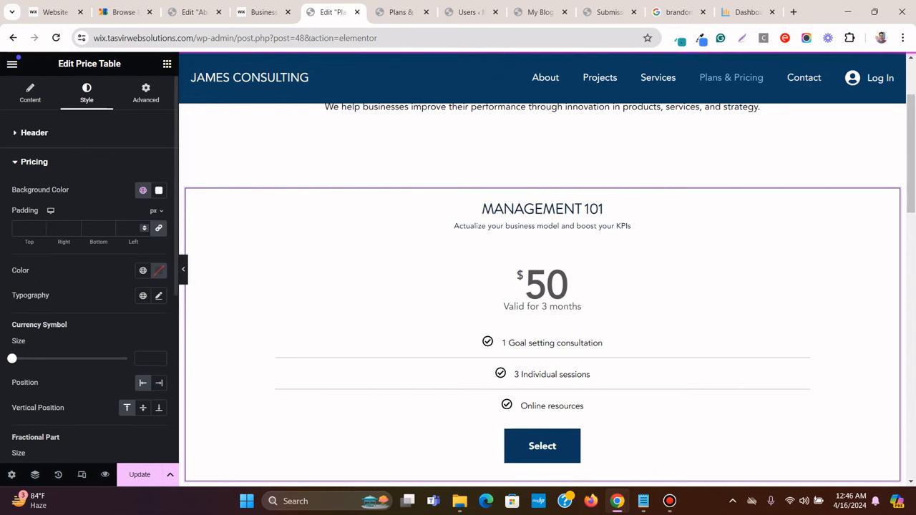
scroll(89, 272, "down", 4)
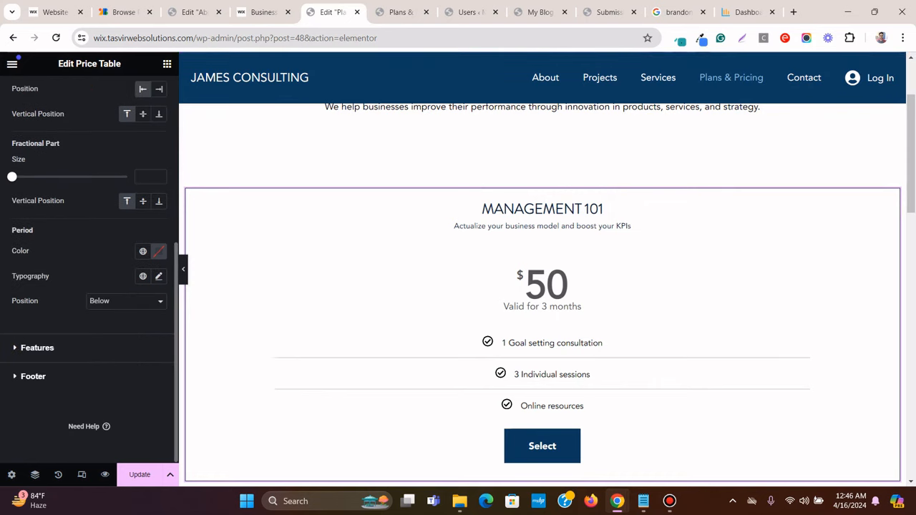
Set the text color of the price table's features to the global color heading
left_click(37, 348)
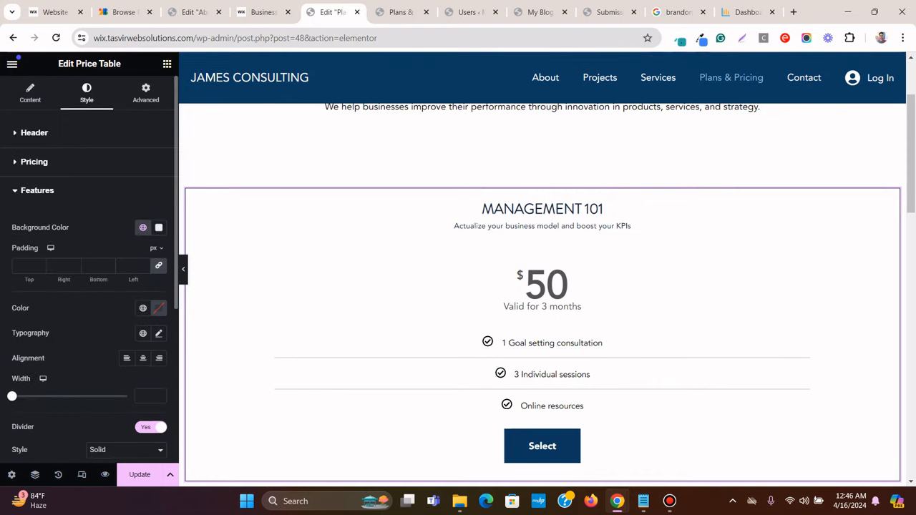
scroll(89, 286, "down", 1)
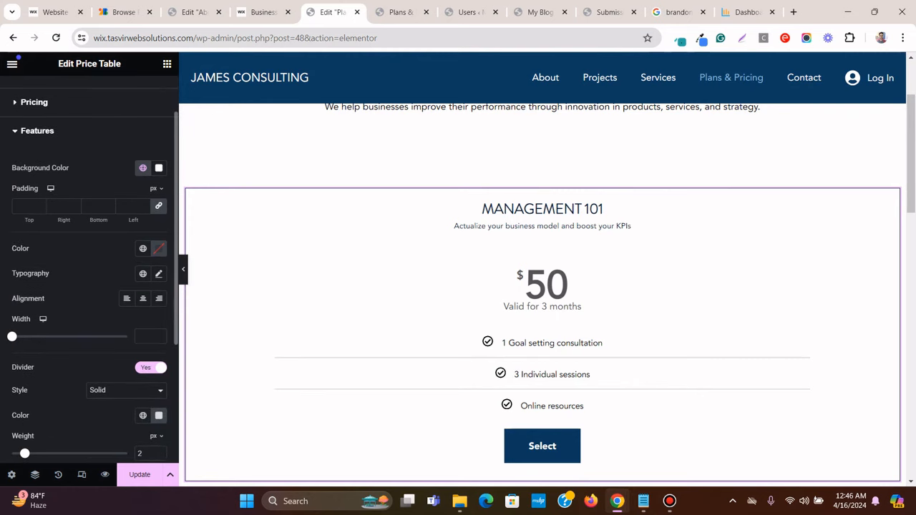
left_click(142, 248)
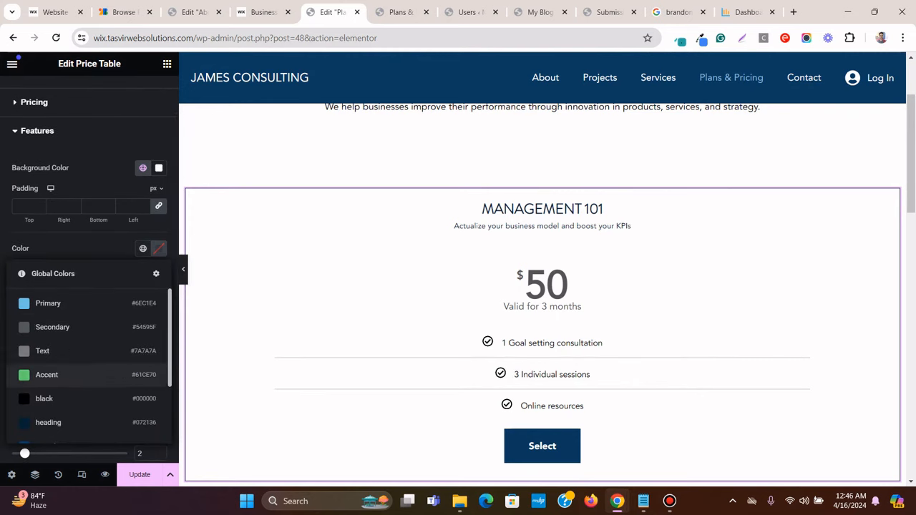
left_click(43, 422)
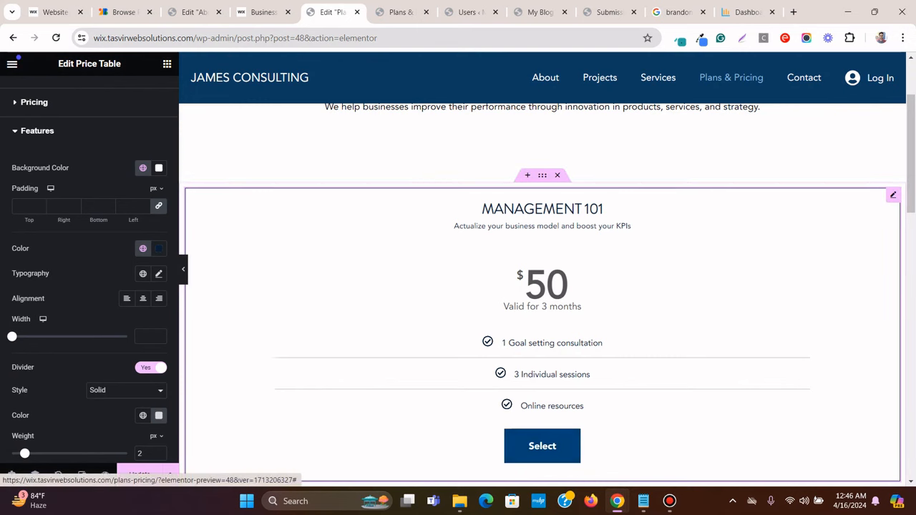
Set the price table's pricing color to the global color heading and save the page
scroll(90, 272, "up", 1)
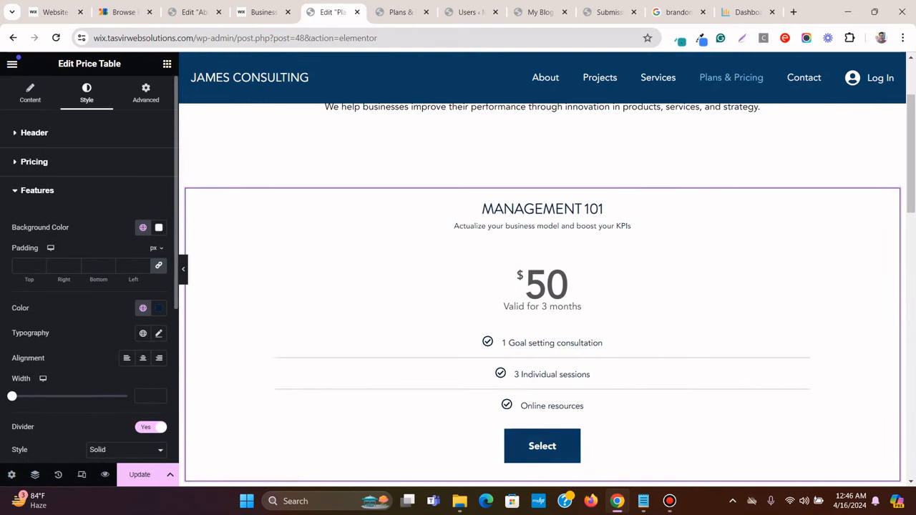
left_click(34, 161)
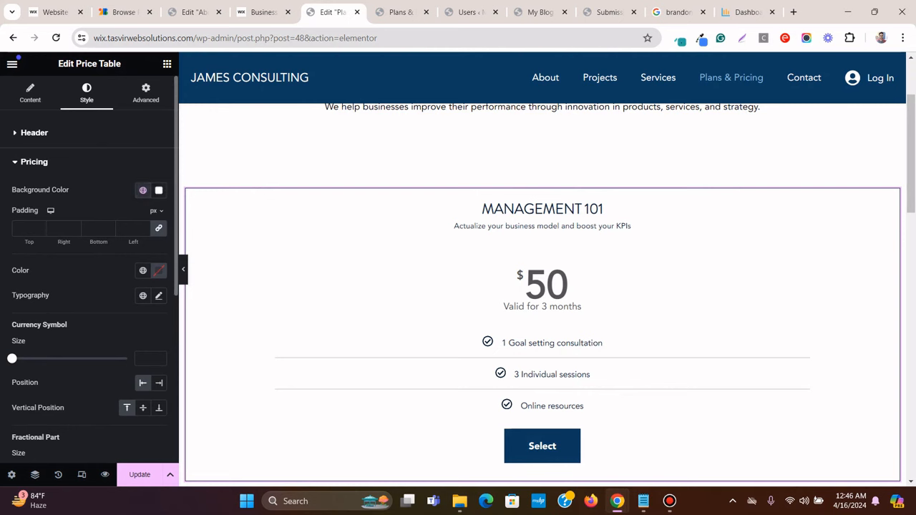
left_click(142, 270)
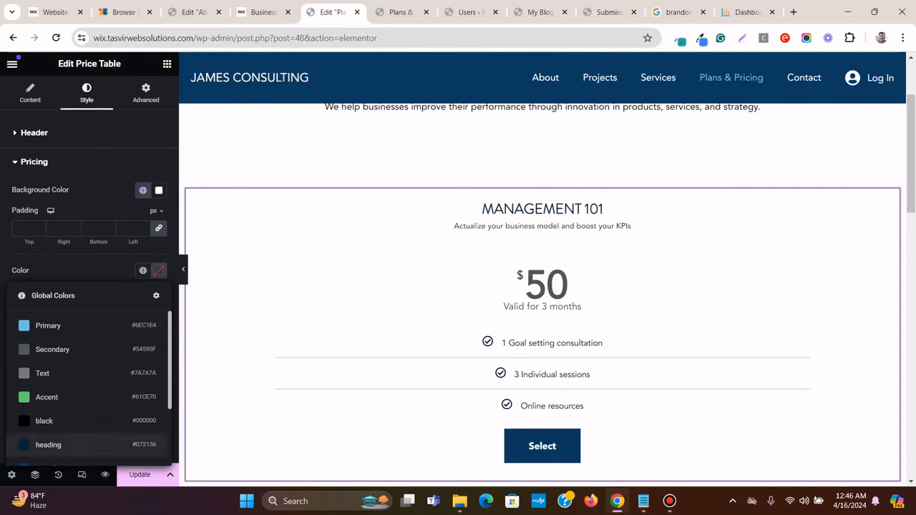
left_click(43, 445)
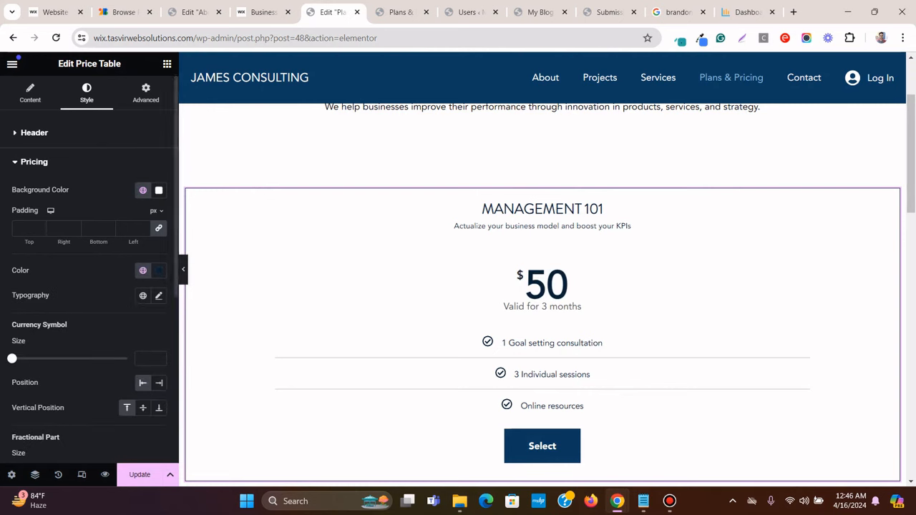
scroll(89, 272, "down", 3)
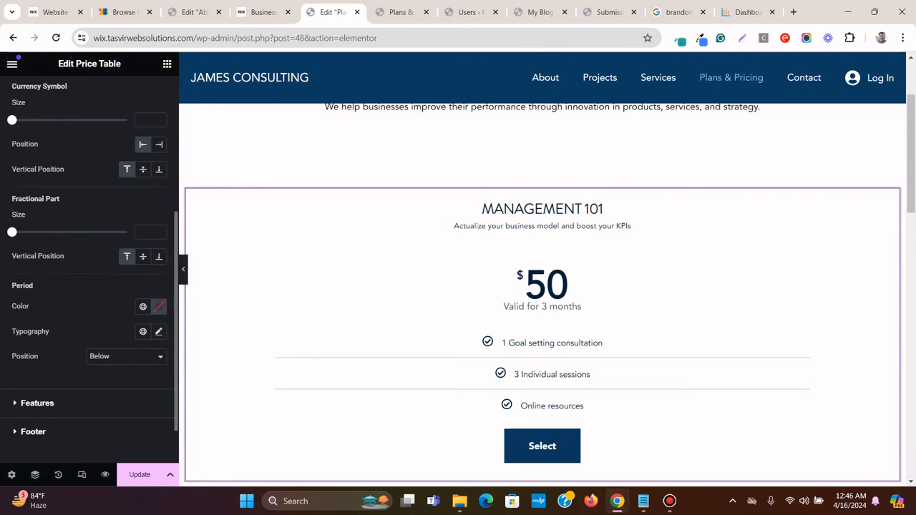
scroll(89, 271, "up", 4)
scroll(541, 293, "down", 3)
scroll(542, 293, "up", 3)
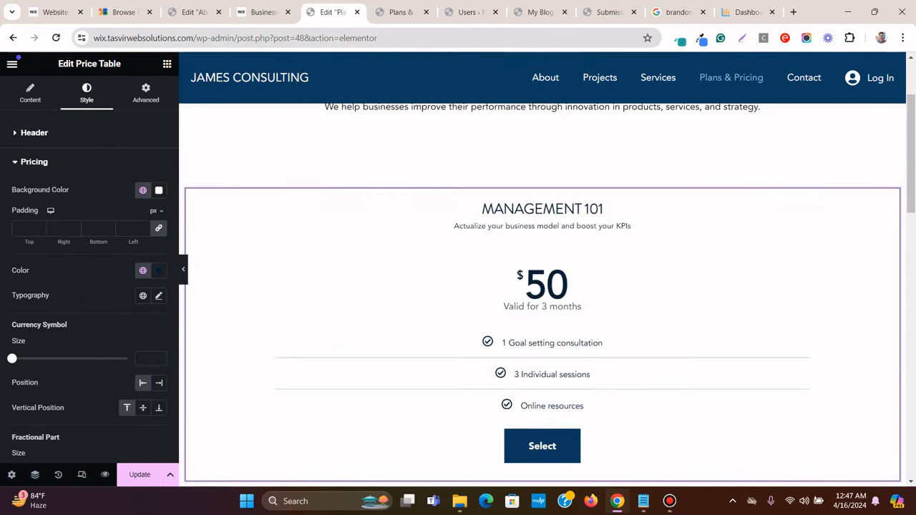
left_click(140, 474)
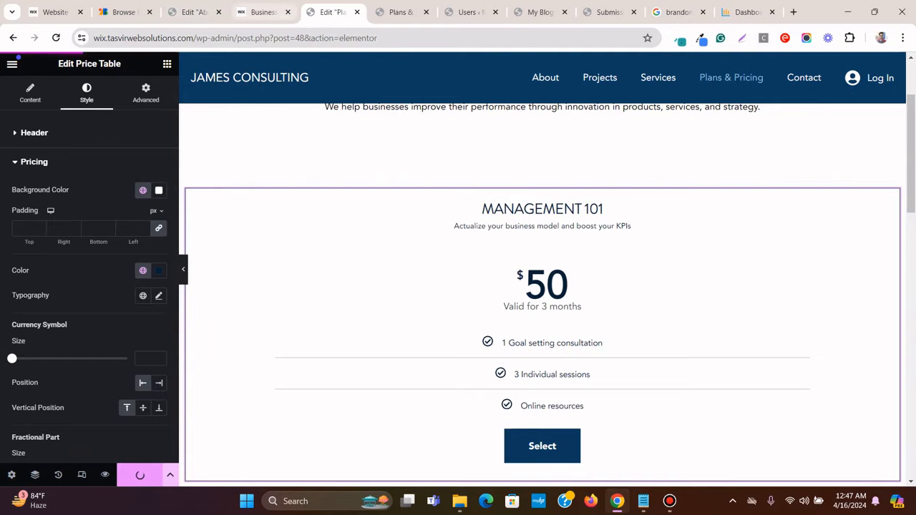
Check the plan cards in the Wix template and duplicate the Management 101 price table
left_click(261, 12)
scroll(453, 170, "down", 3)
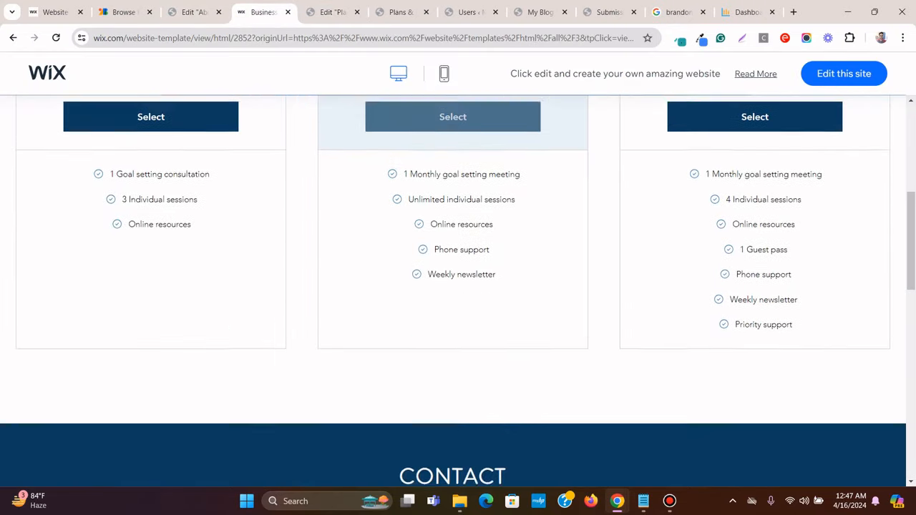
scroll(452, 116, "up", 3)
left_click(333, 12)
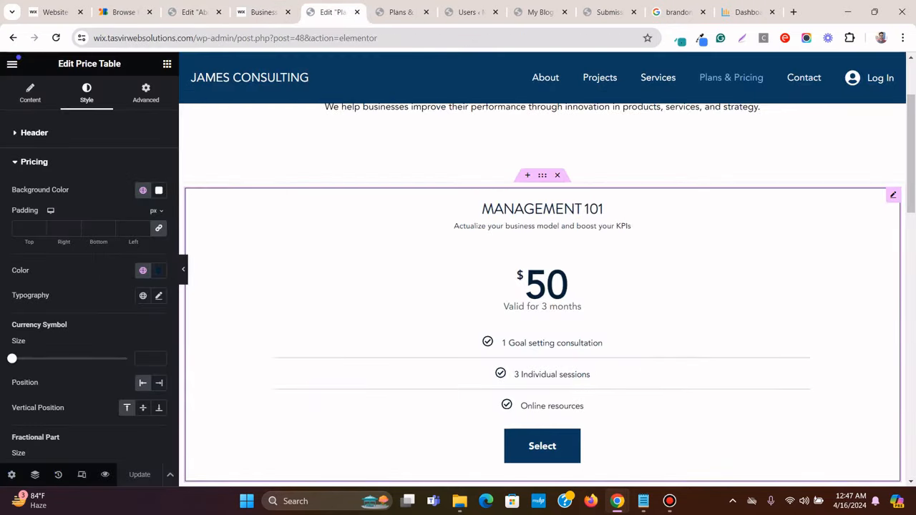
right_click(893, 193)
left_click(794, 224)
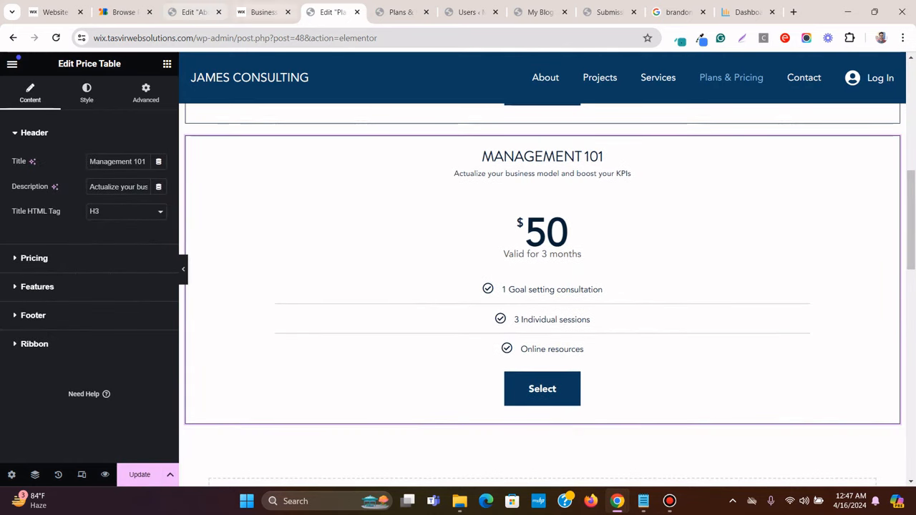
Copy the second plan's name from the Wix template and set the duplicated price table's title to Financial Strategy
left_click(262, 12)
left_click_drag(406, 205, 500, 206)
right_click(436, 206)
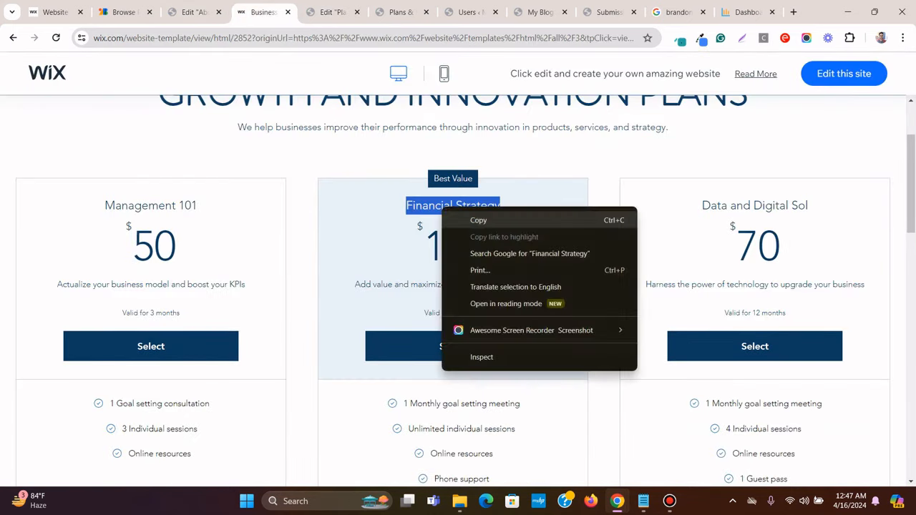
left_click(451, 218)
left_click(333, 13)
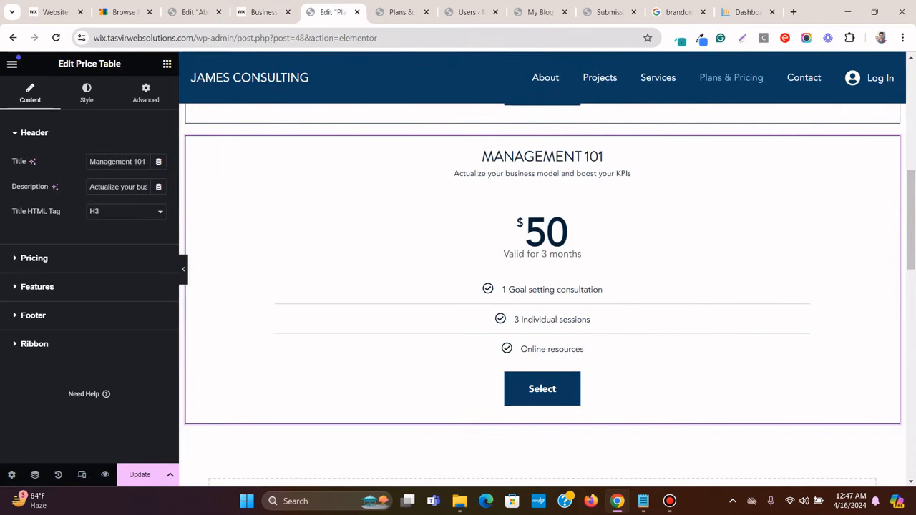
triple_click(117, 161)
right_click(116, 162)
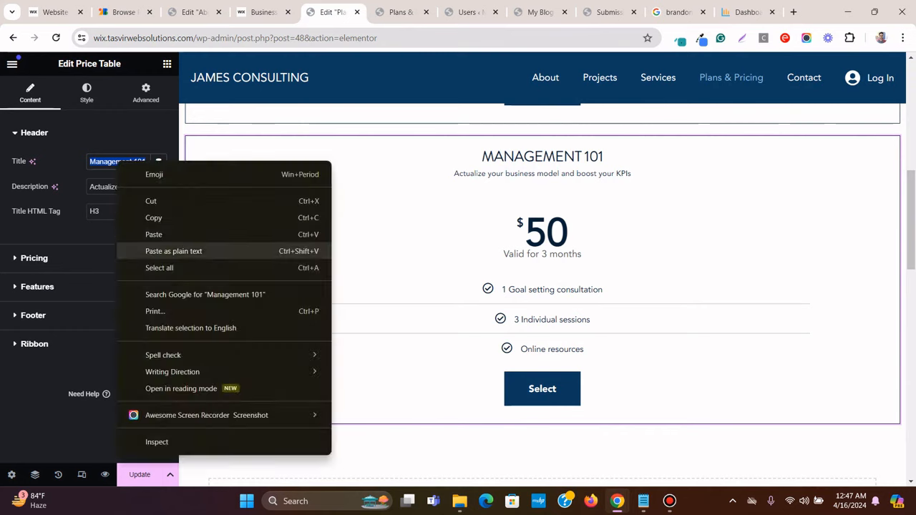
left_click(164, 250)
Copy the Financial Strategy plan's description from the Wix template and set the duplicated price table's description to "Add value and maximize your competitive advantage"
left_click(263, 12)
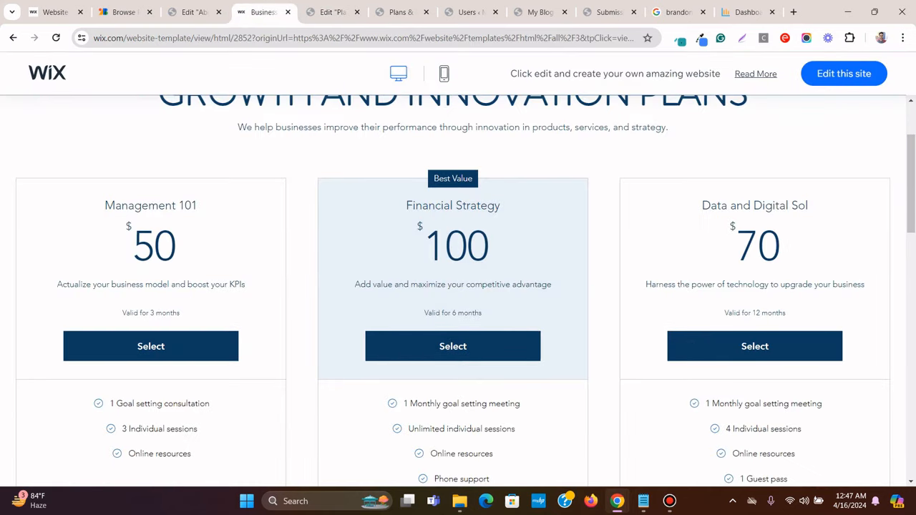
triple_click(453, 285)
right_click(452, 286)
left_click(474, 297)
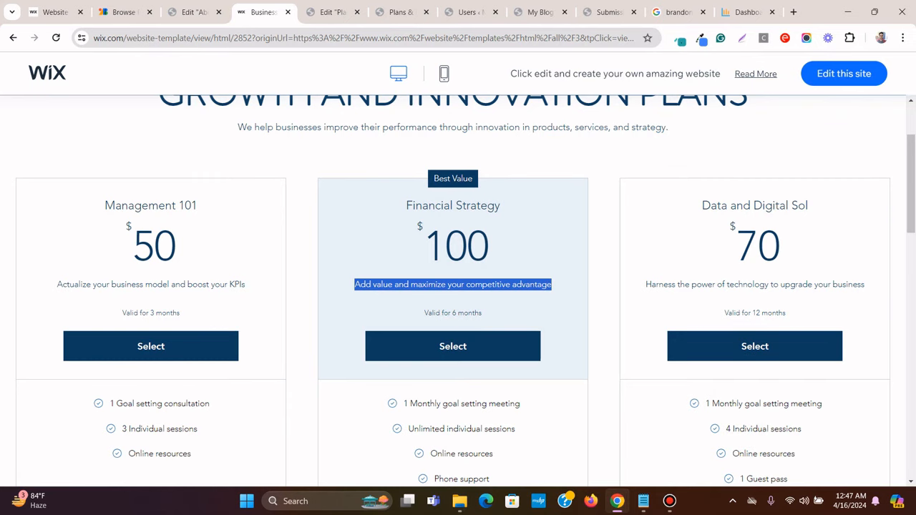
left_click(332, 12)
triple_click(118, 187)
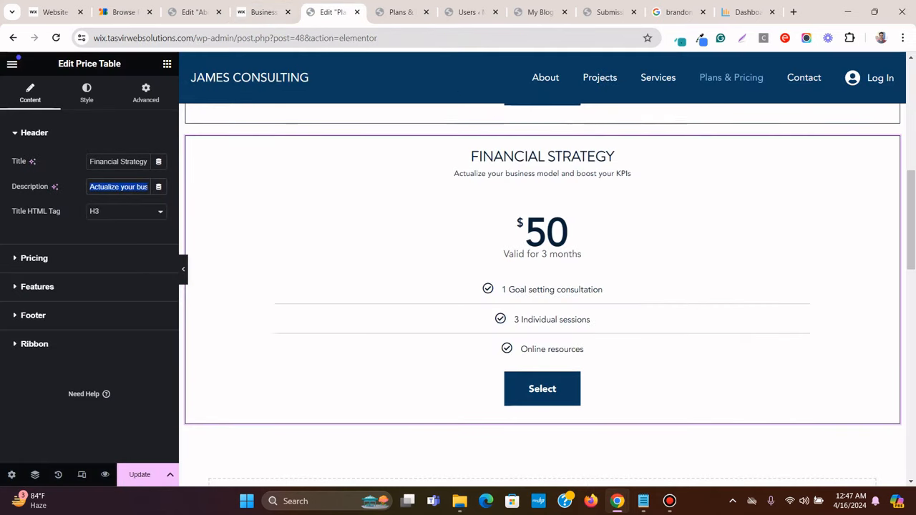
right_click(120, 184)
left_click(172, 272)
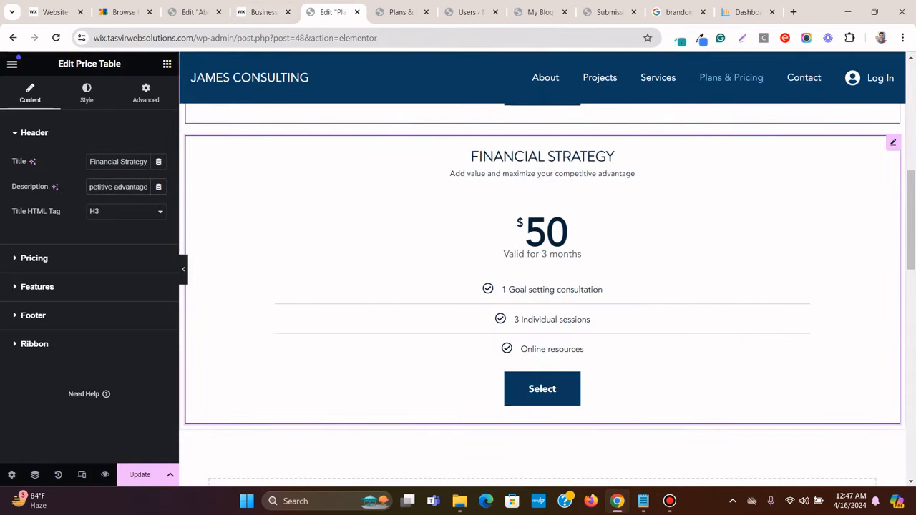
Copy the Financial Strategy plan's price from the Wix template and set the price table's price to 100
left_click(33, 258)
left_click(263, 12)
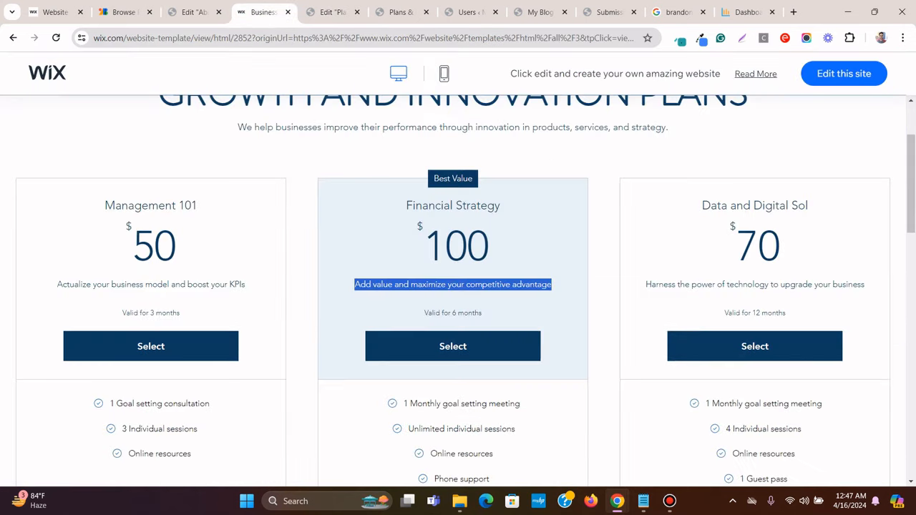
left_click_drag(490, 247, 424, 247)
right_click(435, 256)
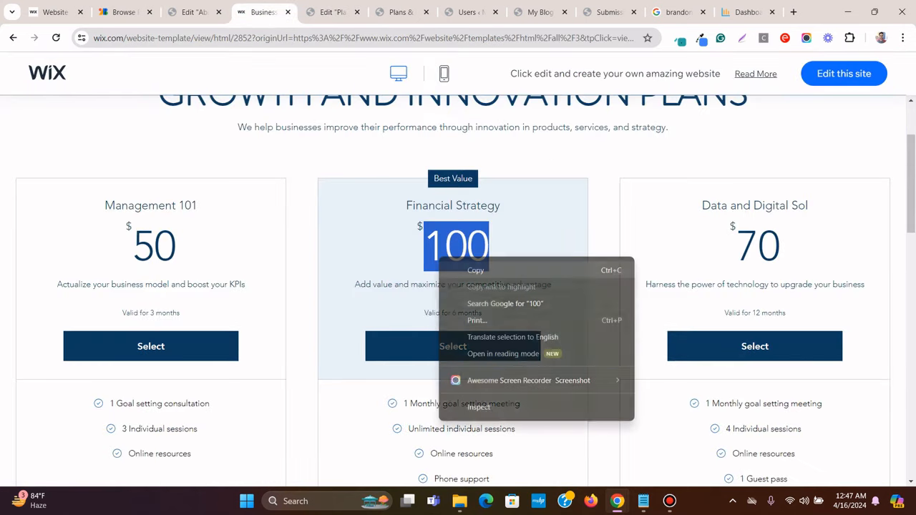
left_click(458, 267)
left_click(329, 12)
double_click(123, 215)
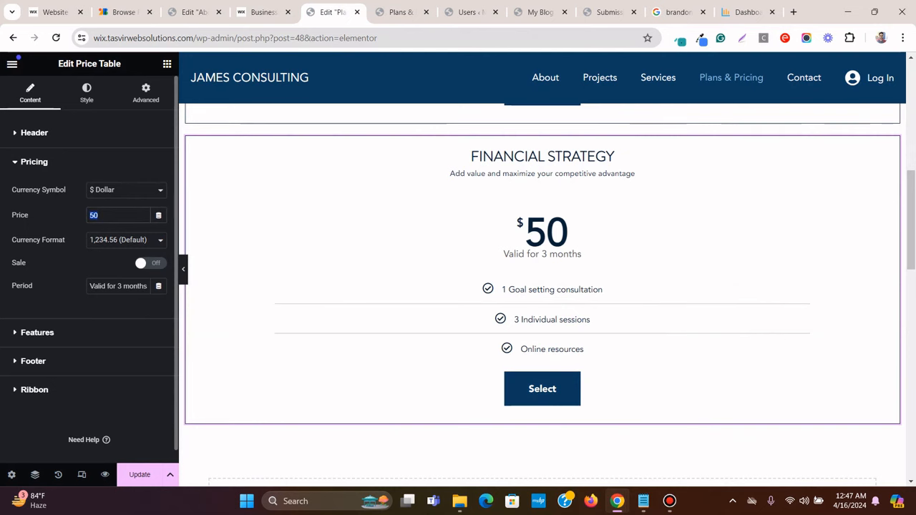
right_click(123, 216)
left_click(159, 291)
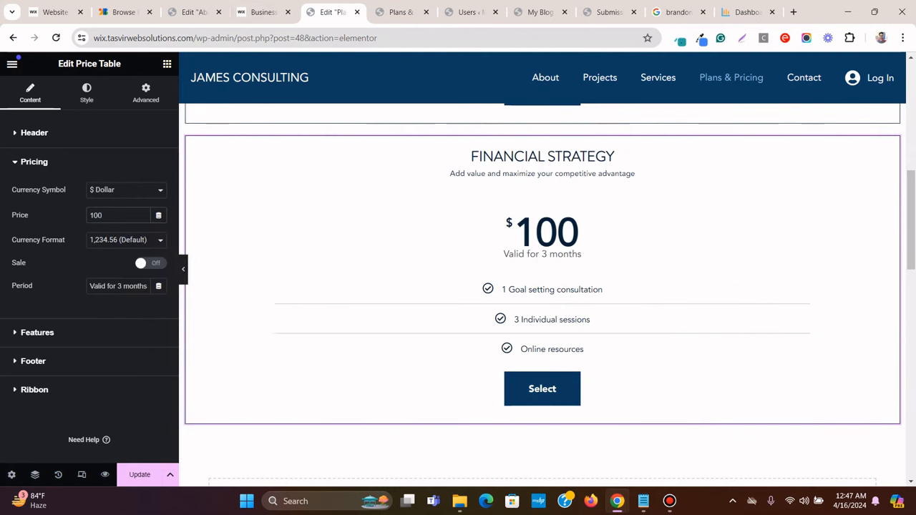
Copy the plan's validity text from the Wix template and set the Financial Strategy table's period to "Valid for 6 months"
left_click(263, 12)
left_click_drag(482, 312, 424, 312)
right_click(466, 316)
left_click(493, 159)
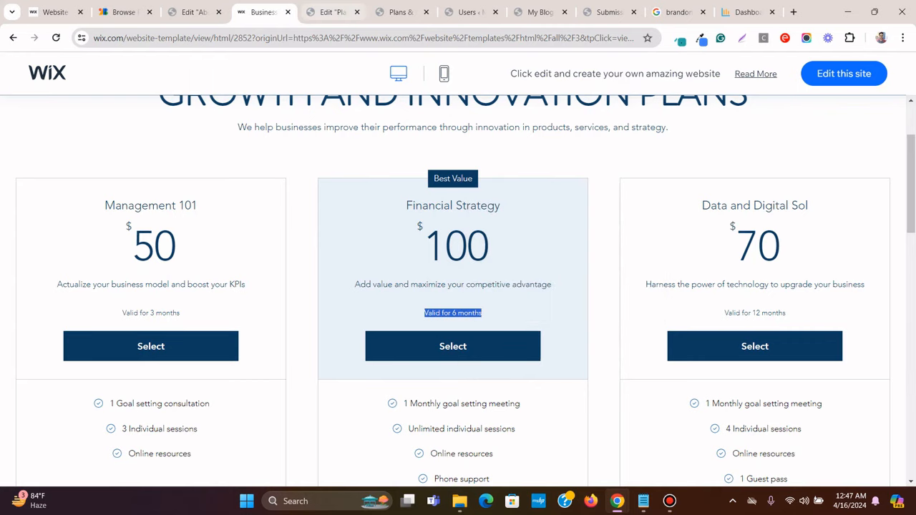
left_click(329, 12)
triple_click(118, 287)
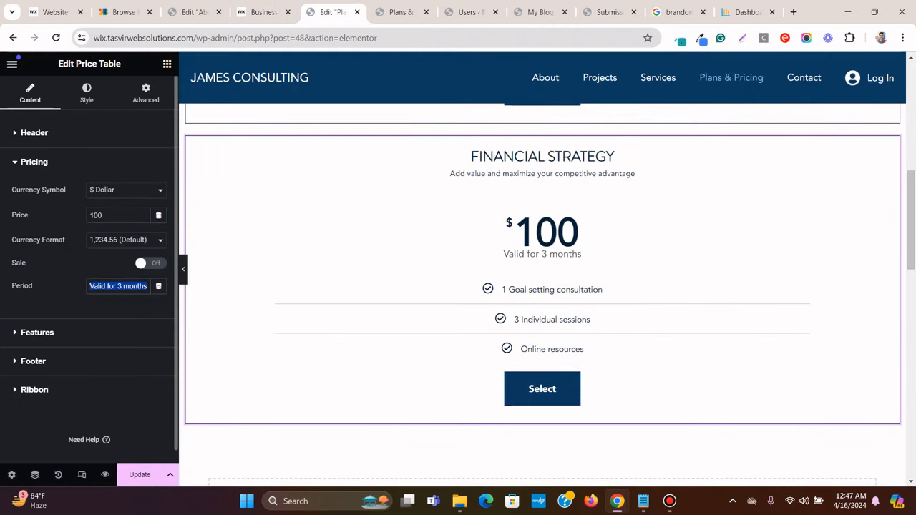
right_click(118, 288)
left_click(179, 128)
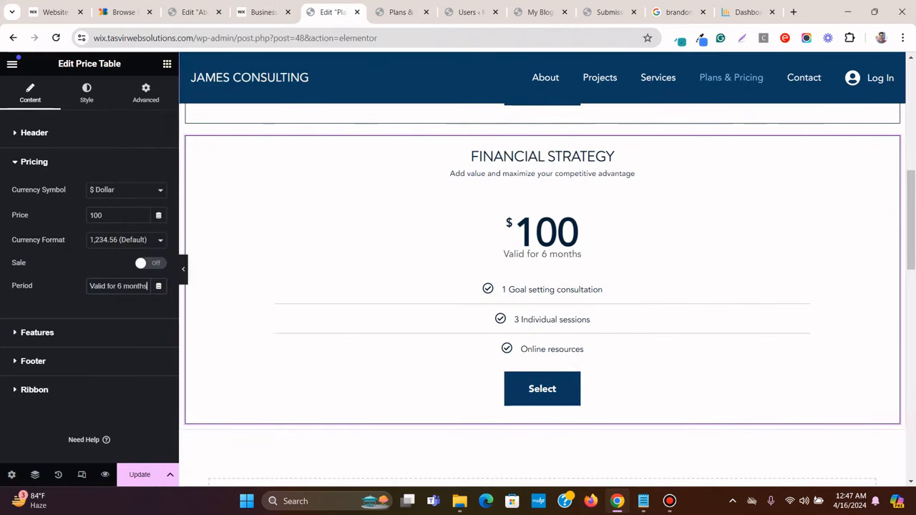
Copy the plan's first feature from the Wix template and set the first feature item's text to "1 Monthly goal setting meeting"
left_click(262, 12)
scroll(458, 286, "down", 1)
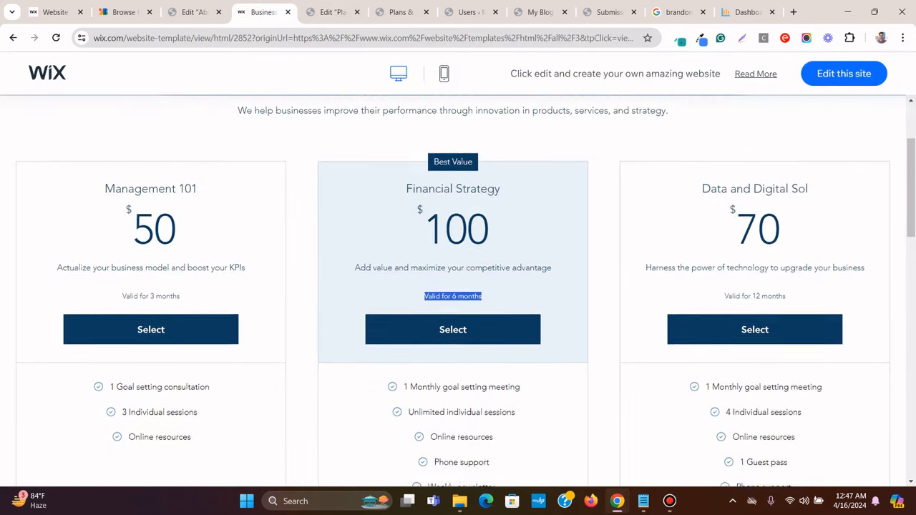
scroll(457, 286, "down", 3)
scroll(458, 286, "up", 1)
left_click(755, 194)
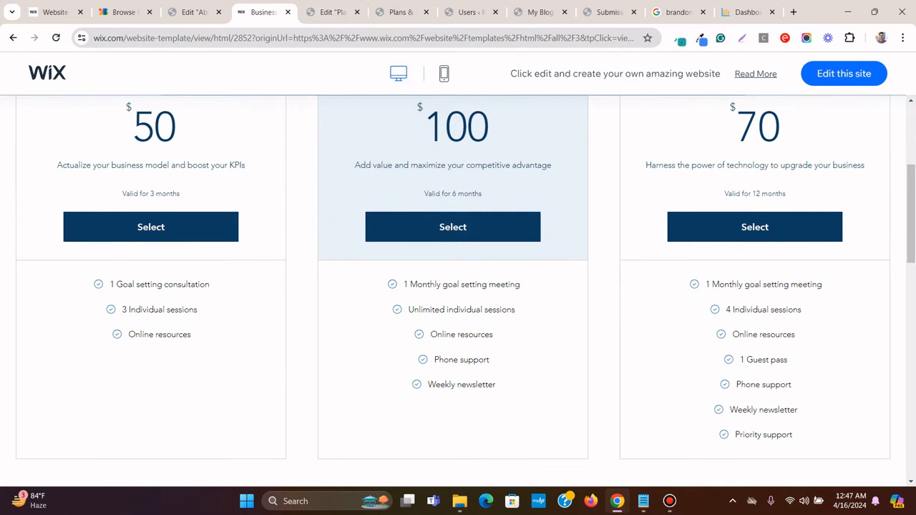
triple_click(478, 284)
right_click(477, 284)
left_click(509, 297)
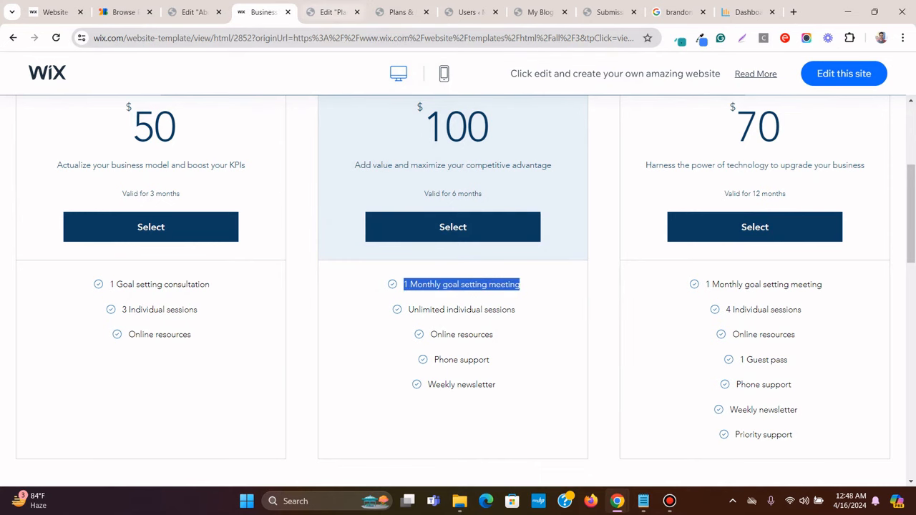
key("ctrl+Tab")
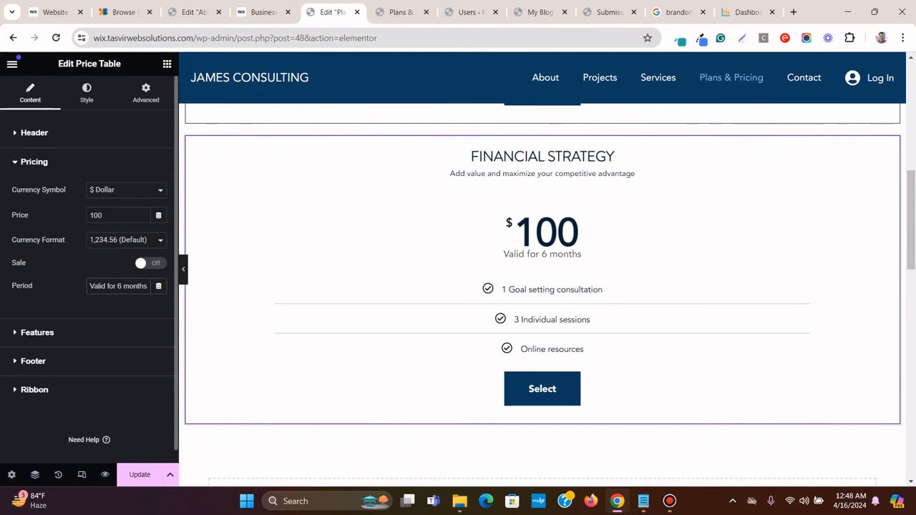
left_click(37, 332)
left_click(61, 229)
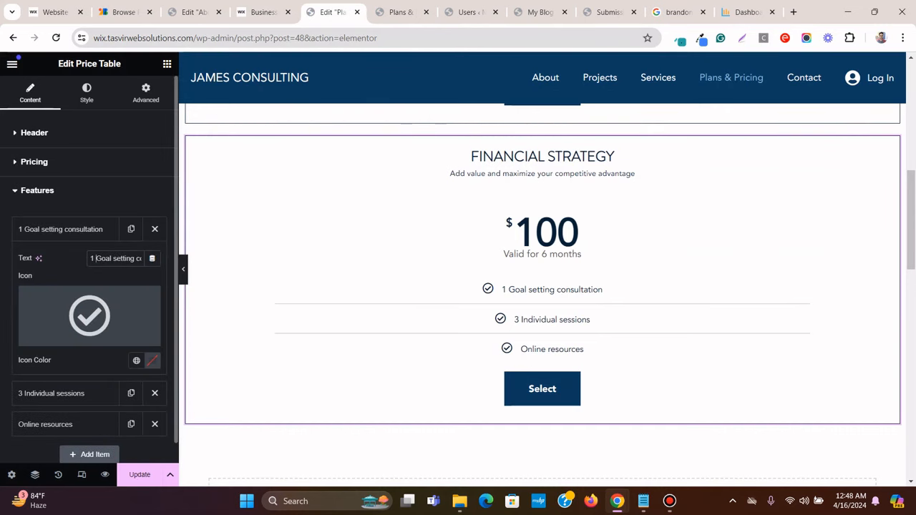
right_click(115, 258)
left_click(143, 100)
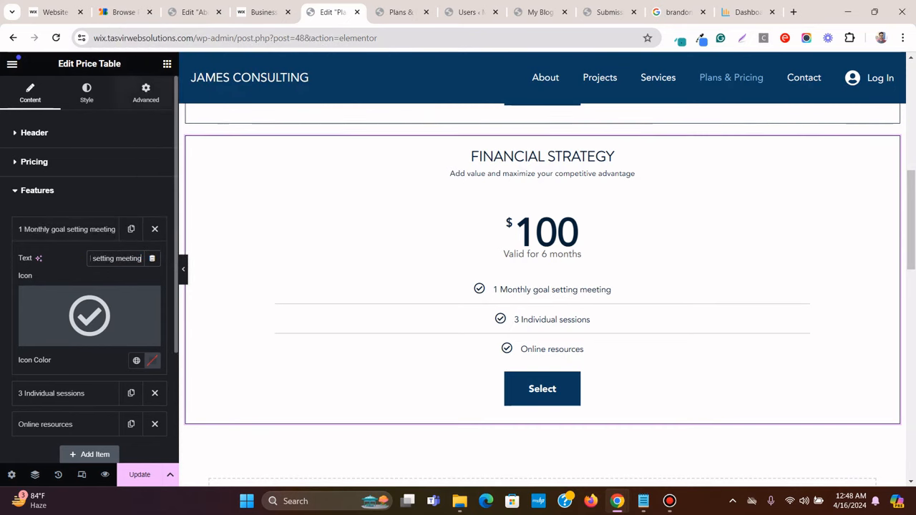
left_click(61, 229)
Copy the plan's second feature from the Wix template and set the second feature item's text to "Unlimited individual sessions"
left_click(60, 260)
key("ctrl+shift+Tab")
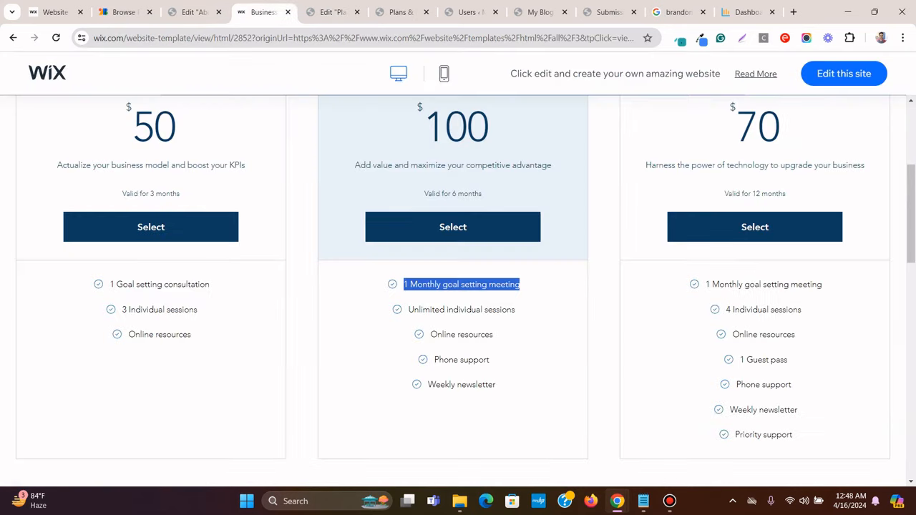
triple_click(445, 309)
right_click(443, 309)
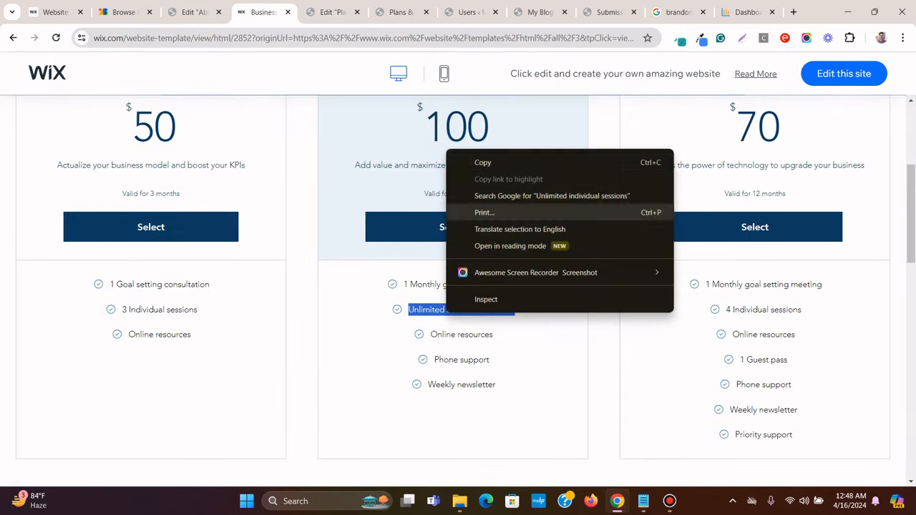
left_click(472, 158)
key("ctrl+Tab")
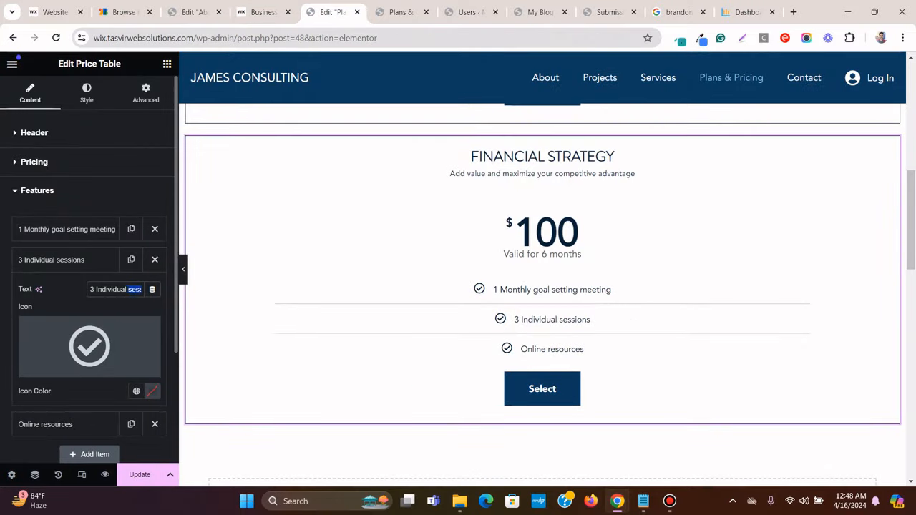
right_click(129, 289)
left_click(179, 100)
left_click(64, 260)
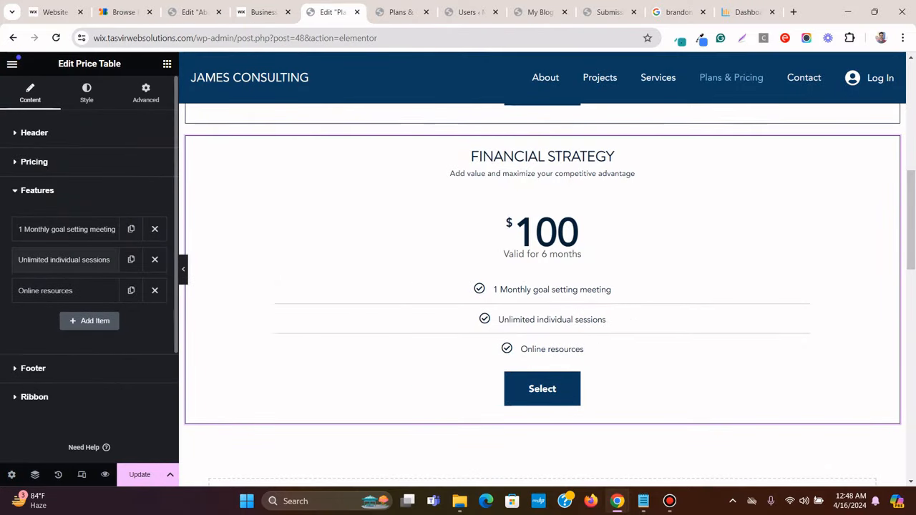
Copy the plan's third feature from the Wix template and set the third feature item's text to "Online resources"
left_click(45, 290)
key("ctrl+shift+Tab")
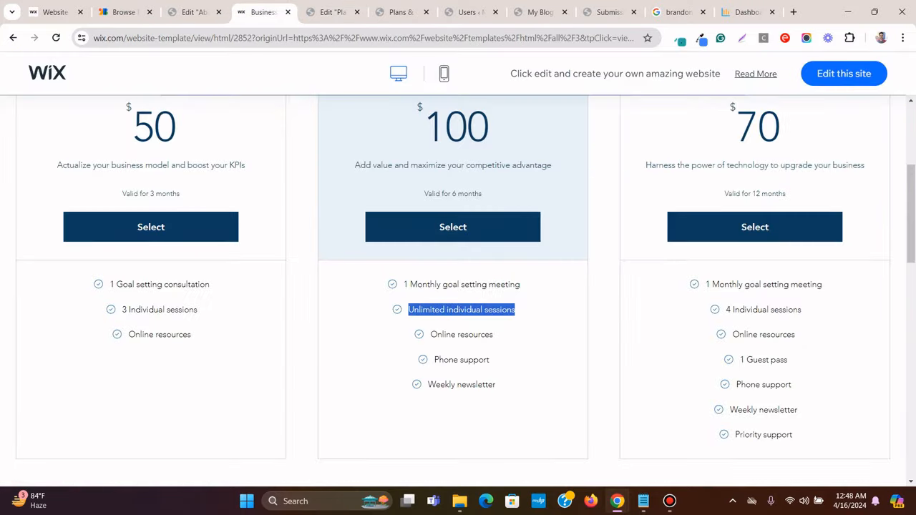
left_click_drag(430, 334, 493, 334)
right_click(444, 338)
left_click(473, 184)
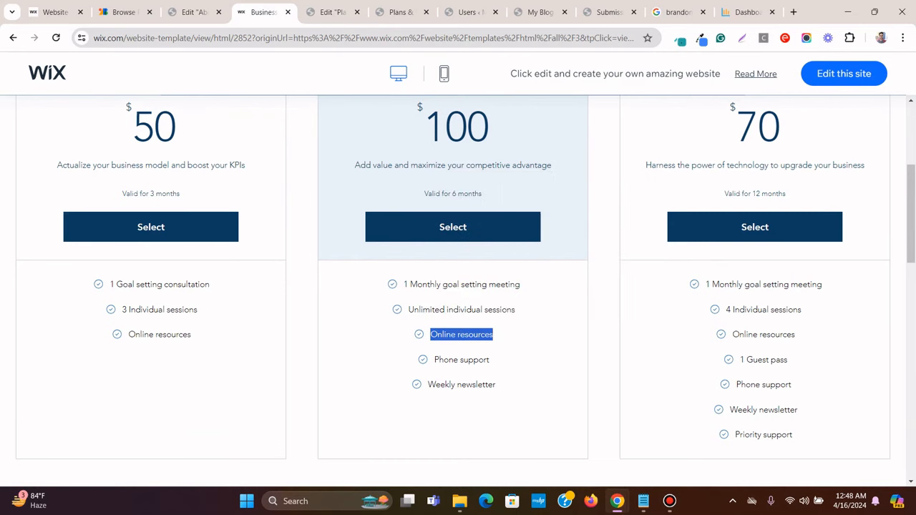
key("ctrl+Tab")
triple_click(115, 320)
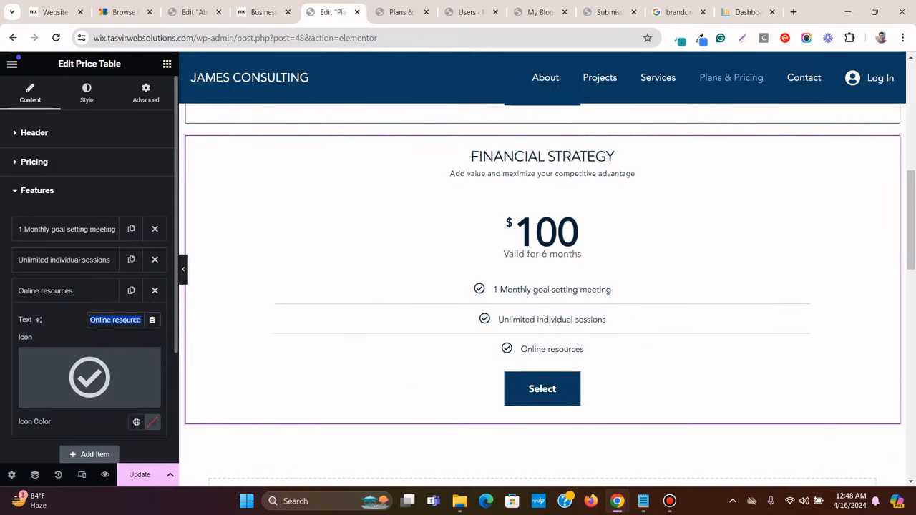
right_click(130, 322)
left_click(187, 119)
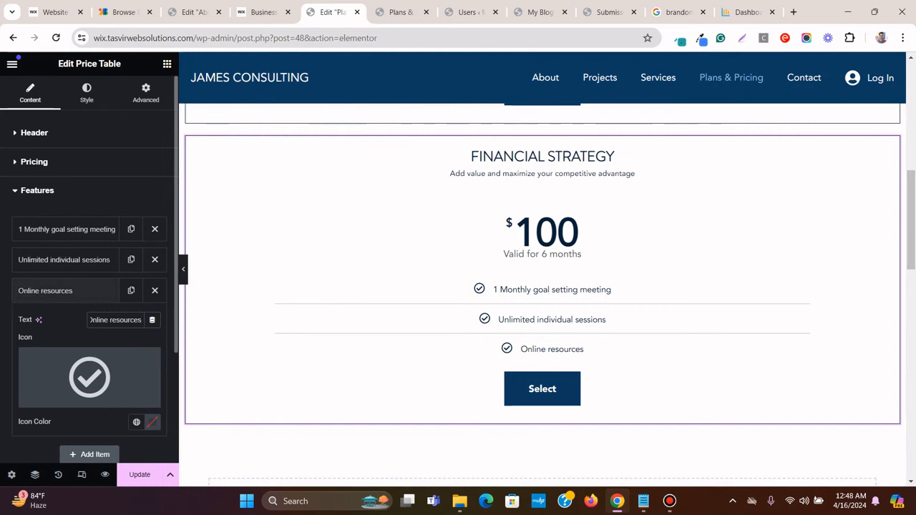
left_click(45, 291)
Duplicate the Online resources feature and set the copy's text to "Phone support", copied from the Wix template
left_click(131, 290)
left_click(79, 321)
left_click(263, 12)
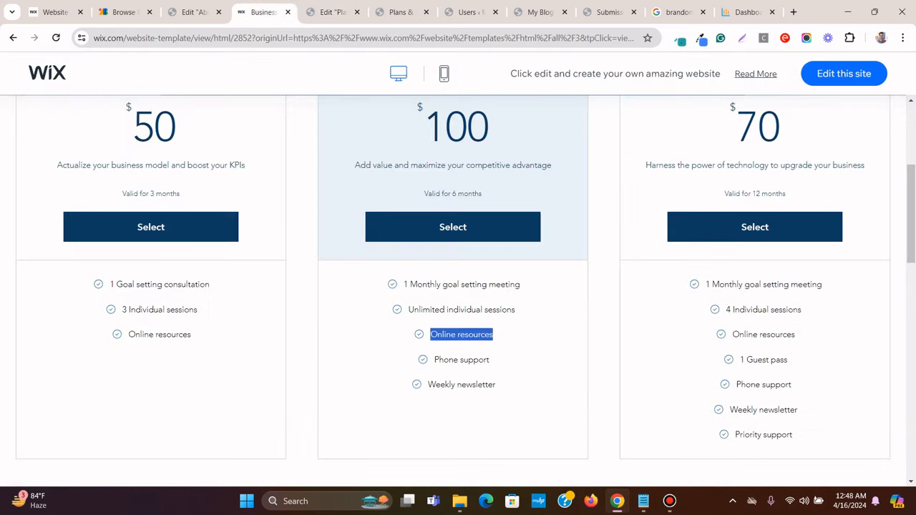
double_click(448, 360)
right_click(446, 362)
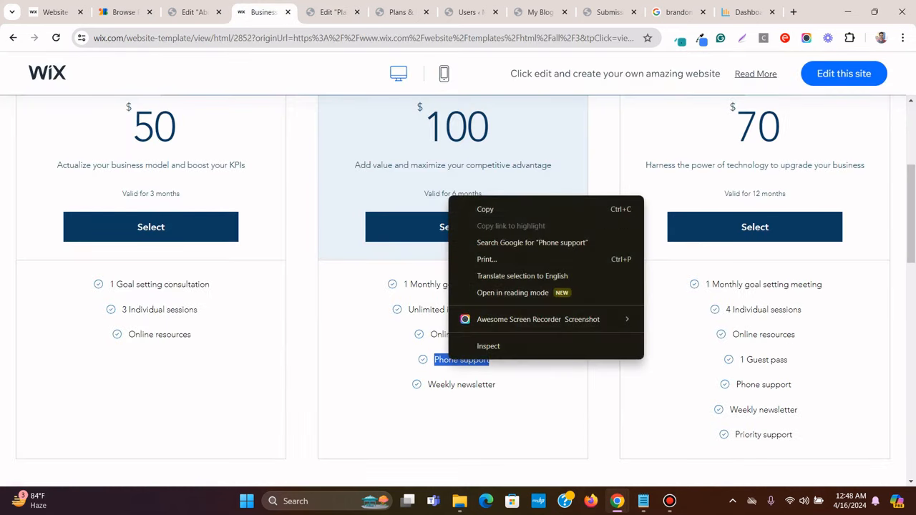
left_click(478, 208)
left_click(333, 12)
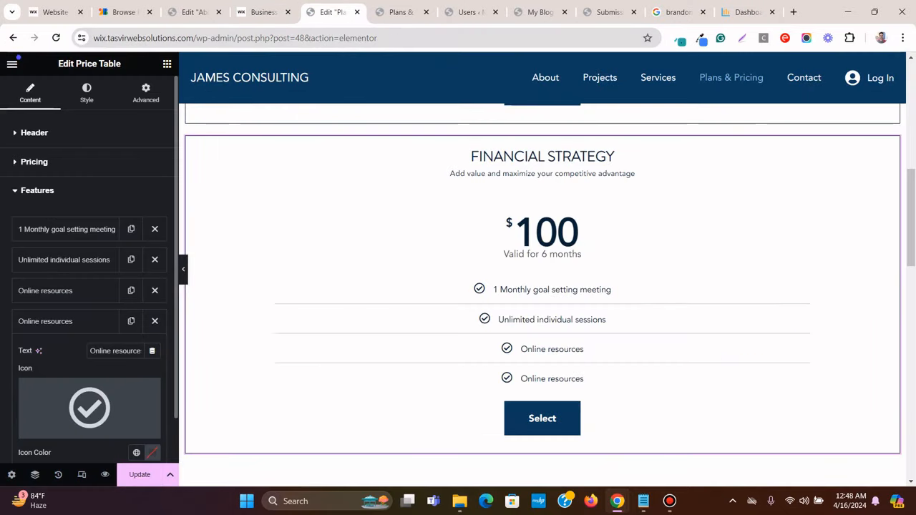
triple_click(107, 350)
right_click(104, 350)
left_click(157, 146)
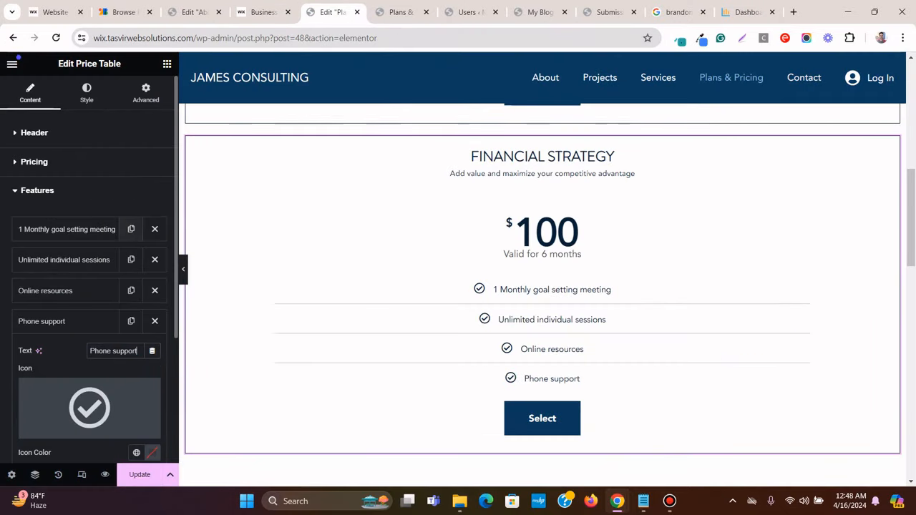
left_click(64, 321)
Duplicate the Phone support feature and set the copy's text to "Weekly newsletter", copied from the Wix template
left_click(130, 321)
left_click(64, 352)
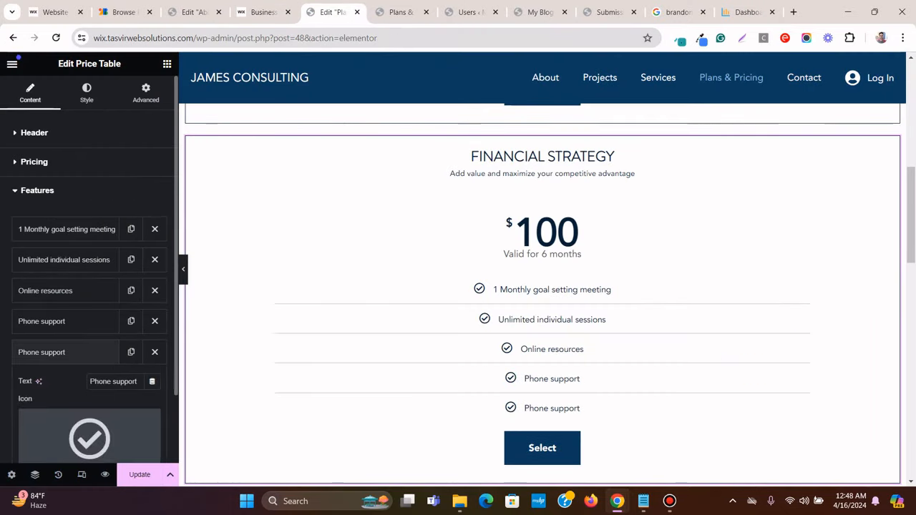
left_click(263, 13)
triple_click(461, 385)
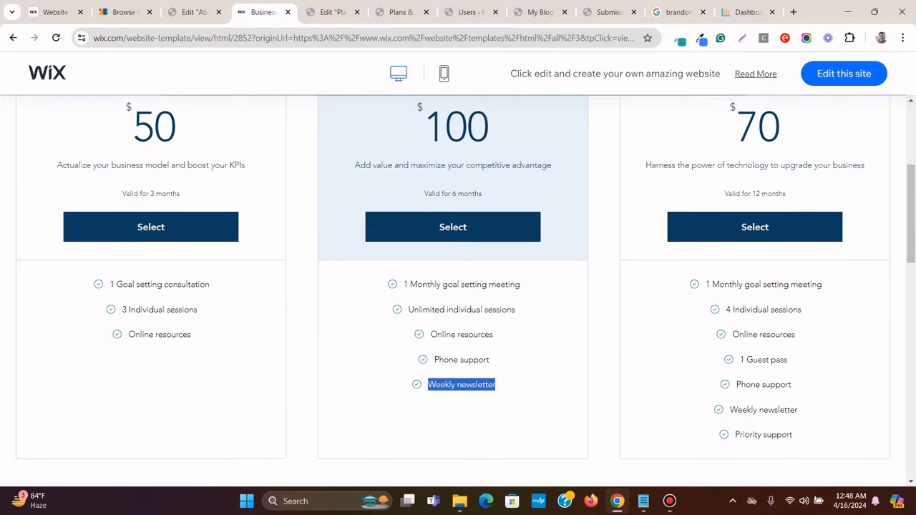
right_click(465, 386)
left_click(500, 230)
left_click(333, 12)
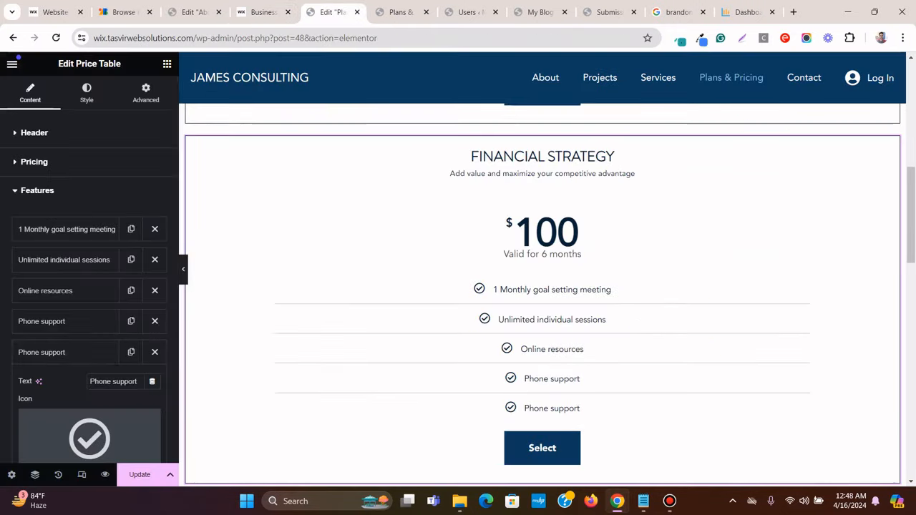
triple_click(113, 382)
right_click(113, 381)
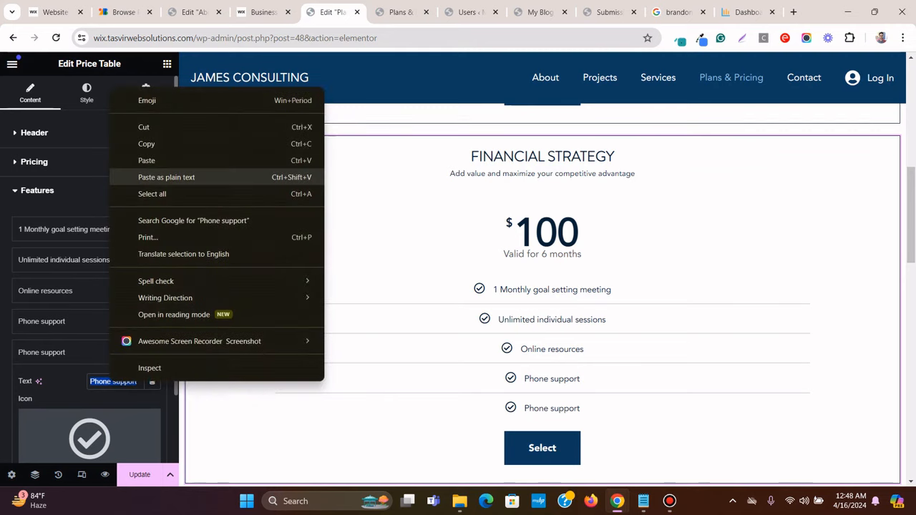
left_click(164, 177)
left_click(65, 352)
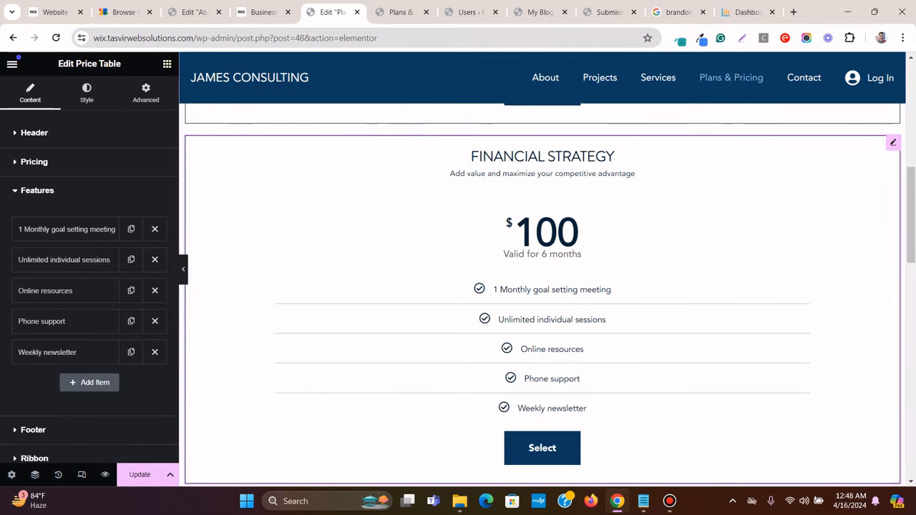
scroll(541, 295, "down", 1)
scroll(542, 294, "up", 2)
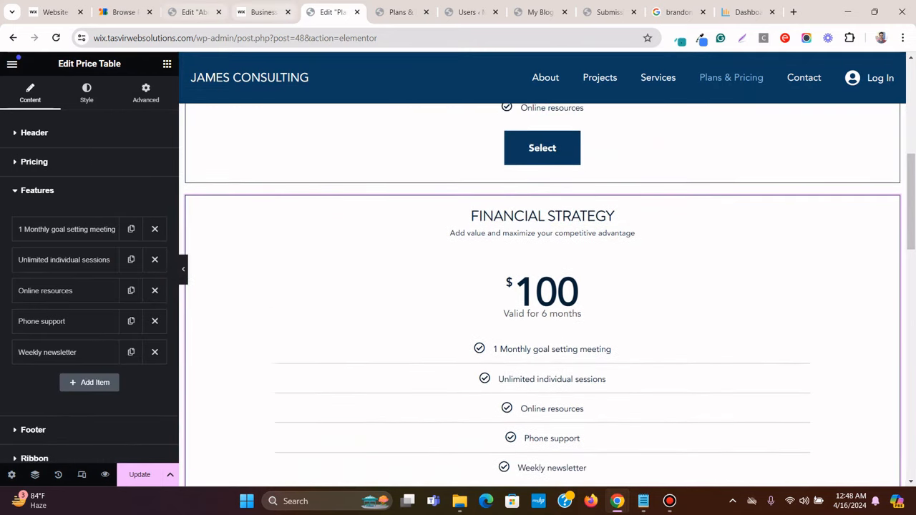
Enable the ribbon on the Financial Strategy price table and set its title to "Best Value", copied from the Wix template
left_click(263, 12)
scroll(457, 287, "up", 2)
scroll(458, 291, "up", 1)
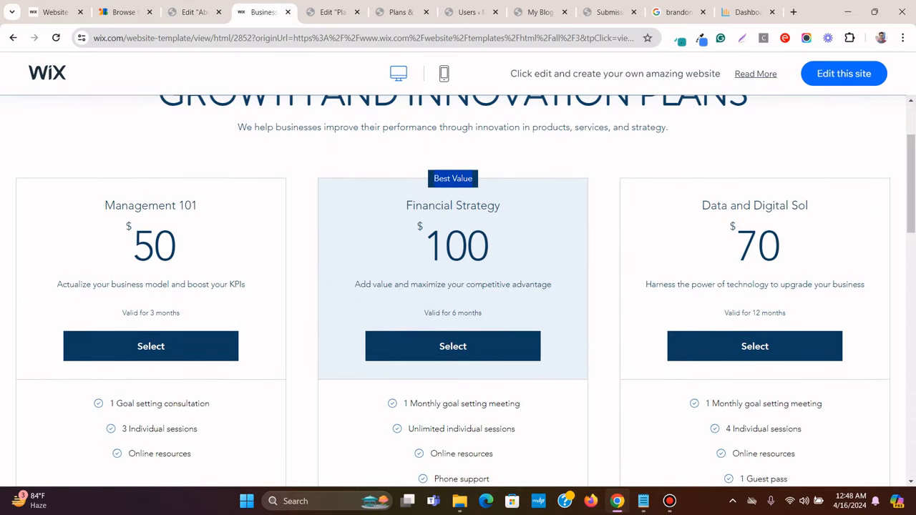
left_click(332, 12)
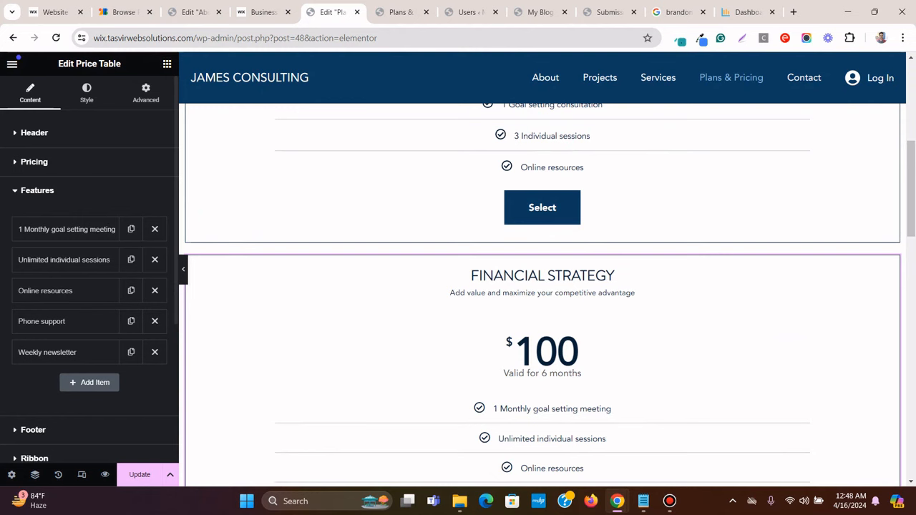
left_click(34, 457)
left_click(150, 283)
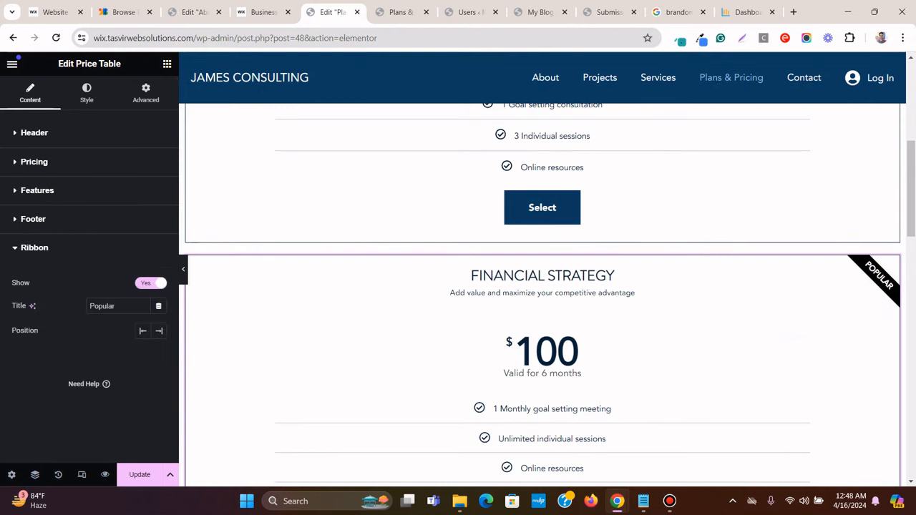
right_click(118, 308)
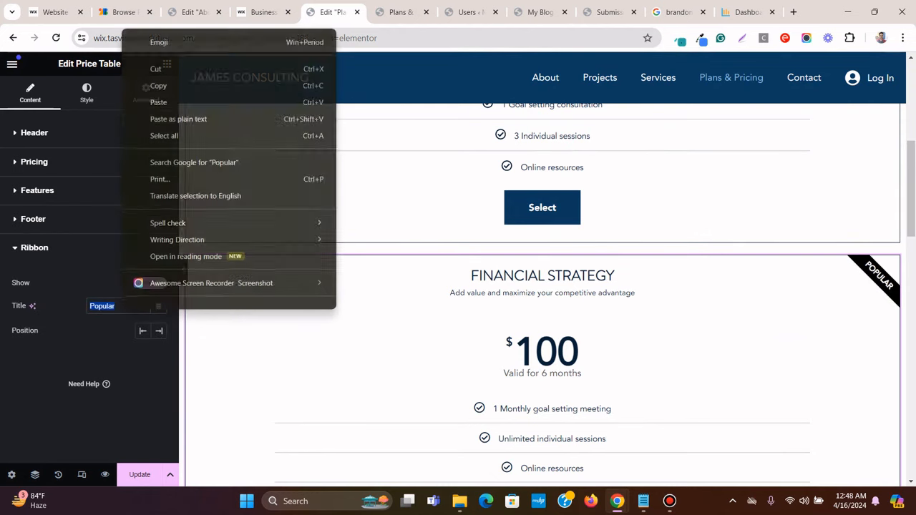
left_click(154, 104)
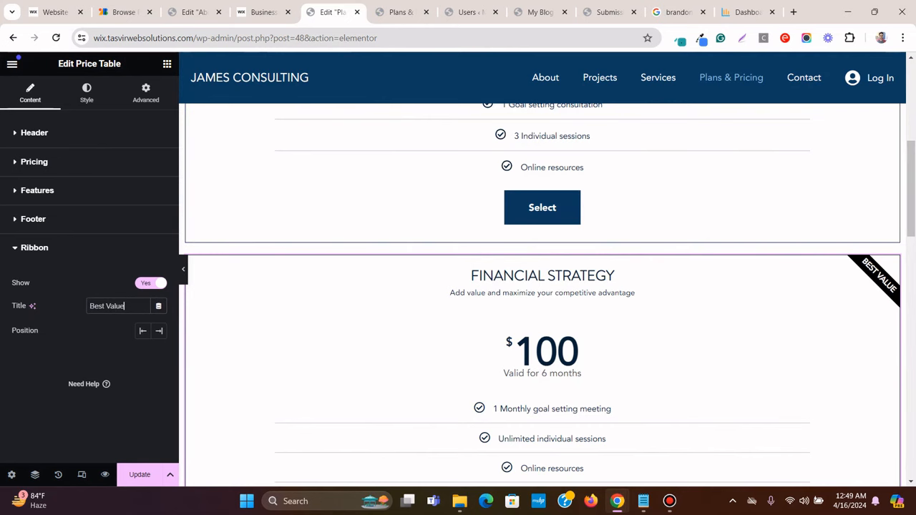
Sample the light blue background of the Financial Strategy card in the Wix template with the page color picker
left_click(263, 12)
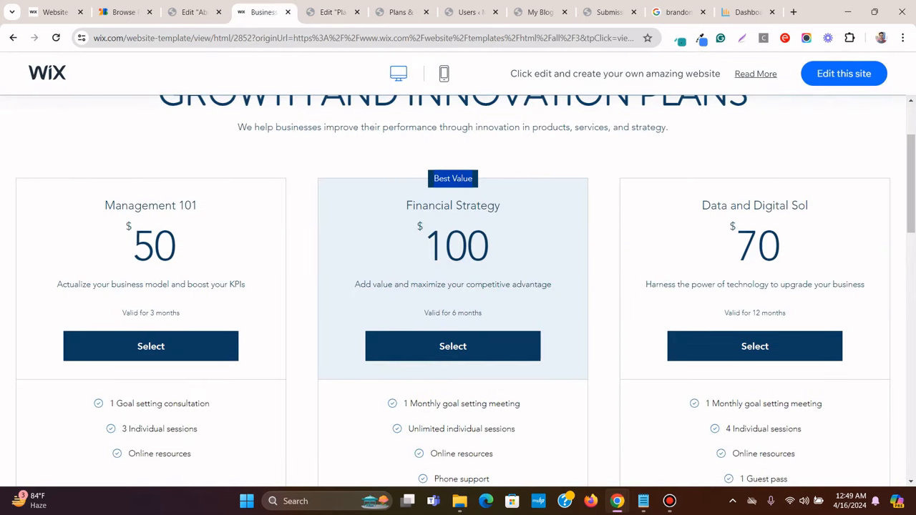
left_click(679, 38)
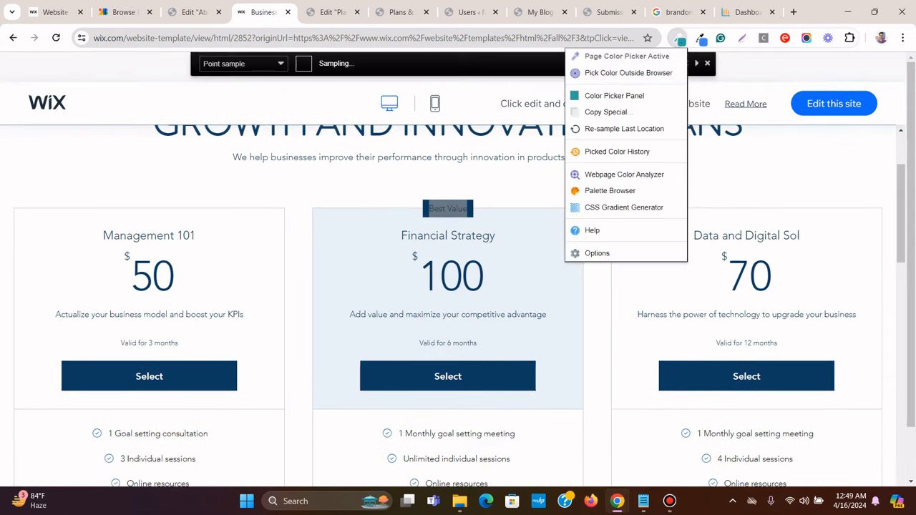
left_click(604, 57)
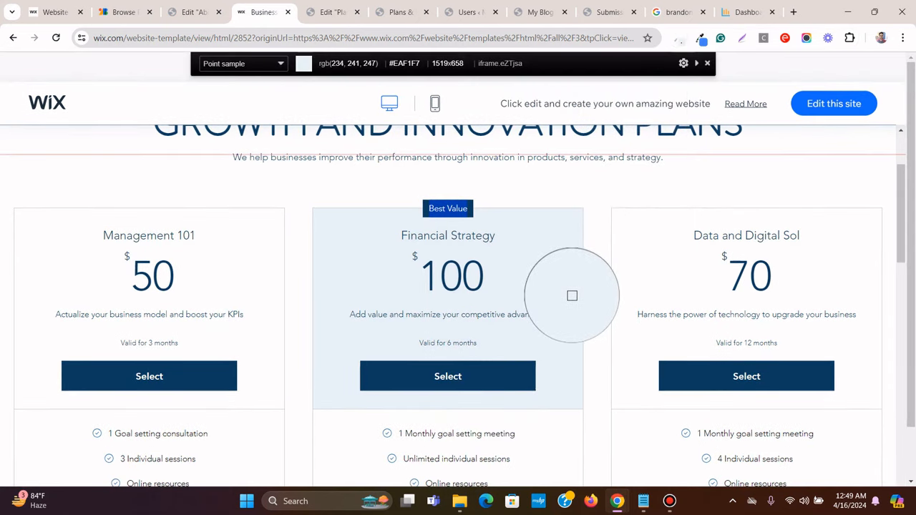
left_click(570, 294)
Set the Financial Strategy price table's header background to the light blue sampled from the Wix template
left_click(332, 12)
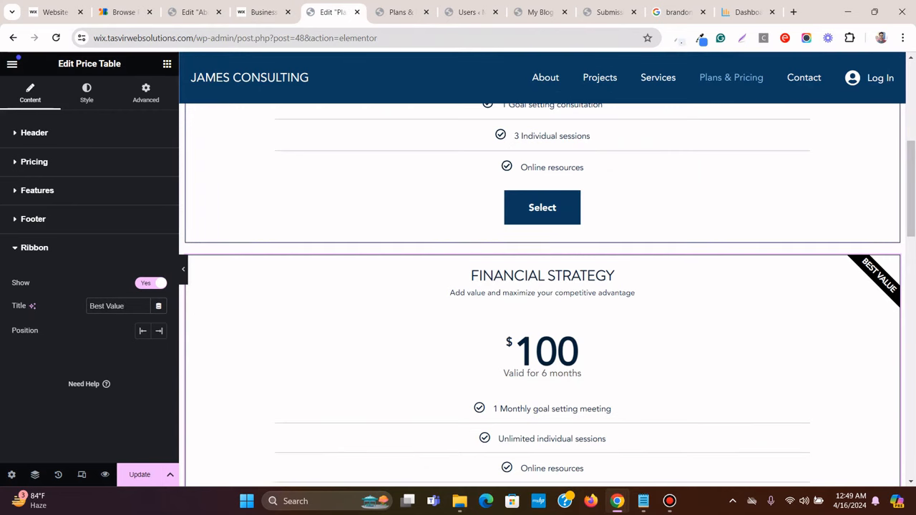
left_click(35, 133)
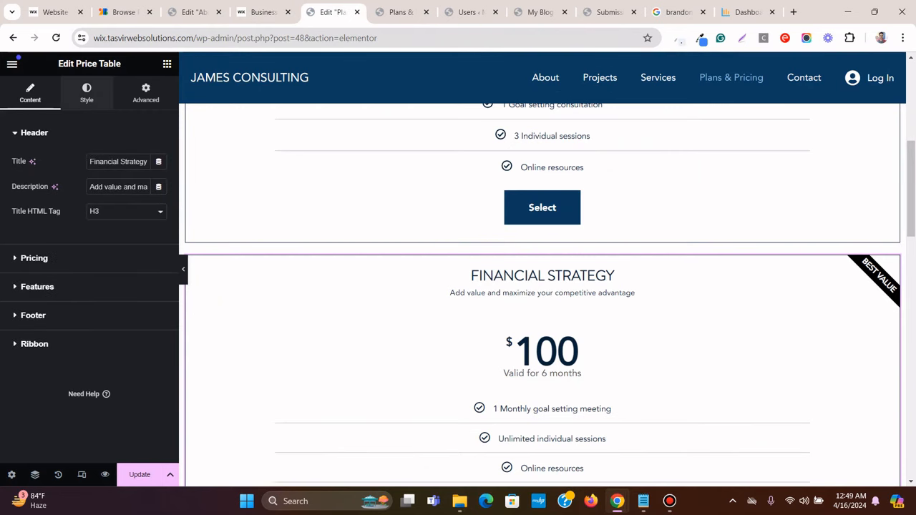
left_click(87, 93)
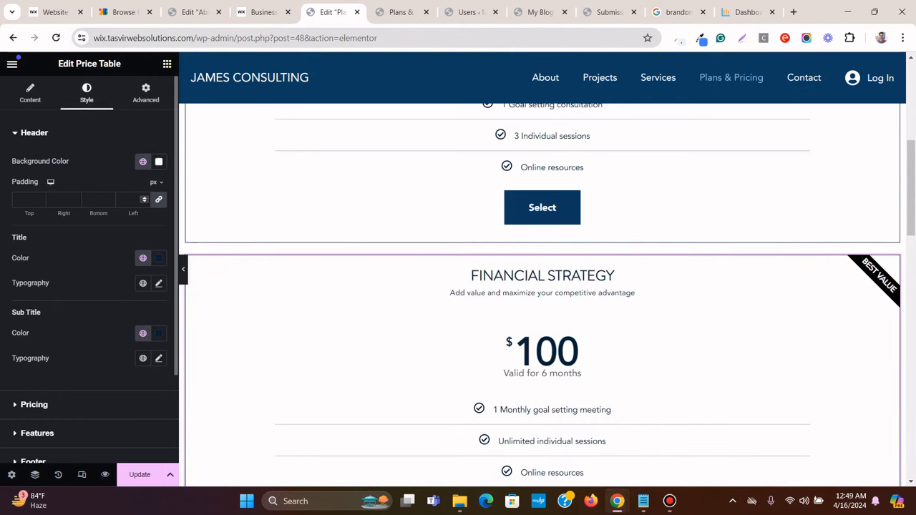
left_click(158, 162)
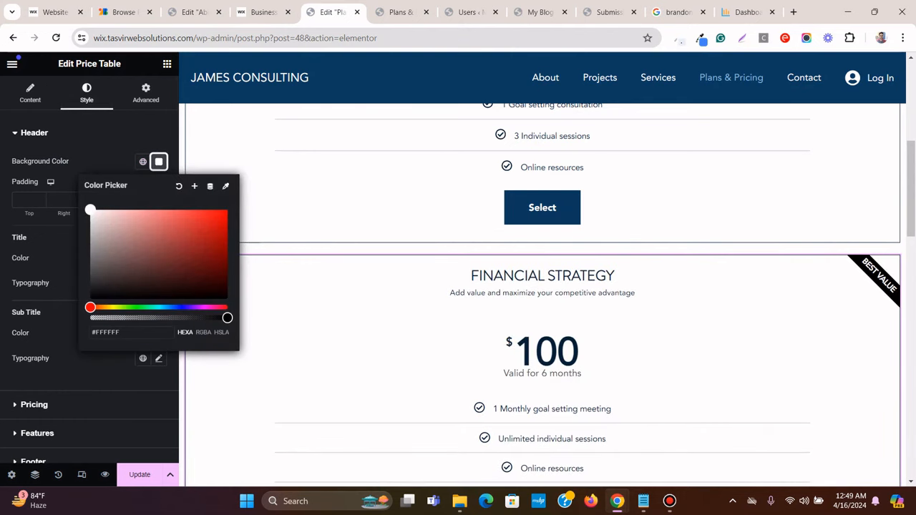
right_click(164, 328)
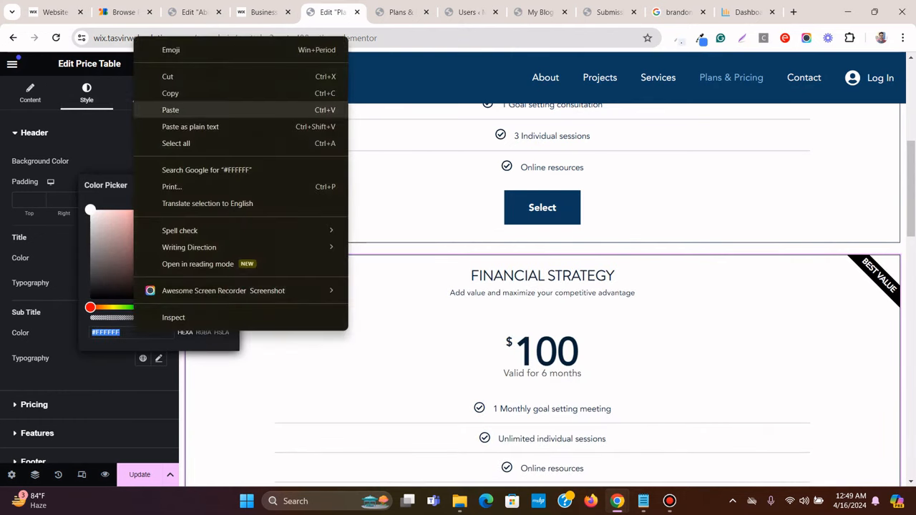
left_click(188, 108)
left_click(34, 133)
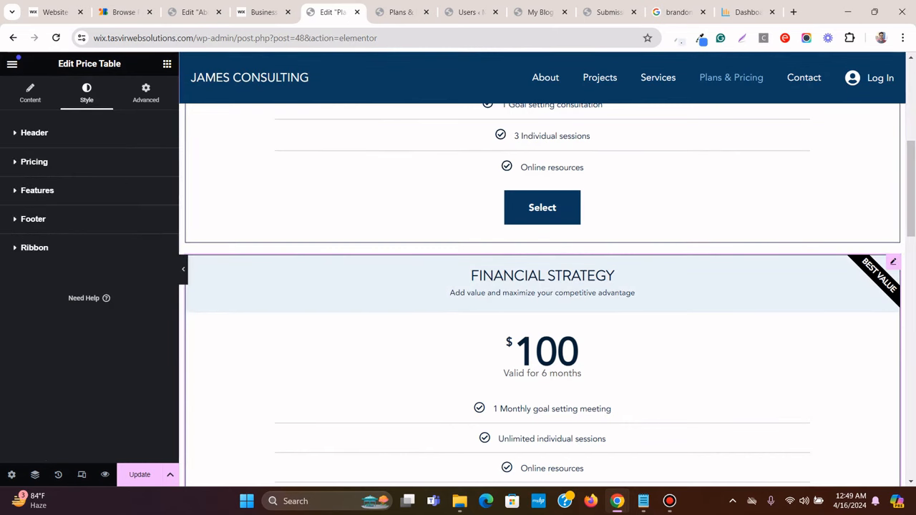
Copy the Management 101 price table and paste it below the Financial Strategy table
scroll(543, 286, "down", 3)
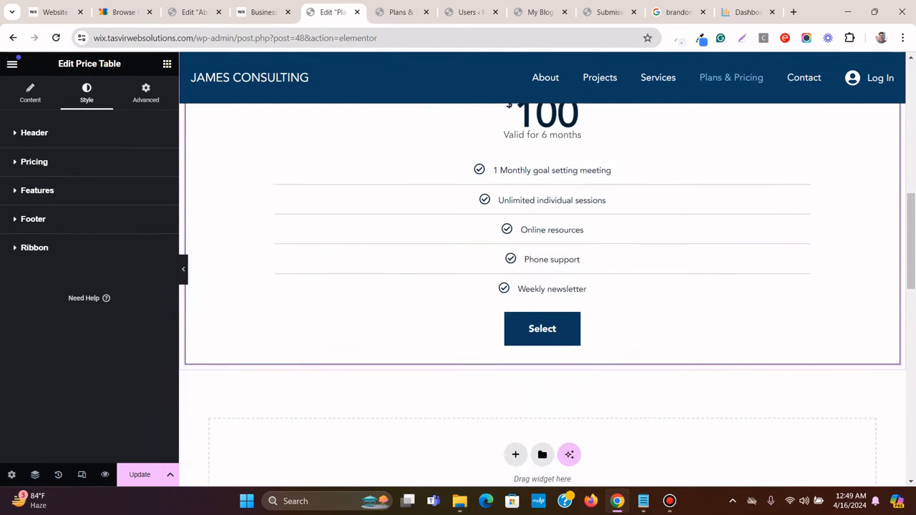
scroll(543, 286, "up", 6)
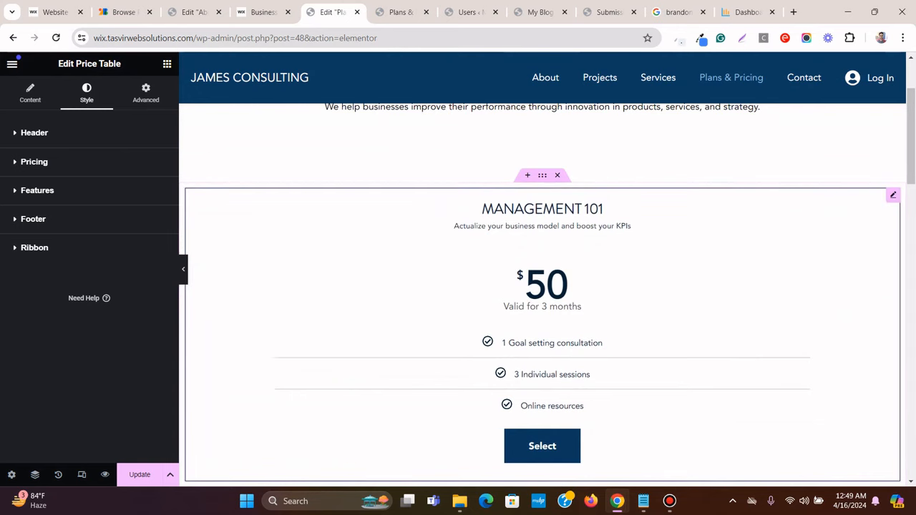
right_click(887, 200)
left_click(789, 252)
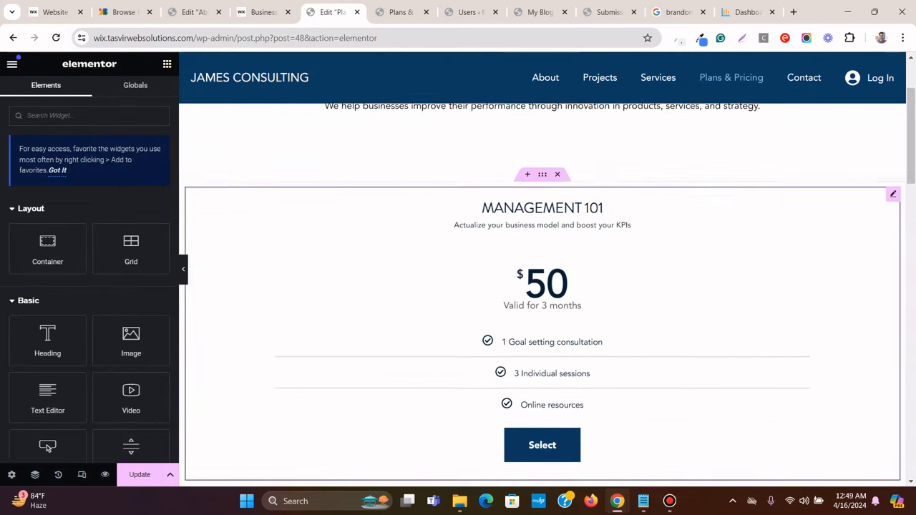
scroll(789, 257, "down", 5)
right_click(845, 144)
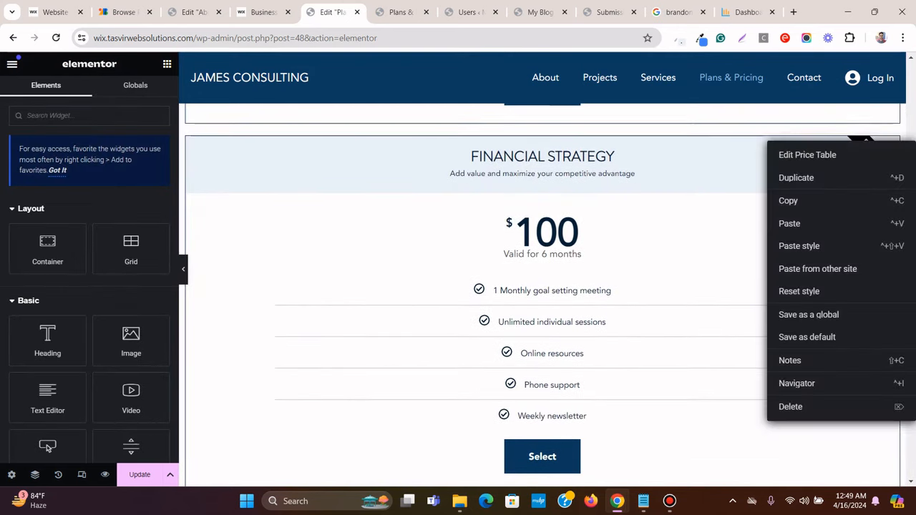
left_click(794, 222)
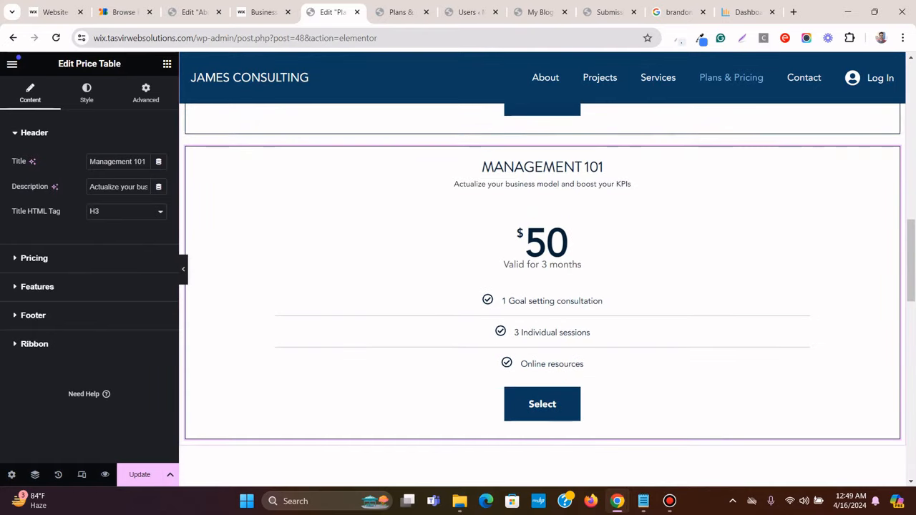
Copy the third plan's name from the Wix template and set the new price table's title to "Data and Digital Sol"
left_click(263, 12)
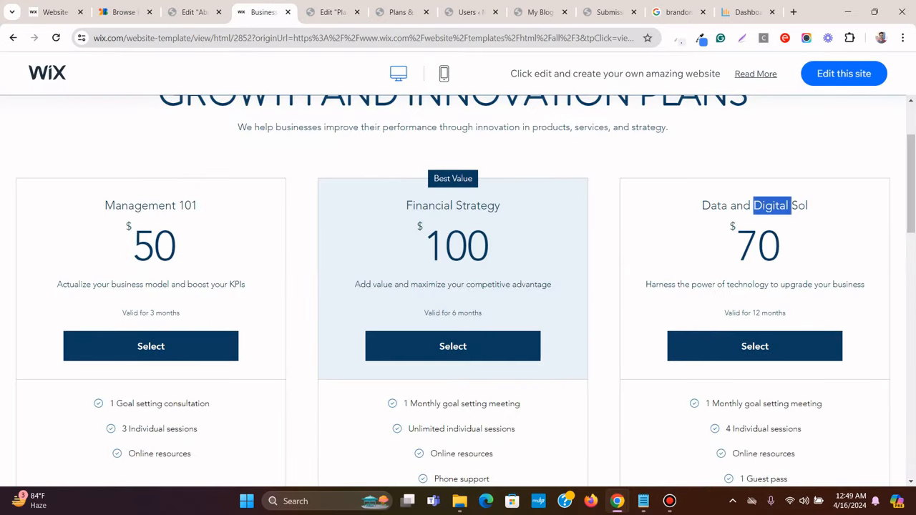
triple_click(780, 206)
right_click(787, 204)
left_click(623, 212)
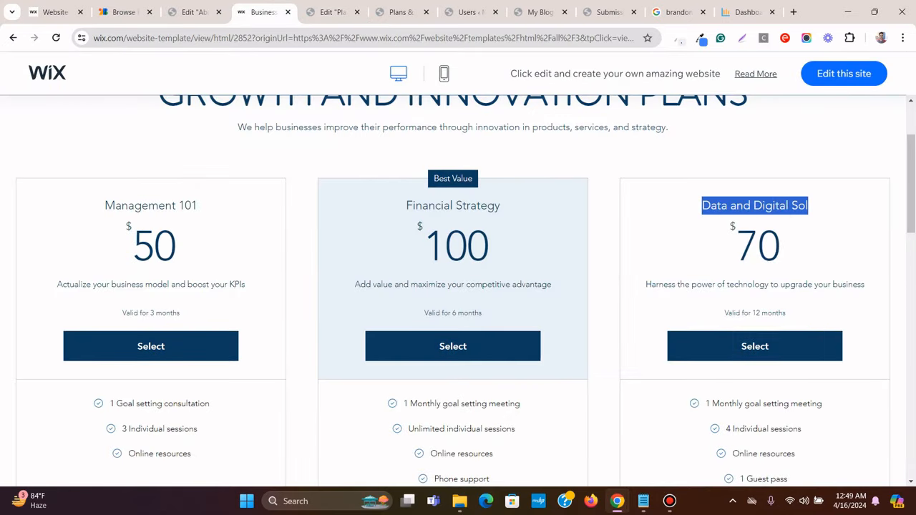
left_click(330, 12)
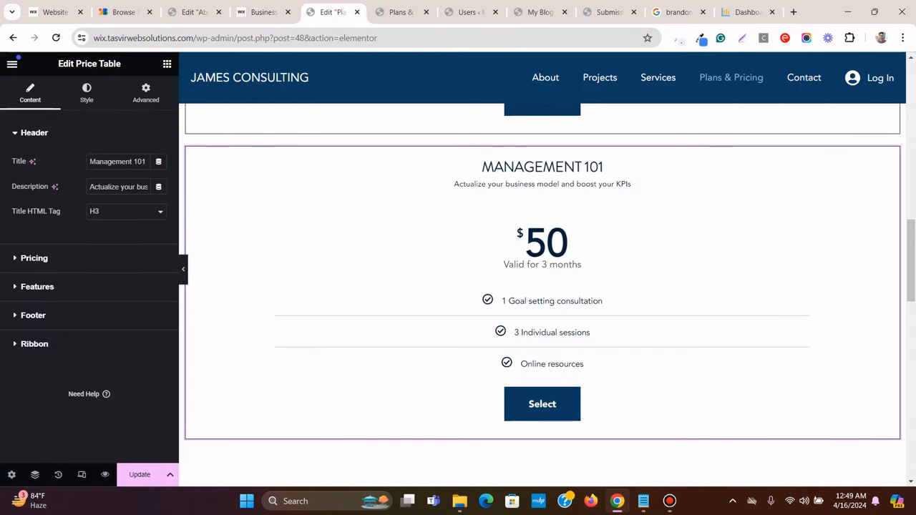
right_click(119, 159)
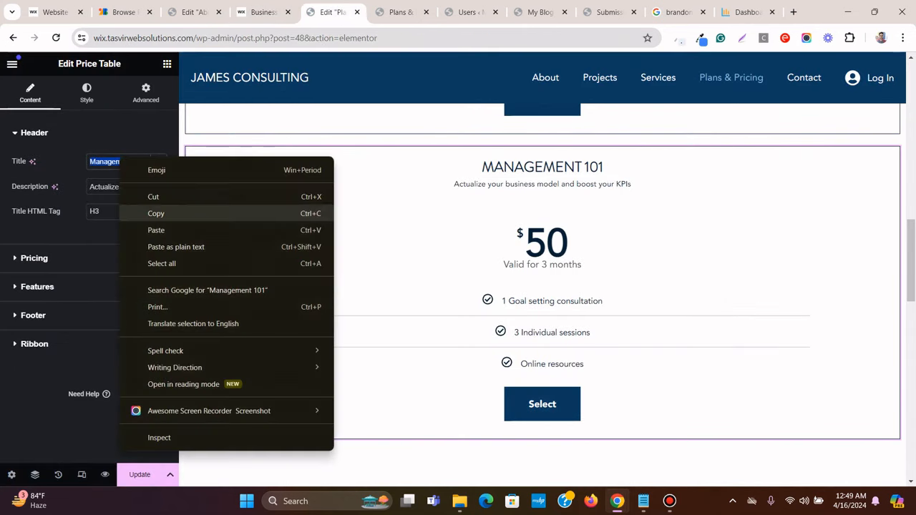
left_click(143, 227)
Set the third table's description to "Harness the power of technology to upgrade your business", copied from the Wix template
left_click(264, 11)
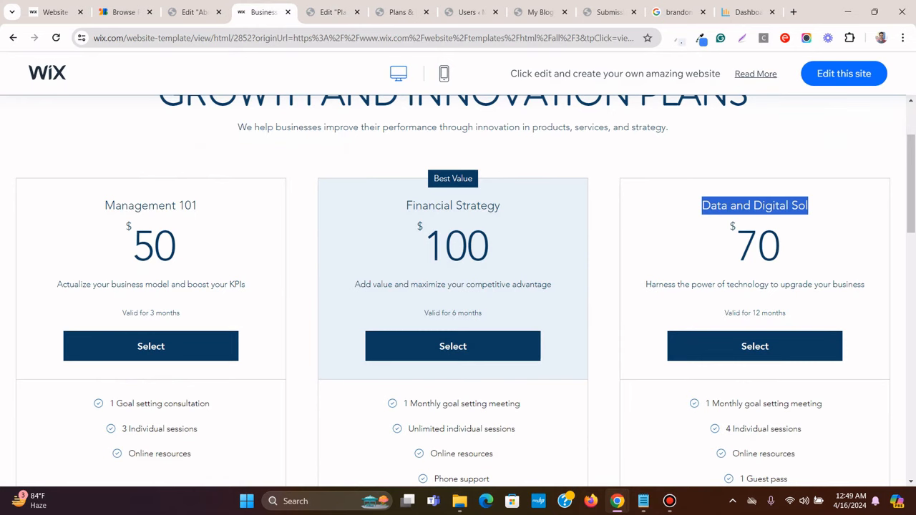
triple_click(758, 285)
right_click(758, 286)
left_click(694, 300)
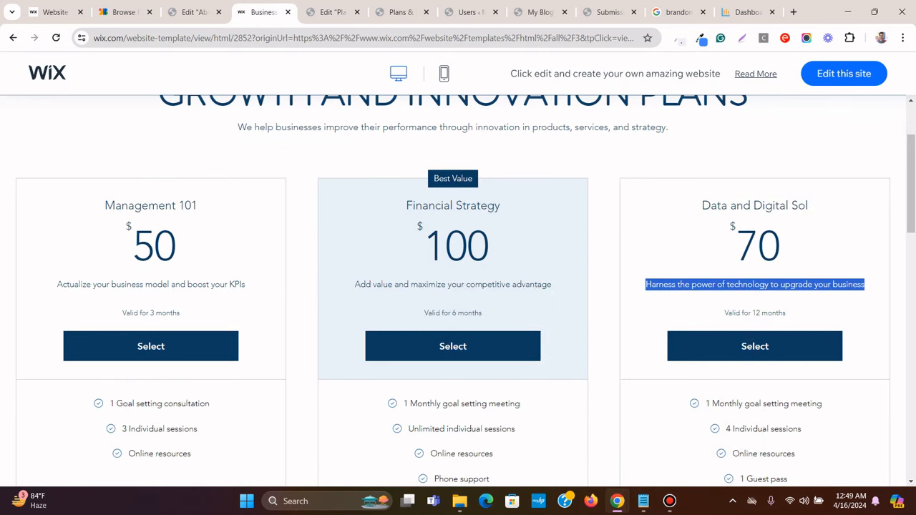
left_click(331, 12)
right_click(120, 186)
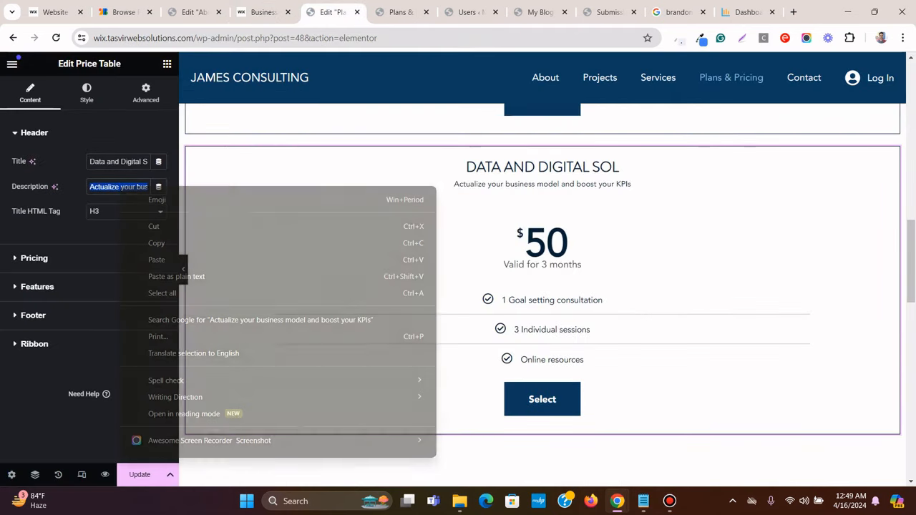
left_click(150, 277)
Copy the third plan's validity text from the Wix template and set the price table's period to "Valid for 12 months"
left_click(263, 12)
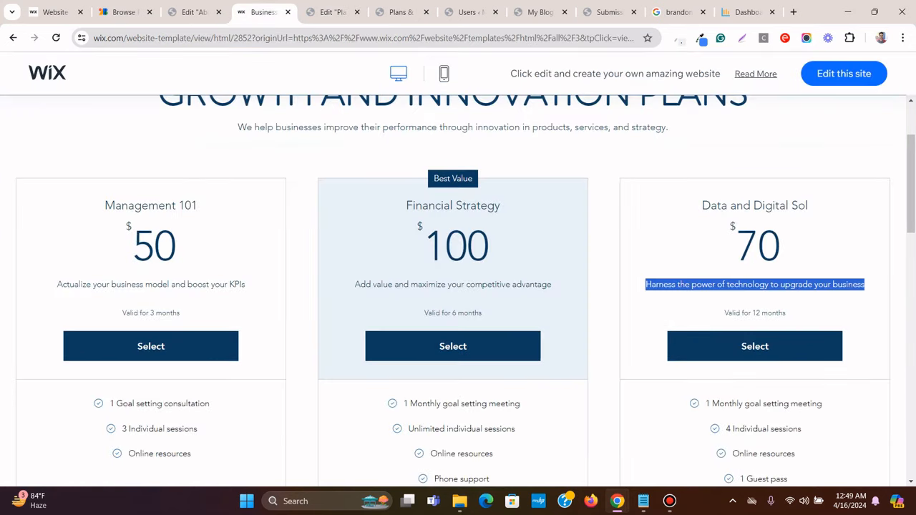
scroll(742, 193, "down", 2)
left_click(741, 193)
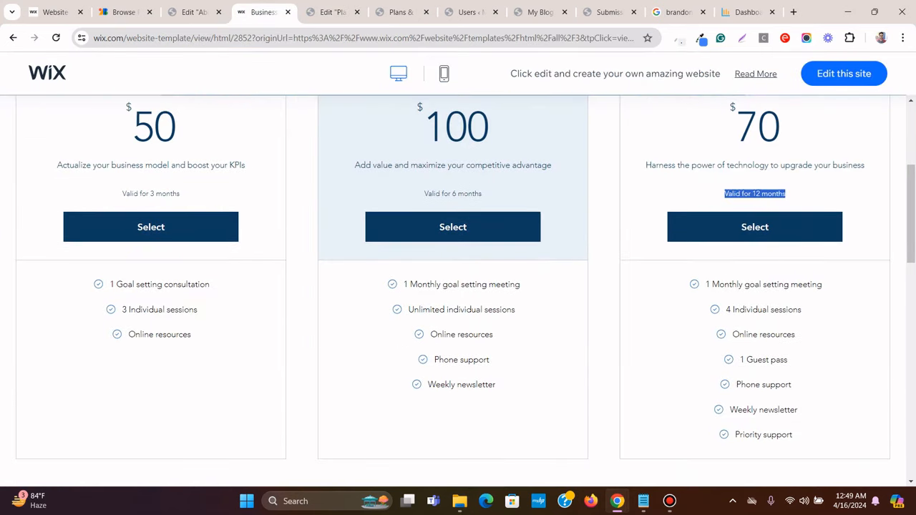
right_click(744, 194)
left_click(715, 208)
left_click(331, 11)
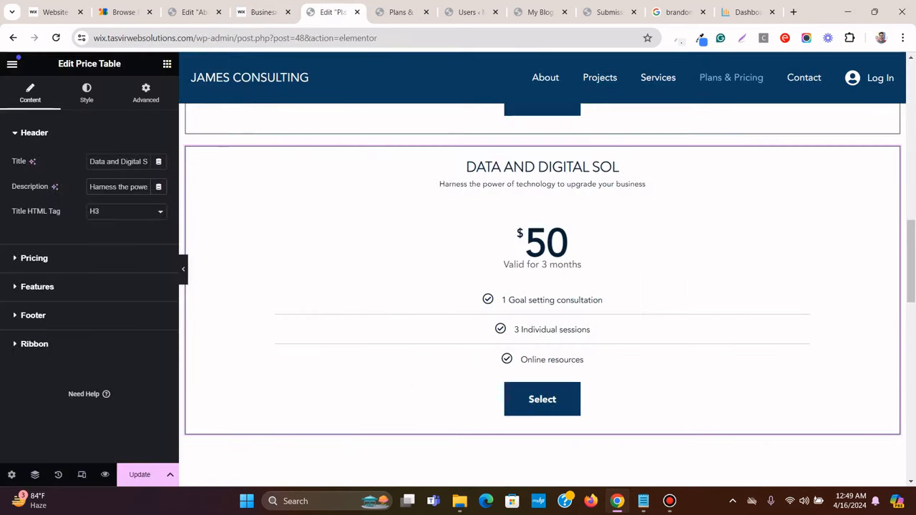
left_click(34, 258)
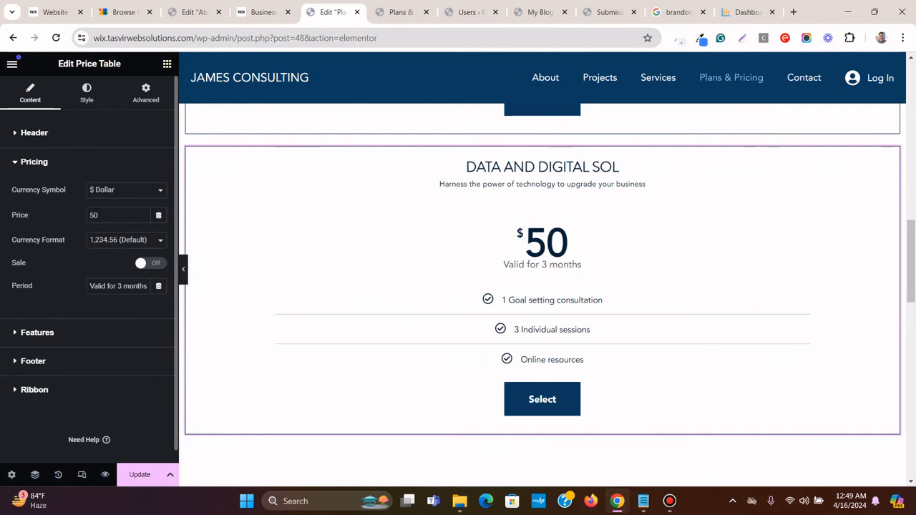
triple_click(114, 285)
right_click(114, 286)
left_click(143, 125)
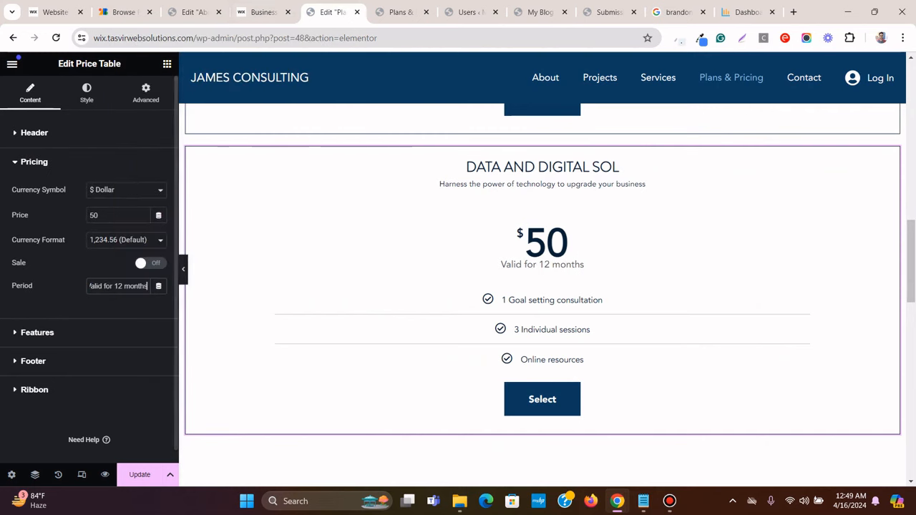
Copy the third plan's price from the Wix template and set the Data and Digital Sol table's price to 70
left_click(263, 11)
double_click(768, 131)
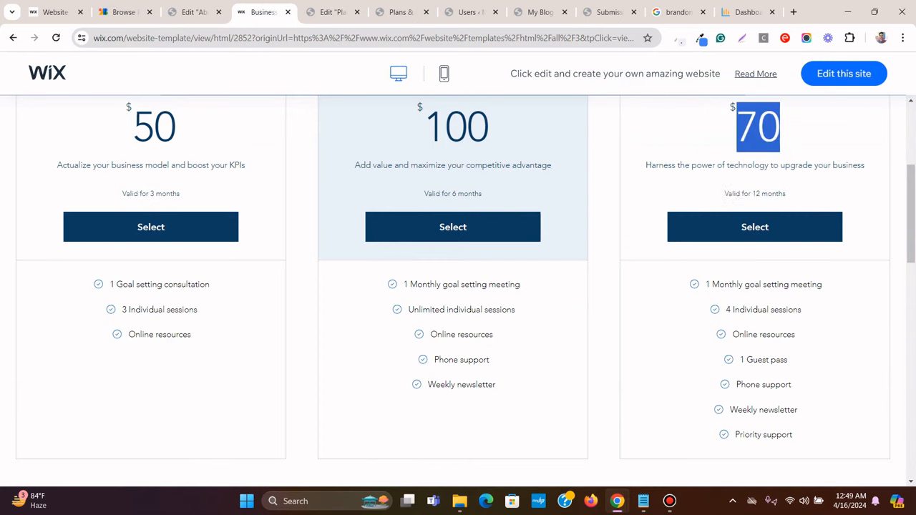
right_click(768, 131)
left_click(730, 146)
left_click(332, 12)
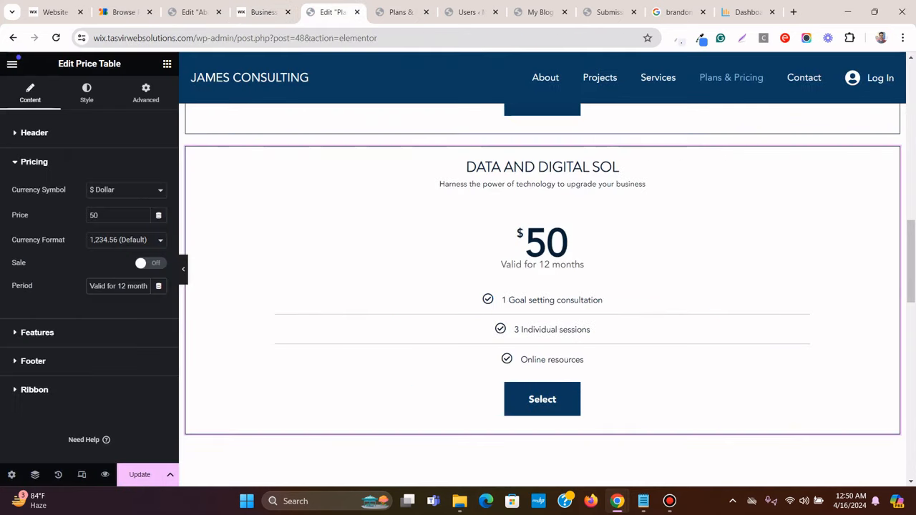
left_click(114, 215)
right_click(119, 214)
left_click(158, 286)
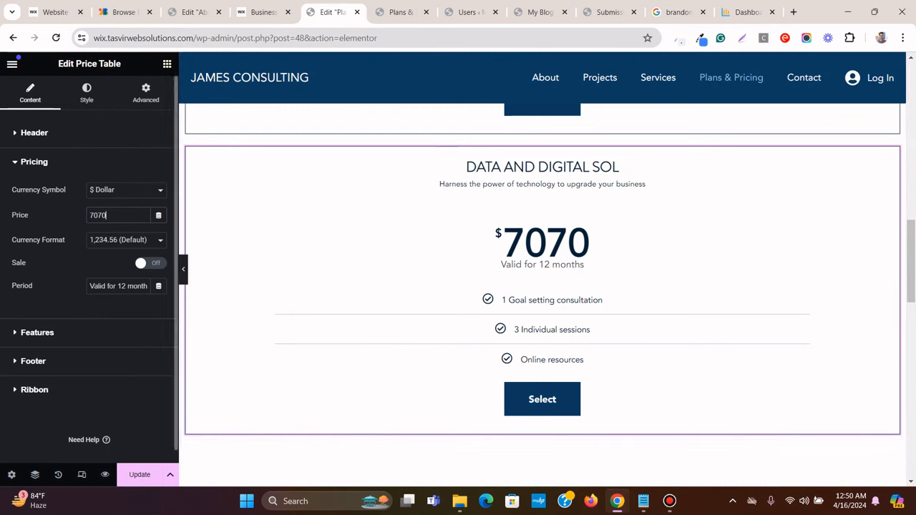
right_click(120, 215)
left_click(158, 286)
key("BackSpace")
key("BackSpace")
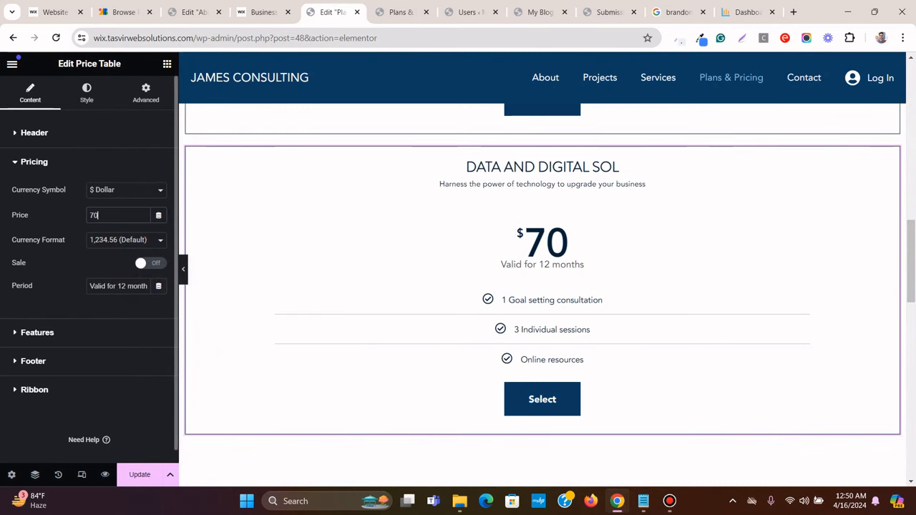
Set the Data and Digital Sol table's first feature to "1 Monthly goal setting meeting", copied from the third plan in the Wix template
left_click(262, 12)
left_click(758, 128)
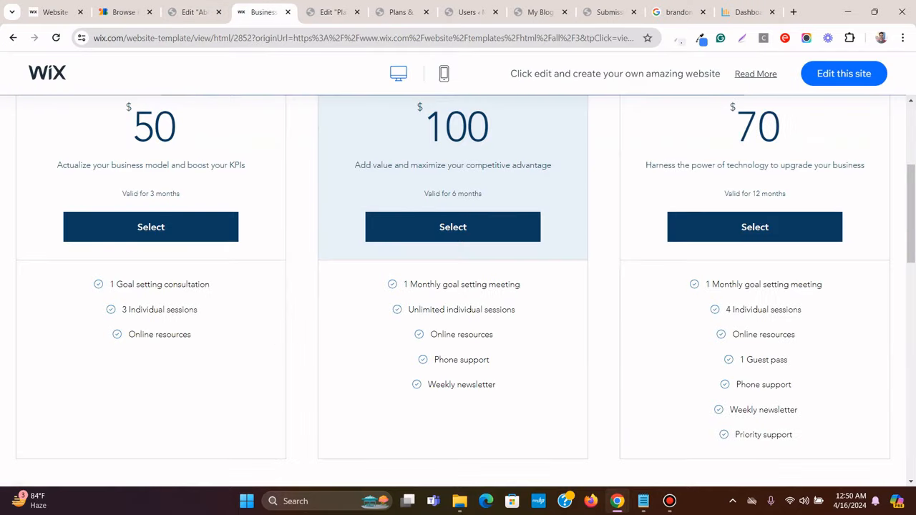
scroll(458, 286, "down", 1)
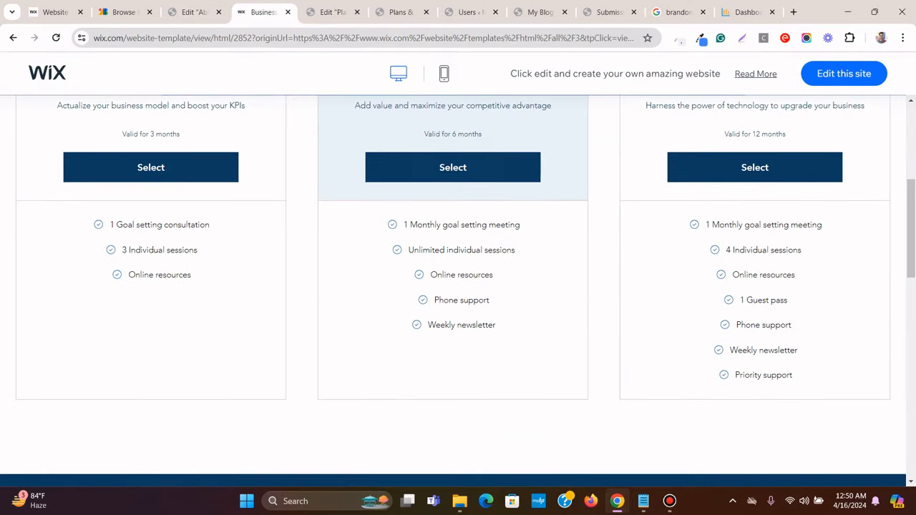
left_click(330, 12)
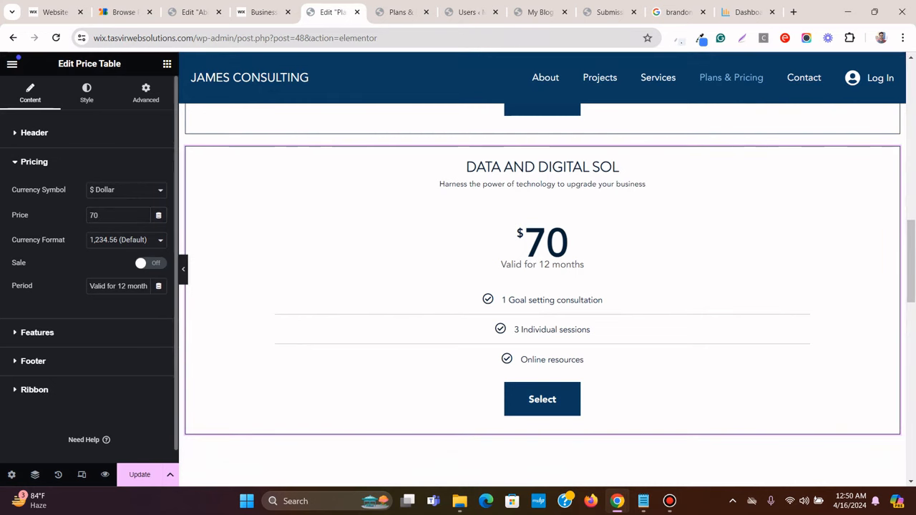
left_click(37, 332)
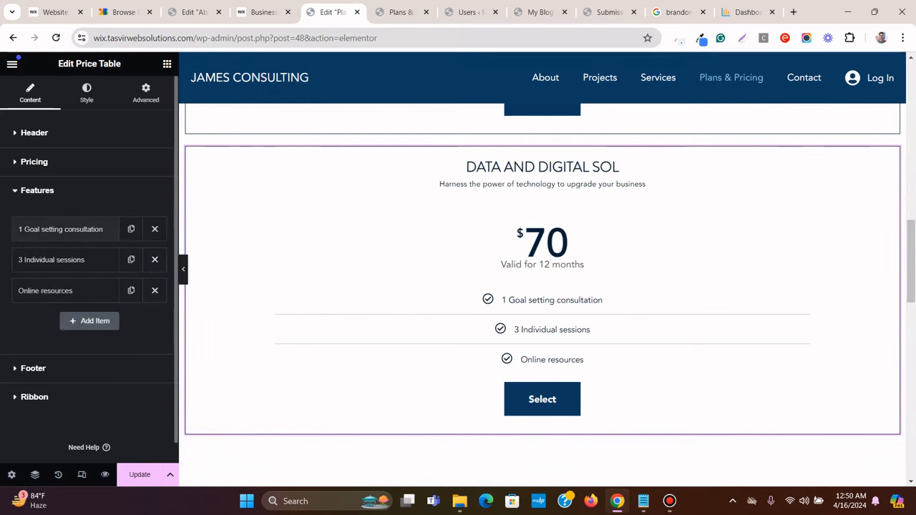
left_click(61, 229)
left_click(263, 12)
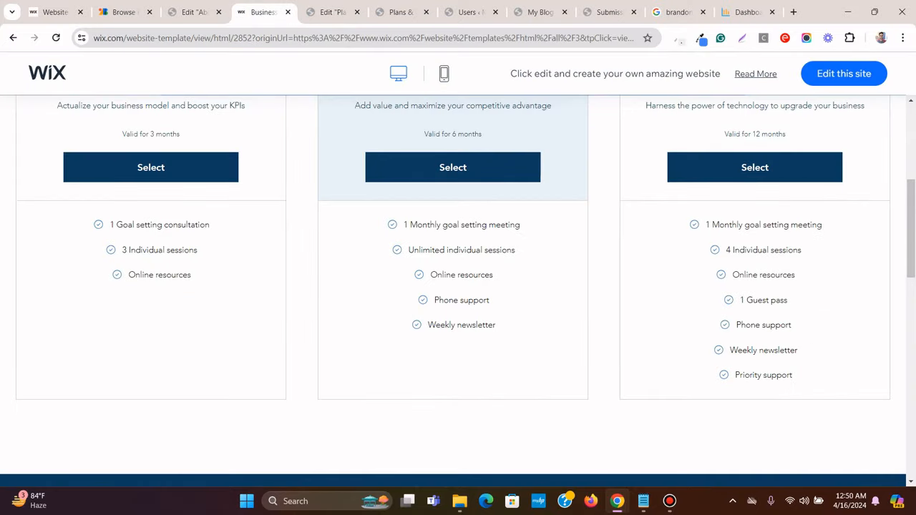
triple_click(763, 225)
right_click(494, 229)
left_click(523, 241)
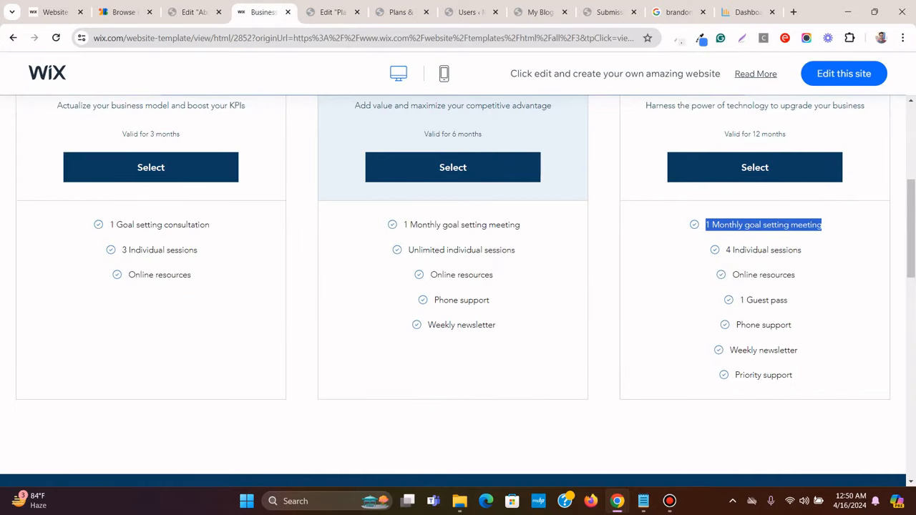
left_click(331, 12)
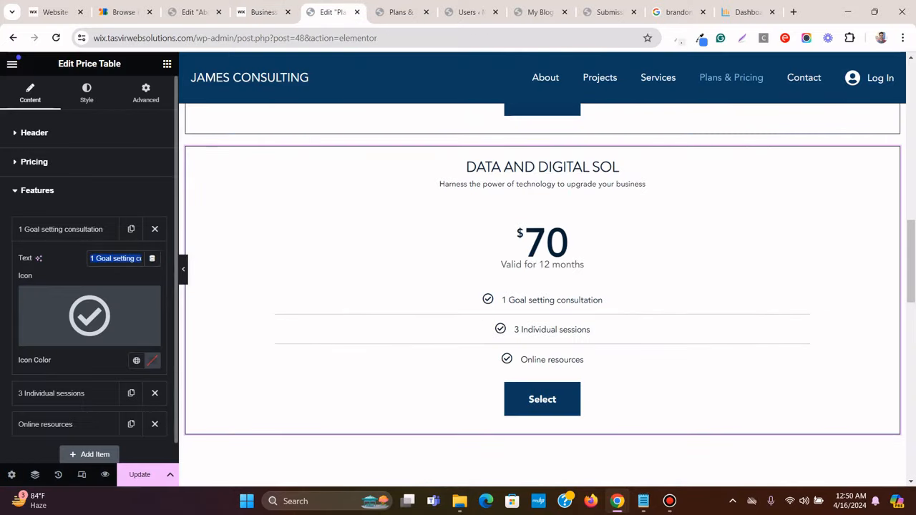
right_click(108, 260)
left_click(165, 127)
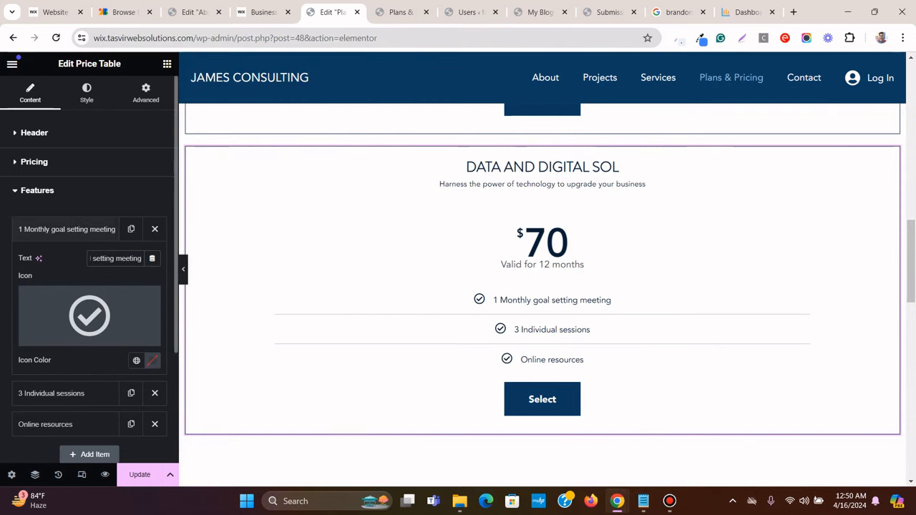
left_click(66, 229)
Copy the third plan's second feature from the Wix template and set the table's second feature to "4 Individual sessions"
left_click(58, 260)
left_click(261, 13)
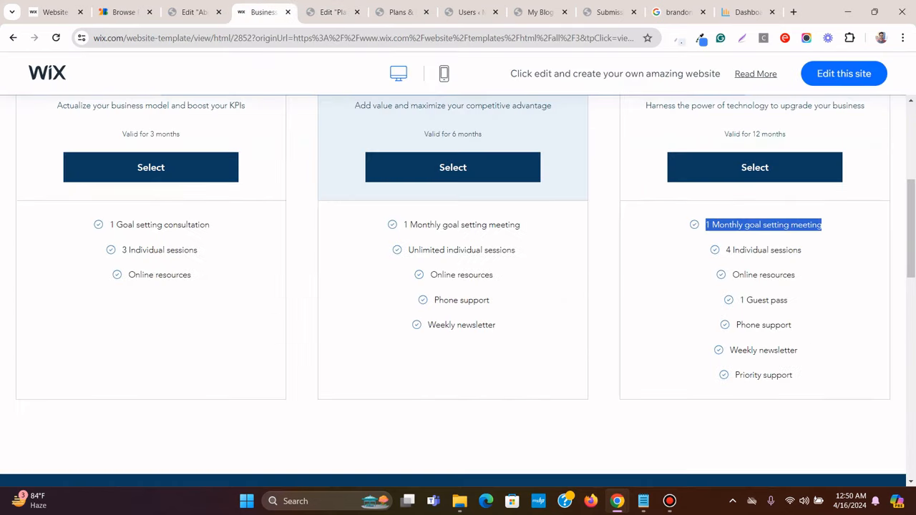
left_click_drag(801, 250, 725, 250)
right_click(771, 250)
left_click(594, 261)
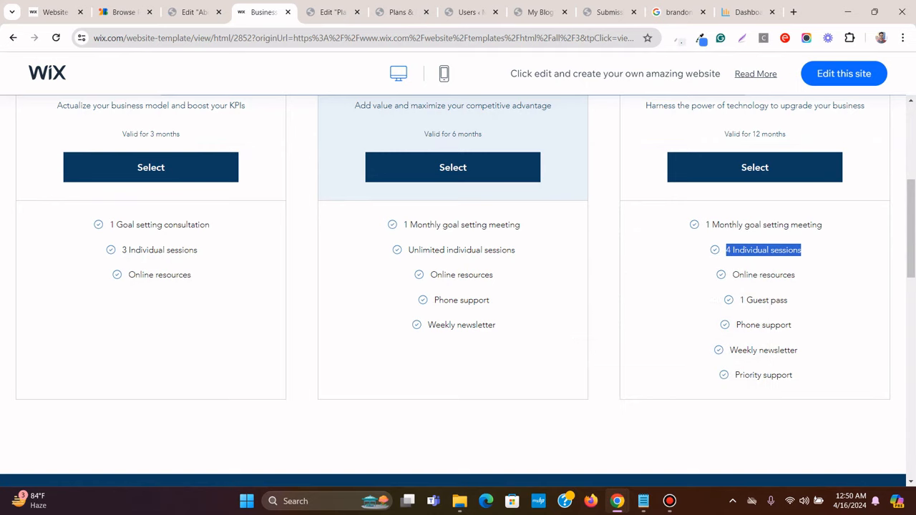
left_click(326, 12)
left_click_drag(141, 289, 90, 289)
right_click(145, 284)
left_click(179, 119)
left_click(58, 260)
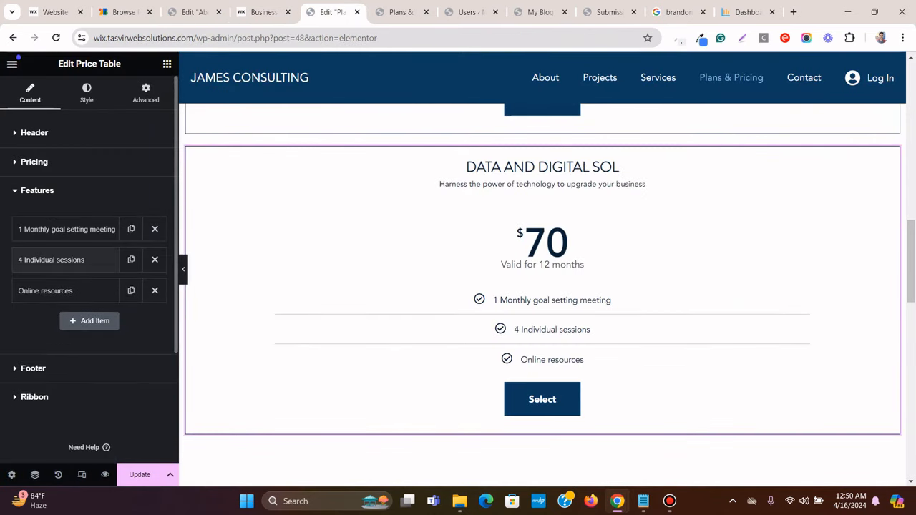
Replace the third feature's text with "Online resources", copied from the third plan in the Wix template
left_click(45, 290)
left_click(264, 12)
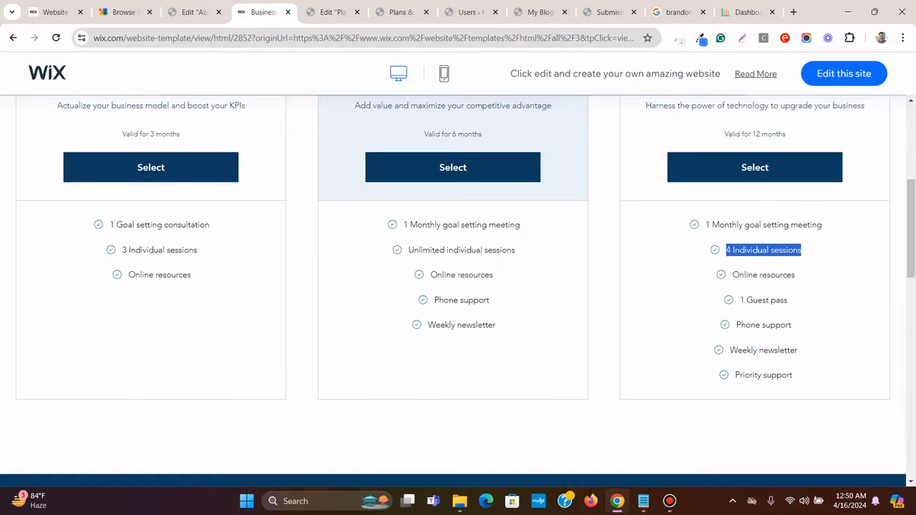
left_click_drag(796, 275, 731, 275)
right_click(777, 278)
left_click(616, 290)
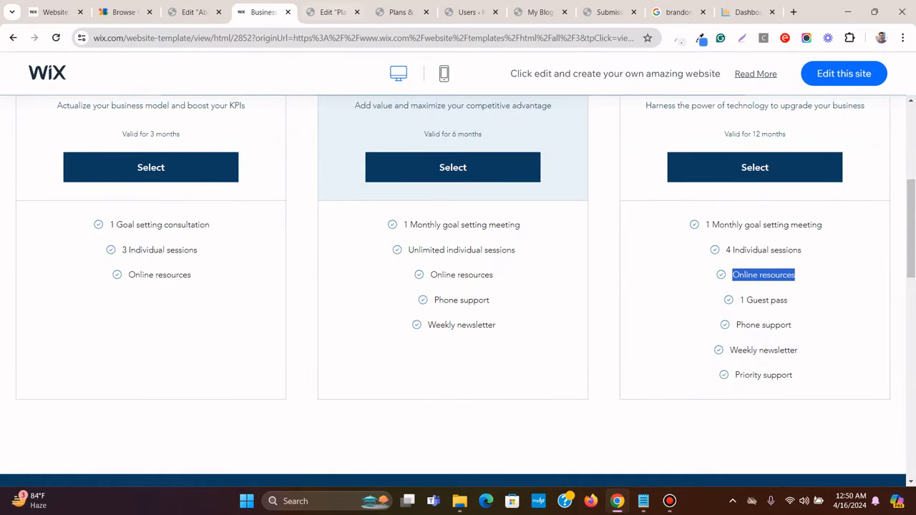
left_click(328, 12)
right_click(96, 320)
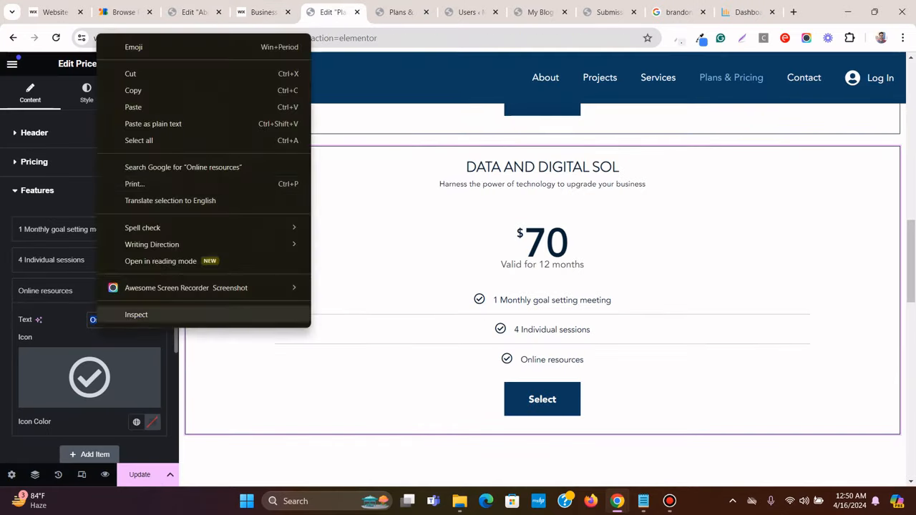
left_click(121, 123)
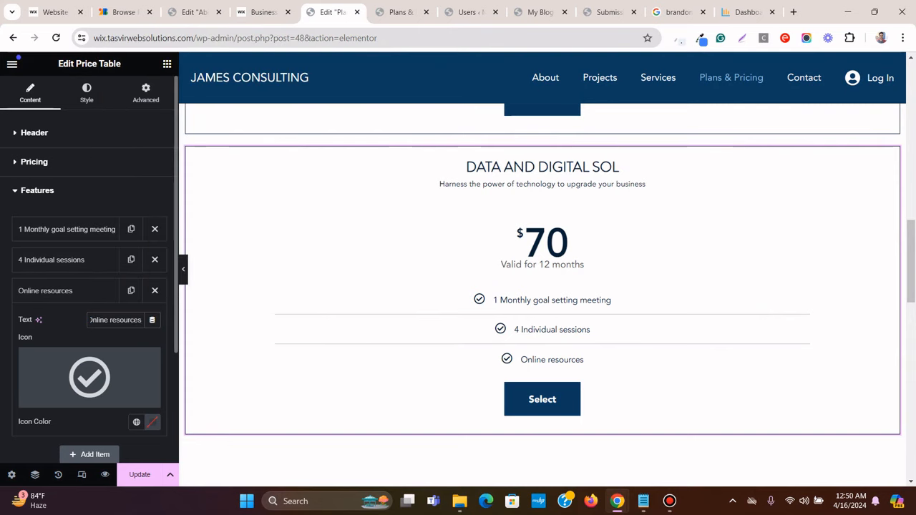
left_click(105, 291)
Duplicate the "Online resources" feature and set the copy's text to "1 Guest pass", copied from the Wix template
left_click(131, 290)
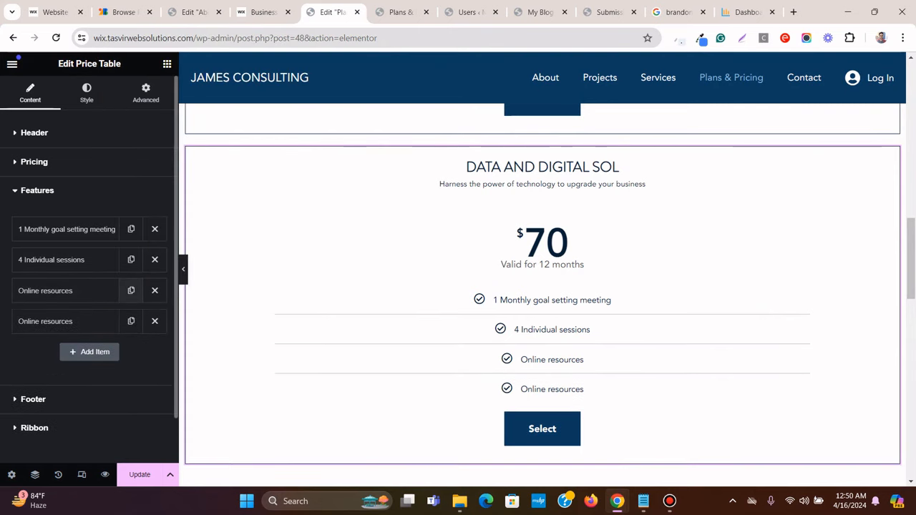
left_click(263, 12)
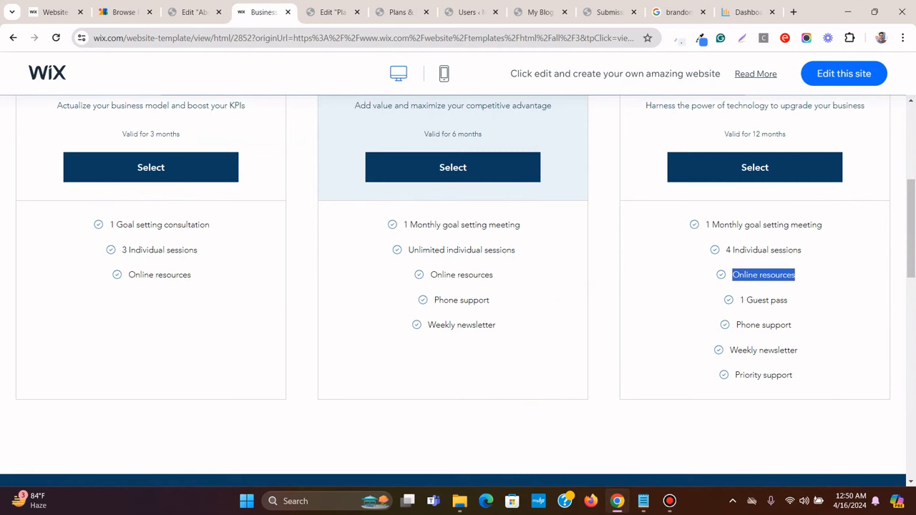
left_click_drag(787, 299, 740, 300)
right_click(781, 297)
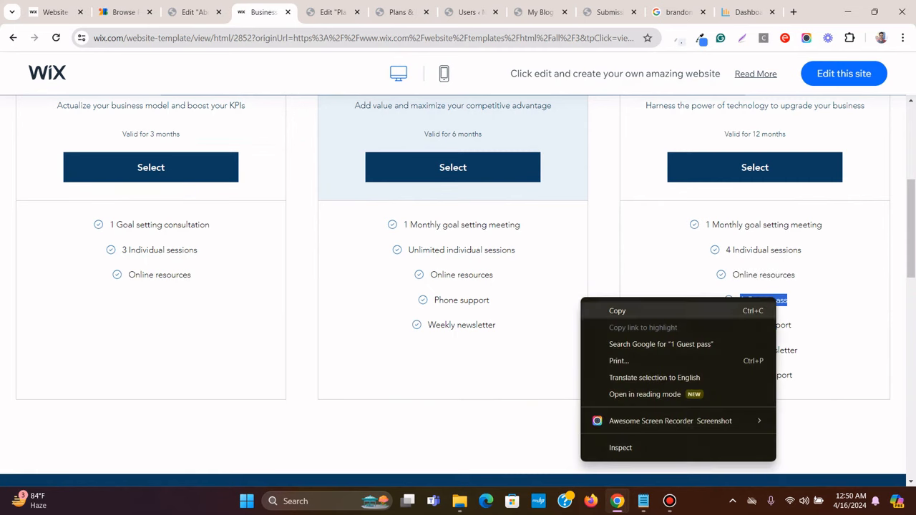
left_click(758, 309)
left_click(333, 12)
left_click(90, 321)
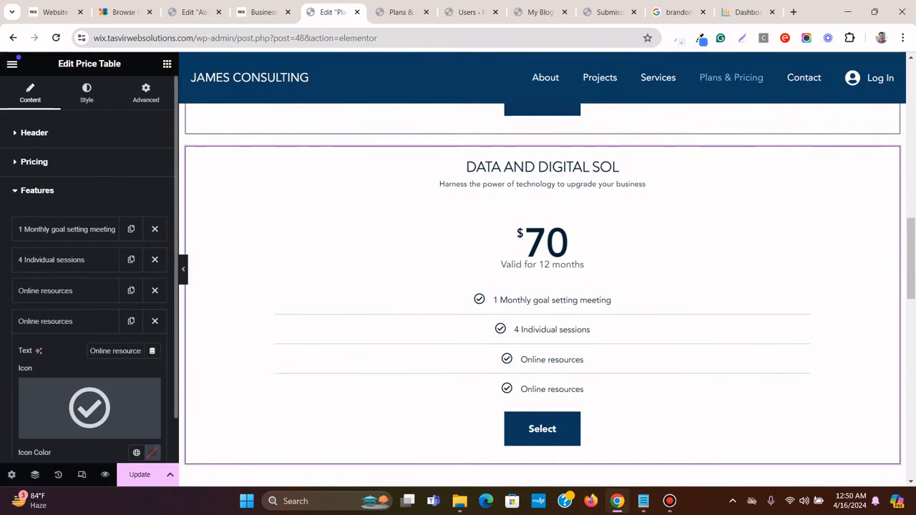
triple_click(111, 351)
right_click(111, 351)
left_click(153, 129)
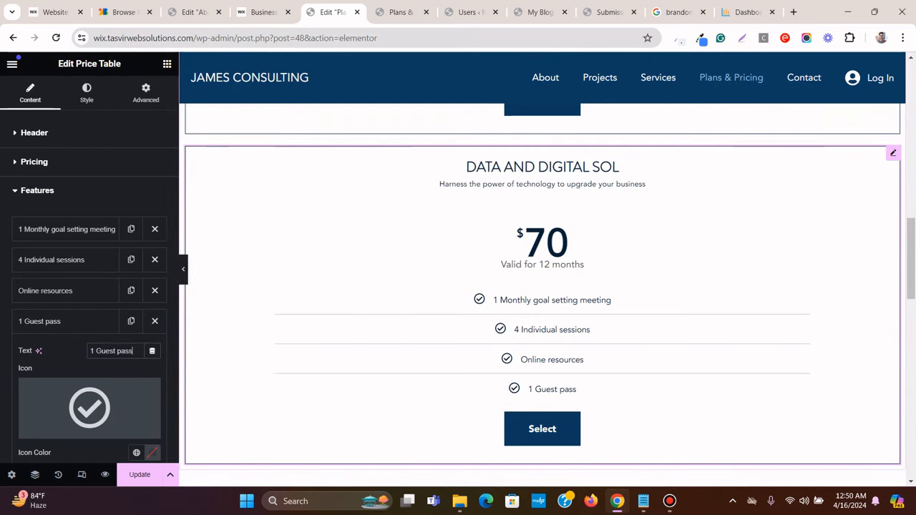
left_click(71, 321)
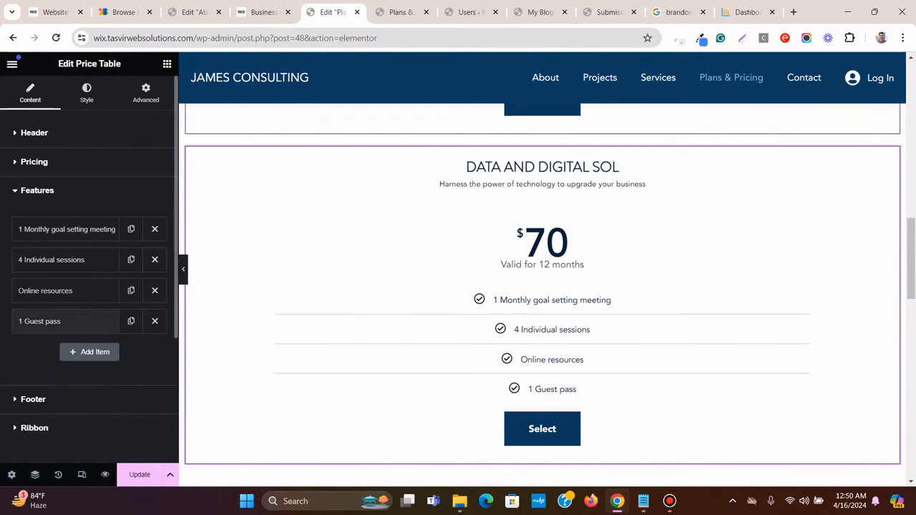
Duplicate the "1 Guest pass" feature and change the copy to "Phone support", using the text from the Wix template
left_click(131, 322)
left_click(65, 352)
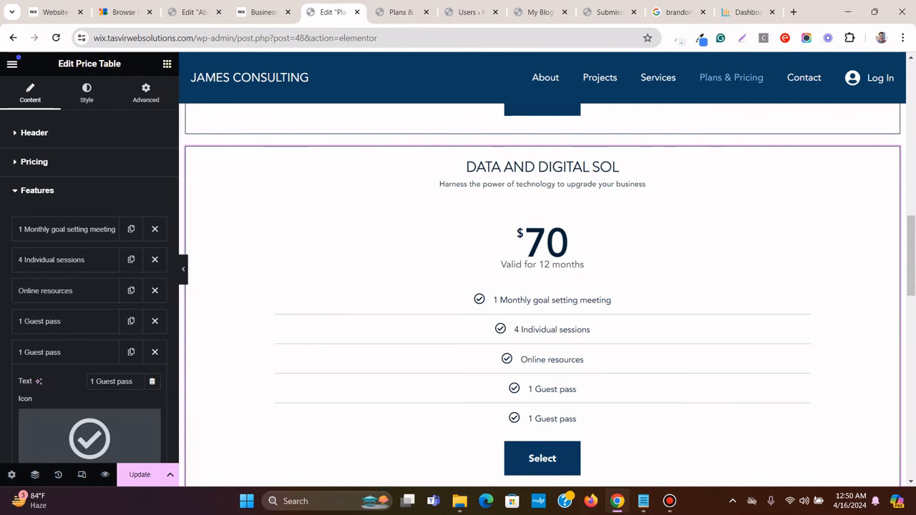
left_click(263, 12)
double_click(766, 326)
right_click(767, 326)
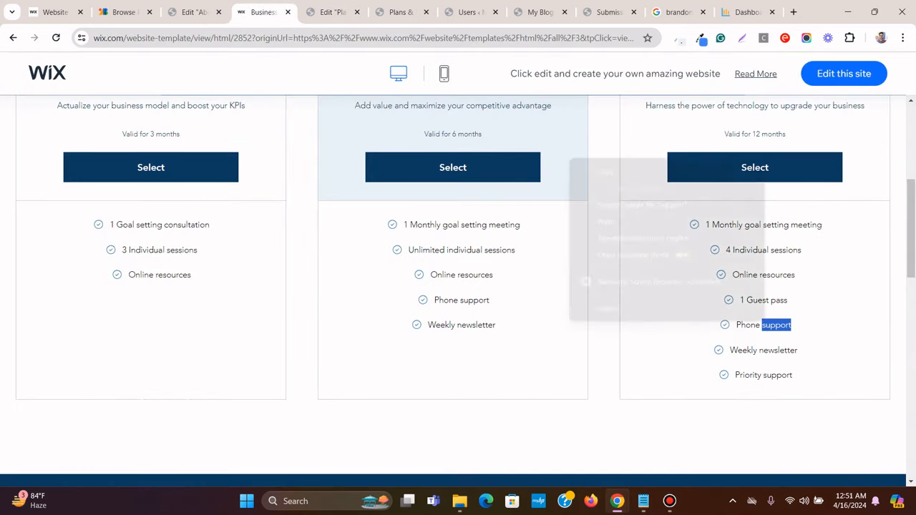
left_click(615, 171)
right_click(764, 326)
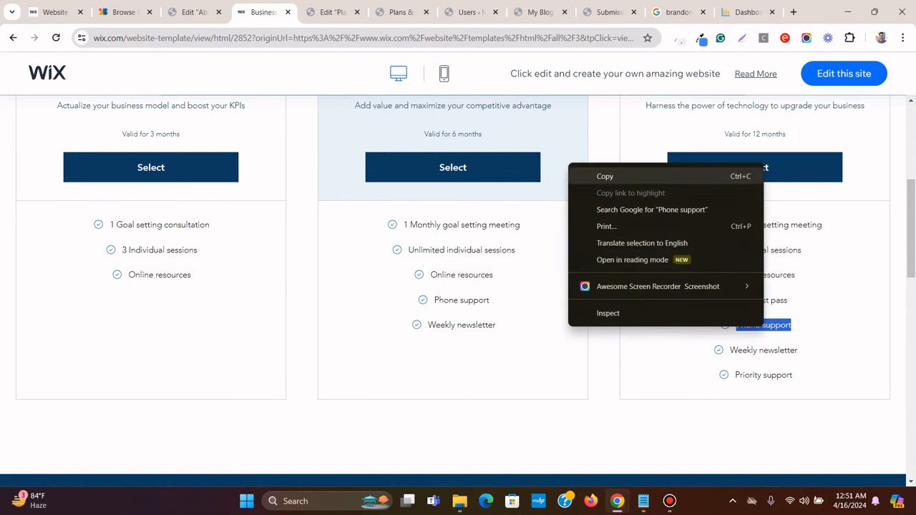
left_click(616, 173)
left_click(332, 12)
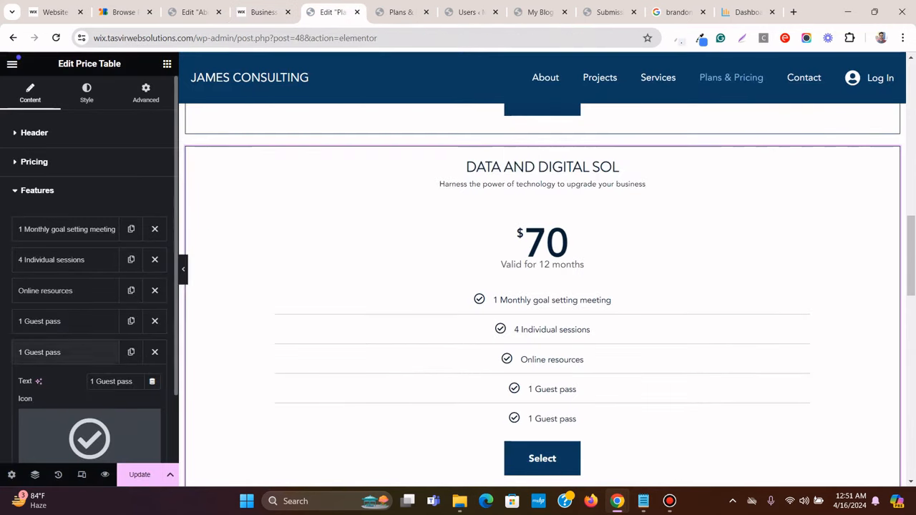
right_click(118, 382)
left_click(143, 179)
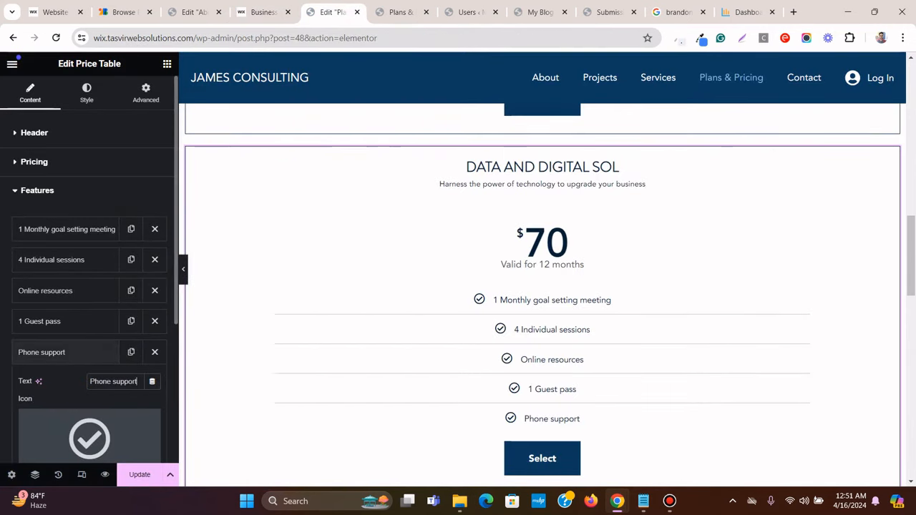
left_click(72, 352)
Duplicate the "Phone support" feature and set the new item's text to "Weekly newsletter", copied from the Wix template
scroll(79, 322, "down", 1)
left_click(131, 269)
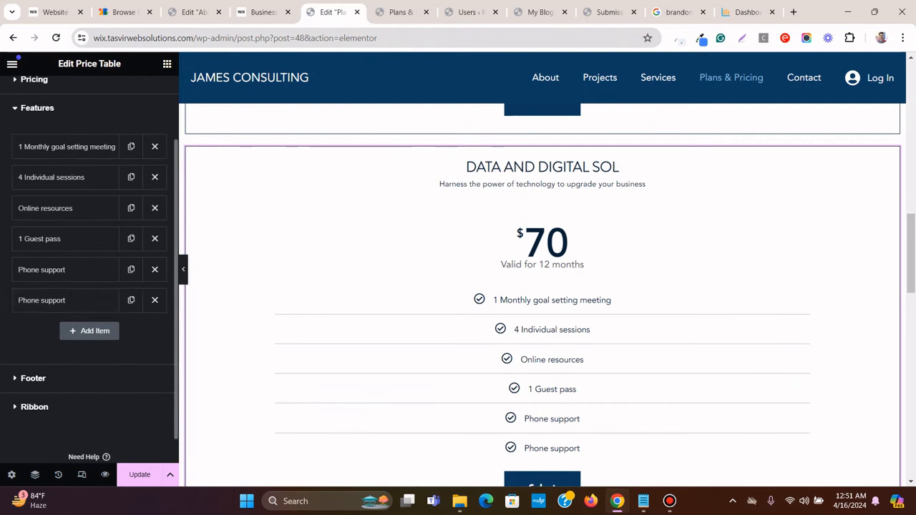
left_click(64, 300)
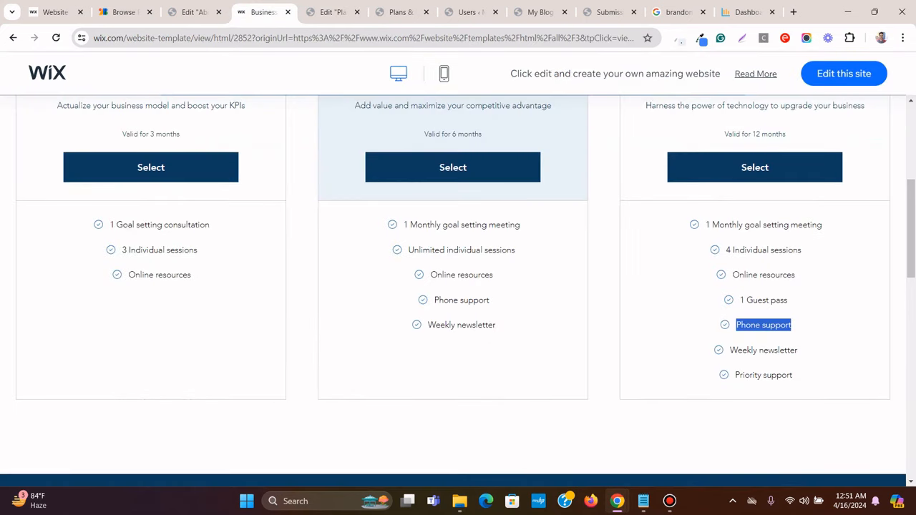
triple_click(758, 350)
right_click(753, 348)
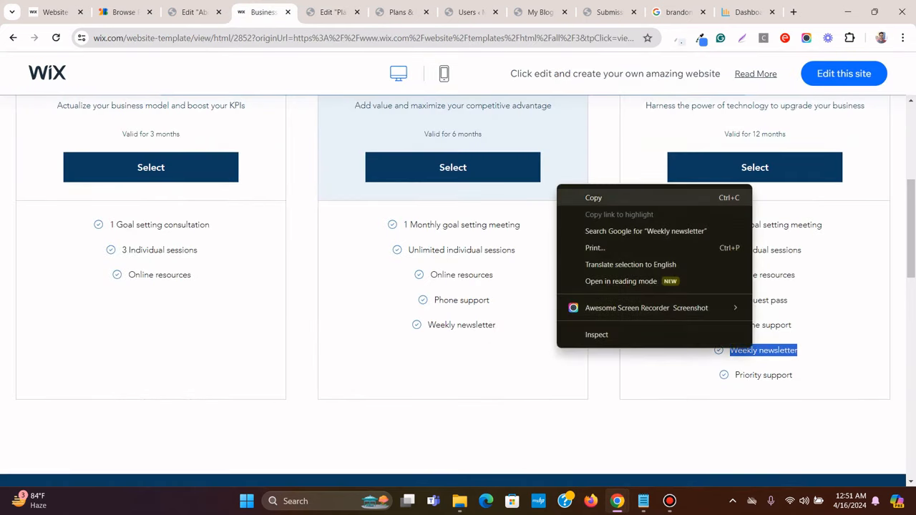
left_click(593, 197)
left_click(329, 12)
left_click_drag(91, 331, 137, 331)
right_click(103, 331)
left_click(159, 128)
left_click(50, 300)
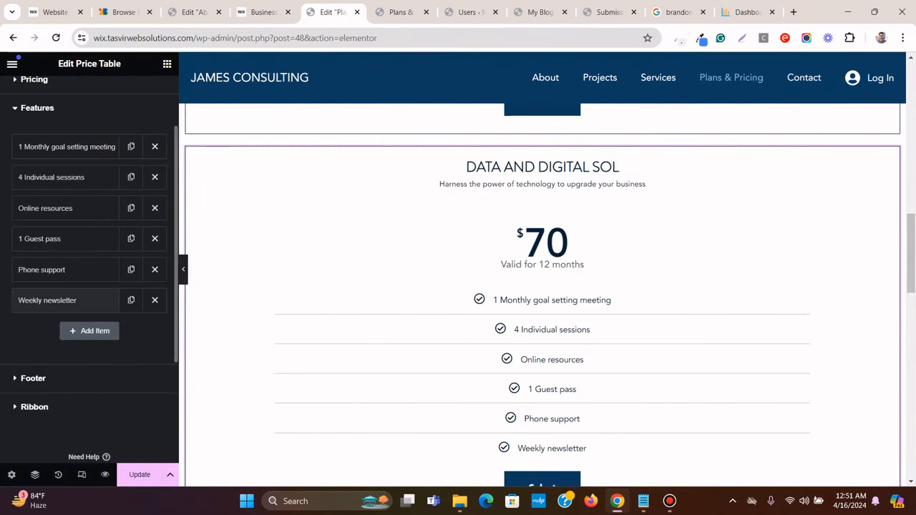
Duplicate the "Weekly newsletter" feature and set the last item's text to "Priority support", copied from the Wix template
left_click(131, 300)
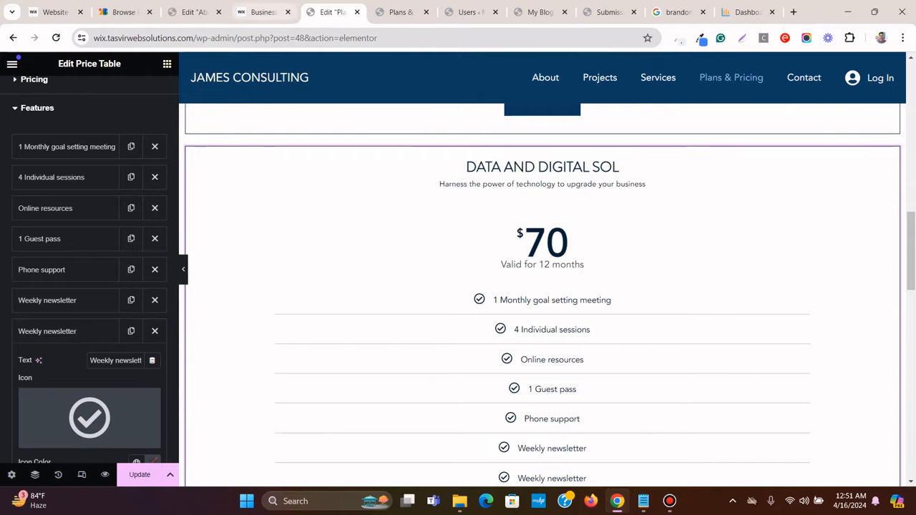
left_click(261, 12)
right_click(750, 377)
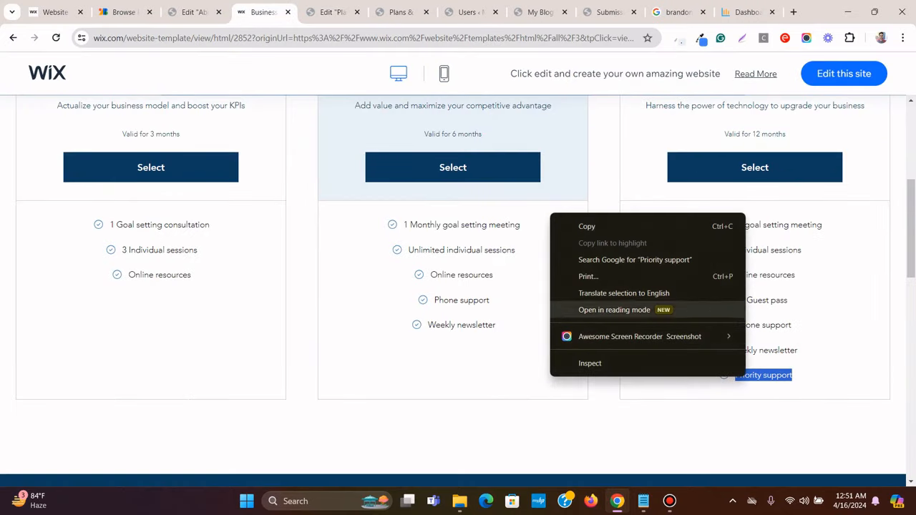
left_click(576, 225)
left_click(333, 12)
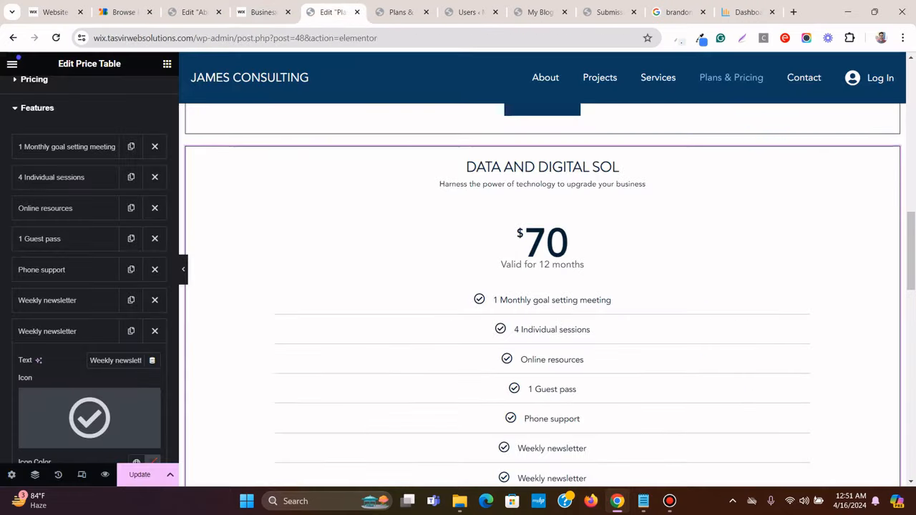
triple_click(126, 360)
right_click(126, 360)
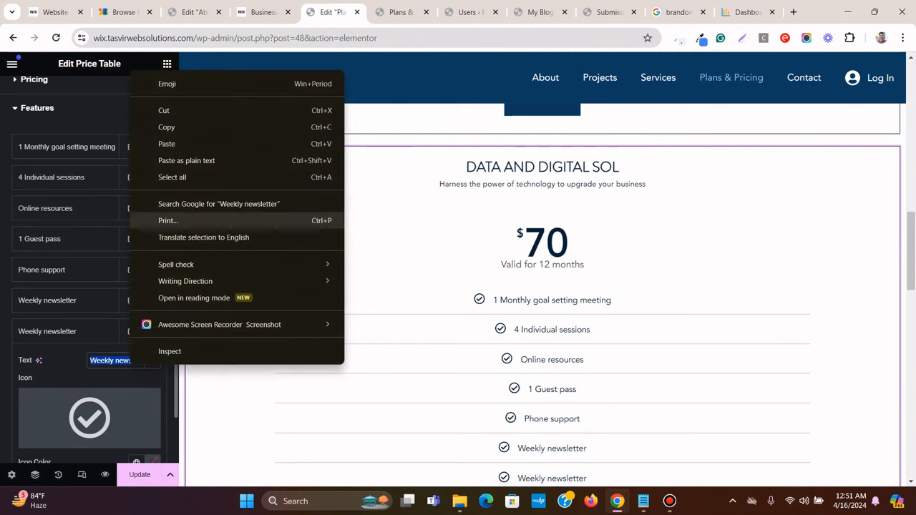
left_click(193, 160)
left_click(72, 330)
scroll(542, 293, "up", 10)
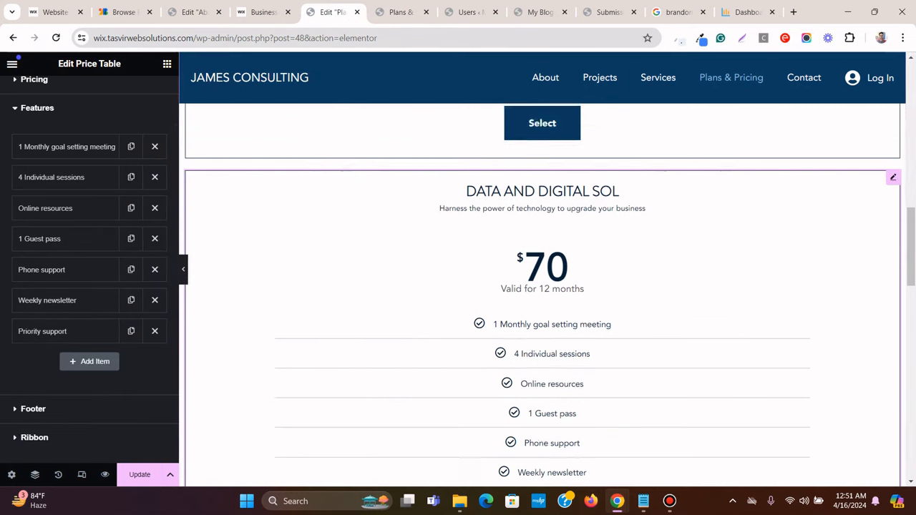
Set the direction of the container holding the three price tables to a horizontal row
scroll(543, 294, "up", 1)
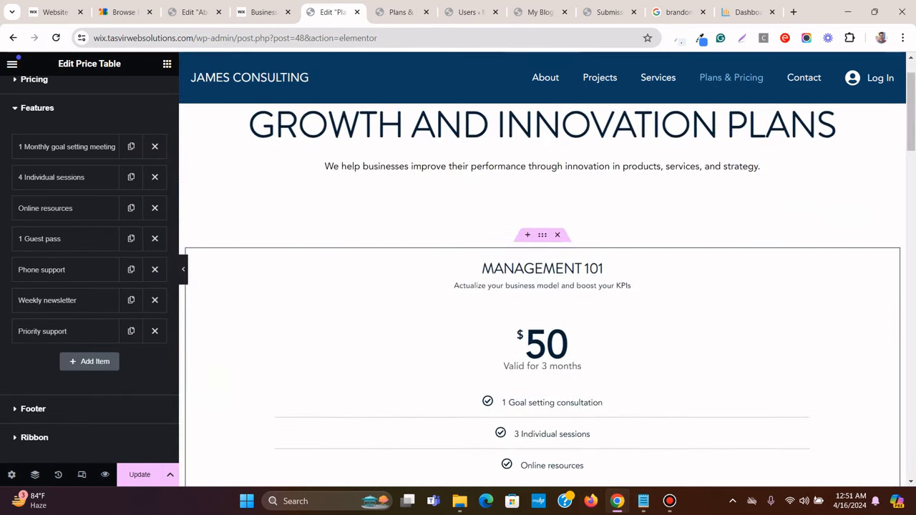
left_click(543, 235)
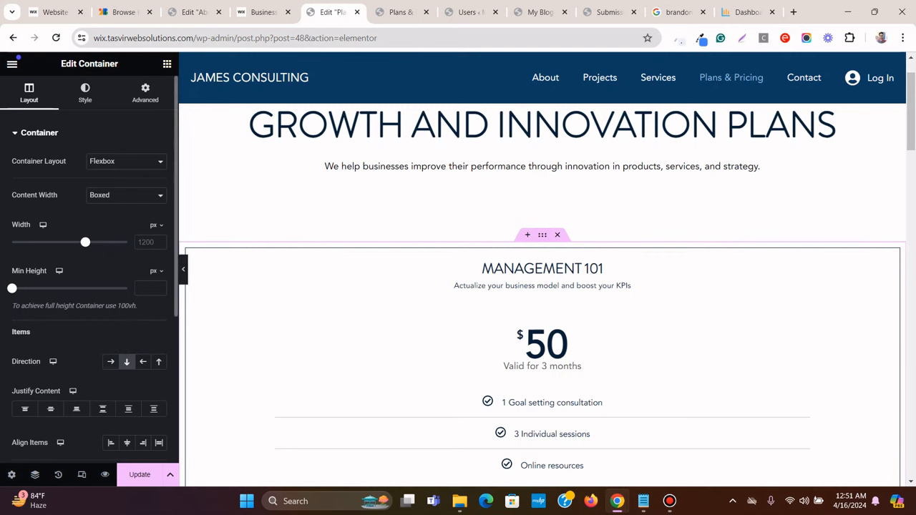
left_click(110, 361)
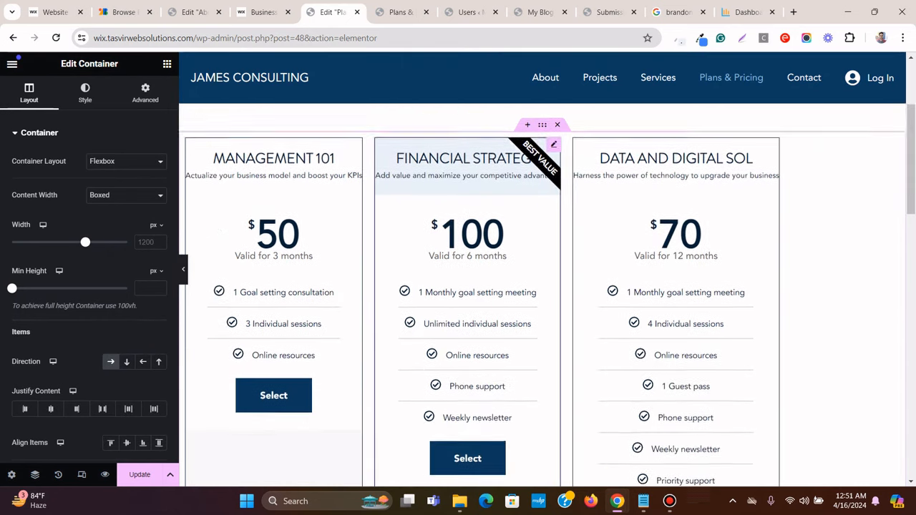
Examine the three price tables side by side, from their headings down to the Select buttons
scroll(541, 295, "up", 1)
scroll(541, 295, "down", 2)
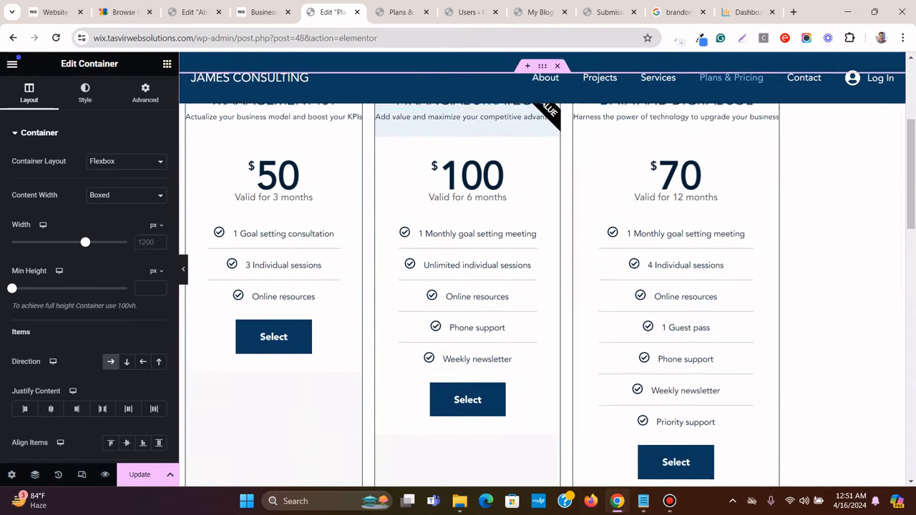
scroll(542, 295, "up", 2)
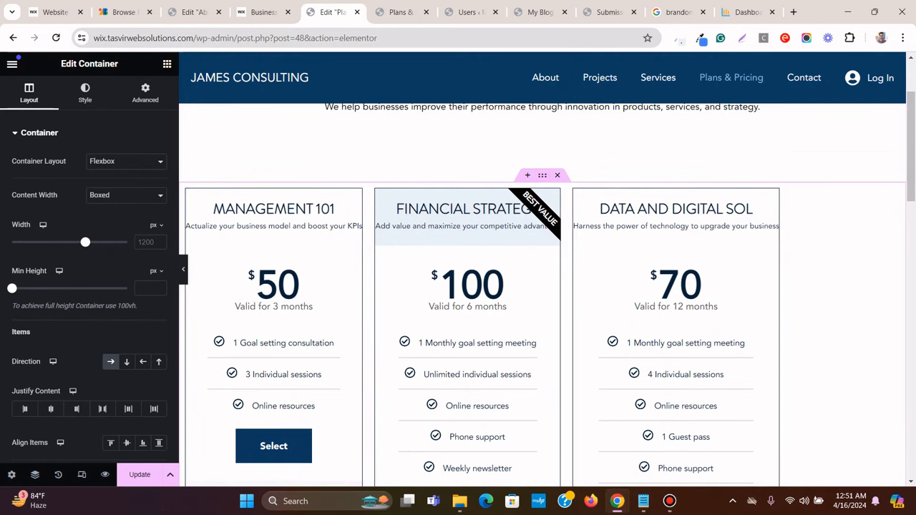
scroll(544, 286, "down", 2)
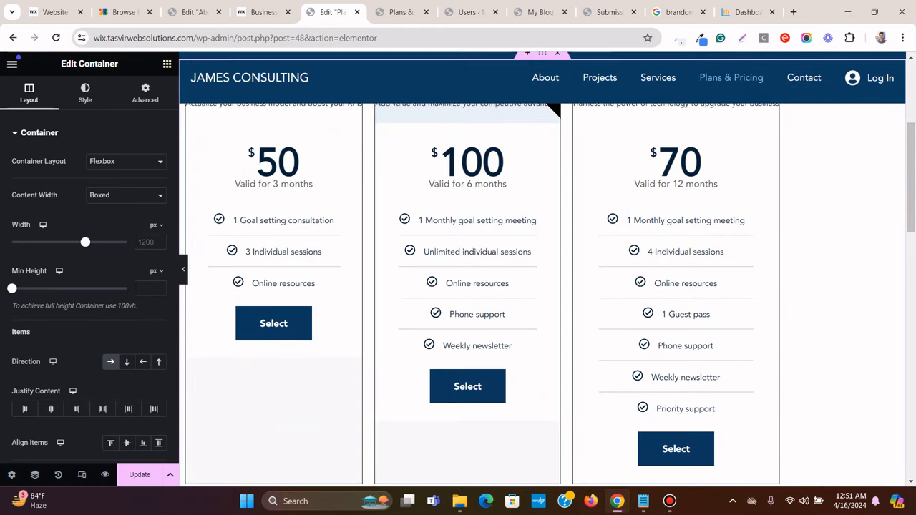
scroll(543, 286, "down", 1)
scroll(544, 286, "up", 2)
scroll(544, 287, "down", 3)
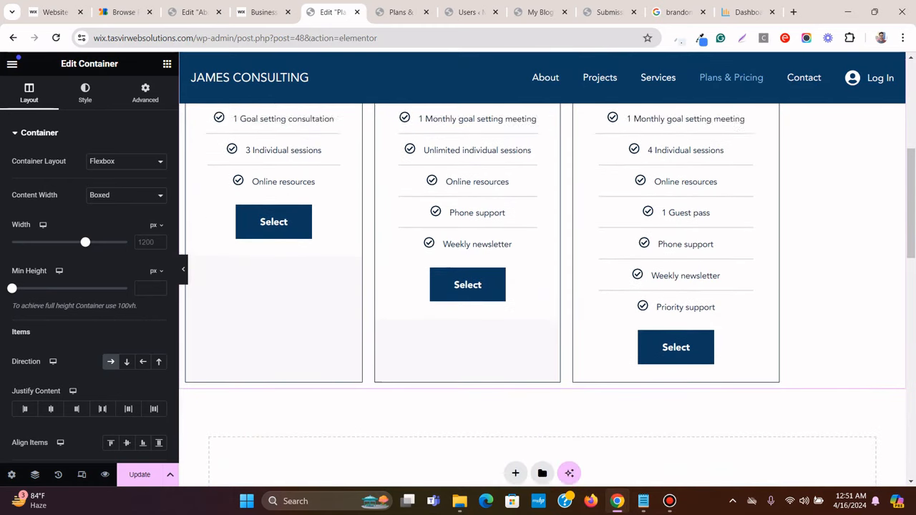
scroll(543, 293, "up", 2)
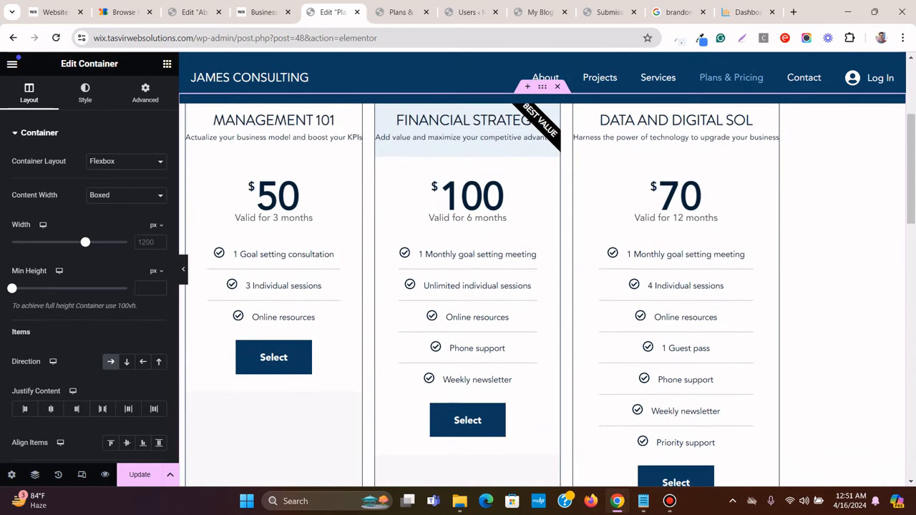
scroll(544, 286, "up", 1)
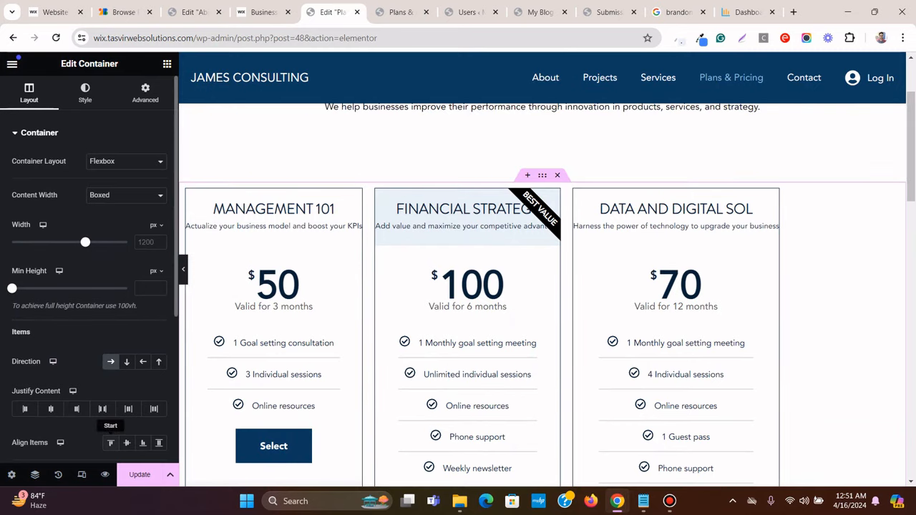
Set the price table container's content justification to center and allow its items to wrap
left_click(102, 409)
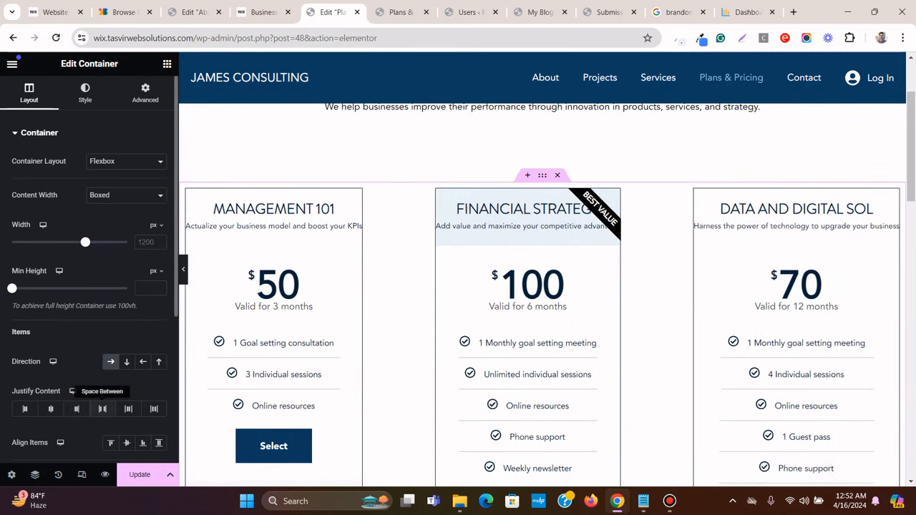
left_click(51, 408)
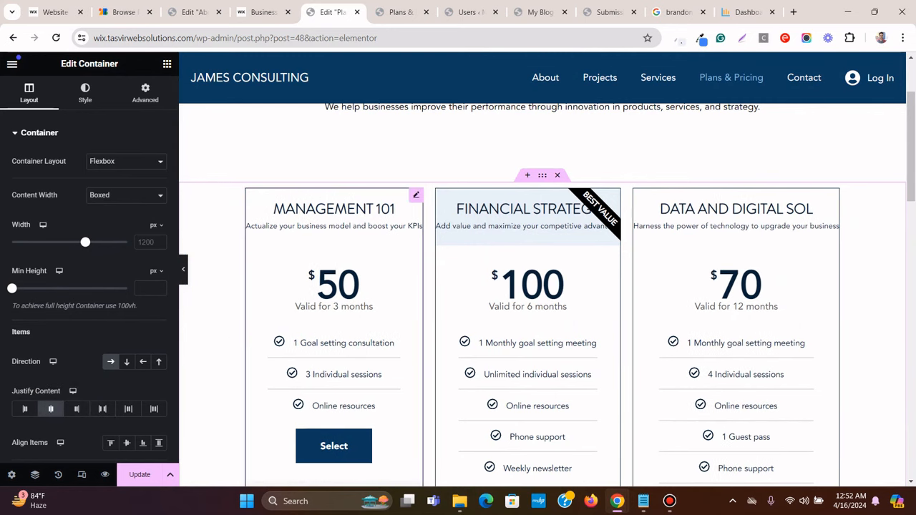
left_click(415, 194)
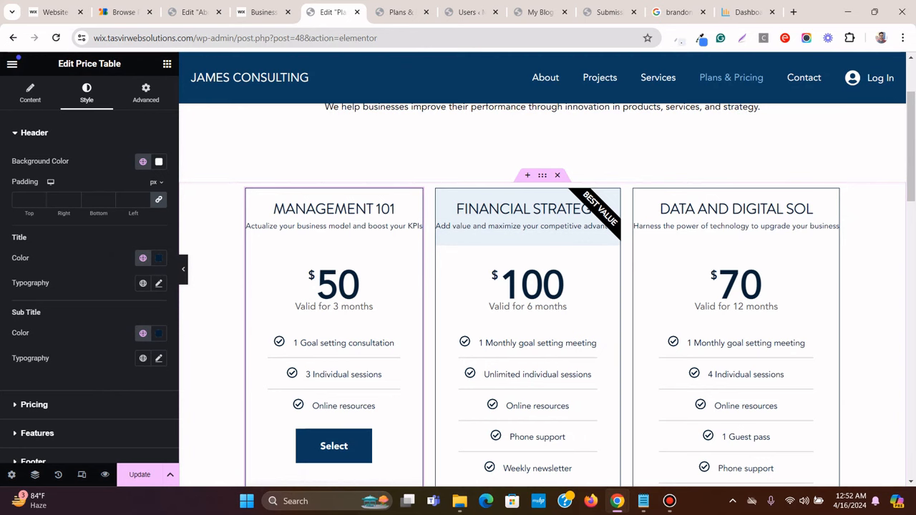
left_click(542, 176)
scroll(92, 308, "down", 4)
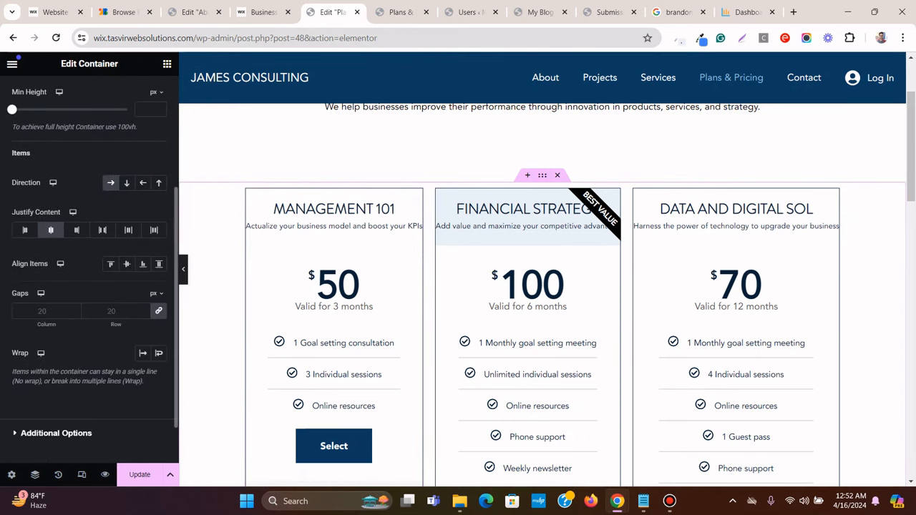
left_click(159, 353)
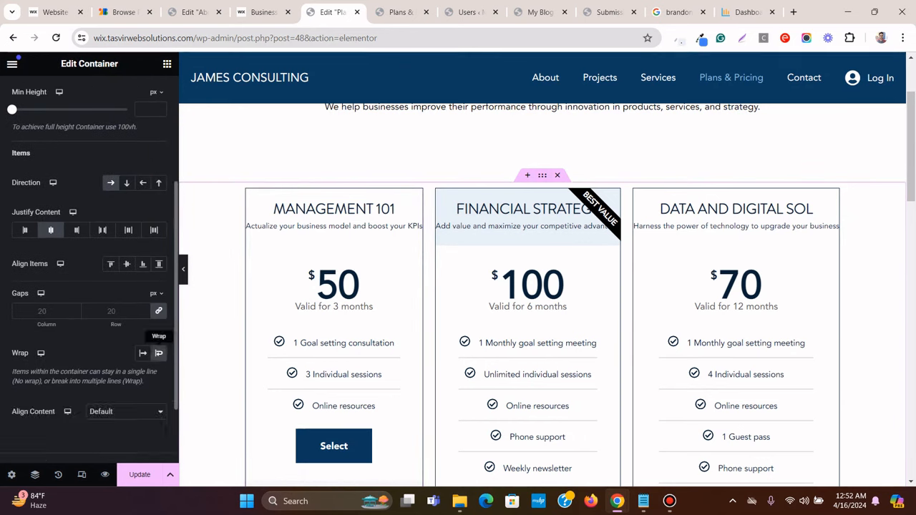
Give the Management 101 price table a custom width of 32%
left_click(416, 194)
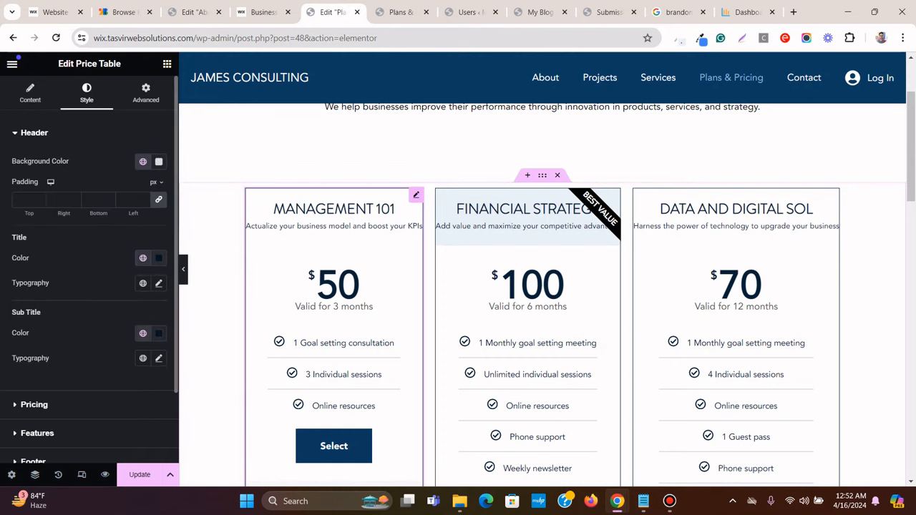
left_click(145, 93)
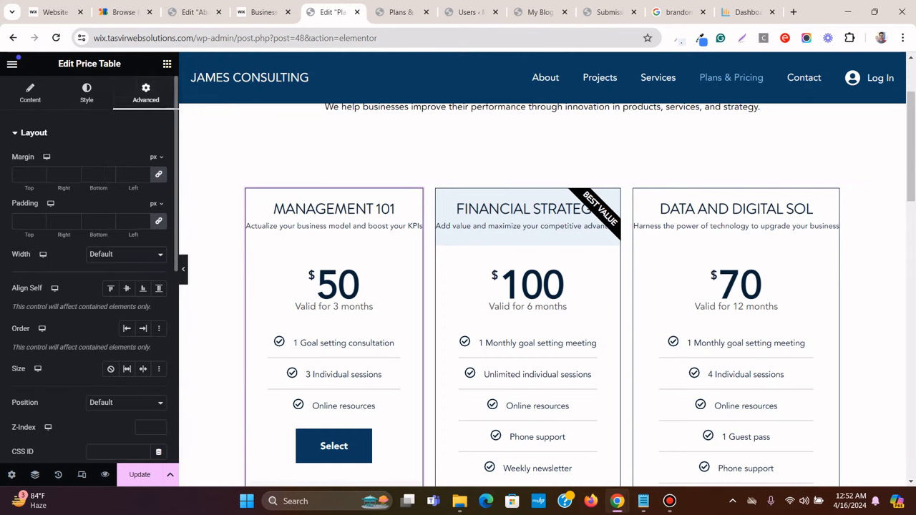
left_click(125, 254)
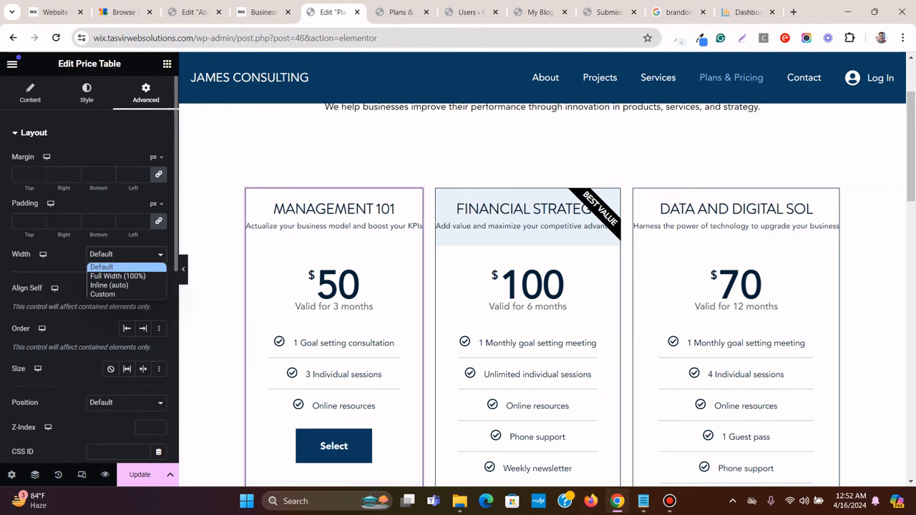
left_click(114, 294)
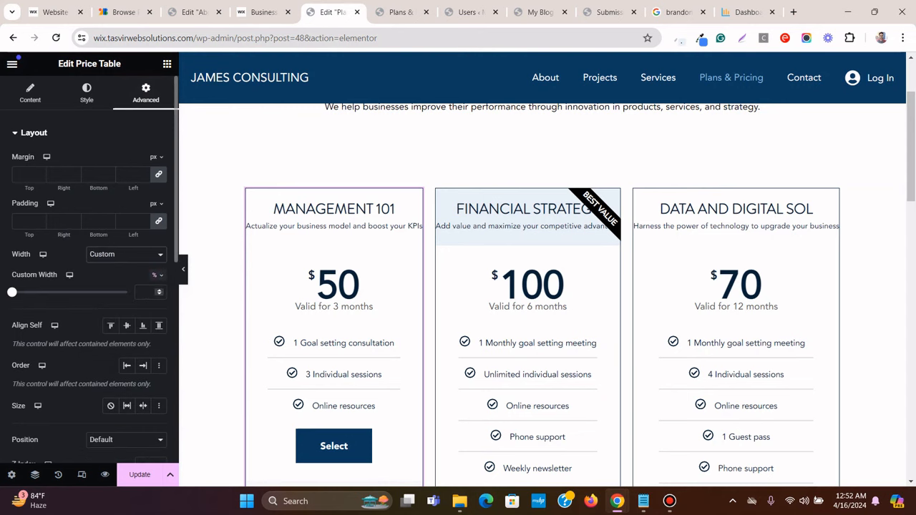
type("32")
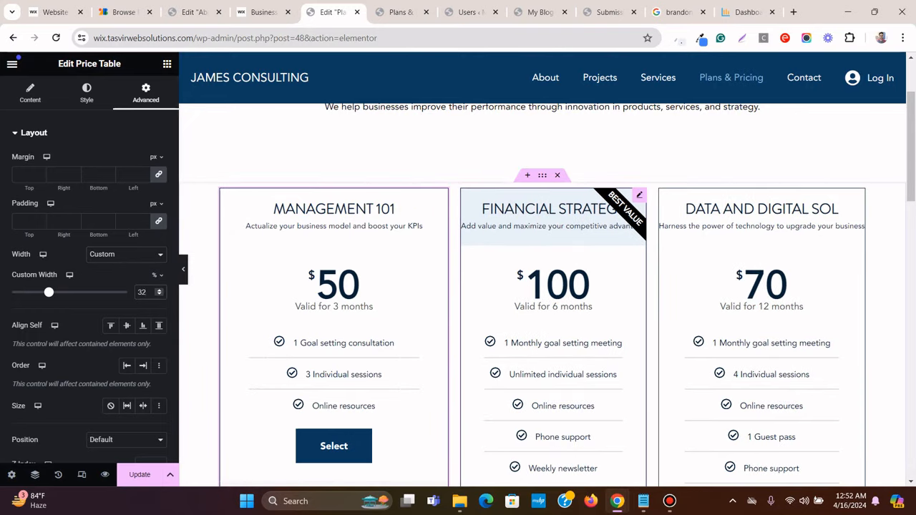
Give the Financial Strategy price table a custom width of 32%
left_click(639, 195)
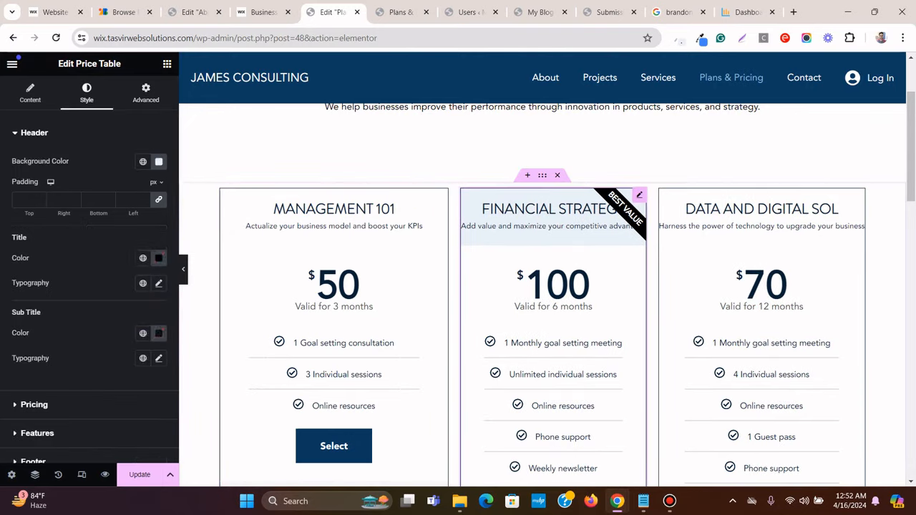
left_click(146, 93)
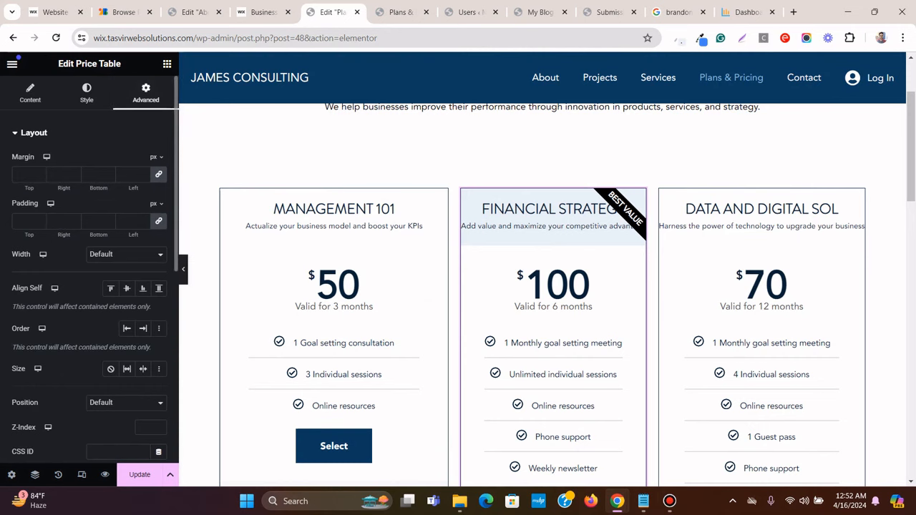
left_click(125, 254)
left_click(115, 294)
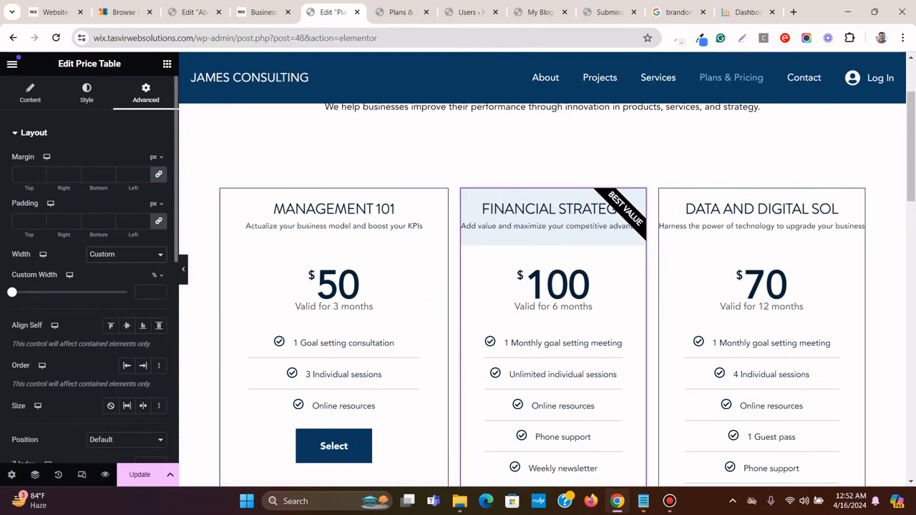
type("32")
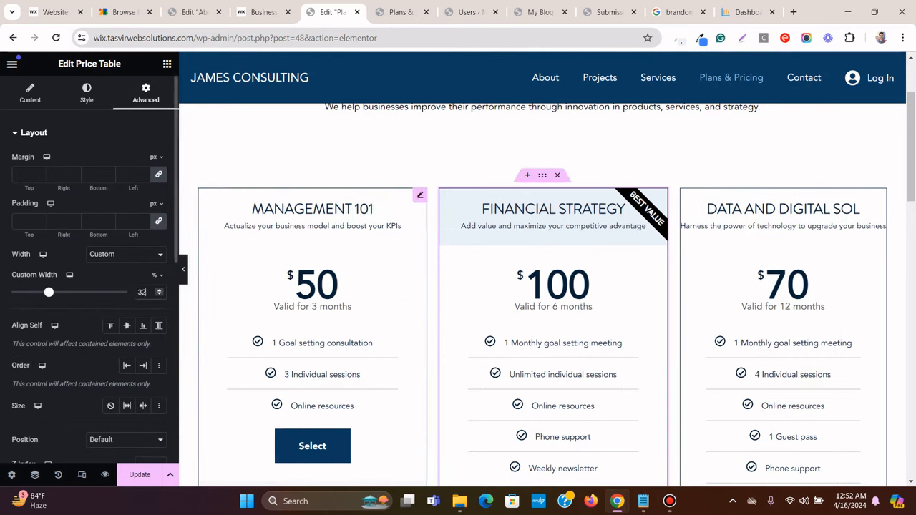
Give the Data and Digital Sol price table a custom width of 32%
left_click(880, 195)
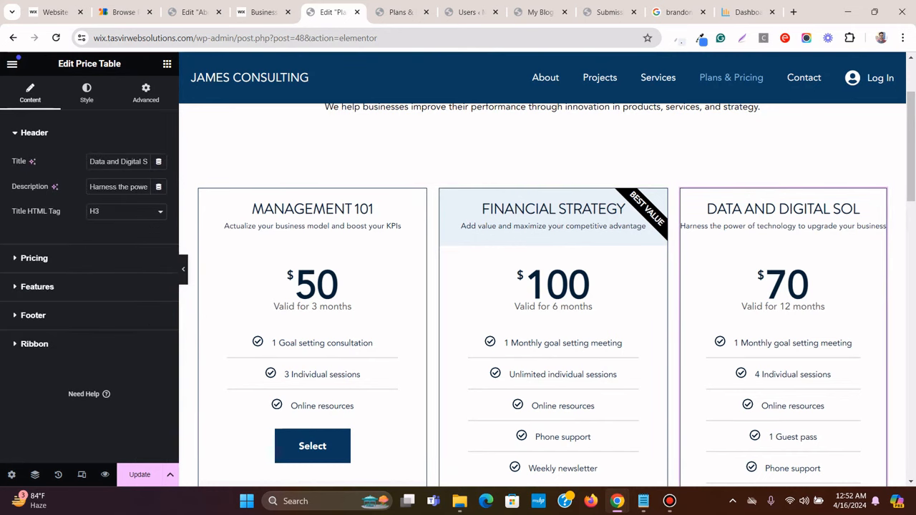
left_click(146, 93)
left_click(125, 254)
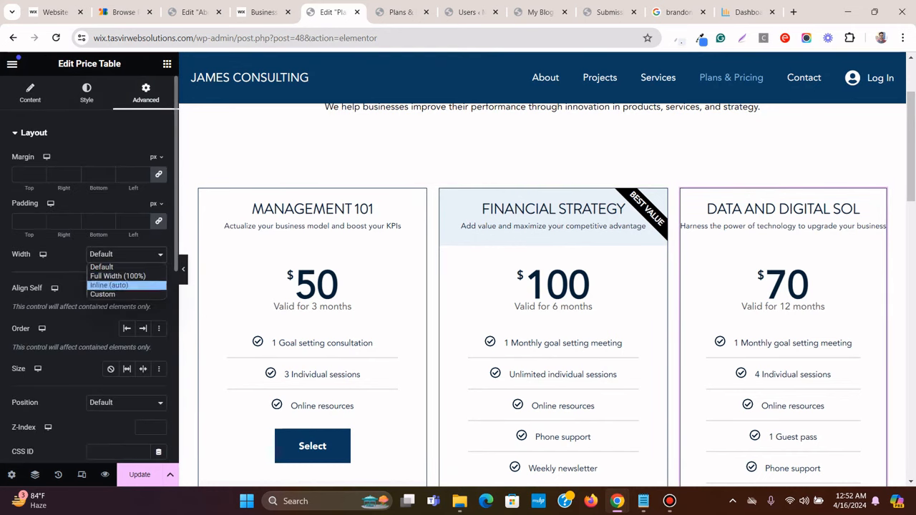
left_click(115, 294)
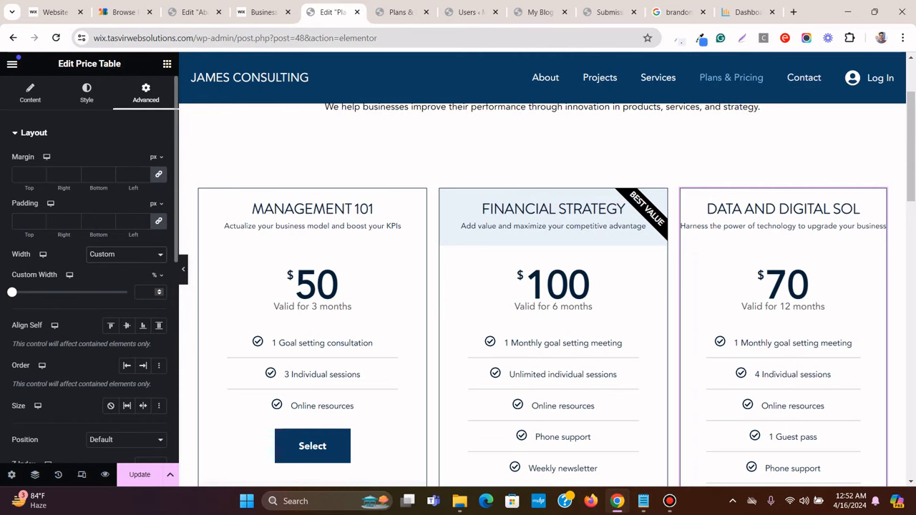
type("32")
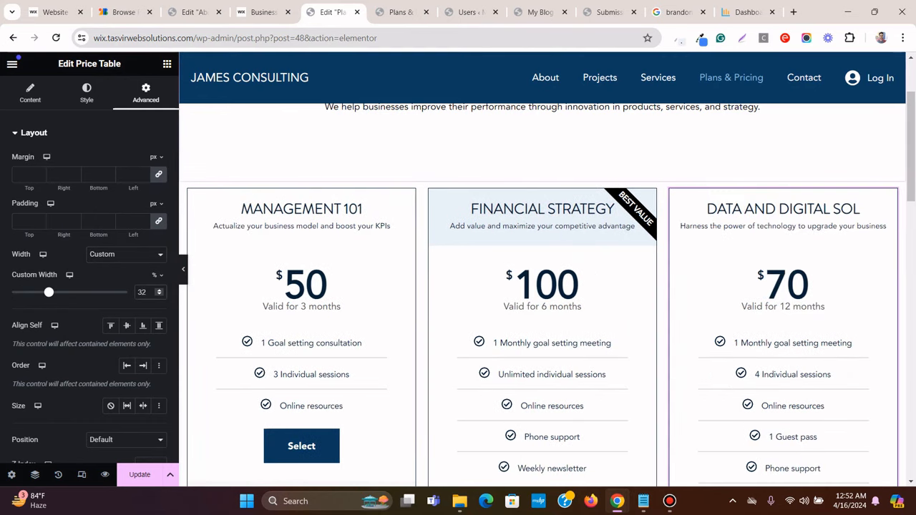
Preview the pricing section at full page width, checking the three price tables from the heading down to the contact section
scroll(541, 295, "down", 3)
scroll(542, 294, "up", 1)
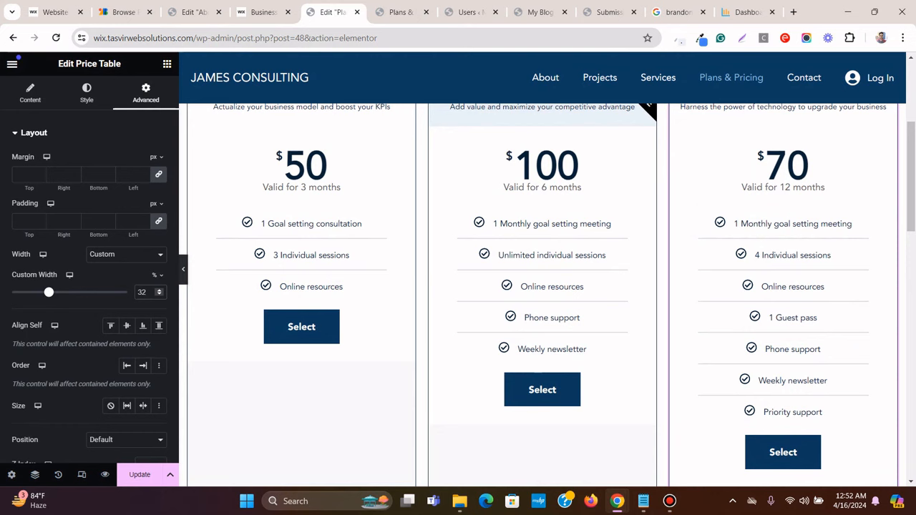
left_click(183, 269)
scroll(453, 295, "up", 3)
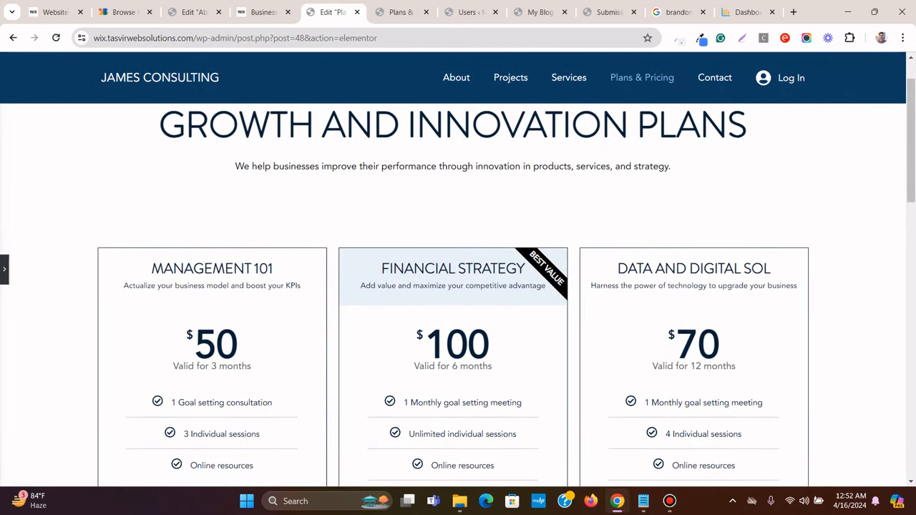
scroll(453, 295, "down", 5)
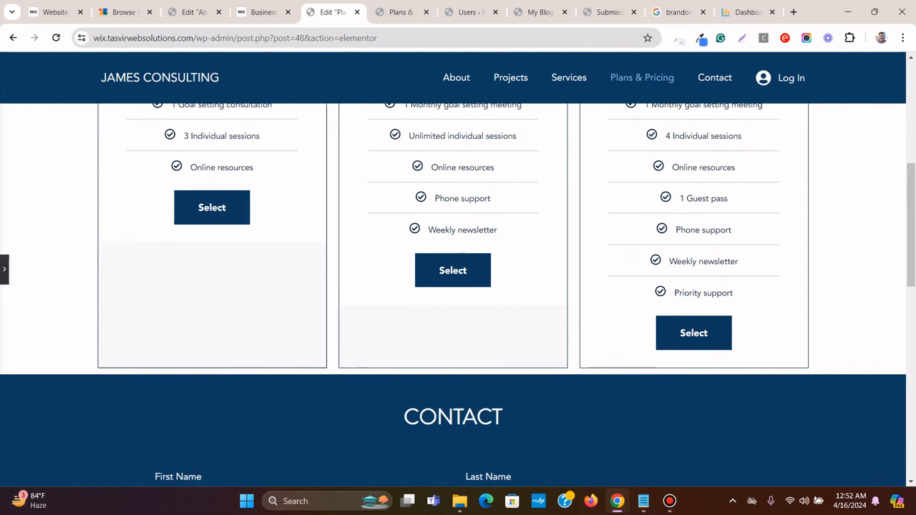
scroll(453, 294, "up", 4)
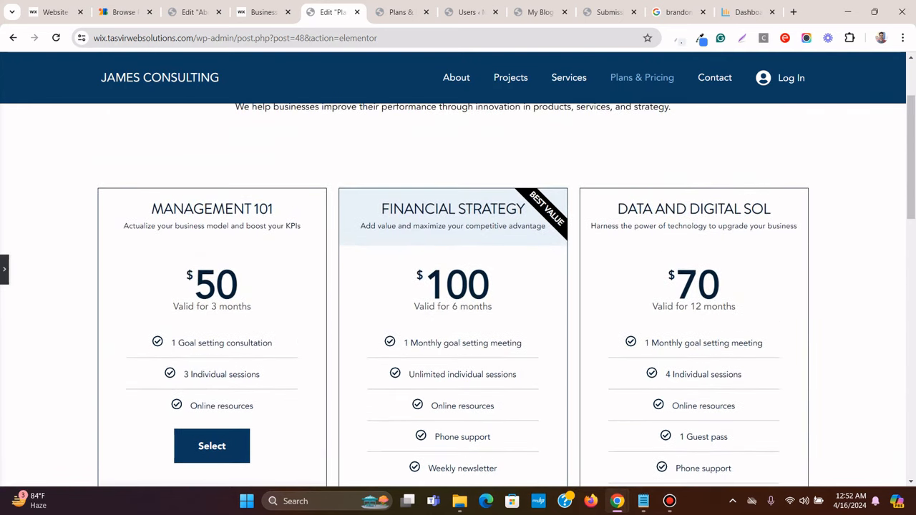
left_click(5, 268)
scroll(541, 204, "up", 2)
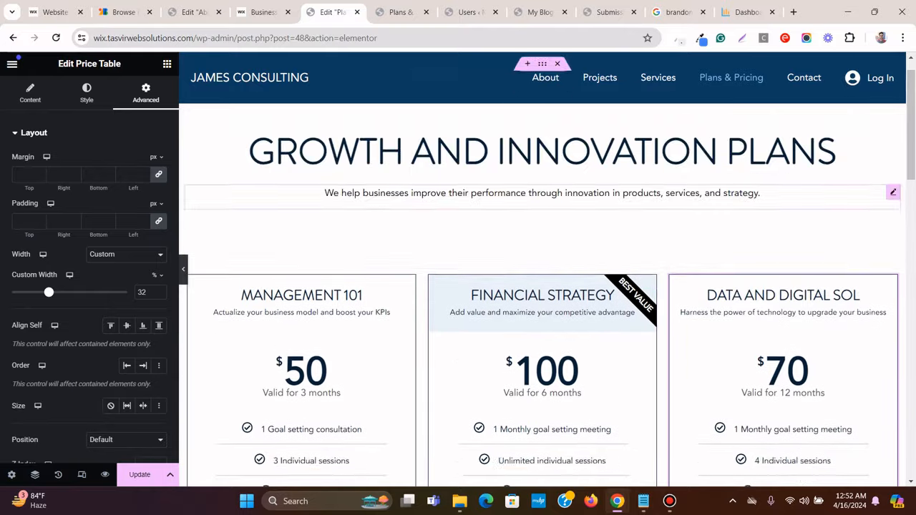
Set the price tables container's padding to 0 px top, 10 px right, 50 px bottom and 10 px left
scroll(542, 286, "down", 2)
left_click(543, 176)
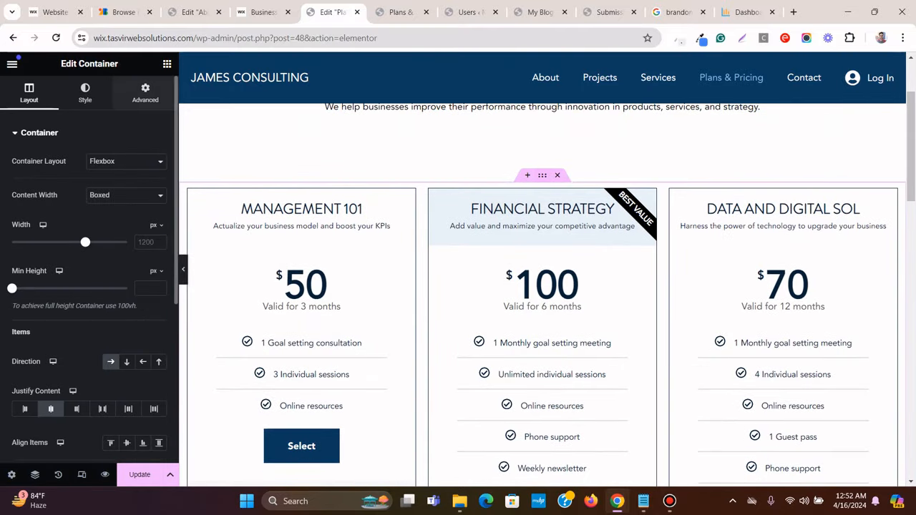
left_click(145, 93)
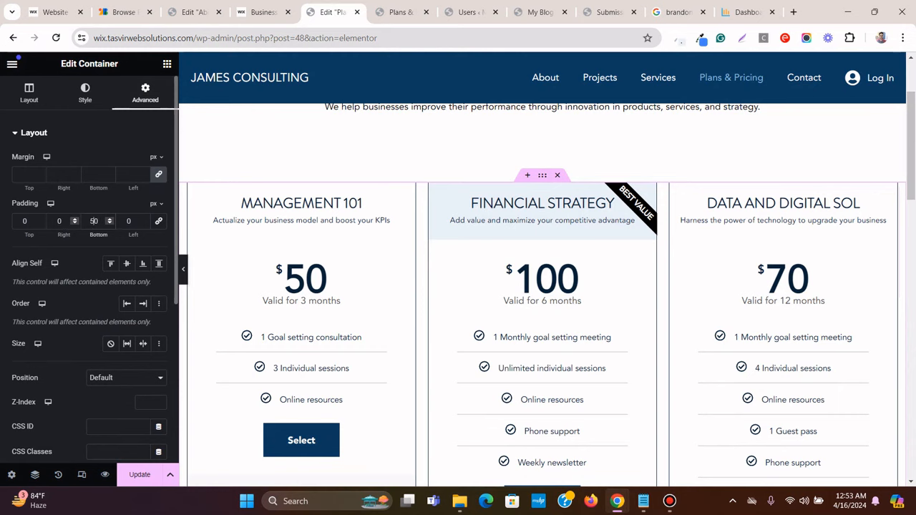
type("1")
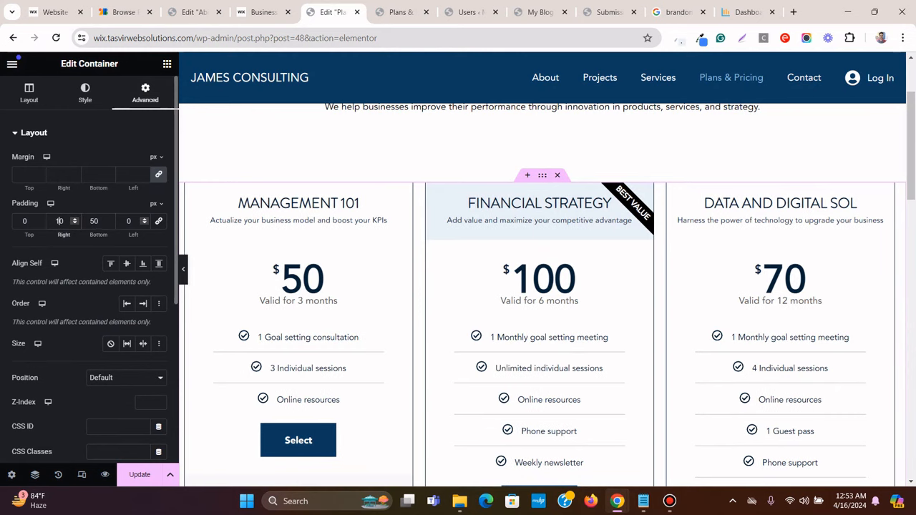
left_click(127, 222)
type("1")
Preview the page at full width, checking the price tables' lower areas and the gap above the contact section
left_click(183, 269)
scroll(453, 286, "down", 7)
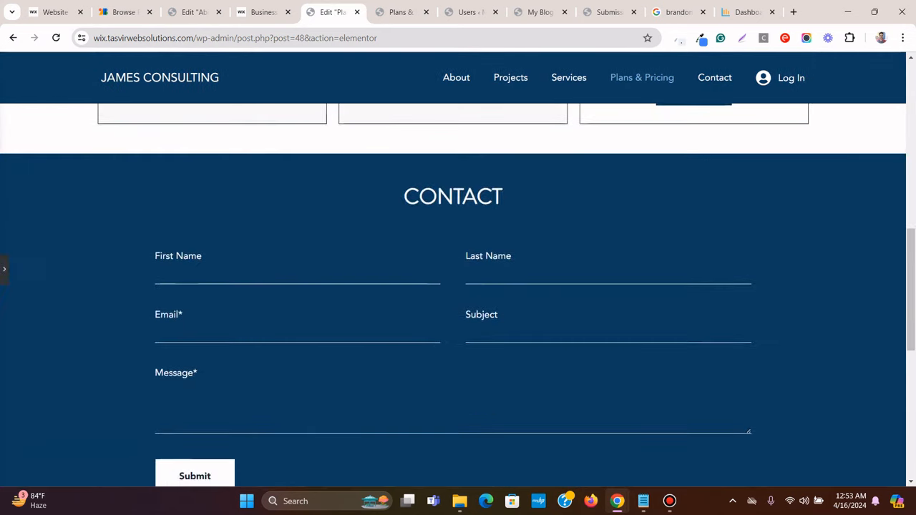
scroll(453, 286, "up", 6)
scroll(453, 286, "down", 2)
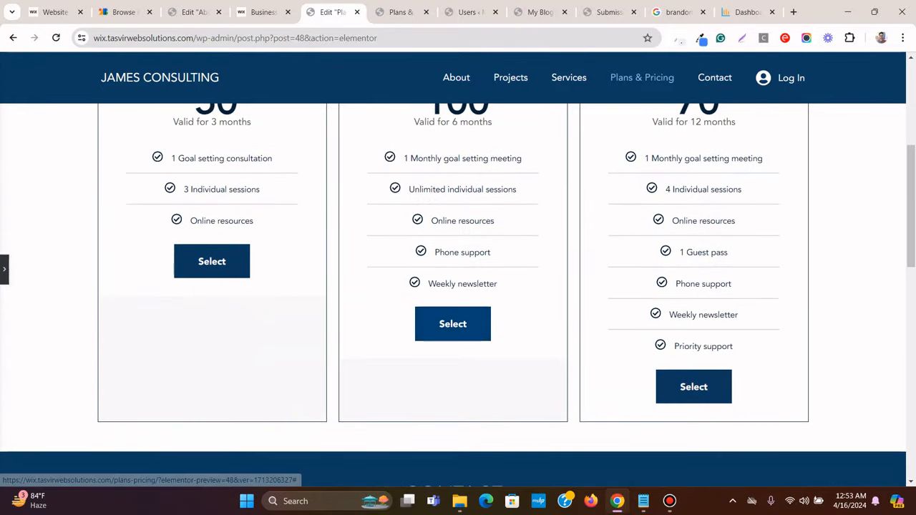
scroll(453, 286, "up", 2)
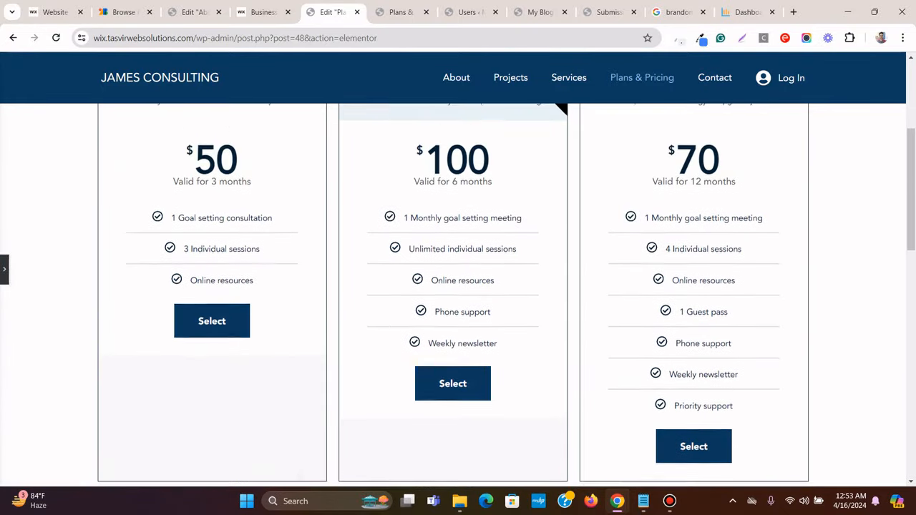
scroll(453, 286, "down", 3)
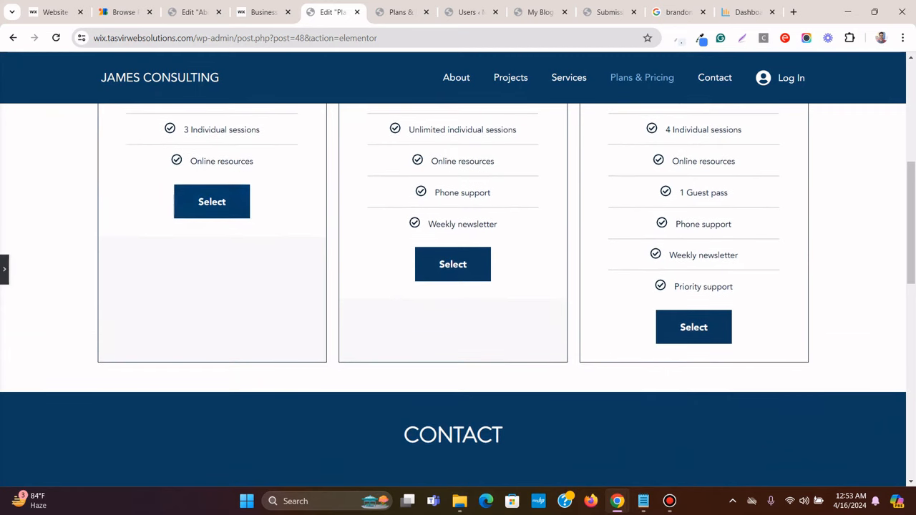
left_click(4, 269)
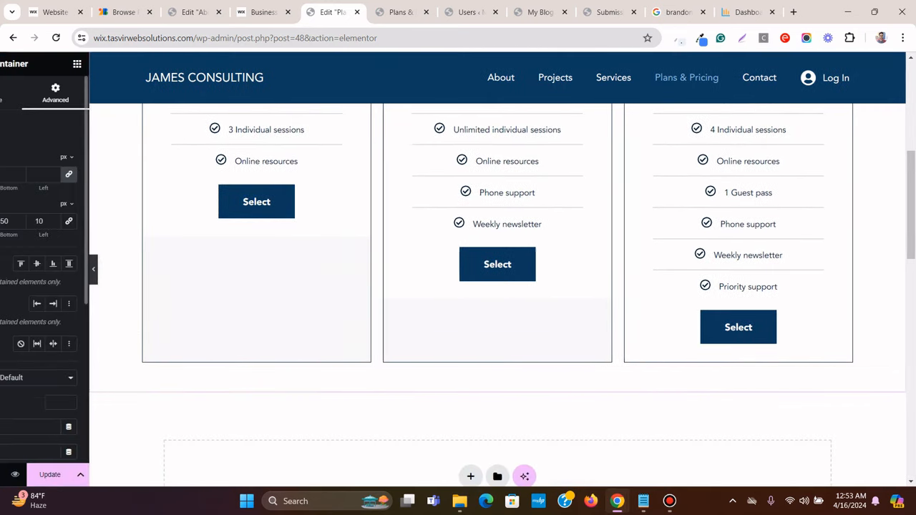
Give the Management 101 price table a classic background in the global white colour
scroll(300, 286, "up", 3)
left_click(409, 129)
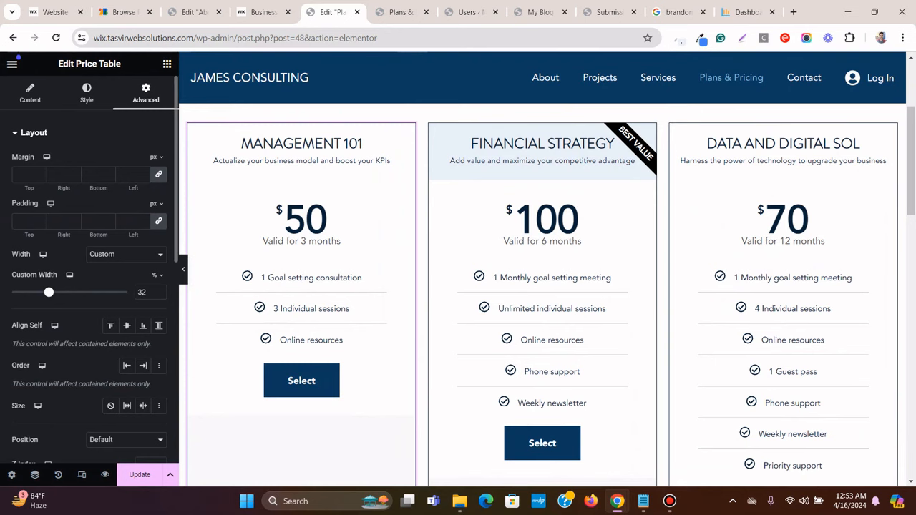
scroll(89, 286, "down", 3)
scroll(90, 286, "up", 4)
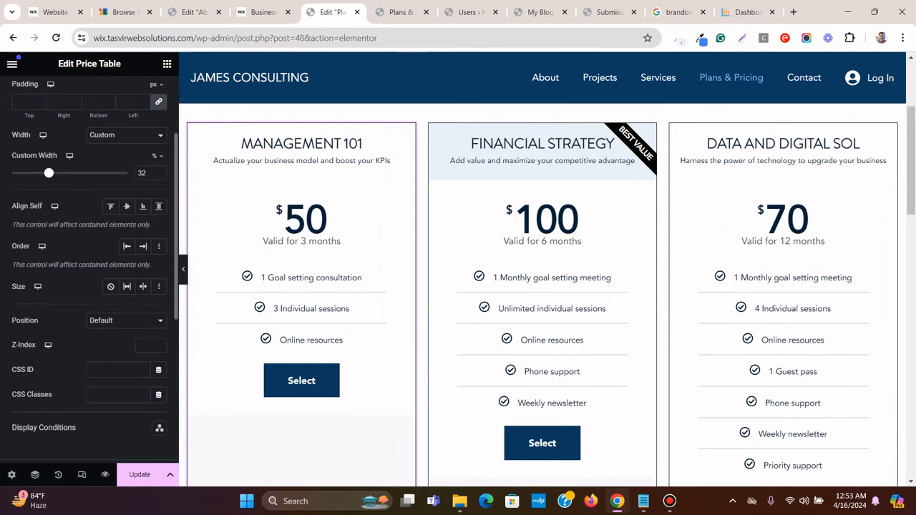
scroll(89, 286, "down", 4)
scroll(89, 272, "down", 2)
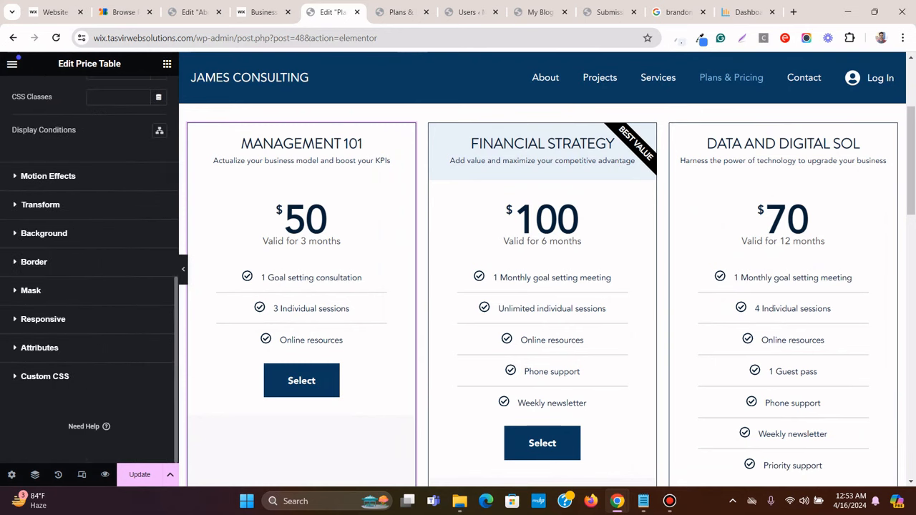
left_click(44, 233)
left_click(143, 271)
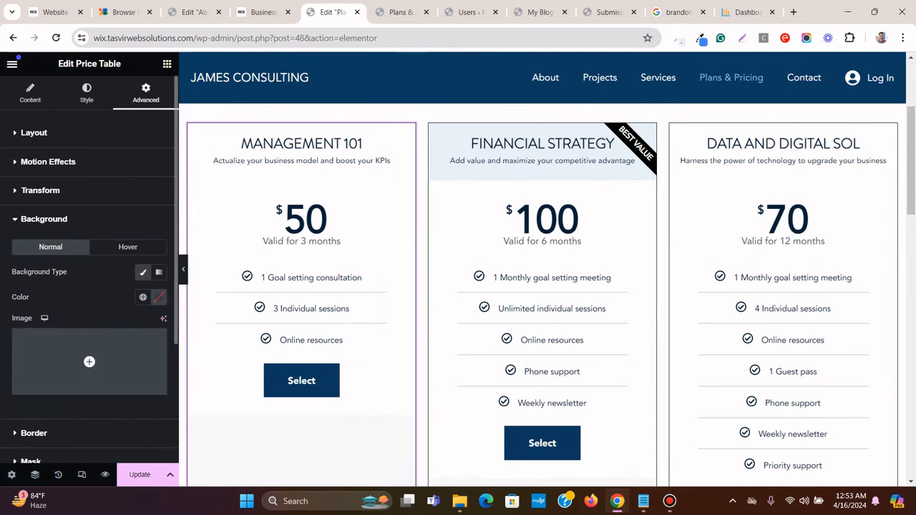
left_click(142, 296)
scroll(543, 286, "down", 3)
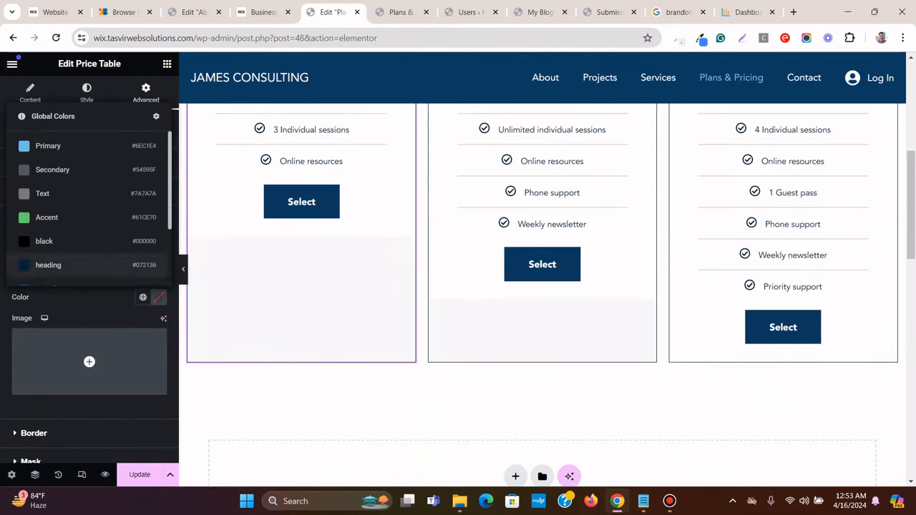
scroll(90, 222, "down", 2)
left_click(44, 222)
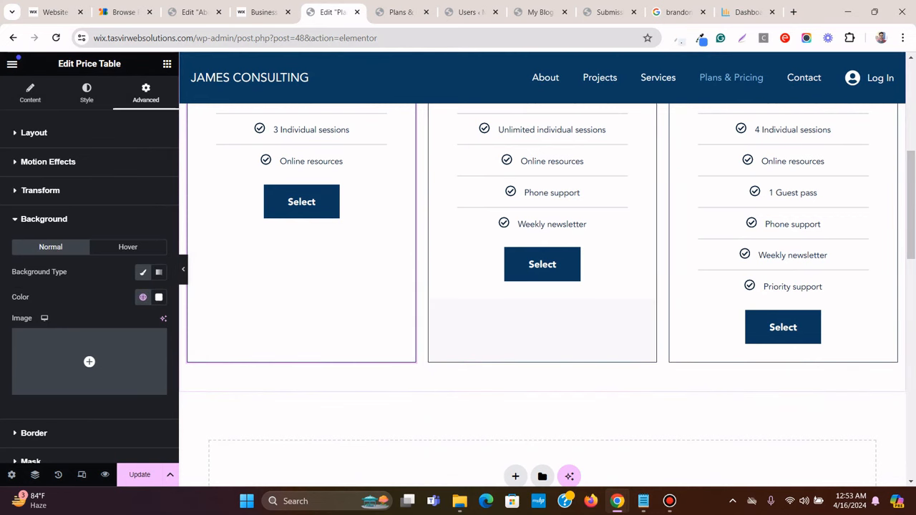
Give the Financial Strategy price table a classic background in the global white colour and save the page
scroll(544, 287, "up", 3)
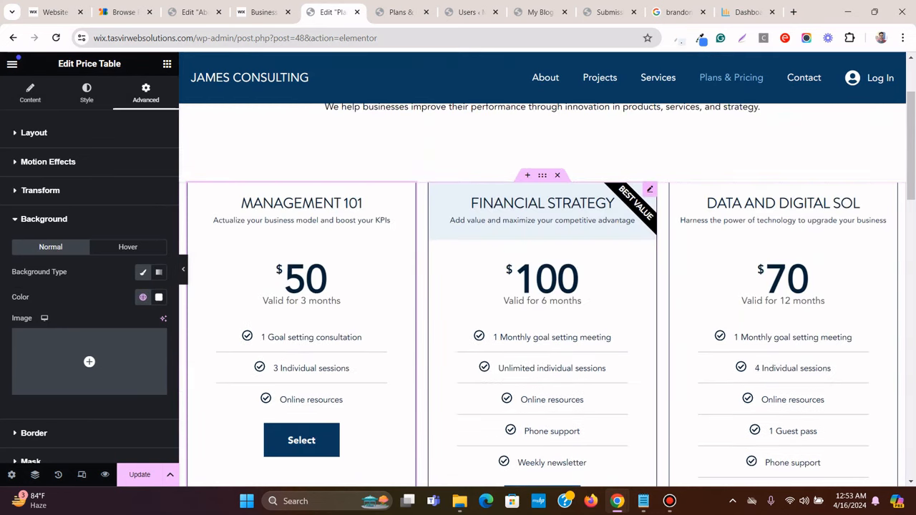
left_click(542, 286)
scroll(90, 286, "down", 3)
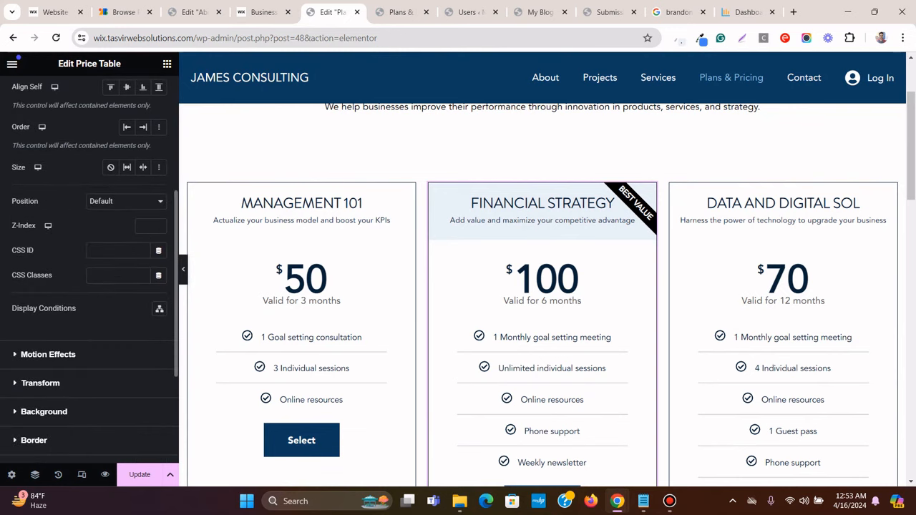
left_click(44, 412)
scroll(542, 300, "down", 3)
left_click(143, 272)
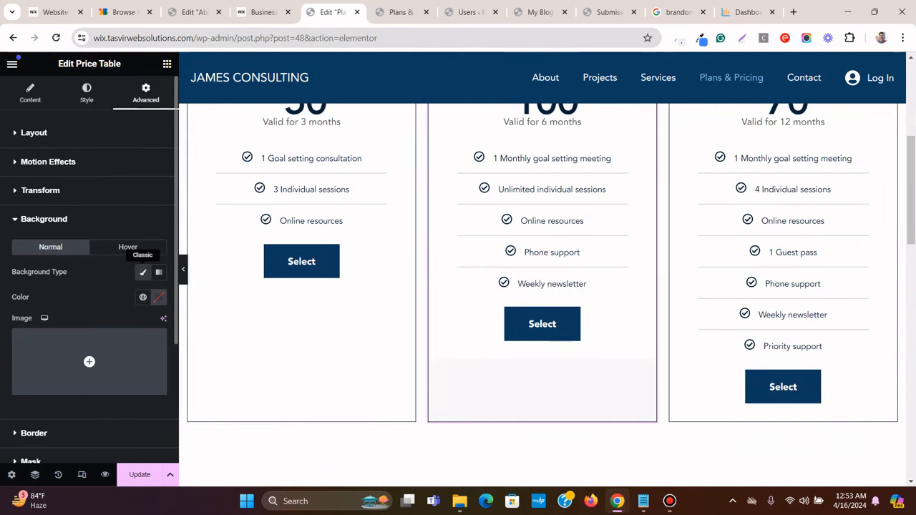
scroll(89, 300, "down", 1)
left_click(143, 237)
scroll(90, 343, "down", 1)
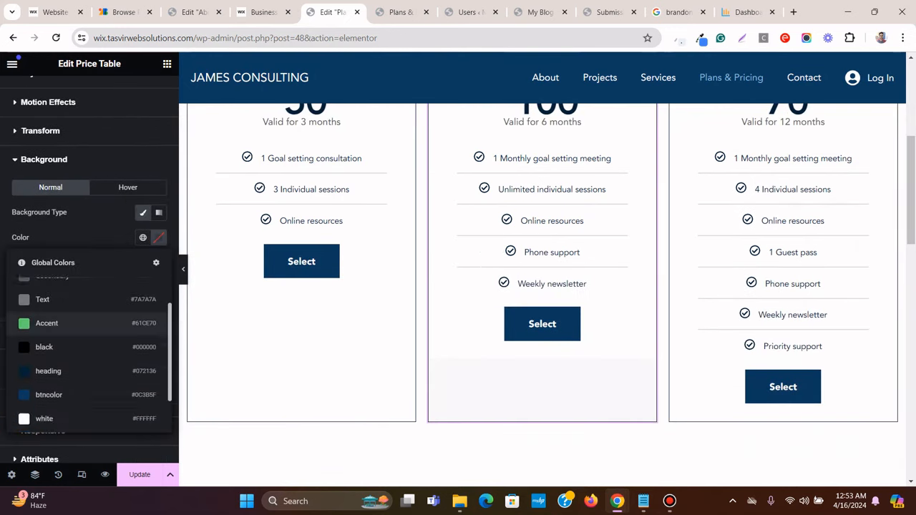
scroll(89, 343, "down", 1)
left_click(71, 369)
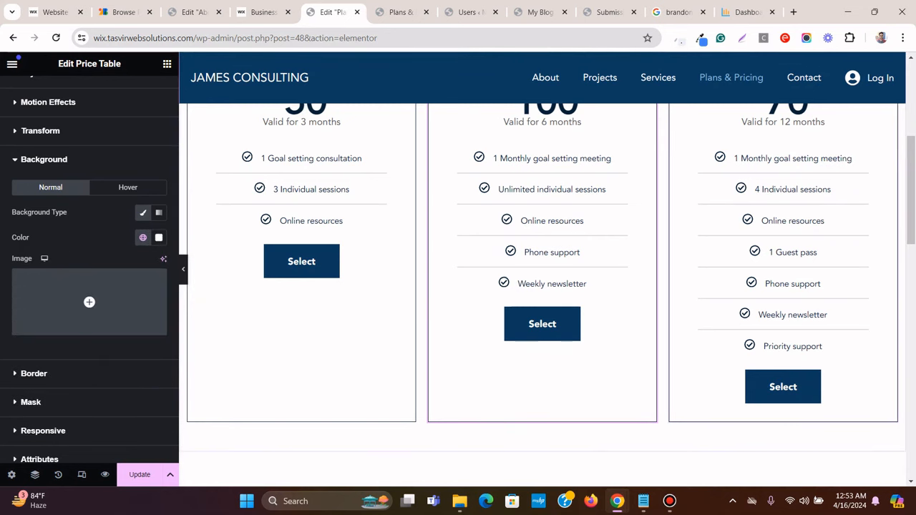
scroll(542, 286, "up", 3)
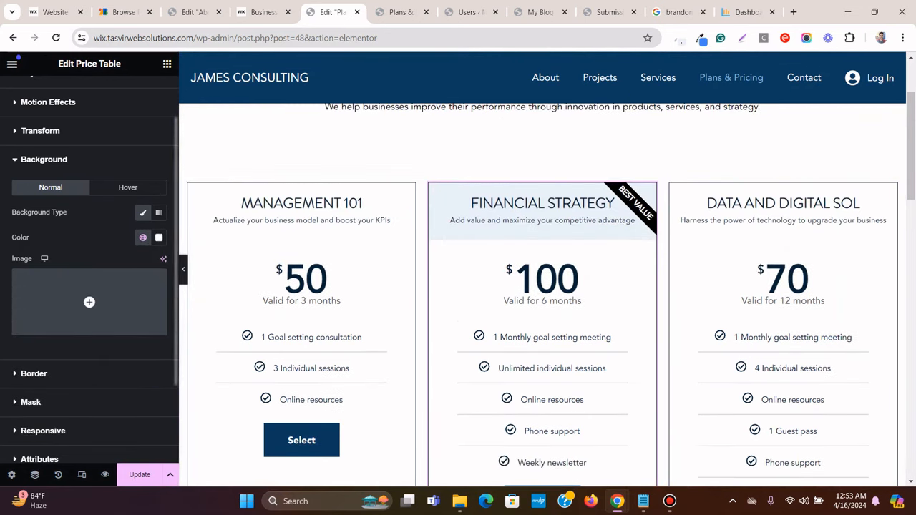
left_click(140, 474)
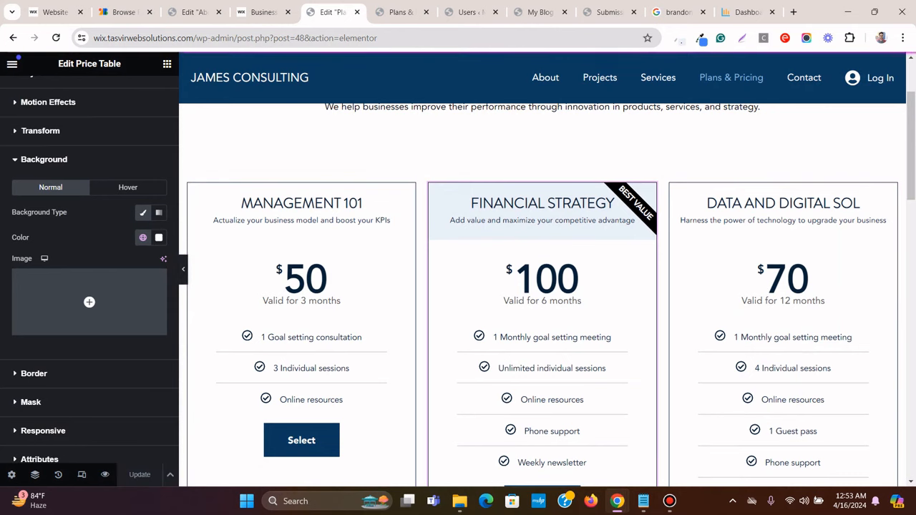
Compare the full-width pricing section with the plans section of the original Wix template
left_click(184, 269)
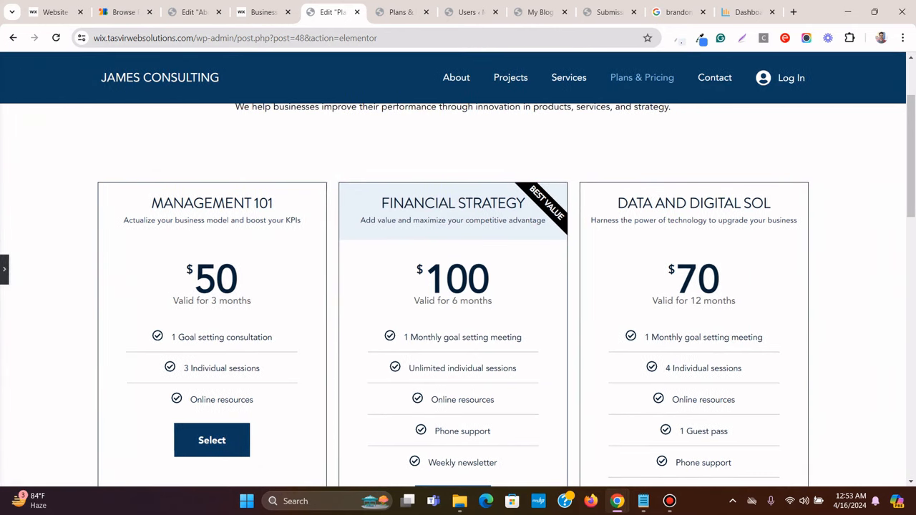
left_click(263, 12)
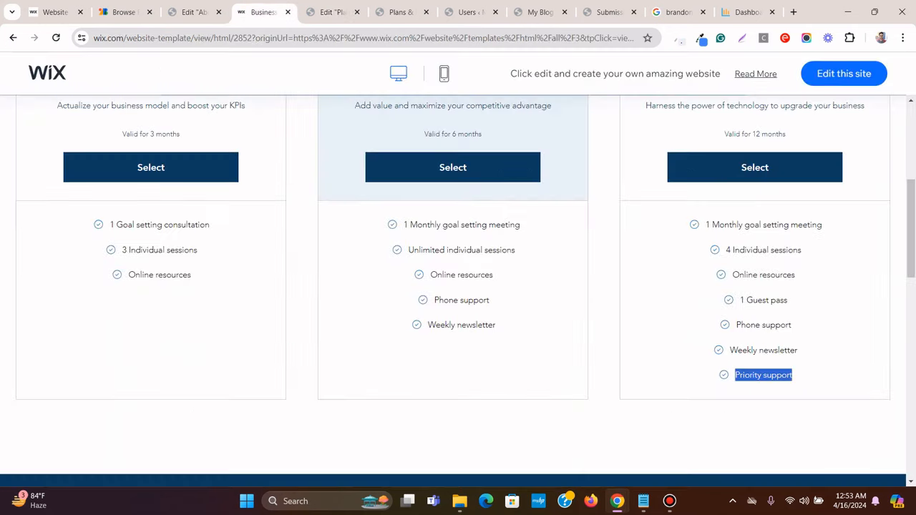
scroll(458, 286, "up", 5)
left_click(332, 12)
scroll(458, 286, "down", 2)
scroll(457, 286, "up", 2)
scroll(458, 286, "down", 2)
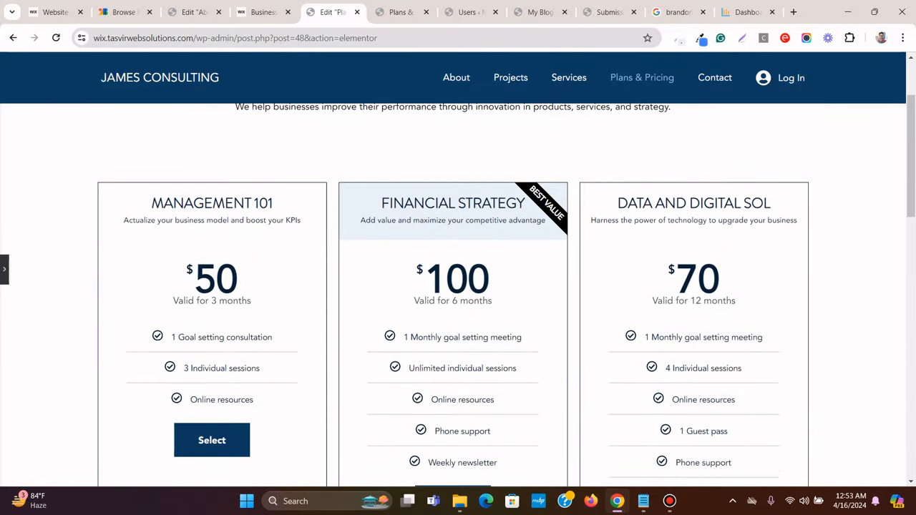
Show the pricing page in the responsive Tablet Portrait view with the editing controls open
left_click(5, 269)
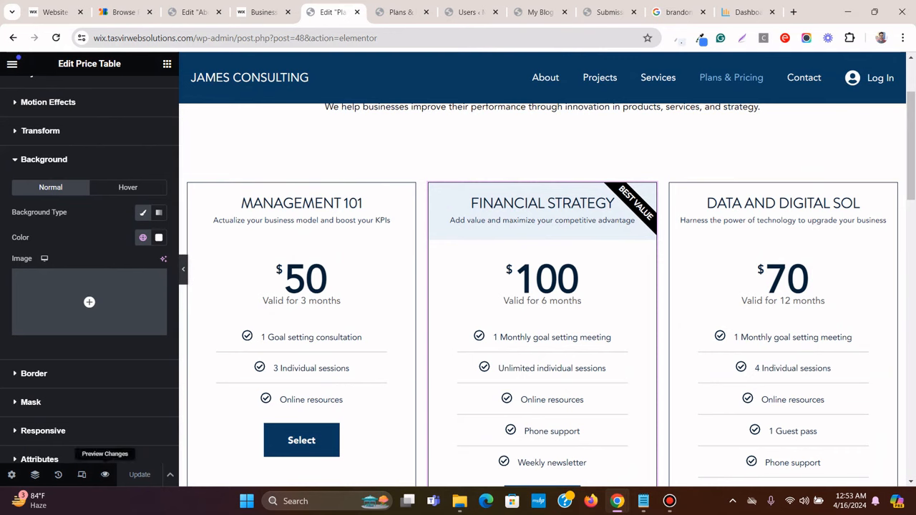
left_click(82, 474)
left_click(494, 64)
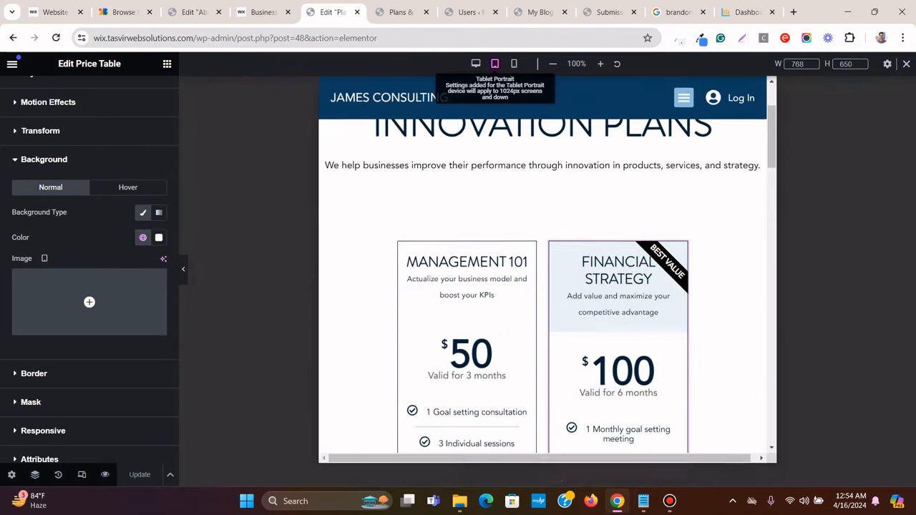